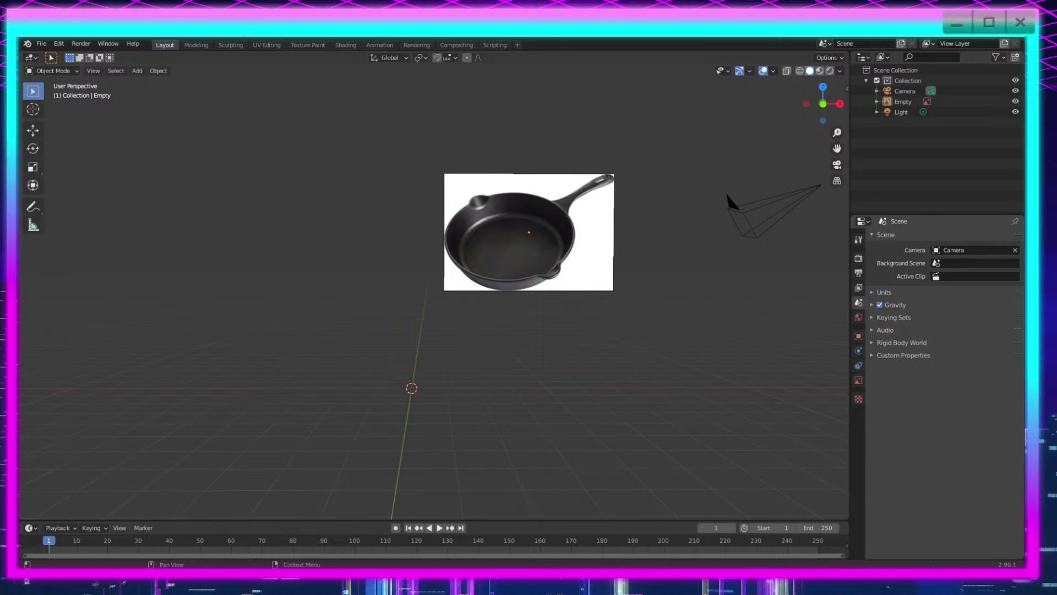
Step: Add a cylinder mesh at the world origin, in front of the frying pan reference image
middle_drag(612, 365, 654, 406)
scroll(626, 393, up, 3)
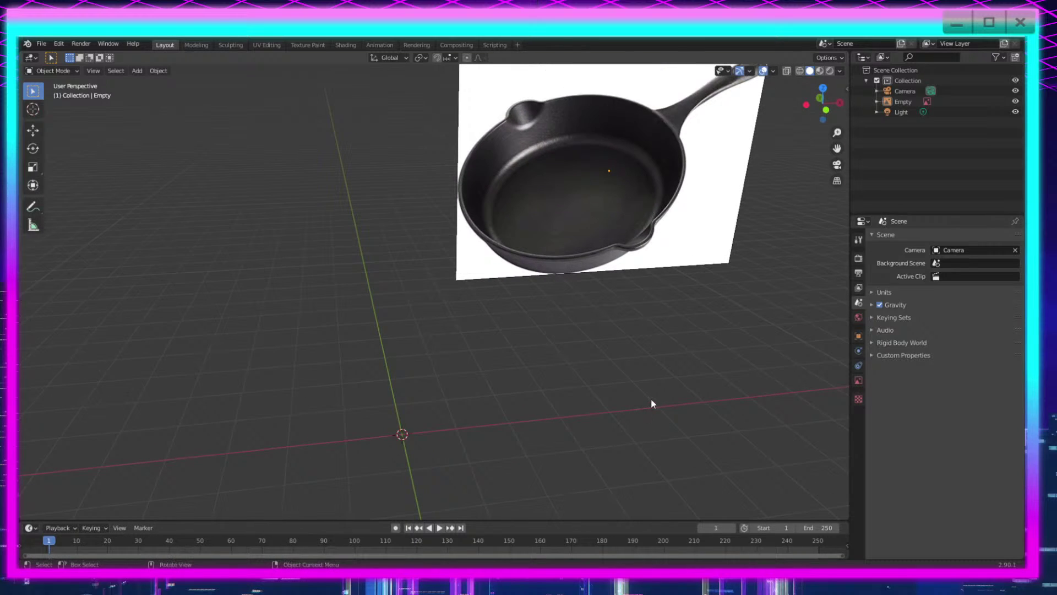
middle_drag(531, 382, 656, 344)
scroll(644, 359, down, 4)
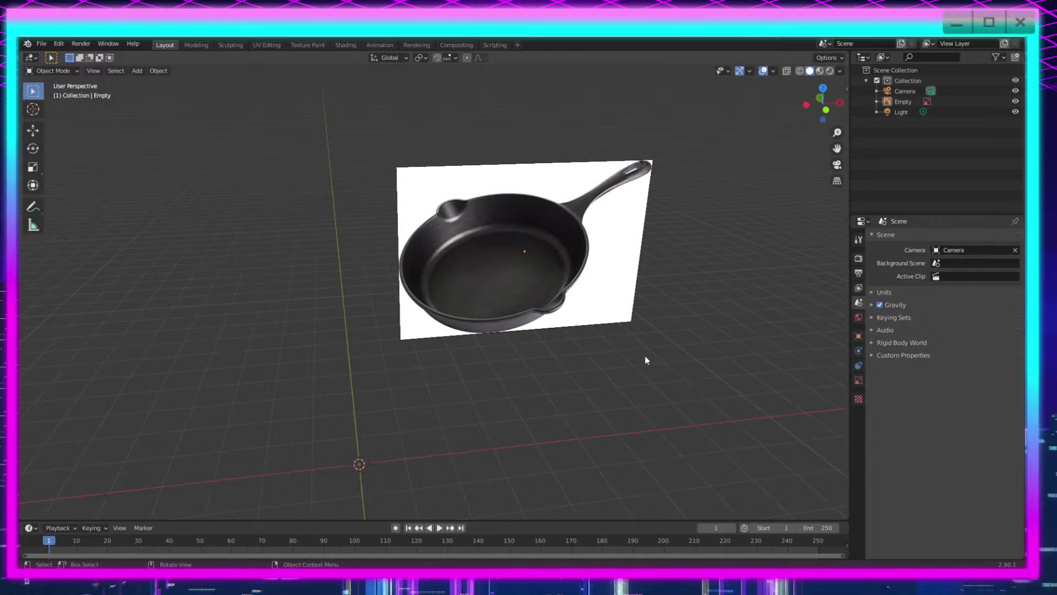
middle_drag(427, 370, 513, 427)
key(shift+a)
mouse_move(517, 355)
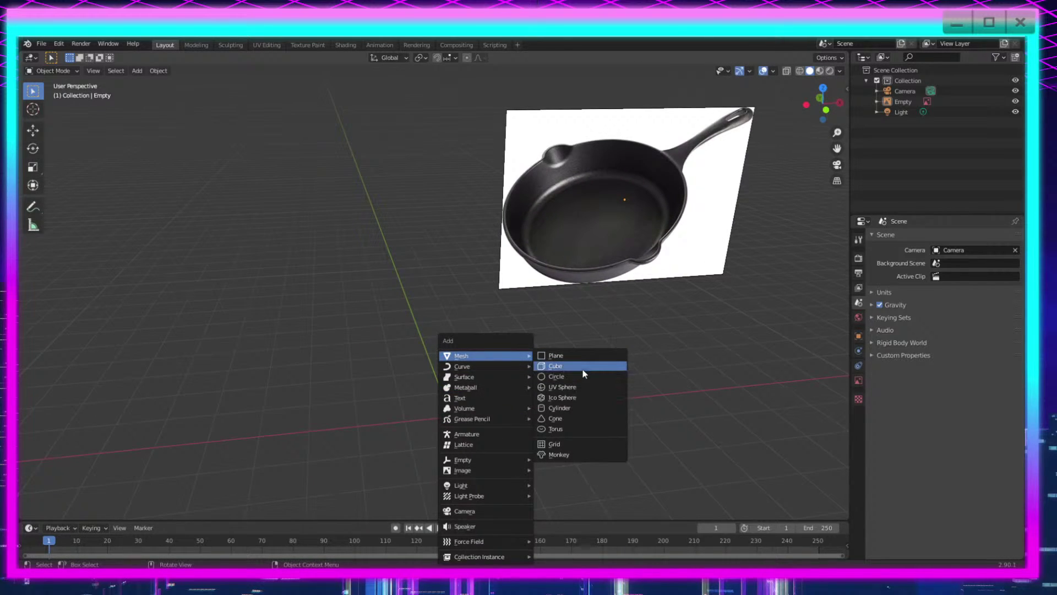
click(560, 408)
scroll(480, 391, down, 2)
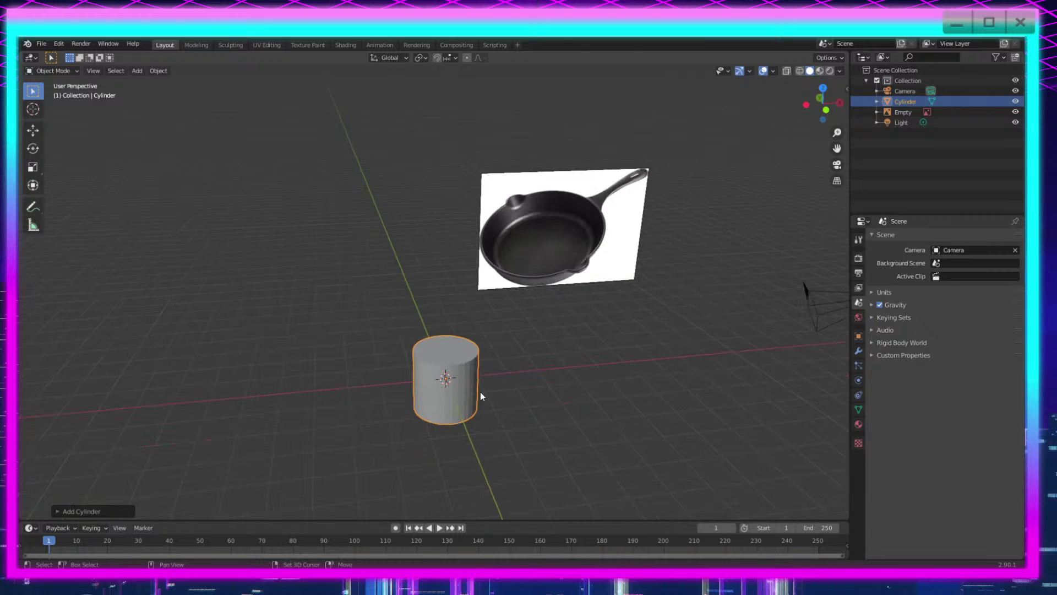
middle_drag(481, 391, 524, 349)
scroll(547, 403, up, 5)
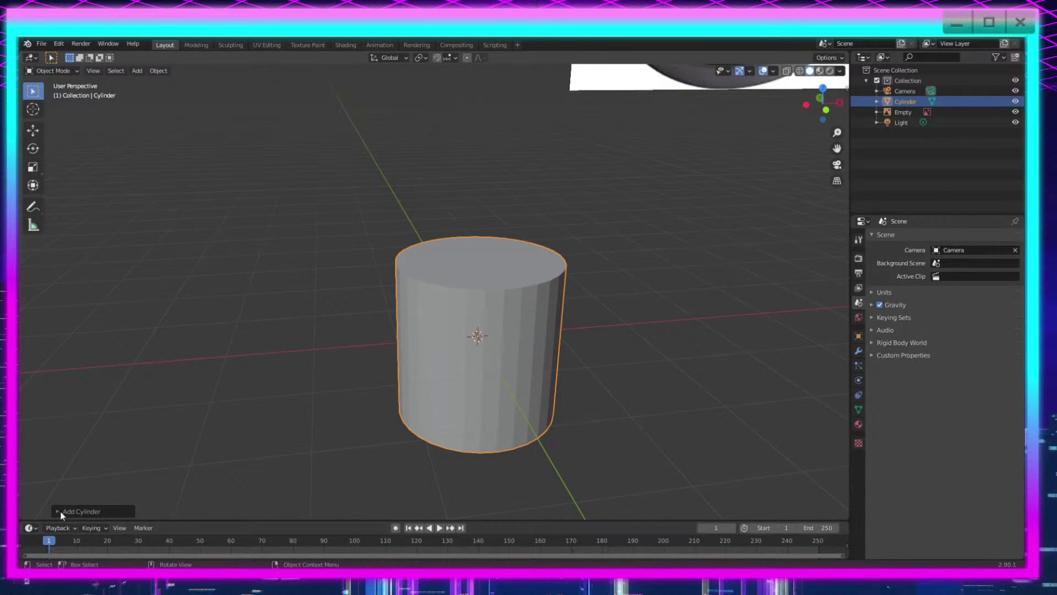
Step: Set the new cylinder's radius and depth to 0.1 m each
click(77, 511)
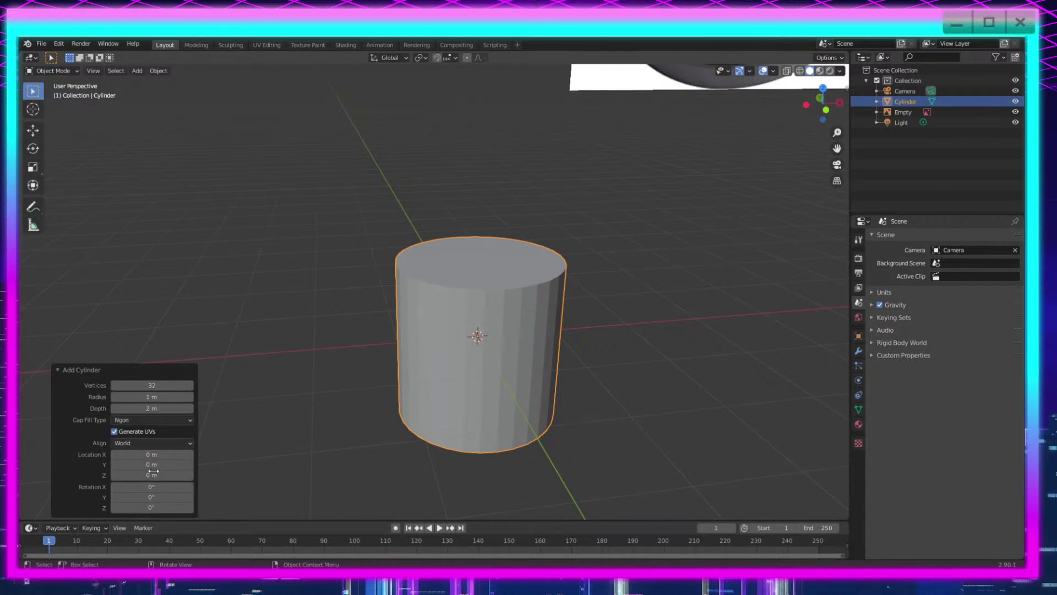
click(158, 397)
text(.1)
key(Tab)
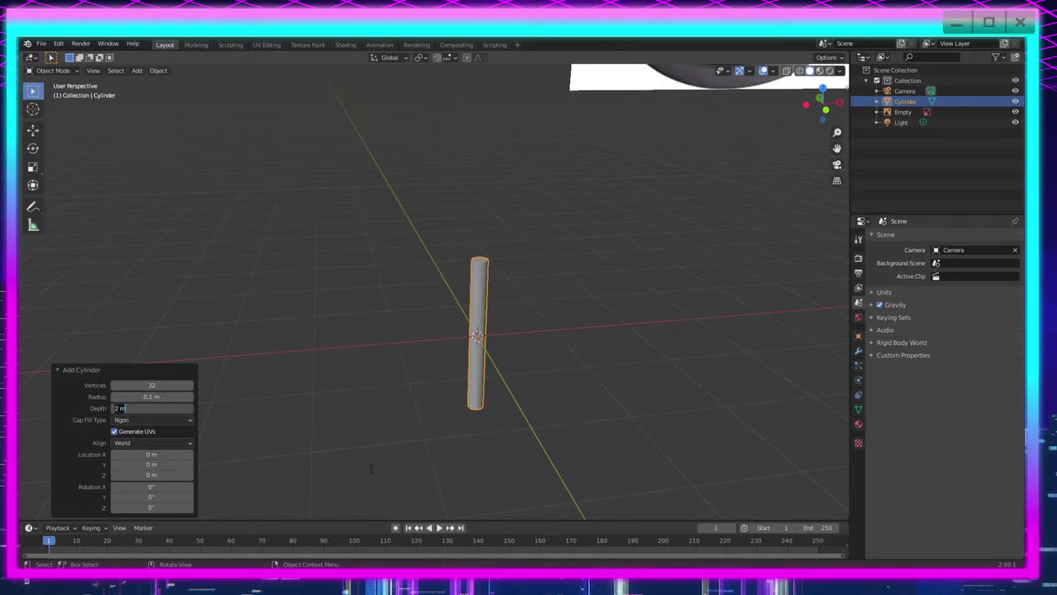
text(.1)
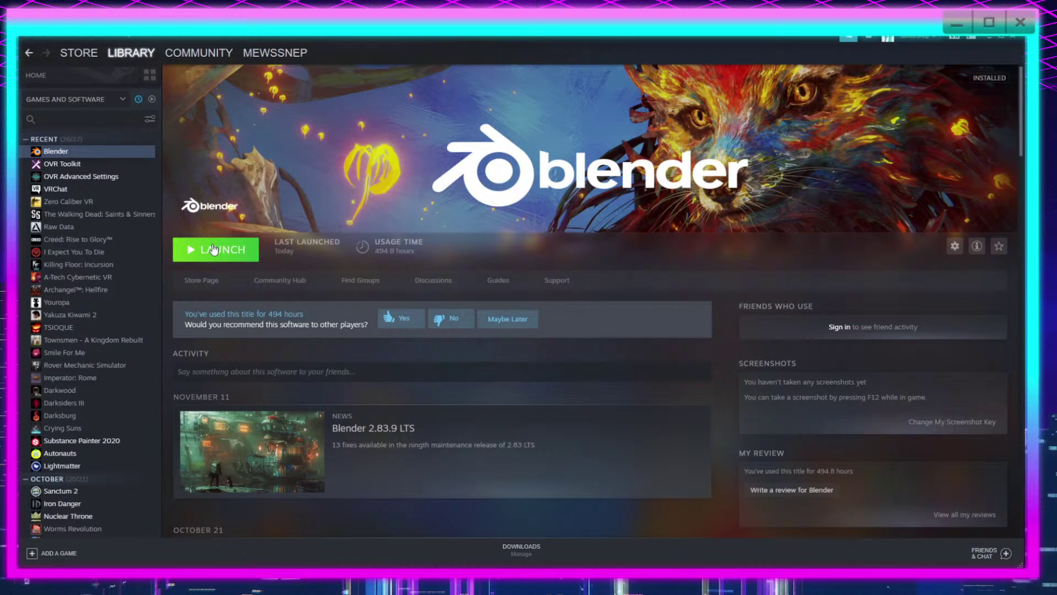
Step: Launch Blender from the Steam library and dismiss its splash screen
click(212, 249)
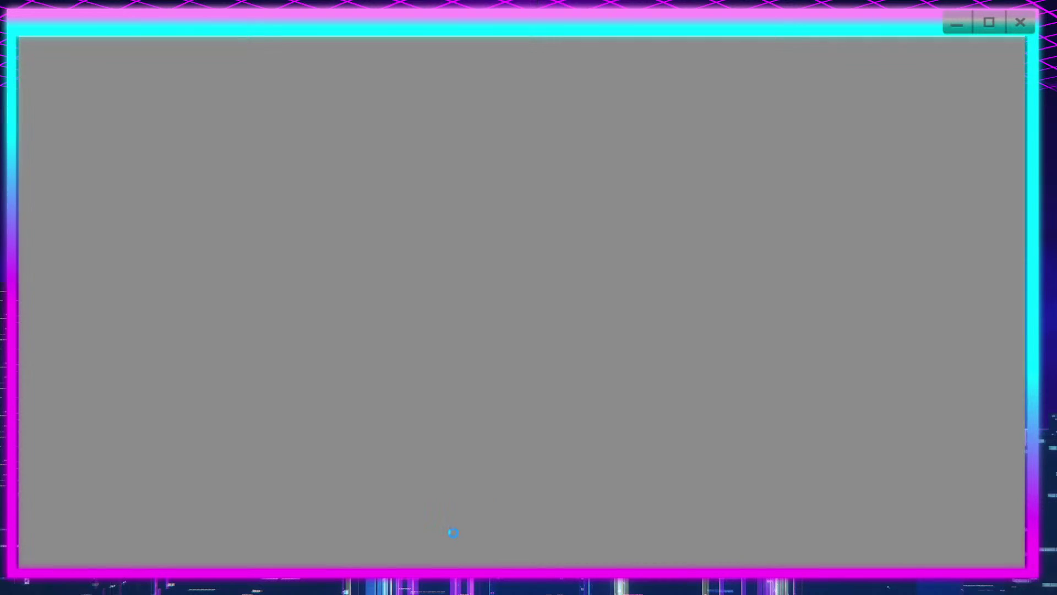
click(437, 331)
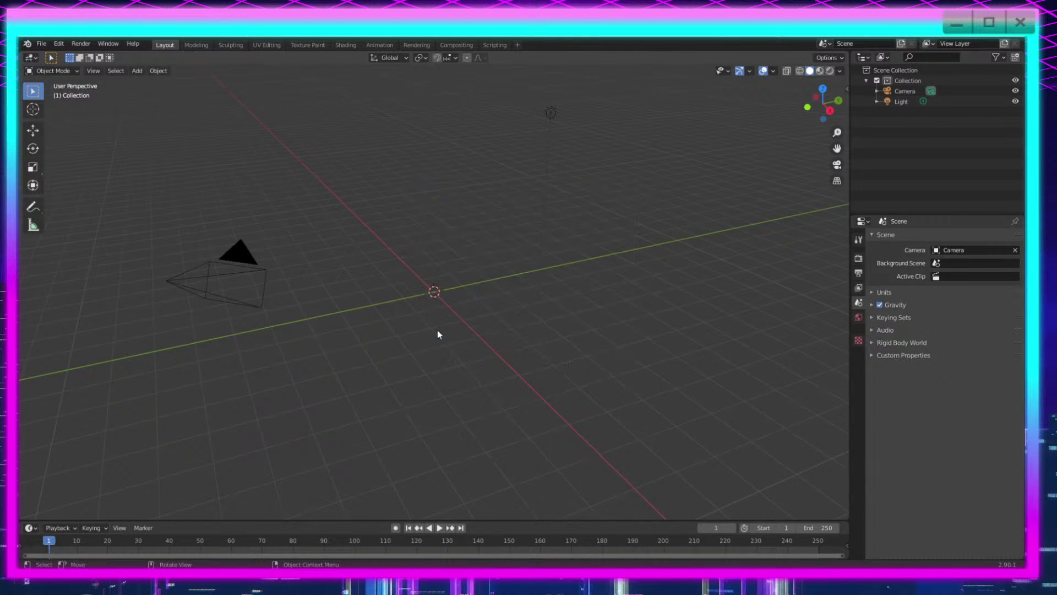
Step: Add a cylinder mesh at the origin with a radius of 0.1 m and a depth of 0.1 m
scroll(488, 300, up, 2)
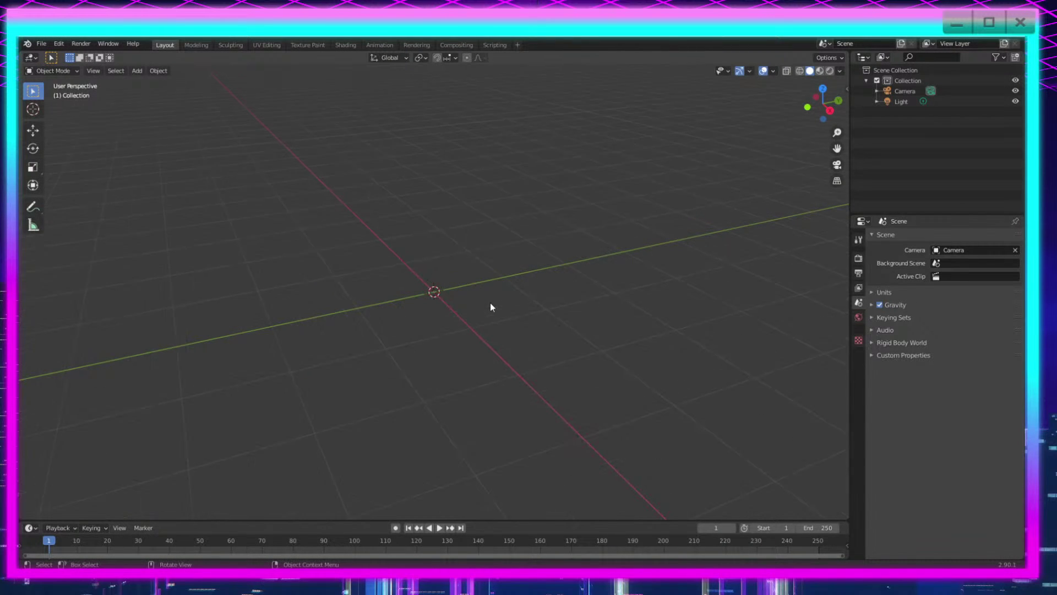
middle_drag(501, 323, 572, 318)
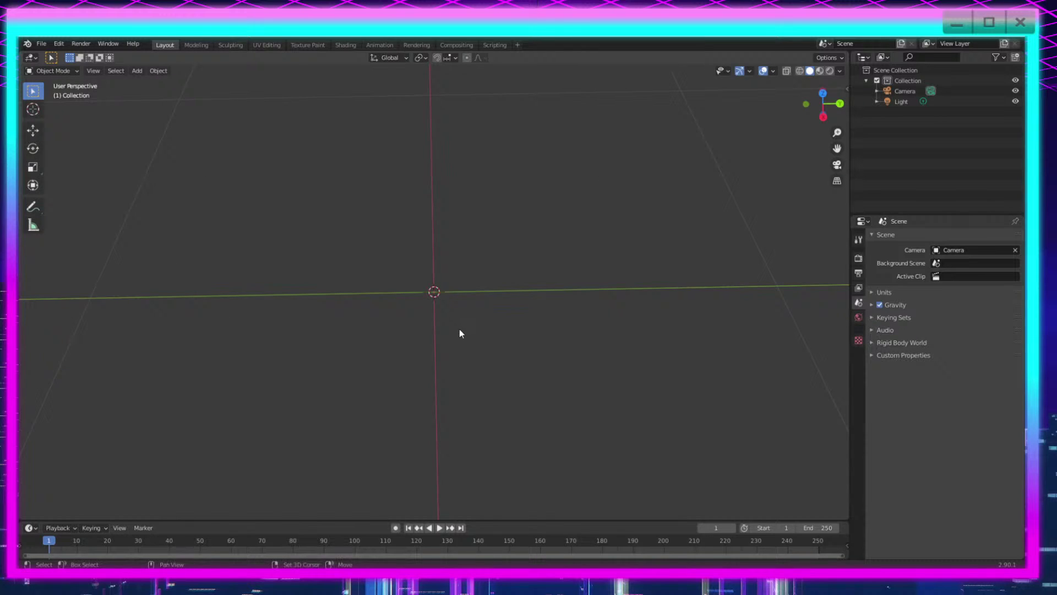
key(shift+a)
mouse_move(461, 329)
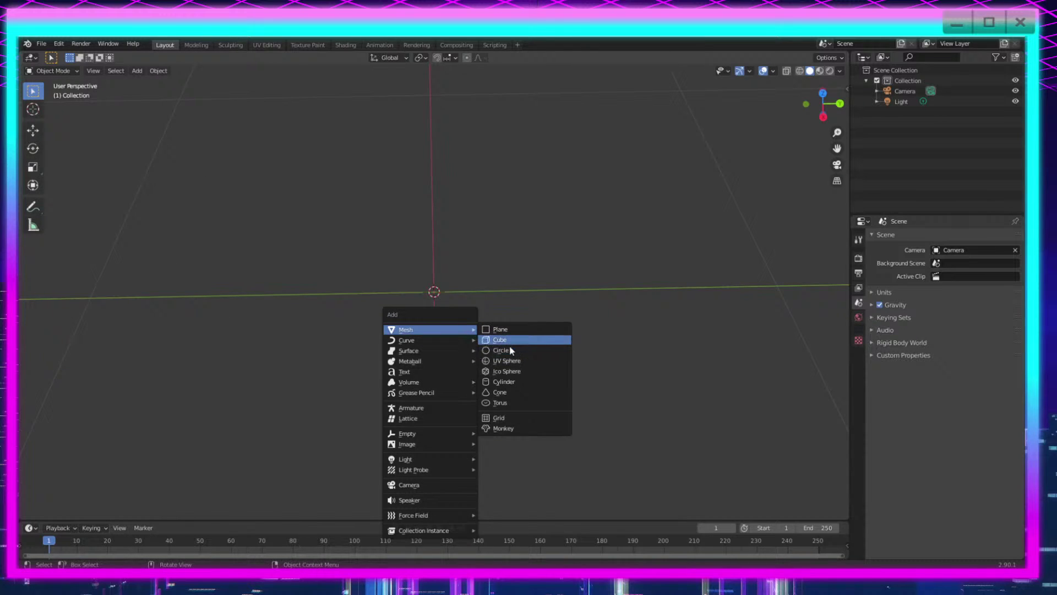
click(514, 382)
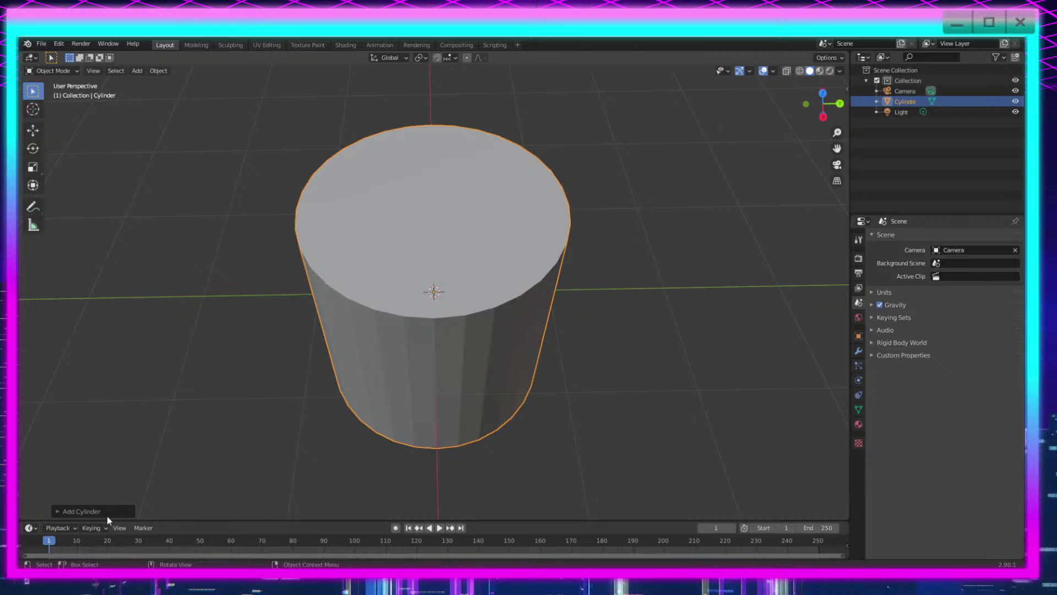
click(107, 512)
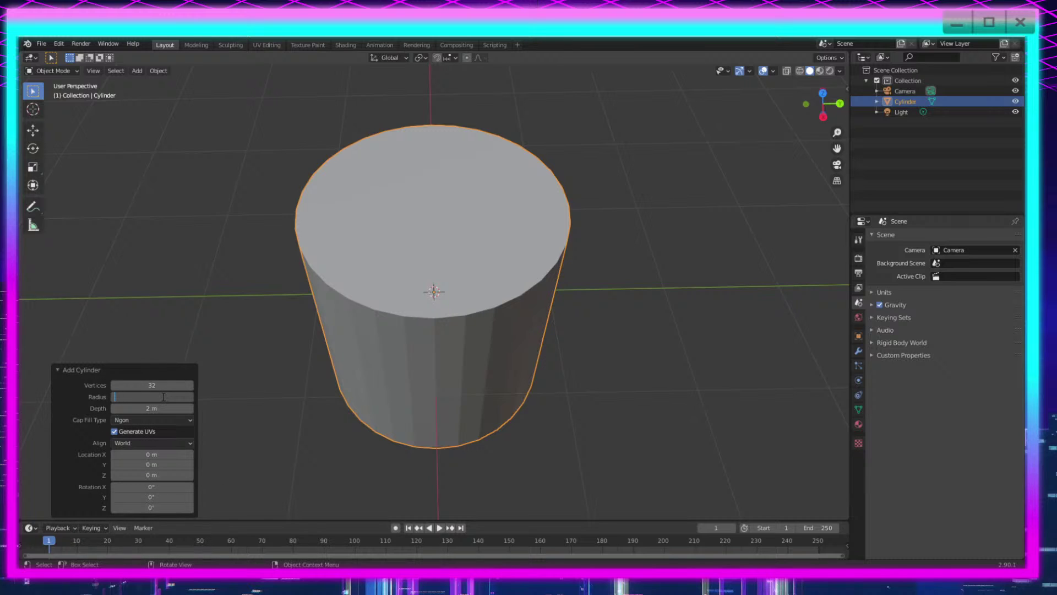
text(0.1)
key(Tab)
text(0.1)
key(Tab)
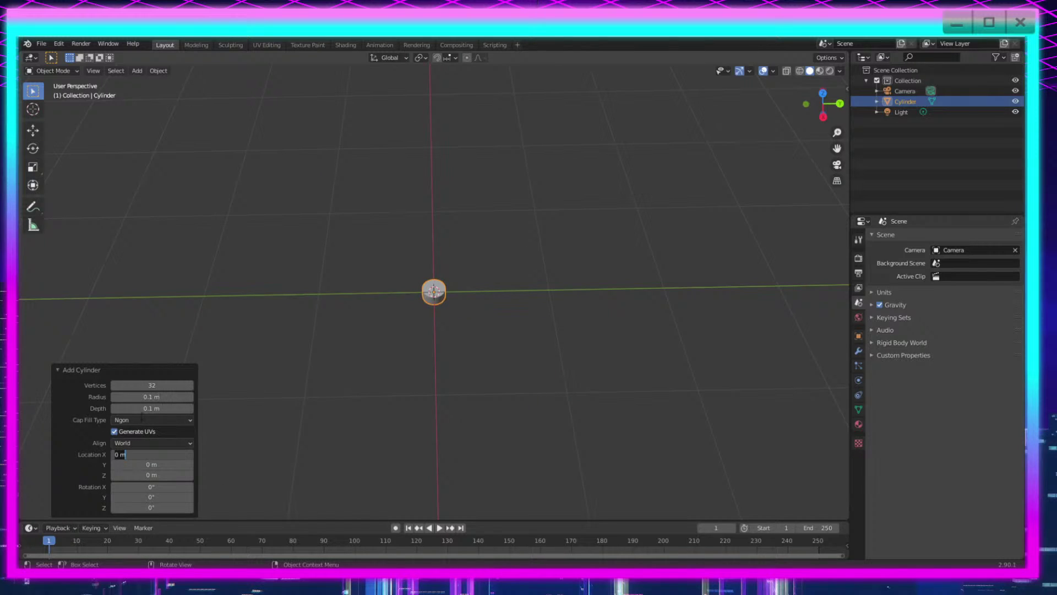
key(Return)
Step: Set the cylinder's depth to 0.05 m
scroll(374, 358, up, 9)
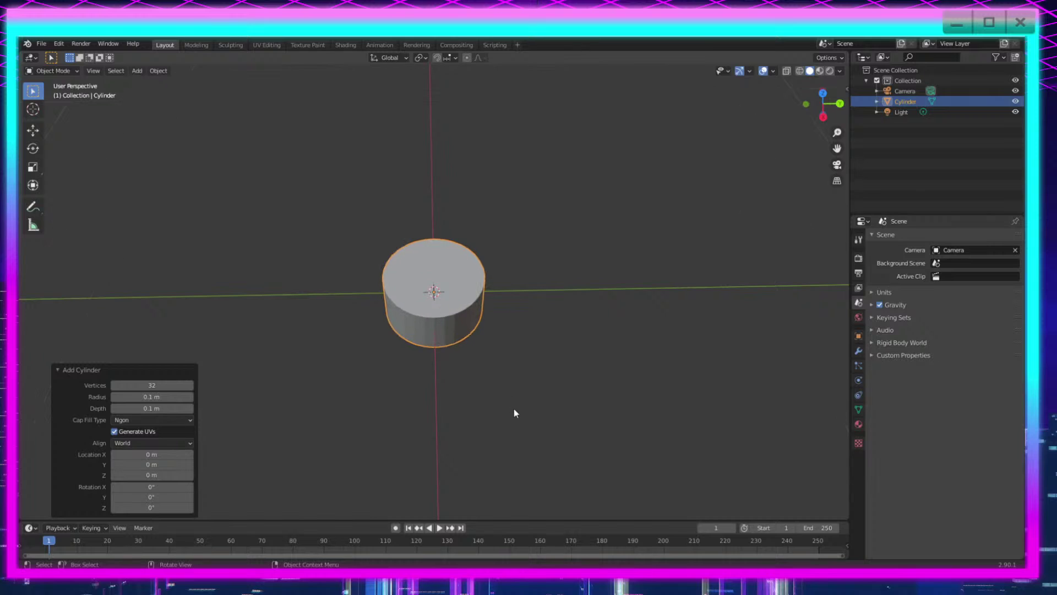
middle_drag(514, 409, 509, 361)
scroll(517, 374, up, 3)
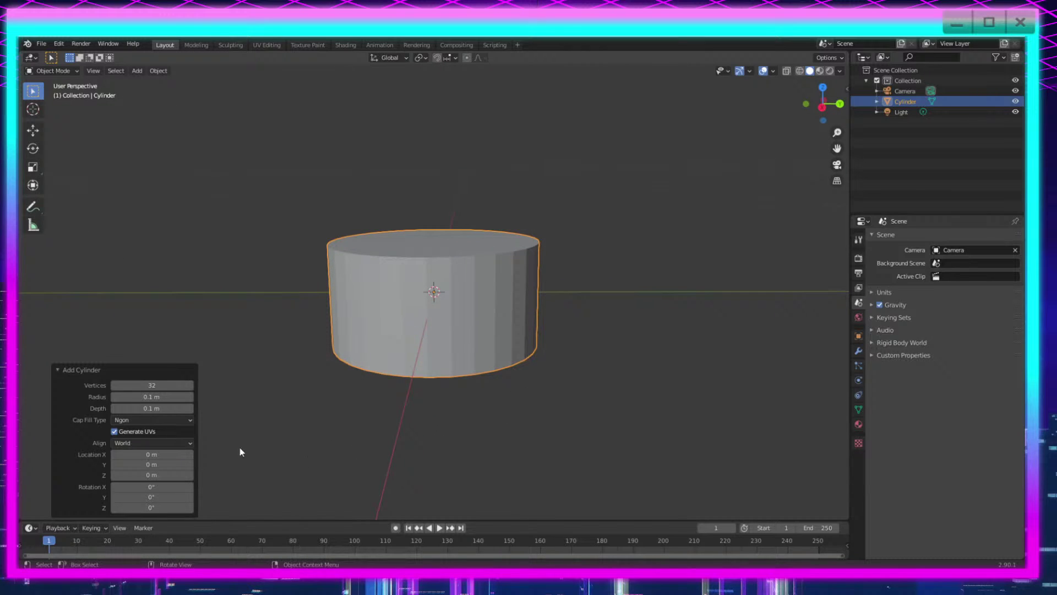
click(138, 408)
key(Return)
scroll(385, 425, up, 3)
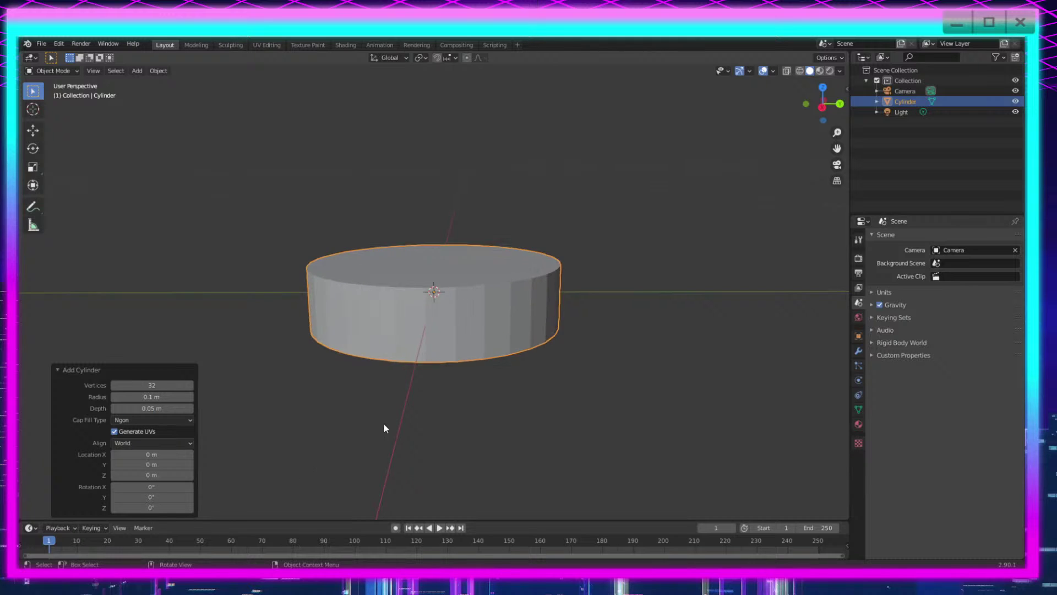
Step: Open the flat cylinder in Edit Mode
middle_drag(455, 432, 563, 389)
scroll(496, 366, down, 3)
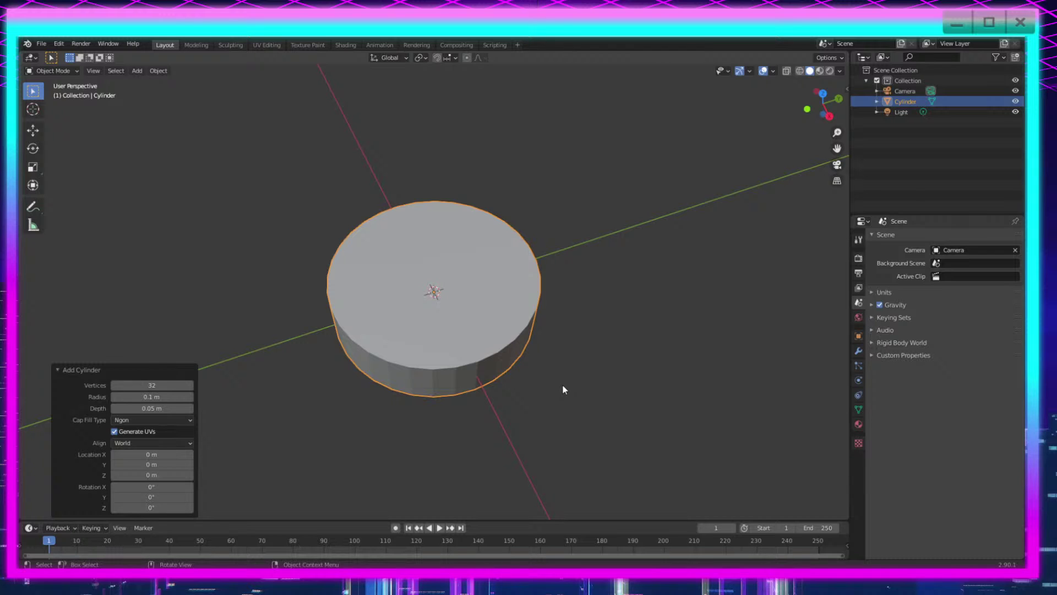
scroll(561, 389, up, 2)
middle_drag(562, 390, 581, 422)
key(Tab)
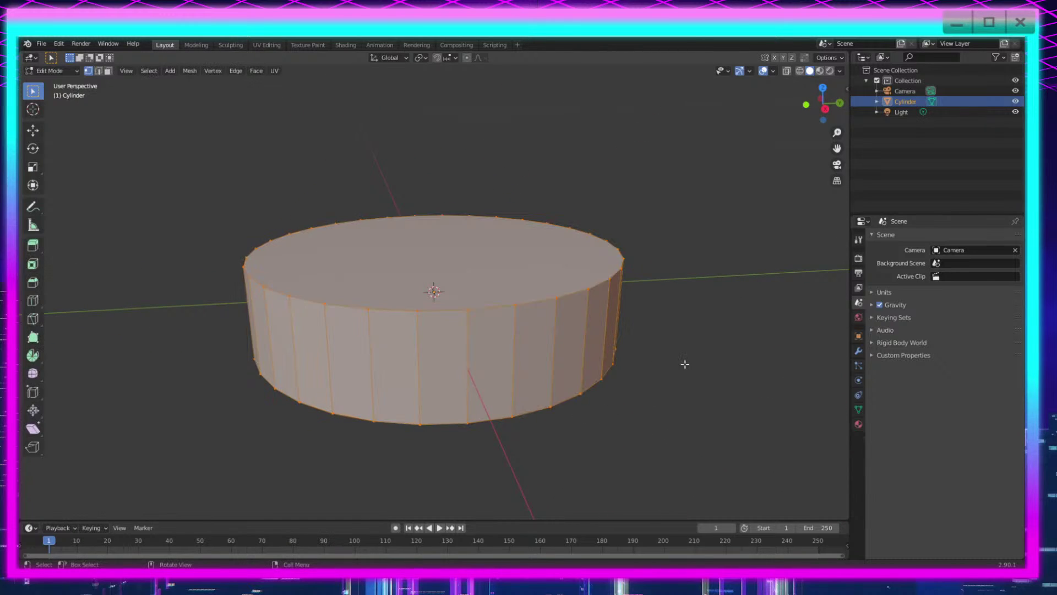
Step: Scale the whole cylinder mesh by 1.02 along the global Y axis
middle_drag(684, 364, 444, 344)
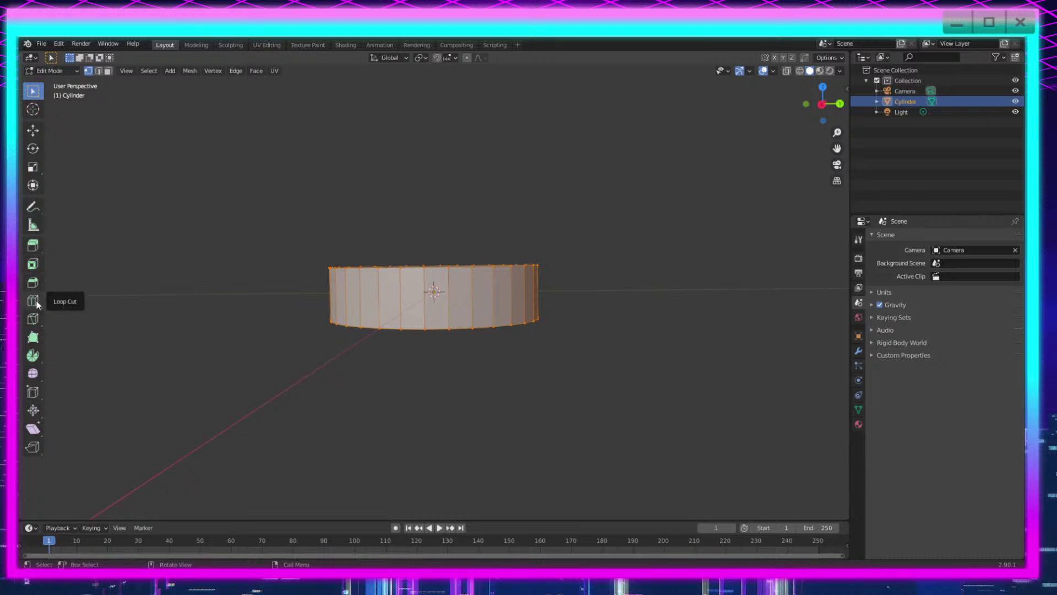
middle_drag(290, 160, 316, 290)
key(s)
key(x)
key(y)
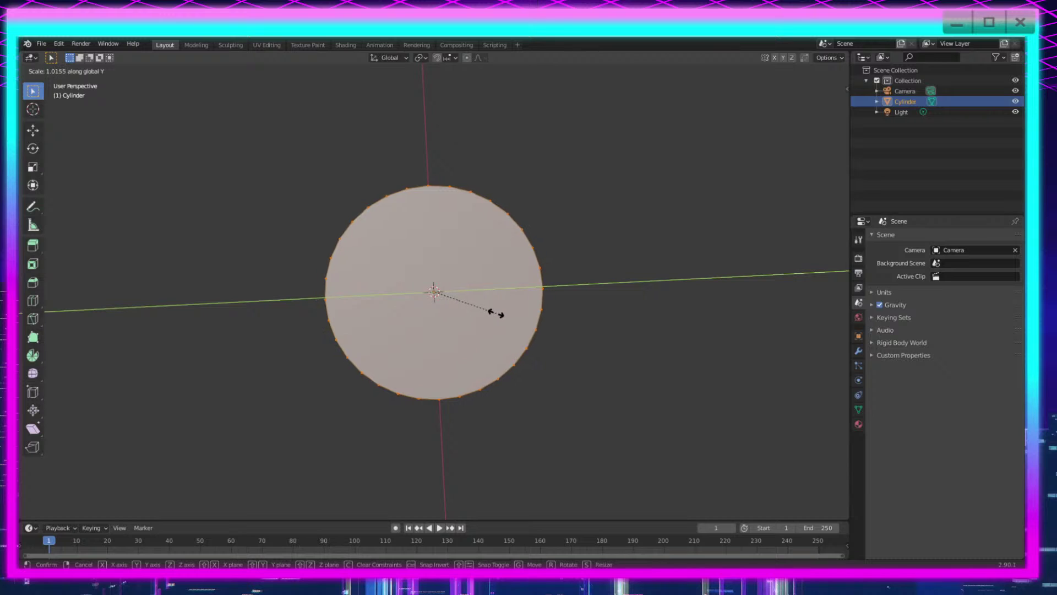
click(496, 313)
middle_drag(468, 379, 457, 305)
click(150, 474)
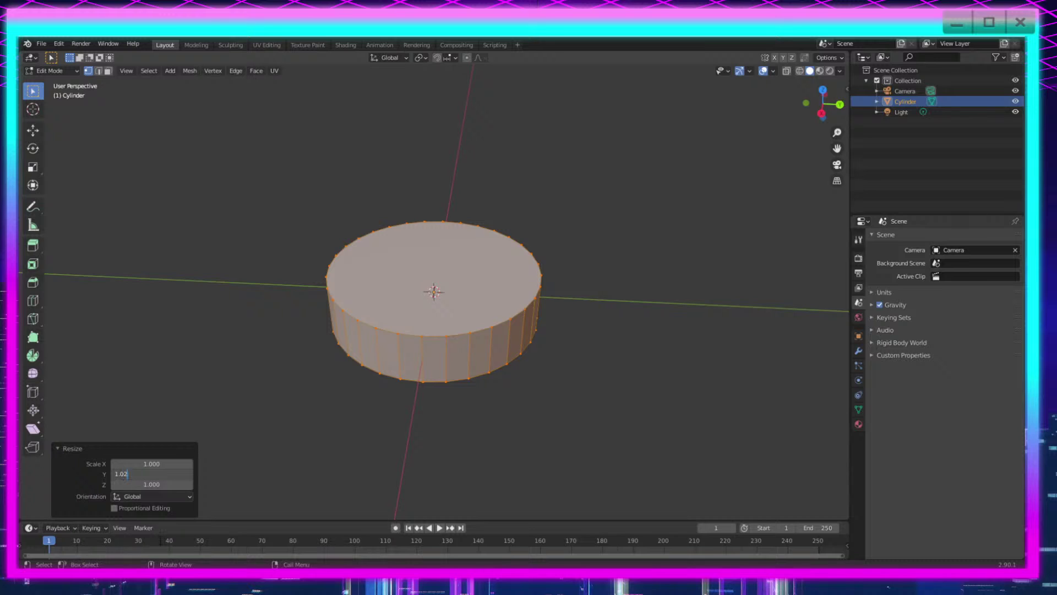
text(1.02)
key(Return)
Step: Turn on X-ray display so vertices on the far side of the cylinder can be selected
middle_drag(361, 451, 574, 378)
scroll(574, 408, up, 5)
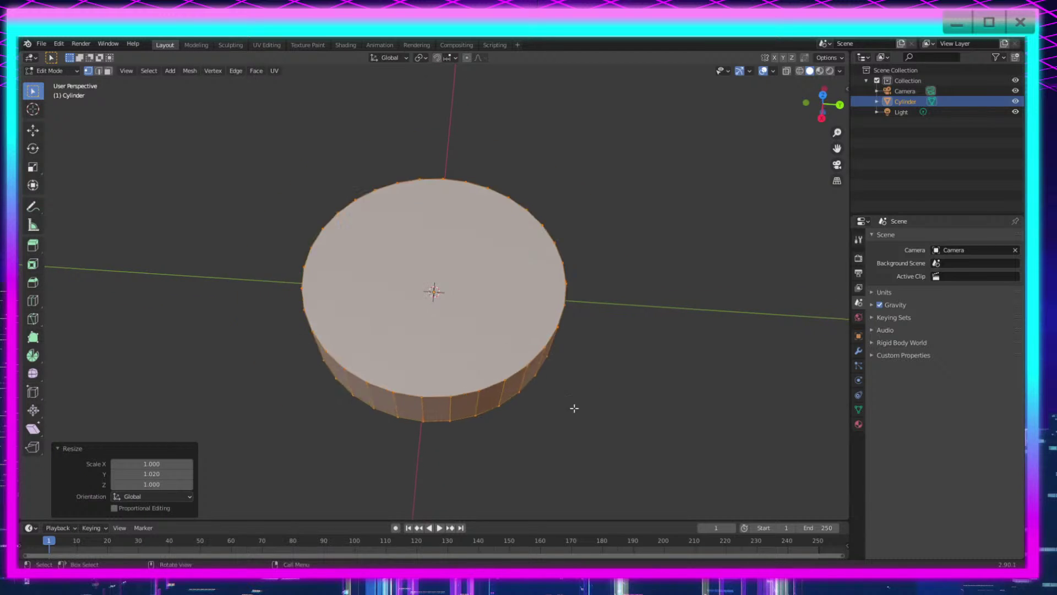
middle_drag(636, 420, 663, 498)
scroll(620, 392, down, 2)
scroll(576, 432, down, 3)
middle_drag(576, 431, 718, 188)
scroll(509, 391, up, 3)
click(786, 71)
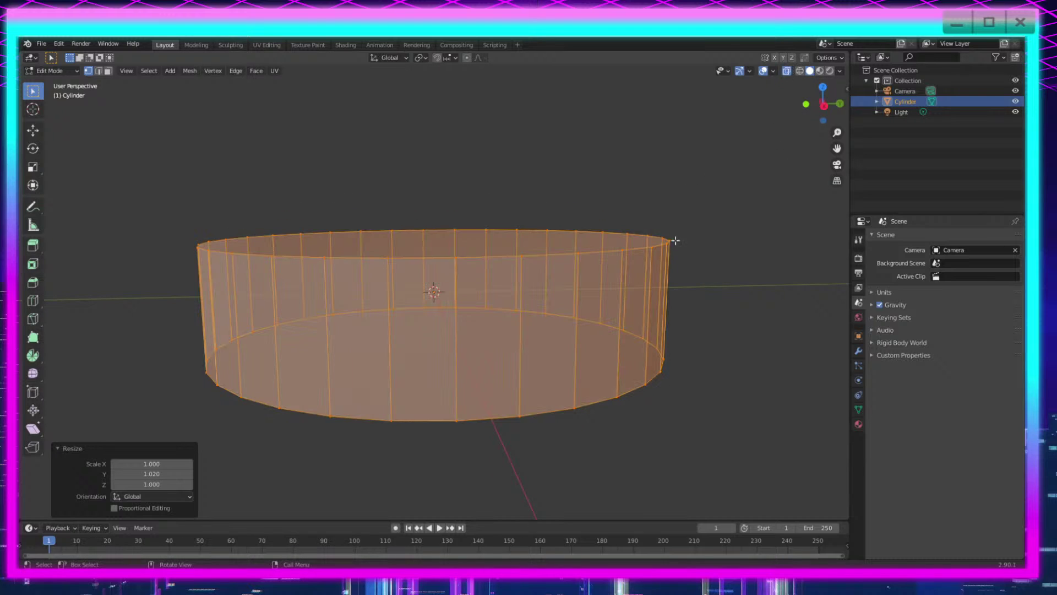
Step: Select the cylinder's top vertices and extrude the top face inward, scaled to about 0.815
drag(731, 172, 201, 263)
middle_drag(177, 271, 624, 285)
key(s)
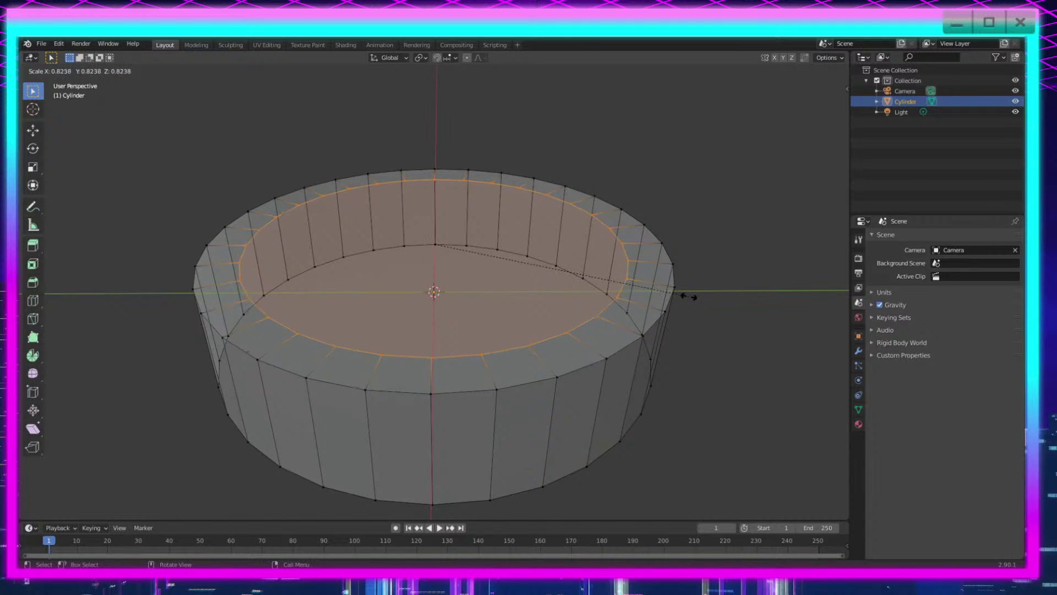
click(680, 299)
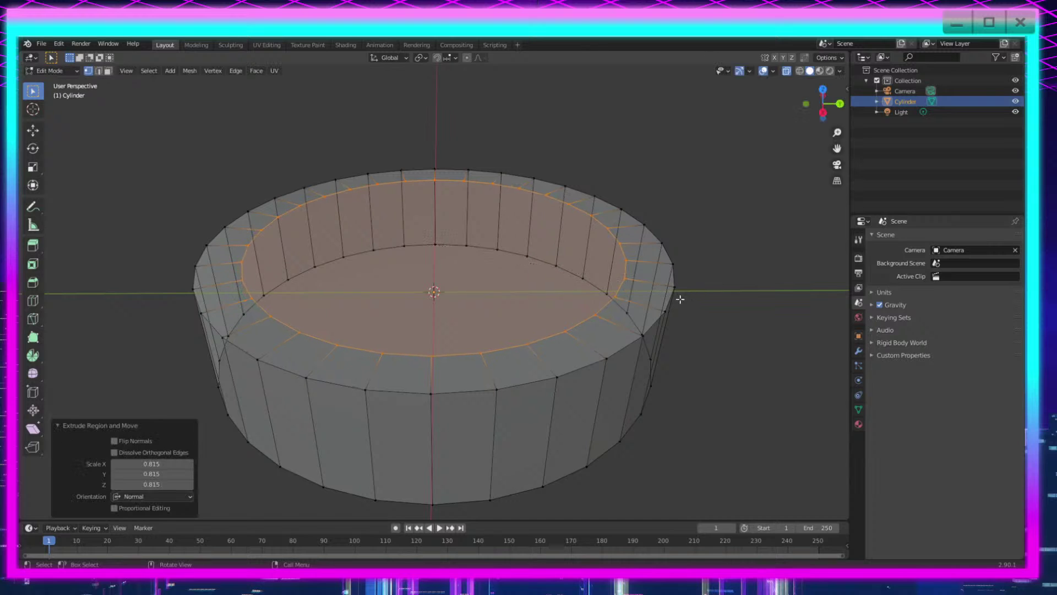
Step: Move the extruded inner face down along the Z axis to recess the pan's interior
middle_drag(680, 299, 710, 294)
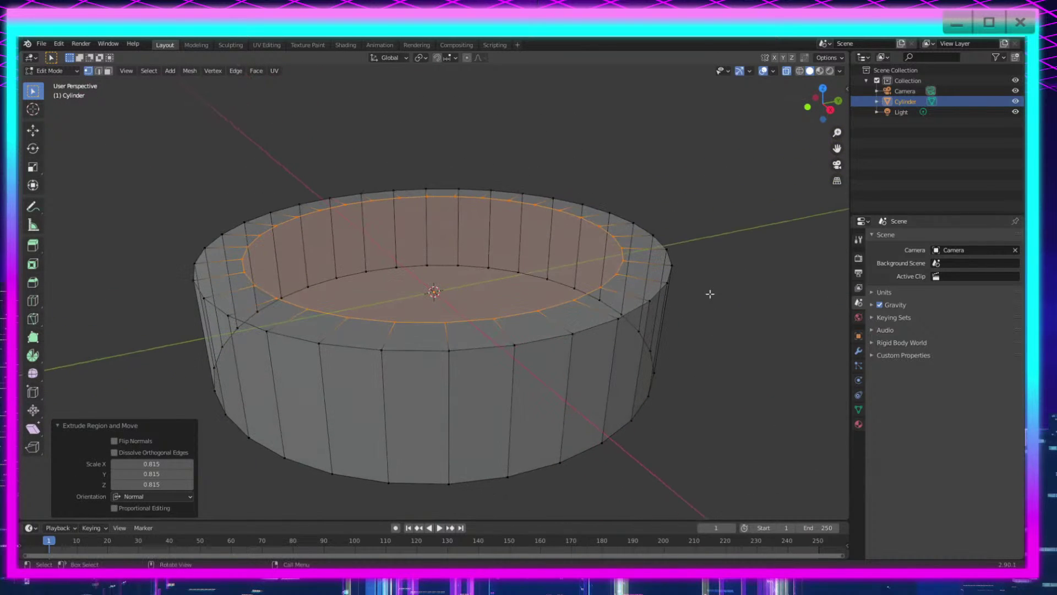
key(g)
key(z)
click(543, 404)
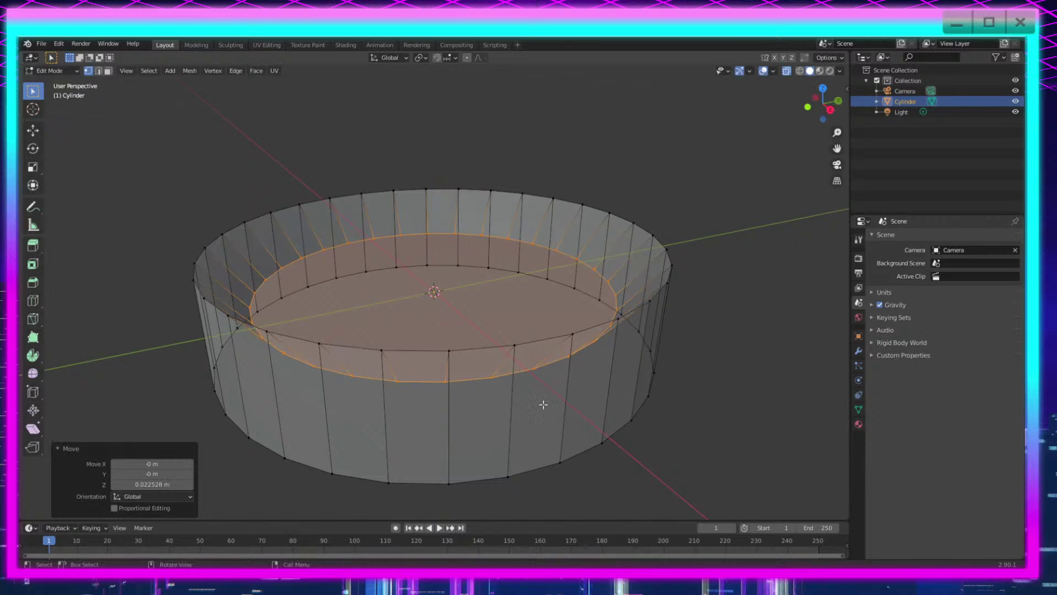
click(150, 484)
click(123, 485)
key(Return)
Step: Select the cylinder's bottom vertices and move them up 0.025 m along the Z axis
middle_drag(561, 415, 523, 372)
drag(702, 317, 177, 382)
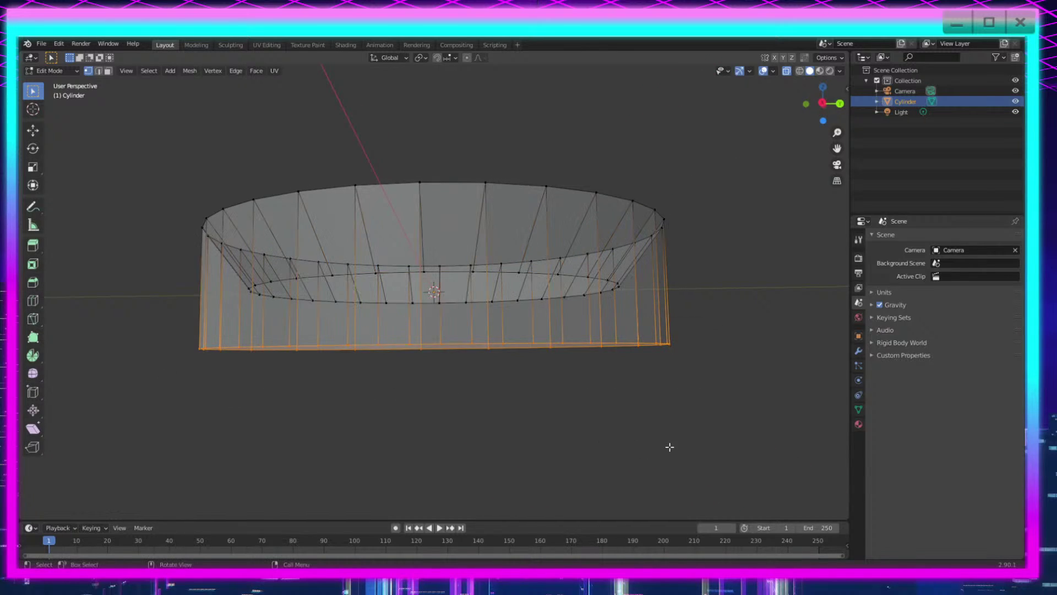
key(g)
key(z)
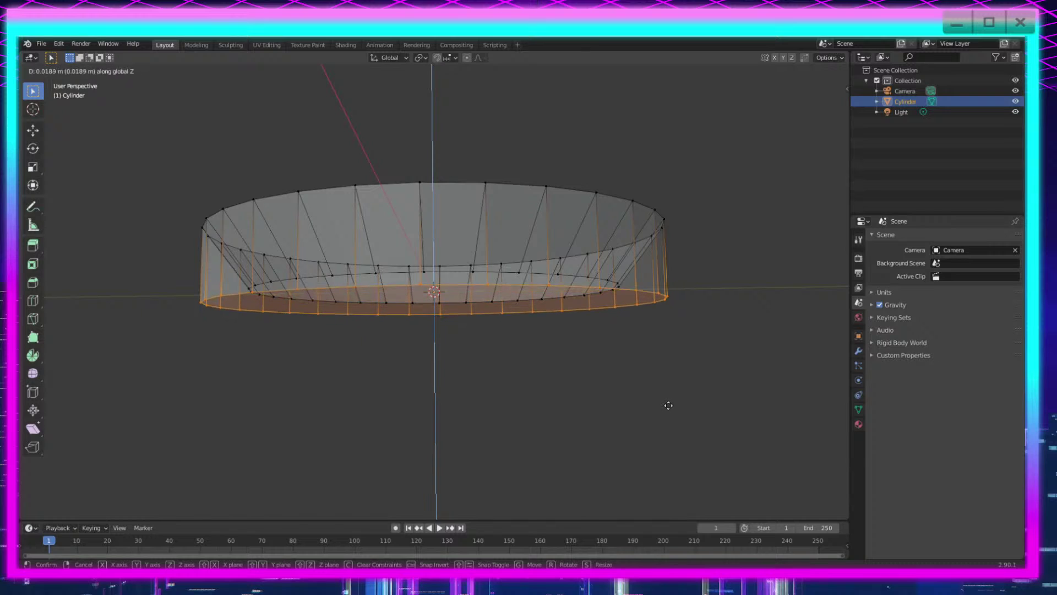
click(666, 404)
middle_drag(665, 403, 671, 428)
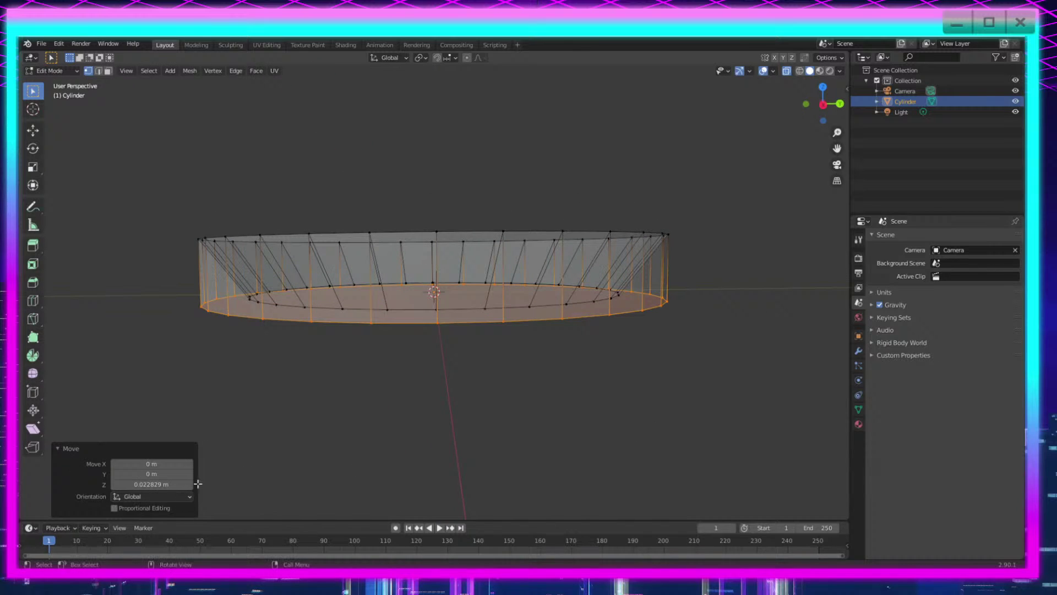
click(133, 485)
text(0.025)
key(Return)
Step: Select the edge loop around the pan's inner floor and raise it slightly along the Z axis
middle_drag(597, 382, 596, 420)
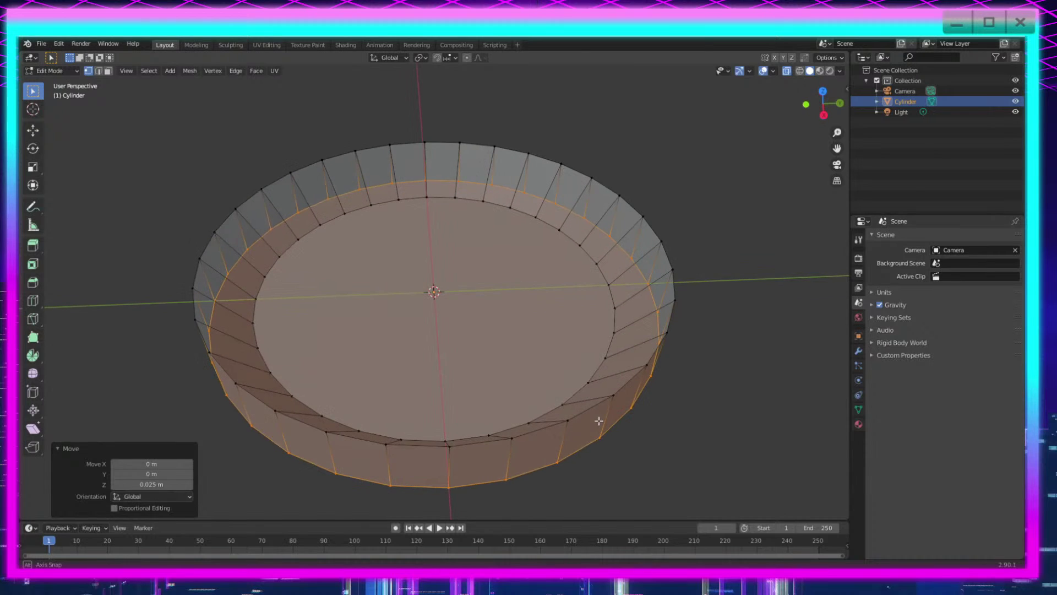
click(597, 371)
alt+click(612, 360)
middle_drag(614, 362, 650, 296)
key(g)
key(z)
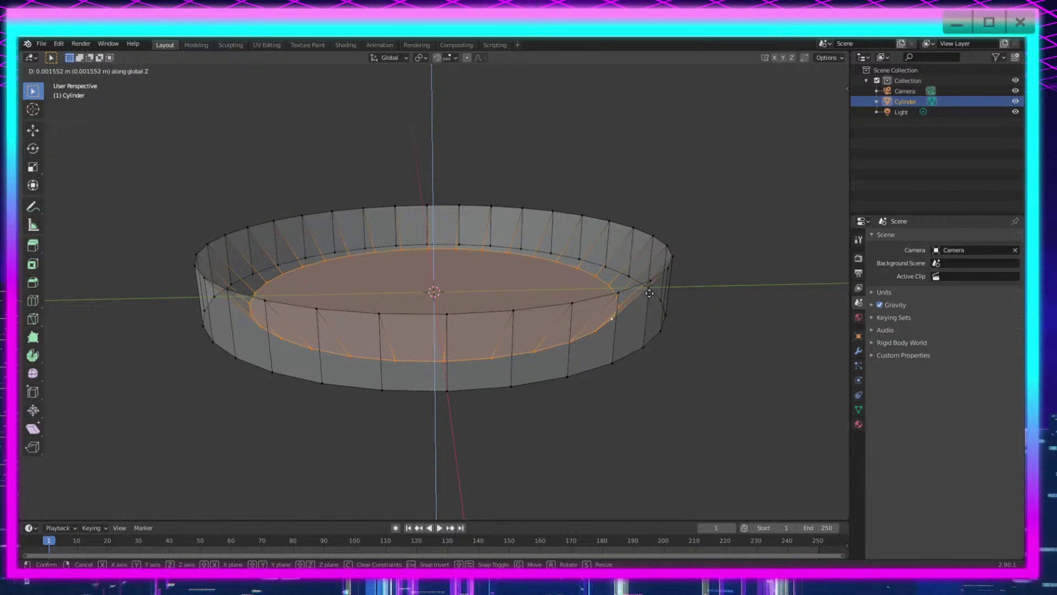
click(266, 484)
click(128, 485)
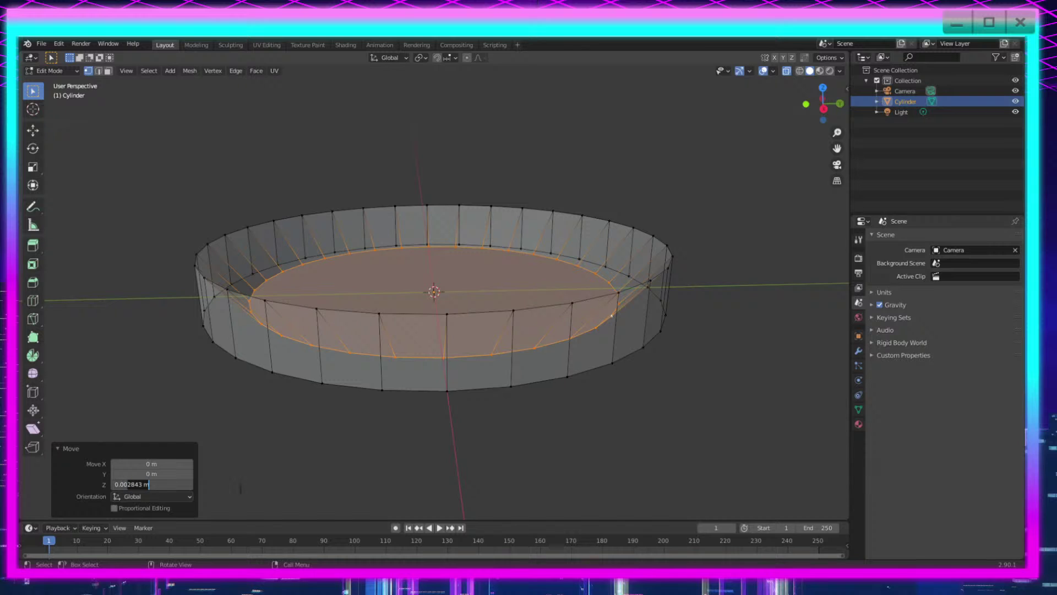
key(Return)
click(599, 472)
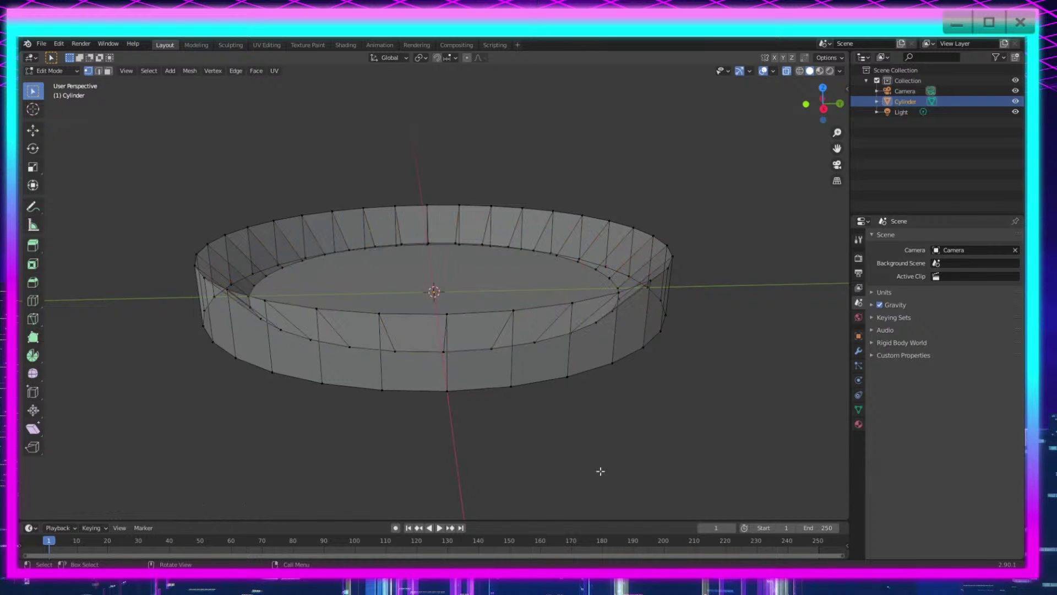
Step: Switch the viewport shading to Material Preview and view the pan body from the side
middle_drag(599, 471, 540, 407)
middle_drag(539, 305, 631, 354)
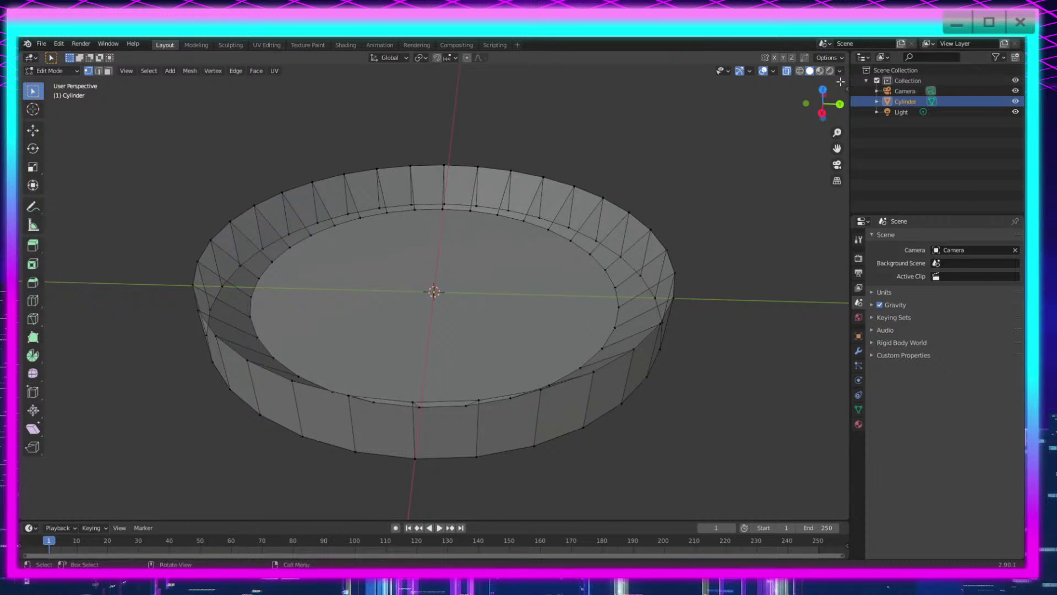
click(820, 71)
scroll(633, 364, down, 1)
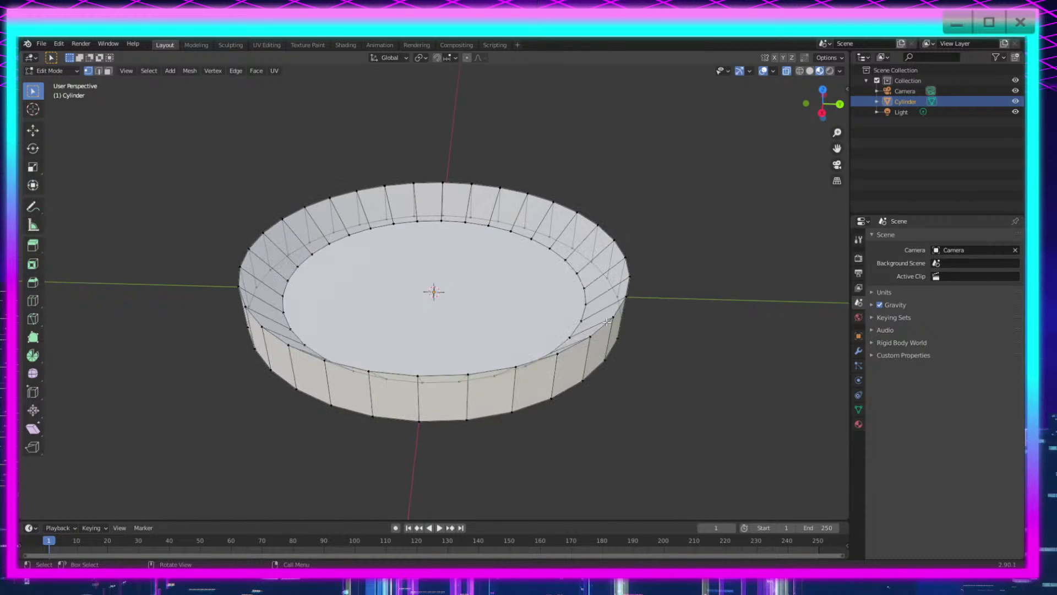
mouse_move(632, 369)
middle_down()
mouse_move(567, 349)
mouse_move(653, 352)
mouse_move(636, 343)
middle_up()
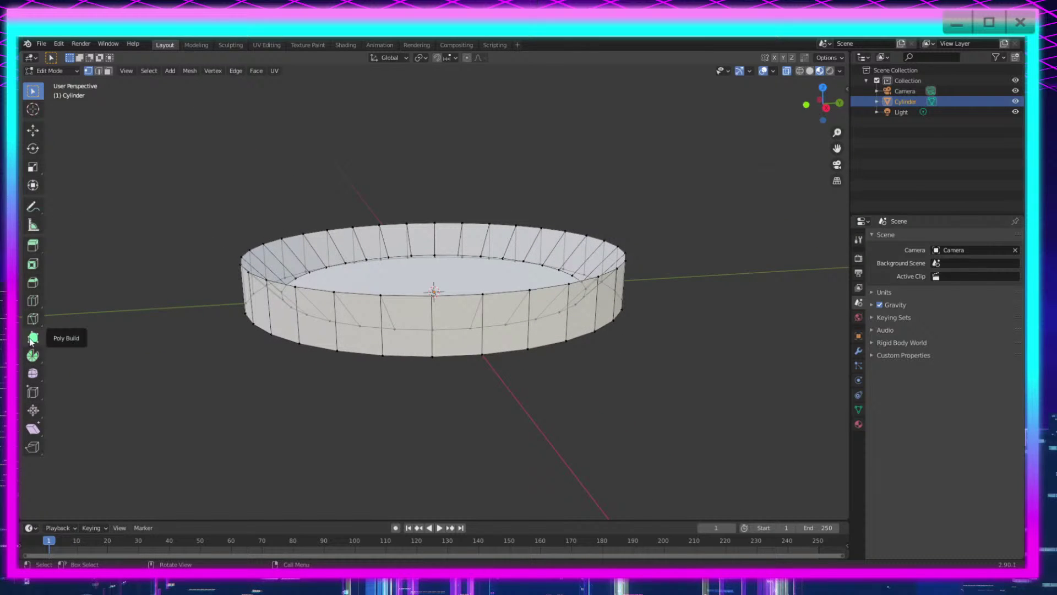
middle_drag(539, 309, 535, 294)
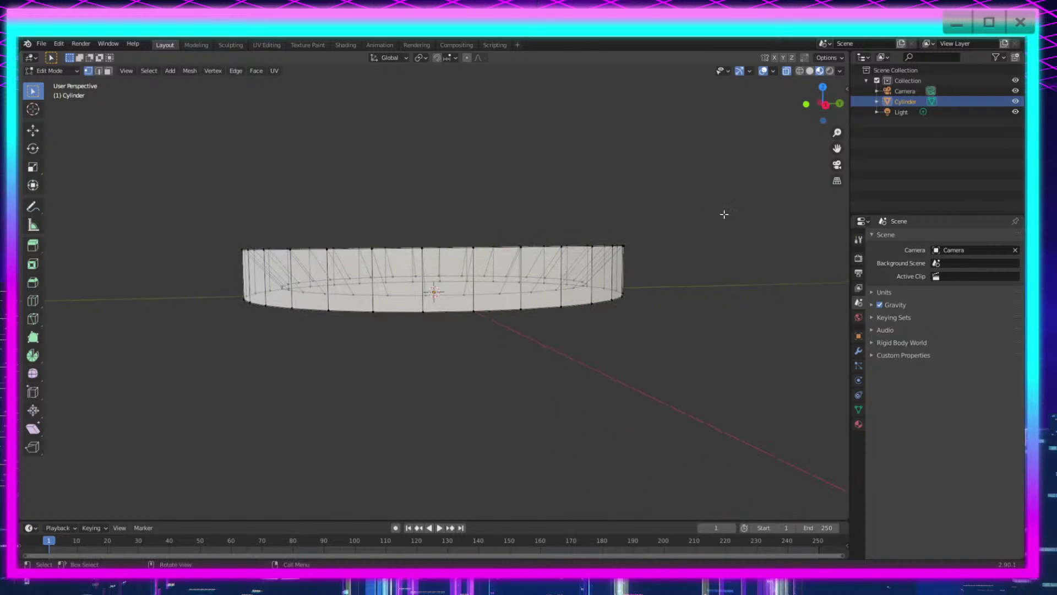
Step: Select the cylinder's top rim vertices and bevel the rim edges with one segment and a width of about 0.0059 m
drag(750, 212, 128, 268)
mouse_move(544, 358)
middle_down()
mouse_move(539, 345)
mouse_move(547, 352)
middle_up()
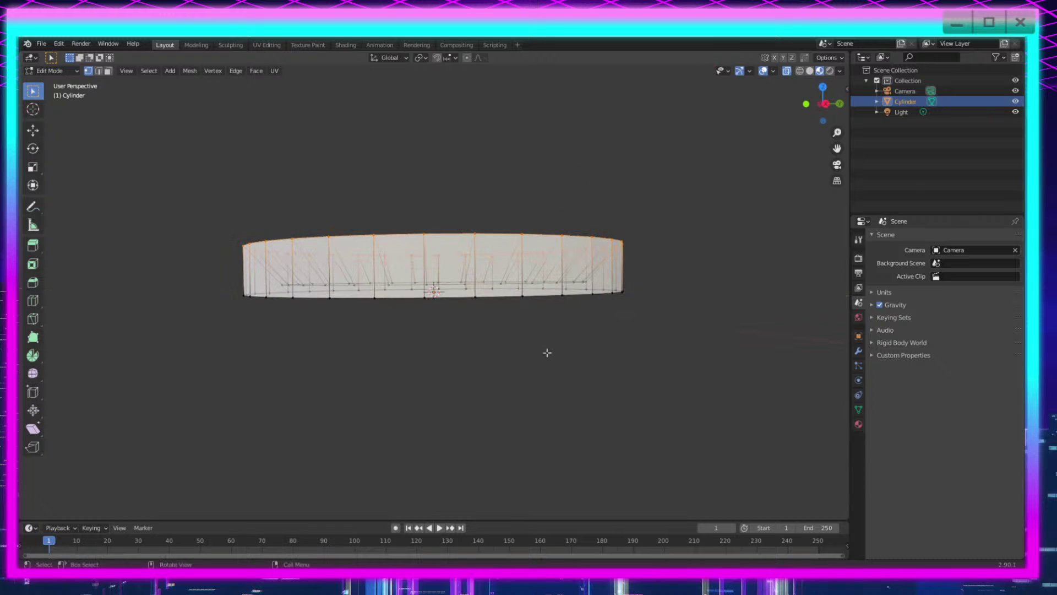
alt+click(614, 293)
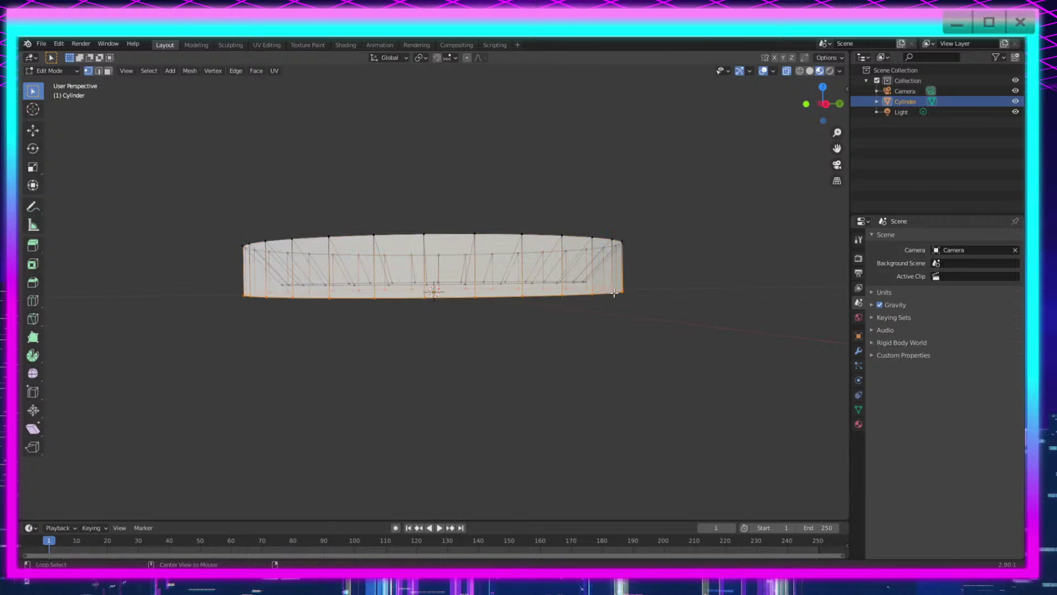
middle_drag(612, 237, 686, 217)
drag(681, 212, 167, 263)
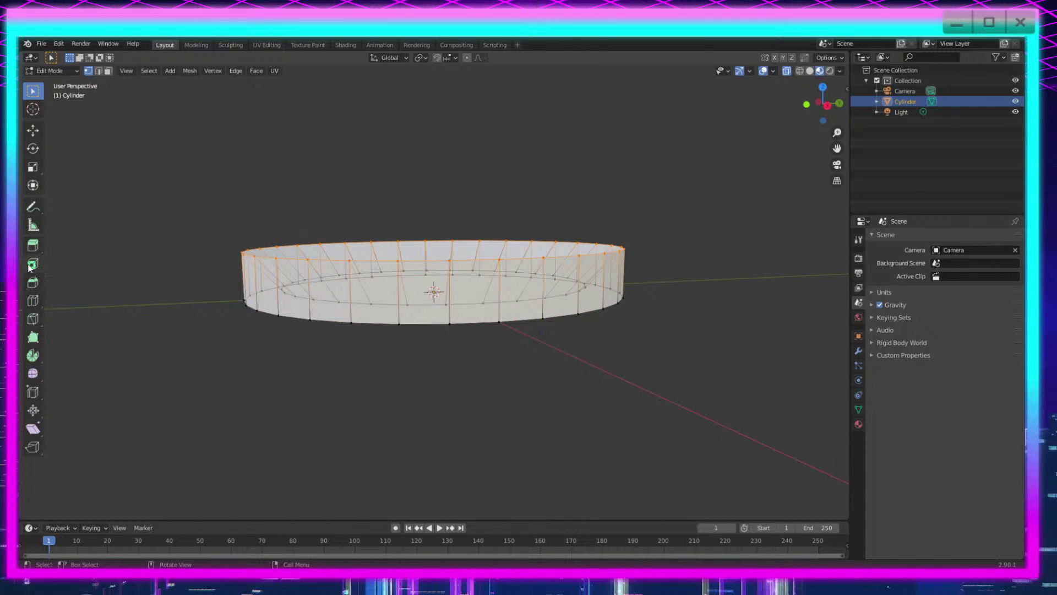
click(36, 282)
scroll(467, 173, down, 2)
scroll(465, 173, up, 5)
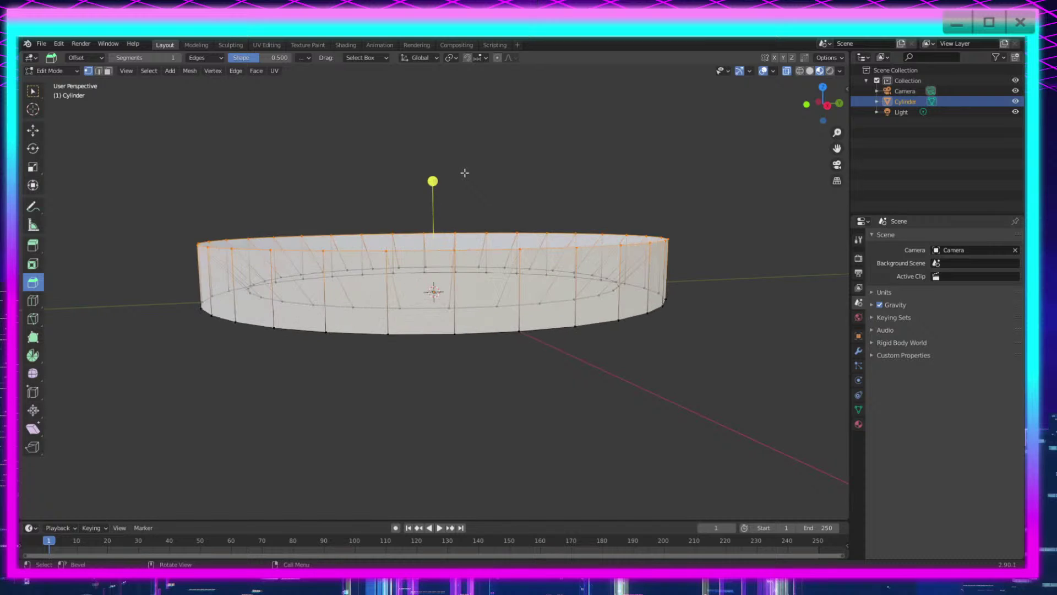
middle_drag(434, 243, 428, 264)
scroll(430, 256, down, 1)
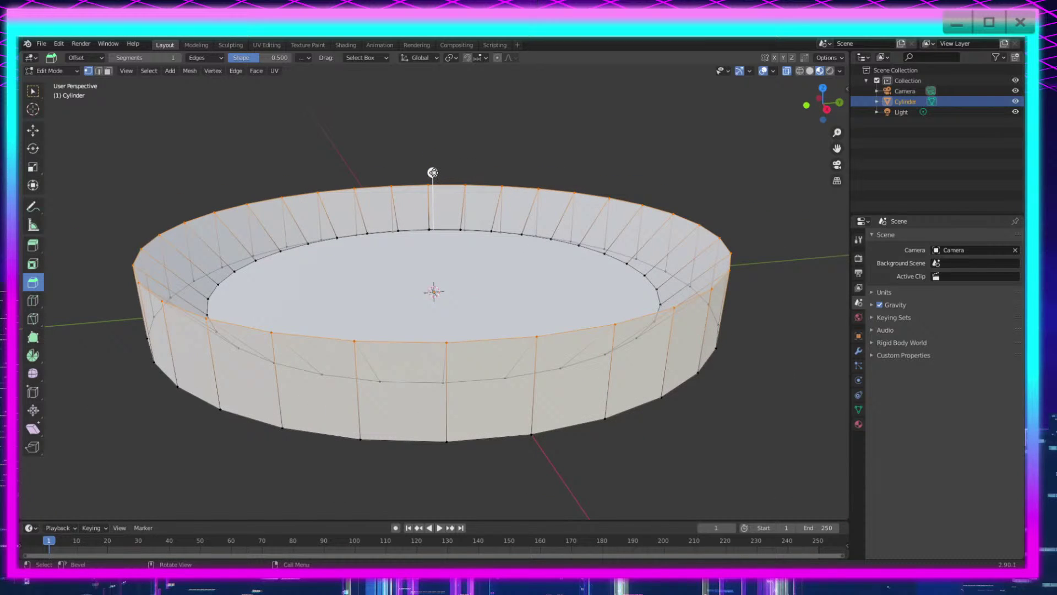
drag(433, 172, 433, 179)
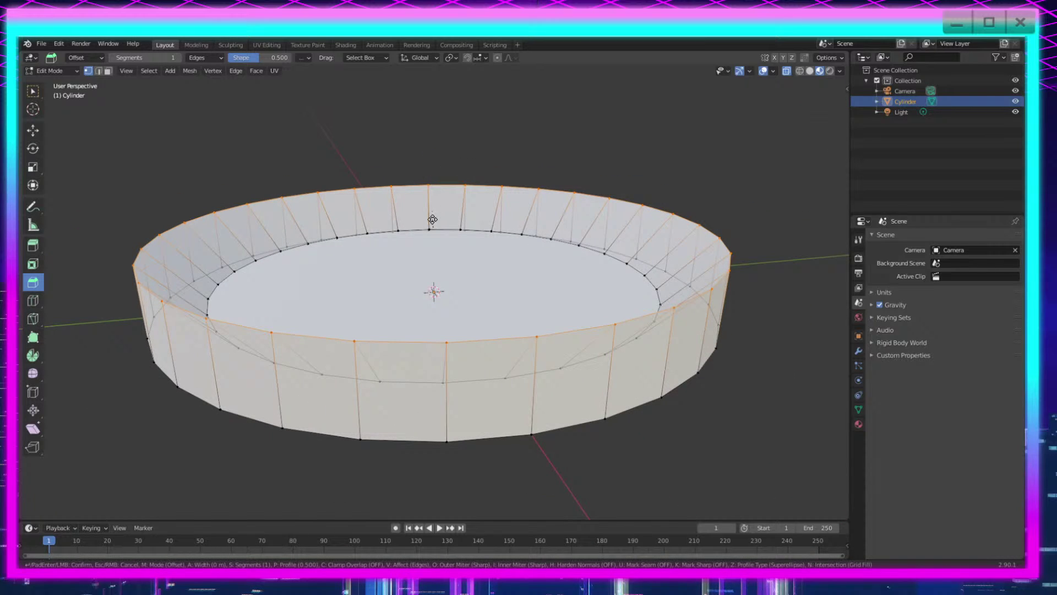
mouse_move(487, 242)
mouse_down()
mouse_move(573, 253)
mouse_move(497, 250)
mouse_up()
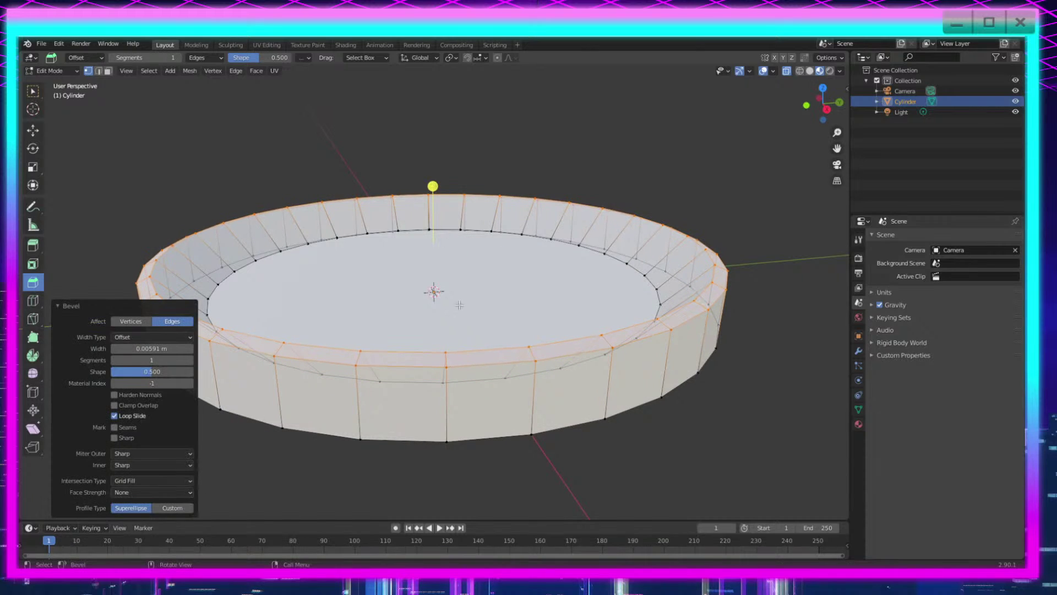
Step: Flatten the beveled rim by scaling it to about 0 along the Z axis
middle_drag(498, 429, 521, 436)
key(s)
key(z)
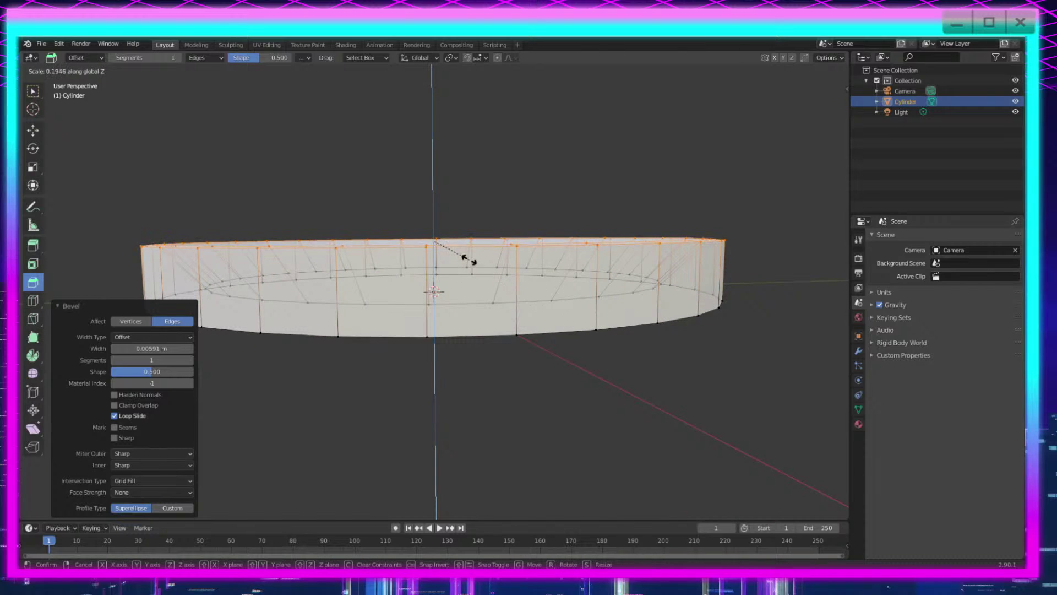
click(433, 240)
Step: Bevel the outer bottom edge loop with one segment and a width of about 0.0141 m to slope the pan's sides
mouse_move(467, 316)
middle_down()
mouse_move(470, 363)
mouse_move(463, 322)
mouse_move(482, 318)
middle_up()
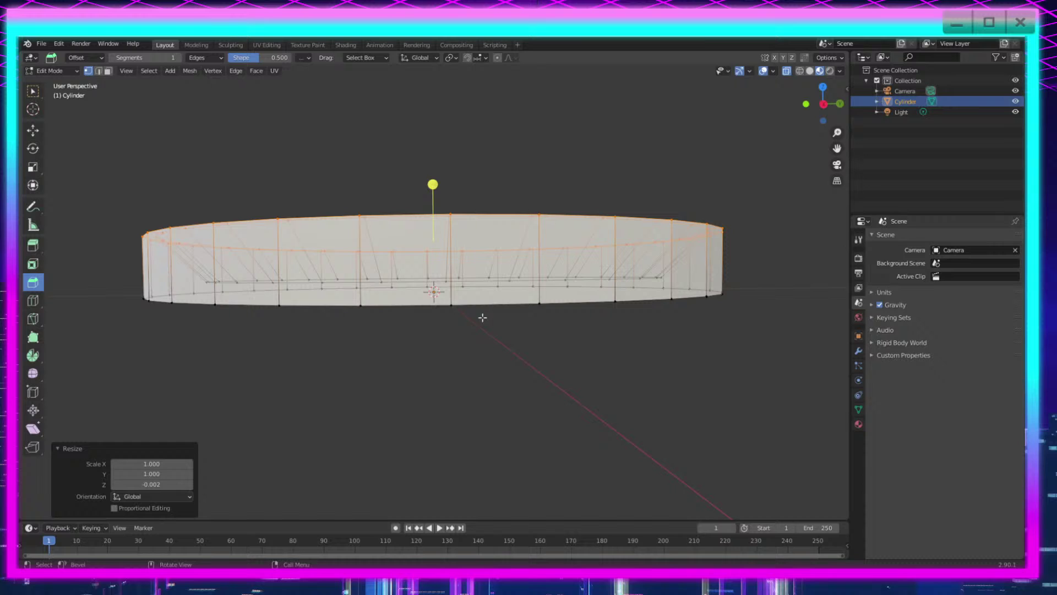
click(668, 298)
alt+click(617, 302)
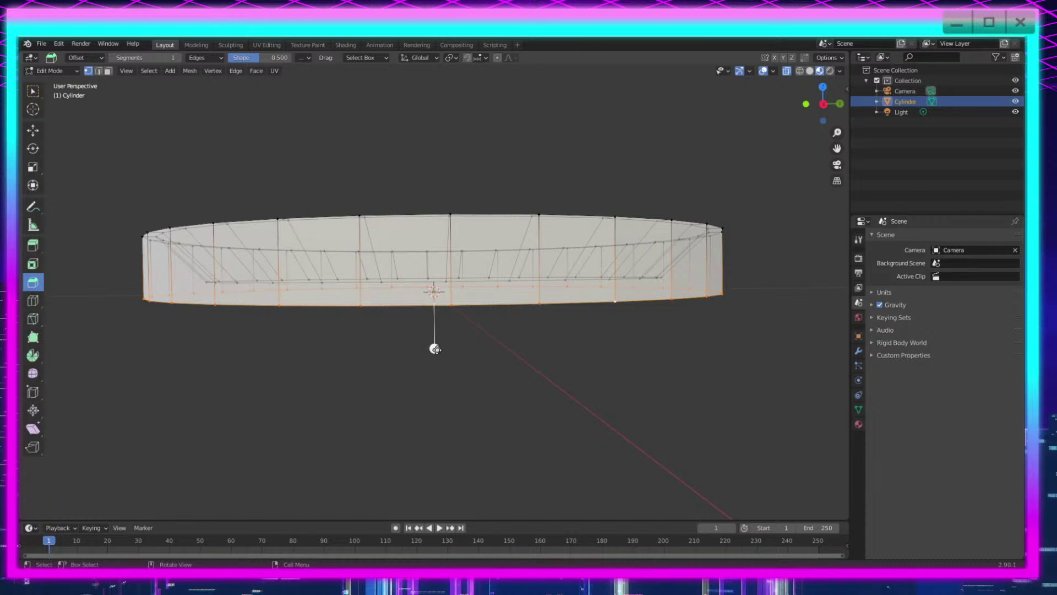
drag(435, 348, 435, 392)
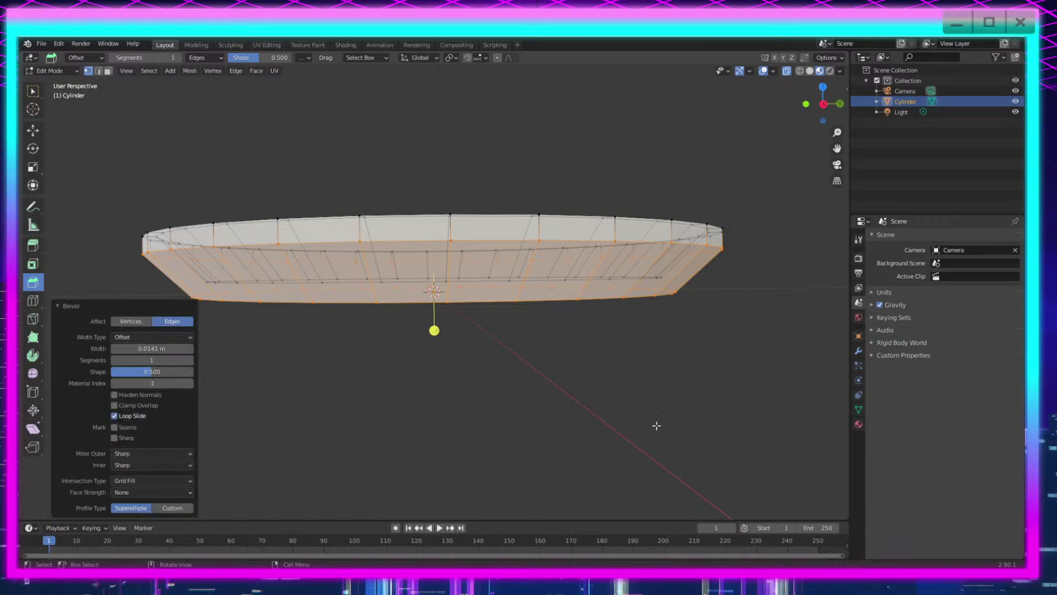
click(656, 423)
middle_drag(610, 365, 586, 374)
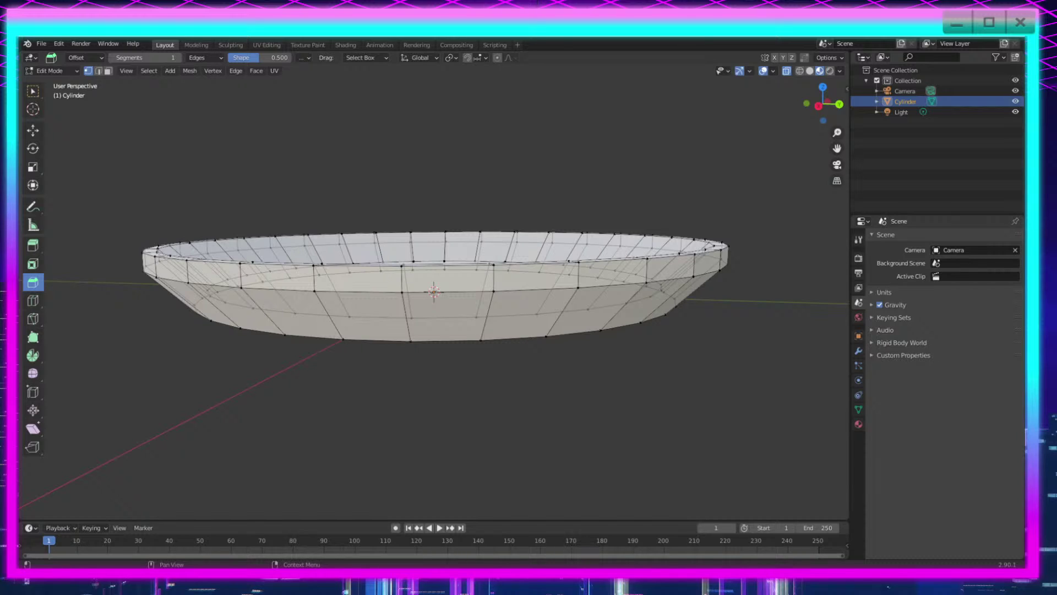
Step: Select the outer bottom edge loop and scale it up to about 1.093
middle_drag(666, 396, 666, 365)
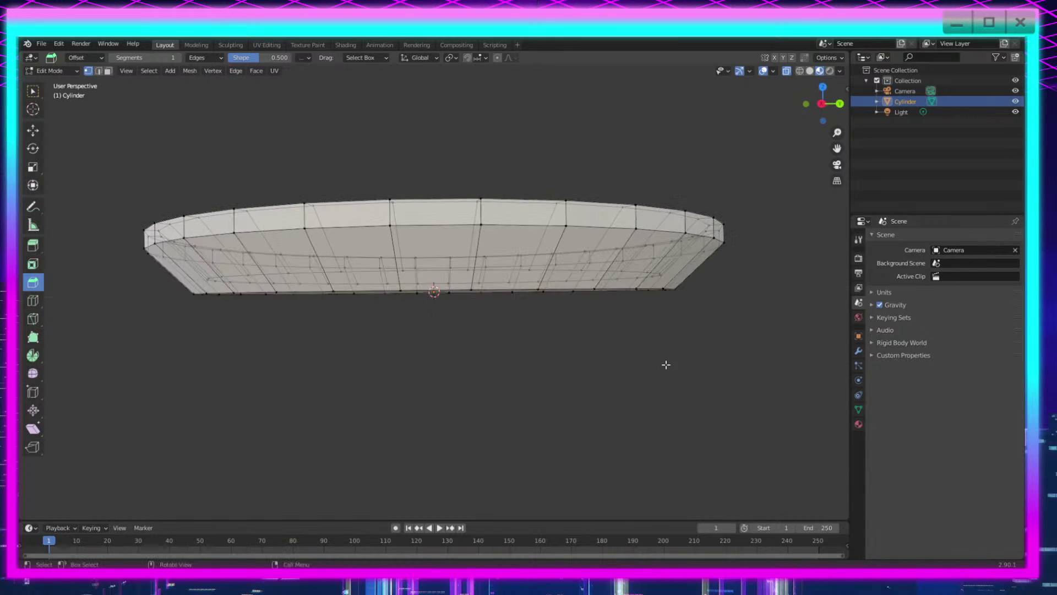
alt+click(659, 290)
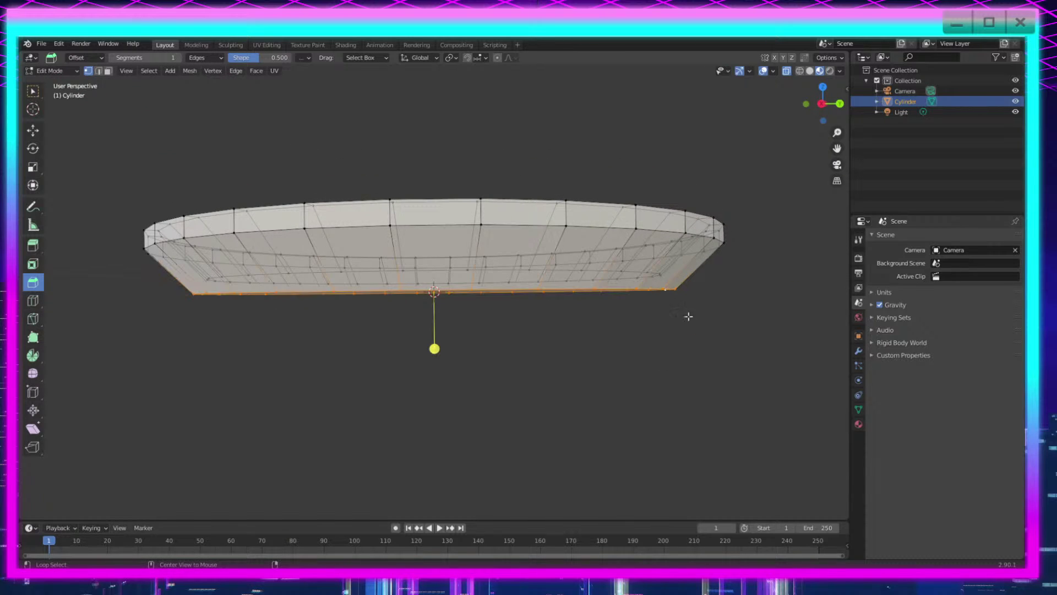
middle_drag(689, 317, 684, 349)
key(s)
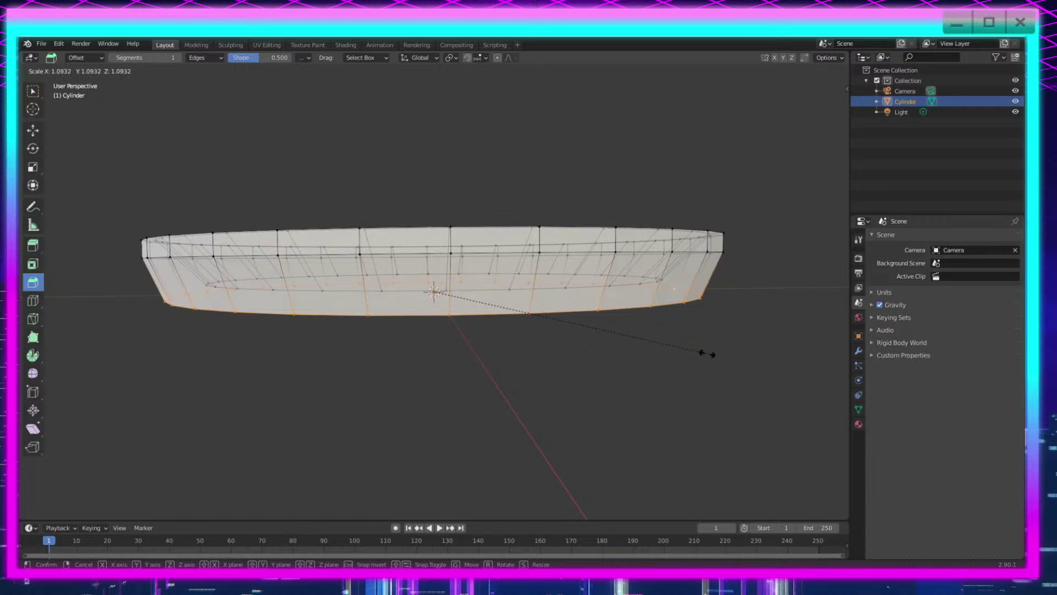
click(708, 354)
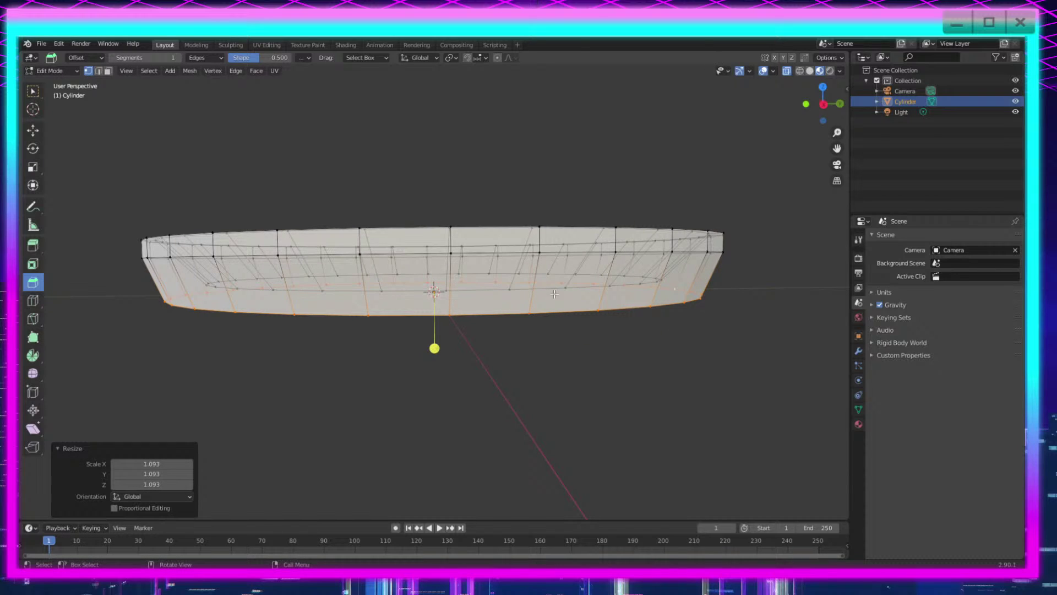
Step: Edge-slide the outer loop just below the rim fully up to the rim, with a factor of 1.000
click(541, 249)
middle_drag(515, 319, 476, 319)
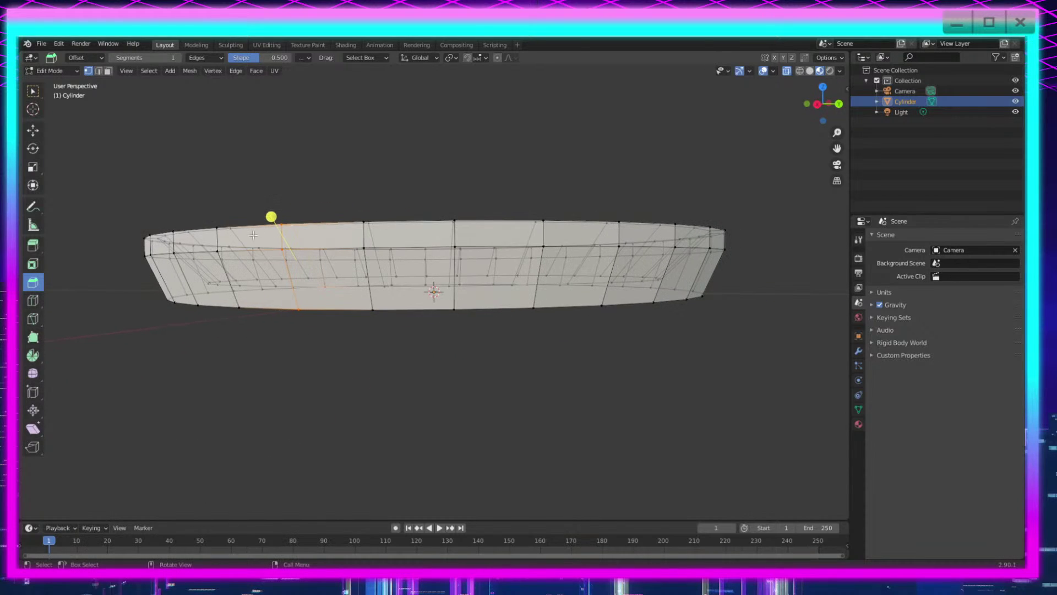
alt+click(225, 246)
middle_drag(474, 355, 498, 370)
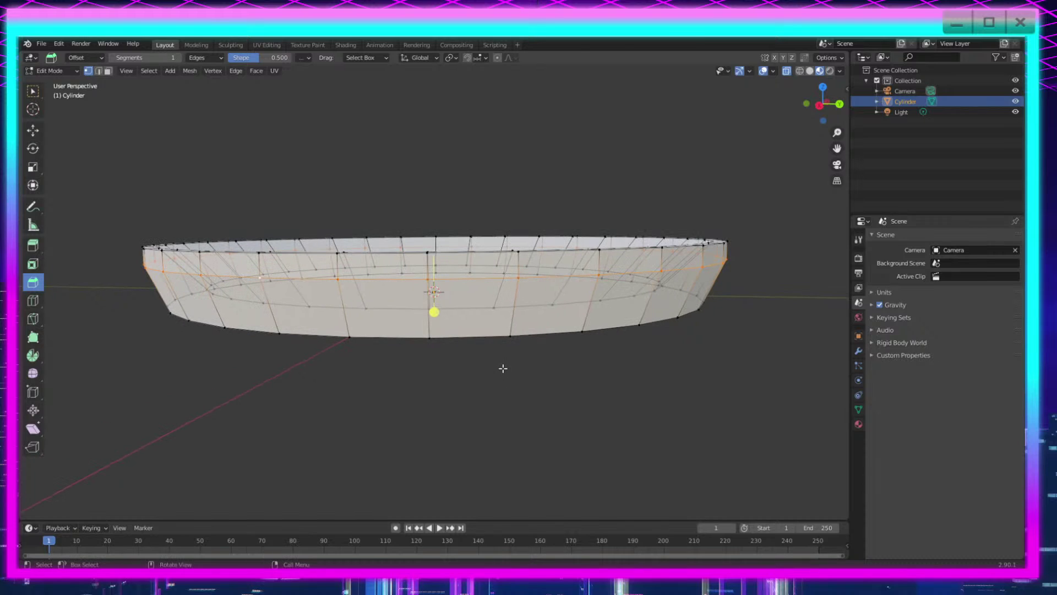
key(g)
key(g)
click(507, 312)
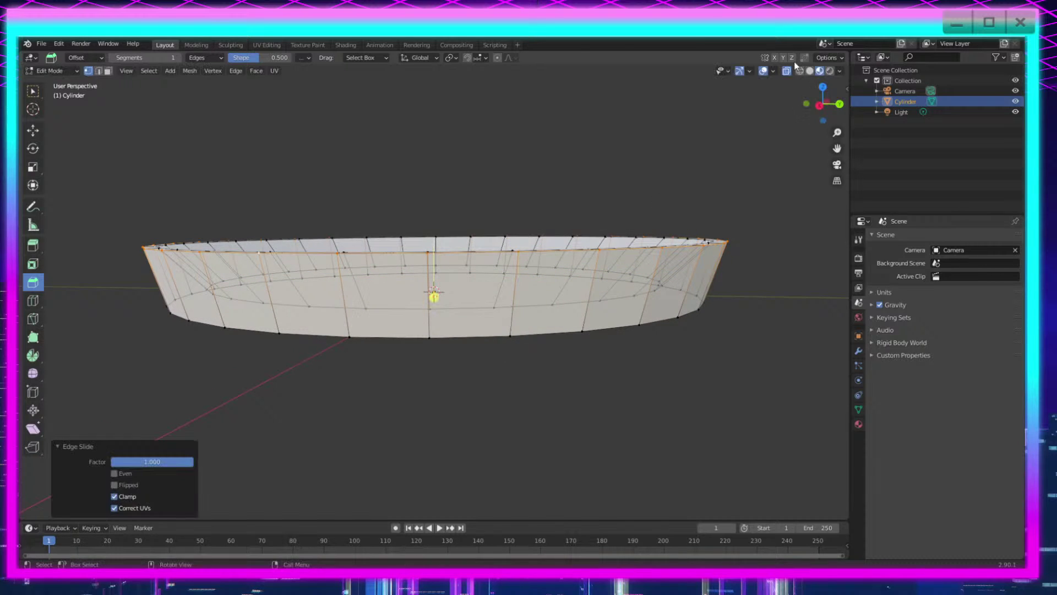
Step: Turn on Auto Merge Vertices and move the slid loop again to merge it with the rim
click(805, 58)
middle_drag(623, 326, 733, 378)
key(g)
click(661, 334)
Step: Select the outer bottom edge loop and scale it up to about 1.021
click(659, 299)
alt+click(622, 306)
alt+click(682, 305)
middle_drag(739, 334, 737, 301)
key(s)
click(744, 323)
scroll(709, 340, up, 1)
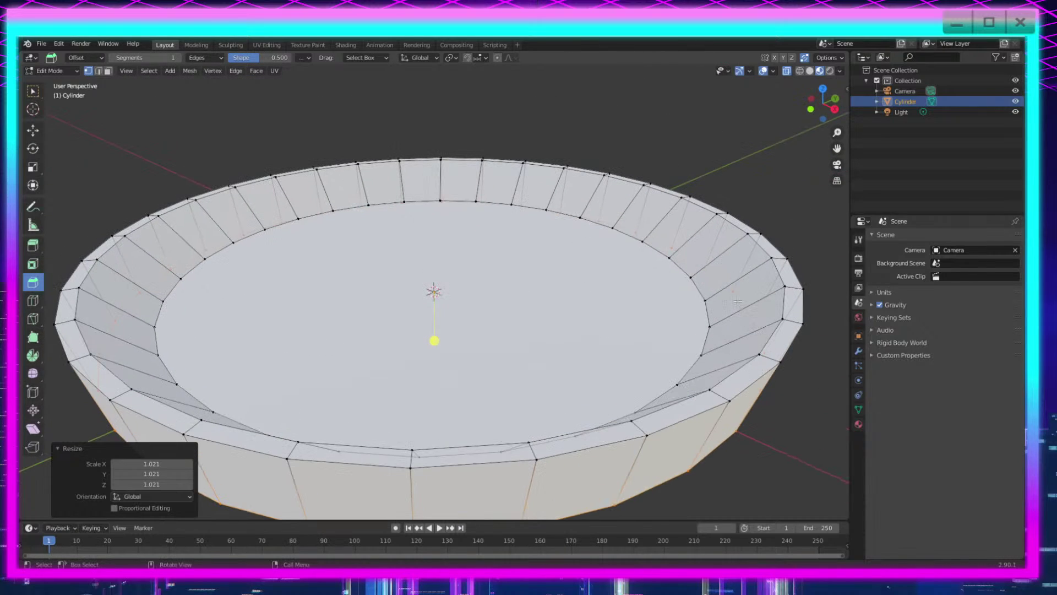
Step: Select the inner floor's edge loop and scale it up to about 1.07 to thin the pan's wall
click(705, 331)
alt+click(698, 309)
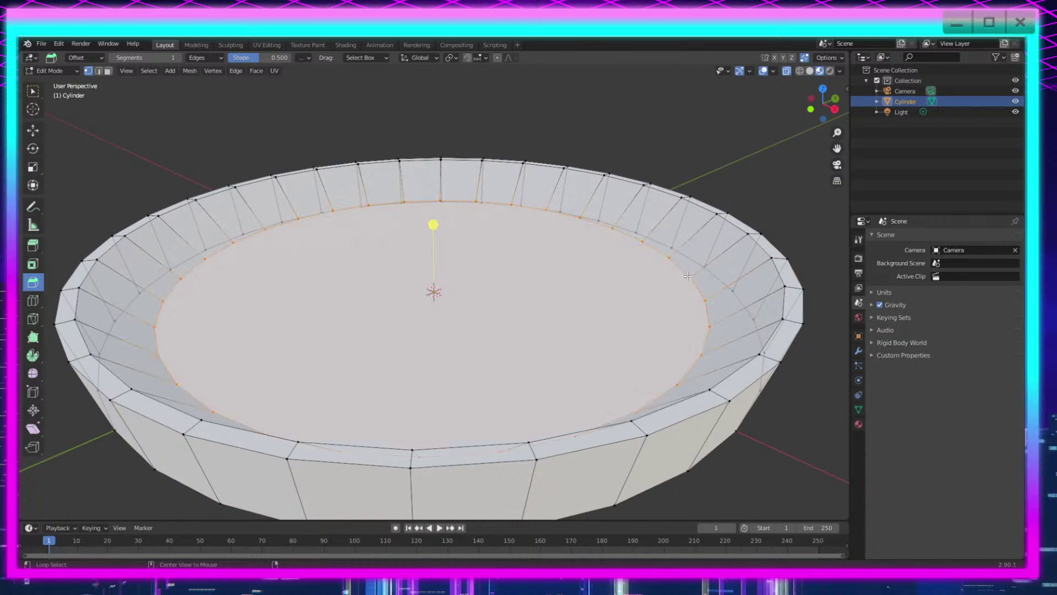
key(s)
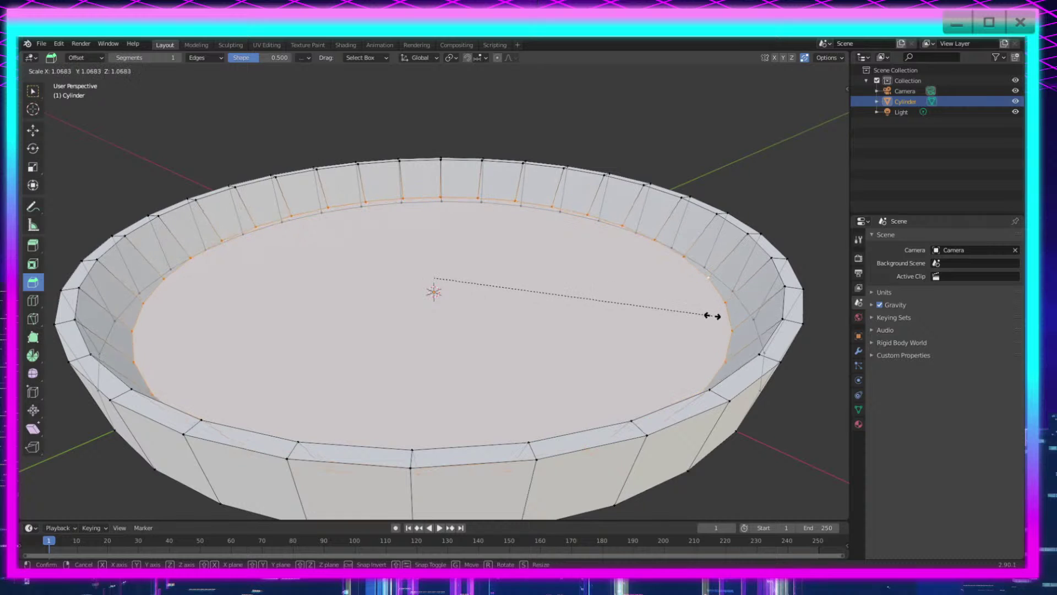
click(716, 309)
Step: Fine-tune the inner floor's height along Z with moves of about -0.0045 m, 0.0021 m and -0.0005 m
middle_drag(697, 250, 693, 201)
key(g)
key(z)
click(692, 218)
key(g)
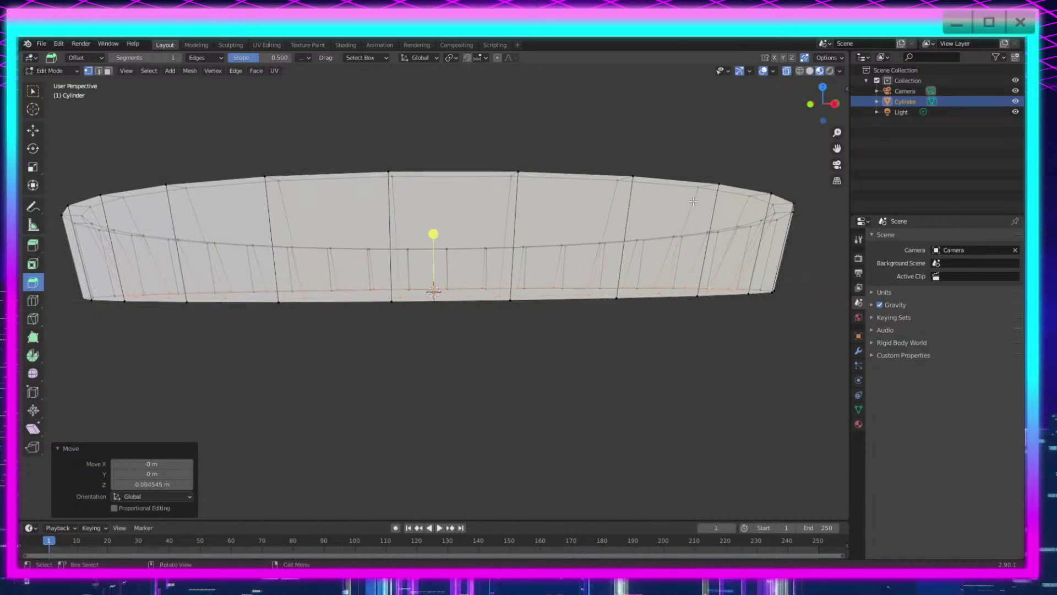
key(z)
click(692, 193)
key(g)
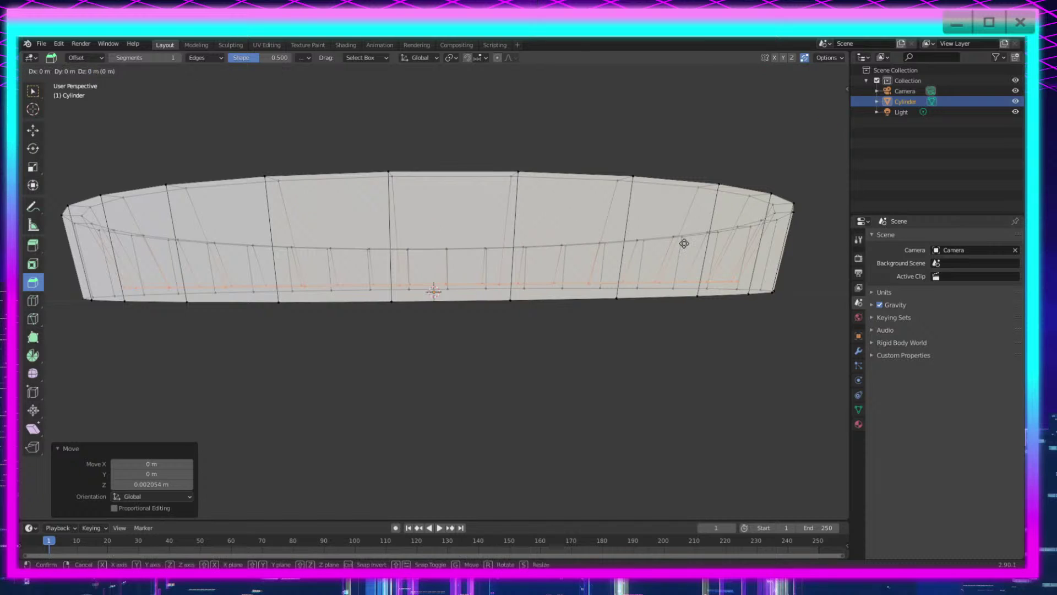
key(z)
click(684, 244)
Step: Return to Object Mode and check the shape of the pan body from above
middle_drag(434, 229, 435, 242)
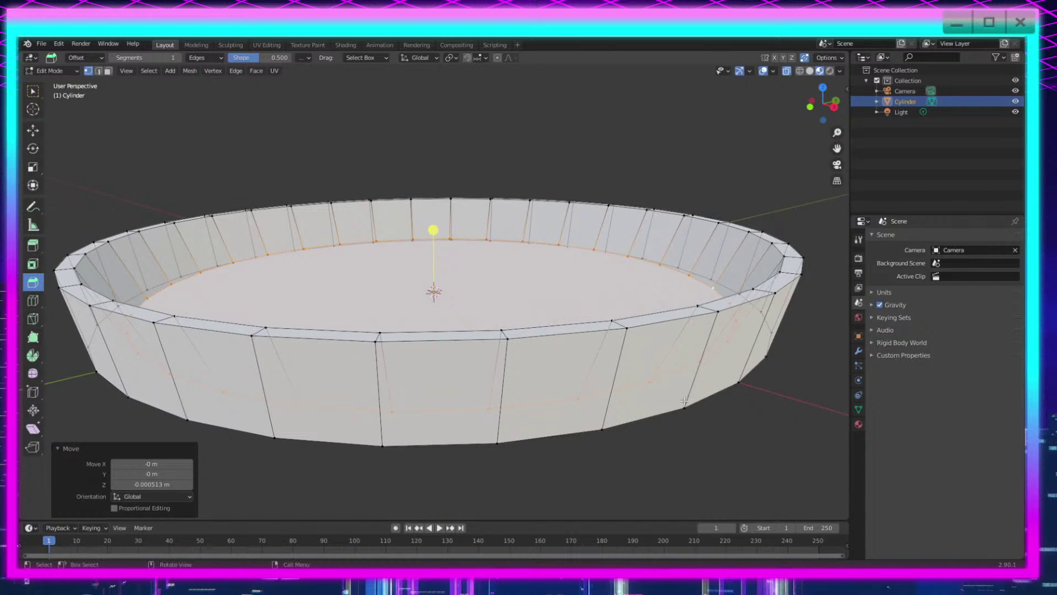
key(Tab)
scroll(617, 279, up, 3)
scroll(585, 323, down, 5)
scroll(659, 385, up, 2)
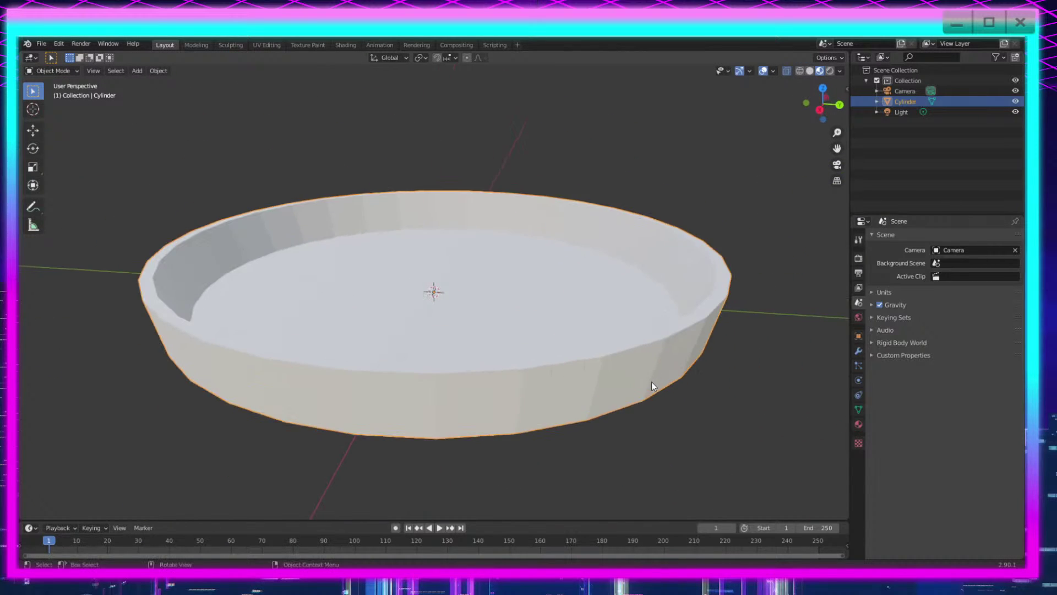
middle_drag(652, 381, 652, 430)
scroll(652, 429, down, 1)
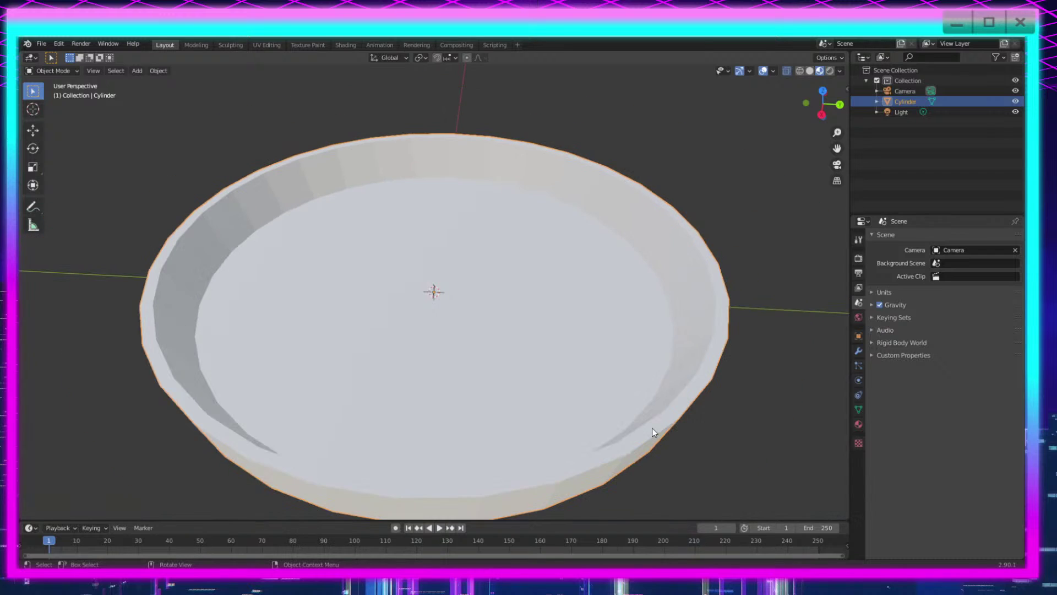
Step: Deselect the pan body in Object Mode and examine its rim and sloped sides from several angles
scroll(709, 397, down, 2)
right_click(556, 345)
mouse_move(708, 398)
middle_down()
mouse_move(557, 345)
mouse_move(562, 427)
mouse_move(593, 387)
mouse_move(592, 435)
mouse_move(486, 310)
middle_up()
click(557, 345)
right_click(487, 309)
click(484, 321)
scroll(639, 382, up, 3)
mouse_move(639, 382)
middle_down()
mouse_move(610, 351)
mouse_move(531, 432)
middle_up()
scroll(610, 351, down, 2)
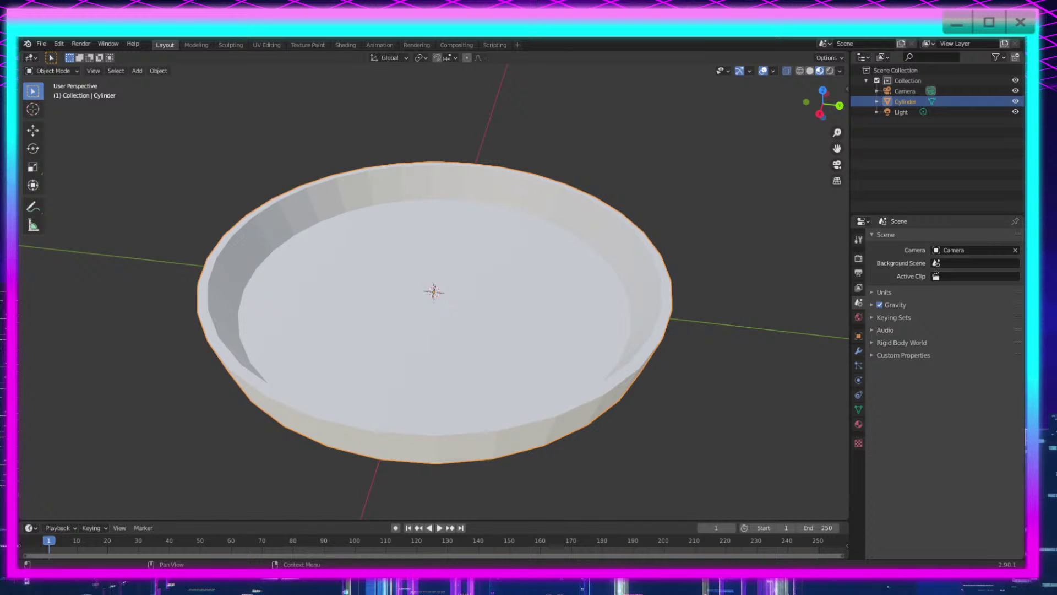
click(709, 389)
scroll(758, 415, up, 2)
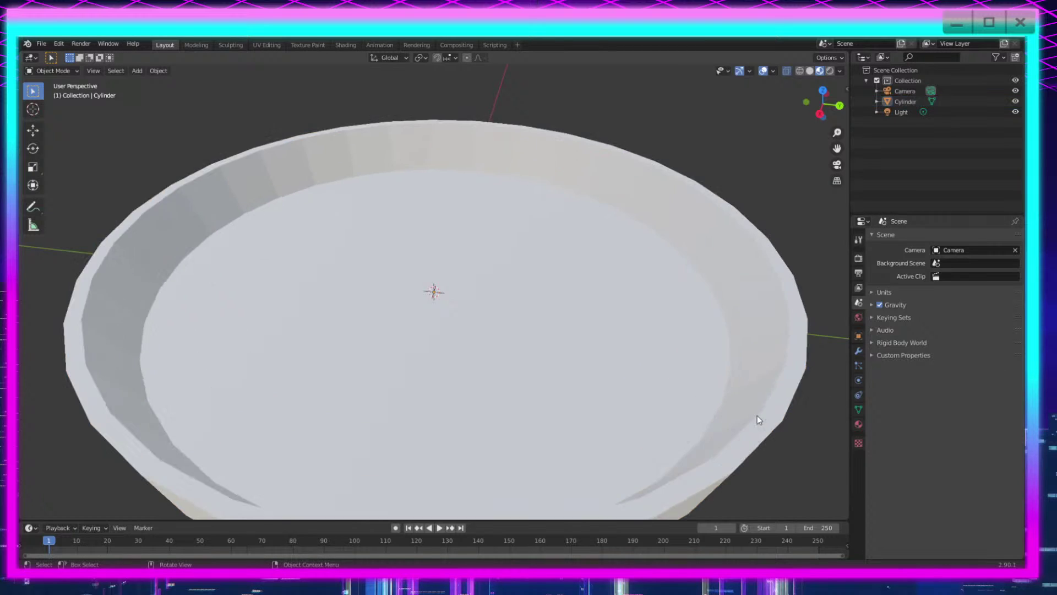
Step: Add a second cylinder mesh at the pan's centre with a radius of 0.005 m
scroll(755, 416, down, 4)
middle_drag(579, 432, 600, 410)
key(shift+a)
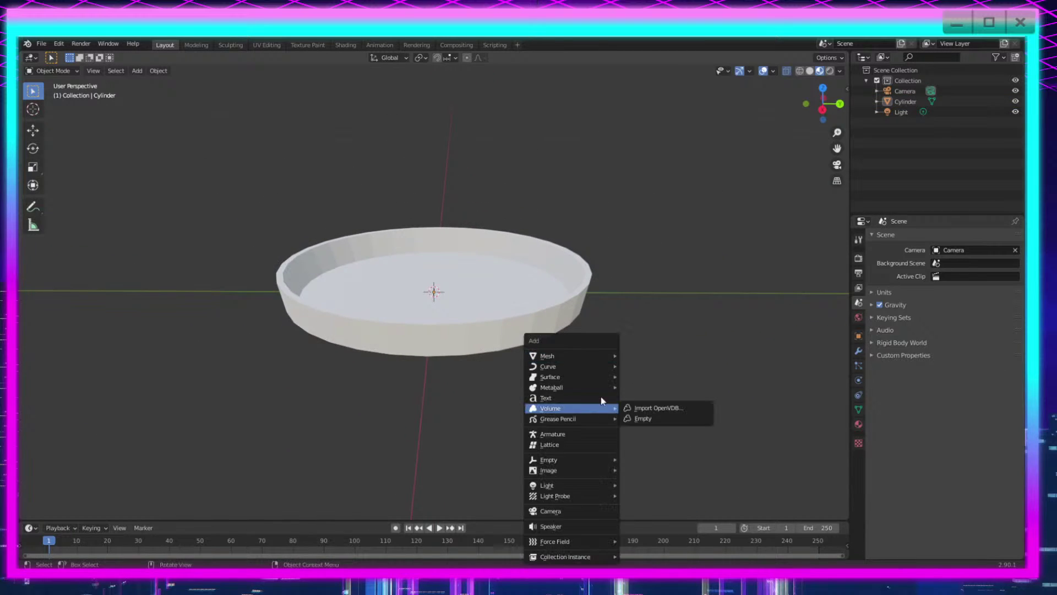
mouse_move(594, 388)
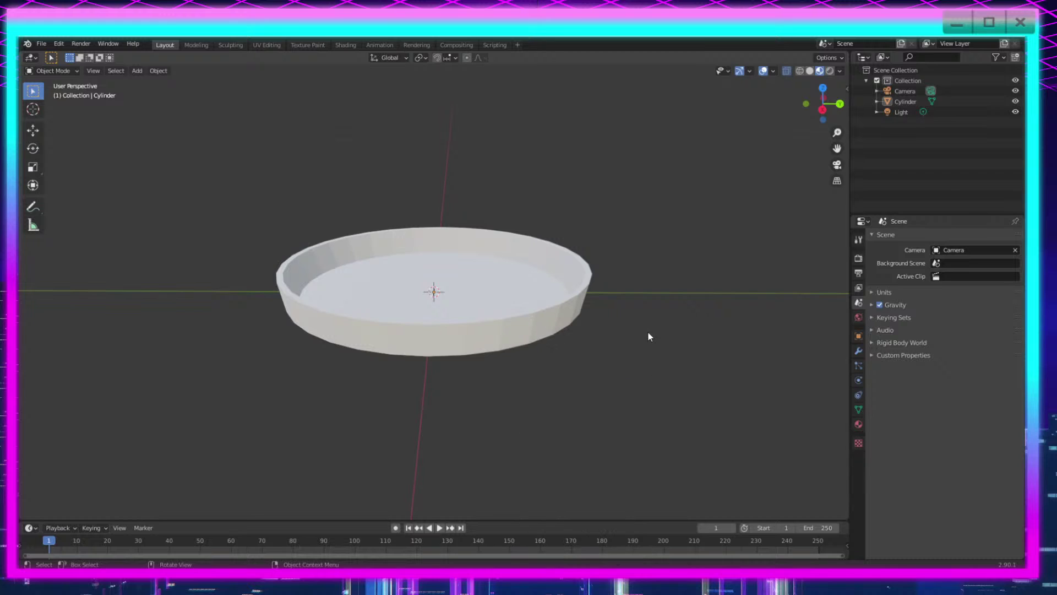
key(Tab)
key(Tab)
key(shift+a)
mouse_move(628, 353)
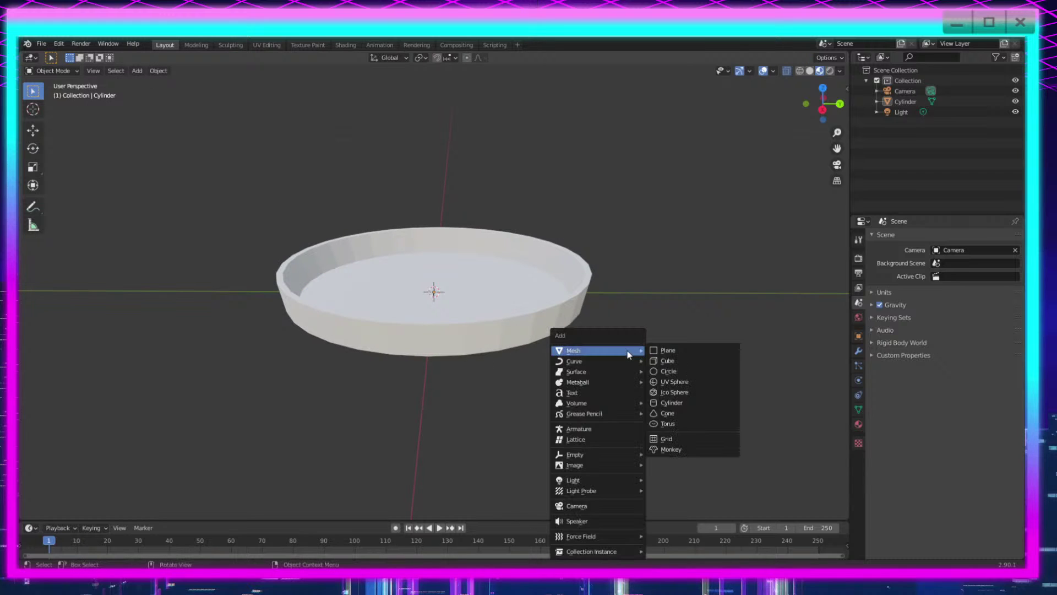
click(689, 403)
drag(152, 386, 128, 385)
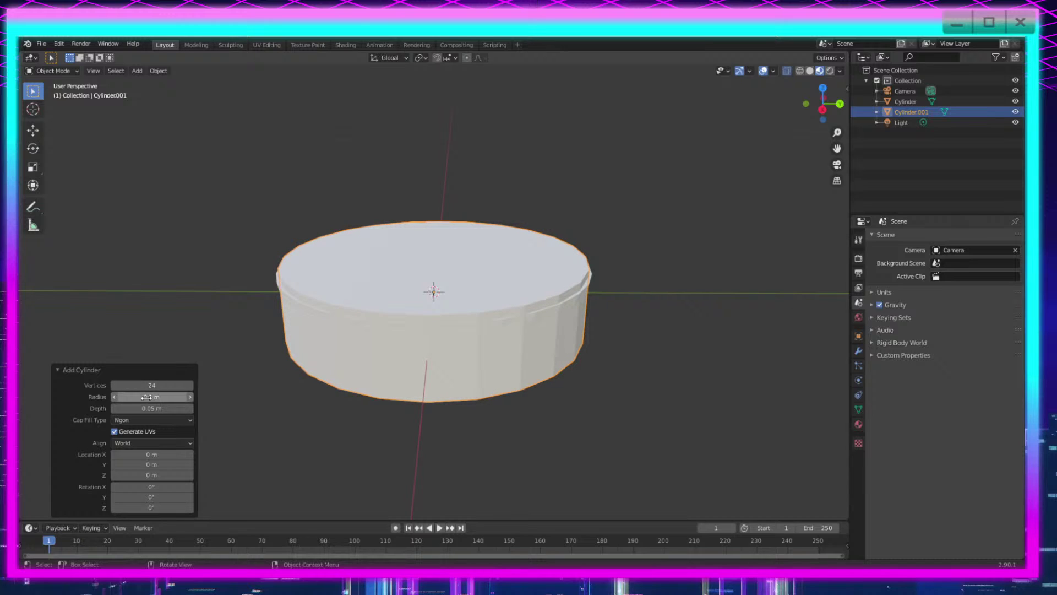
click(120, 397)
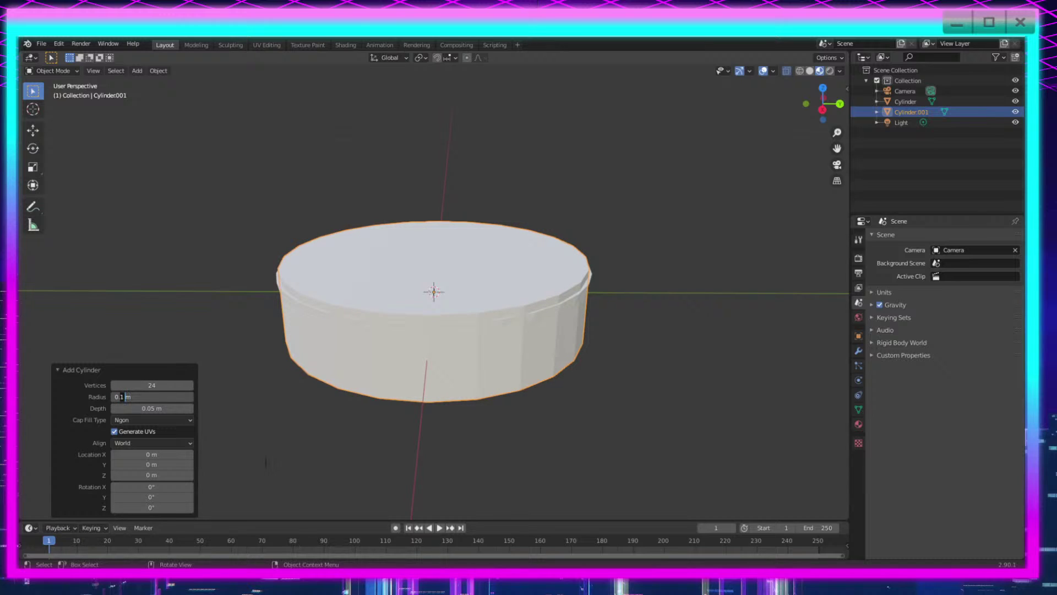
key(BackSpace)
text(0)
text(01)
text(3)
key(Tab)
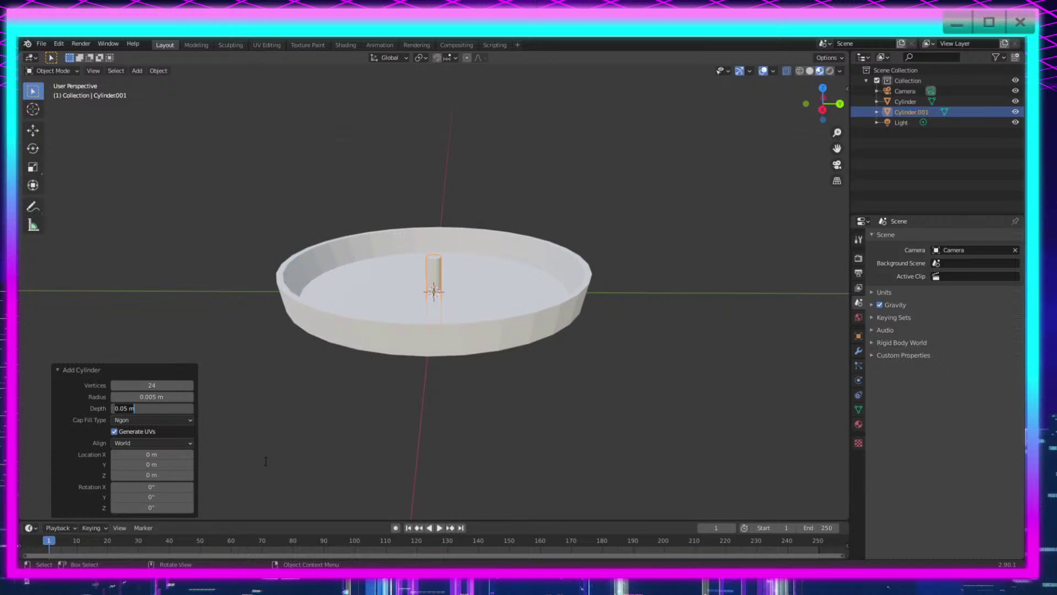
key(Return)
Step: Enter Edit Mode on the thin cylinder and delete all of its vertices
scroll(477, 332, up, 4)
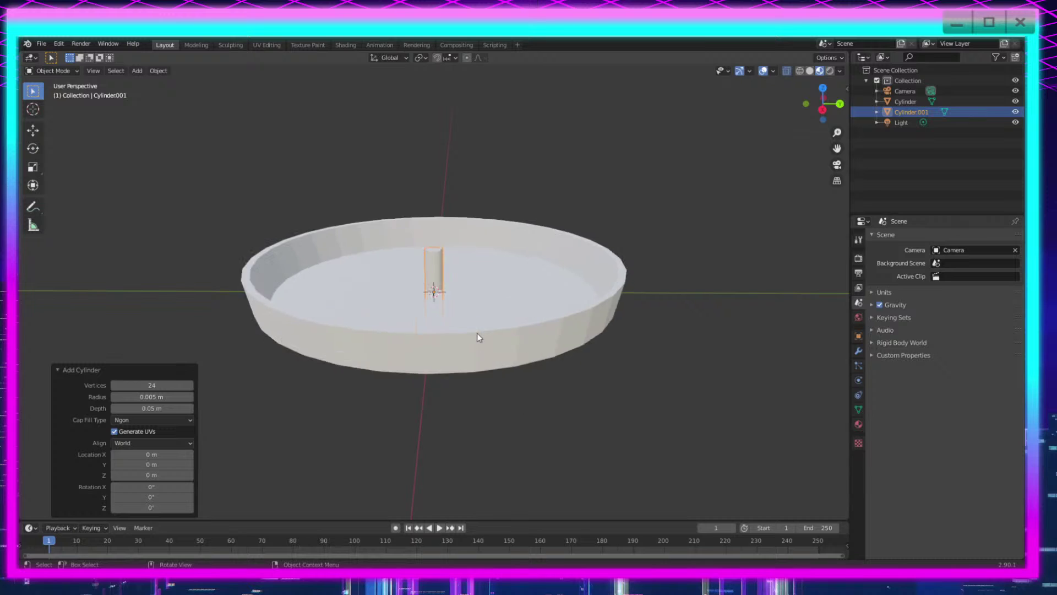
key(Tab)
scroll(465, 335, down, 2)
middle_drag(472, 288, 484, 323)
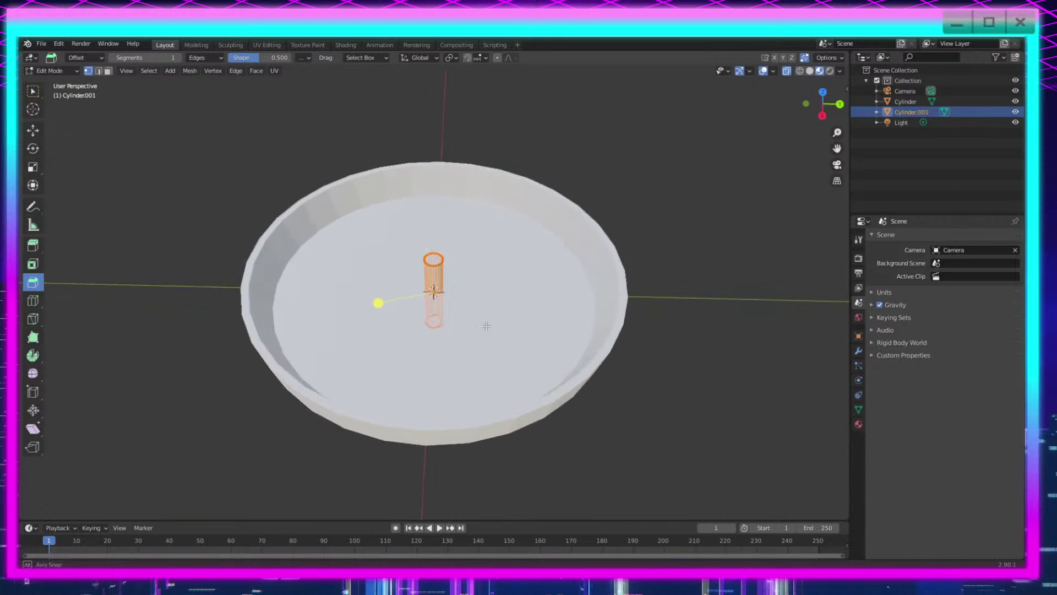
scroll(484, 323, up, 6)
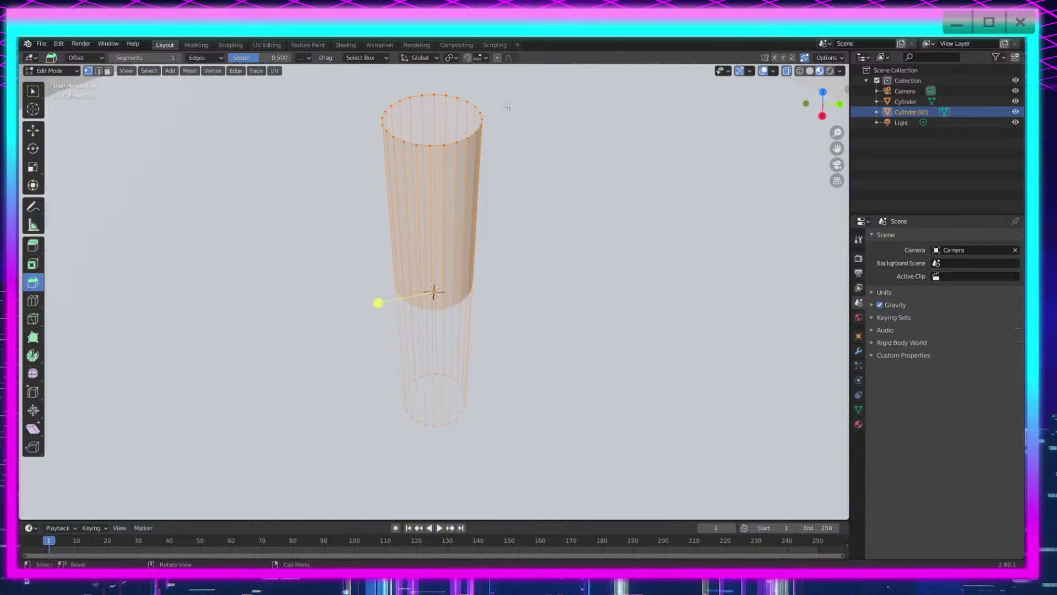
scroll(462, 111, down, 6)
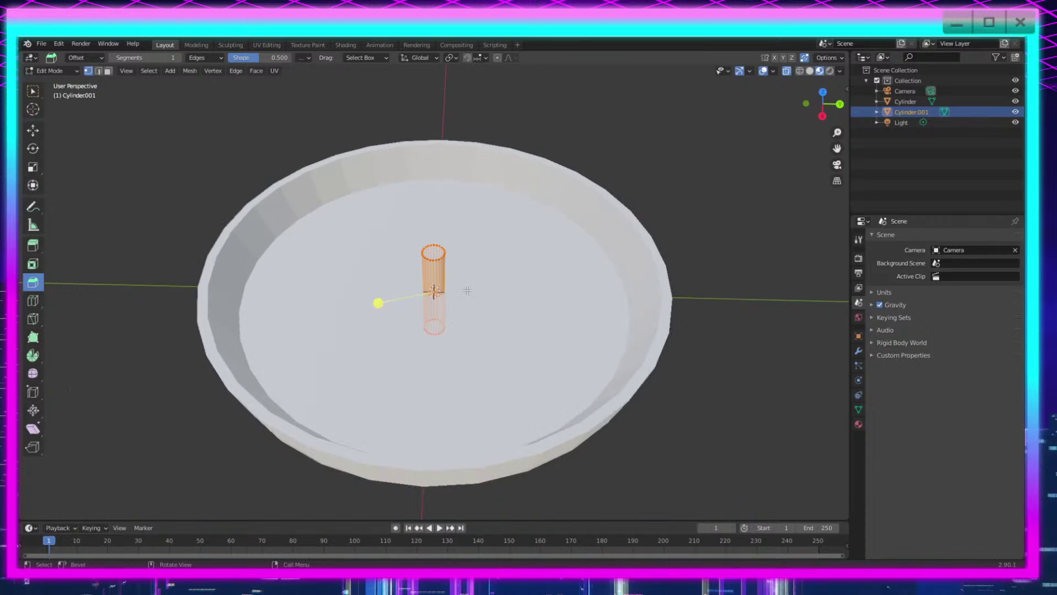
key(x)
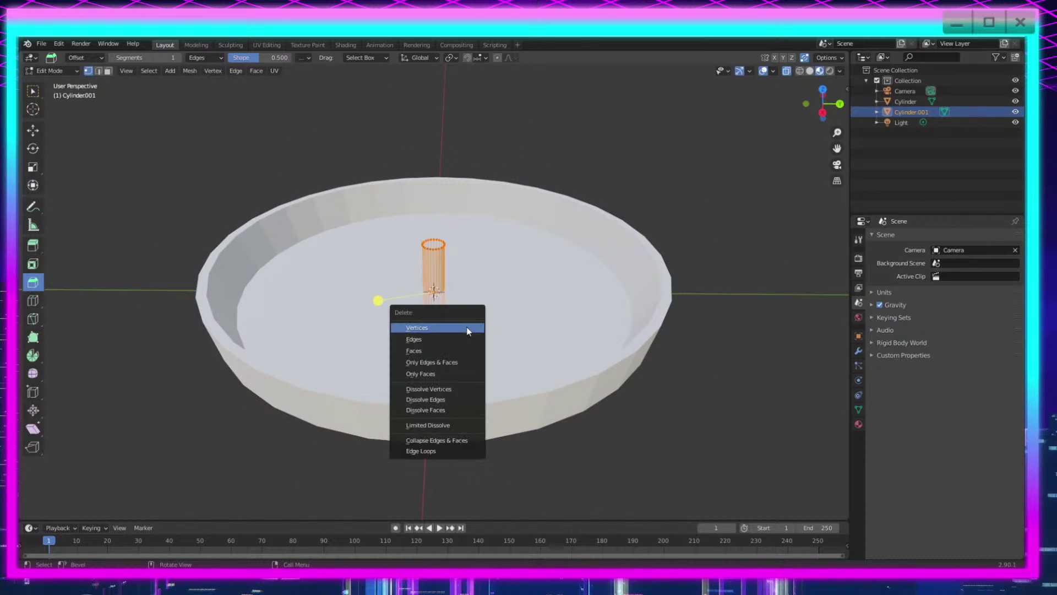
click(467, 328)
Step: Add a new cylinder inside the emptied object with 14 vertices, keeping the radius at 0.005 m and depth at 0.05 m
key(shift+a)
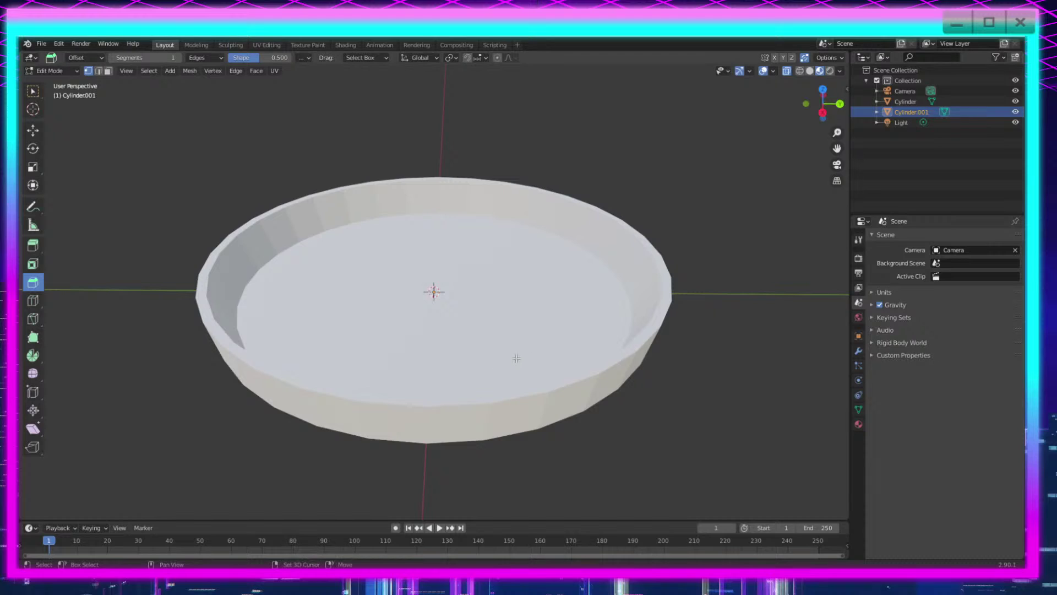
key(shift+a)
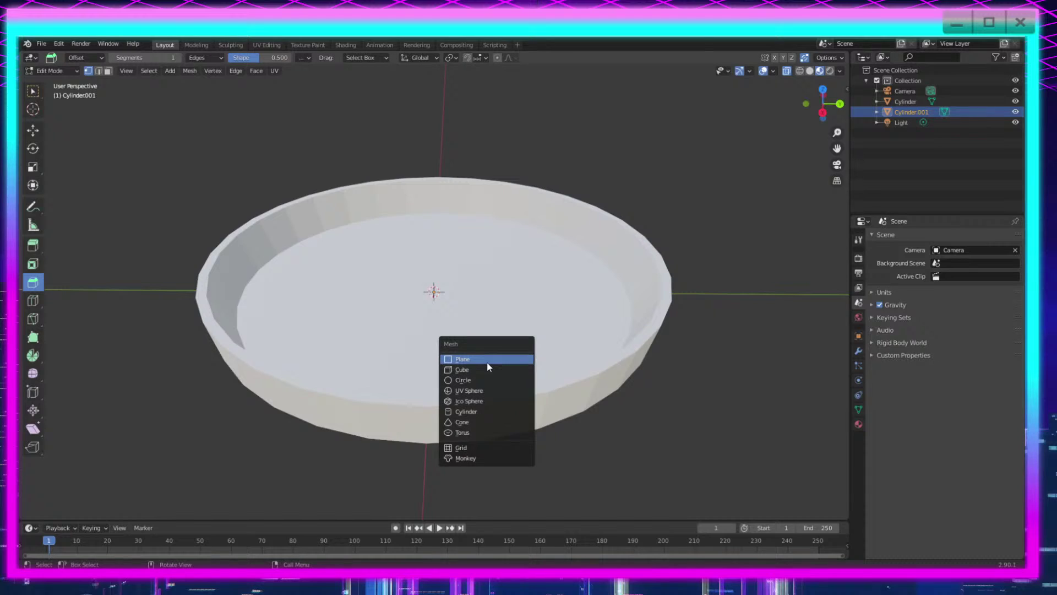
click(477, 411)
double_click(152, 408)
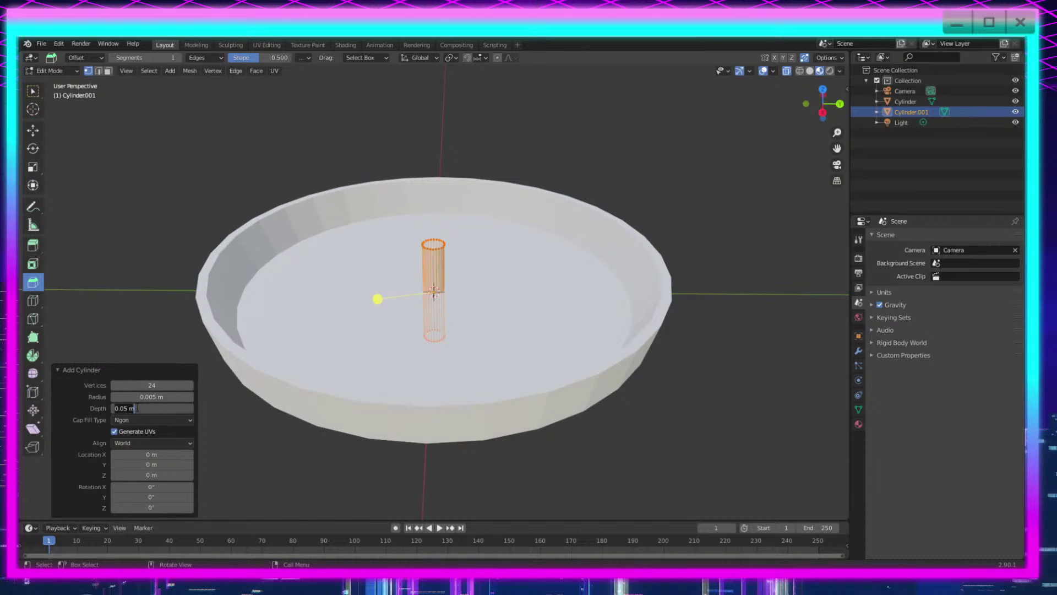
click(150, 395)
drag(151, 386, 144, 385)
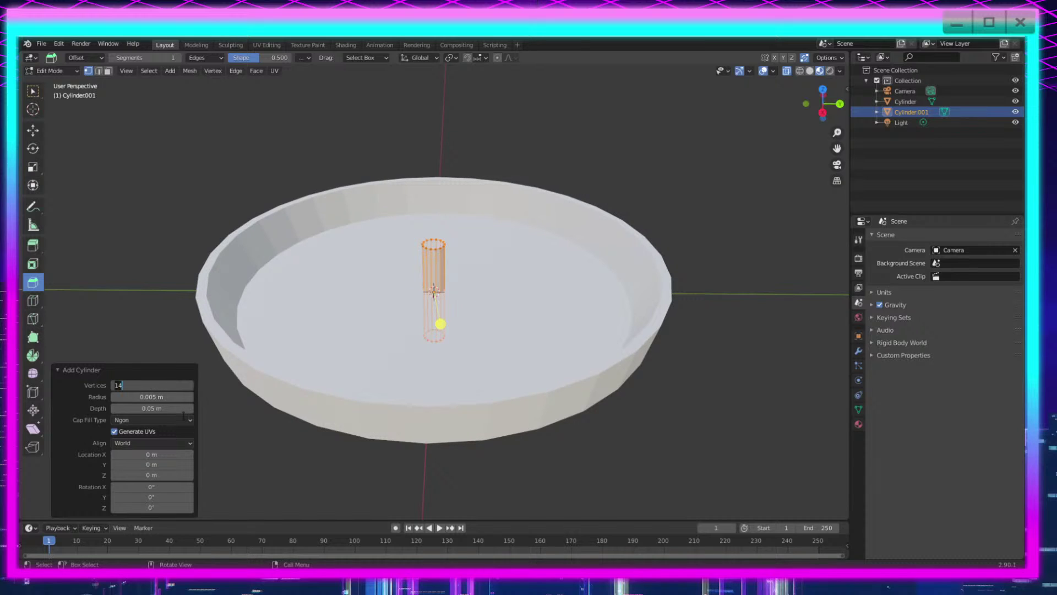
Step: Switch to the selection tool and flatten the thin cylinder by scaling it to about 0.685 along X
scroll(432, 242, up, 4)
middle_drag(481, 260, 506, 331)
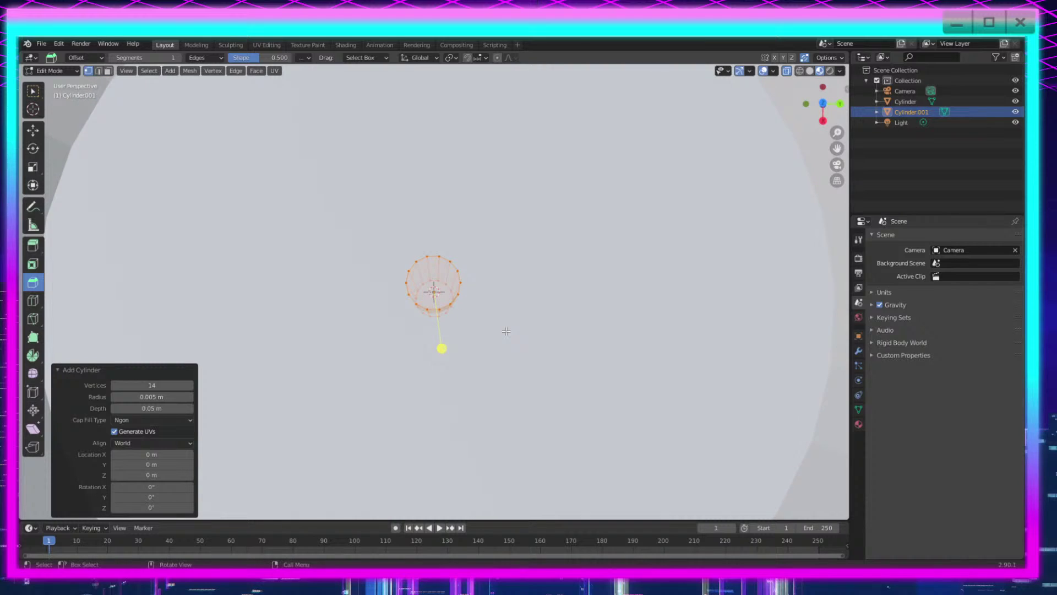
click(33, 91)
key(s)
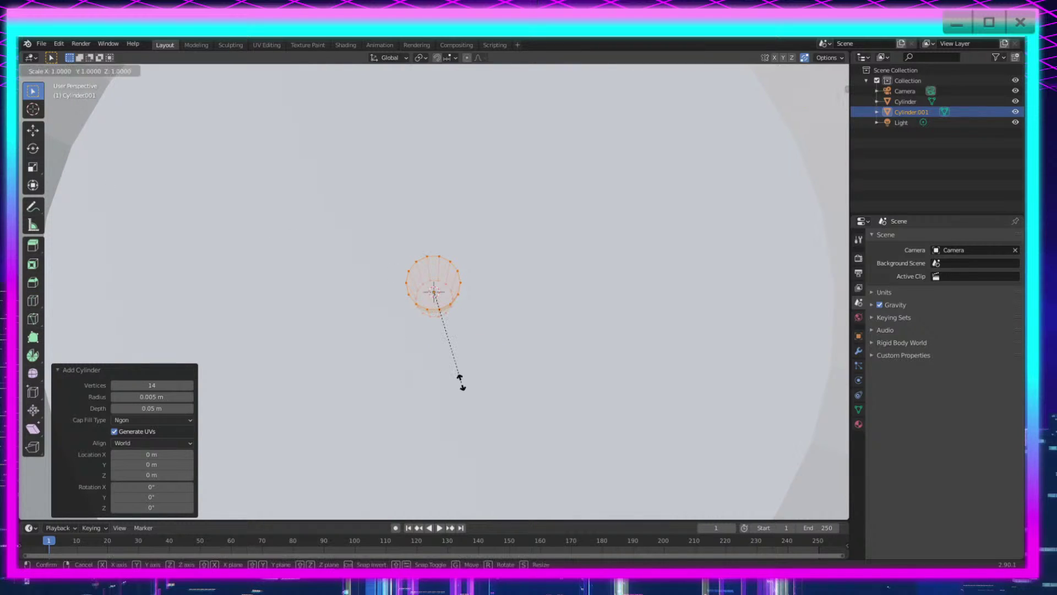
key(x)
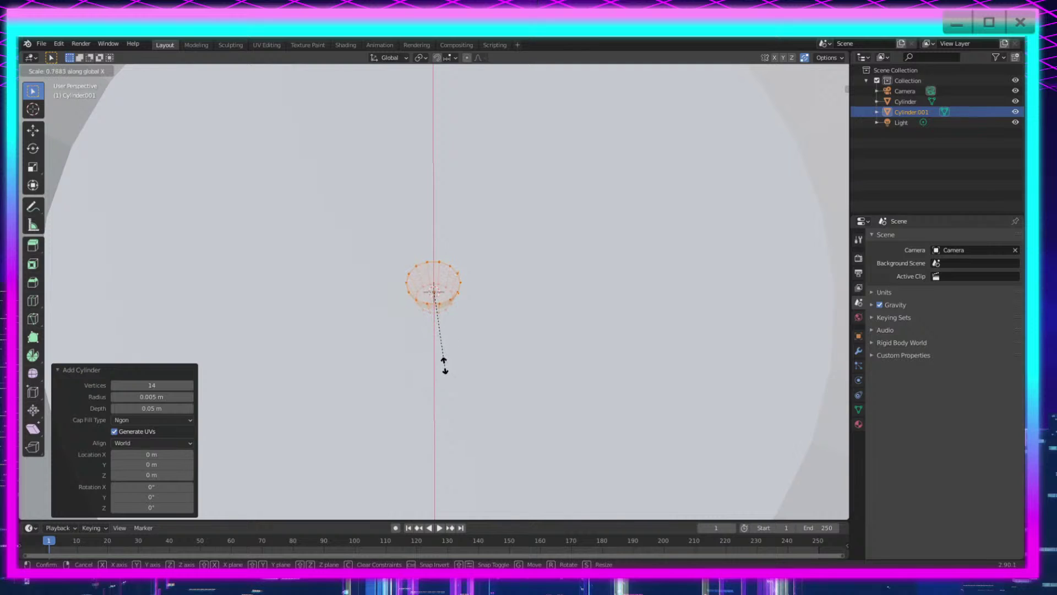
click(440, 358)
middle_drag(469, 391, 523, 430)
key(g)
key(x)
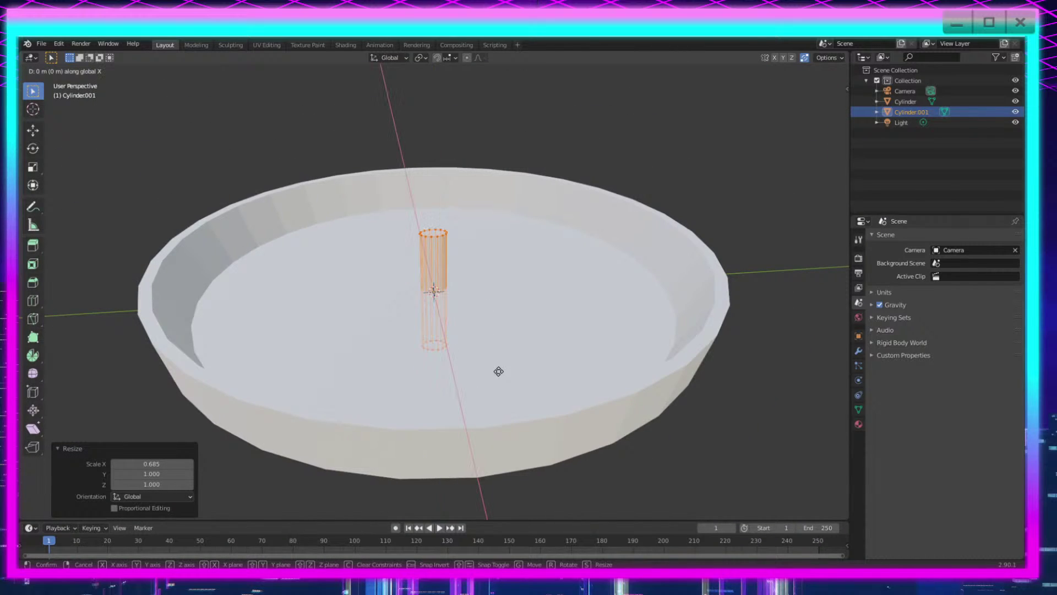
click(499, 371)
middle_drag(498, 371, 506, 290)
key(r)
key(x)
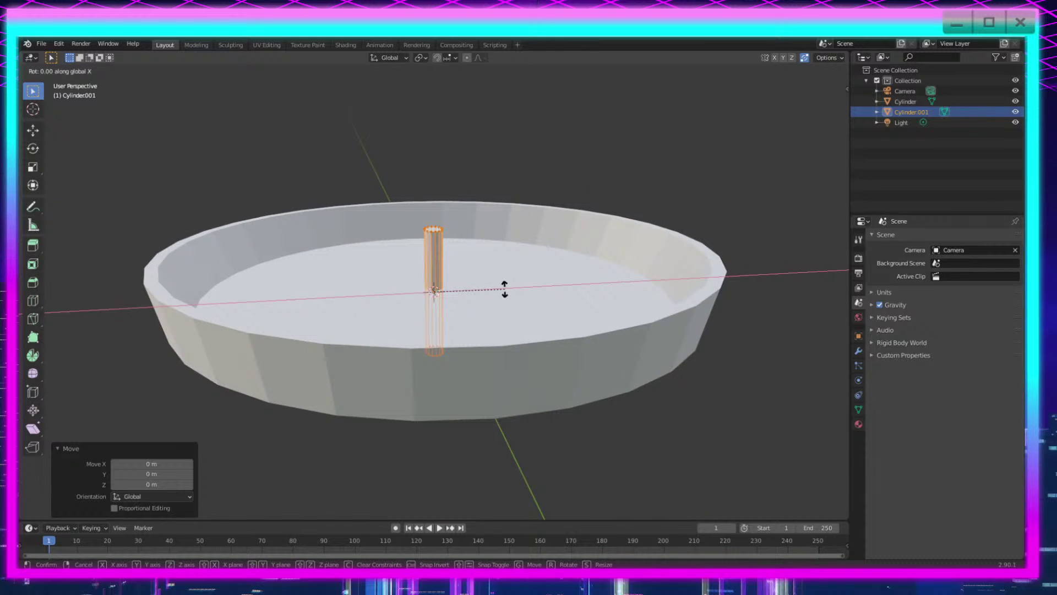
click(504, 288)
Step: Rotate the thin cylinder -90° around the Y axis so it lies horizontally
key(r)
key(y)
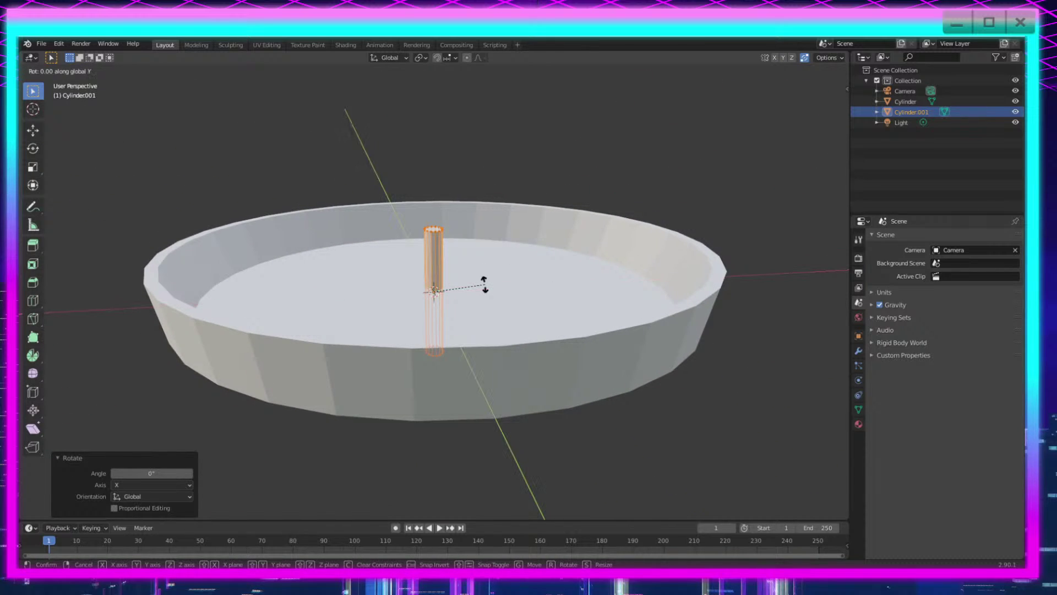
click(462, 407)
click(118, 472)
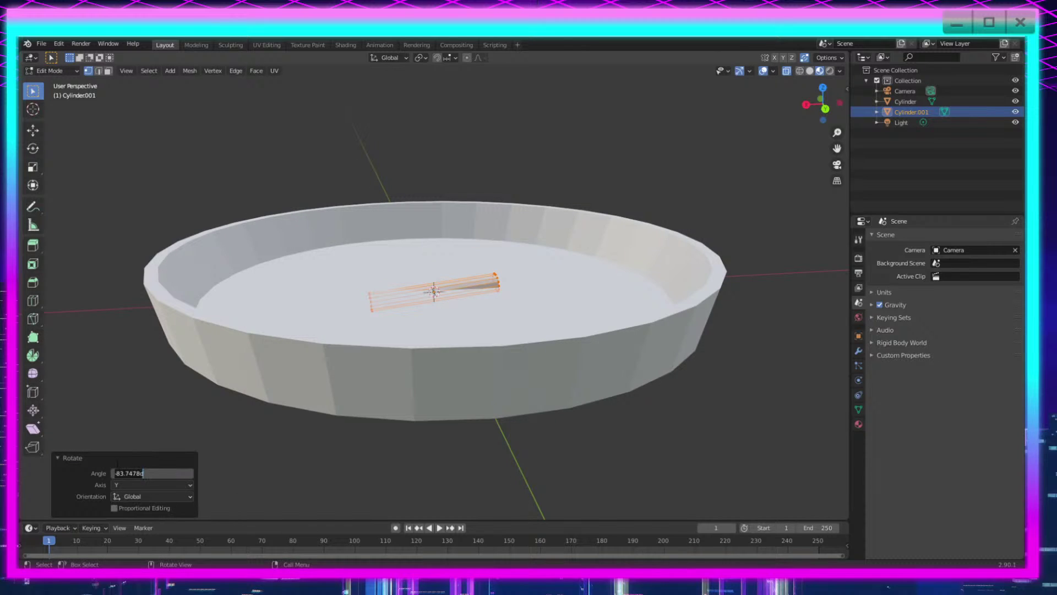
text(-90)
key(Return)
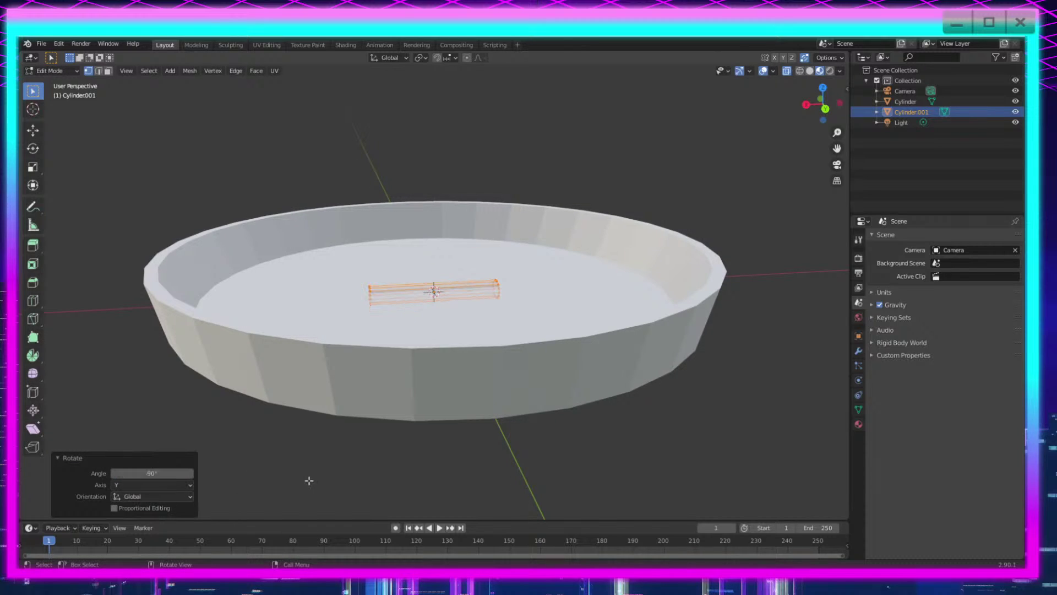
Step: Move the horizontal cylinder about -0.151 m along X to place it outside the pan as a handle
scroll(605, 444, down, 2)
shift+middle_drag(605, 443, 483, 461)
key(g)
key(x)
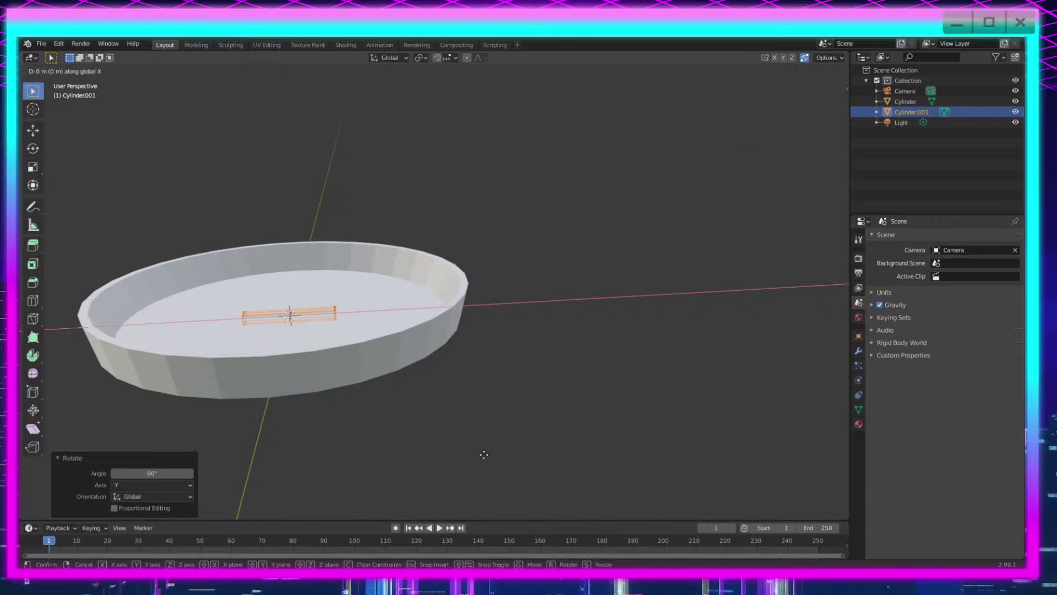
click(719, 467)
Step: Scale the handle cylinder up uniformly to about 1.993 and move it about -0.021 m along X
scroll(698, 466, up, 4)
shift+middle_drag(678, 467, 540, 354)
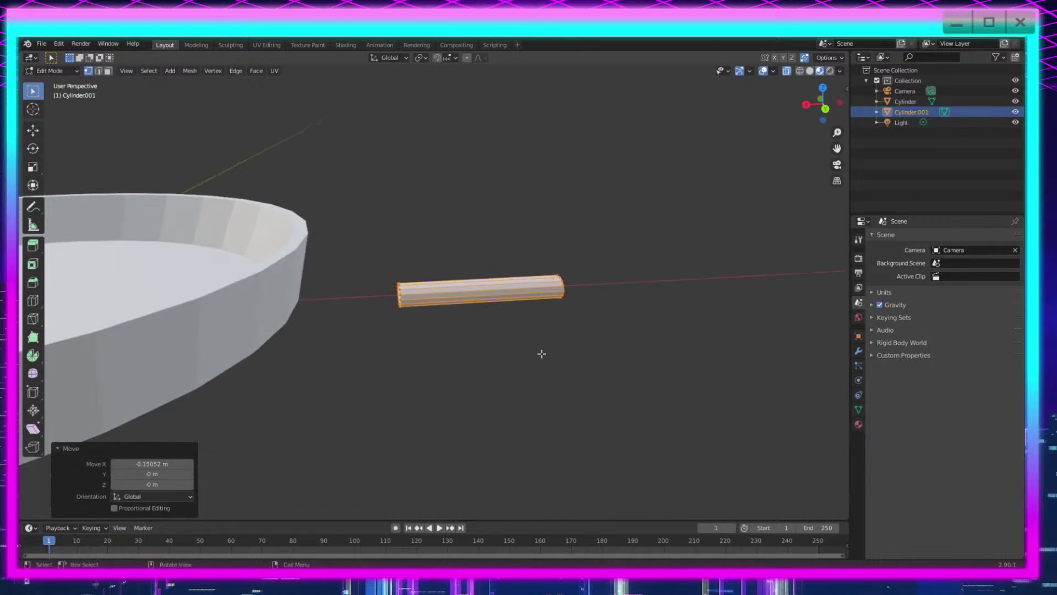
key(s)
click(620, 388)
middle_drag(625, 389, 510, 396)
key(g)
key(x)
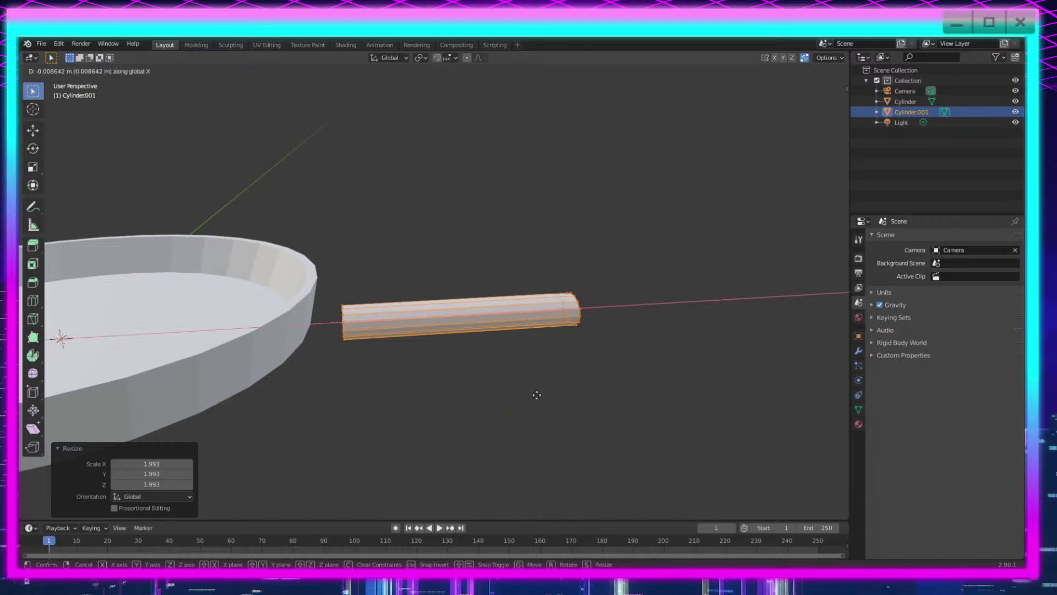
click(557, 397)
Step: Raise the handle cylinder about 0.0133 m along Z, close to the level of the pan's rim
scroll(395, 416, up, 2)
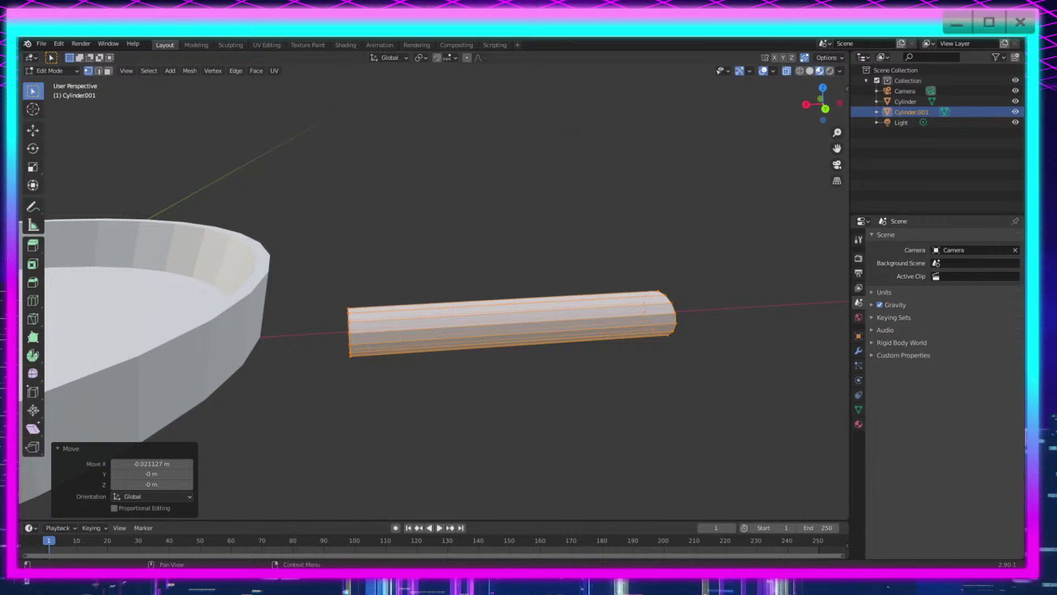
middle_drag(468, 421, 635, 407)
key(g)
key(z)
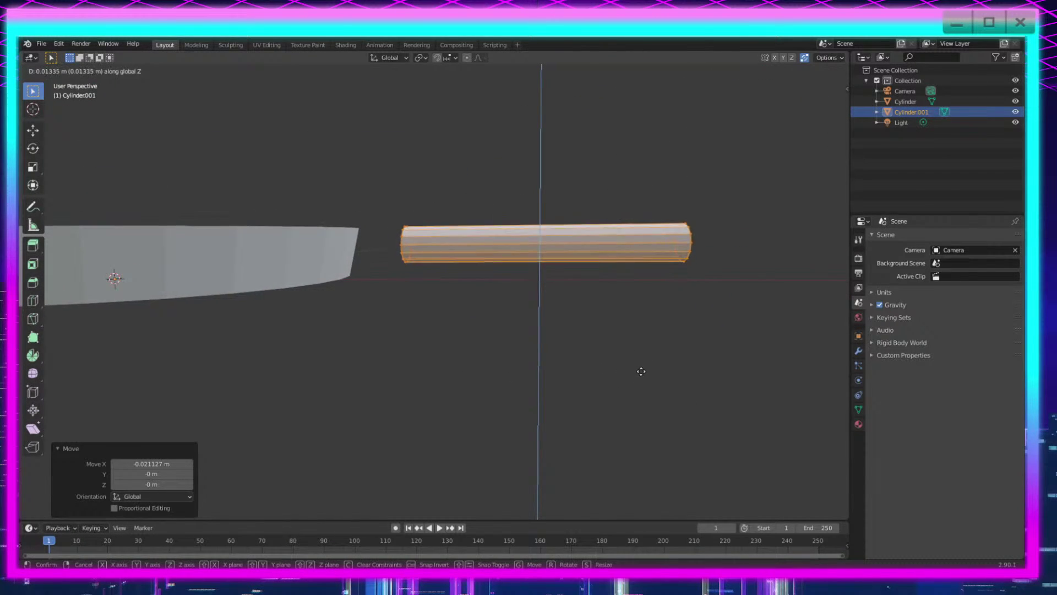
click(637, 371)
Step: Tilt the handle cylinder upward by rotating it 3° around the Y axis
middle_drag(638, 371, 559, 358)
key(r)
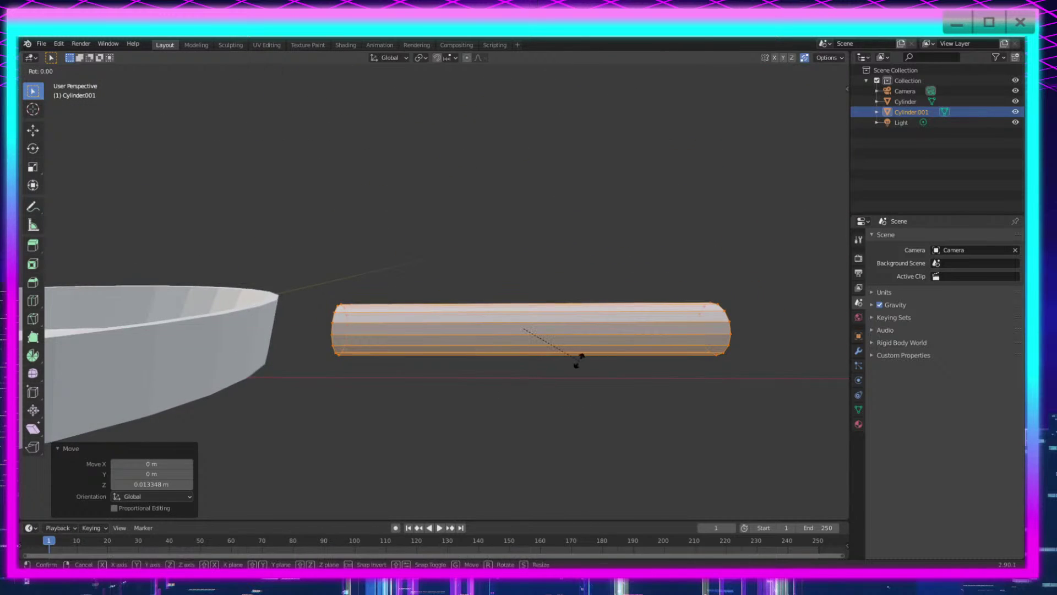
key(y)
click(592, 359)
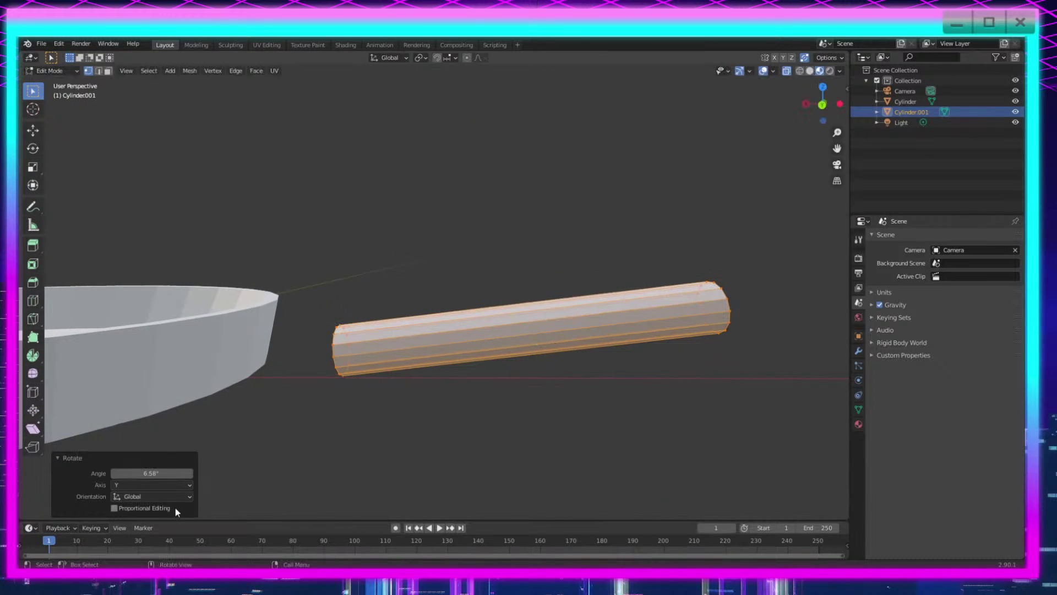
click(154, 474)
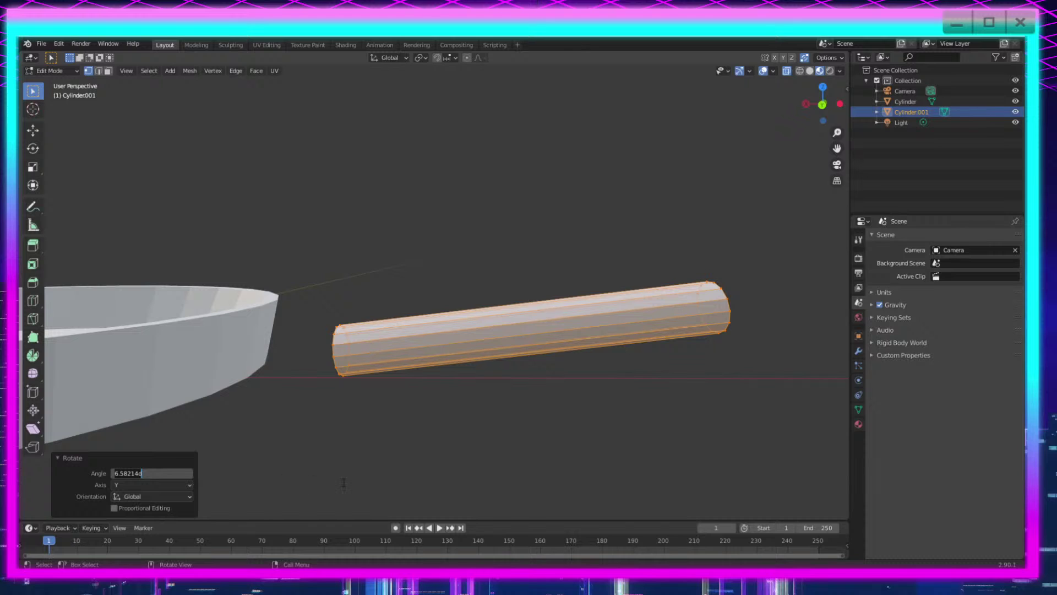
text(3)
key(Return)
Step: Move the tilted handle cylinder about 0.0234 m along X so its inner end meets the pan wall
scroll(632, 396, up, 1)
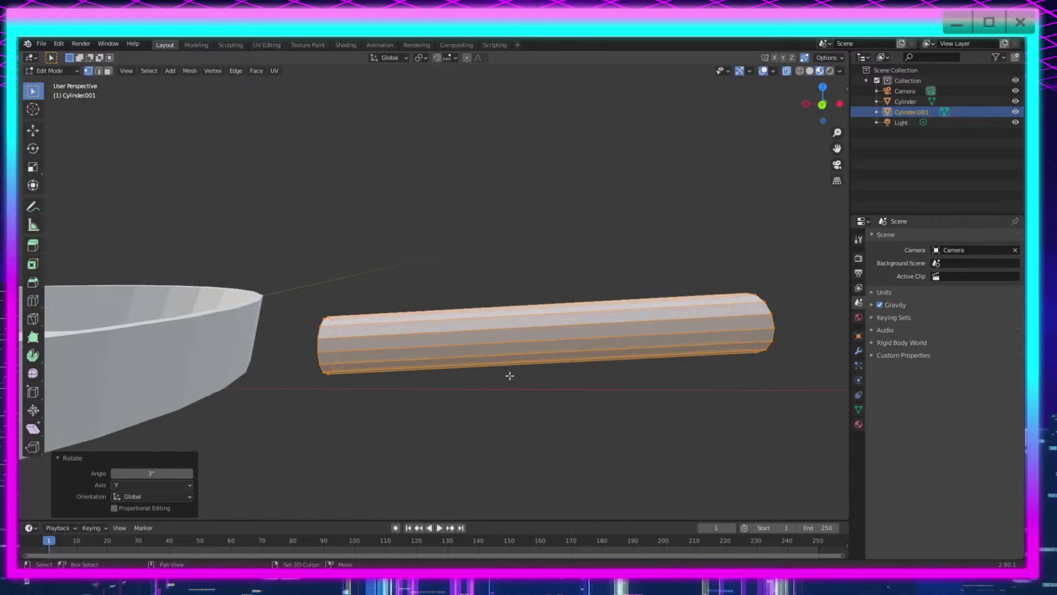
middle_drag(509, 375, 577, 369)
key(g)
key(x)
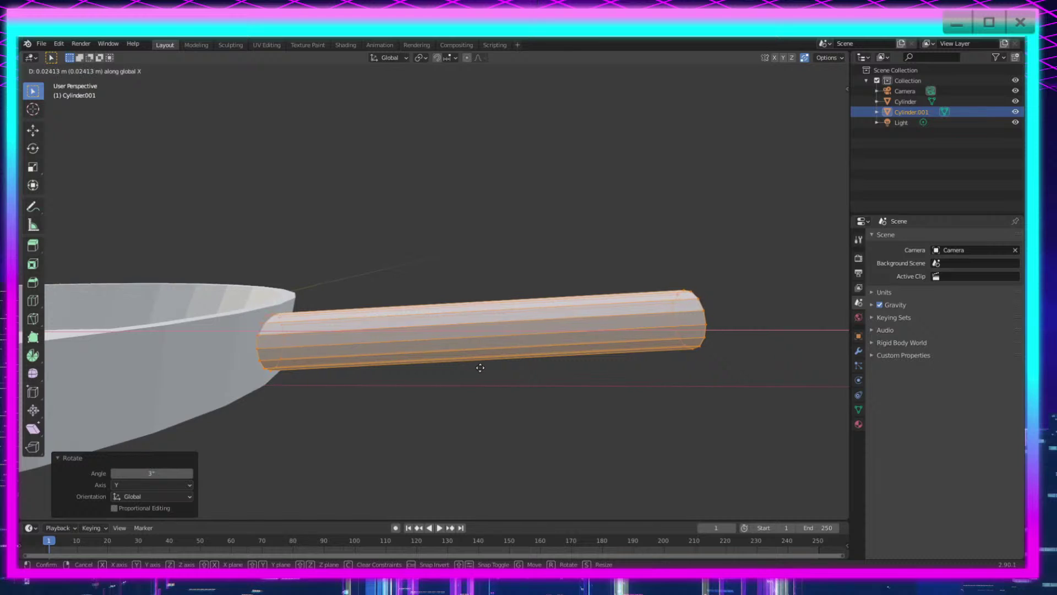
click(481, 367)
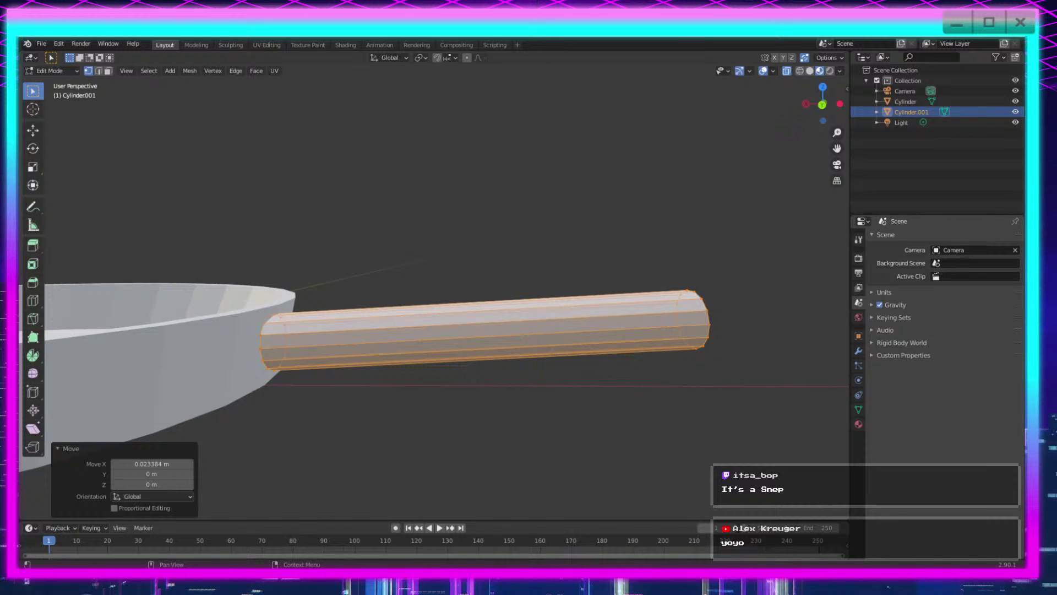
Step: Select the handle's pan-side end ring and rotate it -14.2° around the Y axis to match the slanted pan wall
mouse_move(534, 353)
middle_down()
mouse_move(498, 382)
mouse_move(446, 366)
mouse_move(573, 358)
mouse_move(538, 356)
middle_up()
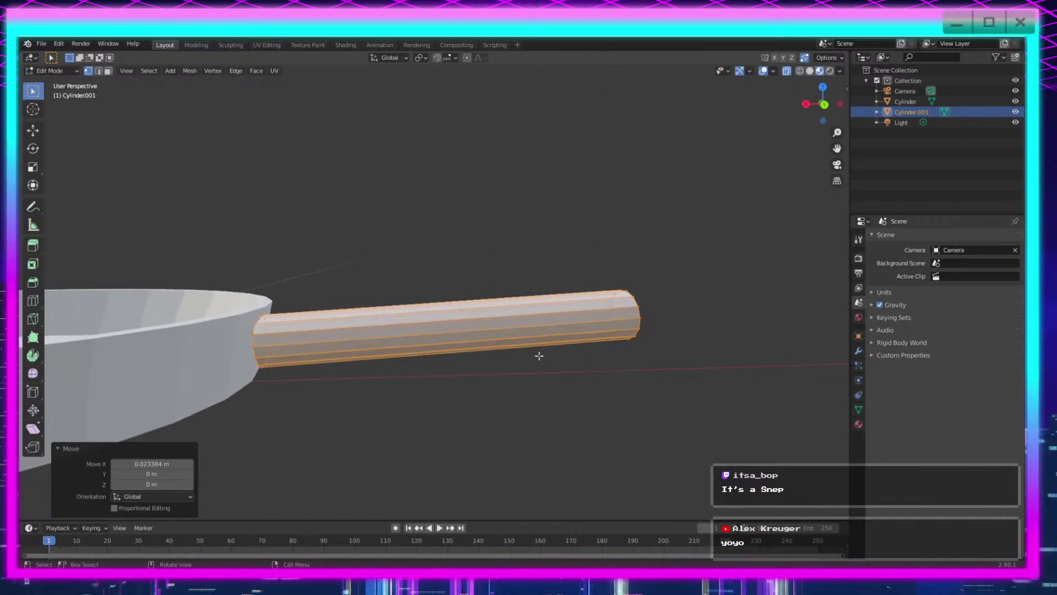
shift+middle_drag(453, 387, 531, 379)
scroll(406, 405, up, 2)
shift+middle_drag(471, 349, 518, 308)
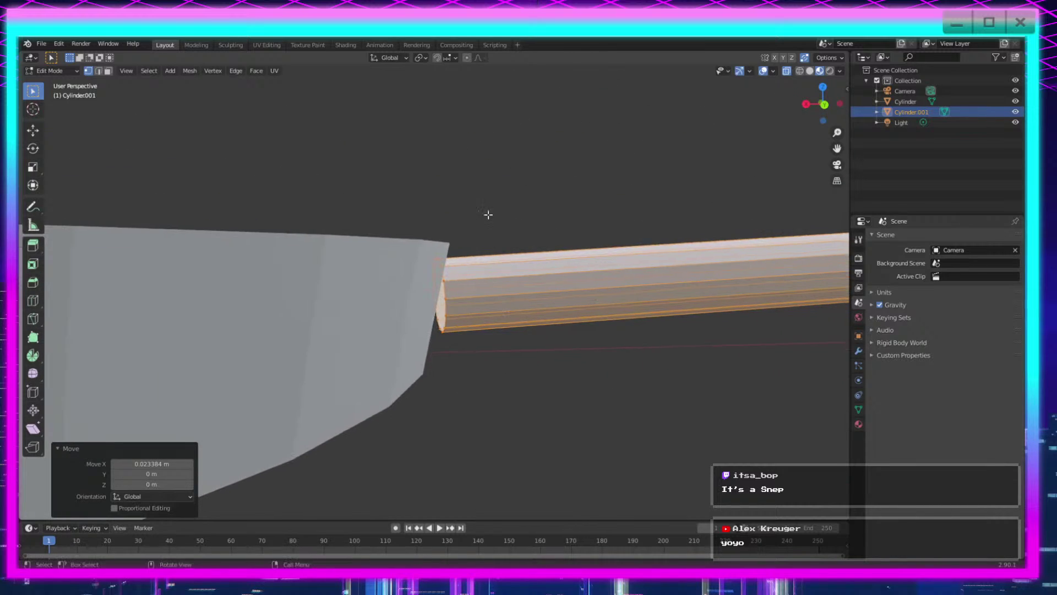
drag(488, 215, 421, 363)
middle_drag(487, 341, 561, 354)
key(r)
key(x)
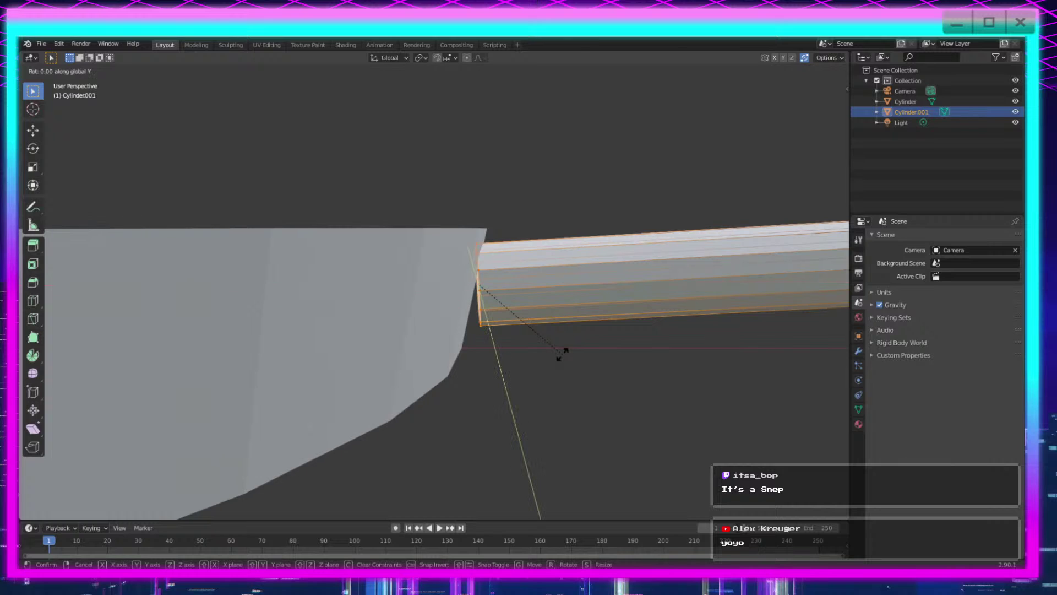
click(550, 385)
Step: Nudge the slanted pan-side end of the handle slightly along X toward the pan wall
key(g)
key(x)
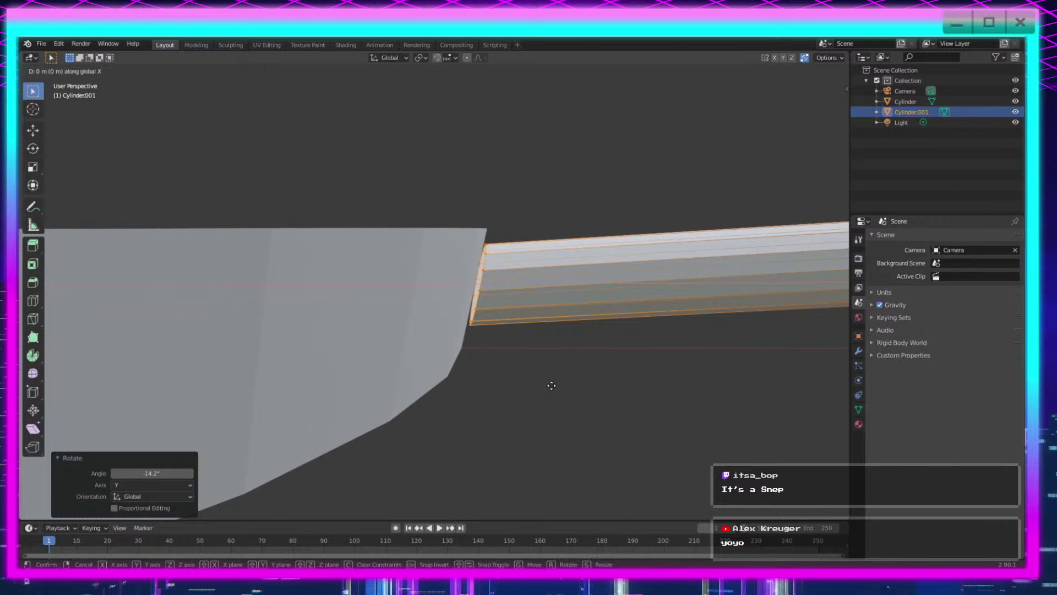
click(542, 385)
Step: Flatten the whole handle by scaling it to about 0.858 along Z
middle_drag(543, 386, 556, 363)
scroll(391, 404, down, 2)
key(s)
key(z)
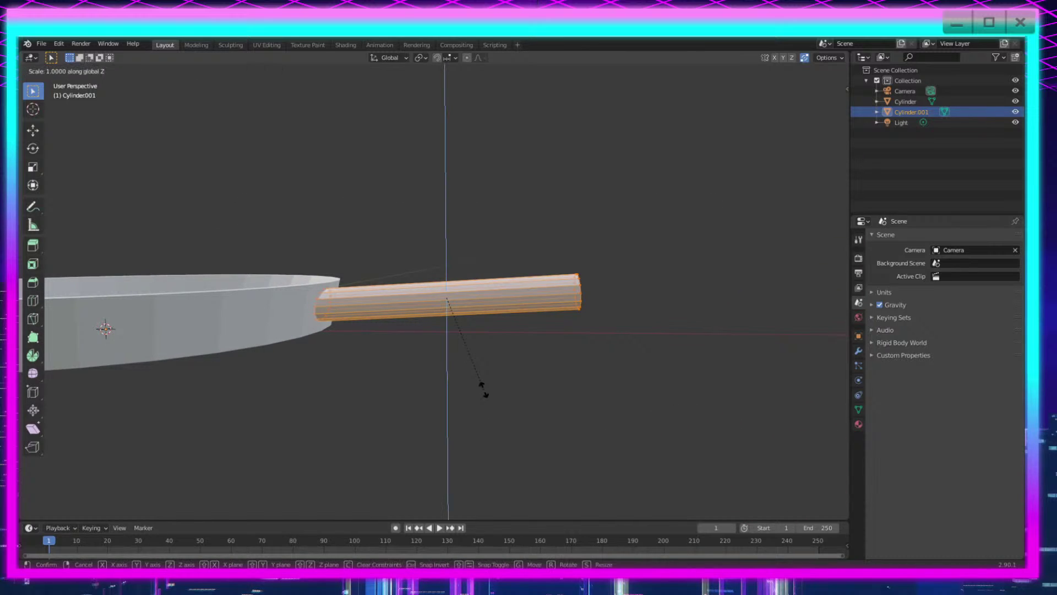
click(476, 378)
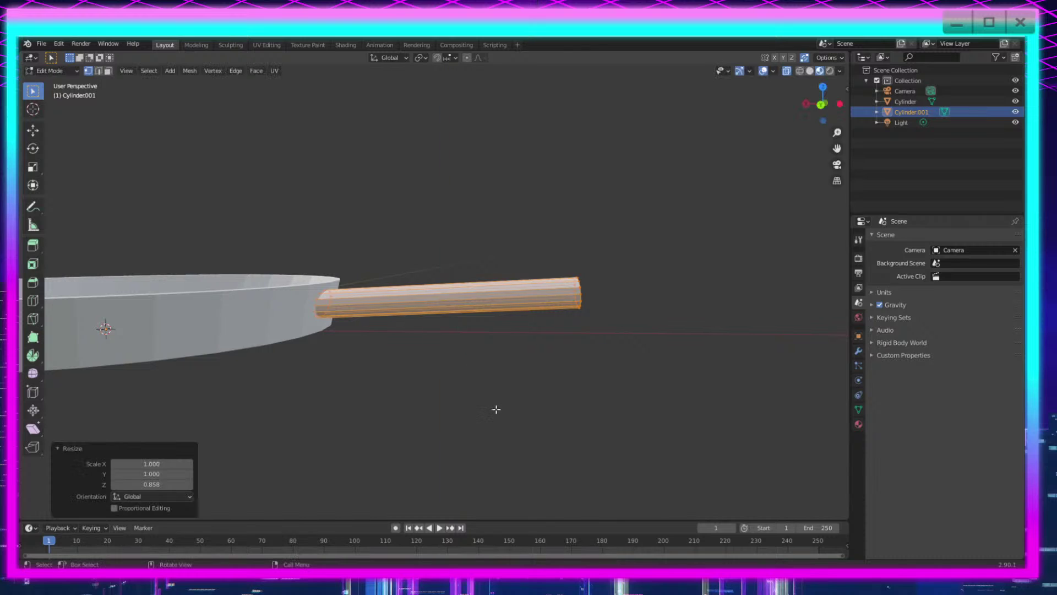
Step: Try to bevel the edge loop around the handle's free end with the Bevel tool
middle_drag(496, 411, 371, 417)
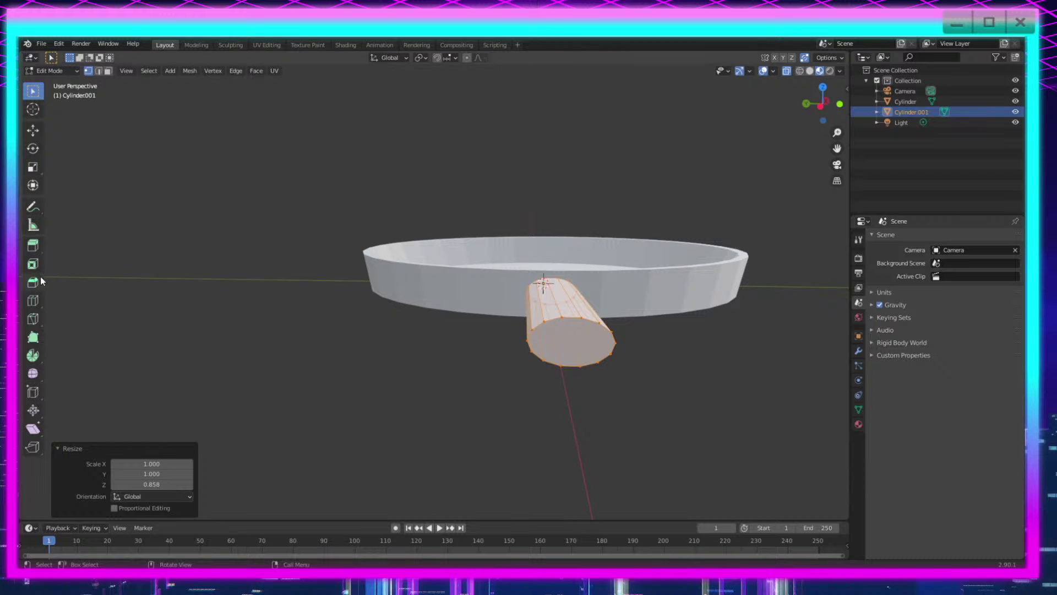
middle_drag(428, 337, 530, 395)
key(alt+a)
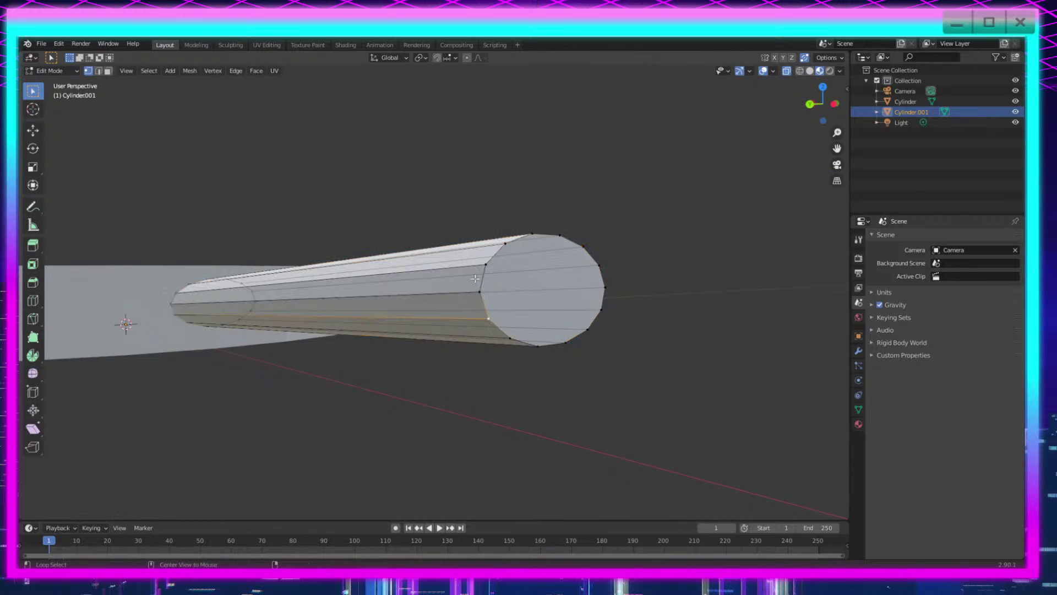
alt+click(481, 294)
middle_drag(344, 353, 114, 310)
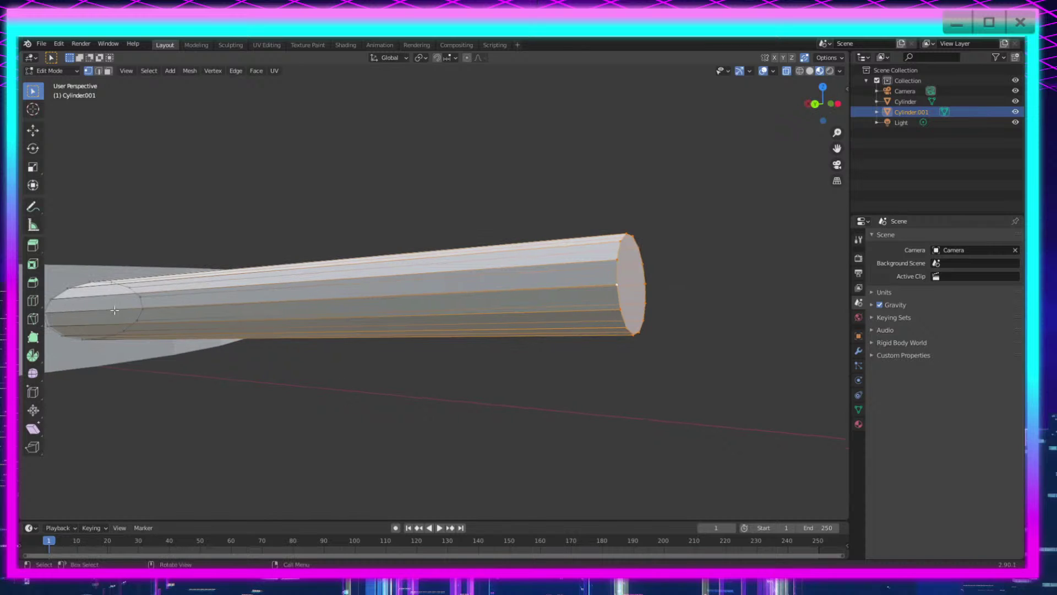
click(32, 282)
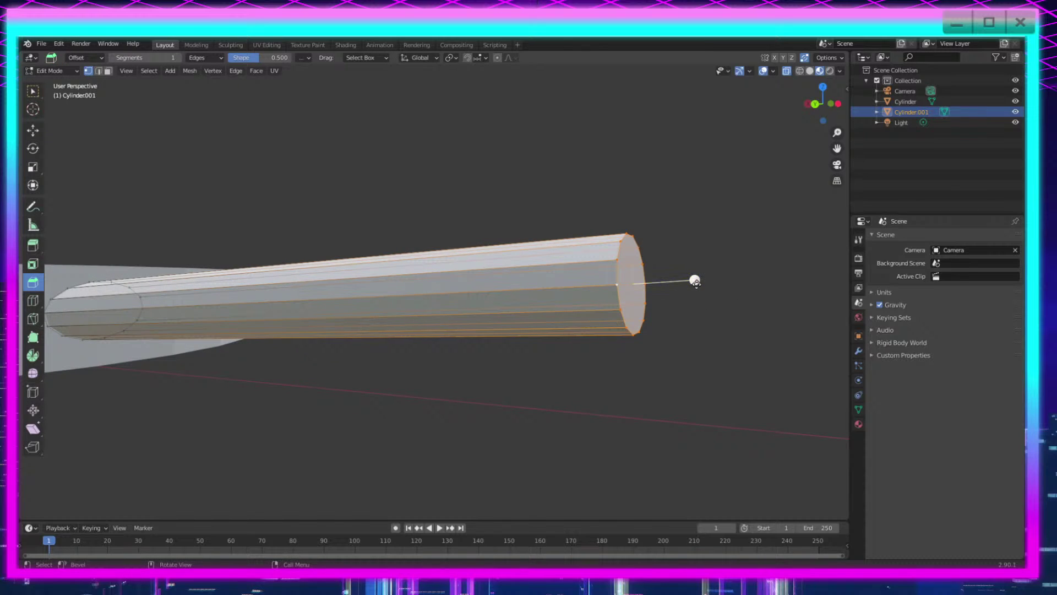
drag(695, 281, 708, 307)
middle_drag(743, 366, 472, 291)
key(ctrl+z)
click(33, 91)
Step: Try to replace the handle by deleting all its vertices and adding a UV sphere in its place
middle_drag(528, 427, 566, 422)
key(x)
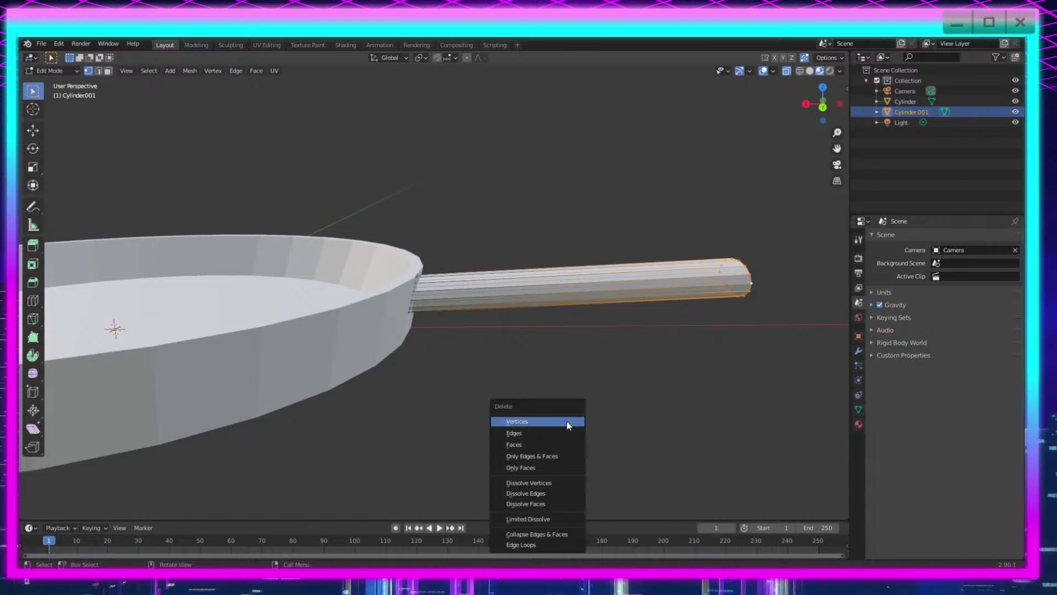
click(732, 403)
drag(798, 242, 410, 363)
key(x)
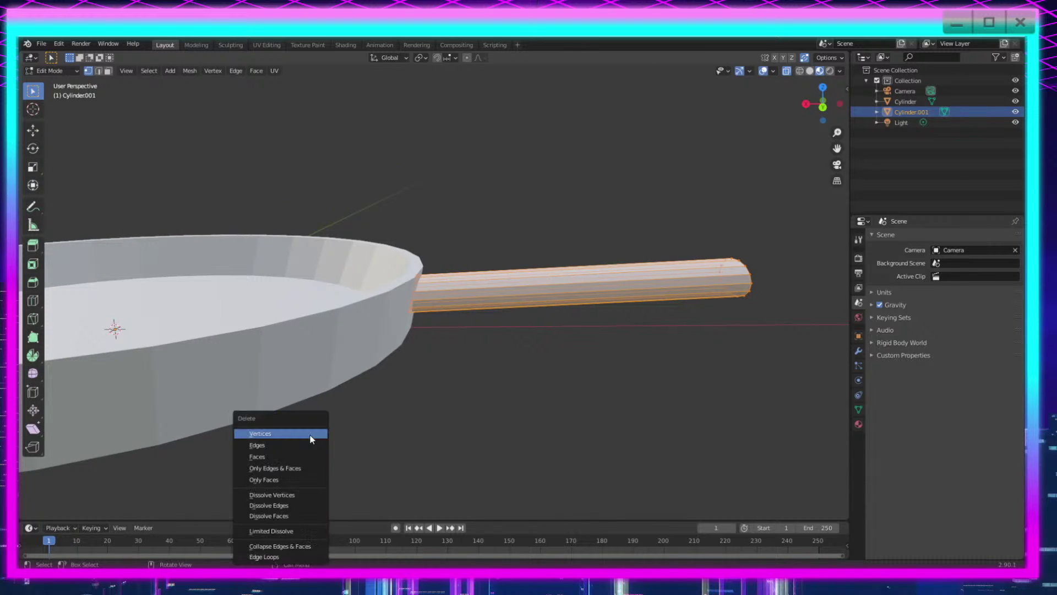
click(310, 434)
key(shift+a)
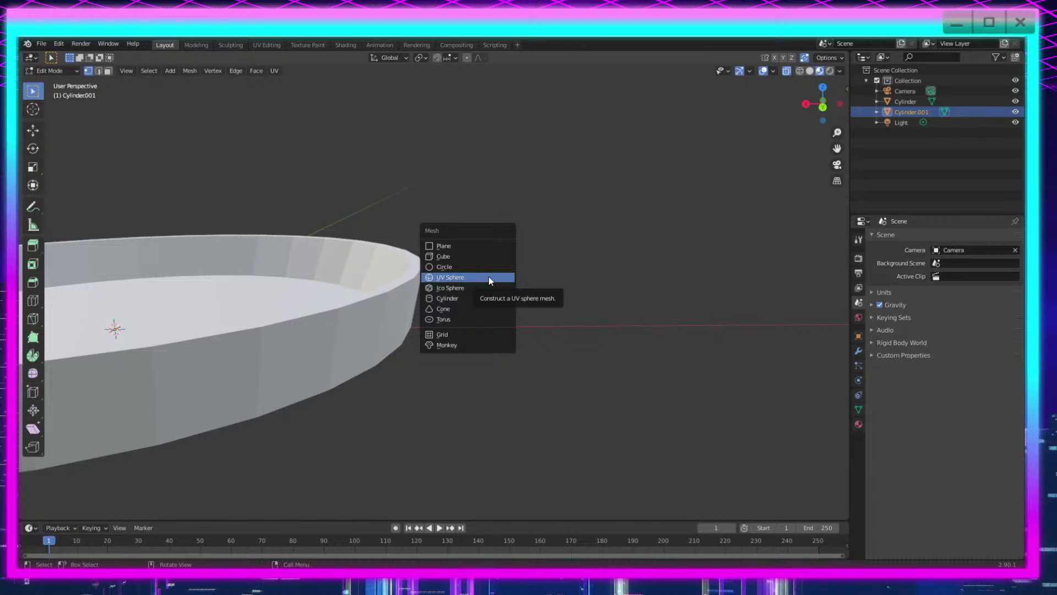
click(488, 276)
scroll(460, 306, down, 8)
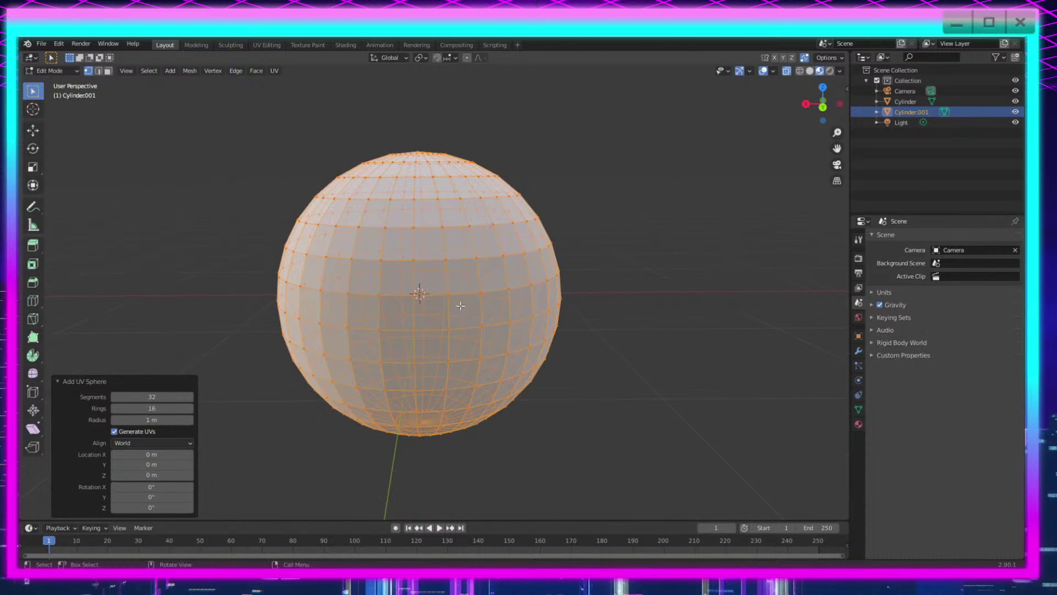
scroll(488, 376, up, 2)
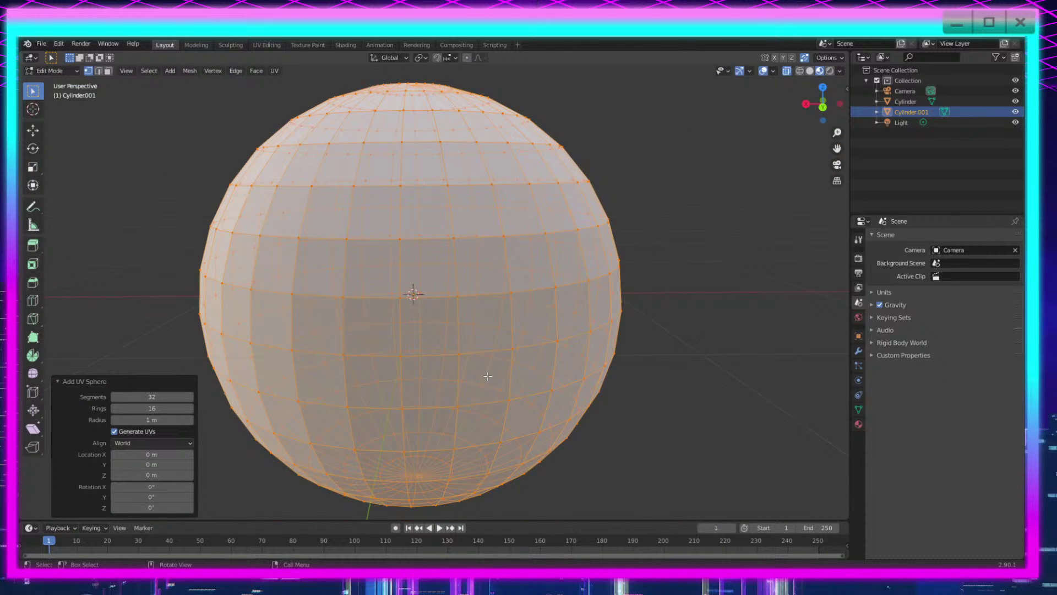
key(ctrl+z)
Step: Select all vertices of the handle's free end face
scroll(488, 376, up, 14)
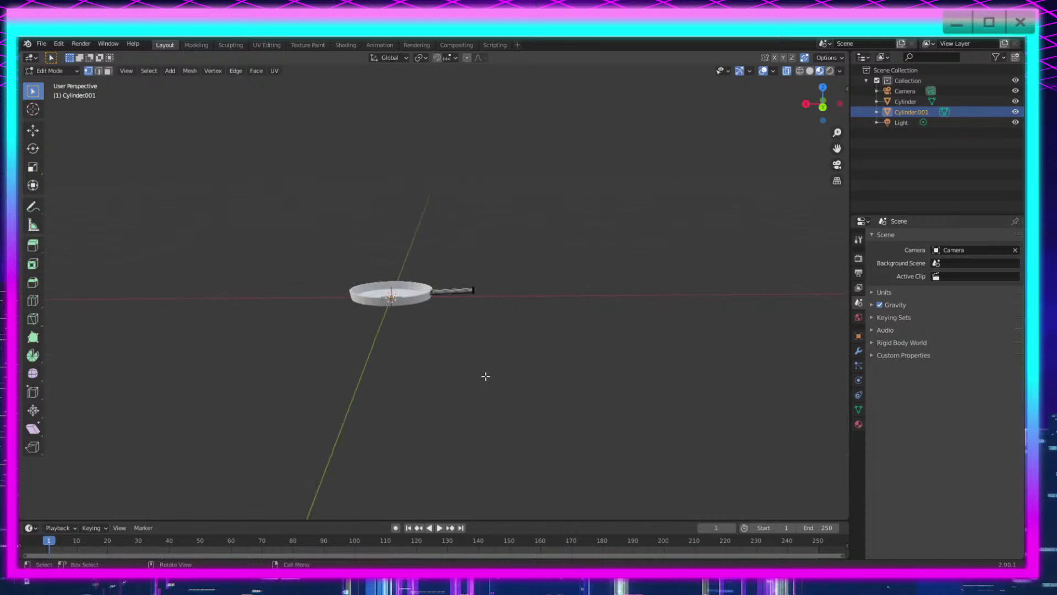
scroll(444, 393, up, 2)
shift+middle_drag(621, 373, 521, 416)
drag(573, 255, 473, 388)
scroll(541, 393, up, 5)
scroll(541, 394, down, 4)
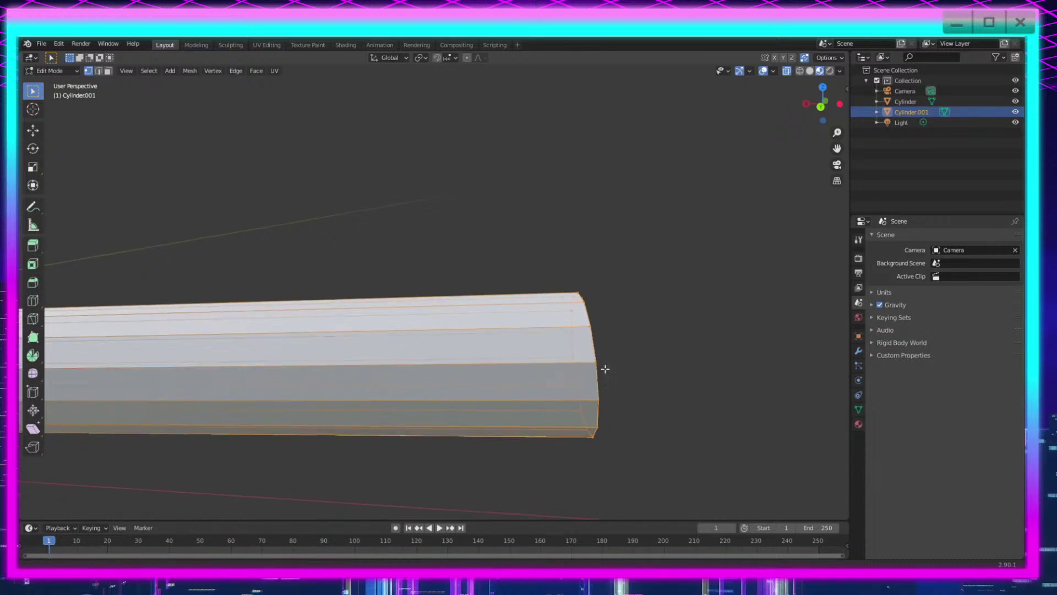
key(e)
key(x)
right_click(615, 370)
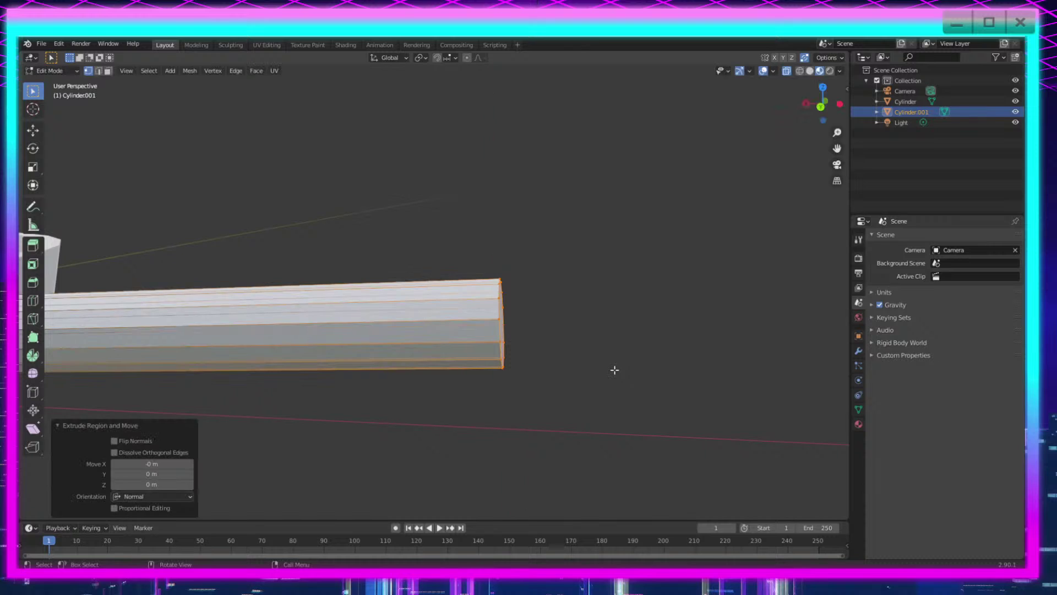
key(ctrl+z)
Step: Extrude the handle's free end outward three times in succession, about 0.005 m each
key(e)
click(609, 314)
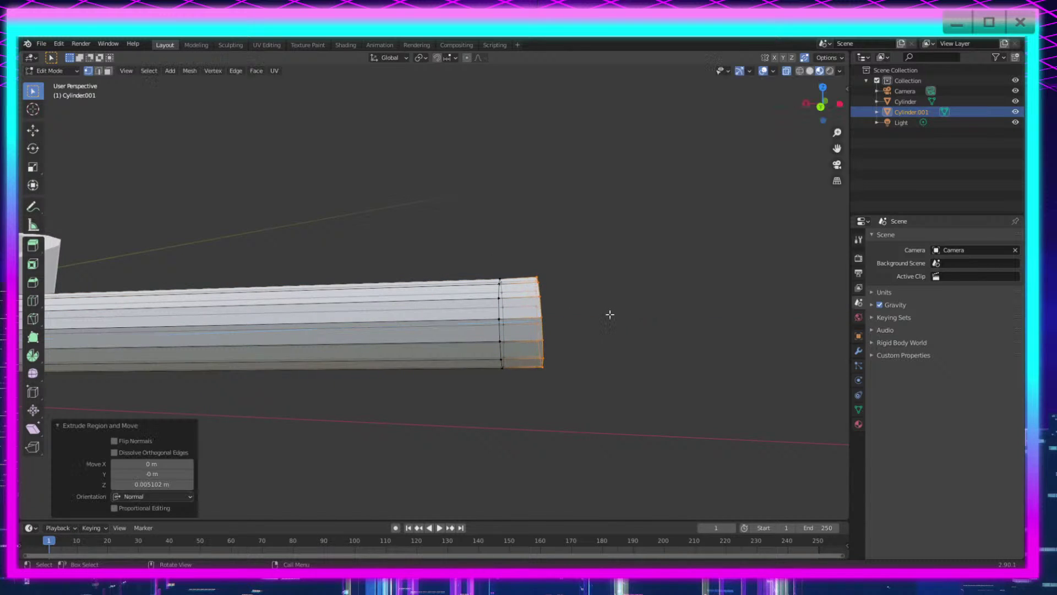
key(e)
click(636, 307)
key(e)
click(675, 306)
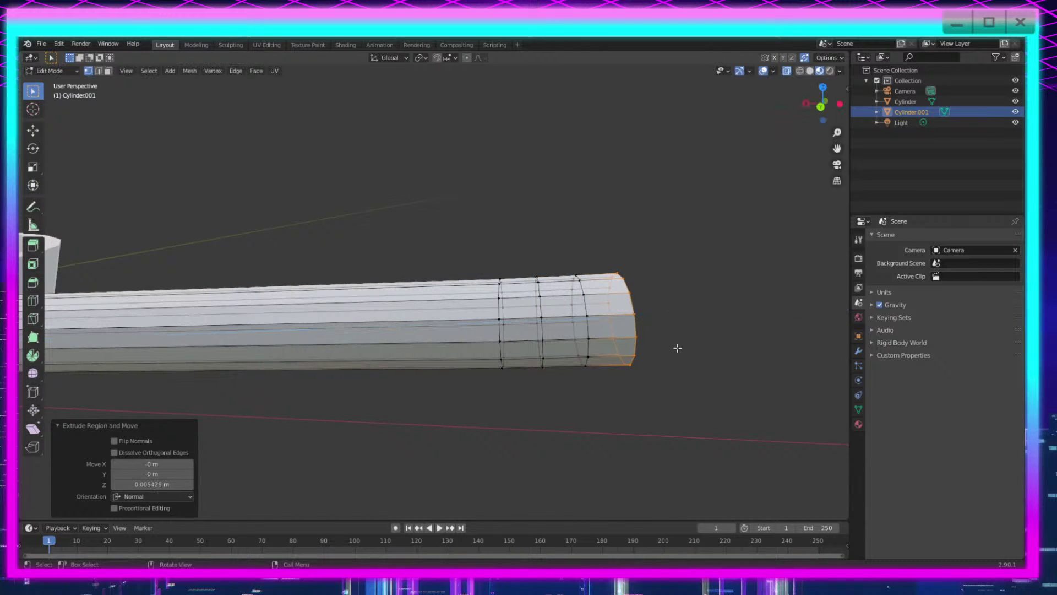
Step: Scale down the outermost end ring and merge its vertices at center into a pointed tip
middle_drag(677, 349, 570, 362)
key(s)
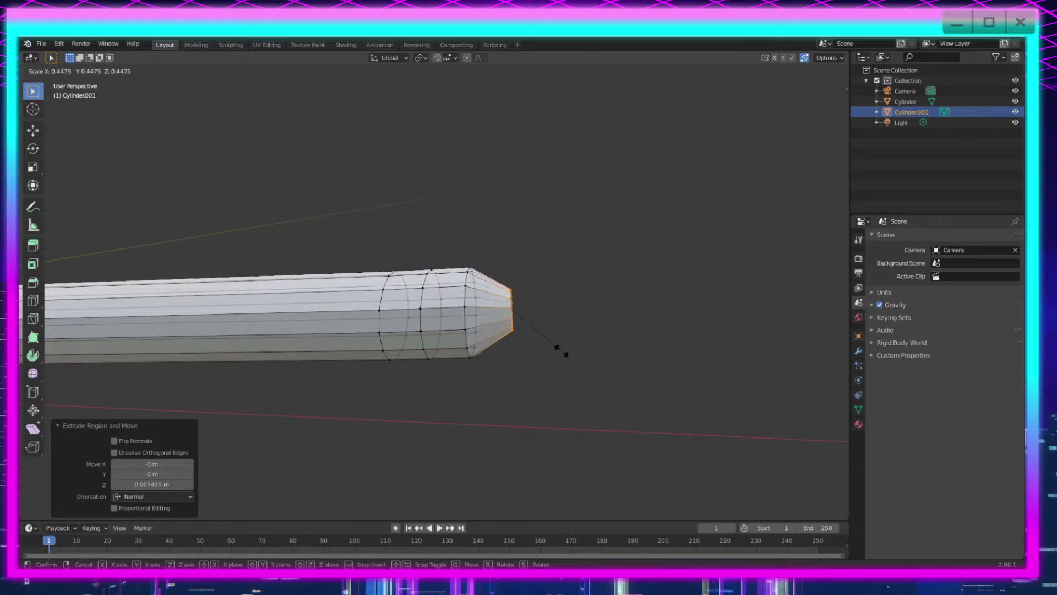
click(553, 350)
key(m)
click(553, 350)
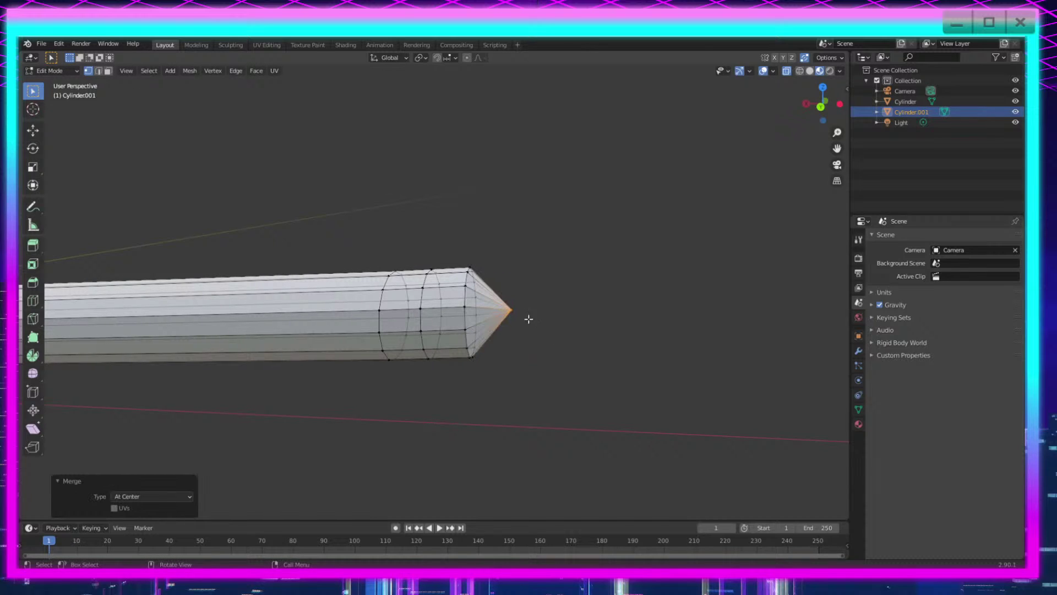
Step: Try to move the handle's tip vertex along X, first in Global and then in Local orientation
scroll(581, 330, up, 3)
key(g)
key(x)
click(593, 323)
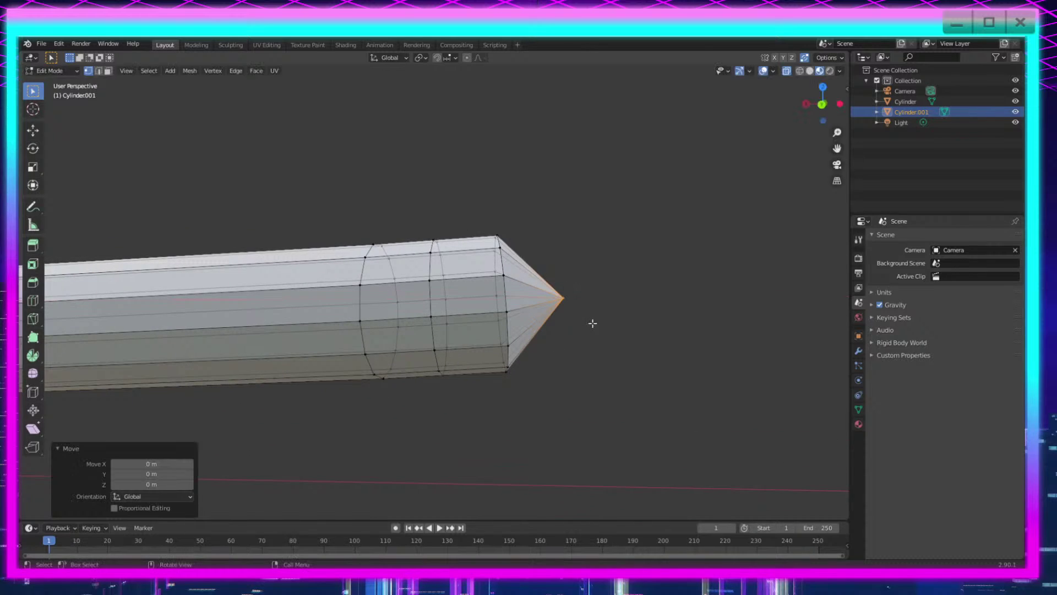
middle_drag(624, 305, 578, 276)
click(395, 60)
click(389, 100)
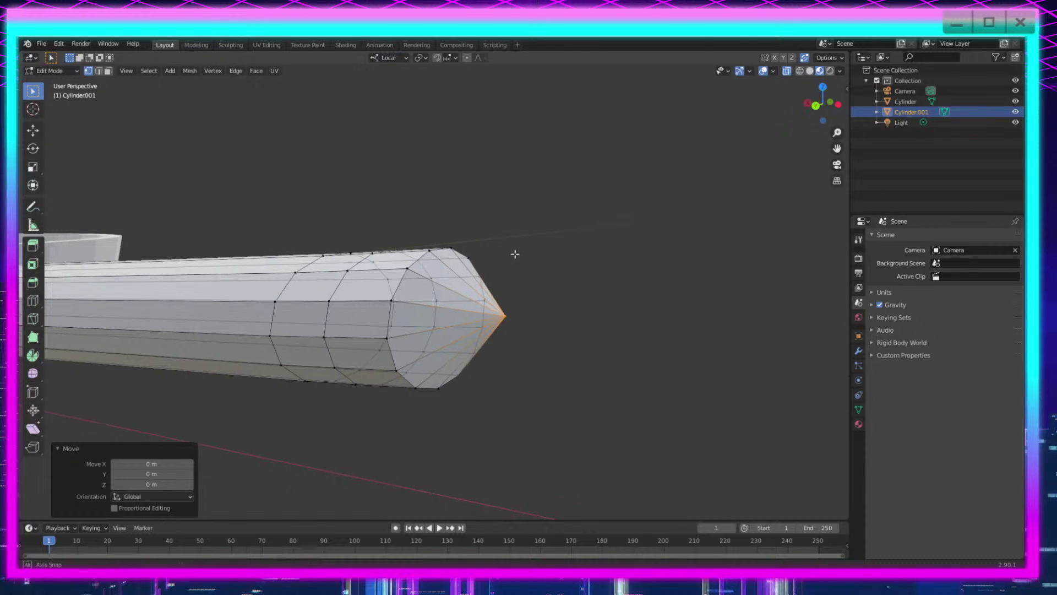
middle_drag(515, 252, 625, 224)
key(g)
key(x)
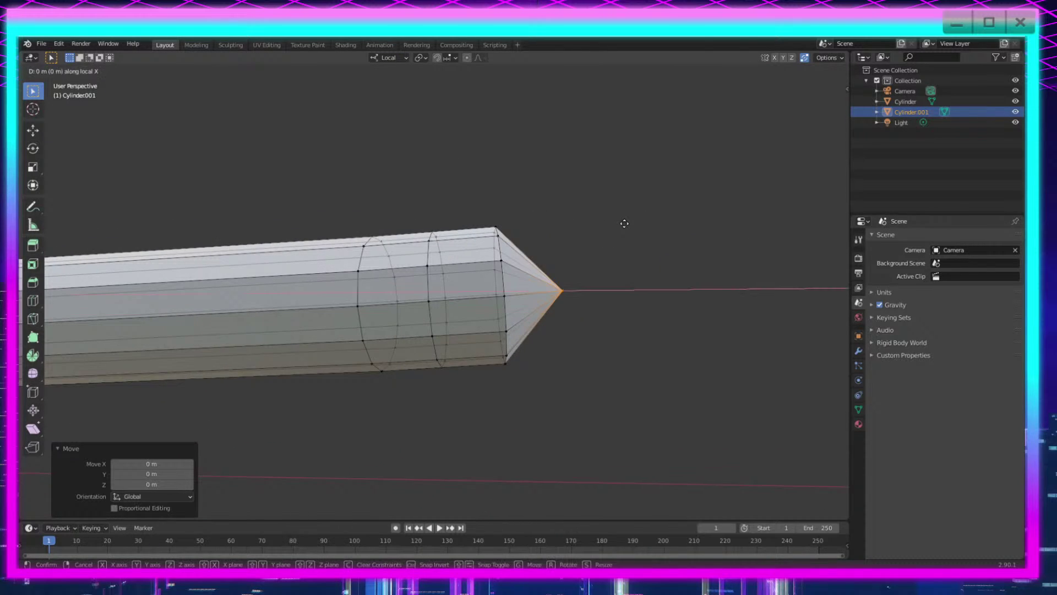
click(617, 224)
Step: Set the transform orientation to Normal and move the tip vertex about 0.0022 m inward along its Z axis
click(400, 58)
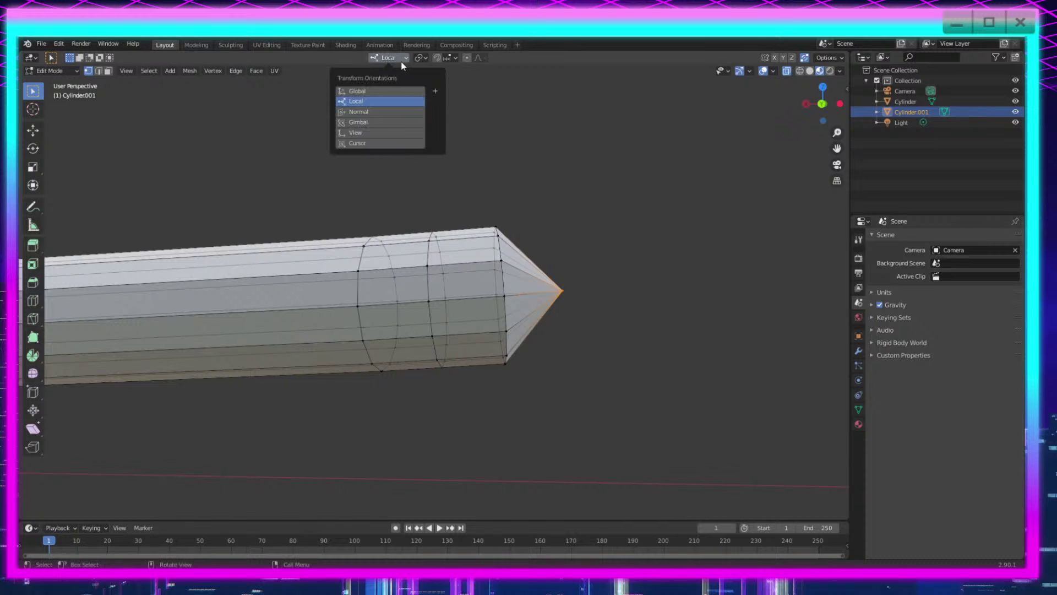
click(382, 111)
key(g)
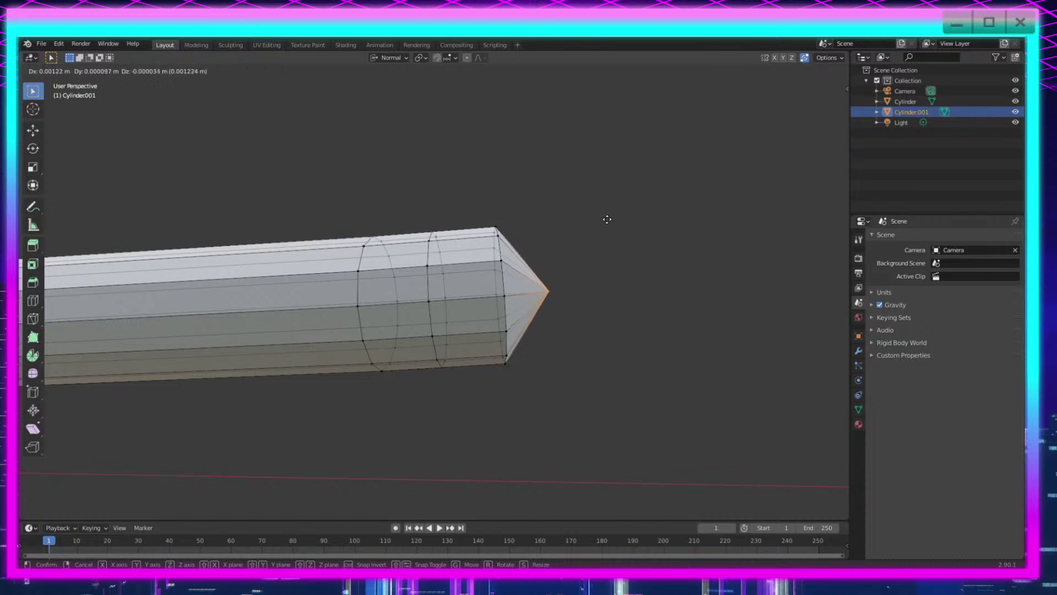
key(x)
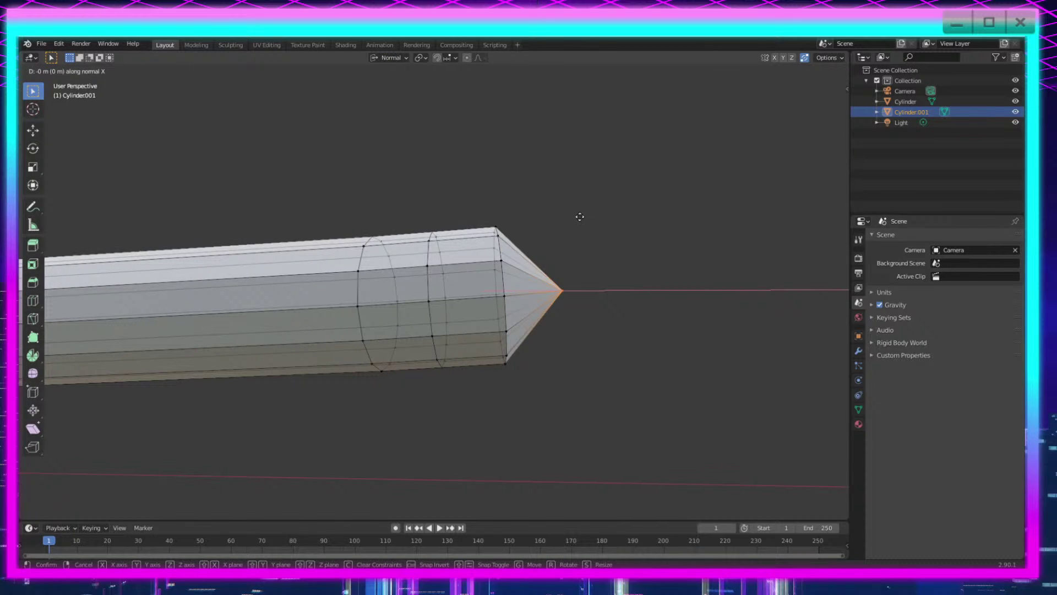
key(z)
click(609, 232)
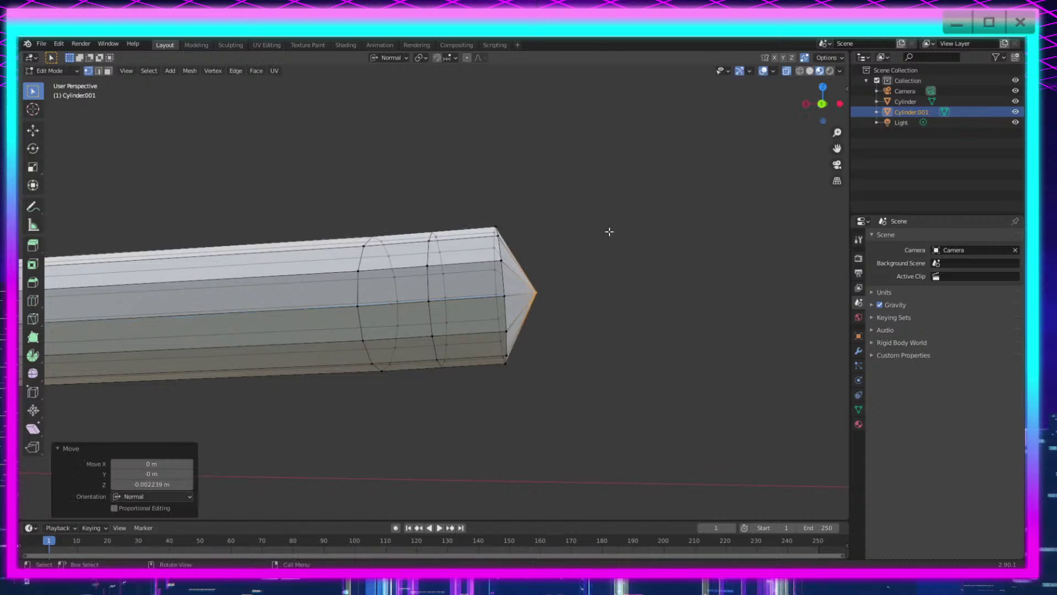
middle_drag(610, 232, 555, 277)
key(g)
key(z)
click(543, 252)
Step: Select the handle's outermost end ring together with its tip and scale them uniformly to about 0.879
drag(594, 175, 469, 418)
key(s)
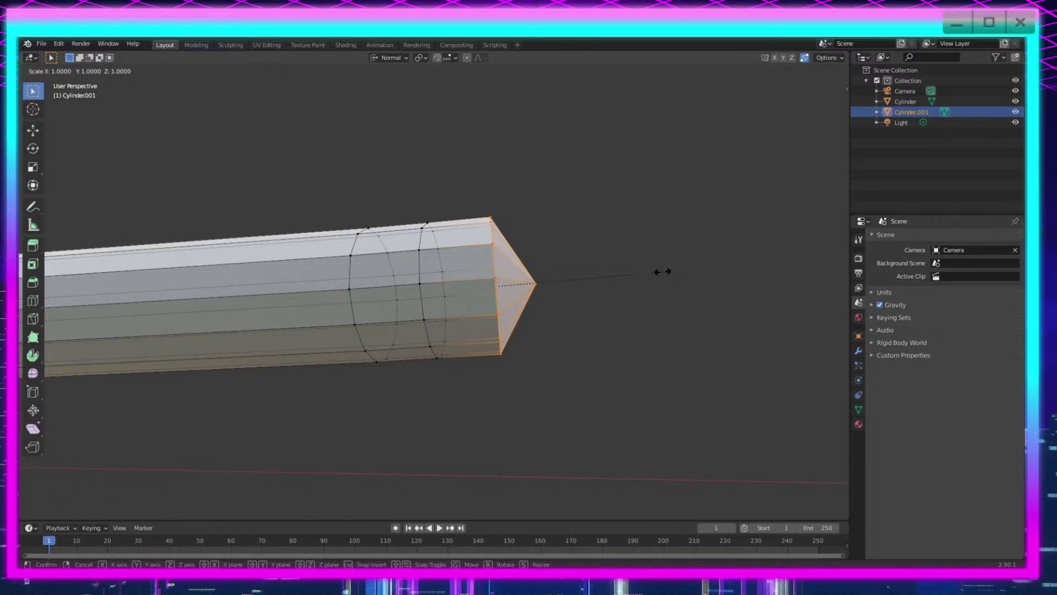
key(x)
key(z)
key(z)
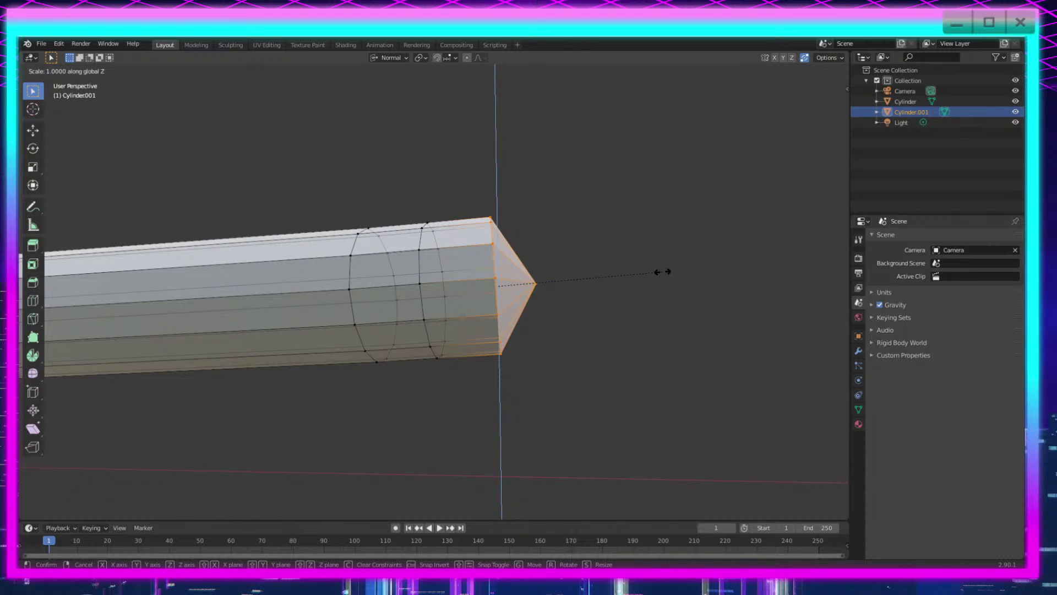
click(662, 271)
key(s)
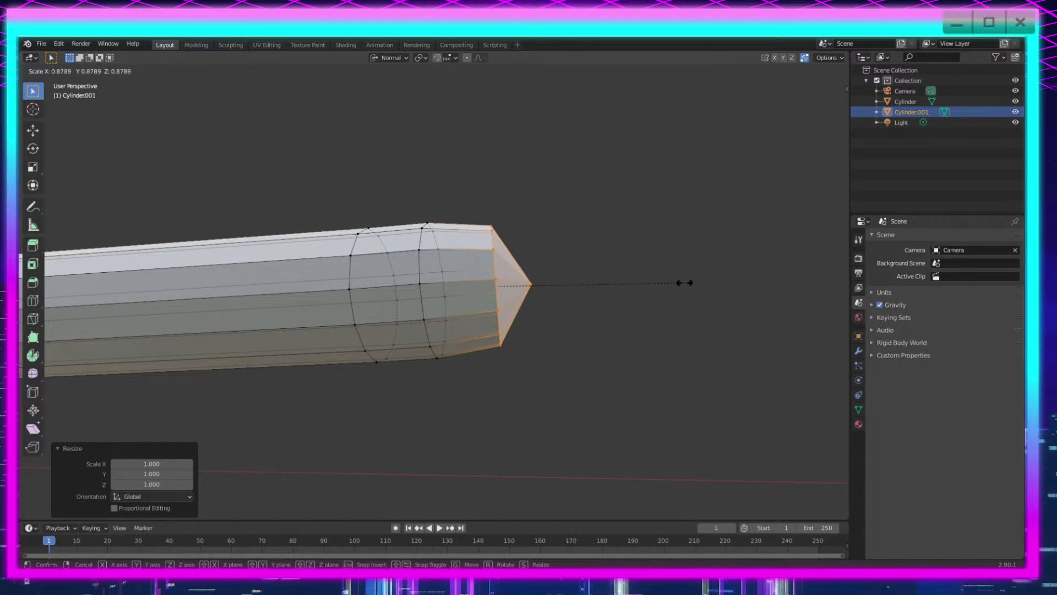
click(684, 282)
Step: Move the outermost ring and tip inward toward the handle body along the normal Z axis
key(g)
key(x)
key(z)
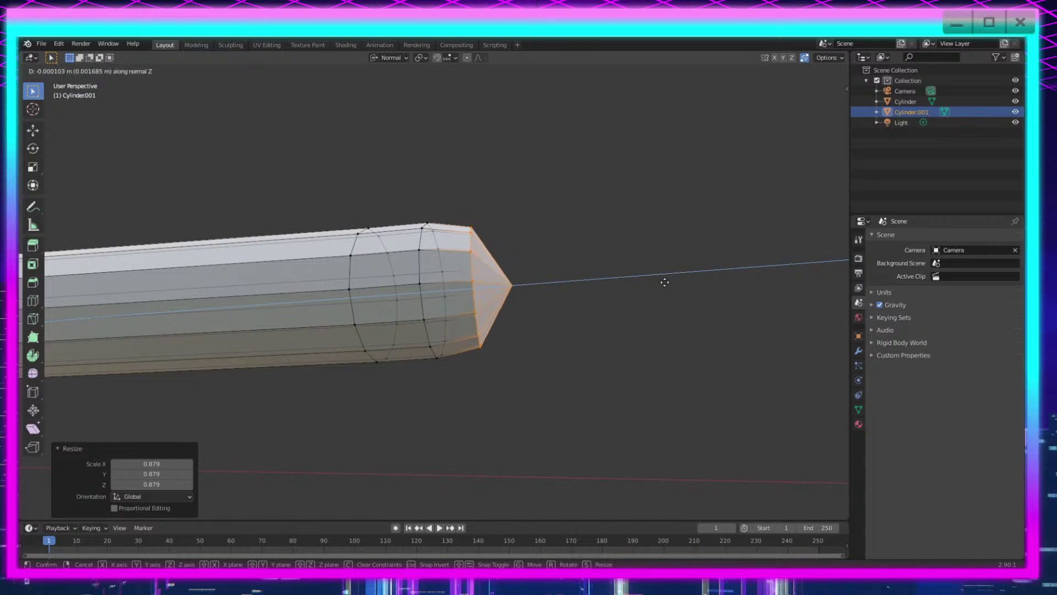
click(658, 280)
middle_drag(642, 290, 581, 257)
click(518, 294)
Step: Move the two outer end rings and tip about 0.0013 m inward along normal Z and scale them to about 0.904
drag(614, 205, 432, 408)
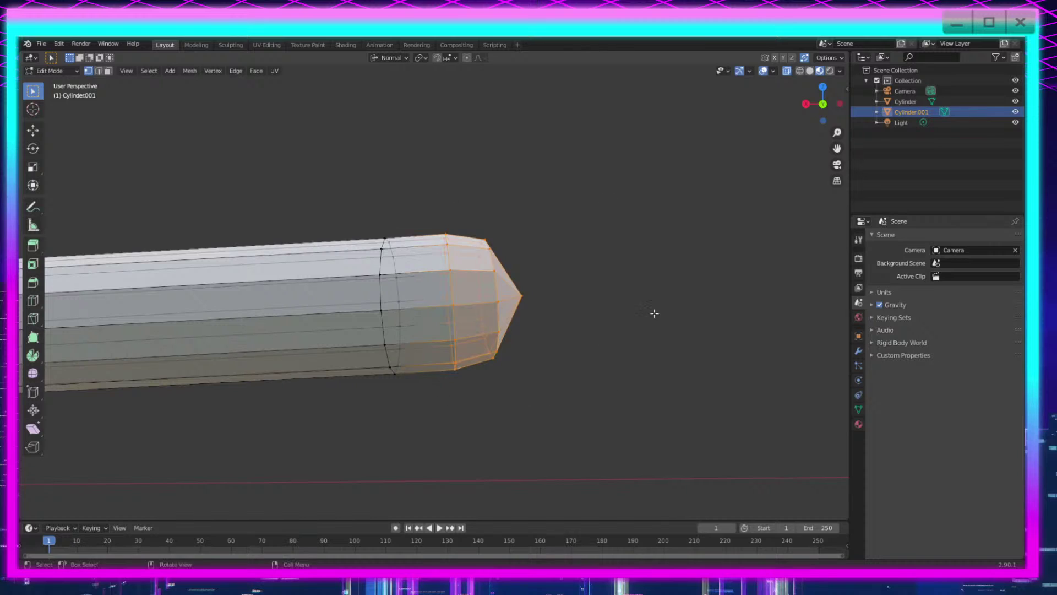
middle_drag(654, 314, 644, 310)
key(g)
key(z)
key(z)
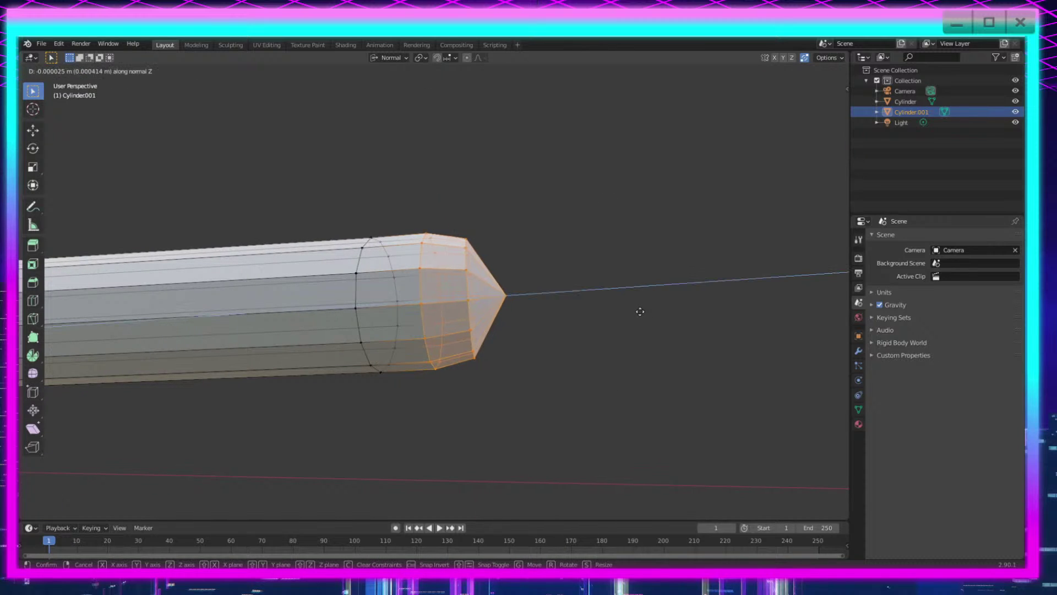
click(639, 311)
key(s)
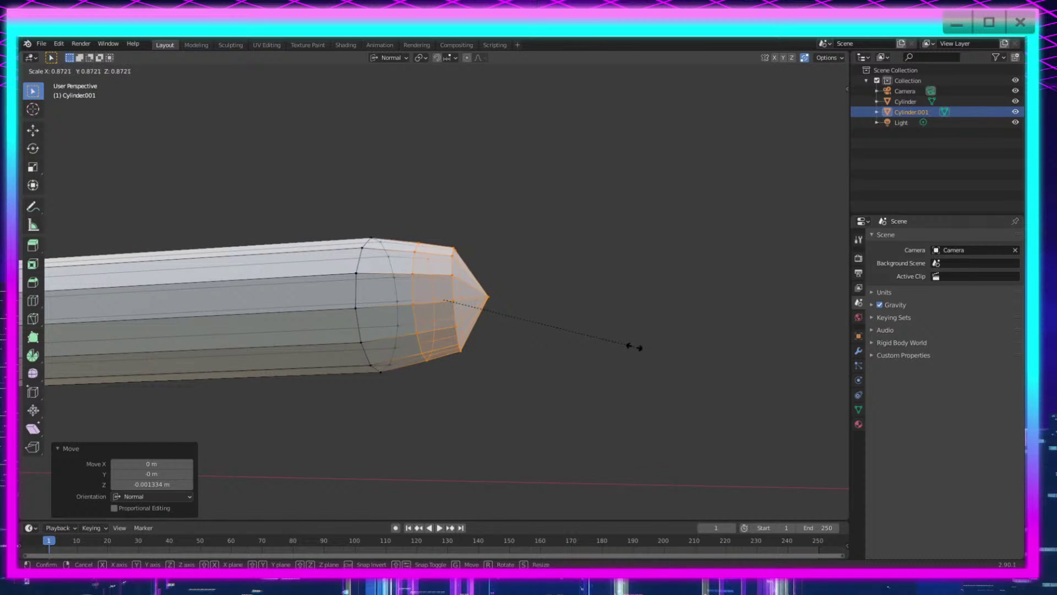
click(642, 346)
middle_drag(571, 354, 574, 355)
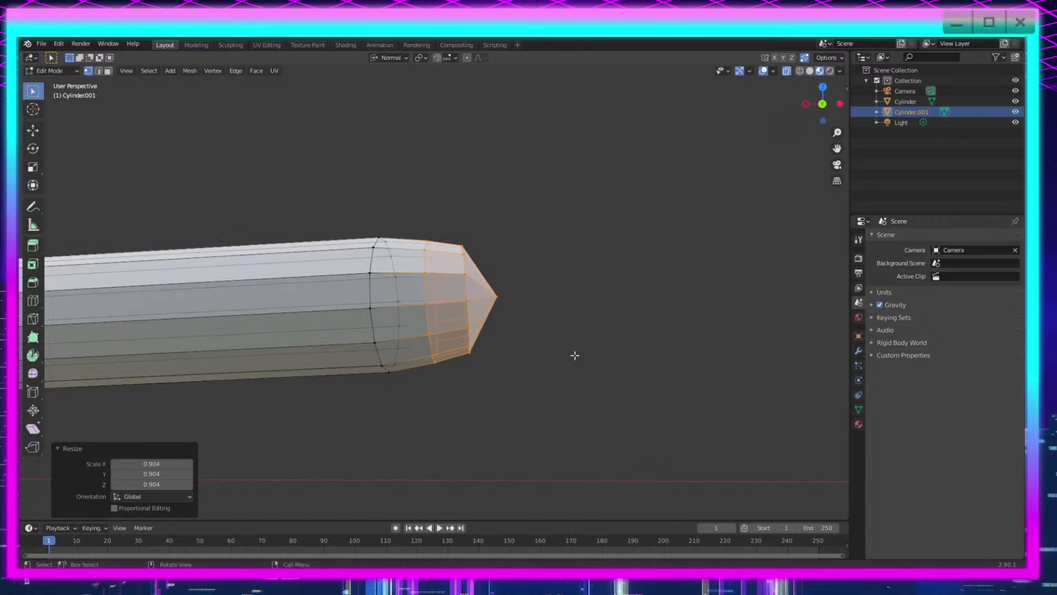
Step: Scale the outermost ring and tip down slightly, select the tip vertex, and check the end's shape in Object Mode
drag(563, 215, 451, 383)
key(s)
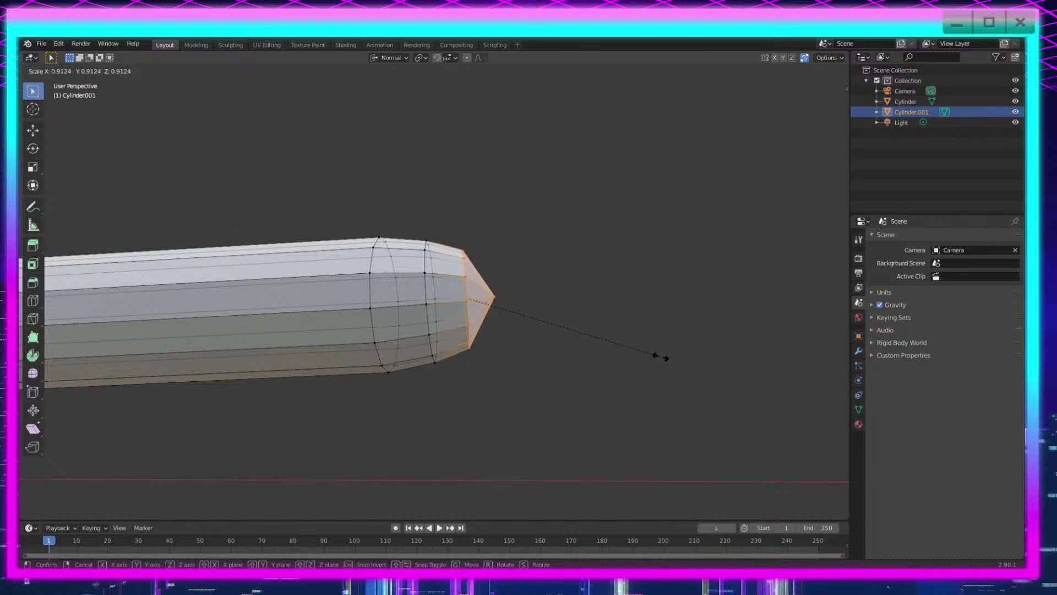
click(503, 305)
key(Tab)
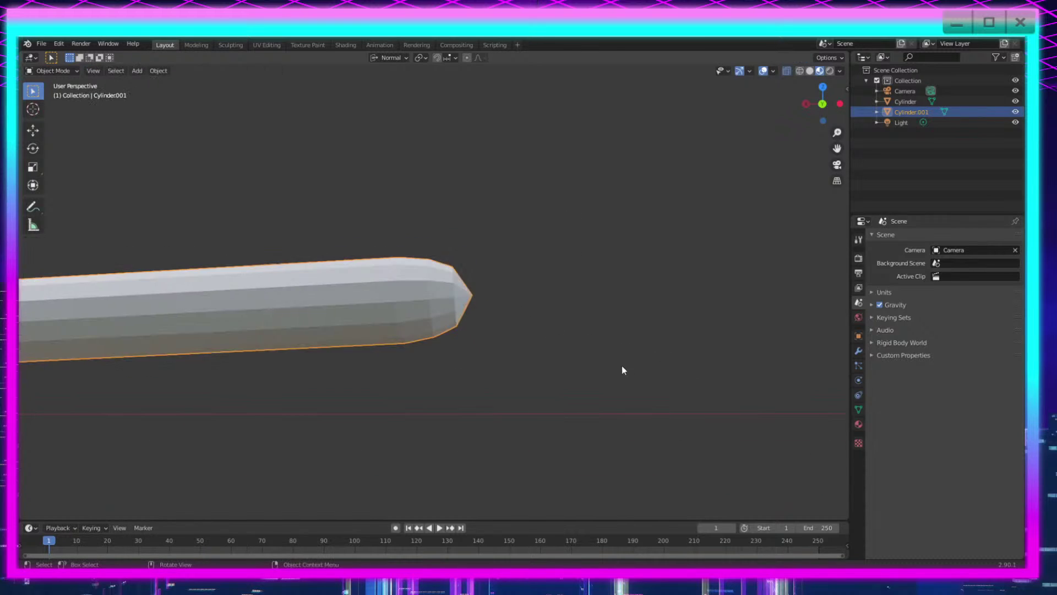
middle_drag(623, 366, 529, 325)
key(Tab)
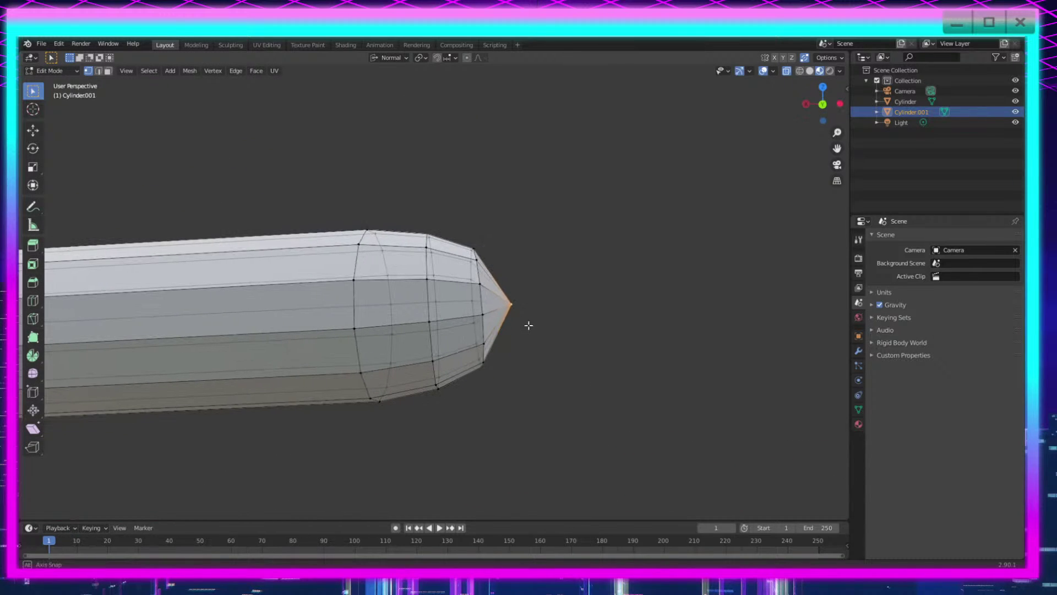
Step: Add a centred loop cut between the first two end rings and scale down the two rings and tip beyond it
click(33, 300)
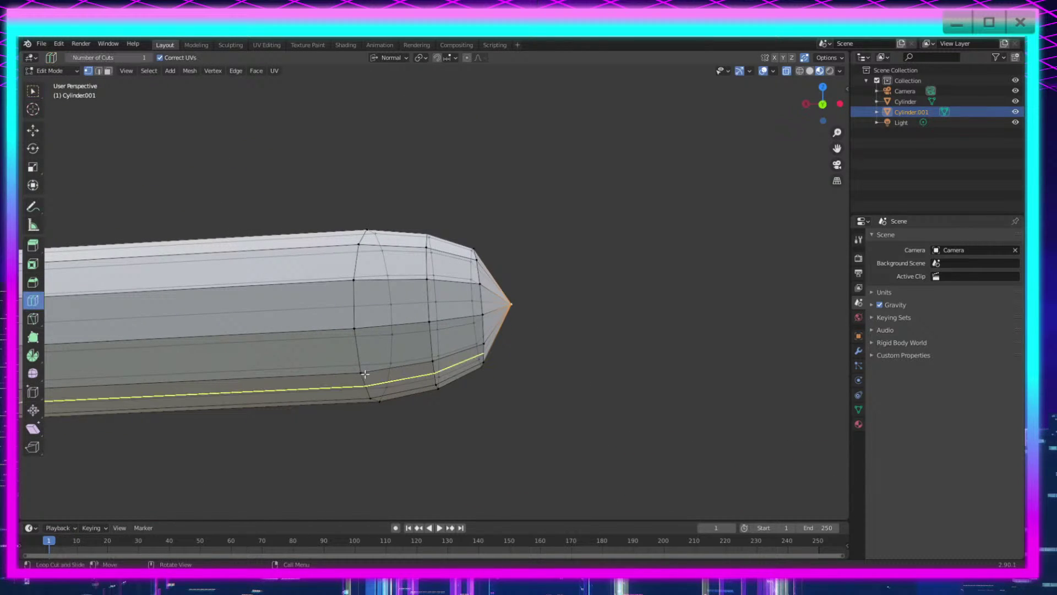
click(401, 308)
click(33, 91)
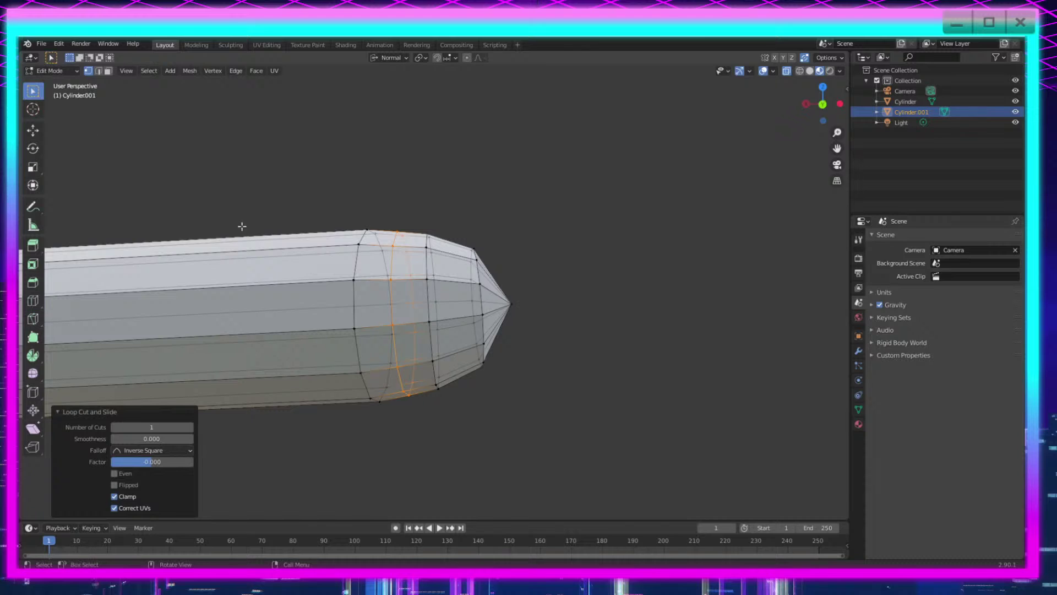
drag(543, 221, 423, 410)
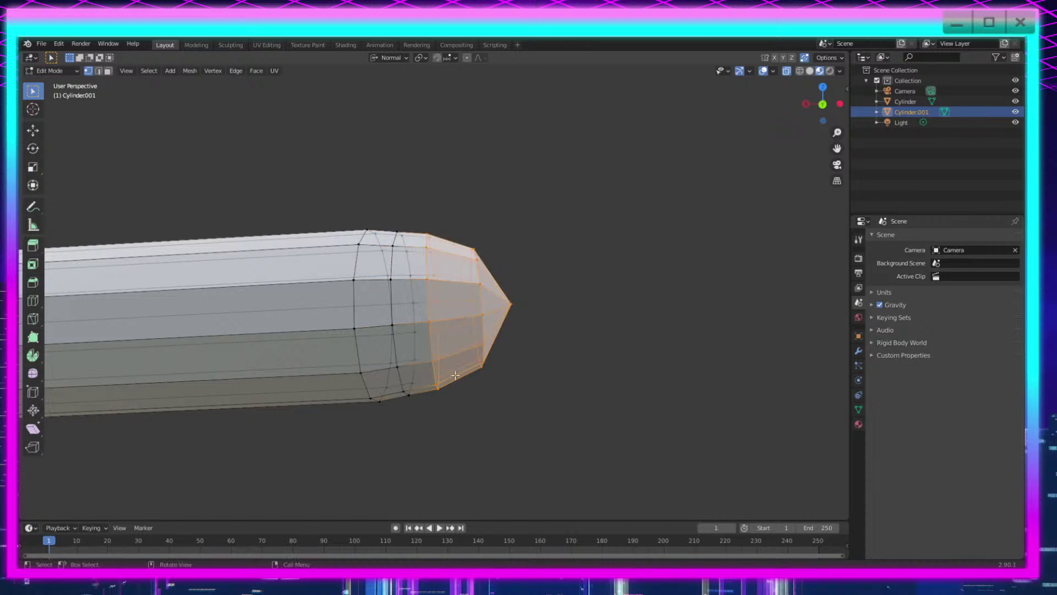
key(s)
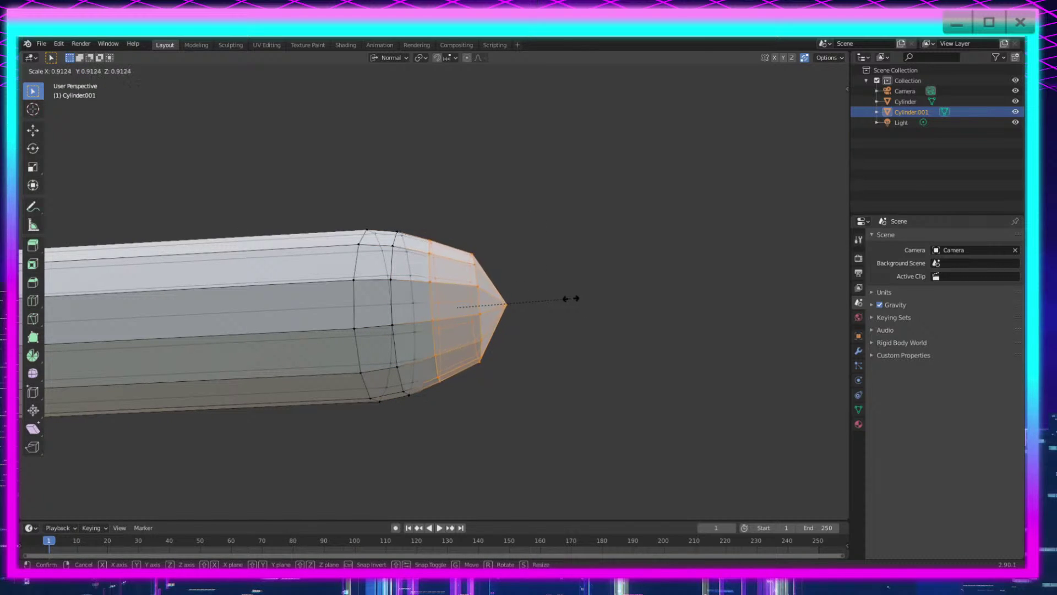
click(565, 299)
Step: Scale the outermost ring and tip to about 0.829 and move them inward along normal Z
drag(537, 245, 461, 387)
key(s)
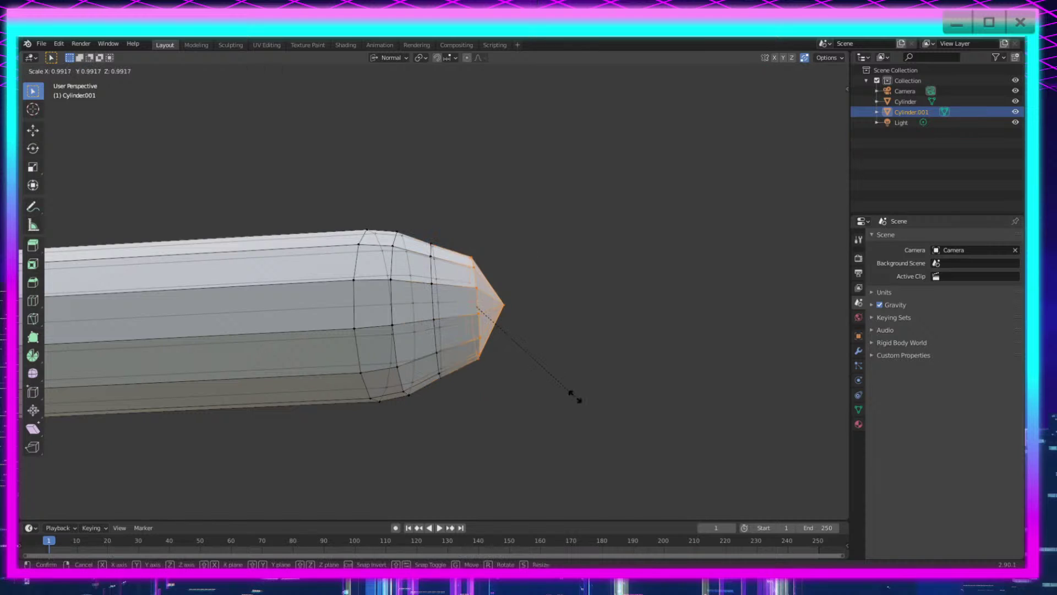
click(558, 383)
key(g)
key(z)
key(z)
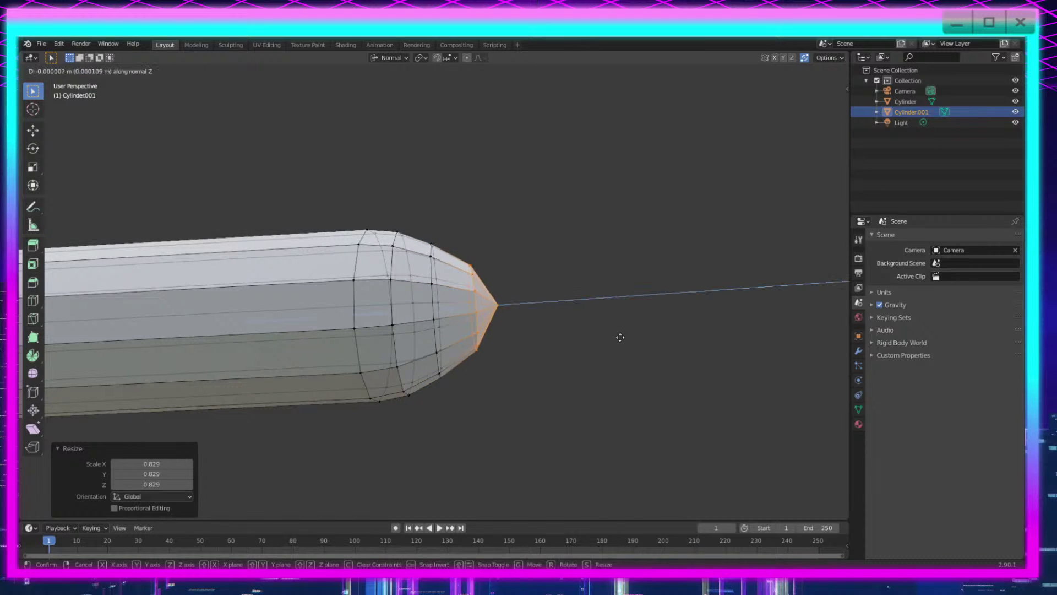
click(608, 338)
Step: Move the tip vertex inward along normal Z to blunt it, and shift the two outer rings with the tip about 0.00026 m inward
key(g)
key(z)
key(z)
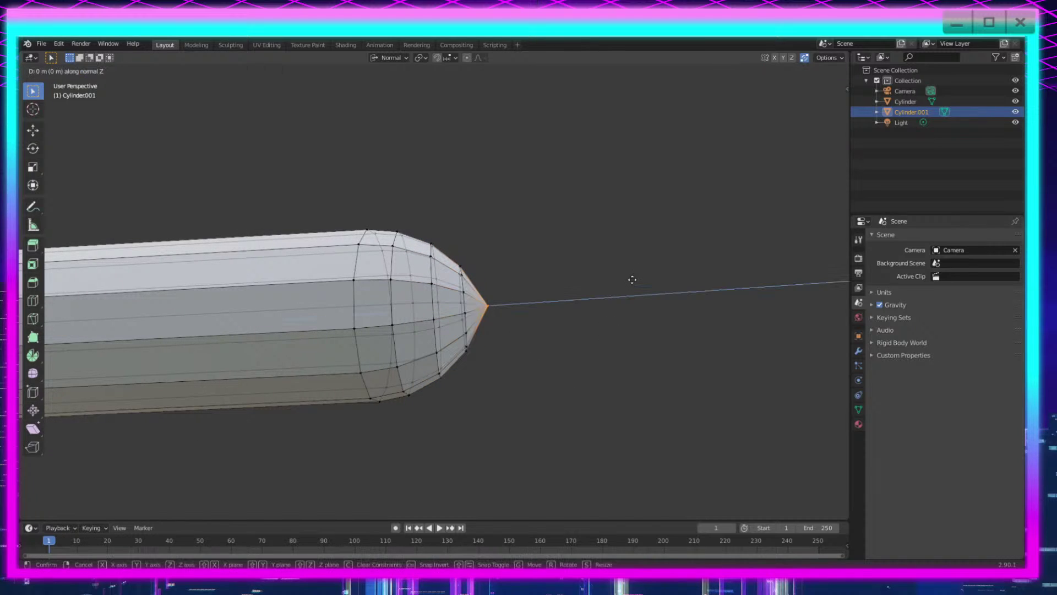
click(620, 280)
drag(538, 228, 422, 430)
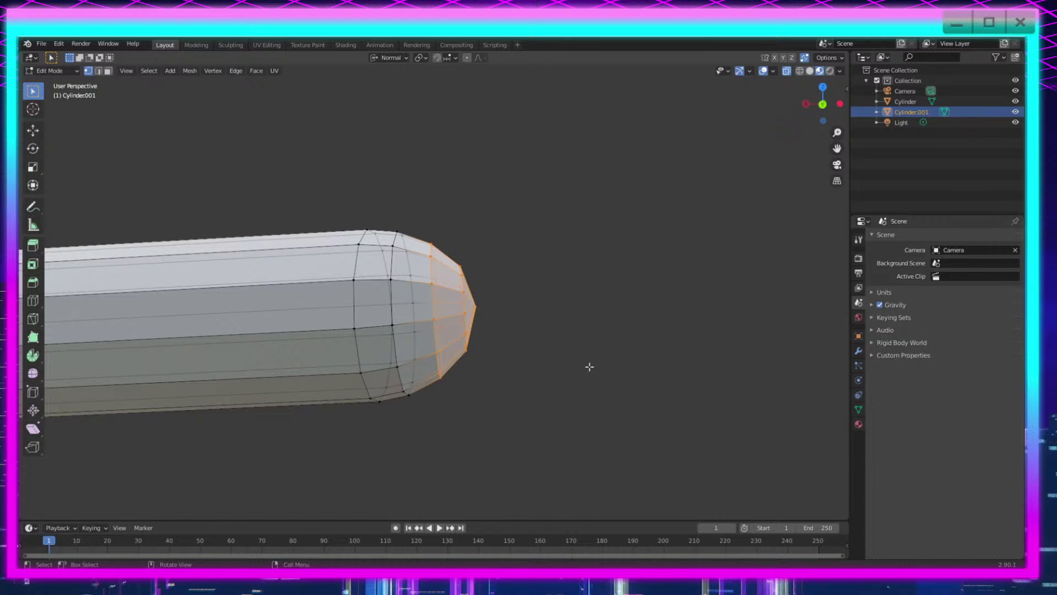
key(g)
key(z)
key(z)
click(576, 370)
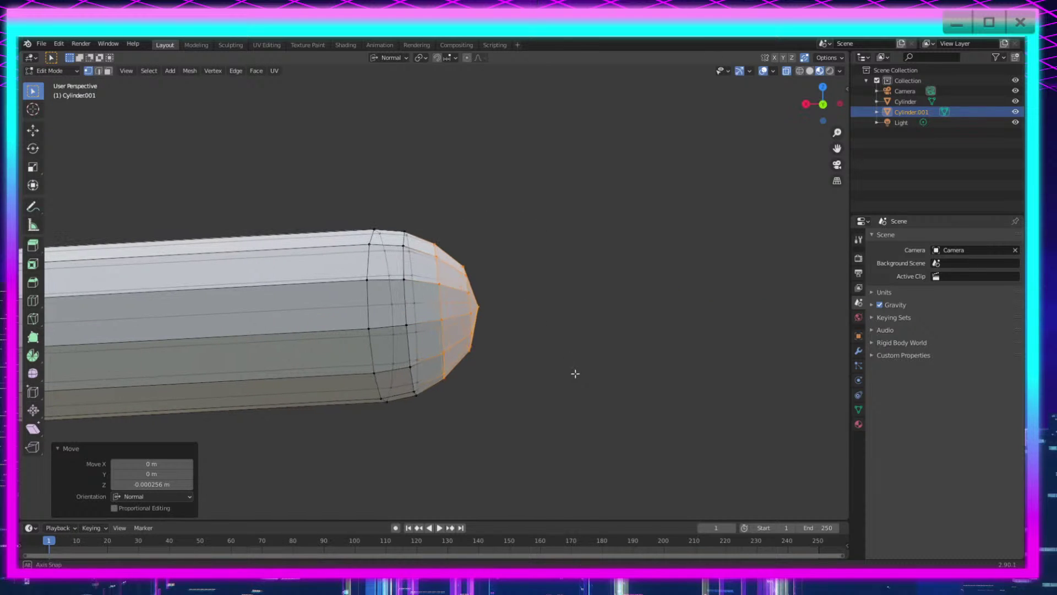
Step: Scale the three outer rings and tip to about 0.951 and move them slightly inward along the Z axis
drag(629, 193, 405, 441)
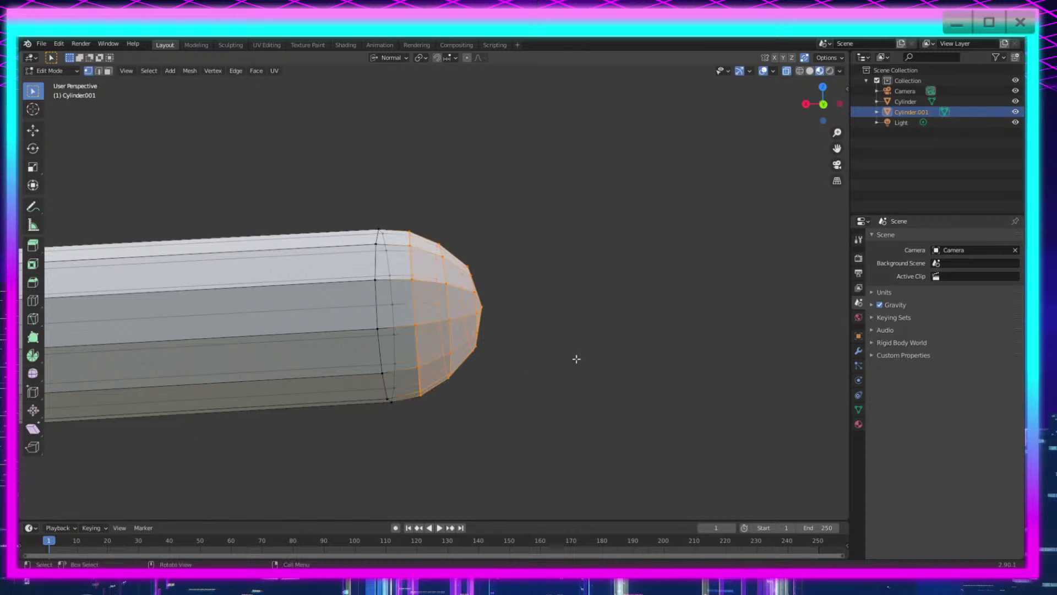
key(s)
click(573, 355)
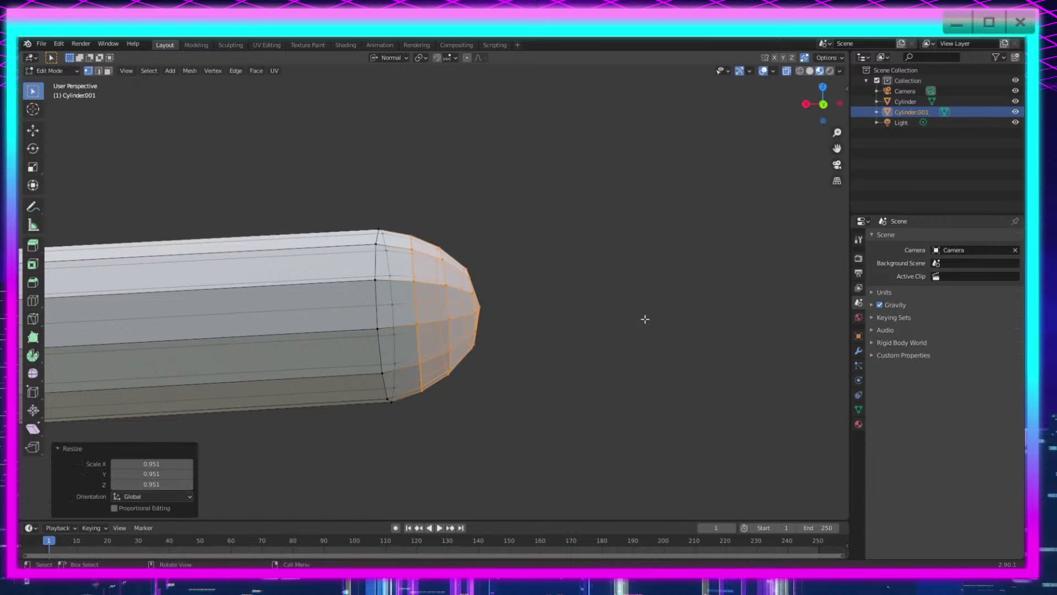
key(g)
key(z)
click(636, 321)
Step: Try smooth shading on the handle in Object Mode, restore flat shading, and return to editing its mesh
key(Tab)
scroll(624, 360, down, 1)
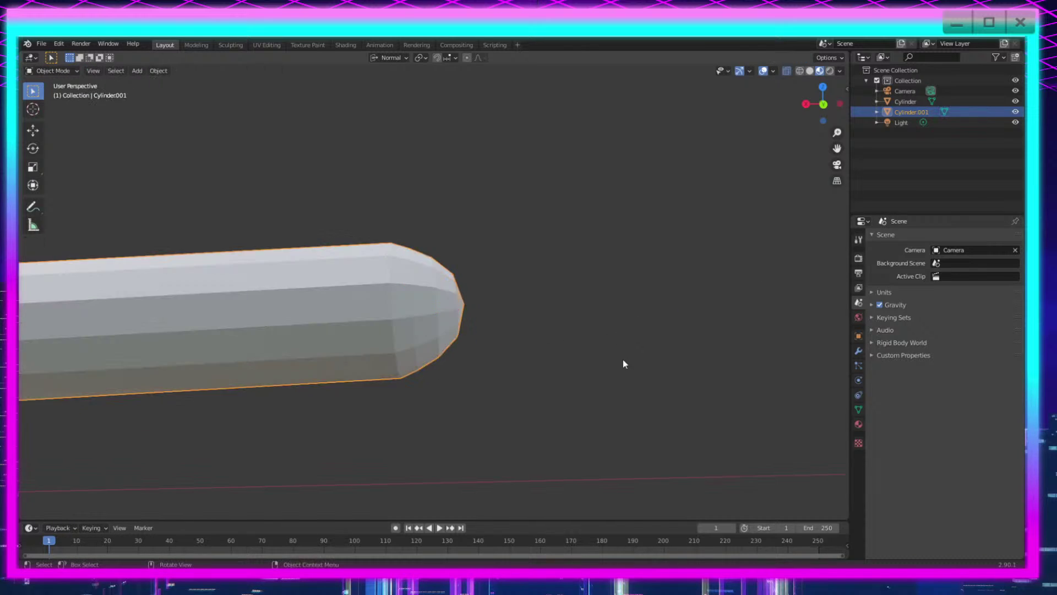
middle_drag(623, 363, 493, 359)
right_click(401, 348)
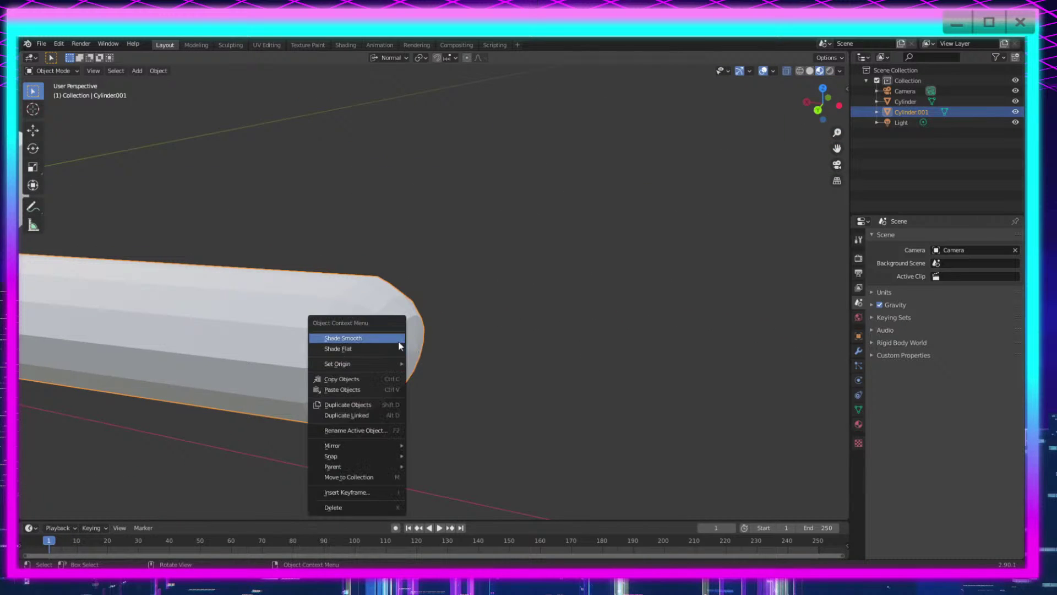
click(399, 341)
scroll(408, 405, down, 4)
middle_drag(408, 404, 518, 375)
right_click(382, 321)
click(382, 328)
scroll(430, 344, down, 3)
scroll(520, 376, up, 4)
key(Tab)
scroll(584, 383, up, 4)
middle_drag(584, 382, 550, 368)
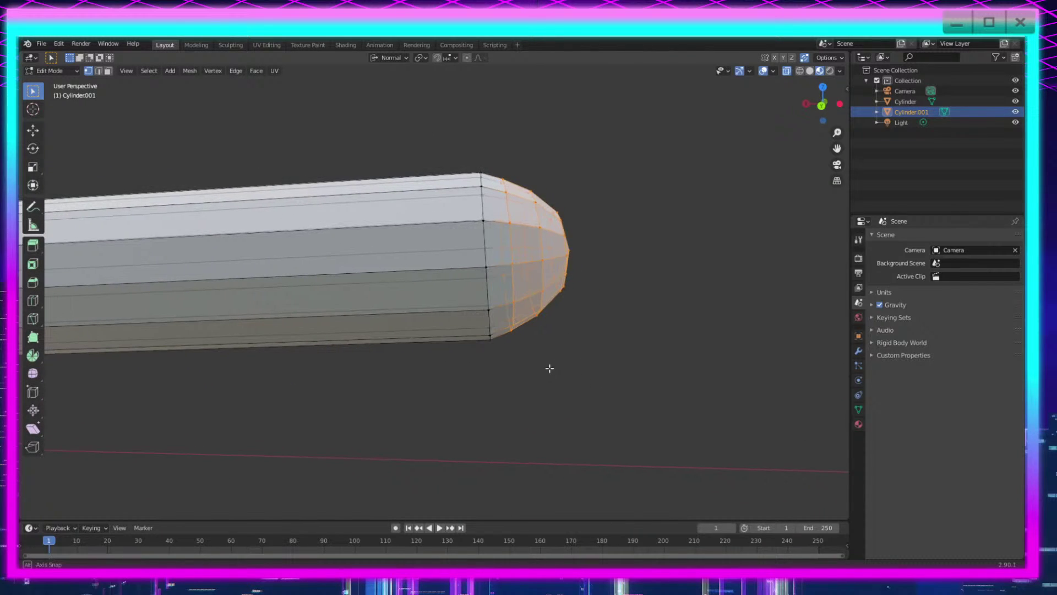
drag(488, 162, 472, 428)
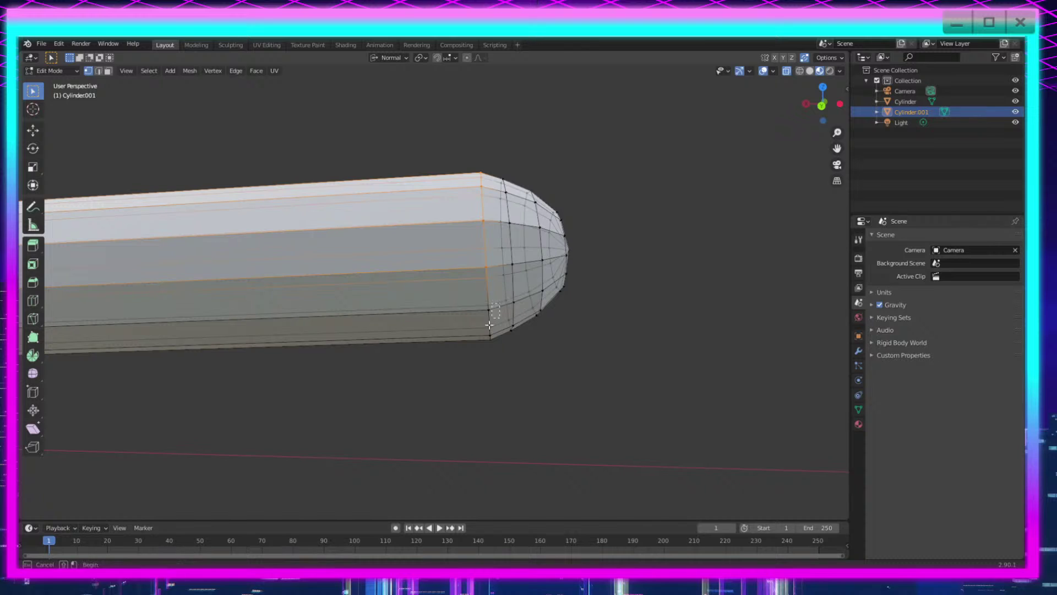
shift+drag(489, 325, 477, 359)
click(543, 382)
Step: Add a single centred loop cut around the handle's long shaft, between the pan wall and the rounded end
scroll(563, 396, down, 4)
middle_drag(427, 421, 458, 418)
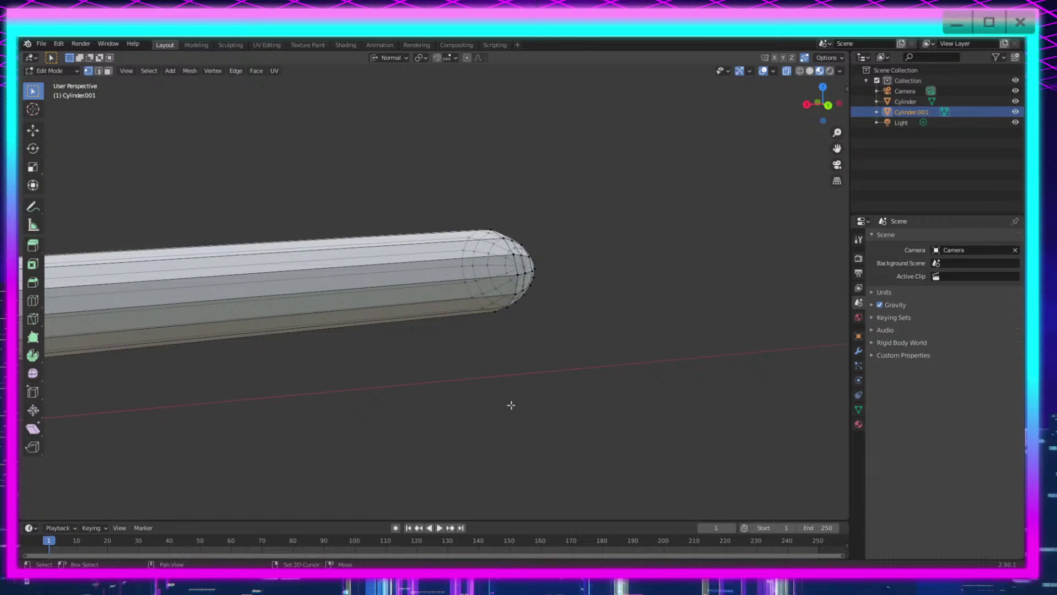
scroll(495, 400, down, 2)
shift+middle_drag(446, 382, 517, 353)
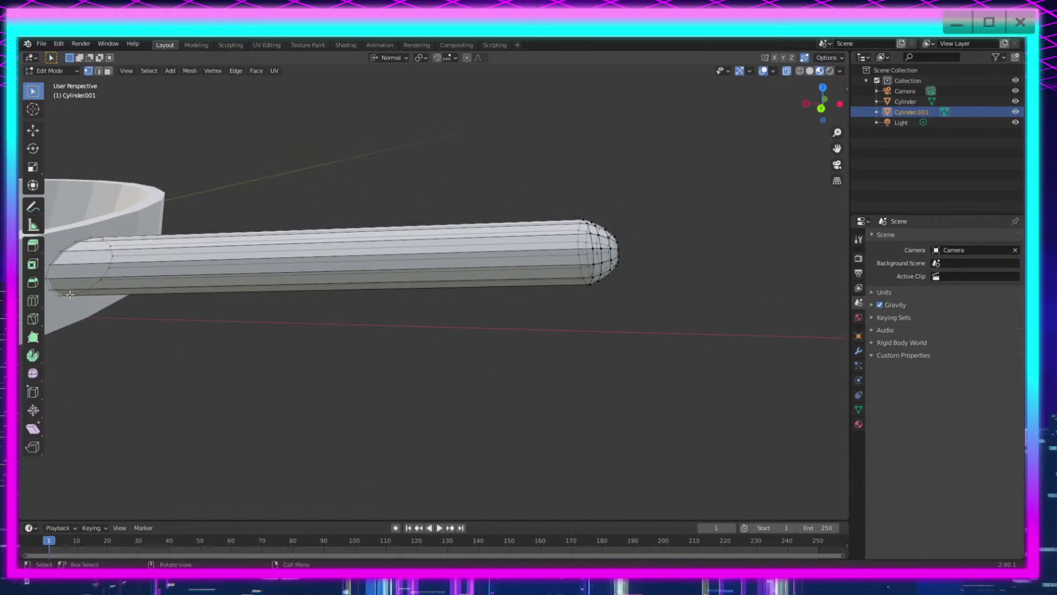
click(33, 300)
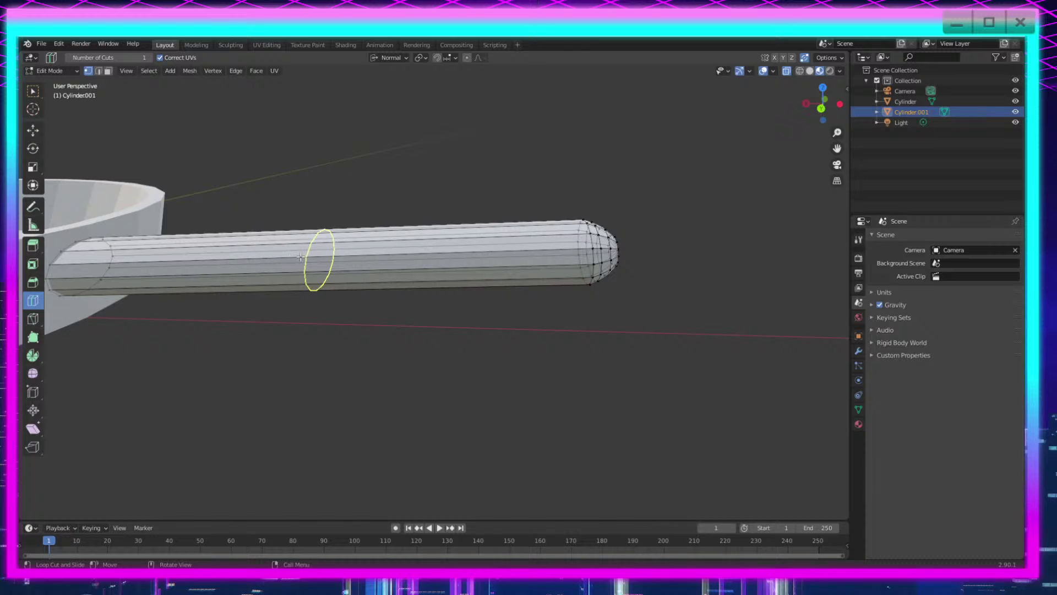
click(300, 256)
scroll(443, 340, up, 3)
click(32, 90)
scroll(309, 229, down, 4)
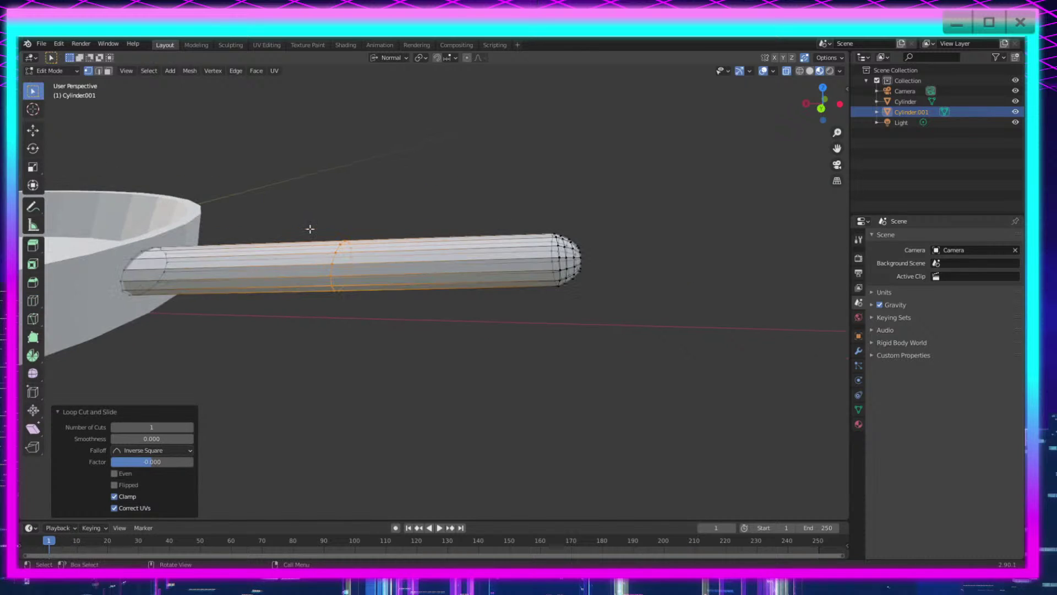
Step: Edge-slide the new loop along the shaft close to the rounded end, with a factor of about -0.938
key(g)
key(g)
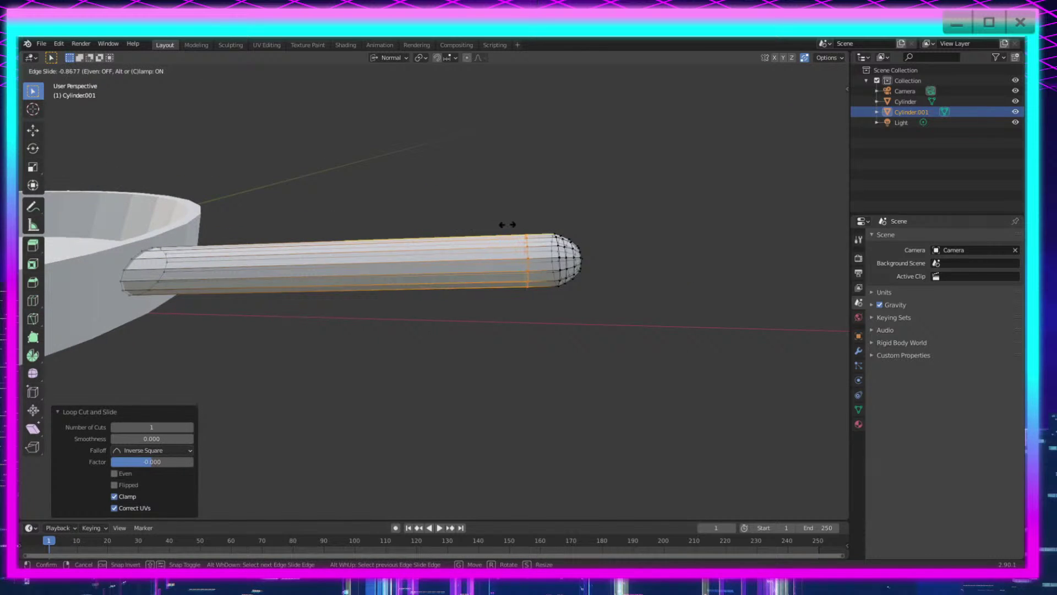
click(521, 225)
Step: Try a further small edge slide of the loop beside the rounded end and undo it
scroll(593, 314, up, 4)
shift+middle_drag(710, 311, 527, 336)
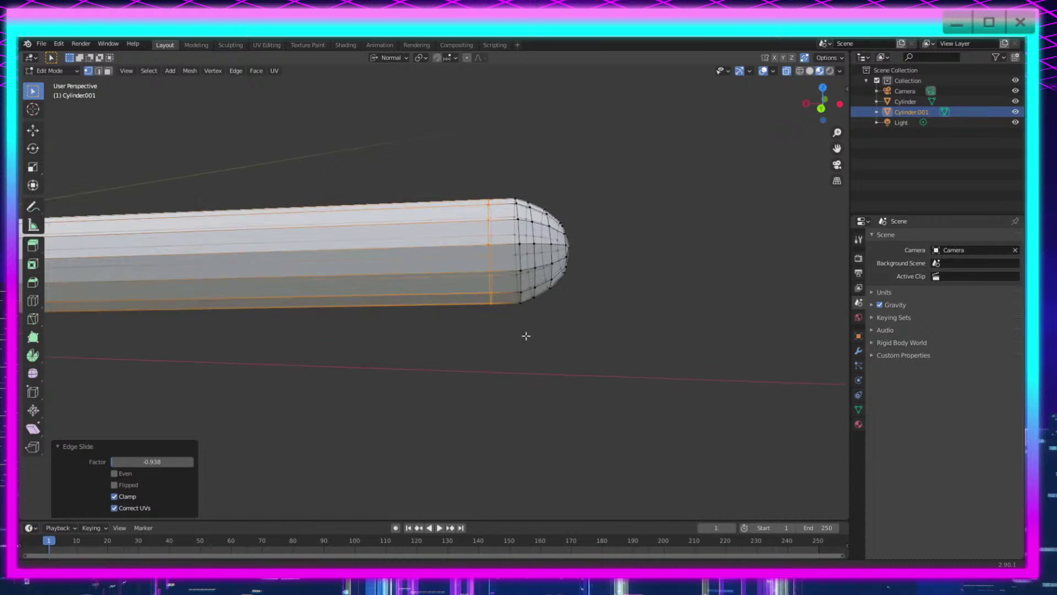
key(g)
key(g)
click(546, 323)
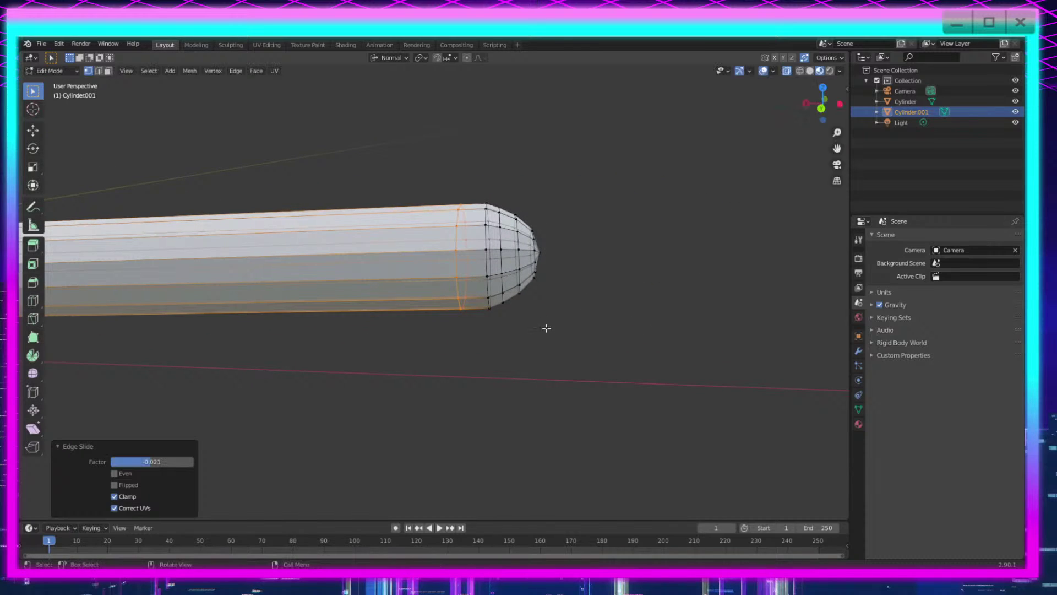
key(ctrl+z)
Step: Edge-slide the loop beside the rounded end towards the cap with a factor of about -0.444 and scale it to about 1.04
key(g)
key(g)
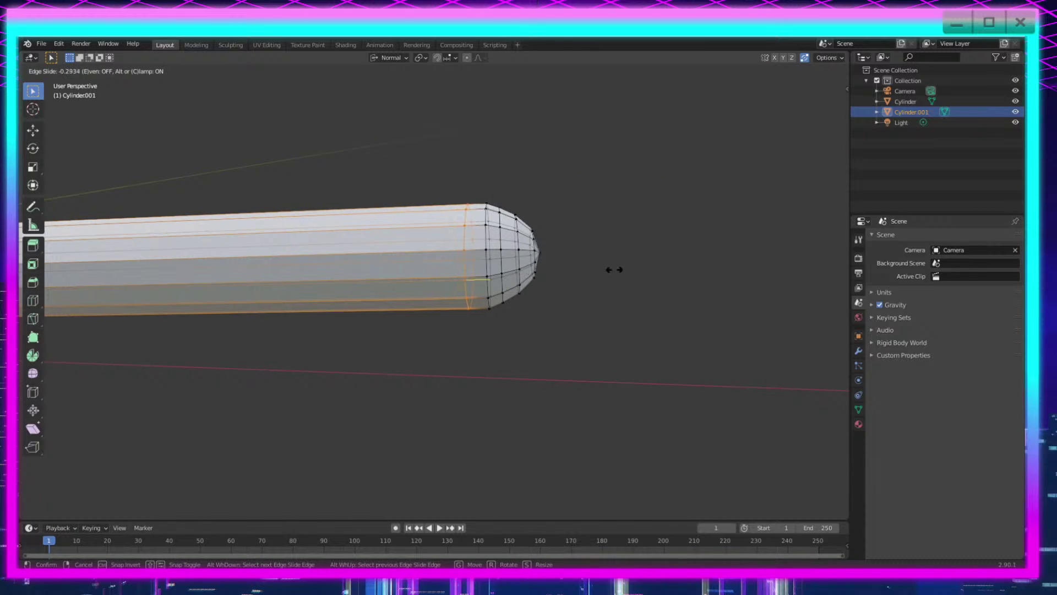
click(667, 268)
key(s)
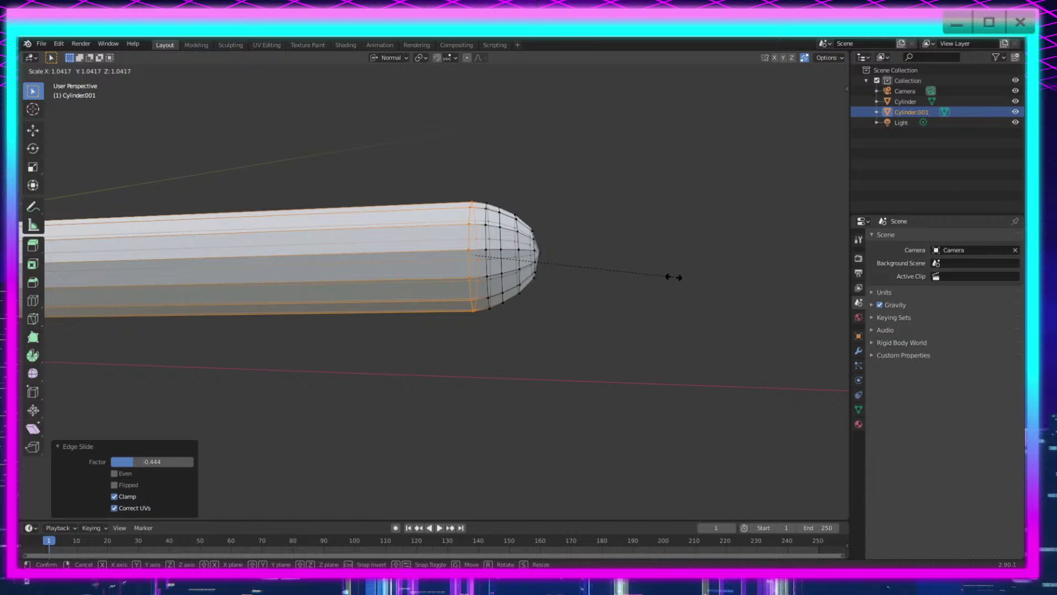
click(674, 280)
scroll(495, 315, down, 4)
middle_drag(451, 326, 477, 292)
scroll(525, 331, up, 4)
mouse_move(530, 333)
middle_down()
mouse_move(554, 319)
mouse_move(547, 337)
mouse_move(556, 338)
mouse_move(500, 338)
mouse_move(519, 365)
mouse_move(521, 350)
middle_up()
Step: Try smooth shading on the whole handle in Object Mode, return it to flat shading, and reopen its mesh for editing
key(Tab)
right_click(448, 306)
click(454, 316)
right_click(458, 302)
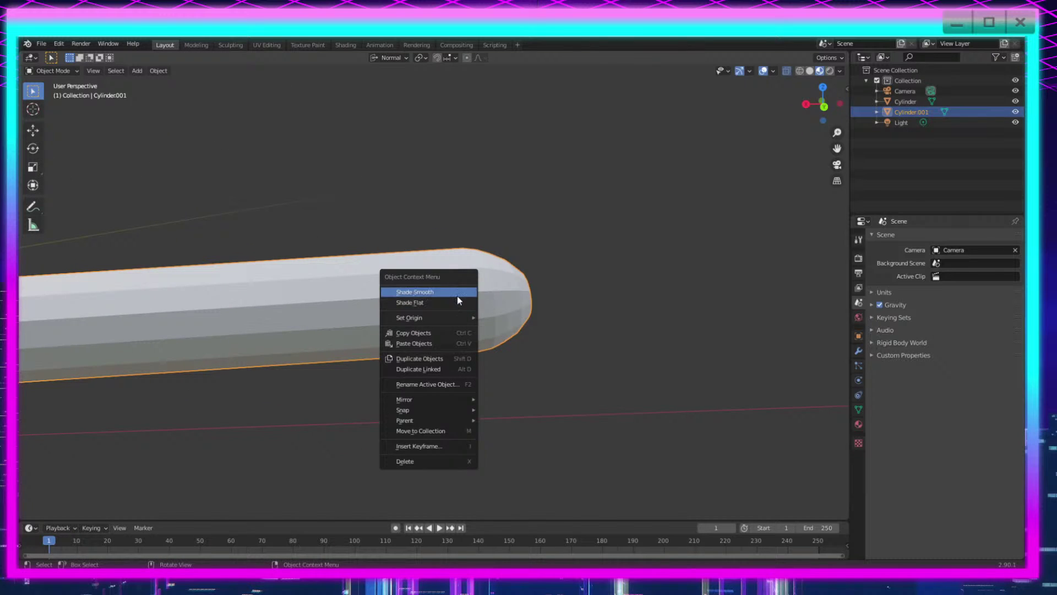
click(457, 295)
middle_drag(662, 435, 640, 428)
right_click(368, 281)
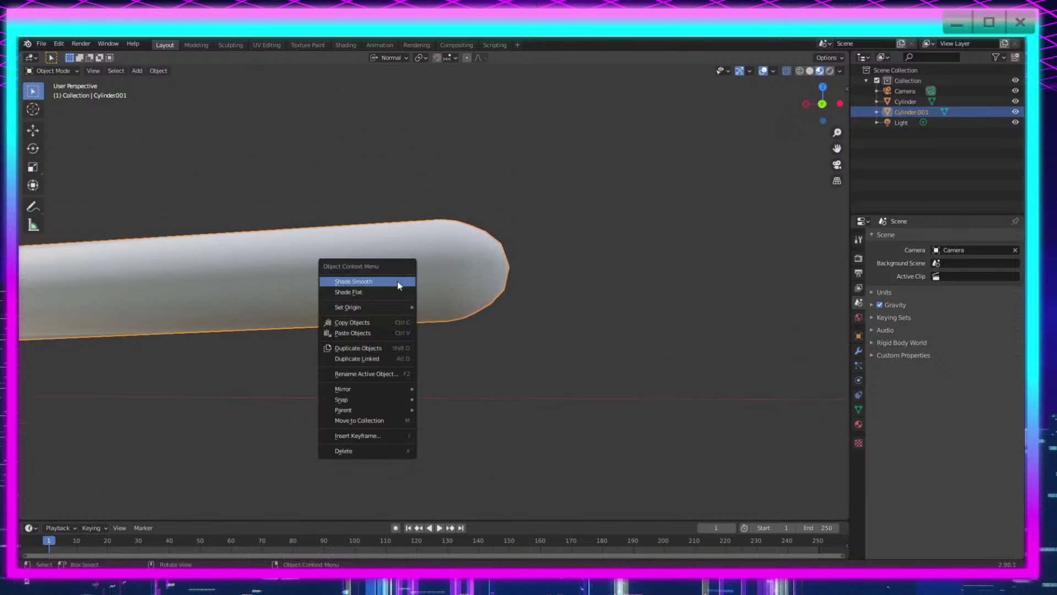
click(403, 293)
mouse_move(418, 308)
middle_down()
mouse_move(446, 322)
mouse_move(449, 401)
mouse_move(401, 448)
mouse_move(480, 403)
mouse_move(477, 394)
middle_up()
key(Tab)
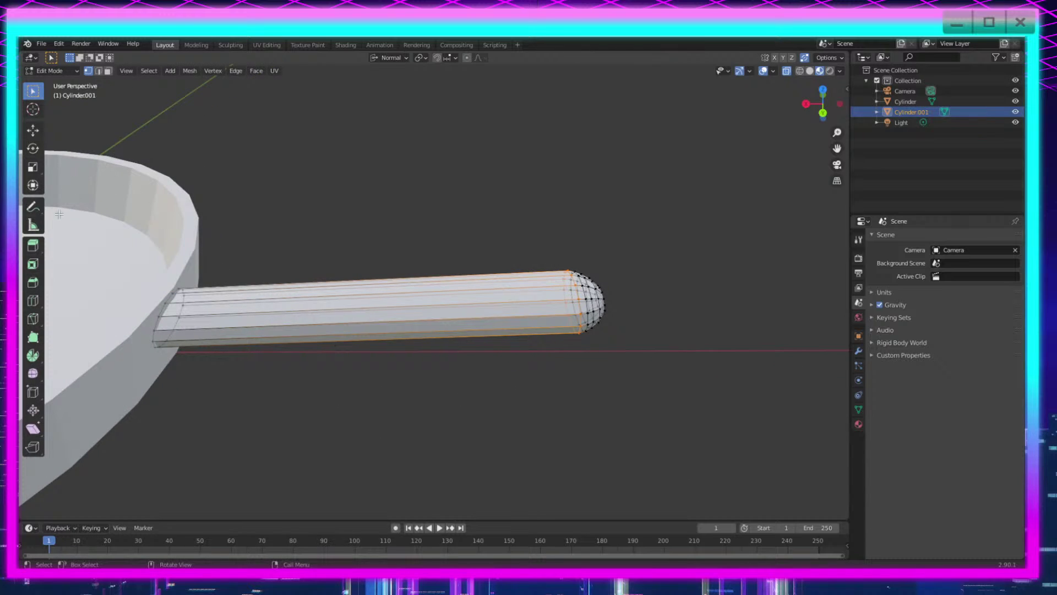
Step: Add a single centred loop cut around the handle's long shaft and scale the loop down to 0.919
click(33, 300)
click(367, 311)
scroll(530, 420, up, 1)
key(s)
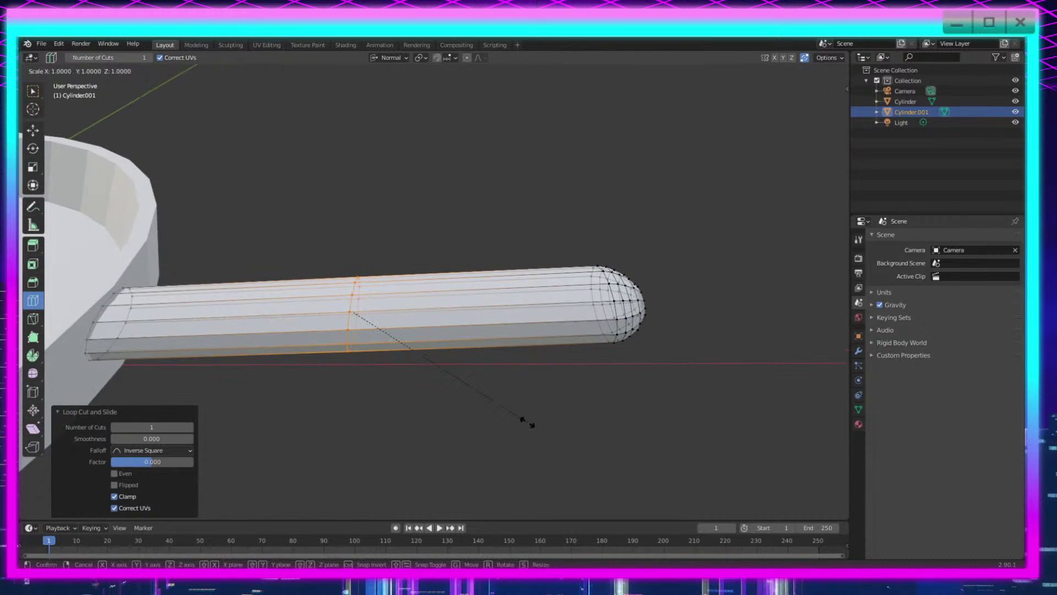
click(504, 420)
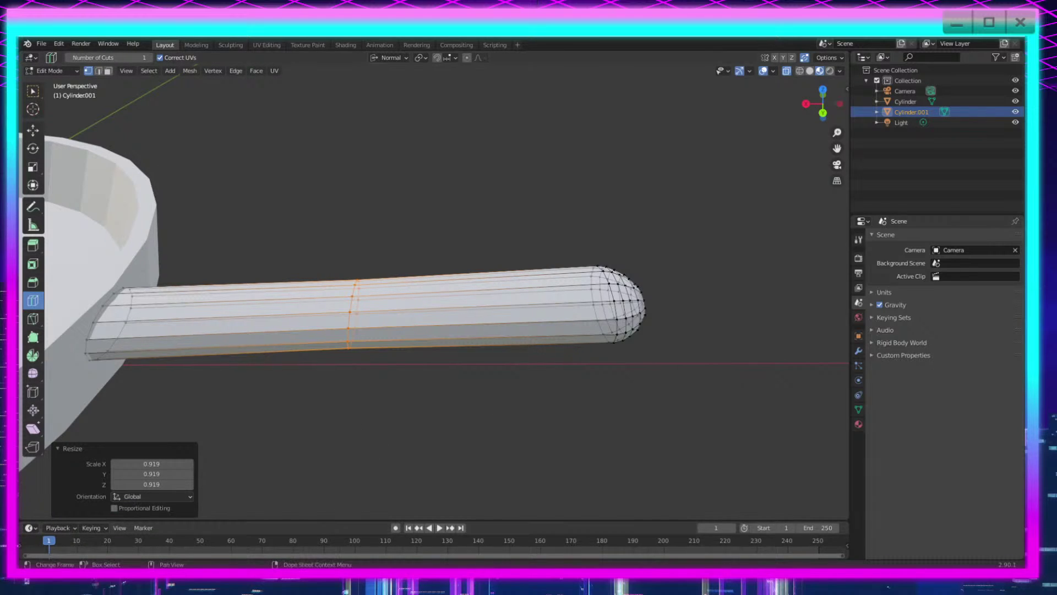
scroll(385, 361, down, 1)
shift+middle_drag(490, 361, 687, 351)
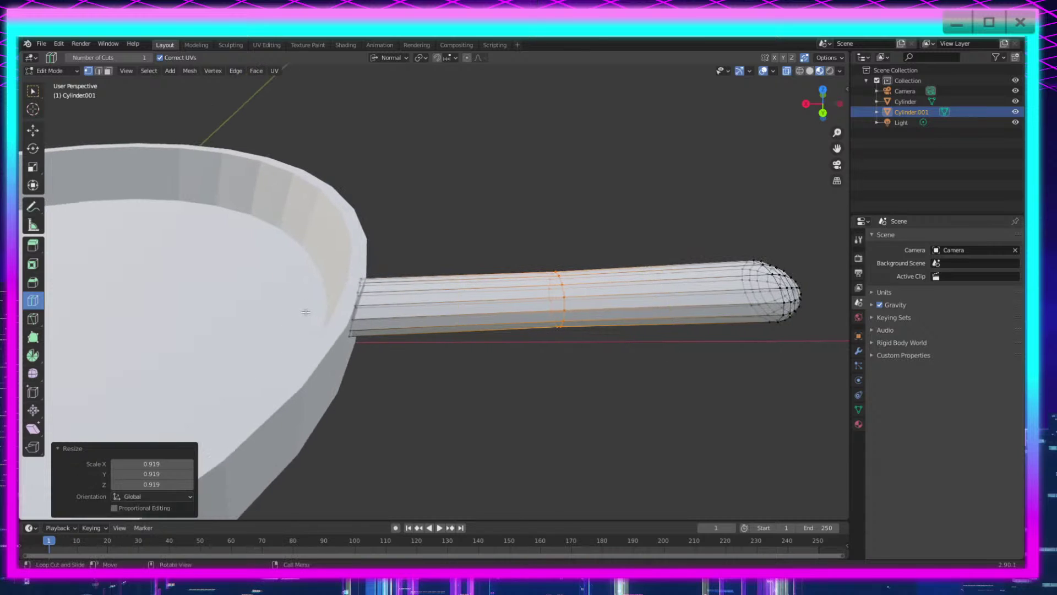
Step: Edge-slide the mid-shaft loop towards the pan with a factor of about 0.513 and scale it to 0.891
click(33, 91)
key(g)
key(g)
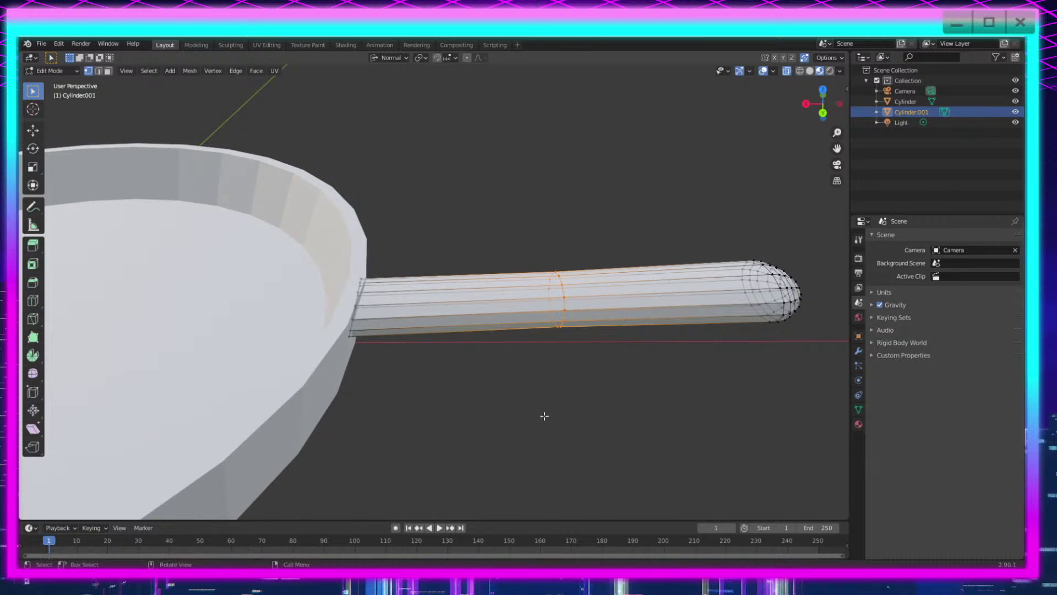
click(663, 388)
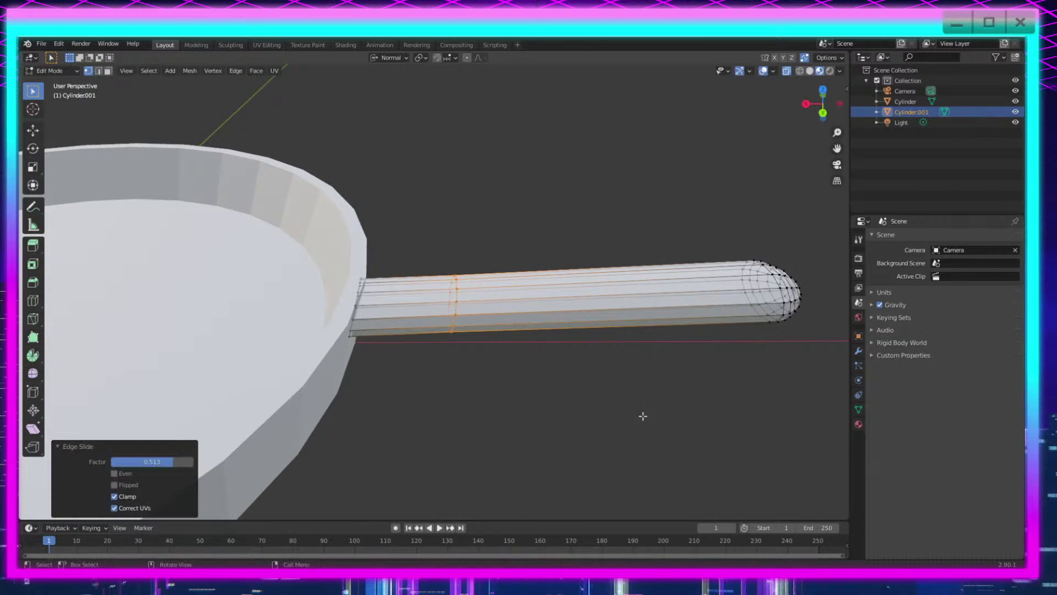
key(s)
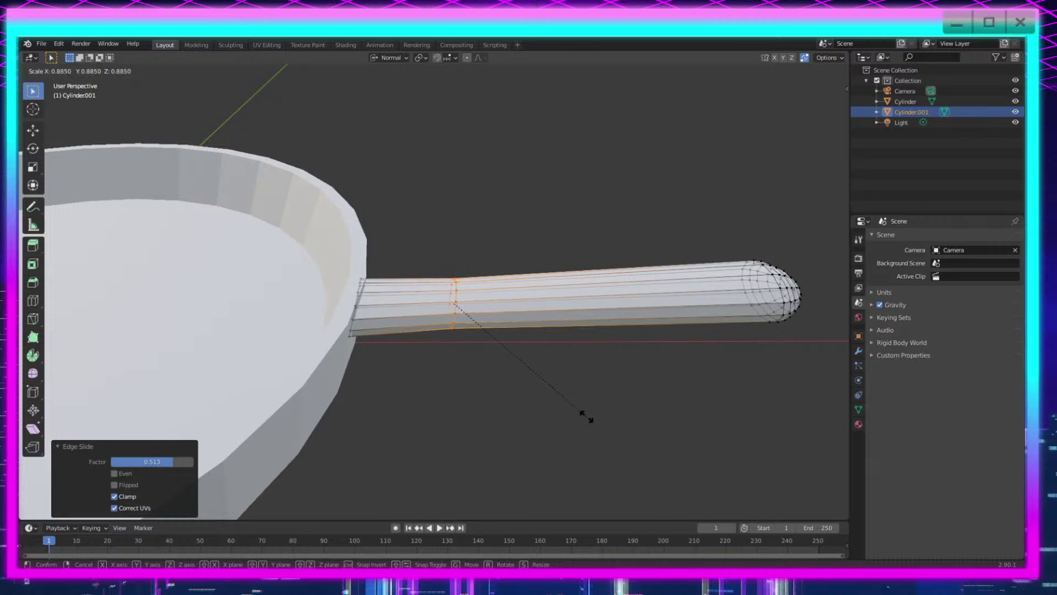
click(587, 416)
scroll(501, 349, up, 4)
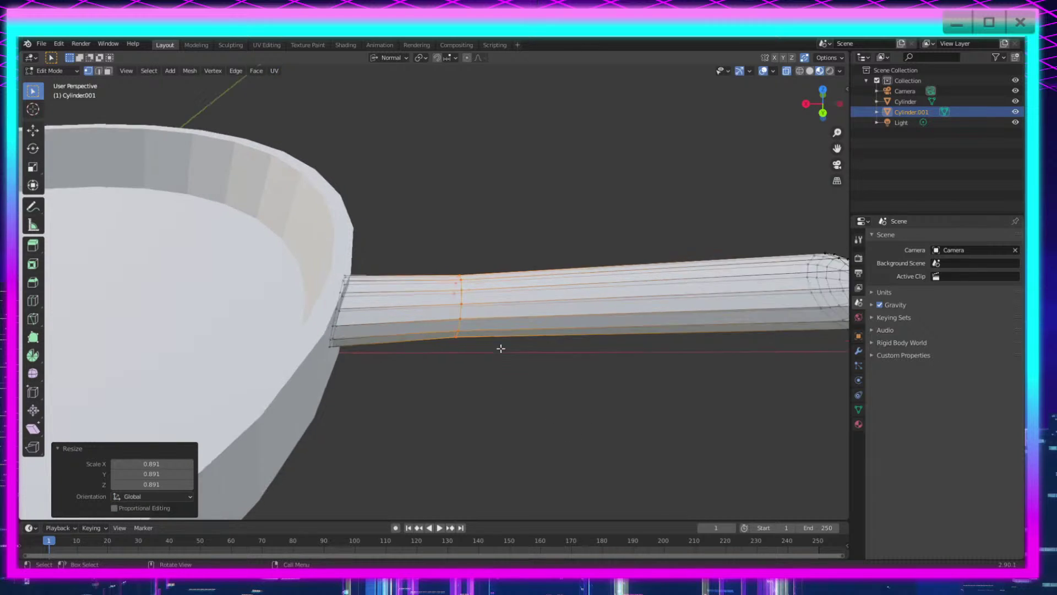
Step: Add a loop cut between the narrowed loop and the rounded end, and edge-slide it towards the narrowed loop with factor 0.950
click(33, 301)
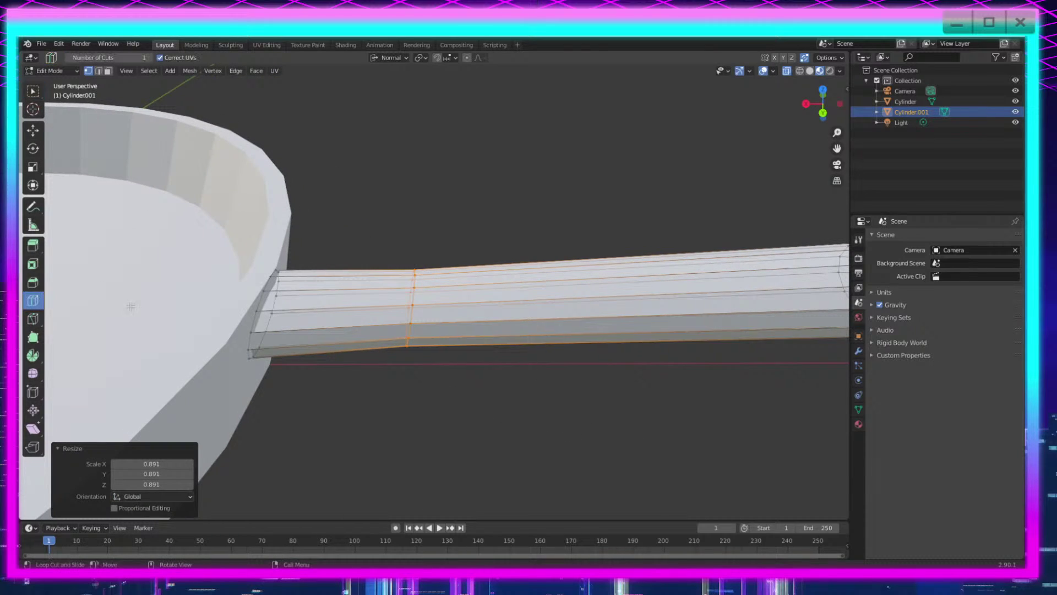
click(687, 331)
key(w)
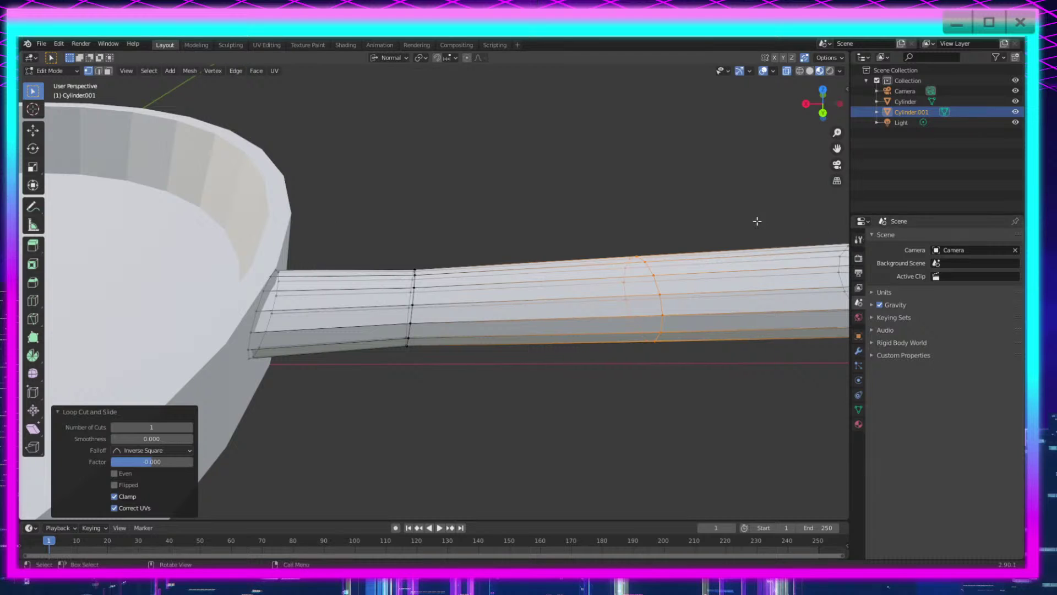
key(g)
key(g)
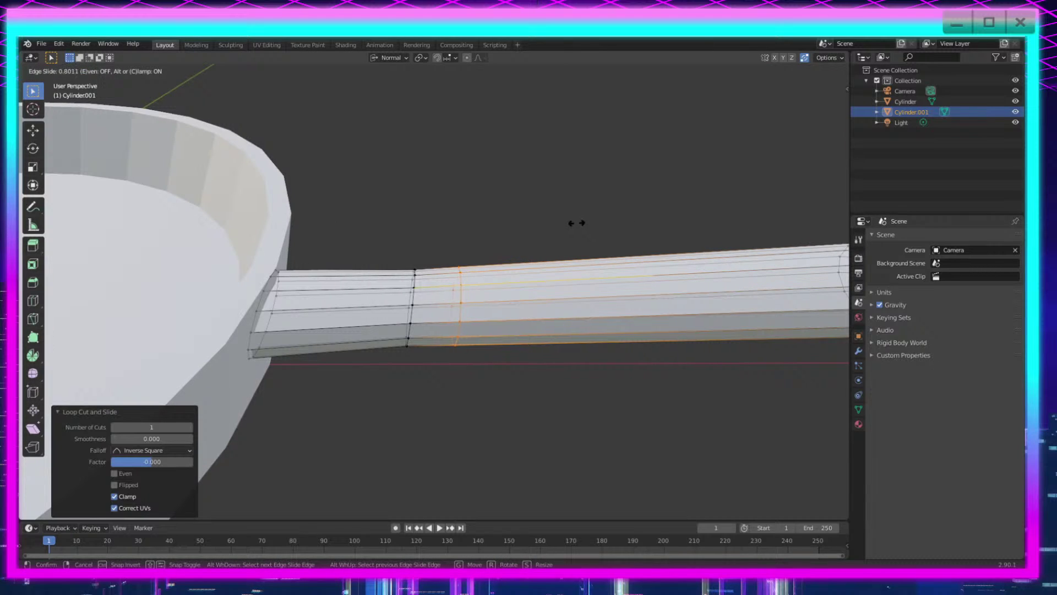
click(547, 222)
Step: Try small edge slides and a move along normal Z to shift the new loop away from the narrowed loop, undoing them
key(g)
key(g)
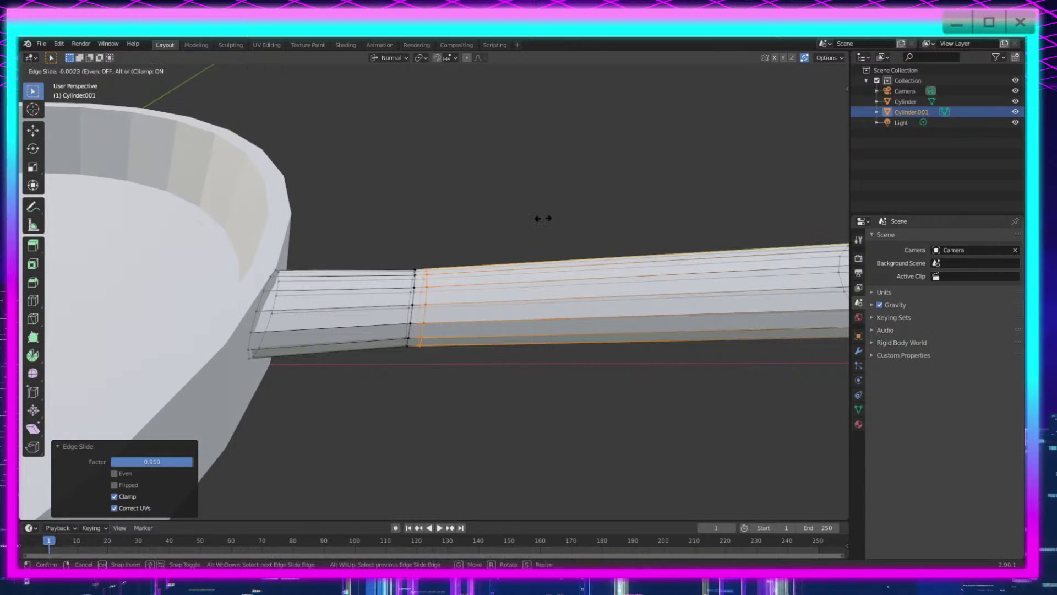
click(554, 230)
key(g)
key(g)
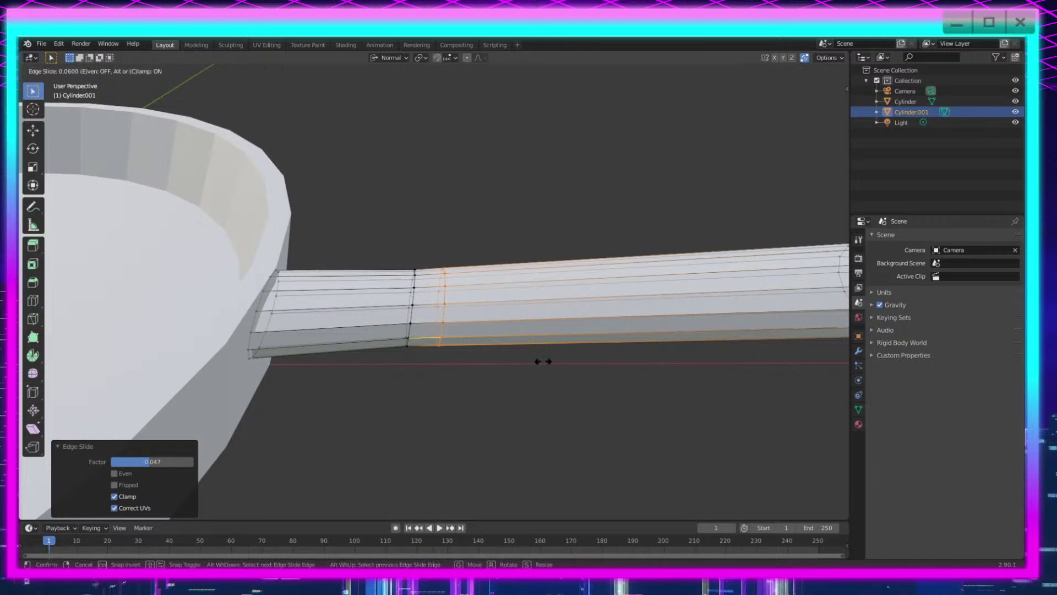
click(477, 354)
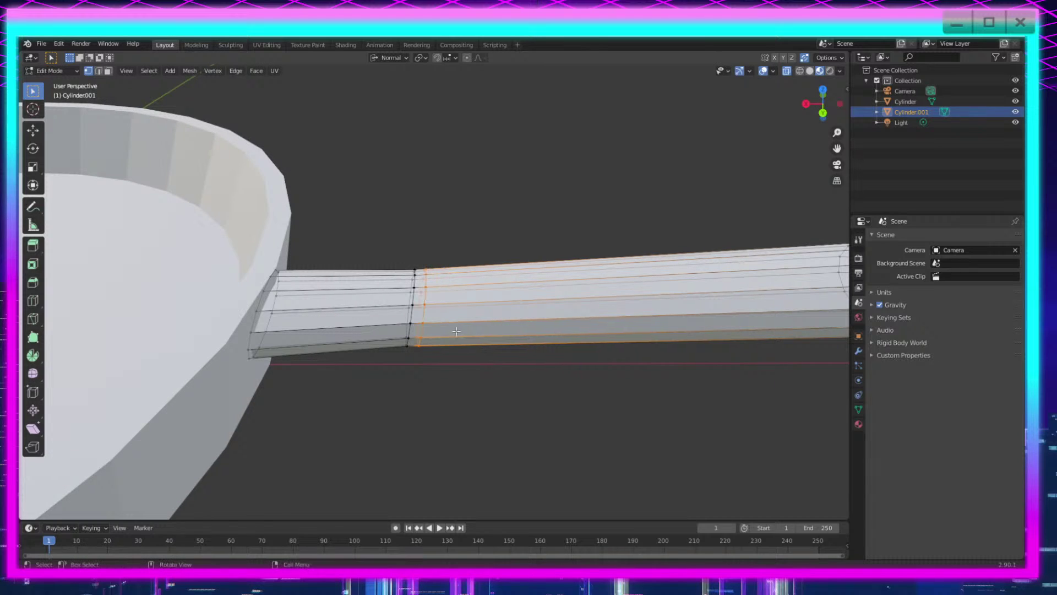
key(g)
key(z)
key(z)
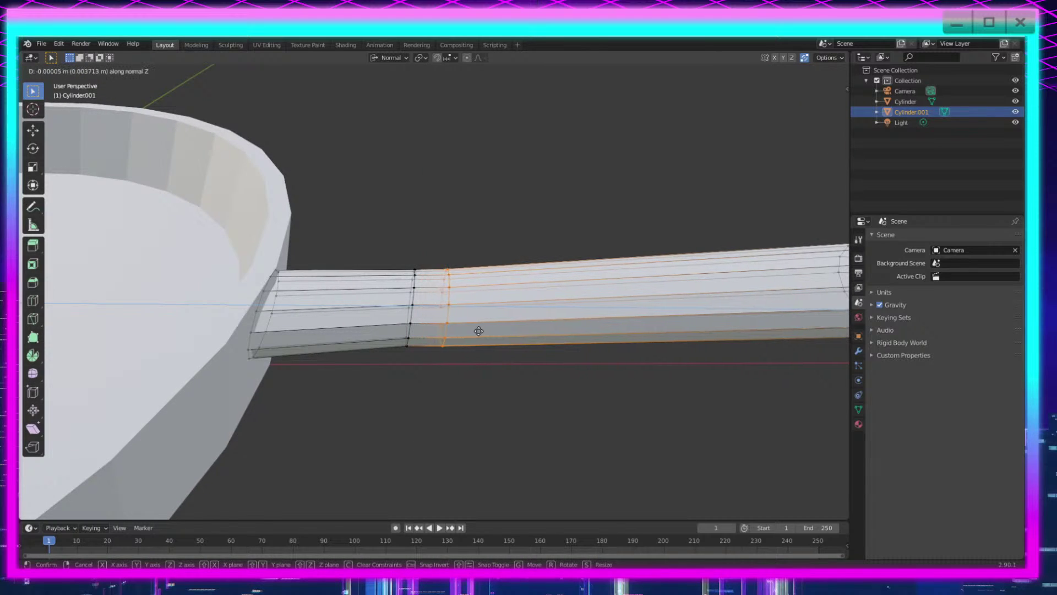
click(475, 331)
Step: Edge-slide the new loop slightly away from the narrowed loop with a factor of about -0.054 and scale it to about 0.92
key(g)
key(g)
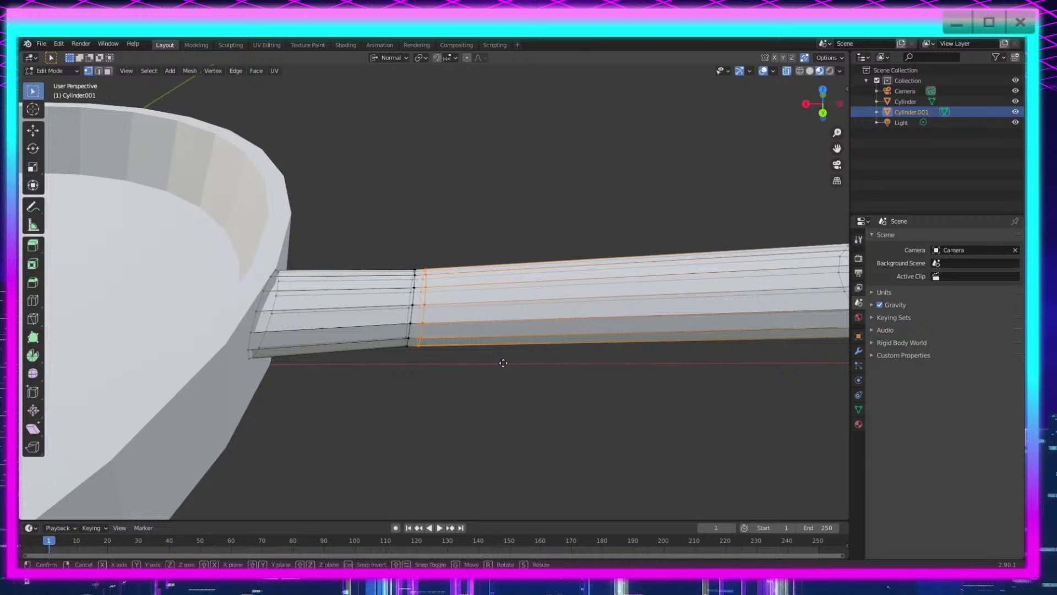
click(517, 363)
key(s)
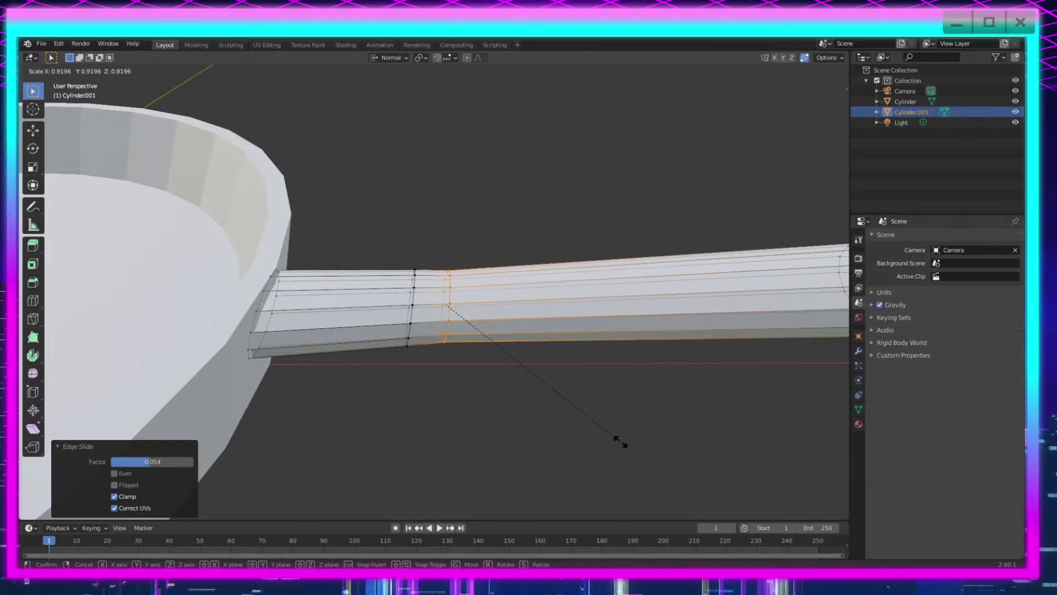
click(624, 443)
Step: Scale the neck loop nearer the pan slightly, and scale both neck loops together to 0.973
scroll(623, 444, down, 2)
key(Tab)
middle_drag(624, 442, 528, 499)
key(Tab)
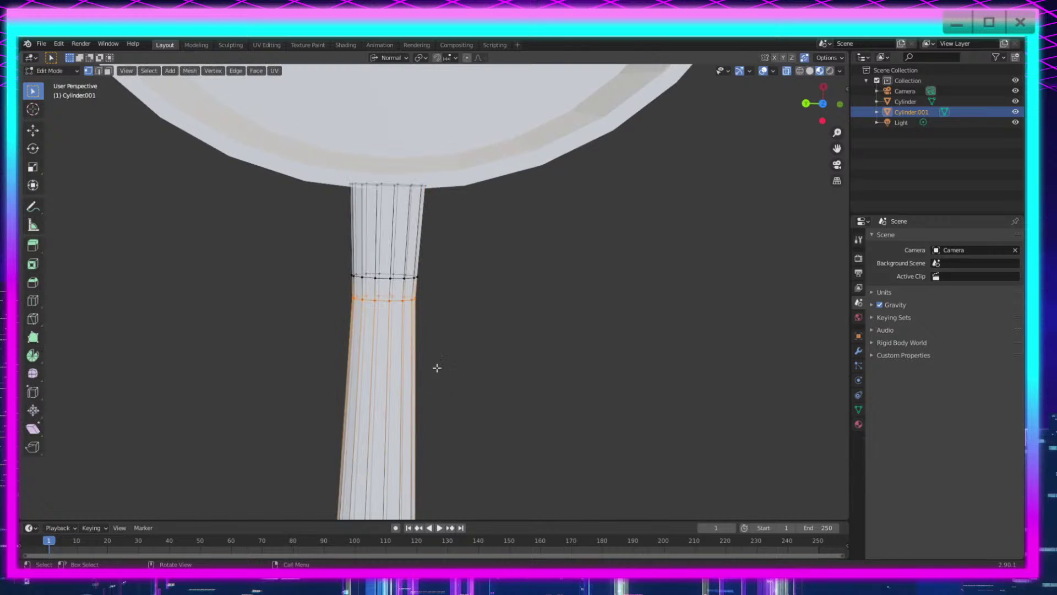
drag(452, 266, 340, 286)
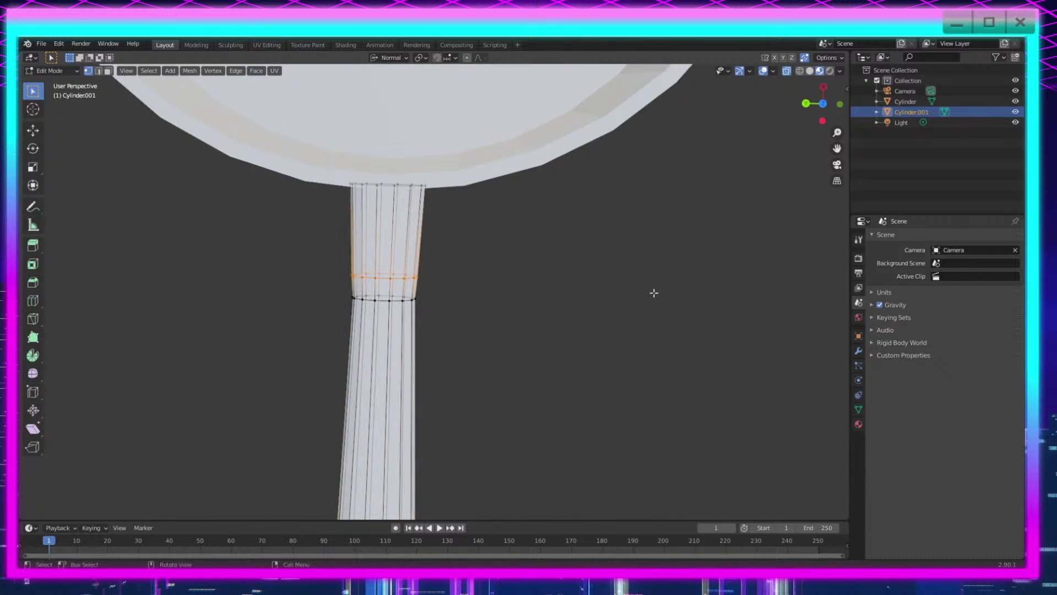
key(s)
click(642, 293)
drag(481, 241, 298, 325)
key(s)
click(587, 314)
scroll(576, 352, down, 2)
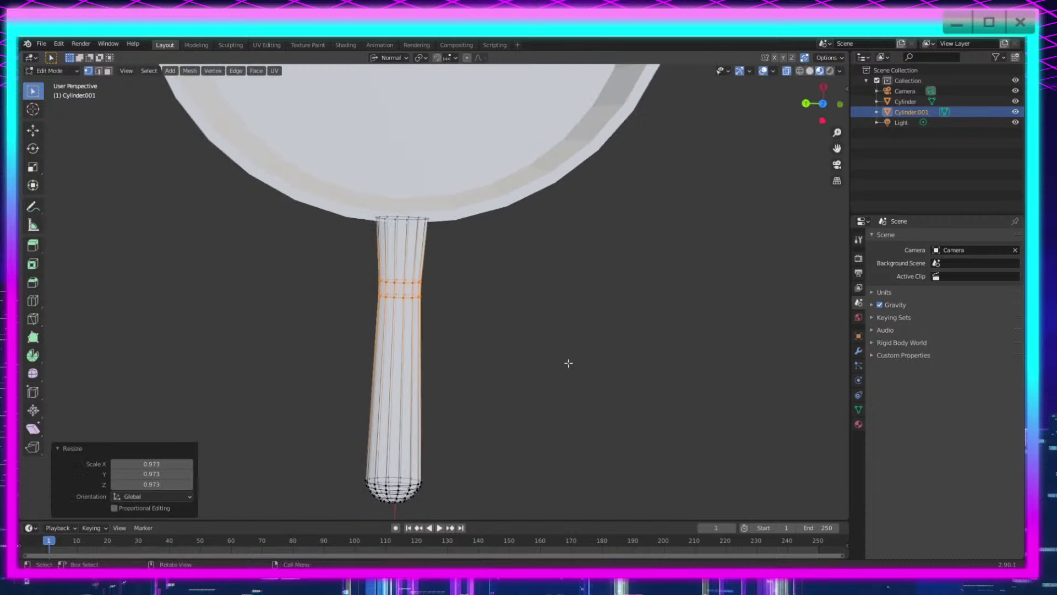
Step: Try widening the handle's end ring at the pan wall to 1.530 along normal Y and undo the scaling
middle_drag(568, 363, 578, 347)
key(Tab)
middle_drag(559, 393, 542, 397)
scroll(543, 397, up, 3)
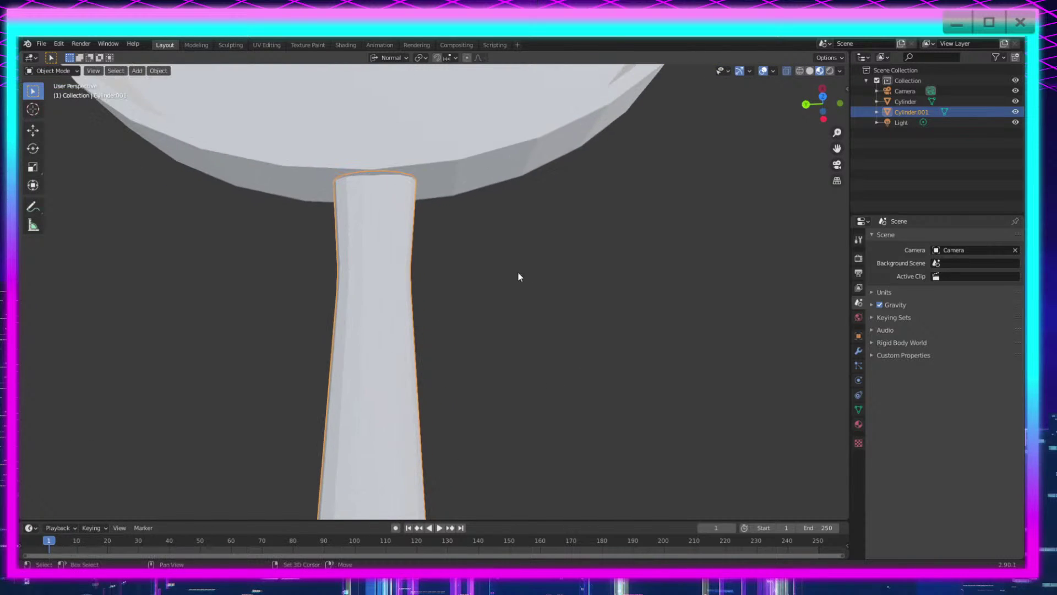
shift+middle_drag(519, 276, 590, 396)
key(Tab)
alt+click(578, 339)
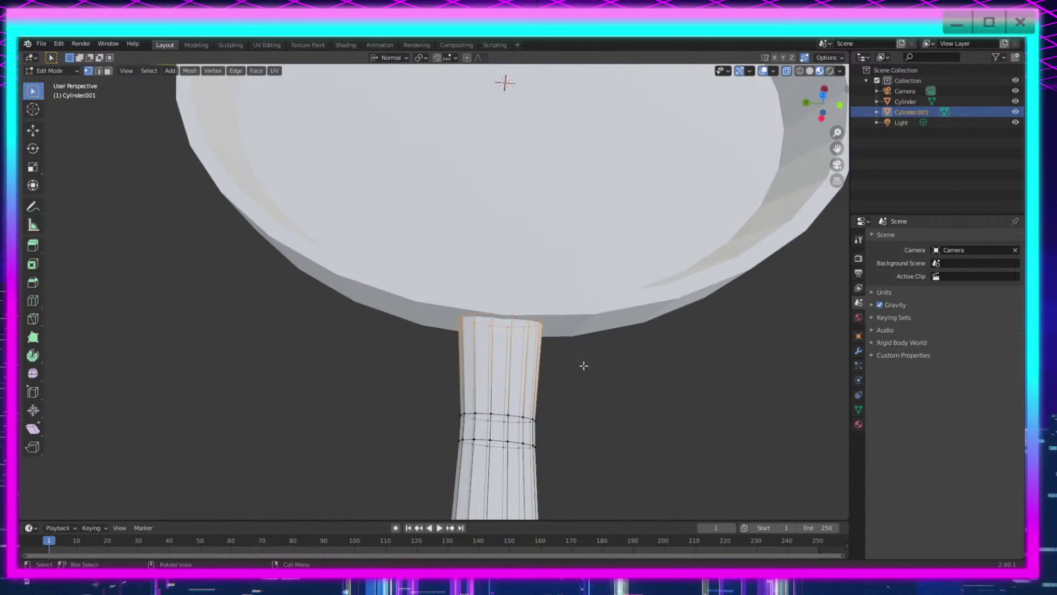
key(s)
key(y)
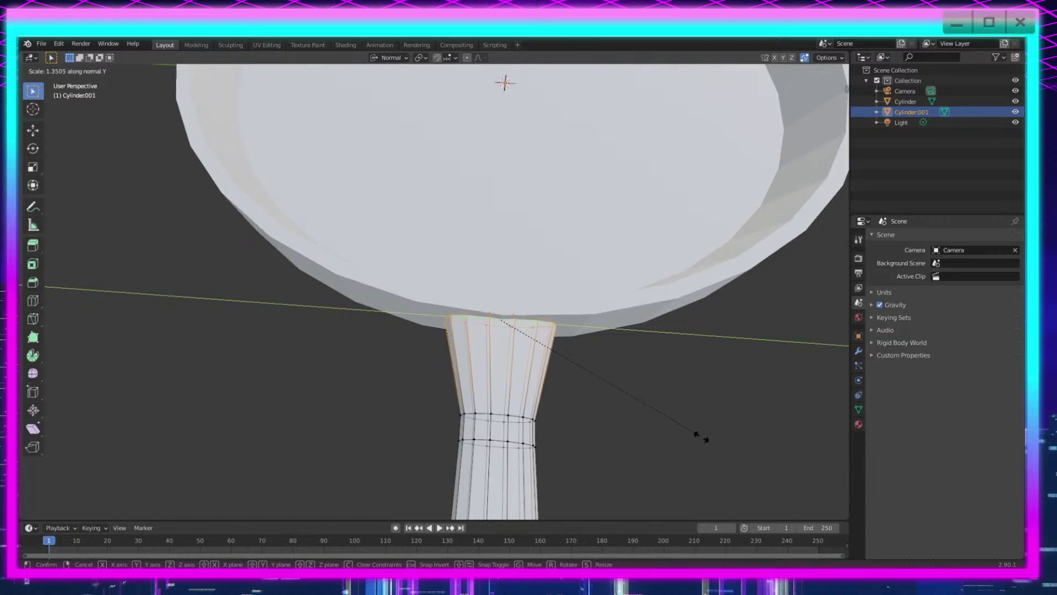
click(725, 455)
middle_drag(554, 379, 578, 394)
drag(580, 396, 392, 481)
key(Escape)
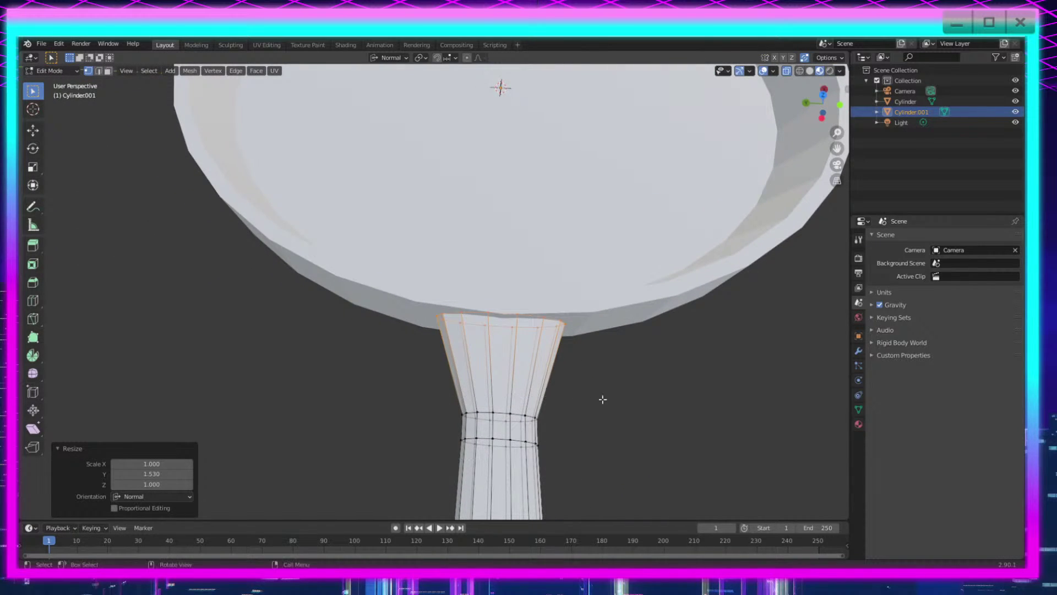
key(ctrl+z)
Step: Try a vertex slide on the two neck loops together and undo it
drag(573, 396, 408, 464)
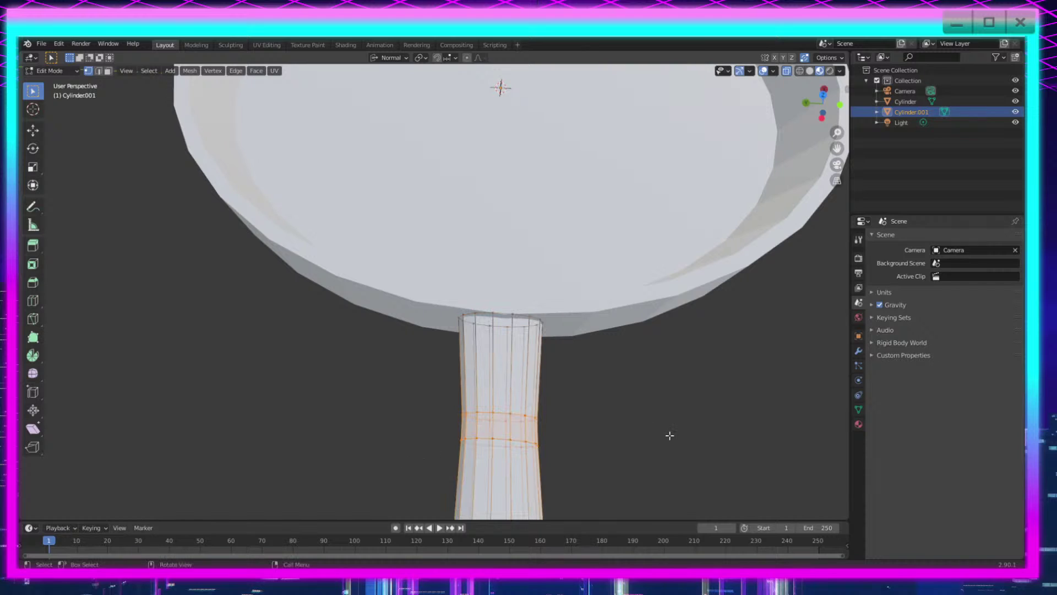
key(shift+v)
click(668, 421)
key(ctrl+z)
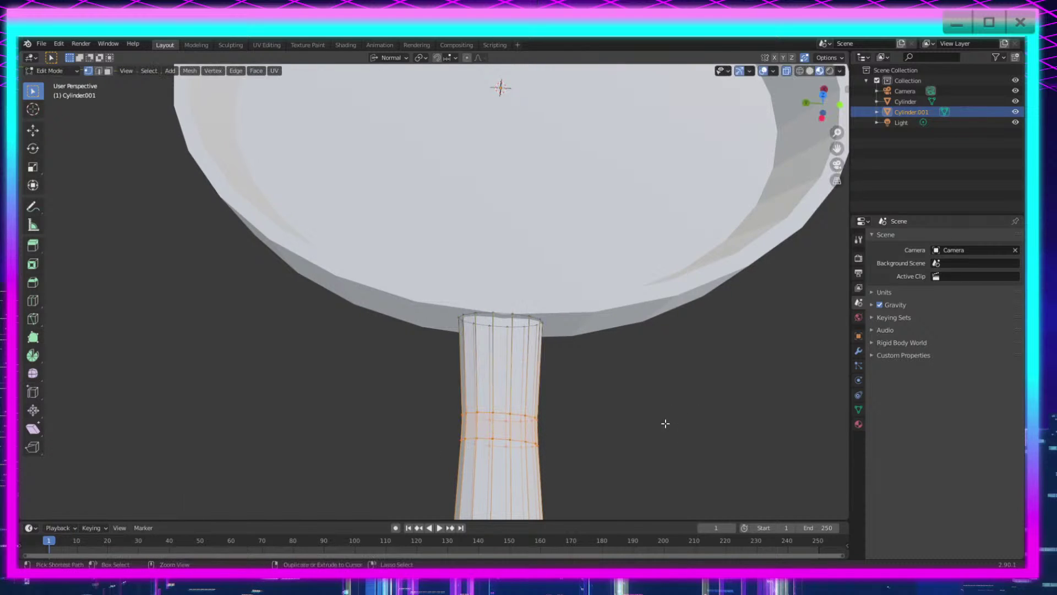
Step: Edge-slide the neck loop nearer the pan towards the wall with factor -0.419 and scale it to about 0.93
drag(569, 370, 414, 427)
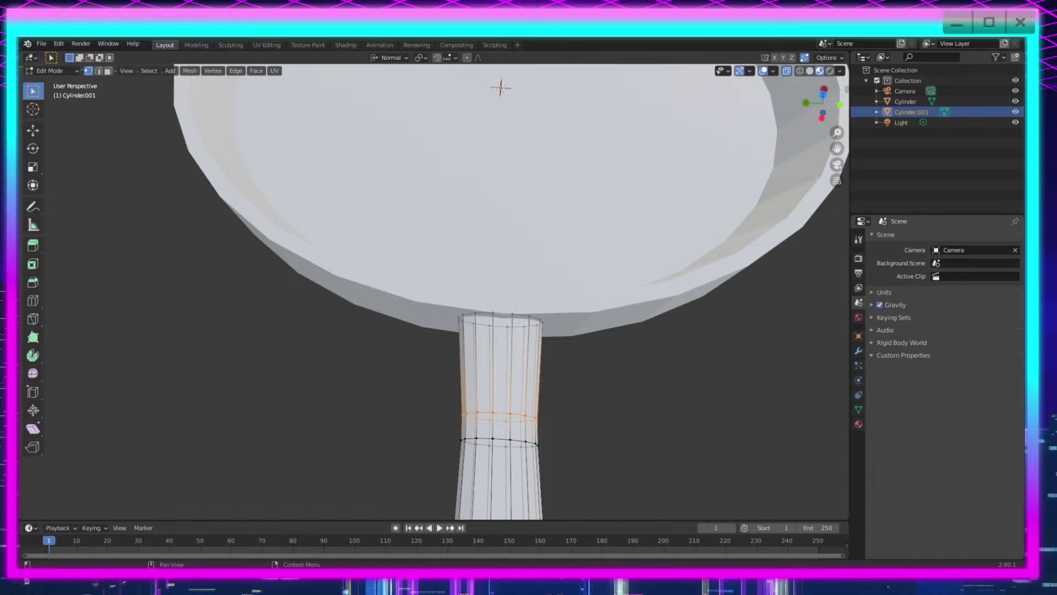
click(565, 417)
drag(593, 392, 421, 428)
key(g)
key(g)
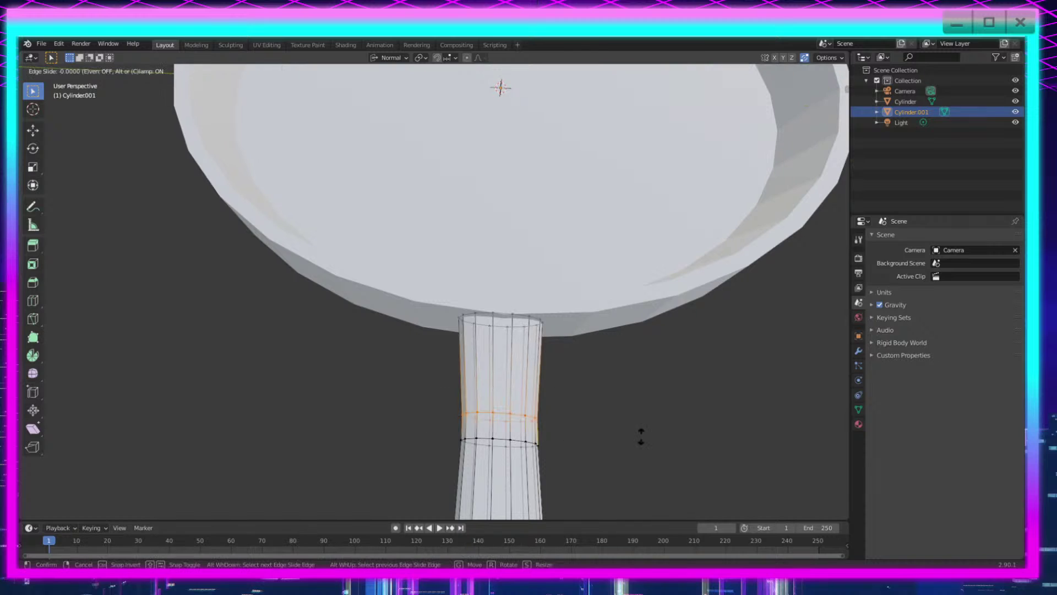
click(643, 410)
key(s)
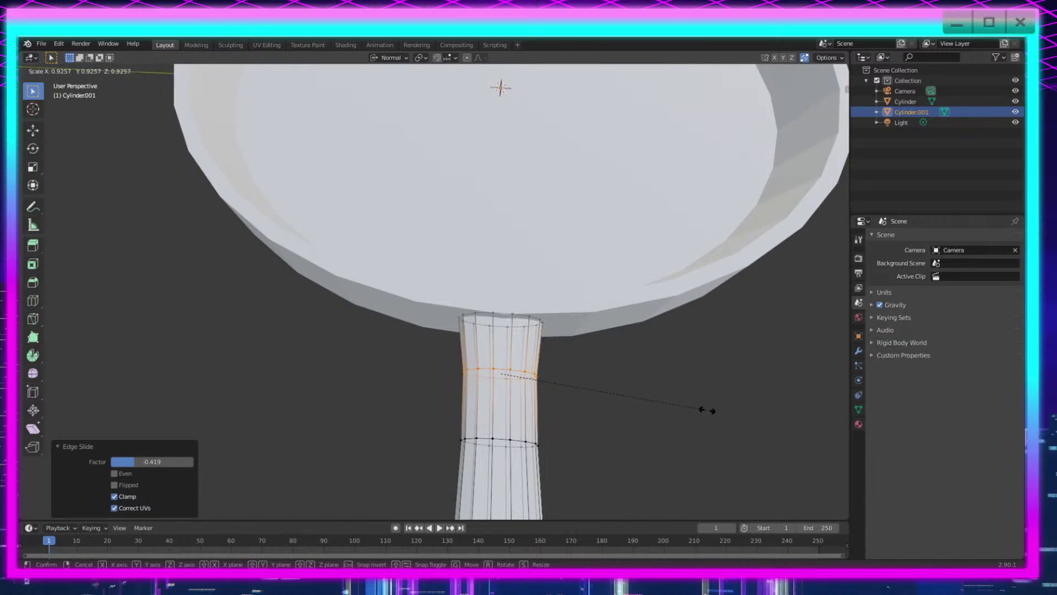
click(702, 410)
Step: Edge-slide the neck loop farther from the pan towards the wall with factor 0.477 and scale it to 0.927
drag(538, 439, 437, 460)
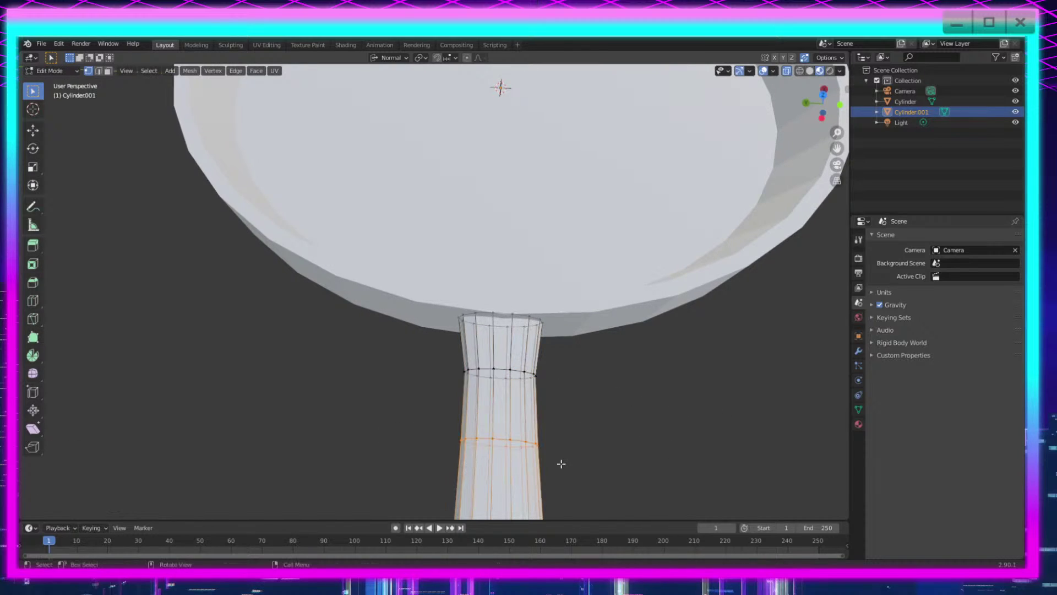
key(g)
key(g)
click(627, 350)
key(s)
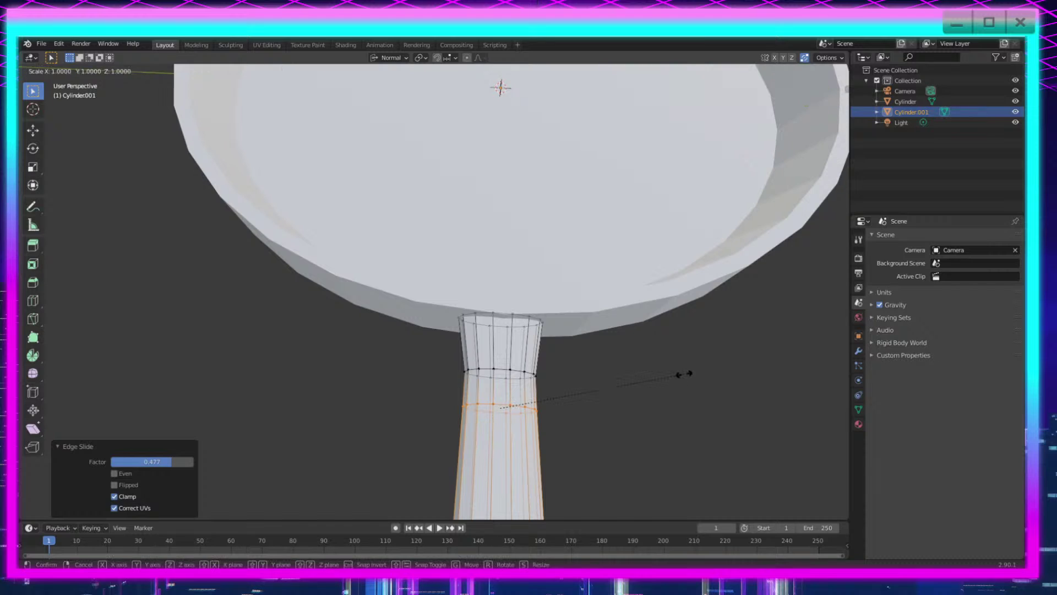
click(669, 376)
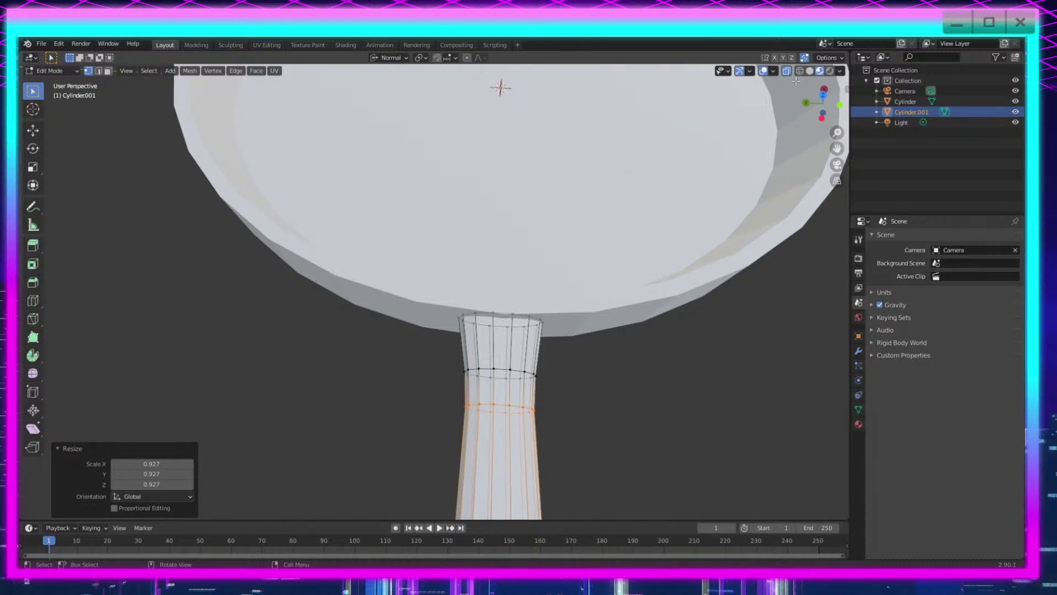
Step: Turn on the Statistics overlay in the viewport and deselect the handle's neck loop
click(774, 71)
click(706, 157)
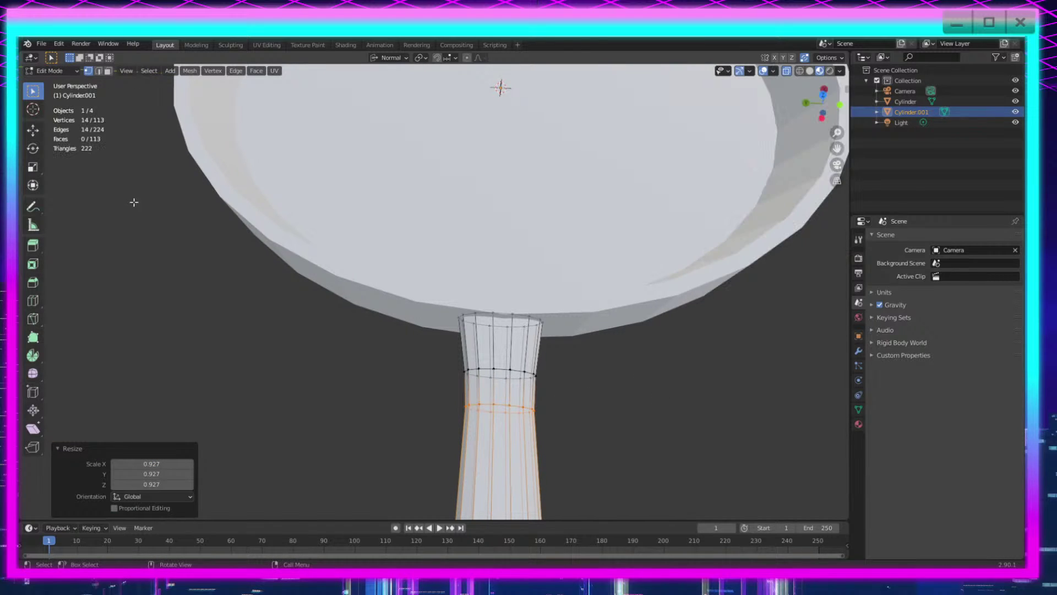
click(598, 353)
scroll(608, 325, down, 8)
middle_drag(594, 333, 639, 361)
key(Tab)
mouse_move(513, 402)
middle_down()
mouse_move(538, 364)
mouse_move(511, 405)
middle_up()
scroll(511, 407, up, 6)
key(Tab)
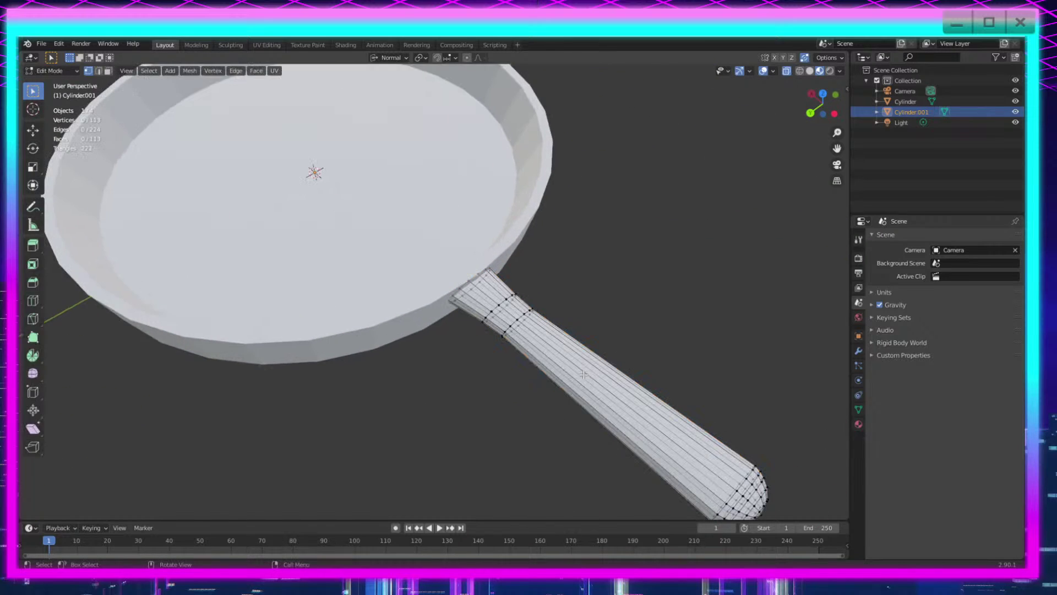
Step: Select the handle's end ring at the pan wall and widen it to 1.484 along normal Y
middle_drag(663, 231, 589, 276)
scroll(606, 295, up, 5)
shift+middle_drag(680, 354, 589, 290)
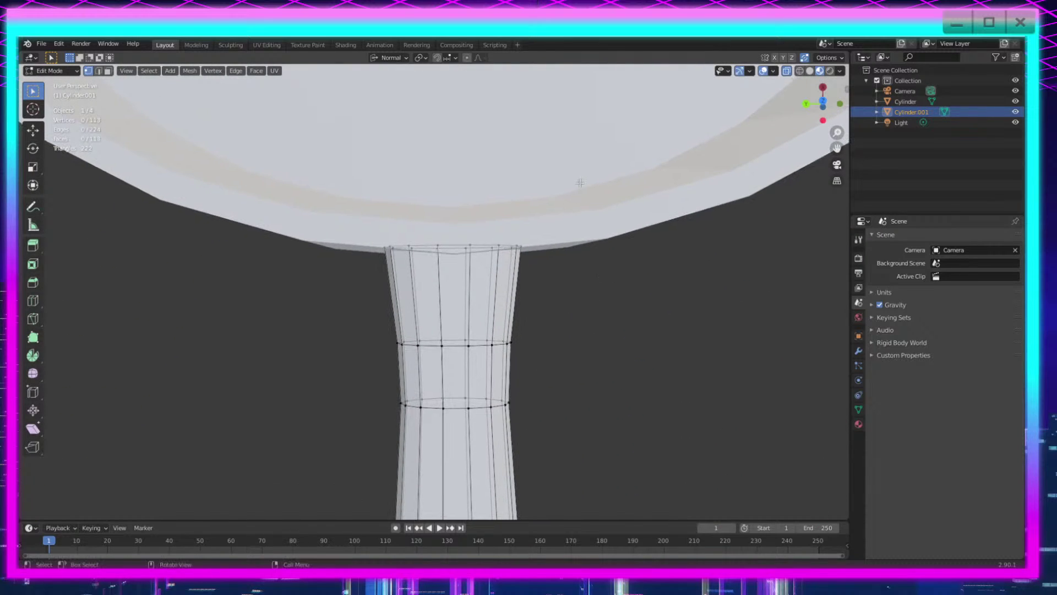
drag(583, 185, 248, 263)
middle_drag(612, 307, 614, 292)
key(s)
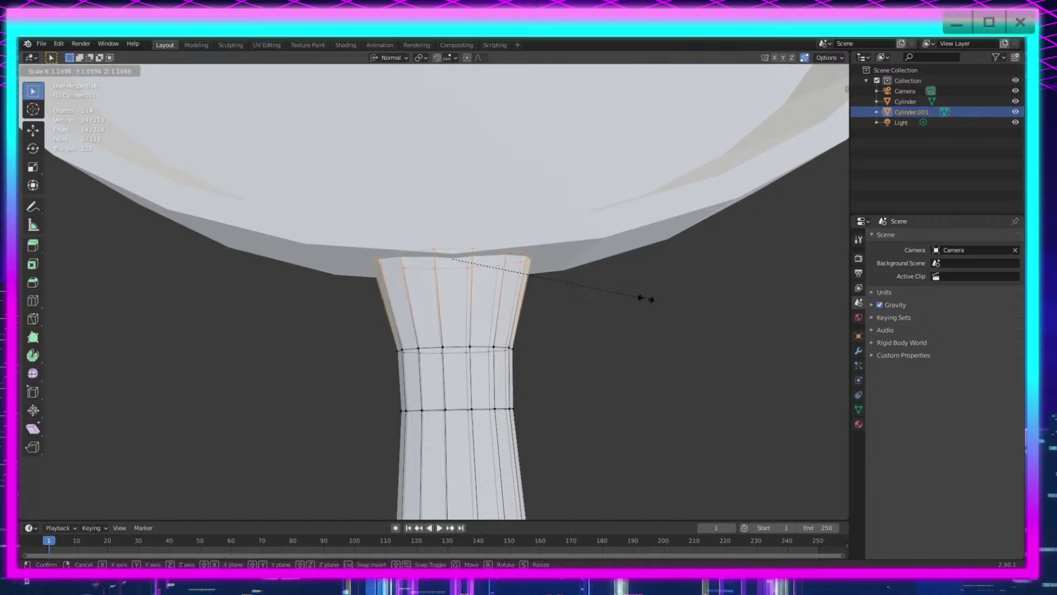
key(x)
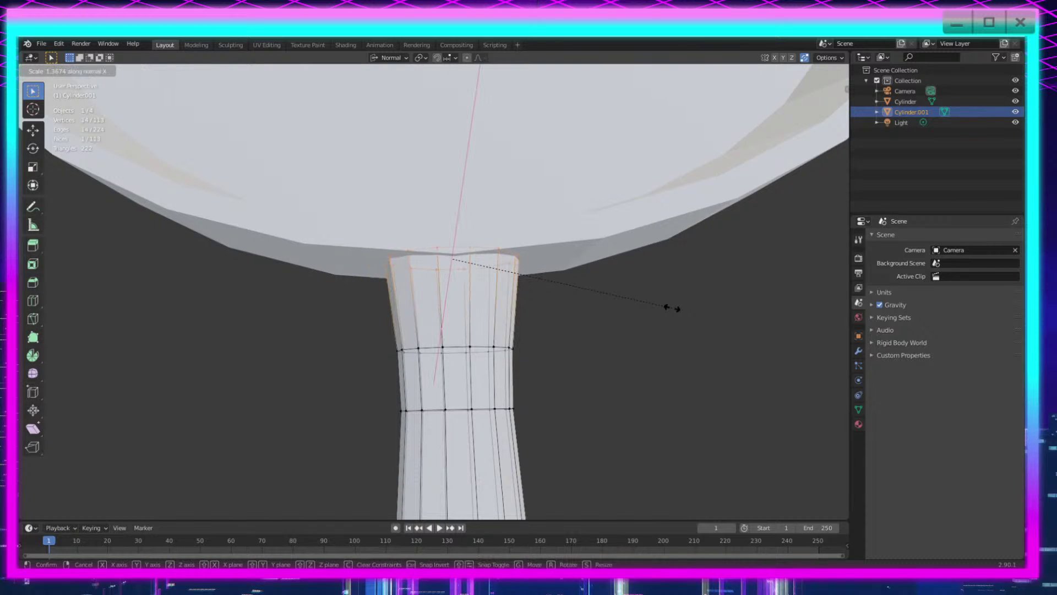
key(y)
click(682, 311)
Step: Move the widened end ring along normal Z against the pan wall and nudge it slightly to refine the fit
middle_drag(584, 338, 602, 323)
key(g)
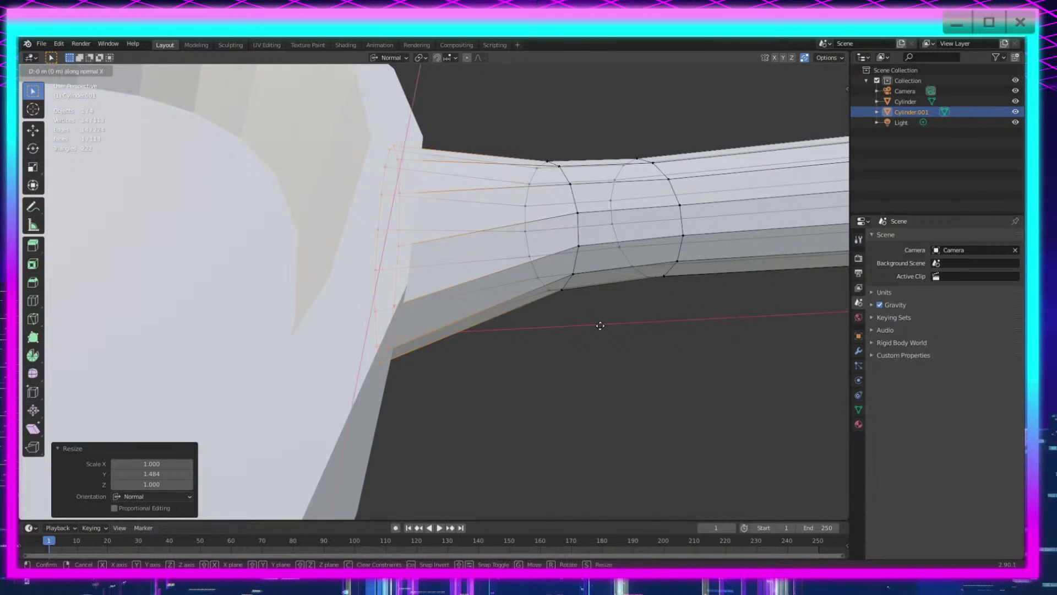
key(z)
click(596, 326)
middle_drag(626, 380, 595, 370)
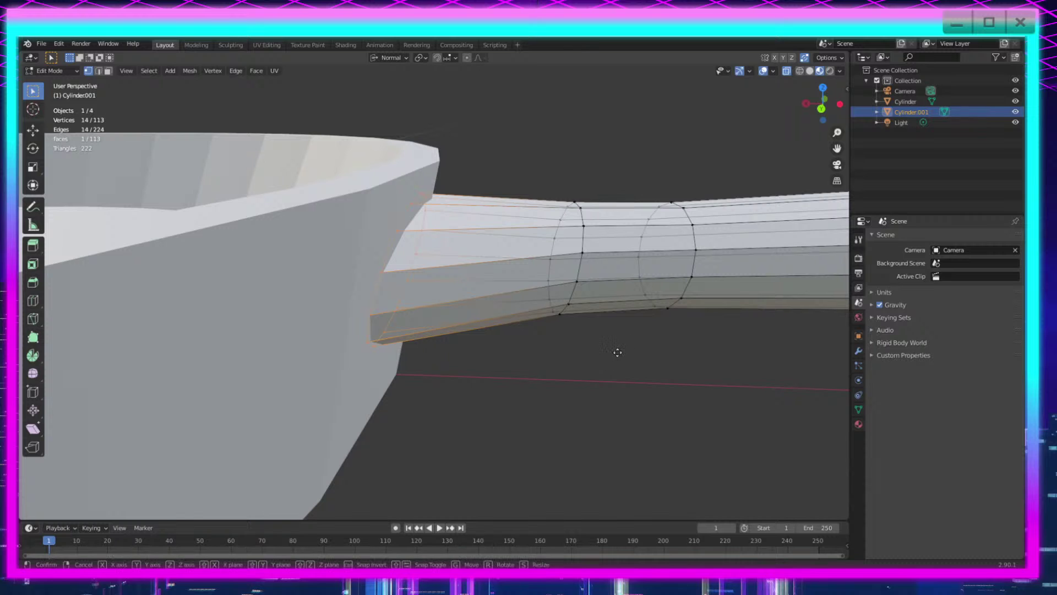
key(g)
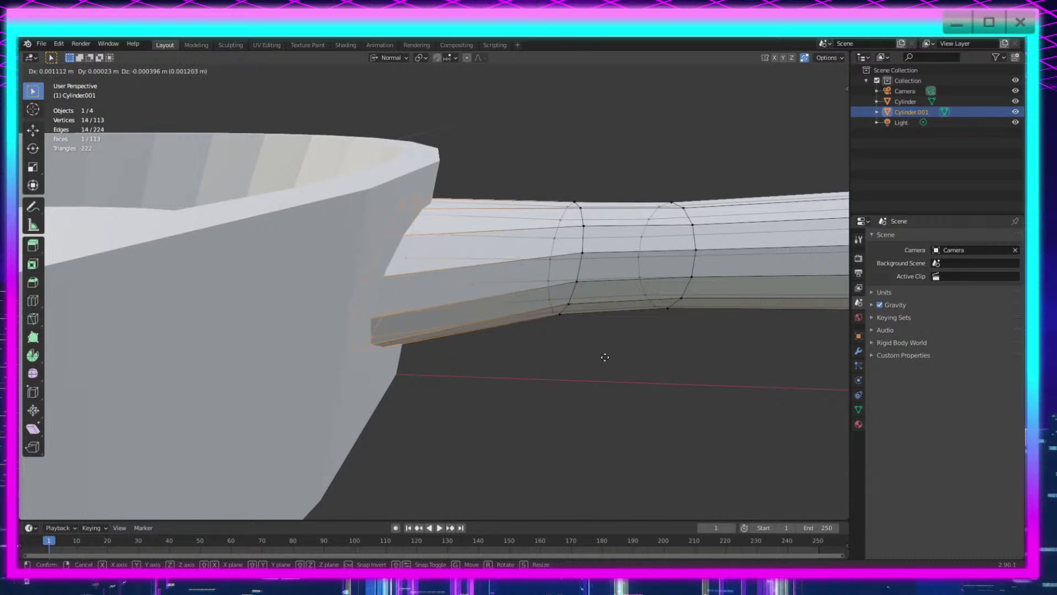
click(606, 355)
middle_drag(606, 355, 491, 454)
key(Tab)
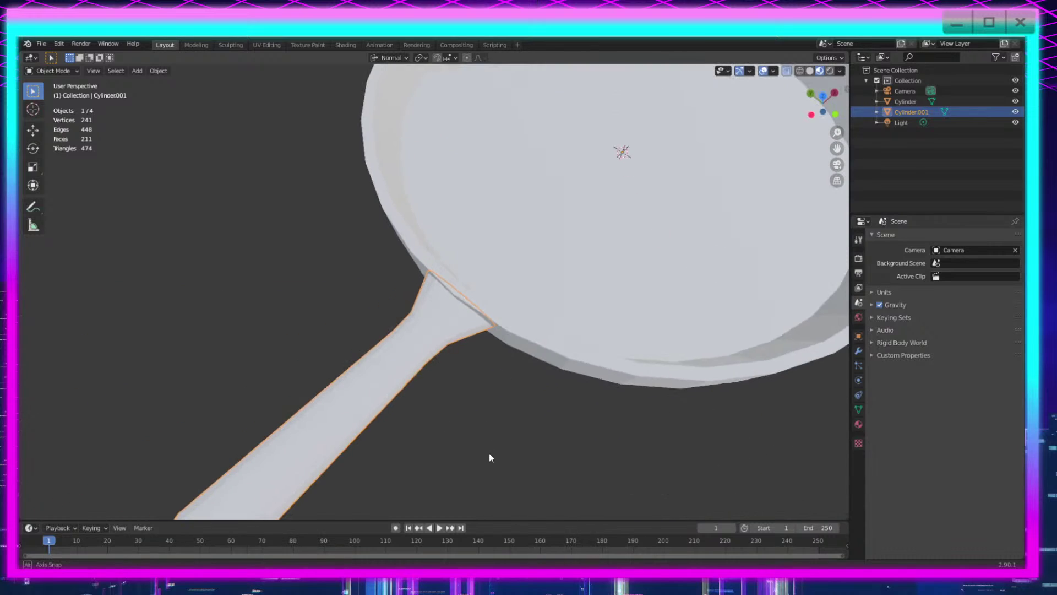
Step: Scale the neck loop nearer the pan to 1.044
scroll(491, 455, up, 3)
key(Tab)
middle_drag(503, 389, 566, 414)
scroll(566, 415, up, 2)
drag(643, 351, 312, 406)
key(s)
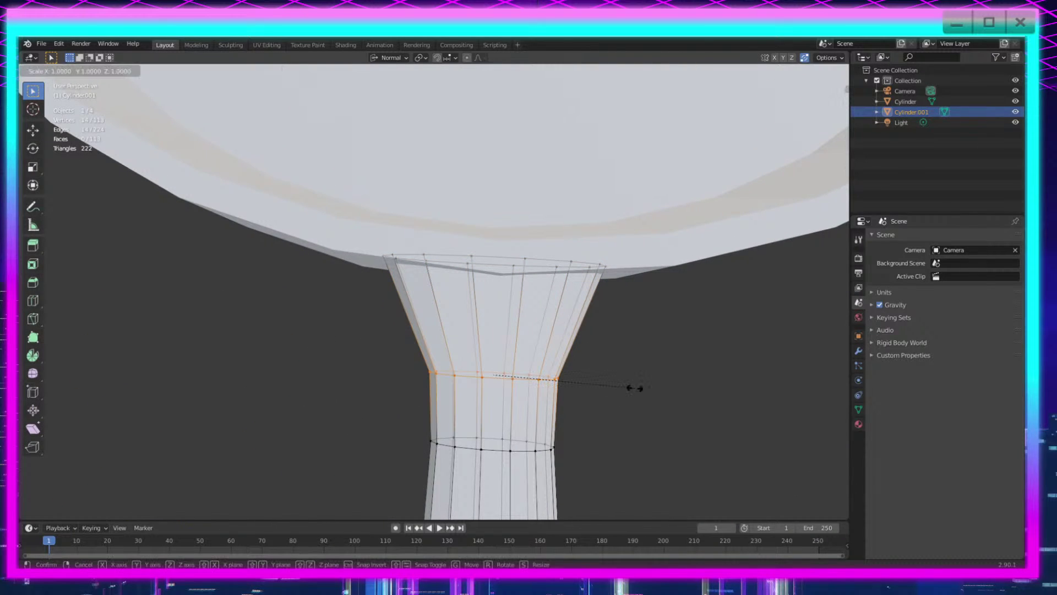
click(643, 388)
Step: Edge-slide the neck loop nearer the pan towards the other neck loop and scale it to 0.966
scroll(611, 418, down, 2)
shift+middle_drag(629, 408, 631, 338)
key(g)
key(g)
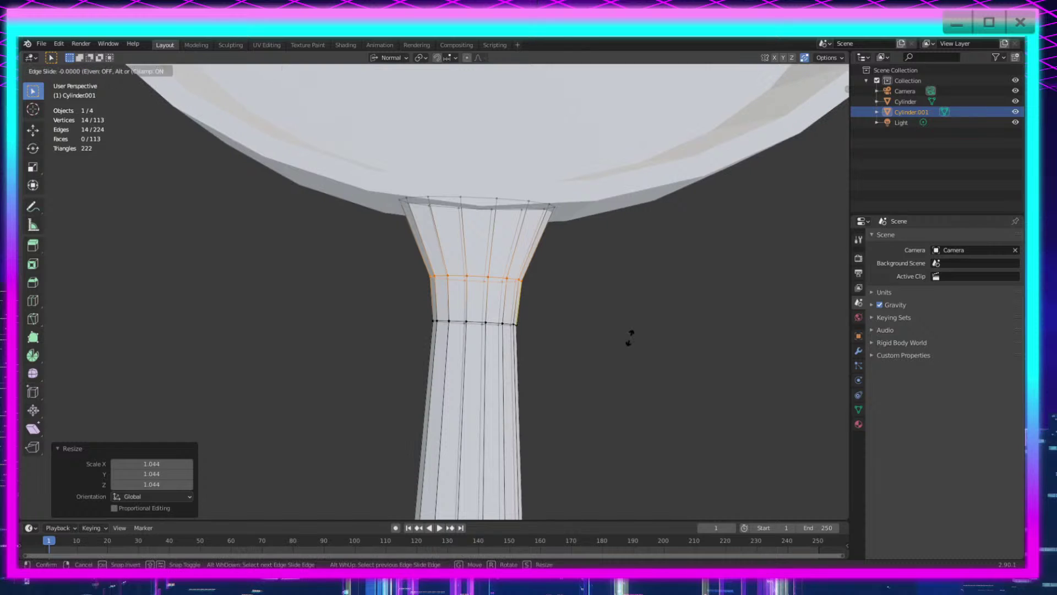
click(677, 349)
key(s)
click(671, 350)
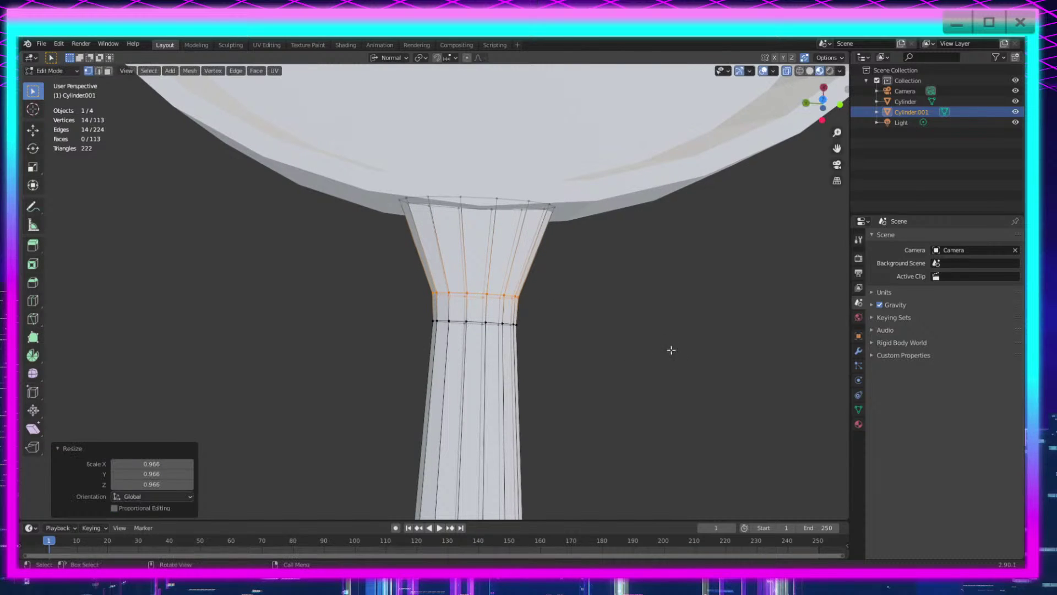
Step: Apply Shade Smooth to the handle object
key(Tab)
middle_drag(665, 360, 474, 301)
right_click(473, 302)
click(473, 299)
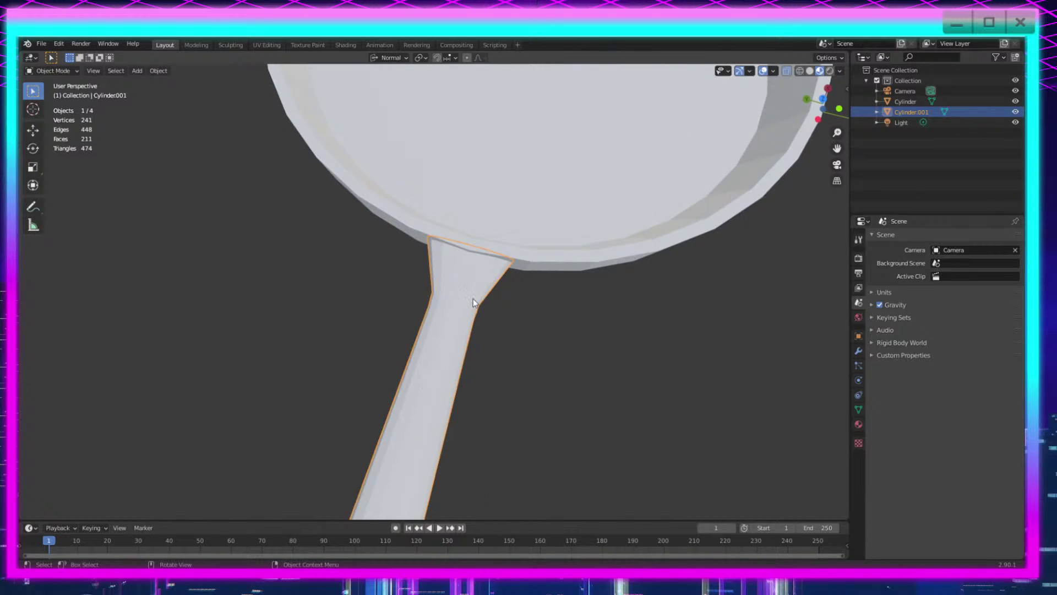
right_click(473, 293)
click(467, 285)
scroll(614, 424, up, 4)
middle_drag(615, 428, 625, 395)
scroll(623, 394, down, 4)
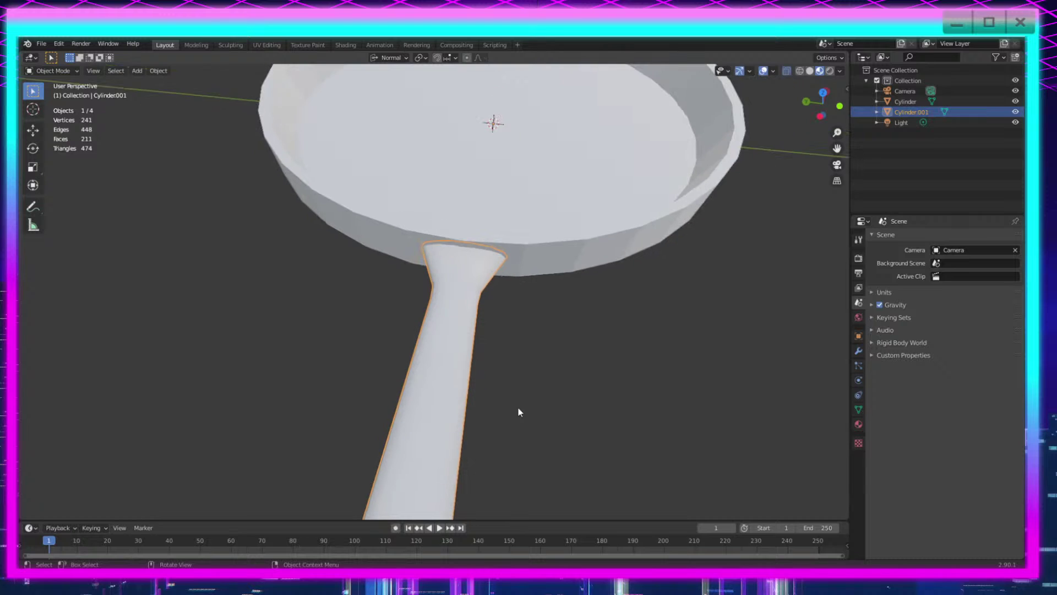
Step: Examine the smooth-shaded handle and its junction with the pan wall from the side
middle_drag(517, 406, 441, 349)
scroll(440, 350, up, 2)
key(Tab)
key(Tab)
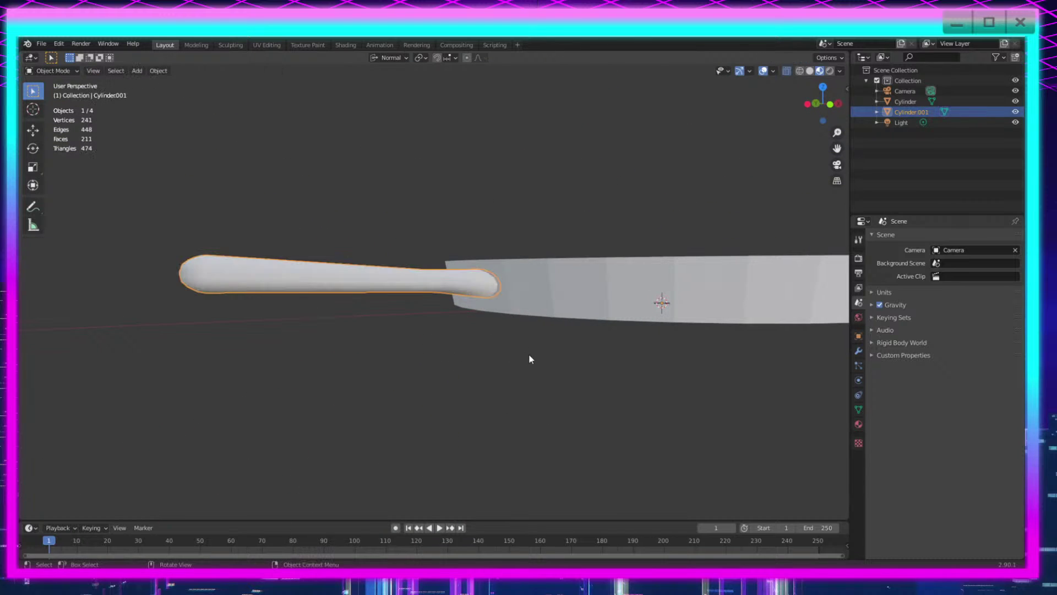
click(528, 354)
middle_drag(529, 354, 604, 420)
scroll(593, 427, down, 3)
scroll(606, 439, up, 4)
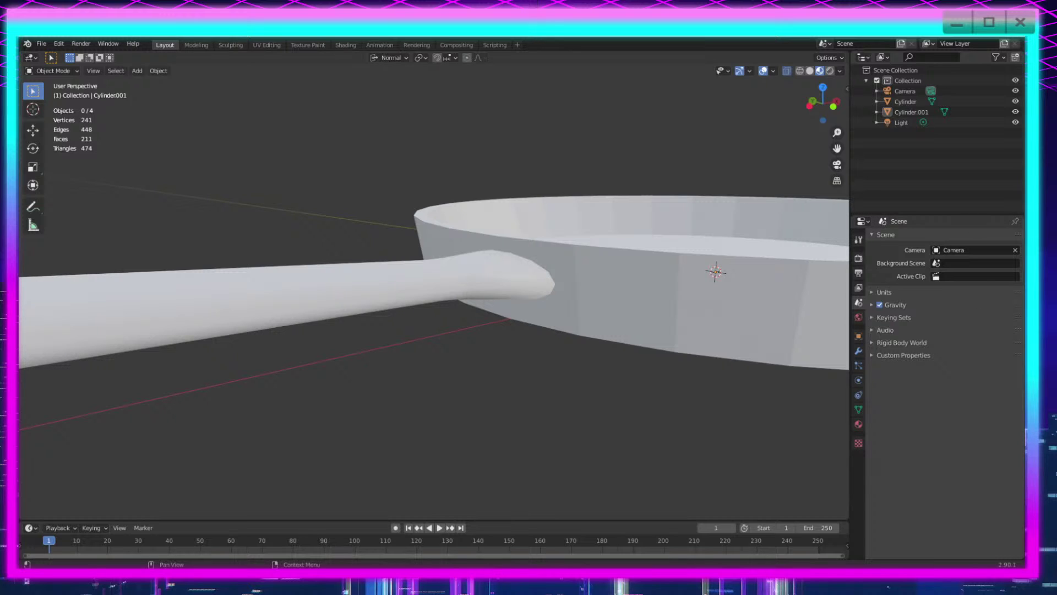
scroll(669, 339, up, 1)
scroll(663, 336, down, 1)
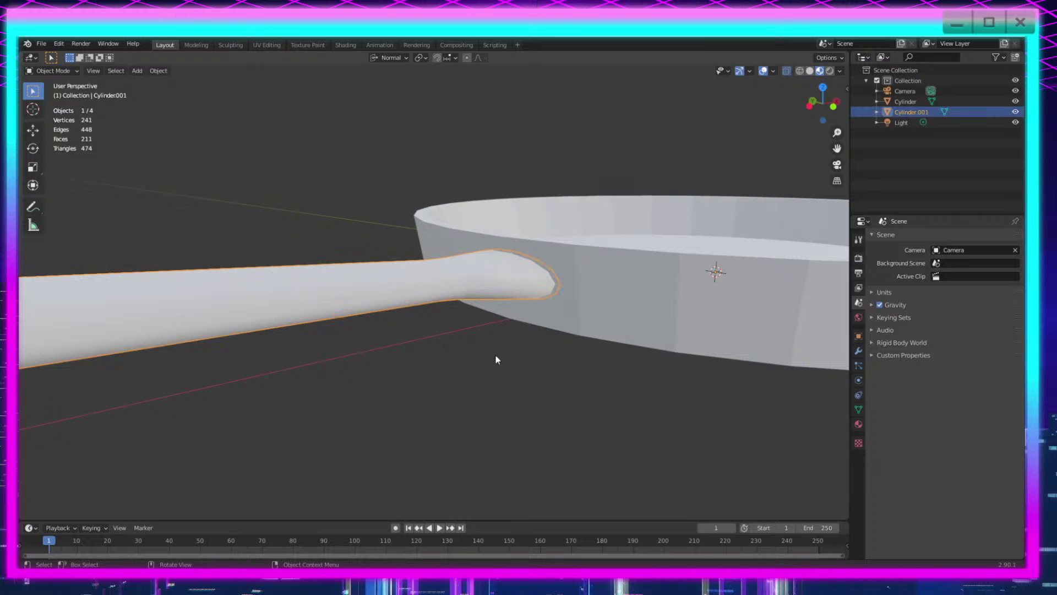
Step: Select all of the handle's geometry and move it slightly along normal X to adjust its height on the pan wall
key(Tab)
scroll(501, 386, down, 4)
drag(391, 278, 112, 328)
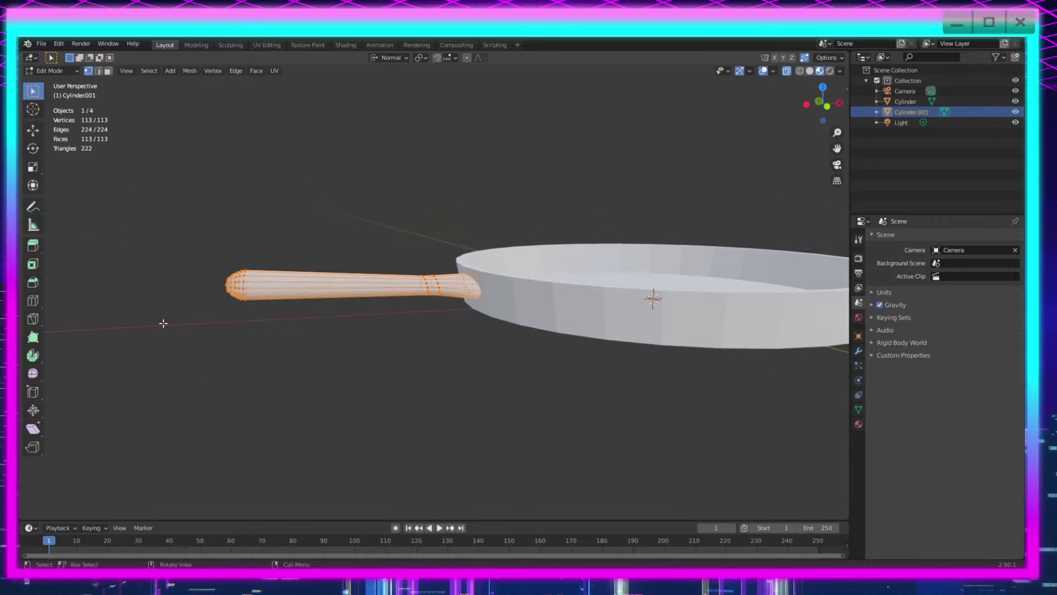
scroll(488, 391, up, 4)
key(g)
key(z)
key(x)
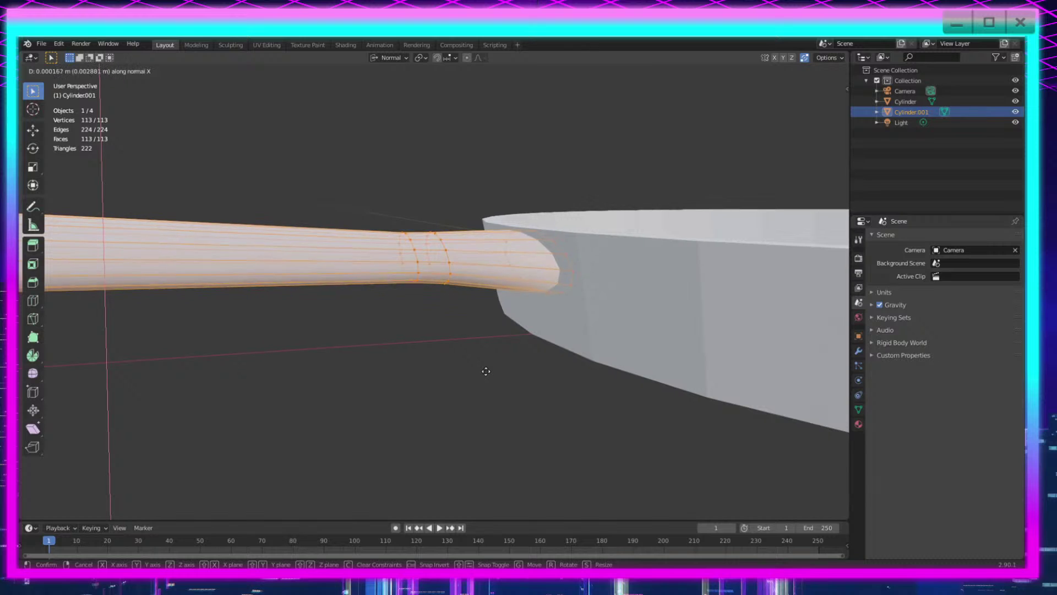
click(486, 370)
middle_drag(586, 421, 610, 411)
middle_drag(521, 337, 470, 378)
Step: Join the pan and handle into one object and enter Edit Mode on the combined mesh
key(Tab)
scroll(472, 382, down, 4)
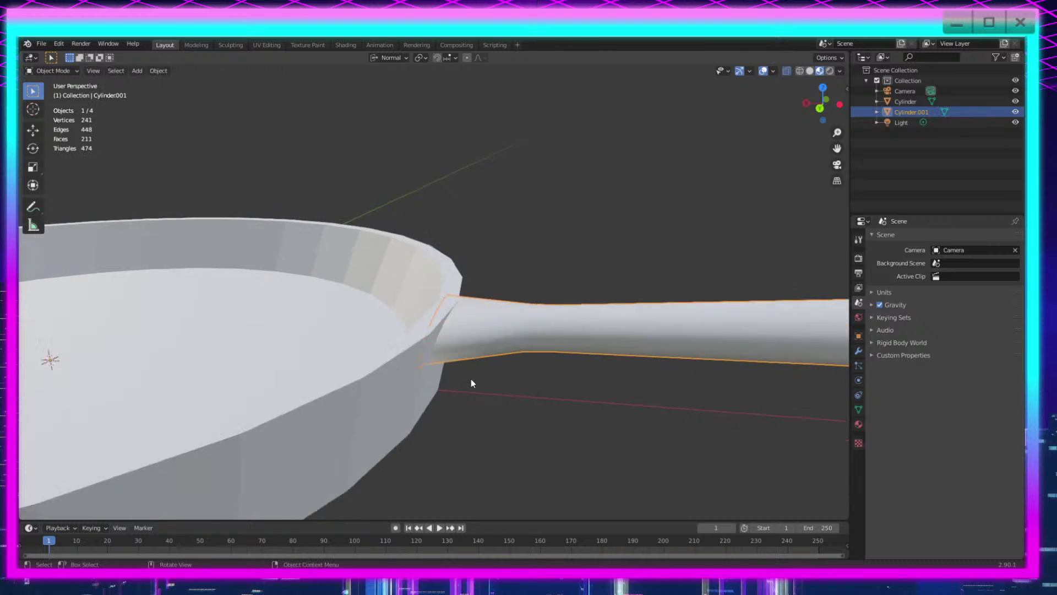
click(158, 70)
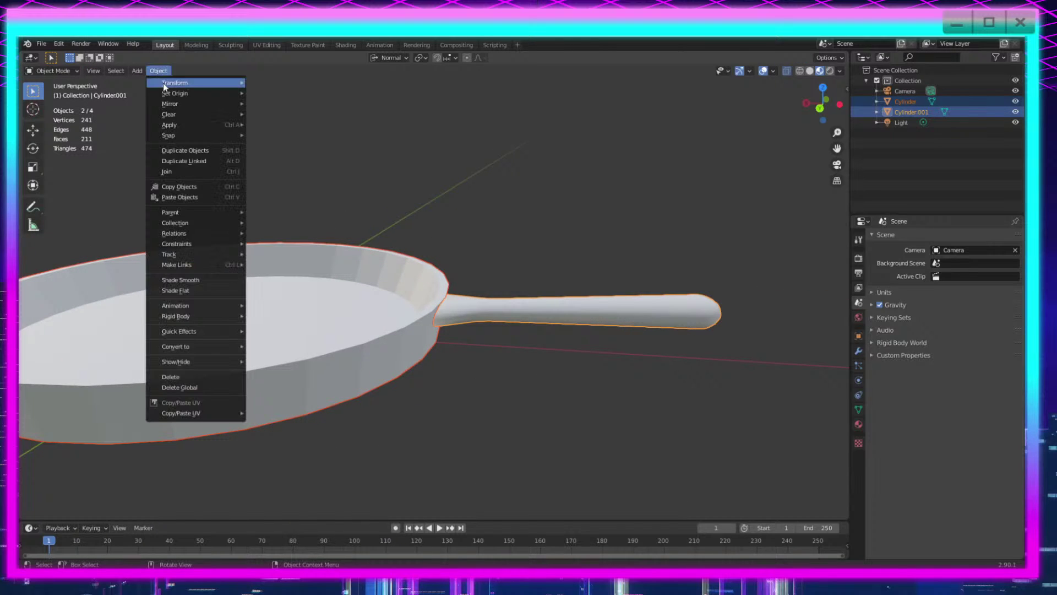
click(183, 174)
key(Tab)
scroll(552, 297, up, 3)
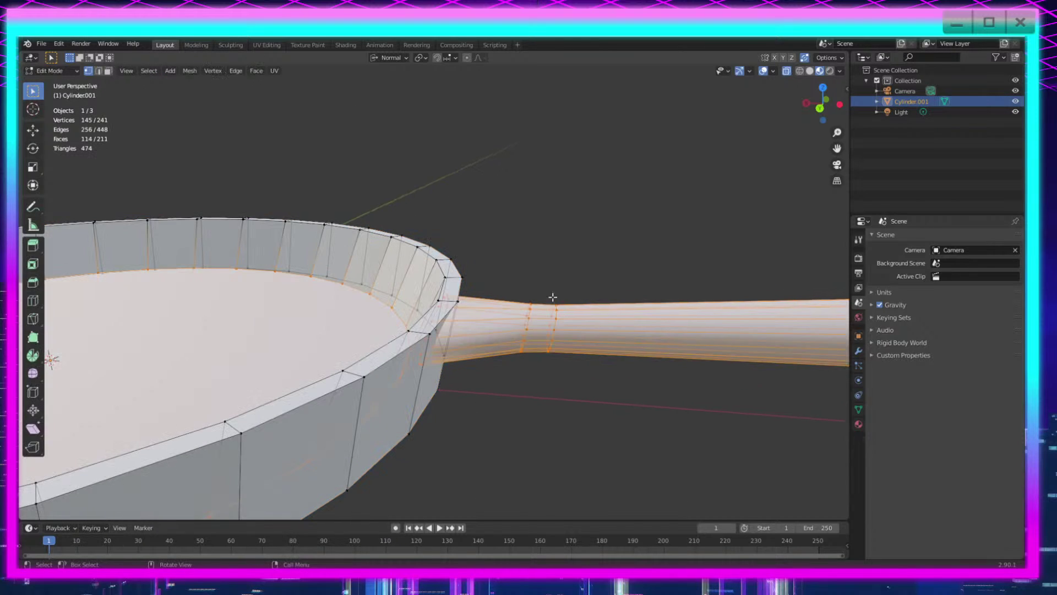
Step: Remove all of the pan's vertices from the selection so that only the handle's geometry is selected
mouse_move(461, 400)
middle_down()
mouse_move(391, 415)
mouse_move(358, 441)
mouse_move(479, 382)
mouse_move(440, 378)
mouse_move(586, 340)
mouse_move(495, 372)
mouse_move(382, 391)
mouse_move(547, 361)
mouse_move(497, 370)
mouse_move(471, 396)
middle_up()
scroll(440, 378, up, 3)
scroll(381, 391, down, 5)
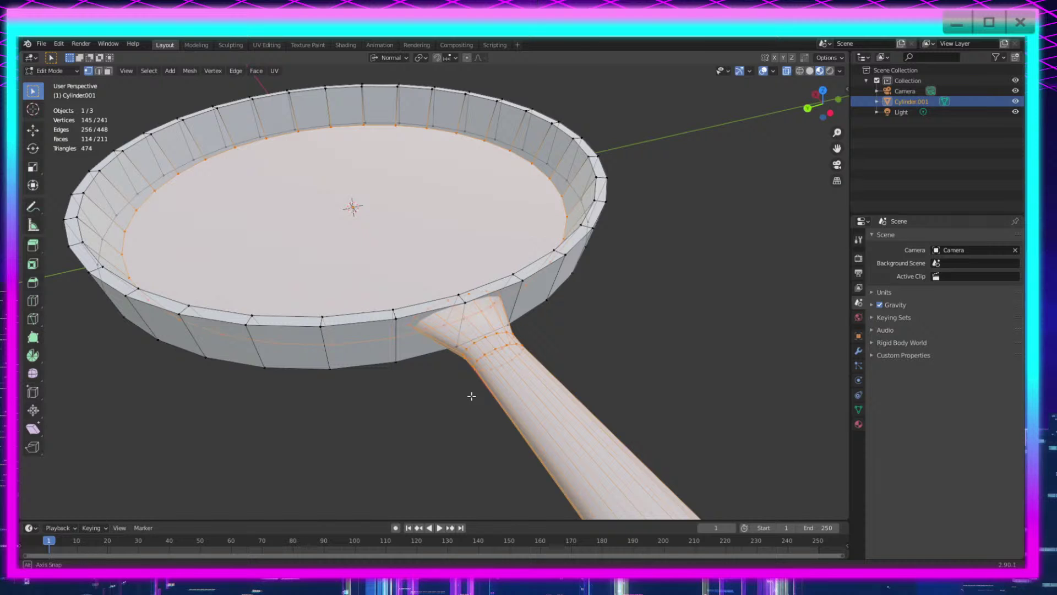
middle_drag(472, 396, 381, 355)
scroll(381, 355, down, 3)
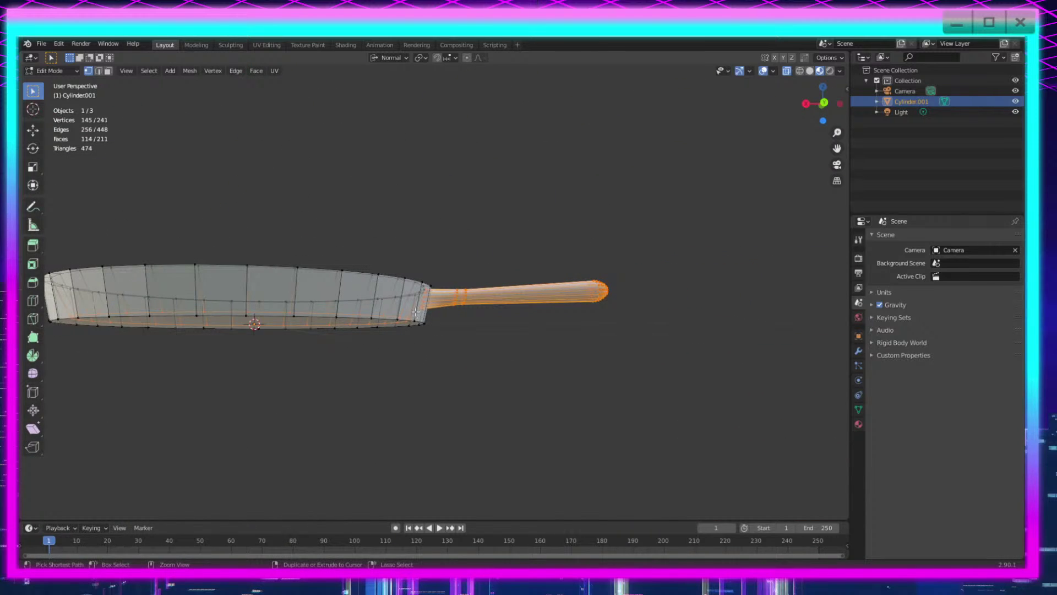
ctrl+drag(415, 312, 19, 354)
scroll(474, 352, up, 5)
scroll(440, 353, down, 6)
ctrl+drag(368, 201, 96, 484)
scroll(342, 255, up, 7)
Step: Switch the transform orientation to Global and move the handle slightly along global Z at the pan wall
key(g)
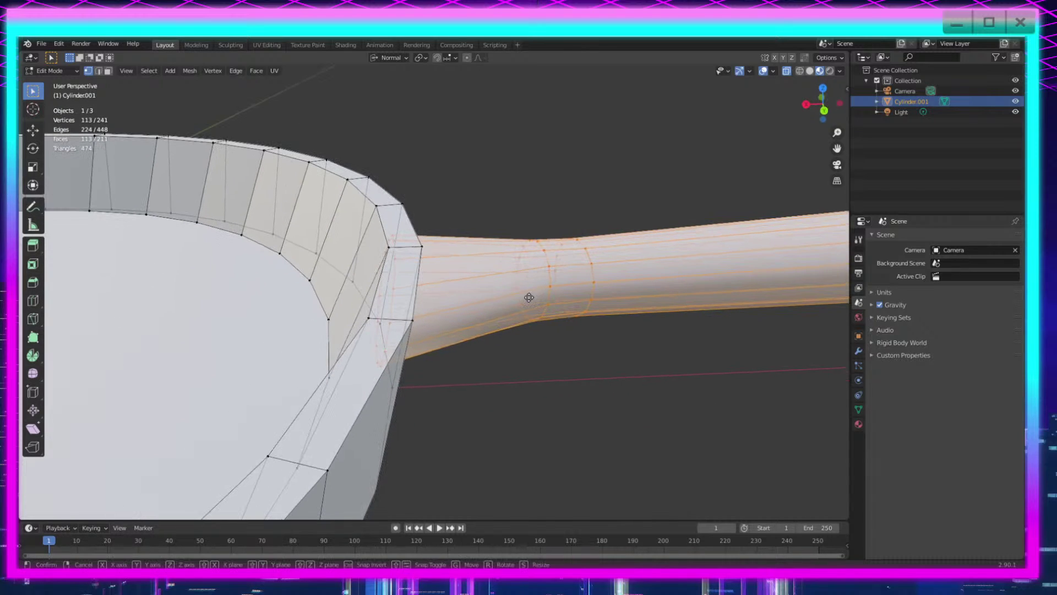
click(528, 297)
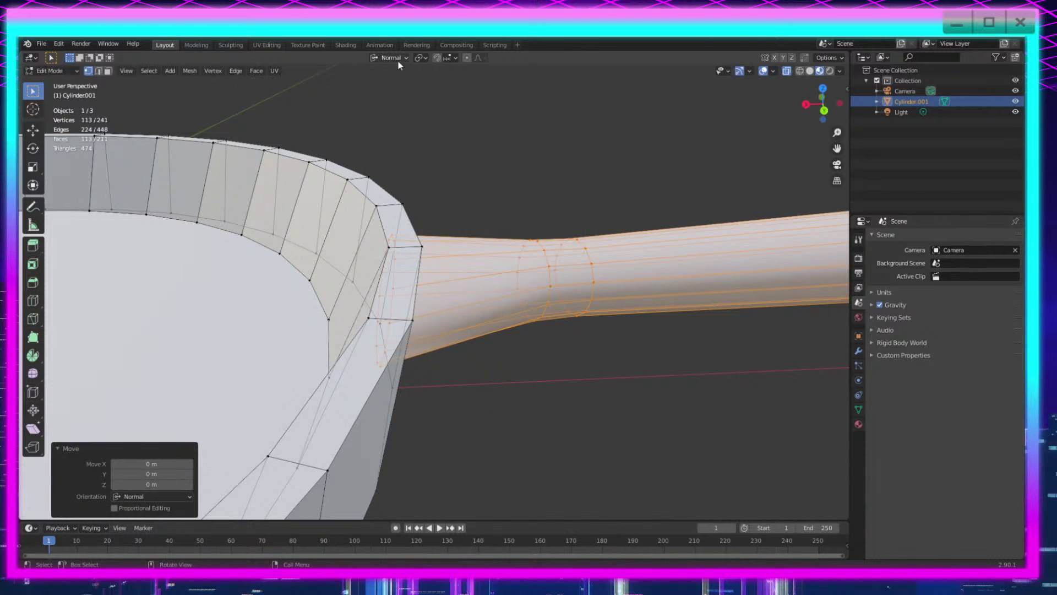
click(389, 58)
click(396, 84)
scroll(404, 216, up, 5)
middle_drag(405, 215, 561, 241)
key(g)
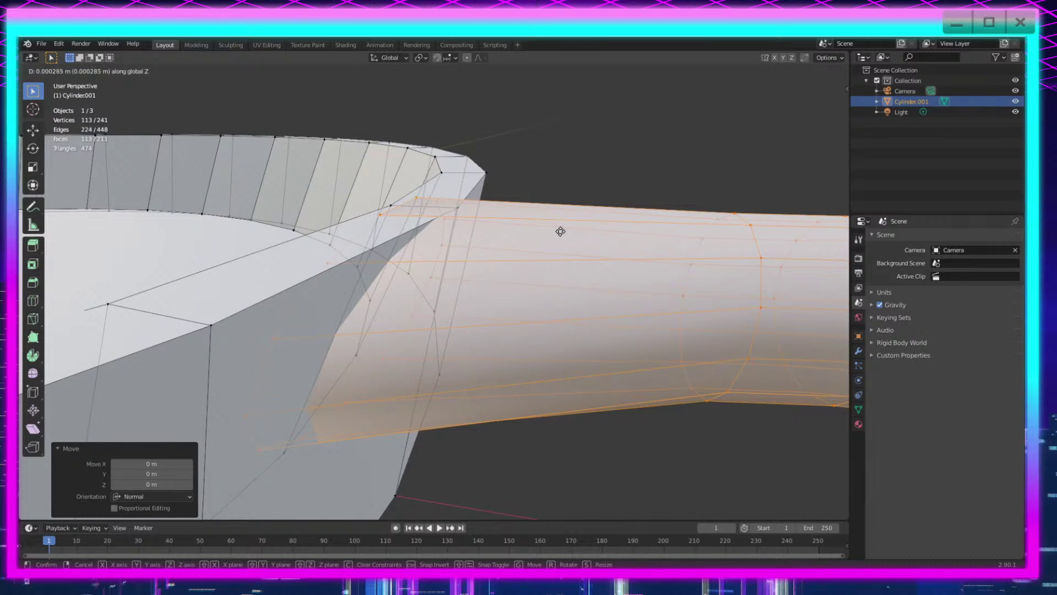
click(561, 233)
Step: Merge the handle's top centre vertex with the pan's outer rim vertex using At Last
middle_drag(561, 233, 456, 283)
click(377, 301)
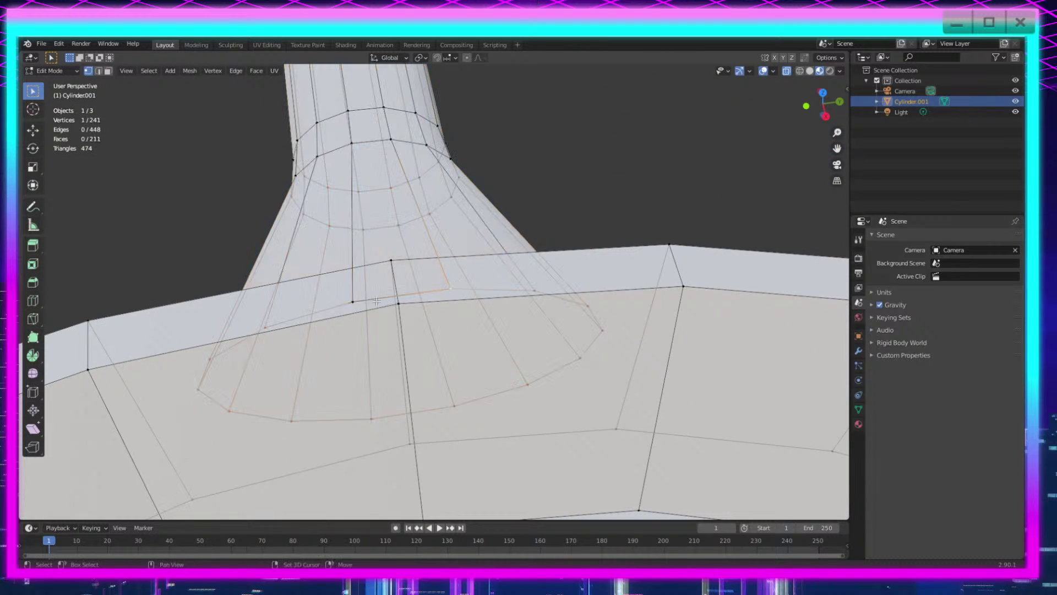
key(m)
click(441, 325)
middle_drag(441, 324, 158, 182)
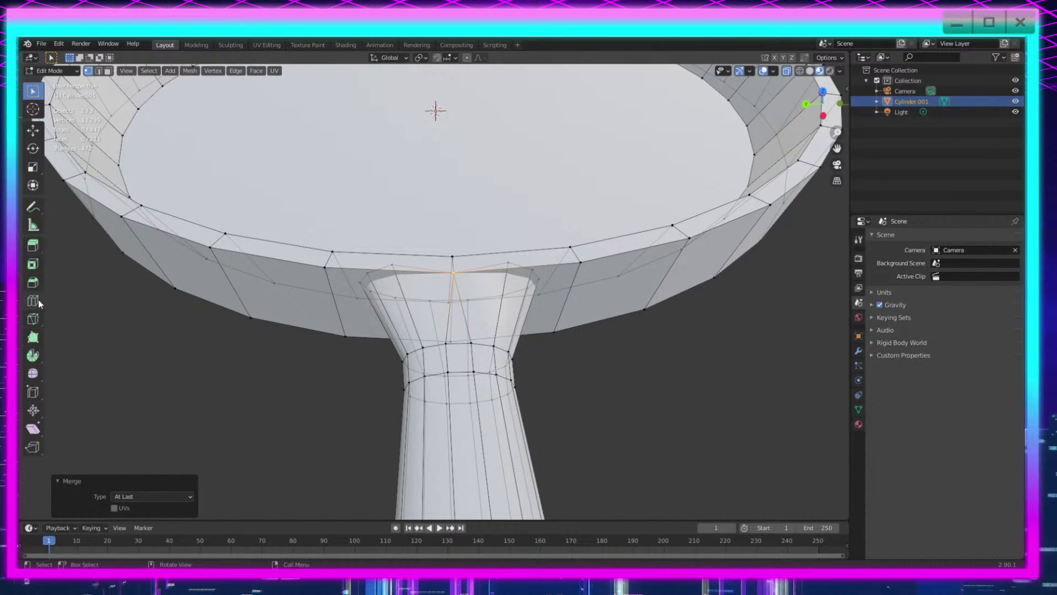
middle_drag(416, 284, 399, 382)
key(Tab)
key(Tab)
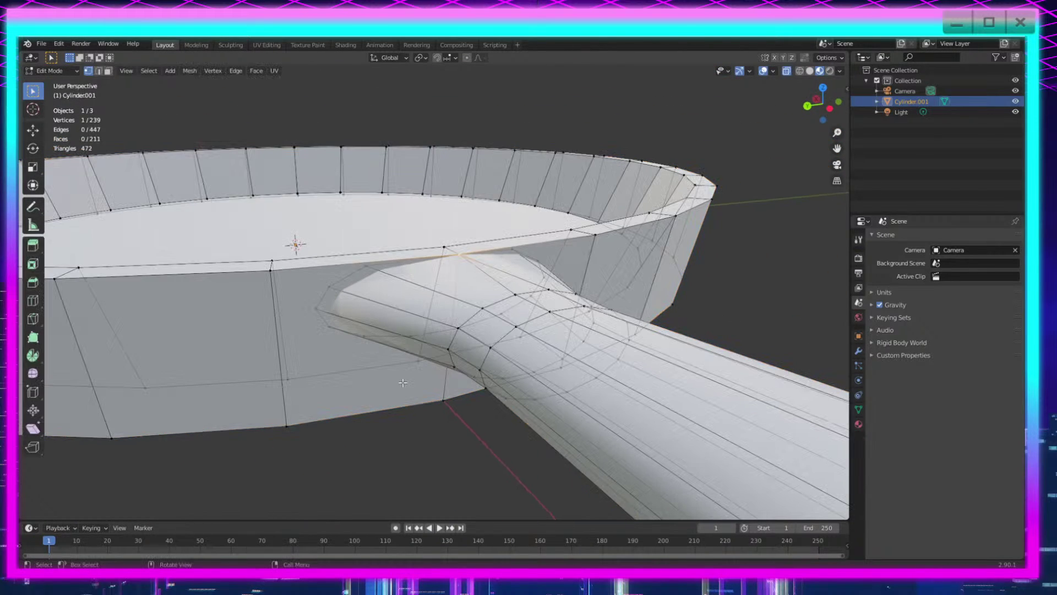
Step: Raise the two vertices beside the top centre vertex of the handle's end ring slightly along global Z
scroll(380, 288, up, 2)
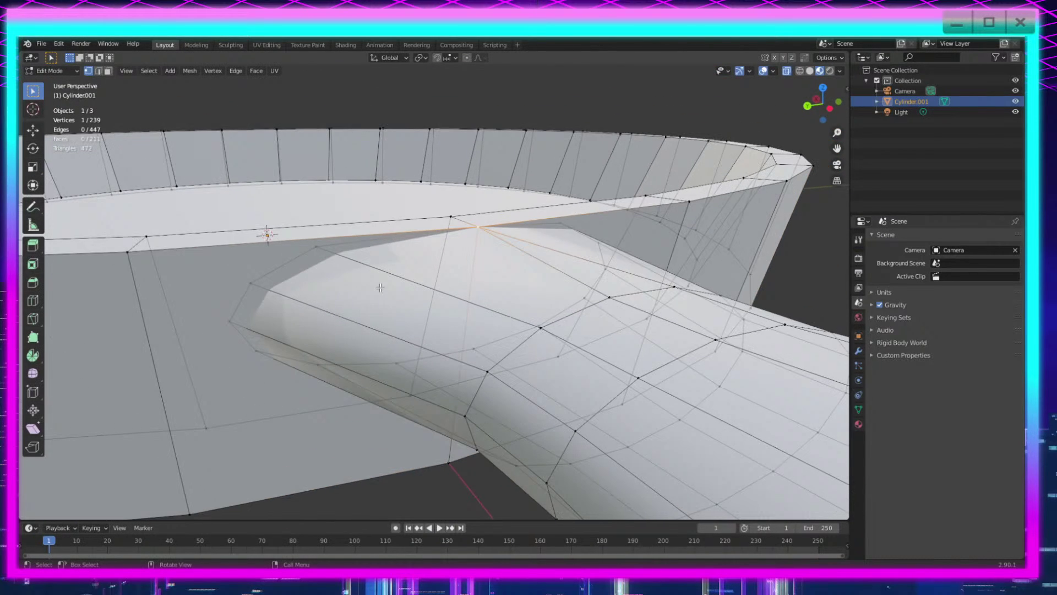
shift+click(561, 221)
middle_drag(561, 221, 584, 292)
key(g)
key(z)
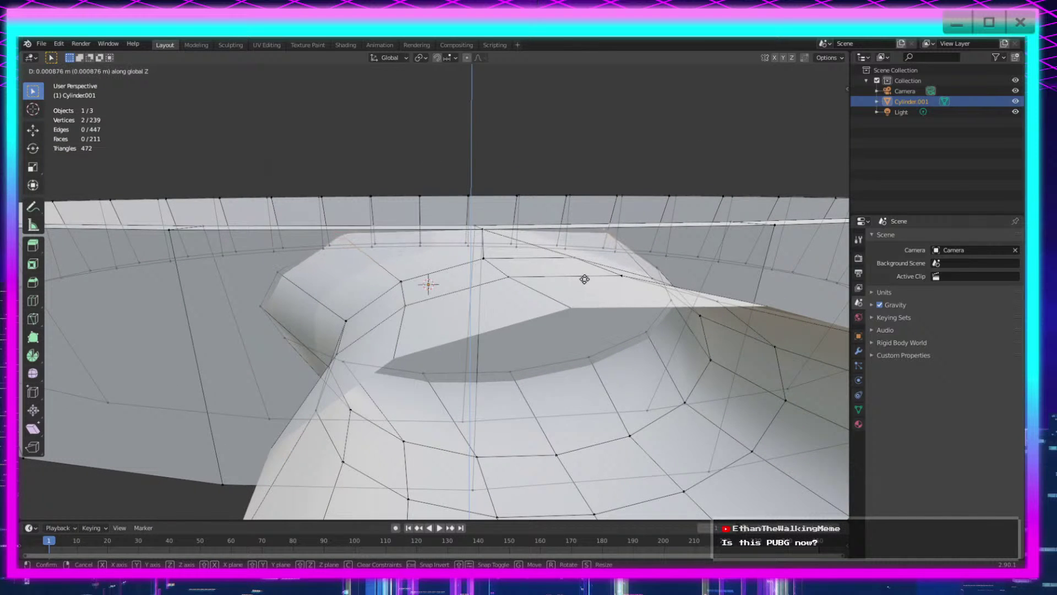
click(585, 277)
Step: Raise the next two pairs of side vertices on the handle's end ring along global Z, the lower pair by about 0.0036 m
middle_drag(585, 277, 684, 291)
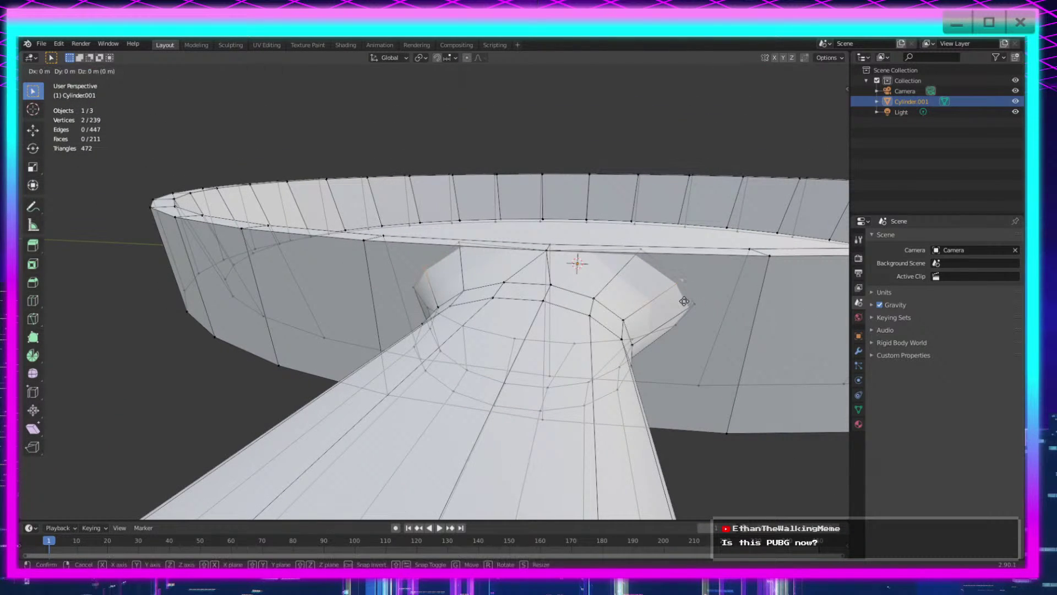
click(697, 274)
click(438, 293)
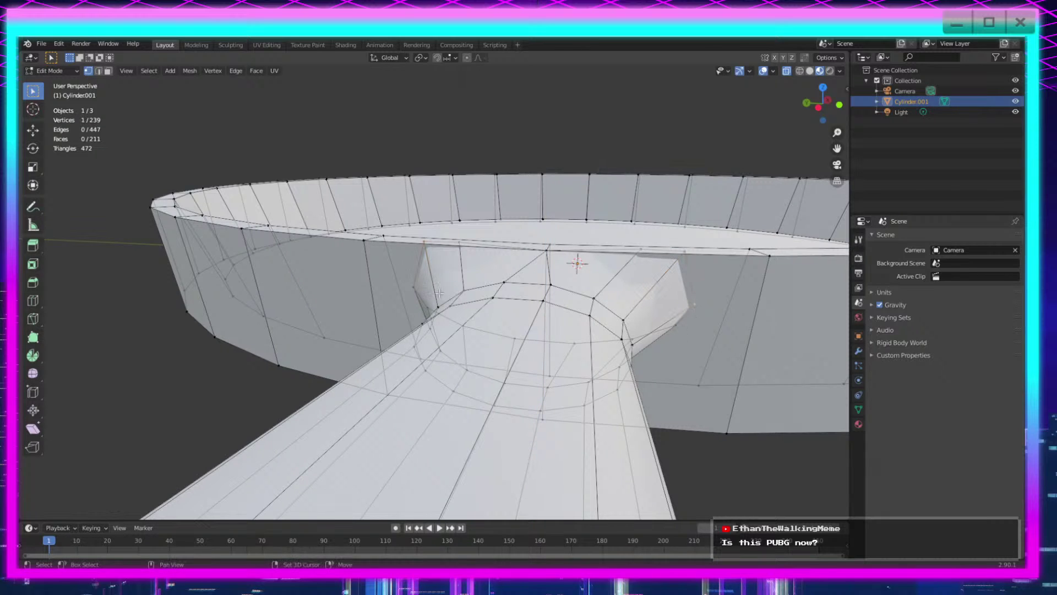
shift+click(414, 286)
key(g)
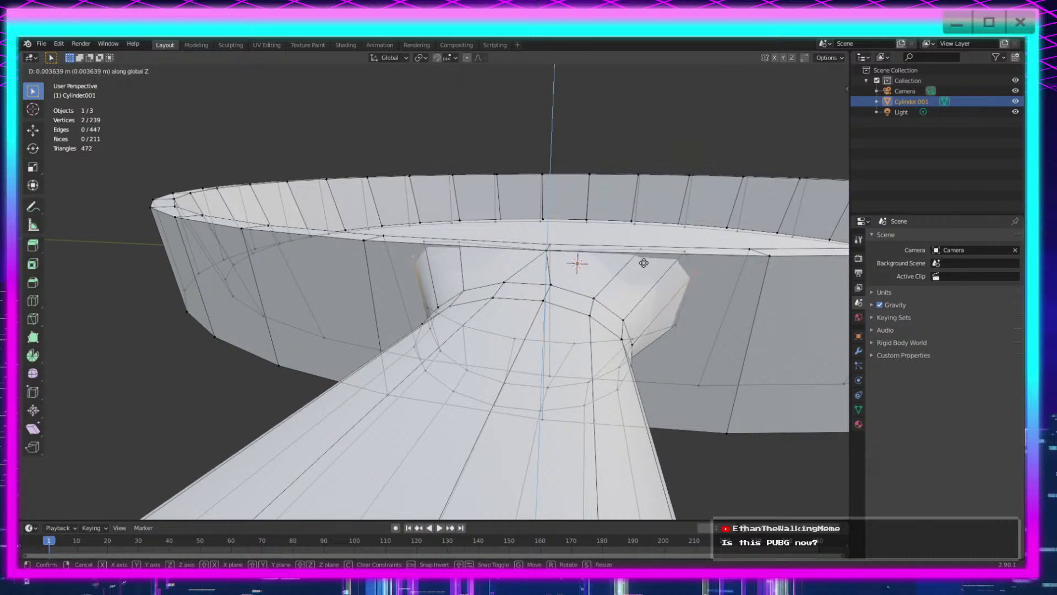
click(644, 263)
Step: Select the six lower vertices of the handle's end ring and move them up along global Z
middle_drag(643, 263, 695, 286)
drag(414, 361, 410, 361)
middle_drag(606, 361, 680, 370)
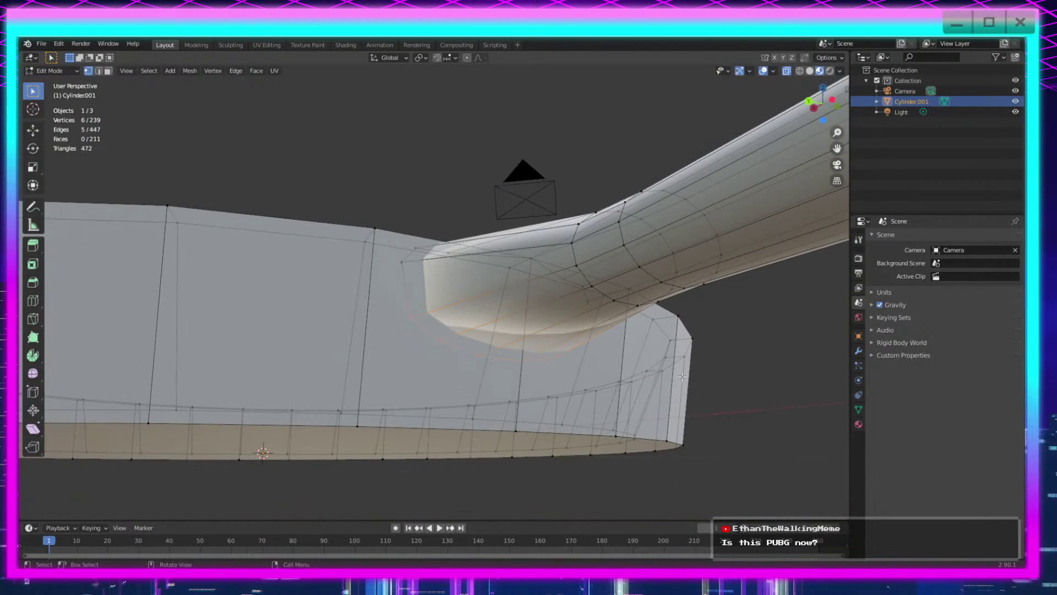
key(g)
key(z)
click(683, 353)
middle_drag(601, 376, 607, 395)
scroll(607, 394, up, 2)
middle_drag(526, 302, 522, 188)
key(Tab)
scroll(491, 306, down, 4)
key(Tab)
scroll(422, 317, up, 4)
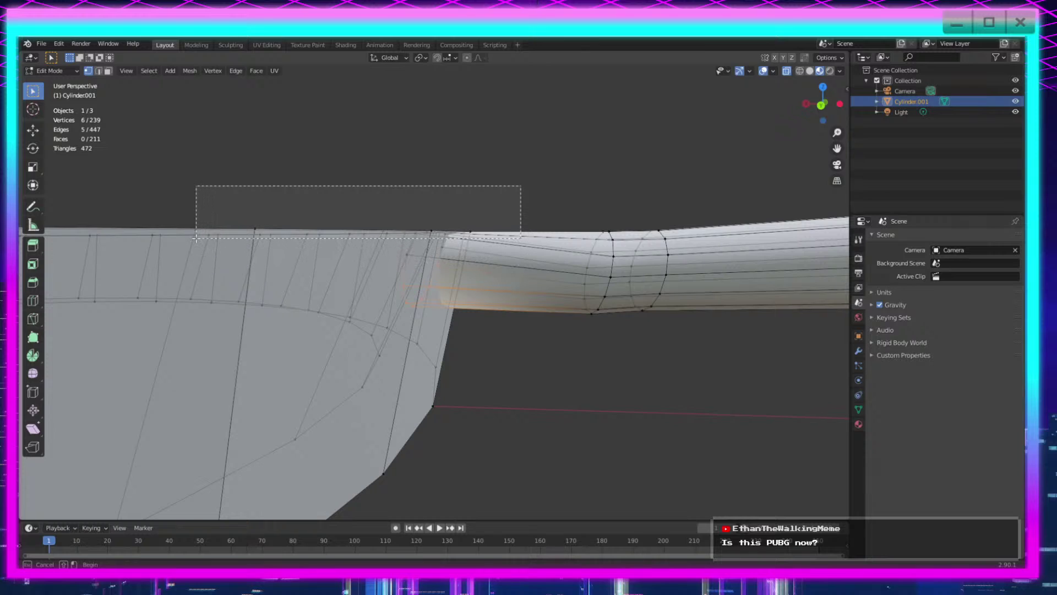
Step: Select all vertices along the pan's top rim together with the handle's upper end vertices
drag(195, 239, 197, 240)
middle_drag(197, 240, 459, 237)
scroll(465, 275, down, 5)
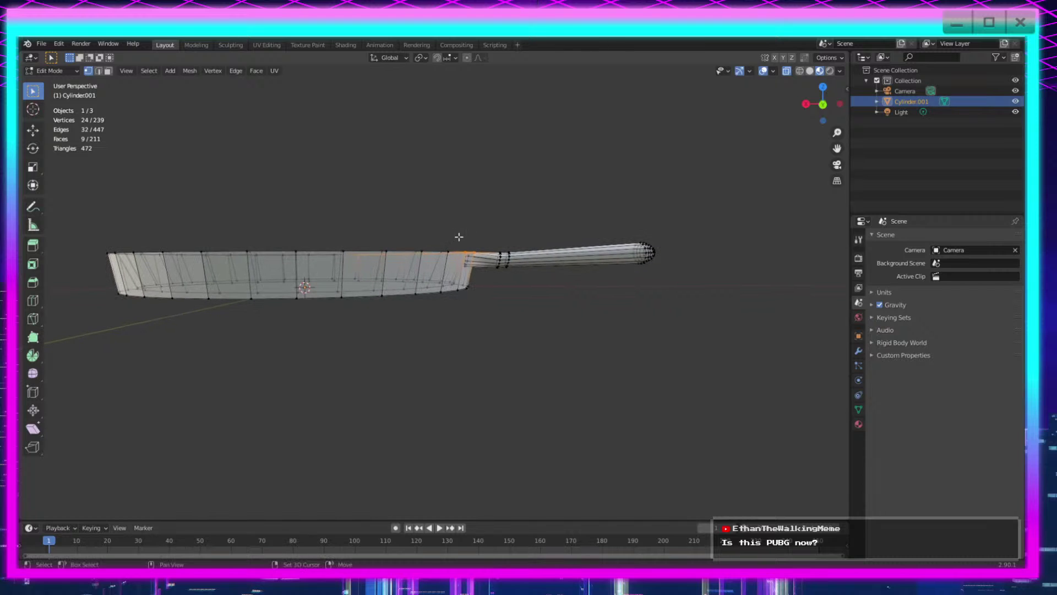
middle_drag(358, 303, 420, 349)
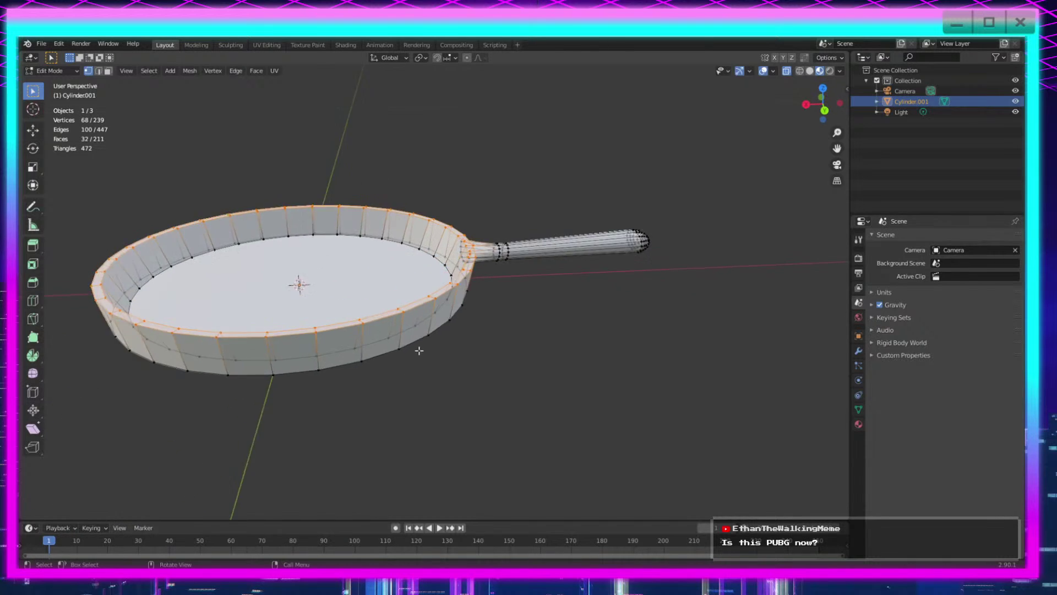
scroll(495, 314, up, 4)
middle_drag(644, 270, 572, 281)
shift+middle_drag(603, 287, 556, 356)
Step: Flatten the selected rim vertices into one plane by scaling them along global Z by 0.514, -0.010 and 0.006
scroll(523, 363, up, 3)
key(s)
key(z)
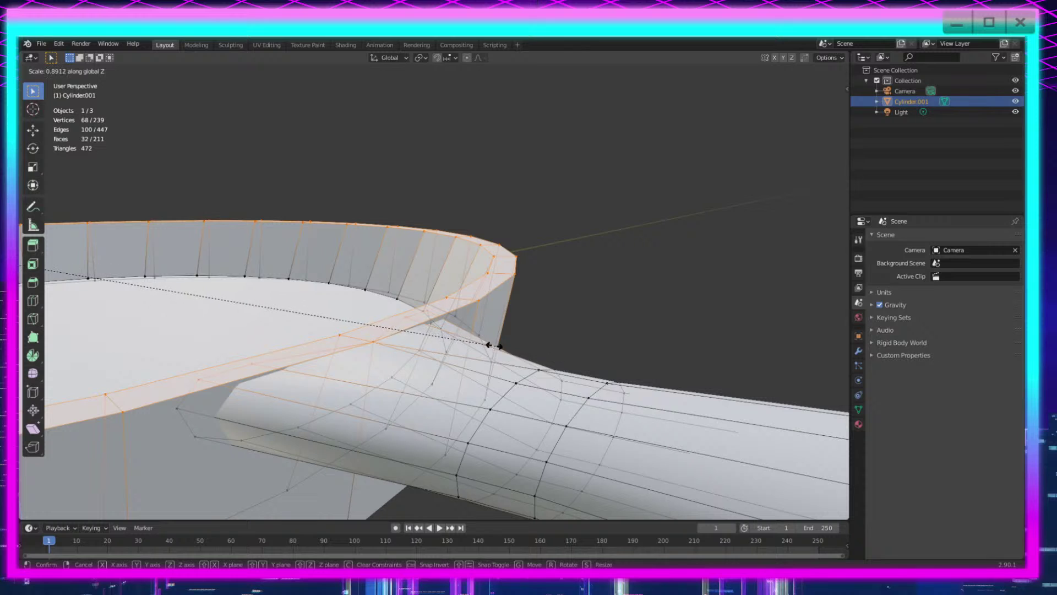
click(279, 303)
scroll(539, 363, down, 7)
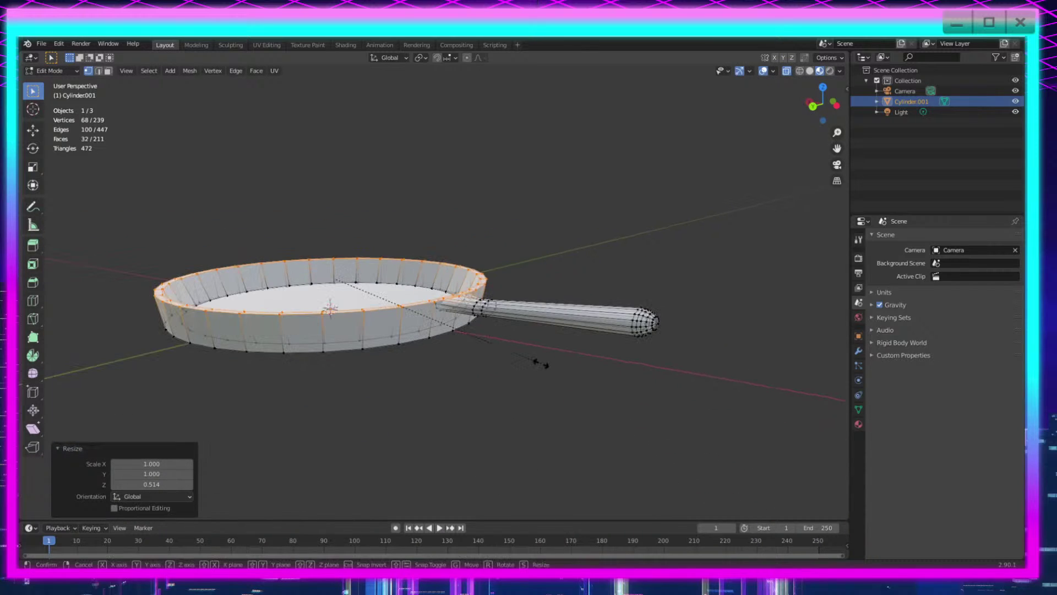
click(334, 277)
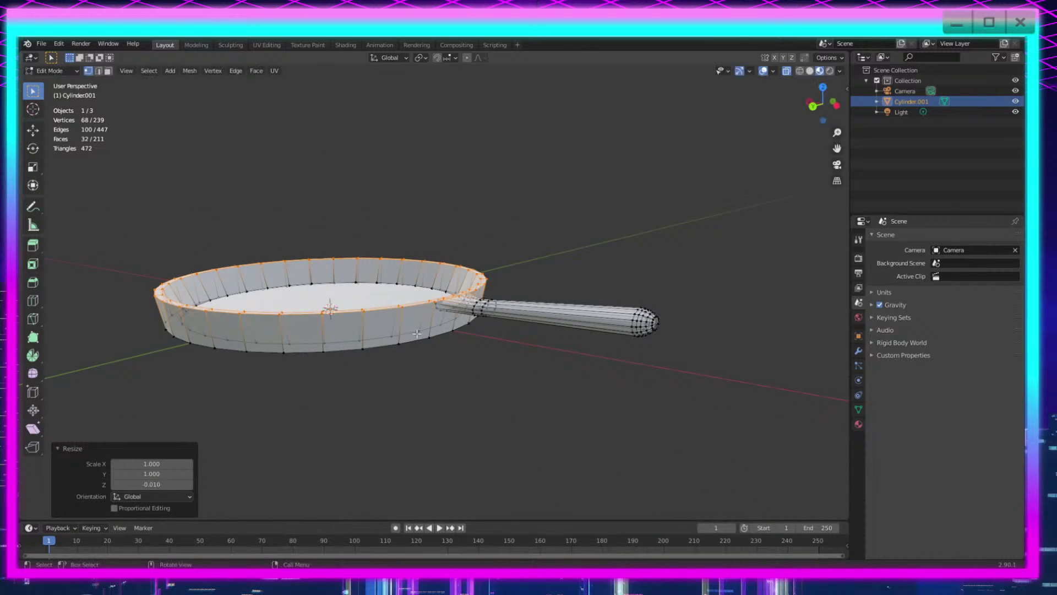
scroll(334, 277, up, 4)
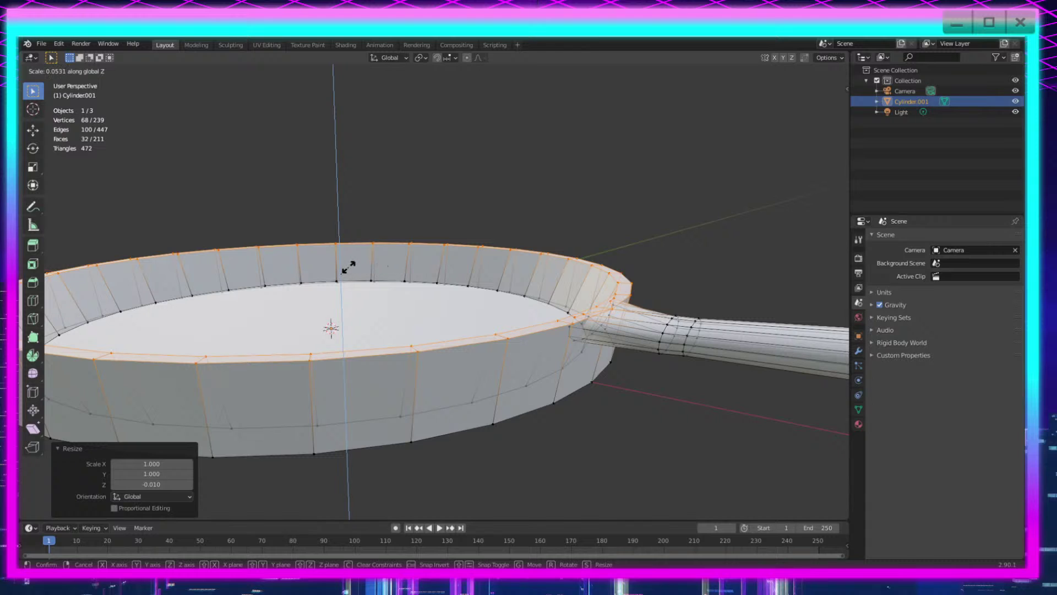
click(344, 271)
click(342, 273)
Step: Examine the joint between handle and pan wall from several angles in both Object Mode and Edit Mode
scroll(548, 413, up, 8)
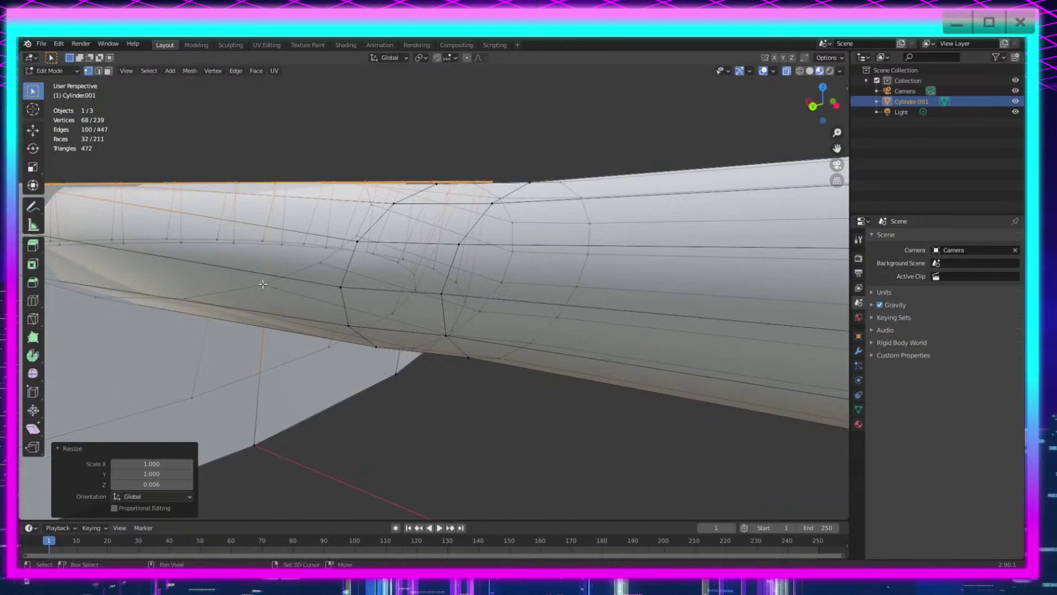
shift+middle_drag(262, 283, 474, 368)
key(Tab)
middle_drag(550, 370, 502, 388)
key(Tab)
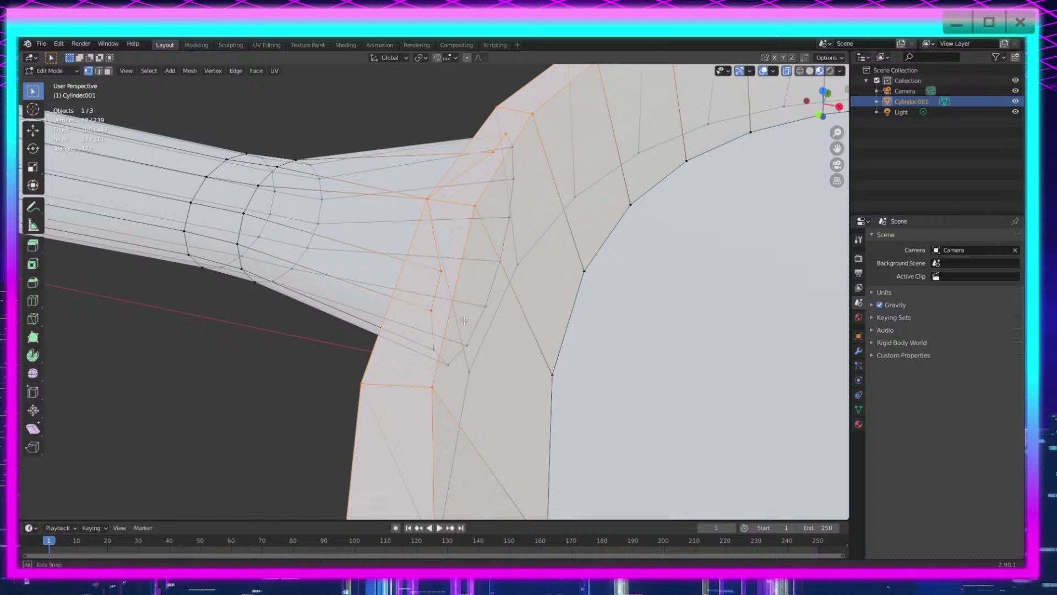
middle_drag(464, 320, 510, 312)
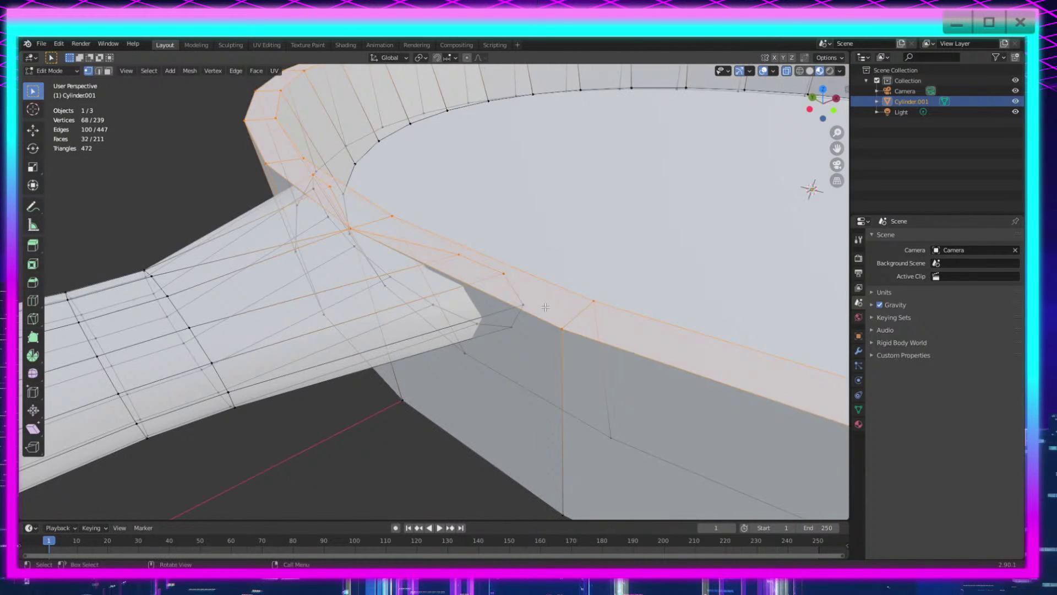
key(Tab)
scroll(447, 330, up, 3)
middle_drag(458, 390, 503, 382)
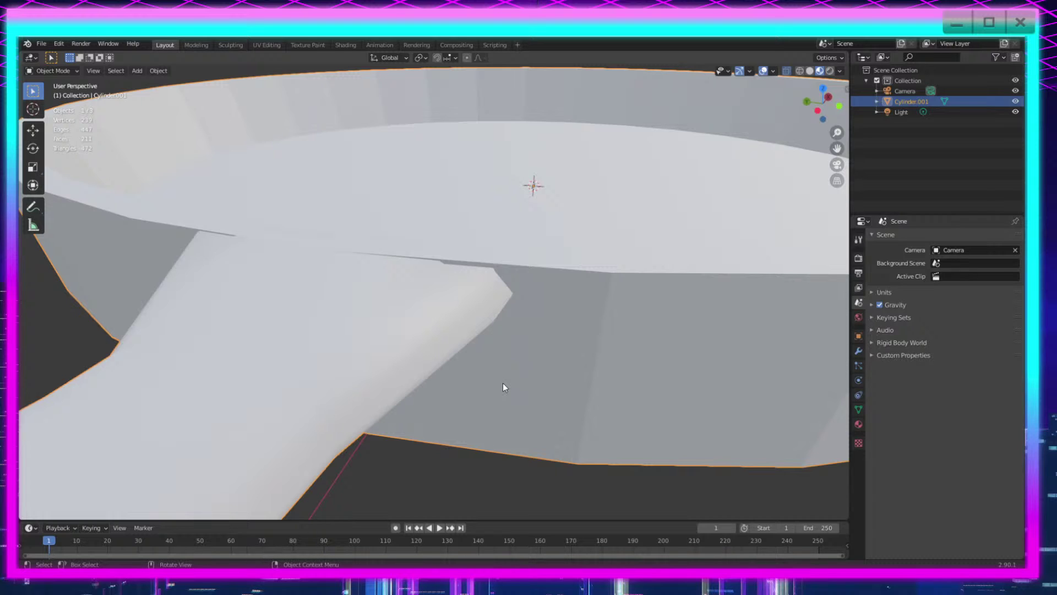
key(Tab)
middle_drag(521, 329, 387, 368)
middle_drag(317, 342, 347, 331)
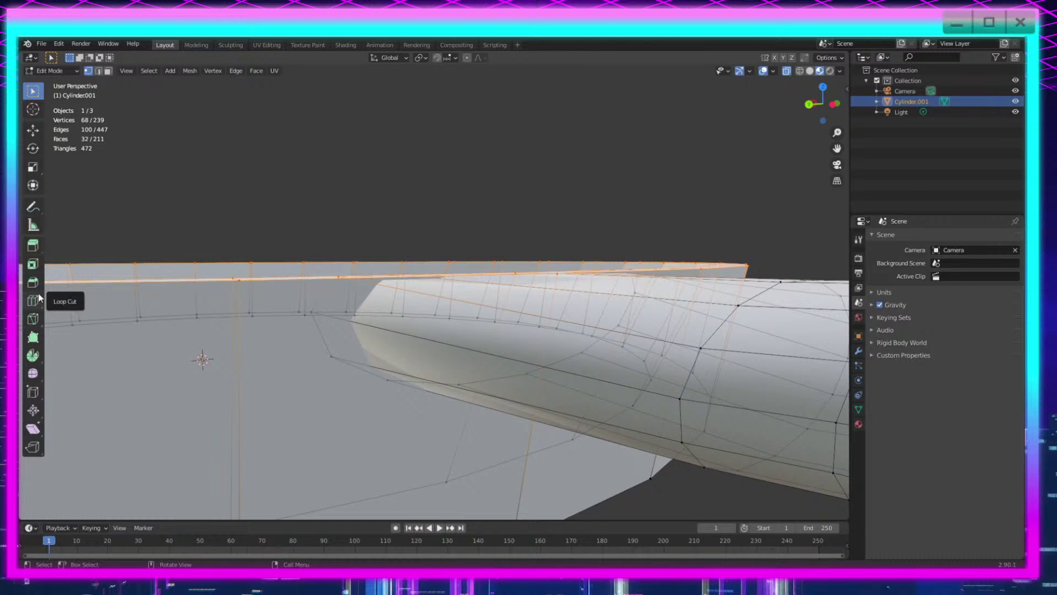
Step: Try to bevel two side vertices of the handle's end with the Bevel tool
click(314, 310)
middle_drag(313, 310, 583, 419)
shift+click(540, 321)
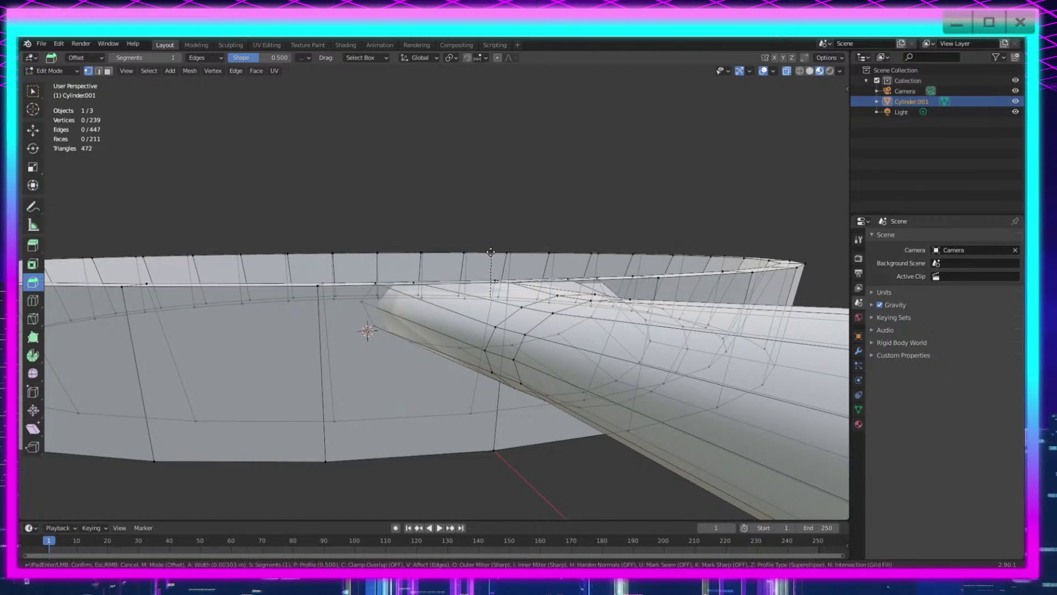
click(519, 303)
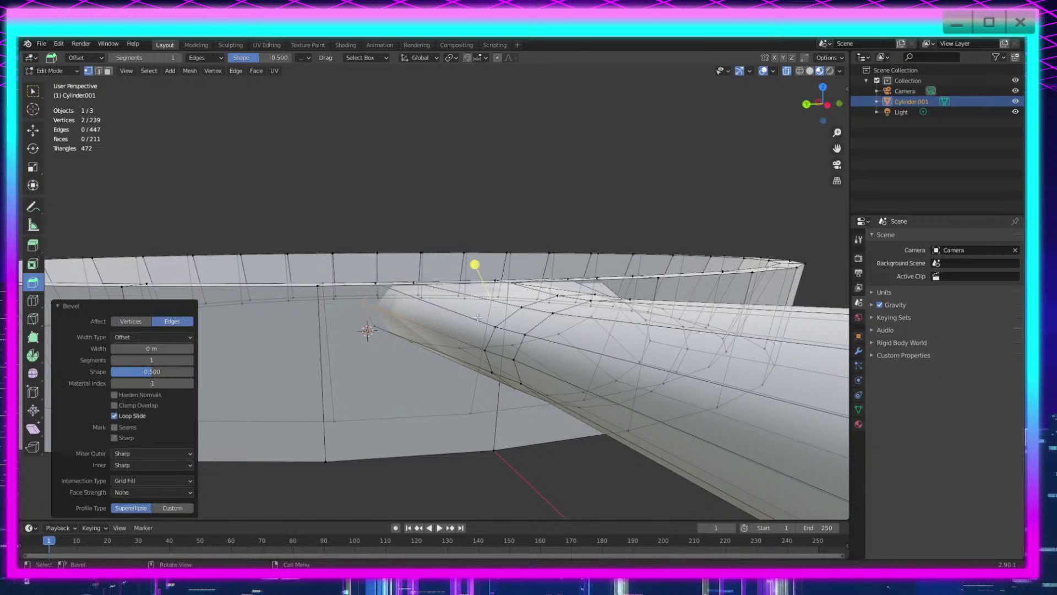
middle_drag(433, 370, 486, 369)
key(ctrl+z)
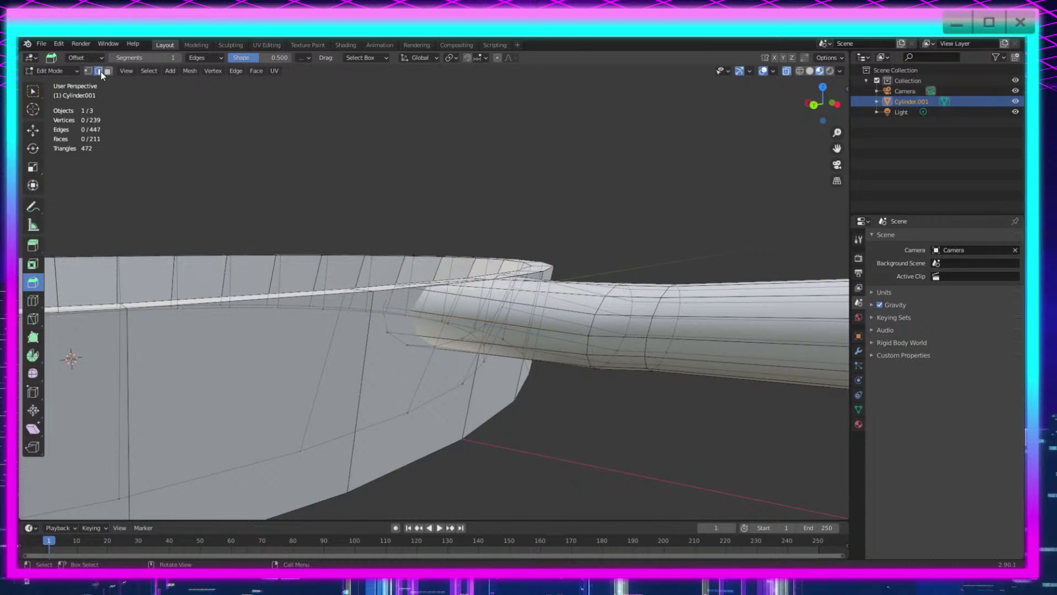
Step: Bevel the lengthwise side edges of the handle next to the pan wall with one segment, about 0.0007 m wide, in edge selection
middle_drag(562, 332, 410, 349)
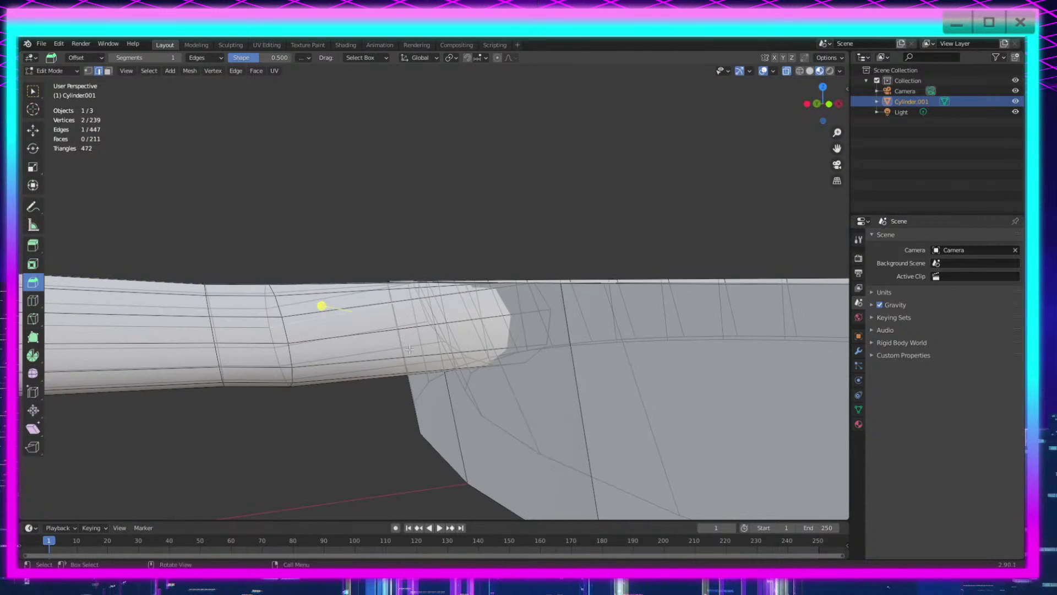
middle_drag(383, 420, 481, 281)
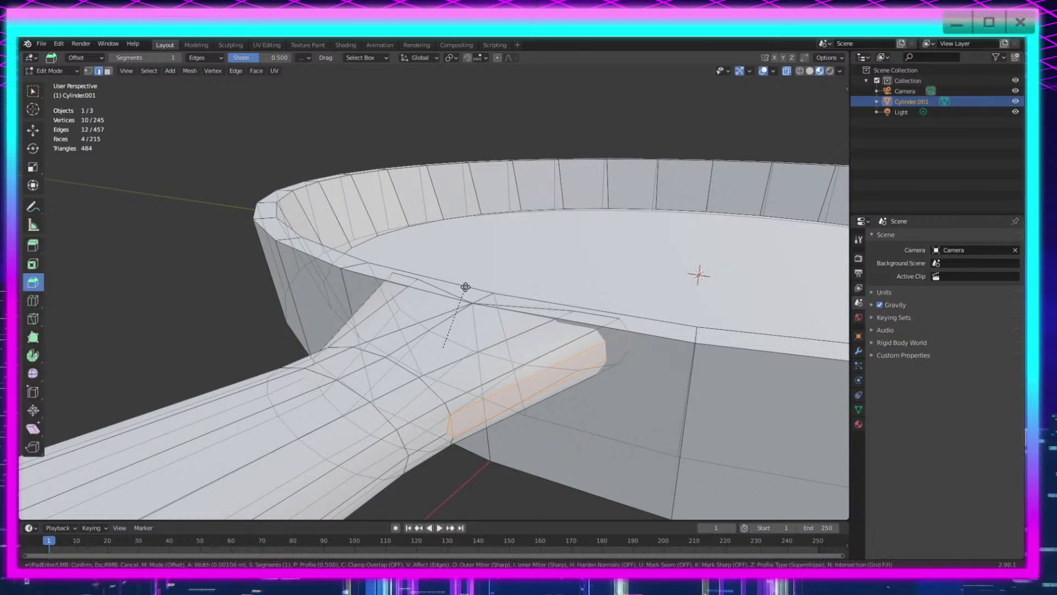
click(466, 291)
middle_drag(465, 291, 366, 319)
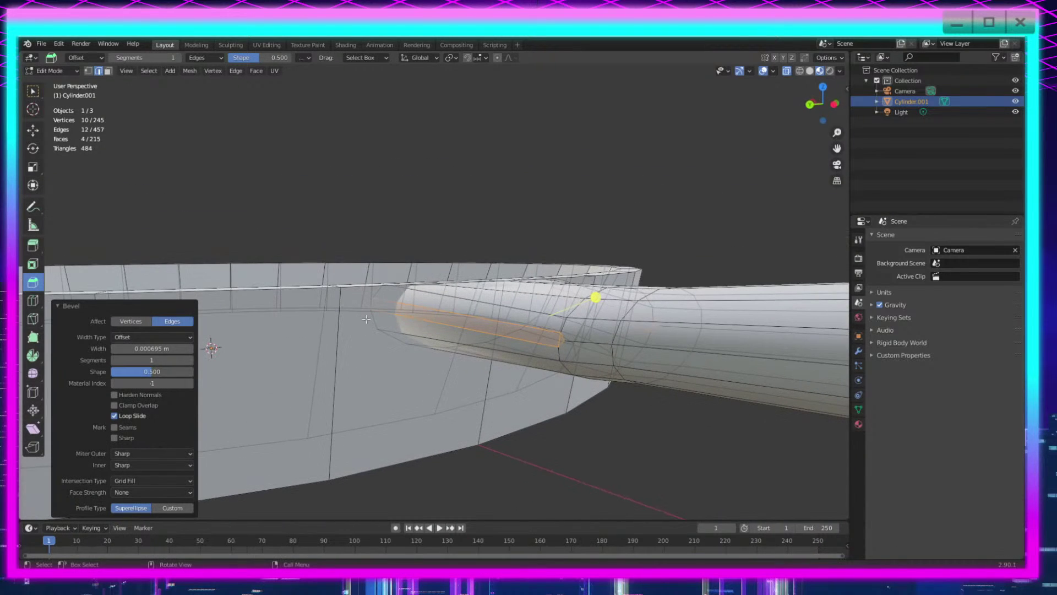
Step: Switch to vertex selection and merge the three clustered vertices at one bevelled edge's handle end using At Center
click(563, 344)
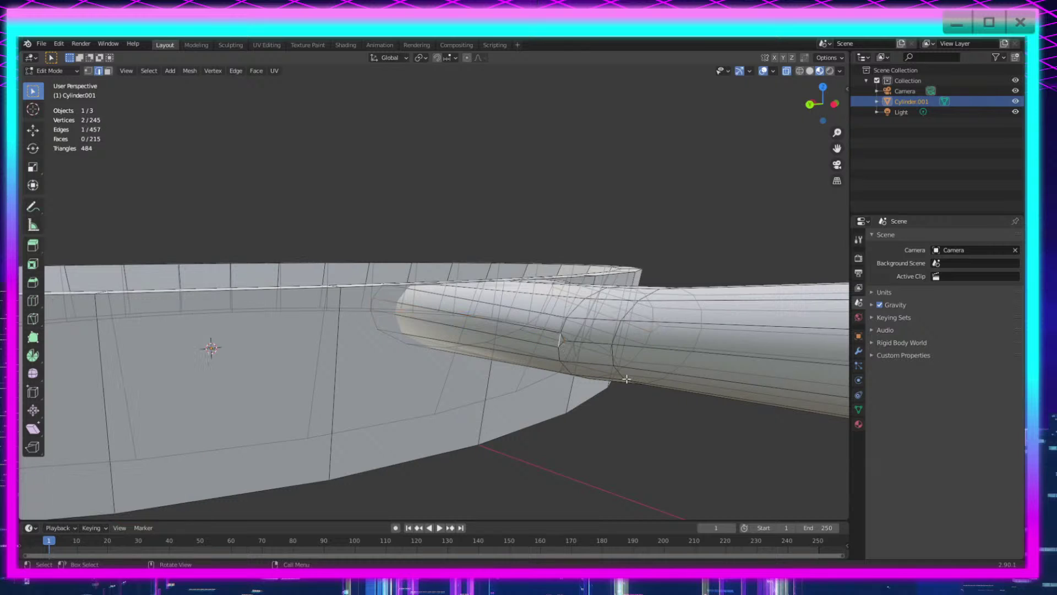
shift+middle_drag(630, 381, 533, 394)
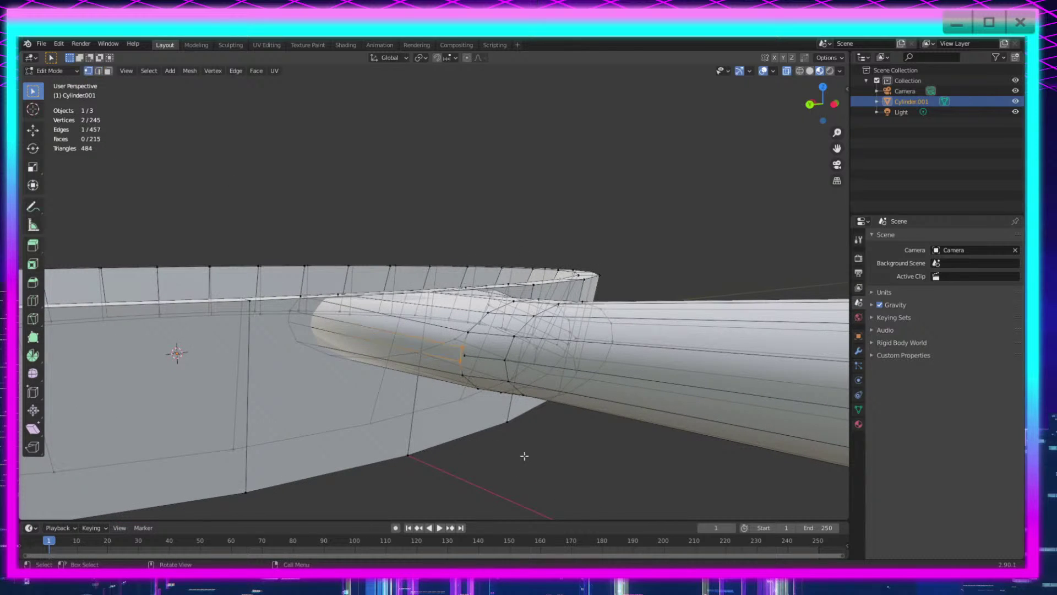
scroll(524, 456, up, 2)
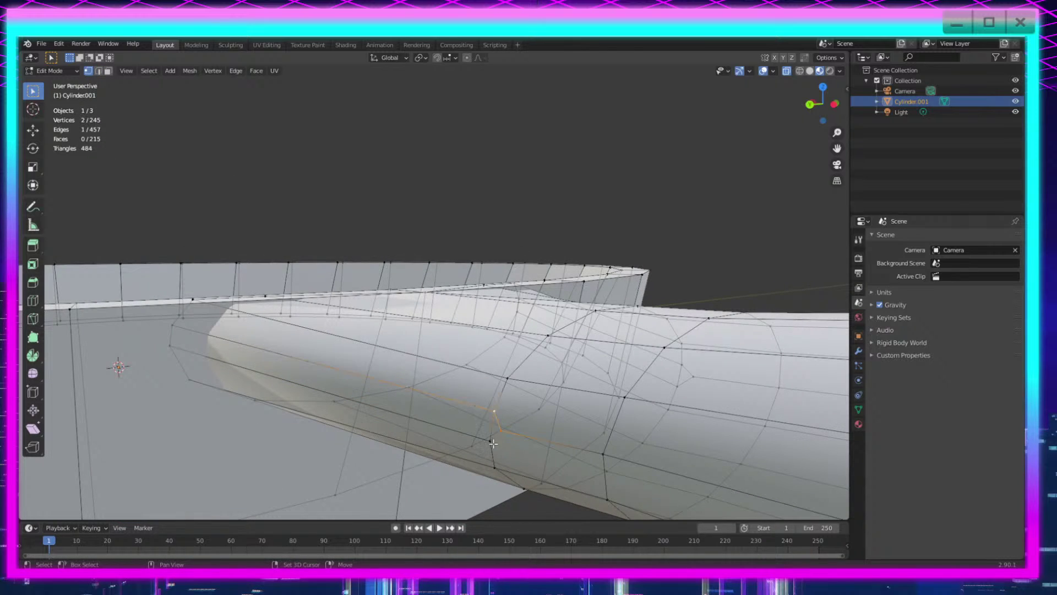
click(555, 481)
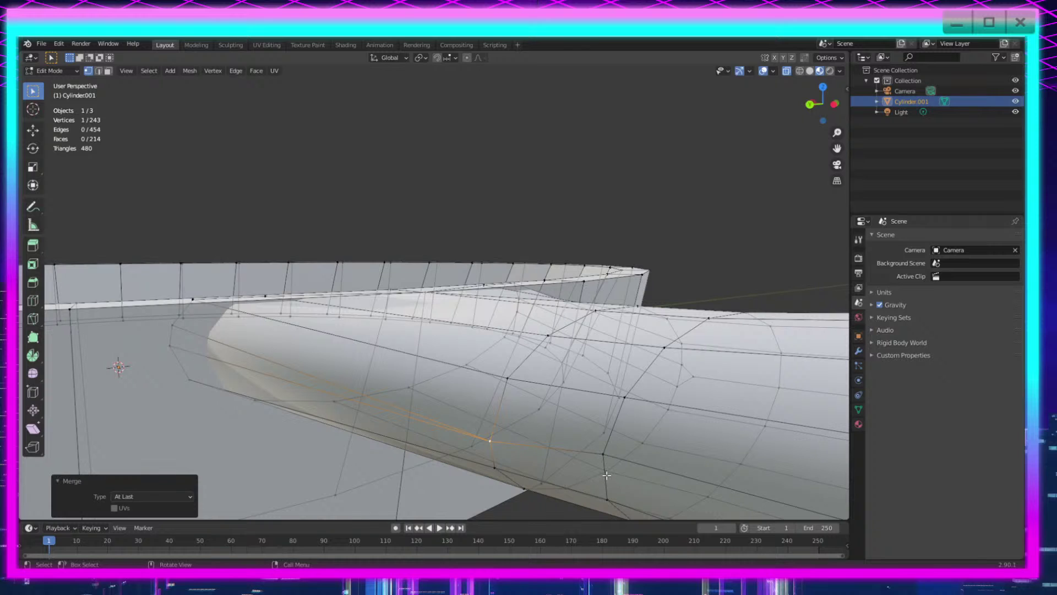
click(504, 451)
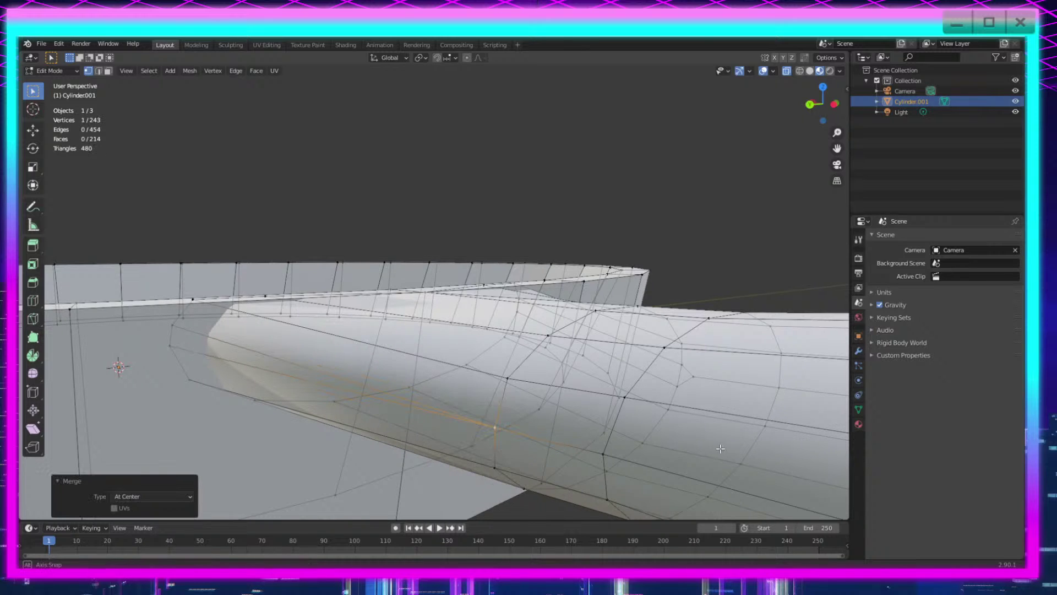
Step: Merge the matching three clustered vertices on the opposite side of the handle using At Center
middle_drag(504, 451, 584, 445)
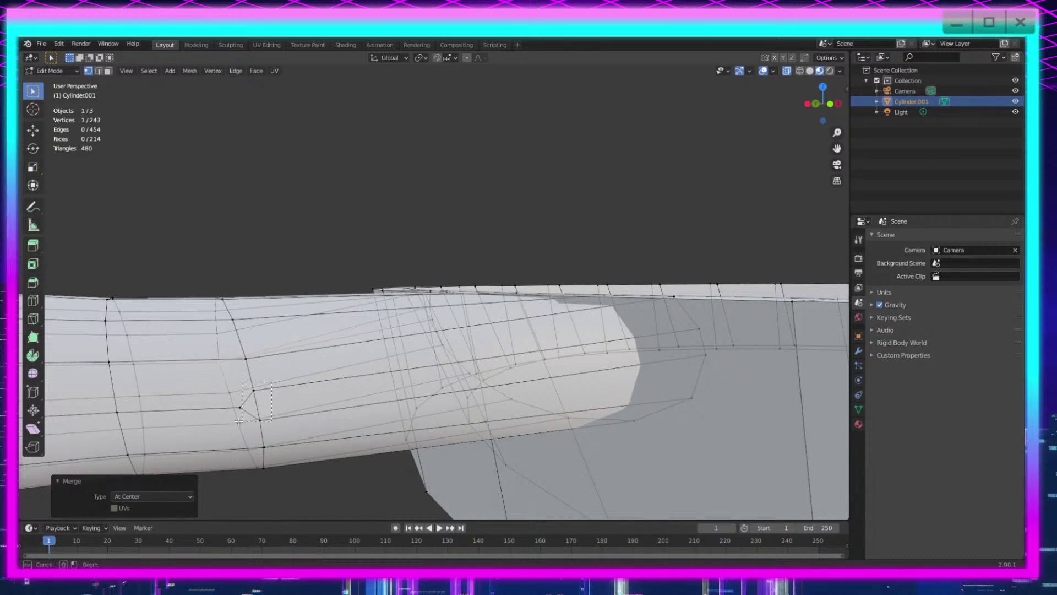
drag(238, 421, 235, 421)
key(m)
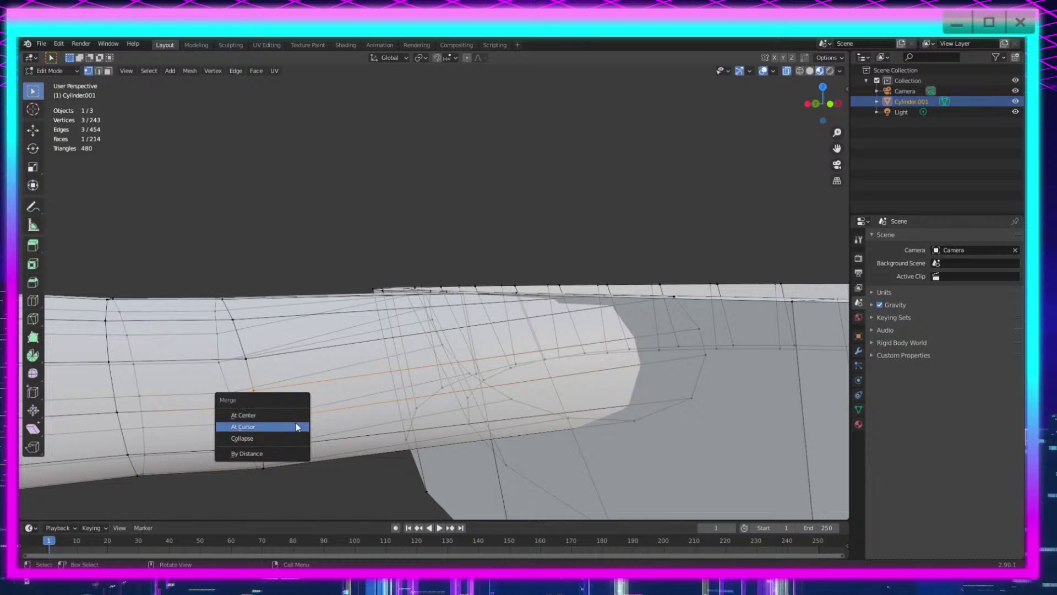
click(243, 415)
mouse_move(440, 428)
middle_down()
mouse_move(377, 422)
mouse_move(467, 425)
mouse_move(446, 437)
middle_up()
Step: Select the handle's edge ring nearest the pan and flatten it by scaling it along global X to about -0.006
drag(376, 483, 379, 479)
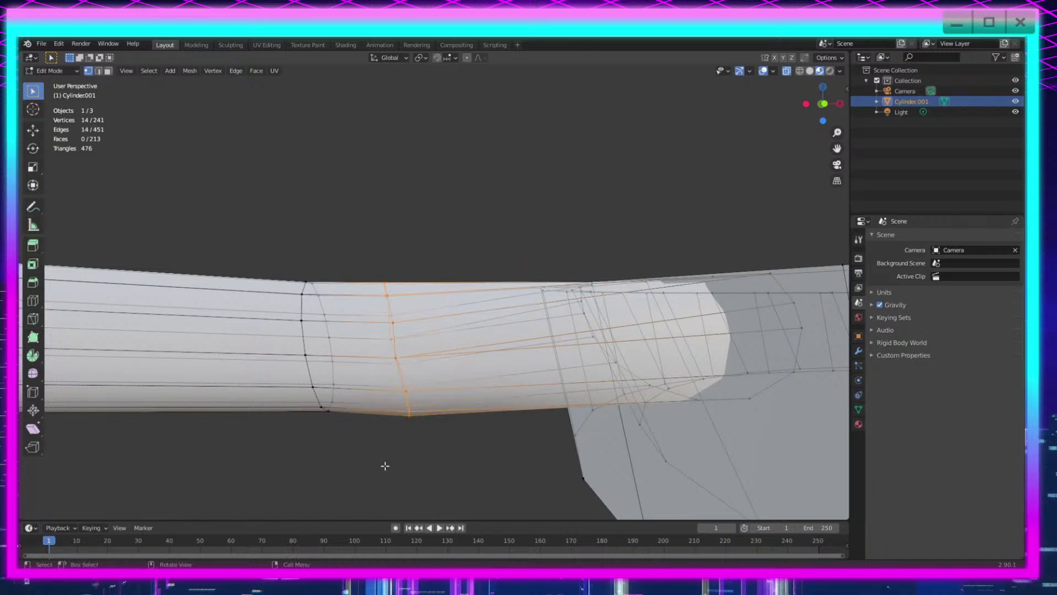
scroll(385, 465, down, 6)
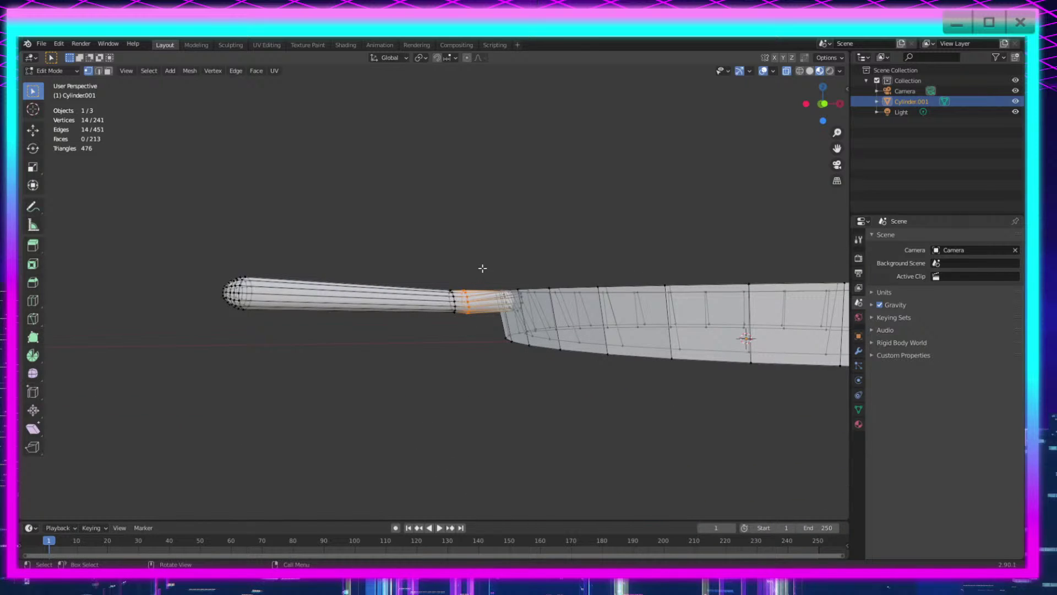
scroll(467, 394, up, 4)
key(s)
key(z)
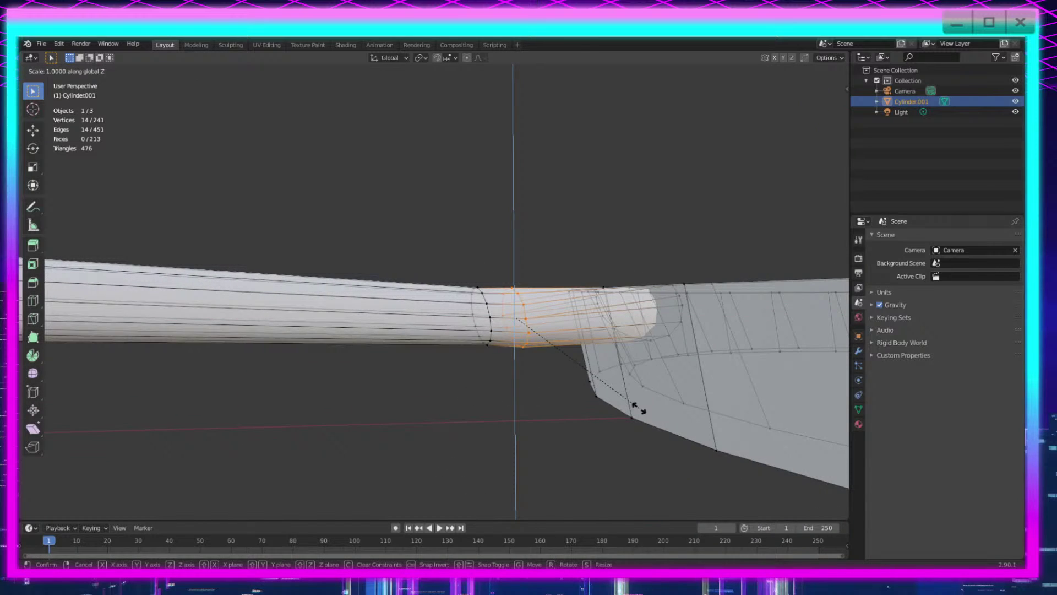
click(517, 320)
middle_drag(544, 428, 507, 466)
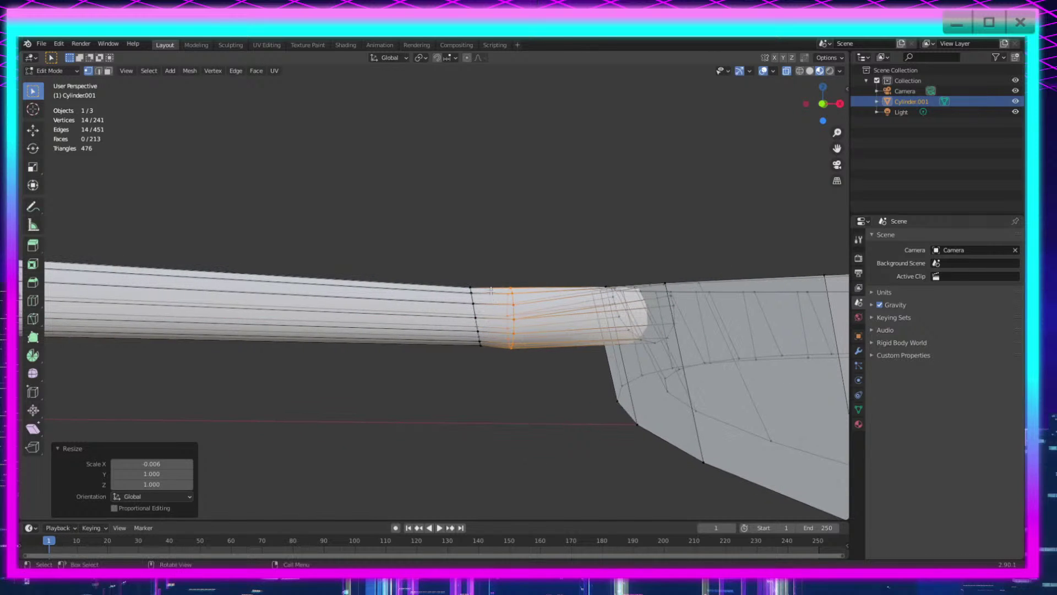
Step: Select the handle's adjoining edge ring farther from the pan and flatten it along global X to about 0.005
drag(485, 272, 427, 453)
key(s)
key(x)
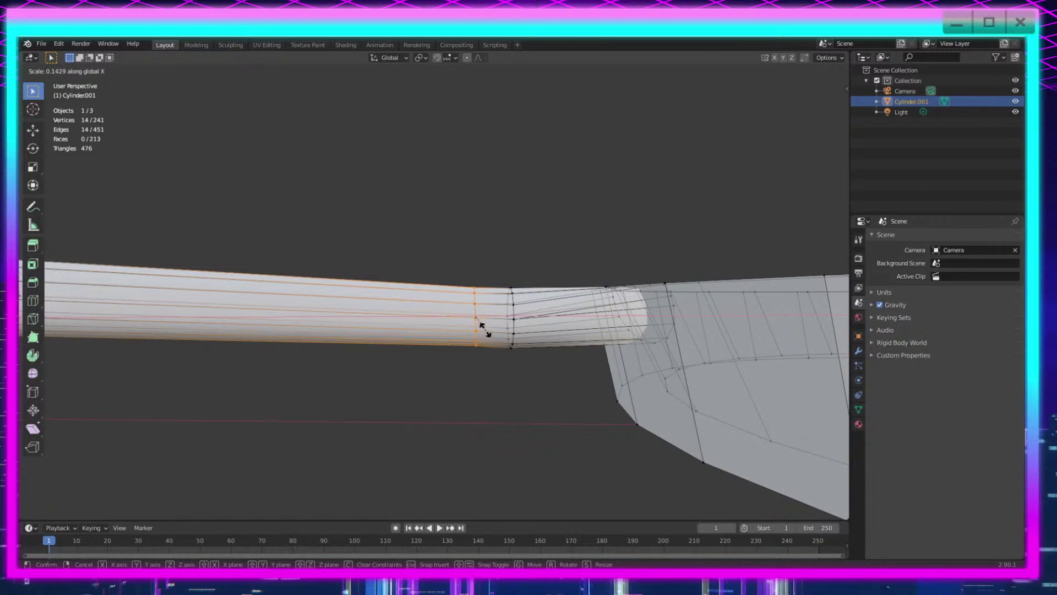
click(476, 317)
scroll(452, 323, down, 5)
scroll(458, 345, up, 2)
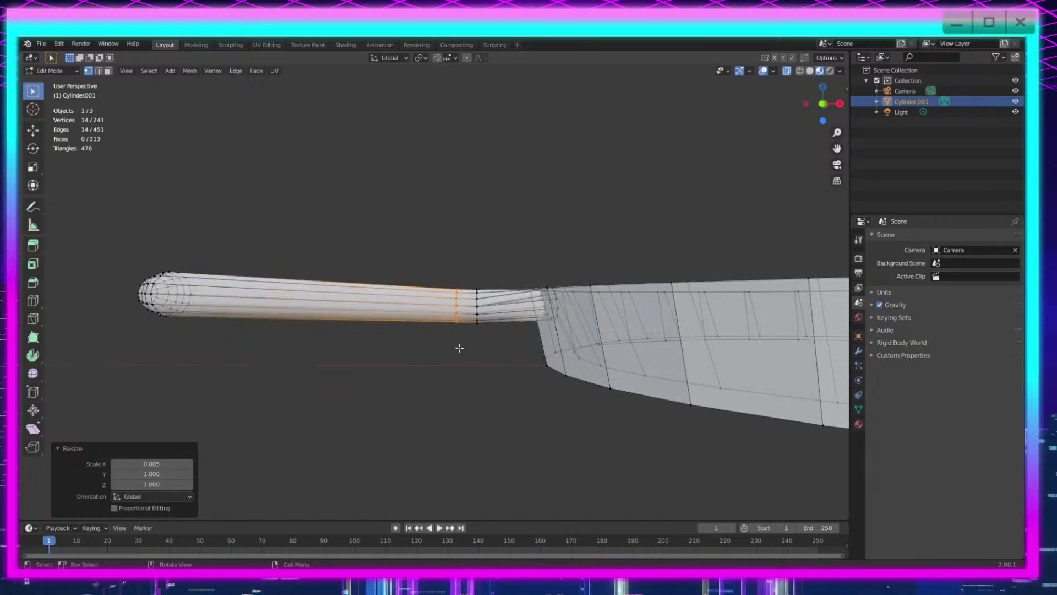
Step: Select all of the handle's geometry, from the rounded tip to the rings meeting the pan wall
drag(462, 249, 104, 374)
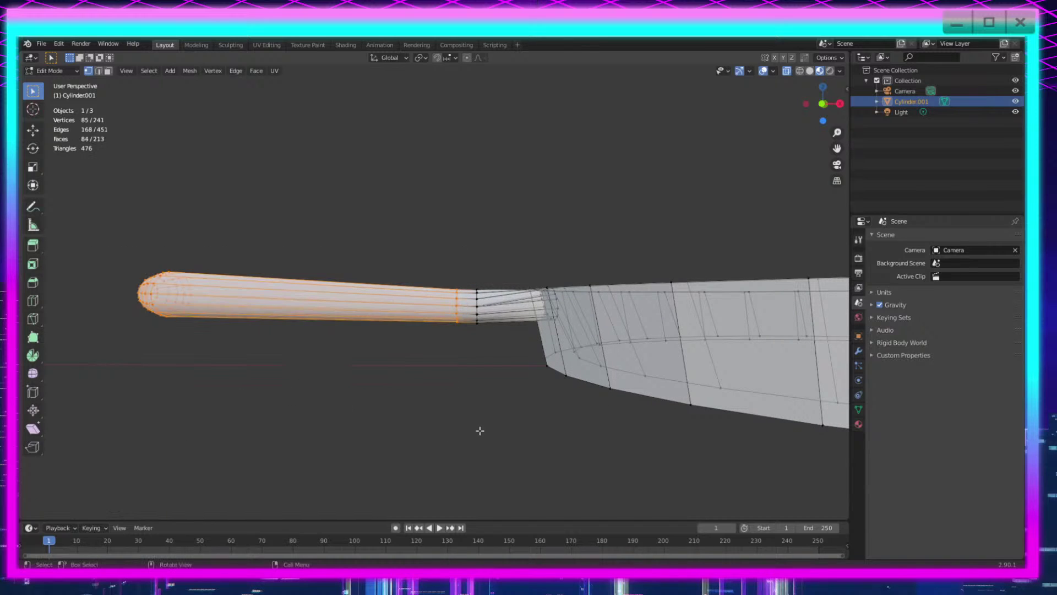
scroll(512, 419, up, 3)
shift+middle_drag(641, 387, 373, 404)
shift+drag(350, 249, 295, 398)
middle_drag(336, 410, 483, 286)
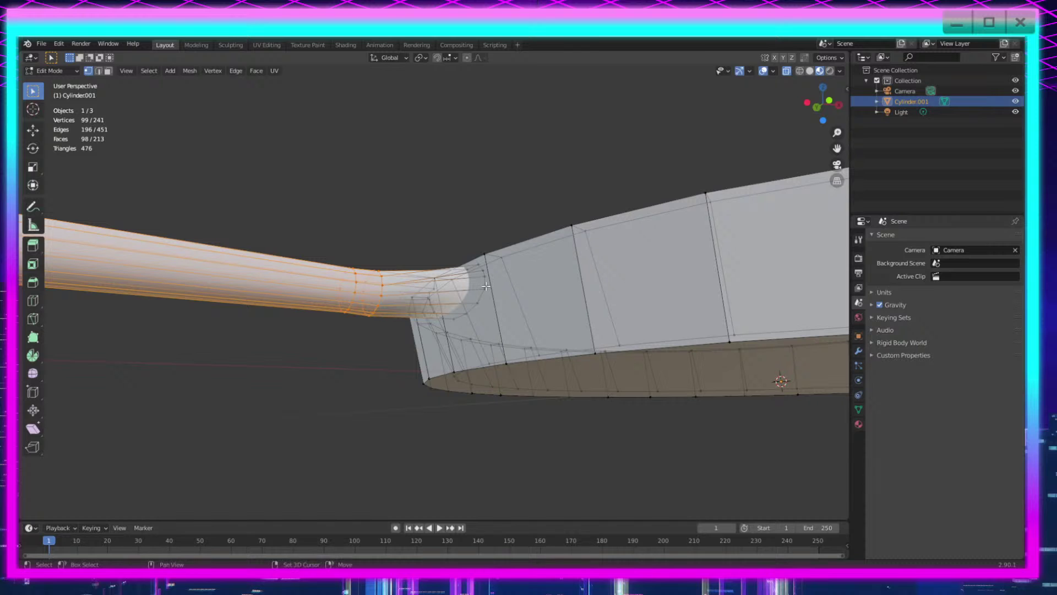
alt+shift+click(486, 286)
middle_drag(482, 335, 620, 408)
Step: Try deleting the whole selected handle, and undo the deletion
key(x)
click(613, 397)
scroll(538, 397, down, 2)
scroll(538, 396, up, 3)
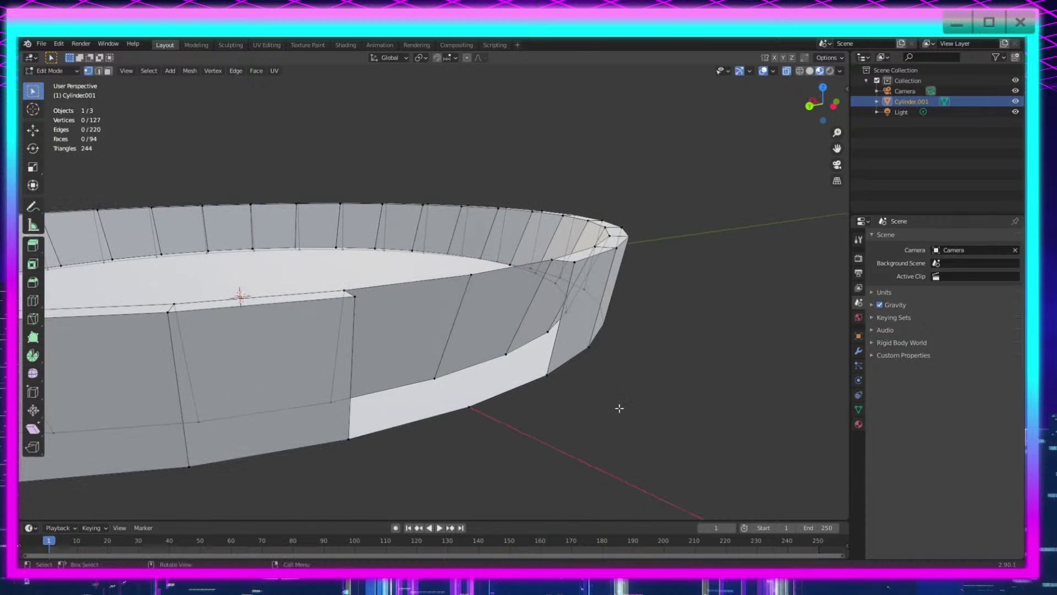
middle_drag(512, 358, 472, 361)
key(ctrl+z)
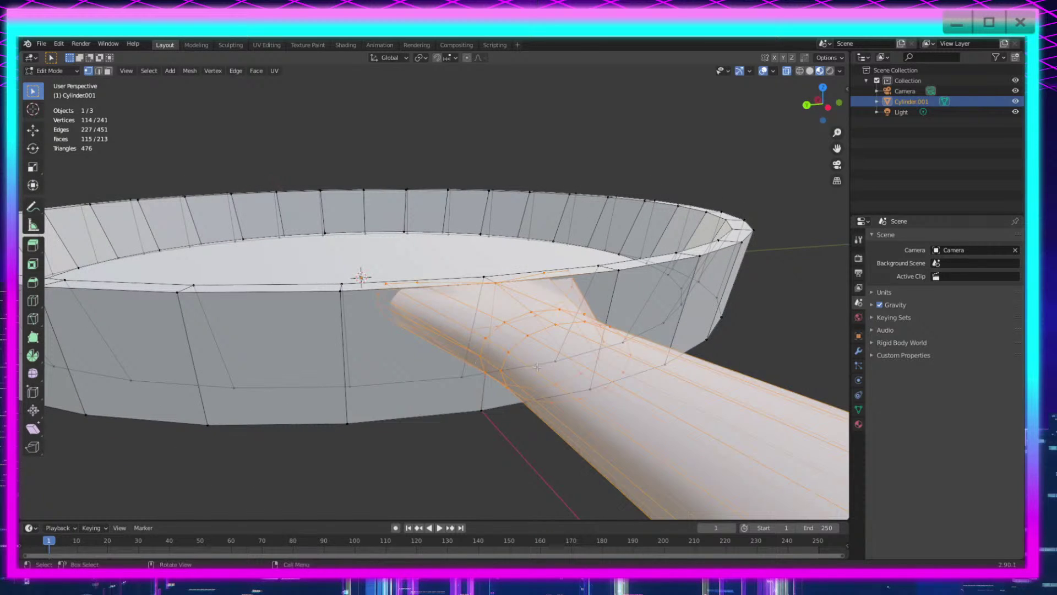
Step: Deselect the pan rim vertex shared with the handle and delete the remaining selected handle vertices
middle_drag(537, 367, 604, 392)
middle_drag(542, 302, 491, 266)
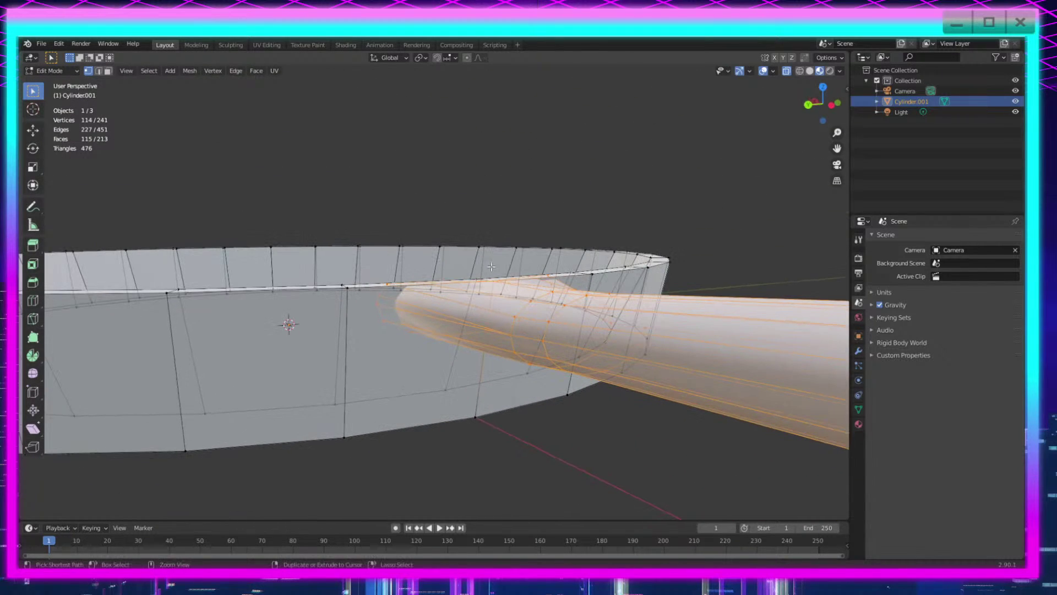
shift+click(495, 278)
right_click(496, 232)
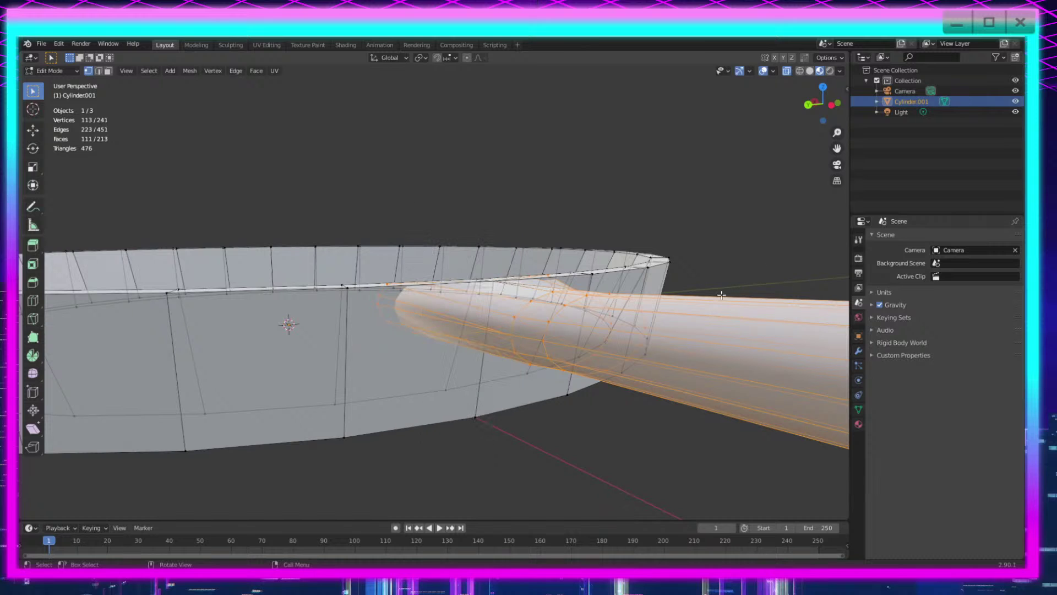
key(x)
click(647, 320)
middle_drag(647, 319, 609, 385)
scroll(620, 424, down, 6)
scroll(609, 385, up, 6)
Step: In Object Mode, try Shade Smooth on the pan and set it back to Shade Flat
key(Tab)
scroll(512, 395, down, 2)
shift+middle_drag(486, 418, 645, 390)
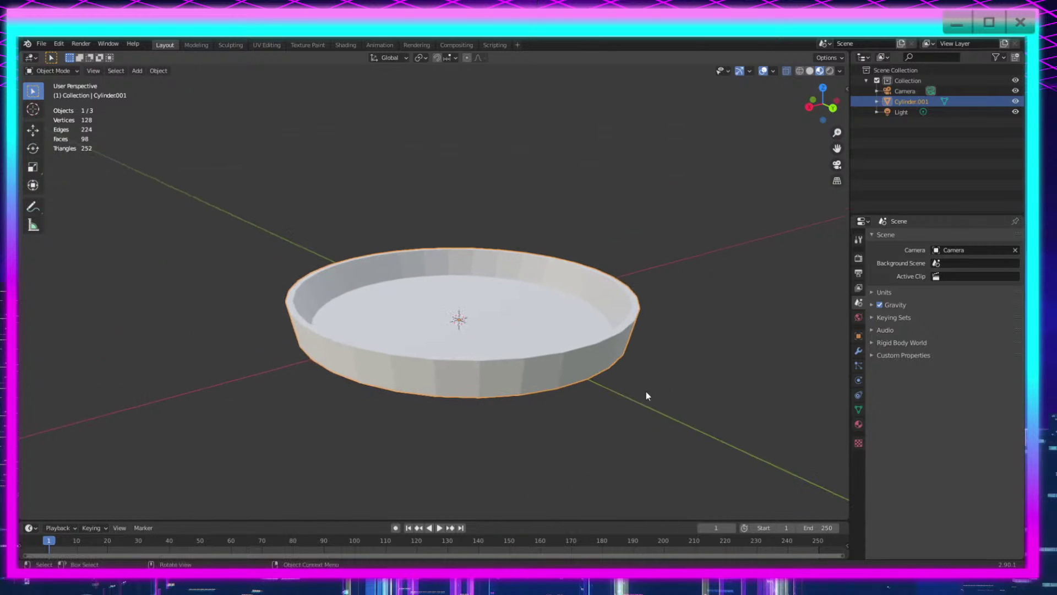
key(Tab)
key(Tab)
right_click(510, 337)
click(509, 336)
middle_drag(512, 351, 547, 436)
right_click(450, 303)
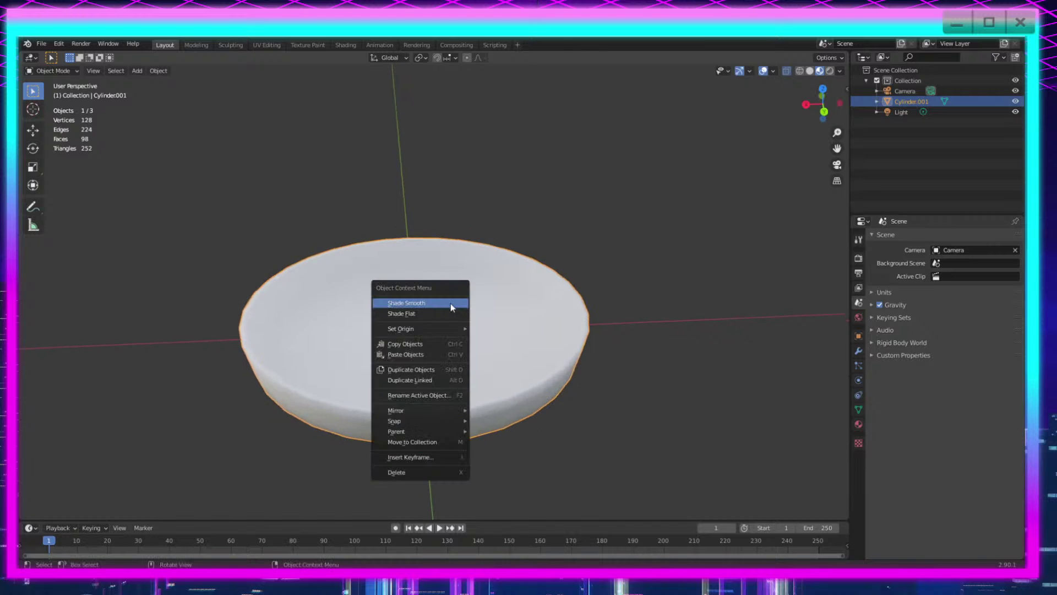
click(447, 312)
Step: In Edit Mode with face selection, try extruding two neighbouring rim faces at the X axis end, and undo the extrusion
scroll(500, 359, down, 4)
scroll(500, 359, up, 6)
shift+middle_drag(634, 419, 512, 392)
key(Tab)
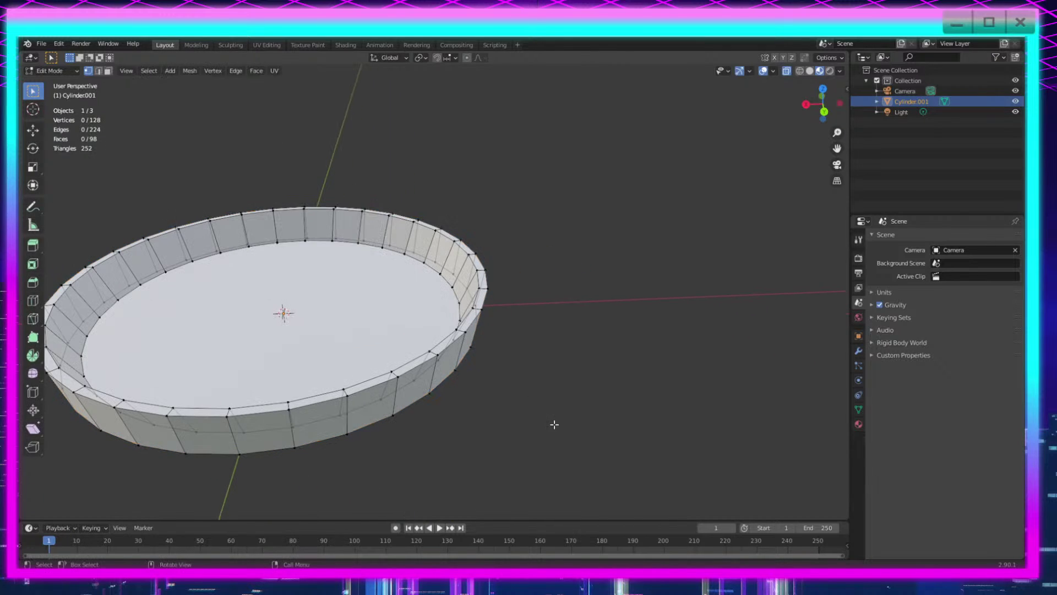
middle_drag(645, 393, 490, 424)
scroll(590, 390, up, 3)
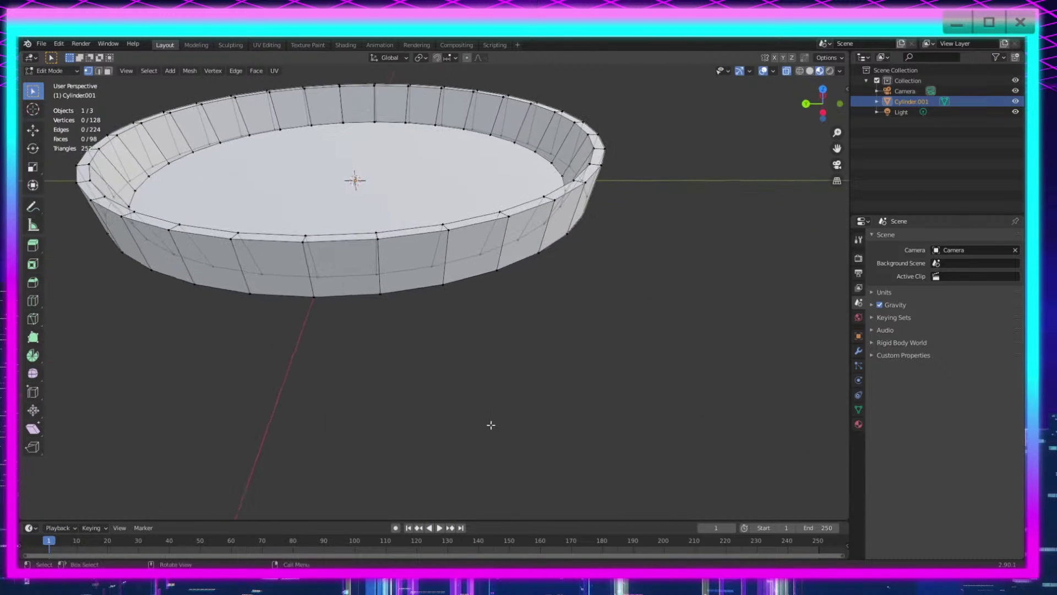
shift+middle_drag(409, 365, 536, 405)
scroll(594, 406, up, 2)
middle_drag(621, 406, 613, 403)
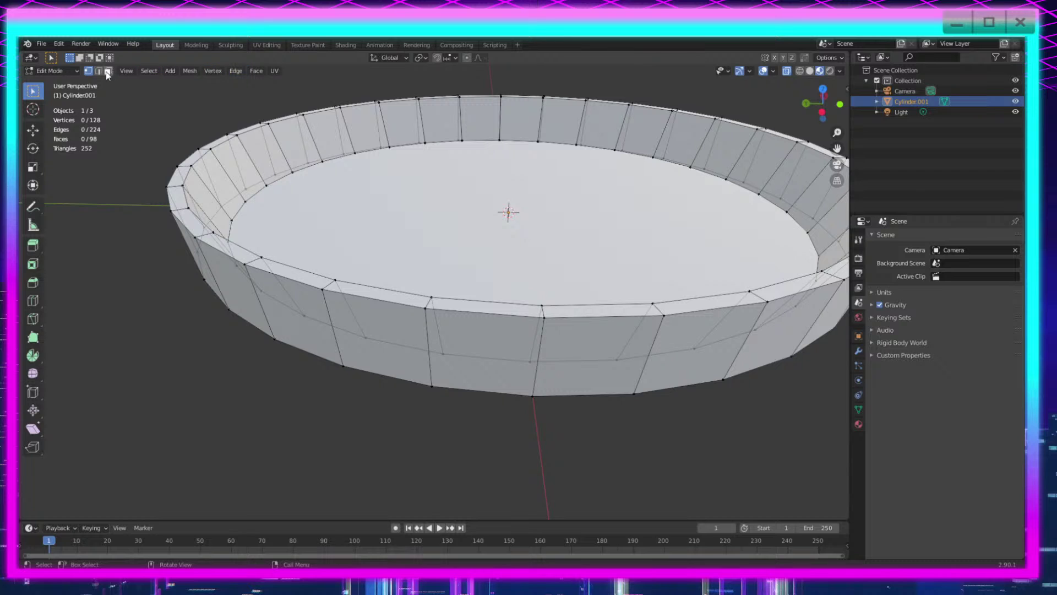
mouse_move(612, 322)
middle_down()
mouse_move(613, 369)
mouse_move(608, 342)
middle_up()
click(600, 358)
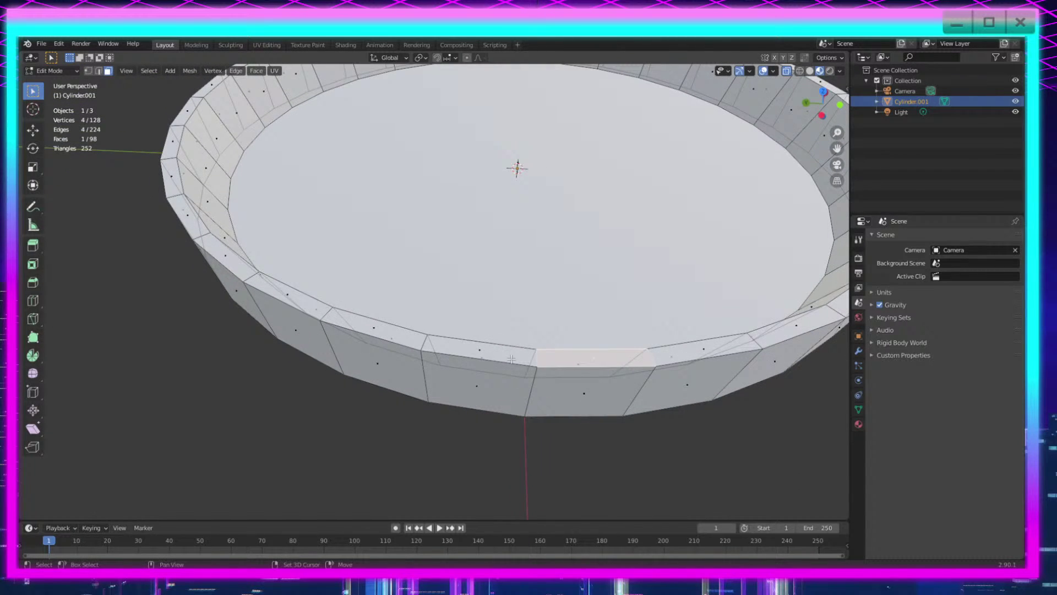
shift+click(469, 348)
mouse_move(469, 348)
middle_down()
mouse_move(633, 390)
mouse_move(564, 338)
mouse_move(638, 378)
mouse_move(672, 373)
mouse_move(625, 352)
mouse_move(637, 360)
mouse_move(567, 363)
mouse_move(604, 342)
mouse_move(581, 359)
mouse_move(485, 357)
middle_up()
scroll(576, 362, up, 3)
key(e)
click(664, 352)
key(ctrl+z)
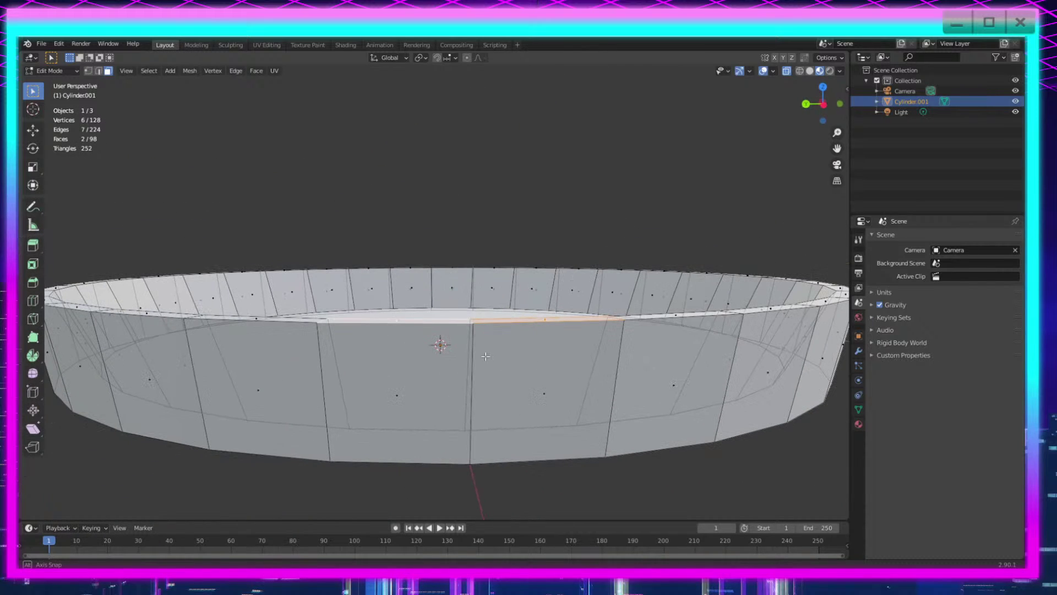
click(33, 318)
middle_drag(451, 356, 452, 339)
scroll(445, 341, down, 2)
click(33, 91)
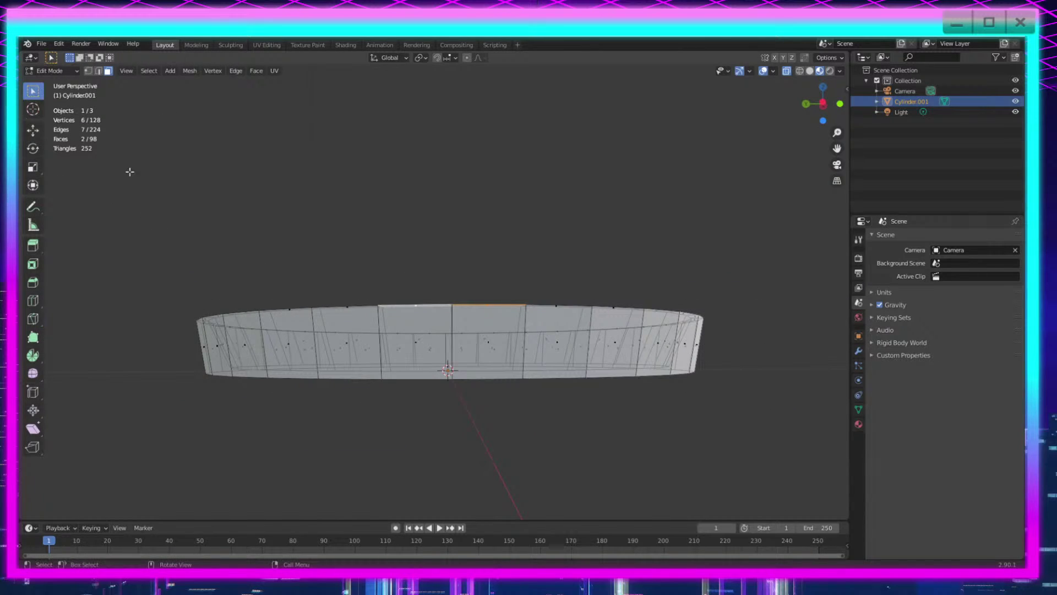
Step: Delete the pan's half on the negative Y side together with its floor faces, keeping one half of the wall and rim
scroll(611, 368, down, 2)
shift+middle_drag(619, 371, 589, 430)
drag(667, 269, 427, 514)
middle_drag(428, 514, 693, 333)
key(x)
click(508, 446)
click(505, 367)
key(x)
click(507, 365)
Step: Add a Mirror modifier to the half pan and set its axis to Y only
click(858, 352)
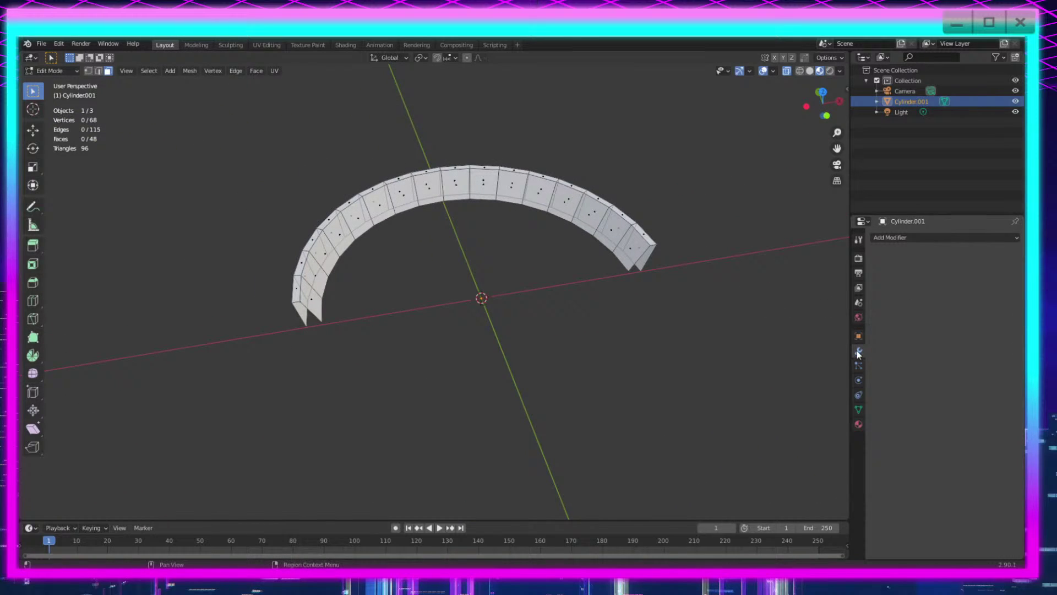
click(959, 237)
click(818, 344)
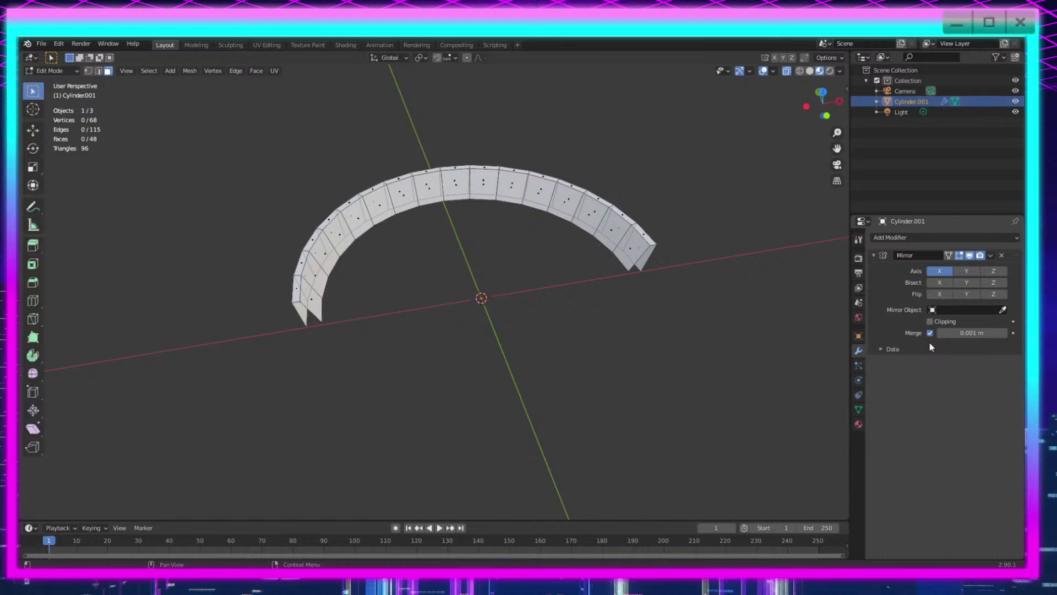
click(966, 271)
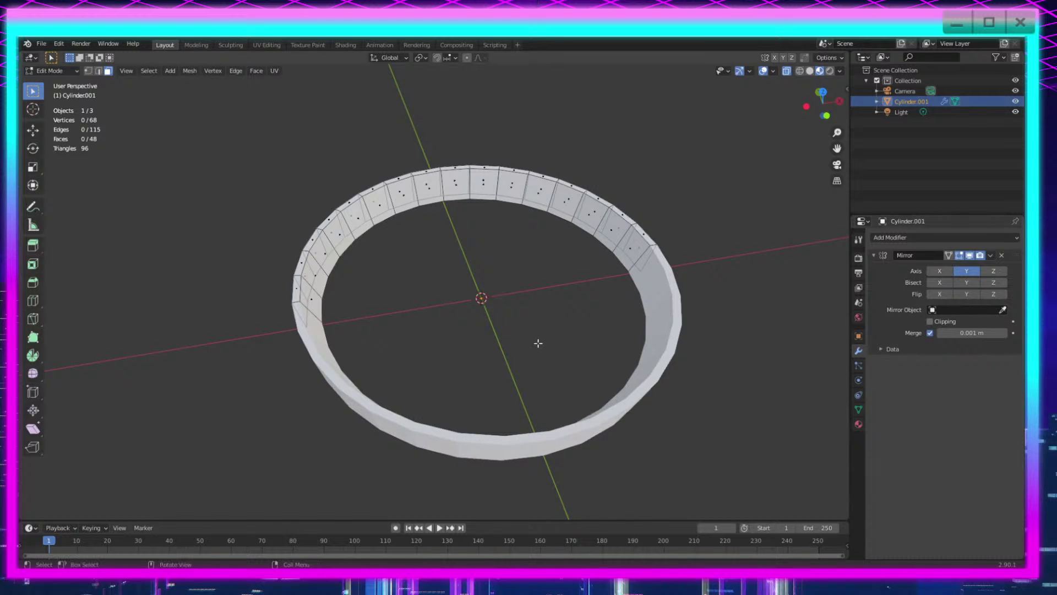
scroll(538, 342, up, 3)
mouse_move(538, 342)
middle_down()
mouse_move(534, 412)
mouse_move(431, 401)
mouse_move(633, 413)
mouse_move(575, 379)
mouse_move(606, 385)
mouse_move(637, 371)
mouse_move(543, 342)
middle_up()
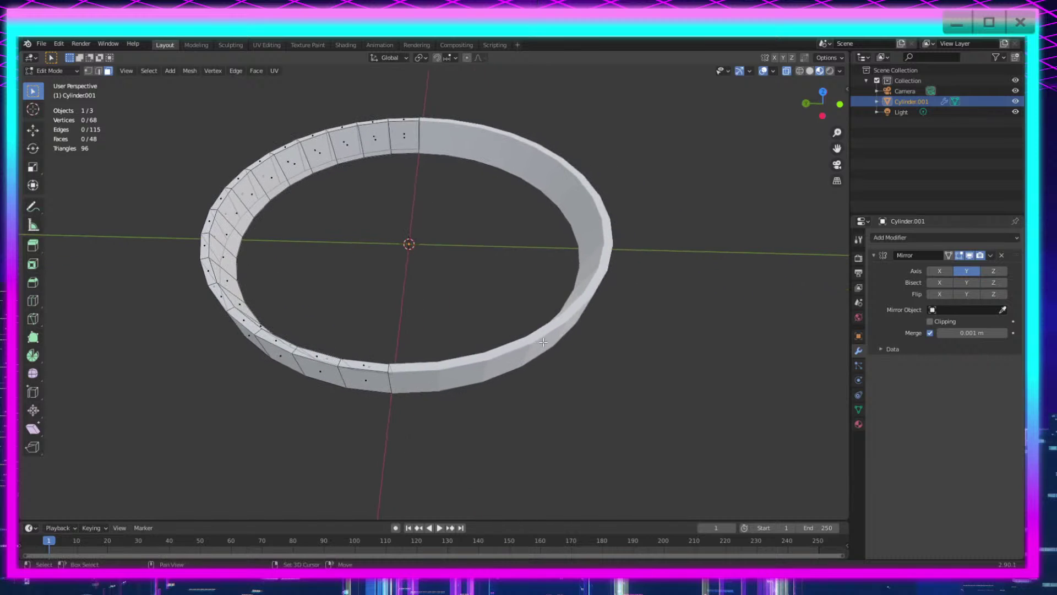
Step: In vertex selection, extrude the inner wall's bottom edge loop inward, scaled to about 0.181, and merge its vertices At Center
click(88, 70)
middle_drag(307, 246, 384, 344)
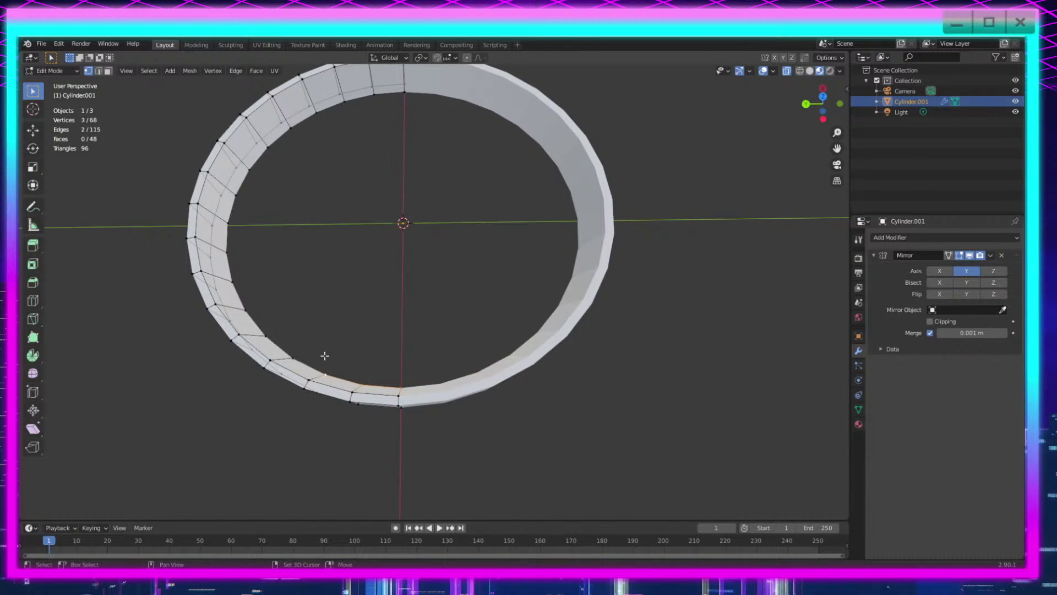
alt+click(293, 357)
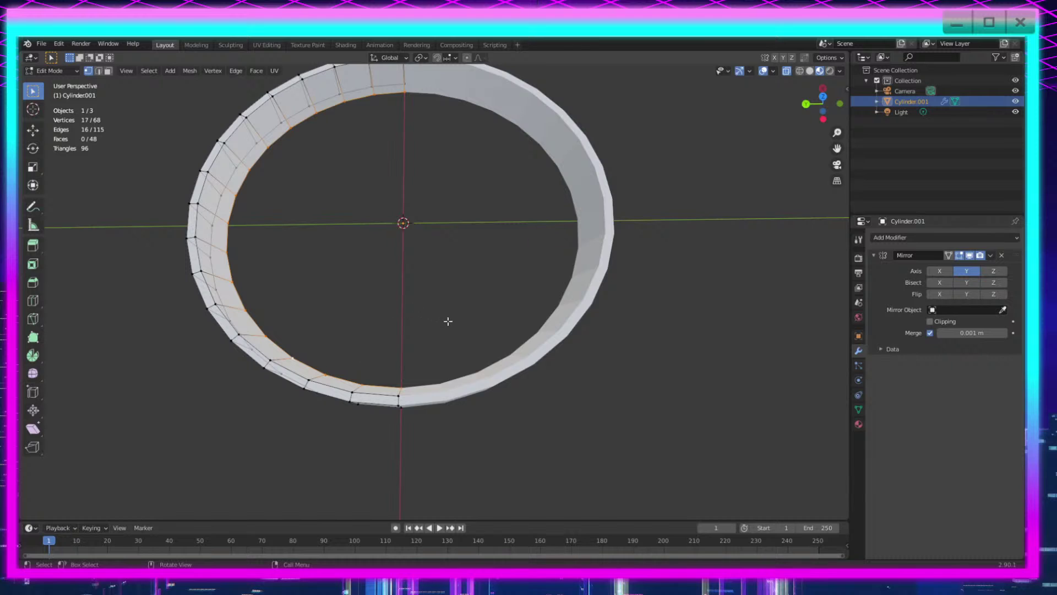
key(e)
key(s)
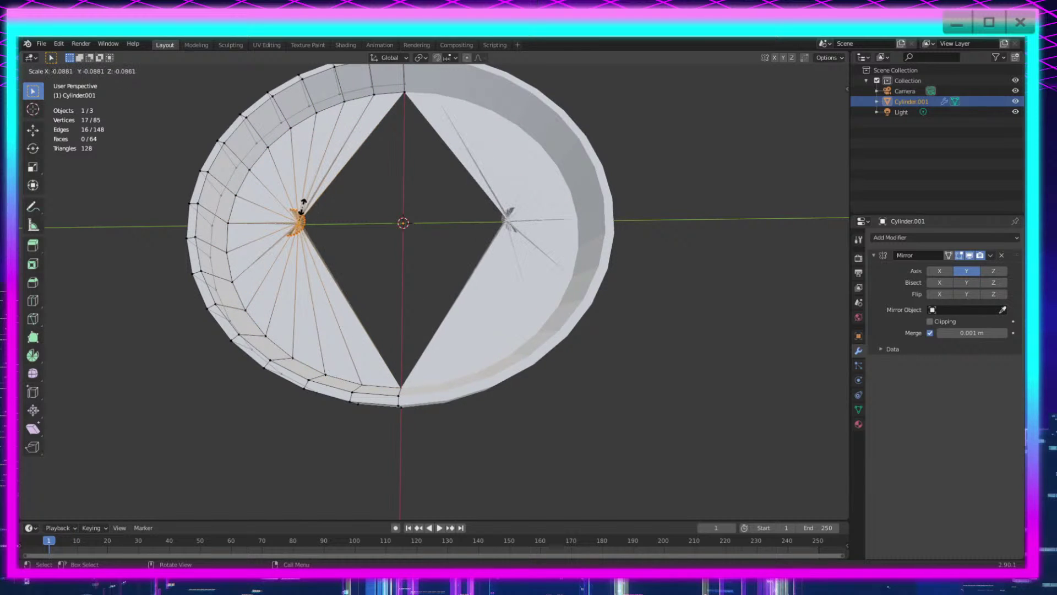
click(332, 217)
right_click(361, 238)
key(m)
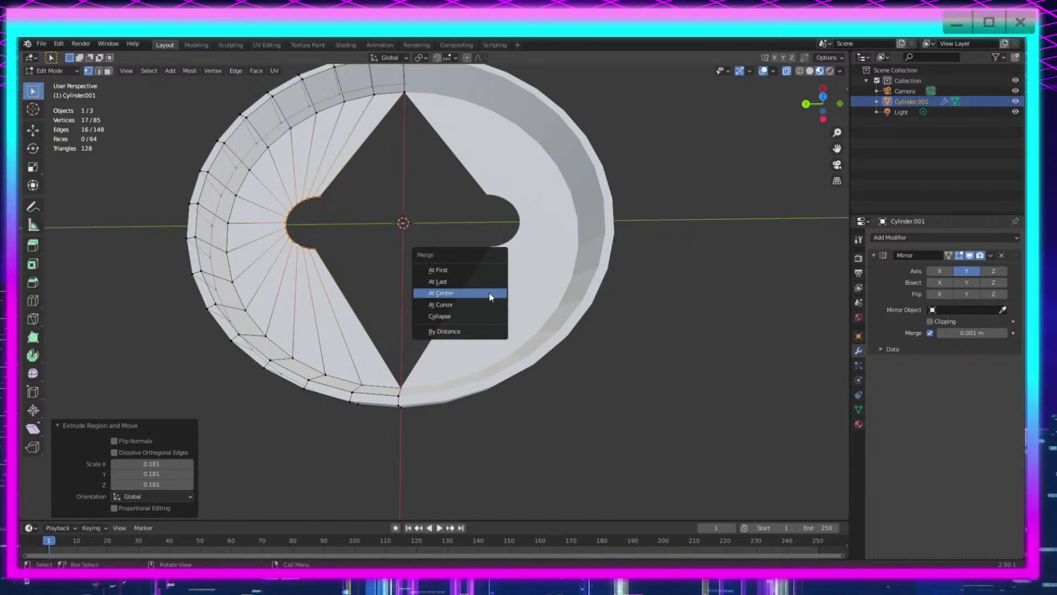
click(467, 296)
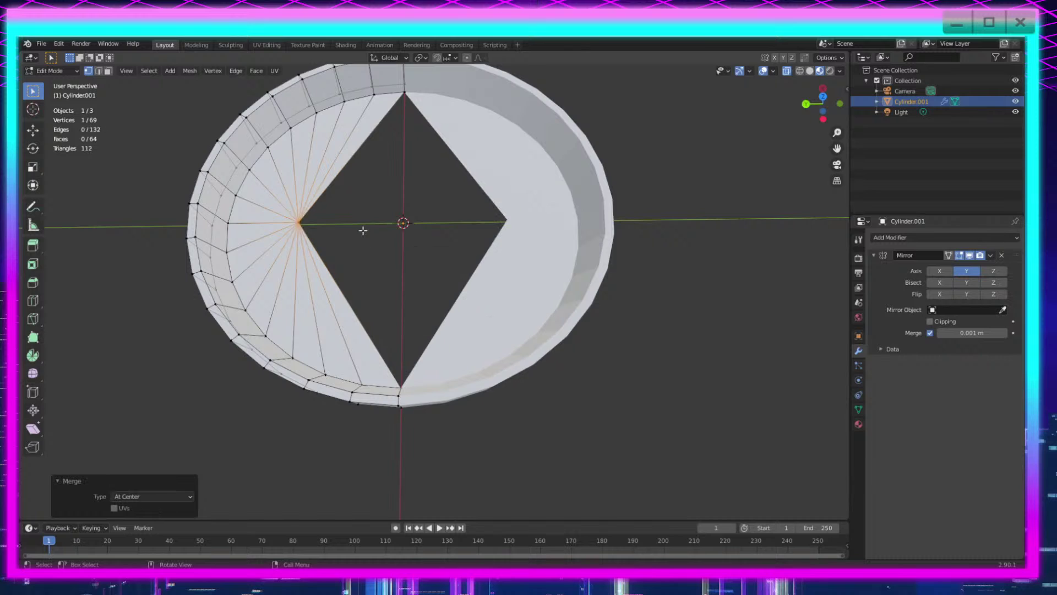
Step: Enable Clipping on the Mirror modifier and move the inner floor's merged vertex along Y onto the mirror plane
key(g)
key(x)
key(y)
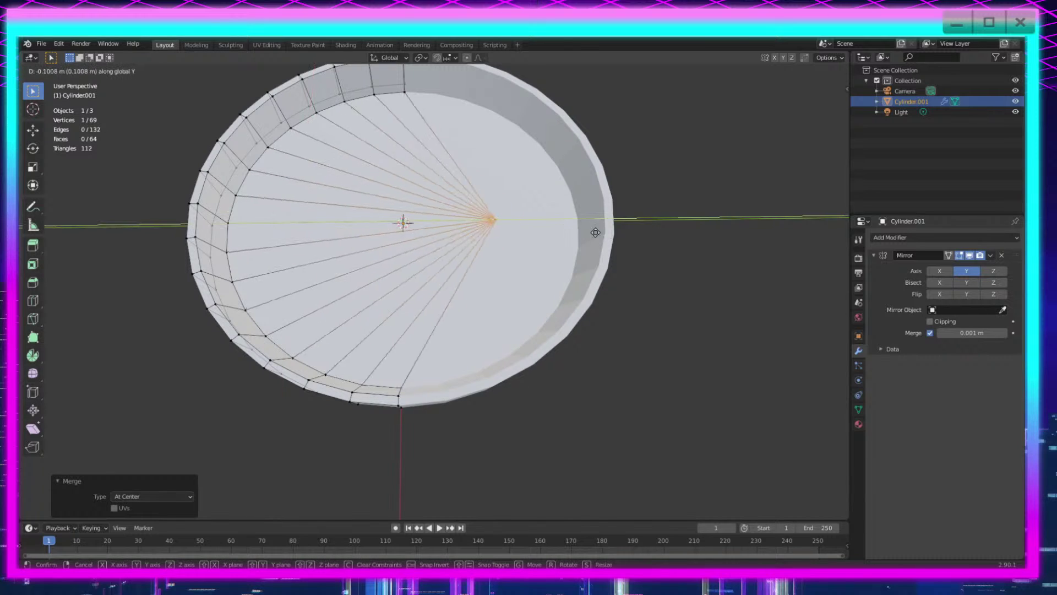
click(441, 229)
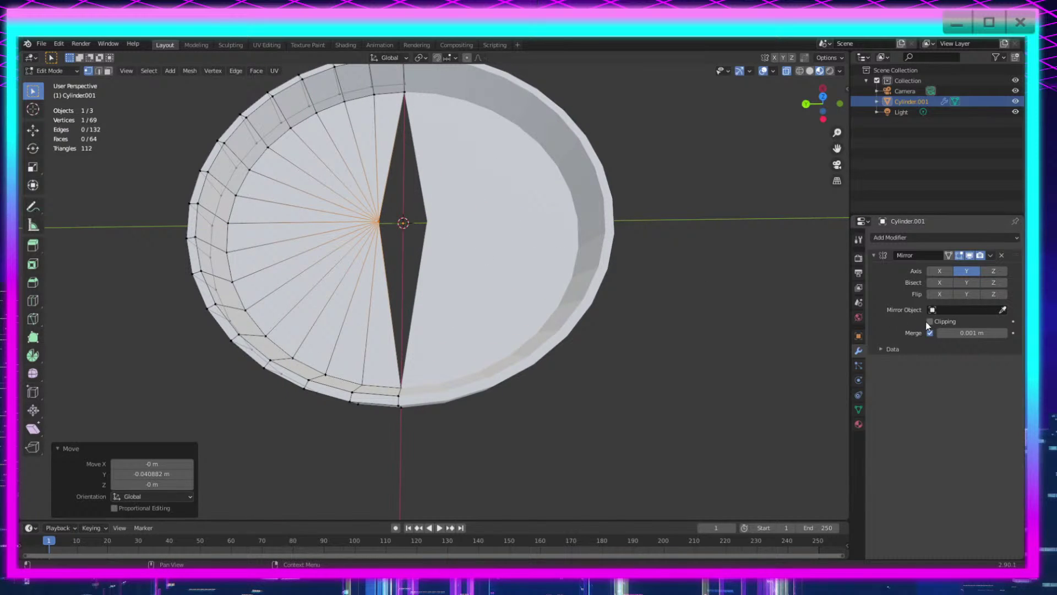
key(g)
key(y)
click(606, 406)
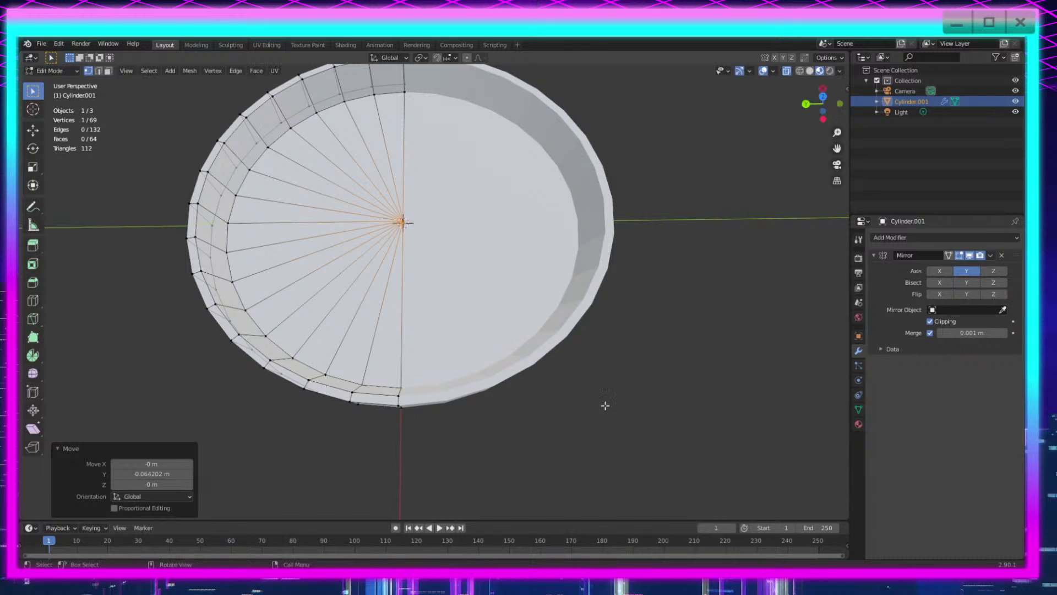
Step: Extrude the outer wall's bottom edge loop inward, scaled to about 0.319, and merge its vertices At Center
middle_drag(607, 406, 561, 345)
click(426, 285)
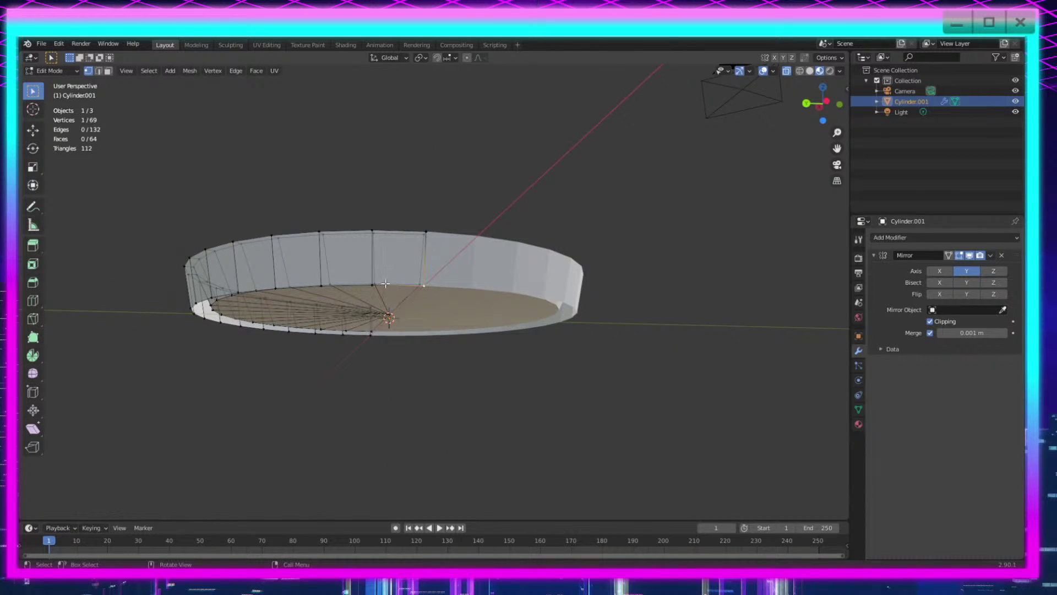
alt+click(370, 284)
middle_drag(429, 330, 456, 368)
key(e)
key(s)
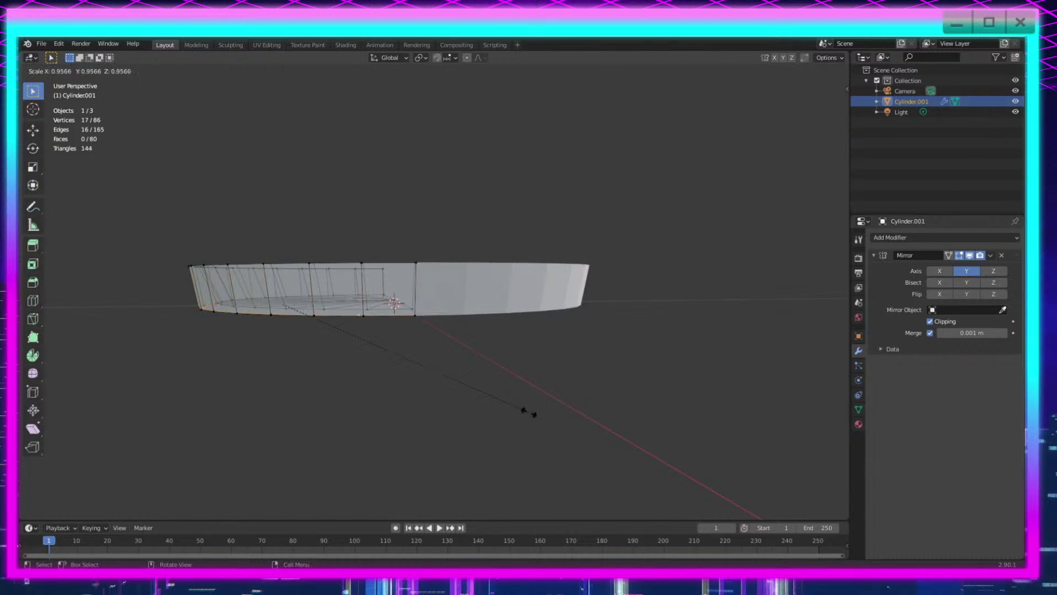
click(356, 358)
scroll(379, 388, up, 3)
middle_drag(387, 404, 552, 395)
key(m)
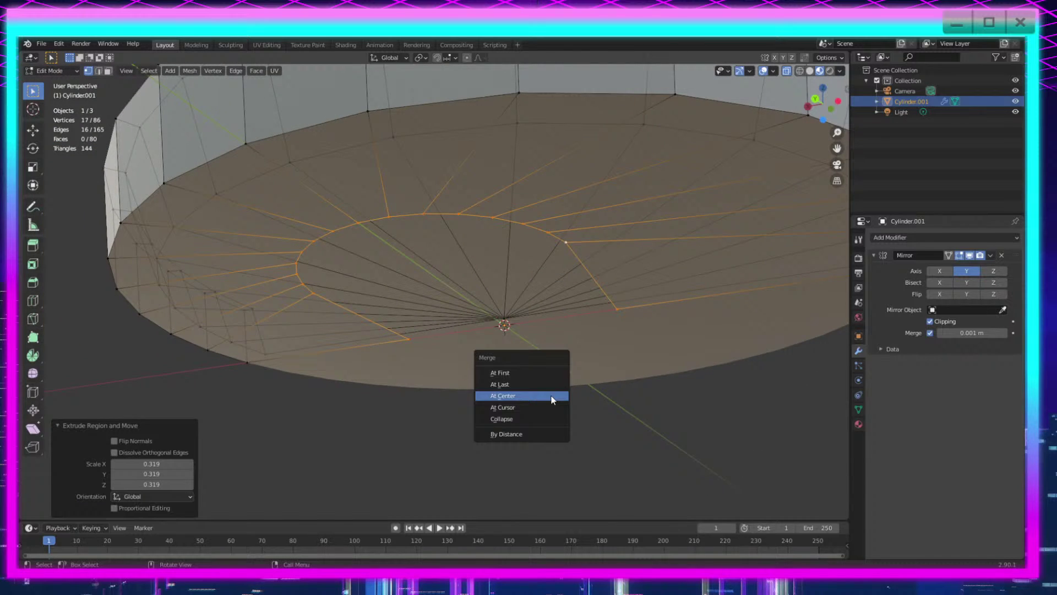
click(551, 395)
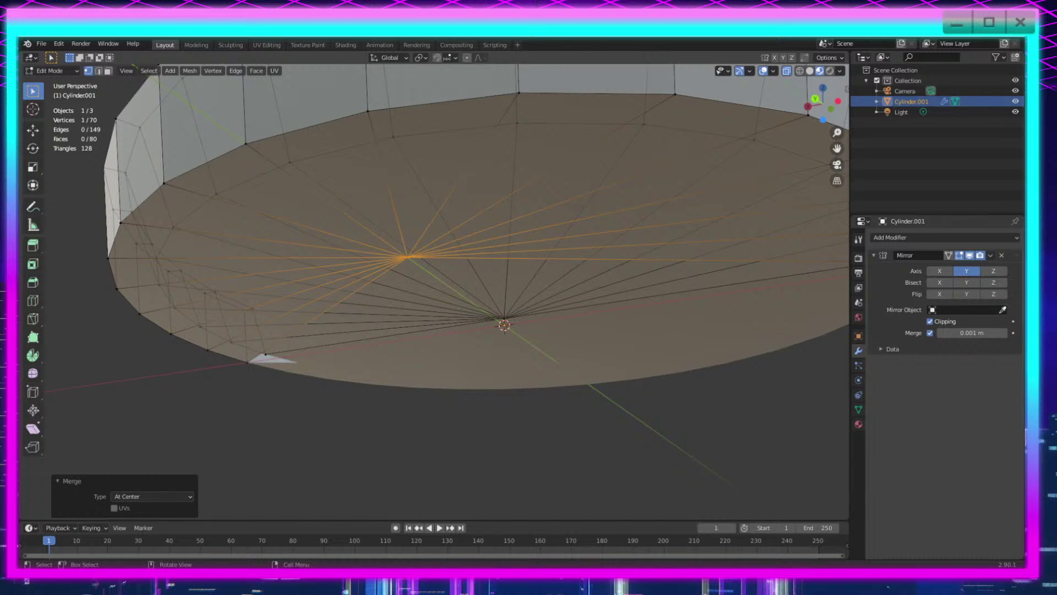
Step: Move the underside's merged vertex along Y onto the mirror plane and return to Object Mode
click(704, 464)
mouse_move(660, 427)
middle_down()
mouse_move(630, 410)
mouse_move(660, 413)
middle_up()
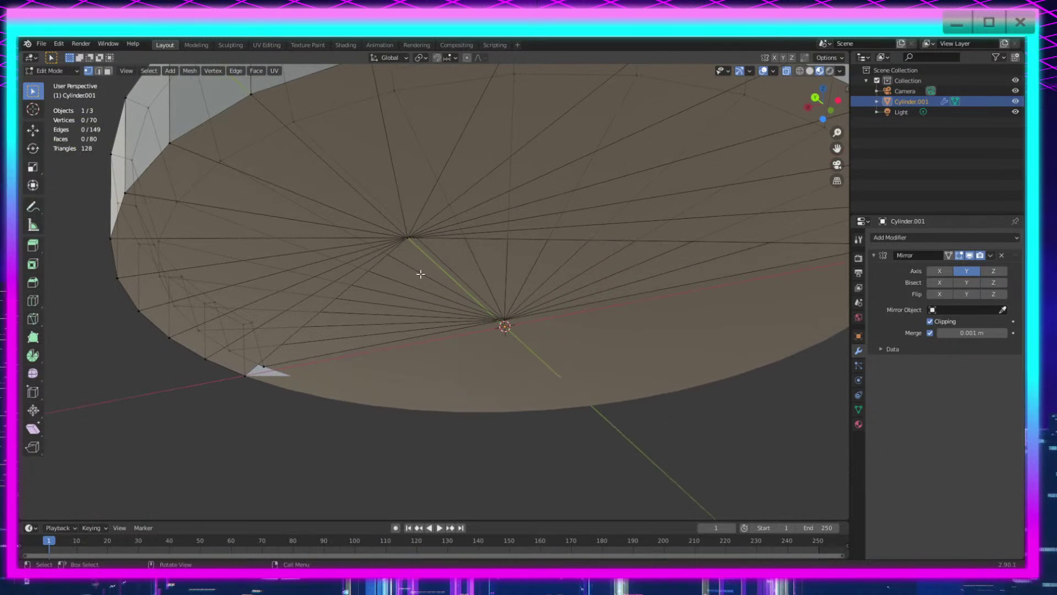
click(403, 240)
middle_drag(404, 241, 510, 344)
key(g)
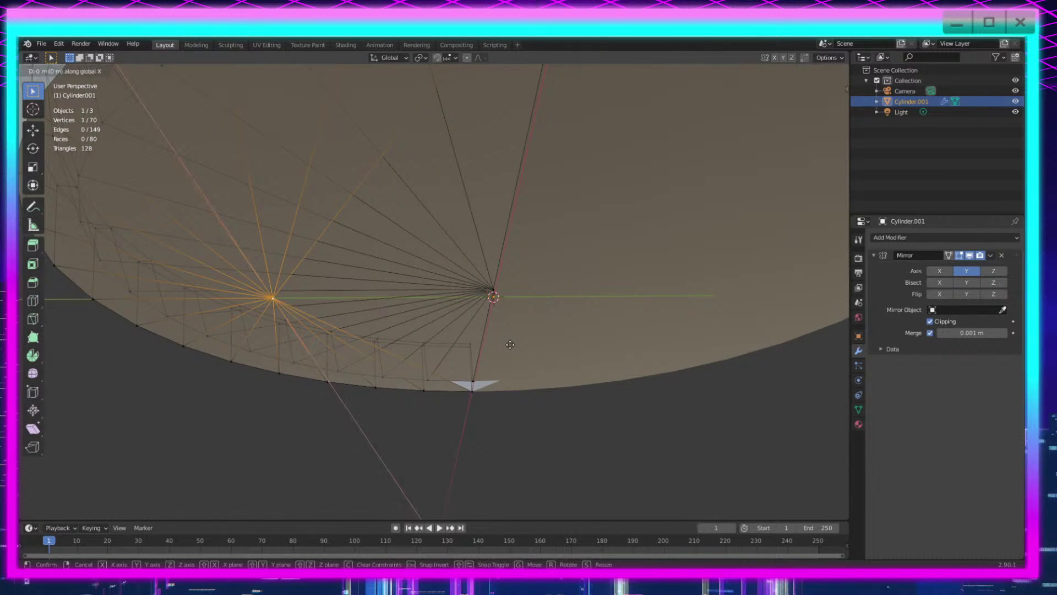
key(y)
click(745, 387)
scroll(645, 396, down, 3)
middle_drag(605, 397, 585, 429)
scroll(594, 432, up, 4)
key(Tab)
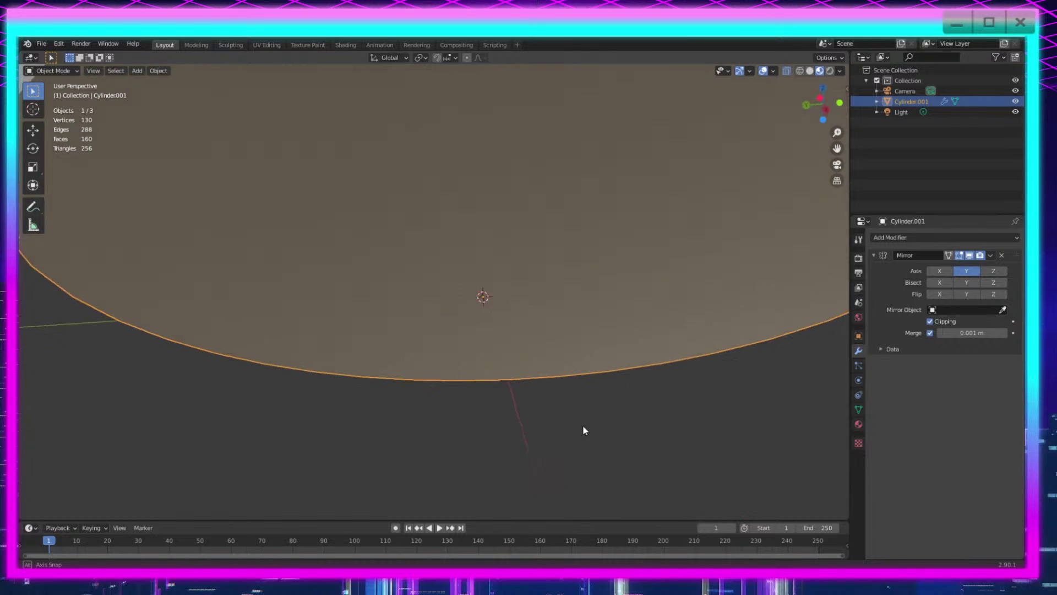
Step: In Edit Mode, knife-cut the outer wall face beside the mirror plane diagonally from its upper corner to the adjacent vertical edge
scroll(582, 425, down, 5)
key(Tab)
middle_drag(537, 399, 573, 451)
scroll(574, 448, up, 5)
shift+middle_drag(659, 439, 677, 347)
scroll(663, 380, up, 4)
shift+middle_drag(662, 287, 695, 424)
middle_drag(671, 371, 673, 351)
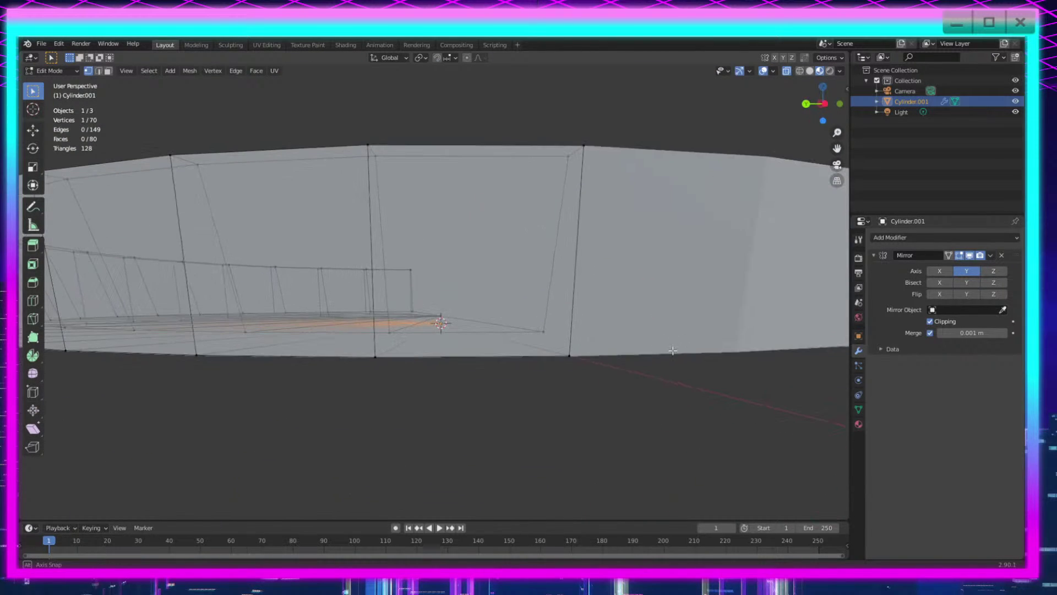
click(34, 319)
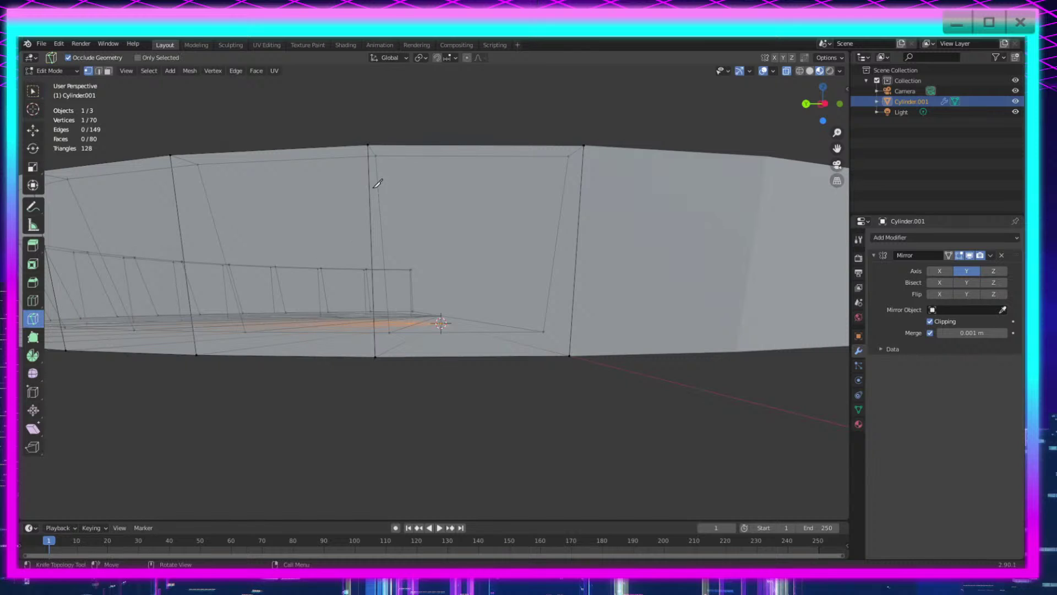
click(368, 144)
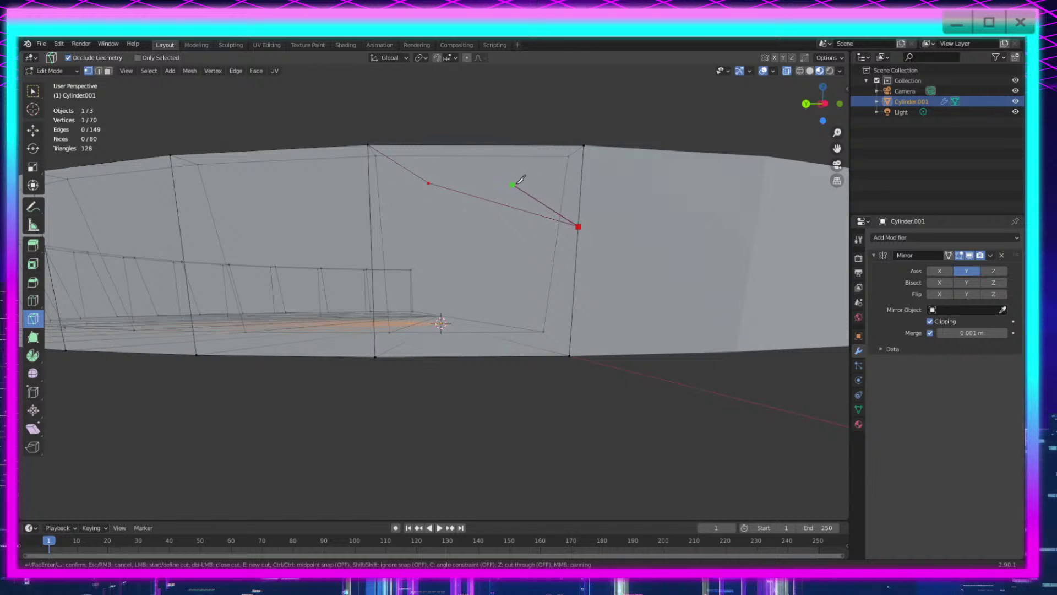
key(Return)
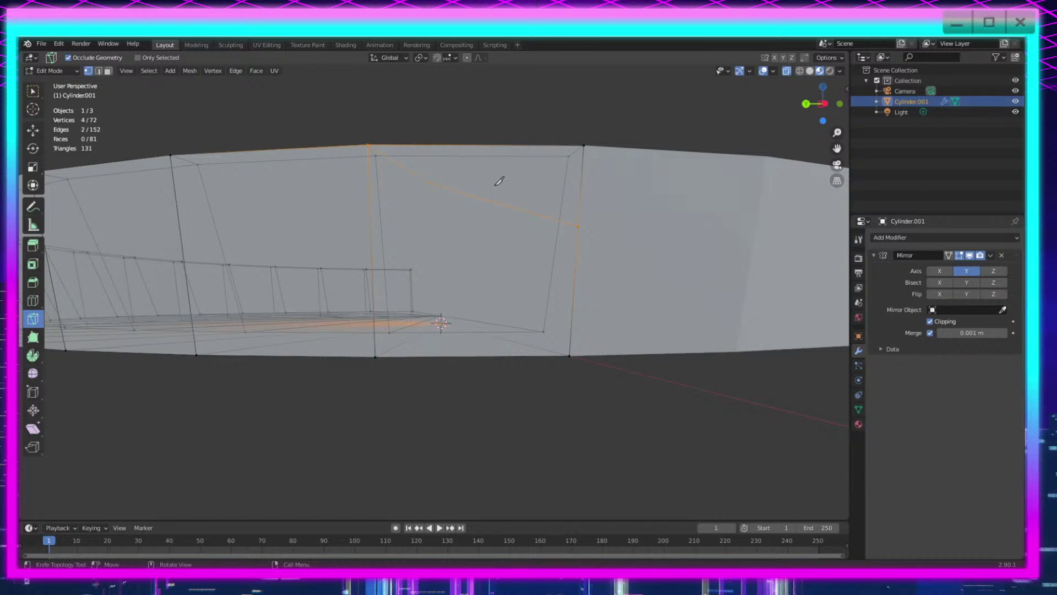
middle_drag(499, 181, 504, 180)
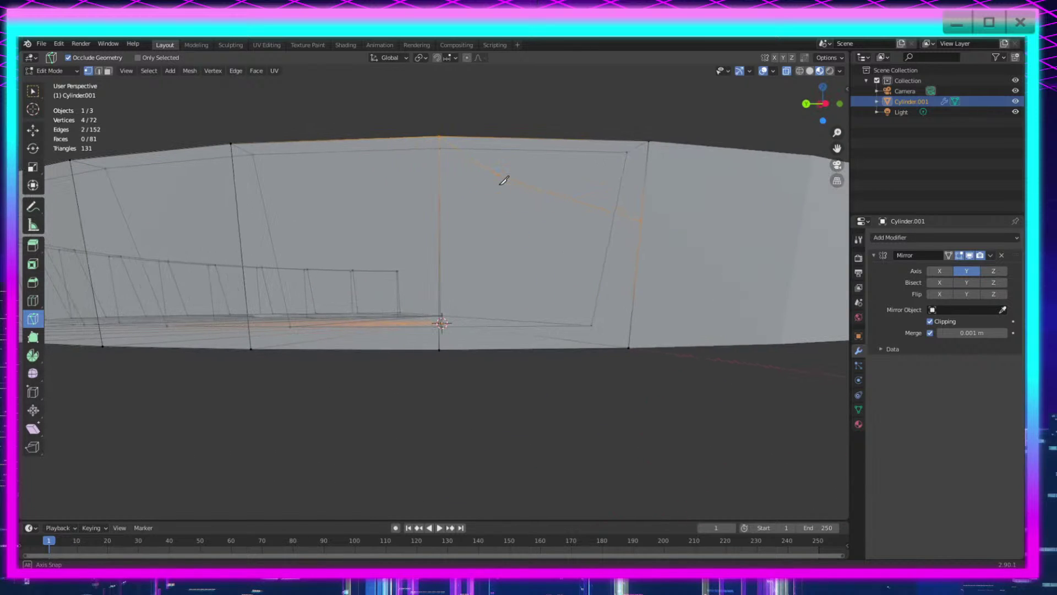
Step: Switch to face selection and select the outer wall face above the knife cut
click(108, 71)
click(30, 94)
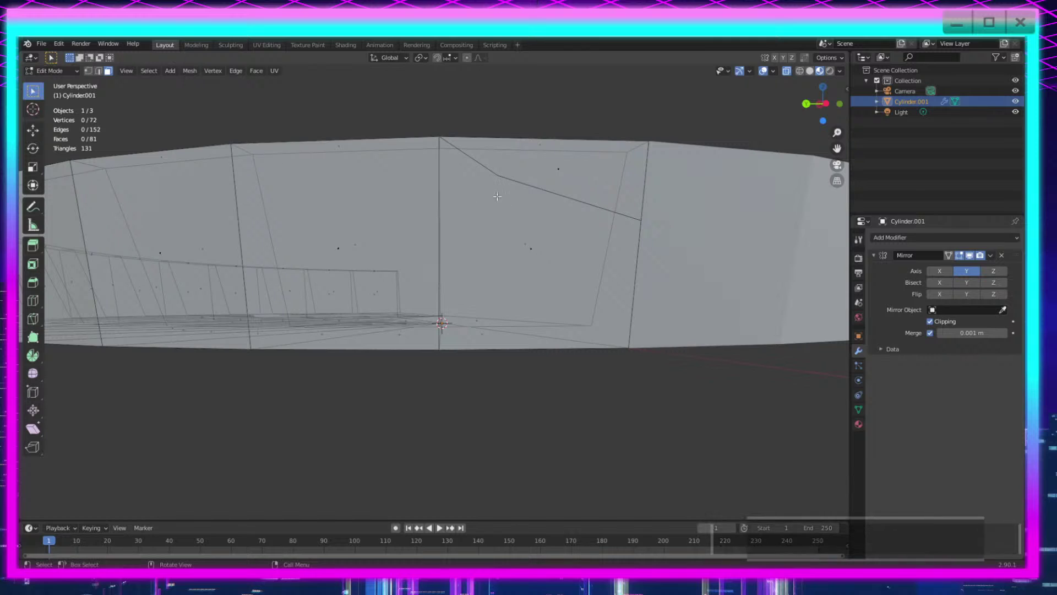
click(552, 175)
scroll(540, 217, down, 4)
middle_drag(540, 217, 567, 382)
Step: Extrude the selected wall face about 0.057 m along its normal to form a handle
key(e)
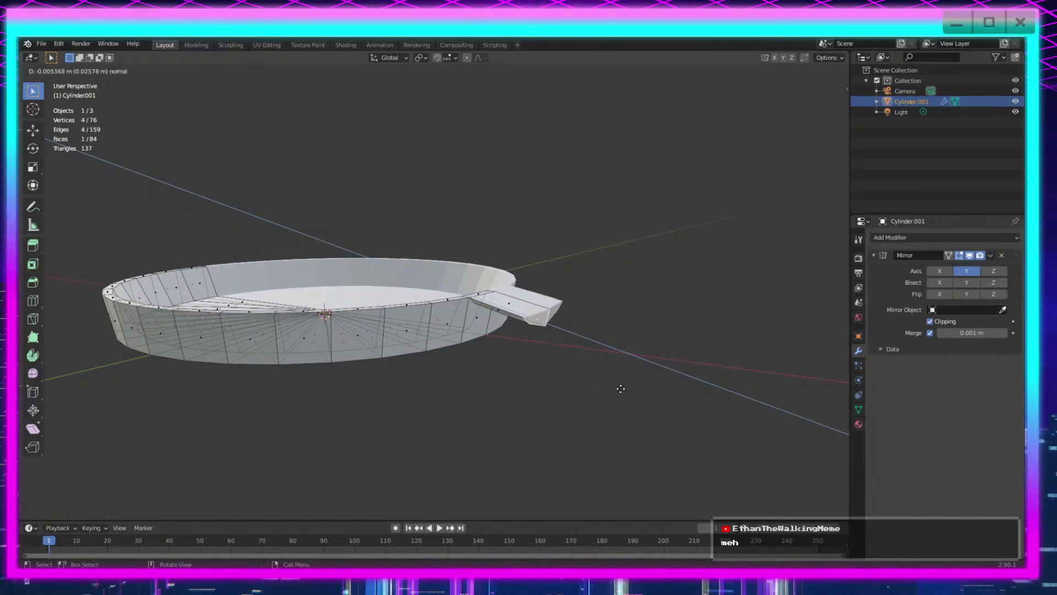
click(682, 397)
middle_drag(682, 397, 638, 388)
scroll(638, 389, up, 5)
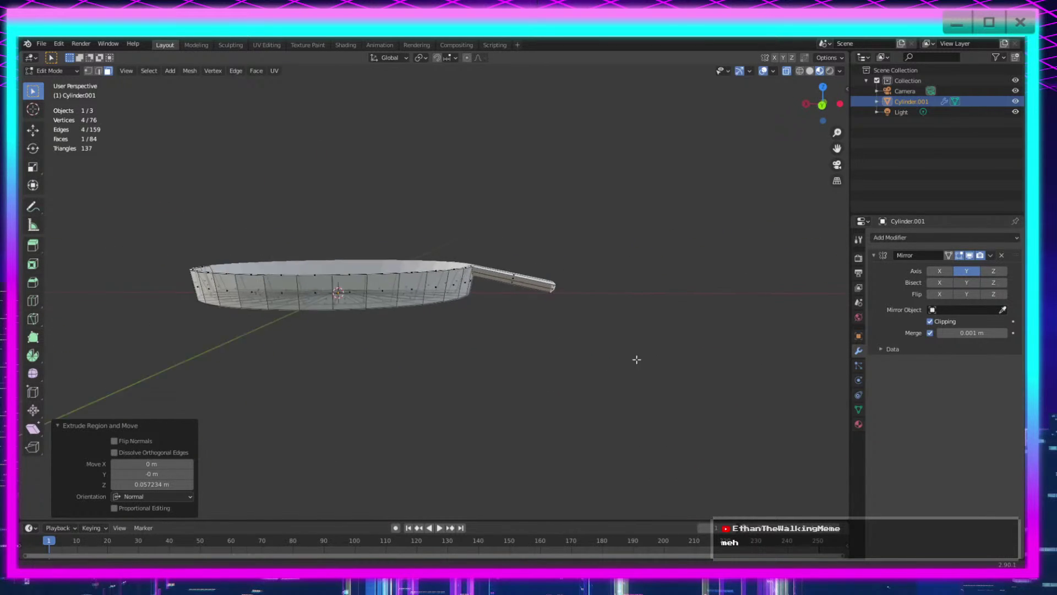
Step: Try rotating the handle's end face about the global X axis and by 14.3° about Y, undoing each rotation
key(g)
key(z)
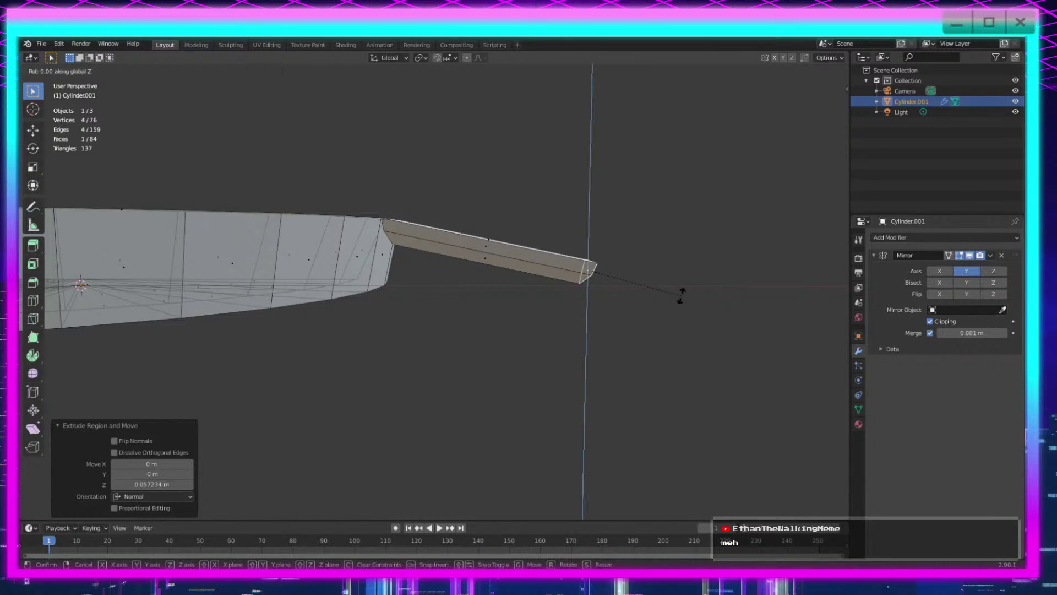
key(x)
click(677, 273)
key(ctrl+z)
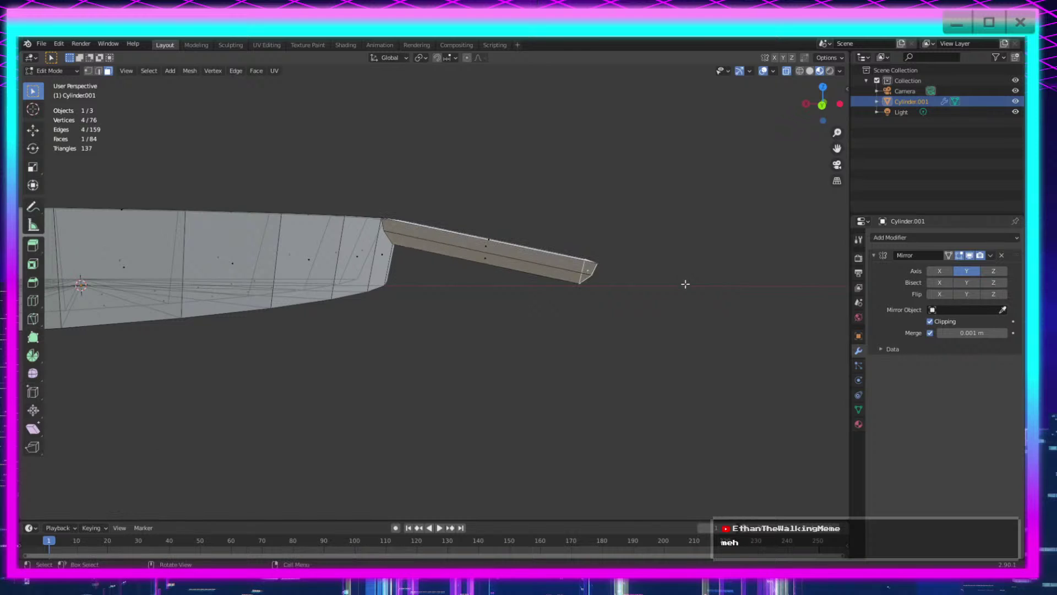
key(r)
key(z)
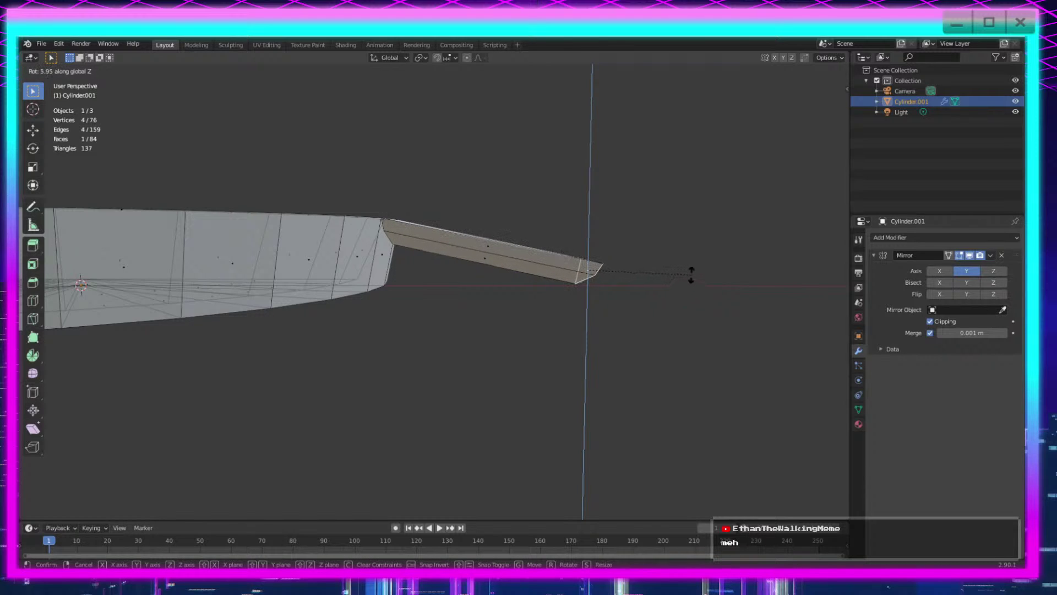
key(y)
click(694, 261)
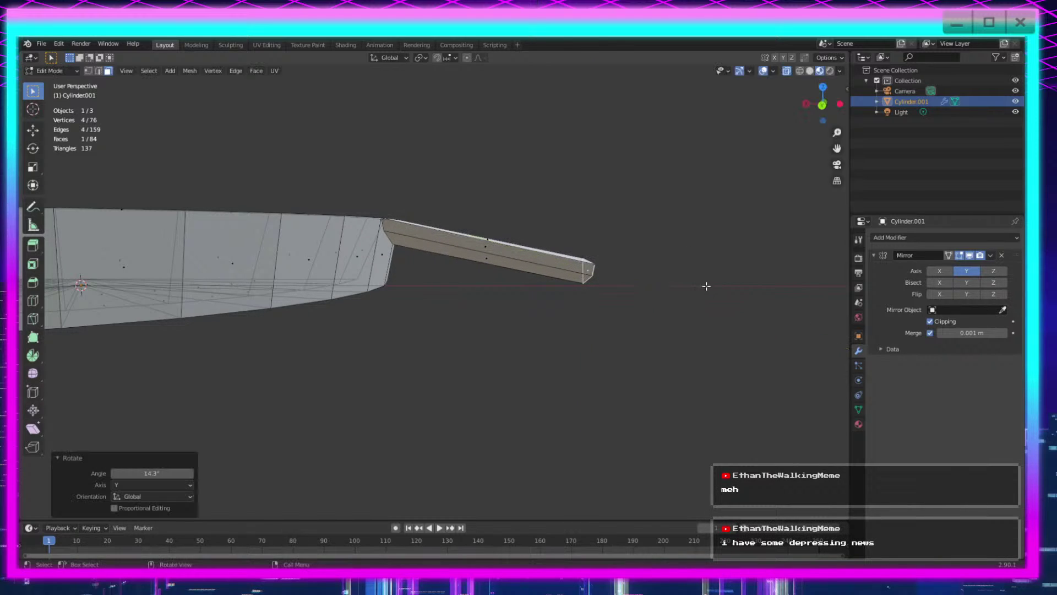
shift+middle_drag(705, 286, 602, 333)
key(ctrl+z)
Step: Flatten the handle's end face by scaling it along the global X axis to about -0.017
key(s)
key(y)
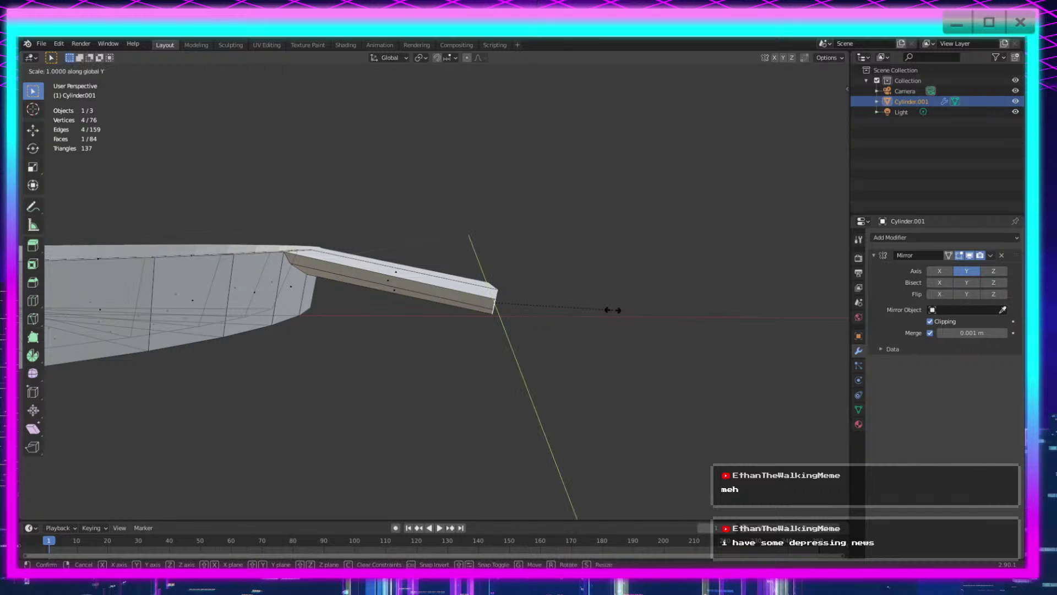
key(x)
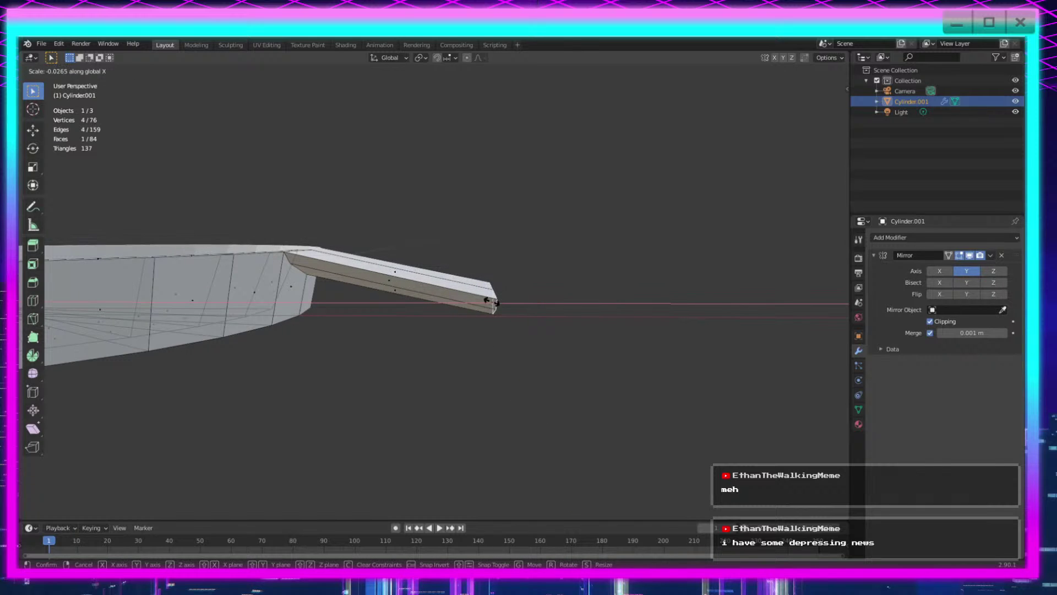
click(491, 302)
middle_drag(586, 369, 550, 395)
scroll(468, 415, up, 4)
middle_drag(428, 430, 461, 424)
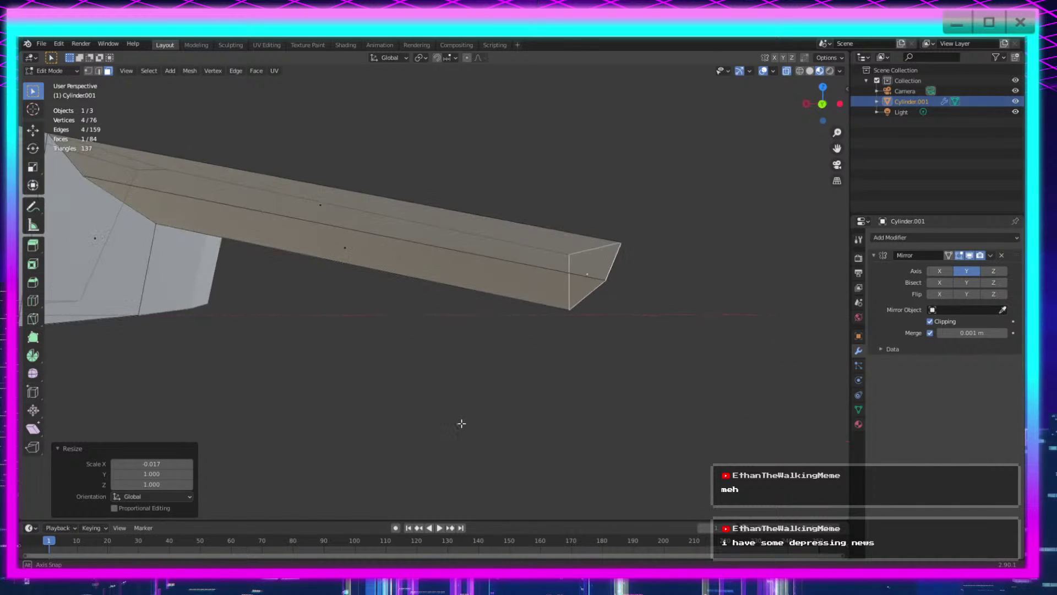
Step: Undo the recent edits back through the end-face scaling and the handle extrusion
scroll(491, 376, down, 3)
middle_drag(531, 316, 602, 373)
key(h)
drag(656, 297, 515, 434)
key(x)
click(515, 434)
key(ctrl+z)
key(ctrl+z)
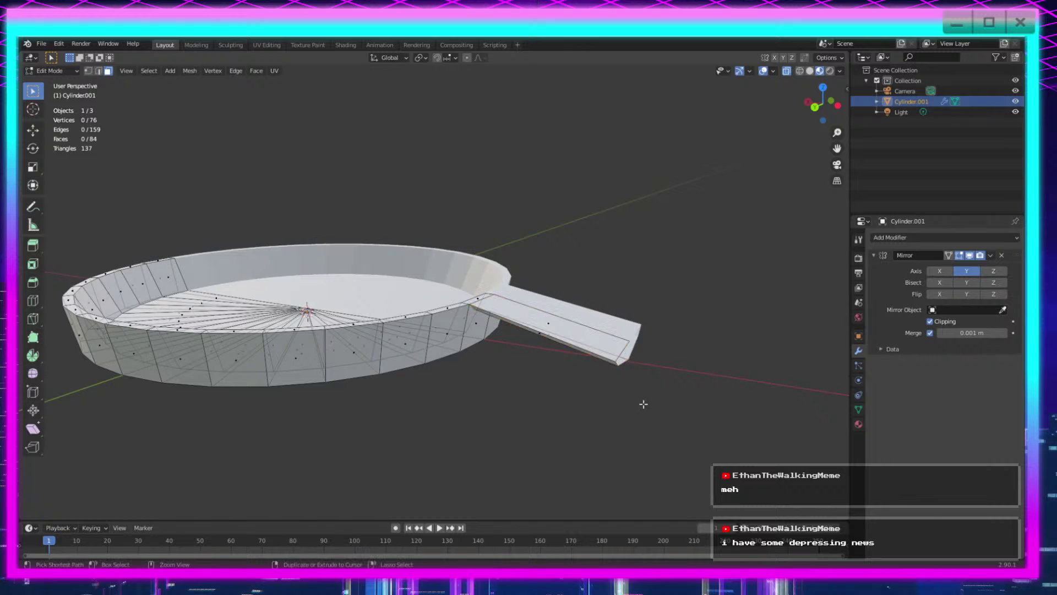
key(ctrl+z)
key(ctrl+z)
Step: Try extruding the wall face constrained to different axes, including the normal Y axis, and undo the extrusion
scroll(630, 406, up, 5)
middle_drag(656, 423, 644, 331)
key(e)
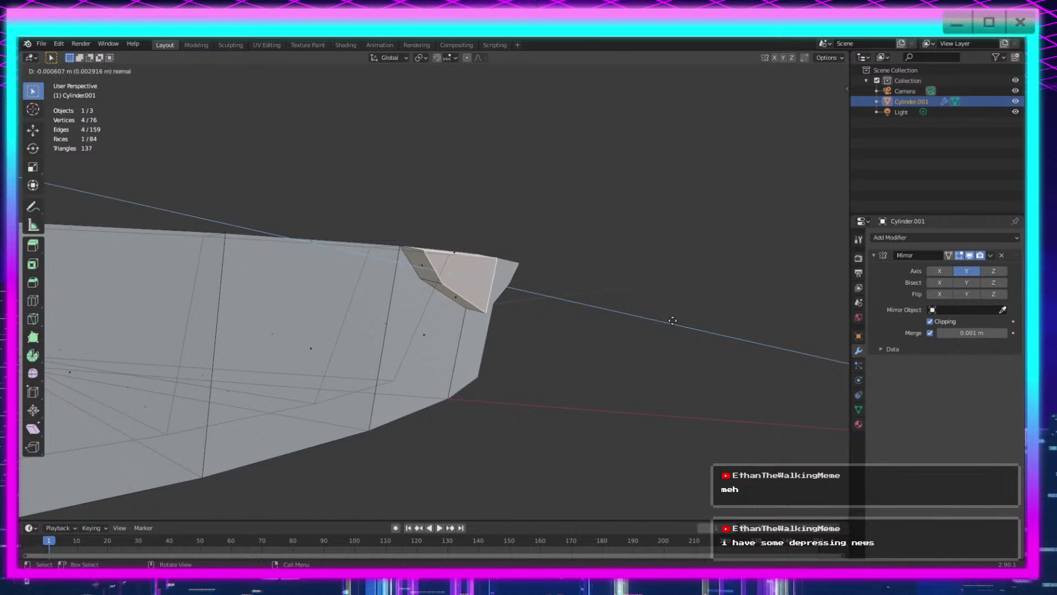
key(x)
key(z)
key(y)
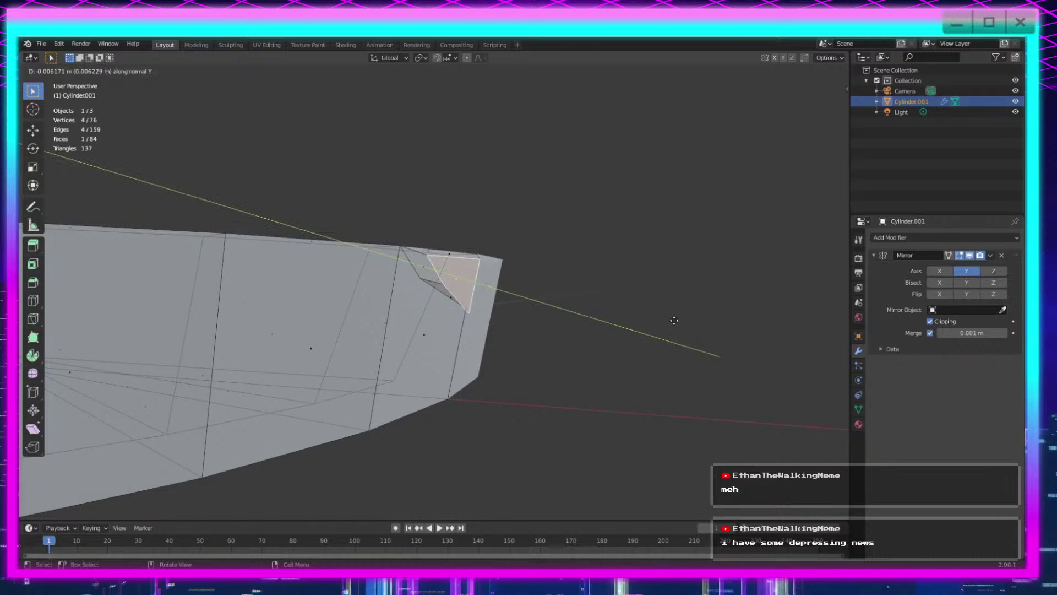
key(x)
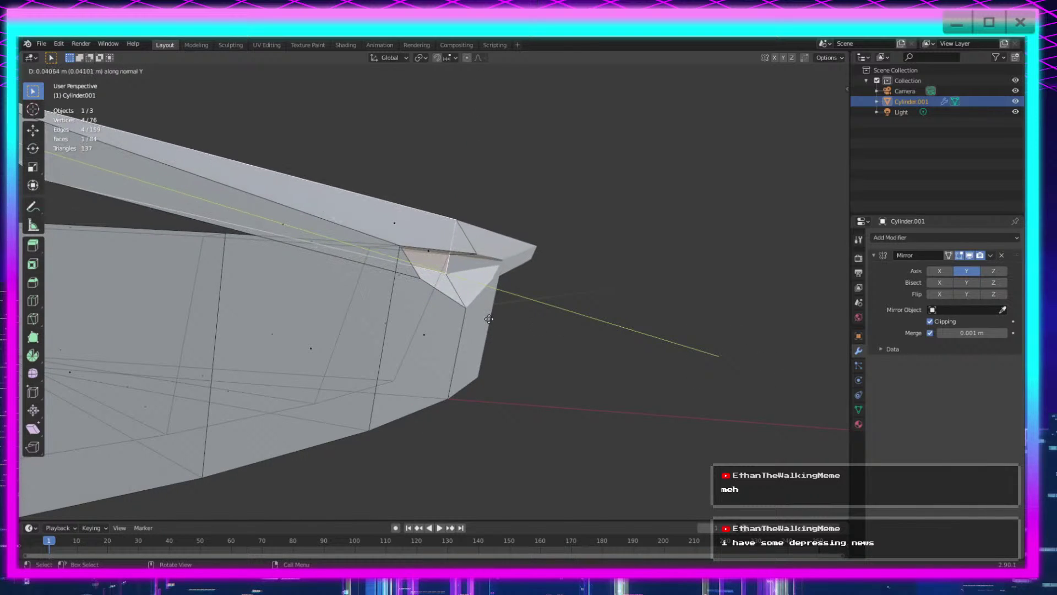
click(736, 413)
key(ctrl+z)
scroll(632, 321, down, 5)
middle_drag(633, 321, 683, 364)
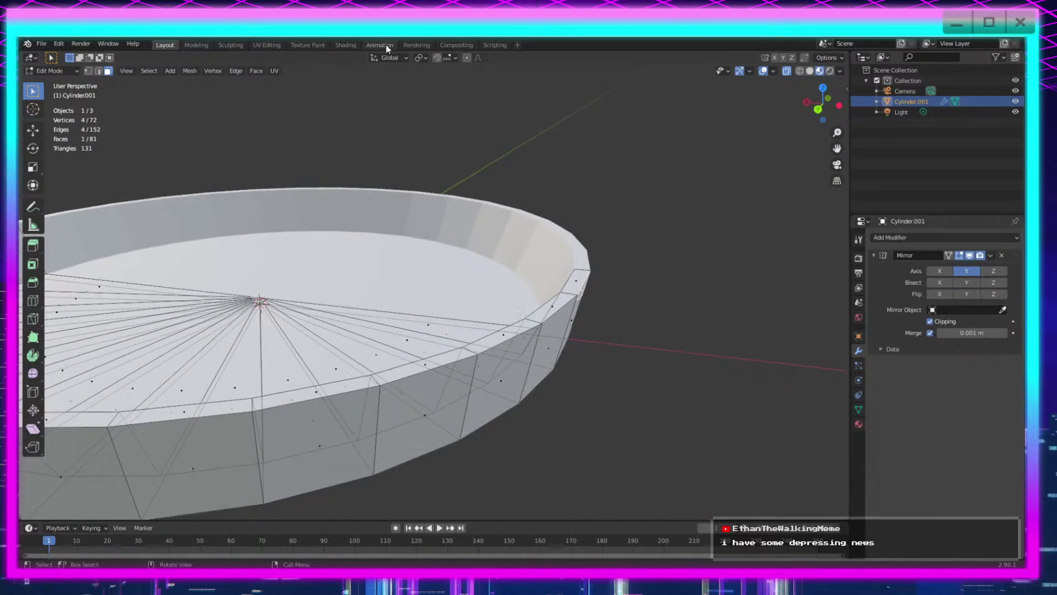
Step: Extrude the wall face about 0.036 m and set the extrusion's orientation to Global
click(402, 58)
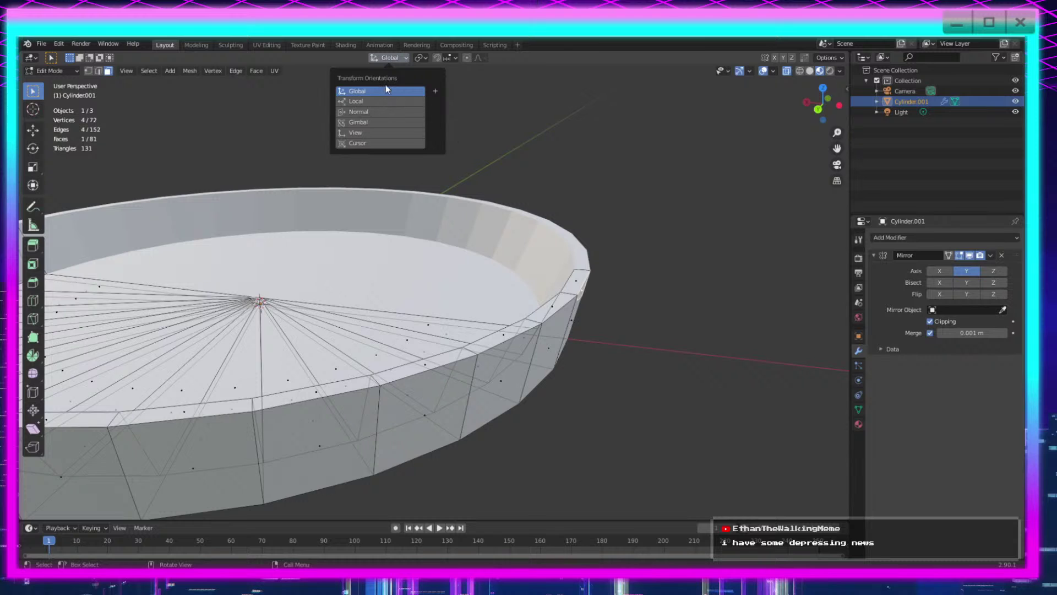
click(403, 56)
middle_drag(598, 328, 438, 290)
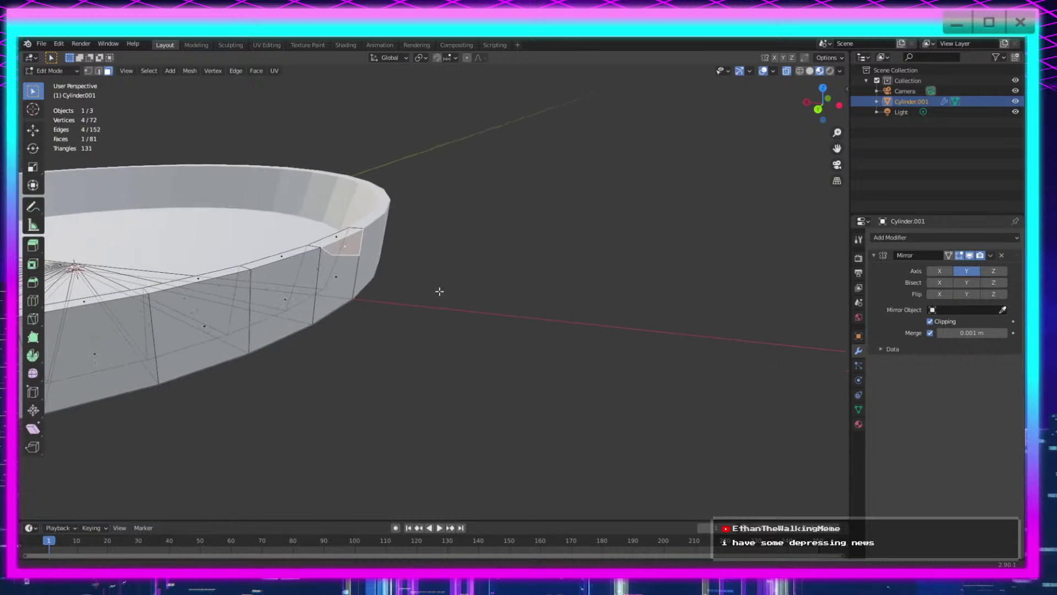
key(e)
click(583, 295)
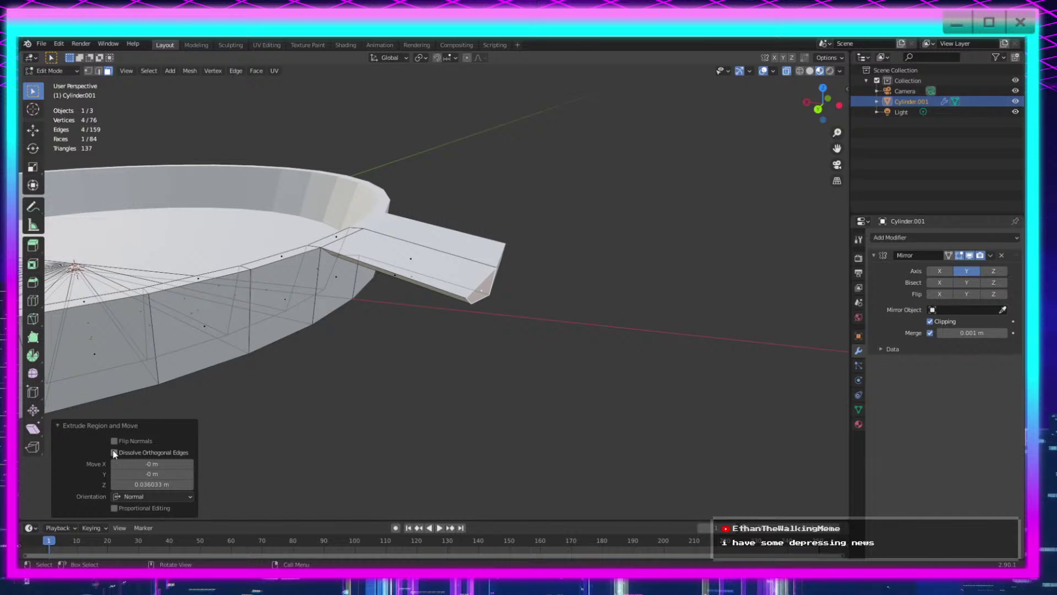
click(134, 498)
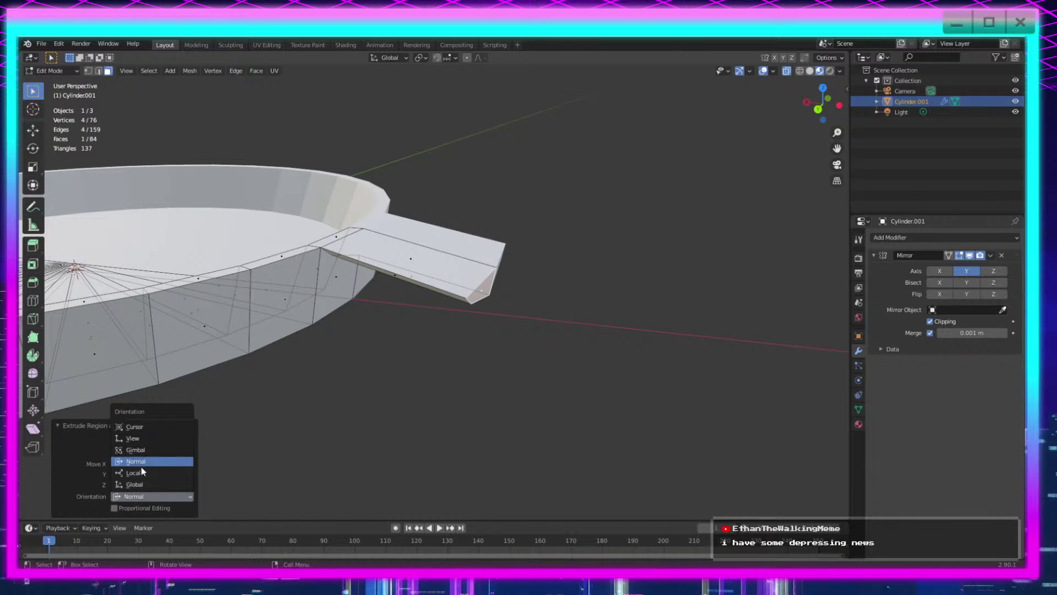
click(144, 485)
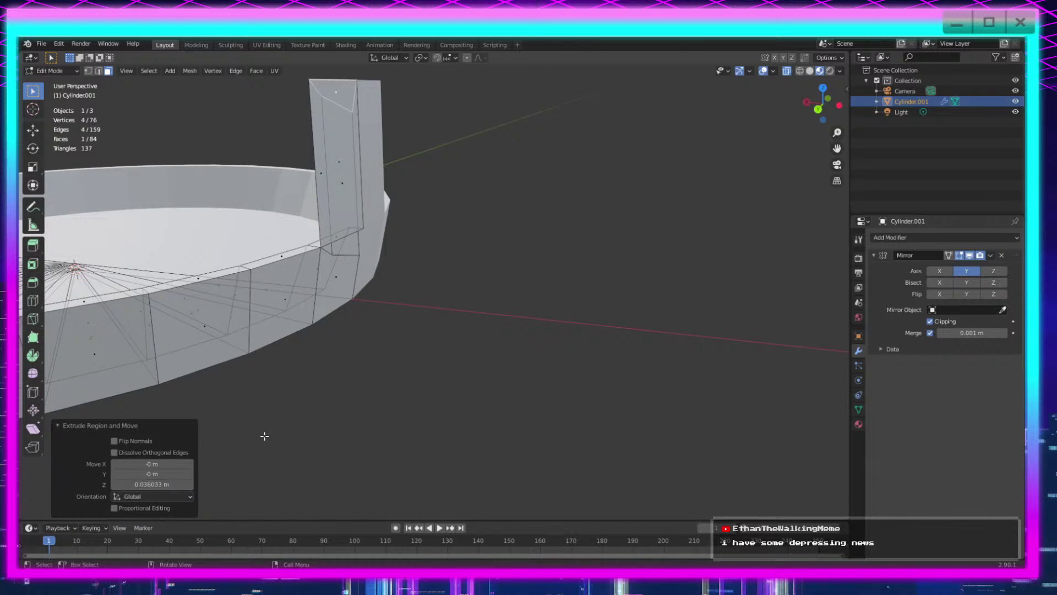
Step: Set the handle extrusion's Z and Y moves to 0 m
click(163, 487)
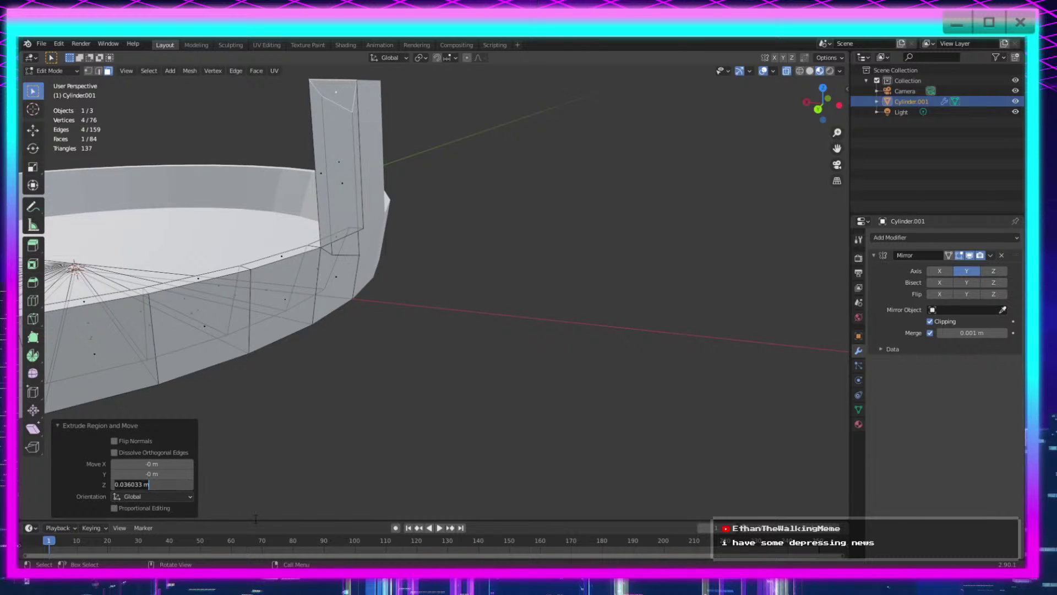
key(Return)
click(163, 474)
key(Return)
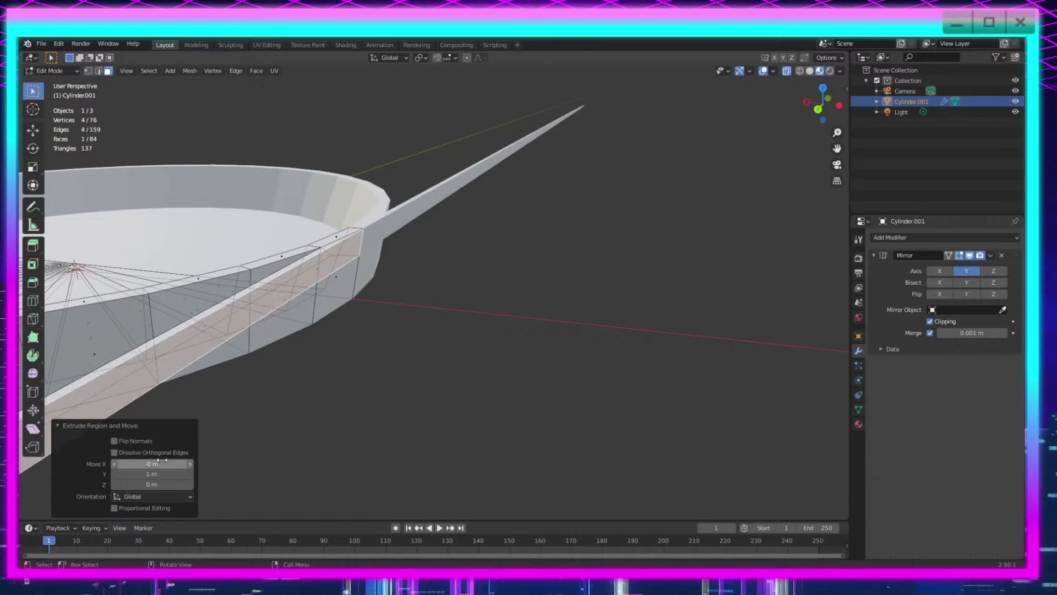
click(158, 476)
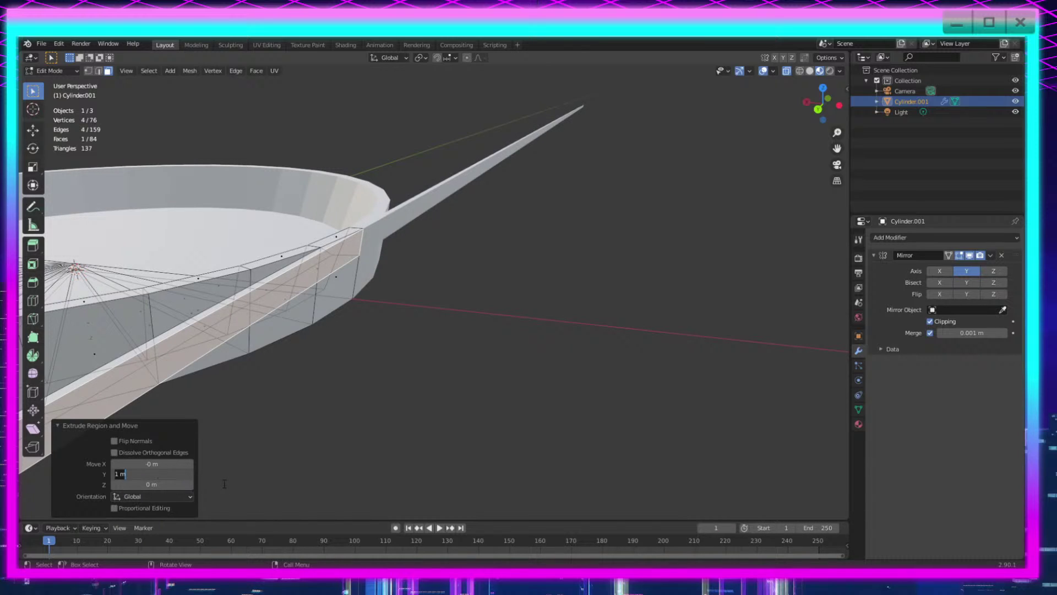
text(0)
key(Return)
Step: Try an X move of -1 m for the handle extrusion, set it to -0.1 m instead, and deselect the end face
click(159, 464)
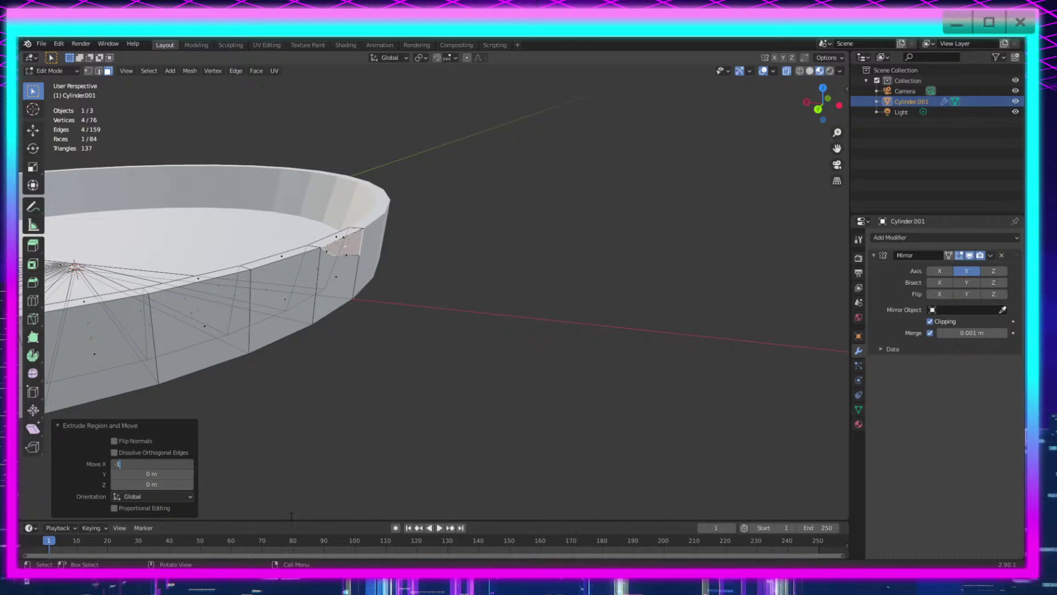
key(Return)
scroll(434, 399, down, 10)
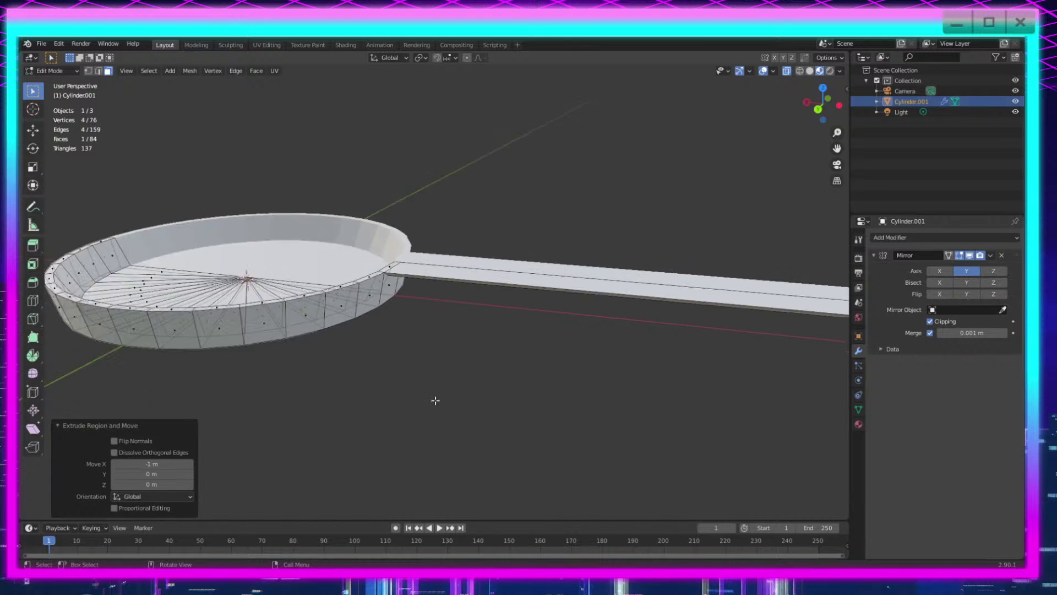
scroll(402, 416, up, 8)
click(145, 463)
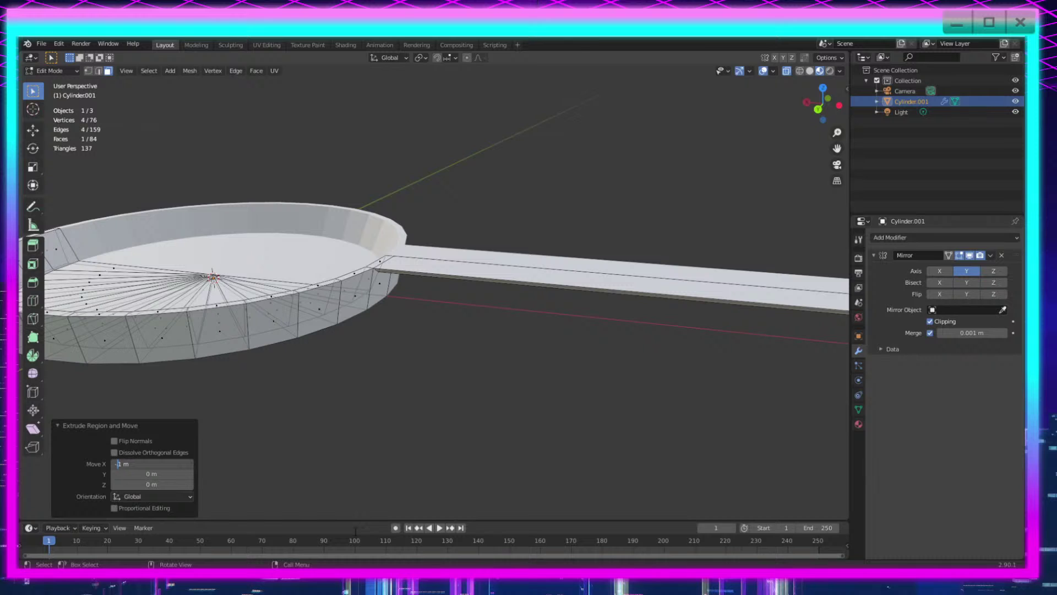
text(.)
key(Return)
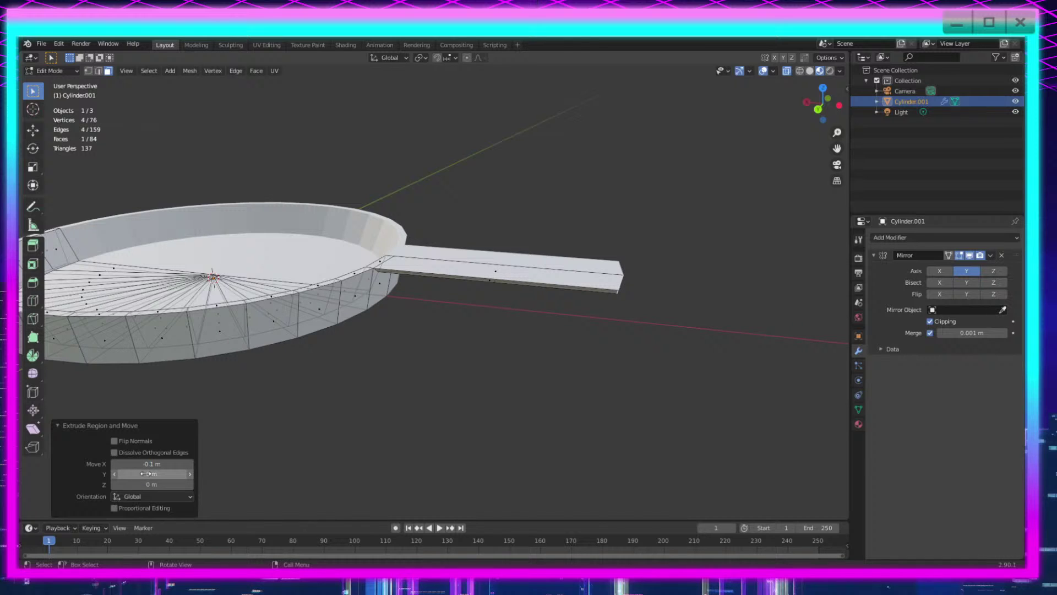
click(531, 355)
mouse_move(575, 365)
middle_down()
mouse_move(453, 356)
mouse_move(589, 363)
middle_up()
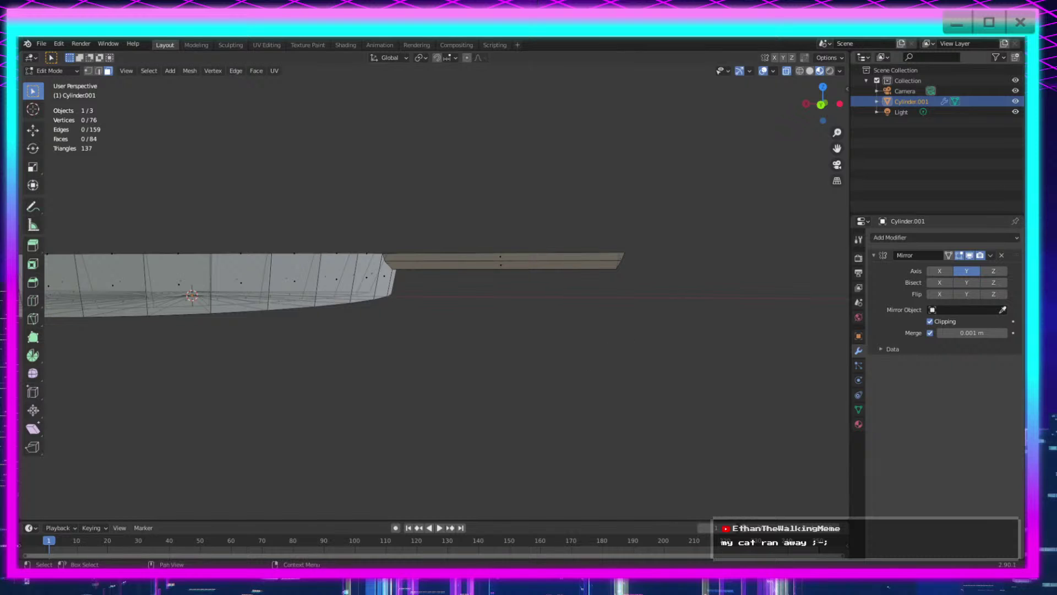
Step: Examine the straight handle's end and its joint with the pan wall, returning to Object Mode to view the mirrored result
middle_drag(644, 226, 550, 331)
scroll(602, 310, down, 2)
scroll(551, 330, up, 2)
middle_drag(551, 331, 603, 347)
scroll(603, 347, down, 2)
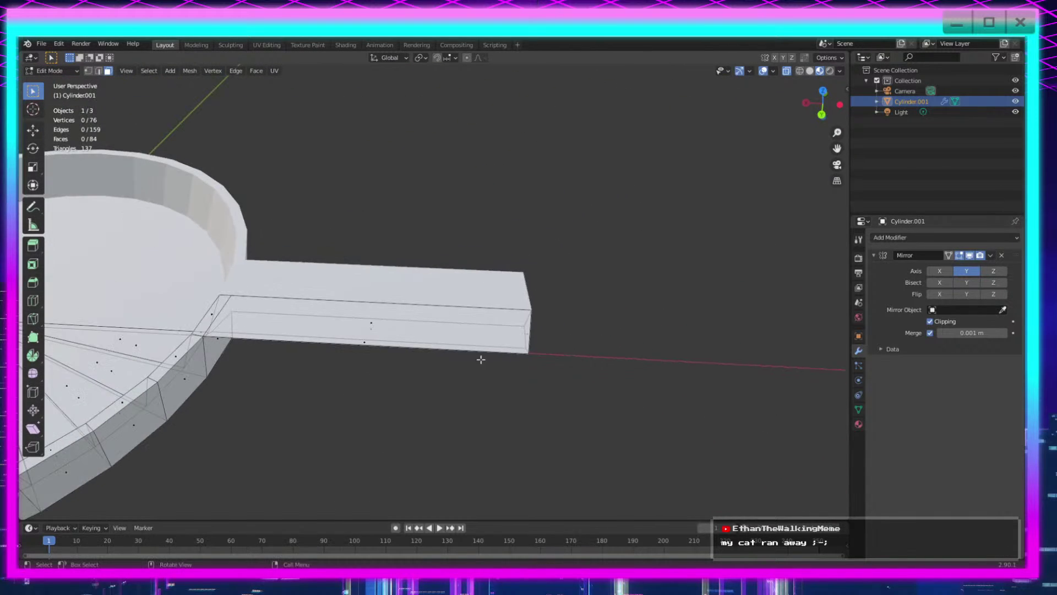
scroll(601, 365, up, 2)
shift+middle_drag(481, 358, 614, 378)
scroll(645, 391, up, 3)
scroll(644, 392, down, 4)
scroll(617, 374, down, 5)
key(Tab)
scroll(605, 394, up, 4)
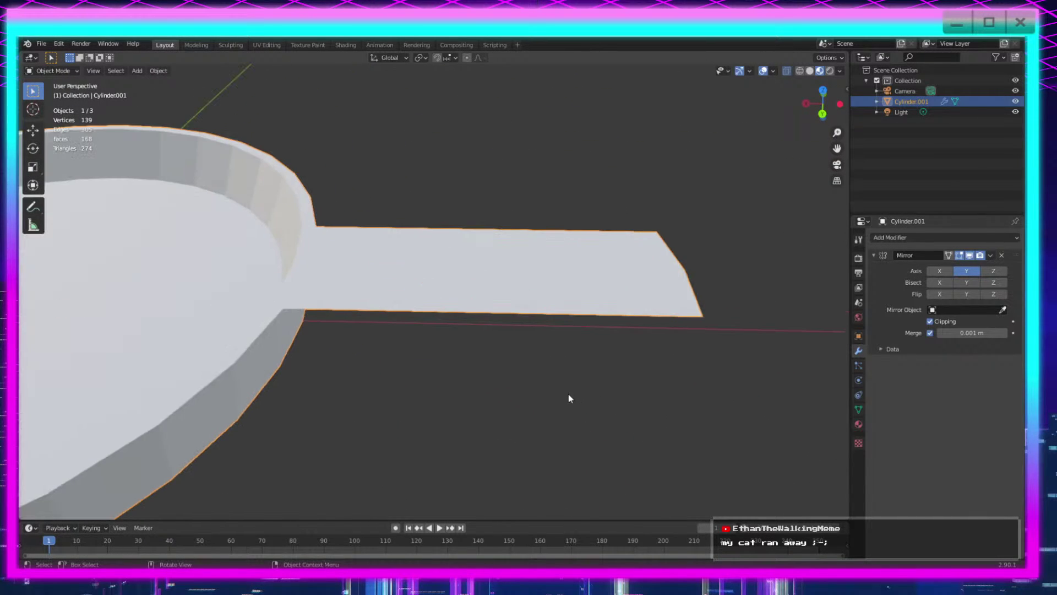
Step: Dissolve the short edge crossing the handle's top face where it meets the pan rim
middle_drag(526, 334, 484, 323)
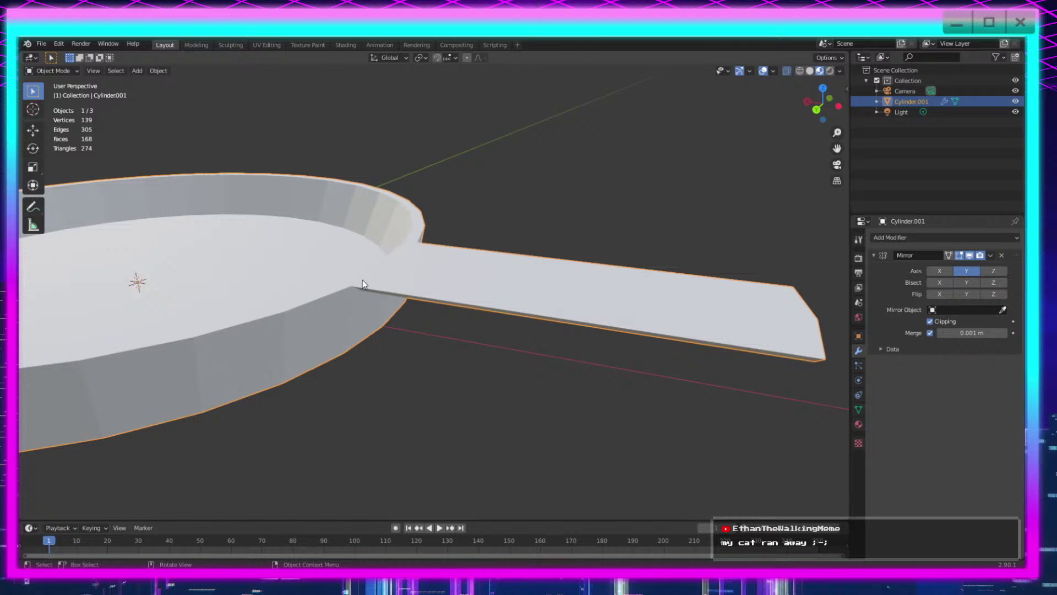
key(Tab)
scroll(538, 382, up, 8)
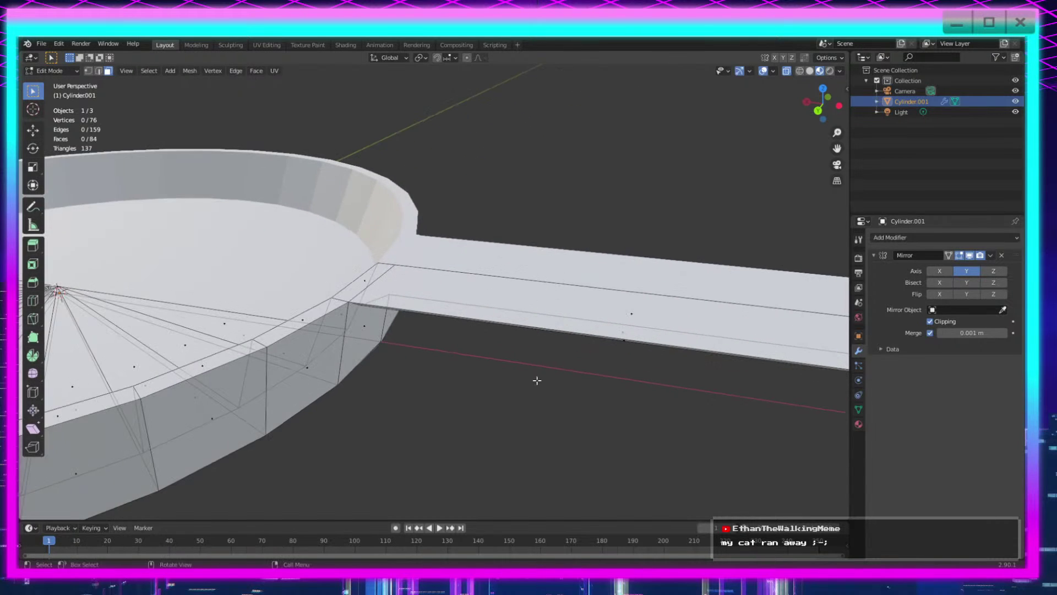
middle_drag(570, 384, 543, 361)
scroll(654, 339, up, 2)
shift+middle_drag(654, 340, 558, 329)
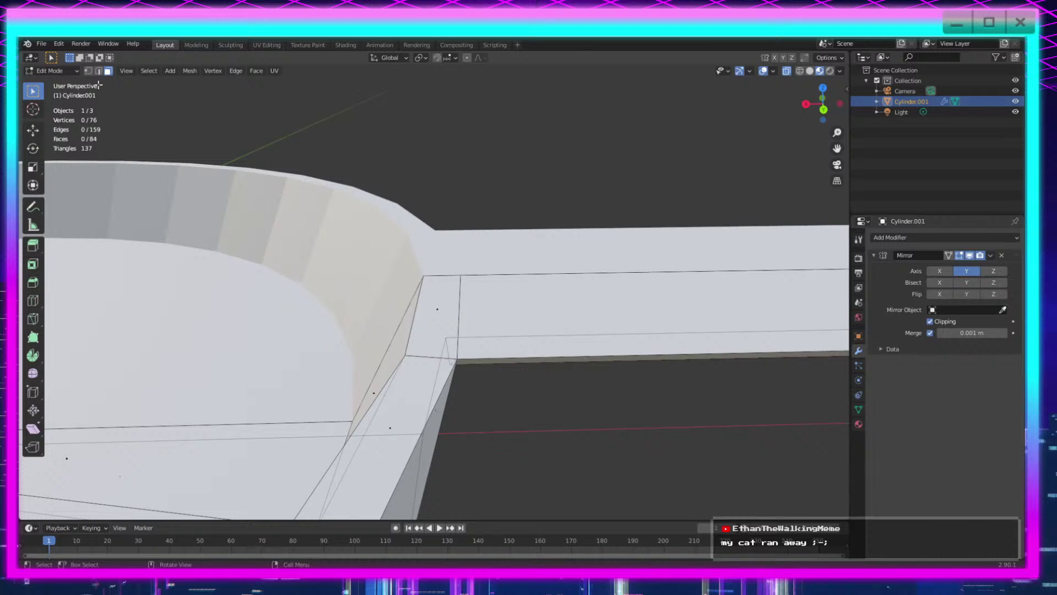
right_click(501, 297)
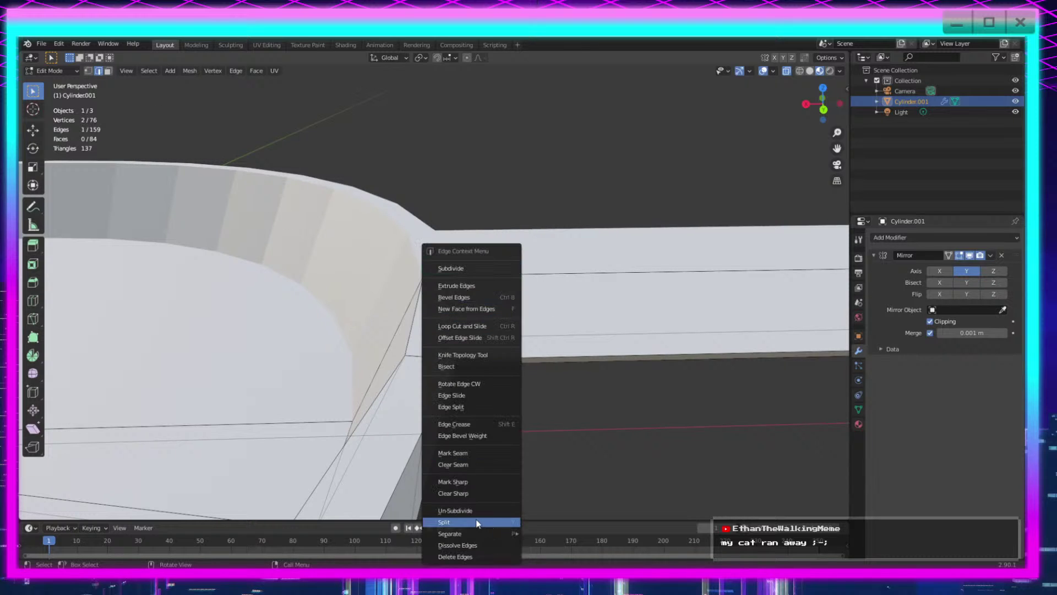
click(479, 541)
scroll(454, 333, down, 2)
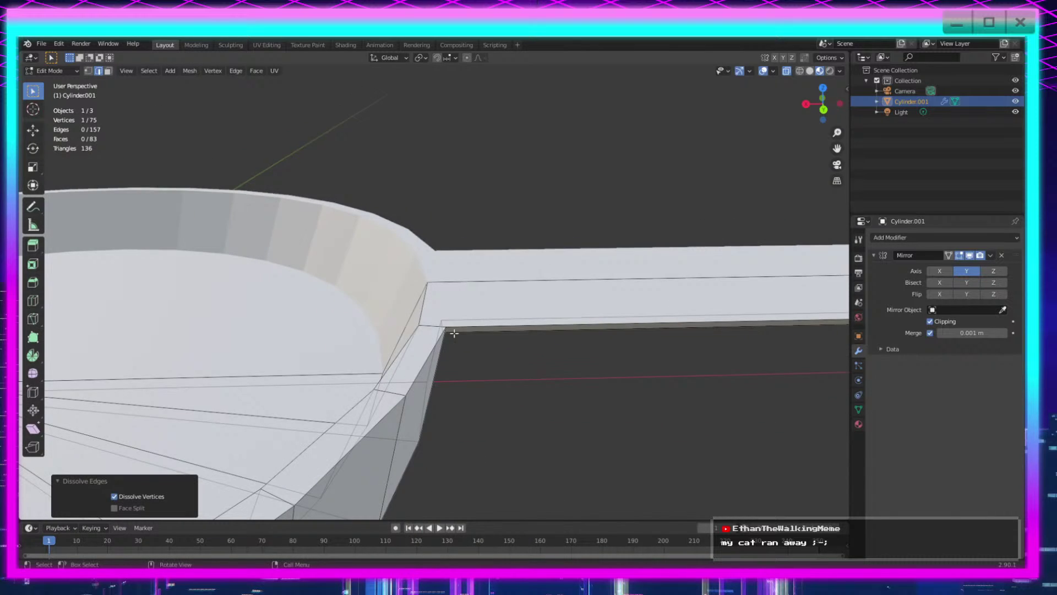
scroll(454, 333, down, 4)
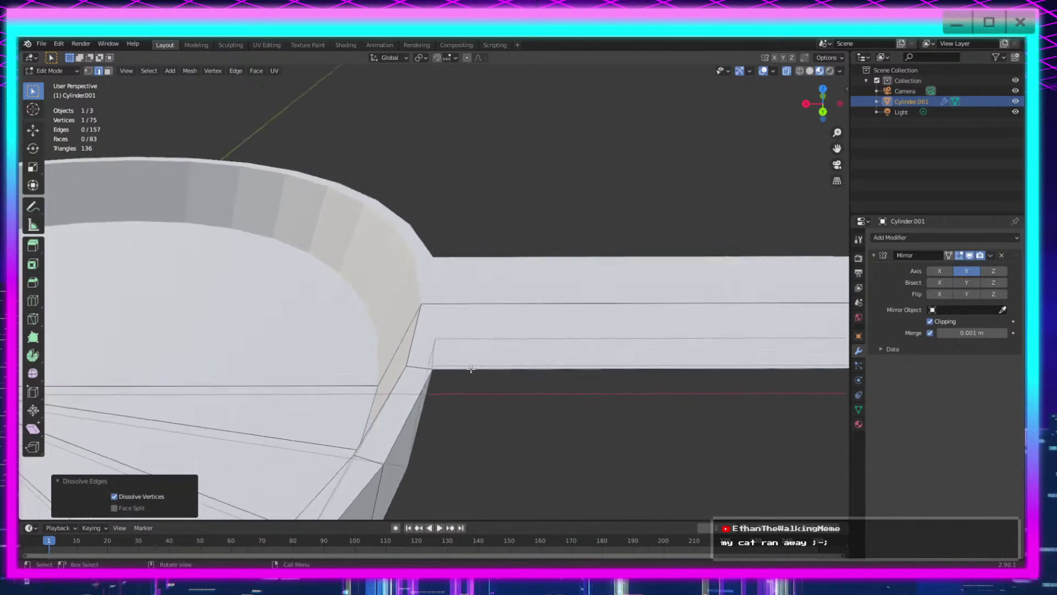
Step: Triangulate the five-sided wall face beneath the handle joint and convert the resulting triangles with Tris to Quads
middle_drag(557, 322, 514, 352)
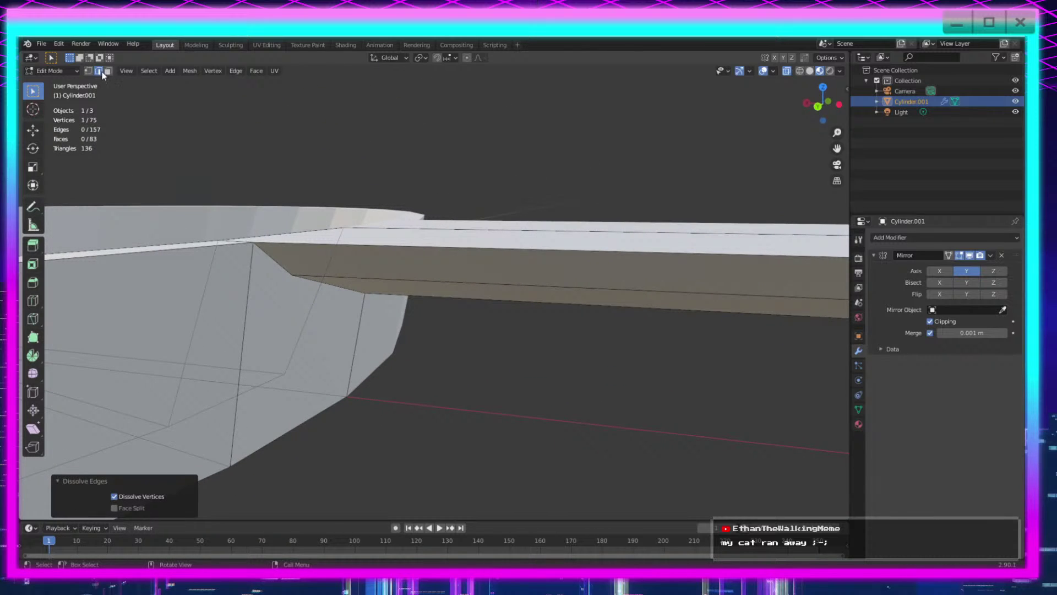
click(298, 351)
right_click(270, 451)
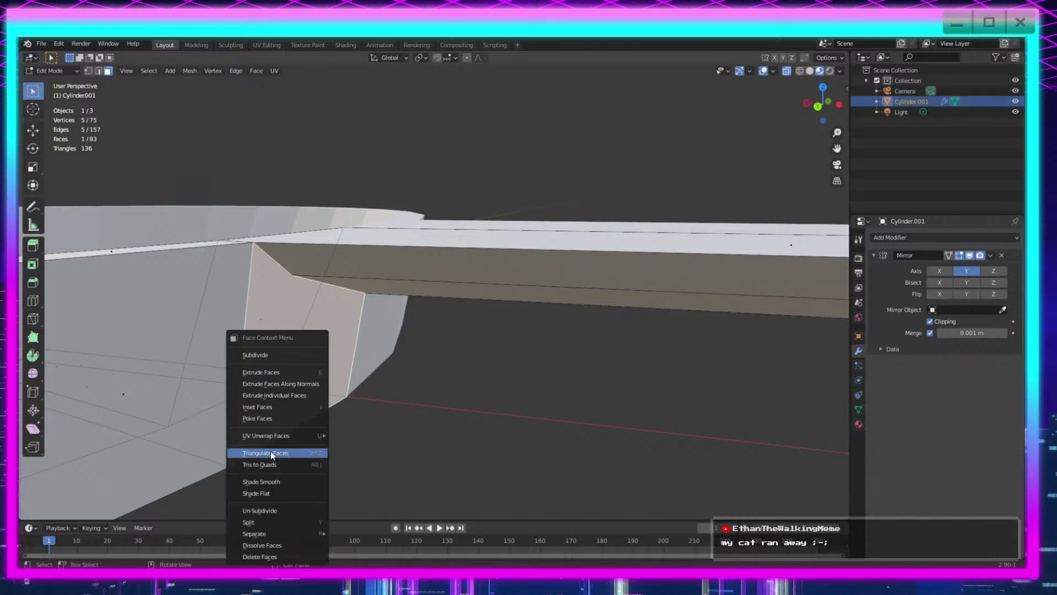
click(285, 457)
right_click(305, 352)
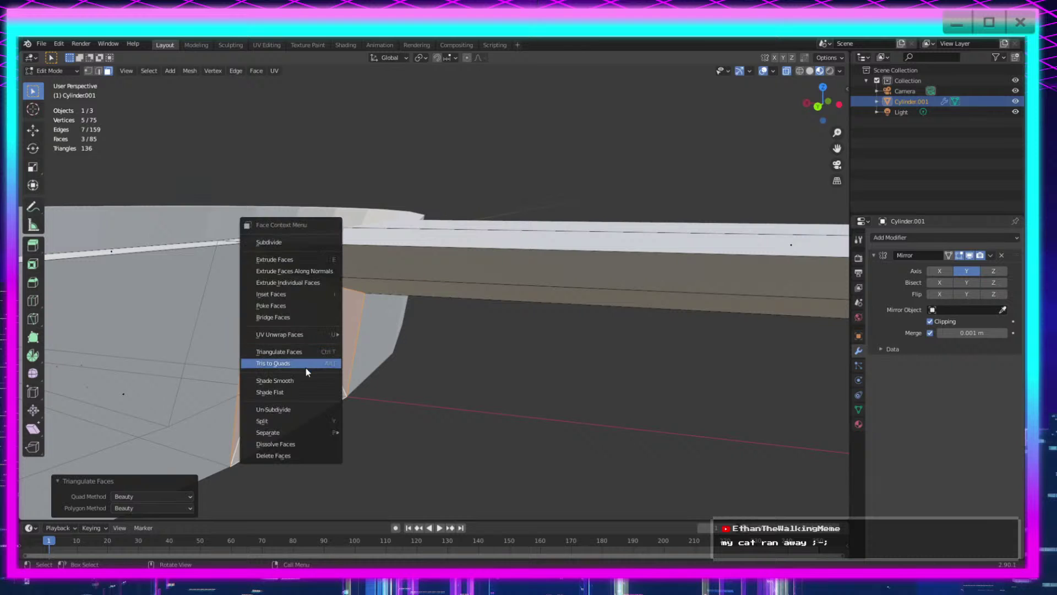
click(307, 368)
Step: Move the centre vertex under the handle joint up along global Z by about 0.0009 m
scroll(421, 432, down, 5)
middle_drag(424, 434, 358, 262)
key(Tab)
scroll(428, 347, up, 5)
key(Tab)
scroll(457, 309, down, 1)
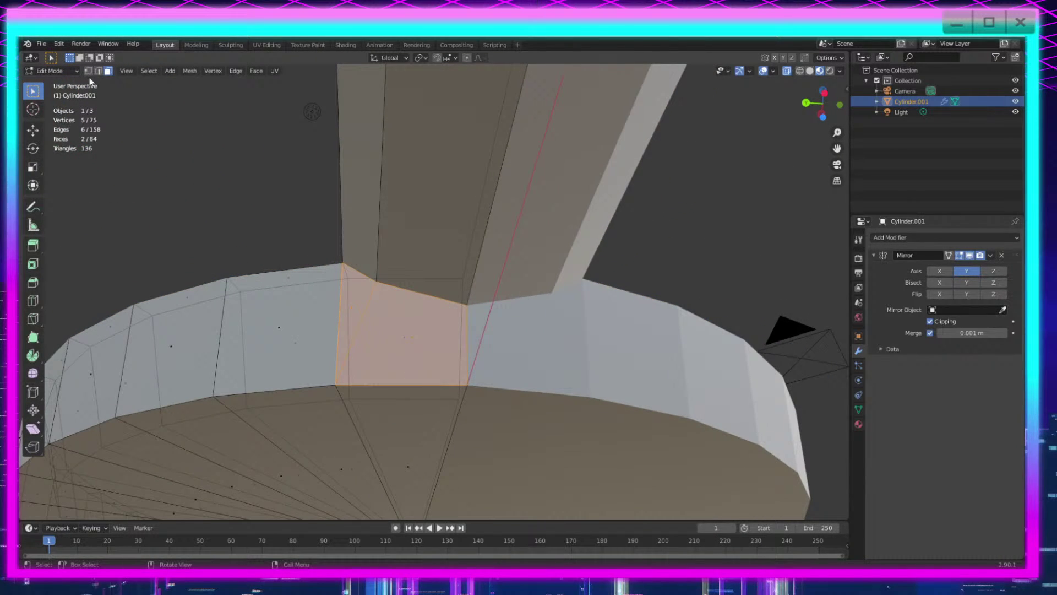
click(88, 71)
click(462, 305)
middle_drag(462, 305, 508, 401)
key(g)
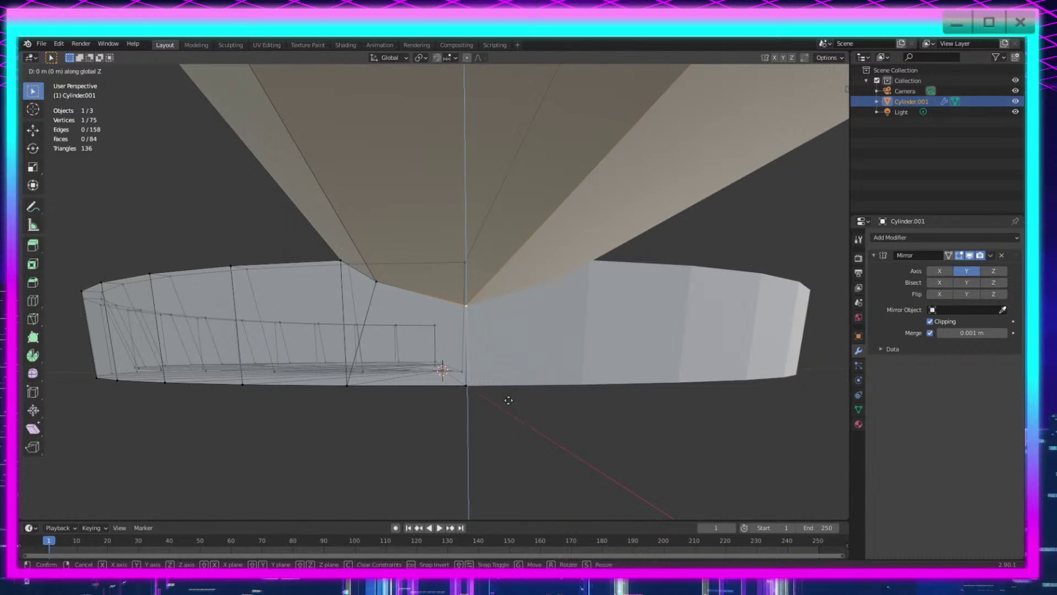
key(z)
click(505, 394)
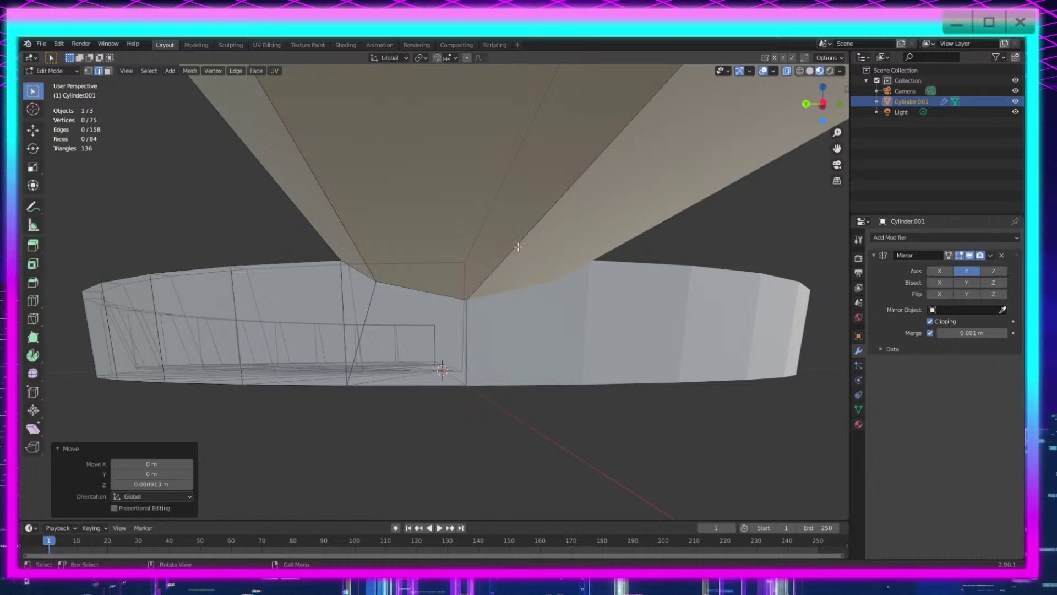
Step: Try a bevel of about 0.0378 m on the handle's lower centre edge, undo it, and clear the selection
scroll(542, 242, down, 3)
middle_drag(465, 280, 481, 262)
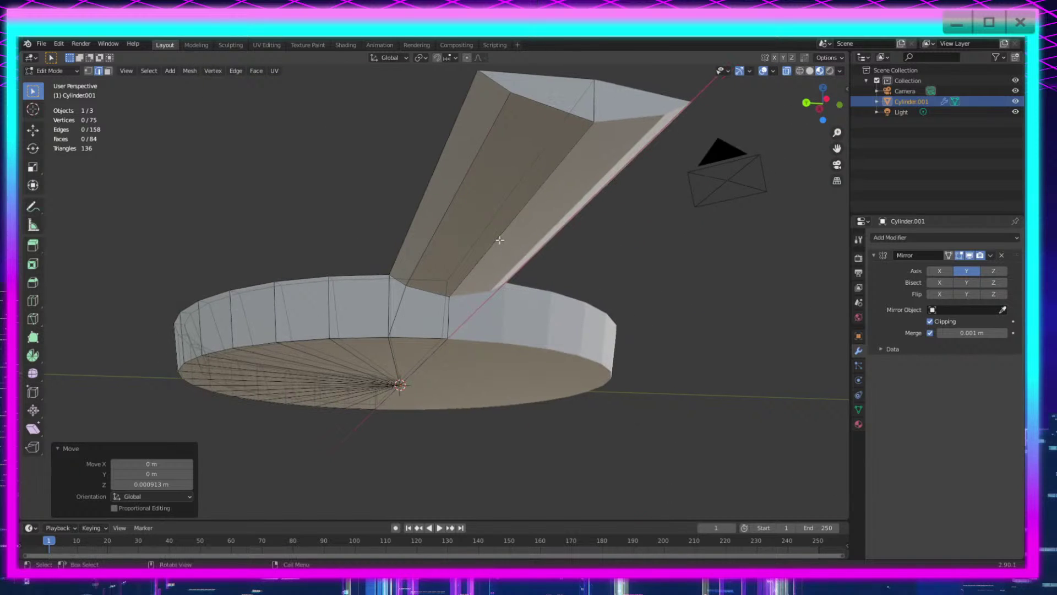
click(500, 236)
click(37, 284)
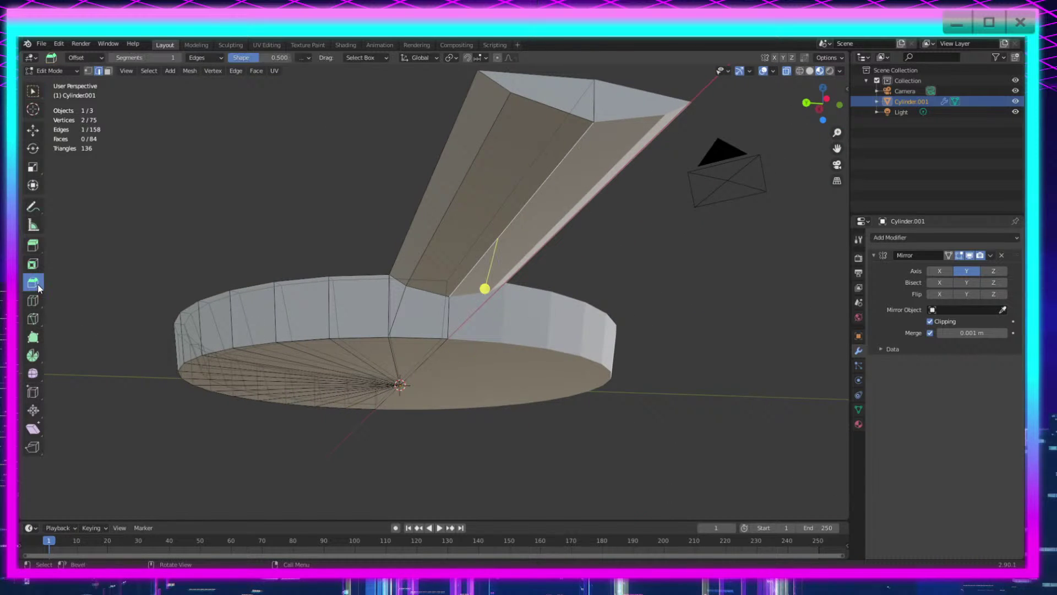
drag(487, 292, 288, 217)
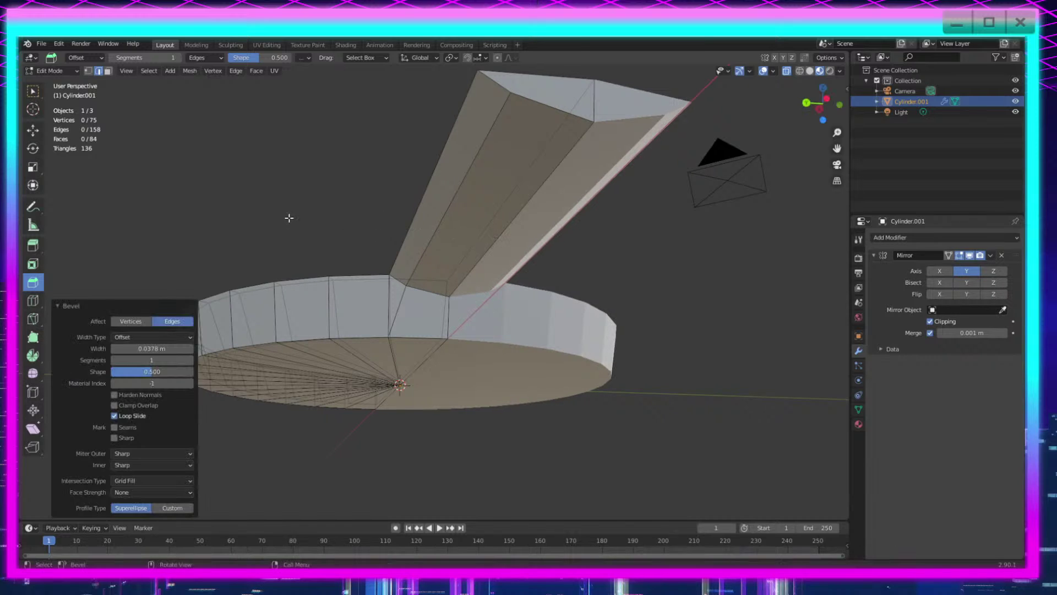
middle_drag(288, 217, 567, 361)
key(ctrl+z)
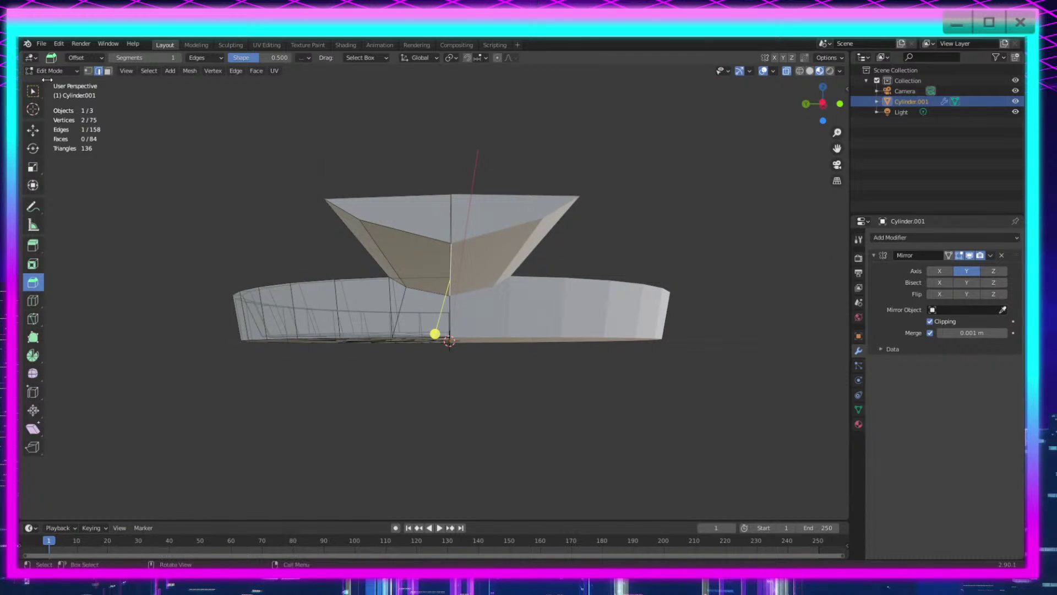
click(33, 95)
click(472, 426)
scroll(472, 426, up, 4)
middle_drag(472, 426, 590, 459)
scroll(588, 421, down, 3)
shift+middle_drag(591, 424, 531, 419)
scroll(531, 419, up, 3)
shift+middle_drag(531, 419, 654, 471)
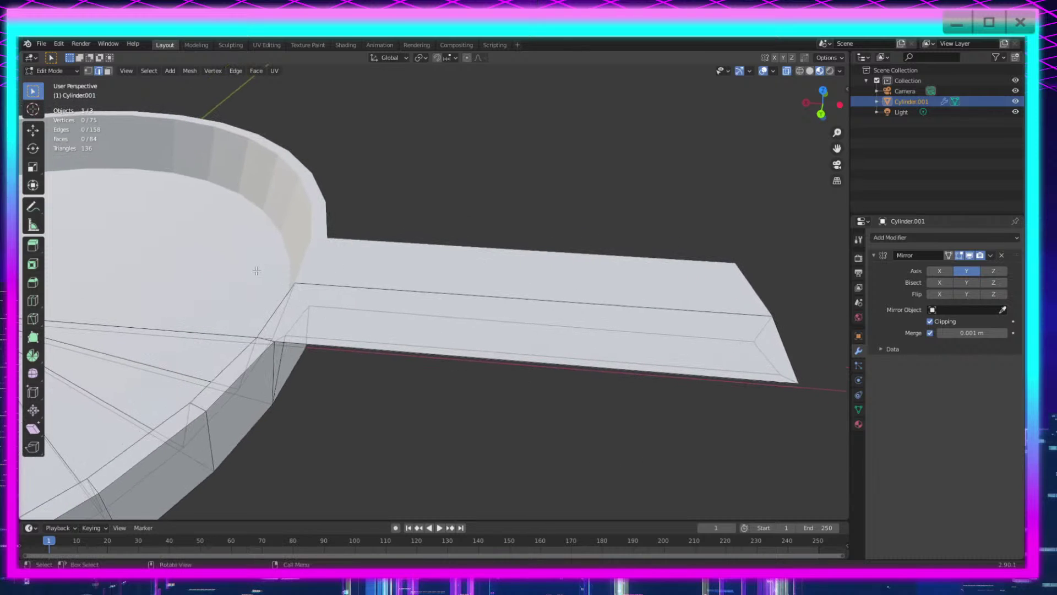
click(33, 301)
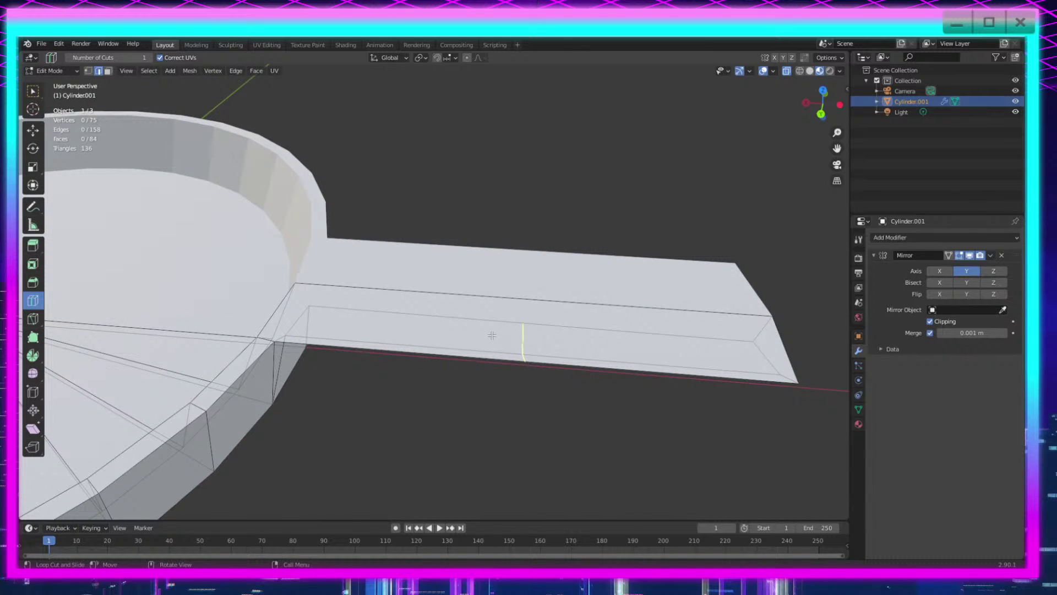
middle_drag(518, 511, 439, 320)
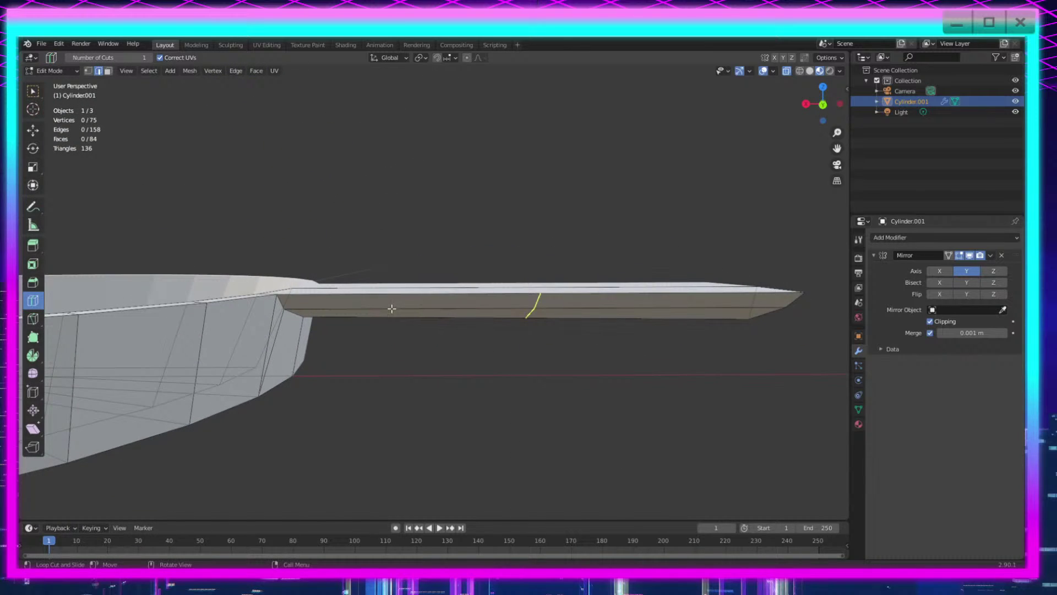
key(w)
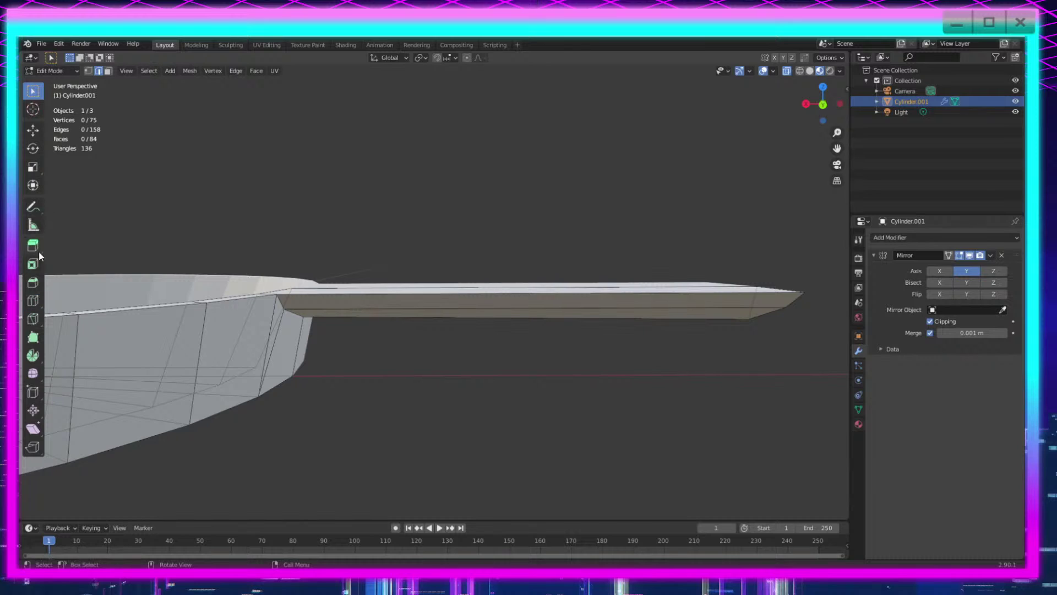
Step: Try to bisect the pan mesh with no geometry selected
click(37, 299)
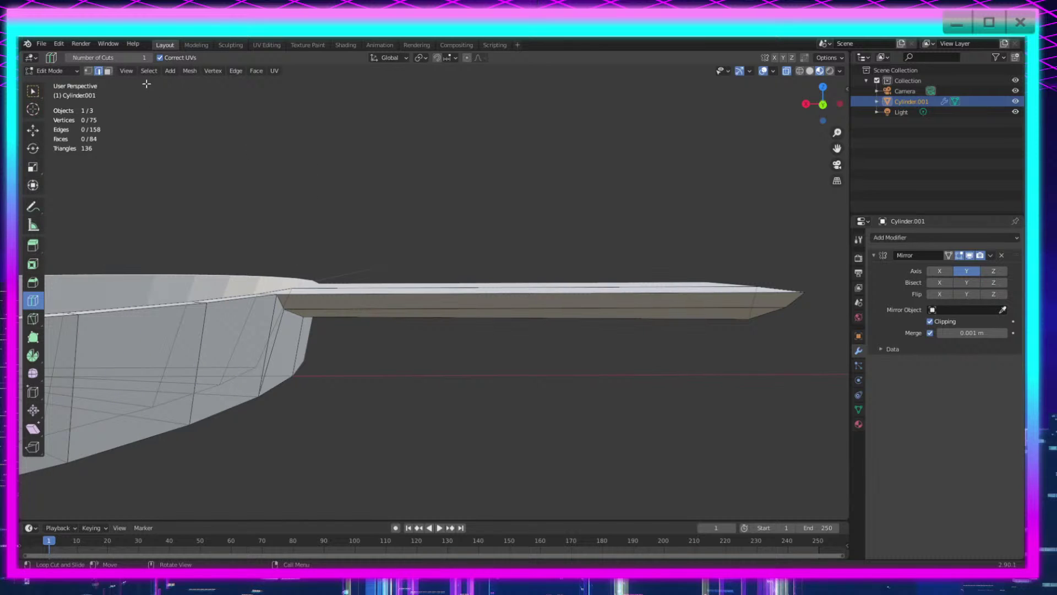
click(188, 71)
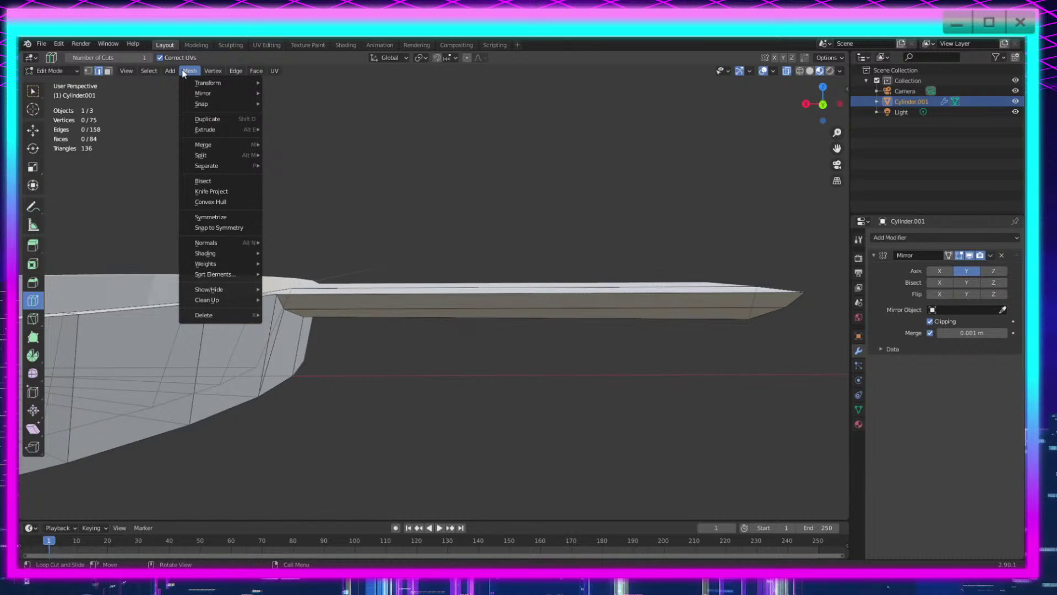
click(199, 160)
click(203, 176)
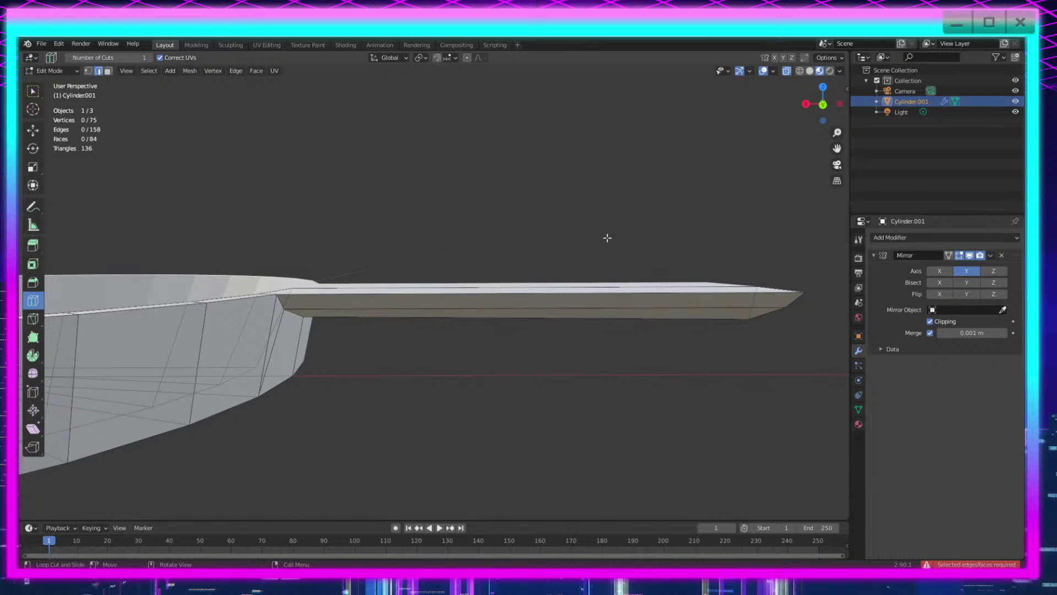
Step: Select the handle's faces in the back view and bisect them with a near-vertical cut at about X -0.123 m
click(823, 104)
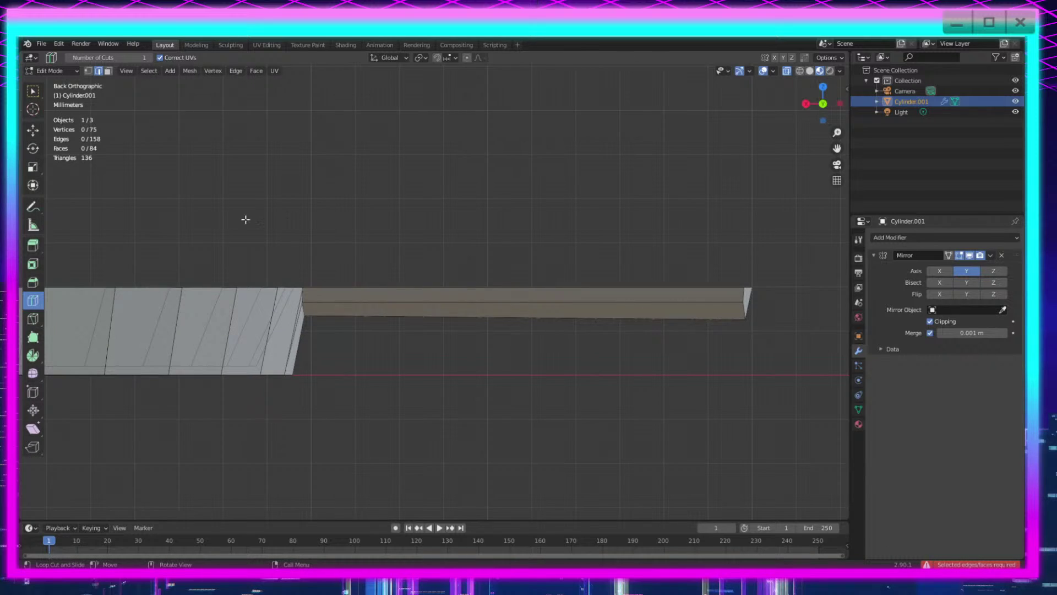
click(33, 91)
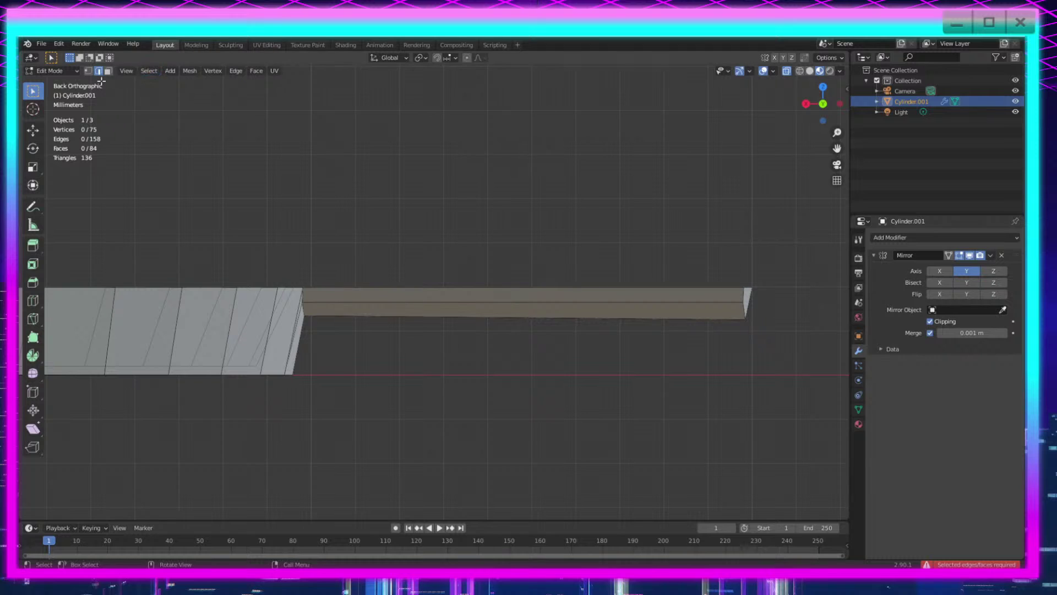
drag(761, 246, 454, 422)
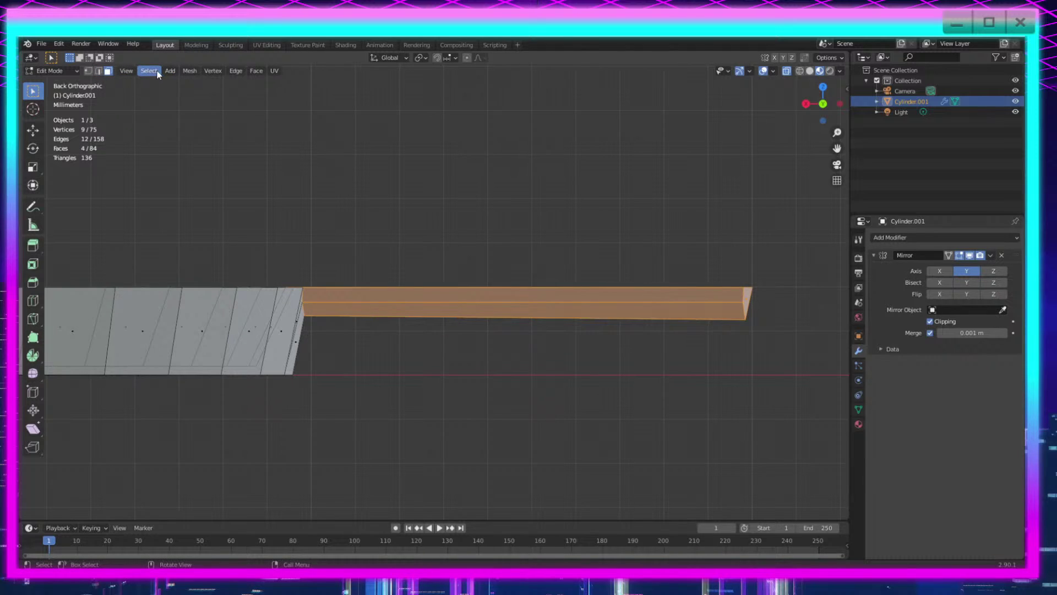
click(32, 301)
click(189, 71)
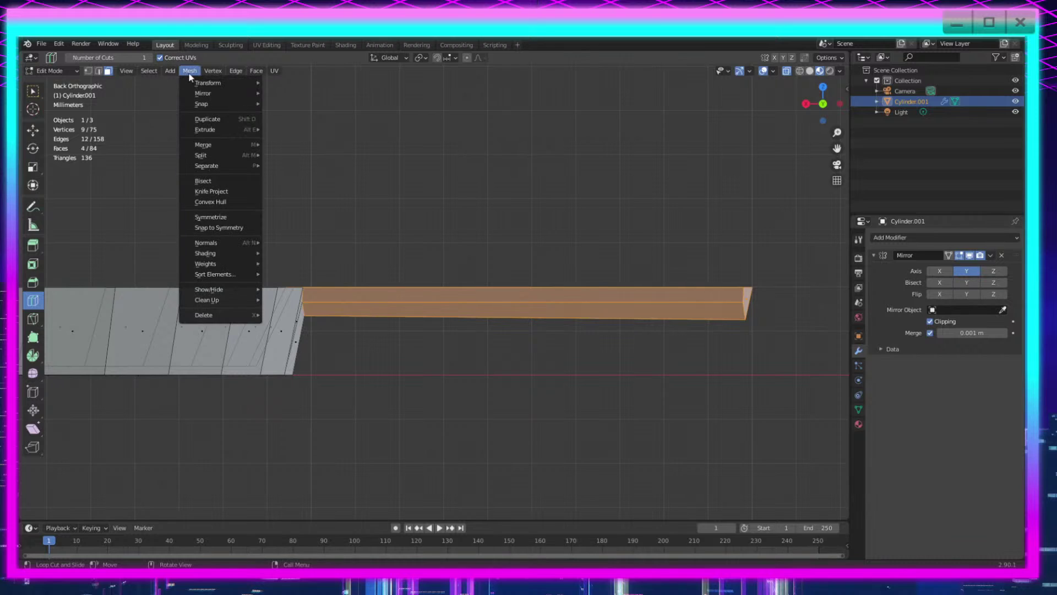
click(218, 191)
drag(412, 217, 414, 480)
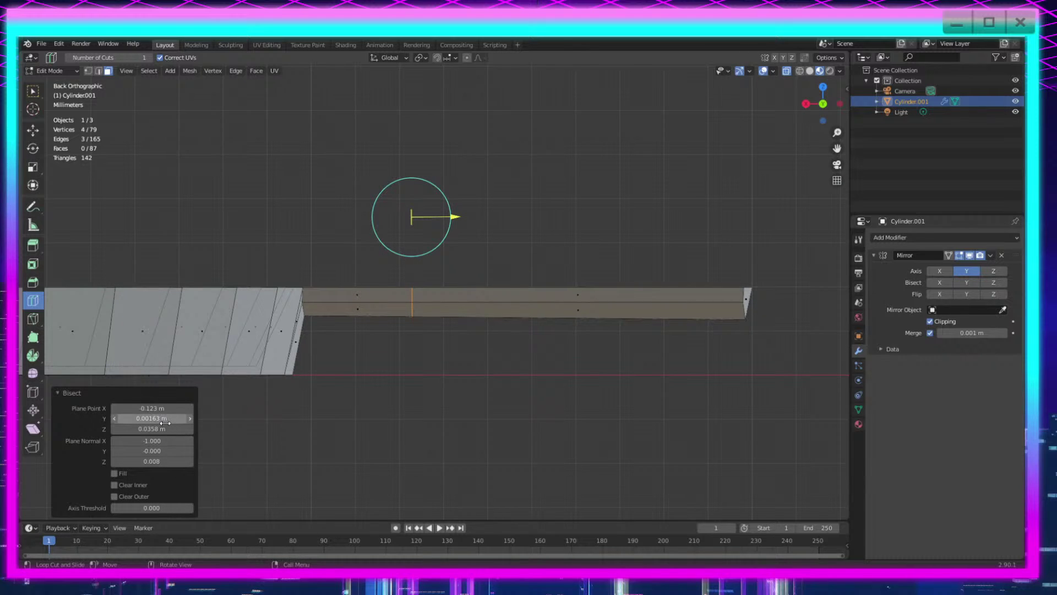
Step: Set the bisect plane normal's Z to 0 and open the plane point's Z value for editing
click(160, 461)
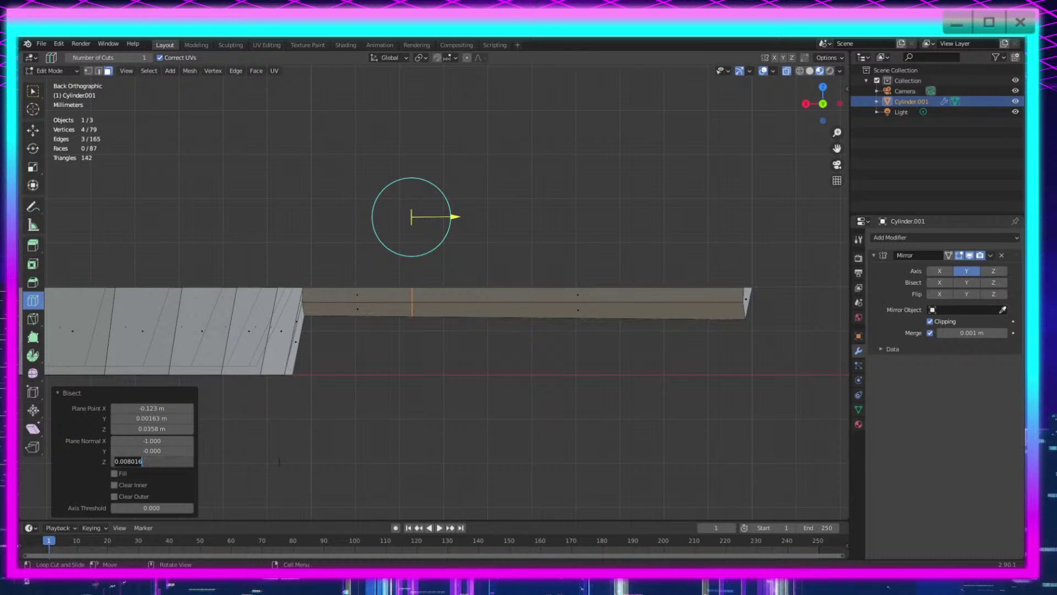
text(0)
key(Return)
click(159, 429)
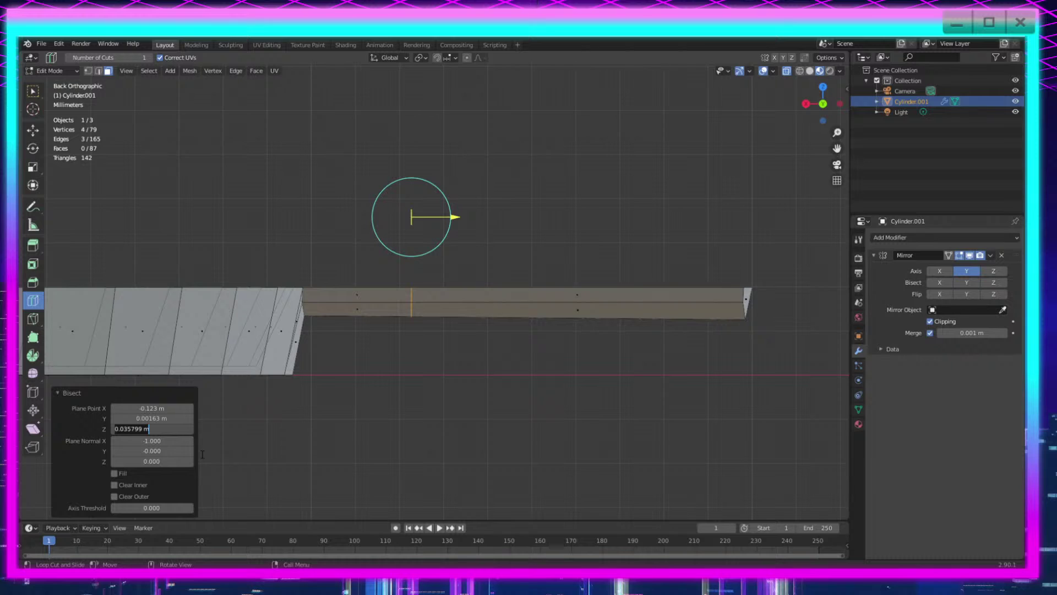
Step: Set the Z coordinate of the Bisect plane point across the handle to 0 m
key(Return)
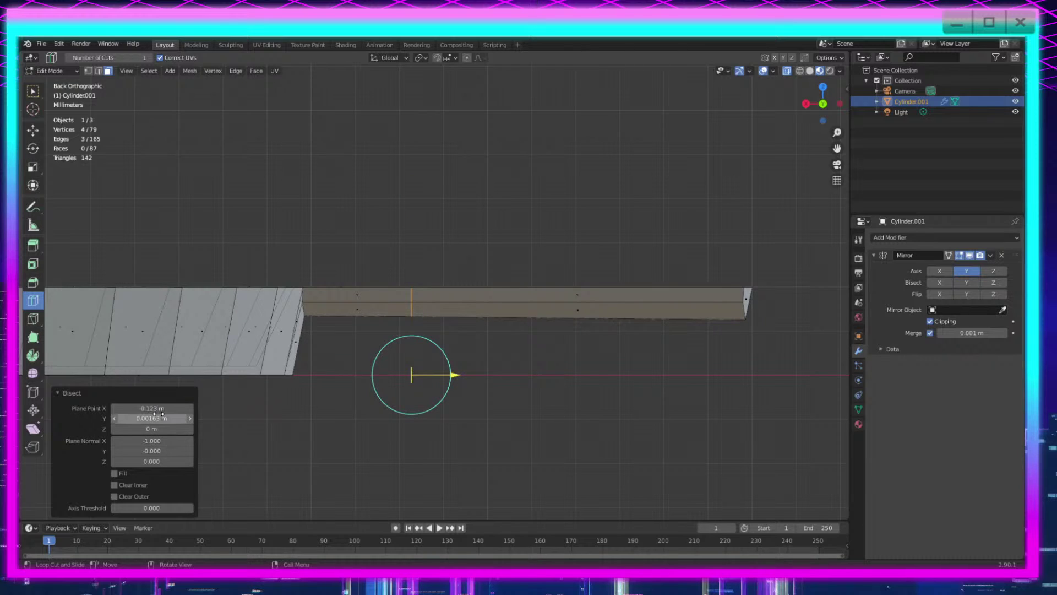
click(159, 416)
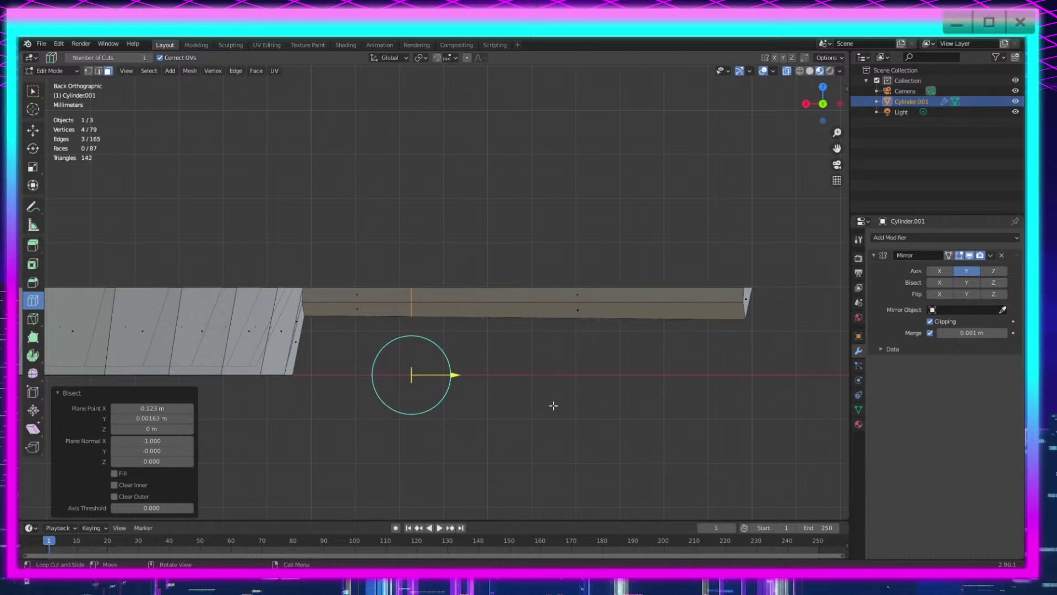
middle_drag(463, 385, 423, 380)
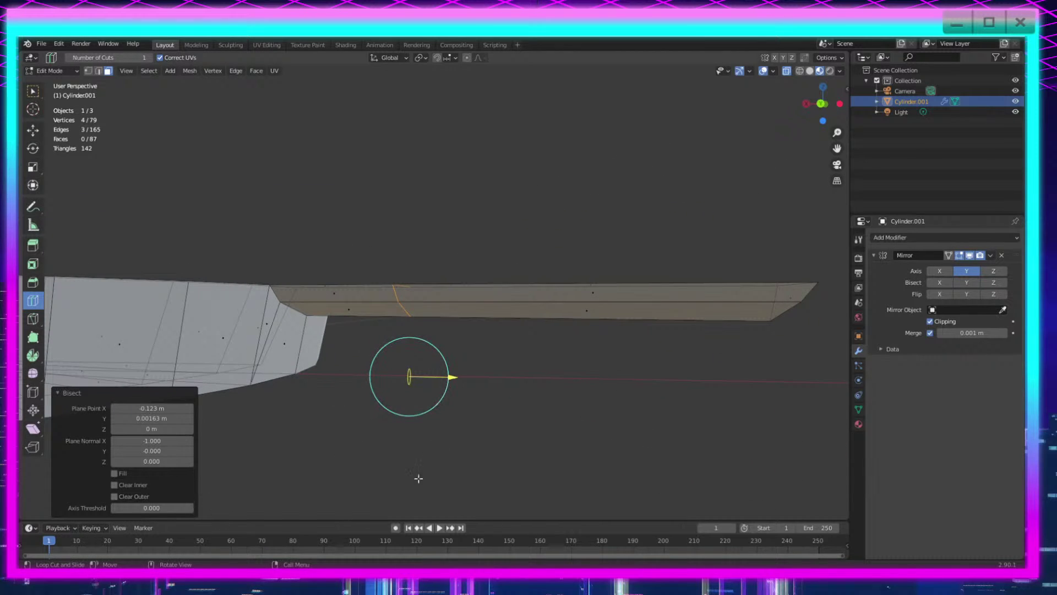
middle_drag(491, 360, 484, 329)
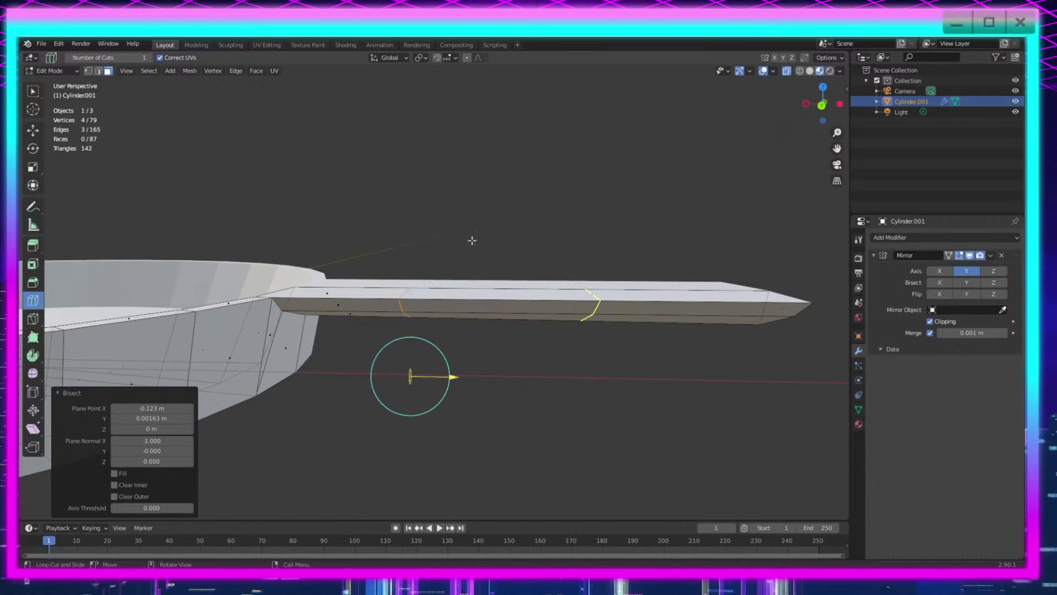
Step: Add six loop cuts across the handle, spacing them closer together toward its outer end
click(636, 296)
middle_drag(557, 396, 540, 375)
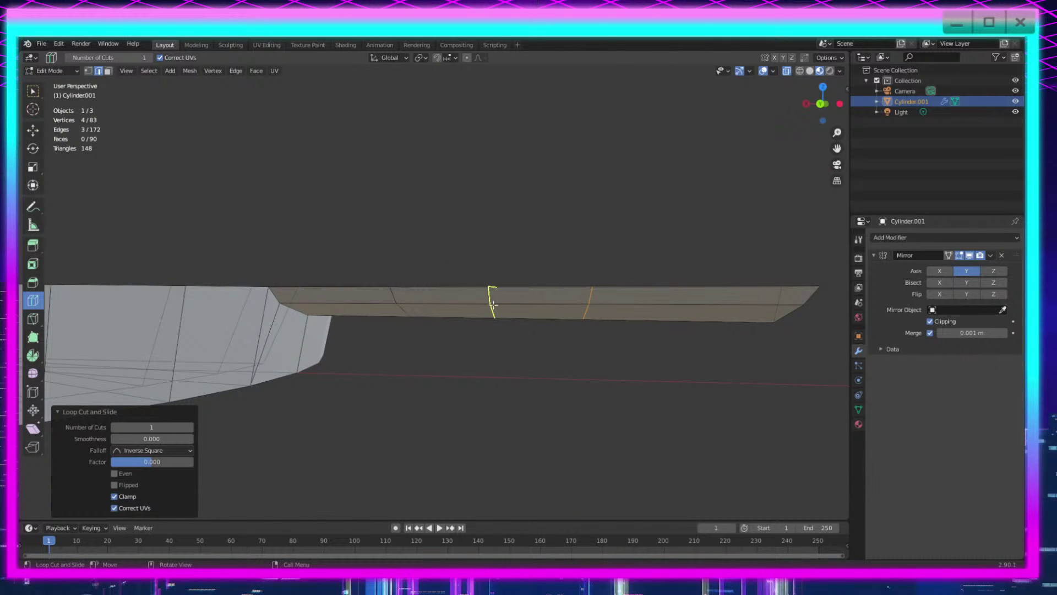
click(707, 330)
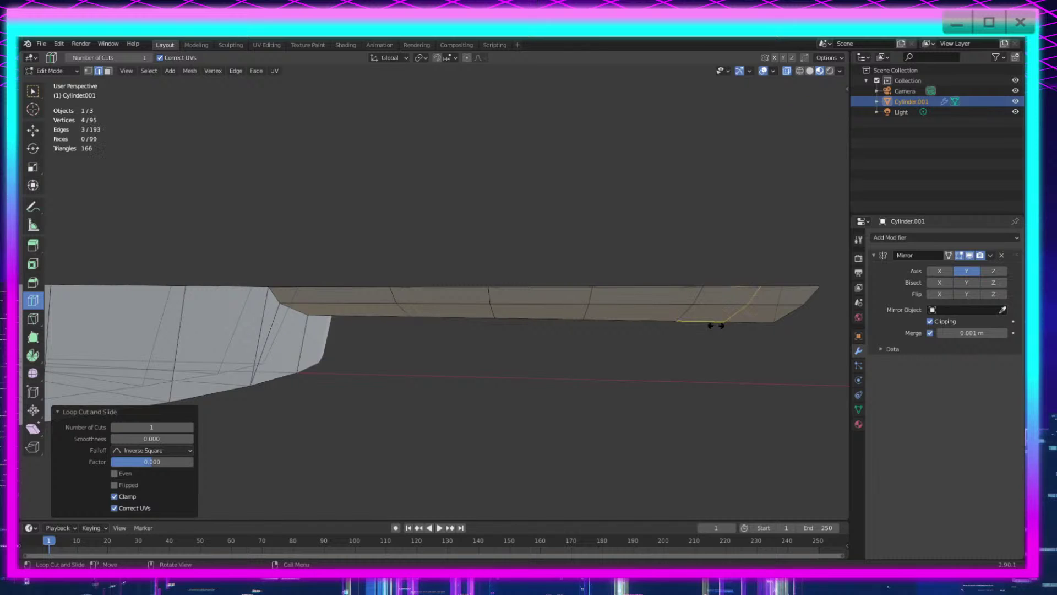
middle_drag(512, 296, 711, 325)
click(774, 357)
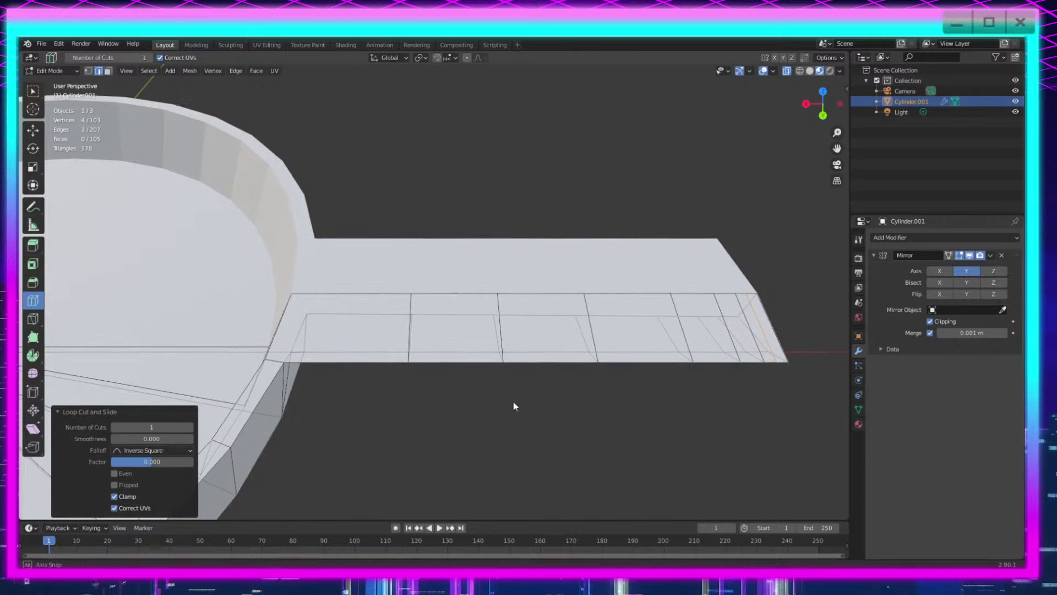
middle_drag(513, 401, 492, 314)
scroll(540, 365, down, 3)
middle_drag(543, 361, 545, 410)
scroll(544, 409, up, 3)
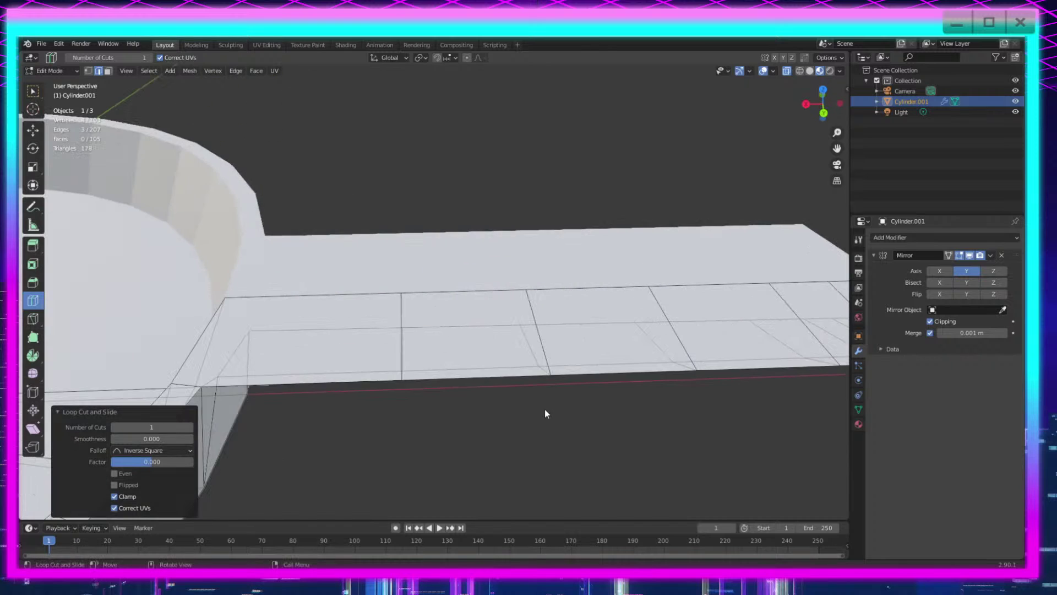
Step: Switch to the box selection tool in vertex mode and clear the selection on the handle
click(39, 91)
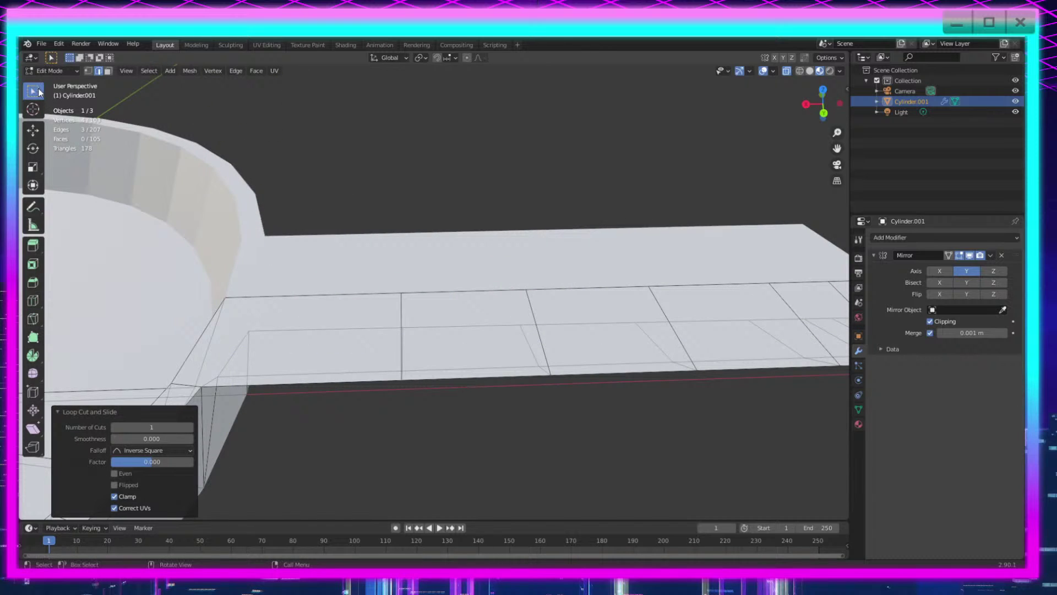
click(384, 139)
scroll(701, 396, down, 3)
shift+middle_drag(800, 392, 699, 319)
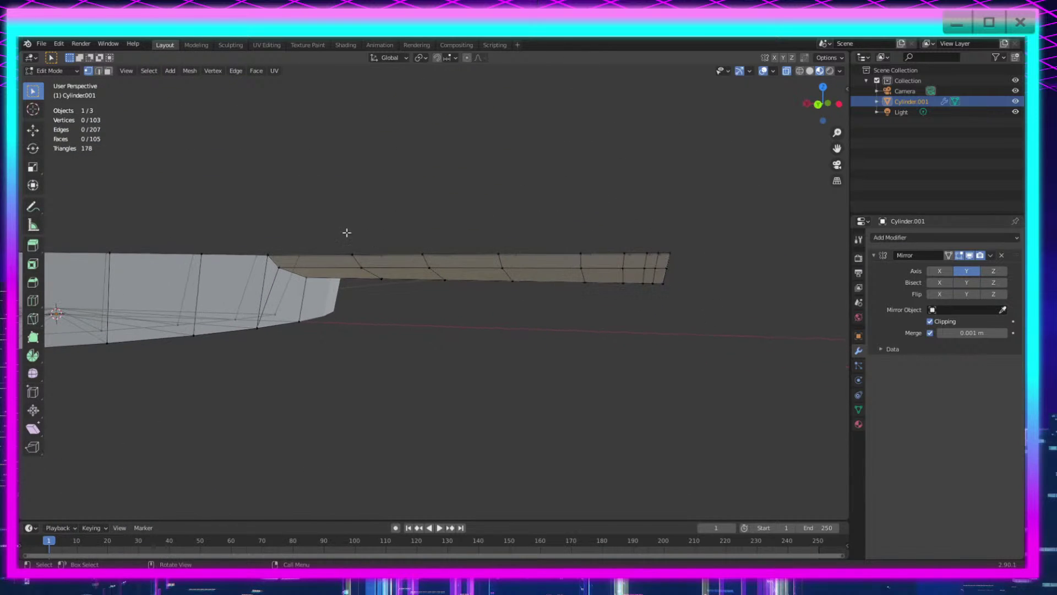
scroll(637, 338, up, 3)
middle_drag(662, 285, 758, 324)
scroll(716, 328, up, 2)
mouse_move(661, 329)
middle_down()
mouse_move(619, 346)
mouse_move(643, 336)
middle_up()
Step: Try scaling the handle's edge loop nearest the pan uniformly to about 0.615, and undo the scaling
drag(520, 241, 438, 406)
middle_drag(613, 404, 630, 385)
middle_drag(588, 445, 594, 372)
shift+middle_drag(652, 349, 560, 335)
scroll(566, 345, down, 2)
scroll(560, 335, up, 2)
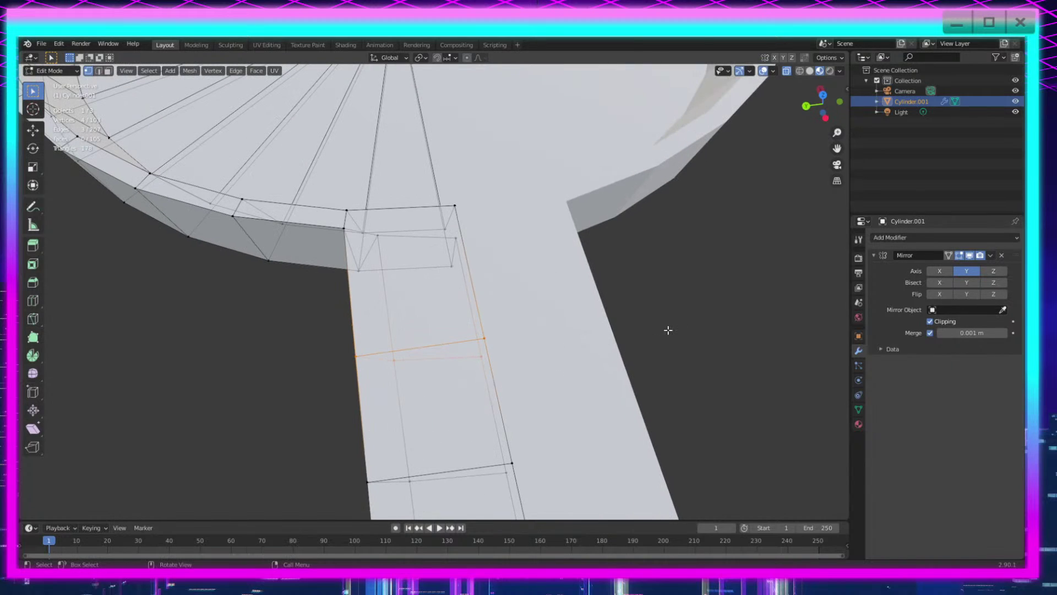
key(s)
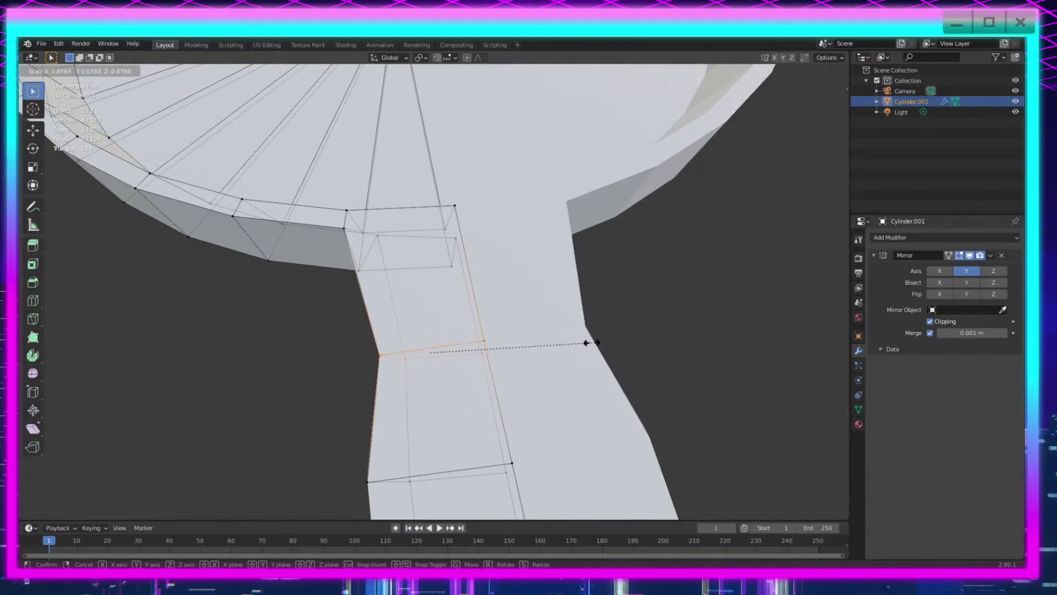
click(575, 344)
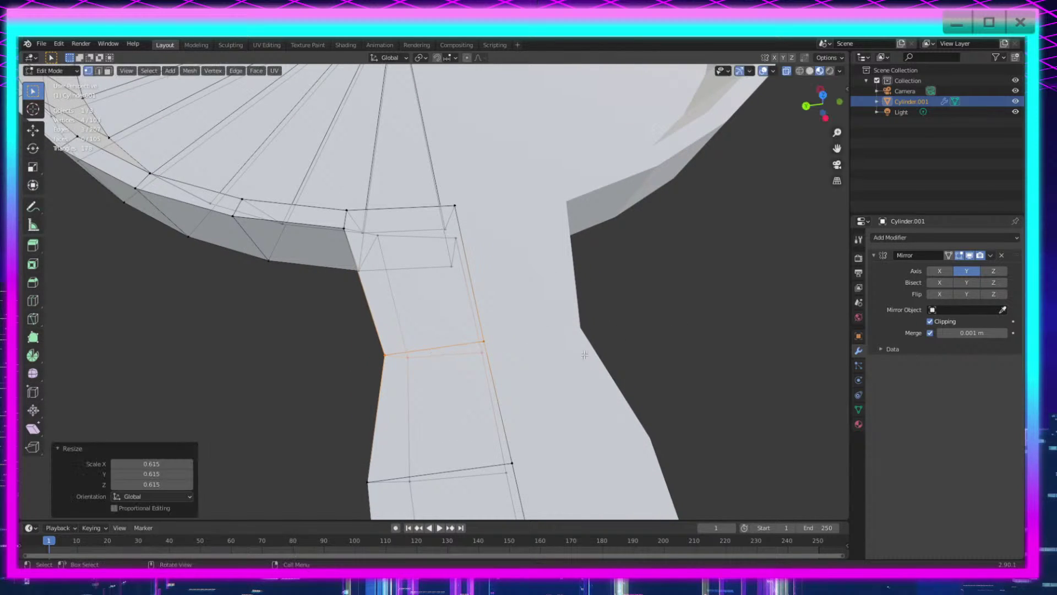
key(ctrl+z)
Step: Select all handle loops beyond the pan junction and scale them to about 0.558 along Y
scroll(559, 363, down, 6)
middle_drag(512, 399, 611, 380)
drag(678, 216, 455, 377)
middle_drag(673, 394, 531, 419)
scroll(573, 418, up, 3)
middle_drag(610, 416, 661, 399)
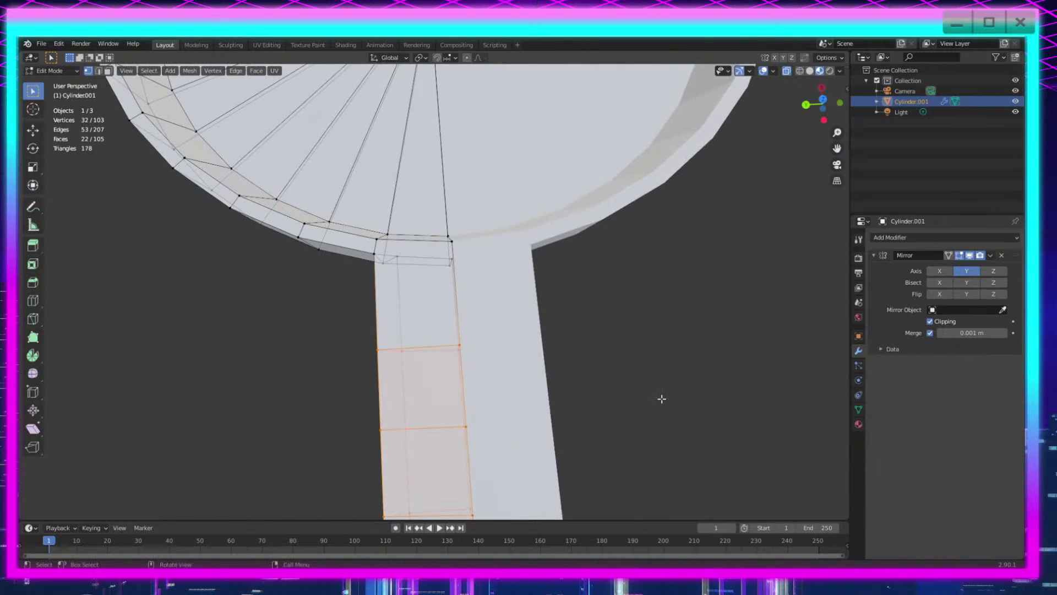
key(s)
key(y)
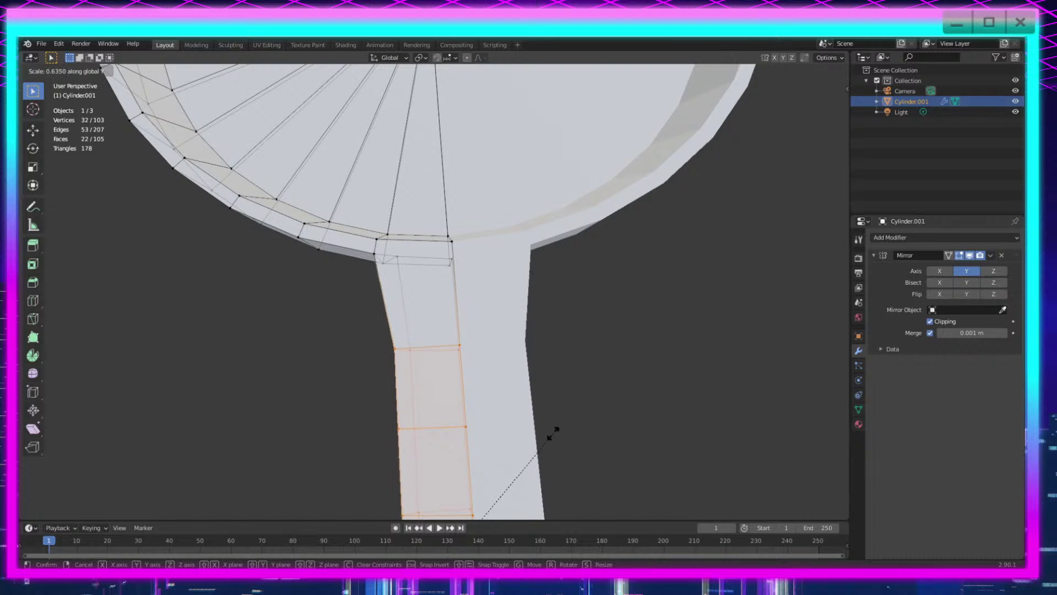
click(529, 439)
Step: Scale the selected handle section to about 0.712 along Z to make it thinner
middle_drag(529, 439, 617, 319)
key(s)
key(z)
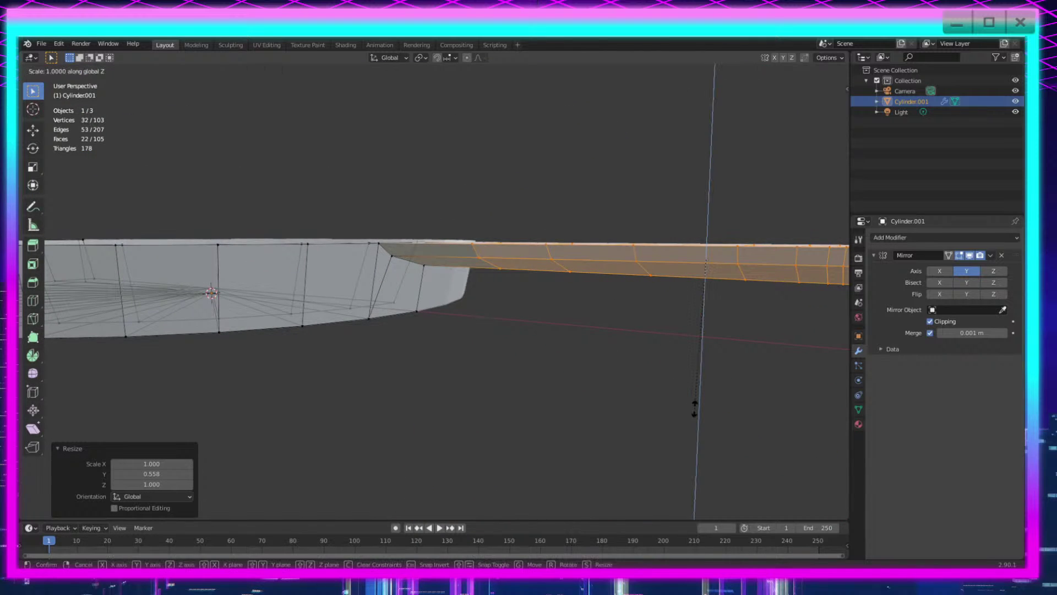
click(695, 361)
Step: Move the selected handle section about 0.019 m along X toward the pan, then about 0.002 m back outward
middle_drag(695, 361, 658, 384)
key(g)
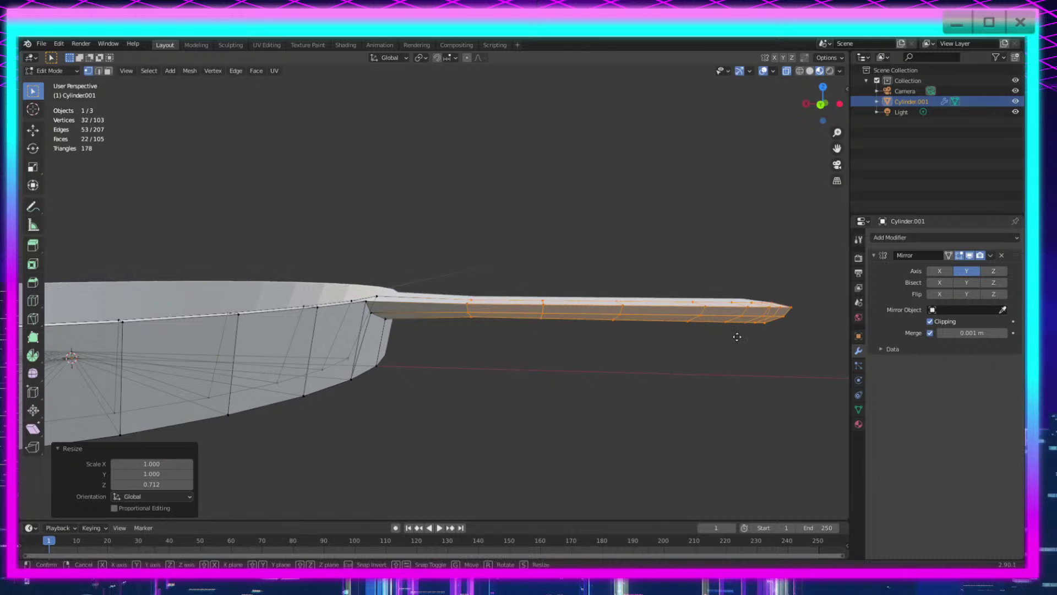
key(x)
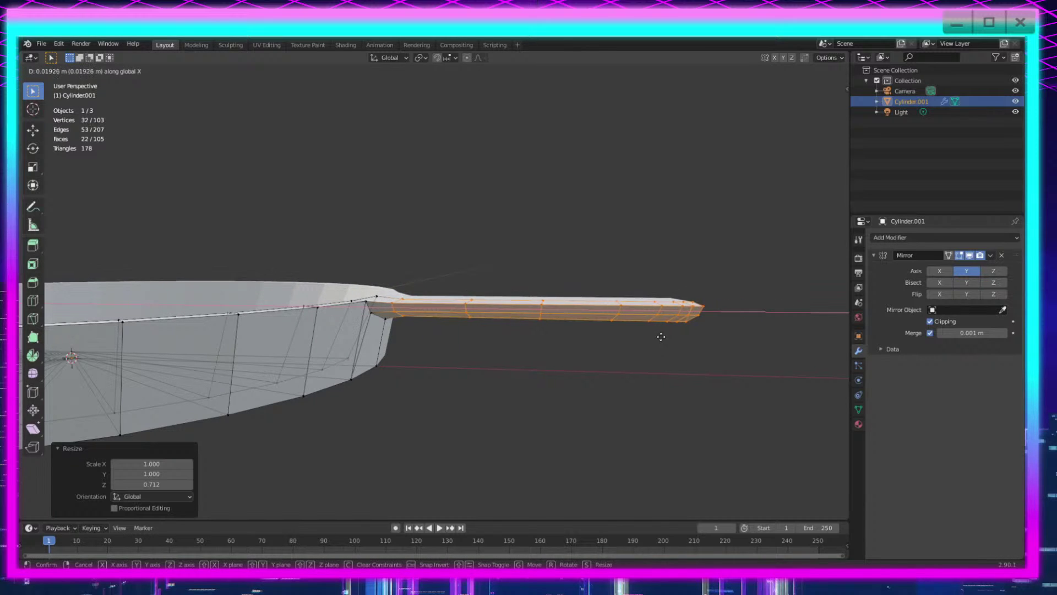
click(660, 337)
middle_drag(505, 369, 511, 444)
middle_drag(560, 358, 567, 385)
scroll(567, 385, up, 3)
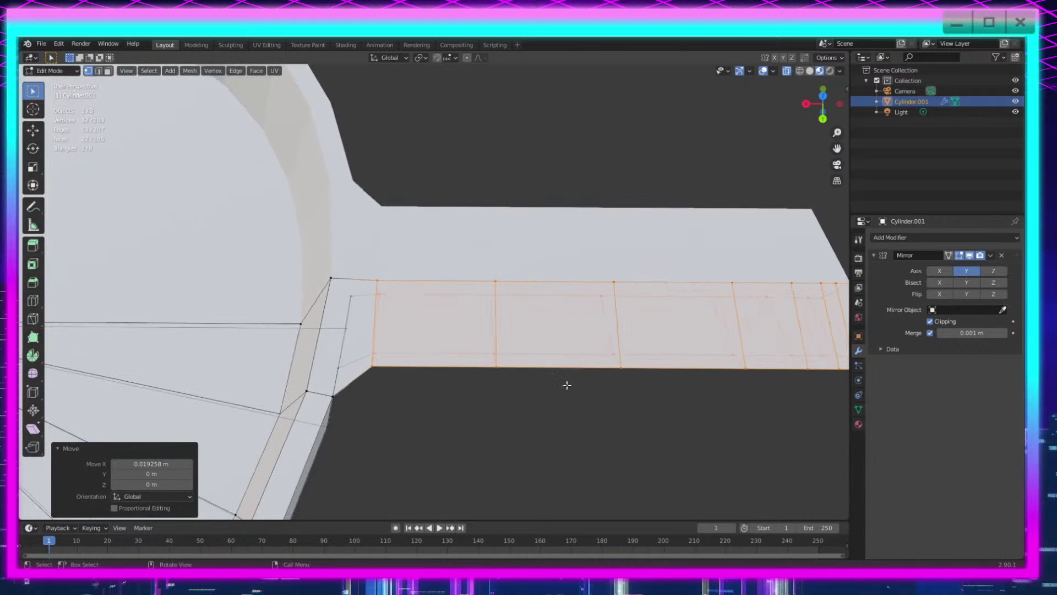
key(g)
key(x)
click(581, 373)
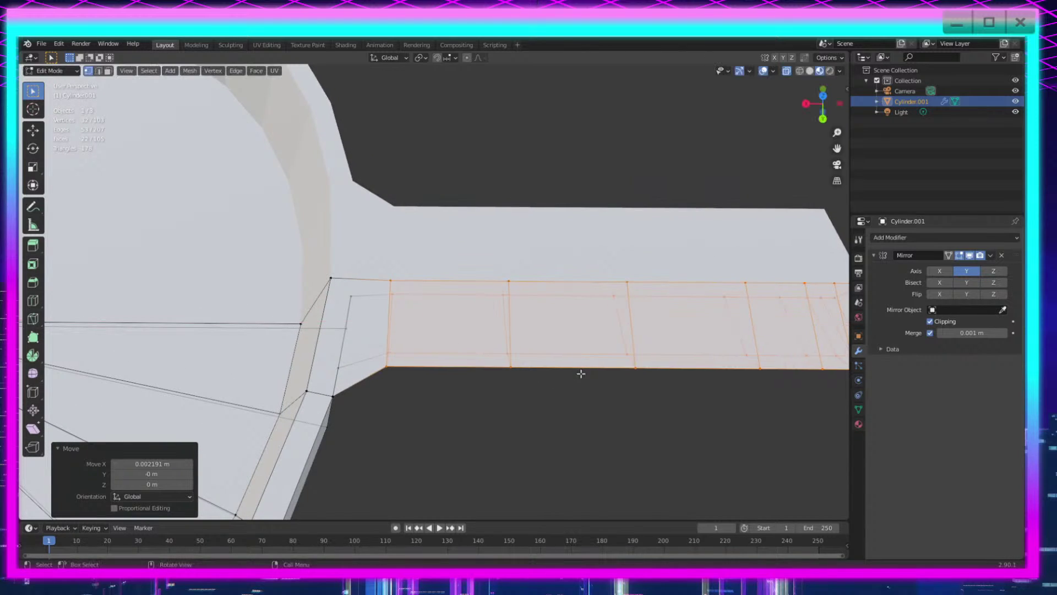
Step: Select the handle loops beyond the first one and move them about 0.012 m along X toward the pan
scroll(582, 374, down, 2)
drag(781, 175, 454, 447)
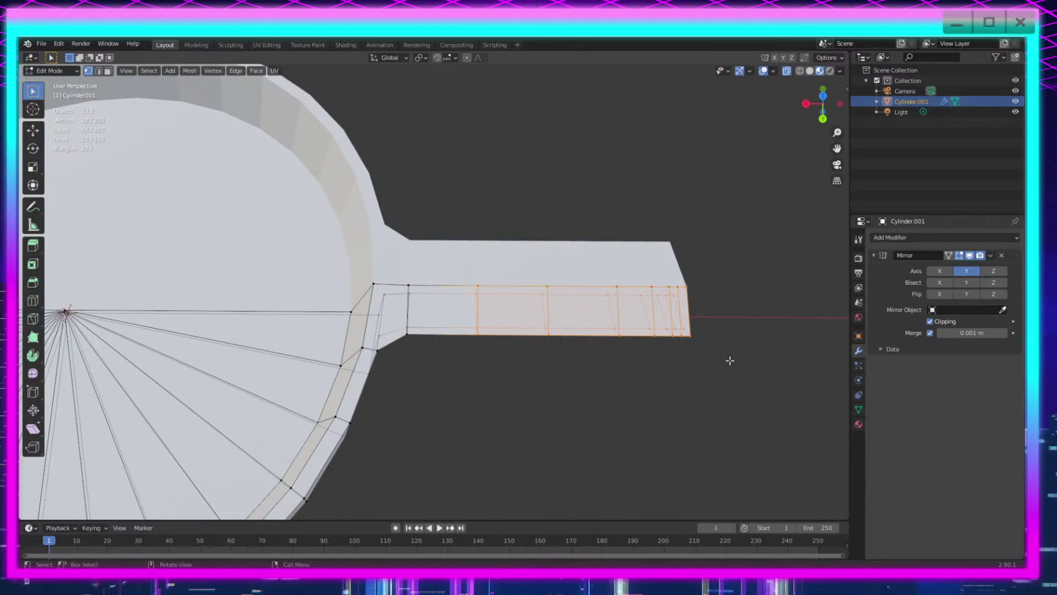
key(g)
key(x)
click(686, 359)
Step: Scale the selected outer handle loops to about 0.566 along Y
key(s)
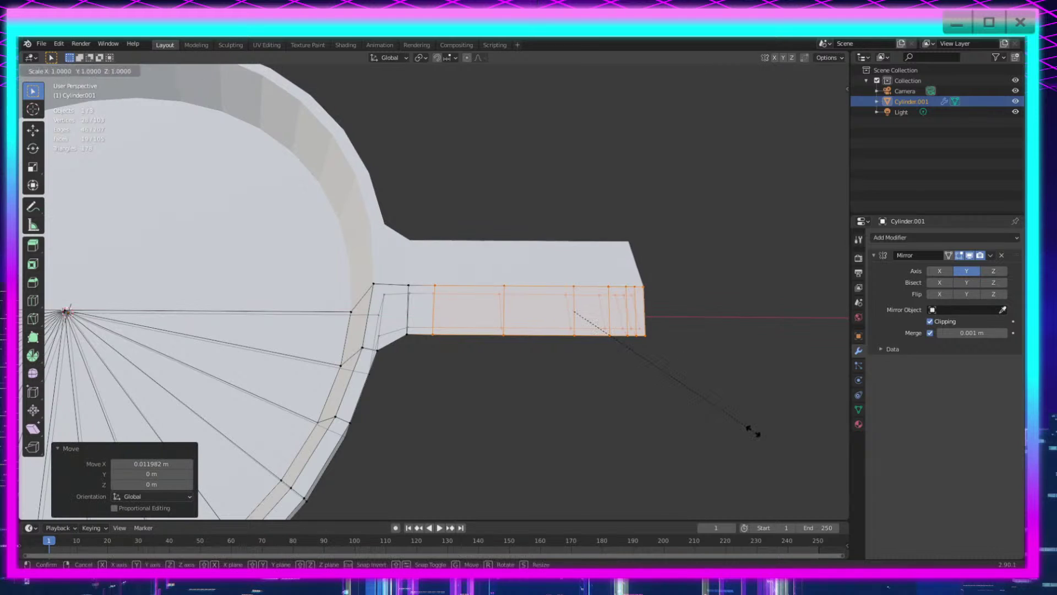
key(x)
key(z)
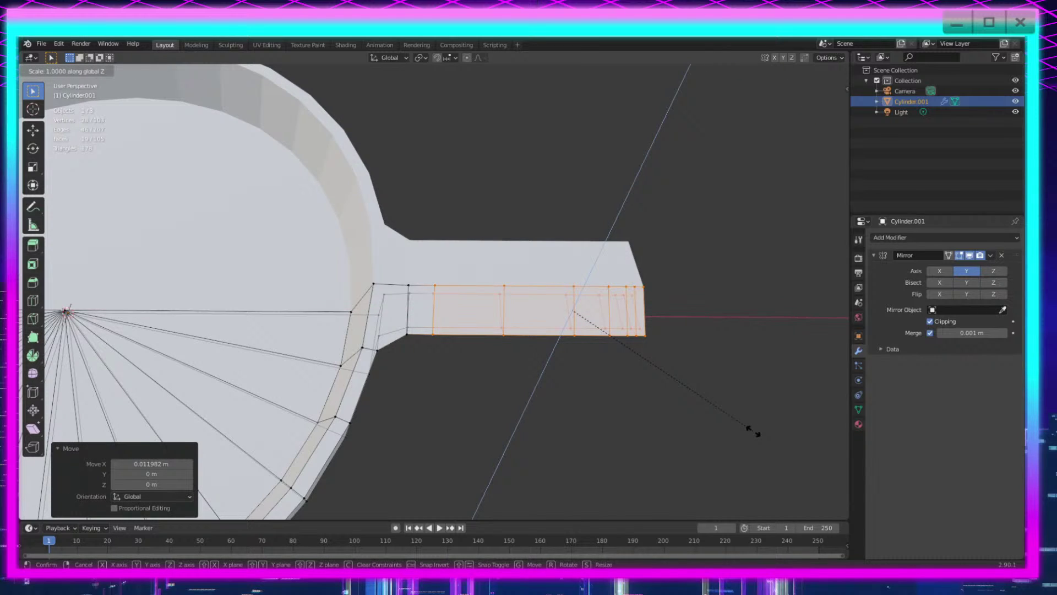
key(x)
key(y)
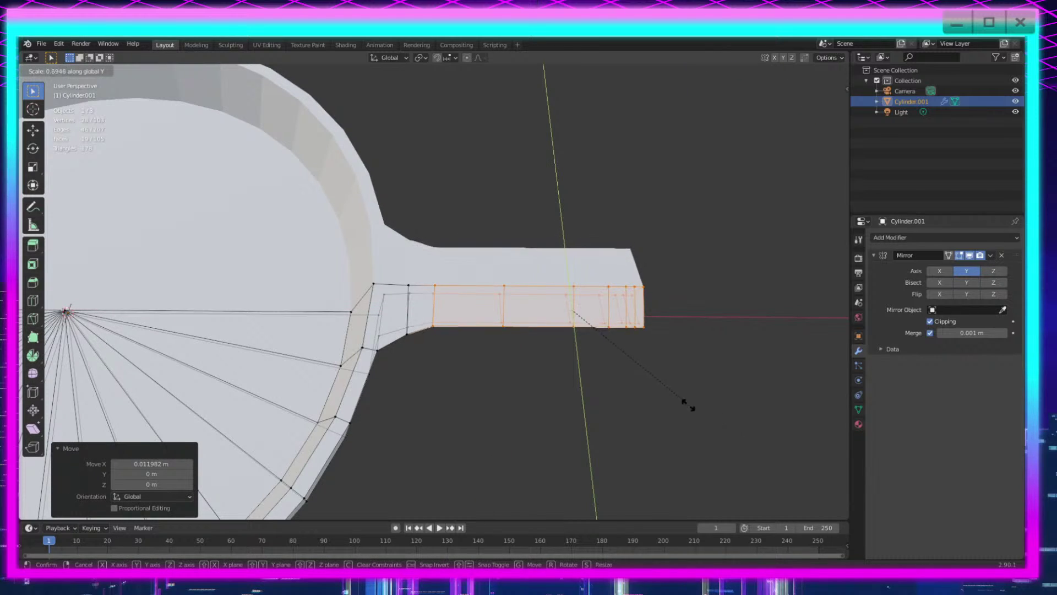
click(663, 392)
Step: Scale the selected outer handle loops along Z to about 0.833, and again to about 0.958
middle_drag(658, 444, 675, 380)
scroll(630, 358, up, 3)
key(s)
key(z)
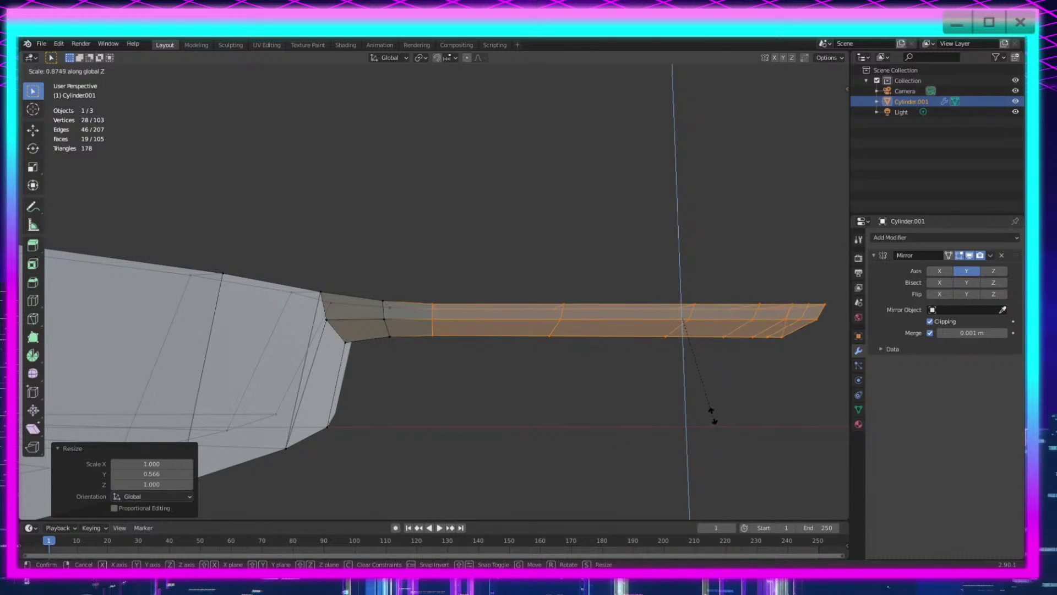
click(706, 413)
key(s)
key(z)
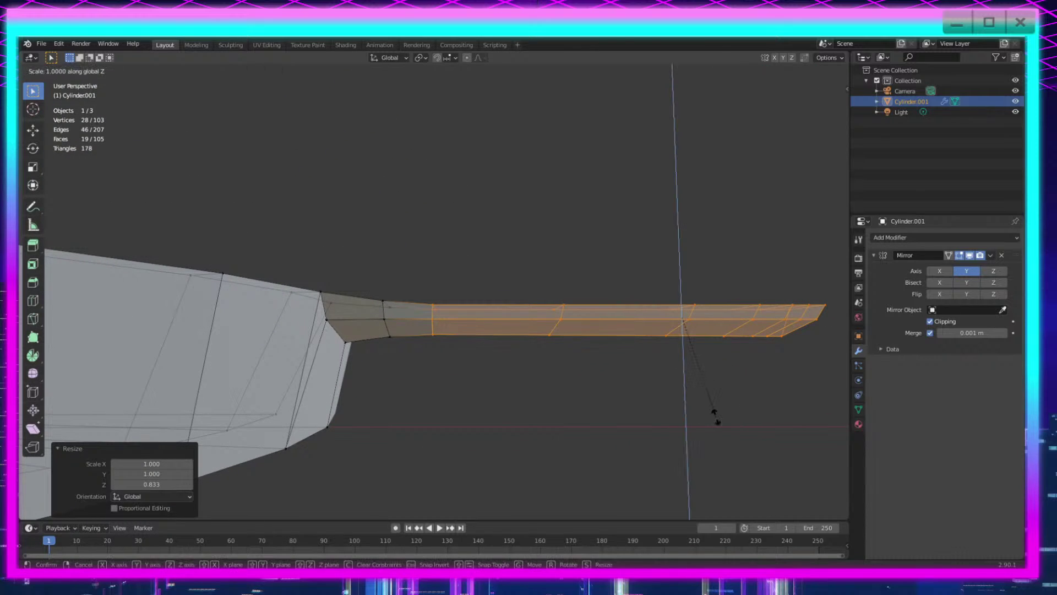
click(711, 414)
Step: Add a loop cut across the long handle segment between the second and third loops from the pan
shift+middle_drag(713, 416, 665, 482)
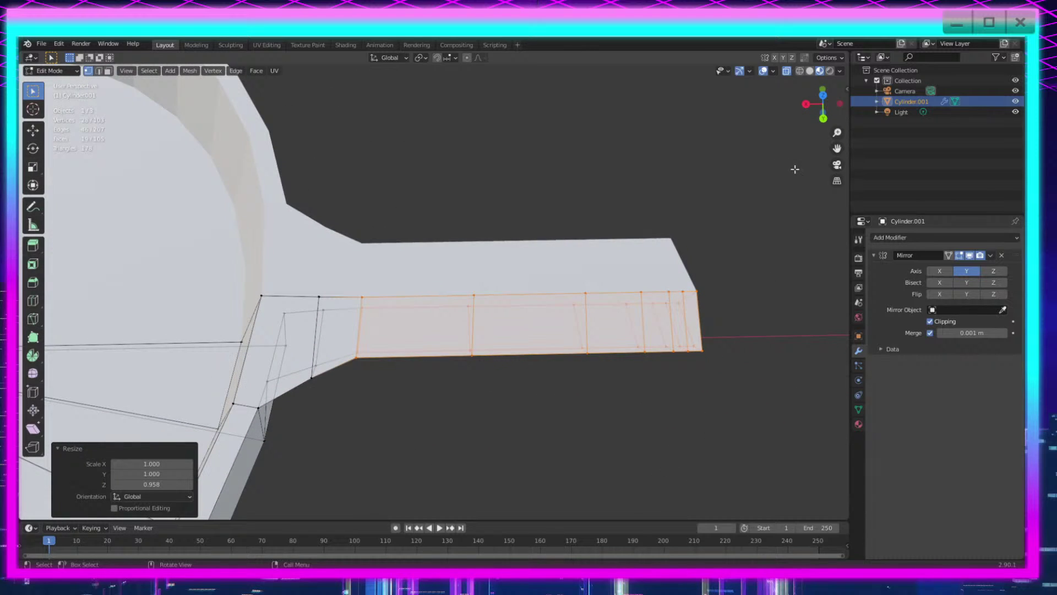
drag(775, 179, 464, 417)
middle_drag(722, 343, 722, 318)
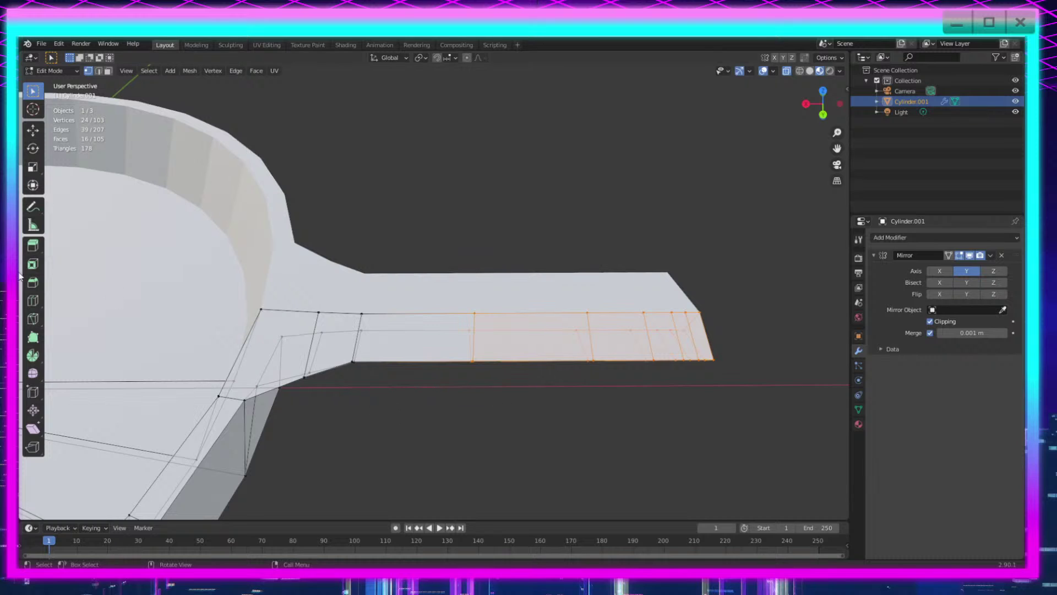
click(35, 301)
click(432, 342)
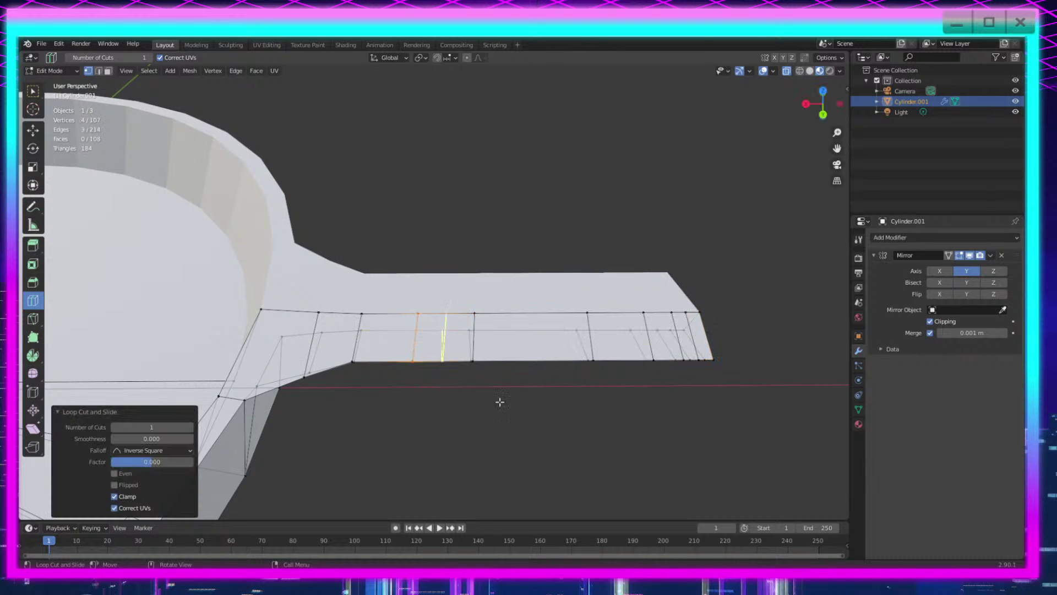
middle_drag(498, 402, 538, 486)
Step: Select the handle from the new loop to its outer end and scale it to about 0.768 along Y
click(33, 91)
middle_drag(464, 333, 466, 310)
drag(741, 213, 403, 406)
middle_drag(403, 407, 579, 456)
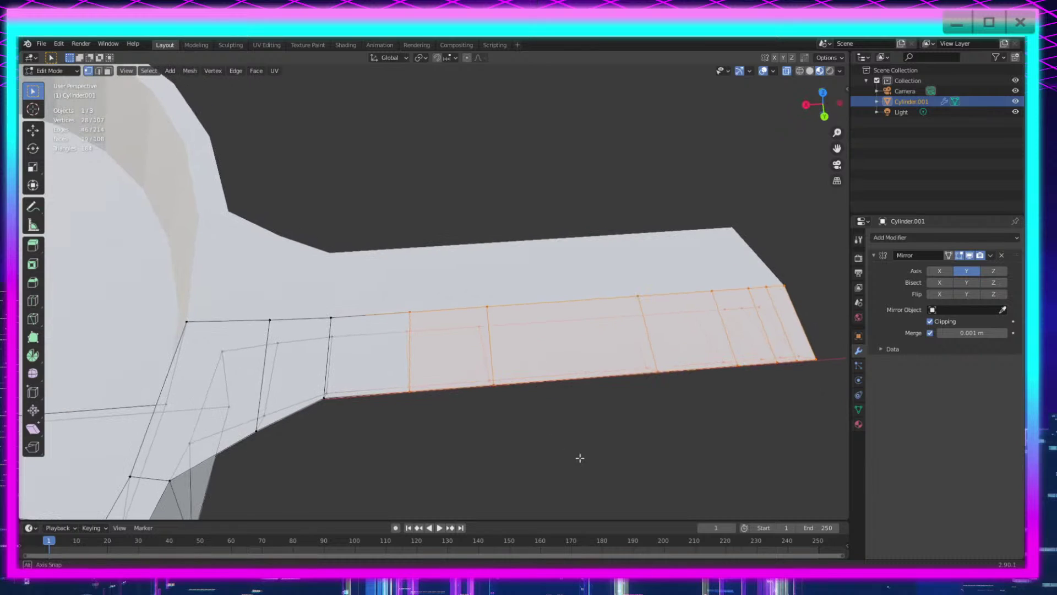
key(s)
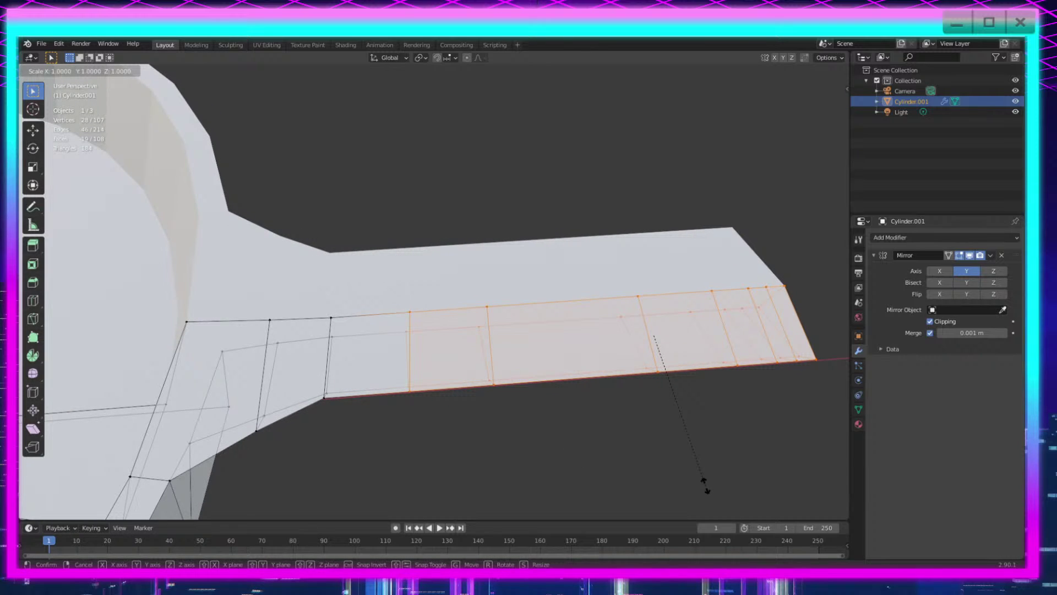
key(y)
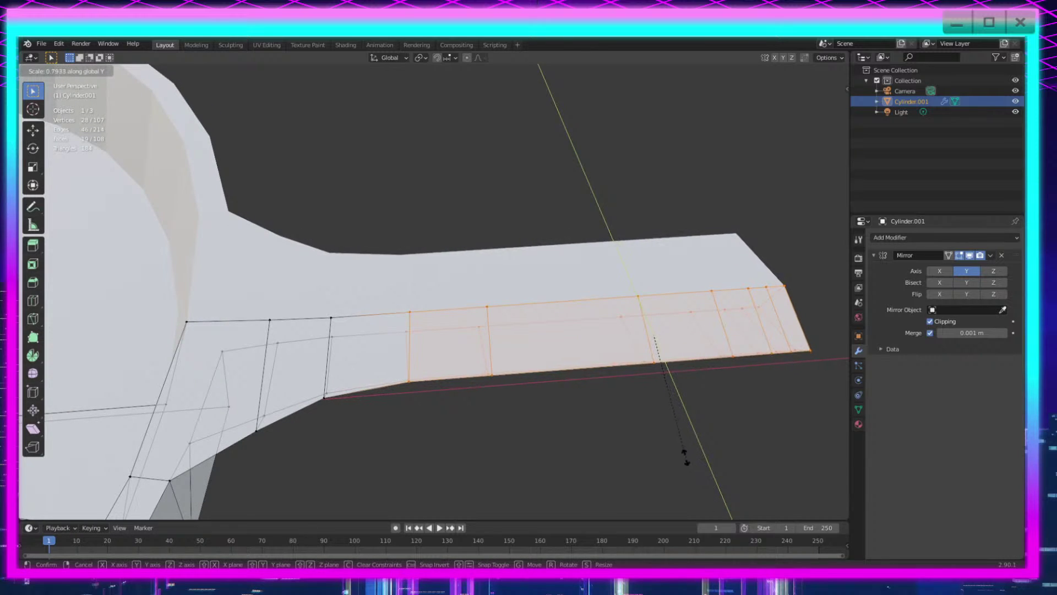
click(681, 454)
Step: Scale the selected outer handle section to about 0.8 along Z and inspect the tapered profile
key(s)
key(z)
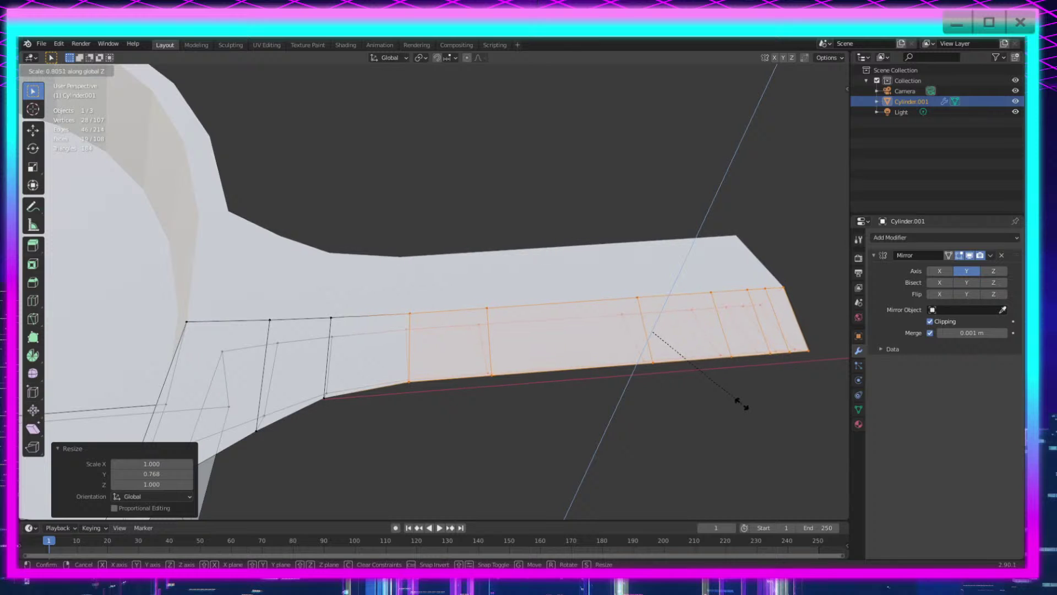
click(741, 401)
middle_drag(653, 487, 644, 392)
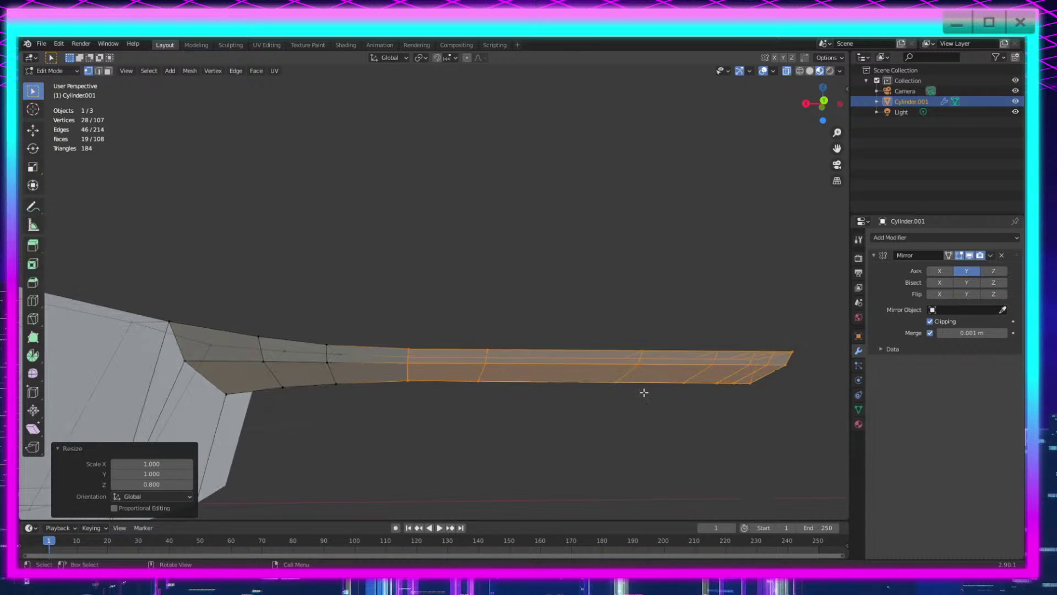
middle_drag(566, 390, 569, 408)
middle_drag(780, 345, 495, 377)
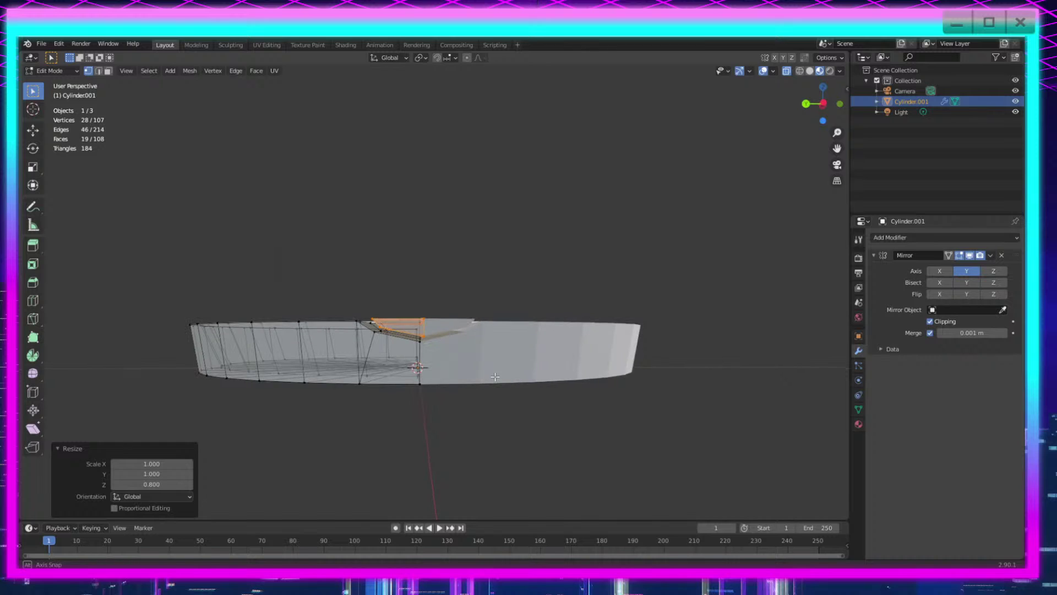
Step: Select the top vertices of the pan rim and handle and scale them to about 0.881 along Z
middle_drag(757, 317, 715, 304)
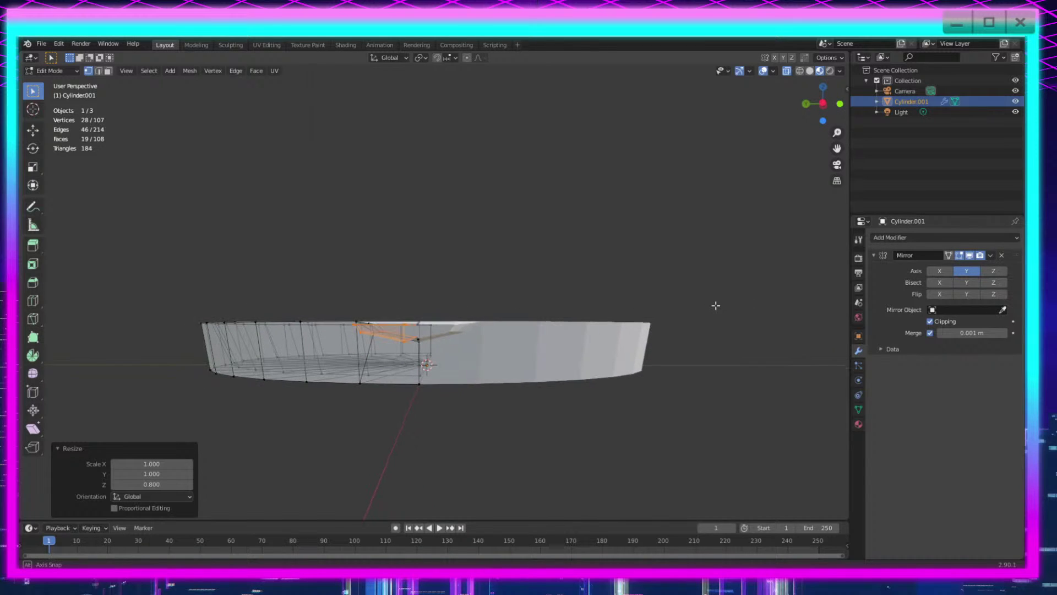
drag(590, 264, 253, 313)
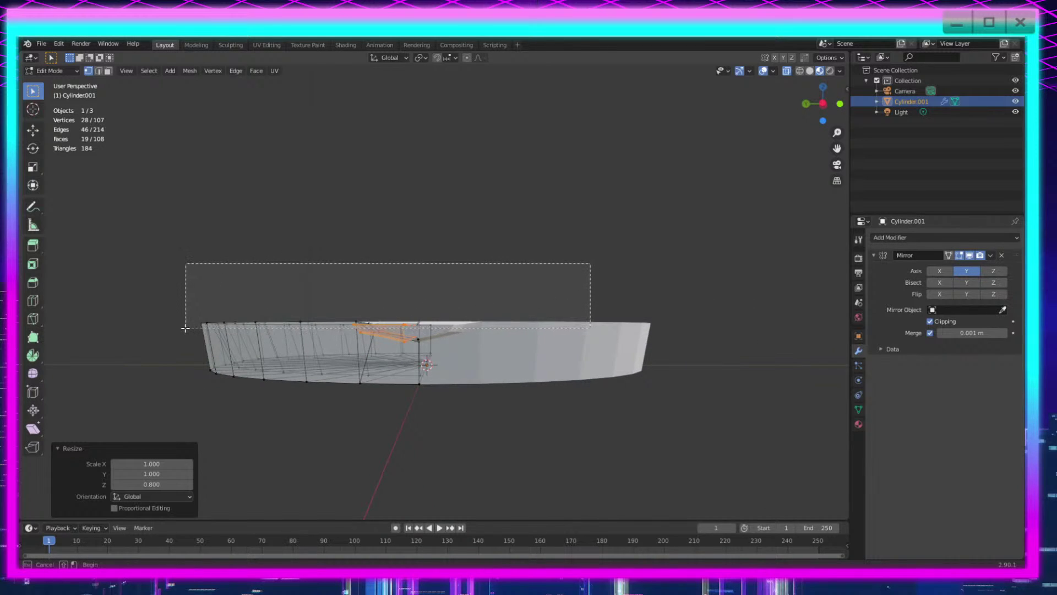
drag(182, 328, 182, 328)
middle_drag(308, 347, 452, 380)
scroll(495, 382, up, 3)
middle_drag(565, 392, 599, 416)
key(s)
key(z)
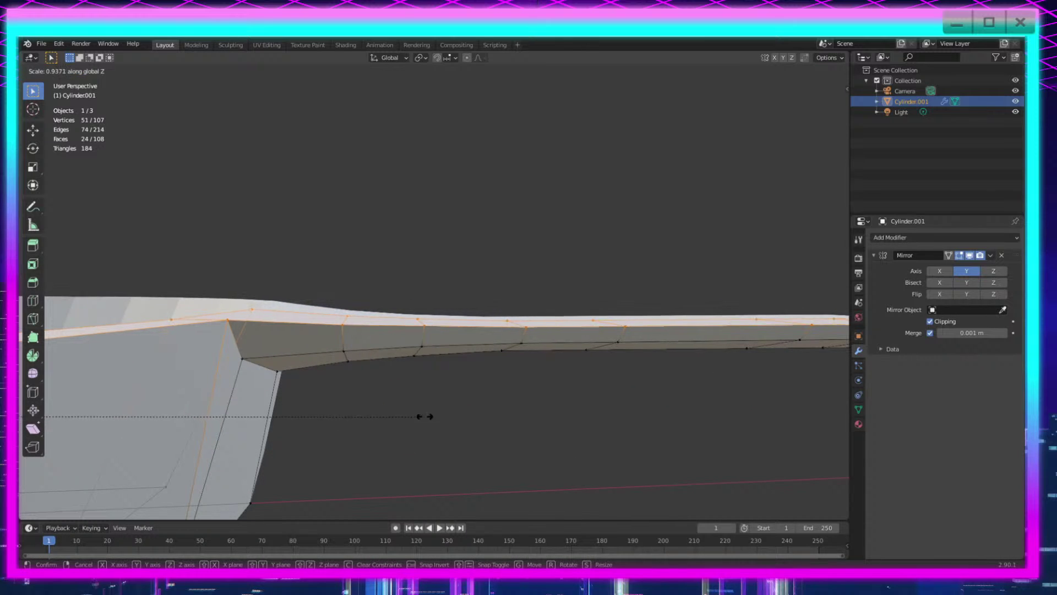
click(410, 417)
scroll(668, 409, down, 6)
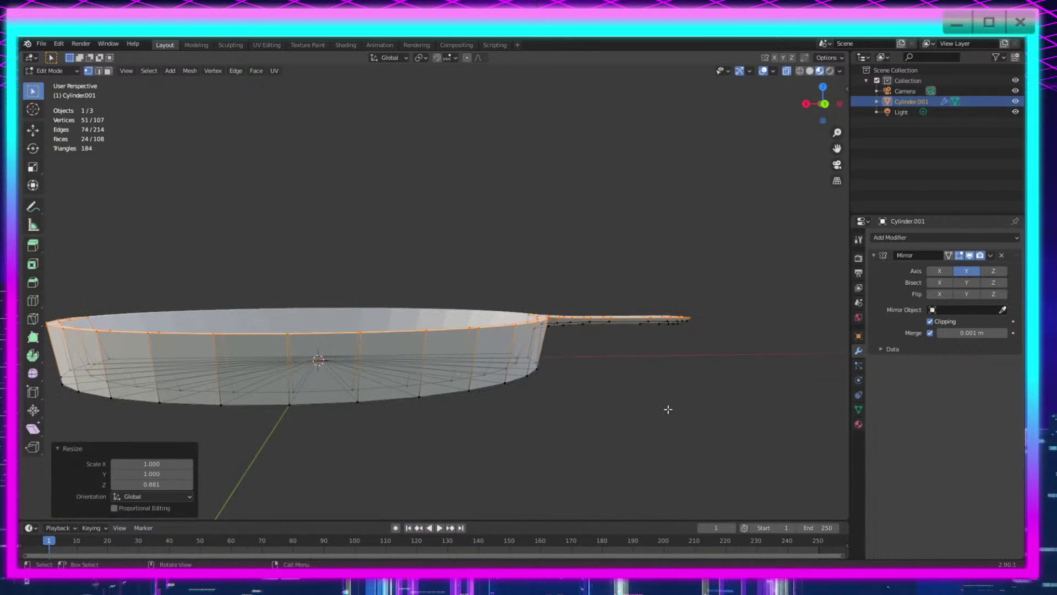
Step: Flatten the selected rim and handle top by scaling them to about 0.002 along Z
key(s)
key(z)
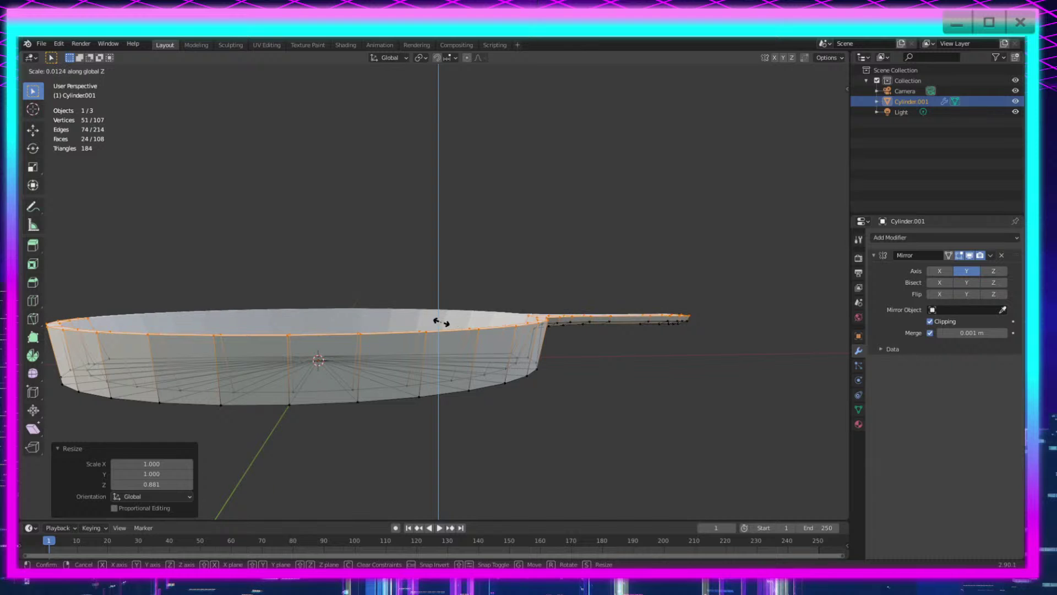
click(438, 324)
scroll(667, 419, up, 8)
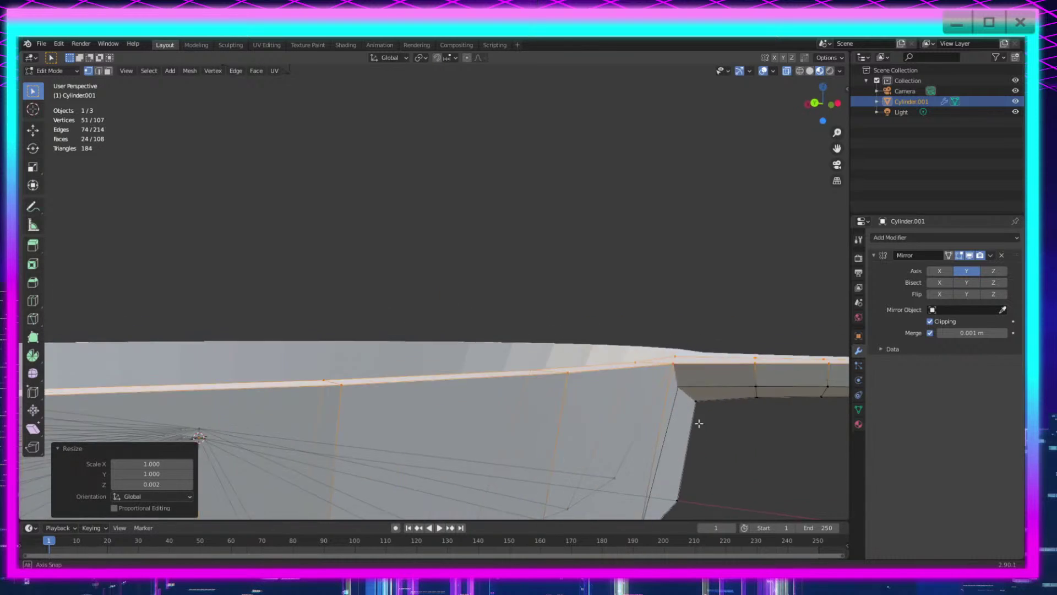
Step: Examine the flattened rim and the handle's side profile in Object Mode
scroll(667, 419, down, 8)
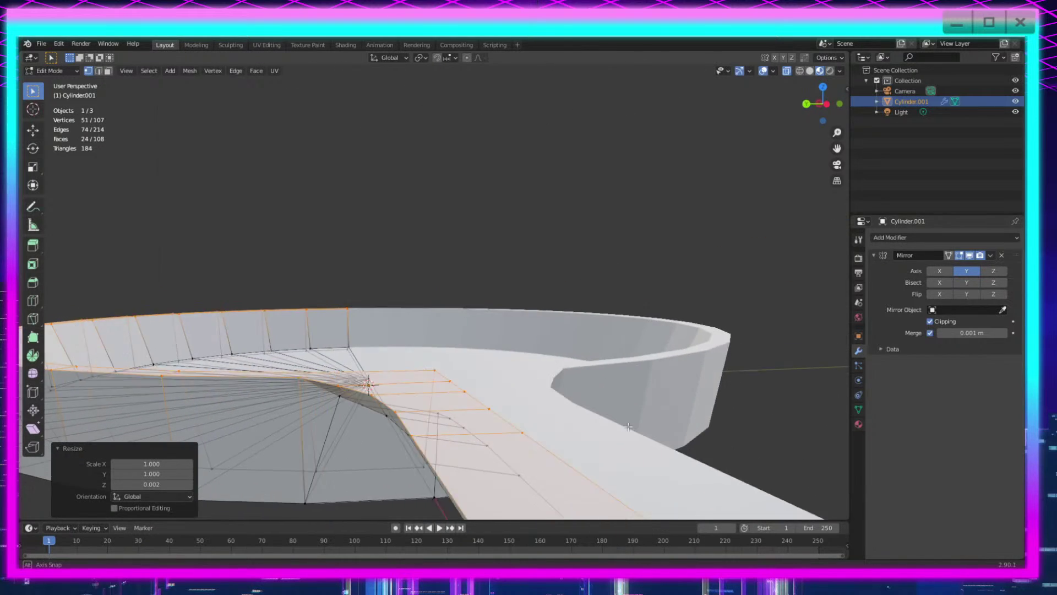
scroll(629, 428, down, 2)
middle_drag(614, 359, 608, 315)
scroll(608, 315, up, 4)
middle_drag(589, 413, 623, 276)
key(Tab)
scroll(614, 309, down, 4)
middle_drag(583, 347, 619, 410)
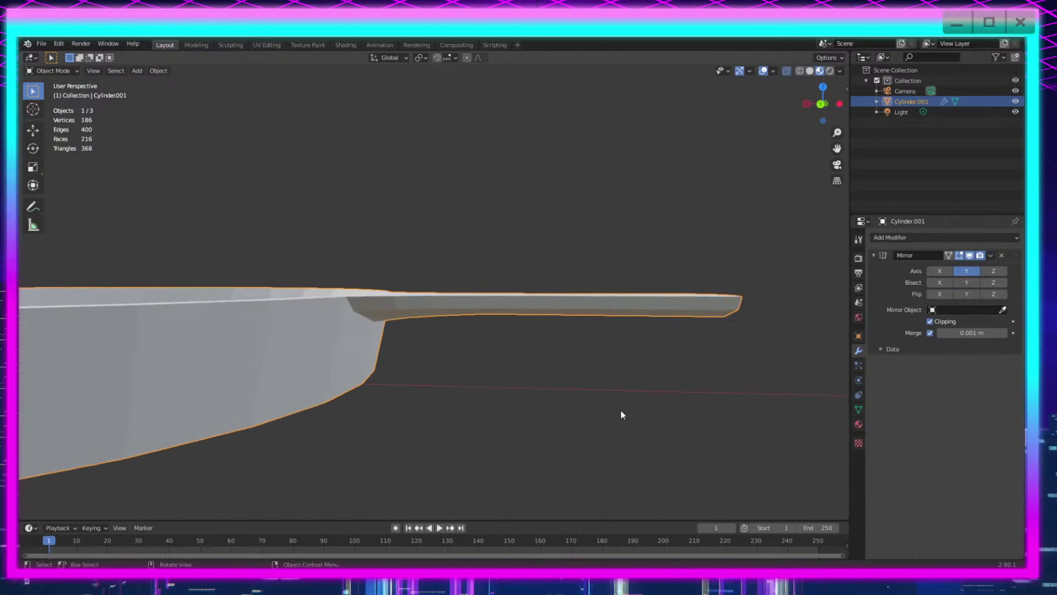
Step: In Edit Mode, select the handle from its first loop beyond the pan joint to the end and narrow it slightly along Y
key(Tab)
middle_drag(699, 345, 564, 248)
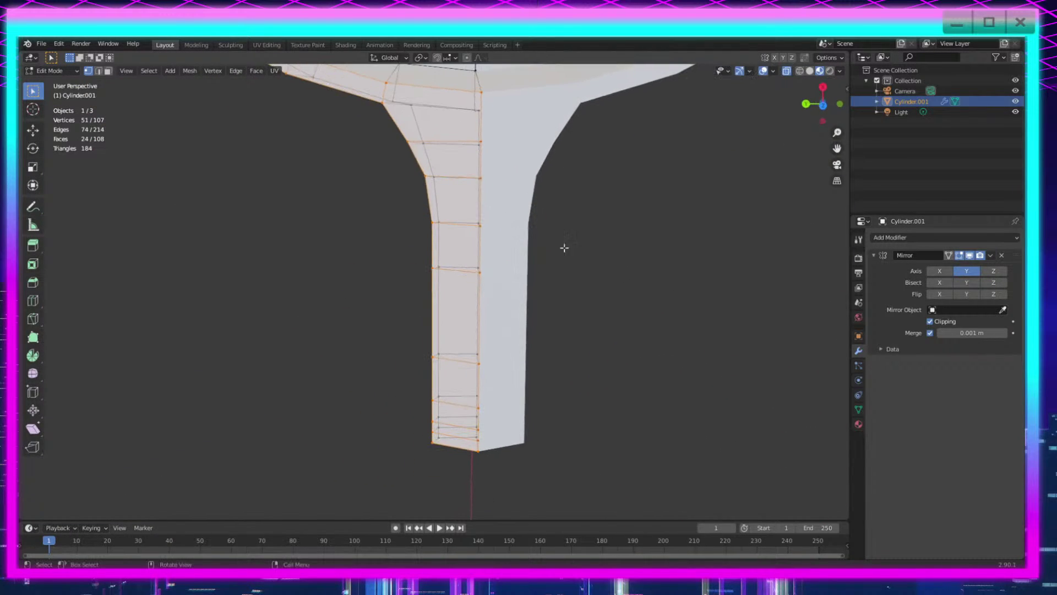
middle_drag(590, 184, 580, 212)
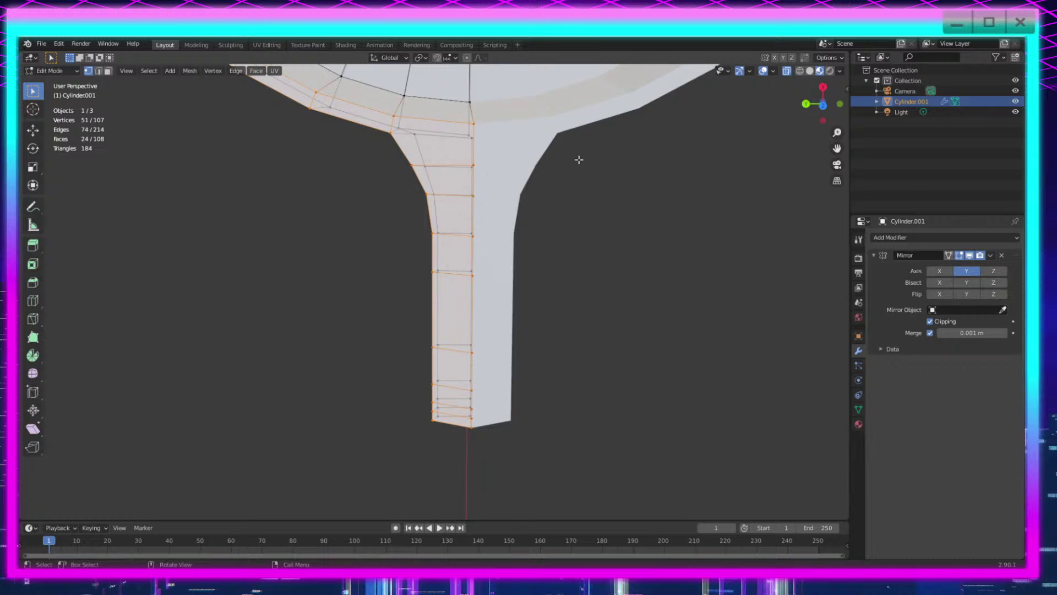
drag(579, 159, 374, 483)
key(s)
key(x)
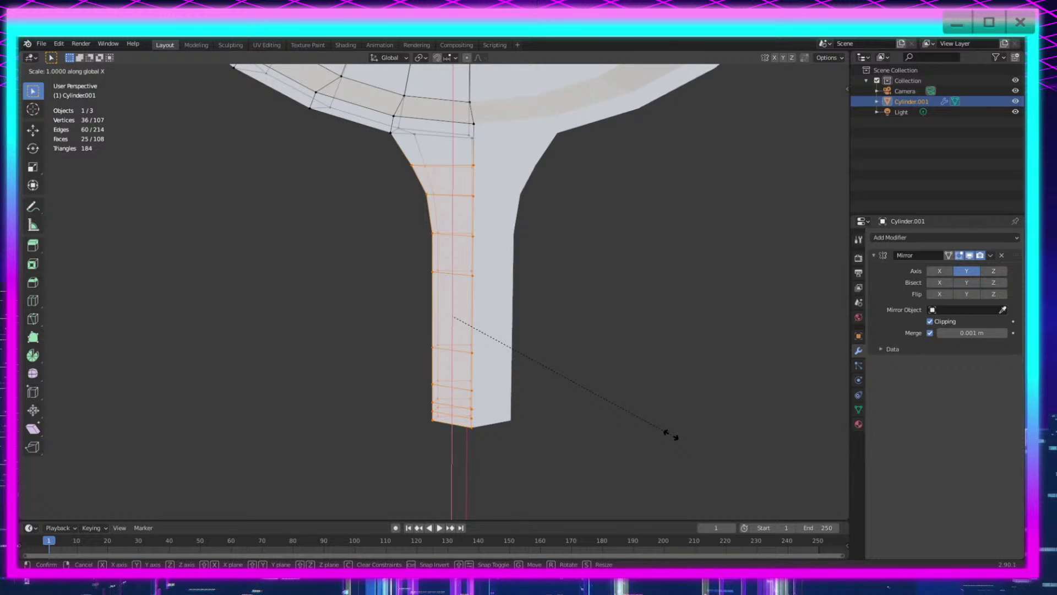
key(y)
click(659, 430)
Step: Select the handle from the second loop beyond the pan joint outward and scale it to about 0.846 along Y
drag(573, 182, 365, 462)
key(s)
key(y)
click(692, 395)
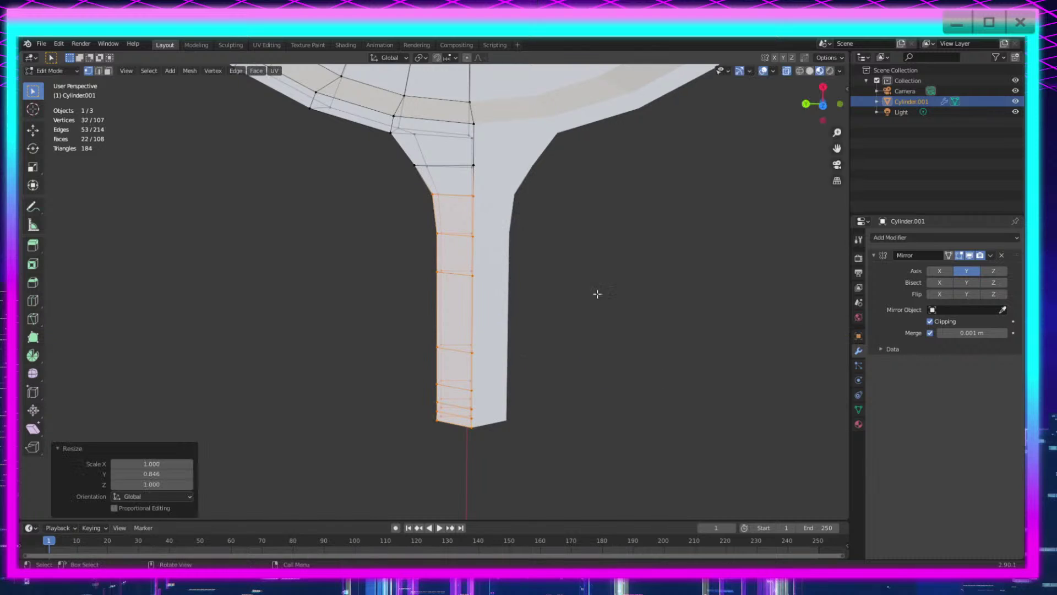
Step: Select the handle from the third loop beyond the pan joint outward and narrow it along Y
drag(583, 212, 355, 491)
key(s)
key(y)
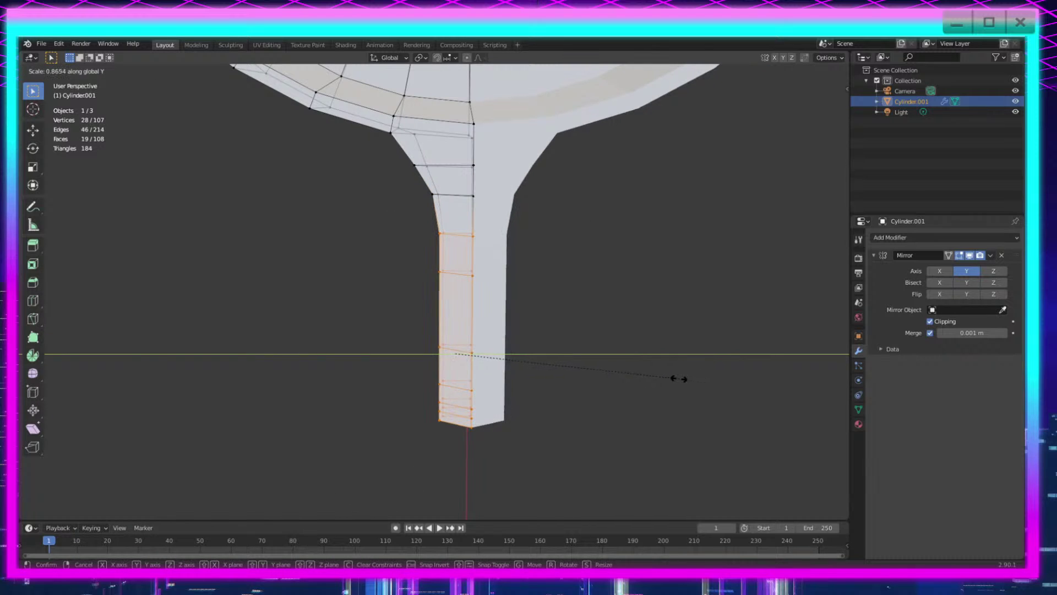
click(664, 378)
Step: Select the four vertices at the handle's outer end and straighten them by scaling to about 0.011 along X
mouse_move(665, 378)
middle_down()
mouse_move(675, 378)
mouse_move(559, 309)
mouse_move(621, 332)
mouse_move(557, 366)
mouse_move(601, 394)
mouse_move(685, 394)
mouse_move(581, 388)
mouse_move(563, 431)
mouse_move(665, 393)
mouse_move(664, 369)
middle_up()
drag(668, 184, 614, 314)
middle_drag(734, 326, 715, 344)
key(s)
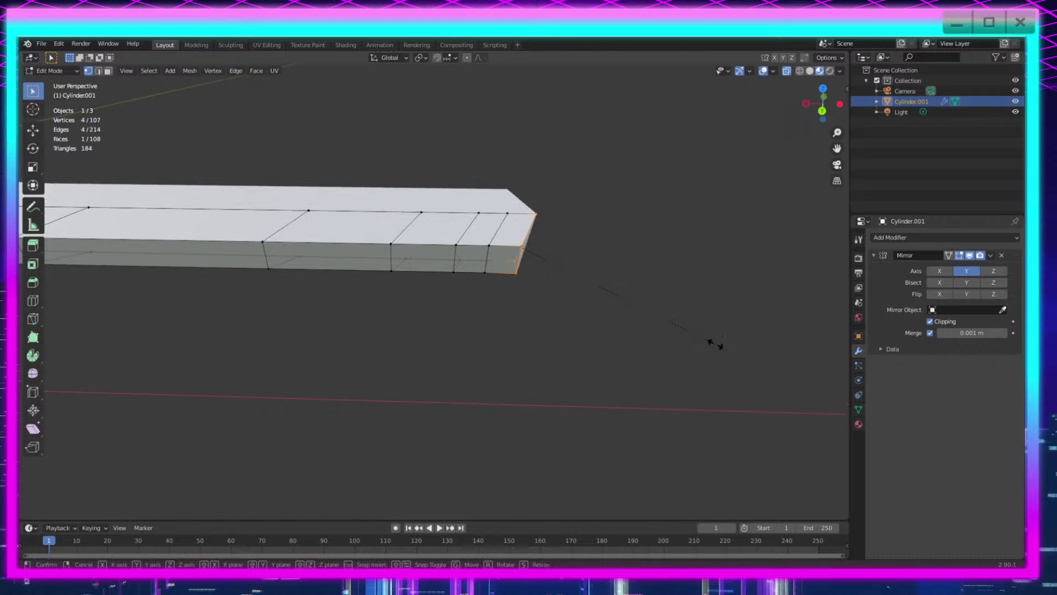
key(x)
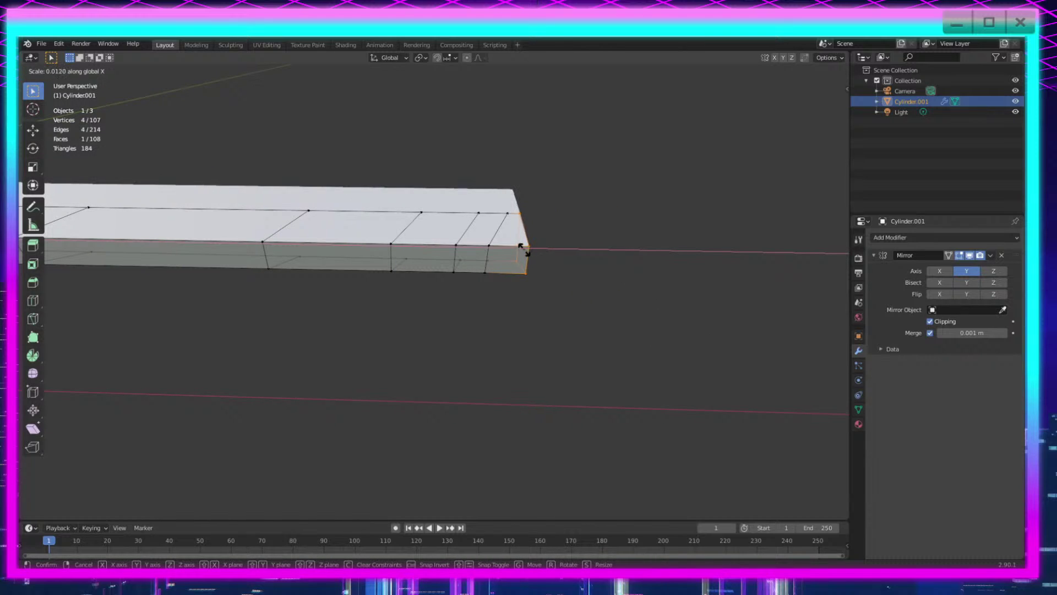
click(518, 243)
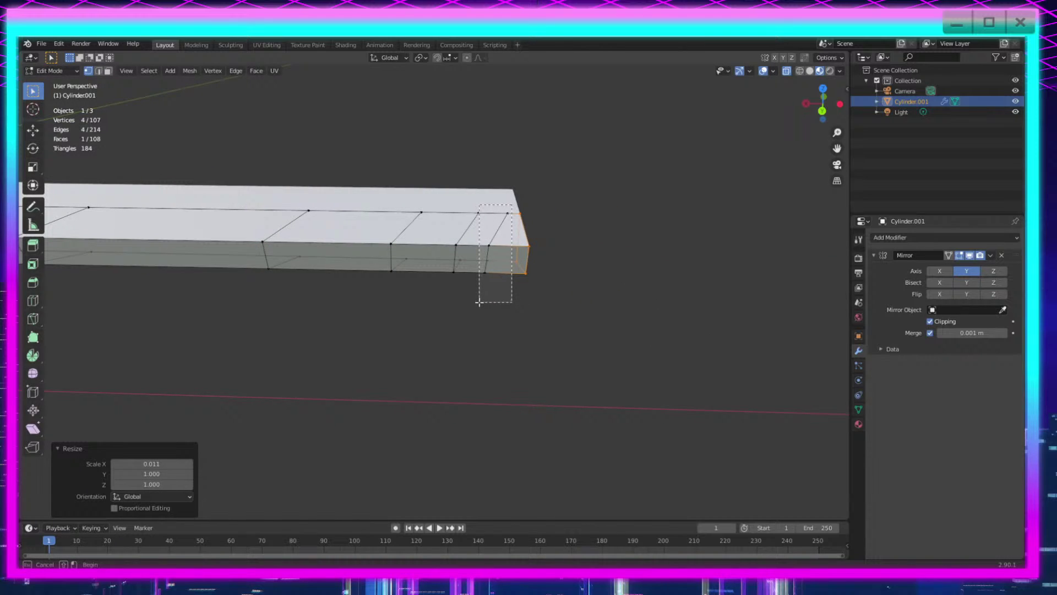
Step: Straighten the second and third loops from the handle's end by scaling each to nearly zero along X, the second to about 0.016
drag(479, 302, 479, 302)
key(s)
key(x)
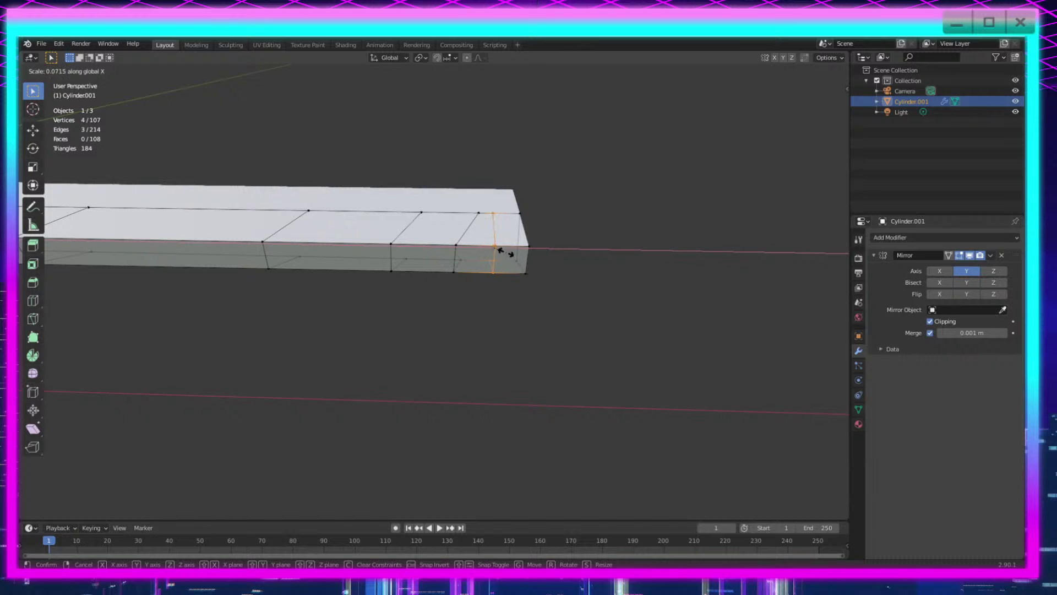
click(498, 248)
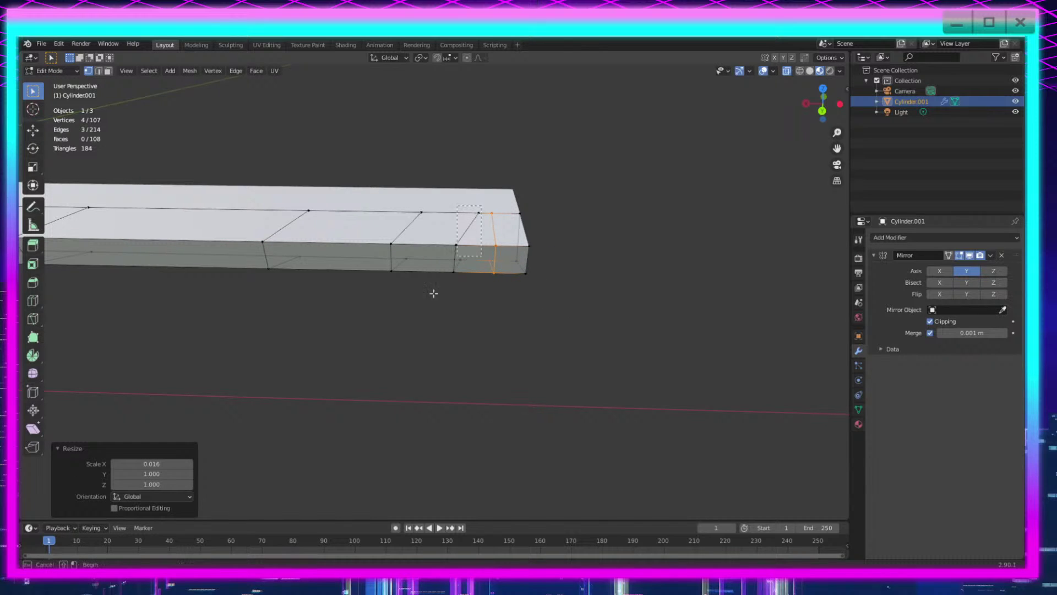
drag(483, 224, 436, 337)
key(s)
key(x)
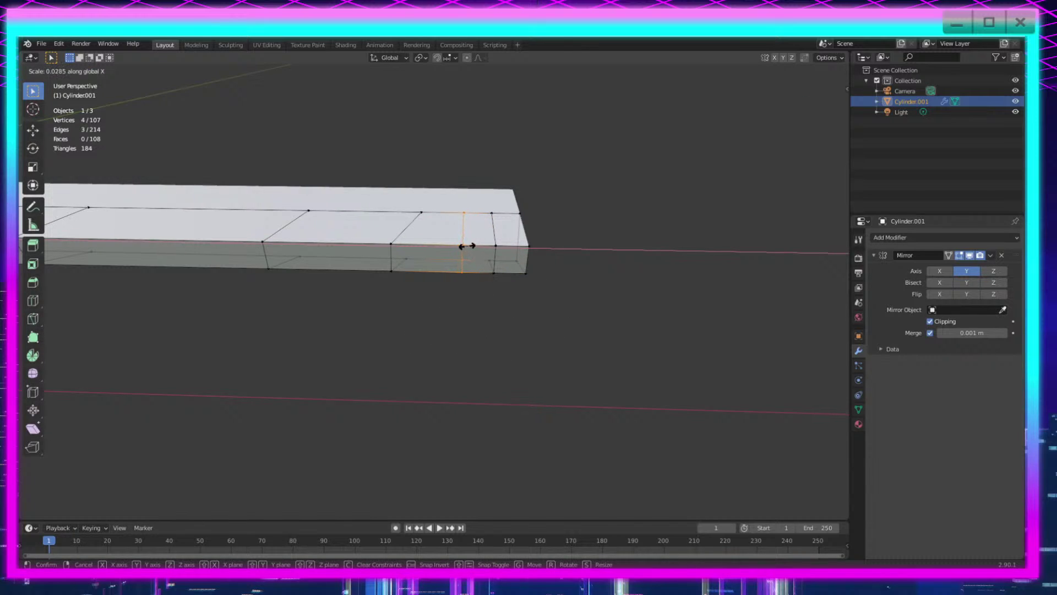
click(463, 246)
Step: Flatten the fourth and fifth loops from the handle's end along X, each scaled individually to nearly zero
middle_drag(529, 311, 477, 317)
drag(435, 200, 387, 311)
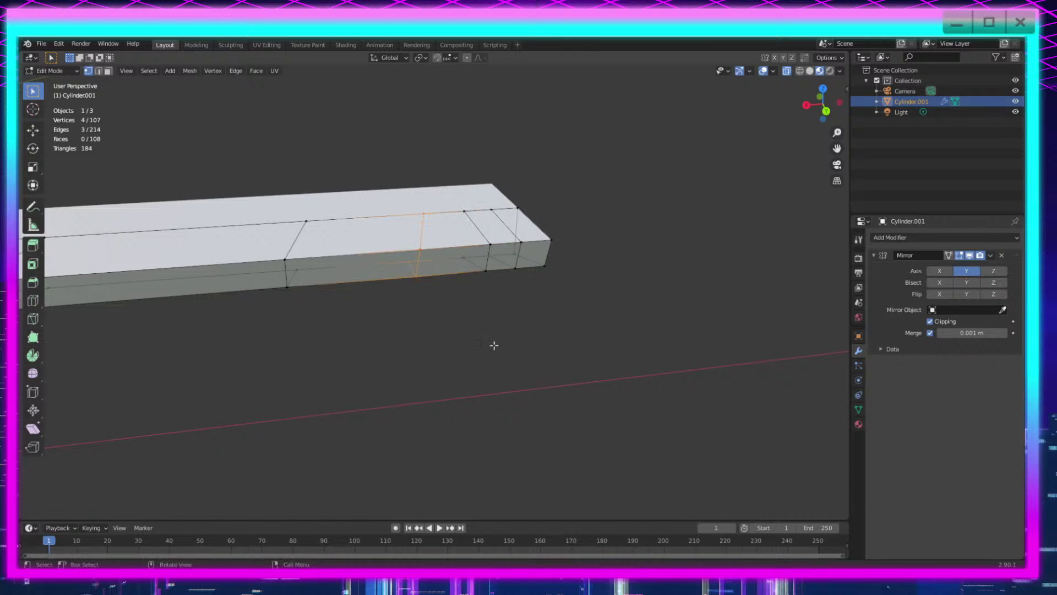
middle_drag(493, 345, 540, 360)
key(s)
key(x)
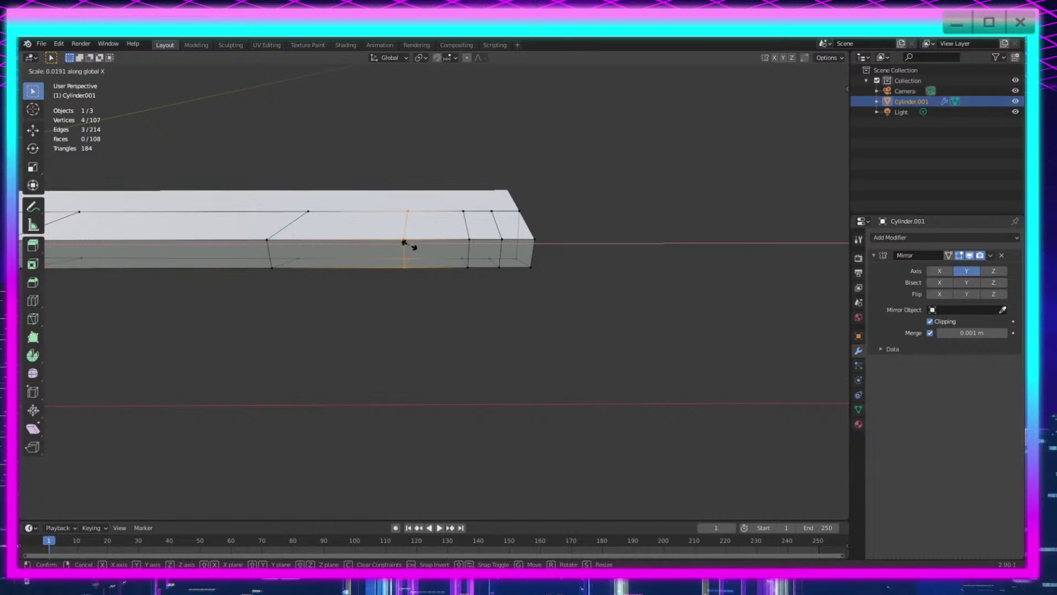
click(407, 246)
middle_drag(407, 246, 427, 309)
key(s)
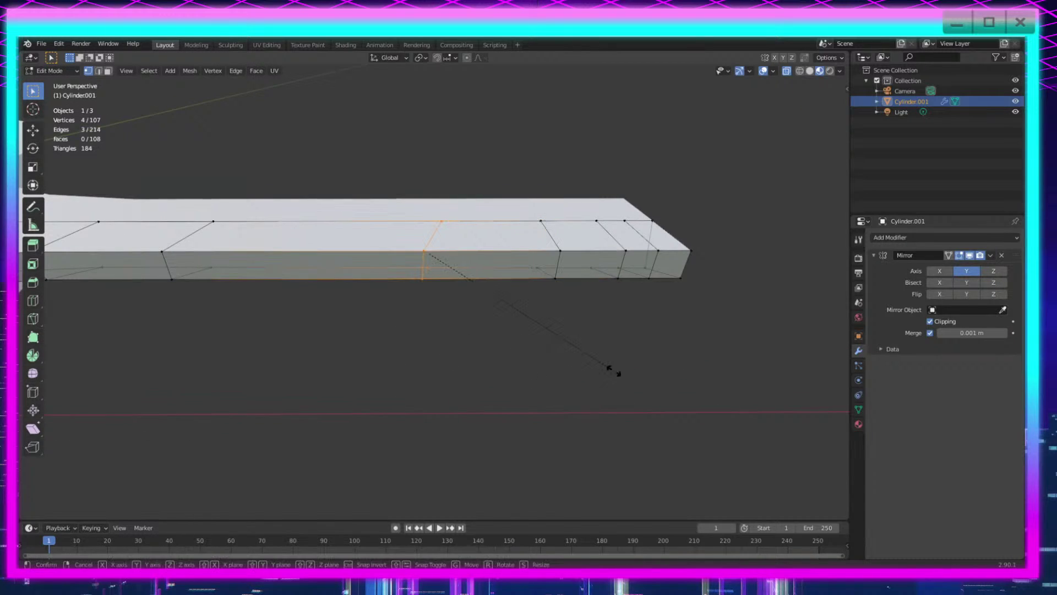
key(x)
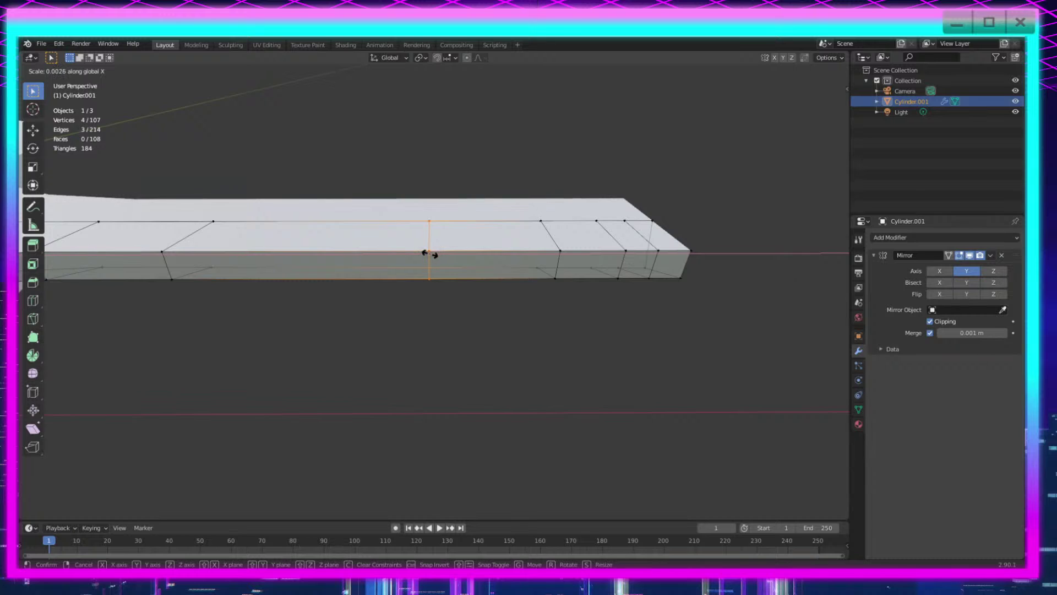
click(430, 253)
Step: Straighten the sixth and seventh loops from the handle's end along X, scaling the sixth to about 0.008 and the seventh to nearly zero
shift+middle_drag(421, 352, 633, 365)
drag(454, 224, 353, 343)
key(s)
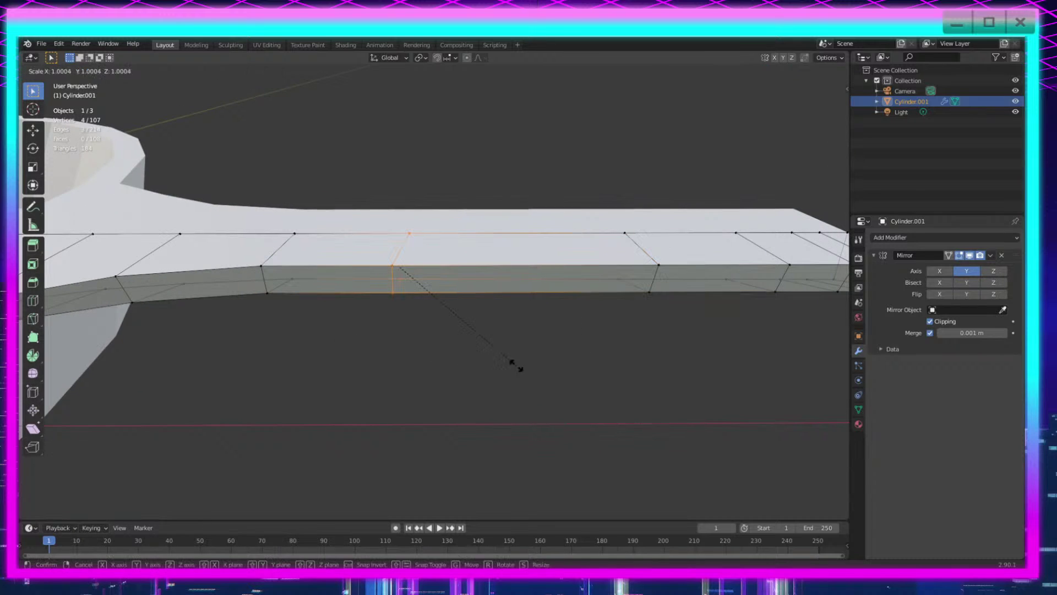
key(x)
click(401, 270)
middle_drag(371, 411, 489, 275)
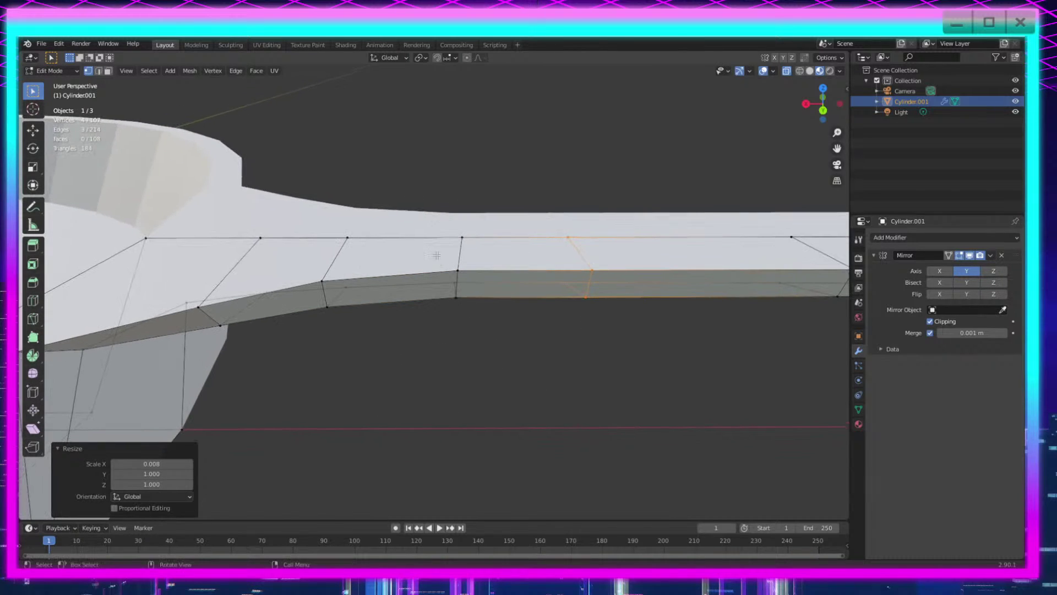
drag(488, 276, 425, 354)
key(s)
key(x)
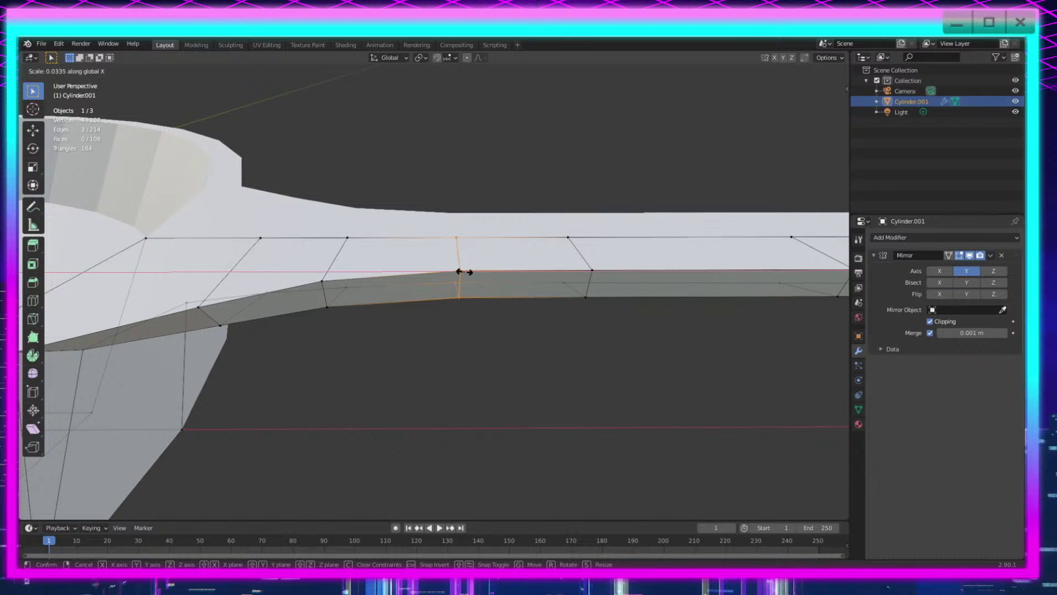
click(464, 271)
Step: Straighten the two handle loops nearest the pan joint along X, scaling the innermost one to about 0.002
middle_drag(464, 271, 542, 403)
drag(460, 352, 511, 293)
key(s)
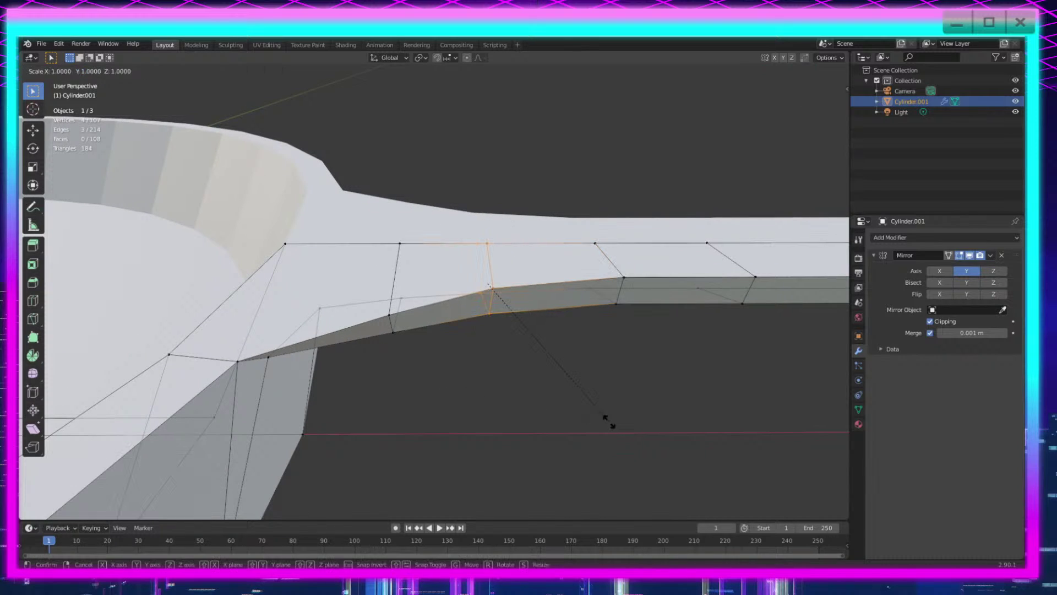
key(x)
click(488, 286)
drag(372, 237, 456, 391)
key(s)
key(x)
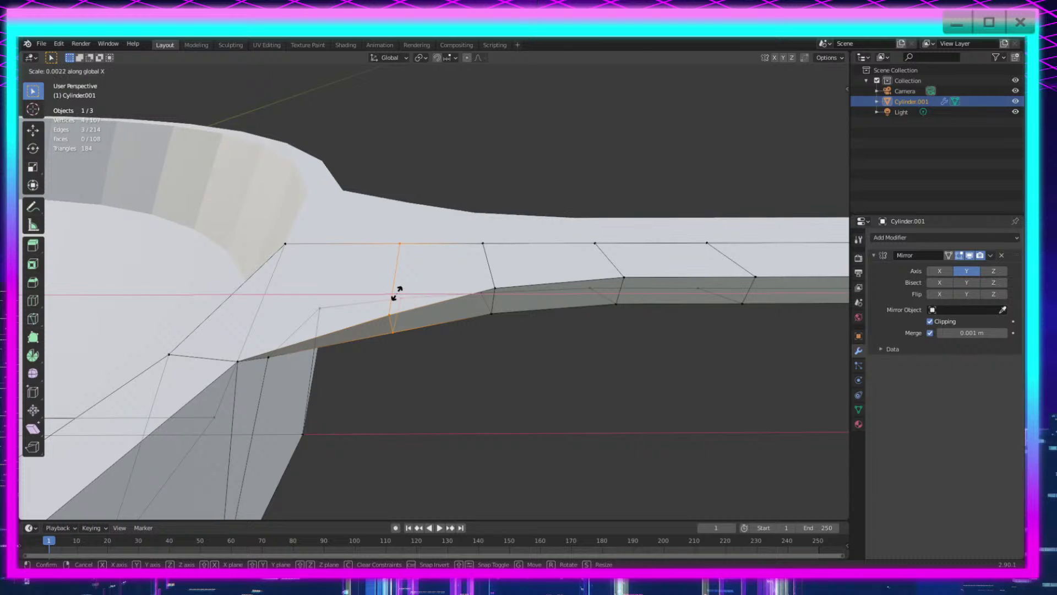
click(396, 292)
Step: Switch to edge selection and examine where the handle joins the pan from below and above
middle_drag(498, 399, 643, 419)
scroll(692, 448, up, 3)
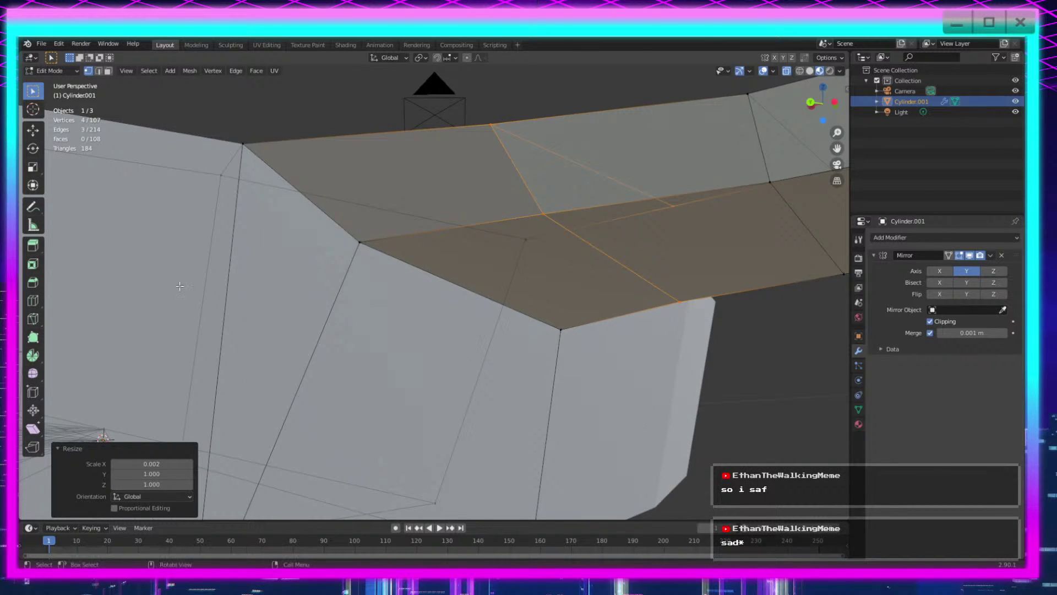
click(99, 71)
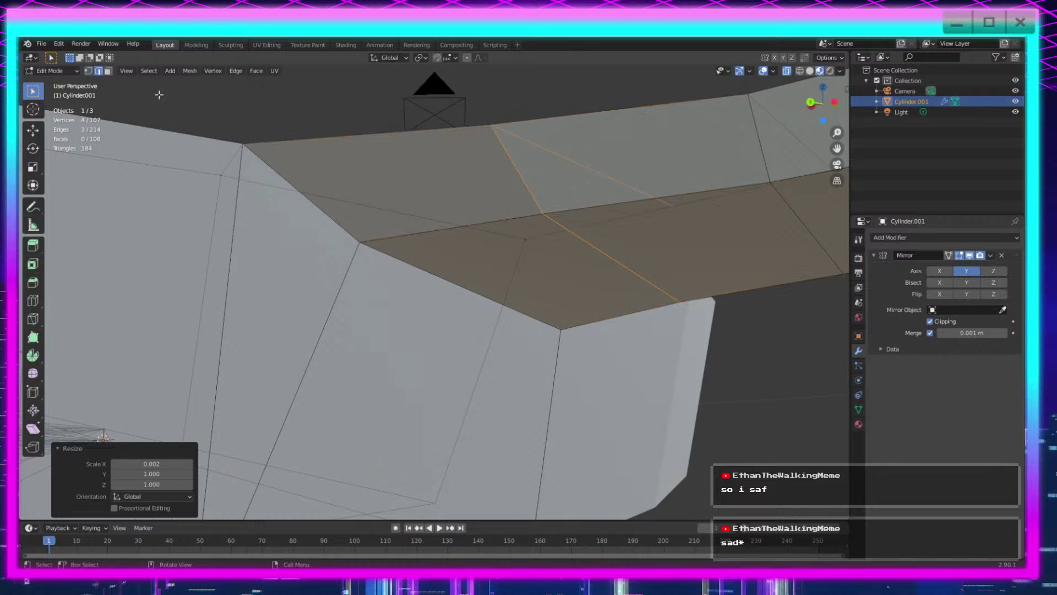
middle_drag(545, 292, 584, 398)
scroll(630, 387, down, 2)
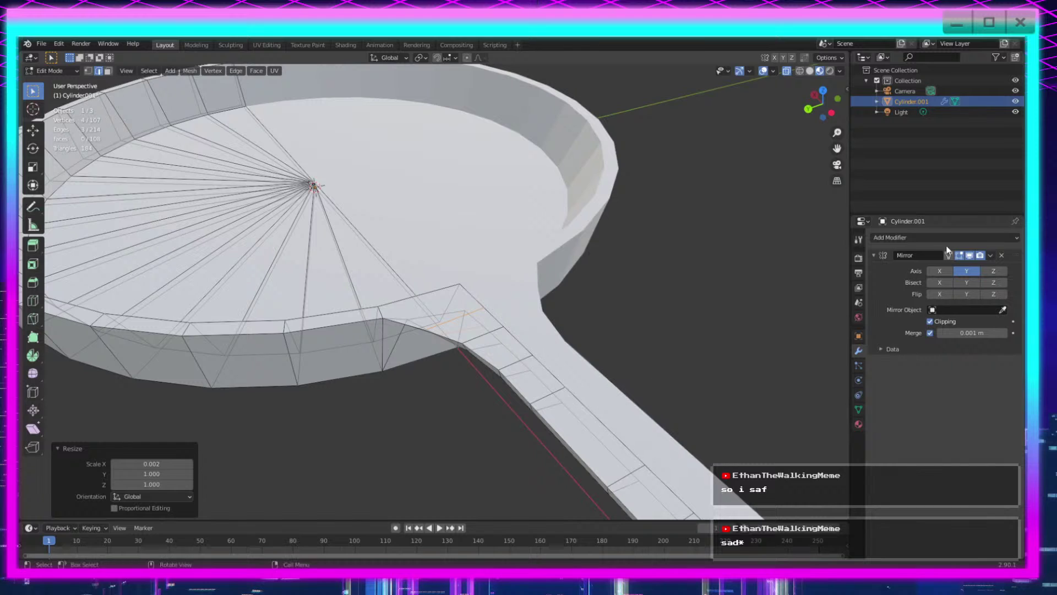
Step: Return the pan to Object Mode and apply its Mirror modifier
click(990, 255)
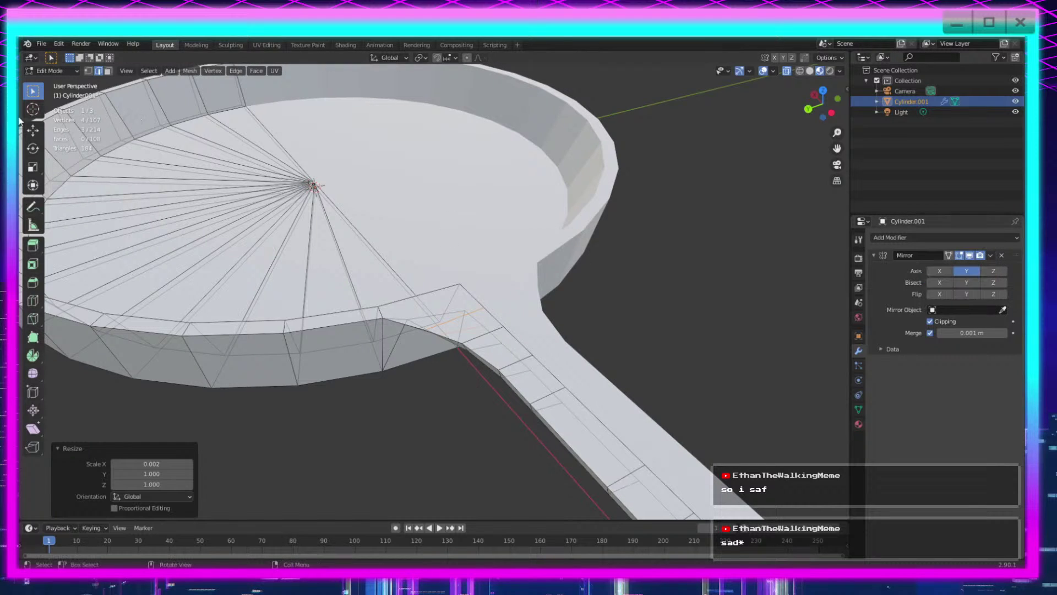
click(65, 72)
click(65, 86)
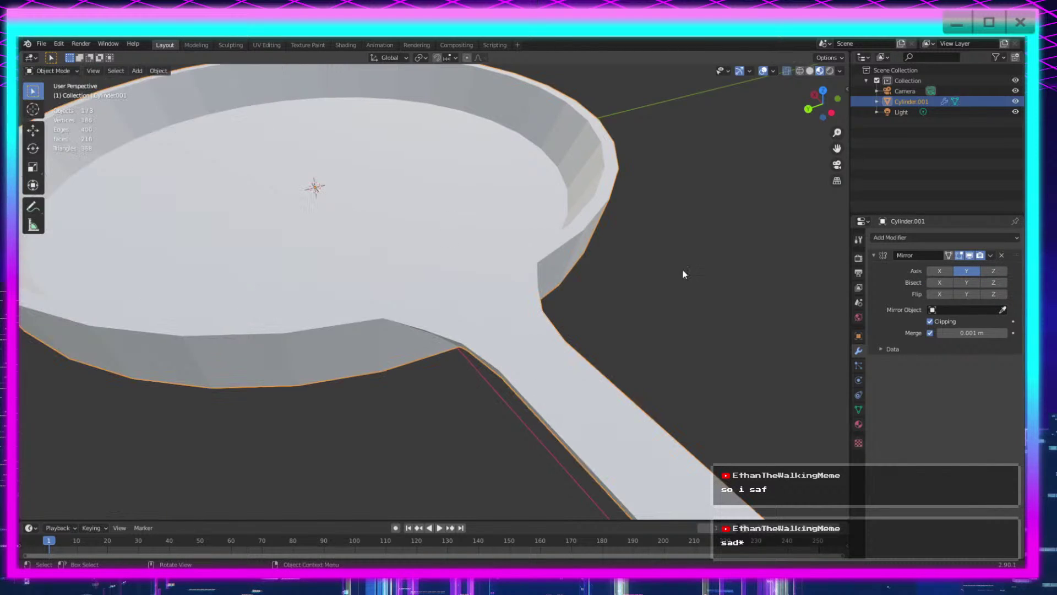
scroll(651, 280, down, 4)
middle_drag(585, 307, 580, 341)
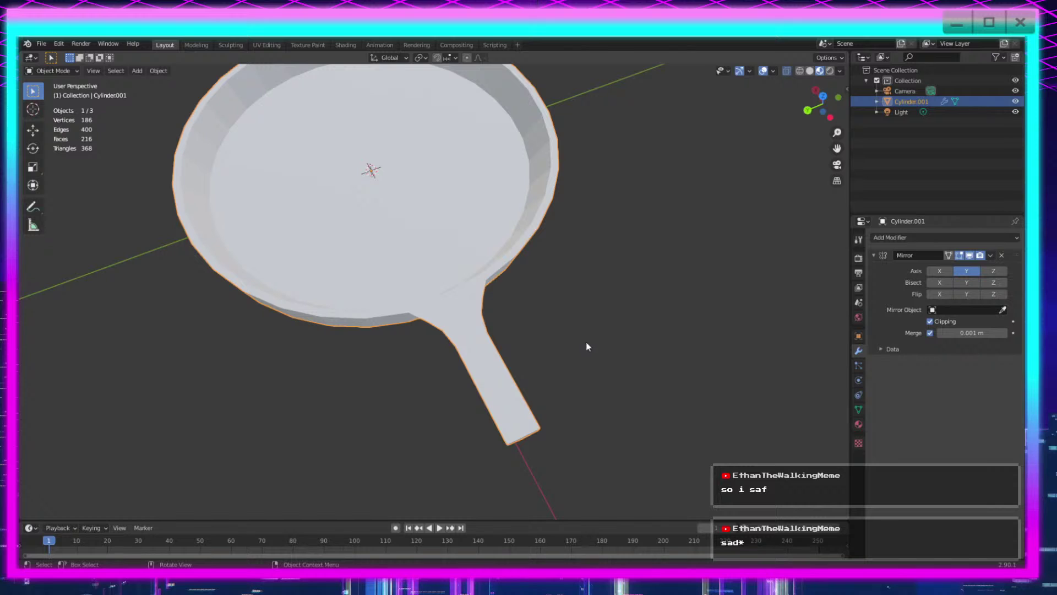
click(990, 256)
click(980, 270)
middle_drag(575, 401, 658, 383)
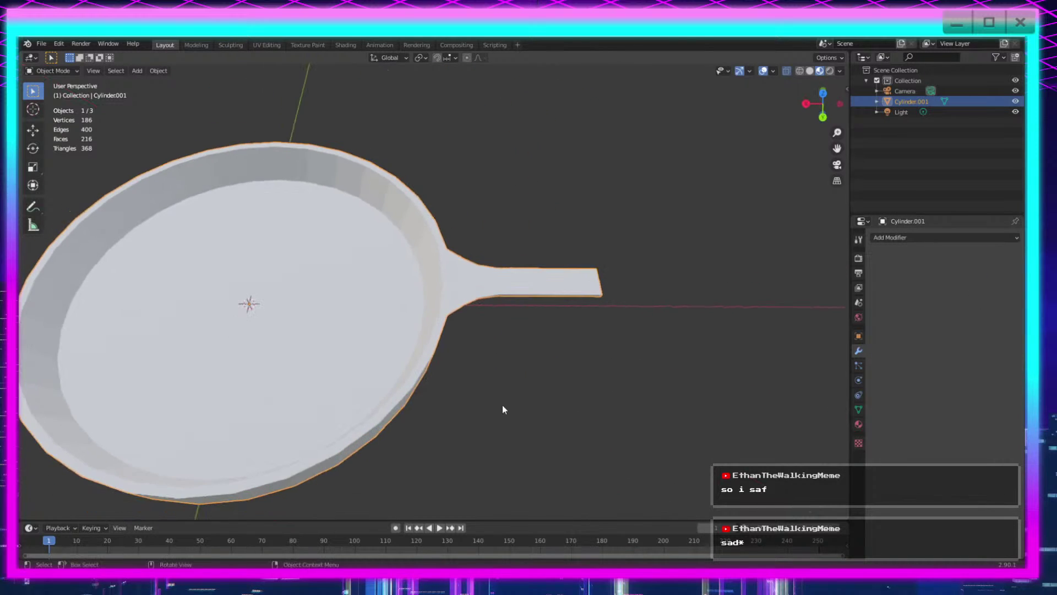
shift+middle_drag(502, 405, 765, 372)
key(Tab)
drag(495, 269, 459, 310)
key(x)
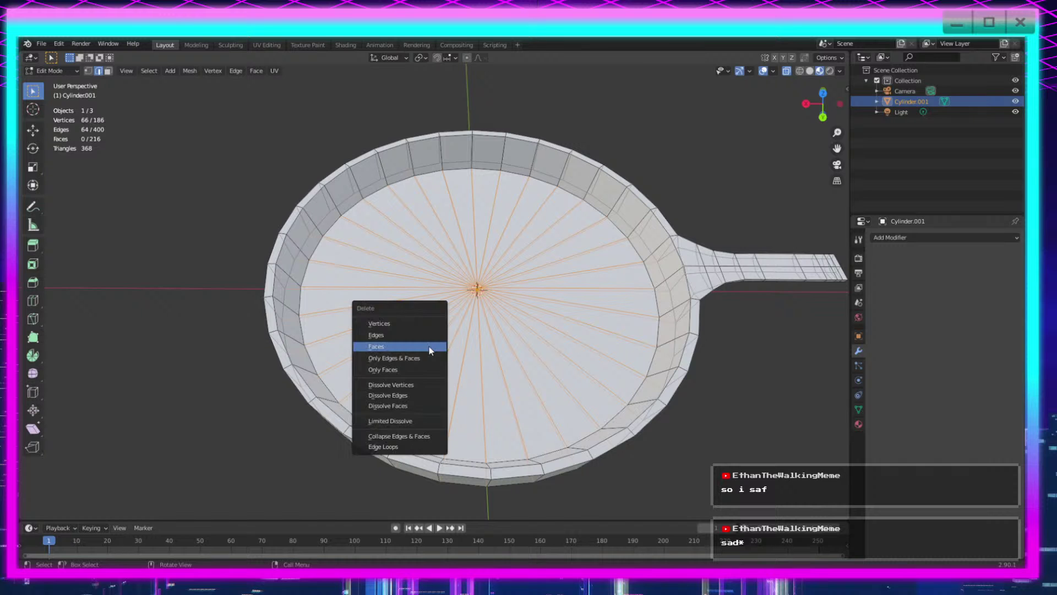
click(422, 350)
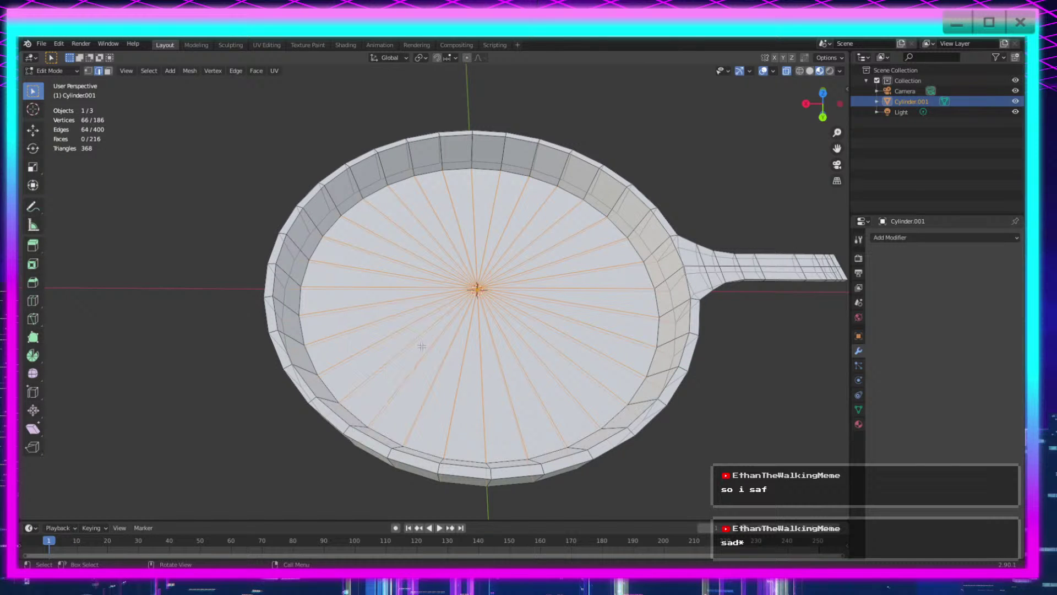
middle_drag(527, 335, 433, 406)
scroll(363, 370, down, 5)
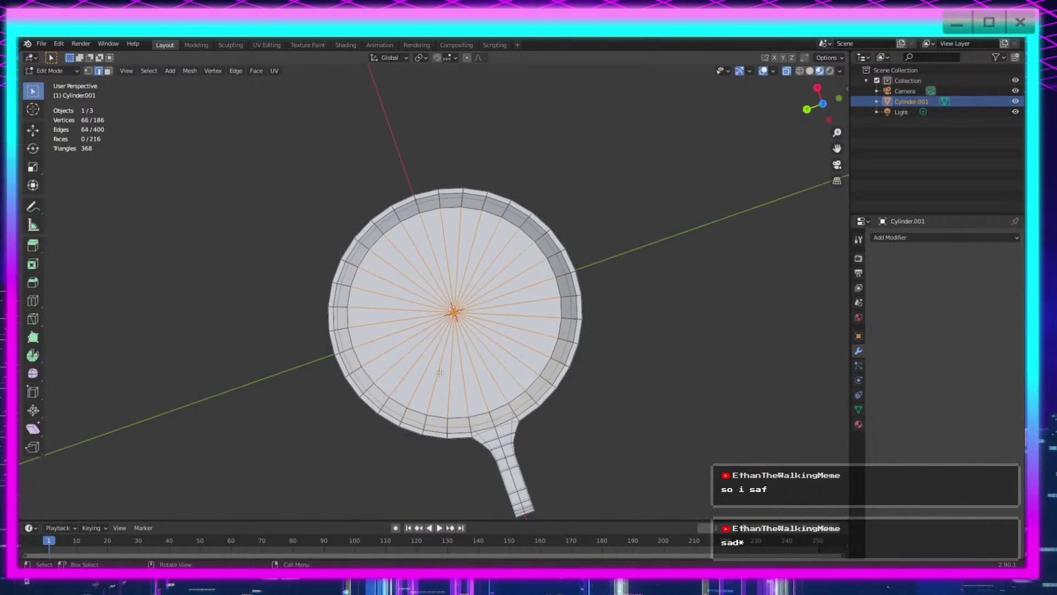
click(597, 382)
middle_drag(553, 386, 599, 351)
key(Tab)
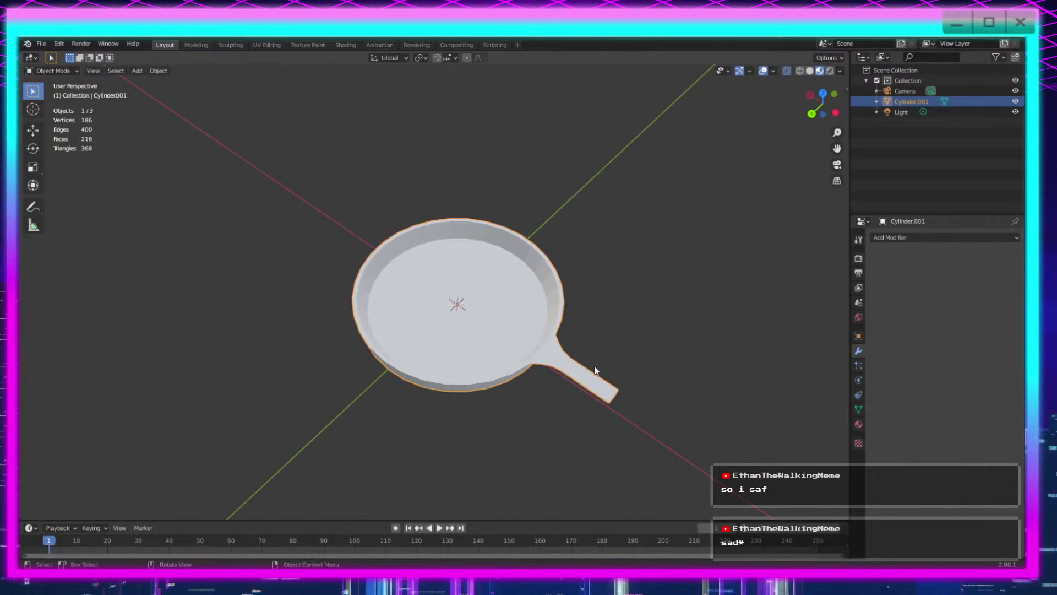
Step: Examine the pan in Object Mode, from above and closely from below where the handle meets the pan wall
scroll(585, 386, down, 2)
middle_drag(564, 416, 590, 403)
scroll(590, 403, up, 4)
shift+middle_drag(656, 437, 439, 359)
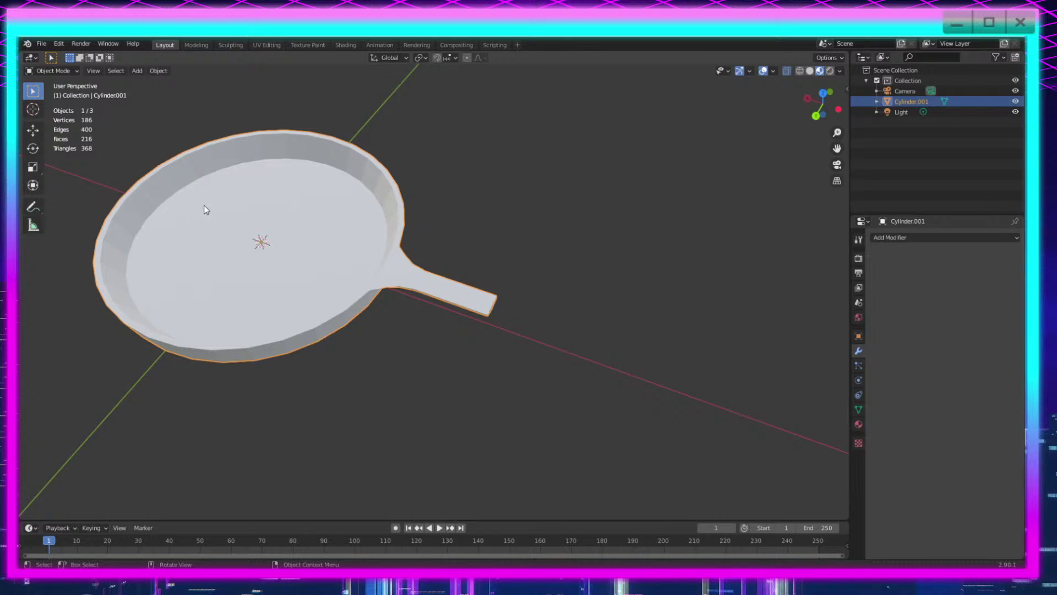
scroll(521, 306, up, 5)
middle_drag(642, 358, 607, 279)
shift+middle_drag(524, 289, 547, 369)
scroll(593, 368, up, 2)
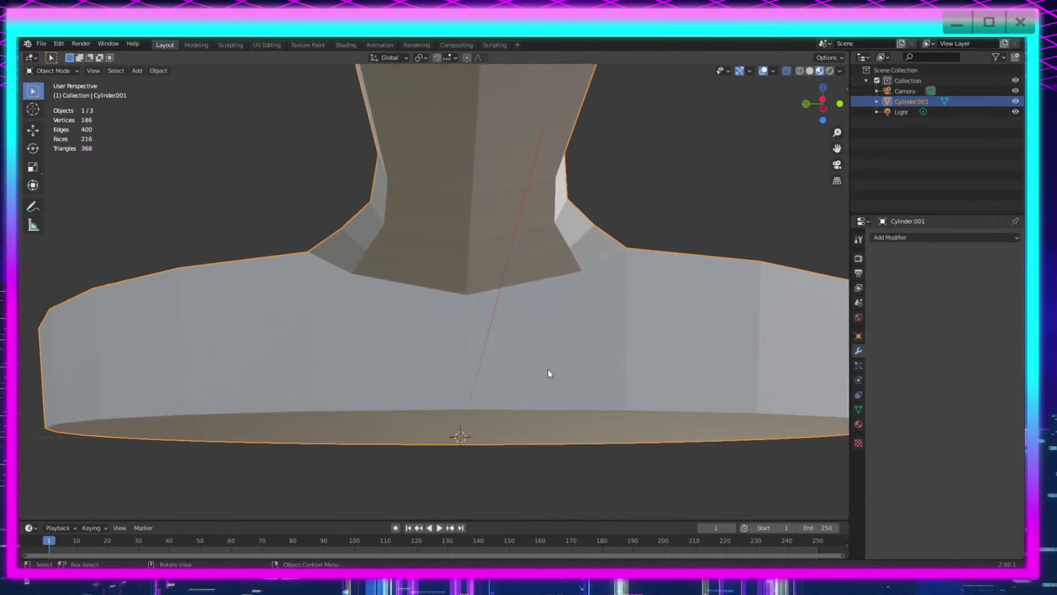
scroll(517, 372, up, 4)
shift+middle_drag(484, 377, 555, 374)
scroll(557, 347, down, 2)
Step: Select the four edges where the handle's underside meets the pan wall, try beveling them and undo the bevel
key(Tab)
middle_drag(271, 278, 284, 276)
key(Tab)
key(Tab)
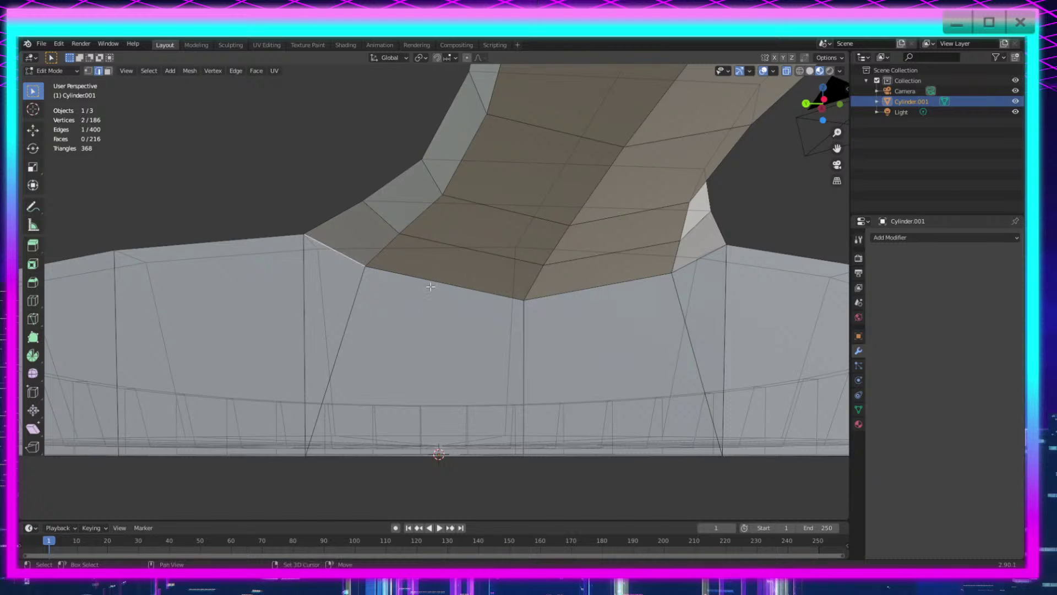
middle_drag(713, 300, 584, 265)
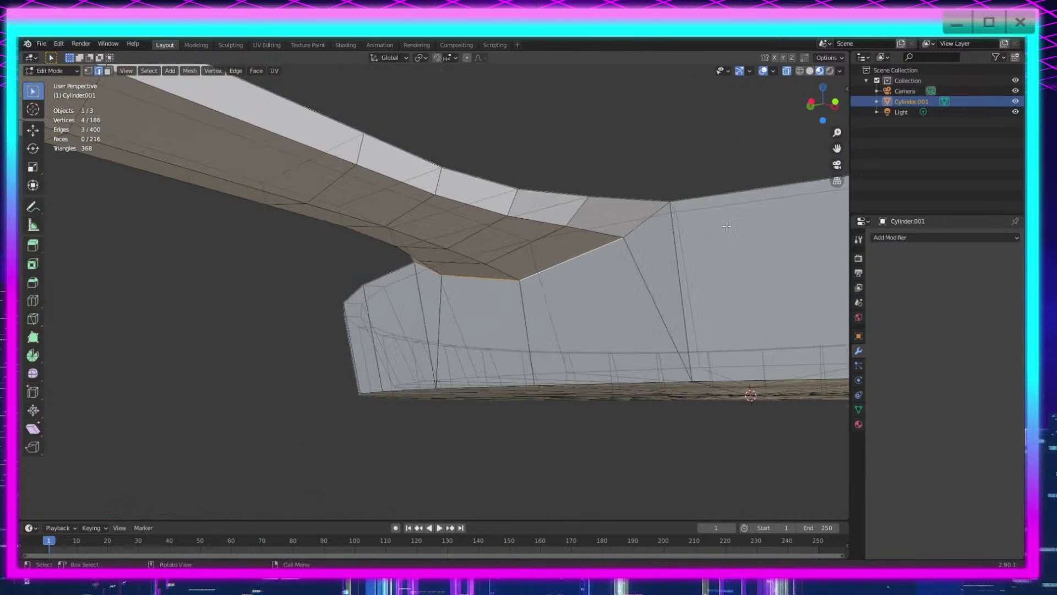
shift+click(658, 220)
middle_drag(710, 210, 649, 259)
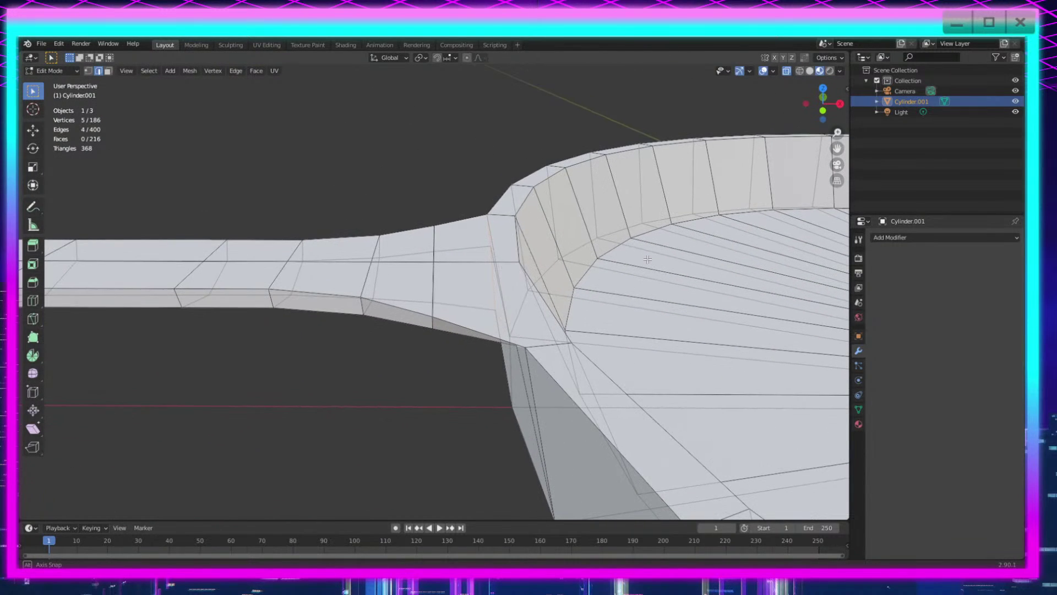
middle_drag(521, 402, 603, 356)
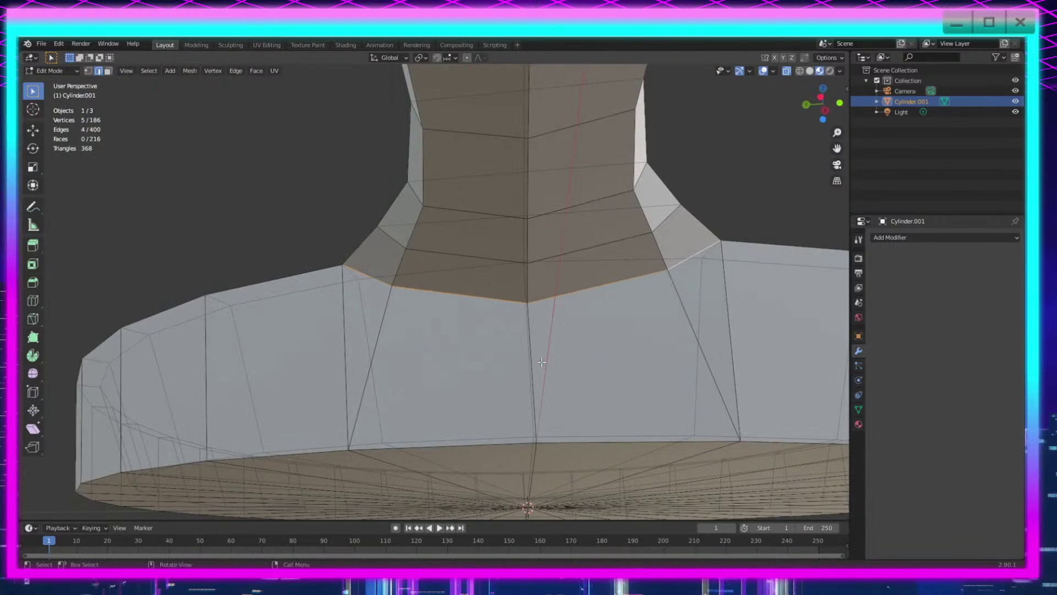
click(37, 282)
drag(526, 257, 560, 259)
middle_drag(765, 254, 618, 314)
scroll(683, 282, down, 3)
scroll(619, 314, up, 4)
shift+middle_drag(732, 238, 565, 313)
key(ctrl+z)
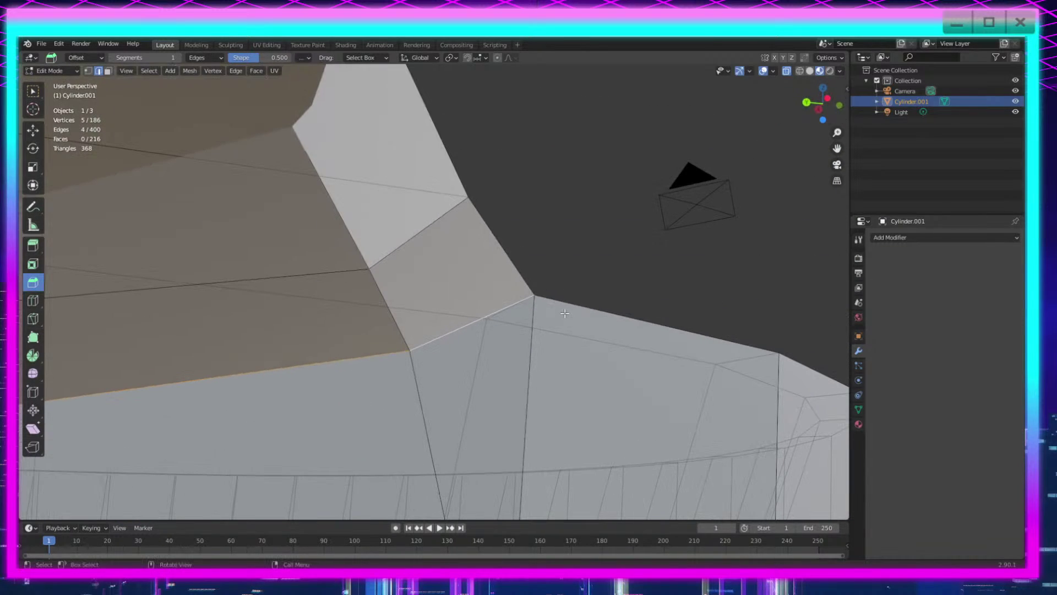
Step: Switch to vertex selection, try a 0.00242 m bevel on the two middle edges of the joint and undo it
shift+middle_drag(393, 345, 526, 328)
scroll(527, 328, down, 1)
click(89, 71)
ctrl+drag(650, 263, 601, 306)
middle_drag(600, 306, 562, 273)
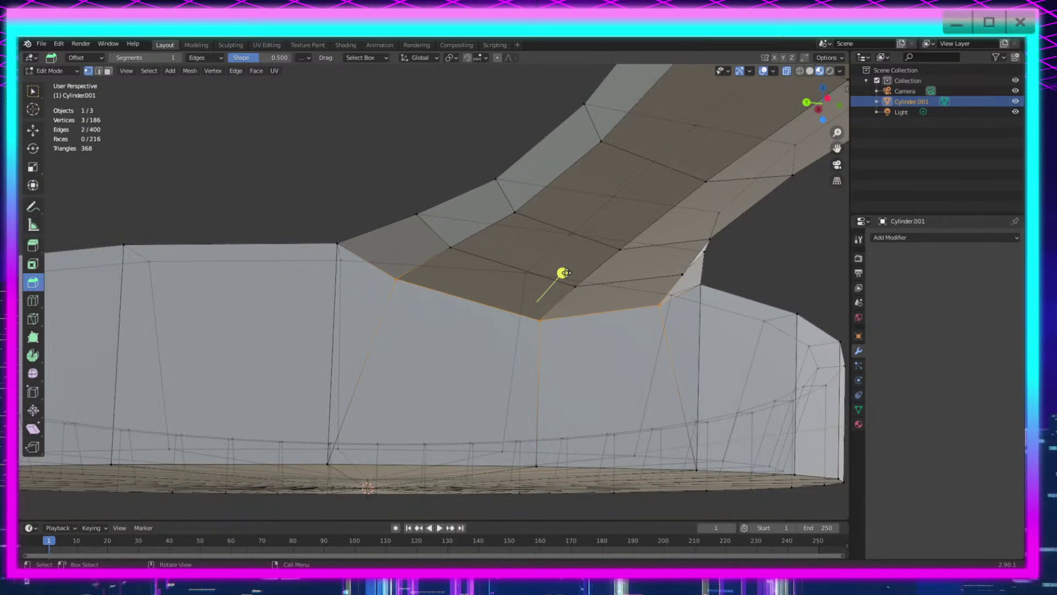
key(ctrl+b)
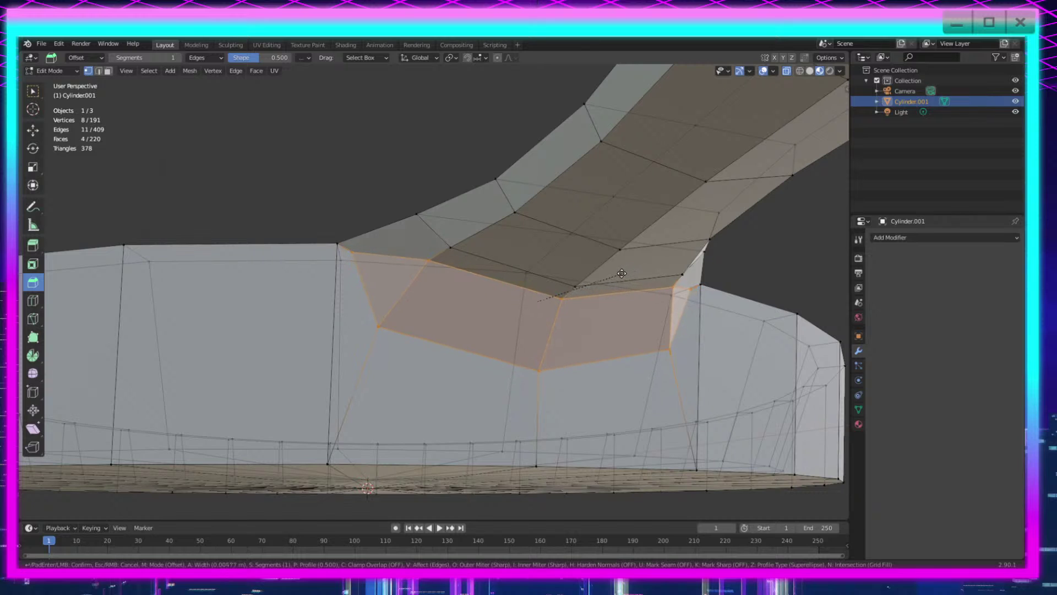
click(600, 283)
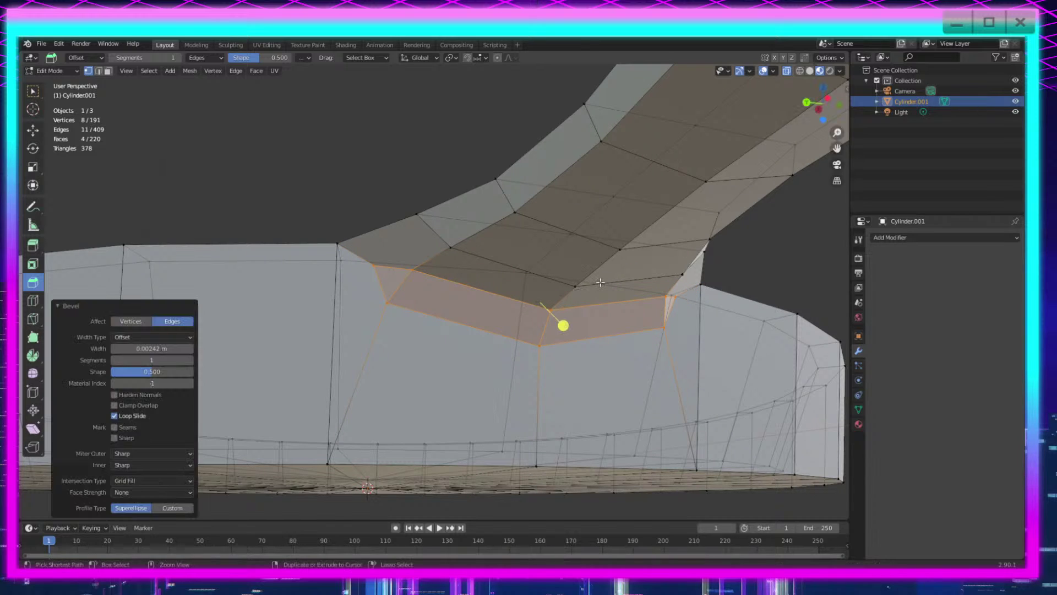
key(ctrl+z)
Step: Add both outer corner vertices to the selection and bevel the joint edges under the handle with a 0.00178 m width
middle_drag(348, 235, 330, 207)
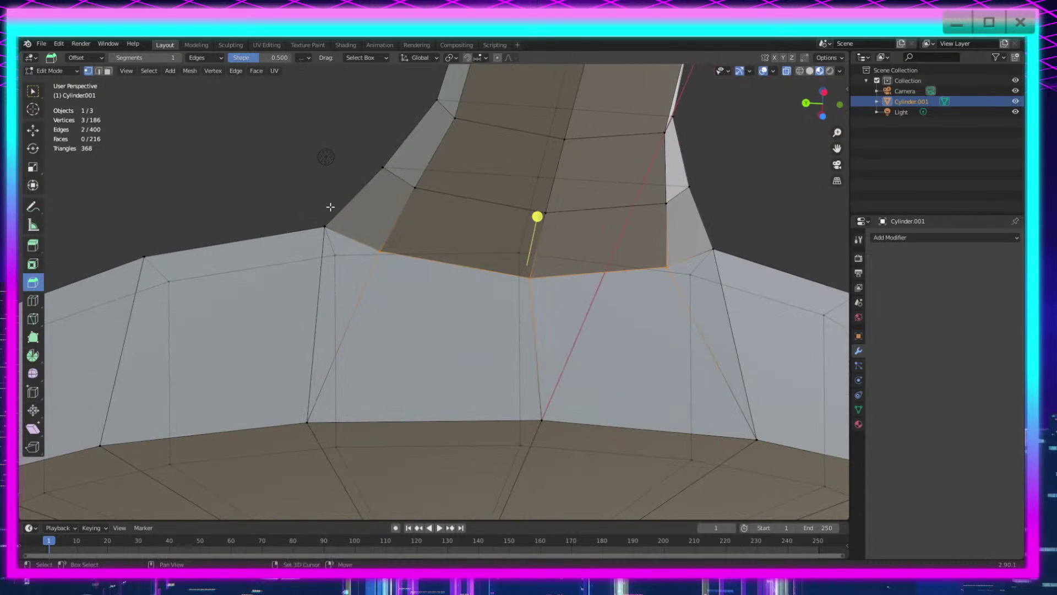
shift+click(331, 220)
middle_drag(562, 255, 556, 246)
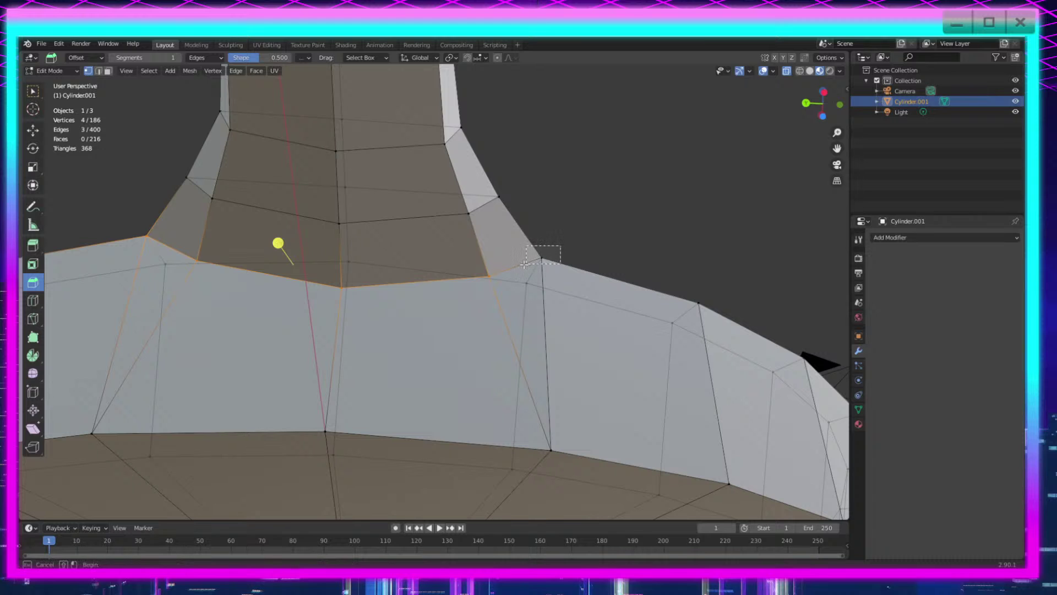
drag(340, 230, 304, 230)
middle_drag(342, 236, 655, 315)
middle_drag(533, 382, 499, 409)
middle_drag(537, 282, 620, 370)
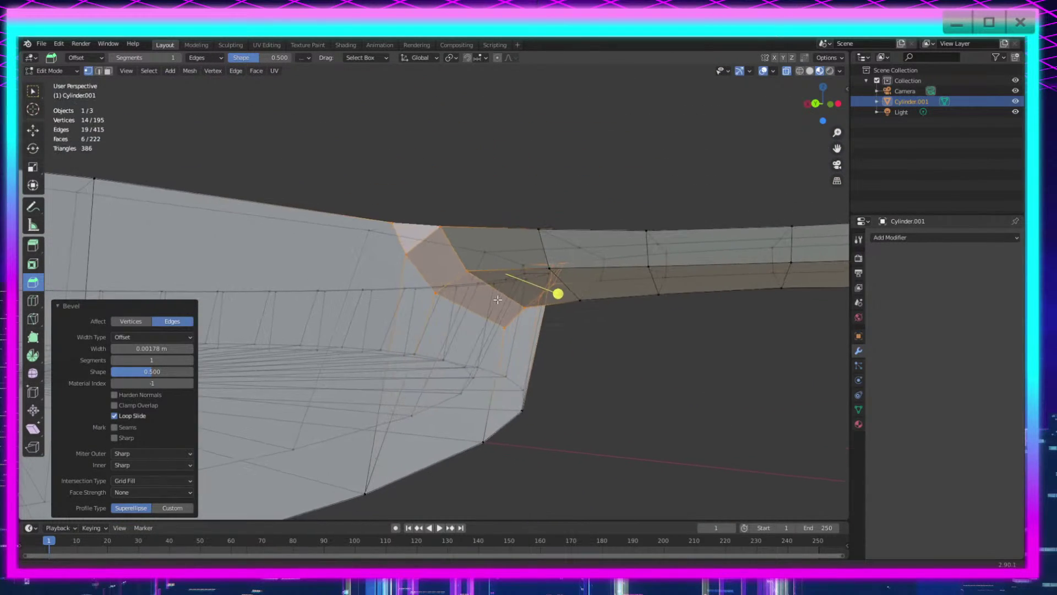
Step: Merge the four vertices of the small bevel face at one corner of the handle joint at their center
scroll(651, 349, up, 3)
shift+middle_drag(708, 398, 623, 372)
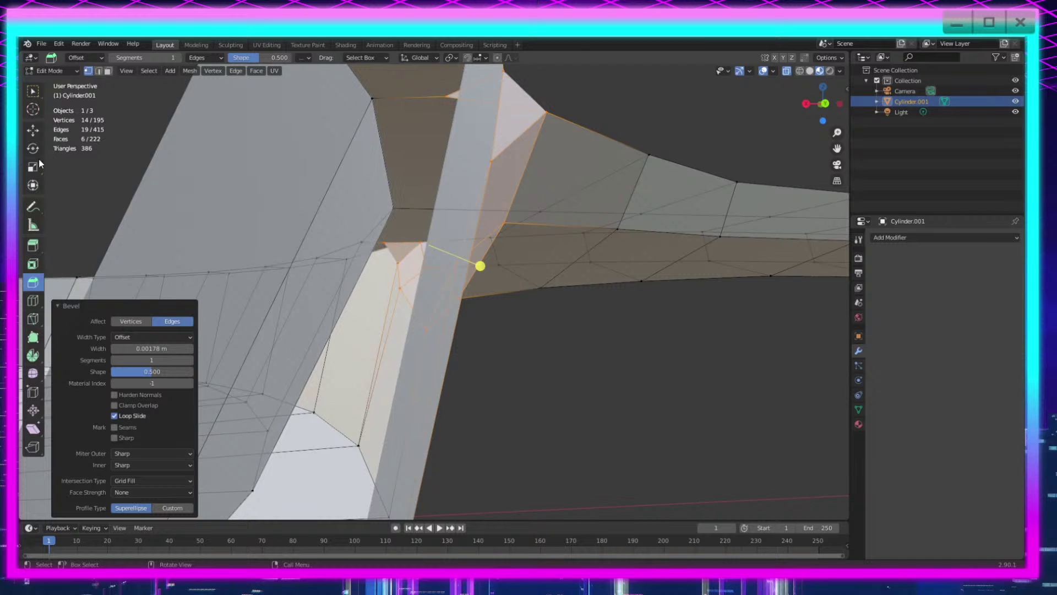
click(33, 92)
click(698, 376)
middle_drag(698, 376, 567, 301)
mouse_move(532, 346)
shift+middle_down()
mouse_move(602, 332)
mouse_move(545, 354)
shift+middle_up()
shift+middle_drag(386, 369, 432, 311)
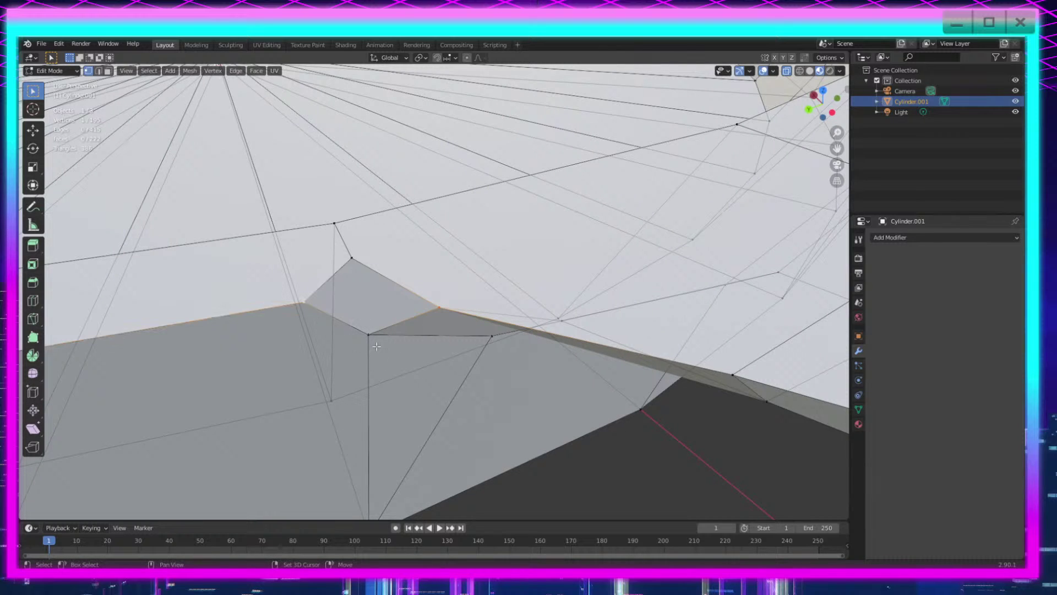
key(m)
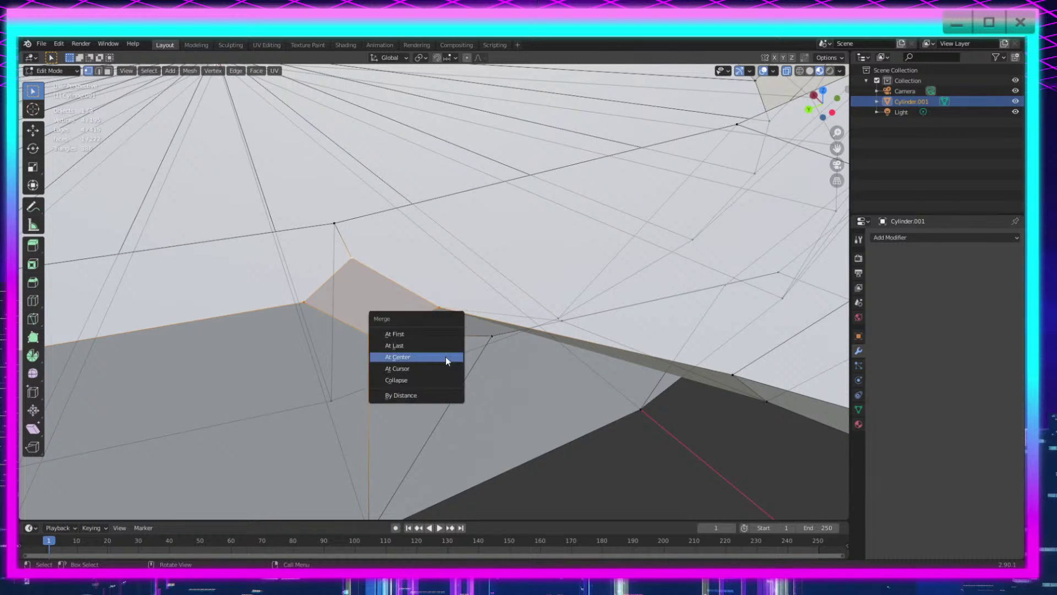
click(445, 355)
Step: Merge the four vertices of the matching bevel face at the opposite corner of the handle joint into one
middle_drag(445, 356, 474, 371)
key(Tab)
right_click(473, 371)
click(490, 302)
mouse_move(560, 384)
middle_down()
mouse_move(510, 332)
mouse_move(586, 411)
mouse_move(517, 356)
mouse_move(616, 337)
mouse_move(580, 342)
mouse_move(559, 287)
middle_up()
key(Tab)
middle_drag(562, 343, 568, 381)
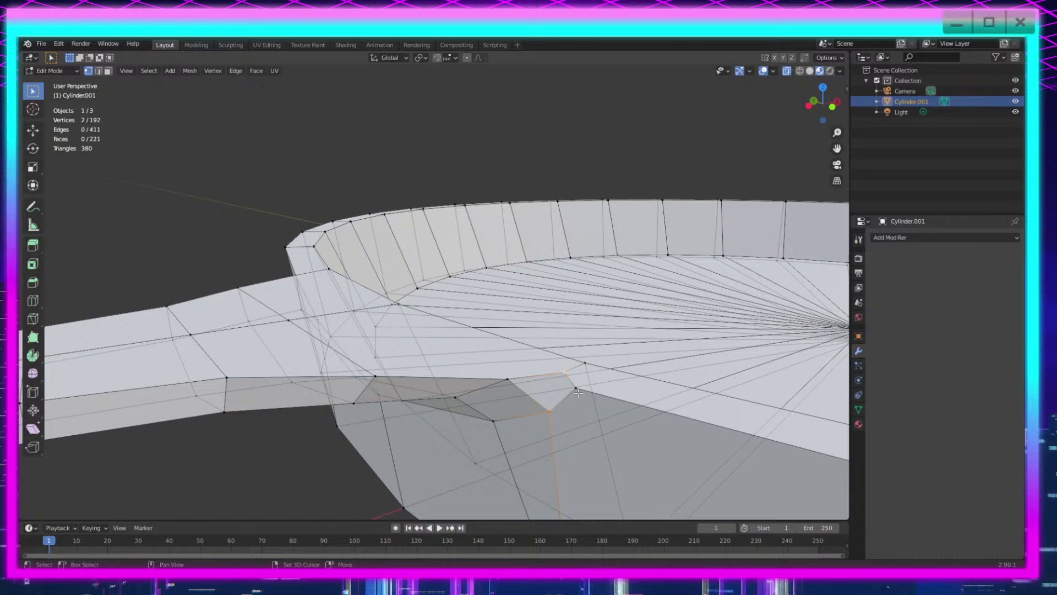
right_click(526, 369)
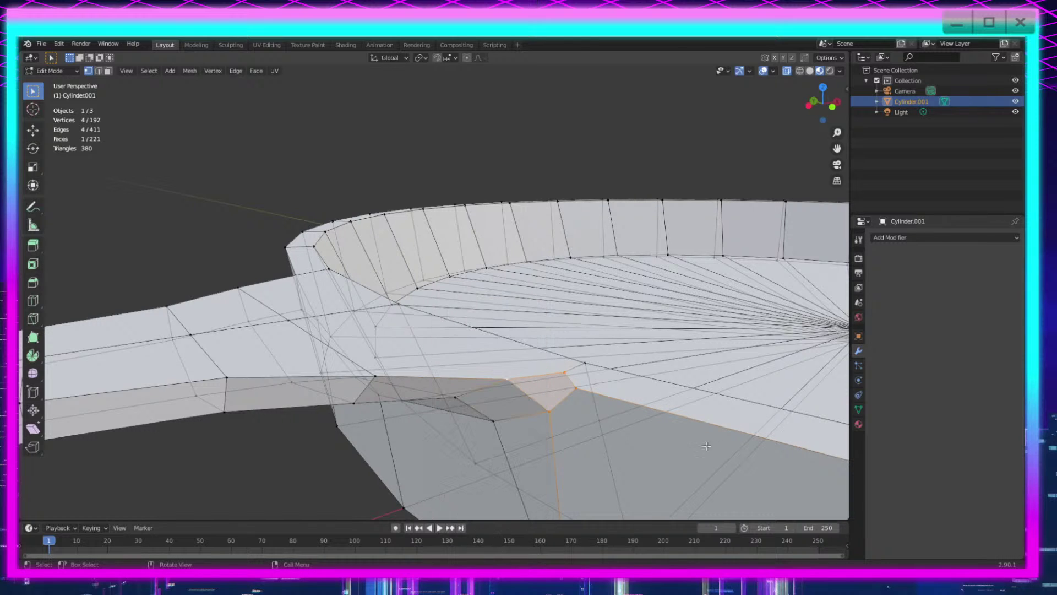
key(m)
click(562, 409)
middle_drag(562, 408, 458, 373)
key(Tab)
key(Tab)
Step: Select the vertices of the rim and the handle's upper surface and flatten them by scaling twice along Z to nearly zero
scroll(496, 388, down, 8)
scroll(572, 368, up, 2)
shift+middle_drag(572, 368, 438, 365)
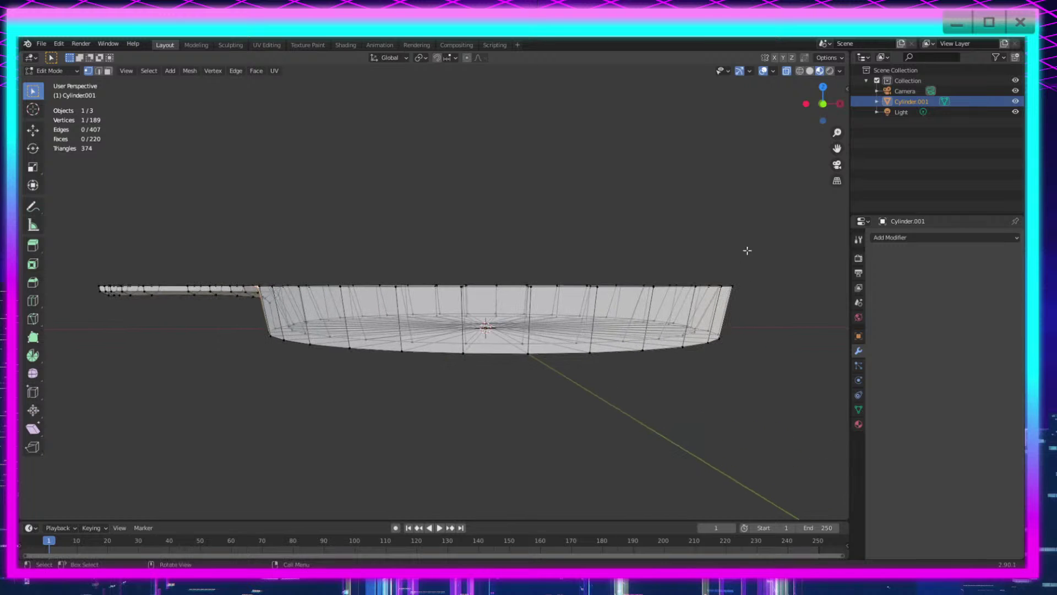
drag(787, 227, 80, 291)
middle_drag(308, 258, 170, 303)
scroll(321, 312, up, 3)
scroll(407, 300, down, 2)
key(s)
key(z)
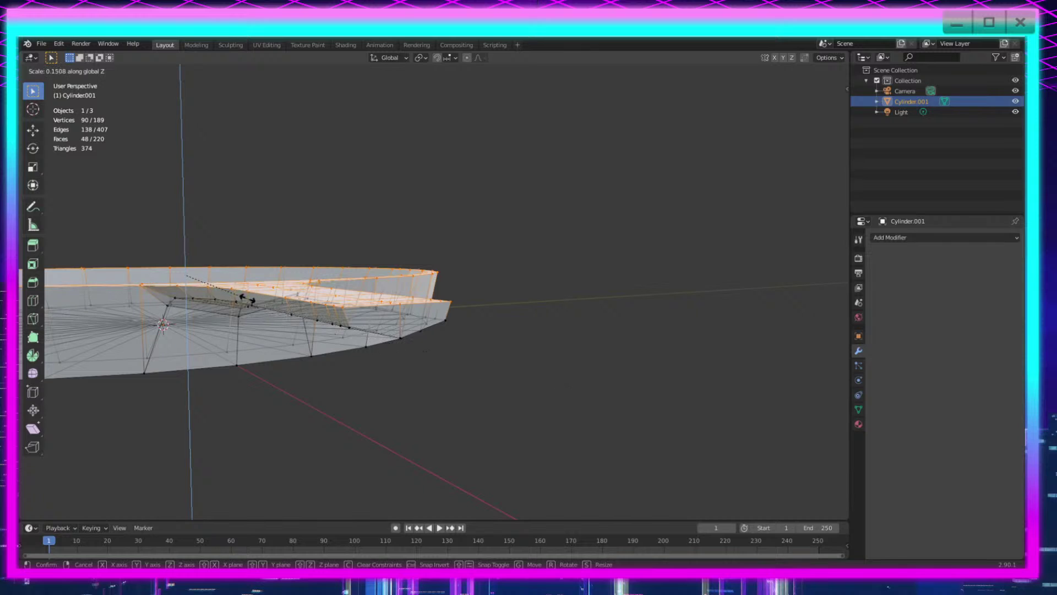
click(185, 273)
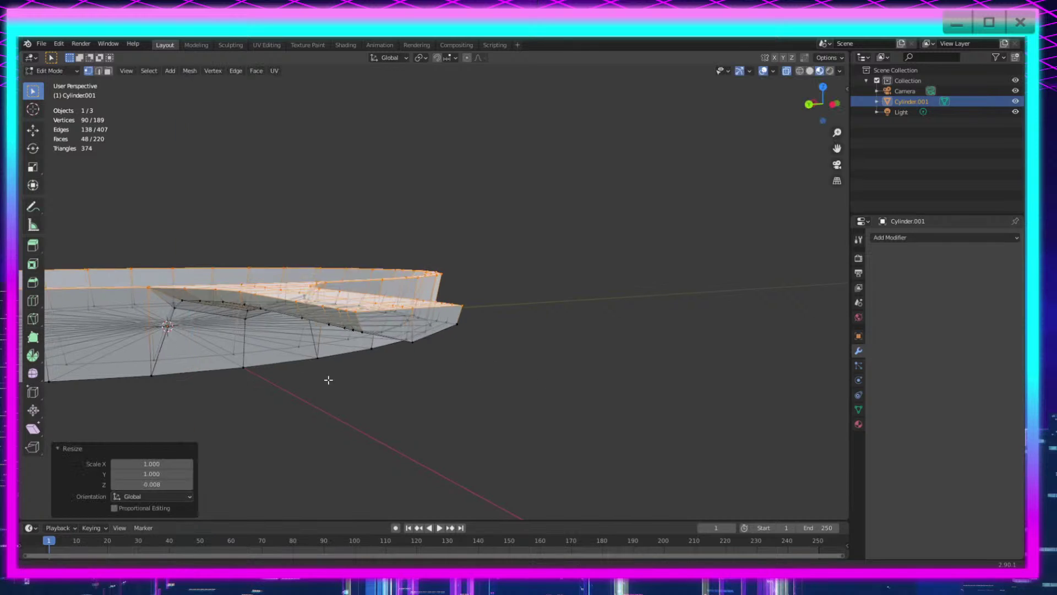
middle_drag(326, 378, 614, 397)
key(s)
key(z)
click(355, 300)
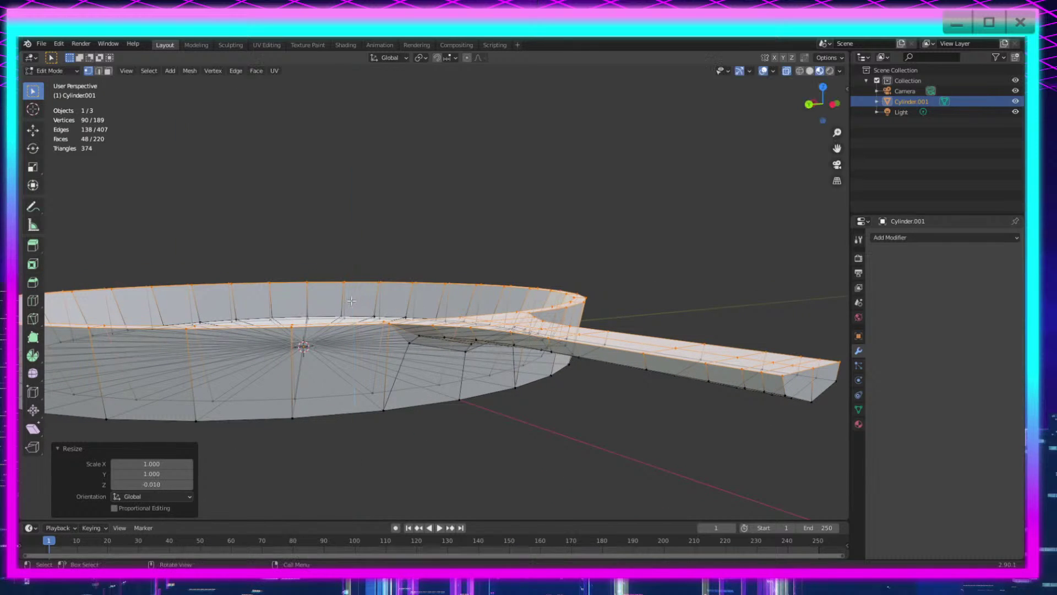
Step: Return the pan to Object Mode and examine the rim and the surface shading around the handle joint
key(Tab)
scroll(560, 424, up, 5)
scroll(691, 272, down, 5)
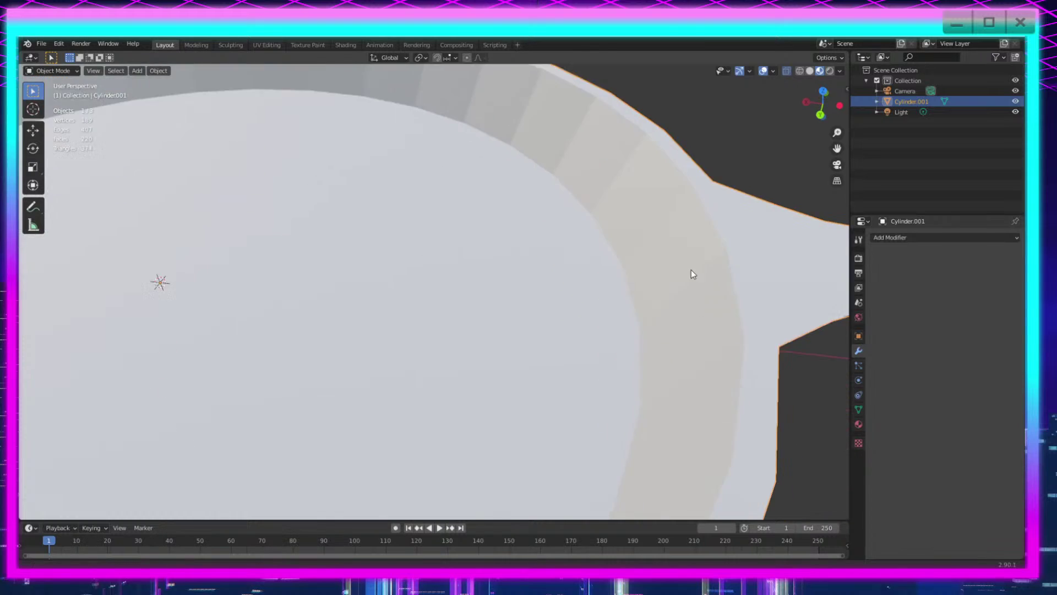
scroll(539, 354, up, 5)
middle_drag(540, 354, 620, 393)
scroll(622, 391, up, 3)
shift+middle_drag(633, 351, 582, 385)
right_click(485, 283)
click(485, 283)
right_click(494, 313)
click(499, 325)
scroll(499, 326, down, 3)
scroll(620, 410, up, 5)
key(Tab)
key(Tab)
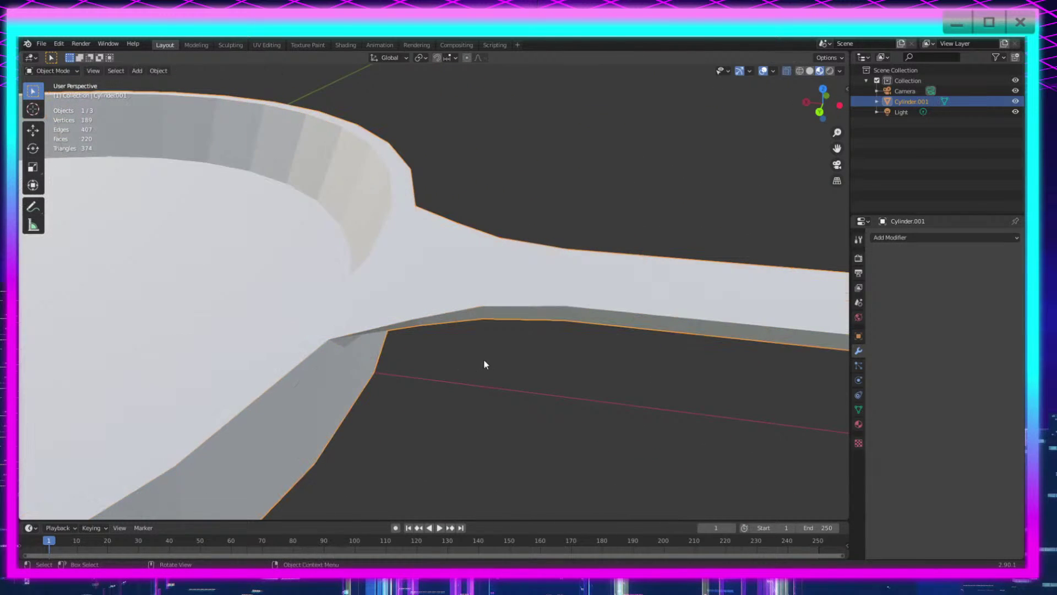
middle_drag(566, 347, 460, 404)
scroll(468, 336, down, 3)
scroll(539, 367, up, 3)
scroll(567, 349, down, 2)
key(Tab)
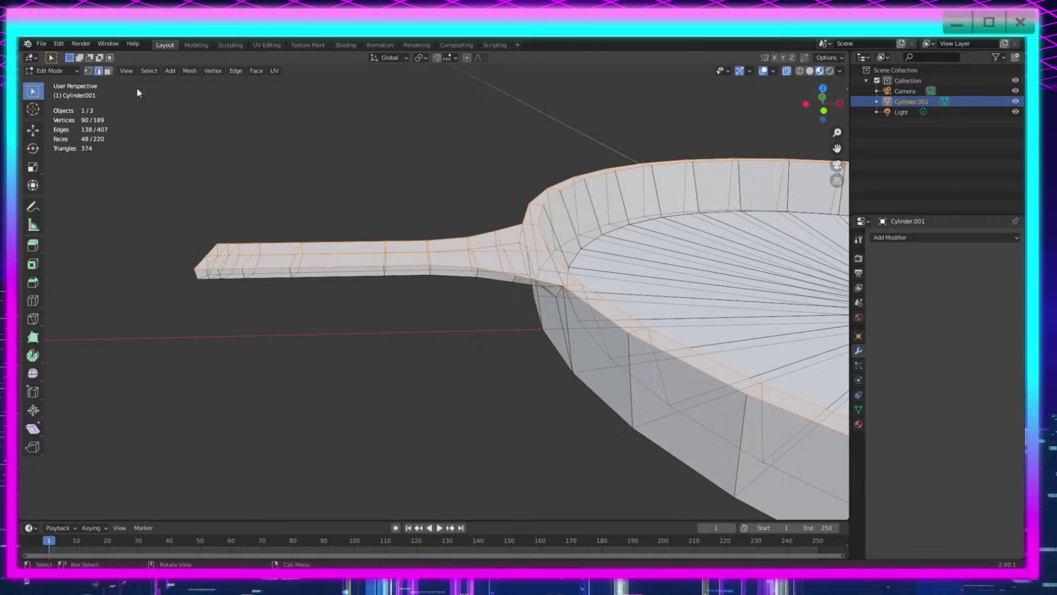
middle_drag(524, 260, 484, 252)
click(482, 251)
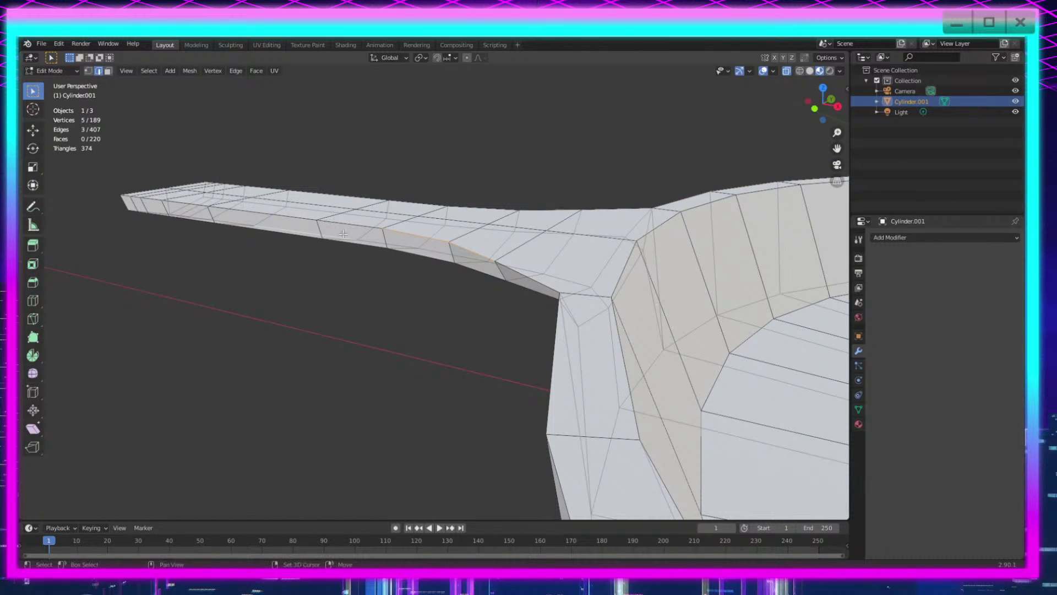
middle_drag(336, 276, 484, 316)
scroll(484, 316, down, 4)
key(Tab)
middle_drag(594, 410, 542, 415)
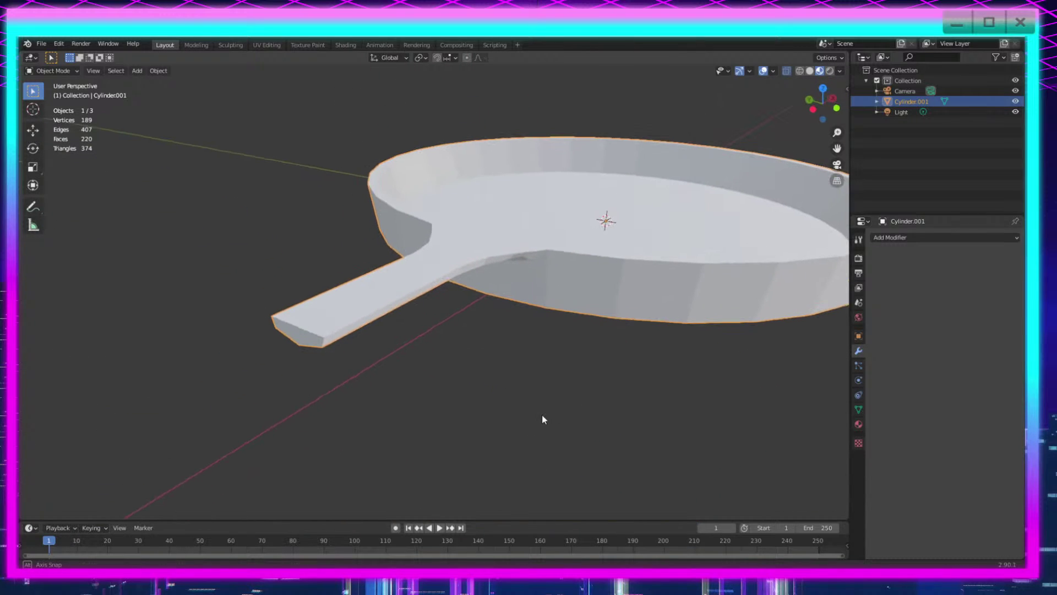
shift+middle_drag(401, 421, 508, 398)
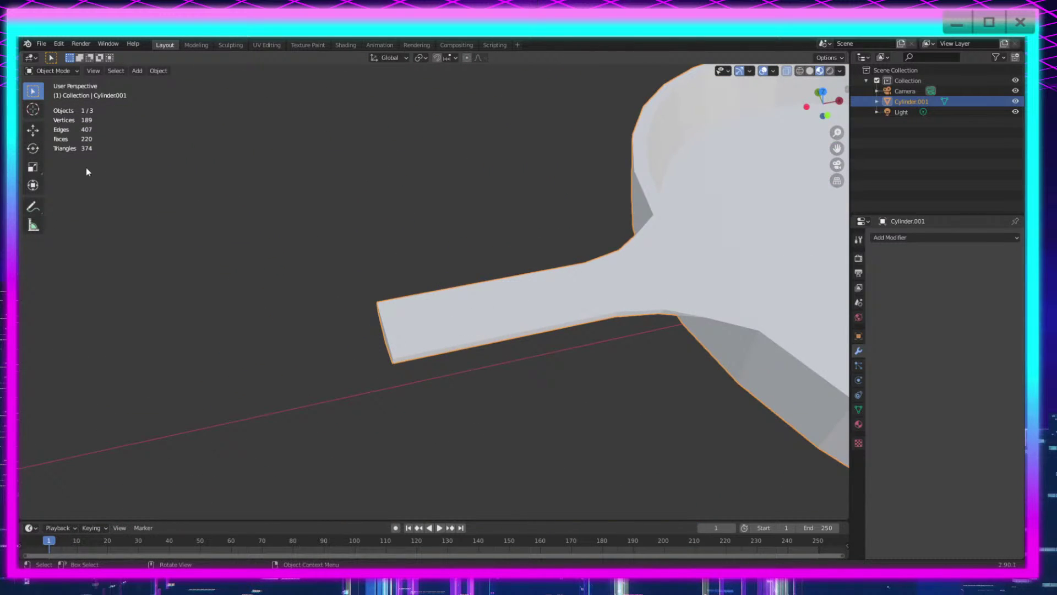
Step: In Edit Mode, select the three loops at the handle's end and move them outward along X
click(53, 71)
click(54, 94)
middle_drag(265, 236, 437, 370)
scroll(490, 318, up, 4)
shift+middle_drag(537, 301, 447, 348)
drag(413, 156, 237, 413)
key(g)
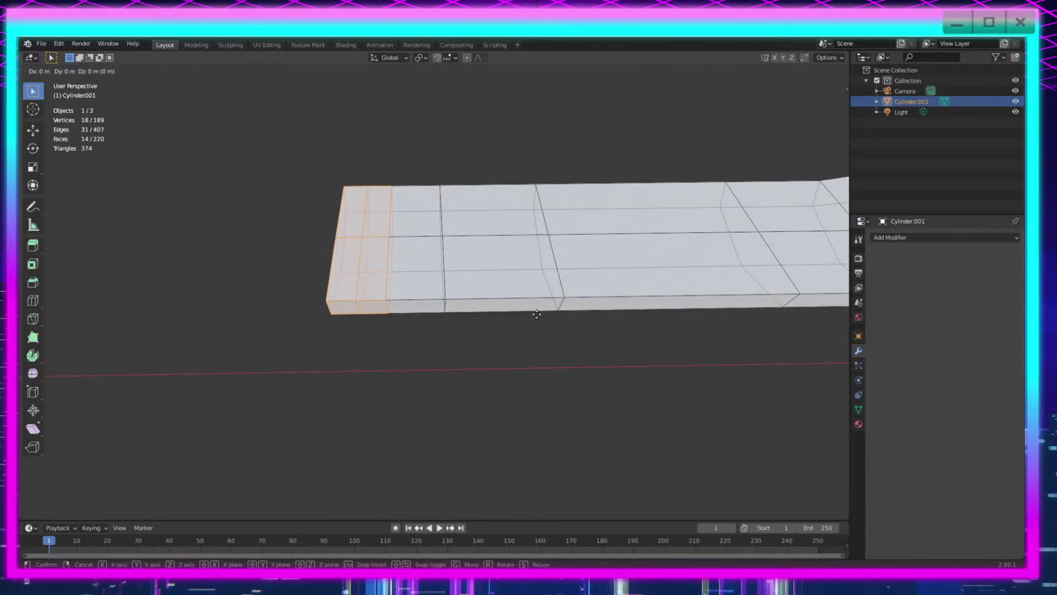
key(x)
click(495, 307)
Step: Select the four loops at the handle's end and move them by -0.007946 m along X
drag(484, 166, 179, 422)
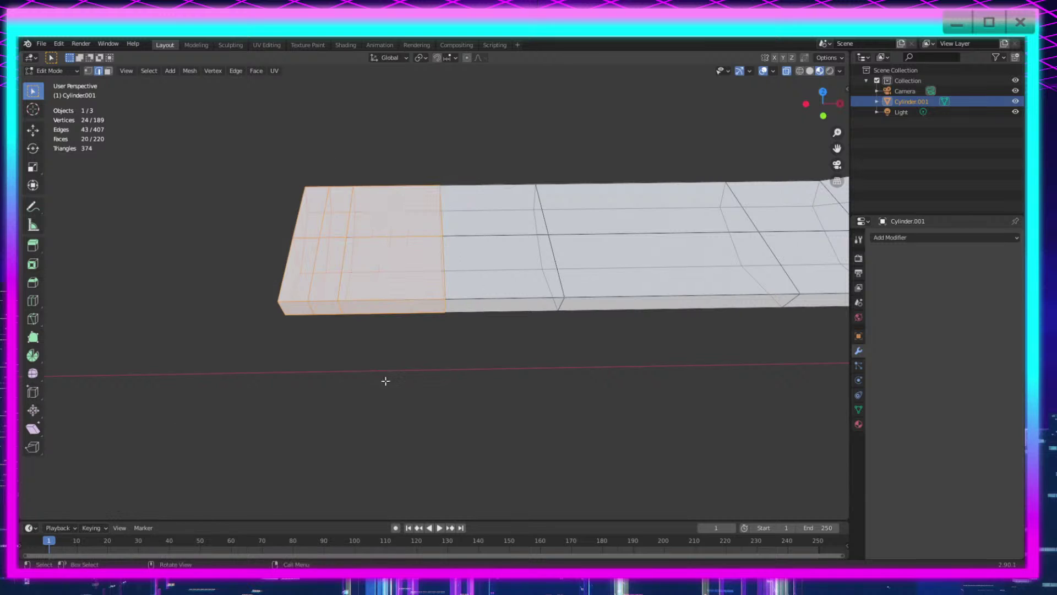
key(g)
key(x)
click(527, 392)
scroll(528, 392, down, 6)
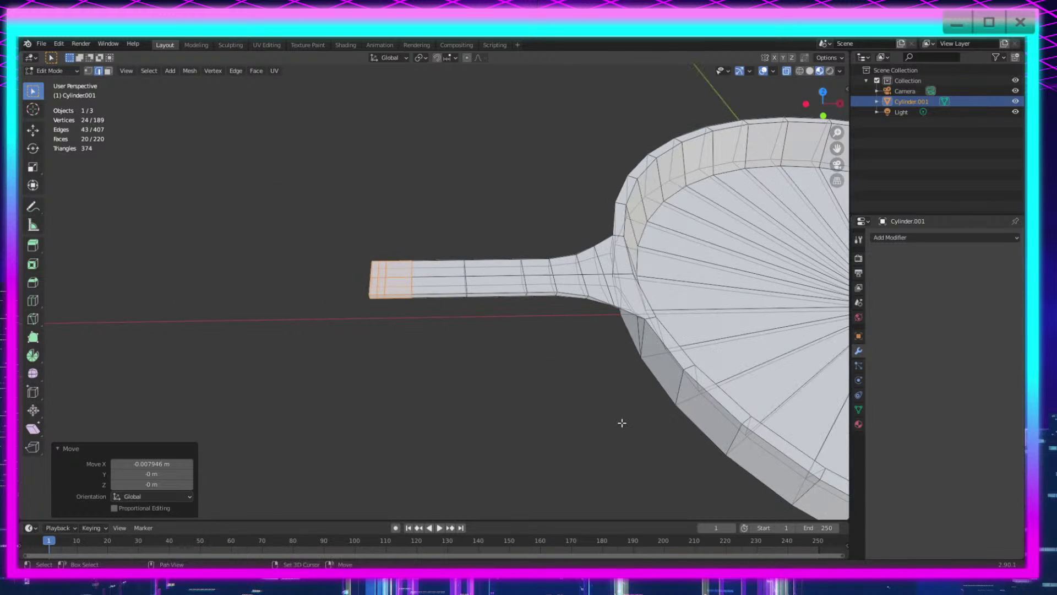
Step: Select the five edge loops at the handle's end and move them by -0.011925 m along X
shift+middle_drag(620, 422, 553, 435)
drag(415, 242, 190, 361)
key(g)
key(x)
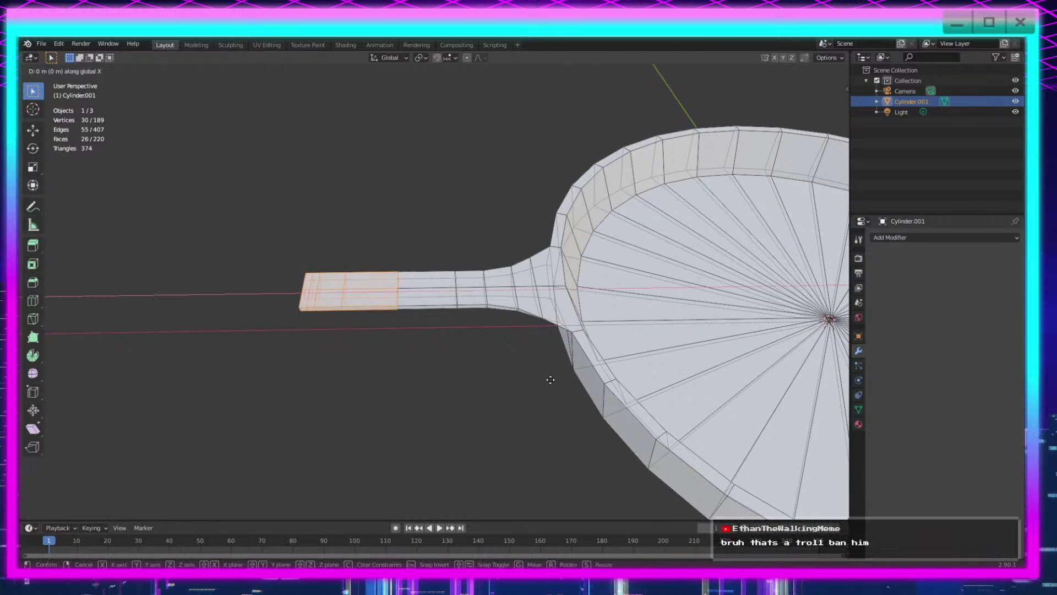
click(514, 379)
scroll(443, 441, up, 4)
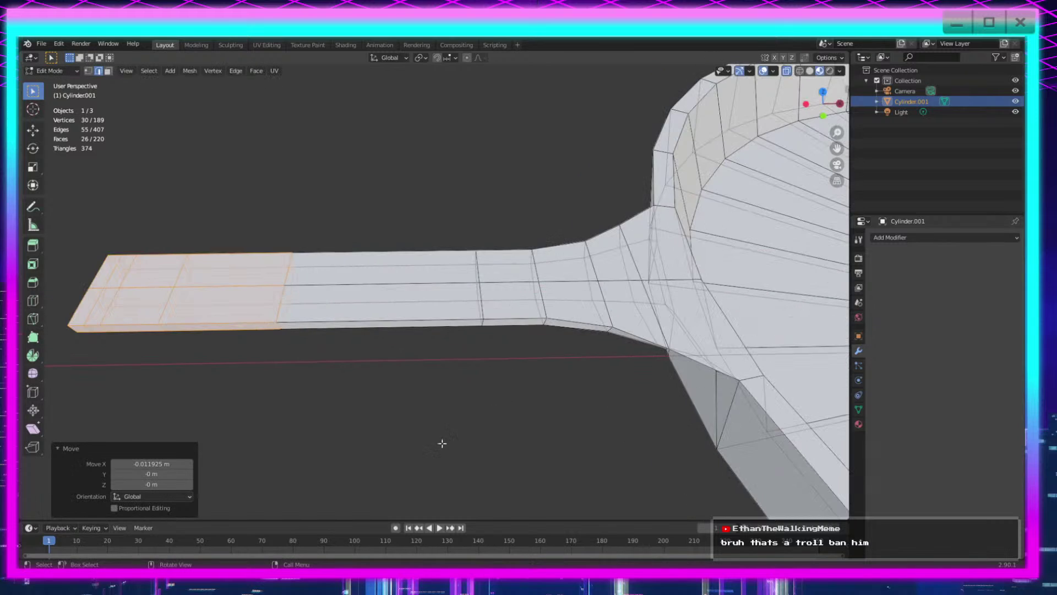
Step: Select the four edge loops at the handle's end and shift them slightly along X
shift+middle_drag(441, 444, 498, 434)
drag(477, 217, 337, 366)
key(g)
key(x)
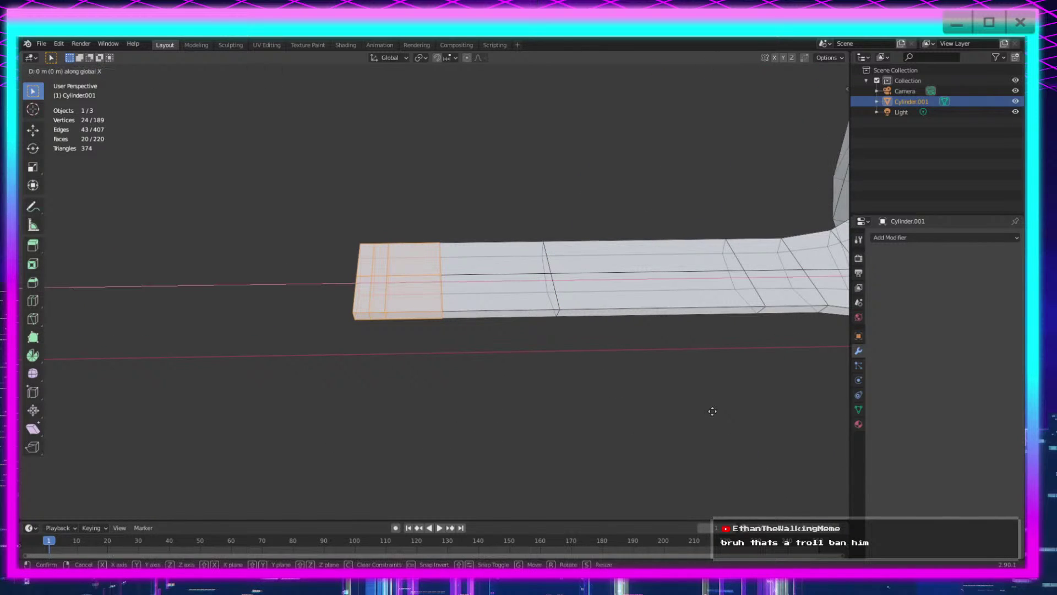
click(702, 411)
Step: Select the three outermost loops of the handle and move them along X towards the pan, closer to the neighbouring loop
drag(409, 226, 309, 357)
scroll(386, 359, up, 4)
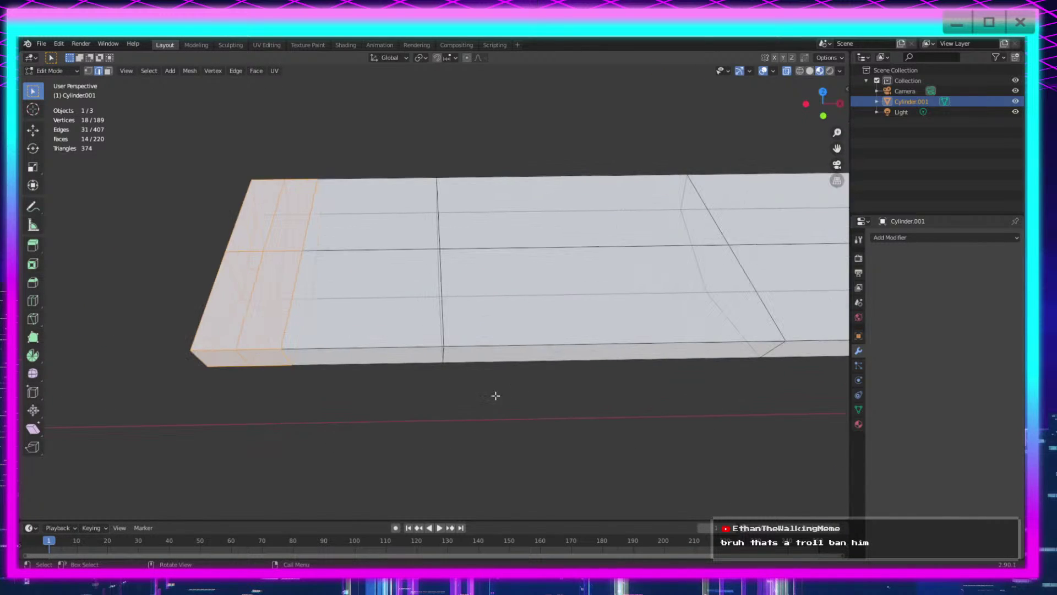
shift+middle_drag(403, 401, 500, 415)
key(g)
key(x)
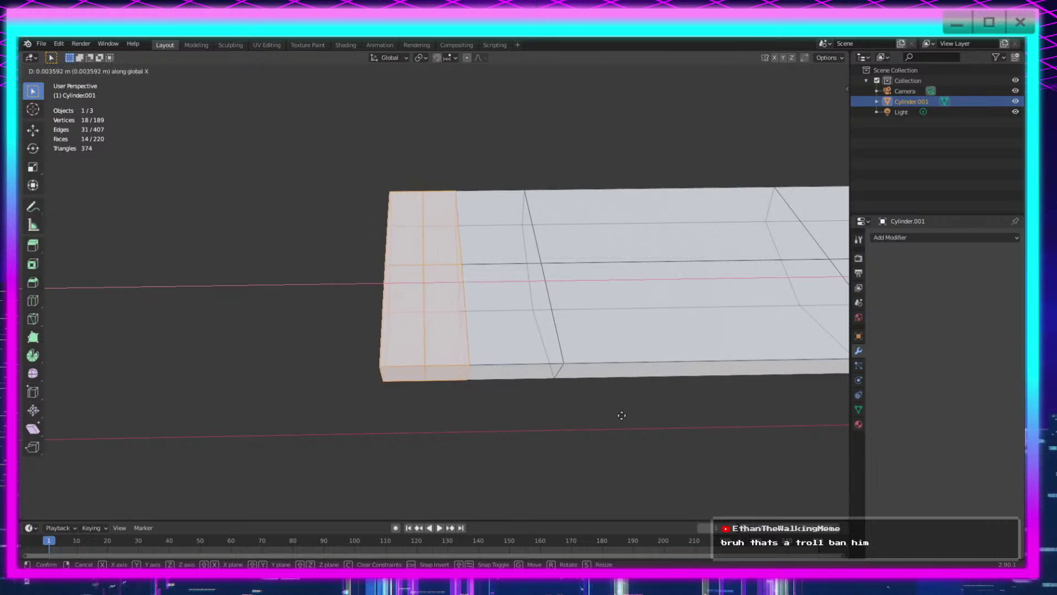
click(618, 417)
key(s)
key(x)
key(x)
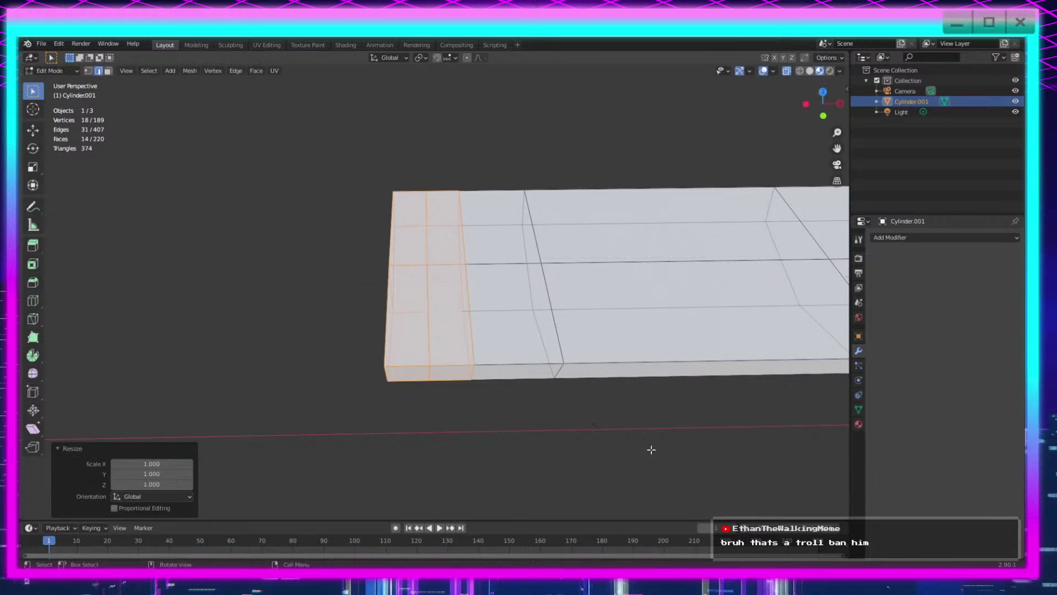
click(628, 437)
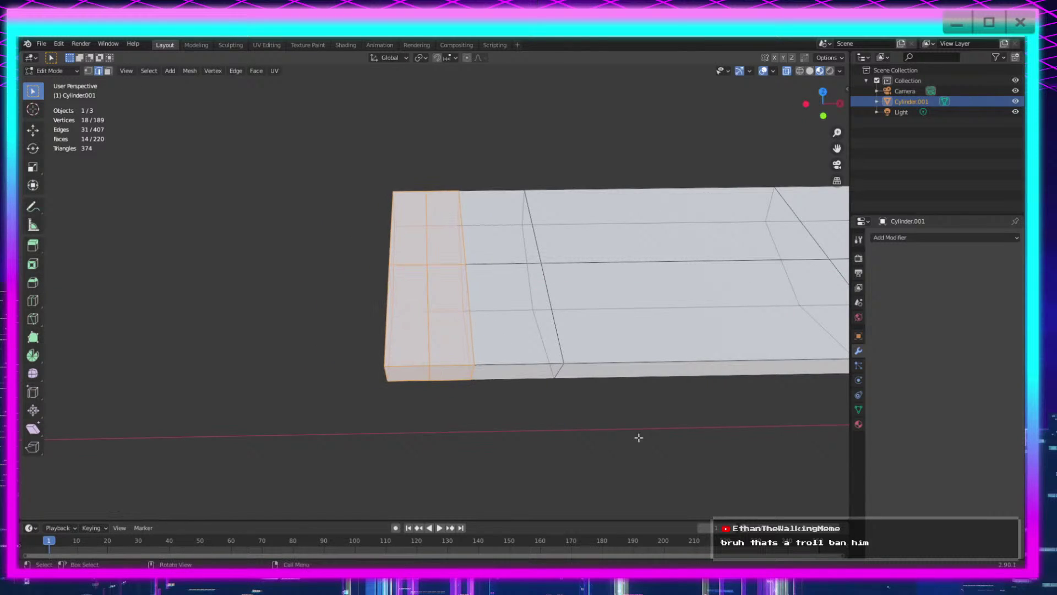
Step: Scale the three outermost handle loops down uniformly twice, using a factor of 0.937 for the first scaling
key(s)
click(651, 438)
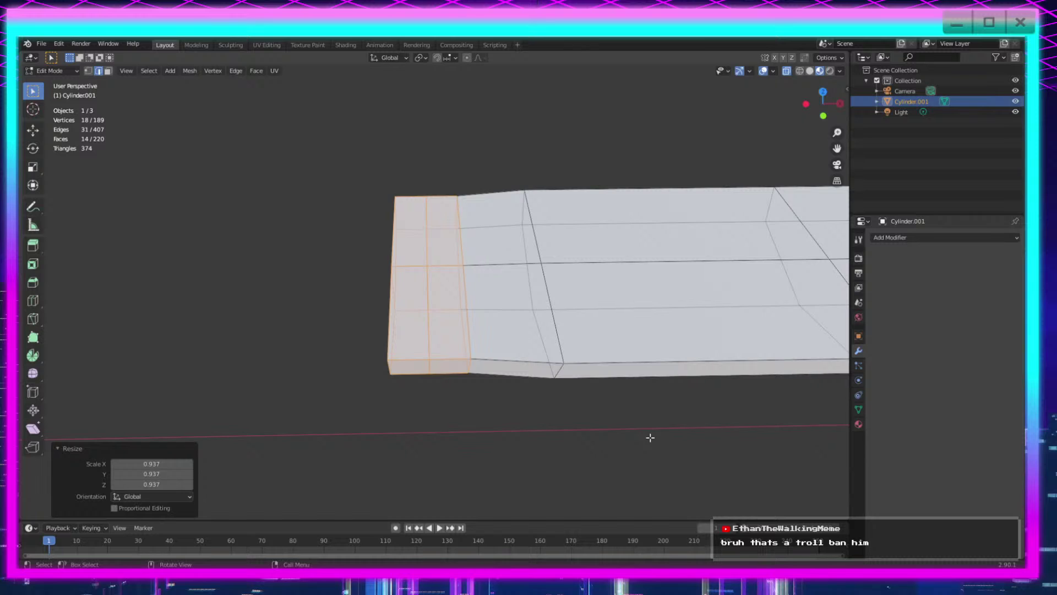
key(s)
click(641, 432)
Step: Scale down the last two handle loops, and scale the outermost loop by a further 0.647 to round the end
drag(439, 170, 302, 391)
key(s)
click(604, 438)
drag(404, 190, 348, 406)
key(s)
click(485, 418)
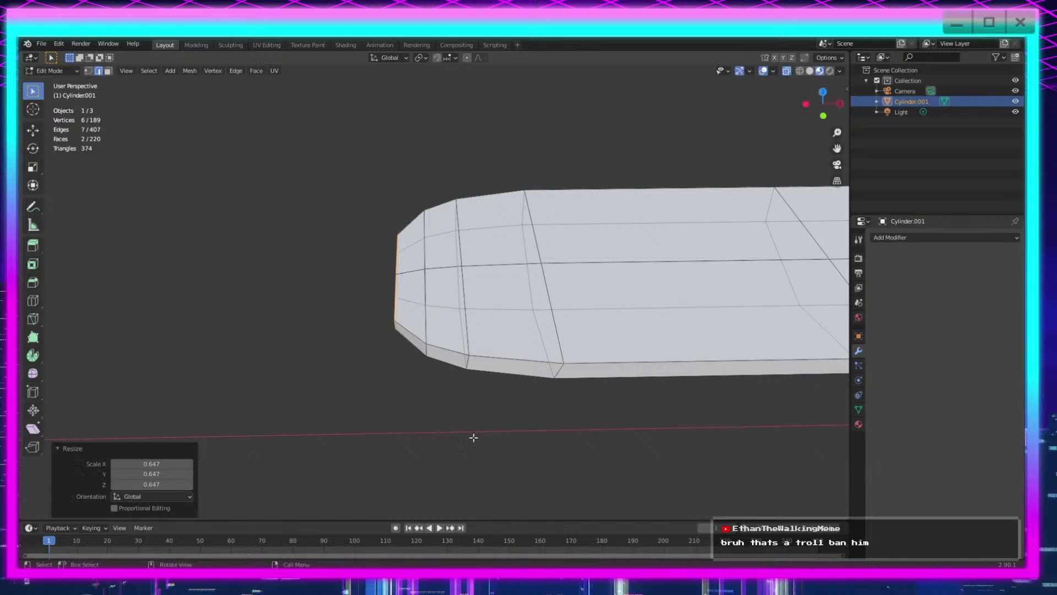
Step: Extrude the handle's end face outward by 0.001279 m, scale it to 0.415 and shrink it slightly more
mouse_move(472, 436)
middle_down()
mouse_move(531, 436)
mouse_move(475, 431)
middle_up()
key(e)
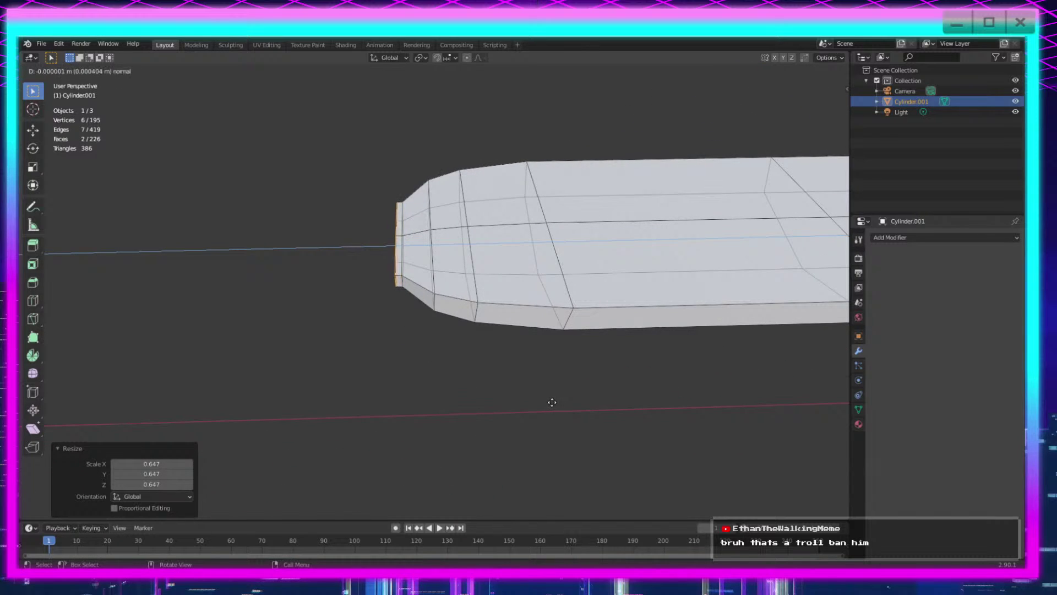
click(539, 402)
key(s)
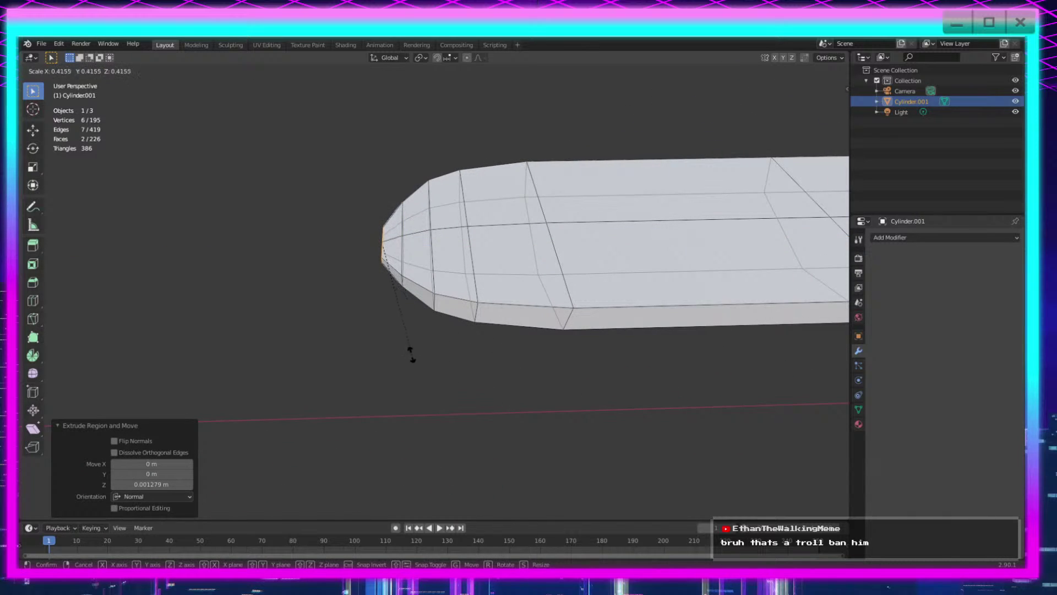
click(428, 367)
middle_drag(412, 346, 673, 412)
key(s)
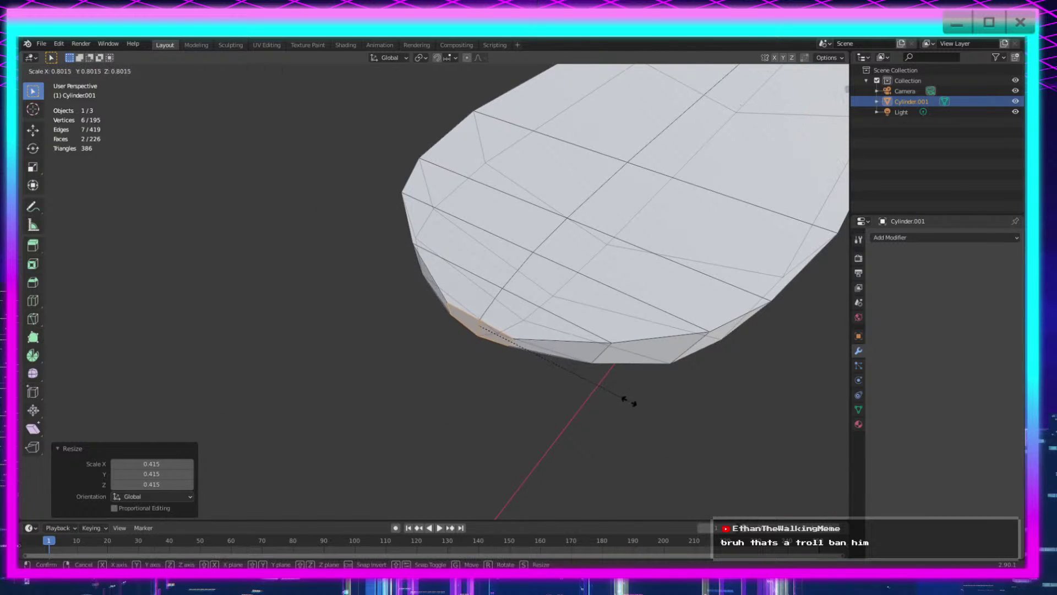
click(575, 401)
Step: Switch to Object Mode and try flat shading on the pan before applying Shade Smooth
middle_drag(575, 401, 371, 444)
key(Tab)
right_click(404, 300)
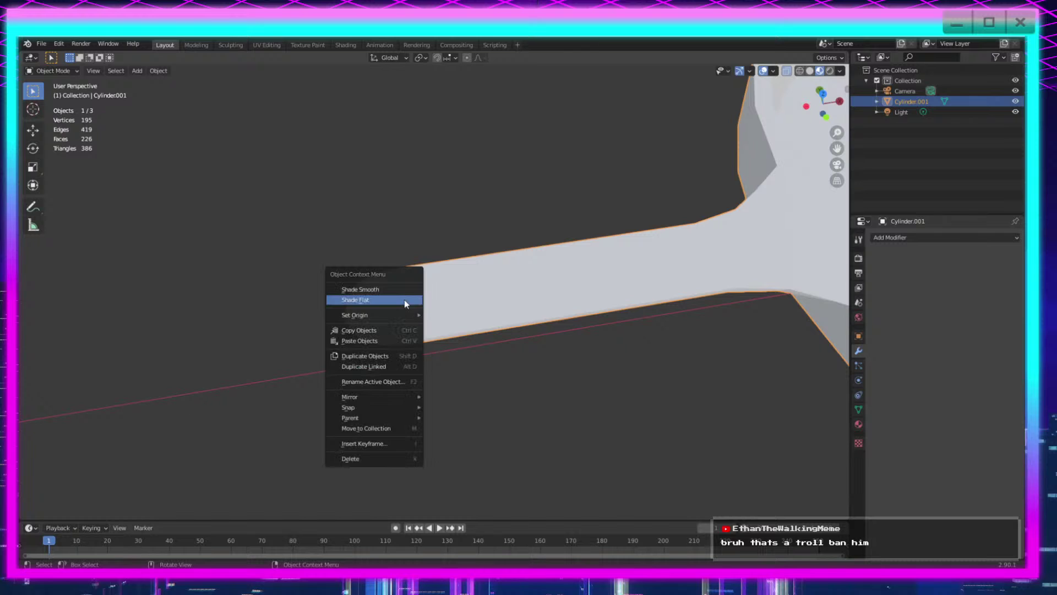
click(403, 299)
right_click(393, 306)
click(387, 297)
Step: Examine the handle's rounded tip and side profile in both Edit Mode and Object Mode
middle_drag(388, 315, 613, 371)
key(Tab)
middle_drag(624, 333, 647, 362)
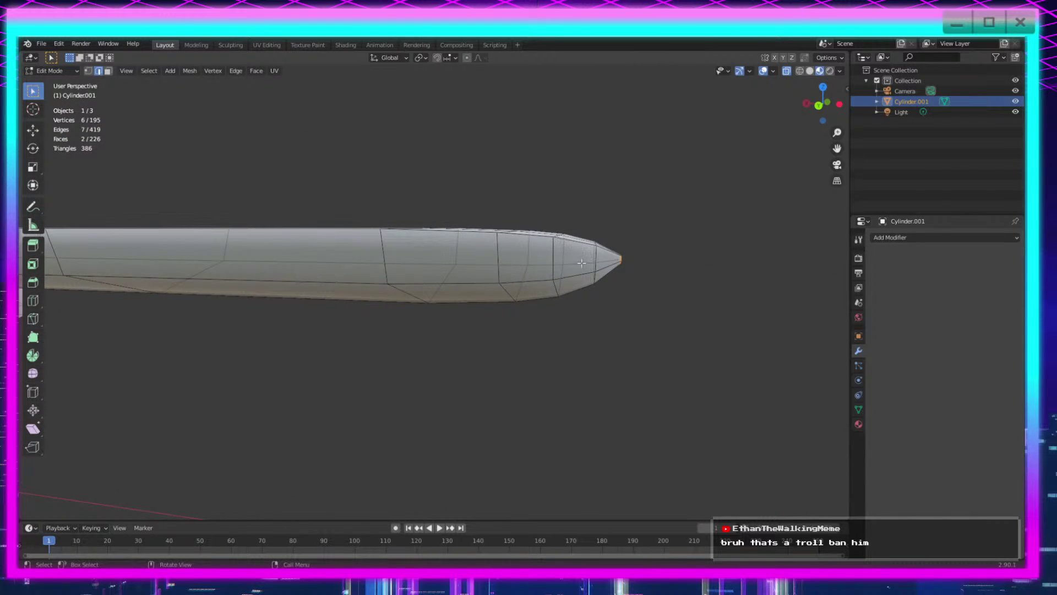
middle_drag(581, 263, 684, 288)
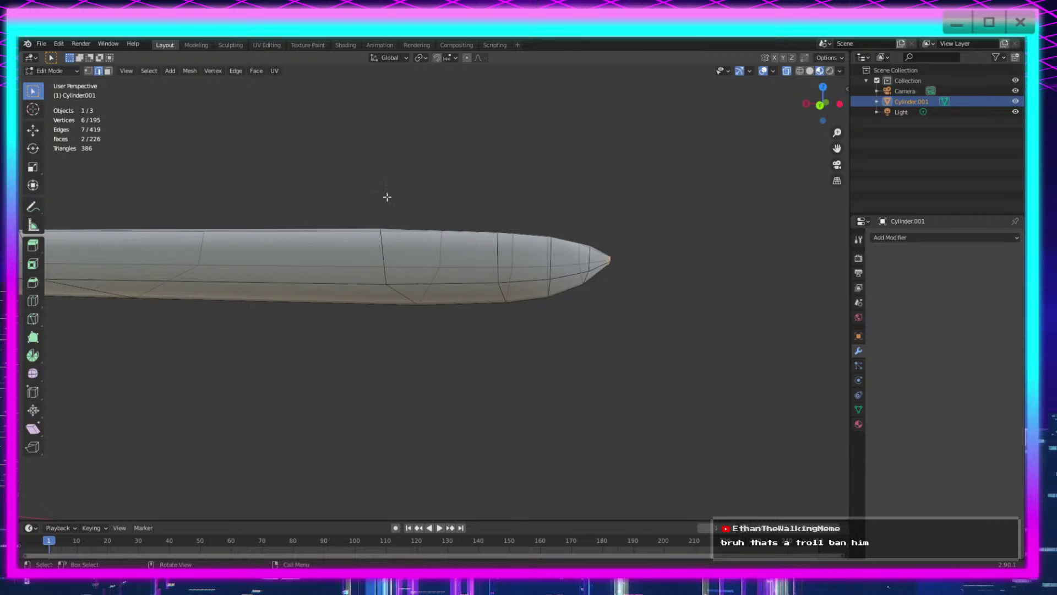
middle_drag(700, 364, 713, 369)
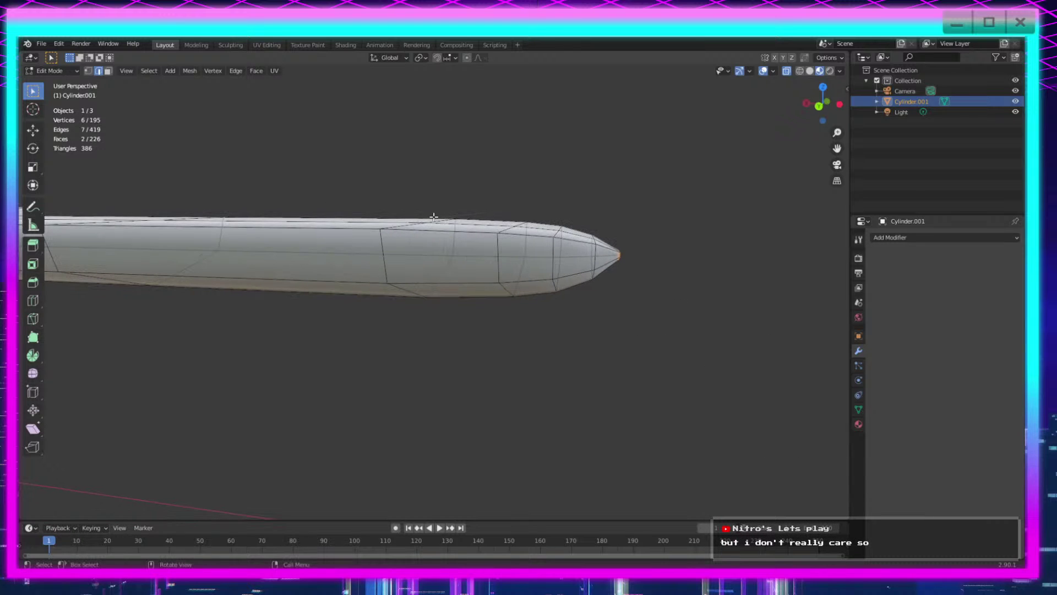
middle_drag(663, 302, 584, 309)
key(Tab)
middle_drag(683, 404, 587, 443)
key(Tab)
key(Tab)
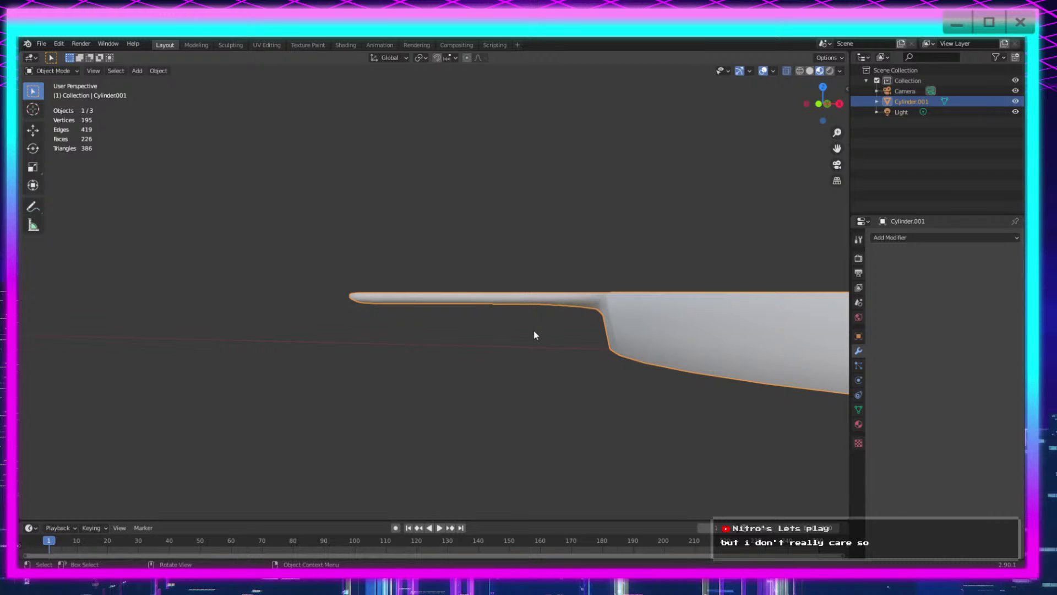
key(Tab)
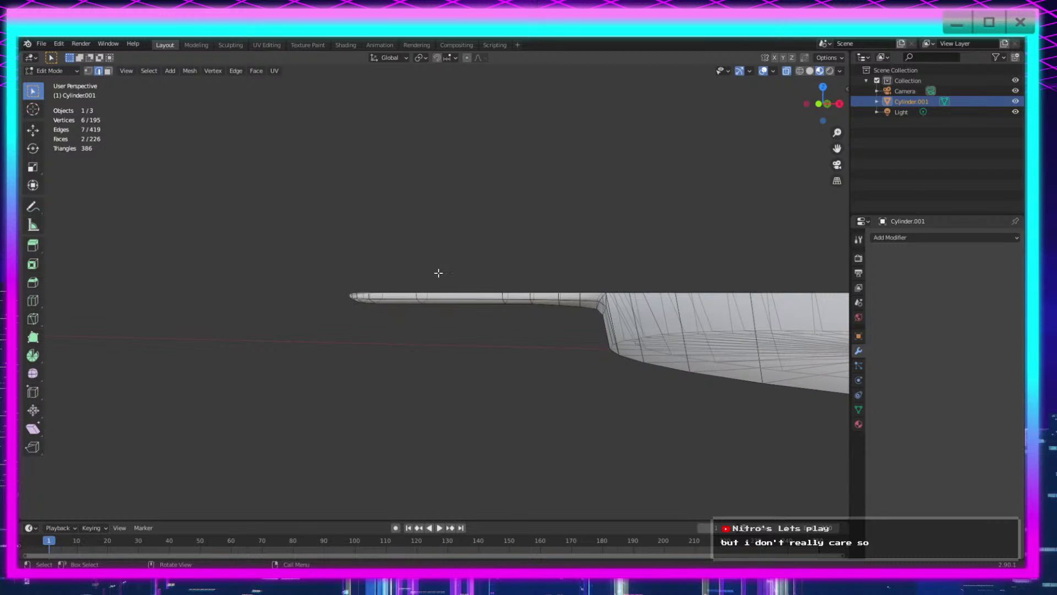
middle_drag(402, 370, 696, 326)
Step: Deselect the pan, return to Object Mode and add a 14-vertex cylinder with 0.005 m radius and 0.05 m depth
click(930, 183)
key(shift+a)
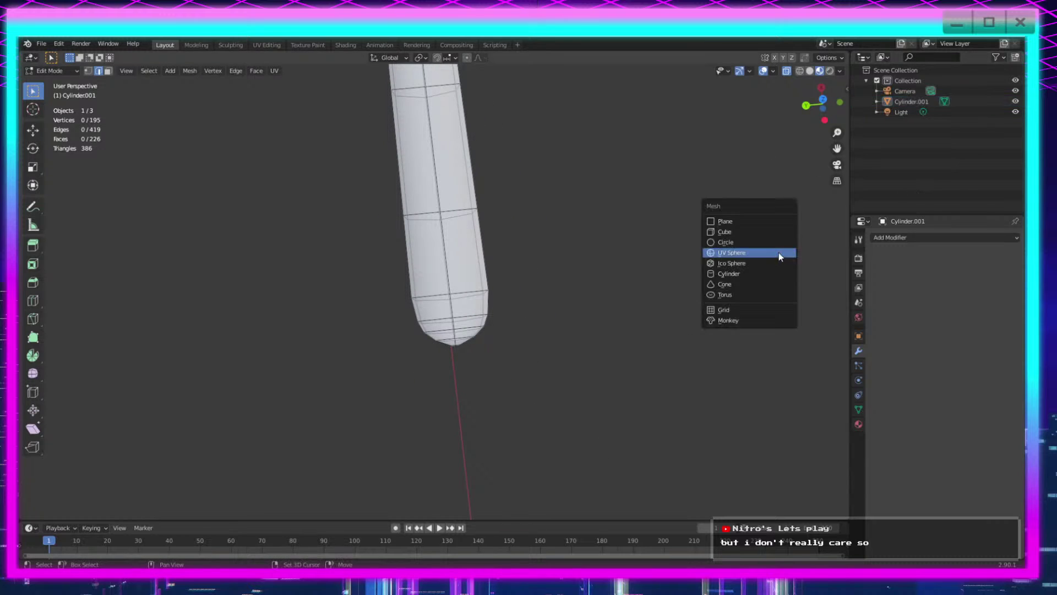
scroll(565, 257, down, 3)
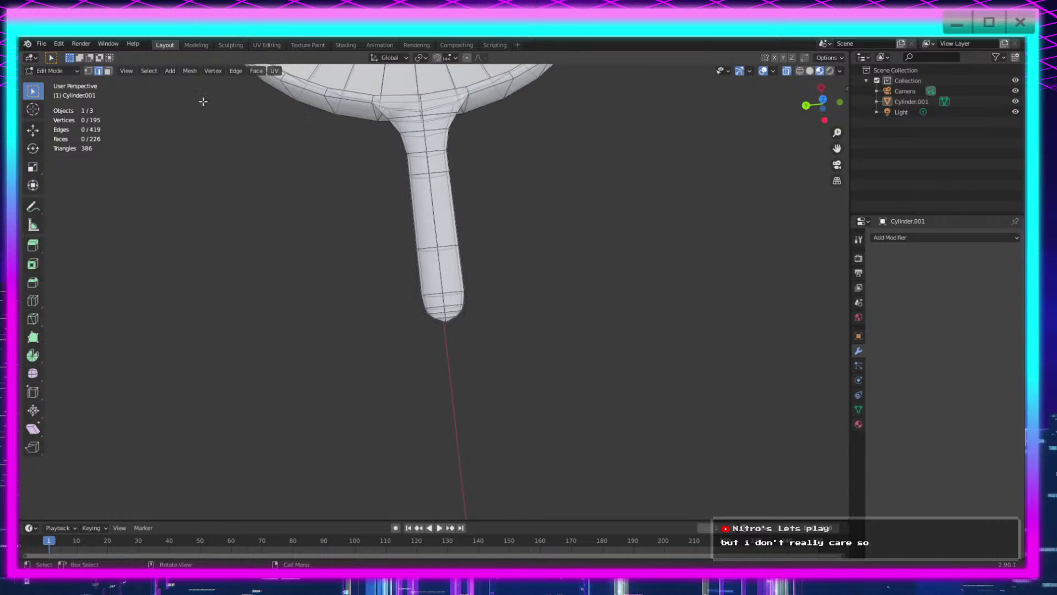
click(52, 71)
click(44, 82)
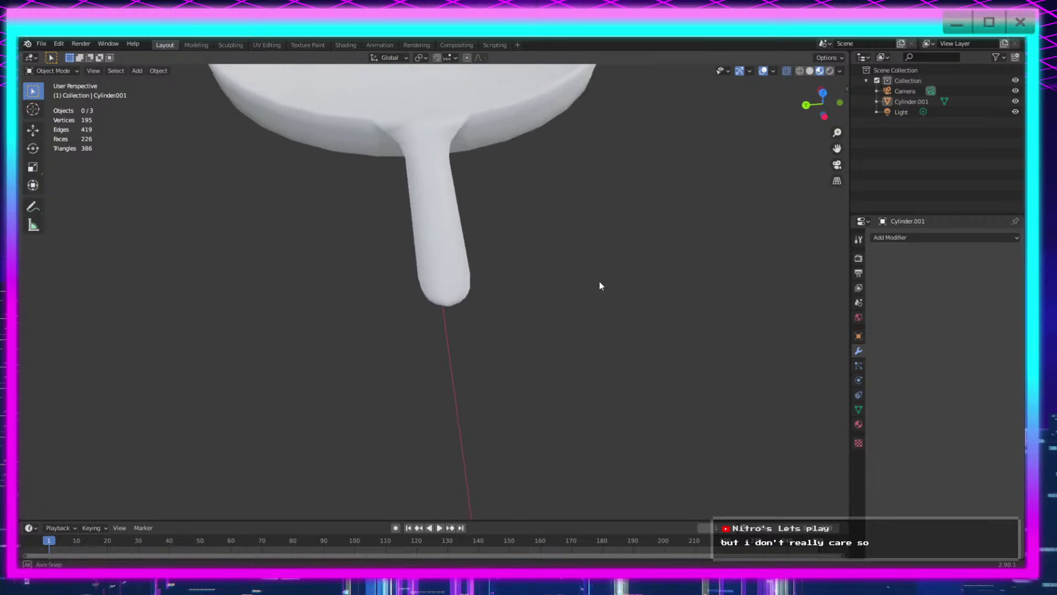
key(shift+a)
mouse_move(597, 279)
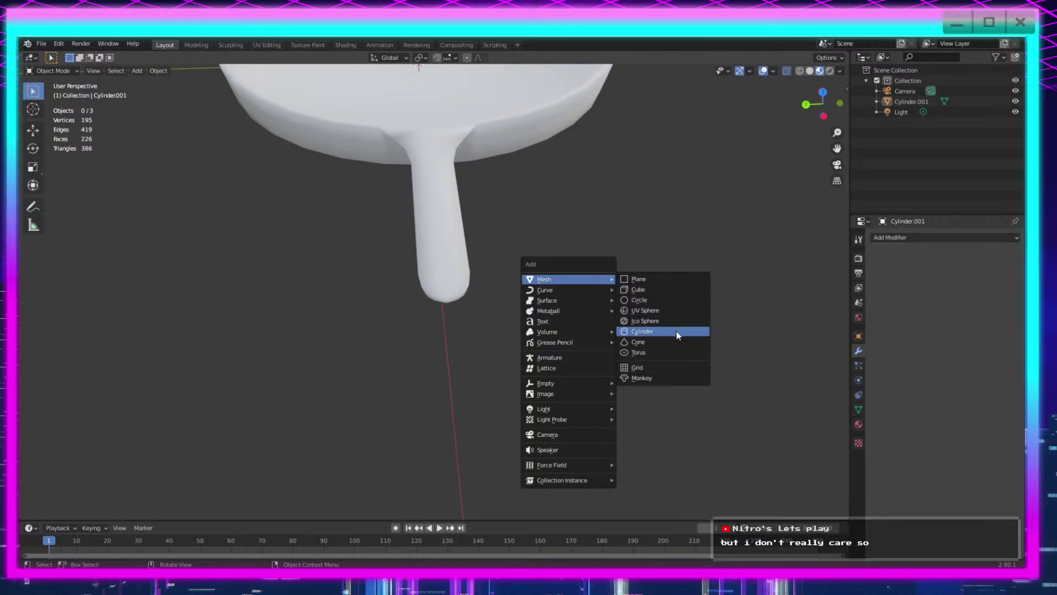
click(677, 332)
Step: Move the cylinder about -0.18 m along X to the handle's end
scroll(285, 432, down, 4)
middle_drag(359, 371, 438, 379)
key(g)
key(x)
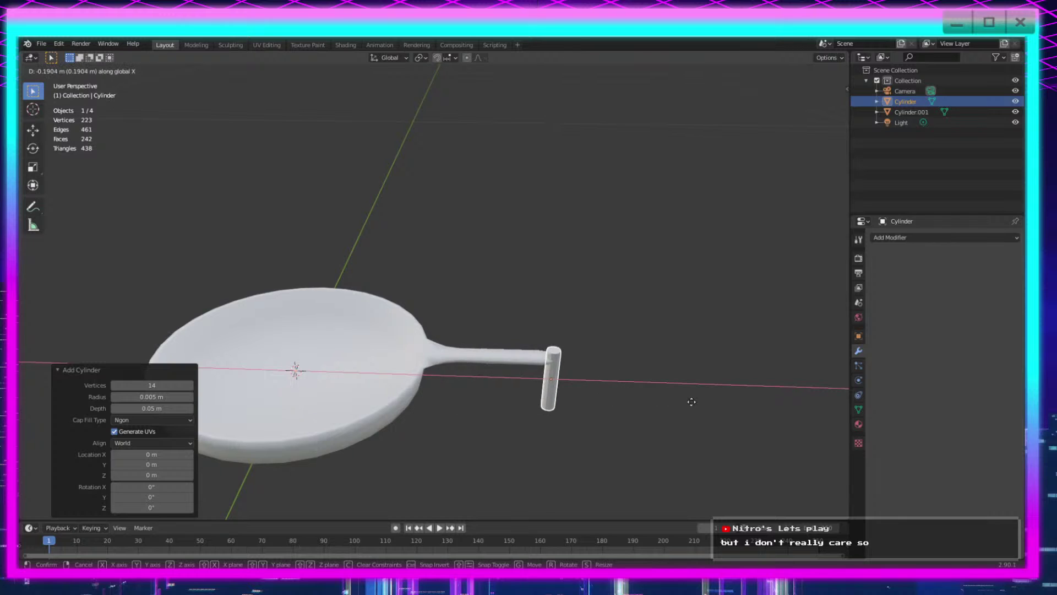
click(679, 402)
Step: Shift the cylinder slightly along X towards the pan so it sits farther from the handle's rounded tip
scroll(680, 403, up, 4)
shift+middle_drag(664, 465, 536, 293)
middle_drag(536, 293, 484, 390)
key(g)
key(x)
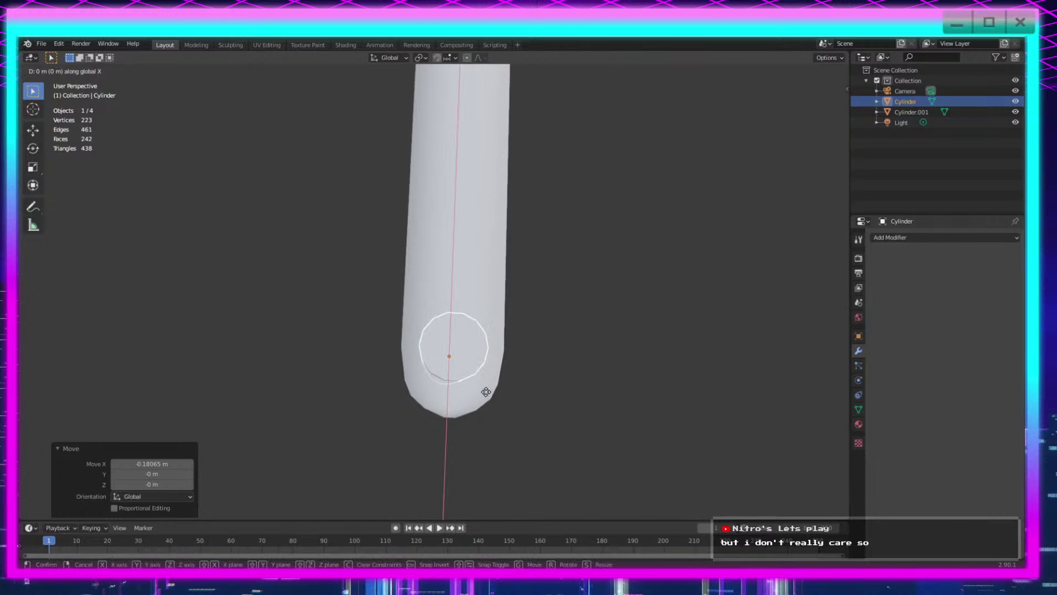
click(485, 374)
Step: In Edit Mode, move the cylinder's four pan-side vertices by 0.010207 m along X using smooth proportional editing with a size of 0.008
middle_drag(425, 410, 213, 110)
key(Tab)
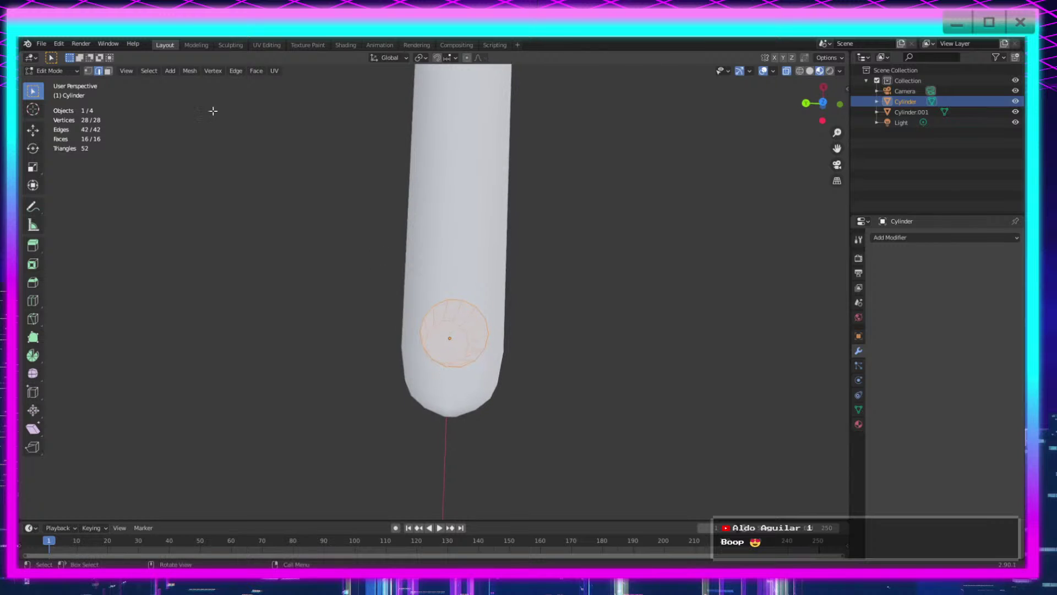
key(1)
middle_drag(366, 215, 442, 312)
click(463, 311)
shift+click(452, 305)
shift+click(452, 302)
click(466, 57)
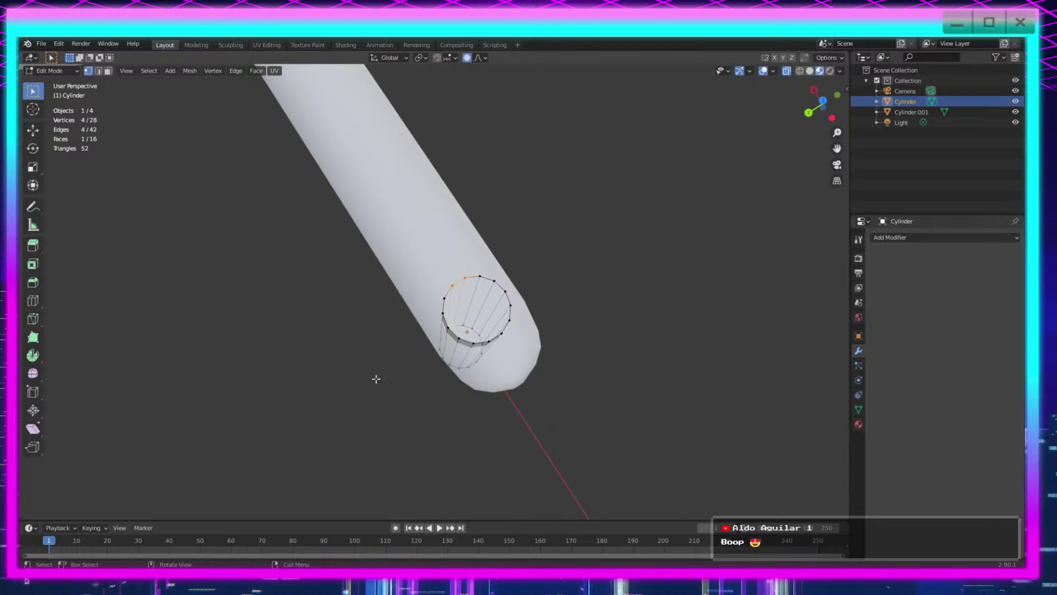
middle_drag(375, 378, 437, 437)
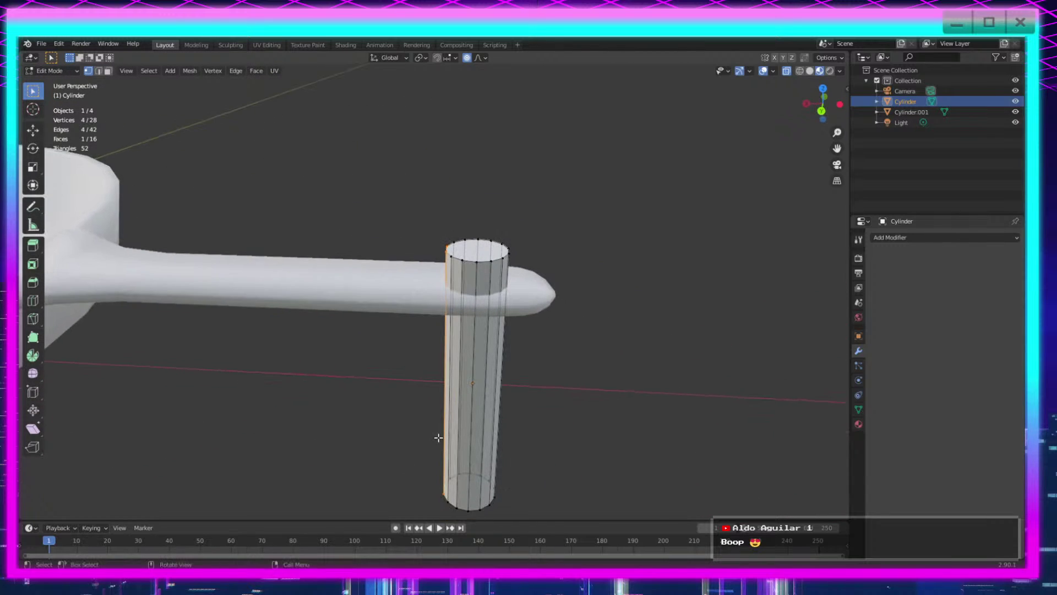
key(g)
key(x)
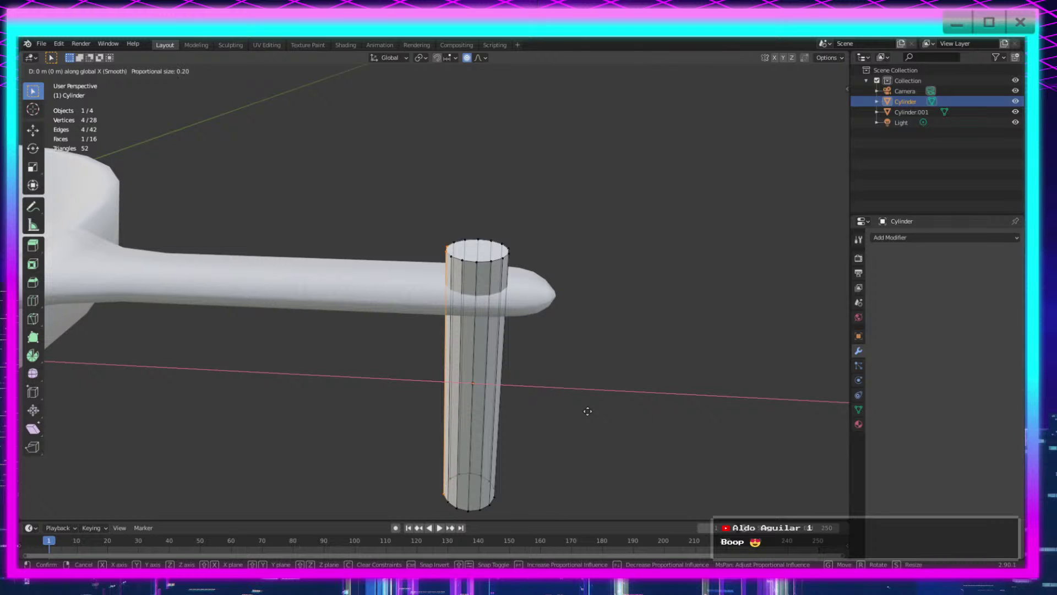
scroll(588, 411, up, 20)
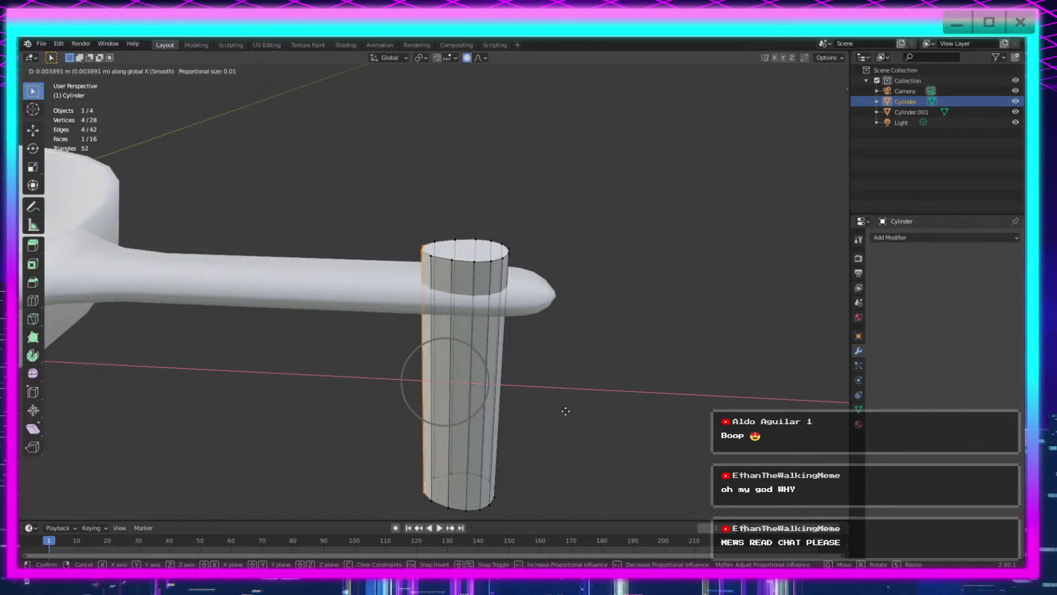
click(534, 408)
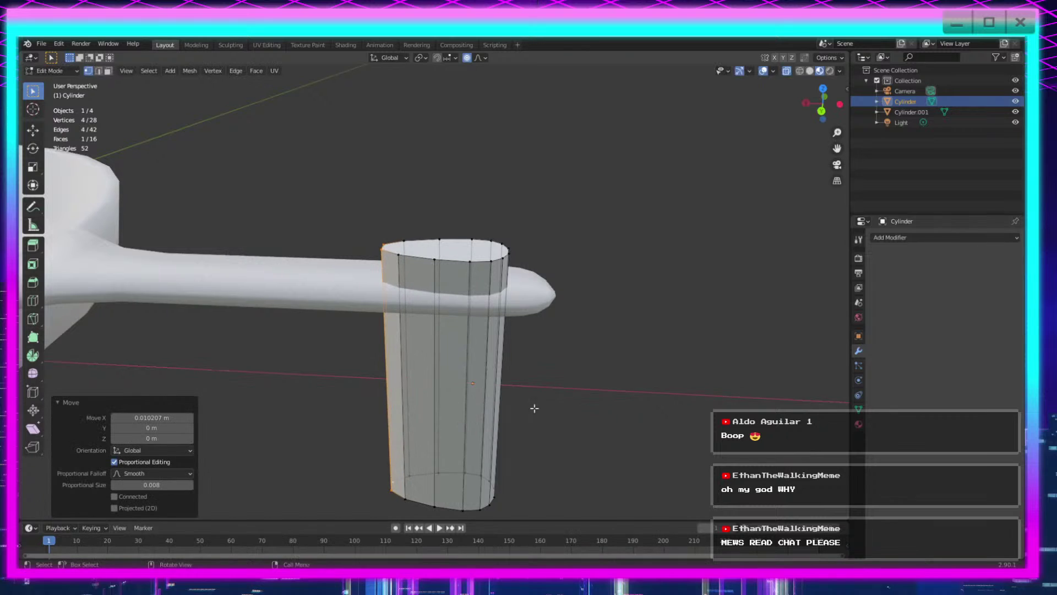
Step: Subdivide the selected narrow face on the pan side of the elongated cylinder
middle_drag(534, 408, 444, 500)
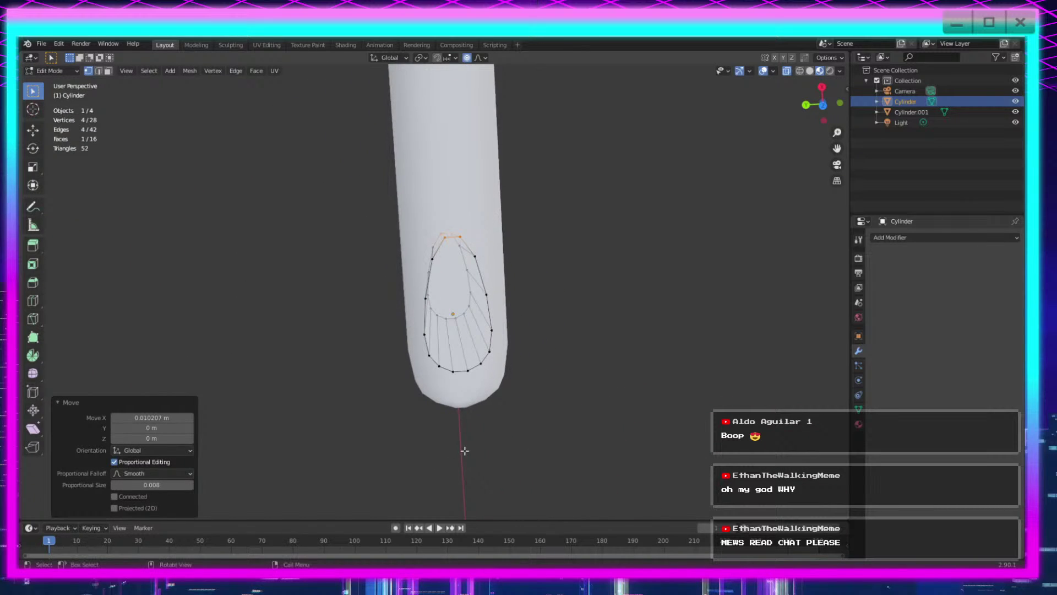
middle_drag(464, 451, 524, 333)
key(Tab)
key(Tab)
right_click(594, 260)
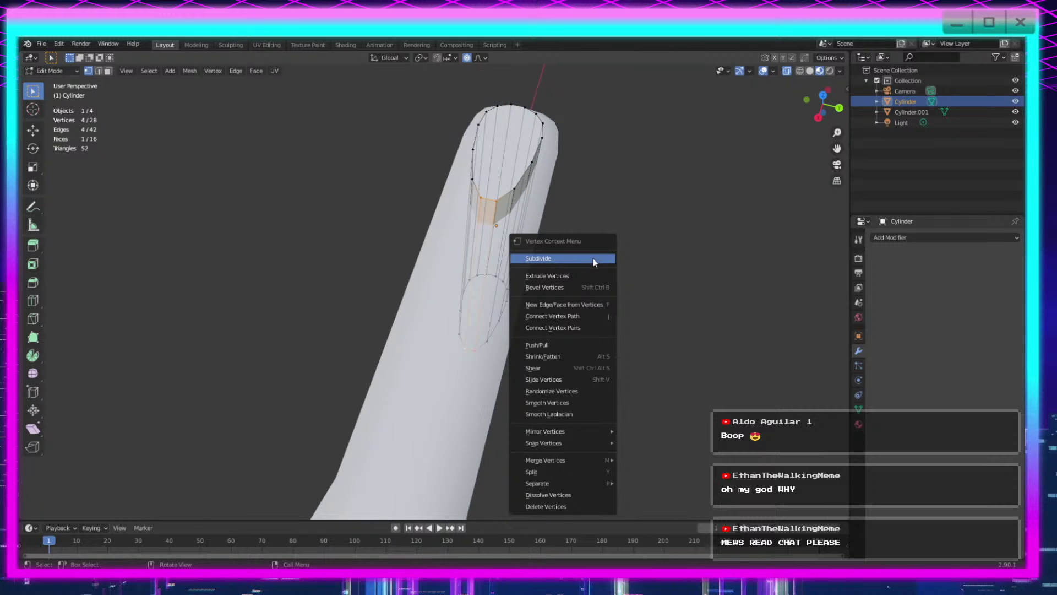
click(595, 262)
Step: With proportional editing off, move the subdivided face's new midline by 0.00033 m along X and return to Object Mode
middle_drag(634, 264, 484, 319)
click(435, 356)
middle_drag(435, 355, 416, 347)
middle_drag(547, 378, 488, 109)
click(466, 58)
key(g)
key(x)
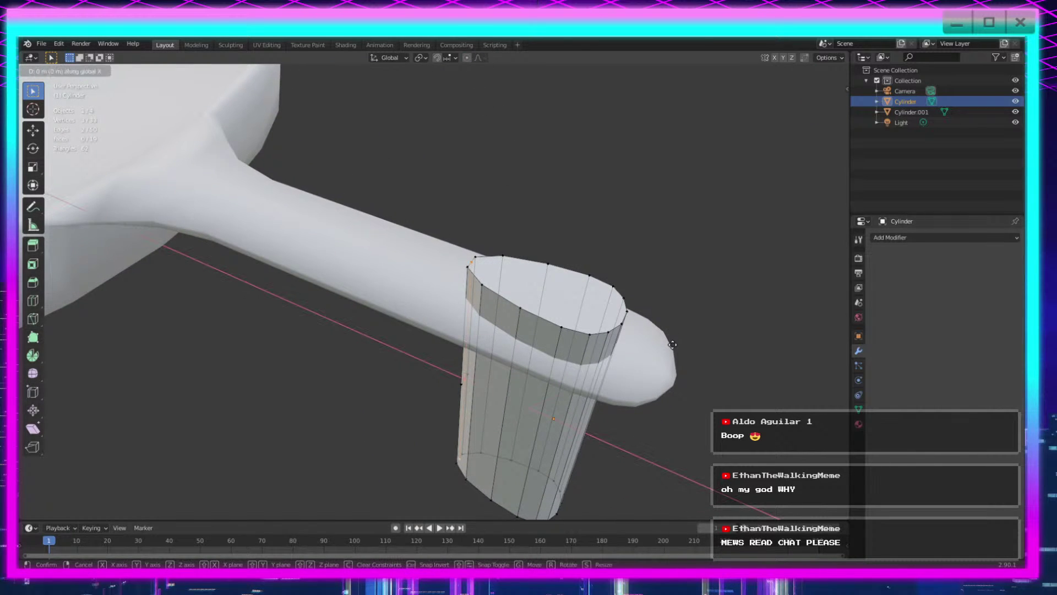
click(671, 346)
scroll(588, 422, up, 4)
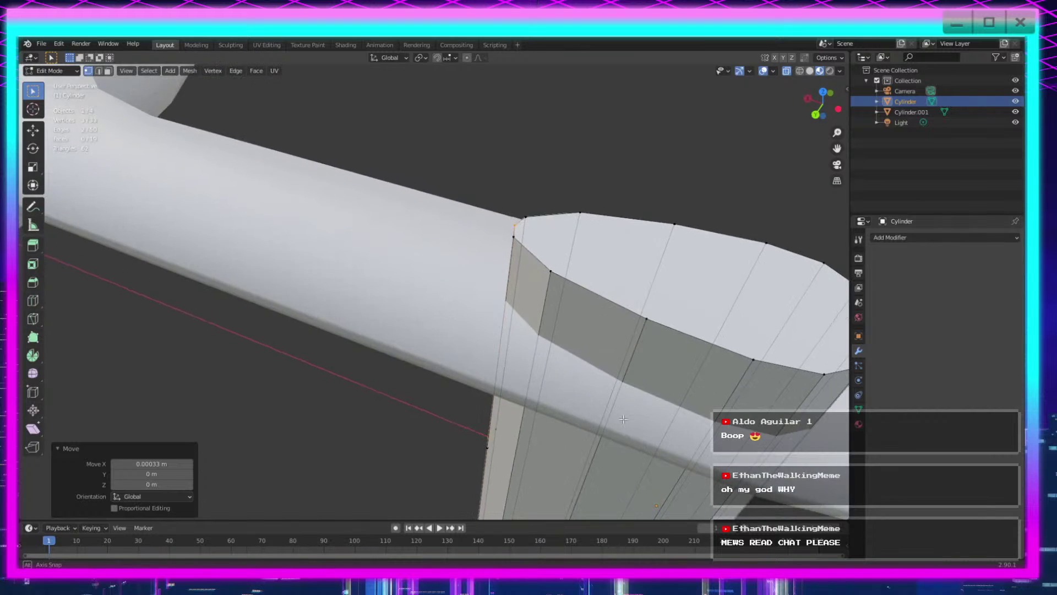
key(Tab)
middle_drag(588, 423, 496, 402)
scroll(546, 408, down, 2)
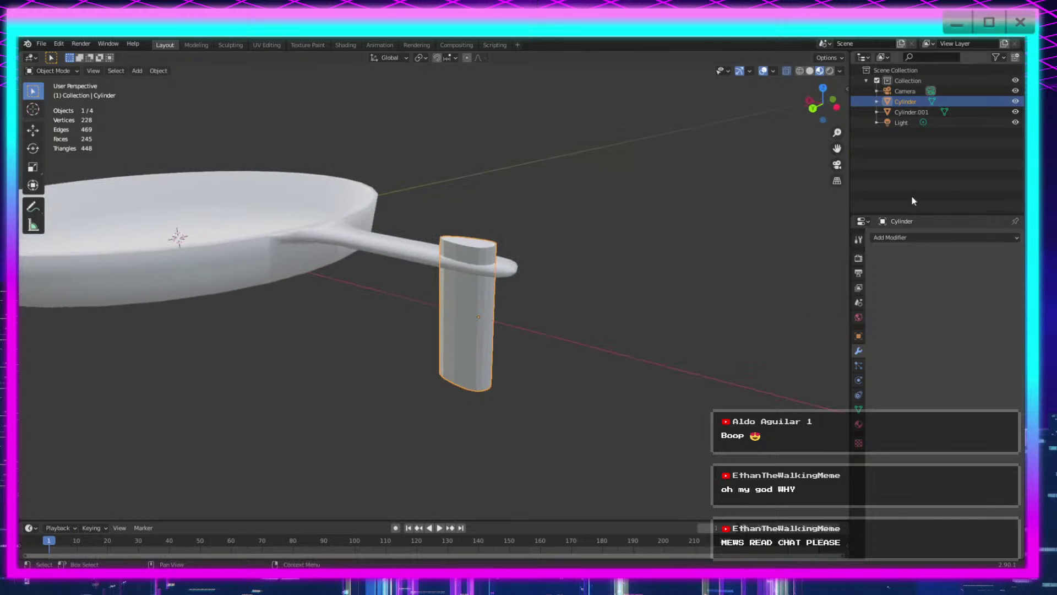
Step: Rename the elongated cylinder as Cut and hide it
double_click(913, 103)
text(Cut)
key(Return)
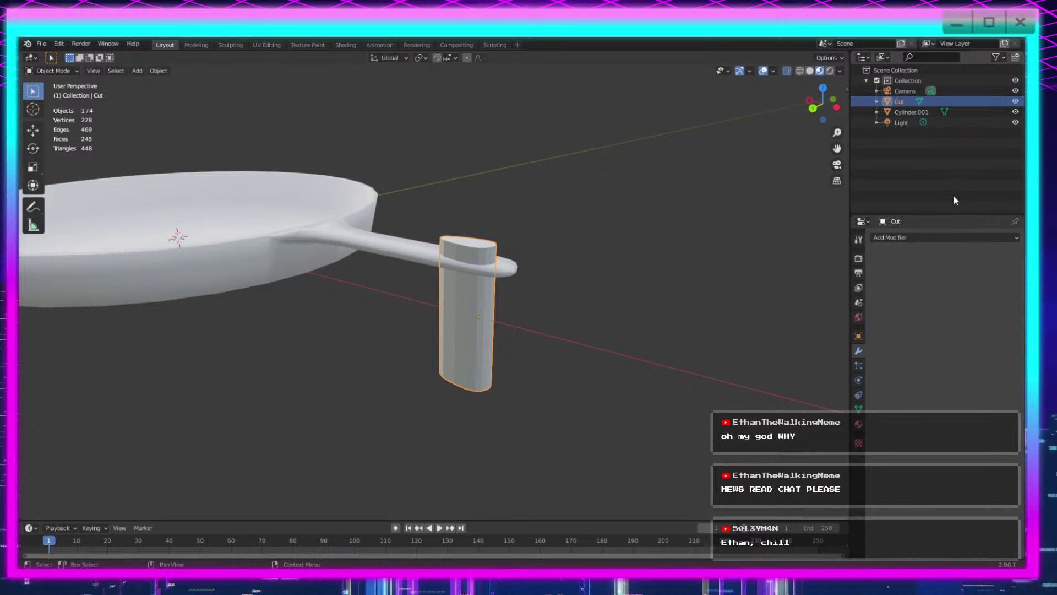
key(h)
Step: Select the pan object and enter Edit Mode on its mesh
middle_drag(693, 339, 588, 386)
scroll(587, 387, up, 3)
drag(467, 361, 556, 424)
middle_drag(557, 424, 677, 377)
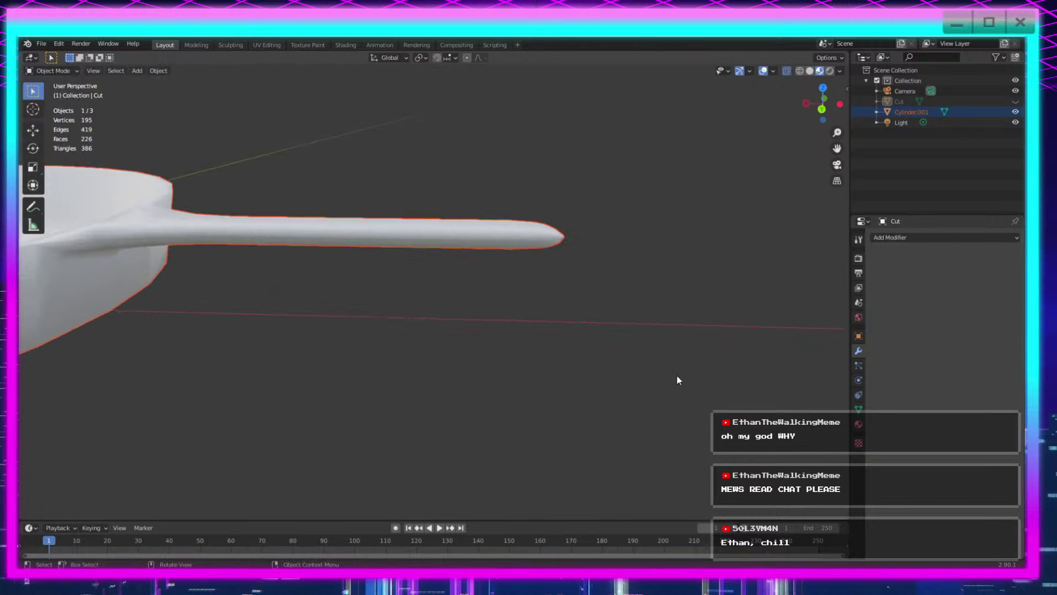
click(874, 112)
click(877, 112)
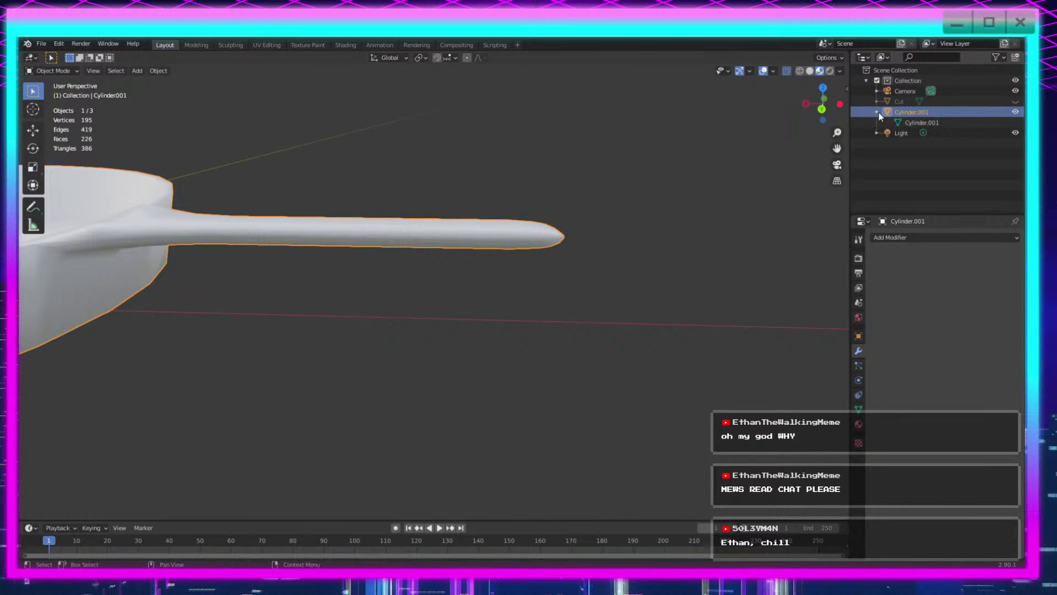
middle_drag(754, 261, 600, 360)
key(Tab)
scroll(668, 340, up, 4)
scroll(601, 359, down, 3)
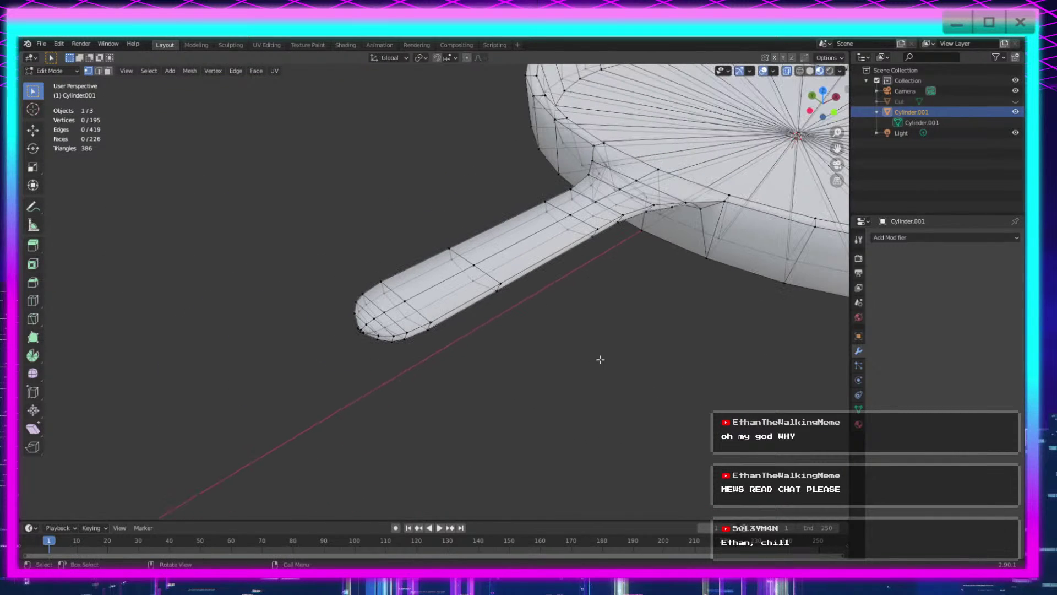
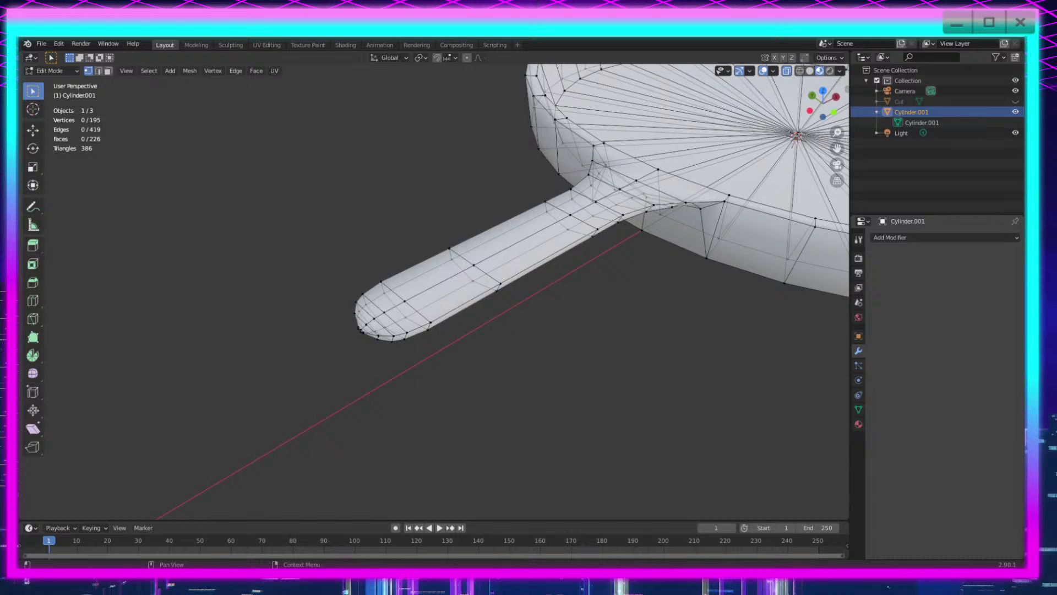
Step: Examine the shading where the handle joins the pan in Object Mode, then return to Edit Mode
scroll(427, 405, up, 4)
middle_drag(427, 406, 560, 377)
key(Tab)
middle_drag(359, 302, 689, 519)
scroll(490, 234, up, 2)
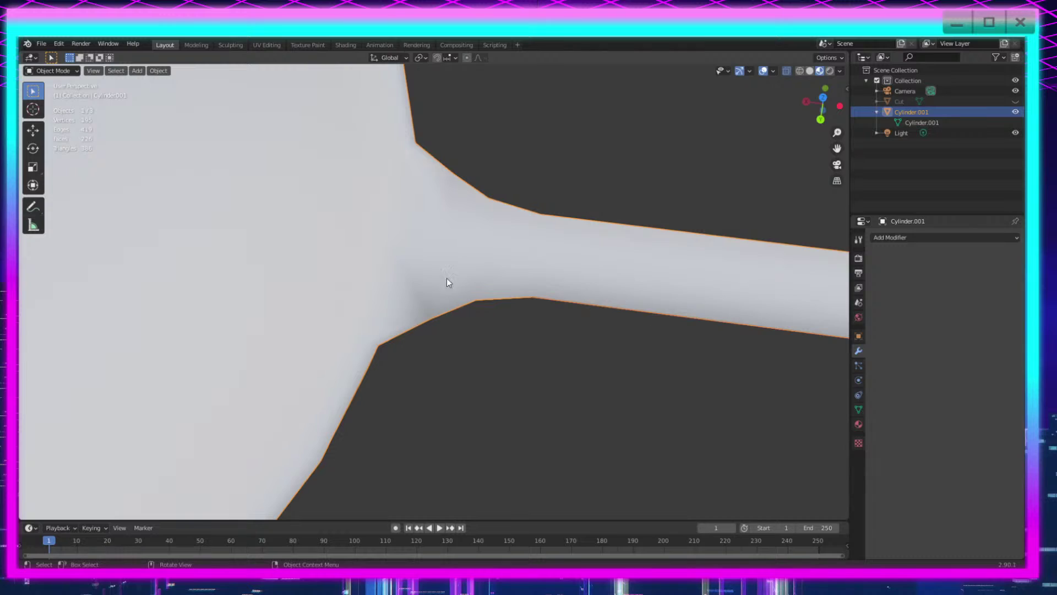
middle_drag(448, 295, 559, 281)
key(Tab)
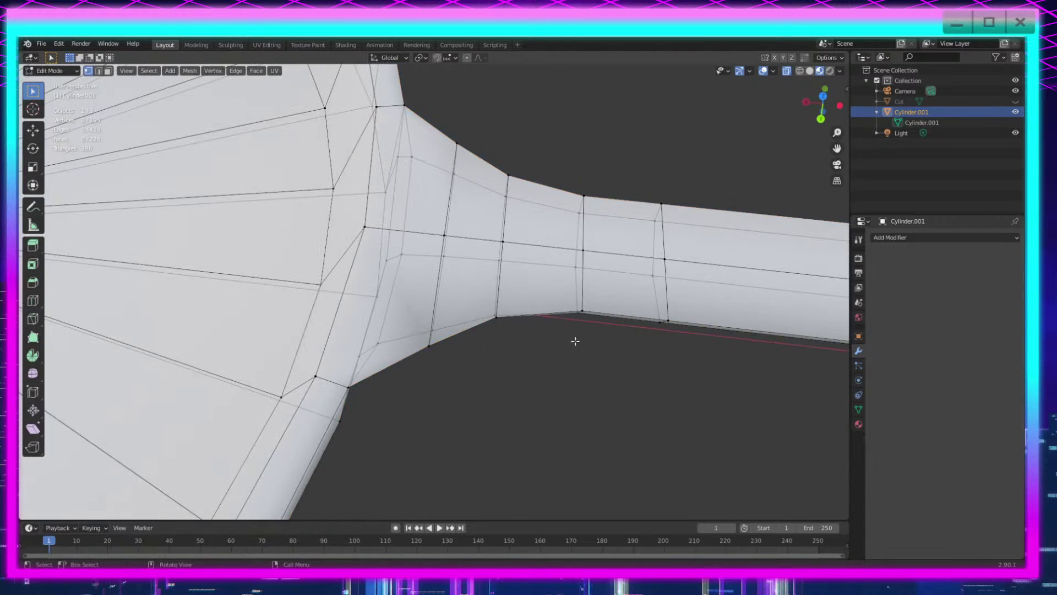
Step: In edge select mode, select the two lengthwise edge loops running along both sides of the handle
middle_drag(574, 342, 394, 298)
key(2)
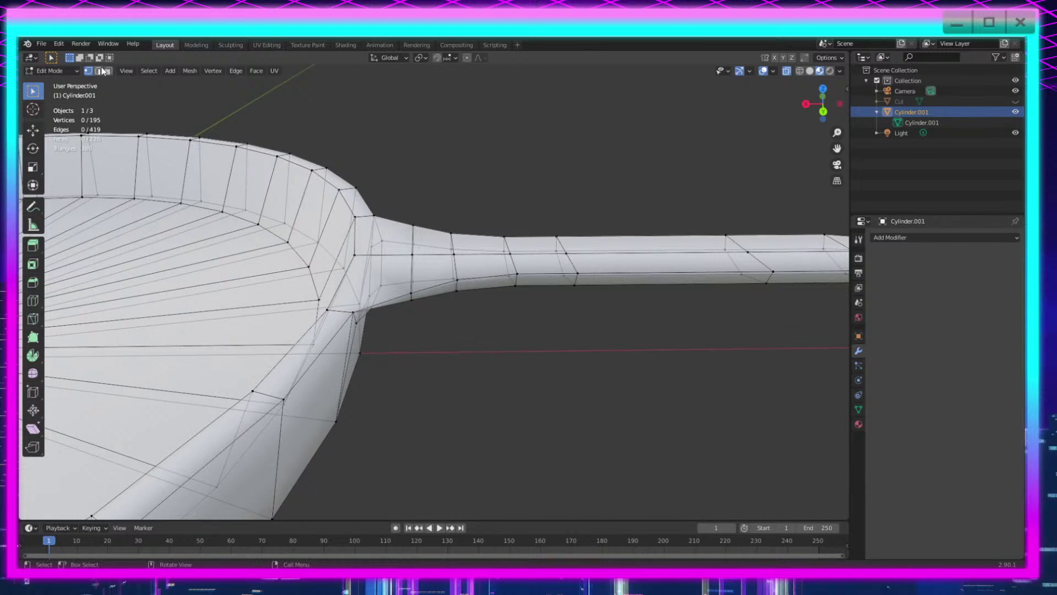
click(393, 297)
shift+click(426, 287)
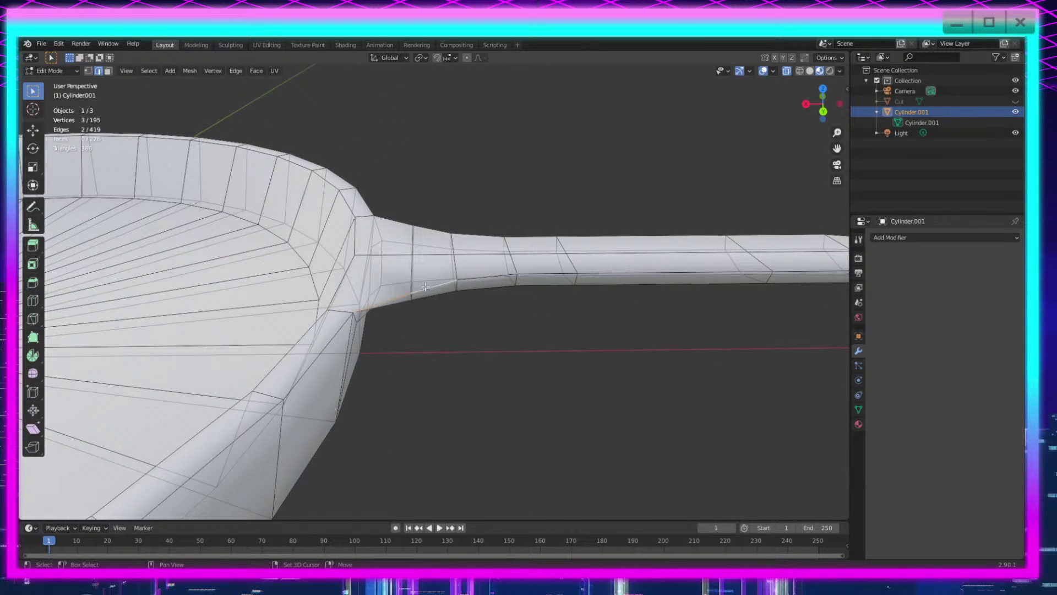
shift+click(472, 277)
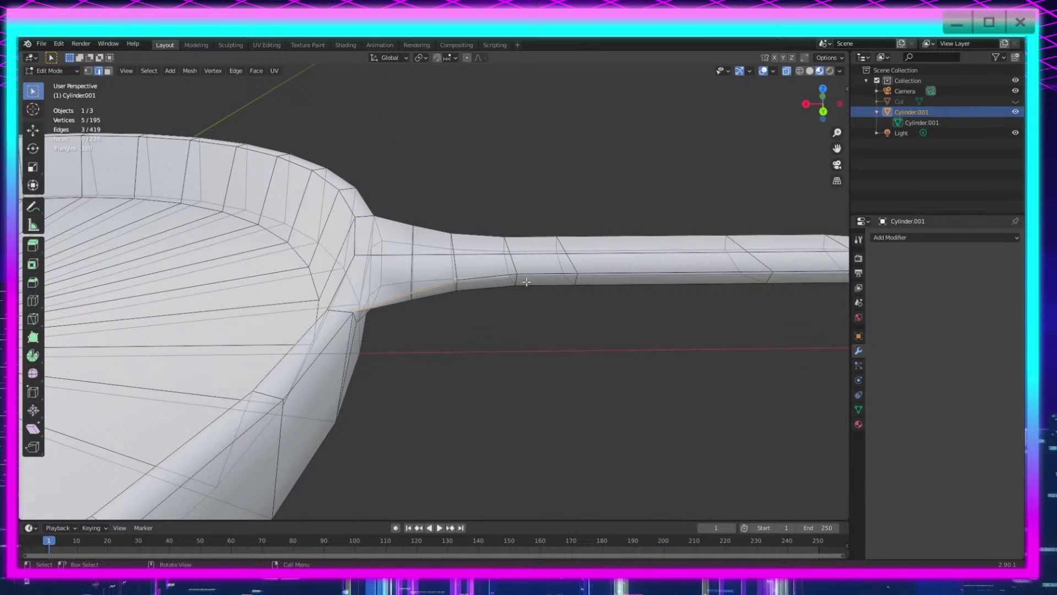
alt+click(426, 286)
middle_drag(437, 289, 432, 444)
scroll(432, 444, up, 5)
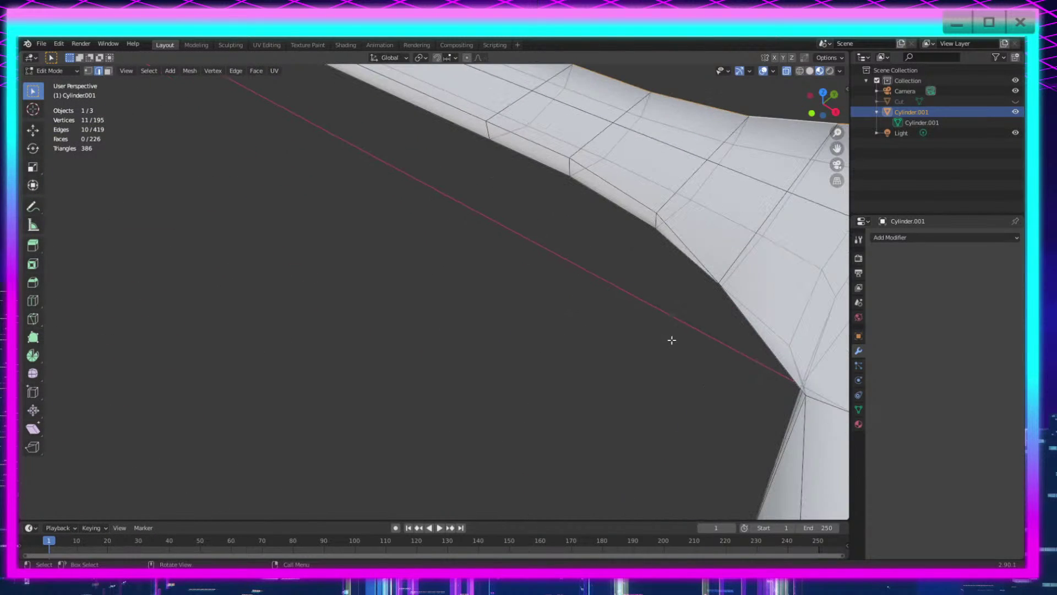
alt+shift+click(765, 342)
scroll(765, 342, down, 5)
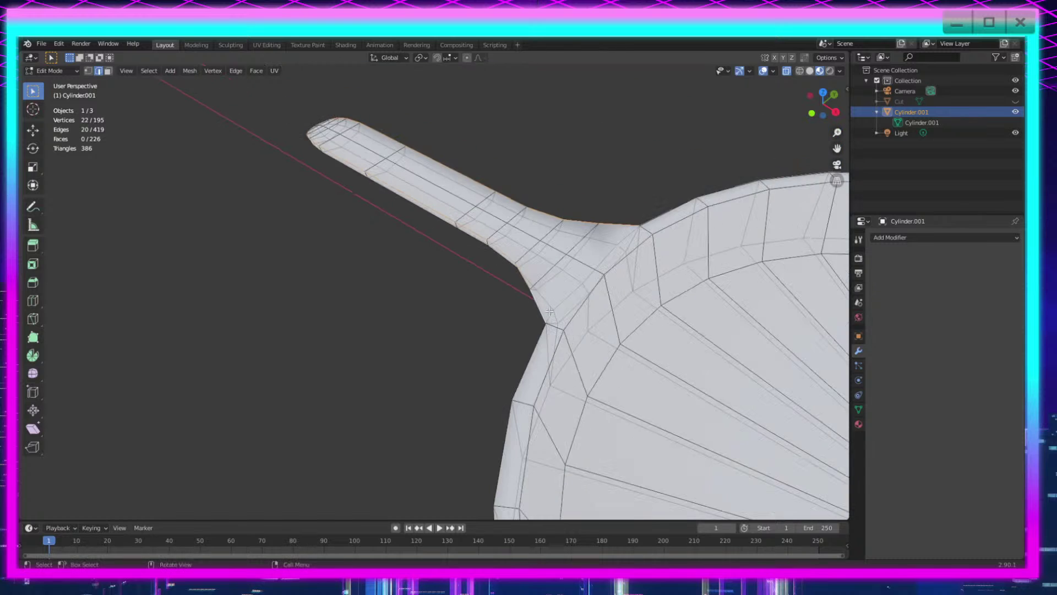
middle_drag(765, 342, 413, 336)
shift+middle_drag(538, 295, 462, 420)
scroll(462, 419, up, 4)
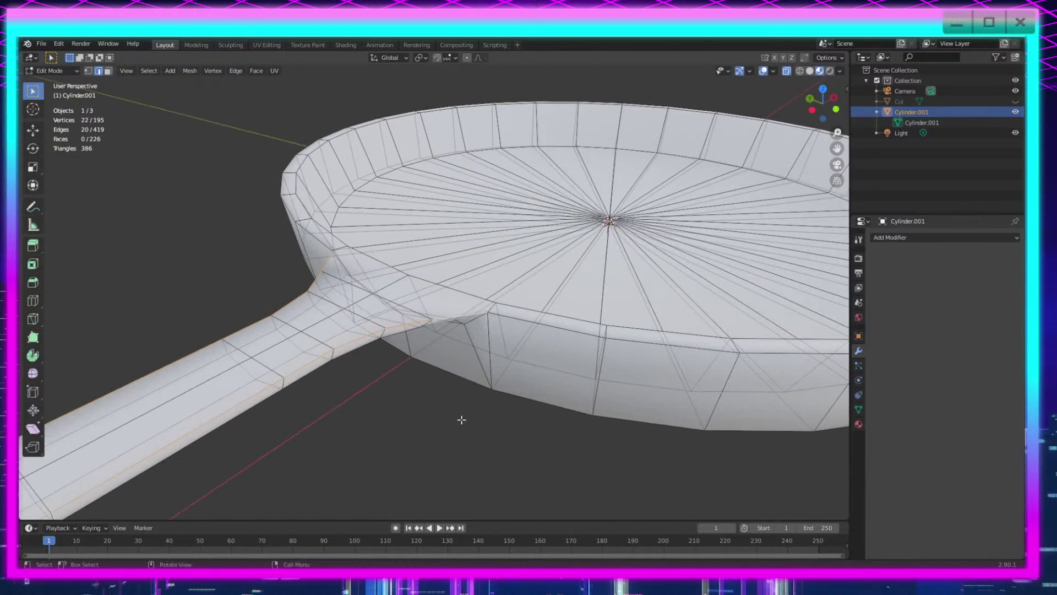
Step: Try a single-segment bevel of about 0.000573 m on the handle's two side edge loops
middle_drag(166, 287, 443, 304)
click(33, 282)
scroll(442, 304, down, 2)
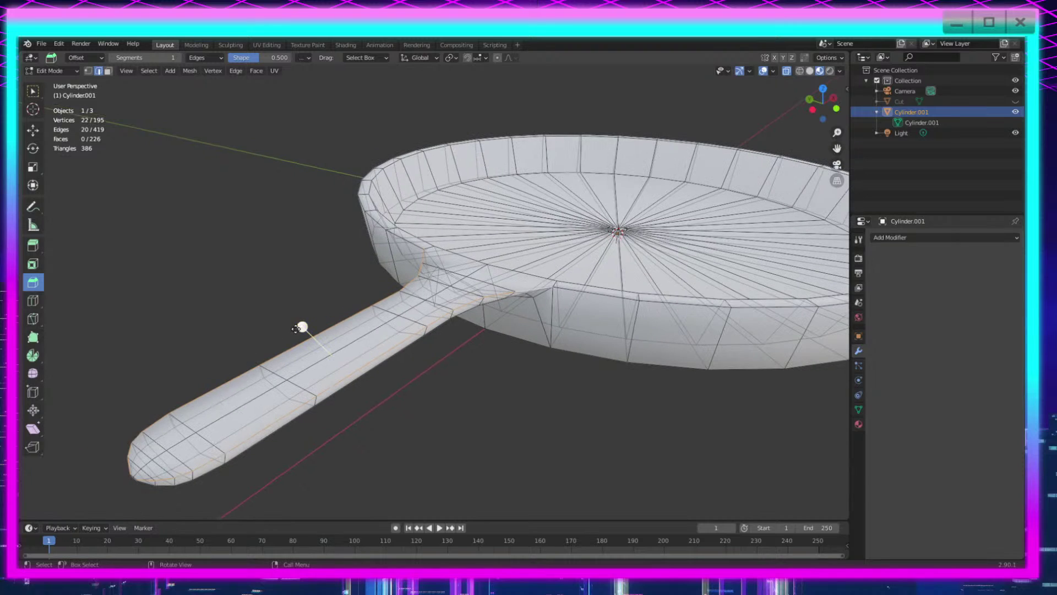
drag(299, 328, 291, 331)
scroll(530, 415, up, 2)
middle_drag(532, 417, 484, 399)
scroll(535, 439, up, 2)
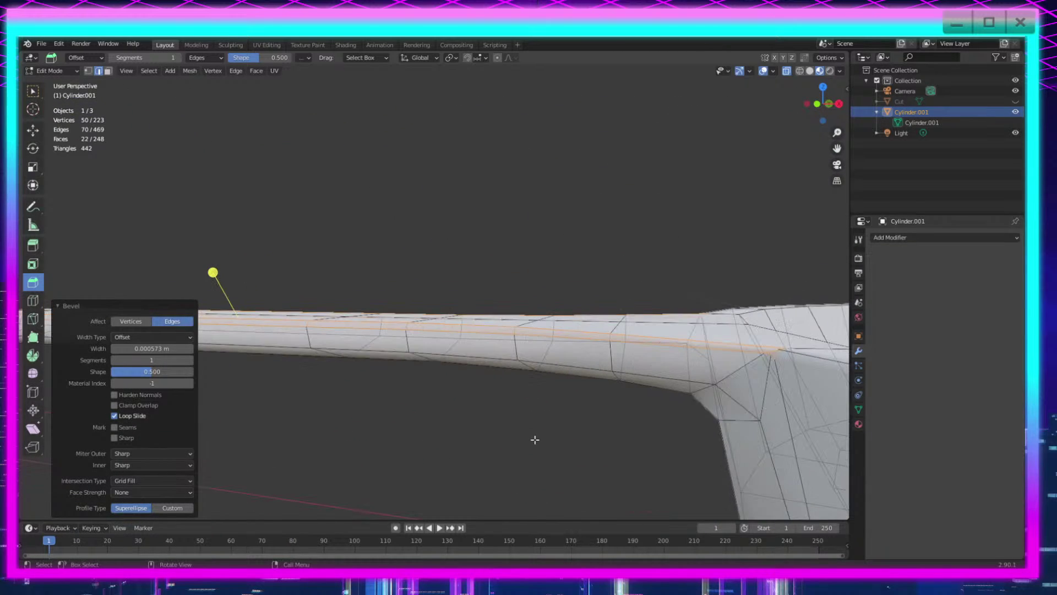
middle_drag(448, 444, 599, 486)
key(ctrl+z)
scroll(535, 438, down, 5)
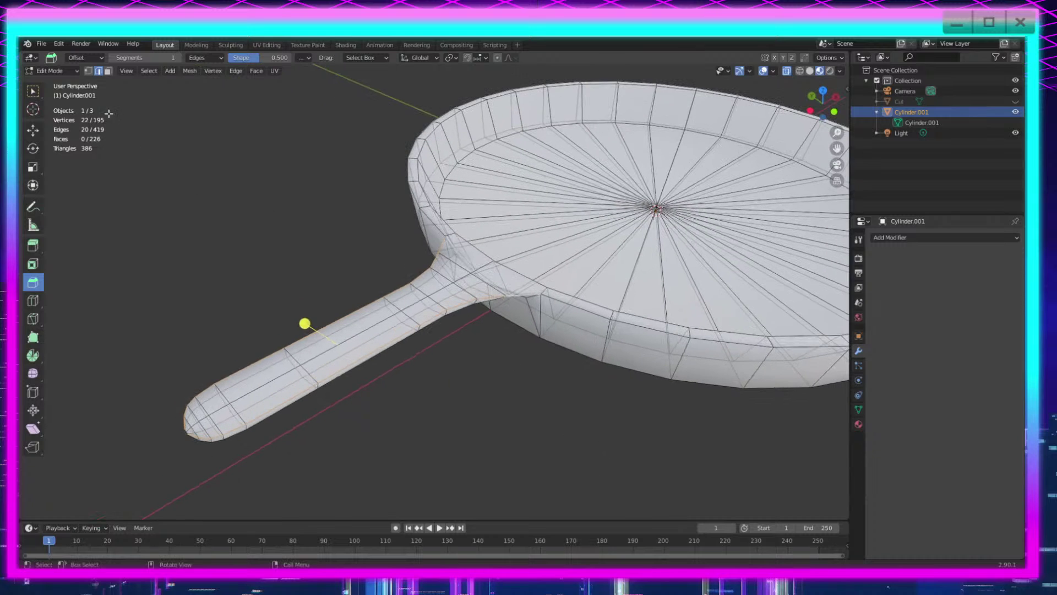
Step: Add the inner and outer edges of the pan's upper rim to the handle edge selection
click(32, 92)
shift+middle_drag(518, 340, 370, 275)
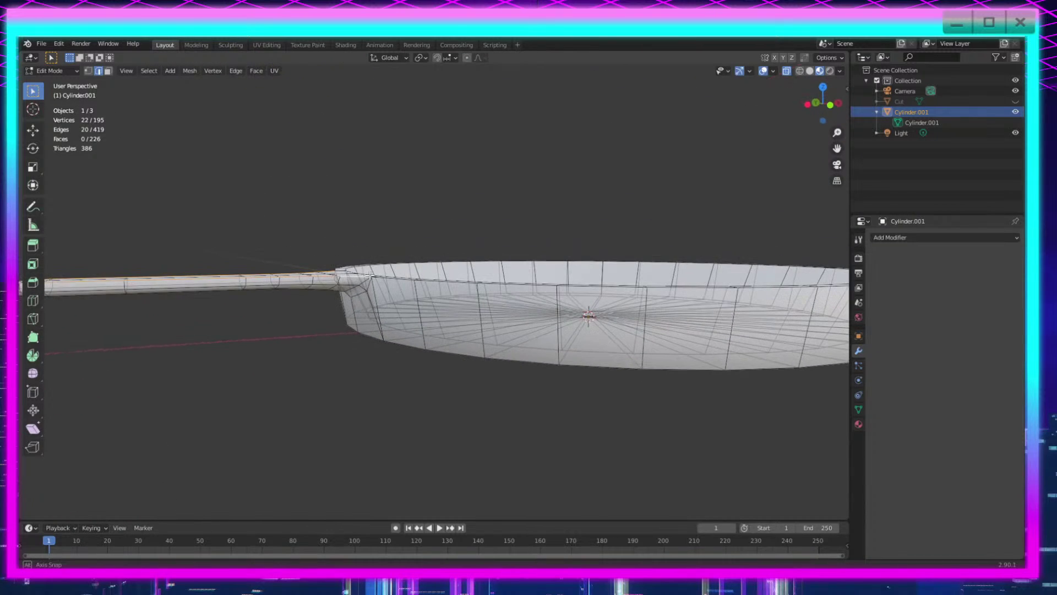
middle_drag(463, 288, 441, 279)
scroll(441, 278, down, 4)
mouse_move(767, 284)
middle_down()
mouse_move(743, 295)
mouse_move(762, 273)
middle_up()
drag(780, 259, 421, 294)
middle_drag(478, 320, 555, 349)
scroll(444, 363, up, 5)
middle_drag(401, 314, 185, 315)
shift+drag(524, 286, 478, 245)
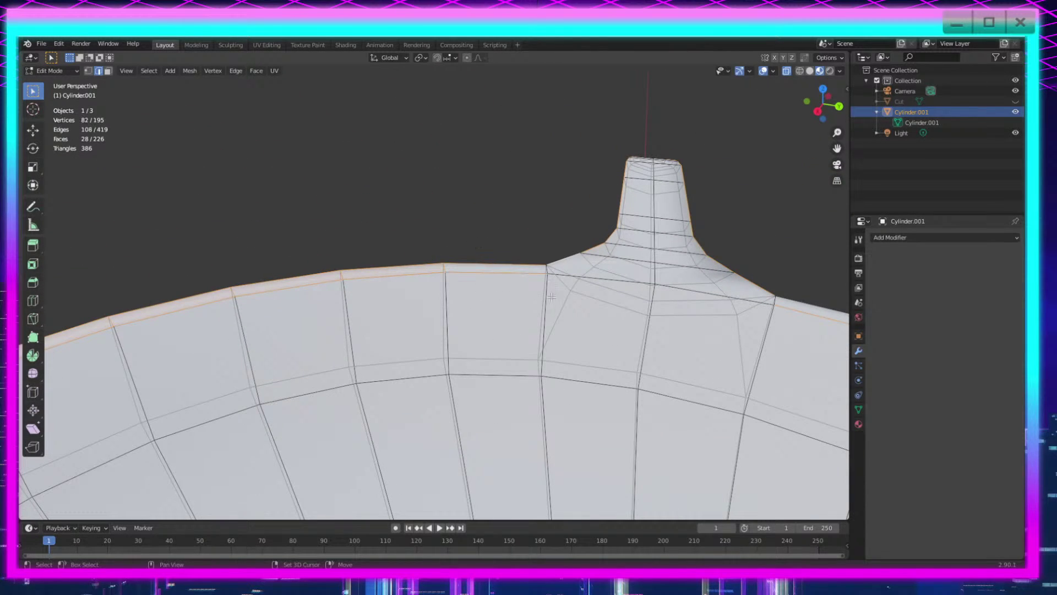
Step: Complete the rim selection by adding the missing edges where the handle meets the pan, leaving out the stray cross edge
shift+click(619, 279)
shift+click(712, 295)
middle_drag(759, 345, 497, 395)
shift+click(453, 387)
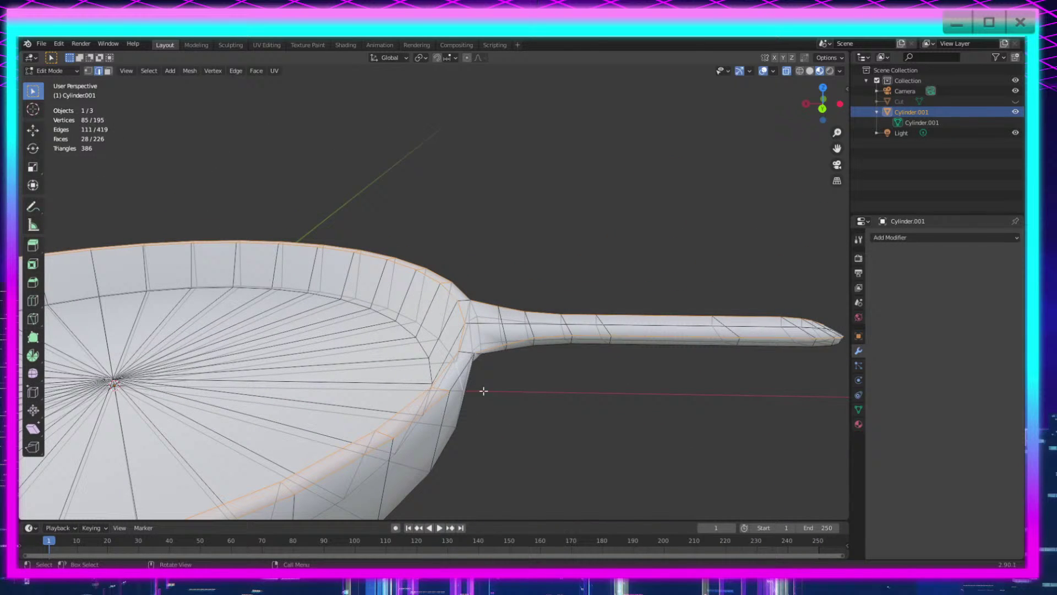
shift+click(453, 385)
shift+click(461, 374)
Step: Examine the selected rim and handle edges from several angles for gaps around the handle junction
middle_drag(511, 453, 518, 386)
ctrl+middle_drag(418, 297, 380, 399)
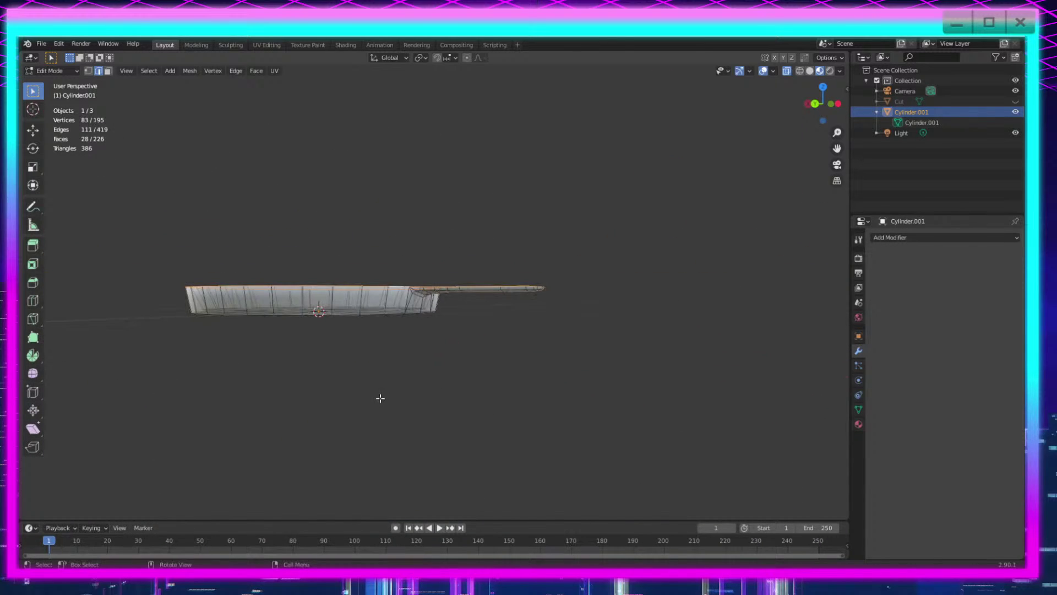
middle_drag(490, 358, 625, 387)
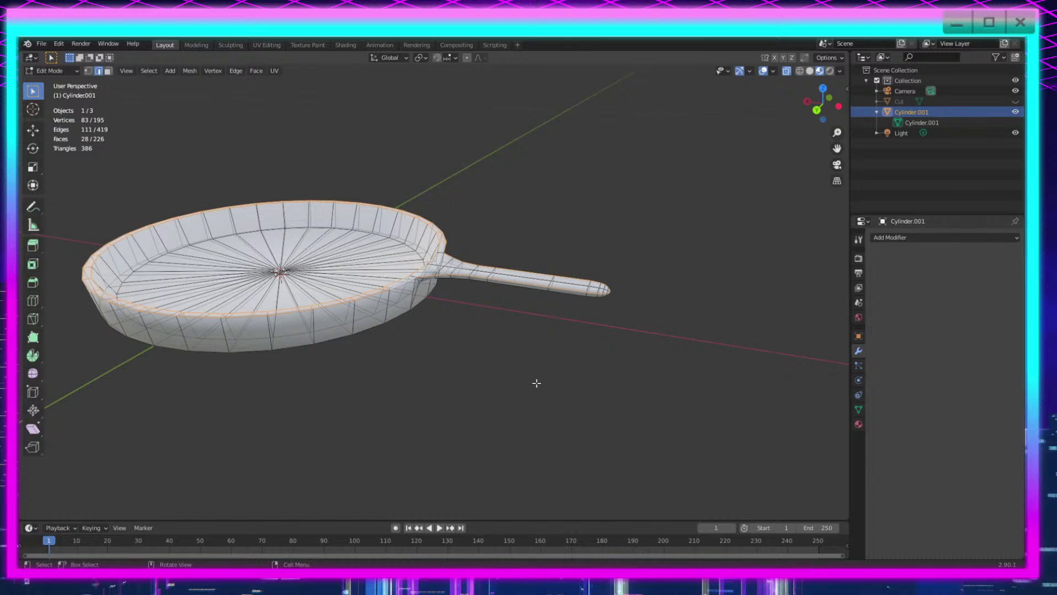
scroll(390, 394, up, 3)
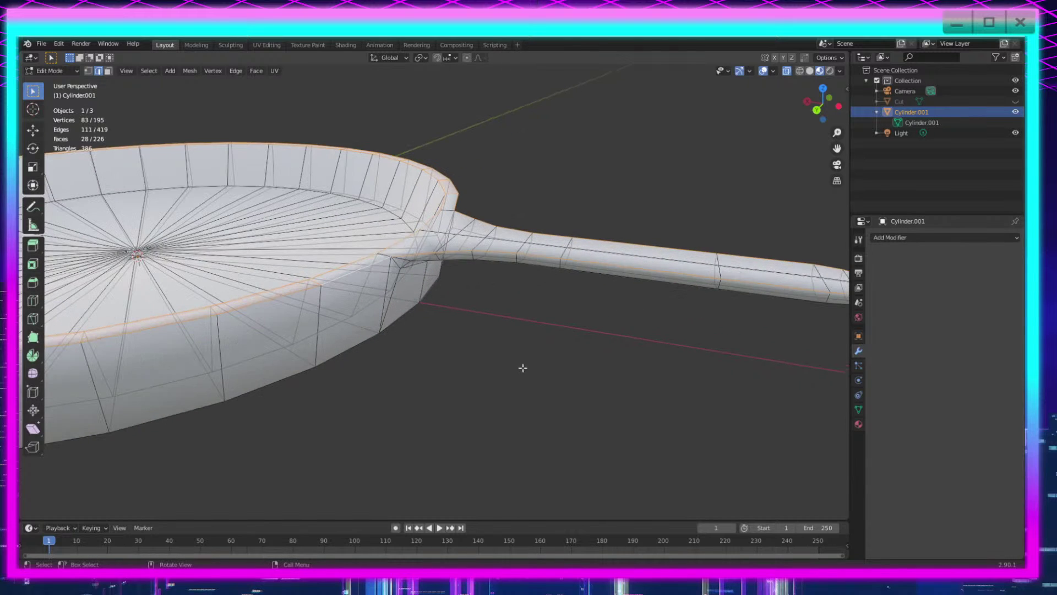
middle_drag(524, 366, 488, 365)
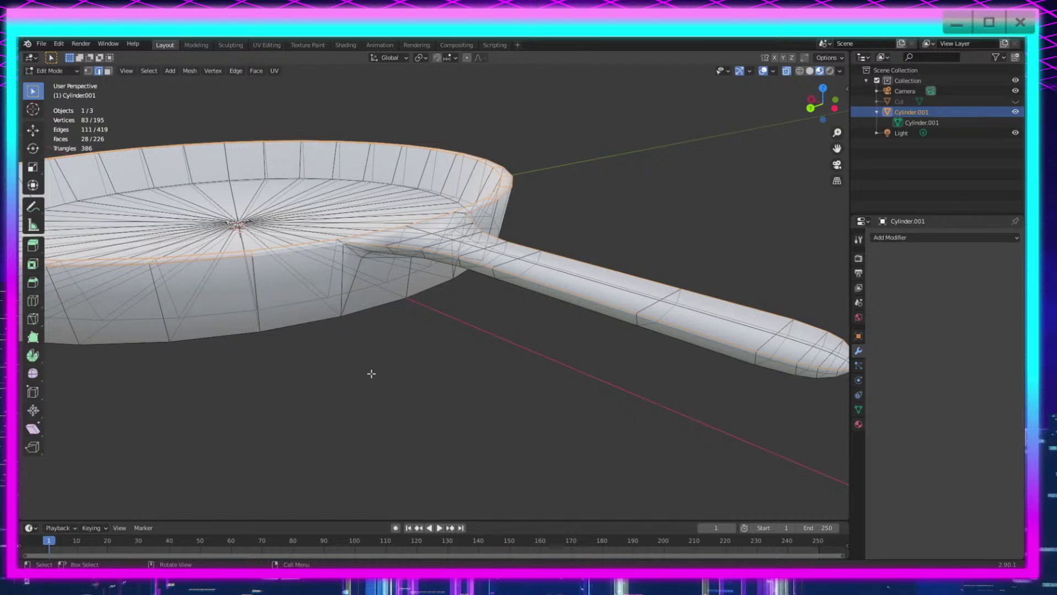
scroll(413, 384, up, 5)
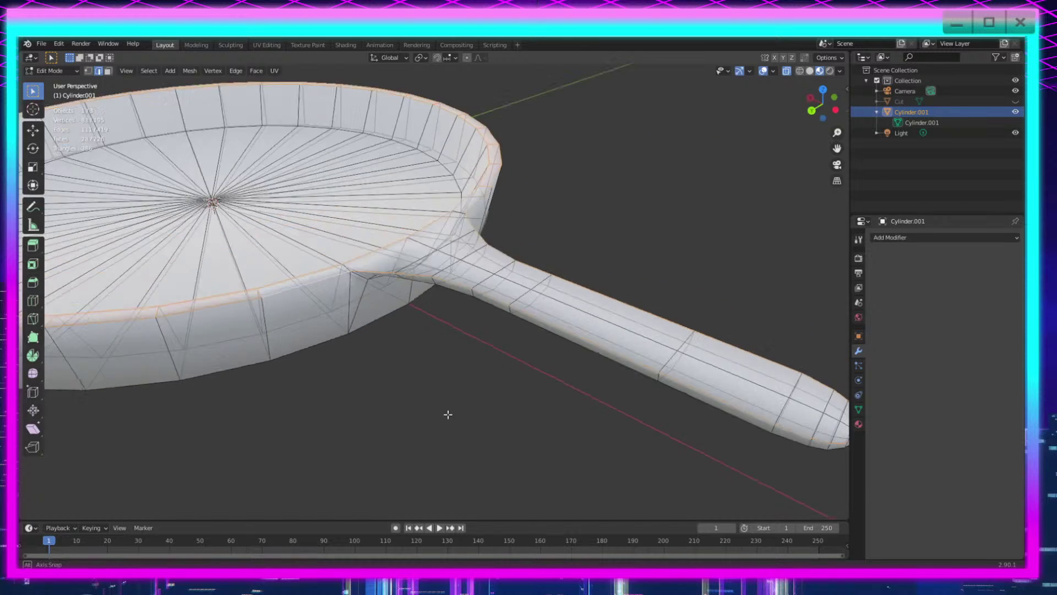
scroll(398, 406, down, 3)
middle_drag(399, 405, 590, 458)
scroll(462, 413, down, 5)
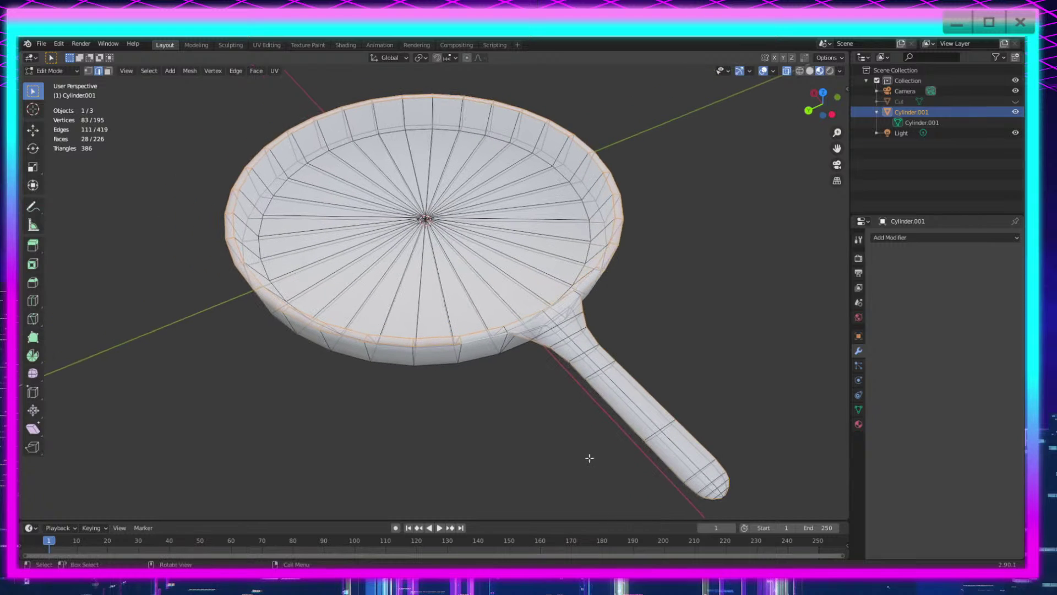
Step: Try a single-segment bevel on the selected rim and handle edges
click(33, 282)
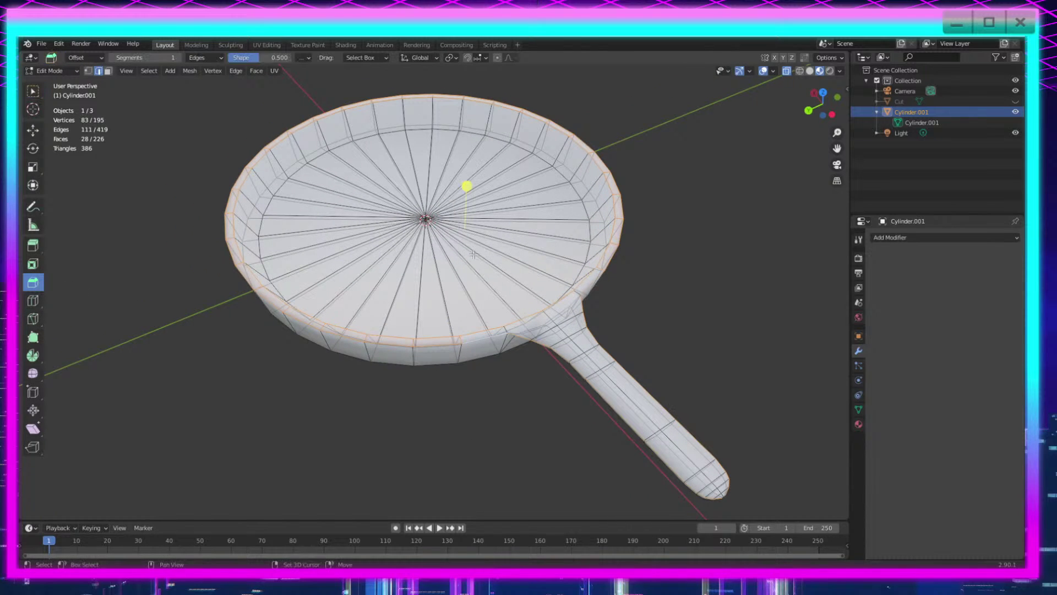
scroll(491, 242, down, 3)
scroll(490, 242, up, 6)
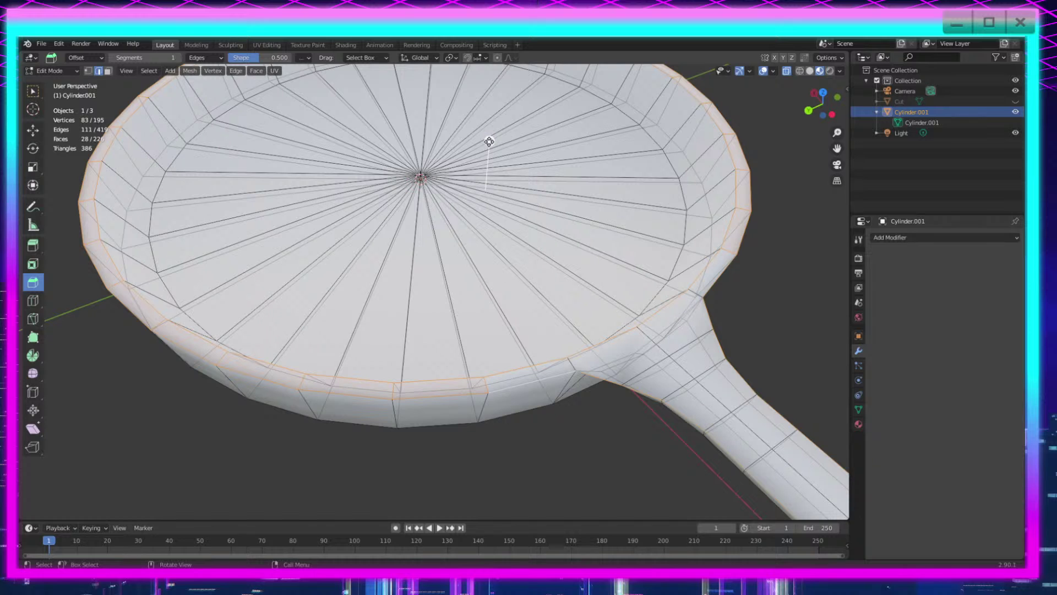
drag(489, 142, 503, 140)
key(ctrl+z)
Step: Deselect the short cross edges on the pan's rim one by one, starting beside the handle junction
scroll(500, 399, up, 1)
middle_drag(500, 399, 434, 406)
shift+click(304, 378)
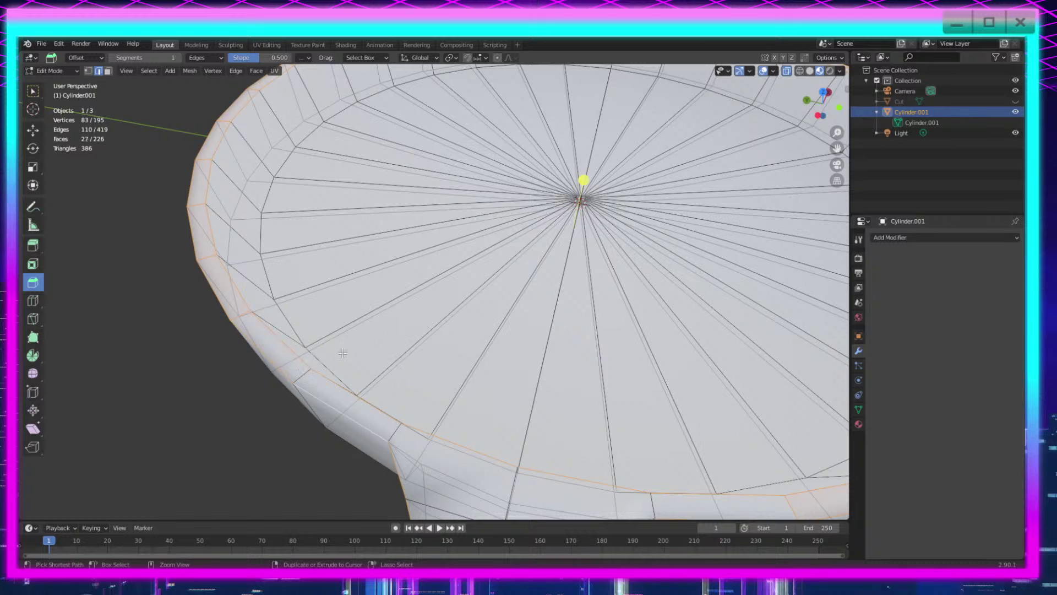
scroll(392, 307, down, 1)
scroll(363, 300, up, 4)
shift+middle_drag(223, 336, 491, 352)
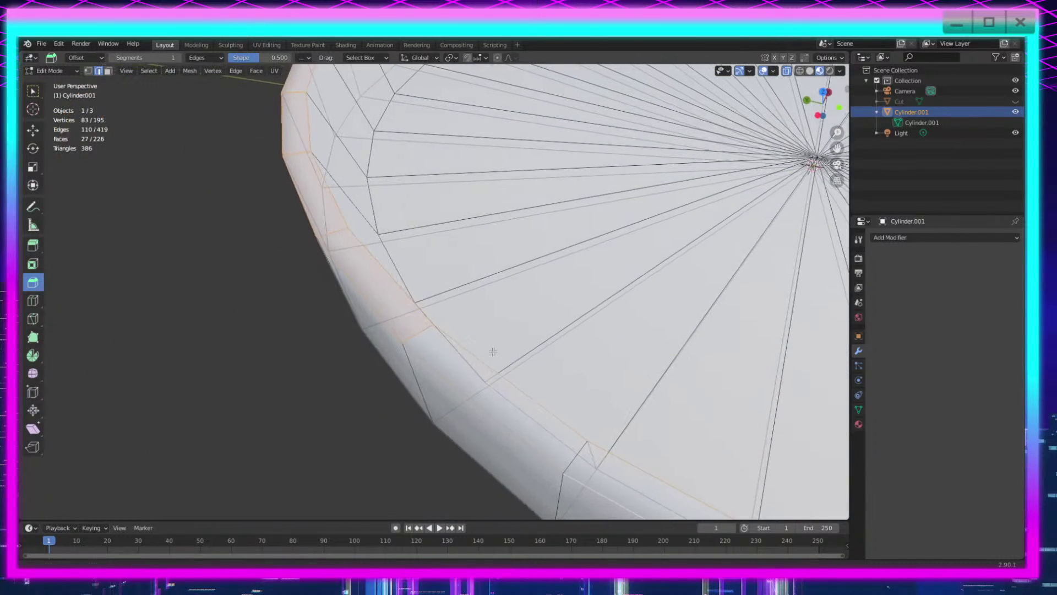
shift+click(426, 338)
scroll(427, 338, down, 2)
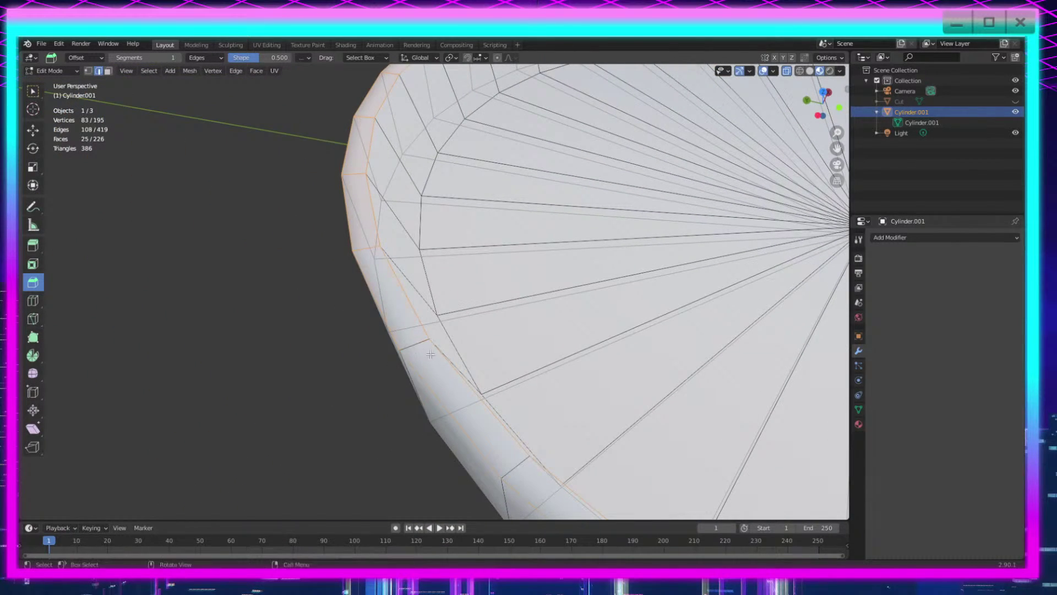
middle_drag(421, 345, 498, 374)
shift+click(518, 316)
shift+middle_drag(430, 261, 462, 309)
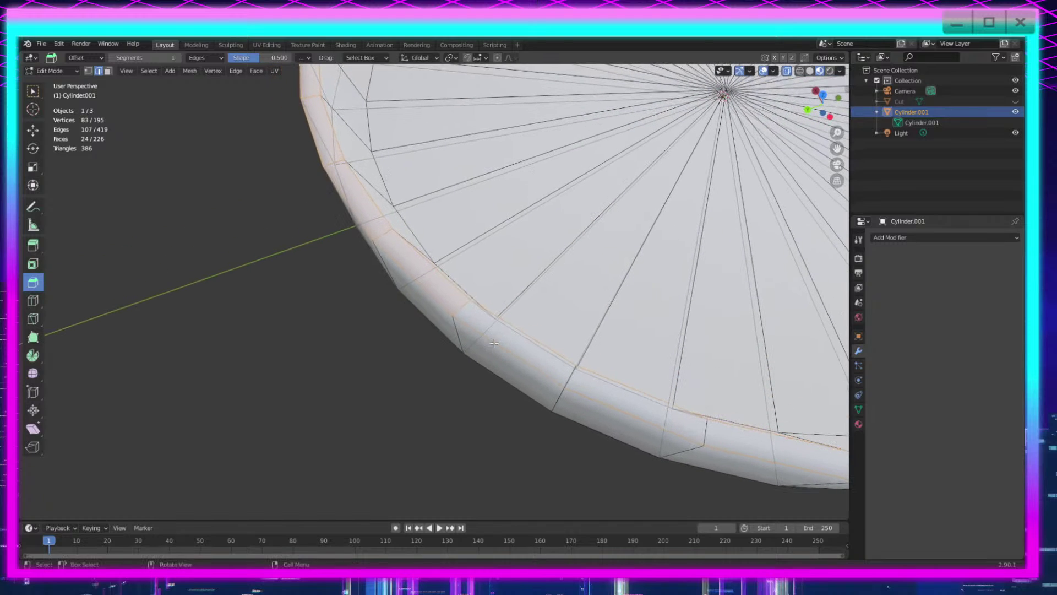
shift+click(463, 311)
shift+middle_drag(558, 307, 606, 367)
shift+click(435, 306)
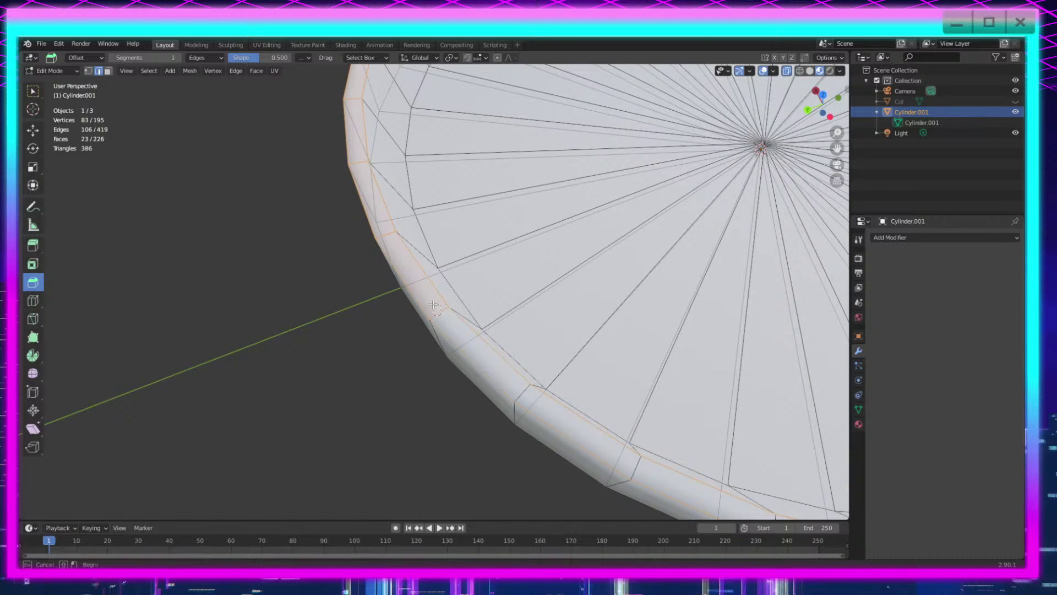
Step: Deselect the next short cross edges along the side of the rim towards the part opposite the handle
shift+middle_drag(476, 279, 530, 360)
ctrl+drag(467, 341, 432, 322)
middle_drag(520, 409, 666, 399)
ctrl+drag(450, 275, 430, 282)
shift+middle_drag(435, 341, 508, 352)
scroll(508, 352, up, 3)
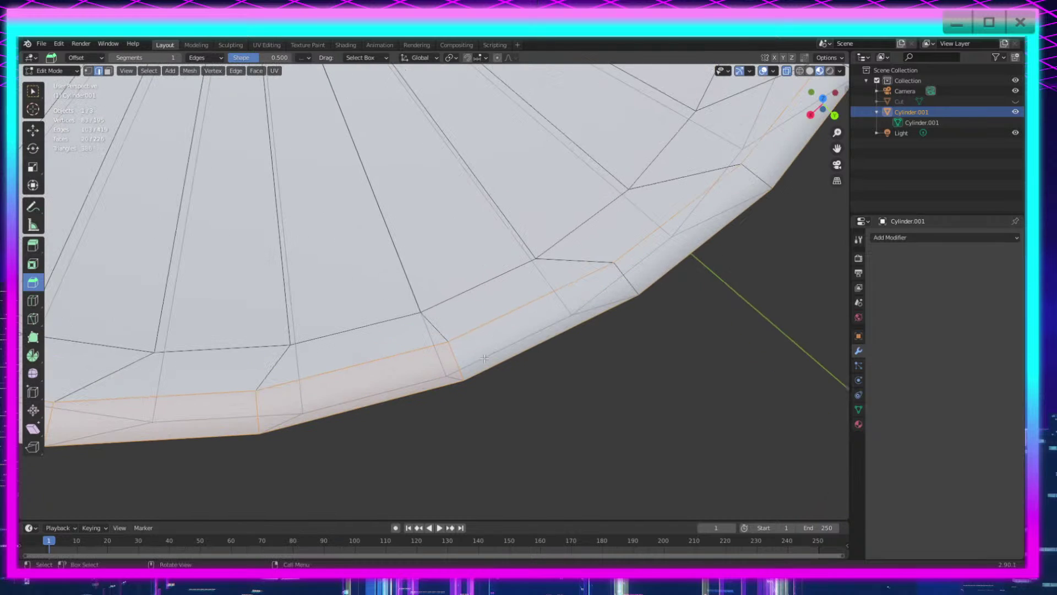
ctrl+drag(461, 362, 433, 369)
shift+middle_drag(314, 399, 604, 343)
ctrl+drag(602, 345, 565, 346)
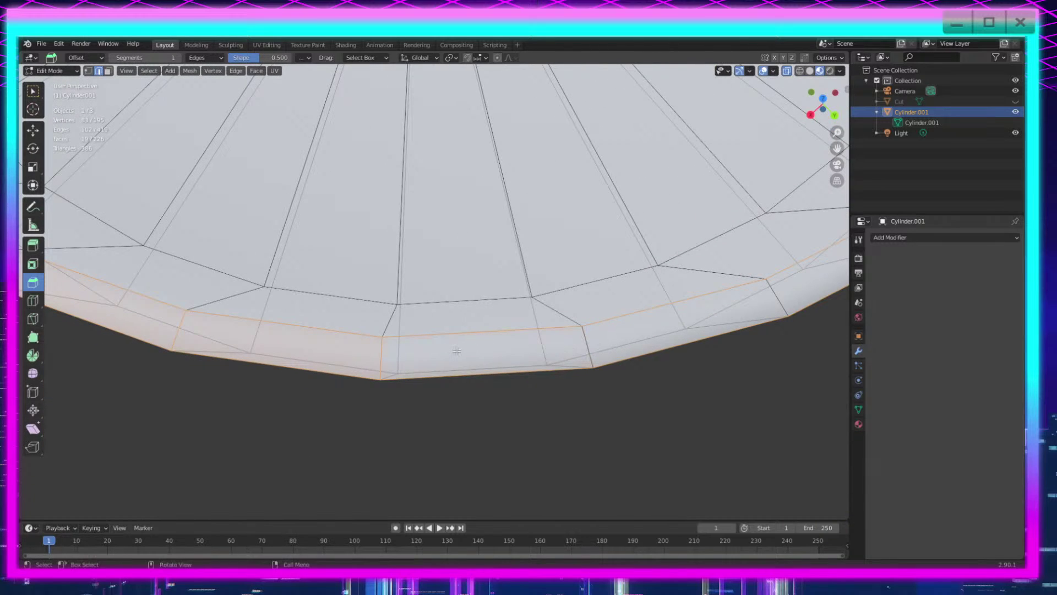
shift+middle_drag(479, 359, 633, 360)
ctrl+drag(547, 354, 518, 357)
shift+middle_drag(487, 343, 709, 375)
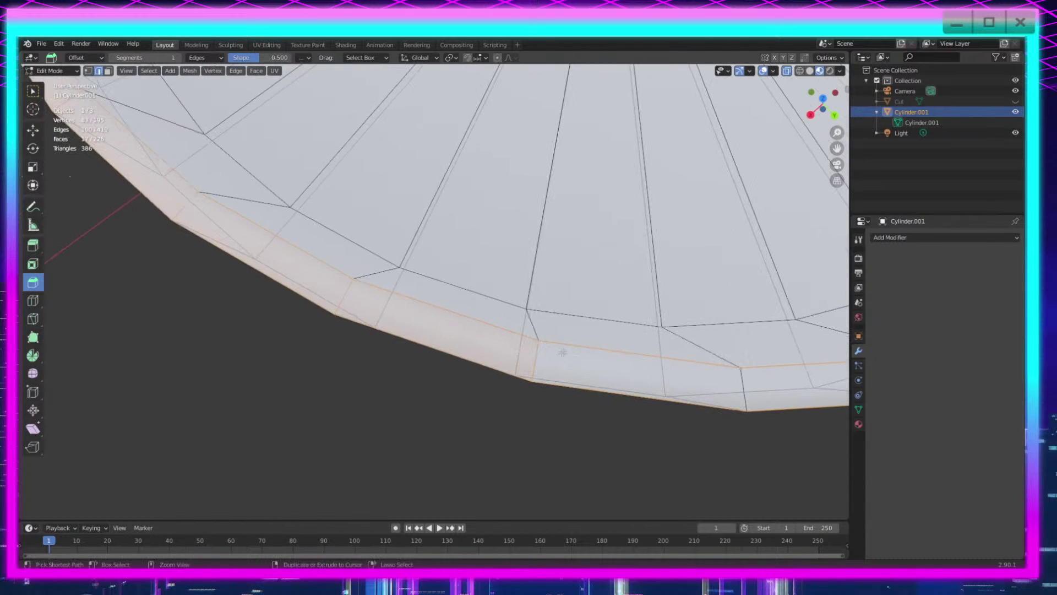
ctrl+drag(561, 352, 517, 363)
middle_drag(516, 368, 566, 366)
shift+middle_drag(347, 366, 574, 329)
ctrl+drag(585, 329, 542, 333)
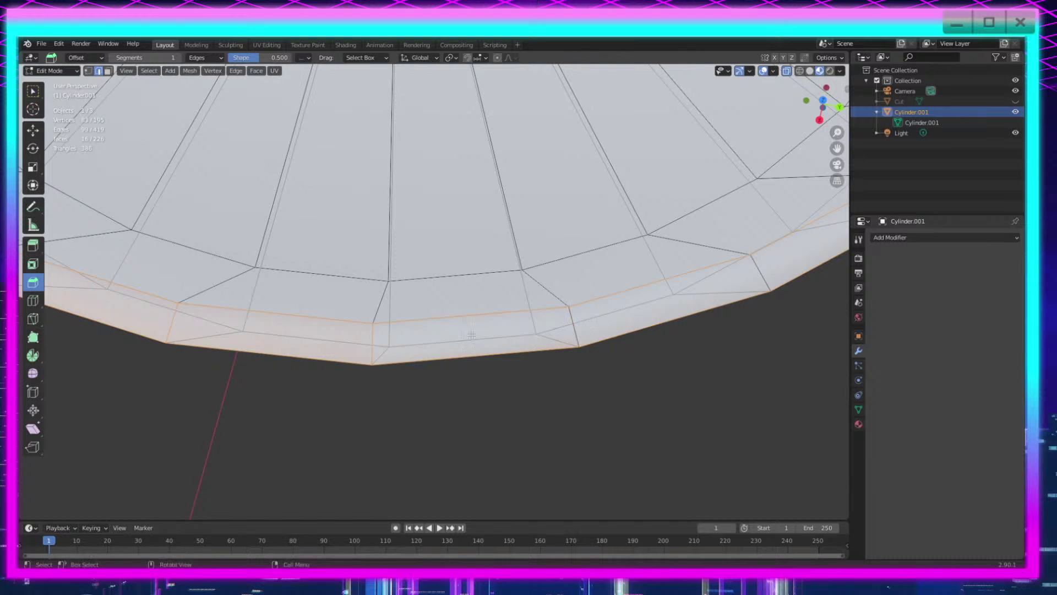
Step: Remove the short cross edges on the rim section opposite the handle from the selection
shift+middle_drag(424, 335, 580, 341)
ctrl+drag(543, 339, 504, 345)
shift+middle_drag(336, 337, 530, 335)
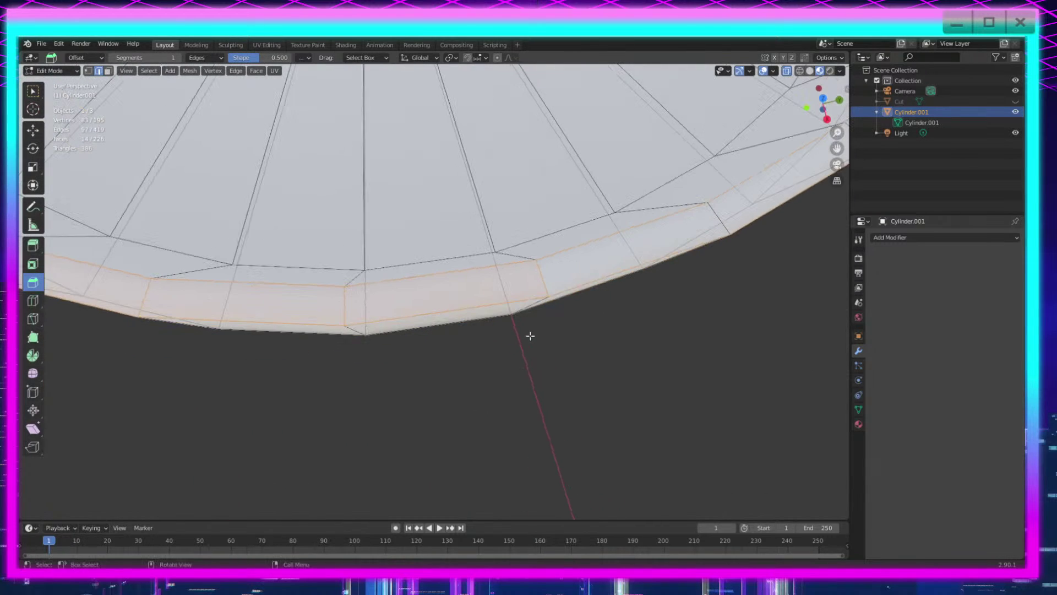
ctrl+drag(545, 271, 521, 290)
shift+middle_drag(386, 300, 589, 308)
ctrl+drag(588, 309, 555, 316)
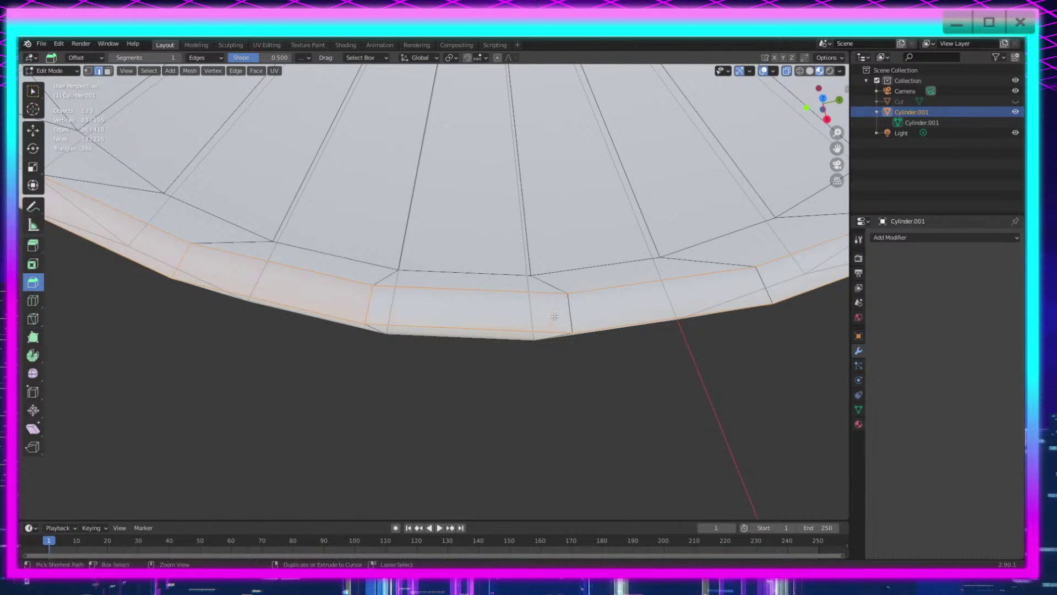
shift+middle_drag(435, 316, 569, 325)
ctrl+drag(524, 310, 501, 318)
shift+middle_drag(472, 306, 545, 314)
middle_drag(520, 360, 574, 363)
ctrl+drag(582, 235, 554, 240)
ctrl+drag(398, 275, 382, 286)
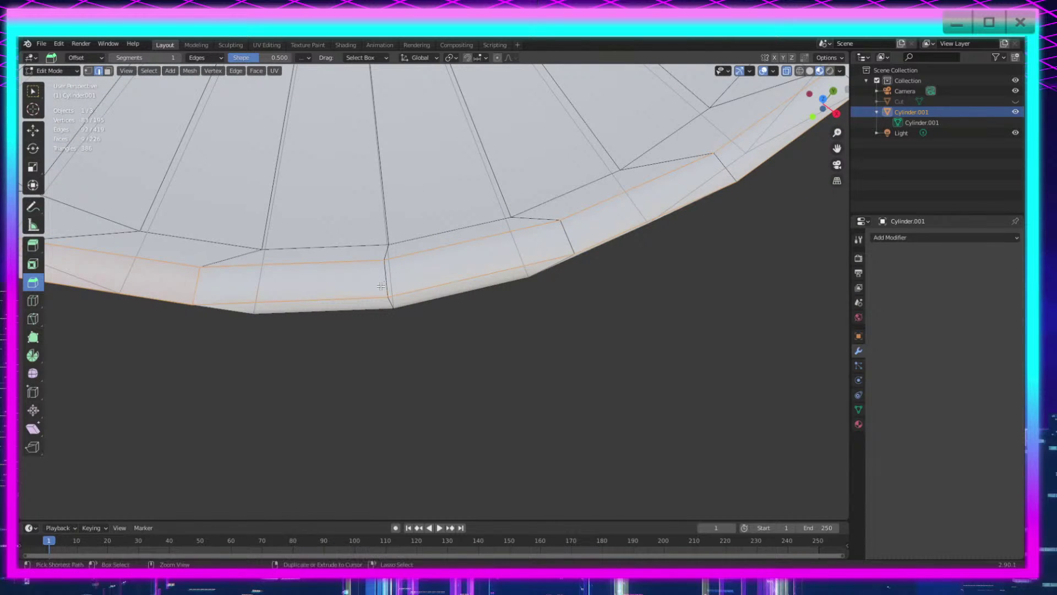
shift+middle_drag(369, 288, 515, 297)
ctrl+drag(438, 299, 418, 310)
middle_drag(418, 310, 495, 323)
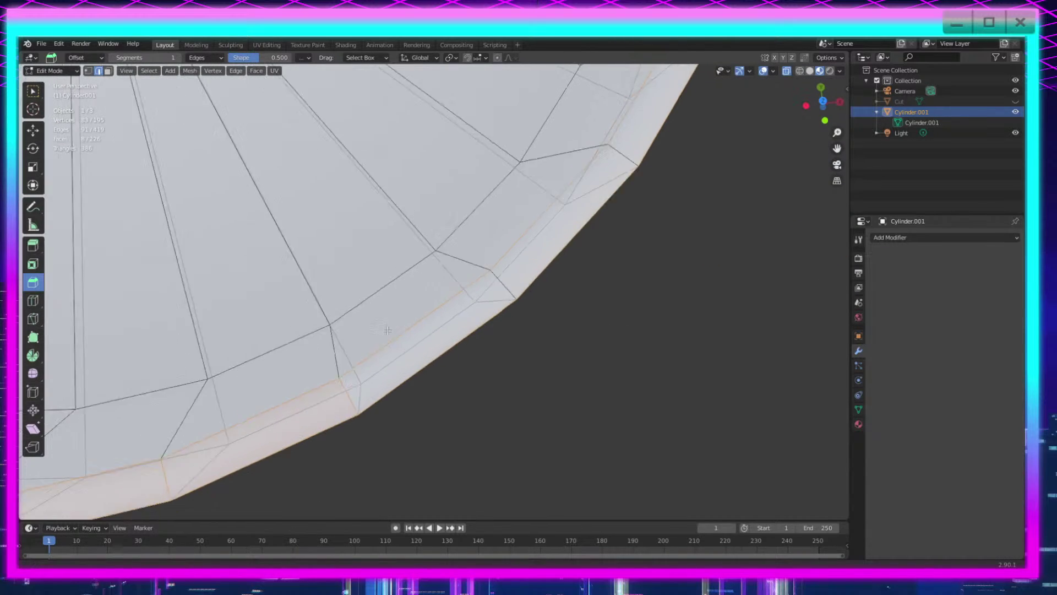
Step: Deselect the remaining cross edges along the rest of the rim back to the handle, keeping the lengthwise edges selected
shift+middle_drag(385, 307, 602, 228)
ctrl+drag(622, 228, 599, 242)
ctrl+drag(449, 300, 421, 316)
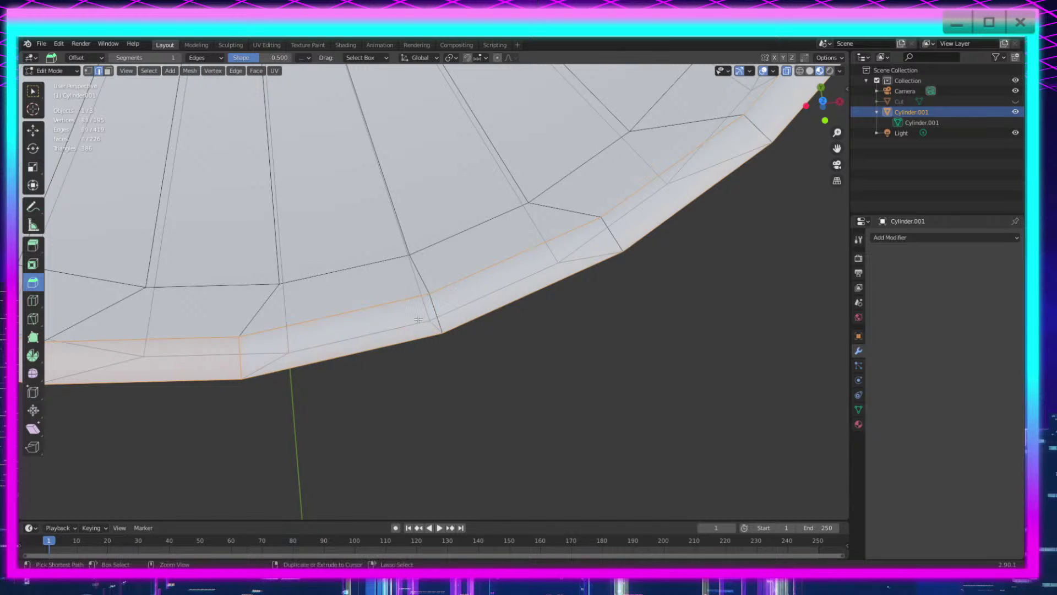
shift+middle_drag(328, 323, 555, 271)
ctrl+drag(480, 300, 457, 313)
shift+middle_drag(370, 292, 636, 304)
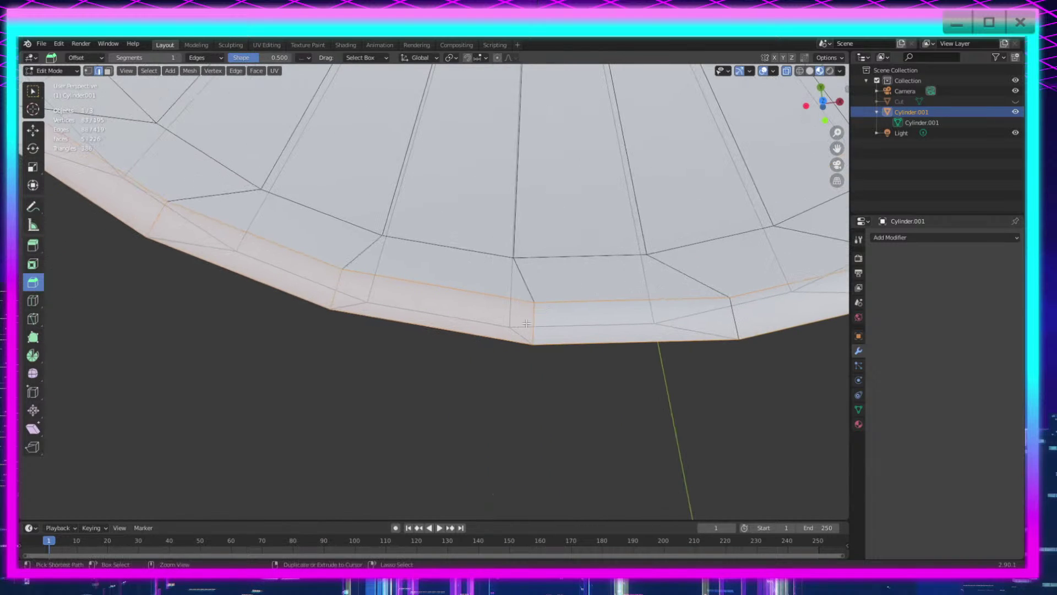
ctrl+drag(548, 309, 517, 324)
middle_drag(440, 310, 490, 313)
shift+middle_drag(389, 334, 595, 259)
ctrl+drag(592, 263, 561, 280)
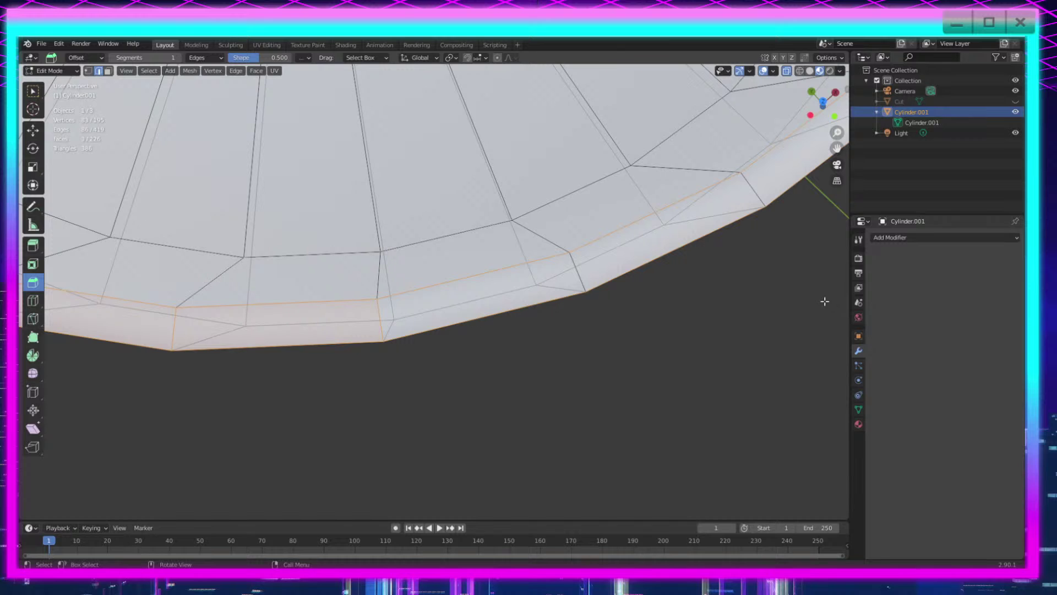
shift+middle_drag(405, 330, 637, 320)
ctrl+drag(632, 306, 600, 316)
shift+middle_drag(427, 339, 688, 339)
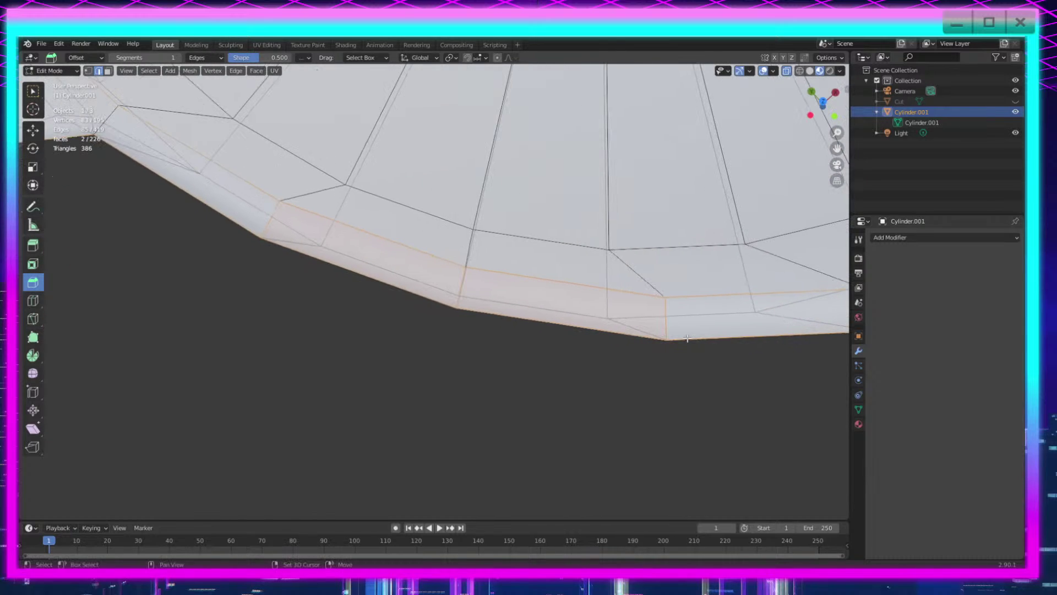
ctrl+drag(681, 308, 666, 317)
middle_drag(488, 365, 526, 371)
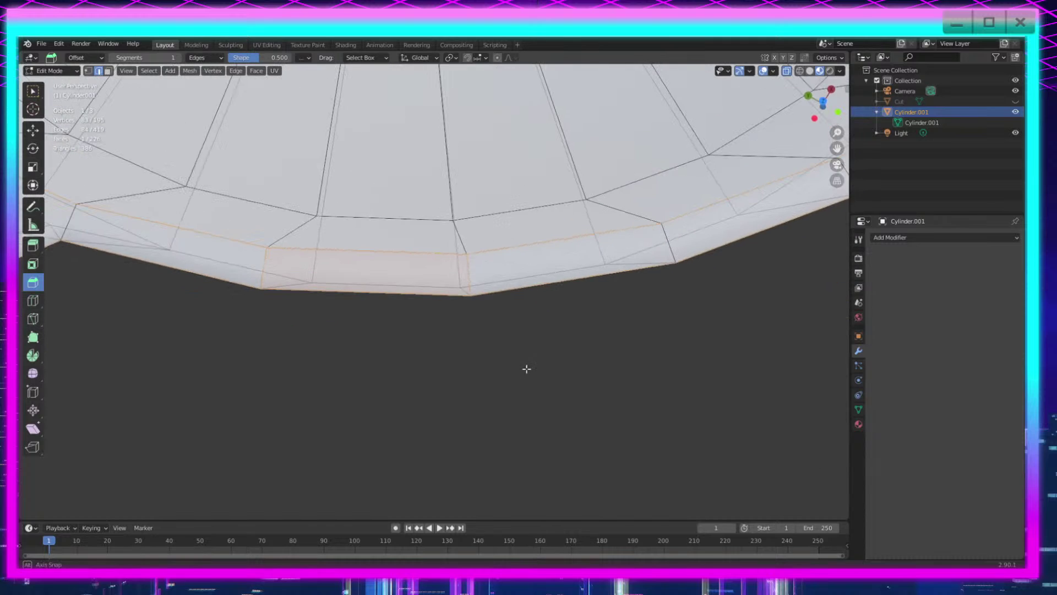
shift+middle_drag(363, 276, 582, 309)
ctrl+drag(496, 297, 468, 308)
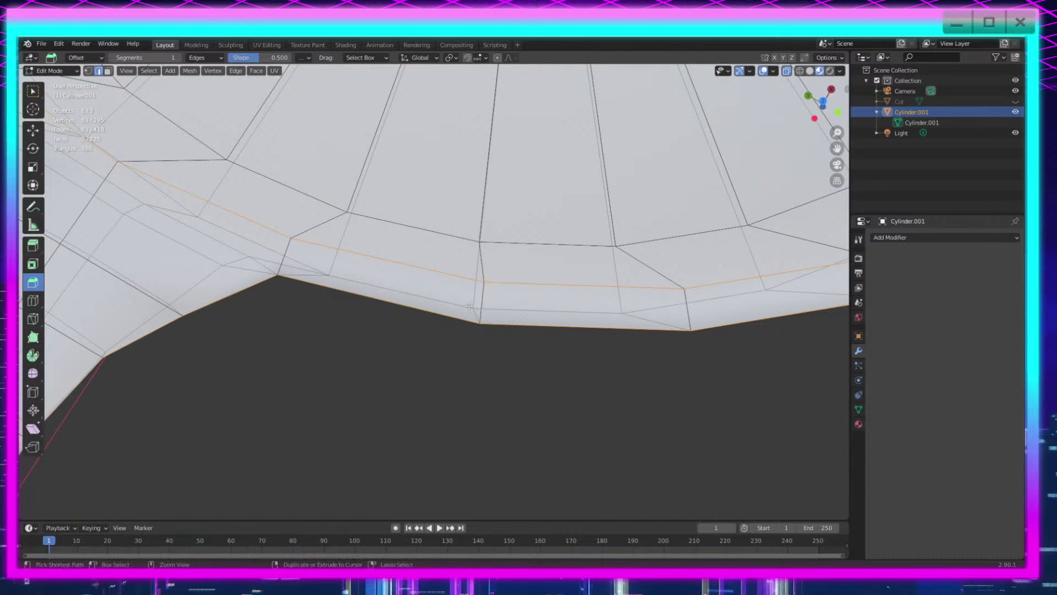
middle_drag(455, 300, 488, 300)
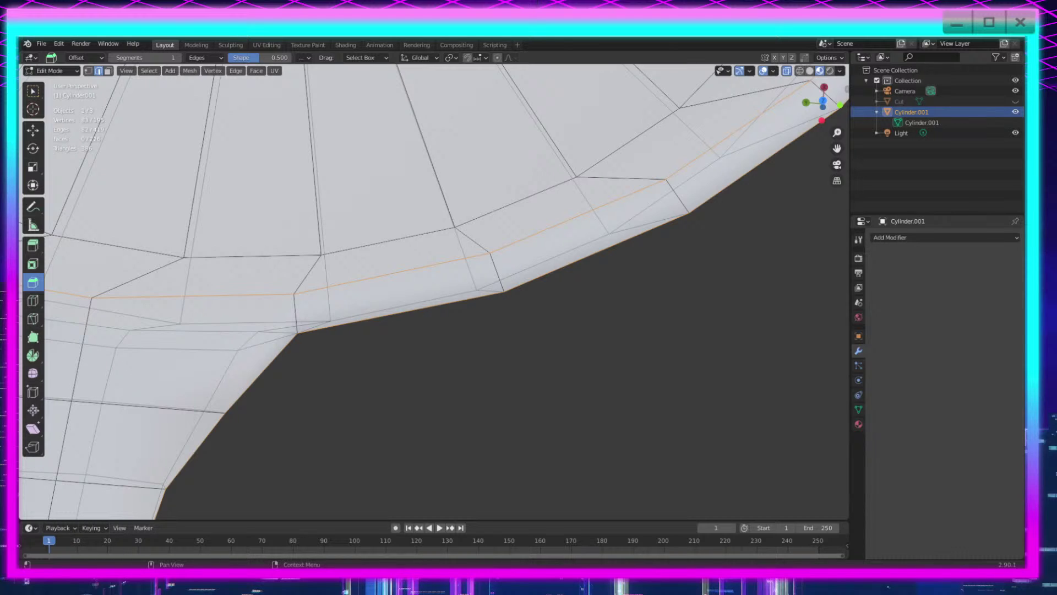
Step: Bevel the selected rim and handle edges with one segment and a width of about 0.0008 m
scroll(608, 342, down, 1)
middle_drag(773, 343, 711, 322)
scroll(678, 319, down, 2)
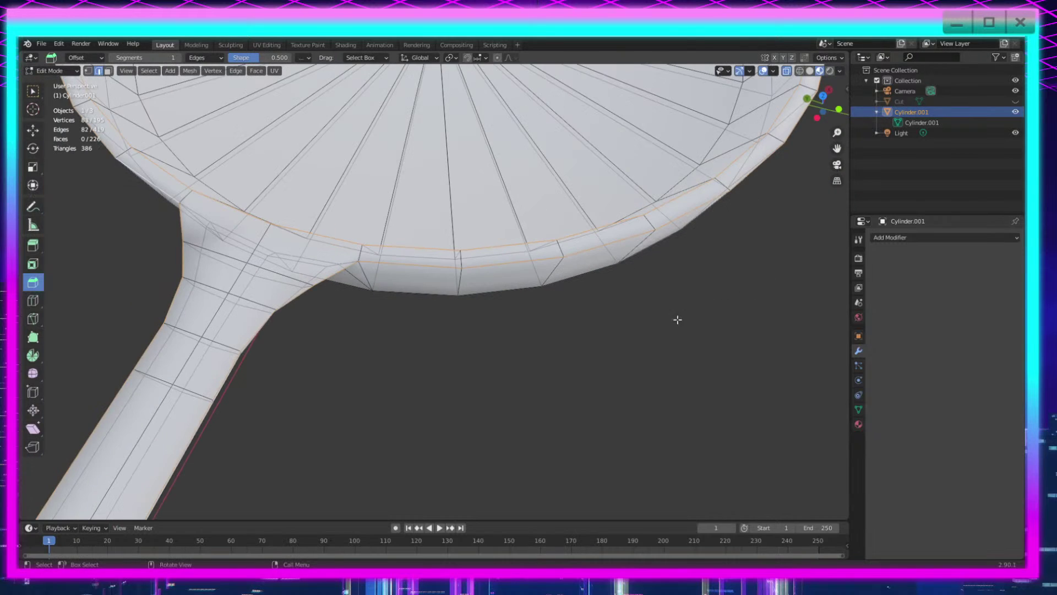
middle_drag(693, 407, 673, 358)
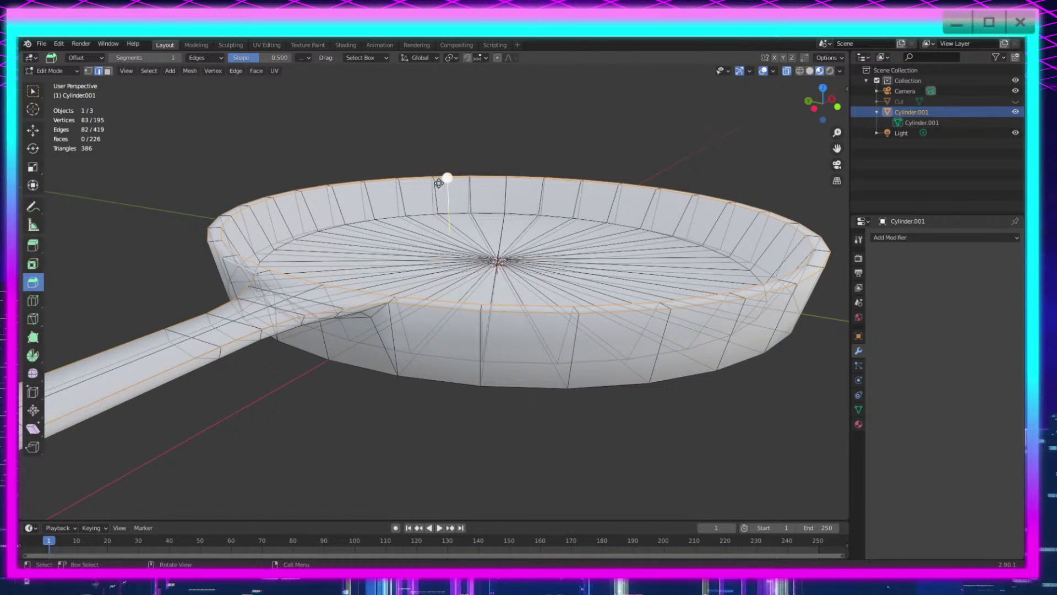
drag(447, 178, 446, 177)
Step: Examine the bevel along the rim and at the handle junction from several angles, and clear the selection
scroll(447, 181, up, 3)
middle_drag(554, 342, 594, 405)
scroll(595, 406, down, 4)
middle_drag(475, 479, 528, 432)
shift+middle_drag(441, 414, 638, 397)
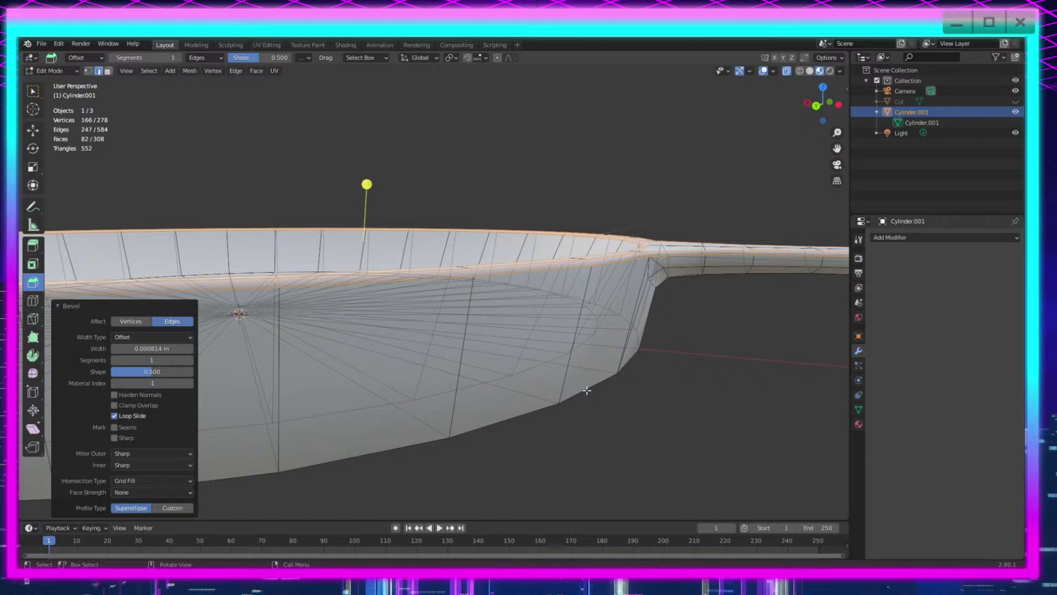
middle_drag(637, 395, 559, 413)
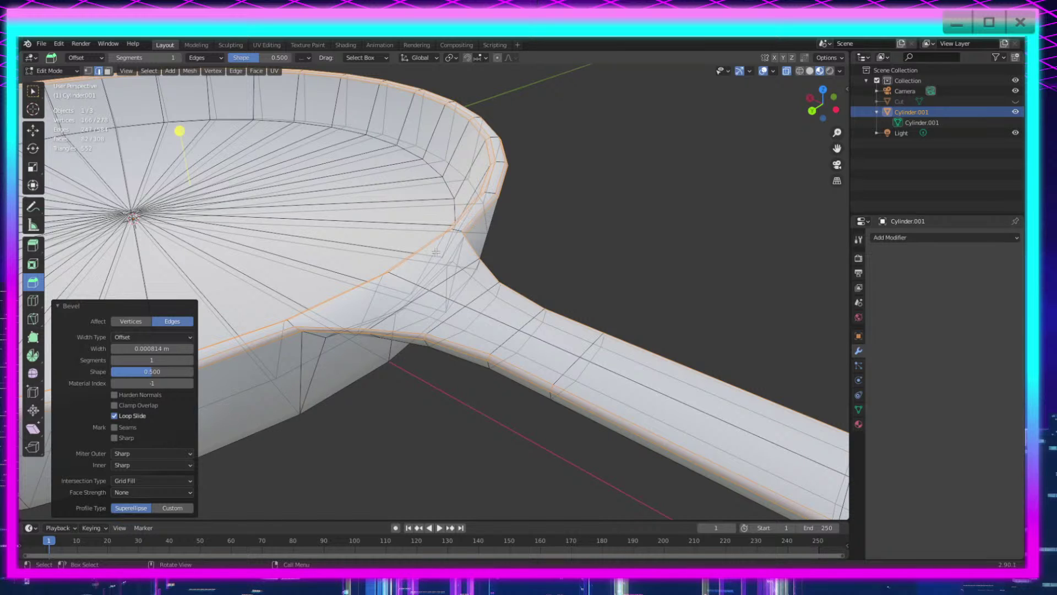
middle_drag(435, 252, 544, 368)
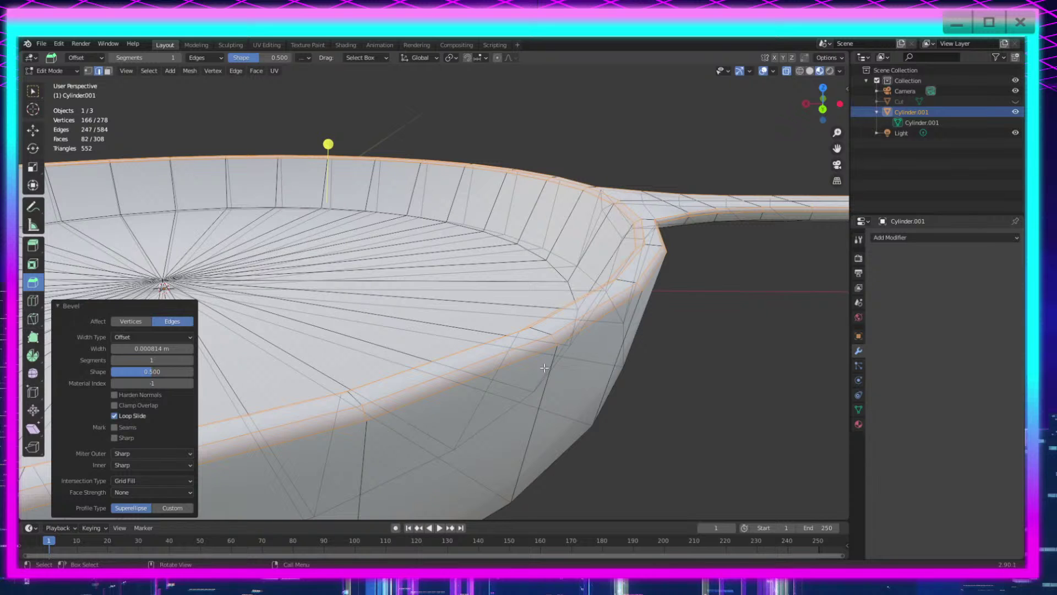
key(super)
click(692, 402)
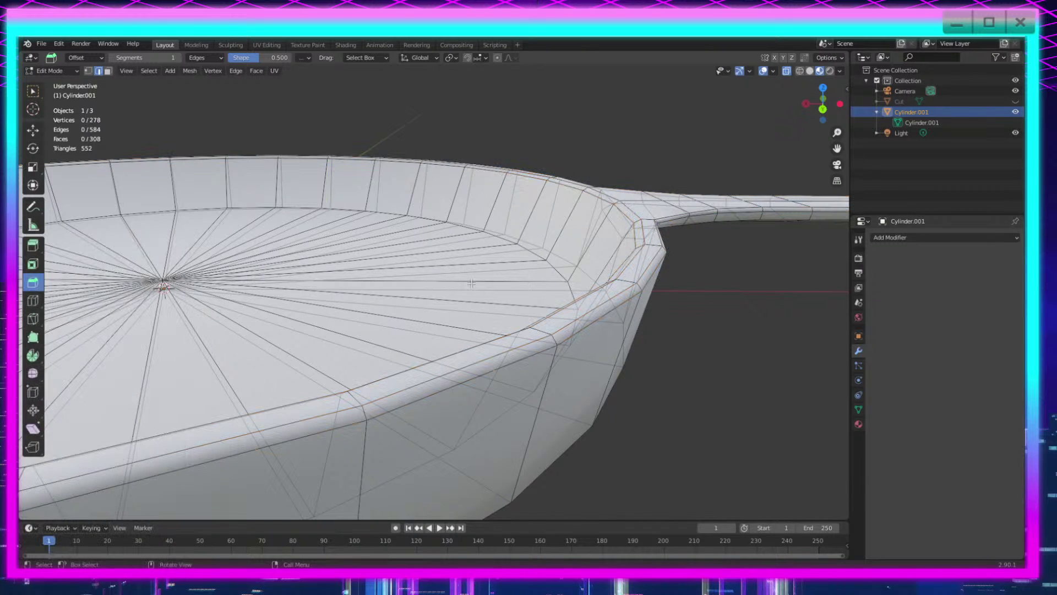
Step: Switch to the Select tool with vertex selection and examine the mesh at the handle's rounded end
scroll(663, 362, down, 3)
middle_drag(629, 345, 564, 403)
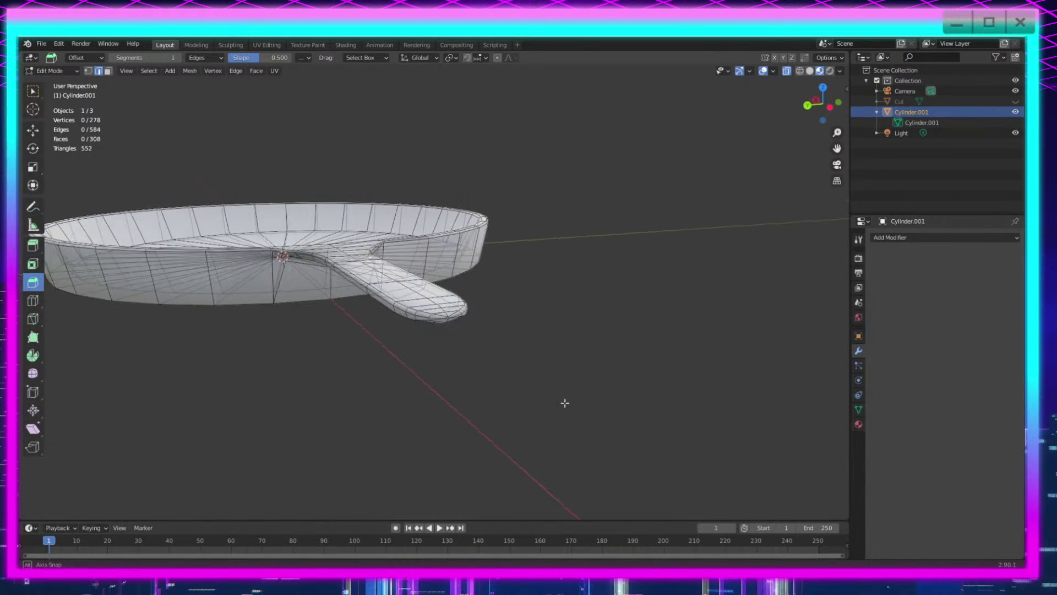
scroll(563, 410, up, 4)
scroll(523, 466, down, 4)
middle_drag(524, 467, 522, 463)
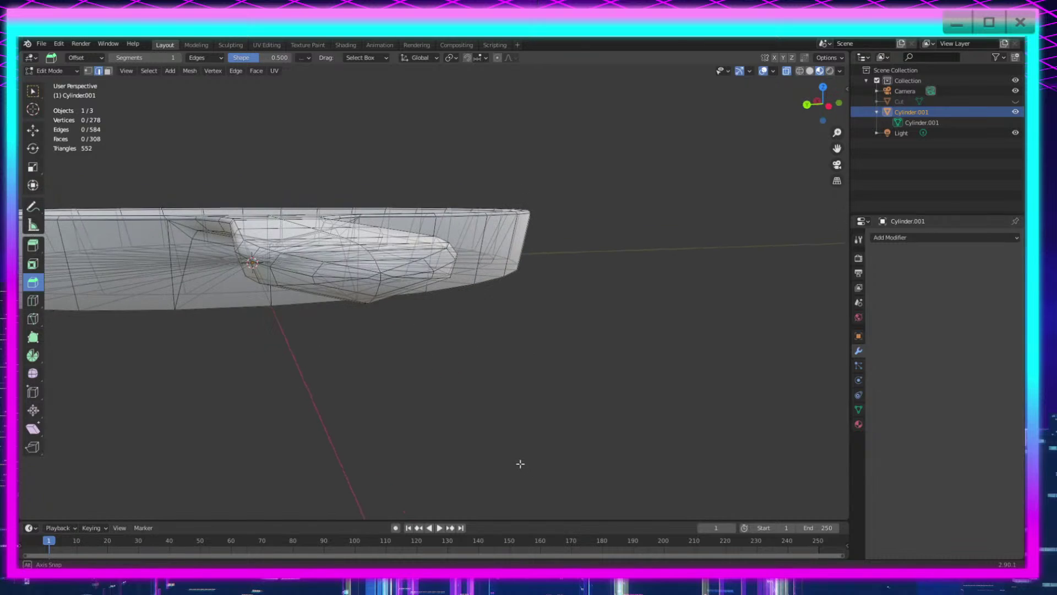
scroll(522, 465, up, 4)
click(34, 91)
middle_drag(337, 255, 290, 131)
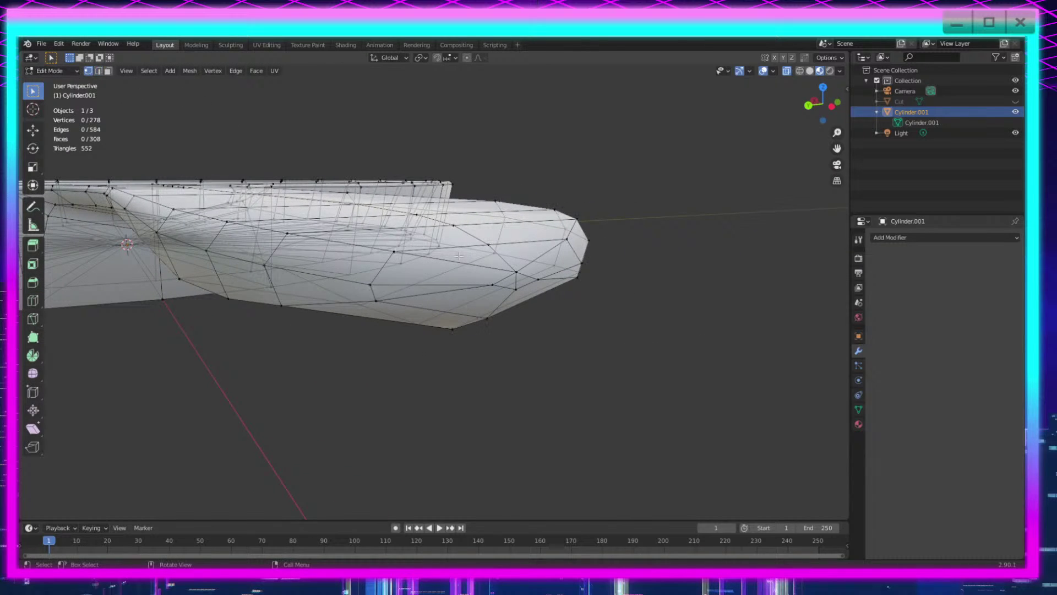
middle_drag(459, 256, 695, 426)
click(375, 265)
middle_drag(417, 313, 706, 377)
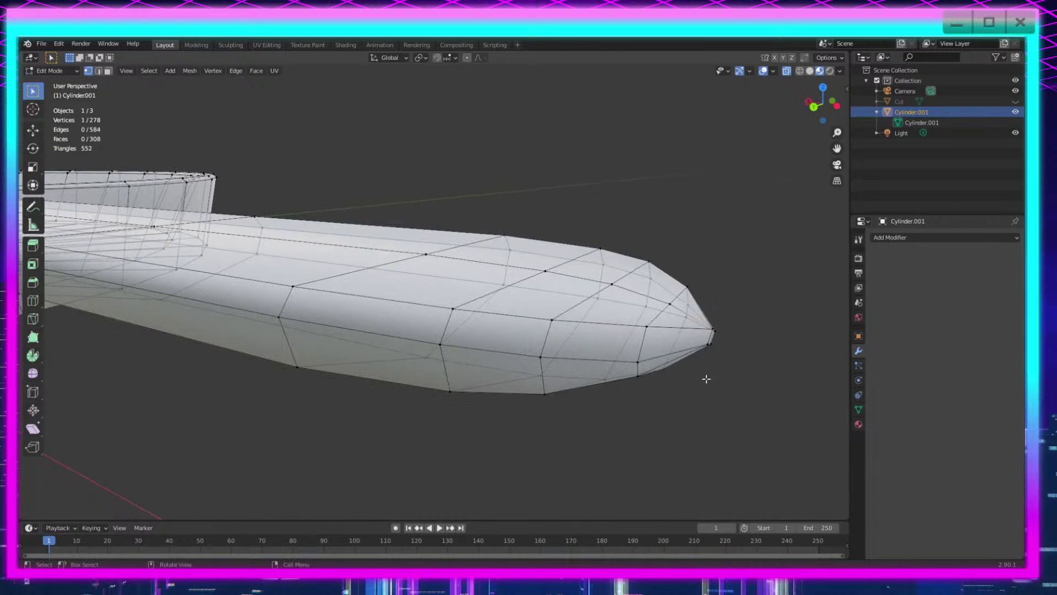
middle_drag(782, 333, 517, 359)
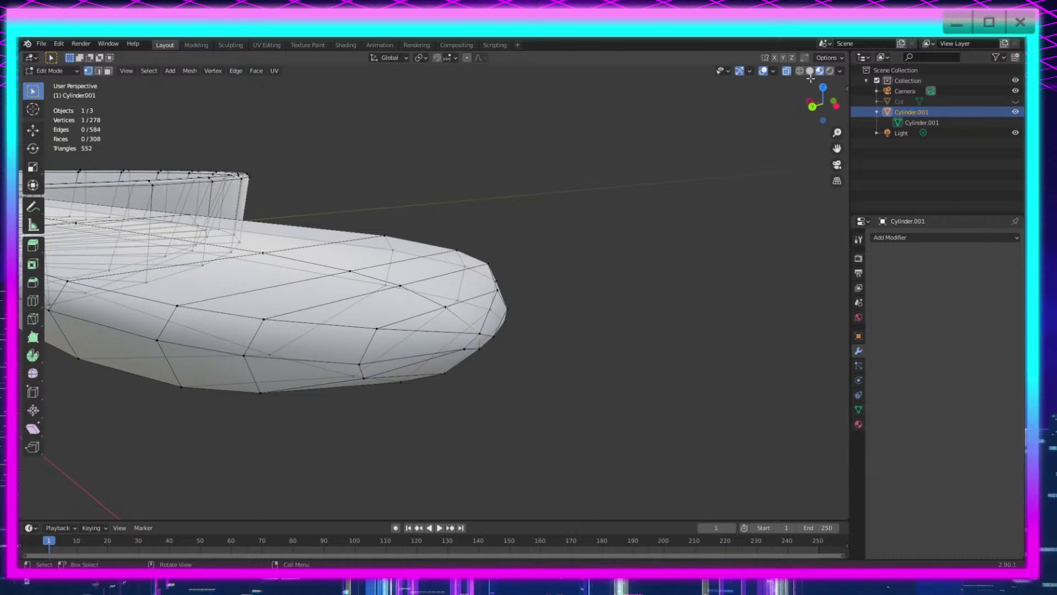
scroll(566, 193, down, 7)
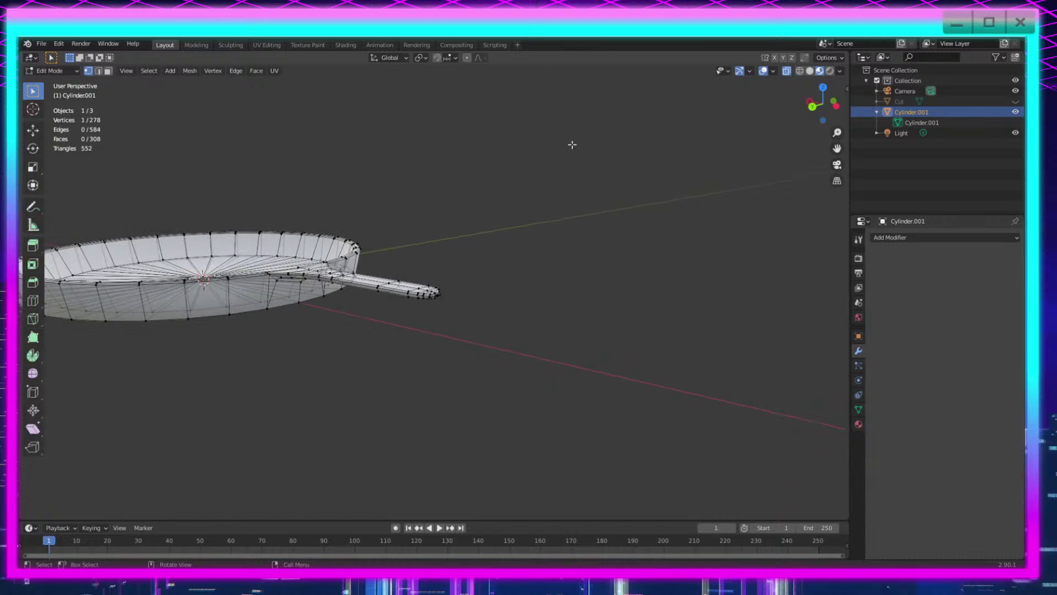
Step: Box-select all vertices of the pan and handle and confirm a move with zero offset
drag(589, 132, 19, 439)
middle_drag(299, 379, 325, 388)
mouse_move(336, 396)
shift+middle_down()
mouse_move(503, 361)
mouse_move(550, 372)
shift+middle_up()
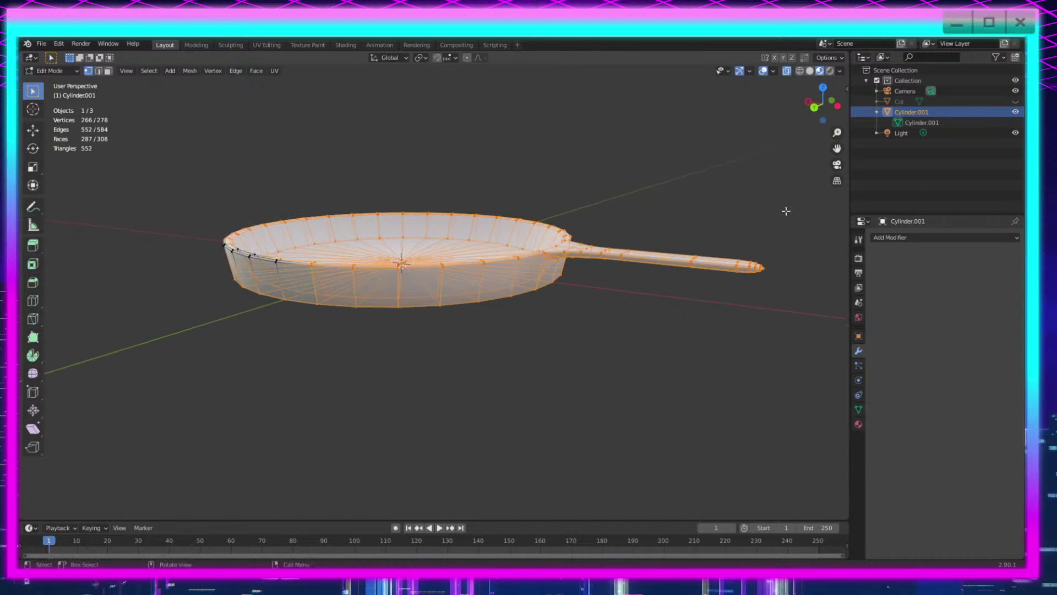
drag(803, 162, 155, 452)
key(g)
click(553, 358)
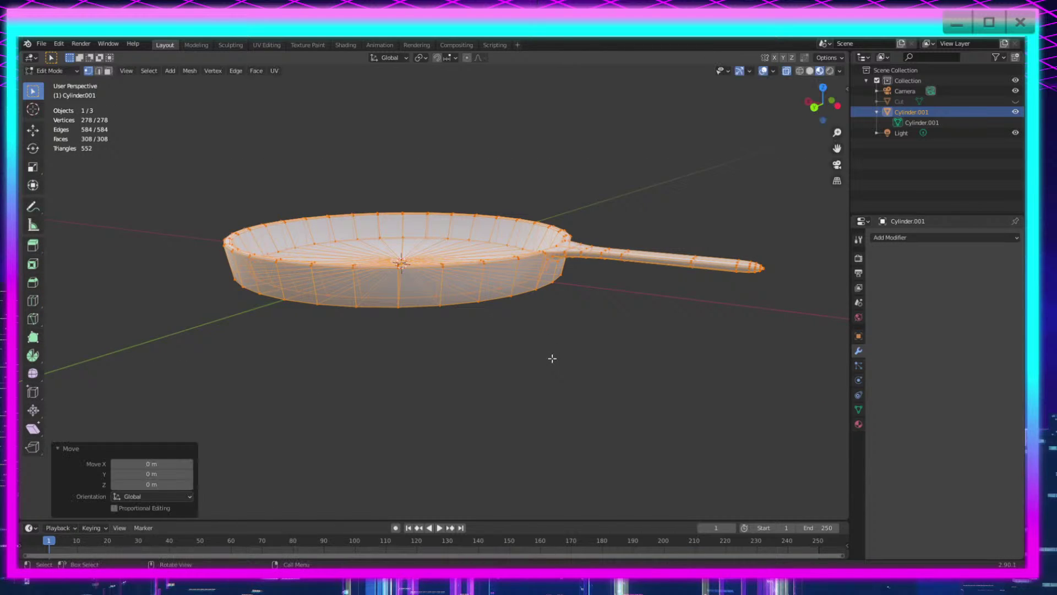
scroll(552, 359, up, 2)
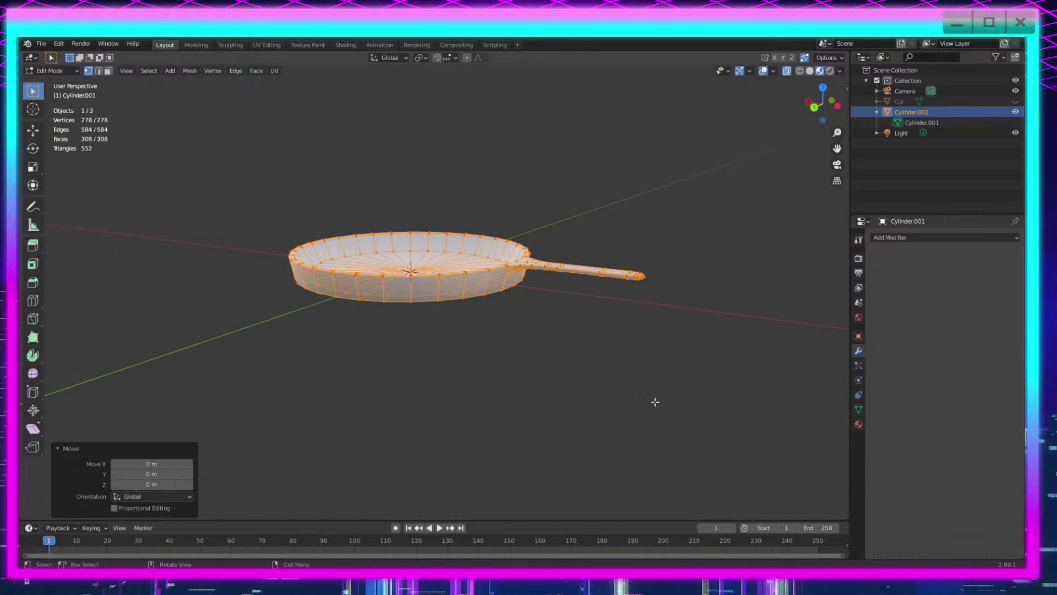
Step: Try merging close vertices across the pan and handle with Auto Merge and a zero-offset move, and undo the merge
key(g)
click(655, 401)
click(805, 58)
scroll(686, 319, up, 4)
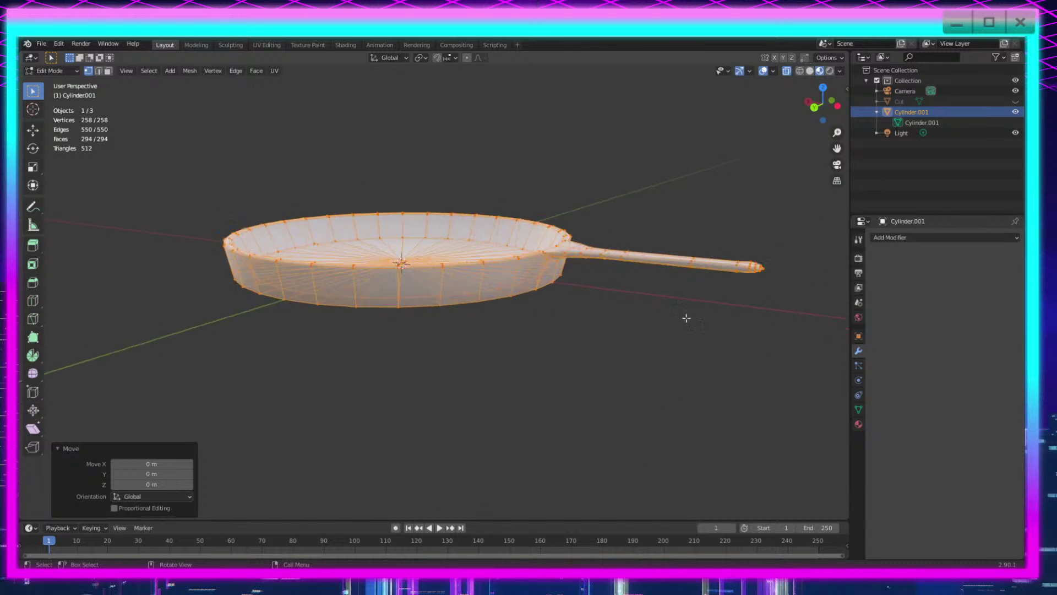
middle_drag(686, 319, 604, 407)
scroll(488, 430, up, 3)
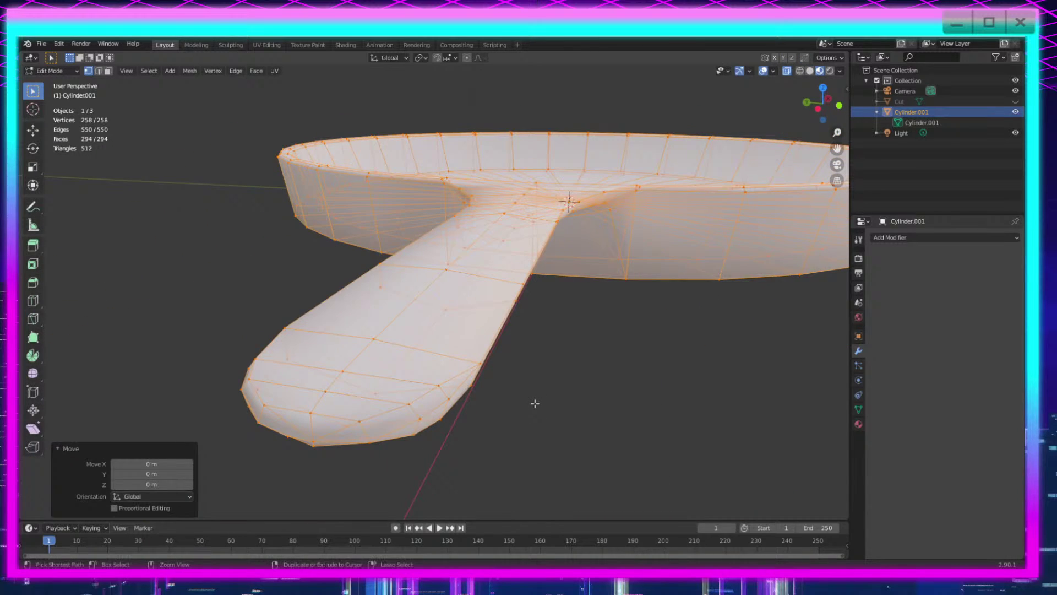
key(ctrl+z)
Step: Enable Auto Merge and set its threshold to 0.0001 m
middle_drag(534, 403, 848, 78)
click(824, 59)
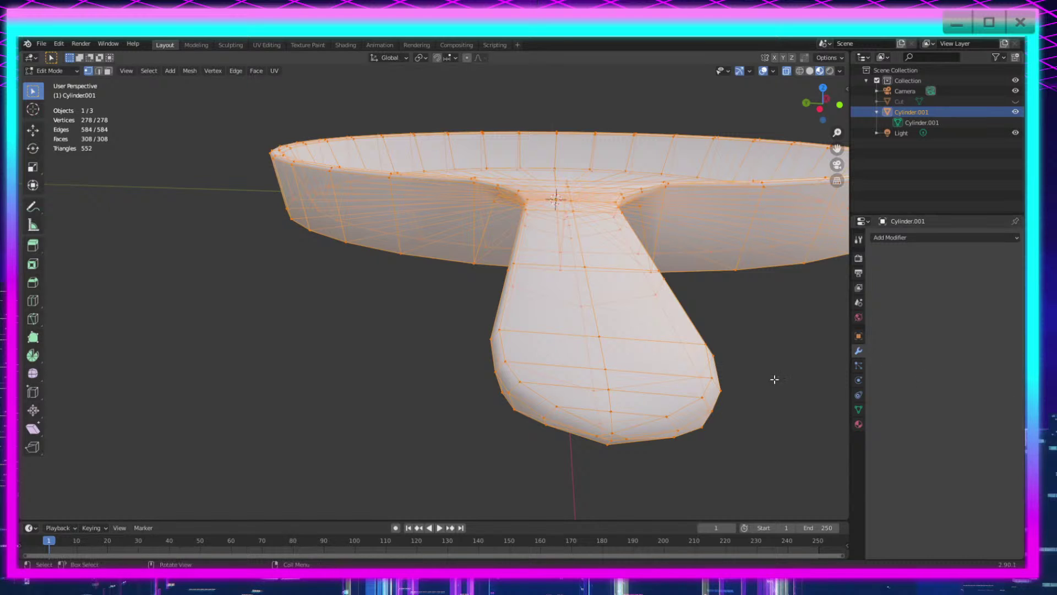
middle_drag(712, 378, 701, 375)
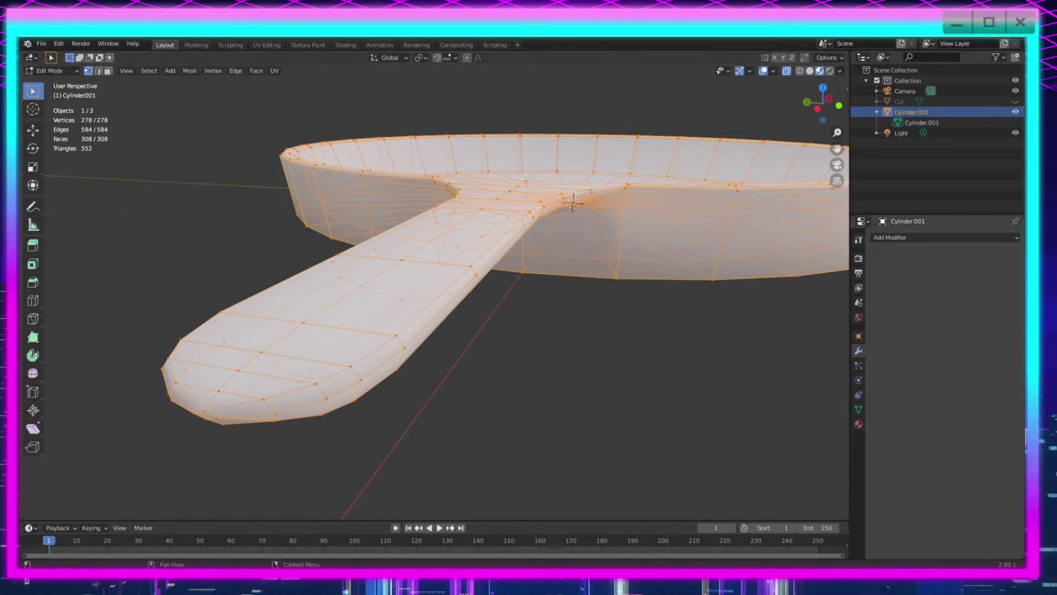
middle_drag(378, 420, 549, 416)
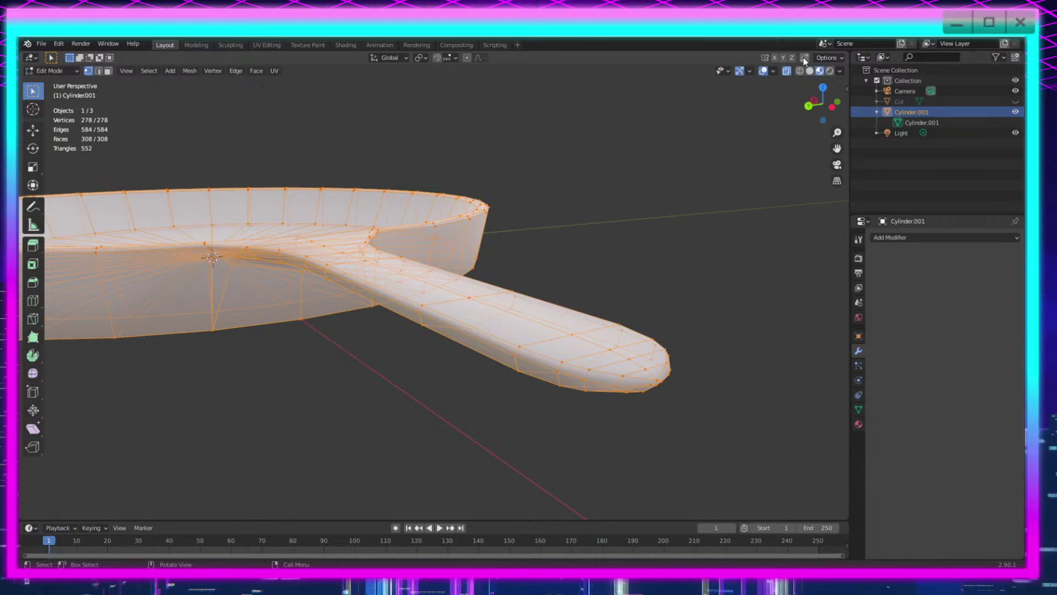
click(826, 58)
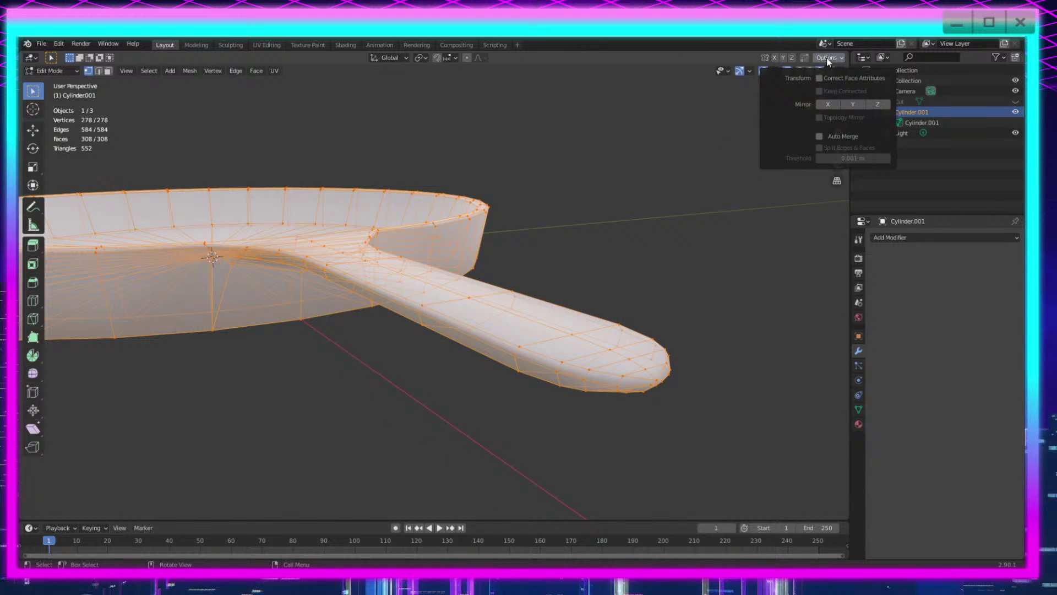
click(820, 137)
click(852, 158)
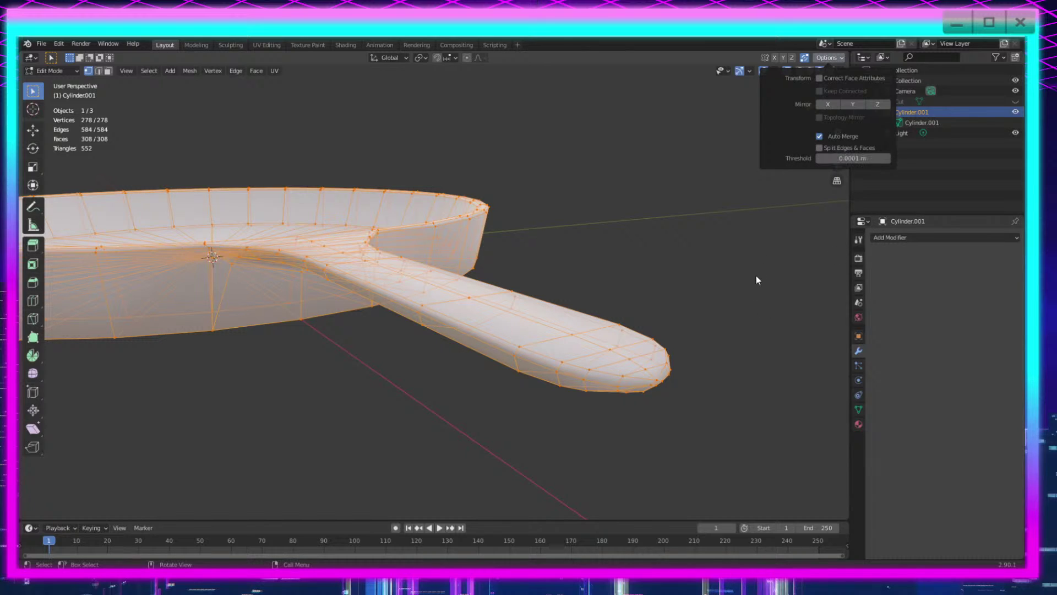
Step: Merge the pan's nearly coincident vertices with a zero-offset move of the whole mesh, and disable Auto Merge
scroll(653, 309, down, 5)
key(g)
click(565, 194)
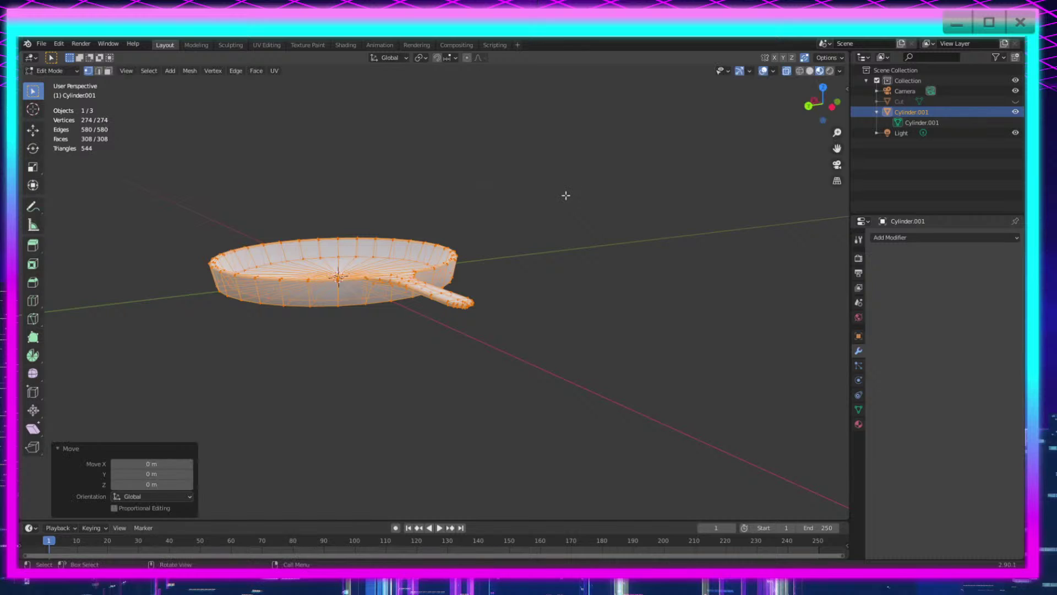
scroll(575, 237, up, 4)
scroll(644, 332, up, 2)
scroll(641, 359, down, 3)
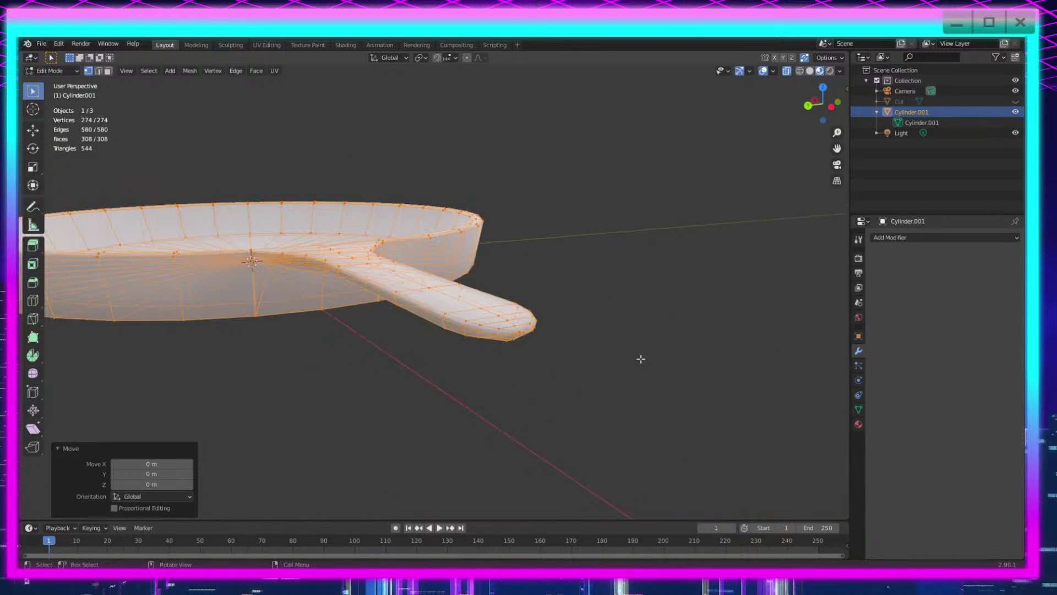
scroll(585, 355, up, 2)
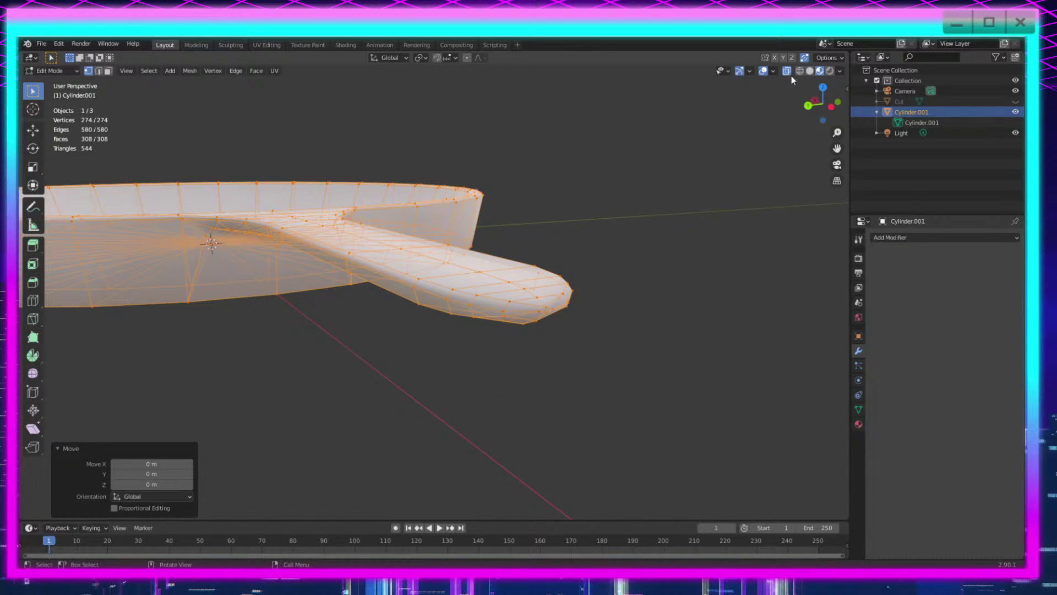
click(808, 59)
Step: Try merging the single vertex at the handle's tip at center and sliding it by a factor of about 0.085, and undo the slide
scroll(604, 354, up, 3)
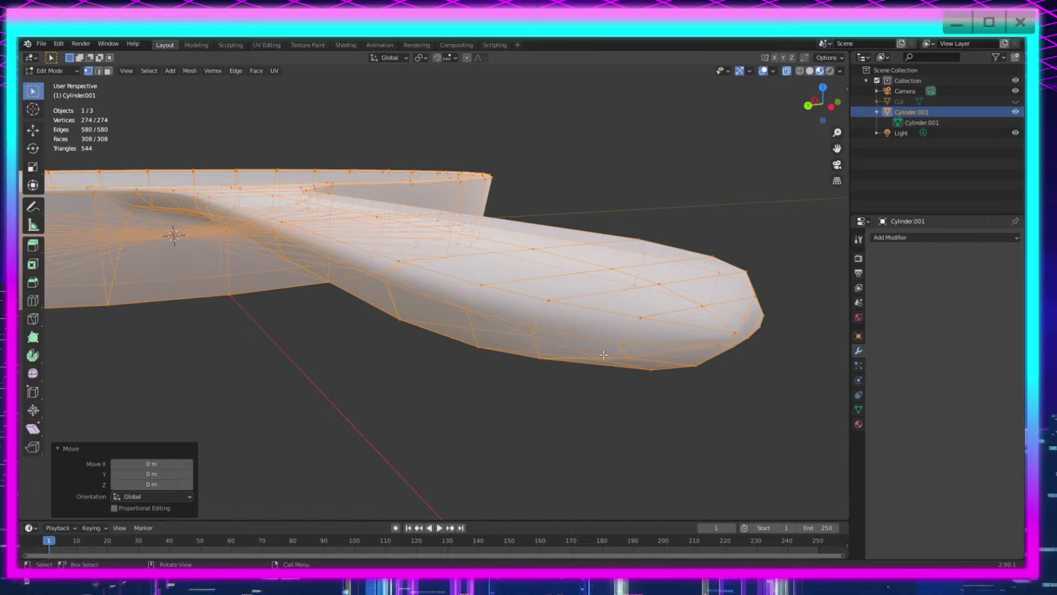
click(737, 334)
key(m)
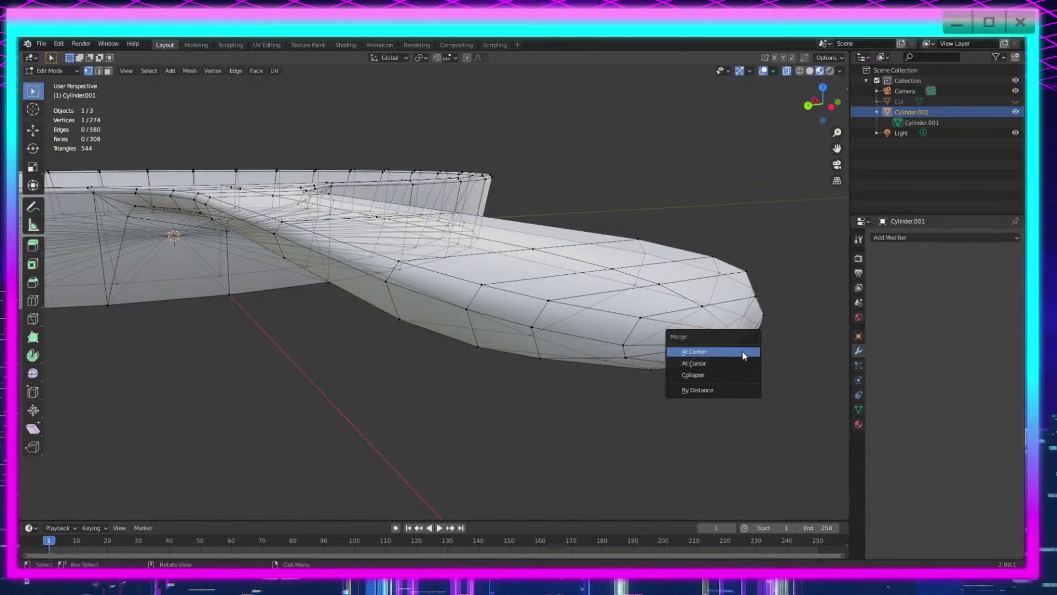
click(746, 354)
key(shift+v)
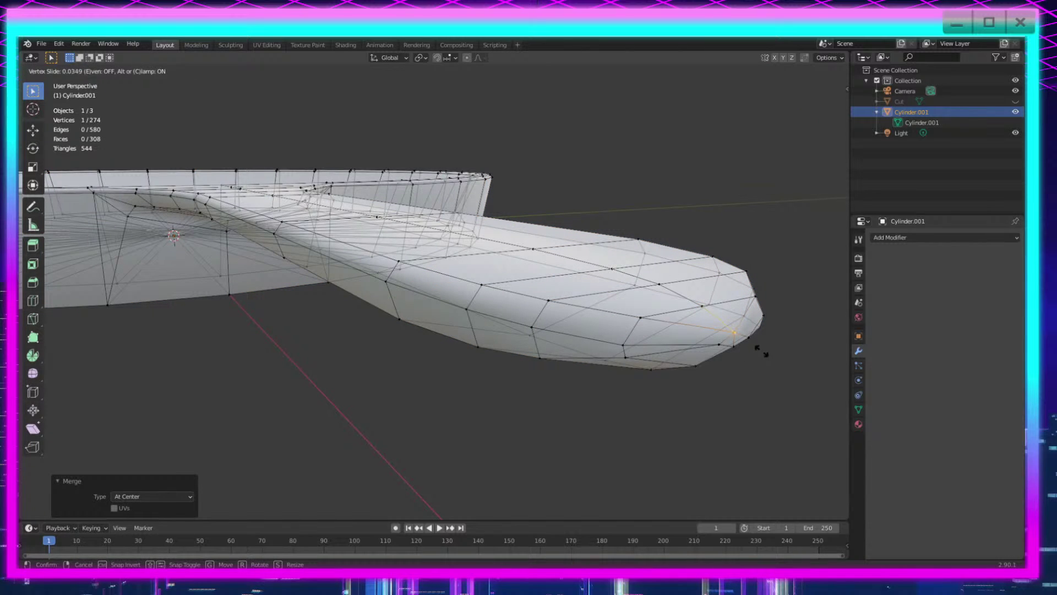
click(758, 371)
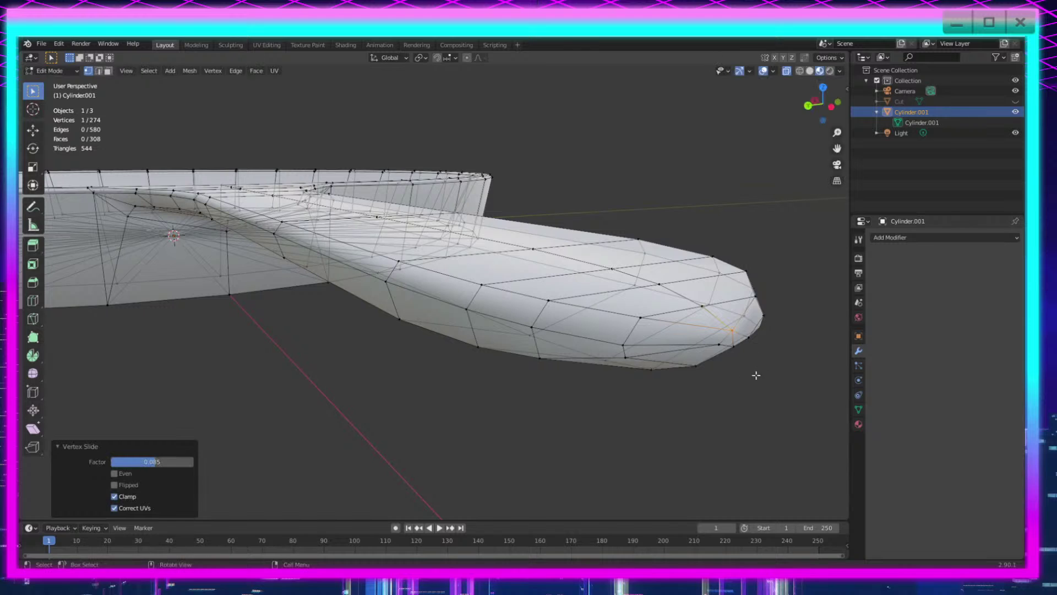
middle_drag(755, 373, 741, 372)
key(ctrl+z)
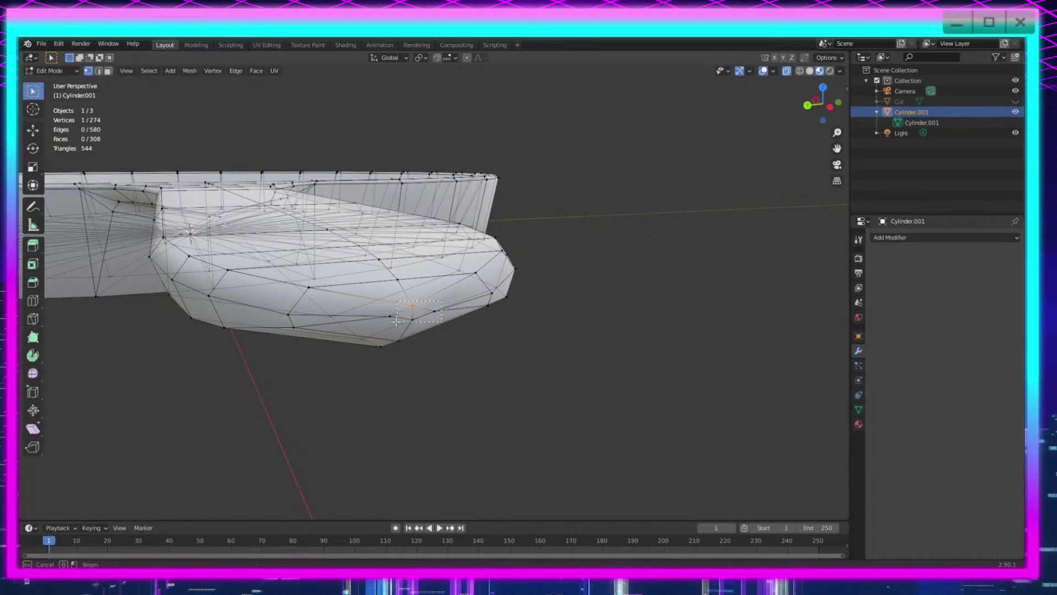
Step: Try scaling up four vertices at the handle's tip by about 1.16, and undo the scaling and selection
drag(396, 321, 395, 322)
key(s)
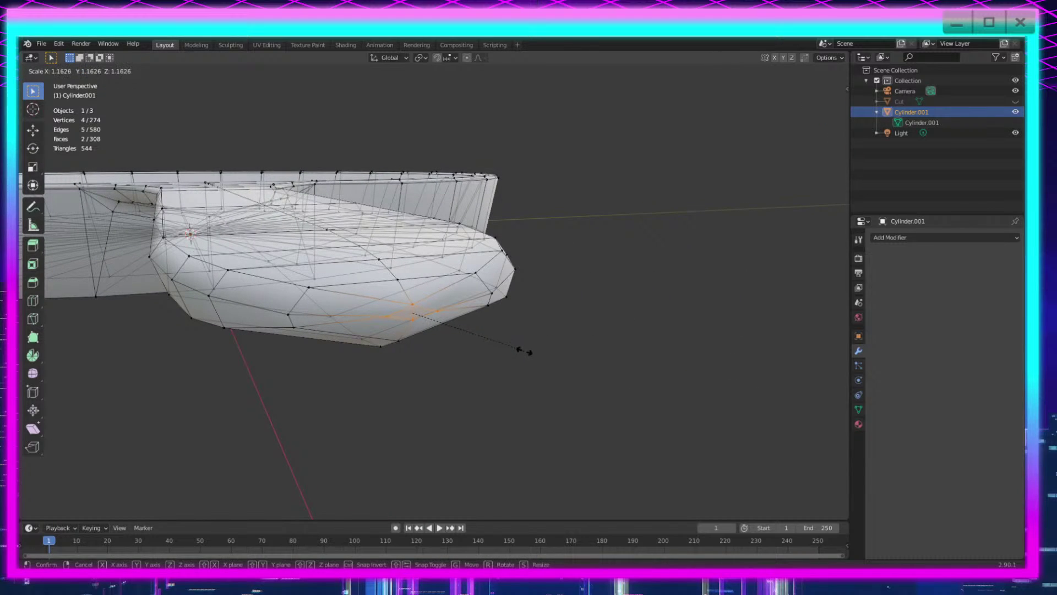
click(526, 351)
key(ctrl+z)
key(ctrl+z)
Step: Try two vertex slides on the handle's tip vertex, check the shading in Object Mode, and undo the slides
key(shift+v)
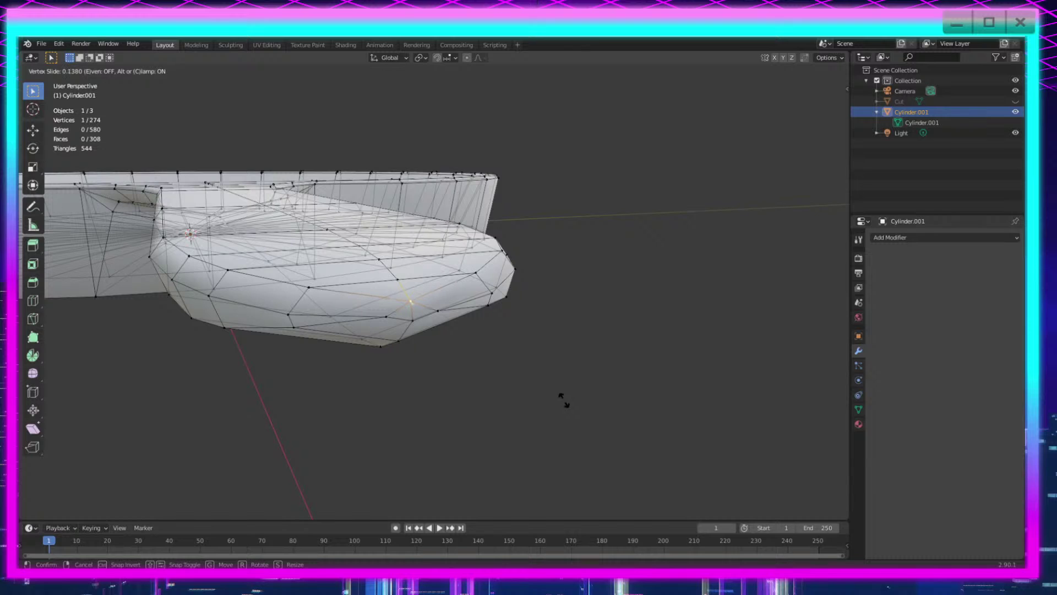
click(564, 399)
key(ctrl+z)
key(shift+v)
click(478, 337)
scroll(471, 373, down, 5)
key(Tab)
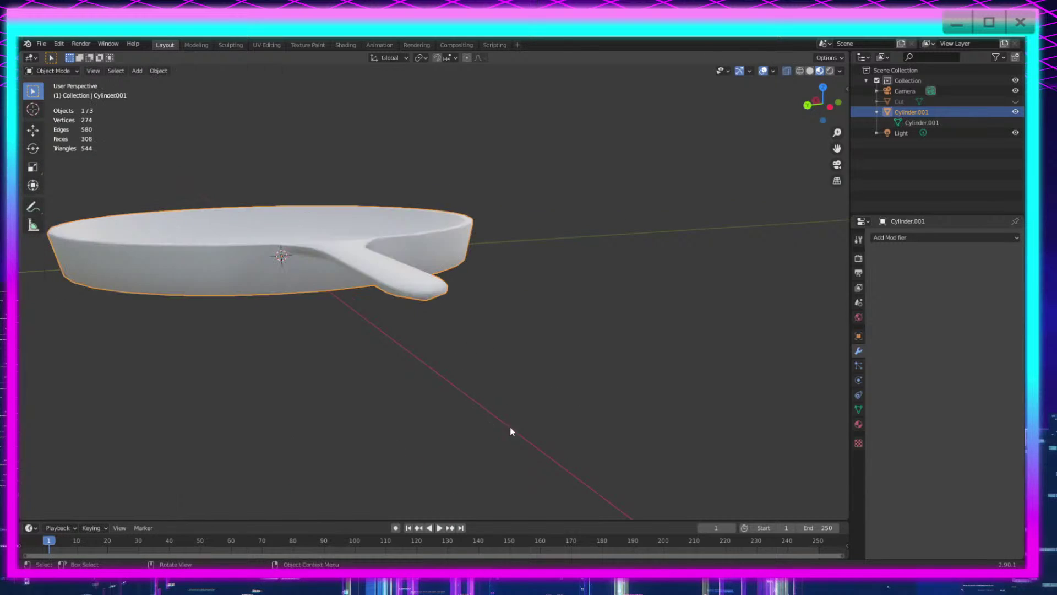
scroll(510, 427, up, 5)
middle_drag(511, 428, 622, 410)
key(Tab)
key(ctrl+z)
key(Tab)
Step: Unhide the Cut object and examine how it passes through the handle's end
shift+middle_drag(622, 410, 597, 423)
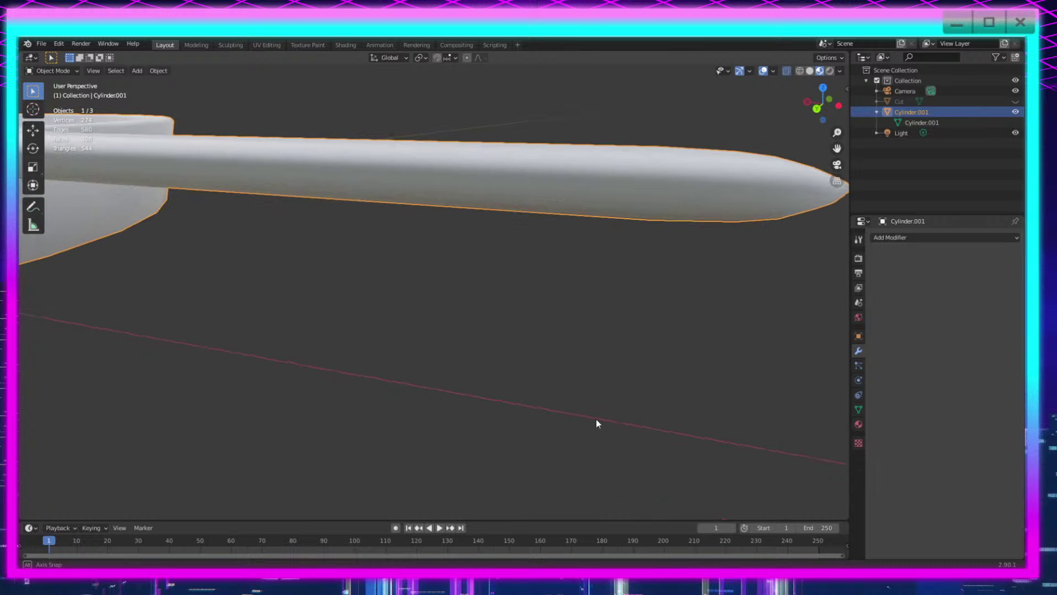
scroll(596, 418, down, 3)
key(Tab)
middle_drag(460, 356, 454, 377)
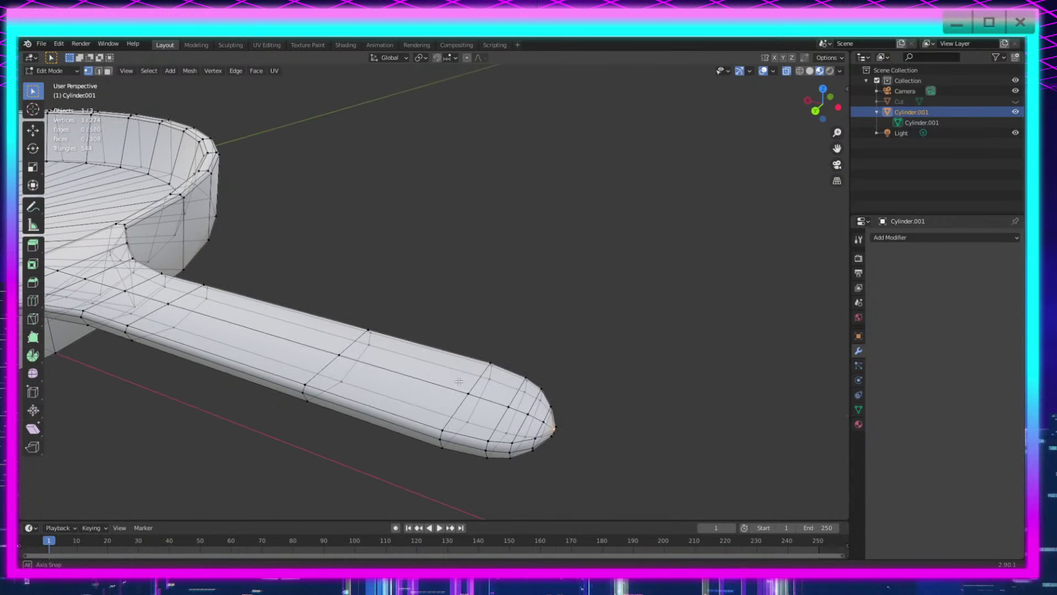
click(1016, 101)
middle_drag(716, 231, 481, 441)
key(Tab)
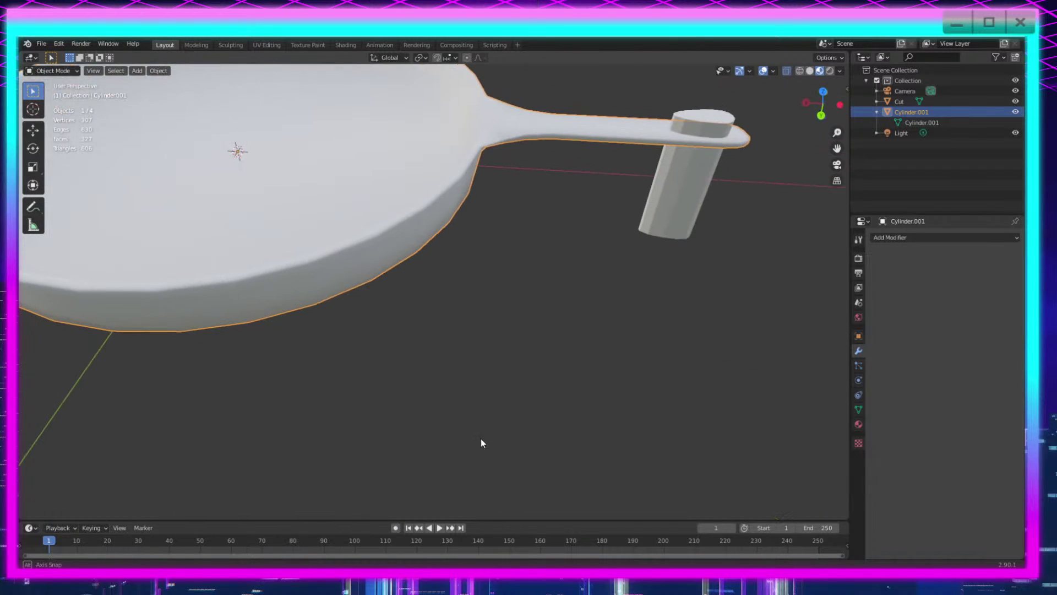
shift+middle_drag(576, 273, 496, 319)
scroll(495, 320, up, 3)
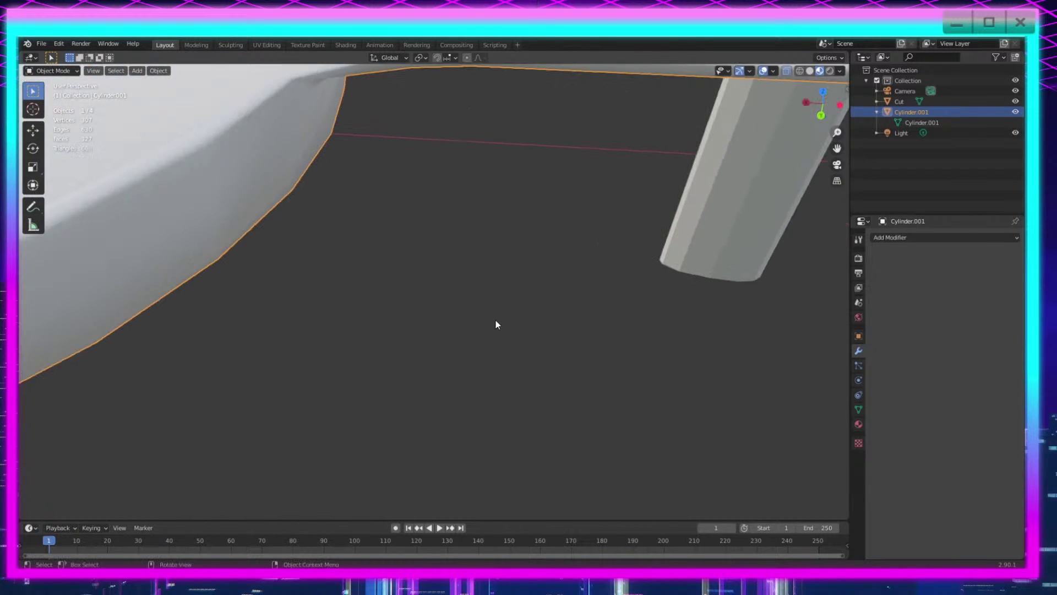
shift+middle_drag(663, 355, 594, 401)
scroll(622, 366, down, 3)
middle_drag(622, 369, 578, 397)
key(Tab)
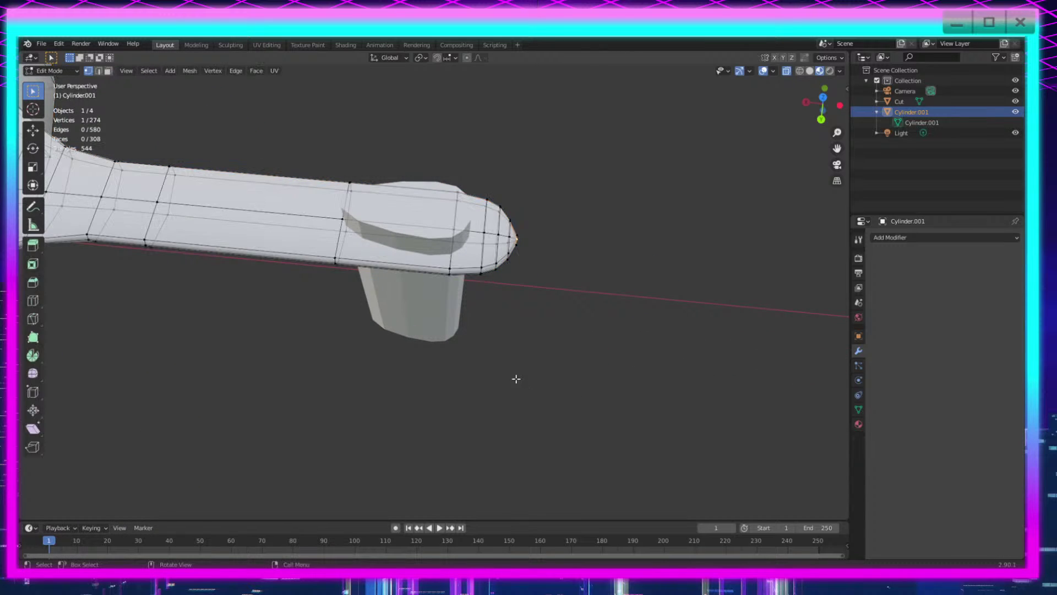
Step: Open the Cut object in Edit Mode and select its whole mesh
key(Tab)
click(430, 243)
key(Tab)
middle_drag(472, 346, 586, 253)
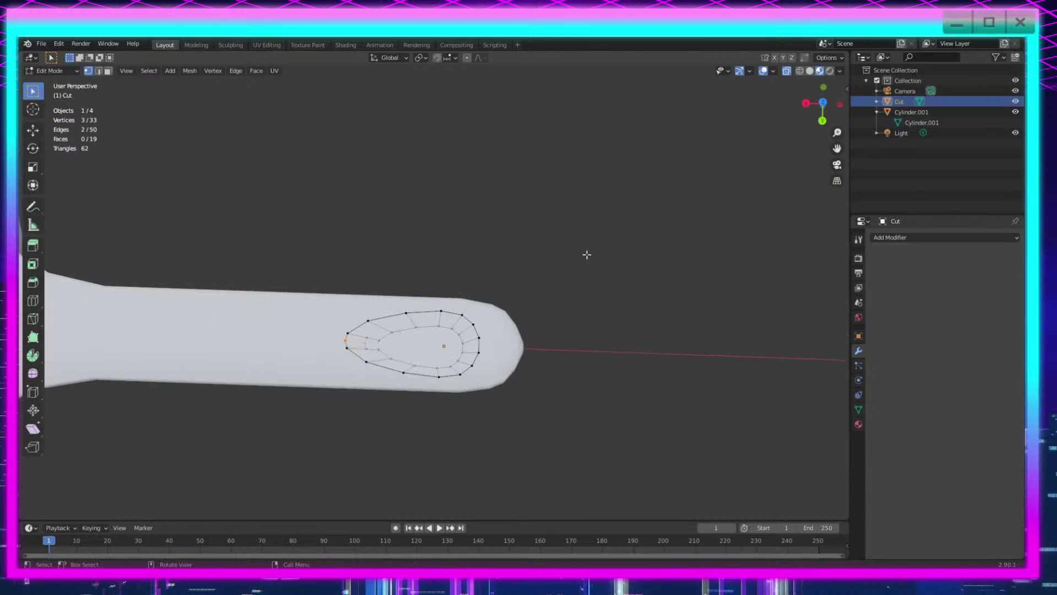
key(a)
Step: Adjust the Cut mesh's position along the global X axis at the handle's end, including a move of about 0.00083 m
scroll(568, 443, up, 2)
middle_drag(568, 444, 626, 422)
key(g)
key(x)
click(701, 401)
key(g)
click(467, 442)
key(g)
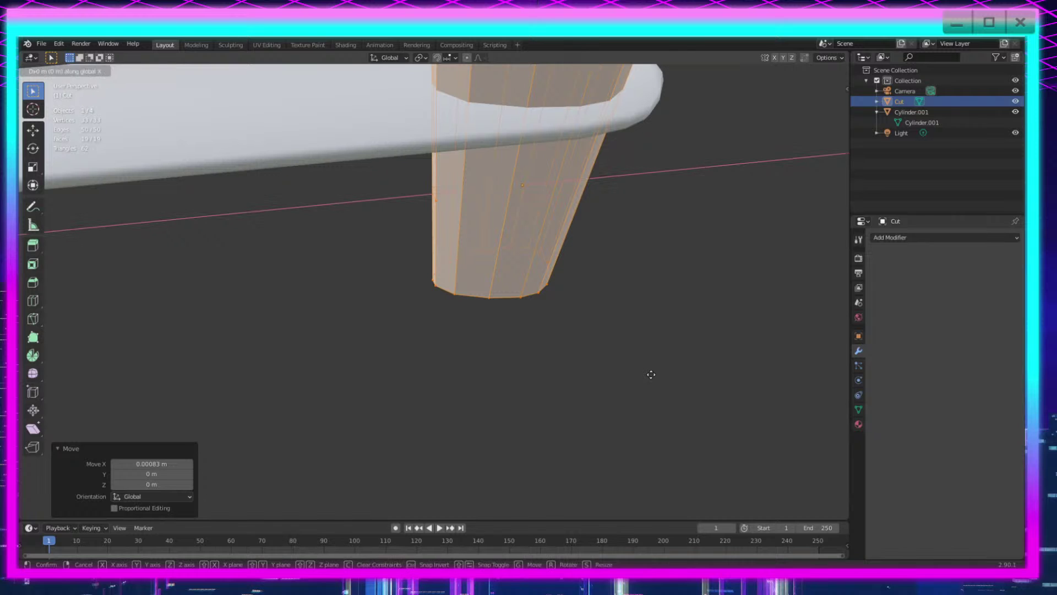
click(628, 373)
Step: Return to Object Mode and shade the Cut object smooth
middle_drag(617, 374, 631, 435)
key(Tab)
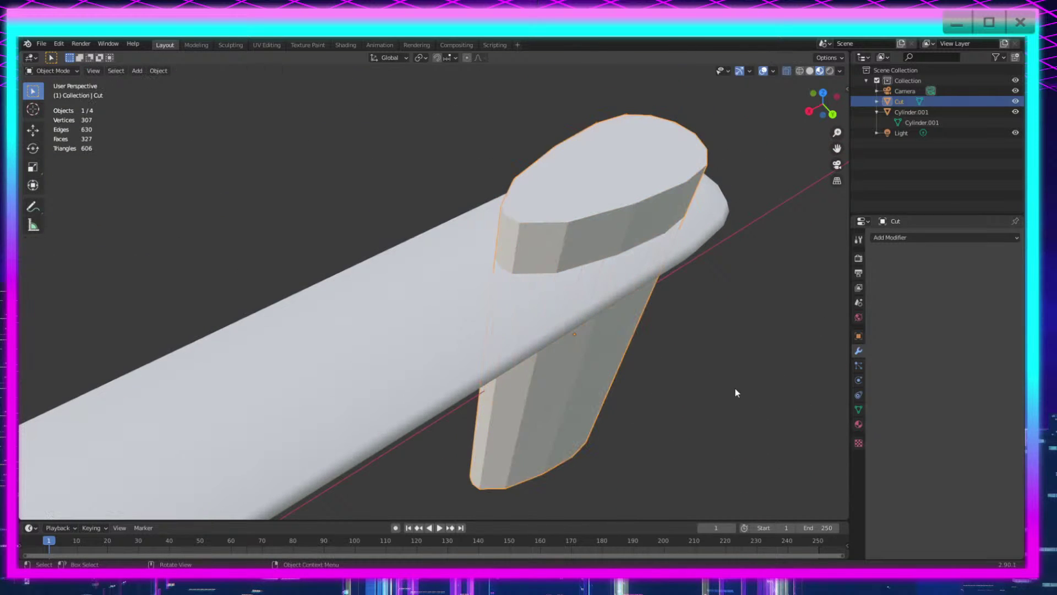
middle_drag(736, 390, 676, 278)
right_click(550, 313)
click(549, 313)
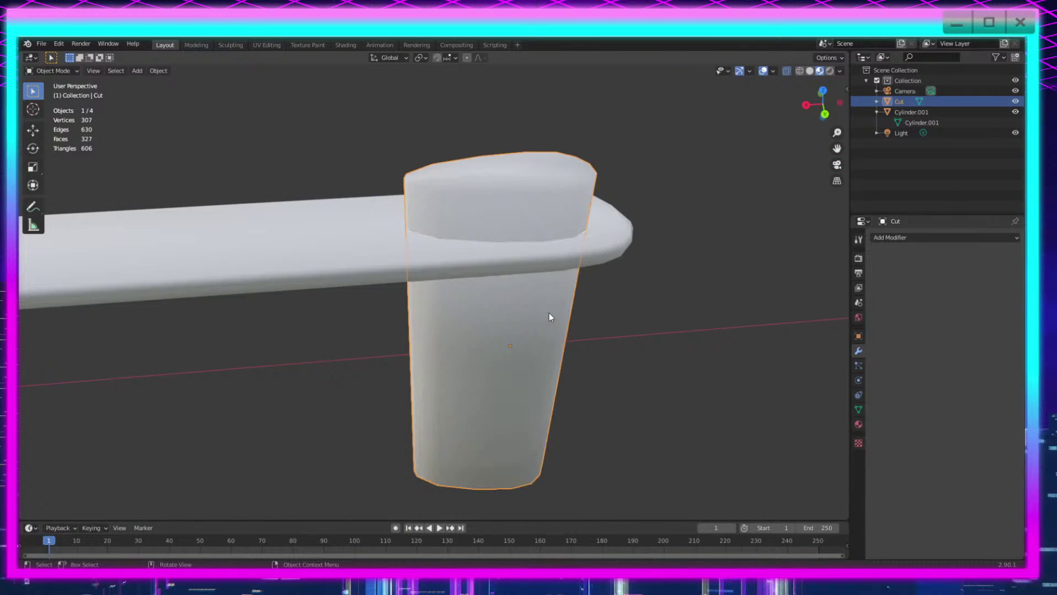
middle_drag(549, 313, 560, 385)
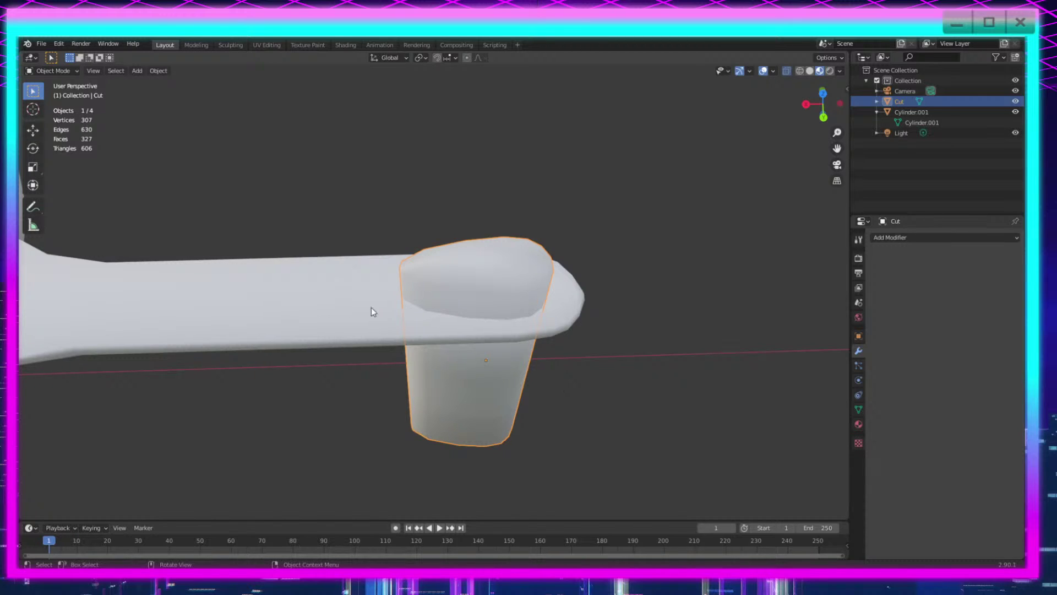
right_click(513, 269)
key(Tab)
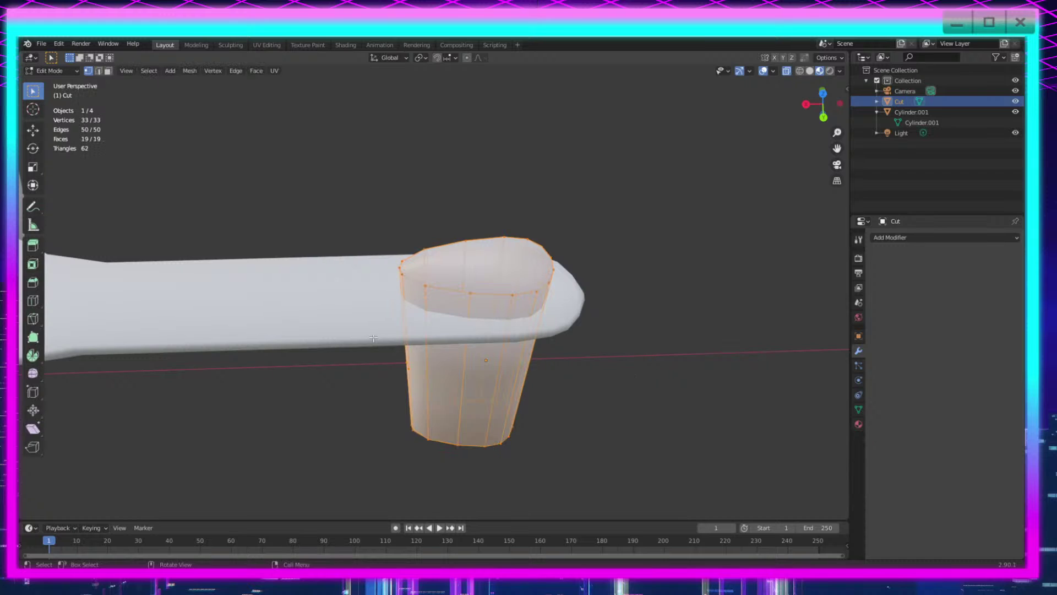
key(Tab)
Step: Add a Boolean modifier set to Difference to the pan, with Cut as its object
click(358, 327)
click(917, 237)
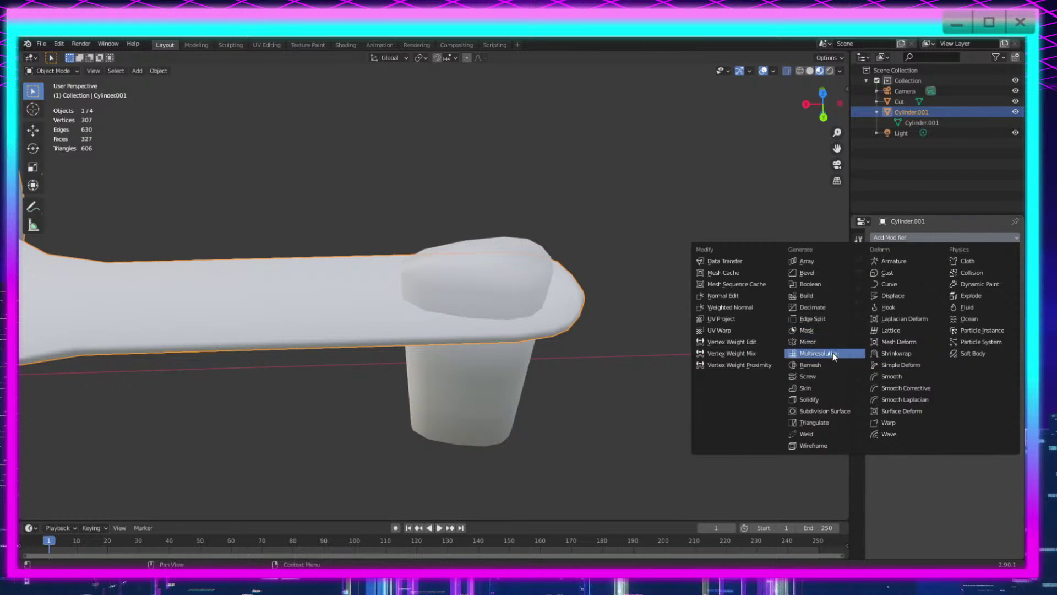
click(834, 285)
click(1003, 284)
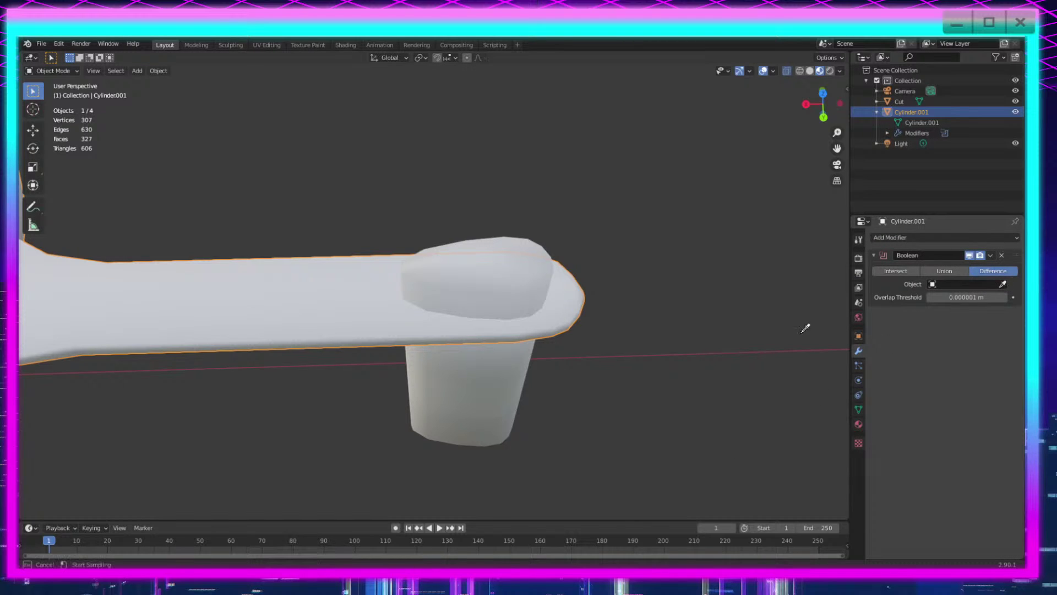
click(479, 259)
middle_drag(779, 374, 716, 366)
Step: Examine the handle-end mesh in Edit Mode with Cut hidden and shown again, and return to Object Mode
key(Tab)
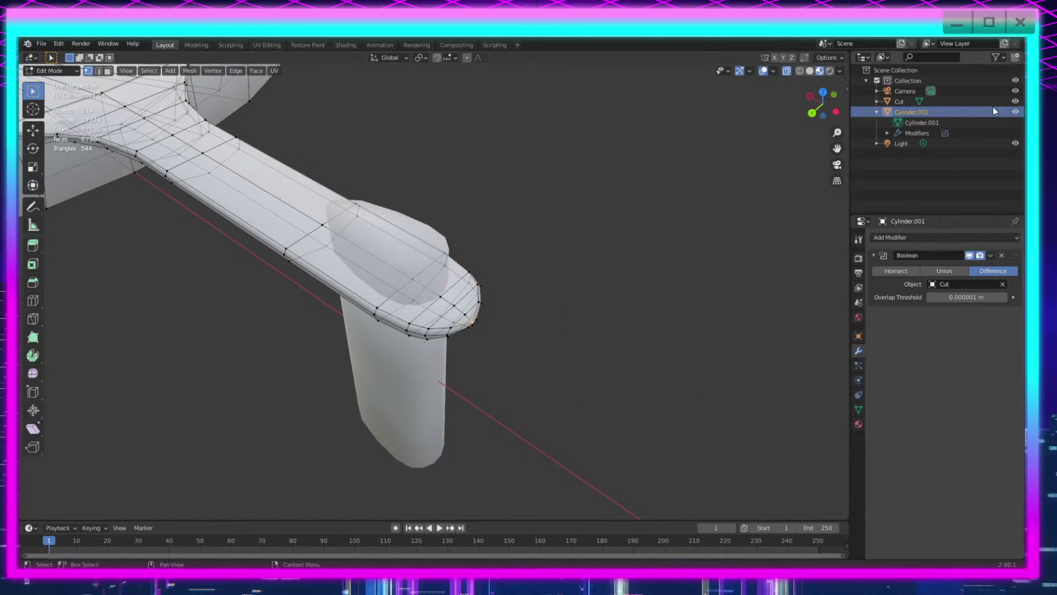
click(1015, 101)
scroll(422, 431, up, 3)
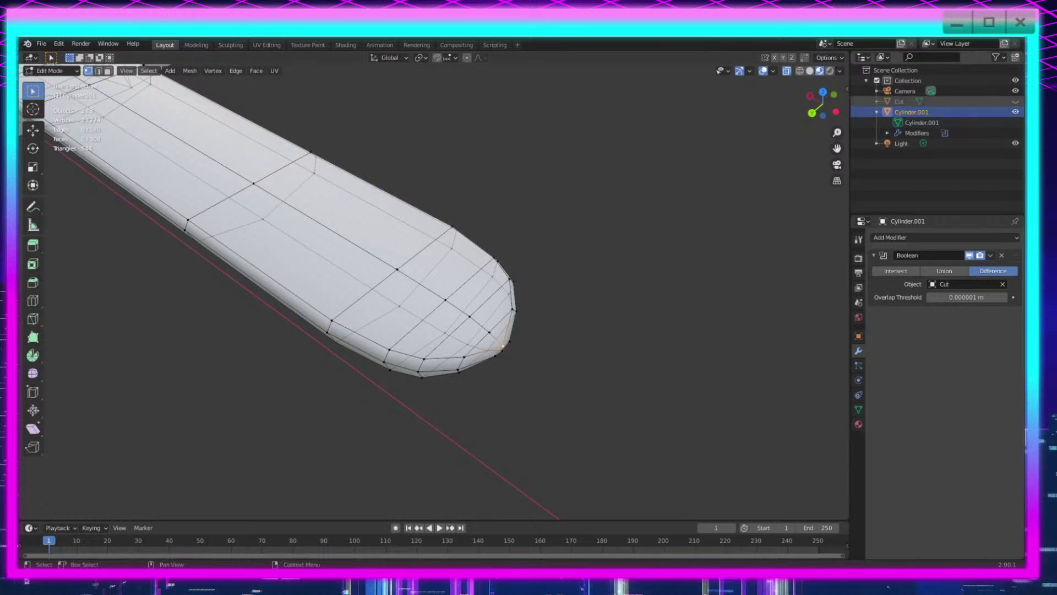
click(1016, 101)
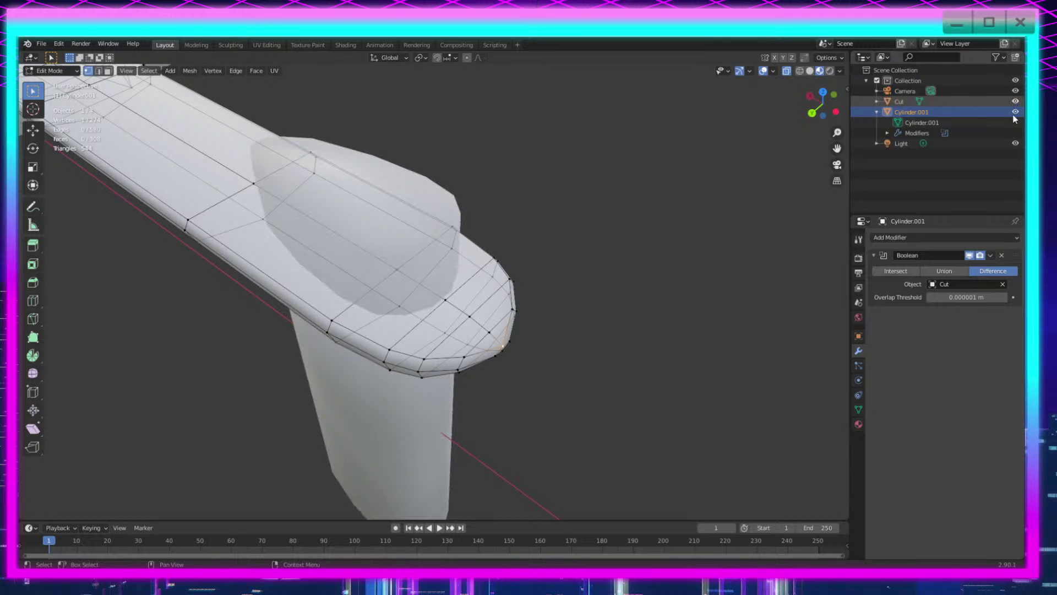
click(990, 257)
key(Tab)
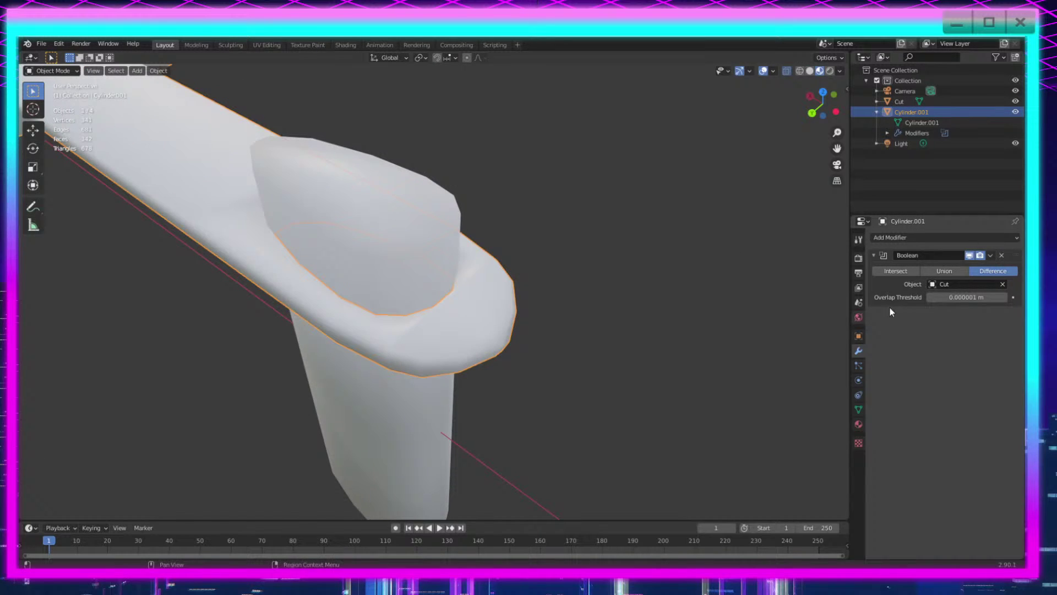
Step: Apply the pan's Boolean modifier, hide the Cut object and enter Edit Mode on the pan at the handle's end
click(990, 255)
click(973, 269)
click(967, 101)
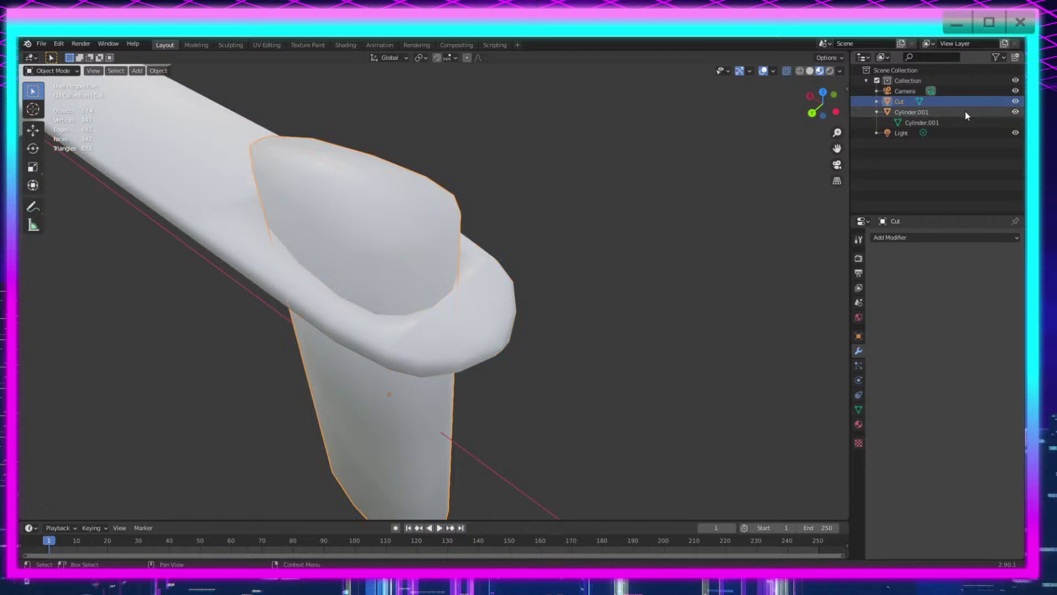
click(965, 111)
key(Tab)
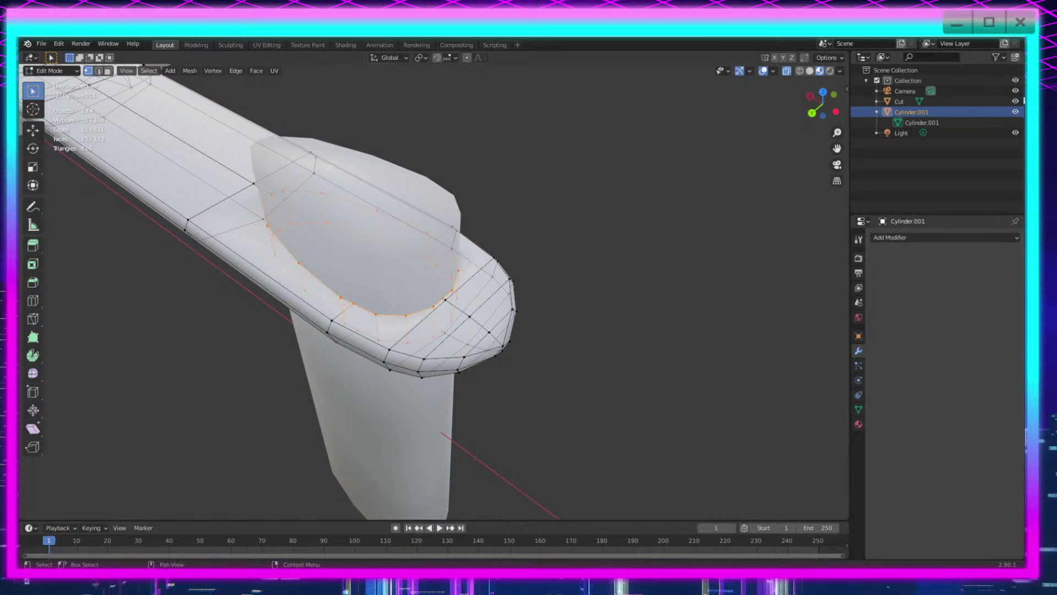
click(1016, 101)
key(Tab)
middle_drag(661, 361, 599, 402)
shift+middle_drag(639, 334, 477, 296)
scroll(656, 353, up, 3)
key(Tab)
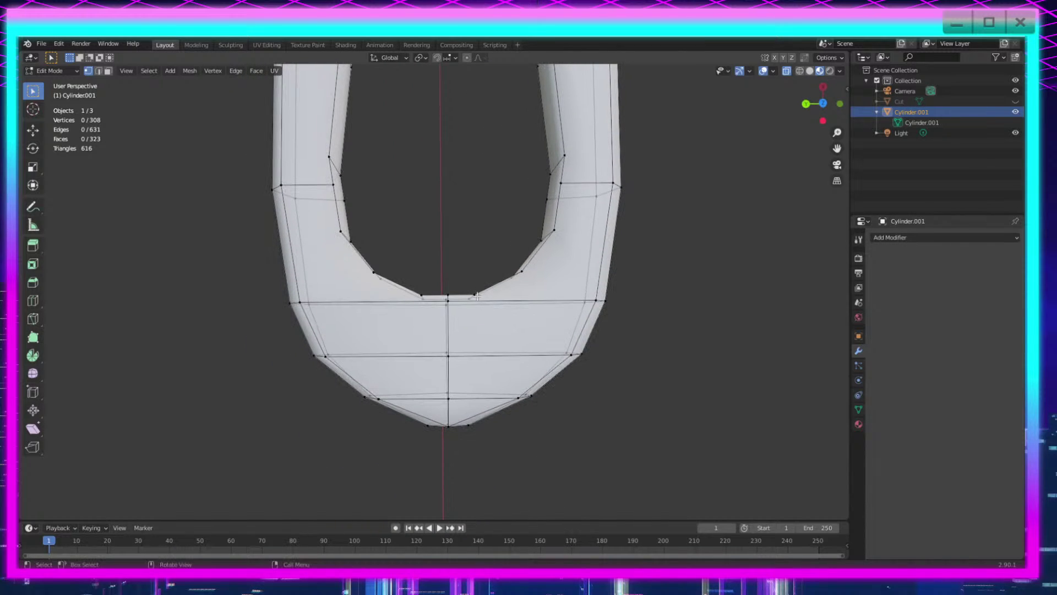
Step: Move the four rim vertices flanking the centre of the hole's outer end about 0.00019 m along global X
drag(446, 298, 446, 299)
middle_drag(473, 284, 447, 328)
middle_drag(526, 396, 393, 394)
shift+middle_drag(425, 329, 515, 364)
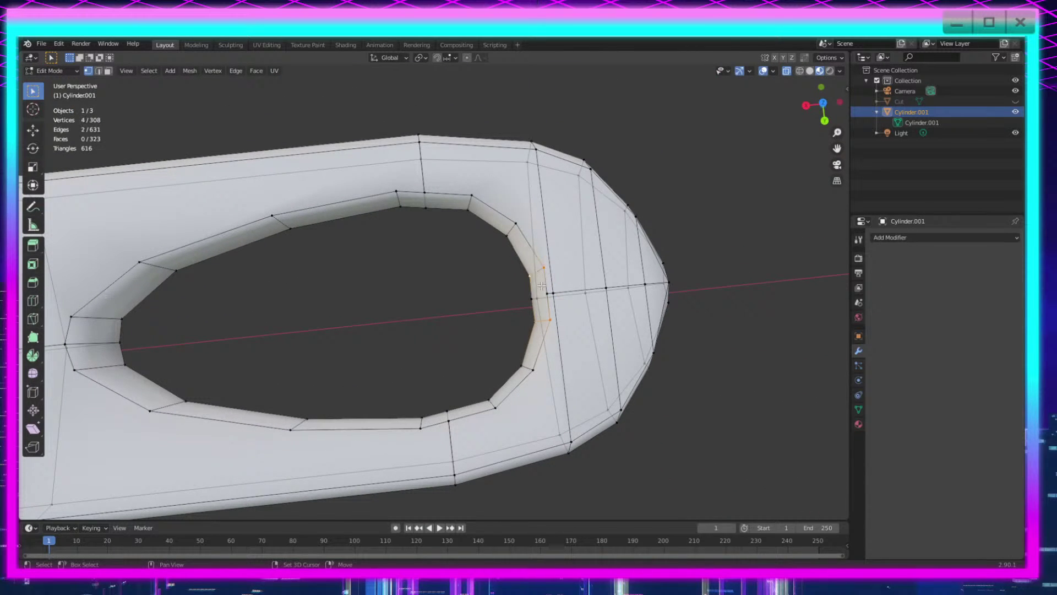
key(g)
key(x)
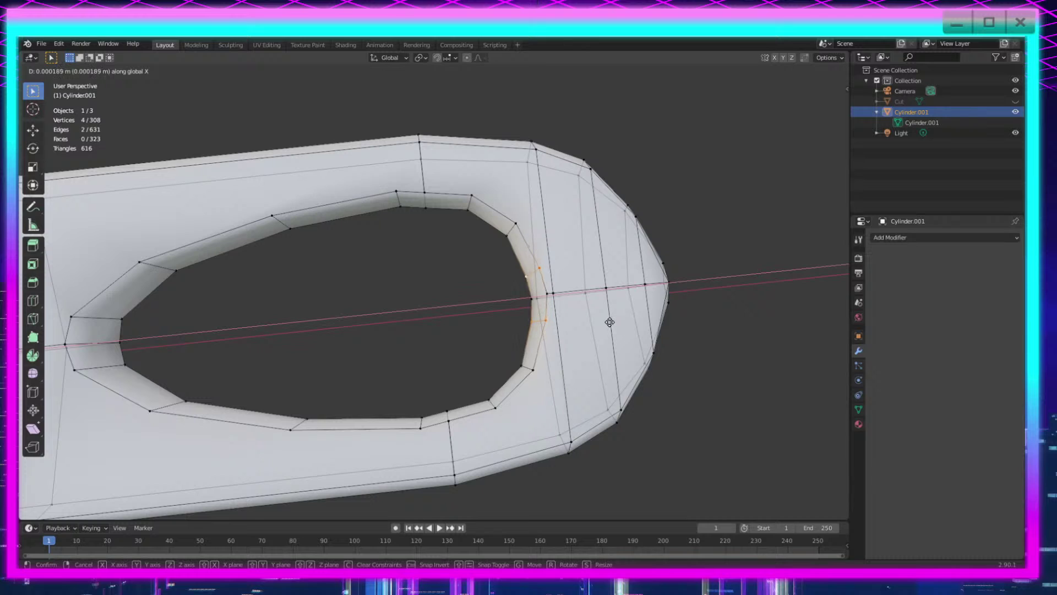
click(611, 322)
Step: Add the neighbouring vertex pair on each side to the selection and move all eight 0.000094 m along global X
shift+drag(526, 215, 499, 250)
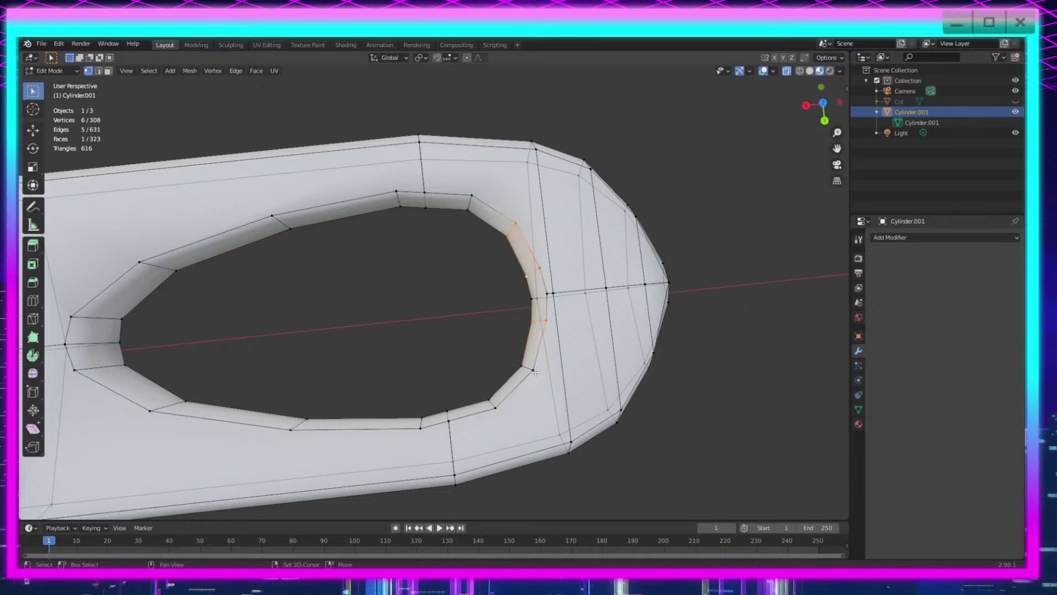
shift+drag(536, 356, 506, 382)
key(g)
key(x)
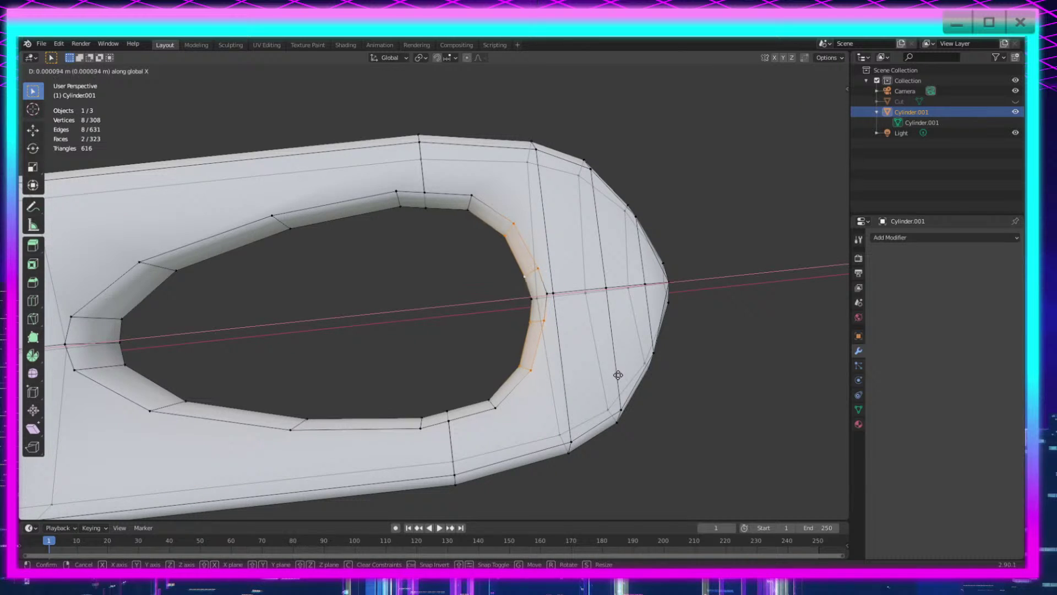
click(618, 375)
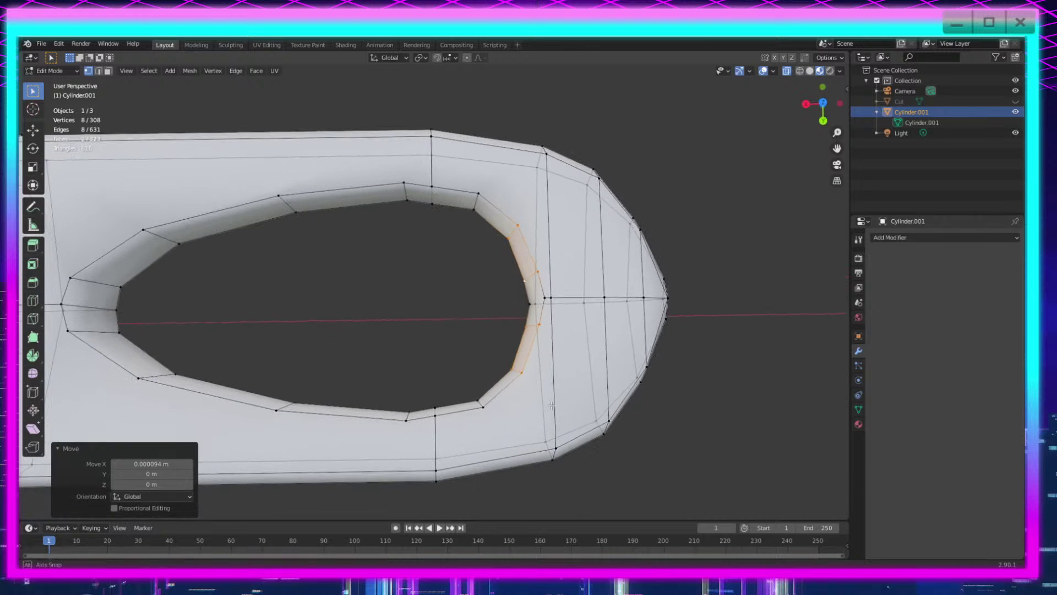
middle_drag(618, 375, 616, 399)
Step: Slide the extra upper-rim vertex on one long side of the hole onto its neighbour and merge them at center
click(532, 230)
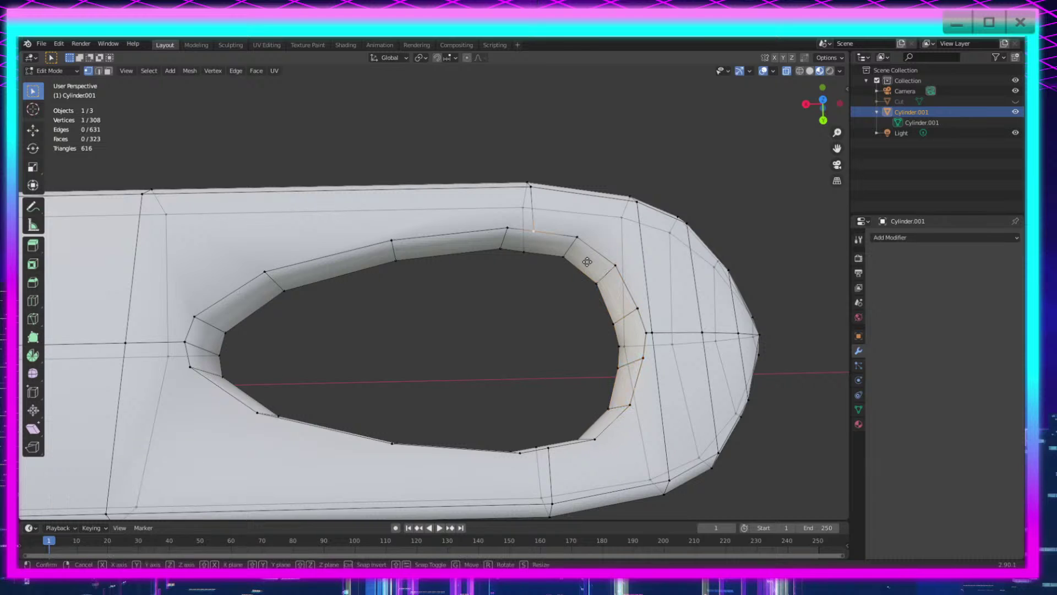
key(shift+v)
click(543, 256)
drag(519, 215, 486, 236)
key(m)
click(484, 236)
Step: Slide the matching lower-rim vertex on the same side of the hole onto its neighbour and merge them at center
click(528, 264)
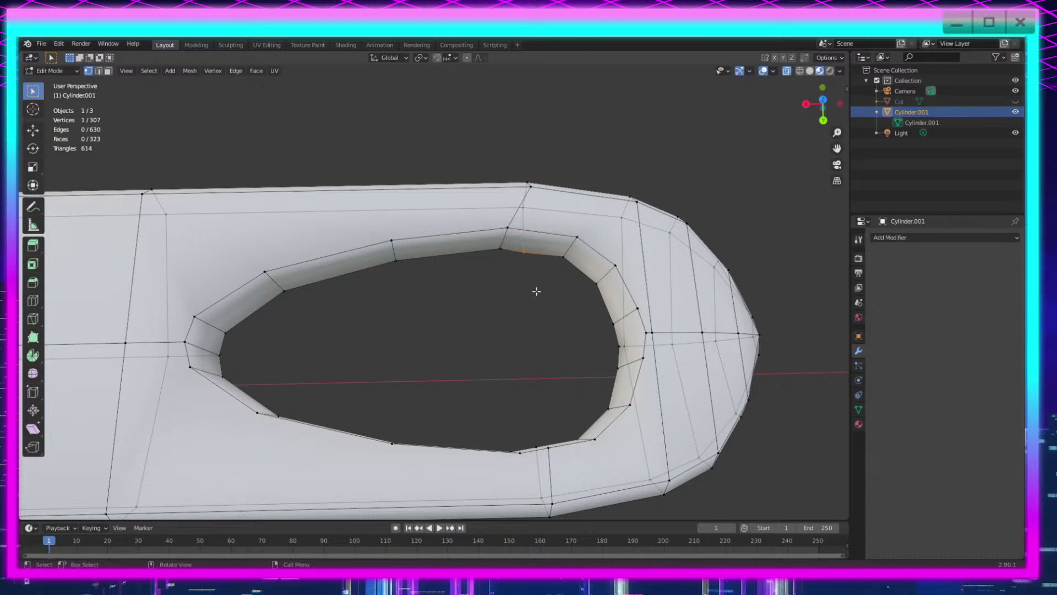
key(shift+v)
click(513, 290)
click(546, 293)
click(502, 249)
key(shift+v)
click(514, 285)
drag(522, 240, 459, 284)
key(m)
click(459, 284)
Step: Slide the extra upper-rim and lower-rim vertices on the hole's opposite long side onto their neighbouring vertices
shift+middle_drag(590, 415, 508, 316)
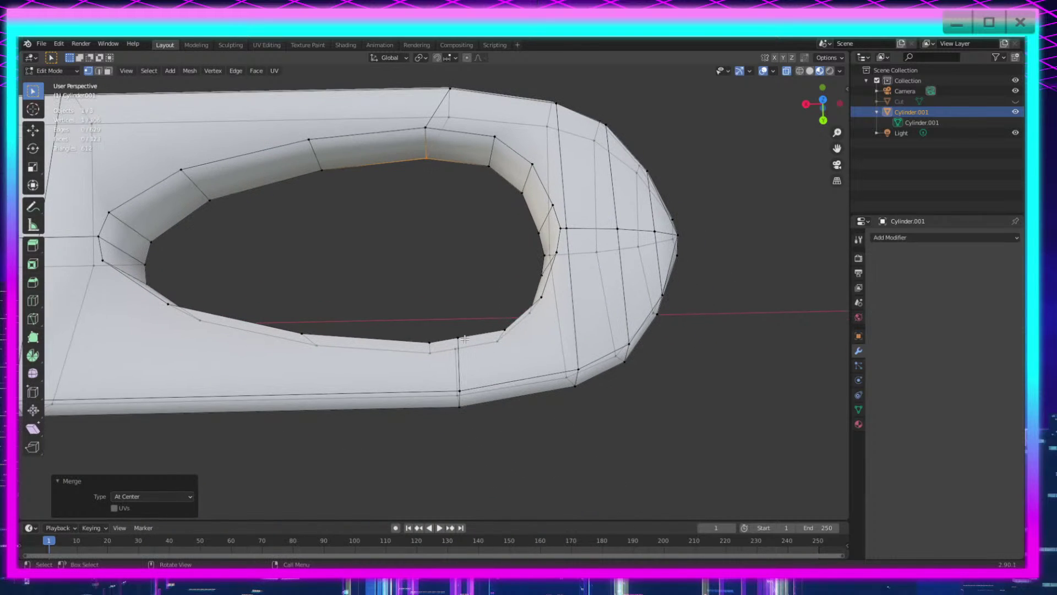
click(464, 338)
key(g)
key(g)
click(431, 325)
click(454, 349)
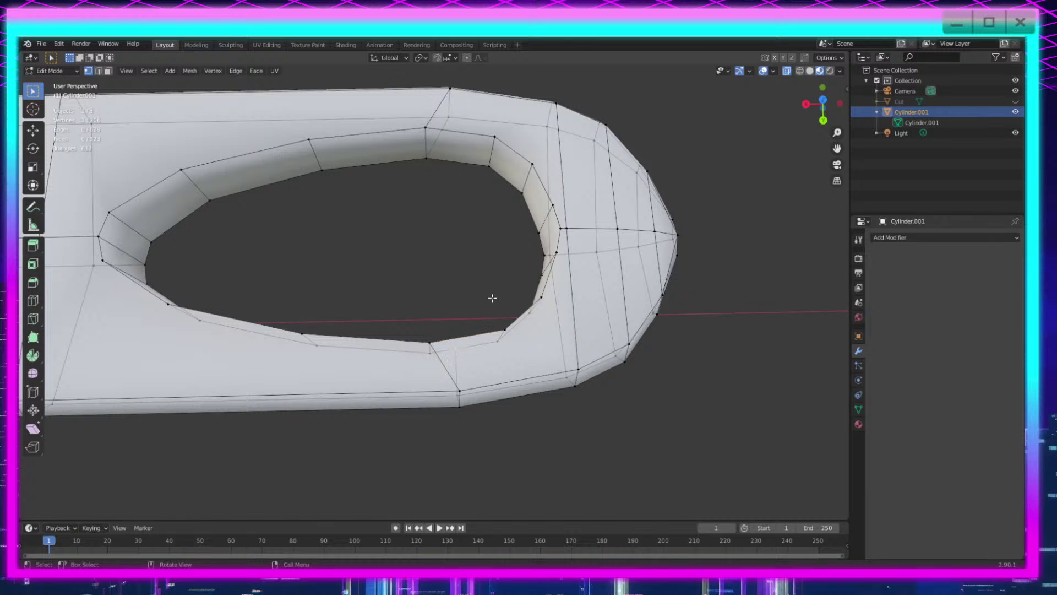
key(g)
key(g)
click(439, 300)
Step: Merge the overlapping upper and lower vertex pairs on the hole's opposite long side at center
shift+click(434, 312)
key(m)
click(433, 312)
middle_drag(434, 315, 437, 308)
drag(448, 325, 417, 342)
key(m)
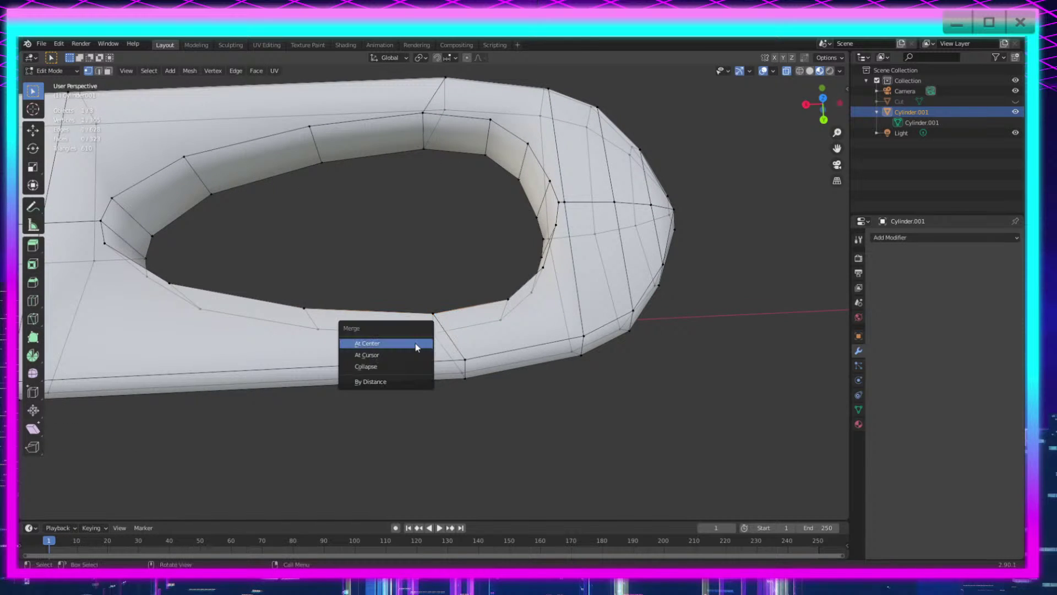
click(416, 342)
Step: Slide the centre-line vertices beside the hole's outer end fully onto the rim, on the upper and lower faces
middle_drag(623, 338, 540, 414)
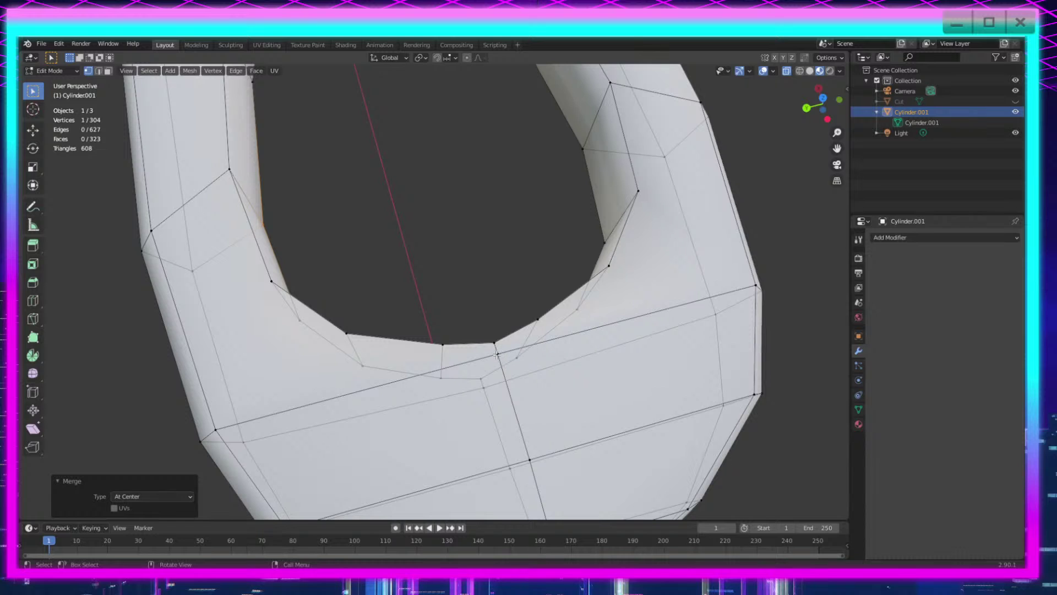
middle_drag(497, 355, 625, 370)
key(g)
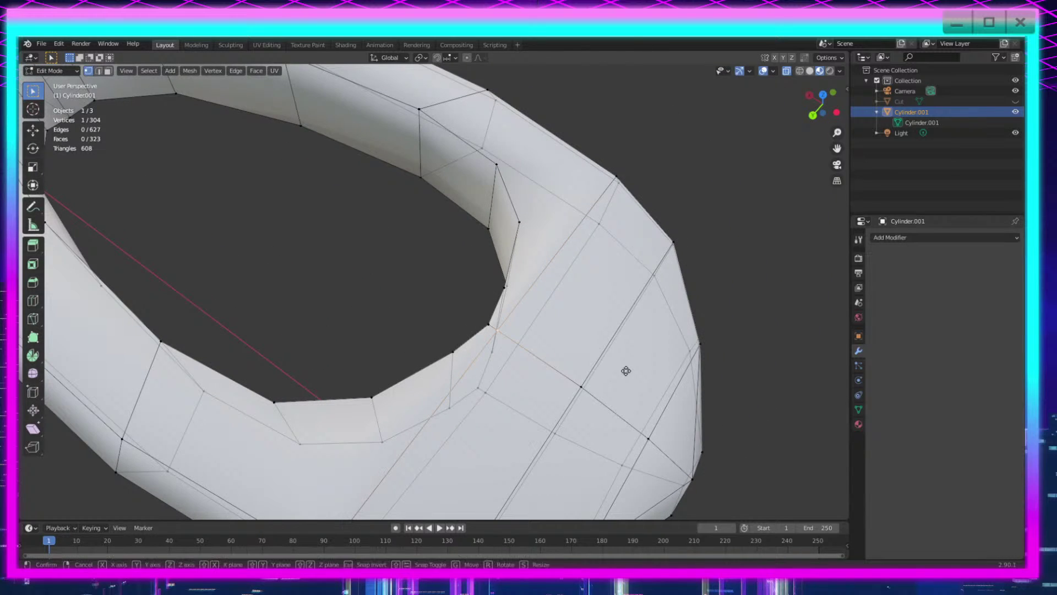
click(588, 356)
key(g)
key(g)
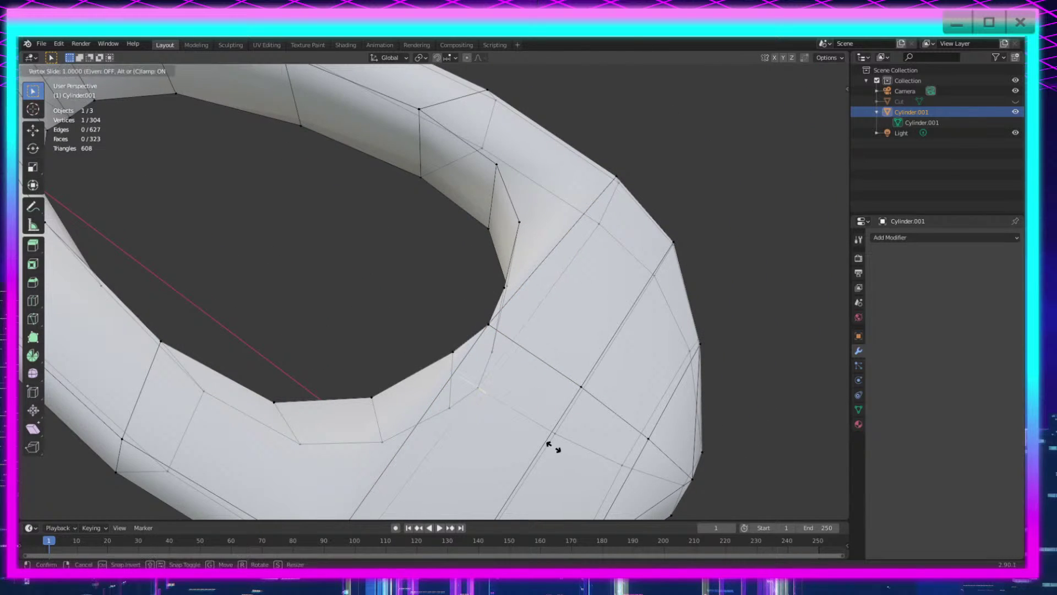
click(552, 447)
Step: Merge each overlapping centre-line vertex pair at the hole's outer end at center, on the upper and lower faces
middle_drag(498, 364, 396, 262)
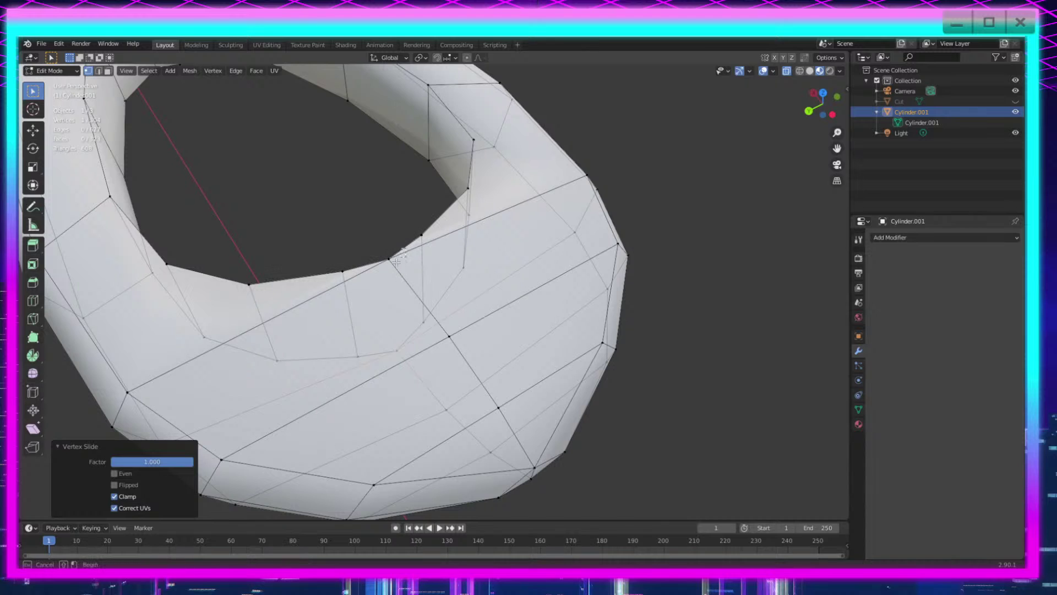
drag(397, 262, 381, 271)
key(m)
click(384, 277)
drag(417, 333, 387, 363)
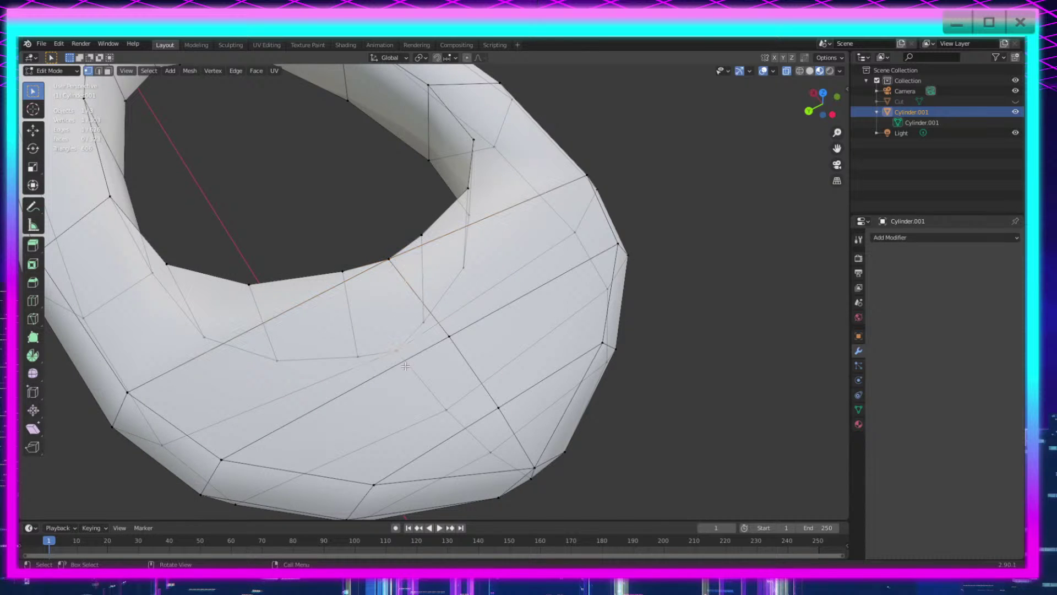
key(m)
click(406, 366)
Step: Examine the shape and topology of the handle's hole from several angles in Edit Mode and Object Mode
middle_drag(406, 366, 465, 464)
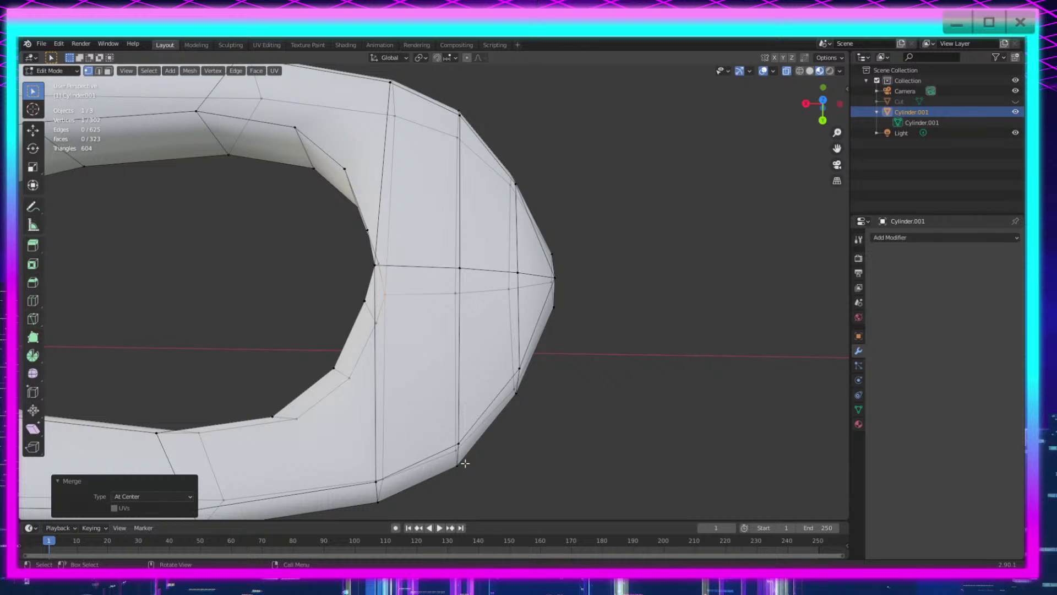
middle_drag(559, 369, 628, 436)
scroll(626, 407, up, 3)
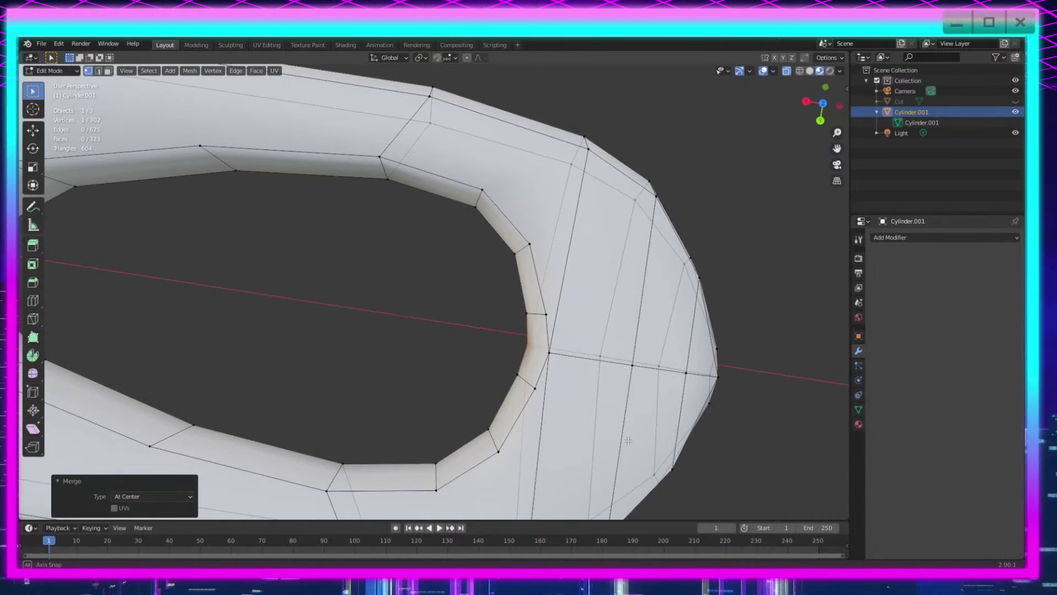
scroll(530, 372, down, 3)
middle_drag(530, 372, 567, 362)
key(Tab)
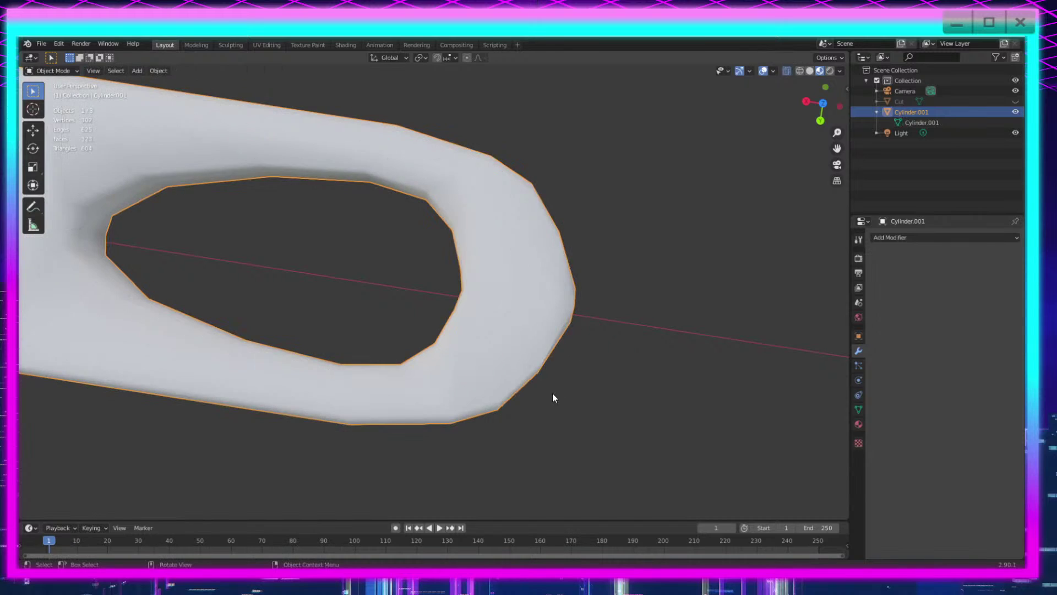
middle_drag(552, 397, 504, 391)
Step: Move the rim vertices on both curved sides of the hole's outer end slightly along global X and return to Object Mode
key(Tab)
scroll(504, 391, up, 2)
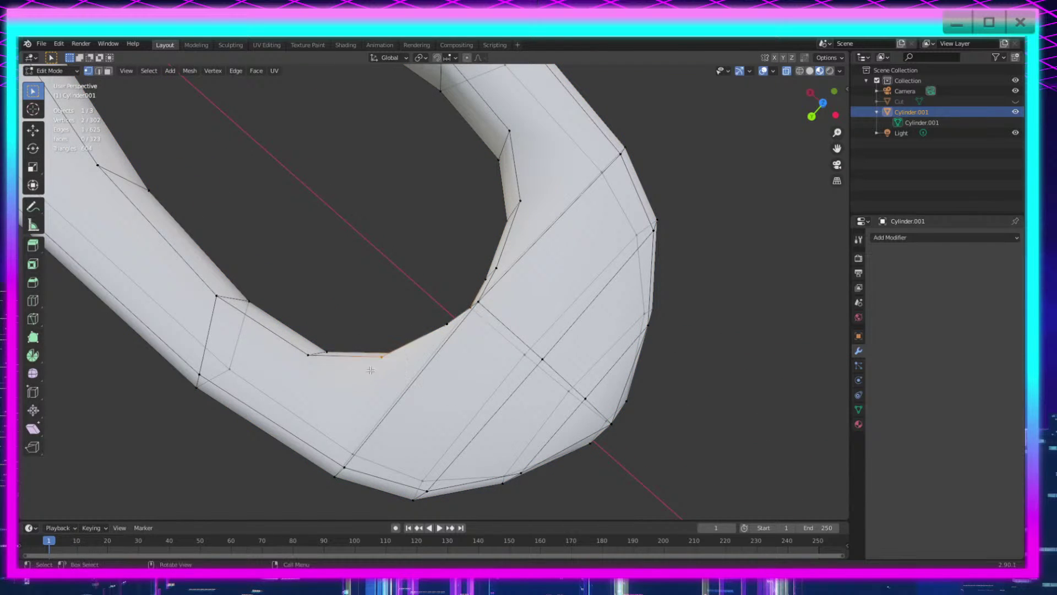
scroll(446, 384, up, 2)
shift+drag(446, 384, 429, 412)
shift+drag(592, 284, 650, 168)
key(g)
key(x)
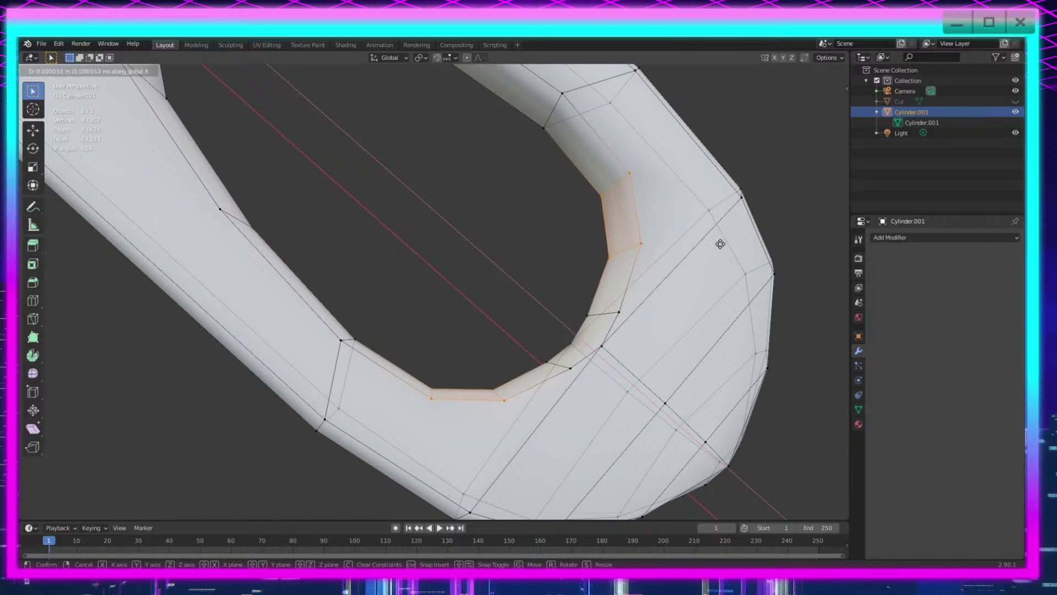
click(713, 239)
key(Tab)
middle_drag(593, 375, 550, 365)
scroll(550, 364, down, 3)
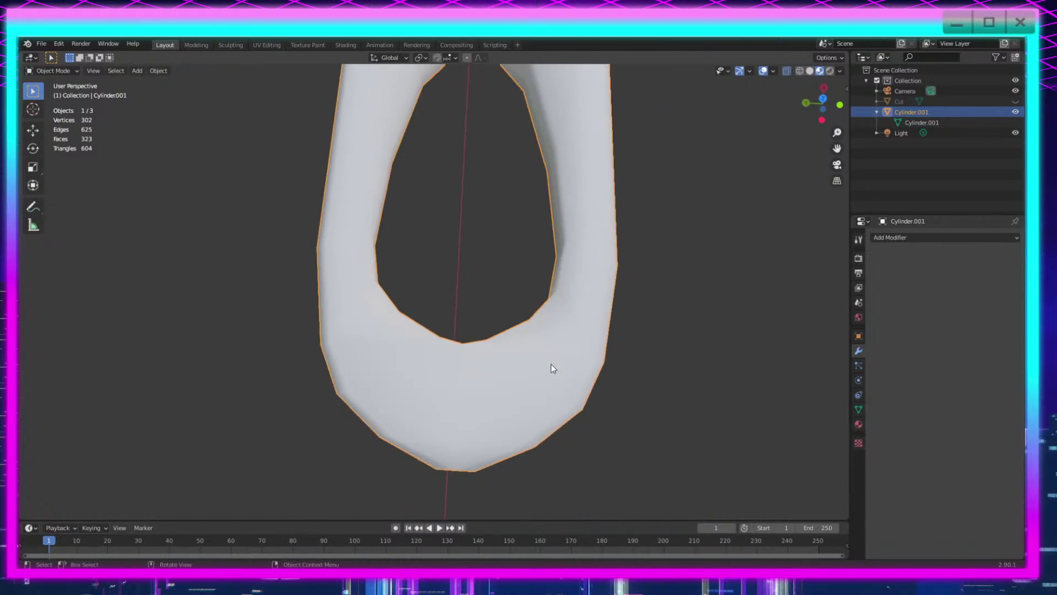
Step: Move the upper and lower rim vertex pair on each side of the hole's outer curve 0.000356 m along global X
key(Tab)
key(Tab)
middle_drag(612, 397, 520, 385)
key(Tab)
drag(507, 326, 480, 366)
shift+drag(392, 260, 378, 278)
shift+drag(387, 250, 367, 269)
key(h)
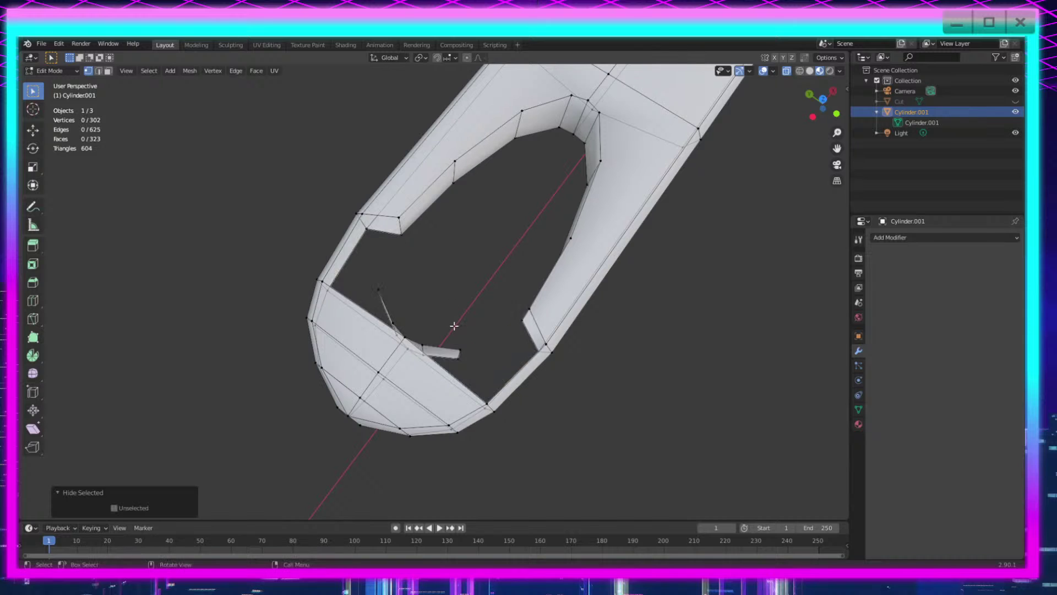
key(alt+h)
key(g)
key(z)
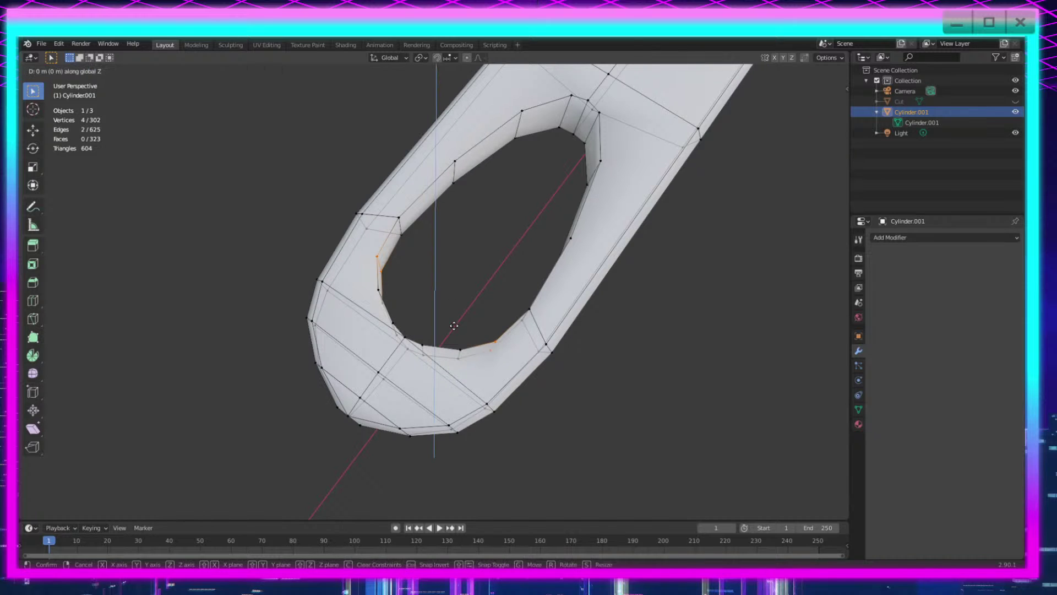
key(x)
click(462, 325)
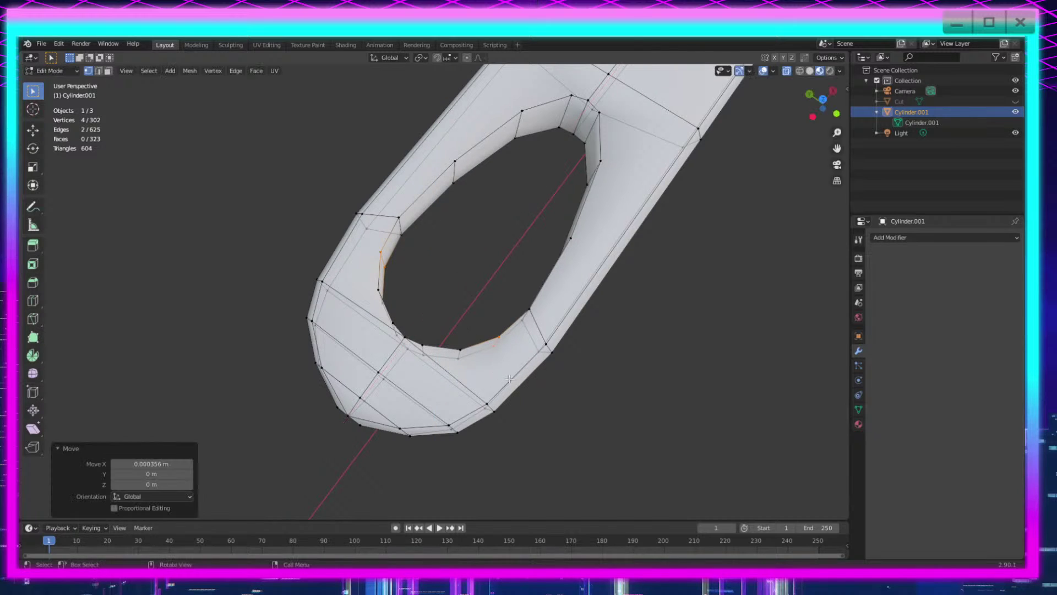
Step: Check the rounding of the handle's hole by comparing it in Object Mode and Edit Mode
middle_drag(462, 325, 540, 401)
key(Tab)
key(Tab)
key(Tab)
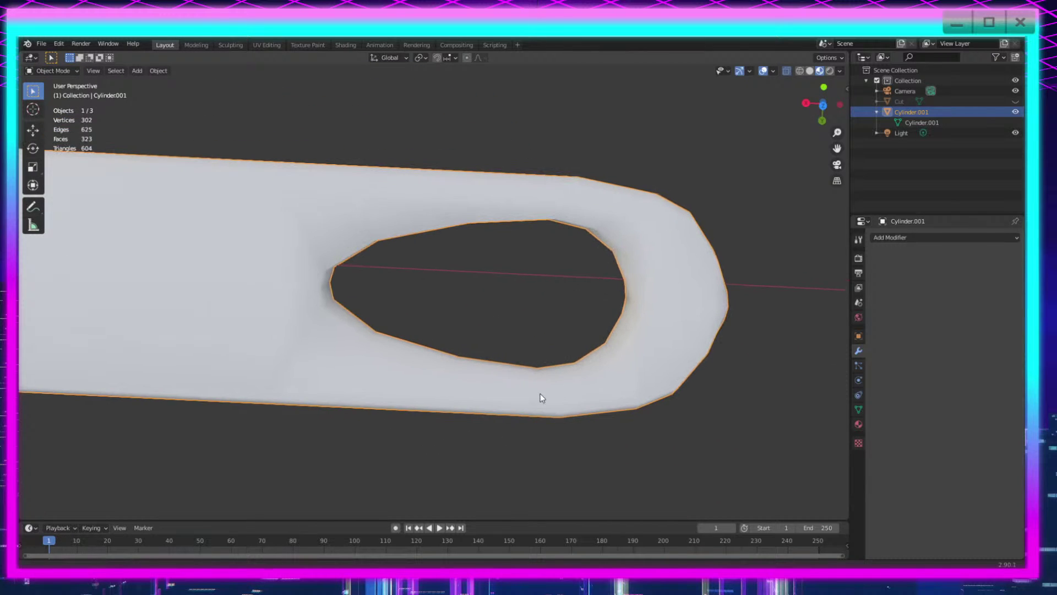
key(Tab)
middle_drag(499, 345, 606, 298)
key(Tab)
key(Tab)
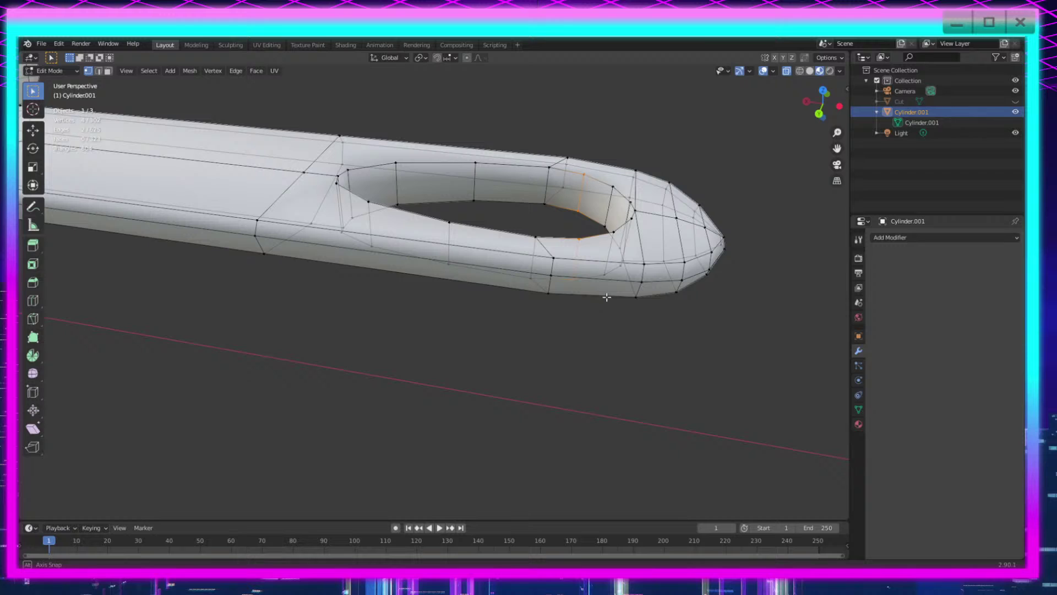
Step: Select all the vertices of the upper rim loop around the handle's hole
alt+click(633, 208)
alt+click(619, 188)
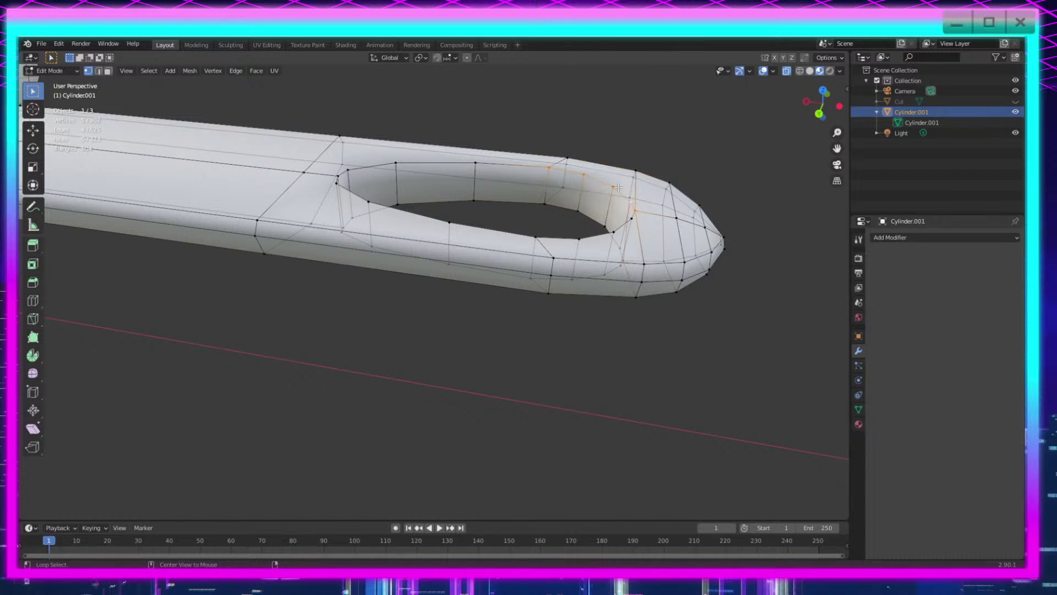
shift+click(475, 162)
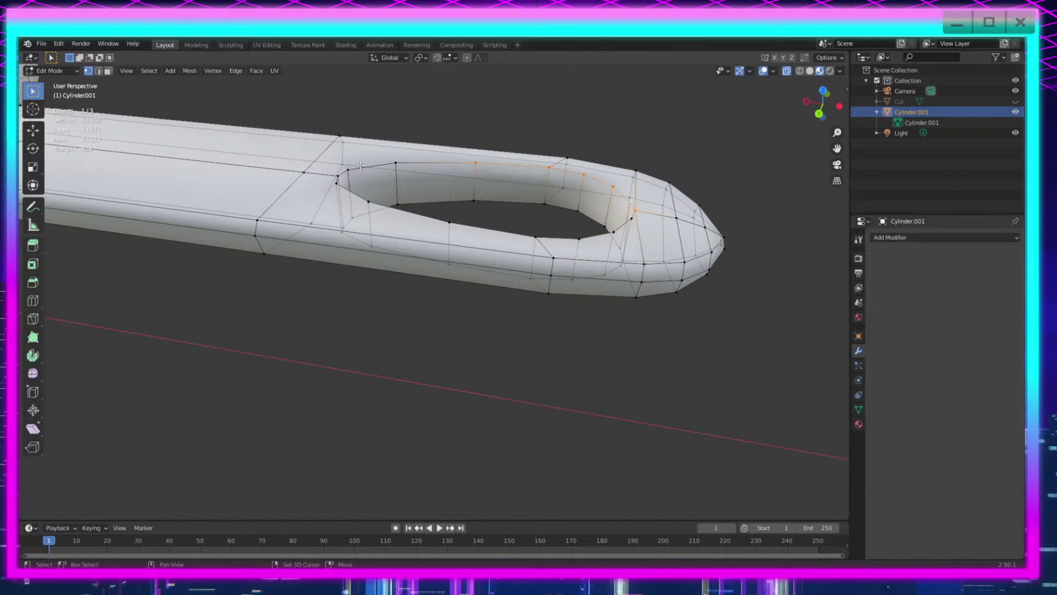
shift+click(396, 160)
alt+shift+click(343, 172)
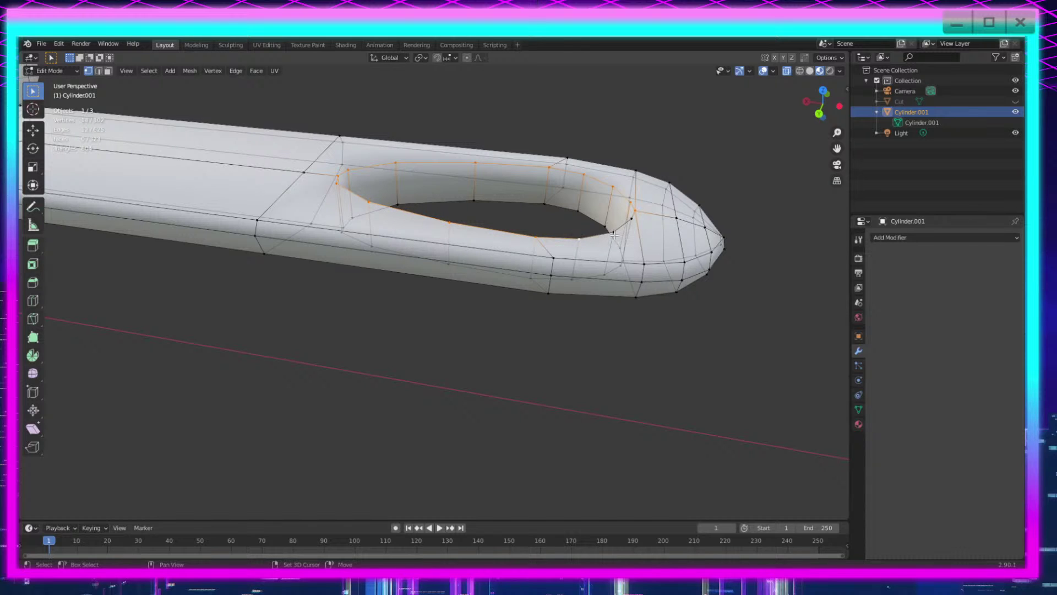
shift+click(633, 219)
scroll(660, 297, up, 6)
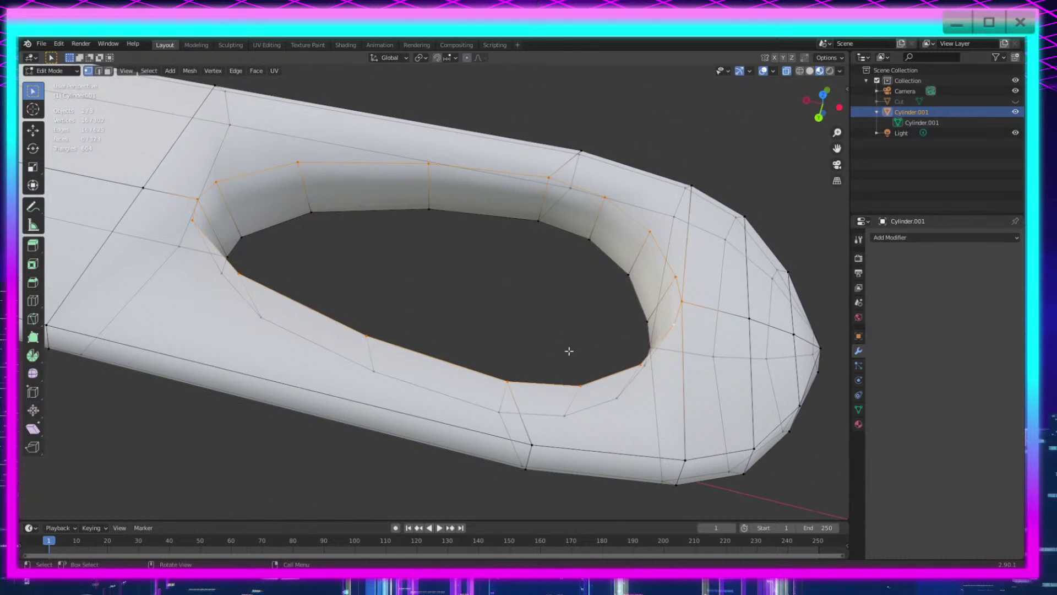
middle_drag(569, 350, 275, 279)
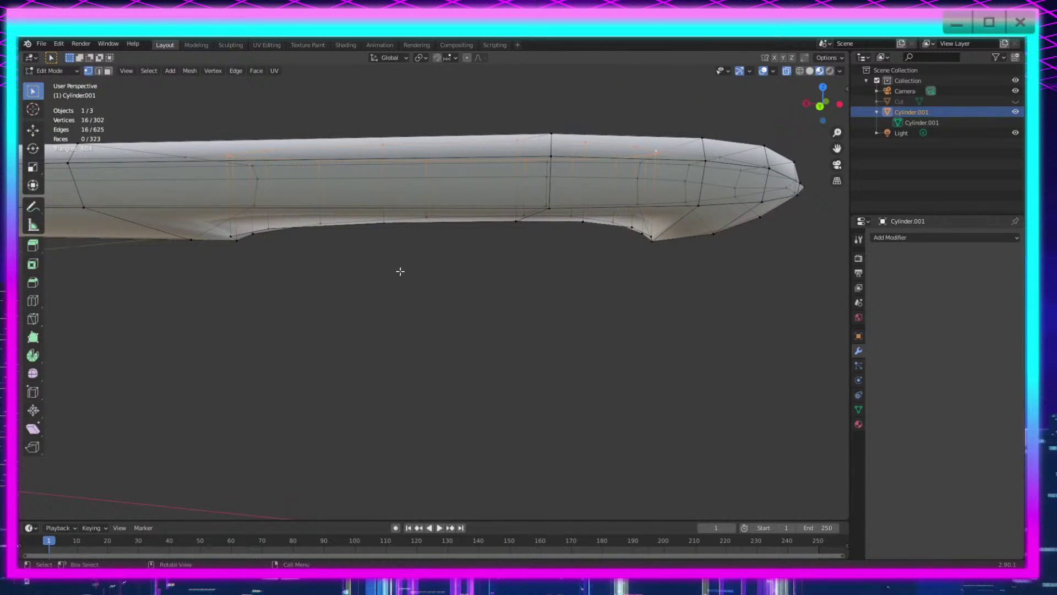
Step: Select the lower rim vertices of the handle's hole and leave the upper rim out of the selection
drag(661, 225, 221, 312)
middle_drag(367, 330, 558, 346)
mouse_move(654, 264)
middle_down()
mouse_move(646, 279)
mouse_move(640, 268)
middle_up()
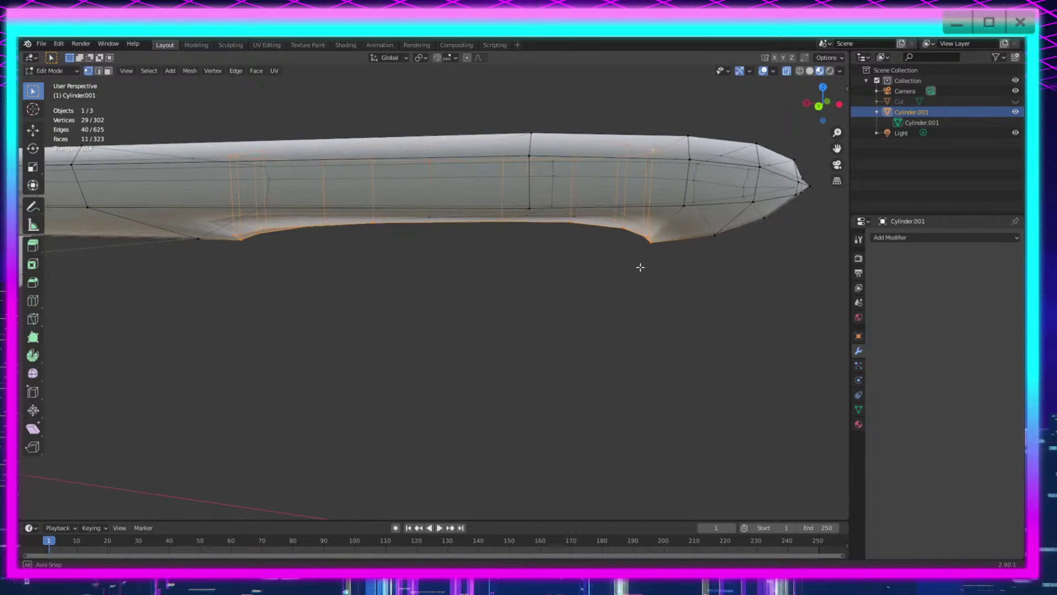
scroll(640, 267, down, 3)
drag(673, 140, 207, 221)
scroll(444, 335, up, 5)
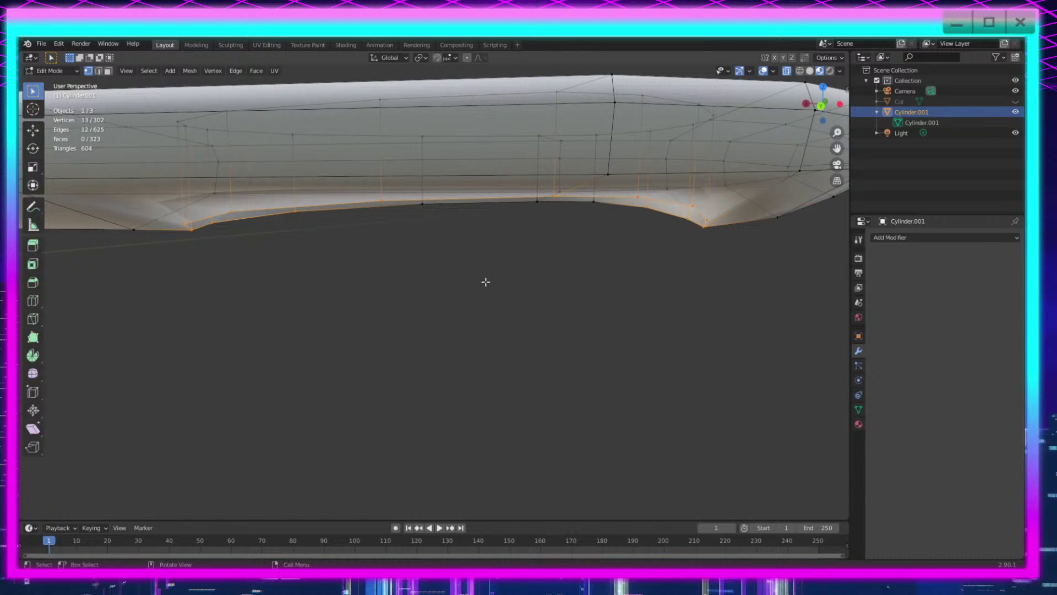
scroll(583, 347, down, 3)
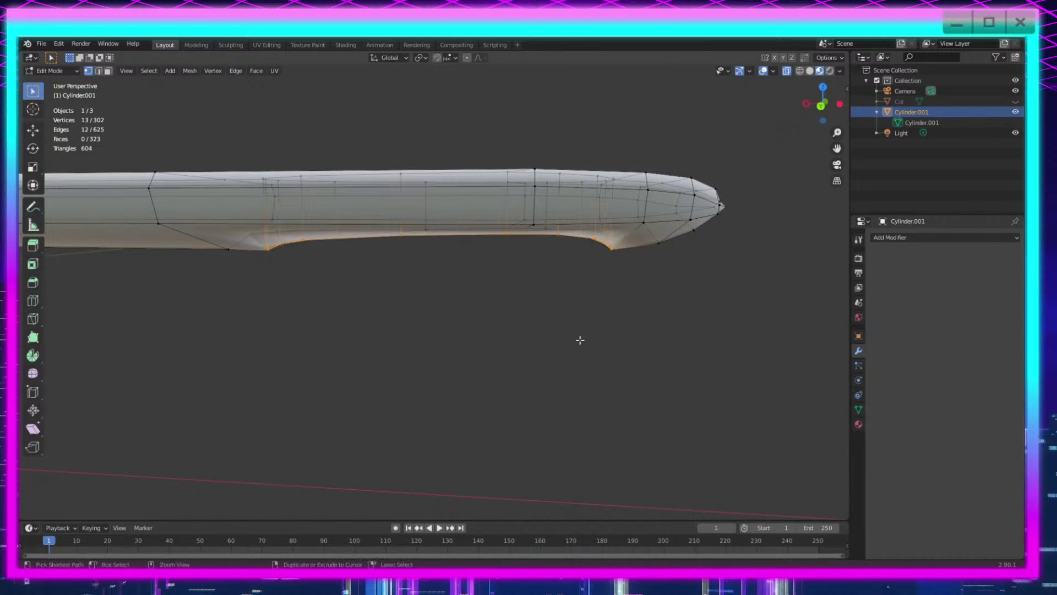
Step: Try to flatten the hole's lower rim vertices by scaling them along global Z, and undo the scaling
key(s)
key(z)
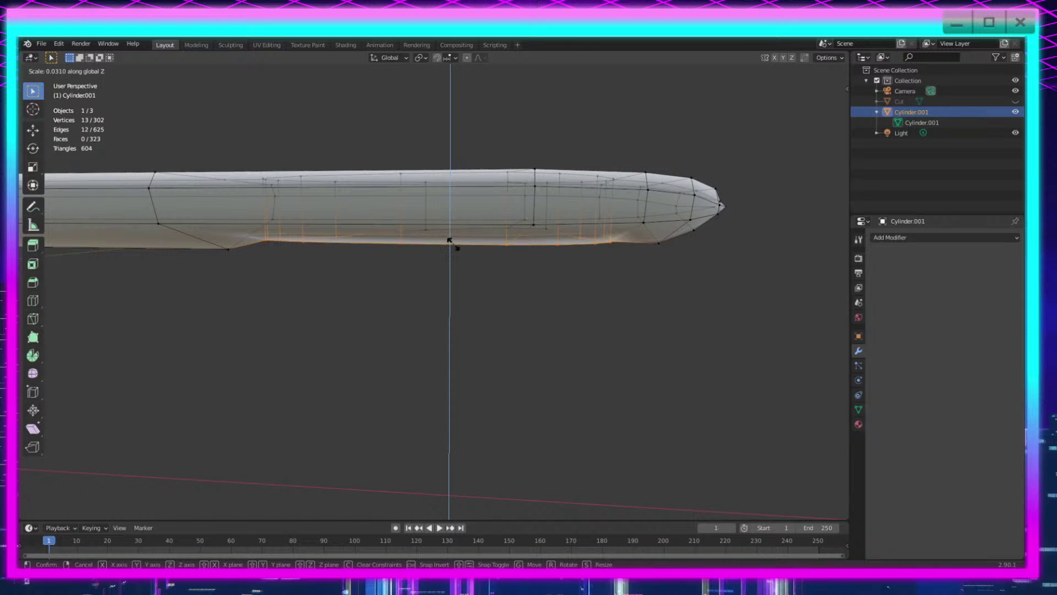
click(450, 242)
middle_drag(502, 334, 550, 338)
key(ctrl+z)
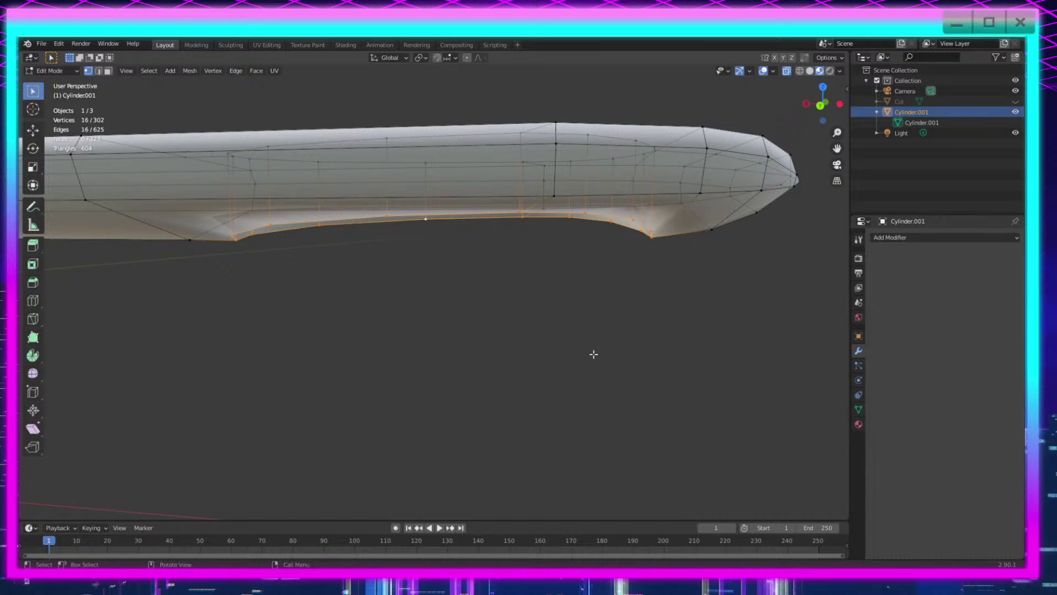
Step: Scale the hole's complete lower rim to 0.042 along global Z and rotate it 1.26° about global Y
key(s)
key(z)
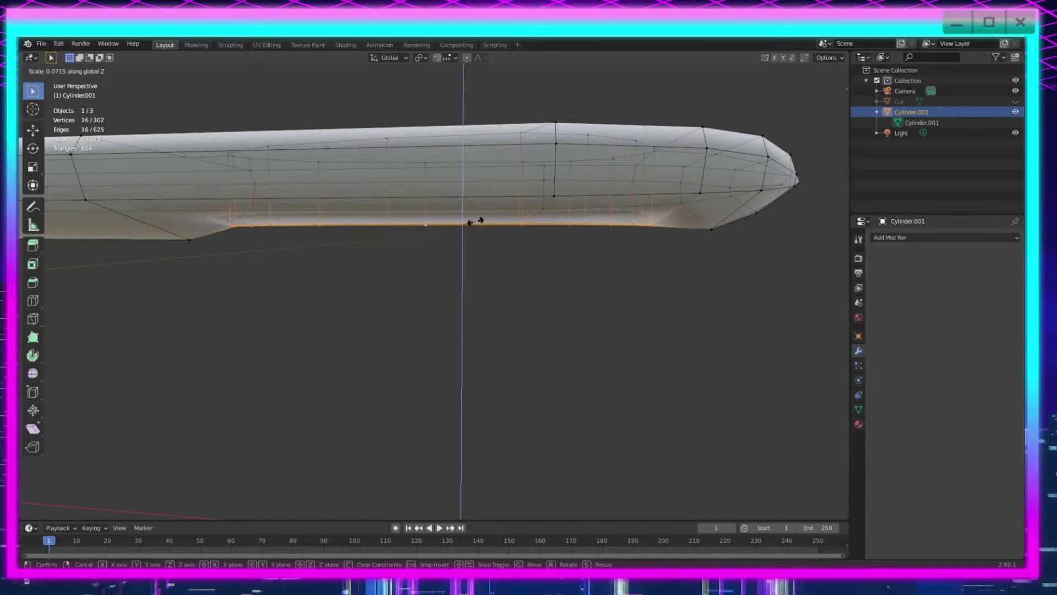
click(469, 220)
key(r)
key(y)
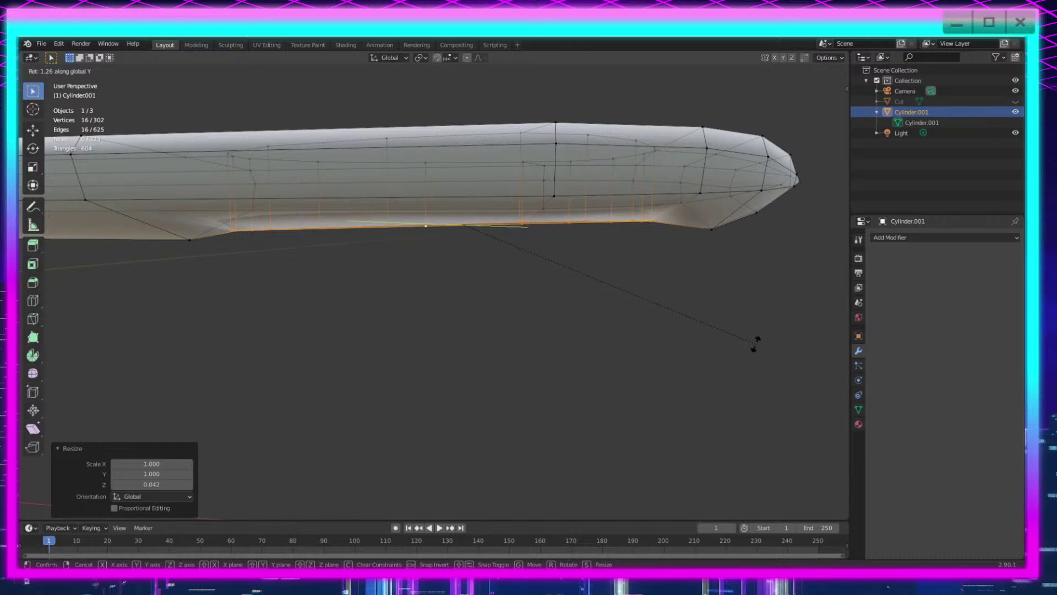
click(756, 343)
Step: Move the hole's lower rim -0.000277 m along global Z and check the underside in Object Mode
key(g)
key(z)
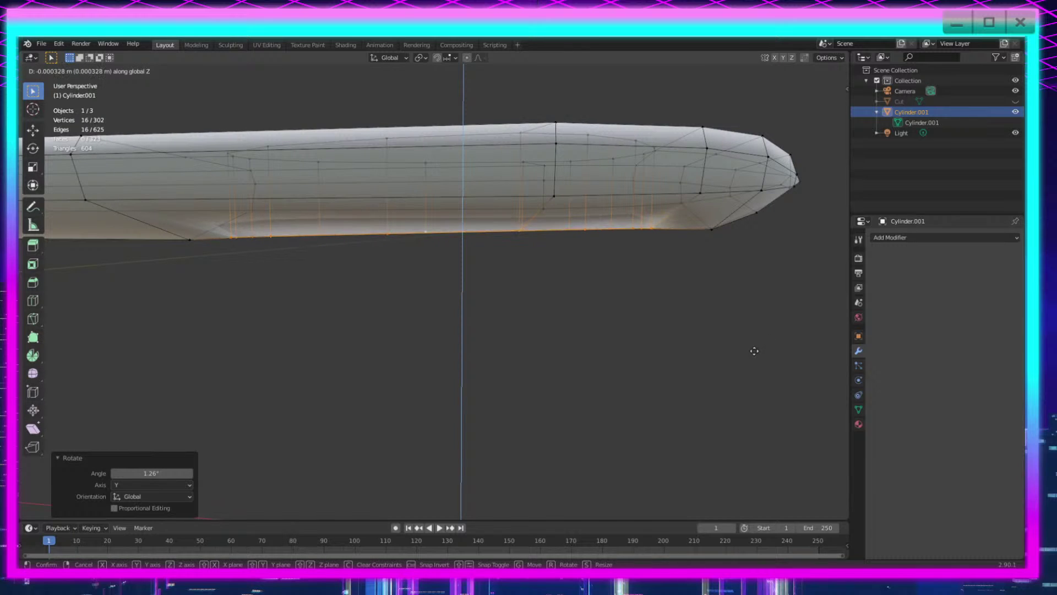
click(755, 351)
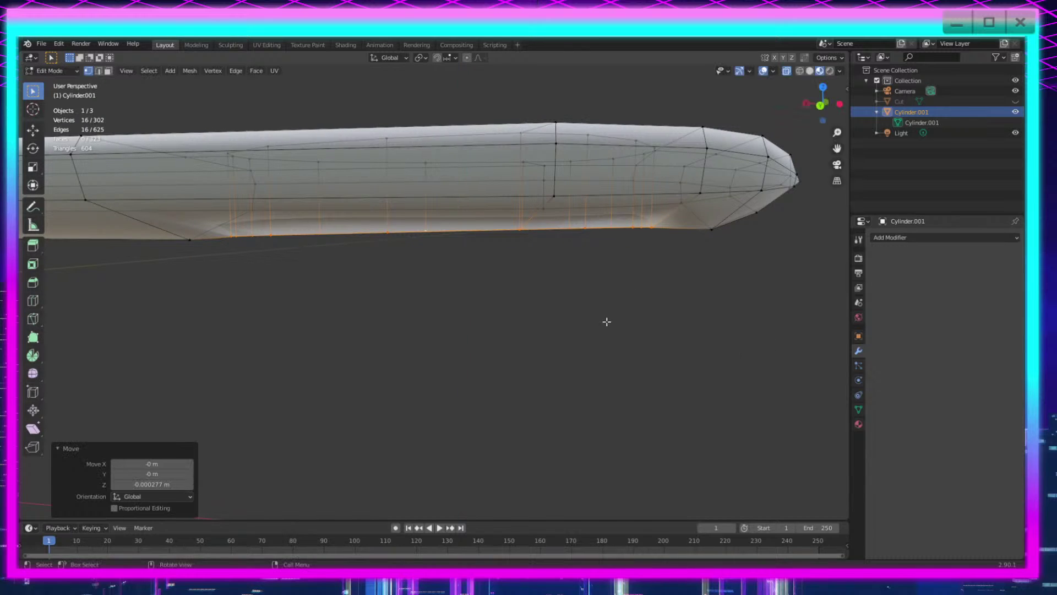
middle_drag(608, 322, 509, 365)
key(Tab)
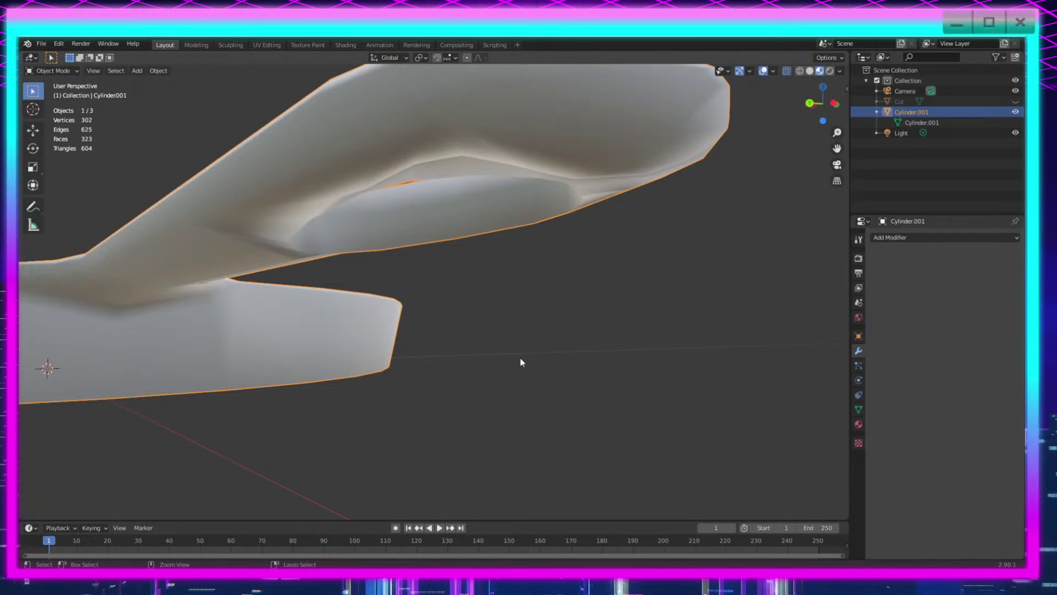
Step: Undo the flattening, rotation and move of the hole's lower rim and return to Edit Mode
key(ctrl+z)
key(ctrl+z)
middle_drag(520, 358, 84, 381)
key(Tab)
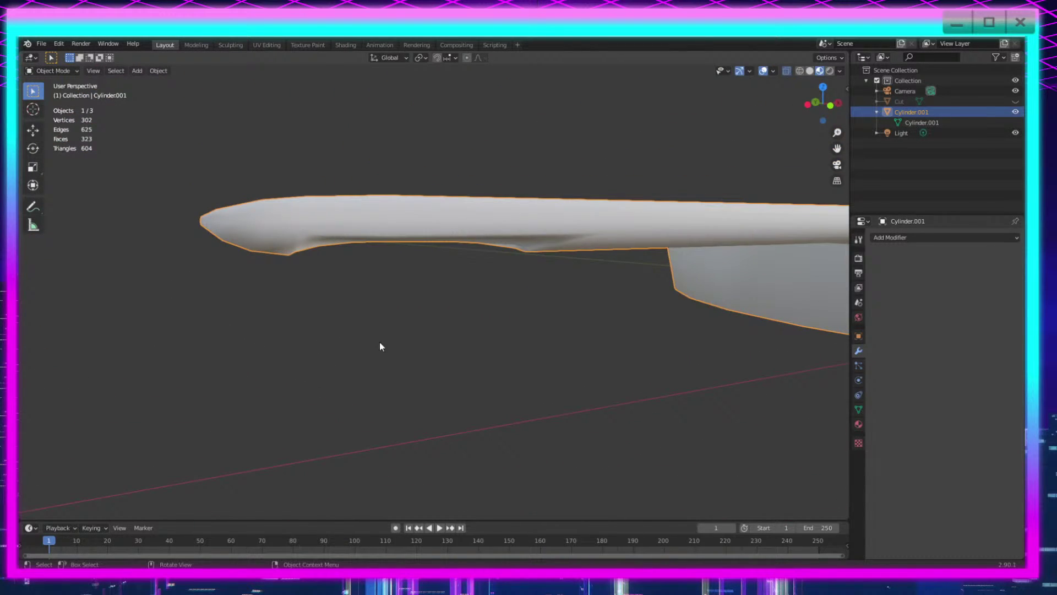
key(Tab)
Step: Add all the upper rim vertices around the handle's hole to the selected lower rim
middle_drag(430, 354, 375, 449)
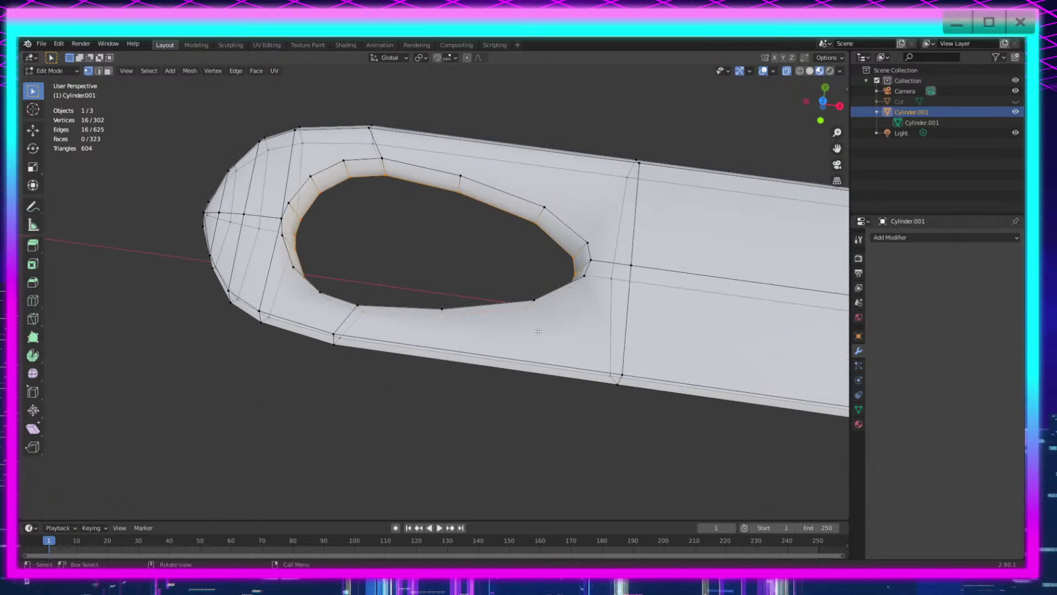
shift+click(537, 298)
shift+drag(600, 236, 564, 284)
shift+drag(554, 200, 505, 267)
shift+click(379, 156)
shift+click(345, 162)
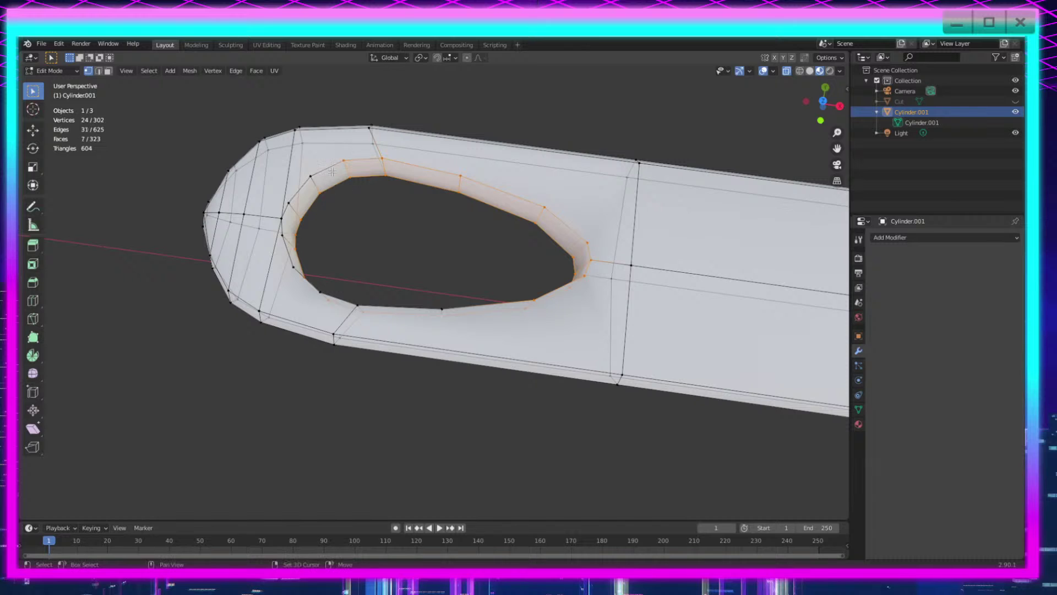
shift+click(312, 177)
middle_drag(256, 336, 399, 310)
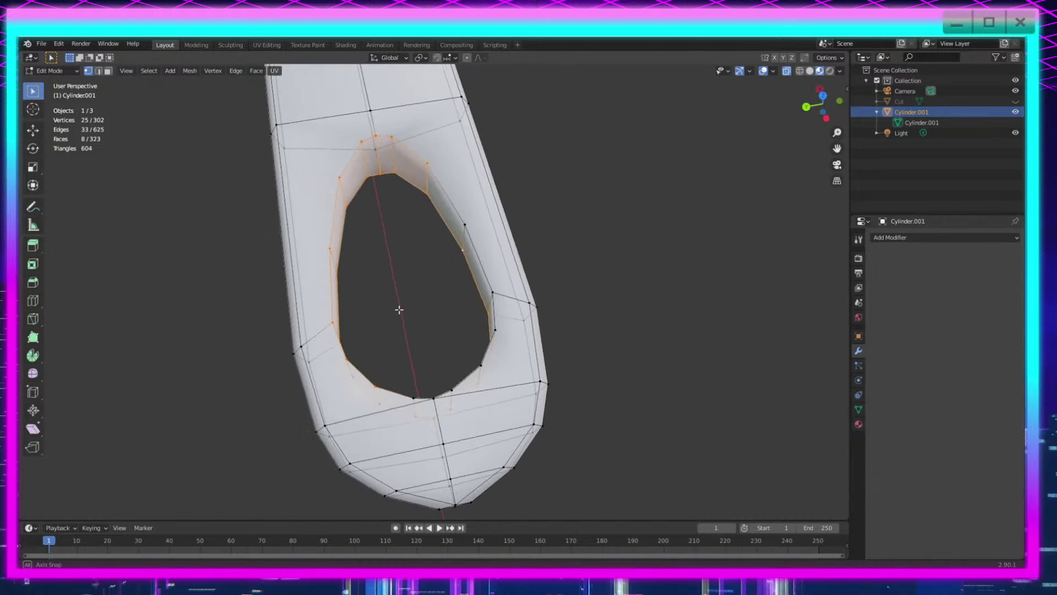
shift+click(453, 390)
shift+click(434, 400)
shift+click(475, 364)
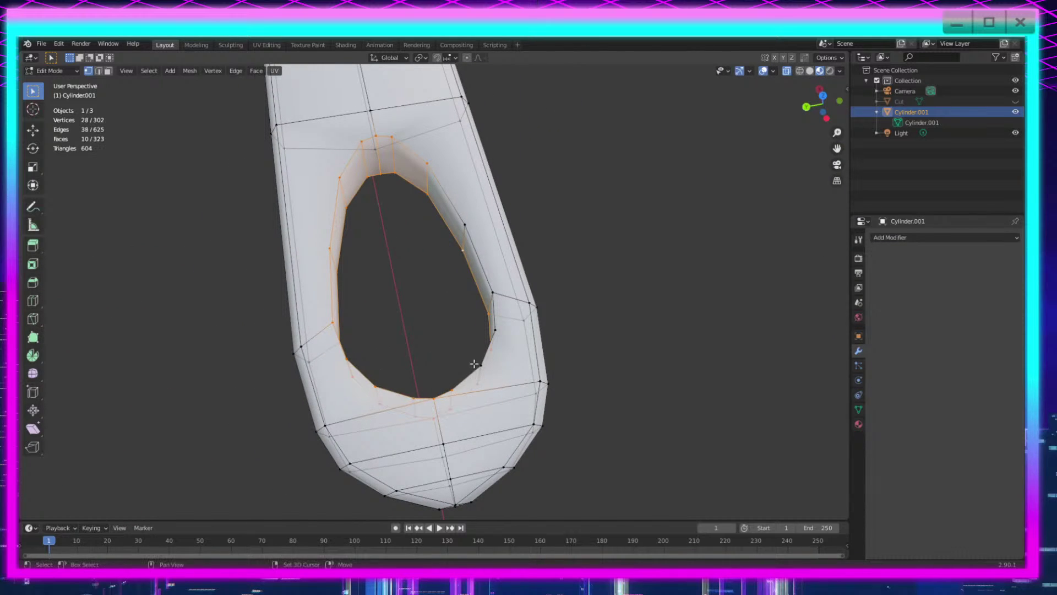
shift+drag(480, 288, 504, 301)
shift+drag(472, 210, 434, 266)
middle_drag(429, 283, 647, 364)
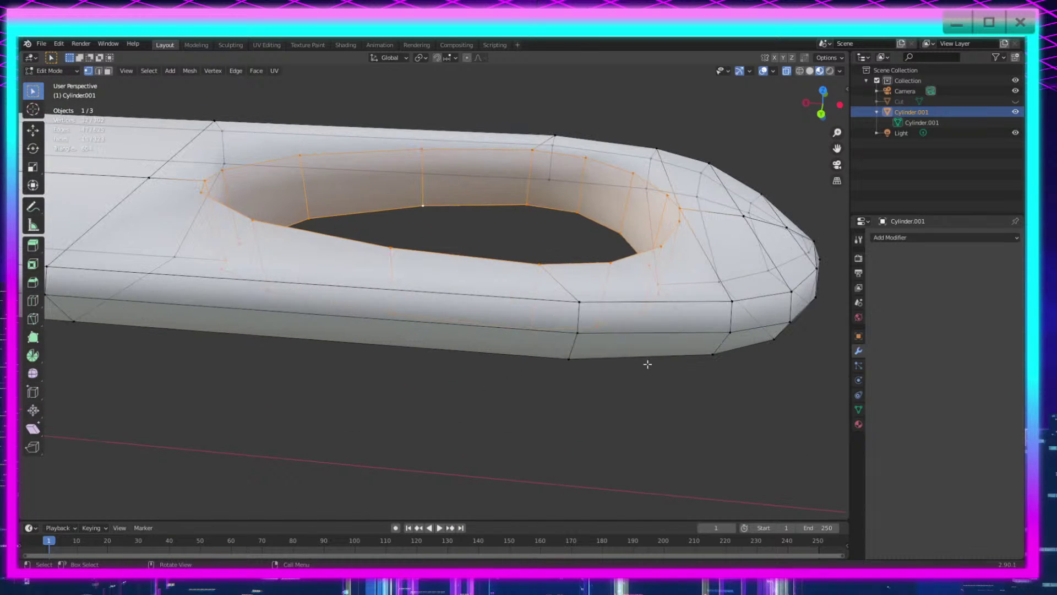
middle_drag(420, 281, 573, 193)
Step: Switch to edge selection and deselect the vertical edges inside the hole, keeping only the upper and lower rim loops selected
key(b)
drag(203, 202, 176, 203)
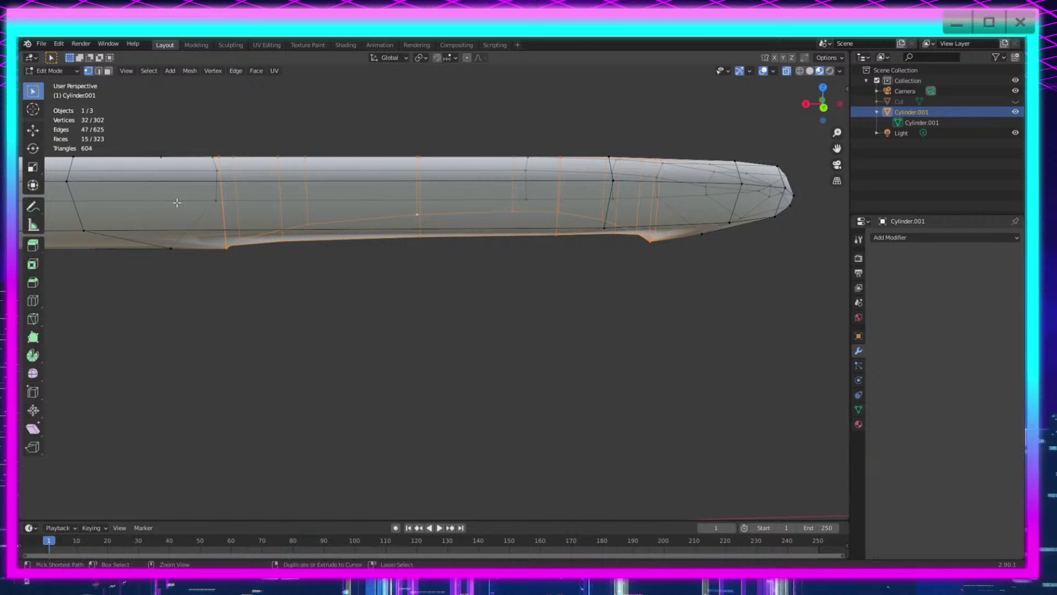
click(100, 72)
ctrl+drag(691, 186, 100, 193)
Step: Bevel the hole's upper and lower rim loops with a width of 0.000609 m and one segment
middle_drag(478, 238, 557, 310)
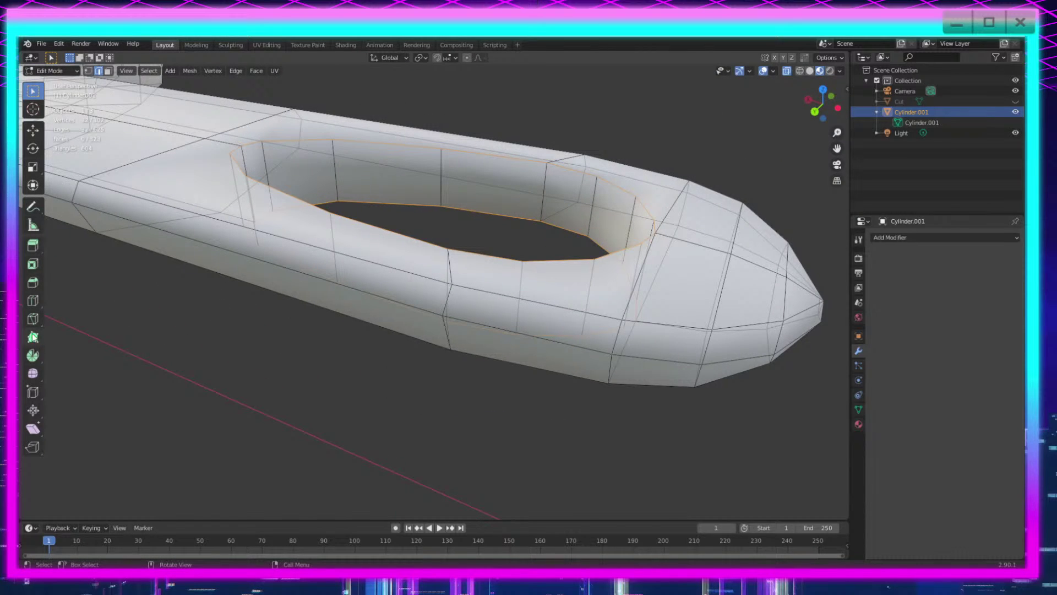
click(33, 283)
middle_drag(414, 223, 424, 207)
drag(412, 213, 402, 228)
Step: Merge each of the two inner bevel vertex pairs at the hole's outer end into one vertex at its center
middle_drag(435, 208, 414, 314)
scroll(510, 258, up, 2)
middle_drag(414, 313, 512, 353)
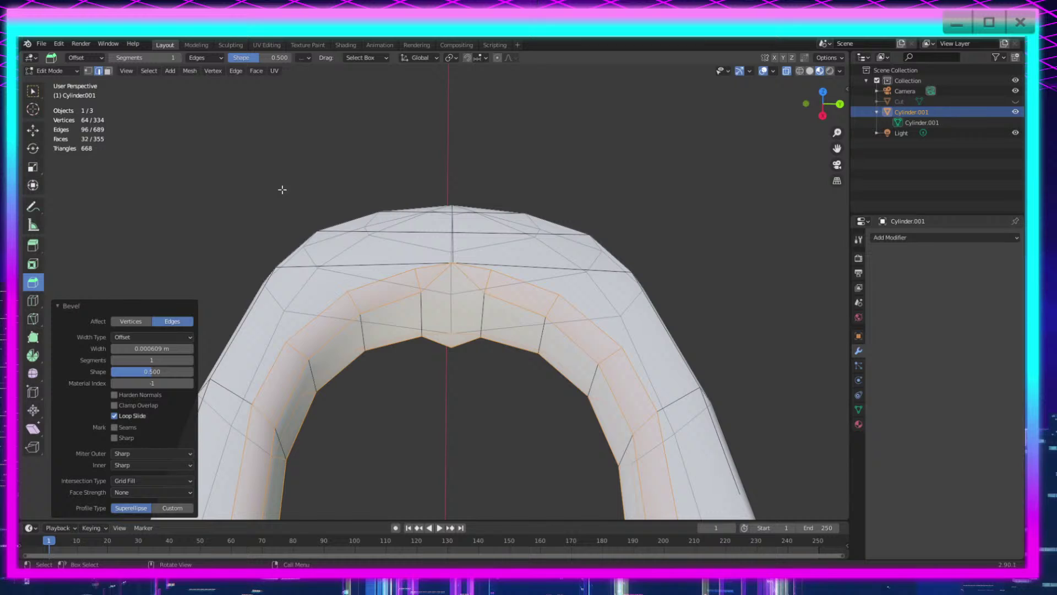
click(32, 86)
click(88, 70)
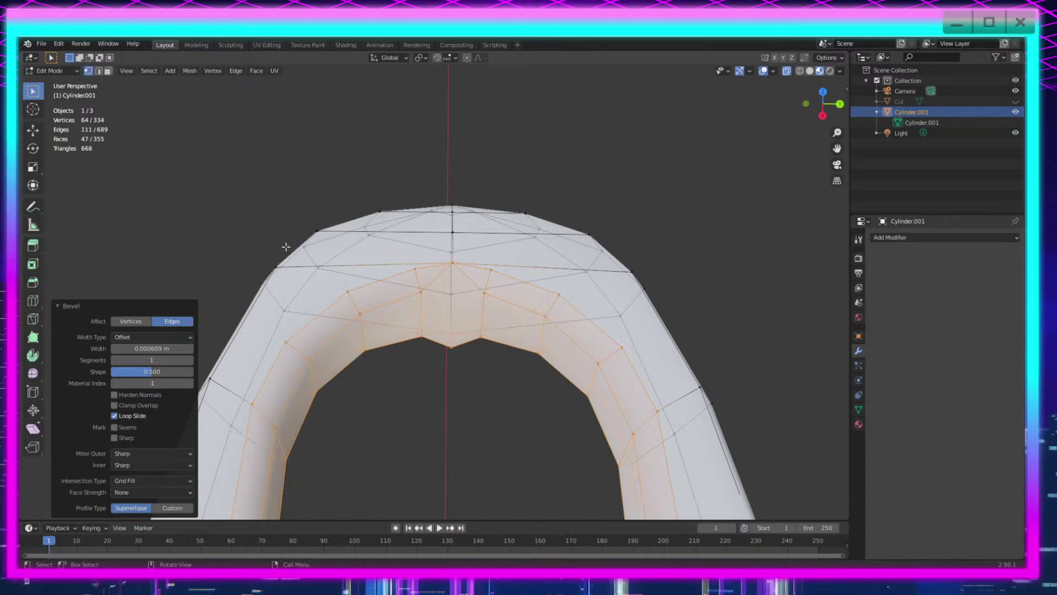
click(438, 298)
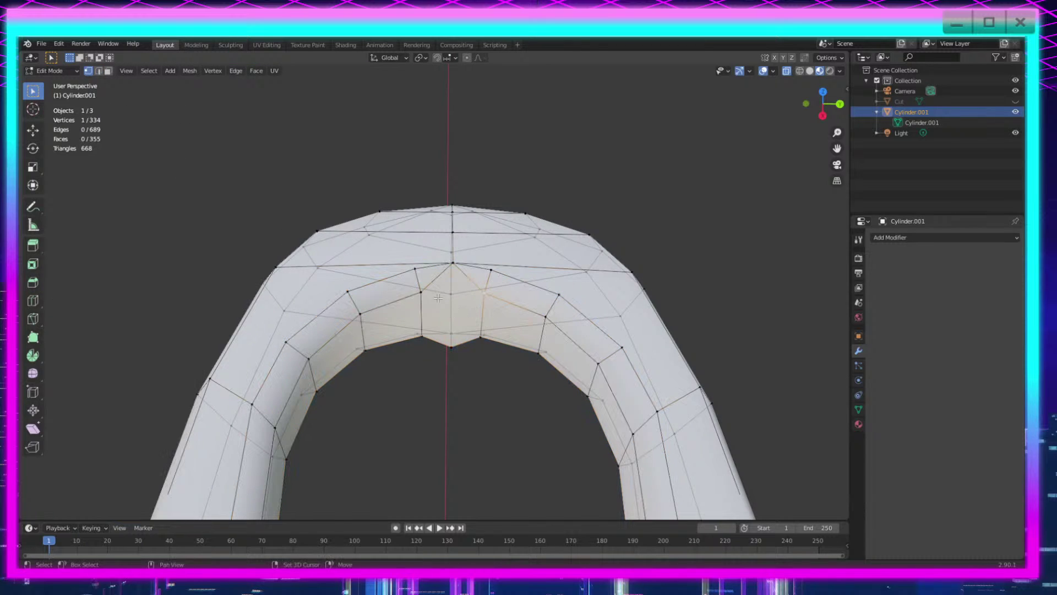
key(m)
click(490, 332)
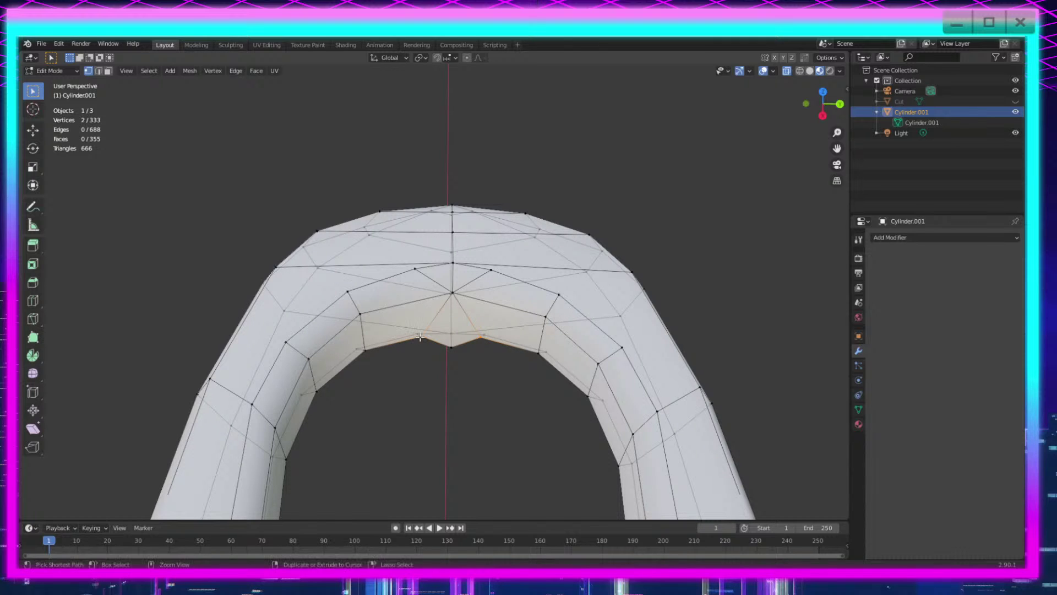
key(m)
click(478, 399)
Step: Merge the two nearly coincident center vertices on the hole's lower rim with At Last and check the rim's shading in Object Mode
middle_drag(478, 399, 456, 324)
click(454, 321)
scroll(474, 373, up, 4)
scroll(480, 370, down, 2)
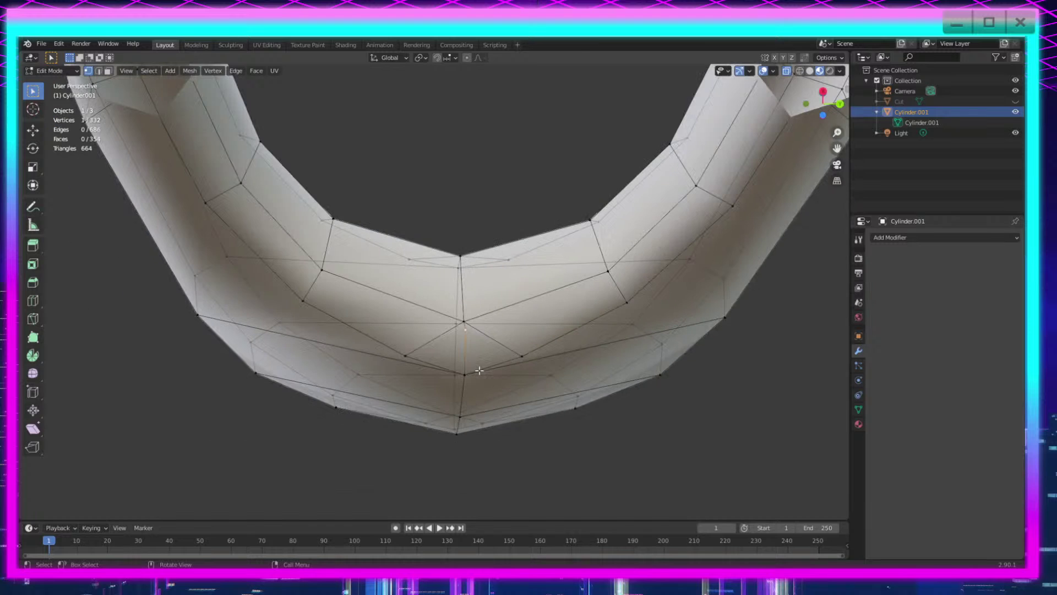
key(m)
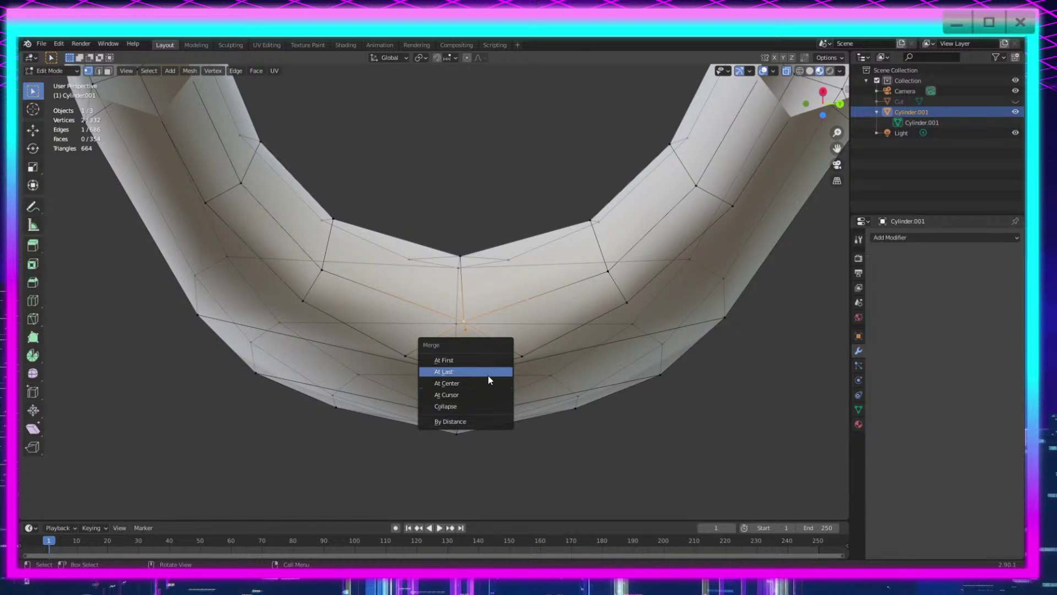
click(488, 376)
middle_drag(488, 376, 459, 386)
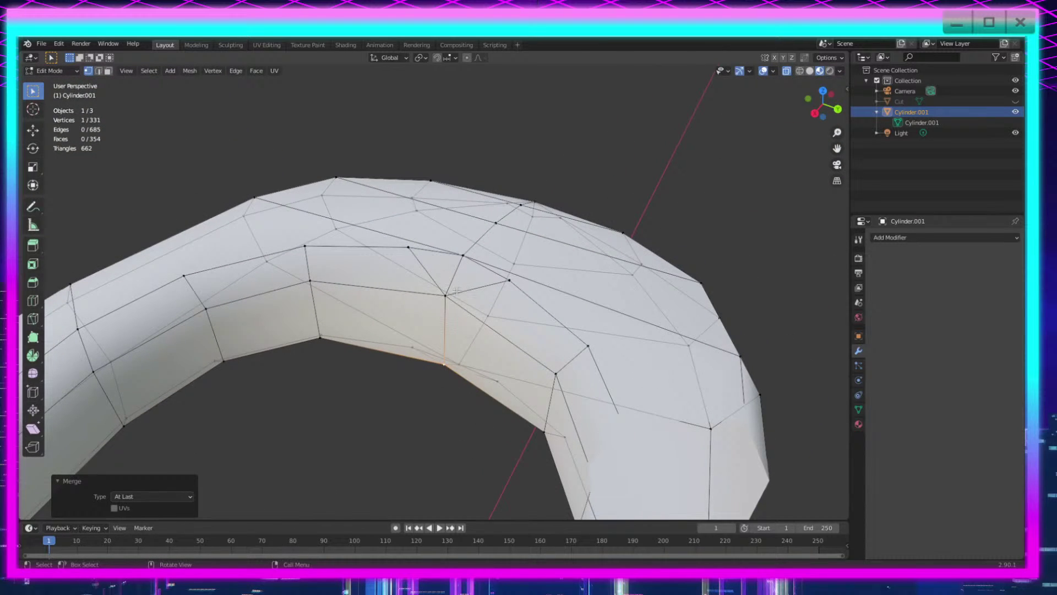
drag(456, 290, 427, 312)
key(m)
click(427, 312)
key(Tab)
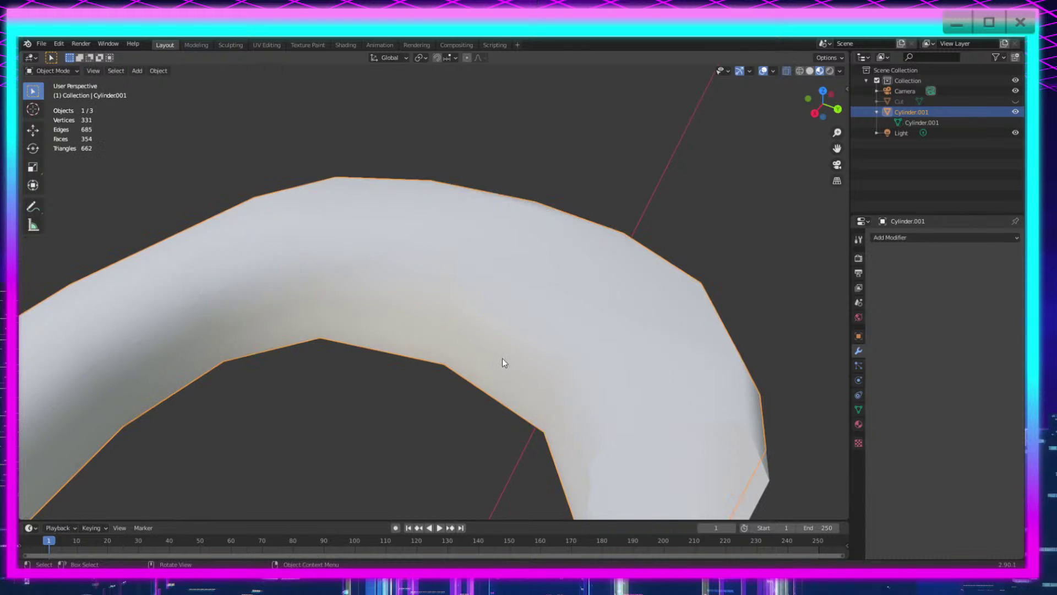
middle_drag(502, 359, 523, 398)
key(Tab)
drag(727, 295, 466, 421)
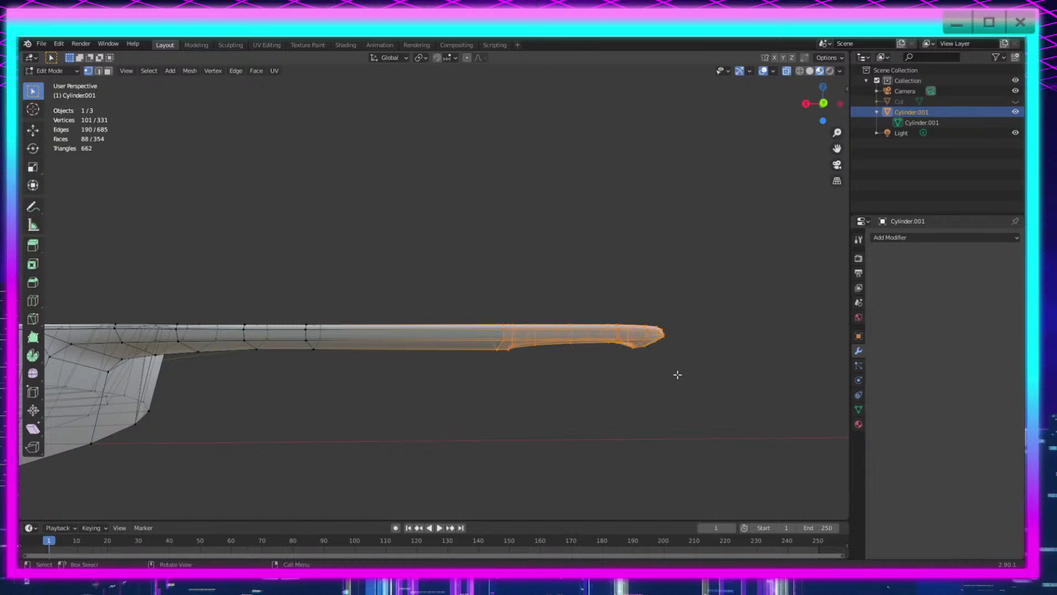
key(e)
click(730, 346)
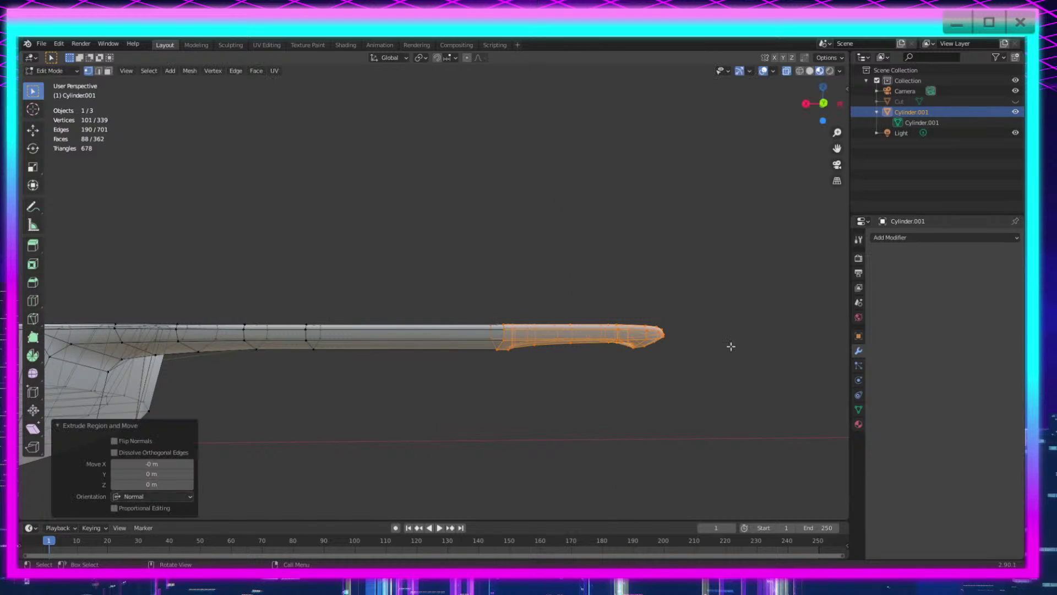
key(ctrl+z)
Step: Select the handle's end section with the hole and rotate it -3.96° about global Y
drag(712, 264, 463, 438)
key(r)
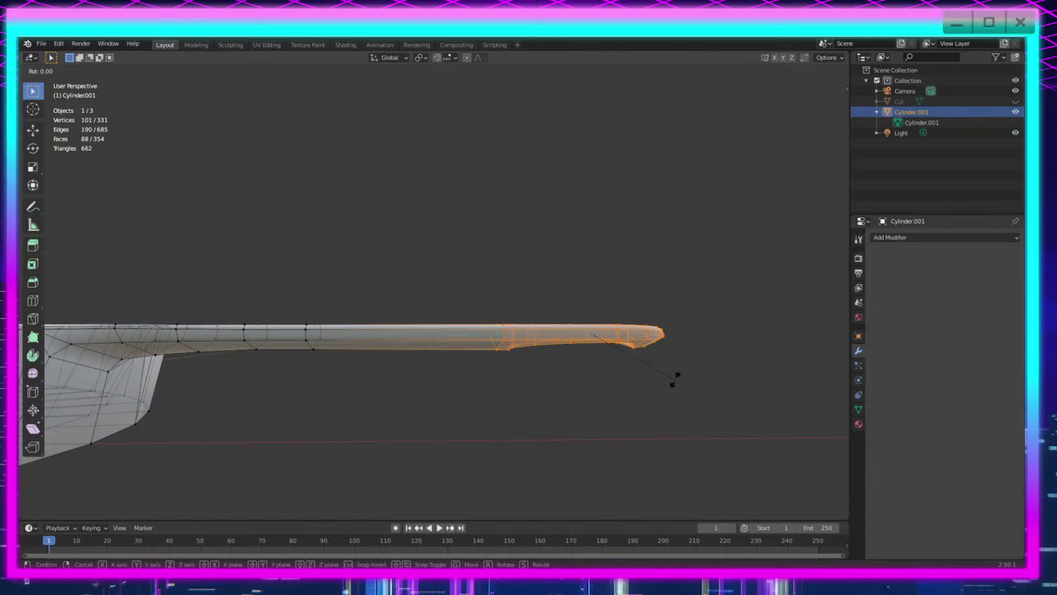
key(y)
click(676, 388)
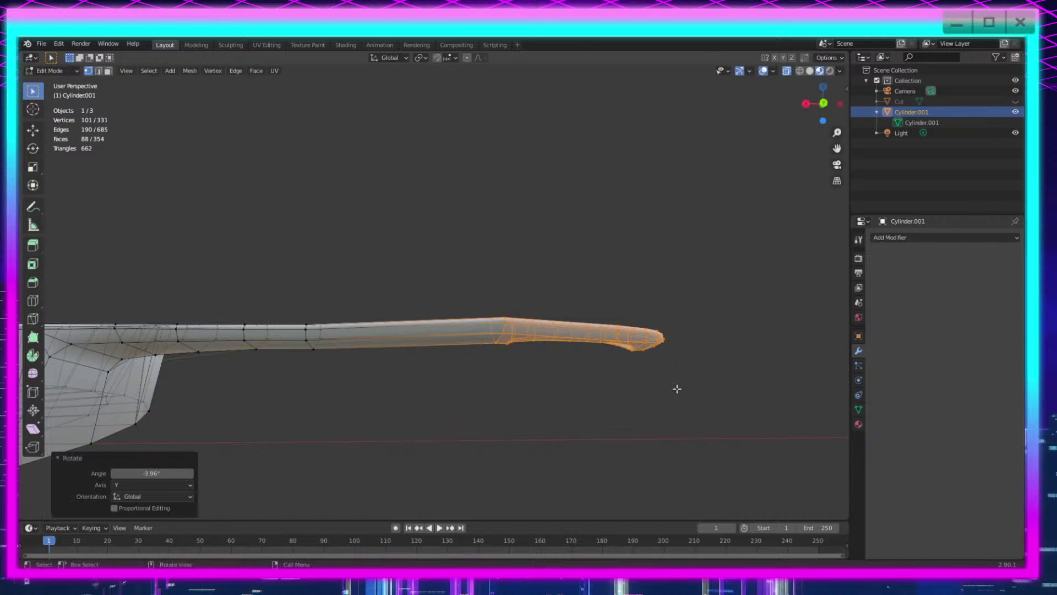
Step: Lower the handle's selected end section by 0.001438 m along global Z
key(g)
key(z)
click(674, 275)
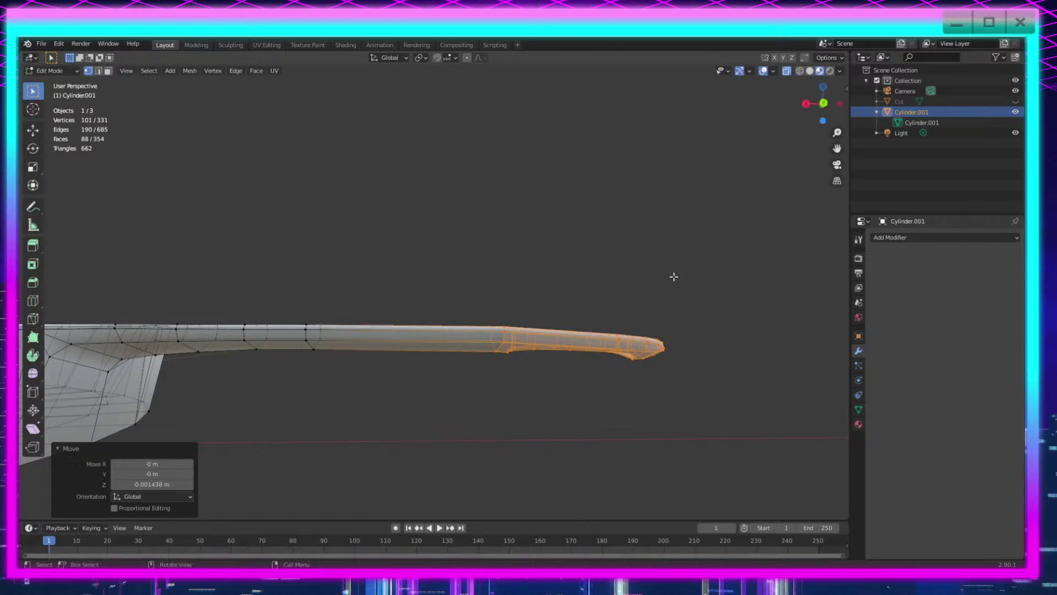
Step: Raise the edge loop at the middle of the handle 0.001138 m along Z with smooth proportional editing, size 0.027
middle_drag(427, 317, 452, 325)
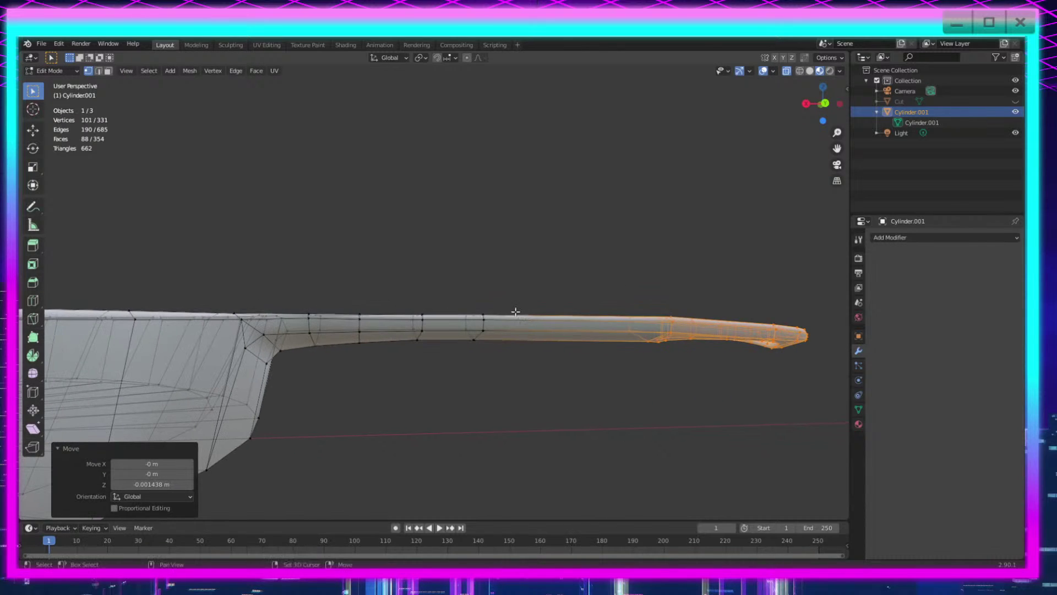
alt+click(477, 327)
click(467, 57)
key(g)
key(z)
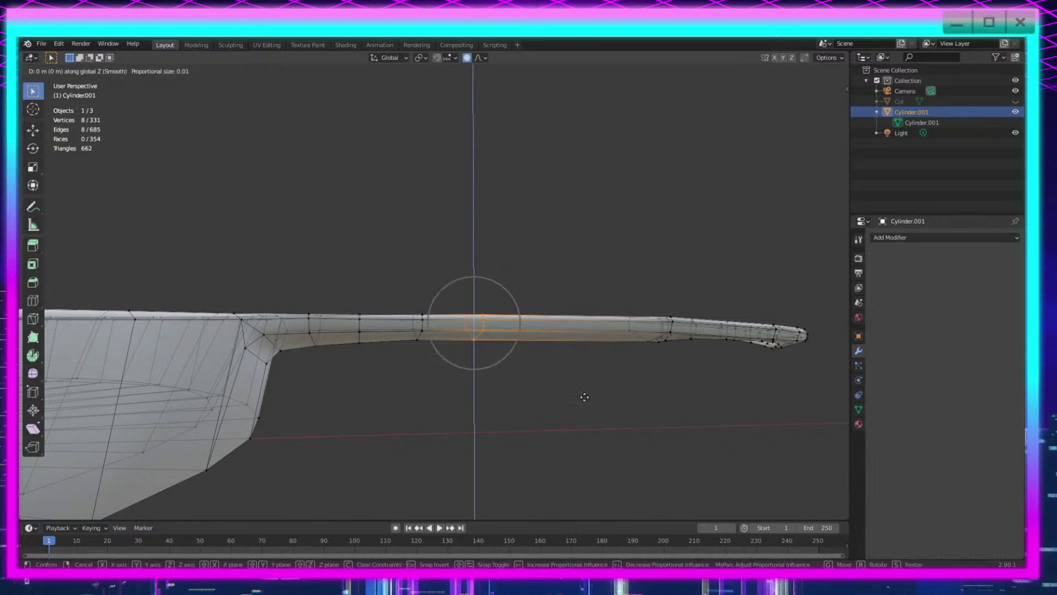
scroll(582, 395, down, 5)
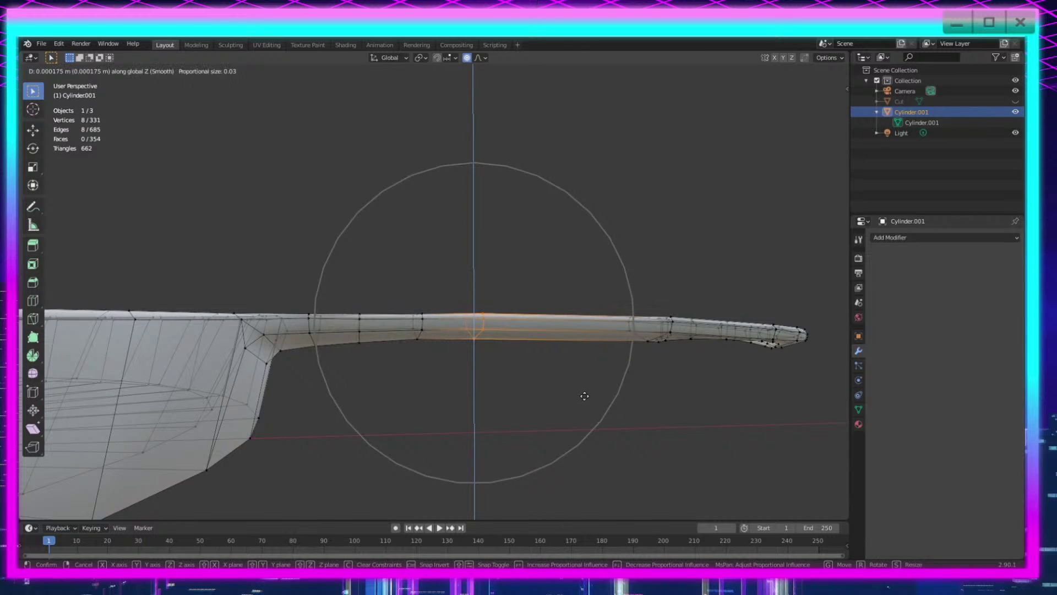
click(585, 390)
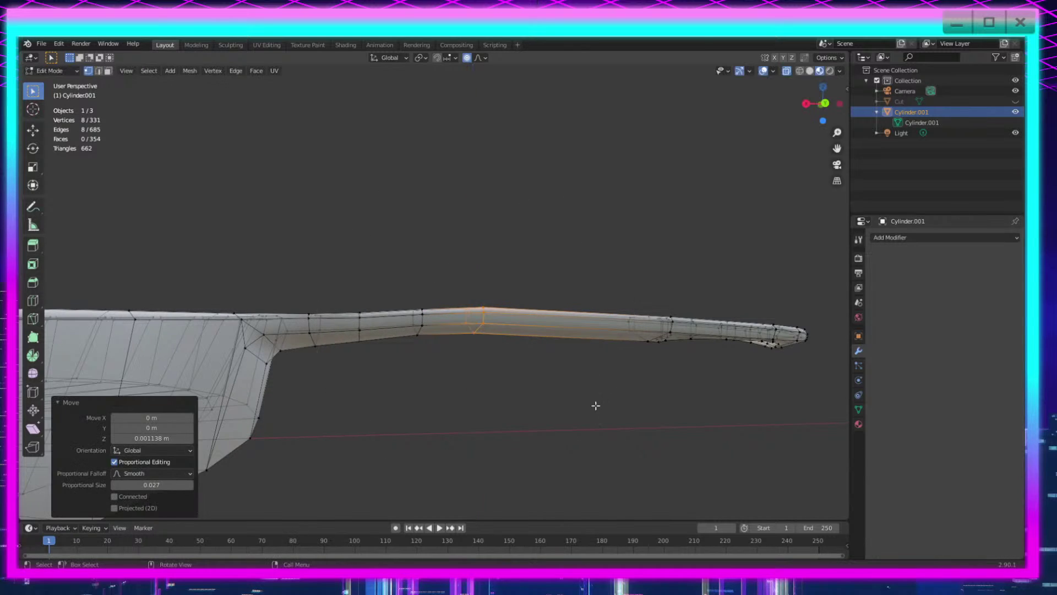
Step: Edge-slide the handle's middle loop toward the hole end by a factor of about 0.171
scroll(595, 406, up, 3)
key(g)
key(g)
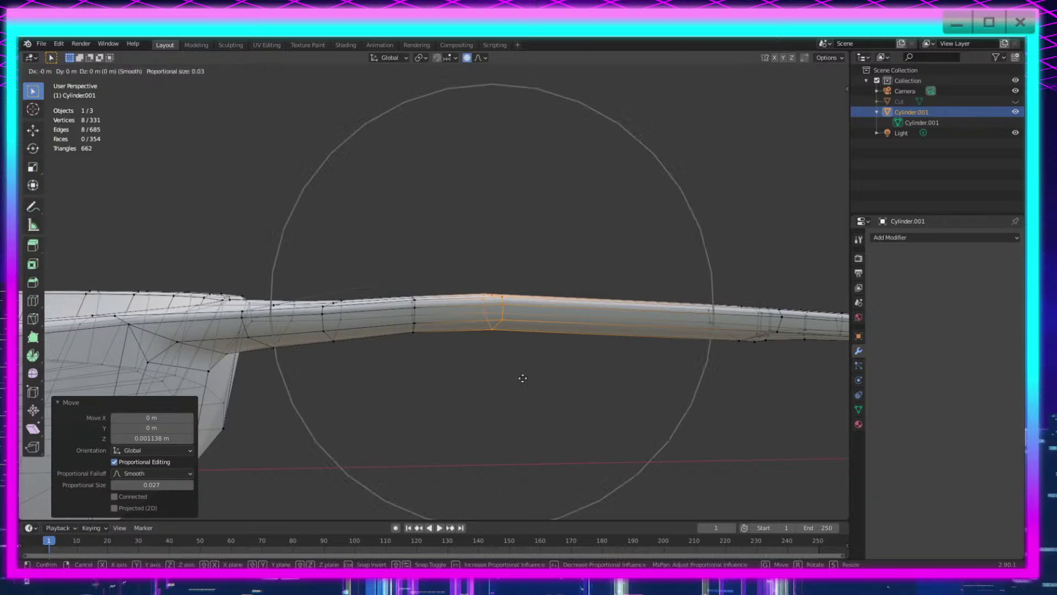
click(550, 379)
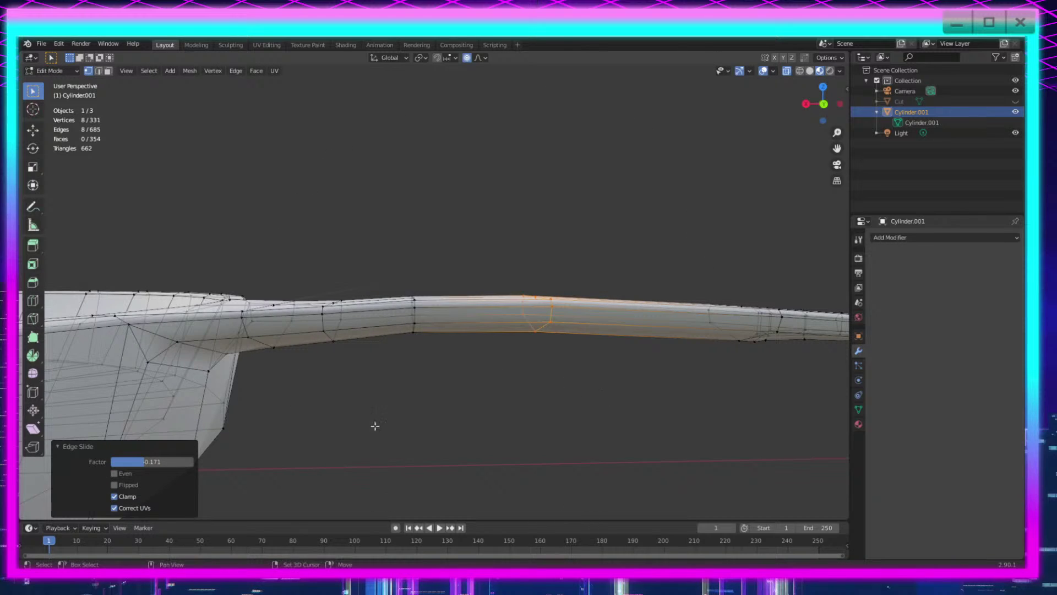
Step: Bevel the handle's middle loop with a width of 0.00808 m and one segment, and slide both new loops toward the hole end by about 0.226
click(33, 282)
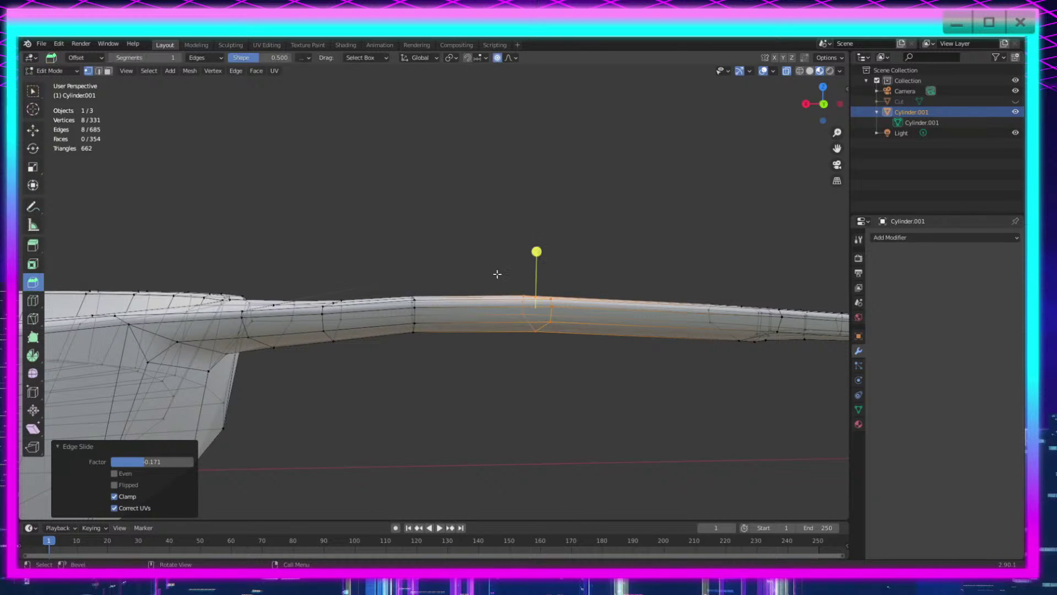
drag(537, 252, 543, 307)
scroll(545, 311, down, 1)
shift+middle_drag(575, 360, 534, 359)
key(g)
key(g)
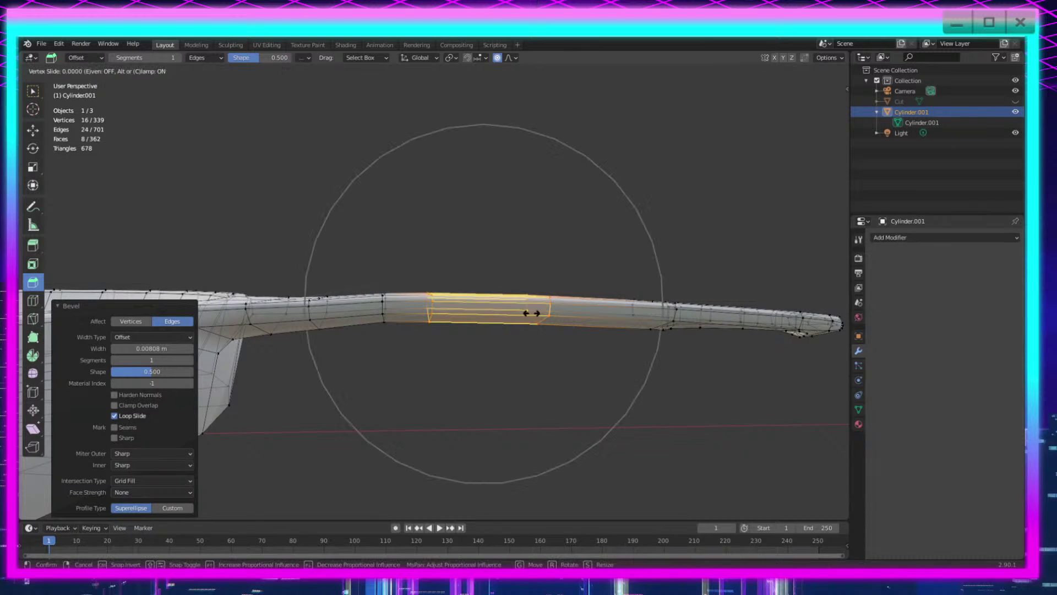
click(542, 317)
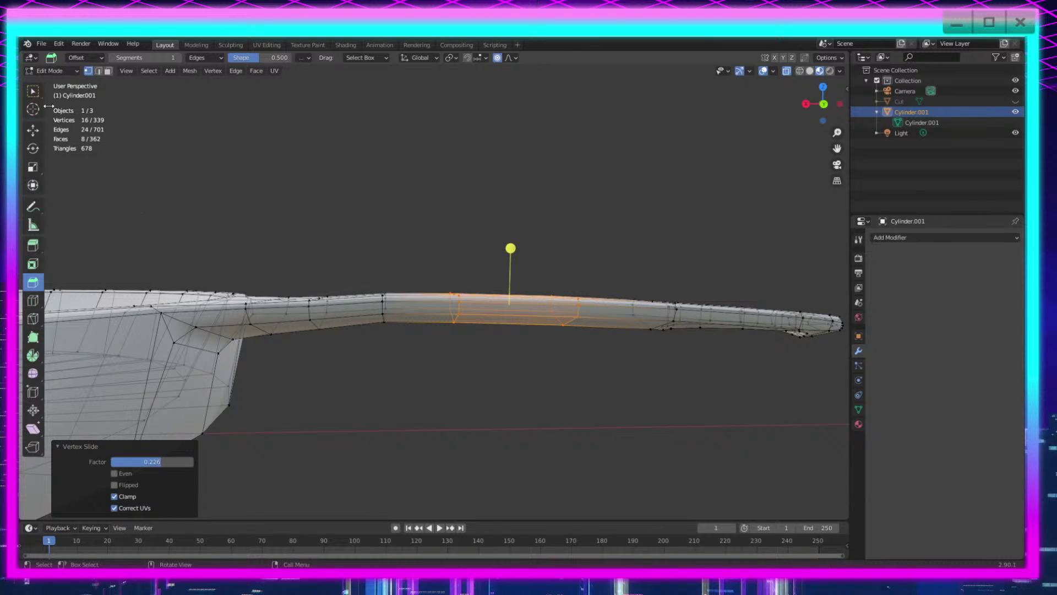
Step: Lower the handle loop on the pan side of the bevel about 0.000382 m along Z with proportional size 0.01, and check the profile from the back
click(34, 91)
drag(414, 275, 366, 342)
middle_drag(397, 276, 458, 247)
key(g)
key(z)
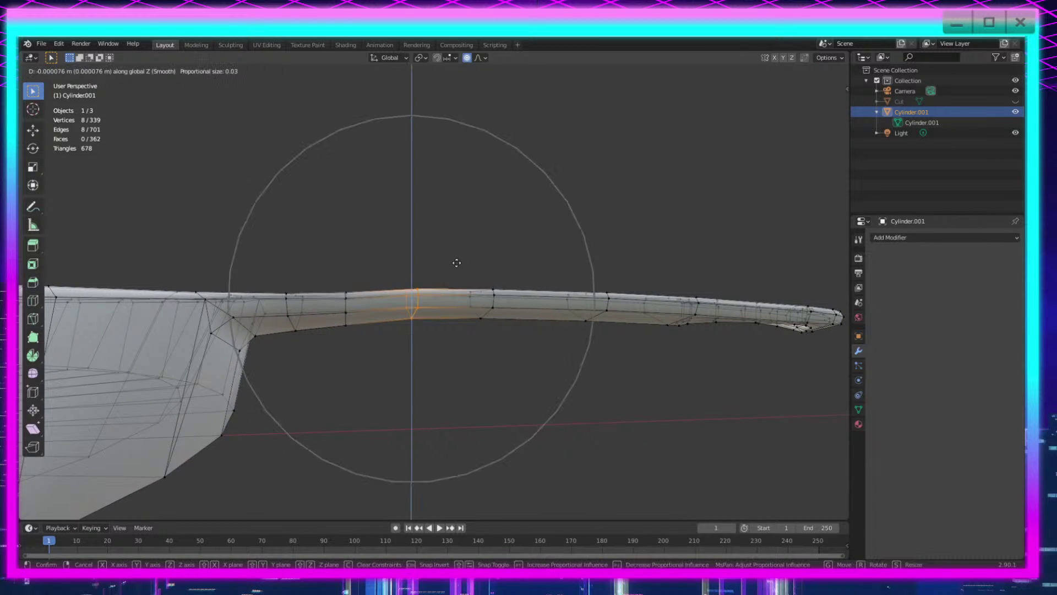
scroll(456, 263, up, 2)
scroll(457, 263, up, 3)
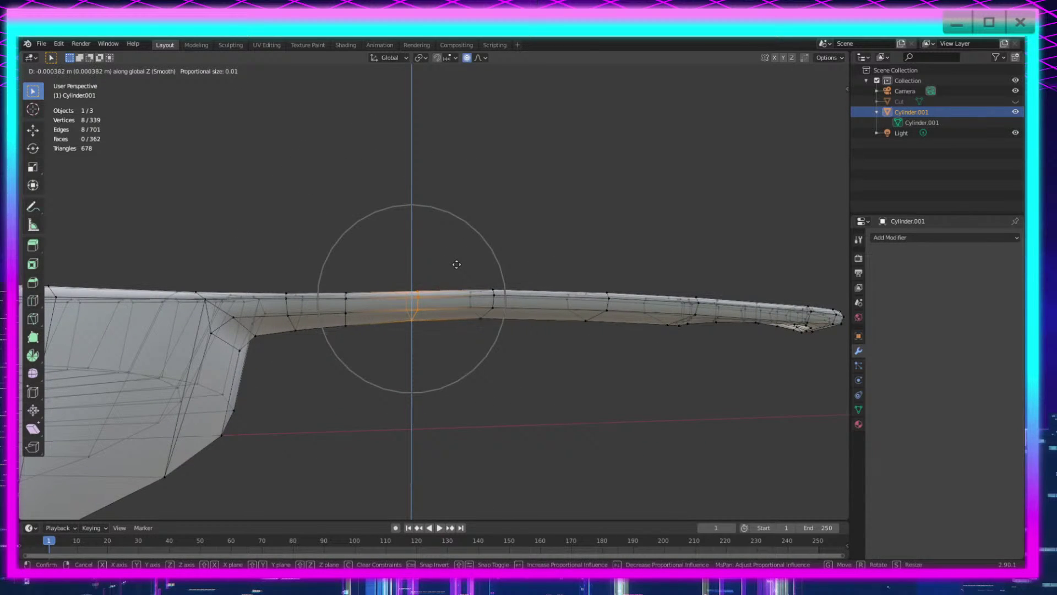
click(456, 264)
key(Tab)
mouse_move(620, 395)
middle_down()
mouse_move(597, 413)
mouse_move(624, 372)
mouse_move(632, 461)
mouse_move(522, 330)
mouse_move(513, 369)
mouse_move(532, 359)
middle_up()
click(823, 105)
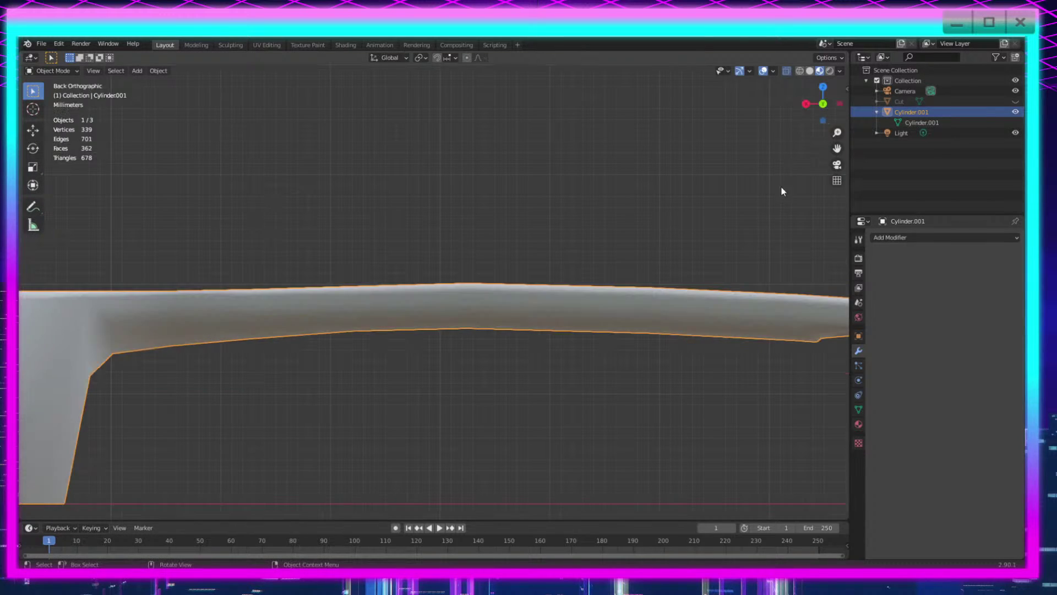
scroll(552, 335, down, 4)
Step: Lower the same handle loop about 0.000396 m along Z with proportional size 0.02, and inspect the handle's curve in Object Mode
key(Tab)
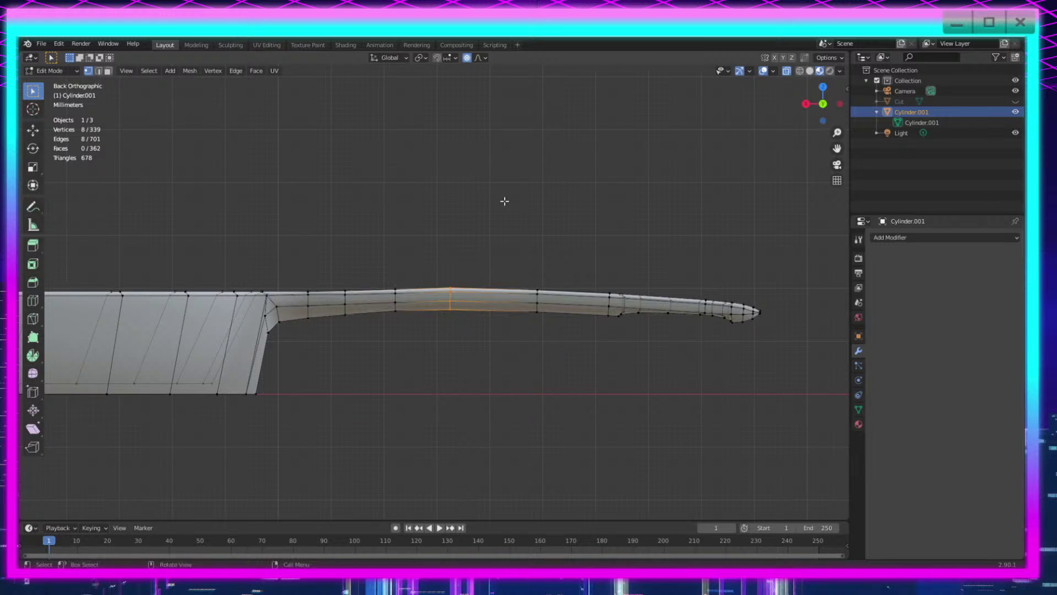
key(g)
key(z)
key(o)
scroll(504, 199, down, 9)
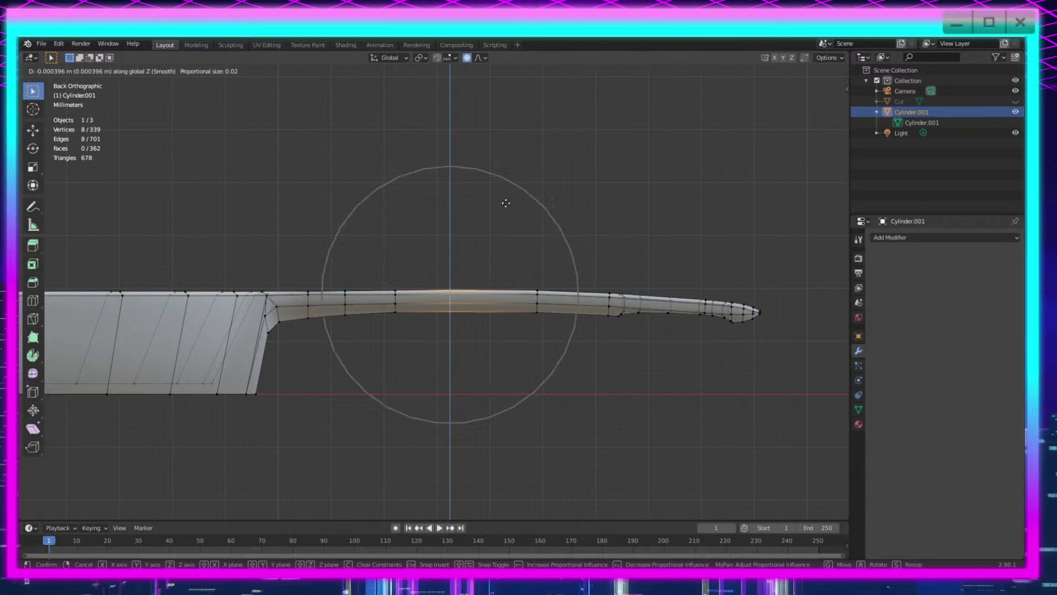
click(506, 203)
key(Tab)
middle_drag(542, 388, 534, 415)
click(823, 104)
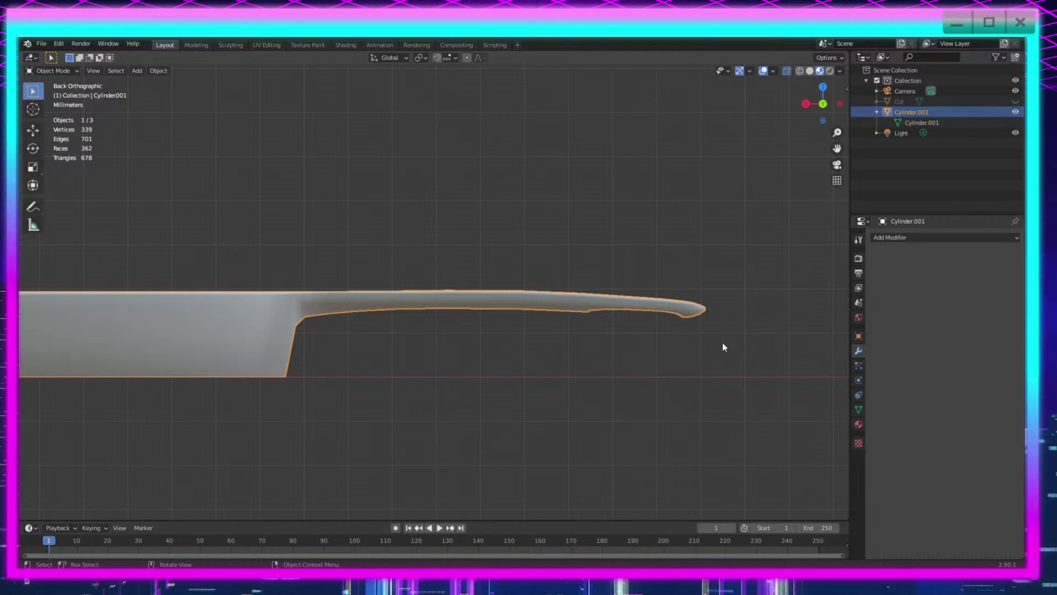
middle_drag(724, 346, 681, 391)
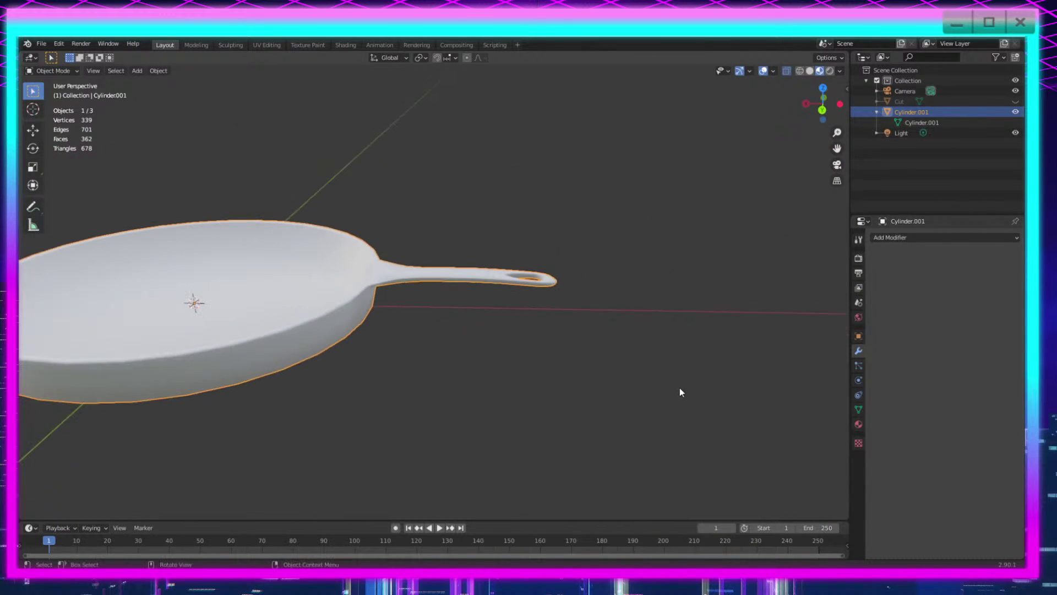
Step: Try a pouring spout by moving four rim vertices on the pan's side 0.008833 m along Y with smooth proportional editing, size 0.024
key(Tab)
middle_drag(419, 350, 468, 204)
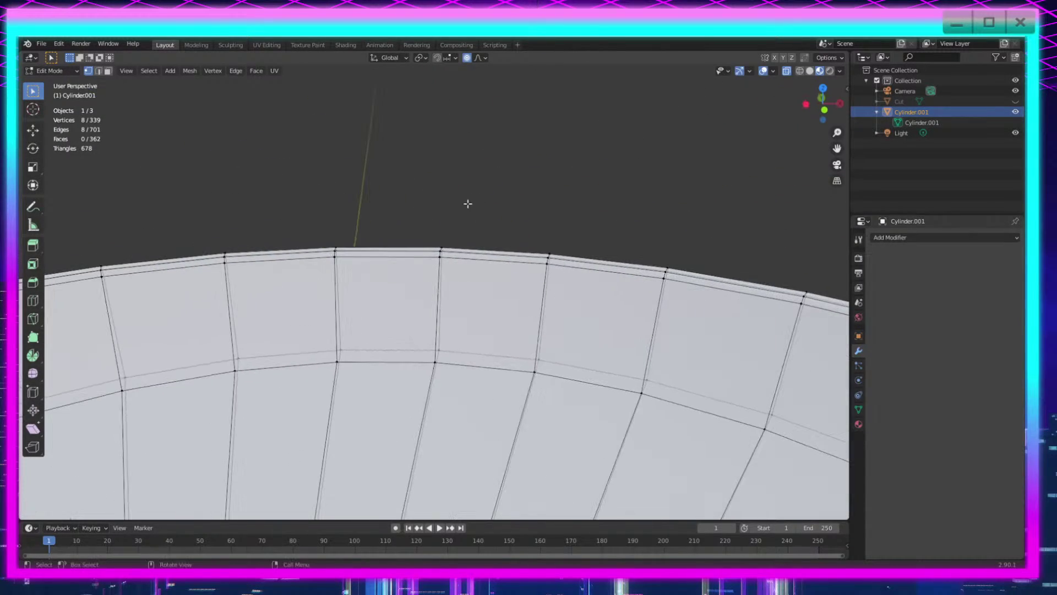
click(440, 251)
middle_drag(440, 251, 531, 283)
key(g)
key(x)
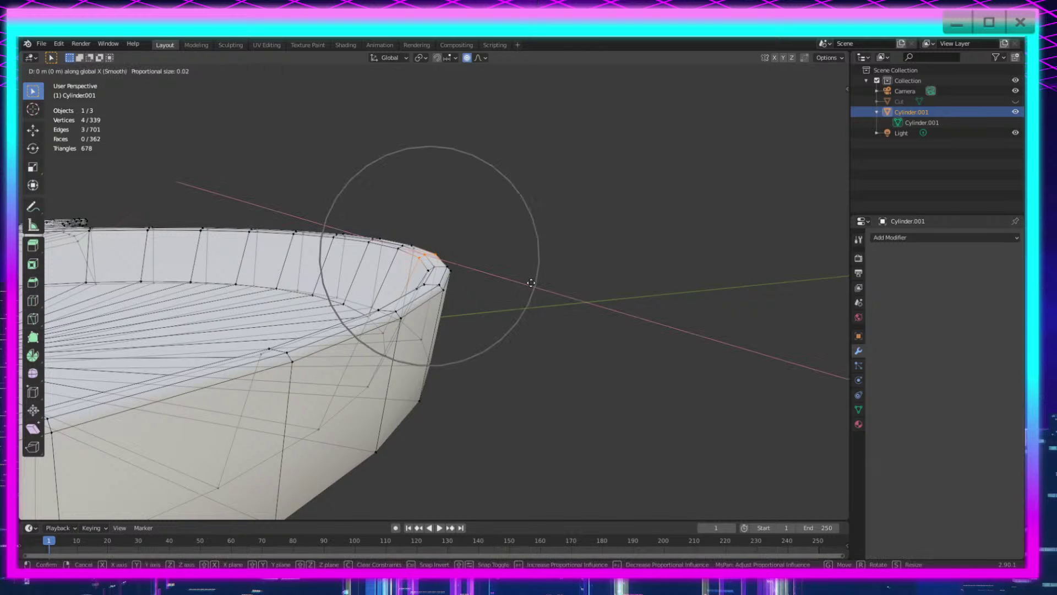
key(y)
click(570, 289)
scroll(586, 358, down, 5)
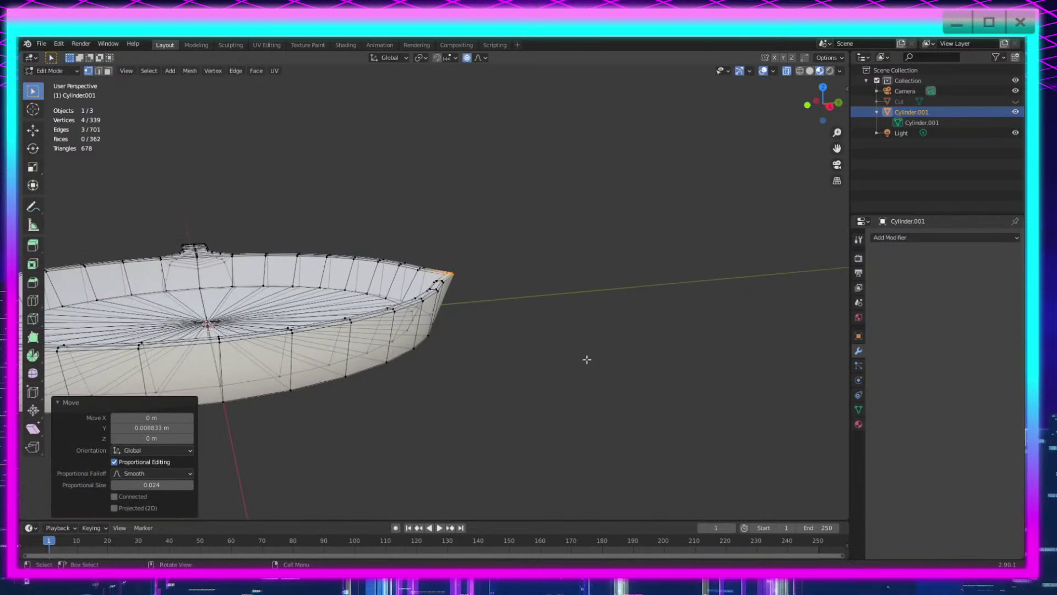
key(Tab)
scroll(495, 380, up, 2)
middle_drag(494, 388, 167, 345)
scroll(24, 403, up, 2)
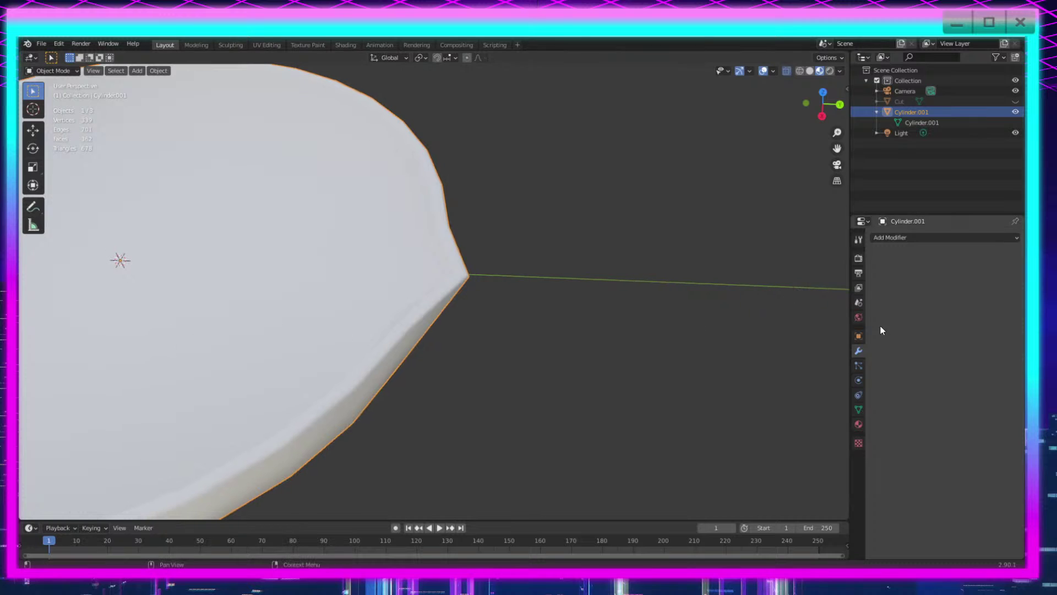
Step: Create a new material for the pan, darken its base color to grey, and set its roughness to 0.848
click(858, 424)
click(913, 283)
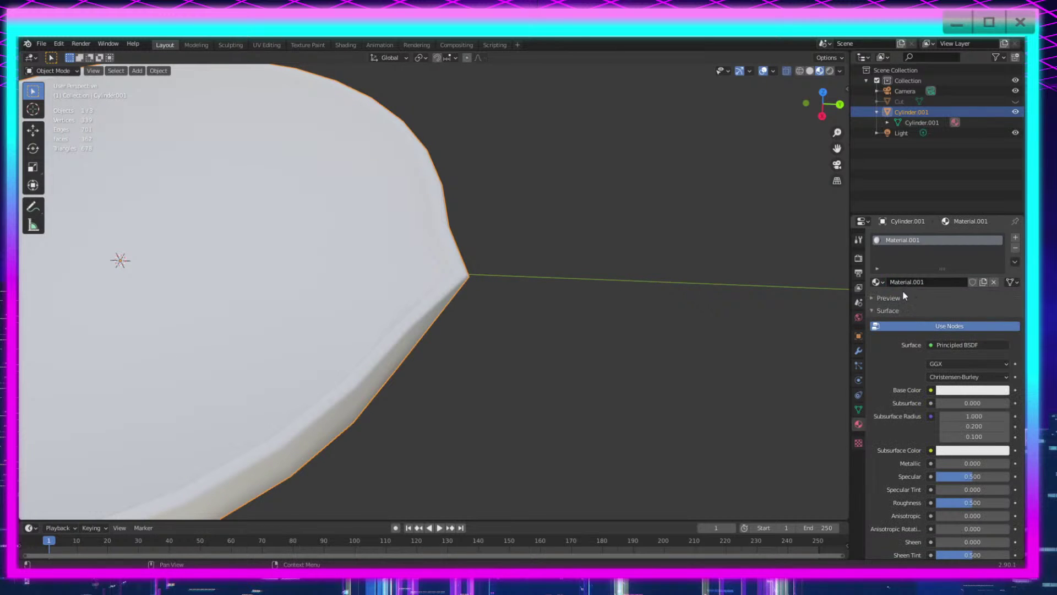
click(962, 389)
drag(1002, 282, 1001, 281)
middle_drag(414, 372, 423, 352)
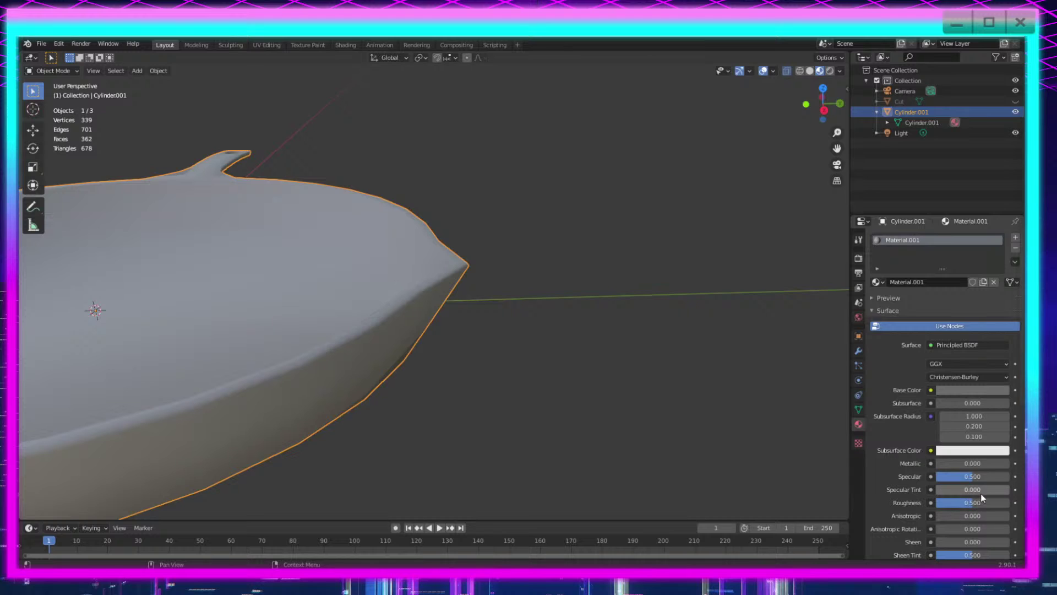
scroll(982, 497, down, 1)
drag(972, 482, 999, 482)
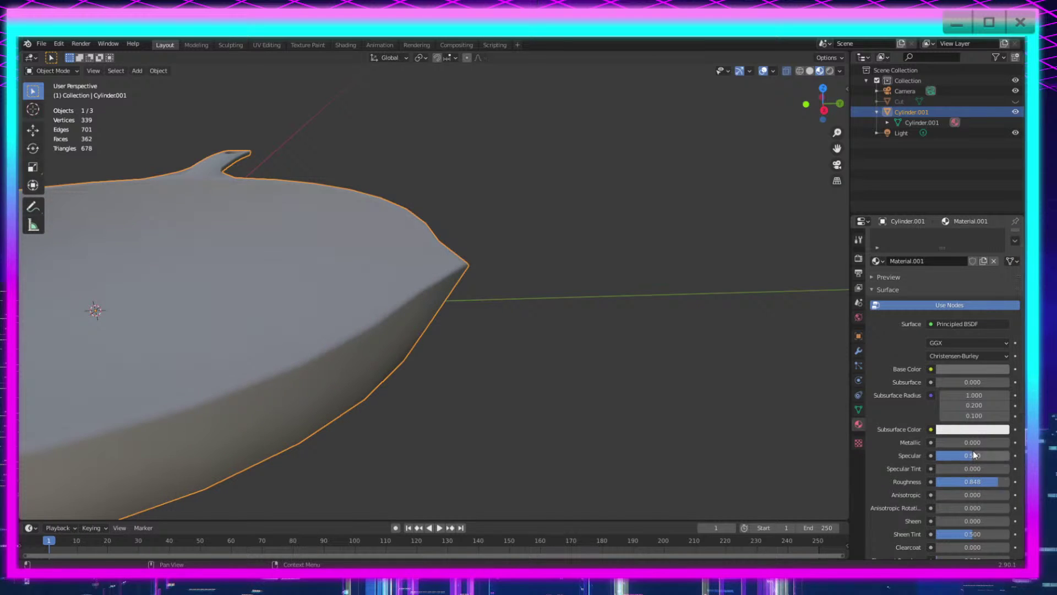
click(897, 305)
click(924, 324)
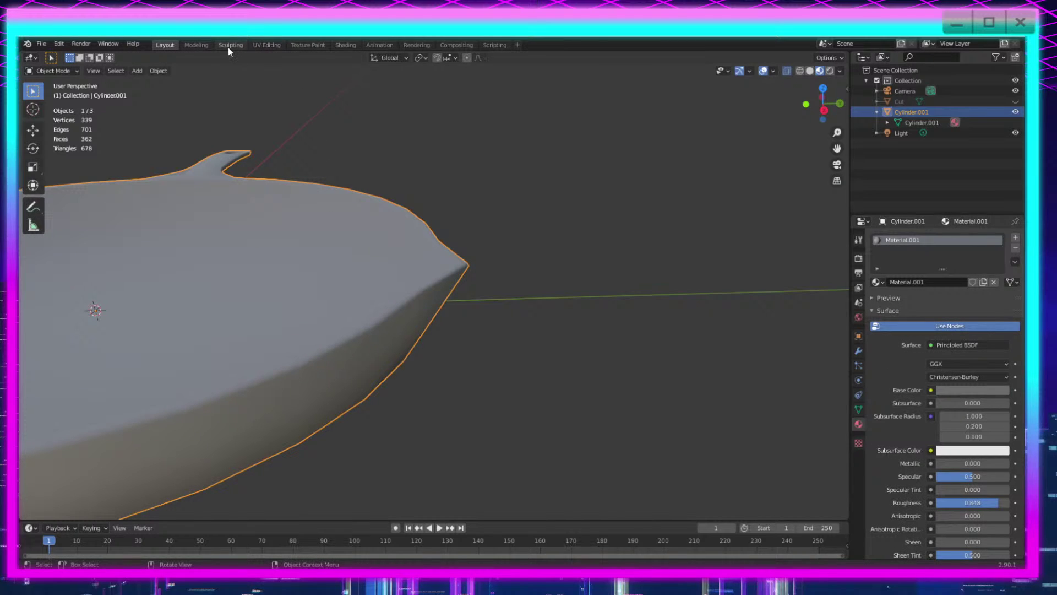
Step: Examine the pan's material from above and in perspective in the Shading workspace, and return to the Layout workspace
click(272, 44)
click(311, 44)
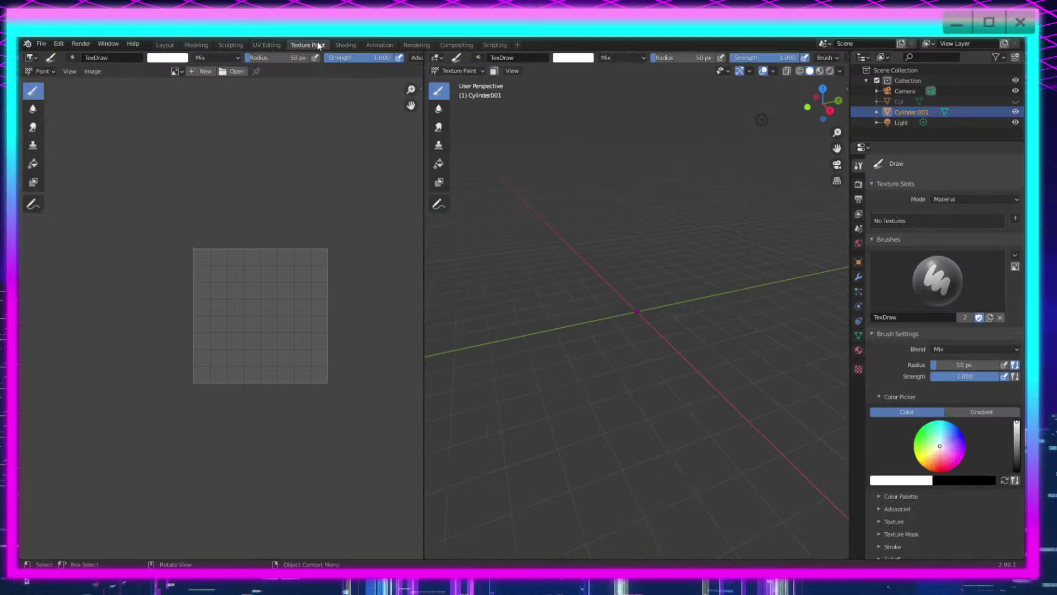
click(341, 44)
mouse_move(554, 243)
middle_down()
mouse_move(529, 266)
mouse_move(545, 229)
mouse_move(524, 280)
mouse_move(498, 278)
mouse_move(523, 282)
mouse_move(546, 204)
mouse_move(552, 222)
middle_up()
scroll(553, 222, up, 3)
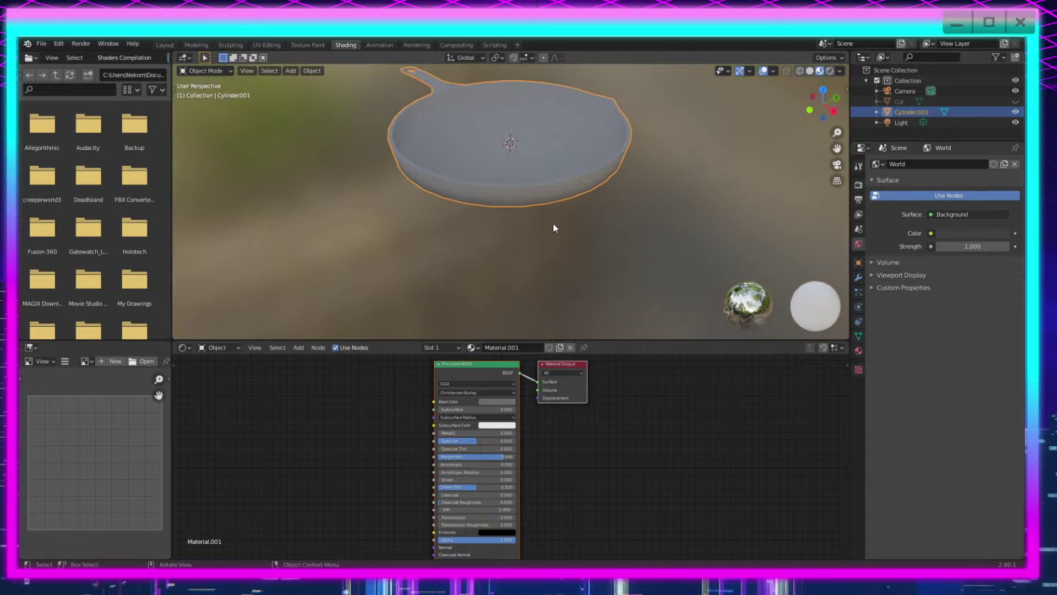
alt+middle_drag(556, 134, 574, 185)
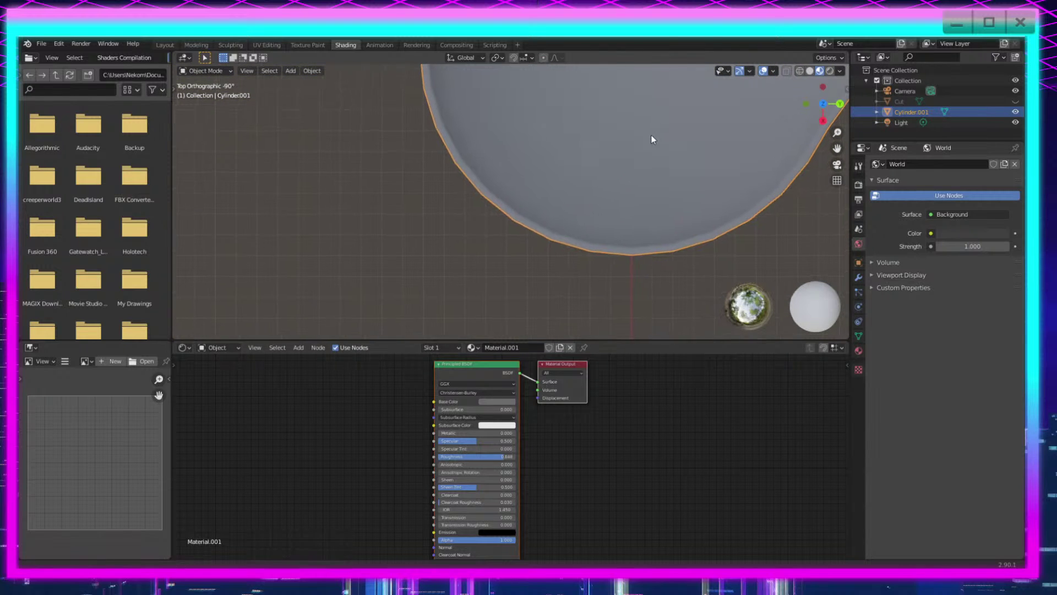
middle_drag(653, 138, 636, 200)
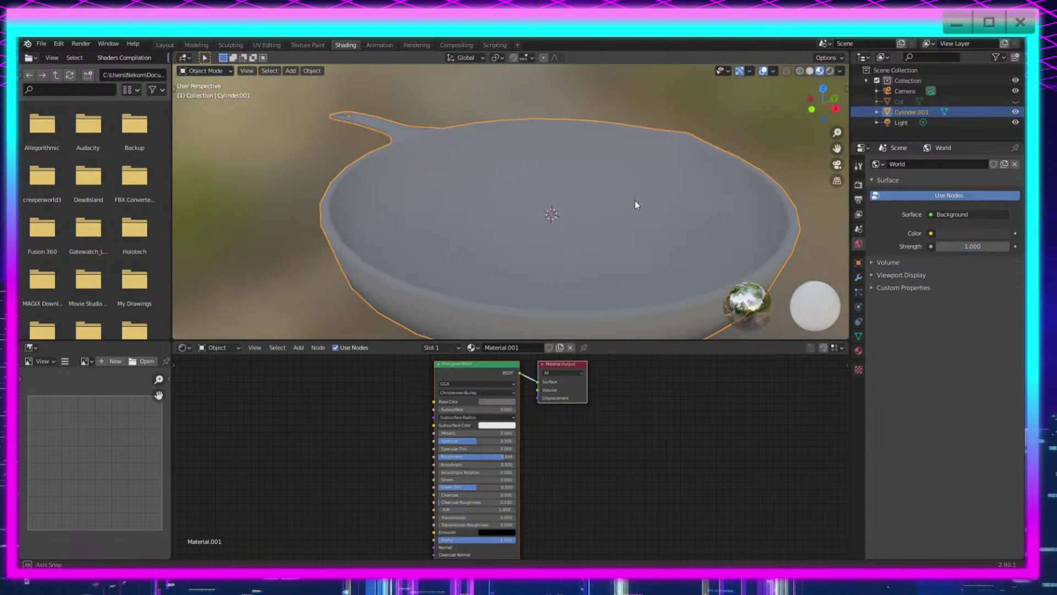
click(164, 45)
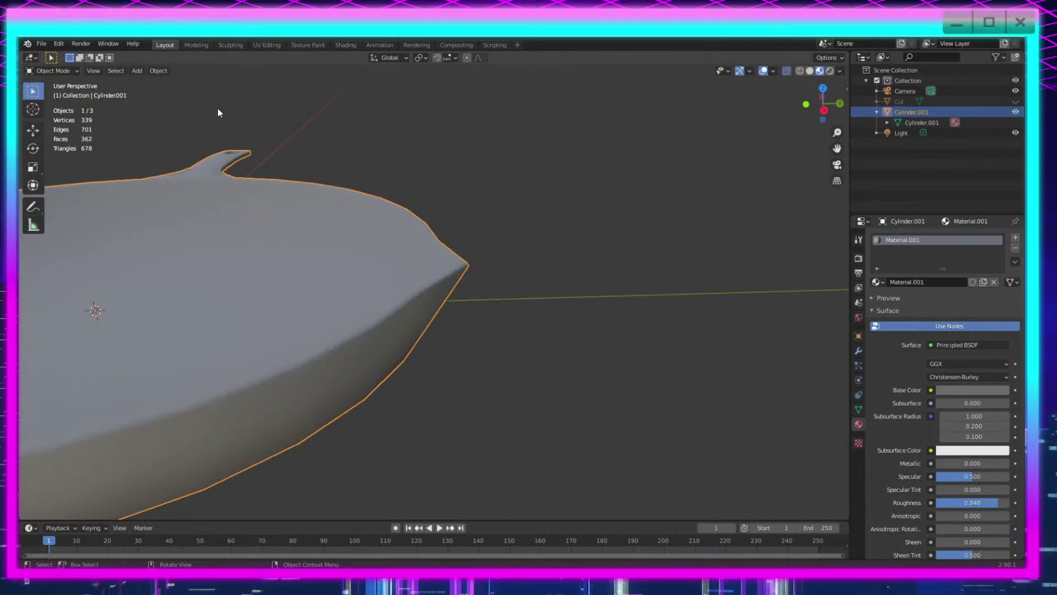
Step: Enter Edit Mode on the pan, give it a new material, and darken the material's base color to grey
key(Tab)
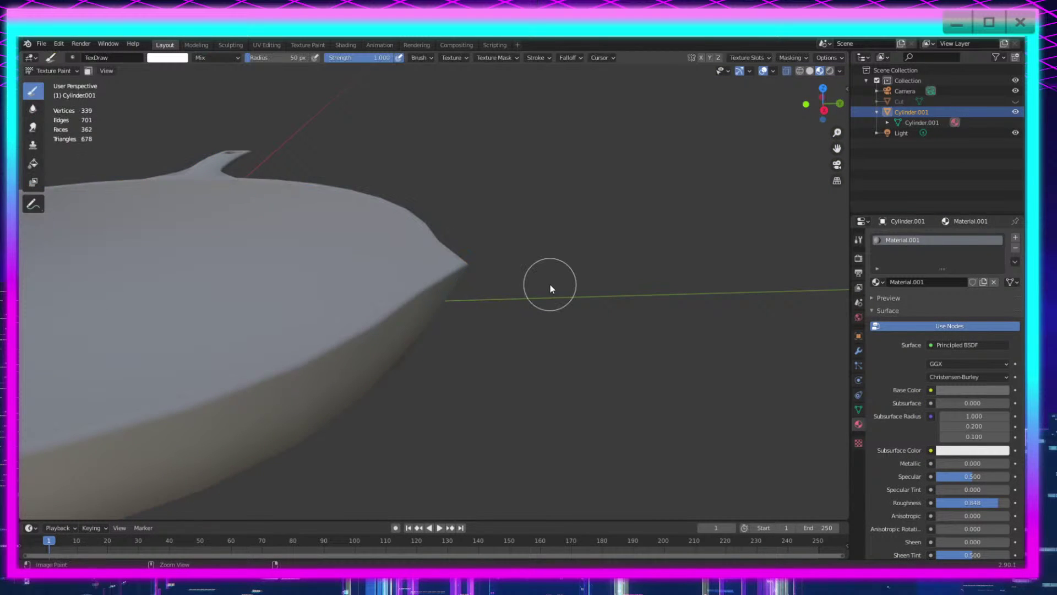
key(Tab)
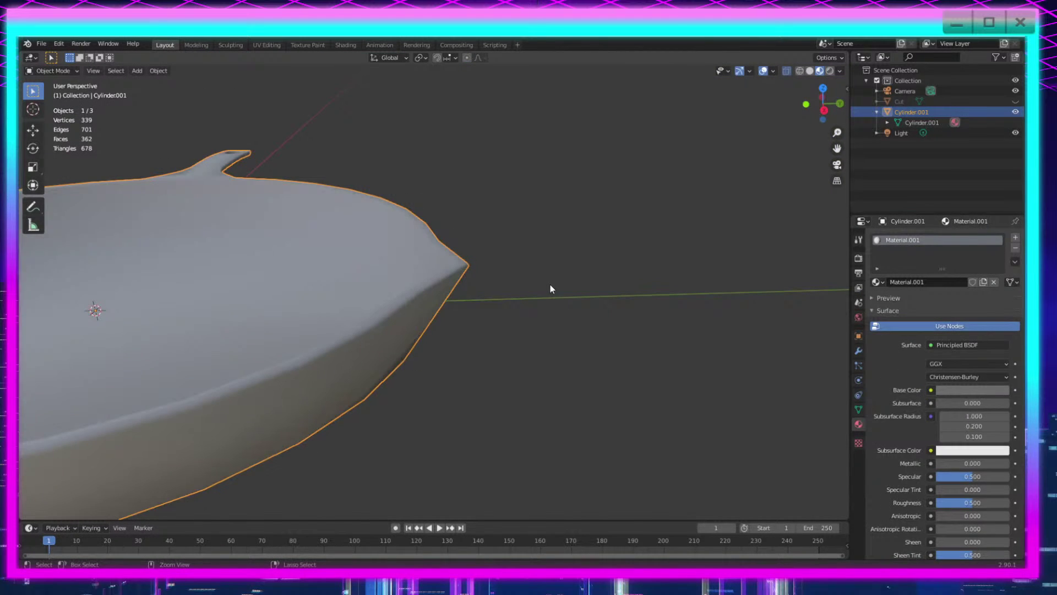
key(Tab)
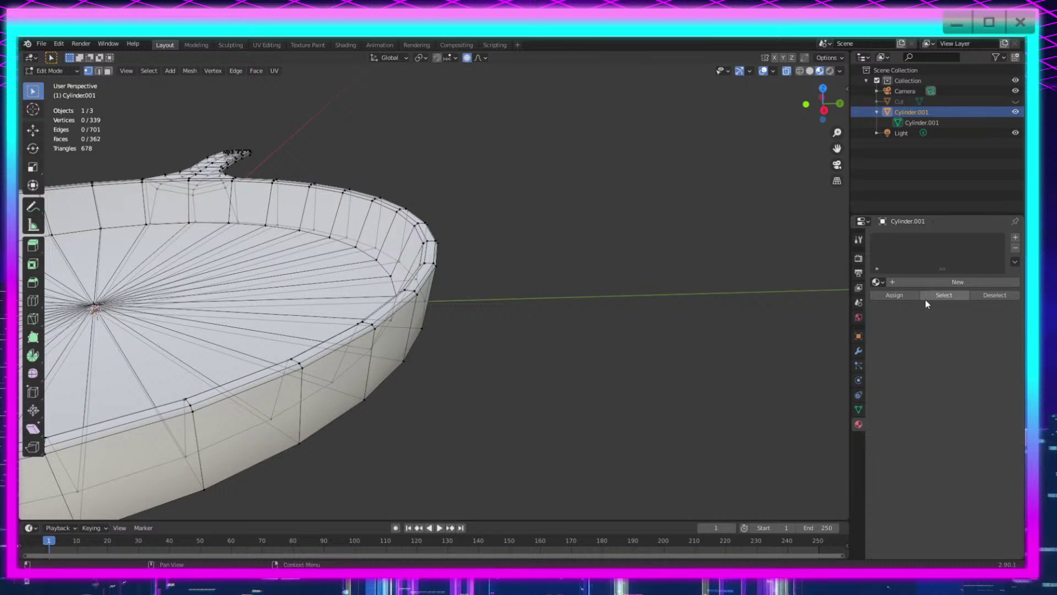
click(943, 283)
click(963, 403)
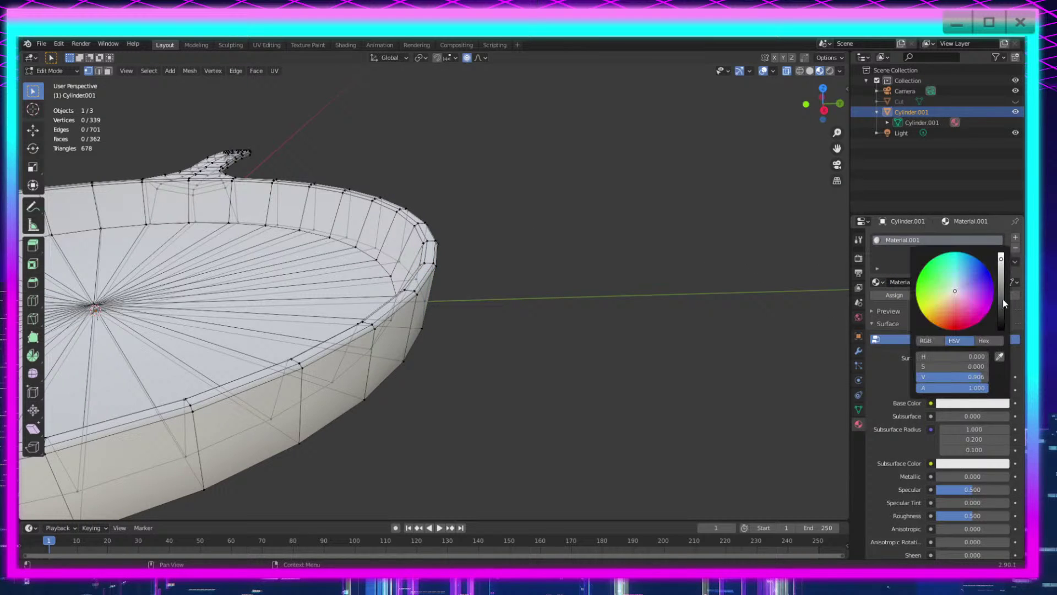
click(1002, 300)
middle_drag(602, 311, 635, 313)
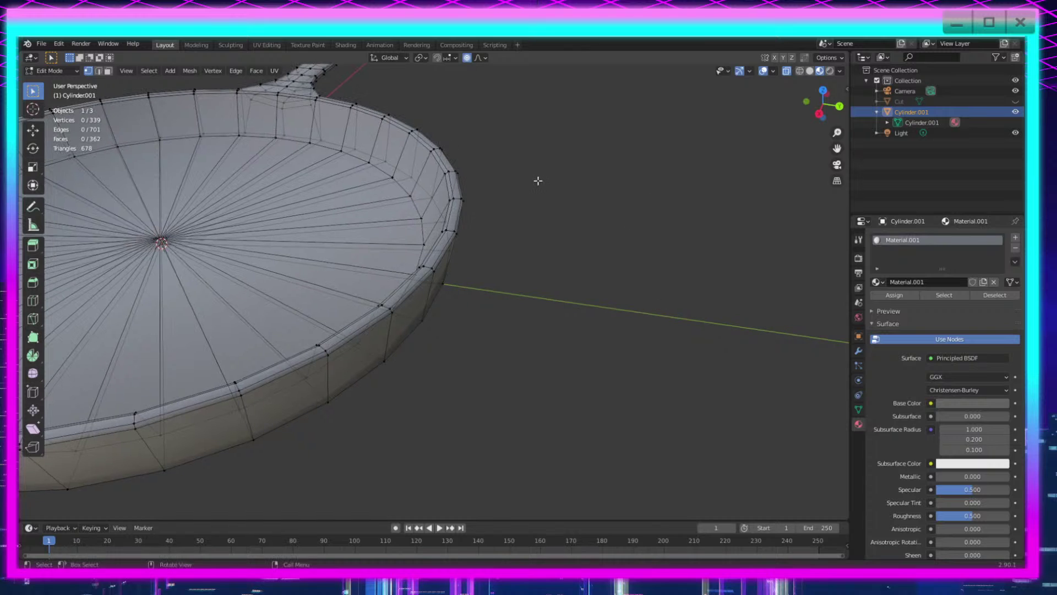
Step: Leave Edit Mode on the pan and switch to the Shading workspace with the whole pan in view
key(Tab)
click(276, 44)
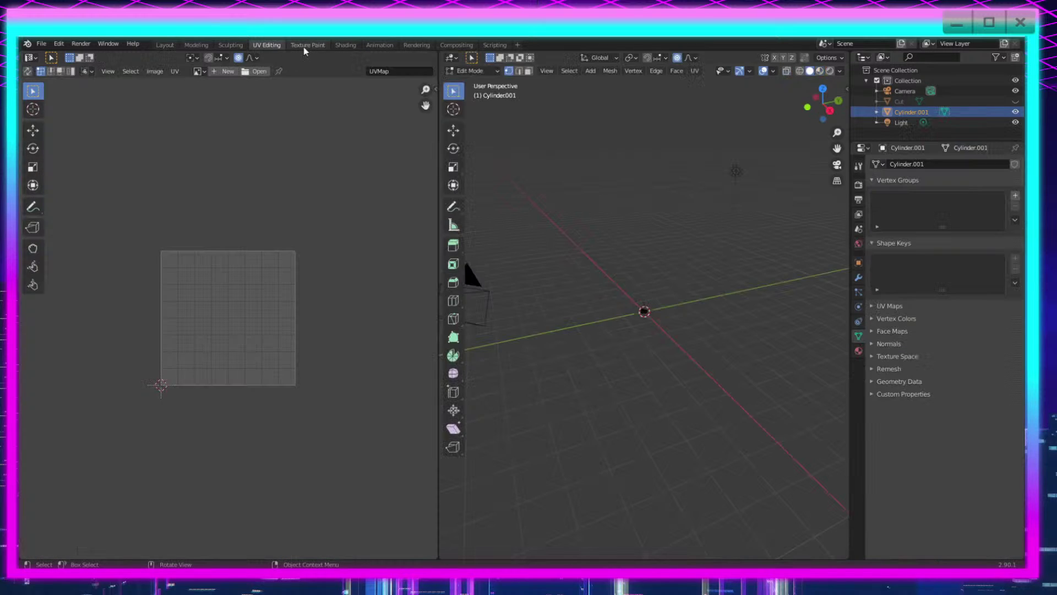
click(303, 47)
click(352, 44)
scroll(600, 279, up, 1)
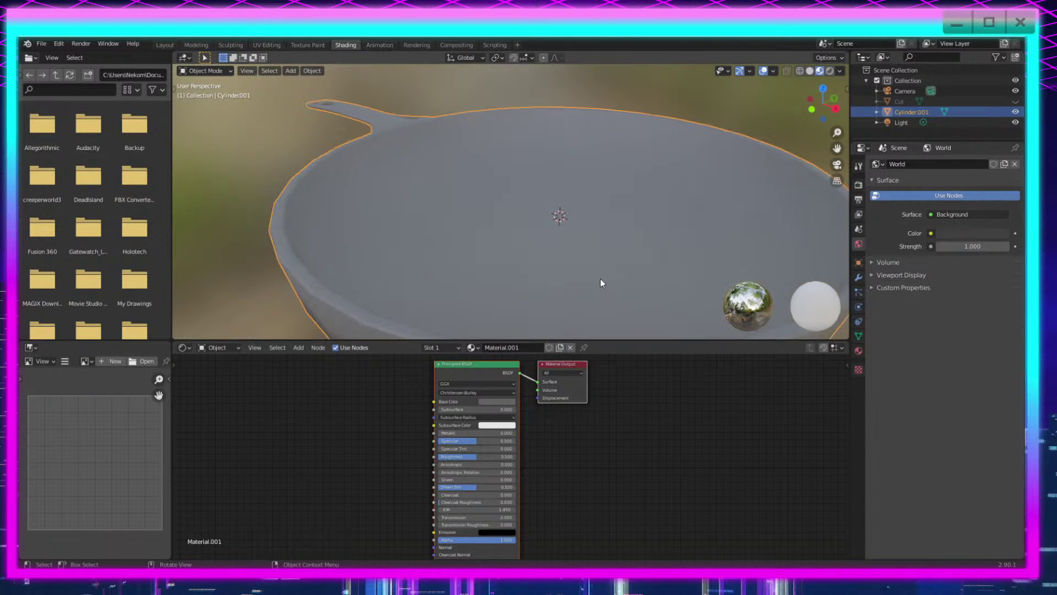
scroll(606, 278, down, 2)
shift+middle_drag(626, 271, 594, 257)
middle_drag(461, 282, 478, 276)
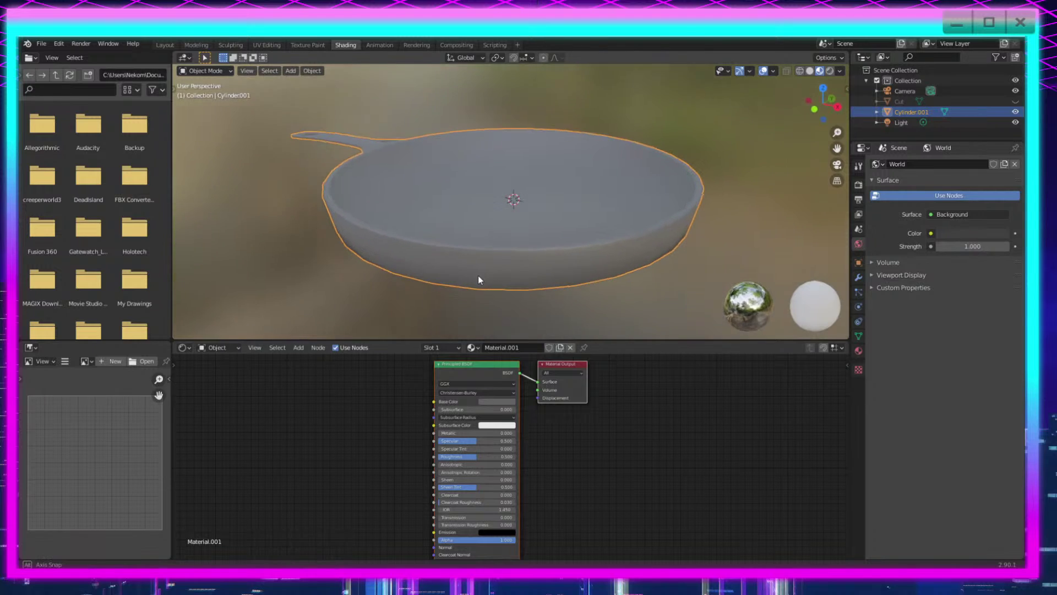
Step: Enlarge the shader editor area to fit the pan's whole material node setup, and save the file
right_click(316, 419)
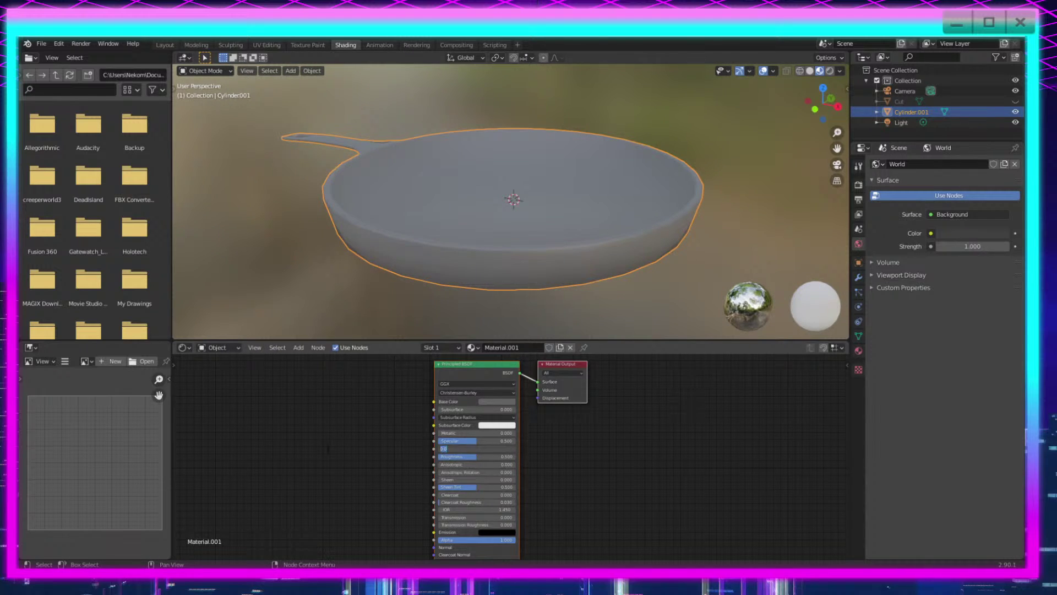
click(325, 447)
click(322, 443)
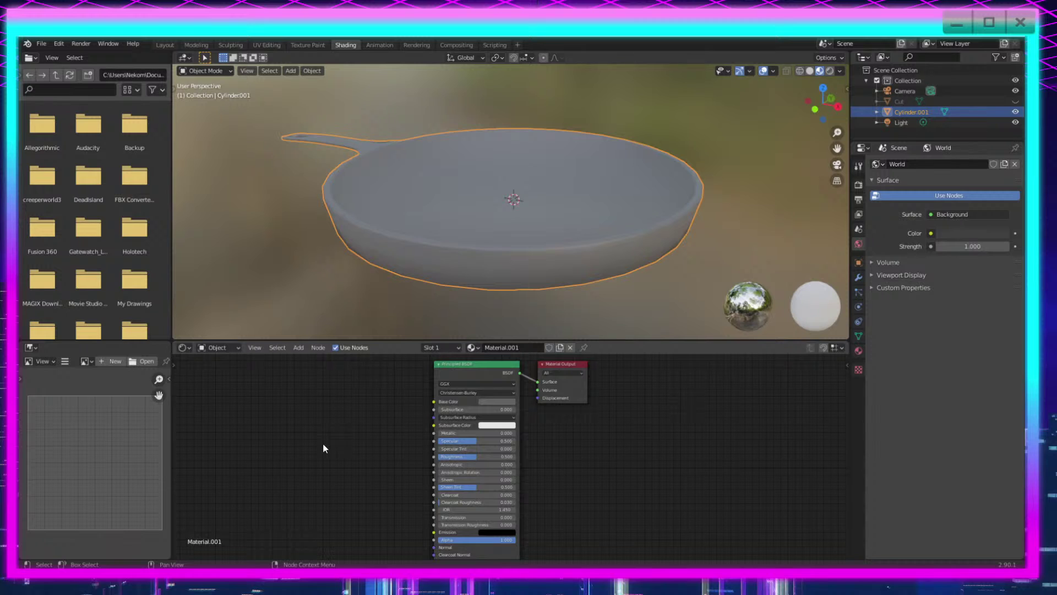
drag(535, 341, 535, 227)
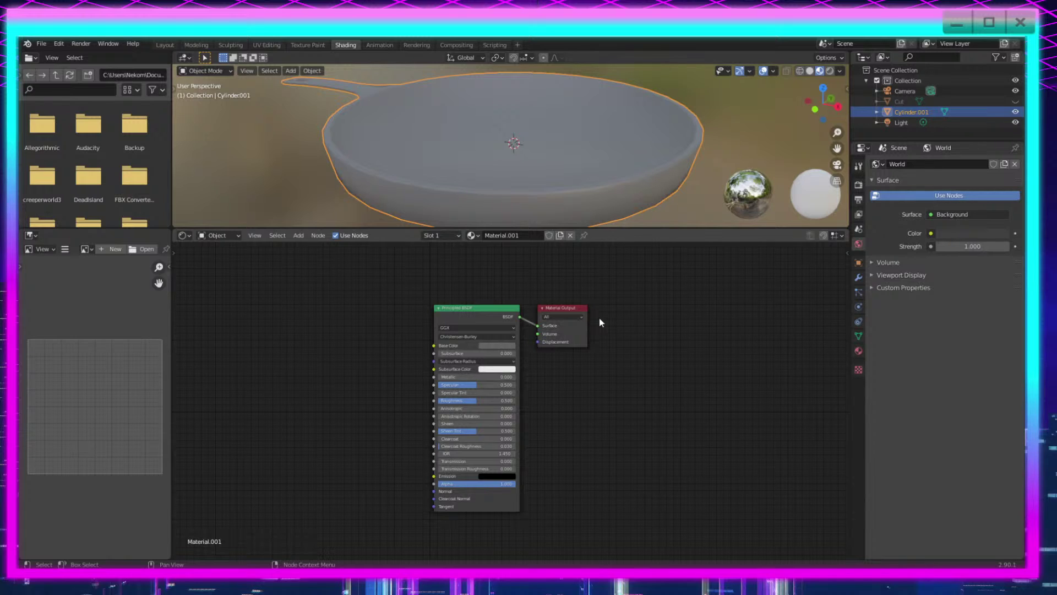
right_click(340, 365)
key(ctrl+s)
click(795, 517)
key(shift+a)
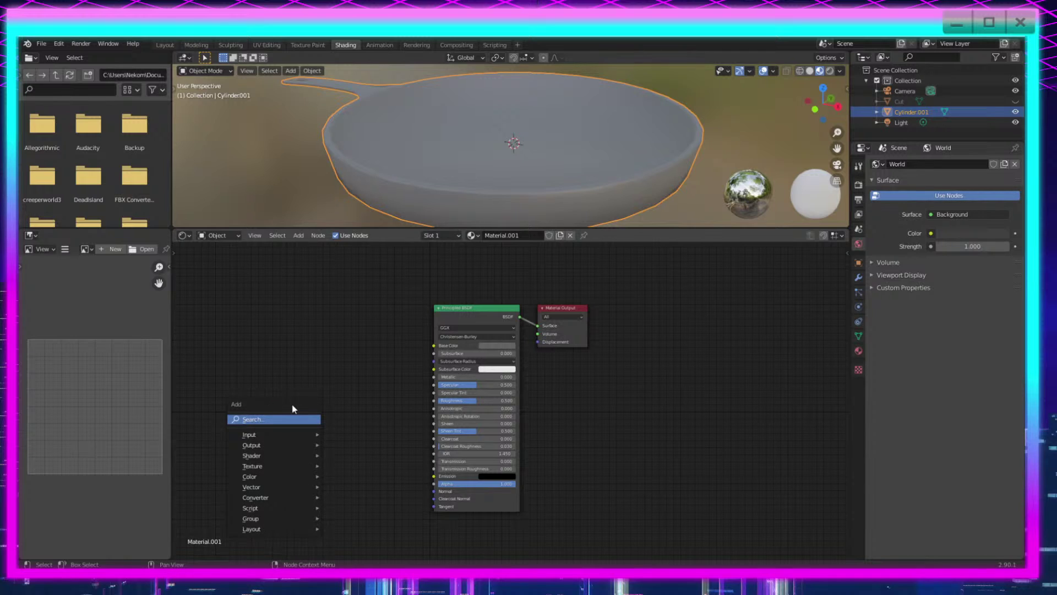
key(n)
key(o)
click(332, 410)
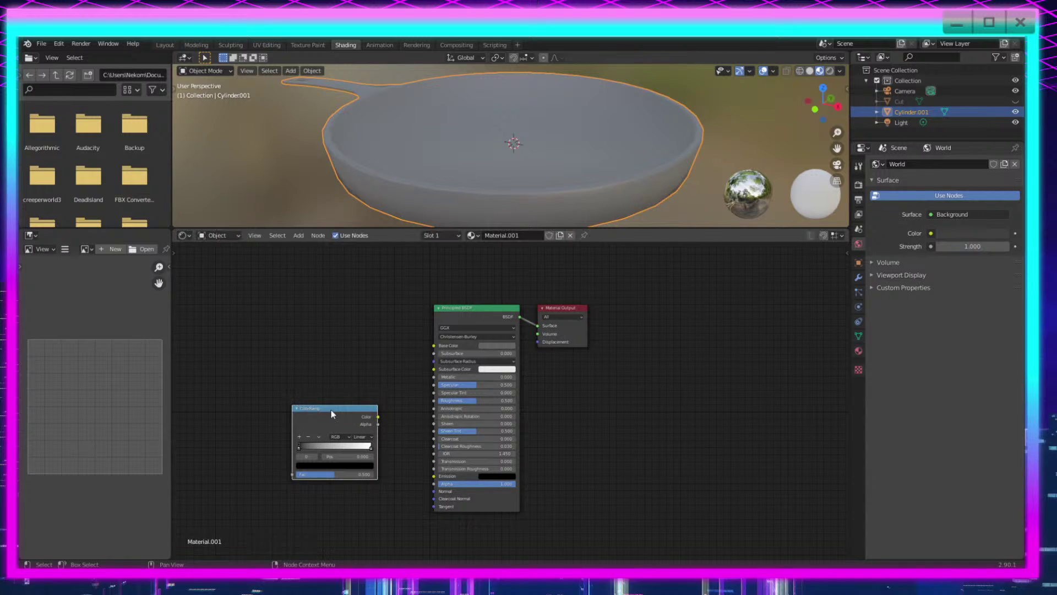
key(x)
Step: Add a Noise Texture node to the pan's material, placed before the Principled BSDF
key(shift+a)
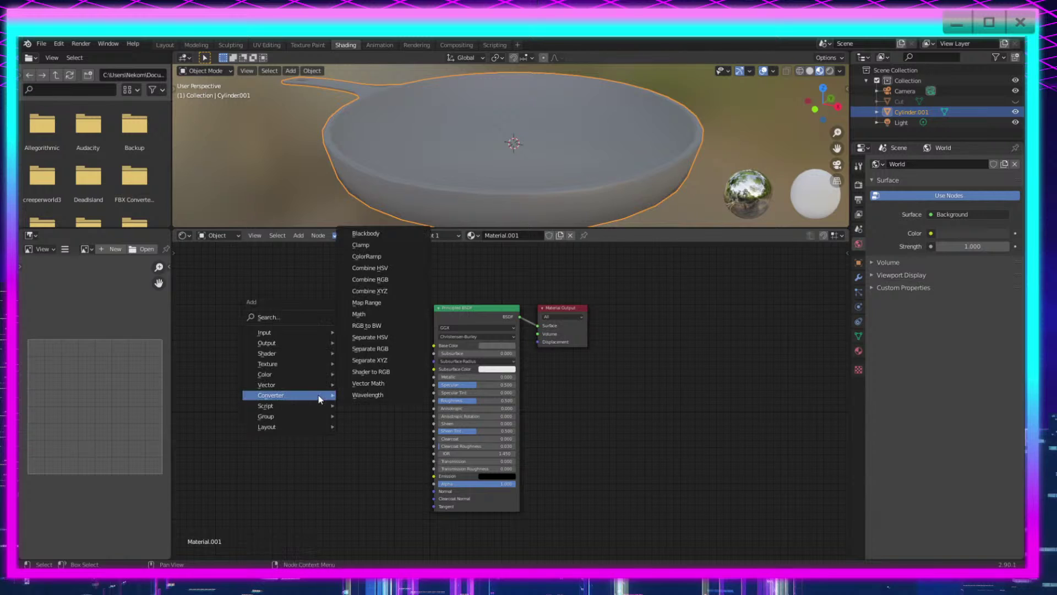
click(283, 318)
text(nois)
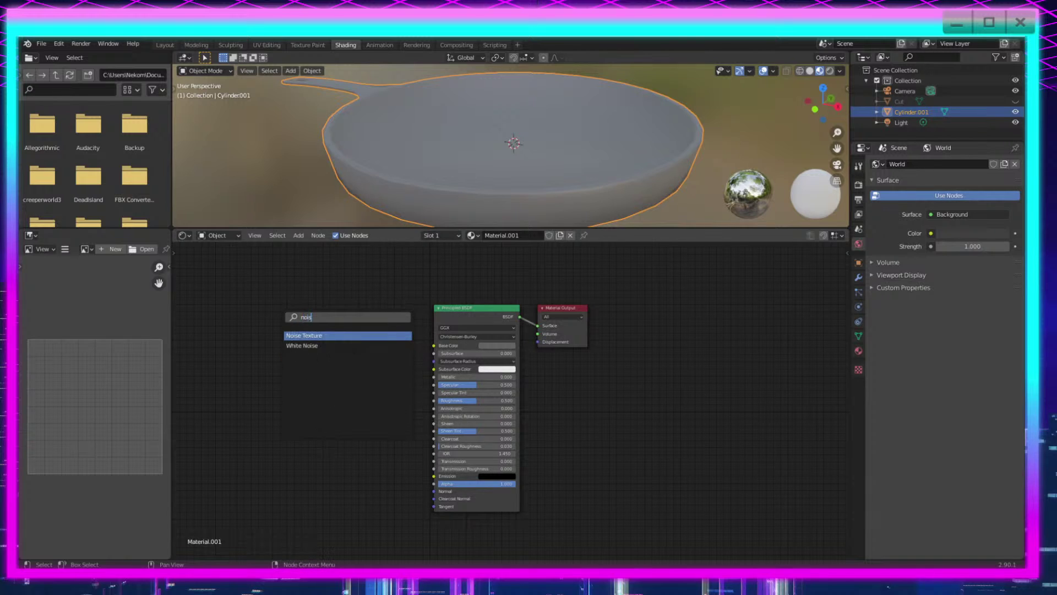
text(e)
click(328, 336)
click(263, 412)
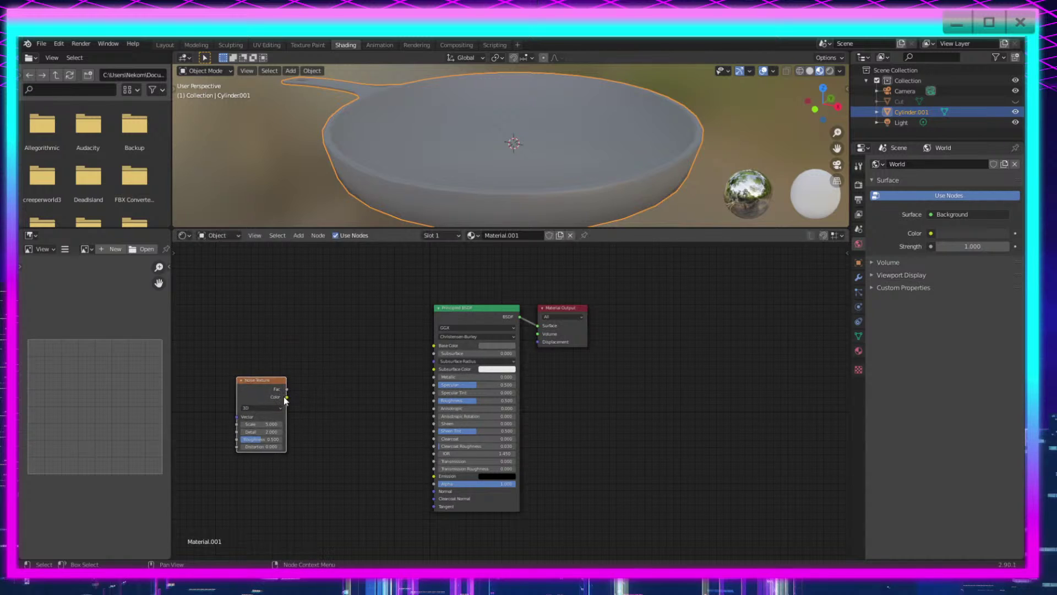
Step: Add a Bump node between the Noise Texture and the Principled BSDF
key(shift+a)
click(333, 422)
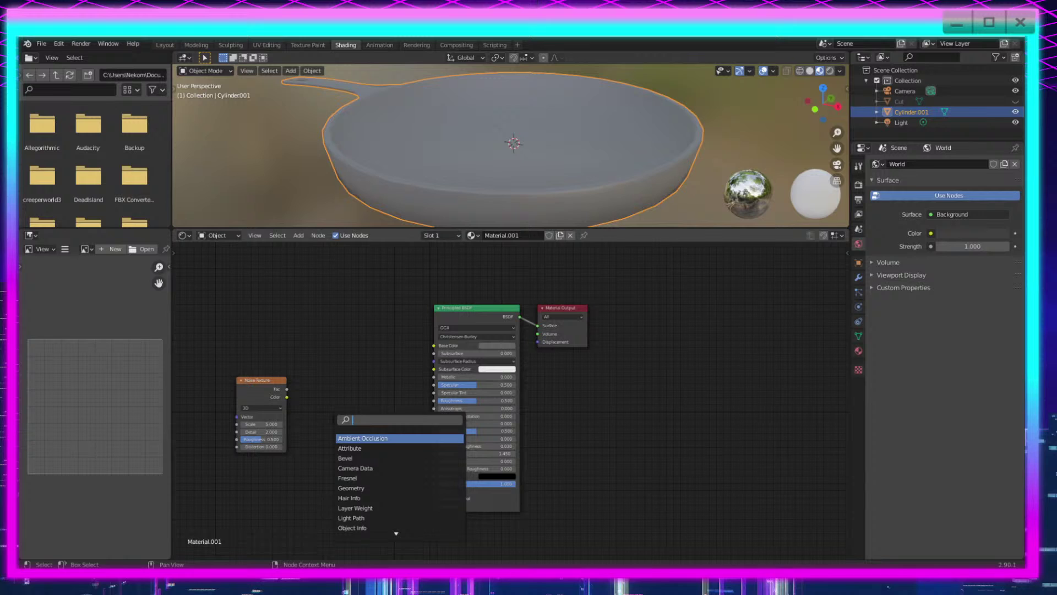
text(bum)
click(444, 438)
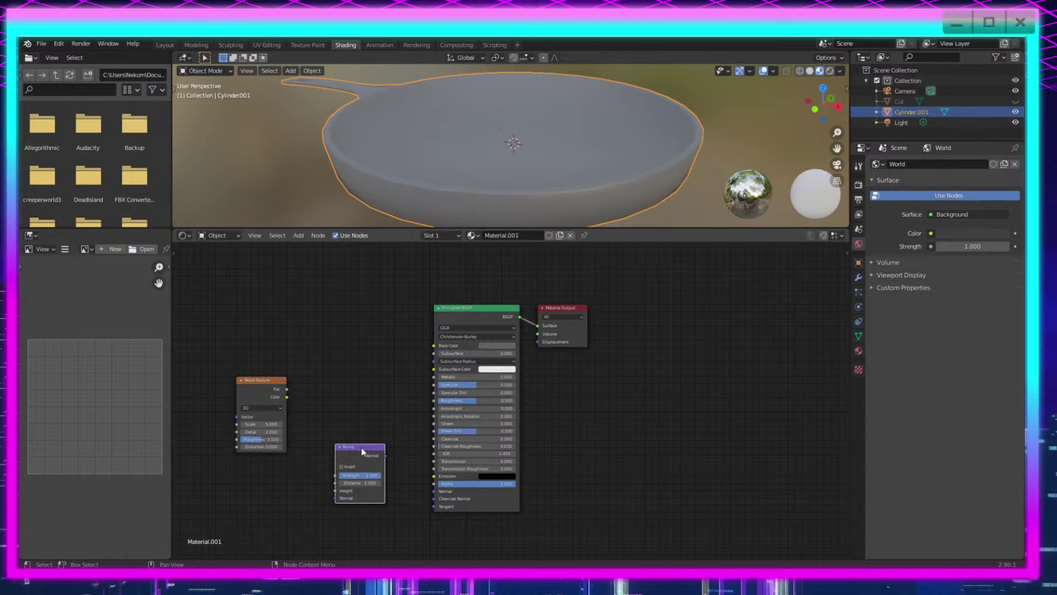
click(381, 400)
Step: Link the noise Color to the Bump Strength and the shader's Base Color, and the Bump Normal to the shader's Normal
scroll(380, 395, up, 3)
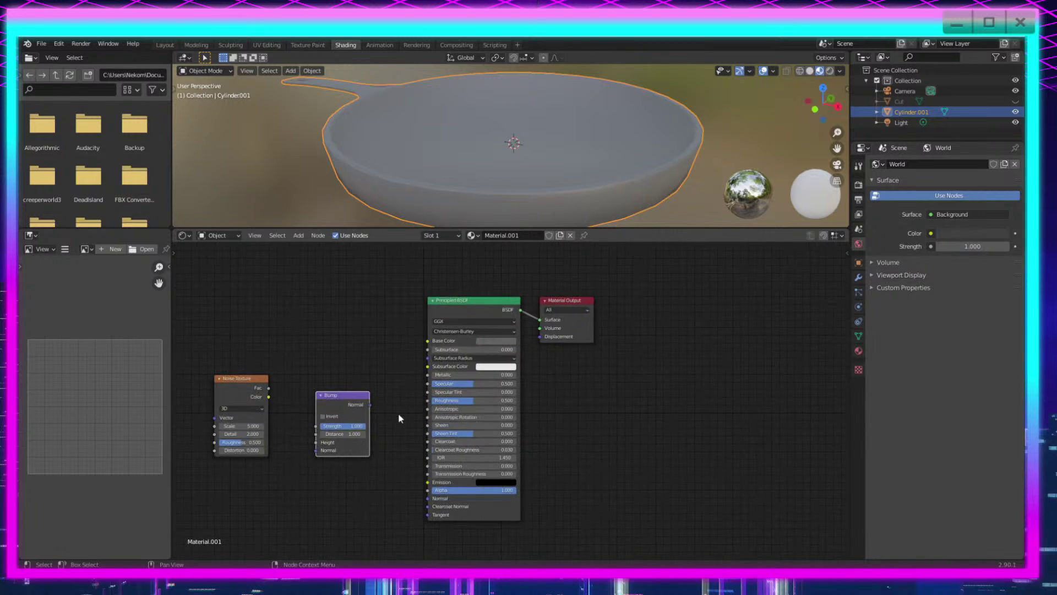
middle_drag(397, 468, 545, 434)
drag(373, 371, 398, 338)
drag(372, 382, 435, 423)
drag(372, 383, 590, 310)
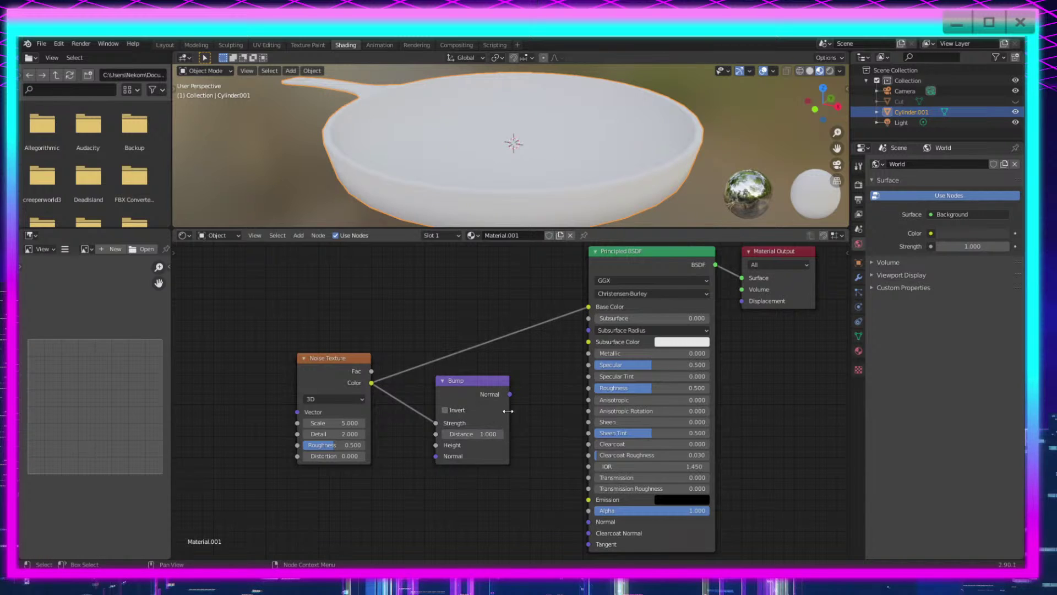
drag(510, 394, 588, 522)
drag(492, 381, 484, 443)
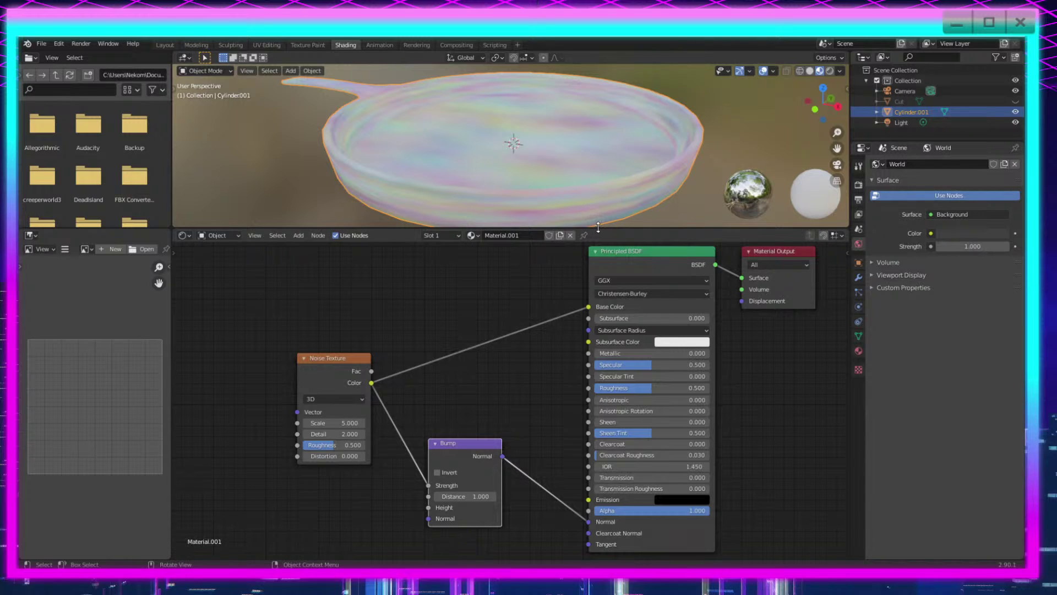
Step: Set the Noise Texture to 2D and move its Color link from the shader's Base Color to Metallic
click(349, 400)
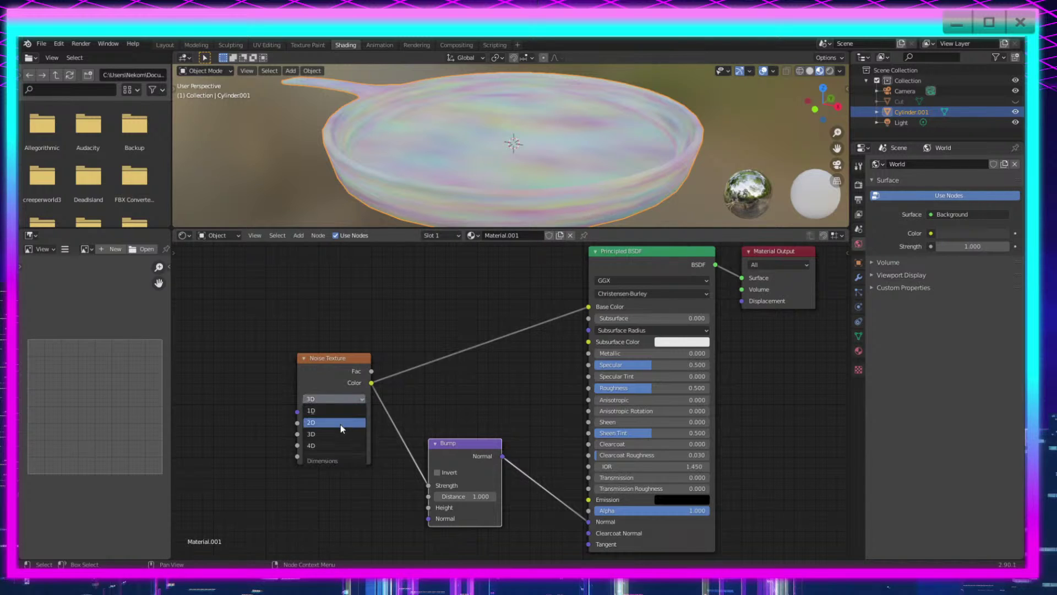
click(343, 422)
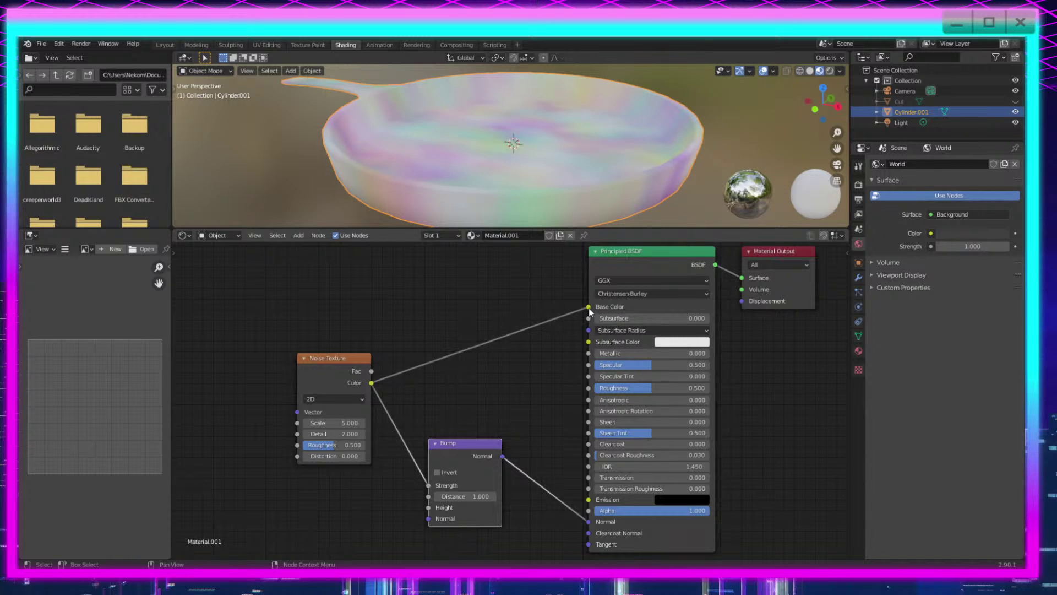
drag(590, 307, 589, 353)
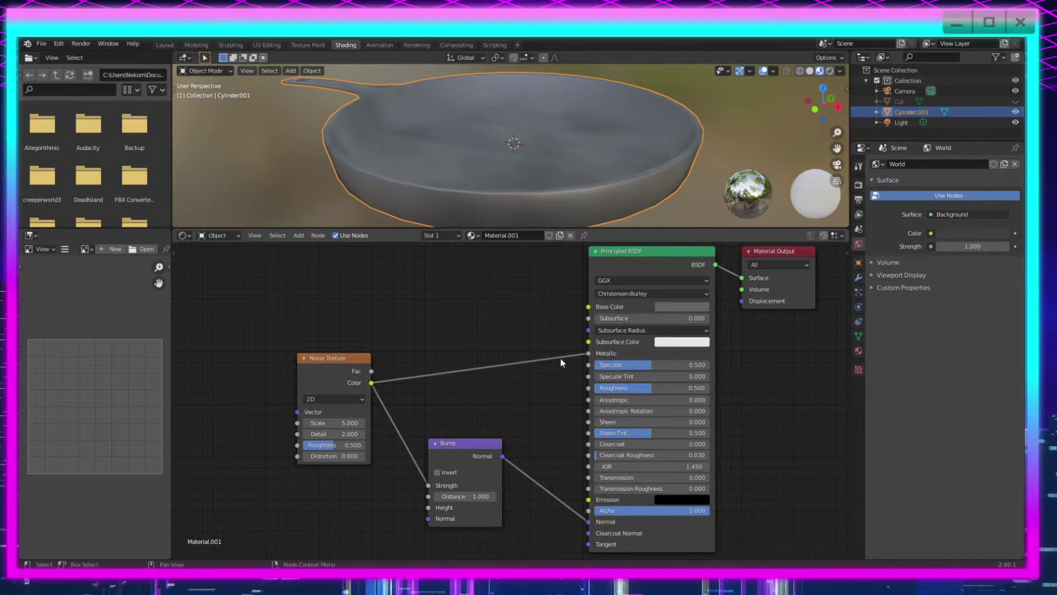
scroll(556, 158, up, 6)
scroll(554, 161, down, 5)
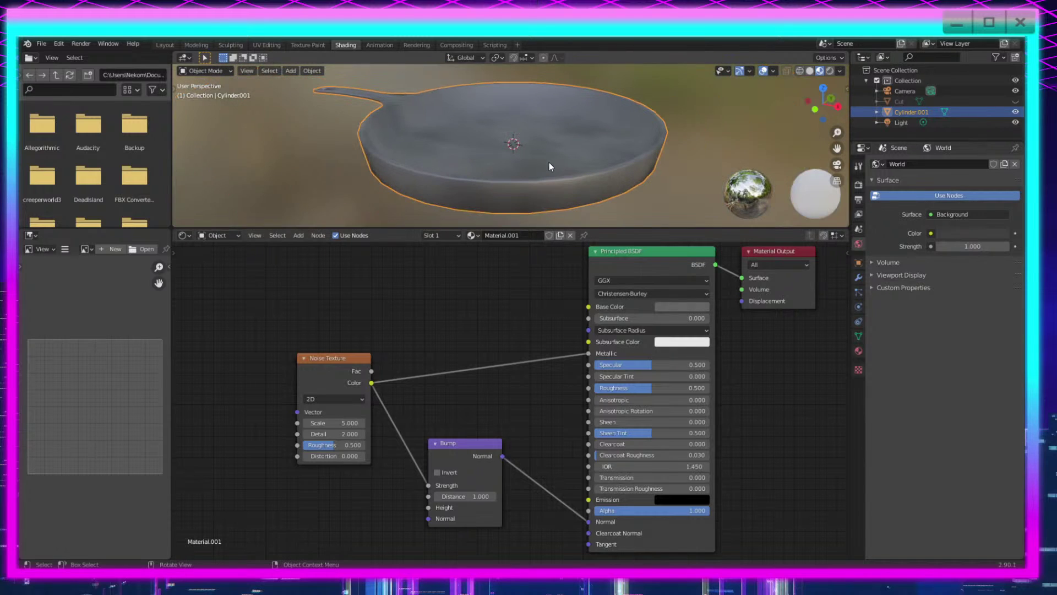
Step: Set the Noise Texture's scale to 205.6 and check the grain on the pan's surface up close
drag(329, 424, 443, 423)
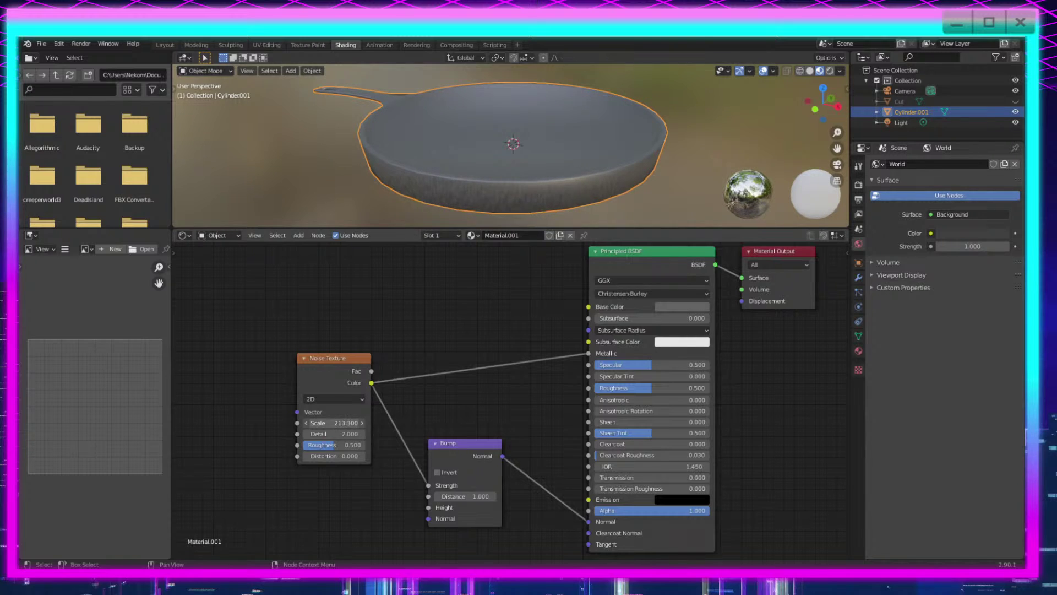
scroll(596, 186, up, 5)
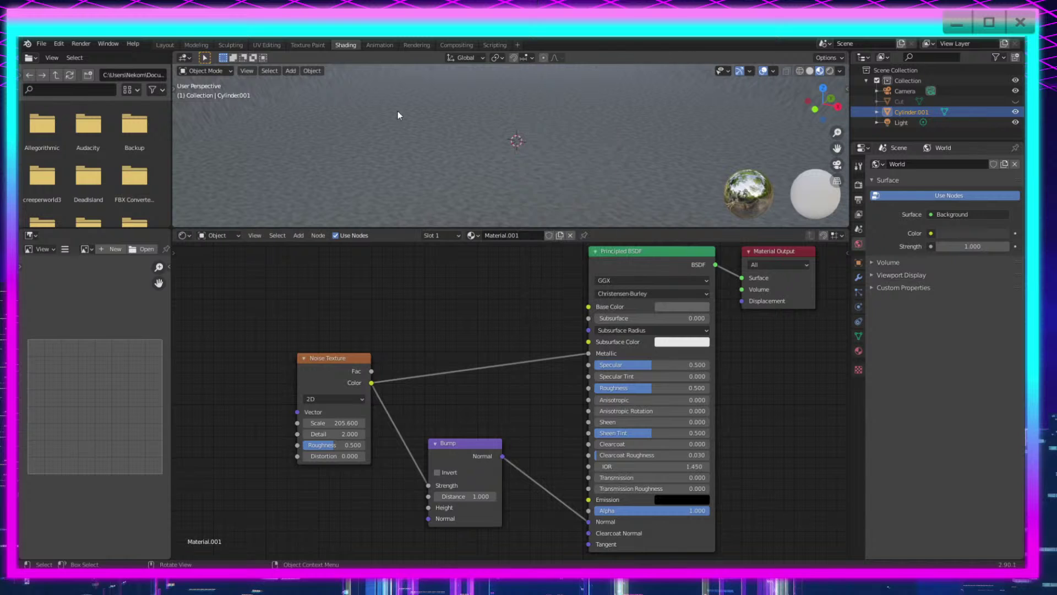
scroll(503, 176, down, 2)
mouse_move(503, 176)
middle_down()
mouse_move(529, 191)
mouse_move(487, 187)
middle_up()
scroll(488, 187, up, 5)
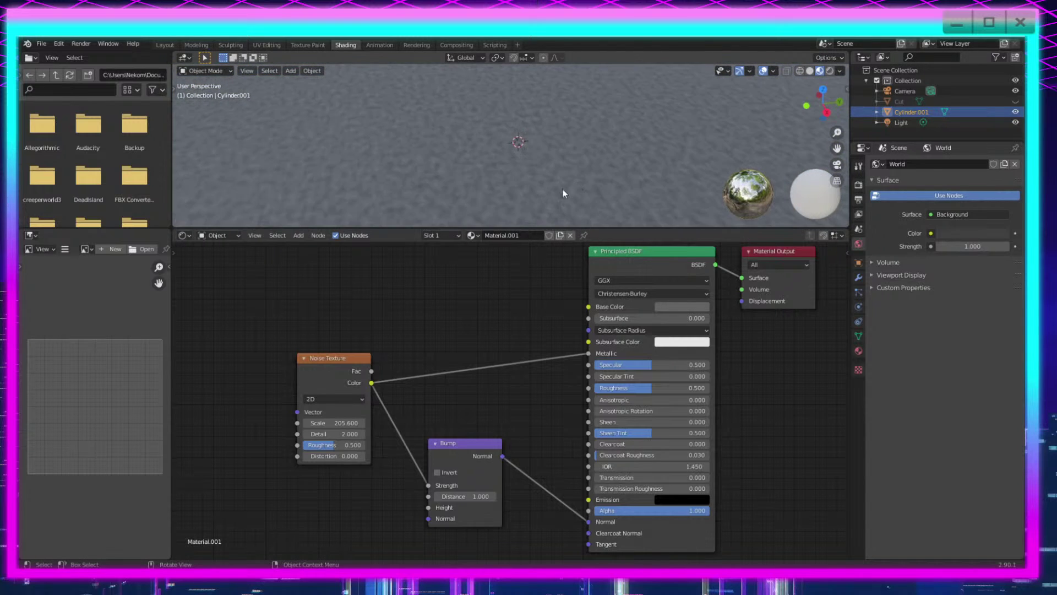
middle_drag(562, 190, 496, 188)
scroll(541, 180, down, 6)
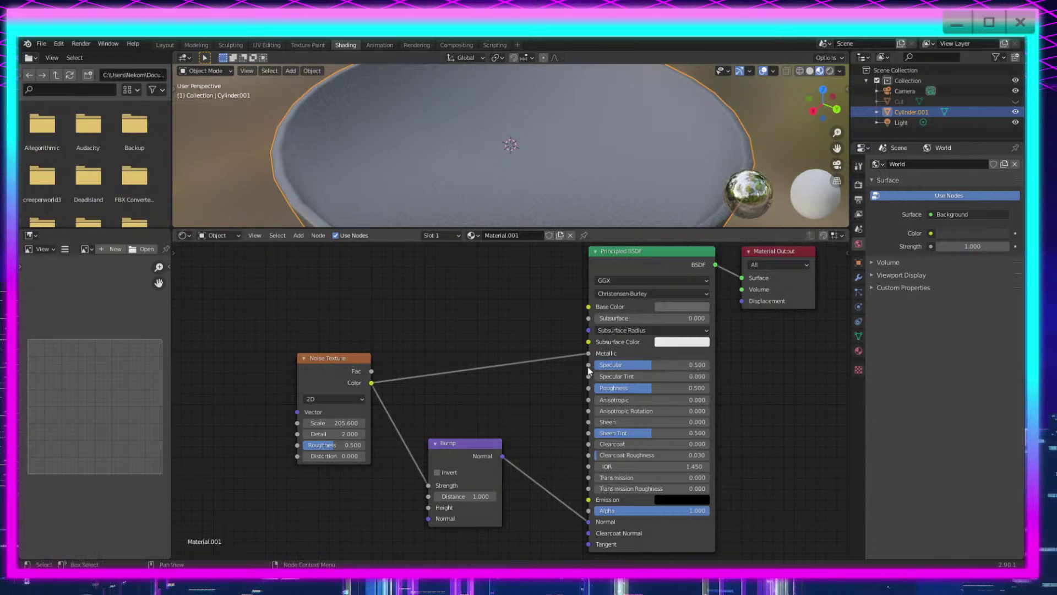
Step: Darken the Principled BSDF's base color to a very dark grey and check it on the pan
scroll(494, 145, up, 4)
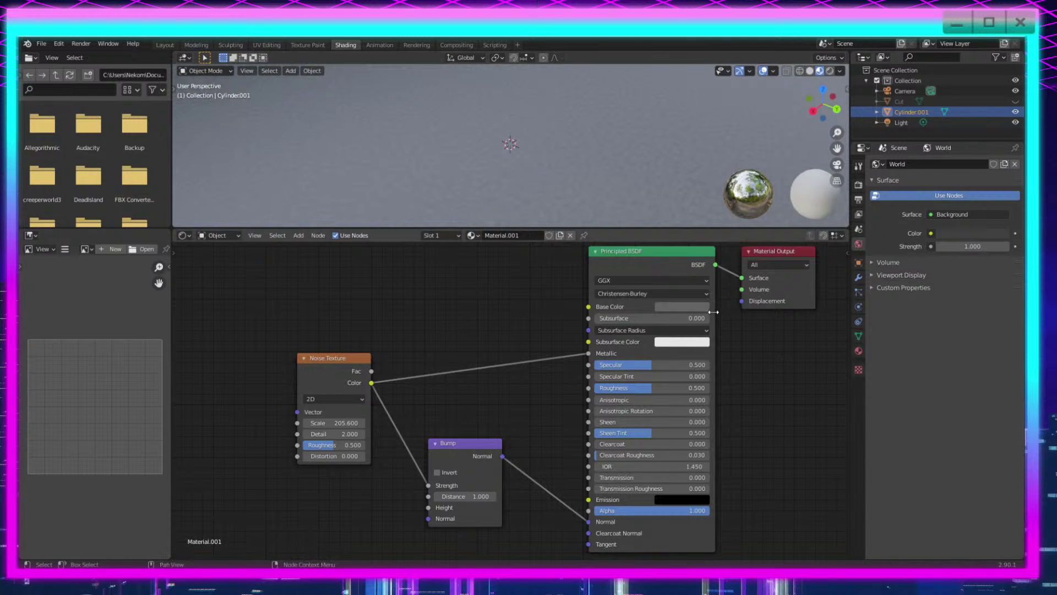
click(681, 306)
click(689, 307)
drag(727, 281, 722, 280)
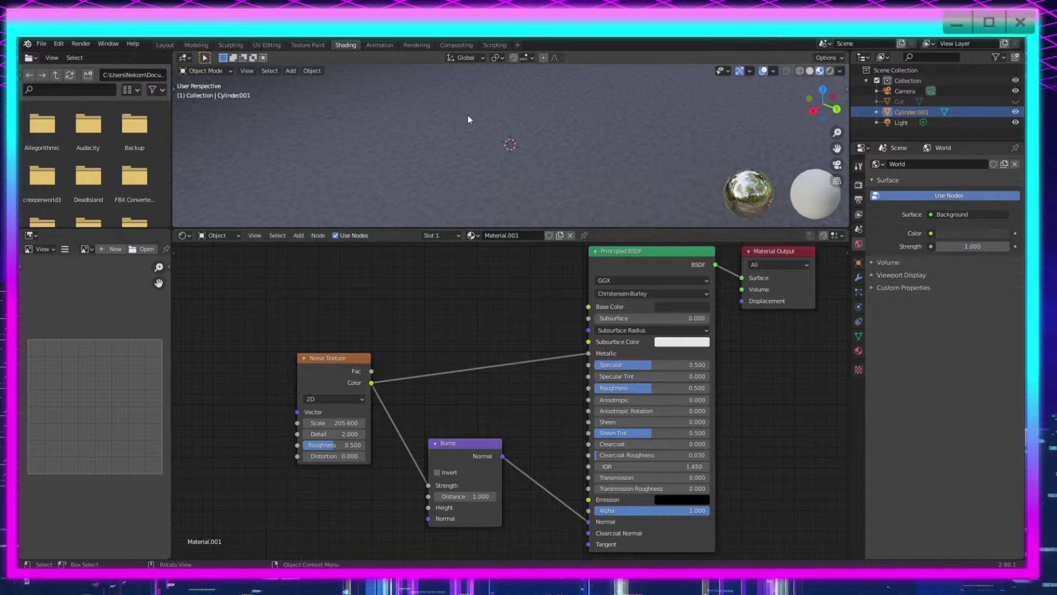
scroll(523, 146, down, 3)
middle_drag(573, 170, 698, 156)
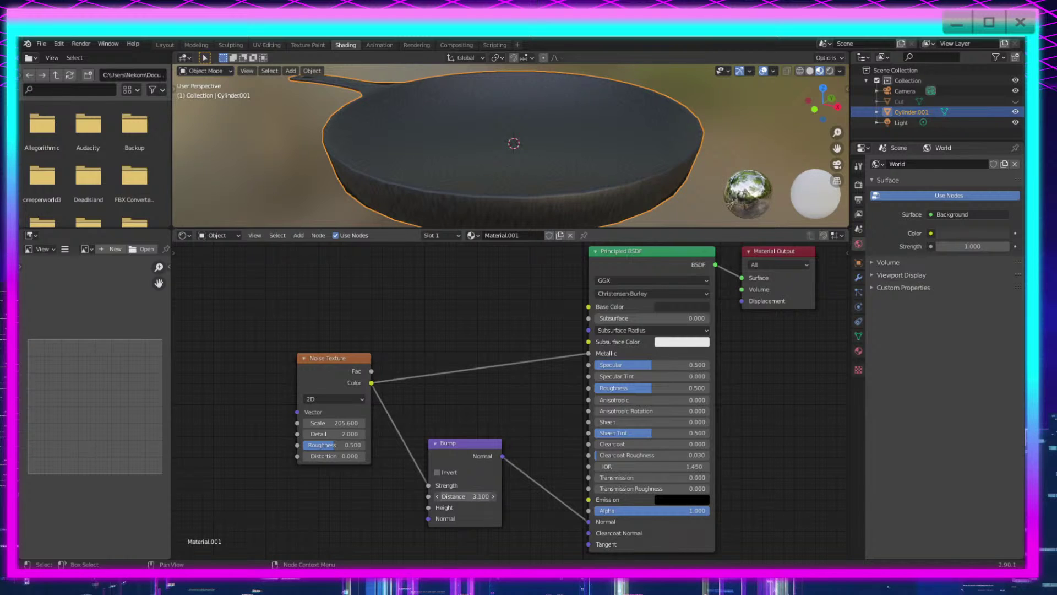
Step: Set the Bump node's Distance to 6.4 and check the pan's surface relief up close
drag(467, 496, 495, 497)
scroll(590, 145, up, 5)
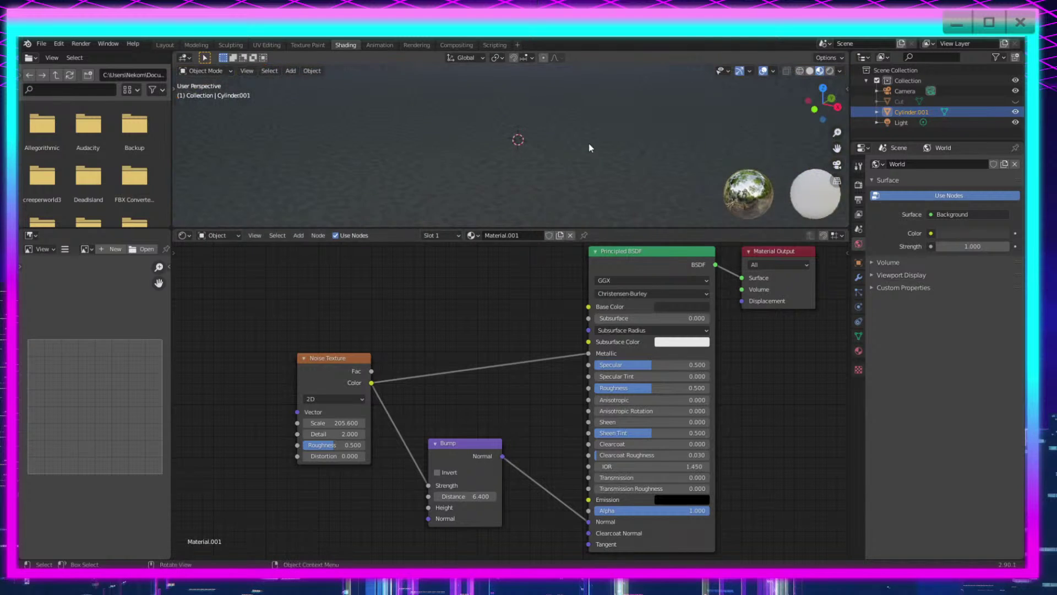
middle_drag(589, 144, 567, 178)
scroll(567, 184, down, 4)
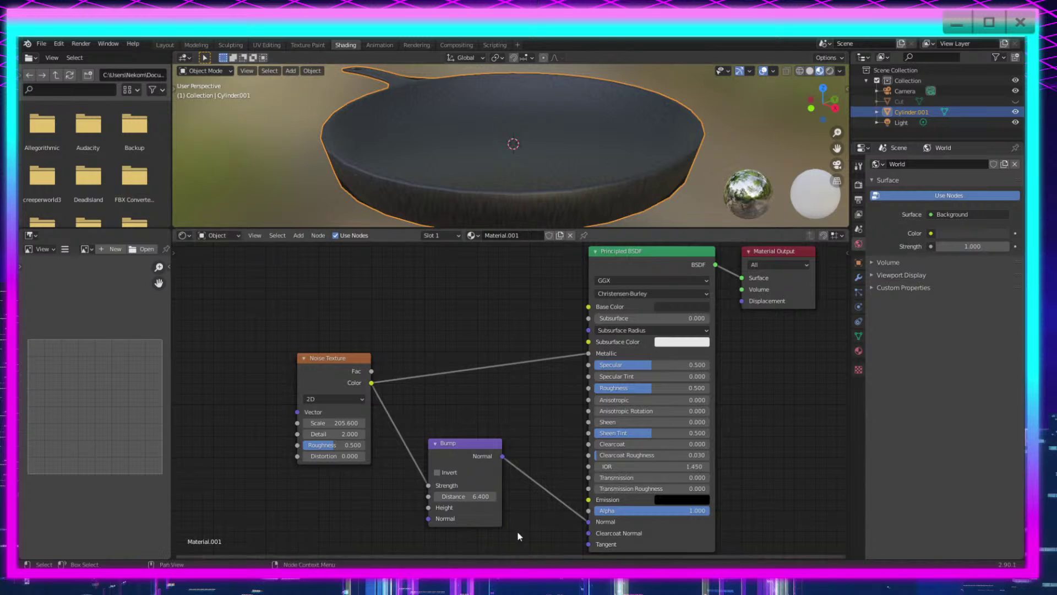
Step: Open the Bump node's Distance value for editing
click(479, 497)
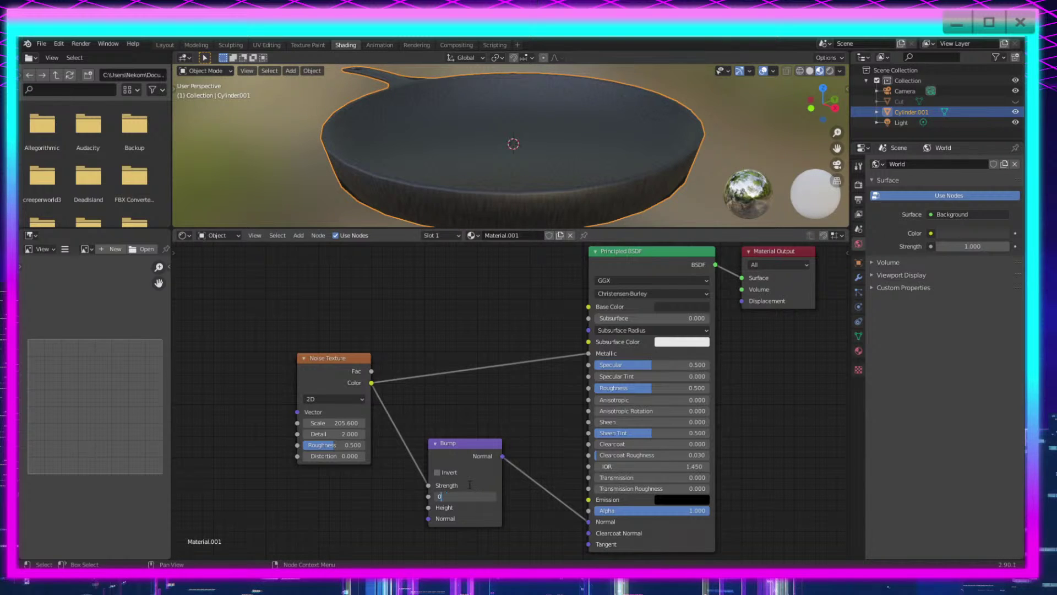
Step: Set the Bump node's distance to 1 and reroute the Noise Texture colour link from its Strength input to Height
click(484, 496)
text(1)
key(Return)
drag(429, 485, 430, 507)
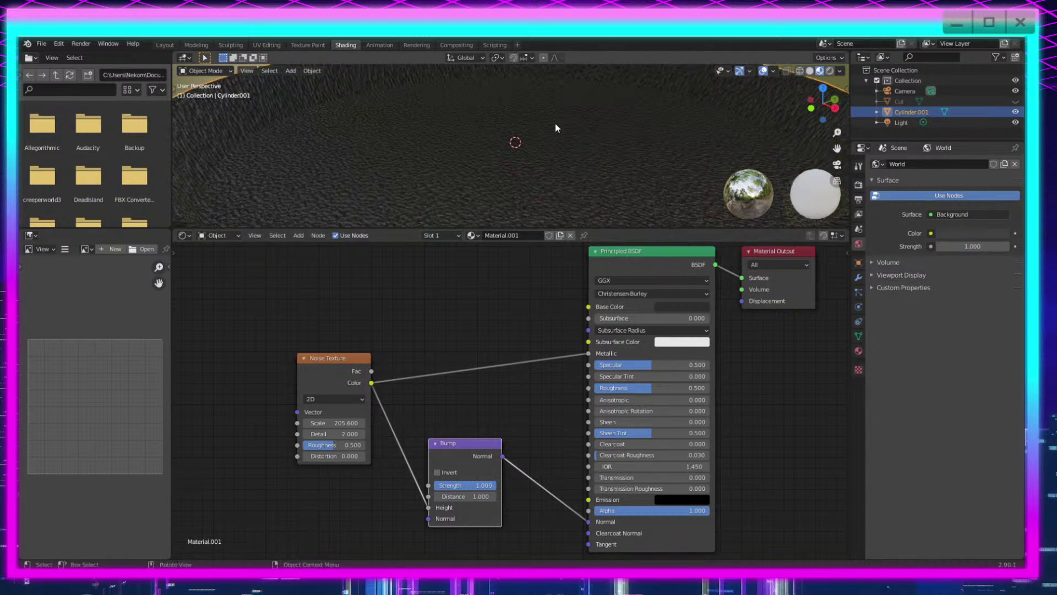
Step: Set the Bump node's strength to 0.1
scroll(563, 203, up, 3)
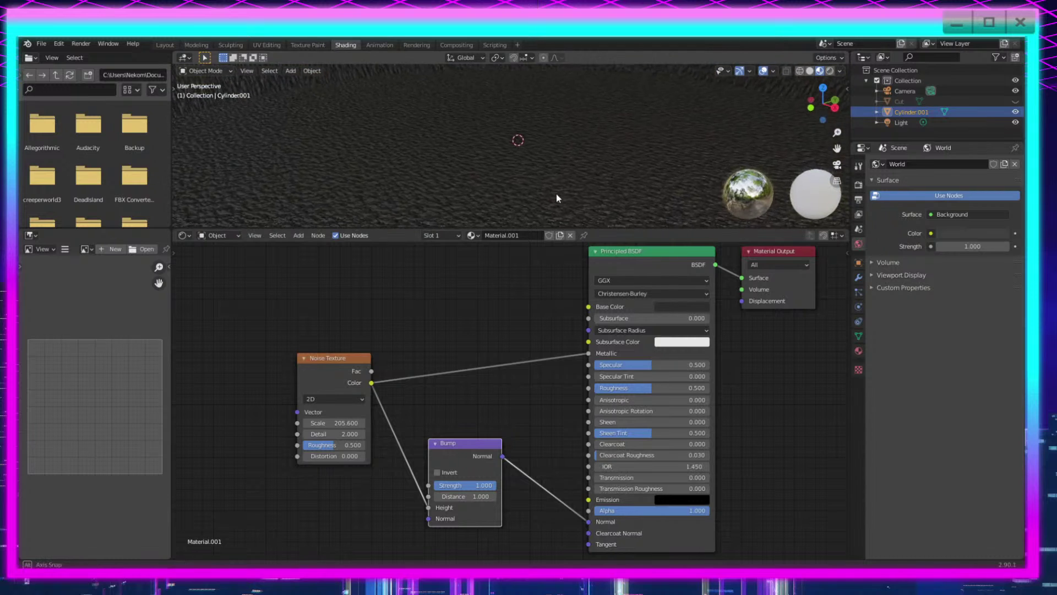
scroll(556, 199, down, 2)
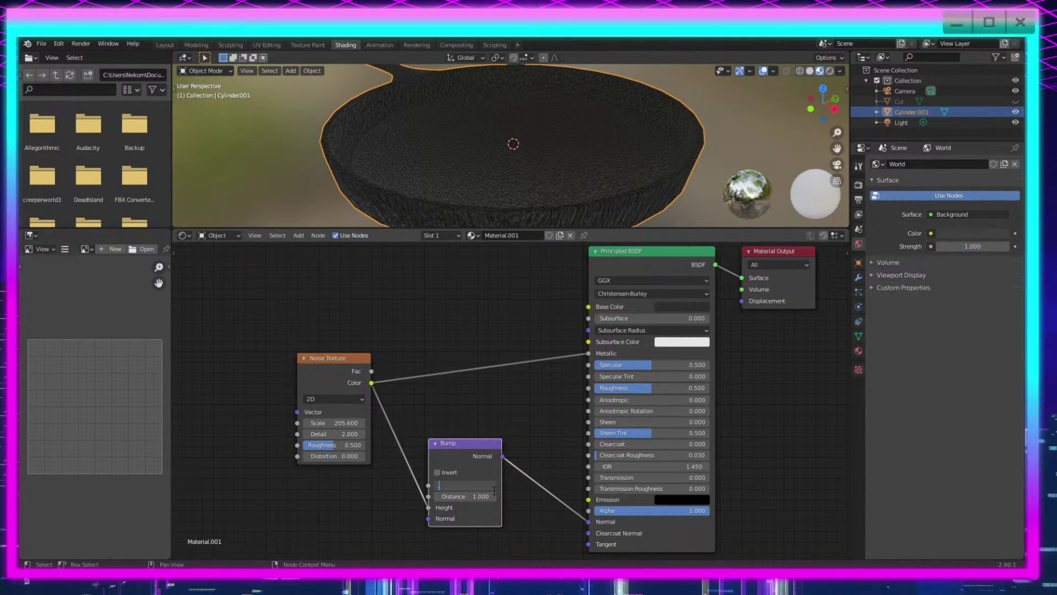
key(Return)
Step: Examine the bump texture on the pan's cooking surface and outer wall from several angles
scroll(559, 154, up, 5)
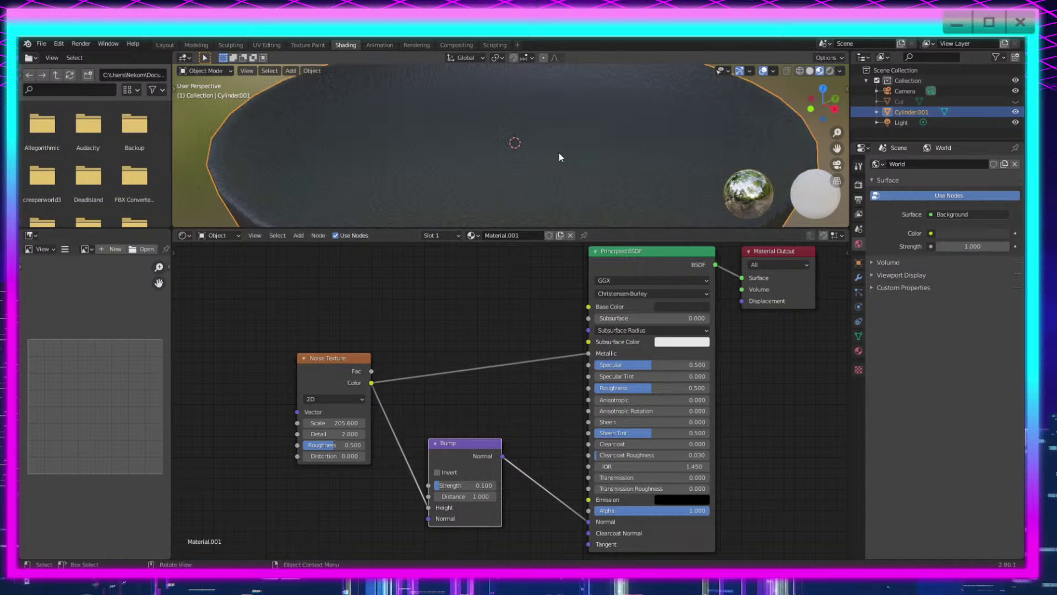
scroll(560, 167, down, 6)
middle_drag(560, 168, 575, 203)
scroll(563, 155, up, 4)
scroll(560, 154, up, 2)
scroll(631, 151, down, 5)
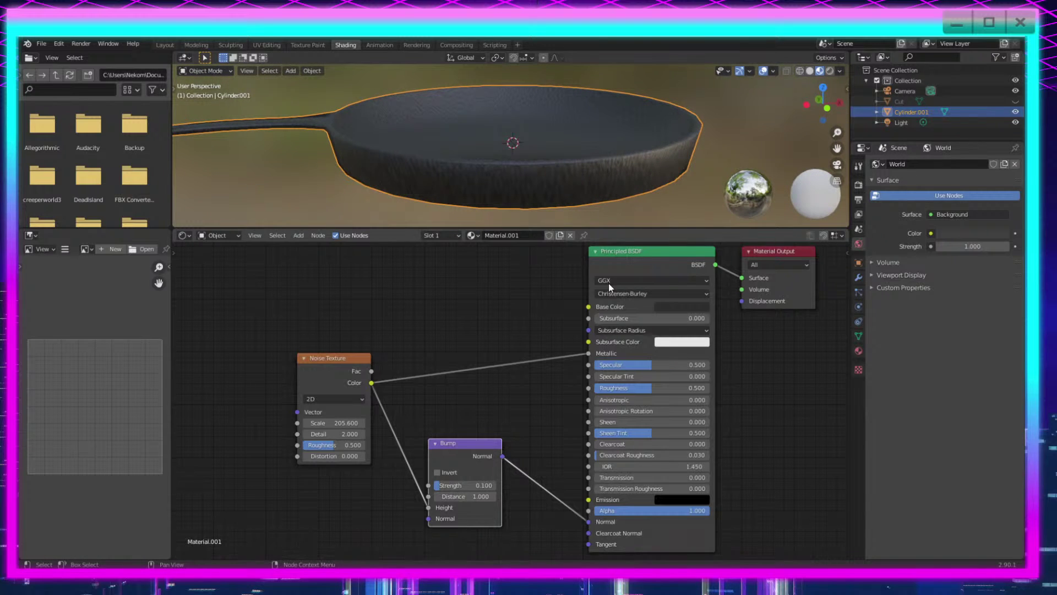
scroll(609, 283, up, 1)
scroll(556, 171, up, 3)
scroll(556, 171, down, 2)
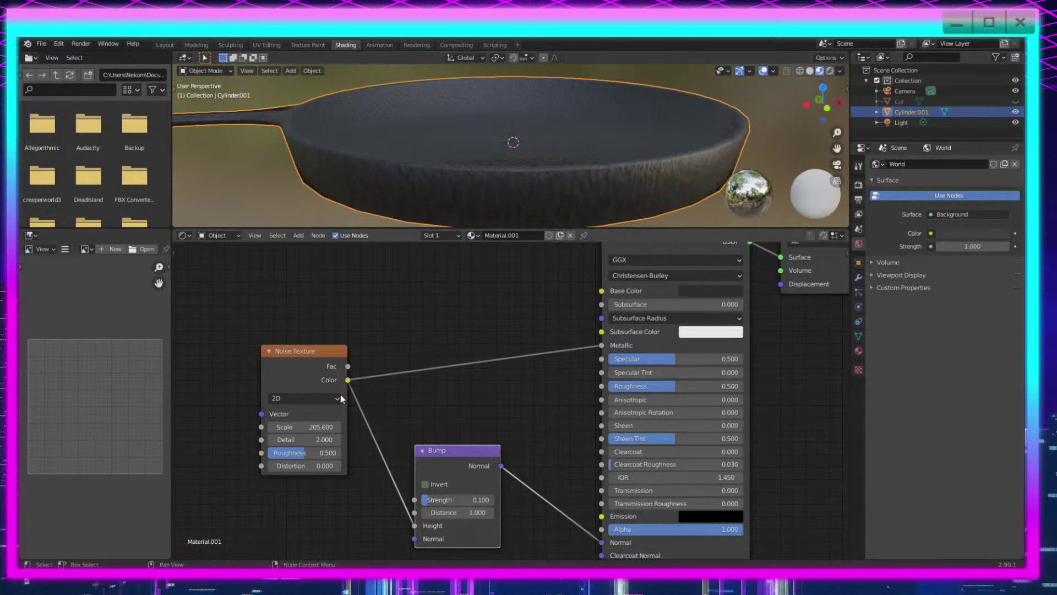
Step: Switch the Noise Texture node's dimensions to 3D
click(337, 397)
click(316, 440)
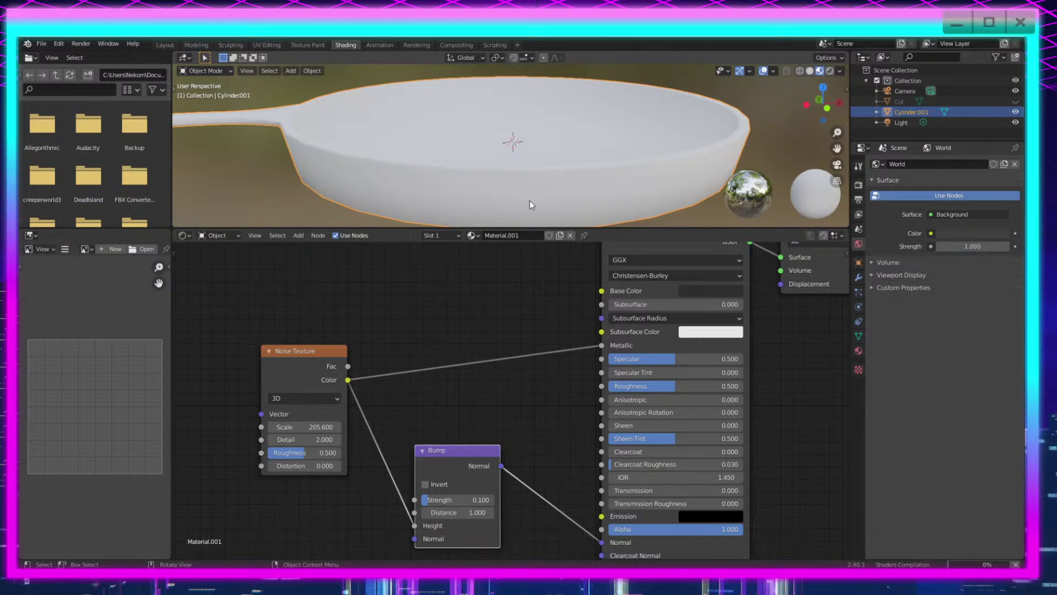
middle_drag(530, 199, 445, 115)
Step: In the Layout workspace, mark the edge loop around the pan's inner bottom as sharp
click(163, 44)
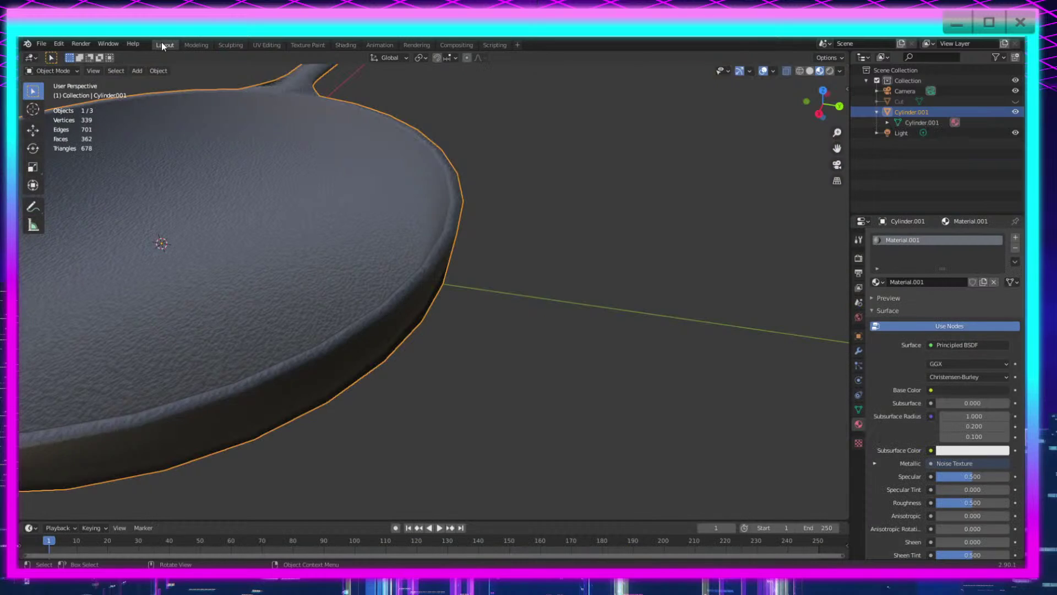
key(Tab)
middle_drag(285, 201, 654, 237)
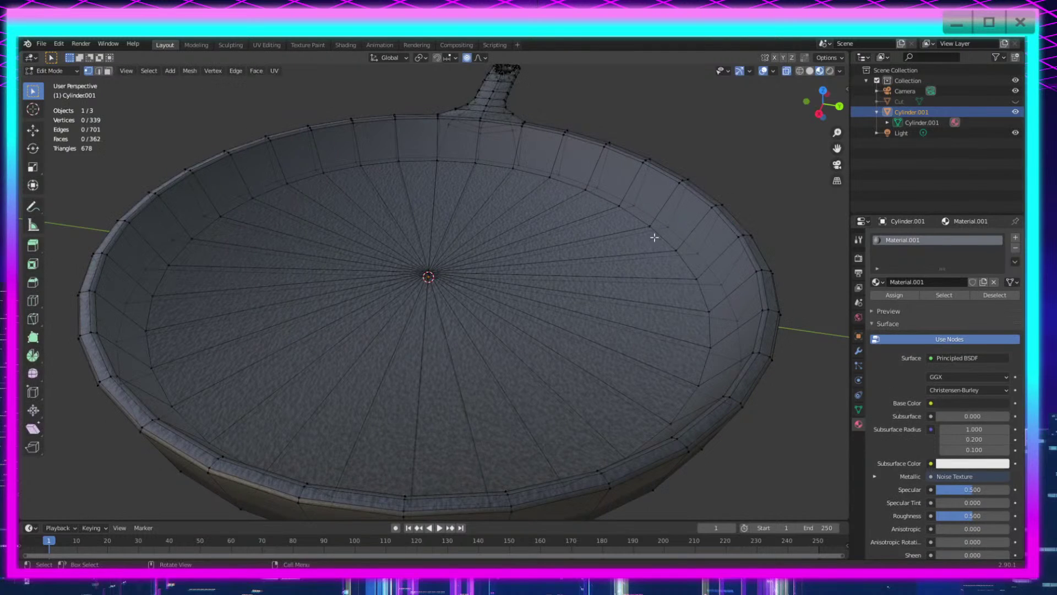
click(101, 72)
alt+click(624, 210)
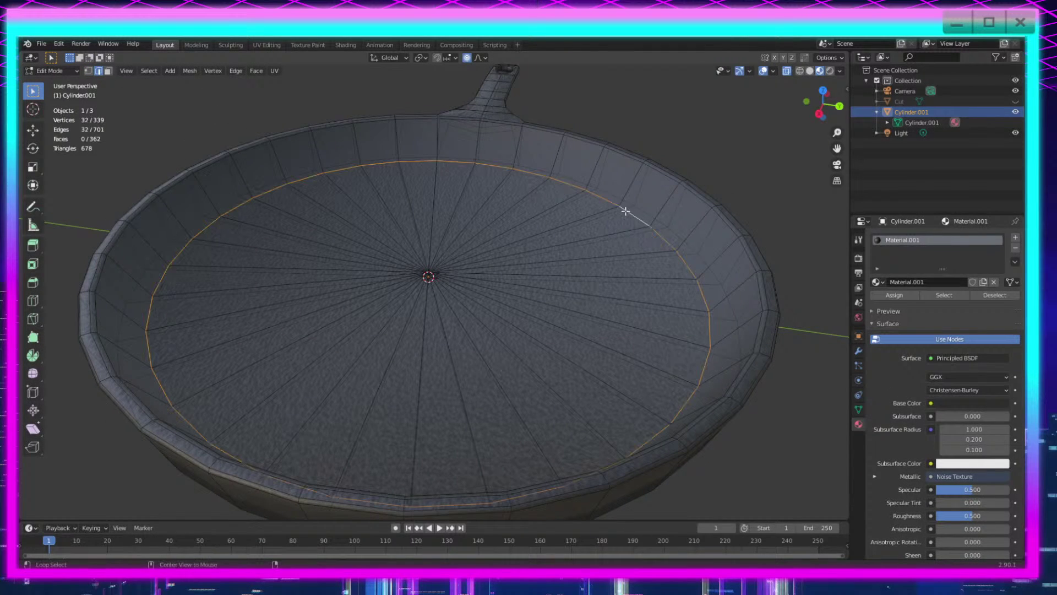
right_click(490, 246)
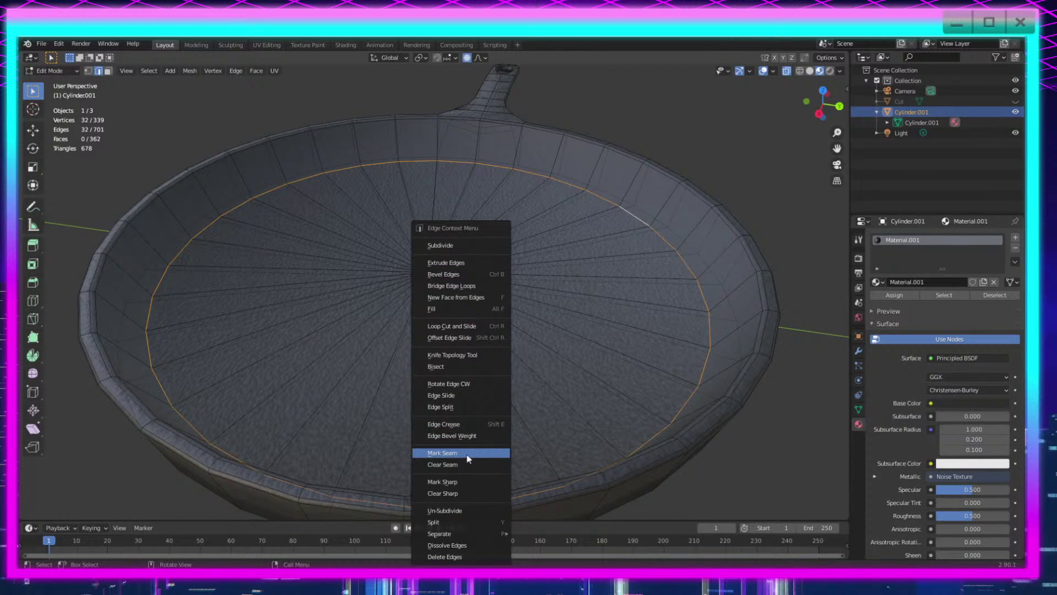
click(468, 483)
Step: Return to the Shading workspace, enlarge its 3D viewport and inspect the whole pan from the side
click(262, 45)
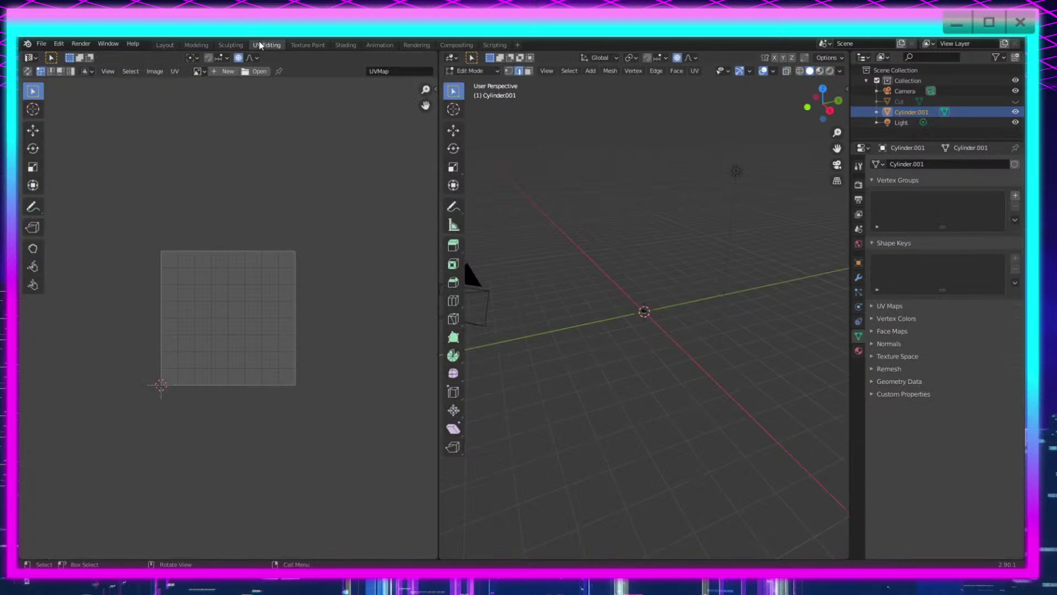
click(312, 45)
click(345, 45)
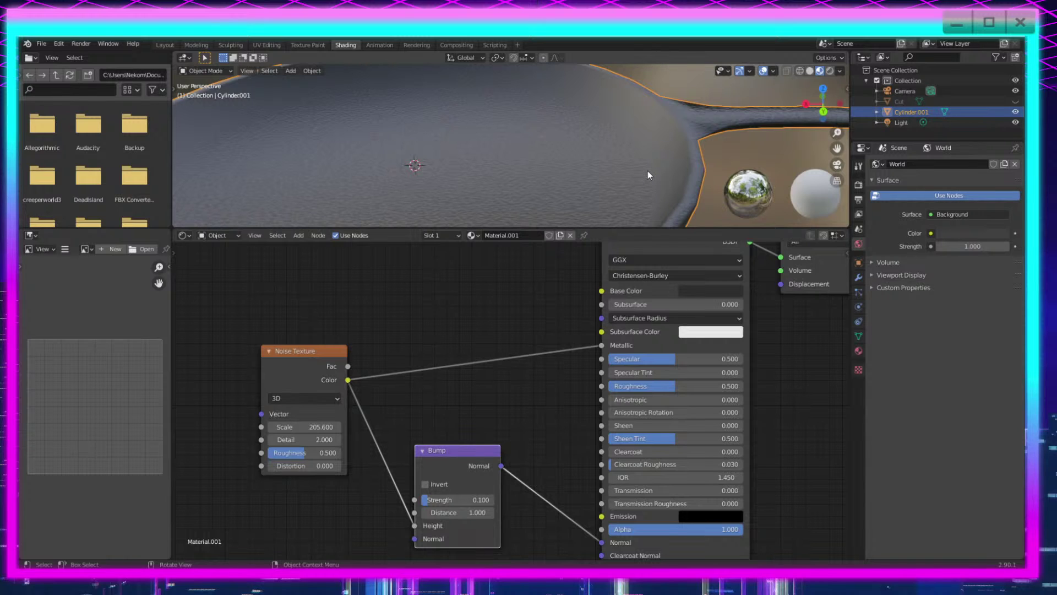
drag(671, 227, 679, 379)
middle_drag(612, 269, 482, 276)
scroll(289, 262, down, 3)
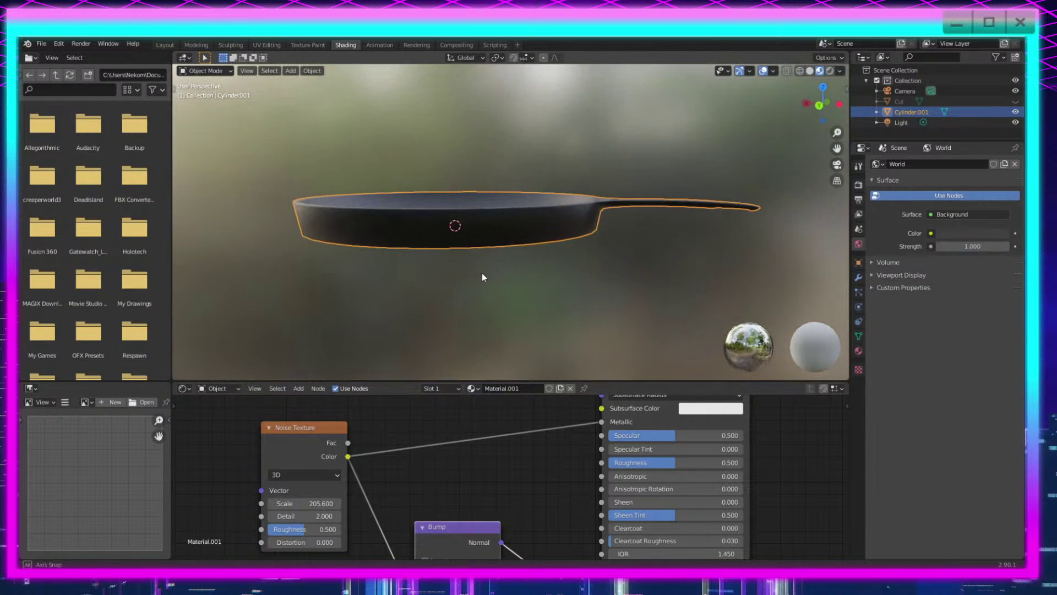
Step: In the Layout workspace, lengthen the pan's handle by moving its end vertices outward along X with a proportional size of 0.05
click(164, 44)
scroll(388, 183, down, 4)
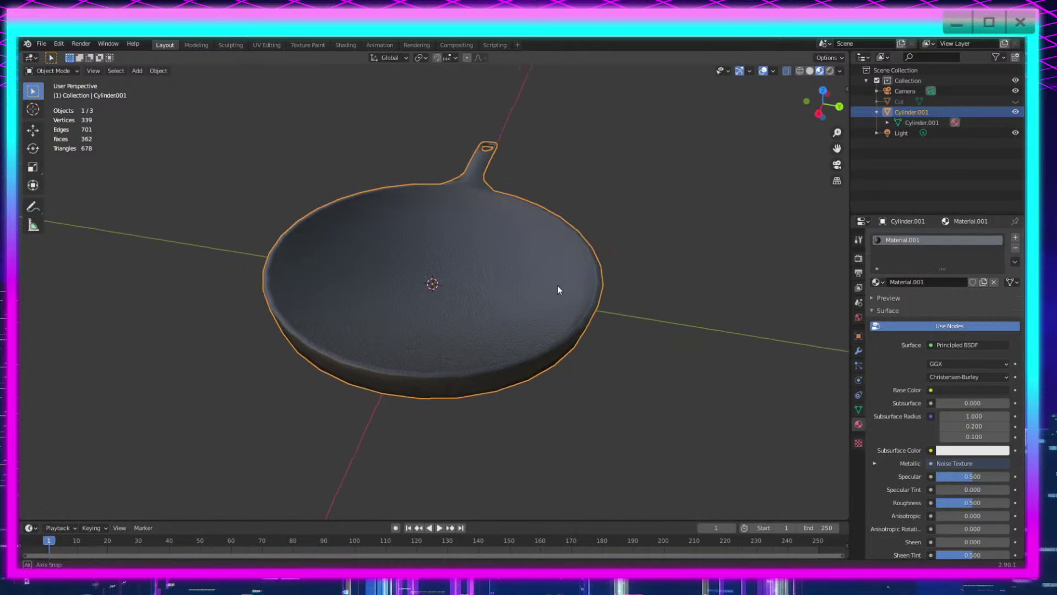
middle_drag(558, 289, 326, 327)
key(Tab)
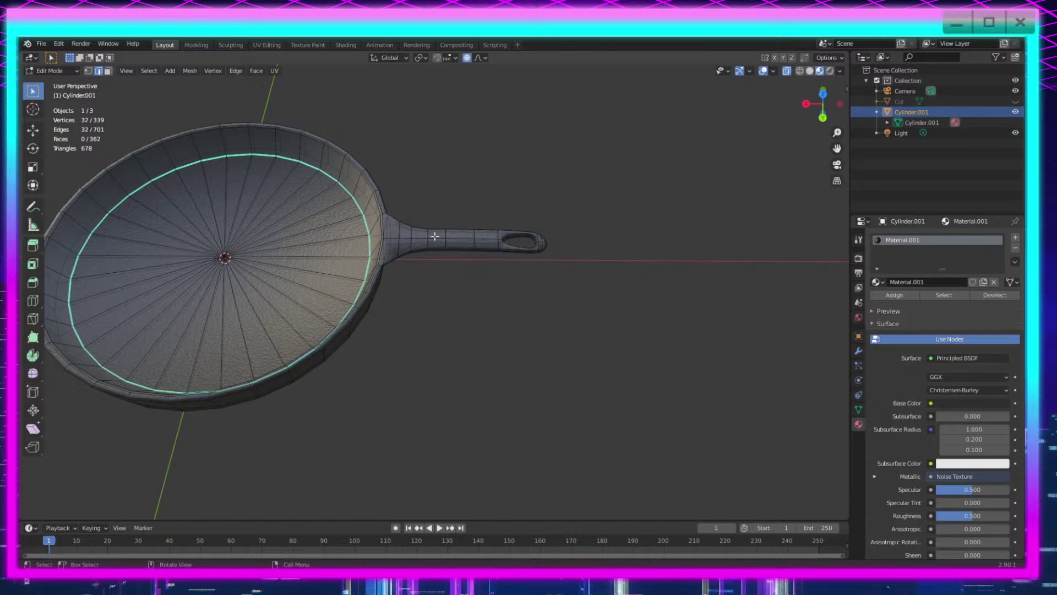
click(90, 72)
drag(619, 177, 456, 314)
scroll(547, 364, up, 5)
middle_drag(548, 329, 548, 257)
key(g)
key(x)
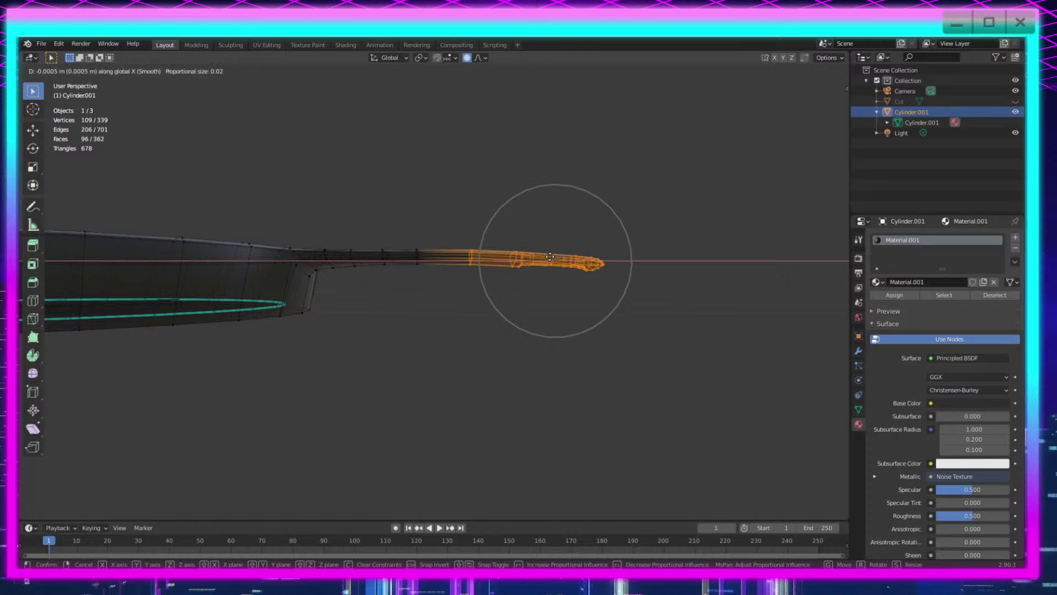
scroll(550, 257, down, 8)
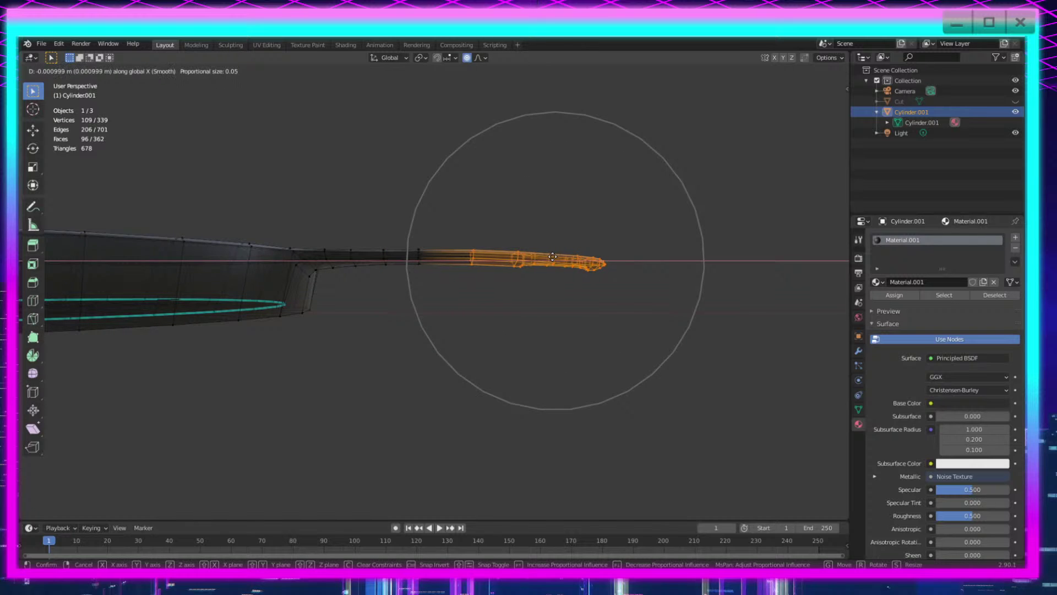
scroll(553, 257, down, 1)
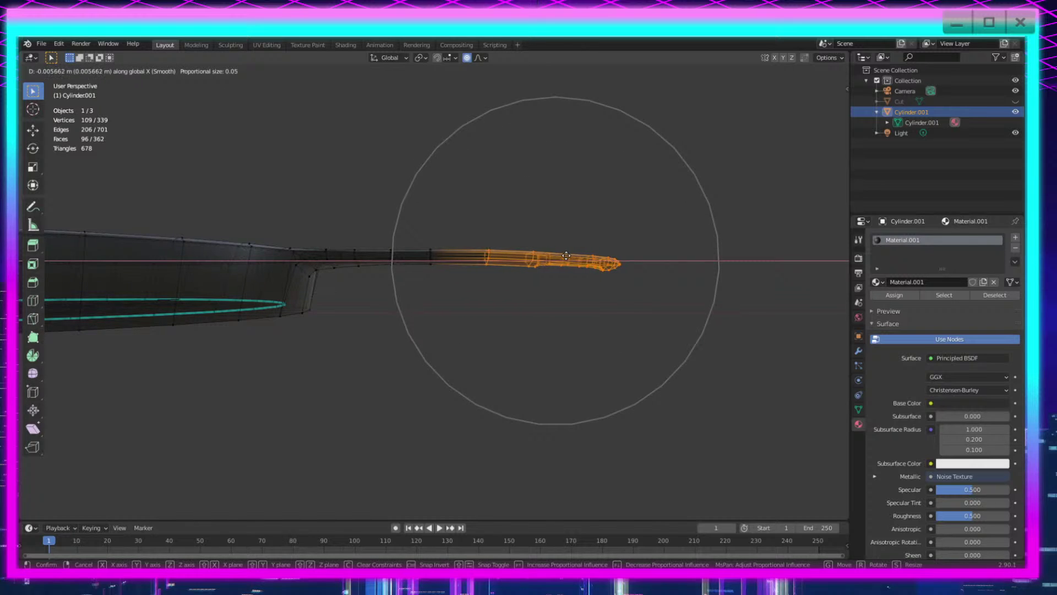
click(571, 255)
Step: Check the pan's proportions in Object Mode and move the handle's end about 0.001 m farther outward along X
key(Tab)
middle_drag(579, 345, 535, 377)
scroll(535, 377, down, 3)
click(500, 322)
scroll(496, 322, down, 2)
middle_drag(478, 327, 590, 347)
key(Tab)
key(g)
key(x)
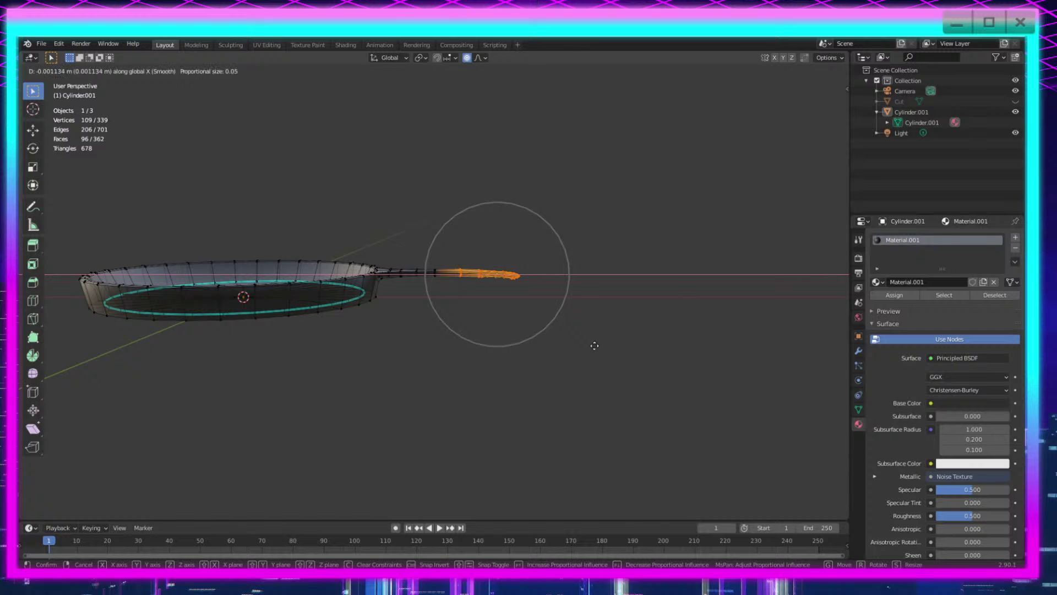
click(594, 345)
Step: Select a shorter outer portion of the handle and nudge it along X with proportional editing
drag(575, 232, 473, 320)
key(g)
key(x)
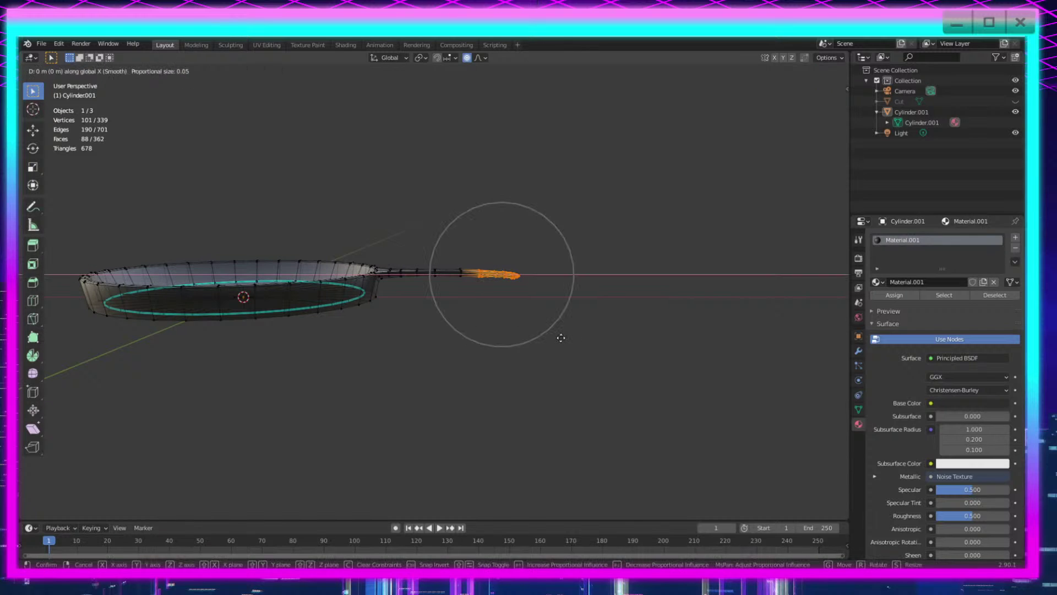
click(564, 337)
key(Tab)
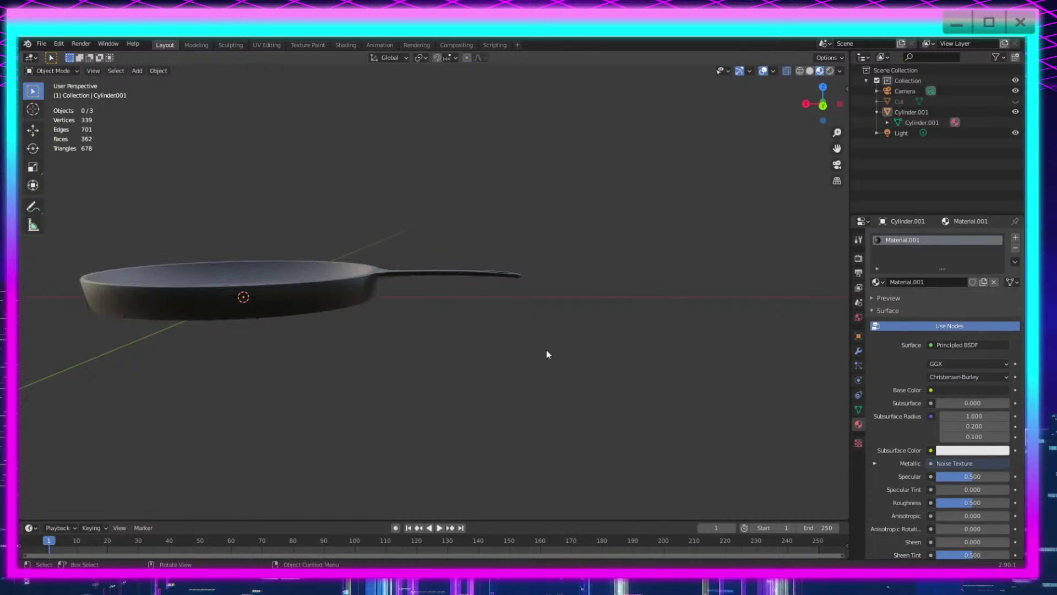
Step: Set the pan material's roughness to 0.762
middle_drag(547, 349, 418, 300)
scroll(525, 376, up, 3)
scroll(520, 413, up, 5)
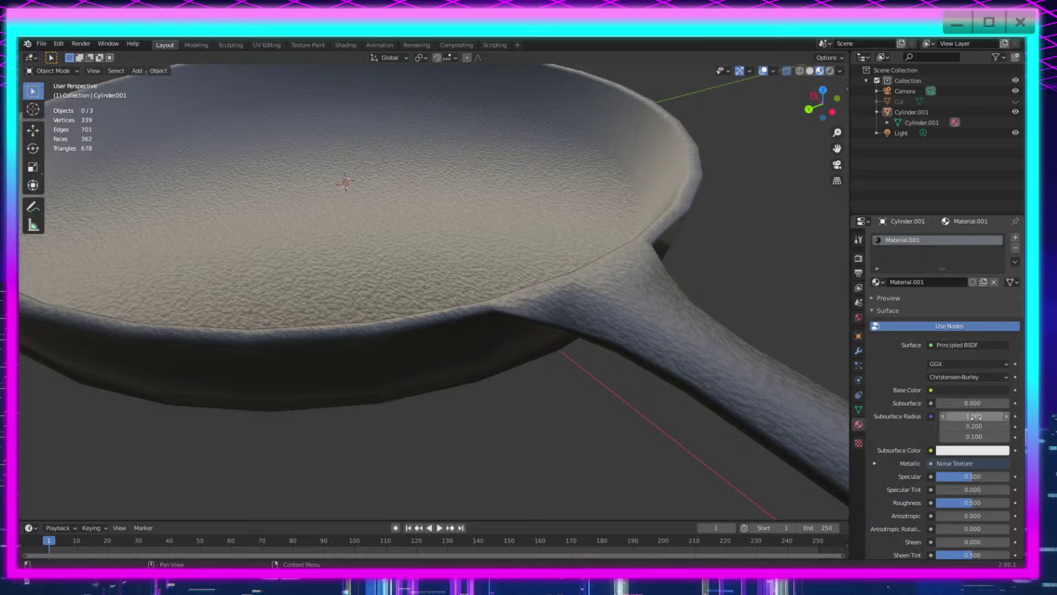
drag(972, 506, 989, 507)
middle_drag(715, 408, 607, 350)
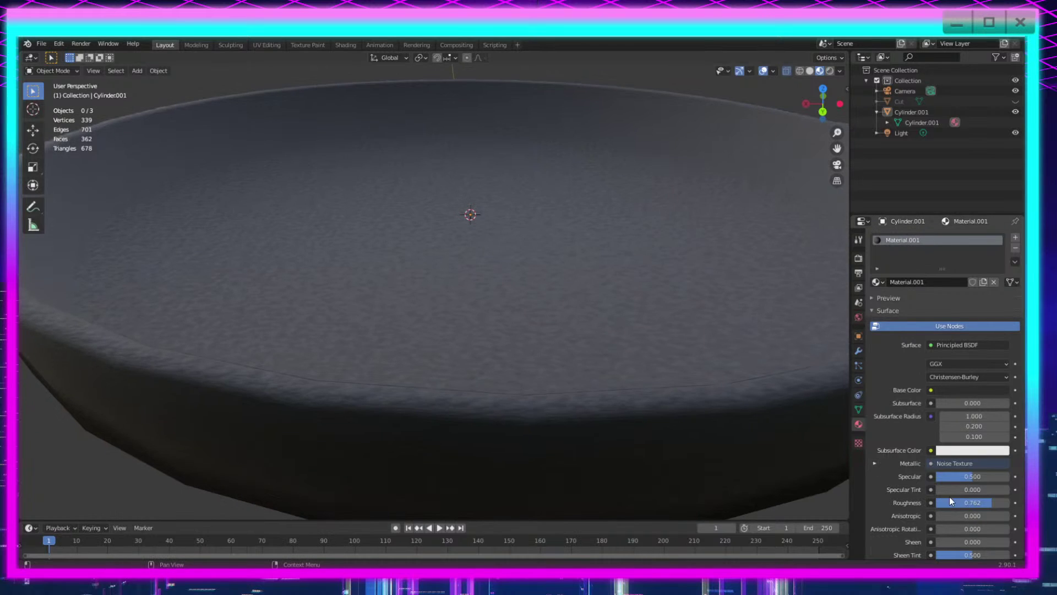
Step: Set the pan material's specular to 0 and its roughness to 0.422
mouse_move(970, 478)
mouse_down()
mouse_move(939, 478)
mouse_move(965, 503)
mouse_move(954, 503)
mouse_up()
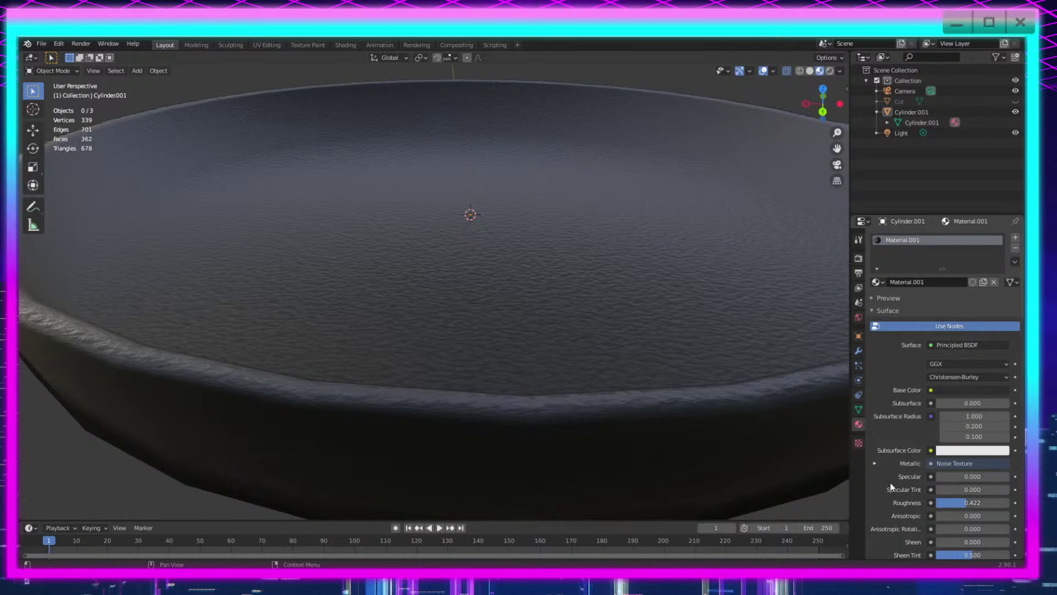
scroll(593, 309, down, 5)
middle_drag(593, 309, 600, 383)
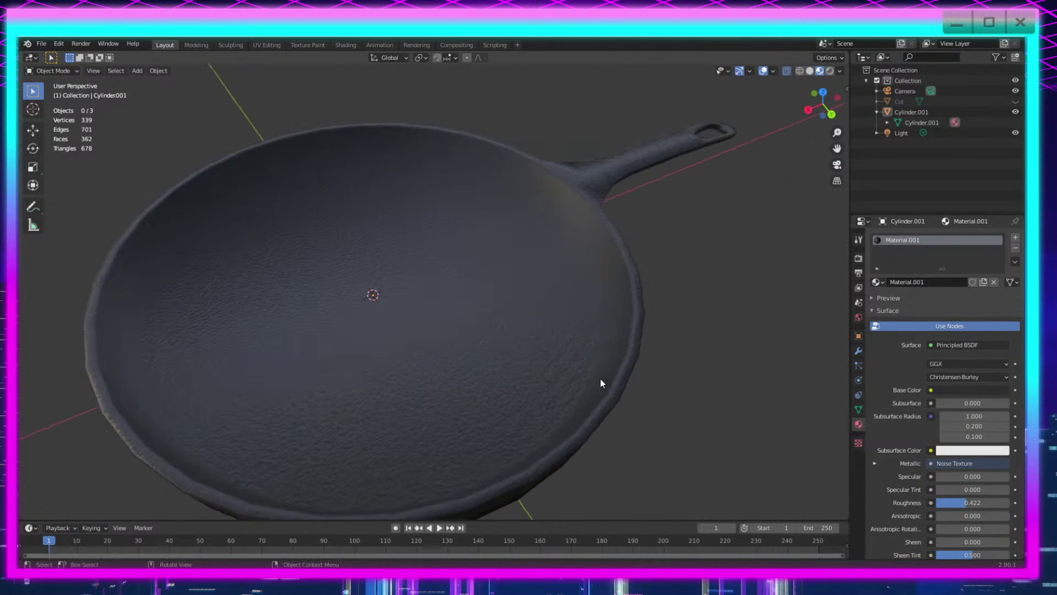
middle_drag(700, 329, 446, 127)
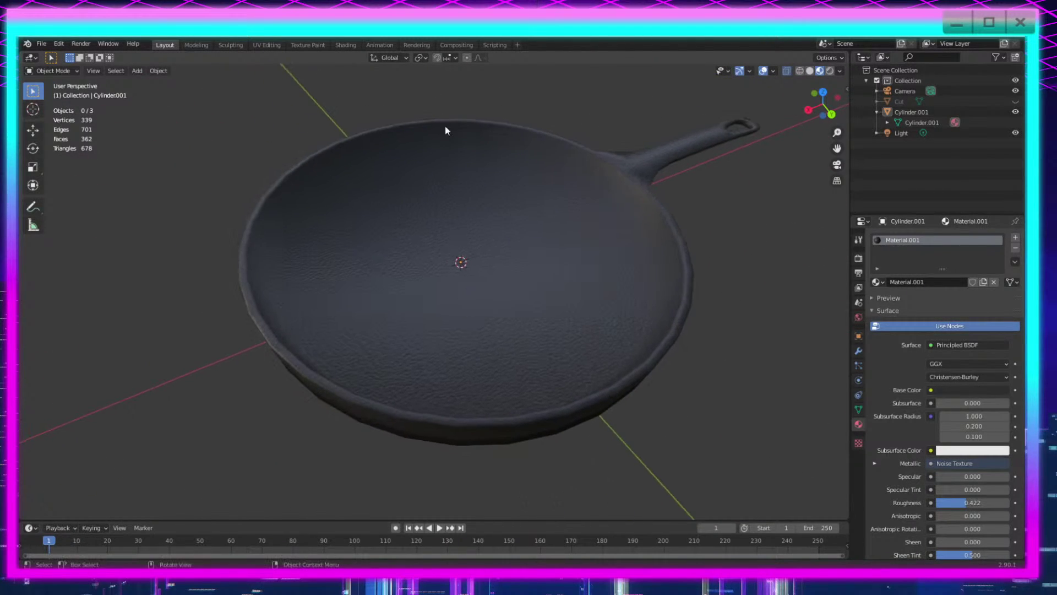
Step: Render the scene and examine the pan up close in the rendered image
key(F12)
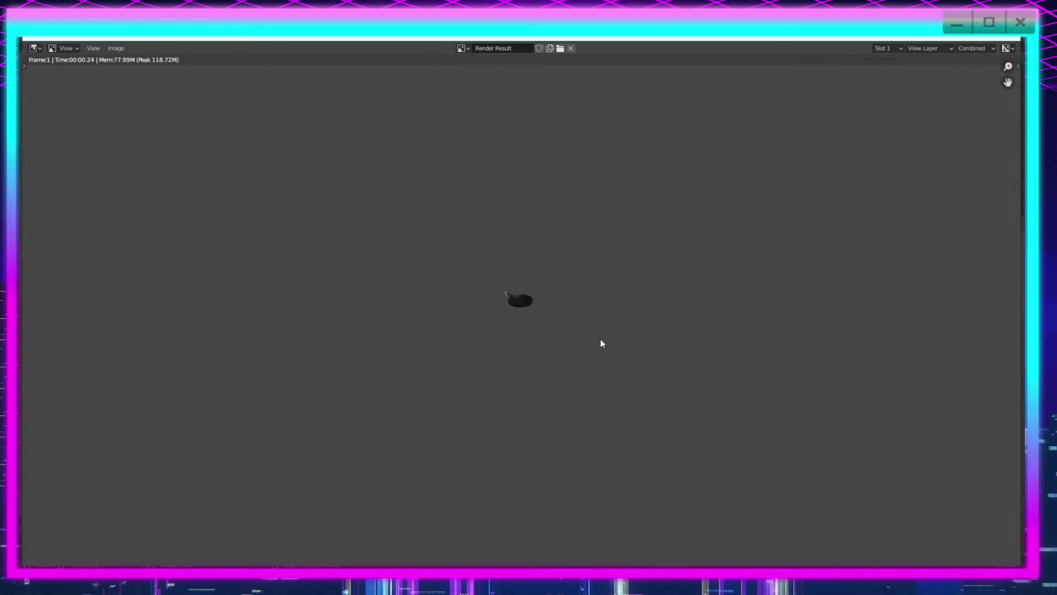
scroll(602, 342, up, 8)
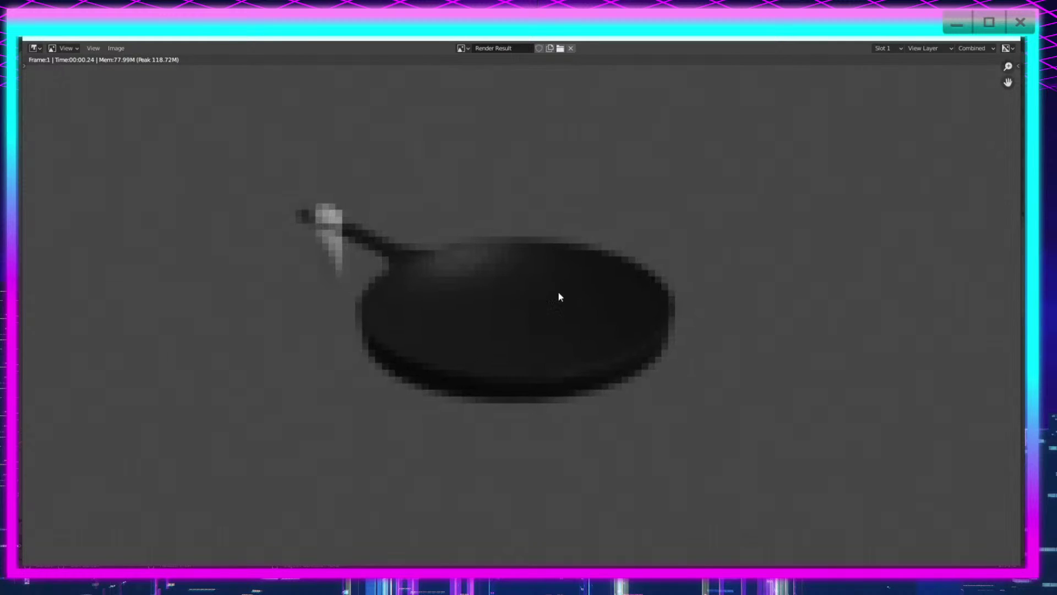
click(1012, 40)
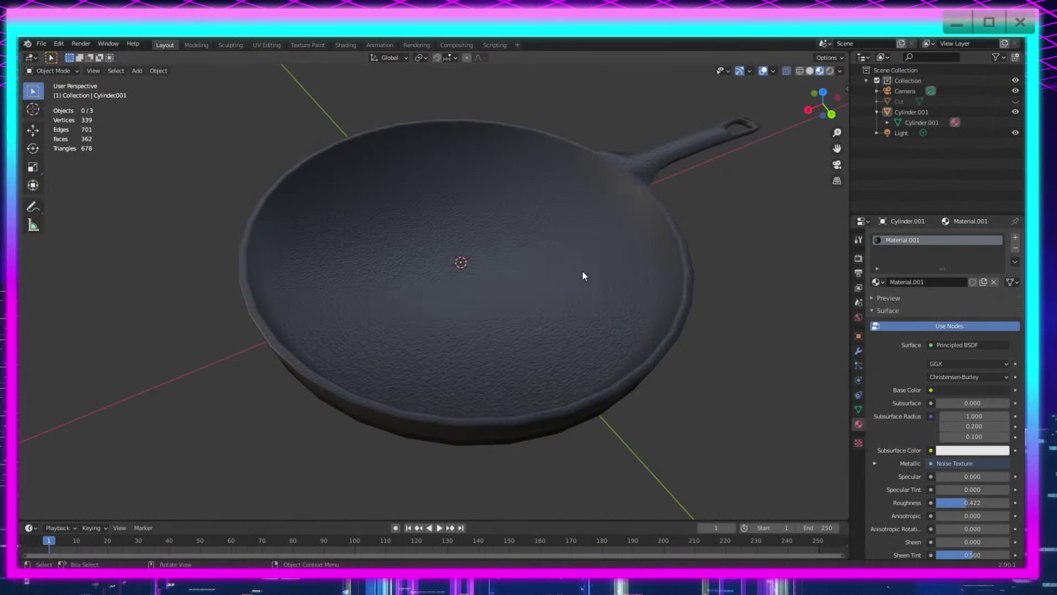
Step: Move the camera toward the pan by about -5.36 m in X, 6.21 m in Y and -4.06 m in Z
scroll(467, 292, down, 10)
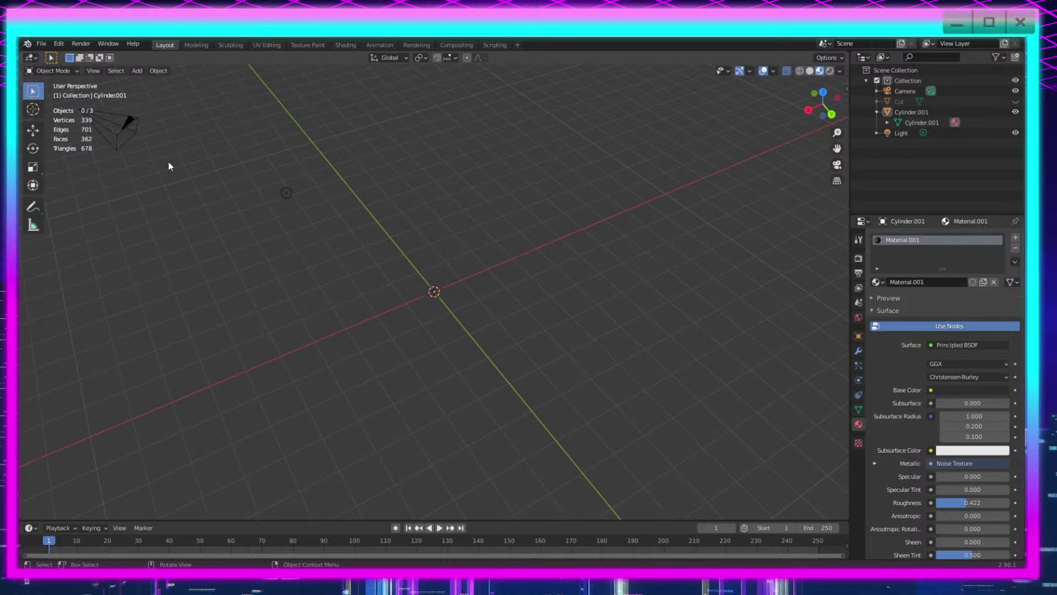
click(126, 140)
middle_drag(266, 197, 306, 219)
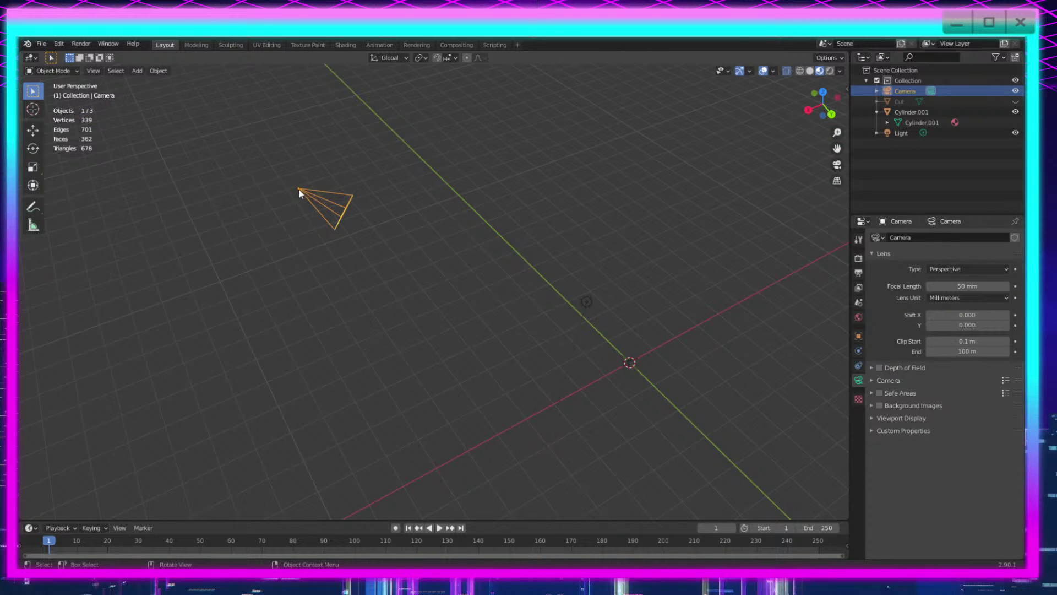
middle_drag(377, 232, 576, 238)
key(g)
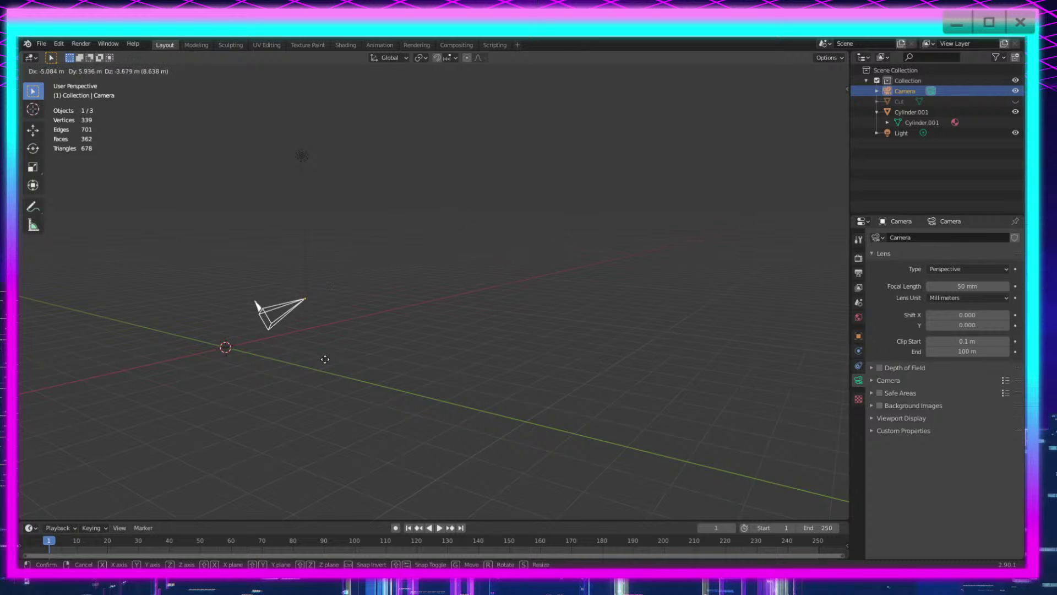
click(325, 359)
Step: Adjust the camera's position near the pan by about 0.84 m in X, -0.37 m in Y and -0.13 m in Z
middle_drag(325, 363, 808, 293)
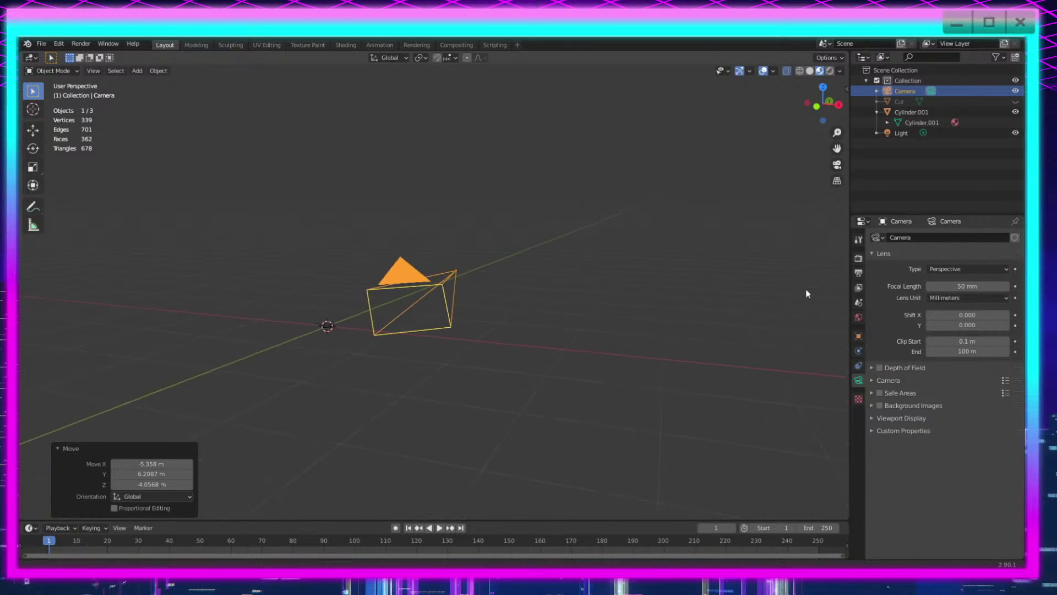
shift+middle_drag(386, 293, 440, 293)
key(g)
click(356, 306)
shift+middle_drag(313, 328, 512, 369)
scroll(579, 322, up, 4)
shift+middle_drag(396, 392, 573, 345)
scroll(482, 418, up, 2)
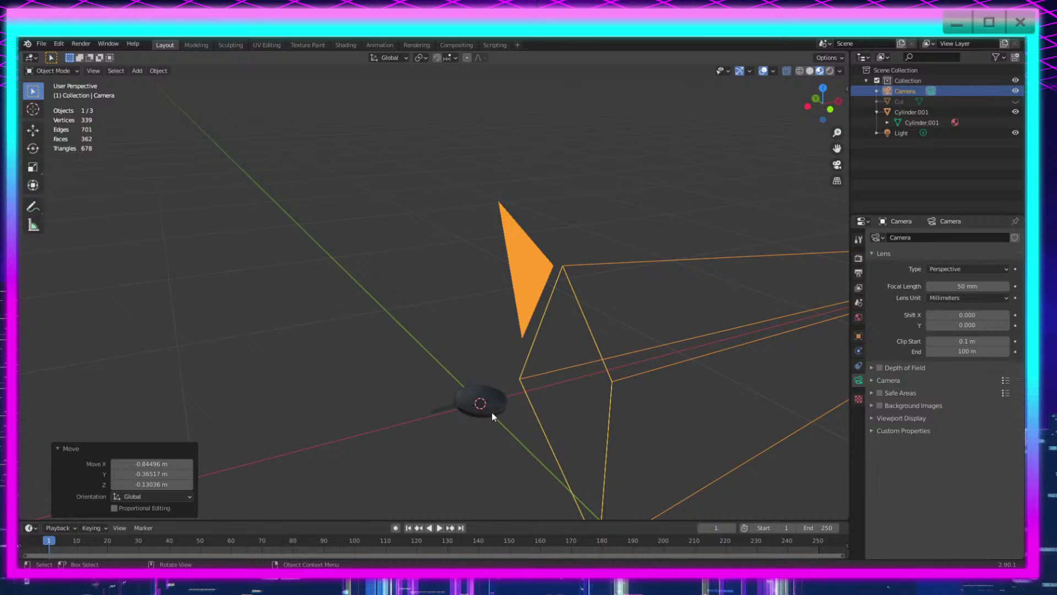
Step: Render the scene and examine the pan and the stray geometry at its handle in the rendered image
key(F12)
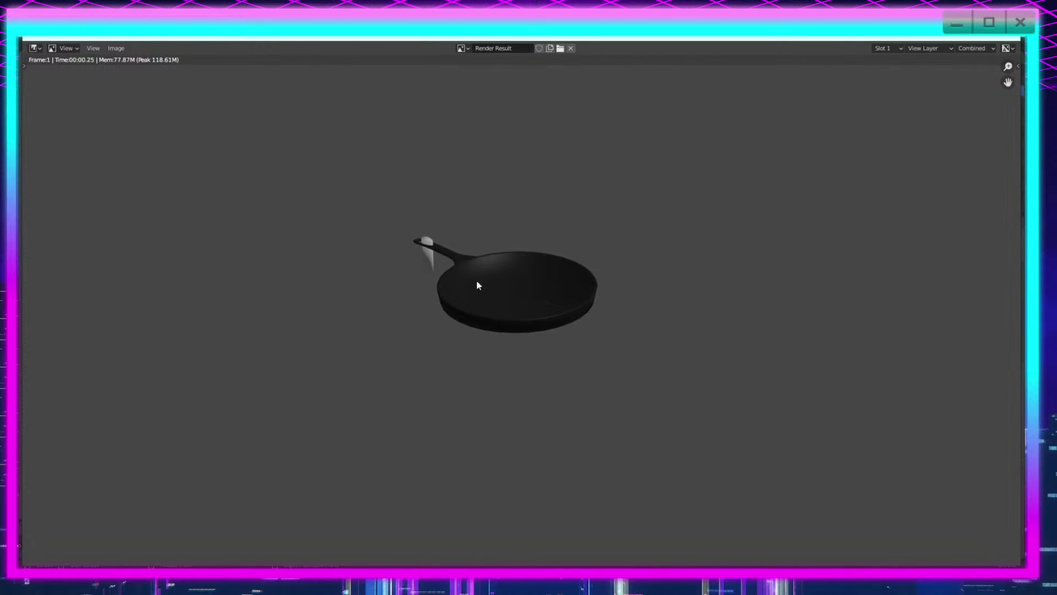
scroll(478, 285, up, 4)
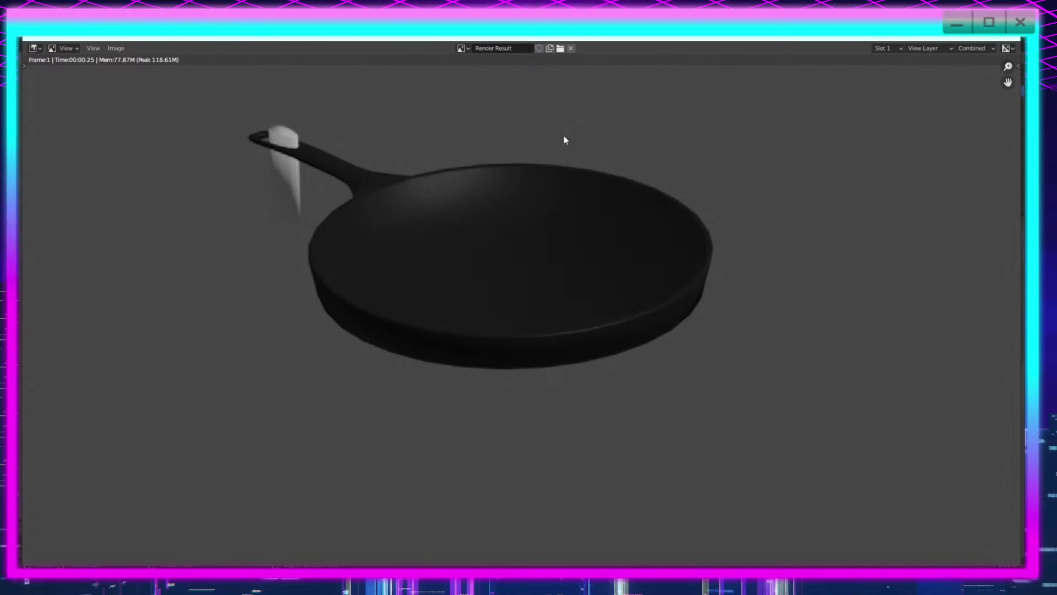
click(1010, 36)
Step: Delete the hidden Cut object from the scene
click(999, 104)
key(Delete)
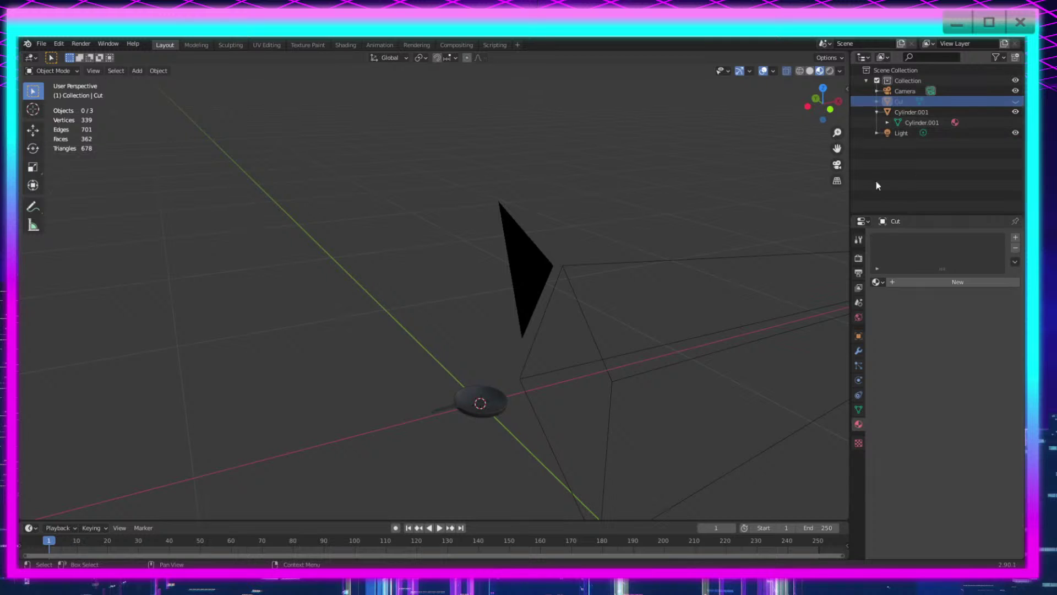
Step: Set the camera's focal length to 20 mm and move the camera closer to the pan
middle_drag(744, 358, 578, 317)
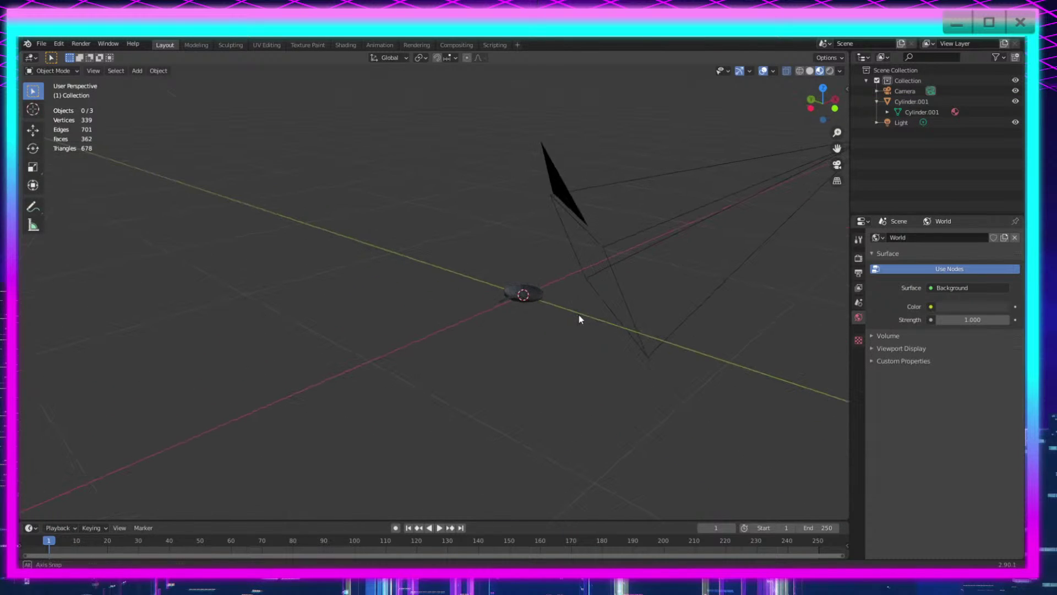
click(700, 196)
middle_drag(700, 196, 683, 281)
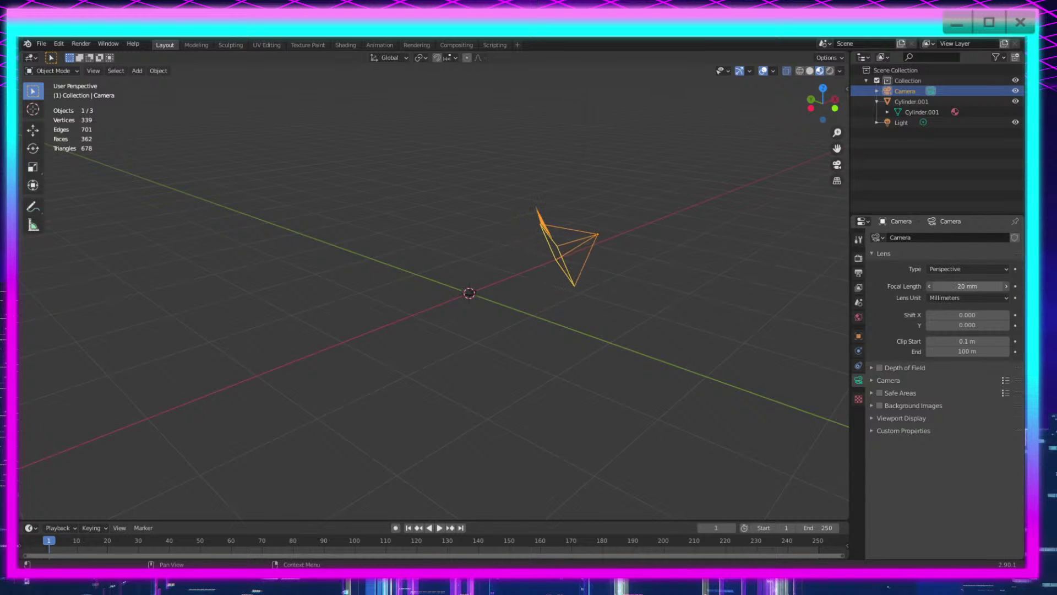
key(g)
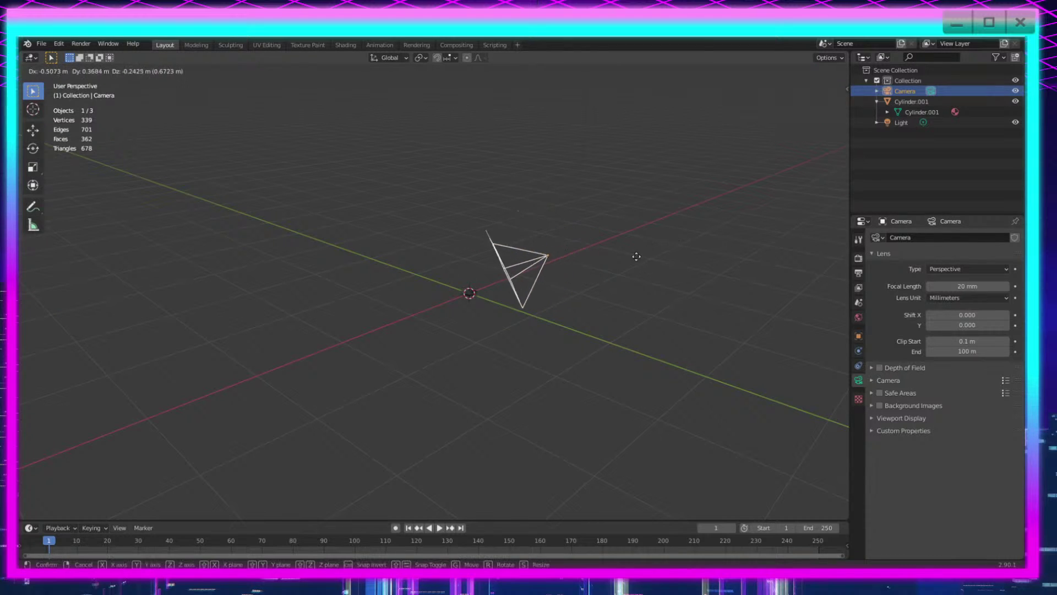
click(611, 269)
Step: Adjust the camera's position by about 0.22 m in X, 0.14 m in Y and -0.13 m in Z
scroll(574, 300, up, 8)
shift+middle_drag(616, 308, 586, 321)
key(g)
click(589, 278)
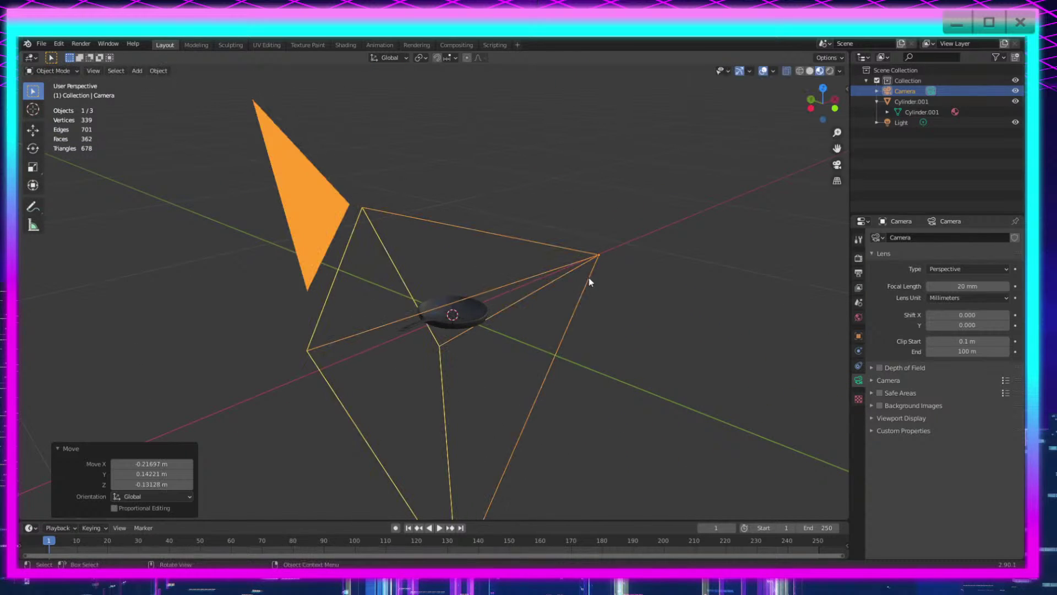
Step: Render the scene with the wider lens and check how the pan is framed
click(677, 303)
key(F12)
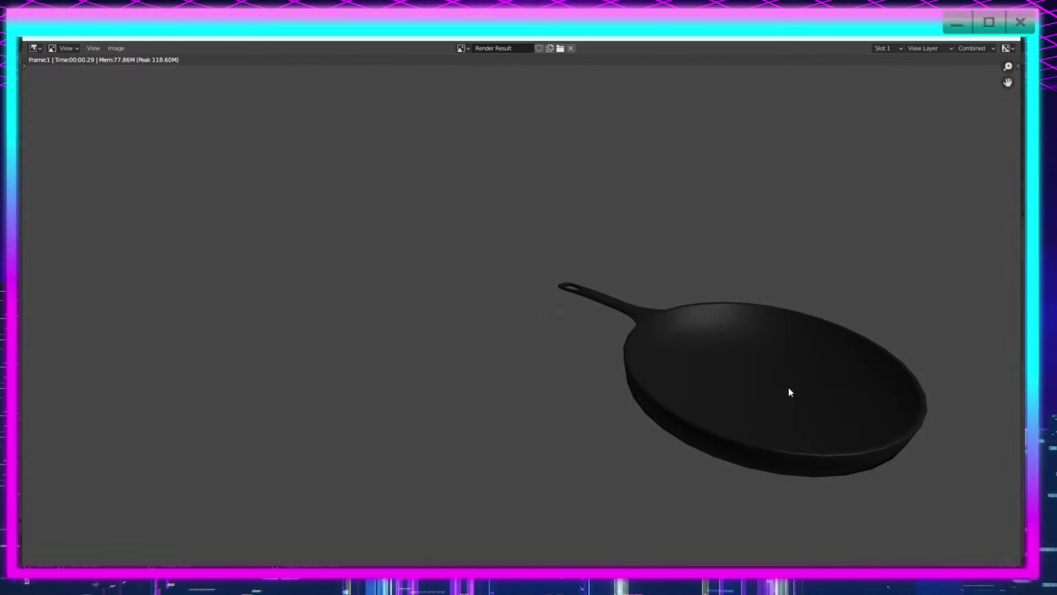
click(1003, 37)
scroll(473, 385, up, 7)
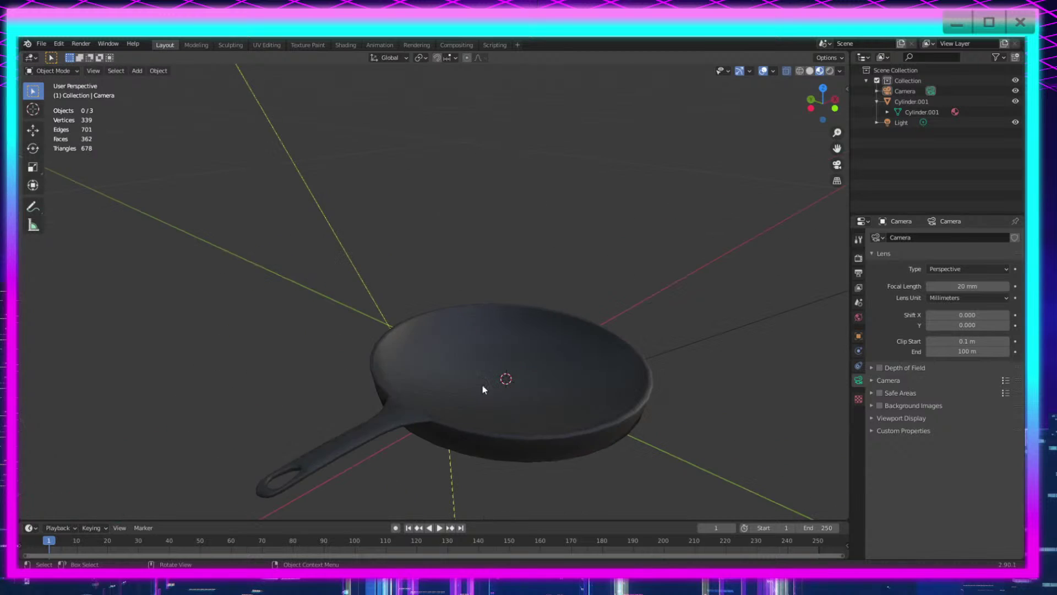
Step: Shift the camera sideways to centre the pan, by about 0.12 m in X and 0.11 m in Y
scroll(490, 384, down, 6)
shift+middle_drag(535, 393, 483, 293)
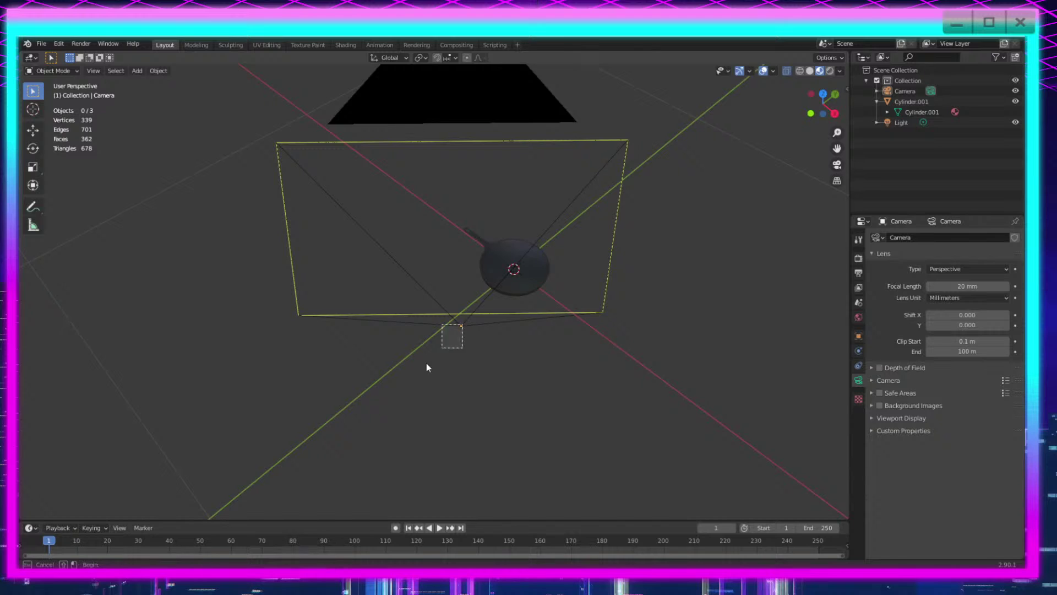
drag(426, 368, 430, 366)
key(g)
click(578, 349)
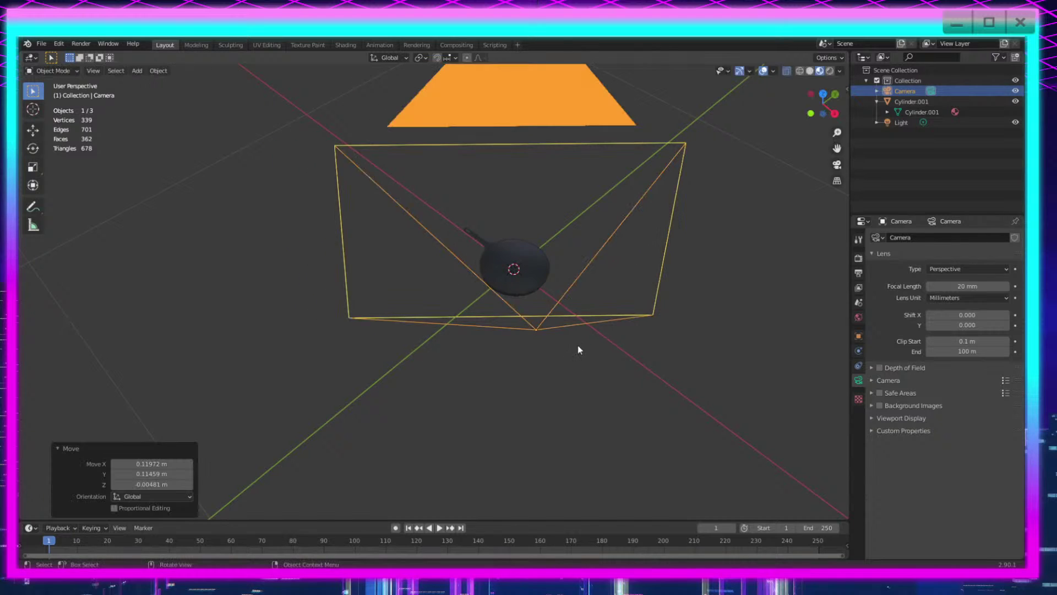
Step: Lower the camera slightly, moving it about 0.015 m in X, -0.014 m in Y and -0.034 m in Z
mouse_move(578, 349)
middle_down()
mouse_move(657, 377)
mouse_move(722, 328)
mouse_move(632, 399)
mouse_move(595, 344)
middle_up()
key(g)
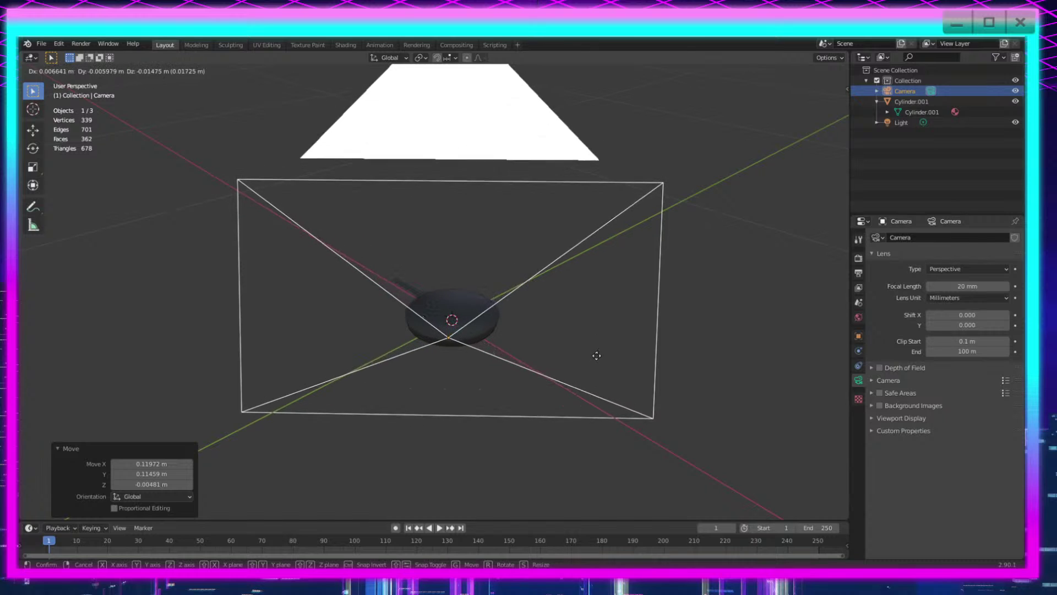
click(597, 372)
Step: Deselect the camera and render the scene again to check the pan's centring in the frame
middle_drag(477, 392, 576, 368)
scroll(689, 333, up, 2)
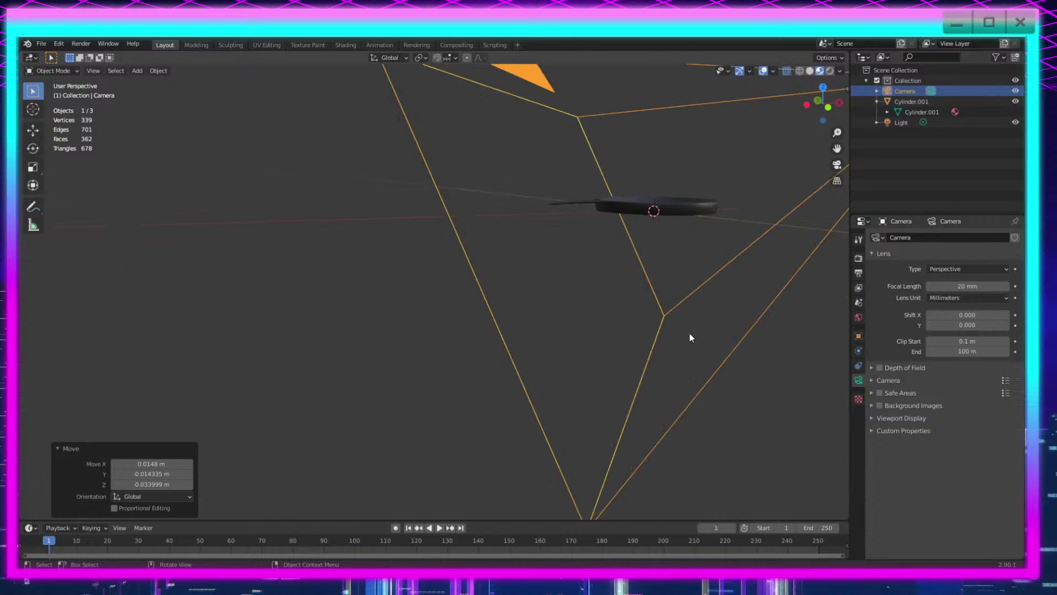
scroll(689, 335, down, 4)
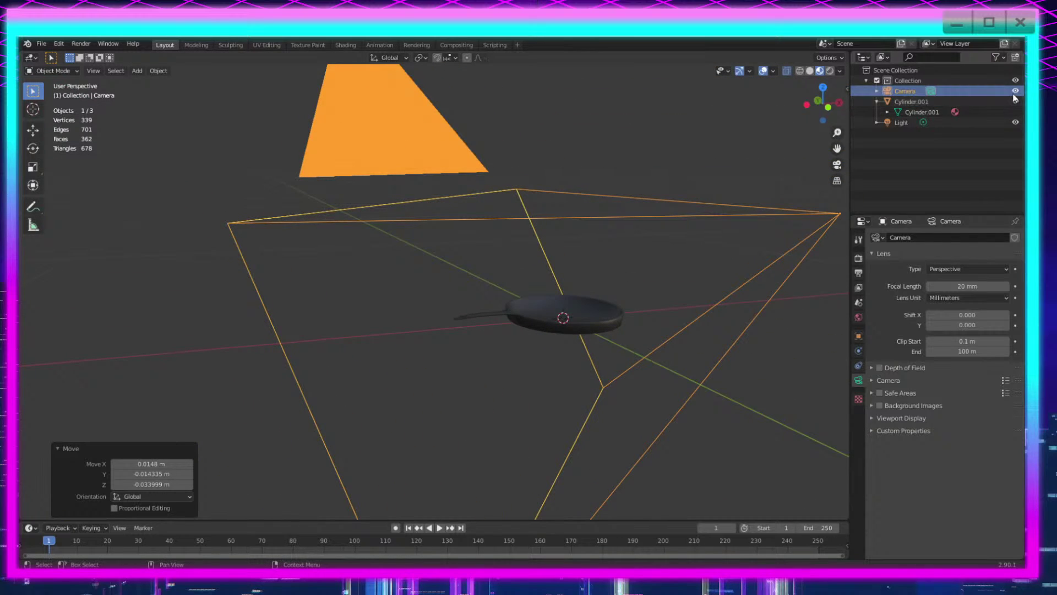
click(774, 168)
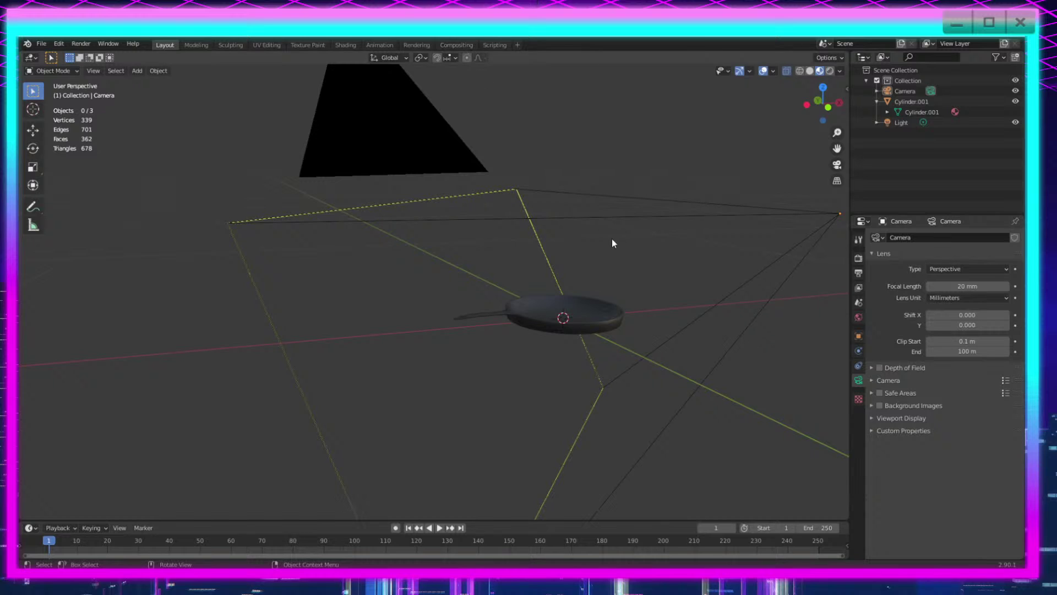
key(F12)
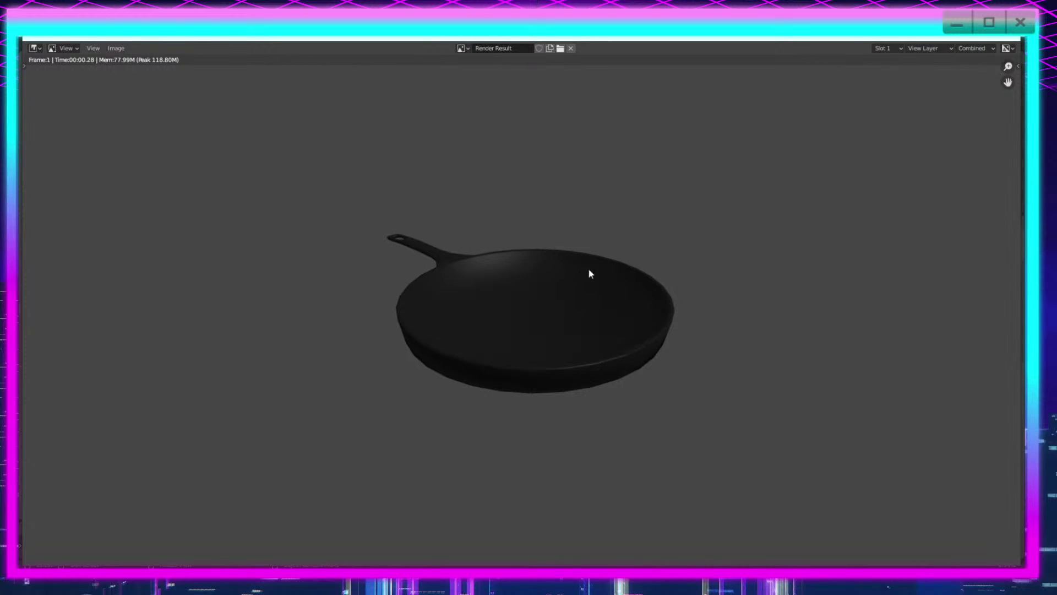
key(Escape)
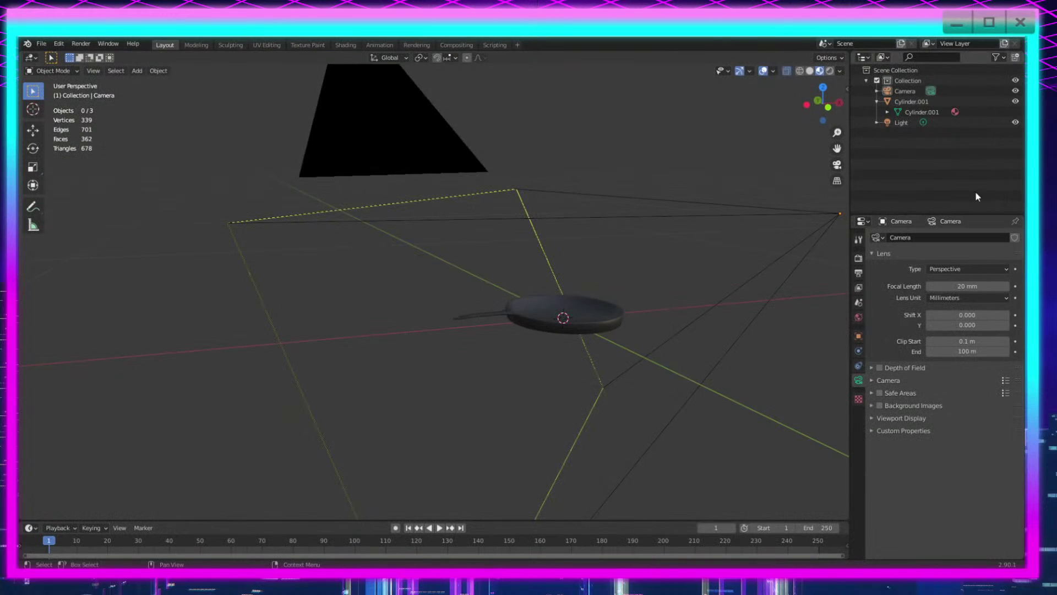
Step: Hide the camera and light, and examine the pan's bumpy surface and handle from several angles
ctrl+click(1015, 101)
middle_drag(665, 397, 586, 401)
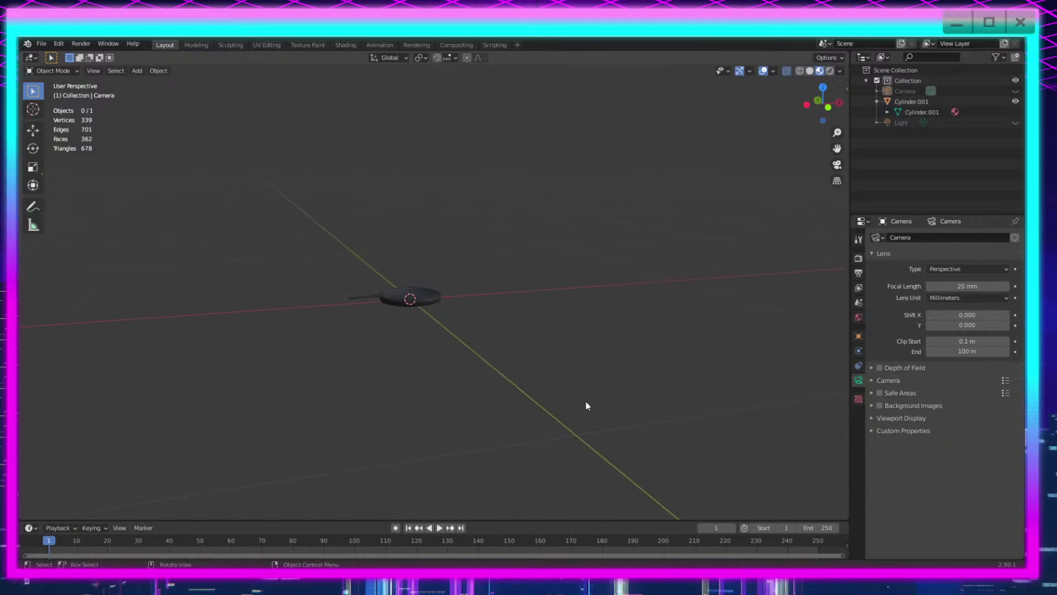
scroll(584, 398, up, 6)
scroll(460, 355, down, 5)
middle_drag(459, 356, 623, 365)
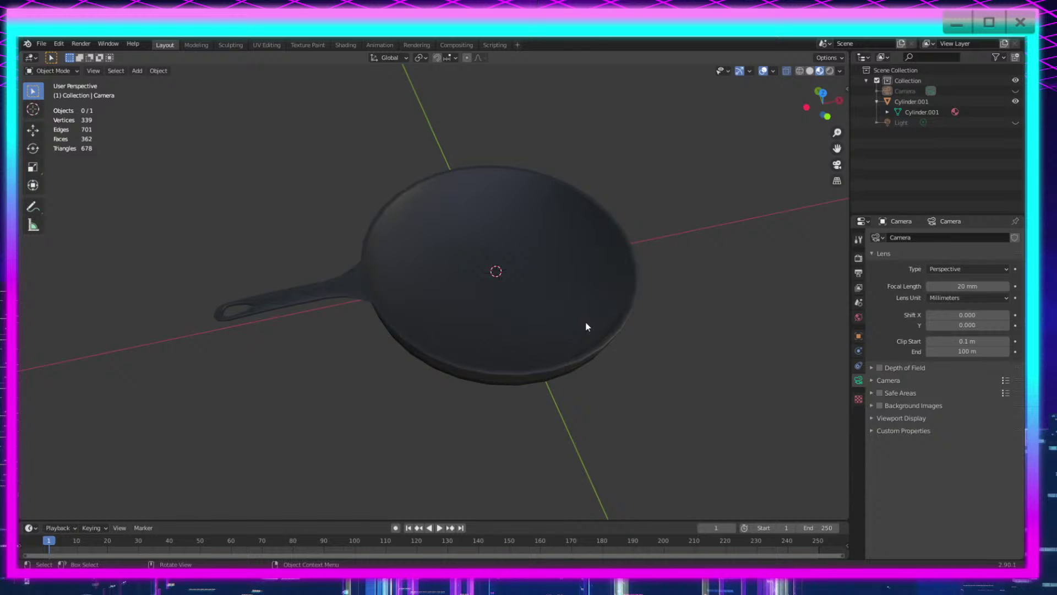
middle_drag(662, 304, 602, 349)
scroll(637, 370, down, 1)
scroll(623, 334, up, 6)
scroll(538, 339, up, 2)
scroll(537, 340, down, 3)
middle_drag(538, 340, 610, 336)
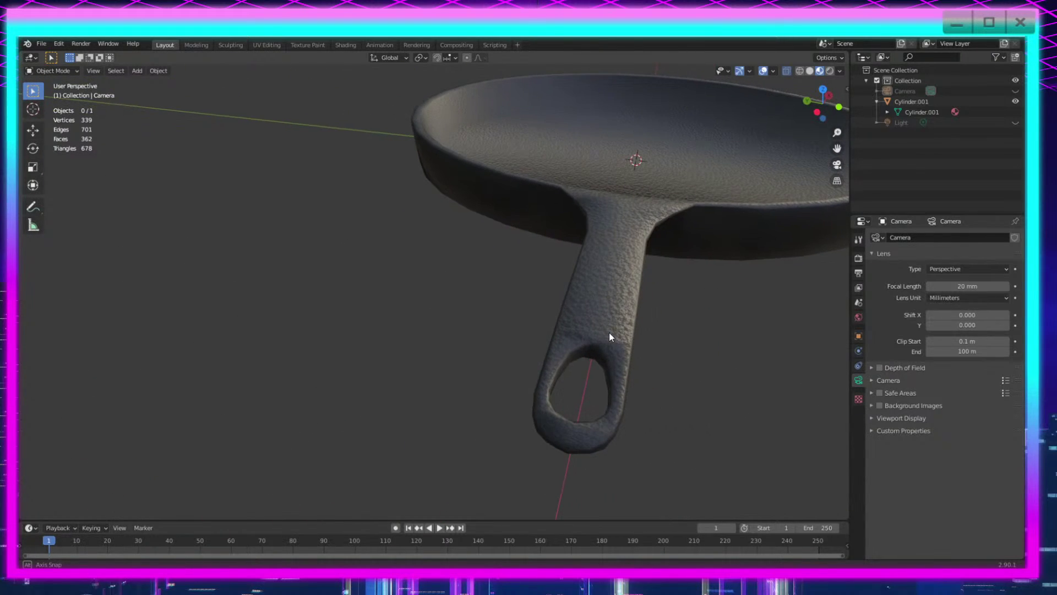
middle_drag(647, 380, 627, 411)
Step: Inspect the pan's mesh topology in Edit Mode and return to Object Mode
click(249, 269)
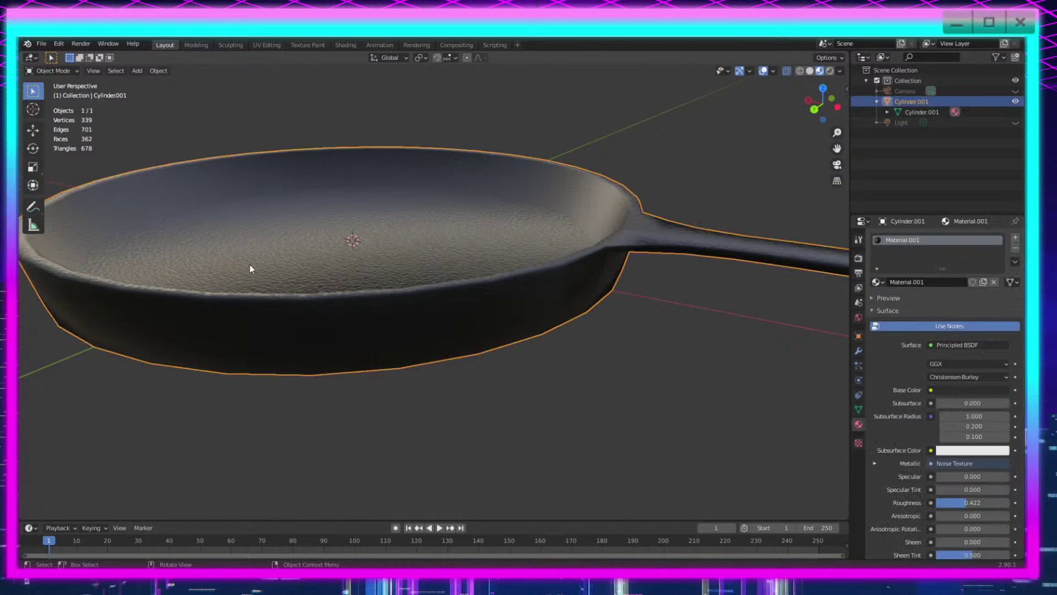
key(Tab)
mouse_move(555, 295)
middle_down()
mouse_move(569, 290)
mouse_move(550, 253)
mouse_move(567, 243)
mouse_move(567, 304)
middle_up()
middle_drag(754, 334, 654, 371)
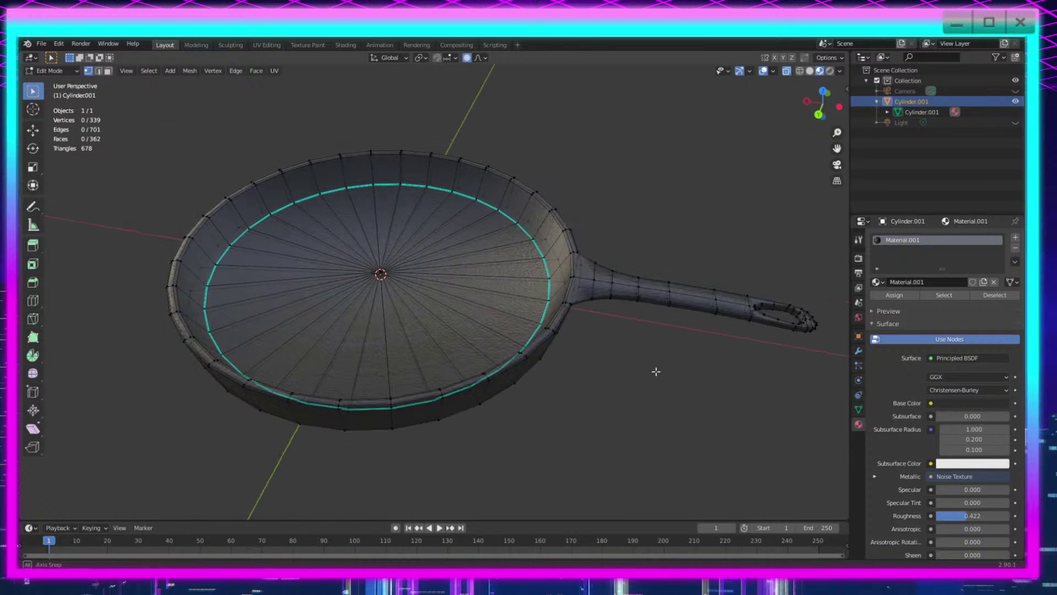
key(Tab)
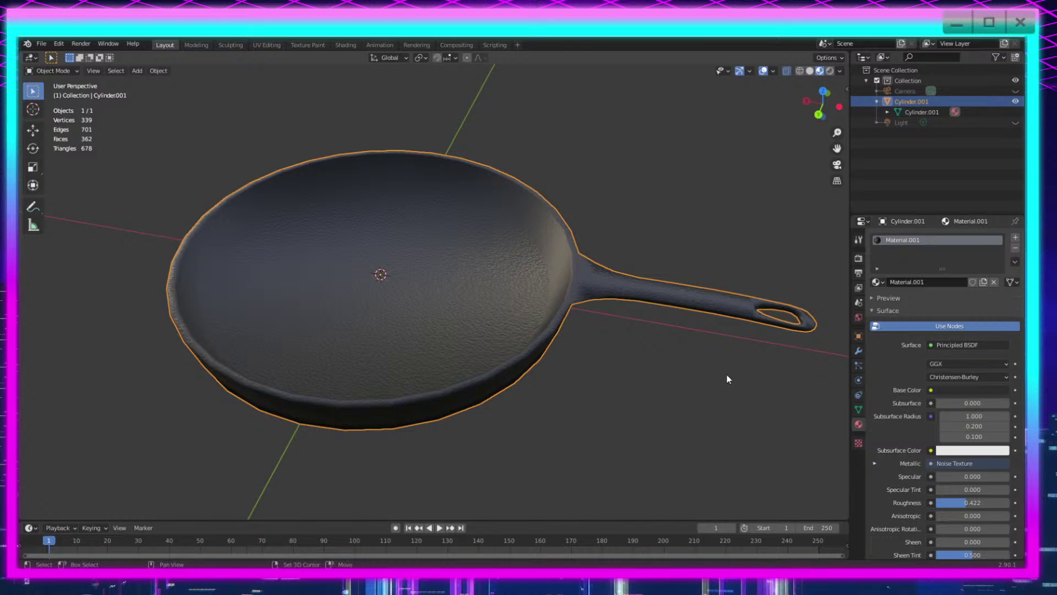
Step: Examine the bumpy texture on the pan's cooking surface and rim up close
shift+middle_drag(726, 376, 620, 377)
scroll(621, 376, up, 5)
shift+middle_drag(657, 415, 375, 421)
middle_drag(440, 461, 441, 443)
scroll(439, 444, down, 3)
shift+middle_drag(319, 398, 552, 432)
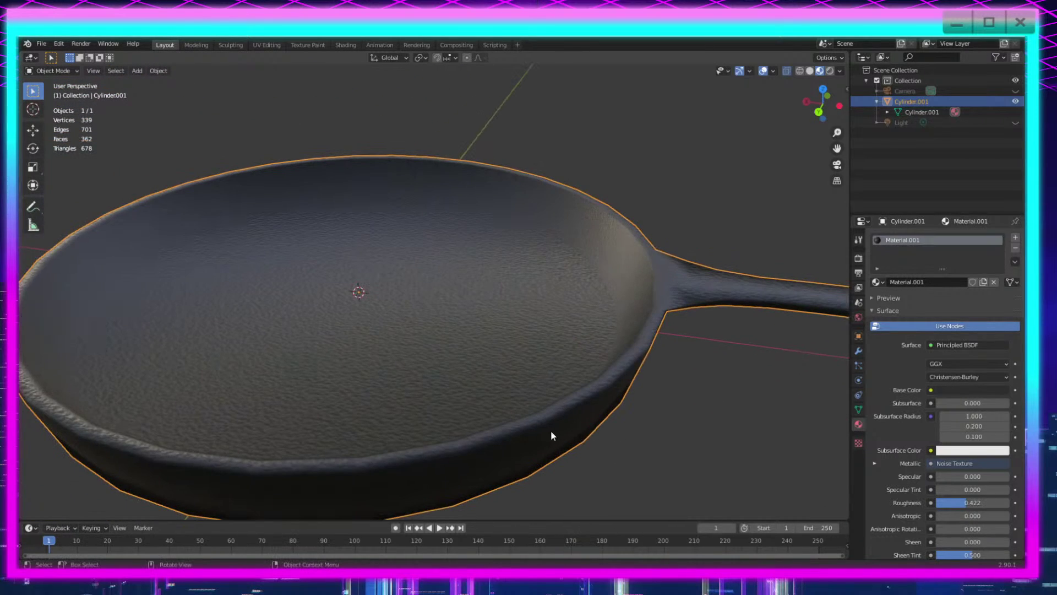
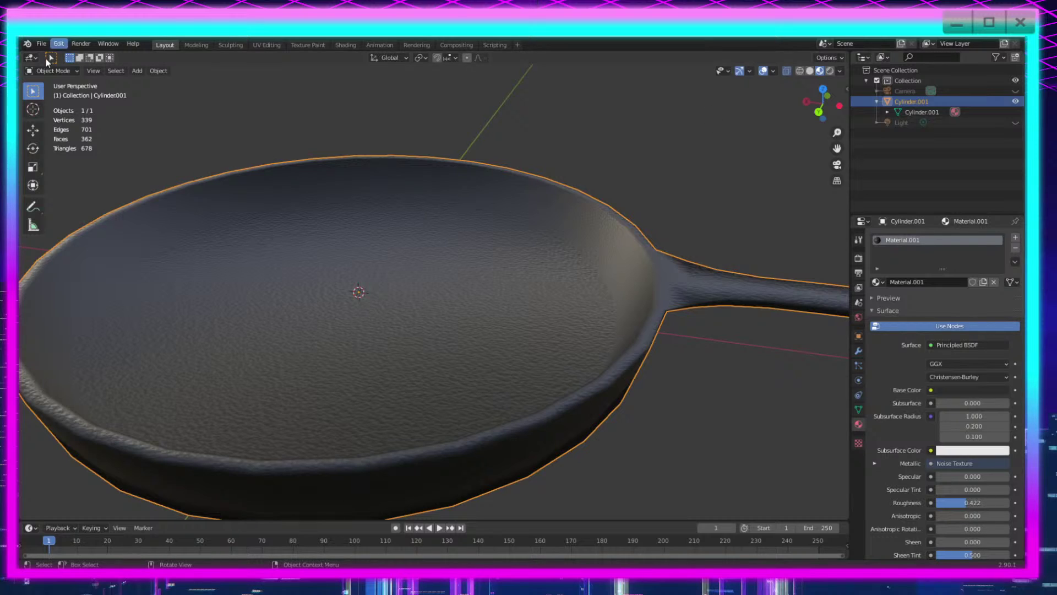
Step: Save the project as "frying pan.blend"
click(41, 45)
click(43, 43)
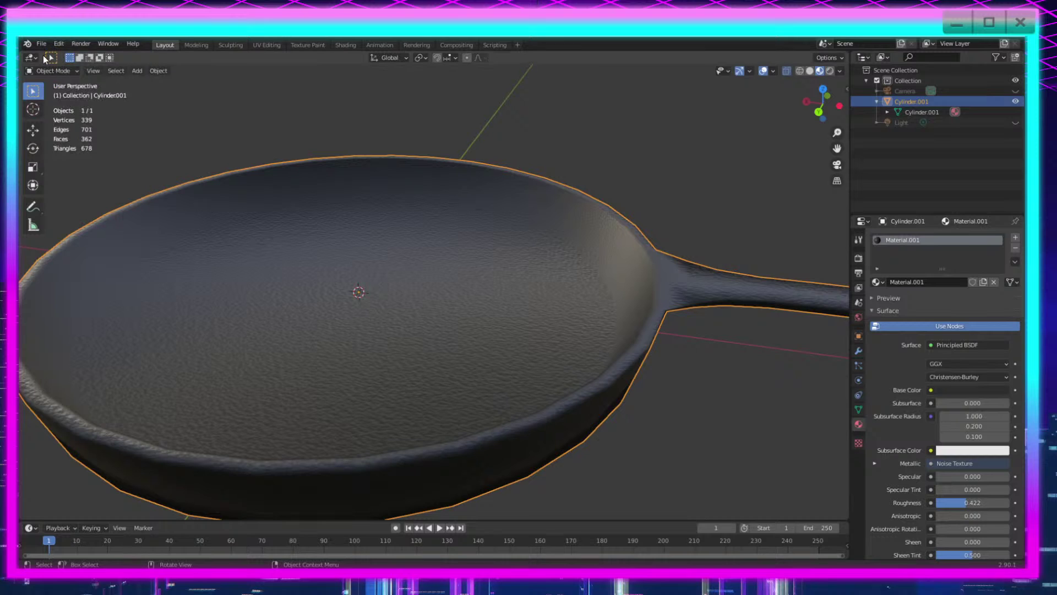
click(43, 45)
click(66, 123)
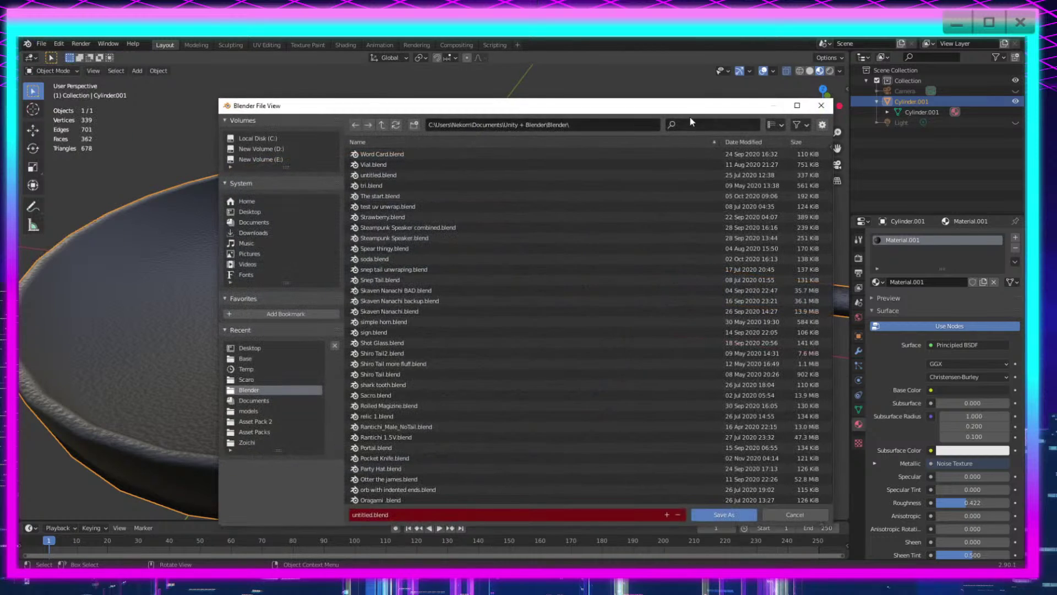
drag(692, 105, 1024, 110)
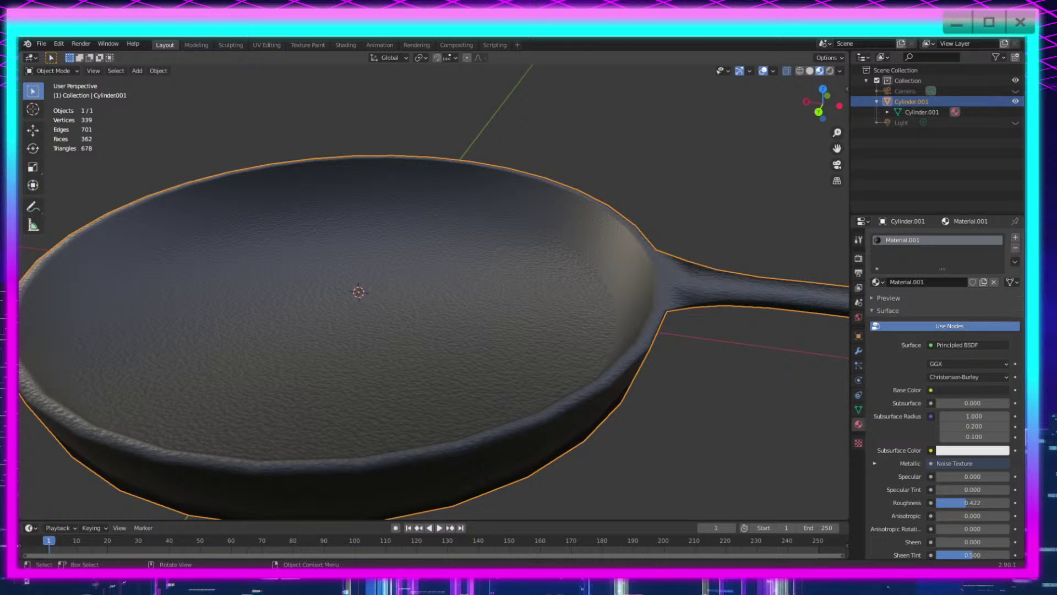
key(ctrl+s)
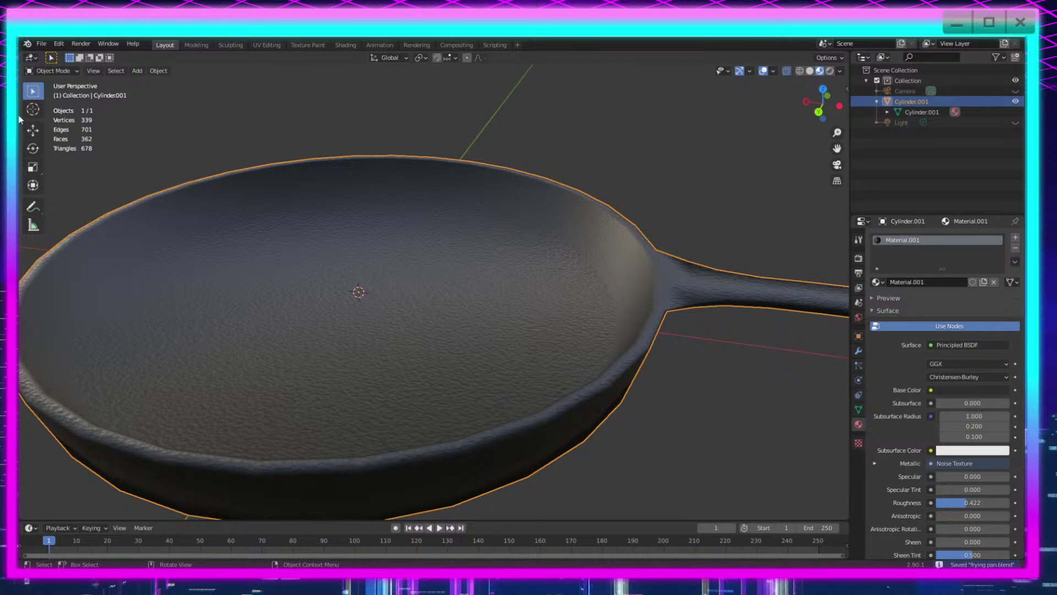
Step: Start a new General file
click(42, 44)
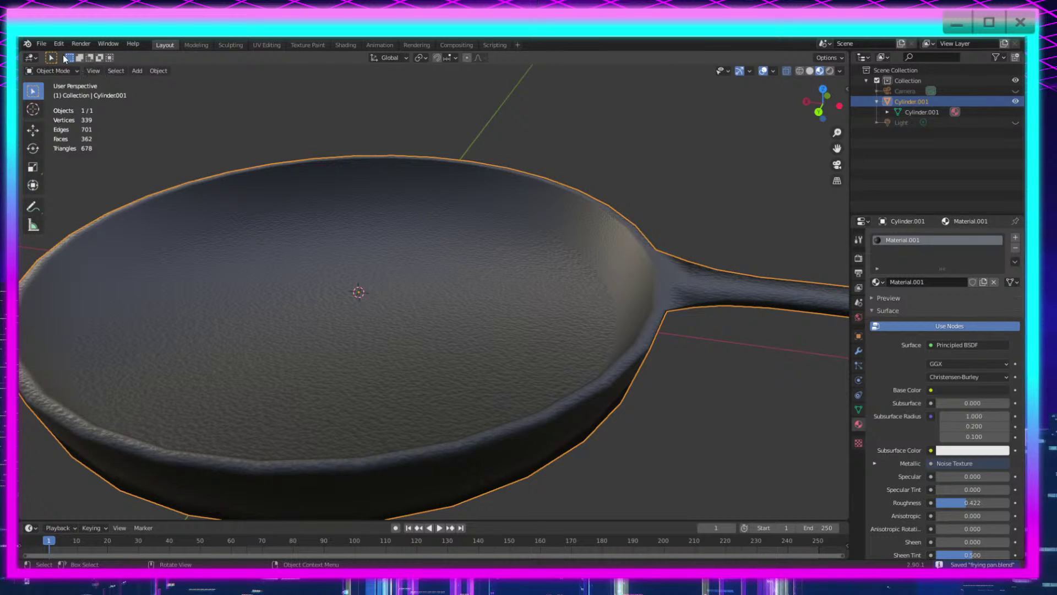
click(41, 43)
mouse_move(50, 62)
click(165, 55)
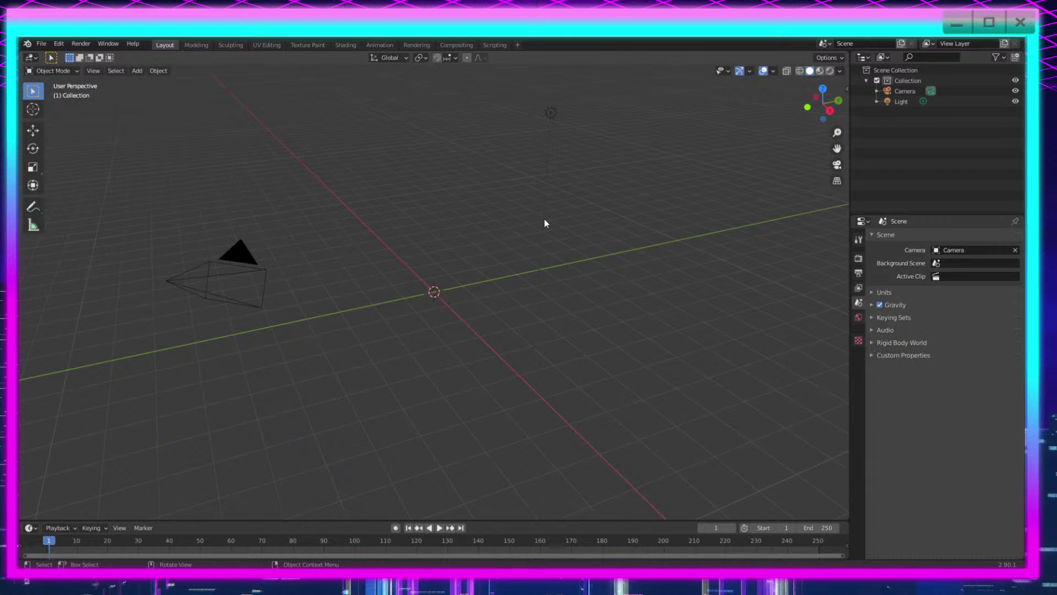
Step: Add a cube mesh at the world origin
middle_drag(491, 307, 547, 283)
shift+middle_drag(519, 244, 626, 246)
key(shift+a)
mouse_move(621, 246)
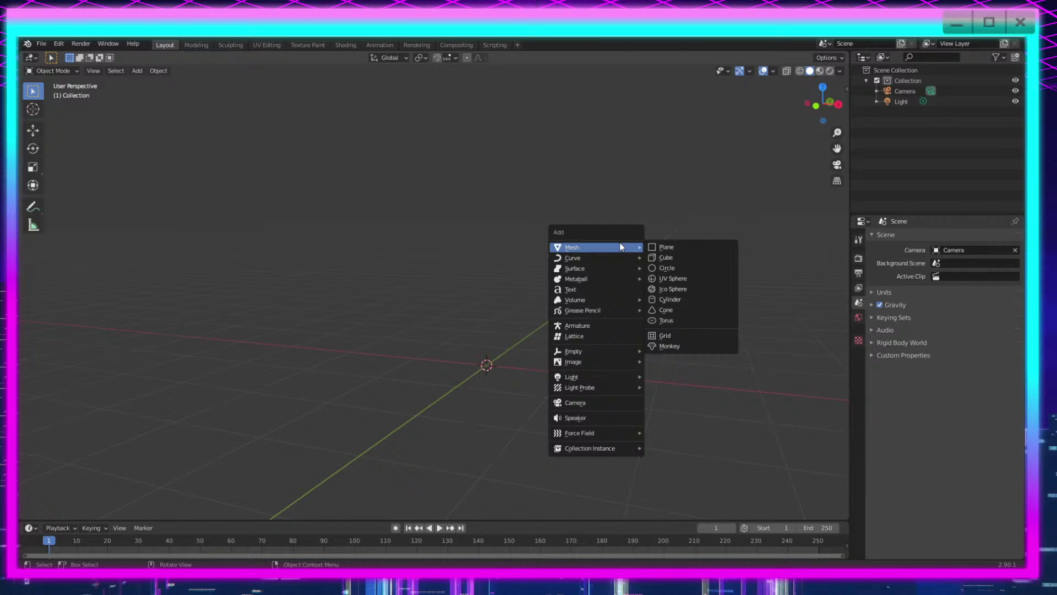
click(674, 258)
Step: Set the new cube's size to 0.01 m
middle_drag(715, 471, 582, 418)
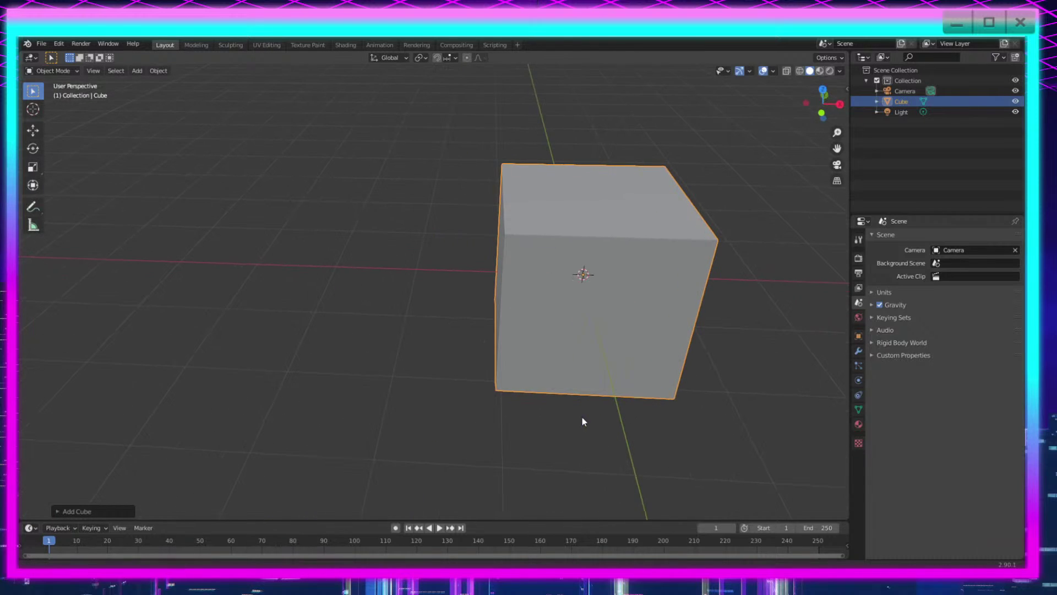
click(67, 512)
click(151, 419)
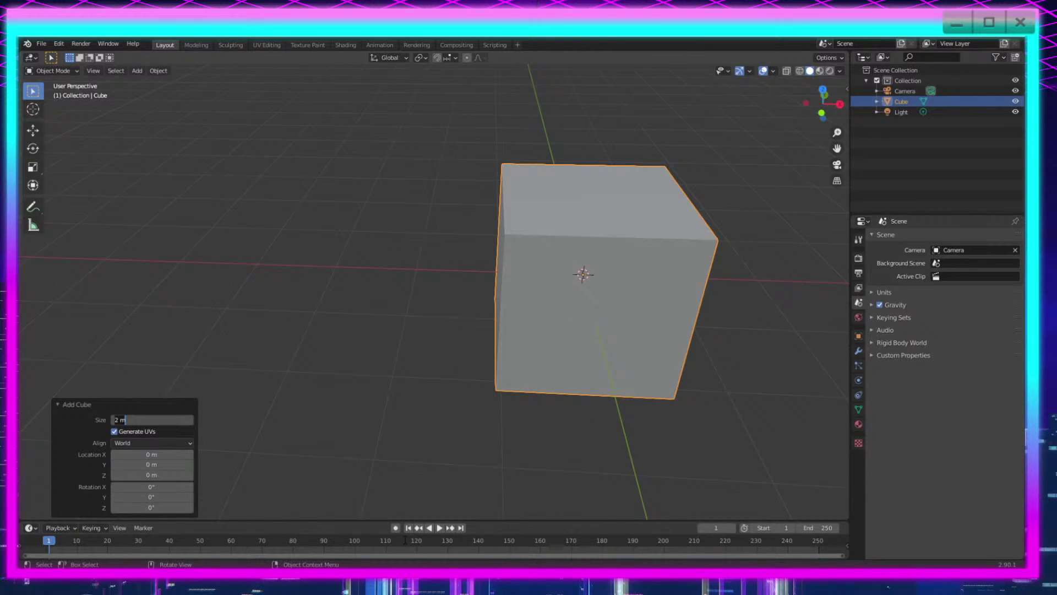
key(BackSpace)
text(0.01)
key(Return)
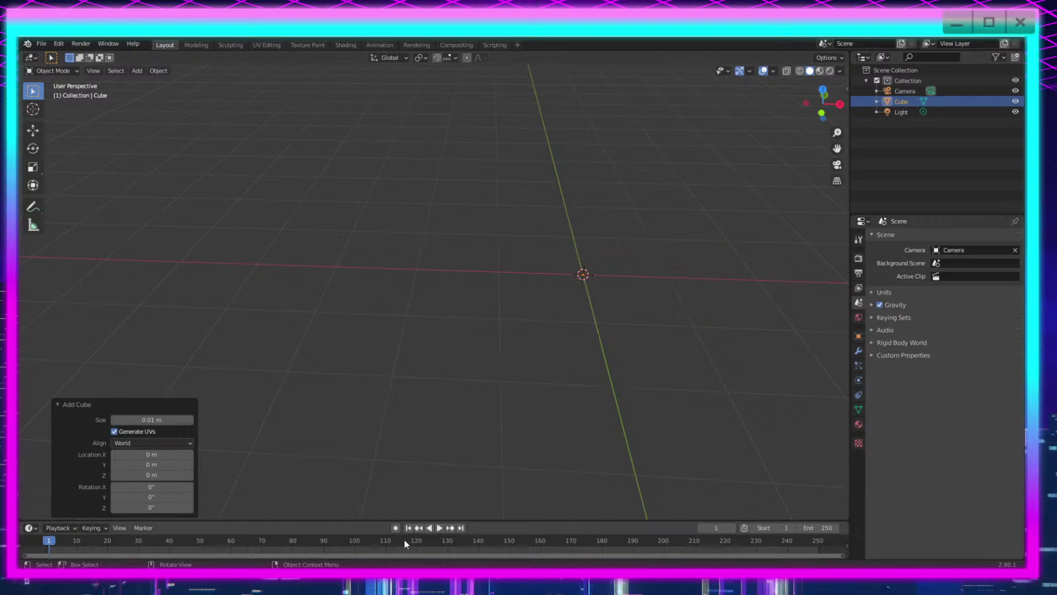
Step: Set the new cube's size to 0.1 m
scroll(616, 246, up, 4)
shift+middle_drag(612, 280, 354, 311)
scroll(590, 277, up, 7)
click(142, 420)
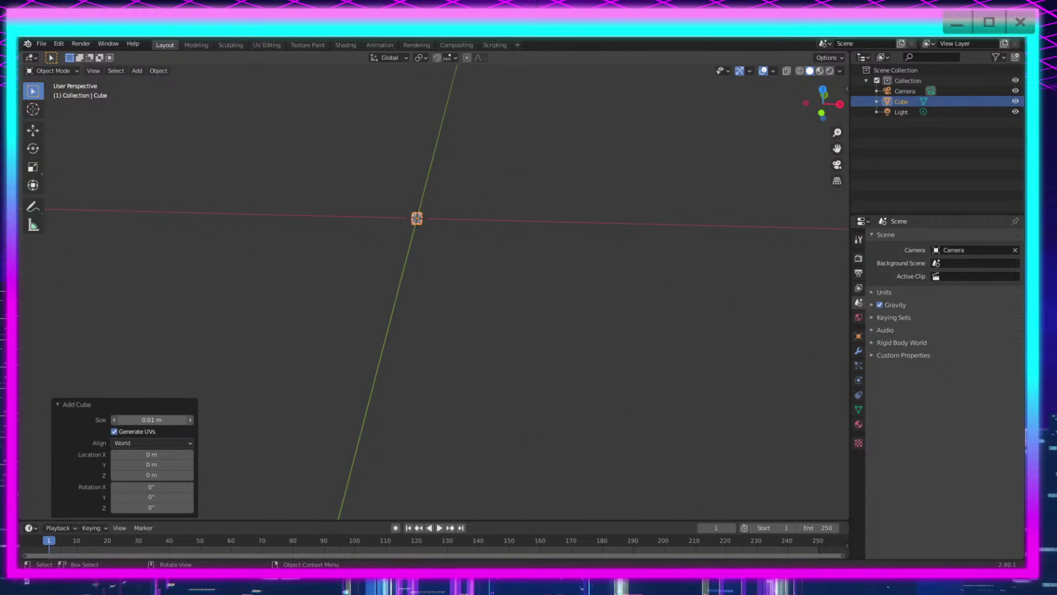
key(BackSpace)
text(0.1)
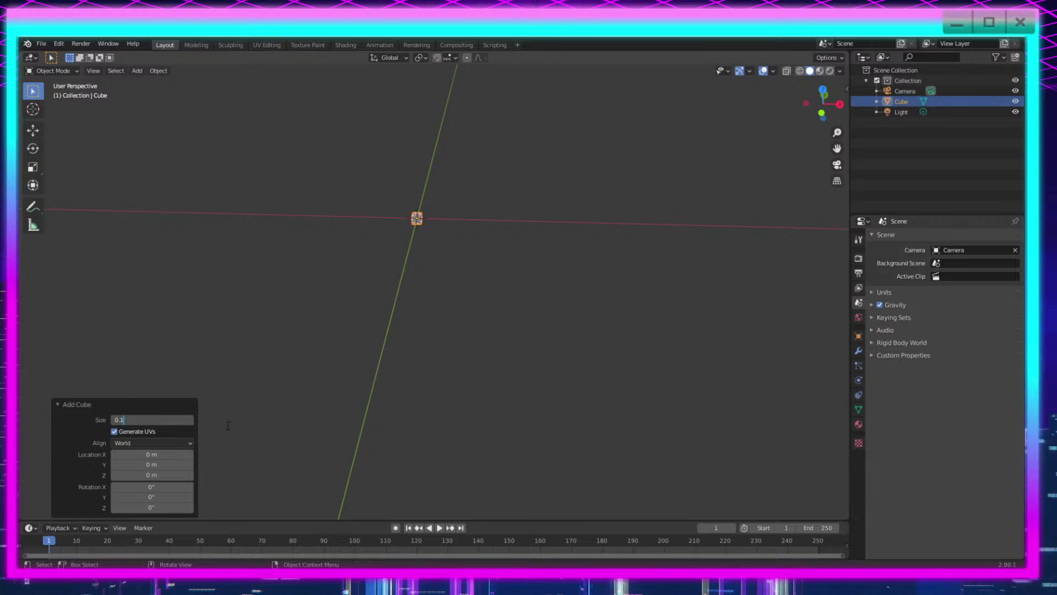
key(Return)
middle_drag(494, 187, 483, 294)
scroll(386, 392, up, 4)
shift+middle_drag(215, 395, 561, 392)
shift+middle_drag(686, 391, 569, 386)
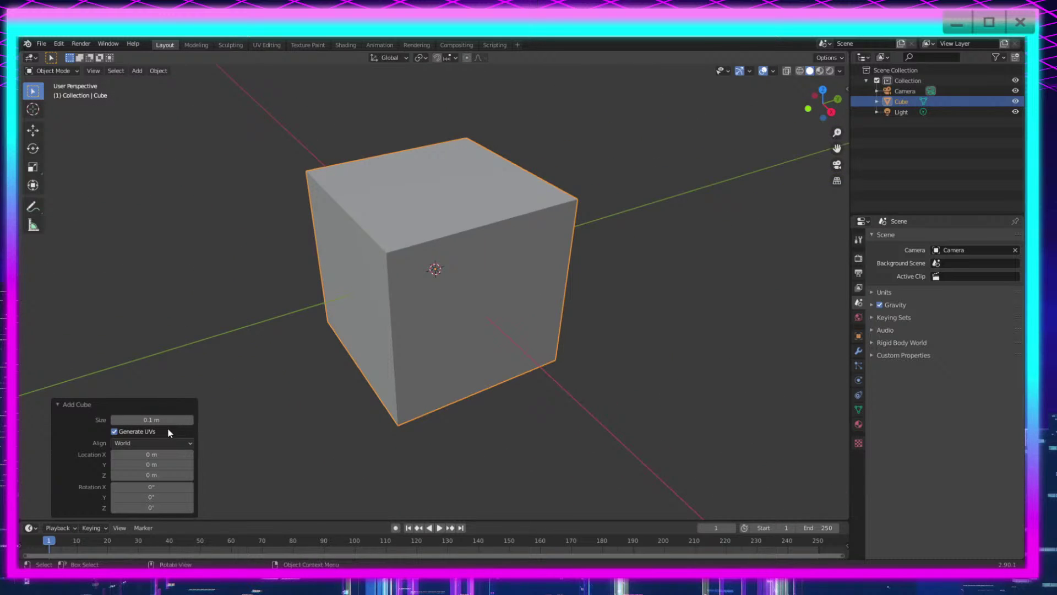
Step: Set the cube's size to 0.01 m and enter Edit Mode on it
click(148, 420)
double_click(122, 419)
text(01)
key(Return)
scroll(426, 336, up, 5)
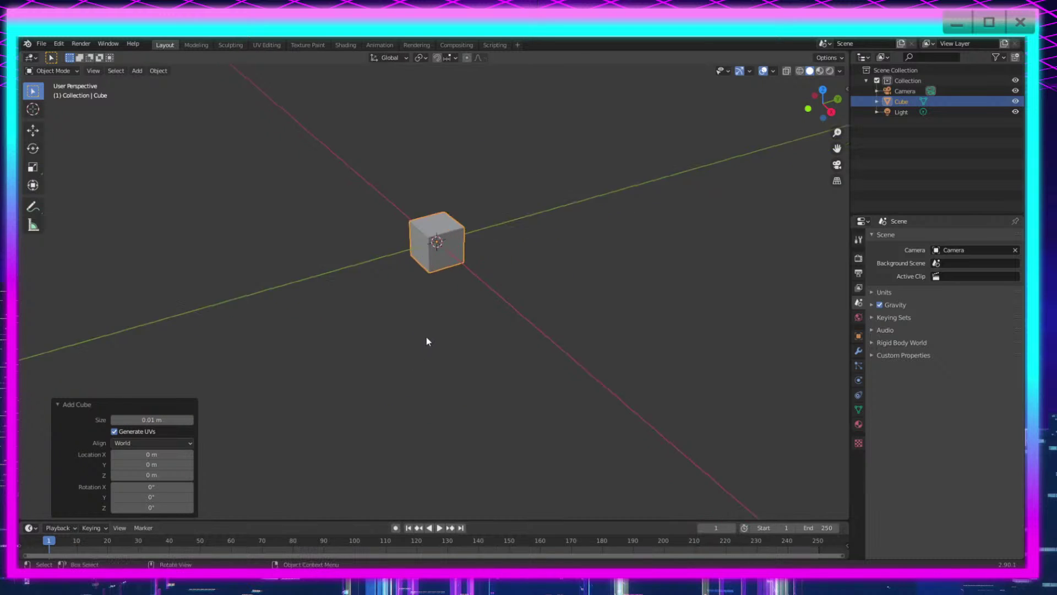
shift+middle_drag(474, 238, 514, 286)
scroll(514, 286, down, 4)
key(Tab)
middle_drag(549, 373, 543, 337)
shift+middle_drag(560, 293, 558, 317)
scroll(558, 316, up, 2)
shift+middle_drag(560, 269, 545, 324)
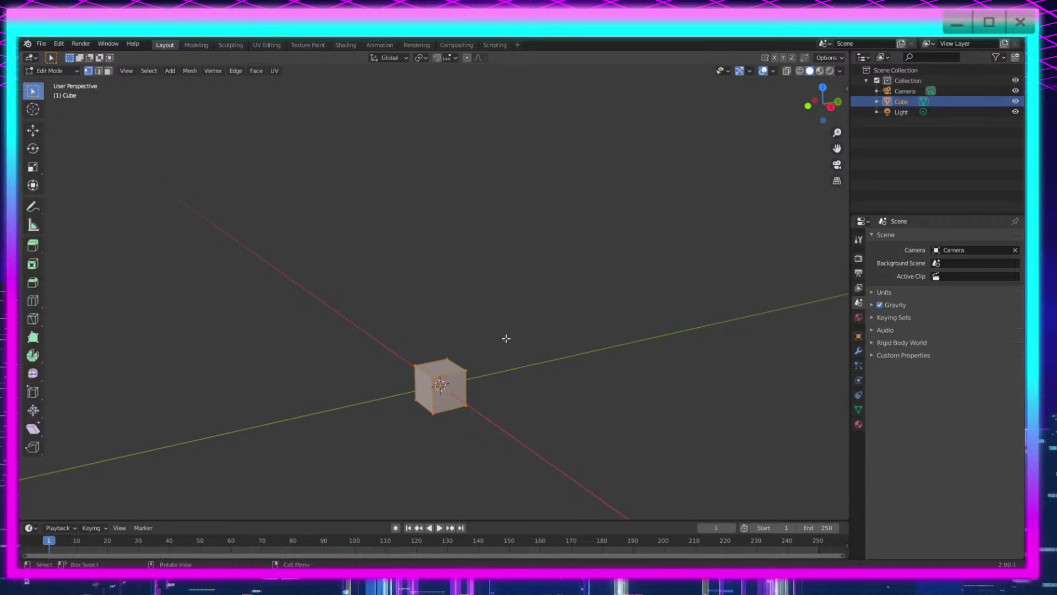
Step: Try to raise the box-selected cube vertices along the Z axis, and undo the move
scroll(504, 327, down, 2)
drag(501, 278, 387, 325)
scroll(448, 312, down, 3)
middle_drag(449, 312, 479, 242)
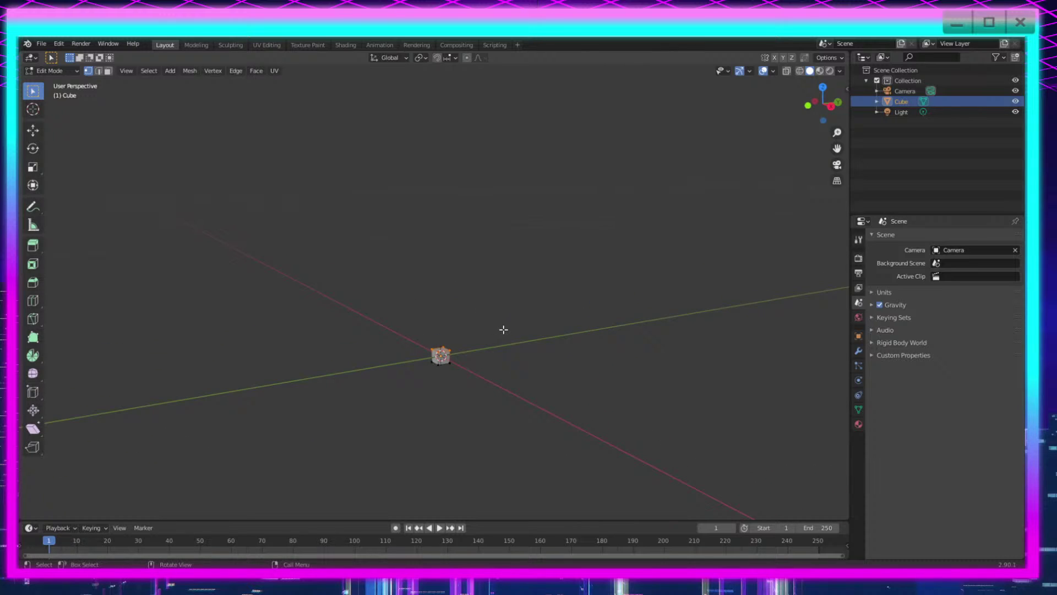
key(b)
drag(377, 438, 545, 322)
key(g)
key(z)
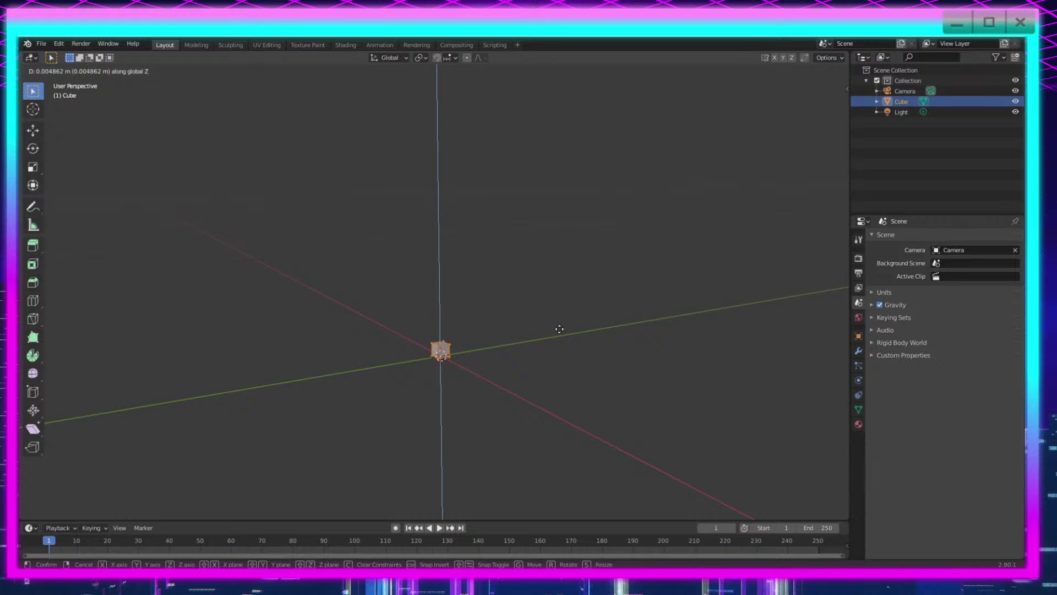
click(560, 329)
click(148, 485)
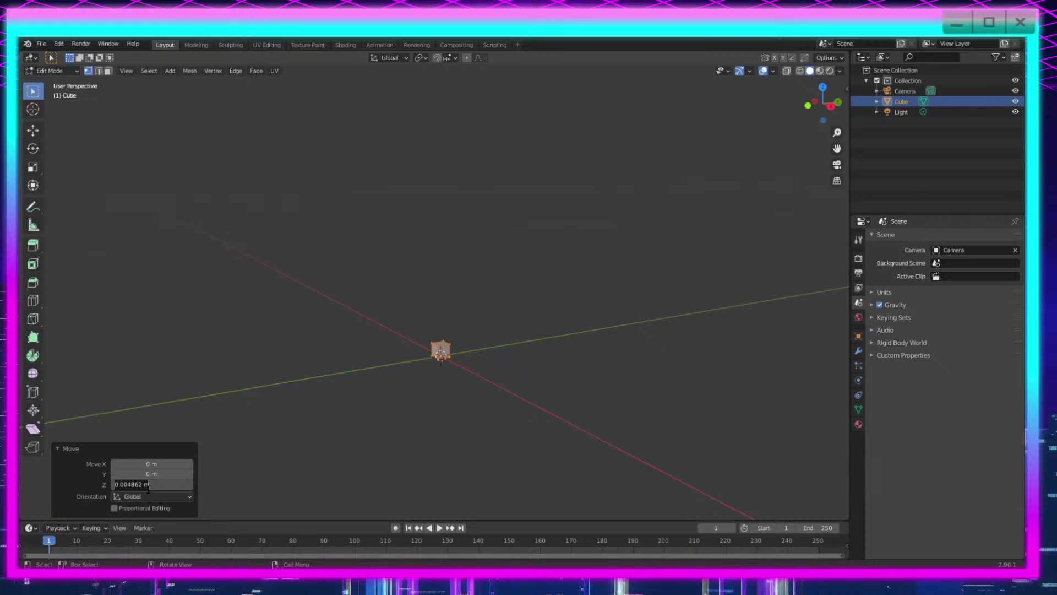
drag(130, 485, 243, 484)
click(299, 484)
click(474, 402)
middle_drag(475, 401, 536, 399)
scroll(517, 383, up, 3)
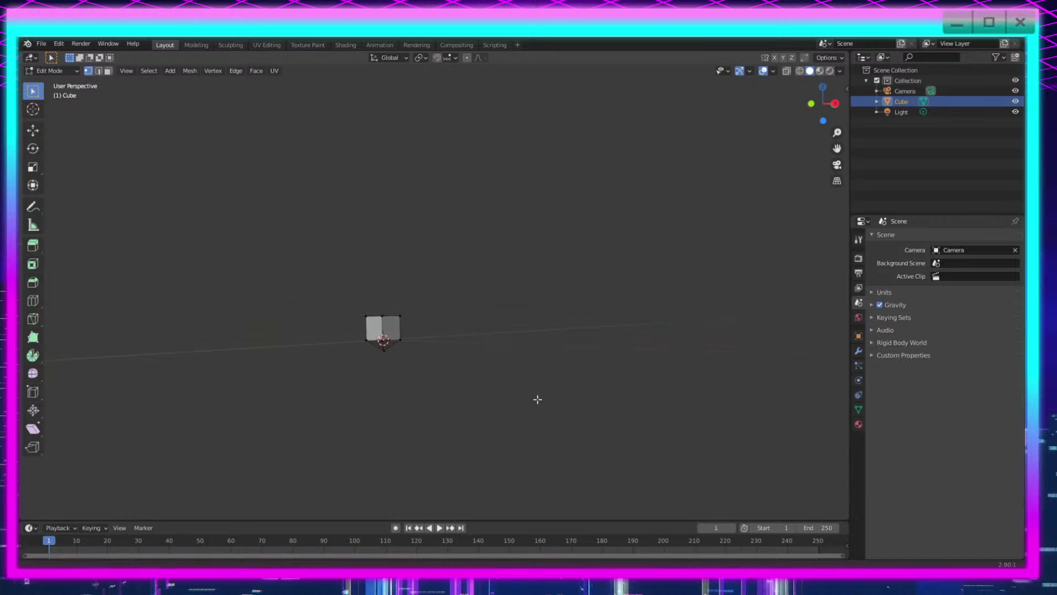
scroll(435, 398, up, 5)
key(ctrl+z)
key(ctrl+z)
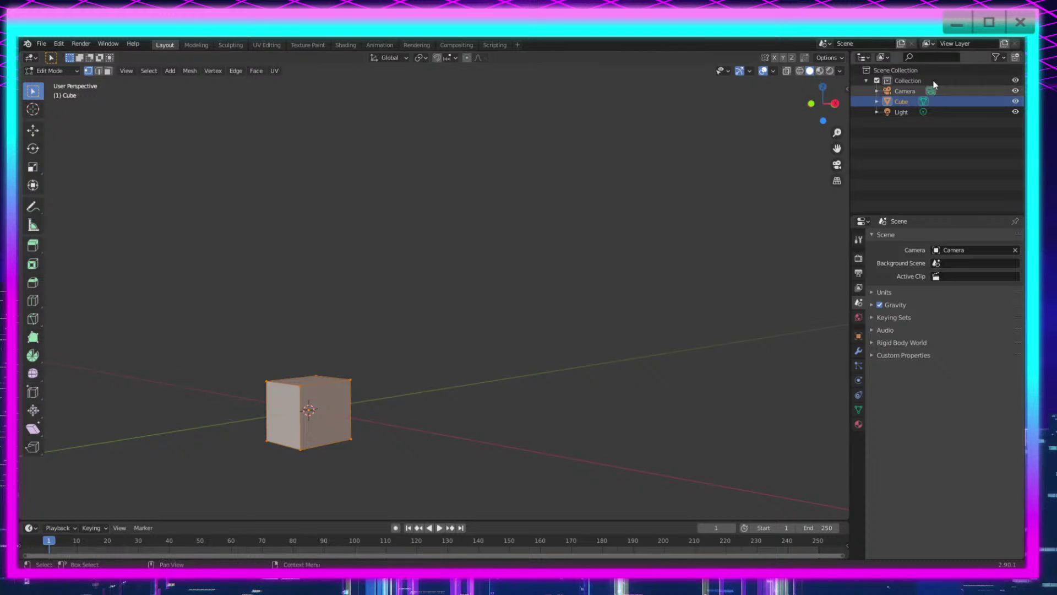
Step: Turn on X-ray display and select all of the cube's vertices, including the hidden ones
click(784, 76)
click(787, 72)
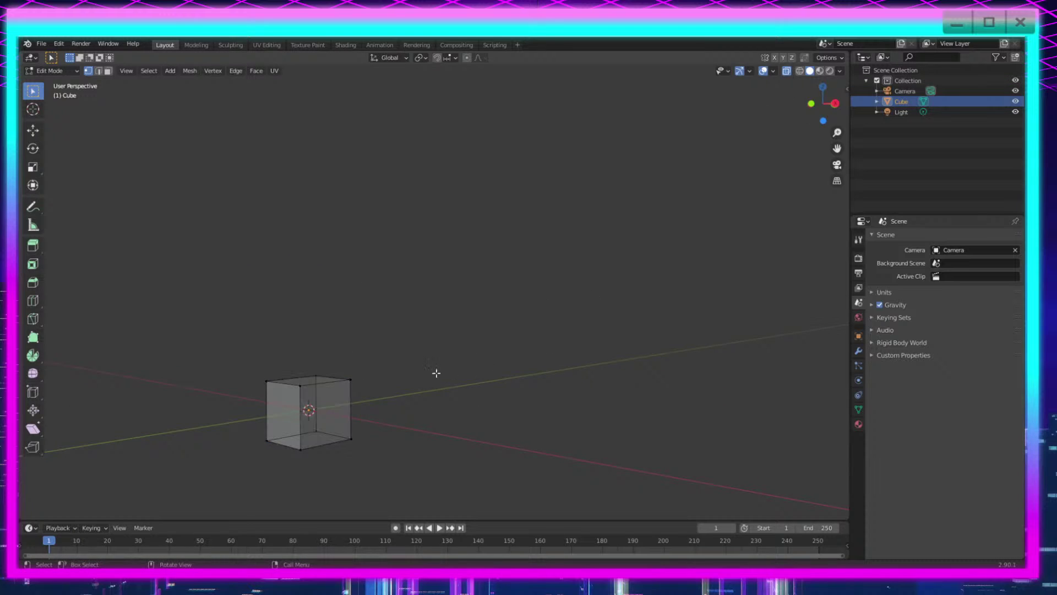
shift+middle_drag(437, 373, 529, 340)
alt+middle_click(520, 243)
scroll(510, 314, up, 2)
scroll(514, 319, up, 6)
key(a)
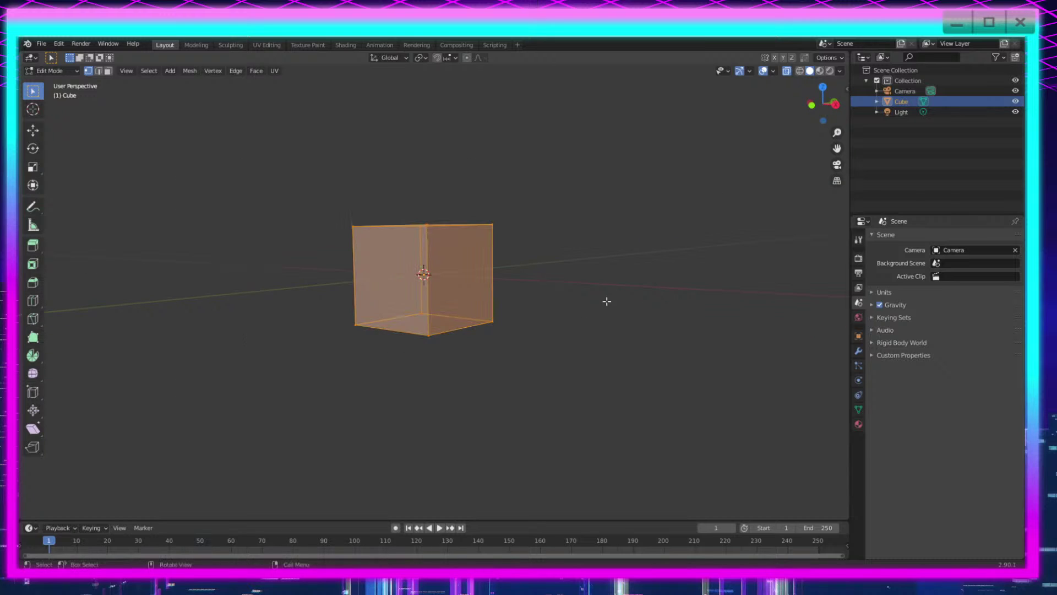
Step: Move the selected cube geometry up 0.005 m along Z so its base rests at the origin
key(g)
key(z)
click(610, 248)
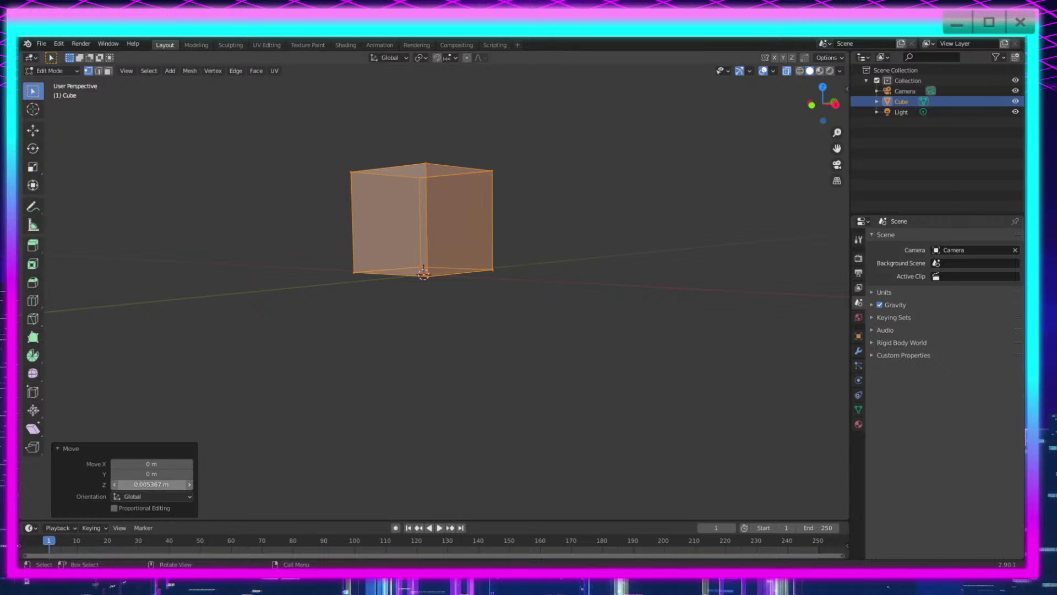
click(138, 485)
drag(128, 485, 498, 516)
key(Return)
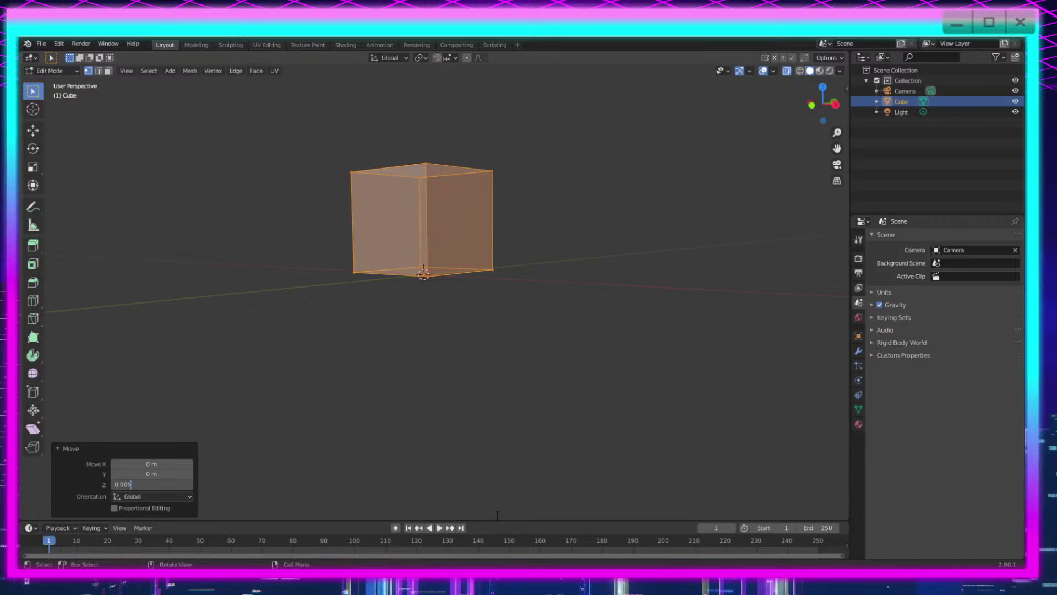
Step: Select the cube's top vertices and raise them along Z to form a tall square sword handle
middle_drag(616, 388, 635, 361)
scroll(550, 355, down, 4)
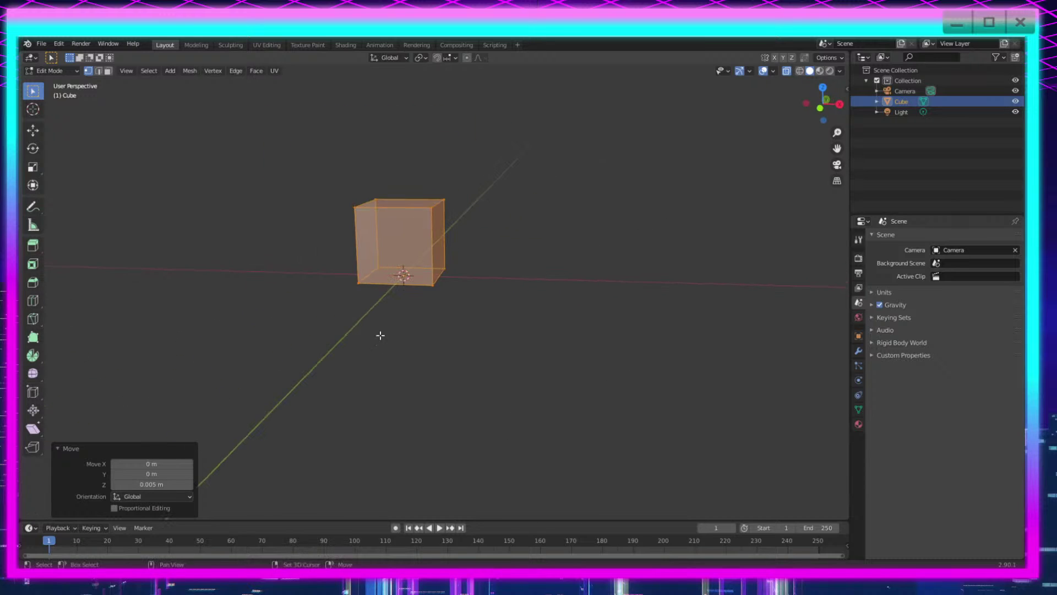
shift+middle_drag(380, 335, 413, 401)
scroll(419, 393, down, 2)
middle_drag(527, 219, 534, 194)
drag(533, 195, 353, 311)
scroll(545, 274, down, 4)
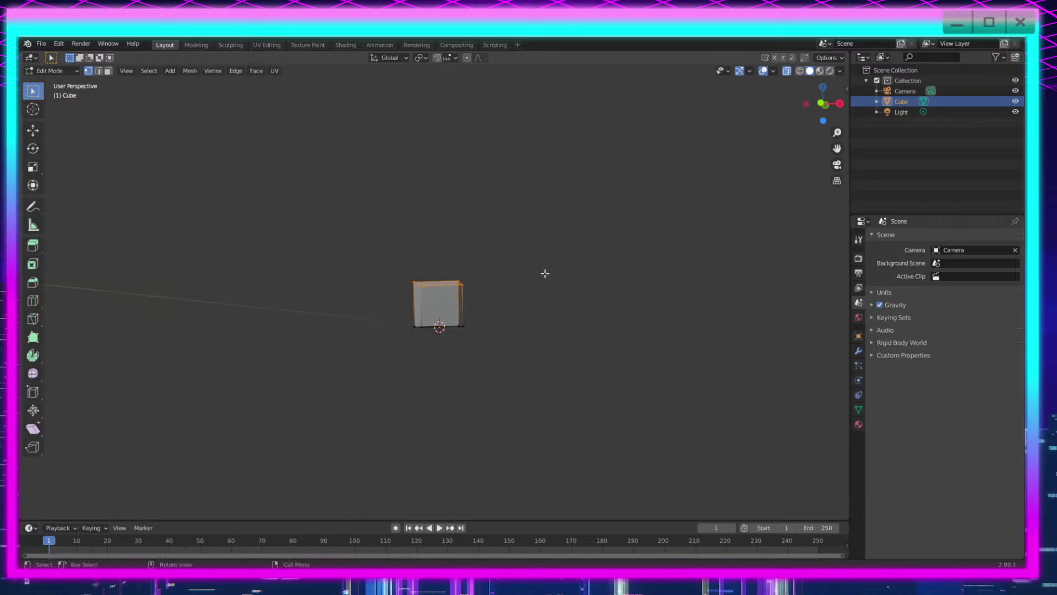
shift+middle_drag(496, 218, 503, 293)
middle_drag(502, 278, 501, 304)
mouse_move(583, 413)
shift+middle_down()
mouse_move(597, 339)
mouse_move(587, 323)
mouse_move(523, 273)
mouse_move(491, 326)
shift+middle_up()
scroll(603, 338, up, 3)
scroll(550, 348, down, 2)
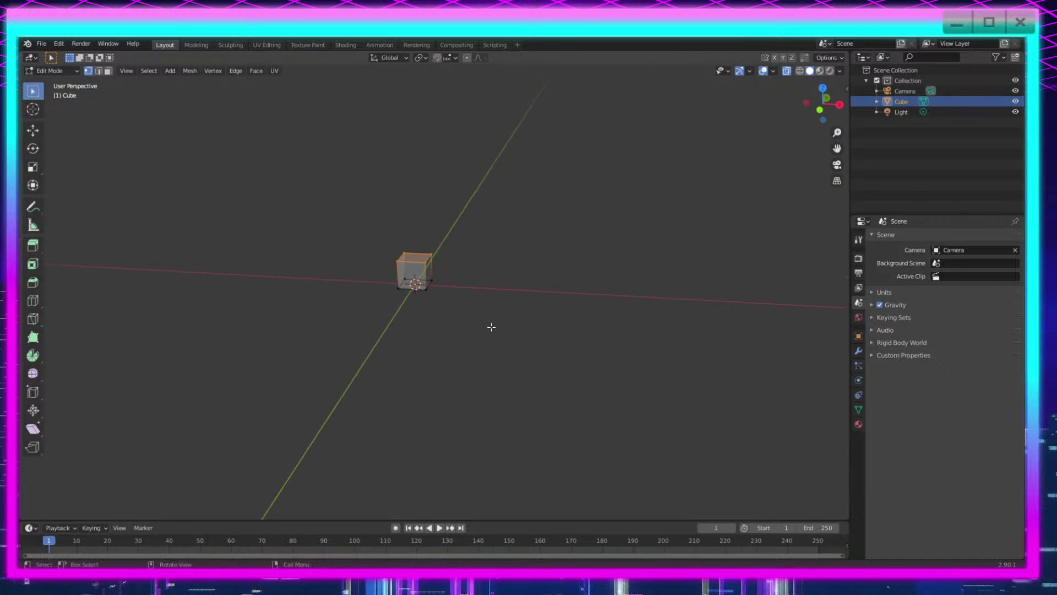
key(z)
key(g)
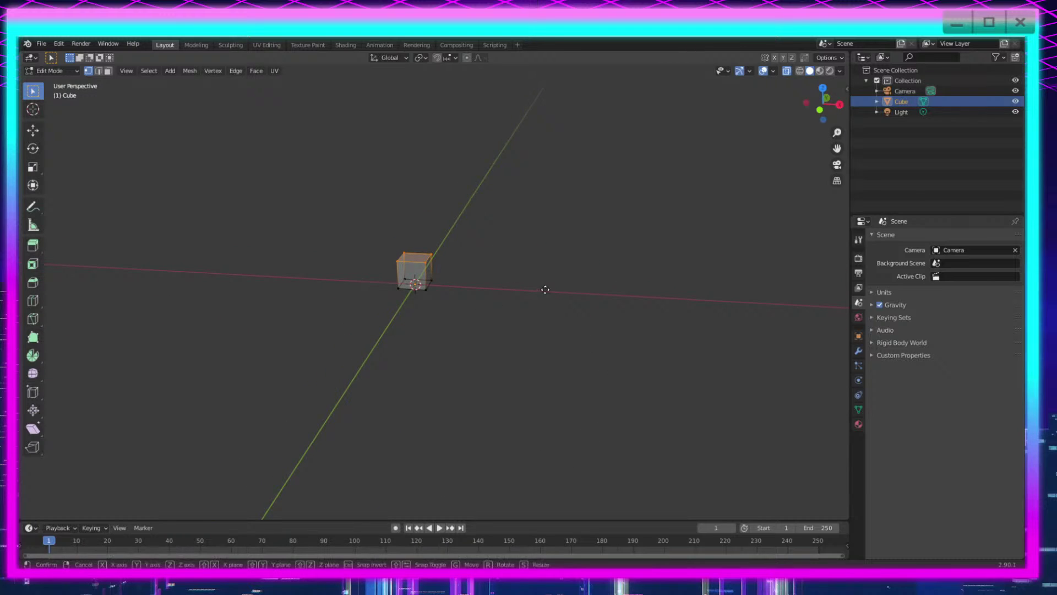
key(z)
click(507, 171)
scroll(507, 176, down, 4)
shift+middle_drag(510, 238, 553, 333)
scroll(511, 276, up, 3)
key(g)
key(z)
click(555, 301)
Step: Extrude the handle's top face outward at a scale of about 2.2, and extrude it up about 0.007 m as the guard
scroll(546, 312, up, 4)
scroll(540, 297, down, 3)
key(s)
click(677, 394)
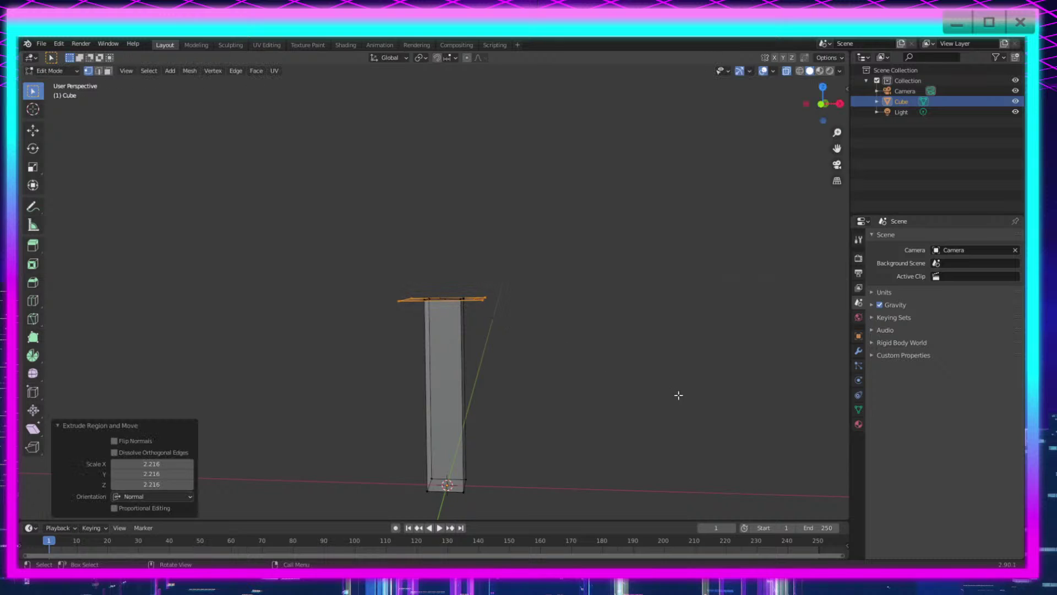
key(e)
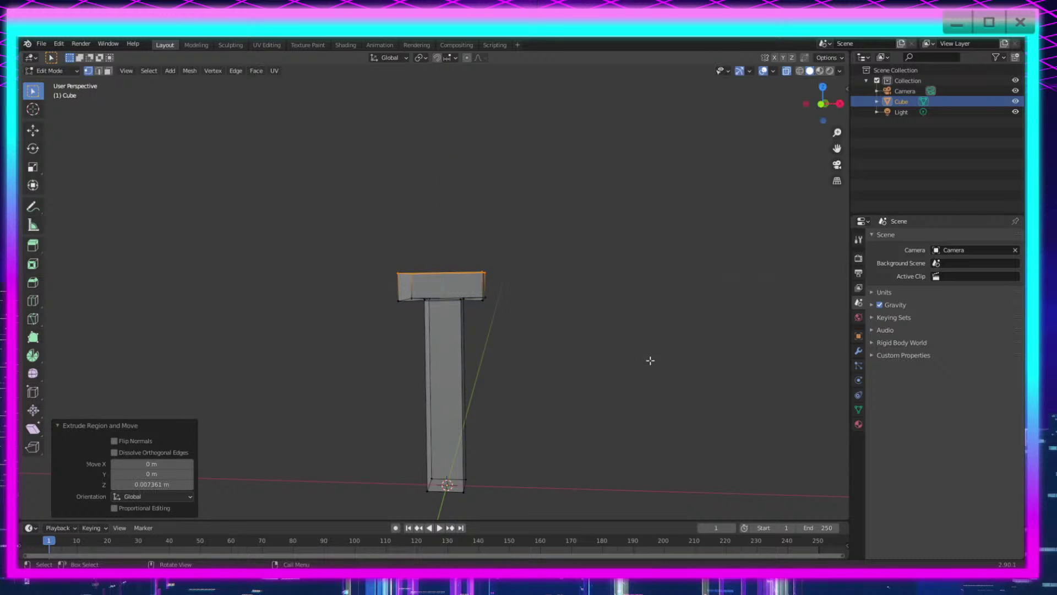
click(658, 346)
Step: Inset the guard's top face by extruding and scaling it to about 0.485, and extrude it up about 0.256 m as the blade
key(s)
click(547, 313)
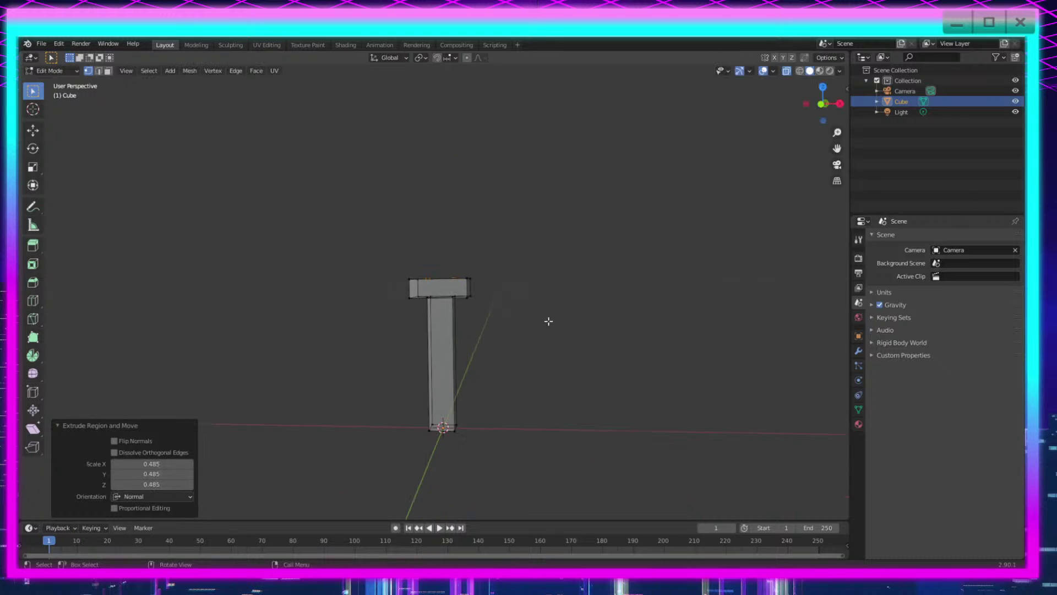
mouse_move(547, 321)
middle_down()
mouse_move(531, 358)
mouse_move(531, 323)
middle_up()
key(e)
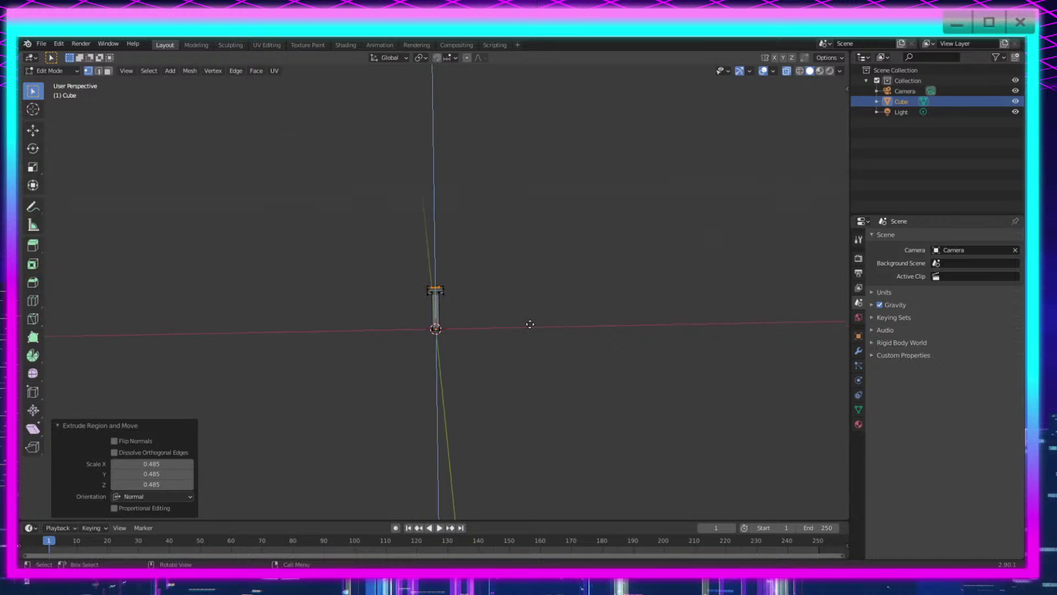
click(535, 141)
shift+middle_drag(533, 208, 528, 311)
Step: Extrude the blade's end further up and merge its vertices at center into a point
key(e)
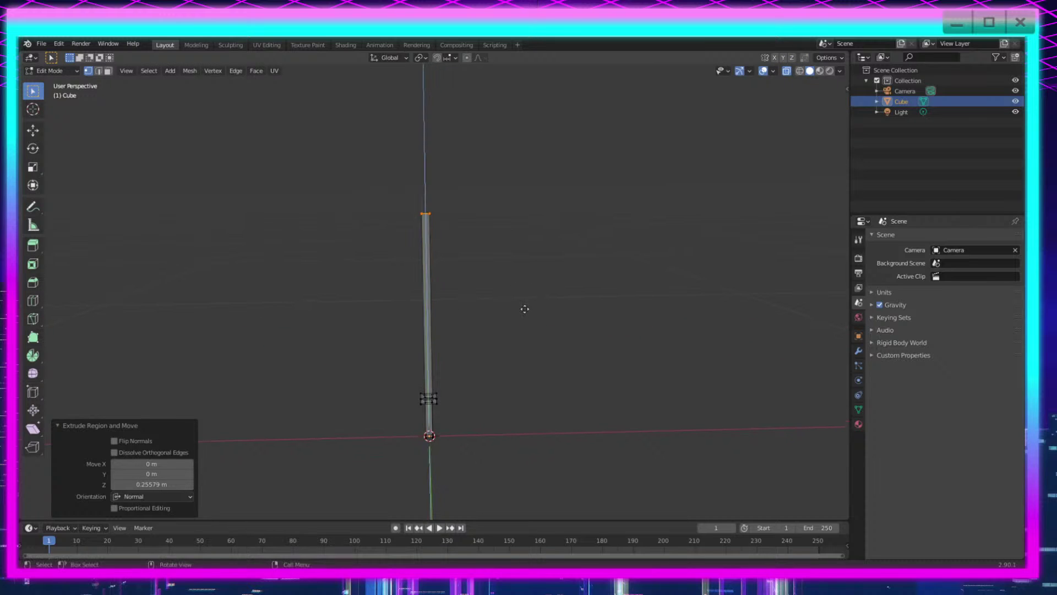
click(512, 386)
key(m)
click(512, 394)
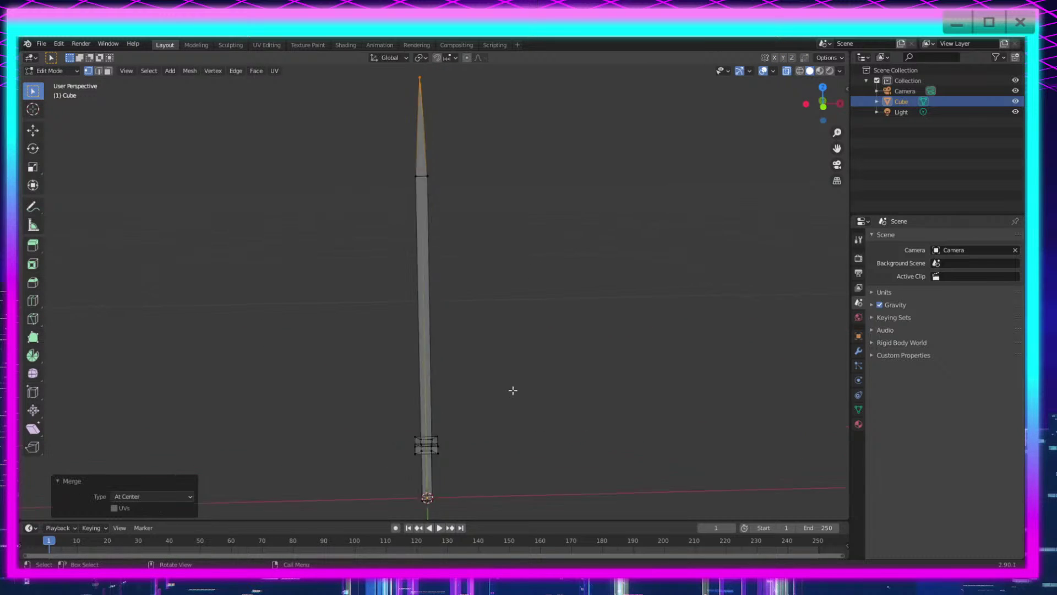
Step: Shift the blade's tip vertex about 0.0067 m along negative X to slant the point
middle_drag(512, 389, 514, 295)
key(g)
key(x)
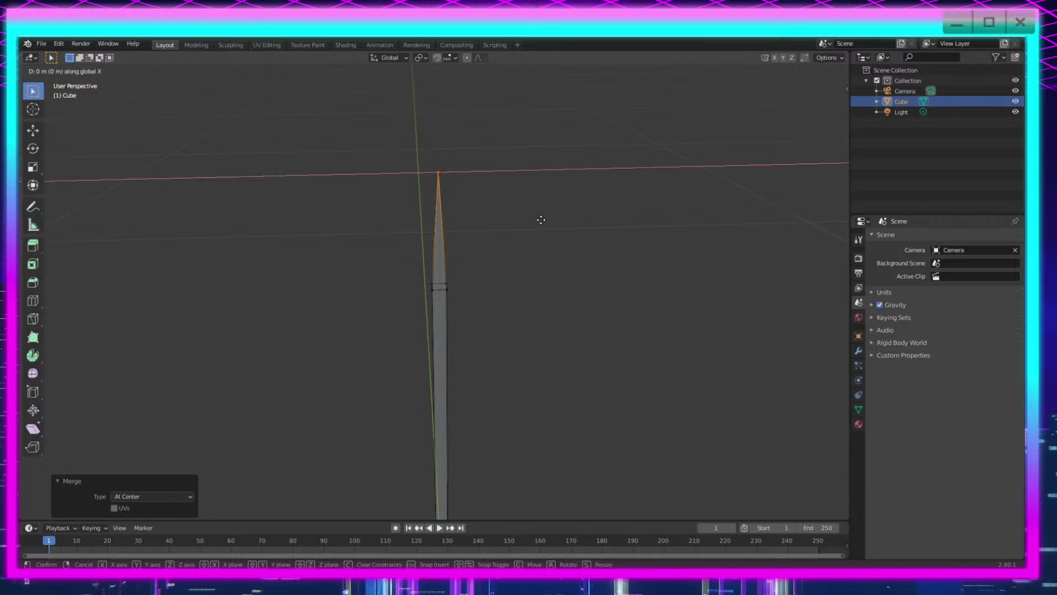
click(529, 219)
middle_drag(529, 219, 491, 193)
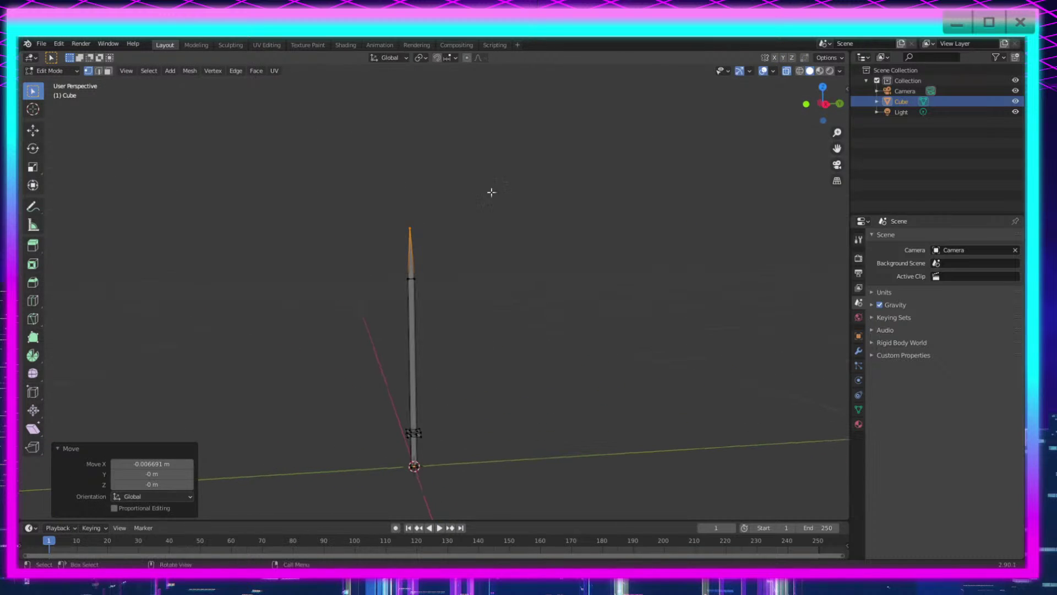
Step: Narrow the blade's tip and upper end along the Y axis, and return to Object Mode
key(a)
key(s)
key(x)
key(y)
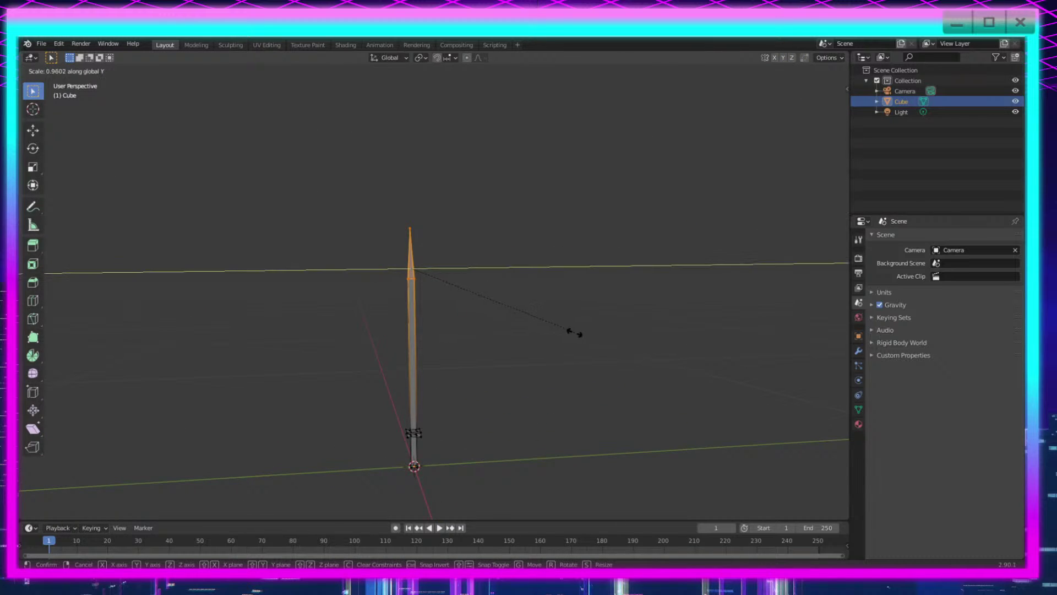
click(521, 312)
middle_drag(498, 358, 540, 300)
scroll(590, 375, up, 4)
key(Tab)
scroll(576, 374, down, 5)
scroll(540, 300, up, 4)
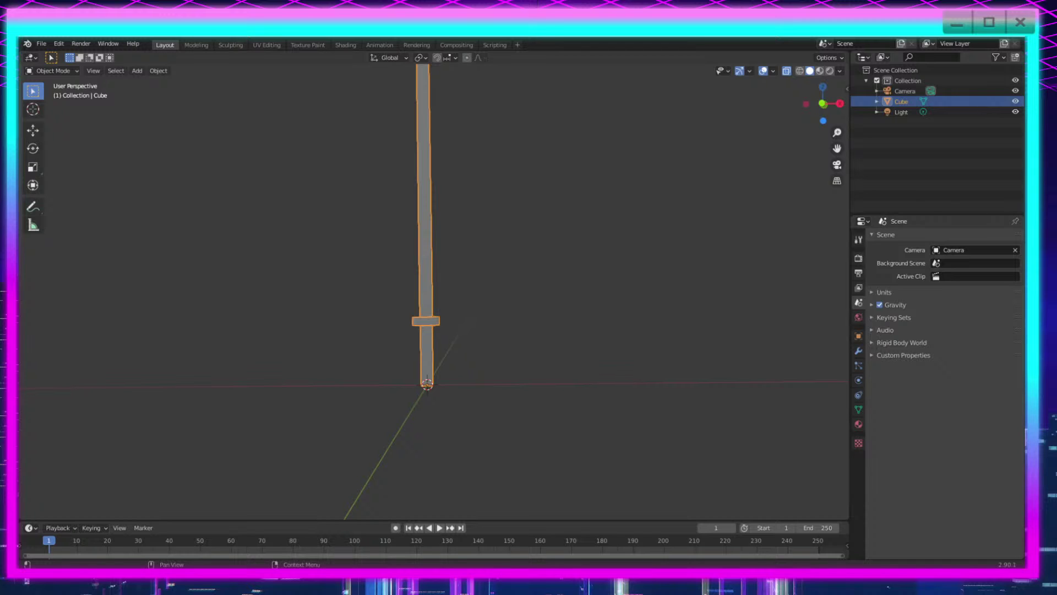
Step: Switch to the browser and examine the two anime reference images for the sword's handle, guard and glowing blade
drag(1025, 419, 743, 59)
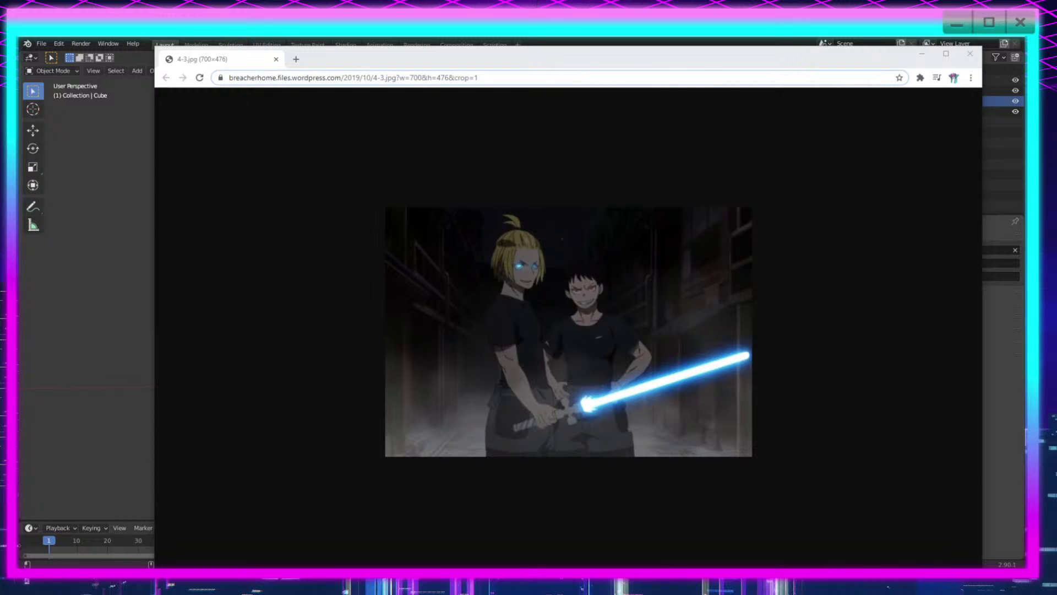
drag(1025, 331, 557, 61)
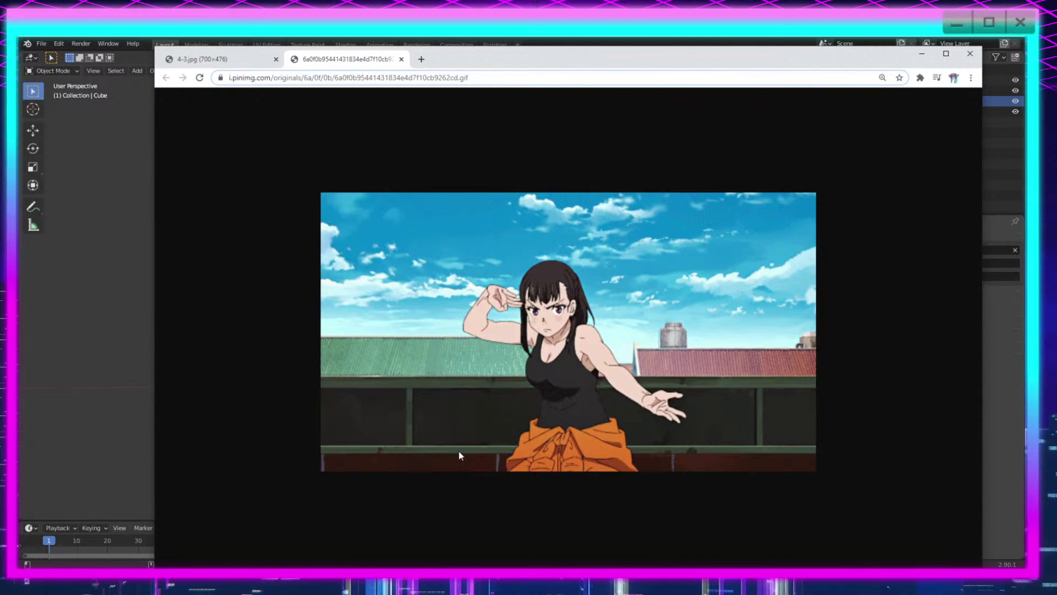
click(258, 59)
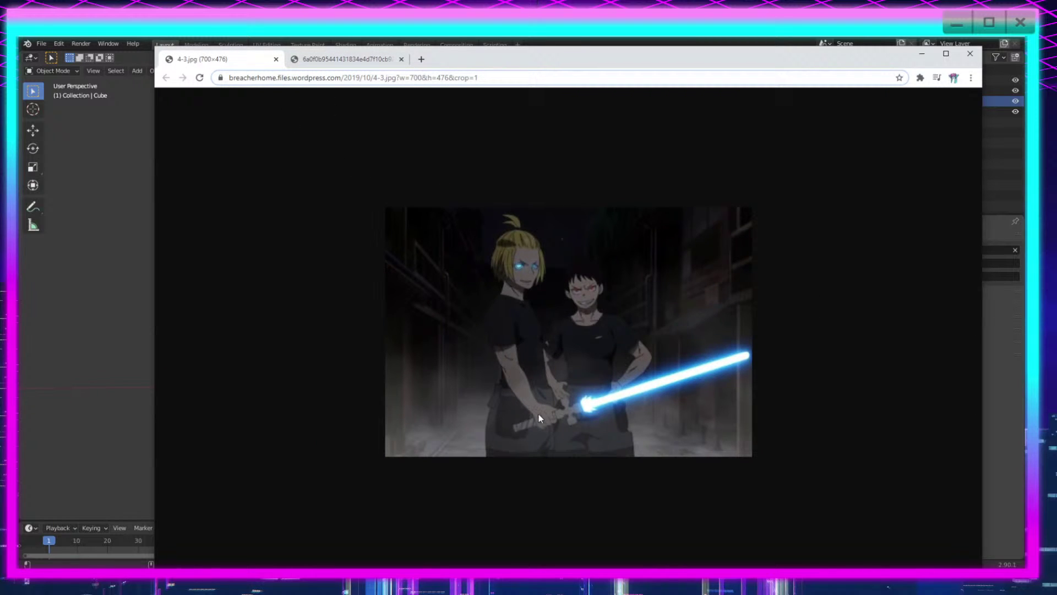
click(345, 60)
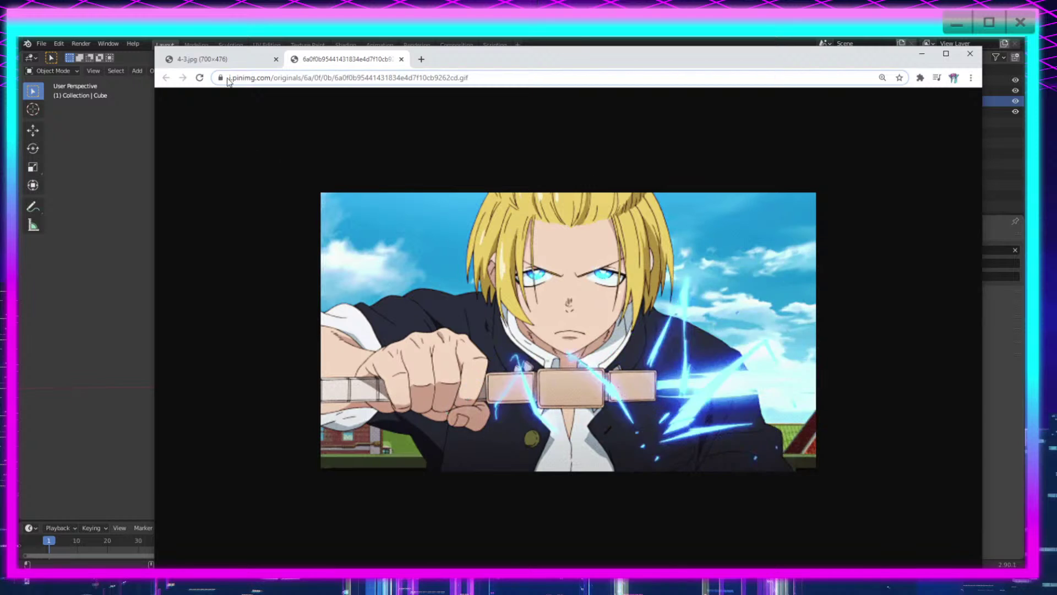
click(261, 65)
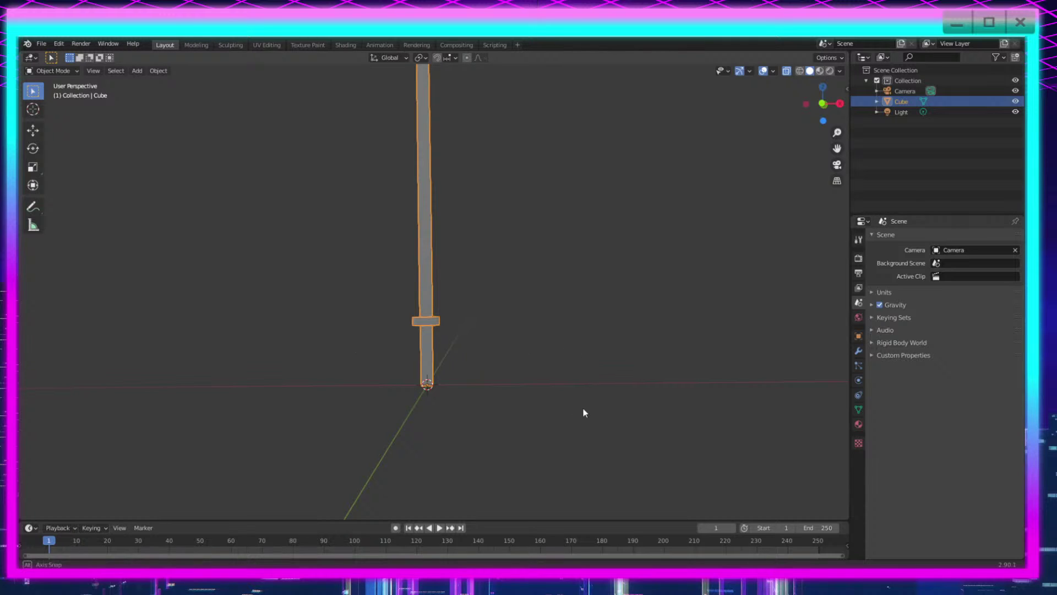
Step: In Edit Mode, delete the vertices of the blade, guard and upper handle, keeping only the handle's square base face
middle_drag(583, 408, 597, 375)
scroll(654, 406, up, 2)
key(Tab)
scroll(667, 418, down, 3)
scroll(593, 374, down, 6)
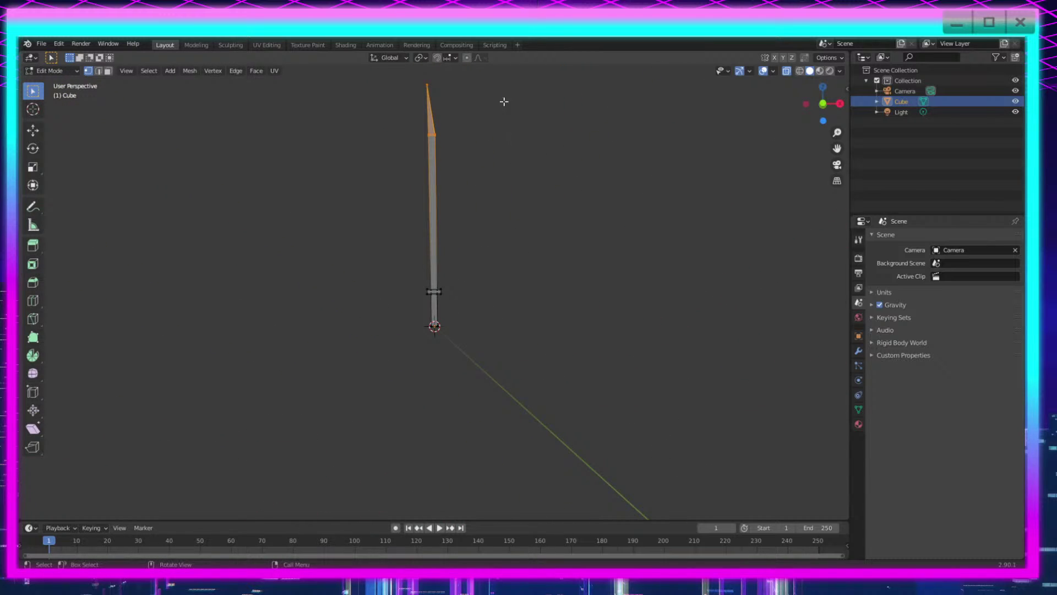
drag(488, 71, 355, 318)
scroll(465, 361, up, 7)
scroll(555, 420, down, 4)
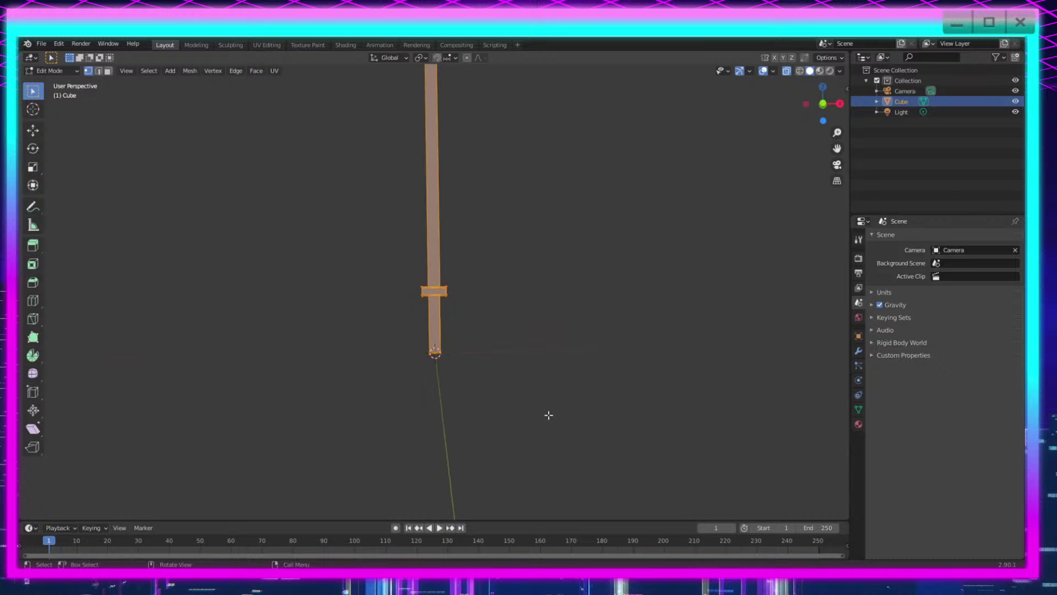
scroll(548, 415, down, 4)
drag(496, 295, 387, 123)
key(x)
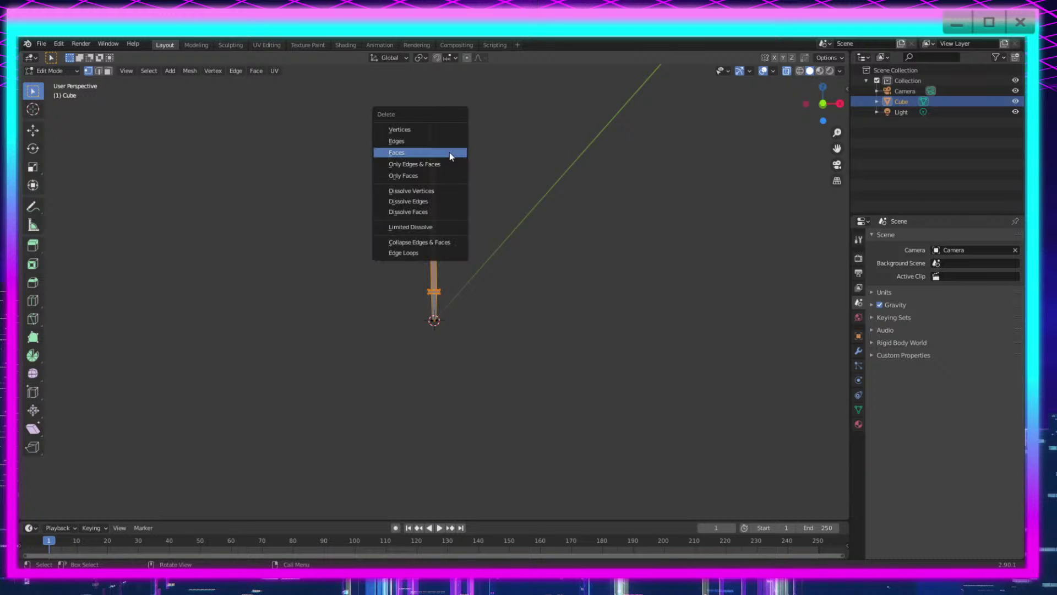
click(416, 132)
Step: Scale the remaining base face along the X axis to about 0.46 to make it a narrow rectangle
mouse_move(512, 404)
middle_down()
mouse_move(531, 441)
mouse_move(532, 317)
mouse_move(520, 421)
middle_up()
shift+middle_drag(435, 243, 441, 339)
shift+middle_drag(491, 406, 535, 309)
drag(546, 186, 385, 330)
key(s)
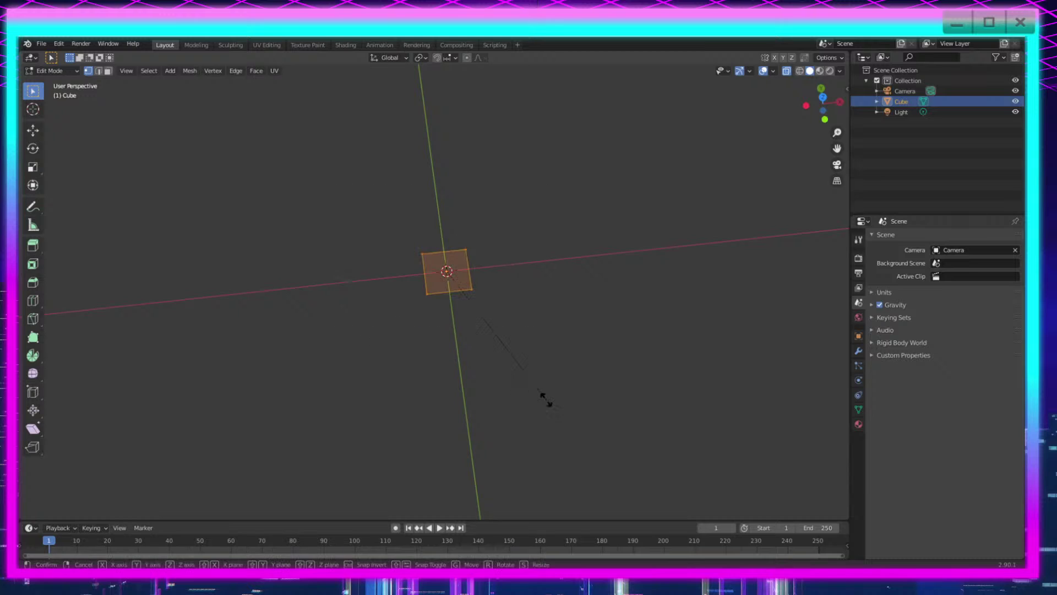
key(y)
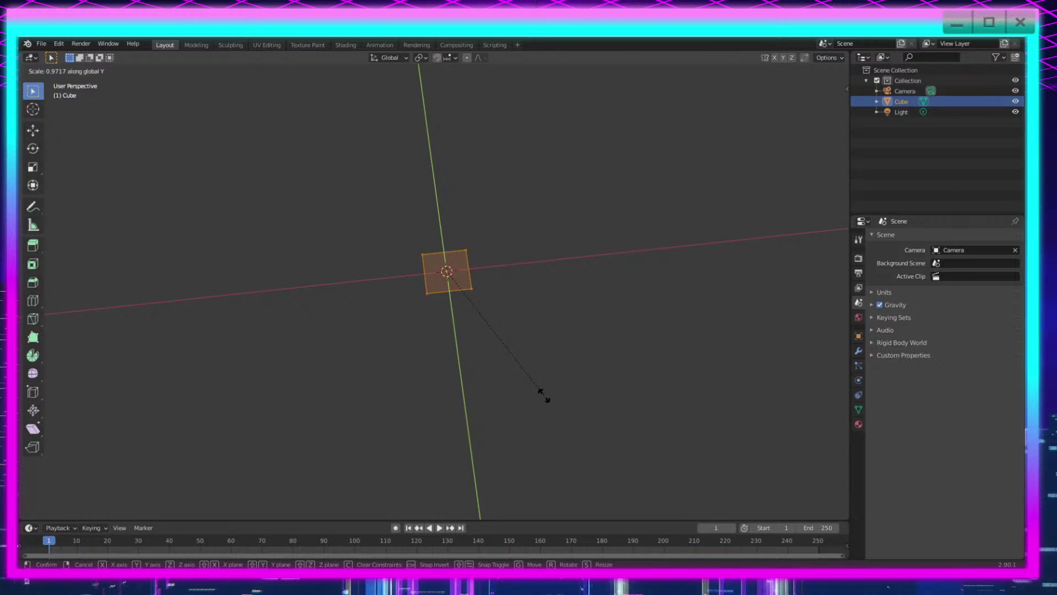
key(x)
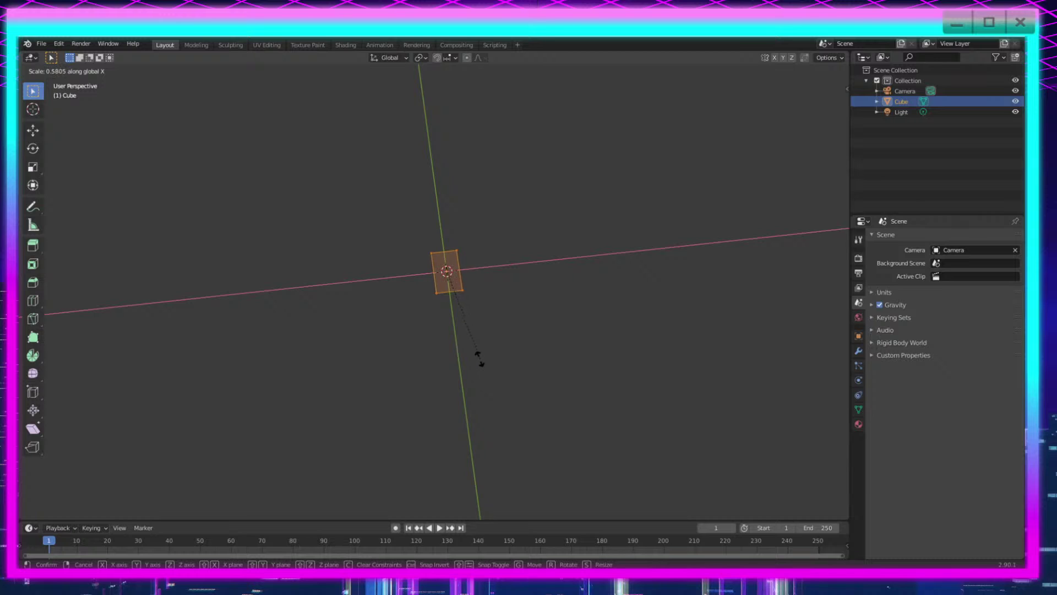
click(465, 344)
Step: Extrude the rectangular base face upward about 0.030 m along Z to form a handle
scroll(465, 353, up, 10)
middle_drag(461, 401, 553, 397)
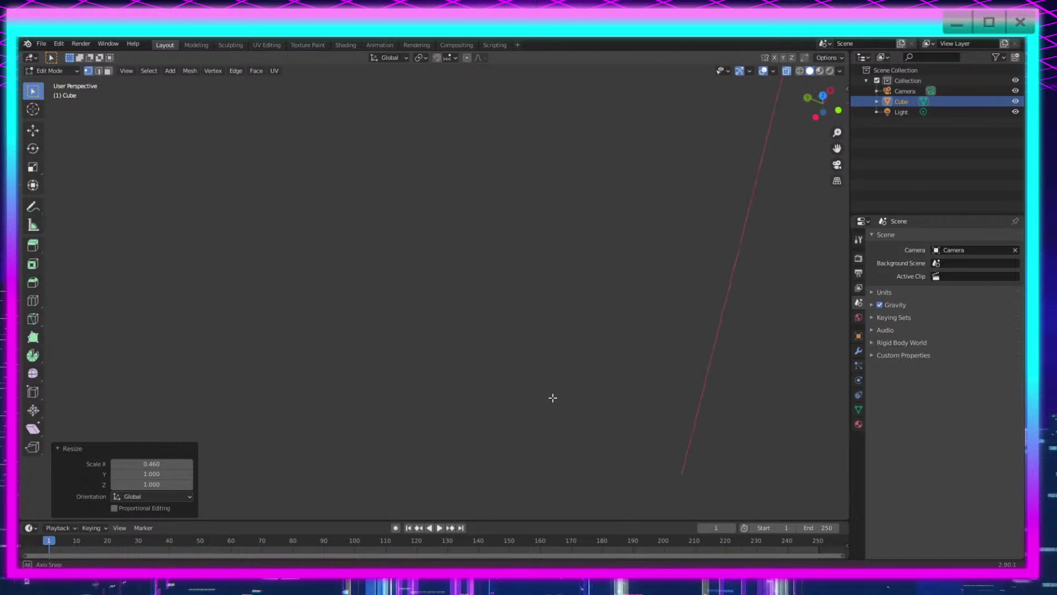
shift+middle_drag(578, 253, 517, 397)
scroll(474, 391, down, 5)
shift+middle_drag(600, 385, 532, 405)
shift+middle_drag(587, 245, 544, 408)
click(825, 114)
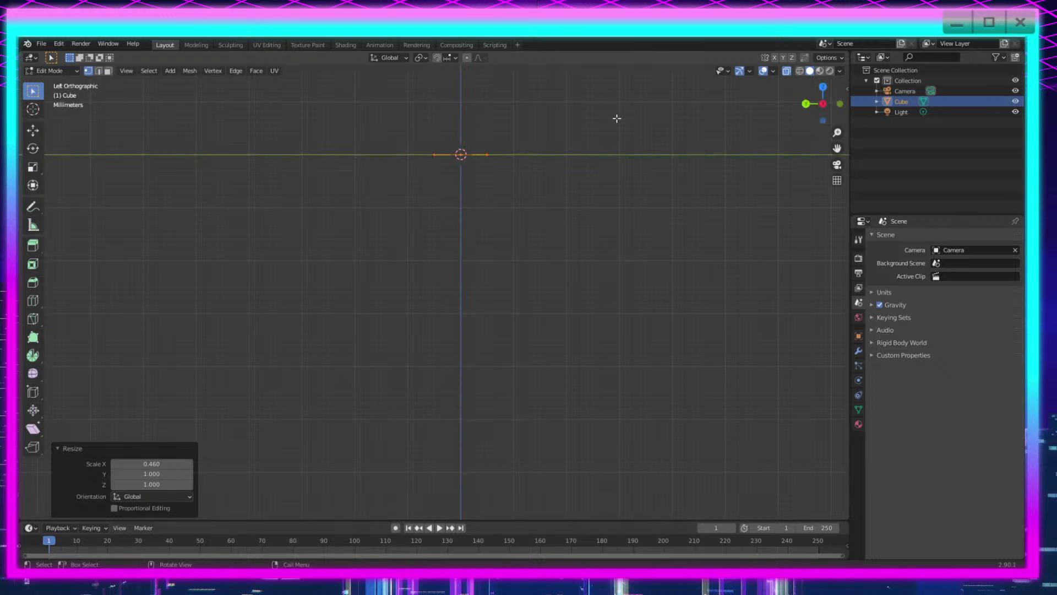
scroll(606, 121, up, 5)
scroll(564, 134, down, 1)
shift+middle_drag(524, 108, 517, 345)
key(e)
click(479, 253)
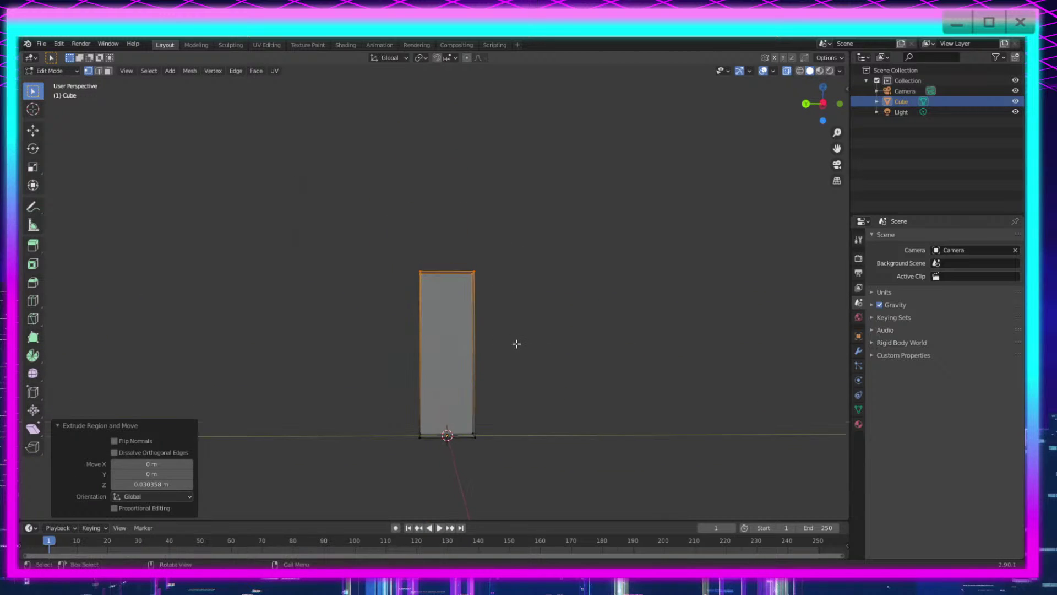
Step: Try extruding the handle's top face about 0.007 m and widening it along Y to about 2.5, and undo both changes
drag(535, 223, 397, 313)
scroll(506, 338, up, 3)
middle_drag(575, 310, 575, 343)
key(e)
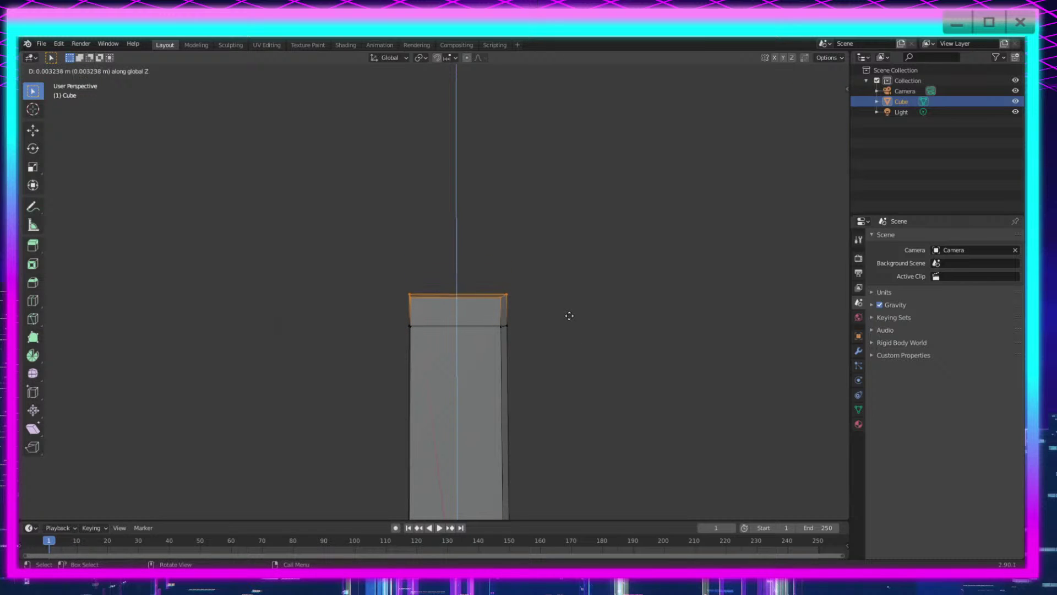
click(567, 279)
key(s)
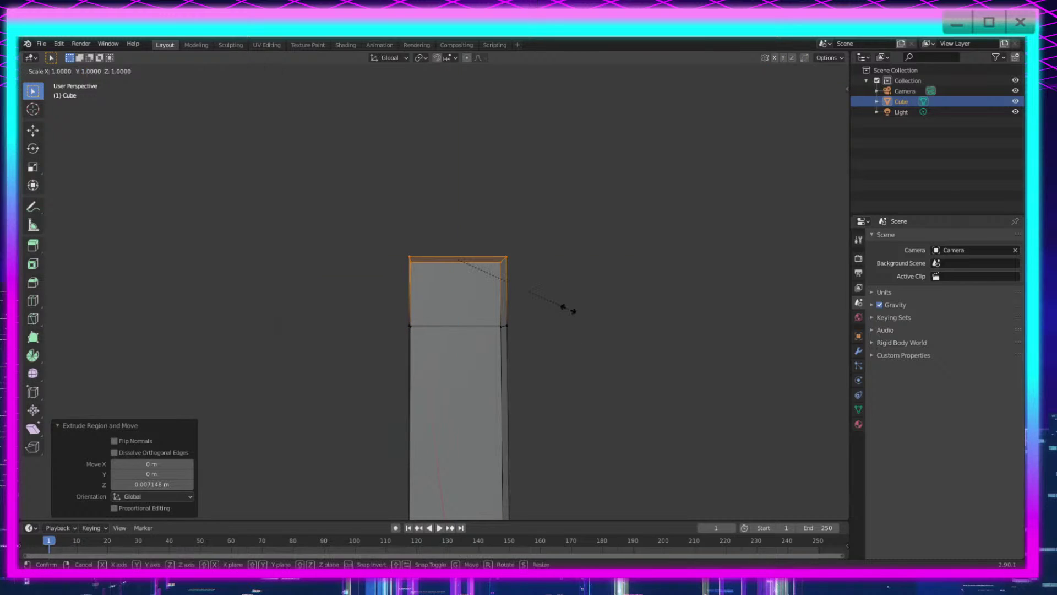
key(y)
click(698, 446)
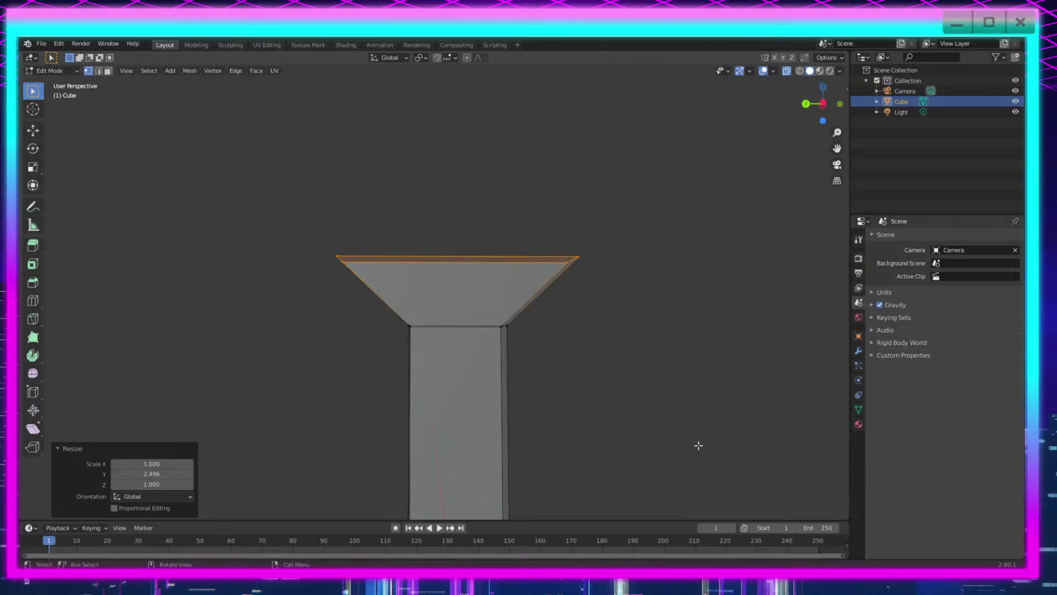
key(ctrl+z)
key(ctrl+z)
Step: Extrude the handle's top face in place and scale it along Y to about 2.17 for the guard's base
key(e)
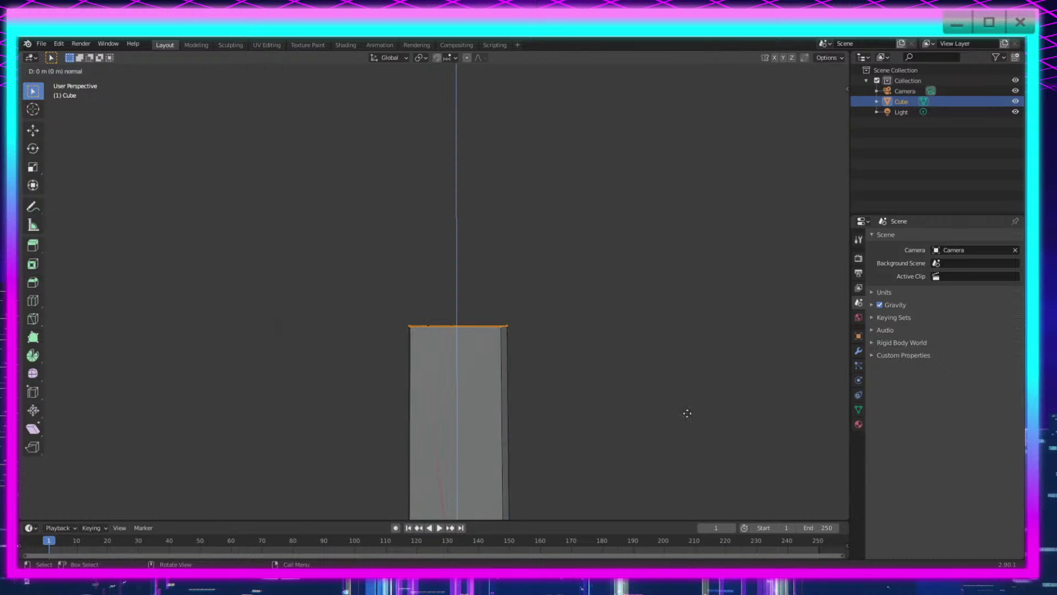
key(s)
key(y)
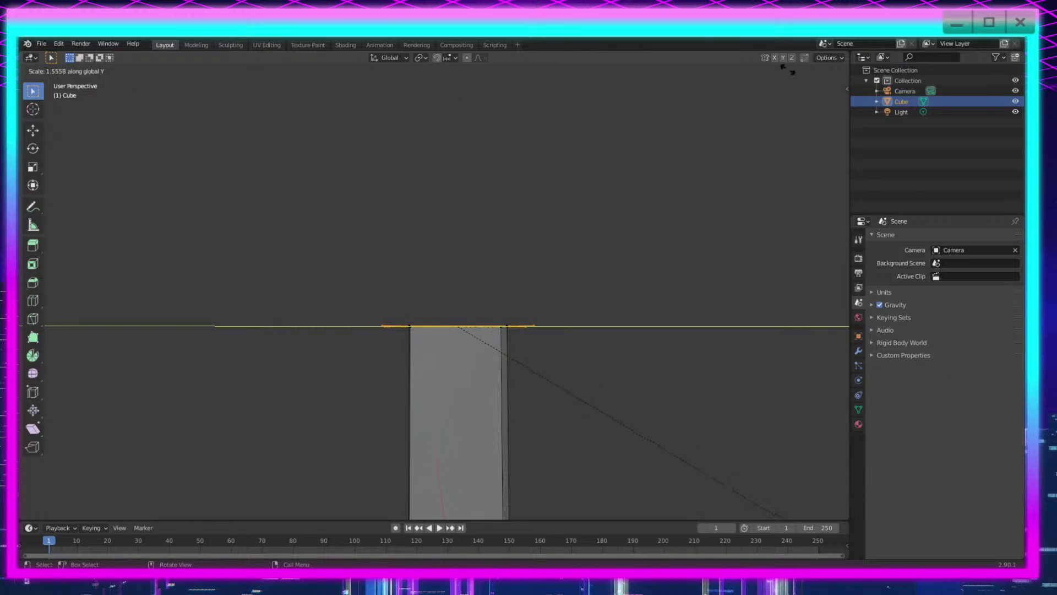
click(84, 148)
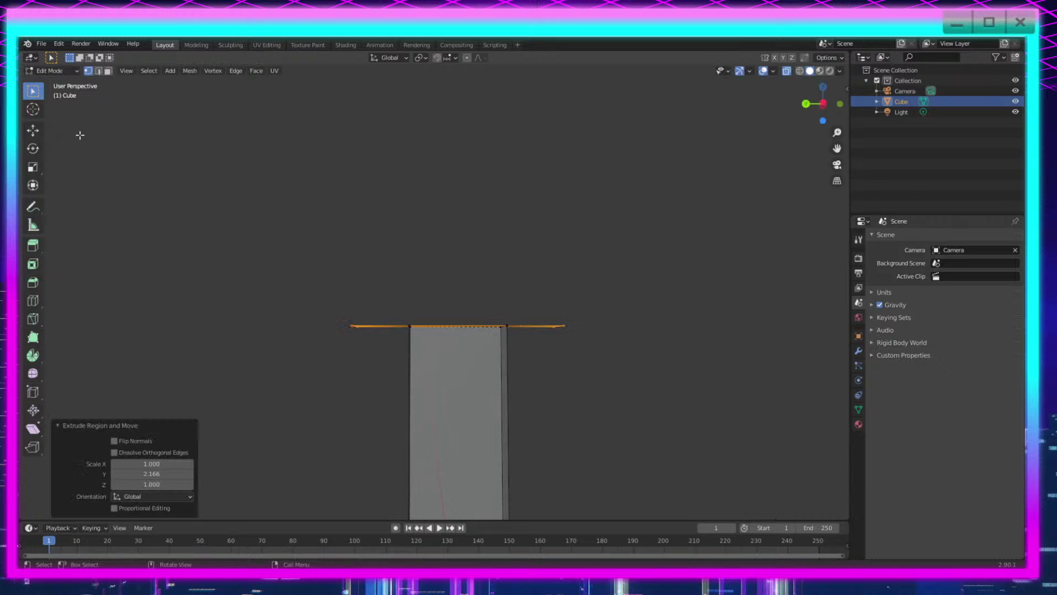
middle_drag(456, 317, 429, 344)
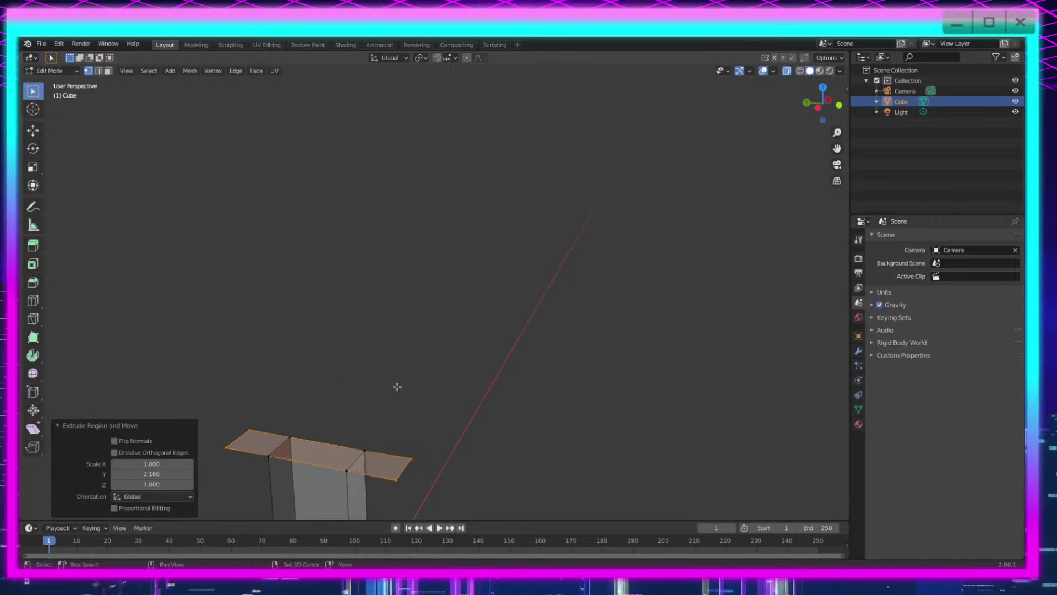
shift+middle_drag(397, 387, 448, 314)
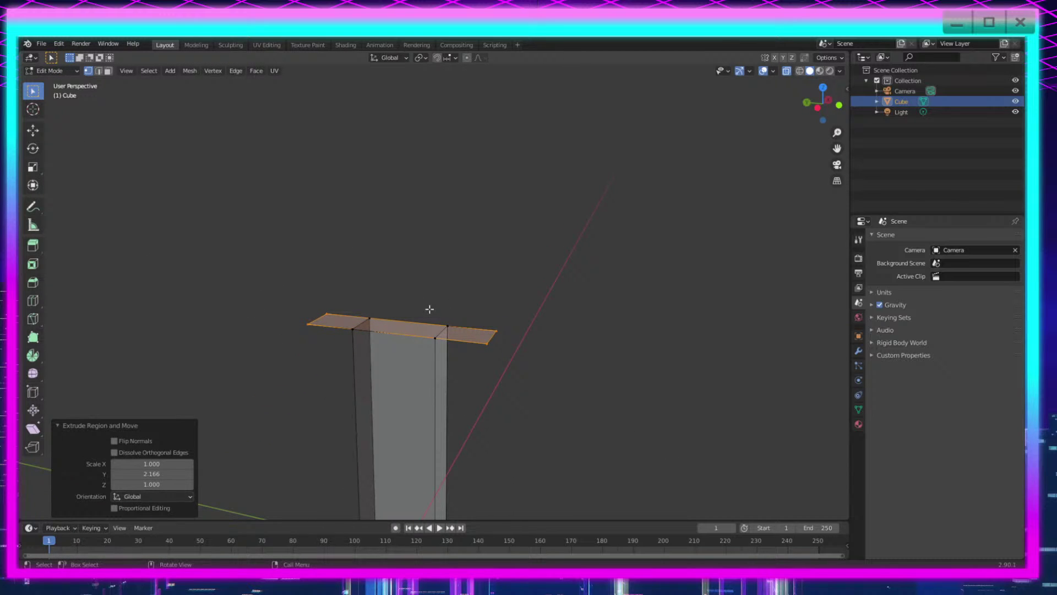
middle_drag(457, 384, 464, 387)
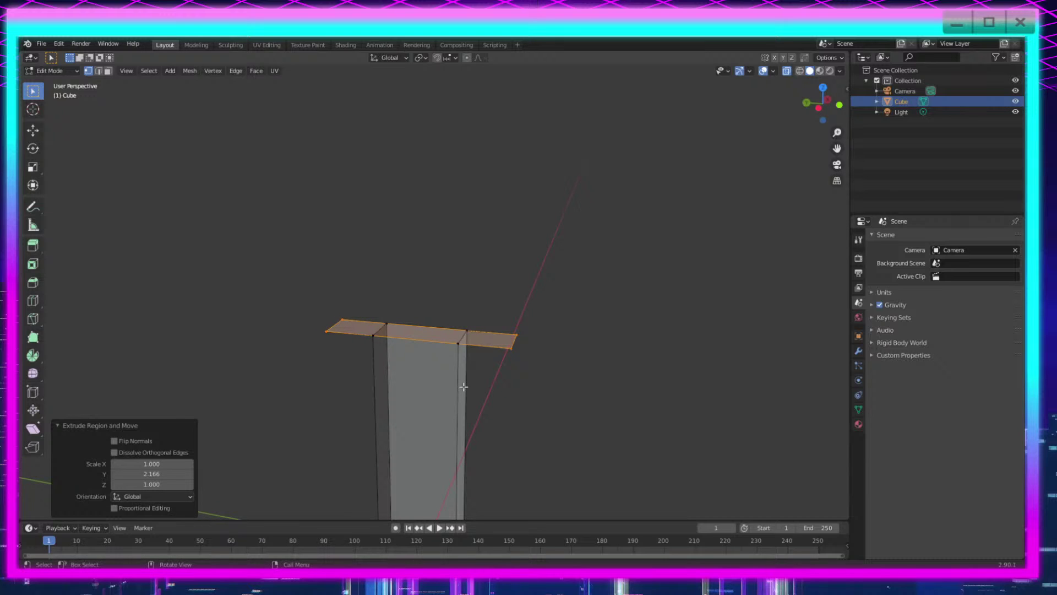
Step: Extrude the widened guard face upward about 0.0039 m along Z
scroll(472, 405, up, 4)
shift+middle_drag(517, 477, 564, 418)
key(e)
key(z)
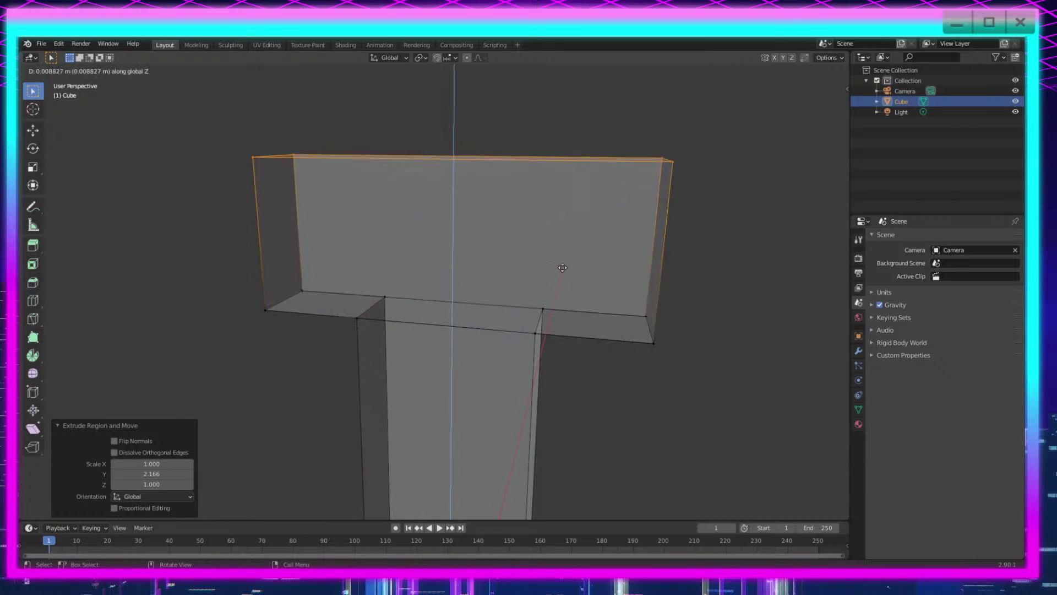
click(558, 419)
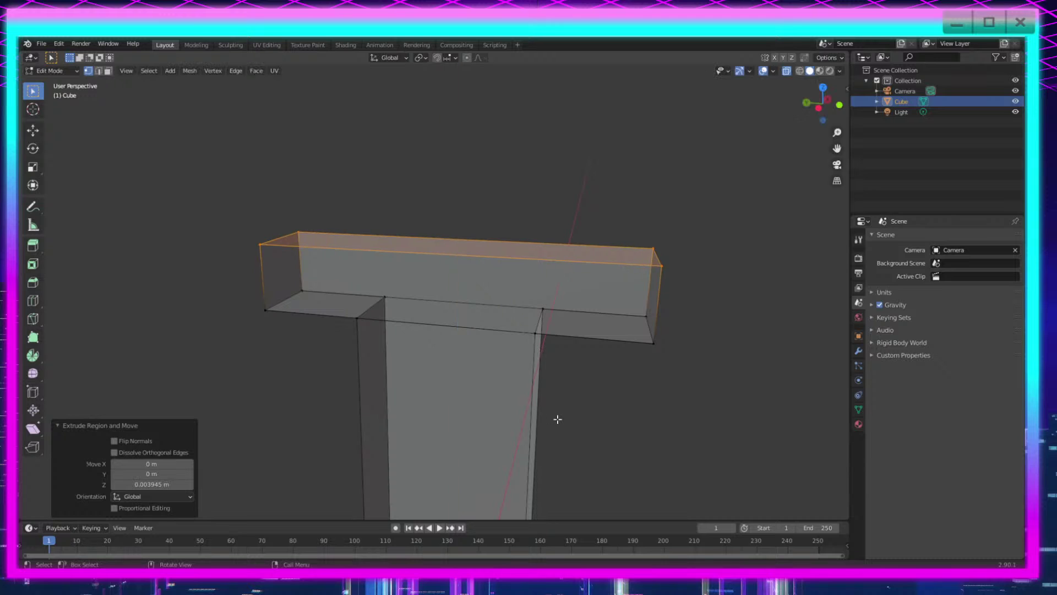
scroll(557, 419, down, 3)
middle_drag(663, 486, 621, 455)
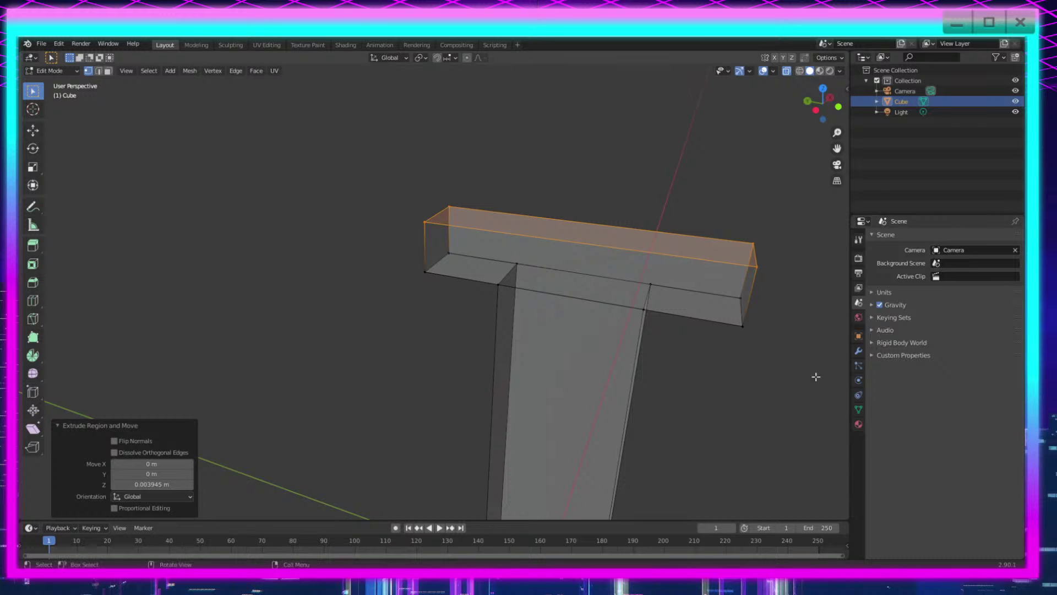
Step: Delete the vertices at both ends of the guard, leaving only the plain handle block
middle_drag(740, 374, 720, 373)
drag(739, 245, 588, 384)
key(x)
click(389, 236)
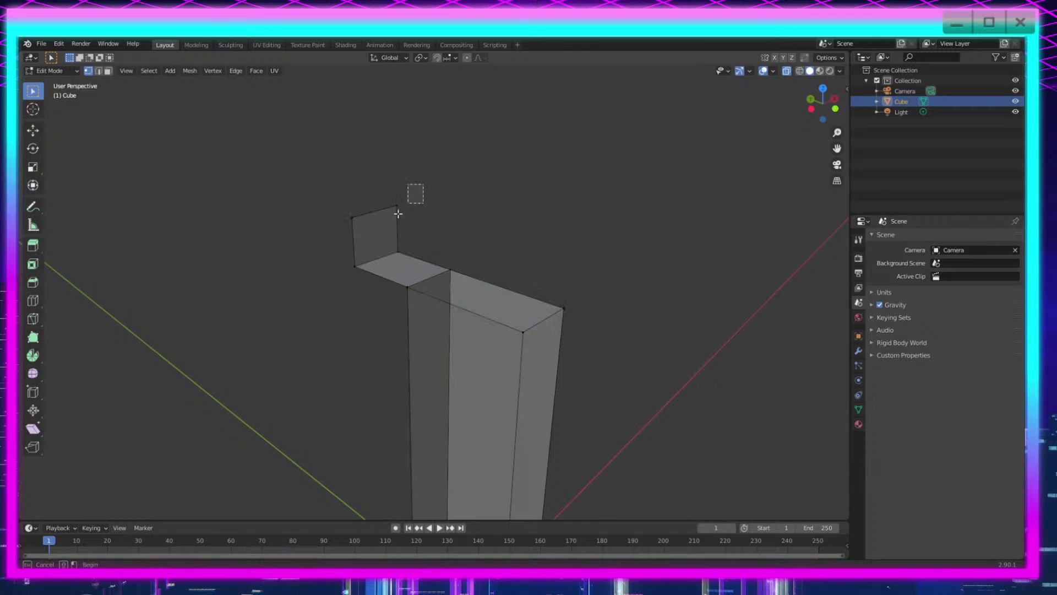
drag(424, 184, 330, 273)
key(x)
click(329, 273)
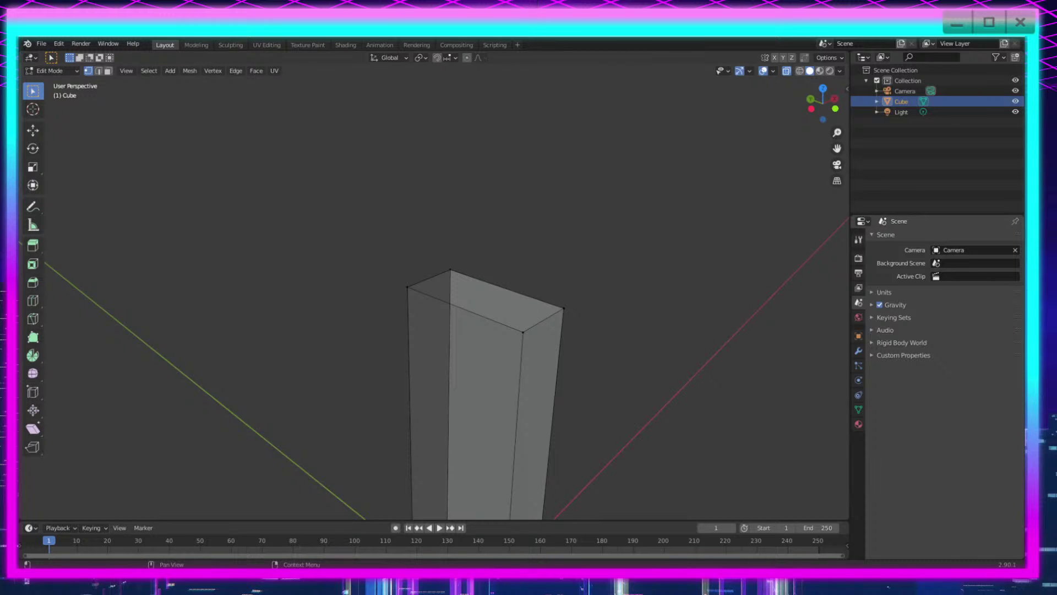
Step: Return to Object Mode with the handle block in view
right_click(674, 377)
click(44, 71)
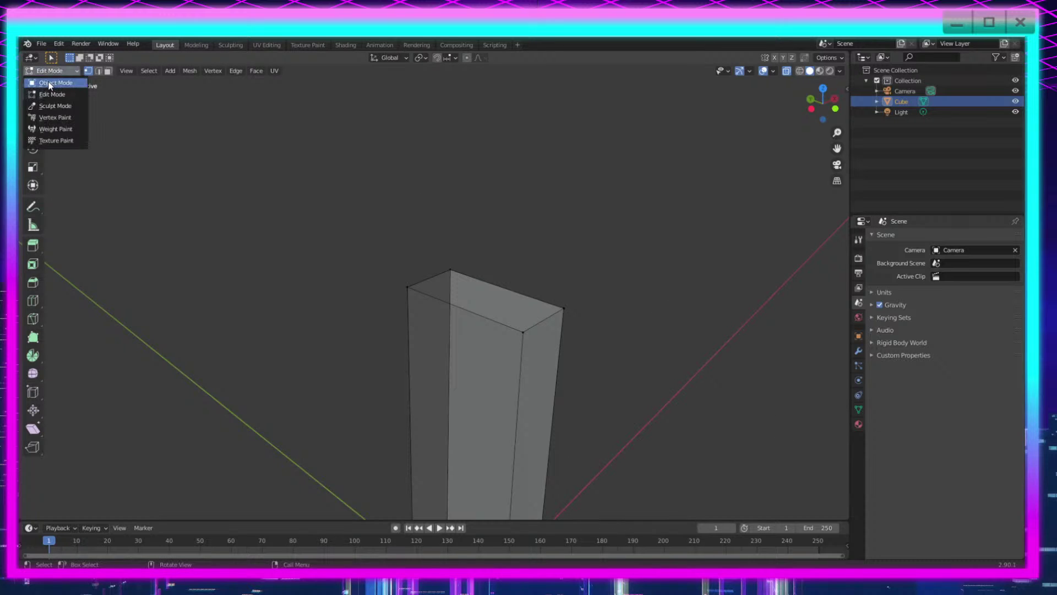
click(49, 86)
middle_drag(501, 259, 660, 269)
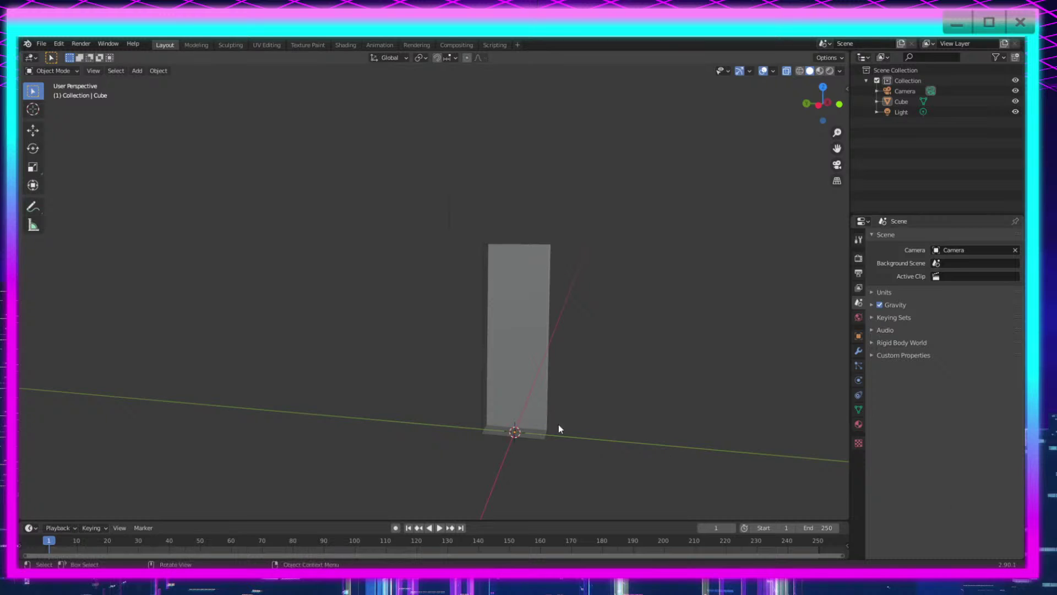
middle_drag(559, 430, 572, 362)
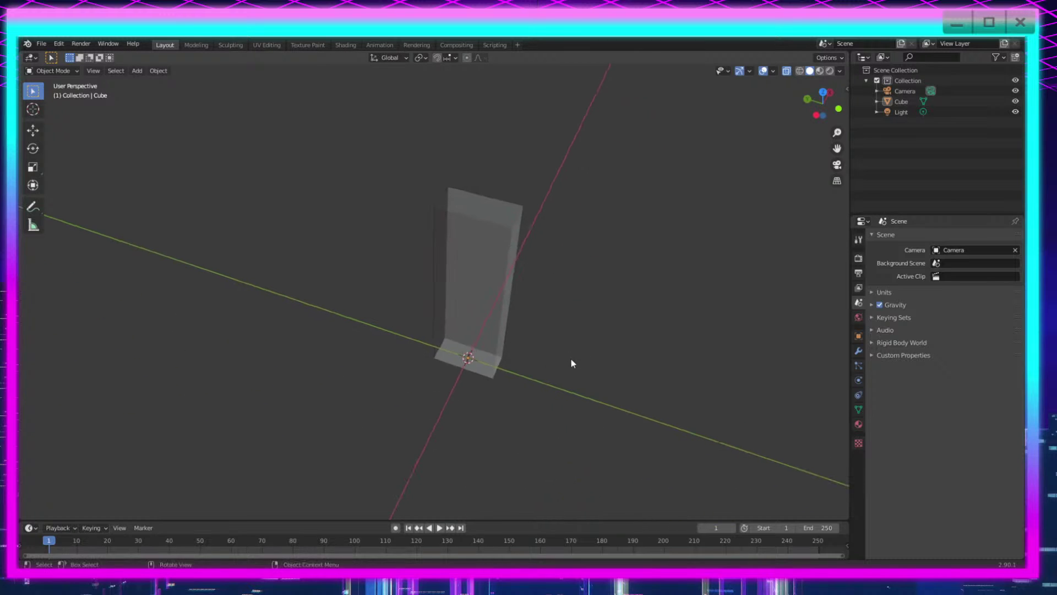
key(Tab)
drag(569, 163, 396, 403)
click(577, 364)
key(shift+a)
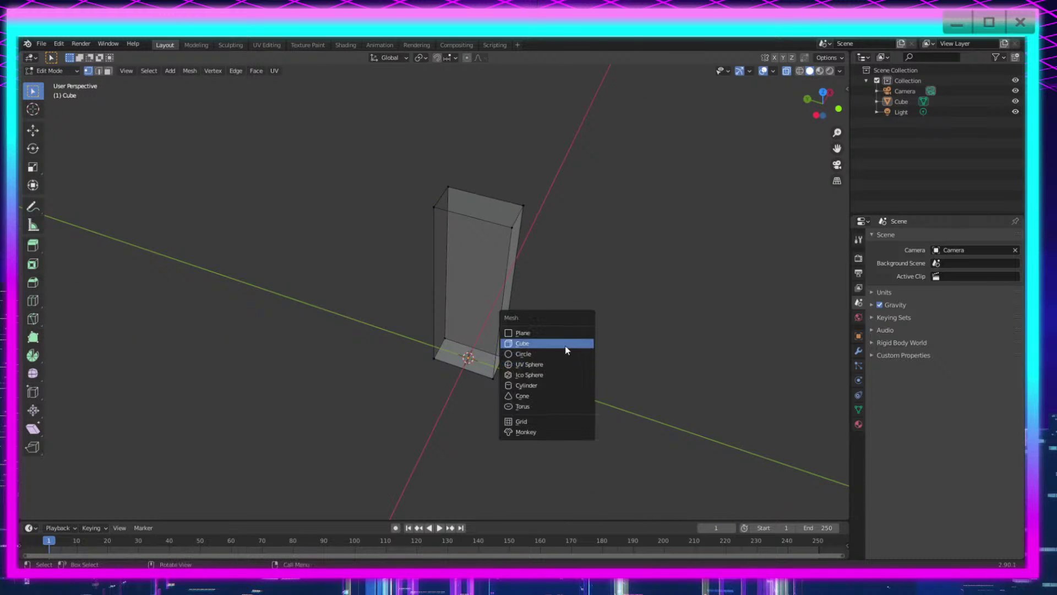
key(Escape)
key(Tab)
Step: Add a cylinder mesh at the origin as a separate object with 16 vertices
key(shift+a)
mouse_move(527, 358)
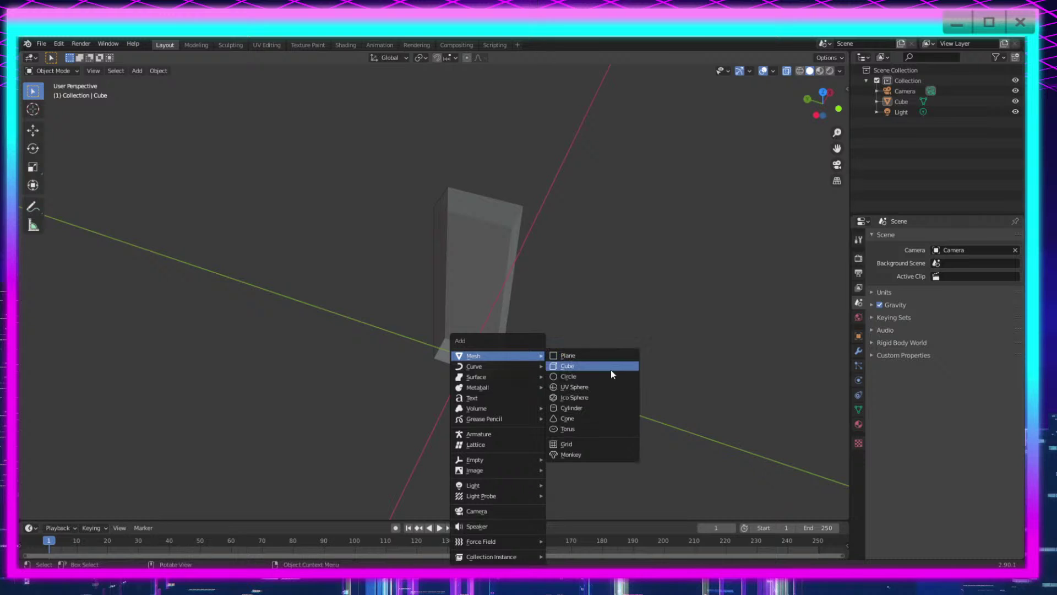
click(602, 409)
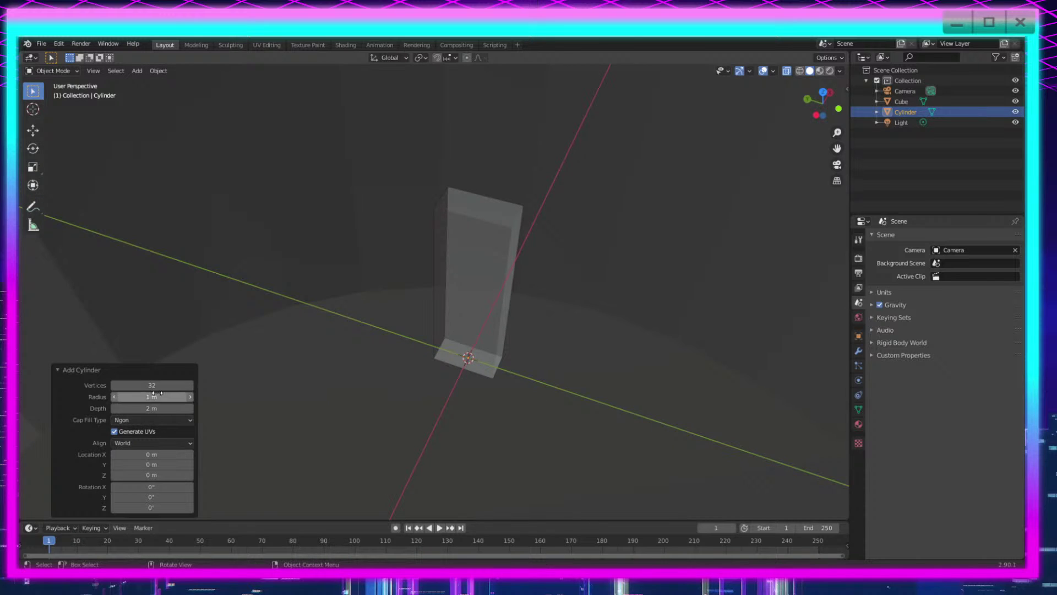
mouse_move(151, 385)
mouse_down()
mouse_move(113, 385)
mouse_move(162, 385)
mouse_up()
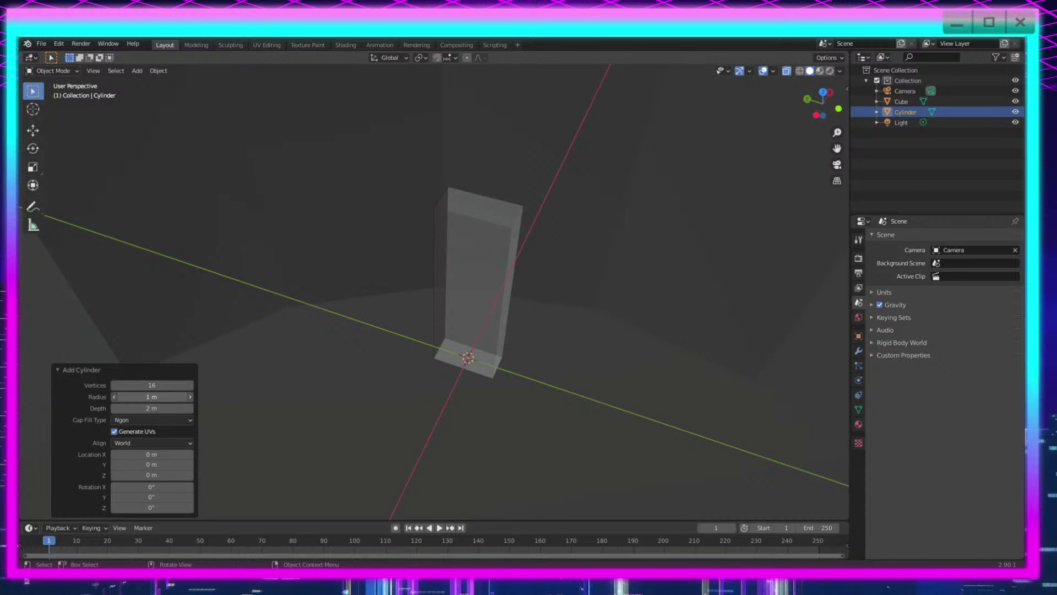
Step: Set the new cylinder's radius to 0.01 m and its depth to 0.1 m
click(157, 397)
text(0.01)
key(Tab)
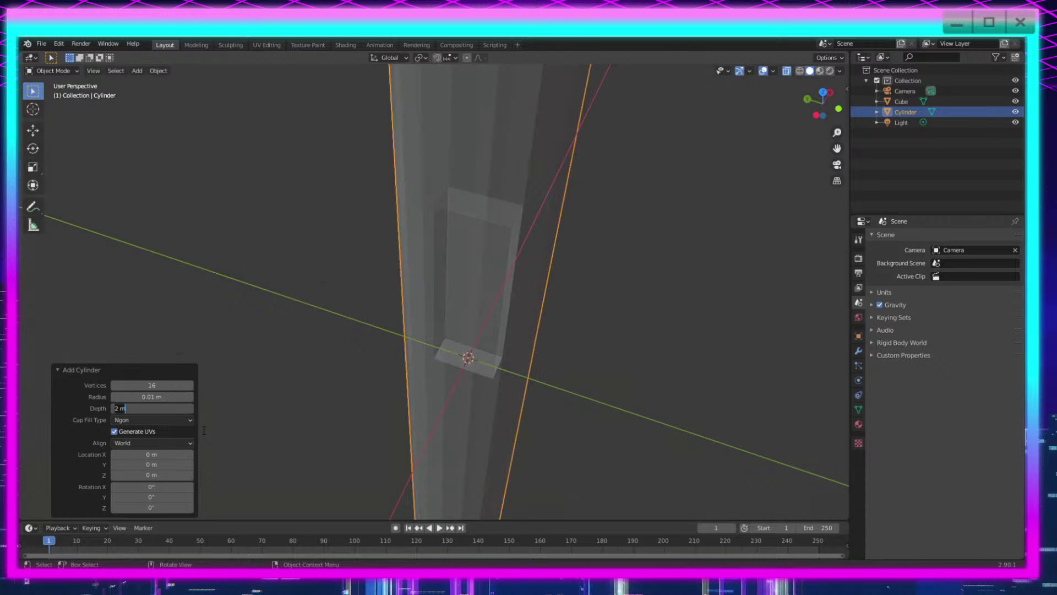
text(.01)
key(BackSpace)
key(BackSpace)
text(1)
key(Tab)
click(172, 400)
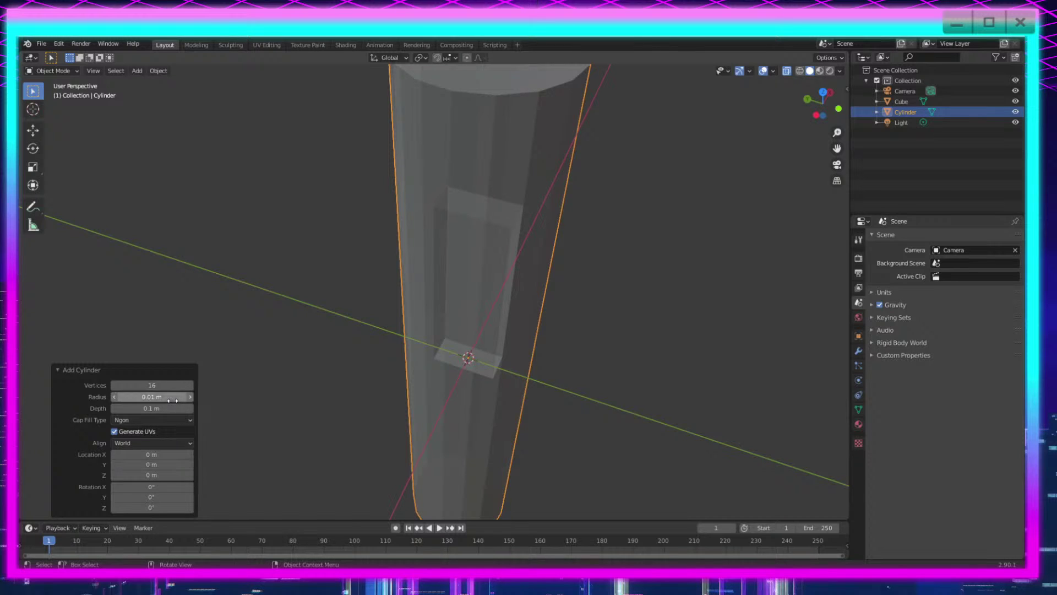
scroll(468, 368, down, 5)
mouse_move(493, 343)
middle_down()
mouse_move(500, 302)
mouse_move(486, 366)
mouse_move(483, 342)
middle_up()
scroll(485, 367, up, 4)
Step: Enter Edit Mode on the cylinder and deselect all of its geometry
key(Tab)
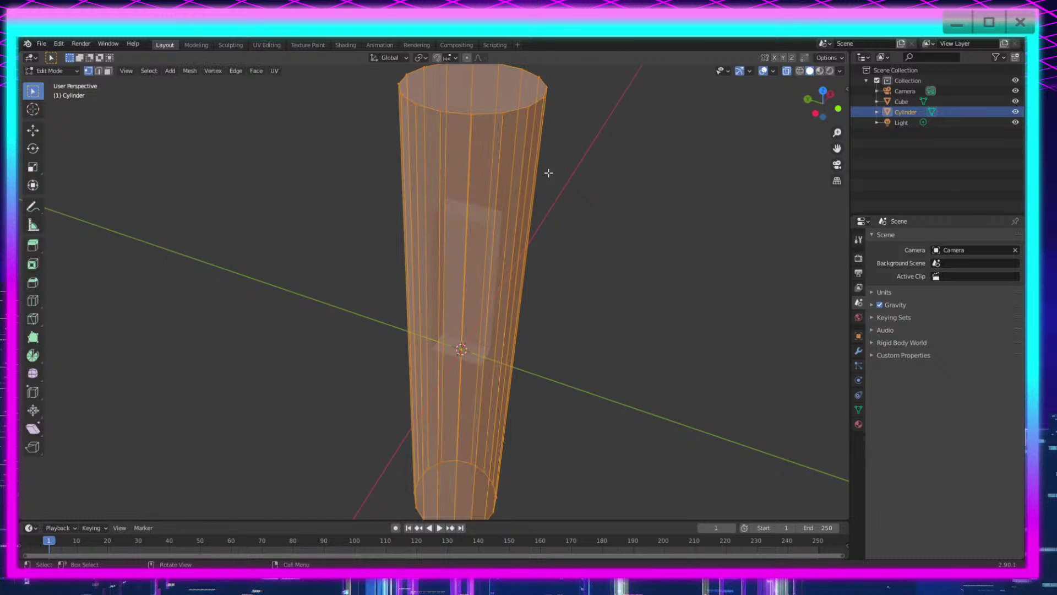
key(Tab)
key(Tab)
key(alt+a)
Step: Delete the old Cube object from the scene collection
click(969, 102)
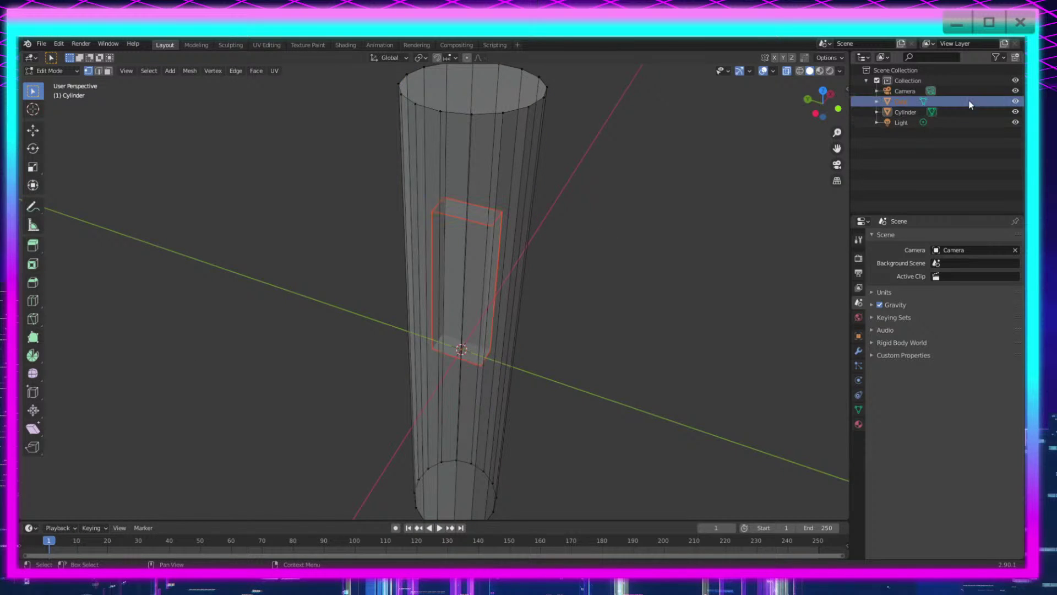
click(982, 95)
click(982, 101)
key(x)
scroll(553, 386, down, 5)
middle_drag(534, 387, 460, 382)
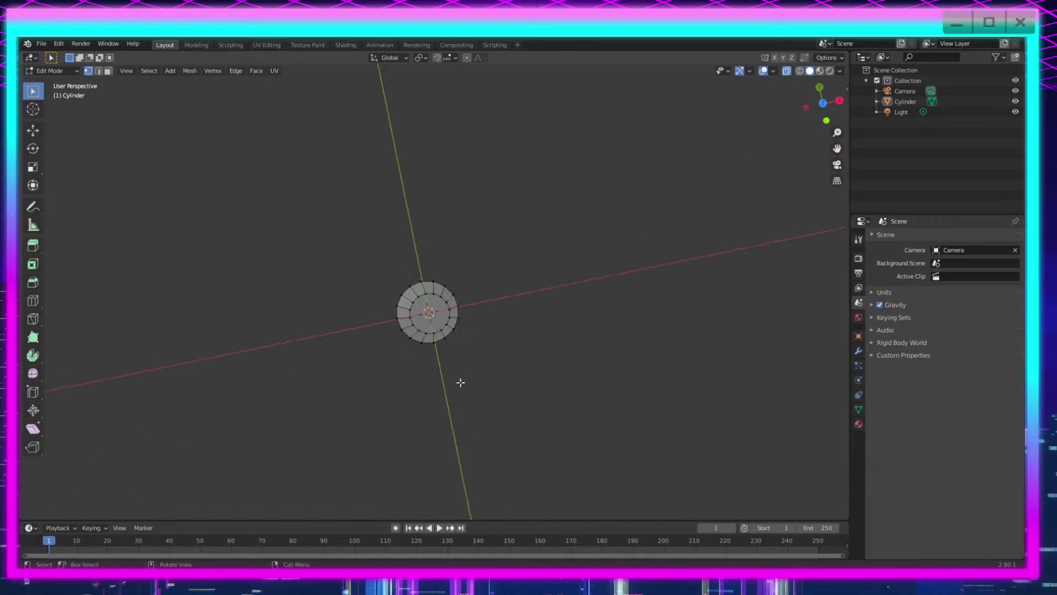
Step: Select the whole cylinder mesh and scale it along X to about 0.711 to give it an oval profile
key(a)
middle_drag(342, 455, 585, 342)
key(s)
key(x)
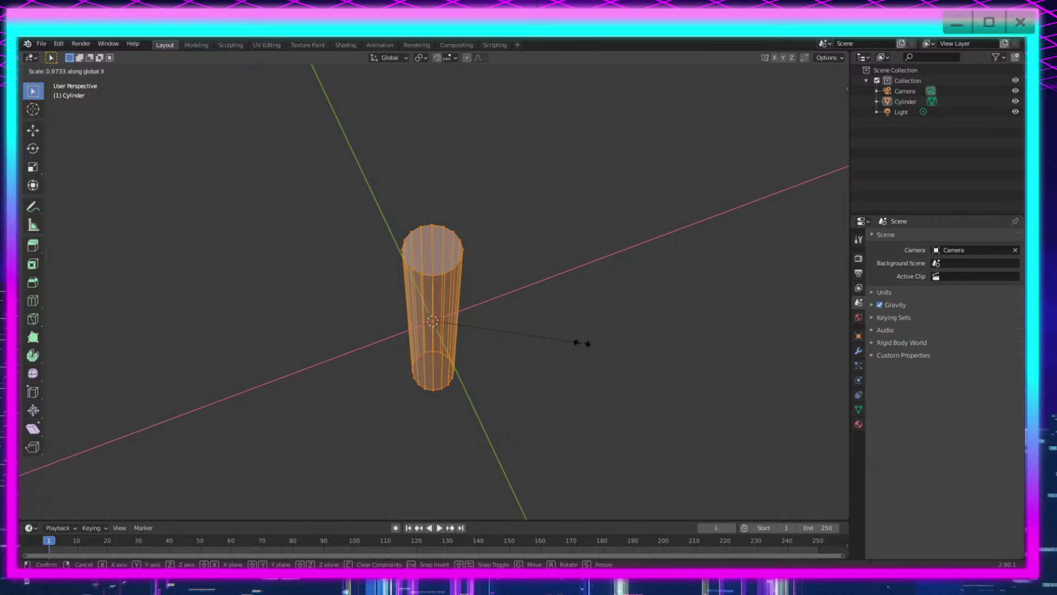
click(541, 342)
Step: Examine the flattened cylinder's proportions from several angles and distances
middle_drag(465, 392, 537, 336)
scroll(530, 361, up, 2)
mouse_move(556, 440)
shift+middle_down()
mouse_move(555, 391)
mouse_move(574, 427)
mouse_move(548, 442)
shift+middle_up()
mouse_move(585, 368)
middle_down()
mouse_move(538, 427)
mouse_move(585, 371)
middle_up()
scroll(585, 370, up, 2)
shift+middle_drag(564, 281, 572, 399)
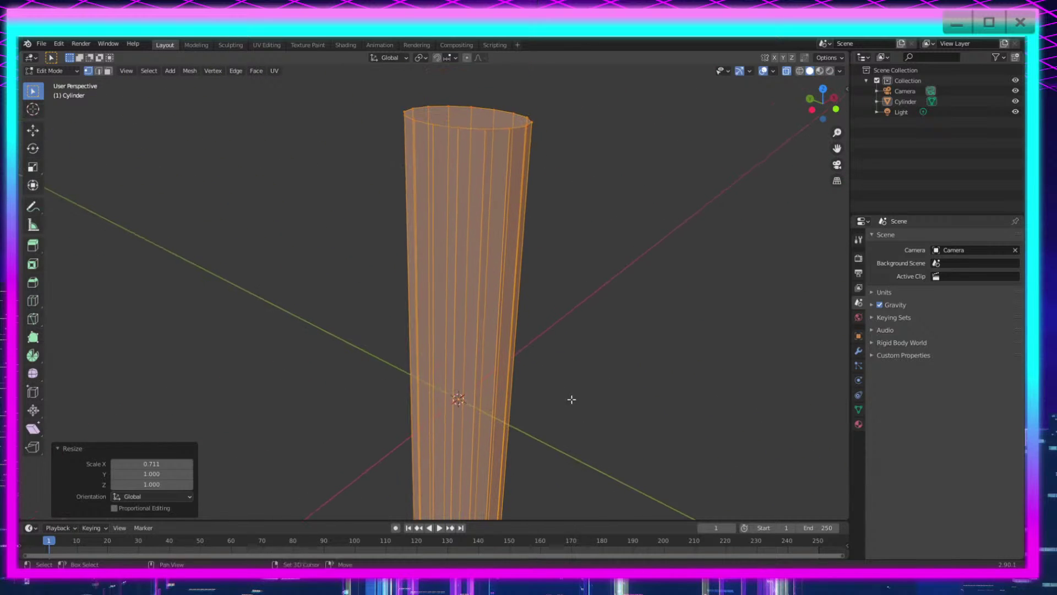
mouse_move(589, 344)
middle_down()
mouse_move(567, 369)
mouse_move(578, 352)
middle_up()
scroll(589, 339, down, 2)
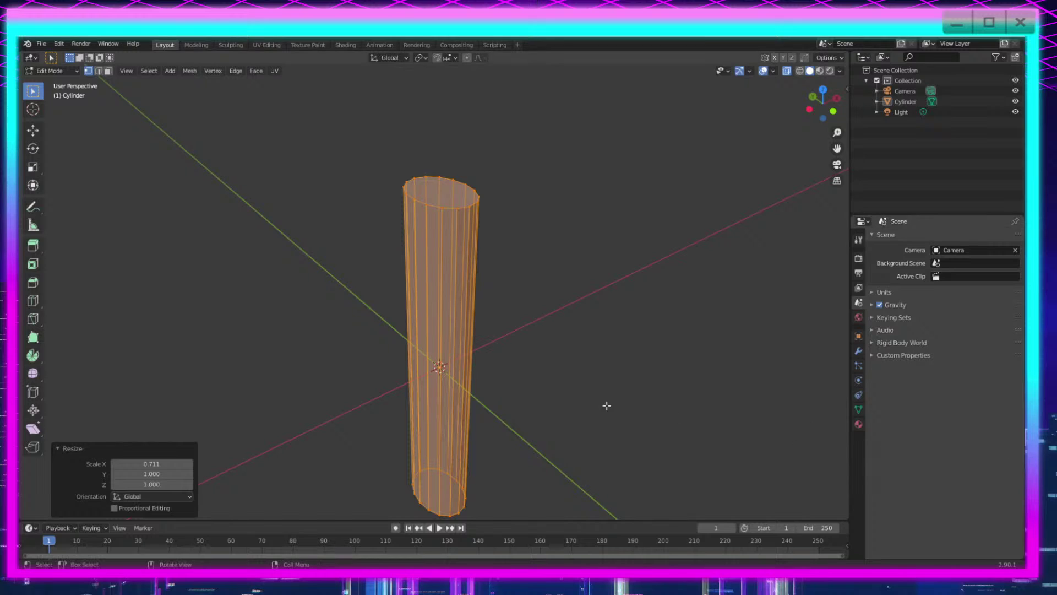
middle_drag(604, 373, 614, 397)
shift+middle_drag(650, 393, 650, 386)
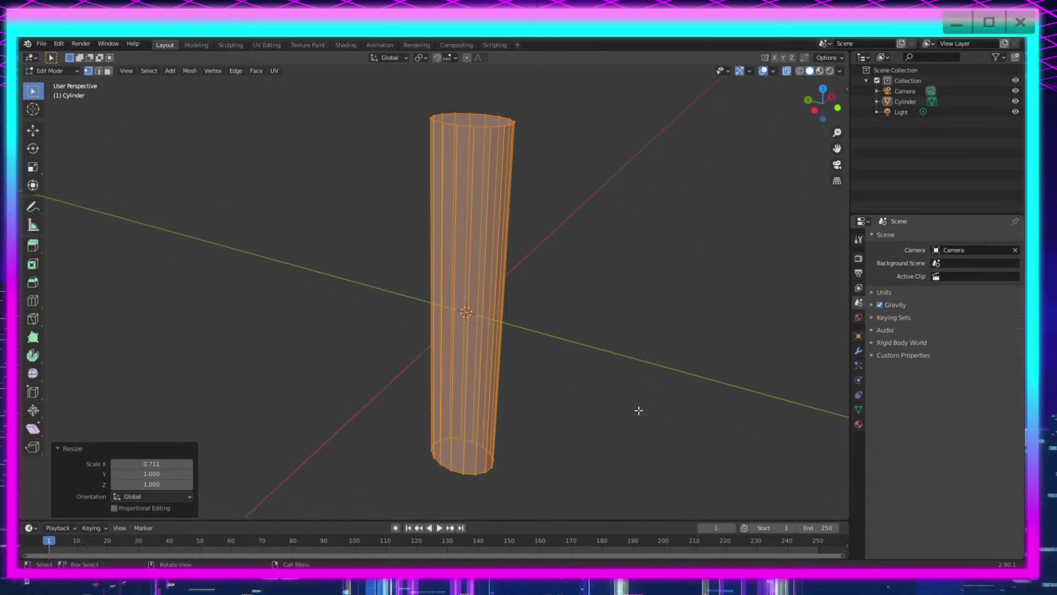
scroll(647, 370, down, 2)
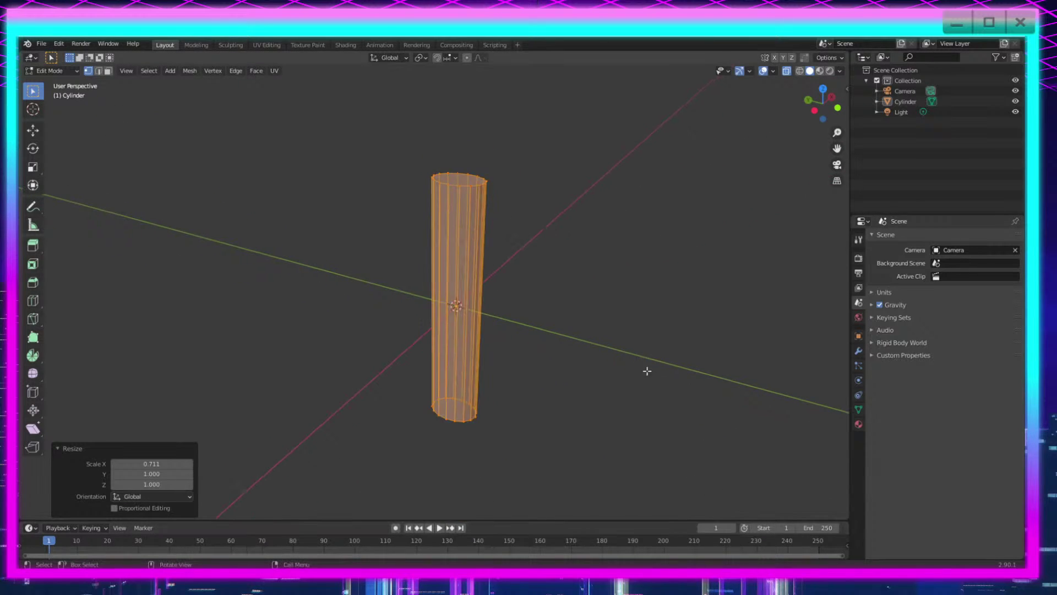
scroll(640, 368, up, 3)
mouse_move(640, 368)
shift+middle_down()
mouse_move(611, 407)
mouse_move(631, 369)
shift+middle_up()
scroll(630, 369, down, 4)
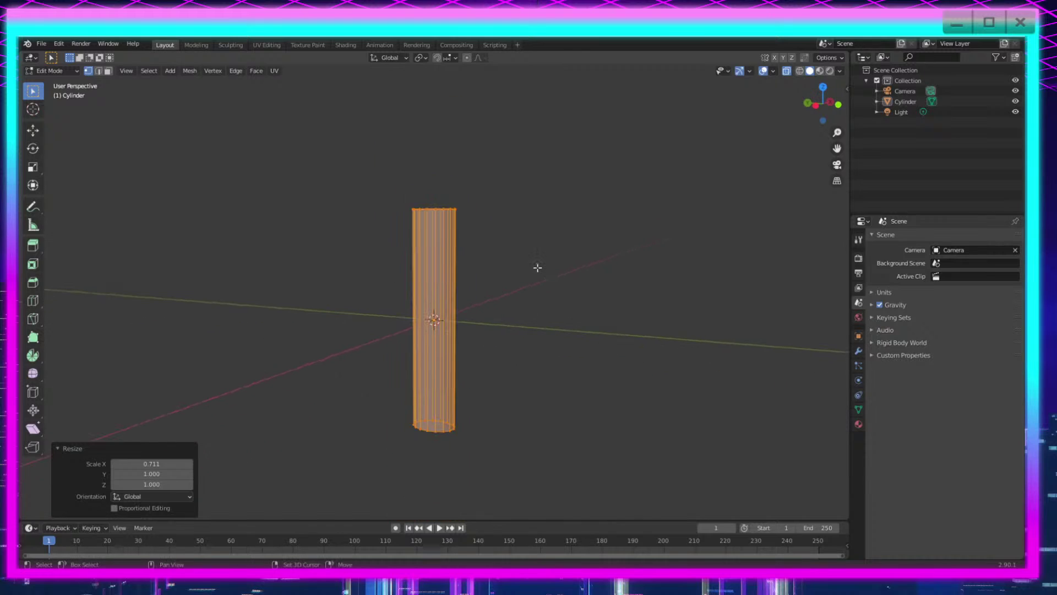
Step: Select the cylinder's top face, extrude it and scale the new face outward by about 1.93 as a guard
scroll(537, 307, up, 4)
mouse_move(538, 267)
shift+middle_down()
mouse_move(538, 306)
mouse_move(546, 286)
shift+middle_up()
drag(527, 92, 256, 379)
scroll(588, 342, up, 2)
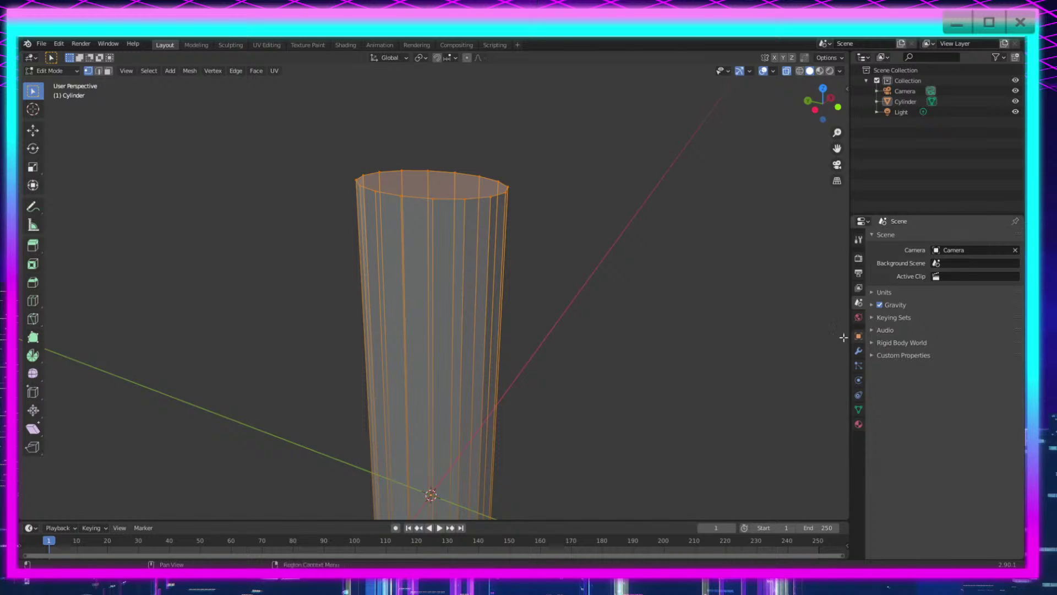
drag(611, 130, 301, 213)
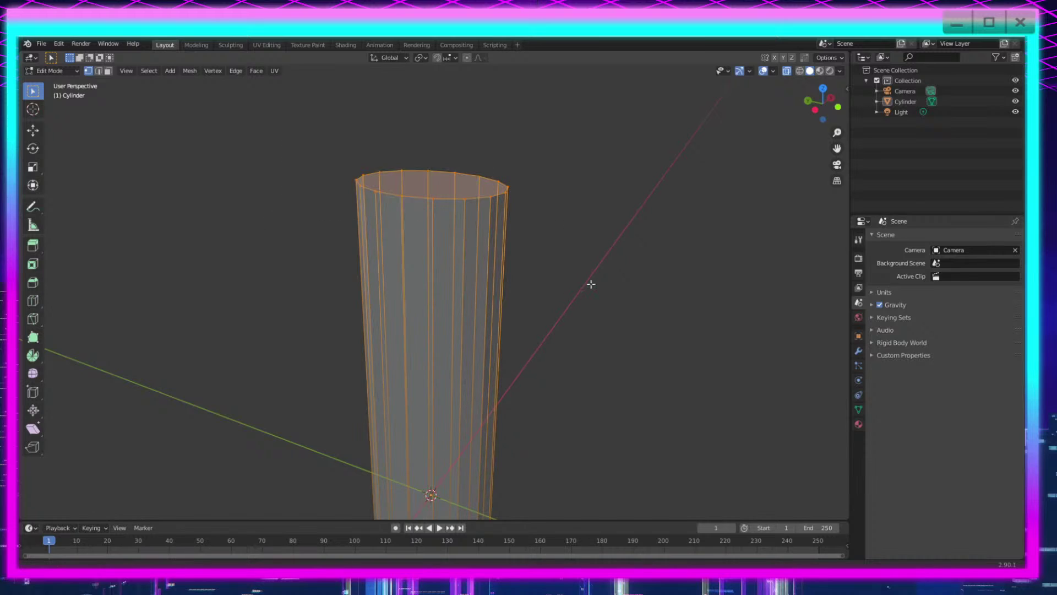
middle_drag(590, 283, 597, 309)
key(e)
key(s)
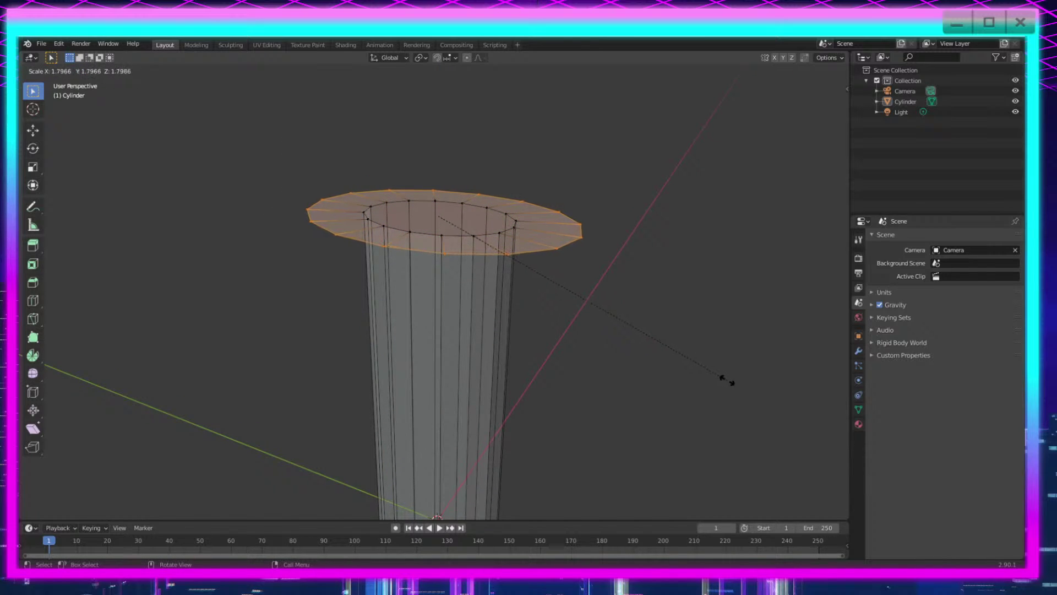
click(749, 388)
Step: Scale the guard's selected face by about 1.17 along X and extrude it up about 0.0015 m along Z
middle_drag(751, 389, 586, 302)
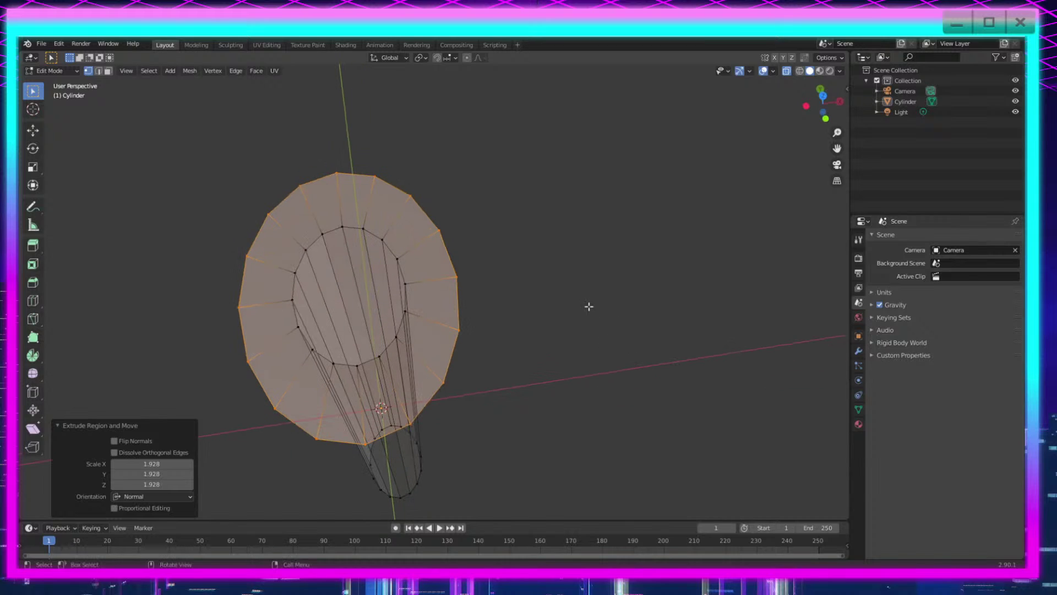
key(s)
key(x)
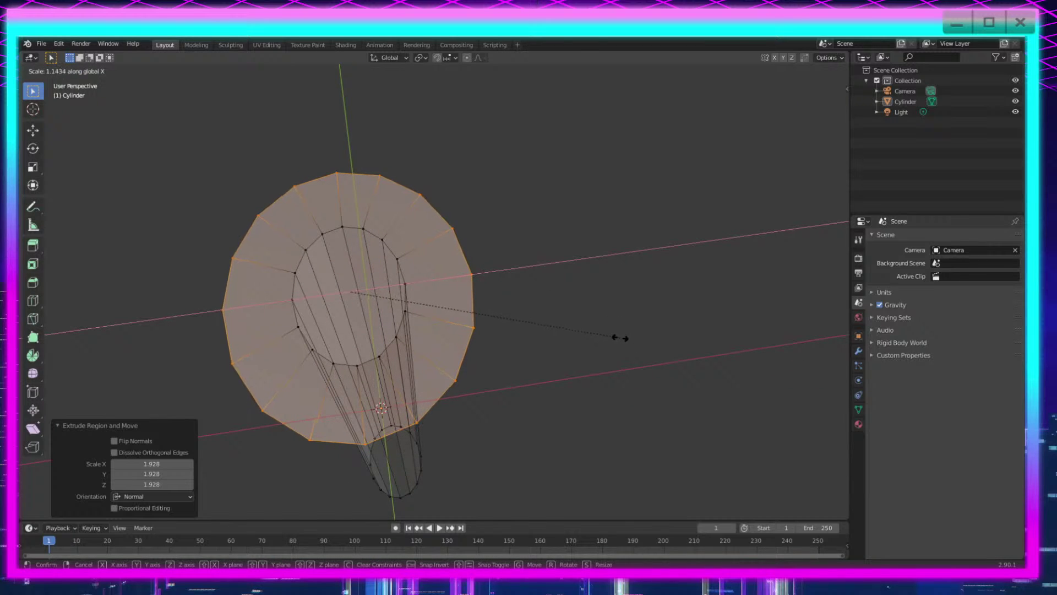
click(626, 337)
middle_drag(578, 373, 670, 325)
key(e)
key(z)
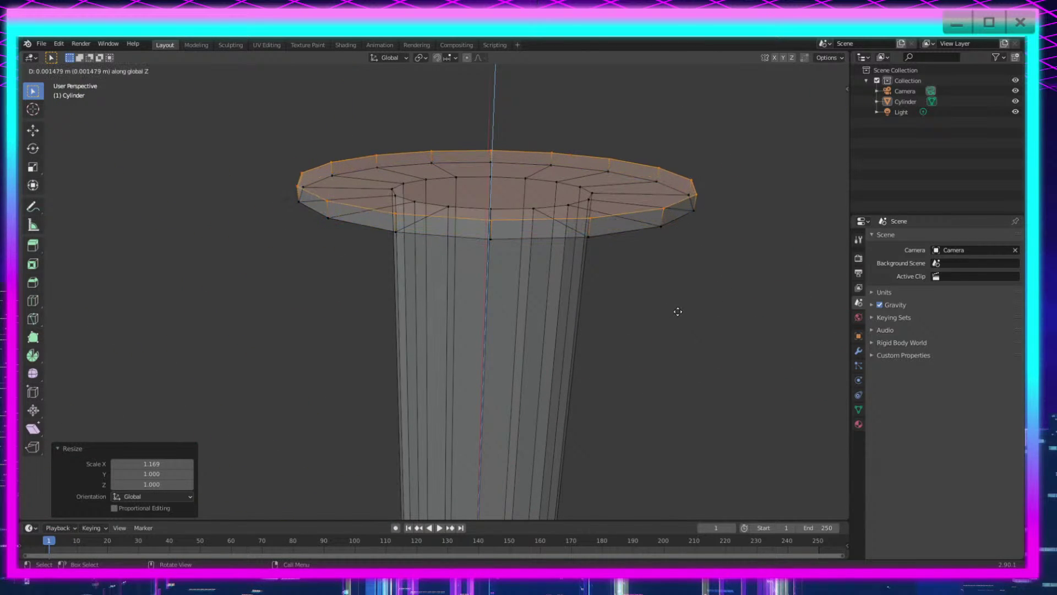
click(678, 312)
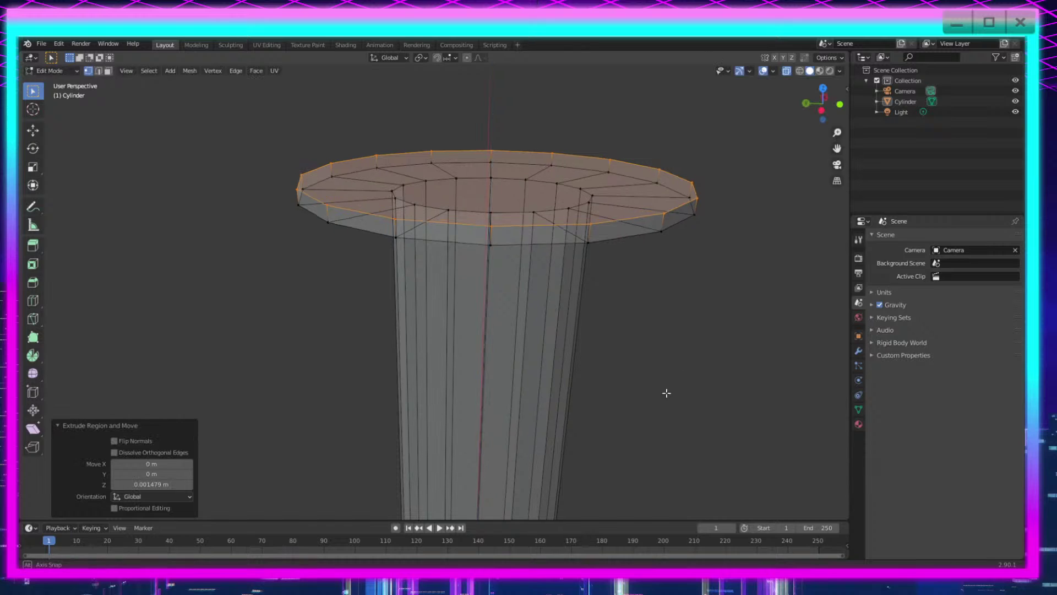
Step: Extrude the guard's top face inward by scaling it down and merge its vertices at center
middle_drag(668, 391, 715, 402)
key(s)
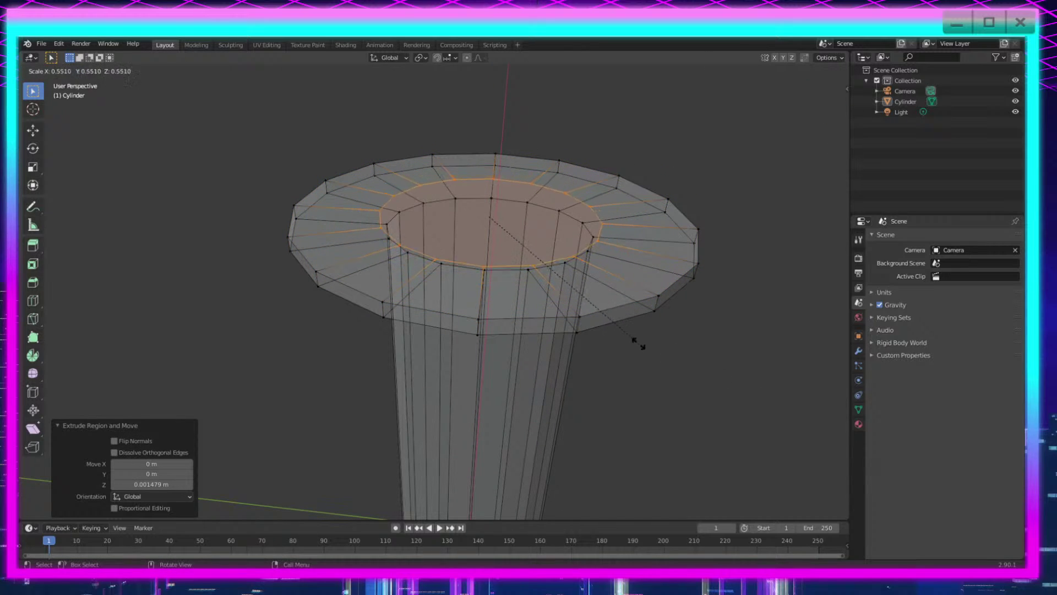
click(571, 304)
key(m)
click(596, 368)
scroll(596, 368, down, 6)
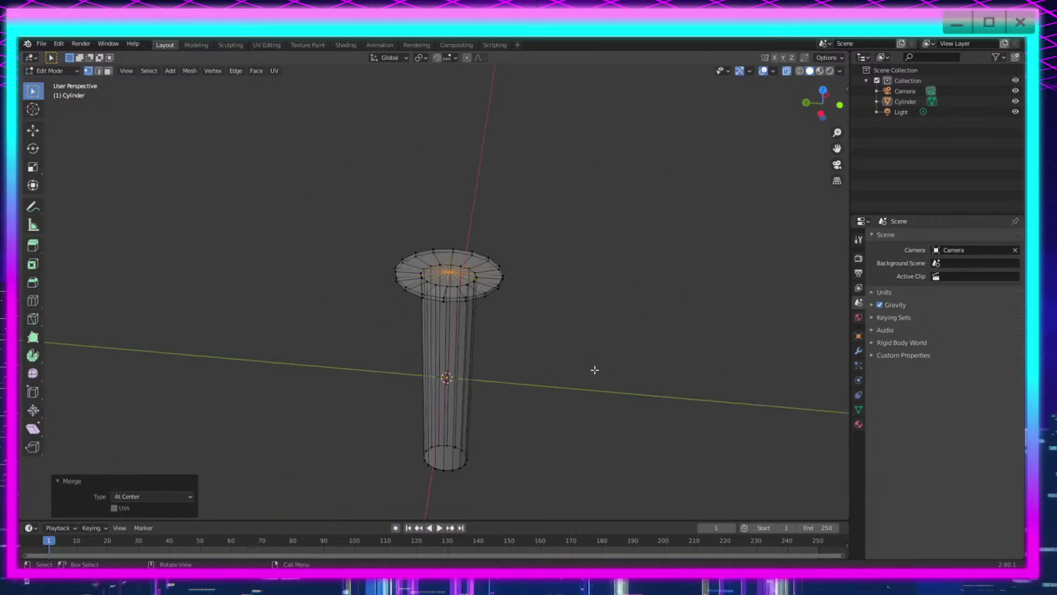
Step: Return to Object Mode and display the handle and guard in Material Preview shading
key(Tab)
middle_drag(592, 390, 577, 373)
click(819, 71)
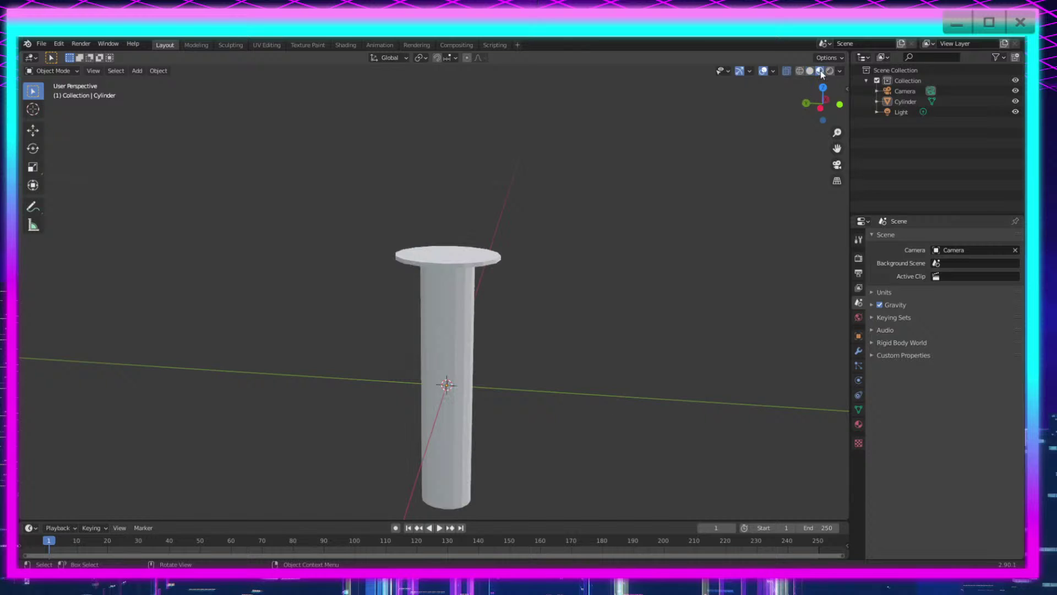
mouse_move(578, 336)
middle_down()
mouse_move(576, 347)
mouse_move(597, 306)
mouse_move(600, 219)
mouse_move(592, 288)
mouse_move(672, 434)
mouse_move(613, 255)
mouse_move(585, 302)
mouse_move(583, 274)
mouse_move(448, 366)
middle_up()
Step: Apply a slight Bevel to the bottom end of the handle in Edit Mode and return to Object Mode
key(Tab)
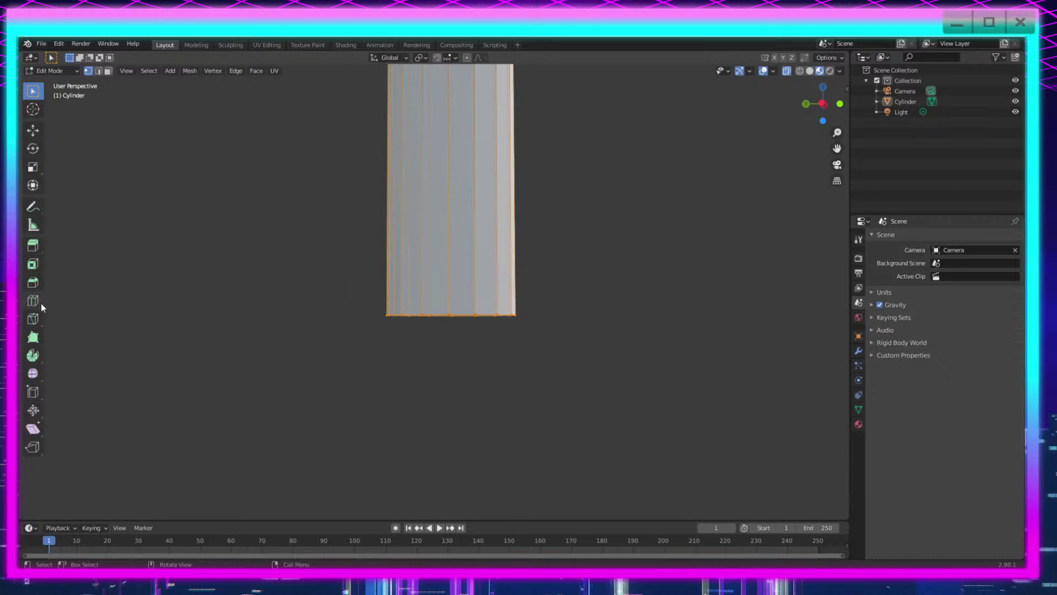
click(39, 286)
drag(450, 373, 465, 378)
key(Tab)
middle_drag(504, 388, 539, 330)
Step: Add a 0.01 m cube mesh at the world origin as a separate object
key(shift+a)
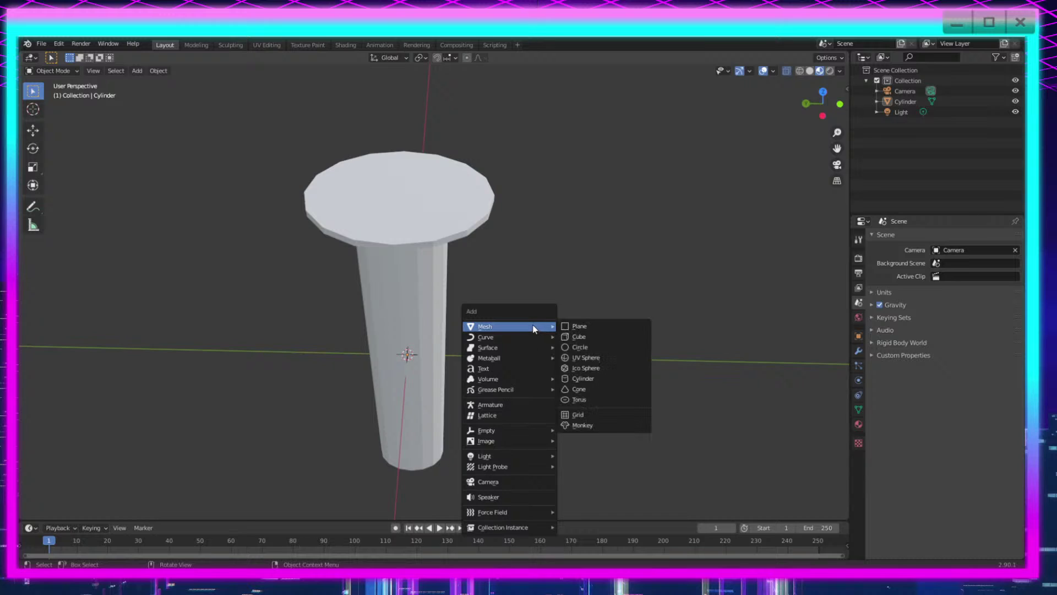
mouse_move(498, 342)
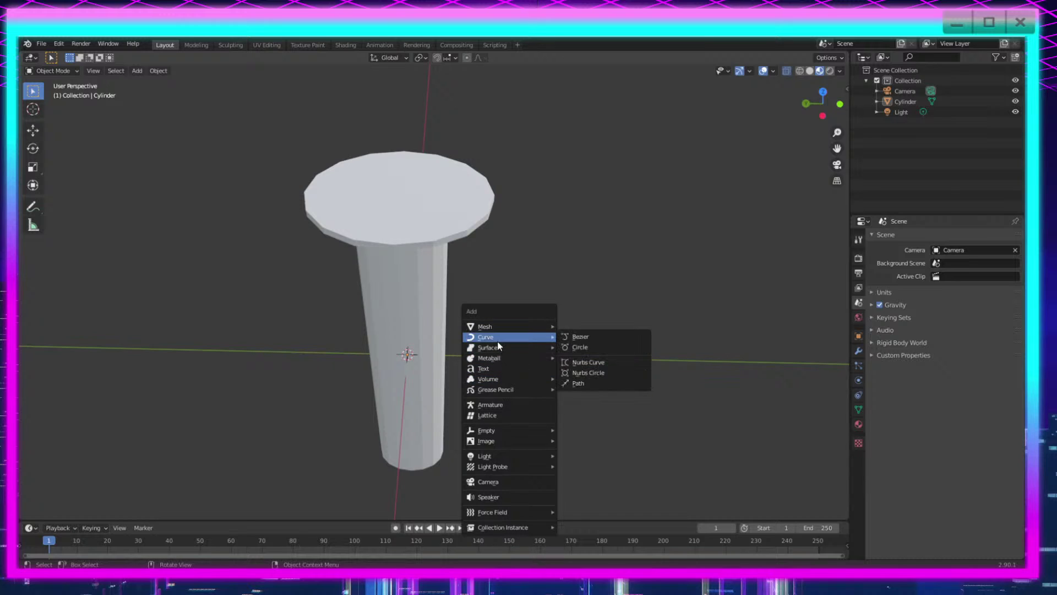
mouse_move(504, 324)
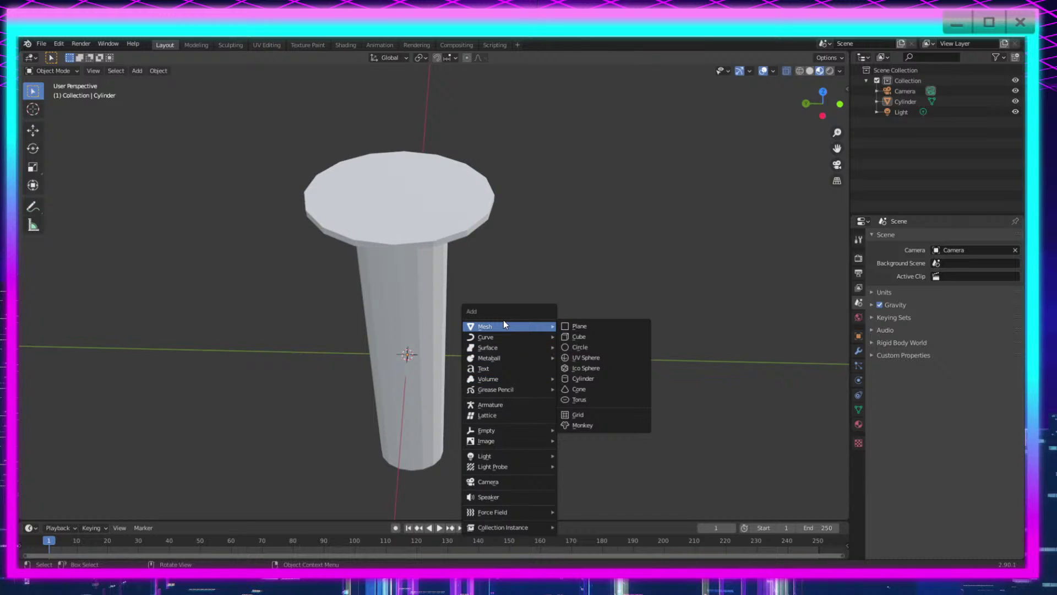
click(601, 334)
Step: Scale the new cube along X to about 0.216 to make it a thin blade blank
scroll(580, 332, down, 5)
middle_drag(580, 332, 618, 369)
scroll(679, 385, up, 6)
scroll(619, 369, up, 2)
key(s)
key(x)
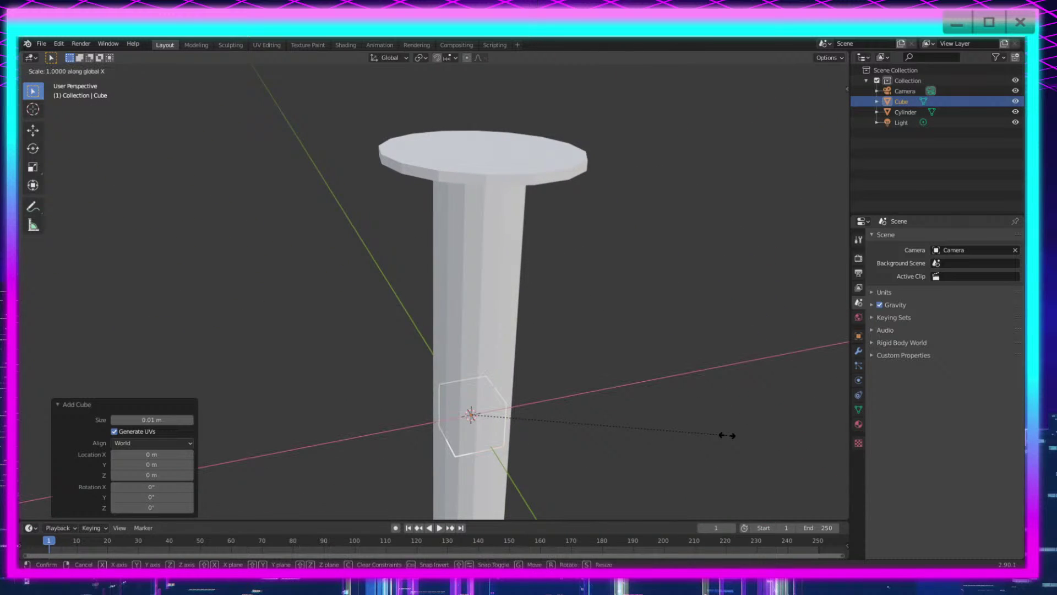
click(523, 432)
Step: Try moving the thin cube up along Z as an object, undo the move and enter Edit Mode on it
middle_drag(523, 431, 592, 437)
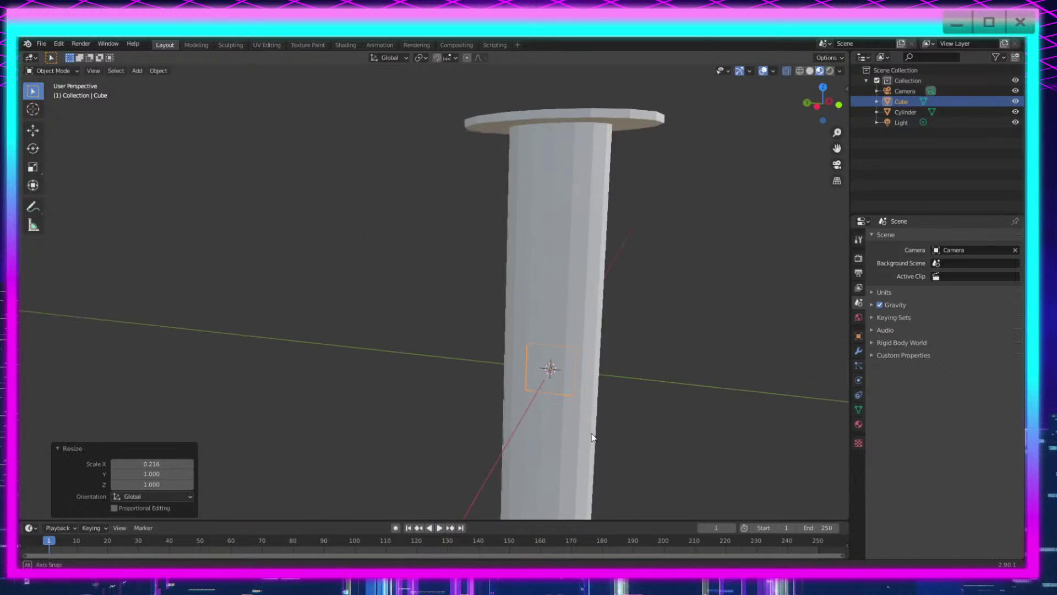
key(g)
key(z)
click(608, 187)
middle_drag(670, 229, 559, 221)
key(ctrl+z)
key(Tab)
key(g)
key(z)
click(572, 467)
shift+middle_drag(593, 288, 563, 70)
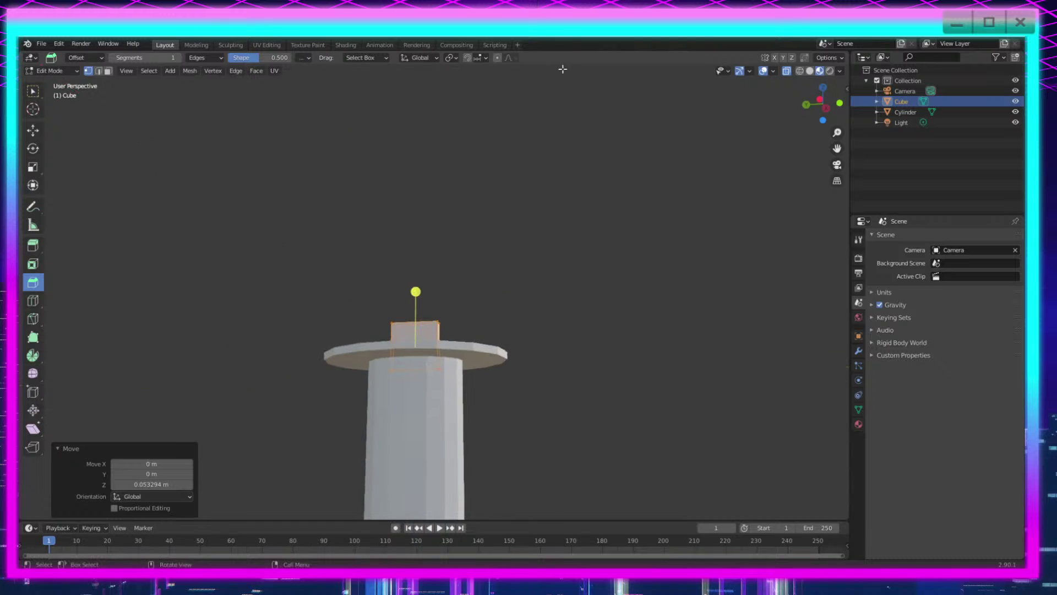
scroll(474, 279, up, 3)
shift+middle_drag(478, 303, 519, 83)
middle_drag(533, 240, 519, 323)
scroll(513, 374, down, 4)
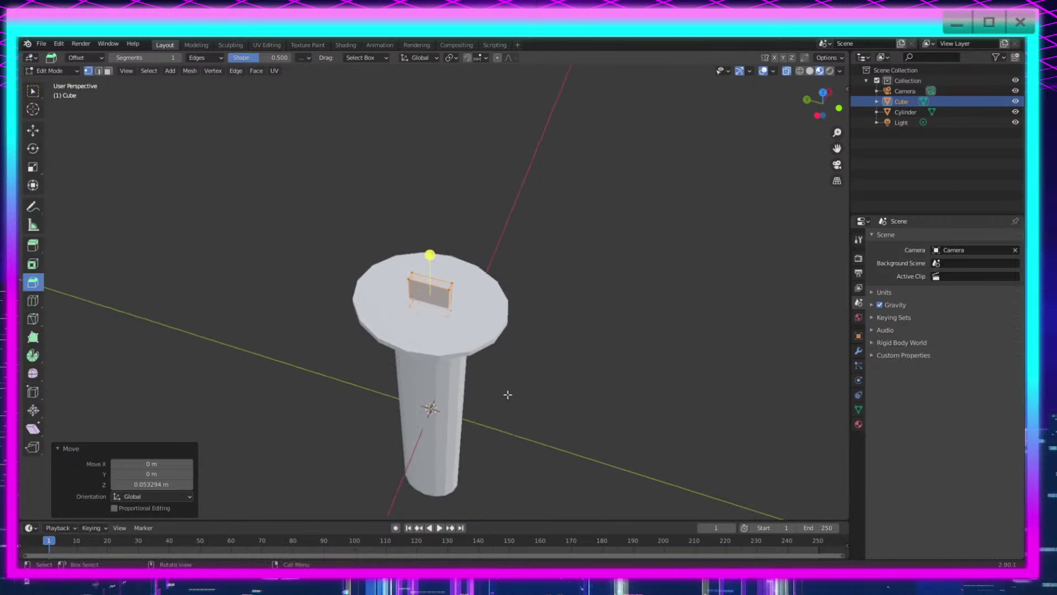
shift+middle_drag(508, 395, 540, 266)
key(ctrl+z)
Step: Move the thin cube's mesh down inside the handle and raise its top vertices about 0.096 m along Z, past the guard
key(g)
key(z)
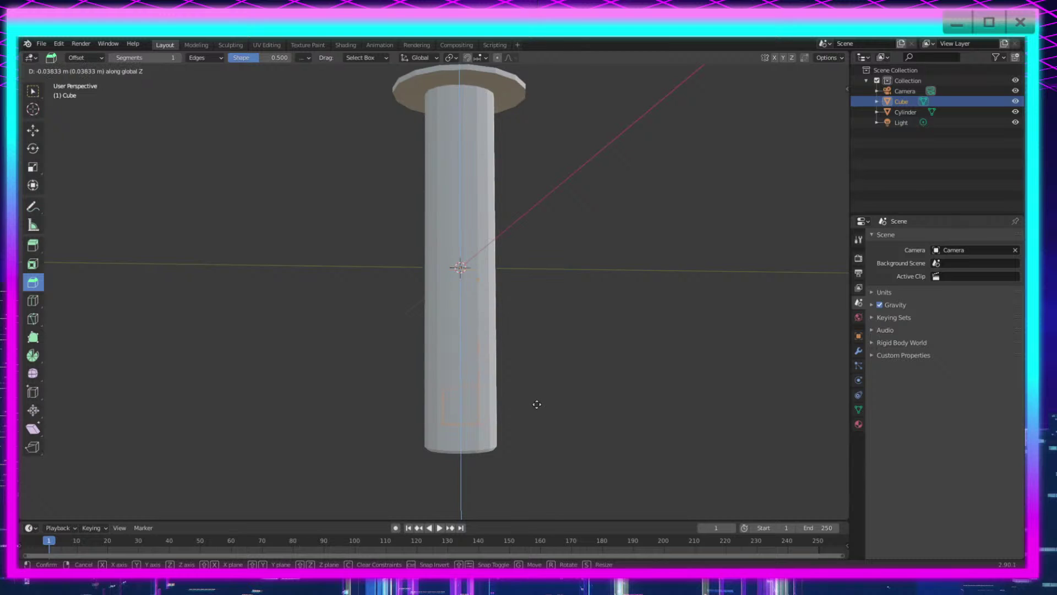
click(537, 378)
drag(548, 326, 421, 385)
shift+middle_drag(564, 297, 555, 342)
key(g)
key(z)
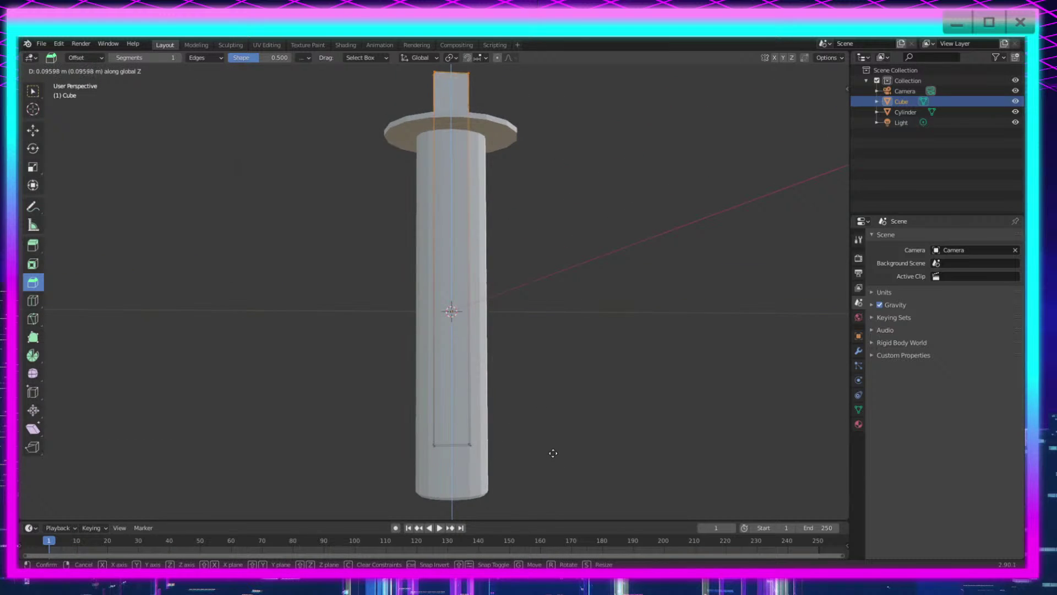
click(554, 453)
Step: Select the blade blank's bottom vertices and raise them about 0.042 m along Z inside the handle
scroll(559, 454, down, 2)
drag(530, 360, 413, 445)
key(g)
key(z)
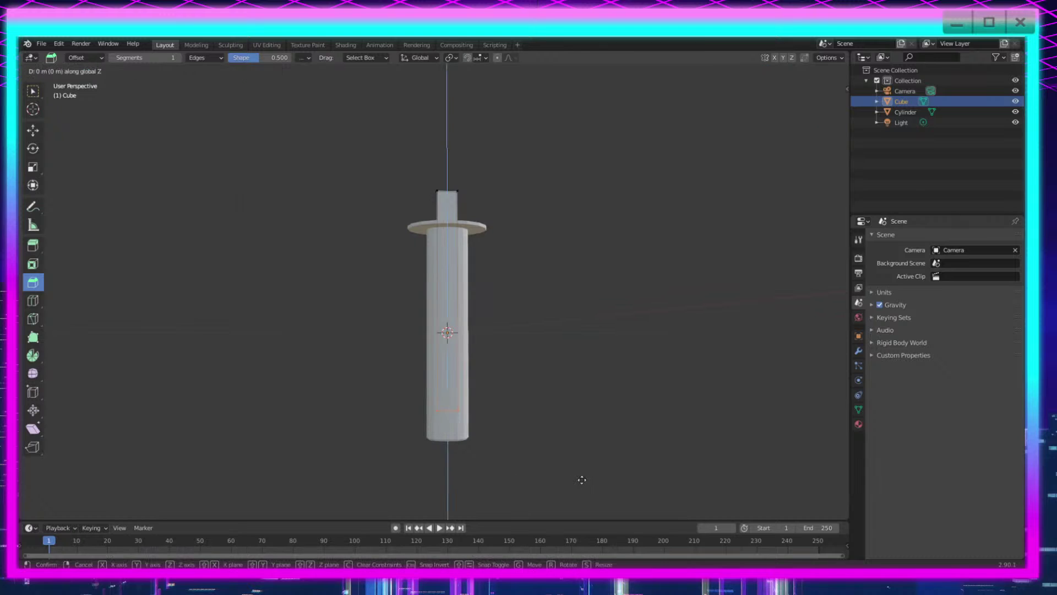
click(584, 395)
Step: Select the blade's top vertices and raise them along Z by about 0.007 m and another 0.183 m to lengthen the blade
scroll(587, 396, down, 1)
middle_drag(587, 397, 557, 420)
scroll(556, 422, up, 2)
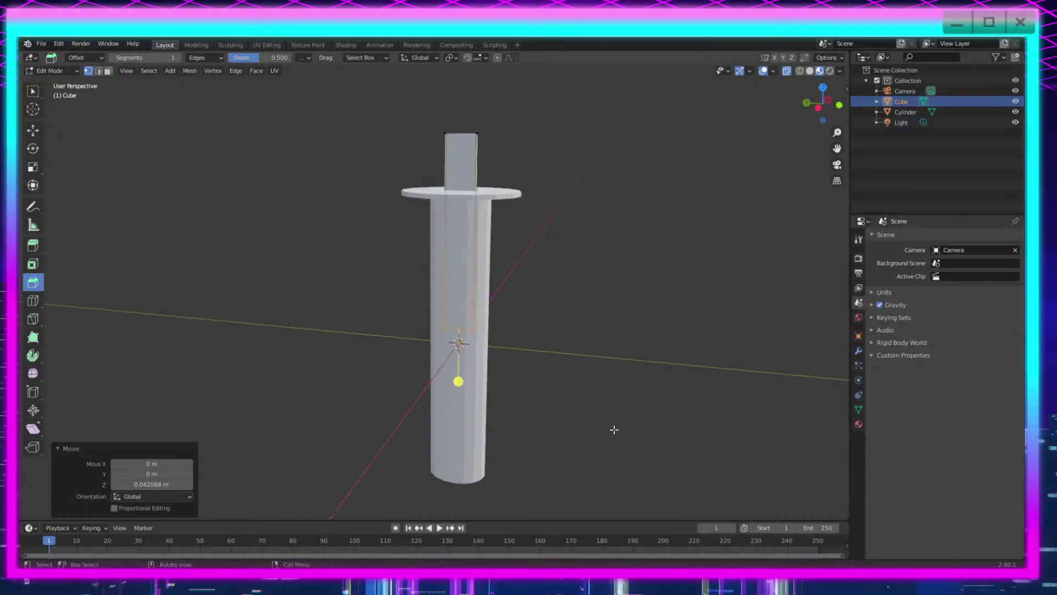
middle_drag(460, 303, 516, 351)
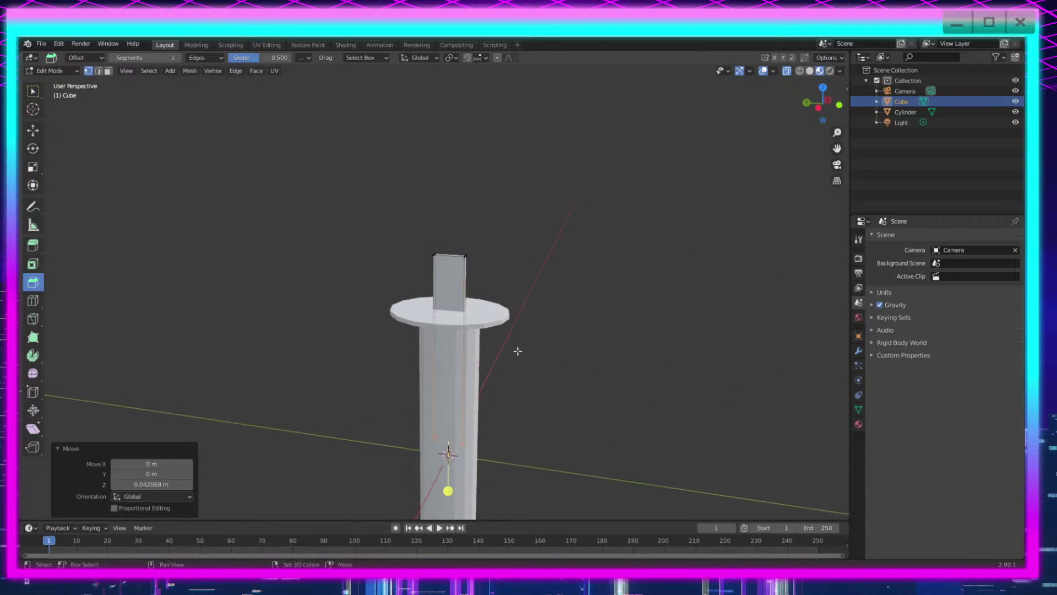
drag(418, 219, 523, 307)
key(g)
key(z)
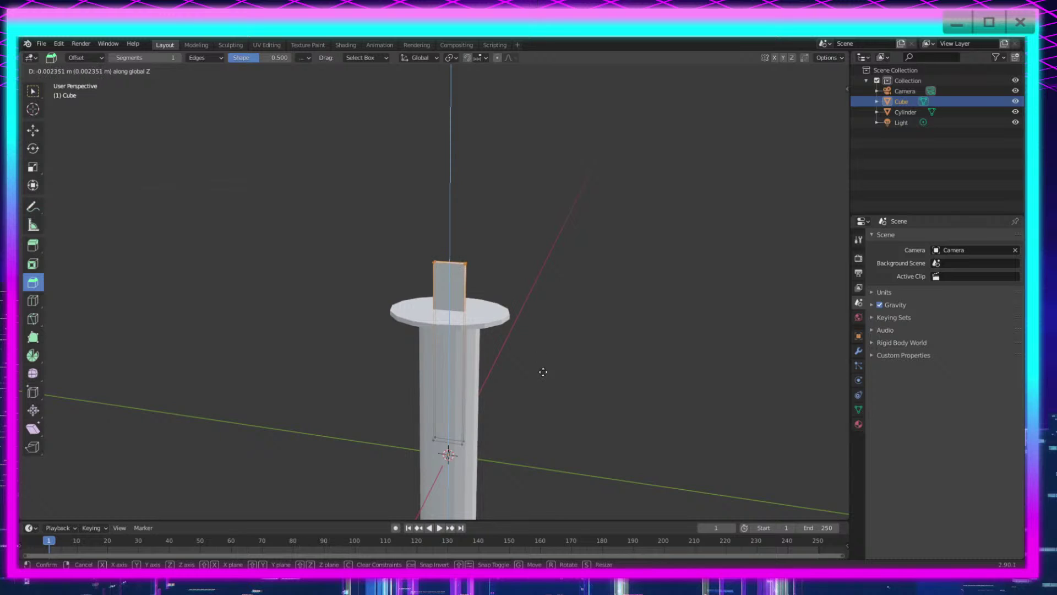
click(543, 370)
scroll(584, 440, down, 2)
key(z)
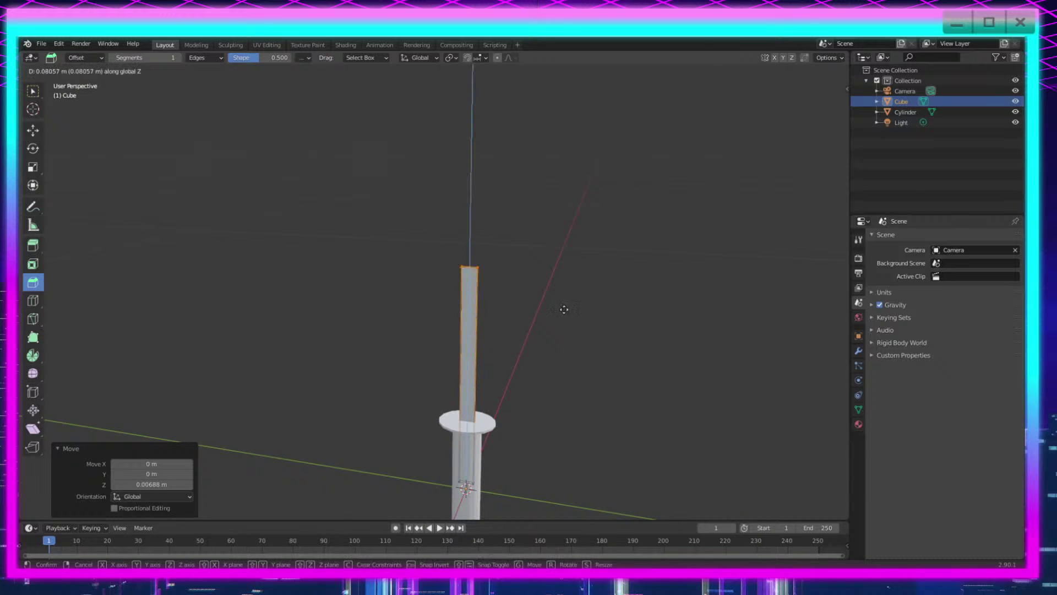
click(551, 168)
shift+middle_drag(562, 239, 534, 439)
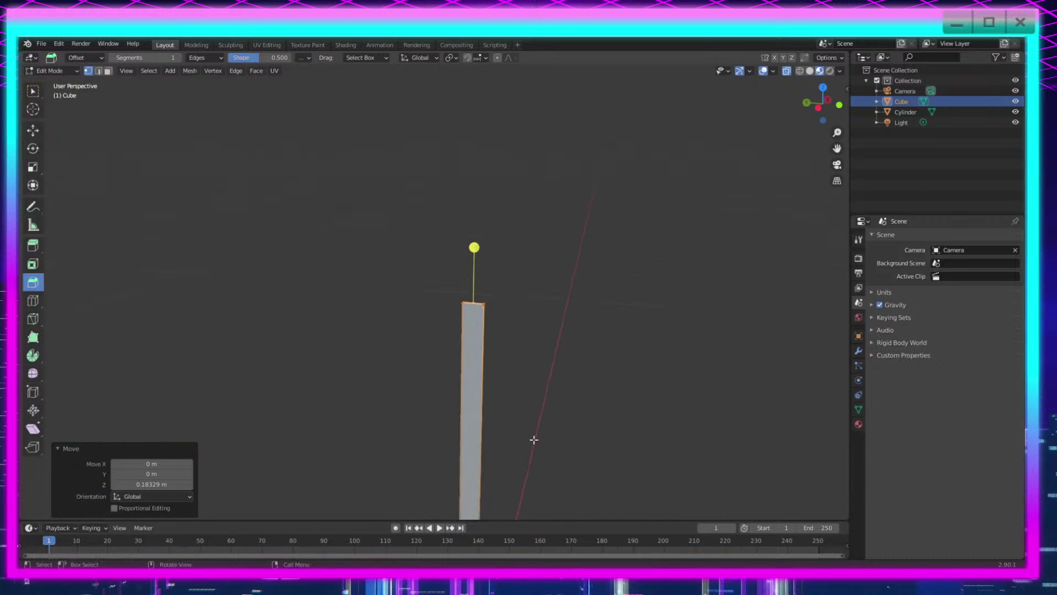
scroll(533, 439, up, 4)
shift+middle_drag(656, 470, 585, 391)
scroll(585, 391, up, 2)
shift+middle_drag(587, 292, 620, 374)
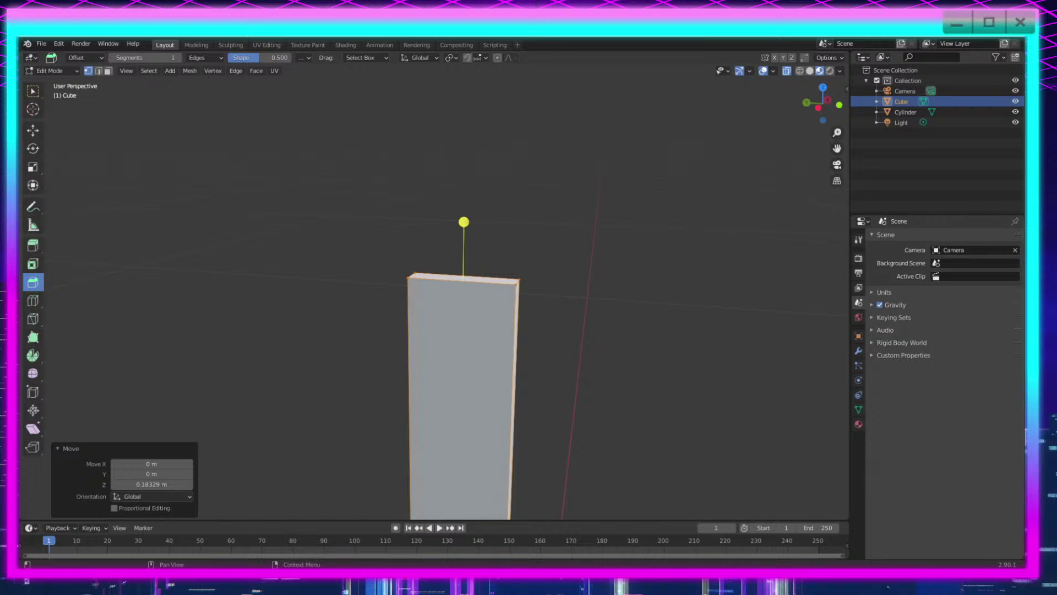
middle_drag(510, 327, 530, 324)
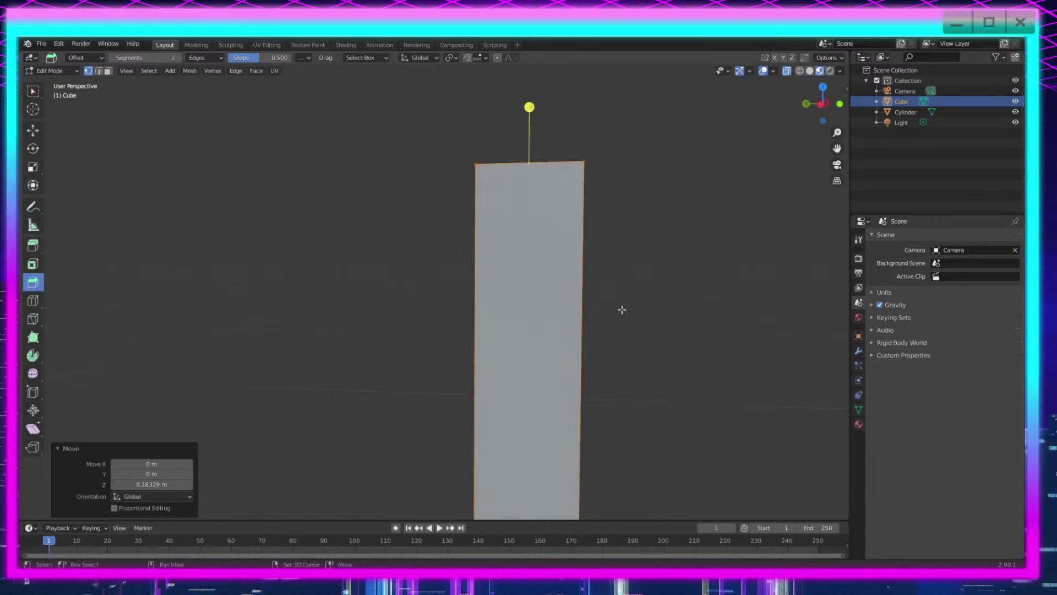
shift+middle_drag(620, 309, 569, 238)
key(e)
key(z)
click(613, 328)
key(e)
key(z)
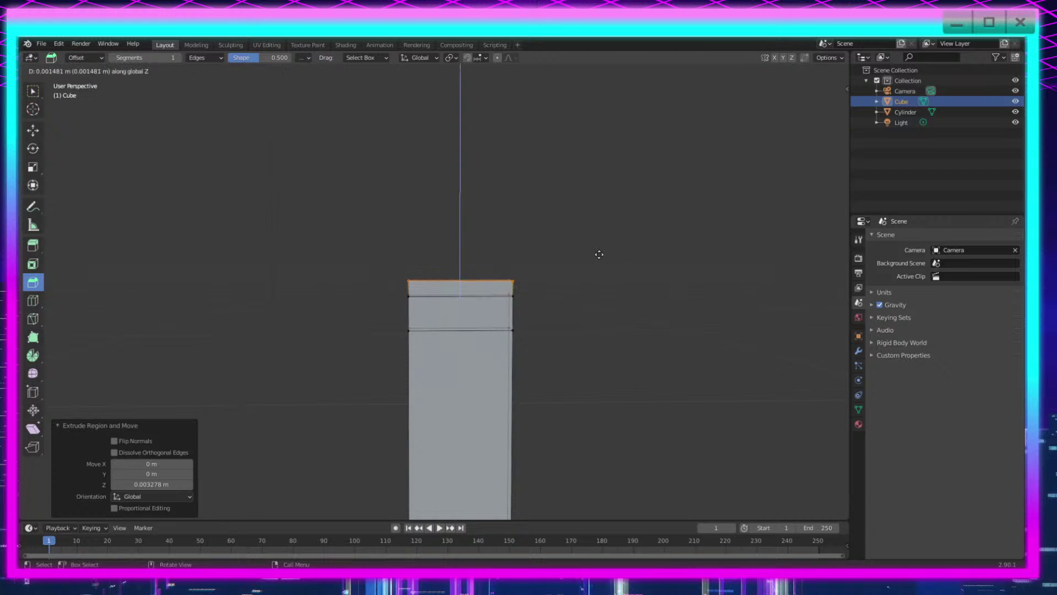
key(Escape)
key(ctrl+z)
key(ctrl+z)
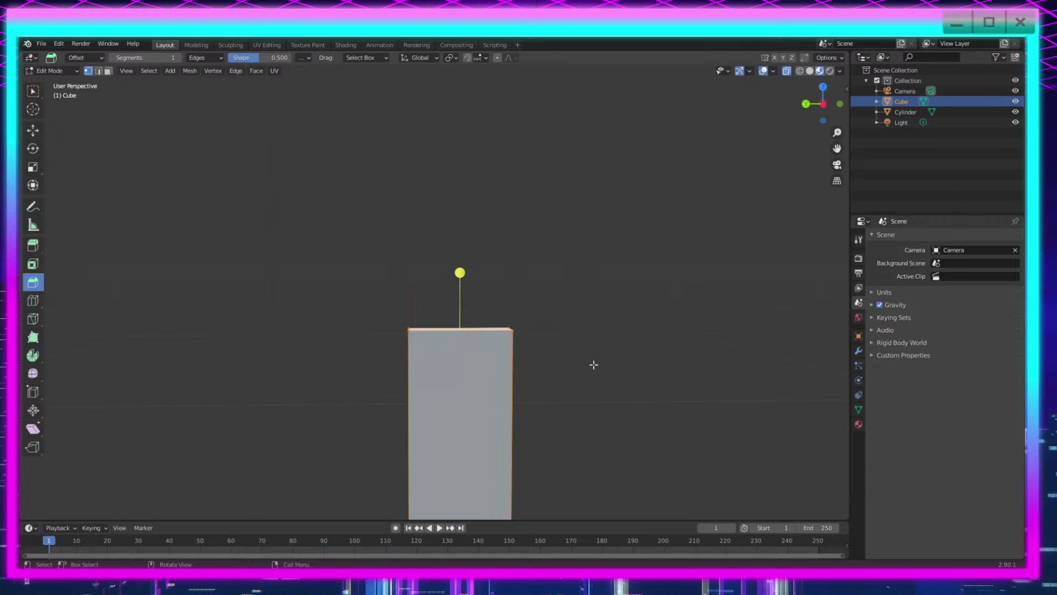
Step: Extrude the blade's top about 0.013 m up along Z and divide the new section with three crosswise loop cuts
key(e)
key(z)
click(575, 242)
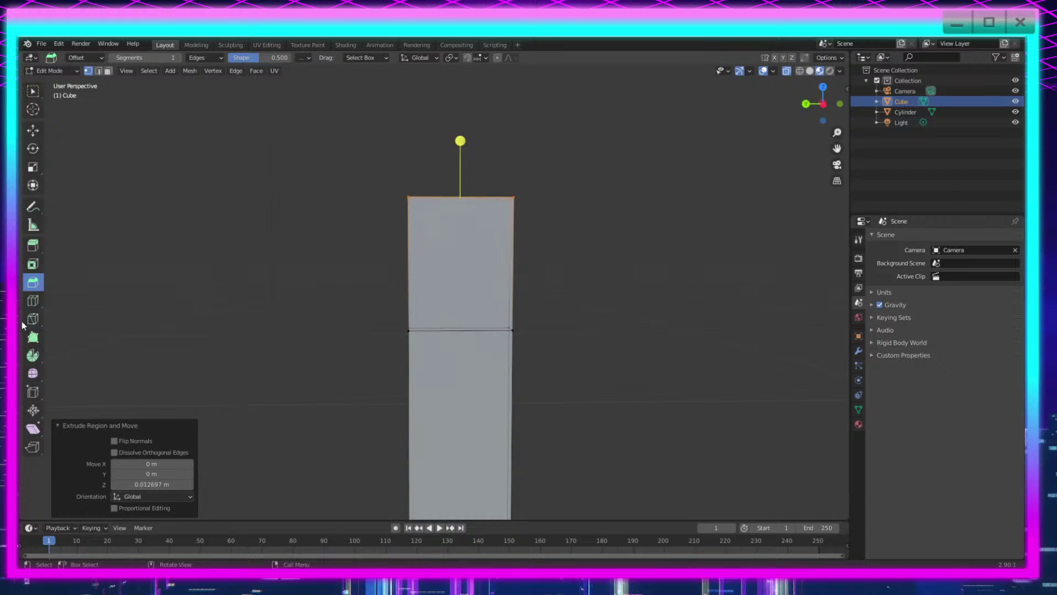
click(32, 302)
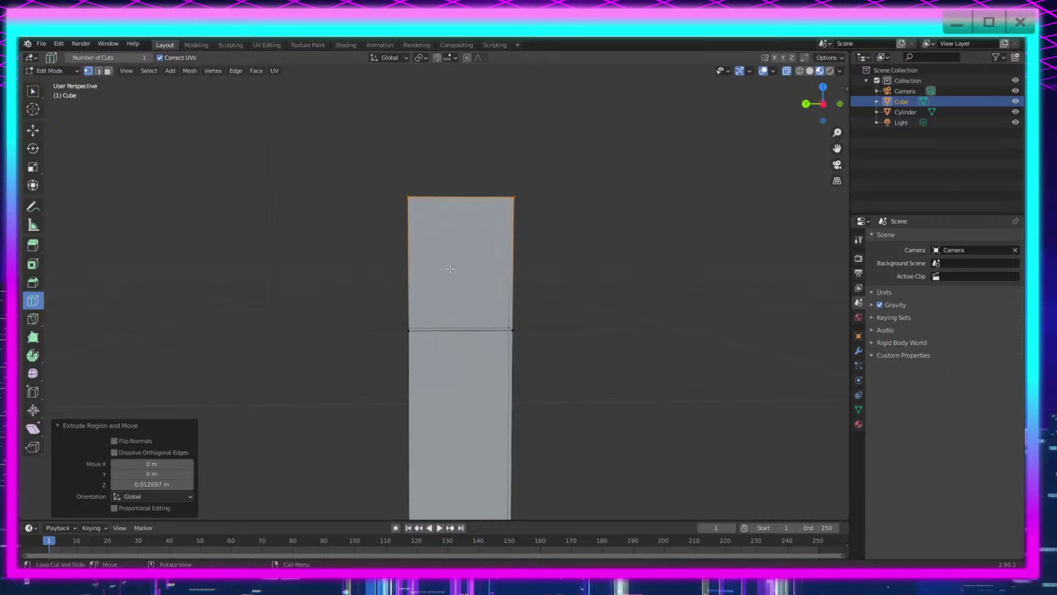
click(487, 312)
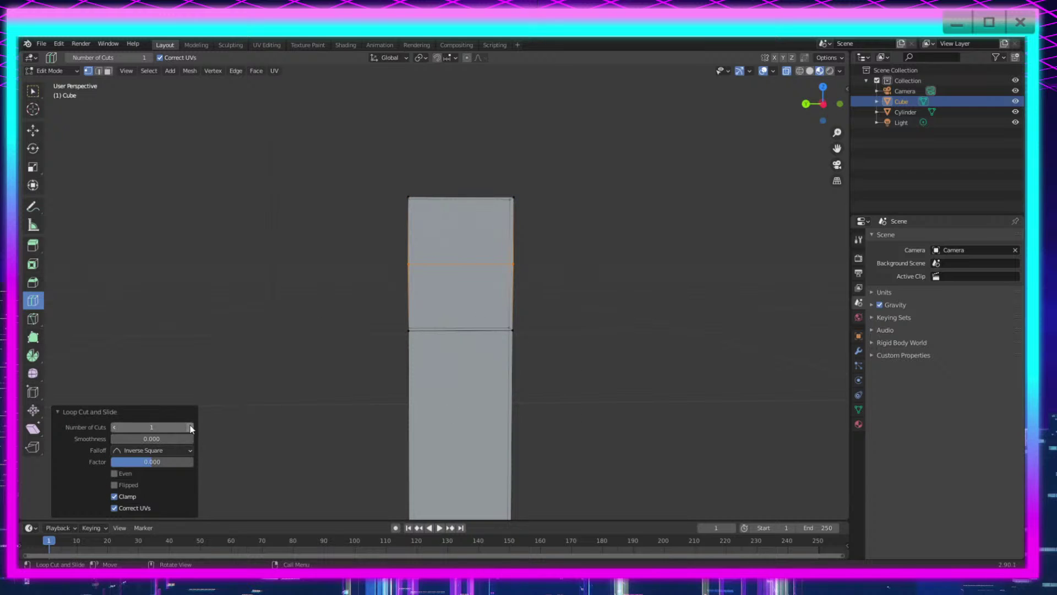
click(190, 428)
Step: Edge-slide one side of the blade's top edge fully across to the opposite corner, and slide the vertices below partway up the resulting slope
click(33, 90)
drag(533, 174, 495, 206)
key(g)
key(z)
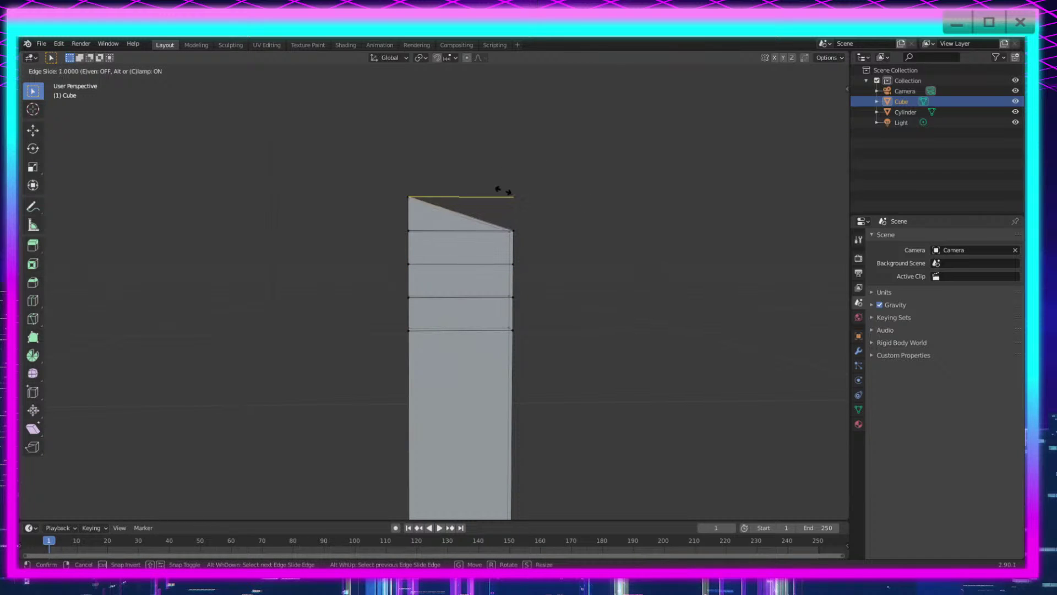
click(502, 191)
key(g)
key(g)
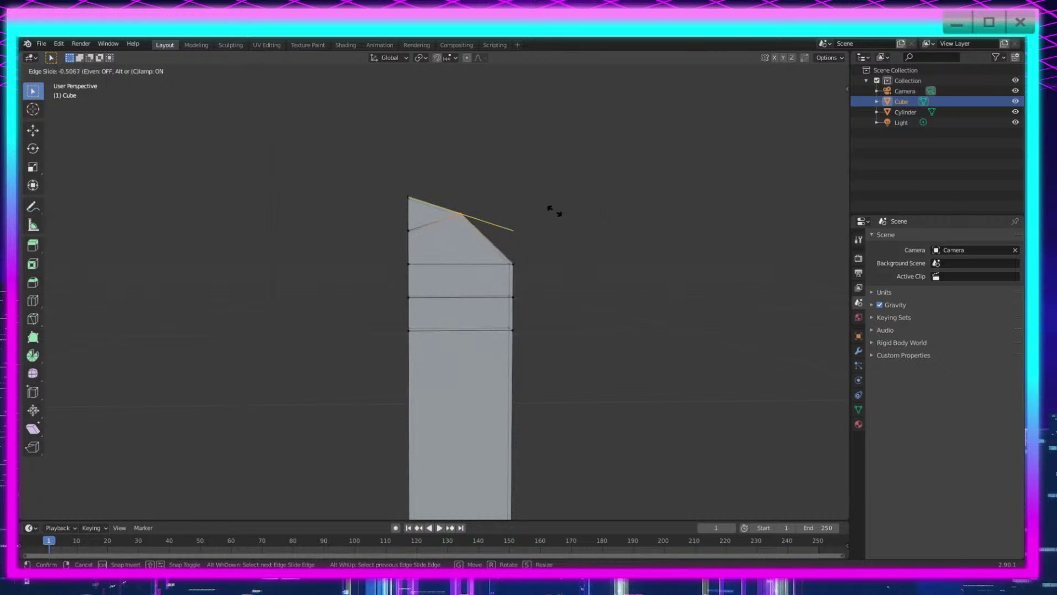
click(546, 215)
Step: Edge-slide the outer vertices of the next two loops up and inward to round the blade's tip, and return to Object Mode
drag(547, 216, 501, 311)
key(g)
key(g)
click(544, 285)
key(g)
key(g)
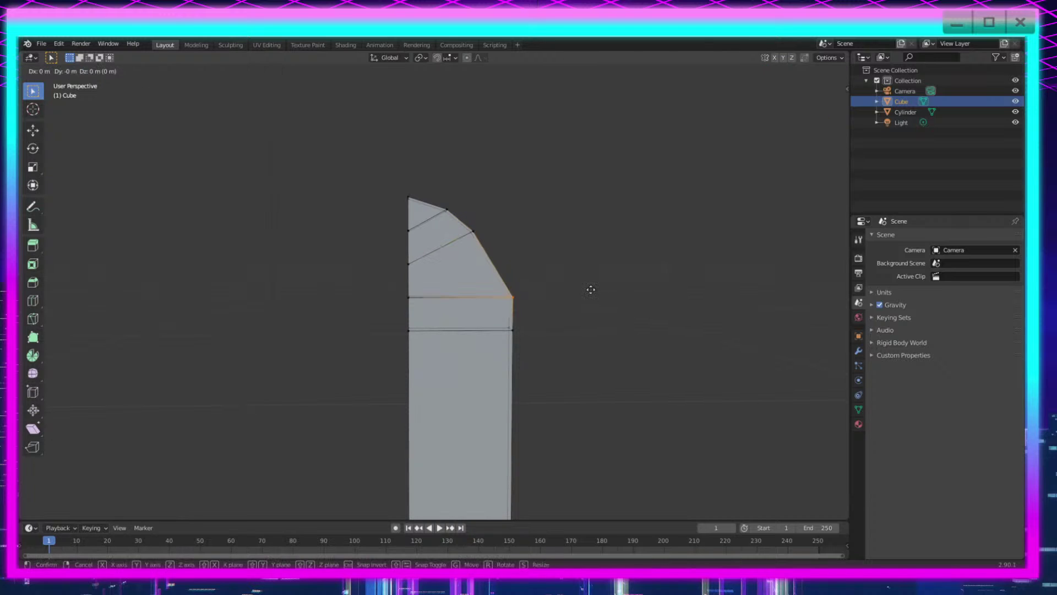
click(573, 269)
key(Tab)
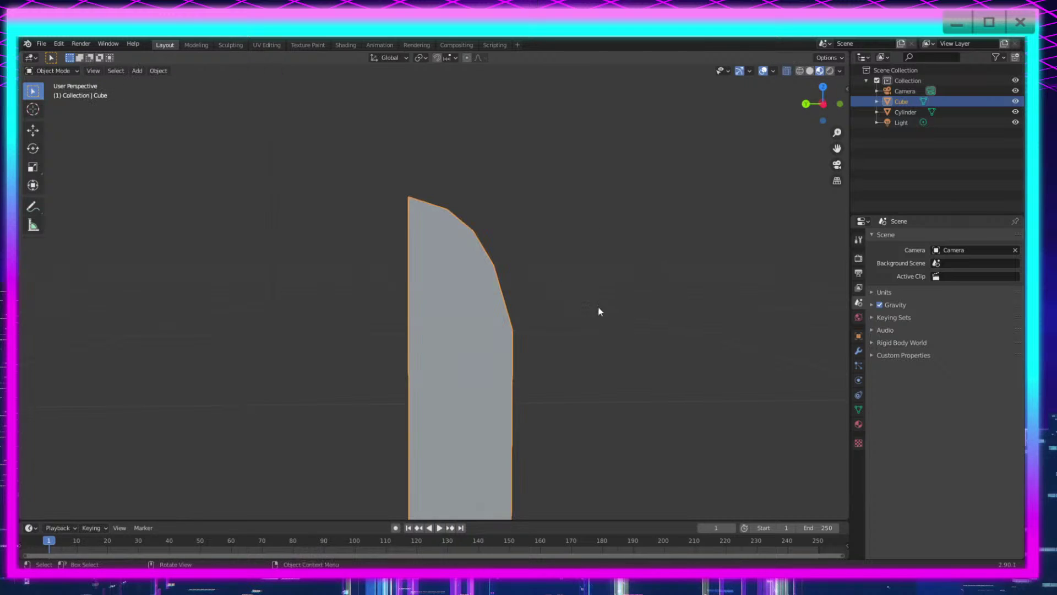
mouse_move(598, 307)
middle_down()
mouse_move(563, 310)
mouse_move(602, 309)
middle_up()
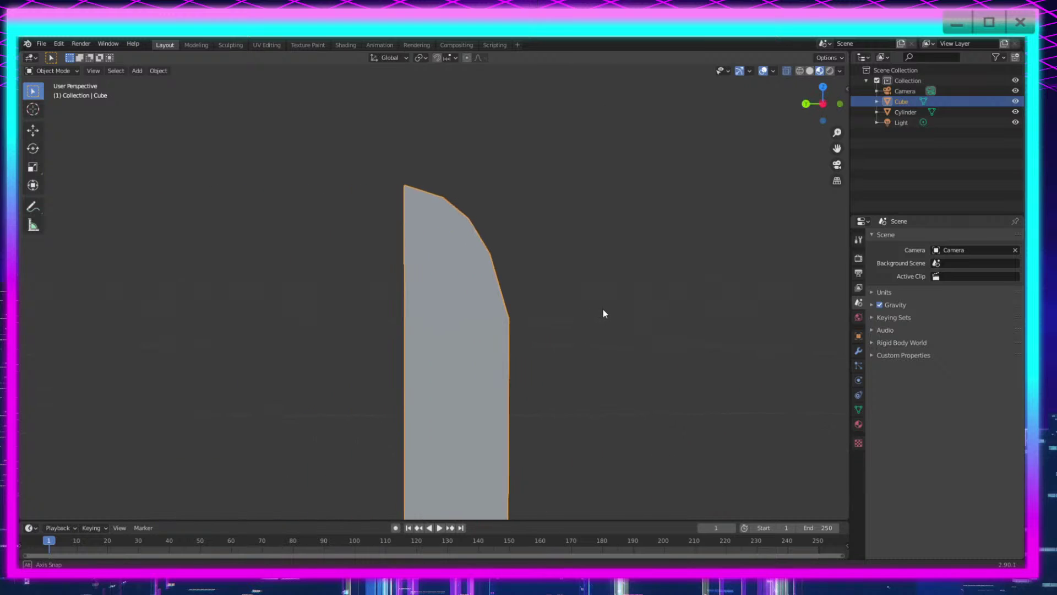
Step: Add one centred lengthwise loop cut running down the blade from its tip in Edit Mode
key(Tab)
click(33, 300)
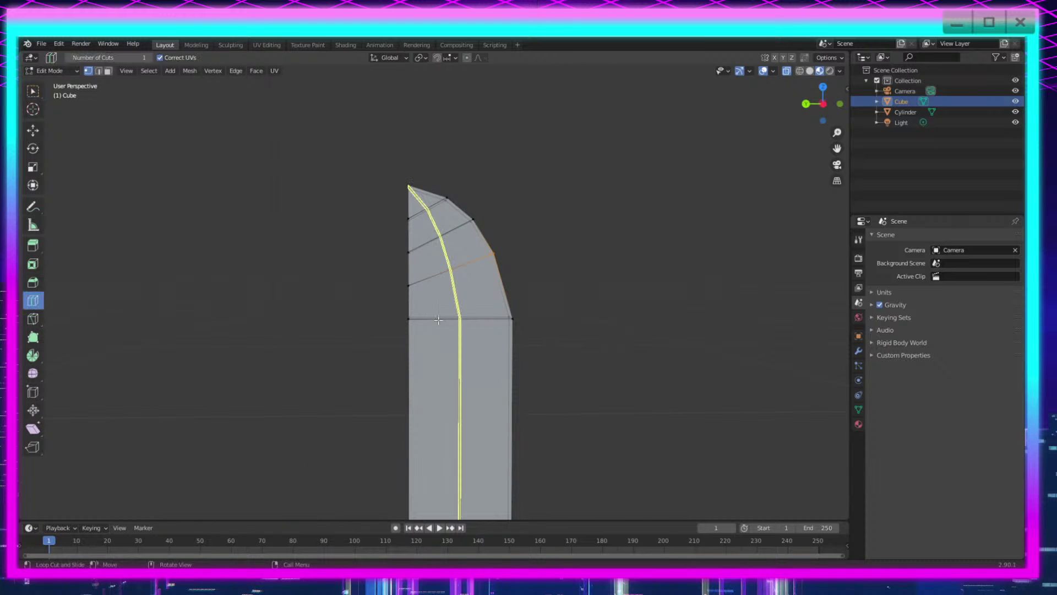
click(463, 313)
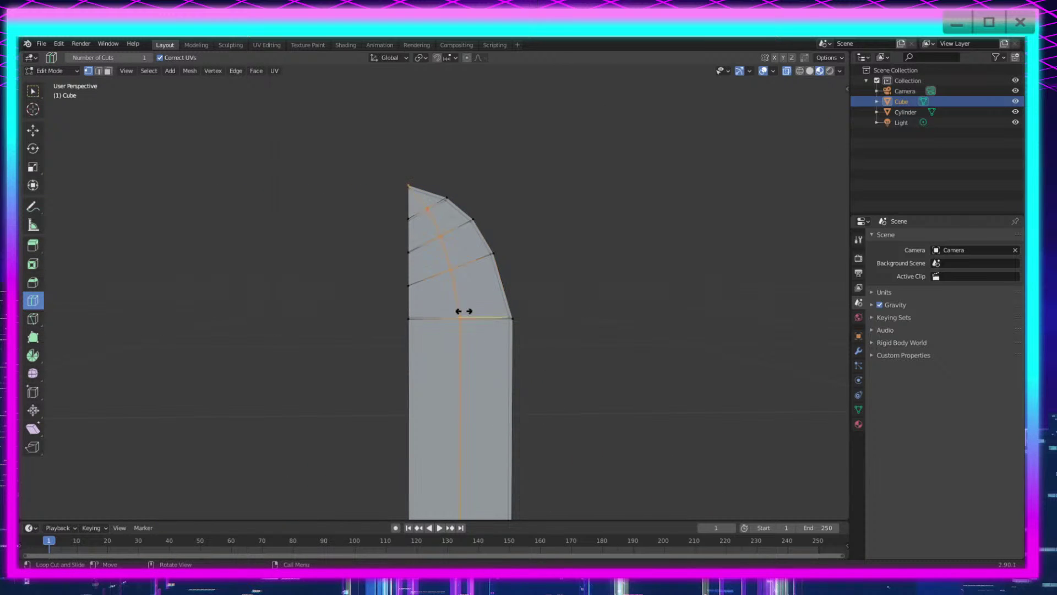
Step: Add one crosswise loop cut on the blade between the second and third loops below the tip
scroll(514, 352, down, 9)
shift+middle_drag(541, 427, 529, 307)
mouse_move(554, 365)
middle_down()
mouse_move(493, 368)
mouse_move(548, 373)
middle_up()
scroll(548, 374, up, 5)
shift+middle_drag(470, 265, 496, 496)
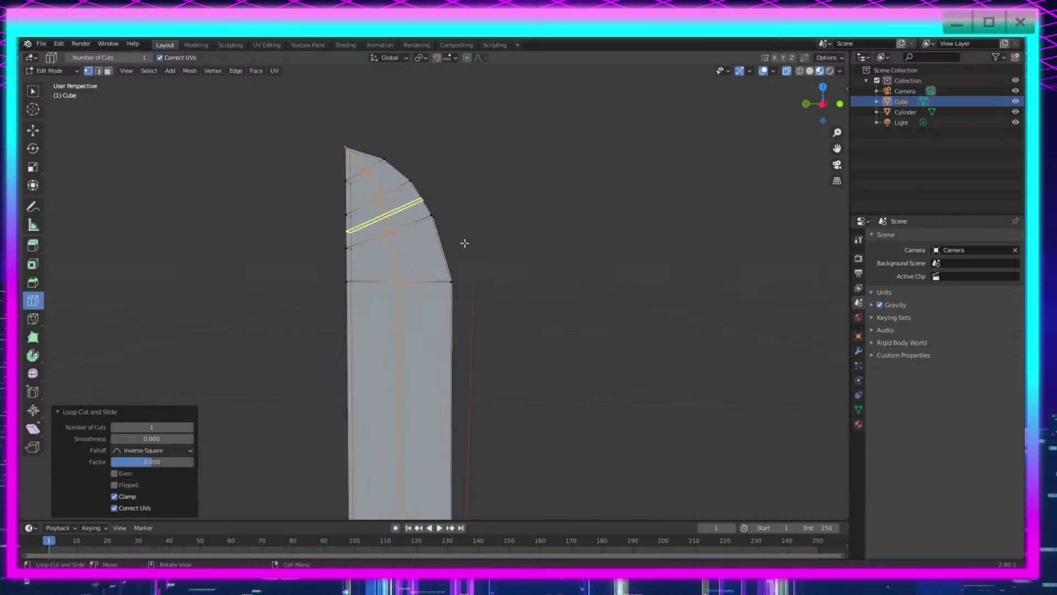
scroll(538, 253, up, 5)
shift+middle_drag(481, 187, 524, 288)
click(474, 288)
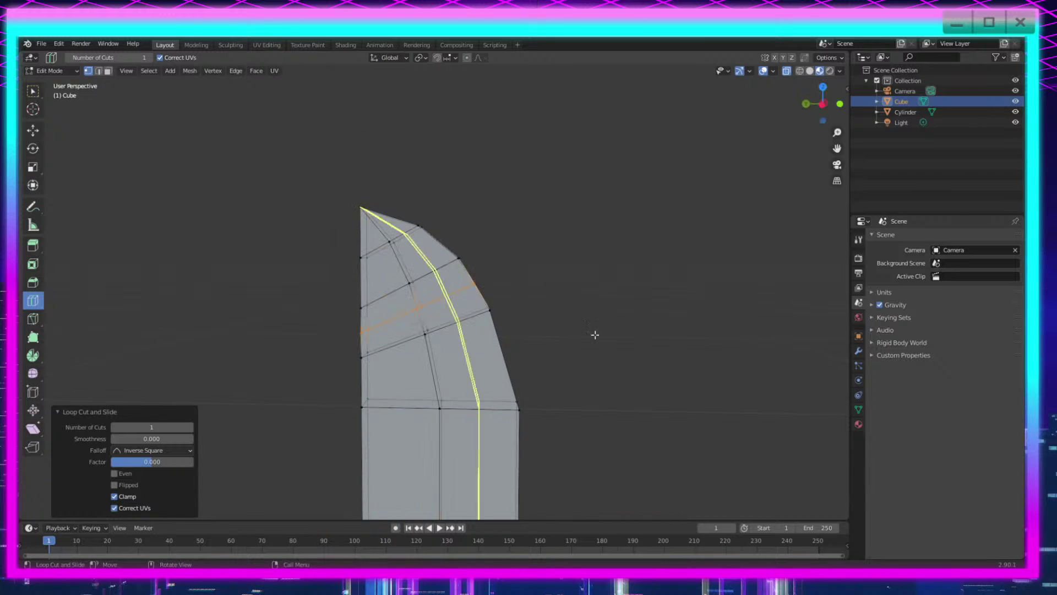
Step: Select the crosswise loop just below the new cut and edge-slide it down the blade by a factor of about -0.371
click(33, 91)
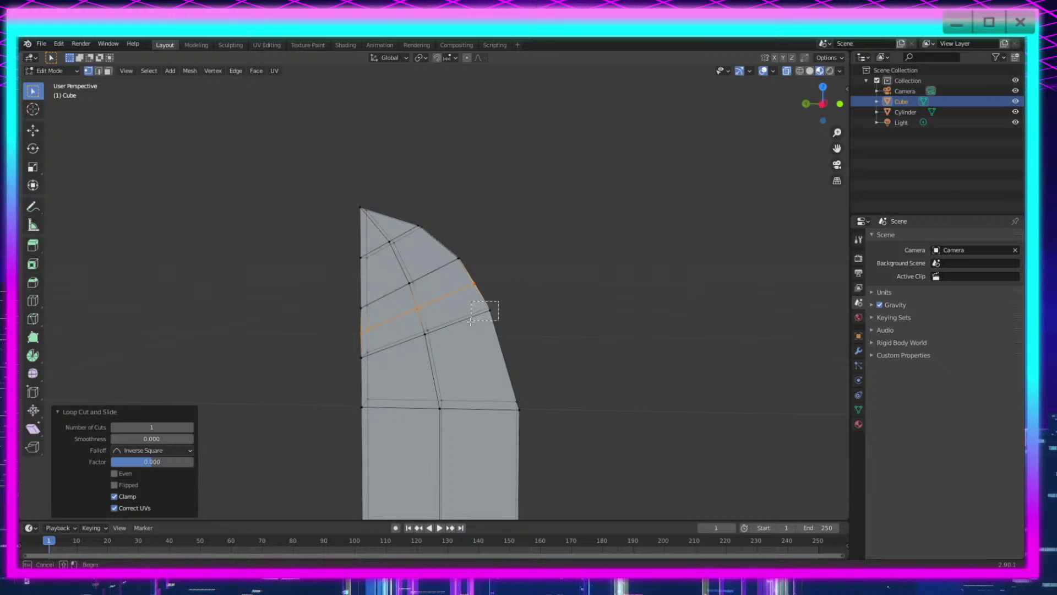
click(427, 334)
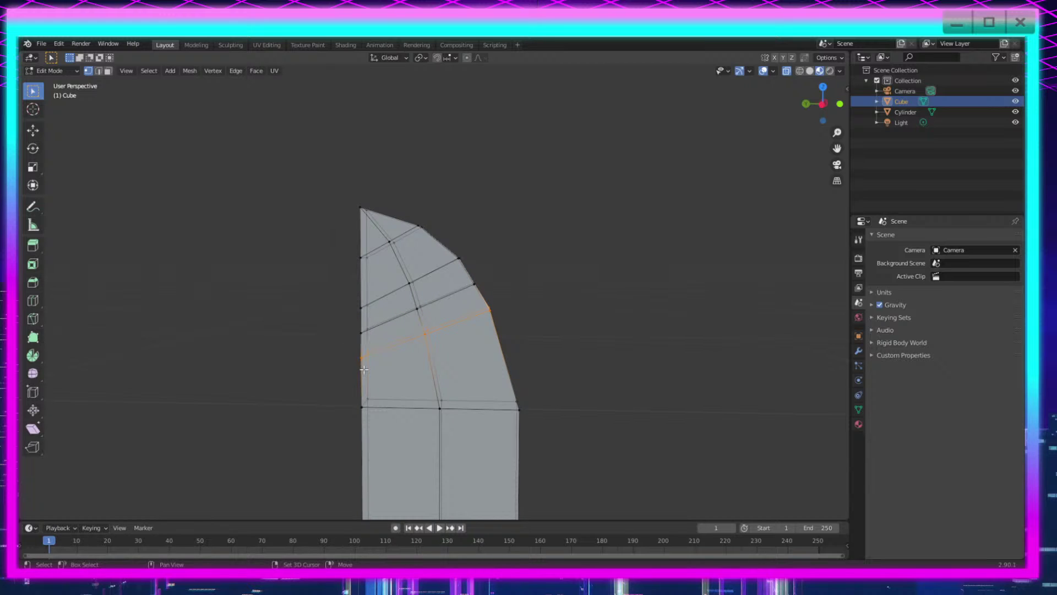
key(g)
key(g)
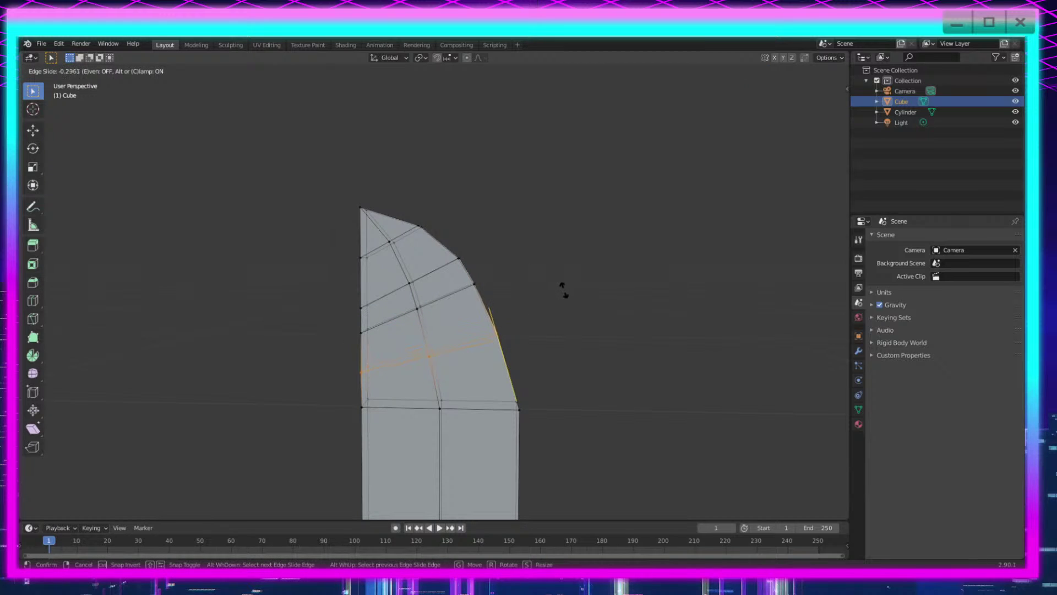
click(561, 294)
key(s)
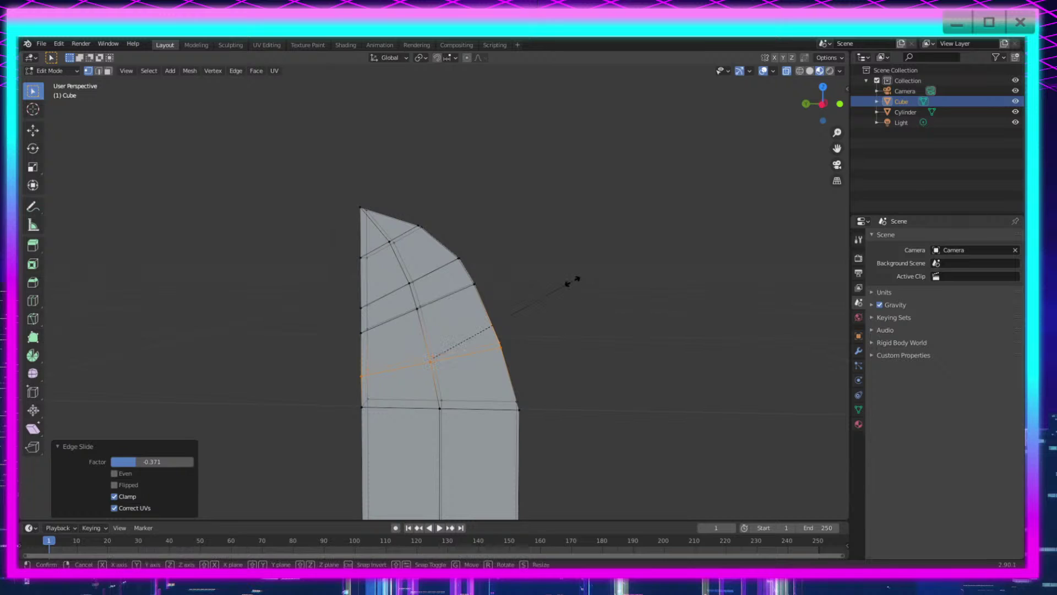
click(576, 281)
key(ctrl+z)
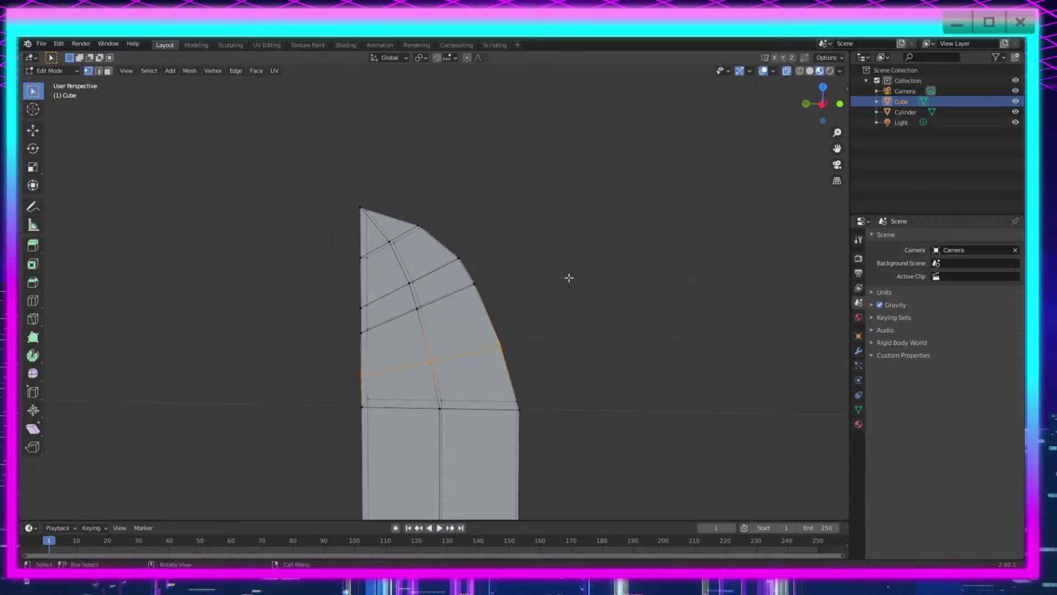
Step: Move the lowered loop's vertices on the curved side slightly outward along Y
drag(521, 317, 493, 364)
key(g)
key(x)
key(y)
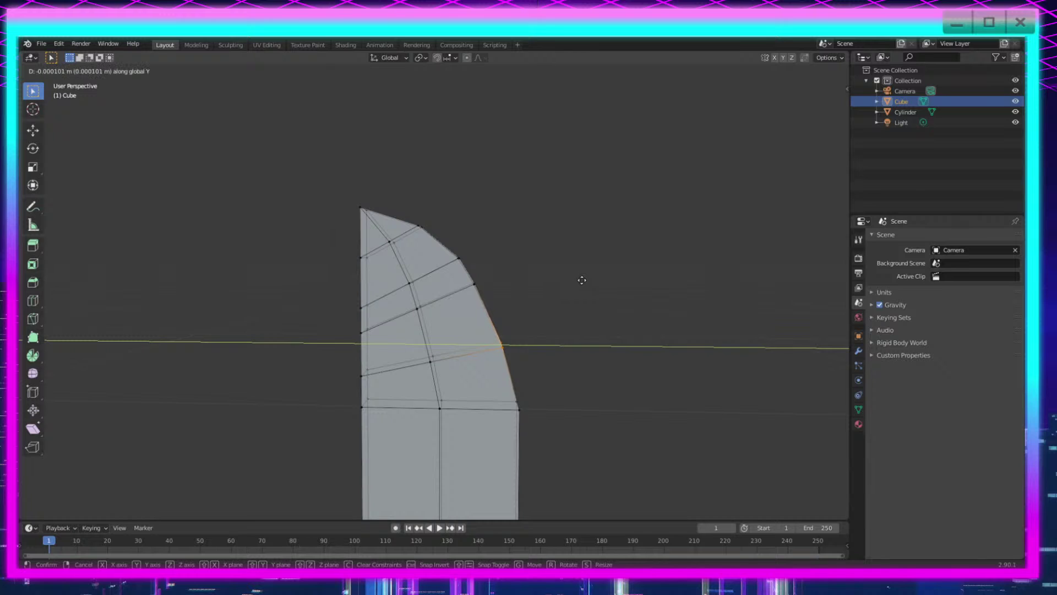
click(583, 280)
Step: Select the crosswise loop above it and edge-slide it down by a factor of about 0.16
click(474, 285)
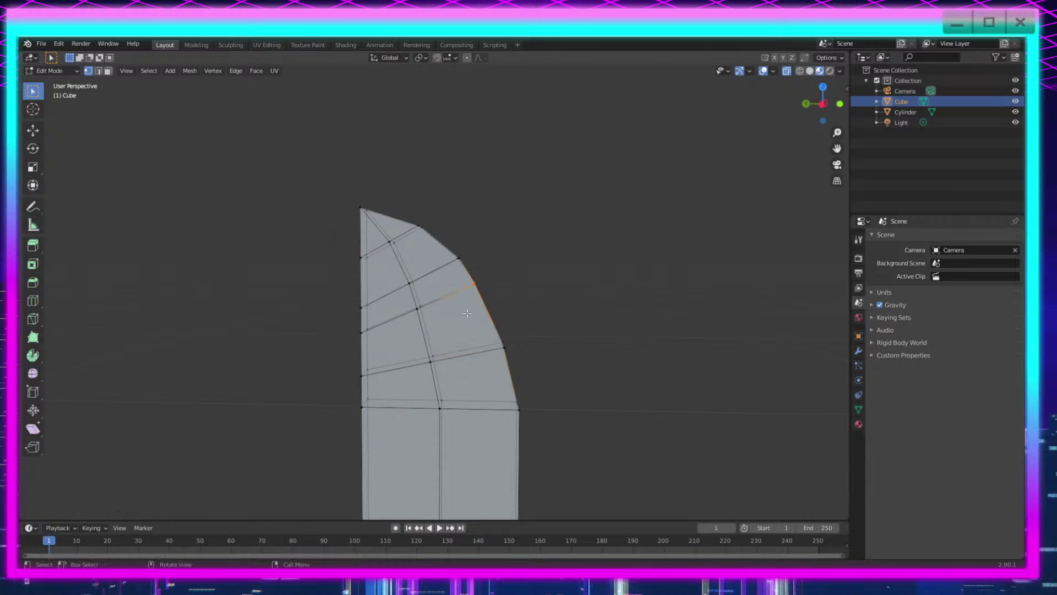
shift+drag(416, 313, 408, 319)
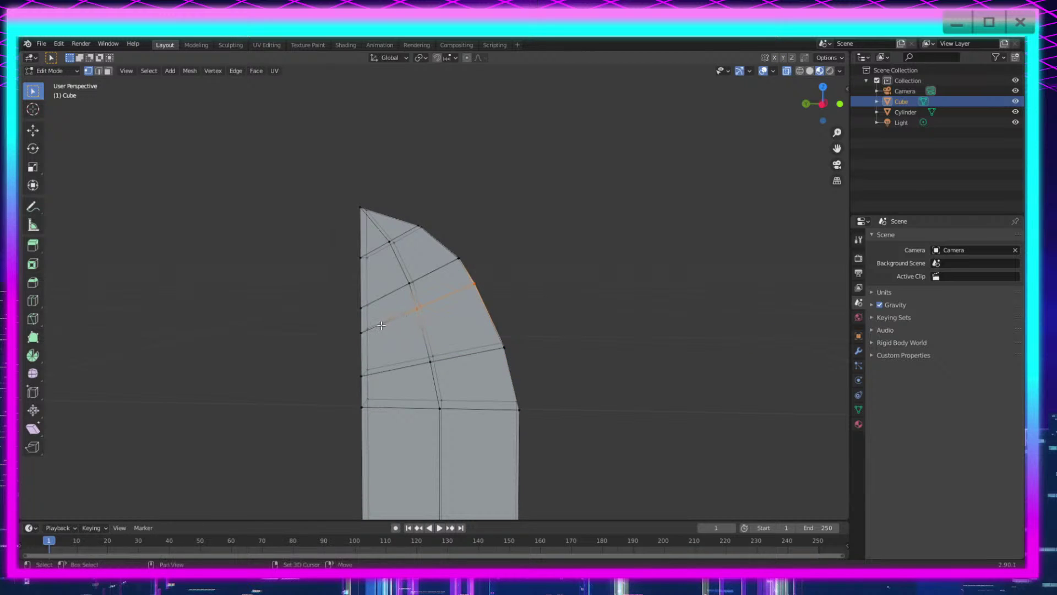
key(g)
key(g)
click(473, 271)
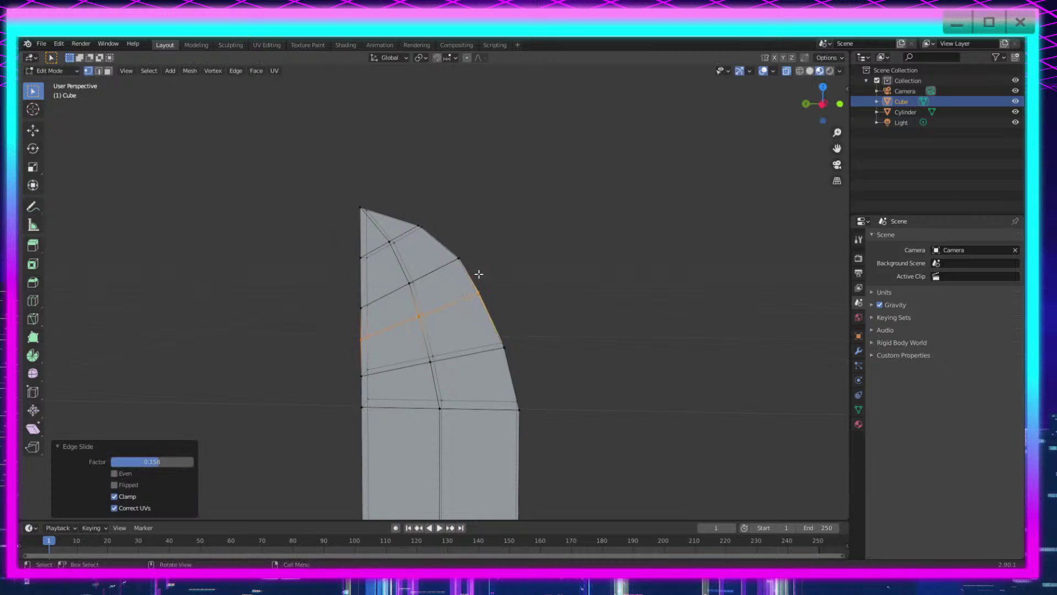
Step: Nudge the upper loop's curved-side vertices slightly outward along Y and return to Object Mode
click(478, 275)
key(g)
key(y)
click(521, 276)
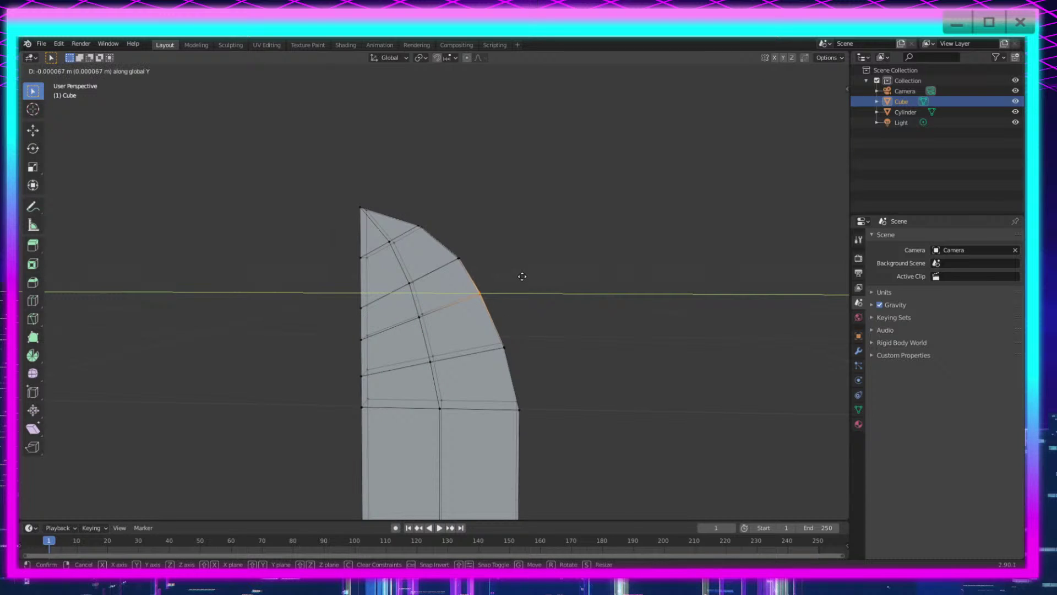
scroll(536, 292, down, 3)
key(Tab)
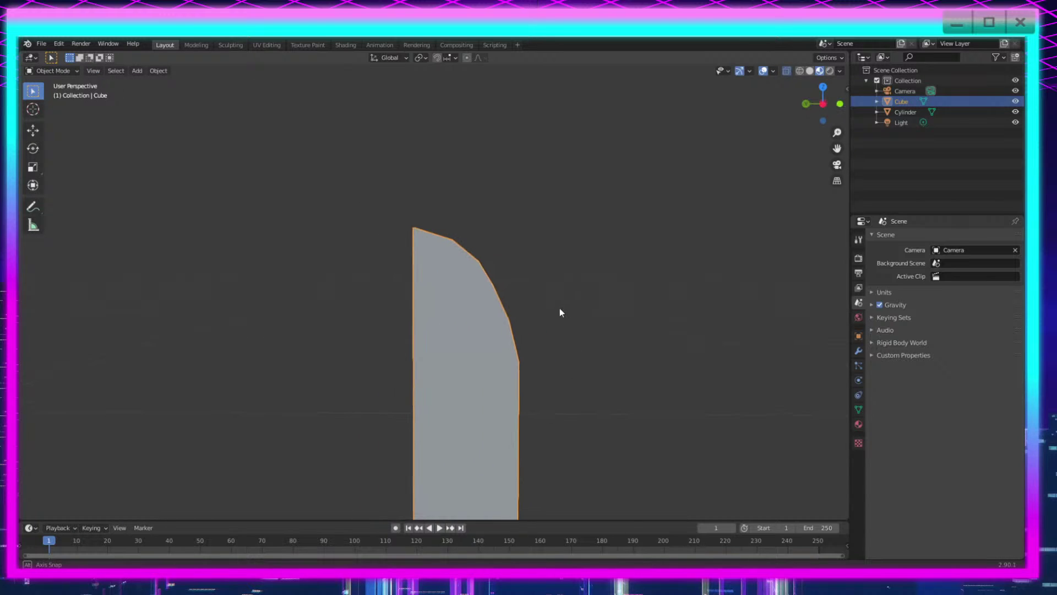
Step: Enter Edit Mode on the blade and add a crosswise loop cut between the pointed tip and the first loop
key(Tab)
scroll(552, 306, up, 6)
scroll(498, 265, down, 2)
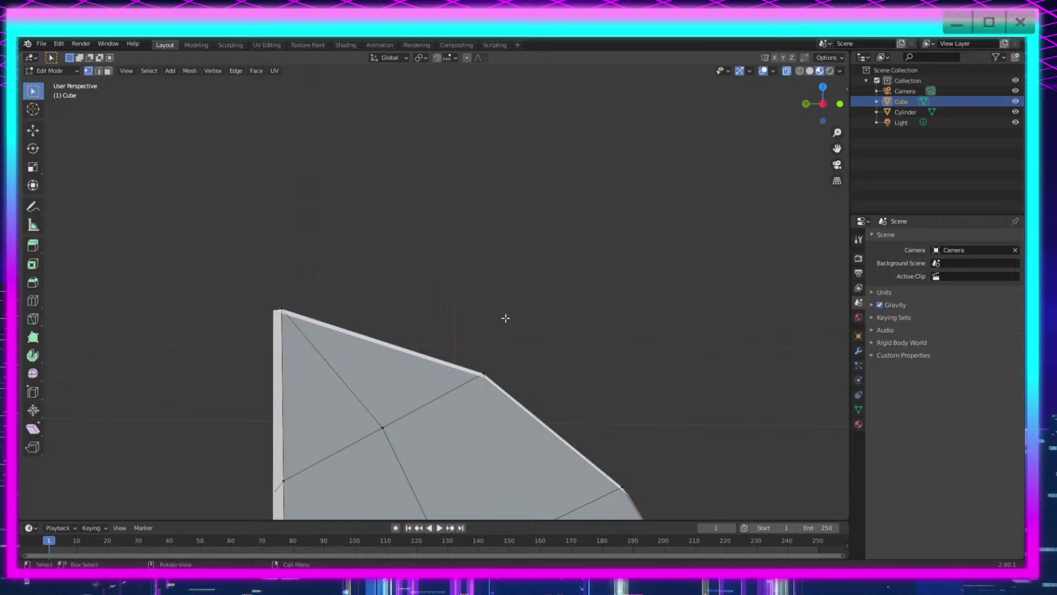
scroll(472, 355, down, 2)
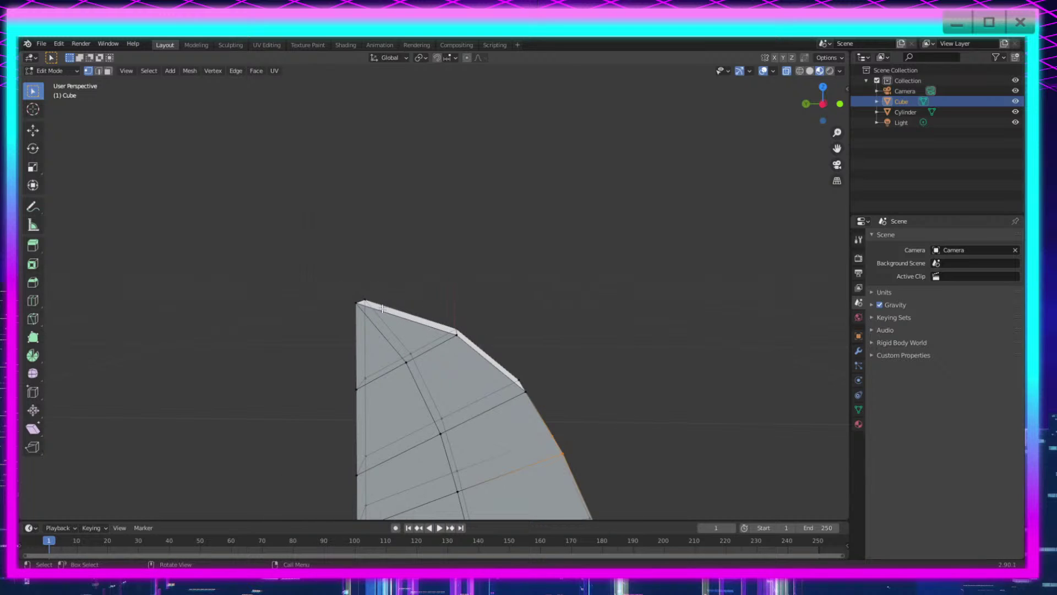
click(30, 300)
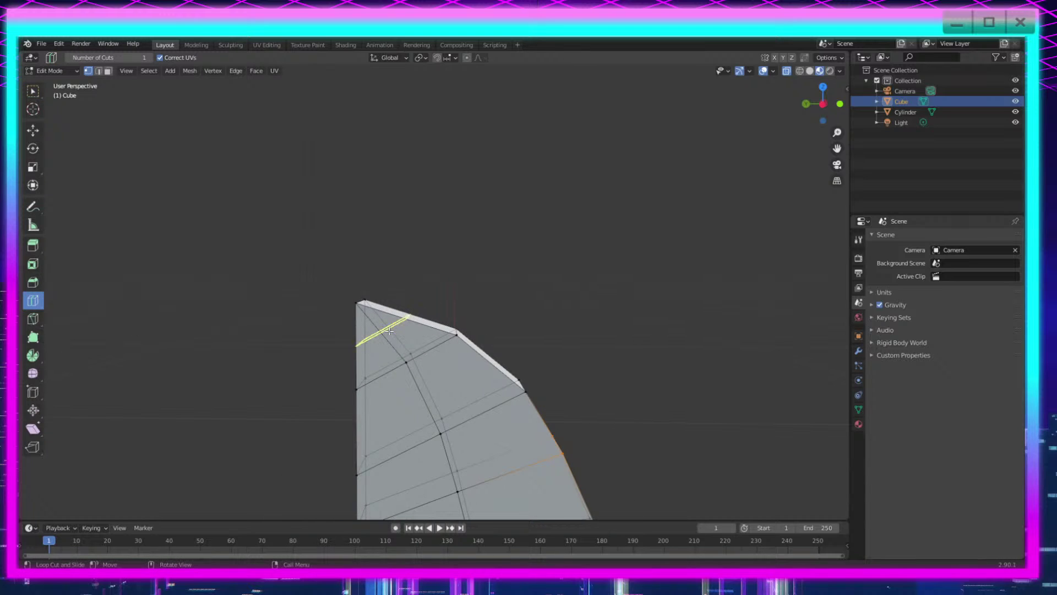
click(389, 330)
Step: Edge-slide the new loop's vertices on the blade's straight side all the way down to the next loop
click(34, 92)
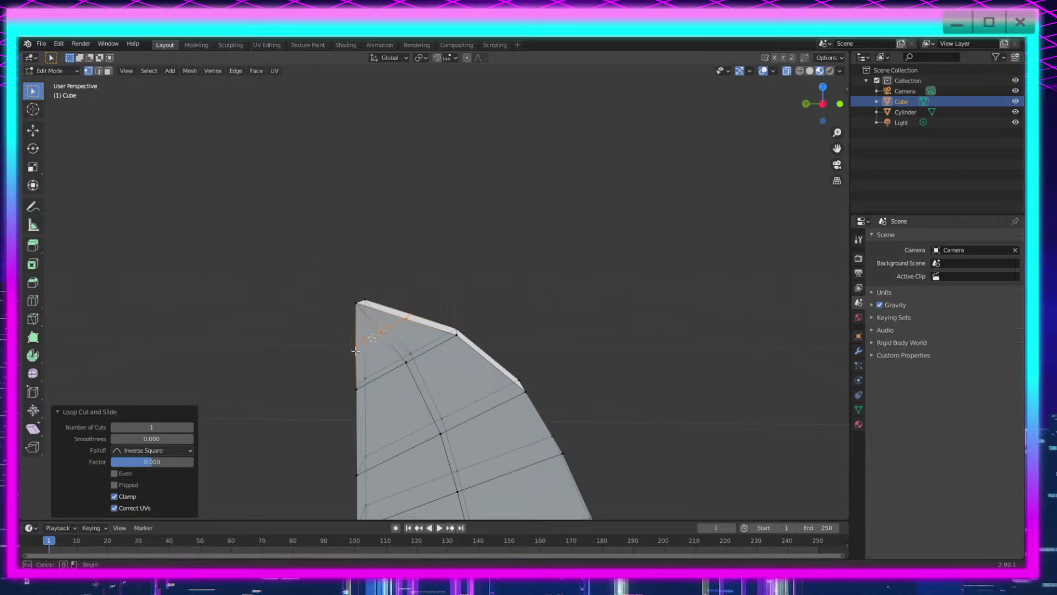
click(355, 351)
key(g)
click(475, 377)
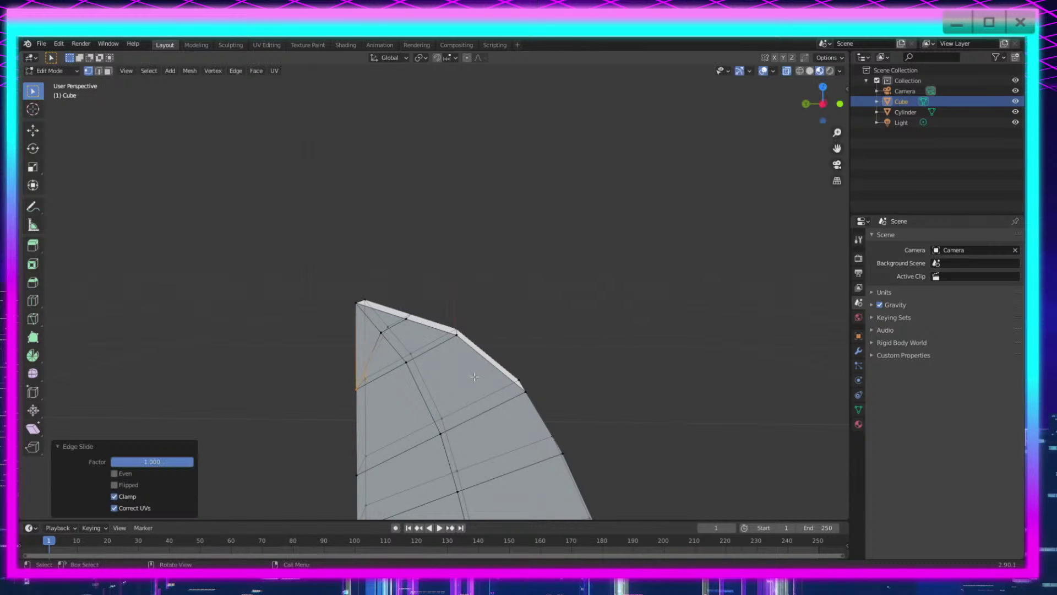
Step: Select the new loop's middle vertices and slide them down the centre line by a factor of about 0.283
drag(397, 321, 371, 344)
key(g)
key(g)
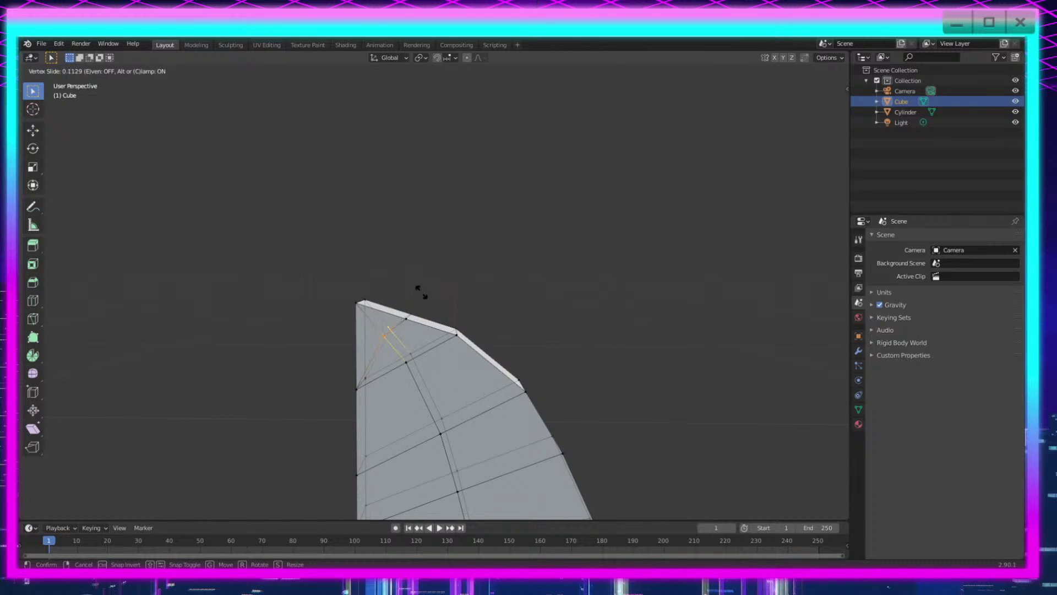
click(428, 296)
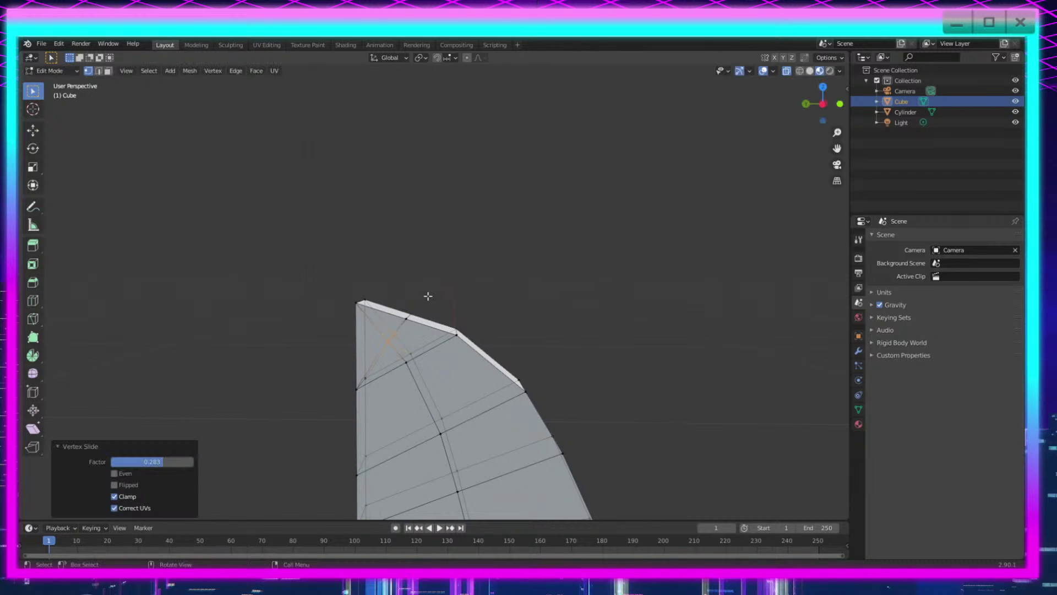
Step: Raise the newest loop's curved-side vertex by 0.0001 m along Z
click(406, 315)
key(g)
key(z)
click(493, 326)
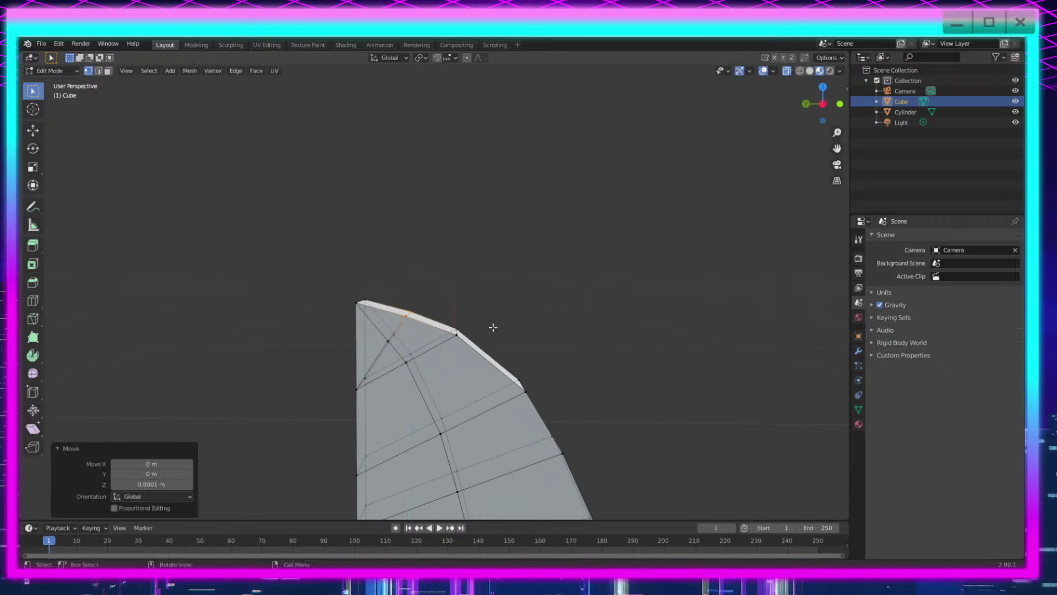
scroll(550, 344, down, 5)
scroll(552, 347, up, 5)
middle_drag(583, 355, 588, 355)
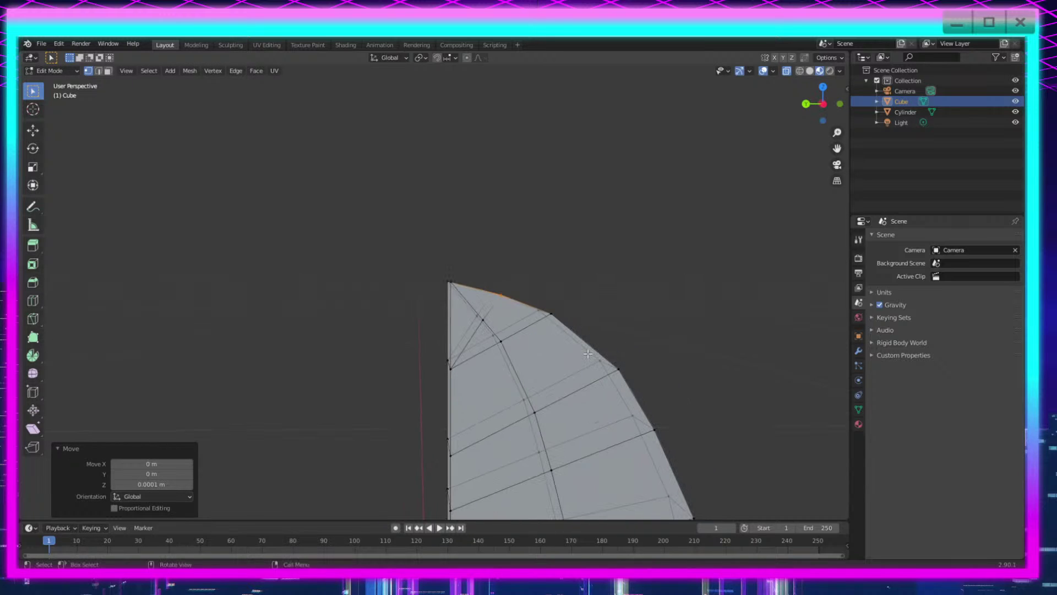
Step: Check the tip's outline in Object Mode and raise the same curved-side vertex about 0.00006 m more along Z
key(Tab)
middle_drag(644, 331, 639, 327)
key(Tab)
key(g)
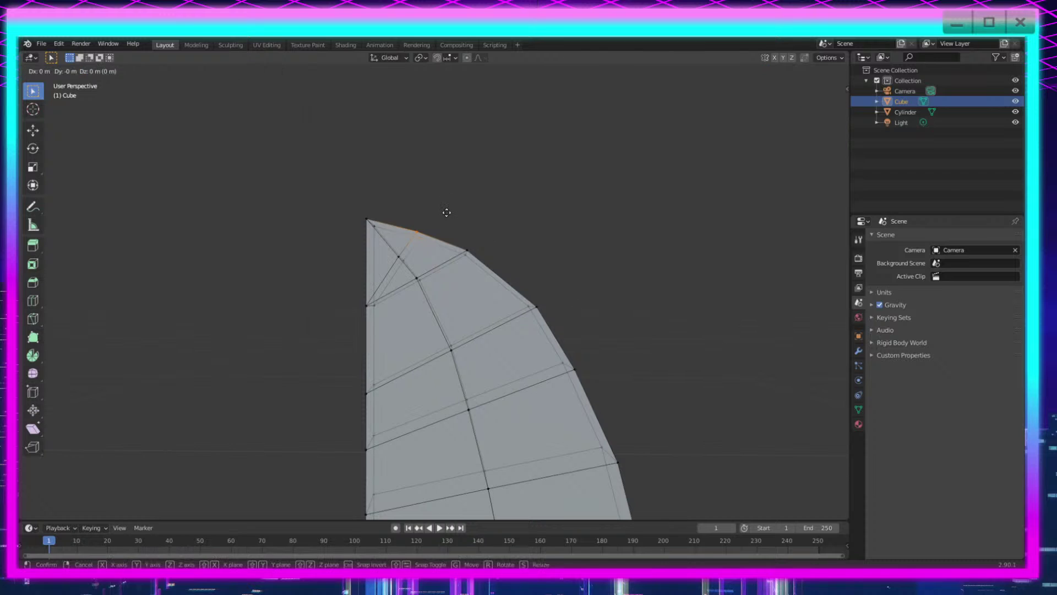
key(z)
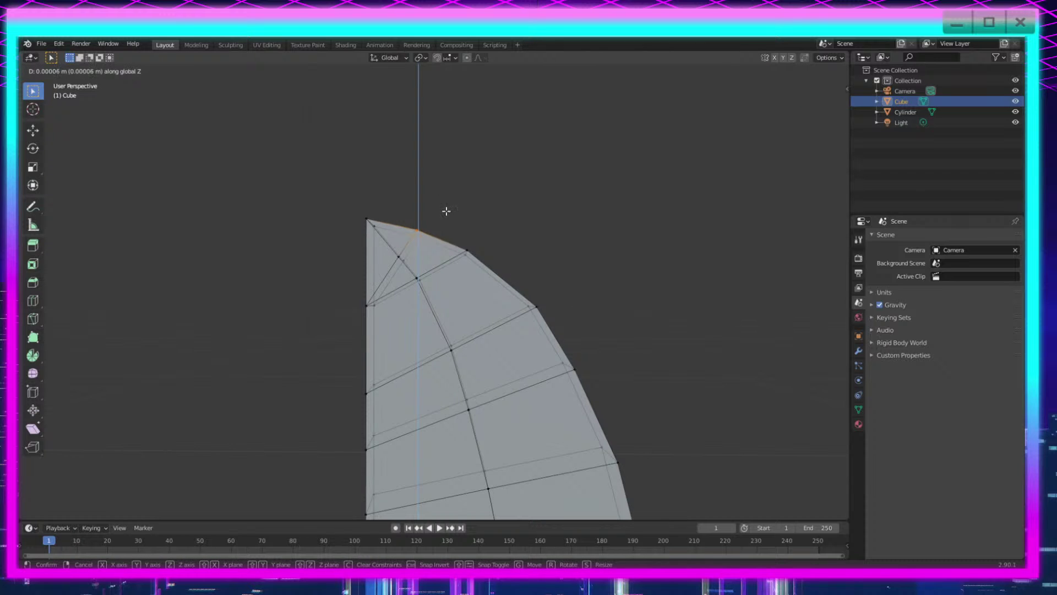
click(446, 211)
scroll(477, 246, down, 7)
key(Tab)
scroll(530, 328, up, 7)
middle_drag(529, 329, 565, 356)
Step: Move the curved-side corner vertices at the tip's base inward by about 0.000435 m along Y and return to Object Mode
key(Tab)
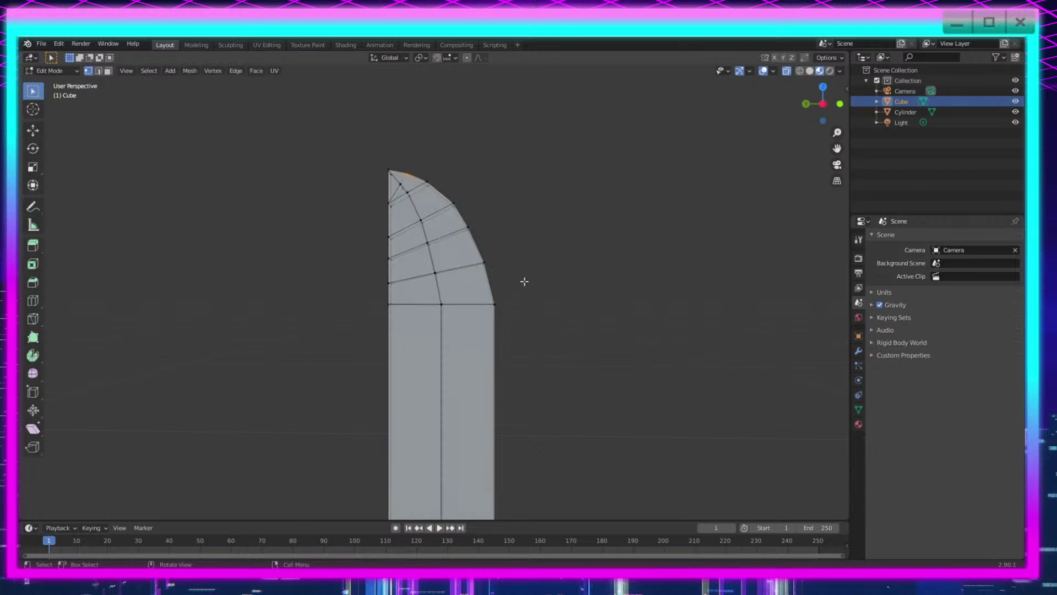
shift+click(496, 306)
scroll(571, 286, down, 4)
key(Tab)
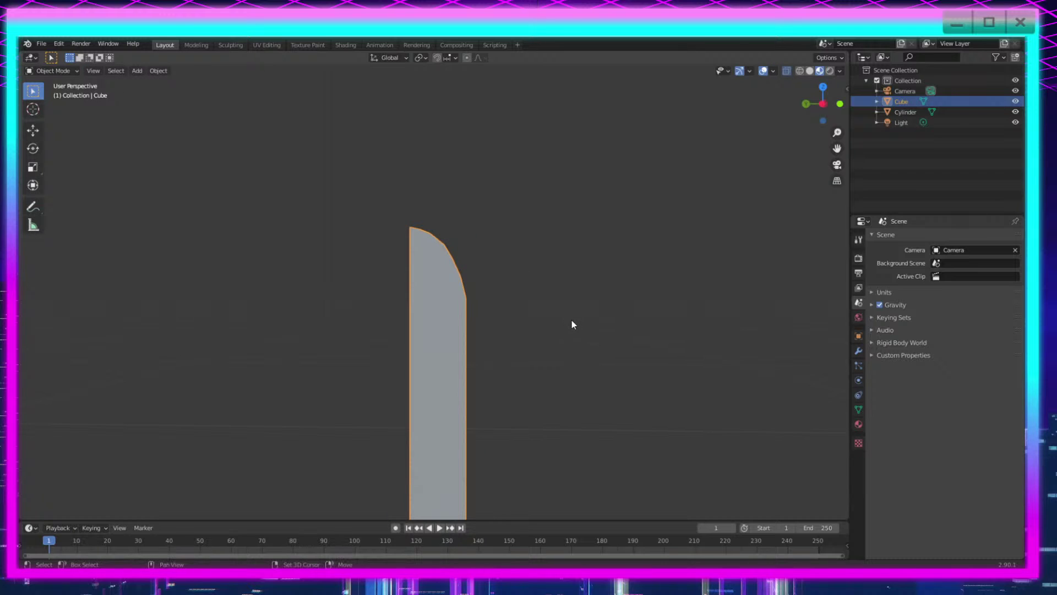
scroll(573, 322, up, 5)
key(Tab)
key(g)
key(x)
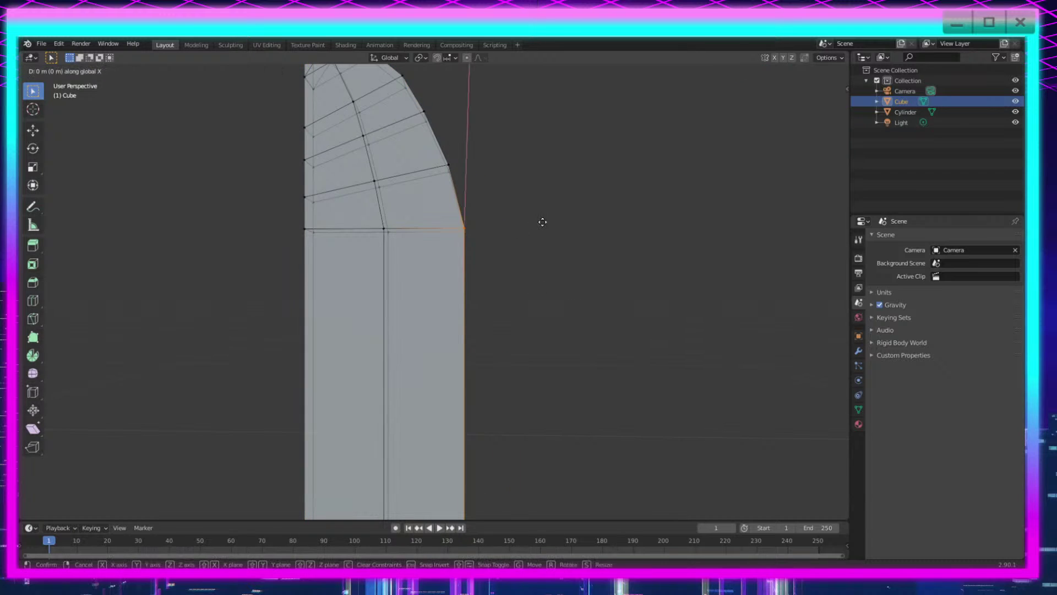
key(y)
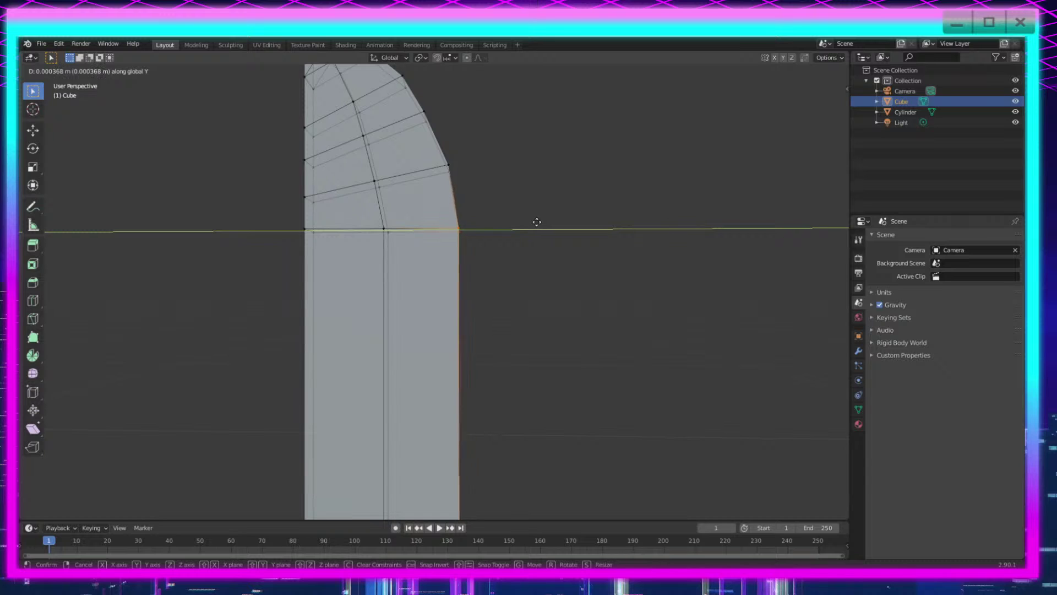
click(535, 222)
scroll(538, 229, down, 7)
scroll(530, 329, up, 7)
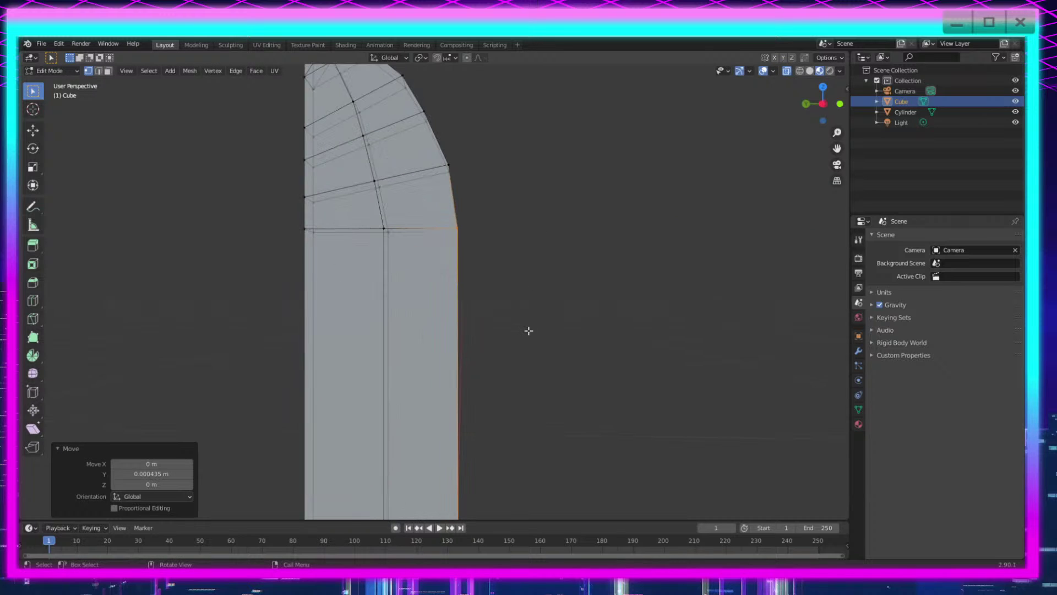
key(Tab)
shift+middle_drag(465, 266, 511, 298)
scroll(502, 292, down, 2)
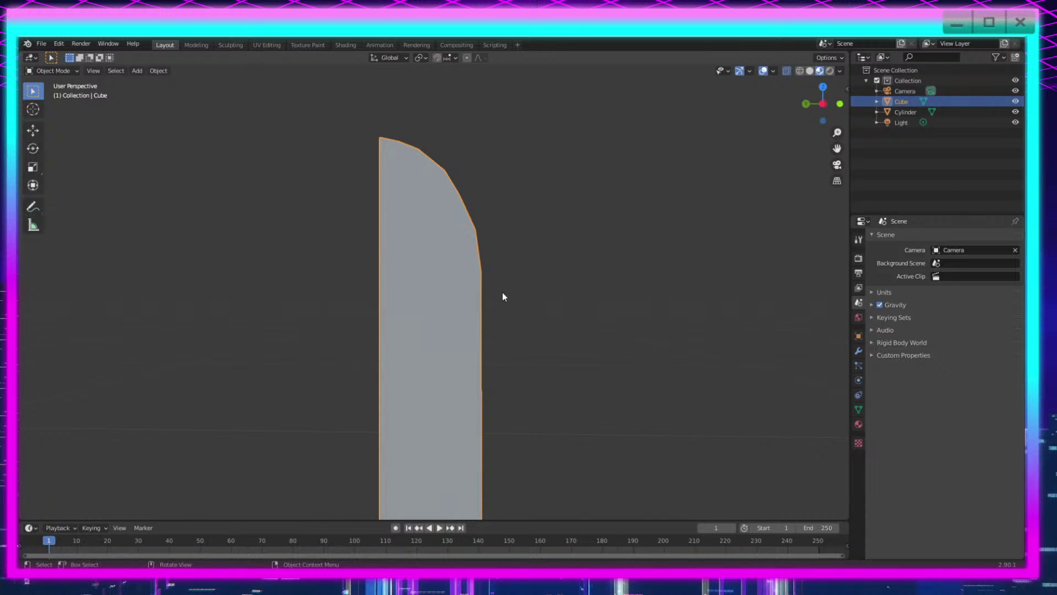
shift+middle_drag(546, 211, 576, 232)
Step: In Edit Mode, edge-slide the straight-side vertices of the lowest tip loop down to the loop at the tip's base
key(Tab)
scroll(546, 273, up, 2)
scroll(394, 291, up, 2)
middle_drag(389, 291, 417, 289)
drag(419, 289, 364, 352)
key(g)
key(g)
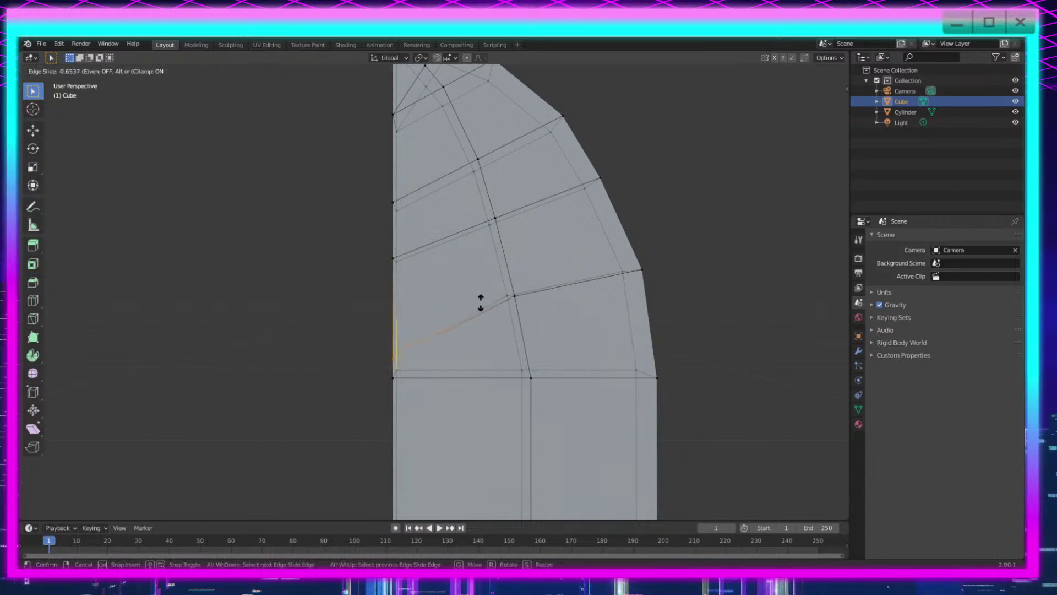
click(482, 334)
Step: Edge-slide the straight-side vertices of the next two loops up down to the same base corner
drag(420, 232, 344, 292)
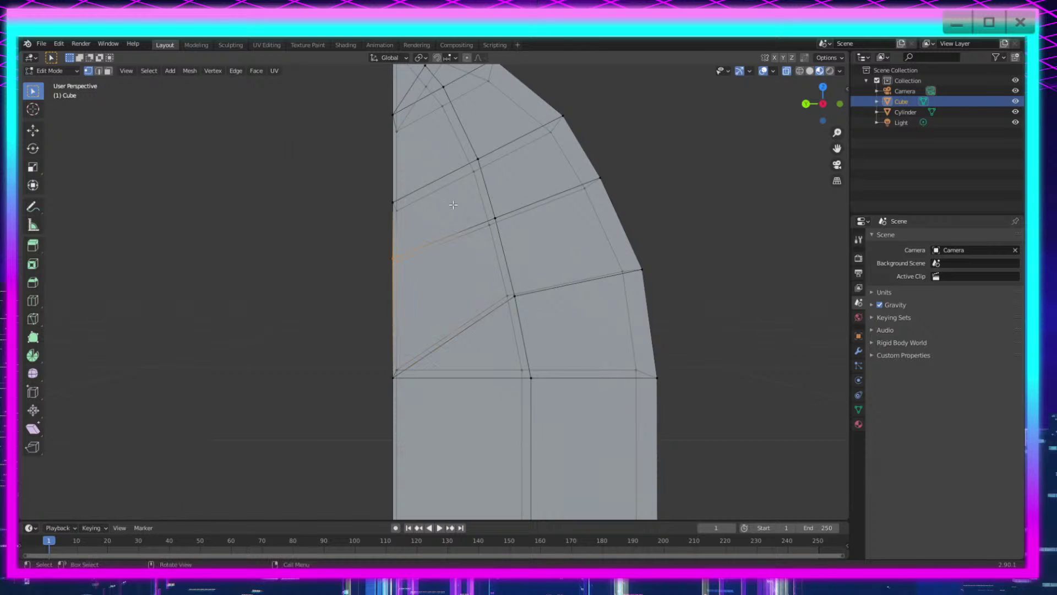
key(g)
key(g)
click(448, 369)
drag(419, 185, 368, 254)
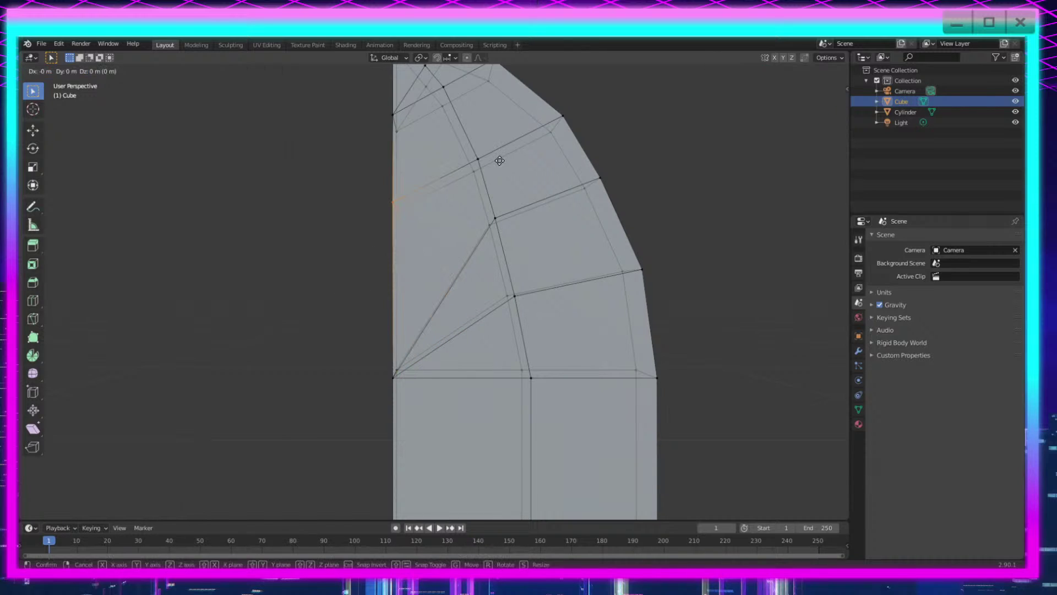
key(g)
key(g)
click(496, 427)
Step: Try to edge-slide the uppermost loop's straight-side vertices down to the base corner, undoing each attempt
drag(410, 100, 361, 196)
scroll(375, 190, down, 5)
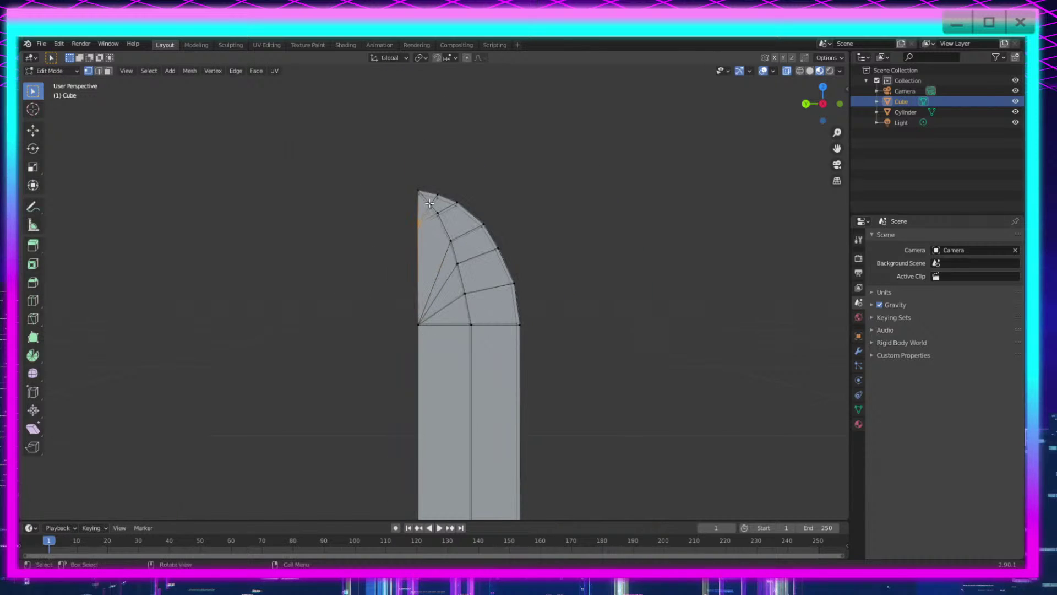
shift+middle_drag(456, 171, 461, 213)
key(g)
key(g)
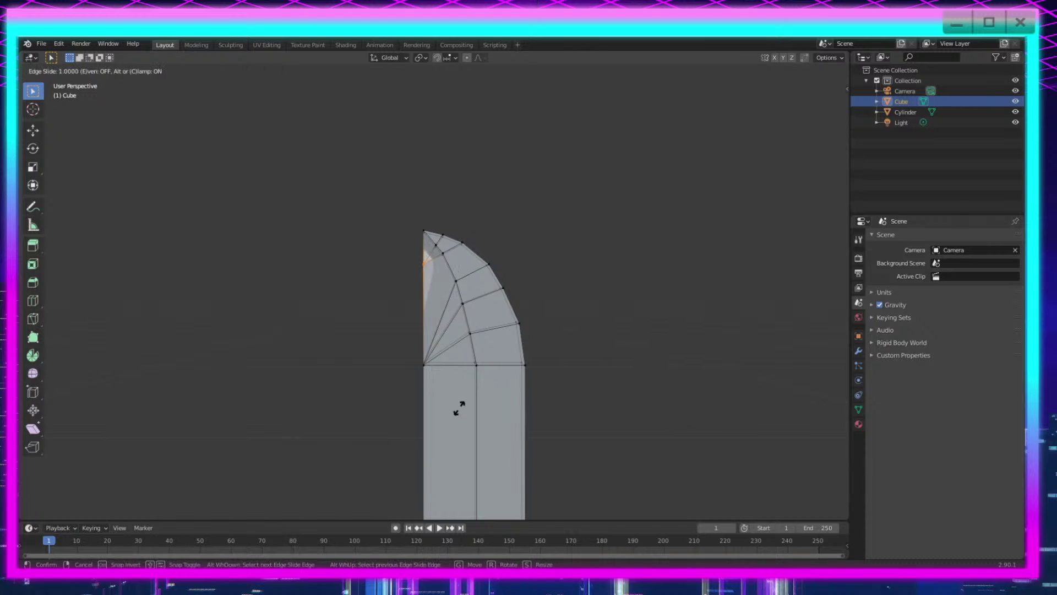
click(461, 416)
key(ctrl+z)
key(g)
key(g)
click(512, 323)
key(ctrl+z)
Step: Retry the edge slide on the uppermost straight-side vertices from an angled view and undo it
scroll(441, 340, up, 6)
scroll(424, 338, down, 1)
middle_drag(424, 339, 458, 349)
scroll(581, 342, down, 2)
key(g)
key(g)
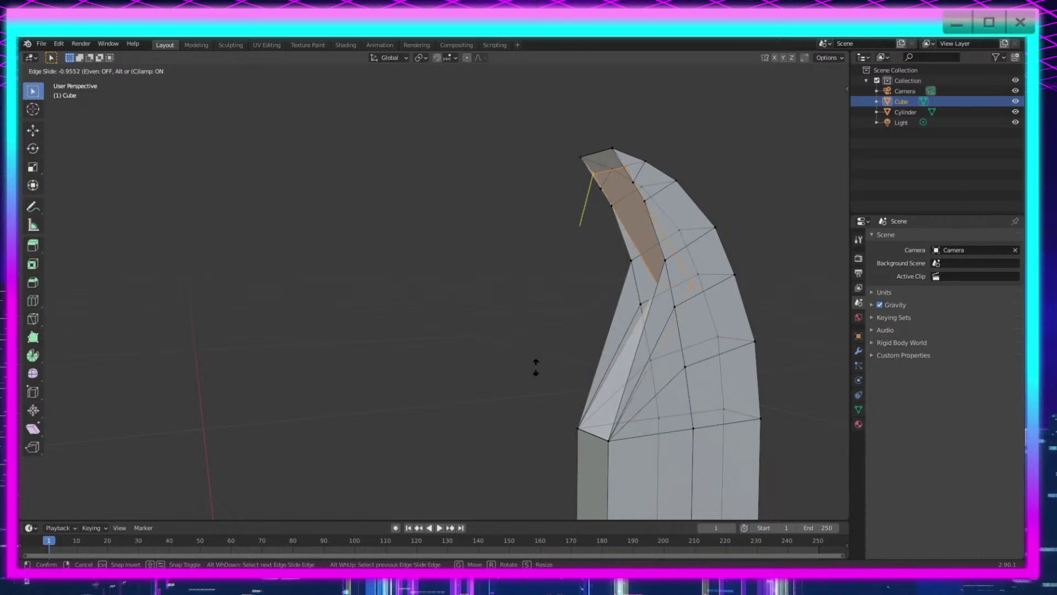
click(472, 311)
key(ctrl+z)
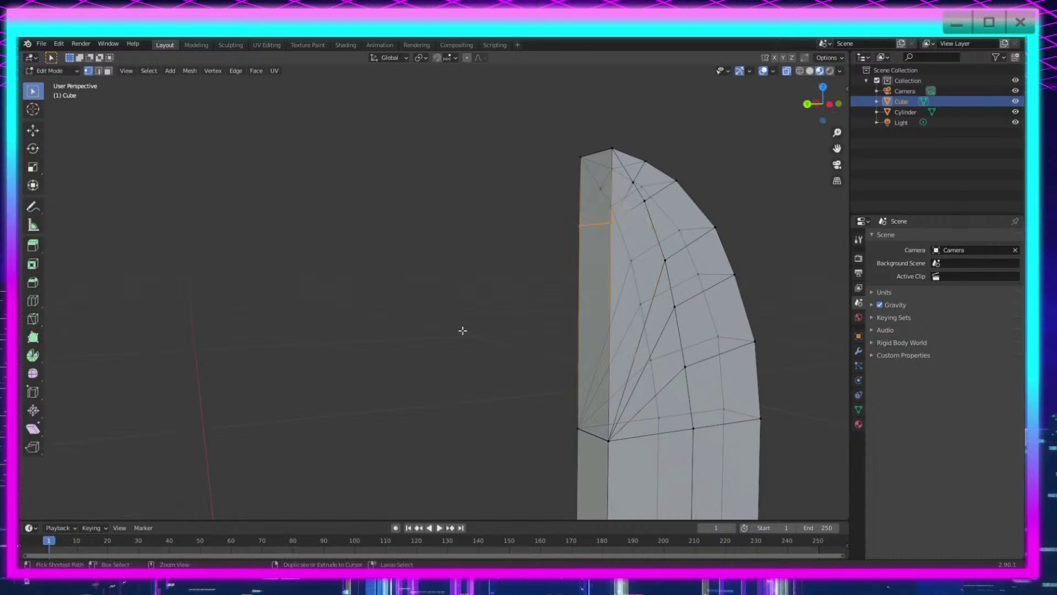
key(g)
key(g)
click(456, 292)
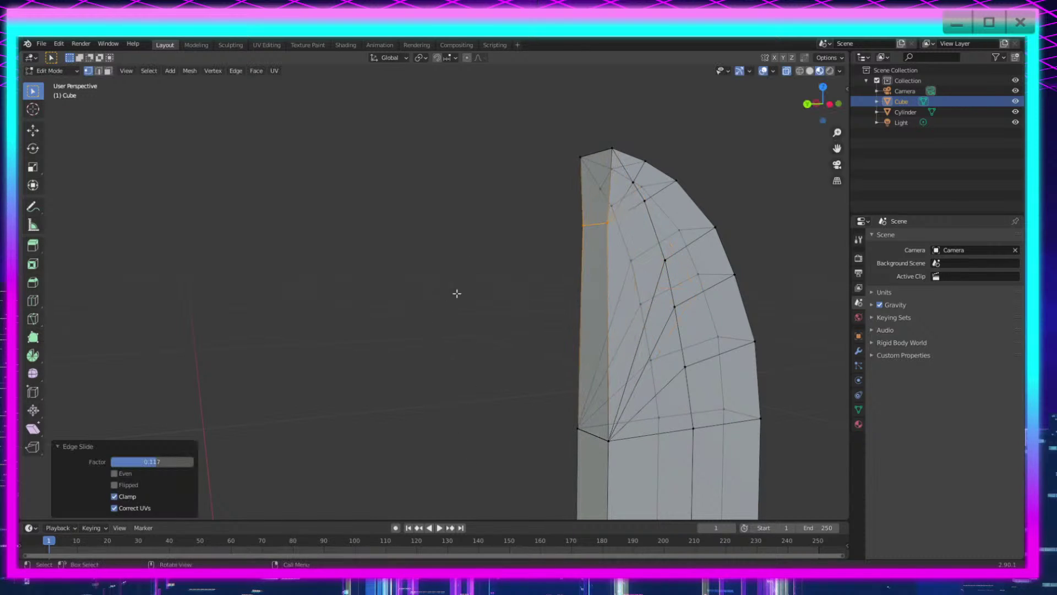
key(ctrl+z)
Step: Merge the overlapping vertices at both straight-side corners of the uppermost loop and select both corners
click(609, 223)
key(g)
click(636, 196)
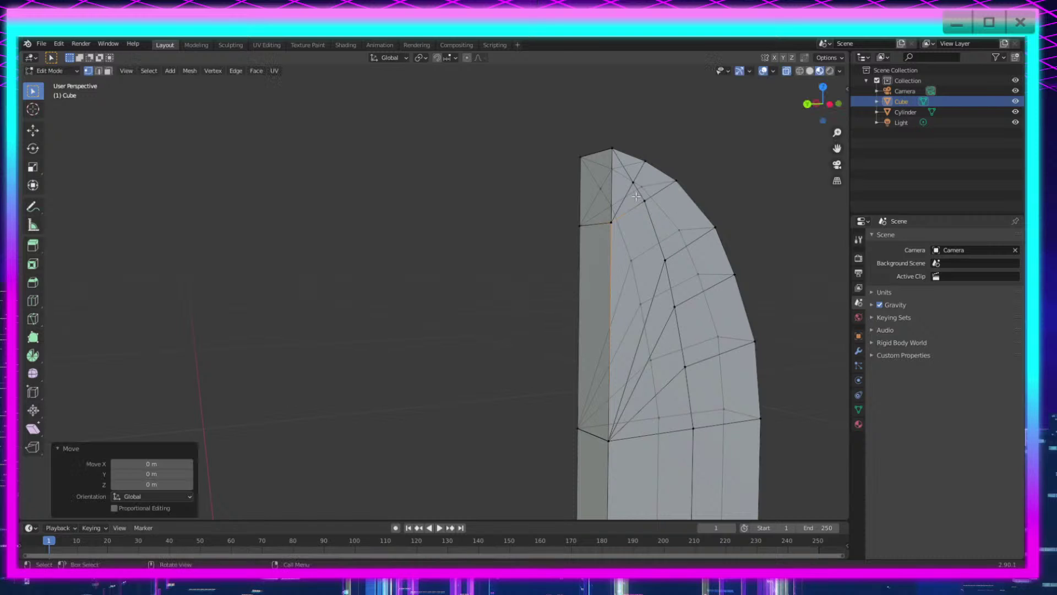
drag(623, 217, 561, 245)
key(m)
click(608, 232)
key(m)
click(561, 245)
drag(622, 202, 569, 230)
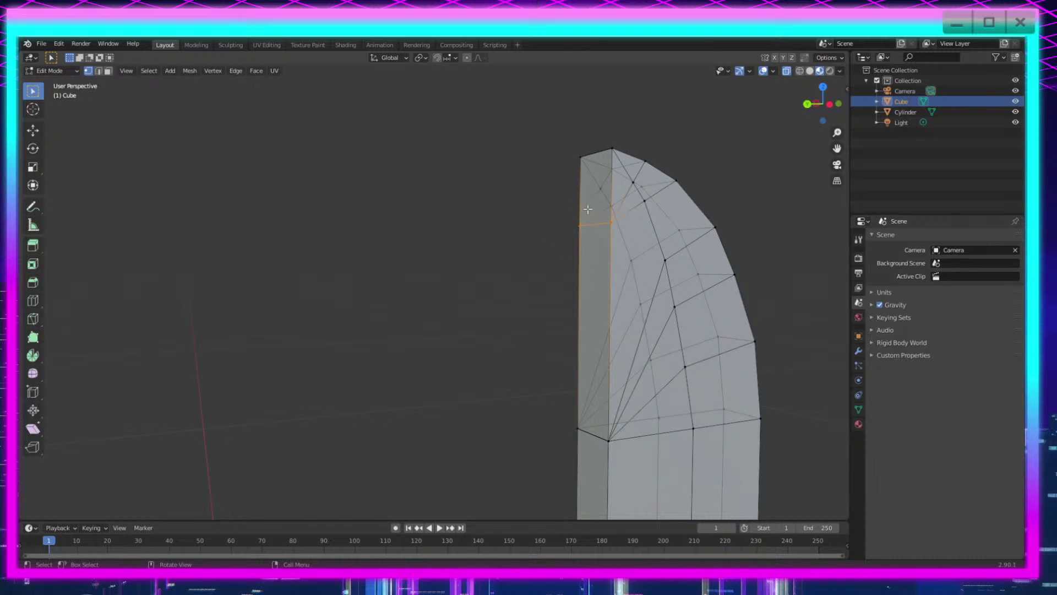
Step: Edge-slide the selected corner vertices fully down to the base loop with a factor of -1
key(g)
key(g)
click(594, 435)
scroll(605, 424, down, 3)
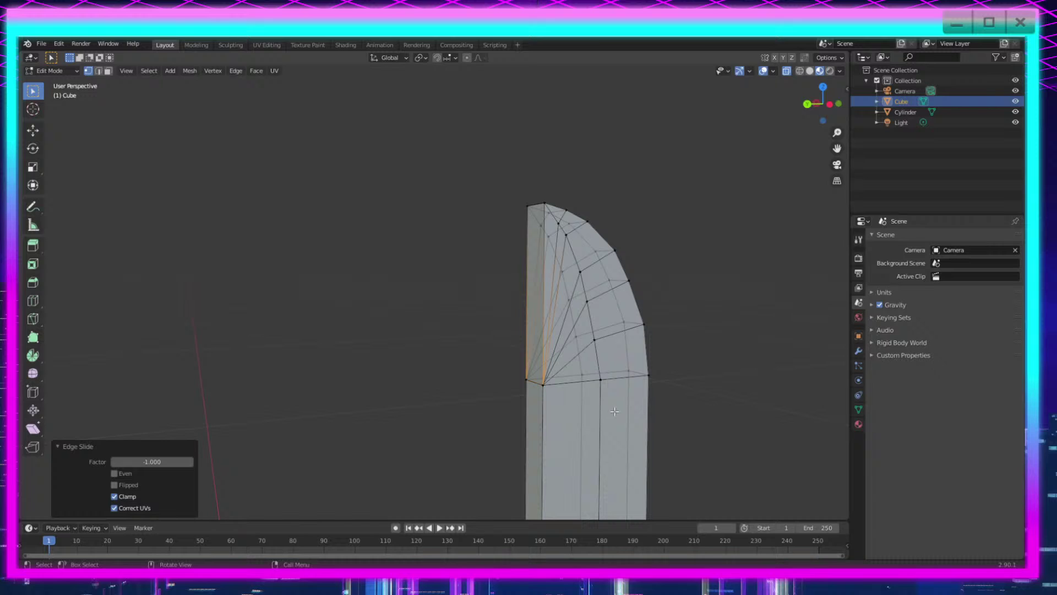
Step: Merge the stacked vertices at each straight-side corner of the tip's base loop
drag(566, 378, 541, 404)
key(m)
click(551, 409)
drag(534, 367, 507, 403)
key(m)
click(507, 403)
Step: Examine the blade tip's outline in Object Mode and its fanned edges in Edit Mode from several angles
scroll(514, 402, down, 3)
key(Tab)
scroll(562, 405, up, 4)
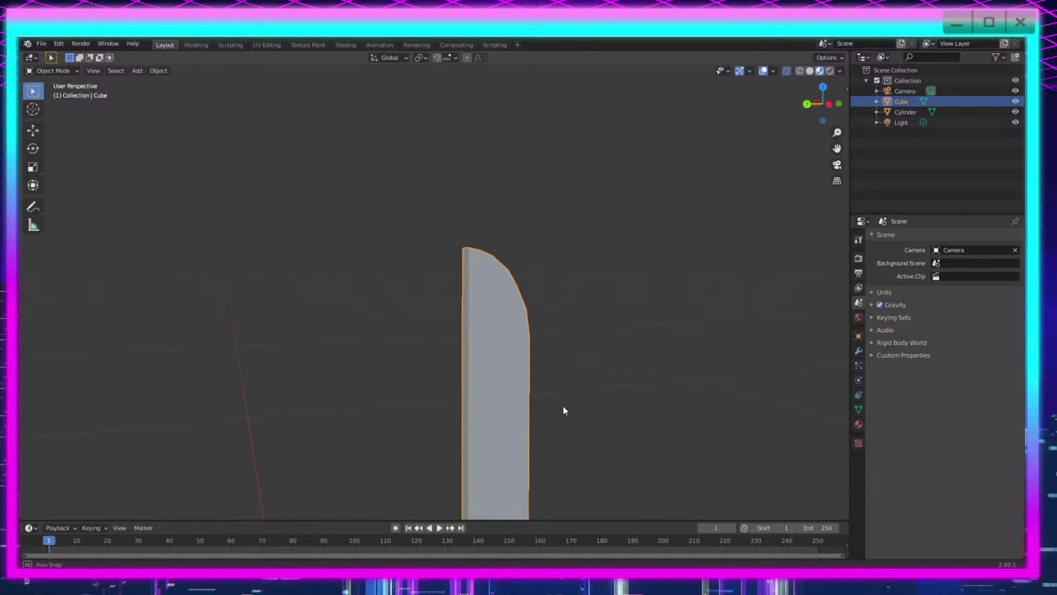
shift+middle_drag(507, 403, 524, 380)
key(Tab)
middle_drag(573, 349, 564, 346)
shift+middle_drag(580, 332, 562, 354)
drag(372, 174, 353, 193)
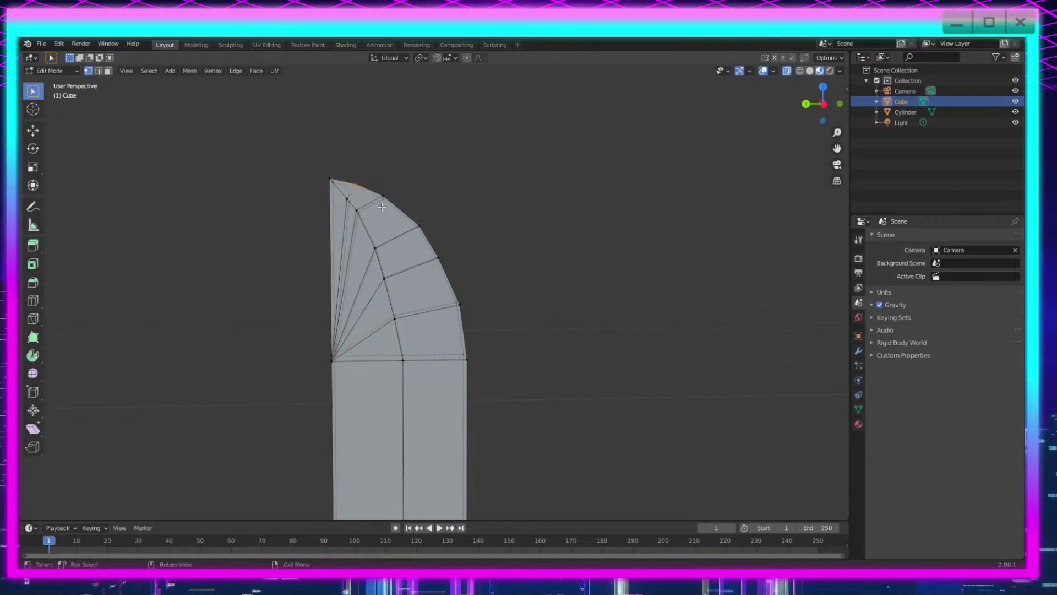
middle_drag(382, 206, 475, 263)
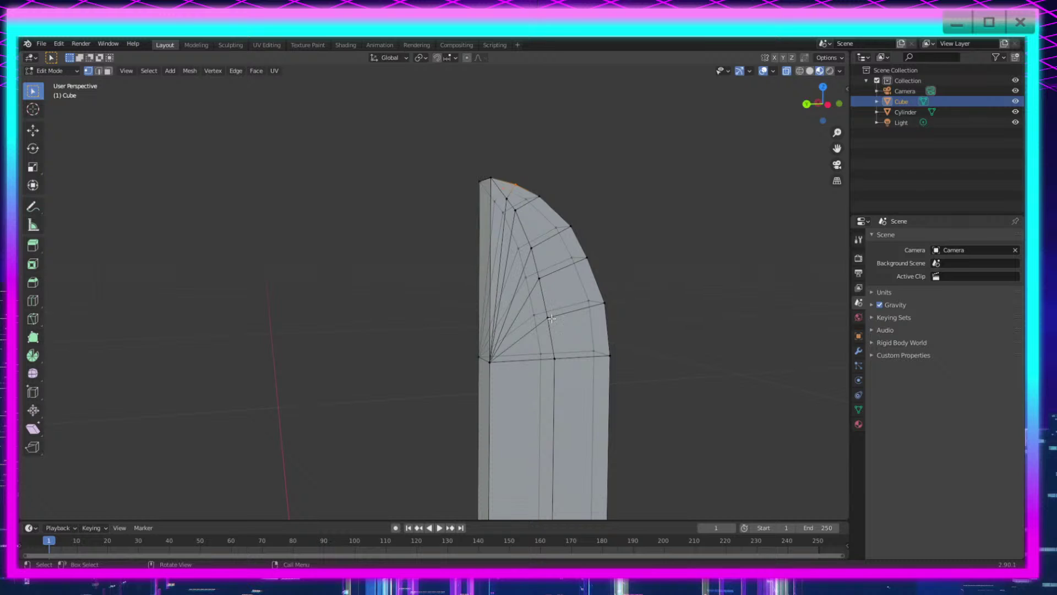
middle_drag(551, 318, 405, 281)
Step: Undo the base-corner merges and the full edge slide of the uppermost straight-side vertices
key(ctrl+z)
key(ctrl+z)
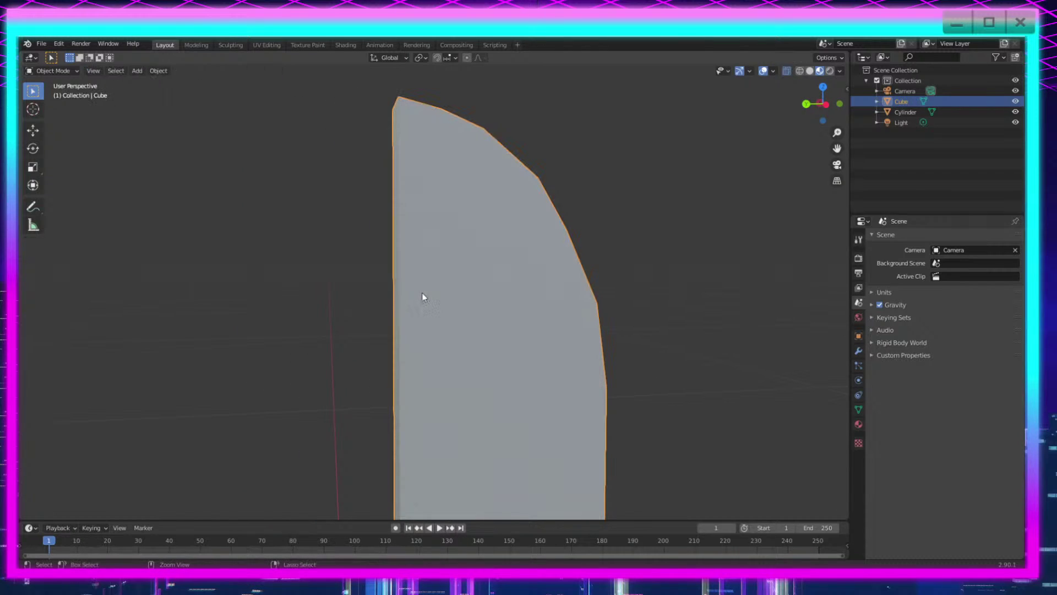
key(ctrl+z)
key(ctrl+z)
key(ctrl+z)
key(ctrl+z)
key(ctrl+z)
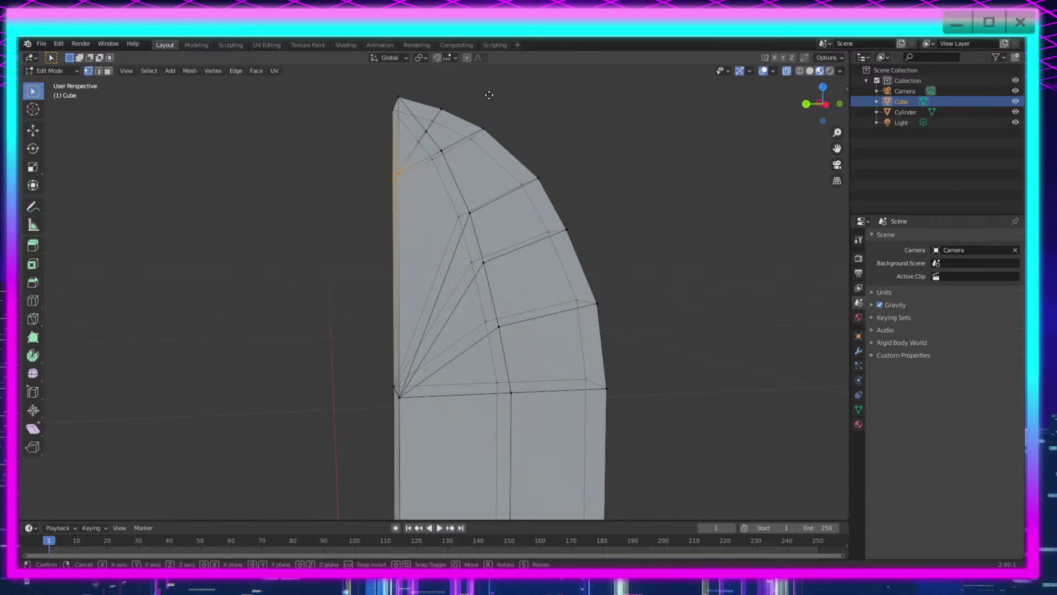
Step: Edge-slide the selected straight-side vertices partway down toward the base loop with a factor of about 0.505
key(g)
key(g)
click(488, 170)
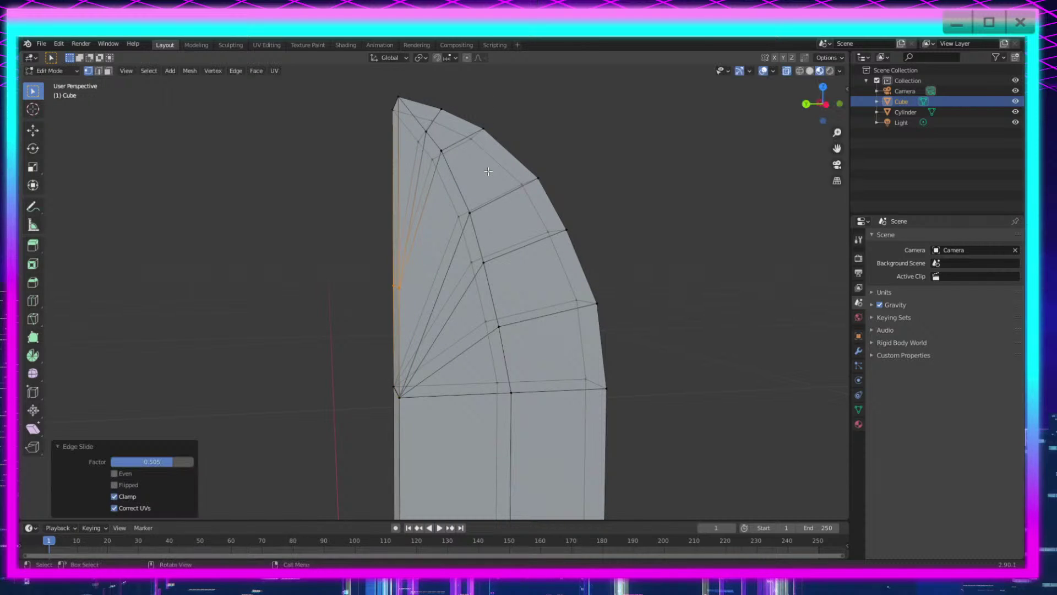
Step: Try merging the blade's tip vertices at their center, select curved-edge vertices, and undo back to before the merge
shift+drag(408, 87, 377, 137)
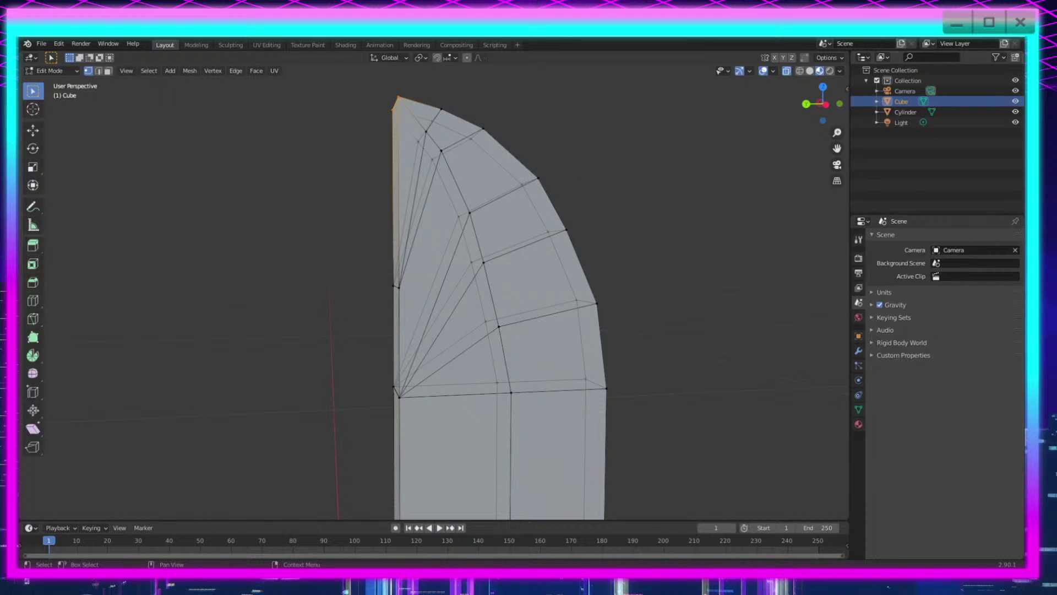
key(m)
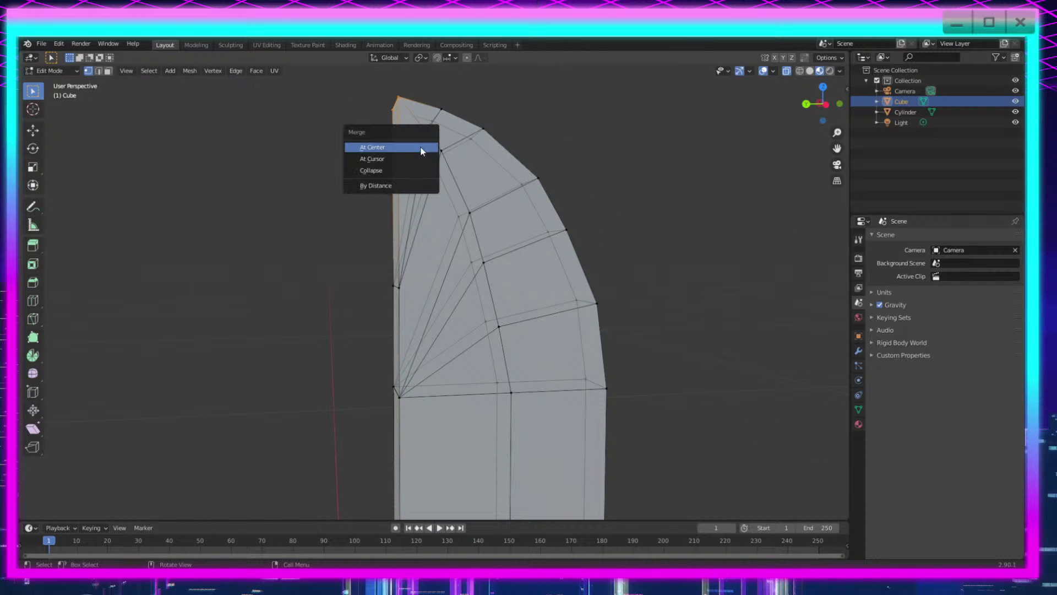
click(421, 148)
drag(499, 103, 436, 129)
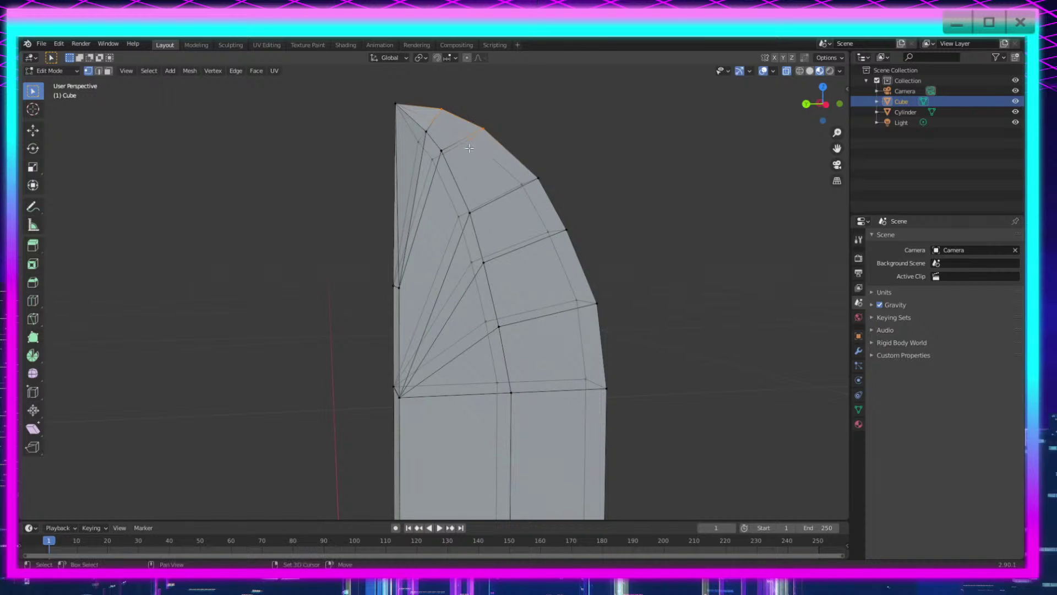
shift+drag(556, 147, 517, 200)
key(ctrl+z)
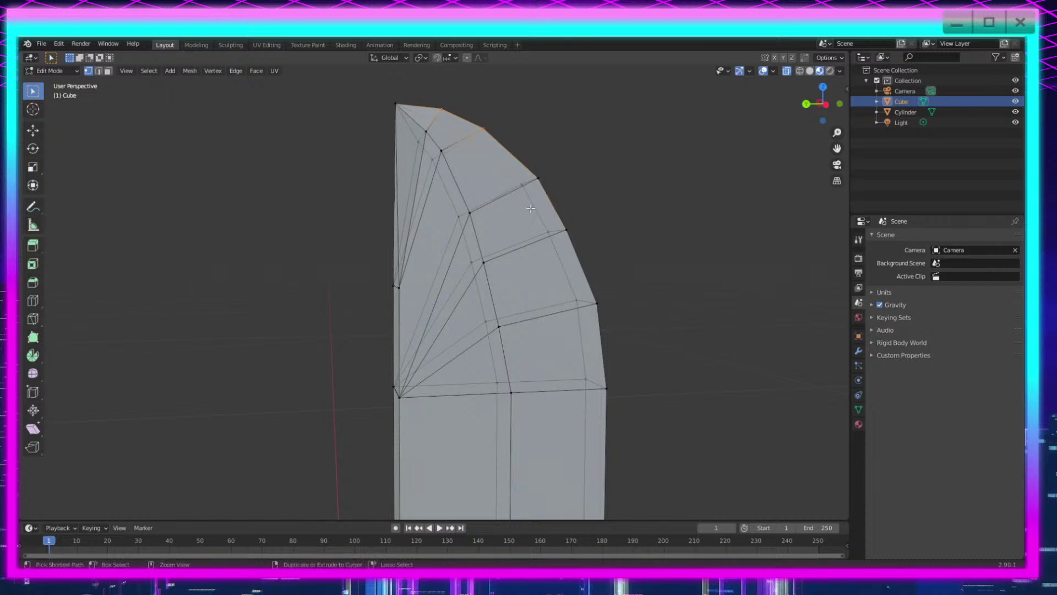
key(ctrl+z)
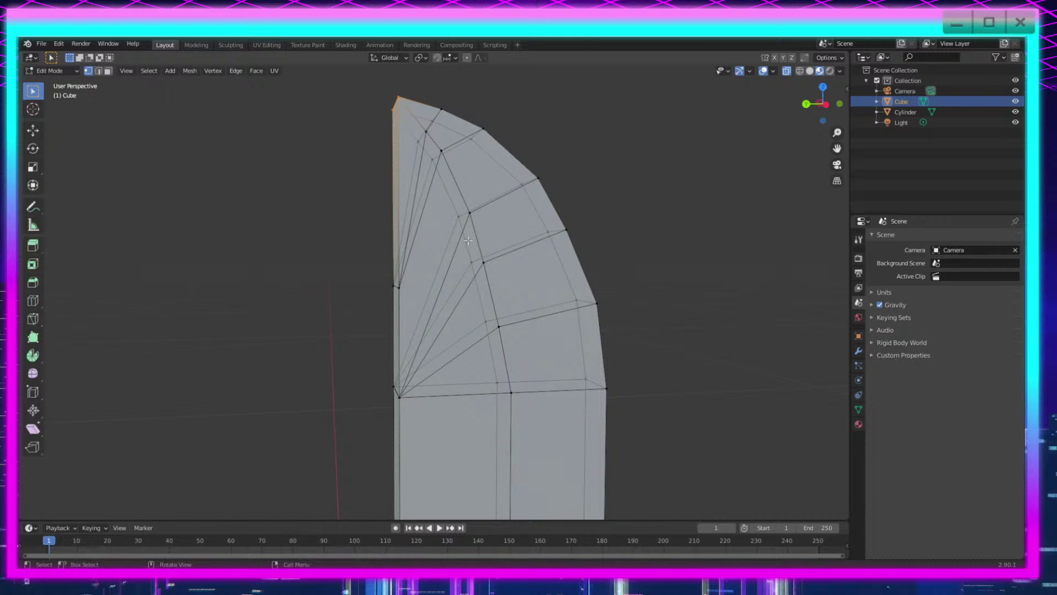
Step: Edge-slide the two uppermost inner-curve vertices near the blade tip fully down onto the straight-side vertex with a factor of 1.000
middle_drag(468, 241, 481, 260)
shift+middle_drag(346, 333, 398, 317)
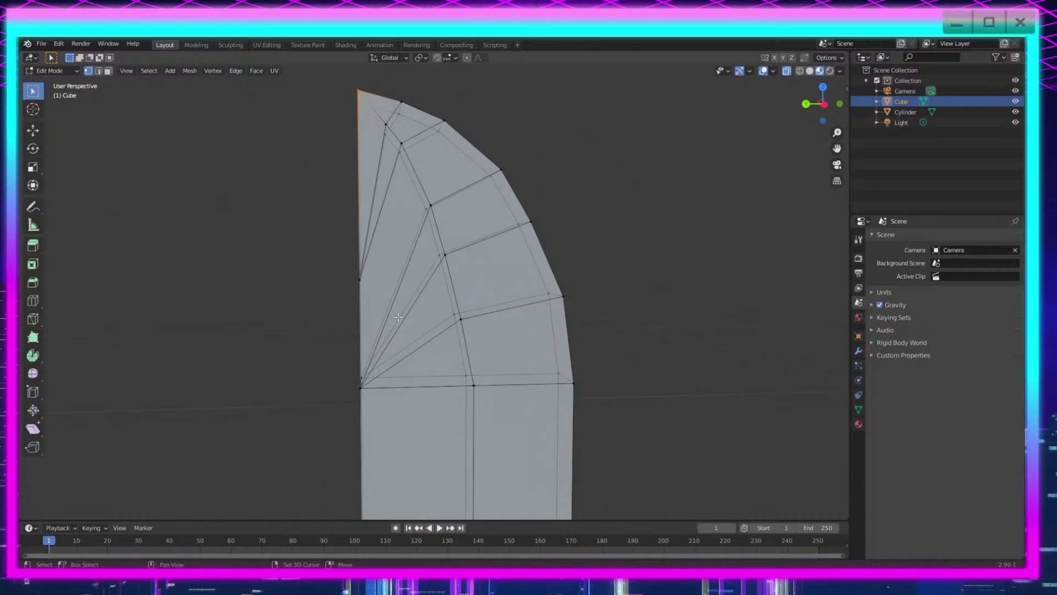
click(386, 125)
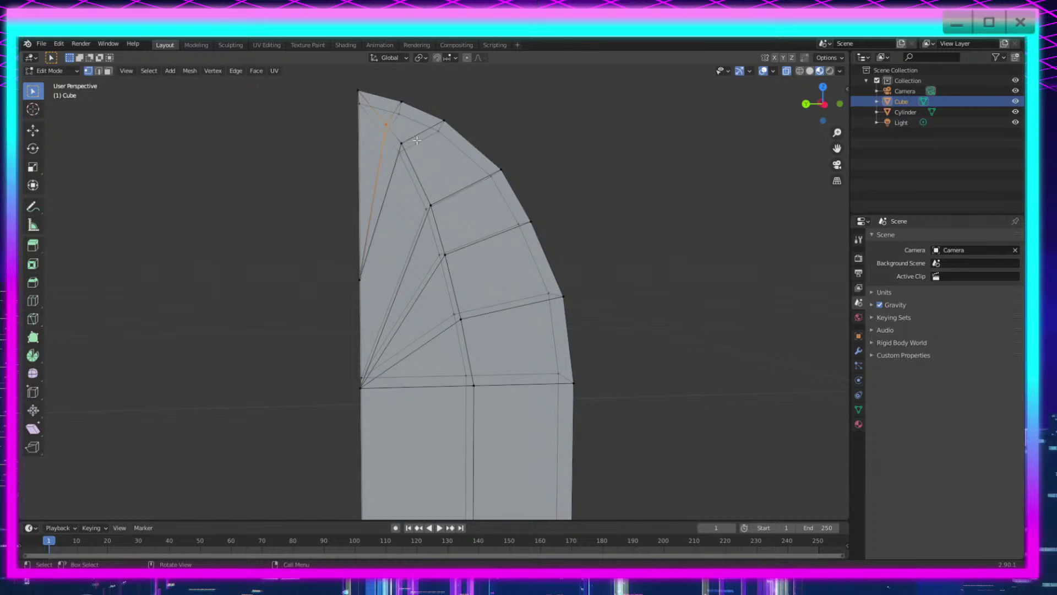
key(g)
key(g)
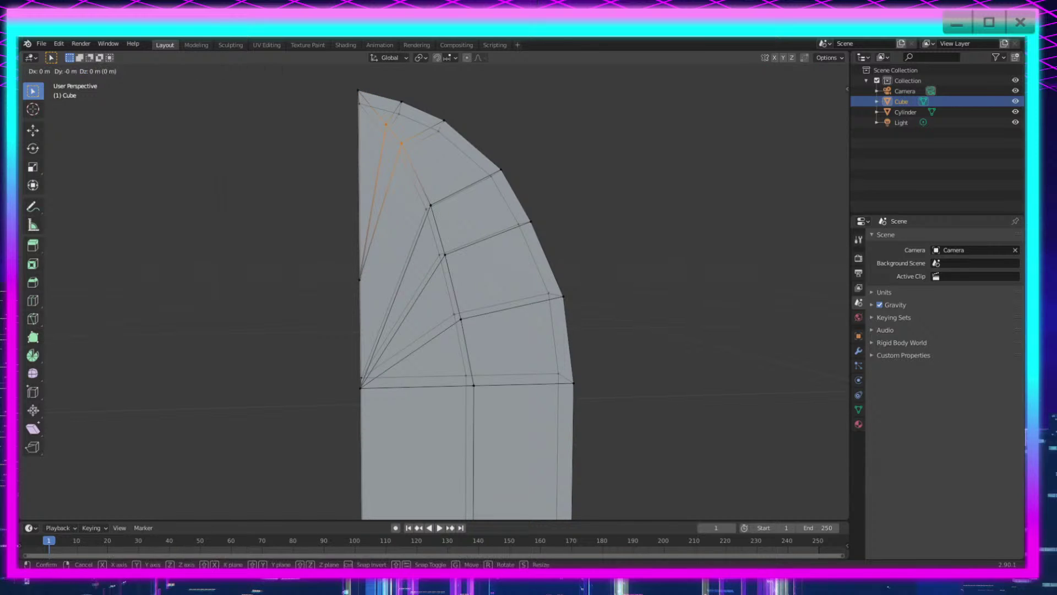
click(421, 238)
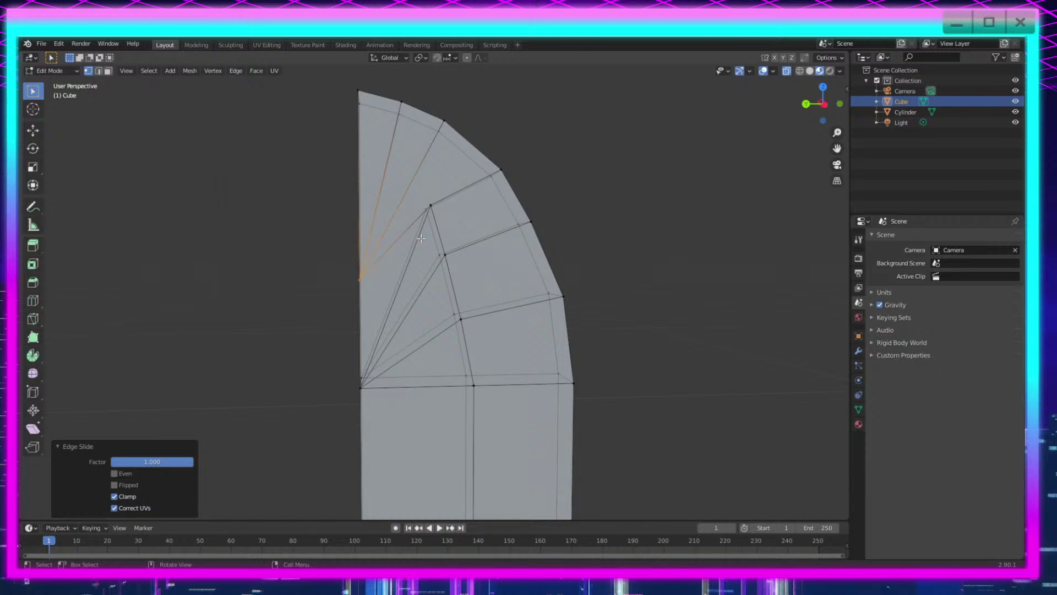
Step: Vertex-slide the third and fourth inner-curve vertices down toward the base corner, the fourth by a factor of about 0.313
click(432, 206)
key(g)
key(g)
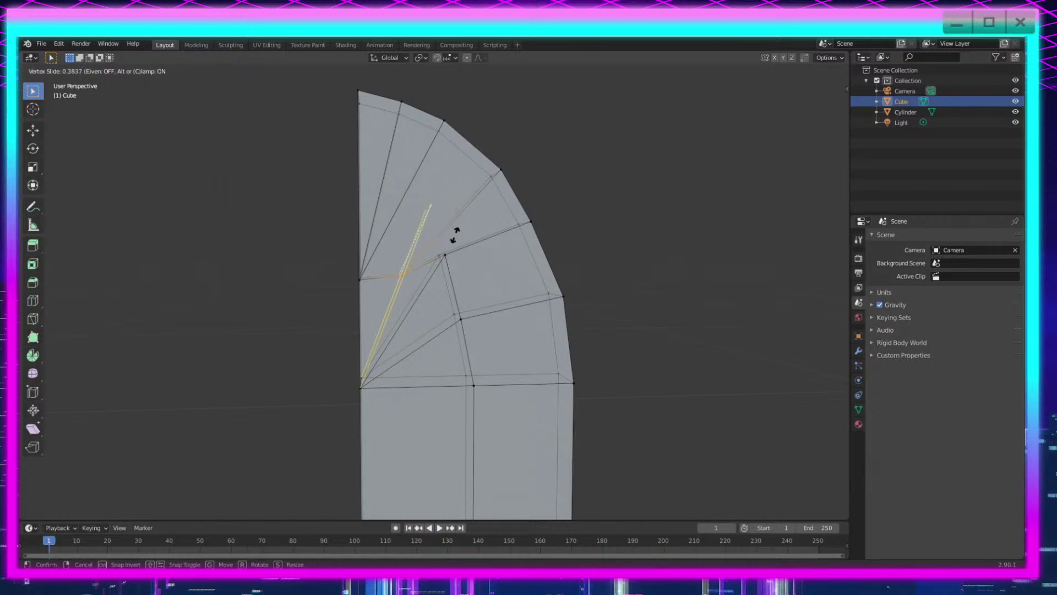
click(447, 248)
click(445, 252)
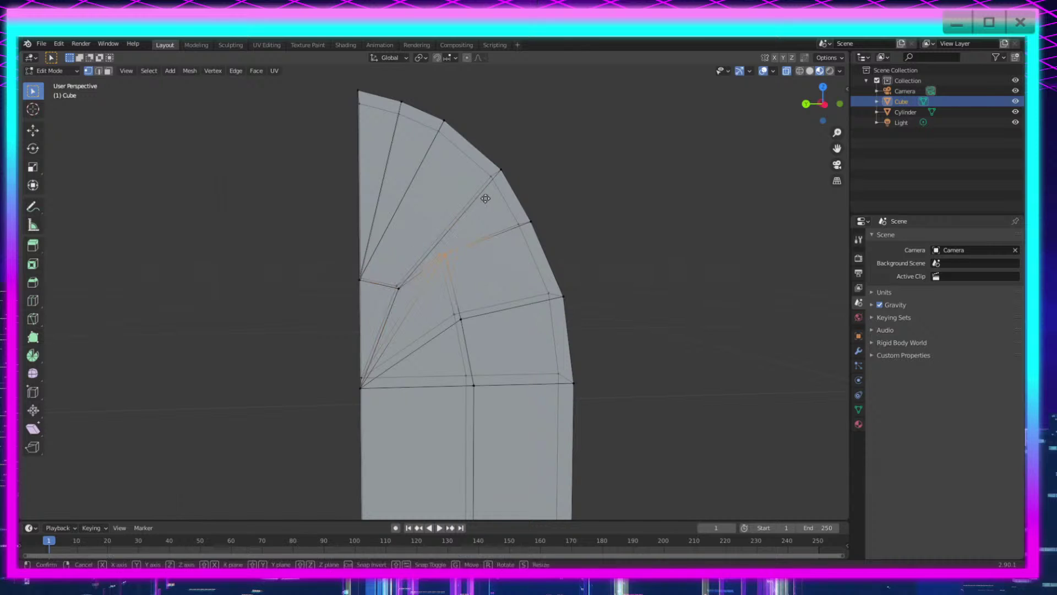
key(g)
key(g)
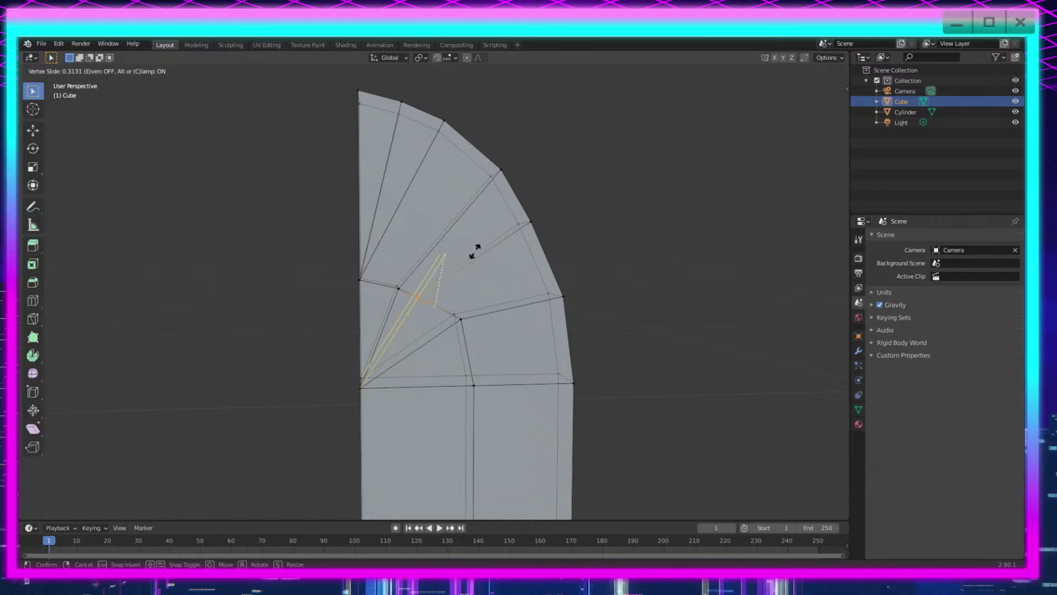
click(475, 251)
Step: Slide the fourth inner-curve vertex along the curve toward the fifth, and slide the fifth down toward the tip's base loop
scroll(466, 303, up, 4)
shift+middle_drag(464, 214, 463, 160)
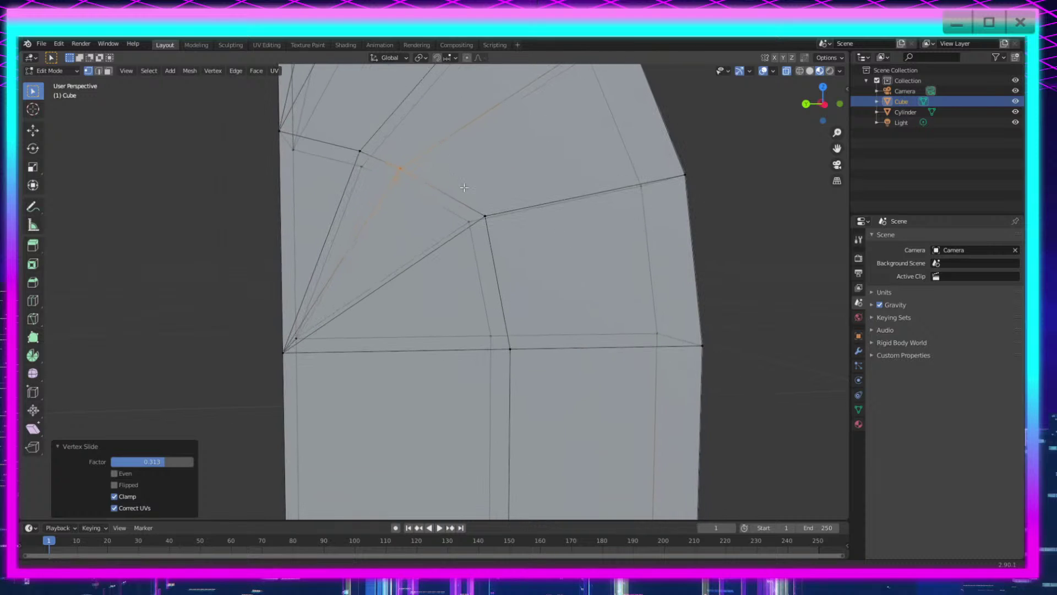
key(g)
key(g)
click(485, 212)
drag(516, 193, 459, 236)
key(g)
key(g)
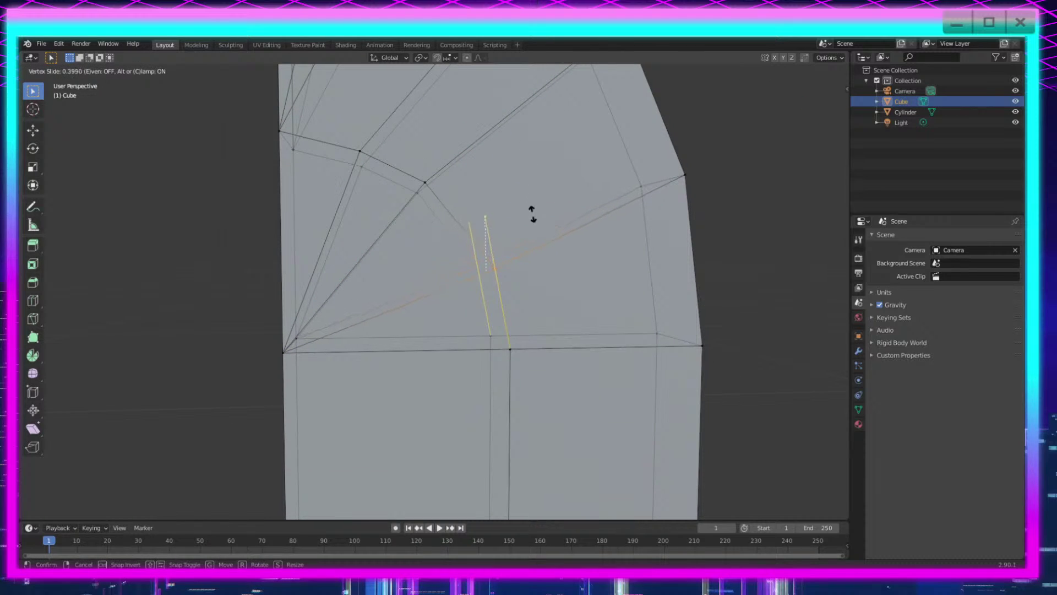
click(530, 213)
Step: Vertex-slide the fourth inner-curve vertices further along the curve toward the fifth, and select the third
scroll(531, 213, down, 4)
key(b)
drag(445, 242, 423, 270)
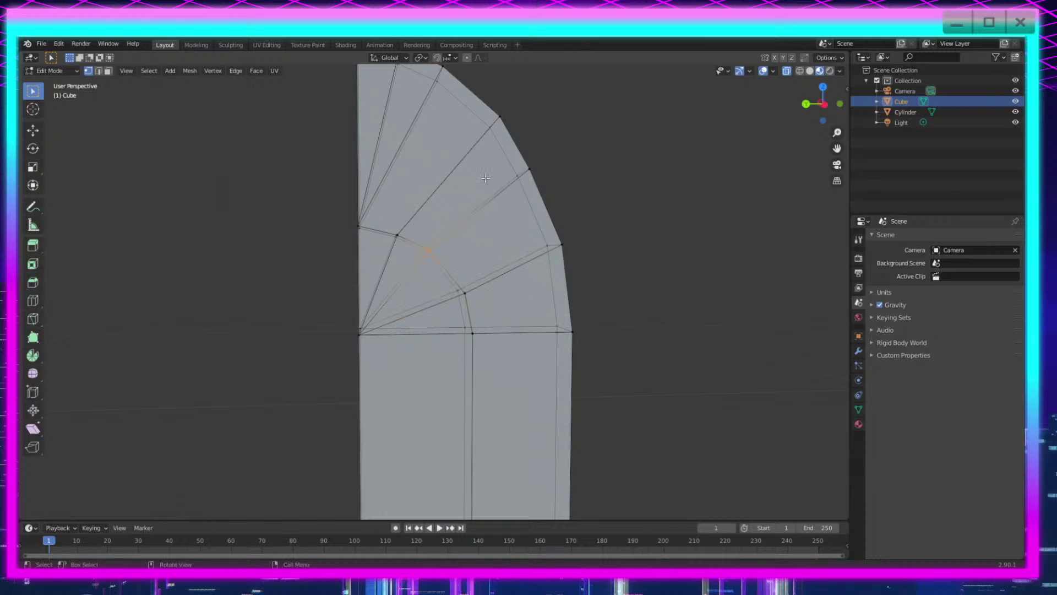
key(g)
key(g)
click(485, 190)
drag(397, 227, 384, 248)
scroll(429, 231, down, 5)
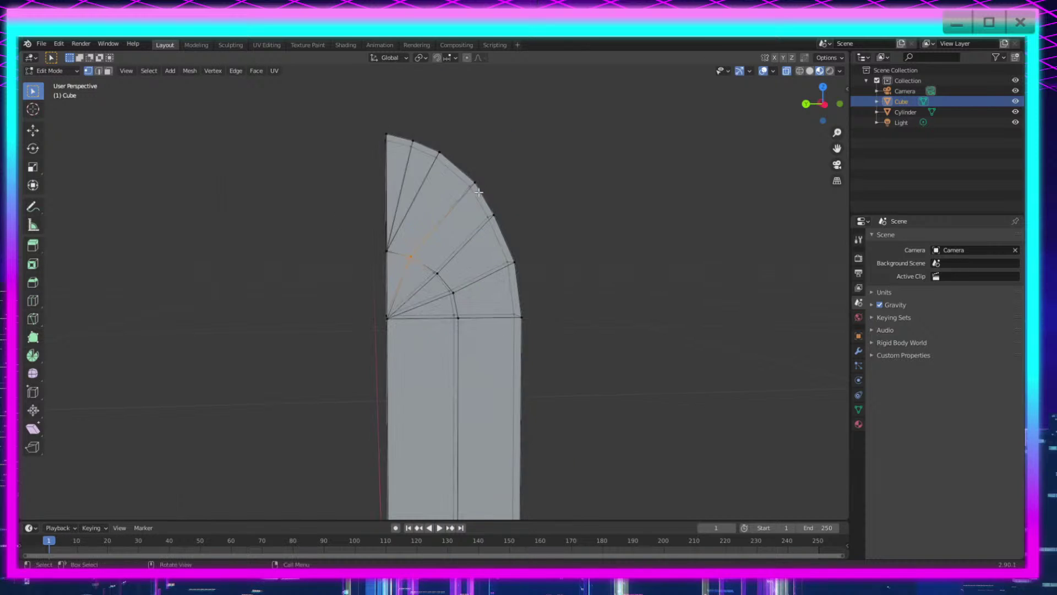
Step: Try sliding the overlapping straight-side vertices up toward the blade tip, and undo the slide
scroll(432, 230, up, 5)
shift+middle_drag(386, 206, 398, 267)
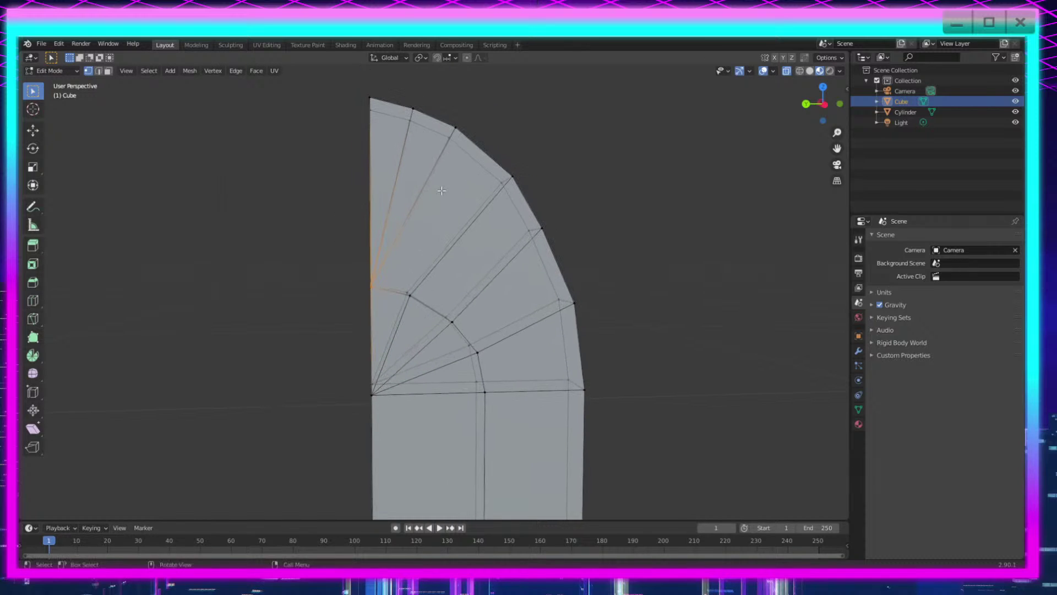
key(g)
key(g)
click(441, 175)
middle_drag(441, 175, 633, 299)
key(g)
key(g)
click(638, 277)
key(ctrl+z)
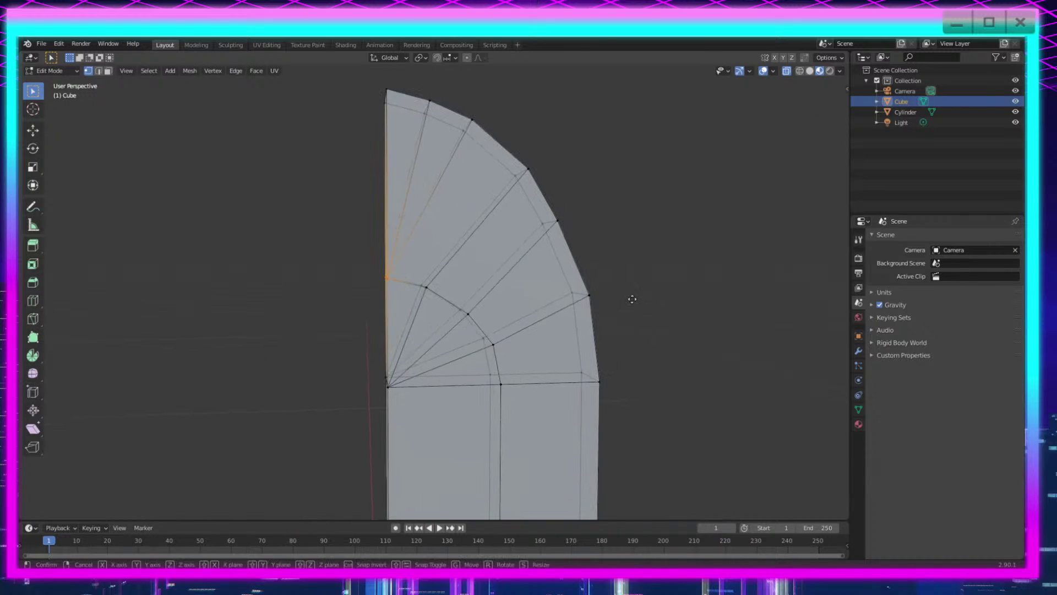
Step: Vertex-slide the overlapping straight-side vertices up toward the blade tip with a factor of about 0.105
key(g)
key(g)
click(632, 278)
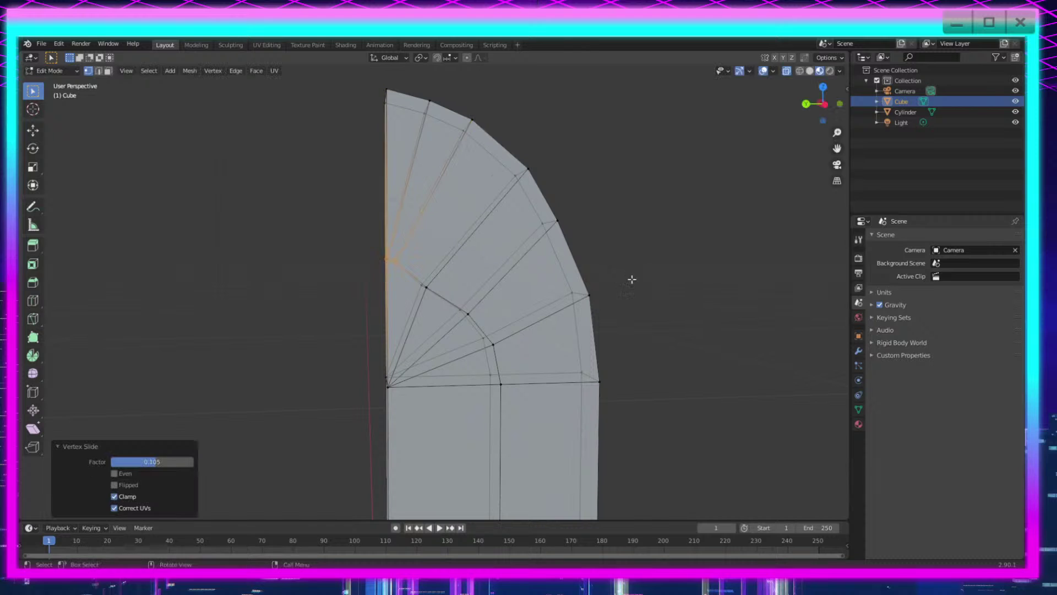
Step: Slide the vertex beside the straight side toward the third inner-curve vertex by about 0.26, and nudge the third slightly outward
scroll(451, 308, up, 3)
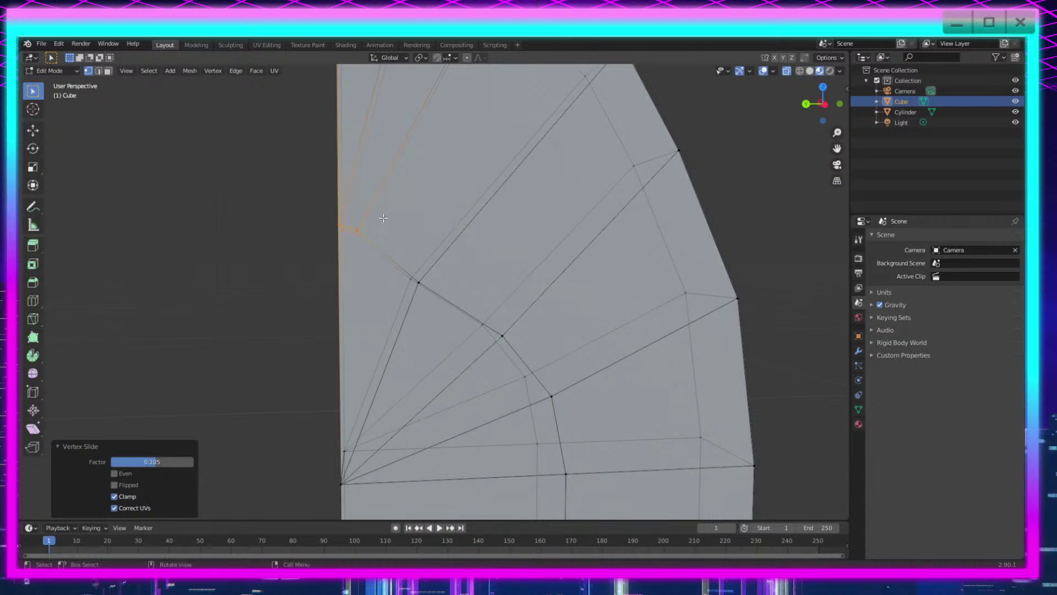
key(g)
key(g)
click(410, 222)
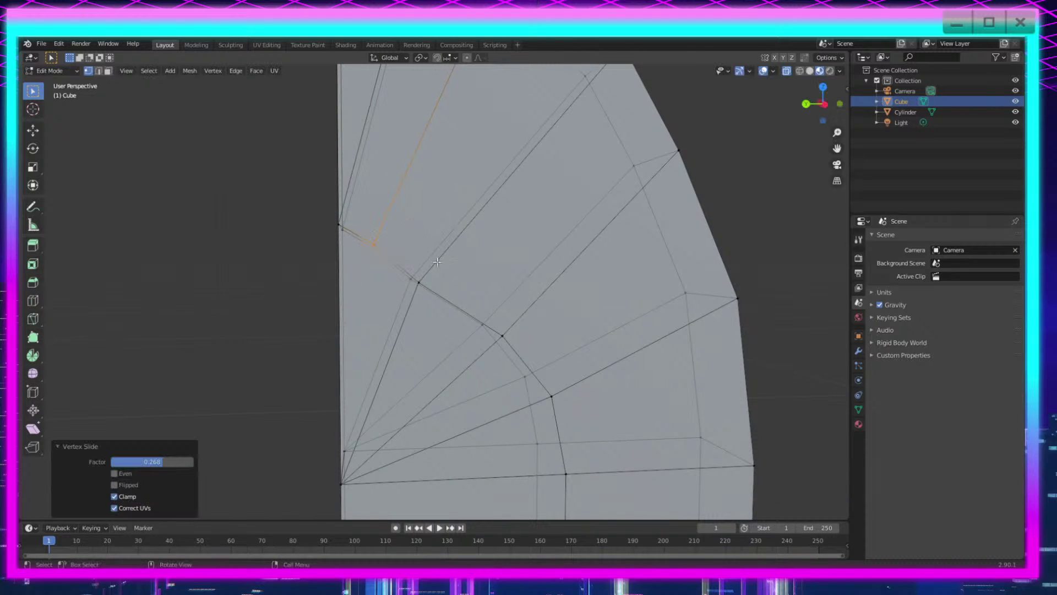
key(g)
key(g)
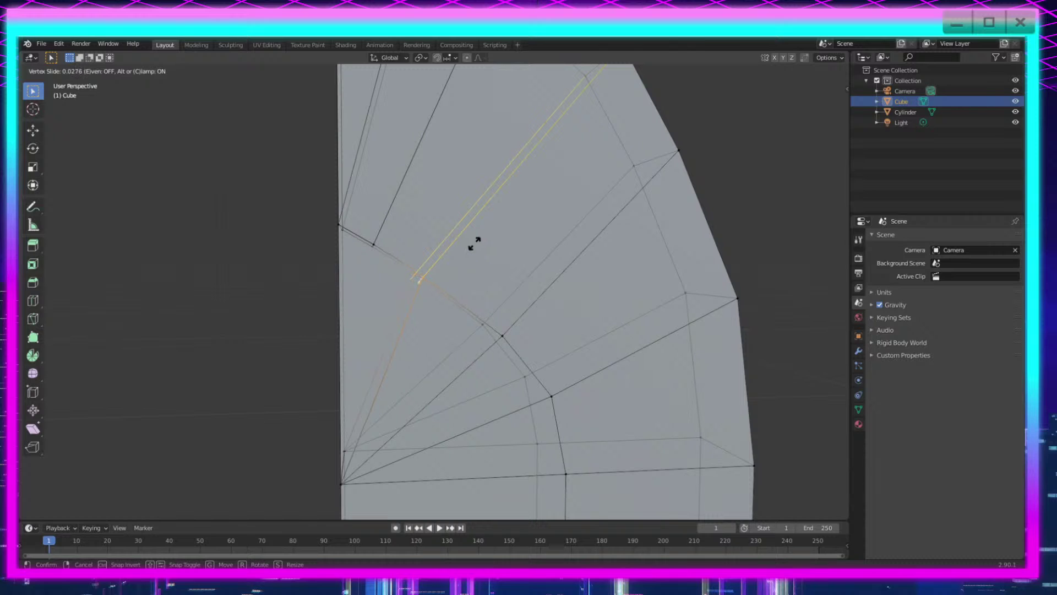
click(477, 245)
Step: Slide the second inner-curve vertices about 0.139 closer to the third, and nudge them slightly outward along their fan edge
drag(527, 303, 473, 355)
shift+middle_drag(623, 375, 499, 295)
shift+middle_drag(348, 187, 482, 304)
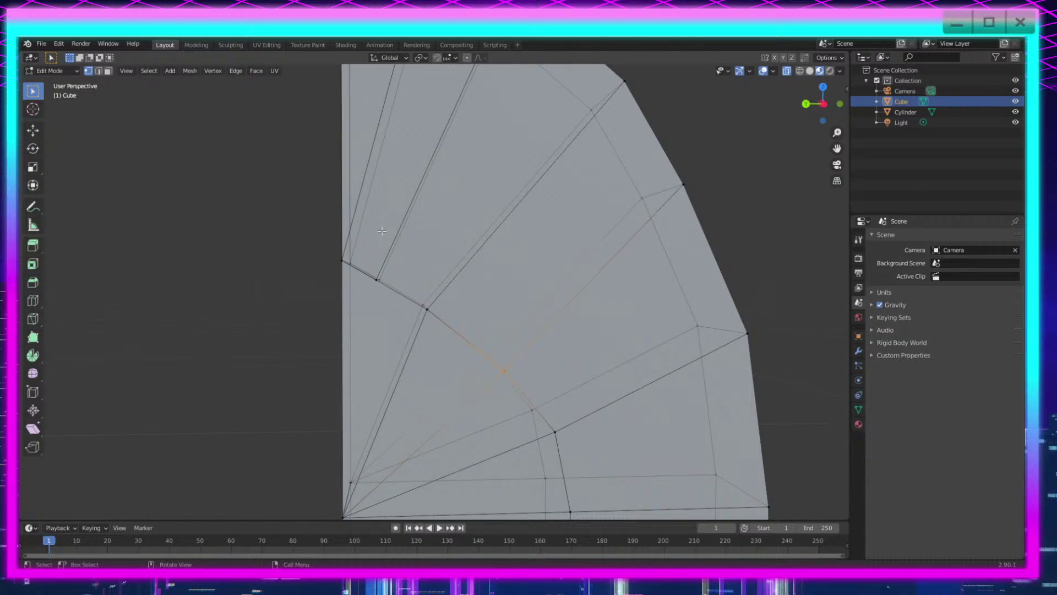
click(408, 254)
key(g)
key(g)
click(419, 246)
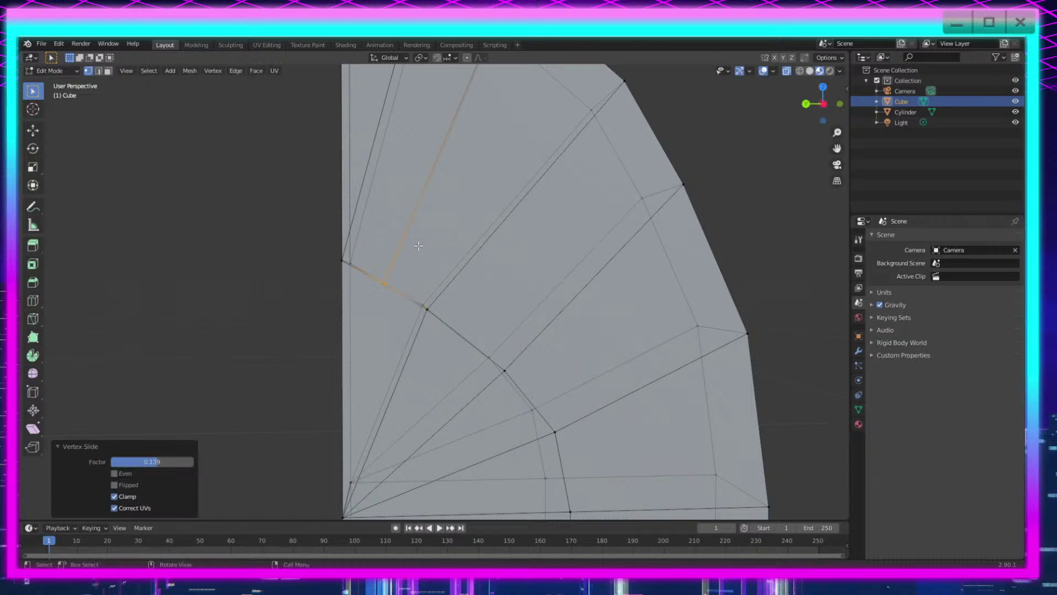
key(g)
key(g)
click(419, 239)
Step: Vertex-slide the third inner-curve vertices toward the fourth by about 0.232, and outward along their fan edge by about 0.030
drag(413, 288, 454, 326)
key(g)
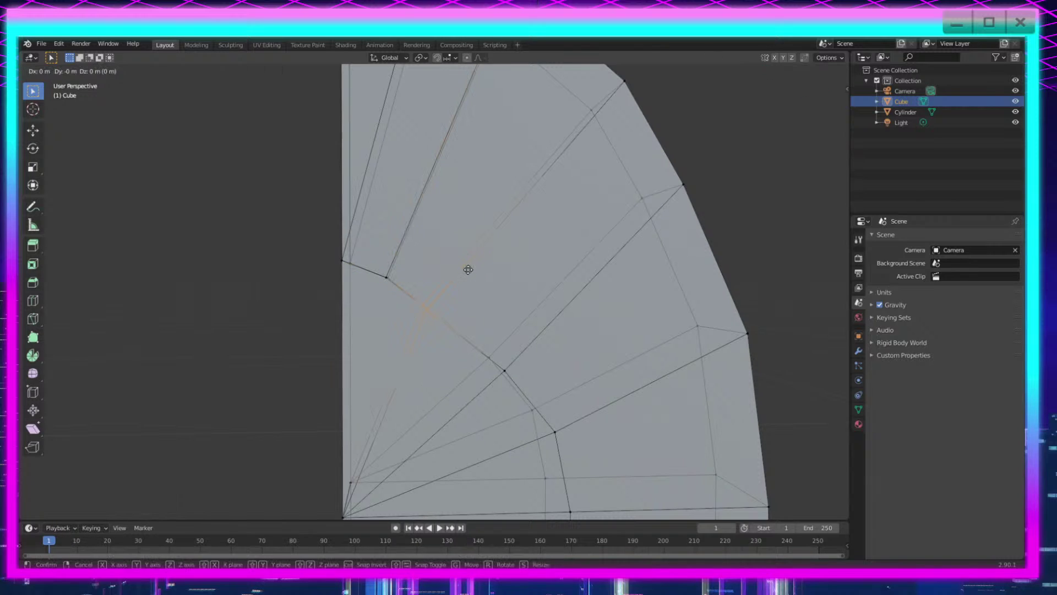
key(g)
click(490, 278)
key(g)
key(g)
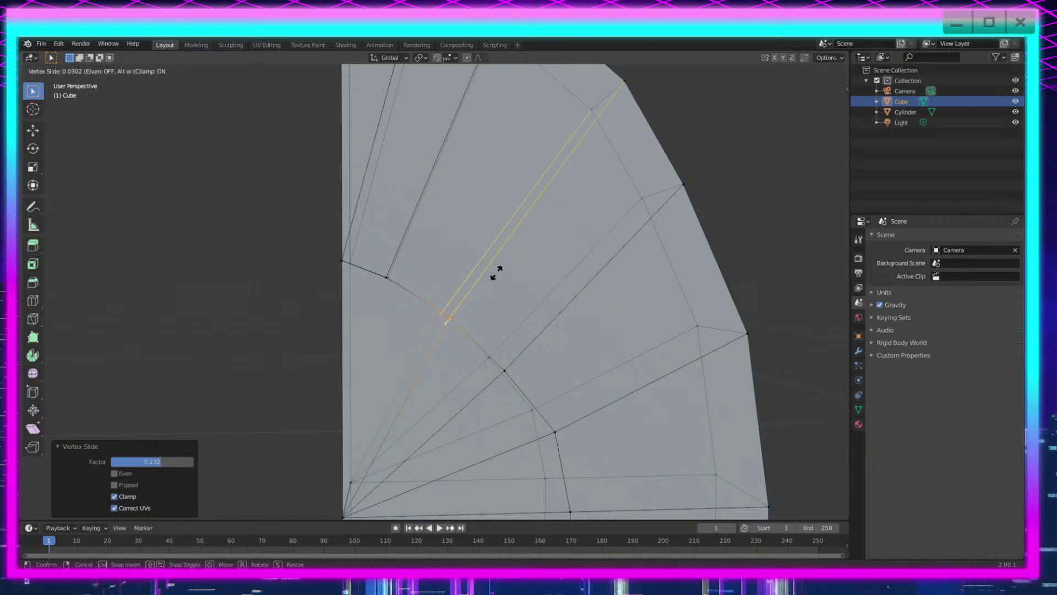
click(496, 273)
Step: Edge-slide the straight-side vertices of the inner curve up toward the blade tip with a factor of about 0.132
scroll(500, 281, down, 1)
middle_drag(508, 356, 504, 349)
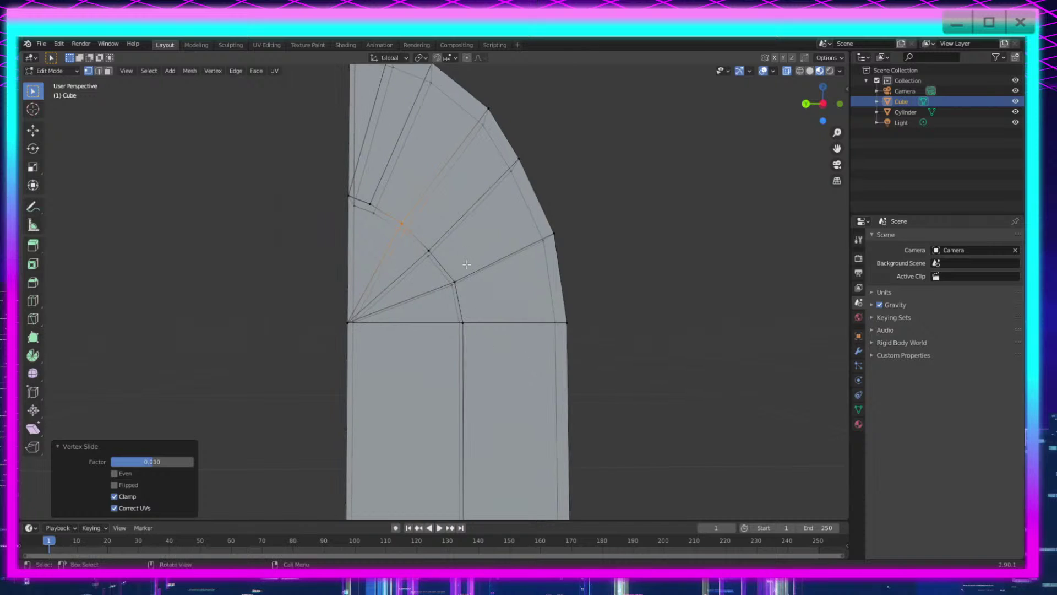
drag(450, 238, 420, 267)
scroll(445, 259, down, 2)
shift+middle_drag(443, 260, 454, 286)
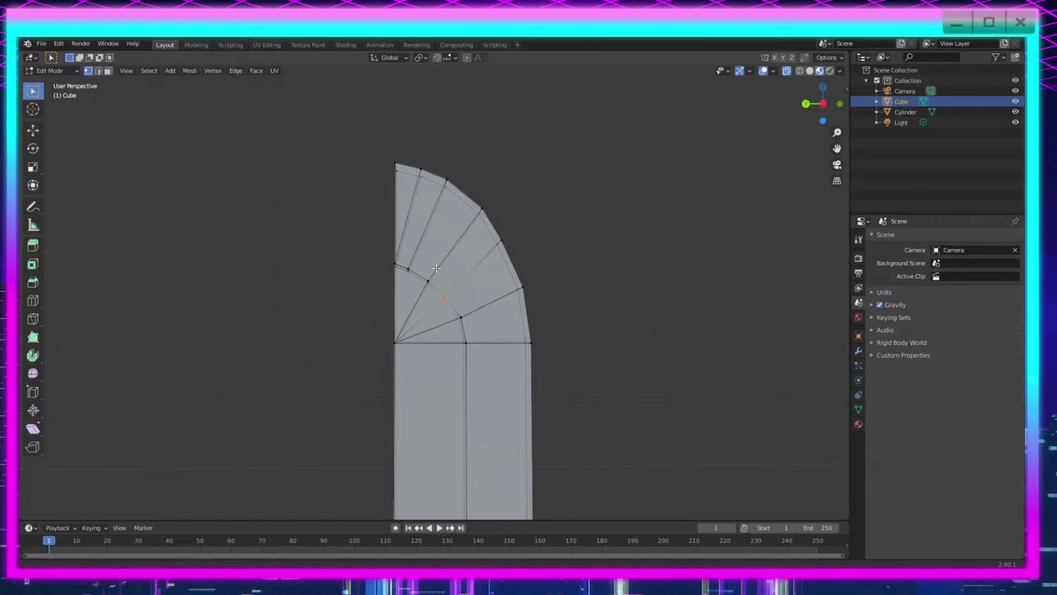
scroll(440, 284, up, 4)
scroll(400, 275, down, 4)
key(g)
key(g)
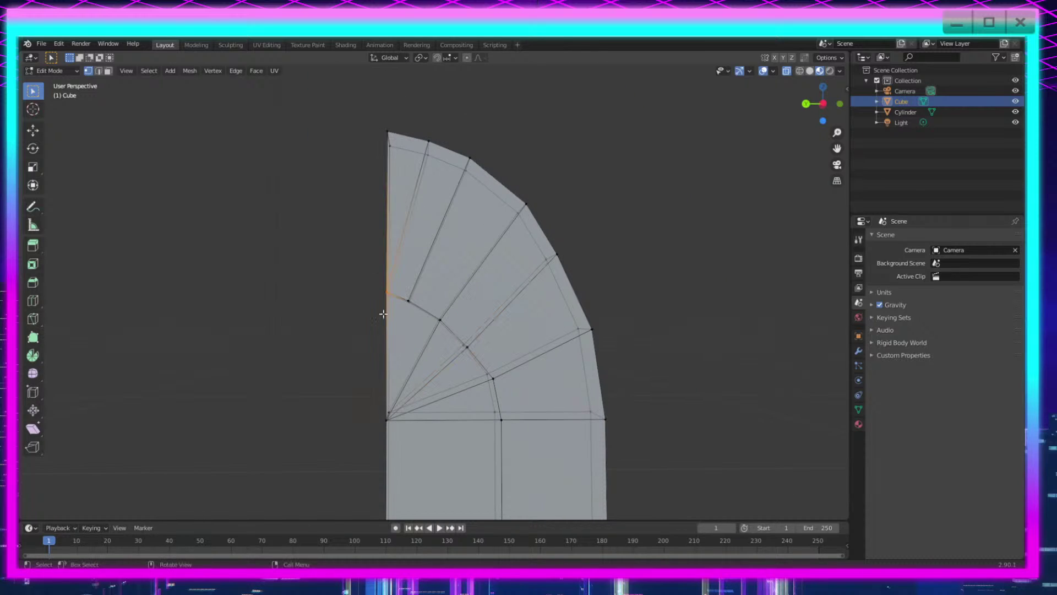
click(497, 280)
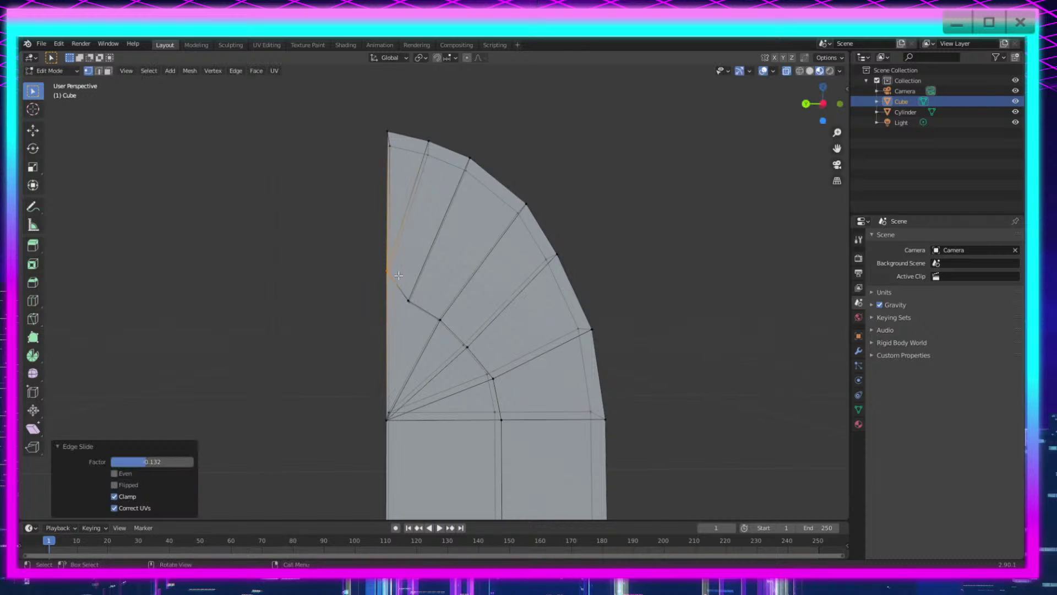
Step: Vertex-slide the second inner-curve vertex outward along its fan edge toward the blade's curved rim
click(408, 300)
key(g)
key(g)
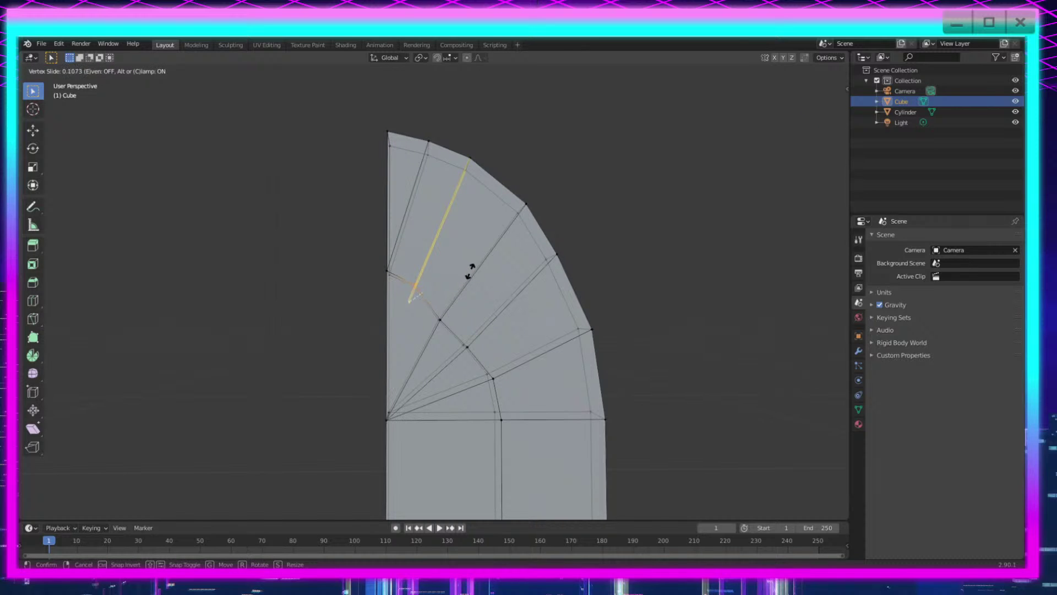
click(470, 273)
Step: Vertex-slide the straight-side and second inner-curve vertices together slightly toward the outer rim, redoing the slide after undoing one attempt
scroll(465, 284, up, 3)
shift+drag(371, 222, 327, 275)
shift+middle_drag(449, 232, 466, 283)
key(g)
click(462, 268)
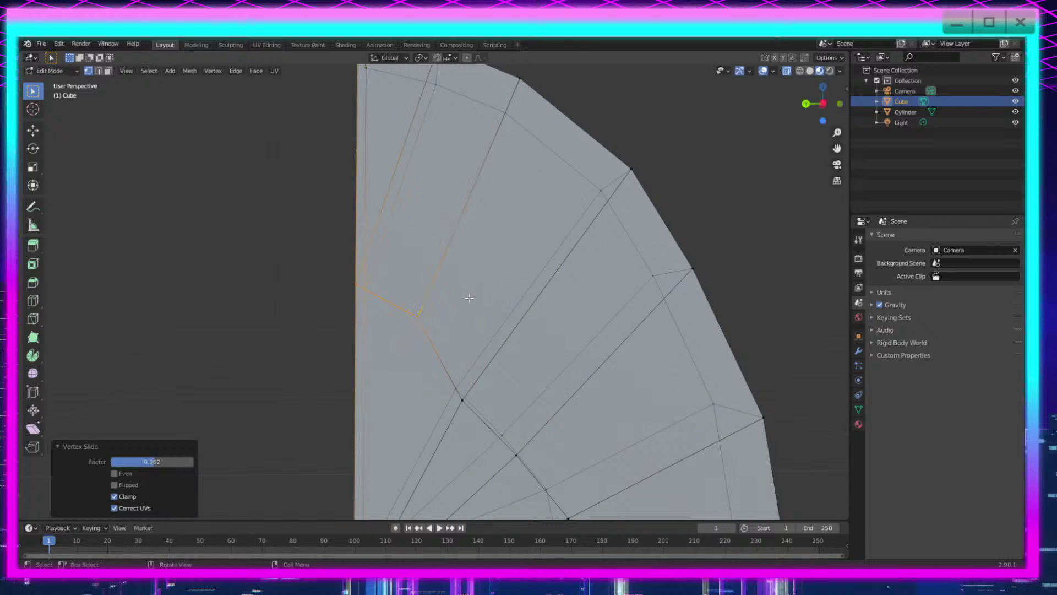
key(ctrl+z)
middle_drag(436, 298, 454, 297)
key(shift+v)
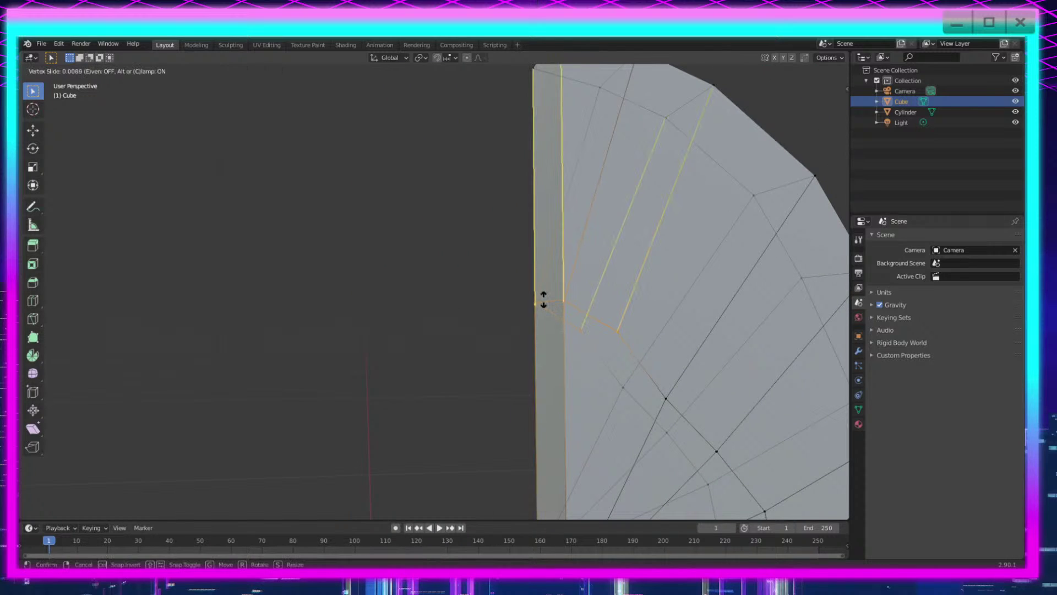
click(543, 286)
Step: Select the third and fourth inner-curve vertices on both faces and edge-slide them outward with a factor of about 0.132
middle_drag(544, 286, 553, 220)
drag(434, 286, 432, 287)
middle_drag(493, 268, 490, 273)
middle_drag(557, 397, 552, 383)
scroll(551, 383, down, 3)
scroll(512, 286, up, 3)
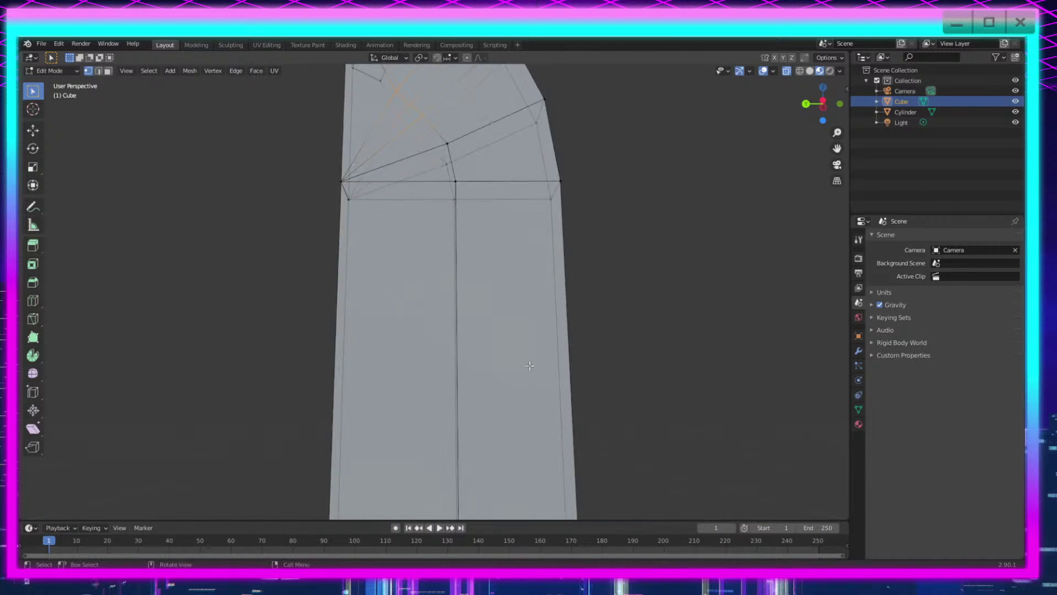
shift+middle_drag(507, 283, 507, 365)
key(g)
key(g)
click(509, 349)
scroll(507, 365, down, 2)
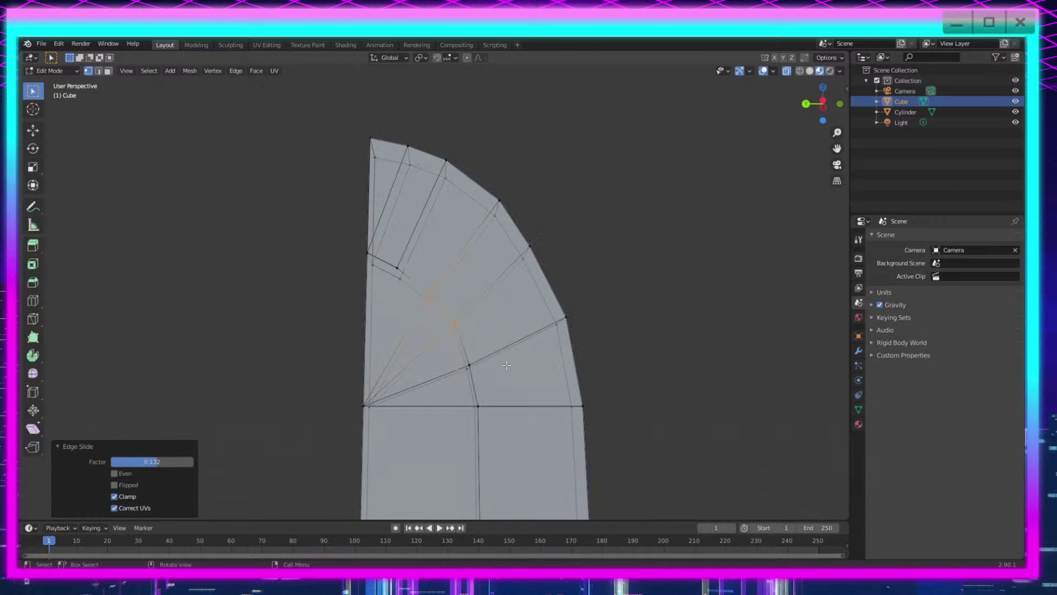
Step: Slide the fifth inner-curve vertices slightly outward and the fourth slightly inward to smooth the inner curve
click(470, 365)
key(g)
key(g)
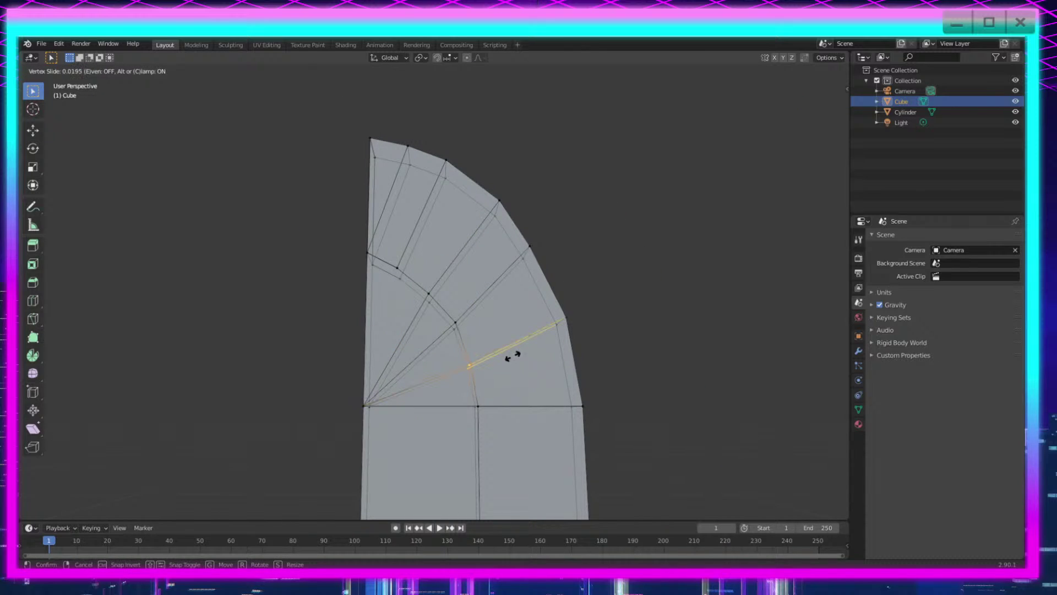
click(512, 355)
drag(448, 340, 448, 341)
key(g)
key(g)
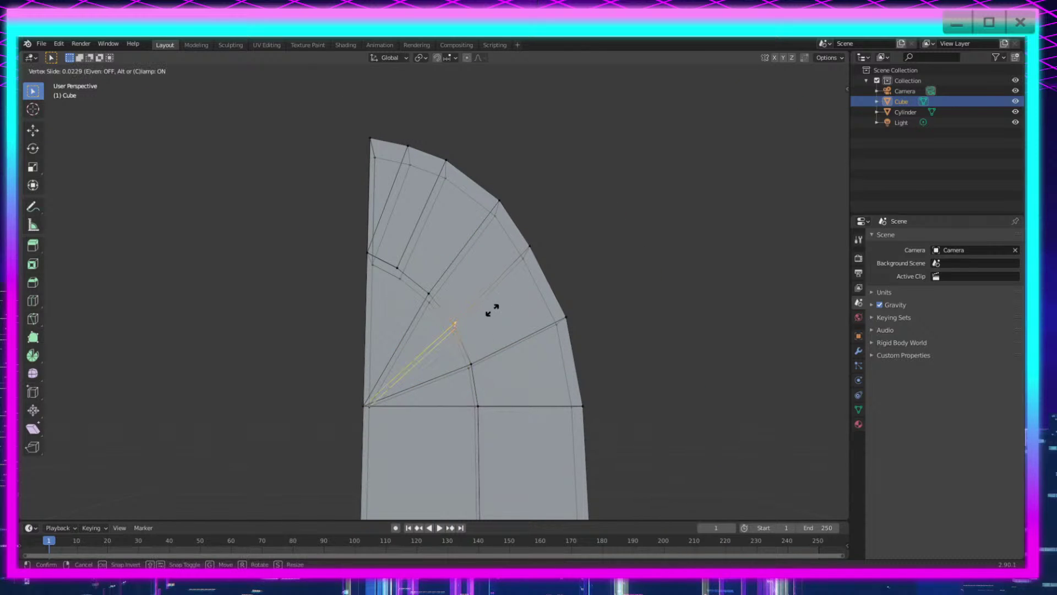
click(493, 310)
Step: Vertex-slide the third inner-curve vertices toward the base corner by about 0.025, and check the blade tip in Object Mode
drag(428, 306, 465, 283)
key(g)
key(g)
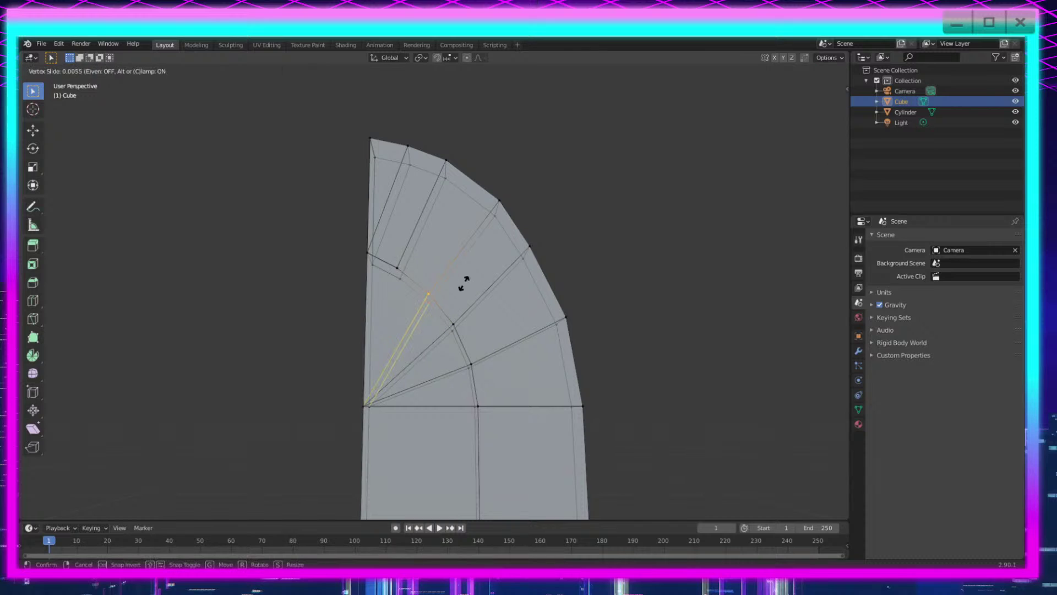
click(467, 285)
scroll(476, 288, down, 3)
scroll(479, 300, up, 3)
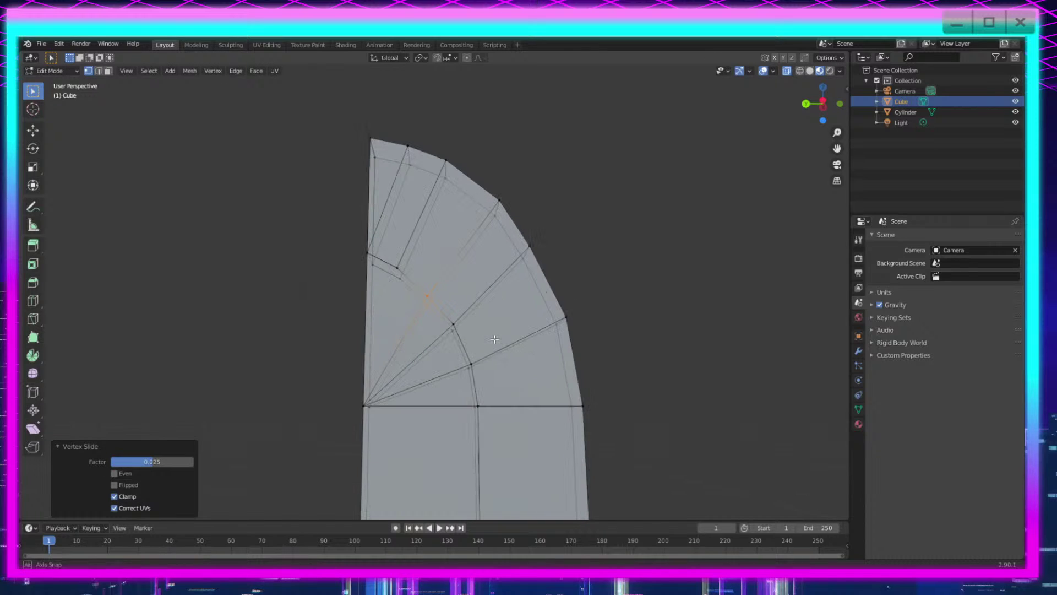
middle_drag(492, 336, 498, 340)
key(Tab)
middle_drag(583, 353, 590, 352)
key(Tab)
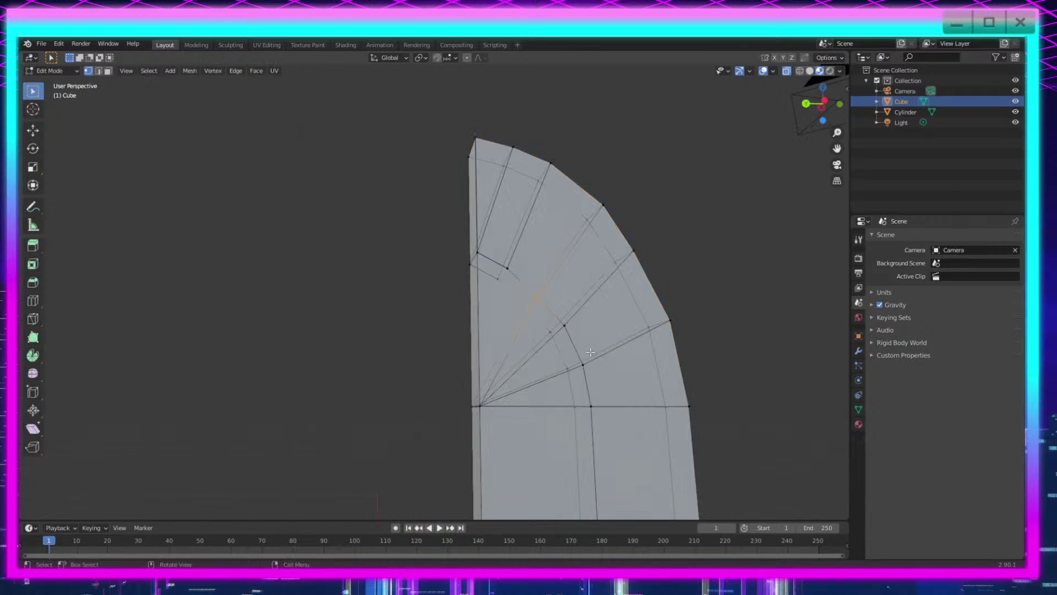
Step: Merge at center the front and back vertices of the blade tip's first three outer-rim points, one pair after another
drag(563, 109, 401, 183)
shift+drag(654, 154, 570, 238)
shift+drag(675, 217, 594, 294)
drag(492, 119, 455, 182)
key(m)
click(466, 183)
drag(517, 137, 492, 190)
key(m)
click(491, 190)
drag(566, 147, 530, 195)
key(m)
click(531, 195)
Step: Merge the remaining outer-rim vertex pairs at center, down to the start of the straight cutting edge, and check the sharpened tip
drag(628, 193, 570, 242)
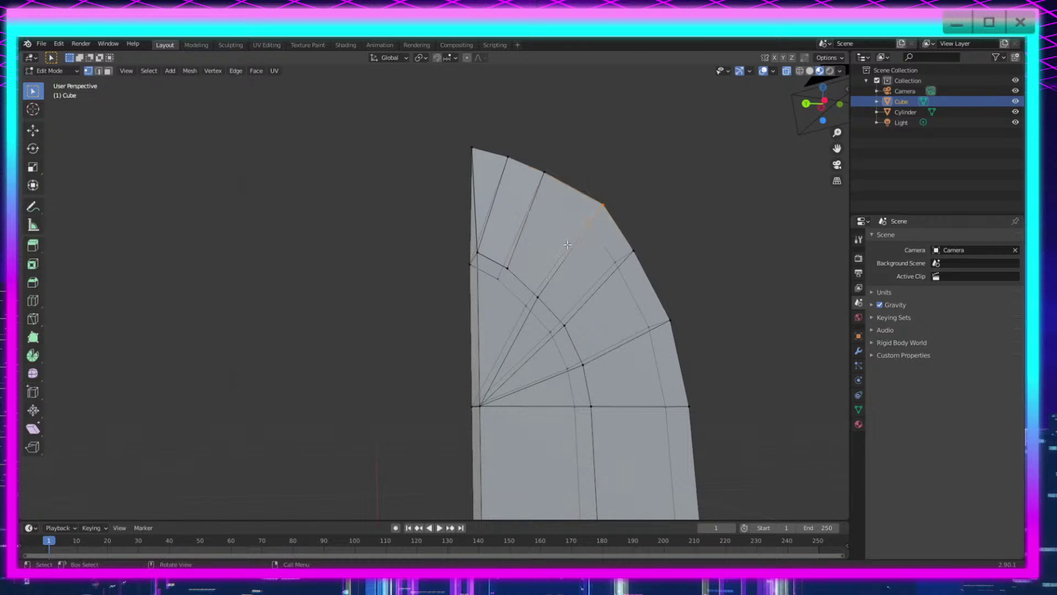
key(m)
click(570, 243)
drag(652, 239, 609, 277)
key(m)
click(609, 278)
drag(703, 296, 647, 355)
key(m)
click(647, 355)
drag(711, 366, 643, 449)
key(m)
click(642, 448)
scroll(657, 440, down, 6)
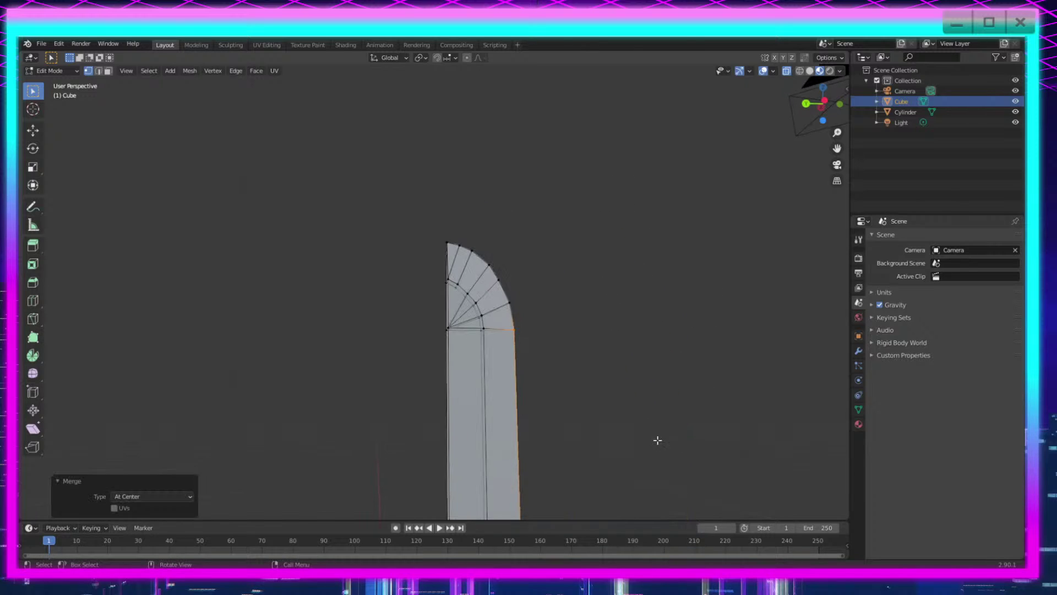
key(Tab)
middle_drag(608, 439, 595, 408)
key(Tab)
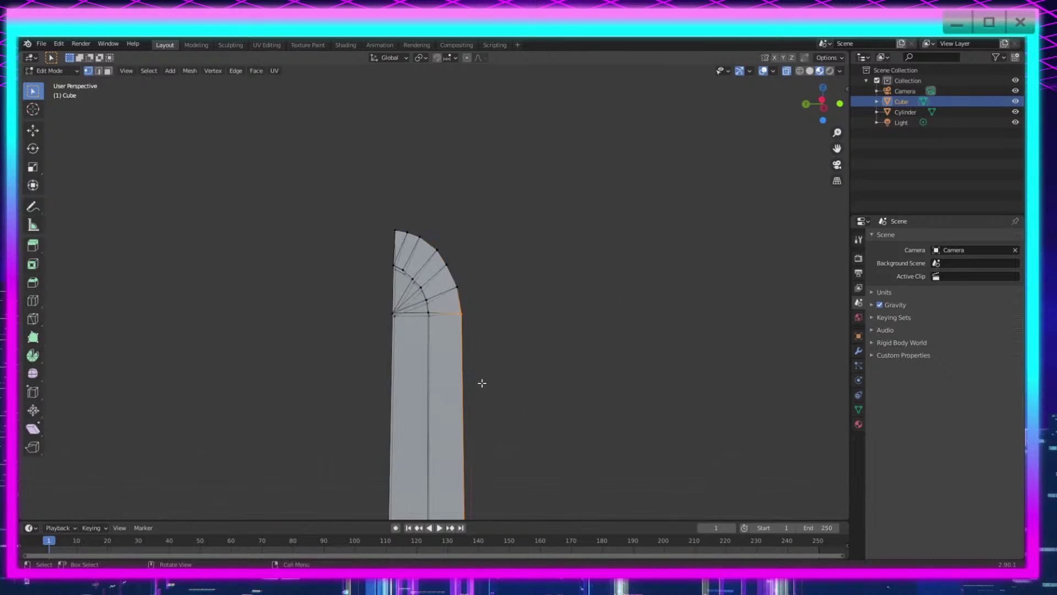
Step: Triangulate the inner face beside the tip's straight side, apply Tris to Quads to it, and check the shape in Object Mode
scroll(431, 293, up, 2)
scroll(431, 294, up, 4)
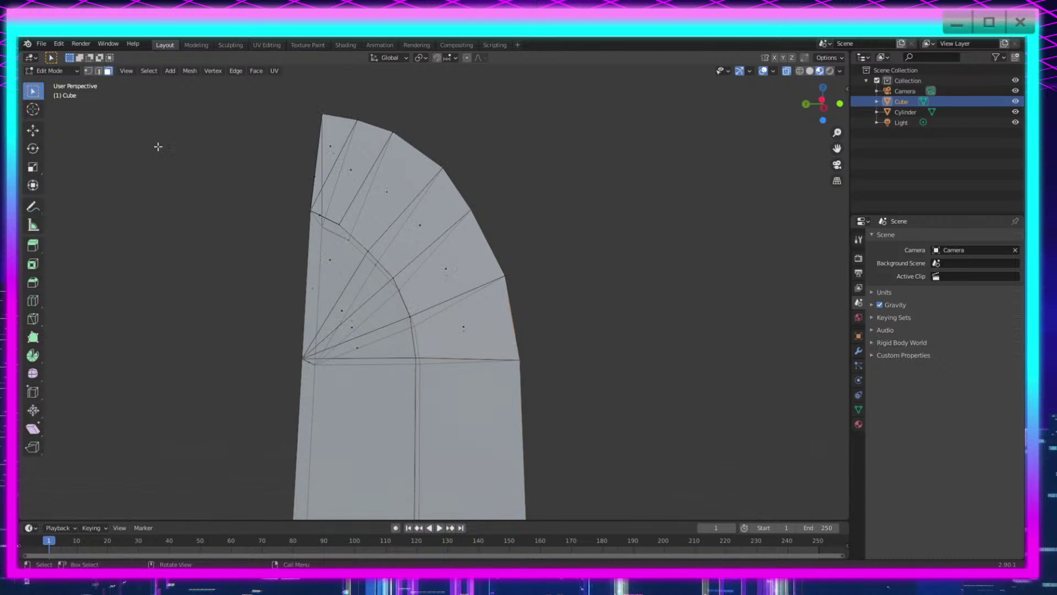
click(344, 253)
right_click(348, 296)
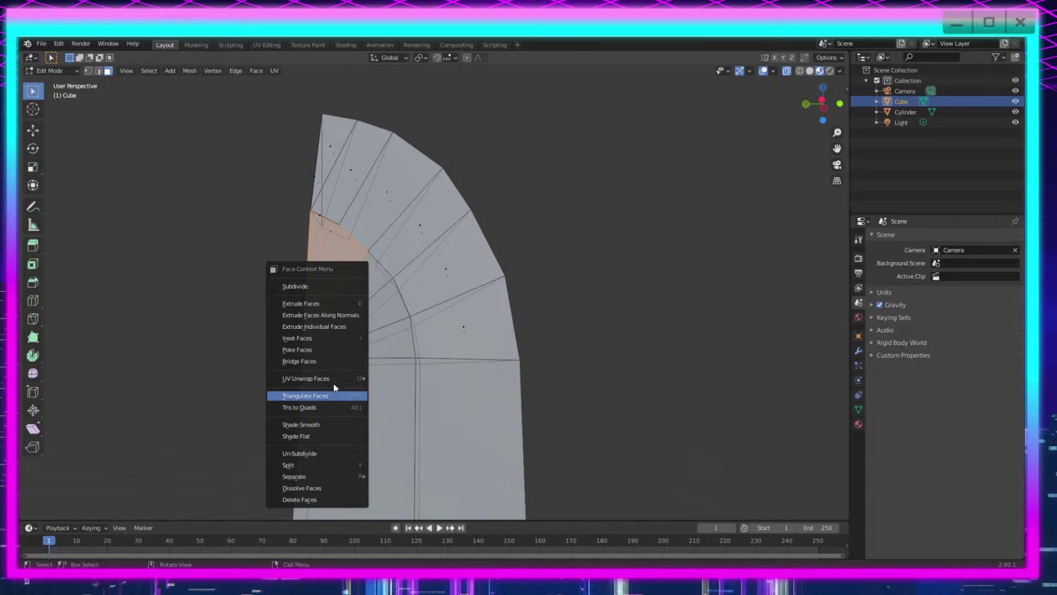
click(335, 393)
right_click(341, 286)
click(337, 298)
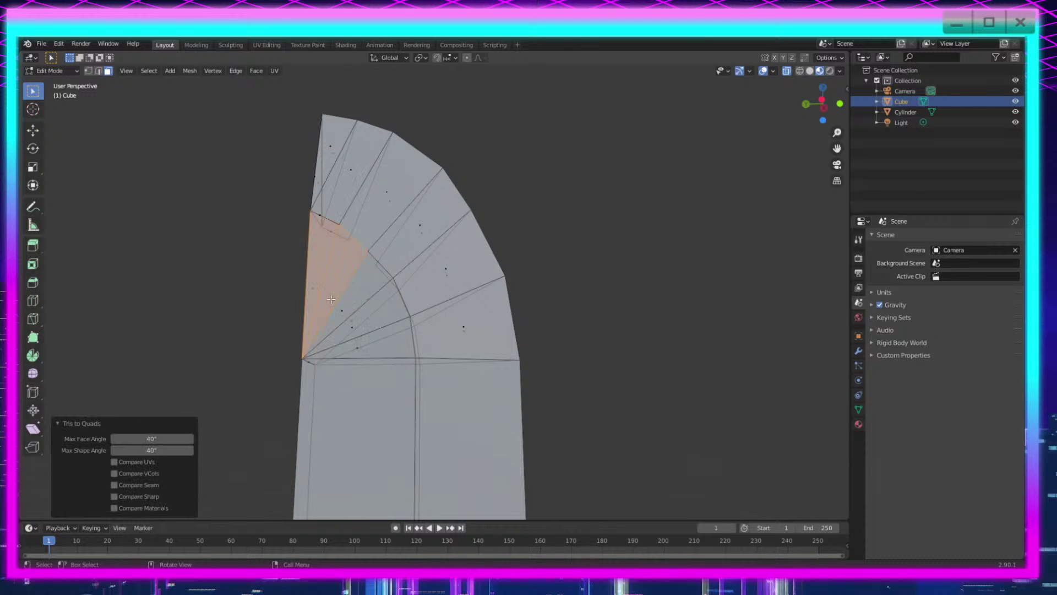
scroll(383, 342, up, 2)
key(Tab)
middle_drag(384, 333, 392, 329)
key(Tab)
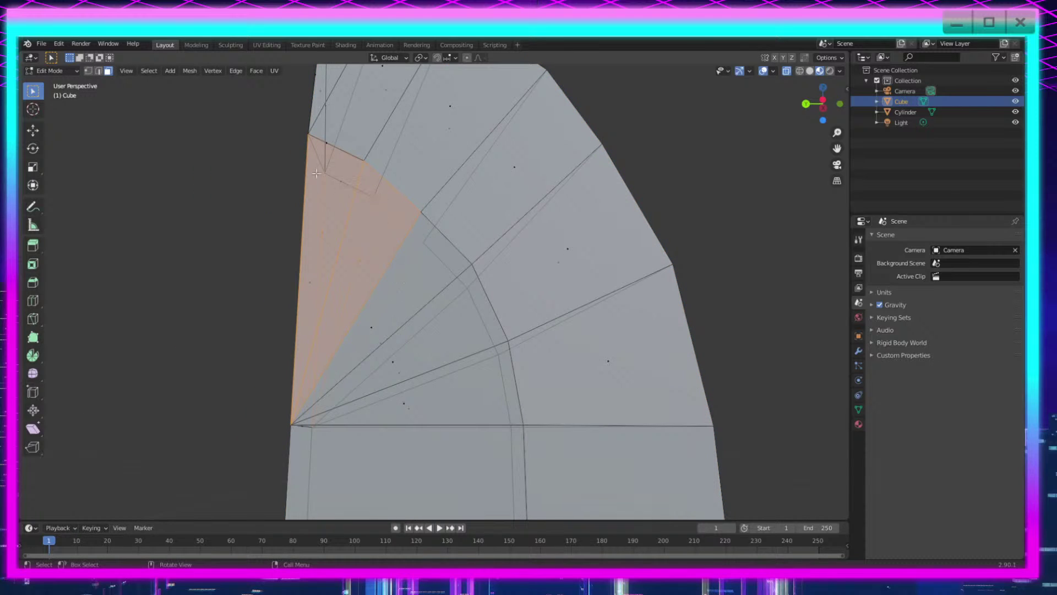
Step: Merge the vertices at center at each straight-side inner-curve point and at each base corner of the fan, one spot at a time
key(1)
drag(313, 130, 306, 204)
key(m)
click(296, 151)
key(m)
click(305, 205)
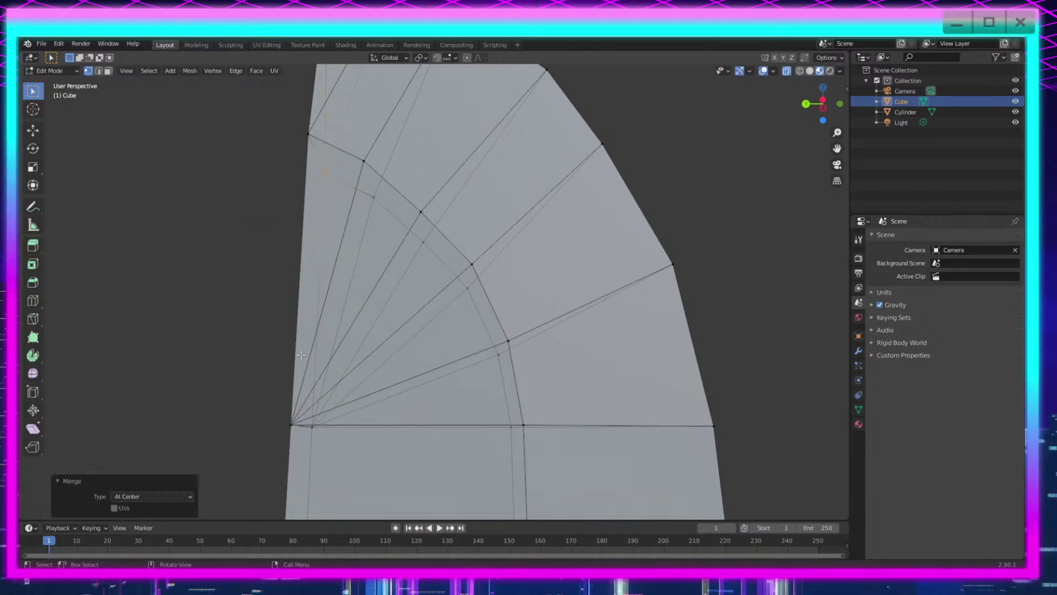
drag(304, 412, 269, 443)
key(m)
click(269, 444)
drag(334, 401, 326, 416)
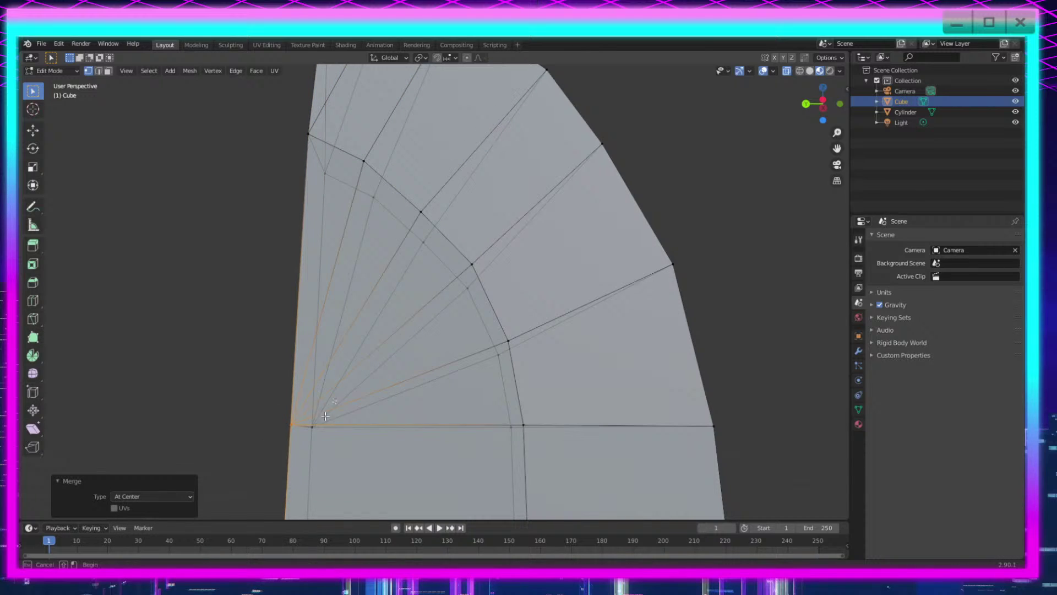
drag(303, 463, 304, 462)
key(m)
click(306, 460)
Step: Merge the vertices at the lower end of the blade's cutting edge at center
scroll(305, 460, down, 8)
shift+middle_drag(548, 478, 545, 329)
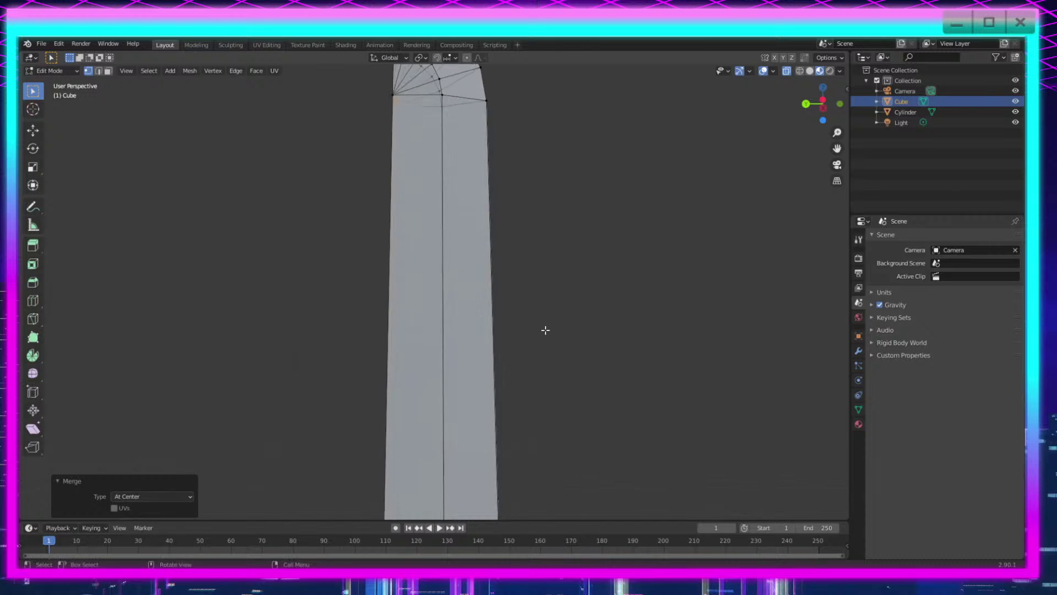
scroll(545, 330, down, 7)
shift+middle_drag(550, 423, 573, 394)
drag(507, 361, 485, 413)
key(m)
click(451, 467)
scroll(512, 397, down, 5)
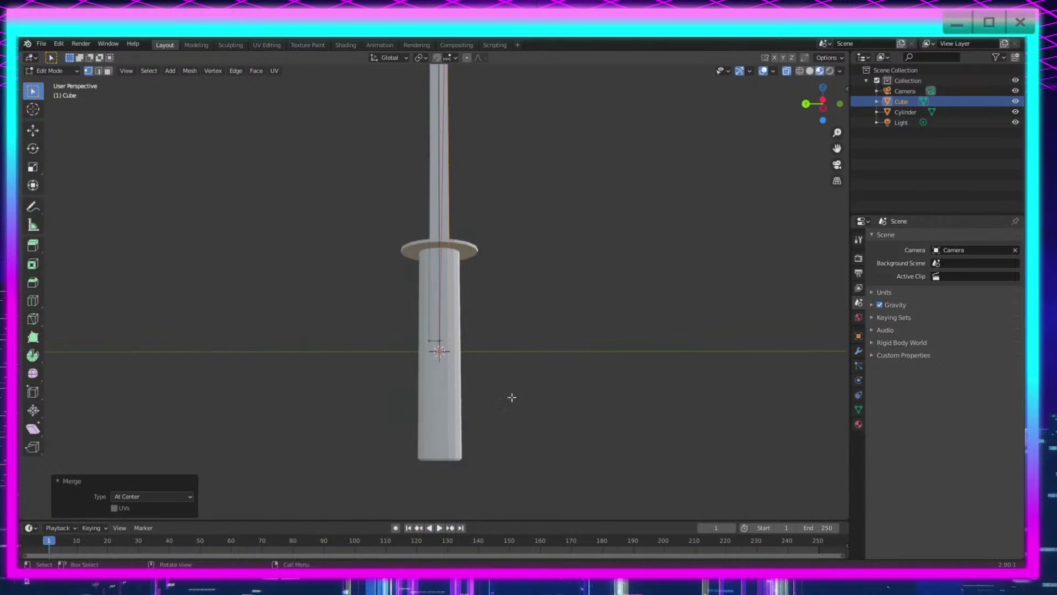
Step: Examine the whole blade and its sharpened tip in Object Mode
scroll(512, 397, down, 3)
key(Tab)
middle_drag(504, 474, 524, 67)
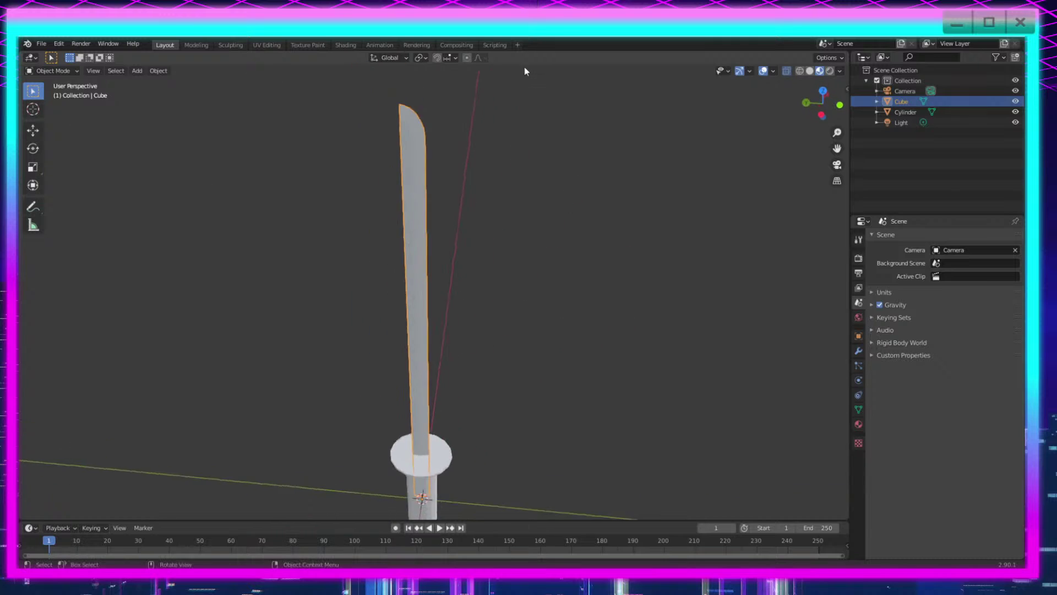
scroll(526, 72, up, 3)
shift+middle_drag(533, 136, 557, 236)
scroll(556, 240, up, 2)
shift+middle_drag(556, 170, 564, 231)
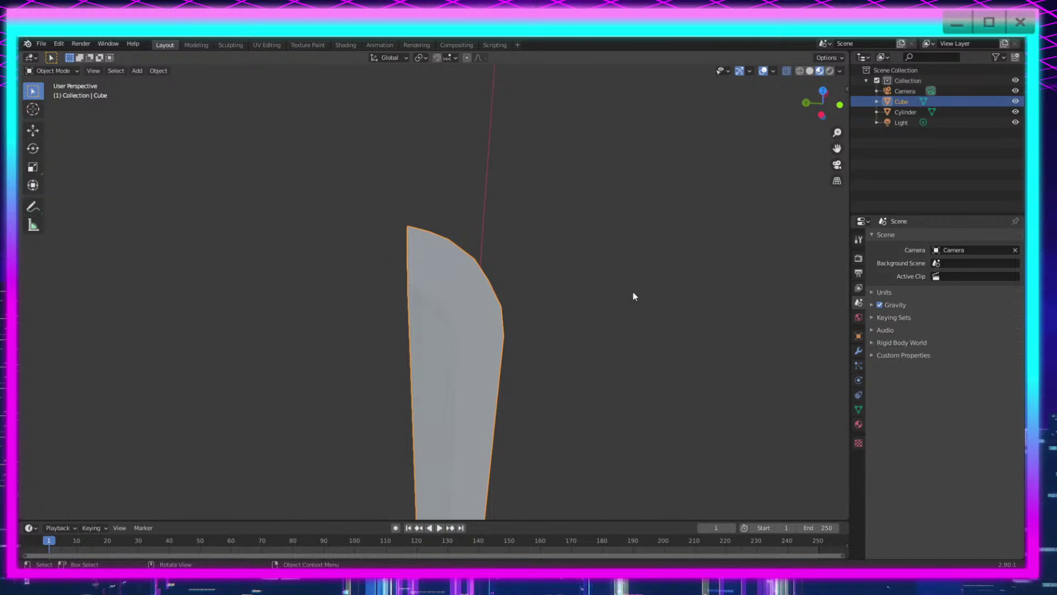
mouse_move(616, 290)
middle_down()
mouse_move(567, 352)
mouse_move(590, 370)
mouse_move(615, 300)
middle_up()
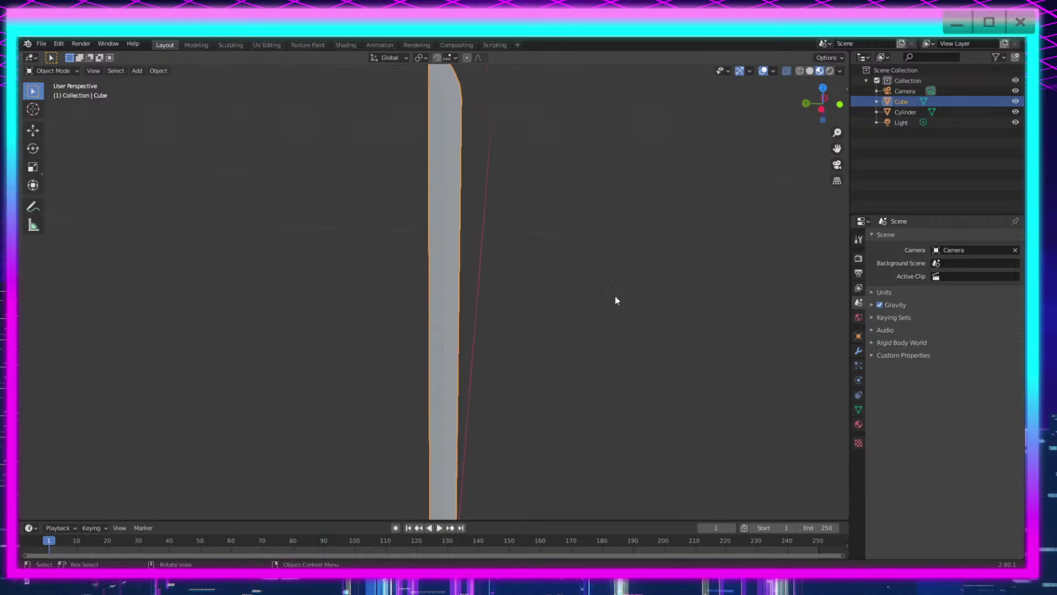
Step: Add a new material to the blade and darken its base color to grey
click(858, 424)
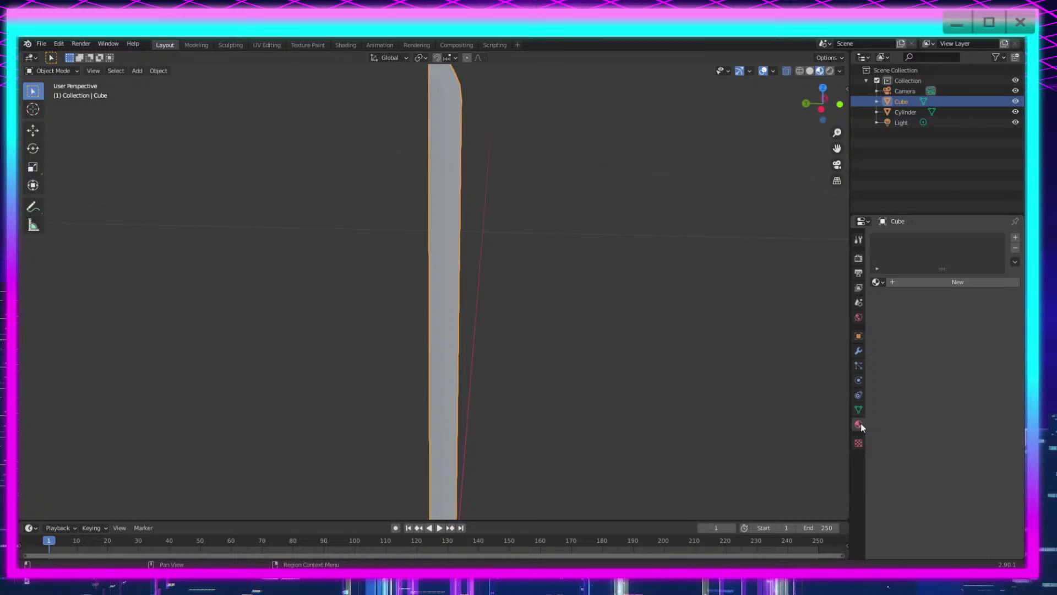
click(957, 283)
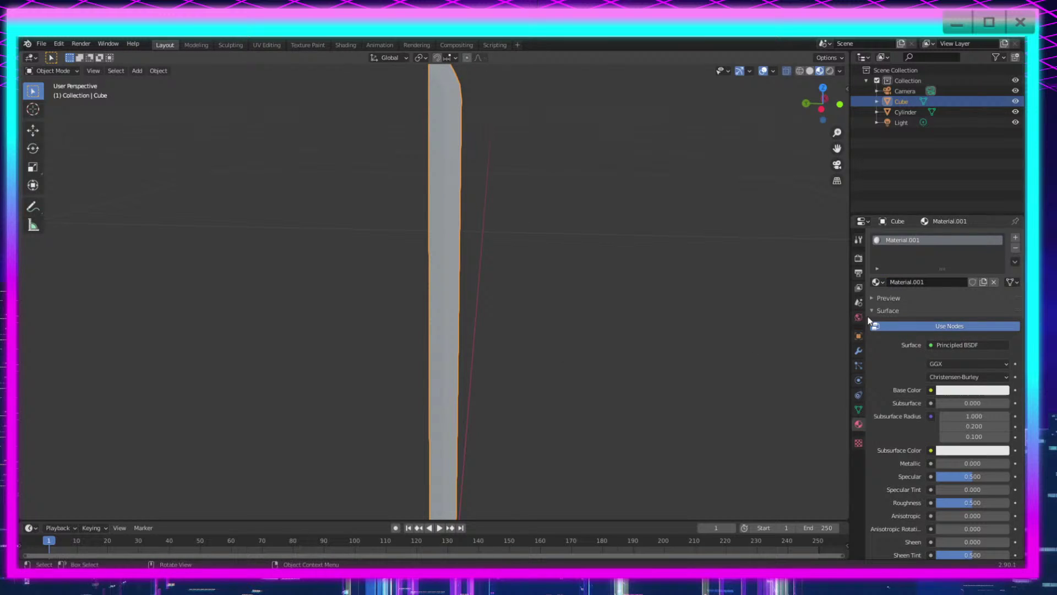
click(990, 396)
drag(1000, 269, 1001, 268)
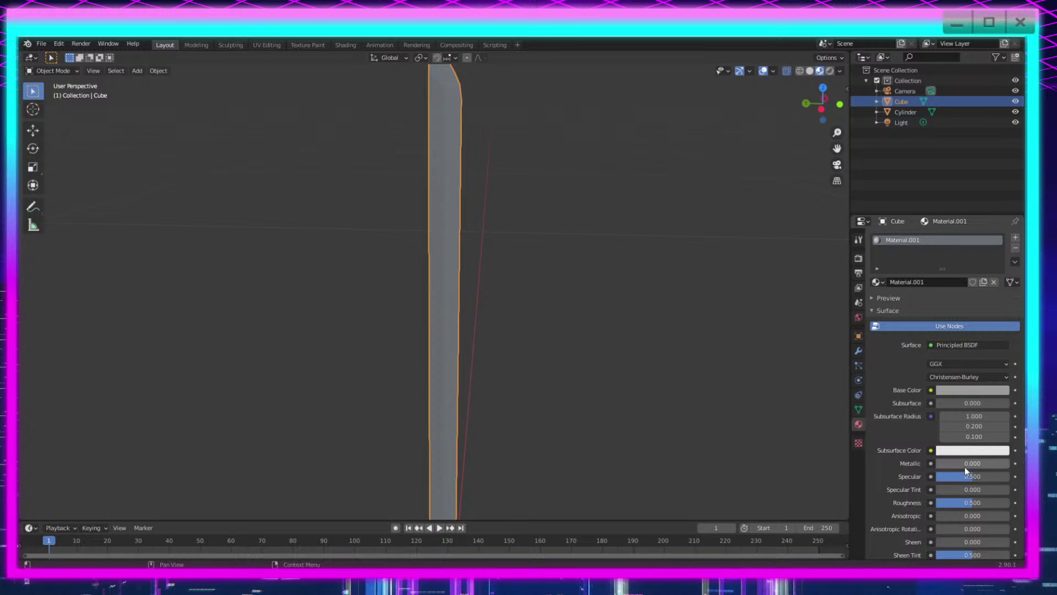
Step: Set the blade material's Metallic to 0.638 and Roughness to 0.156
drag(960, 503, 930, 502)
shift+middle_drag(568, 217, 569, 270)
scroll(570, 269, up, 1)
scroll(583, 271, up, 2)
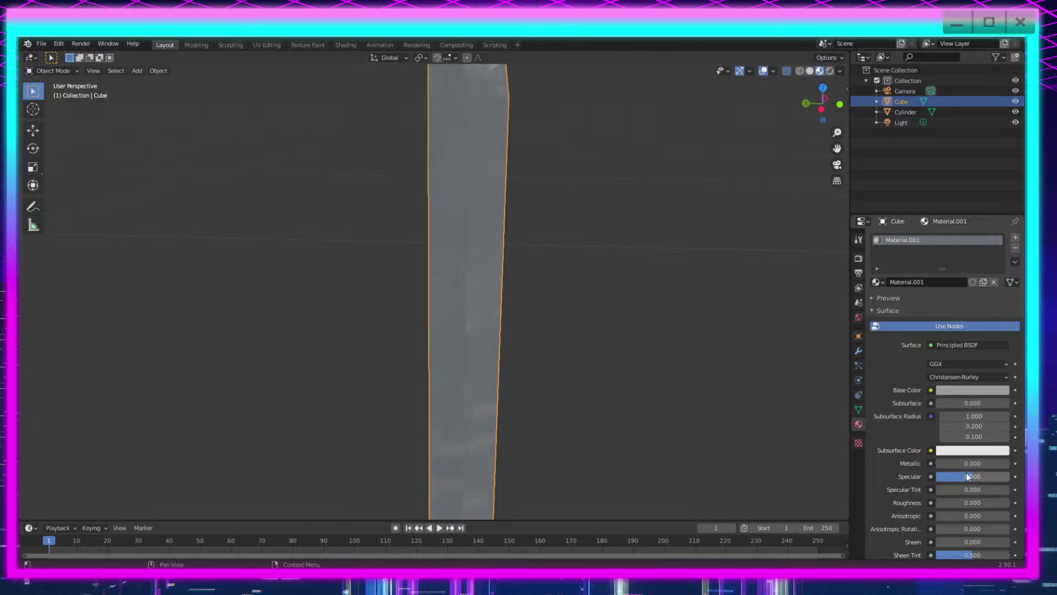
drag(958, 464, 978, 463)
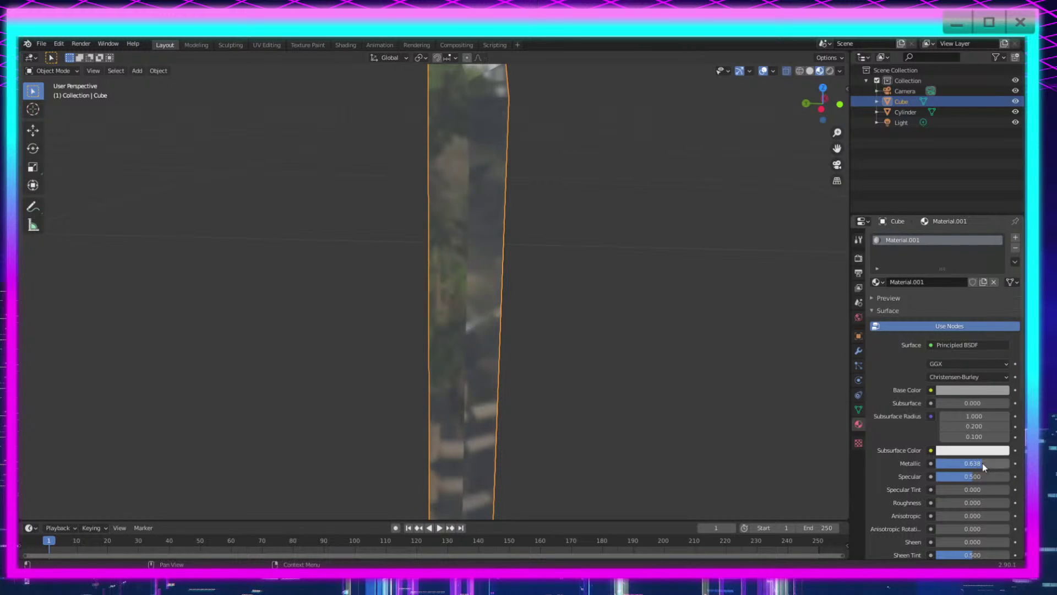
drag(962, 503, 969, 503)
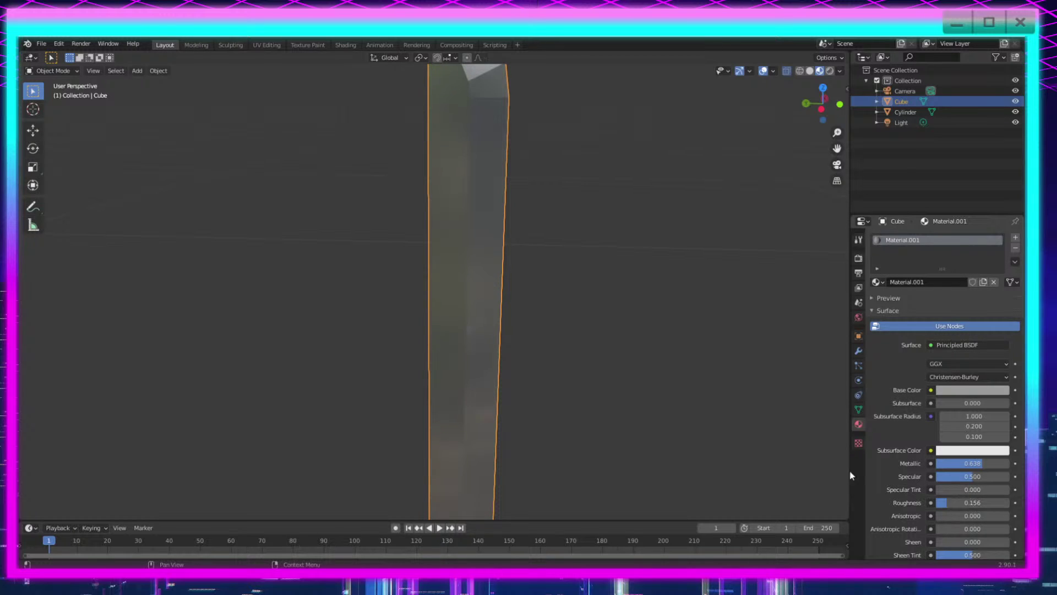
Step: Shade the blade smooth and set its material's Roughness to 0.312
right_click(456, 228)
click(451, 222)
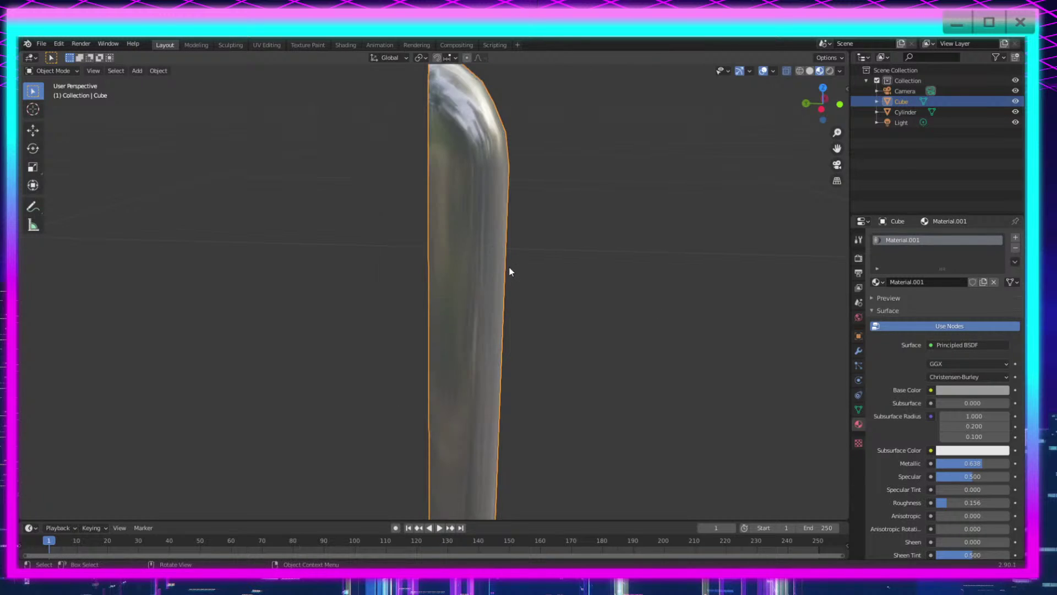
scroll(528, 264, down, 5)
scroll(528, 264, up, 5)
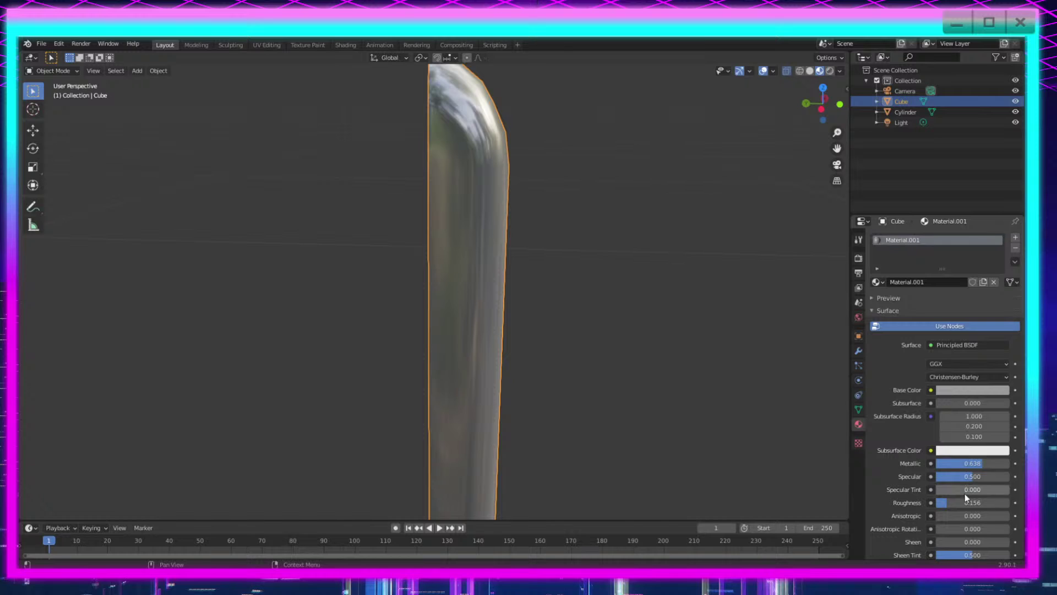
drag(967, 502, 983, 502)
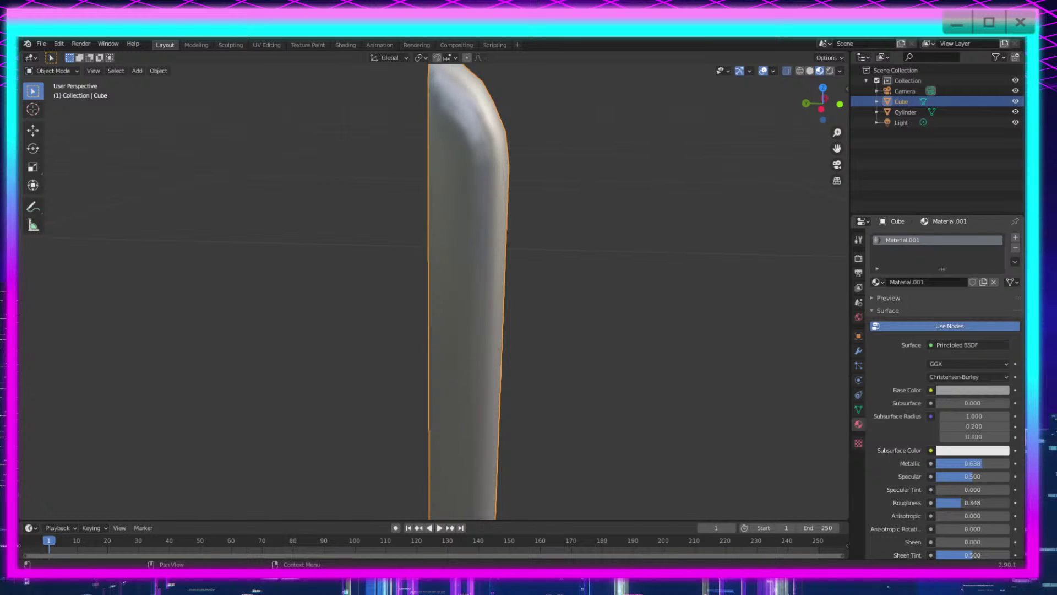
scroll(473, 270, down, 3)
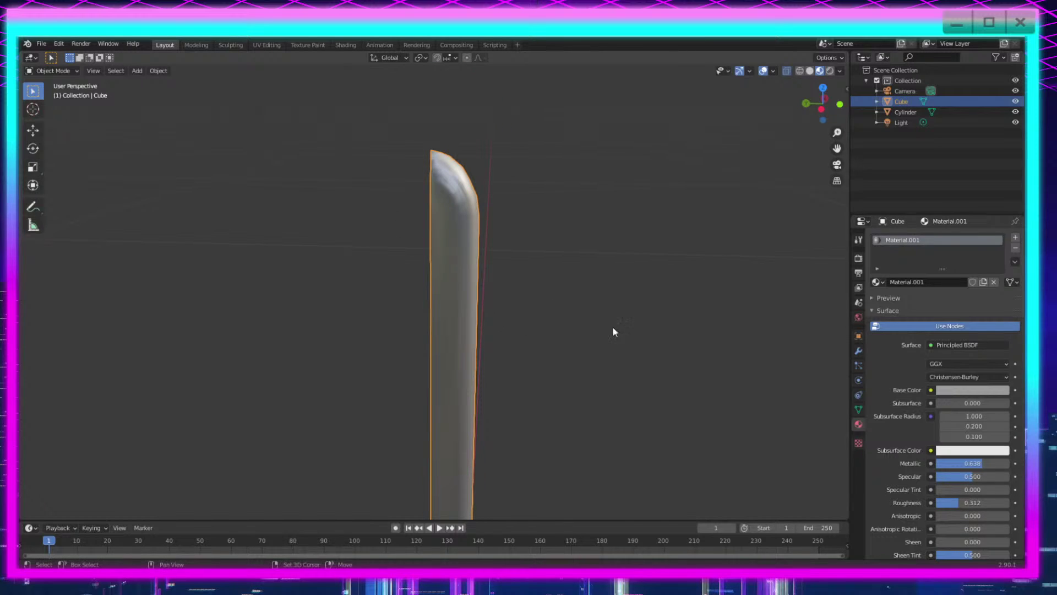
shift+middle_drag(613, 327, 603, 343)
right_click(468, 261)
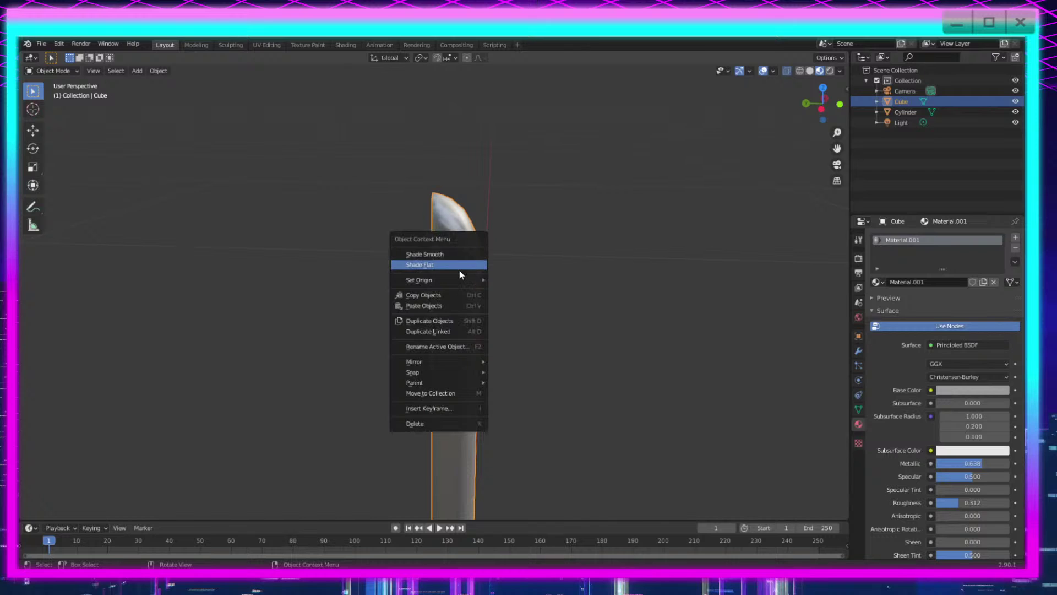
right_click(433, 282)
scroll(535, 334, up, 3)
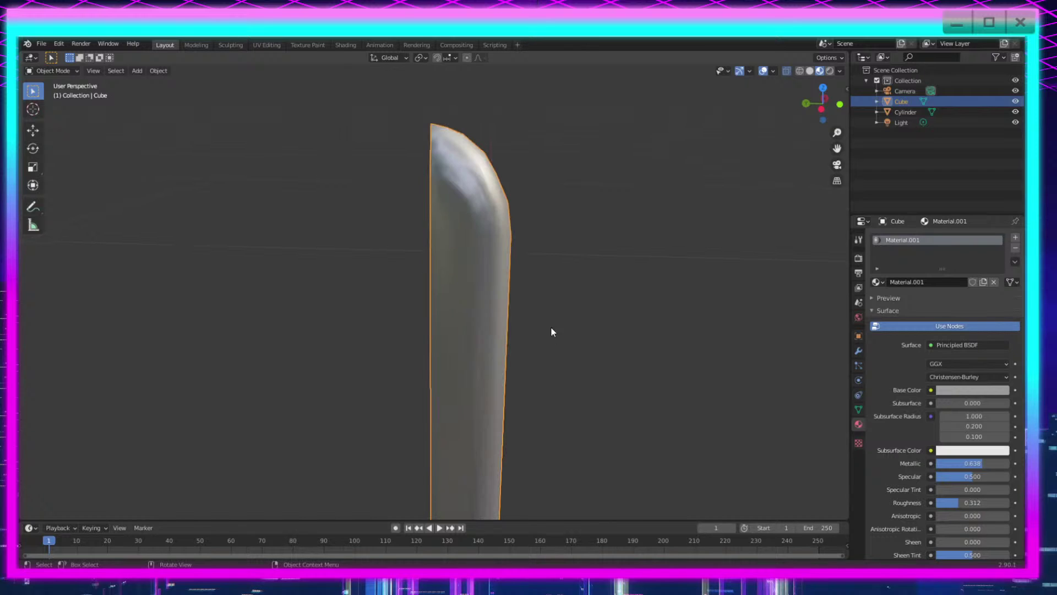
Step: Set the blade material's Metallic to 0.780, Specular to 0 and Roughness to 0.411
mouse_move(972, 463)
mouse_down()
mouse_move(1007, 463)
mouse_move(993, 463)
mouse_up()
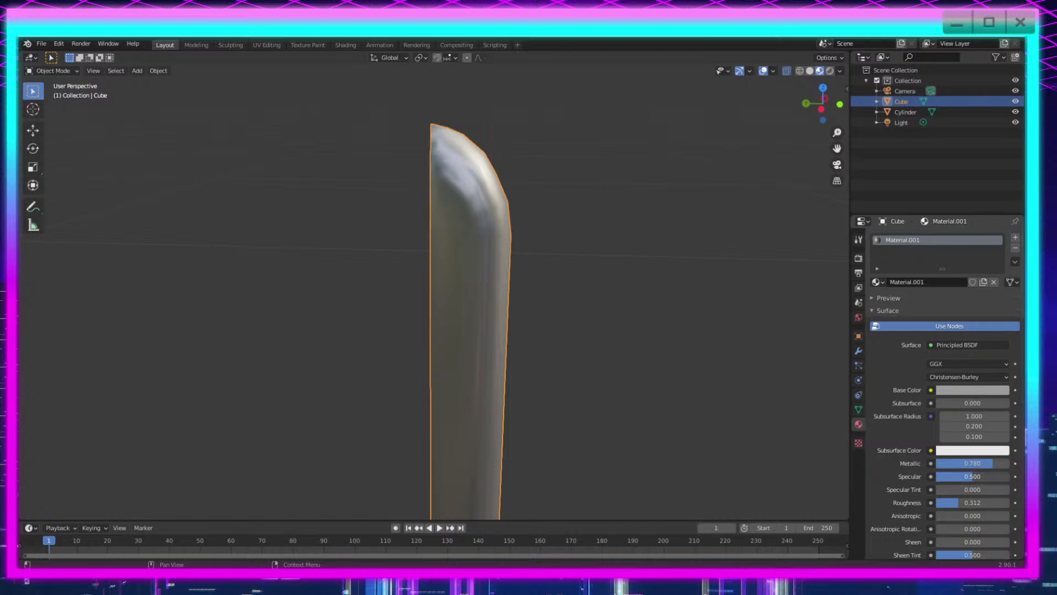
drag(972, 502, 979, 503)
middle_drag(623, 297, 539, 323)
scroll(612, 259, down, 3)
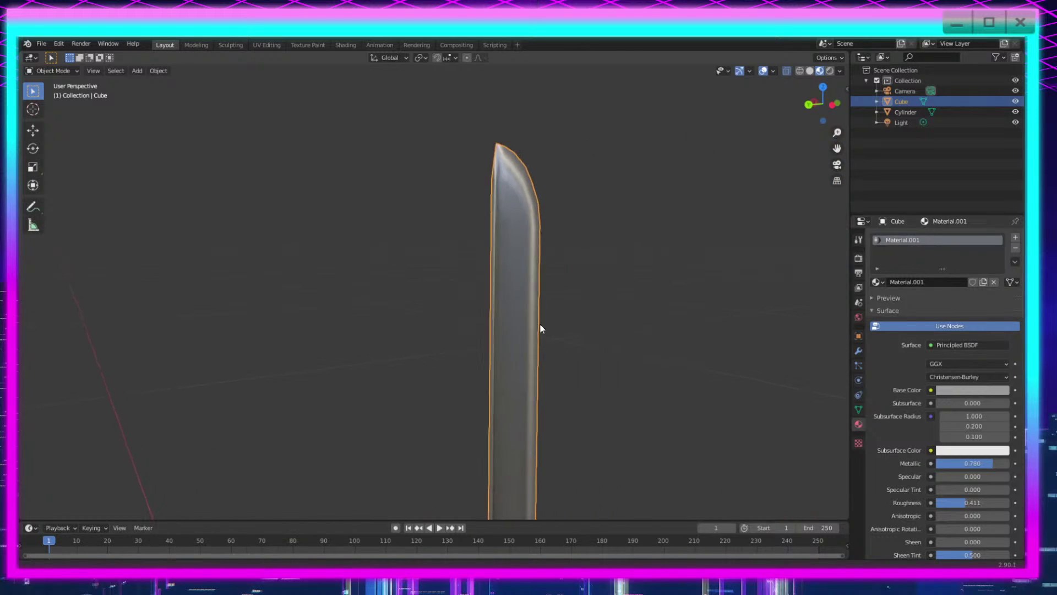
Step: In Edit Mode, select the two inner-curve vertices on the blade's straight side and scale them together to 0.494
scroll(545, 327, up, 5)
shift+middle_drag(650, 253, 542, 358)
key(Tab)
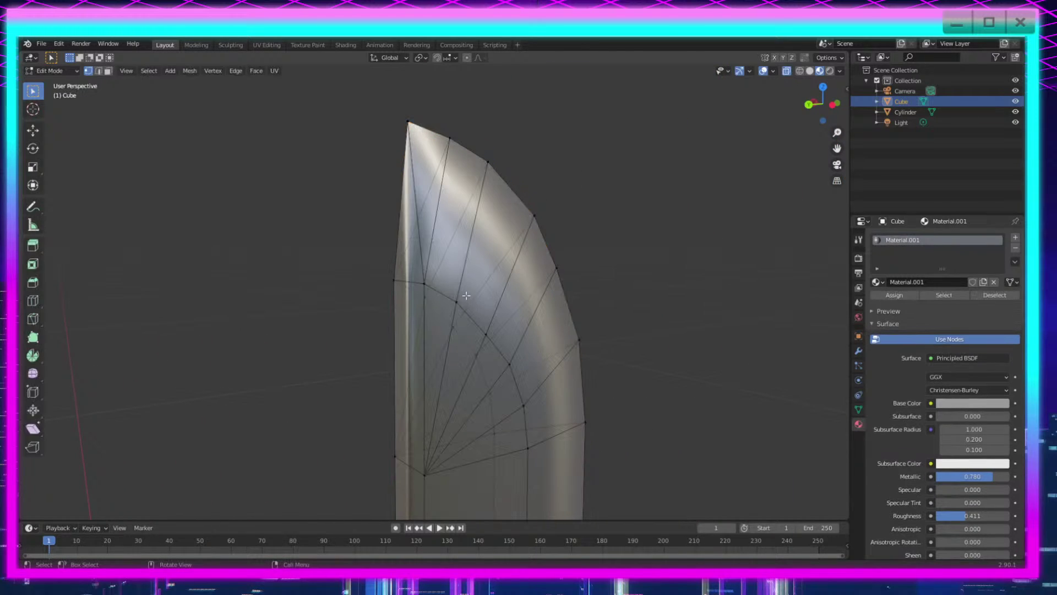
drag(436, 255, 352, 302)
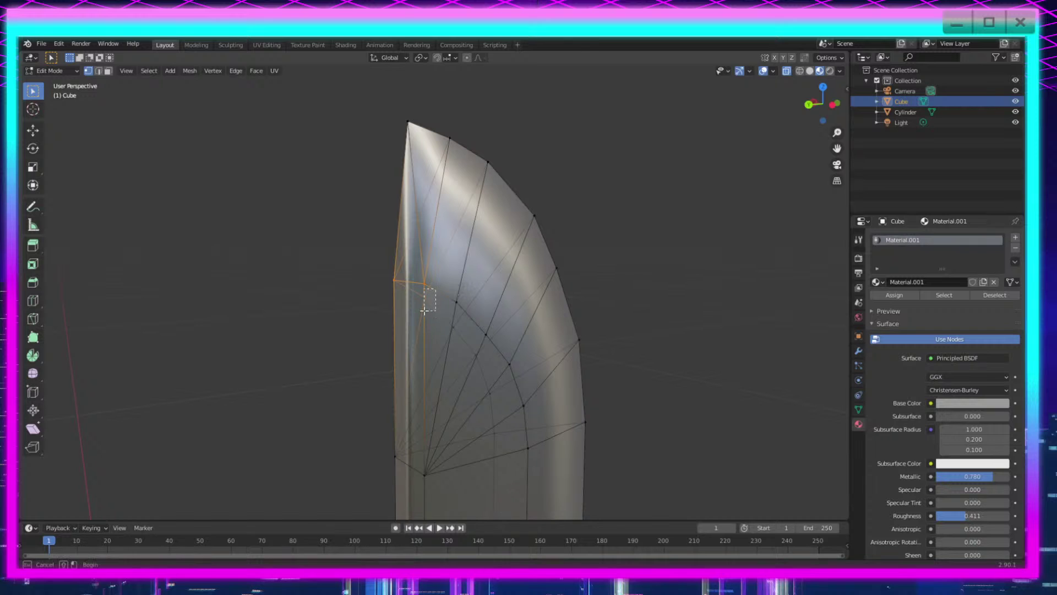
key(s)
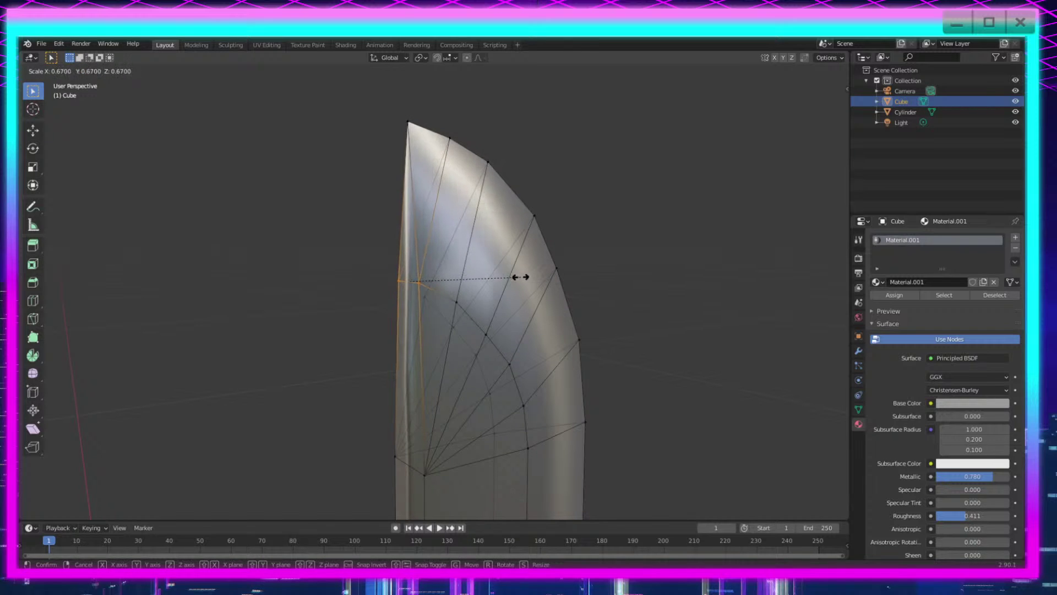
click(490, 268)
Step: Select the tip's inner-curve vertices on both faces and scale them to 0.911 along the global X axis
middle_drag(493, 270, 557, 293)
shift+middle_drag(760, 303, 599, 344)
middle_drag(748, 294, 727, 292)
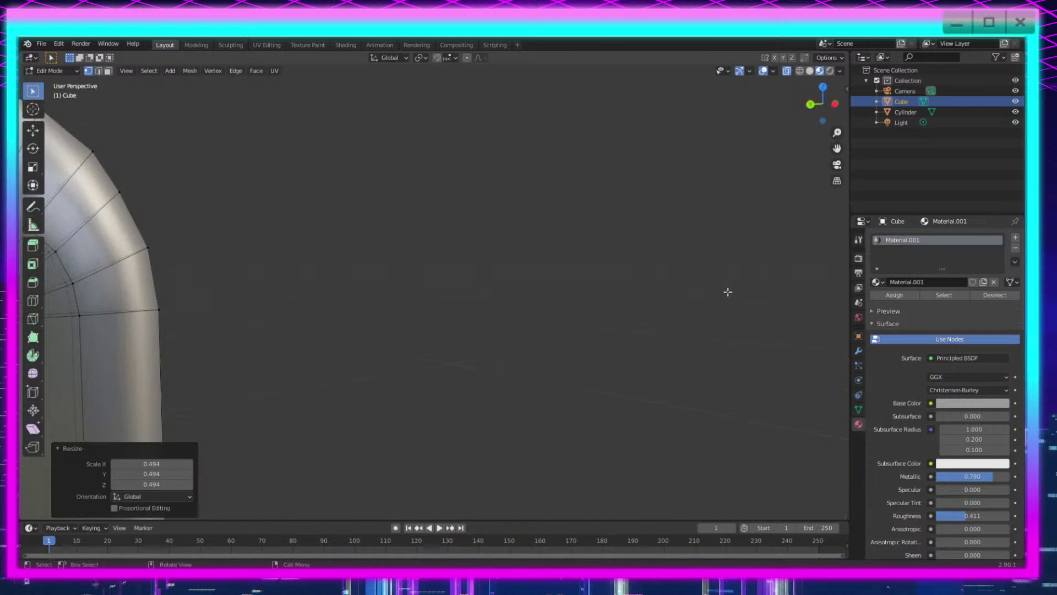
shift+middle_drag(312, 273, 585, 273)
drag(334, 189, 301, 214)
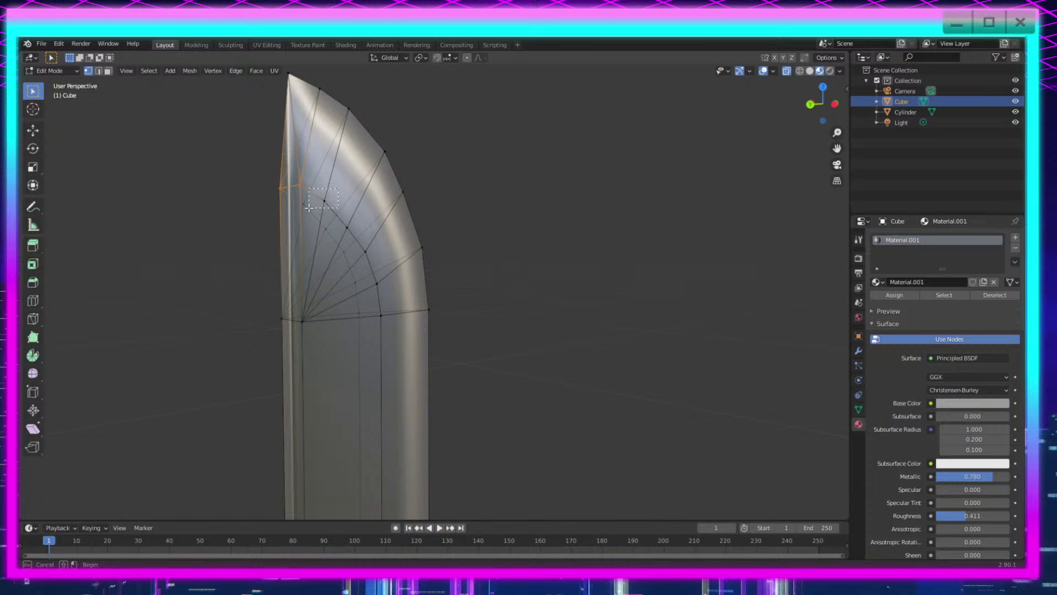
shift+click(325, 201)
shift+click(347, 227)
middle_drag(364, 284, 689, 294)
key(s)
key(x)
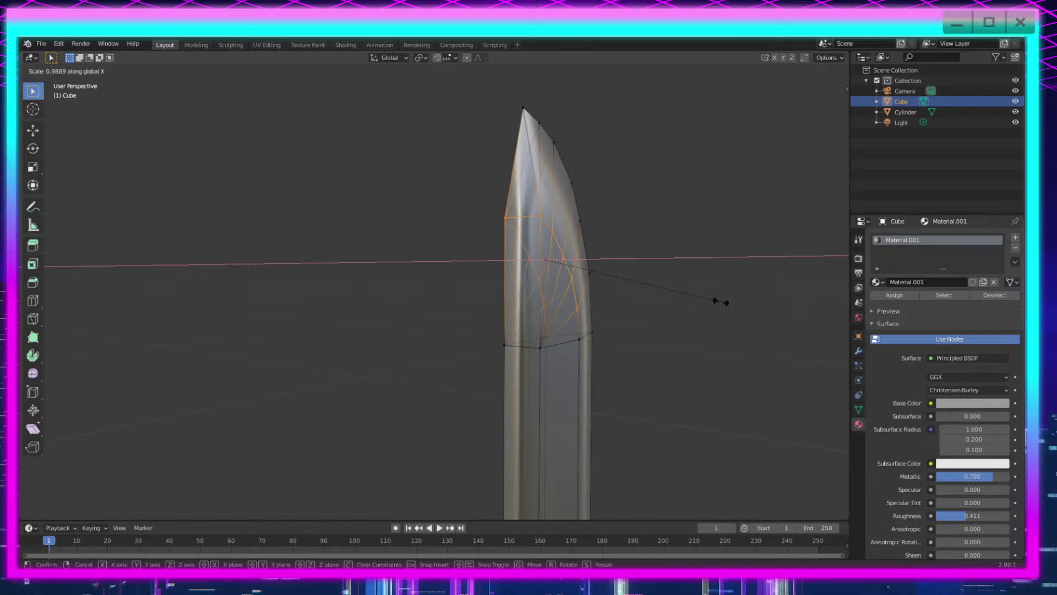
click(707, 302)
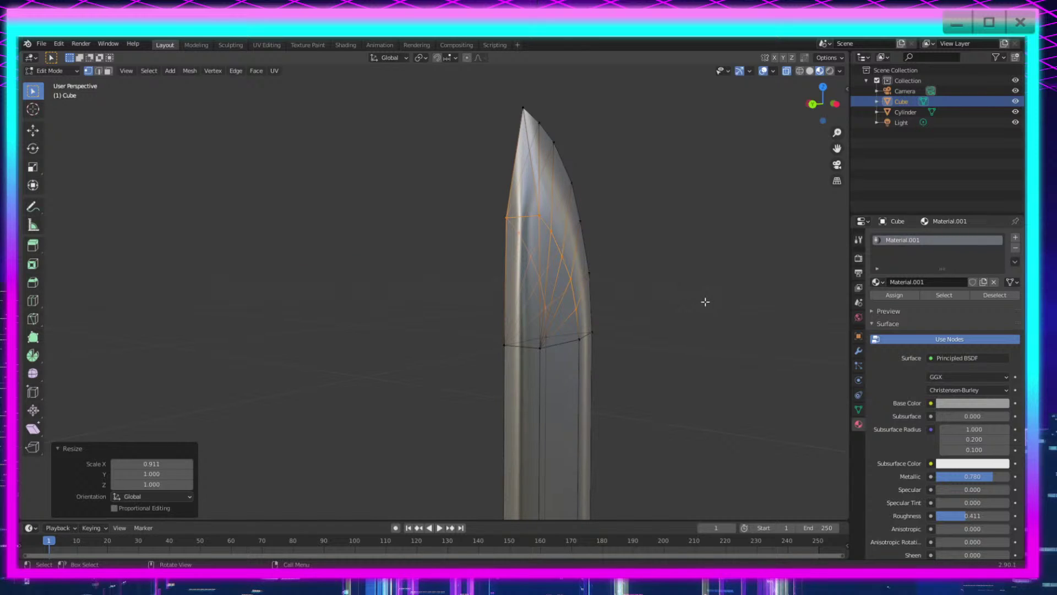
Step: Scale the tip's inner-curve vertices to 0.971 along global X without the lowest pair, then to about 0.95 without the next pair
middle_drag(706, 302, 689, 301)
ctrl+drag(342, 299, 301, 330)
key(s)
key(x)
click(509, 302)
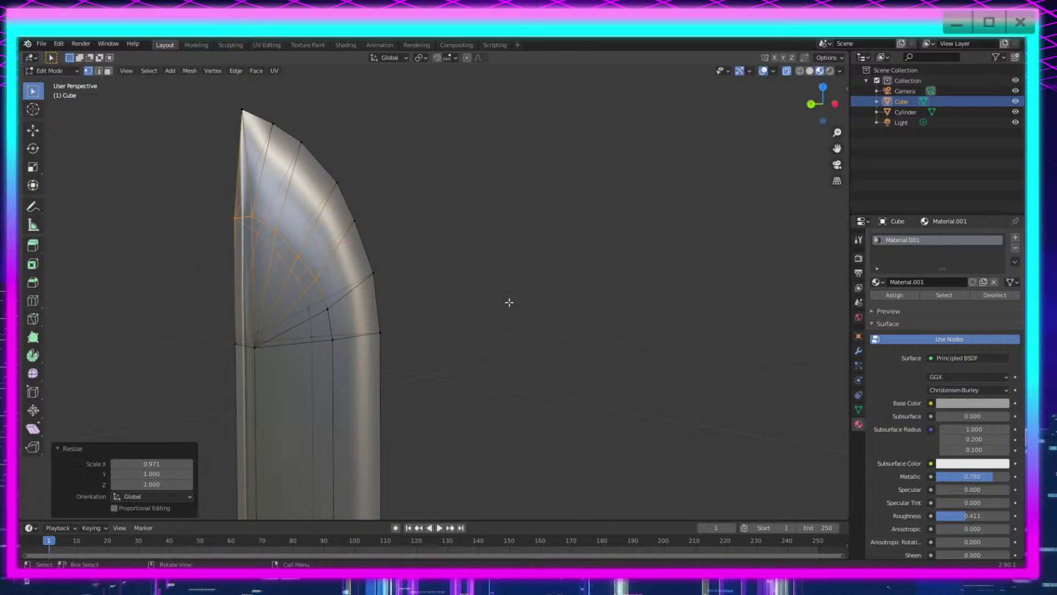
ctrl+drag(321, 270, 289, 304)
key(s)
key(x)
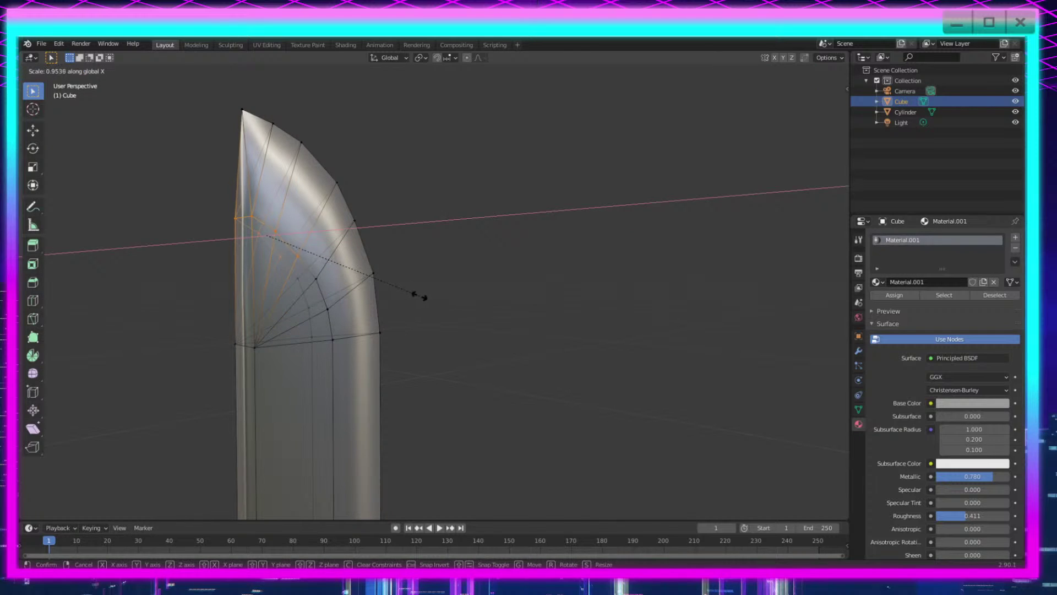
click(417, 296)
Step: Drop two more inner-curve vertex pairs in turn, scaling the remaining ones along X each time, the last time to 0.944
ctrl+drag(316, 233, 279, 279)
key(s)
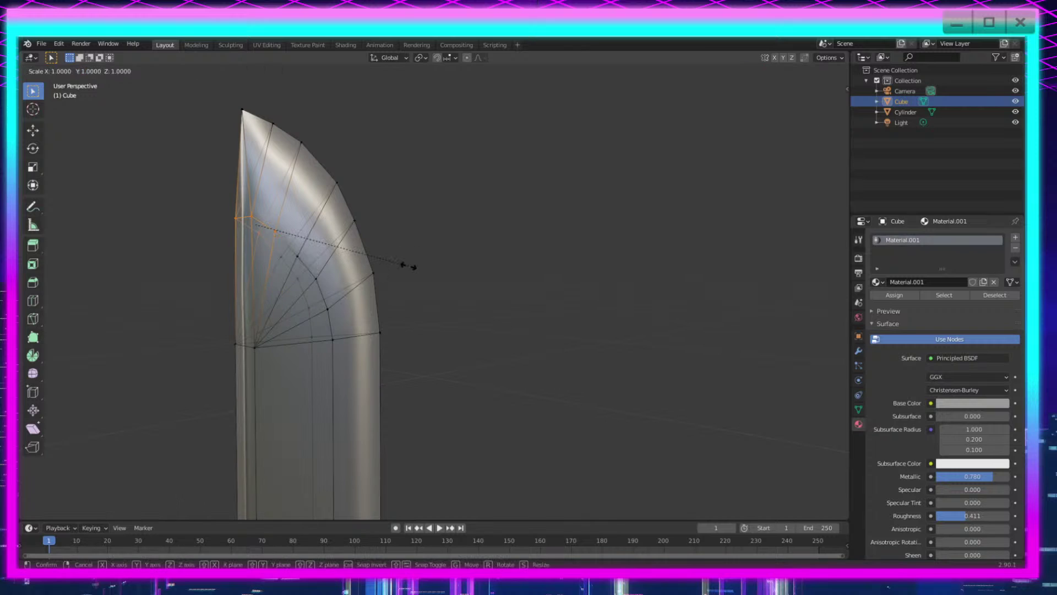
key(x)
click(397, 266)
ctrl+drag(289, 217, 257, 253)
key(s)
key(x)
click(383, 265)
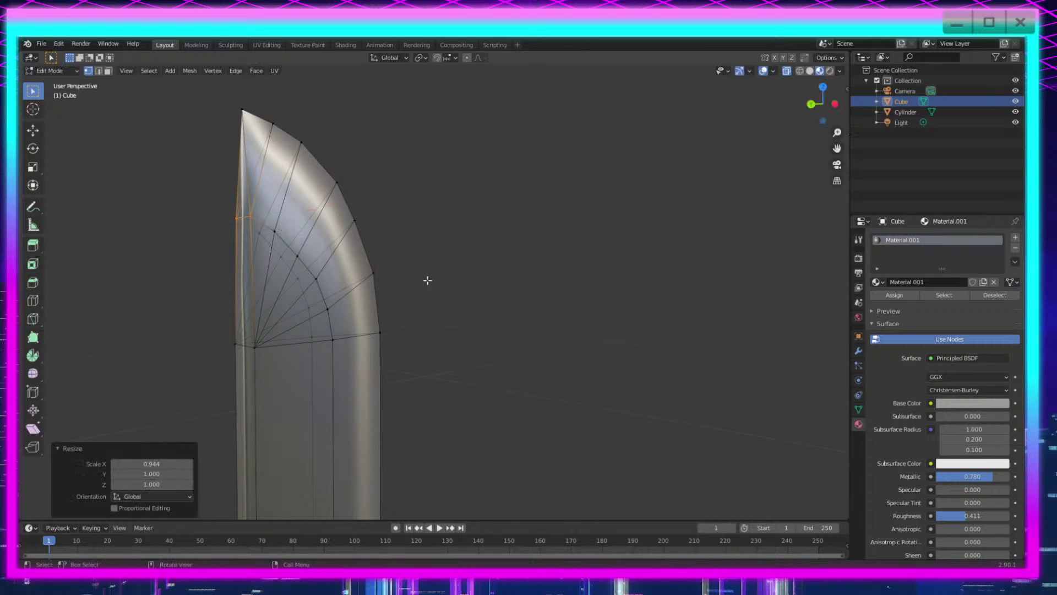
Step: Examine the smooth shading of the tapered tip and whole blade in Object Mode, with the blade deselected
middle_drag(427, 280, 662, 377)
key(Tab)
key(Tab)
key(Tab)
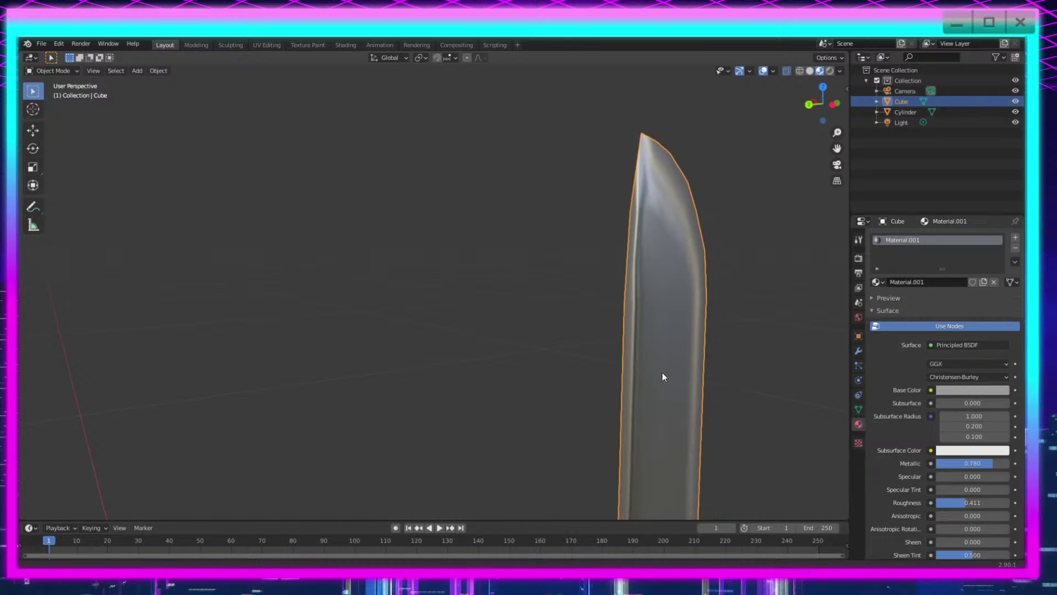
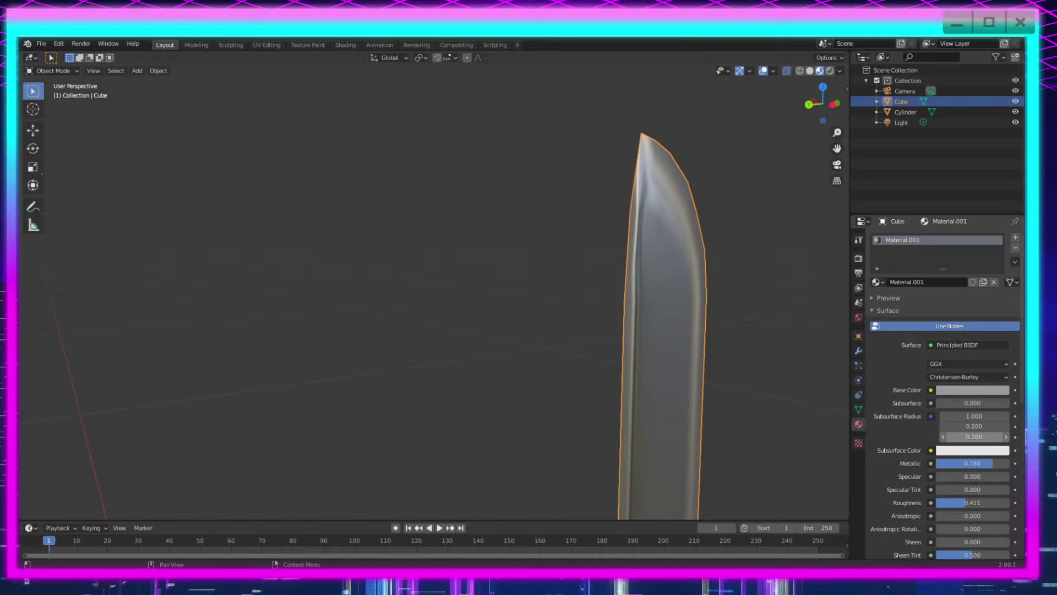
click(746, 376)
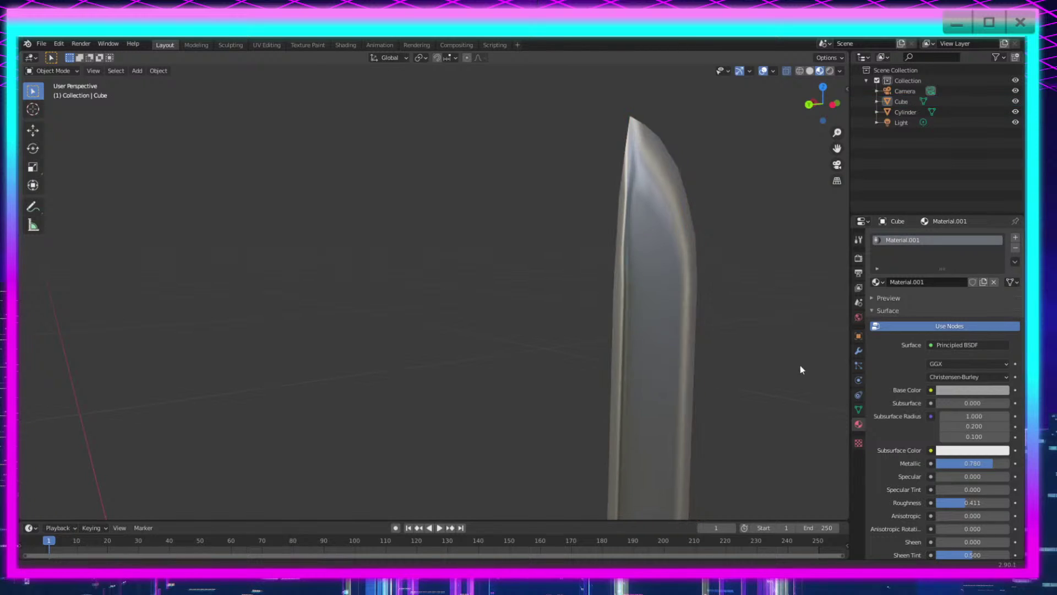
middle_drag(800, 365, 749, 340)
scroll(746, 344, down, 4)
shift+middle_drag(667, 468, 660, 286)
scroll(550, 388, down, 4)
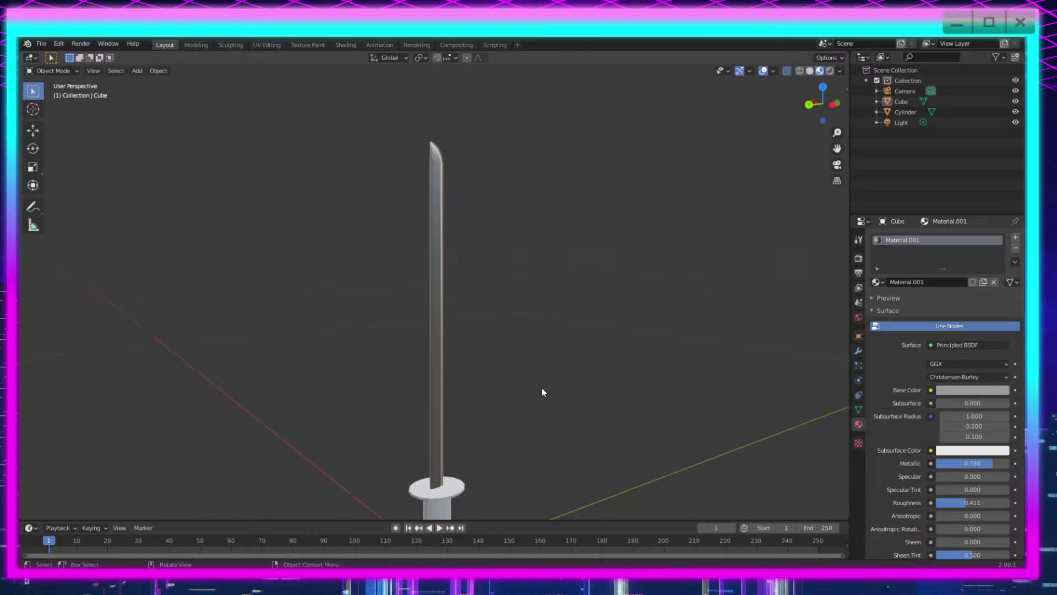
Step: In Edit Mode with edge selection, select the lengthwise inner bevel edges on both faces of the blade
key(Tab)
shift+middle_drag(533, 341, 436, 306)
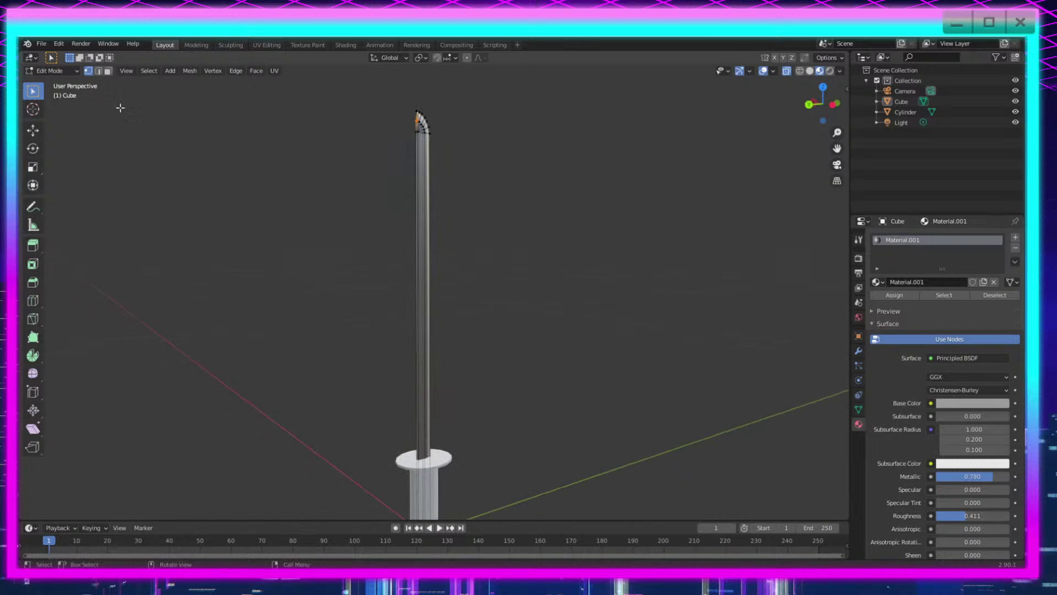
click(424, 447)
shift+click(425, 436)
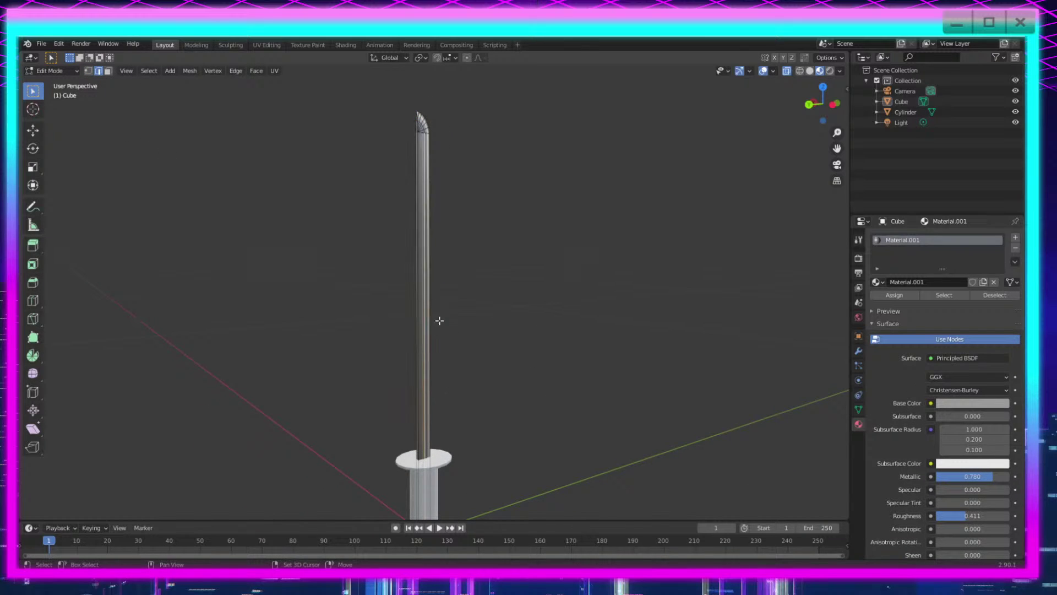
Step: Extend the selection around the tip's inner curve on both faces and mark all the selected edges sharp
shift+middle_drag(439, 321, 424, 414)
scroll(425, 413, up, 12)
shift+middle_drag(252, 205, 302, 314)
shift+drag(293, 309, 266, 327)
shift+drag(237, 293, 238, 294)
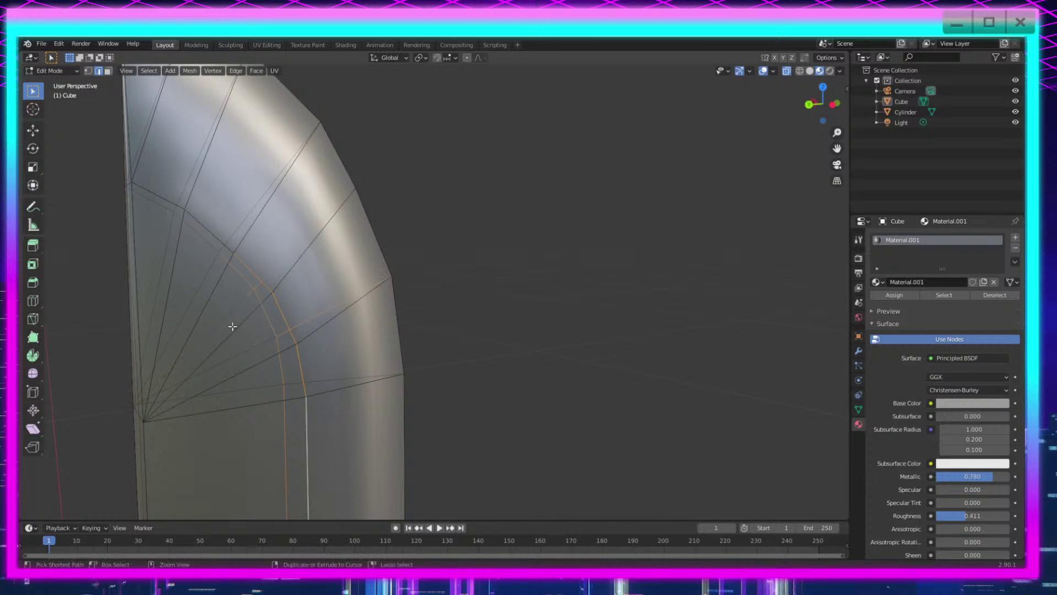
ctrl+drag(346, 318, 342, 328)
shift+drag(212, 222, 190, 243)
shift+drag(170, 186, 145, 210)
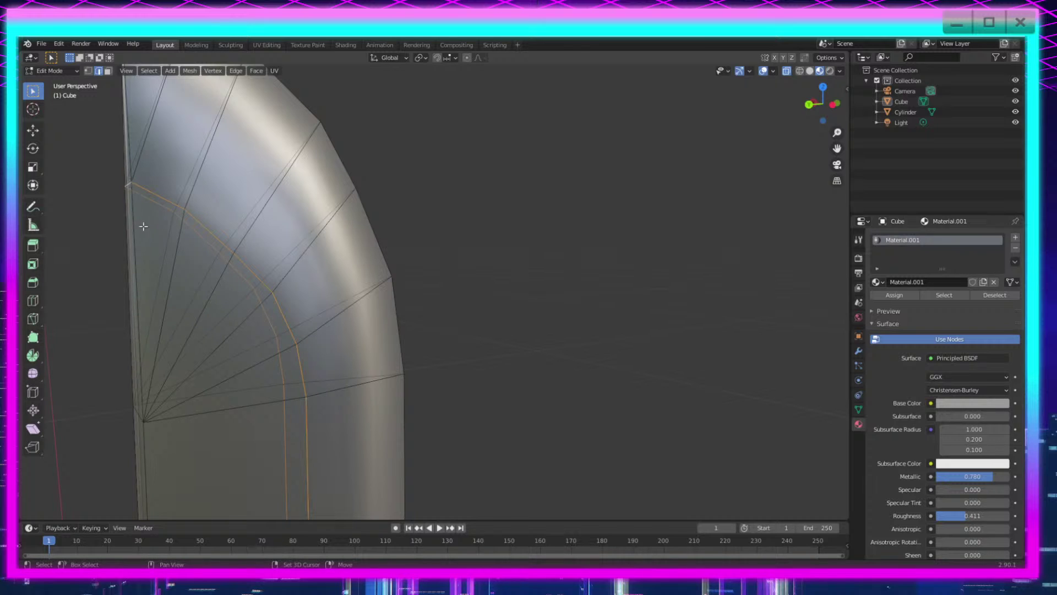
right_click(143, 281)
click(131, 476)
scroll(192, 460, down, 5)
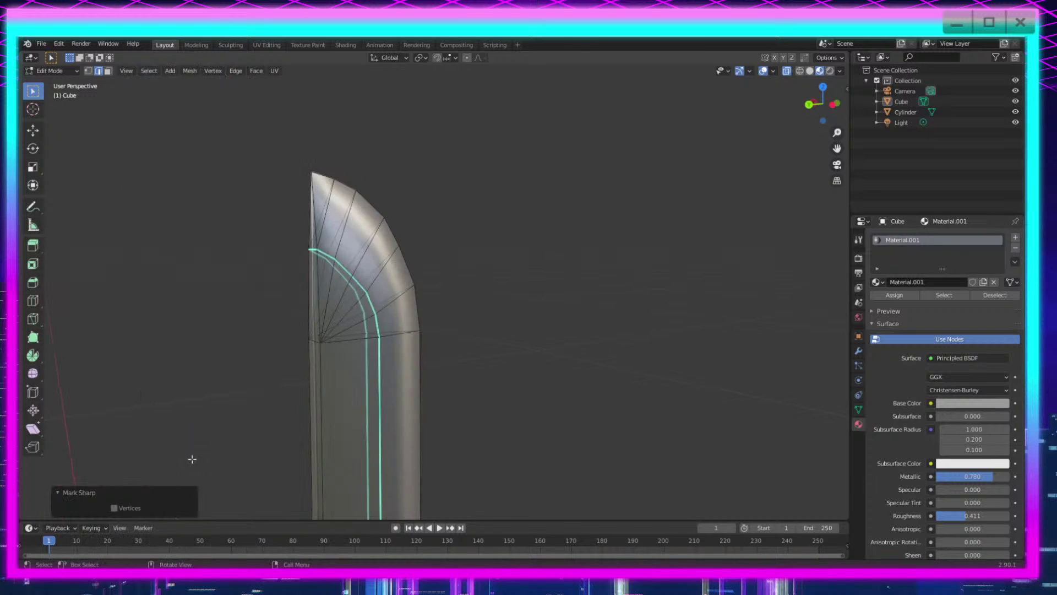
key(Tab)
scroll(435, 401, up, 5)
key(Tab)
Step: Select the outer edge loop along the cutting side and curved tip, and mark it both sharp and as a seam
scroll(418, 377, down, 8)
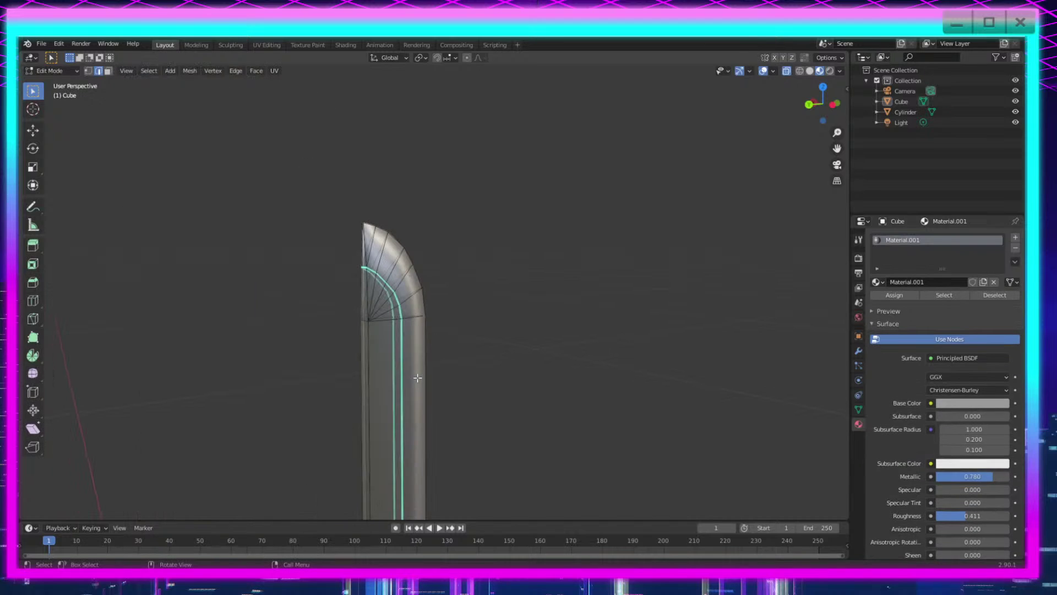
click(370, 224)
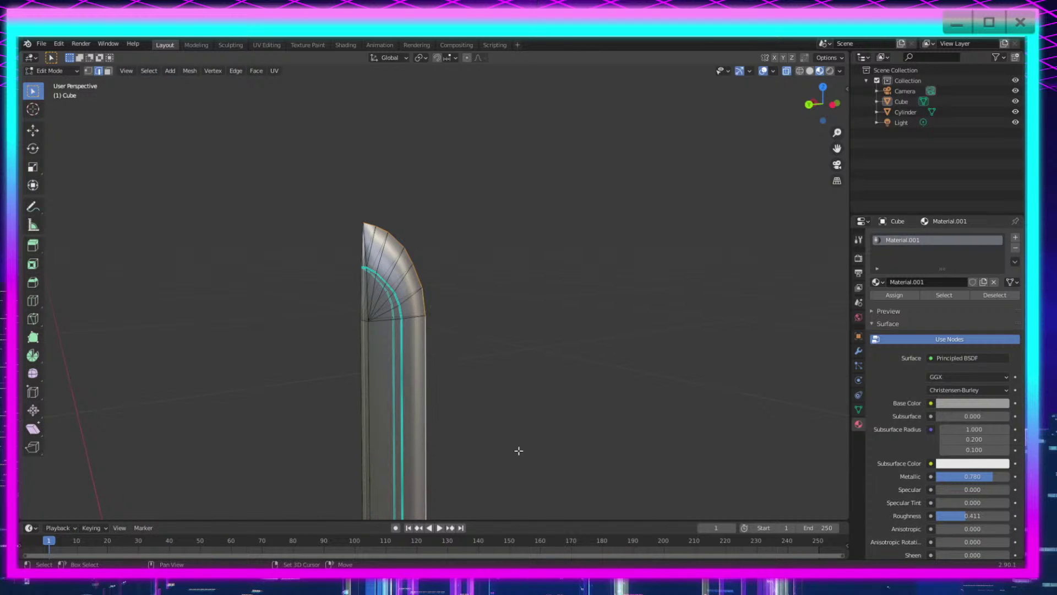
shift+middle_drag(519, 450, 500, 290)
scroll(519, 189, down, 6)
scroll(501, 289, up, 2)
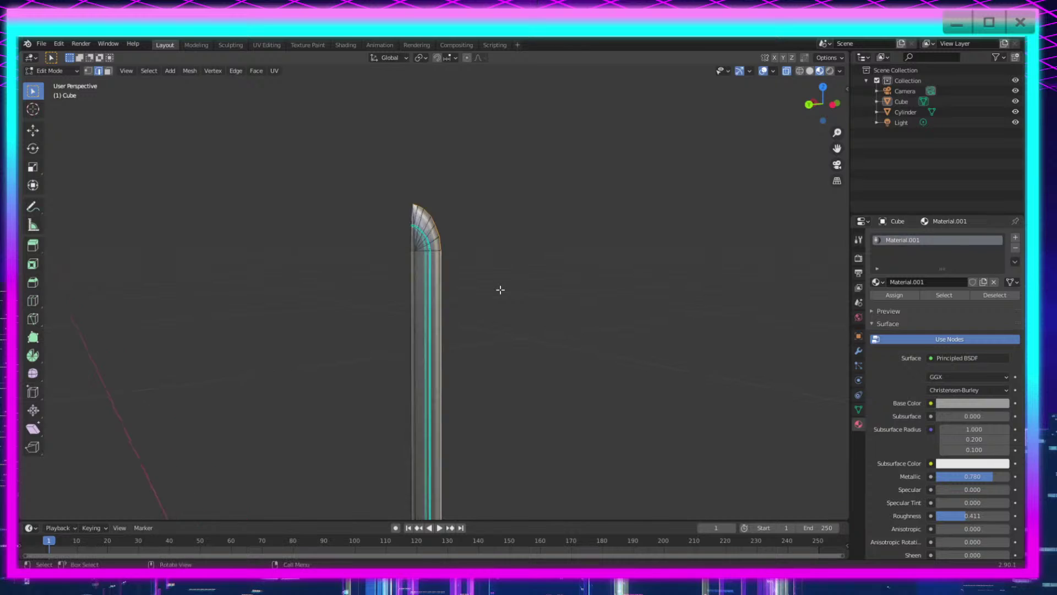
scroll(500, 290, up, 7)
right_click(499, 290)
click(481, 305)
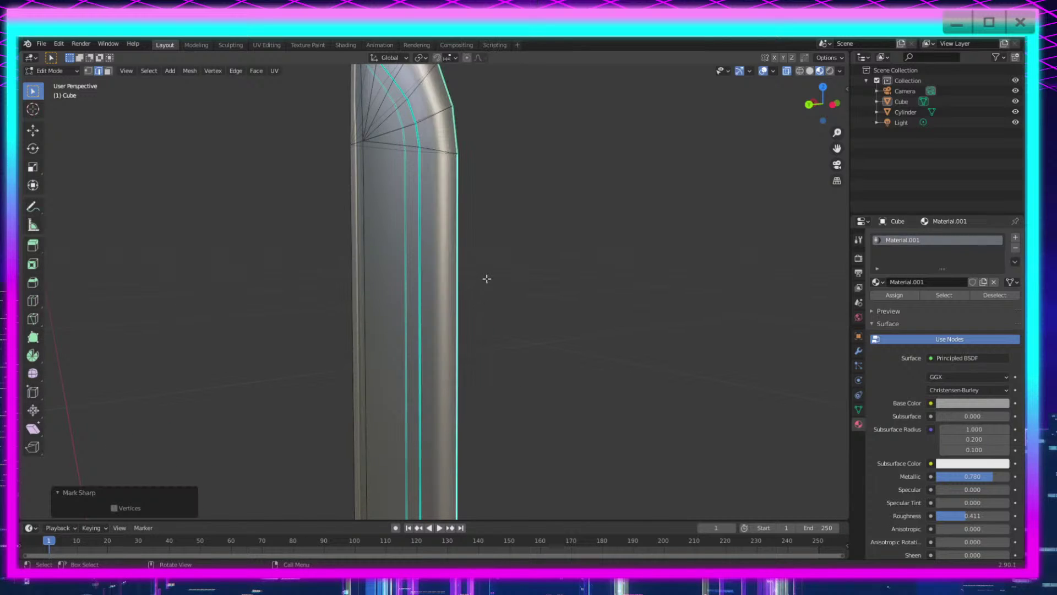
right_click(485, 281)
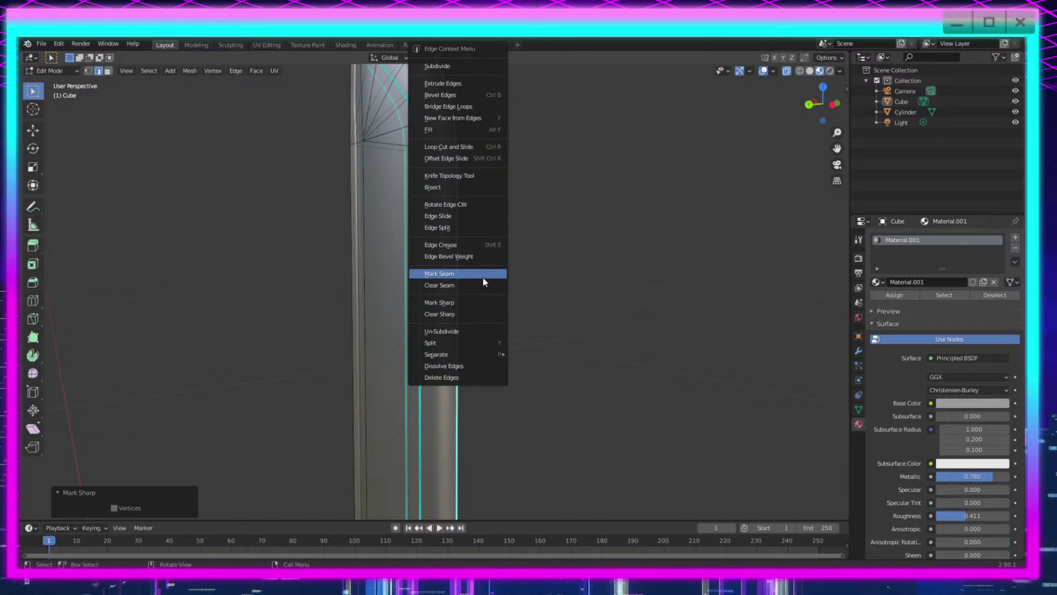
click(483, 276)
Step: Select the edges bordering the blade's straight spine on both sides, up to the tip point, and mark them as seams
shift+middle_drag(364, 281, 377, 378)
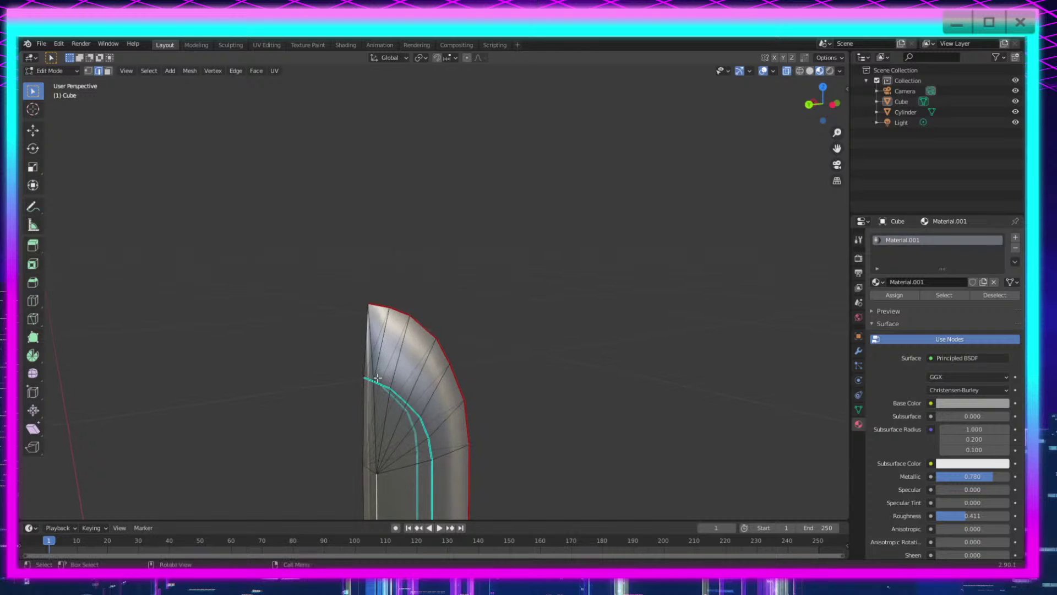
shift+click(367, 364)
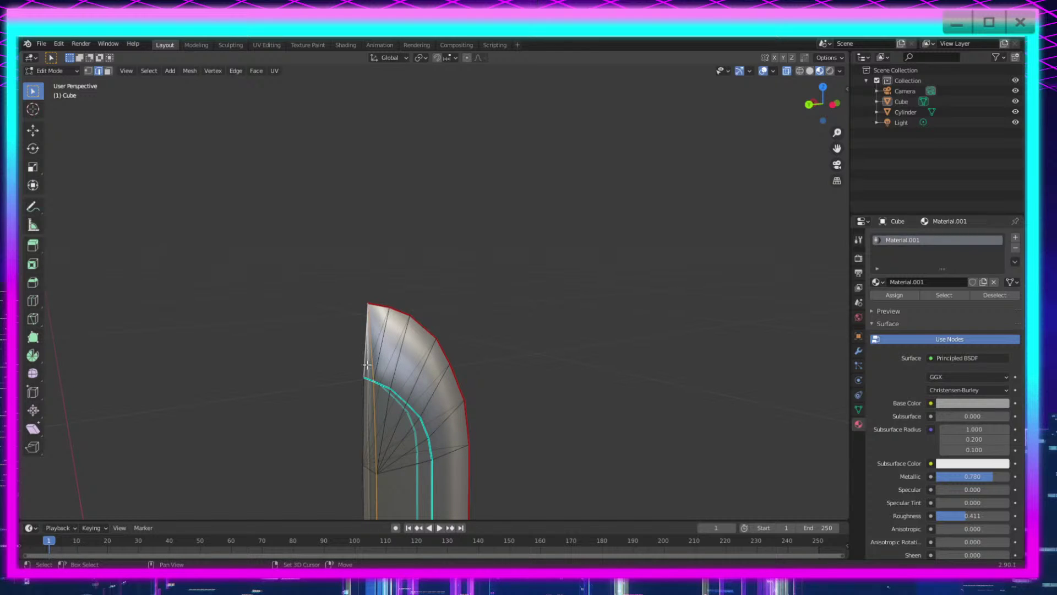
shift+click(363, 409)
shift+click(362, 493)
shift+middle_drag(495, 442, 512, 255)
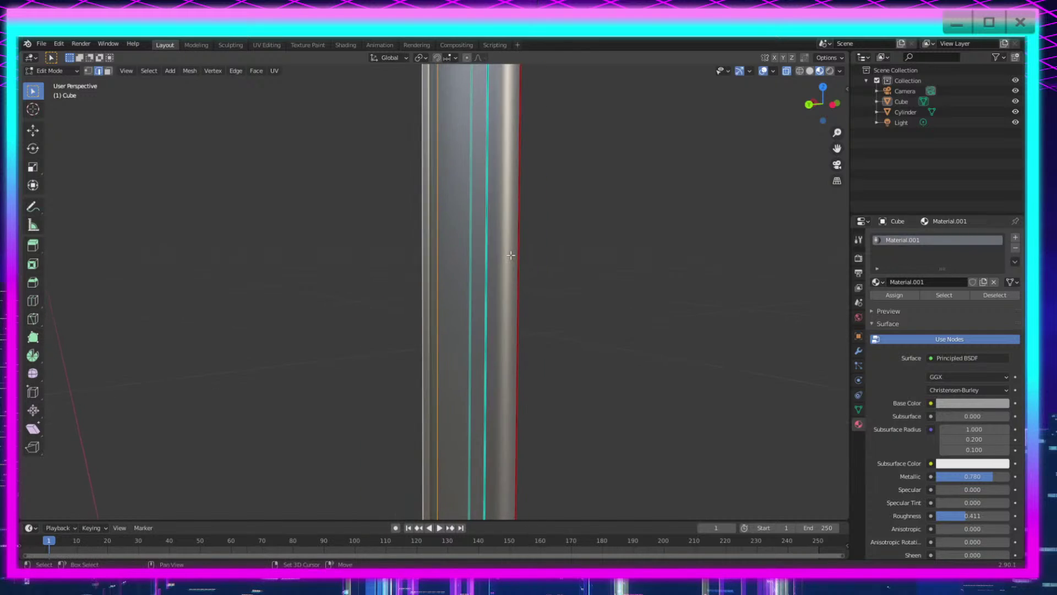
scroll(497, 272, down, 13)
shift+middle_drag(486, 440, 474, 283)
scroll(473, 285, up, 15)
shift+middle_drag(293, 501, 414, 366)
right_click(369, 415)
click(359, 418)
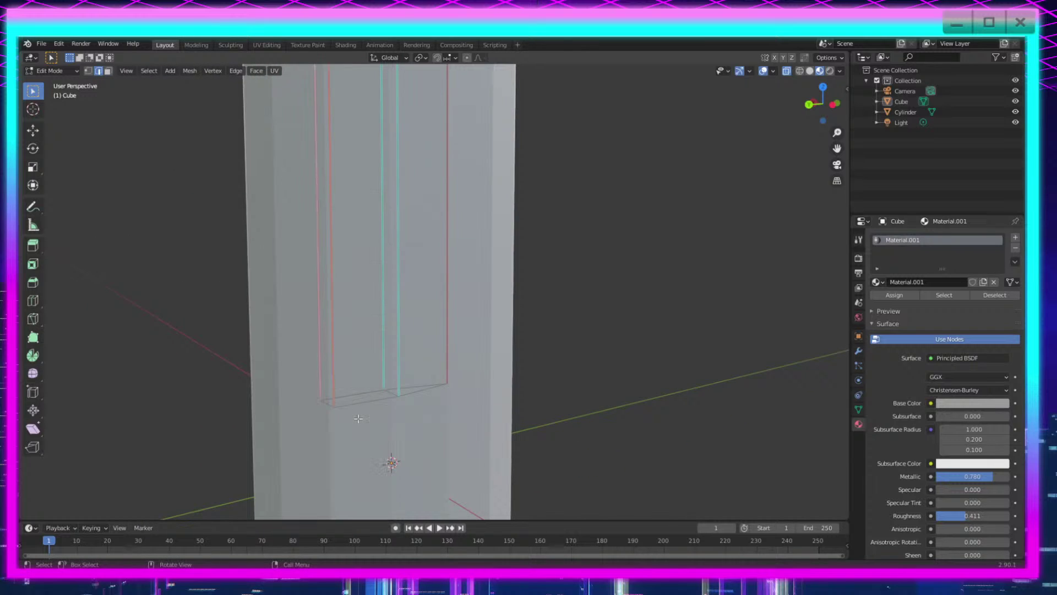
Step: Select the four edges around the blade's base inside the handle and mark them as seams
click(359, 394)
shift+click(364, 401)
shift+click(420, 390)
shift+click(419, 386)
right_click(406, 422)
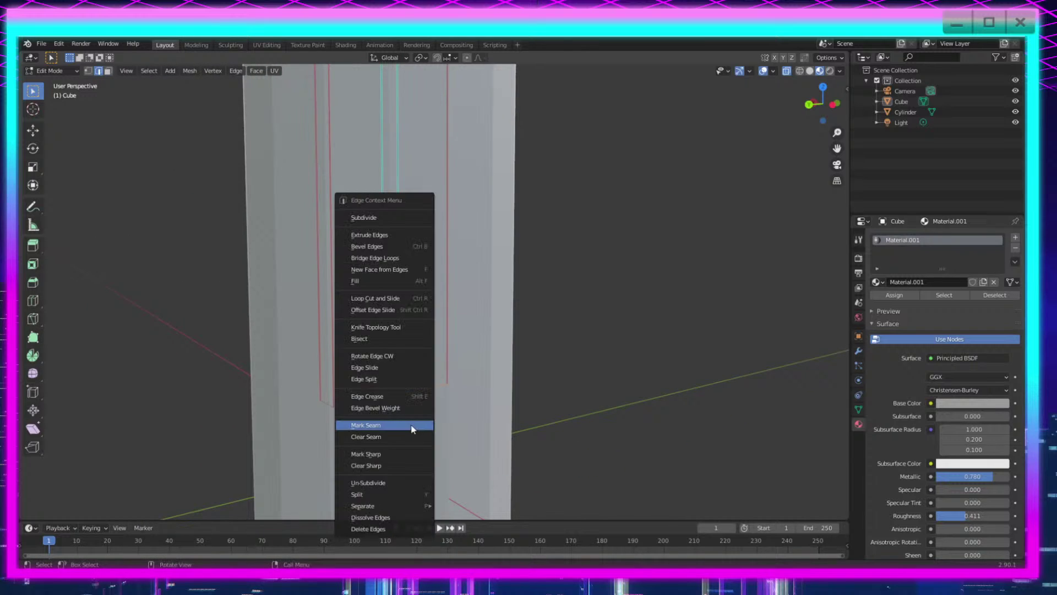
click(413, 429)
scroll(432, 426, down, 3)
scroll(448, 207, down, 5)
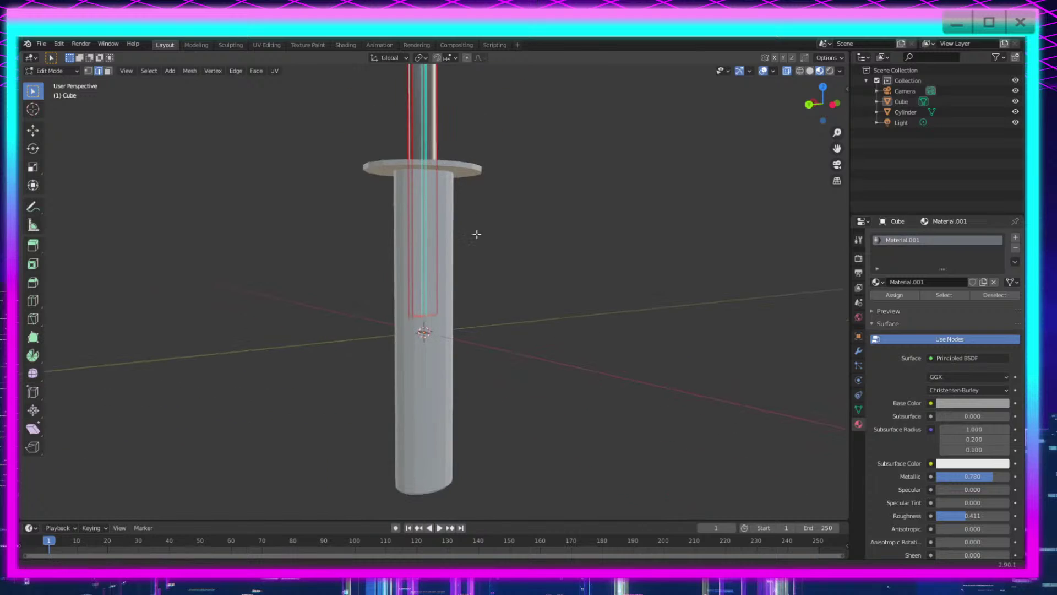
Step: Examine the marked seams and sharp edges along the blade between the guard and the tip
shift+middle_drag(466, 116, 481, 396)
scroll(482, 397, down, 4)
shift+middle_drag(465, 302, 468, 391)
shift+middle_drag(465, 282, 464, 416)
scroll(464, 416, up, 4)
scroll(464, 416, up, 6)
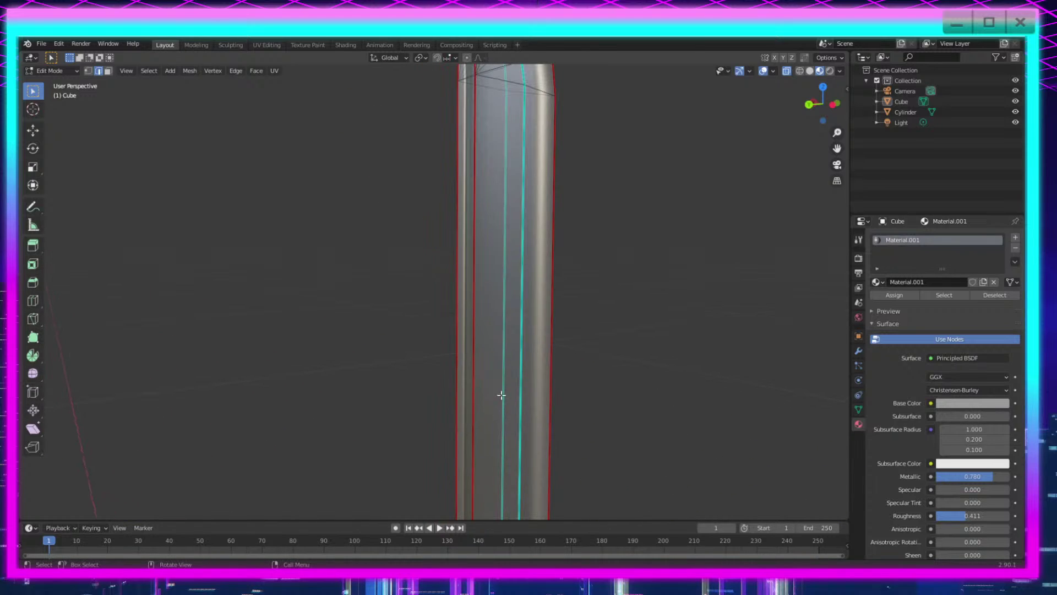
scroll(501, 397, down, 4)
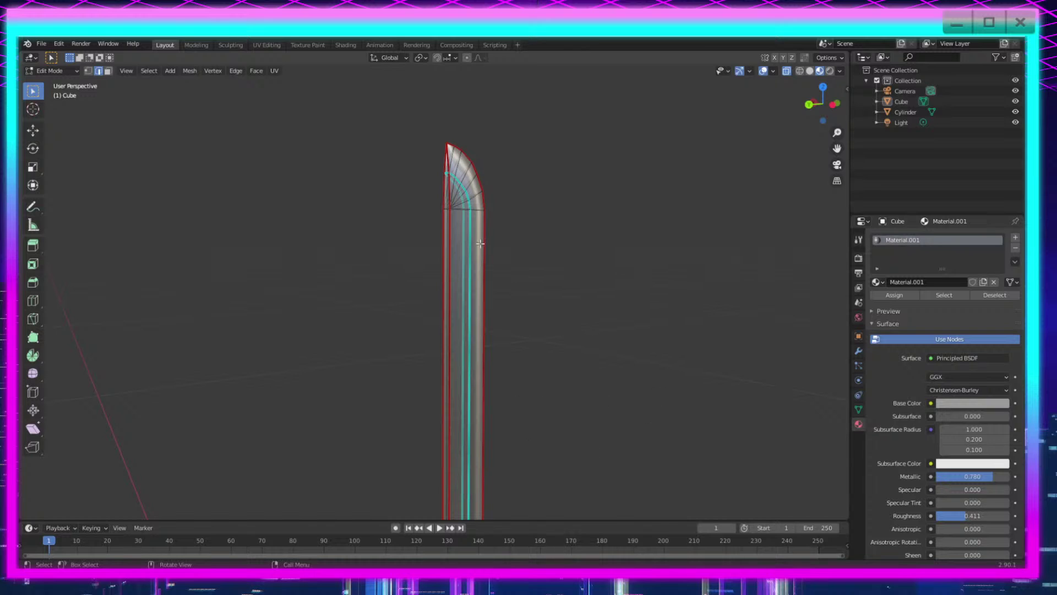
scroll(480, 243, up, 7)
scroll(565, 253, down, 3)
shift+middle_drag(564, 253, 543, 350)
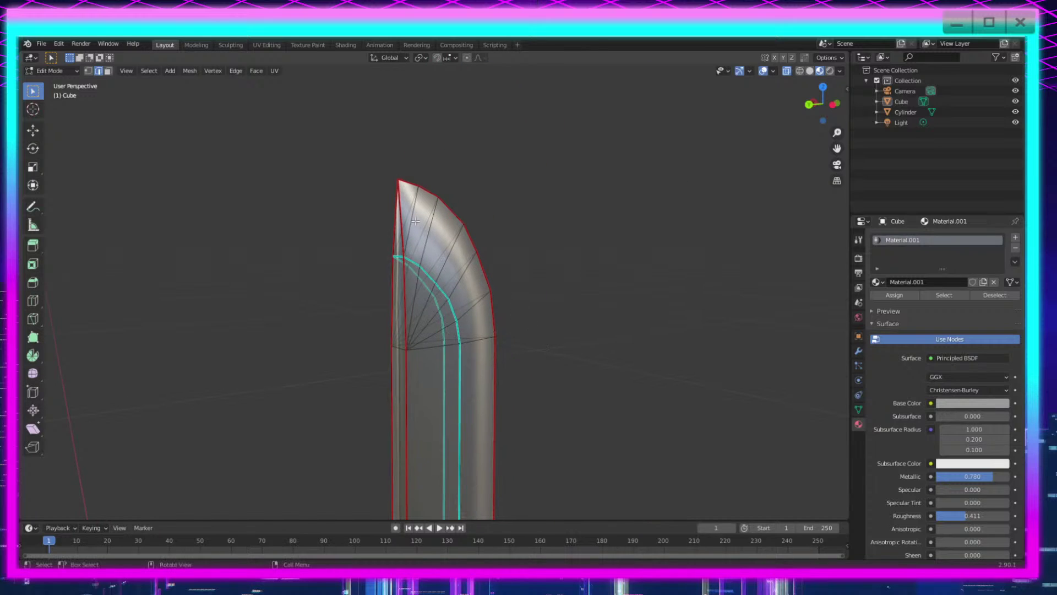
scroll(469, 381, down, 3)
shift+middle_drag(488, 434, 494, 181)
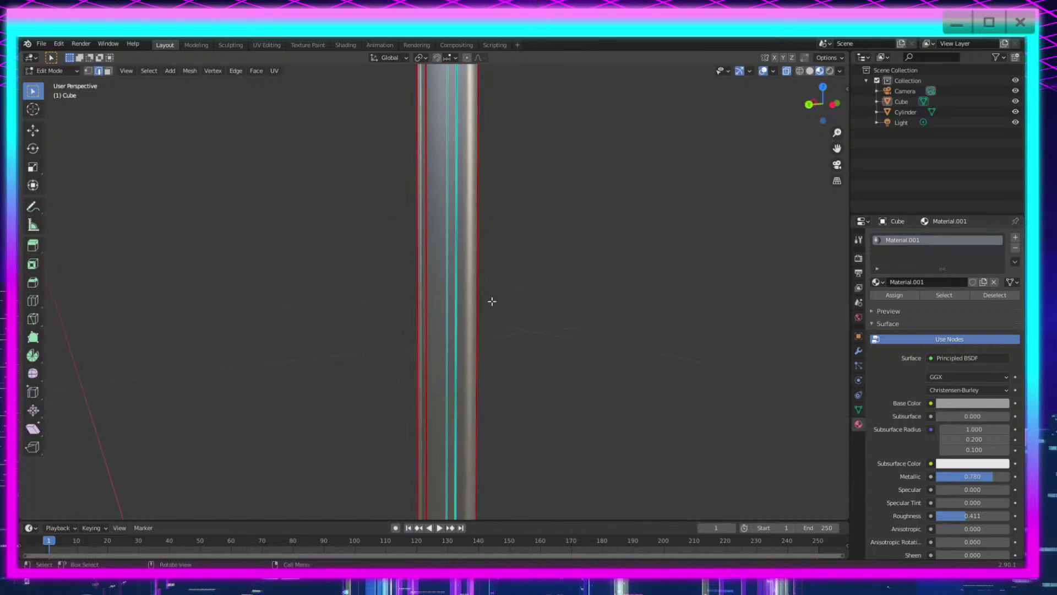
scroll(490, 308, down, 3)
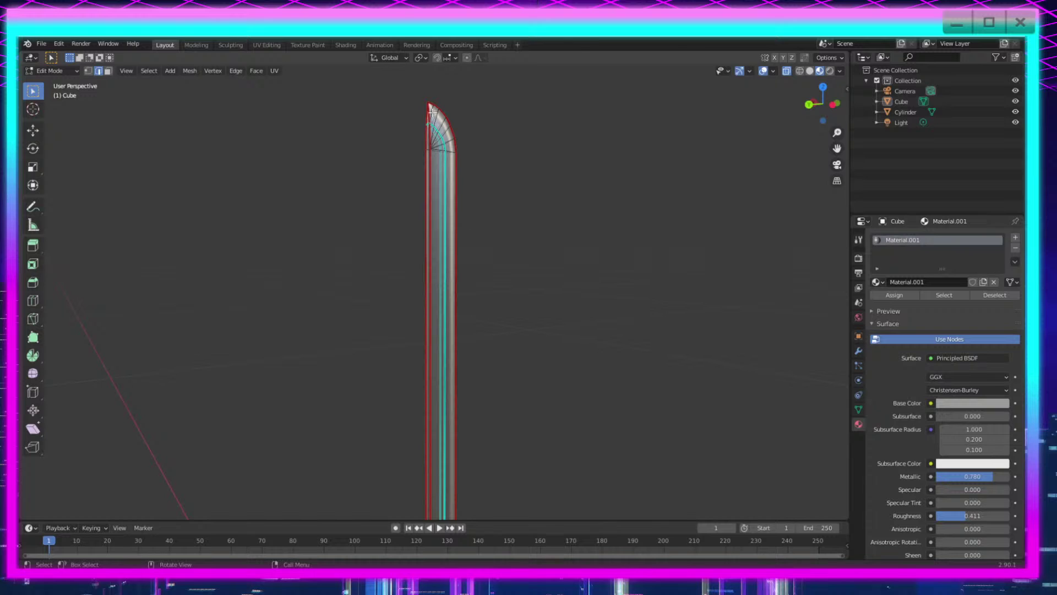
shift+middle_drag(530, 460, 530, 203)
scroll(530, 203, down, 3)
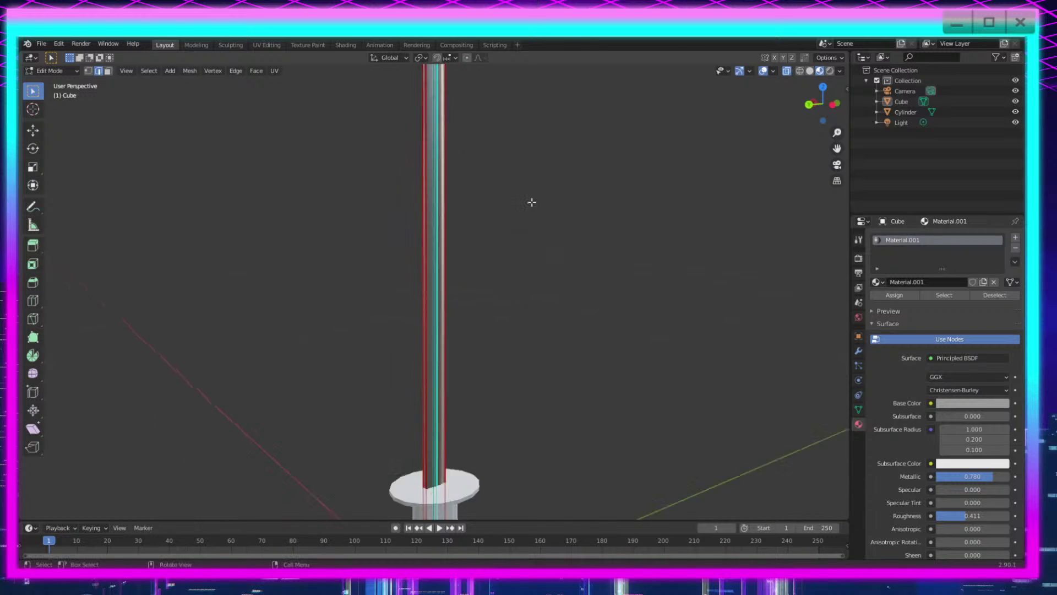
Step: Examine the whole sword in Object Mode, including where the blade meets the guard
shift+middle_drag(558, 400, 546, 265)
middle_drag(546, 330, 523, 415)
key(Tab)
middle_drag(465, 364, 463, 341)
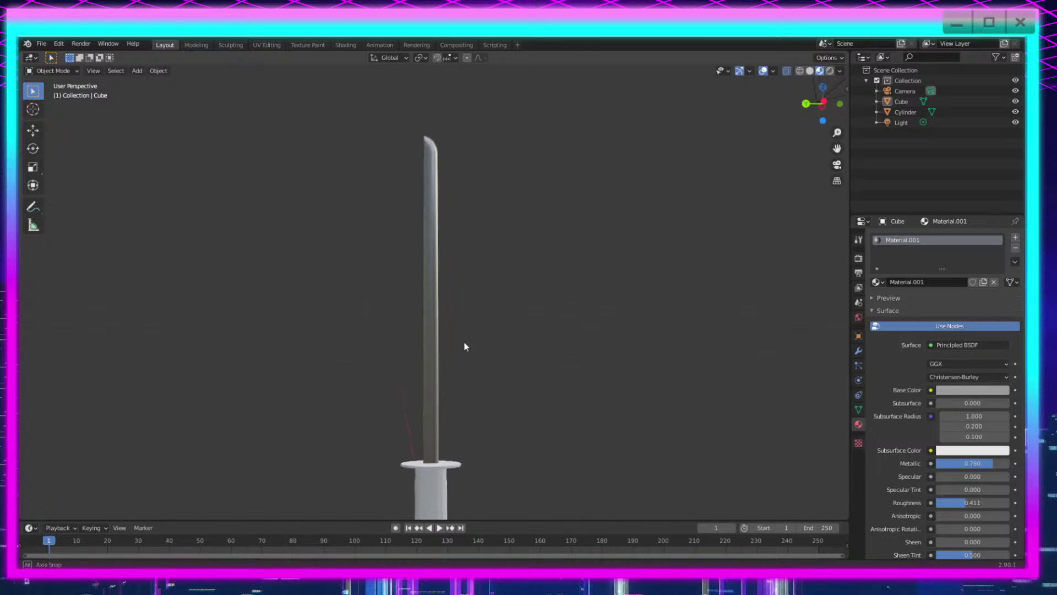
scroll(464, 341, down, 1)
shift+middle_drag(504, 443, 509, 387)
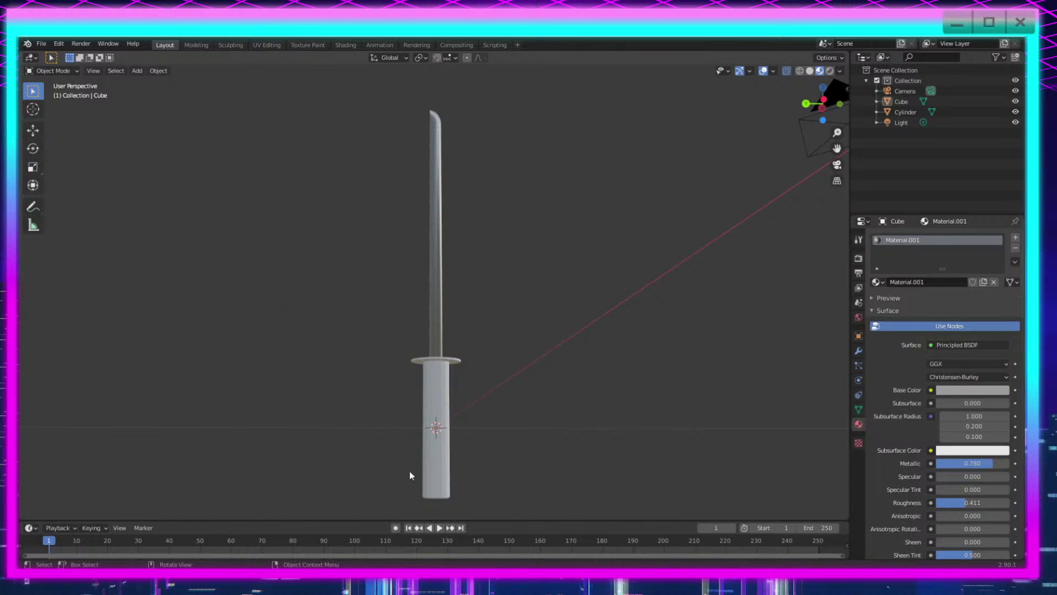
middle_drag(411, 475, 520, 346)
scroll(520, 345, up, 7)
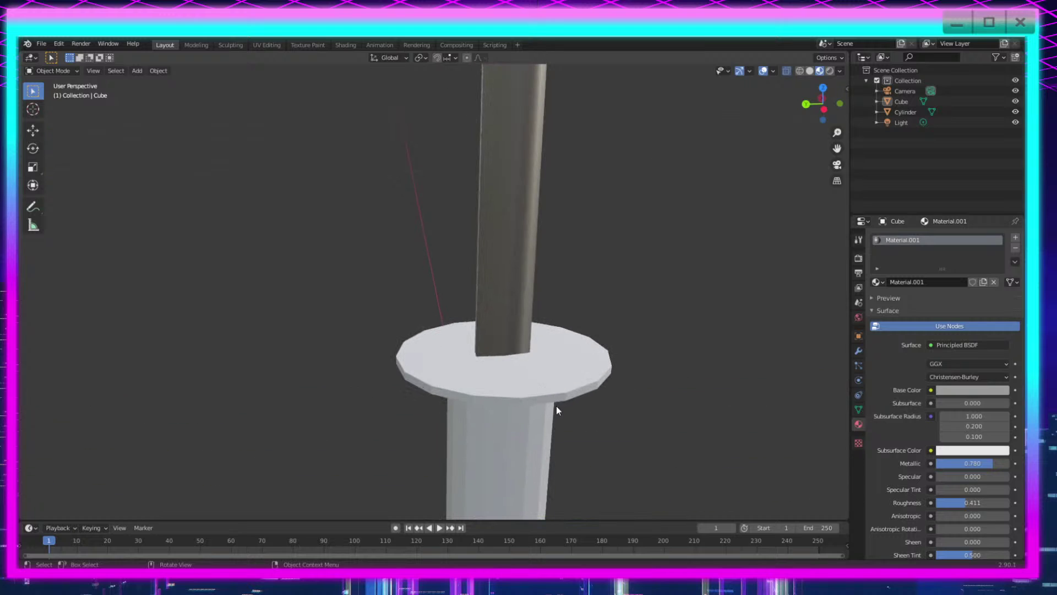
Step: Select the whole blade mesh in Edit Mode and scale it up uniformly by a factor of about 1.213
key(Tab)
scroll(554, 350, down, 8)
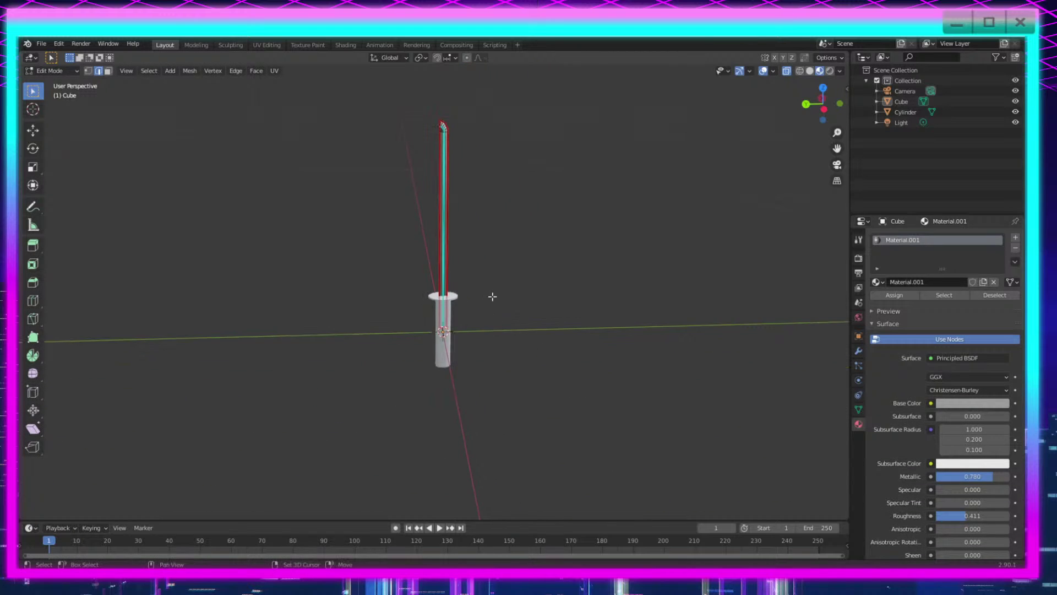
shift+middle_drag(492, 296, 492, 346)
drag(514, 162, 384, 430)
scroll(645, 417, up, 1)
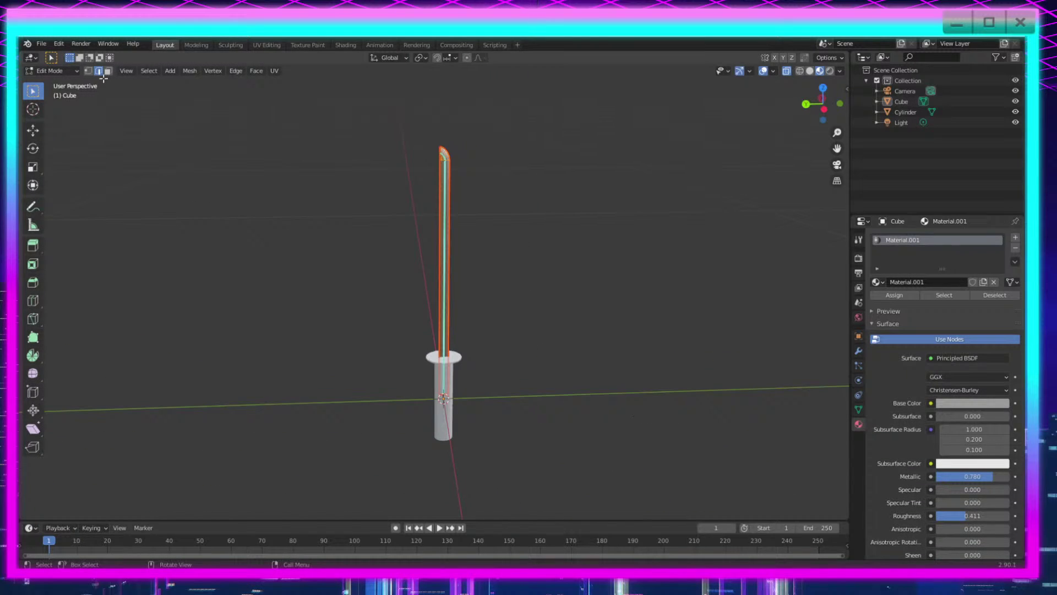
scroll(605, 396, up, 3)
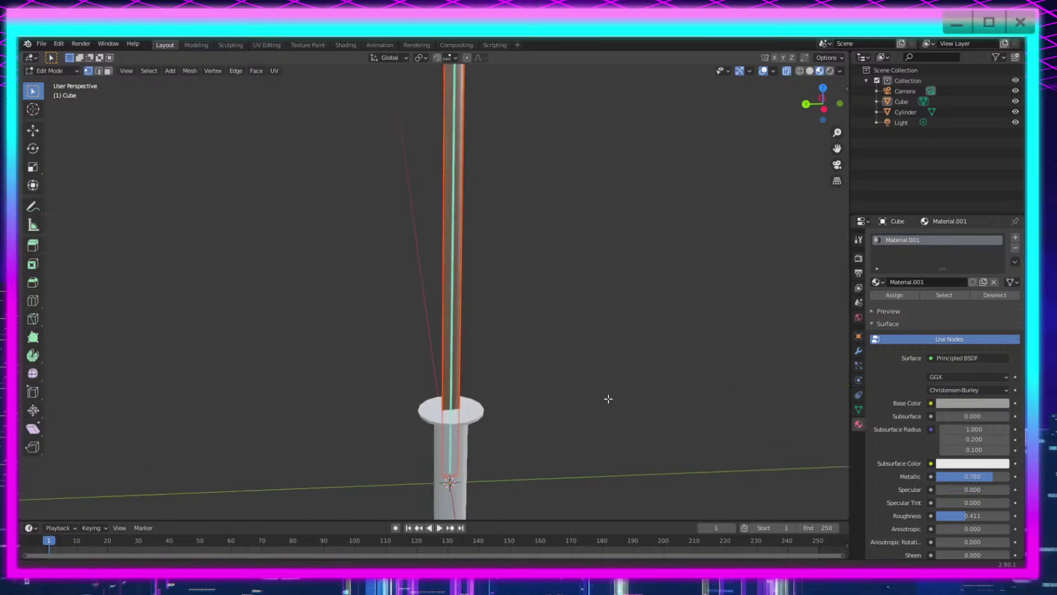
key(s)
key(x)
click(604, 358)
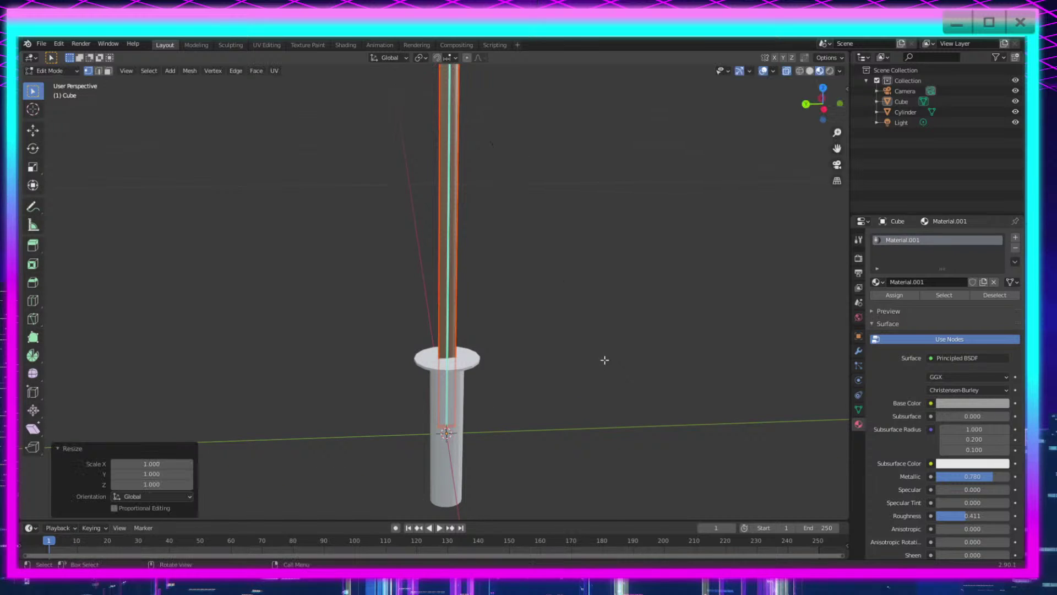
key(s)
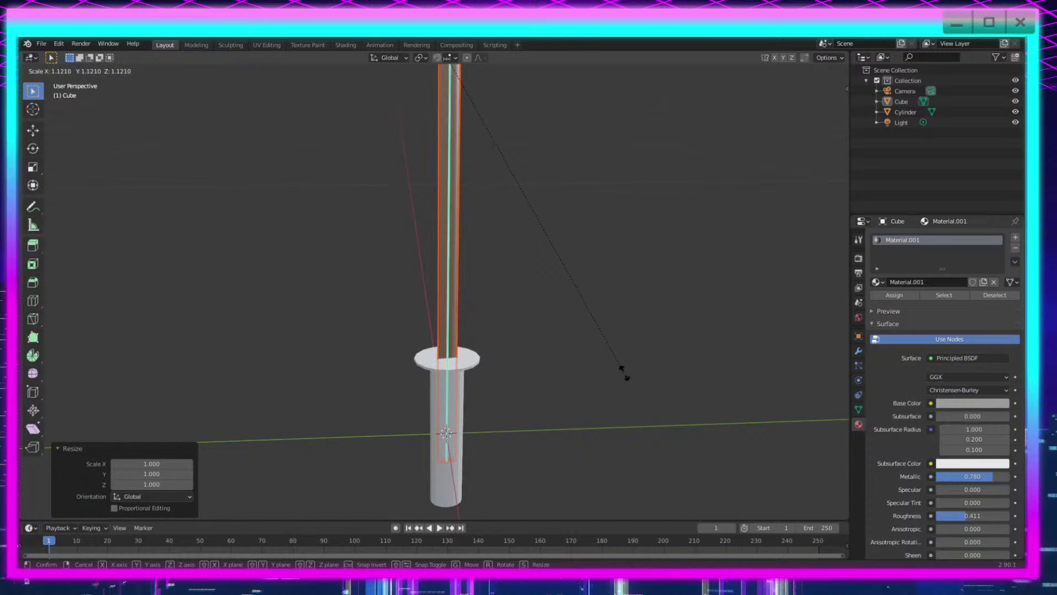
click(661, 384)
Step: Move the enlarged blade up along Z by about 0.056 m
key(g)
key(z)
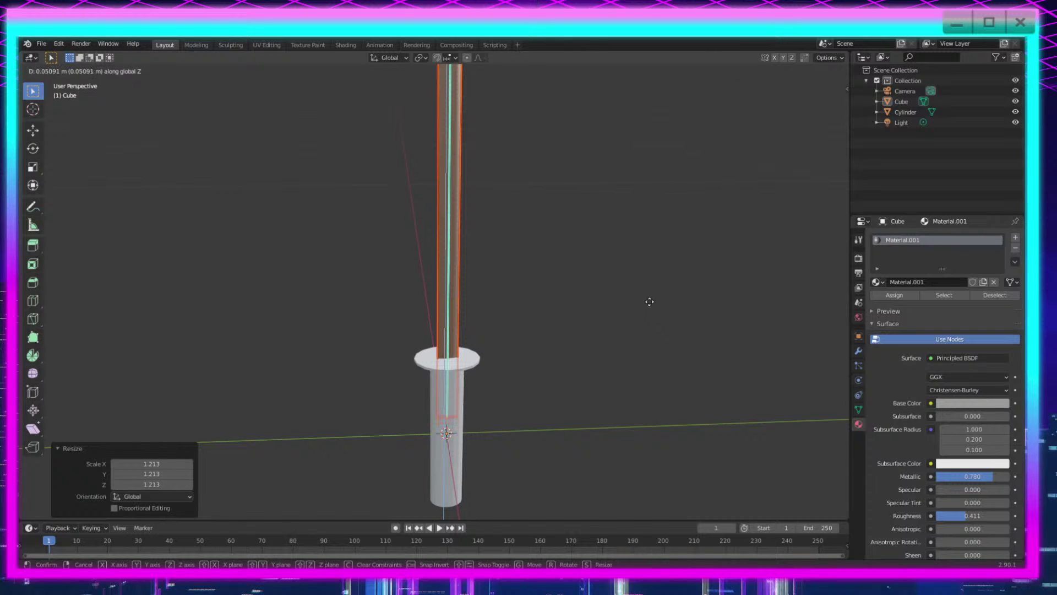
click(649, 302)
Step: Scale the blade up again by about 1.083, raise it along Z inside the handle, and return to Object Mode
middle_drag(571, 420, 573, 387)
scroll(635, 432, up, 4)
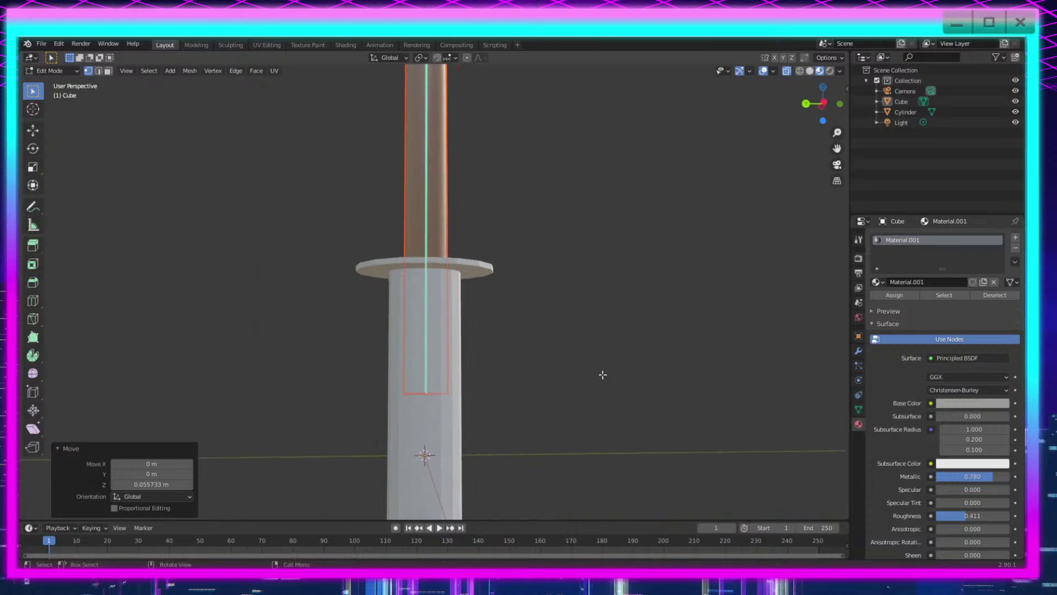
key(s)
click(673, 421)
key(g)
key(z)
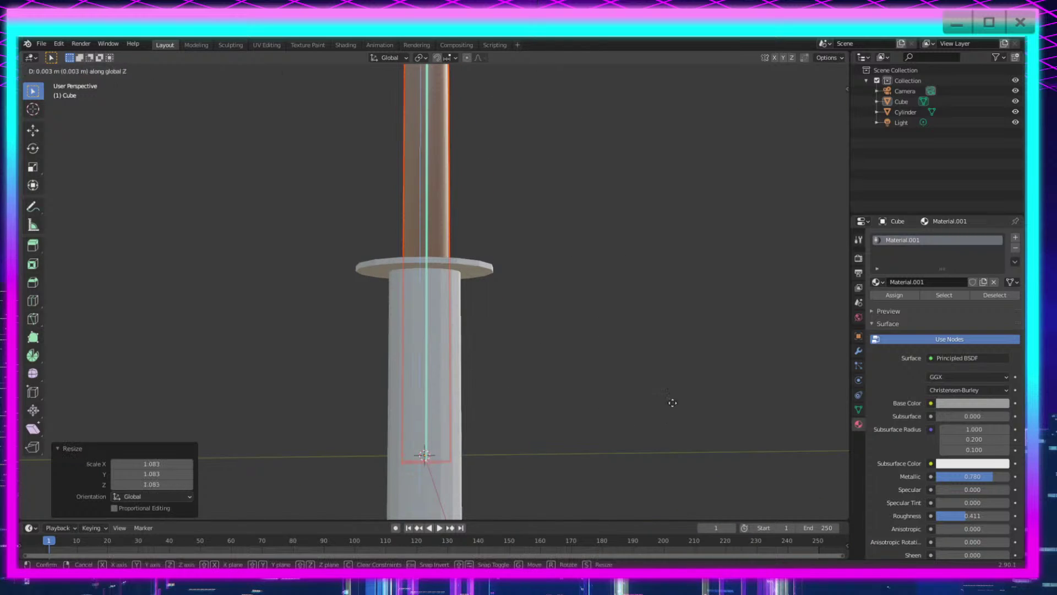
click(673, 402)
scroll(658, 380, down, 4)
key(Tab)
middle_drag(569, 255, 536, 335)
scroll(586, 294, down, 4)
scroll(552, 261, up, 4)
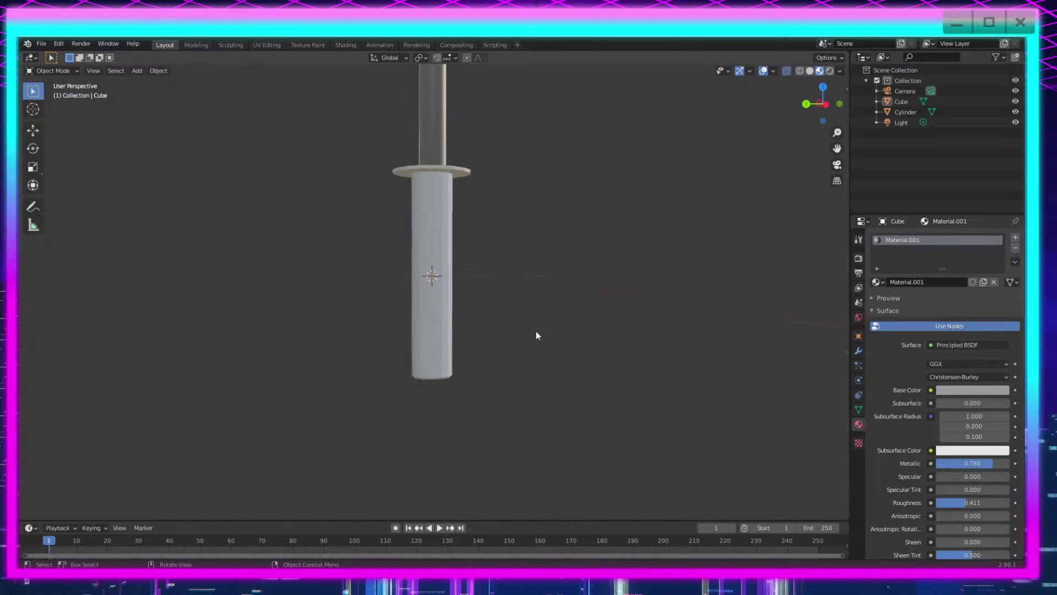
Step: Raise the blade's base vertices along Z by about 0.031 m to the guard, and fine-tune their height by about 0.001 m
key(Tab)
middle_drag(491, 224, 488, 359)
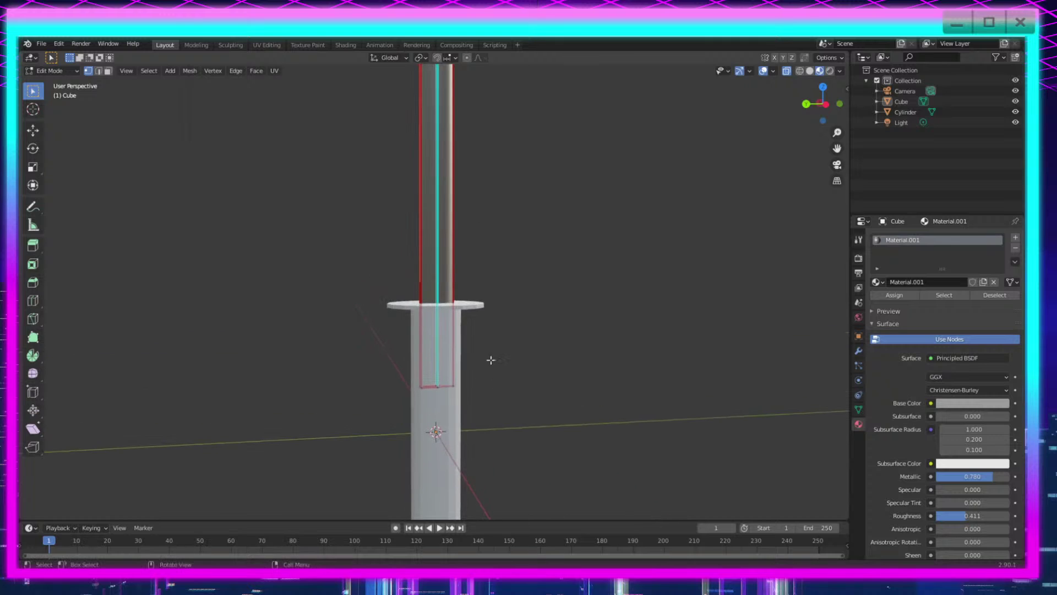
key(g)
key(z)
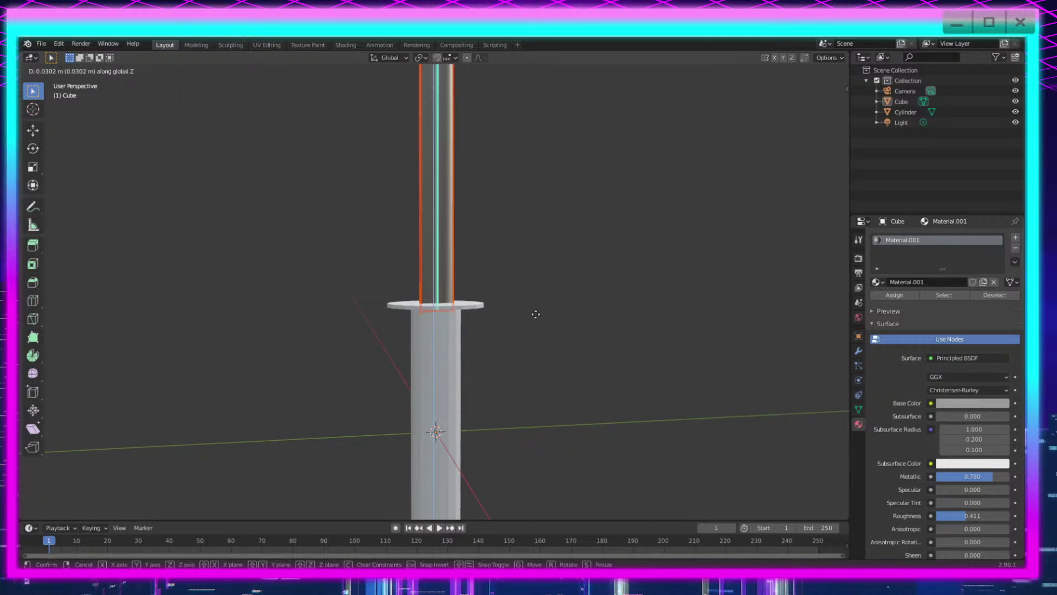
click(536, 314)
scroll(527, 382, up, 8)
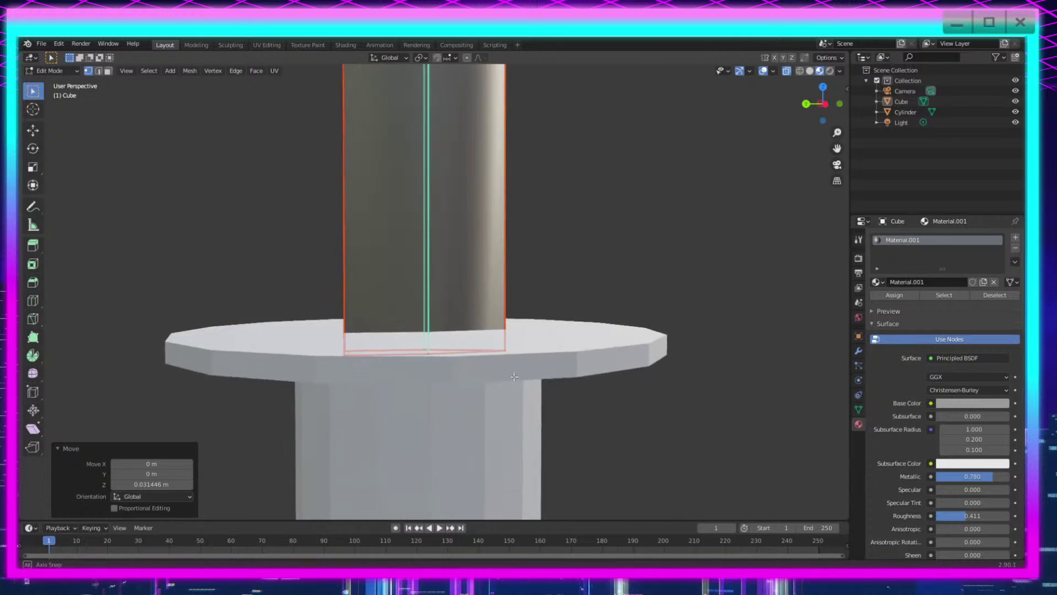
key(g)
key(z)
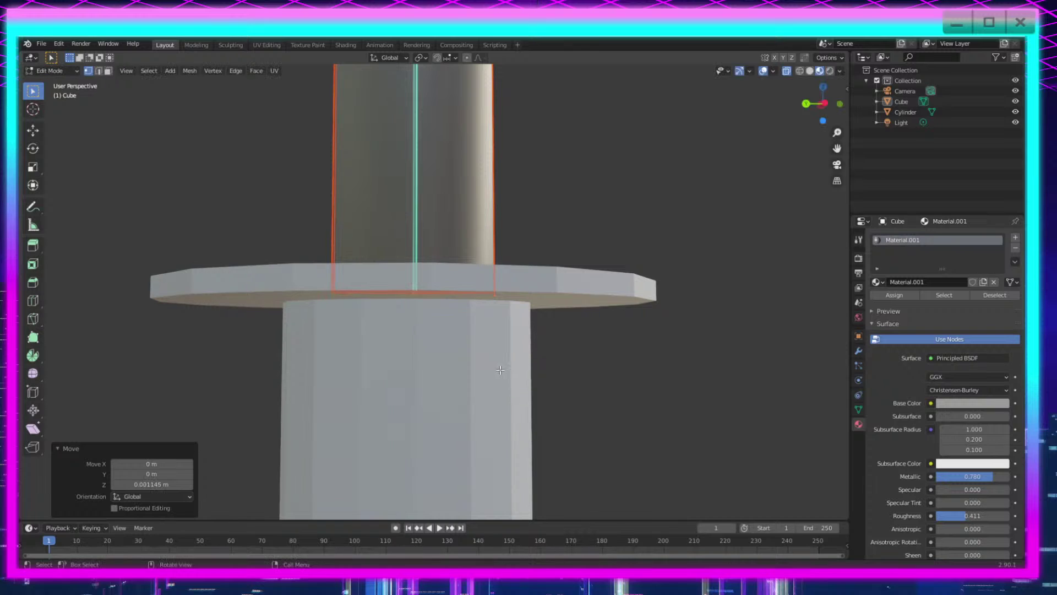
click(581, 363)
Step: Extrude the blade's base down about 0.004 m, scale the new end narrower, and raise it about 0.002 m along Z
key(e)
click(583, 404)
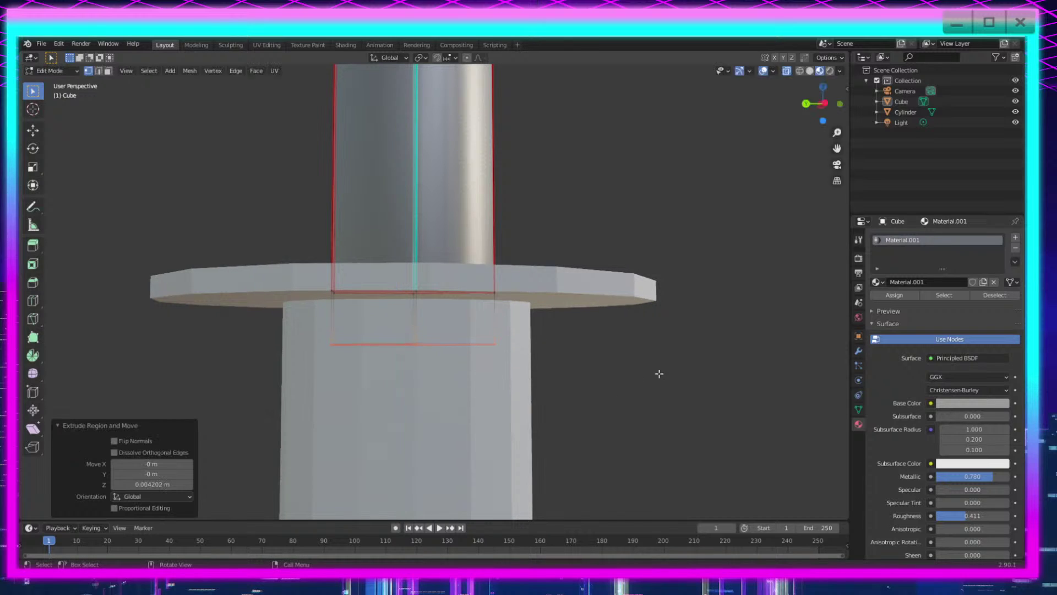
key(s)
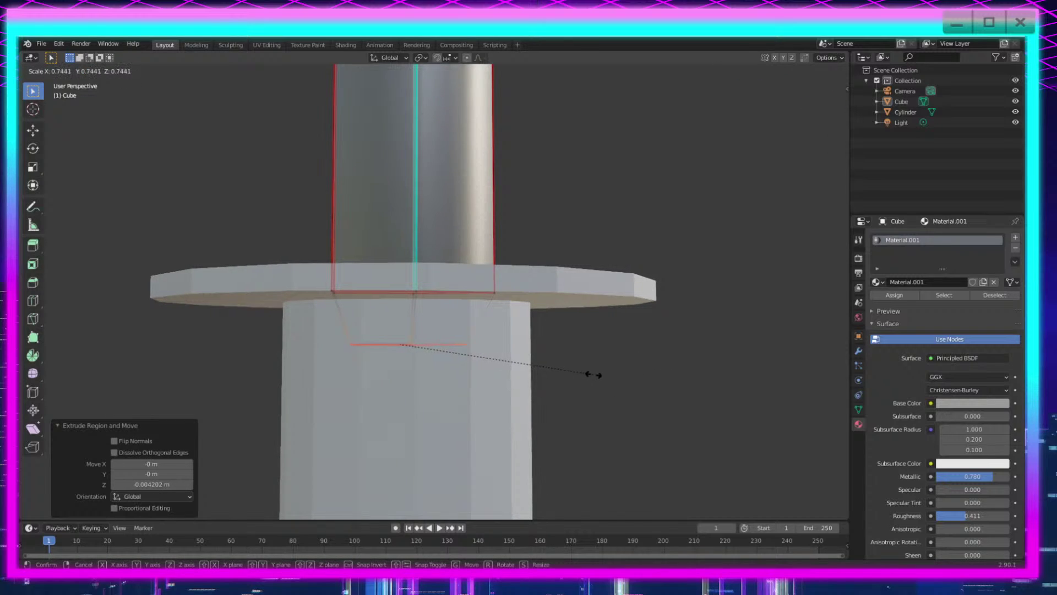
click(593, 372)
key(s)
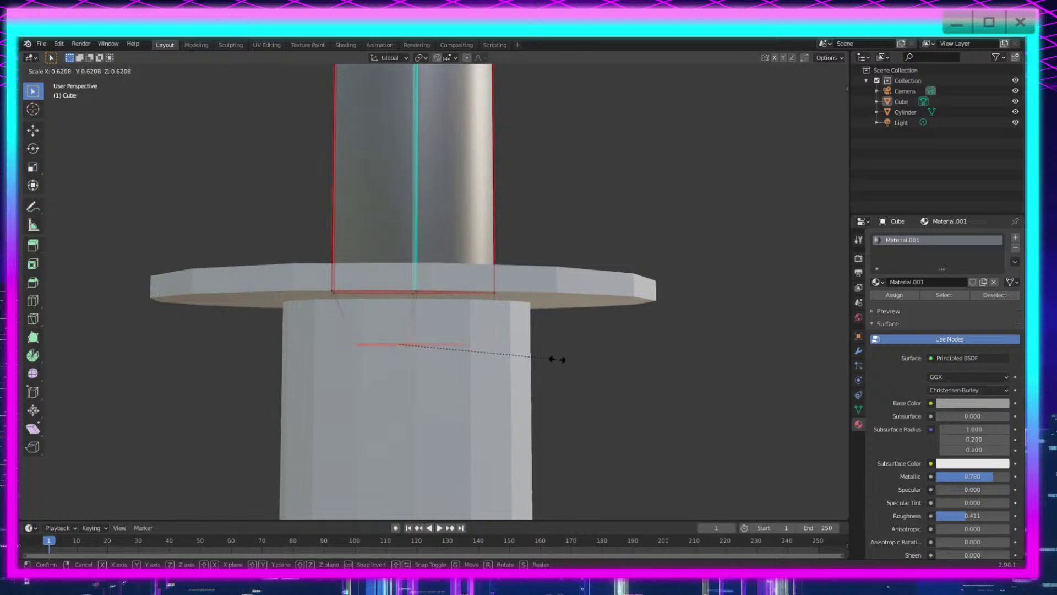
click(557, 362)
key(g)
key(z)
click(555, 342)
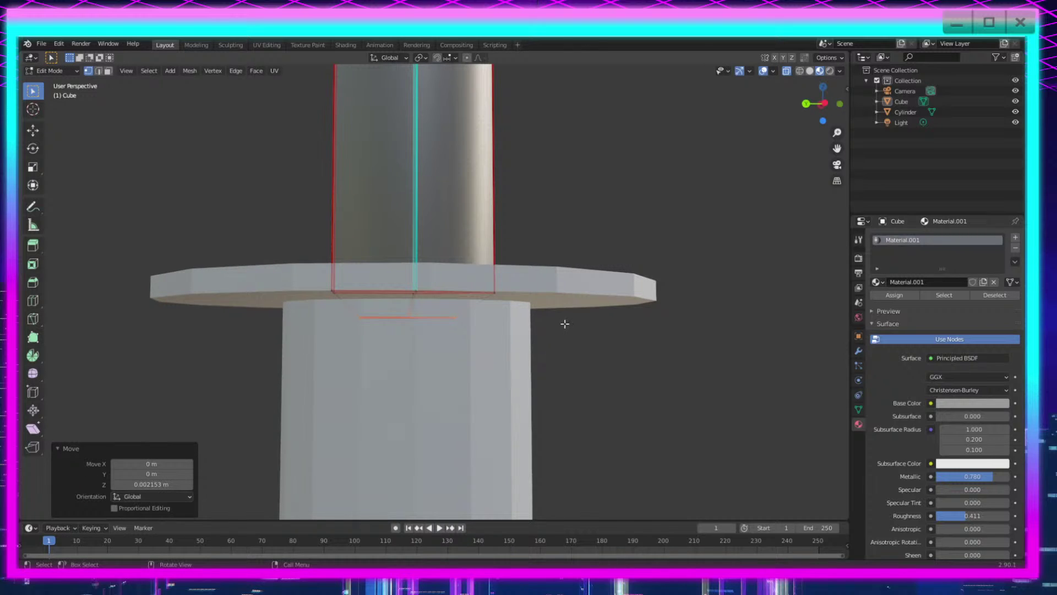
Step: Extrude the narrowed end about 0.015 m down inside the handle and lower it another 0.026 m along Z as a tang
key(e)
key(z)
click(565, 500)
scroll(579, 463, down, 6)
shift+middle_drag(580, 454, 573, 337)
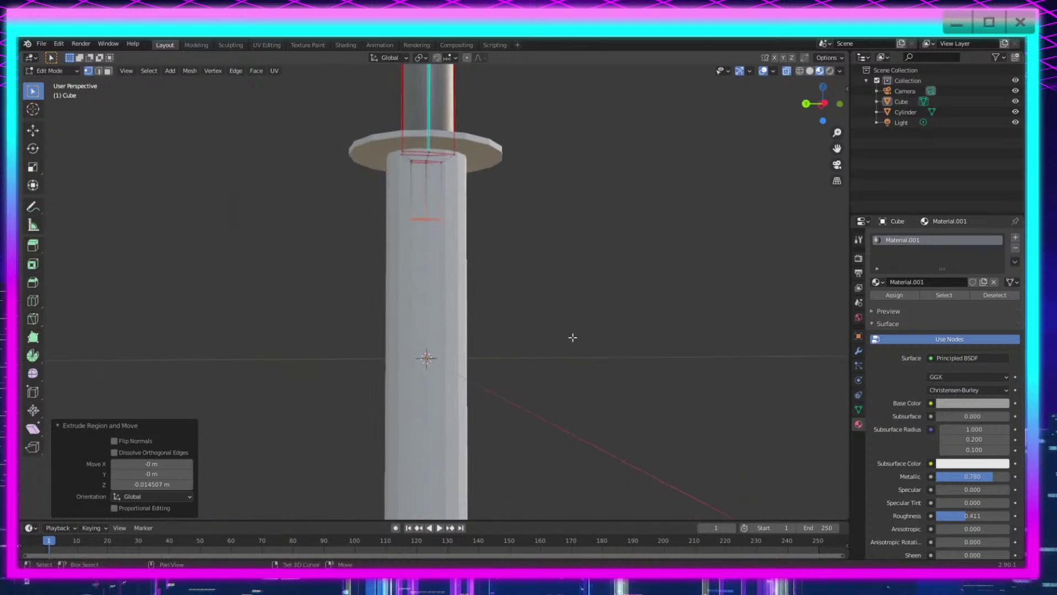
key(g)
key(z)
click(573, 441)
scroll(558, 356, up, 5)
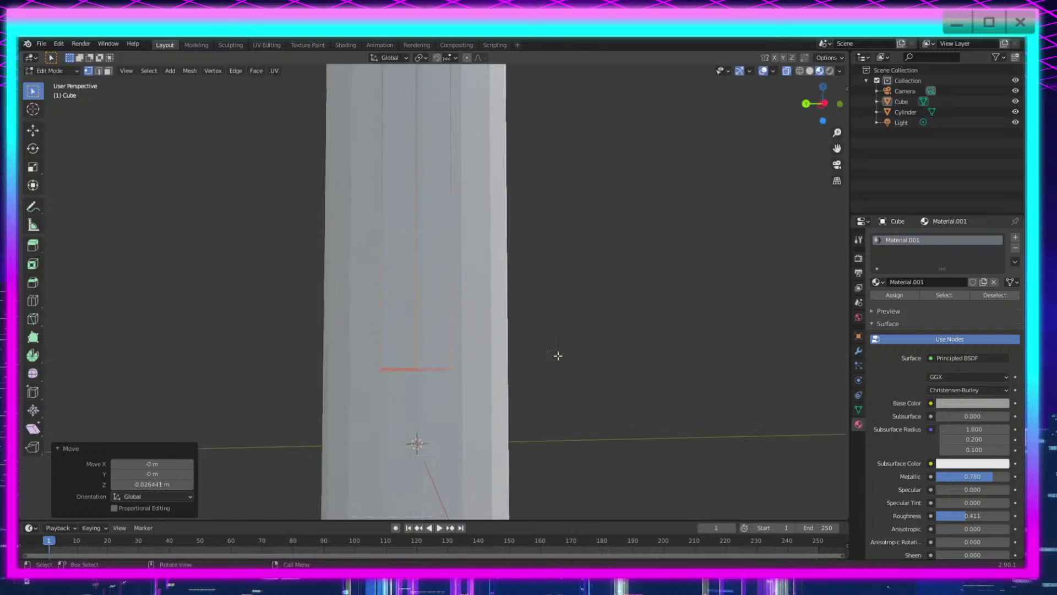
scroll(558, 356, down, 6)
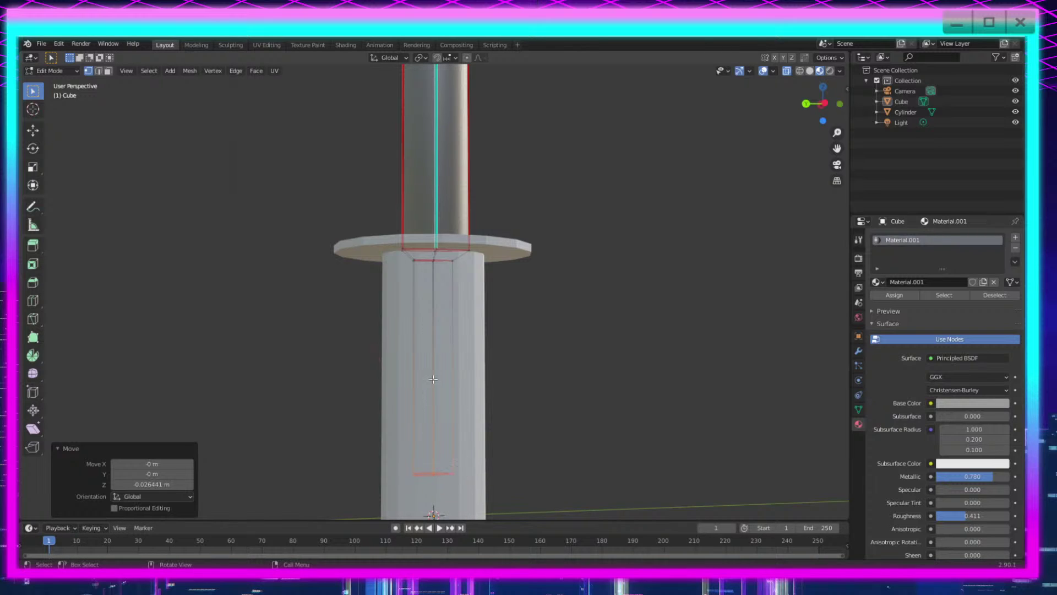
Step: Select the extruded tang inside the handle and delete its edges
mouse_move(488, 433)
middle_down()
mouse_move(487, 347)
mouse_move(501, 414)
mouse_move(494, 436)
middle_up()
shift+middle_drag(513, 392, 515, 484)
middle_drag(501, 359, 481, 392)
shift+middle_drag(491, 468, 497, 303)
scroll(485, 346, down, 1)
middle_drag(485, 346, 484, 368)
drag(484, 255, 349, 524)
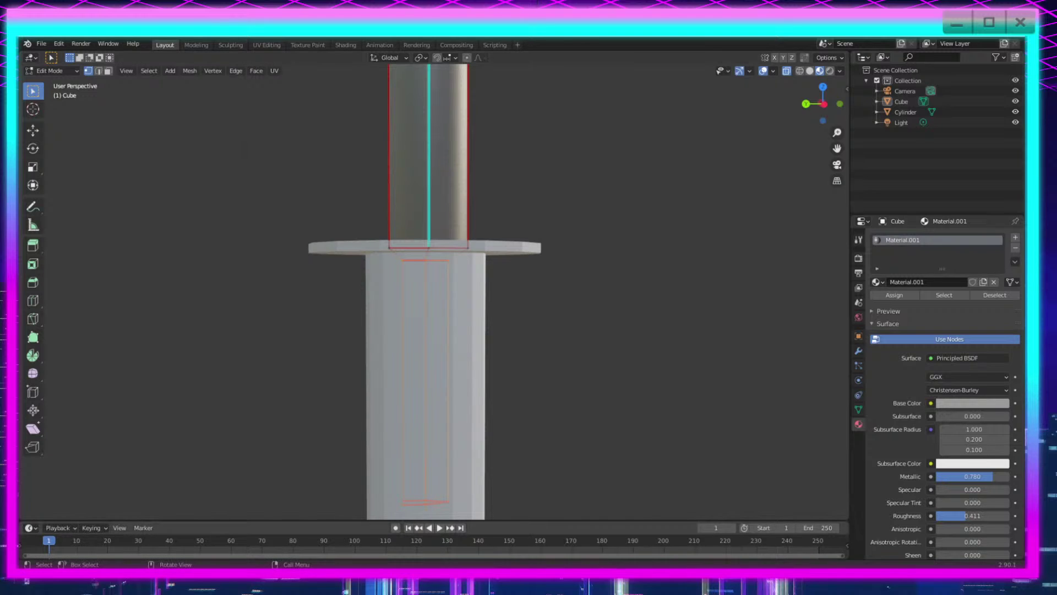
key(x)
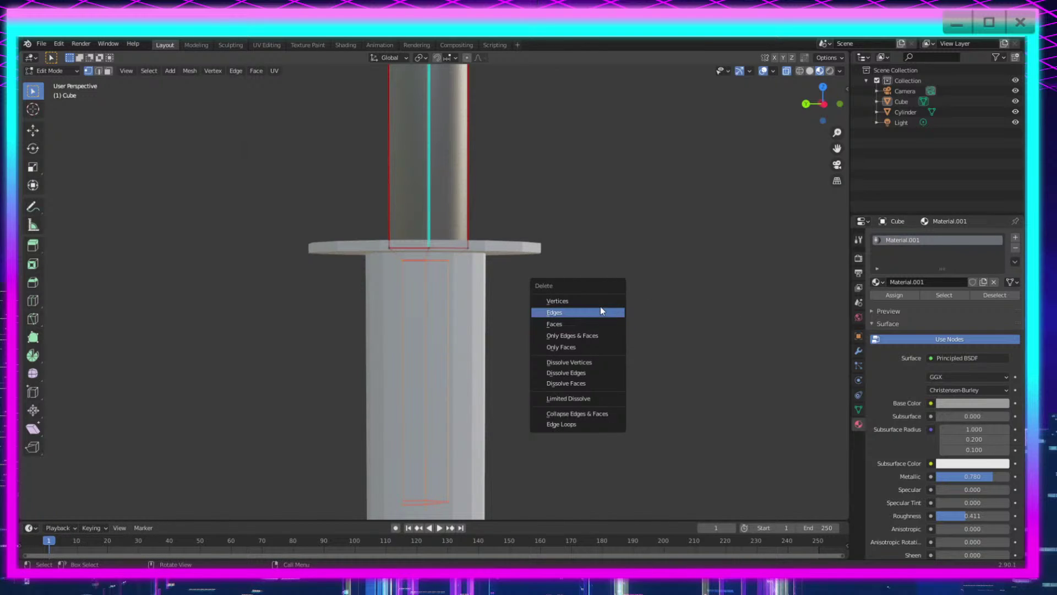
click(600, 310)
Step: Adjust the blade along Z so its base sits at the guard, and return to Object Mode
scroll(600, 330, up, 5)
mouse_move(598, 309)
middle_down()
mouse_move(600, 330)
mouse_move(622, 349)
mouse_move(590, 327)
middle_up()
scroll(600, 342, down, 2)
scroll(590, 327, up, 4)
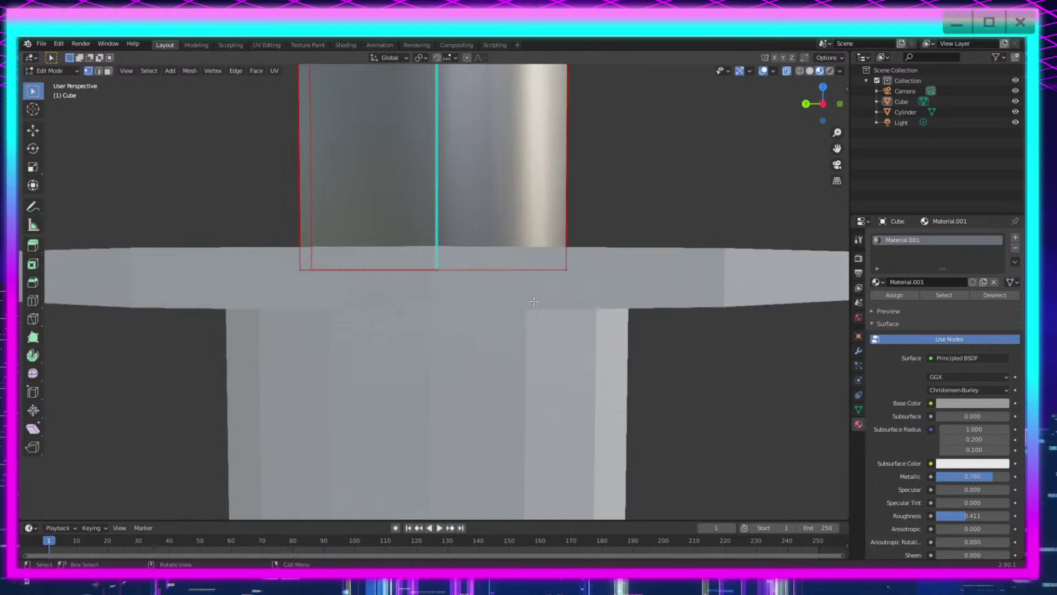
key(g)
key(z)
click(500, 179)
scroll(502, 186, down, 4)
key(Tab)
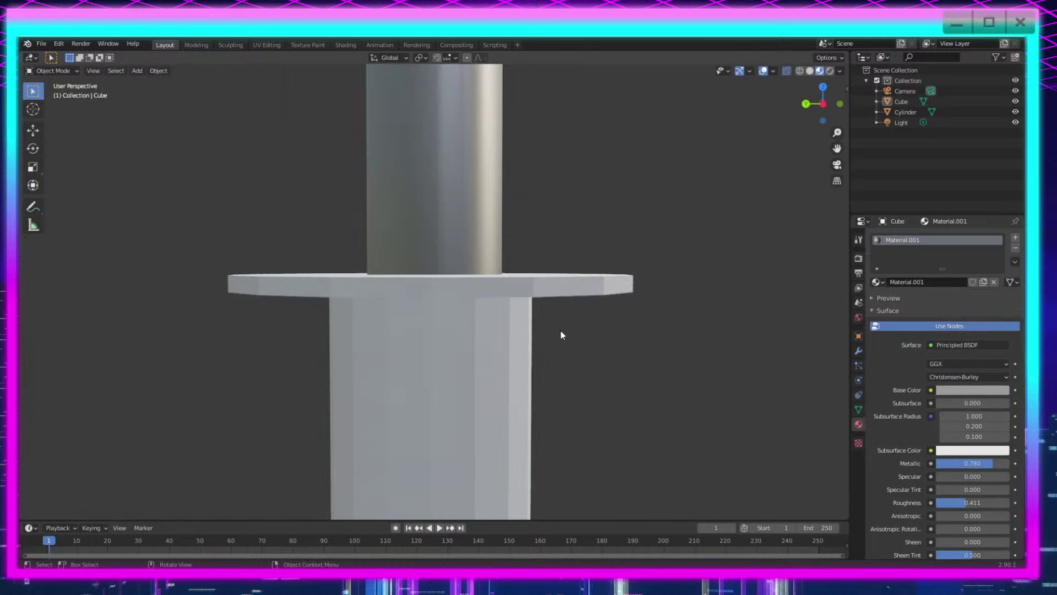
scroll(563, 335, down, 7)
click(467, 423)
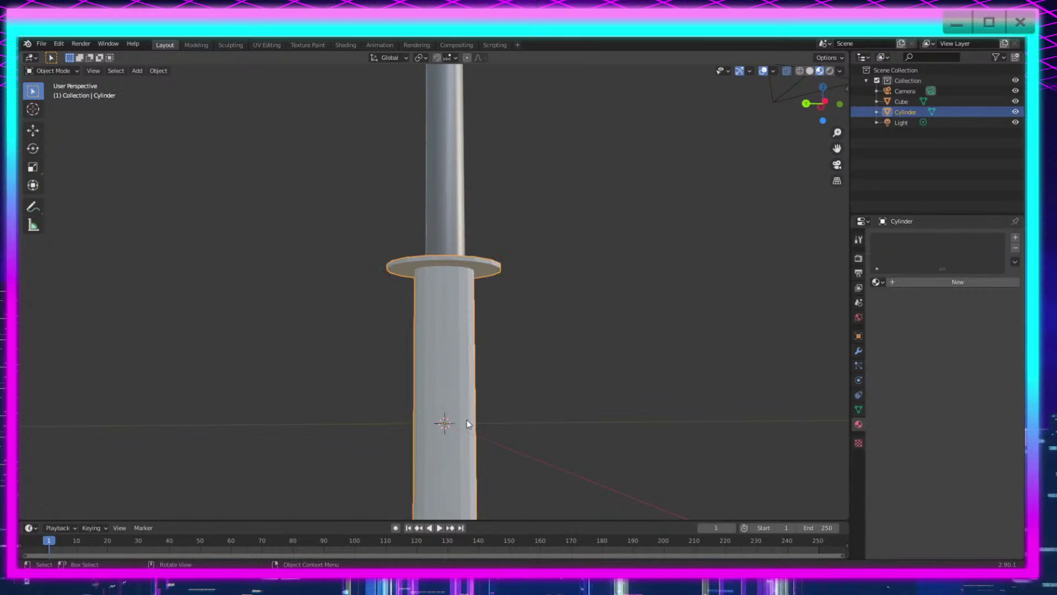
key(Tab)
middle_drag(544, 440, 576, 420)
scroll(576, 421, down, 2)
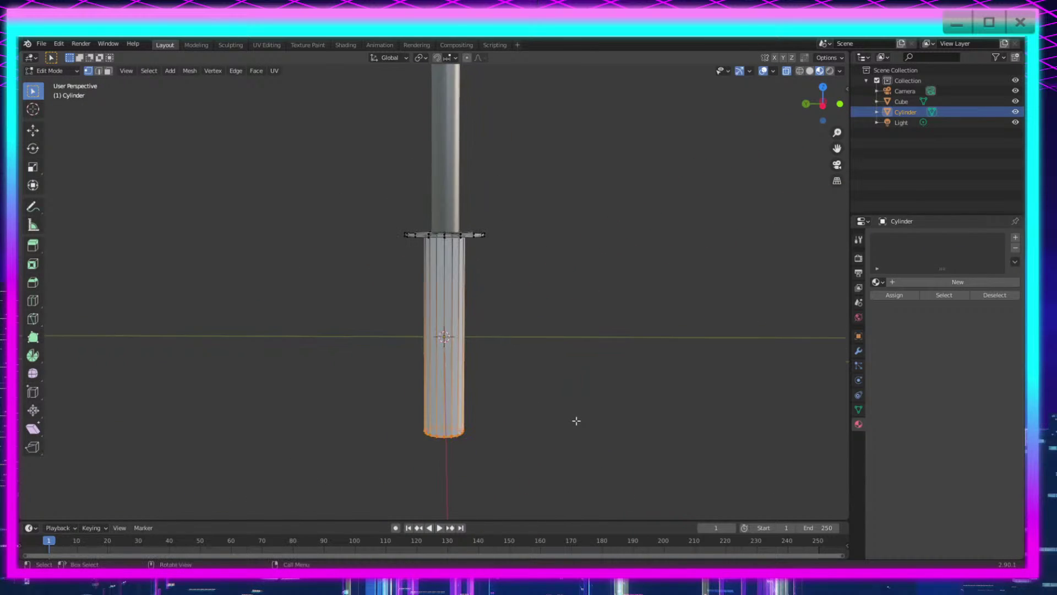
drag(556, 205, 336, 465)
click(549, 333)
middle_drag(549, 333, 532, 348)
key(Tab)
Step: Select the blade object and open its mesh in Edit Mode, focusing on the base at the guard
click(445, 204)
key(Tab)
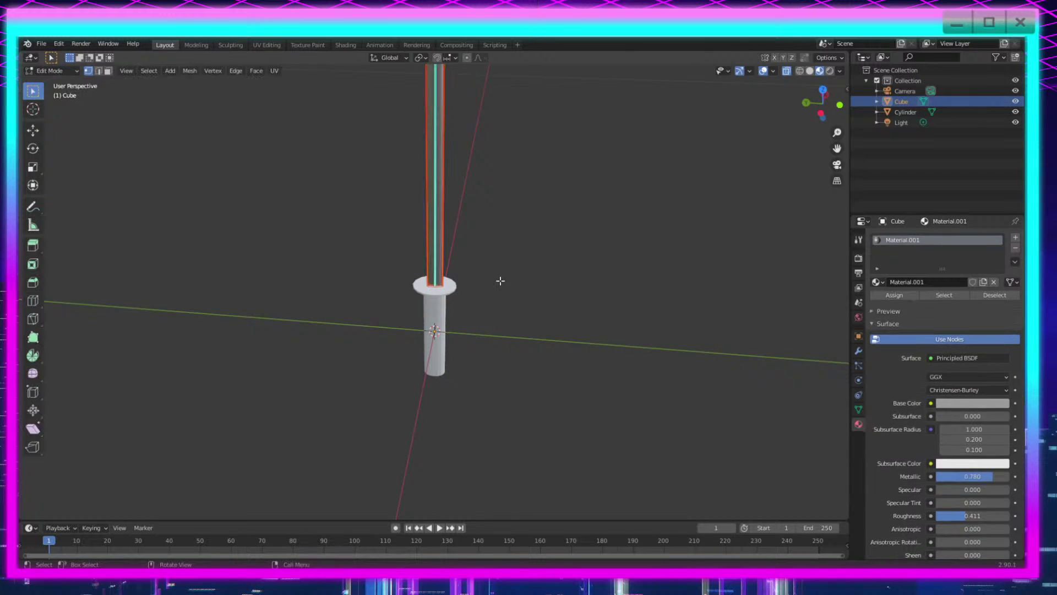
scroll(500, 282, down, 2)
middle_drag(500, 283, 509, 217)
scroll(477, 363, up, 6)
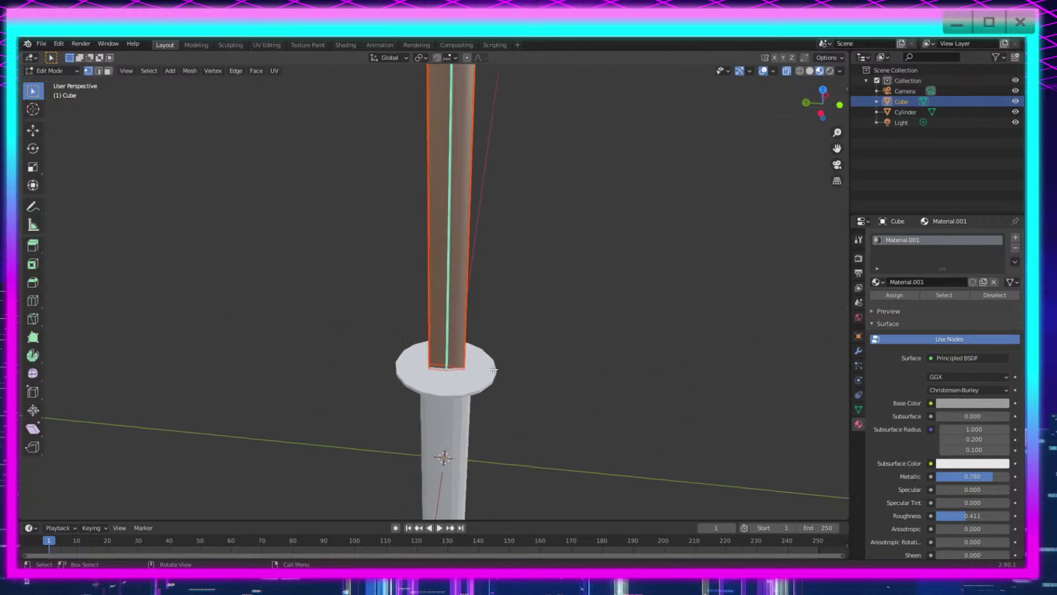
Step: Scale the selected blade geometry uniformly by 1.403
scroll(493, 370, up, 3)
key(s)
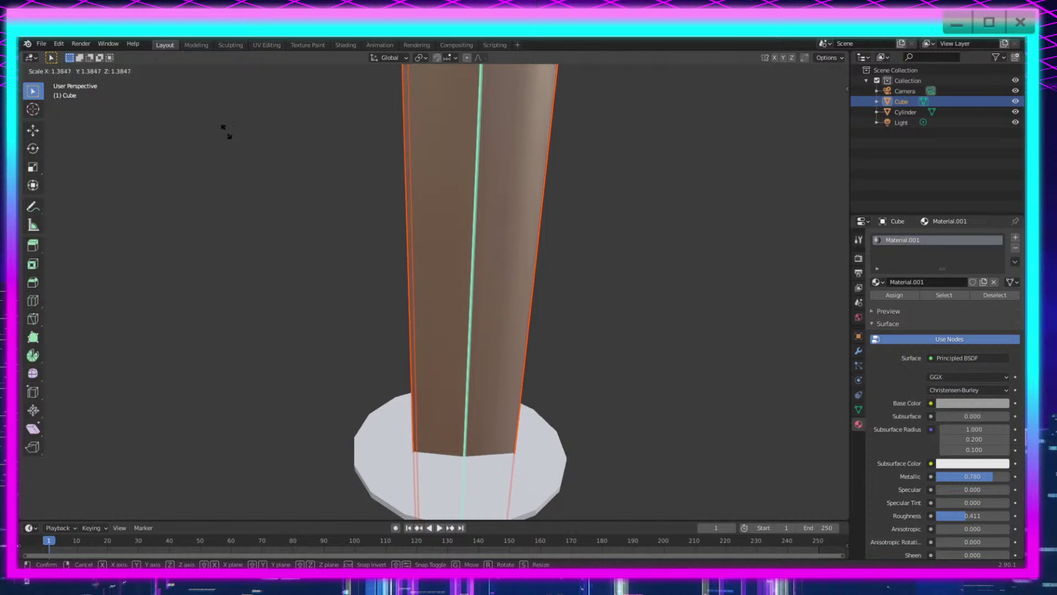
click(270, 163)
scroll(276, 189, down, 4)
scroll(579, 371, up, 5)
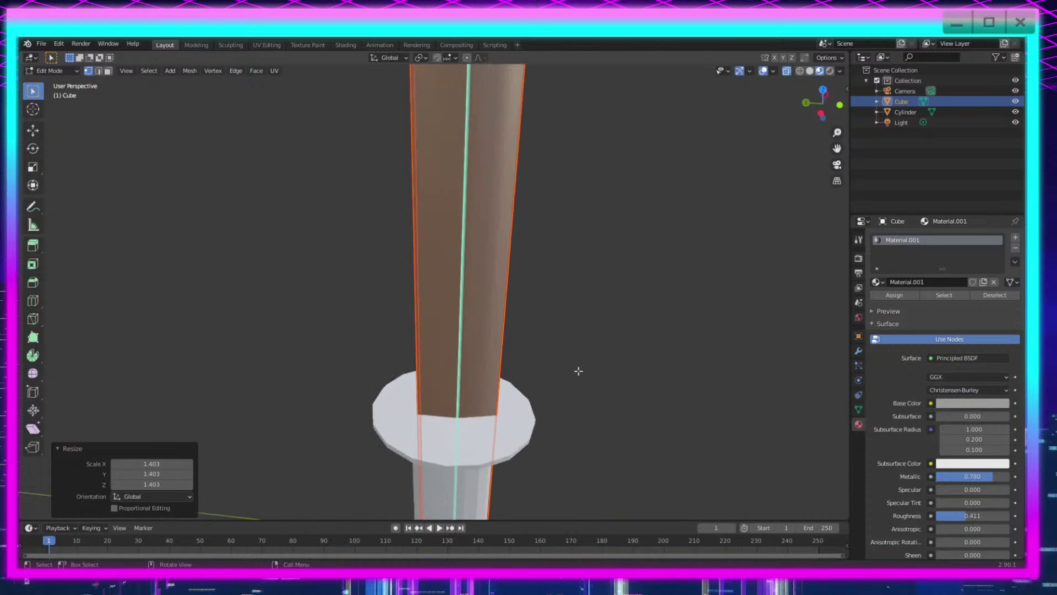
Step: Try raising the enlarged blade about 0.103 m along the Z axis, out of the handle
middle_drag(578, 371, 601, 337)
scroll(597, 328, down, 7)
key(g)
key(z)
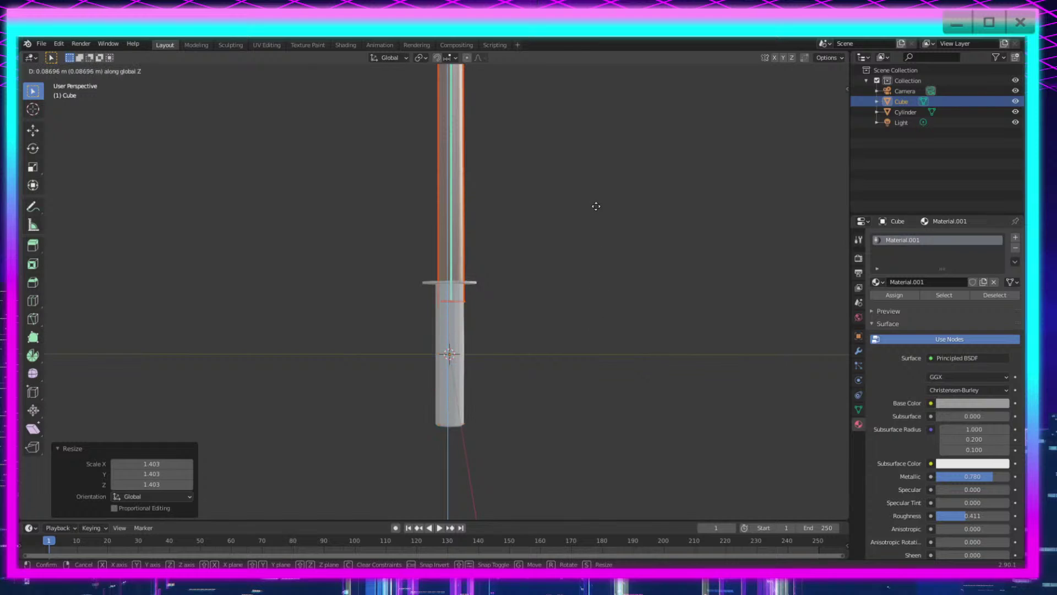
click(595, 190)
scroll(606, 214, up, 6)
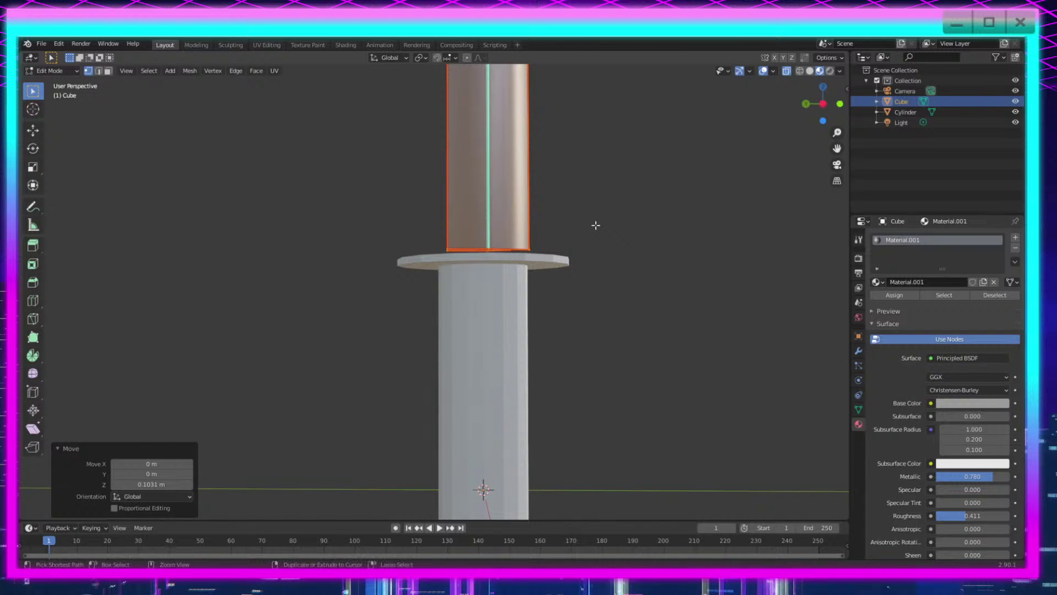
key(alt+z)
Step: Raise the blade along the Z axis until its base meets the guard, and return to Object Mode
scroll(578, 319, down, 6)
key(g)
key(z)
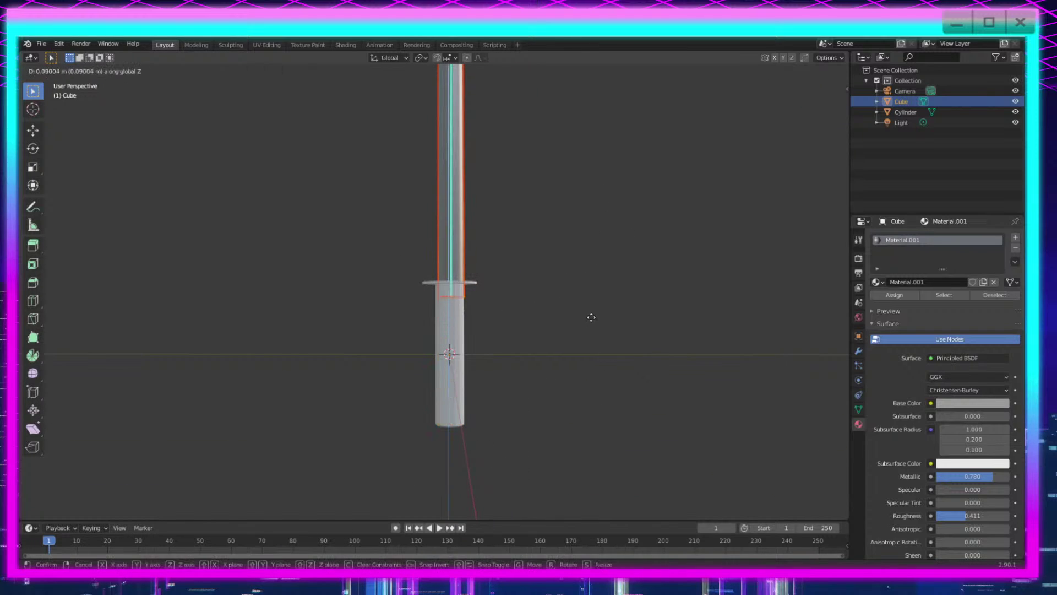
click(591, 304)
scroll(595, 315, down, 2)
middle_drag(594, 316, 514, 406)
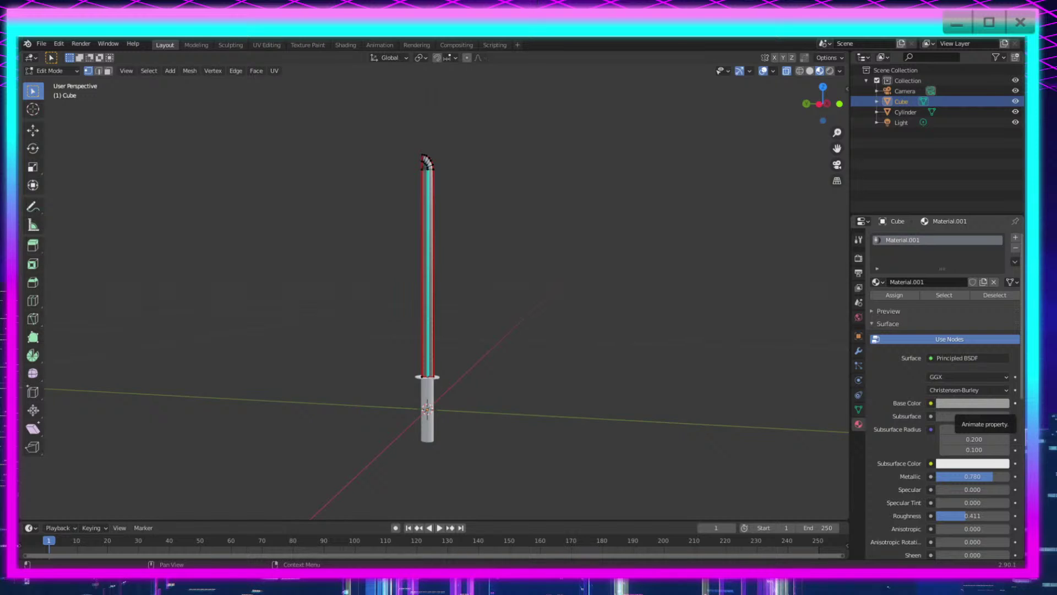
scroll(559, 330, down, 6)
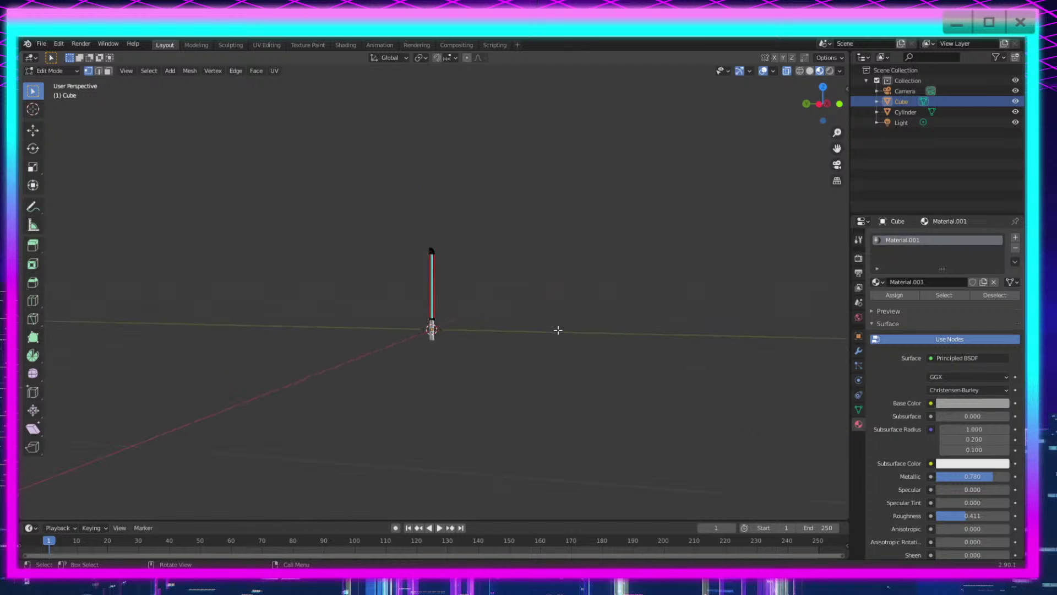
scroll(558, 331, up, 4)
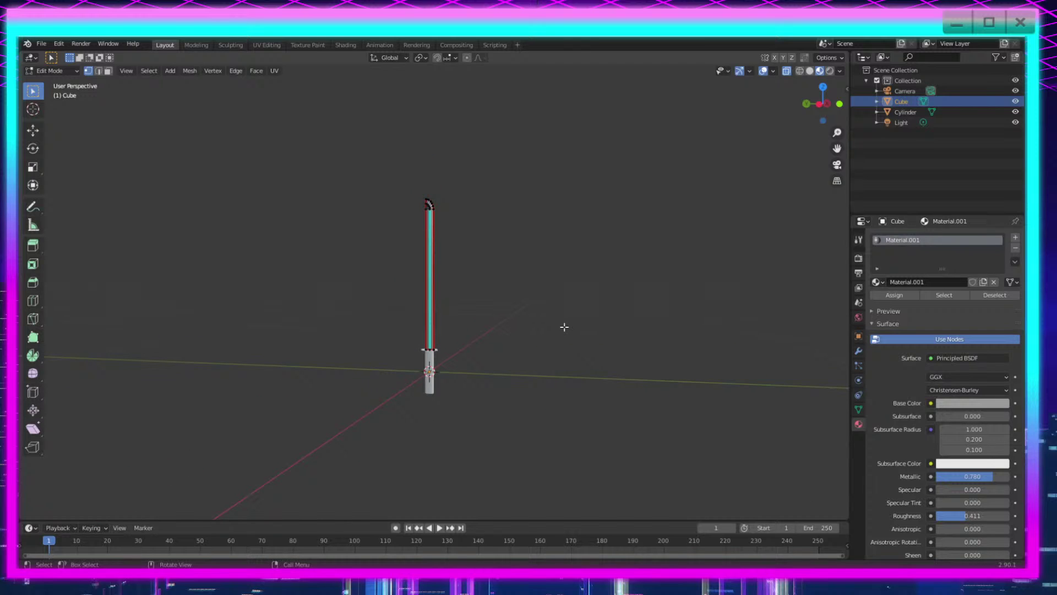
key(Tab)
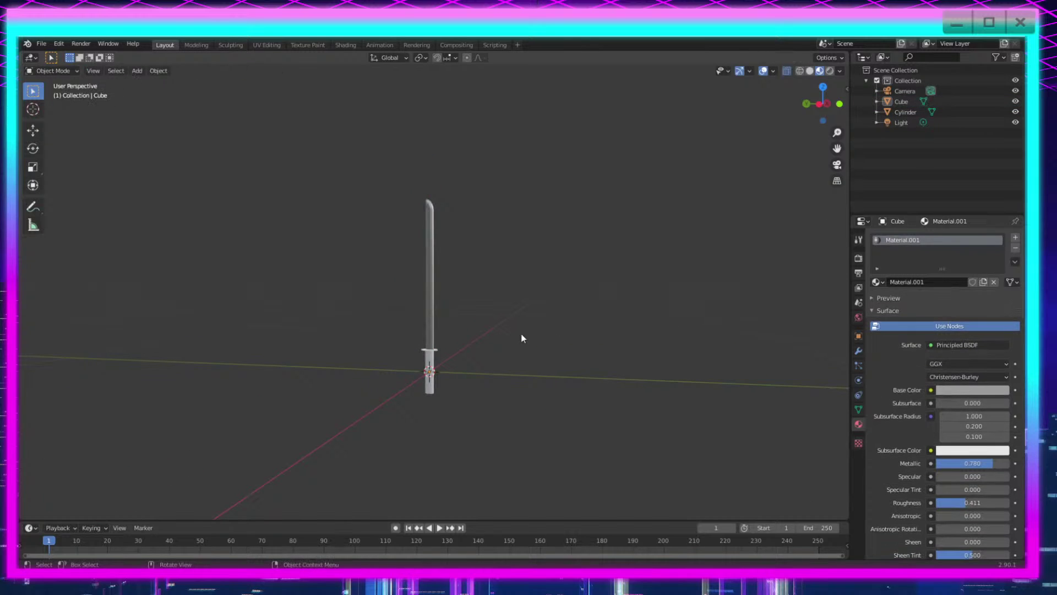
Step: Try the "Buying a Sword" katana picture as a reference image in the scene, and delete it
drag(1023, 336, 573, 338)
scroll(573, 338, down, 8)
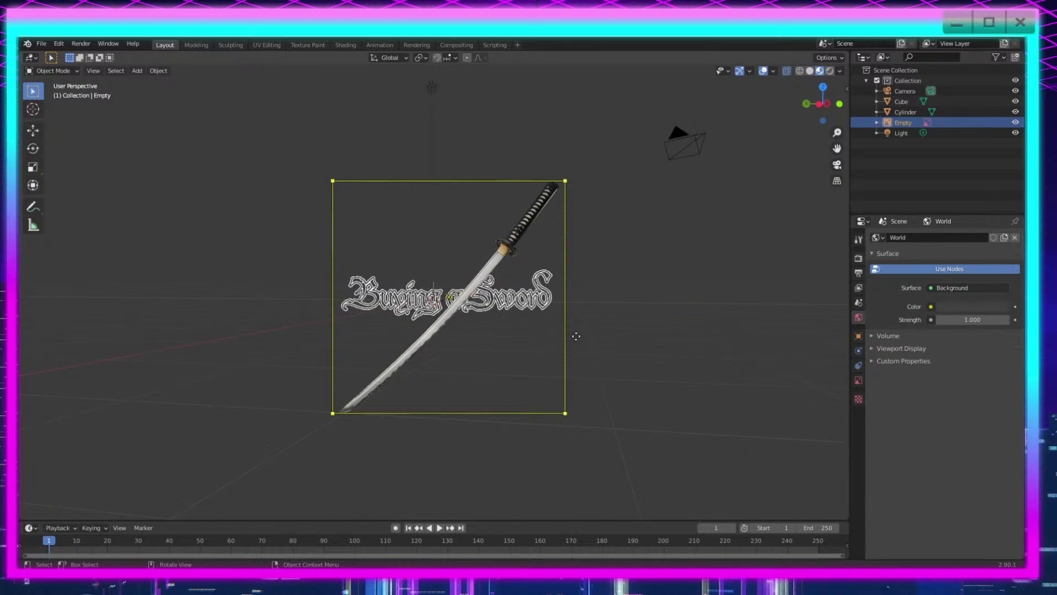
scroll(576, 336, up, 4)
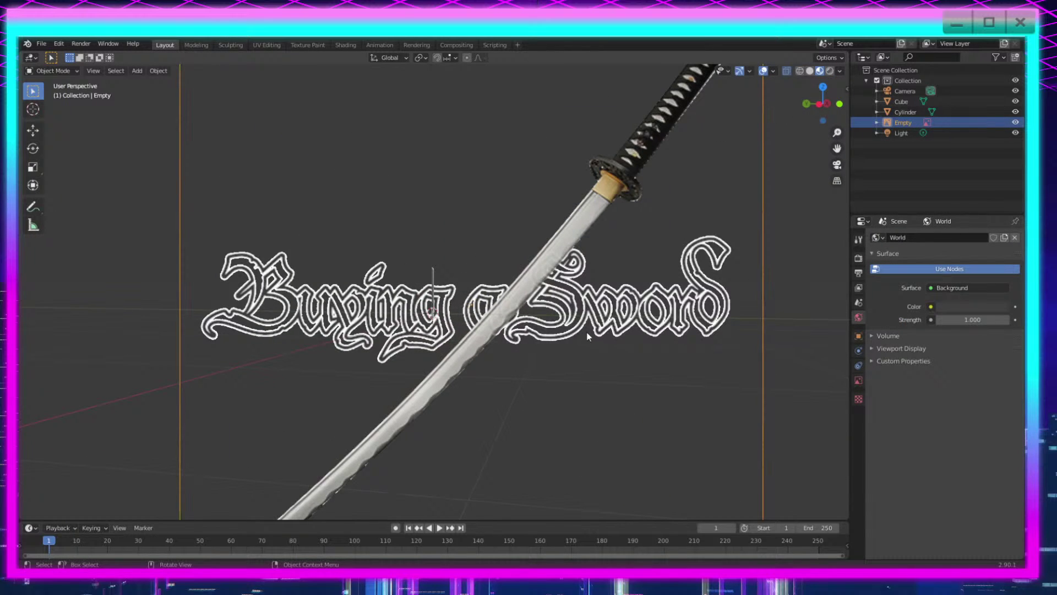
key(Delete)
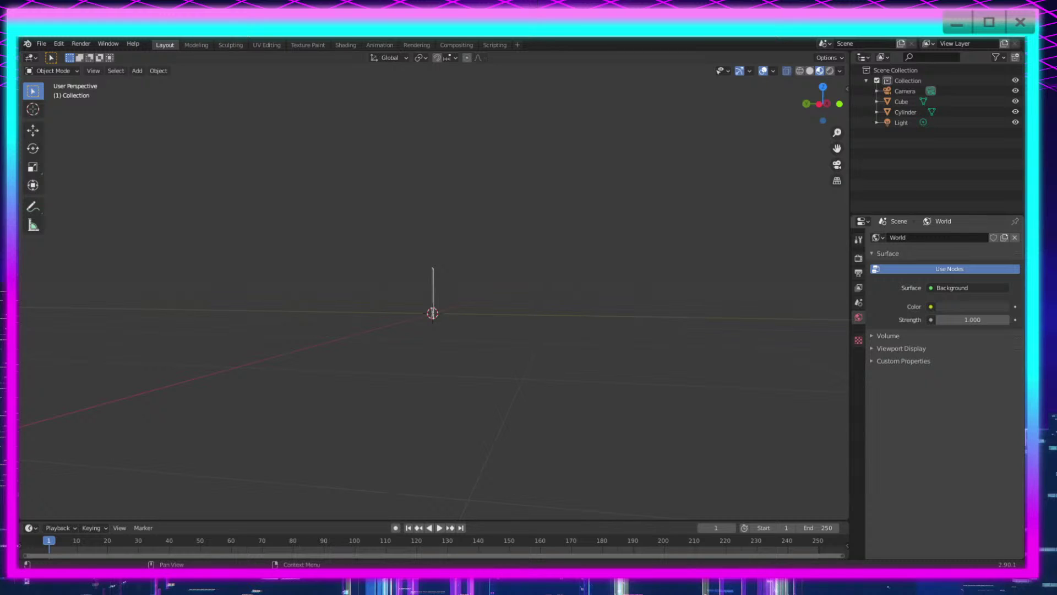
Step: Add the picture of two curved swords as a reference image facing the left orthographic view
mouse_move(470, 294)
mouse_down()
mouse_move(496, 299)
mouse_move(476, 287)
mouse_up()
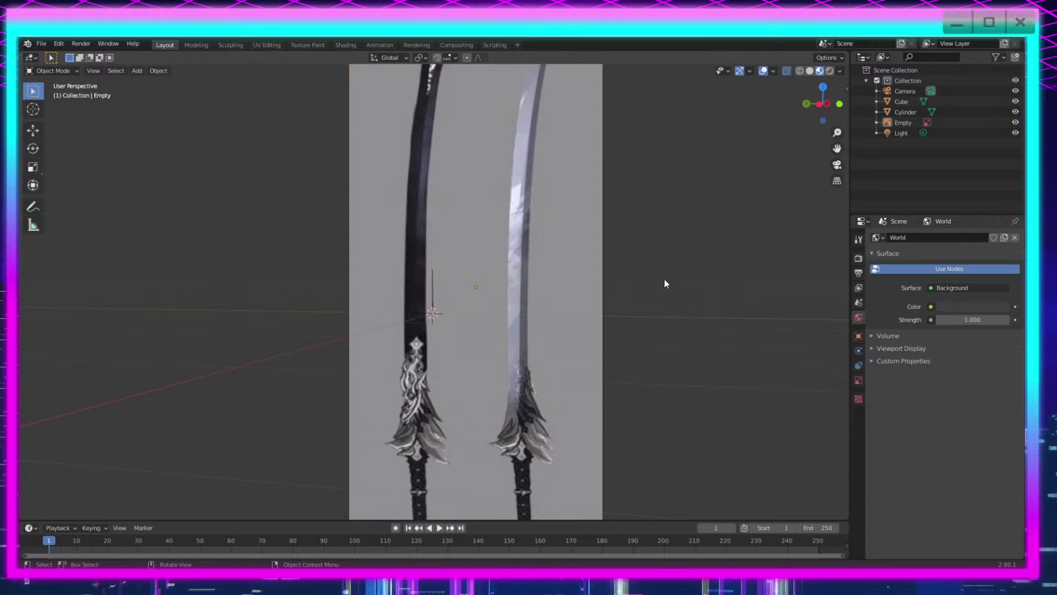
key(x)
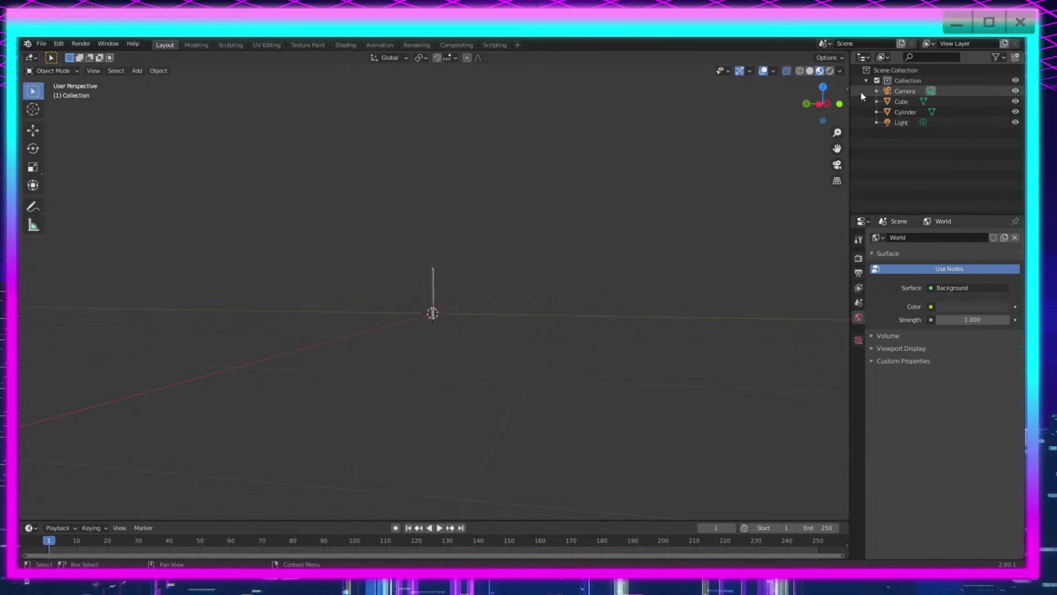
click(828, 104)
key(KP_Decimal)
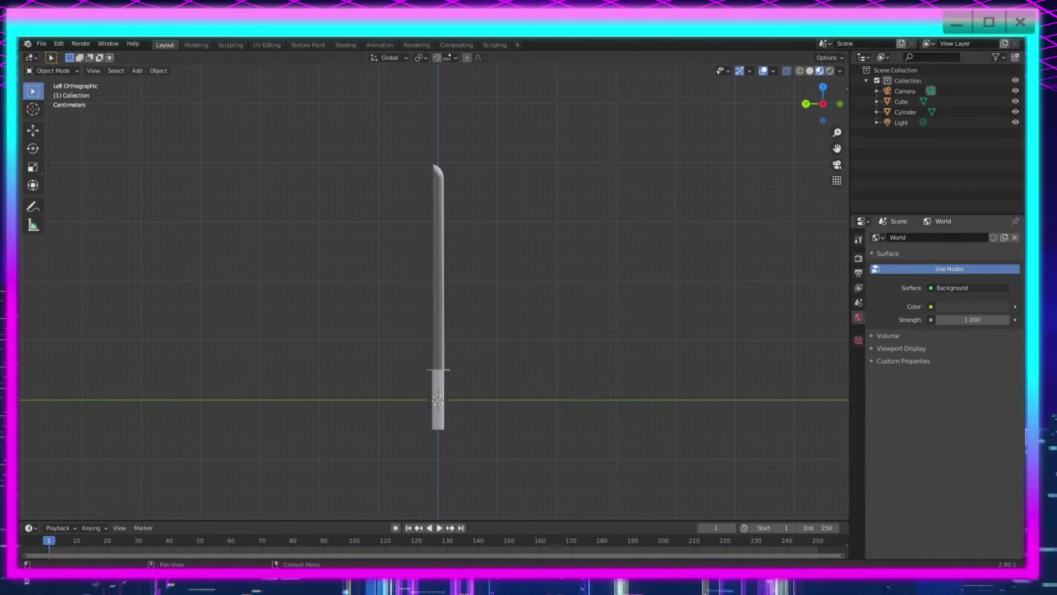
key(ctrl+z)
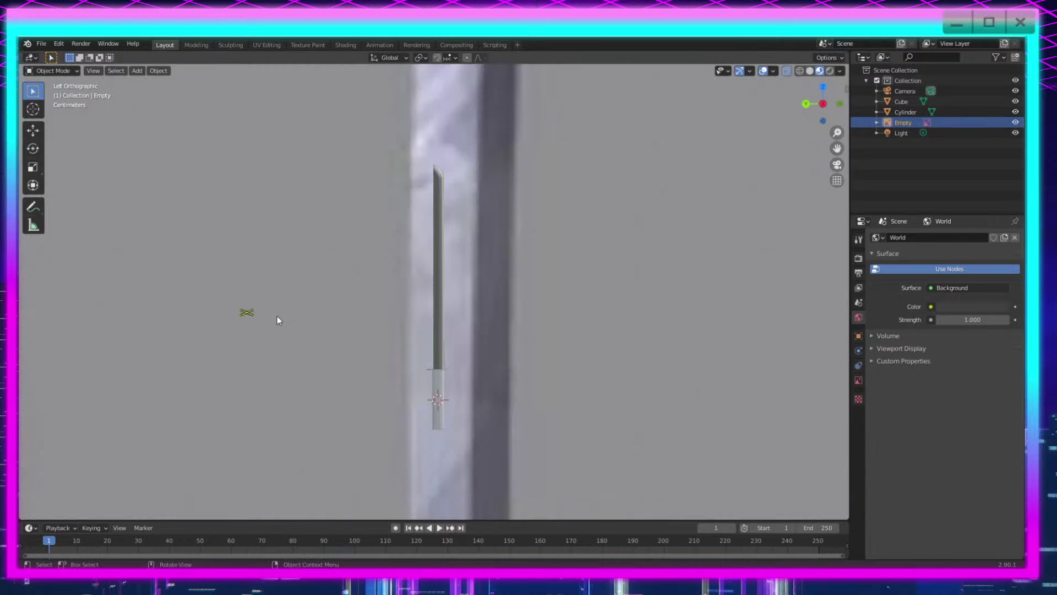
Step: Scale the two-sword reference image down by a factor of 0.103
key(KP_Decimal)
key(s)
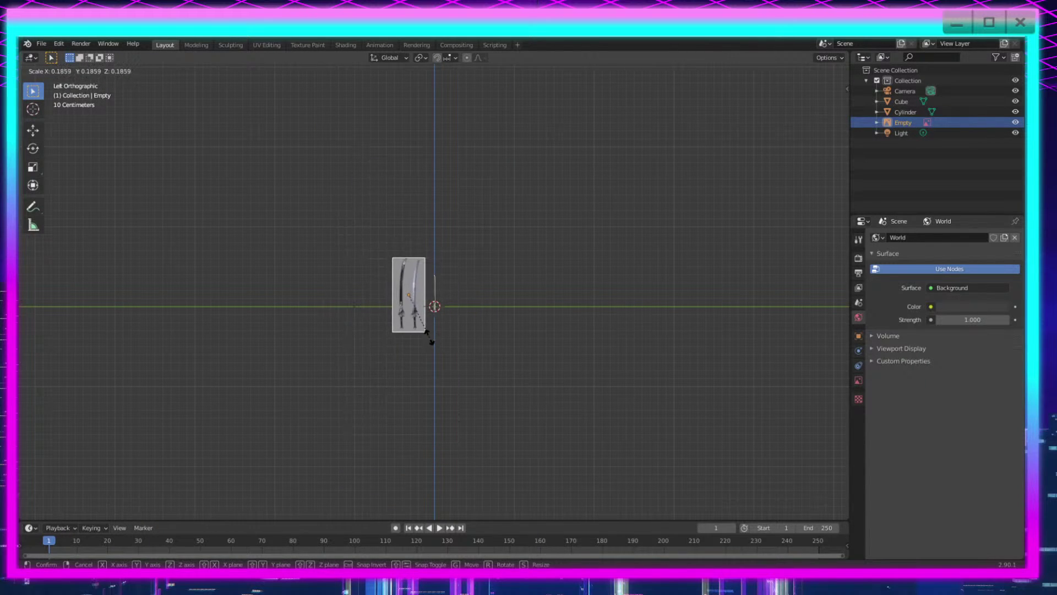
click(422, 329)
scroll(430, 334, up, 8)
Step: Move the two-sword reference image -0.5215 m along Y so it stands beside the modelled sword
key(g)
key(y)
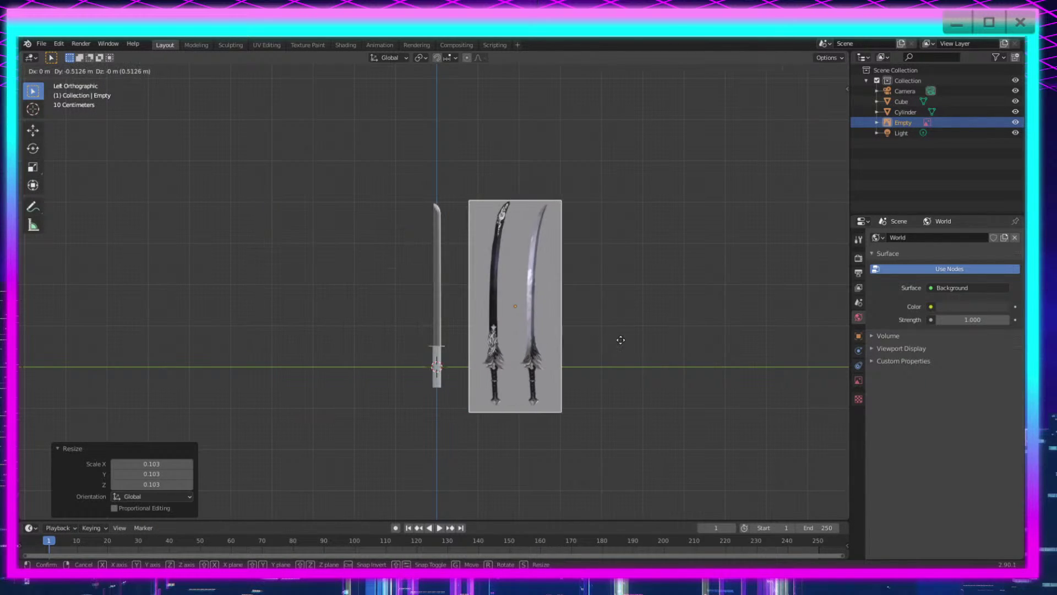
click(619, 338)
scroll(633, 350, up, 4)
scroll(676, 351, down, 1)
shift+middle_drag(696, 366, 665, 359)
scroll(676, 348, up, 1)
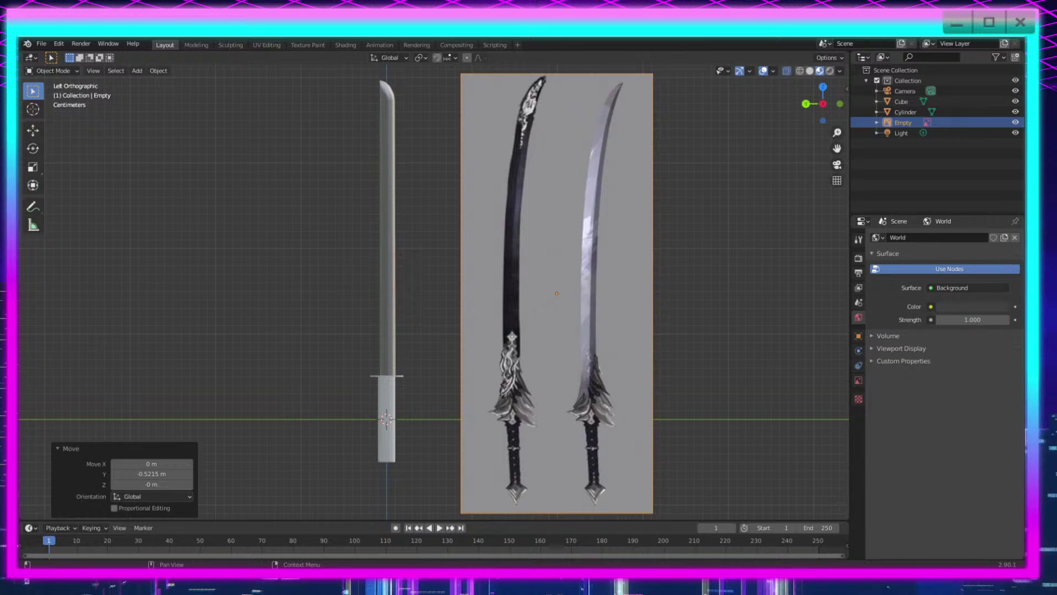
Step: Add the sheet of swords numbered 61–80 as a second reference image and scale it by 0.219
scroll(703, 266, down, 5)
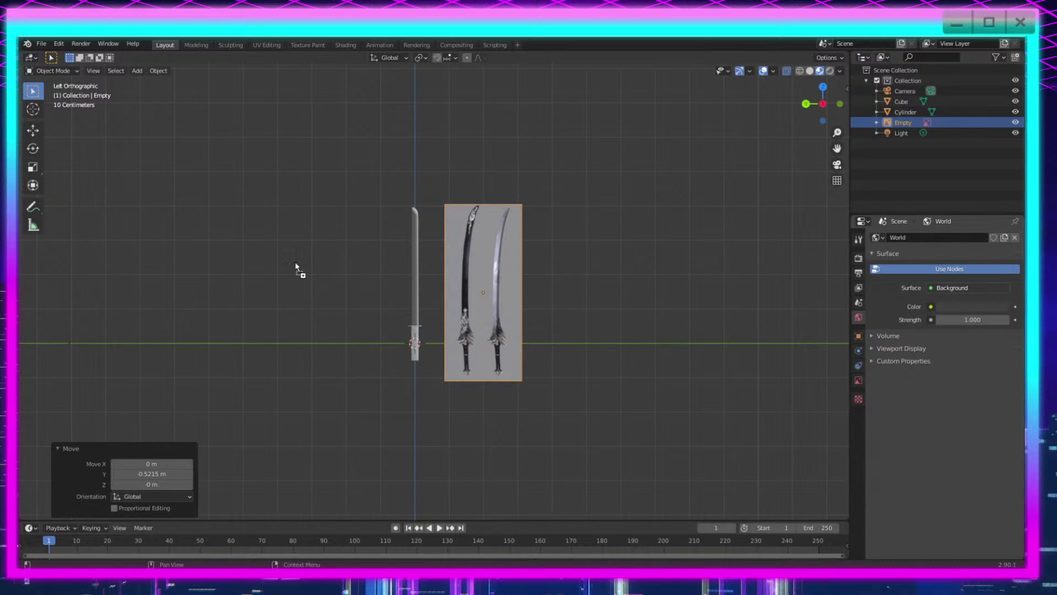
drag(296, 267, 298, 268)
scroll(490, 256, down, 9)
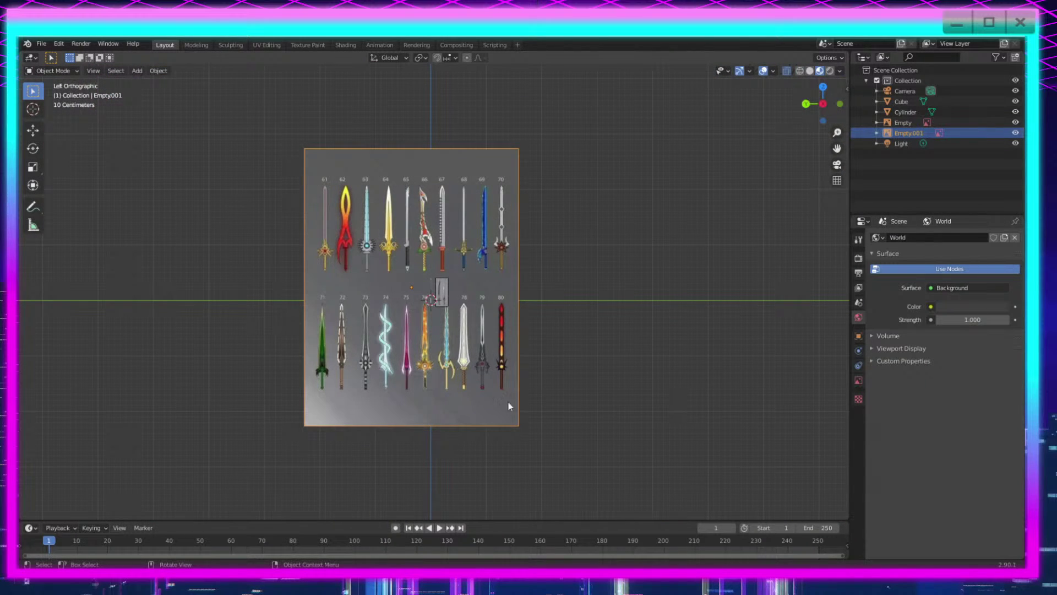
key(s)
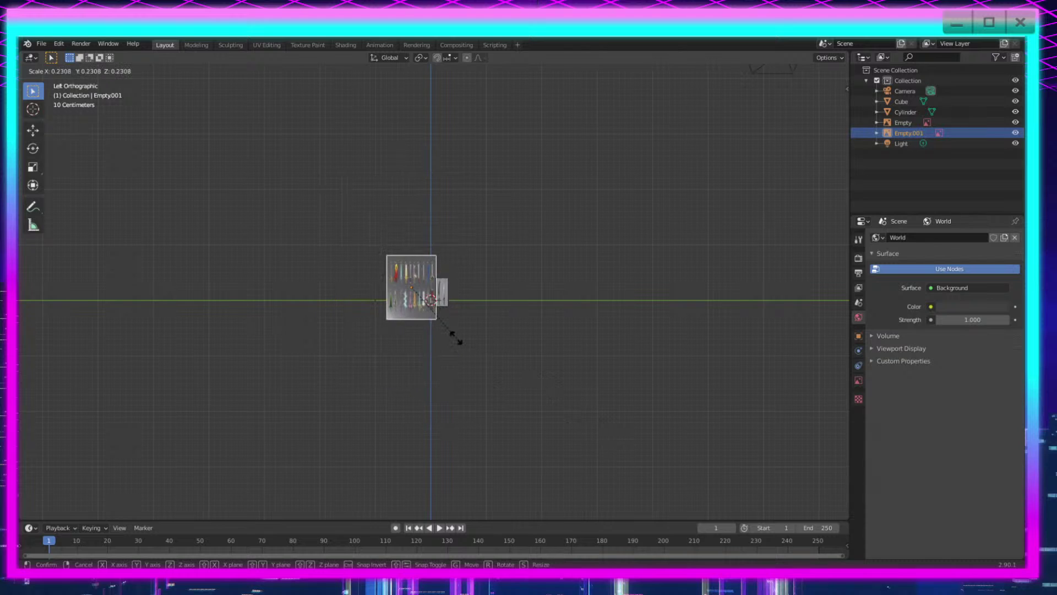
click(459, 347)
scroll(461, 355, up, 7)
Step: Move the sword sheet about -0.215 m along its local X axis, clear of the model, and scale it by 0.864
key(x)
key(x)
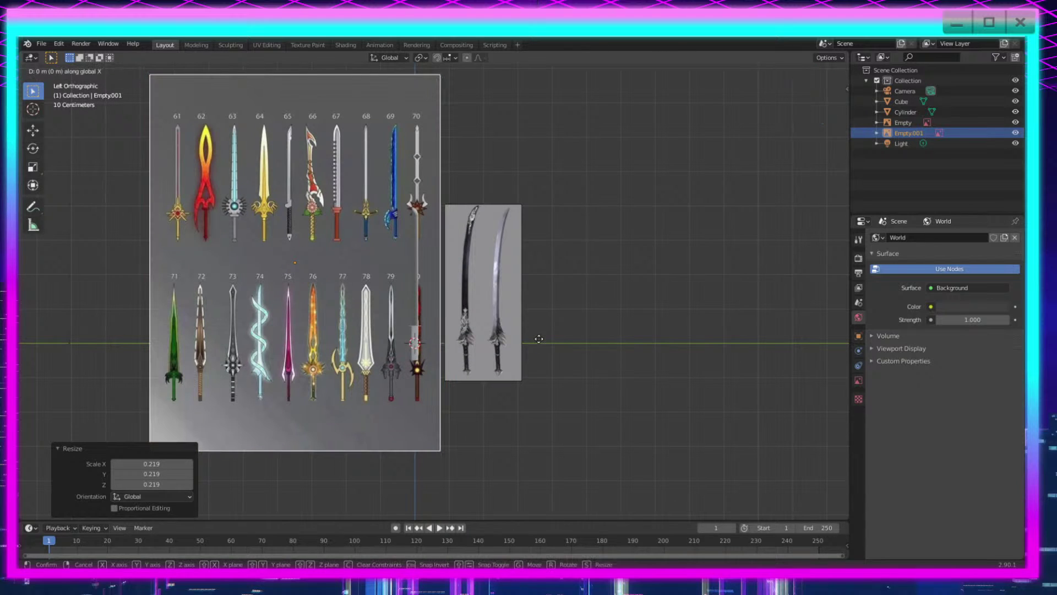
click(466, 358)
key(s)
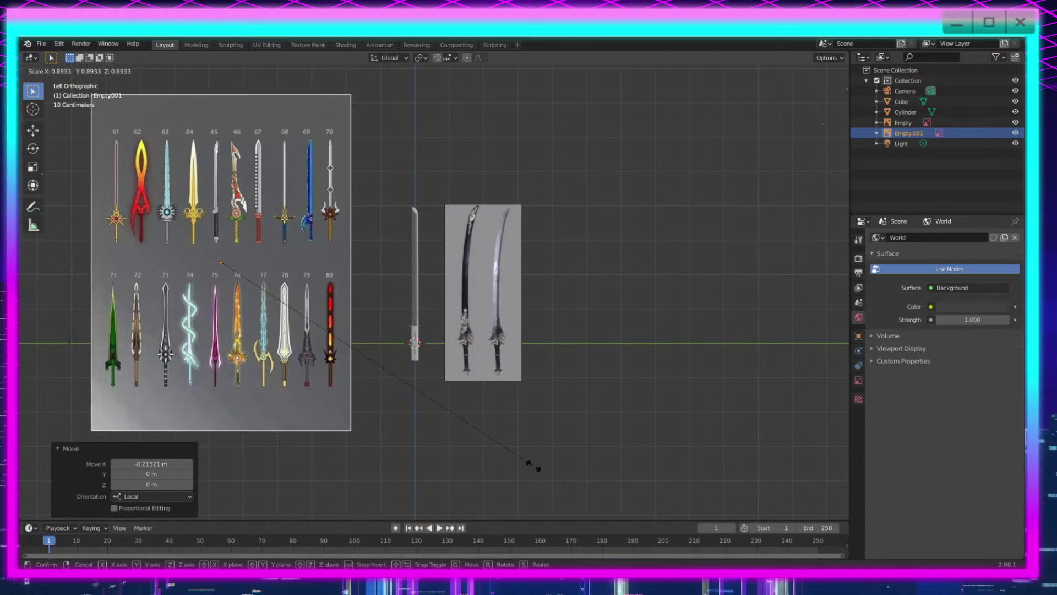
click(451, 456)
scroll(371, 414, up, 3)
shift+middle_drag(529, 427, 606, 428)
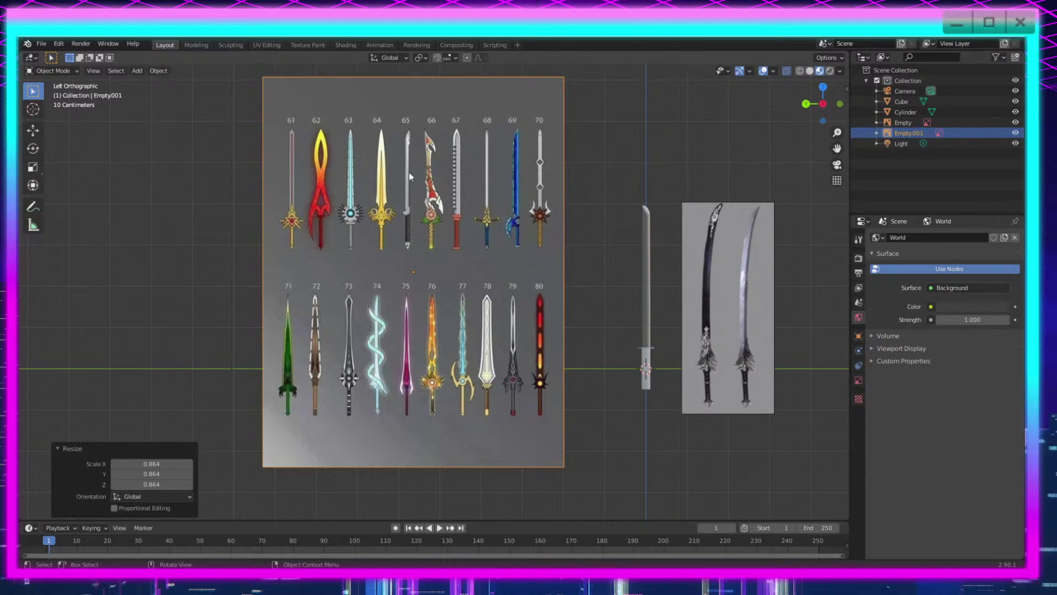
Step: Examine the sword designs numbered 61–80 on the reference sheet next to the modelled sword
scroll(404, 201, up, 4)
shift+middle_drag(403, 174, 488, 324)
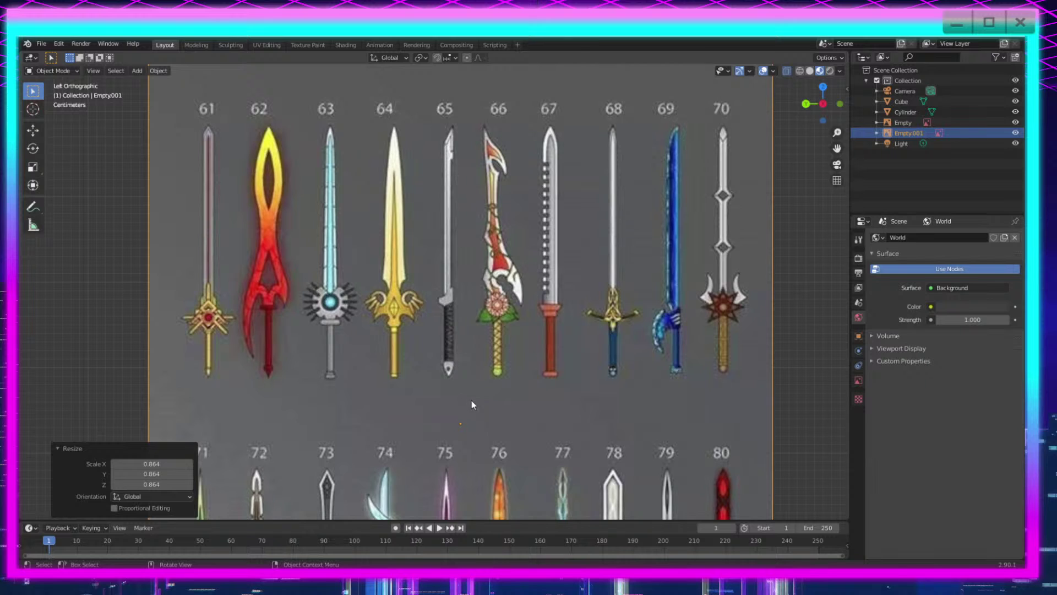
shift+middle_drag(631, 360, 593, 304)
scroll(592, 304, down, 2)
shift+middle_drag(672, 402, 641, 342)
scroll(641, 342, down, 2)
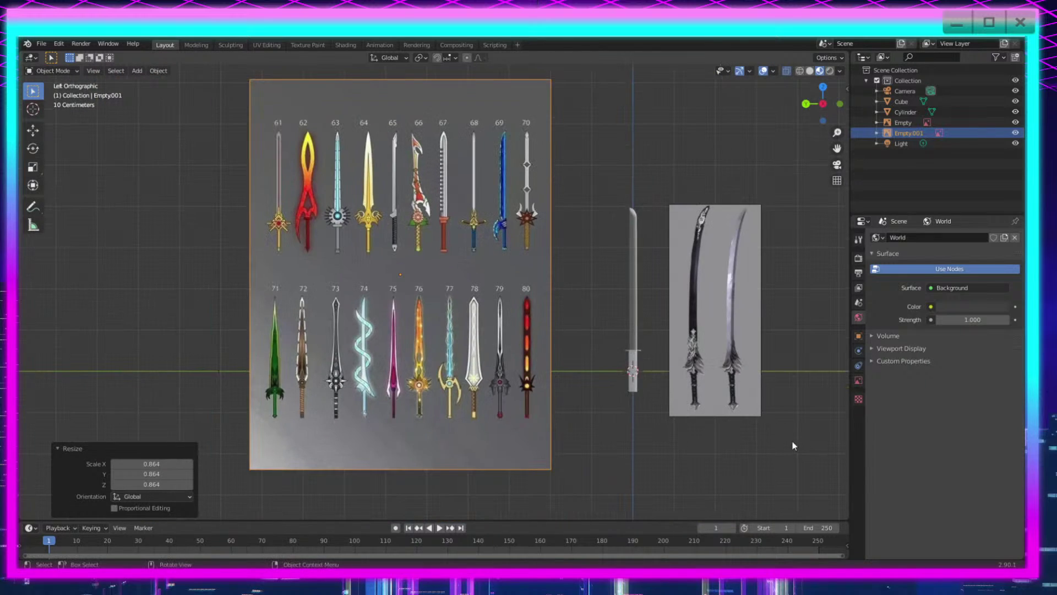
shift+middle_drag(785, 441, 713, 431)
scroll(712, 435, down, 2)
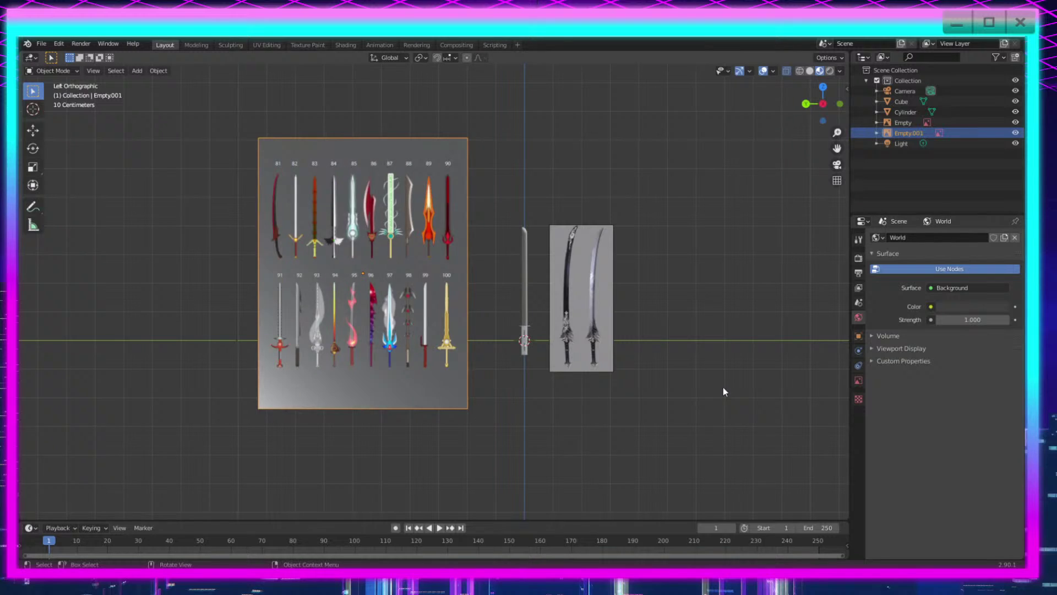
Step: Move the reference sheet of swords 81–100 closer to the modelled sword
scroll(501, 327, down, 2)
scroll(518, 324, up, 1)
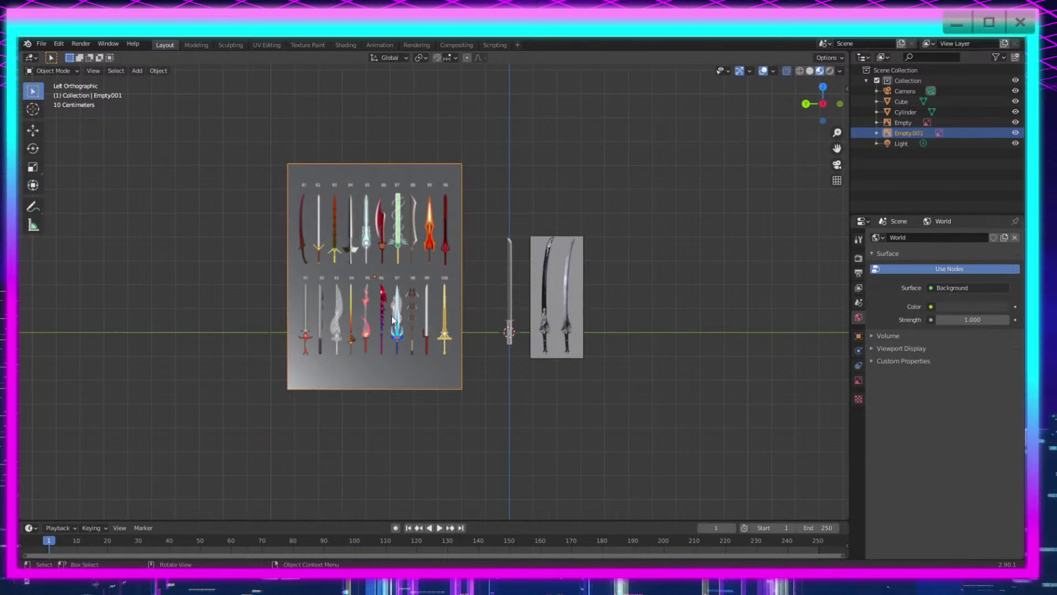
click(375, 277)
drag(374, 276, 401, 273)
click(392, 291)
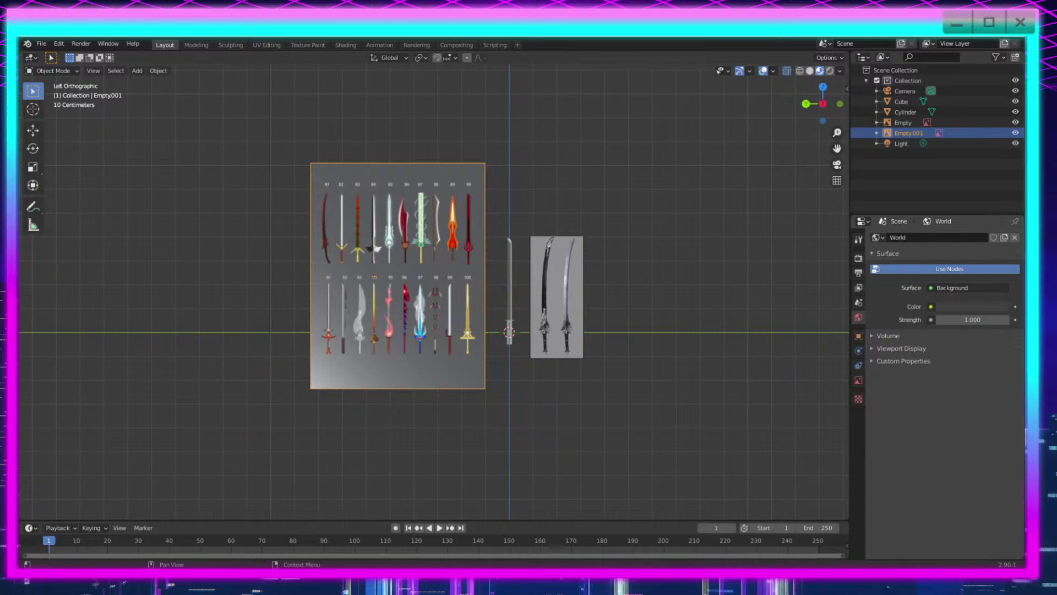
Step: Add the swords 61–80 sheet beyond the two-sword image and scale it to roughly the size of the 81–100 sheet
drag(795, 317, 793, 319)
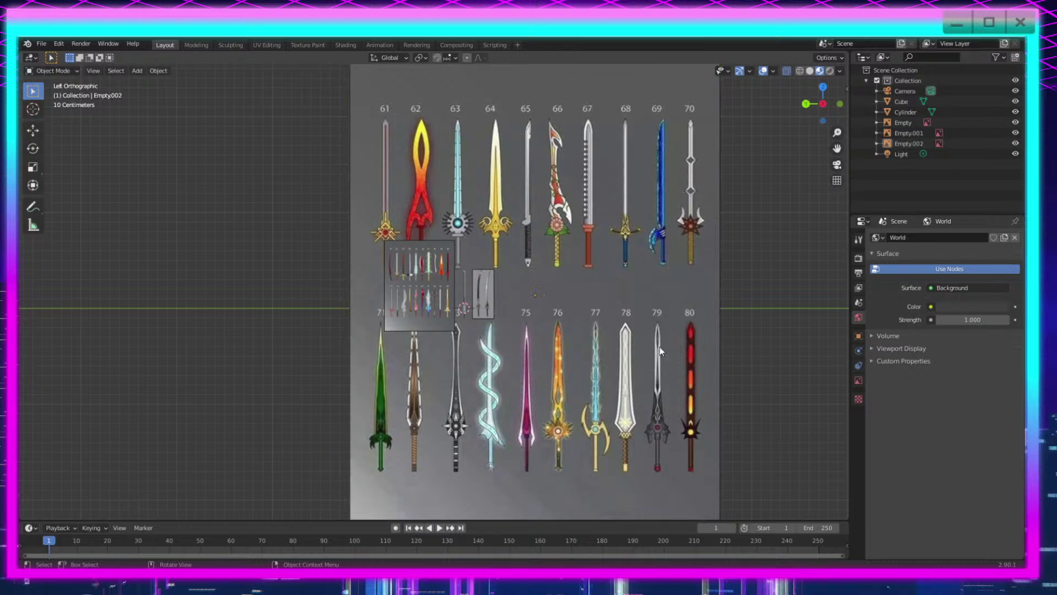
key(s)
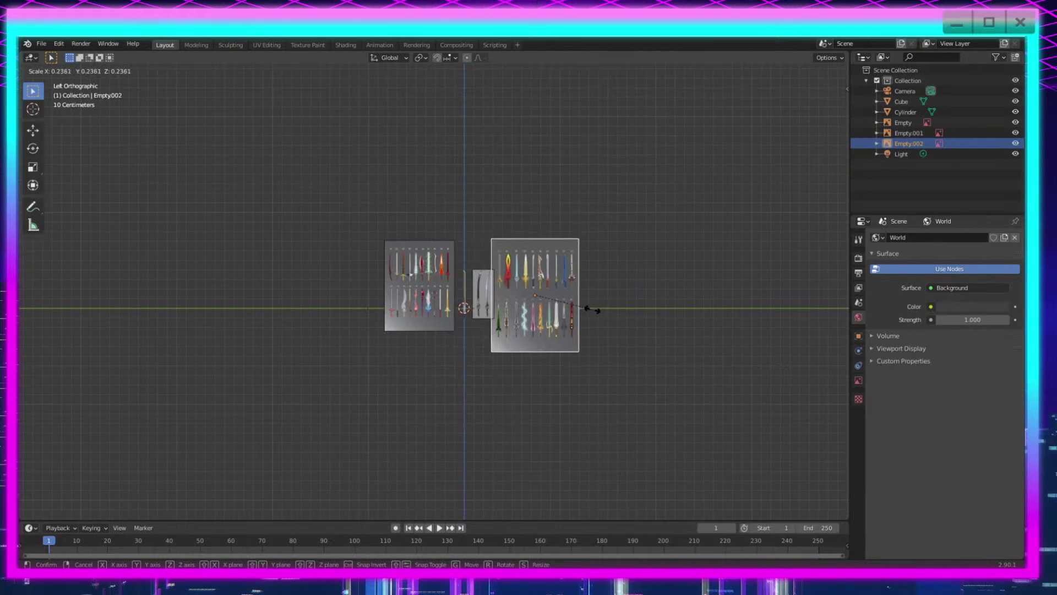
click(582, 313)
key(s)
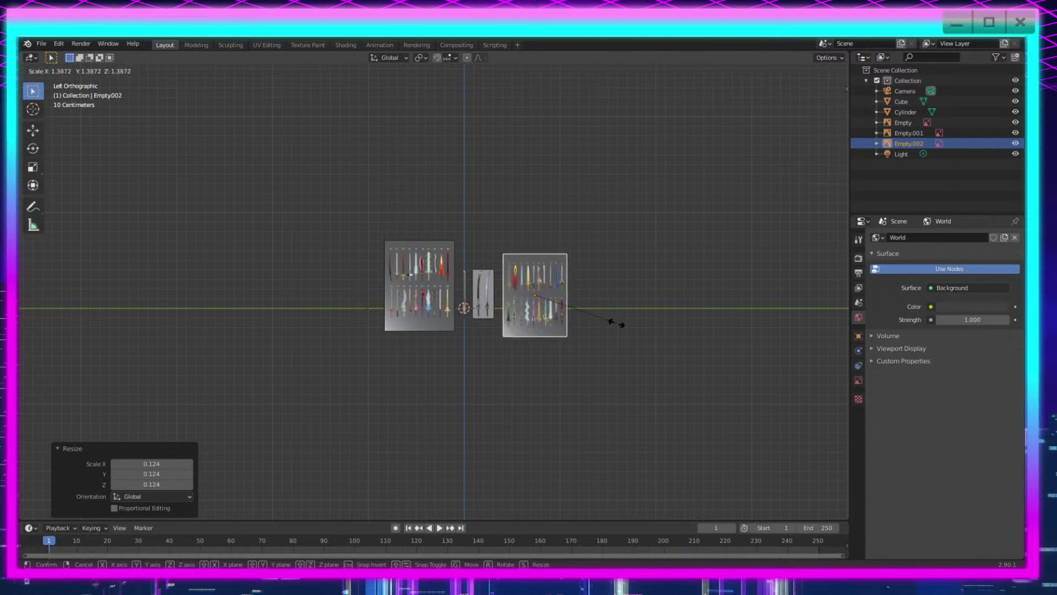
click(621, 325)
Step: Raise the swords 61–80 sheet slightly along Z to line up with the other references, and deselect it
key(g)
key(z)
click(621, 324)
click(617, 369)
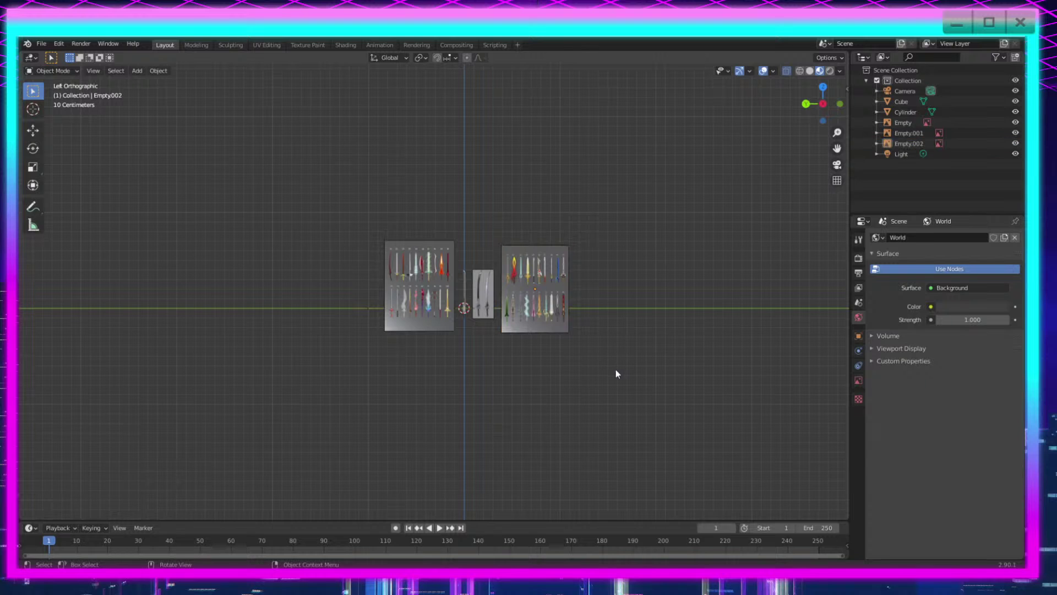
scroll(612, 378, up, 7)
middle_drag(624, 435, 467, 456)
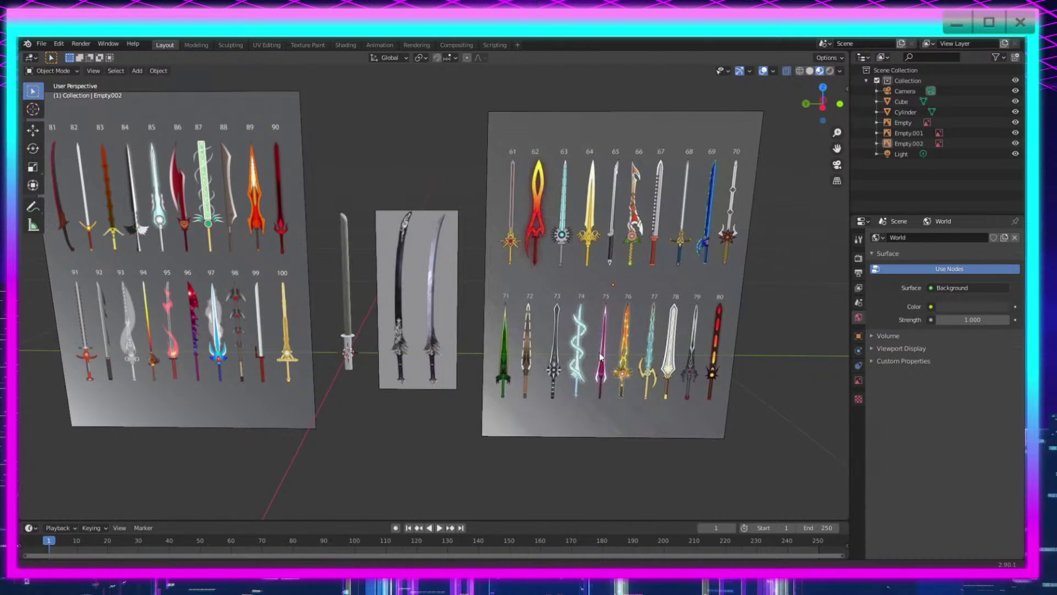
Step: Examine swords 71–80 up close and compare the modelled katana with the two surrounding reference sheets
shift+middle_drag(666, 326, 505, 358)
scroll(504, 358, up, 3)
shift+middle_drag(543, 417, 535, 281)
middle_drag(496, 421, 497, 414)
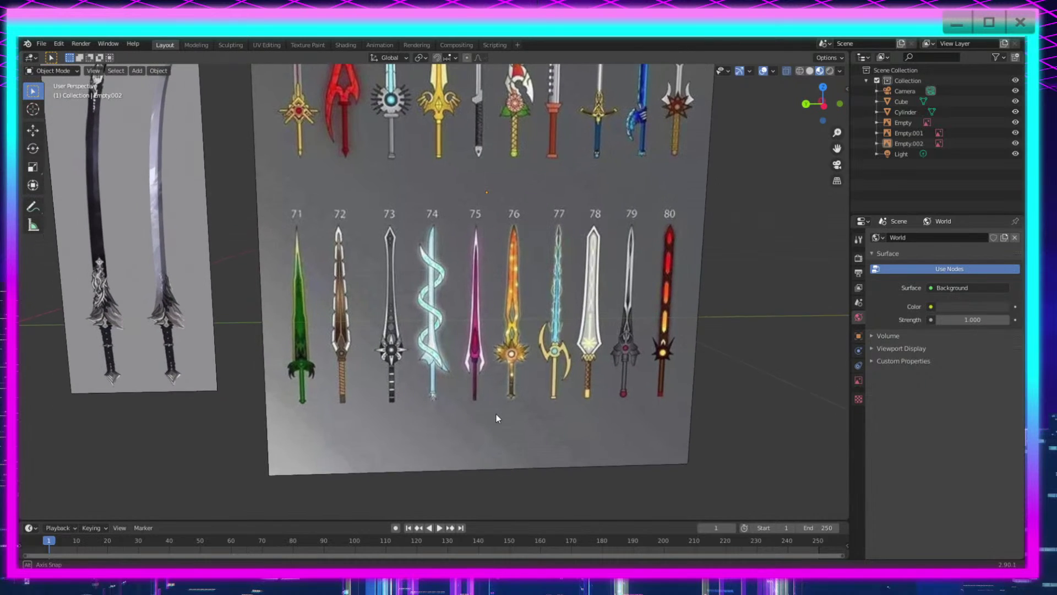
shift+middle_drag(489, 325, 527, 496)
shift+middle_drag(403, 385, 788, 368)
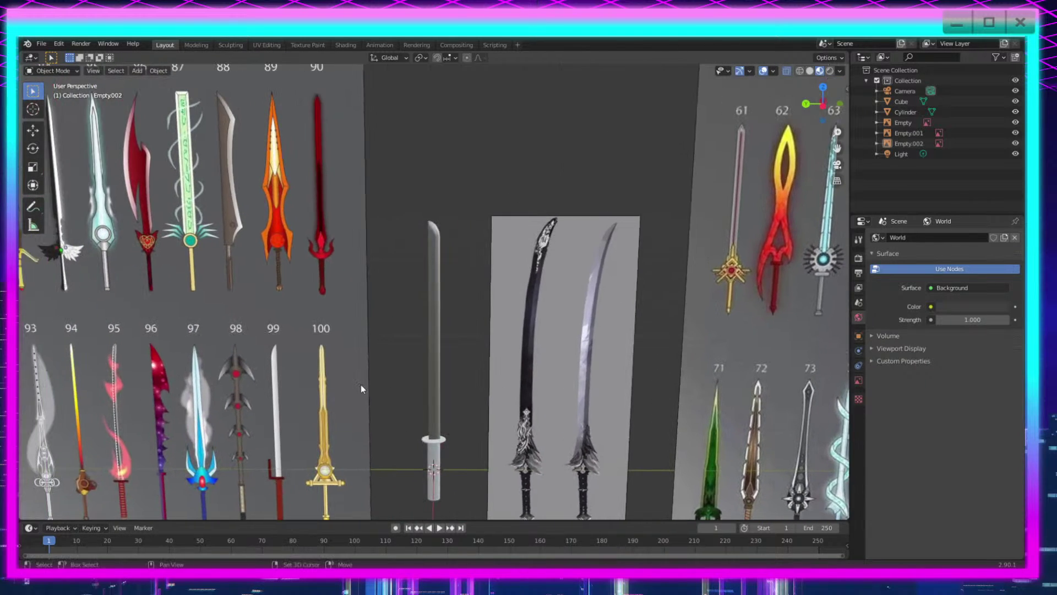
shift+middle_drag(360, 385, 602, 351)
scroll(599, 352, down, 1)
shift+middle_drag(458, 397, 326, 423)
shift+middle_drag(695, 400, 542, 410)
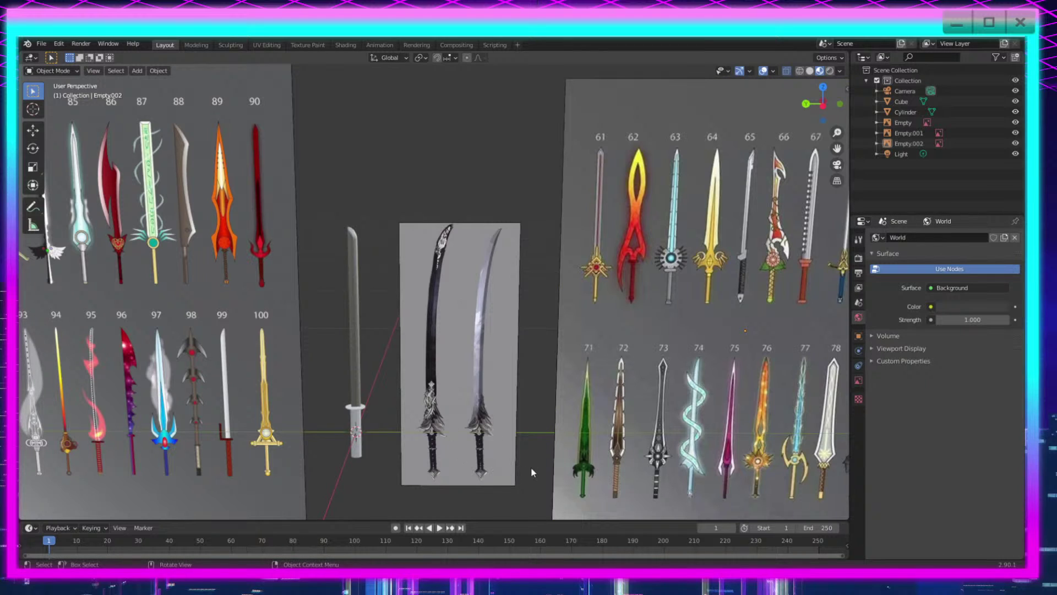
Step: Examine the lower row of swords 91–100 beside the modelled katana and the two-sword image
shift+middle_drag(488, 468, 514, 350)
scroll(486, 396, up, 4)
scroll(487, 397, down, 4)
middle_drag(454, 457, 514, 351)
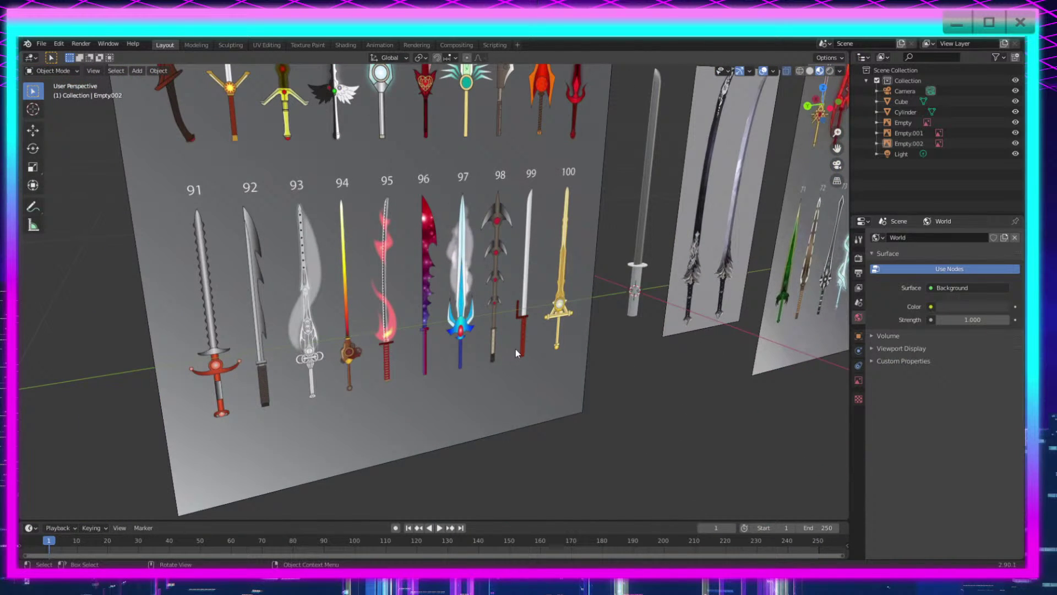
middle_drag(663, 352, 515, 336)
scroll(688, 388, up, 5)
middle_drag(515, 336, 569, 380)
scroll(569, 382, down, 4)
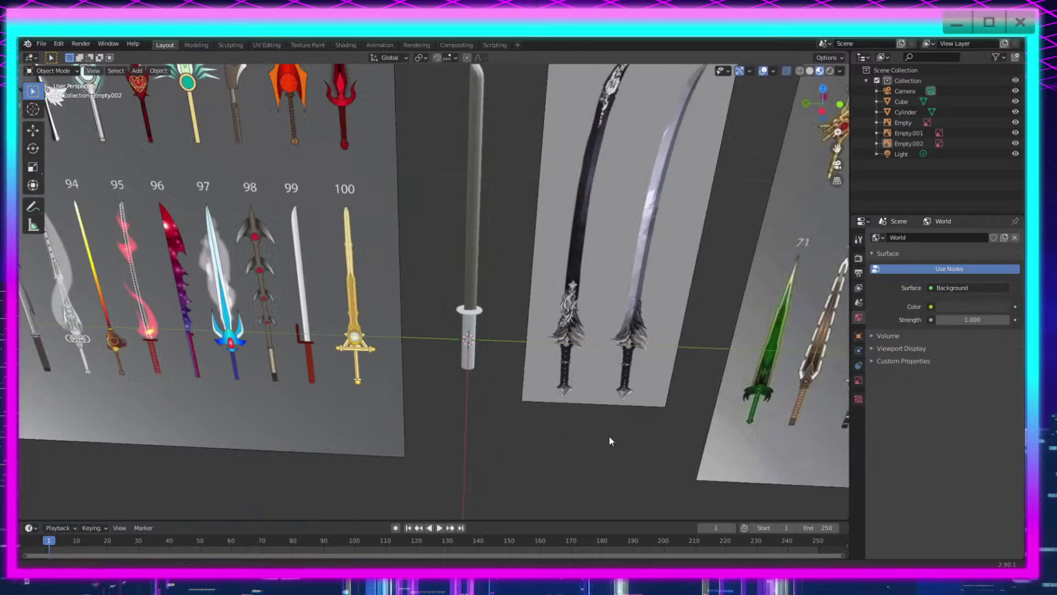
Step: Compare the katana's guard and handle with the hilts of swords 98–100 and the two-sword reference image
middle_drag(609, 436, 565, 418)
scroll(565, 418, up, 7)
shift+middle_drag(517, 368, 521, 402)
scroll(521, 401, down, 4)
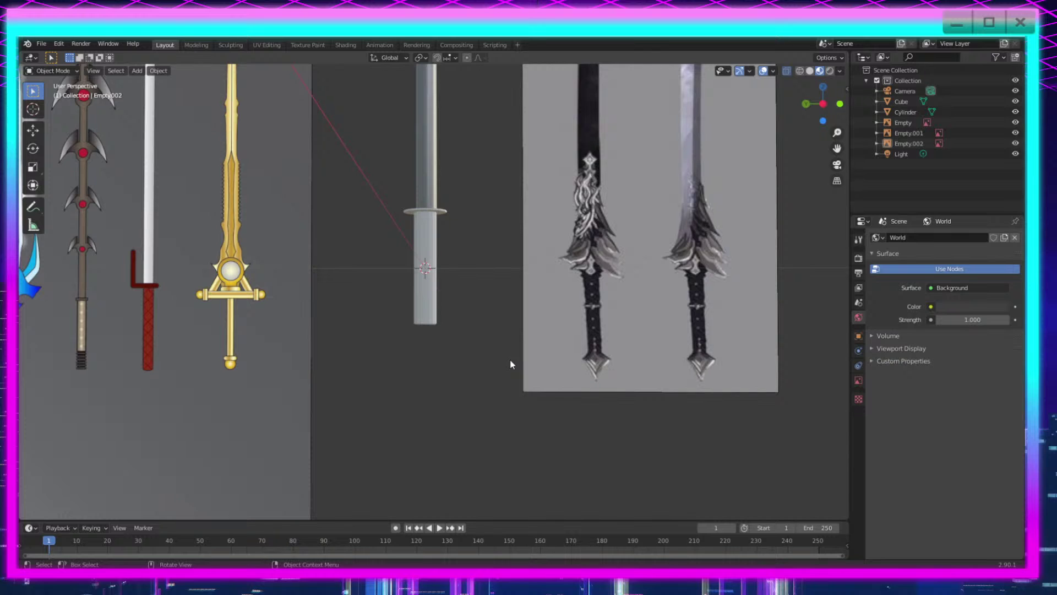
scroll(559, 364, up, 3)
scroll(542, 380, down, 3)
scroll(473, 328, down, 5)
scroll(488, 319, up, 3)
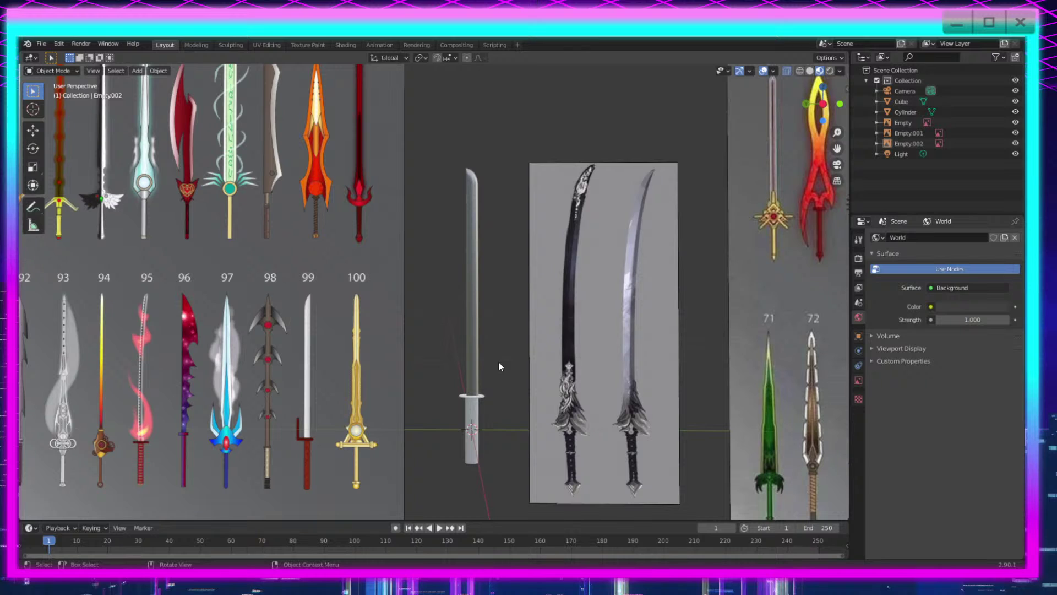
scroll(498, 361, up, 2)
scroll(497, 361, down, 2)
shift+middle_drag(550, 428, 577, 382)
shift+middle_drag(425, 438, 395, 434)
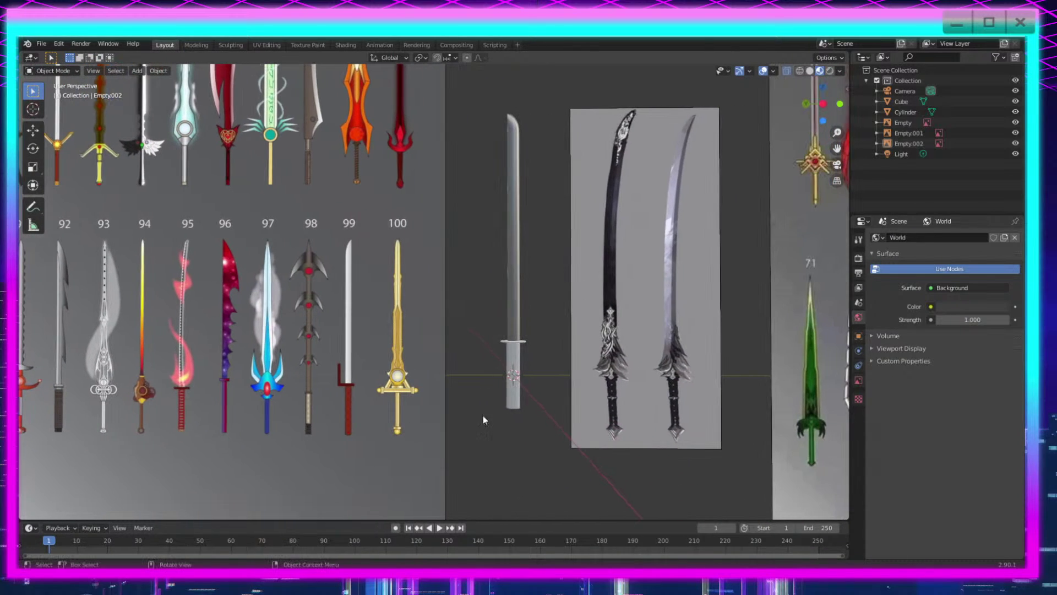
Step: Raise the blade's tip point about 0.039 m along Z using smooth proportional editing with a size of 0.05
shift+middle_drag(578, 361, 497, 473)
scroll(509, 392, up, 7)
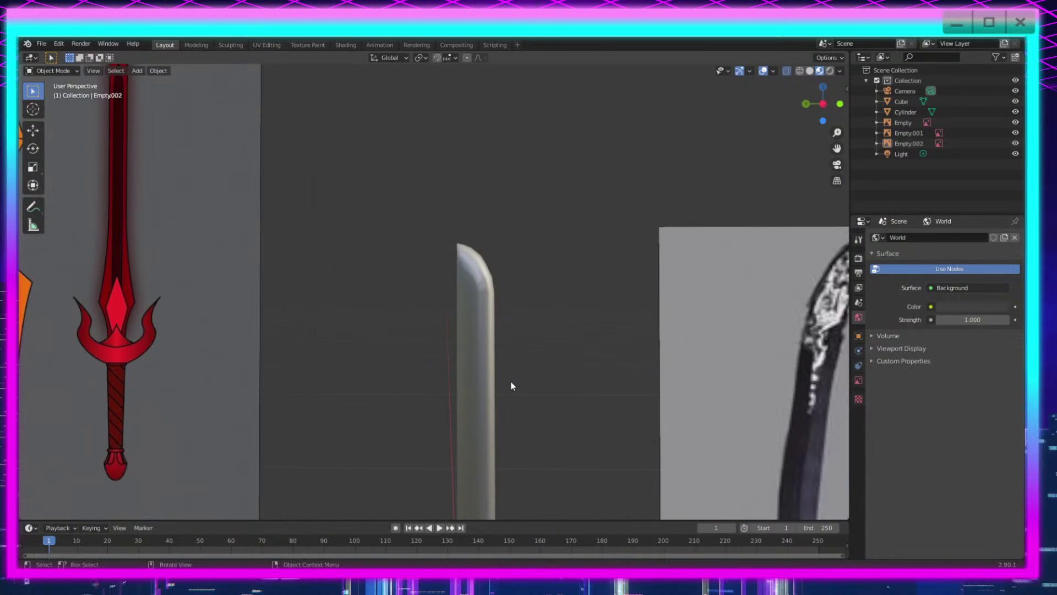
shift+middle_drag(329, 142, 514, 286)
scroll(484, 391, up, 10)
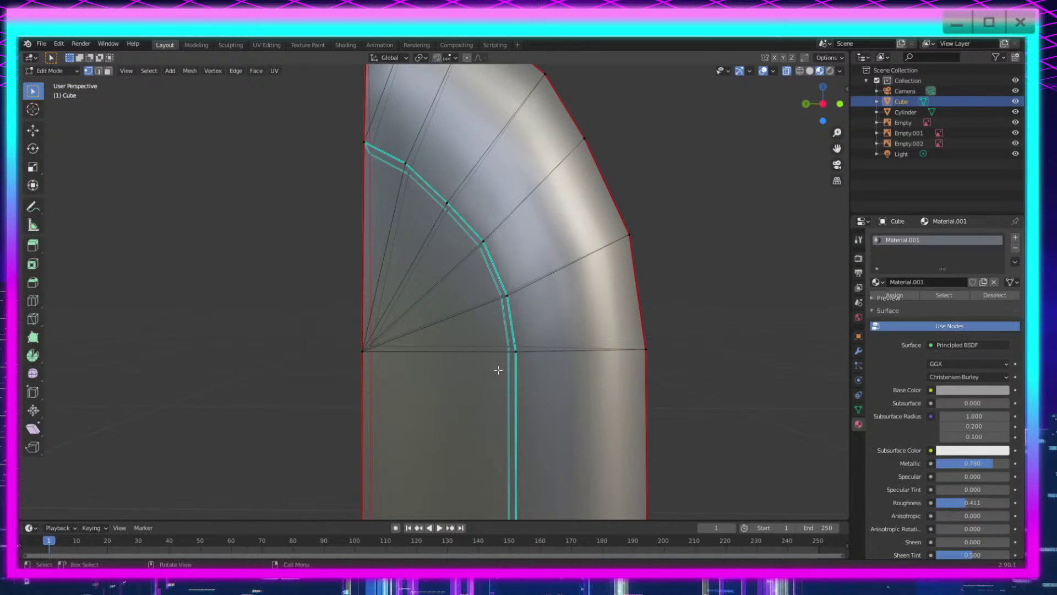
scroll(491, 358, down, 5)
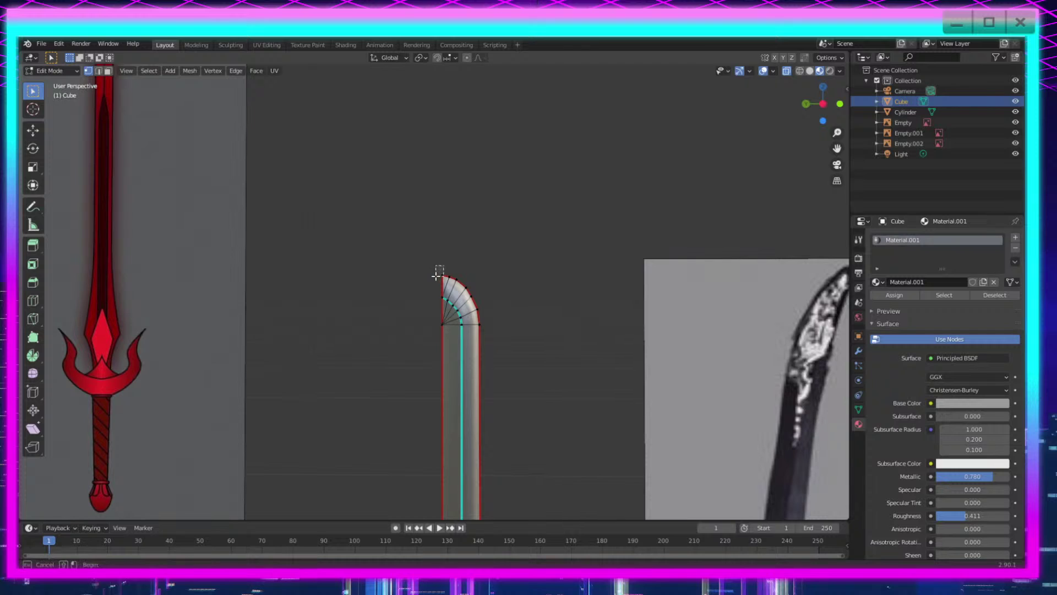
scroll(436, 276, down, 1)
scroll(481, 179, up, 6)
click(468, 57)
scroll(503, 231, down, 5)
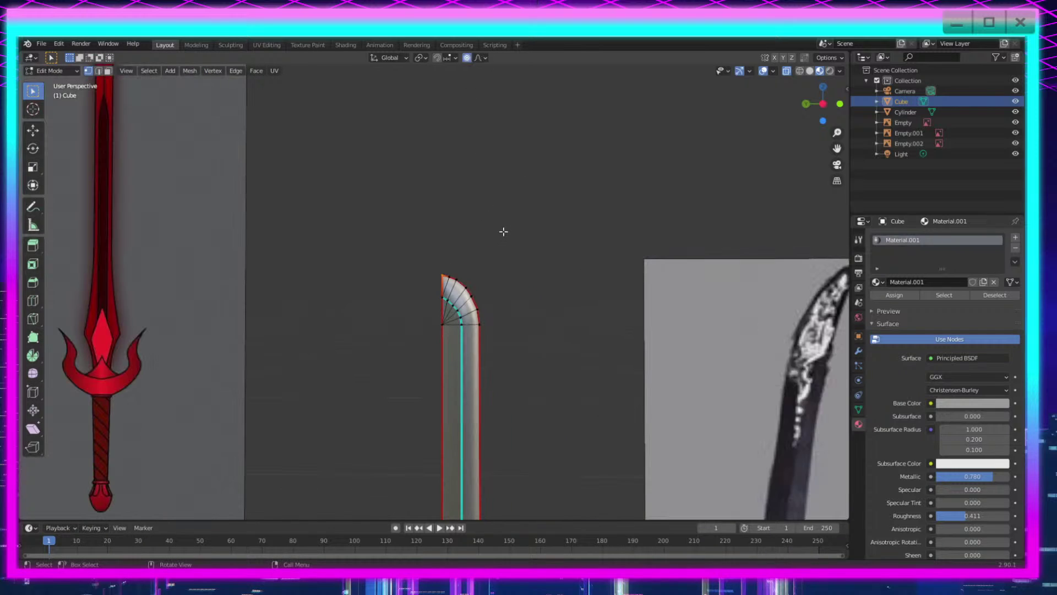
key(g)
key(z)
scroll(526, 375, up, 19)
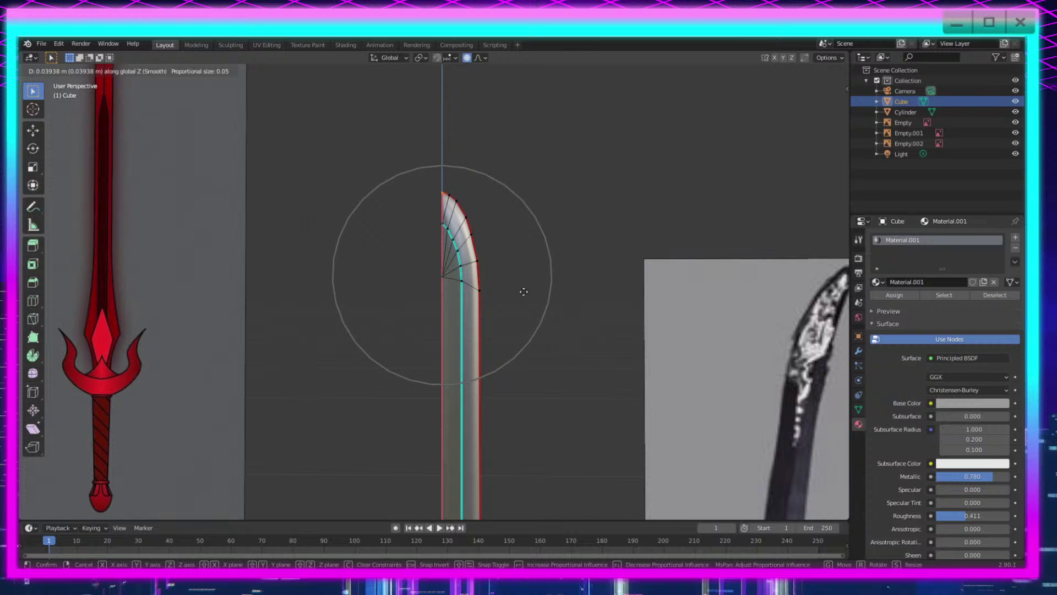
click(523, 291)
Step: Vertex-slide the third point from the tip on the blade's curved outer edge by a factor of about 0.25
scroll(527, 299, up, 5)
shift+middle_drag(678, 167, 668, 342)
drag(530, 240, 501, 269)
drag(504, 204, 477, 225)
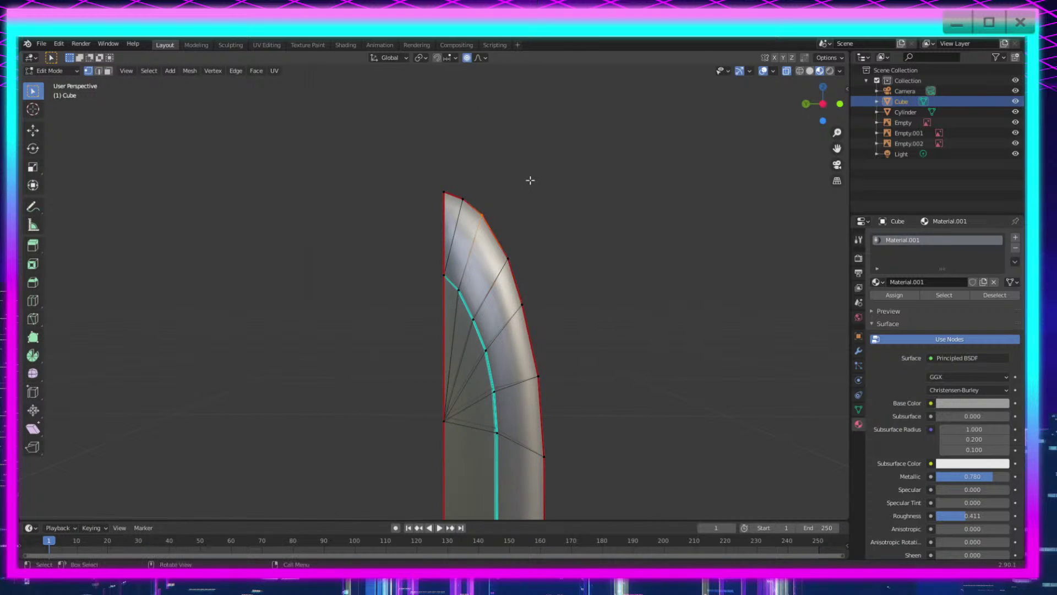
key(g)
key(g)
click(538, 190)
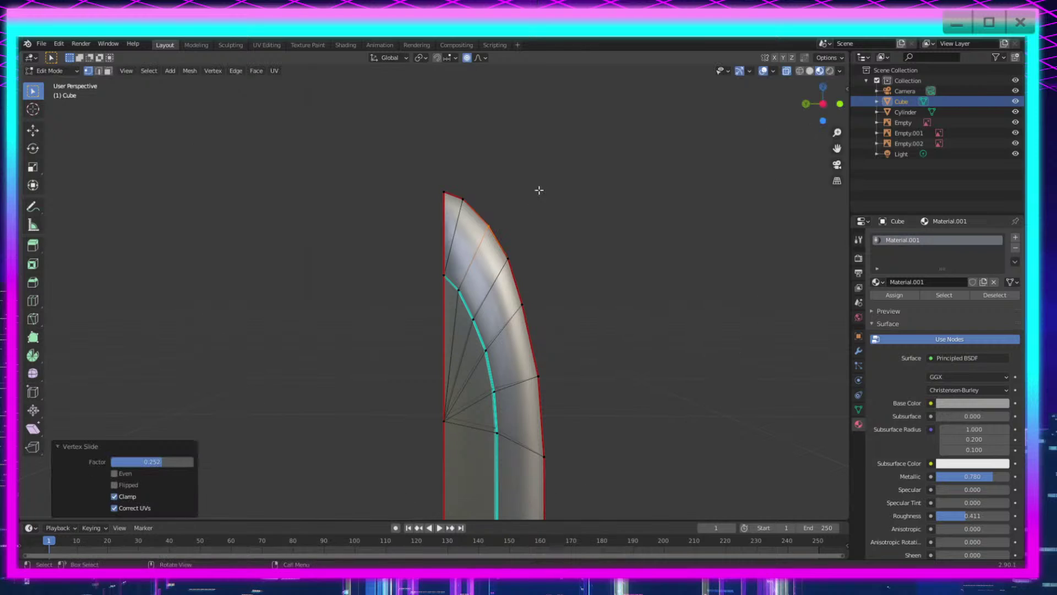
Step: Vertex-slide the fifth and sixth points from the tip along the curved outer edge to smooth its profile
click(525, 305)
key(g)
key(g)
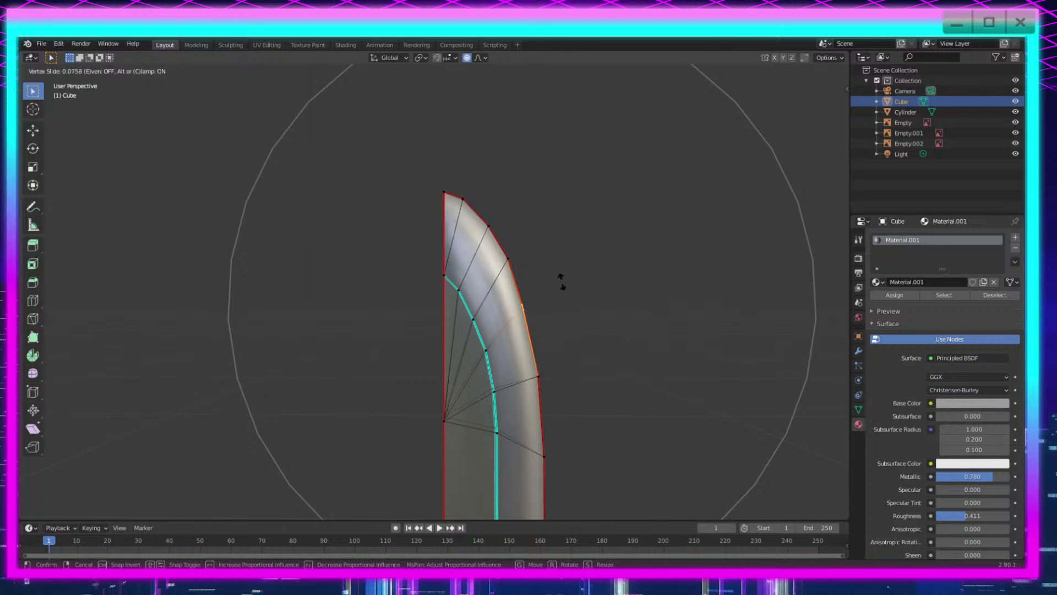
click(564, 286)
drag(555, 365, 531, 396)
key(g)
key(g)
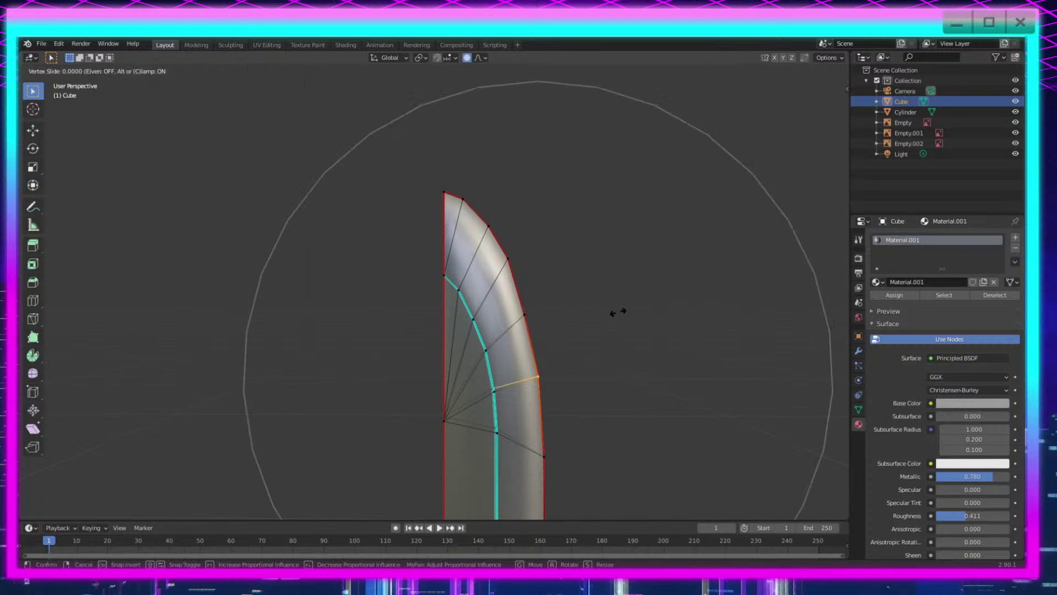
click(618, 316)
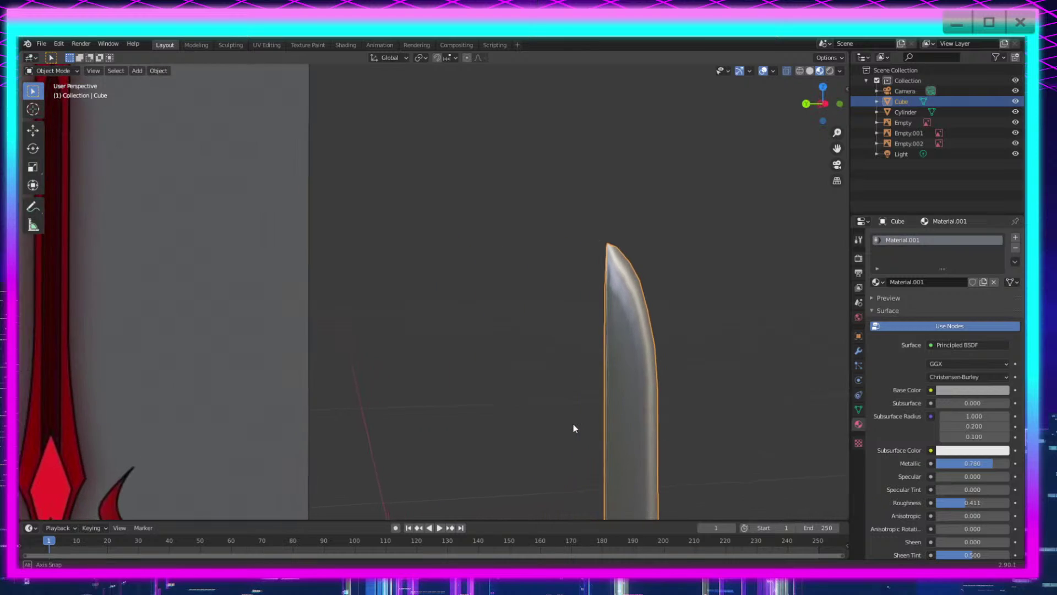
Step: Inspect the reshaped blade tip in Object Mode and its mesh in Edit Mode from several angles
middle_drag(550, 422, 547, 421)
scroll(547, 422, up, 3)
middle_drag(461, 415, 503, 414)
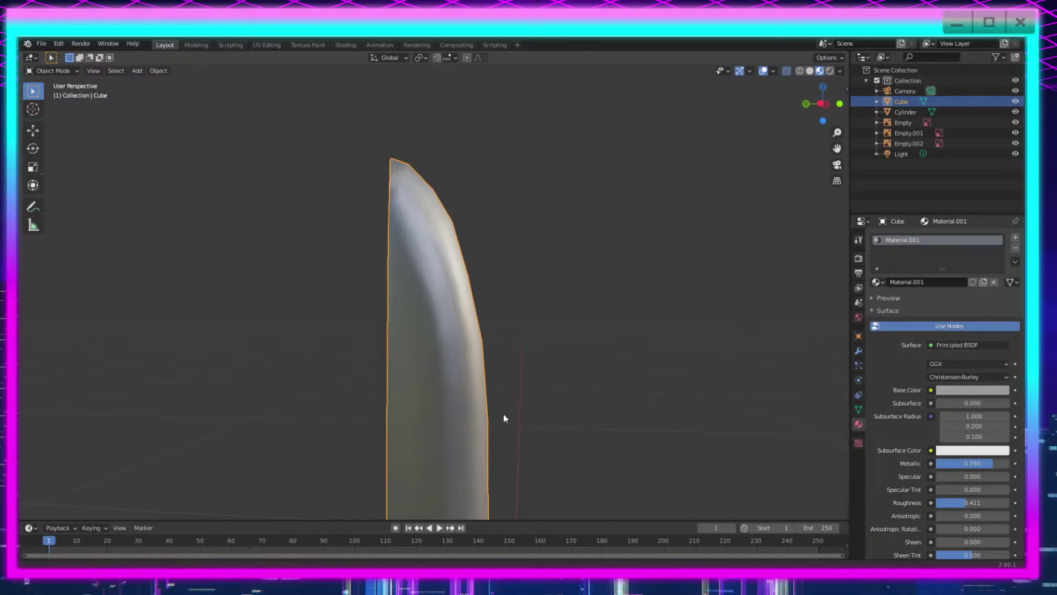
key(Tab)
middle_drag(475, 330, 483, 328)
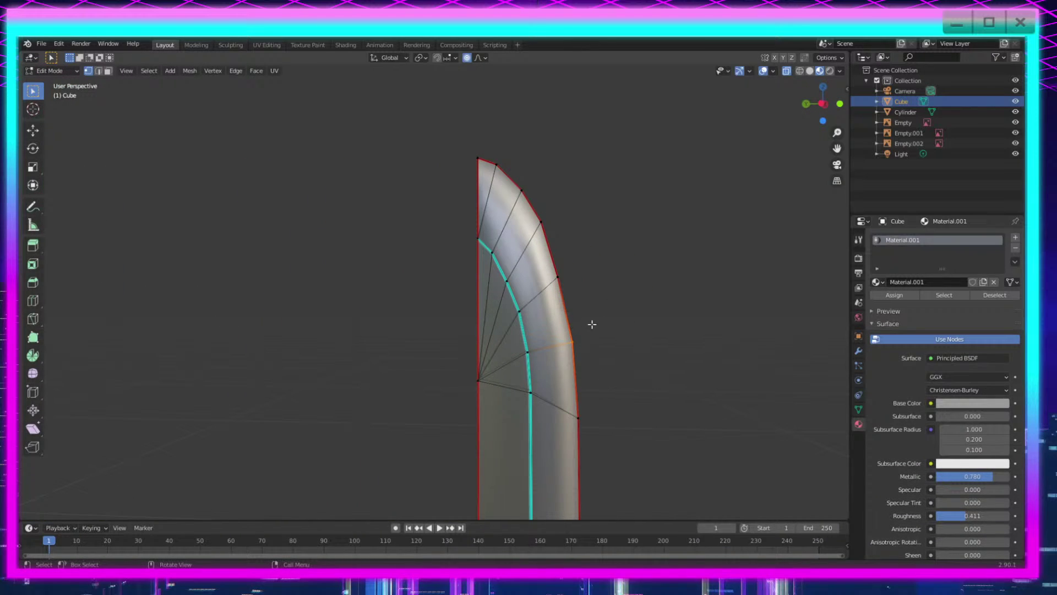
shift+middle_drag(641, 317, 630, 315)
scroll(631, 315, up, 1)
shift+middle_drag(704, 342, 677, 327)
scroll(677, 327, down, 1)
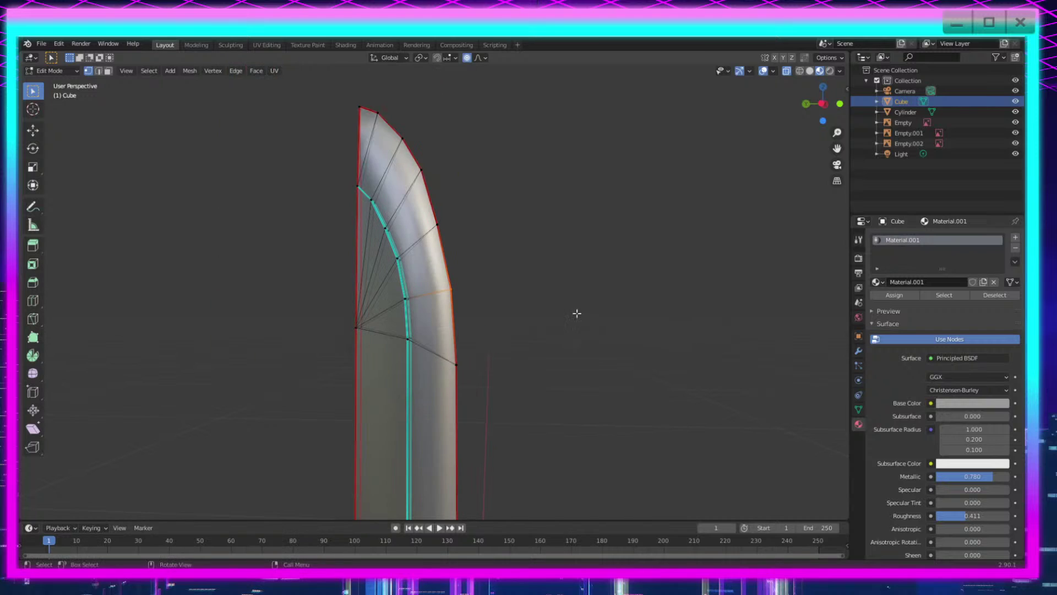
Step: Bevel the cross edges between the sharp ridge and the lower outer curve of the tip, 0.0016 m wide with one segment
shift+middle_drag(526, 290, 540, 314)
scroll(541, 317, up, 5)
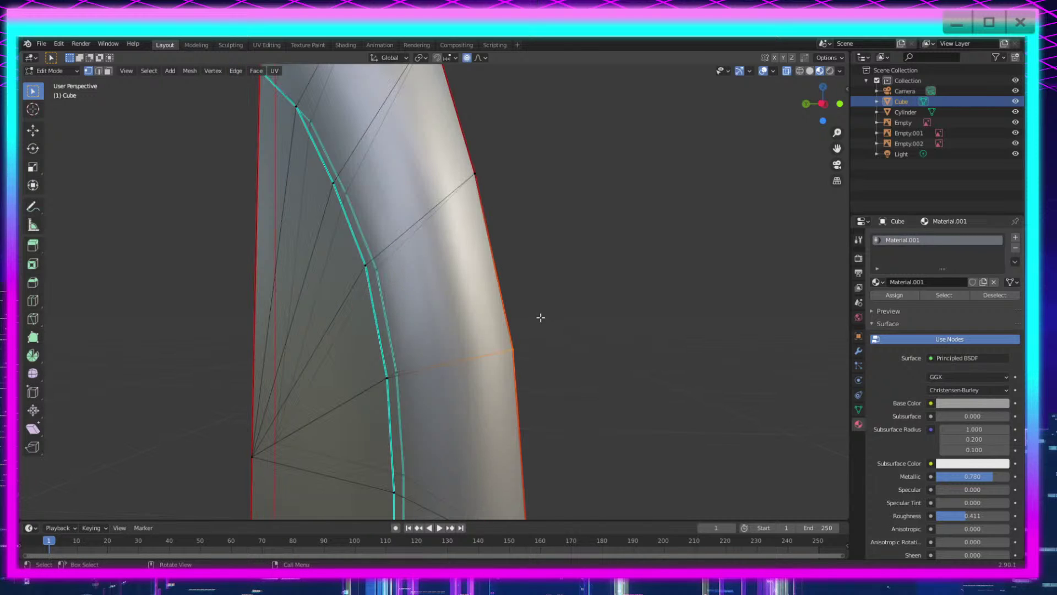
click(395, 370)
shift+click(388, 385)
shift+click(523, 350)
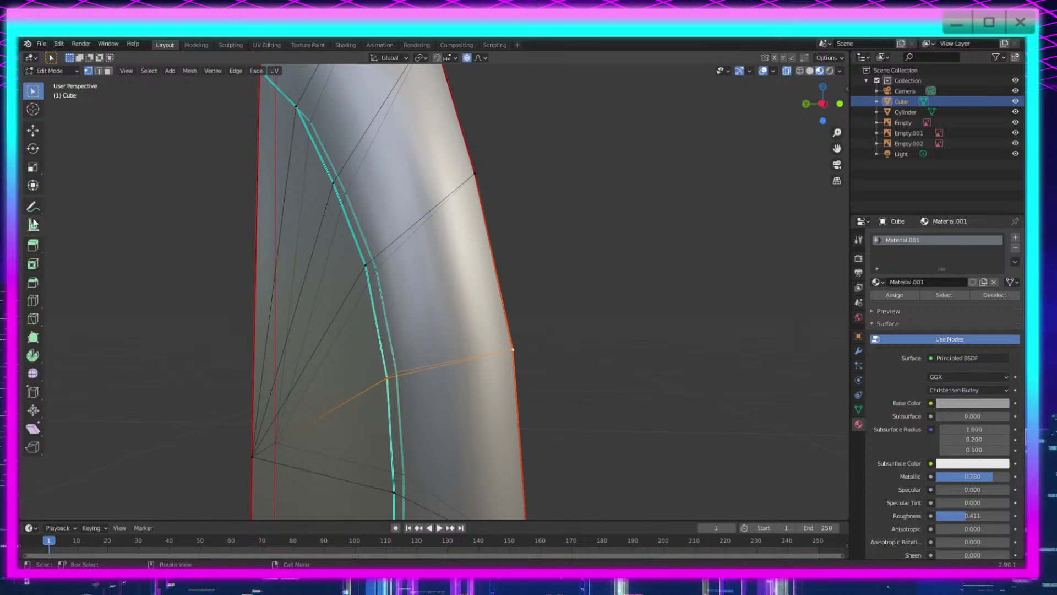
click(38, 283)
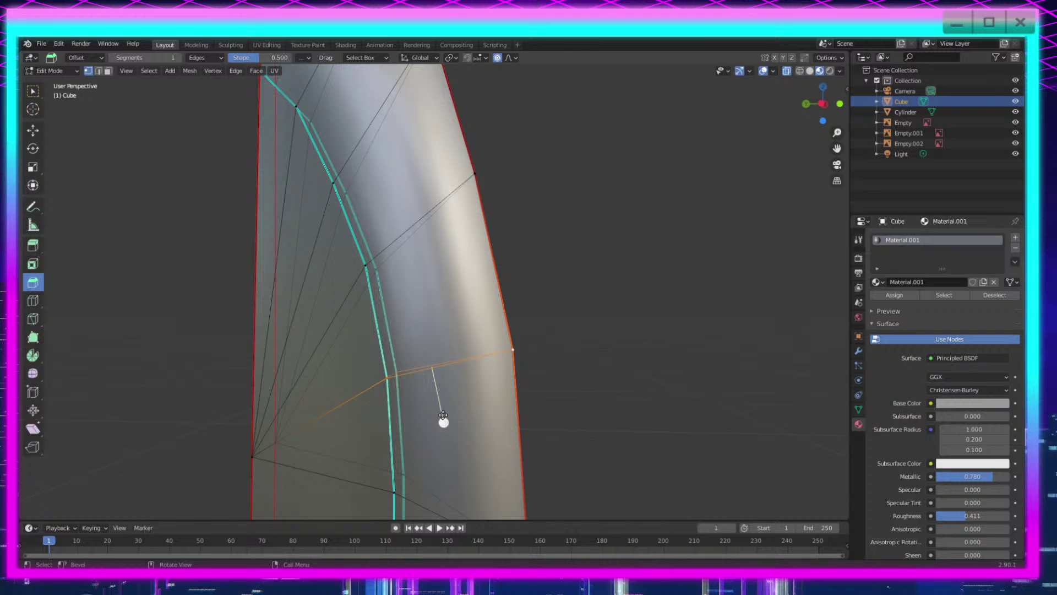
drag(444, 415, 436, 437)
shift+middle_drag(366, 367, 496, 350)
click(33, 91)
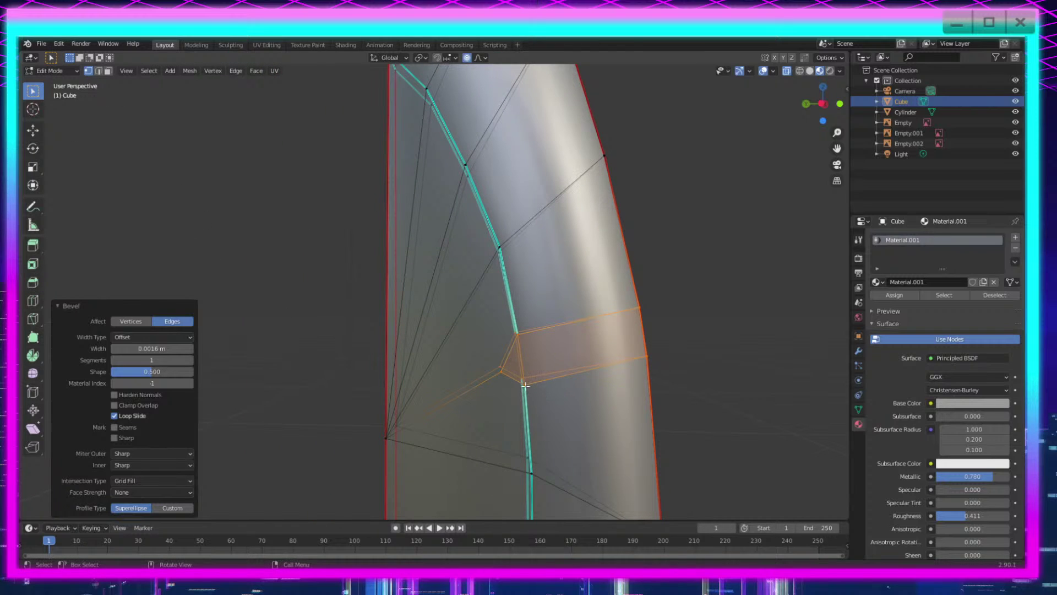
Step: Merge the bevel's near-side ridge vertices at center and slide the merged point outward onto the ridge curve
click(513, 335)
click(519, 335)
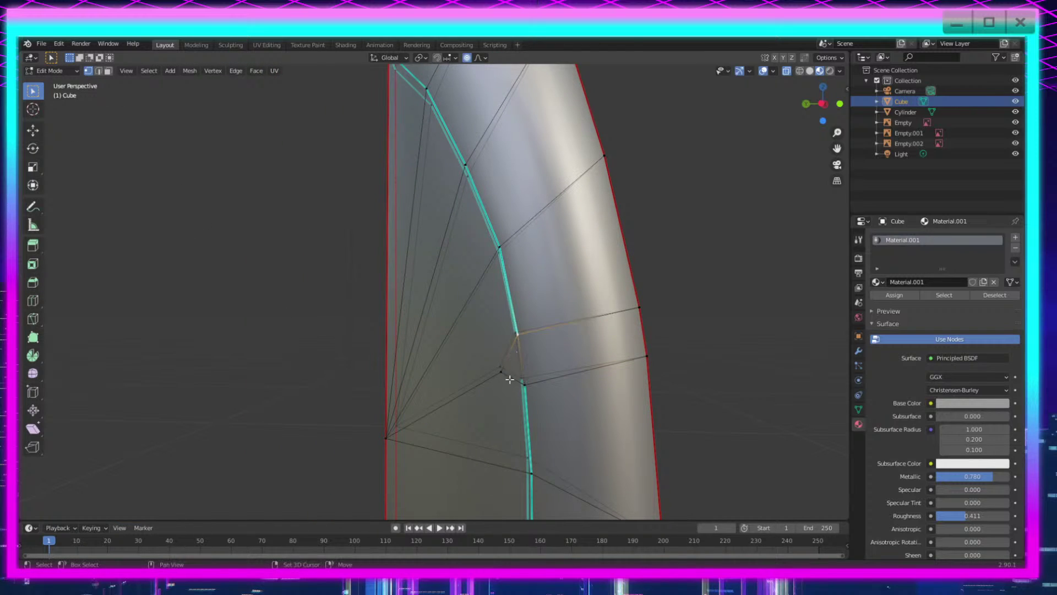
shift+click(527, 387)
key(m)
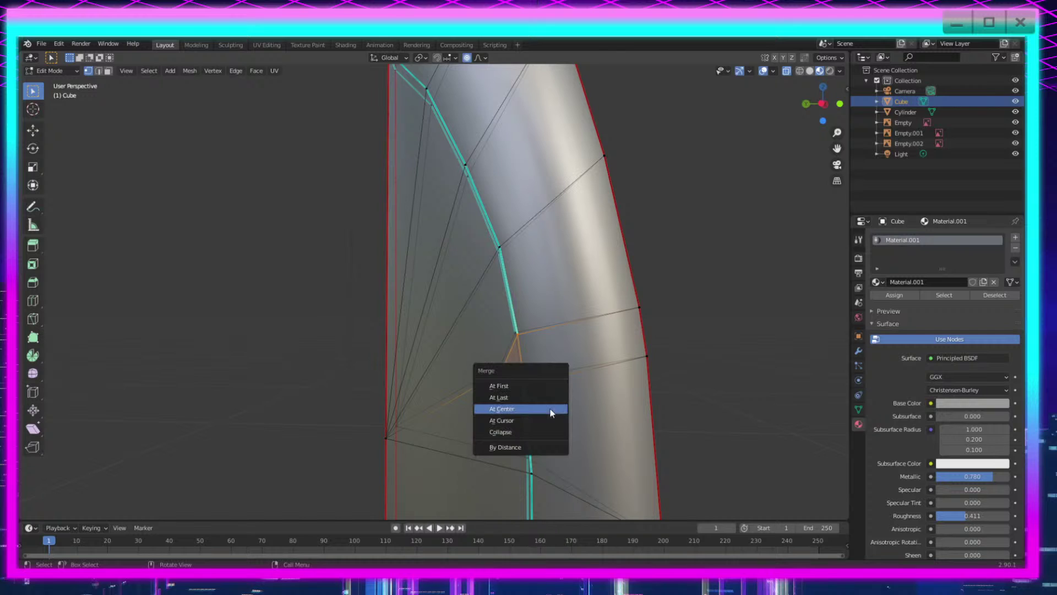
click(550, 408)
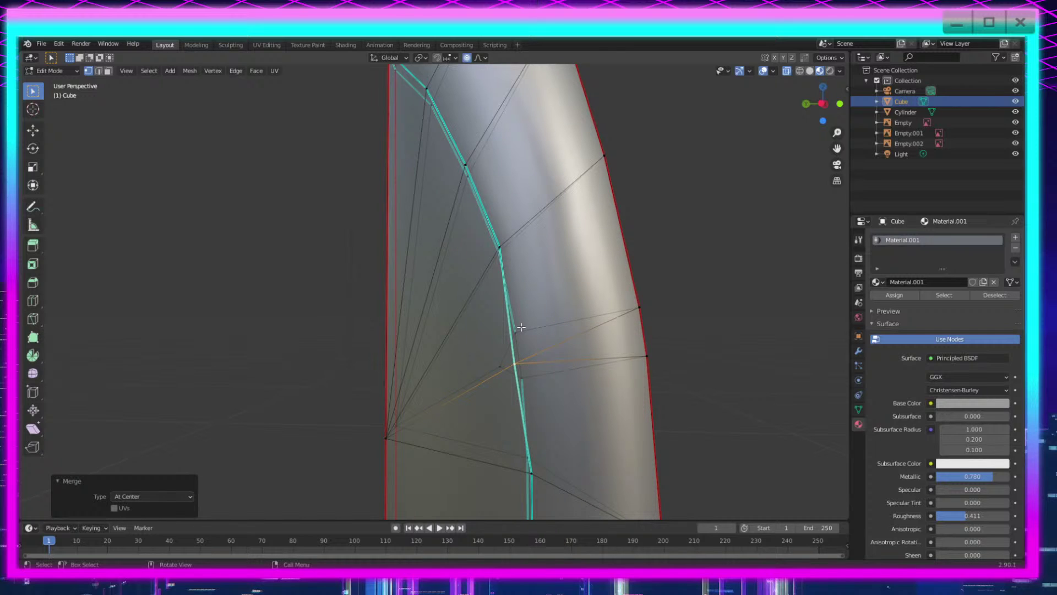
key(shift+v)
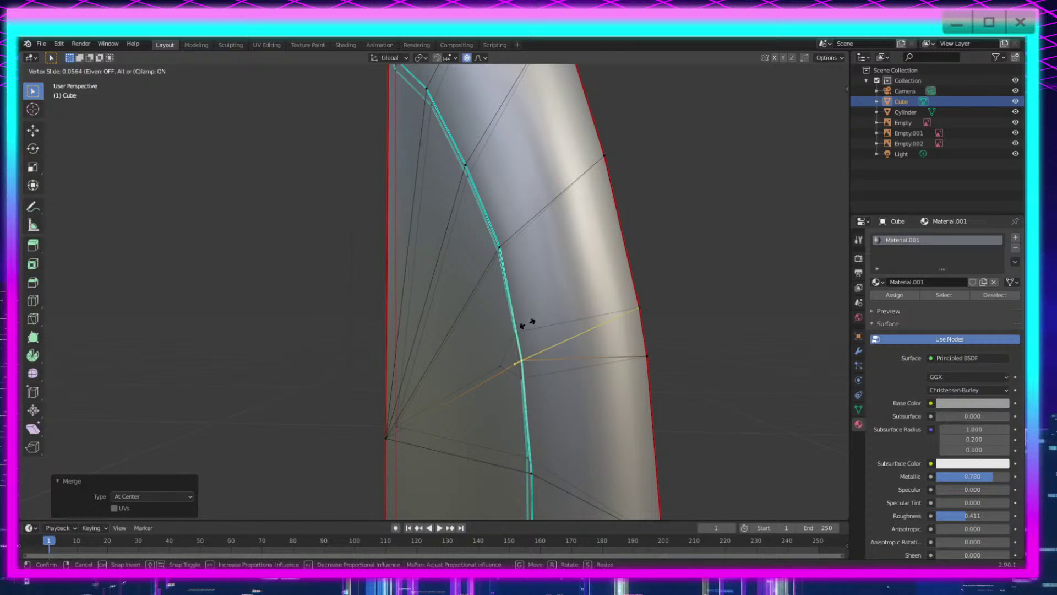
click(527, 324)
Step: Merge the bevel's far-side ridge vertices at center and slide that point by a factor of about 0.074
click(512, 335)
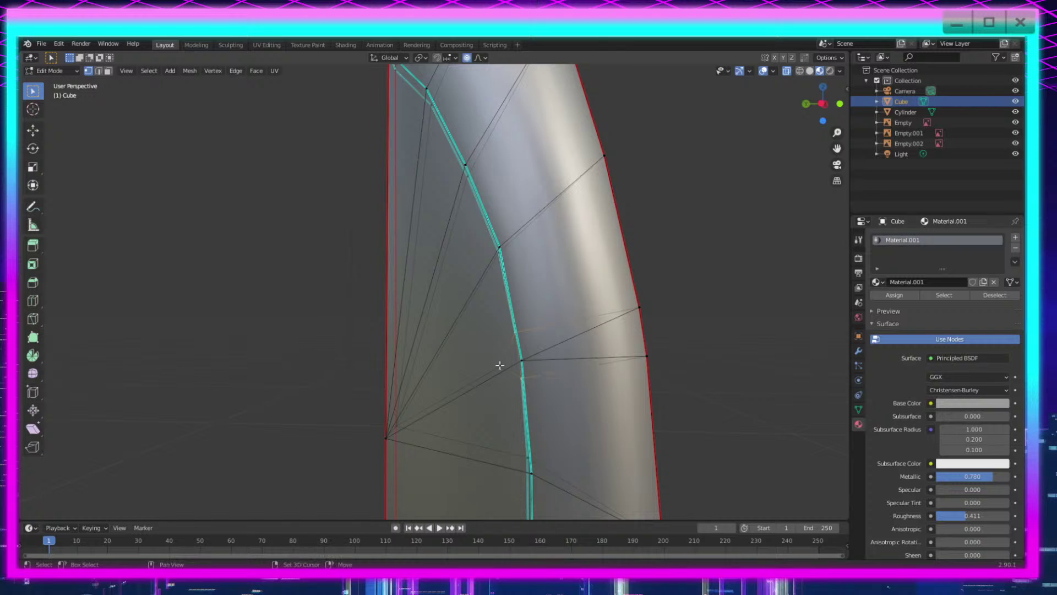
key(m)
click(555, 427)
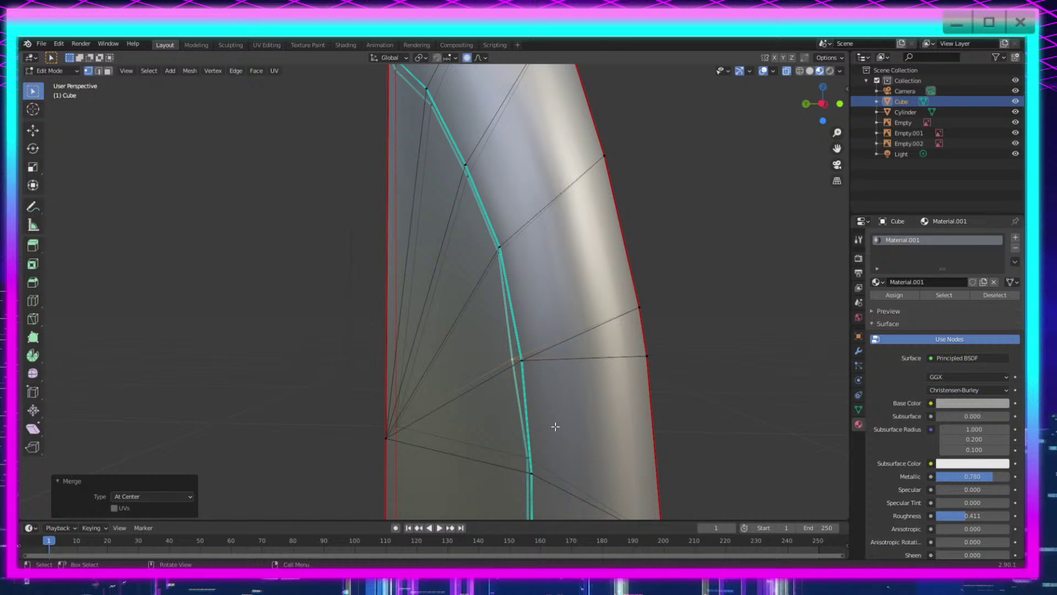
key(shift+v)
click(548, 334)
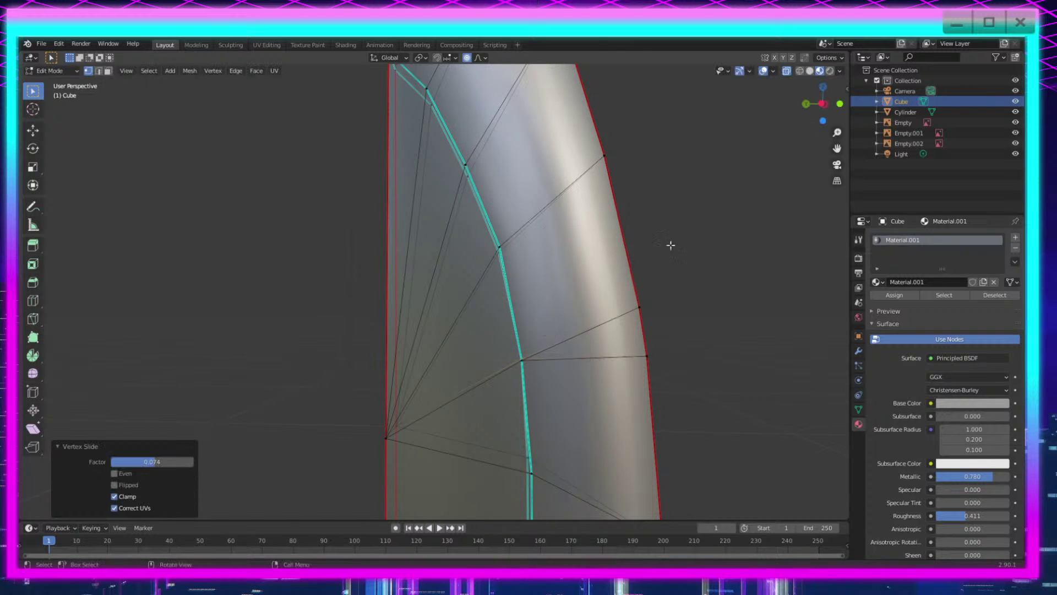
Step: Select the near- and far-side ridge vertices at the lower junction of the blade tip in the left orthographic view
click(822, 103)
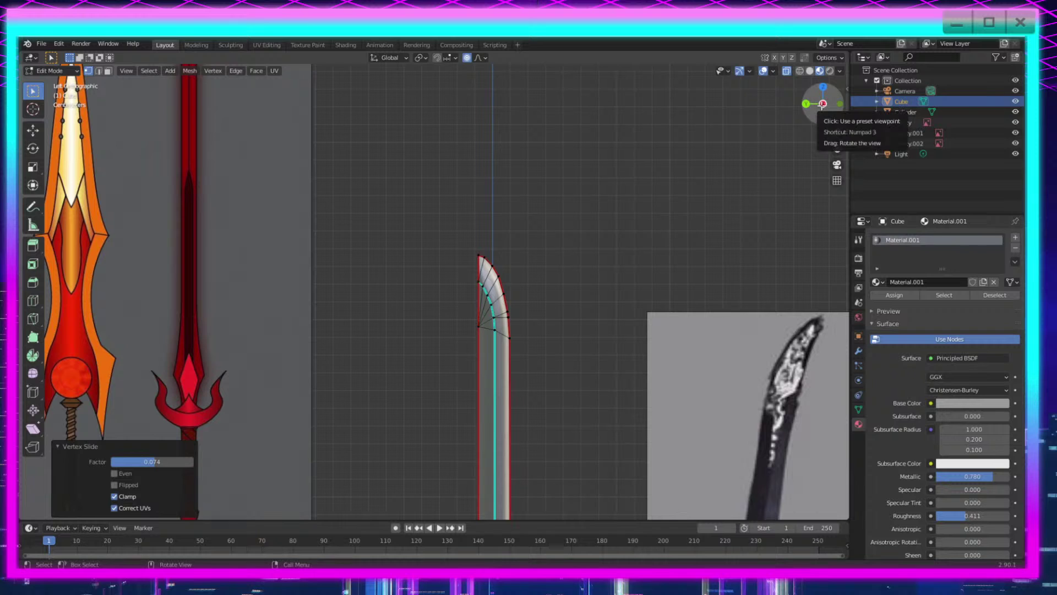
click(822, 104)
click(822, 104)
scroll(465, 389, up, 10)
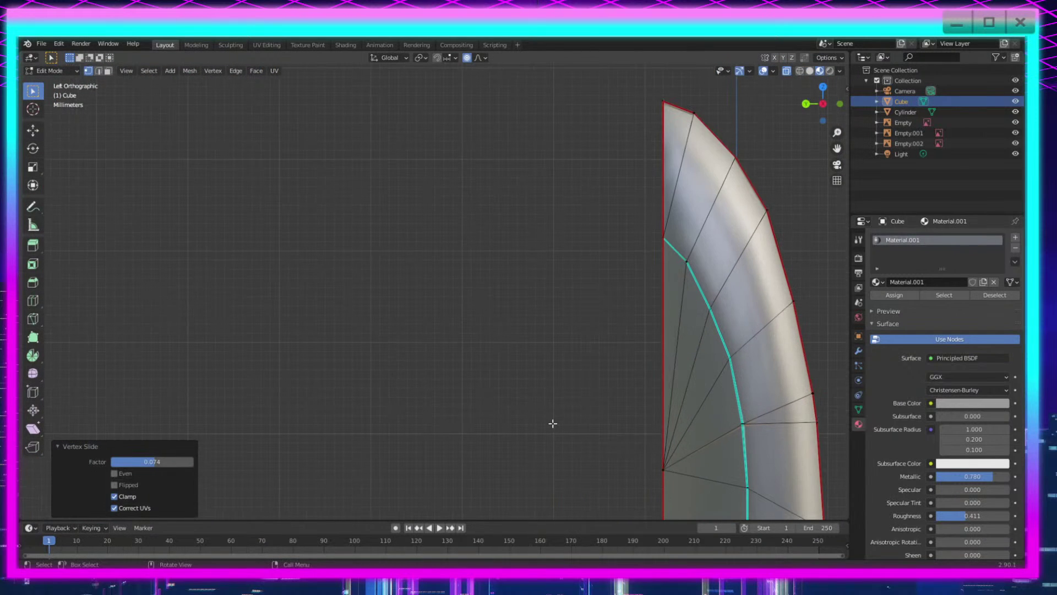
scroll(484, 331, up, 2)
click(490, 320)
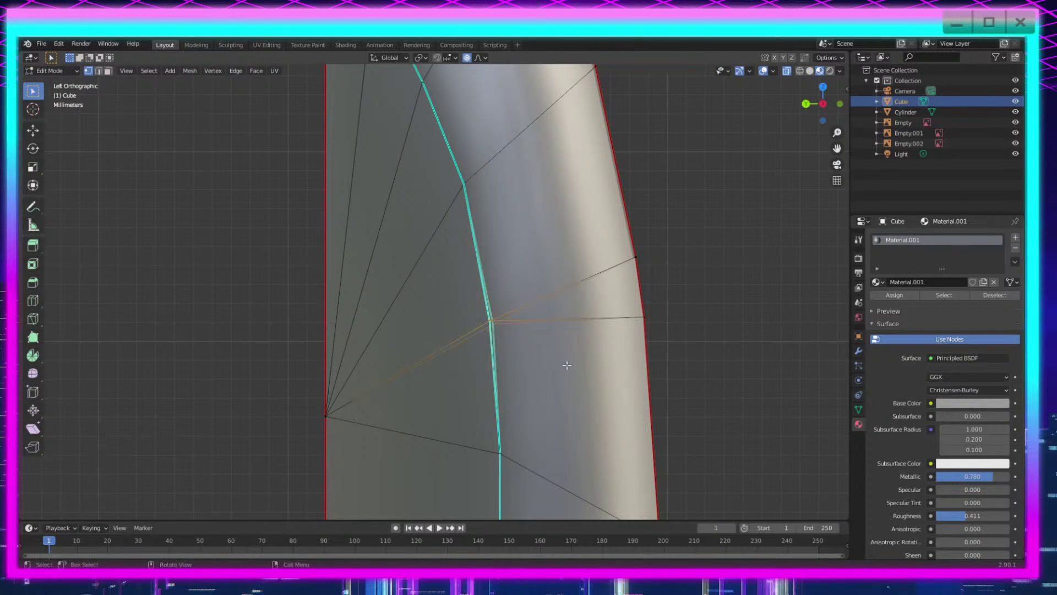
Step: Try to scale the selected ridge vertices along X with proportional editing on
key(s)
key(x)
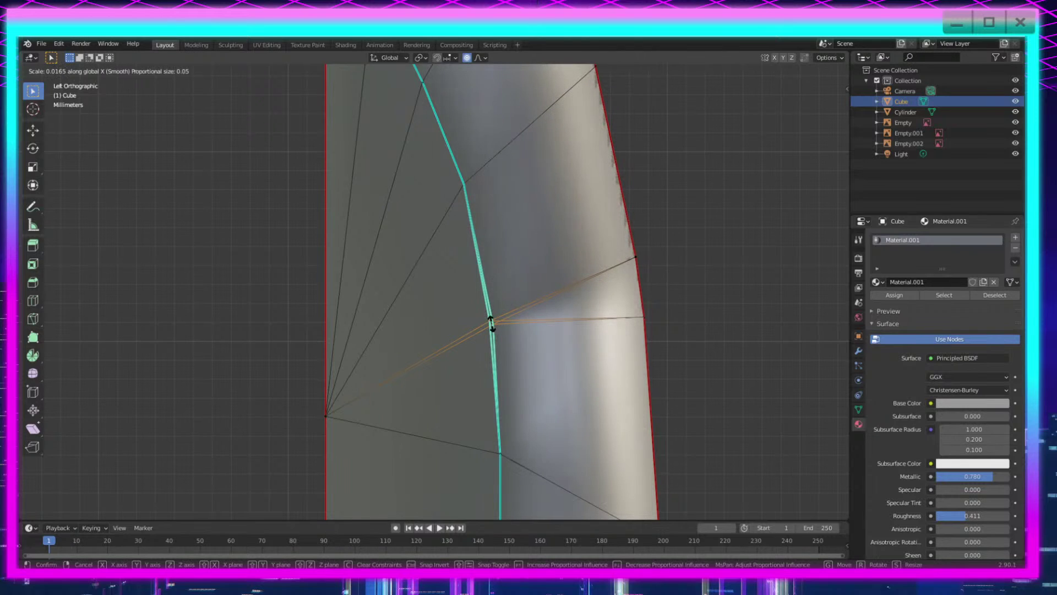
click(492, 326)
key(ctrl+z)
key(s)
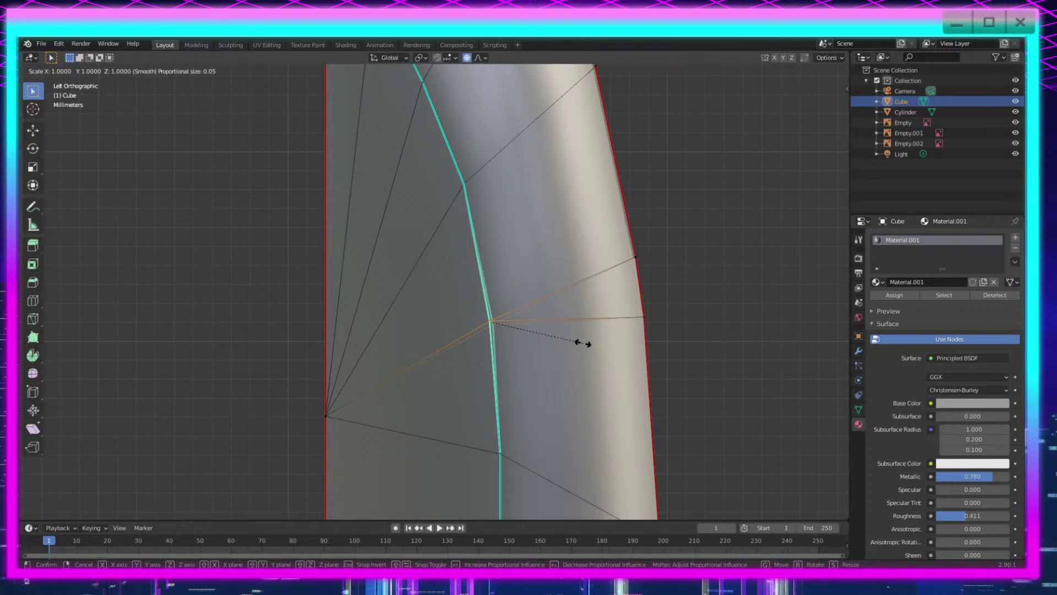
key(x)
key(Escape)
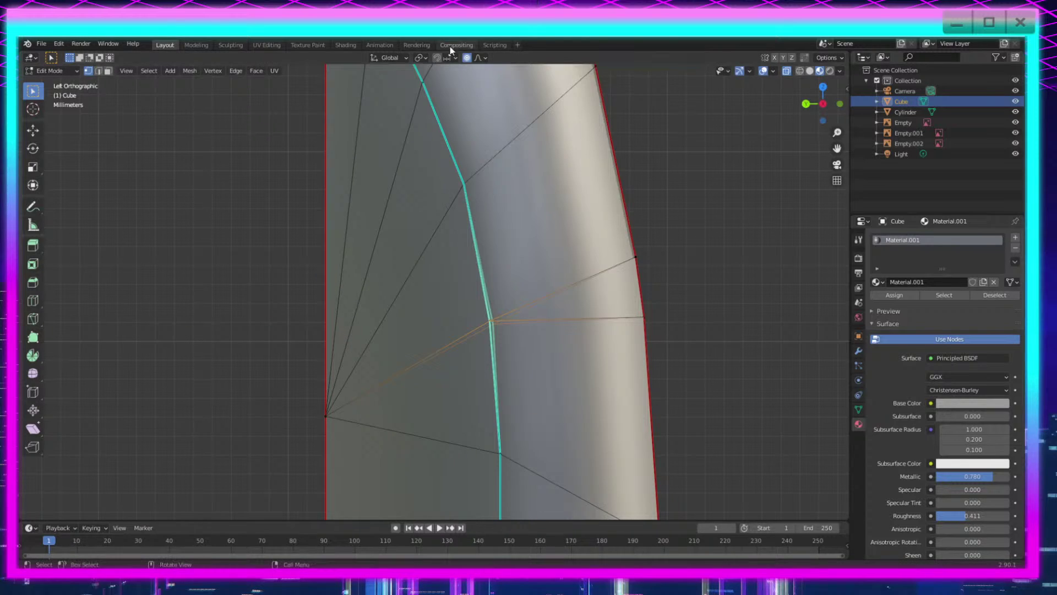
Step: Disable proportional editing and align the selected ridge vertices by scaling them to about 0.02 along Y and shrinking them along Z
click(480, 57)
key(s)
key(y)
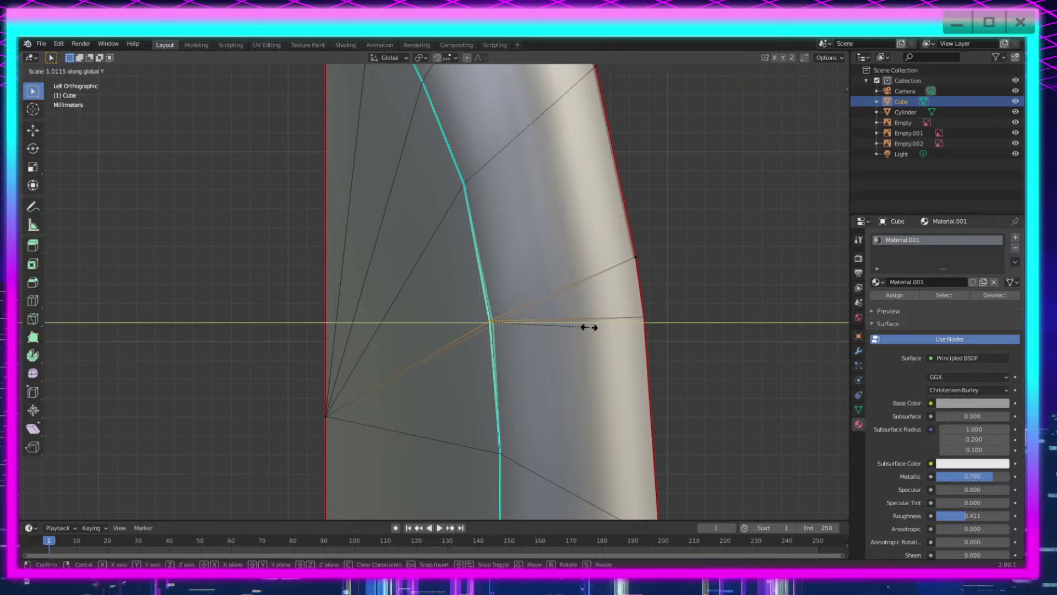
click(496, 324)
key(s)
key(z)
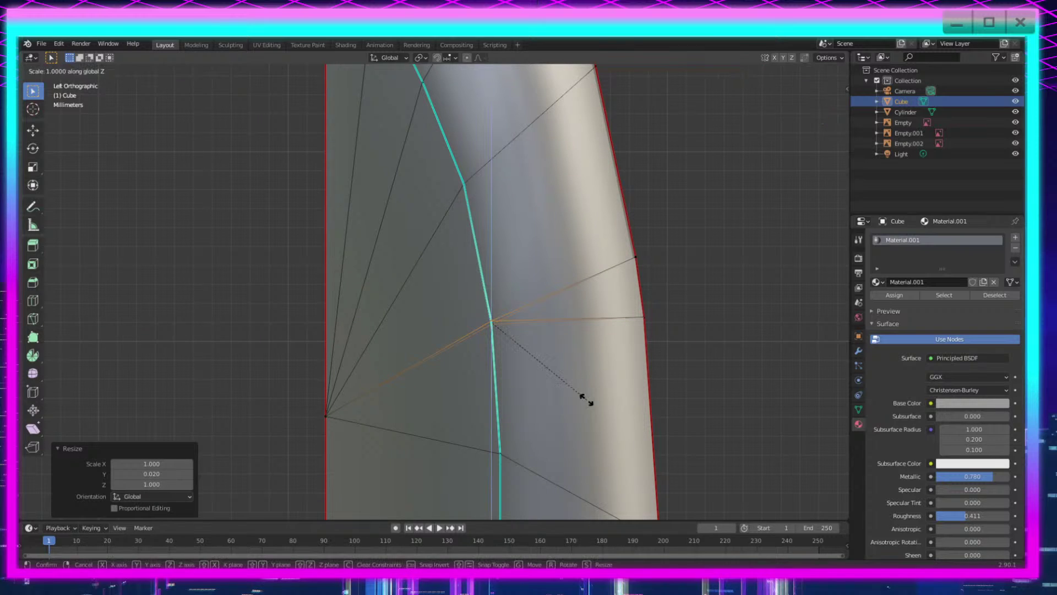
click(494, 320)
Step: Inspect the aligned ridge and the blade tip in Object Mode, up close and beside the reference swords
scroll(501, 330, down, 3)
key(Tab)
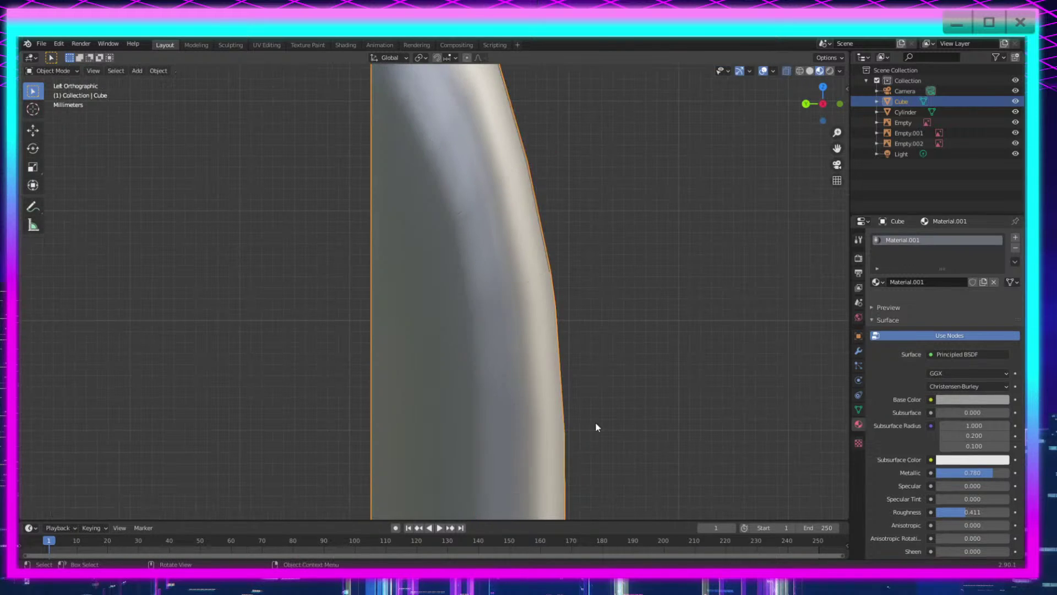
middle_drag(595, 423, 552, 407)
scroll(540, 398, down, 10)
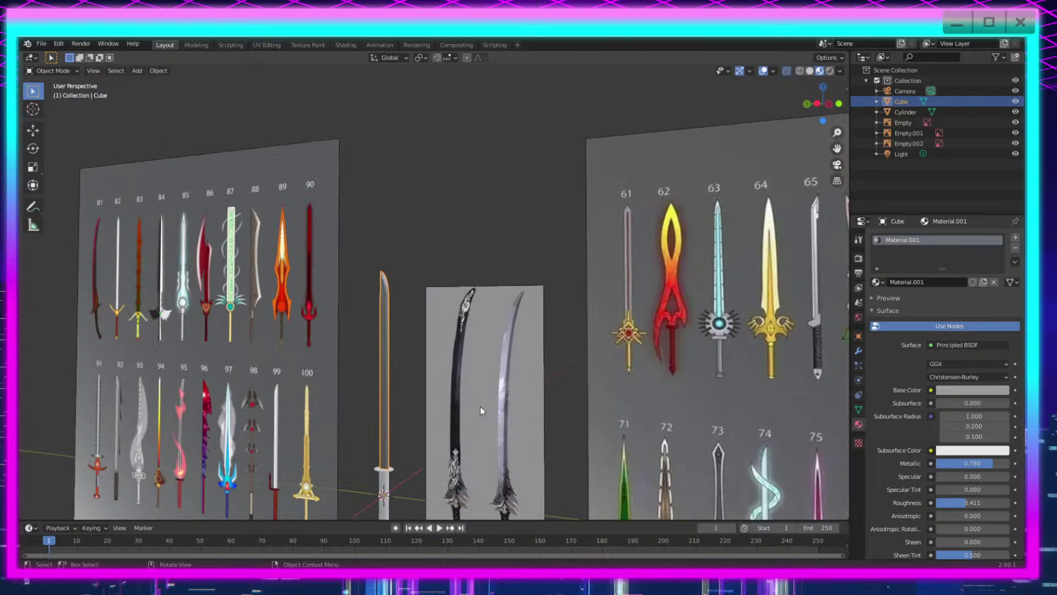
alt+middle_click(386, 328)
scroll(464, 411, up, 10)
middle_drag(575, 388, 512, 184)
scroll(566, 137, up, 3)
scroll(579, 237, up, 3)
Step: Lower the tip's upper vertices along Z, and lower them again by about 0.00098 m together with the next outer curve vertex
key(Tab)
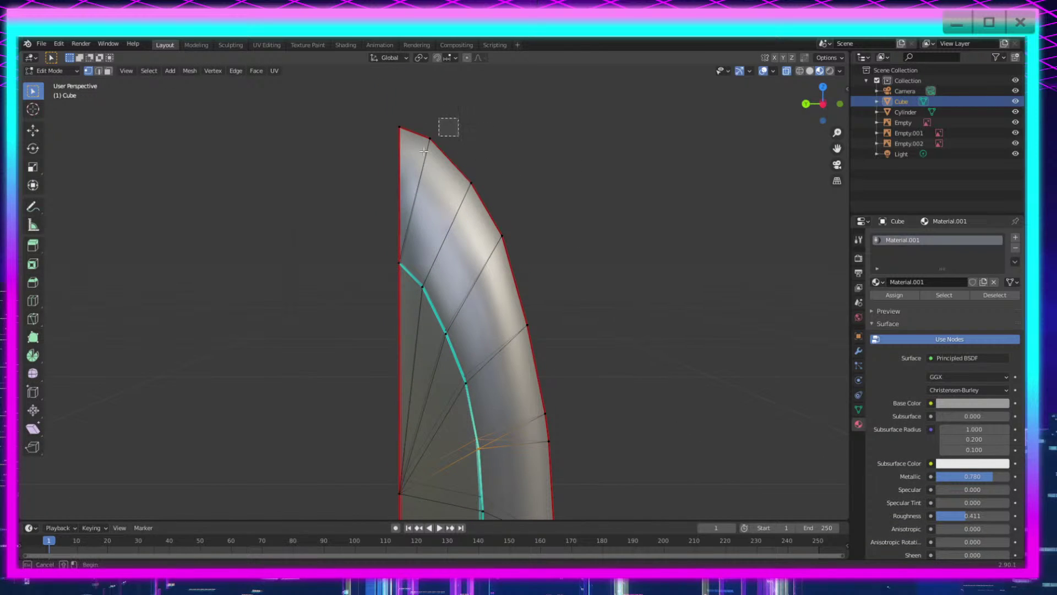
drag(514, 106, 323, 204)
key(g)
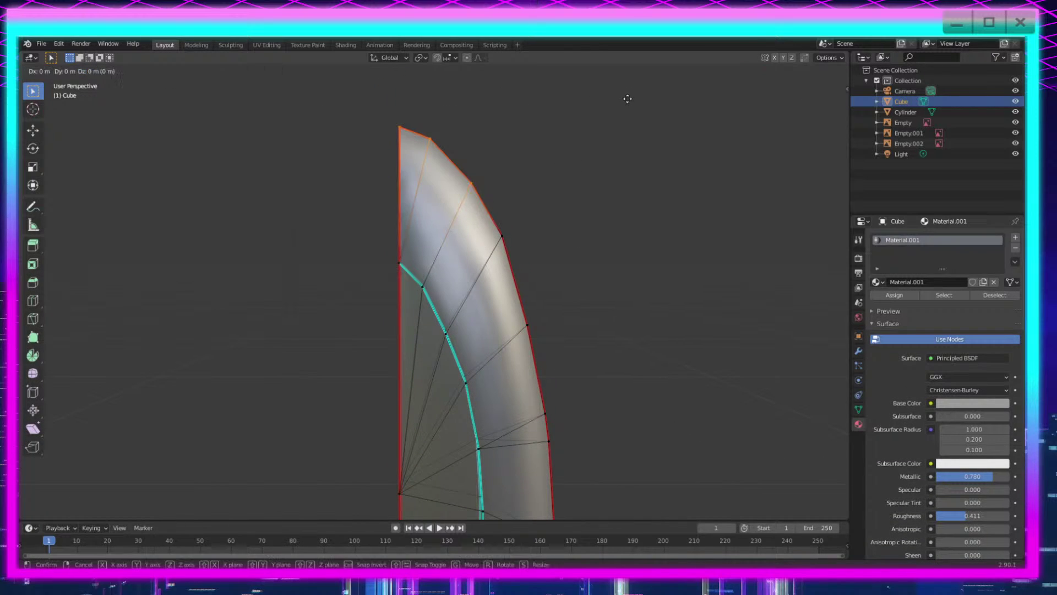
key(z)
click(627, 106)
shift+drag(551, 186, 488, 252)
key(g)
key(z)
click(590, 117)
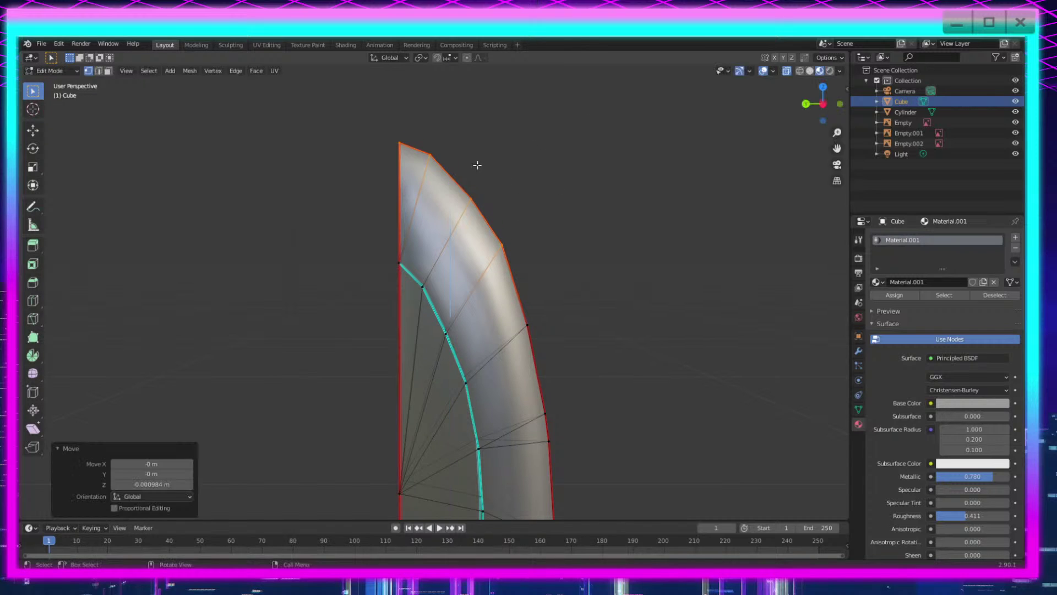
Step: Lower the three outer curve vertices below the tip point by about 0.00058 m along Z
click(432, 149)
shift+drag(590, 122, 421, 250)
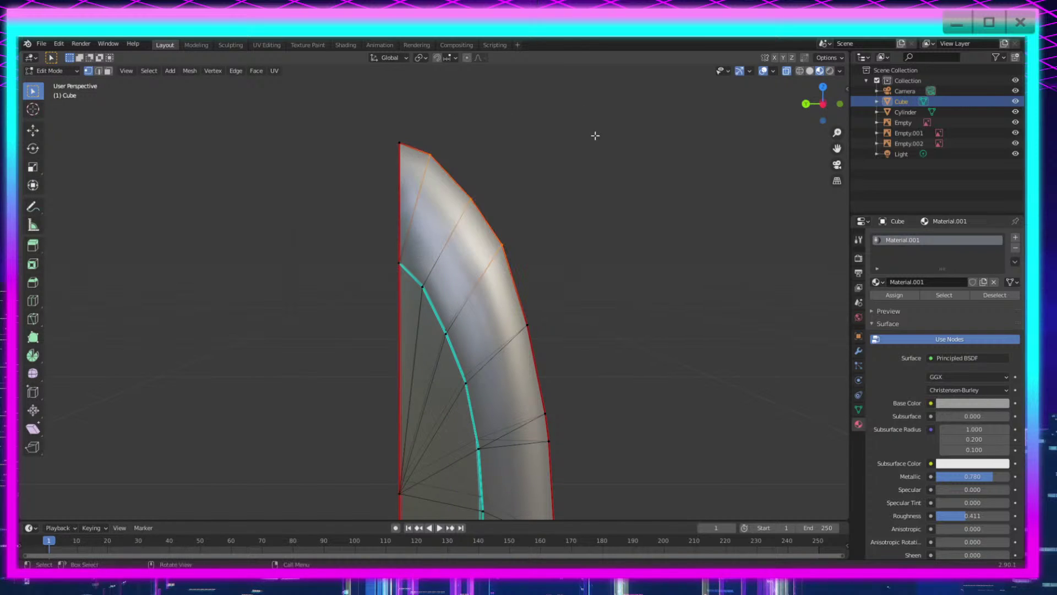
key(g)
key(z)
click(595, 138)
Step: Lower only the third outer curve vertex below the tip point by about 0.00054 m along Z
scroll(597, 141, down, 1)
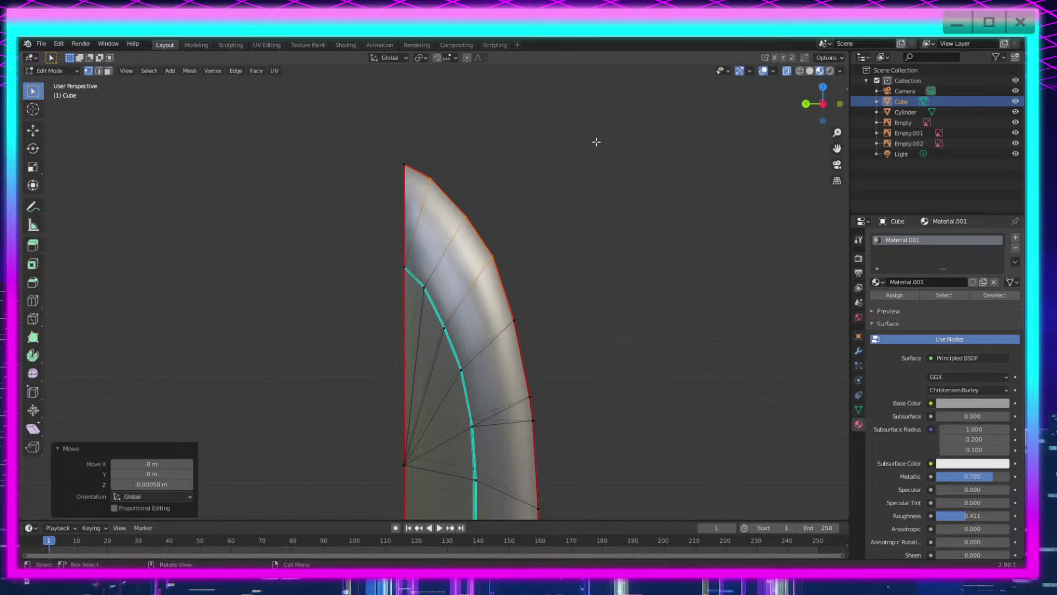
click(495, 248)
key(g)
key(z)
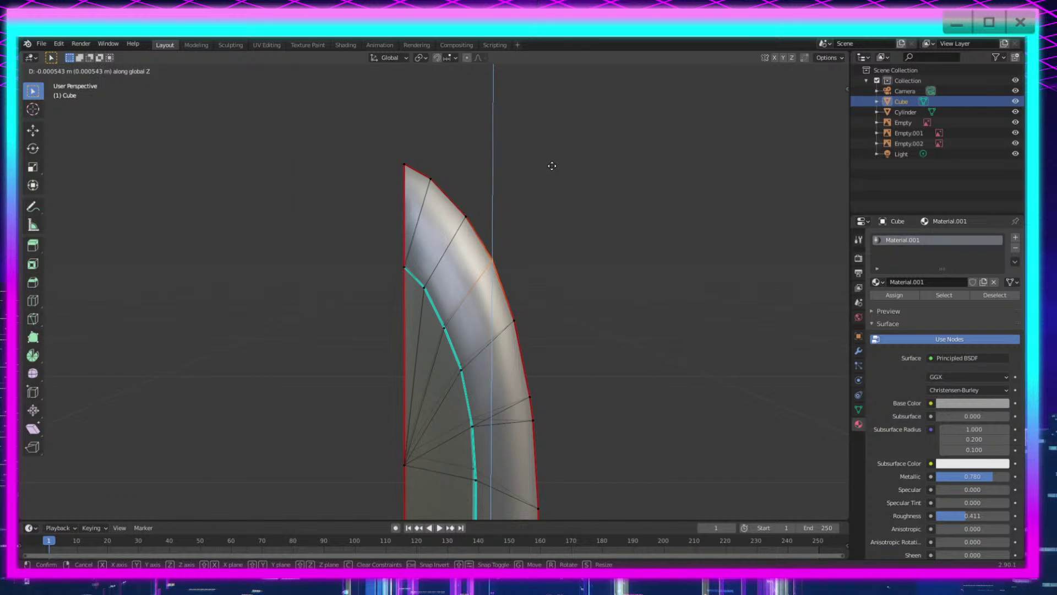
click(552, 165)
Step: Check the tip's silhouette in Object Mode and lower the three outer curve vertices together by about 0.0003 m along Z
scroll(586, 163, down, 1)
key(Tab)
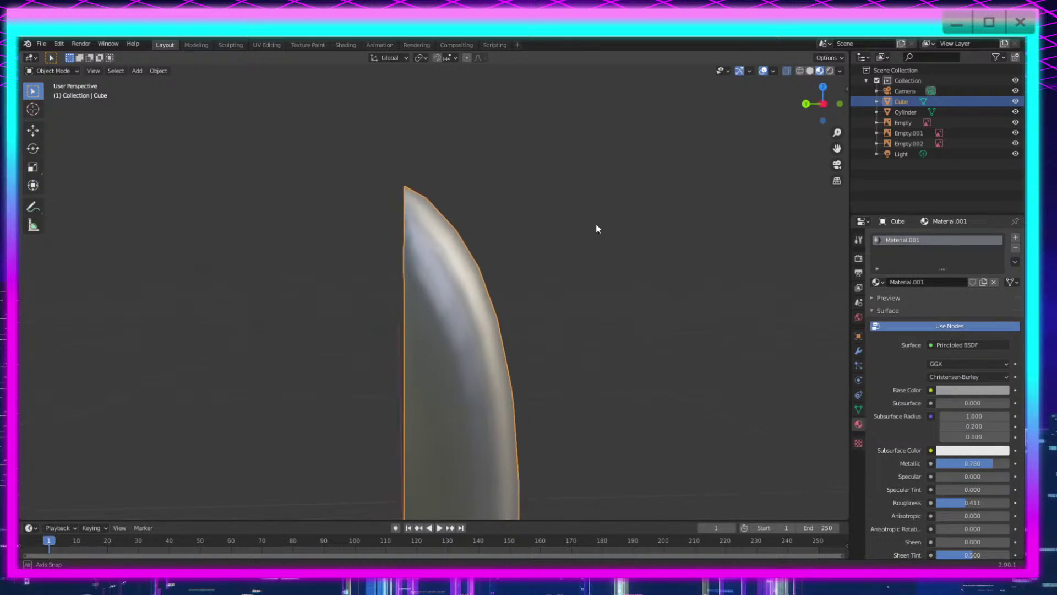
middle_drag(598, 229, 571, 231)
key(Tab)
middle_drag(496, 187, 522, 169)
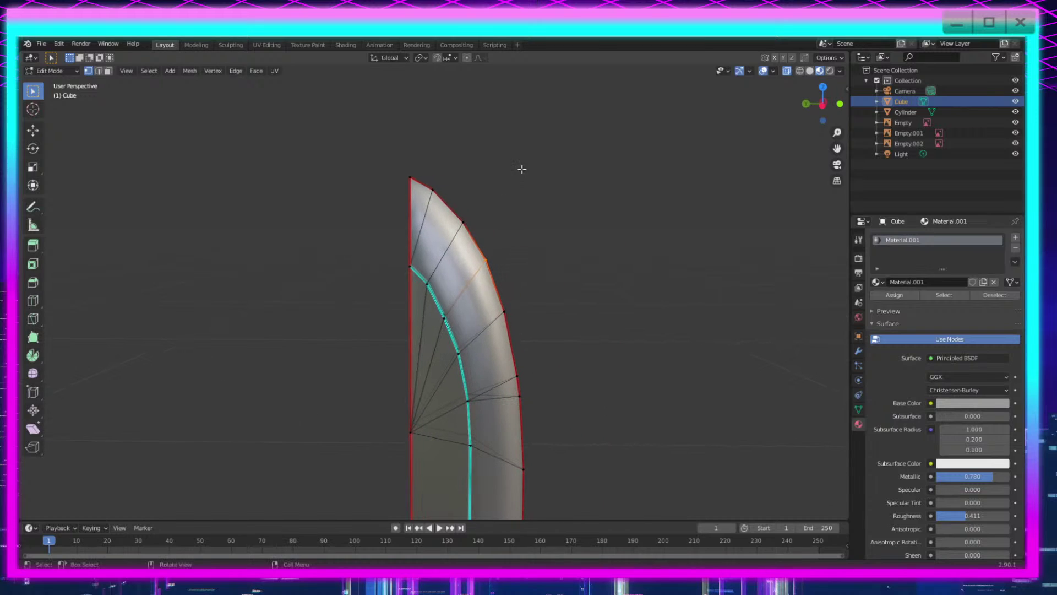
drag(524, 158, 426, 271)
key(g)
key(z)
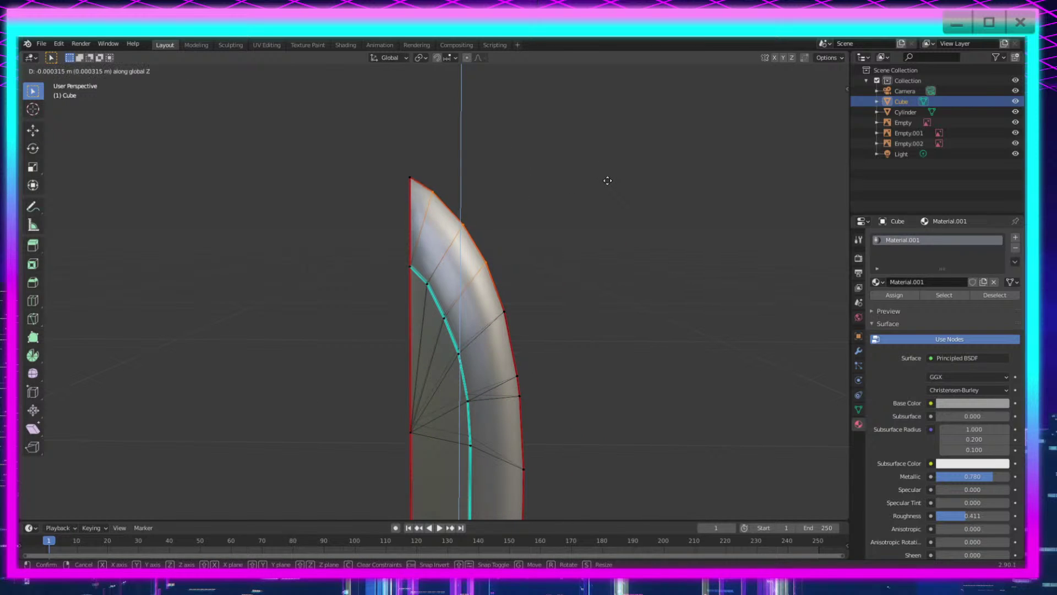
click(607, 181)
Step: Inspect the reshaped tip and the blade's straightness in Object Mode against the reference katanas
key(Tab)
mouse_move(615, 231)
middle_down()
mouse_move(602, 253)
mouse_move(602, 242)
middle_up()
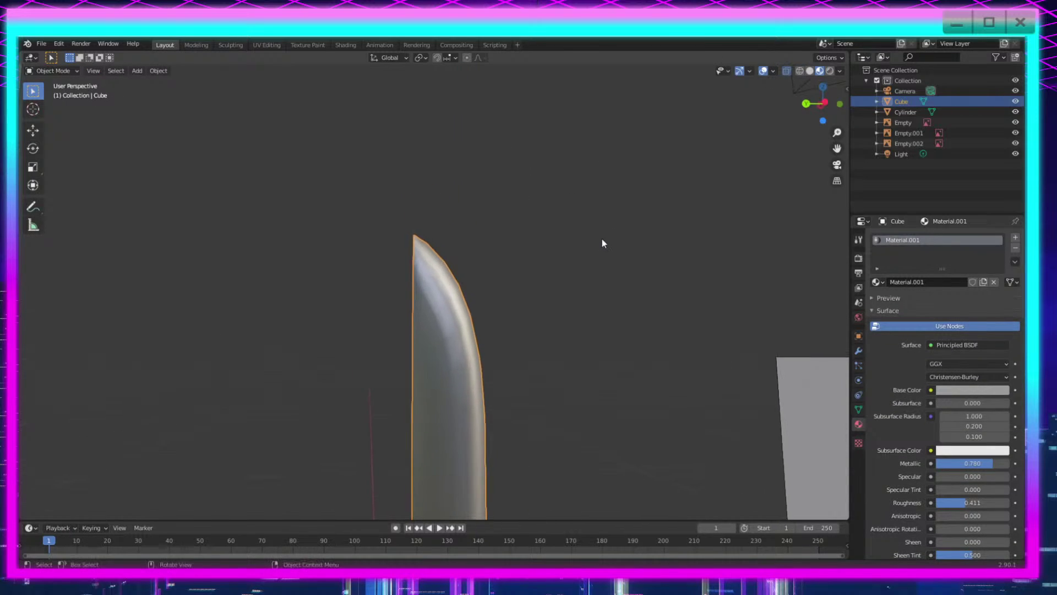
scroll(602, 243, down, 2)
shift+middle_drag(571, 314, 584, 176)
middle_drag(580, 234, 566, 271)
scroll(507, 357, down, 5)
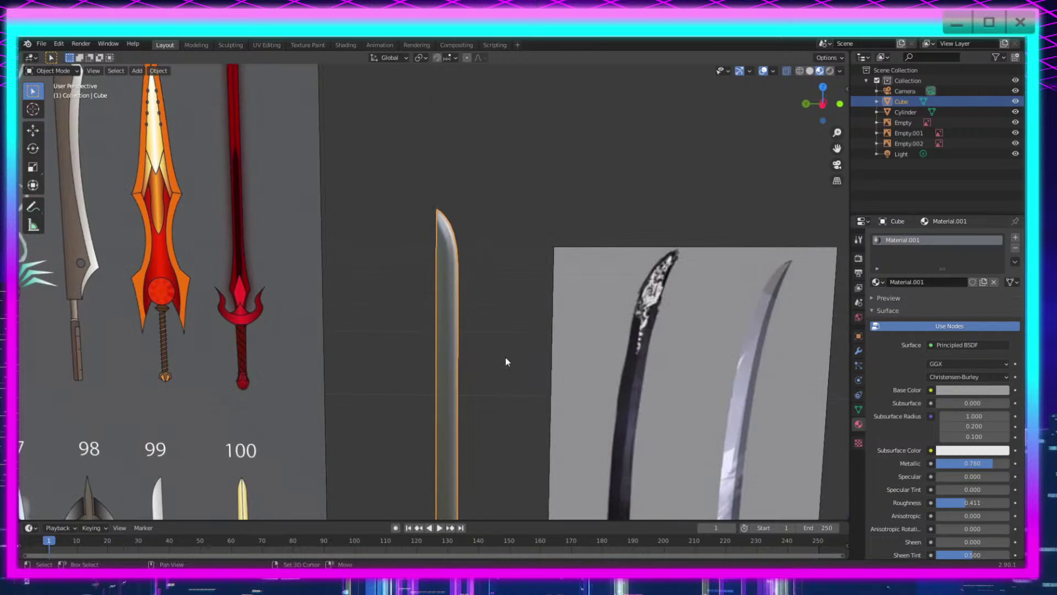
shift+middle_drag(495, 419, 540, 296)
shift+middle_drag(546, 226, 560, 285)
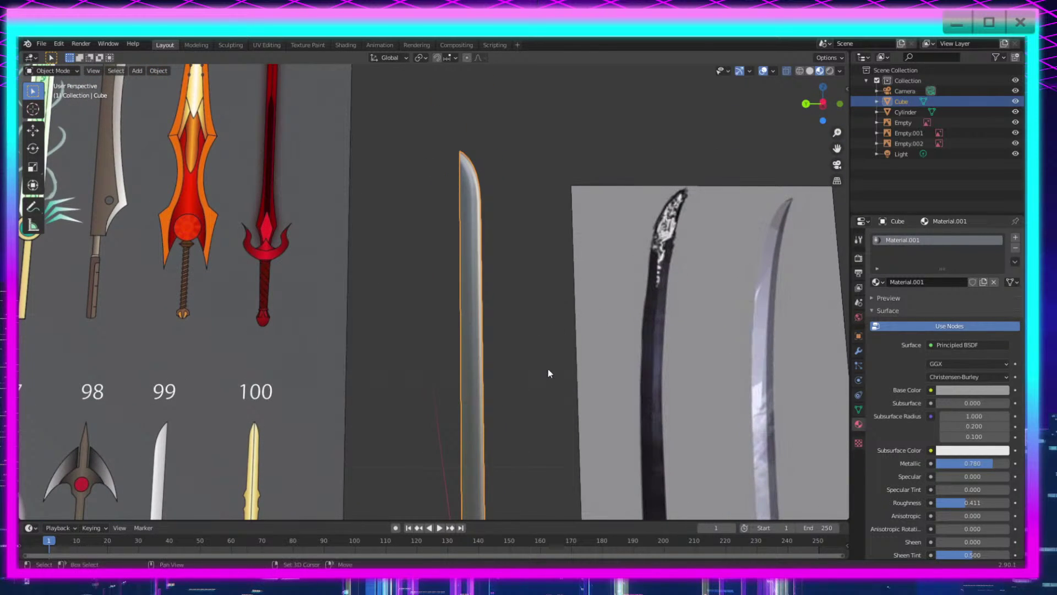
shift+middle_drag(548, 371, 551, 260)
Step: Add a loop cut across the long straight section of the blade in Edit Mode
key(Tab)
scroll(512, 342, down, 2)
shift+middle_drag(510, 348, 458, 337)
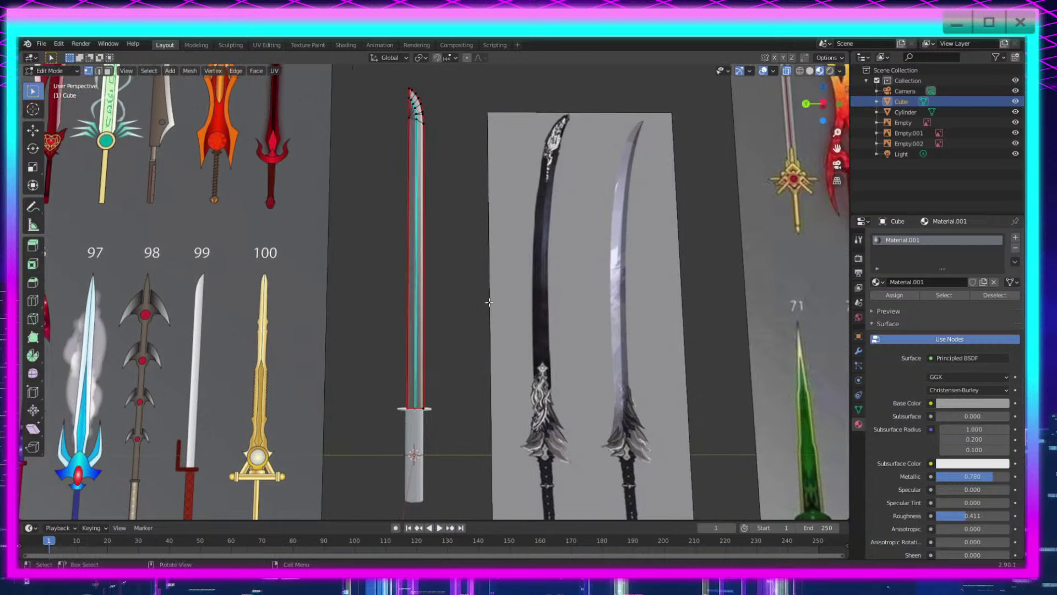
scroll(490, 320, up, 3)
click(33, 300)
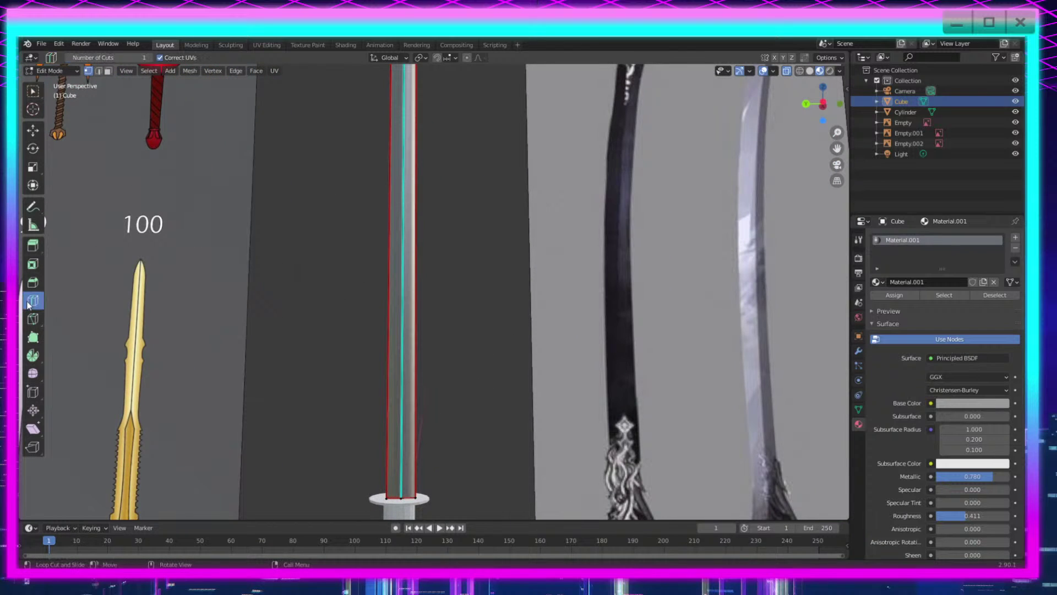
click(425, 278)
shift+middle_drag(496, 268, 500, 328)
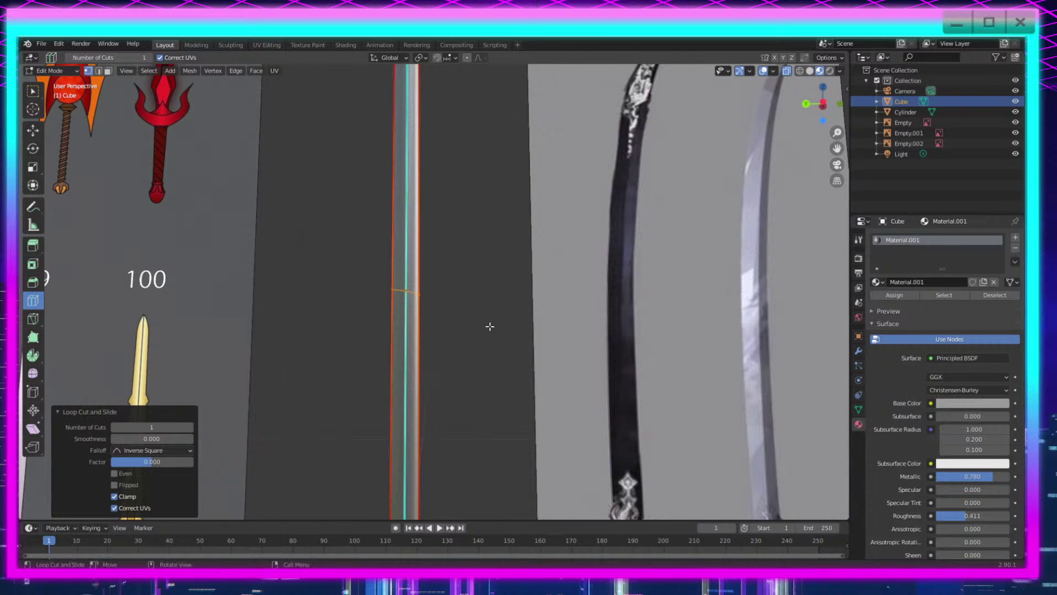
shift+middle_drag(499, 390, 445, 387)
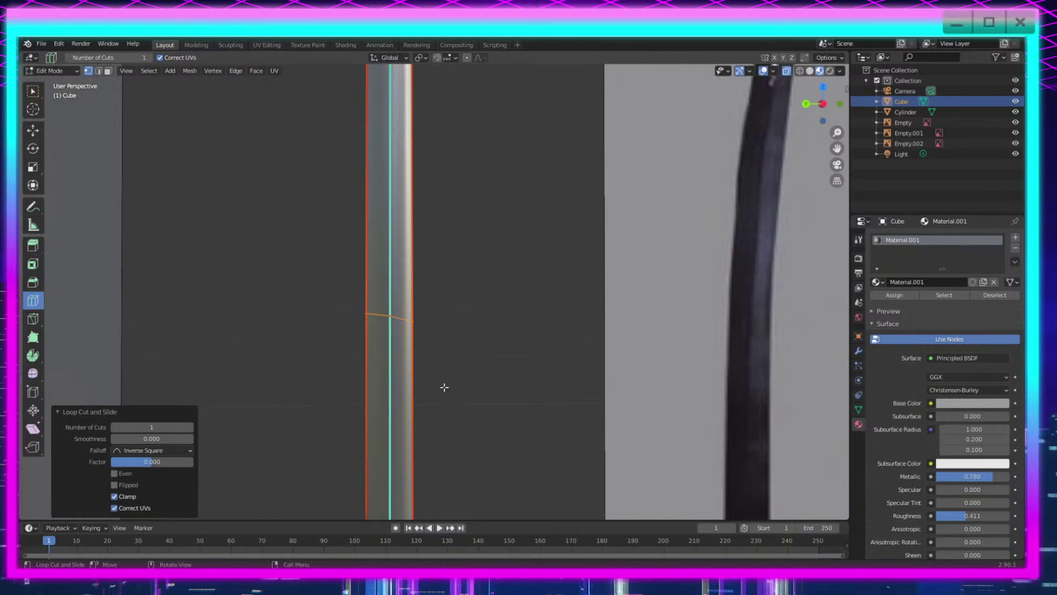
Step: Set the number of loop cuts along the blade to 9
click(190, 428)
click(189, 428)
click(190, 428)
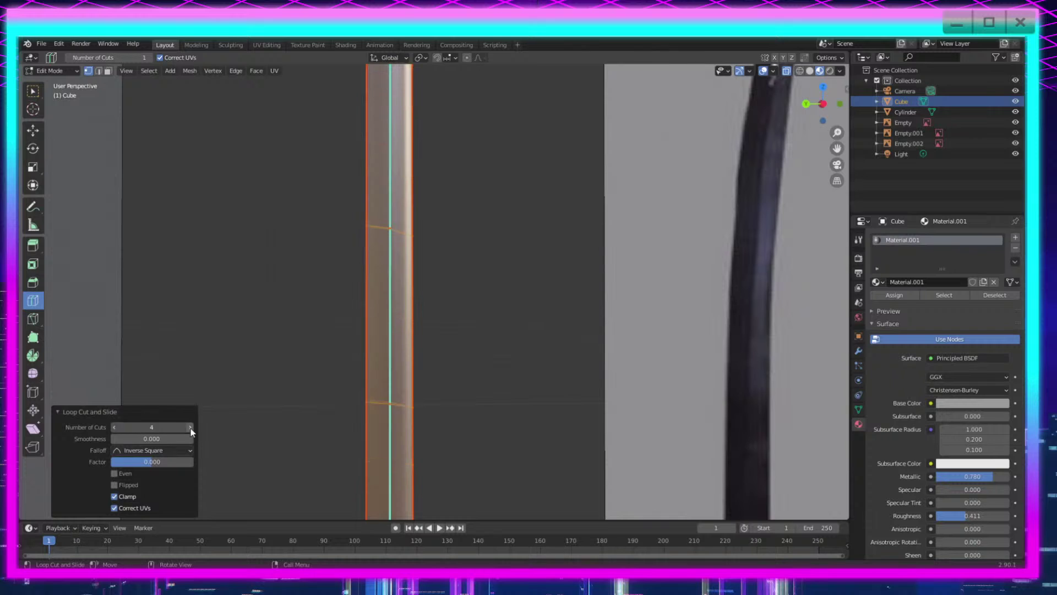
click(190, 428)
scroll(255, 425, down, 6)
shift+middle_drag(473, 429, 507, 430)
scroll(507, 430, up, 3)
scroll(507, 430, down, 2)
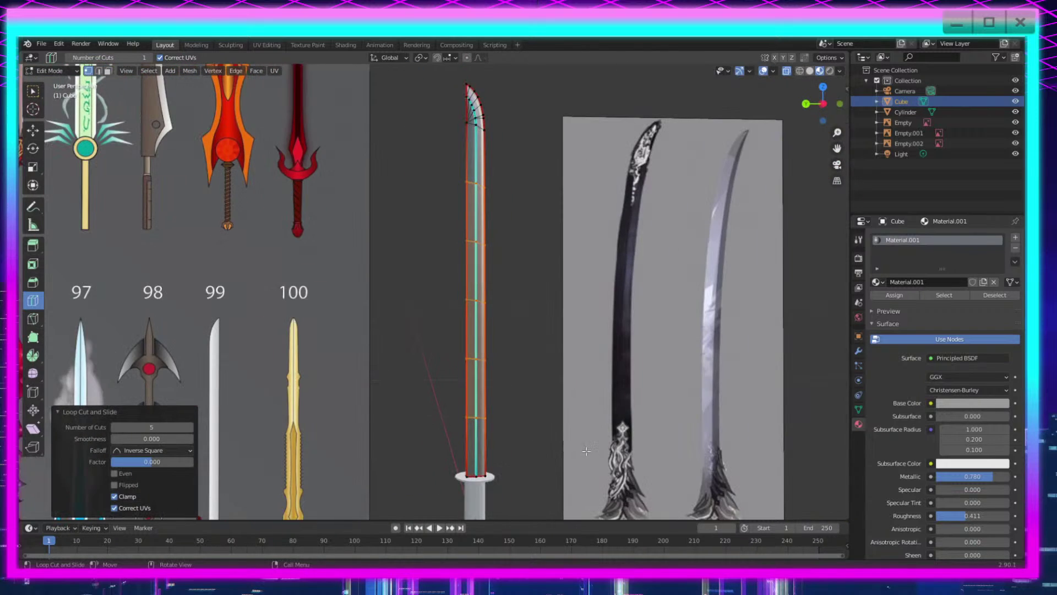
shift+middle_drag(606, 451, 569, 431)
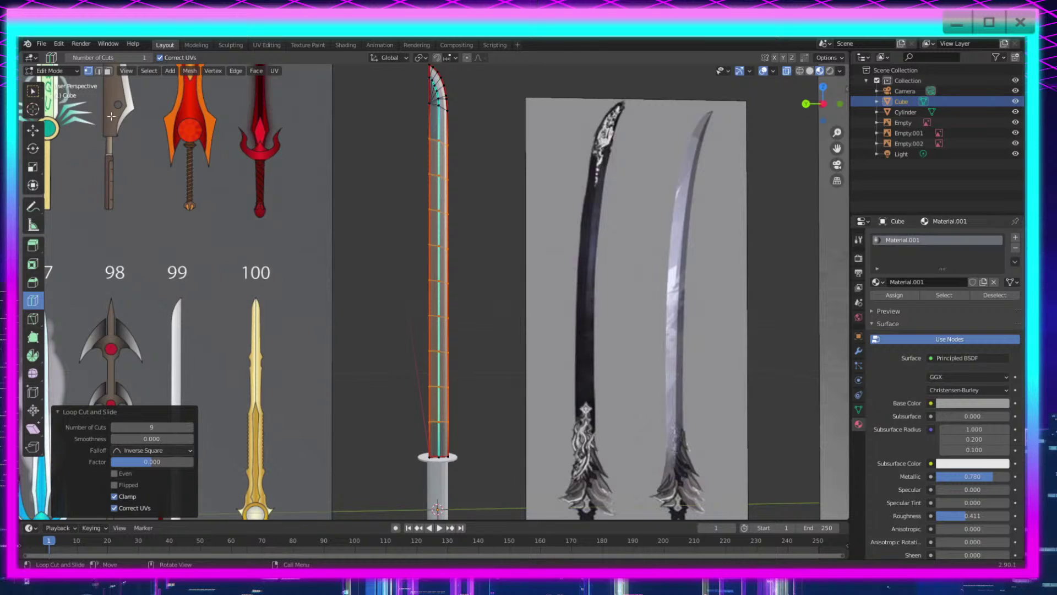
Step: Move the blade's middle edge loop about 0.0015 m along Y with smooth proportional editing at size 0.24
click(31, 93)
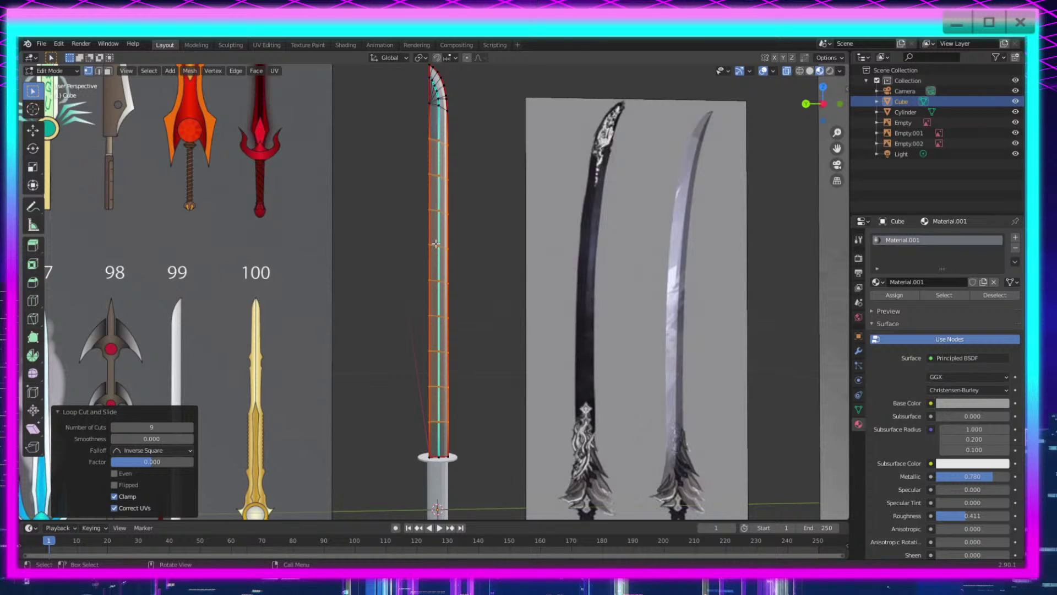
alt+click(443, 282)
key(o)
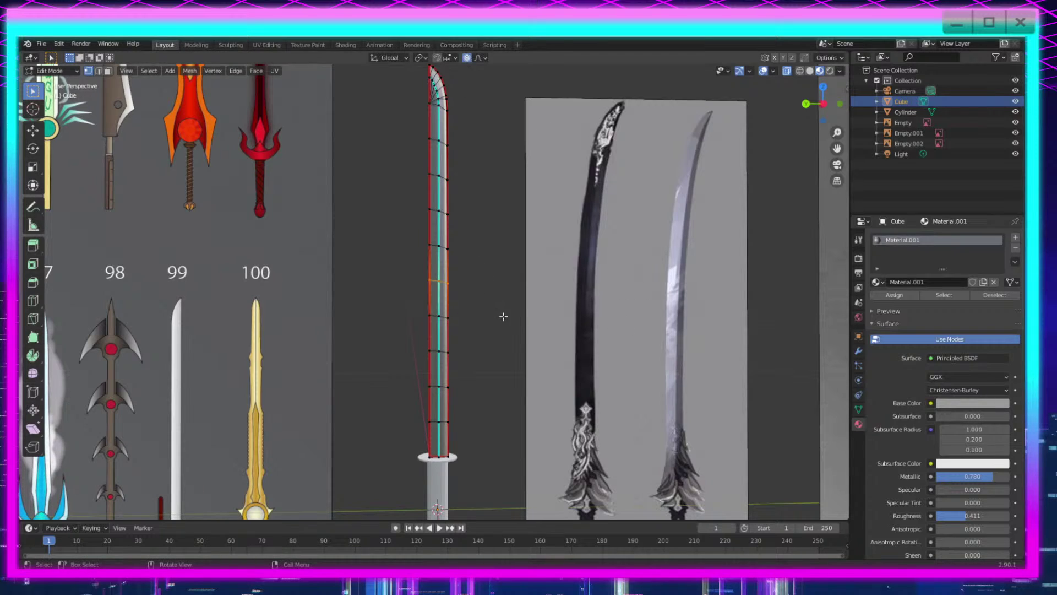
key(g)
scroll(503, 317, down, 15)
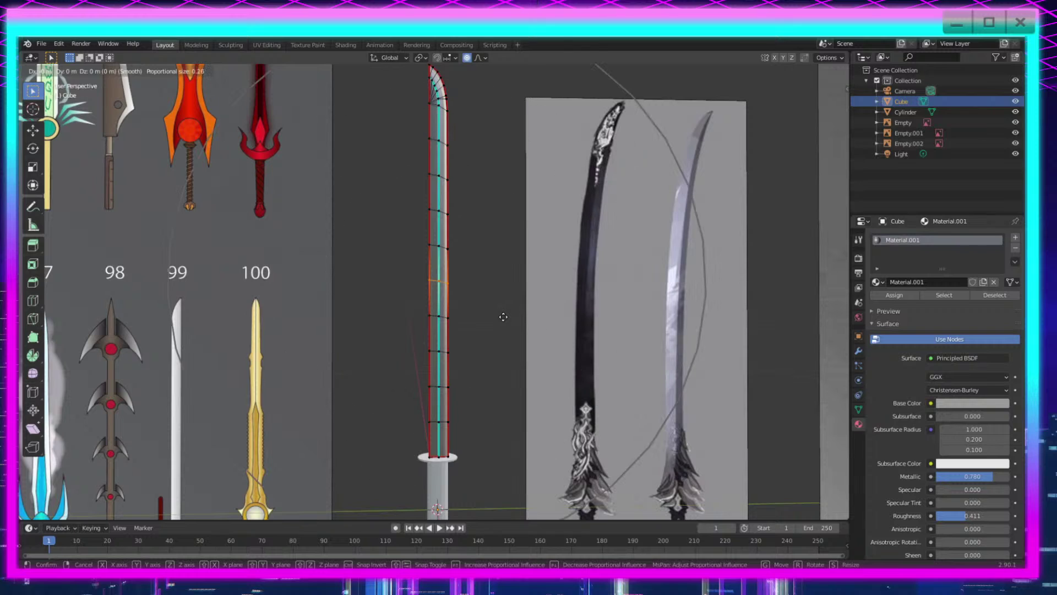
scroll(504, 317, down, 1)
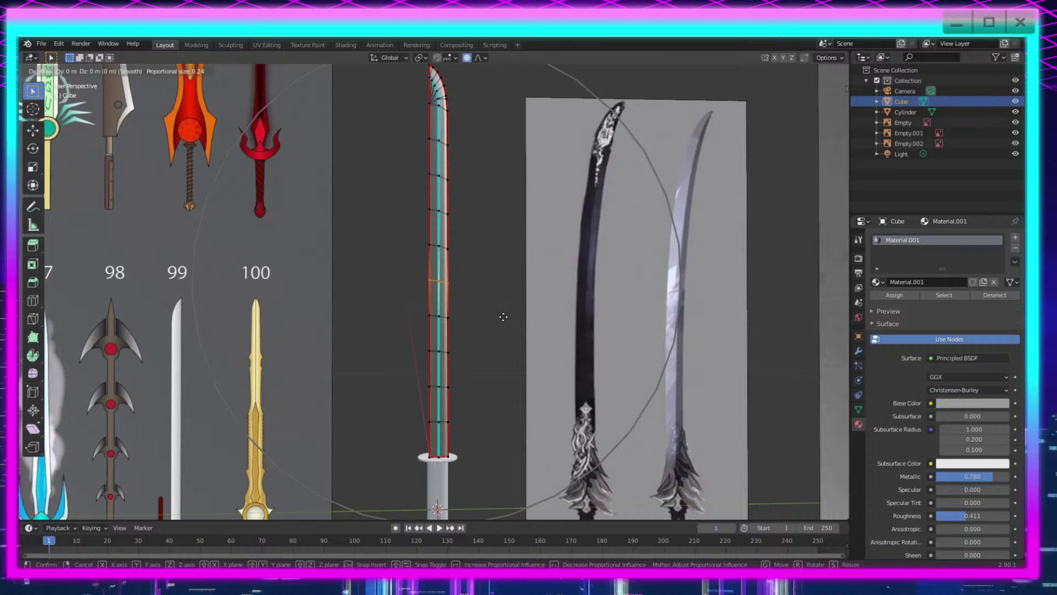
key(y)
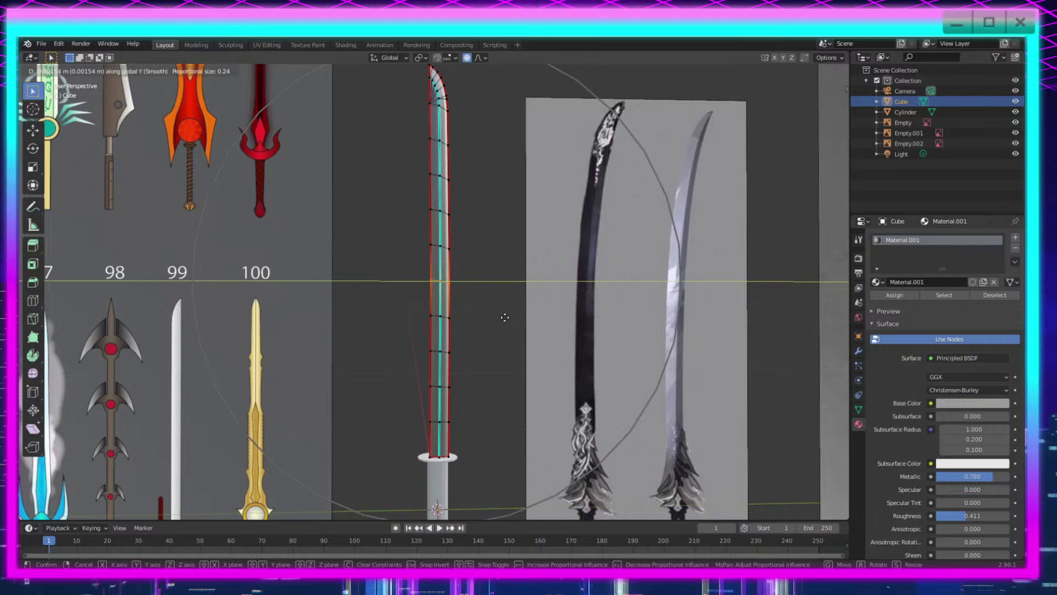
click(505, 317)
Step: Try moving the blade's tip section about 0.002 m along Y with smooth proportional editing at size 0.24, and undo it
shift+middle_drag(524, 210, 526, 275)
drag(505, 107, 397, 188)
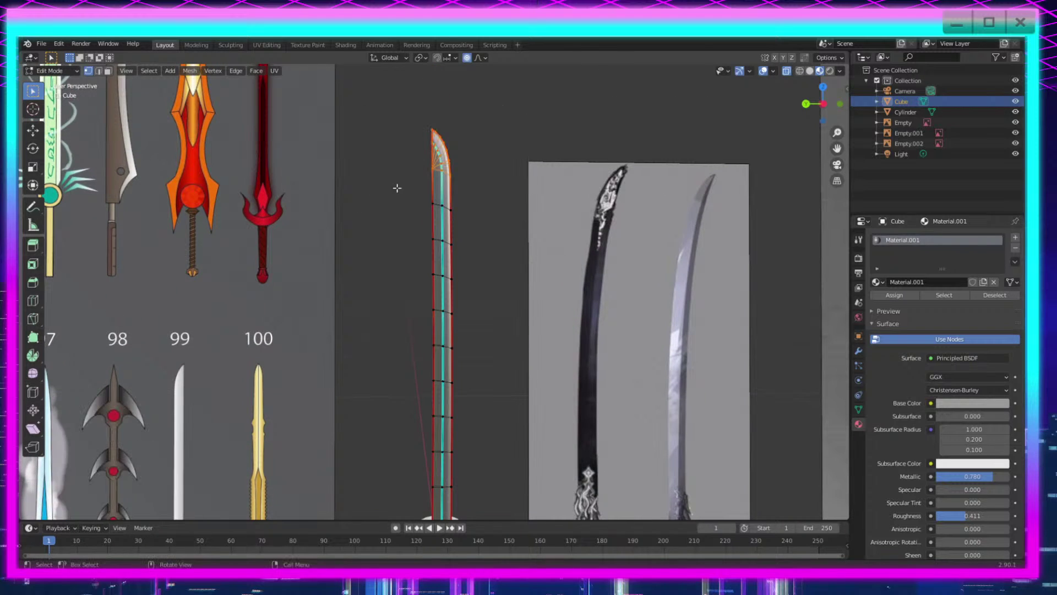
key(g)
key(y)
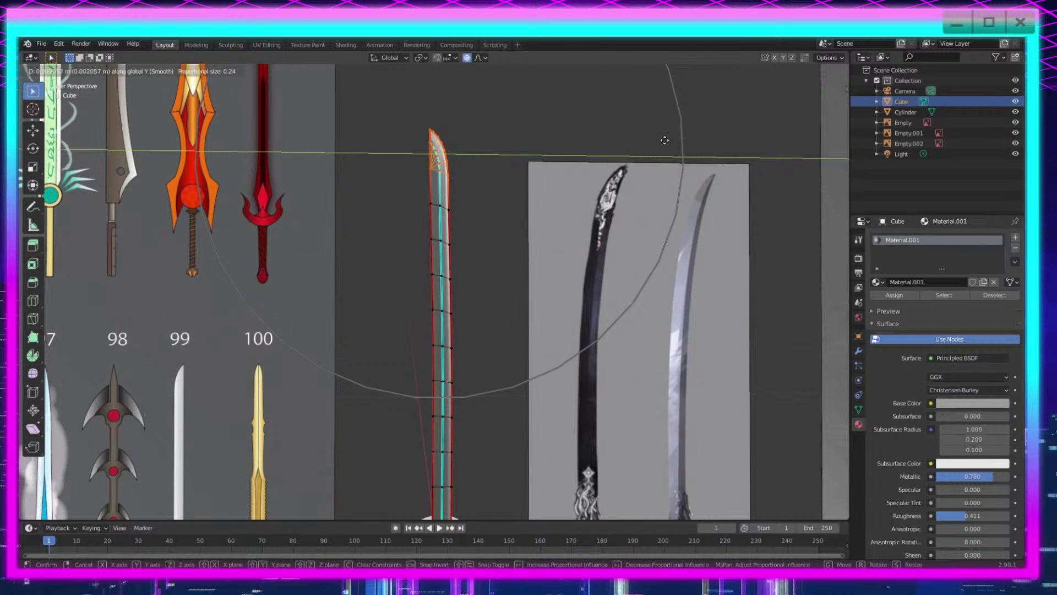
click(665, 140)
key(ctrl+z)
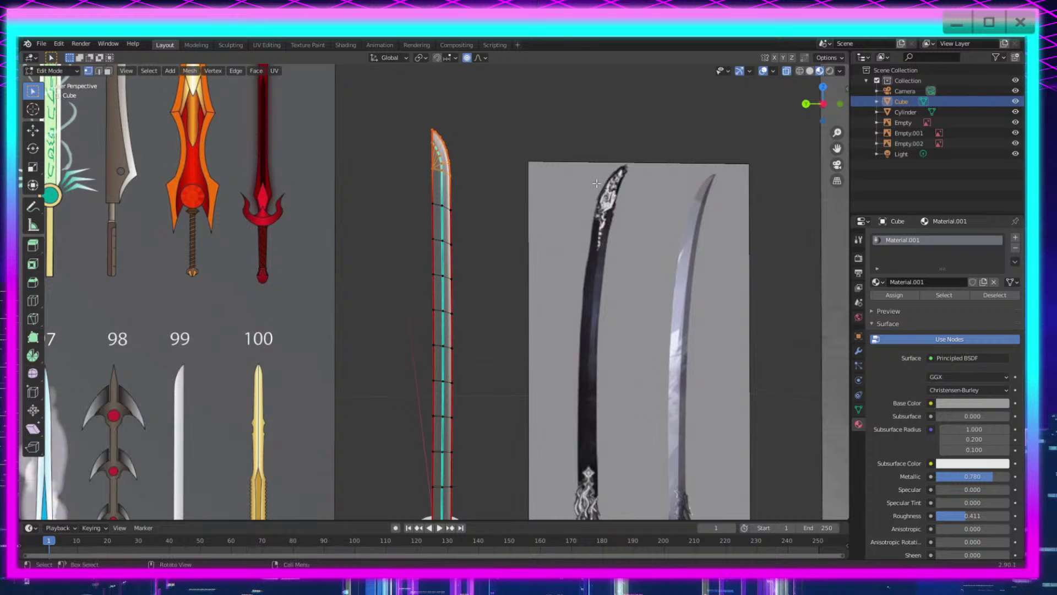
Step: Try moving the blade's tip section about 0.003 m along Y with the proportional size reduced to about 0.18, and undo it
key(g)
key(y)
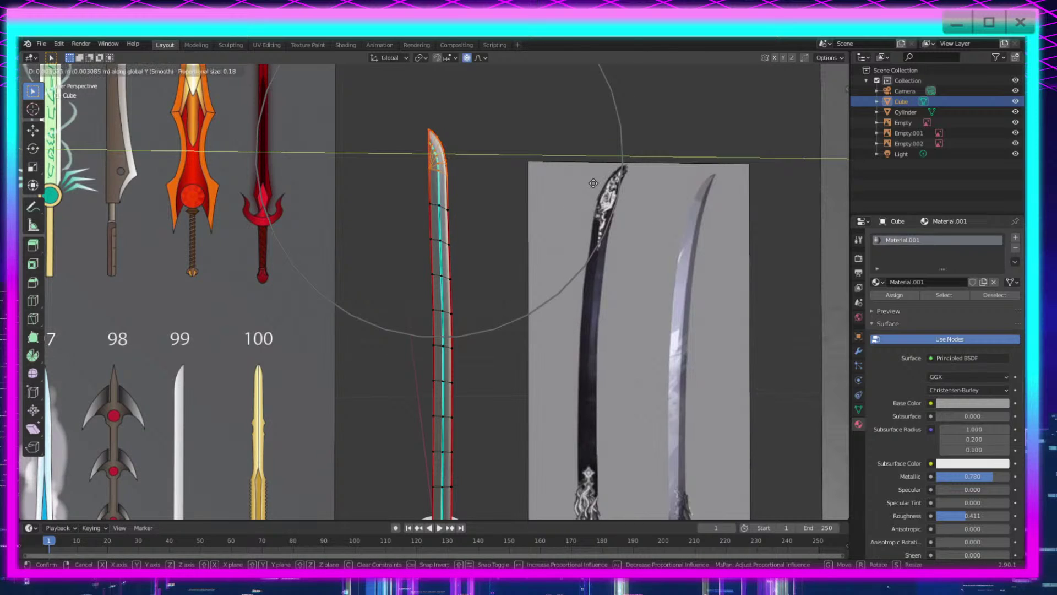
scroll(594, 183, down, 3)
click(593, 183)
key(ctrl+z)
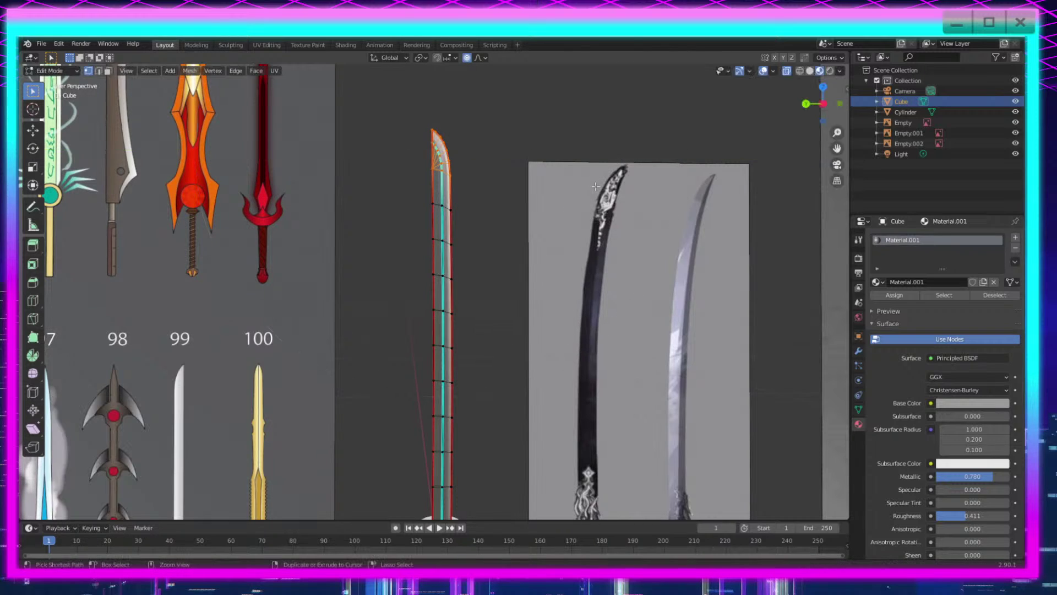
Step: Try rotating the blade's tip about -4.1° around X with proportional size about 0.42, and undo back to the middle loop selection
scroll(601, 167, down, 4)
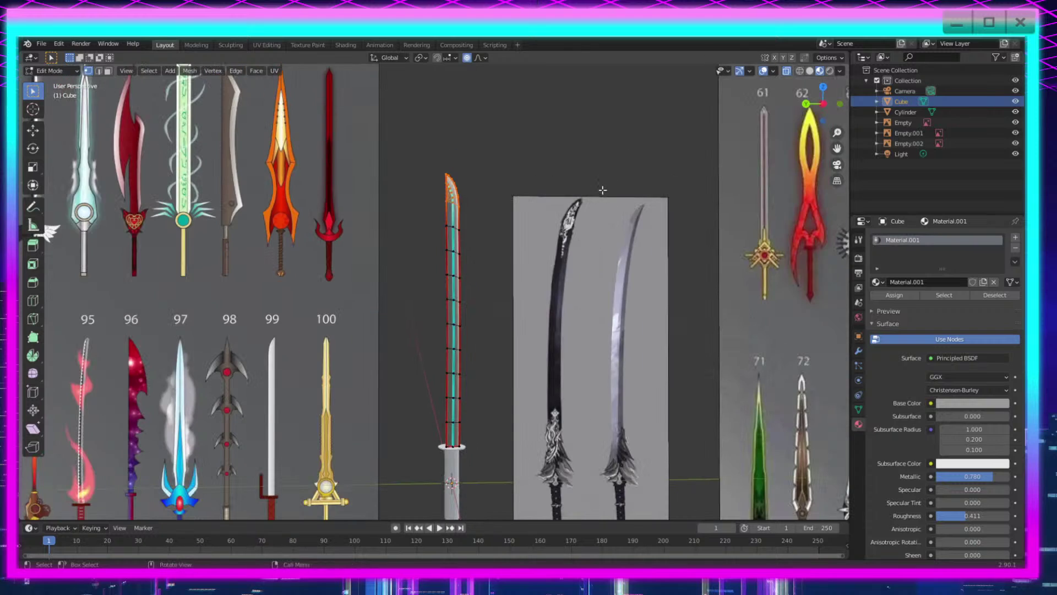
key(r)
key(x)
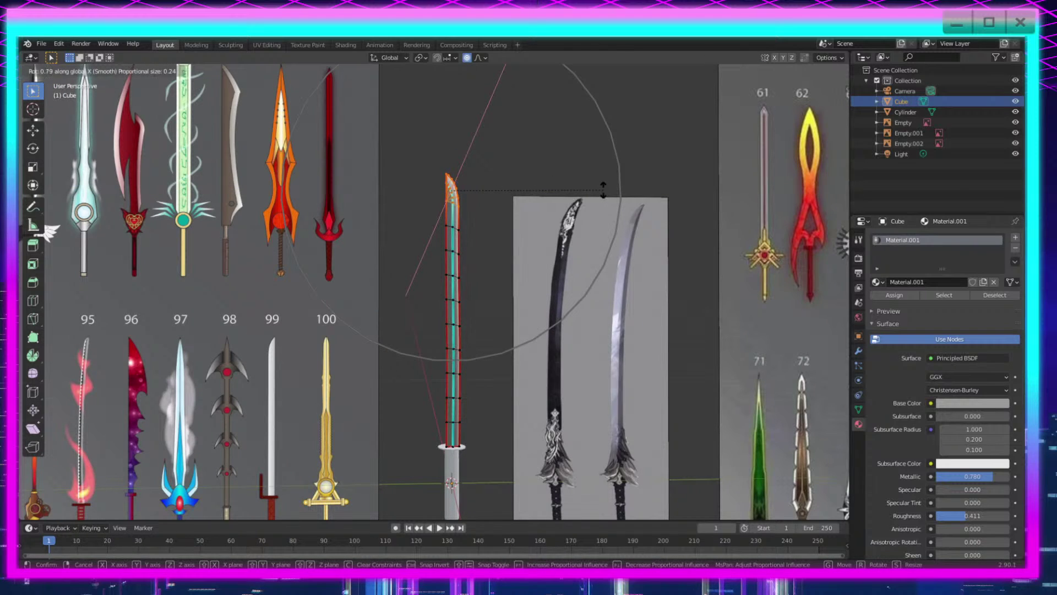
scroll(615, 183, down, 4)
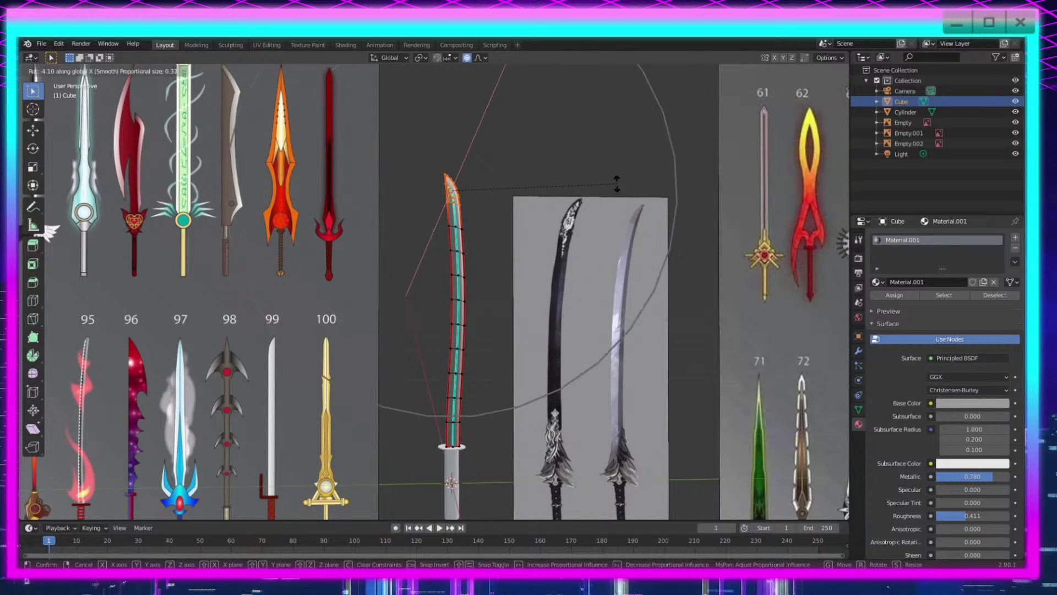
scroll(617, 183, down, 2)
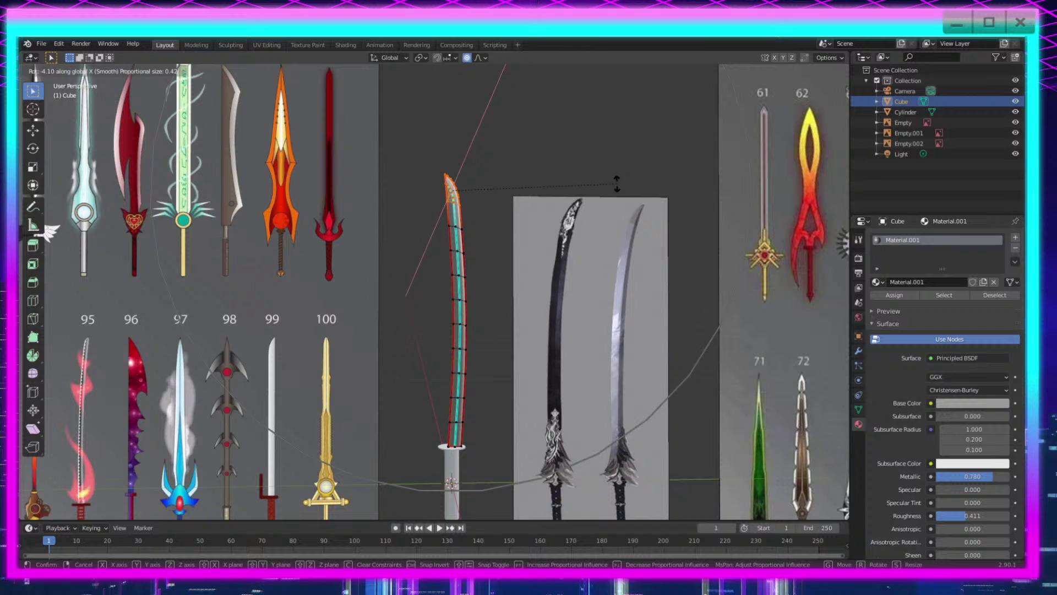
scroll(617, 184, down, 1)
scroll(617, 183, up, 1)
click(617, 184)
key(ctrl+z)
key(ctrl+z)
key(ctrl+z)
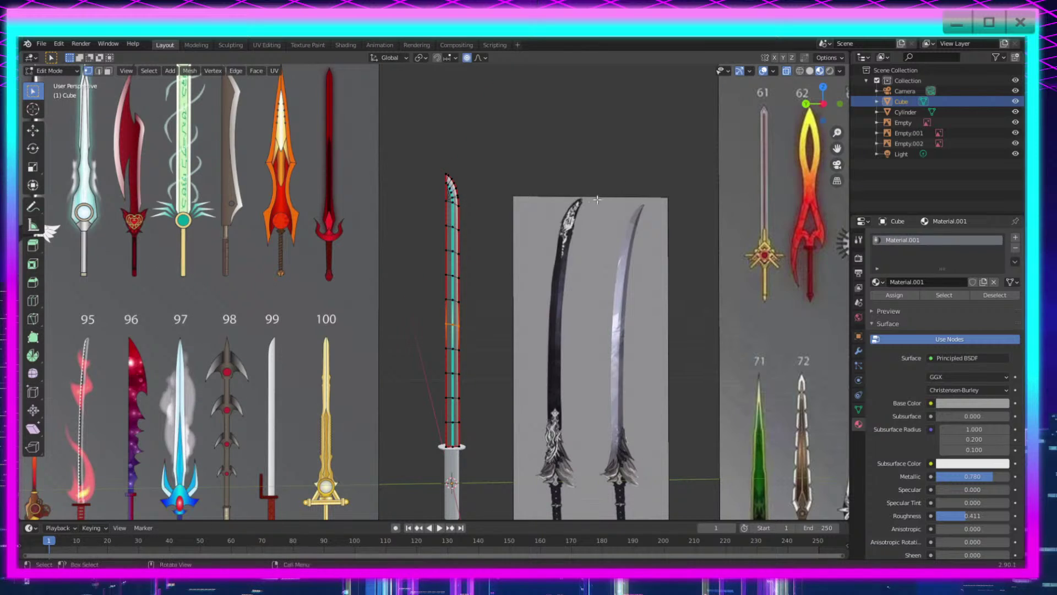
Step: Select the blade's tip section and rotate it -5.74° around X with smooth proportional editing at size 0.424
drag(480, 178, 402, 223)
key(r)
key(x)
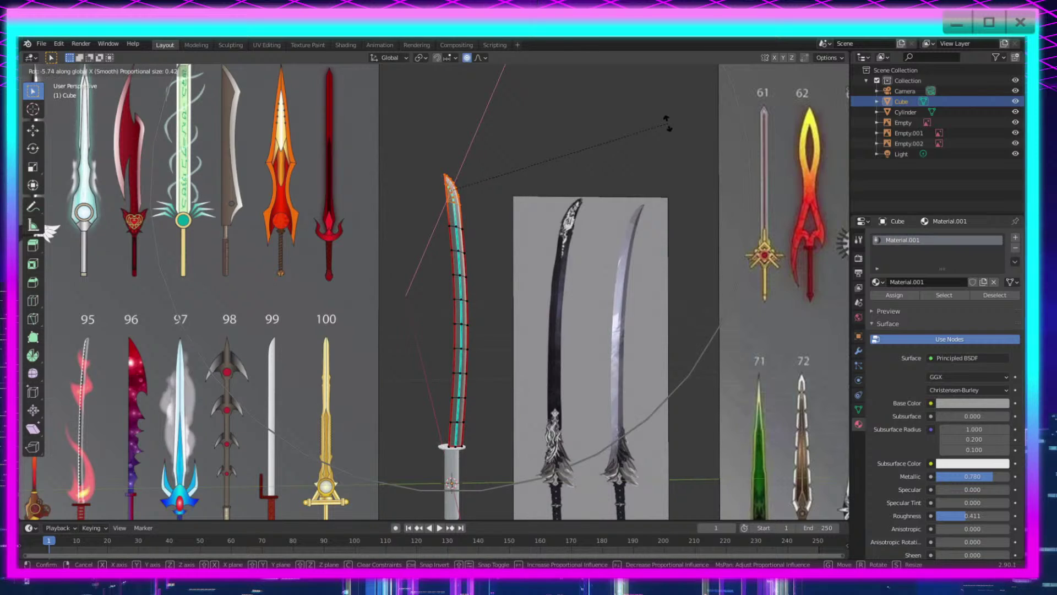
scroll(668, 122, down, 2)
scroll(667, 122, up, 4)
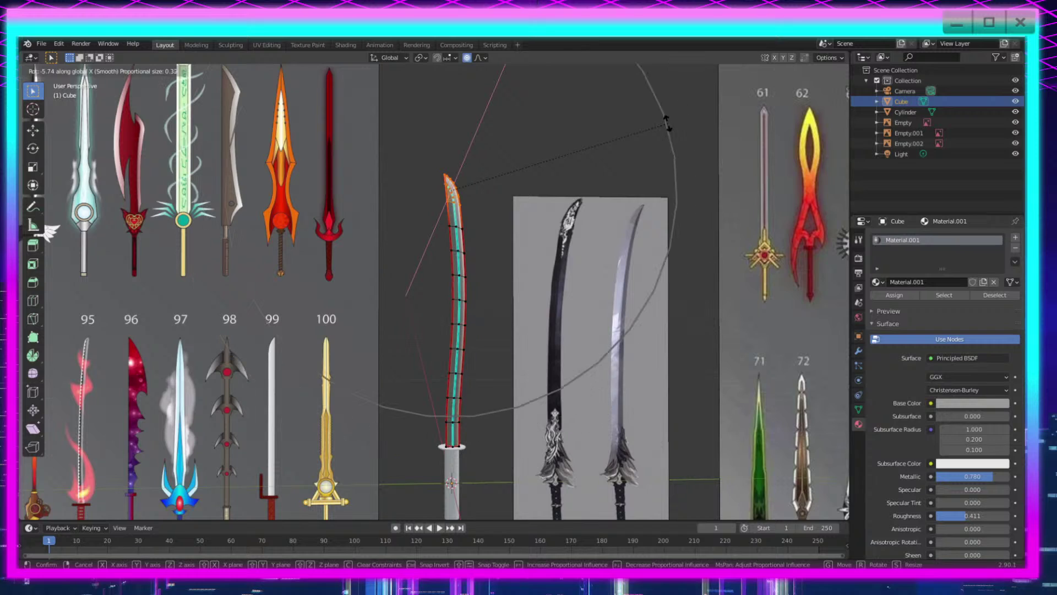
scroll(667, 122, down, 1)
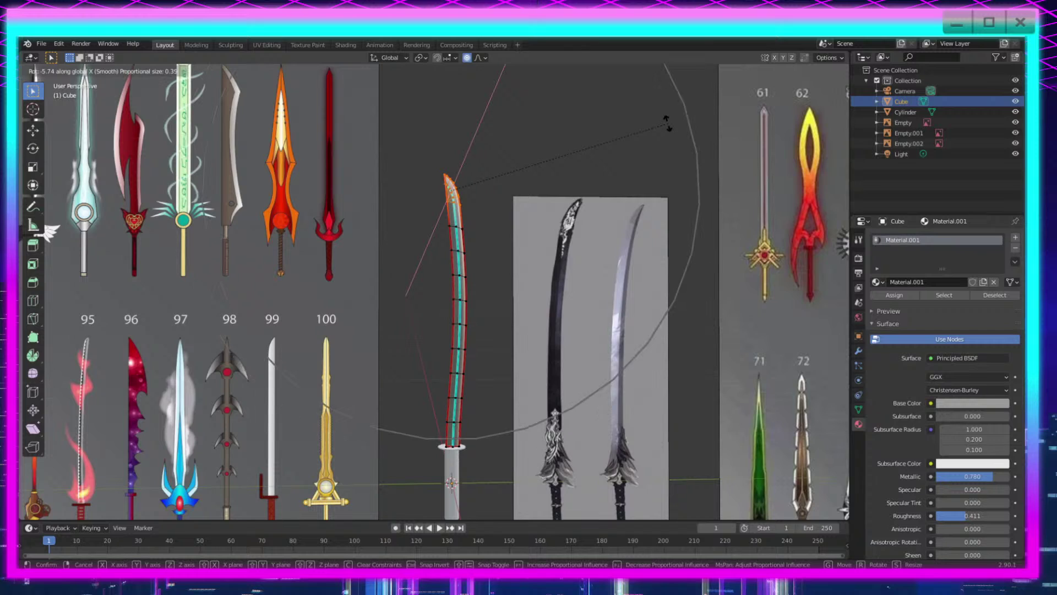
scroll(667, 122, down, 1)
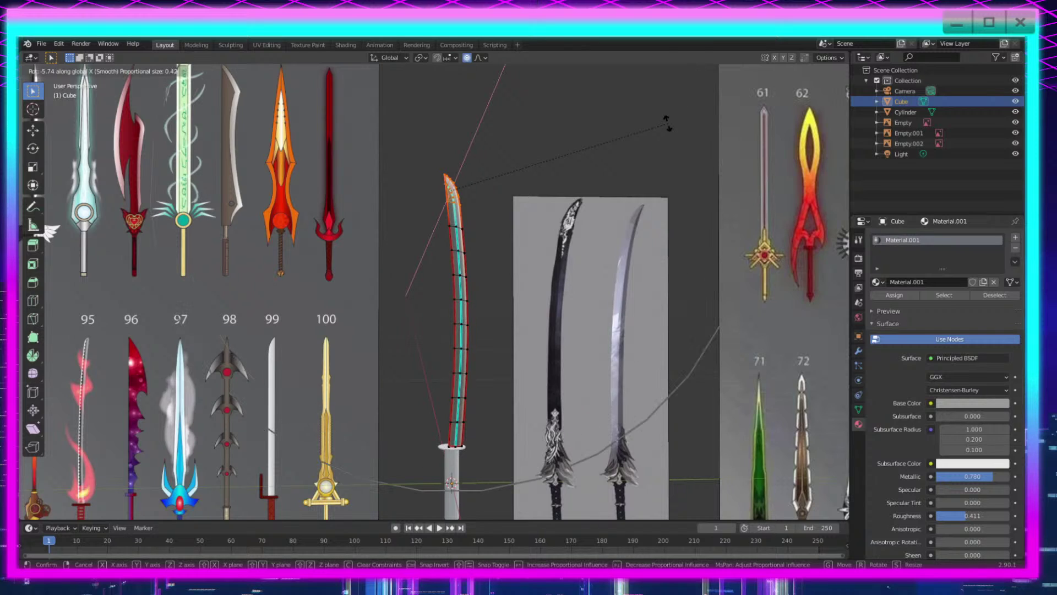
click(667, 123)
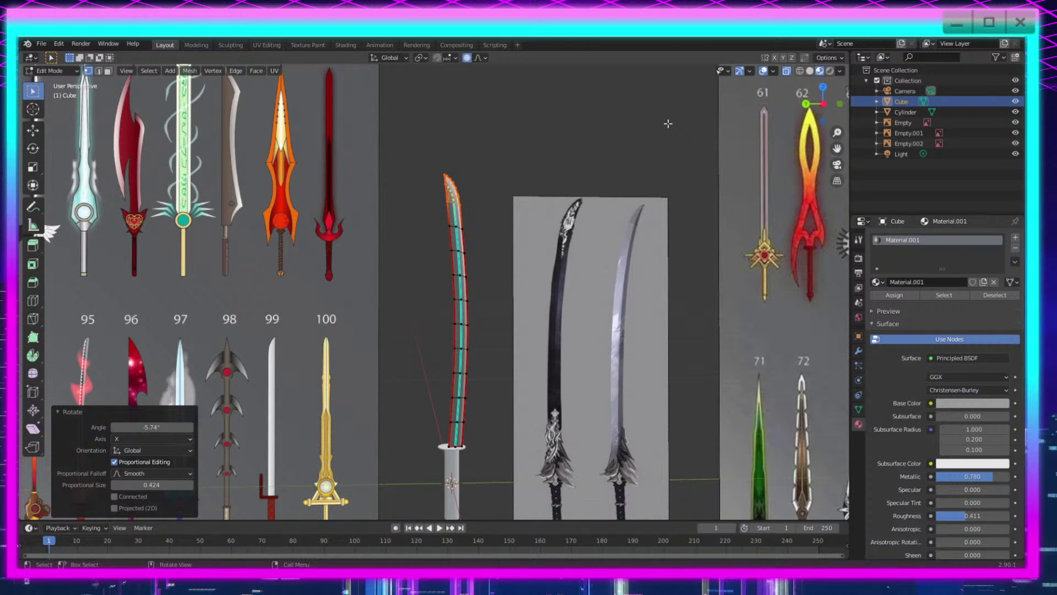
Step: Rotate the tip section a further -4.24° around X with smooth proportional editing at size 0.239
key(r)
key(z)
key(x)
scroll(668, 124, up, 12)
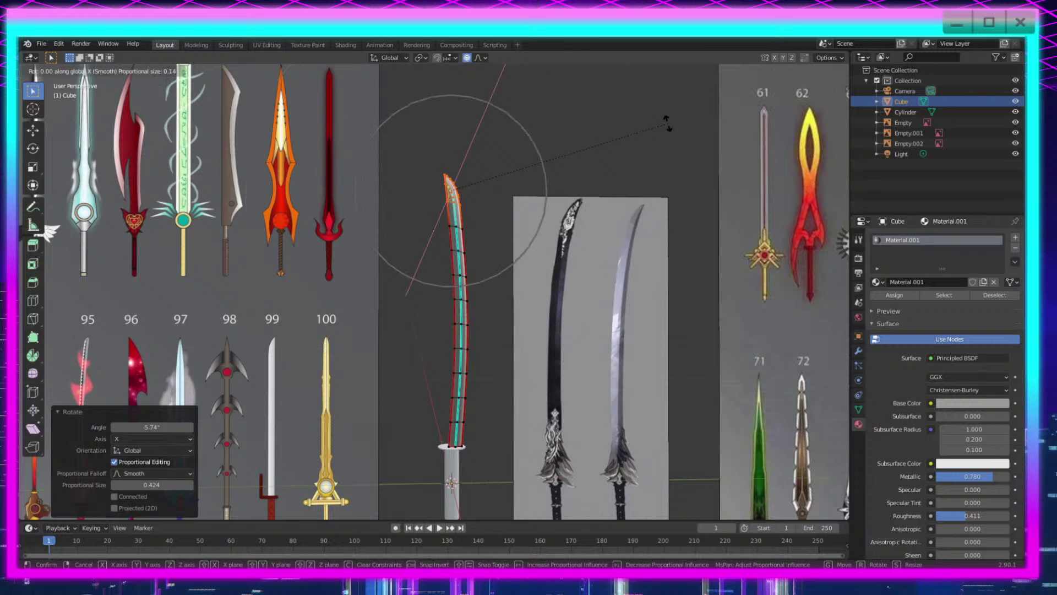
scroll(667, 122, up, 2)
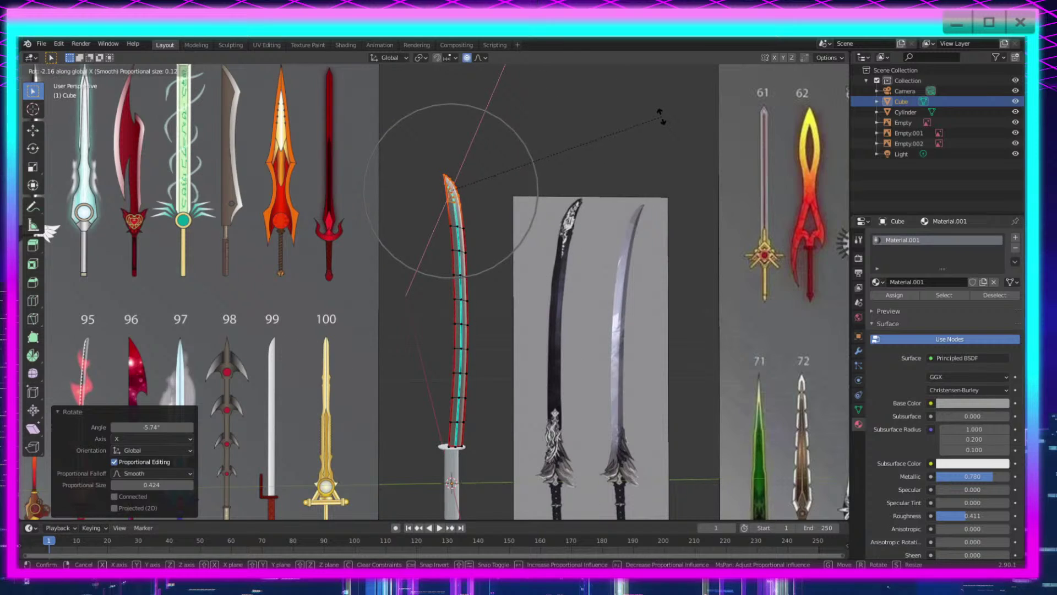
scroll(660, 116, down, 2)
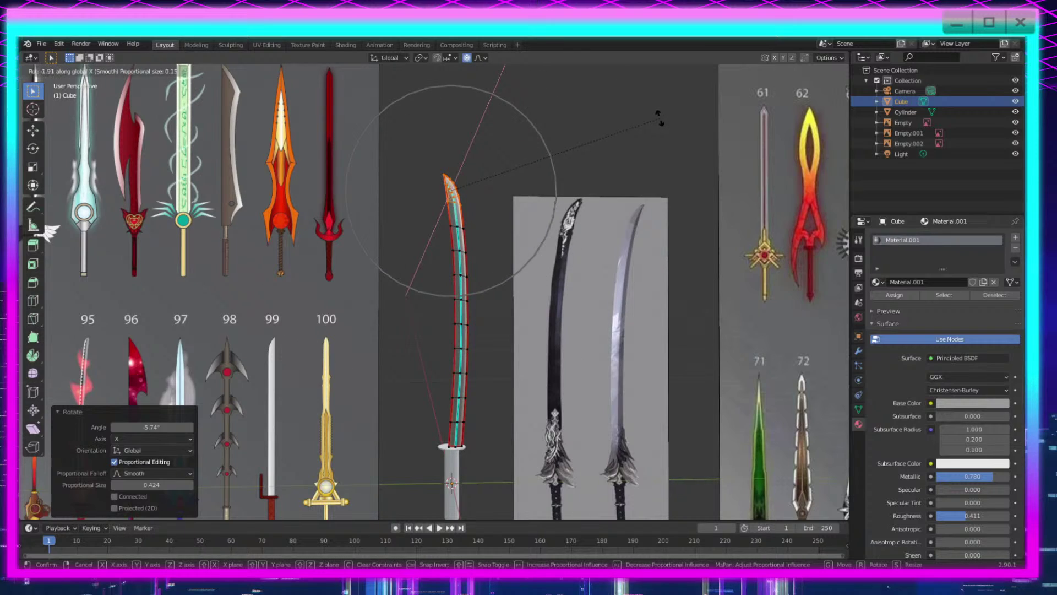
scroll(655, 113, down, 3)
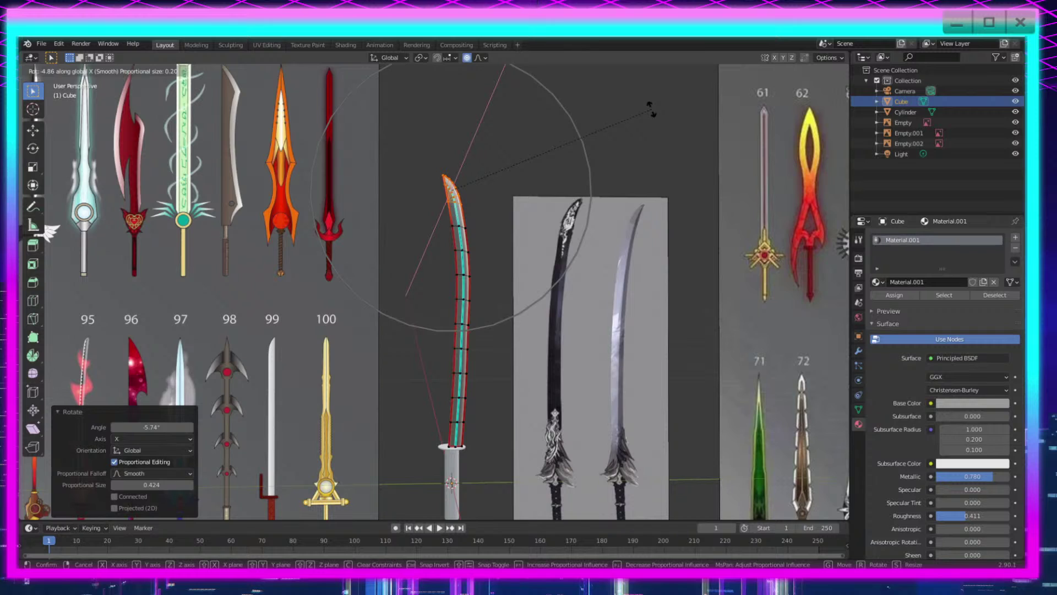
scroll(651, 109, down, 2)
scroll(651, 109, up, 2)
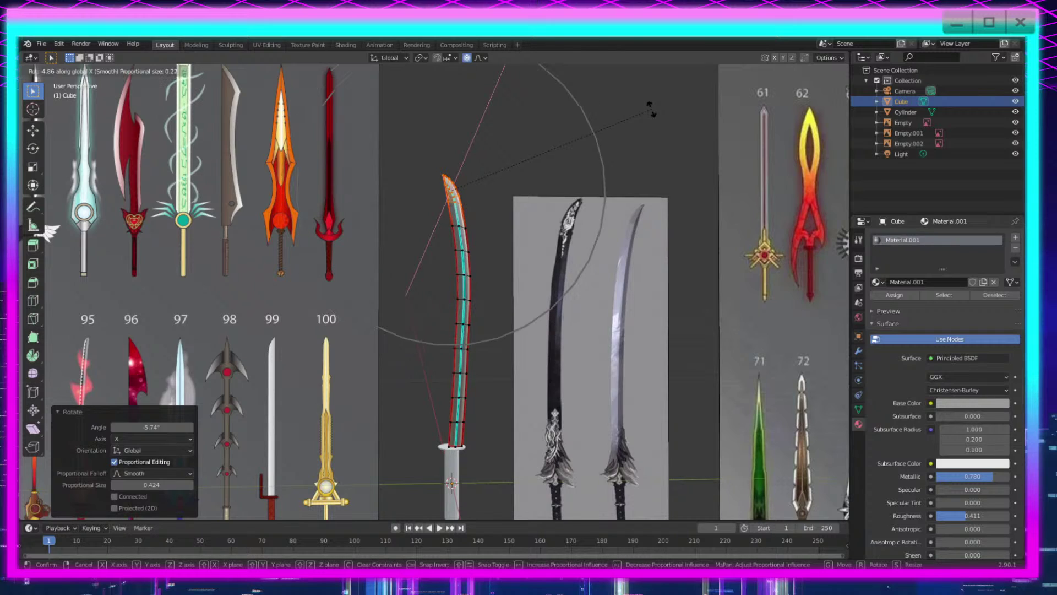
scroll(651, 109, up, 8)
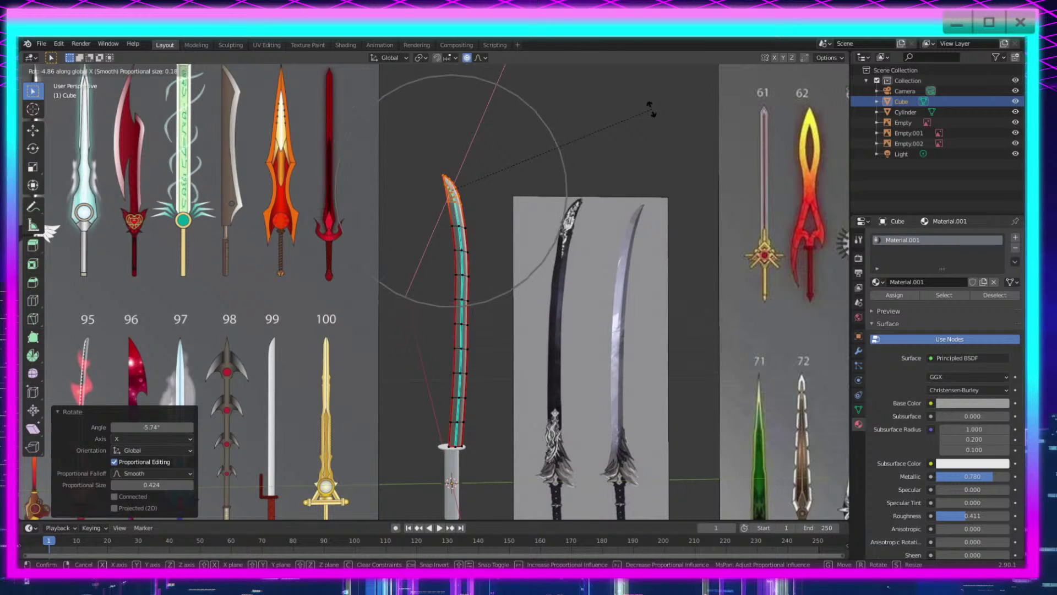
scroll(651, 109, up, 1)
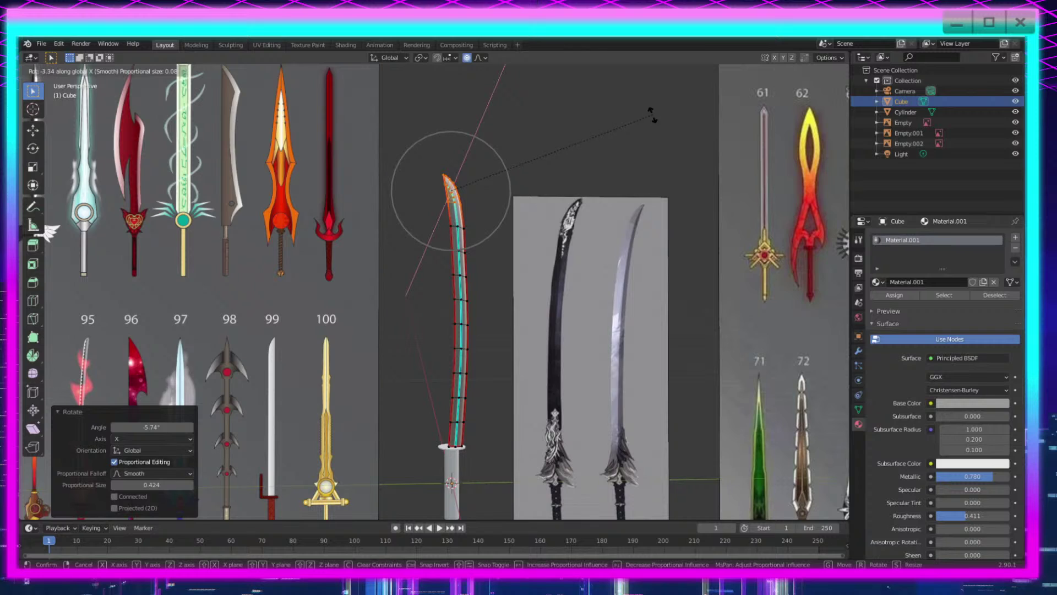
scroll(651, 124, down, 4)
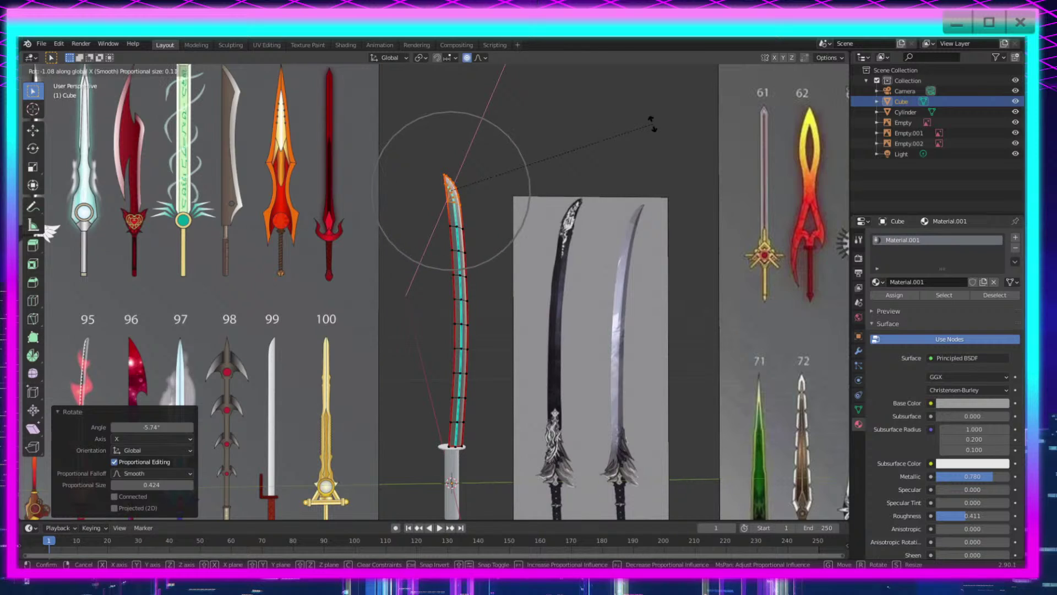
scroll(651, 116, down, 6)
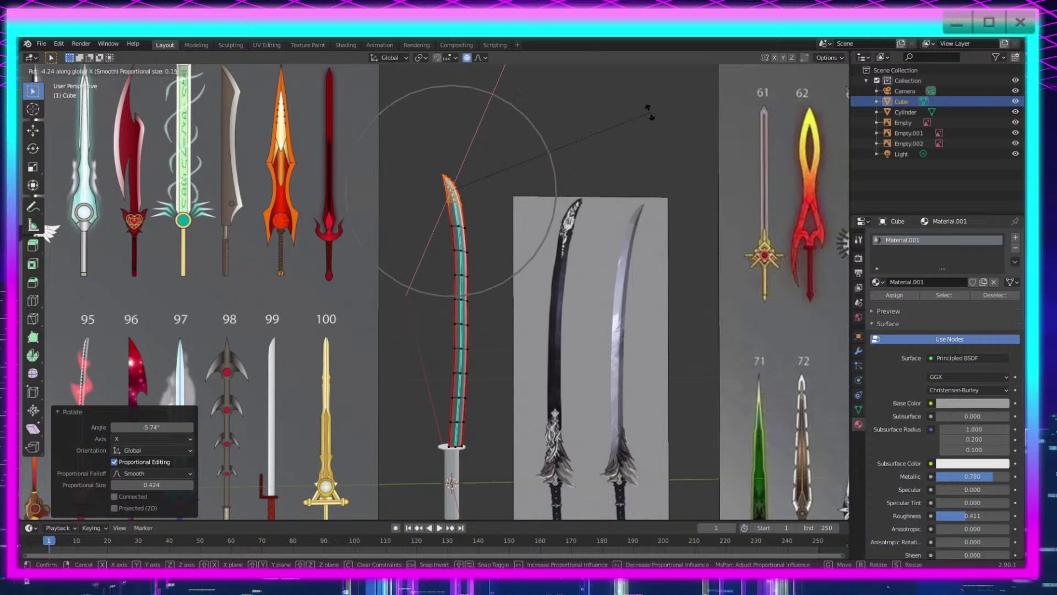
scroll(650, 114, down, 1)
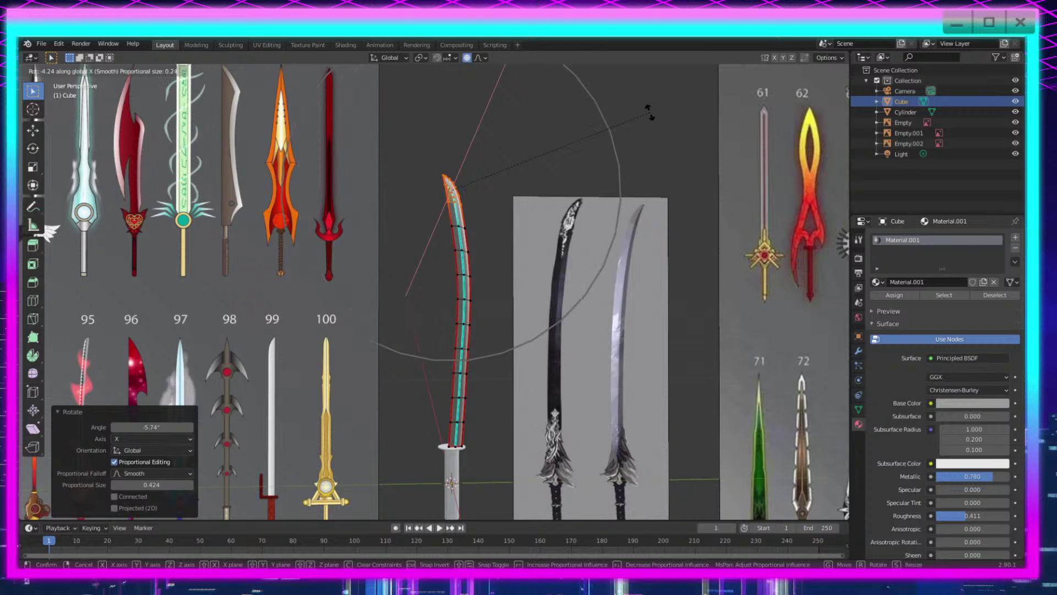
click(650, 114)
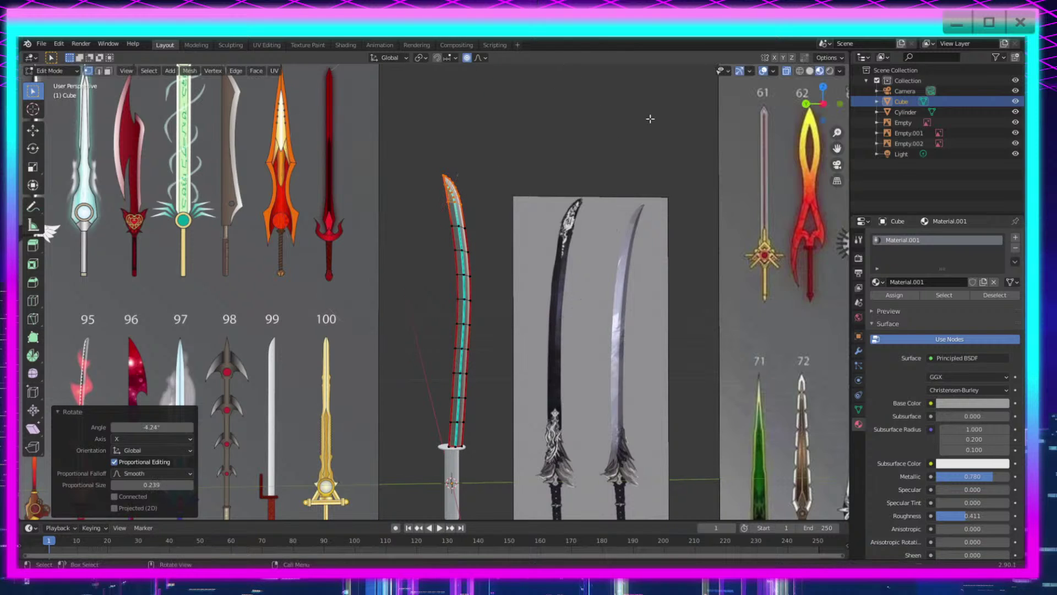
Step: Compare the bent blade with the reference katanas and undo both tip rotations
scroll(617, 287, up, 3)
shift+middle_drag(618, 343, 547, 279)
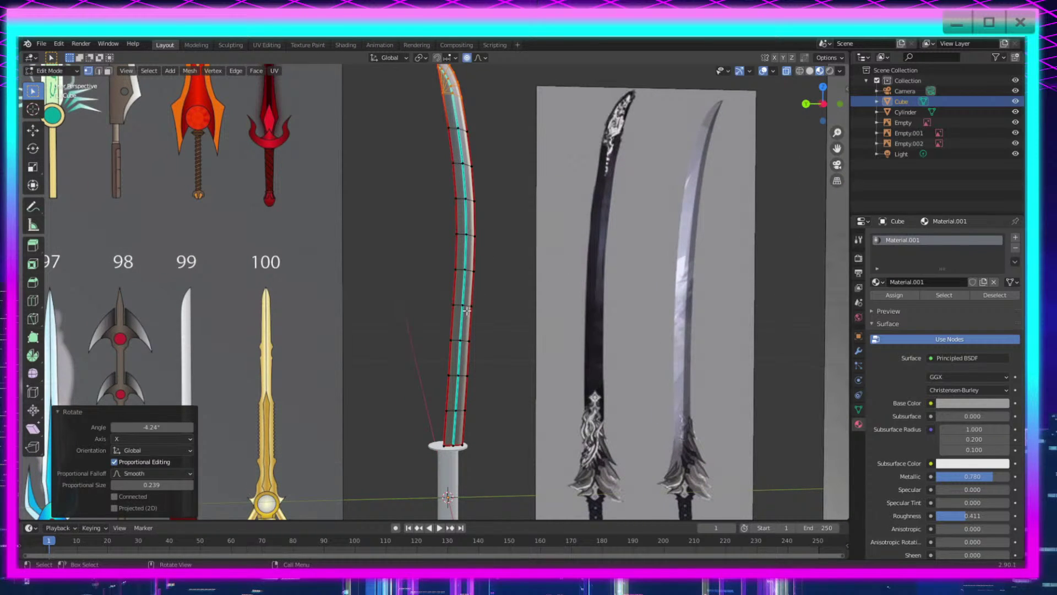
shift+middle_drag(472, 185, 489, 208)
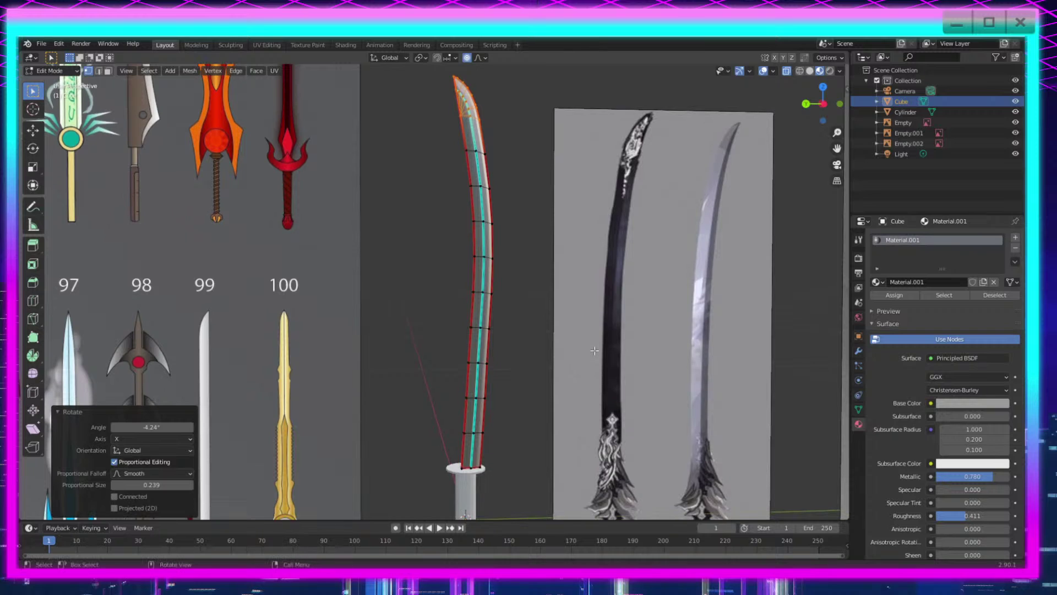
key(ctrl+z)
key(ctrl+z)
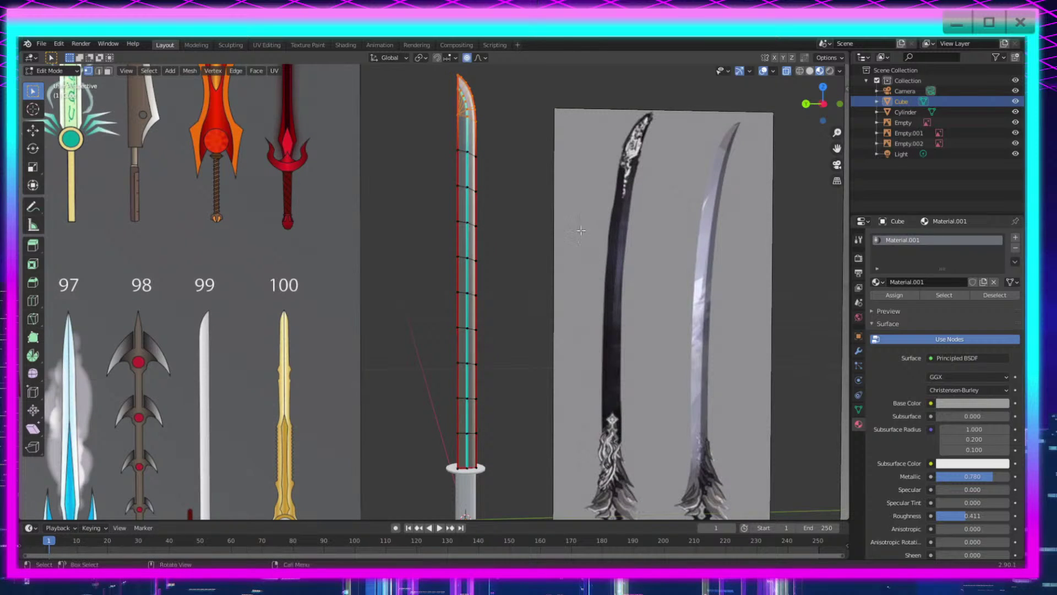
Step: Move the blade's middle edge loop about -0.0062 m along Y with smooth proportional editing at size 0.239
key(g)
key(y)
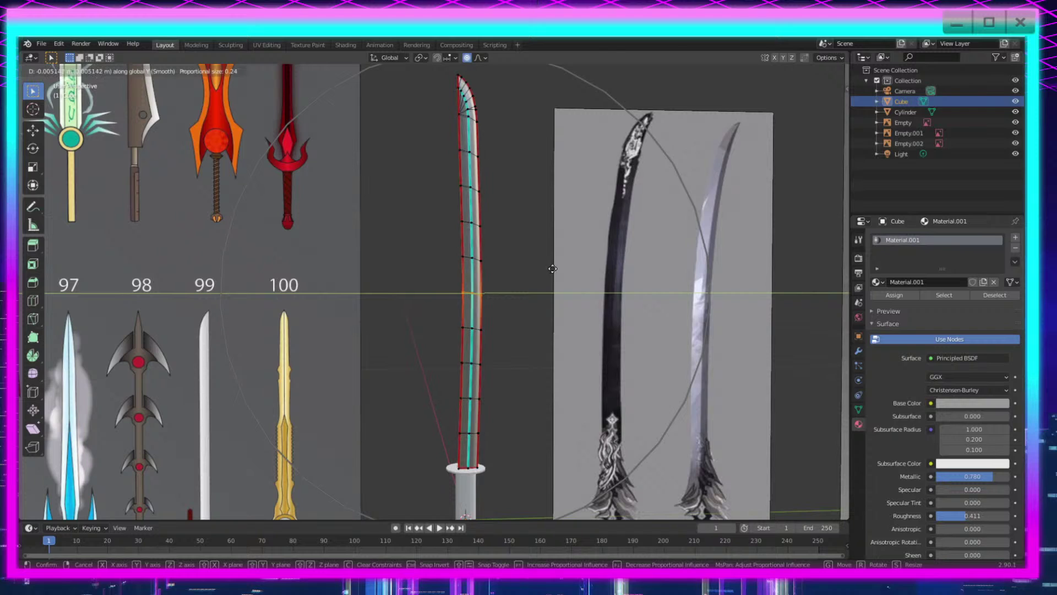
click(554, 269)
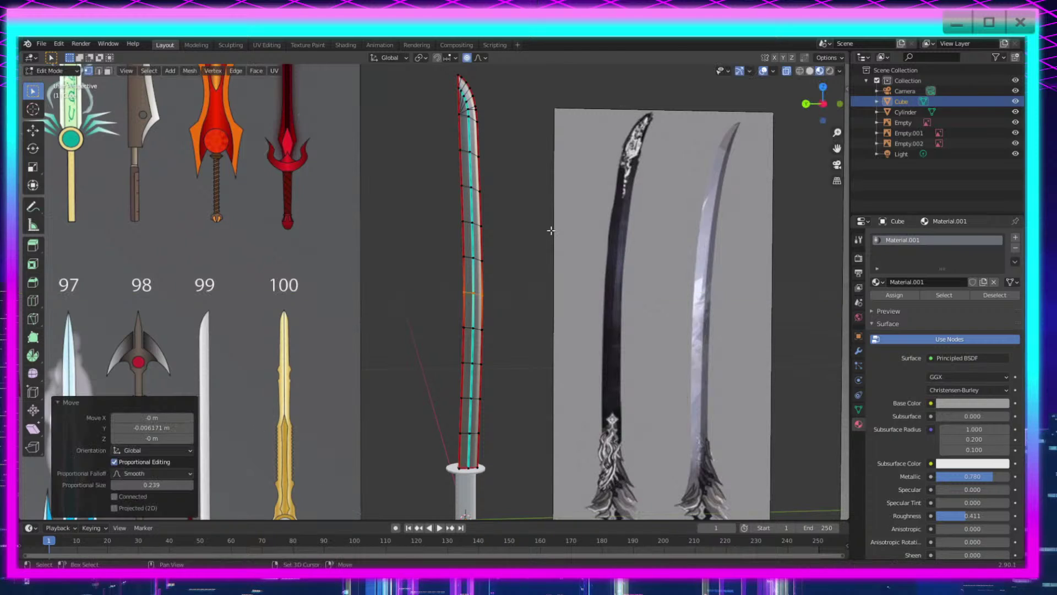
Step: Select the blade's tip section and rotate it -5.52° around X with smooth proportional editing at size 0.386
shift+scroll(550, 229, up, 3)
drag(508, 108, 424, 188)
key(r)
key(x)
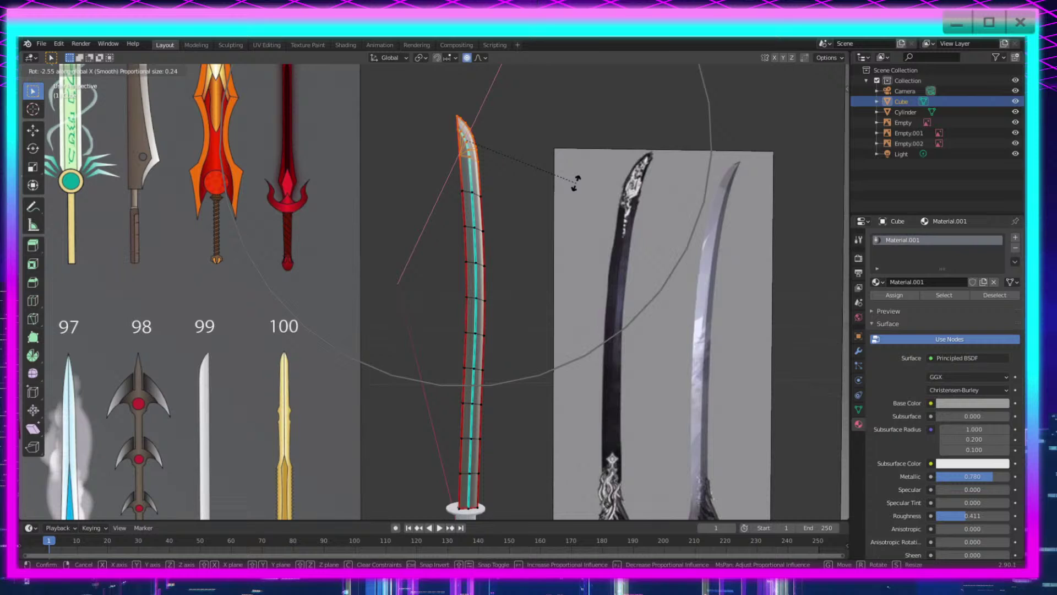
scroll(576, 183, down, 5)
scroll(577, 178, down, 3)
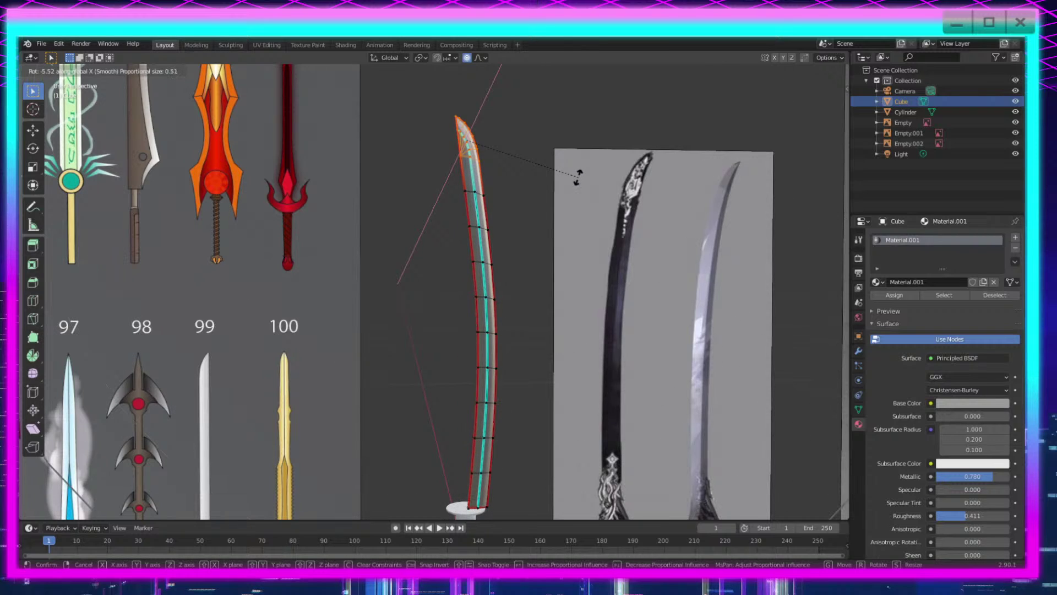
scroll(578, 177, up, 3)
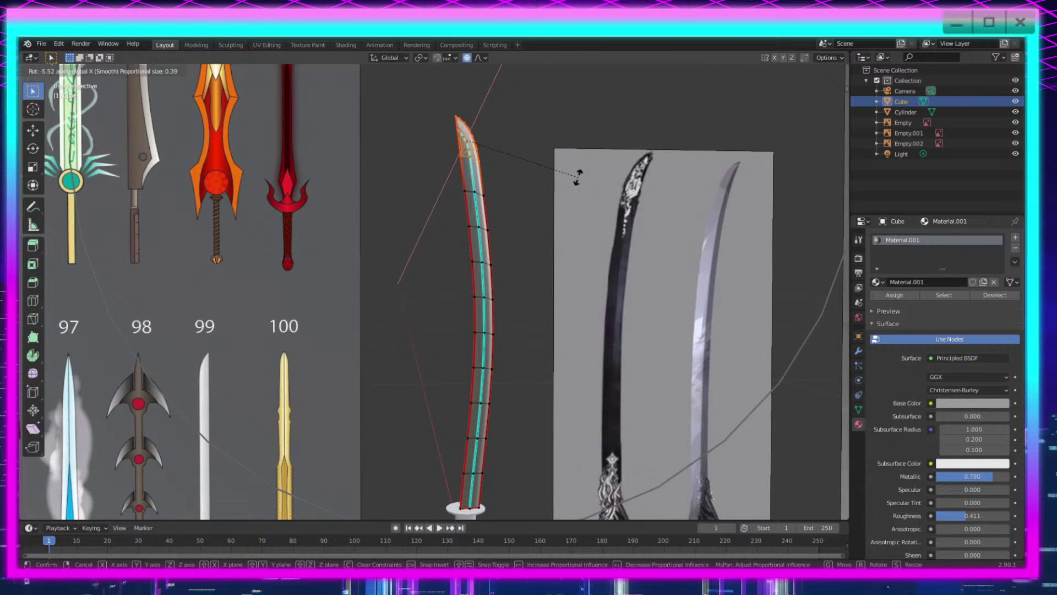
click(578, 178)
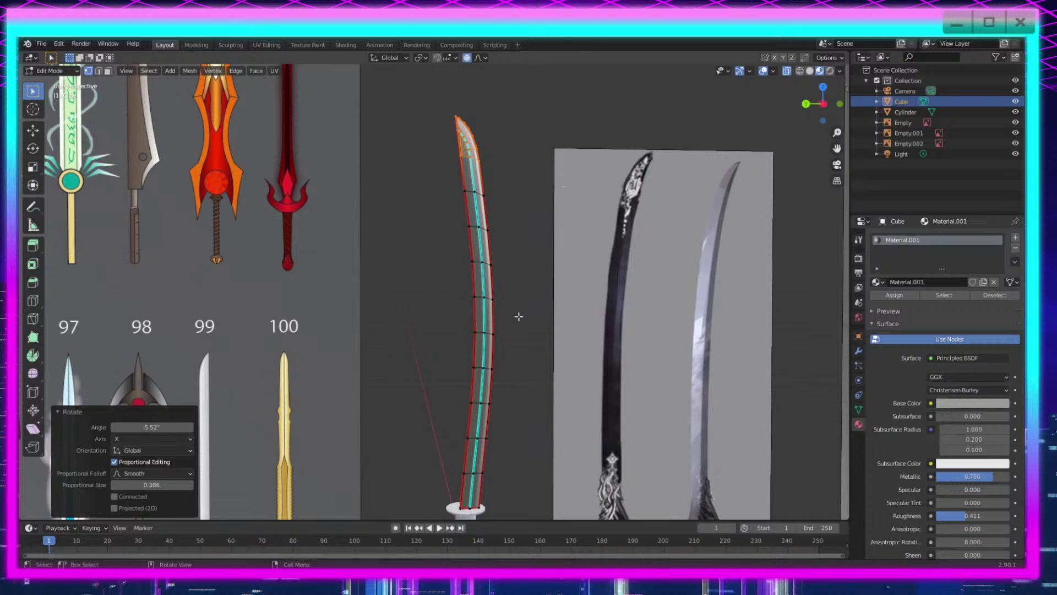
Step: Try to shift the blade's middle edge loop along its local Y axis with smooth proportional editing at size 0.386
shift+middle_drag(524, 287, 529, 246)
key(alt+a)
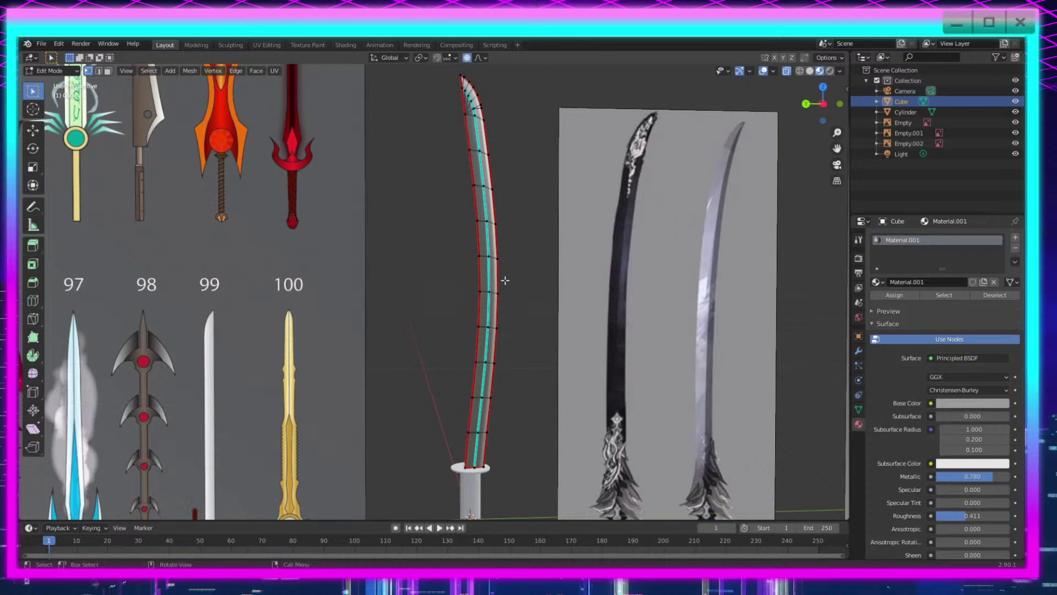
drag(523, 275, 443, 303)
key(g)
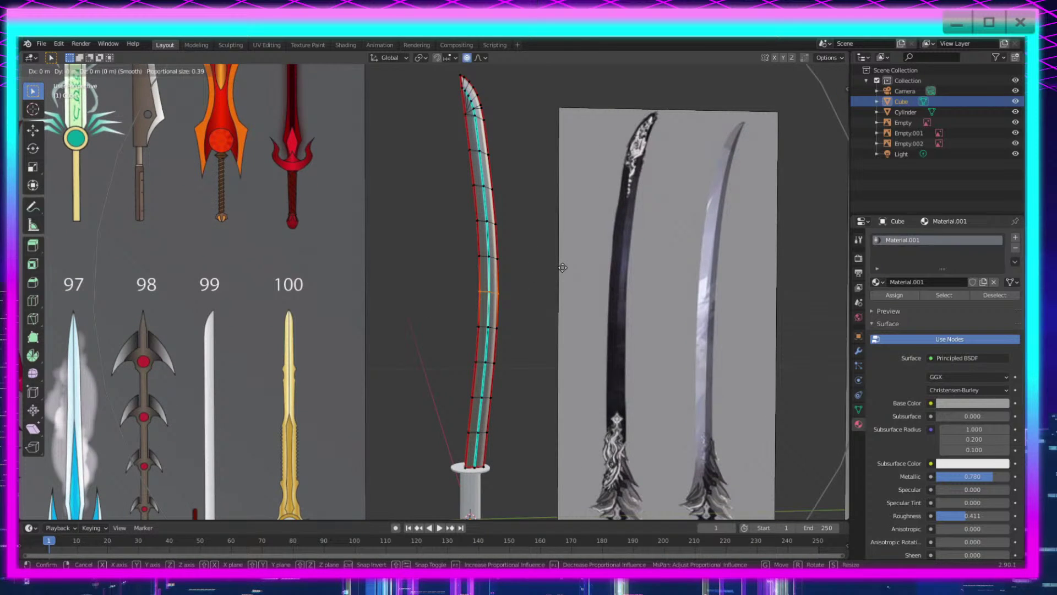
key(y)
key(y)
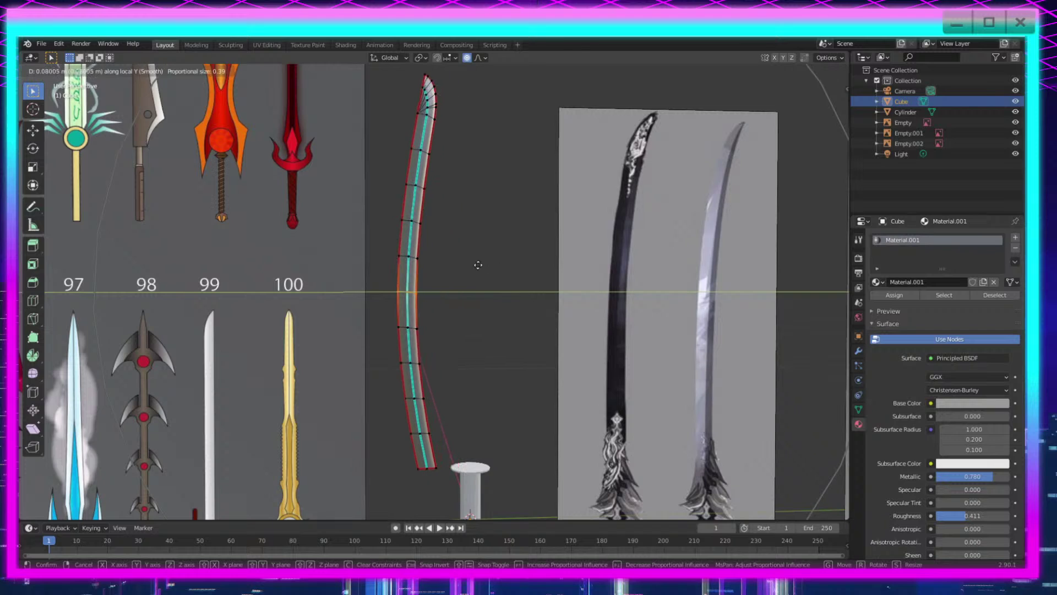
click(352, 263)
Step: Undo the middle-loop move and the earlier bends, back to the straight blade with its tip section selected
key(ctrl+z)
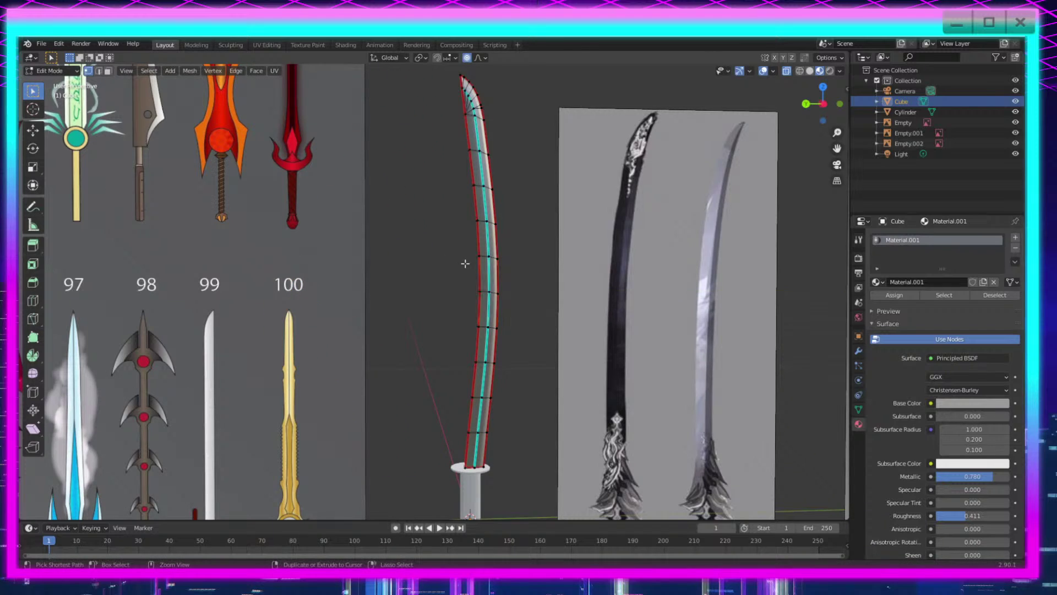
key(ctrl+z)
key(ctrl+z)
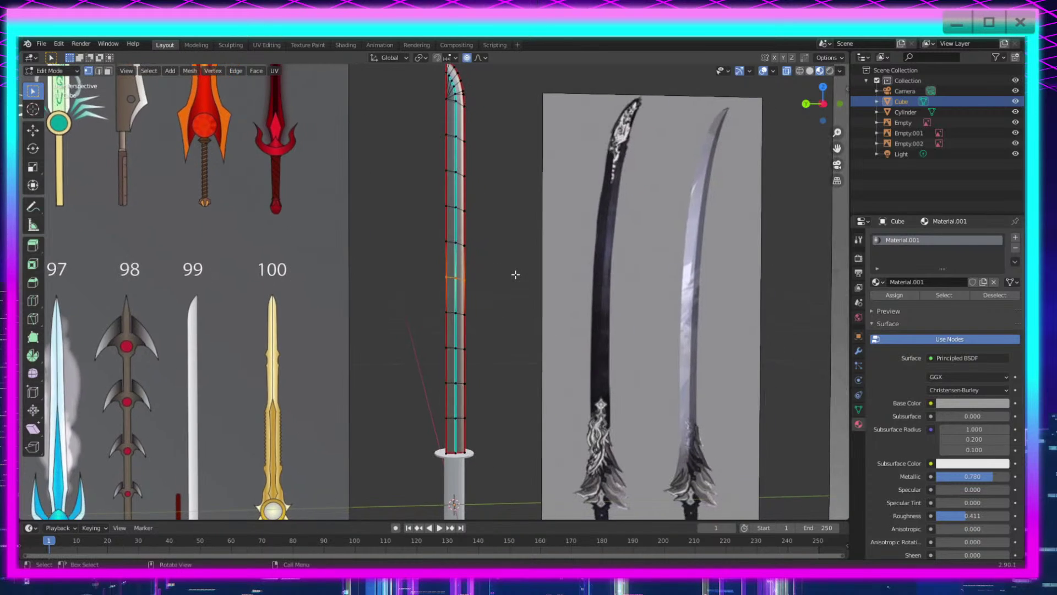
scroll(500, 253, down, 3)
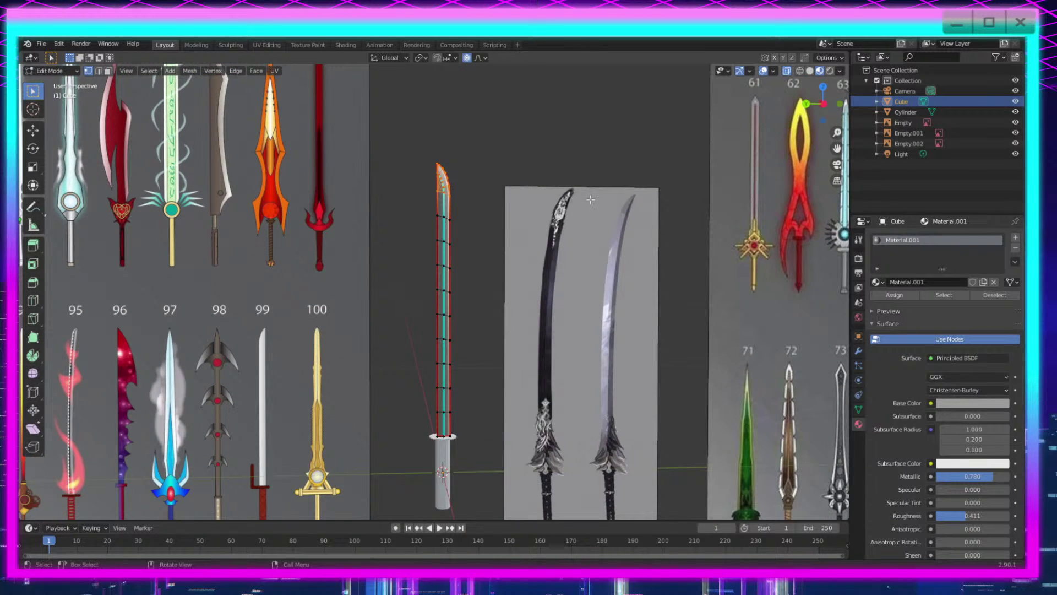
Step: Move the tip section 0.005154 m along Y and rotate it -2.72° around X with smooth proportional editing at size 0.386
key(g)
key(x)
key(y)
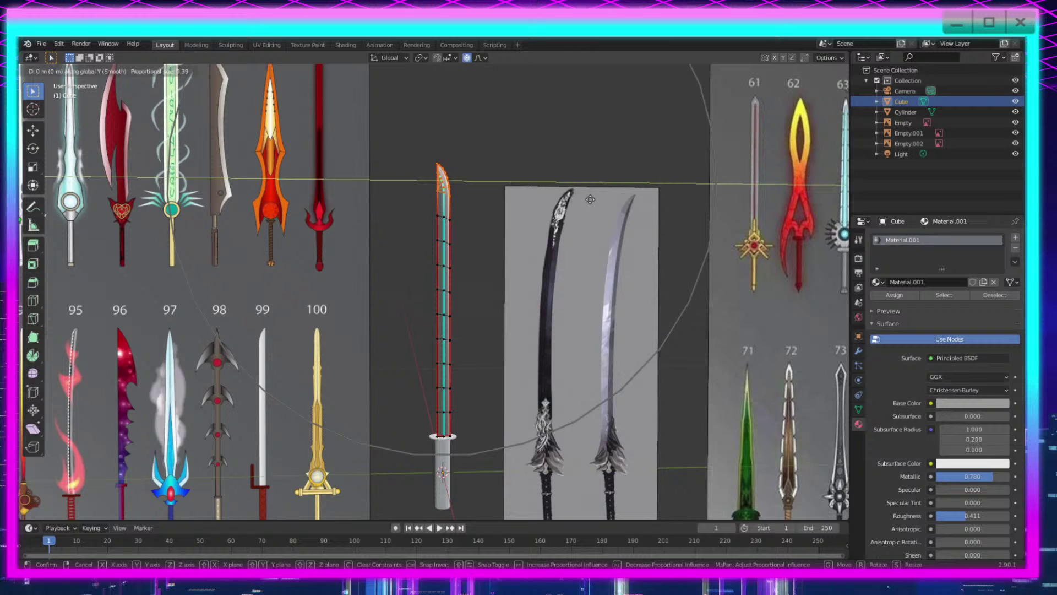
click(586, 200)
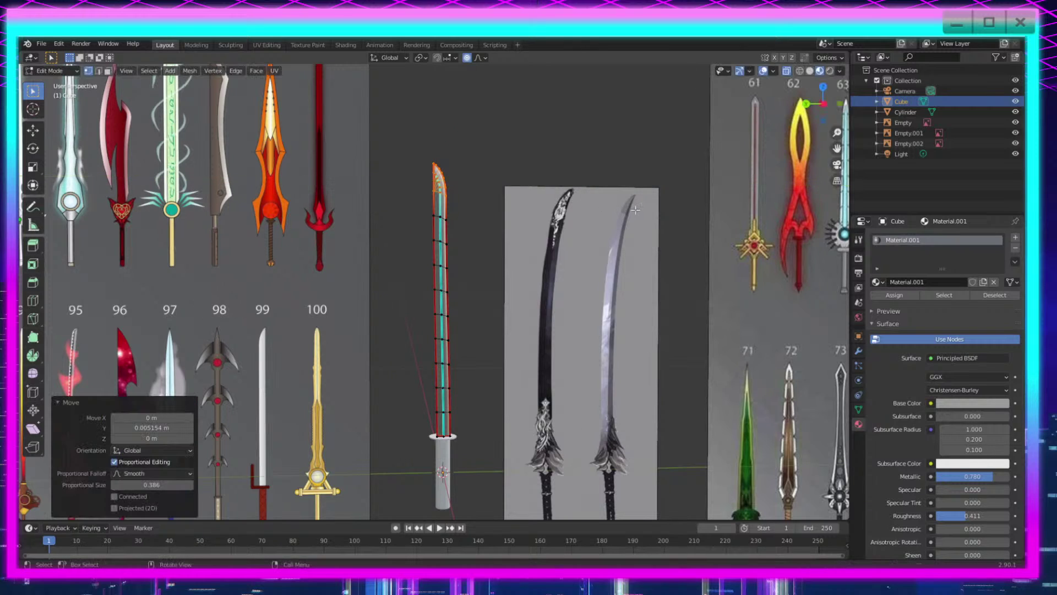
key(r)
key(x)
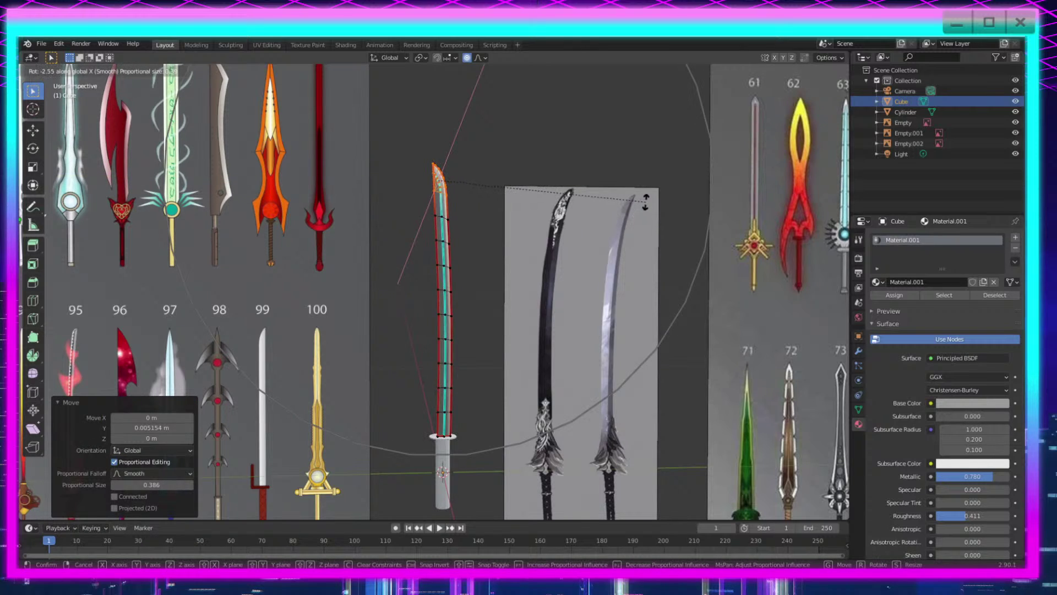
click(647, 201)
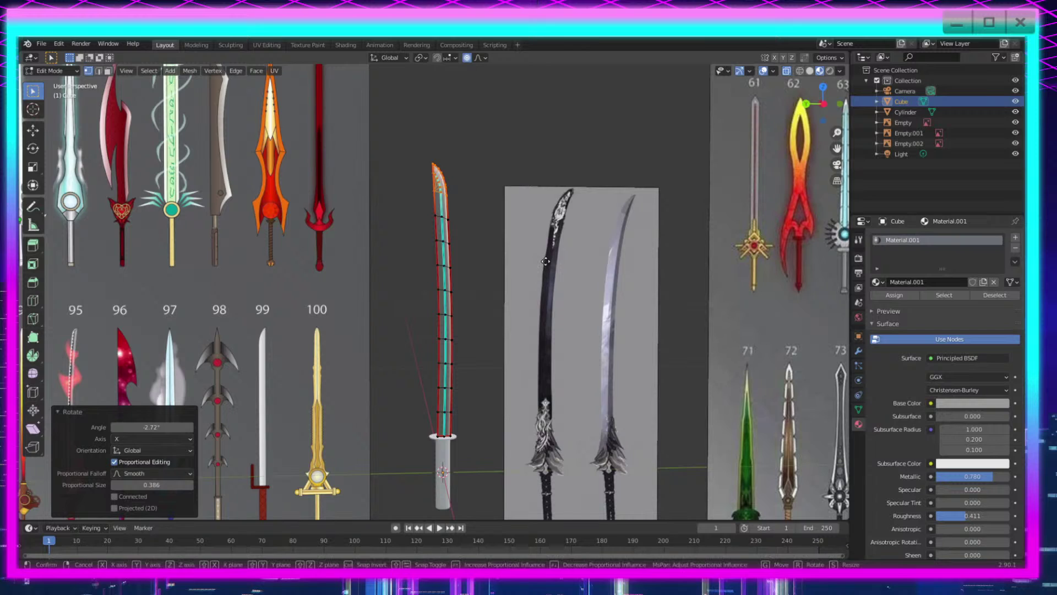
Step: Move the tip section another 0.00515 m along Y, and rotate it -3.39° around X at proportional size 0.467
key(g)
key(y)
click(544, 261)
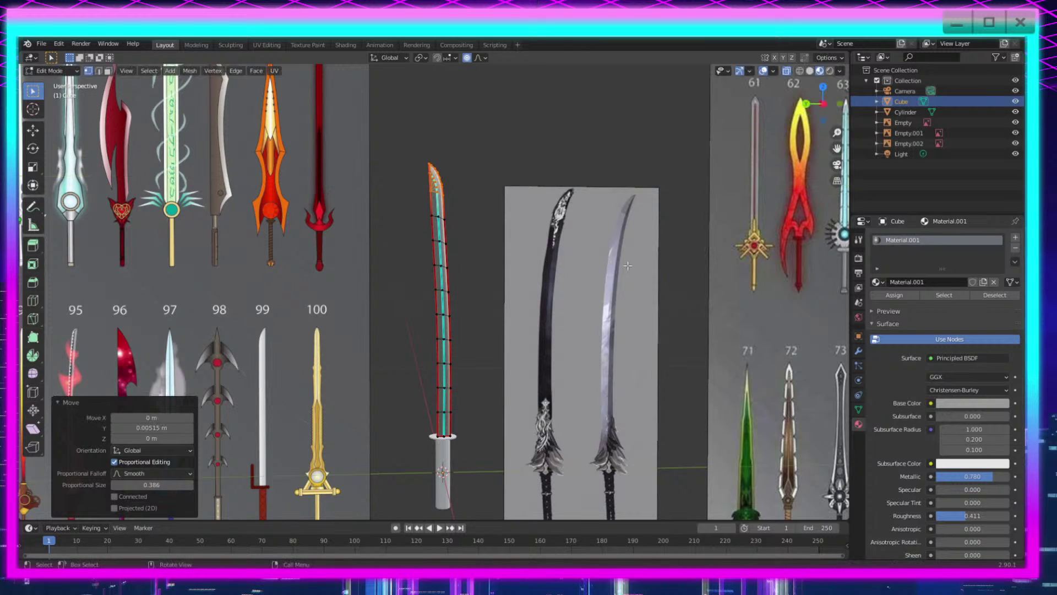
key(r)
key(x)
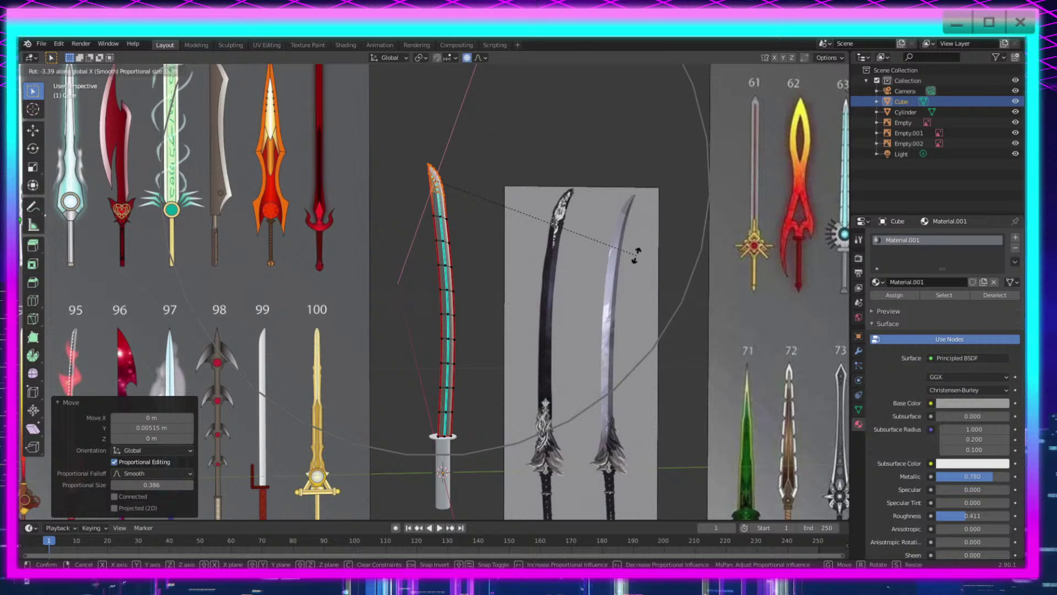
scroll(636, 255, down, 2)
click(636, 255)
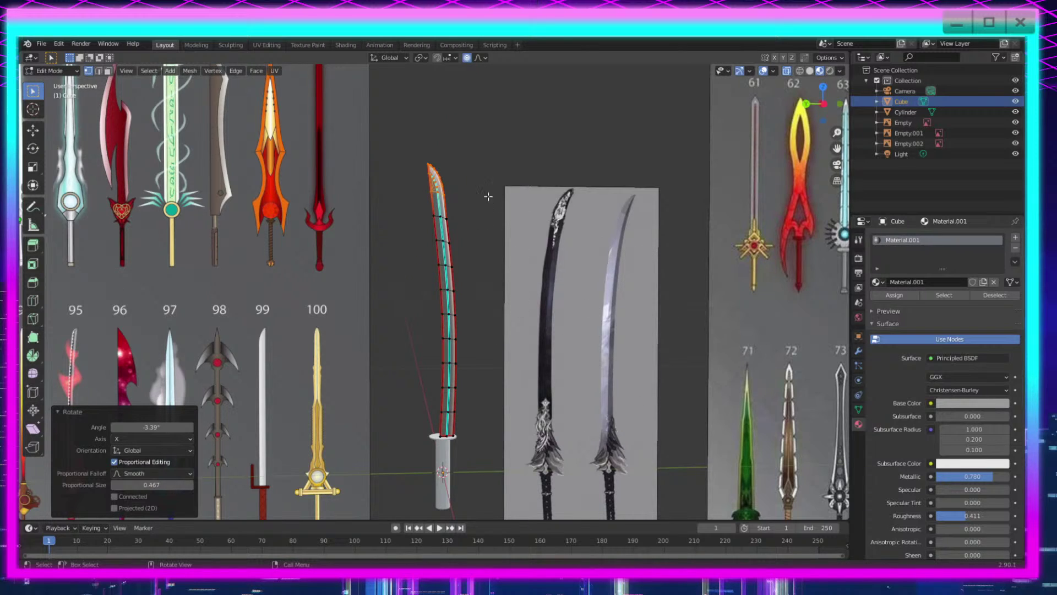
Step: Tighten the tip's curve with X-axis rotations of -4.39° at proportional size 0.239 and -3.99° at size 0.135
key(r)
key(x)
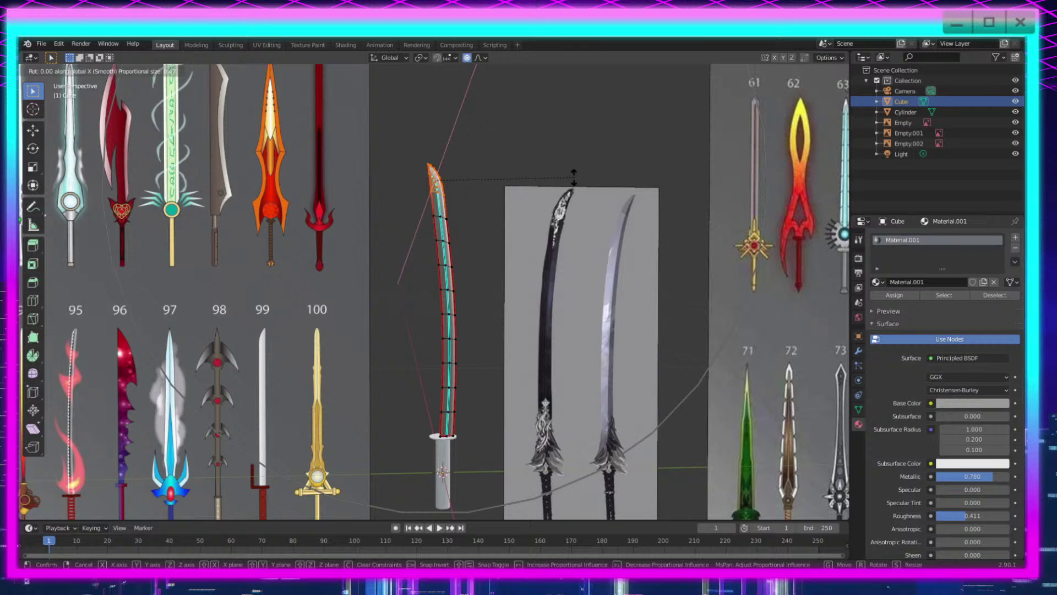
scroll(574, 178, up, 10)
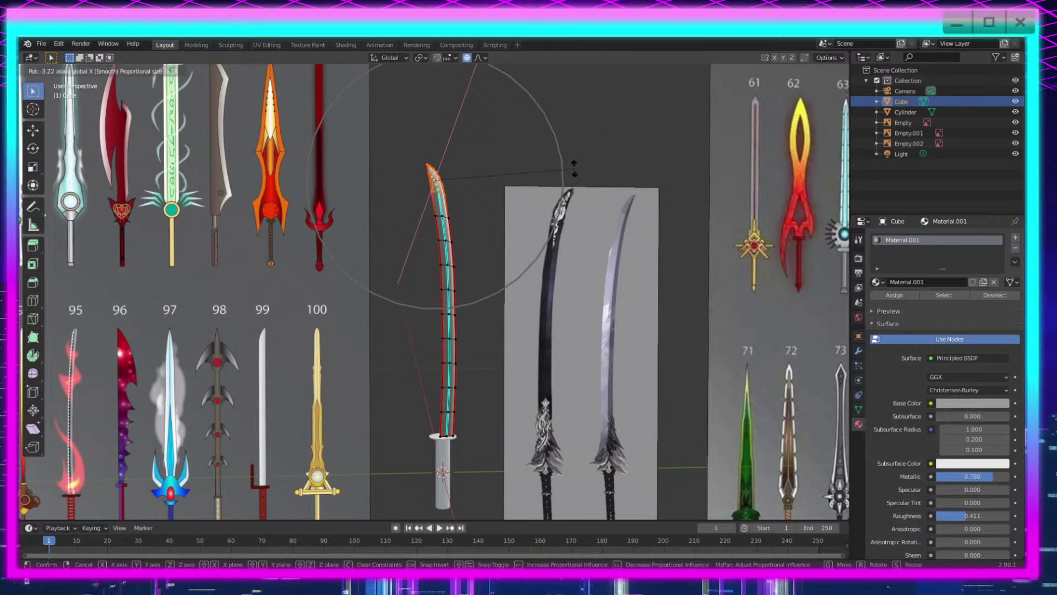
scroll(573, 168, down, 3)
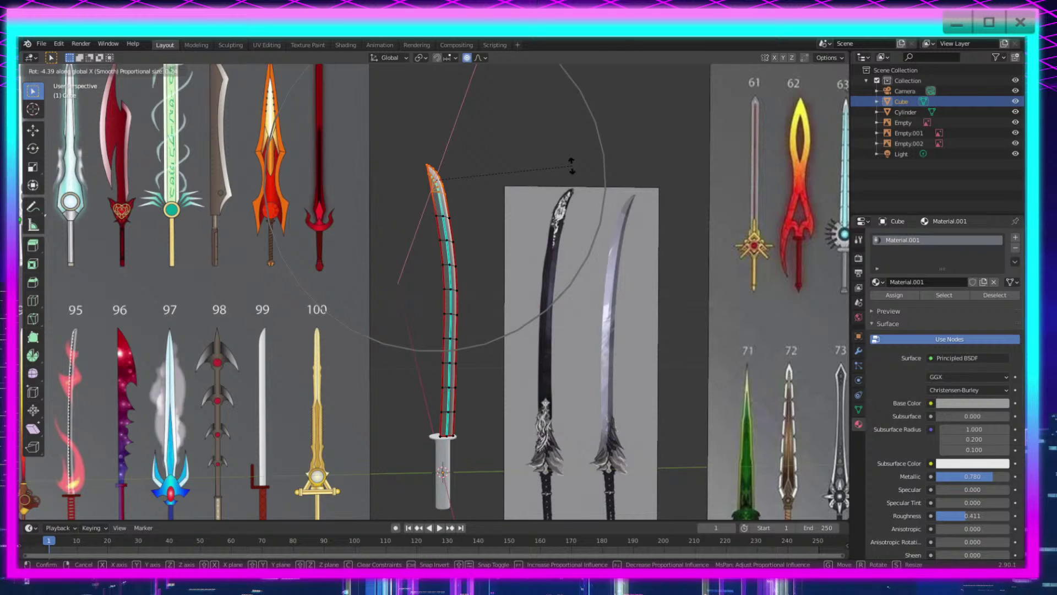
click(572, 165)
key(r)
key(x)
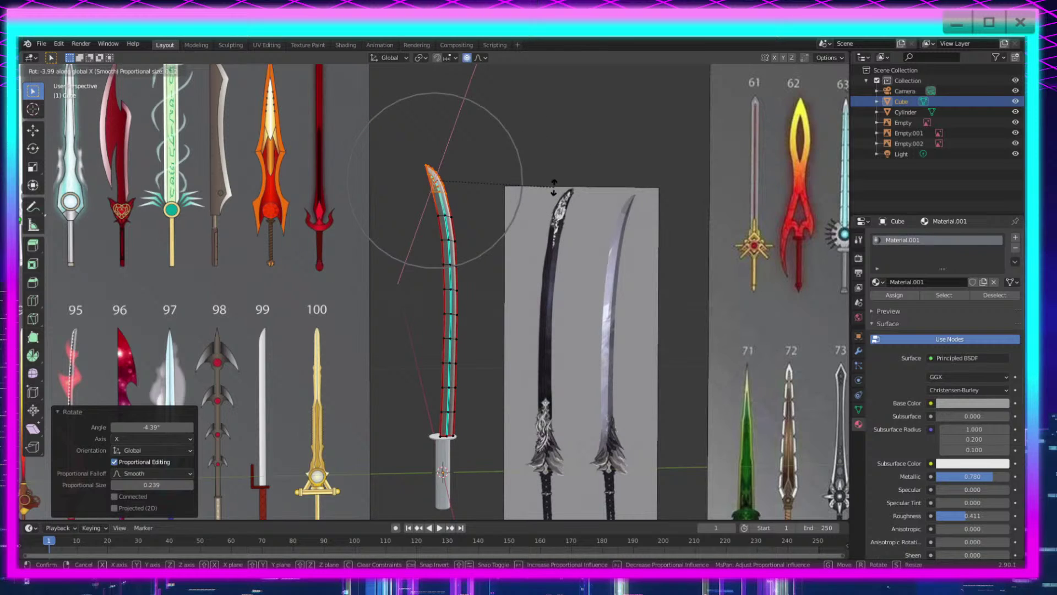
click(554, 188)
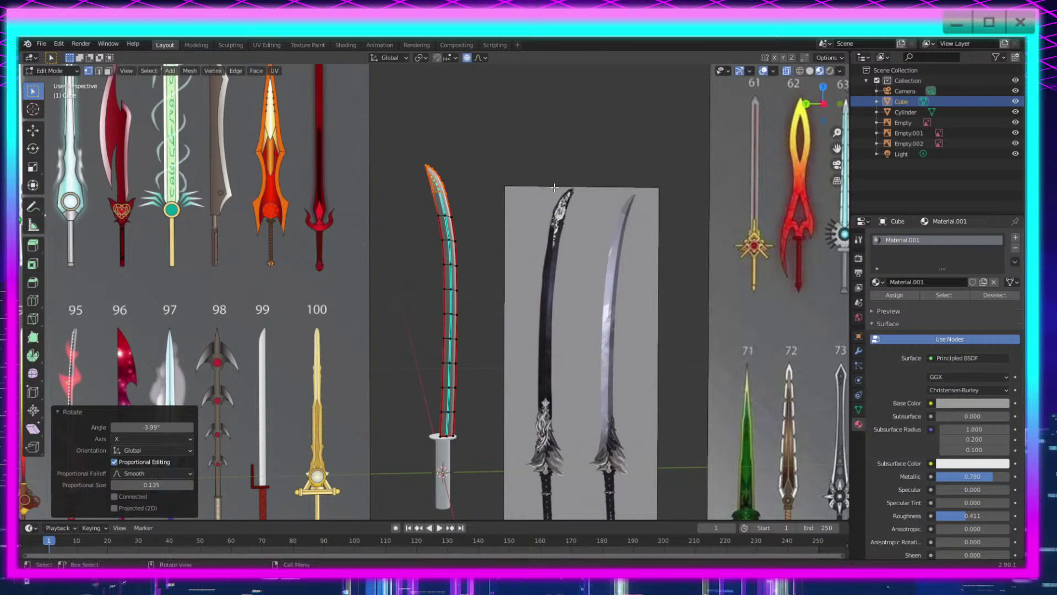
Step: Select the entire blade and move it about 0.0043 m along Y over the guard
drag(476, 152, 403, 193)
click(481, 254)
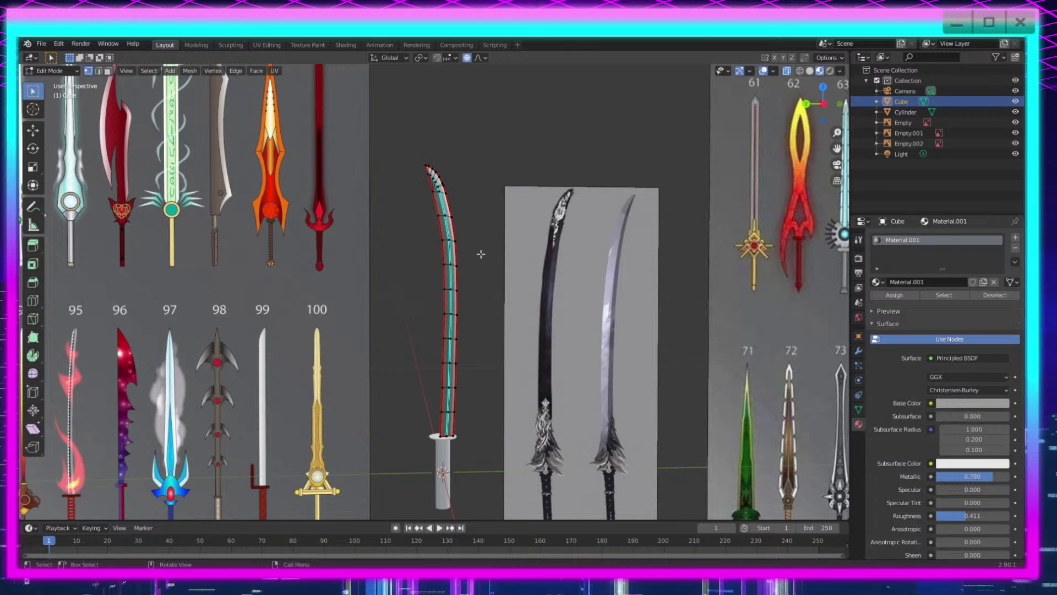
scroll(482, 354, up, 2)
shift+drag(527, 113, 300, 480)
shift+middle_drag(550, 355, 547, 302)
key(g)
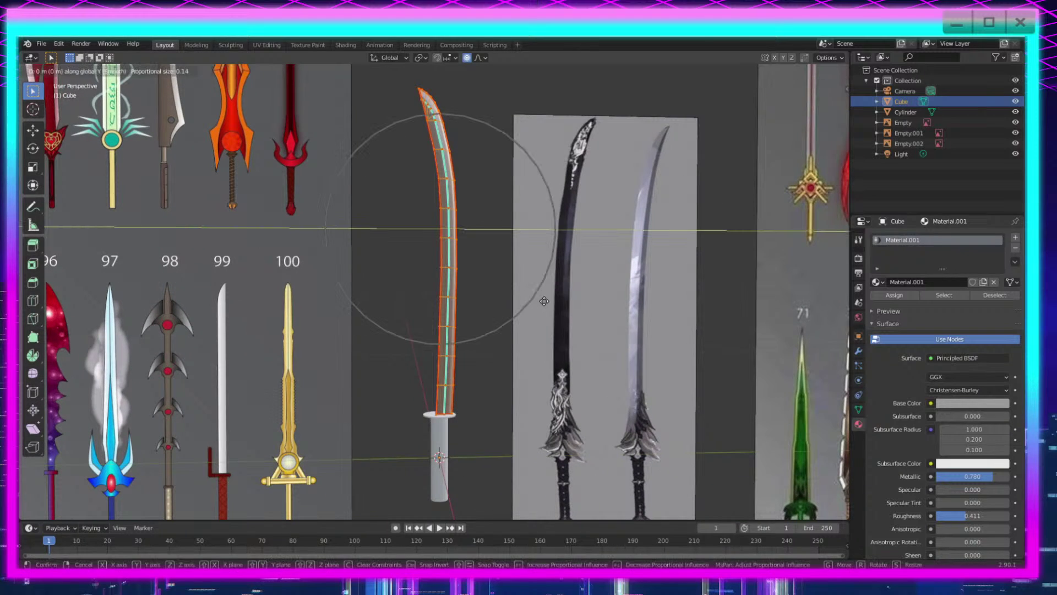
click(541, 319)
scroll(541, 319, up, 2)
scroll(541, 319, down, 2)
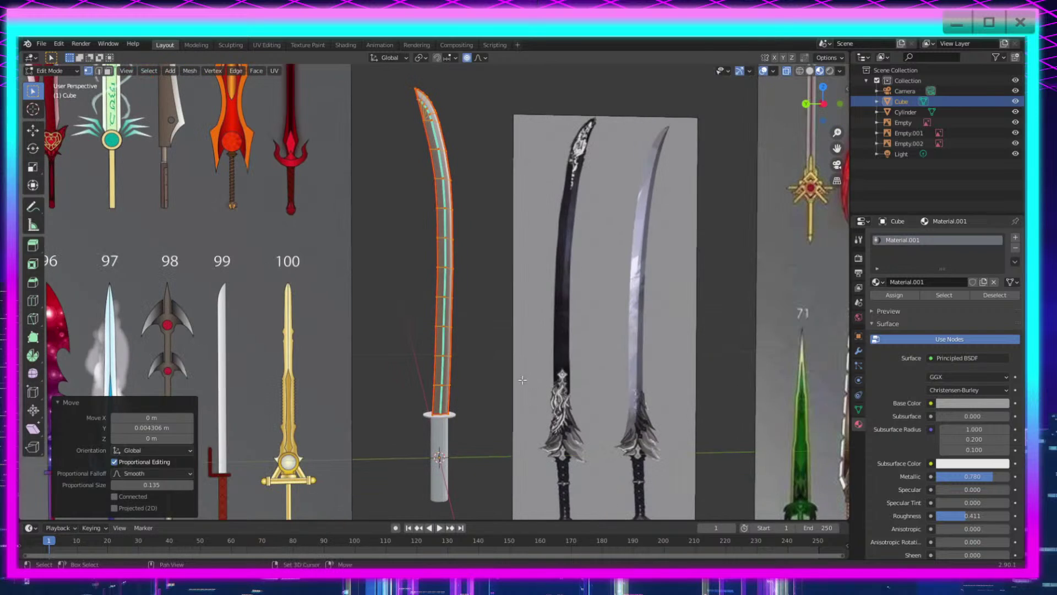
Step: Turn off proportional editing, select the blade above its lowest segments, and move that part about -0.0005 m along Y
shift+middle_drag(522, 359, 526, 384)
shift+middle_drag(510, 308, 509, 354)
scroll(498, 253, up, 1)
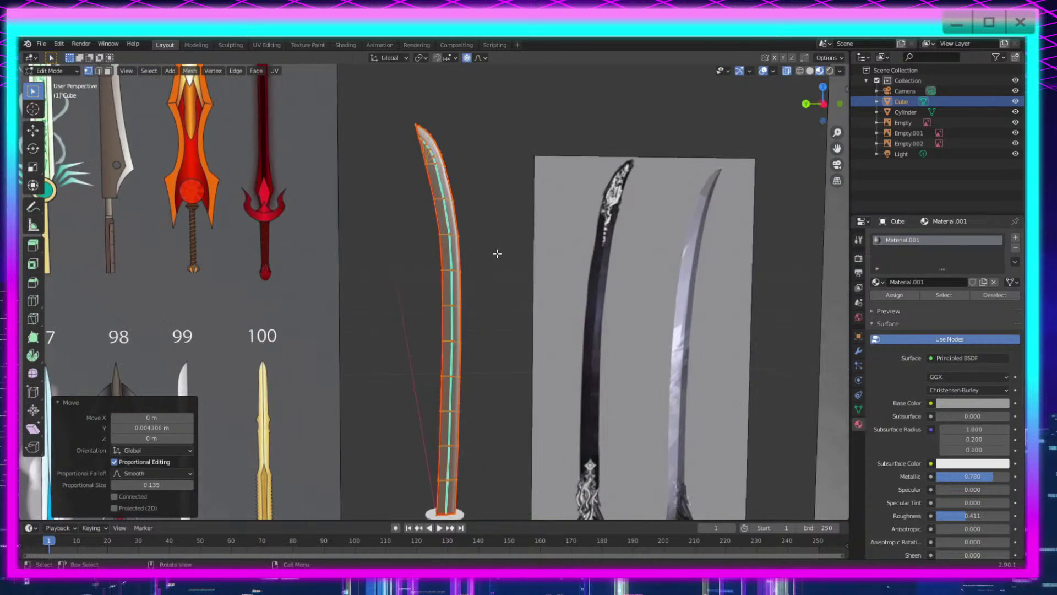
shift+middle_drag(553, 311, 547, 248)
middle_drag(544, 321, 553, 335)
scroll(558, 325, down, 1)
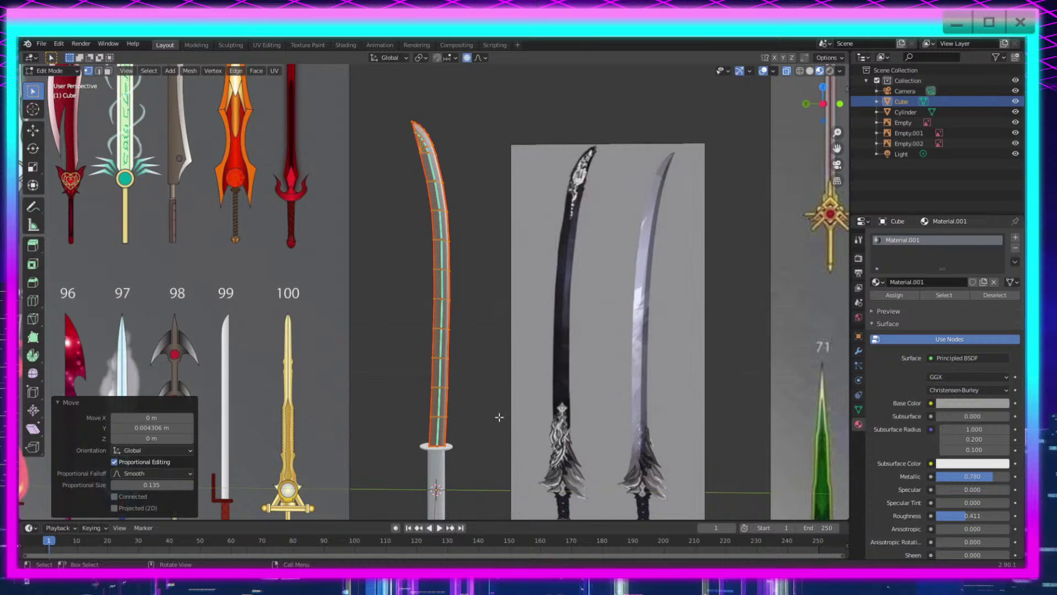
click(427, 370)
drag(527, 80, 306, 386)
scroll(503, 401, up, 2)
scroll(501, 210, down, 1)
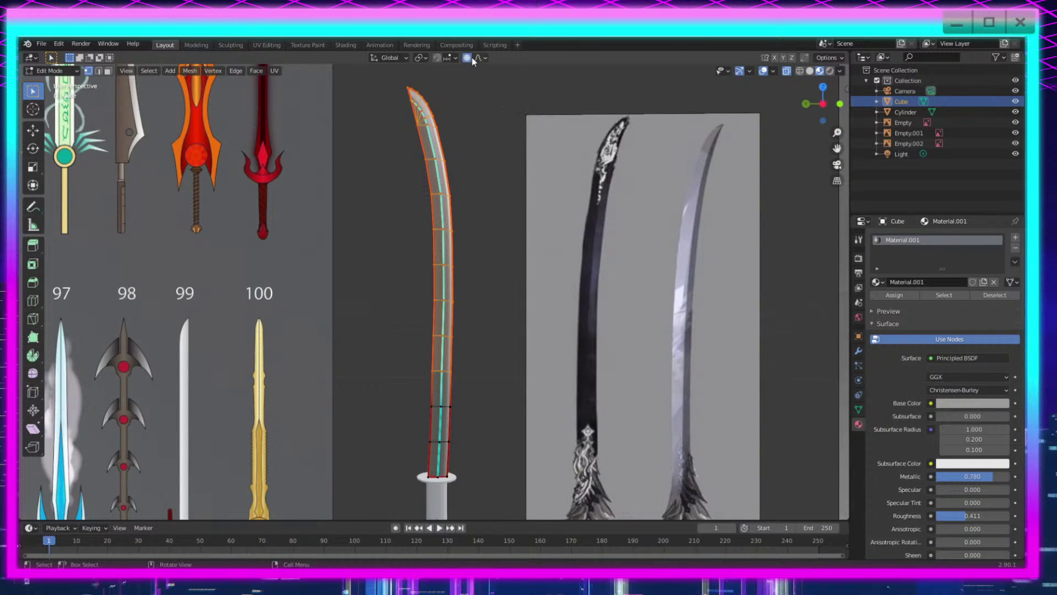
scroll(495, 396, up, 1)
scroll(501, 409, down, 2)
scroll(520, 409, up, 1)
key(g)
key(y)
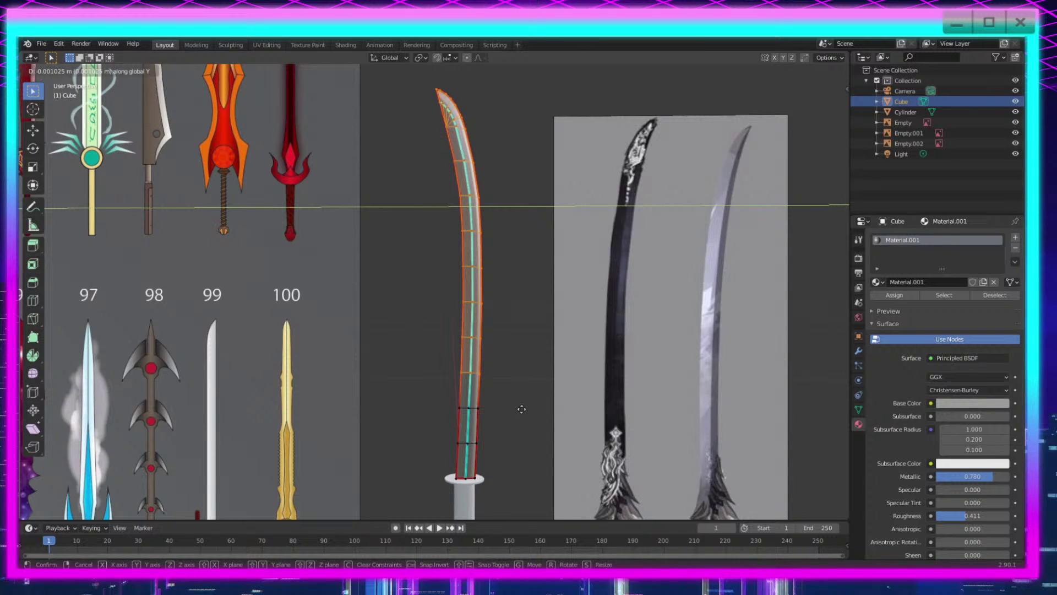
click(521, 409)
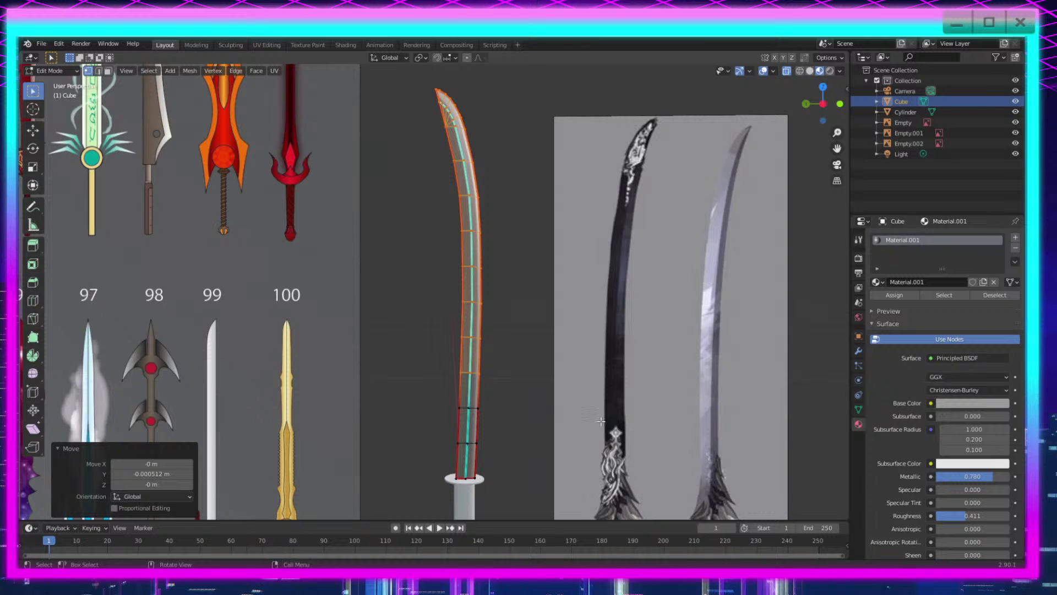
Step: Select the blade's upper section and move it about -0.0005 m along Y without proportional editing
middle_drag(600, 421, 539, 420)
shift+middle_drag(519, 309, 517, 347)
drag(492, 101, 324, 247)
key(g)
key(y)
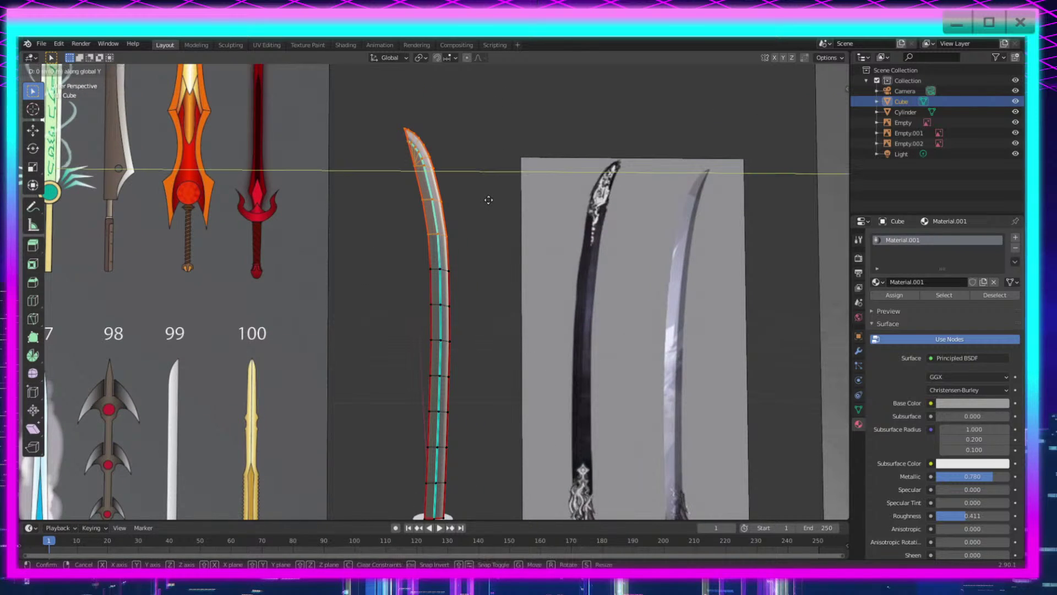
click(488, 198)
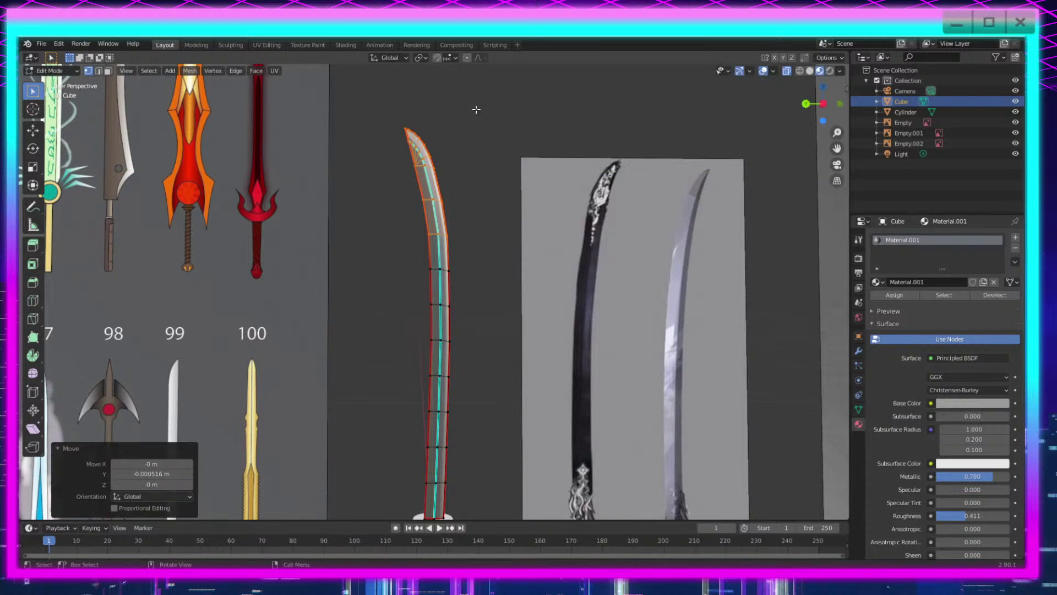
Step: Select two progressively smaller sections at the blade's tip, moving each about -0.0021 m along Y
drag(479, 102, 385, 218)
key(g)
key(y)
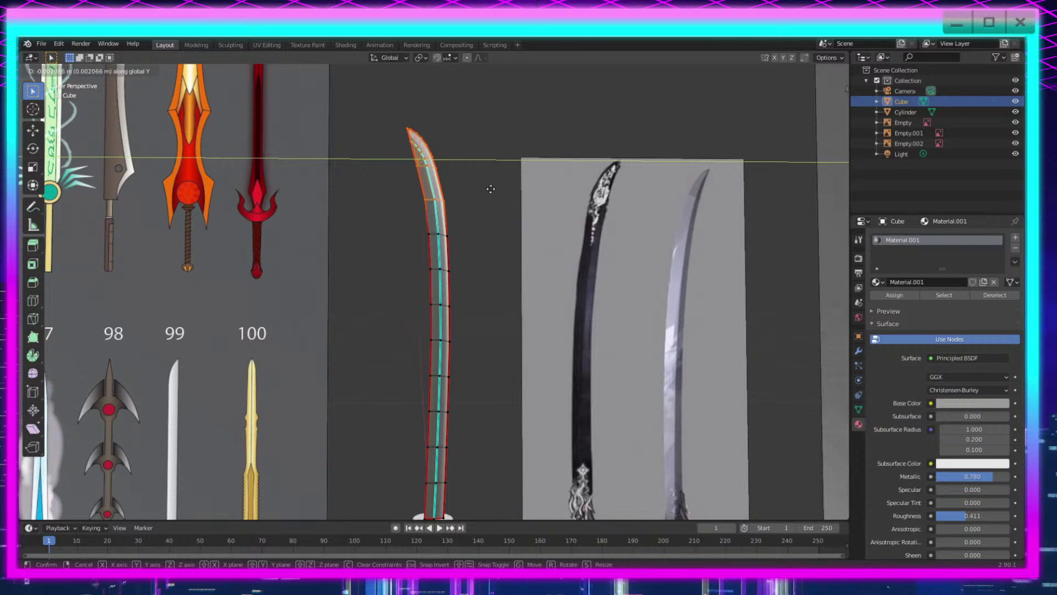
click(490, 189)
drag(461, 103, 400, 170)
key(g)
key(y)
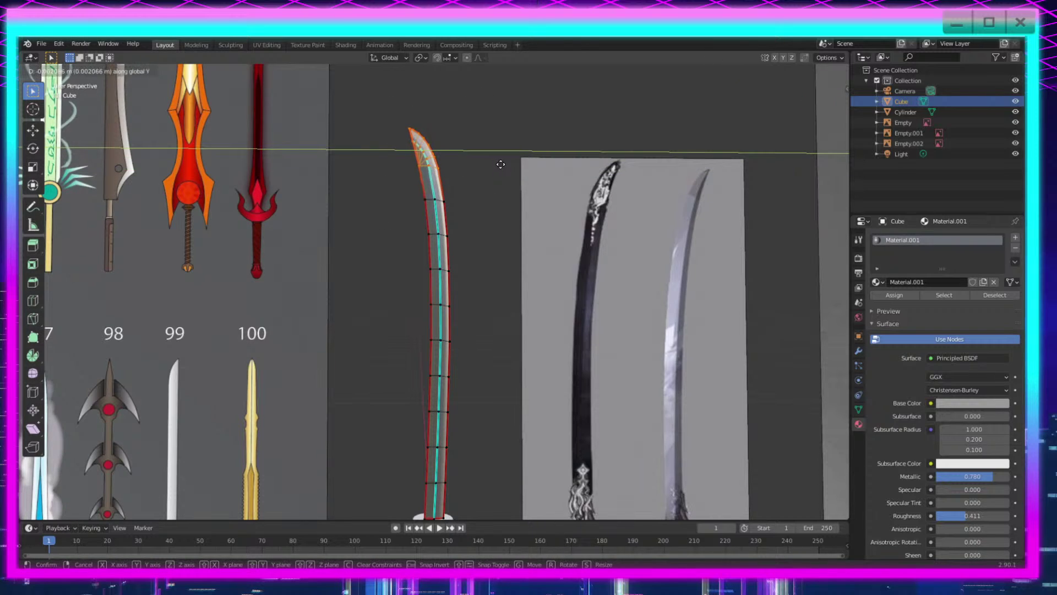
click(472, 184)
scroll(494, 247, up, 1)
scroll(494, 248, up, 2)
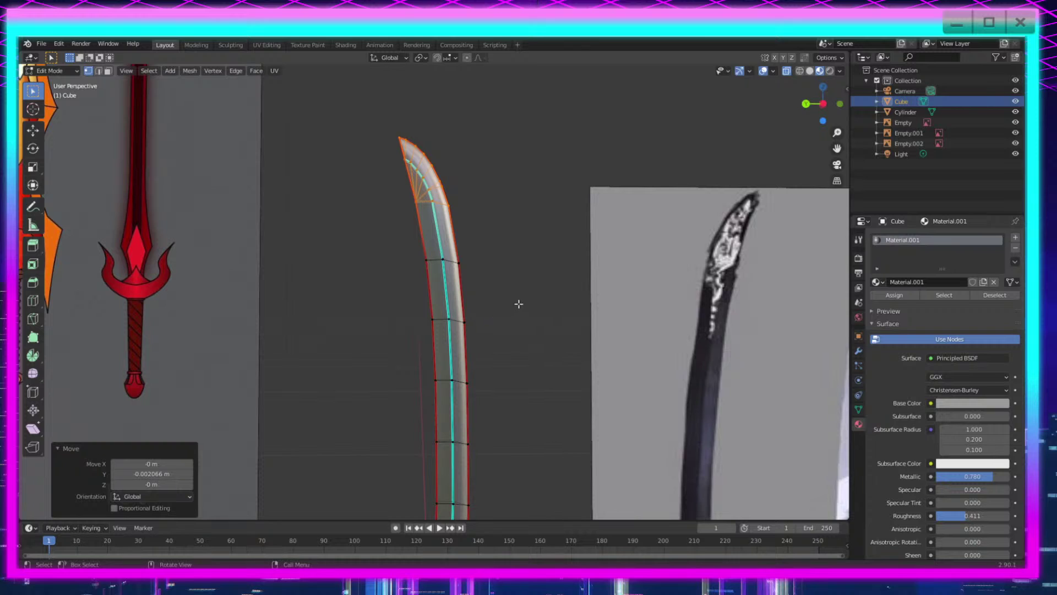
Step: Select the lower half of the blade down to the guard and shift it slightly along Y
scroll(519, 303, down, 4)
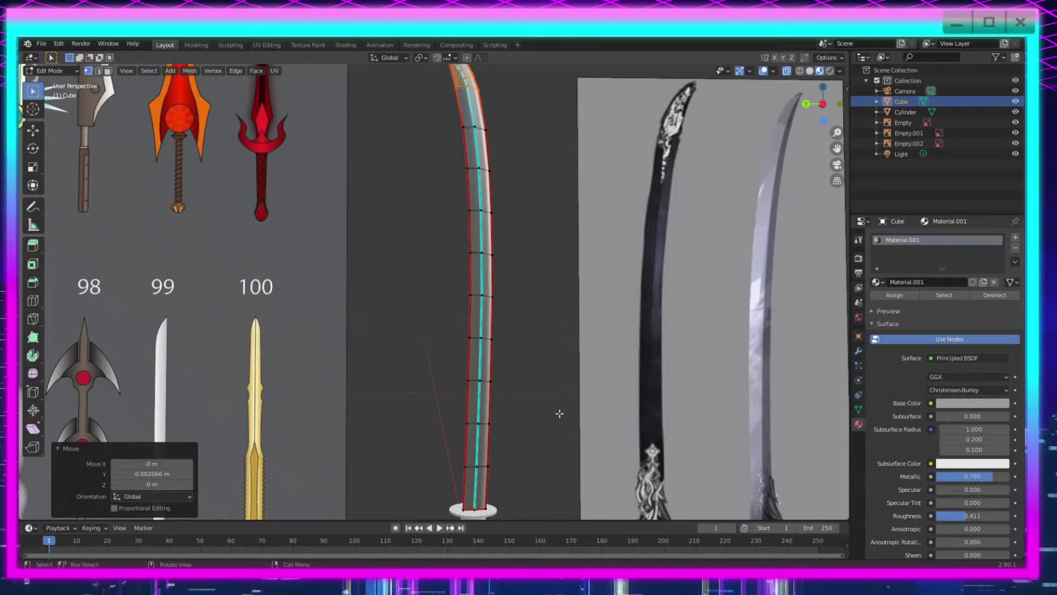
shift+middle_drag(560, 413, 538, 342)
drag(337, 230, 556, 512)
key(g)
key(y)
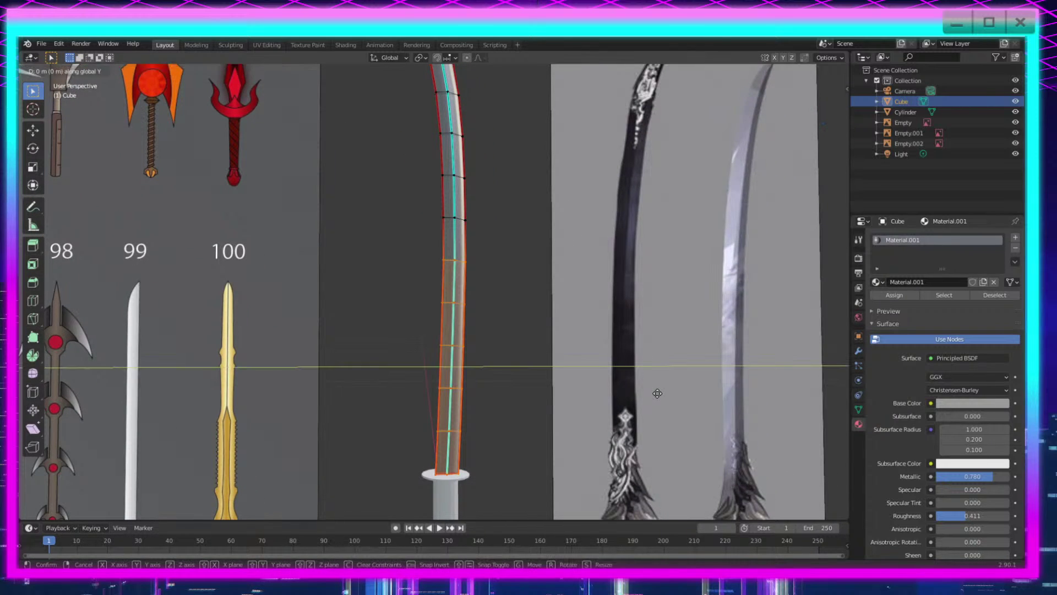
click(655, 394)
Step: Return to Object Mode and frame the curved blade beside the reference katanas
key(Tab)
key(KP_Decimal)
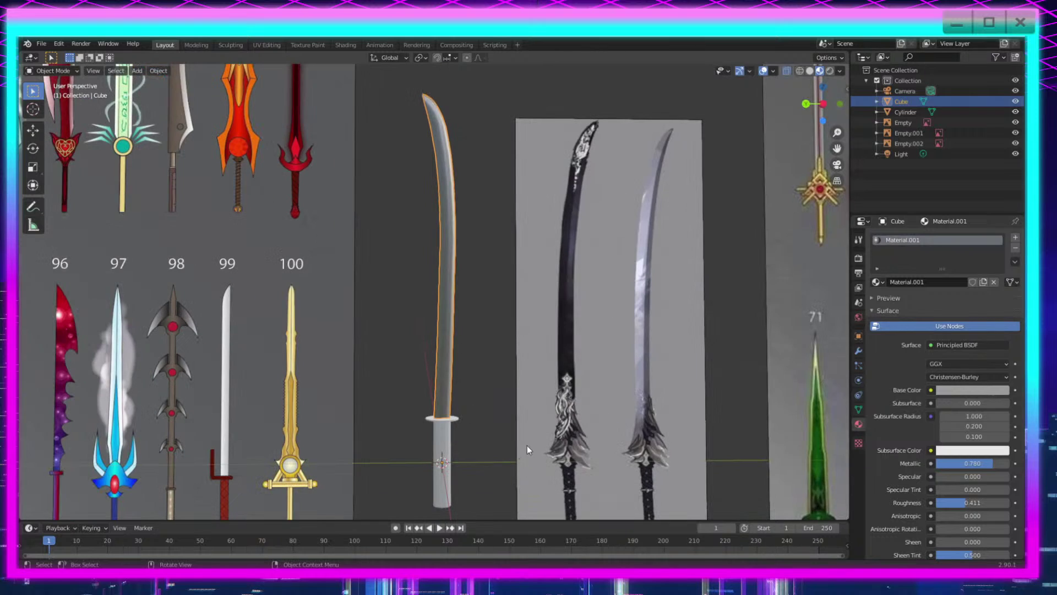
scroll(526, 444, down, 2)
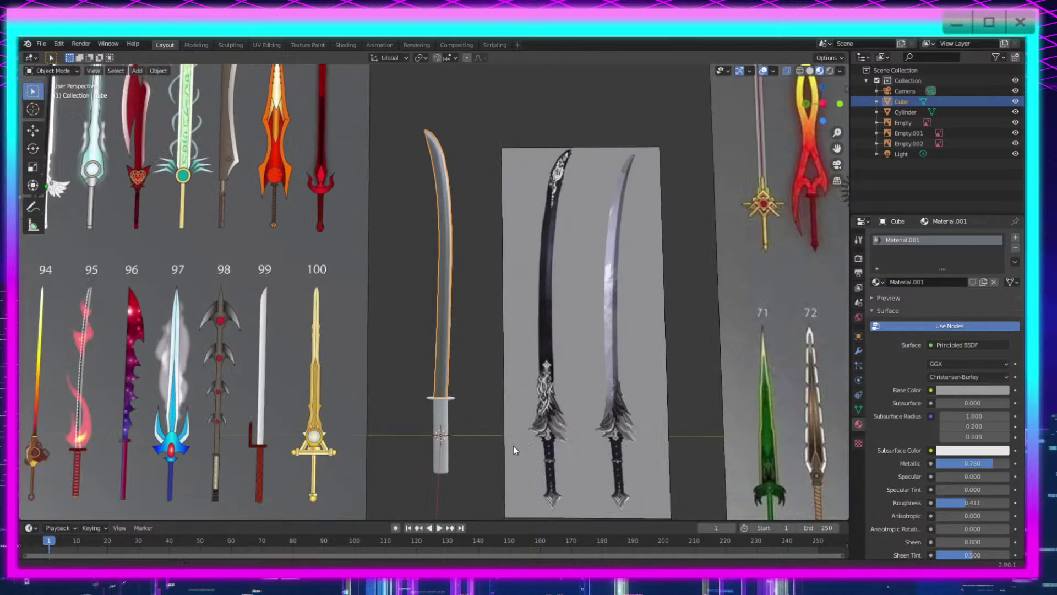
Step: Select the whole blade mesh and rotate it about -2.64° around the global X axis
scroll(518, 446, up, 2)
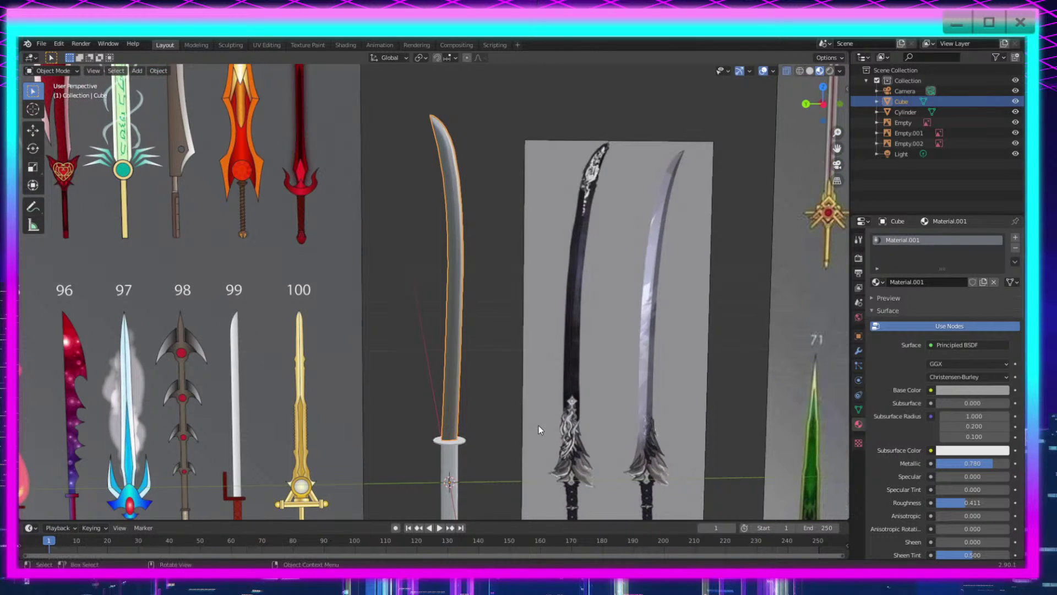
scroll(540, 428, up, 1)
shift+middle_drag(570, 413, 573, 426)
scroll(573, 426, down, 2)
key(Tab)
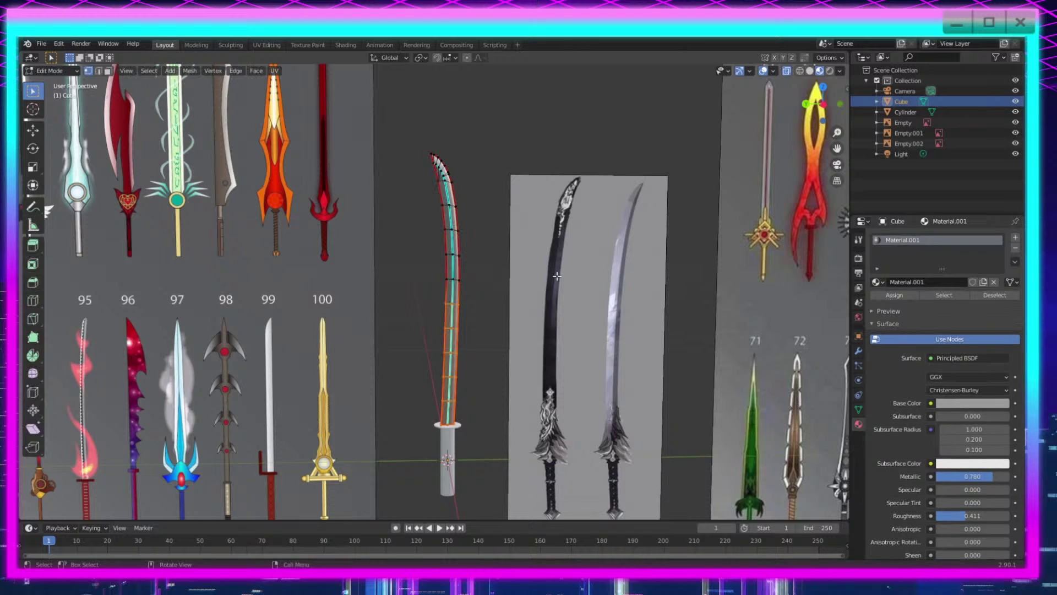
key(a)
key(r)
key(x)
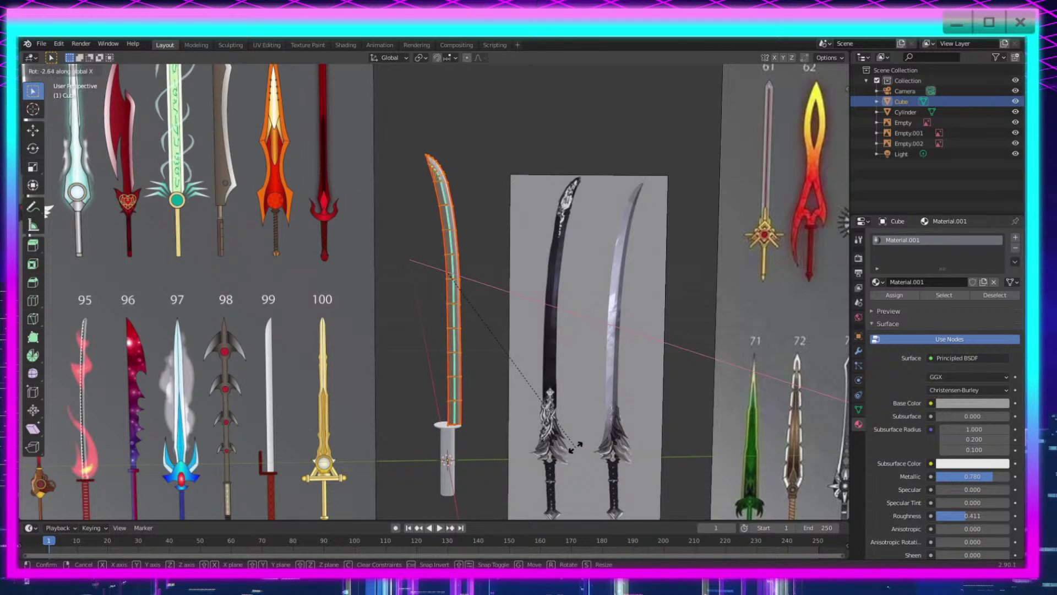
click(523, 442)
Step: Move the whole blade about 0.01 m along Y to sit over the guard, and return to Object Mode
shift+middle_drag(523, 443, 527, 428)
key(g)
key(y)
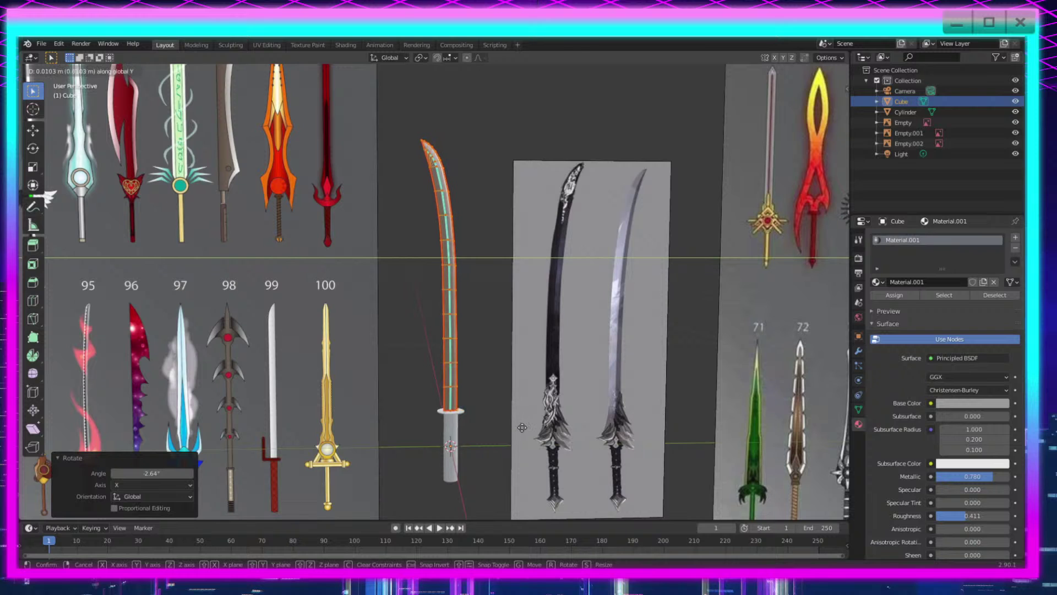
click(519, 427)
scroll(517, 445, up, 3)
shift+middle_drag(518, 446, 522, 345)
key(Tab)
scroll(471, 331, down, 1)
scroll(500, 415, down, 1)
scroll(532, 413, down, 2)
Step: Compare the blade's overall curve with the reference katanas beside it
click(477, 452)
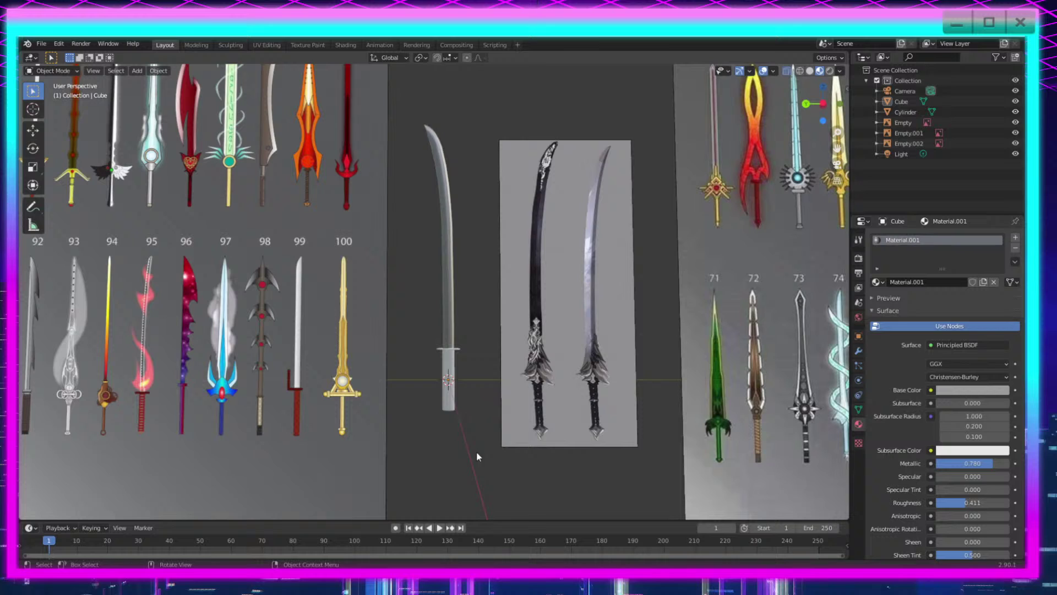
click(599, 364)
shift+middle_drag(599, 364, 590, 388)
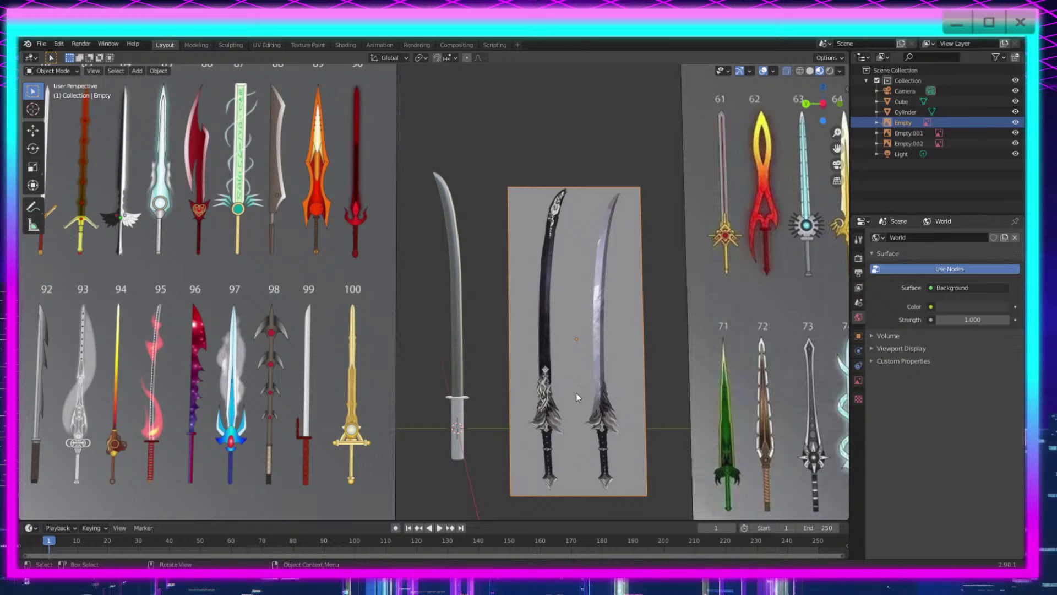
click(483, 460)
scroll(484, 461, up, 4)
scroll(515, 462, down, 2)
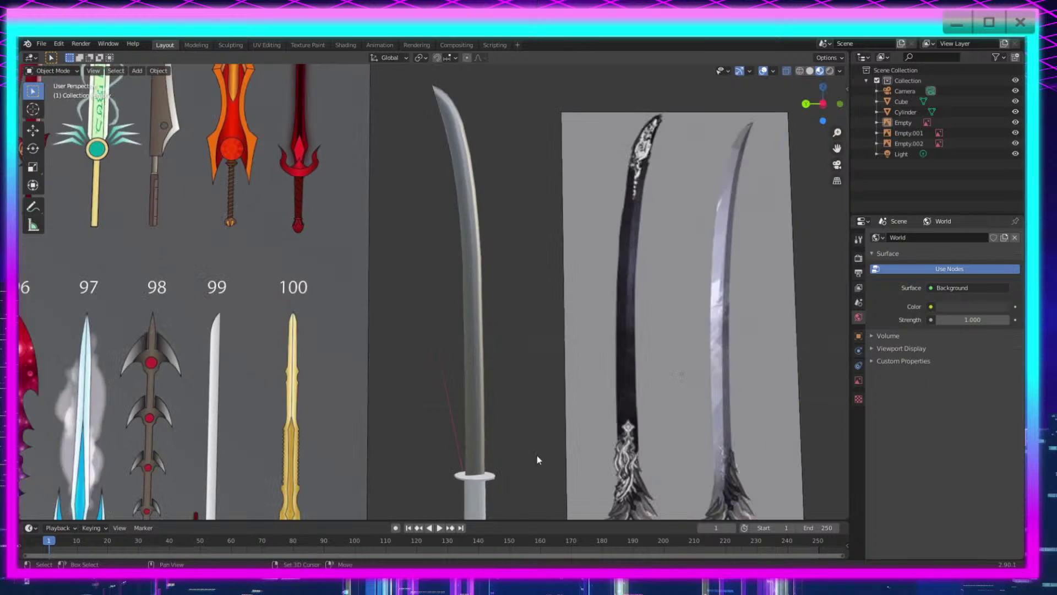
scroll(523, 440, up, 4)
scroll(526, 393, down, 3)
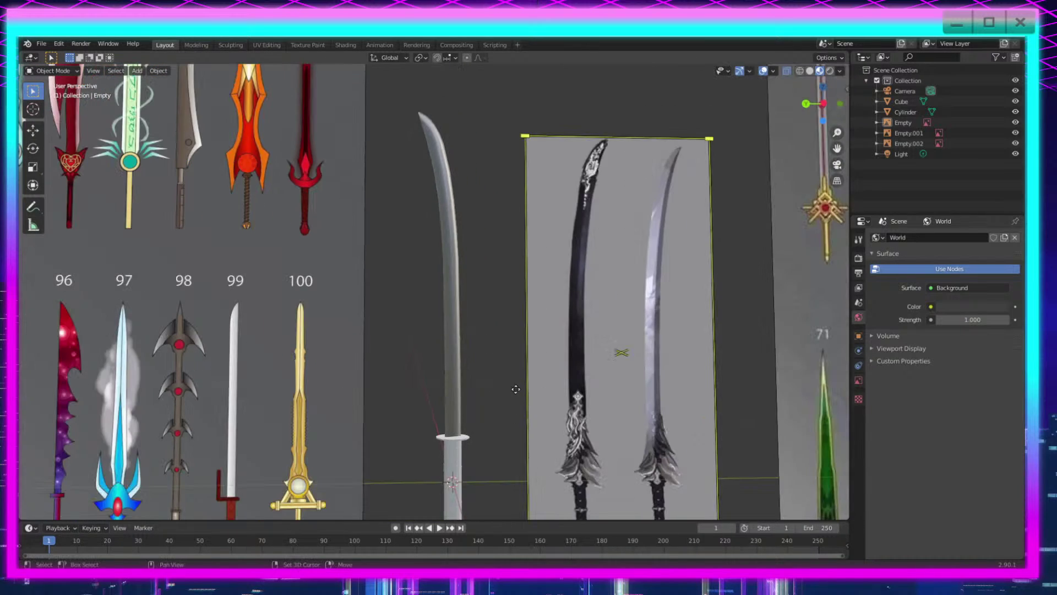
Step: Select the blade's cross-section loop just above mid-length, move it about 0.0006 m along Y, and return to Object Mode
click(487, 441)
key(Tab)
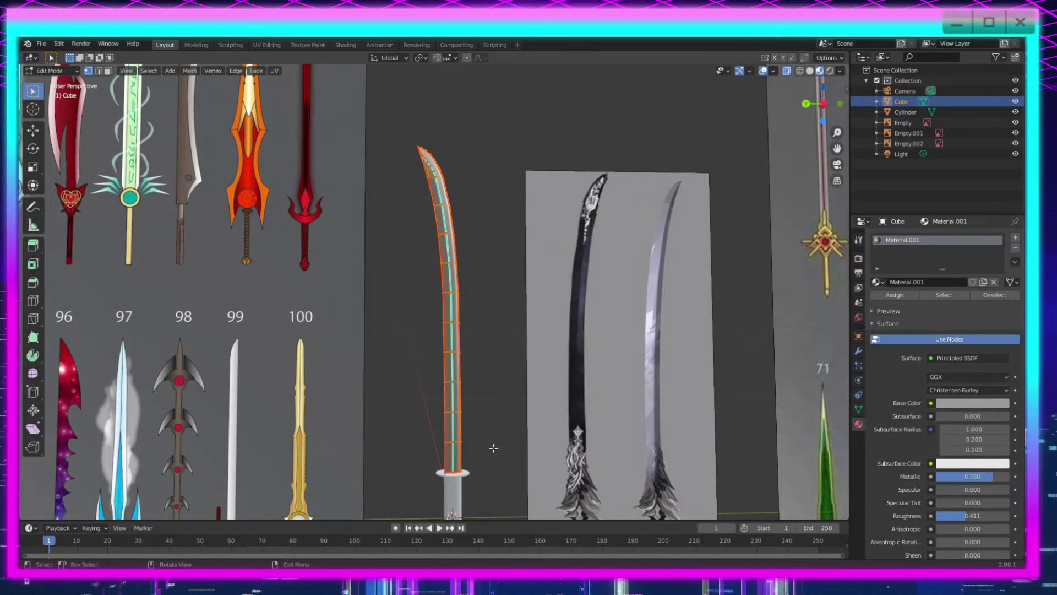
drag(483, 285, 436, 303)
scroll(523, 286, up, 6)
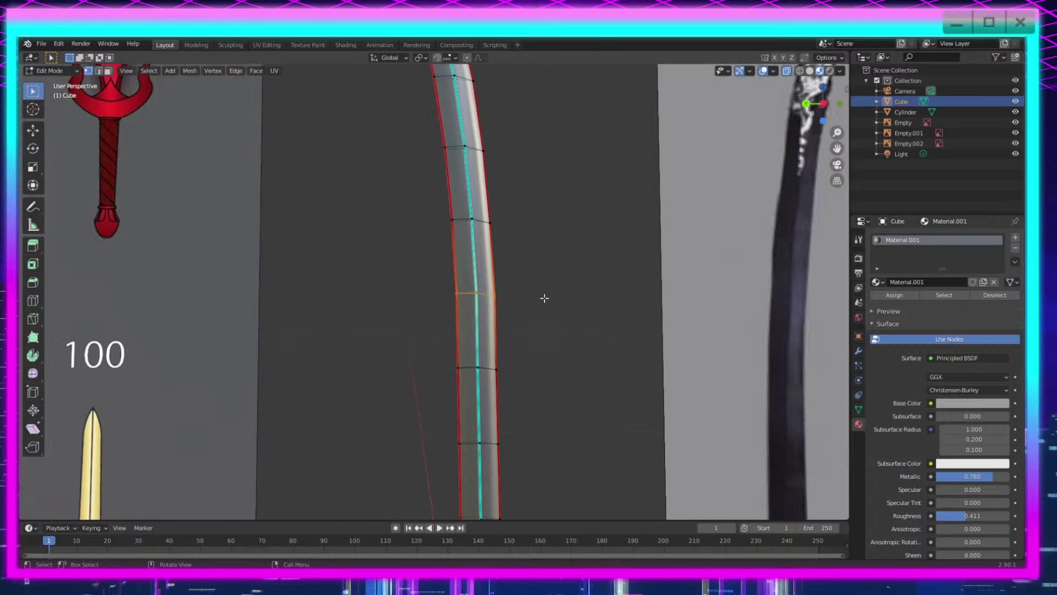
right_click(582, 298)
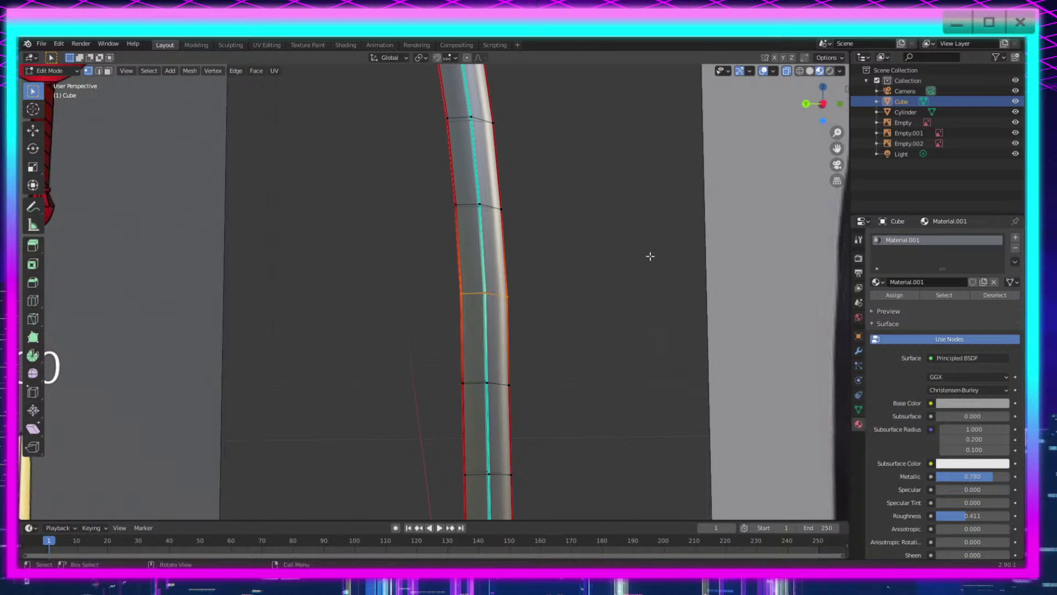
key(g)
key(y)
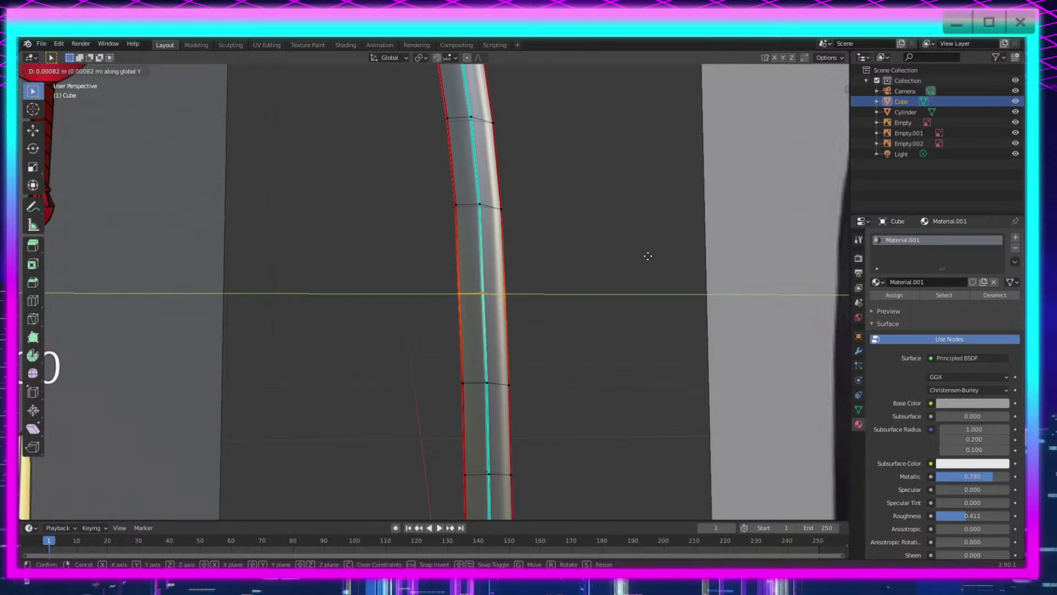
click(650, 256)
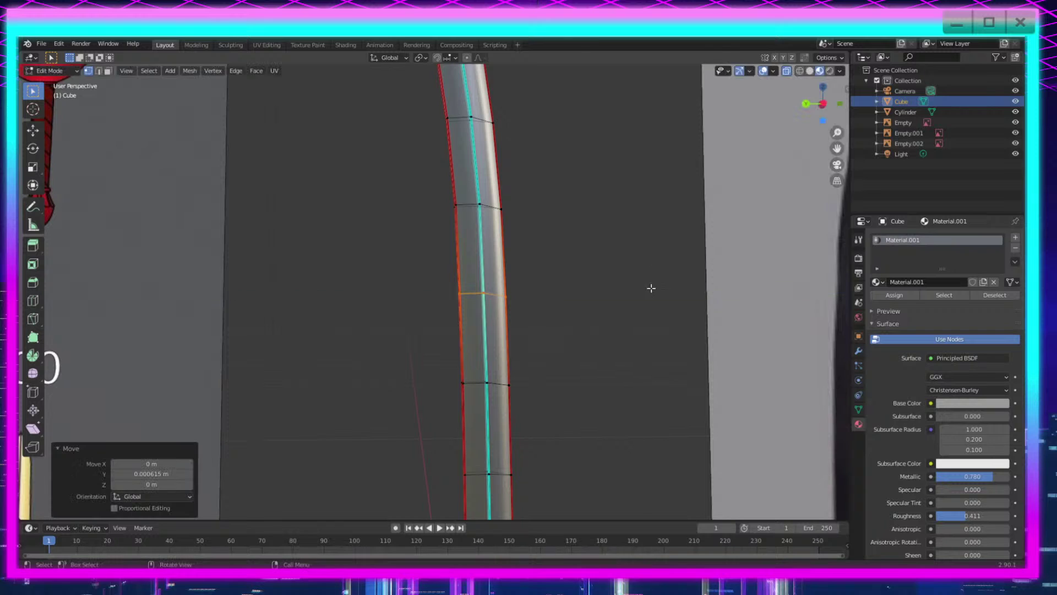
scroll(639, 325, down, 3)
key(Tab)
middle_drag(573, 427, 560, 431)
scroll(560, 430, down, 1)
shift+middle_drag(500, 390, 497, 454)
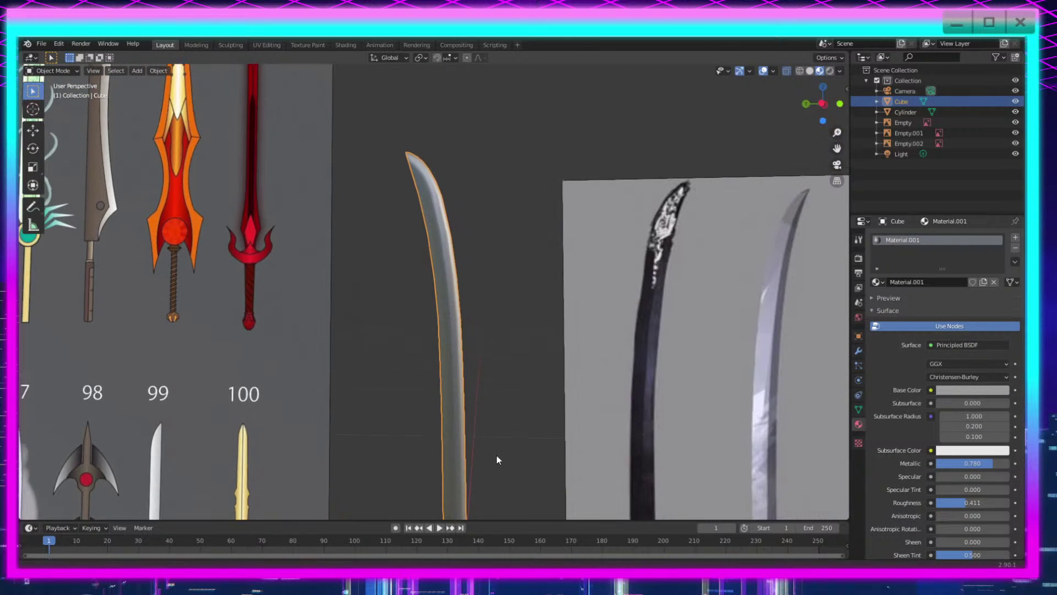
Step: Select the next cross-section loop toward the blade's tip, move it about 0.001 m along Y, and return to Object Mode
scroll(497, 455, up, 3)
key(Tab)
drag(518, 300, 402, 365)
key(g)
key(y)
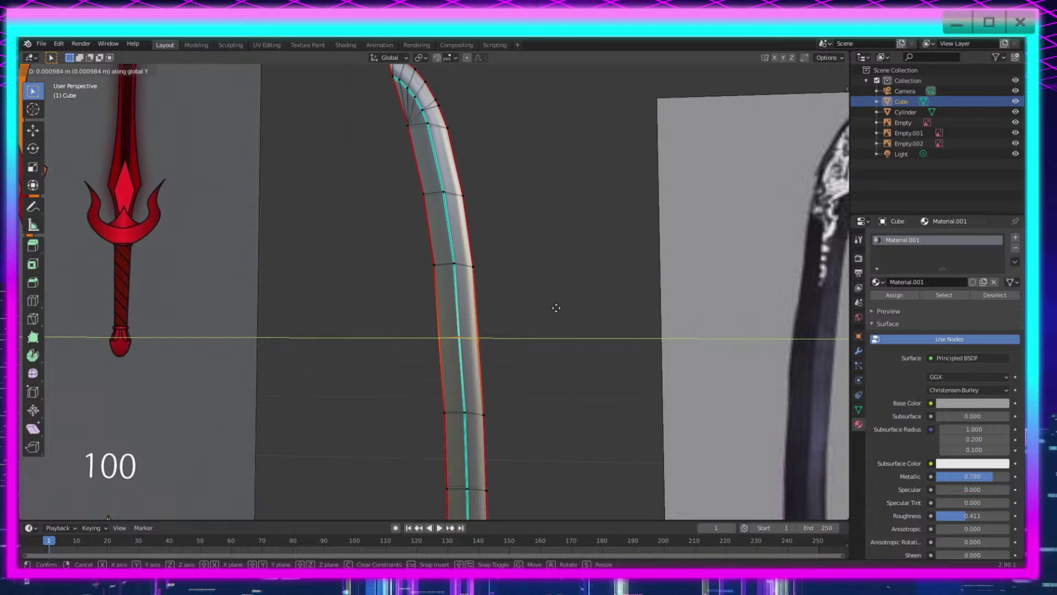
click(556, 307)
scroll(548, 325, down, 3)
key(Tab)
scroll(547, 382, up, 1)
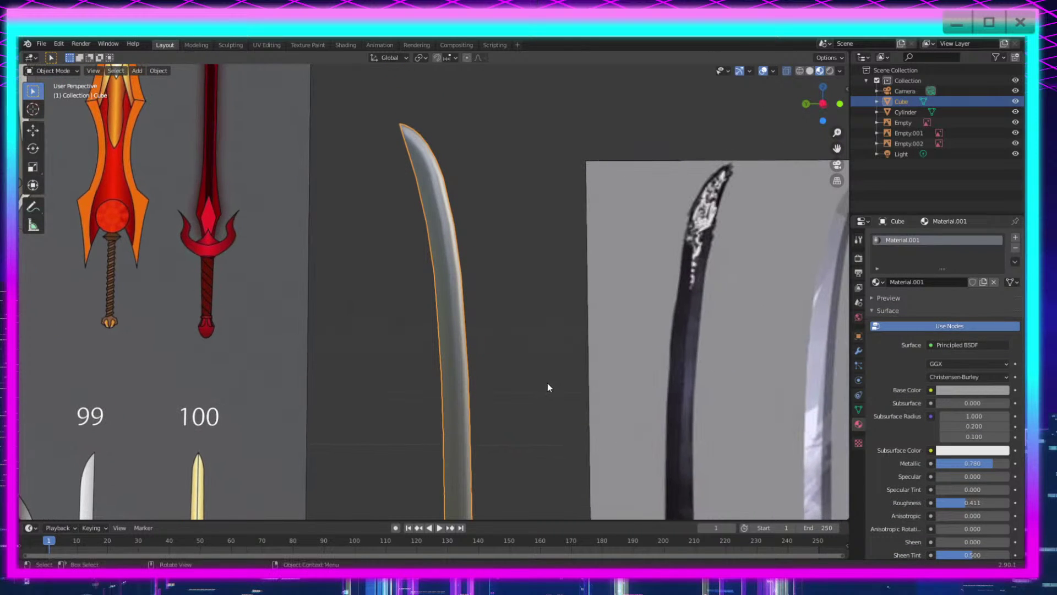
Step: Try rotating the blade's tip section about -0.57° around X without proportional editing
key(Tab)
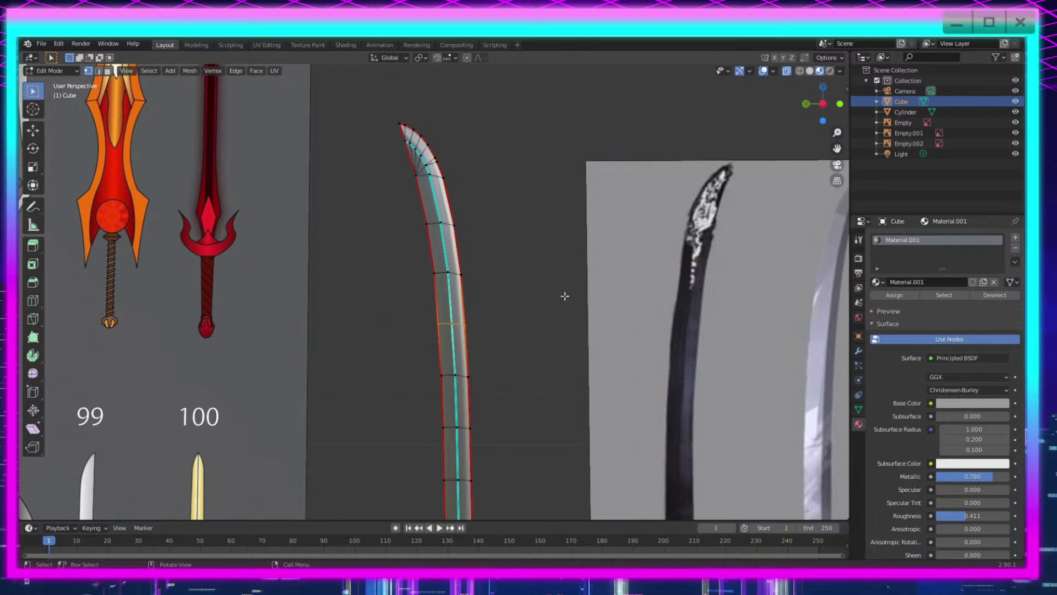
drag(500, 109, 339, 196)
key(r)
key(x)
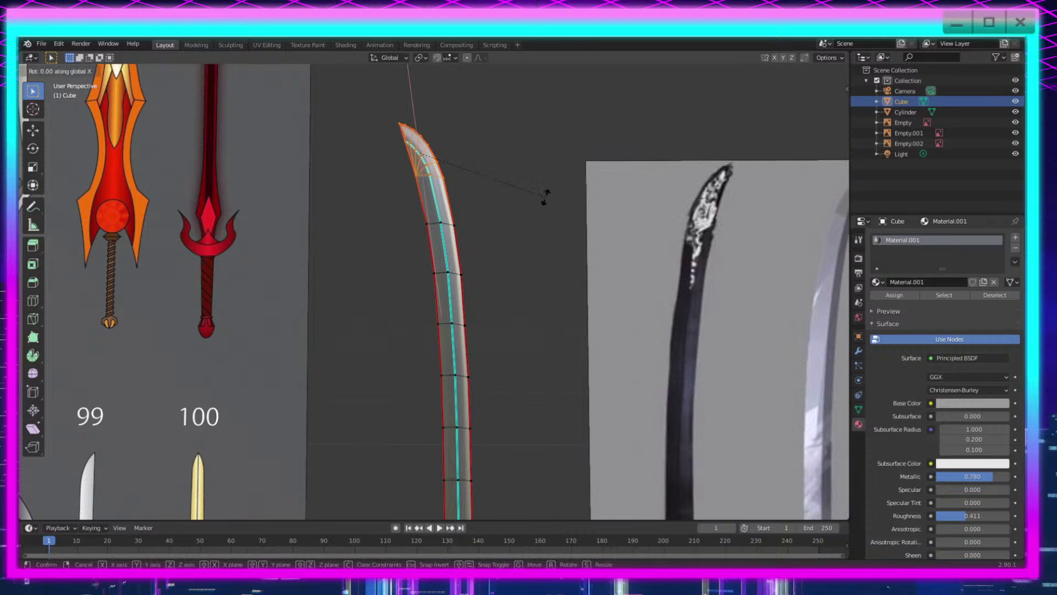
click(547, 196)
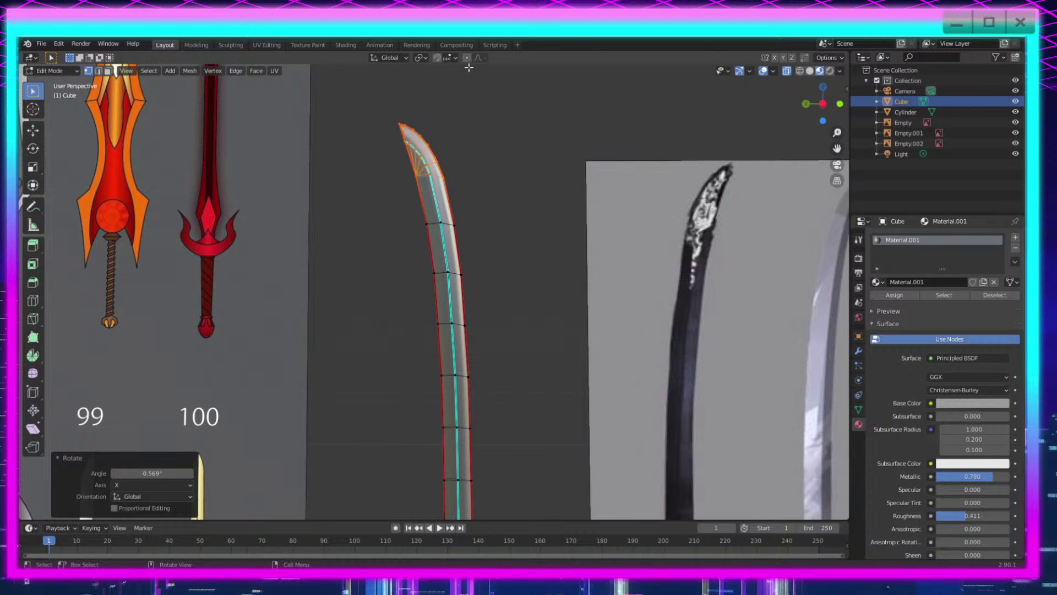
Step: Try rotating the tip around X with smooth proportional editing, about -0.96° at size 0.18 and about -1.1° at size 0.09
key(r)
key(x)
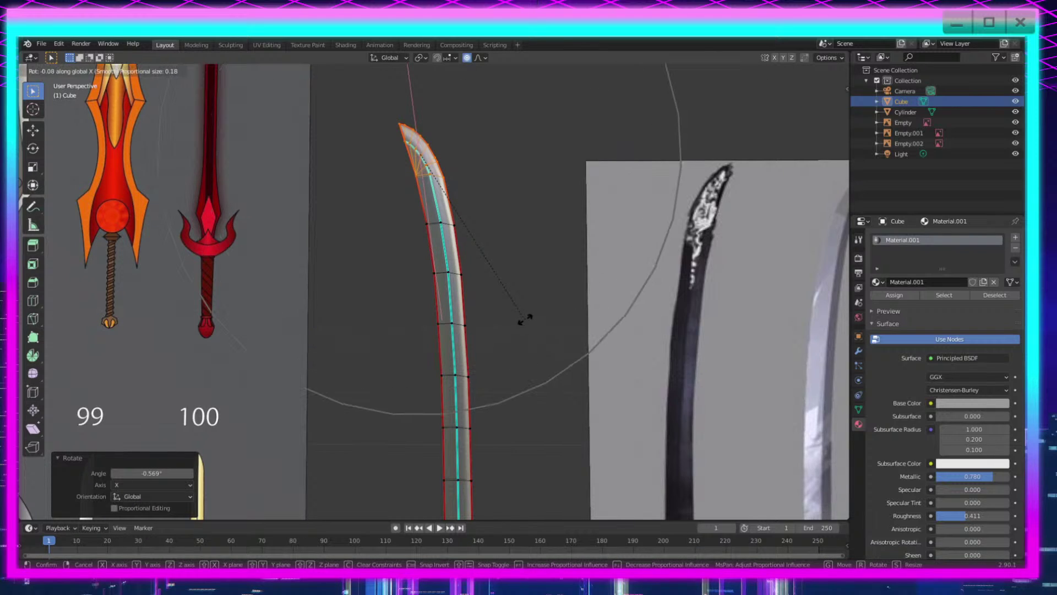
click(526, 316)
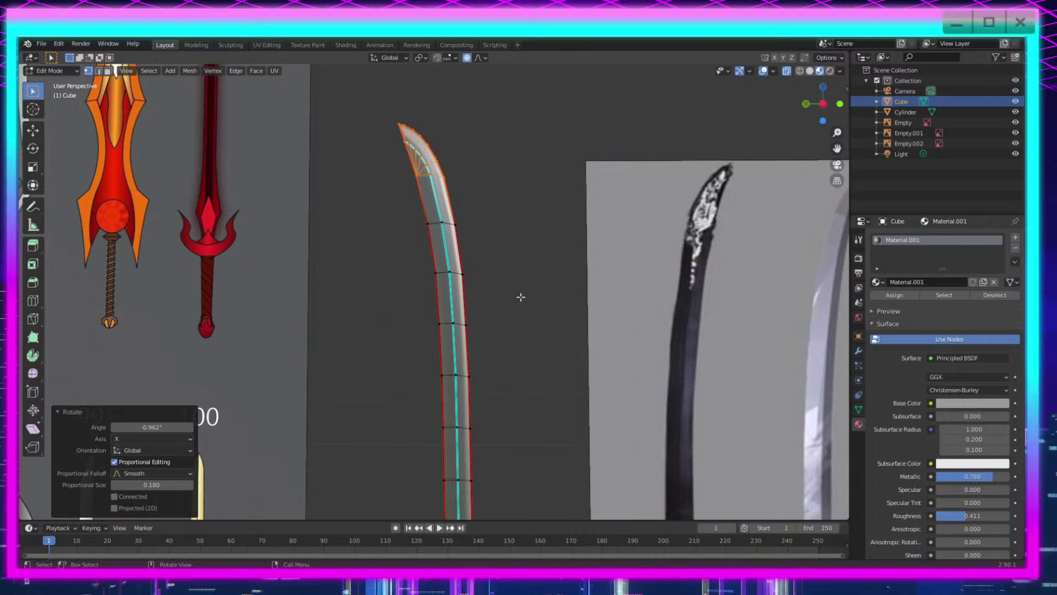
key(r)
key(x)
scroll(548, 192, up, 7)
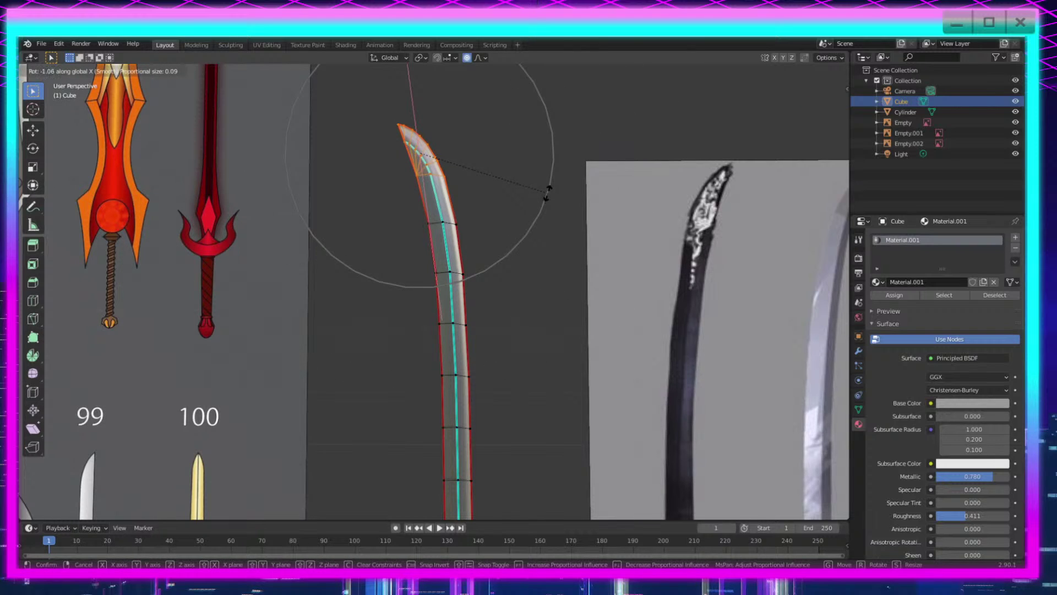
click(547, 192)
click(571, 272)
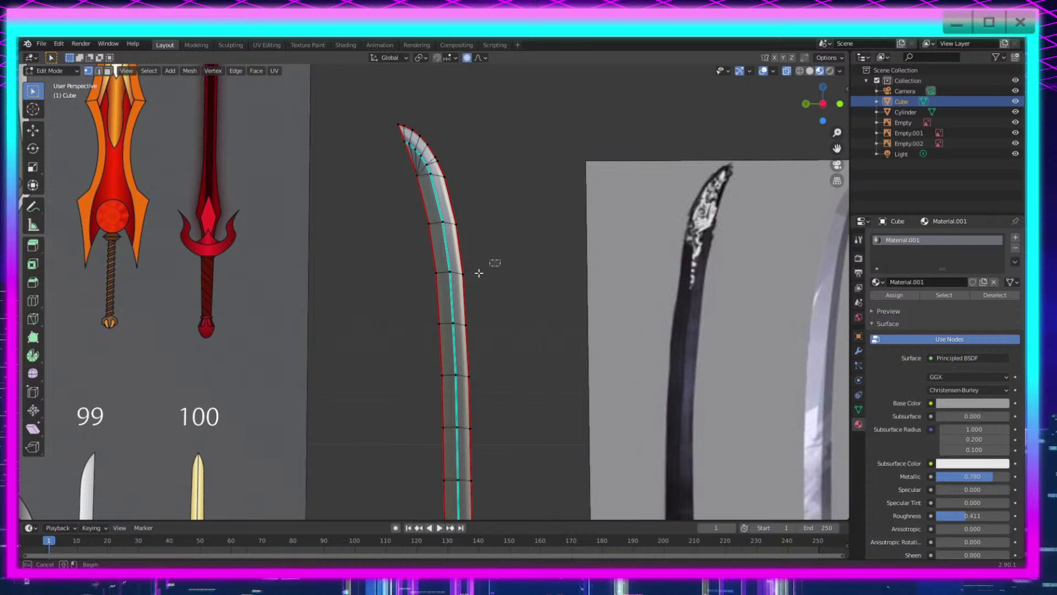
Step: Try moving the second cross-section loop below the tip about 0.0006 m along Y with proportional size 0.02
drag(479, 272, 419, 296)
scroll(510, 269, up, 3)
key(g)
key(y)
scroll(628, 264, up, 1)
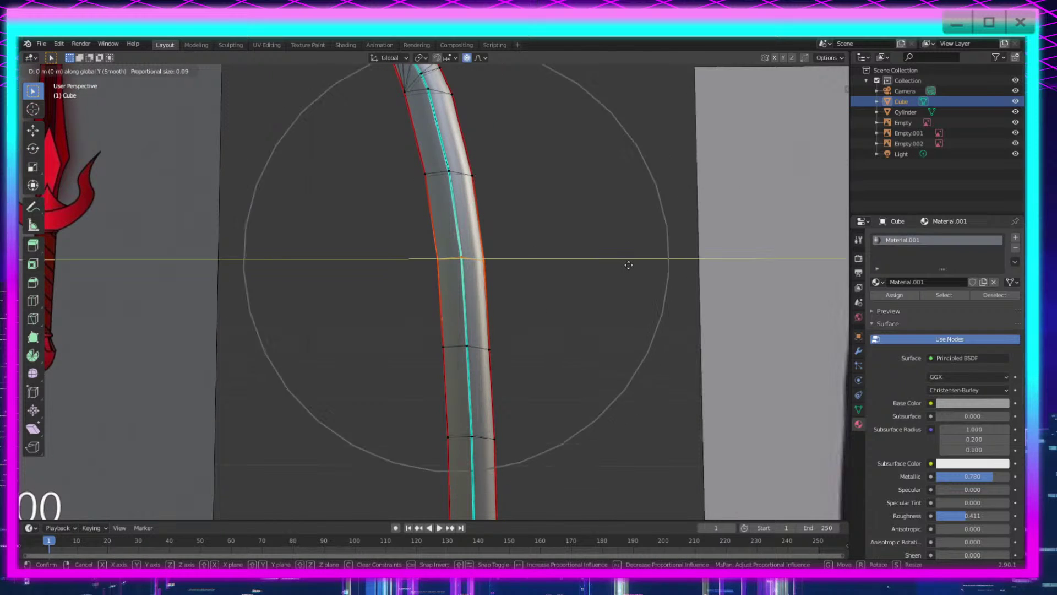
scroll(629, 265, up, 11)
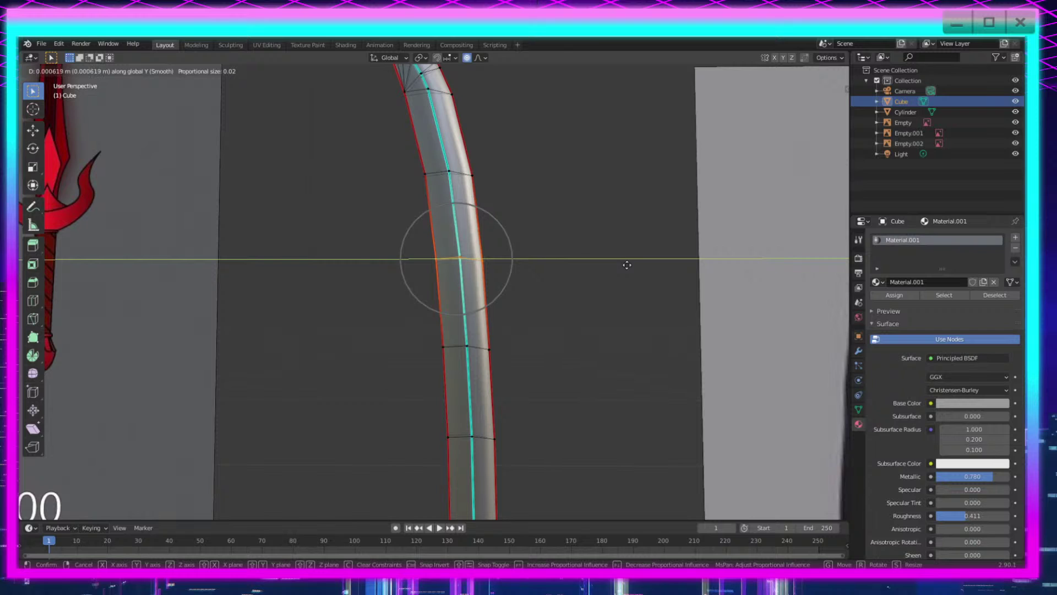
click(626, 265)
scroll(626, 266, down, 2)
scroll(617, 451, down, 2)
key(Tab)
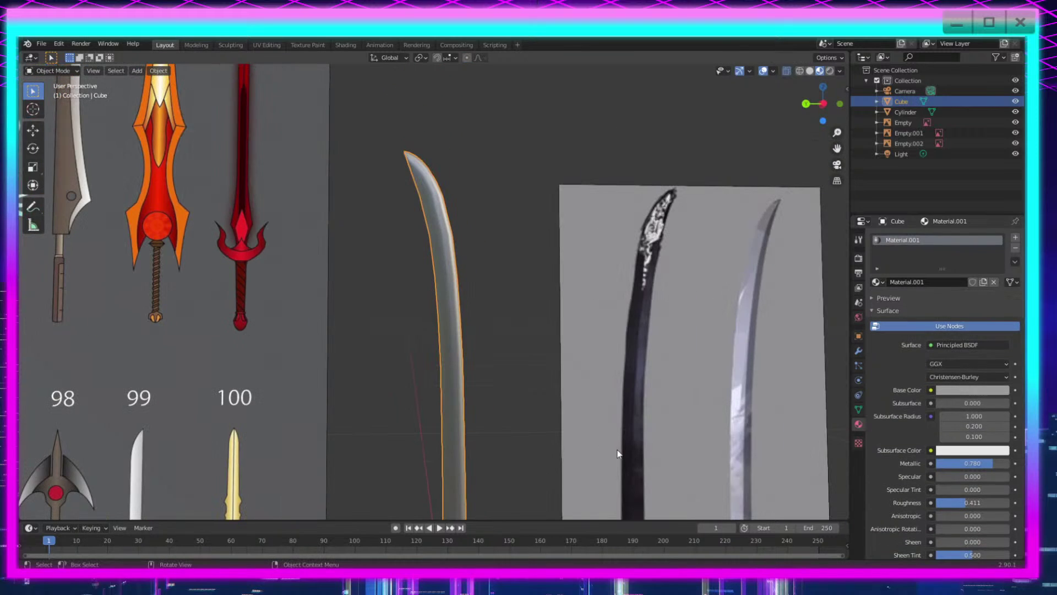
Step: Undo the recent tip rotations and the proportional shift of the upper cross-section loop
key(Tab)
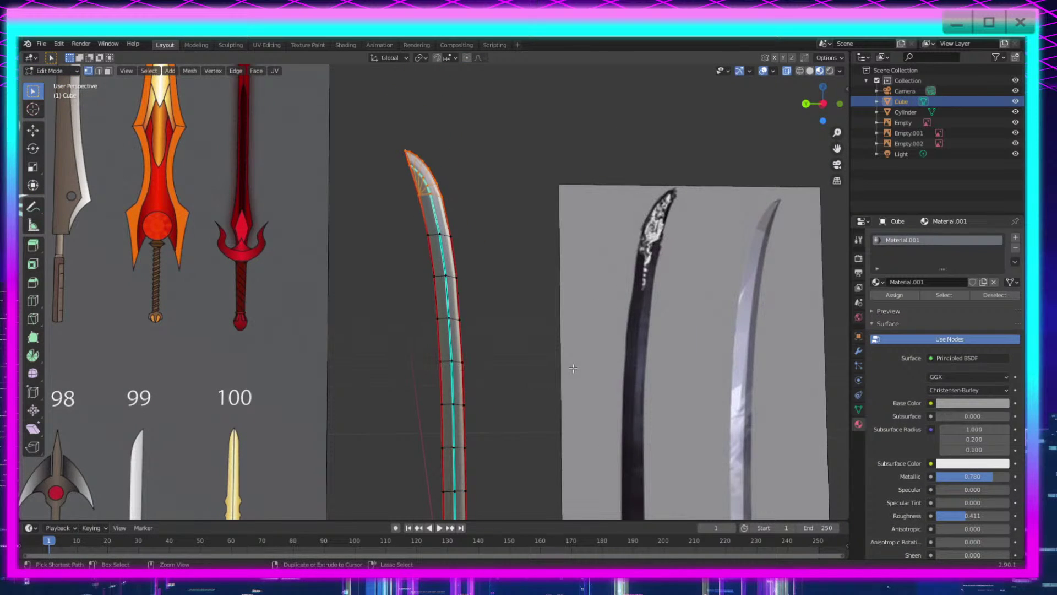
key(ctrl+z)
key(ctrl+z)
key(ctrl+z)
Step: Nudge the still-selected third cross-section loop below the tip slightly along Y, and return to Object Mode
scroll(491, 394, up, 7)
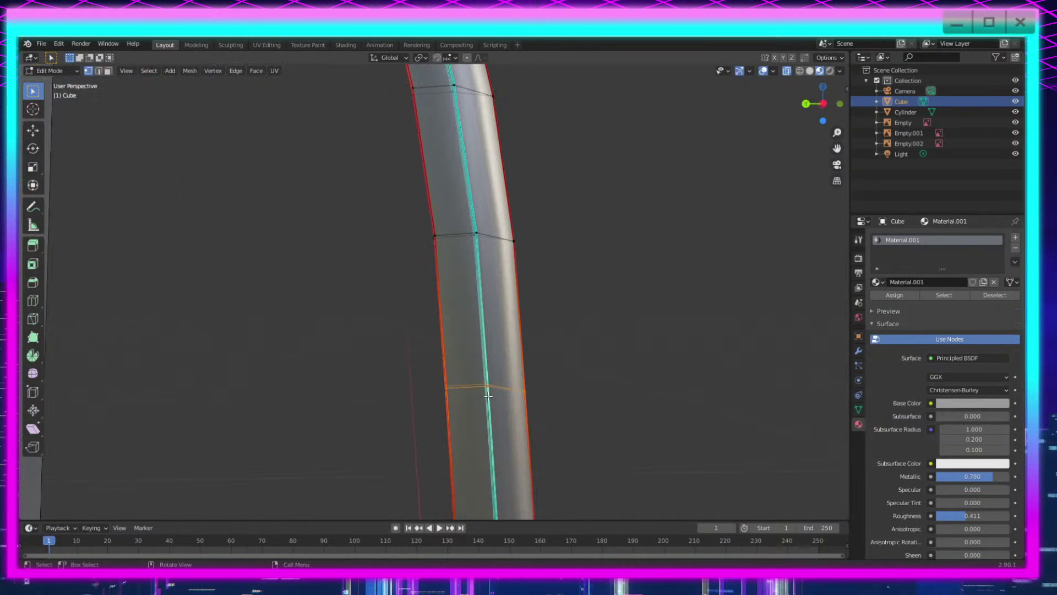
shift+middle_drag(622, 399, 575, 312)
key(g)
key(y)
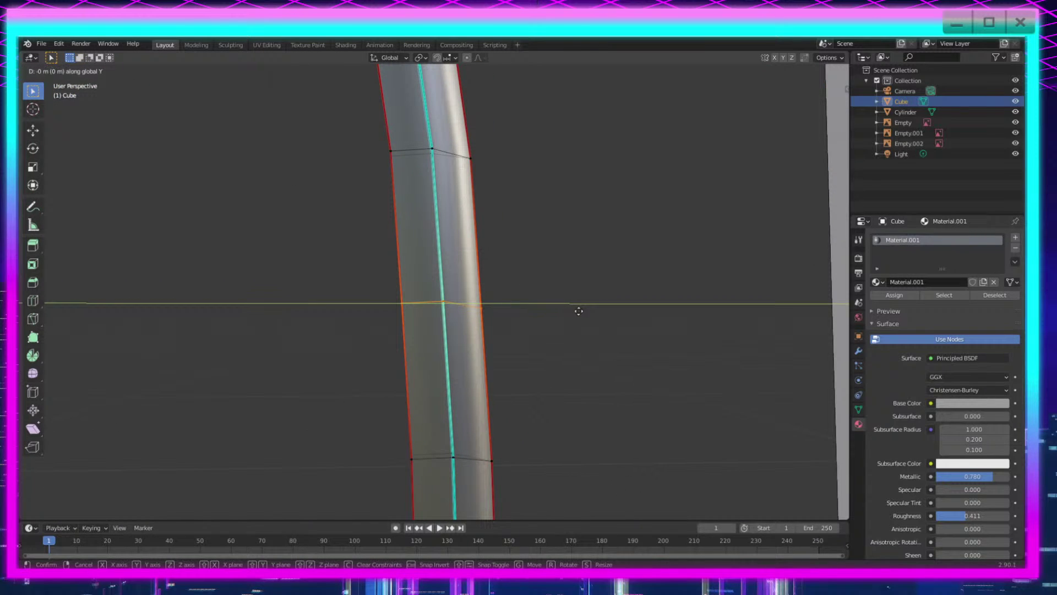
click(580, 312)
scroll(580, 313, down, 3)
key(Tab)
scroll(572, 321, down, 2)
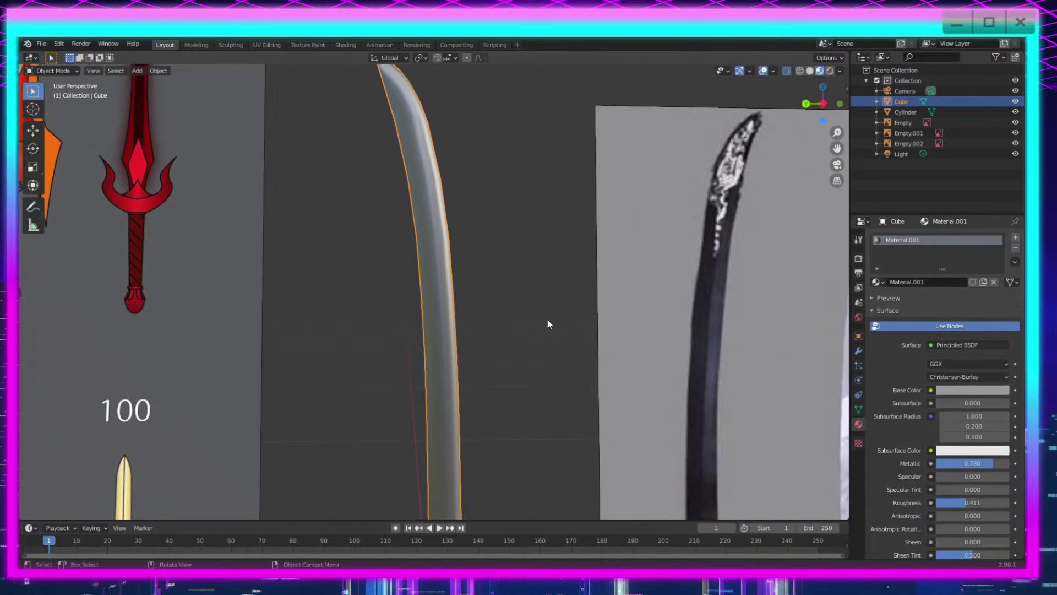
scroll(509, 330, down, 2)
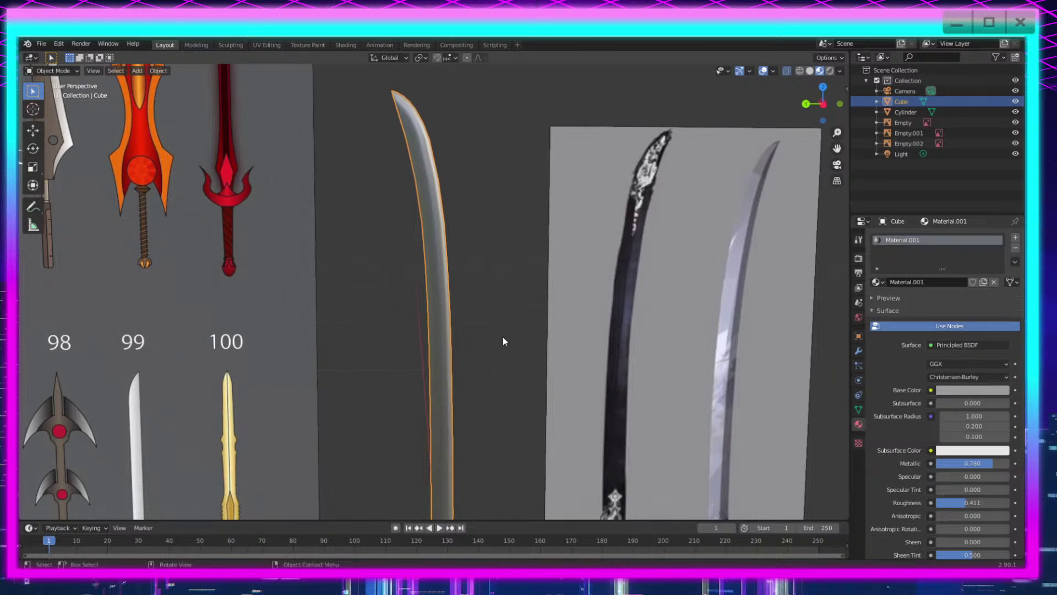
Step: Select the next cross-section loop up the blade, shift it slightly along Y, and frame the whole katana in Object Mode
key(Tab)
shift+middle_drag(488, 249, 488, 305)
scroll(488, 304, up, 9)
shift+middle_drag(507, 224, 513, 352)
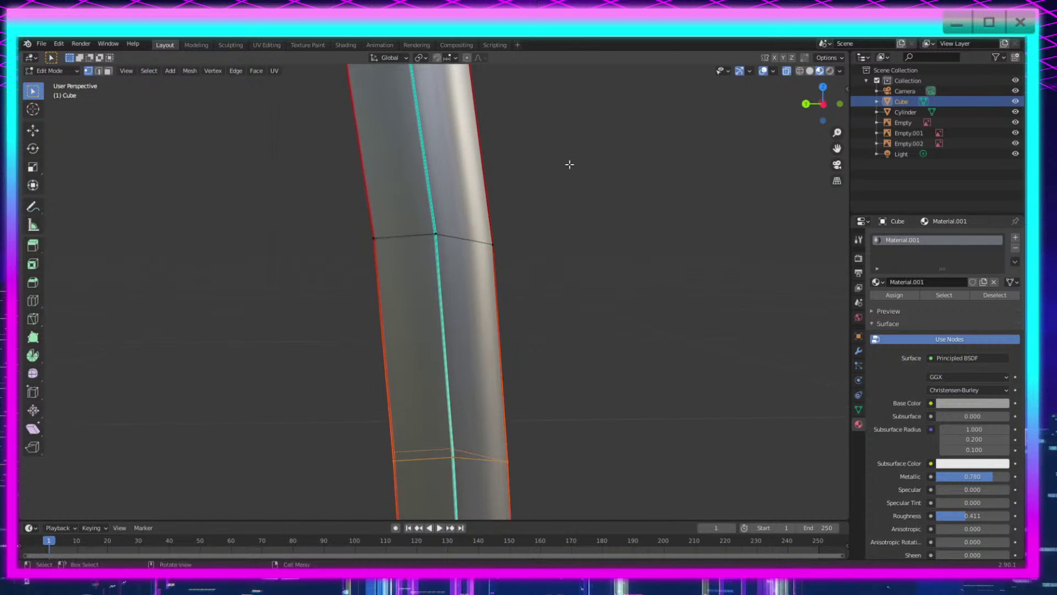
drag(573, 161, 201, 377)
key(g)
key(y)
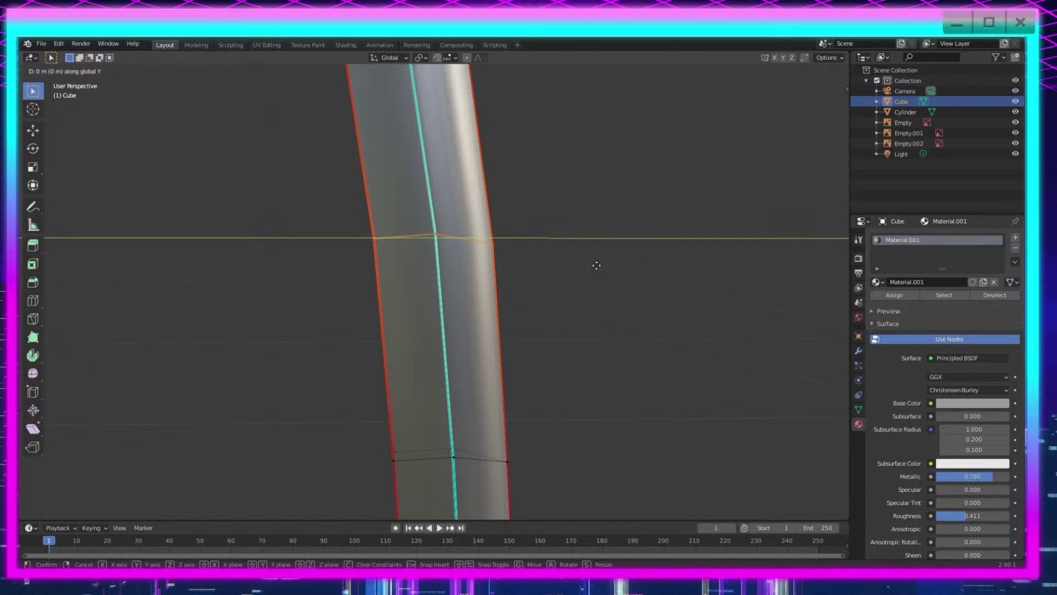
click(596, 264)
scroll(595, 266, down, 4)
key(Tab)
scroll(597, 286, down, 5)
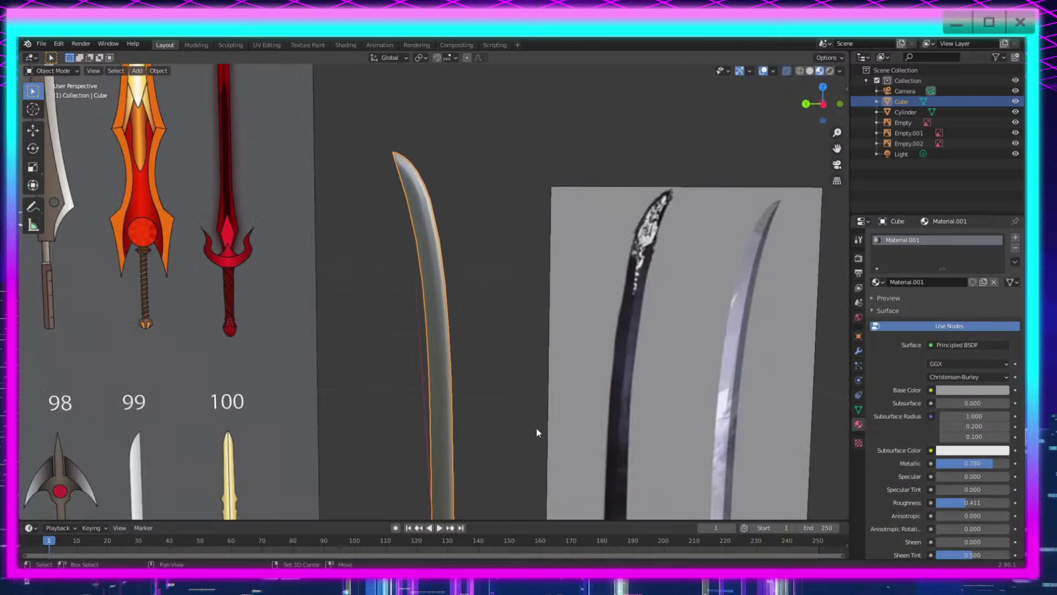
scroll(590, 294, down, 4)
shift+middle_drag(536, 428, 562, 392)
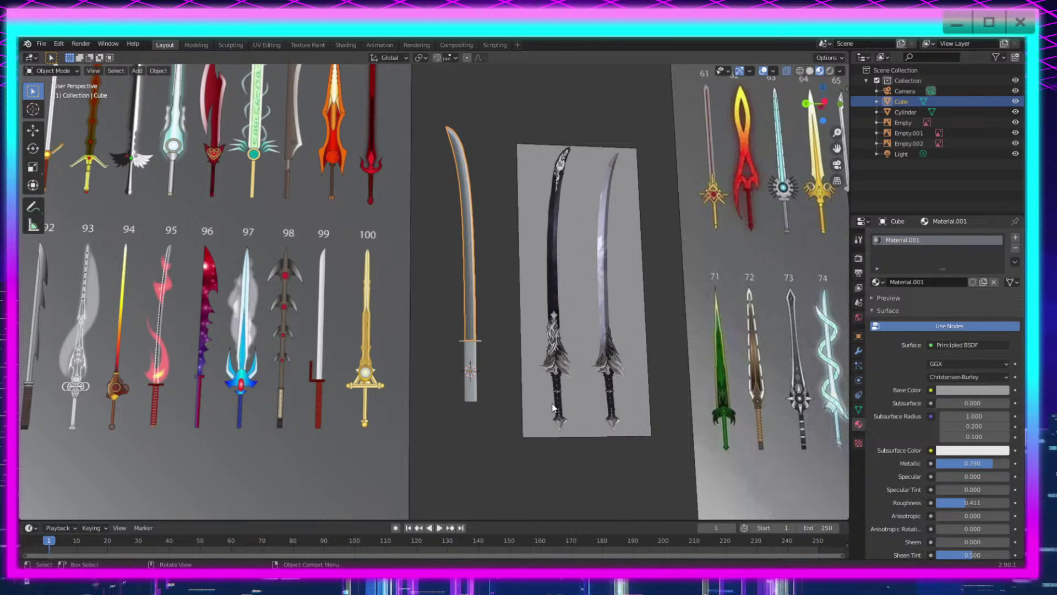
Step: Survey the sword reference sheets on both sides and compare the overall shape of the katana with the curved sword reference
shift+middle_drag(475, 419, 352, 429)
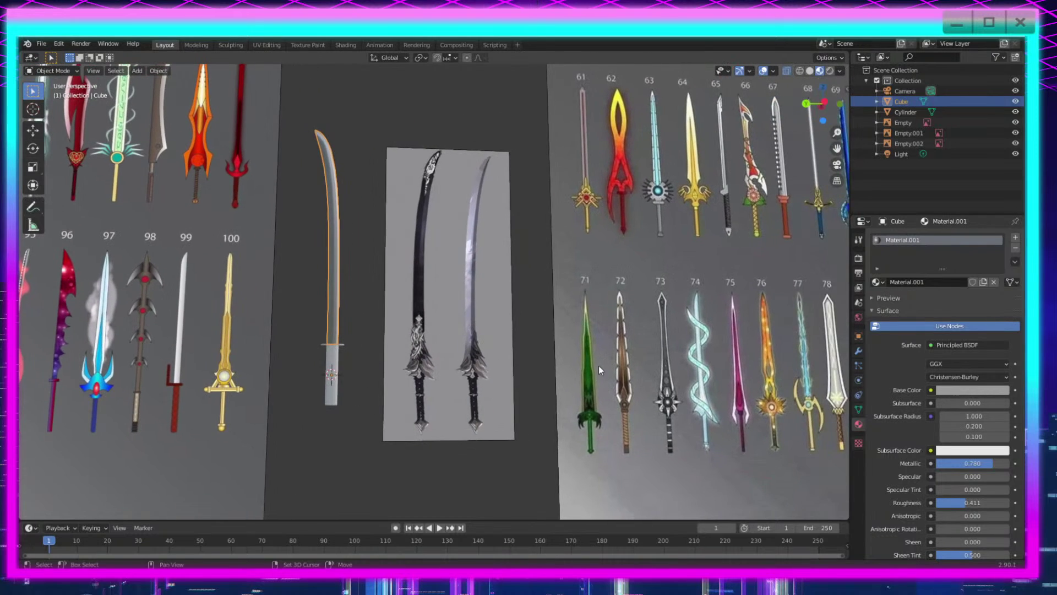
shift+middle_drag(599, 365, 441, 419)
scroll(443, 416, down, 2)
shift+middle_drag(557, 470, 425, 455)
shift+middle_drag(149, 402, 372, 409)
middle_drag(372, 409, 408, 395)
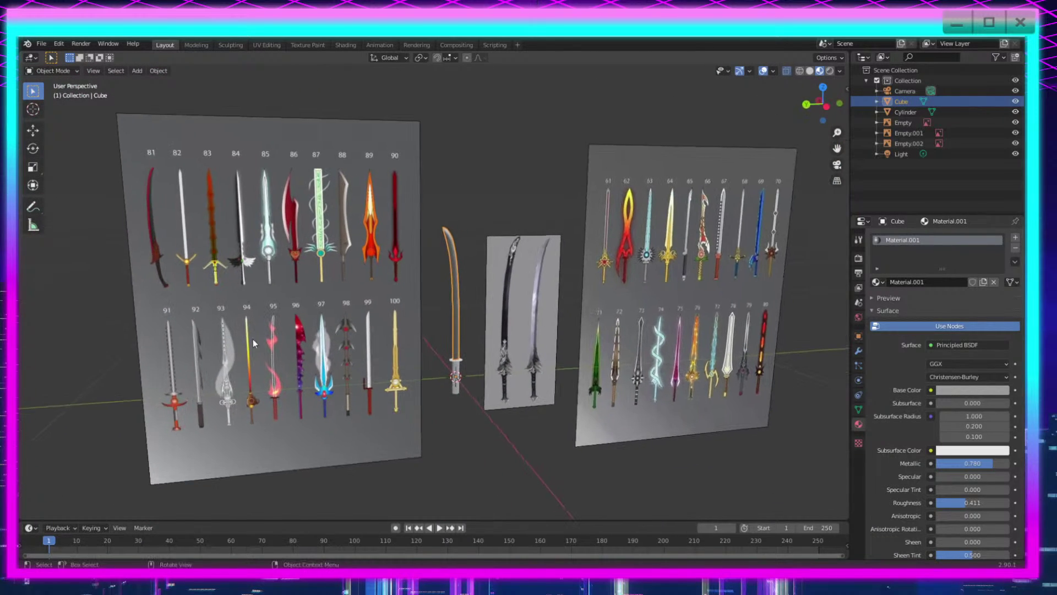
shift+middle_drag(282, 305, 435, 313)
middle_drag(442, 381, 427, 366)
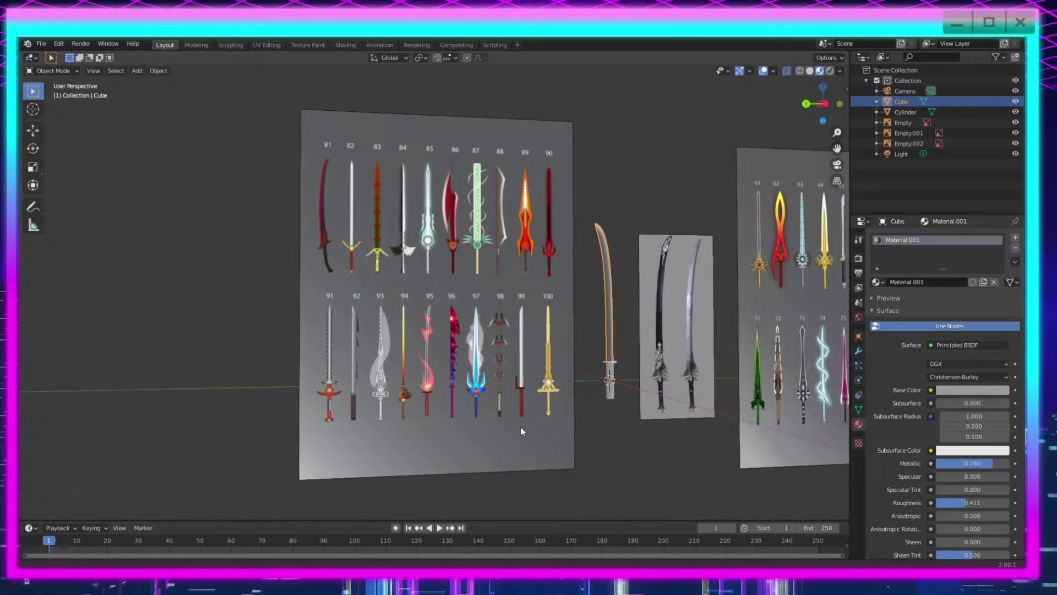
shift+middle_drag(579, 428, 469, 424)
middle_drag(574, 446, 617, 274)
scroll(578, 446, up, 5)
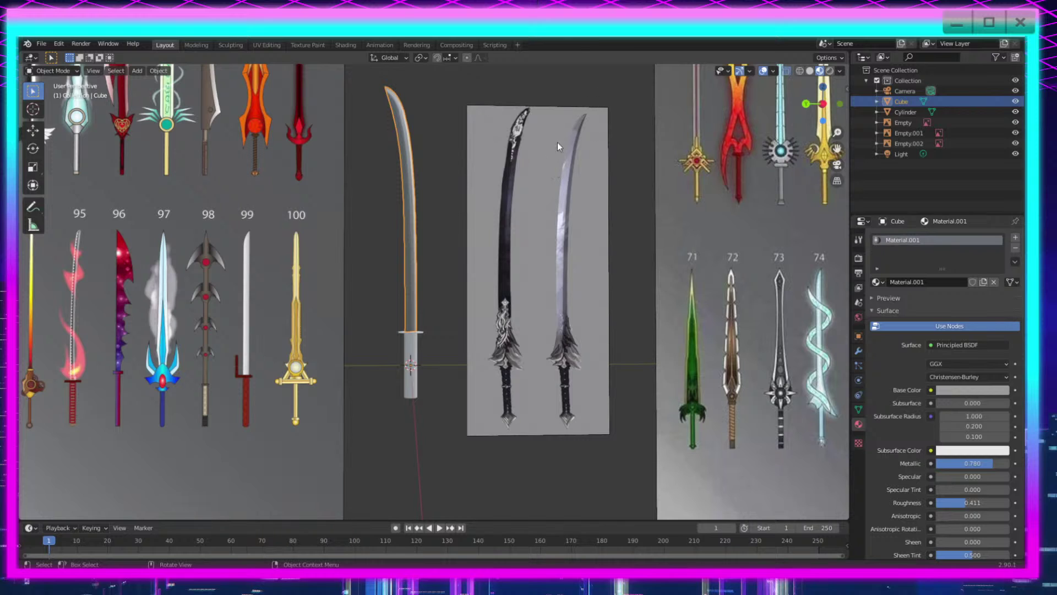
shift+middle_drag(493, 231, 529, 315)
scroll(550, 336, up, 2)
shift+middle_drag(616, 391, 602, 353)
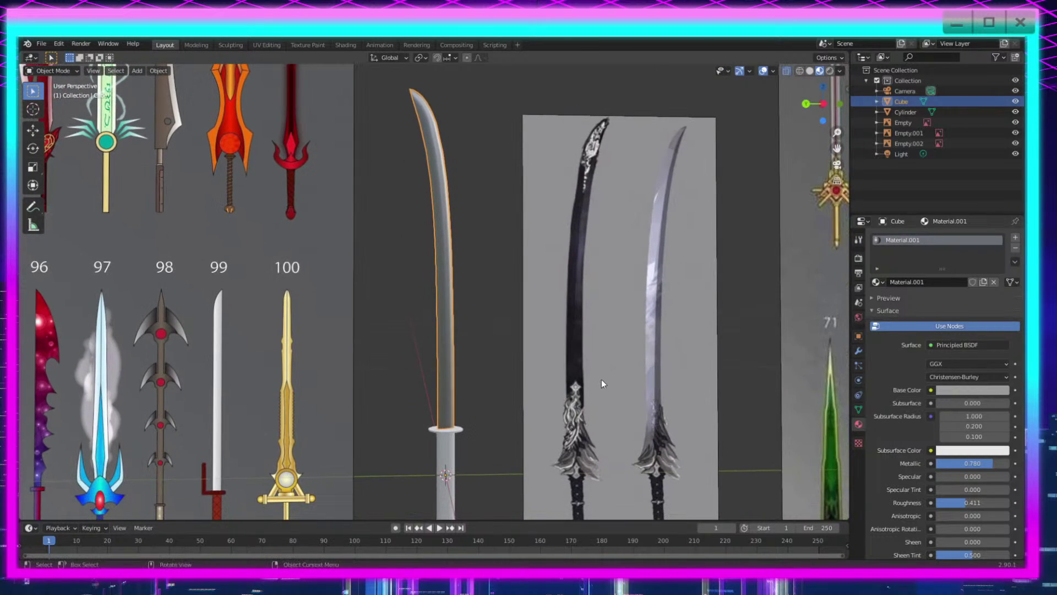
Step: Examine the hilt and guard designs of the references against the katana's plain guard and handle
scroll(540, 405, down, 1)
shift+middle_drag(507, 453, 481, 411)
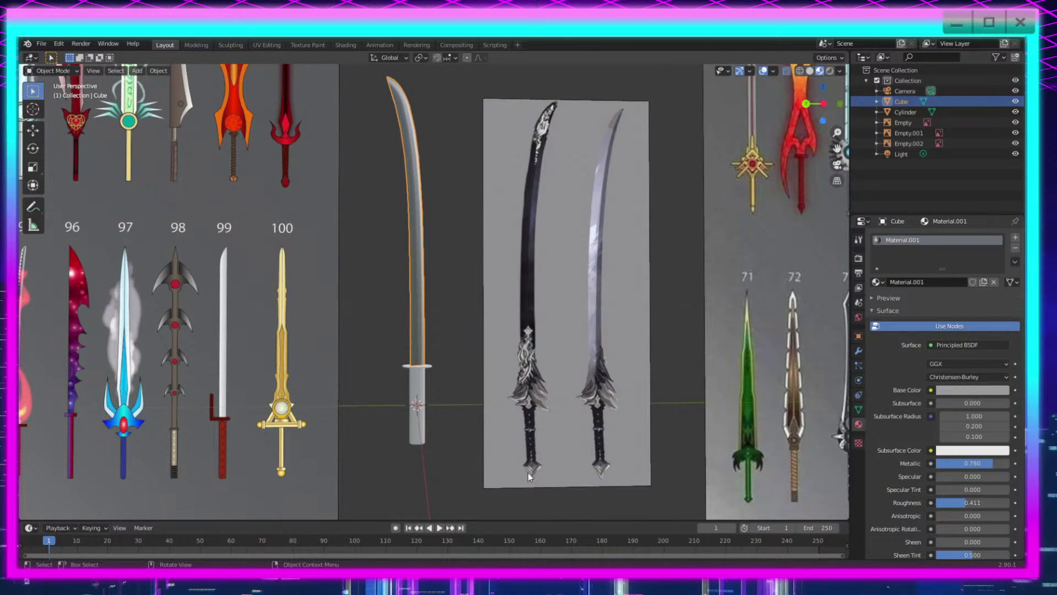
scroll(523, 475, up, 1)
scroll(484, 492, up, 3)
scroll(545, 484, down, 1)
shift+middle_drag(565, 474, 491, 340)
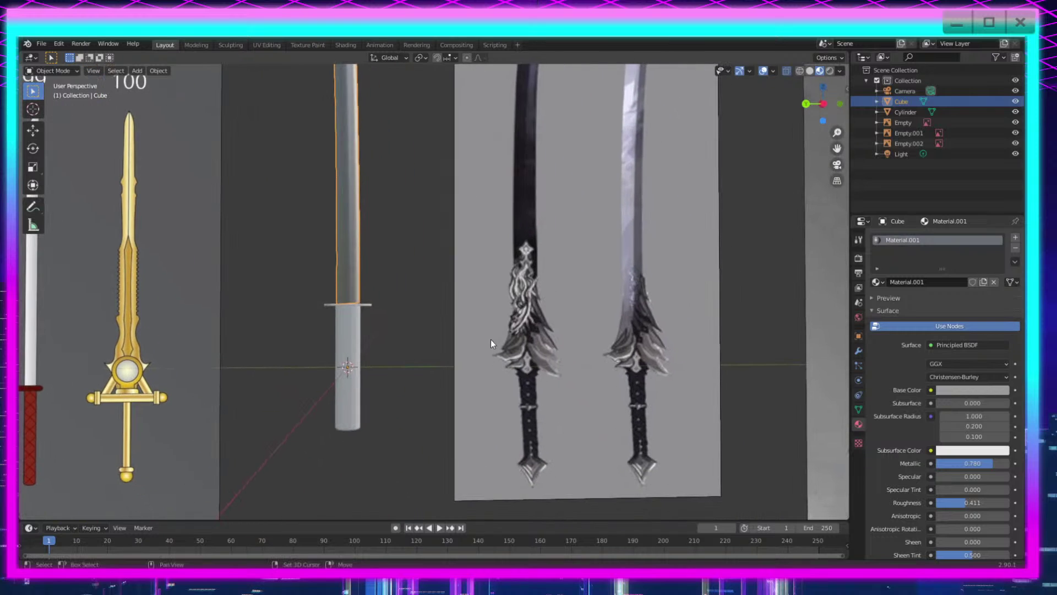
middle_drag(568, 433, 554, 418)
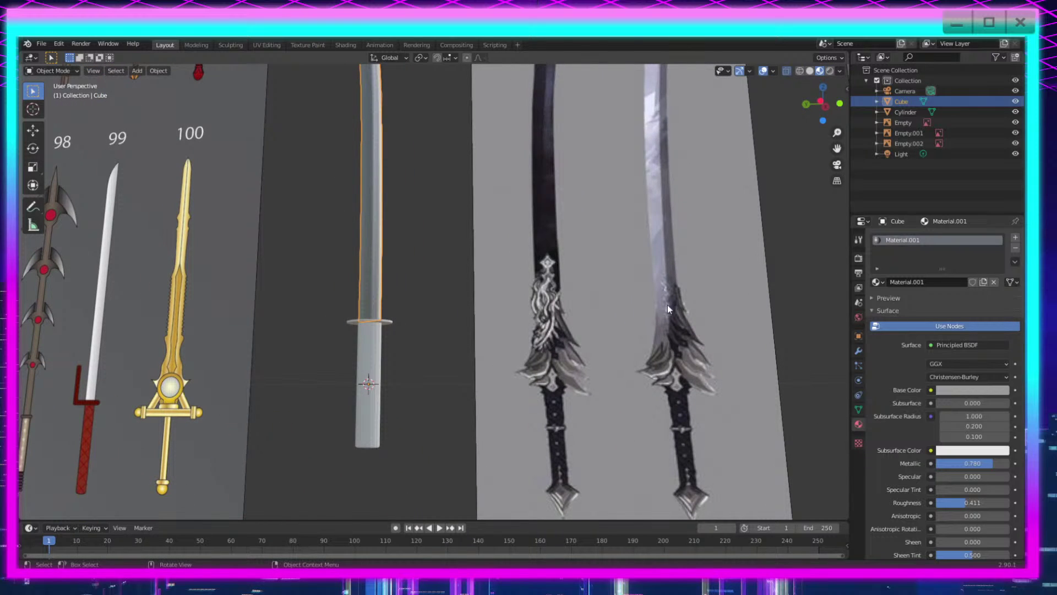
scroll(688, 402, down, 2)
shift+middle_drag(462, 416, 578, 387)
scroll(592, 392, up, 4)
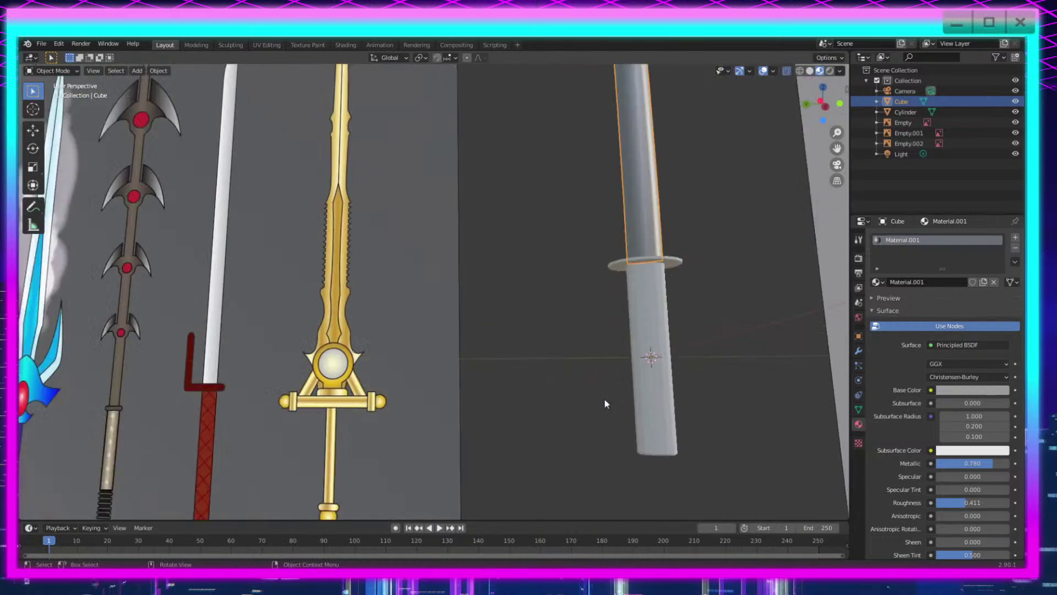
scroll(603, 398, up, 1)
shift+middle_drag(554, 423, 550, 308)
Step: Hide the Cylinder object that forms the guard and handle, and select the blade
click(548, 309)
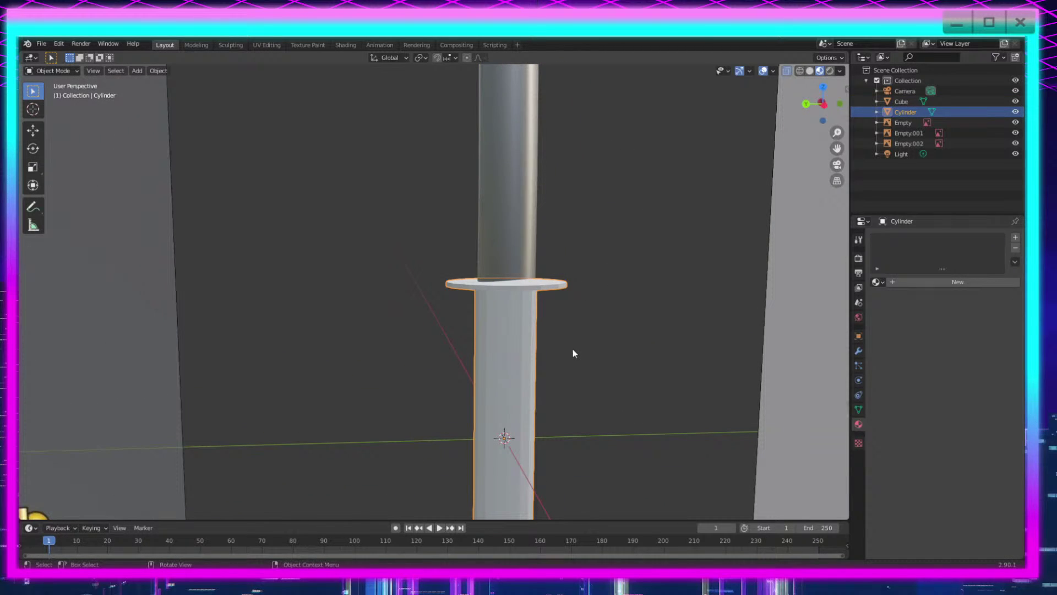
click(1015, 112)
middle_drag(642, 323, 413, 336)
click(473, 267)
Step: Select the blade's bottom edge loop in Edit Mode, extrude it down about 0.0027 m and scale it to 1.095
key(Tab)
scroll(547, 385, down, 3)
drag(526, 258, 349, 362)
middle_drag(350, 362, 439, 288)
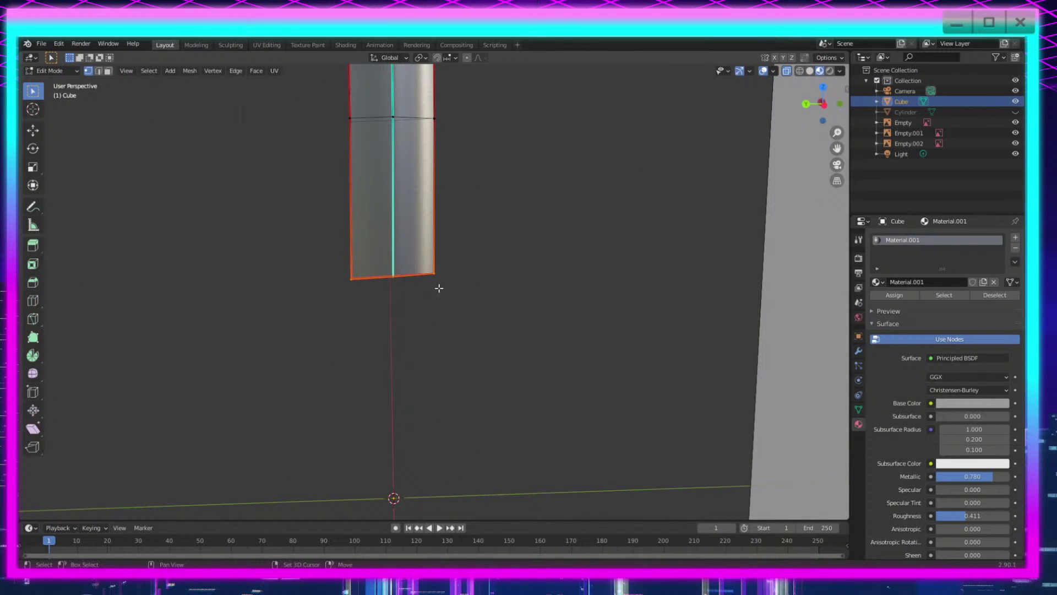
key(e)
click(424, 238)
key(s)
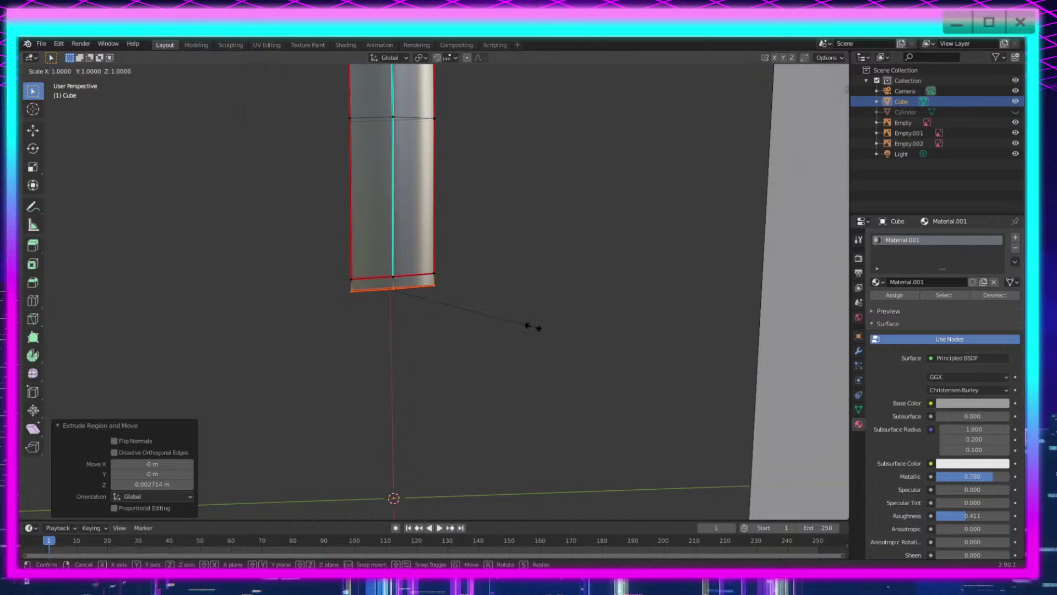
click(545, 333)
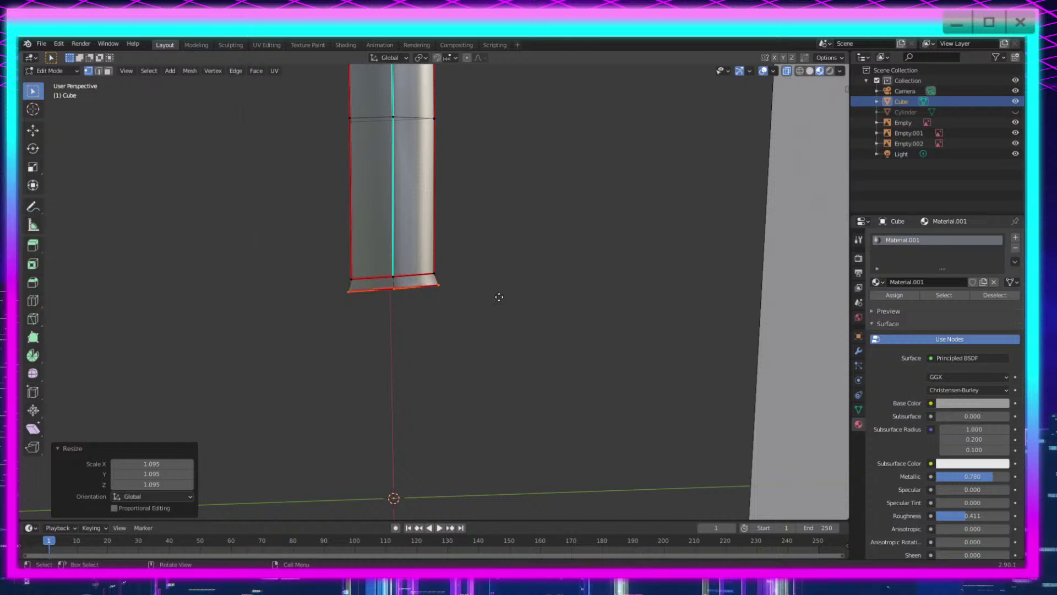
Step: Extrude the bottom loop down about 0.0054 m, shrink it, and move it about 0.0063 m up inside the flare
key(e)
click(570, 394)
key(s)
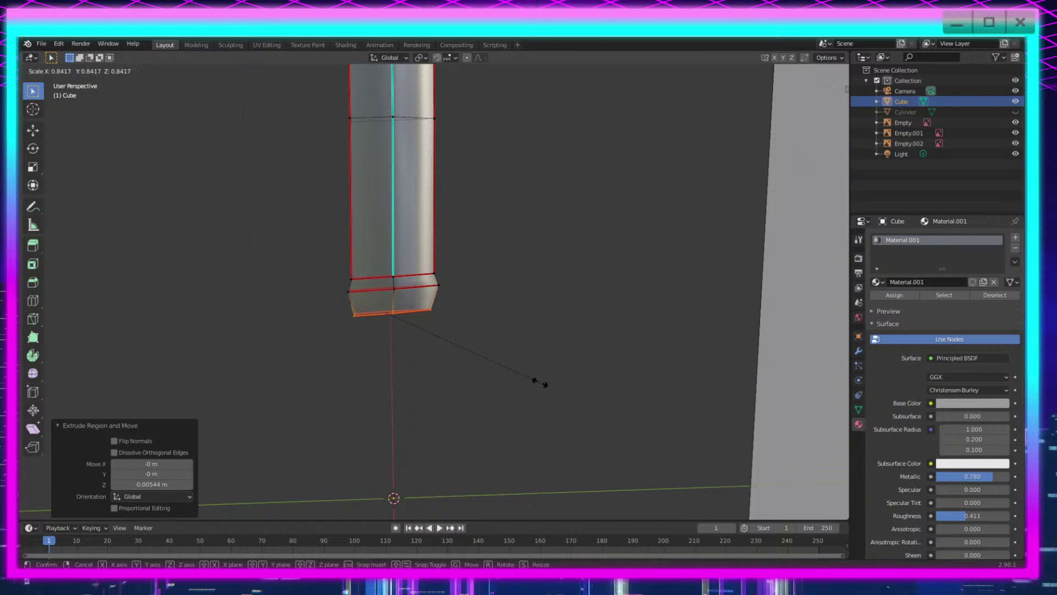
click(535, 372)
key(g)
key(z)
click(529, 352)
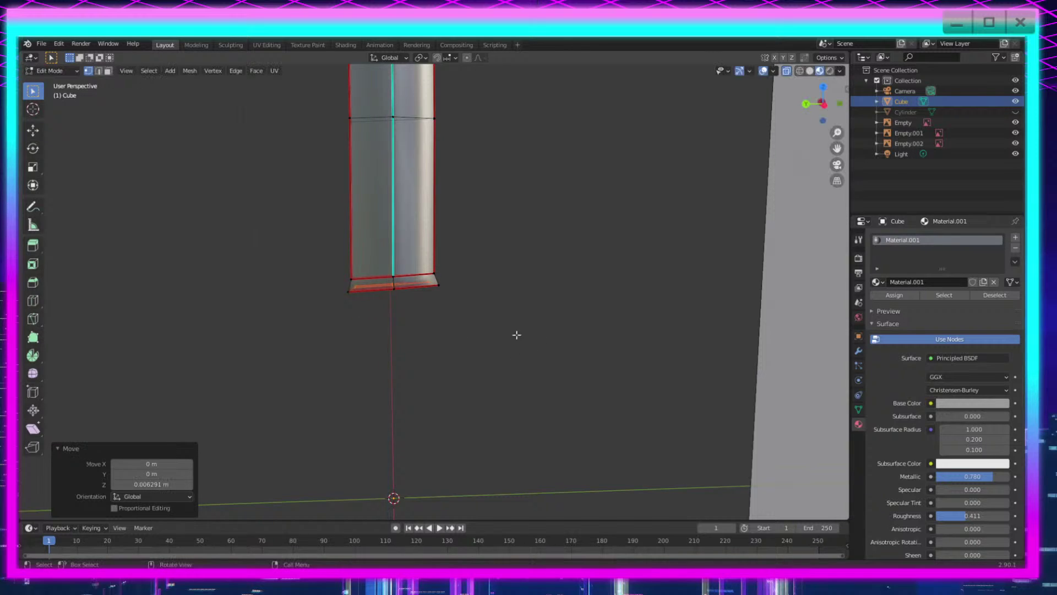
Step: Extrude the inset loop down about 0.0024 m and scale it to 1.345 to form a second flared tier
key(g)
key(z)
click(475, 303)
key(s)
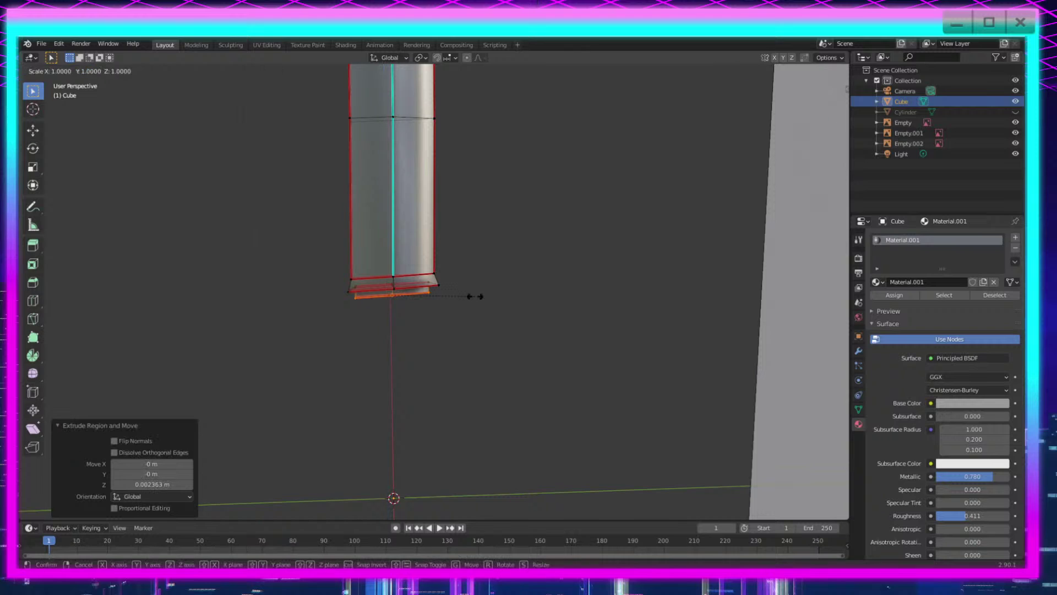
click(504, 313)
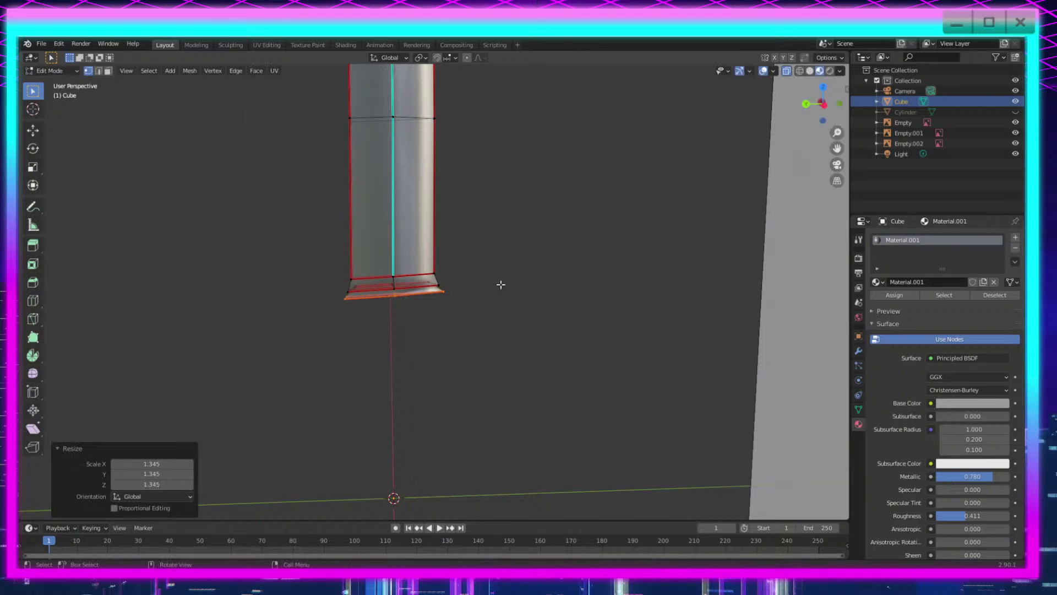
Step: Extrude the second tier's edge down about 0.0017 m, shrink it, and move it about 0.0023 m up inside the tier
key(g)
key(z)
click(501, 287)
key(s)
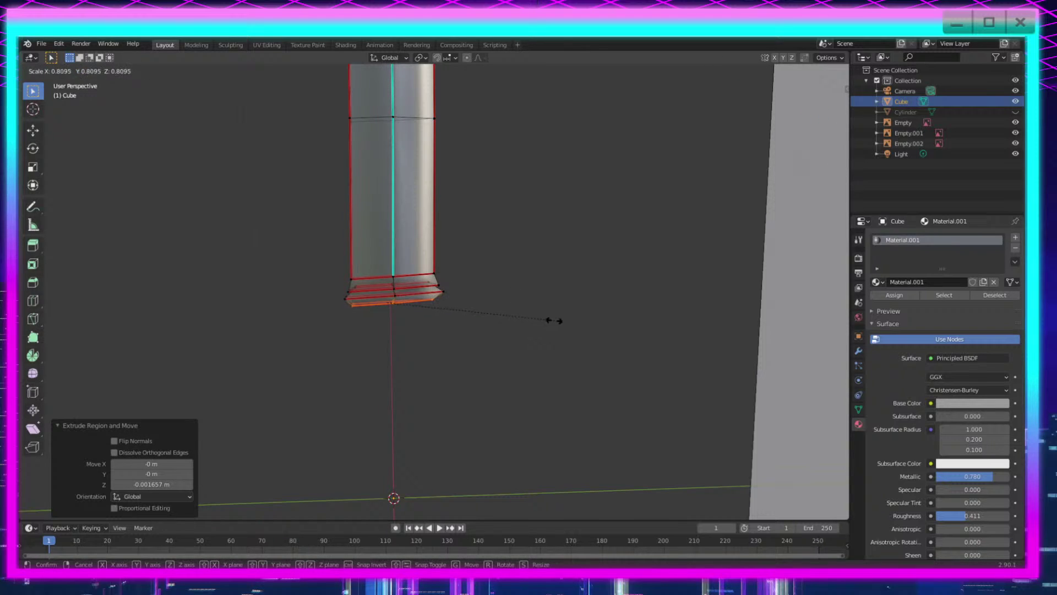
click(554, 320)
key(g)
key(z)
click(550, 309)
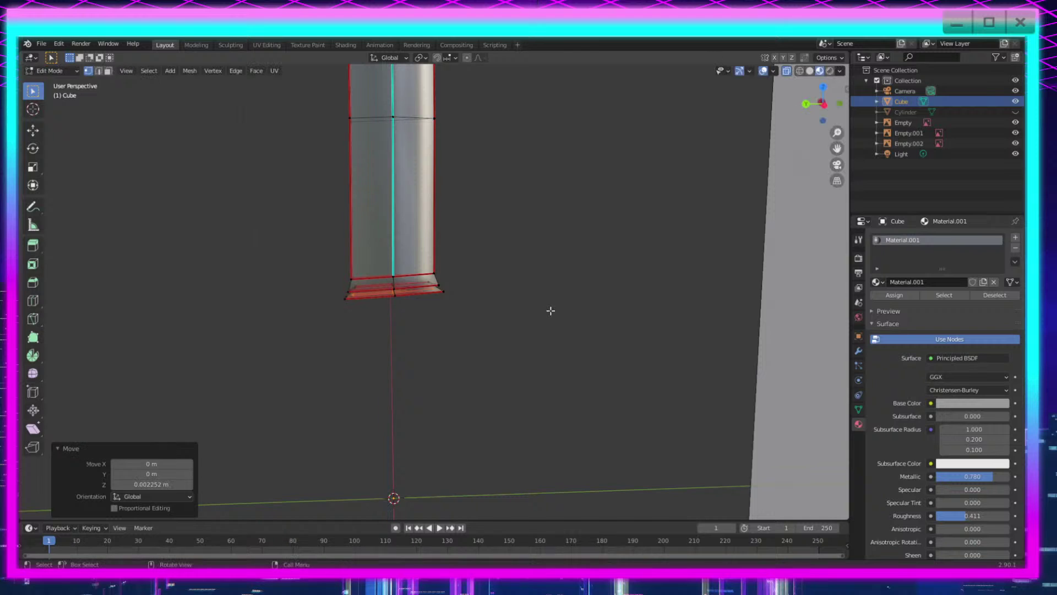
Step: Extrude the inner loop down about 0.003 m, scale it to 1.417 as a third tier, and return to Object Mode
click(544, 270)
key(s)
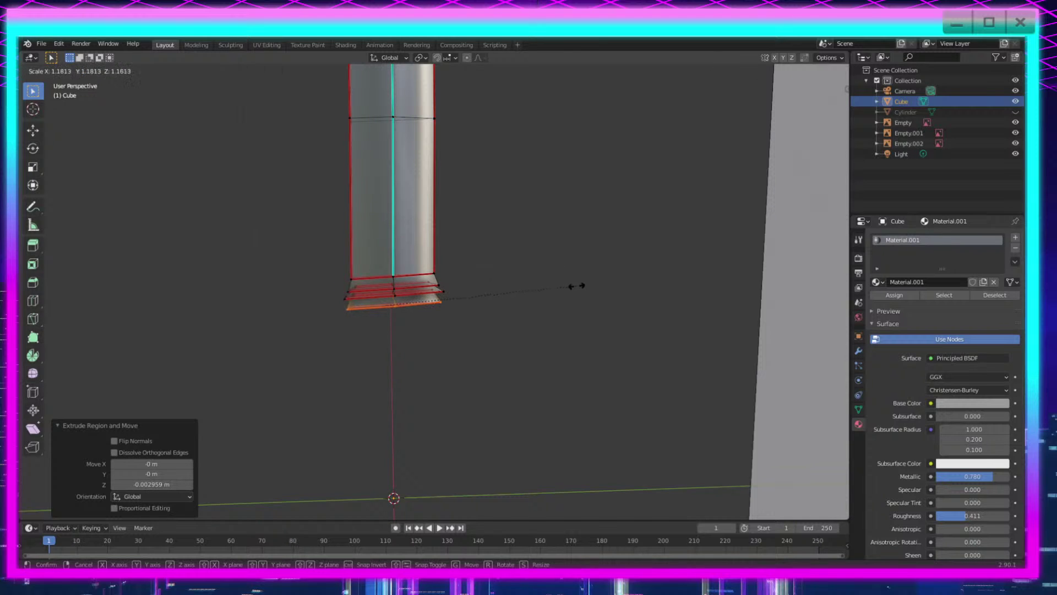
click(615, 298)
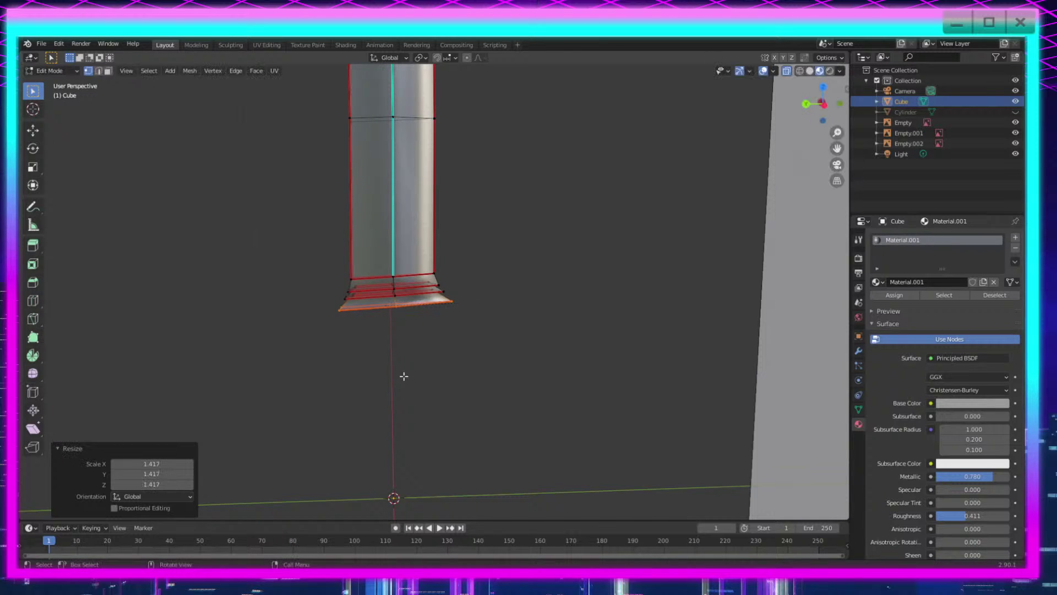
middle_drag(402, 377, 367, 377)
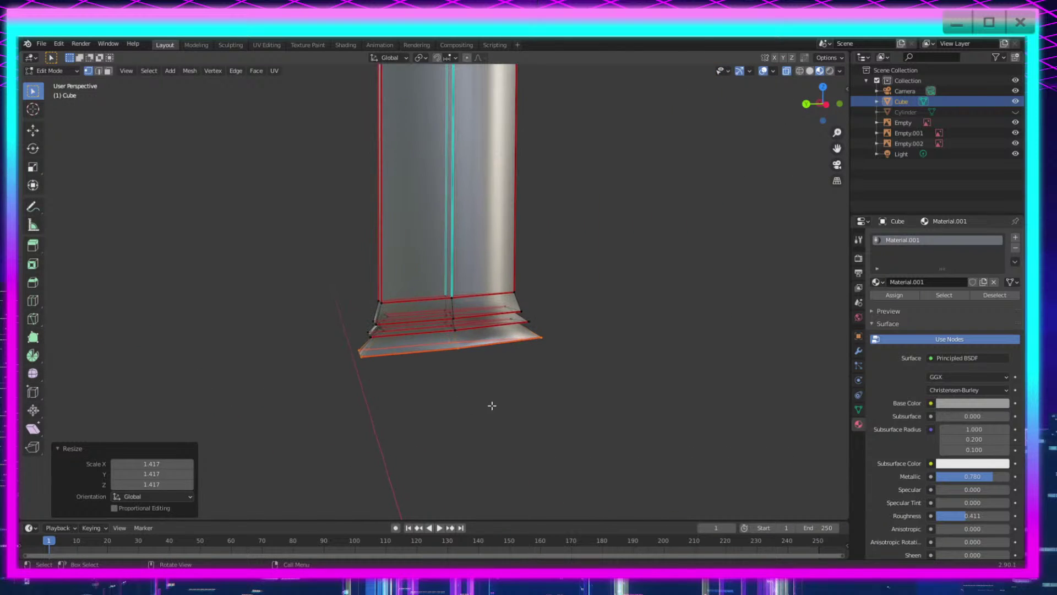
key(Tab)
middle_drag(524, 453, 645, 284)
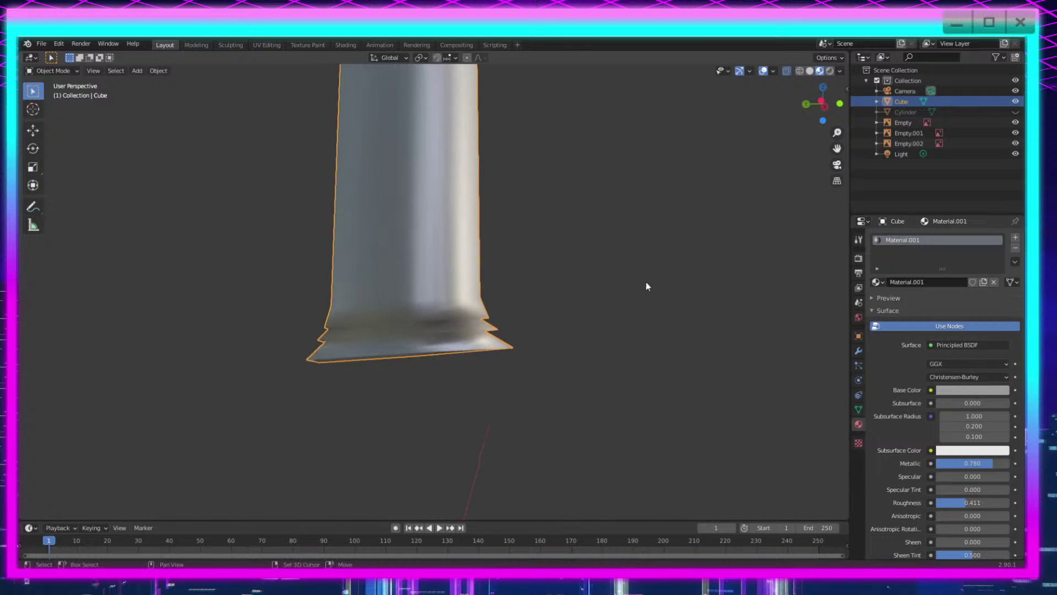
Step: Select the three tiers' outer vertices on the -Y side, scale them to 1.514 and move them about -0.0039 m in Y and -0.0027 m in Z
key(Tab)
drag(537, 312, 483, 355)
key(s)
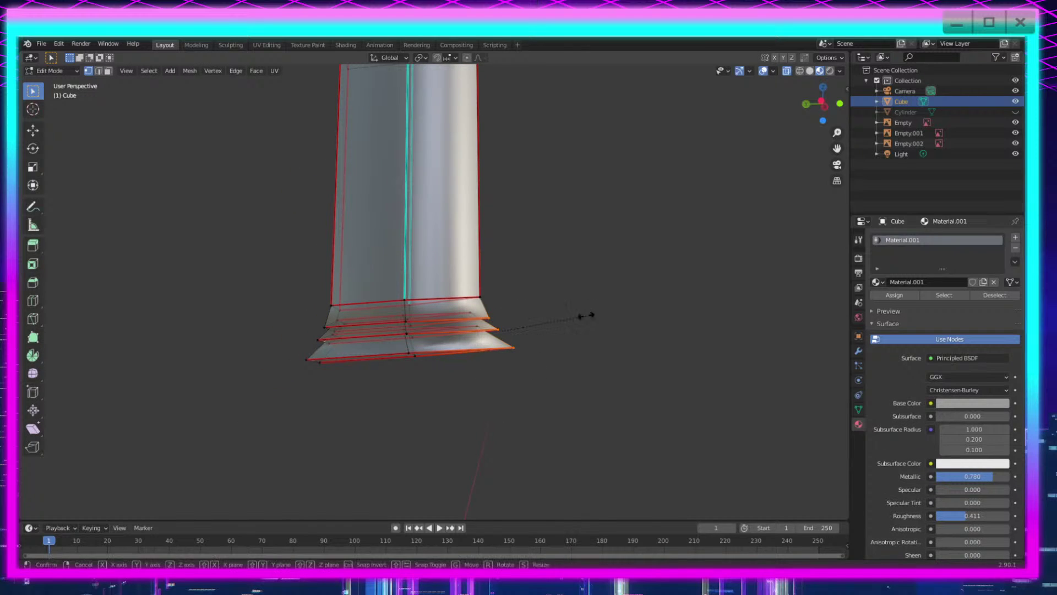
click(631, 326)
key(g)
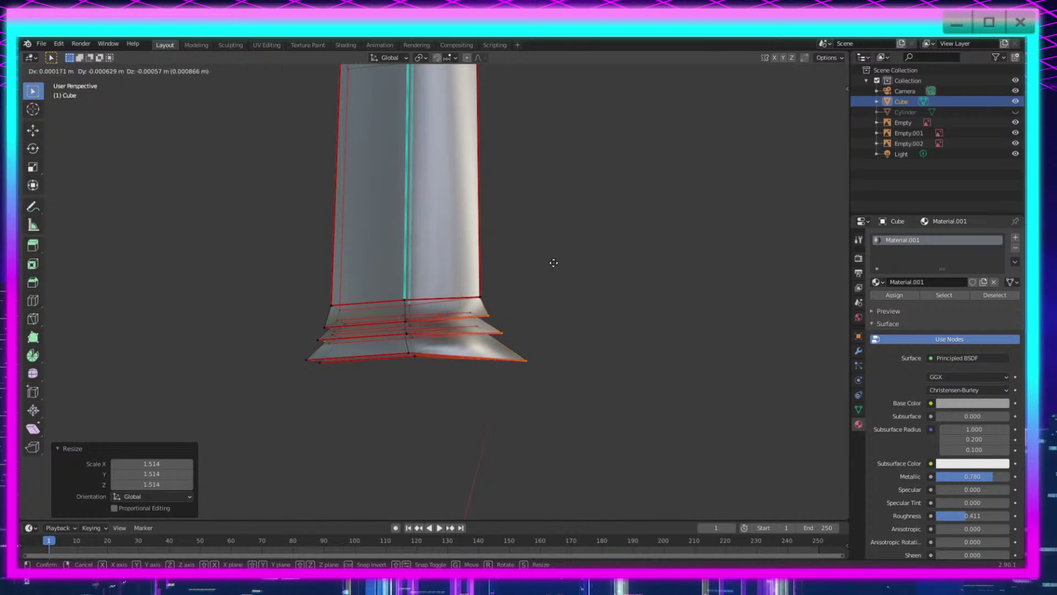
click(582, 279)
Step: Enlarge the spread of the selected tier tips and move them another -0.0012 m in Y and -0.0014 m in Z
key(s)
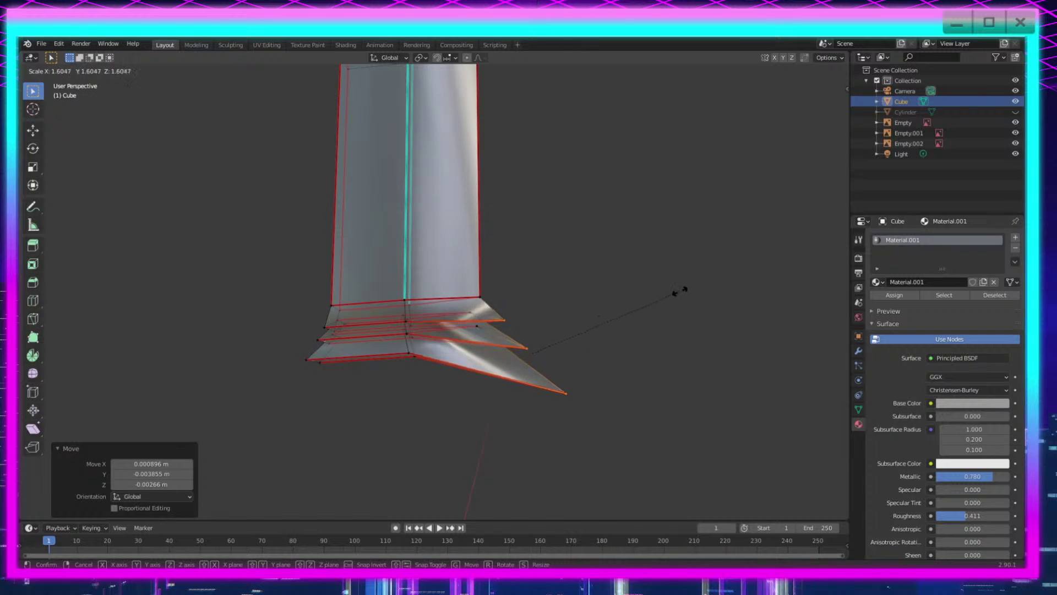
click(659, 286)
key(g)
click(644, 290)
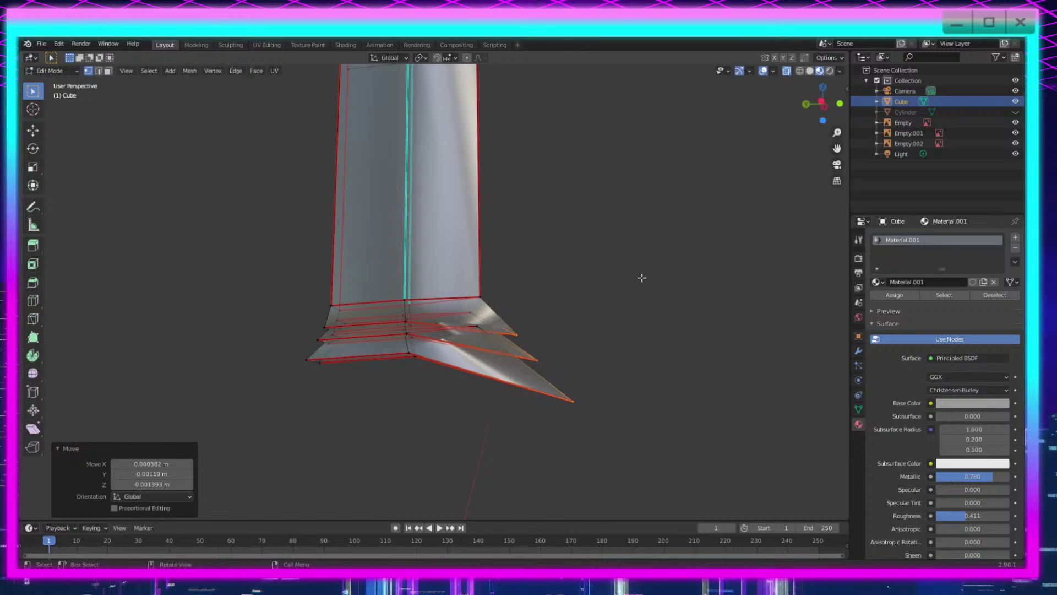
Step: Select the inner fold vertices on the -Y side, scale them to 1.220 and move them about 0.0037 m along Y
middle_drag(637, 277, 610, 271)
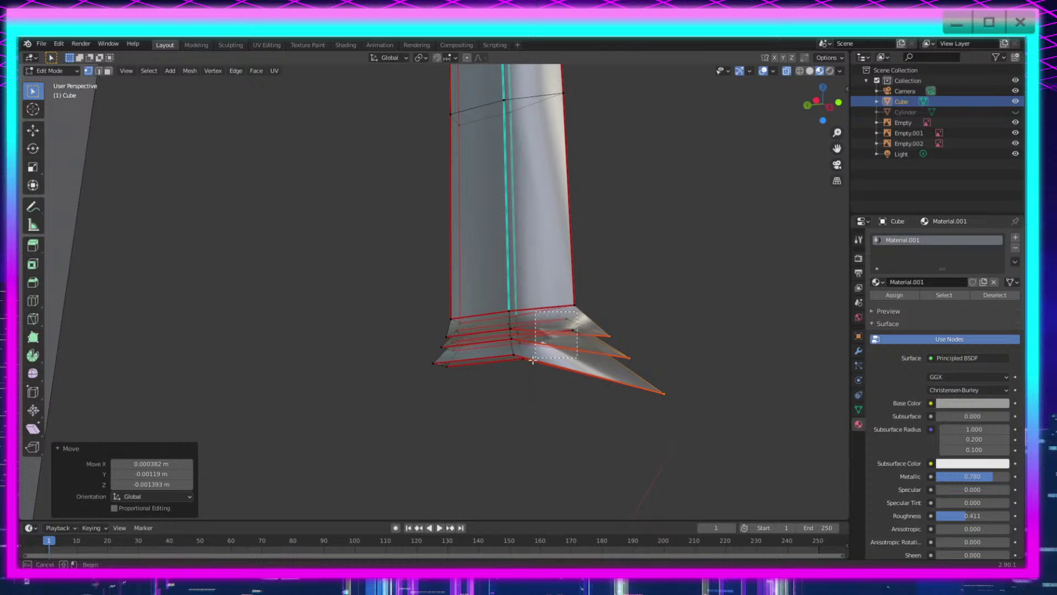
drag(525, 368, 526, 369)
key(s)
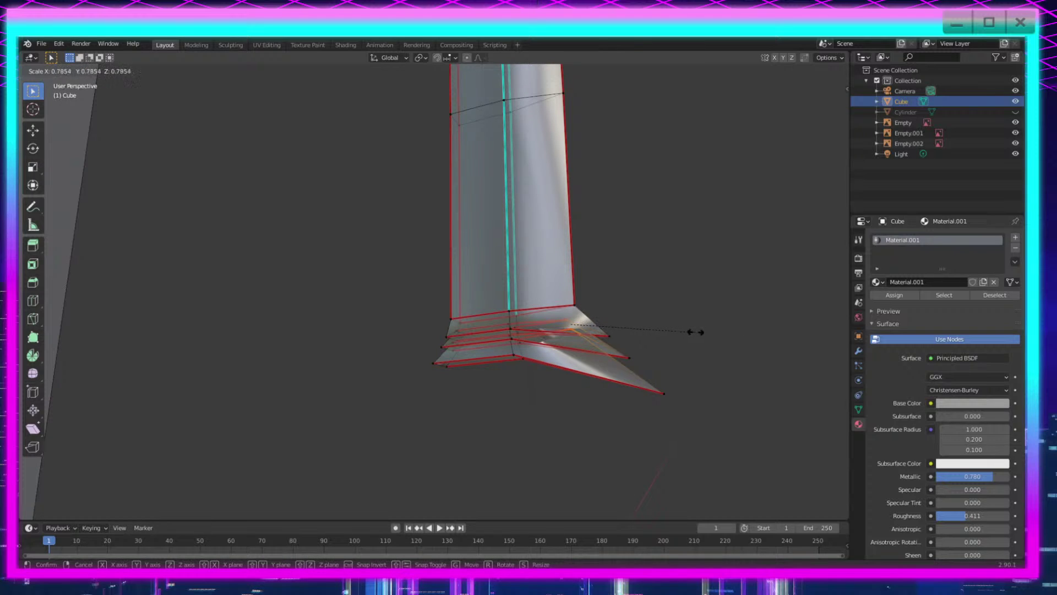
click(761, 270)
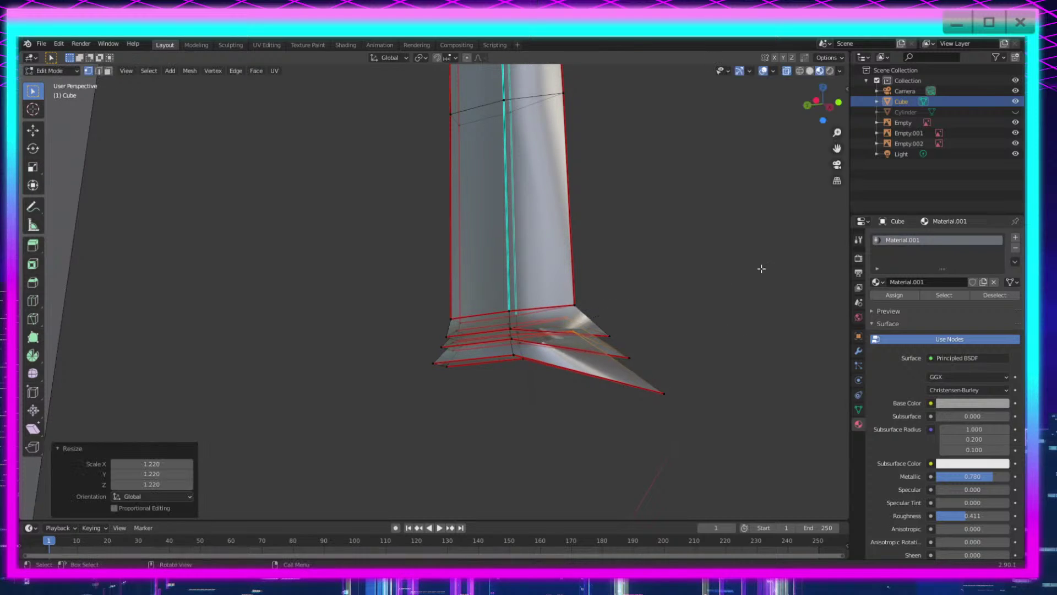
middle_drag(761, 269, 578, 314)
key(g)
key(y)
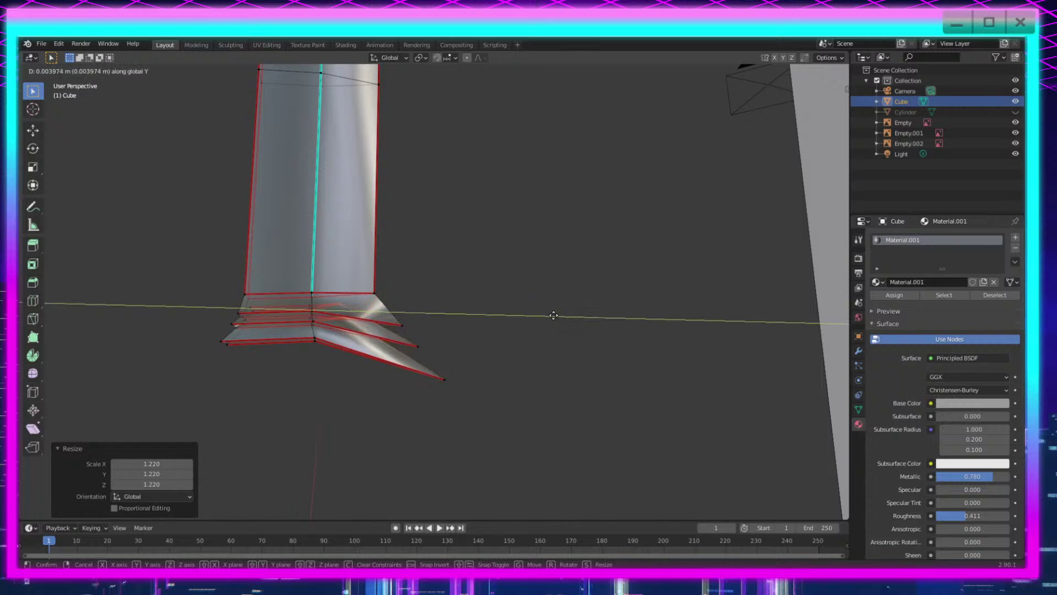
click(559, 316)
Step: Select the inner fold vertices on the +Y side and move them about -0.0022 m along Y
shift+middle_drag(366, 399, 512, 420)
scroll(558, 420, up, 2)
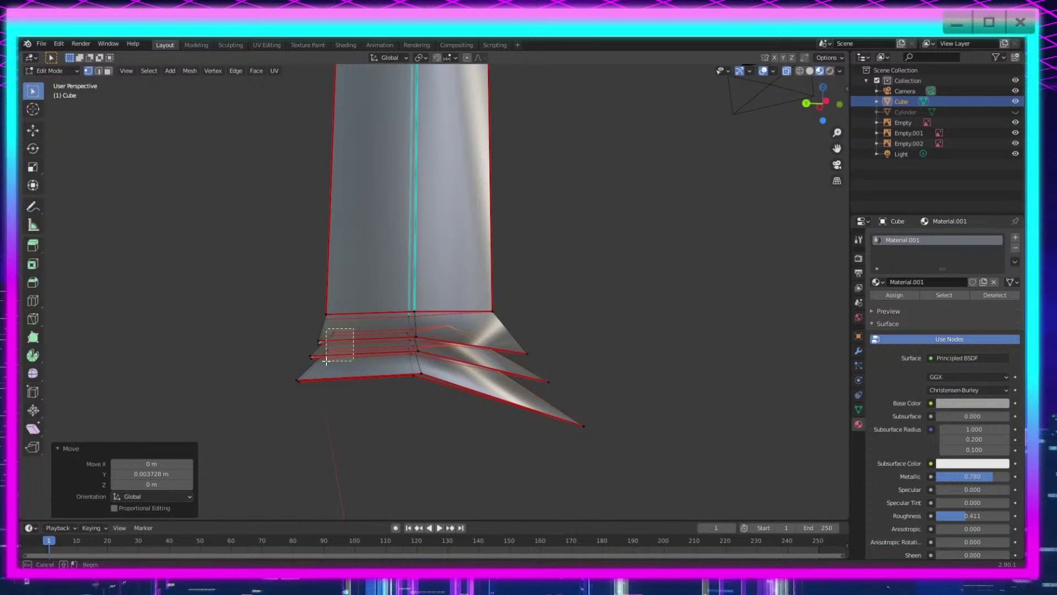
drag(353, 329, 326, 361)
key(g)
key(y)
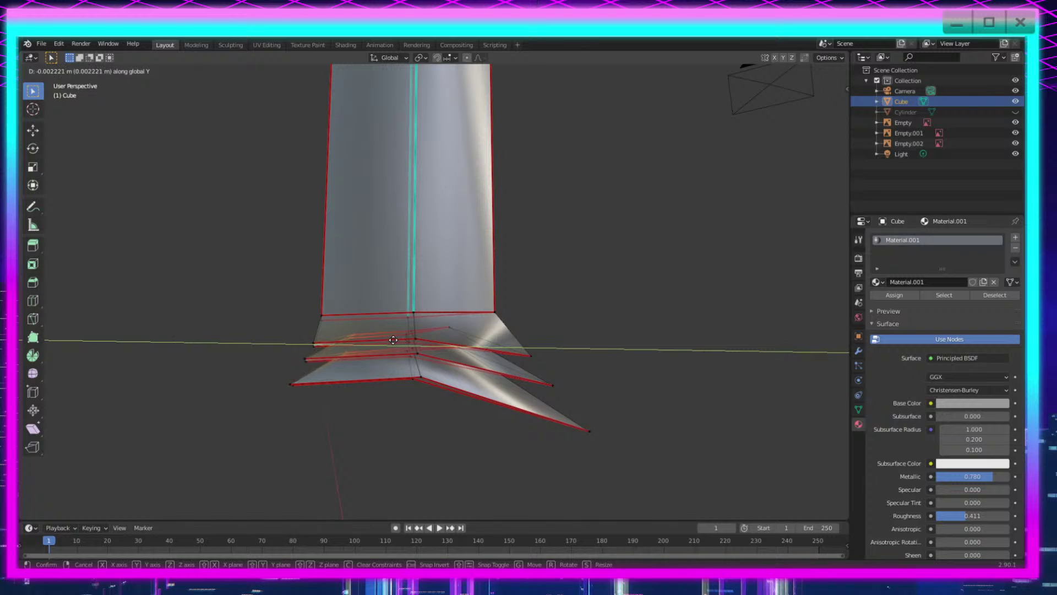
click(393, 340)
Step: Select the tiers' outer vertices on the +Y side, scale them to 1.329 and move them -0.001017 m in Z and 0.001596 m in Y
drag(327, 324, 227, 444)
key(s)
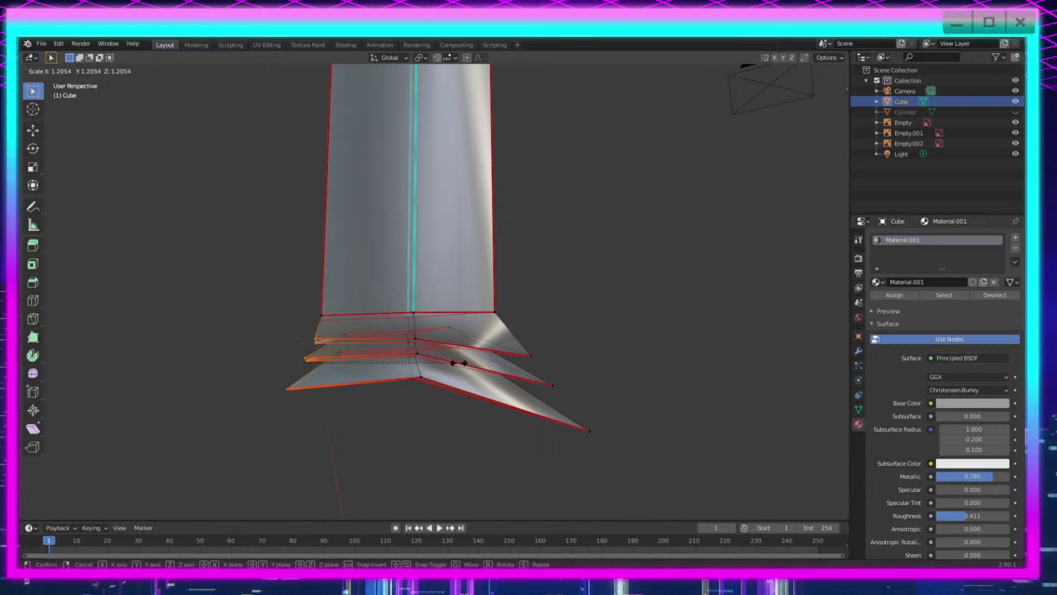
click(466, 362)
key(g)
key(z)
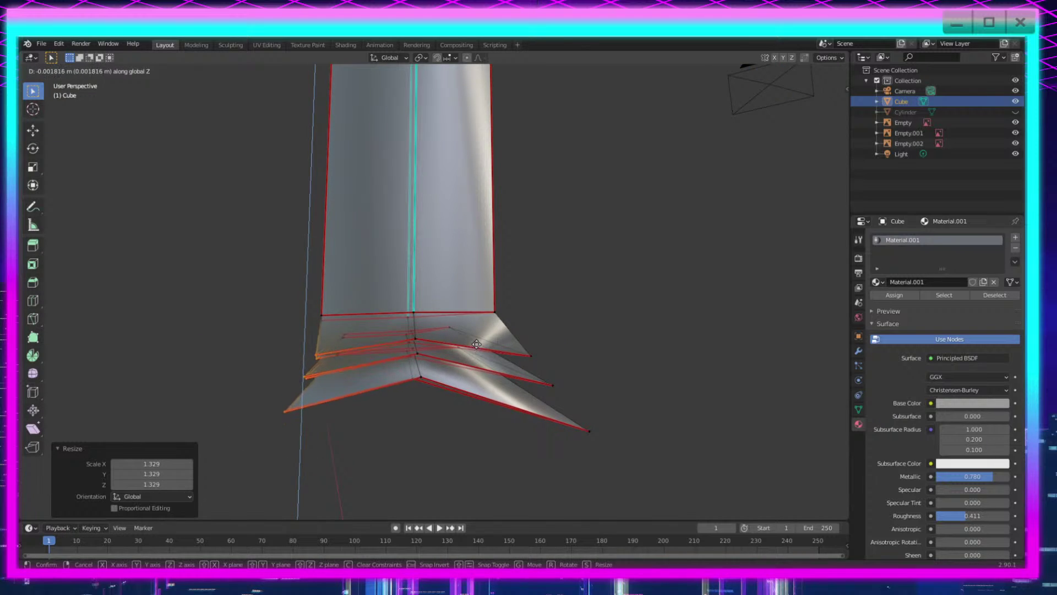
click(474, 338)
key(g)
key(y)
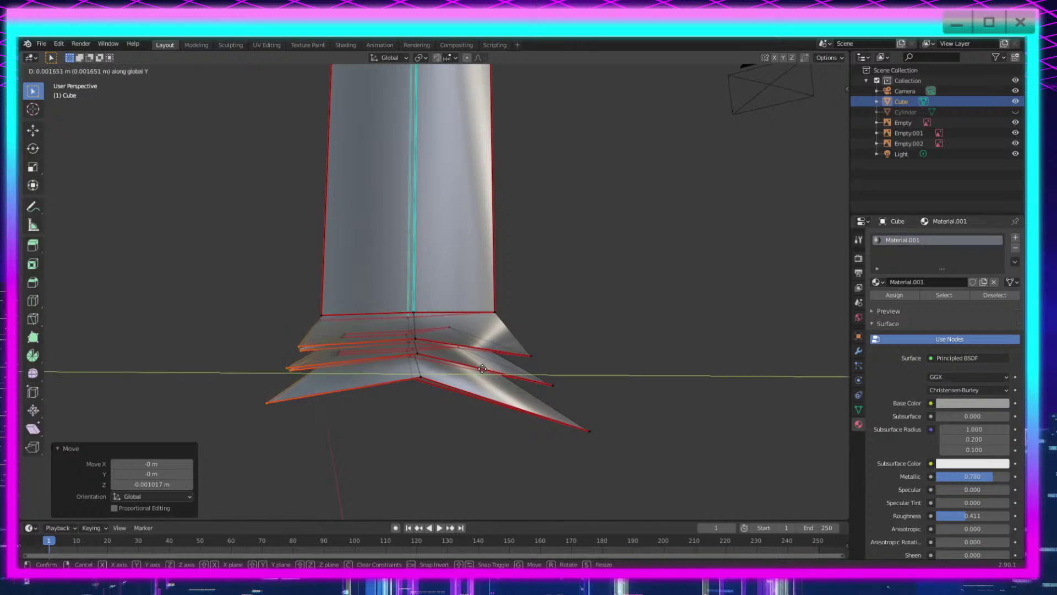
click(482, 369)
middle_drag(483, 369, 474, 378)
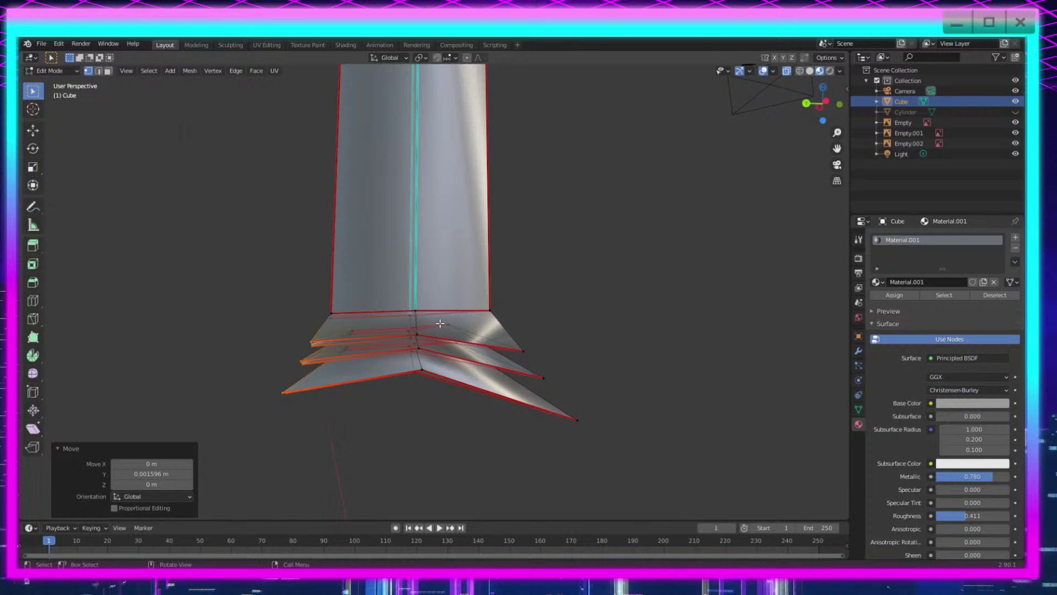
Step: Leave mesh editing and examine the flared collar at the blade's base from several angles
key(Tab)
scroll(450, 413, down, 2)
middle_drag(450, 417, 432, 424)
scroll(433, 423, down, 5)
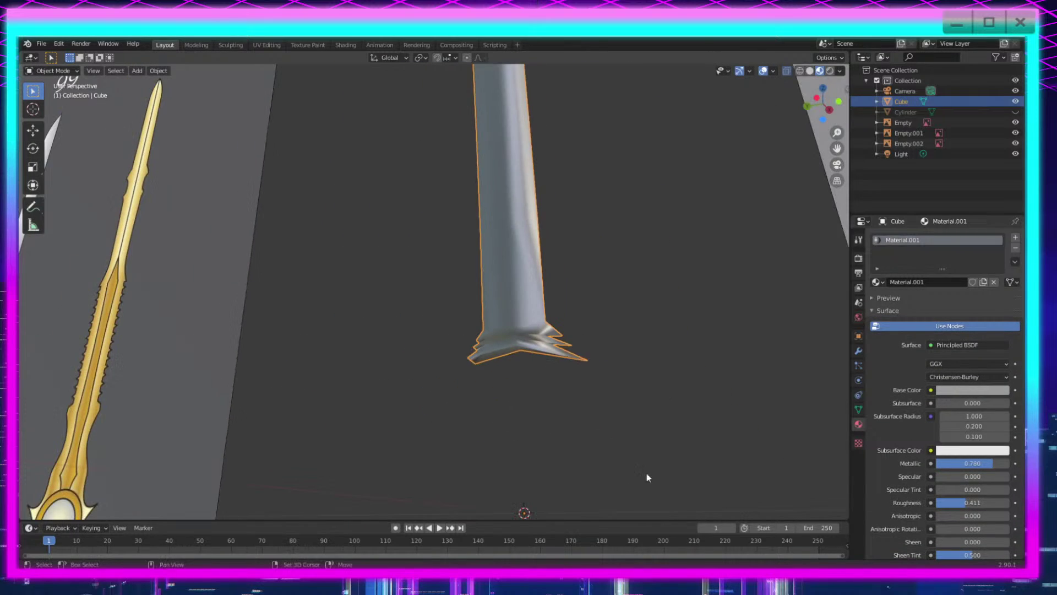
shift+middle_drag(647, 477, 458, 359)
shift+middle_drag(392, 302, 479, 285)
scroll(566, 470, up, 4)
scroll(496, 325, down, 2)
middle_drag(552, 454, 345, 384)
scroll(345, 384, up, 3)
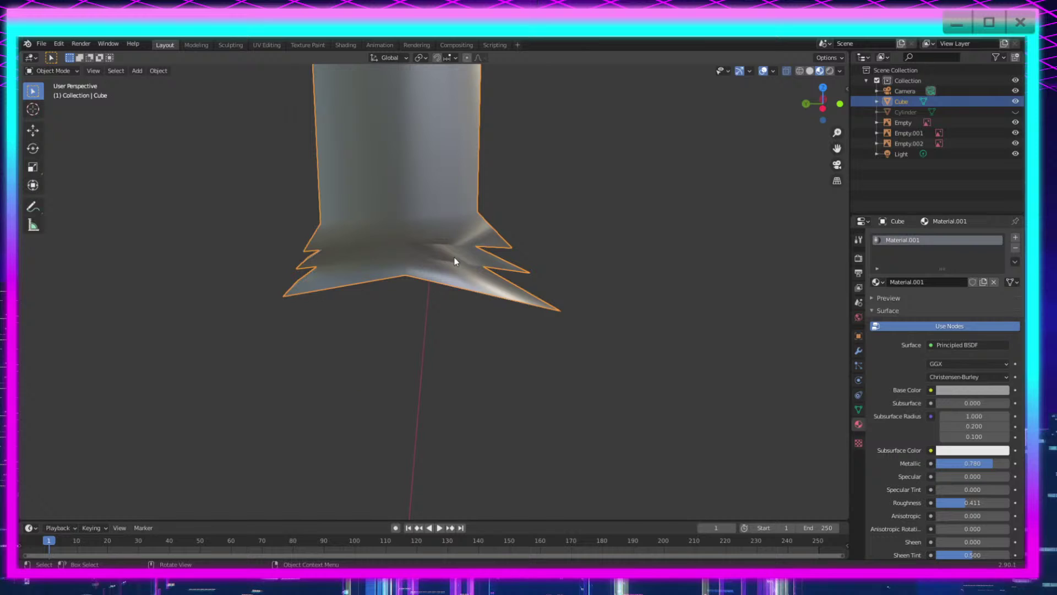
scroll(427, 272, down, 2)
middle_drag(583, 363, 567, 362)
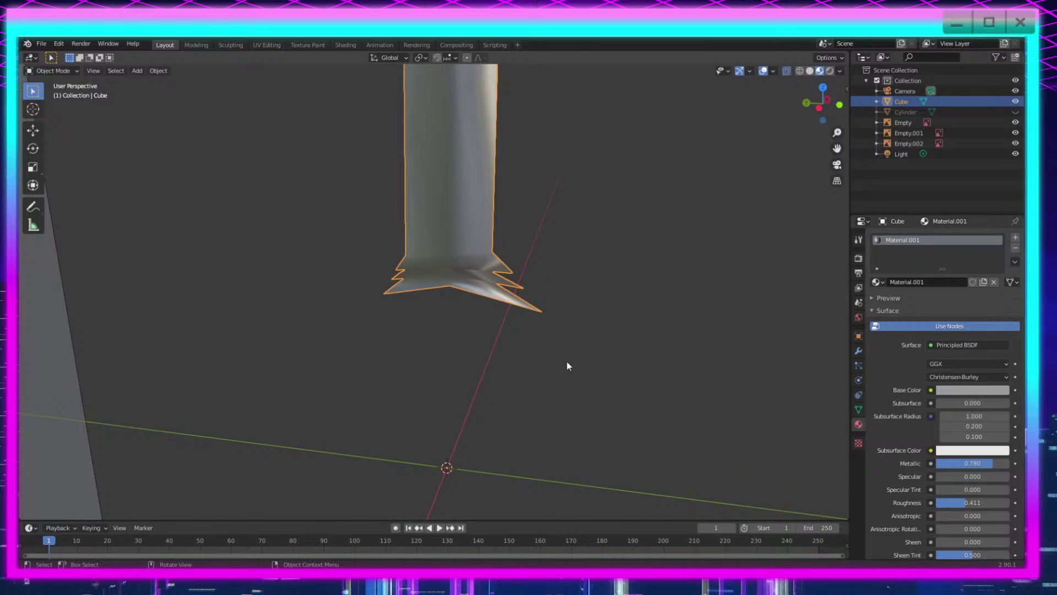
Step: Unhide the handle object and delete the vertices of its disc-shaped guard, keeping the handle's own top ring
click(1016, 112)
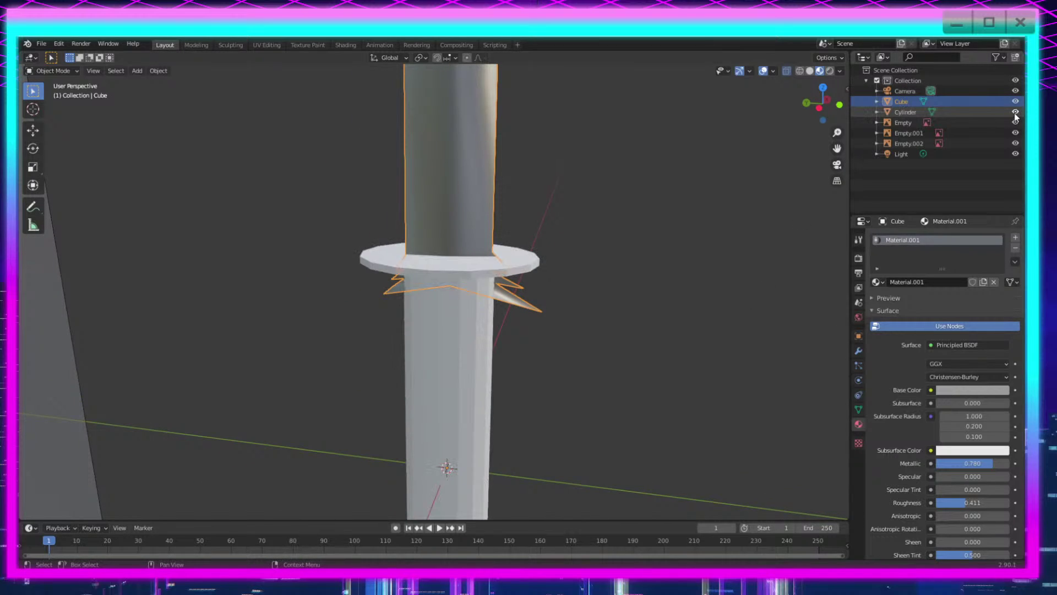
click(473, 297)
key(Tab)
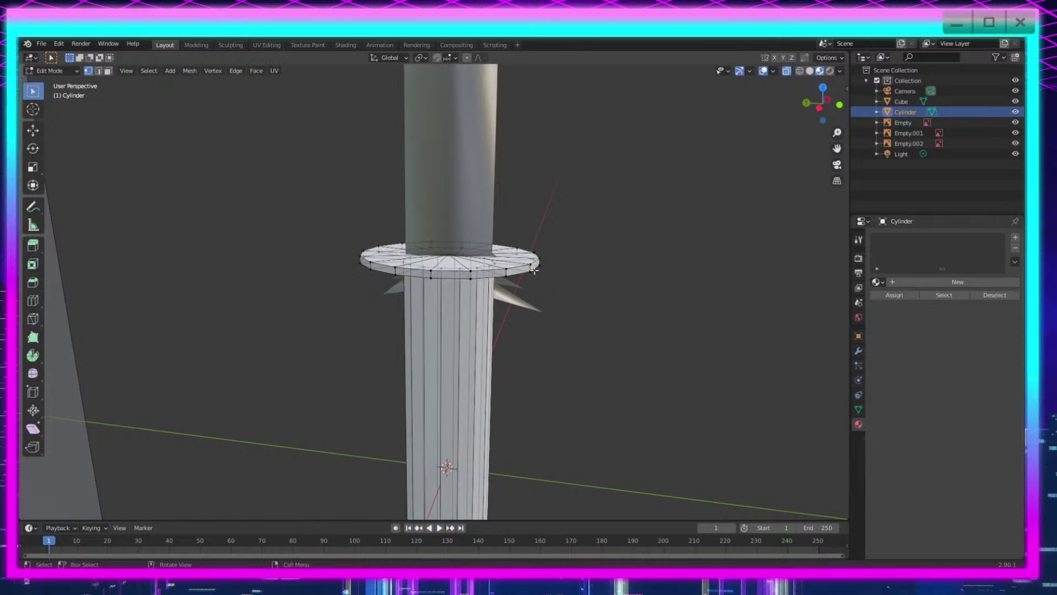
drag(579, 206, 311, 293)
middle_drag(342, 287, 447, 366)
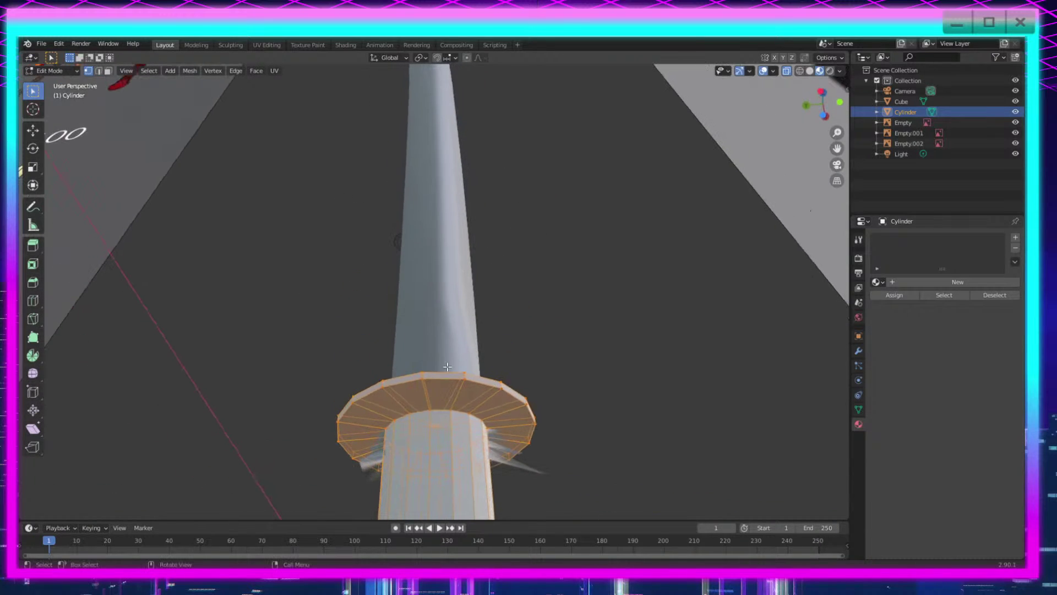
ctrl+alt+click(472, 420)
click(511, 390)
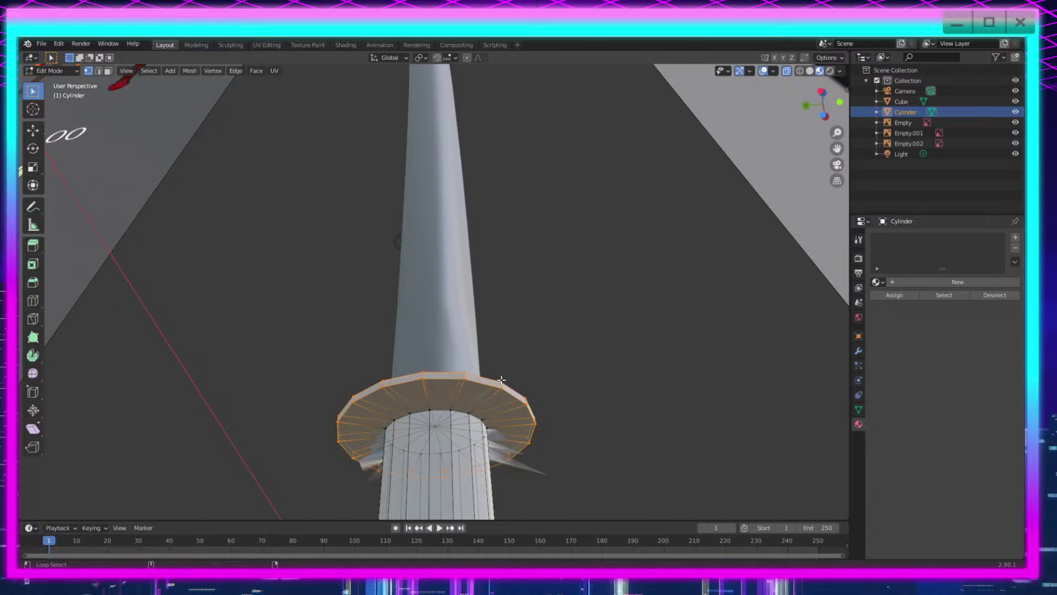
middle_drag(491, 356, 532, 267)
key(x)
click(507, 223)
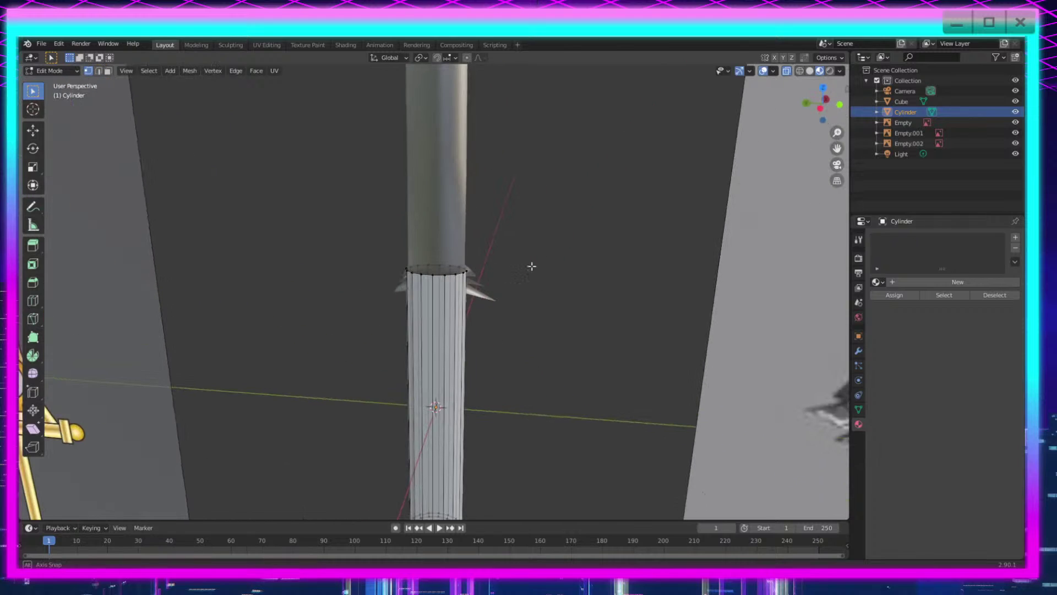
Step: Move the whole handle mesh -0.007014 m along Z and then about another -0.002 m, below the blade's collar
key(a)
key(g)
key(z)
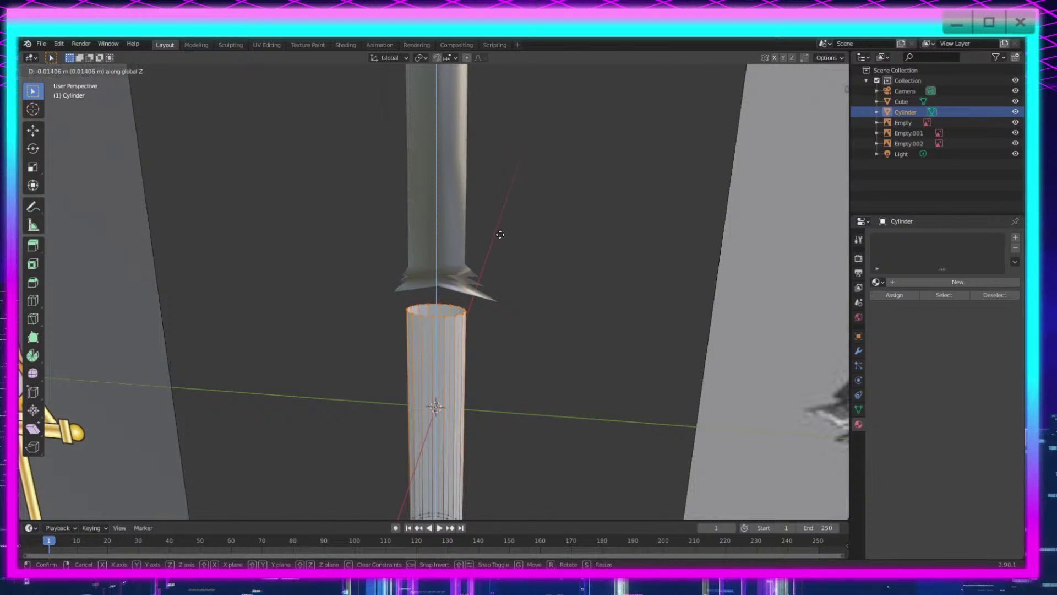
click(504, 225)
scroll(510, 281, up, 5)
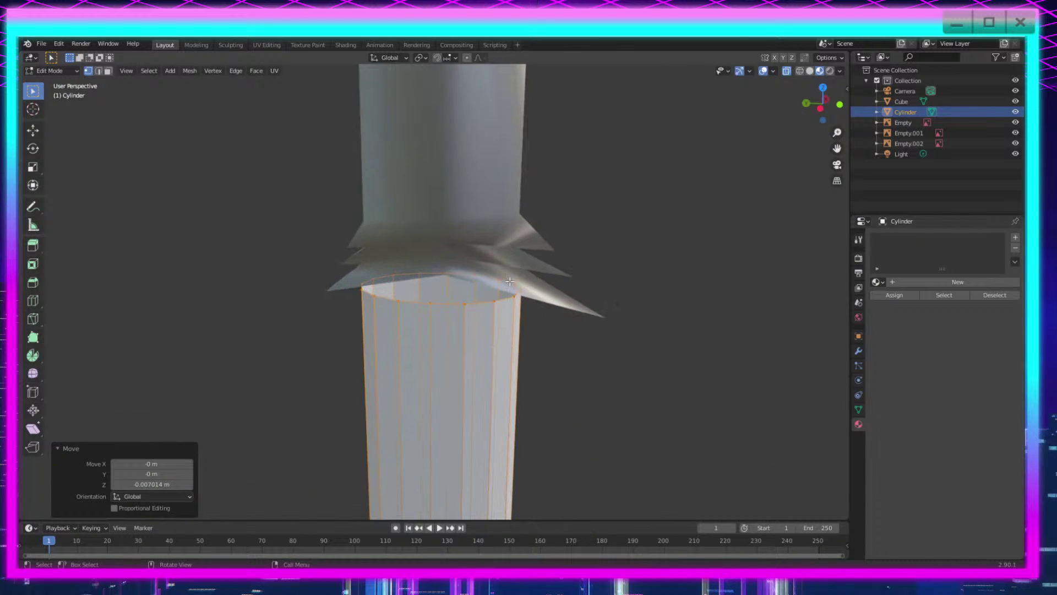
key(g)
key(z)
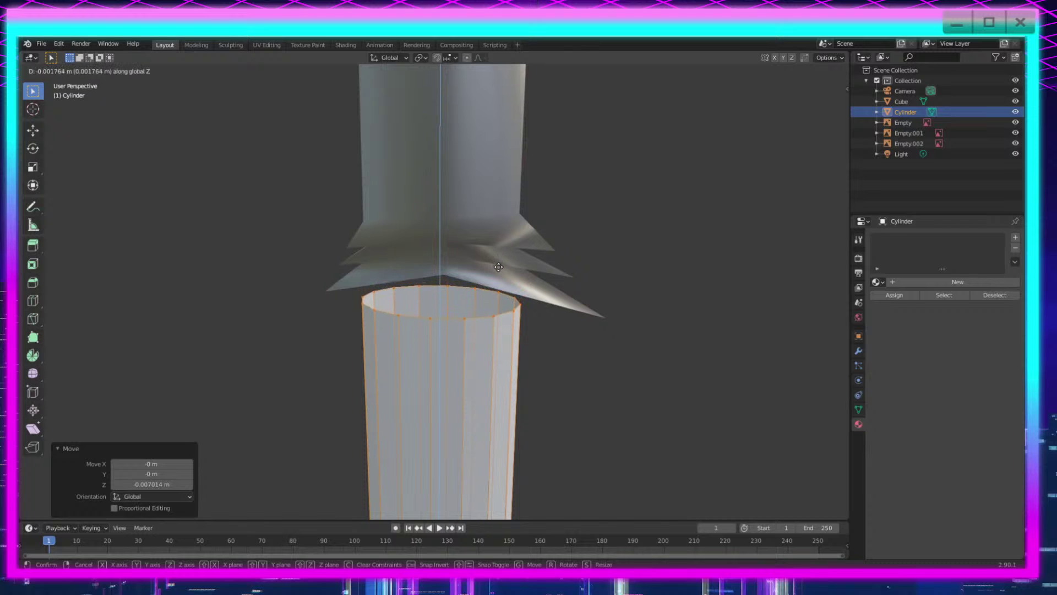
click(498, 269)
scroll(499, 308, down, 3)
key(Tab)
Step: Open the blade for mesh editing, select all vertices of the collar tiers and scale them to 2.876 along X
middle_drag(501, 365, 537, 359)
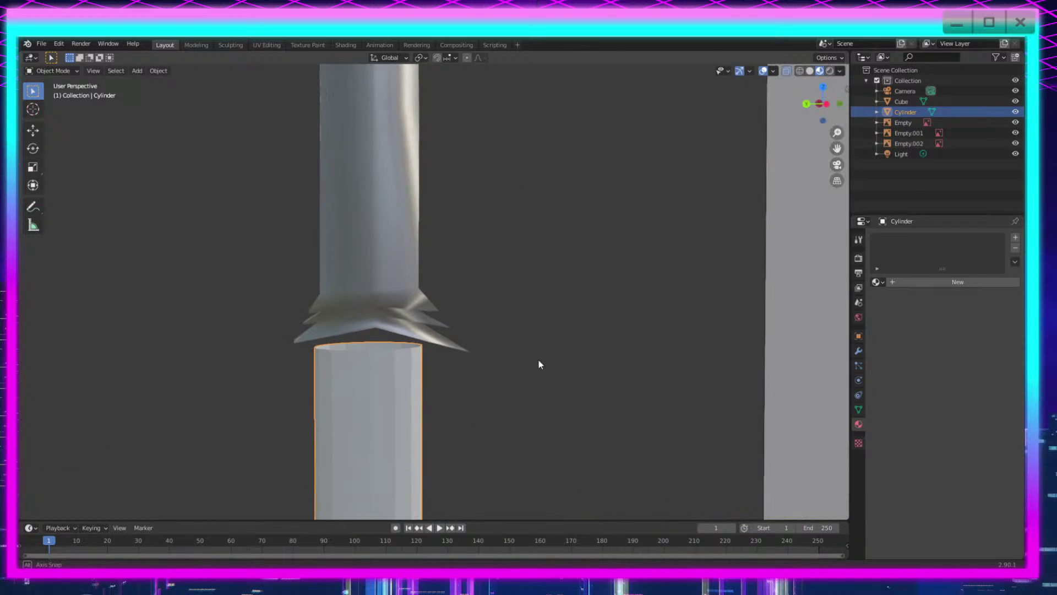
scroll(496, 370, up, 2)
middle_drag(473, 375, 639, 280)
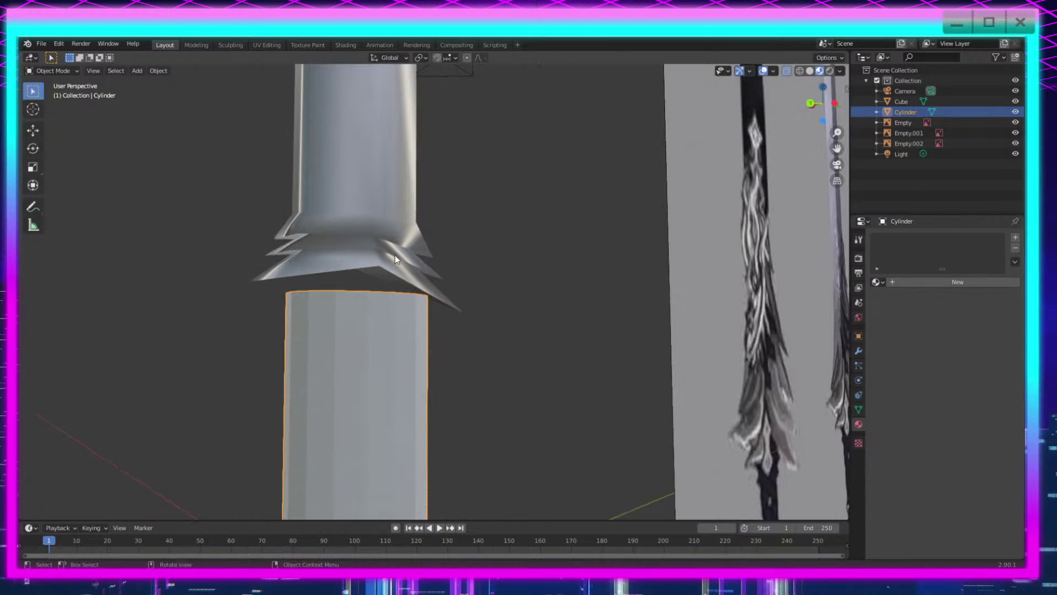
click(395, 255)
scroll(395, 256, down, 3)
key(Tab)
middle_drag(451, 303, 423, 294)
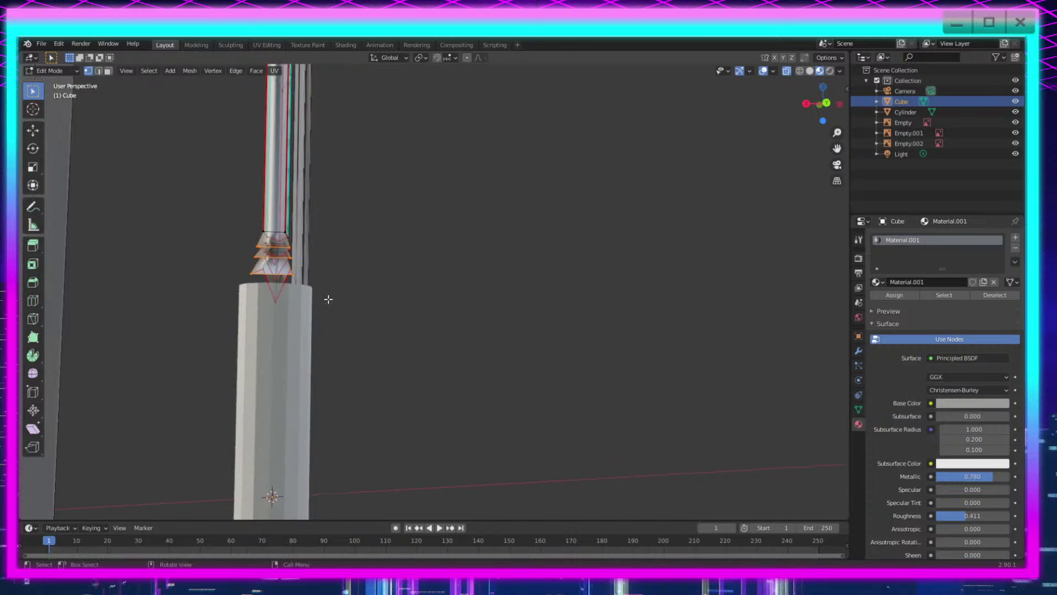
shift+middle_drag(328, 300, 394, 257)
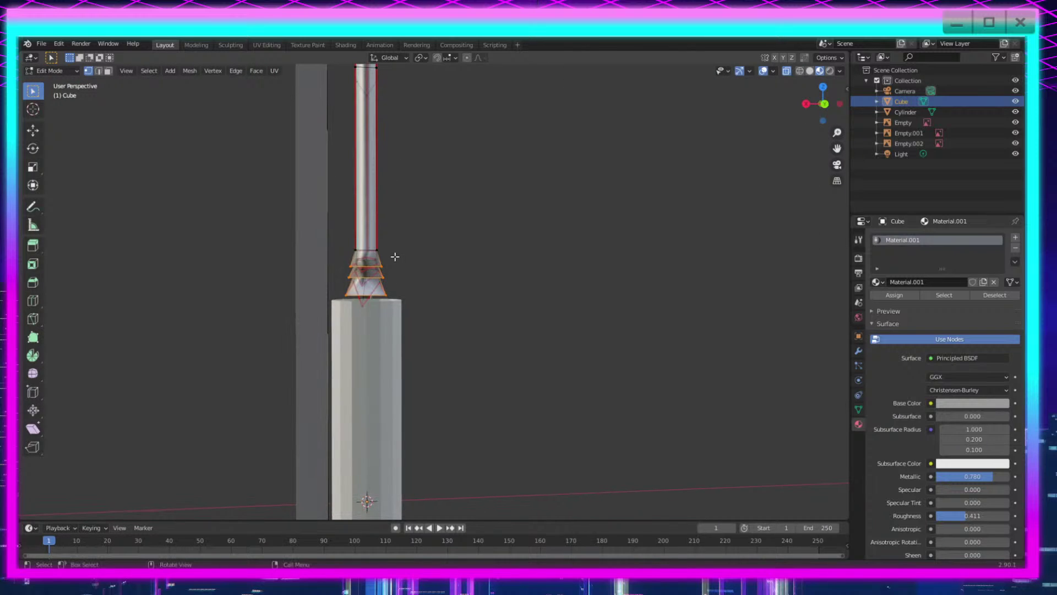
drag(399, 254, 307, 341)
key(s)
key(x)
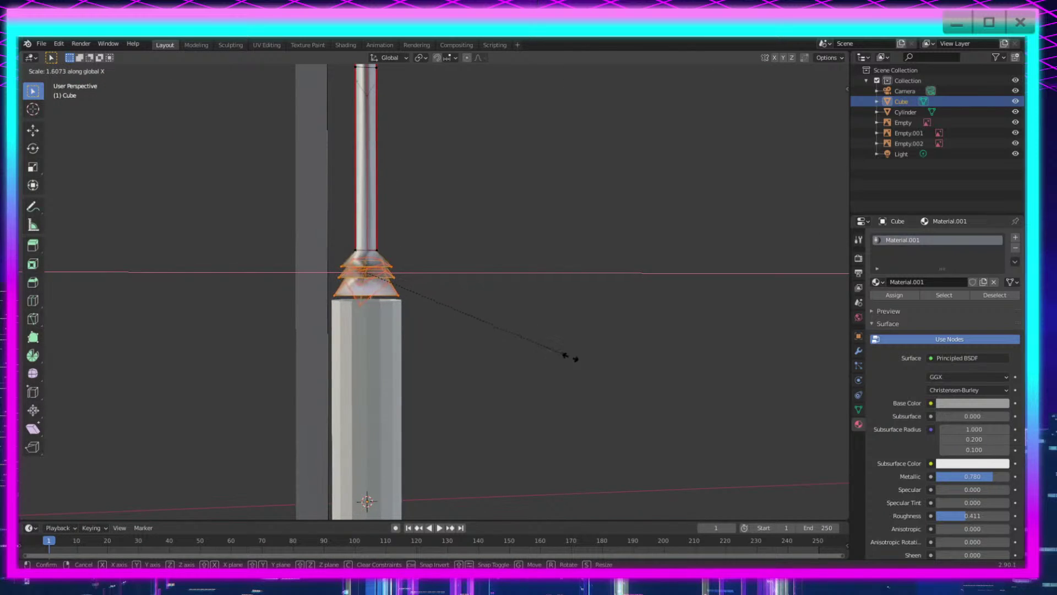
click(725, 432)
middle_drag(725, 431, 613, 319)
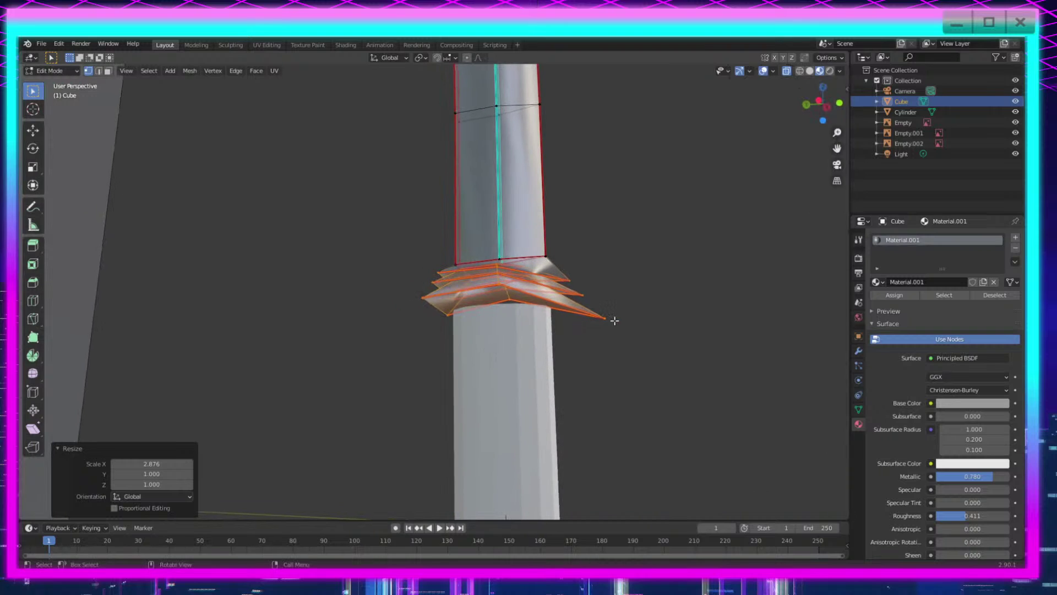
Step: Move the collar tiers -0.003225 m along Z, stretch them to 1.905 along Z and lower them about another 0.0046 m
key(g)
key(z)
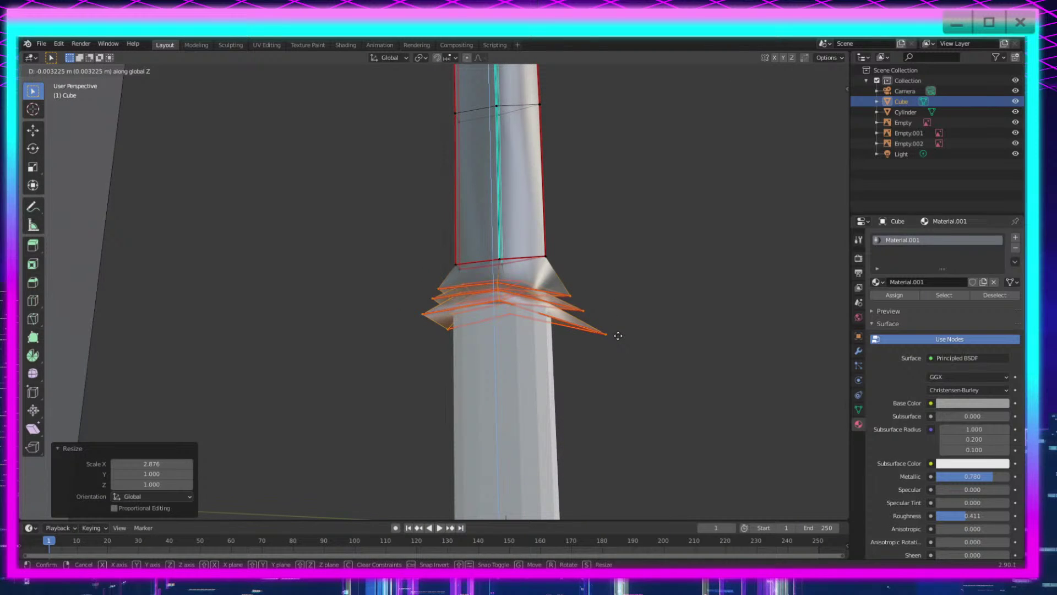
click(617, 336)
key(s)
key(z)
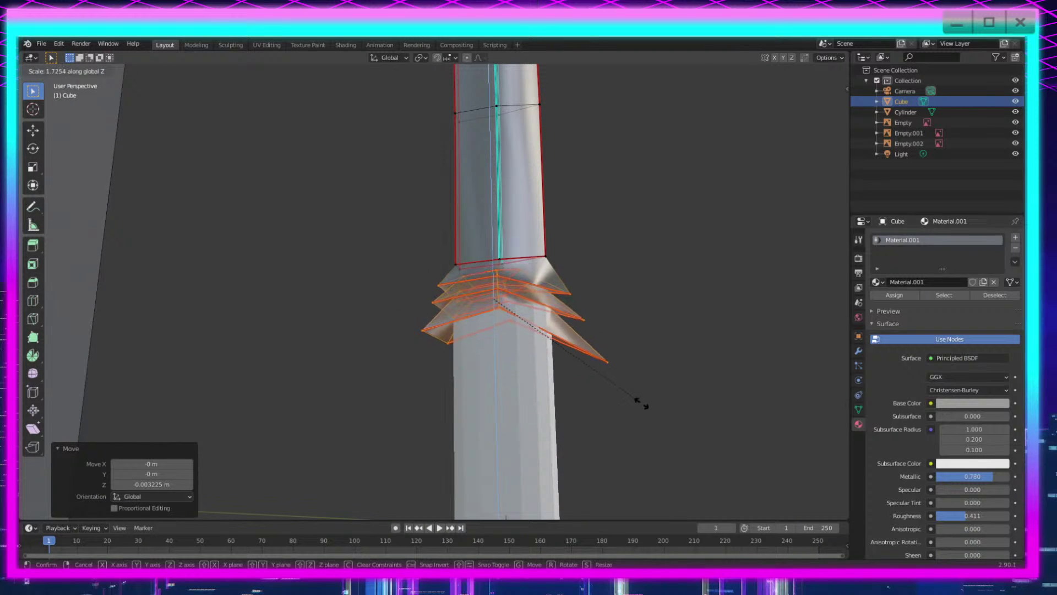
click(654, 417)
key(g)
key(z)
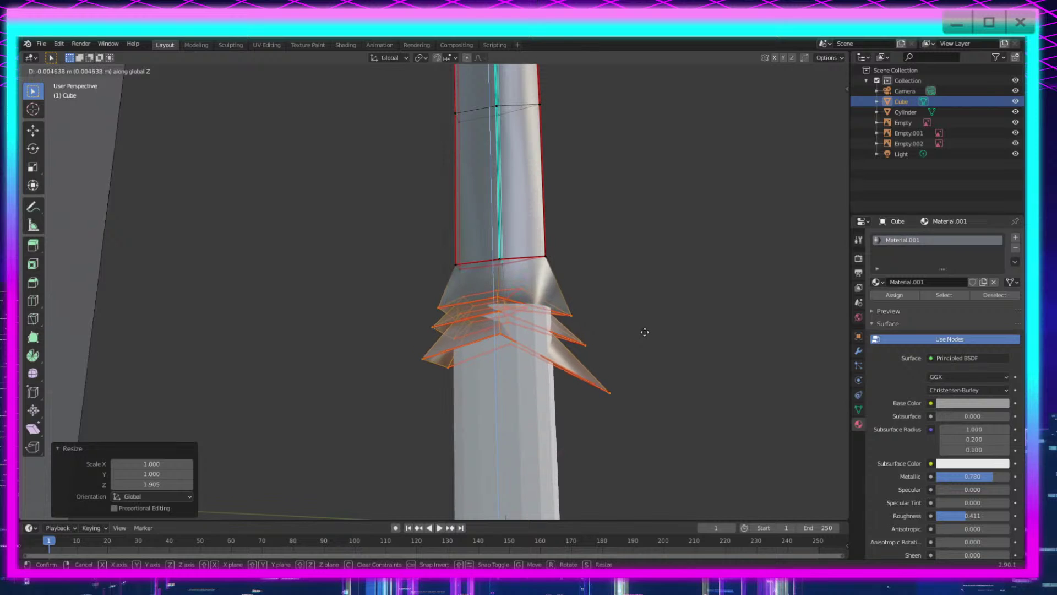
click(644, 335)
Step: Try scaling the handle mesh and undo the scaling
middle_drag(643, 336, 557, 395)
key(Tab)
middle_drag(354, 399, 411, 440)
key(Tab)
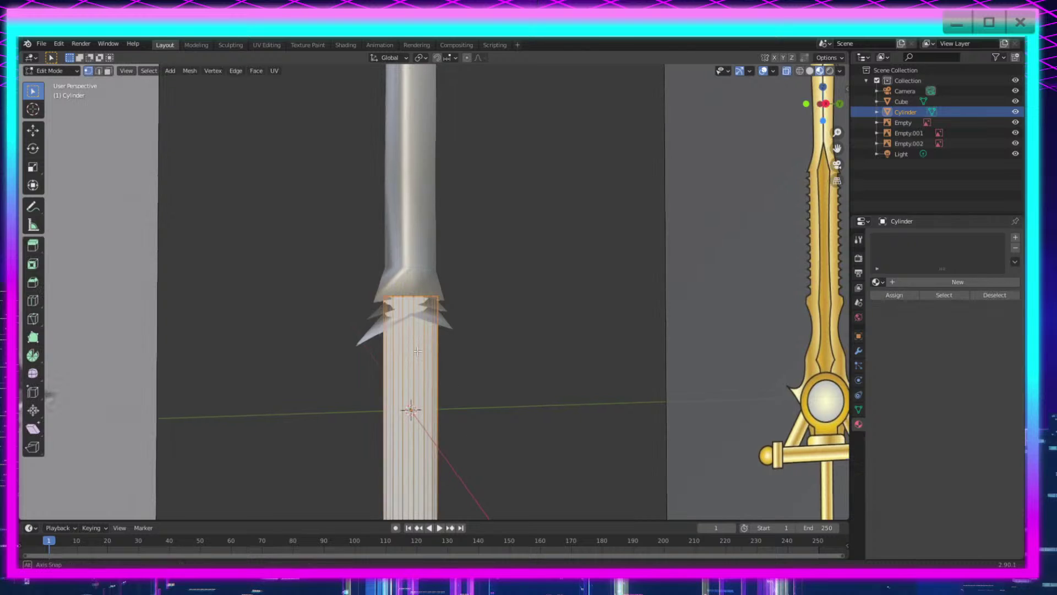
middle_drag(481, 434, 534, 270)
scroll(579, 330, up, 2)
scroll(578, 330, up, 1)
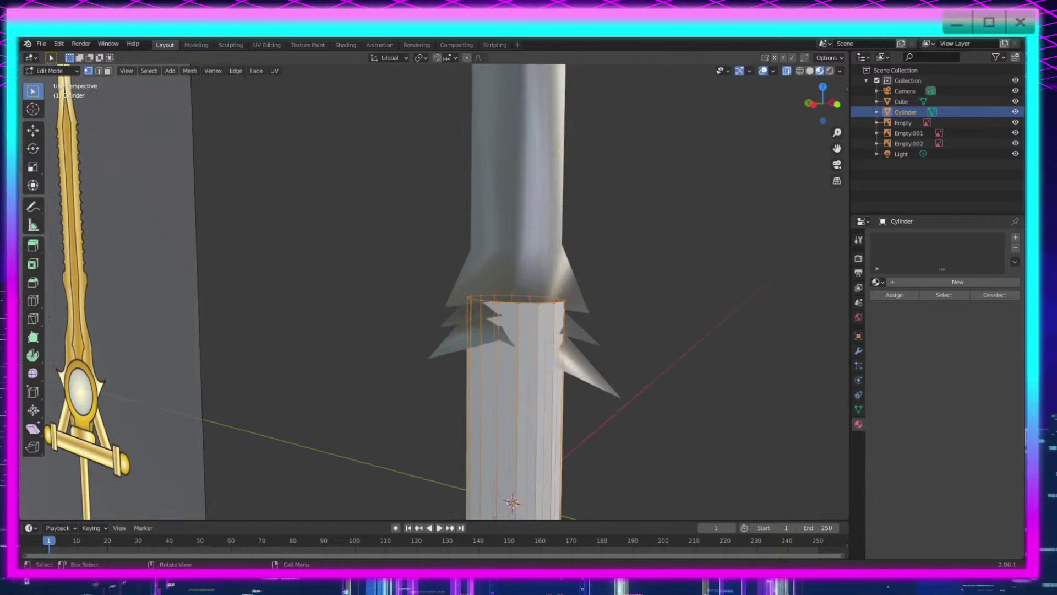
key(s)
click(590, 295)
key(ctrl+z)
scroll(586, 396, down, 5)
key(Tab)
middle_drag(544, 399, 628, 411)
scroll(342, 424, up, 4)
key(Tab)
key(Tab)
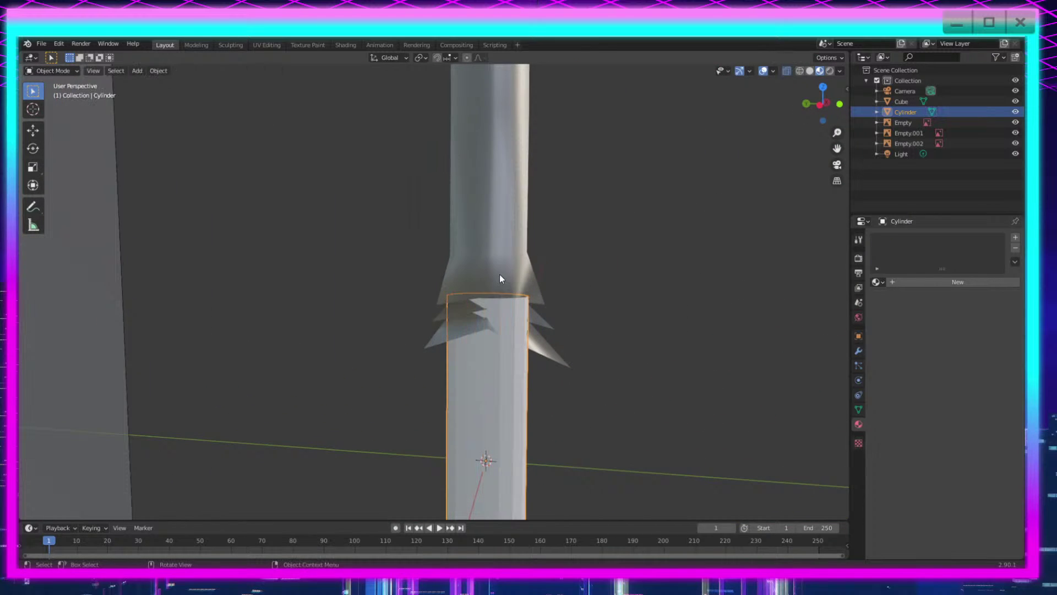
Step: Delete all vertices of the flared collar tiers below the blade's base edge
click(500, 275)
key(Tab)
drag(631, 264, 366, 407)
key(x)
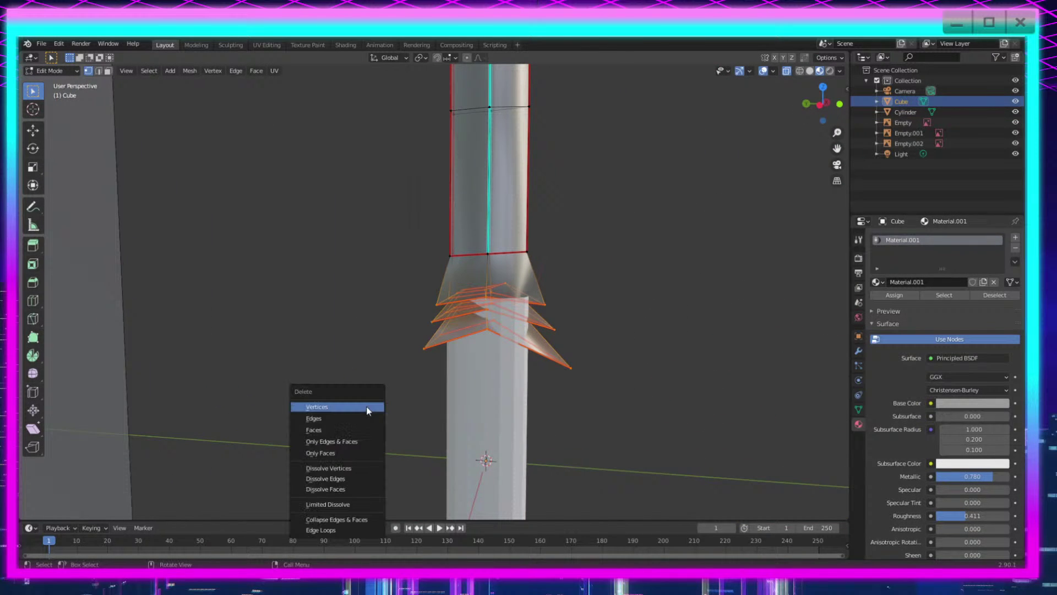
click(368, 408)
Step: Examine the sword reference sheets around the model, especially the guards of swords 81 to 90
scroll(550, 403, down, 3)
middle_drag(616, 401, 429, 386)
scroll(400, 386, down, 2)
scroll(400, 385, down, 3)
scroll(429, 387, down, 1)
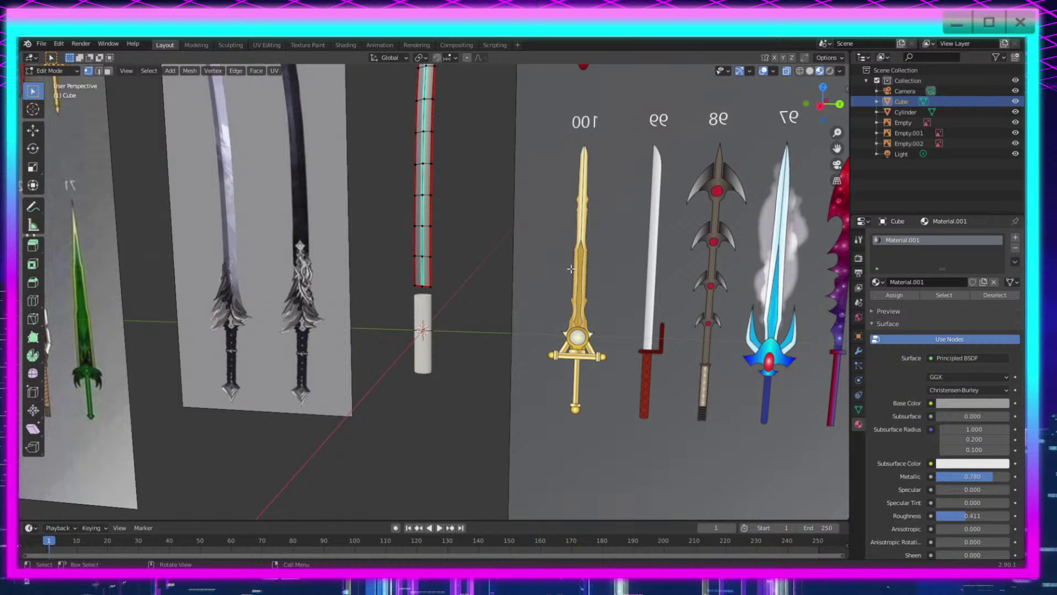
middle_drag(571, 269, 458, 330)
scroll(458, 329, down, 3)
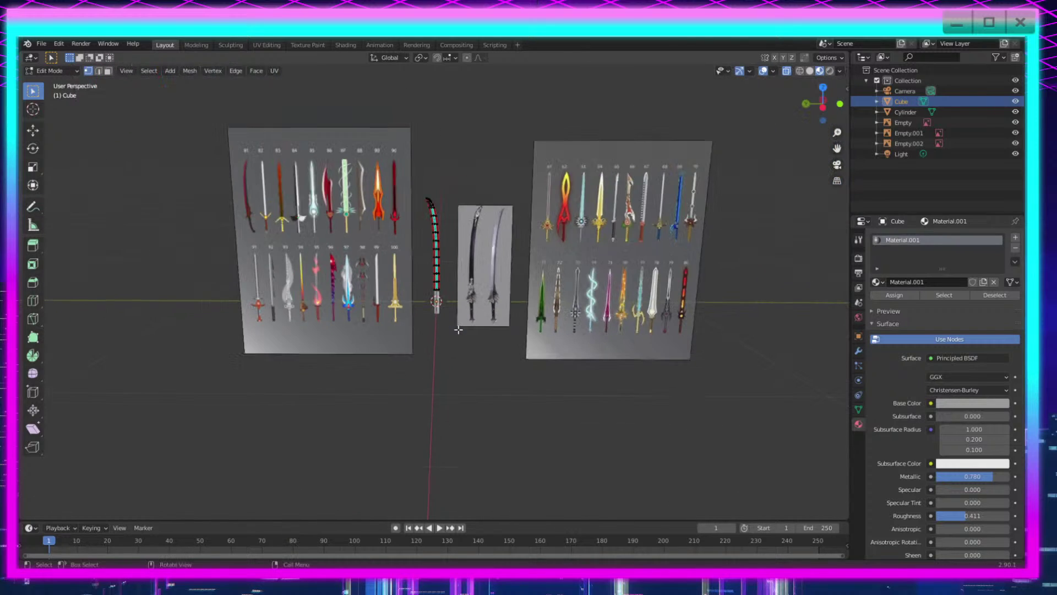
scroll(459, 329, up, 2)
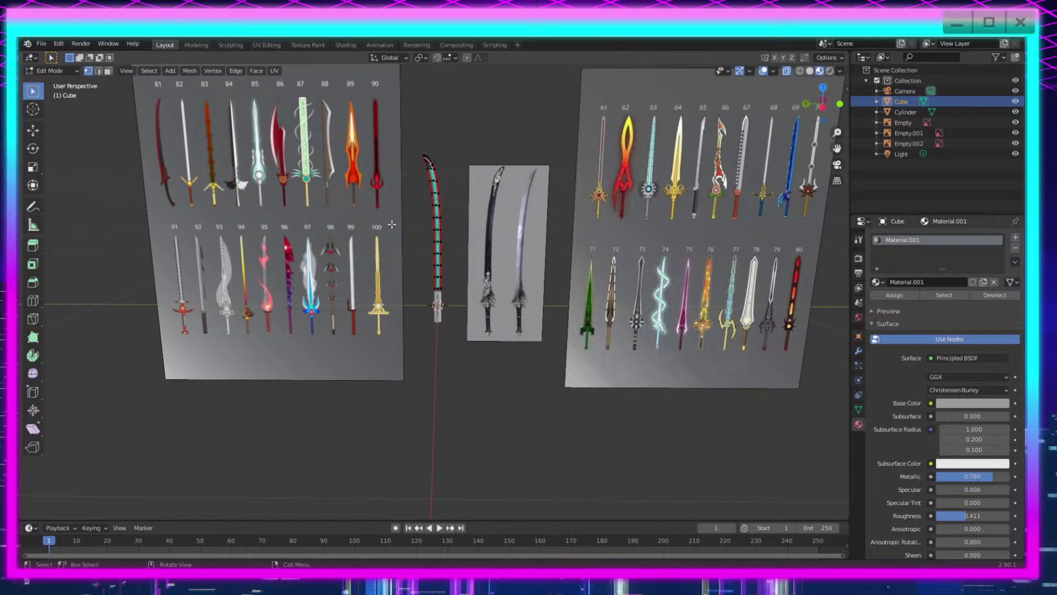
shift+middle_drag(193, 124, 363, 247)
scroll(460, 355, up, 8)
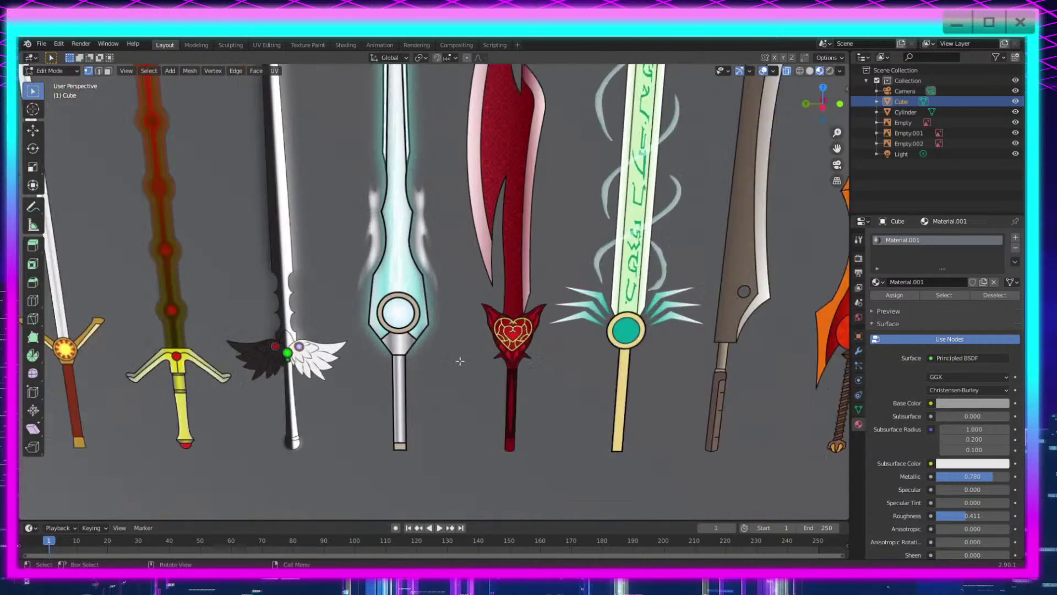
shift+middle_drag(473, 346, 539, 350)
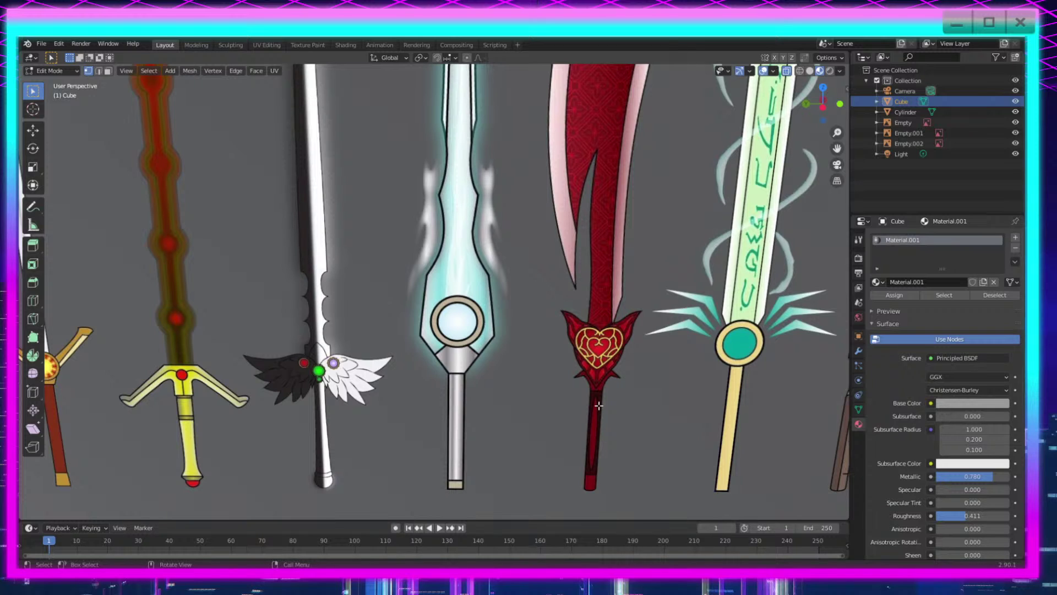
scroll(598, 405, down, 4)
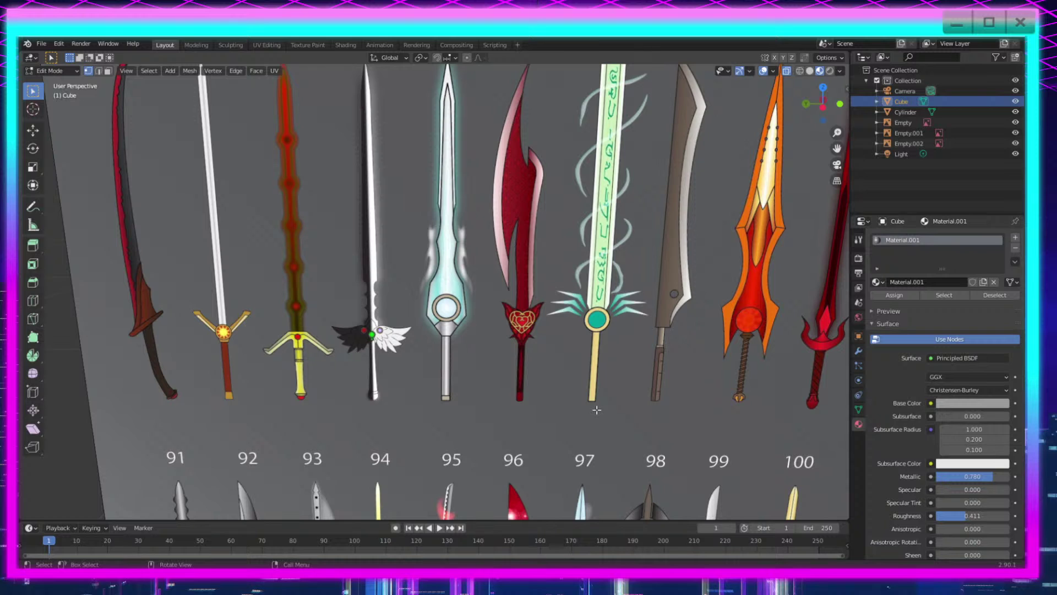
scroll(574, 397, down, 2)
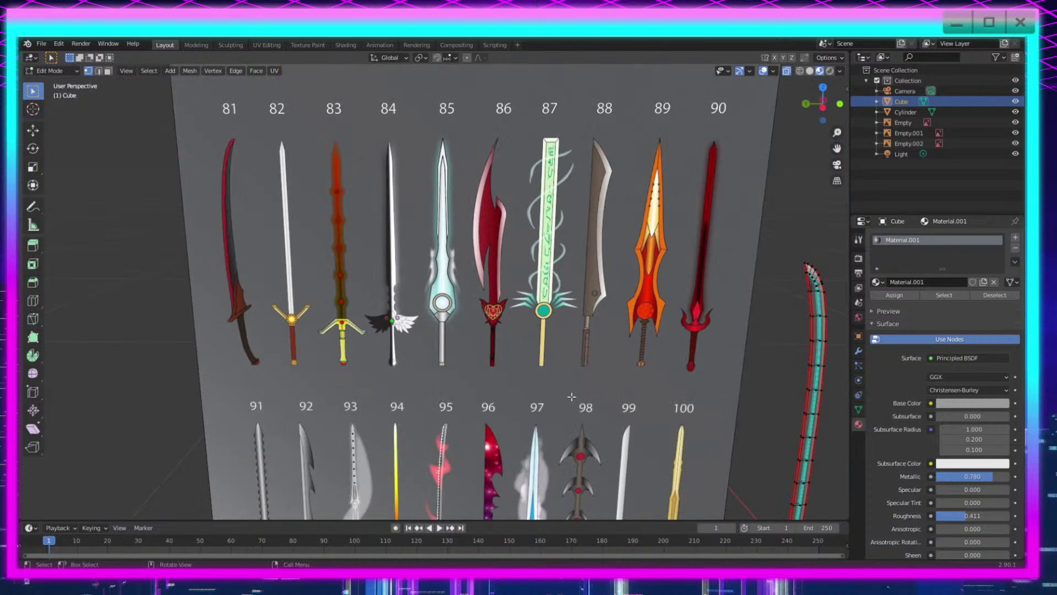
Step: Examine the gap between the blade and handle and compare it with the hilts of reference swords 84 to 87
shift+middle_drag(710, 416, 345, 279)
scroll(382, 355, up, 8)
scroll(389, 369, up, 2)
shift+middle_drag(292, 386, 643, 294)
scroll(330, 344, up, 1)
shift+middle_drag(300, 333, 463, 366)
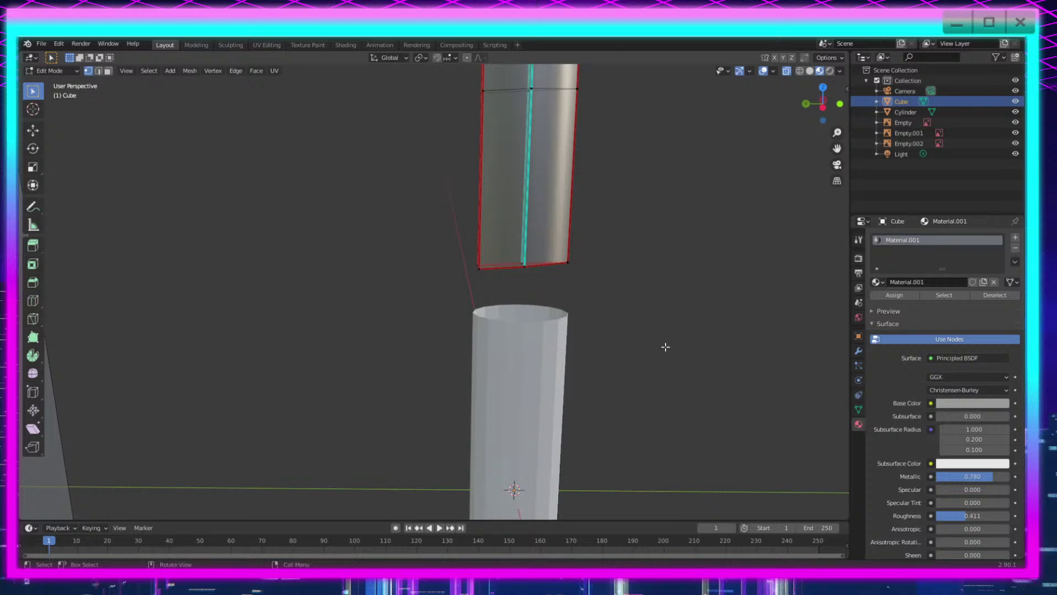
scroll(611, 310, down, 8)
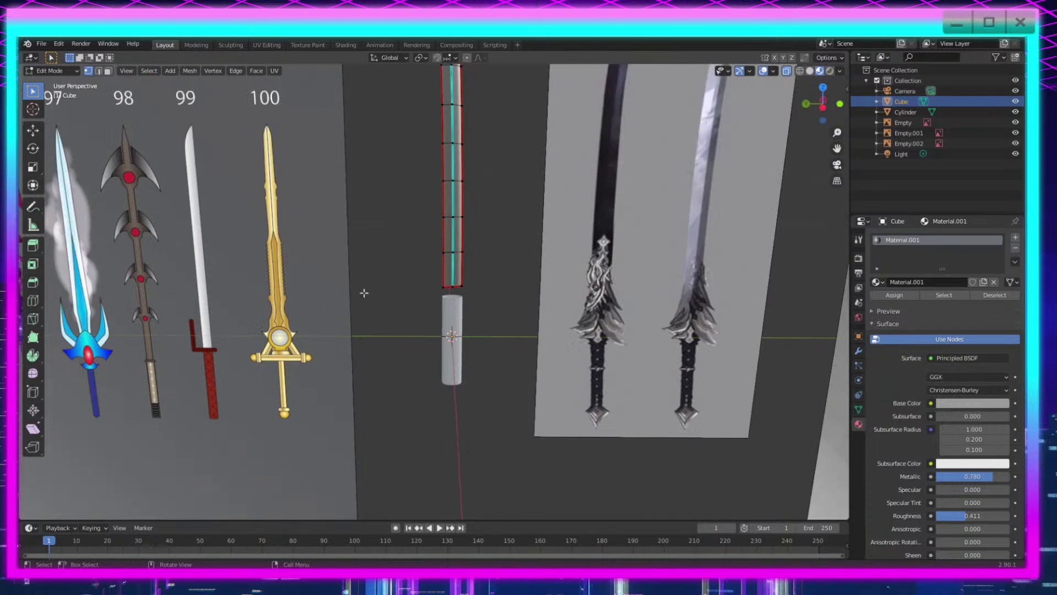
shift+middle_drag(364, 292, 636, 426)
scroll(573, 394, down, 3)
shift+middle_drag(329, 258, 415, 354)
scroll(414, 353, up, 8)
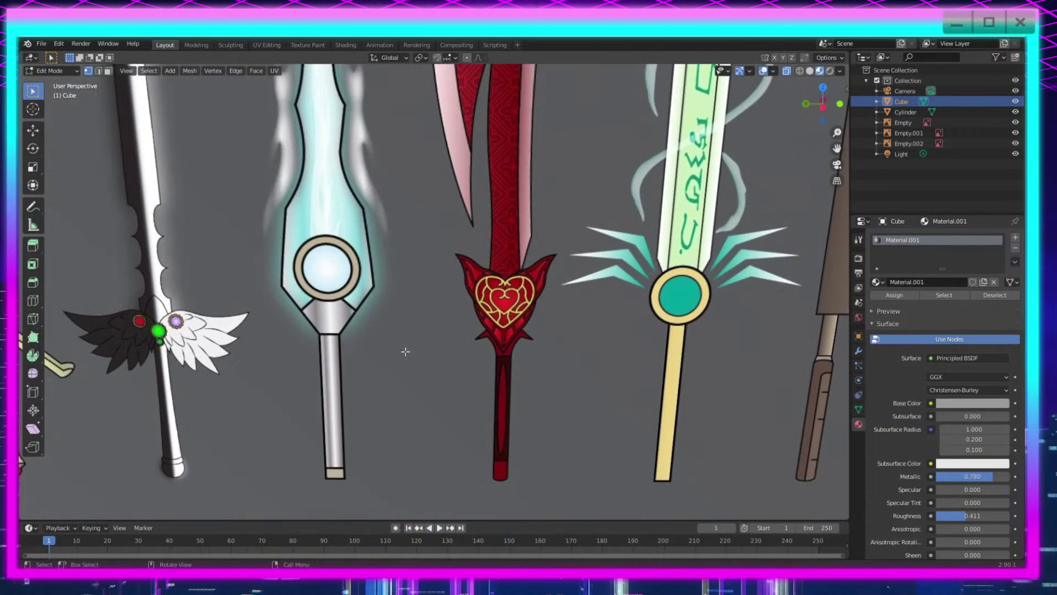
shift+middle_drag(568, 408, 214, 234)
scroll(212, 233, down, 6)
scroll(213, 234, down, 3)
shift+middle_drag(544, 422, 41, 208)
scroll(361, 269, up, 12)
scroll(381, 234, down, 2)
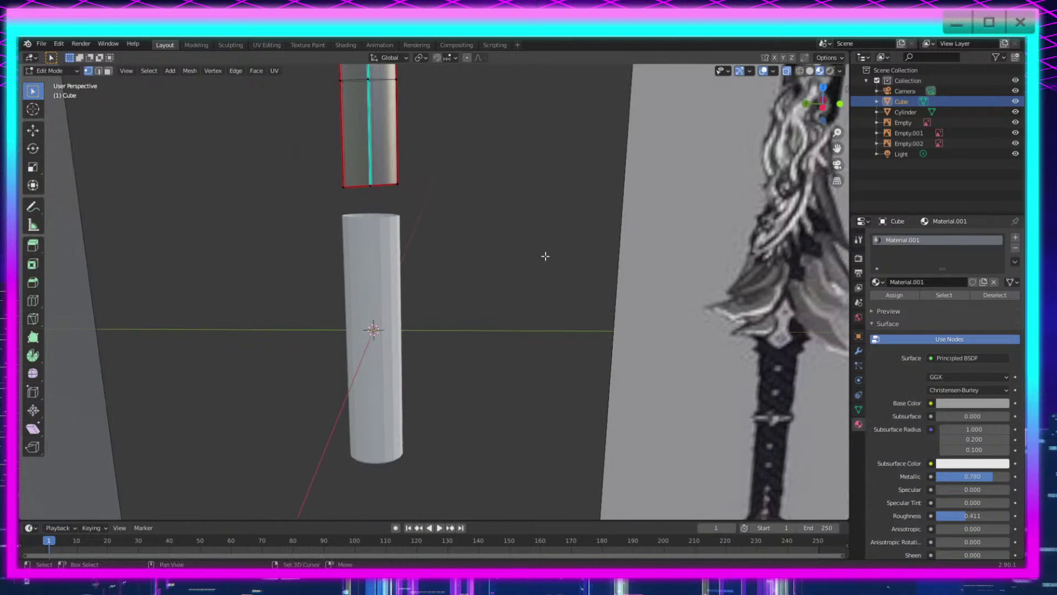
shift+middle_drag(545, 255, 661, 288)
scroll(661, 288, up, 3)
shift+middle_drag(665, 383, 471, 321)
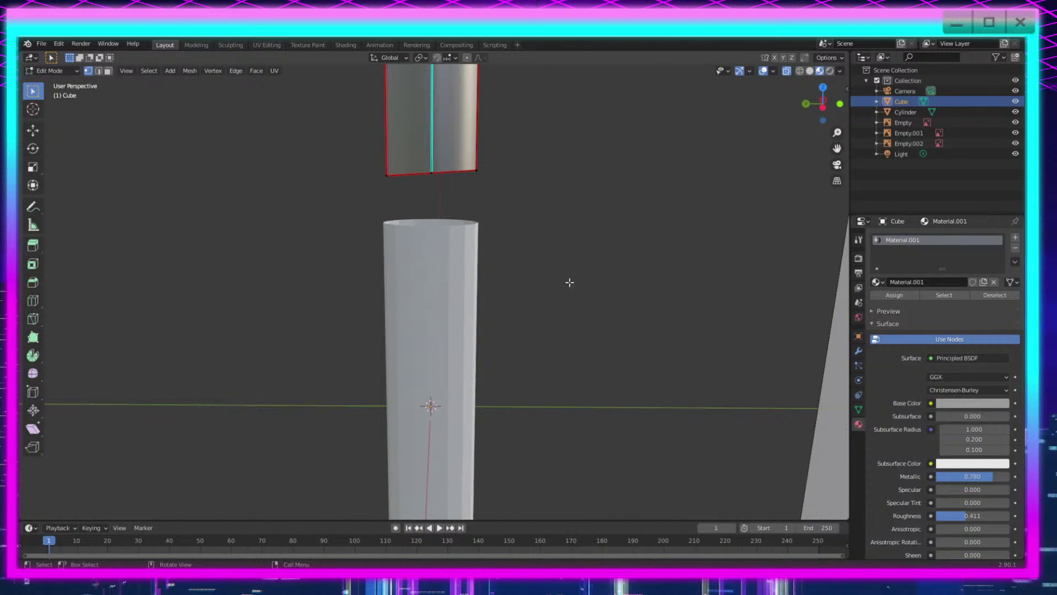
scroll(569, 283, down, 4)
Step: Select the whole blade mesh and raise it along Z to widen the gap above the handle
key(Tab)
scroll(567, 302, down, 4)
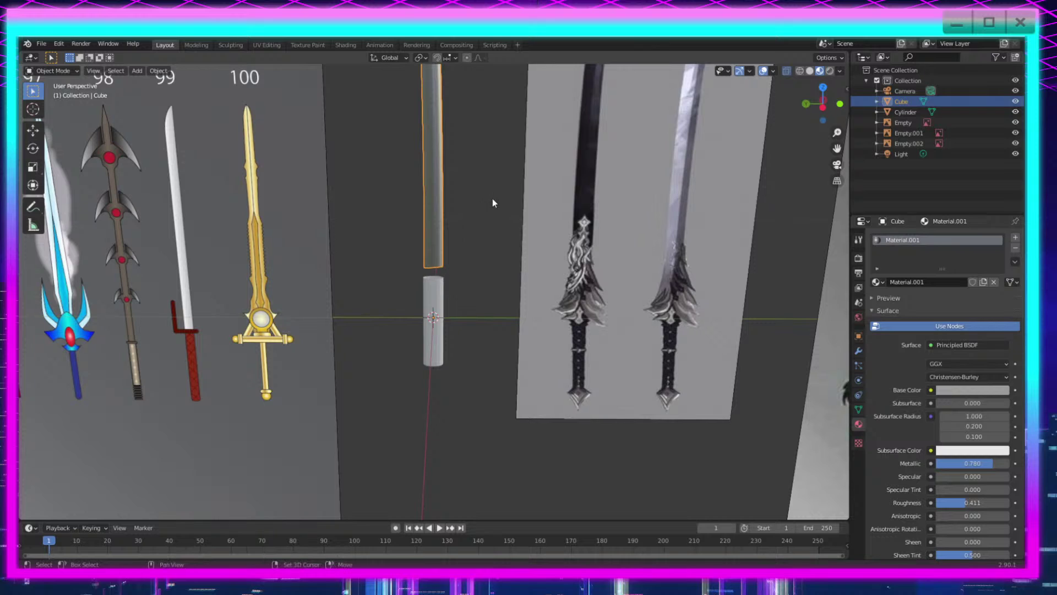
scroll(504, 292, down, 1)
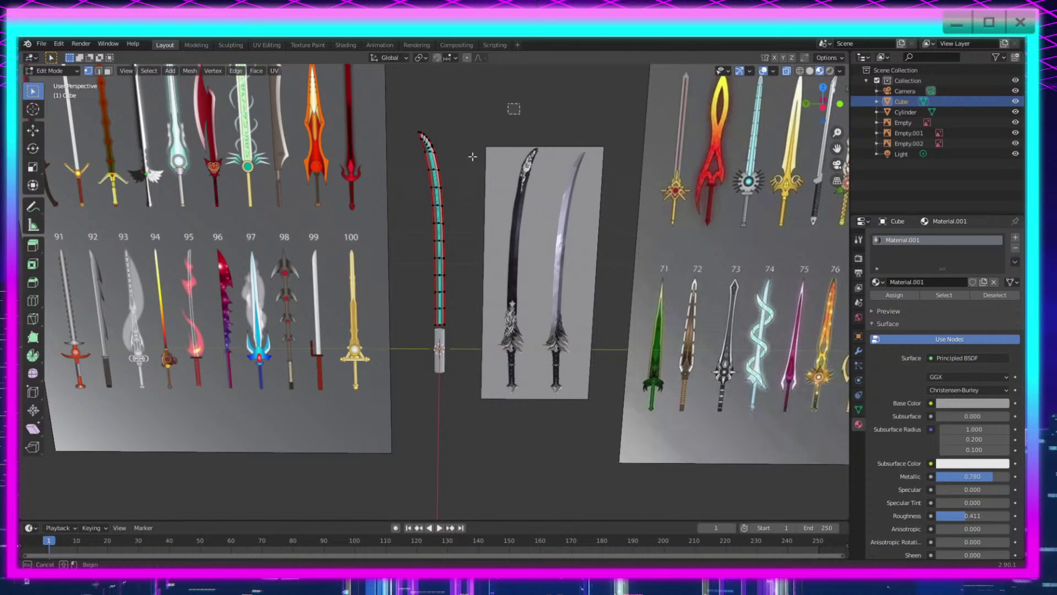
scroll(463, 369, up, 5)
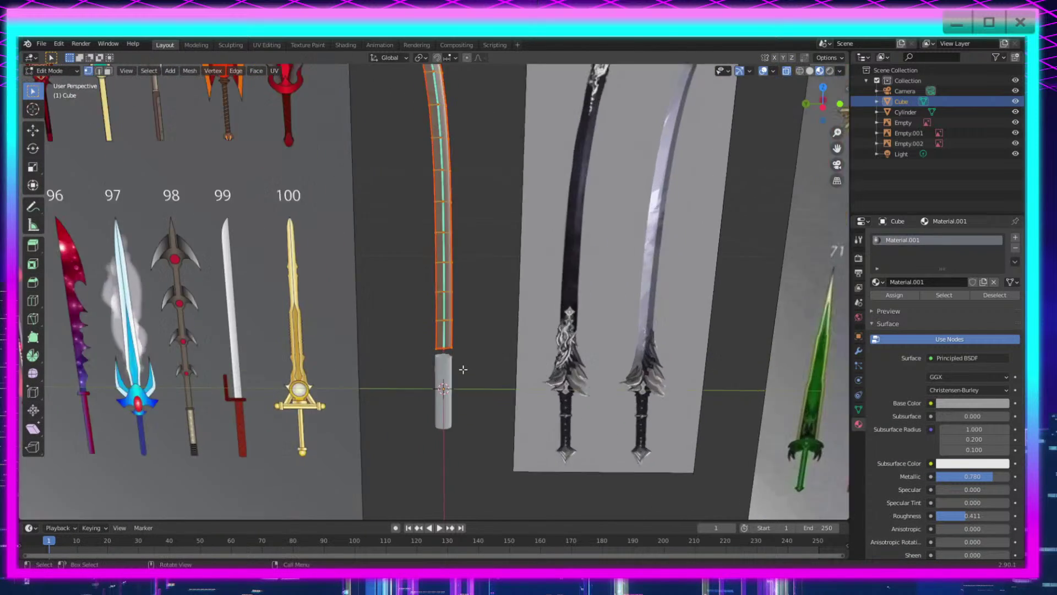
scroll(463, 369, up, 2)
key(g)
key(z)
click(554, 240)
scroll(519, 306, up, 3)
key(Tab)
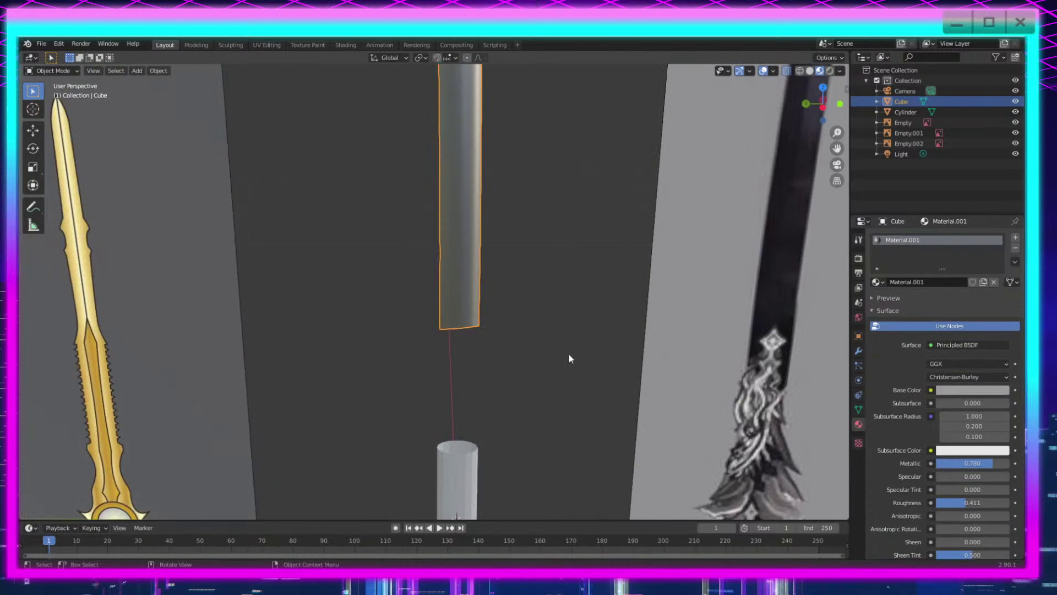
Step: Try adding a 16-vertex cylinder at the origin and scaling it, and undo both operations
scroll(569, 358, down, 3)
key(shift+a)
mouse_move(504, 354)
click(580, 404)
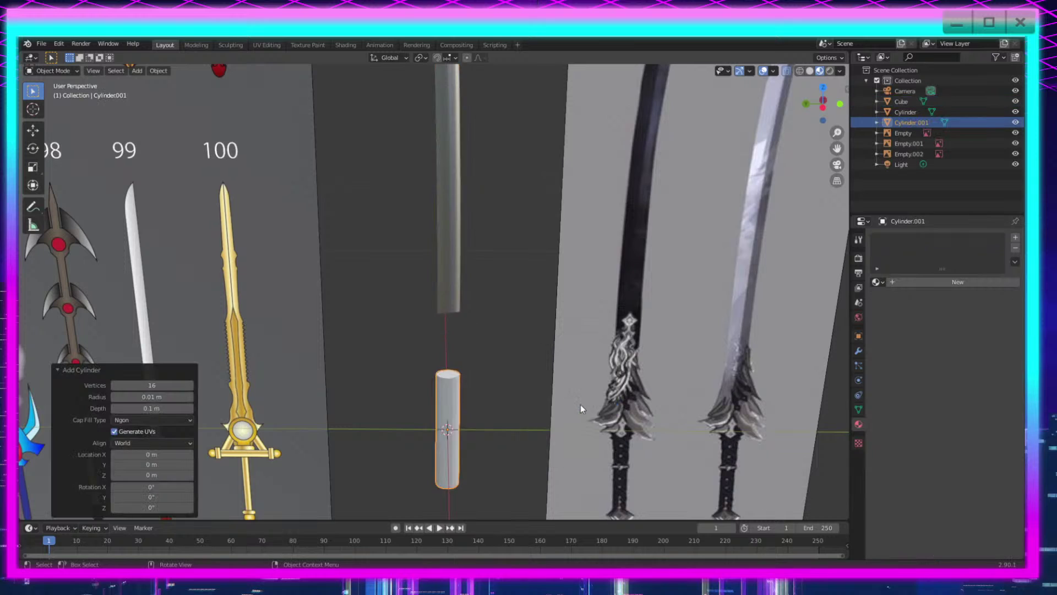
scroll(581, 405, down, 6)
scroll(566, 444, up, 8)
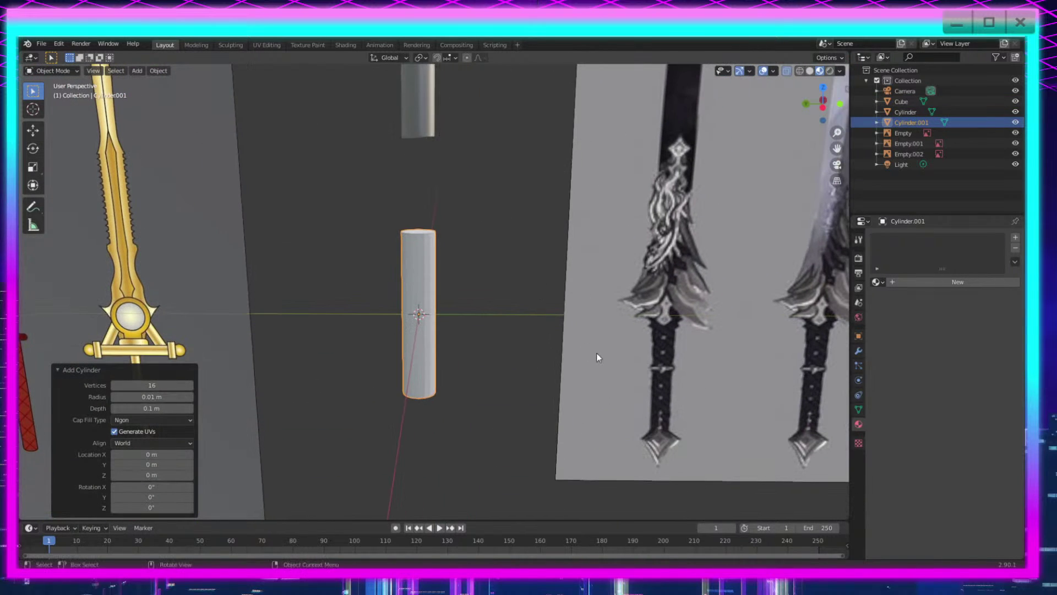
key(s)
click(510, 338)
key(ctrl+z)
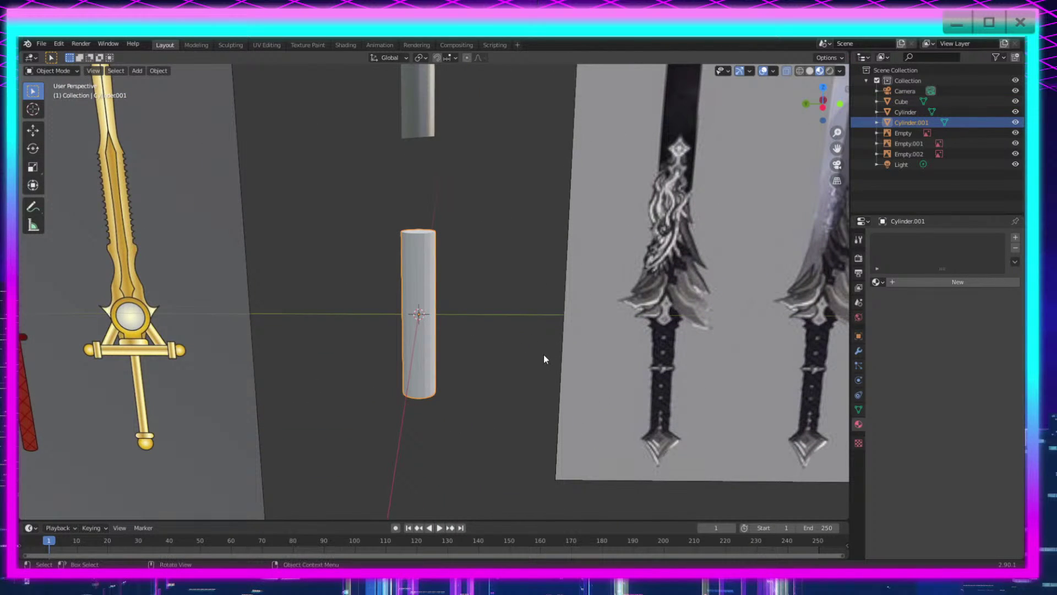
key(ctrl+z)
click(518, 308)
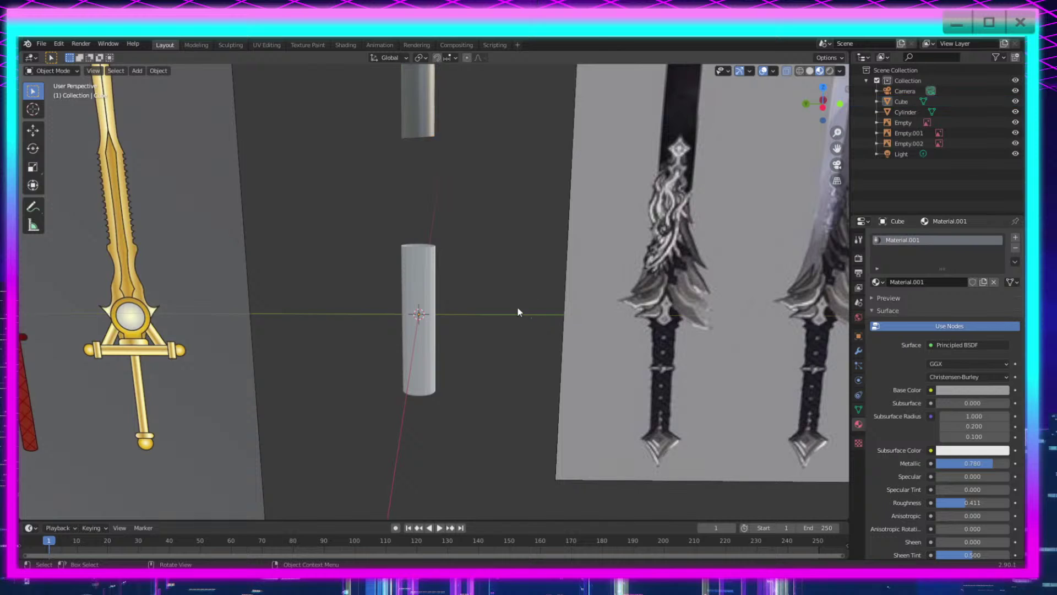
Step: Add a 24-vertex cylinder mesh at the origin with a radius of 0.02 m, rotated 90° about Y
key(shift+a)
mouse_move(513, 286)
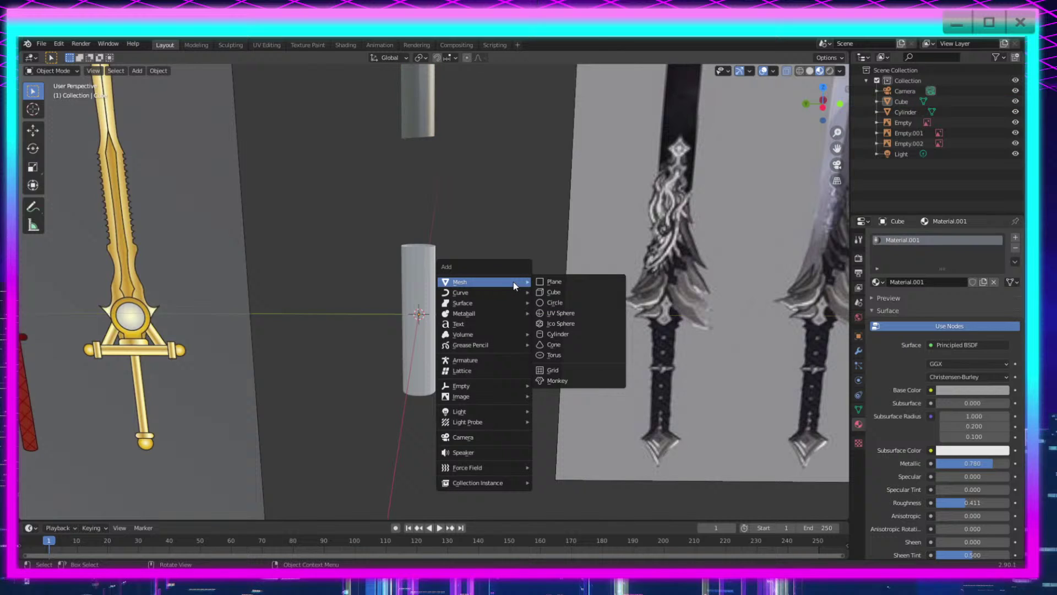
click(594, 371)
scroll(589, 329, down, 1)
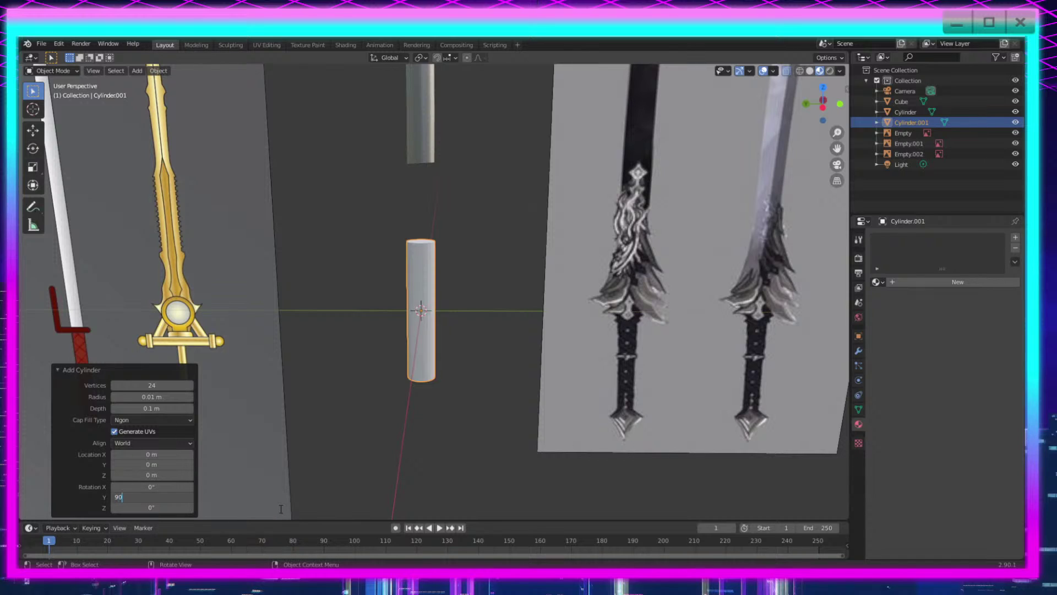
key(Return)
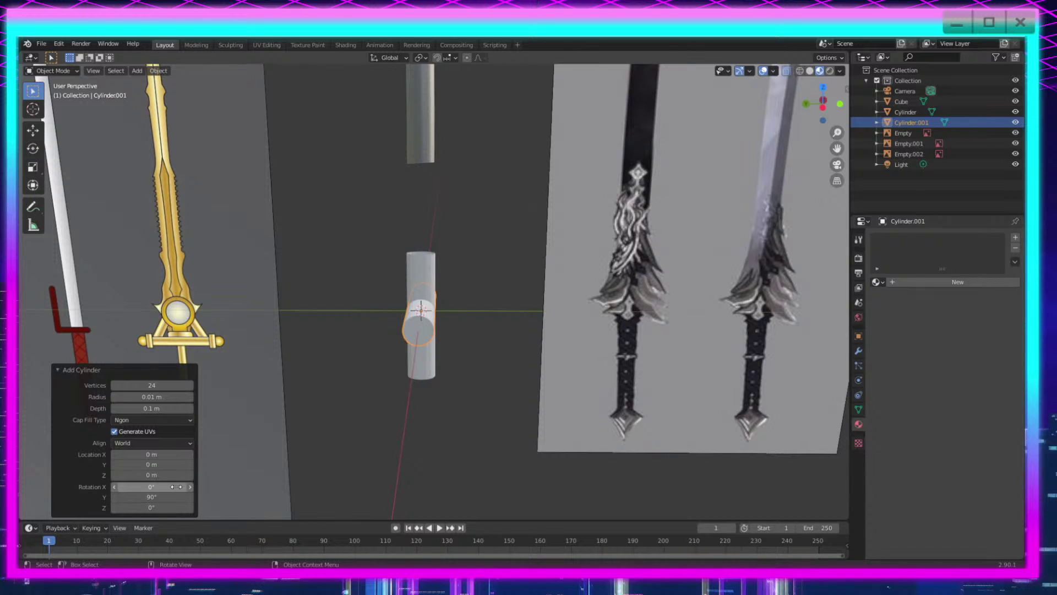
click(152, 396)
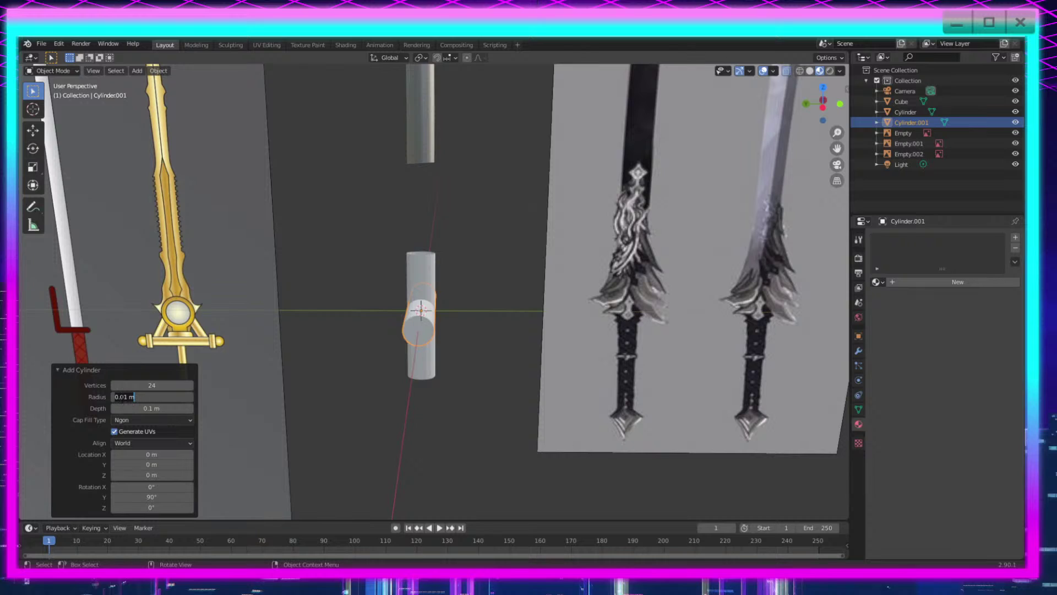
text(0.1)
key(Return)
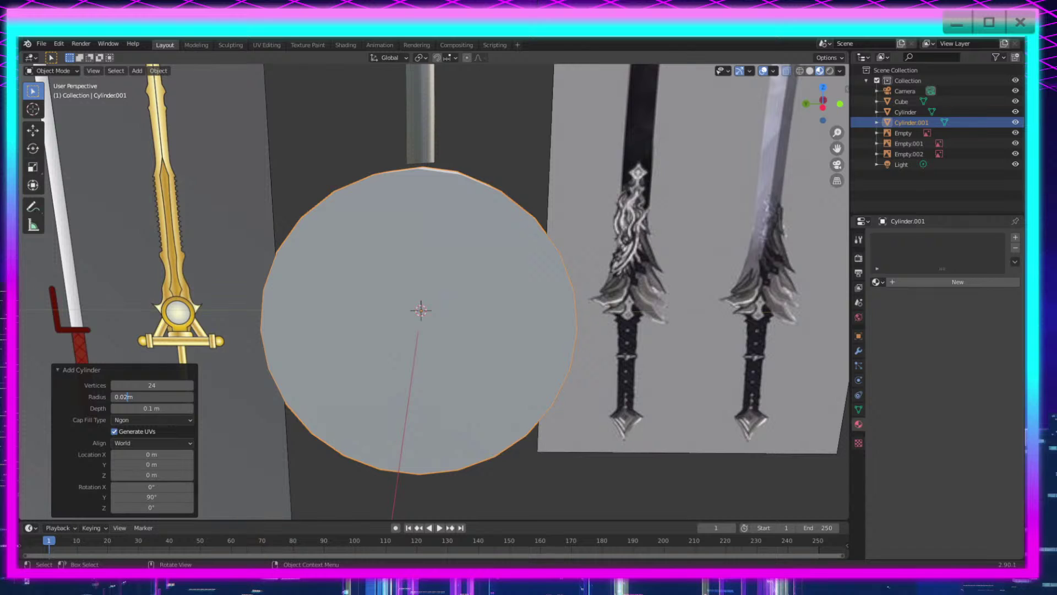
key(Return)
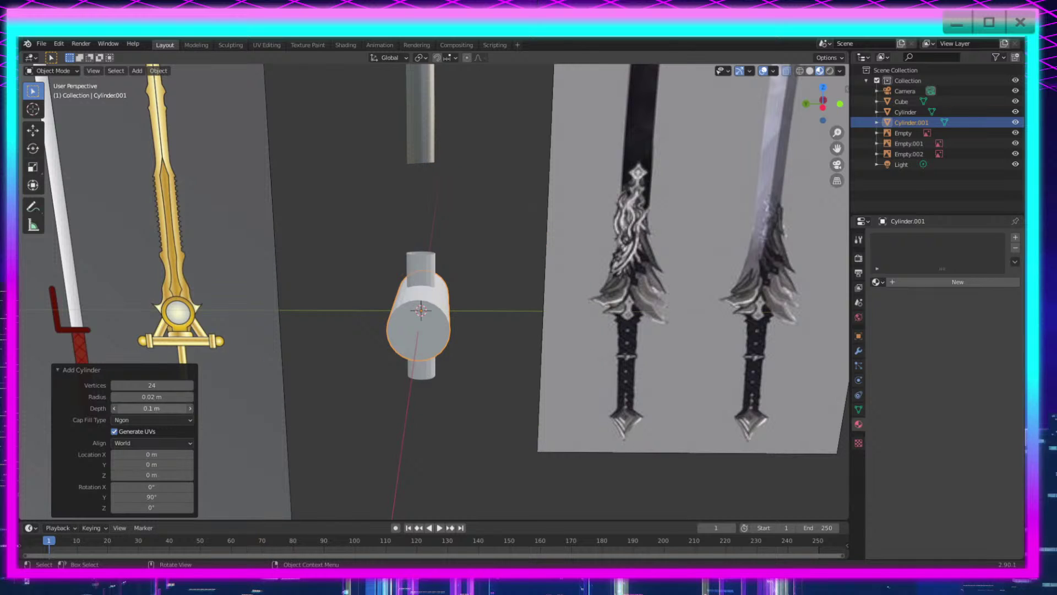
Step: Edit the new cylinder's mesh and scale it to 0.151 along X to make a thin disc
click(527, 366)
middle_drag(522, 378, 461, 382)
scroll(464, 380, up, 5)
shift+middle_drag(565, 385, 408, 314)
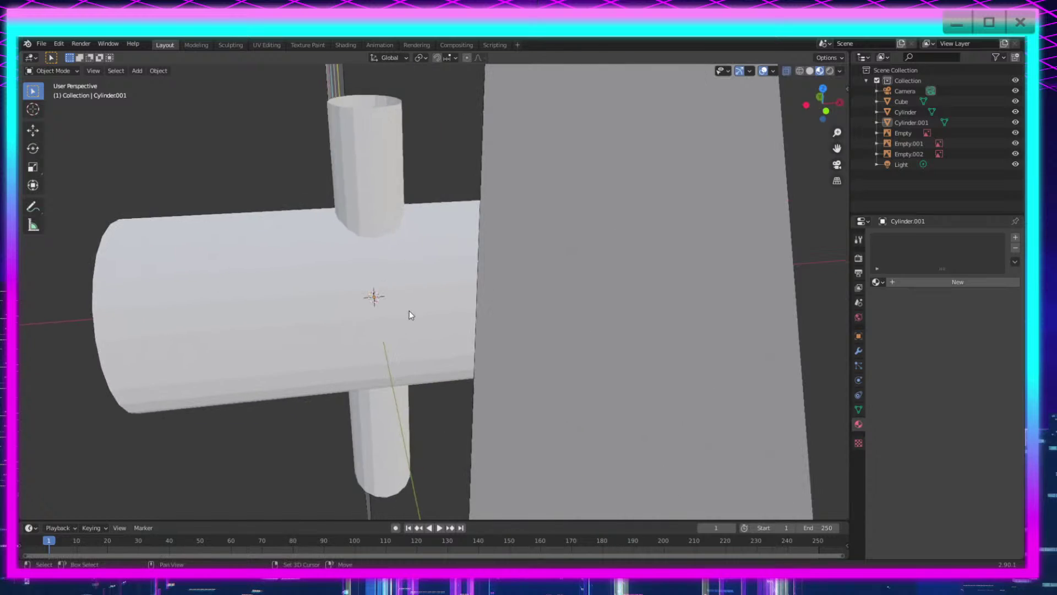
scroll(408, 312, down, 3)
scroll(411, 309, up, 4)
shift+middle_drag(329, 271, 449, 320)
click(307, 363)
key(Tab)
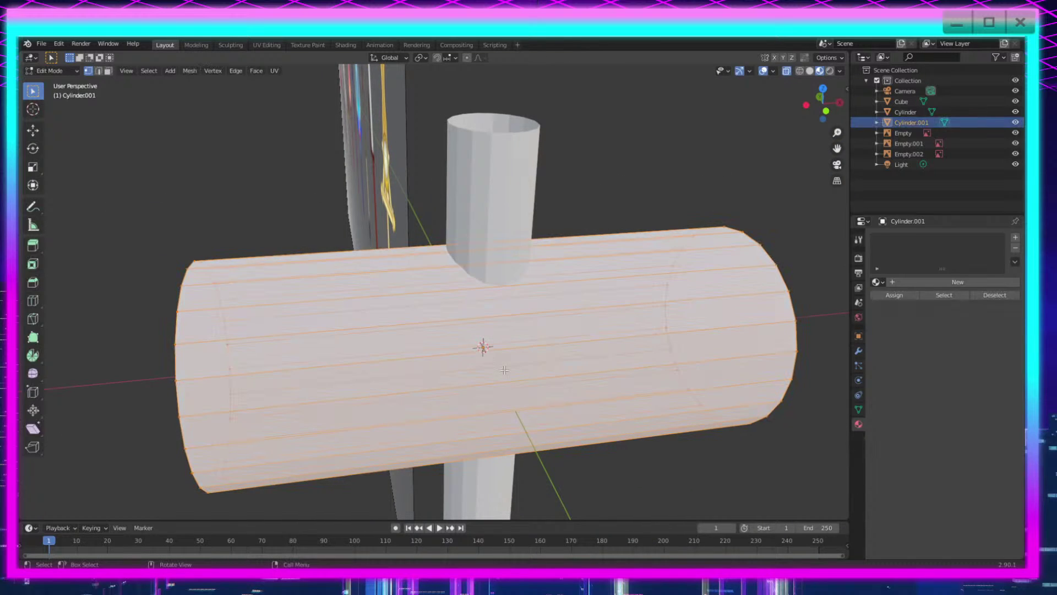
scroll(505, 370, down, 4)
middle_drag(594, 331, 632, 357)
key(s)
key(x)
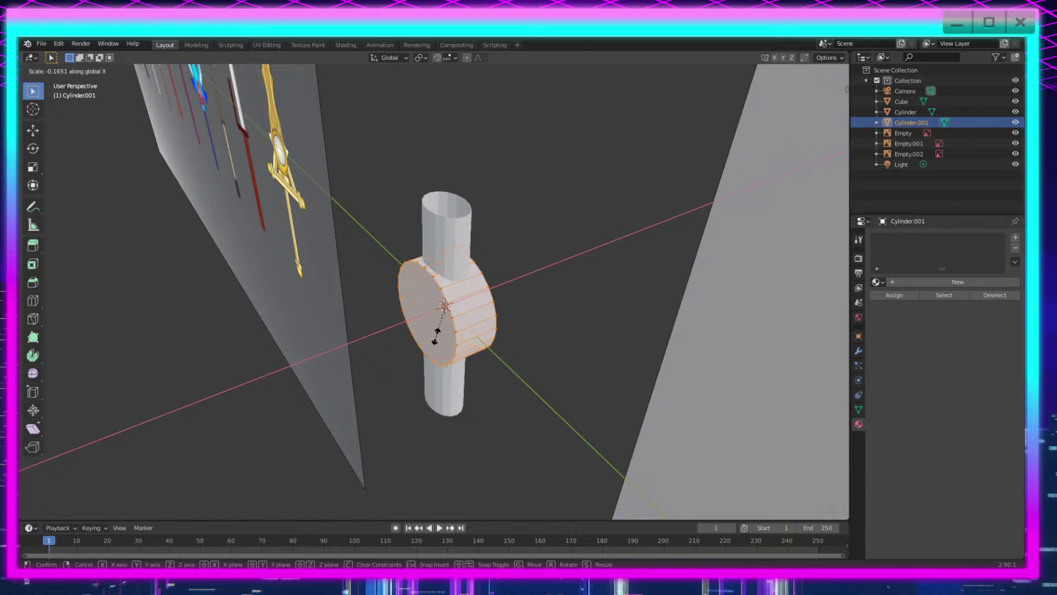
click(438, 338)
Step: Move the disc 0.072915 m up along Z into the gap between the handle and the blade
middle_drag(447, 400, 515, 376)
shift+middle_drag(456, 338, 482, 412)
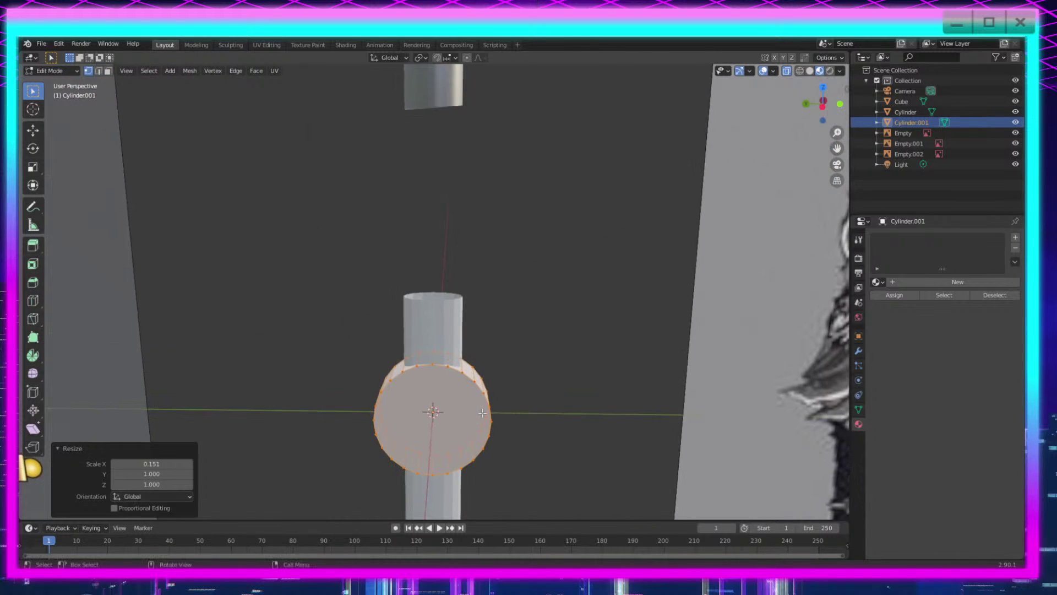
key(g)
key(z)
click(479, 206)
Step: Extrude the disc's geometry in place, undo the duplicate extrusion, and scale the extruded copy outward to 1.279
shift+middle_drag(512, 276, 516, 364)
key(e)
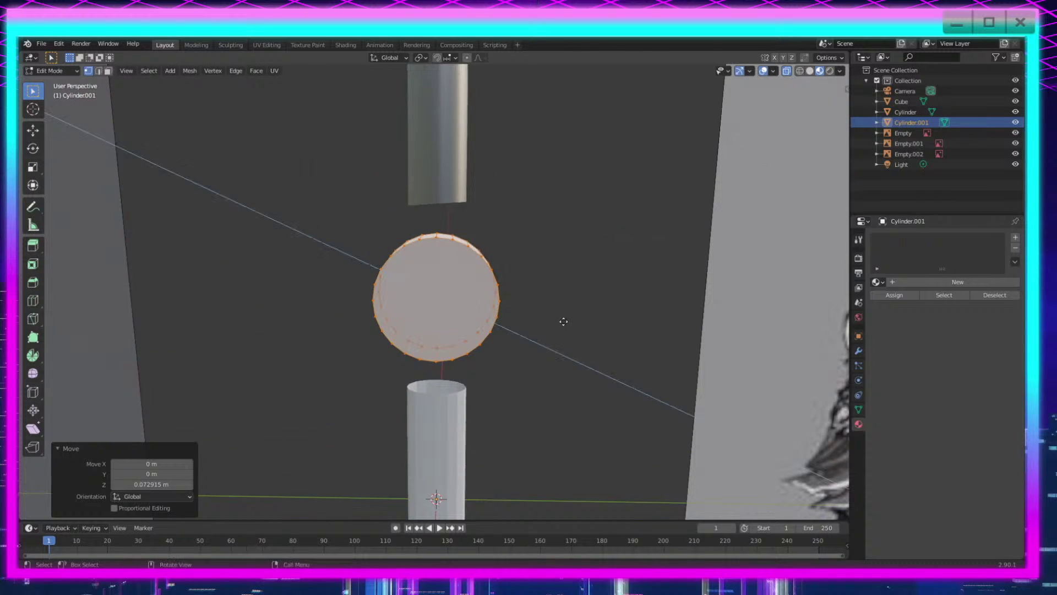
key(z)
right_click(564, 322)
key(e)
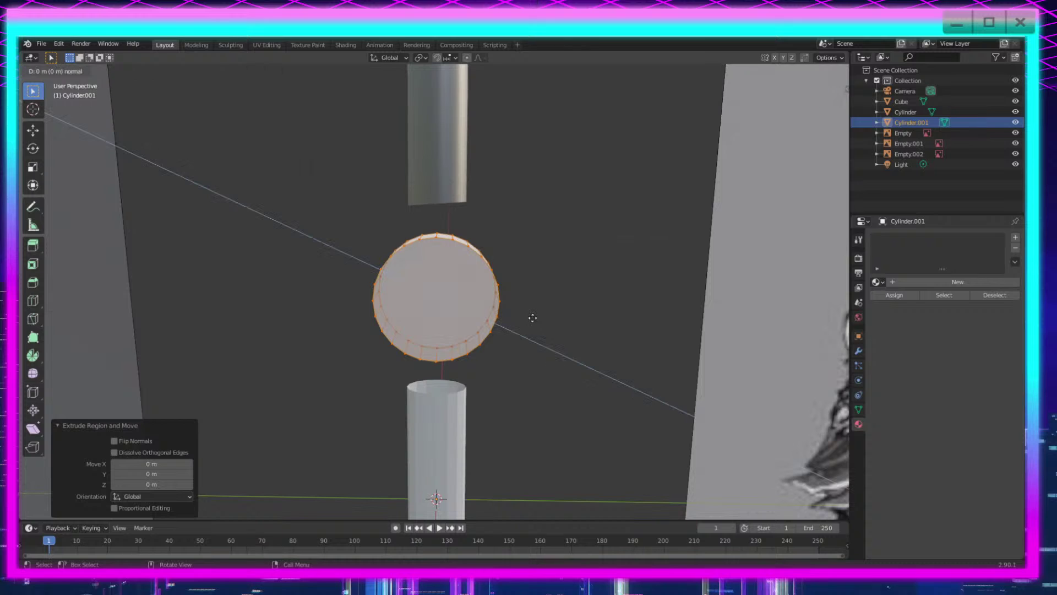
right_click(532, 317)
scroll(519, 355, up, 2)
key(ctrl+z)
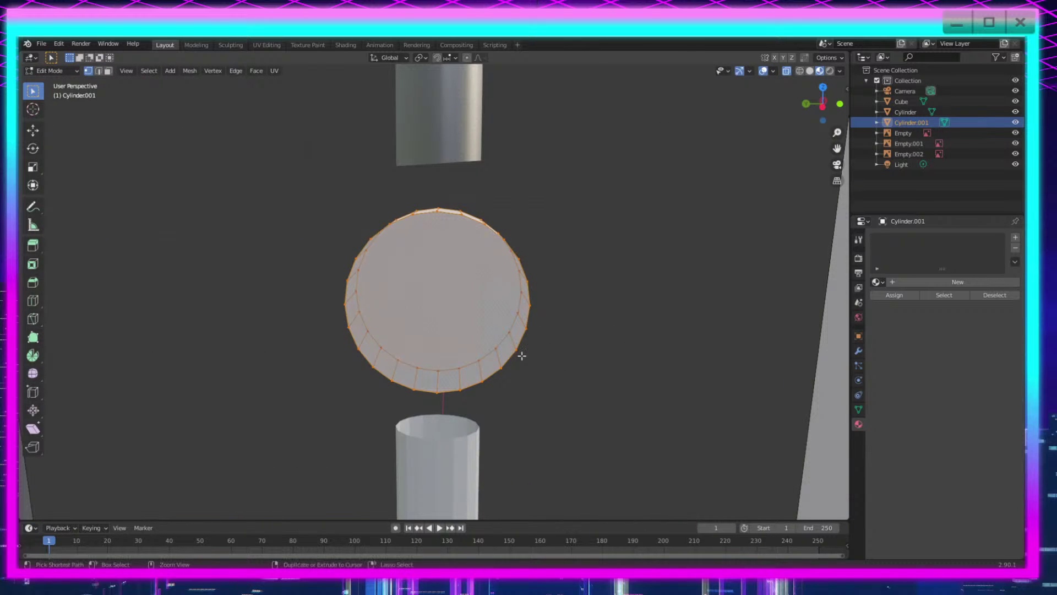
key(s)
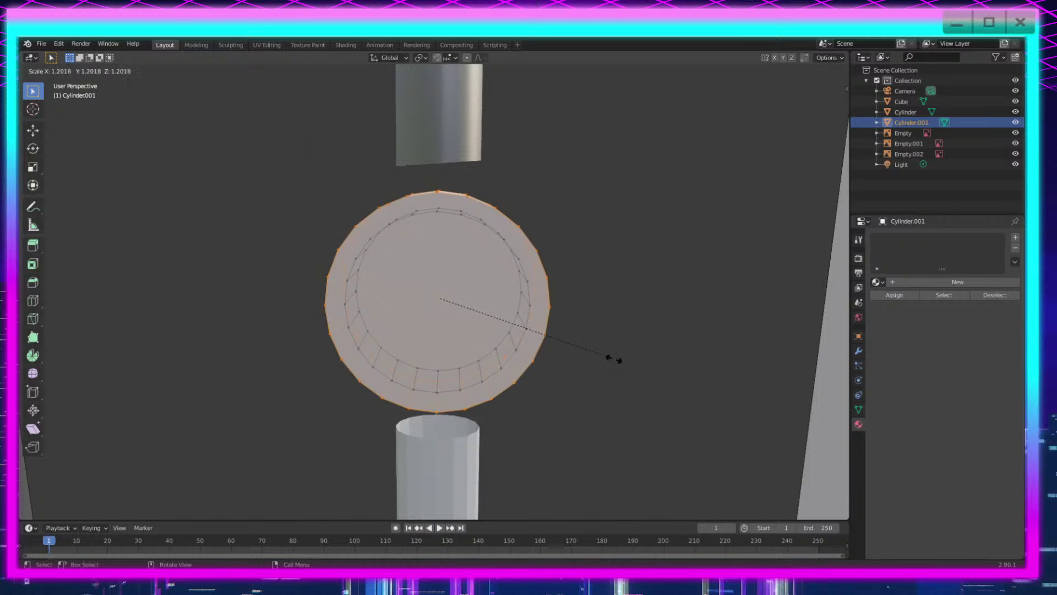
click(626, 362)
Step: Flatten the vertices on each flat side of the disc along X, scaling the second side to 0.012
middle_drag(626, 362, 392, 190)
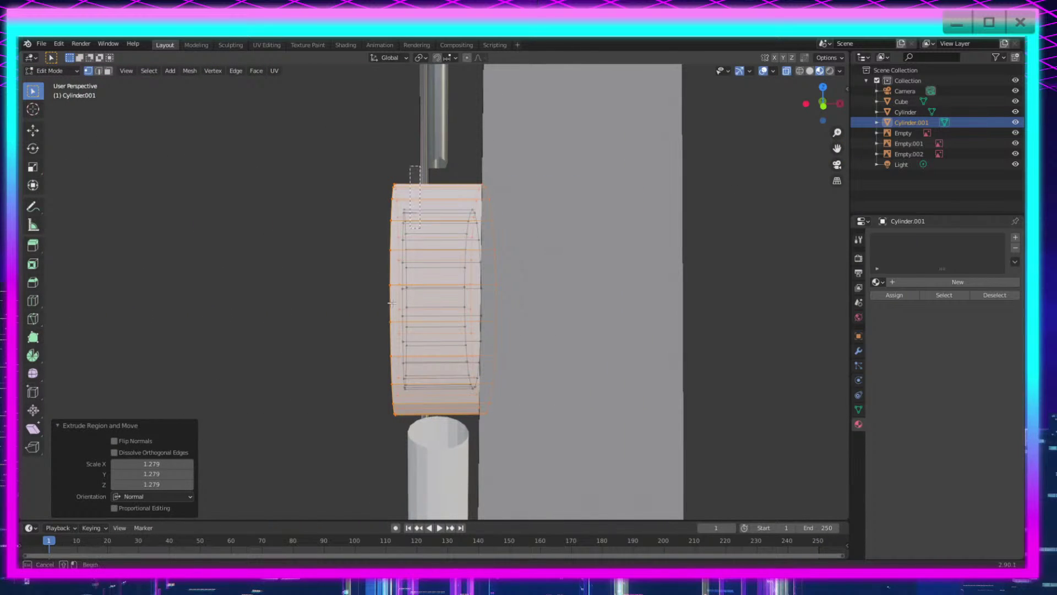
drag(354, 165, 484, 441)
key(s)
key(x)
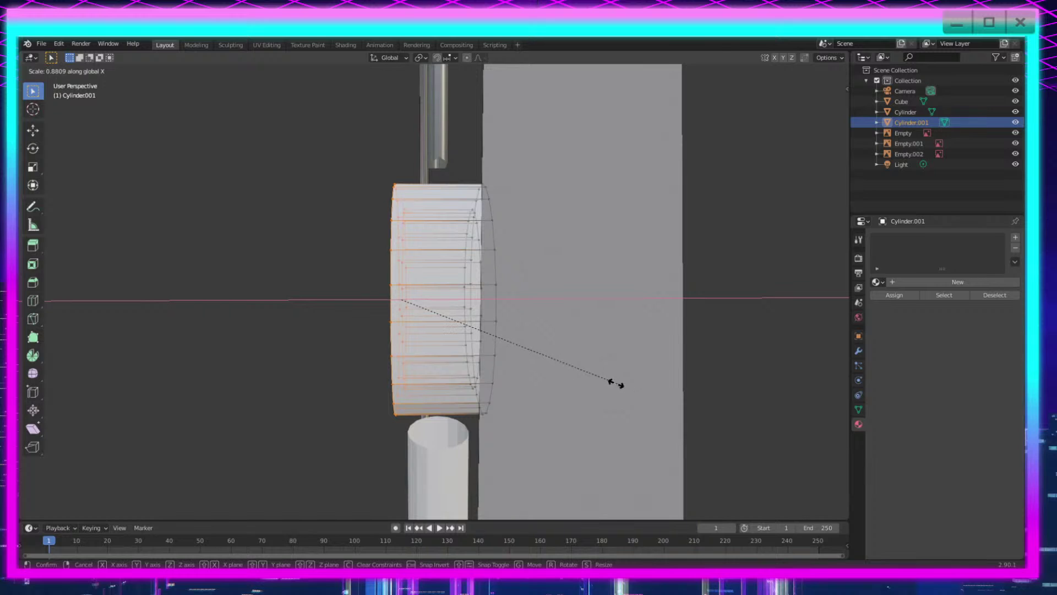
click(402, 298)
drag(416, 136, 543, 462)
key(s)
key(x)
click(480, 299)
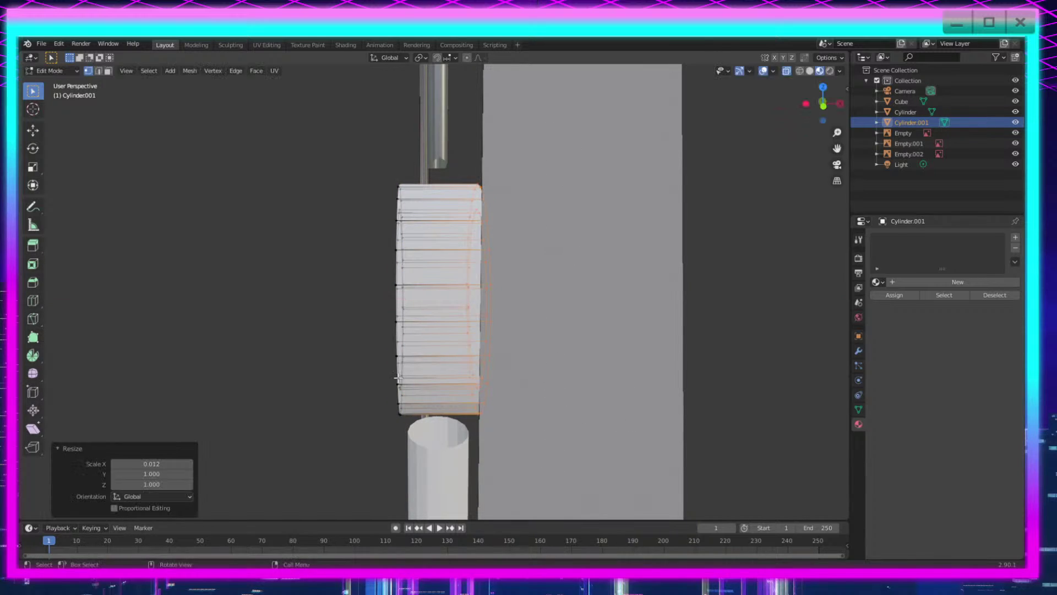
Step: Delete the flat front and back faces of the disc and its surrounding ring
middle_drag(480, 299, 530, 375)
middle_drag(491, 287, 475, 274)
drag(474, 272, 408, 356)
key(x)
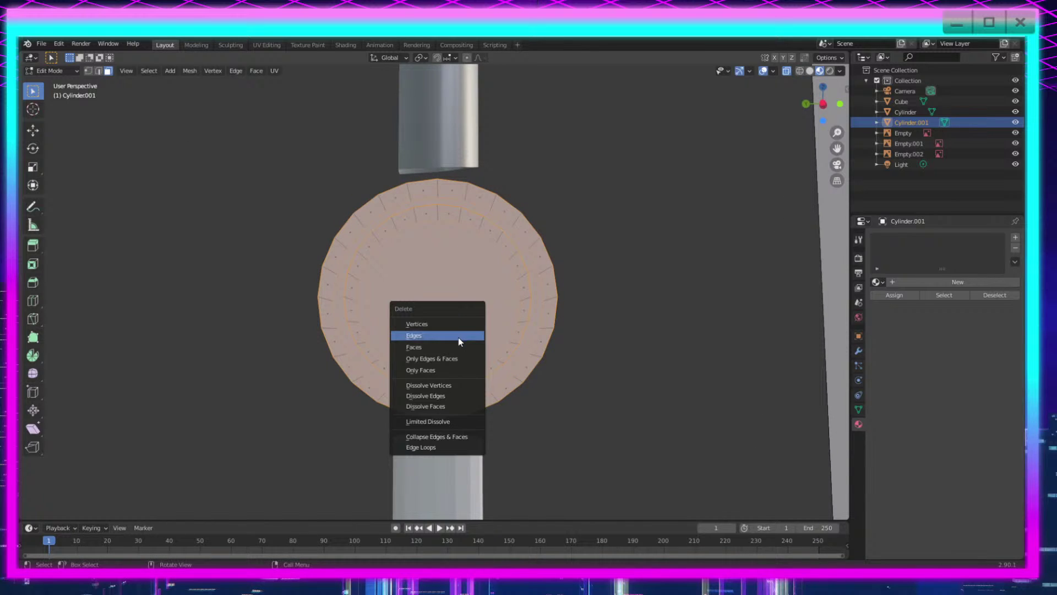
click(458, 347)
Step: Delete the vertices of the outer circular band so only the inner ring band is left
middle_drag(458, 349, 435, 325)
scroll(468, 352, up, 3)
scroll(479, 341, down, 3)
scroll(505, 456, up, 2)
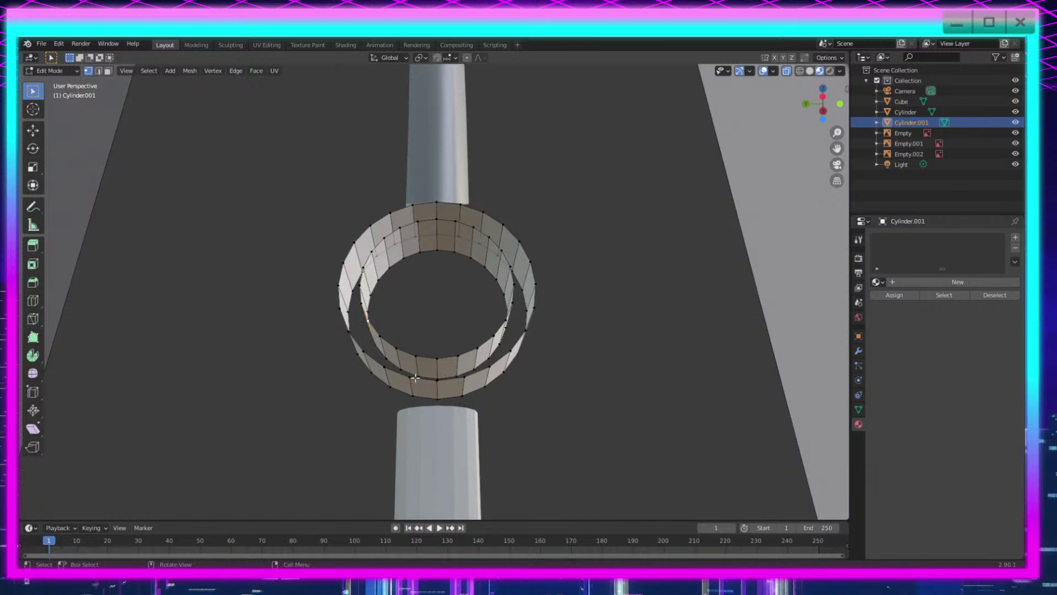
middle_drag(415, 378, 409, 392)
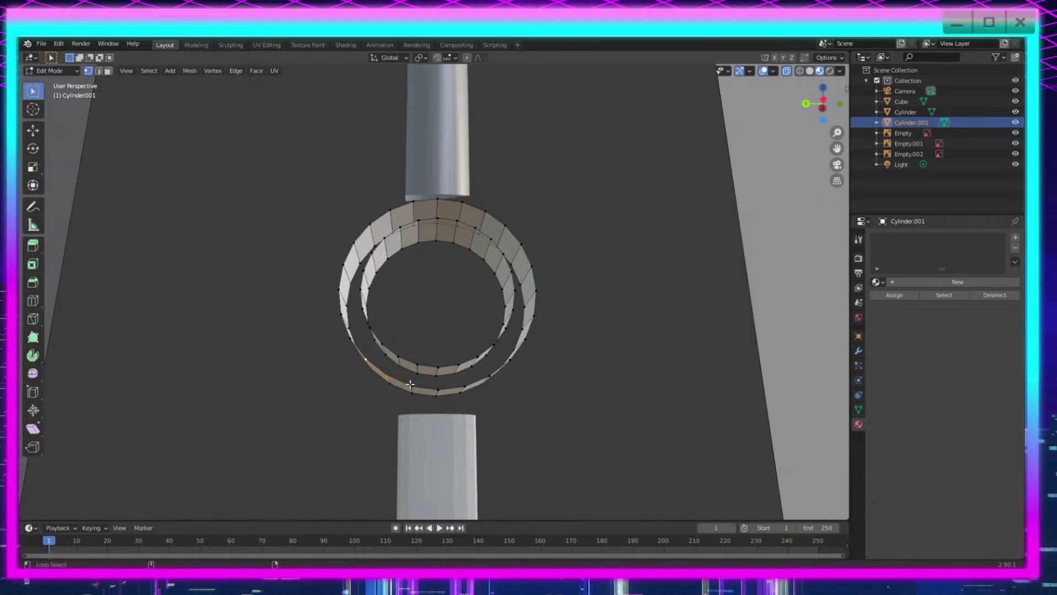
alt+click(410, 384)
alt+shift+click(413, 395)
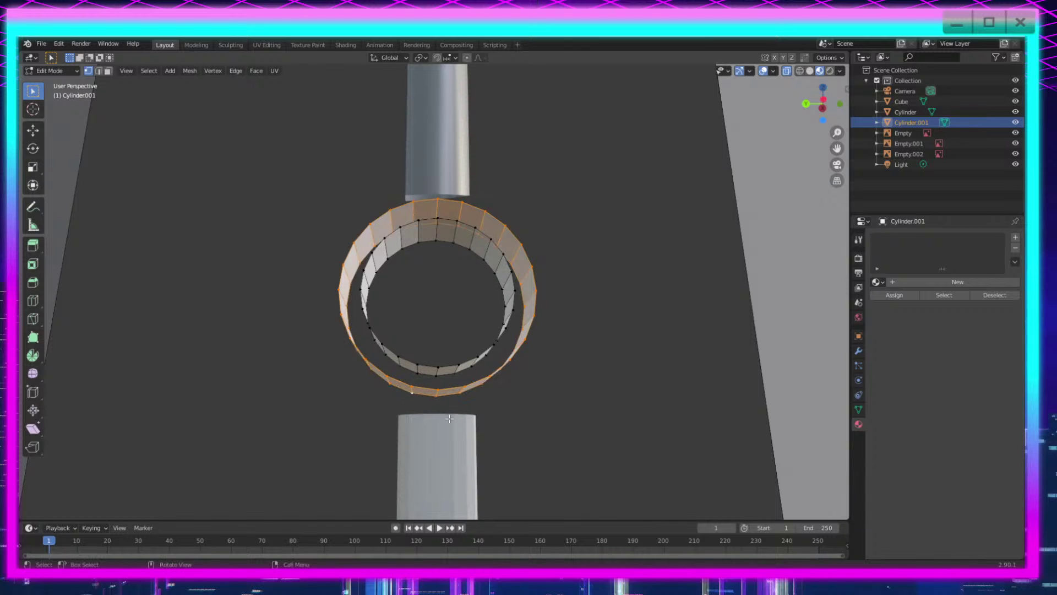
key(x)
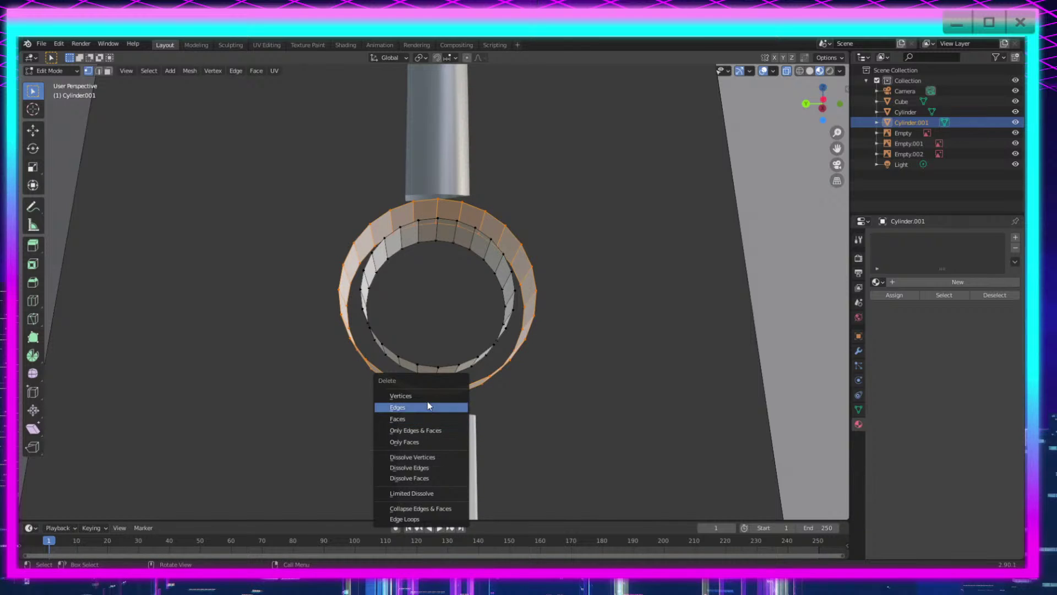
click(427, 396)
scroll(442, 352, down, 3)
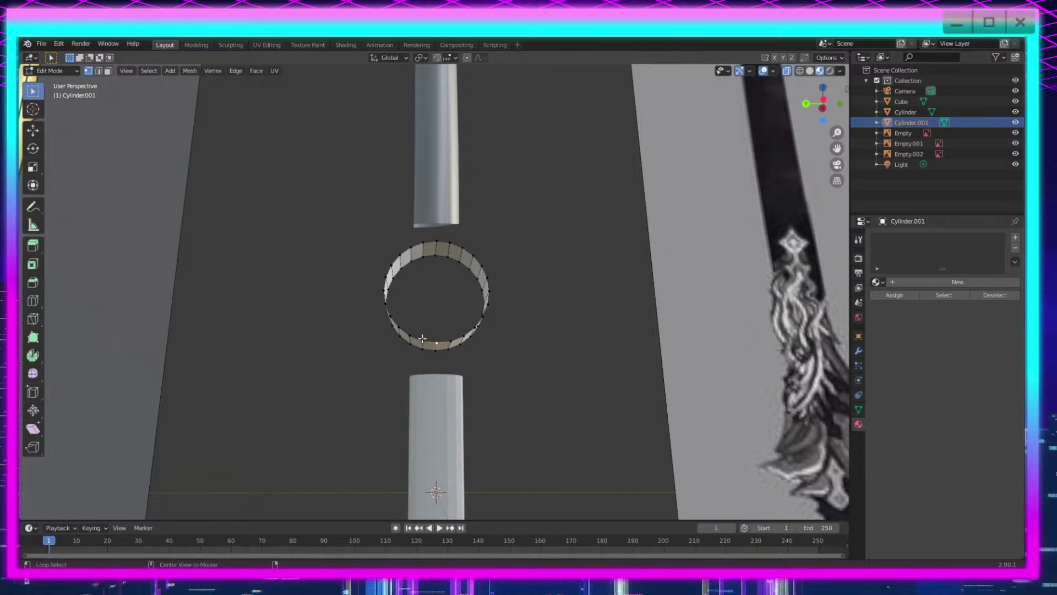
Step: Try extruding one rim edge loop of the band outward, scaled to about 1.25, and undo the extrusion
alt+click(422, 338)
scroll(463, 380, up, 2)
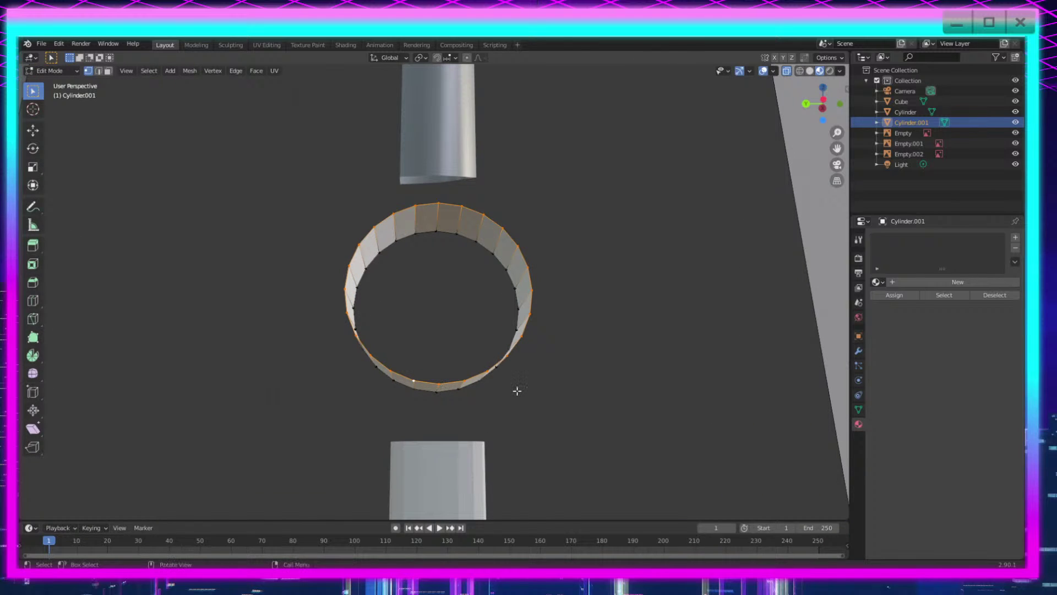
key(g)
key(z)
key(Escape)
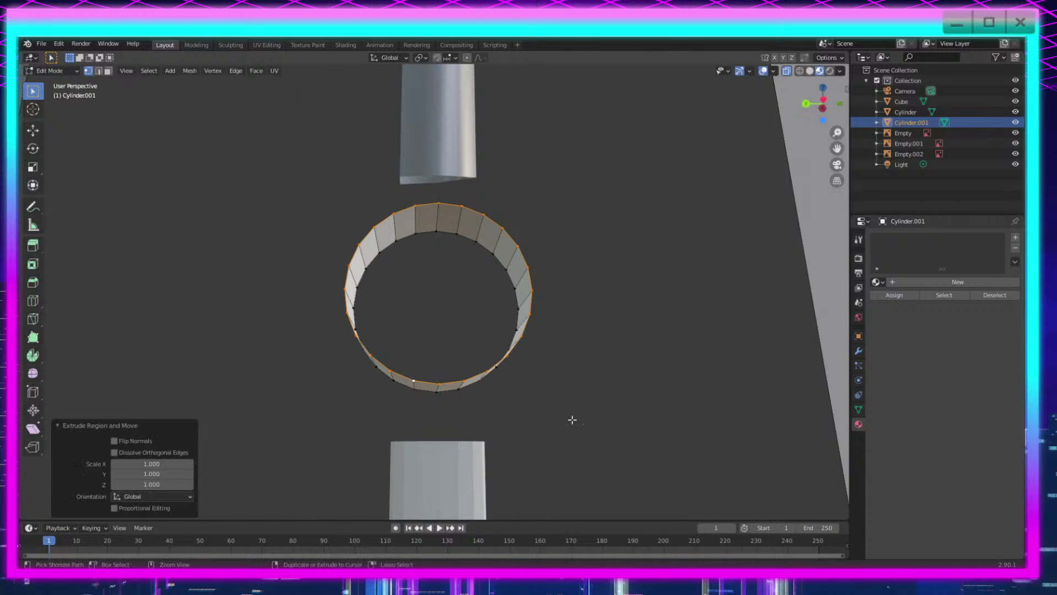
key(s)
click(503, 377)
key(ctrl+z)
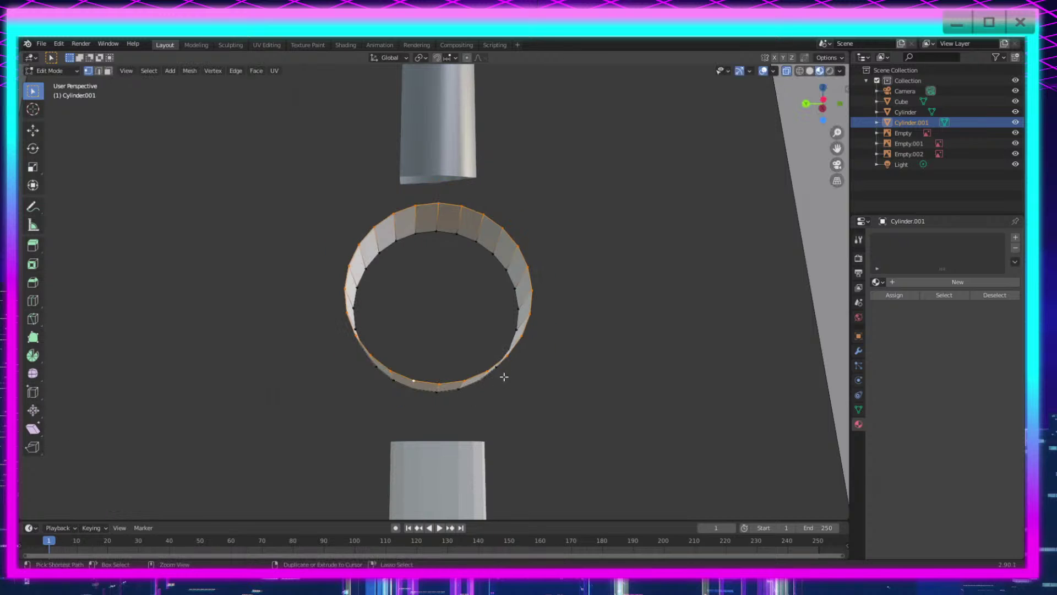
key(e)
key(s)
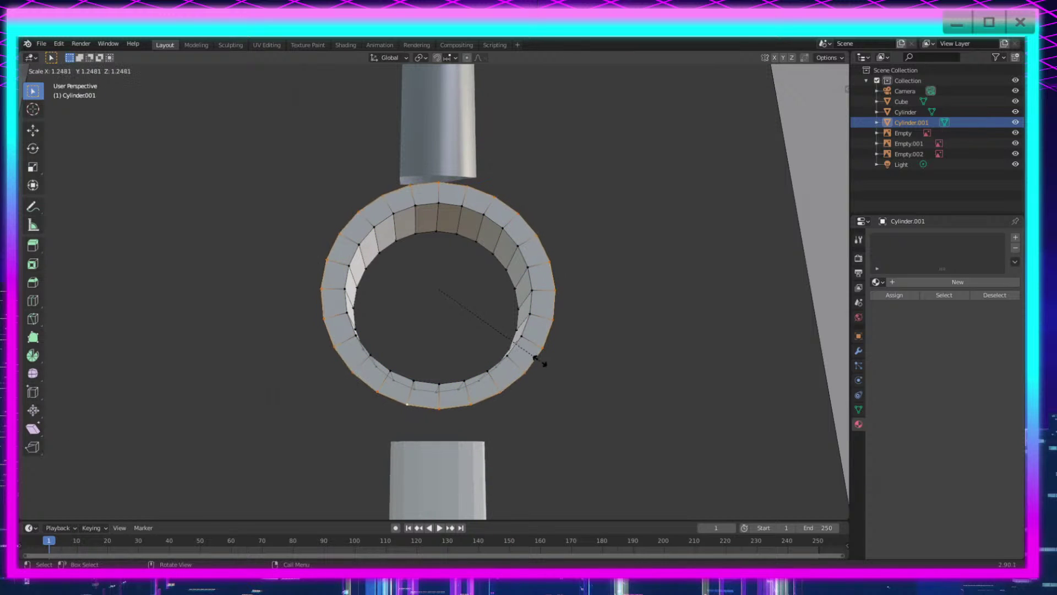
click(540, 360)
middle_drag(290, 401, 454, 436)
key(ctrl+z)
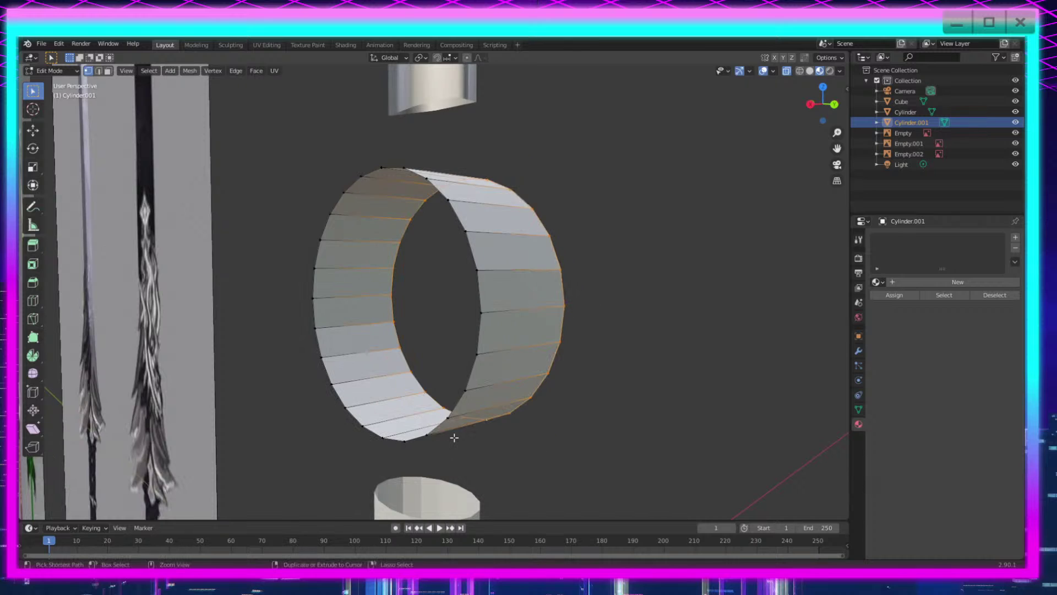
Step: Extrude the entire ring band in place and scale the extruded copy outward to 1.198 to give it thickness
key(a)
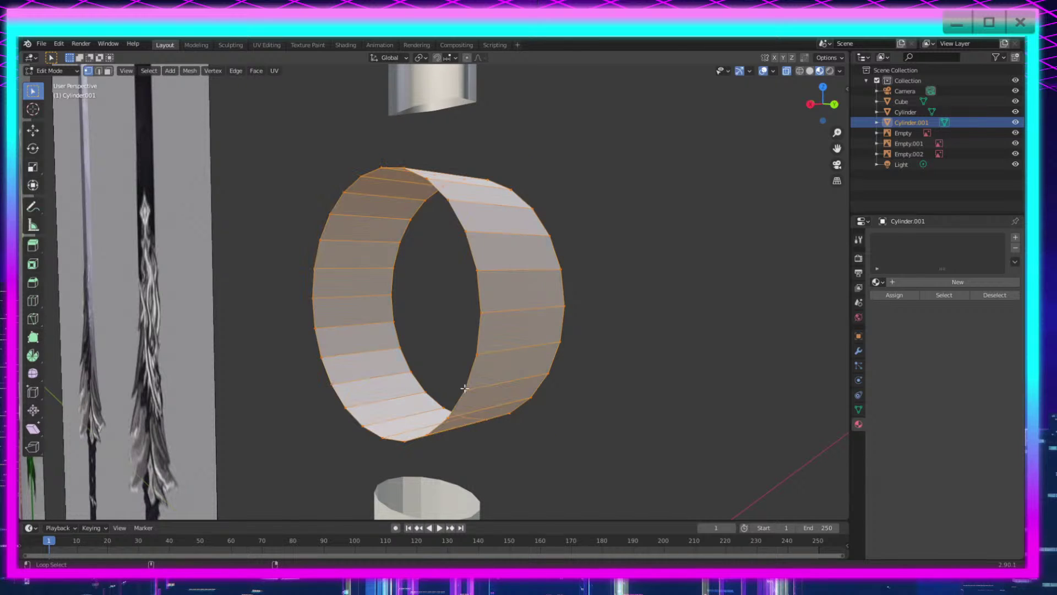
middle_drag(464, 388, 450, 371)
key(e)
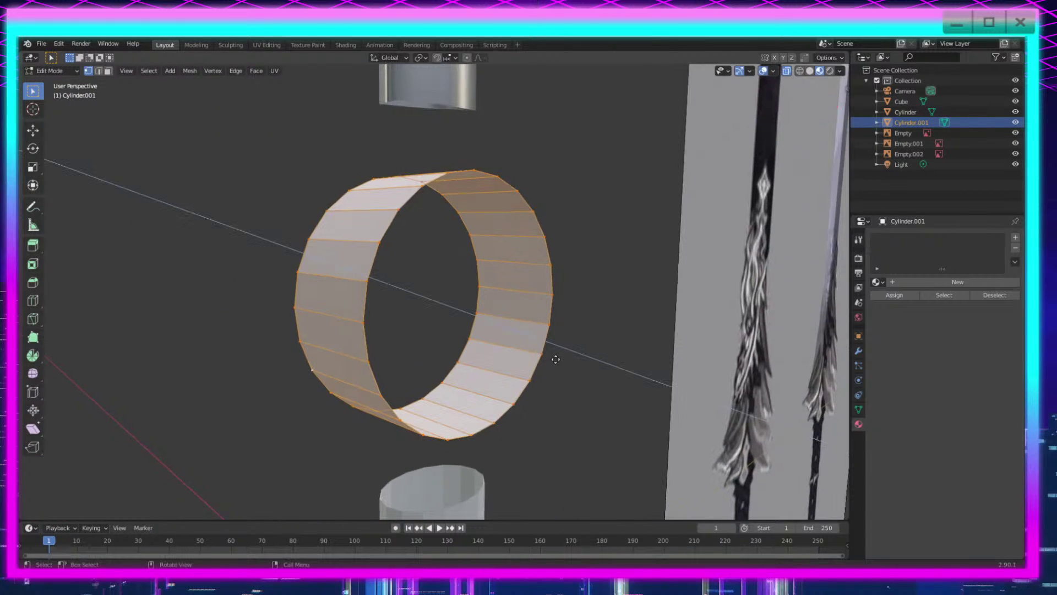
key(Return)
key(s)
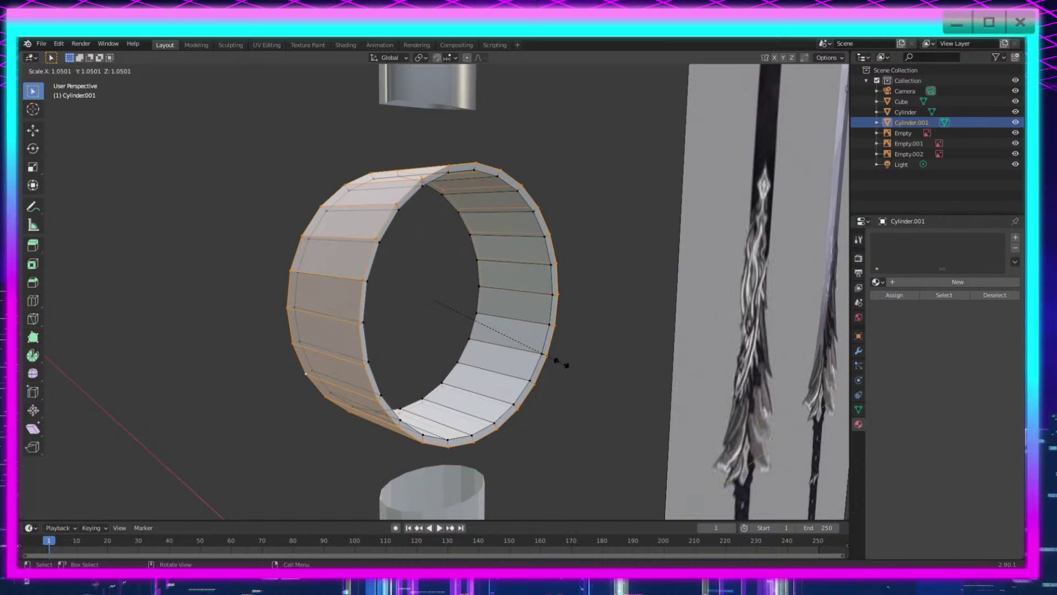
click(577, 377)
middle_drag(593, 406, 405, 380)
Step: Flatten the rim vertices on each open side of the ring along X, scaling one side to 0.013 and the other to 0.012
middle_drag(413, 133, 229, 301)
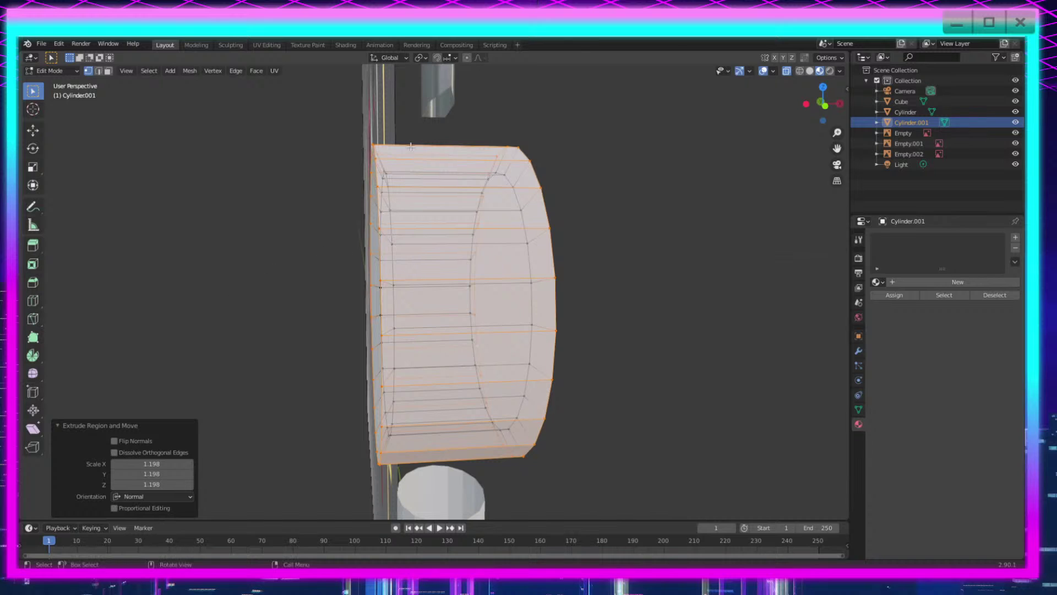
middle_drag(411, 146, 425, 141)
drag(423, 125, 302, 524)
key(s)
key(x)
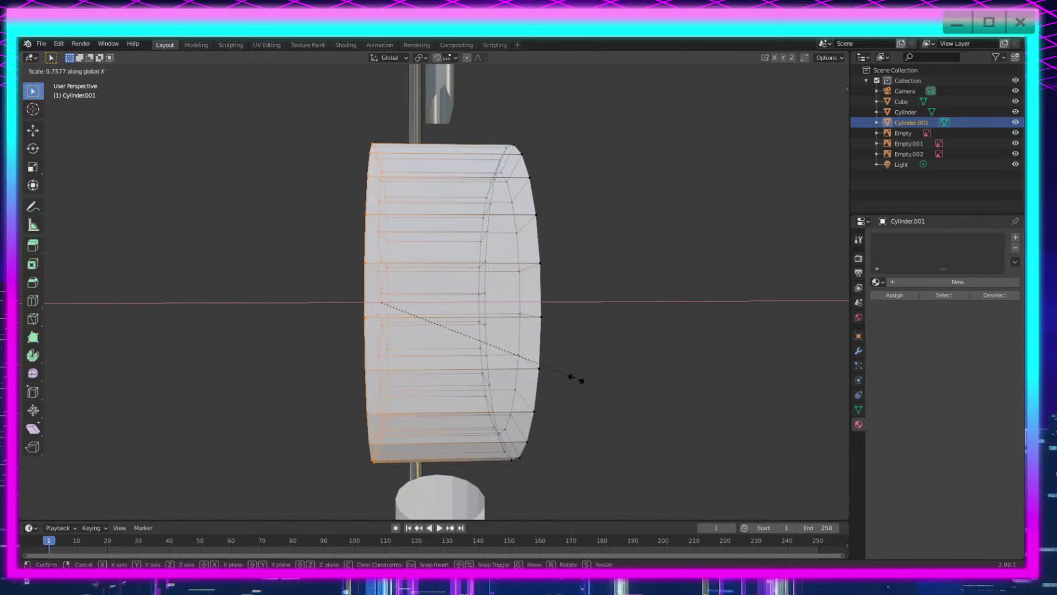
click(383, 304)
middle_drag(383, 305, 476, 363)
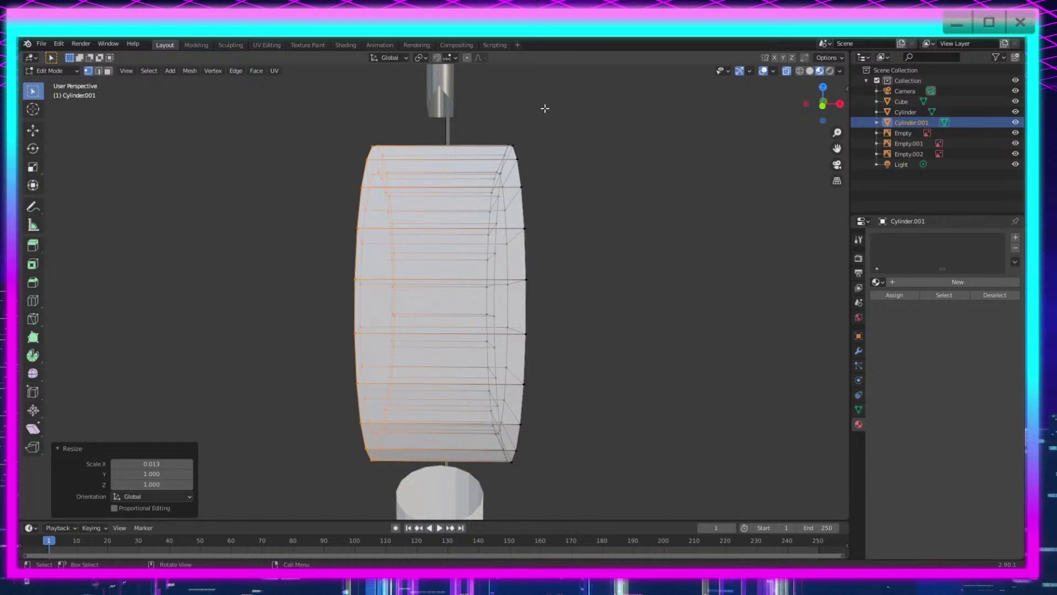
drag(479, 468, 479, 468)
key(s)
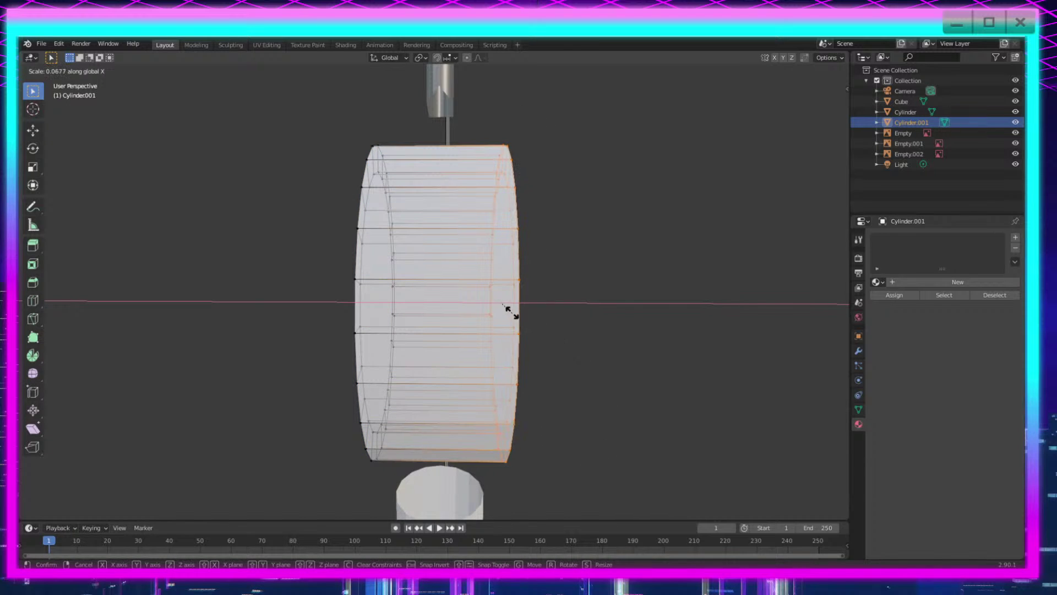
click(502, 305)
middle_drag(502, 309, 593, 322)
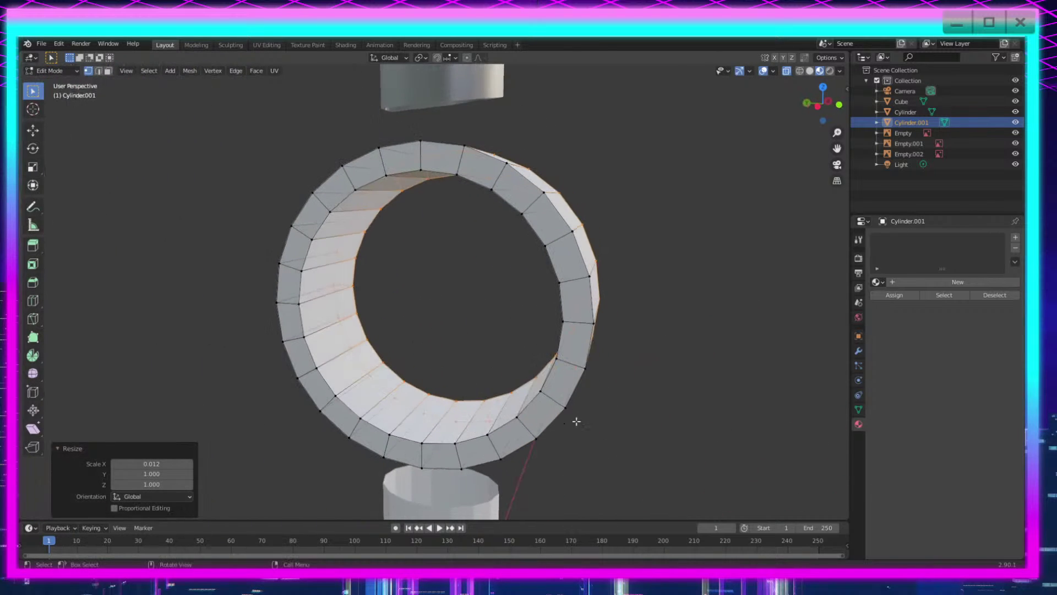
Step: Narrow the whole ring along X by scaling all its vertices to 0.578
click(577, 422)
middle_drag(588, 436, 429, 414)
drag(594, 170, 315, 496)
key(s)
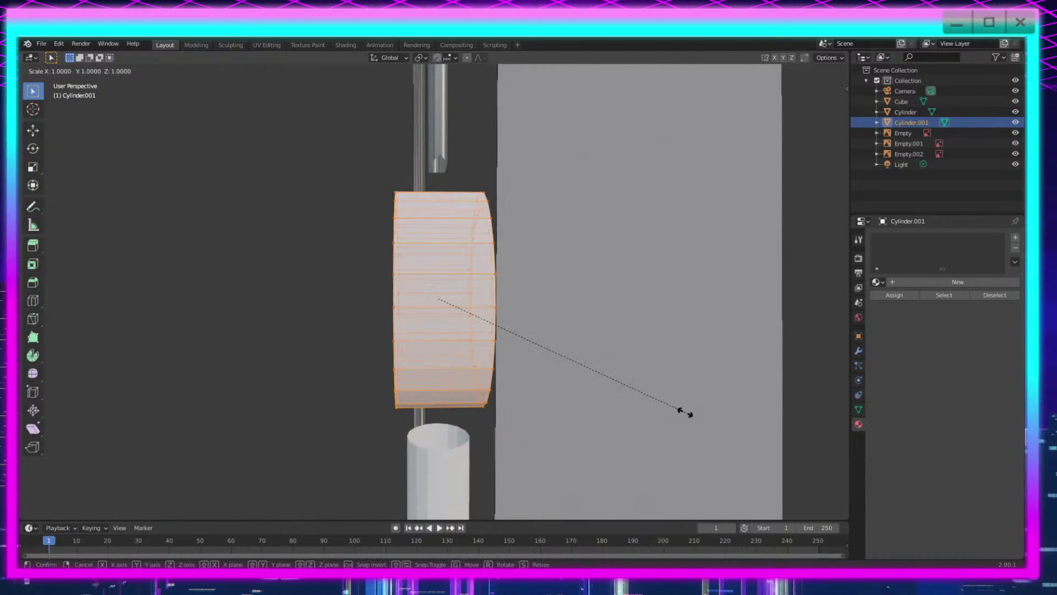
key(x)
click(566, 387)
middle_drag(562, 390, 573, 411)
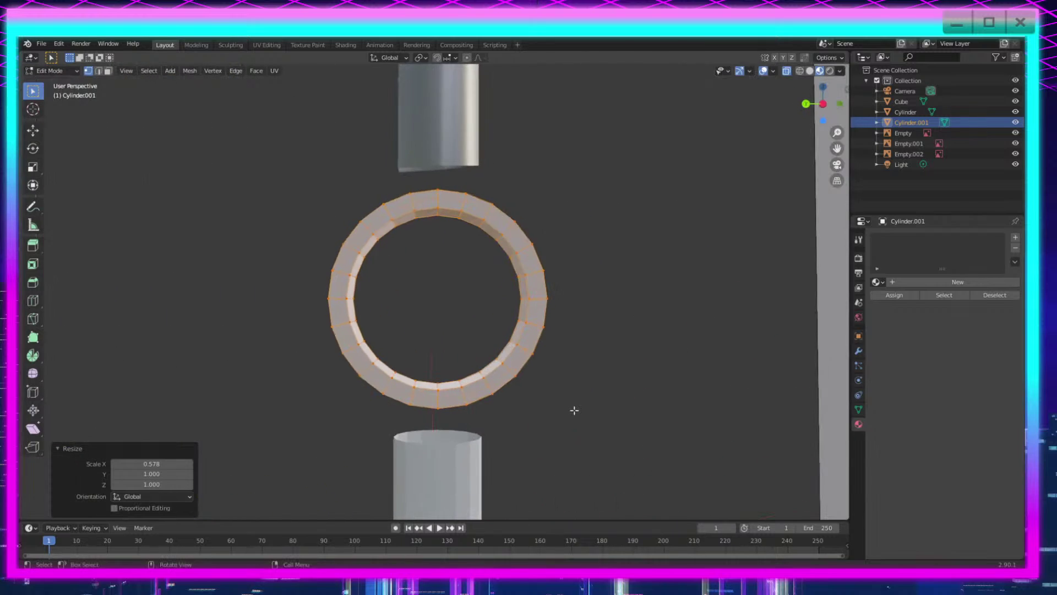
Step: Add a centred loop cut around each of the ring's two flat side faces with factor 0
scroll(473, 366, up, 4)
scroll(423, 341, down, 3)
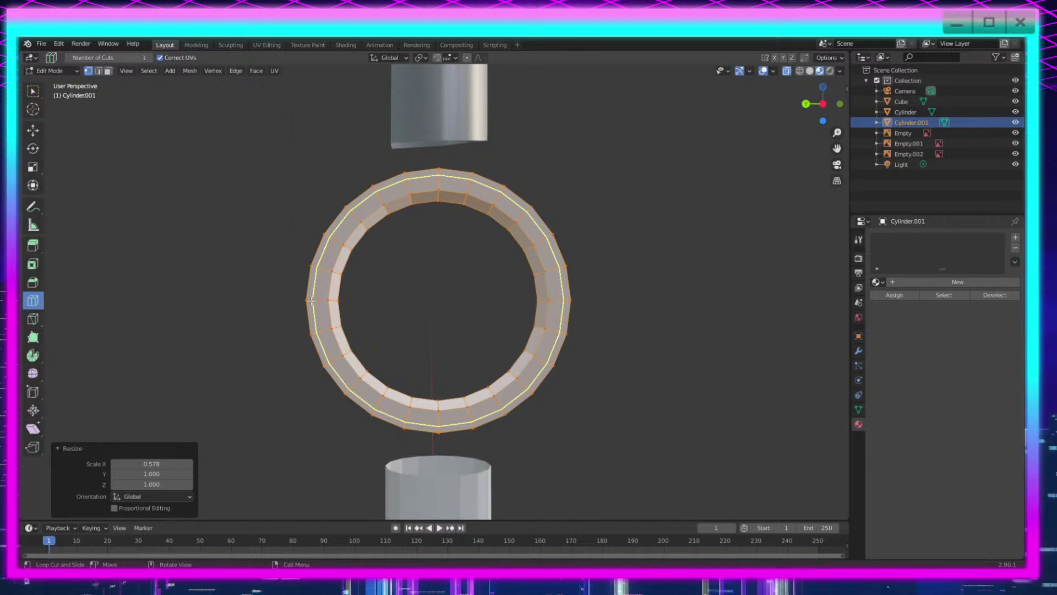
middle_drag(325, 312, 350, 329)
scroll(347, 327, up, 4)
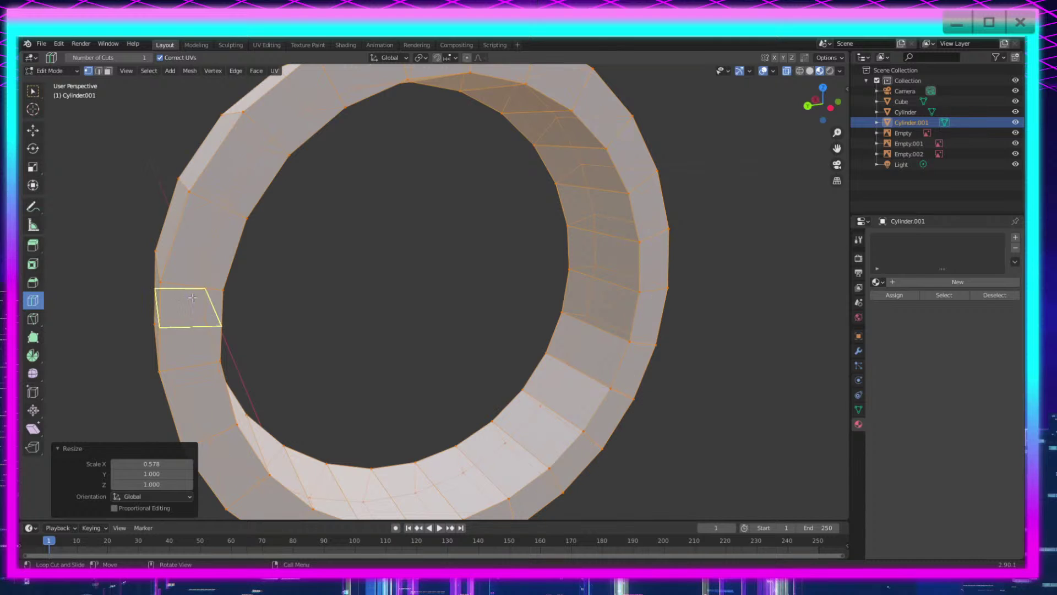
click(186, 298)
middle_drag(117, 269, 633, 265)
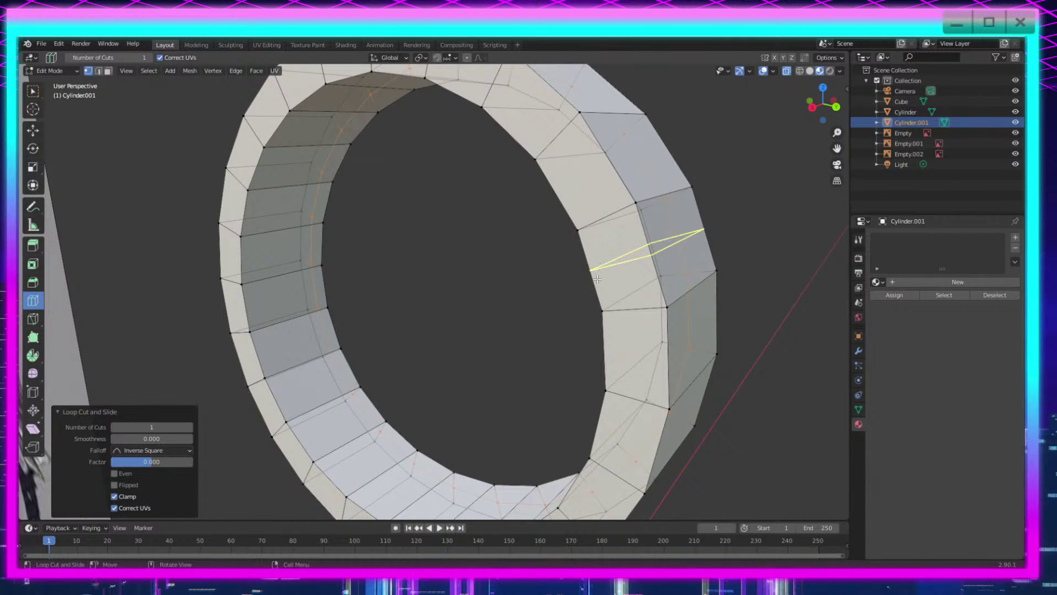
click(642, 309)
middle_drag(711, 357, 651, 351)
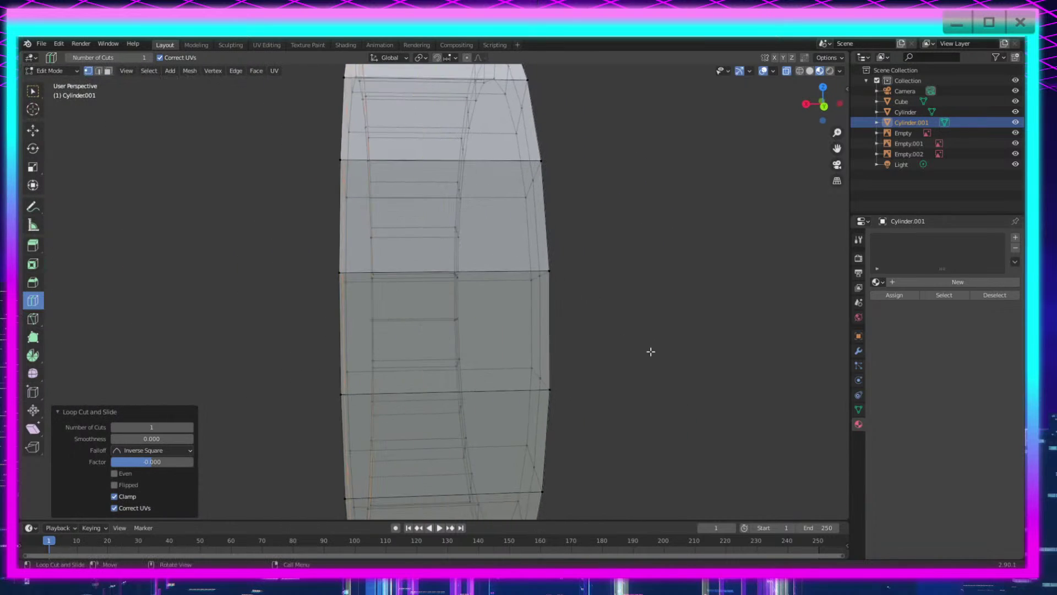
scroll(650, 351, down, 3)
Step: Select the new middle edge loops on both flat sides of the ring
click(34, 92)
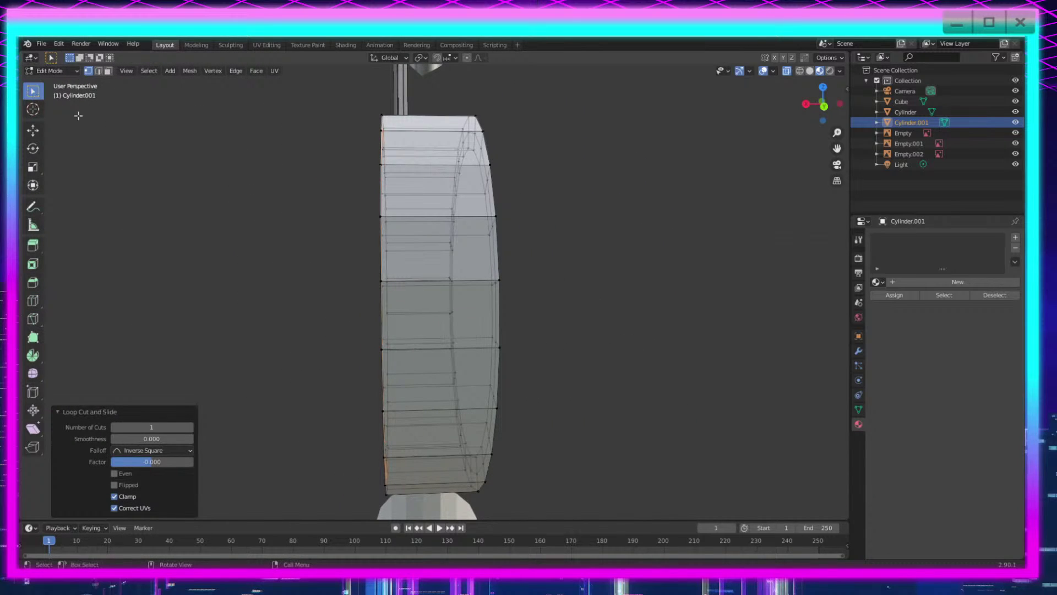
middle_drag(614, 319, 463, 301)
alt+click(276, 295)
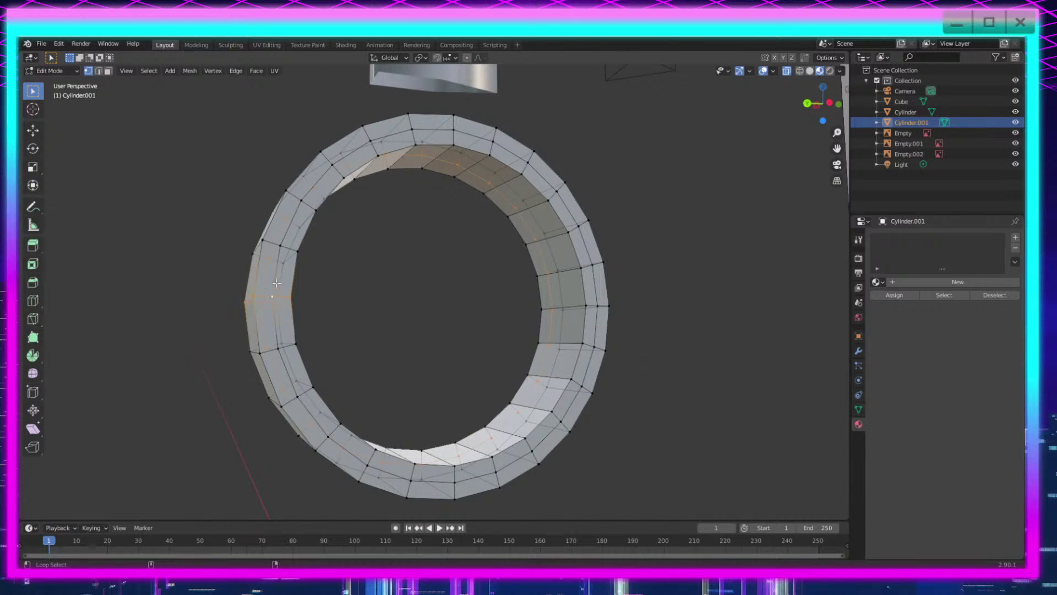
alt+shift+click(280, 246)
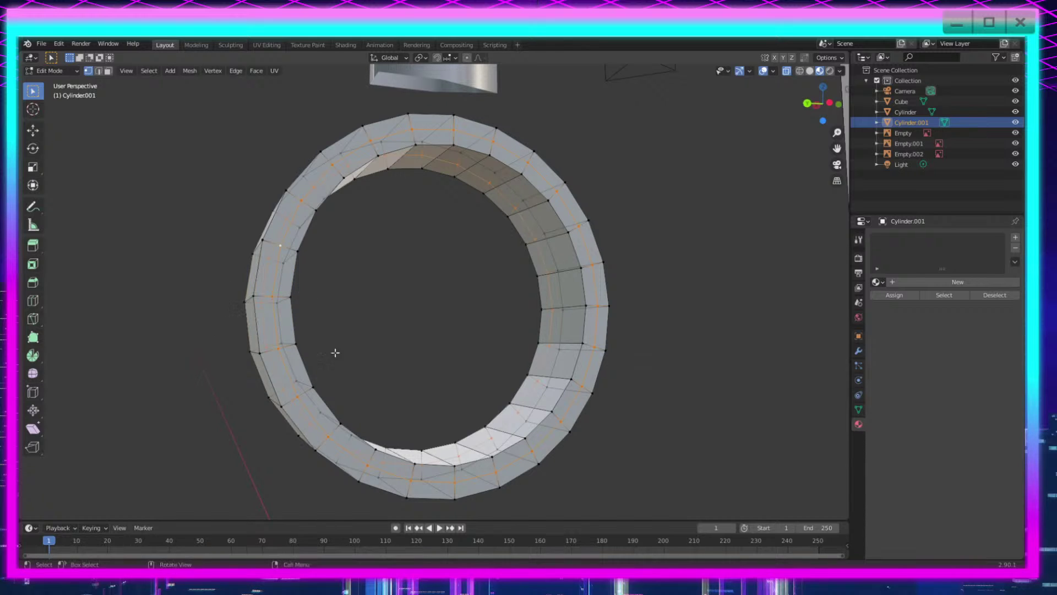
middle_drag(335, 352, 509, 363)
Step: Try enlarging the two selected edge loops uniformly, and undo the scaling
key(s)
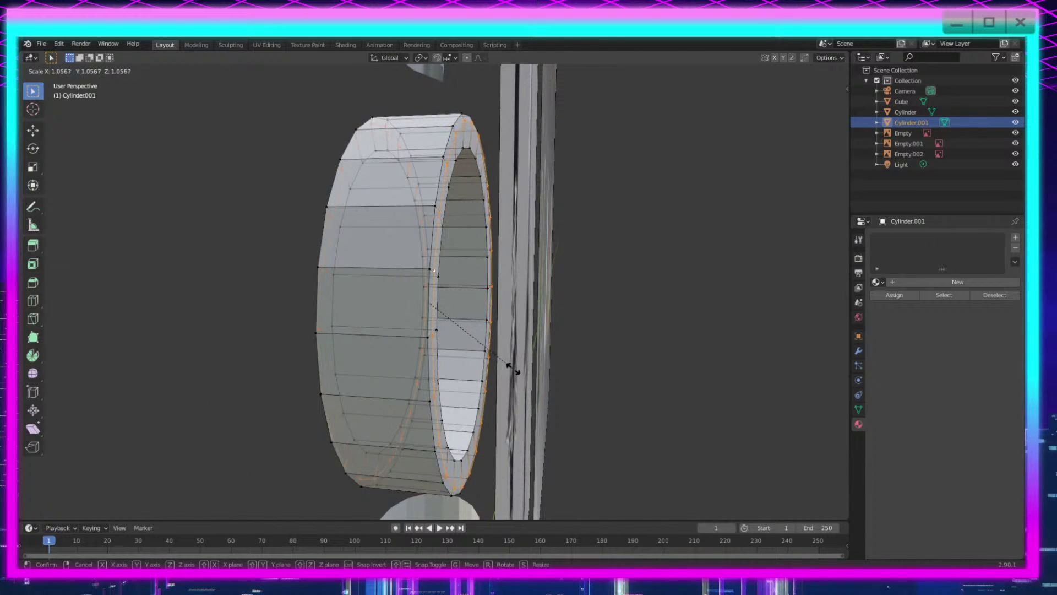
click(516, 372)
key(ctrl+z)
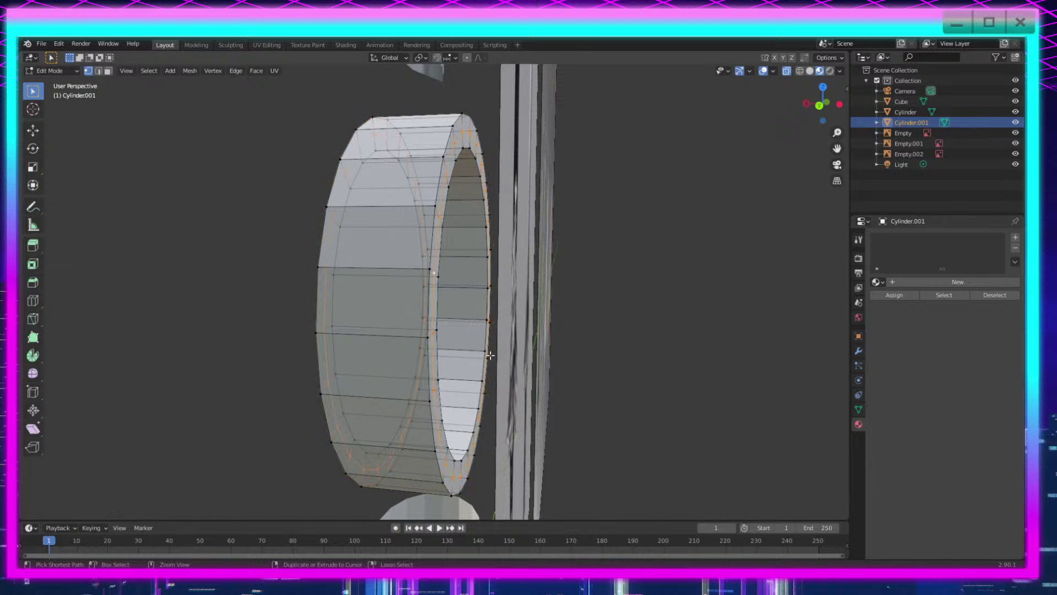
Step: Spread the two middle edge loops outward along X, scaling them to about 1.1 and then adjusting the X spread again
key(s)
key(x)
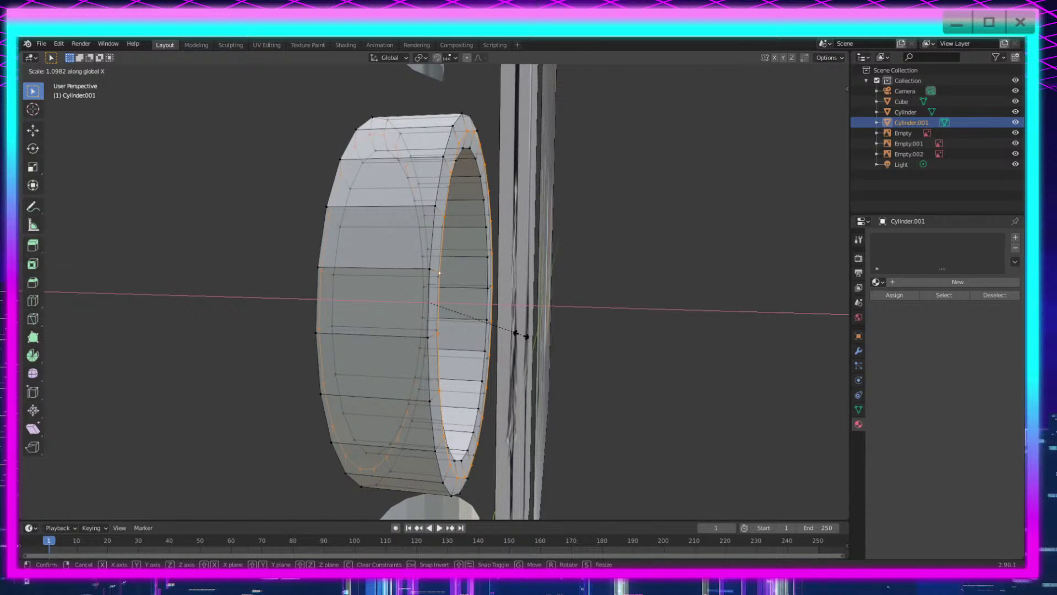
click(521, 335)
middle_drag(630, 416, 461, 418)
key(Tab)
scroll(468, 402, up, 1)
middle_drag(481, 378, 473, 358)
key(Tab)
key(s)
key(x)
click(435, 355)
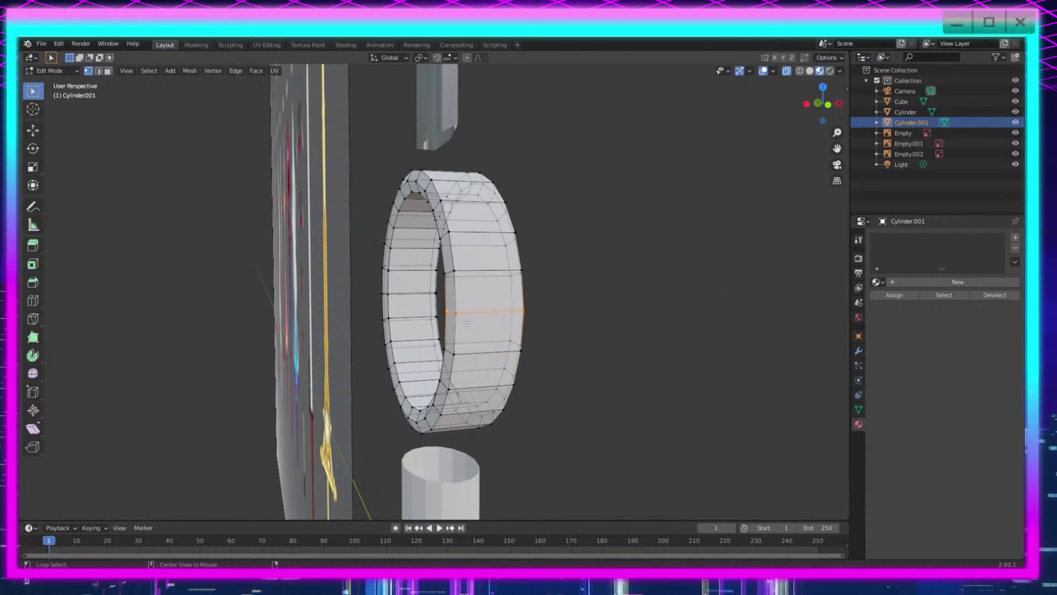
Step: Inspect the ring's edge loops and apply smooth shading to the ring object in Object Mode
scroll(462, 275, up, 4)
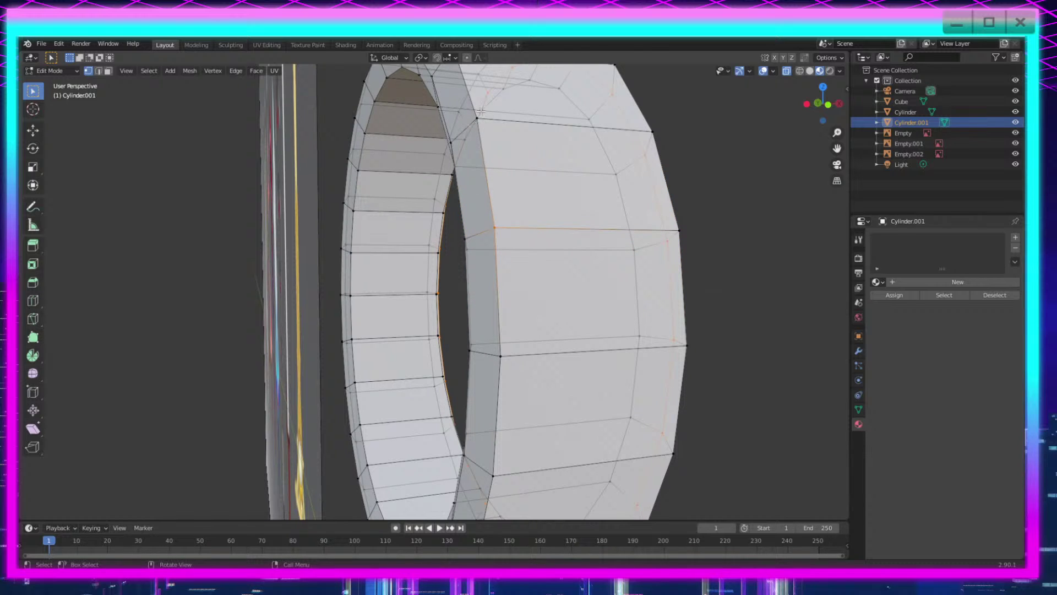
middle_drag(480, 111, 701, 358)
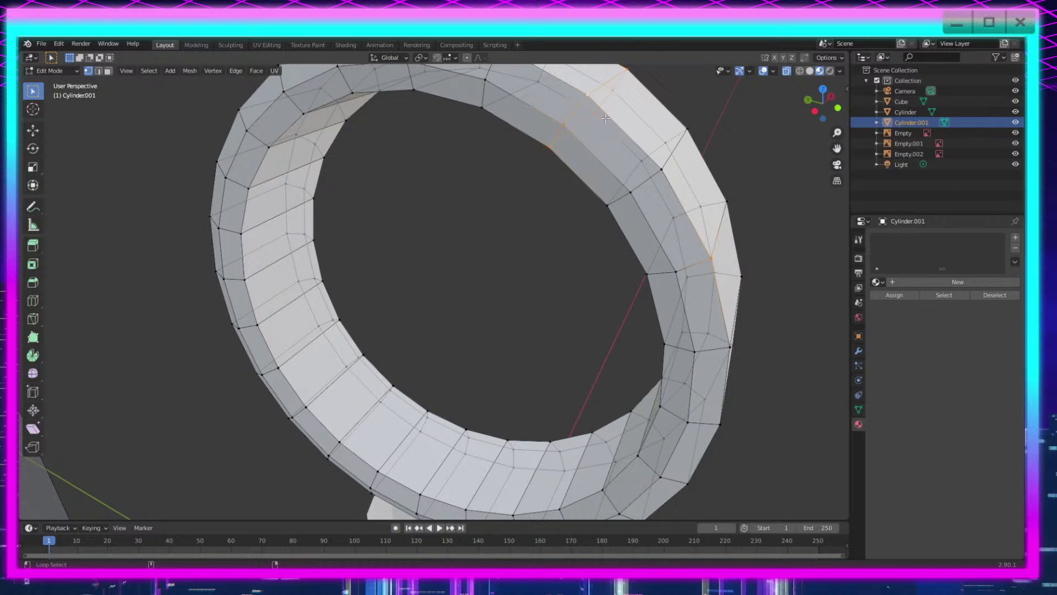
scroll(680, 347, down, 5)
middle_drag(680, 347, 515, 472)
key(Tab)
scroll(583, 431, up, 3)
right_click(545, 348)
click(542, 350)
scroll(531, 450, up, 3)
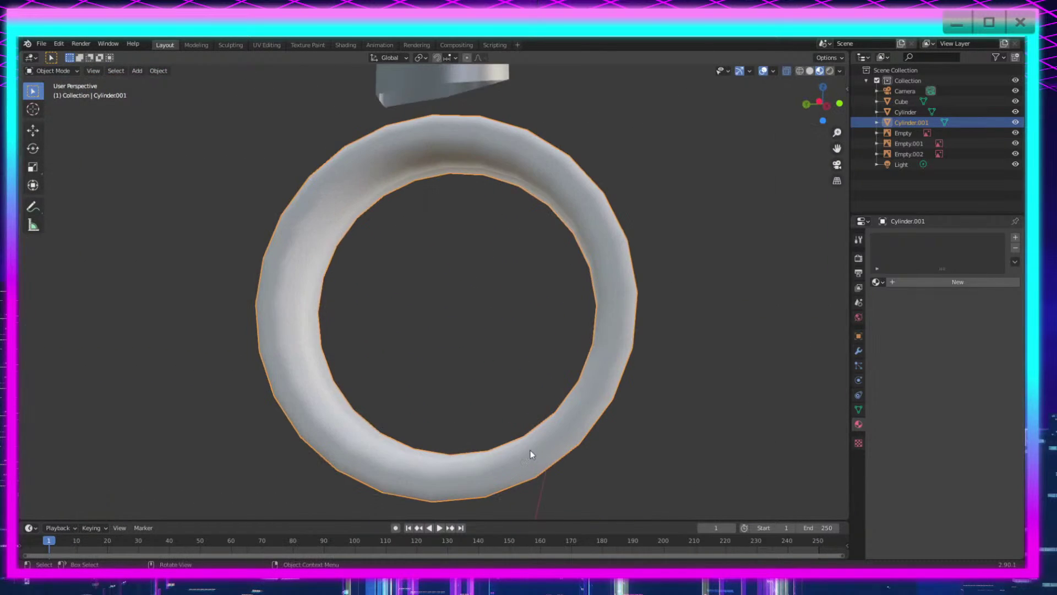
scroll(530, 451, down, 5)
key(Tab)
key(Tab)
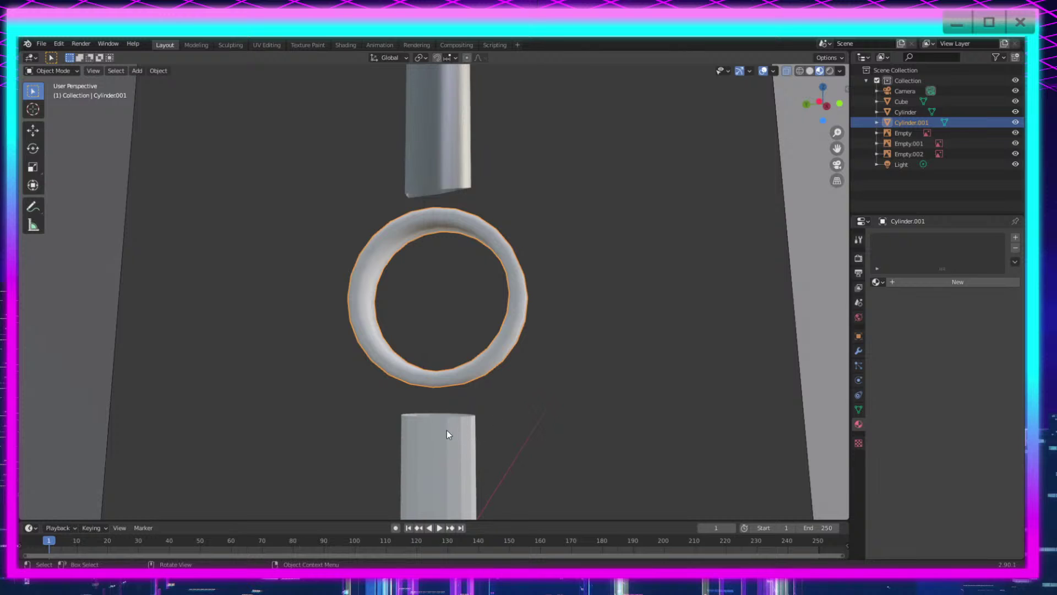
Step: Raise the handle cylinder's top edge vertices along Z by about 0.01 m so they meet the underside of the ring guard
click(447, 431)
key(Tab)
scroll(568, 467, up, 3)
shift+middle_drag(567, 467, 585, 359)
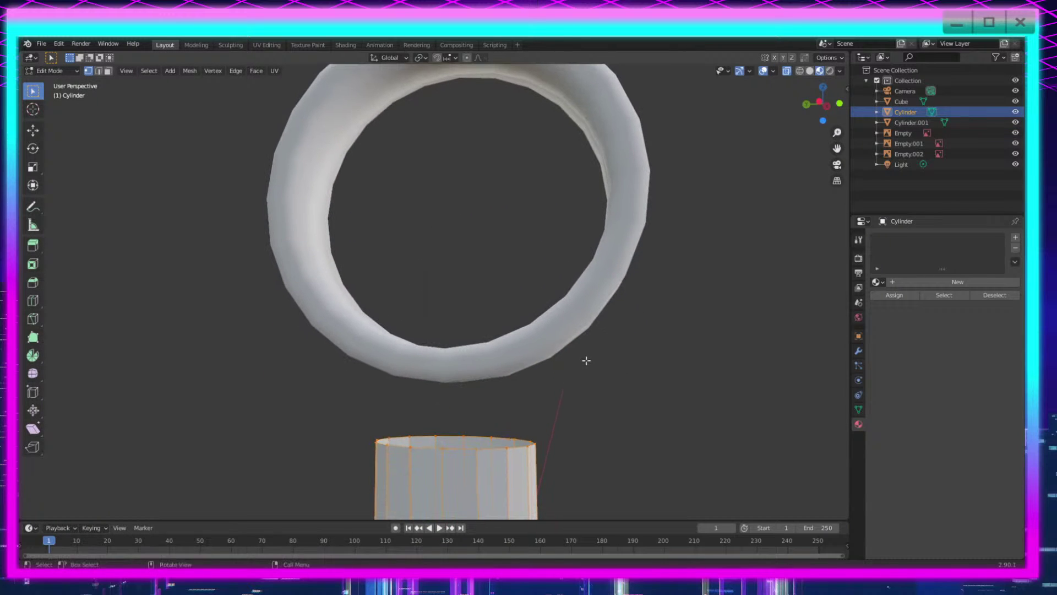
key(g)
key(z)
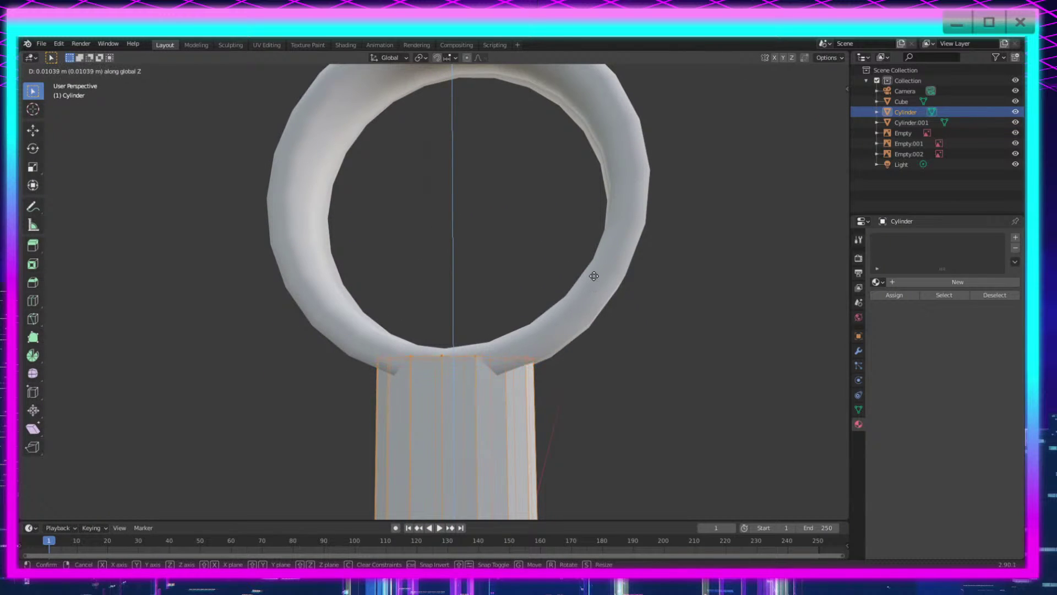
click(594, 268)
middle_drag(594, 268, 555, 453)
Step: Leave the handle's Edit Mode and open the ring guard in Edit Mode
key(Tab)
click(545, 216)
key(Tab)
scroll(489, 472, up, 3)
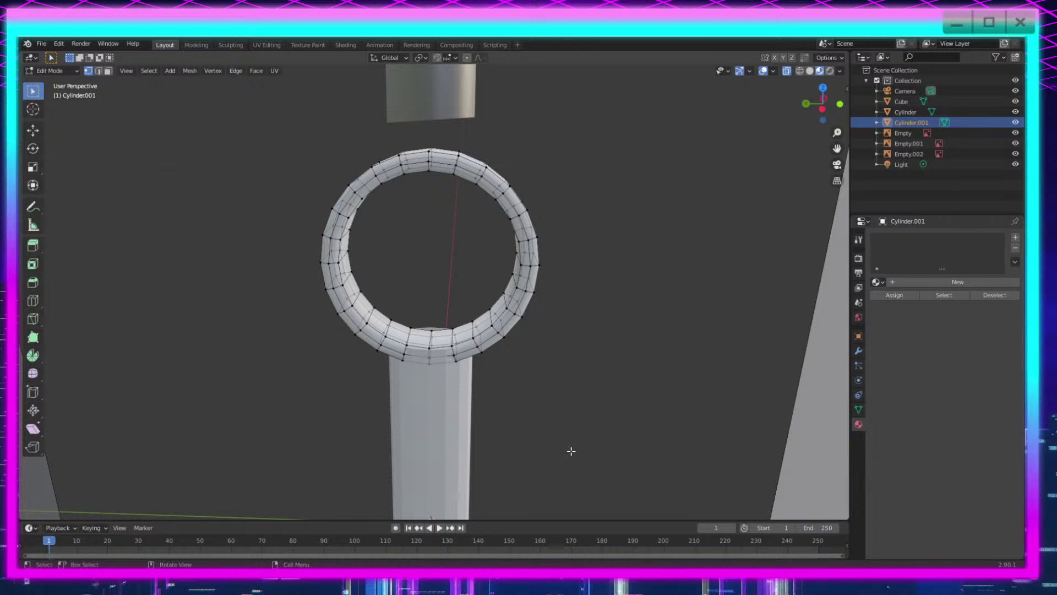
Step: Compare the ring and handle with the guards of the numbered reference swords, and return to a close view of the ring
scroll(533, 420, down, 8)
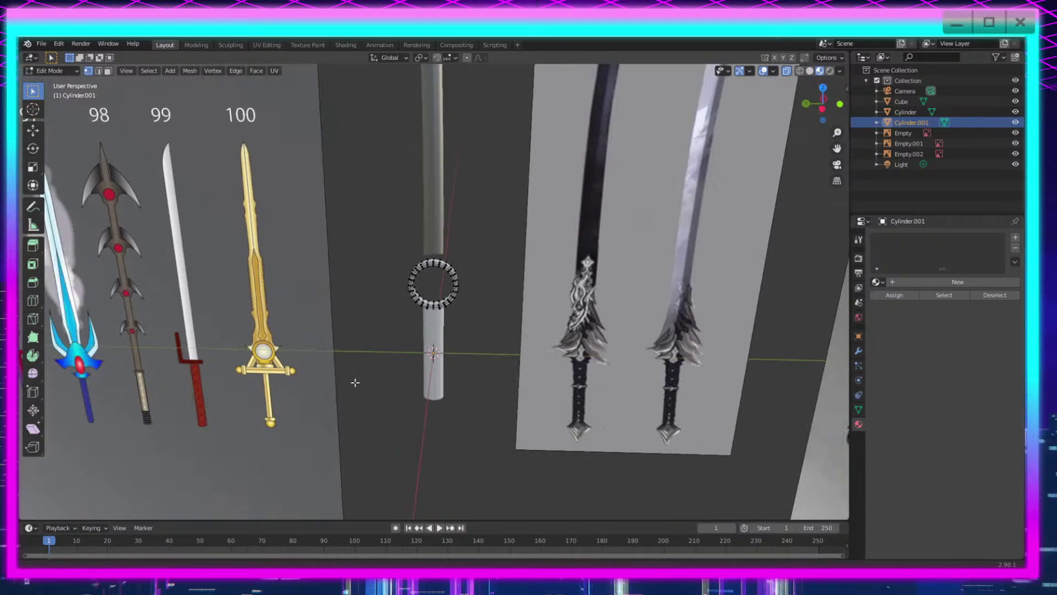
shift+middle_drag(356, 382, 689, 388)
shift+middle_drag(160, 287, 345, 513)
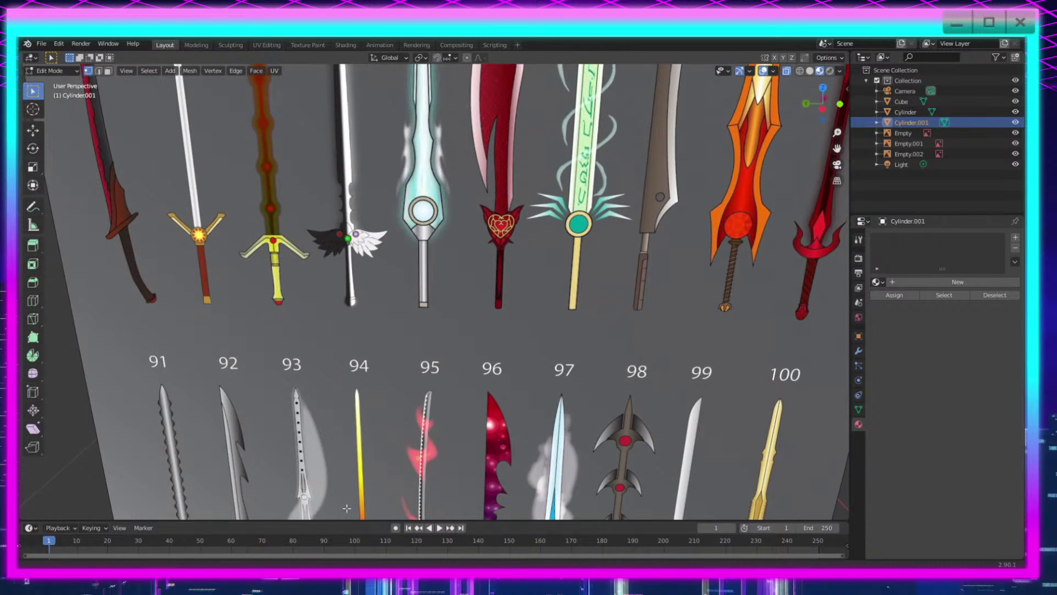
shift+middle_drag(732, 495, 270, 235)
scroll(692, 317, up, 8)
shift+middle_drag(692, 317, 531, 286)
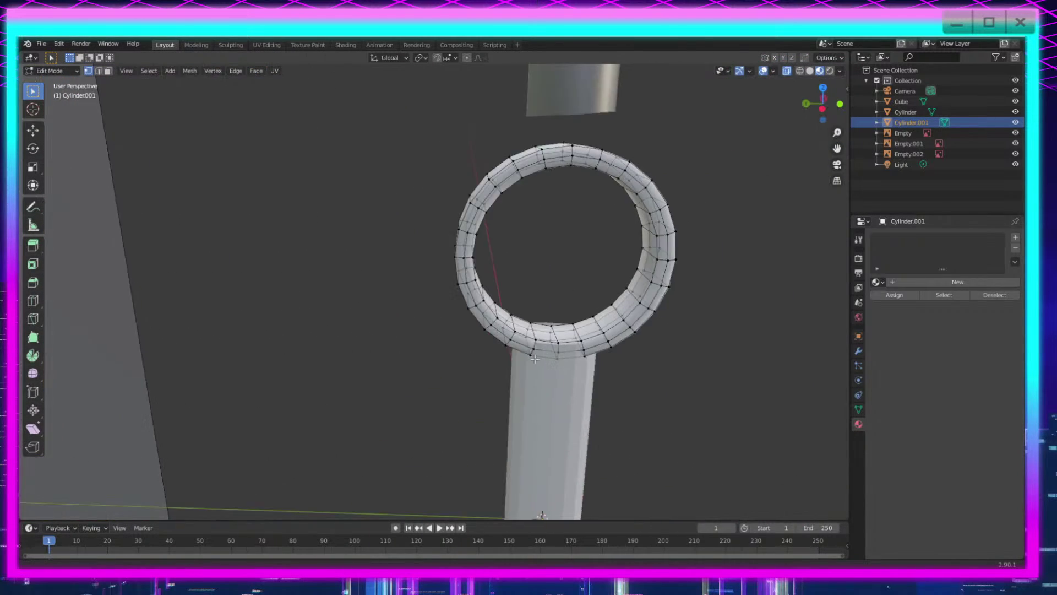
middle_drag(617, 380, 590, 355)
Step: Try scaling the whole ring mesh down uniformly to about 0.92, and undo the scaling
key(a)
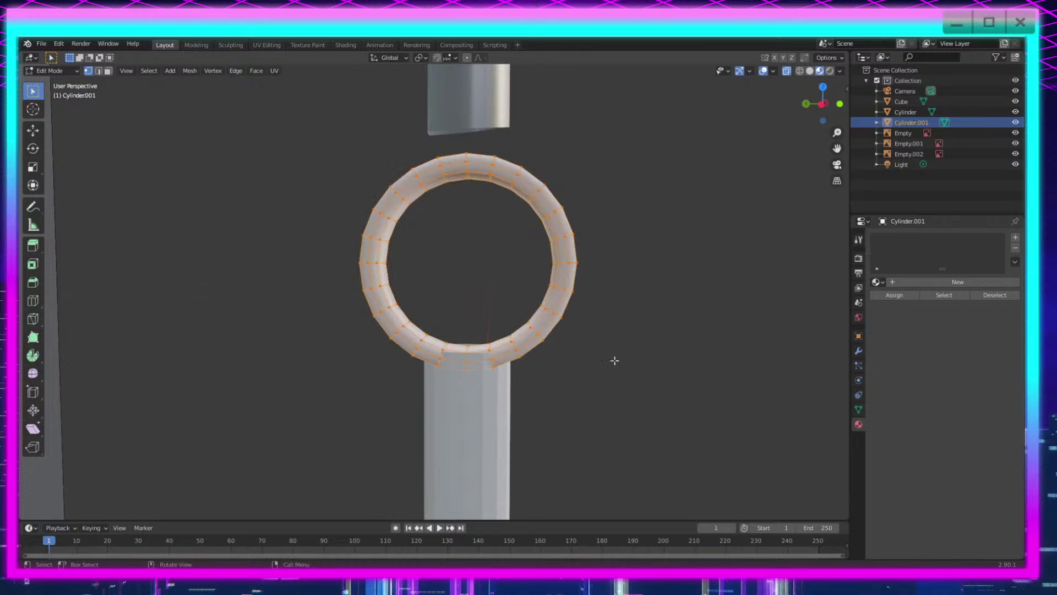
key(s)
key(x)
click(611, 359)
key(s)
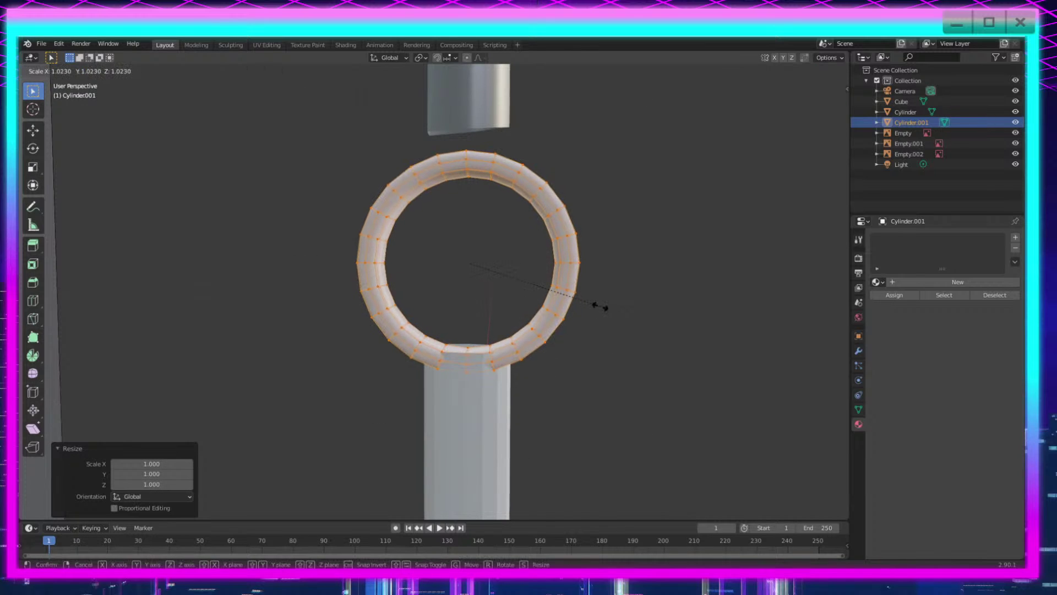
click(587, 306)
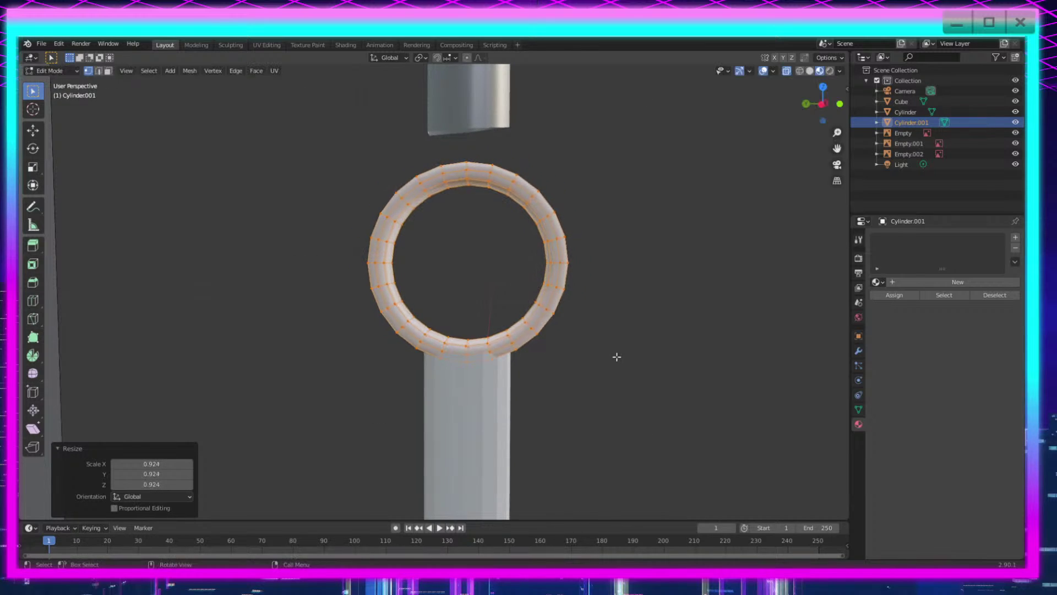
key(ctrl+z)
Step: Turn off X-ray, select the full loop of faces on the ring's inner side, and scale it inward to thicken the ring
scroll(479, 353, up, 5)
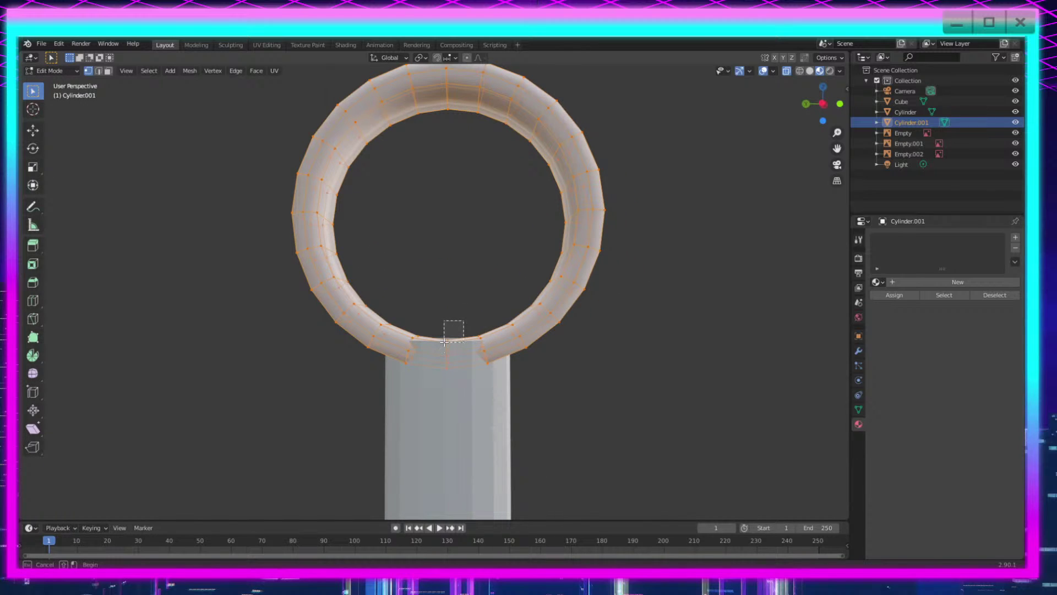
drag(445, 341, 444, 340)
drag(438, 315, 417, 329)
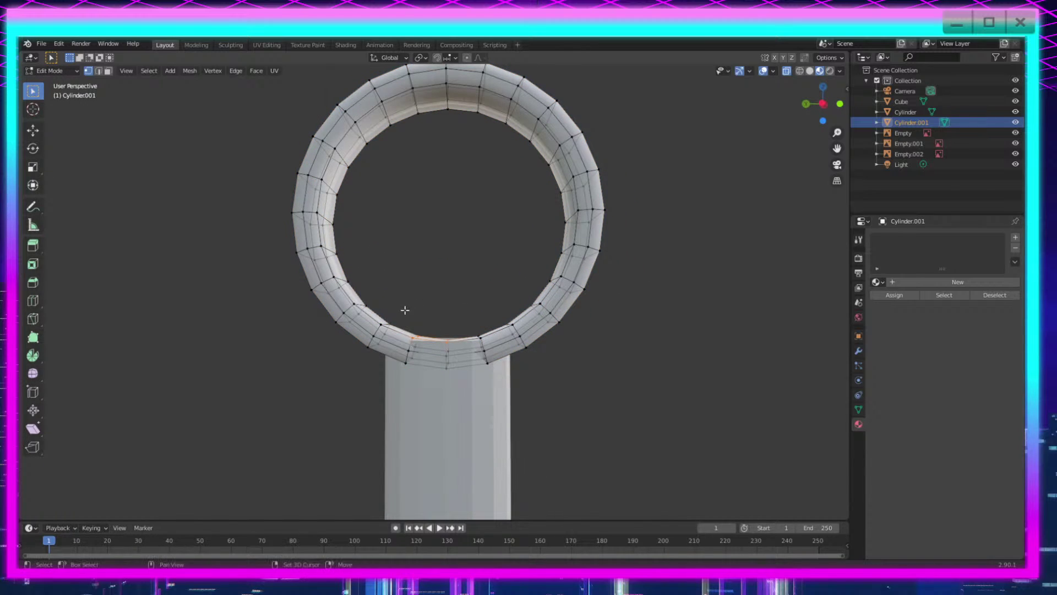
mouse_move(435, 324)
middle_down()
mouse_move(481, 281)
mouse_move(436, 323)
middle_up()
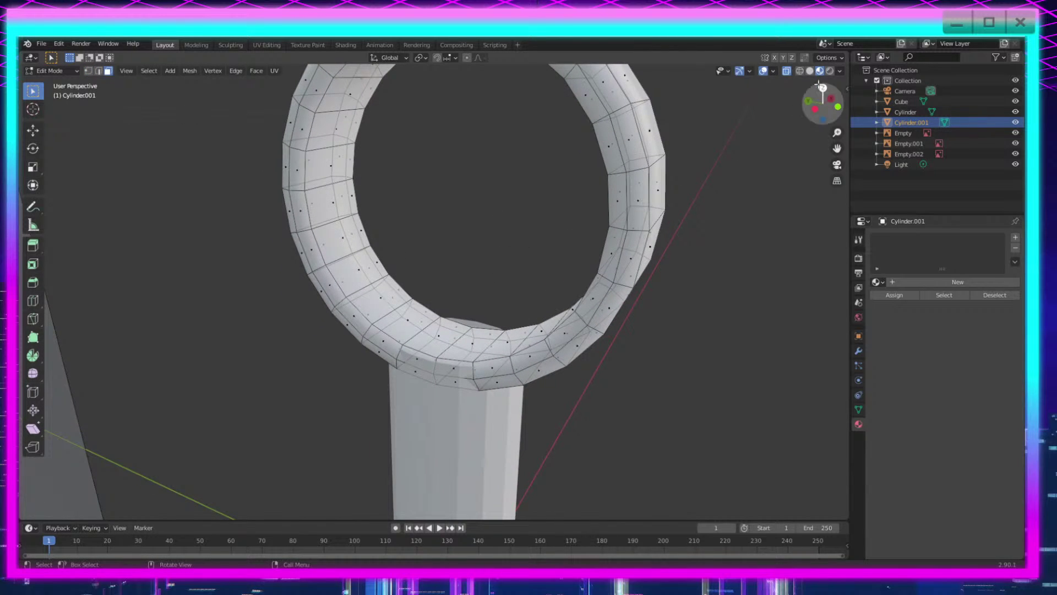
click(786, 71)
shift+middle_drag(498, 329, 563, 417)
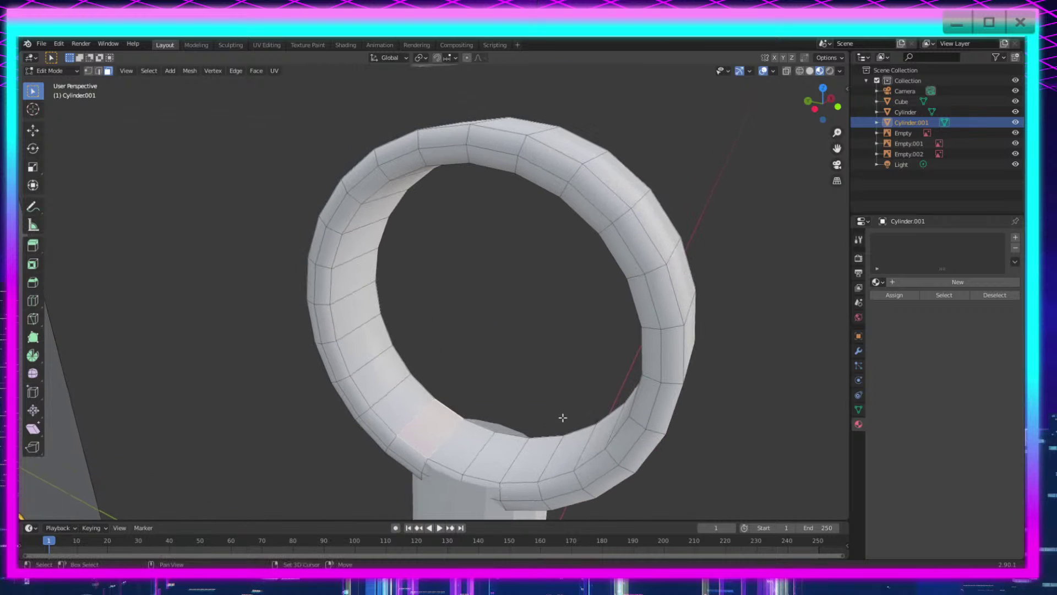
ctrl+click(359, 278)
middle_drag(498, 408, 477, 393)
middle_drag(578, 413, 666, 387)
key(s)
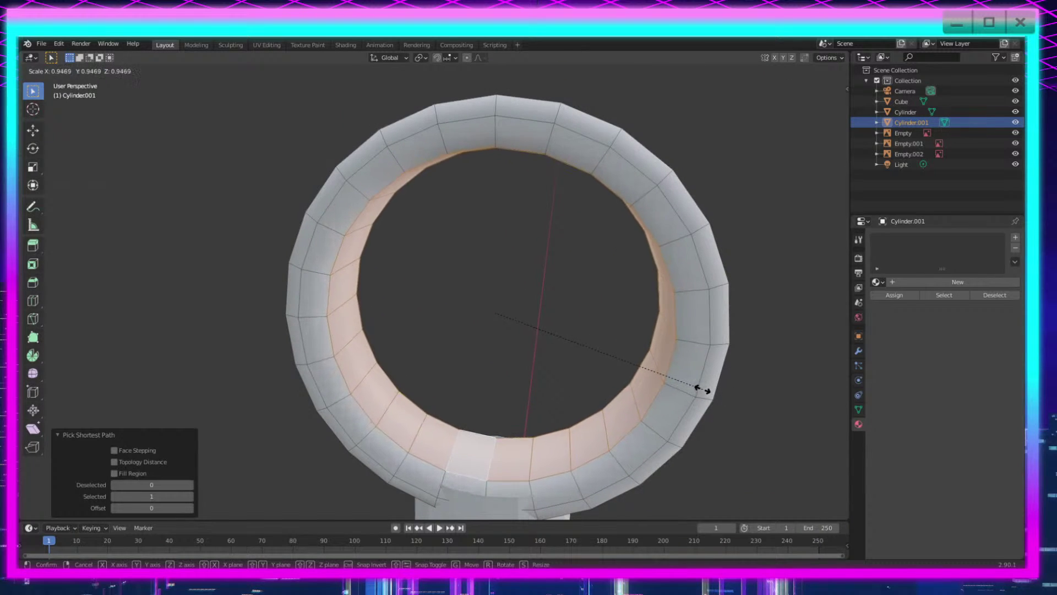
click(666, 402)
Step: Inspect the thickened ring from several sides, including where it meets the handle
middle_drag(667, 402, 454, 405)
scroll(609, 448, down, 3)
middle_drag(609, 448, 370, 392)
scroll(658, 429, up, 3)
middle_drag(368, 329, 350, 332)
click(458, 321)
scroll(611, 422, down, 3)
middle_drag(612, 422, 547, 394)
scroll(559, 355, up, 2)
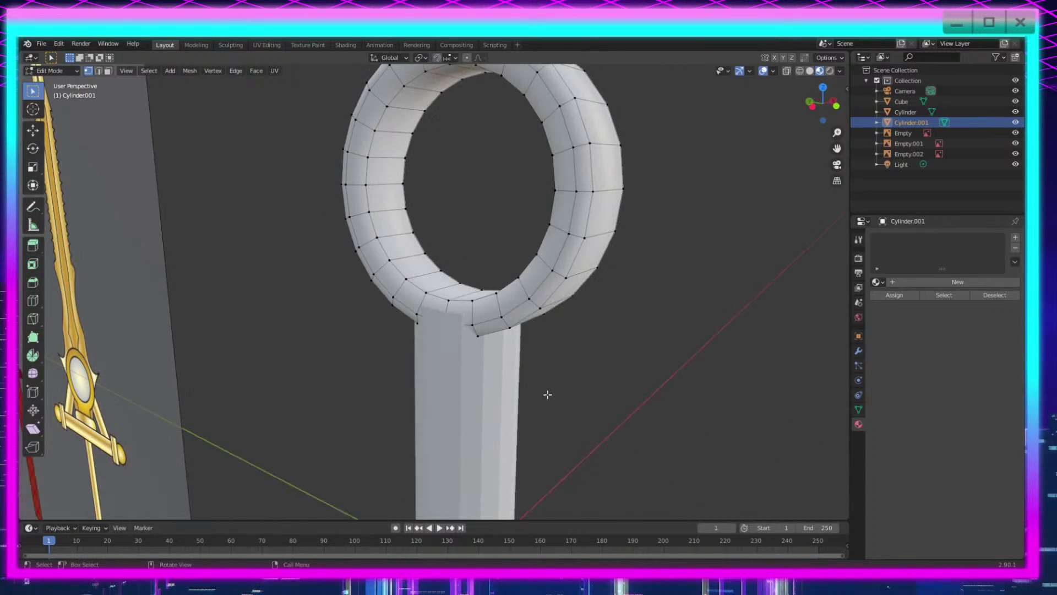
Step: Finish editing the ring and open the handle cylinder in Edit Mode
scroll(547, 394, down, 3)
key(Tab)
click(465, 429)
key(Tab)
scroll(515, 436, down, 4)
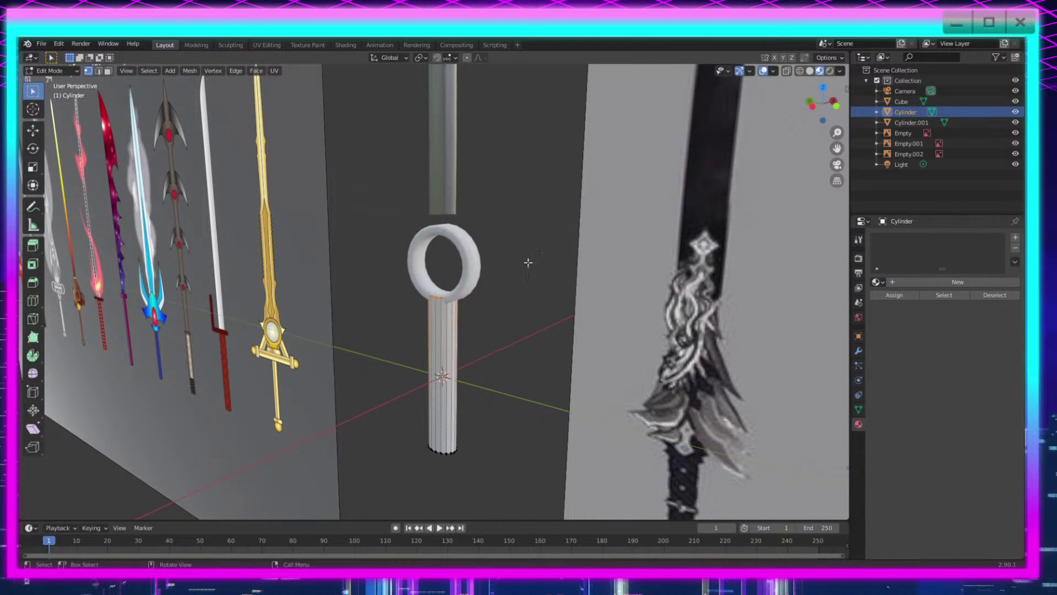
Step: Try scaling the handle vertices down to about 0.91 without X-ray selection, and undo the scaling
drag(527, 250, 385, 498)
key(s)
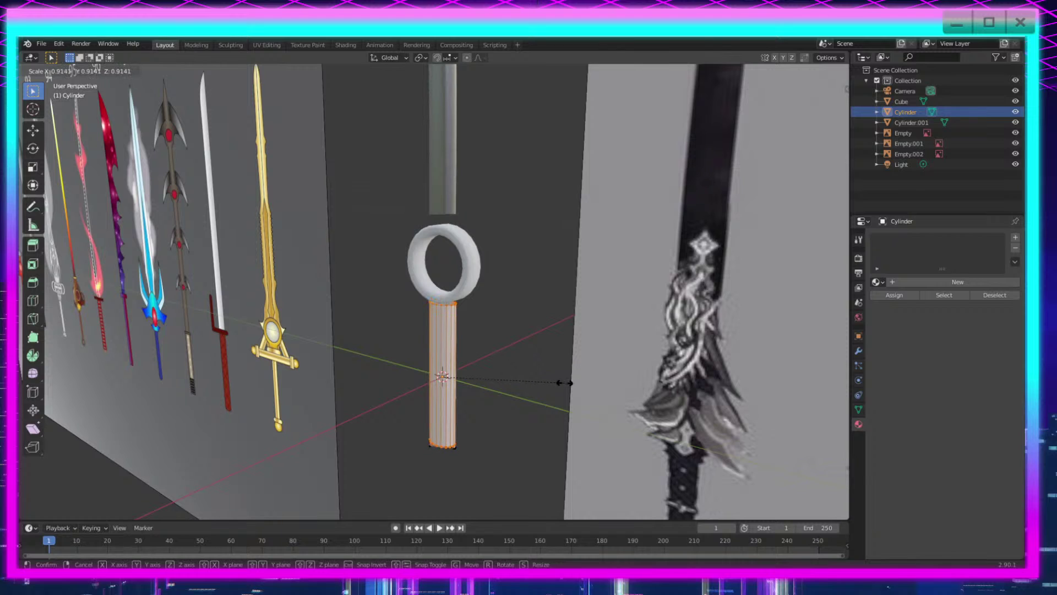
click(564, 382)
key(ctrl+z)
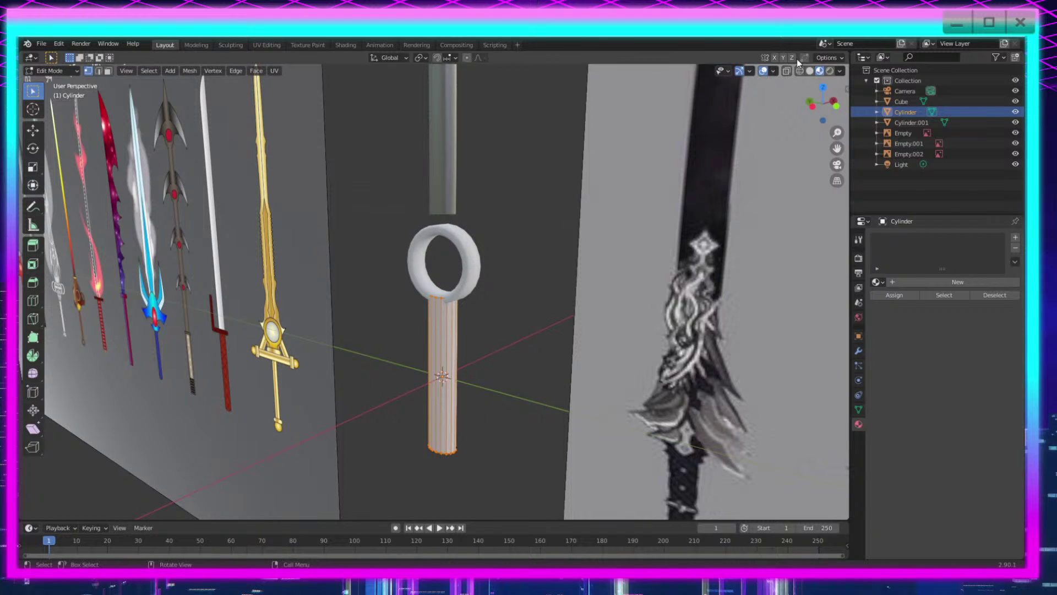
Step: Select the whole handle with X-ray on, scale it uniformly to about 0.84, and raise it along Z to meet the ring
drag(548, 210, 376, 509)
key(s)
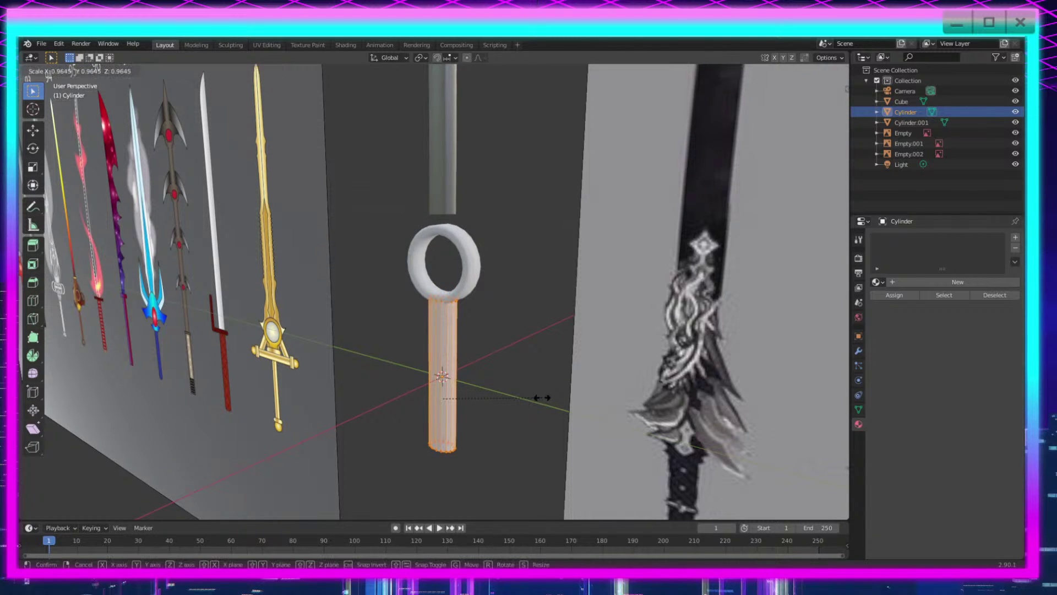
click(529, 398)
scroll(523, 420, up, 4)
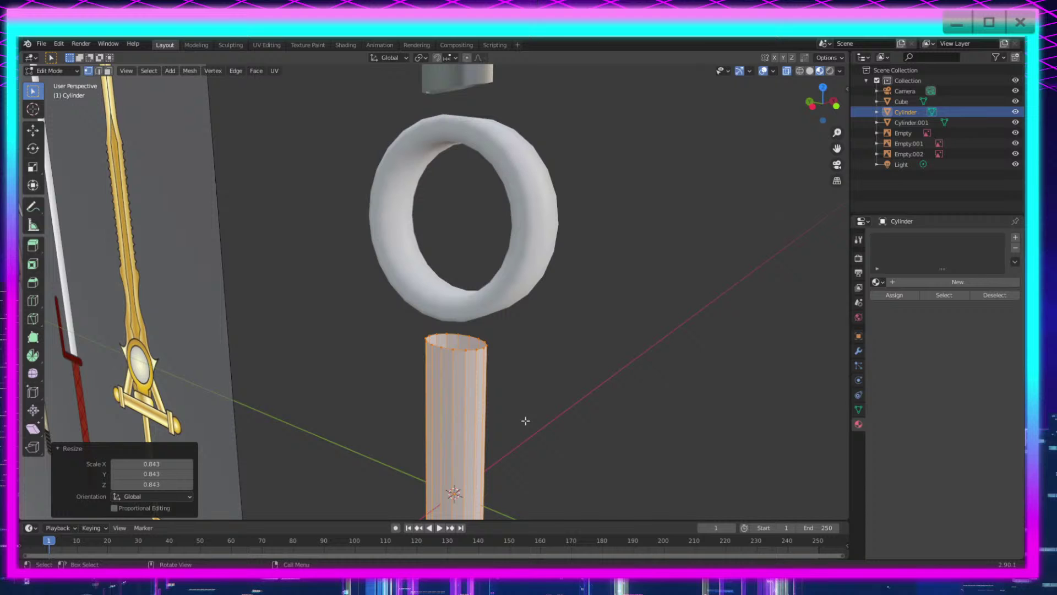
key(g)
key(z)
click(602, 339)
Step: Apply smooth shading to the handle in Object Mode and deselect it
middle_drag(589, 374, 609, 425)
scroll(609, 425, up, 3)
key(Tab)
middle_drag(342, 429, 666, 399)
right_click(416, 402)
click(418, 388)
key(Tab)
key(Tab)
click(666, 398)
middle_drag(562, 405, 647, 407)
scroll(638, 407, down, 3)
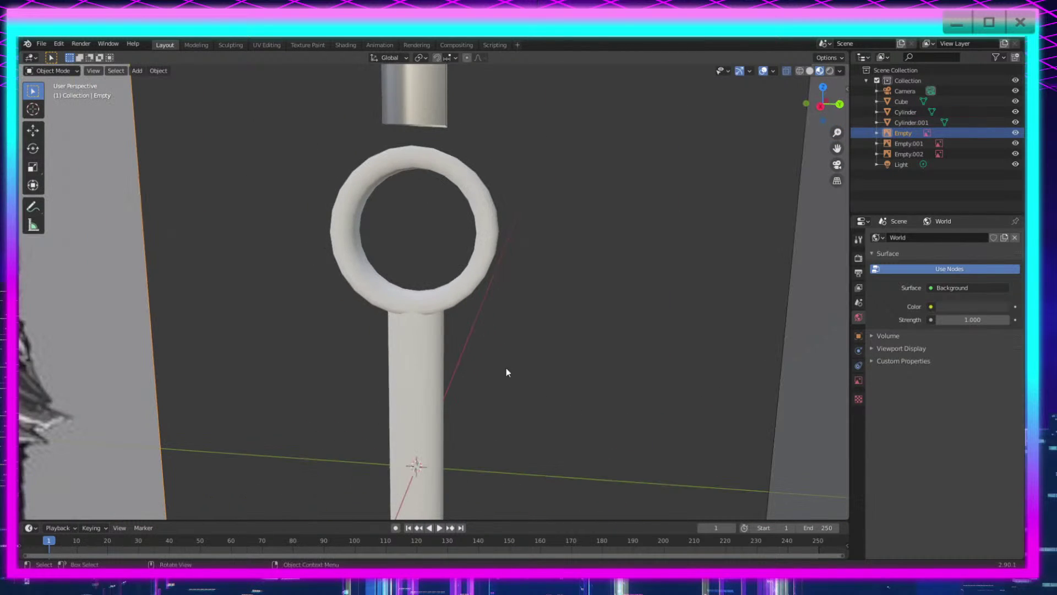
Step: Move the blade's bottom vertices down along Z by about 0.01 m into the top of the ring, and return to Object Mode
click(507, 371)
middle_drag(542, 374, 458, 231)
click(387, 226)
key(Tab)
drag(458, 230, 241, 306)
key(g)
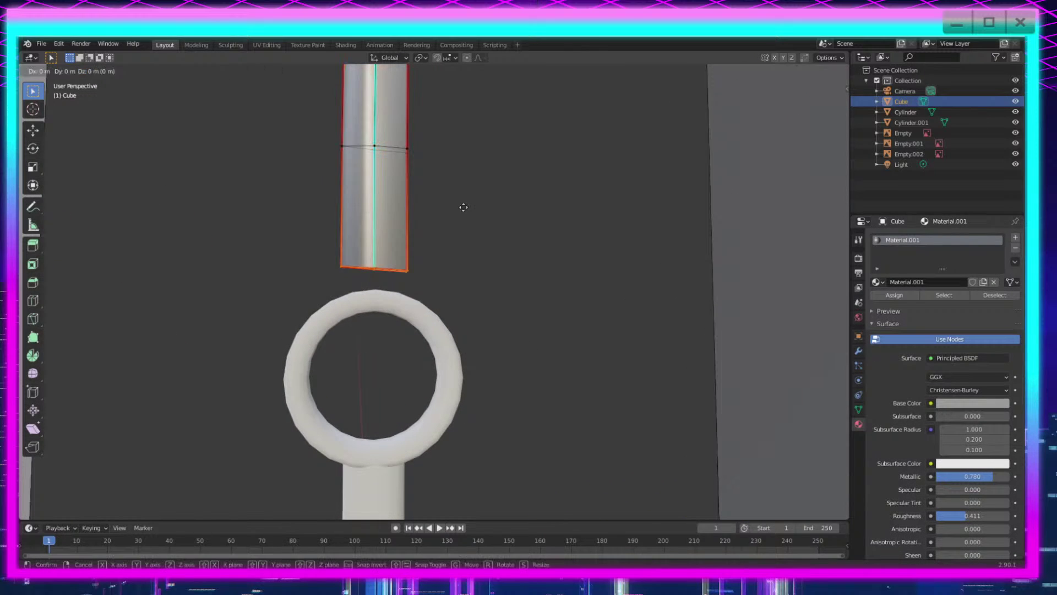
click(462, 243)
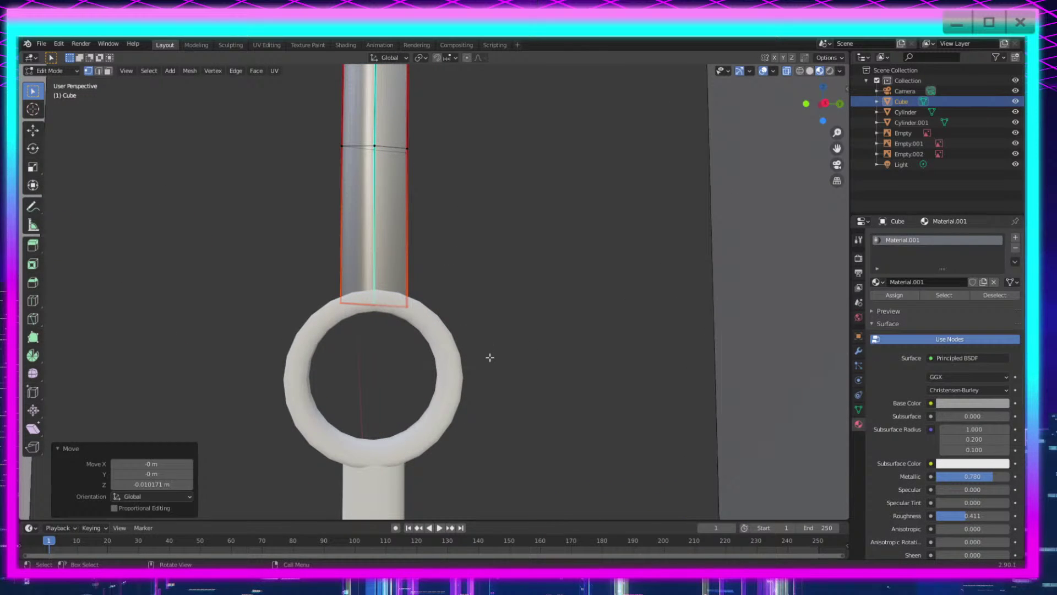
key(Tab)
Step: Examine the joined blade, ring guard and handle against the reference swords from near and far
scroll(501, 374, down, 4)
middle_drag(545, 370, 446, 365)
scroll(489, 401, up, 6)
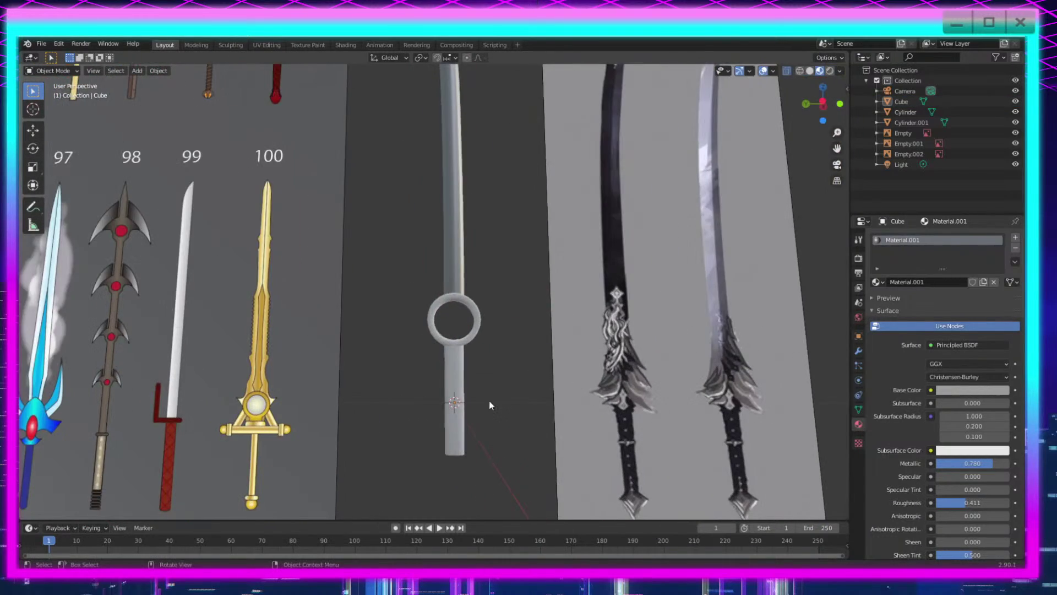
scroll(489, 401, down, 5)
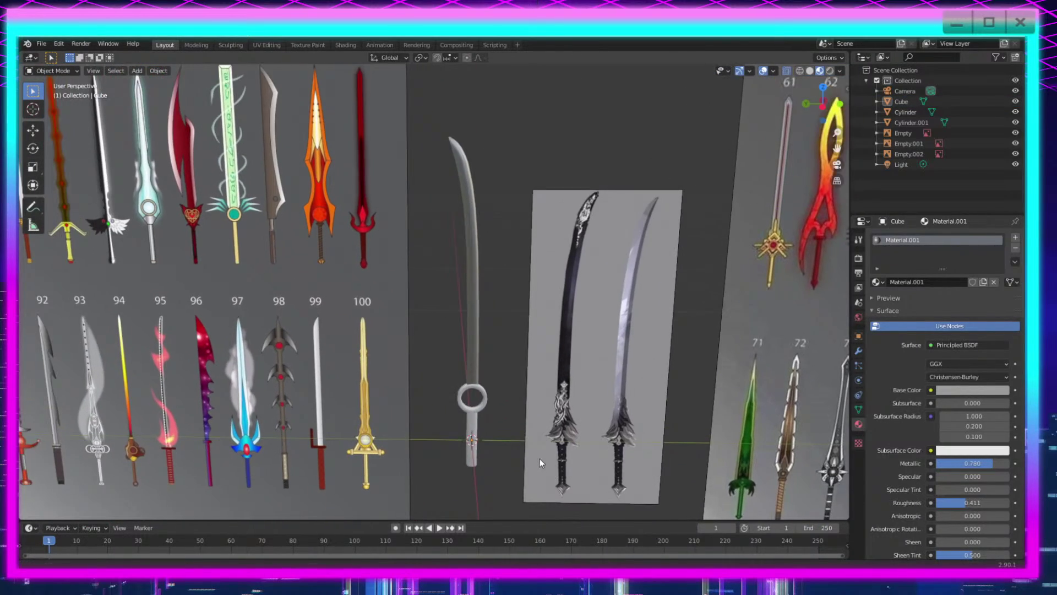
middle_drag(538, 461, 511, 402)
scroll(511, 353, up, 6)
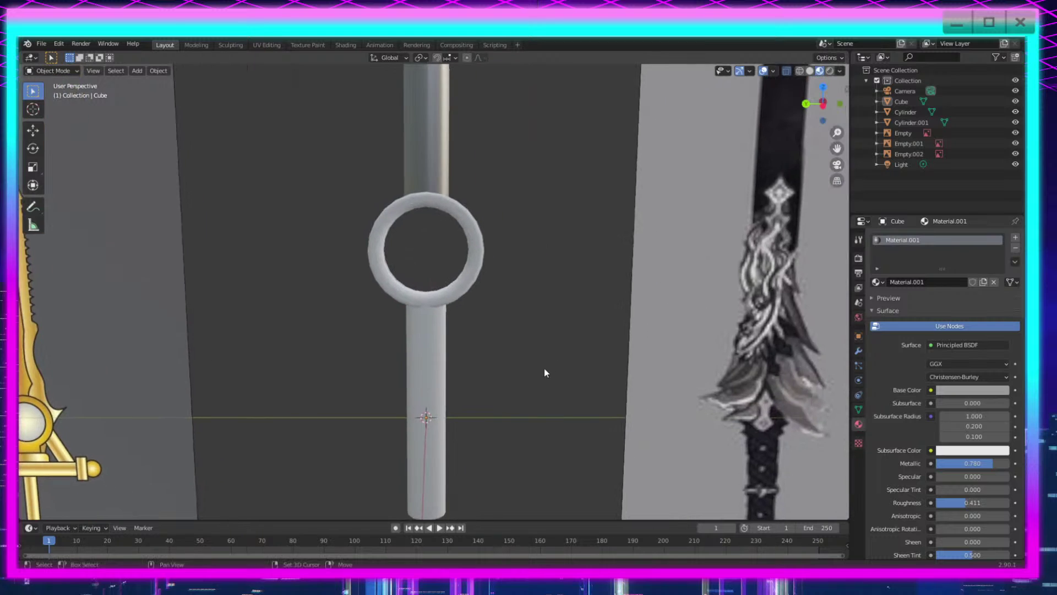
Step: Enter Edit Mode on the ring between the sword's two shafts and select four diagonally placed faces on its inner wall
scroll(545, 366, up, 6)
shift+middle_drag(554, 329, 567, 444)
scroll(566, 441, down, 2)
mouse_move(527, 322)
shift+middle_down()
mouse_move(532, 367)
mouse_move(534, 316)
shift+middle_up()
shift+middle_drag(557, 436, 564, 337)
scroll(541, 374, up, 3)
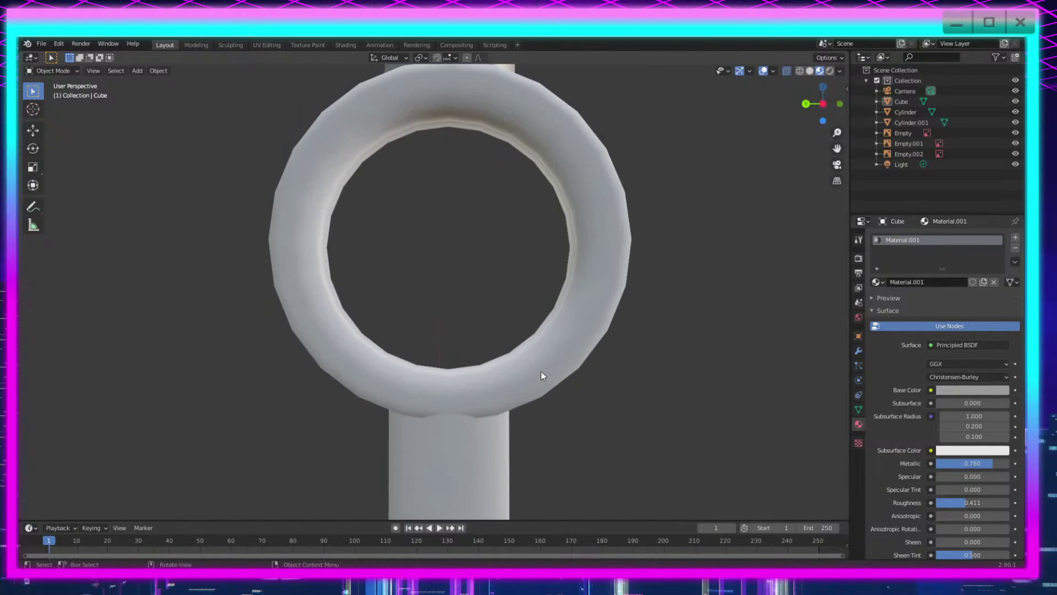
key(Tab)
key(Tab)
click(565, 294)
key(Tab)
shift+middle_drag(458, 284, 448, 358)
click(108, 71)
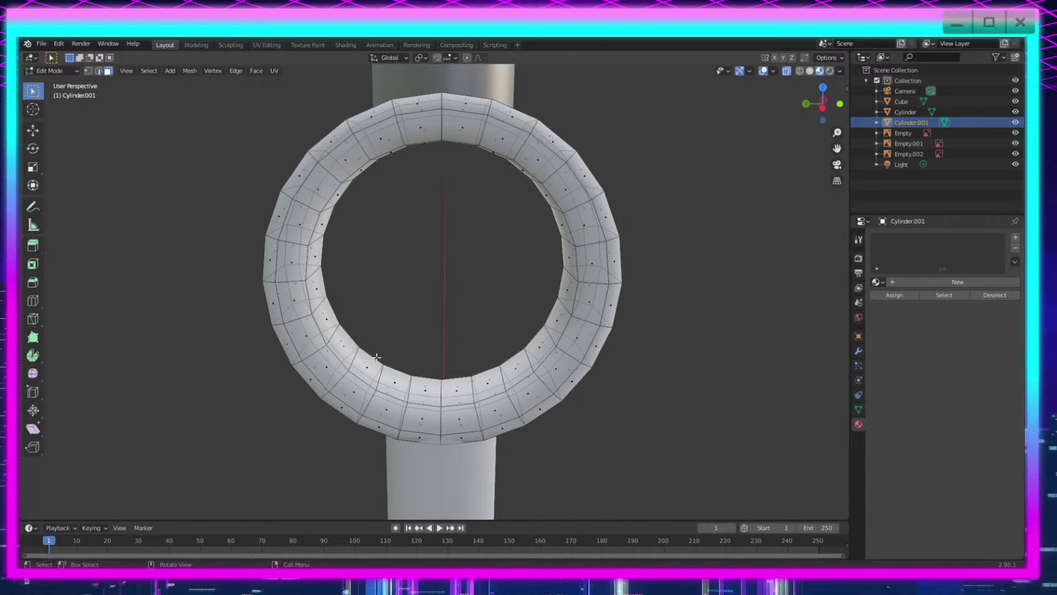
middle_drag(374, 367, 463, 364)
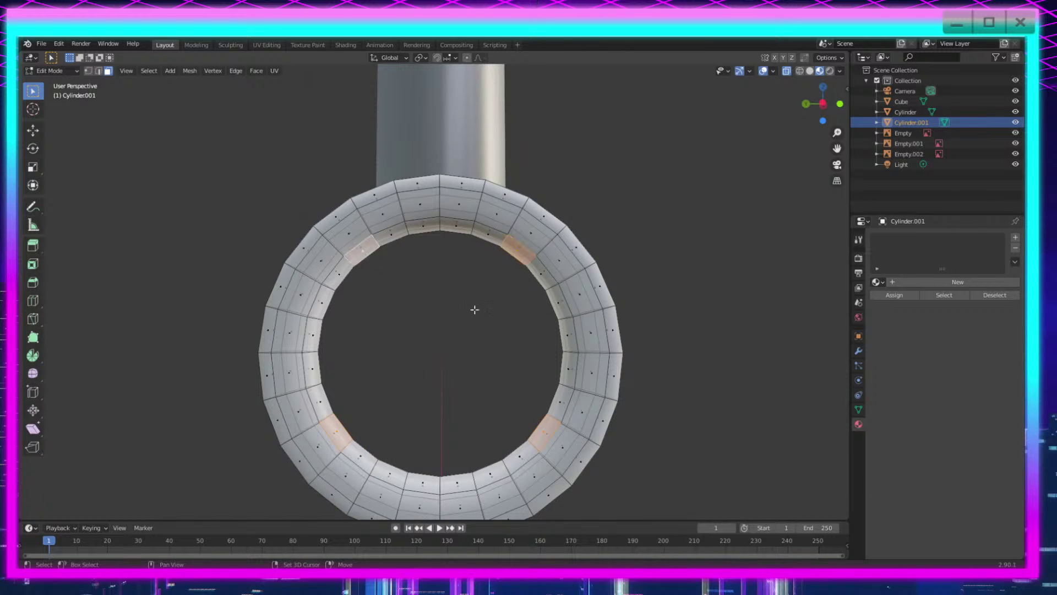
Step: Try to extrude the four selected inner faces toward the ring's centre, scaling them to 0.222
key(e)
key(s)
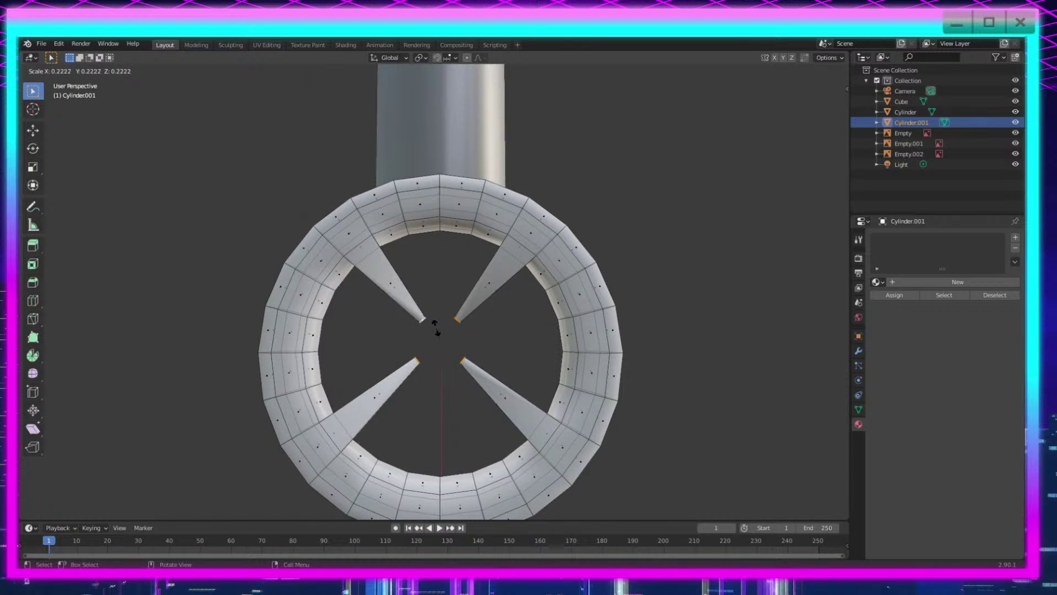
click(436, 329)
middle_drag(507, 371, 510, 376)
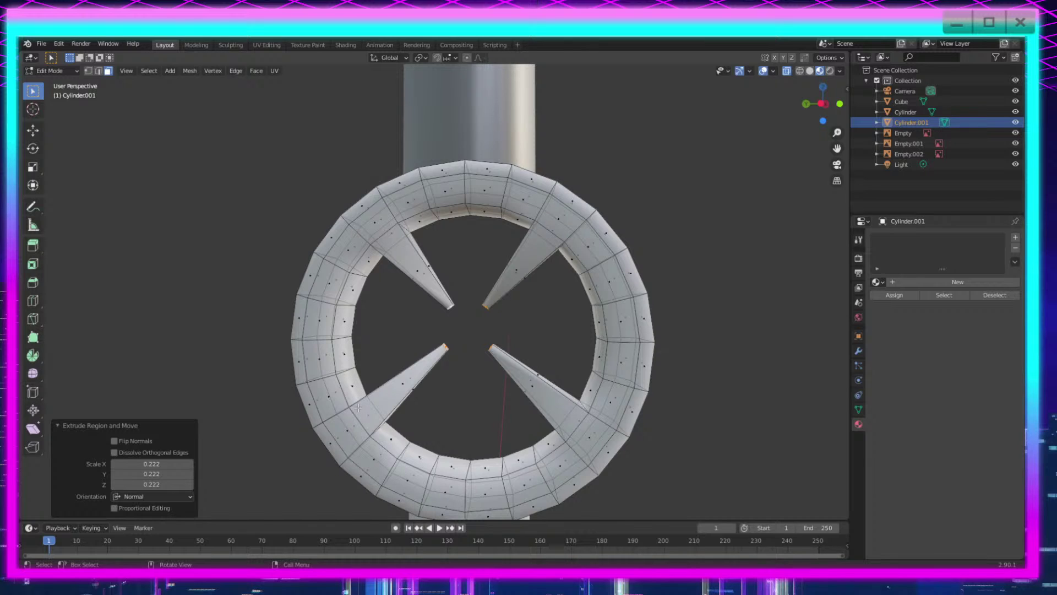
key(ctrl+z)
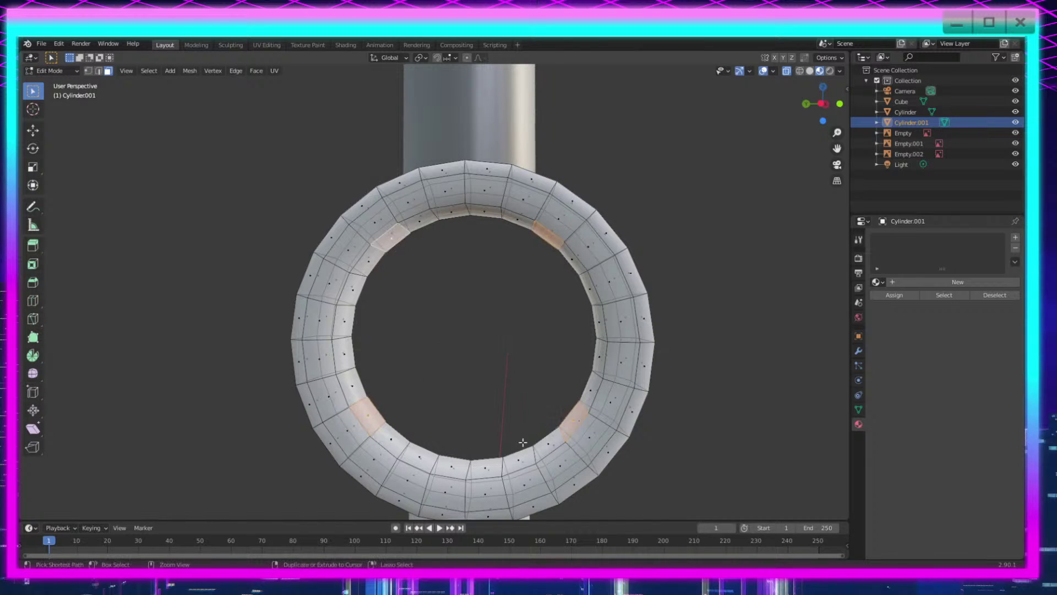
Step: Replace the two lower selected faces with their neighbours closer to the ring's lowest point, matching the upper pair
shift+click(370, 415)
shift+click(574, 421)
shift+click(551, 441)
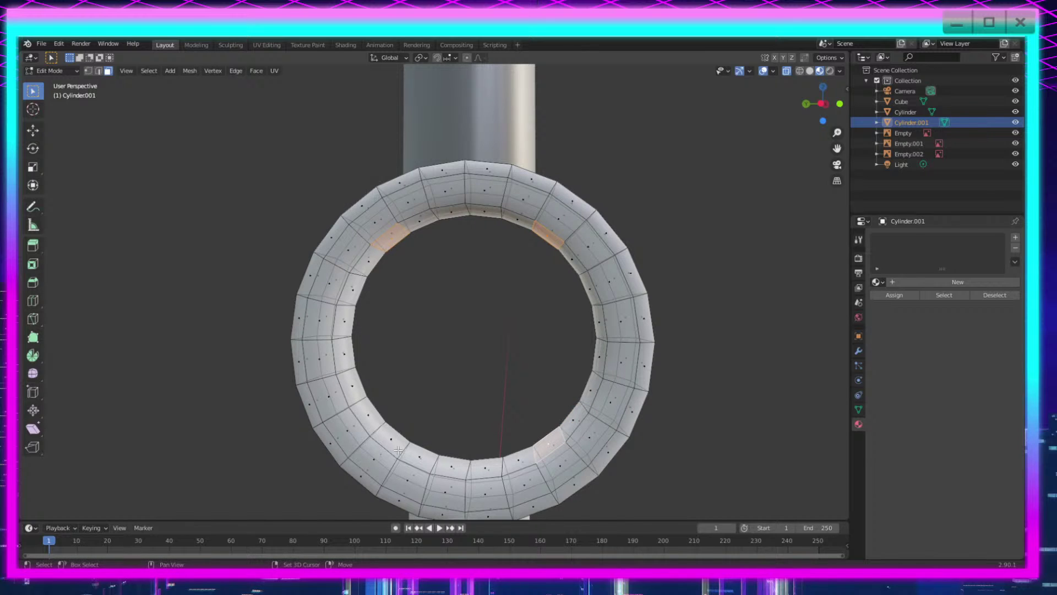
shift+click(398, 449)
middle_drag(398, 450, 401, 459)
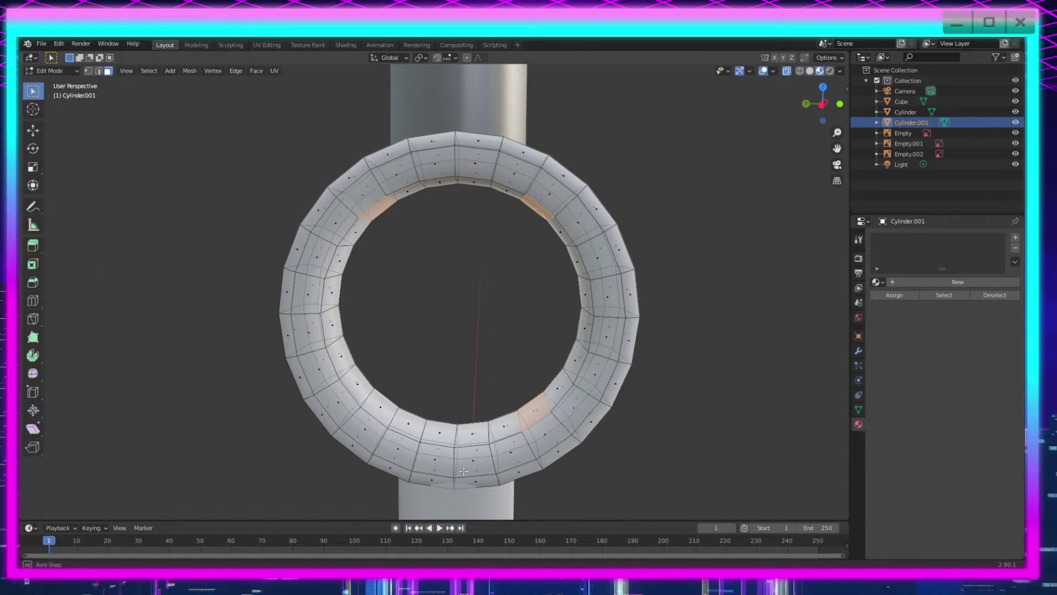
drag(403, 353, 338, 445)
shift+click(385, 408)
middle_drag(522, 475, 527, 475)
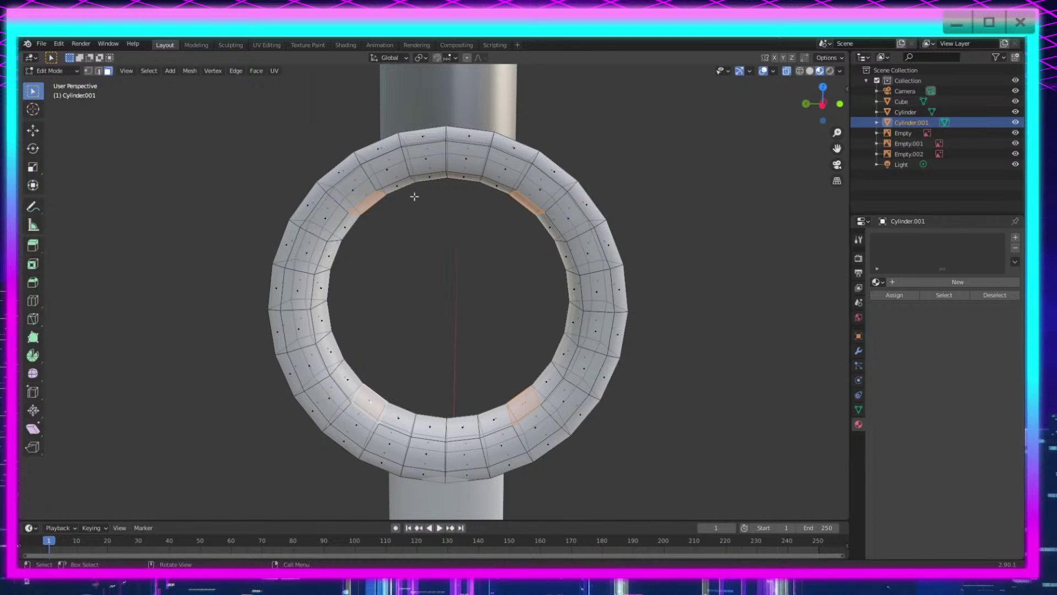
Step: Scale the four selected inner faces toward the ring's centre by 0.813
key(s)
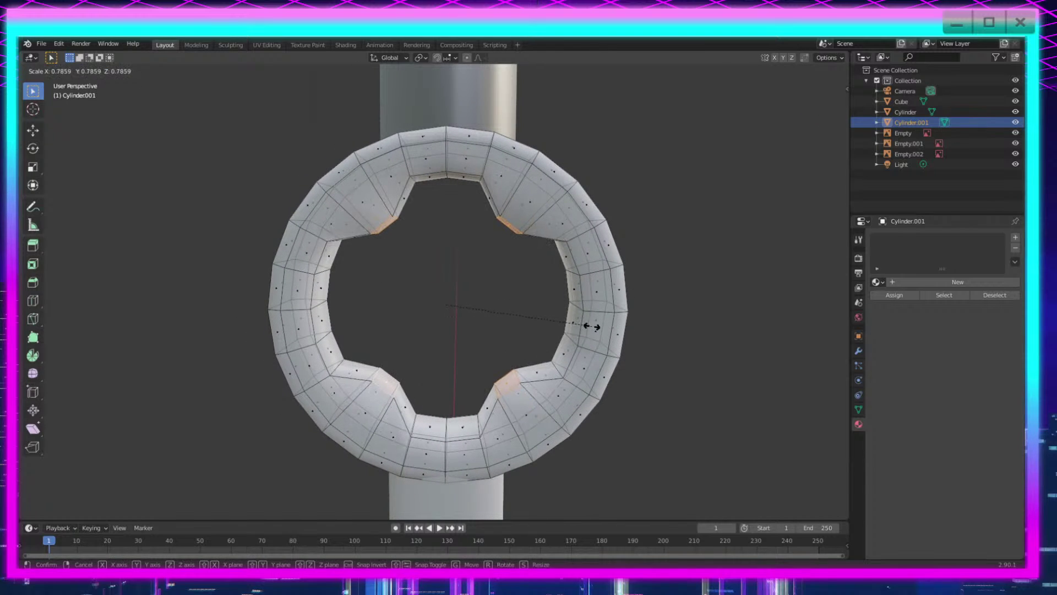
click(591, 326)
key(ctrl+z)
key(s)
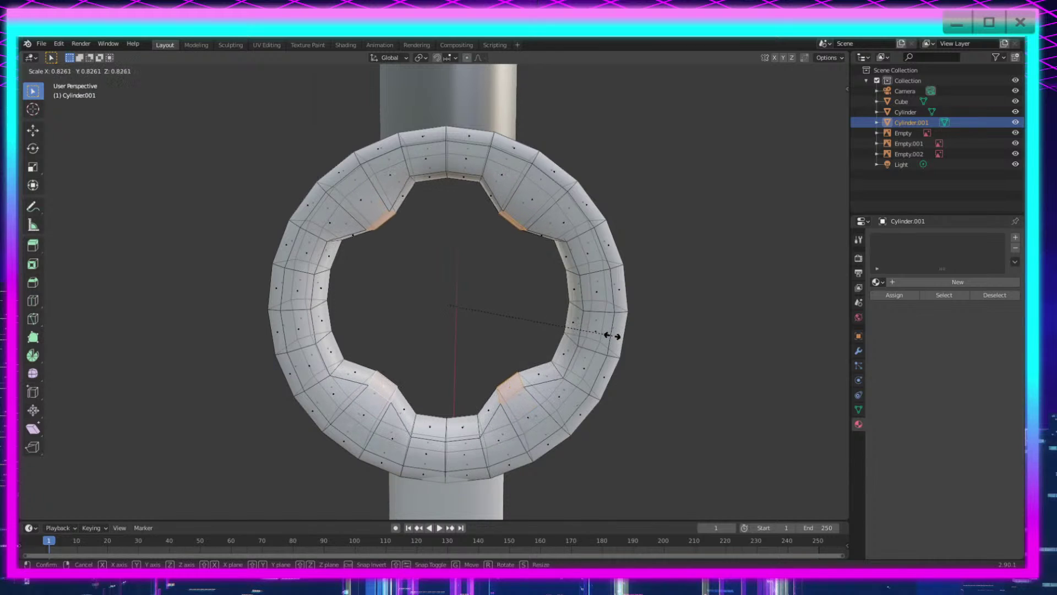
click(616, 335)
Step: Extrude the four inner faces and scale them toward the centre to form tapered prongs, finishing in Object Mode
key(e)
right_click(730, 334)
key(s)
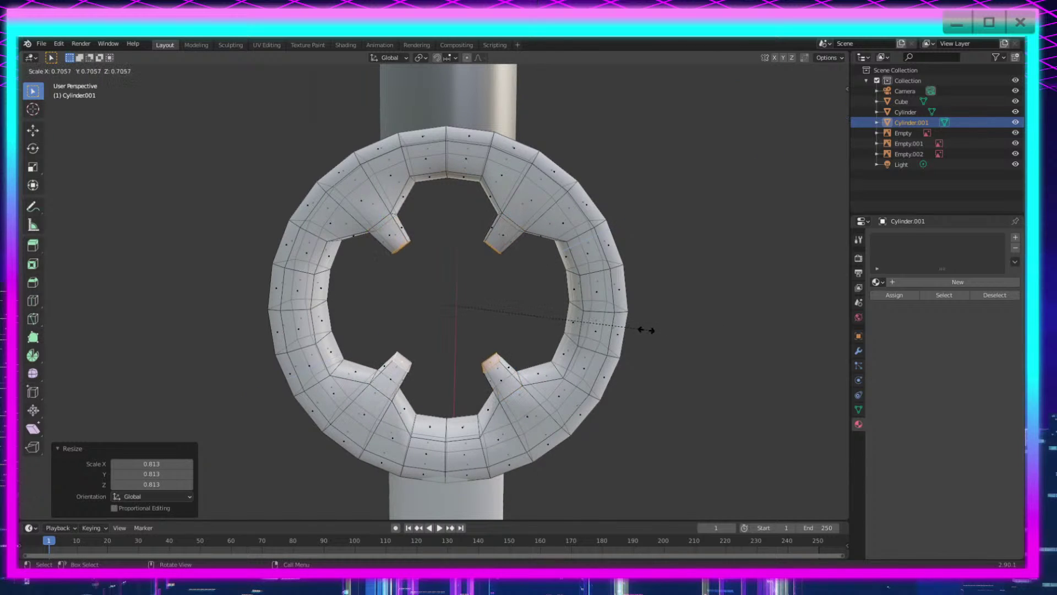
click(581, 327)
scroll(612, 408, down, 3)
key(Tab)
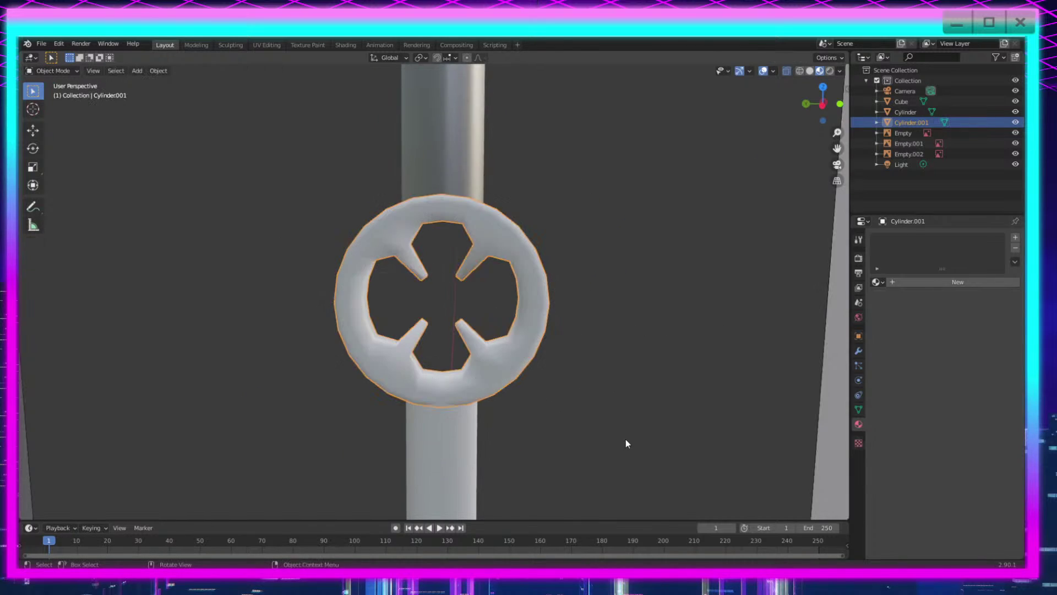
Step: Compare the pronged ring with the Excalibur cosplay sword picture in the browser
middle_drag(625, 440, 630, 417)
scroll(585, 477, down, 3)
mouse_move(582, 473)
shift+middle_down()
mouse_move(593, 421)
mouse_move(594, 457)
shift+middle_up()
scroll(593, 457, up, 4)
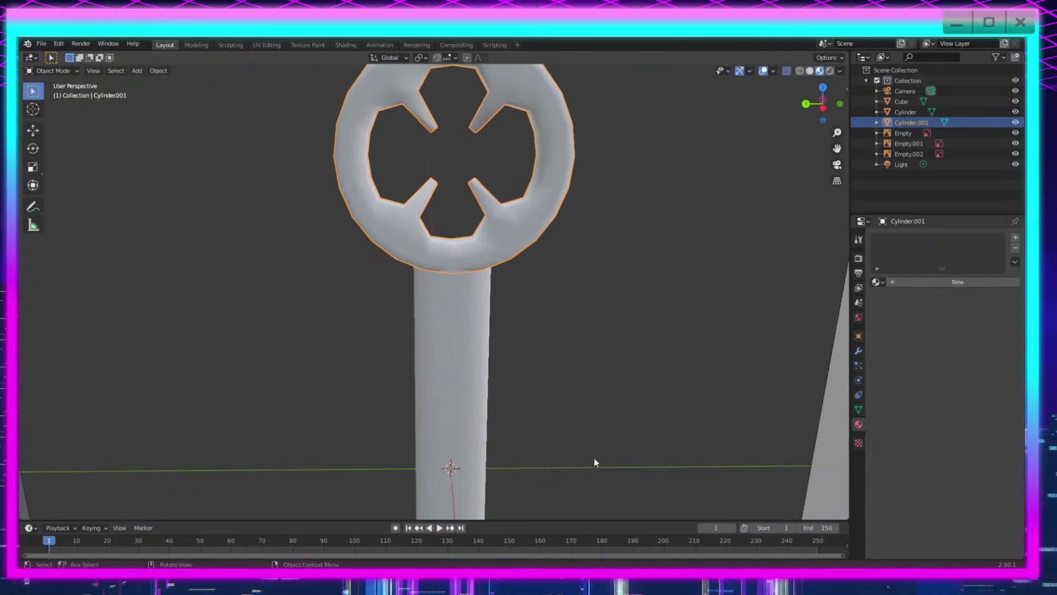
shift+middle_drag(593, 331, 609, 431)
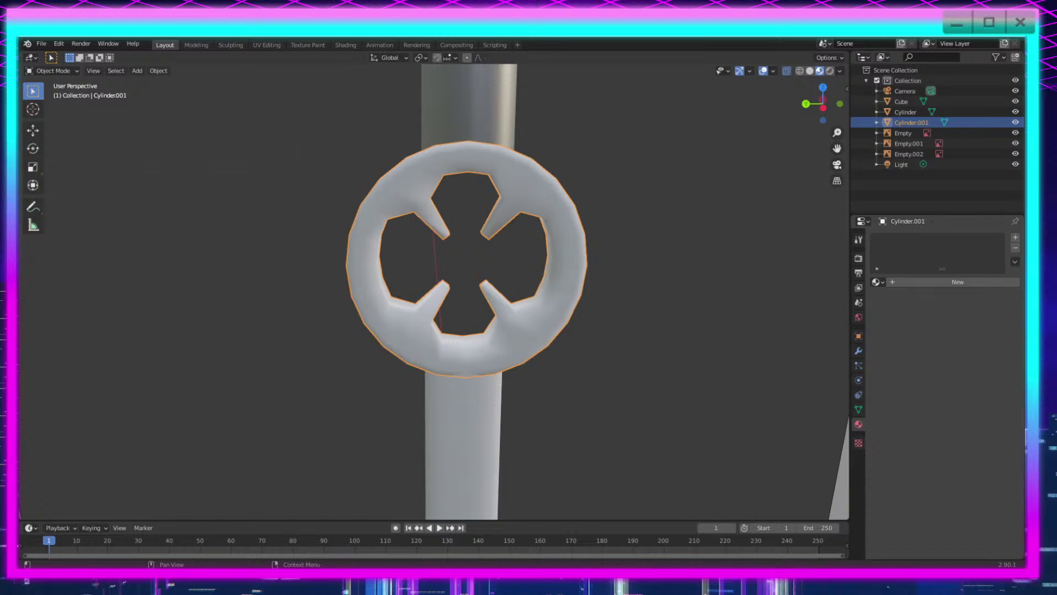
drag(980, 567, 210, 117)
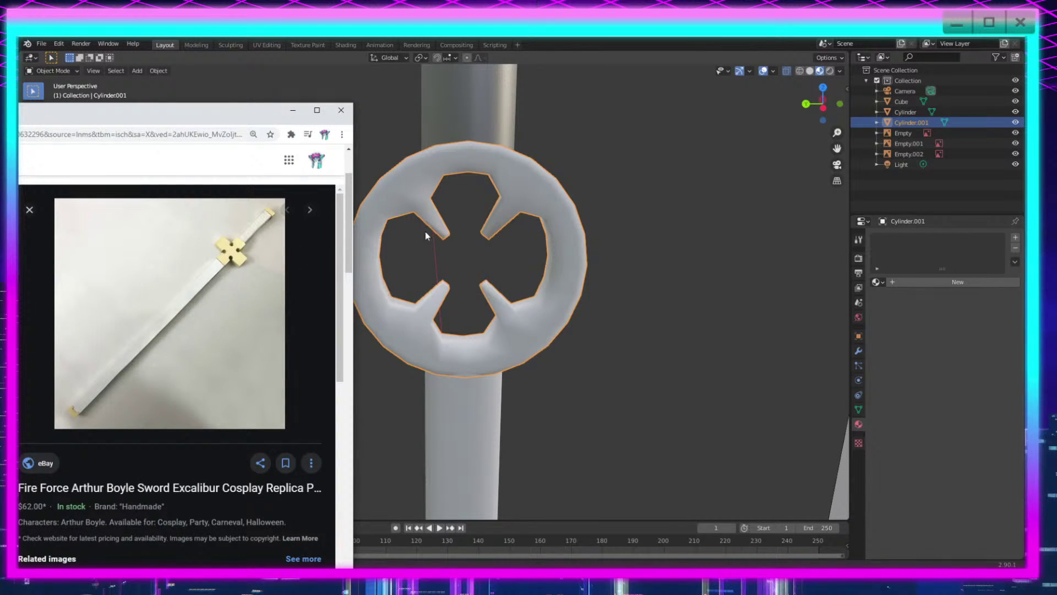
drag(150, 118, 1025, 512)
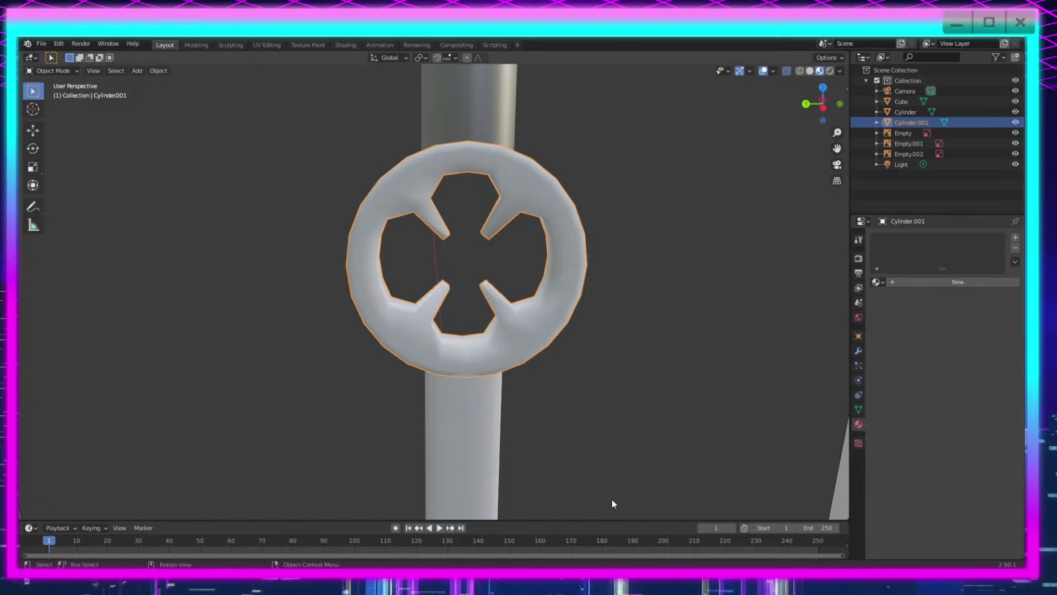
Step: Examine the ring's inner openings and prongs up close, both as mesh and as object
scroll(586, 421, up, 3)
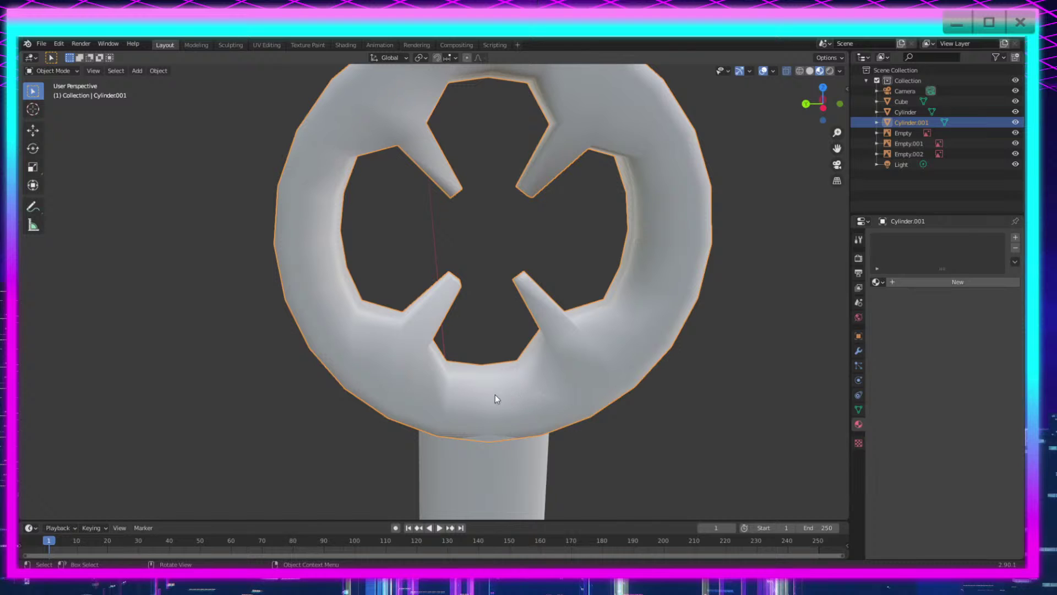
key(Tab)
middle_drag(685, 443, 557, 412)
scroll(579, 383, down, 2)
scroll(551, 451, up, 2)
key(Tab)
scroll(556, 412, down, 2)
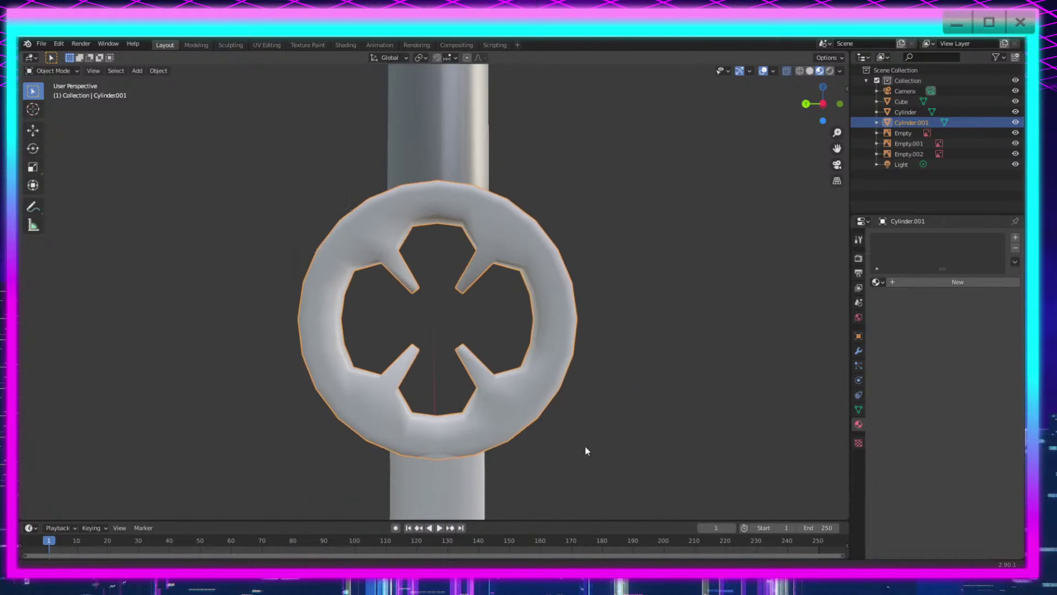
middle_drag(585, 445, 468, 361)
scroll(566, 449, up, 2)
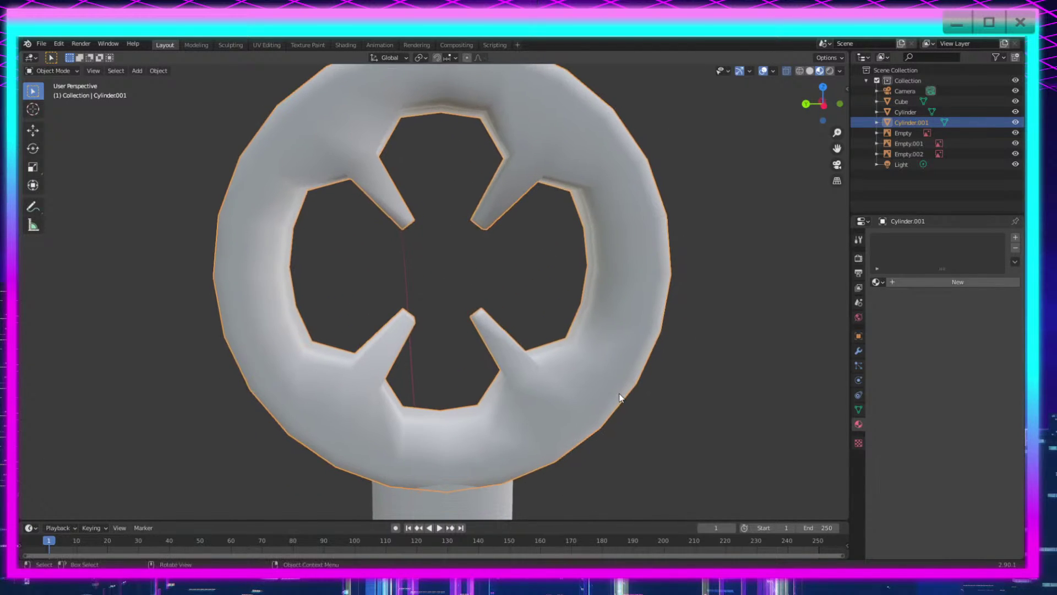
Step: Select the inner edges beside the prongs in the side openings and scale them inward to about 0.905
key(Tab)
click(99, 71)
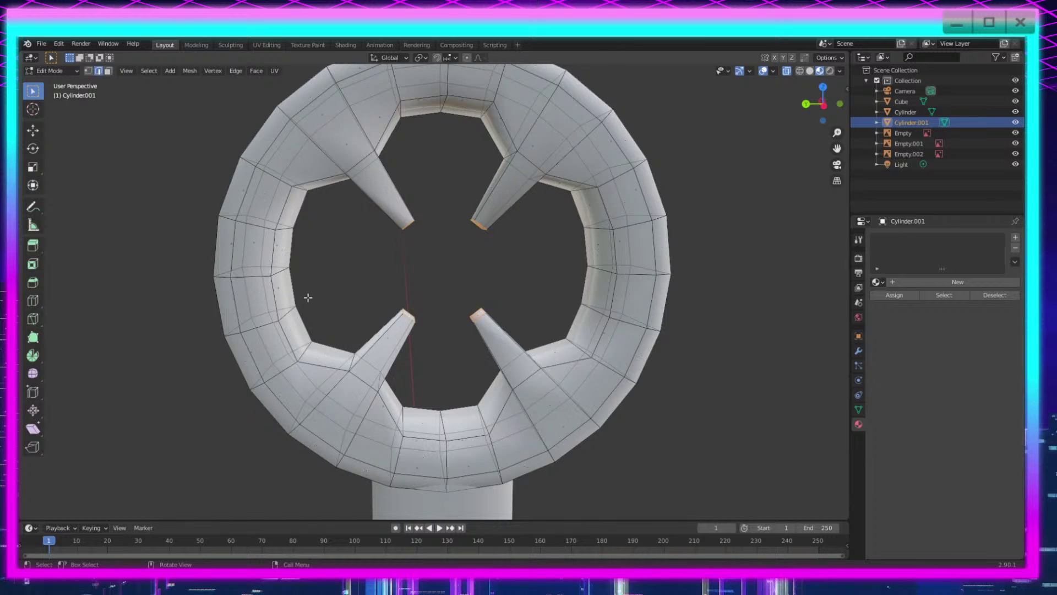
key(alt+a)
alt+click(302, 190)
key(s)
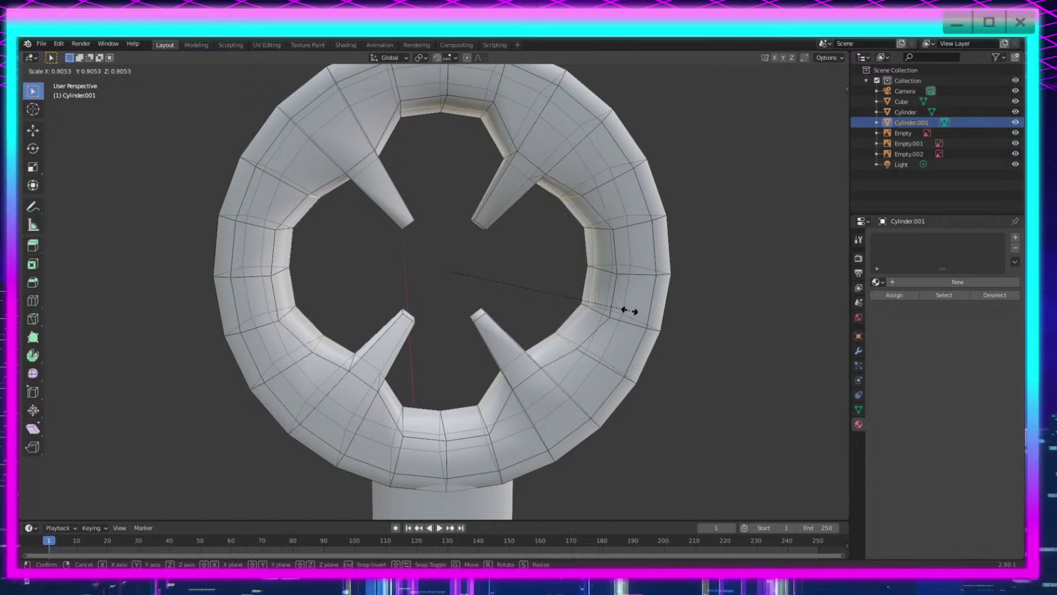
click(631, 309)
middle_drag(631, 308, 639, 408)
key(Tab)
key(Tab)
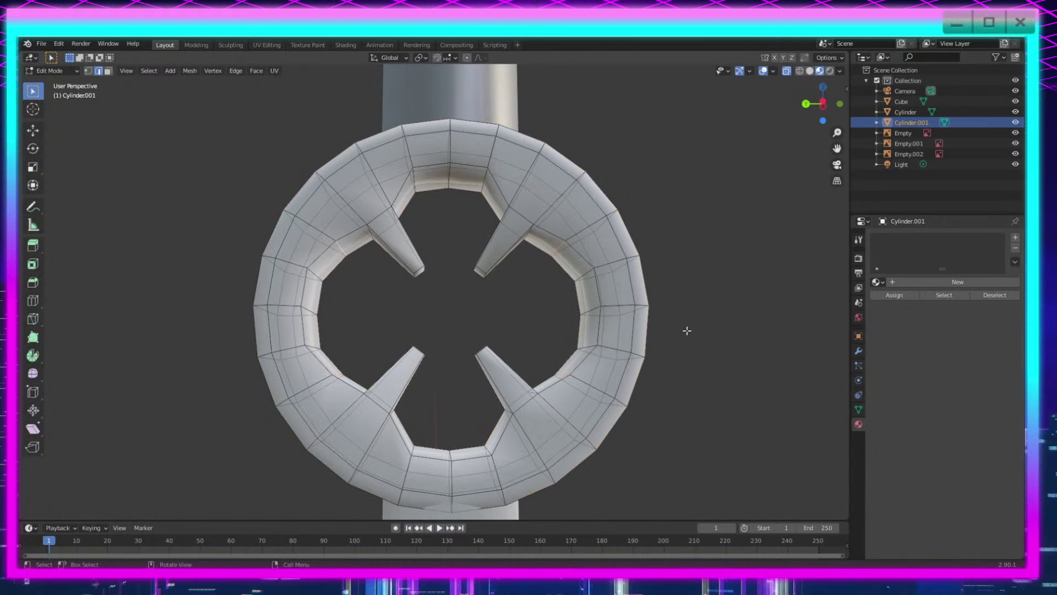
Step: Try scaling the same side-opening edges much further toward the ring's centre
key(s)
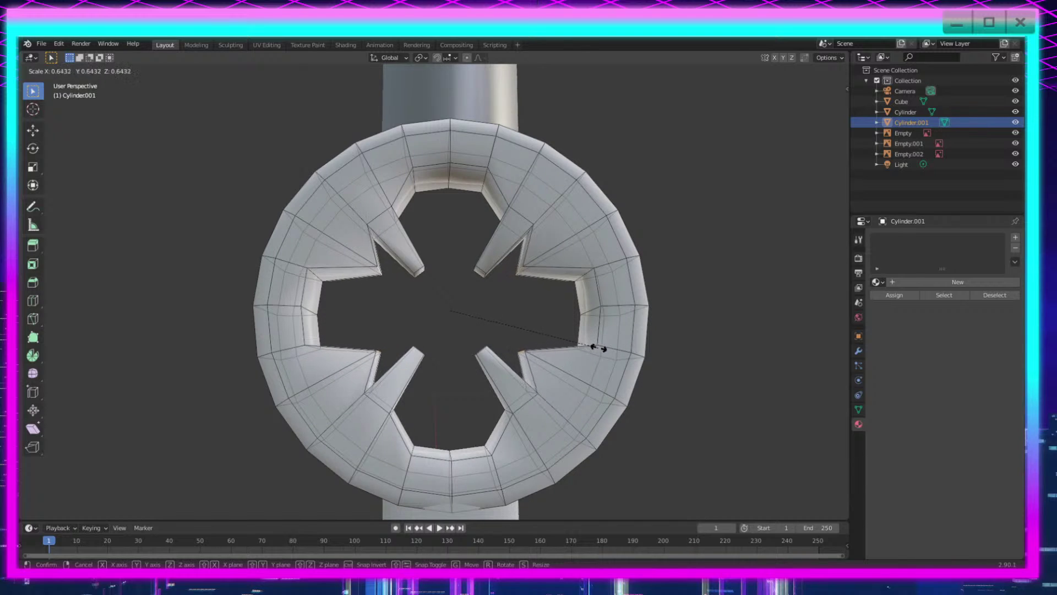
click(637, 350)
key(Tab)
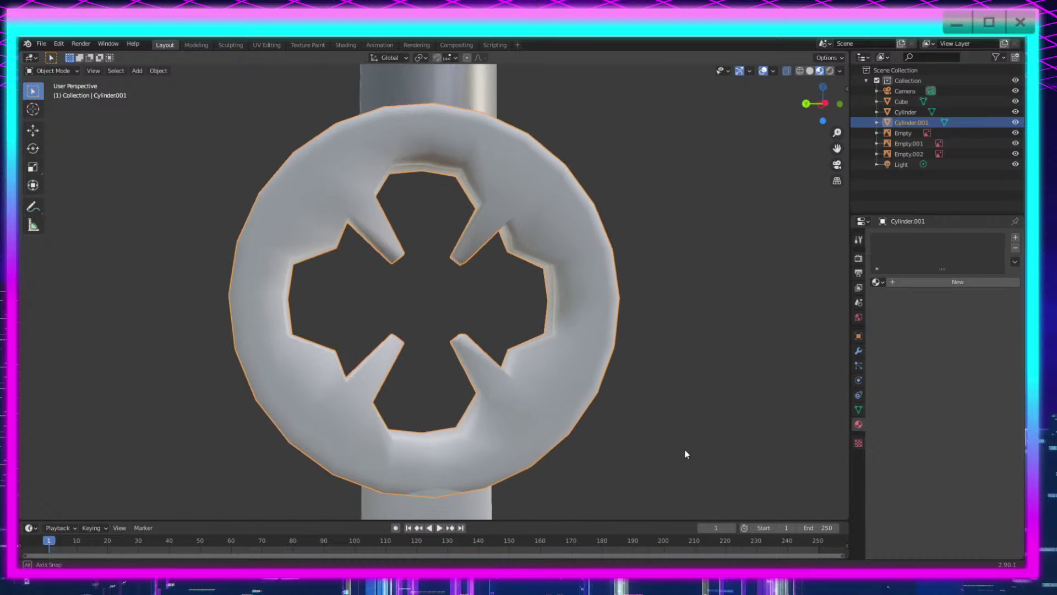
key(Tab)
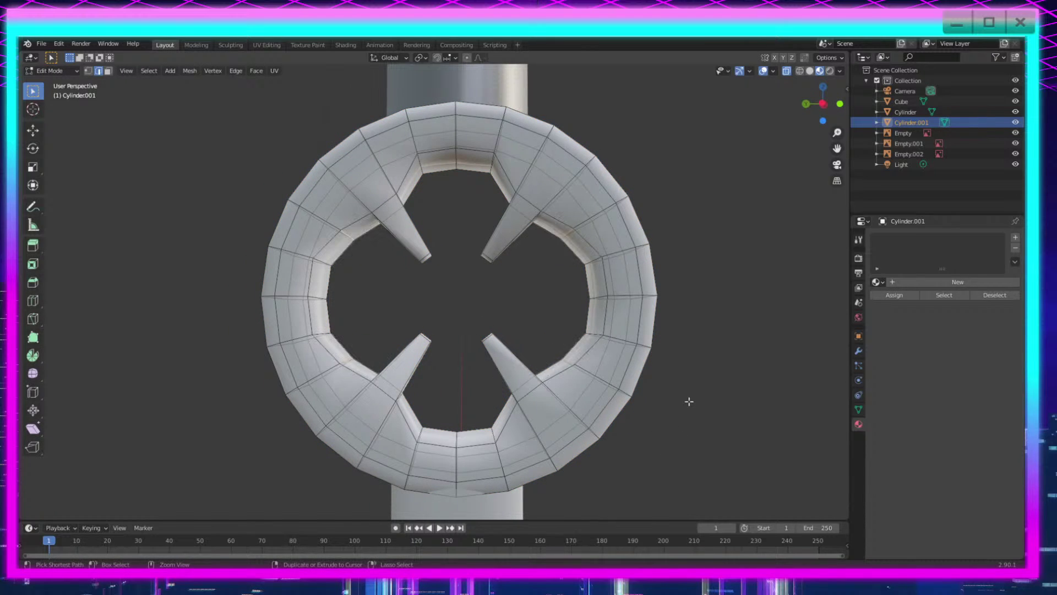
Step: Scale the selected edges beside the prongs slightly inward by 0.975
key(s)
click(710, 349)
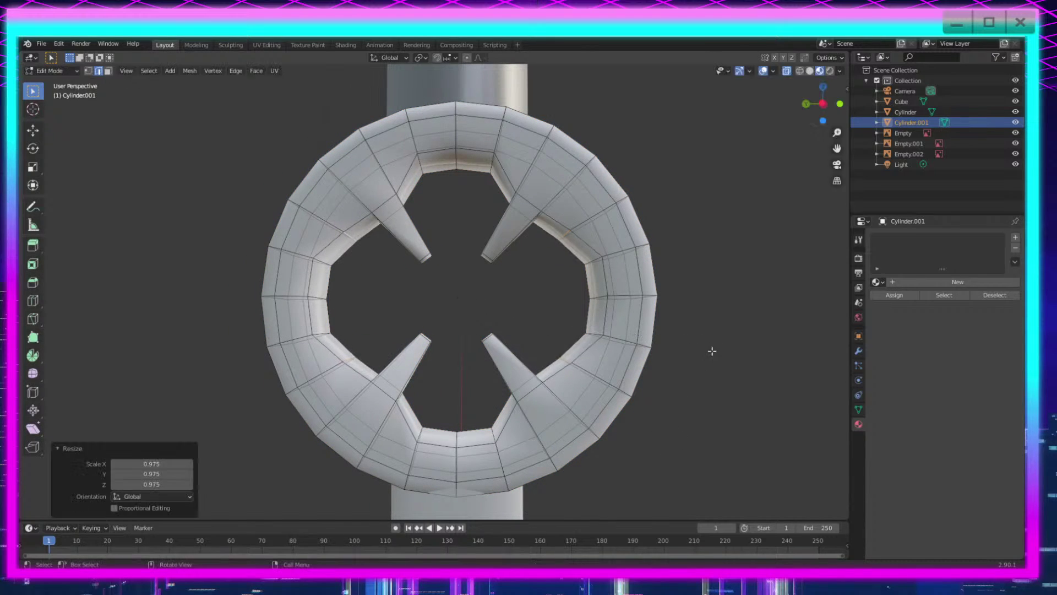
key(Tab)
mouse_move(692, 390)
middle_down()
mouse_move(665, 396)
mouse_move(684, 406)
middle_up()
Step: Select the next inner edges around the four openings and scale them inward to about 0.967 to round the openings
key(Tab)
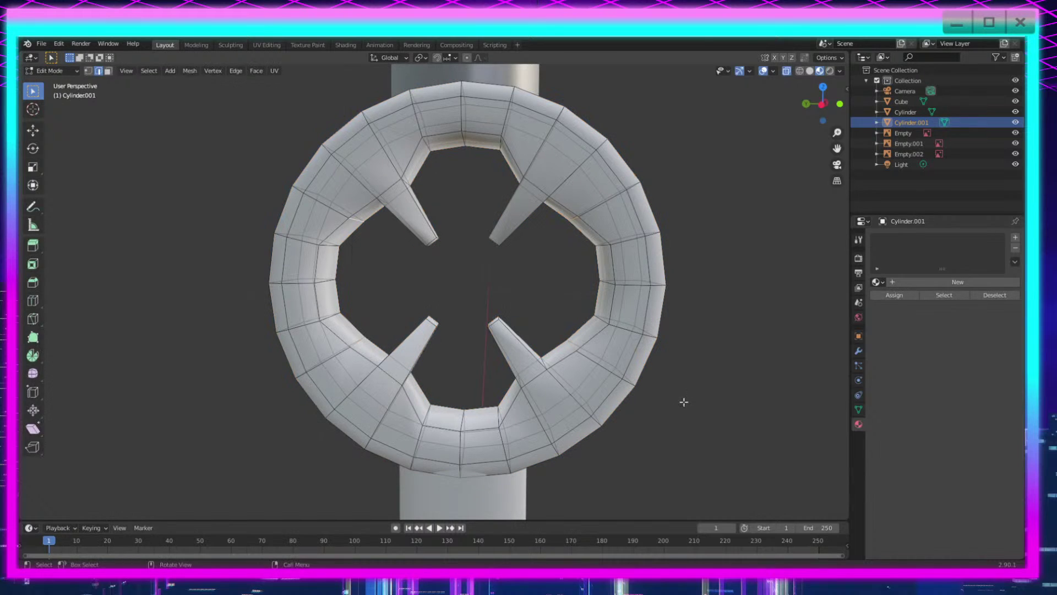
key(Tab)
key(Tab)
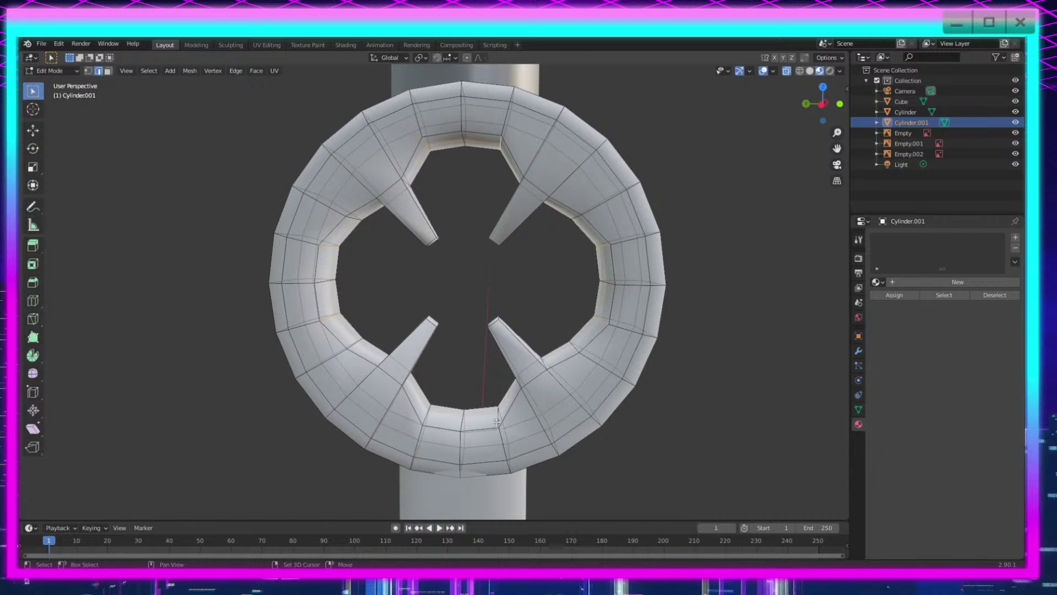
key(s)
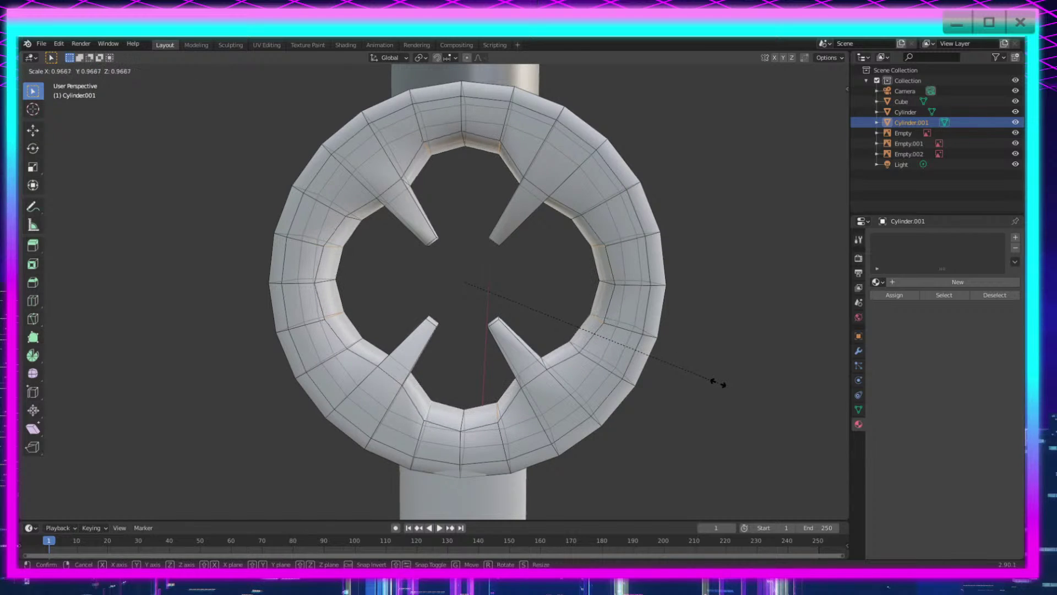
click(712, 382)
scroll(723, 427, down, 2)
key(Tab)
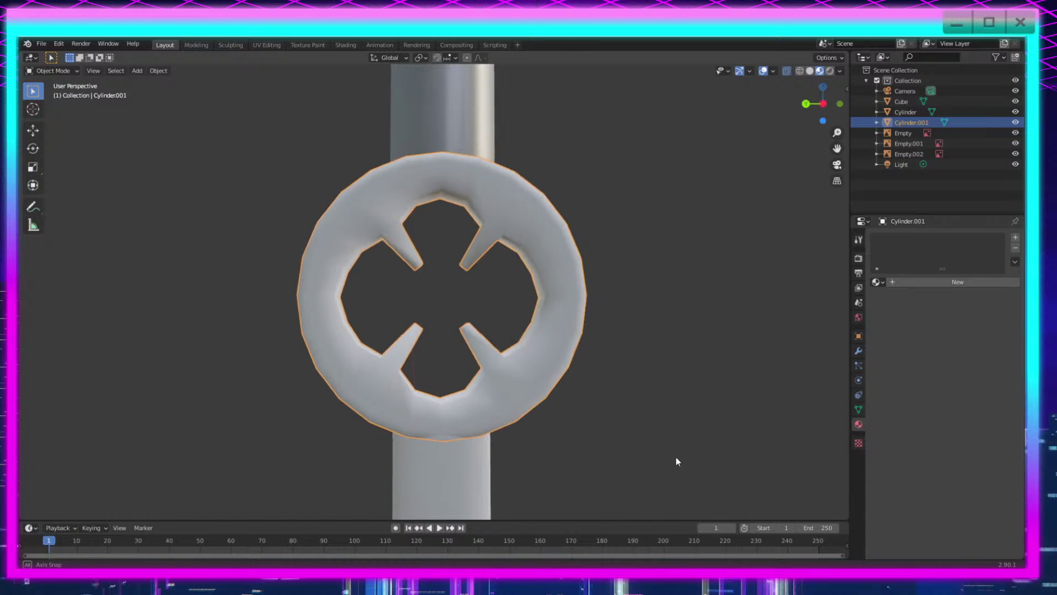
Step: Inspect the rounded ring and its four prongs on the sword from near, far and oblique views
scroll(676, 457, down, 2)
scroll(551, 405, up, 3)
scroll(556, 347, up, 3)
right_click(556, 344)
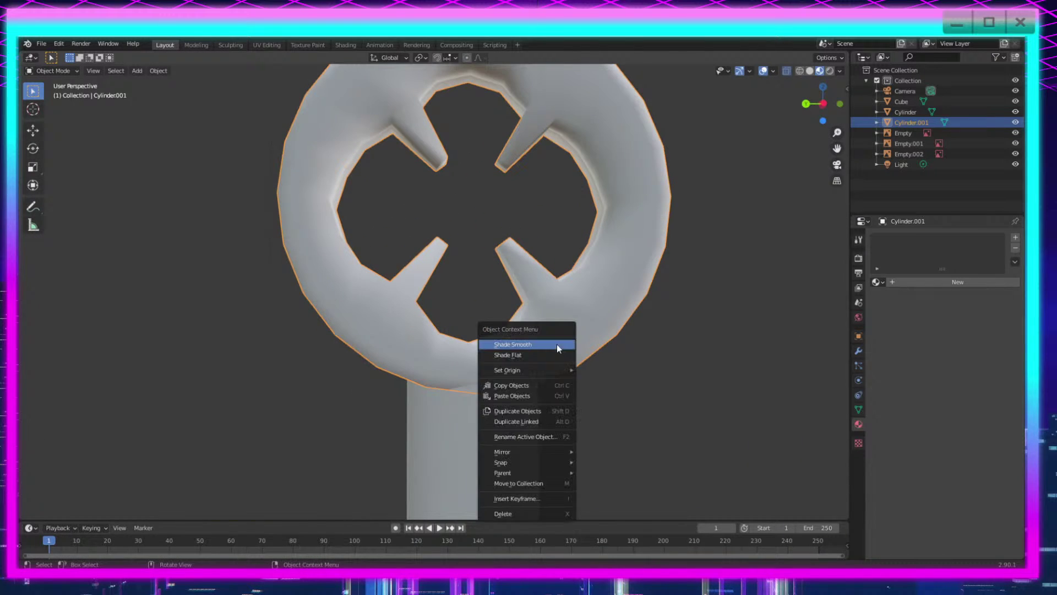
key(Escape)
scroll(557, 345, down, 4)
scroll(602, 375, down, 4)
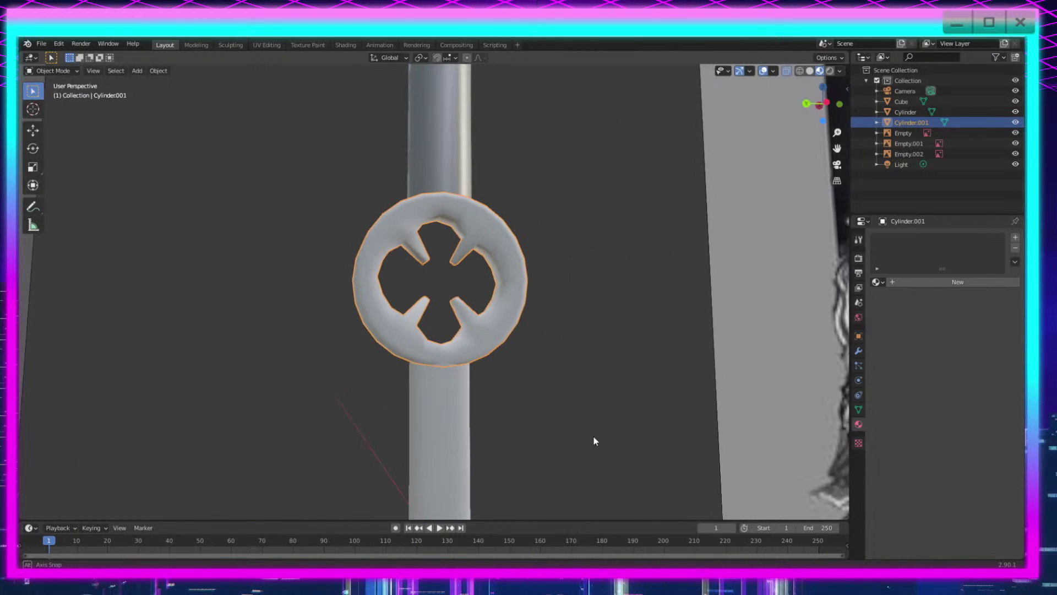
mouse_move(576, 450)
middle_down()
mouse_move(555, 453)
mouse_move(585, 440)
middle_up()
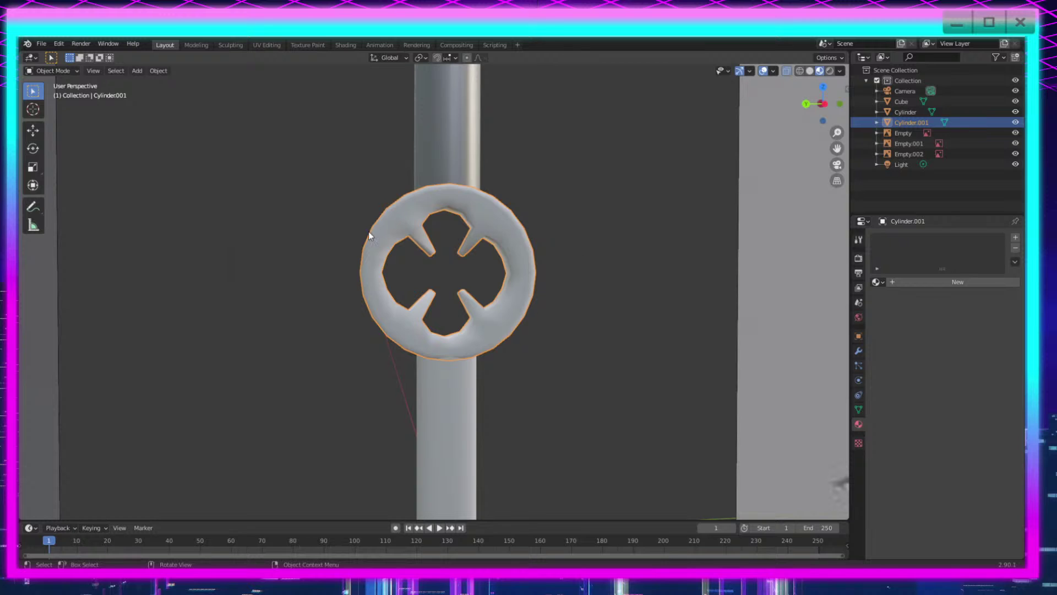
scroll(490, 292, down, 2)
shift+middle_drag(561, 404, 595, 425)
middle_drag(596, 425, 547, 418)
scroll(563, 401, up, 7)
scroll(503, 286, down, 2)
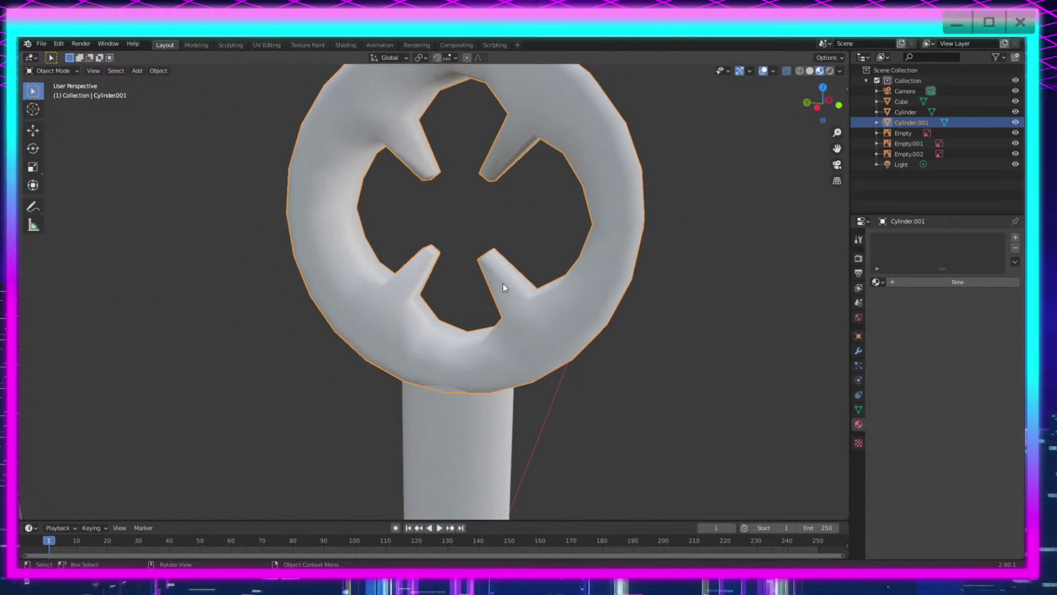
Step: Deselect the ring guard and add a cylinder mesh to the scene
scroll(524, 515, down, 2)
shift+middle_drag(558, 483, 613, 66)
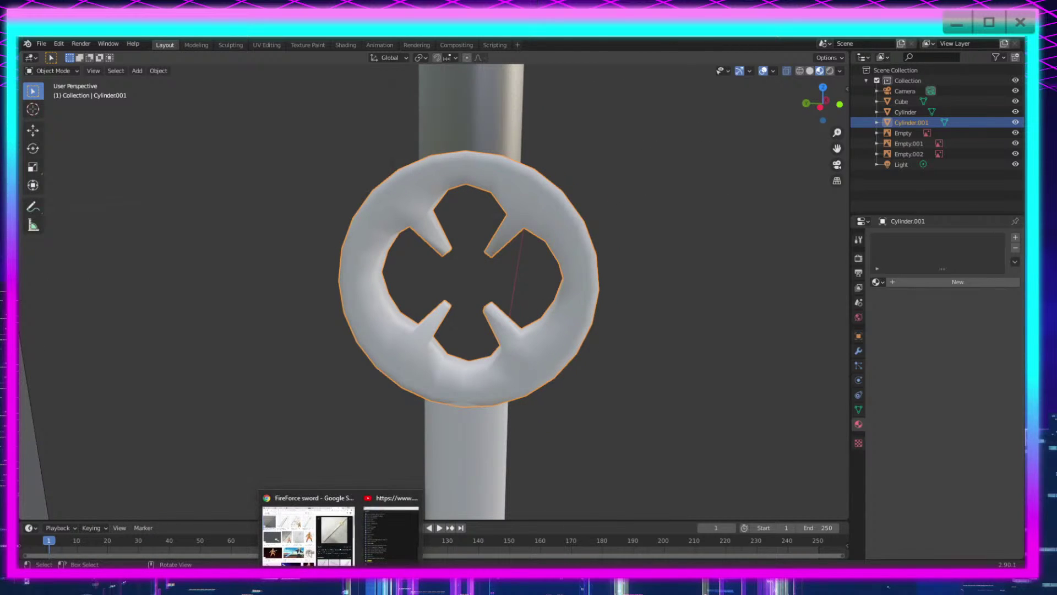
click(677, 371)
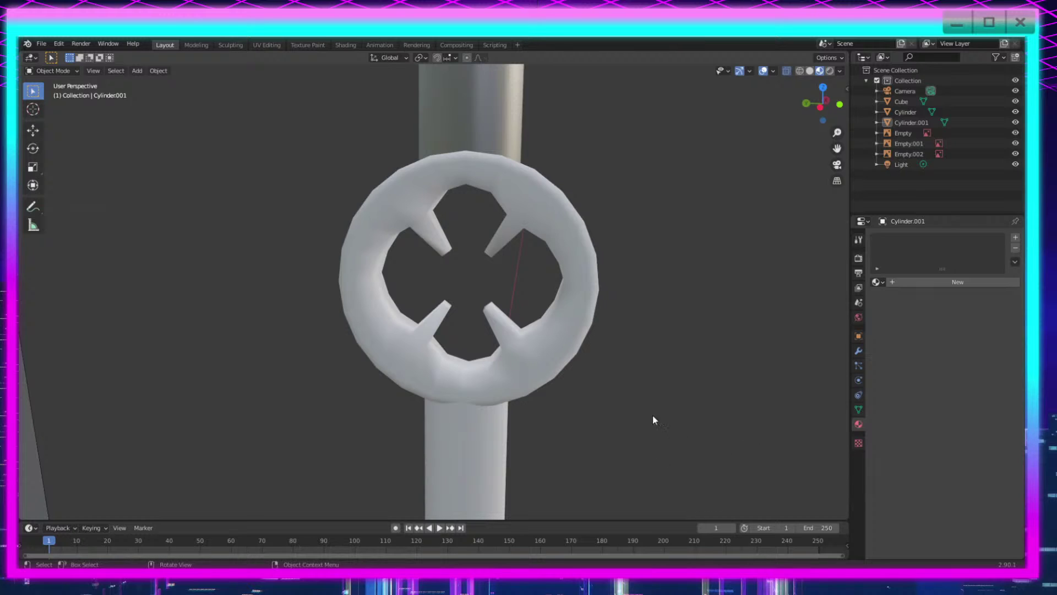
key(shift+a)
mouse_move(609, 355)
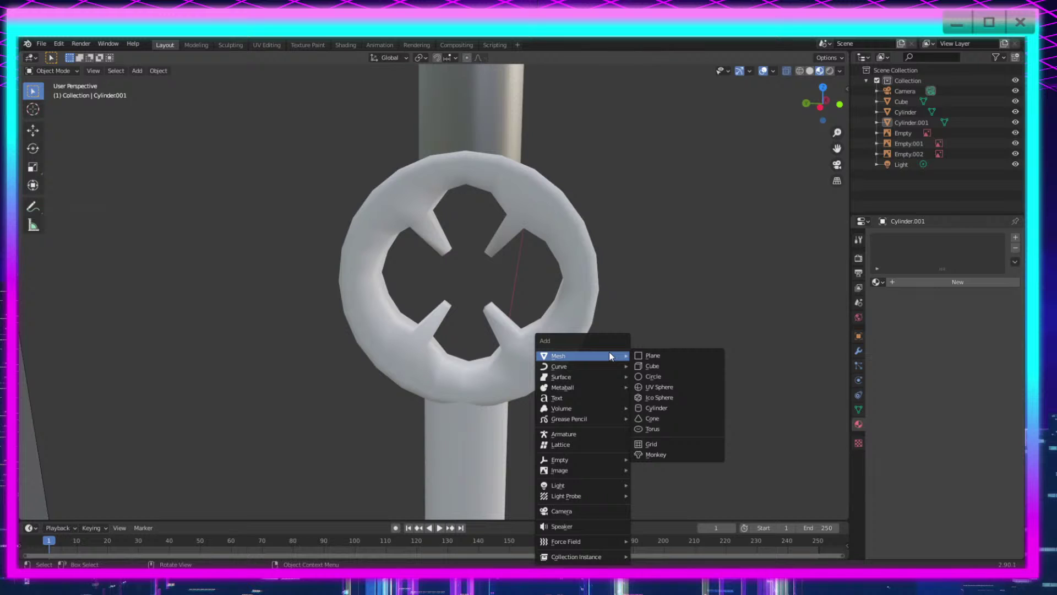
click(668, 407)
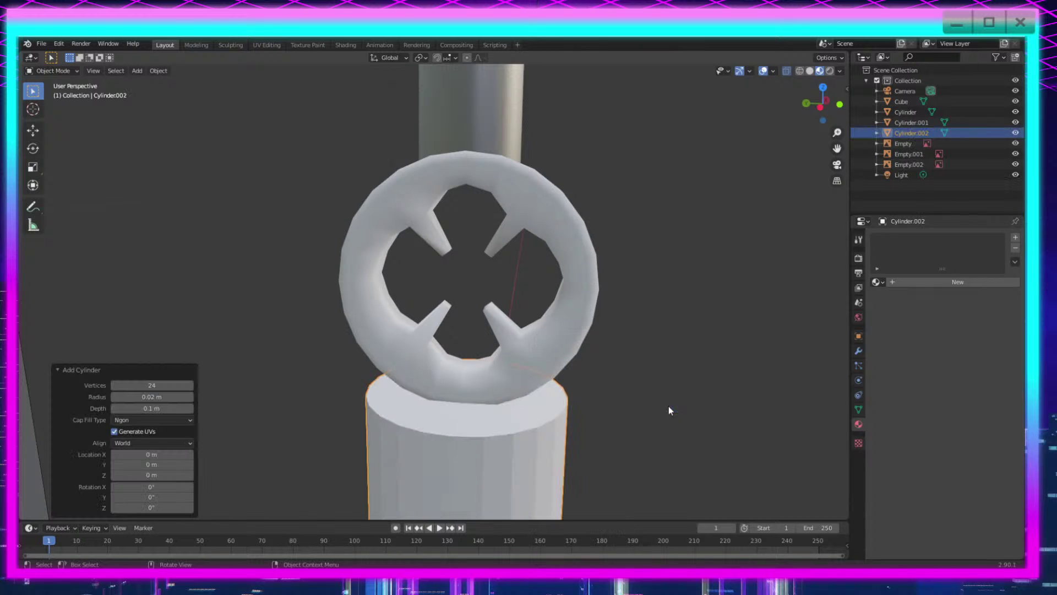
Step: Set the added cylinder's radius to 0.01 m and its vertex count to 16
scroll(606, 414, down, 8)
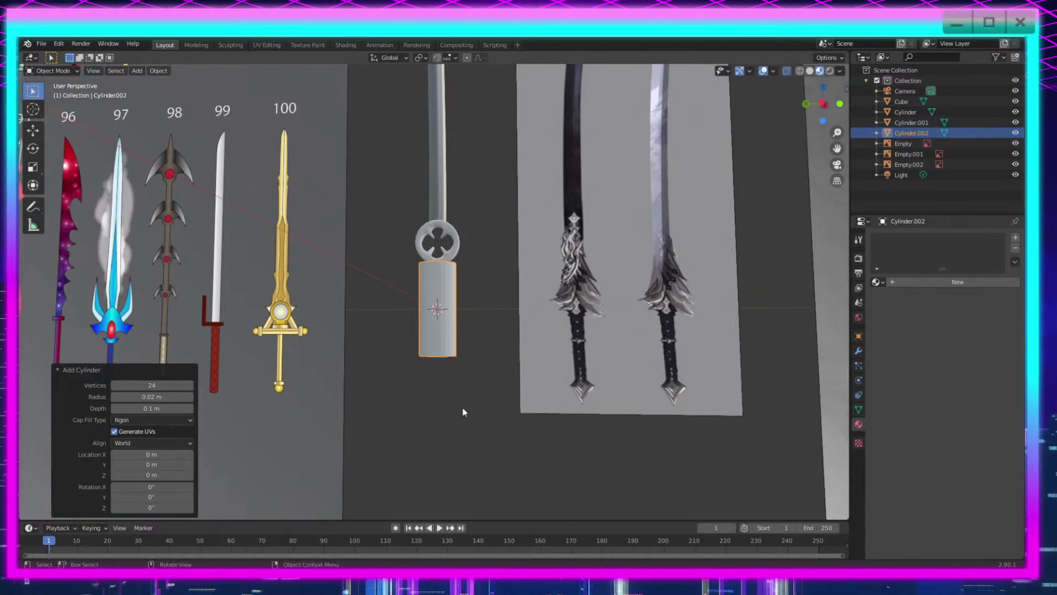
middle_drag(462, 408, 410, 452)
scroll(410, 452, up, 5)
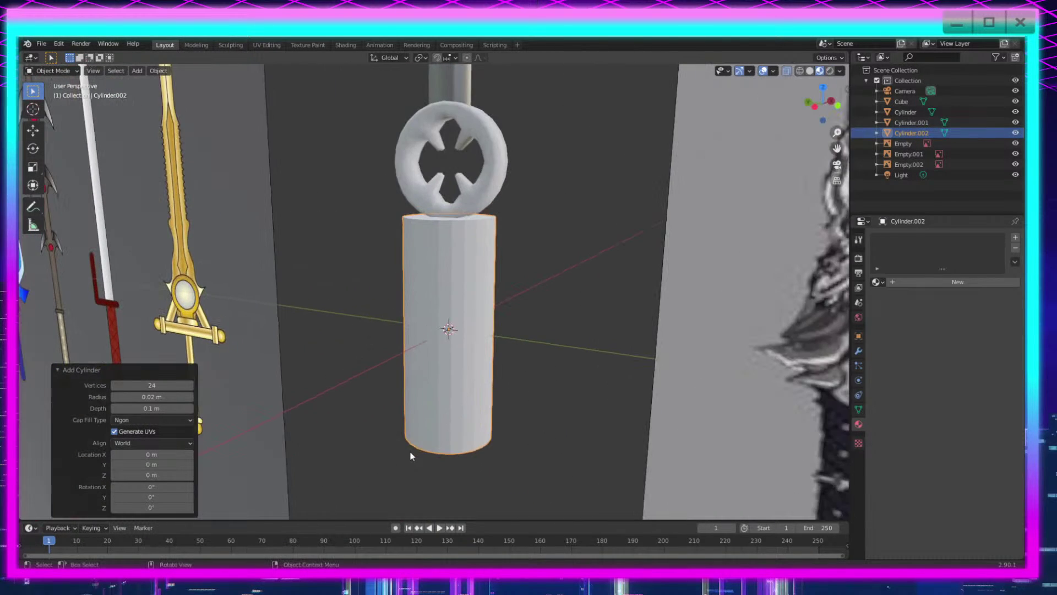
click(147, 397)
drag(124, 397, 126, 397)
text(1)
key(Return)
click(148, 386)
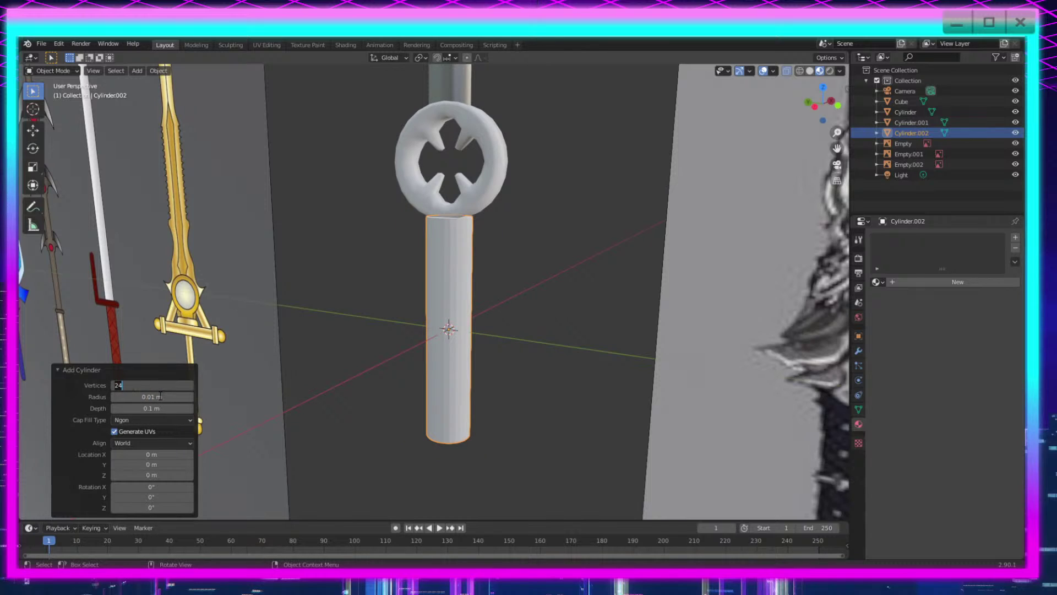
text(16)
key(Return)
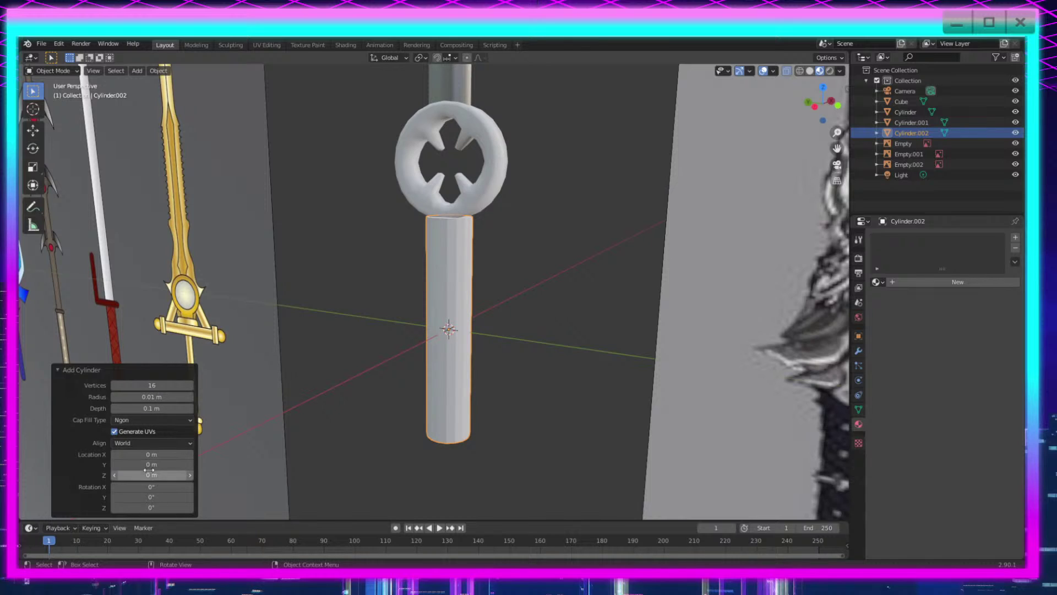
Step: Rotate the cylinder's whole mesh 90° about the Y axis in Edit Mode
key(Tab)
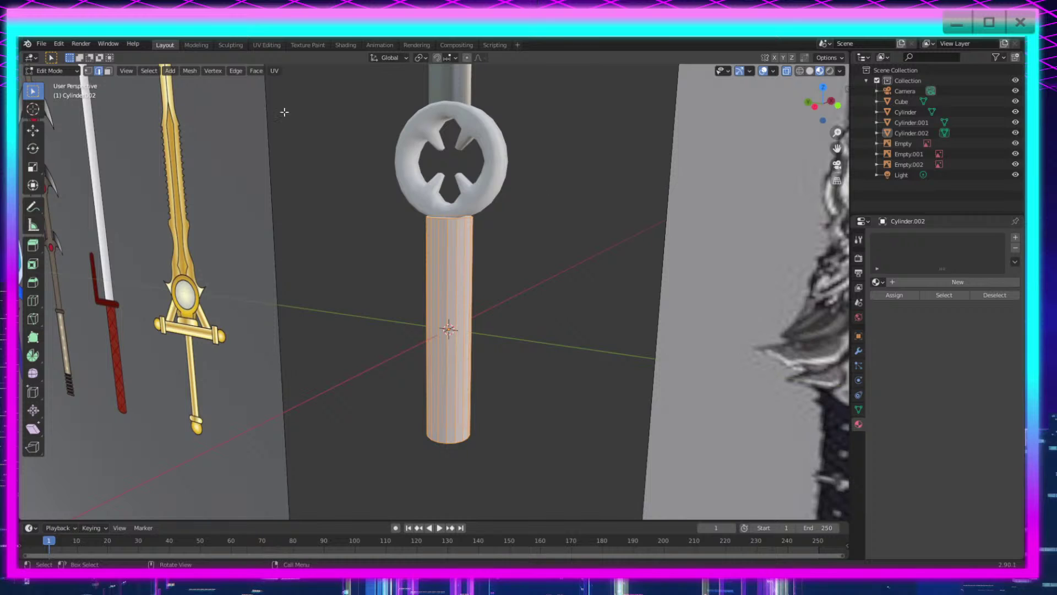
click(89, 71)
drag(528, 156, 326, 432)
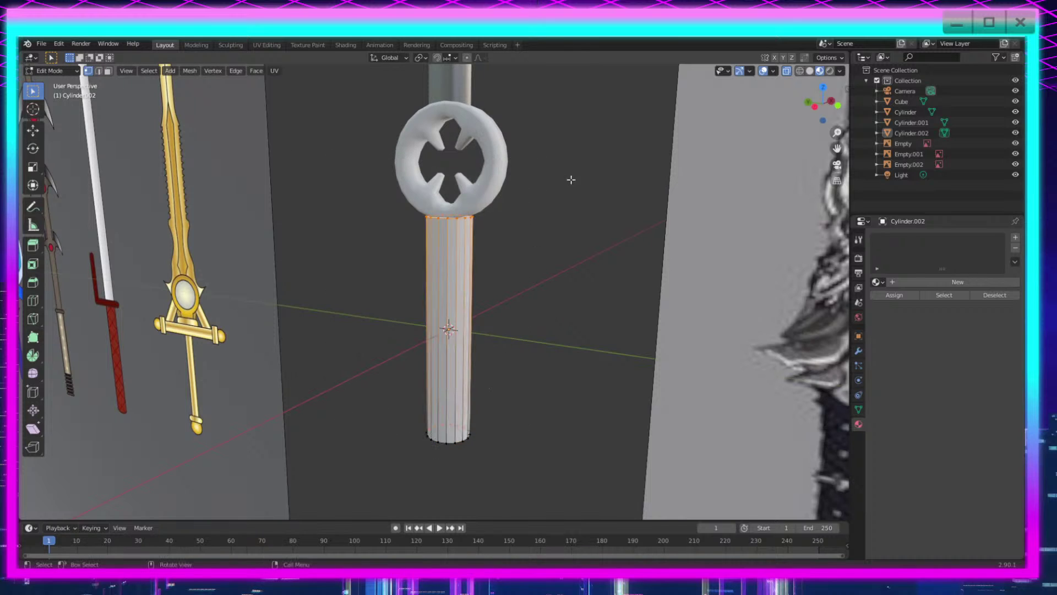
key(a)
key(r)
key(x)
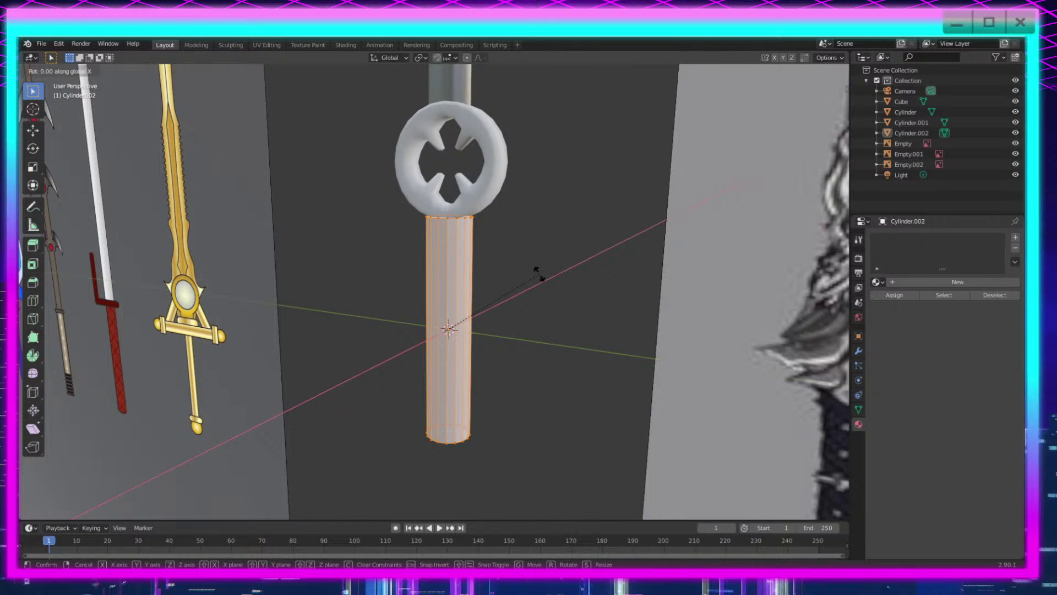
key(y)
click(536, 363)
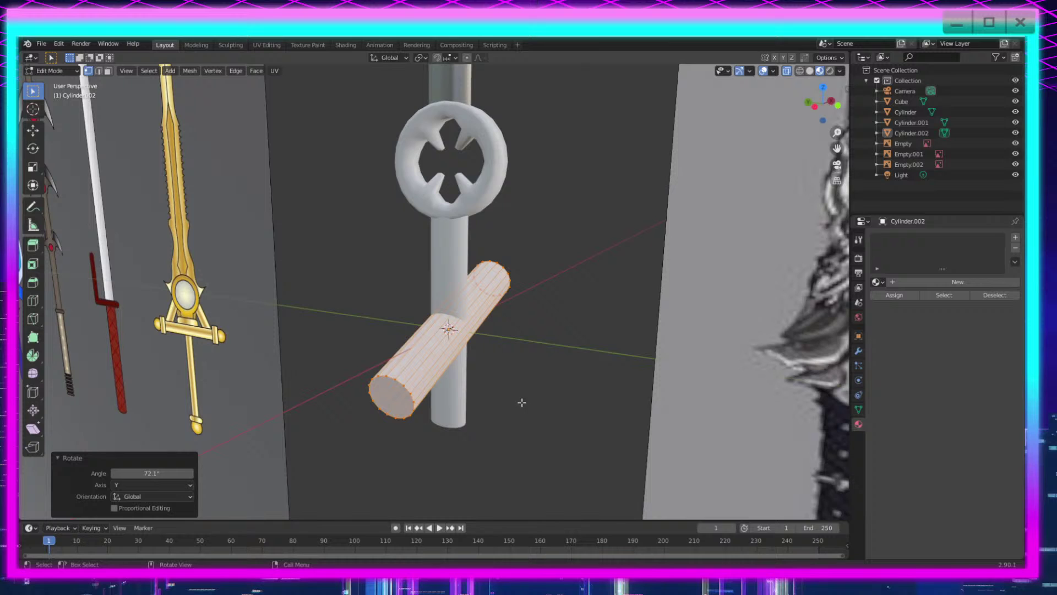
click(152, 473)
text(90)
key(Return)
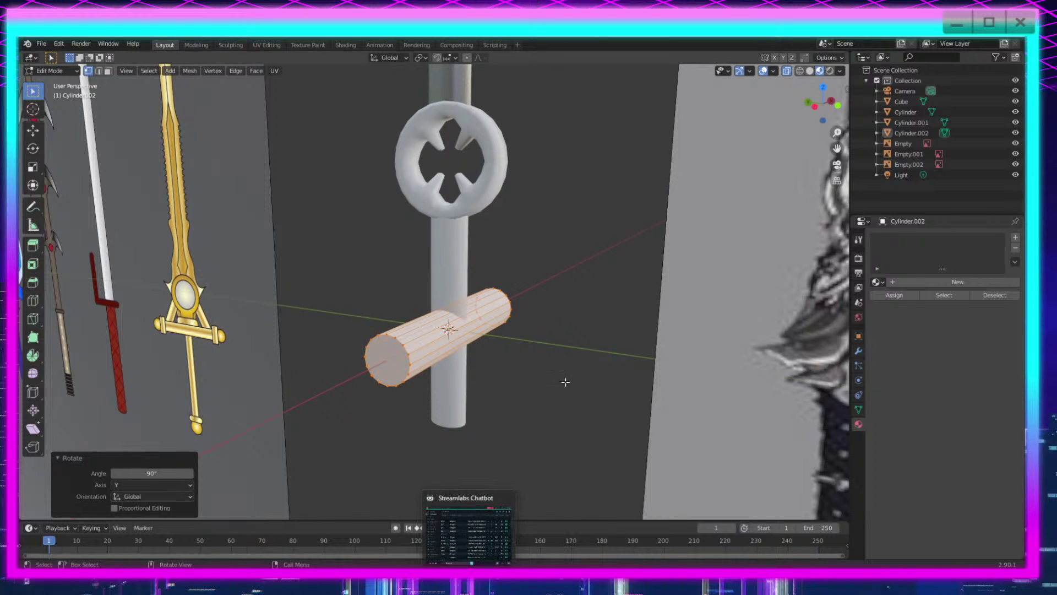
Step: Raise the cylinder about 0.072 m along Z into the ring's centre and shorten it along the X axis
key(g)
key(z)
click(550, 207)
scroll(556, 204, up, 4)
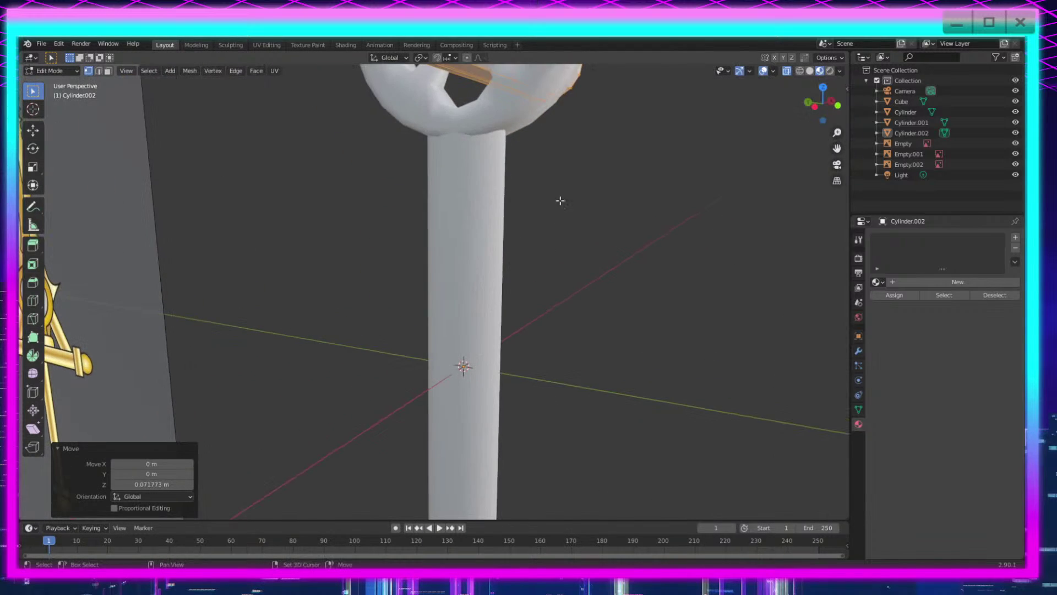
shift+middle_drag(560, 200, 573, 472)
key(s)
key(x)
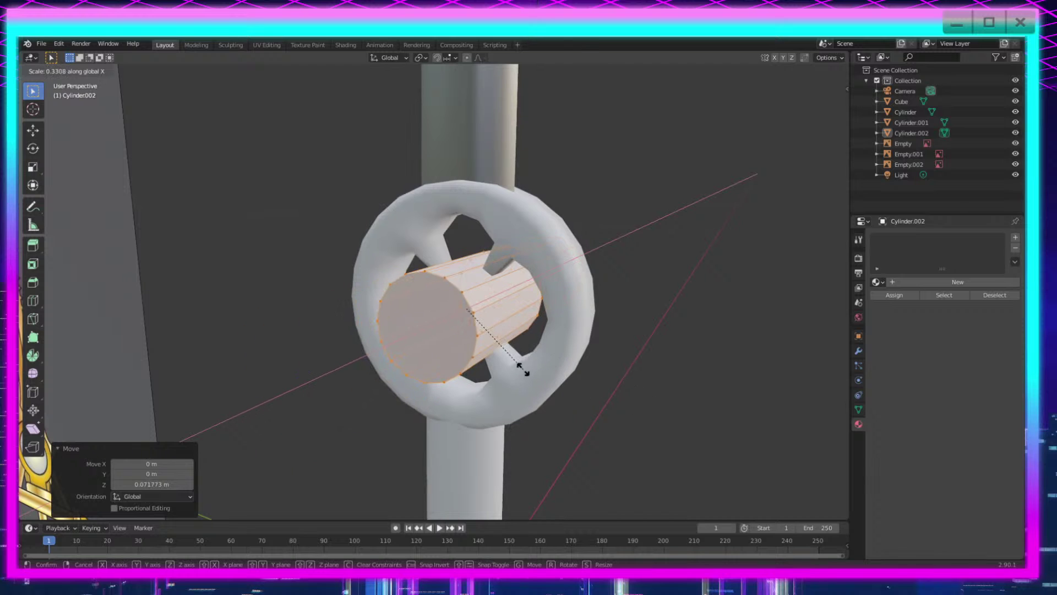
click(467, 324)
Step: Select the hub cylinder's vertices and extrude them inward, scaled to 0.265
middle_drag(590, 391, 576, 332)
scroll(604, 401, up, 4)
click(559, 265)
alt+click(553, 215)
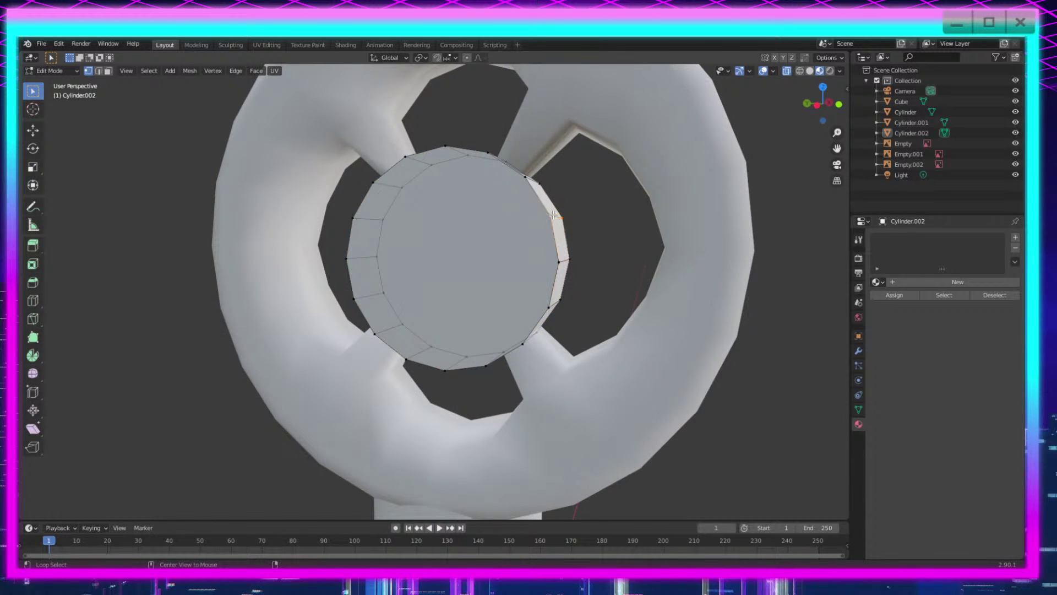
middle_drag(552, 209, 450, 190)
drag(483, 112, 319, 413)
middle_drag(320, 412, 720, 358)
key(s)
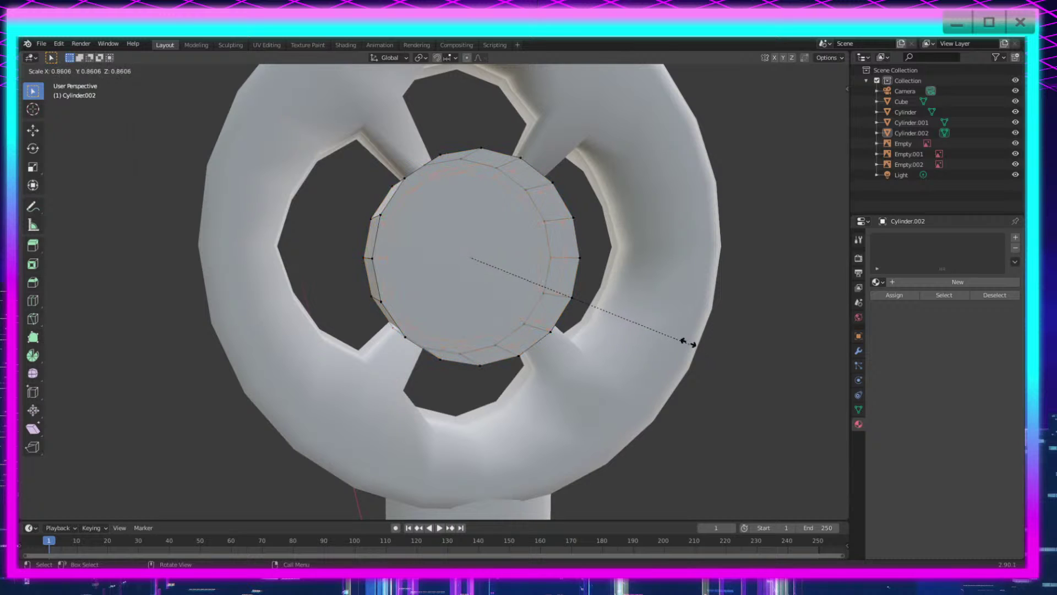
click(551, 313)
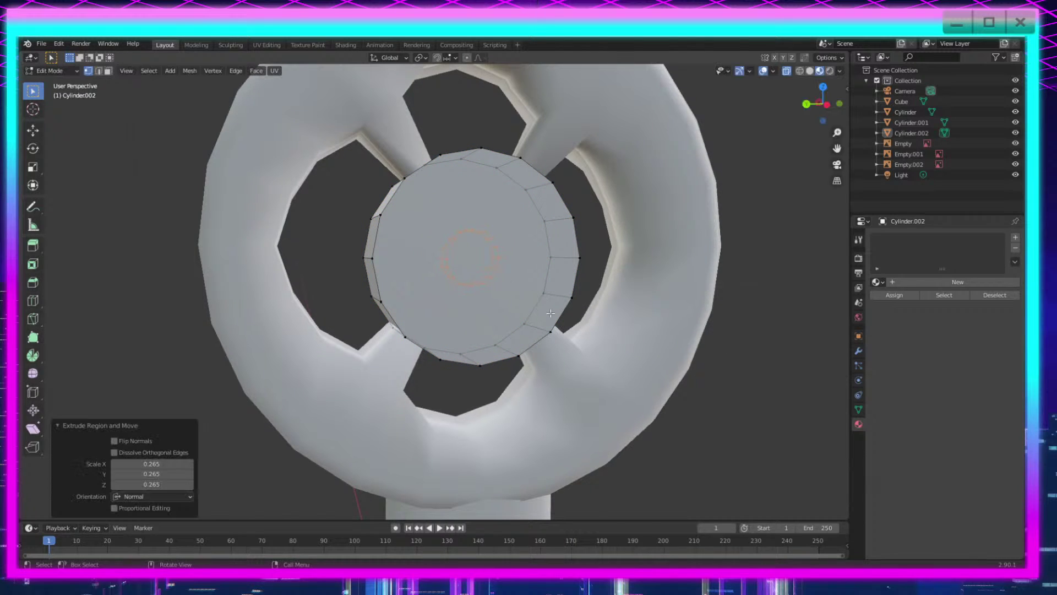
Step: Delete the hub cylinder's two large circular end faces
middle_drag(550, 313, 389, 210)
click(108, 72)
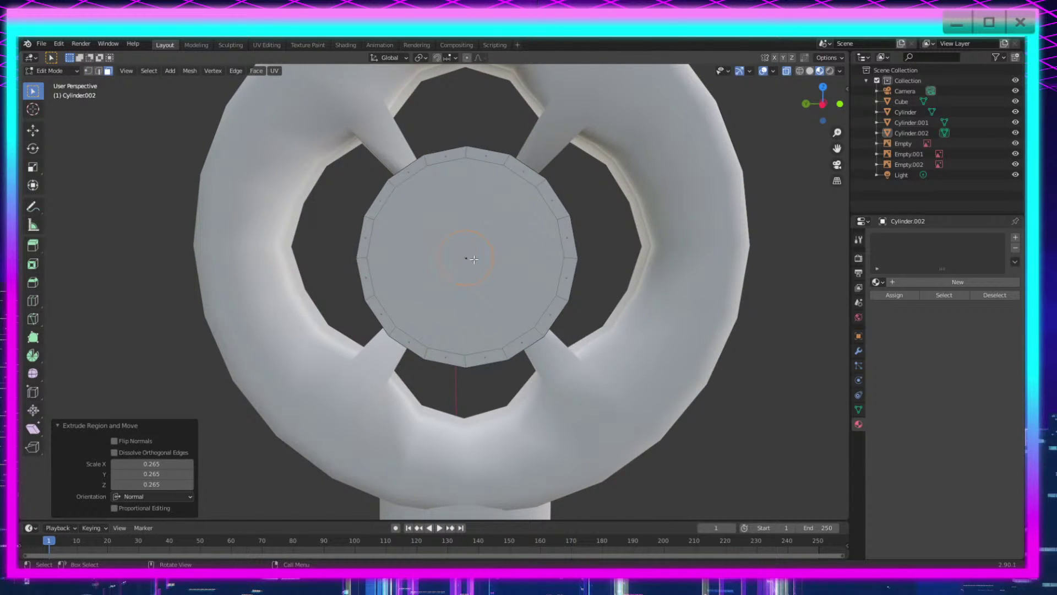
key(a)
middle_drag(491, 268, 541, 300)
click(493, 263)
click(499, 267)
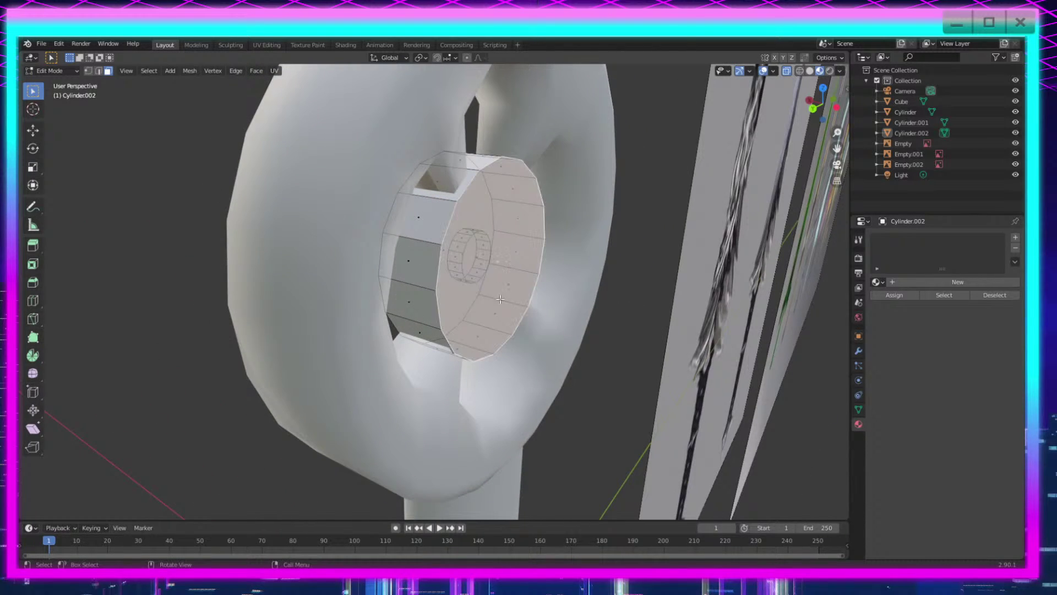
middle_drag(499, 267, 499, 303)
key(x)
click(487, 324)
middle_drag(487, 324, 573, 379)
key(x)
click(511, 282)
Step: Select the hub's outer band of faces and delete it, keeping only the small inner ring
scroll(511, 281, down, 2)
scroll(557, 340, up, 3)
scroll(573, 379, down, 2)
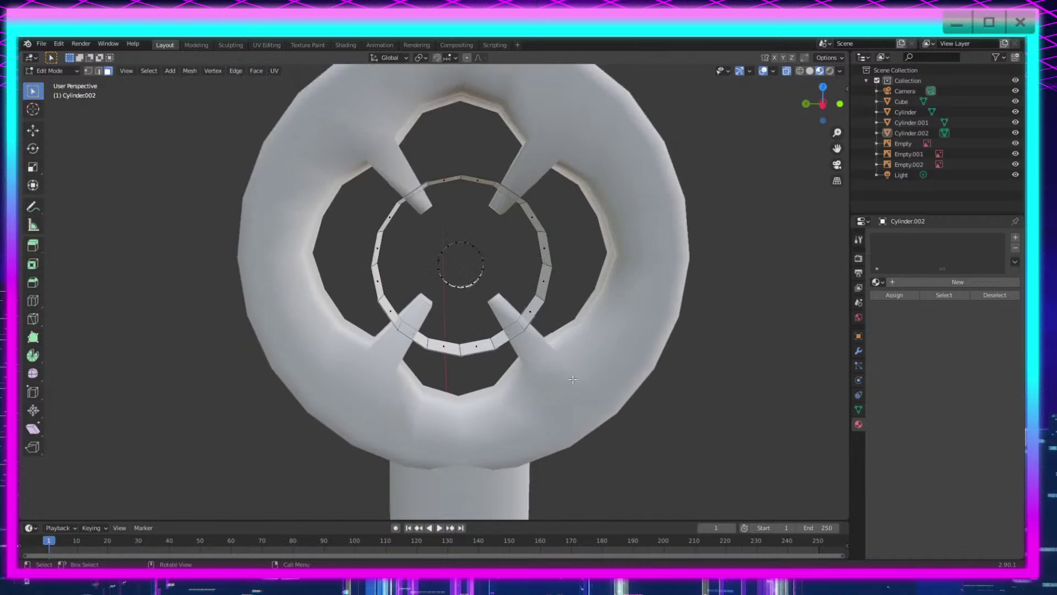
scroll(573, 379, down, 1)
drag(573, 142, 386, 232)
shift+drag(414, 190, 337, 378)
key(x)
click(496, 362)
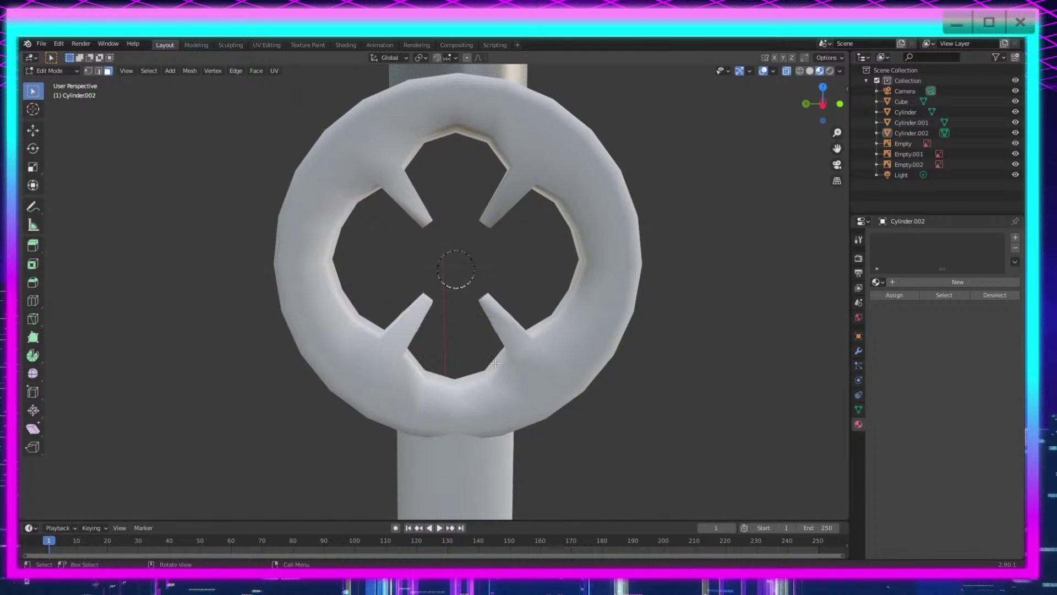
Step: Select the small inner ring and extrude it outward, scaled to 3.164, out to the four prongs
scroll(496, 362, up, 5)
drag(596, 156, 428, 309)
scroll(537, 377, down, 2)
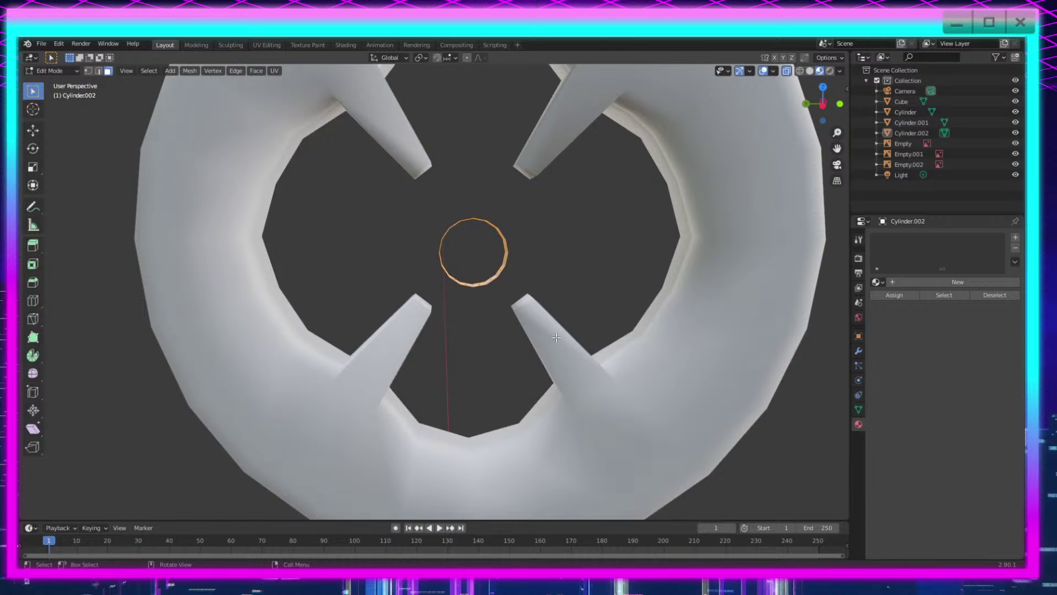
key(e)
key(s)
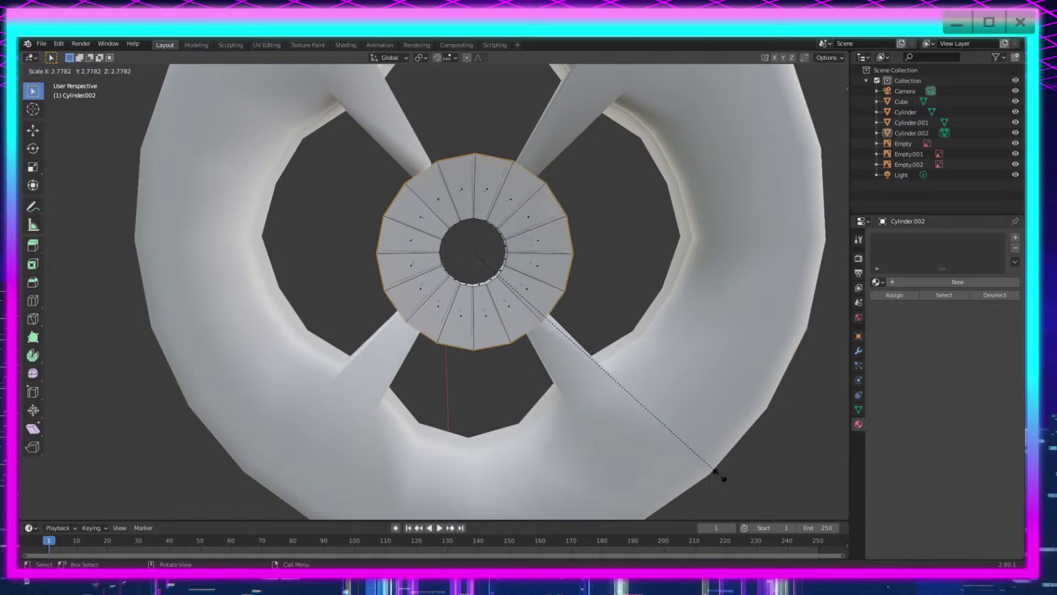
click(740, 505)
middle_drag(633, 445, 536, 329)
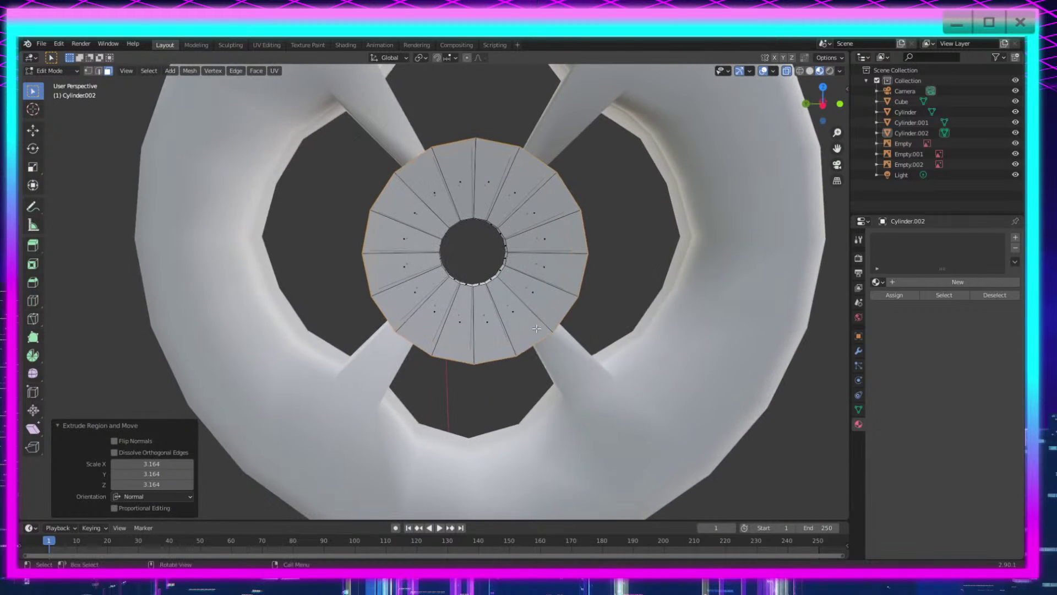
Step: Merge the hub's inner edge loops at their centre to close the hole, and return to Object Mode
alt+click(443, 252)
key(m)
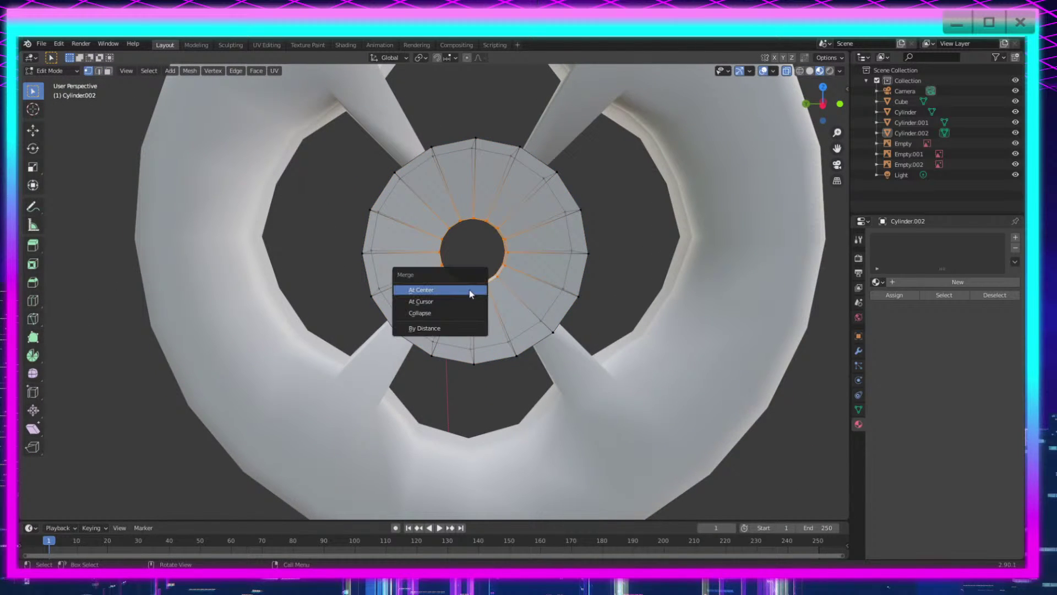
click(470, 291)
middle_drag(760, 424, 601, 376)
key(Tab)
scroll(605, 374, up, 2)
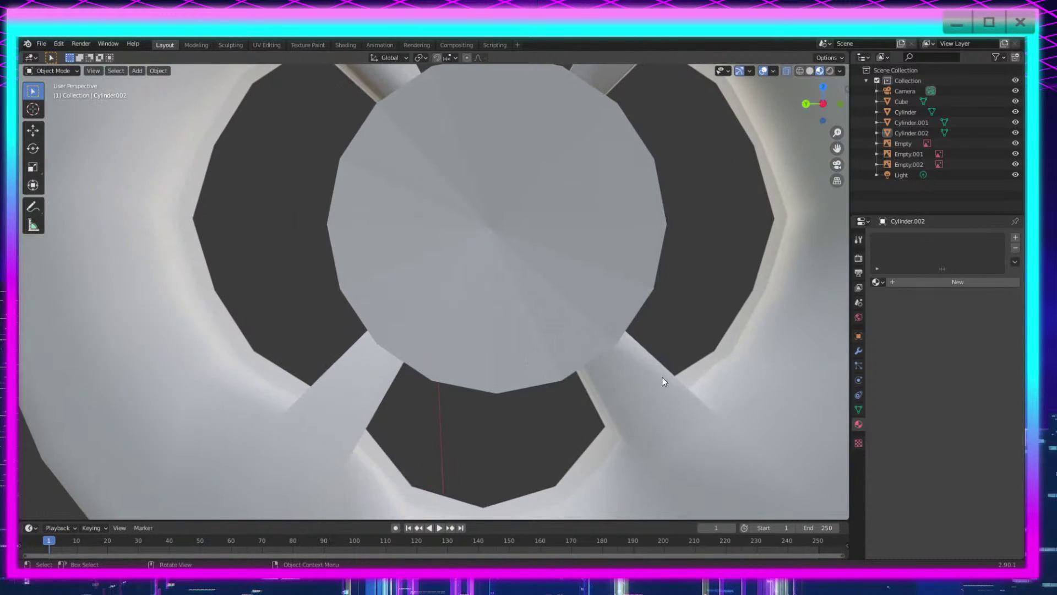
shift+middle_drag(650, 322, 609, 401)
scroll(609, 401, down, 2)
mouse_move(500, 420)
middle_down()
mouse_move(515, 415)
mouse_move(501, 411)
middle_up()
scroll(501, 411, down, 3)
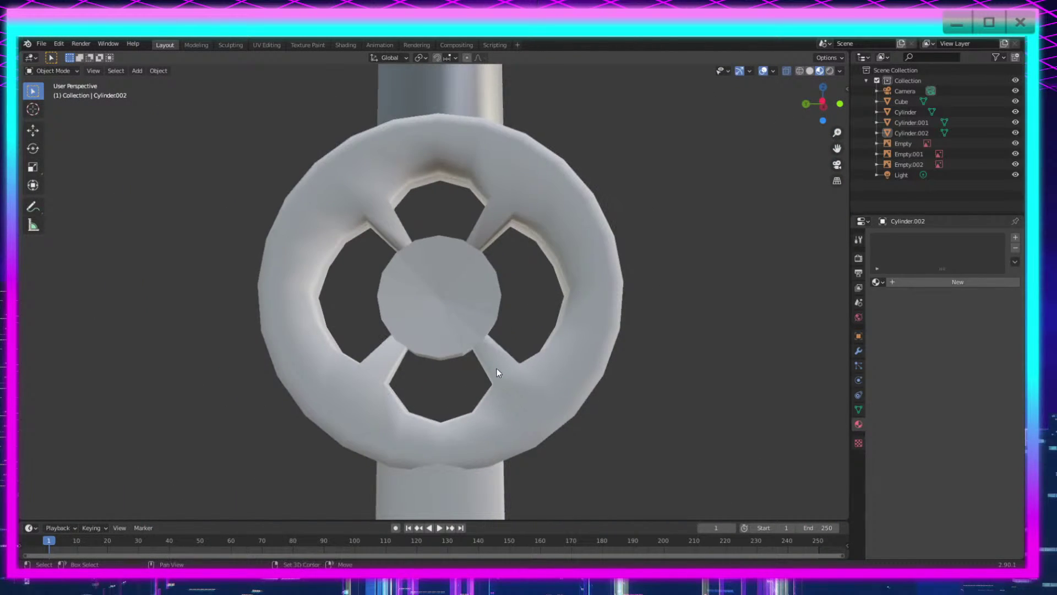
Step: Examine the closed hub and its mesh between the four prongs from near, far and oblique views
key(shift+a)
mouse_move(494, 355)
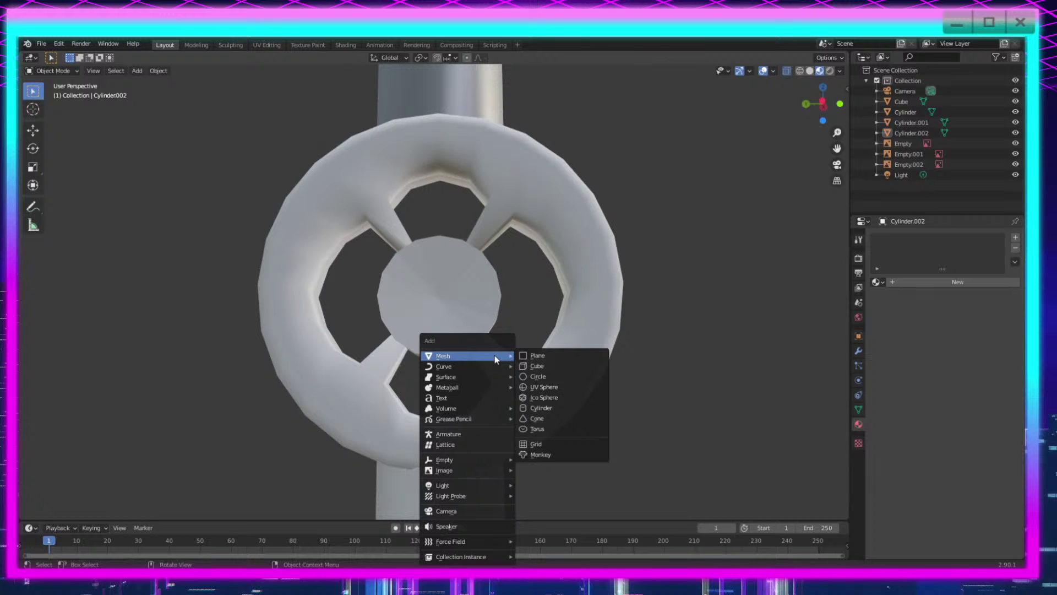
mouse_move(554, 286)
middle_down()
mouse_move(471, 302)
mouse_move(547, 292)
middle_up()
scroll(548, 297, up, 2)
mouse_move(566, 363)
middle_down()
mouse_move(575, 436)
mouse_move(578, 385)
mouse_move(545, 366)
mouse_move(492, 368)
mouse_move(521, 369)
mouse_move(504, 415)
mouse_move(615, 392)
mouse_move(480, 378)
mouse_move(557, 347)
middle_up()
key(Tab)
scroll(604, 381, down, 3)
scroll(501, 368, up, 5)
scroll(556, 348, down, 3)
middle_drag(515, 415, 498, 381)
key(Tab)
key(Tab)
scroll(499, 381, up, 5)
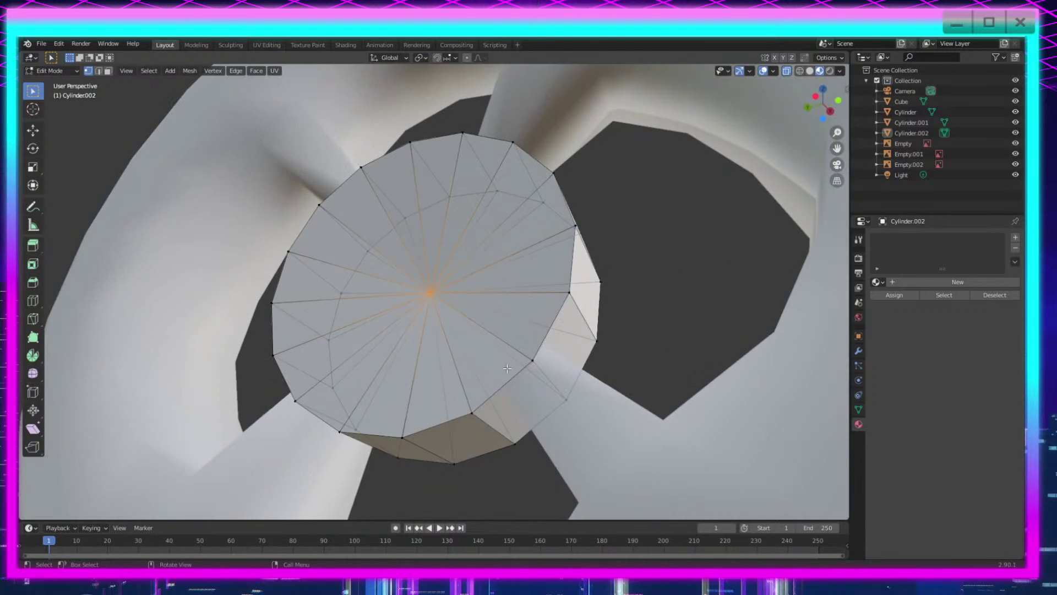
middle_drag(563, 368, 571, 423)
scroll(529, 330, down, 4)
key(Tab)
key(grave)
key(Escape)
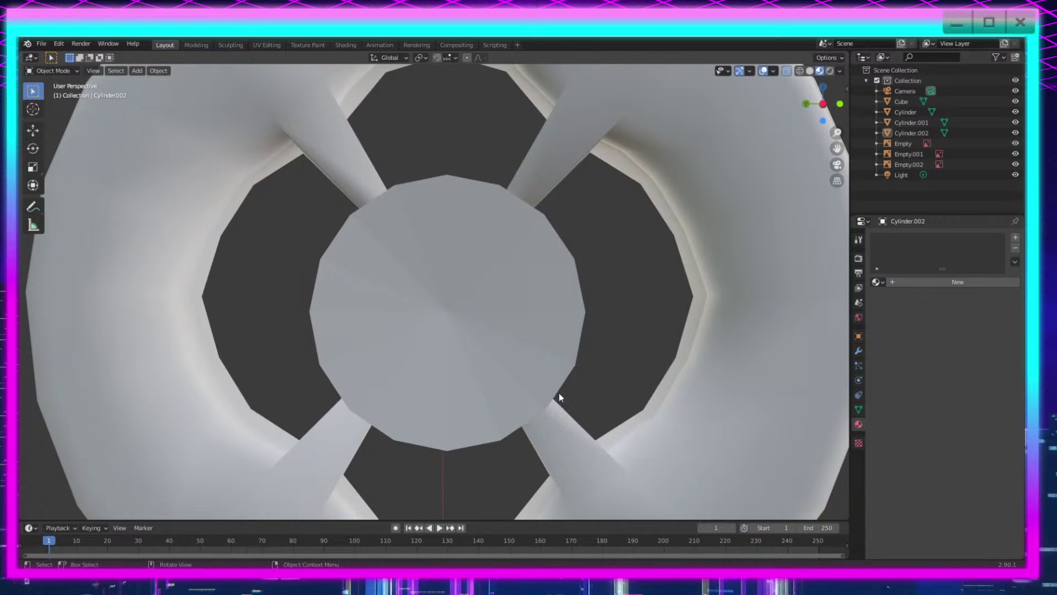
Step: Delete the central hub cylinder object from the scene
key(Tab)
key(b)
drag(644, 165, 244, 553)
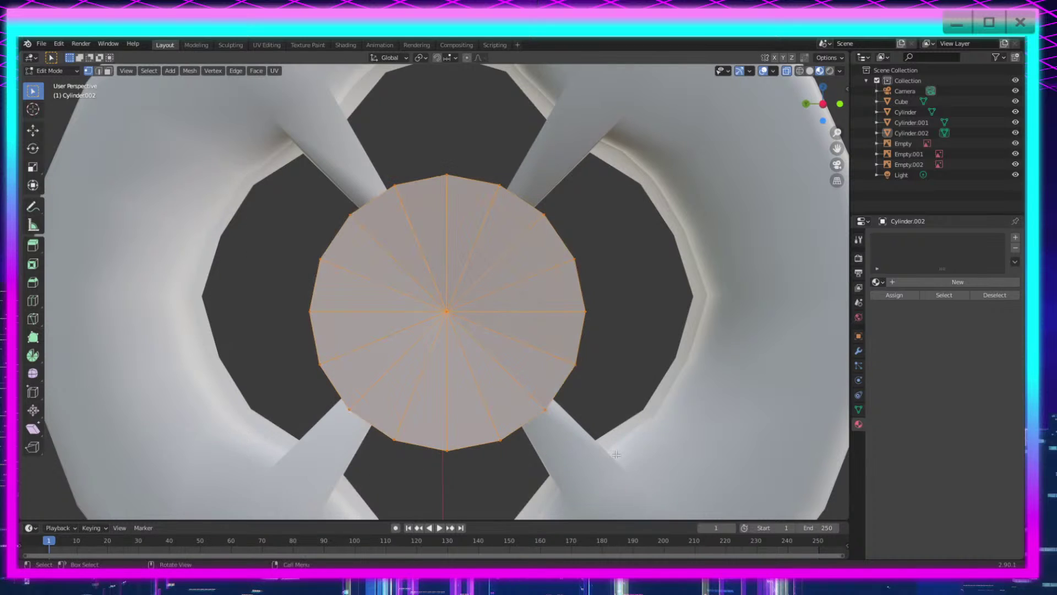
click(669, 265)
key(Tab)
click(911, 134)
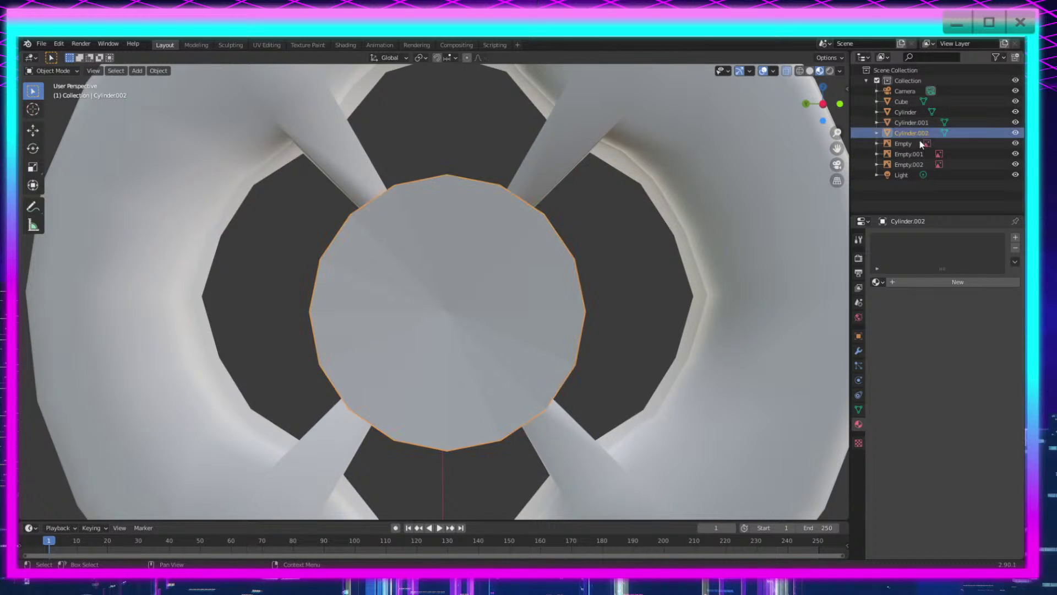
key(Delete)
Step: Inspect the ring guard and its four prongs with the hub removed, in both Edit Mode and Object Mode
scroll(678, 289, down, 6)
click(558, 349)
key(Tab)
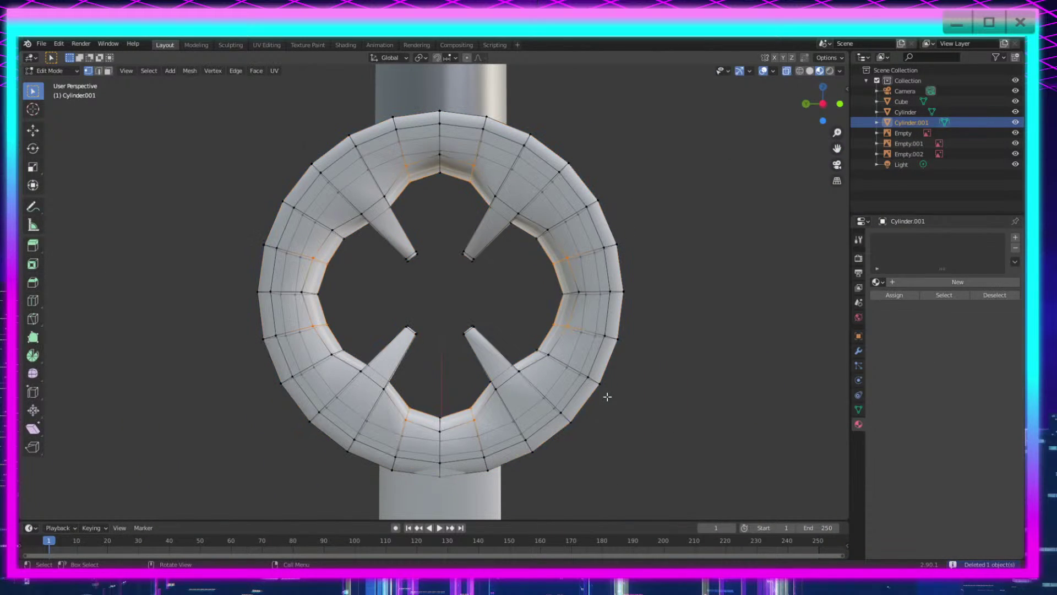
middle_drag(559, 352, 552, 340)
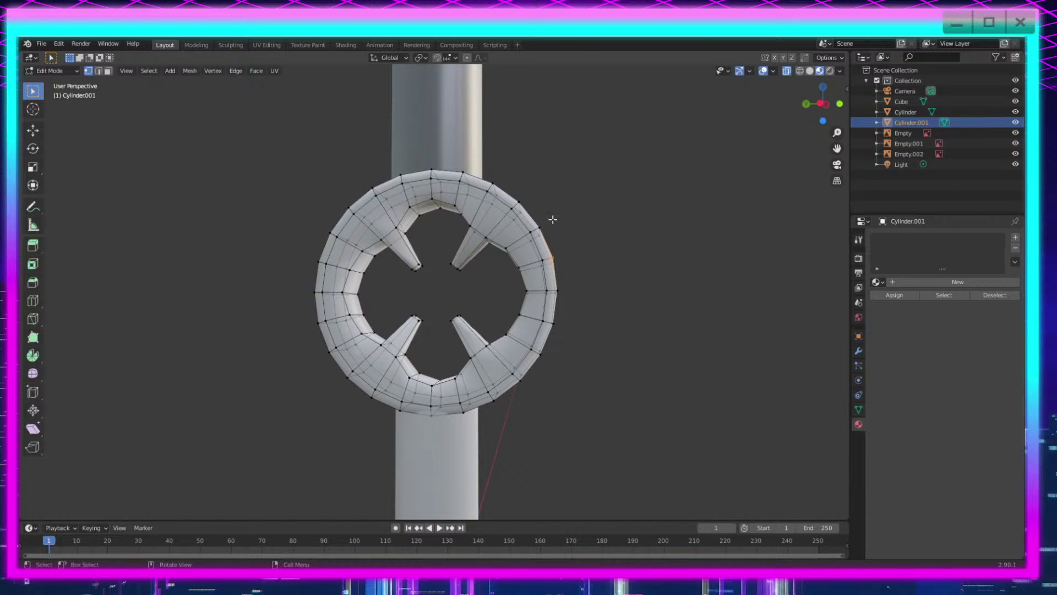
key(Tab)
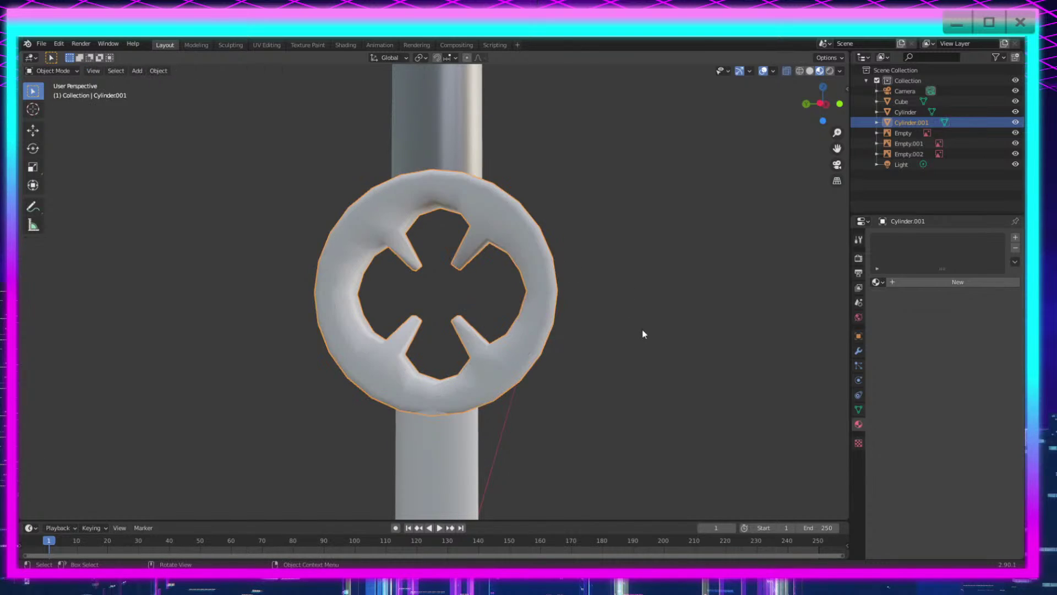
scroll(642, 330, down, 3)
mouse_move(519, 373)
middle_down()
mouse_move(543, 392)
mouse_move(509, 384)
middle_up()
scroll(509, 382, up, 3)
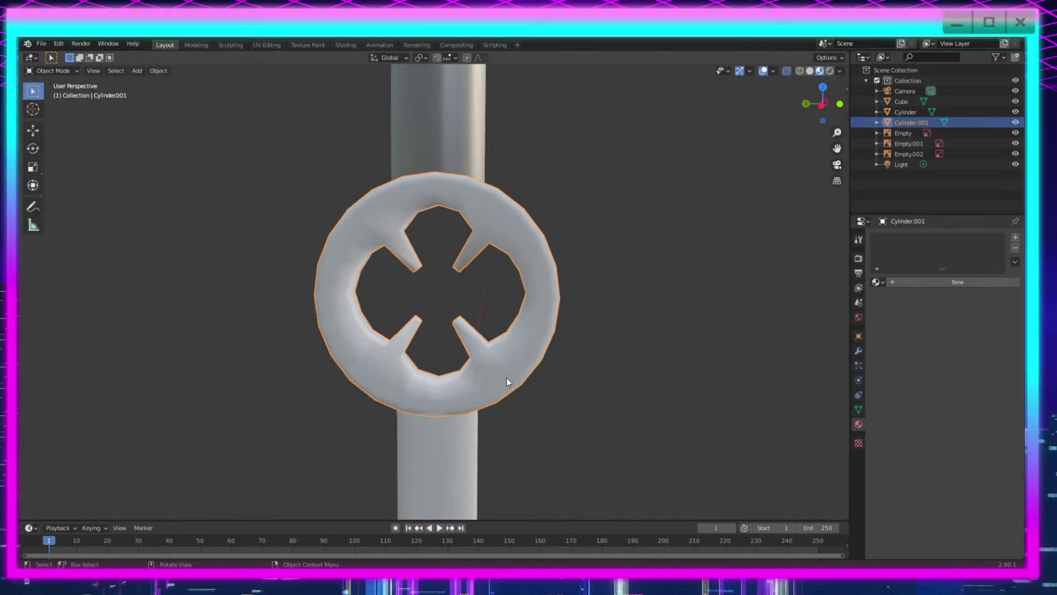
Step: Restore the central hub cylinder and delete it again from between the four prongs
key(Tab)
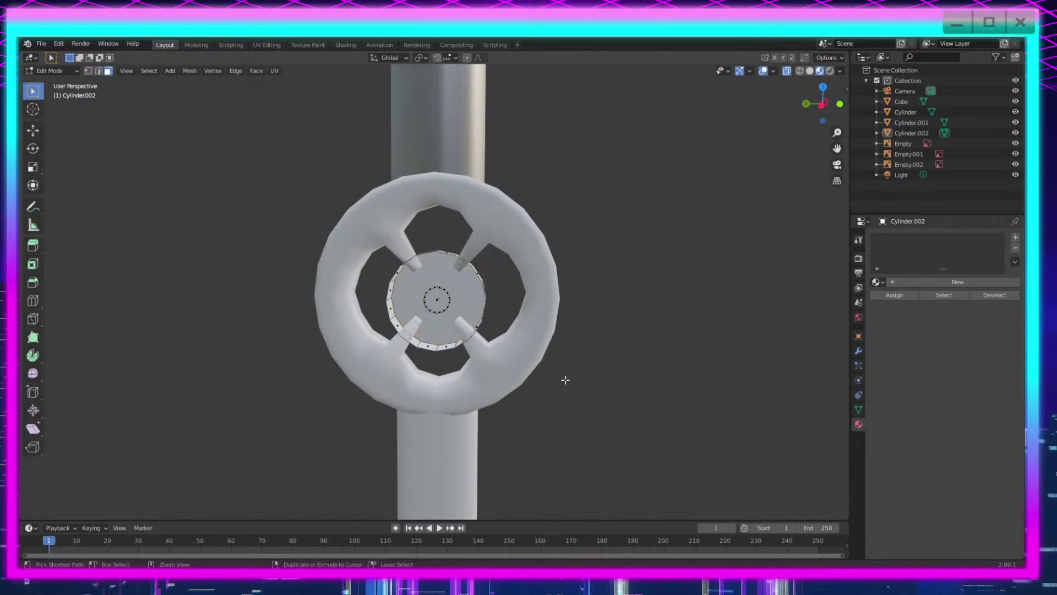
key(Tab)
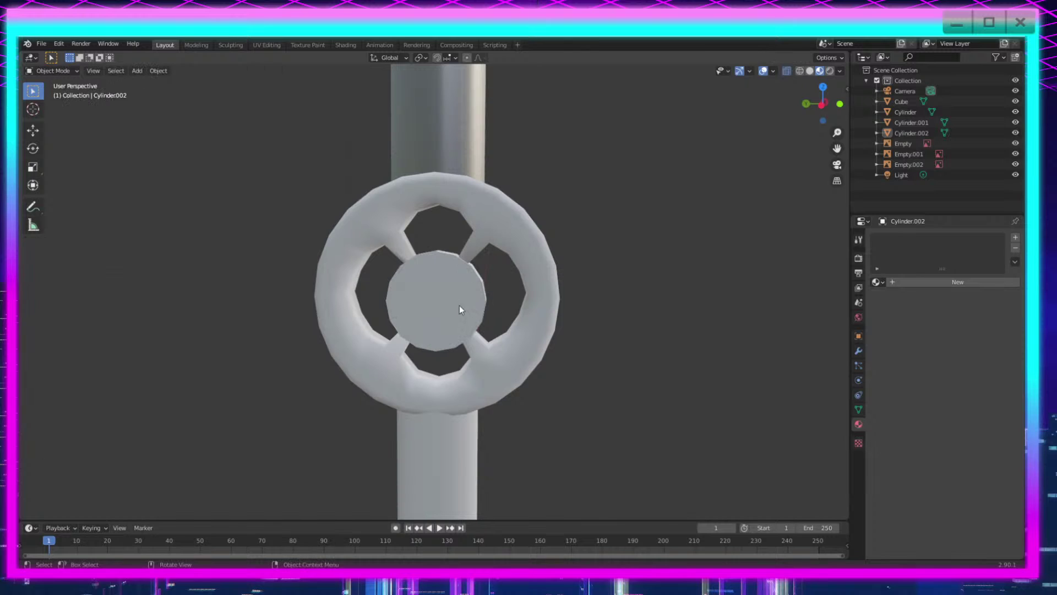
click(475, 278)
key(Delete)
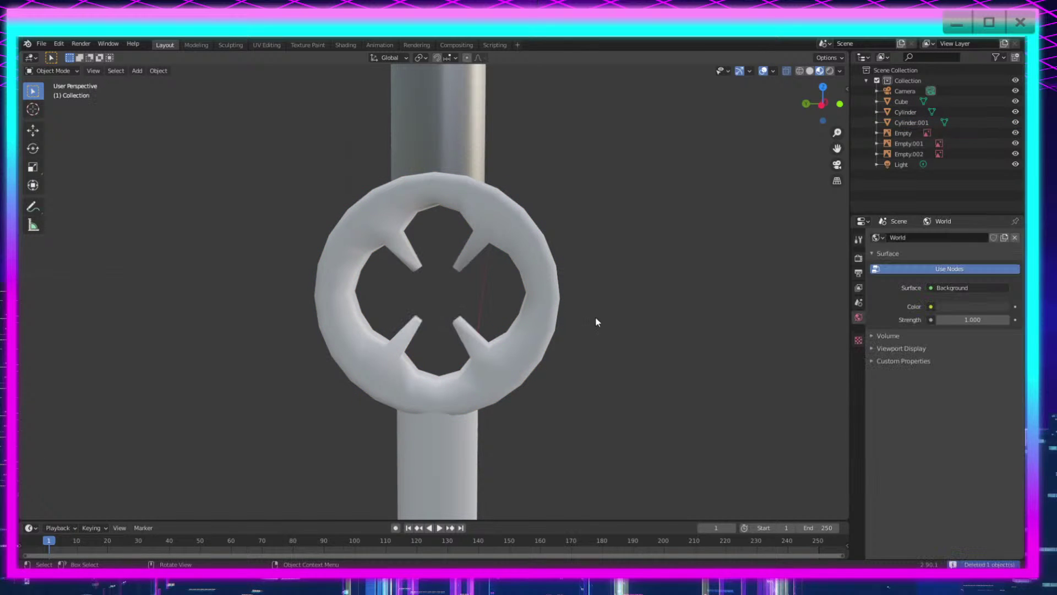
Step: Scale the ring's inner edges midway between the prongs slightly toward the centre, and return to Object Mode
scroll(593, 431, up, 5)
scroll(592, 431, down, 6)
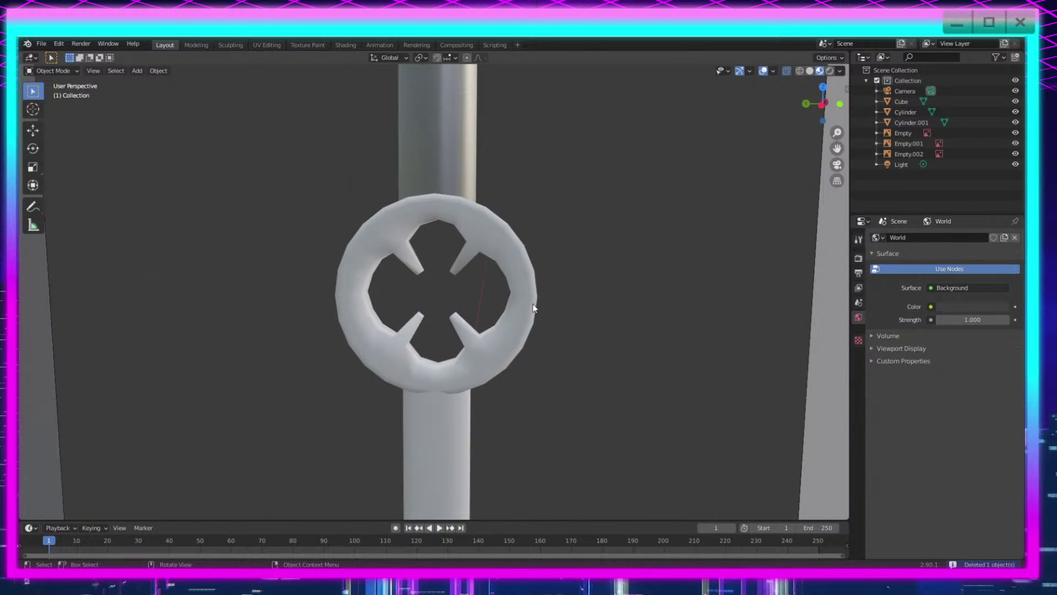
click(533, 307)
scroll(646, 405, up, 3)
key(Tab)
scroll(584, 378, up, 1)
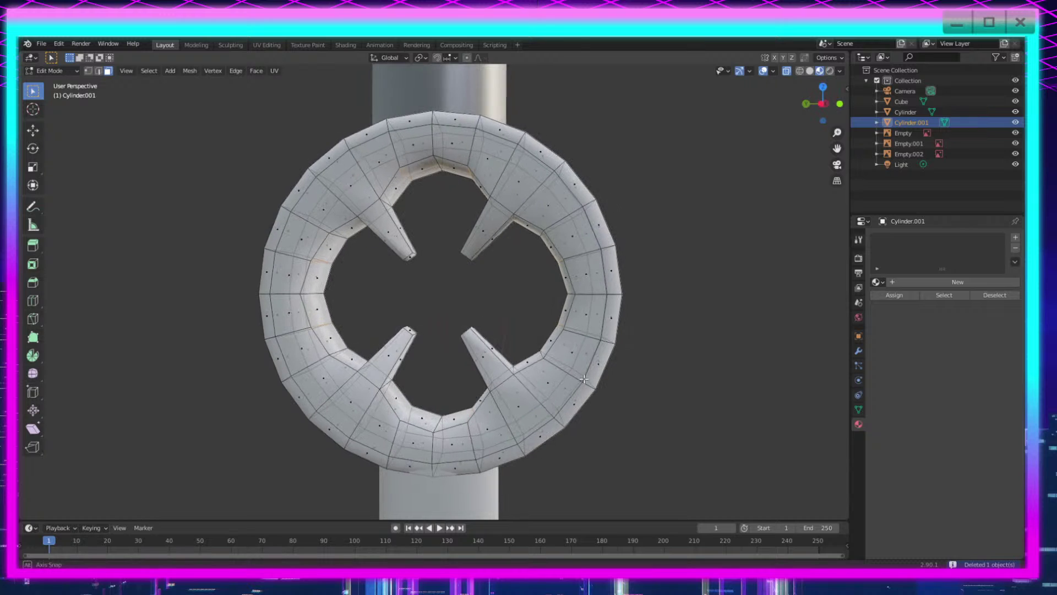
middle_drag(583, 379, 571, 303)
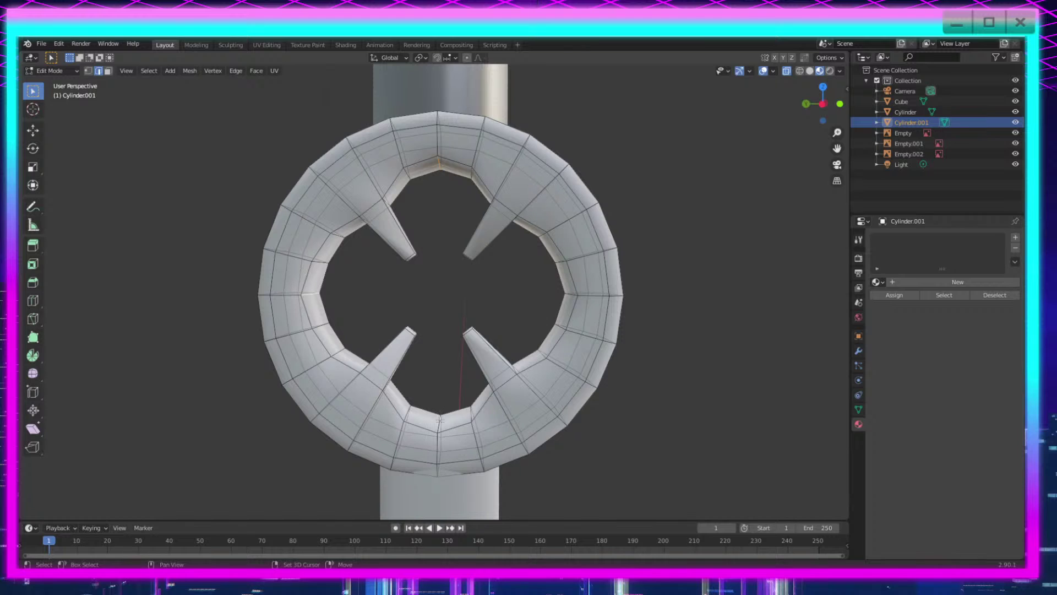
key(s)
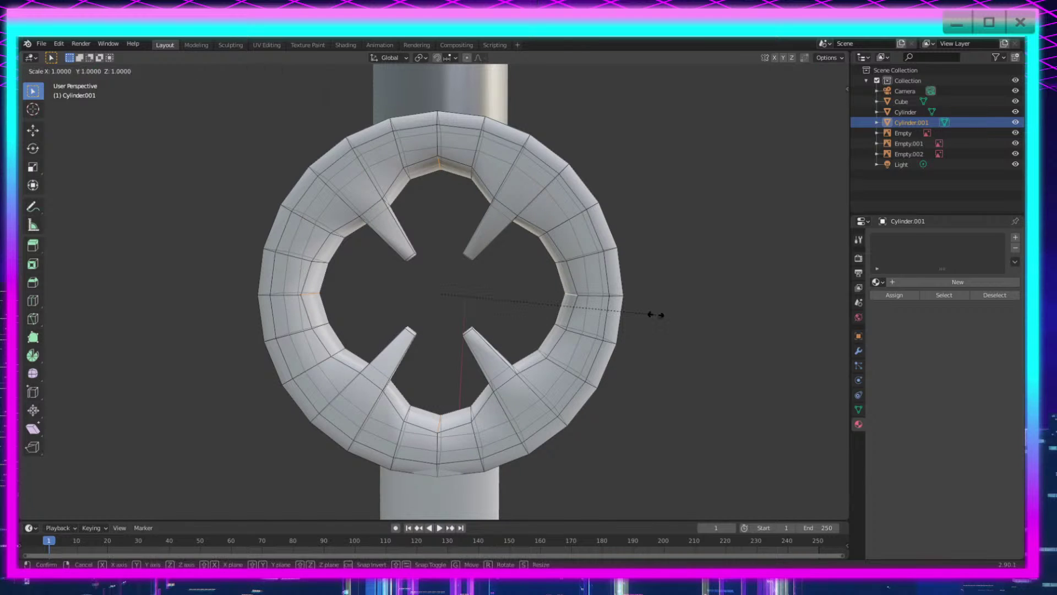
click(653, 314)
scroll(675, 397, down, 1)
key(Tab)
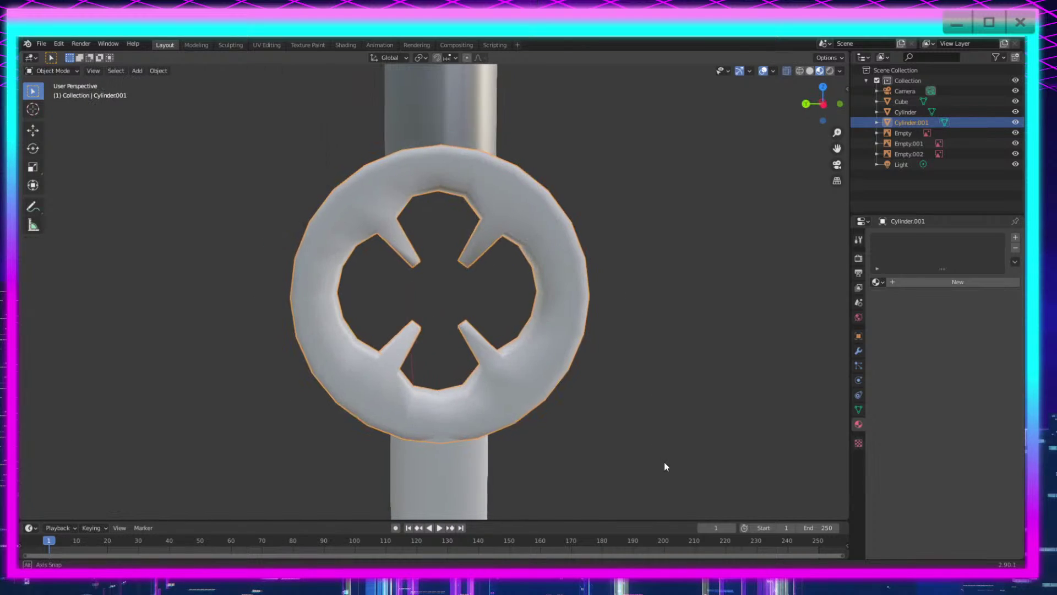
Step: Turn off X-ray in Edit Mode and select the loop of faces around the ring's outer rim
scroll(660, 461, up, 2)
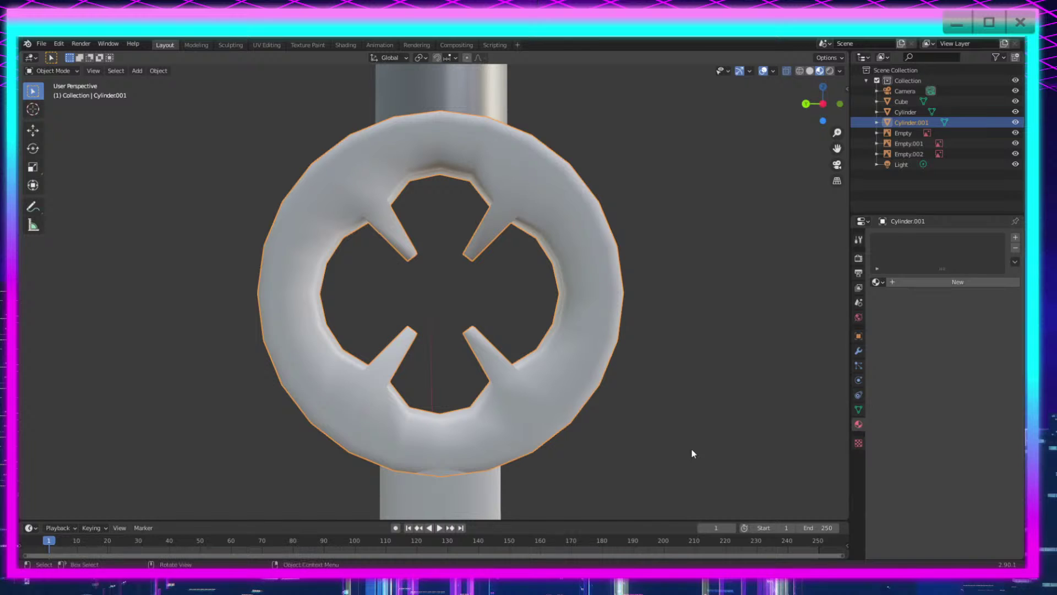
key(Tab)
middle_drag(658, 415, 591, 418)
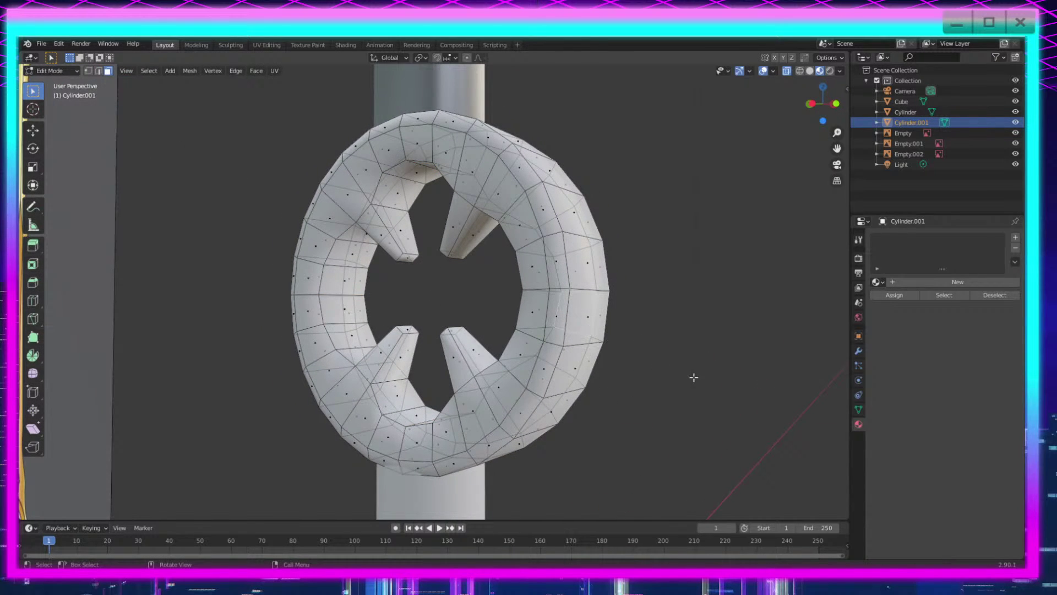
middle_drag(694, 377, 536, 370)
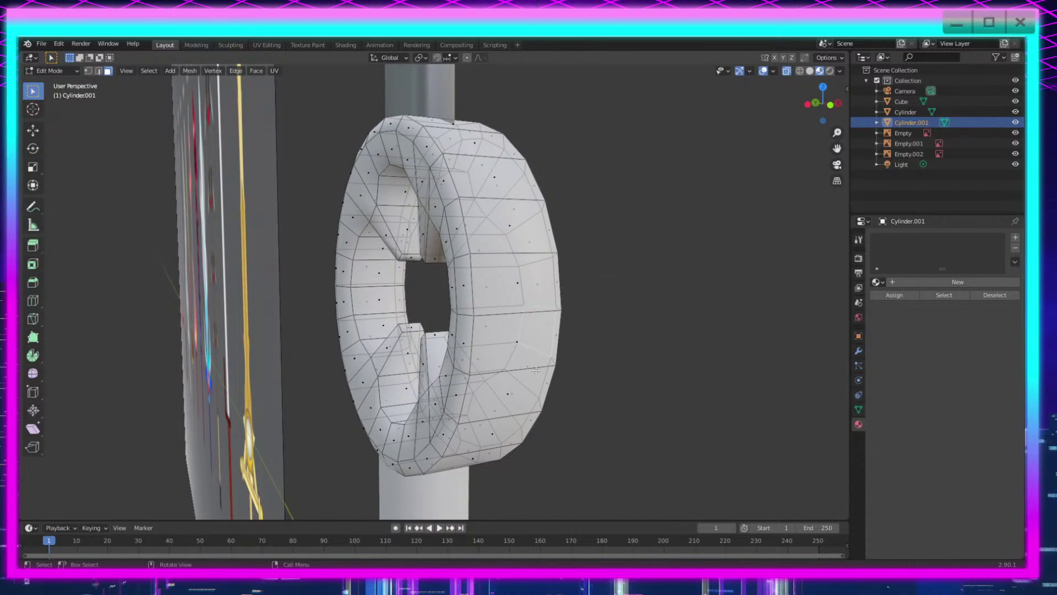
click(786, 71)
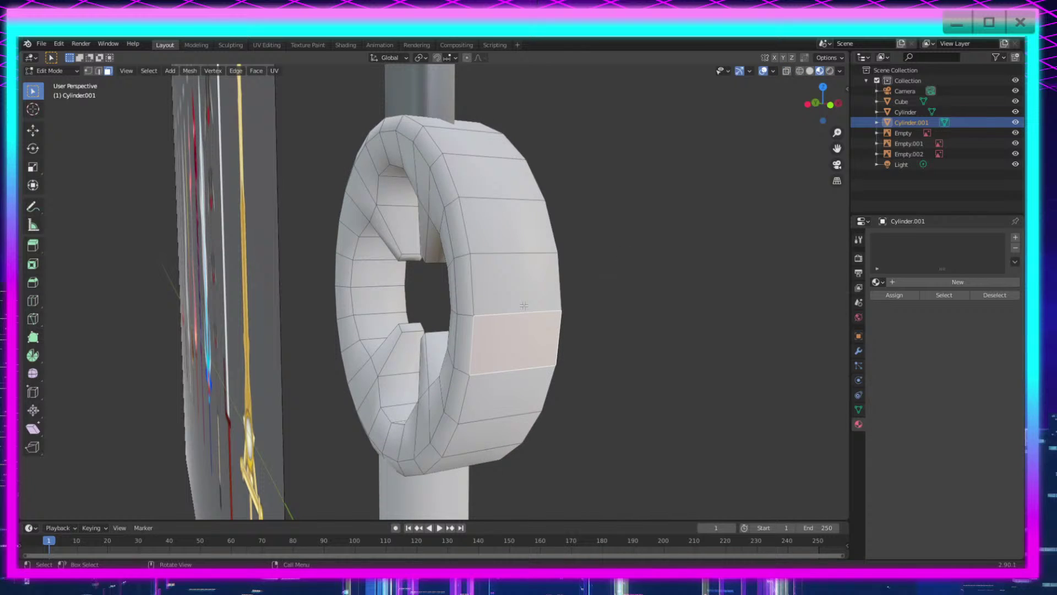
ctrl+click(464, 144)
middle_drag(464, 144, 546, 292)
middle_drag(547, 361, 604, 433)
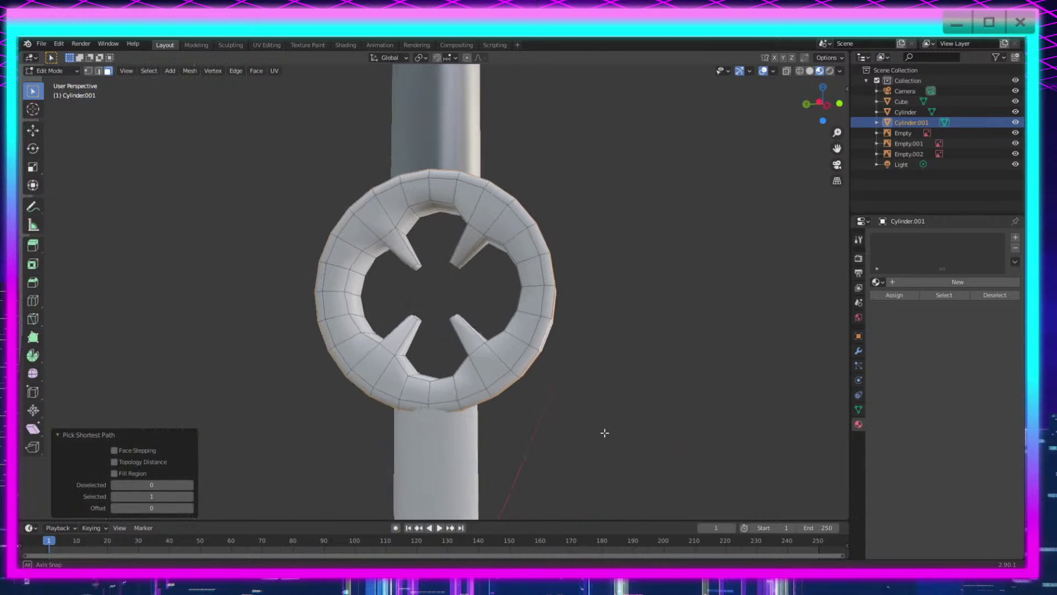
Step: Try to extrude the ring's outer rim faces and scale them outward
key(g)
key(z)
key(z)
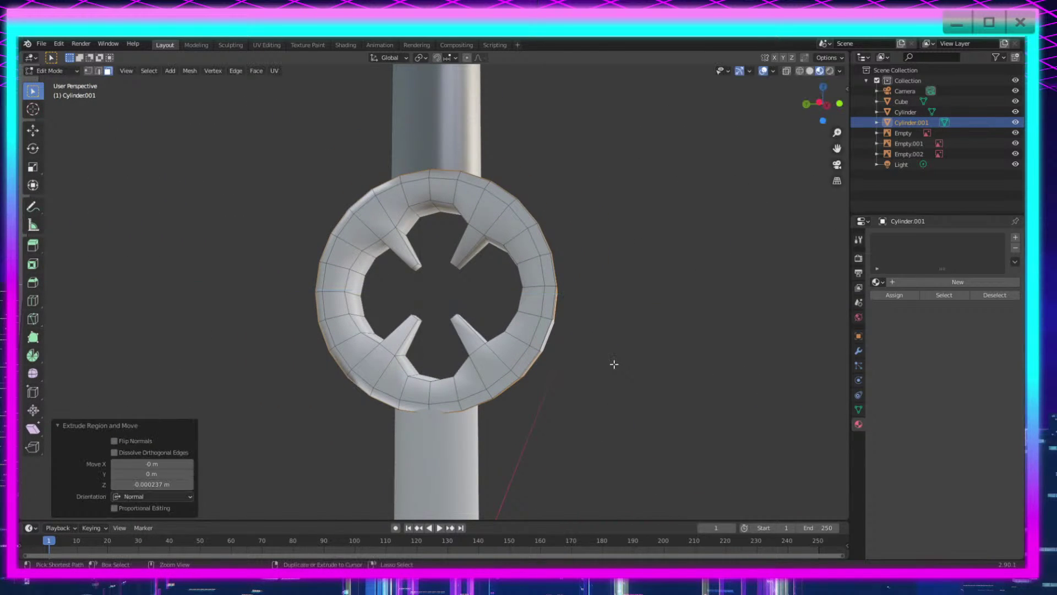
right_click(614, 364)
key(e)
right_click(606, 328)
key(s)
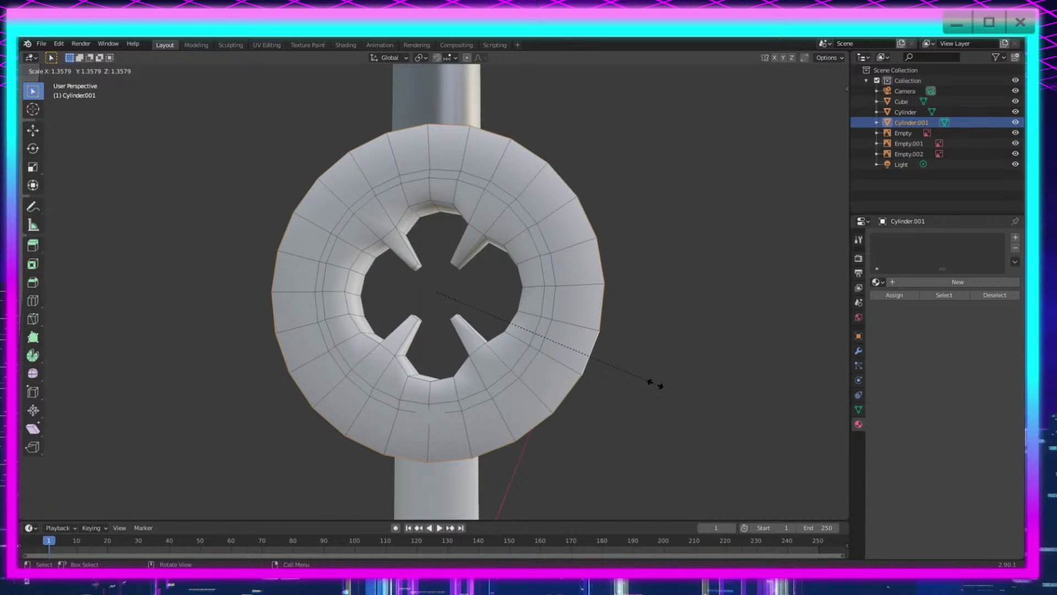
click(620, 365)
middle_drag(620, 365, 729, 411)
scroll(715, 441, up, 5)
scroll(741, 411, down, 4)
key(Tab)
Step: Add a new cylinder object with a radius of 0.01 m and a depth of 0.1 m at the world origin
middle_drag(657, 419, 630, 431)
key(shift+a)
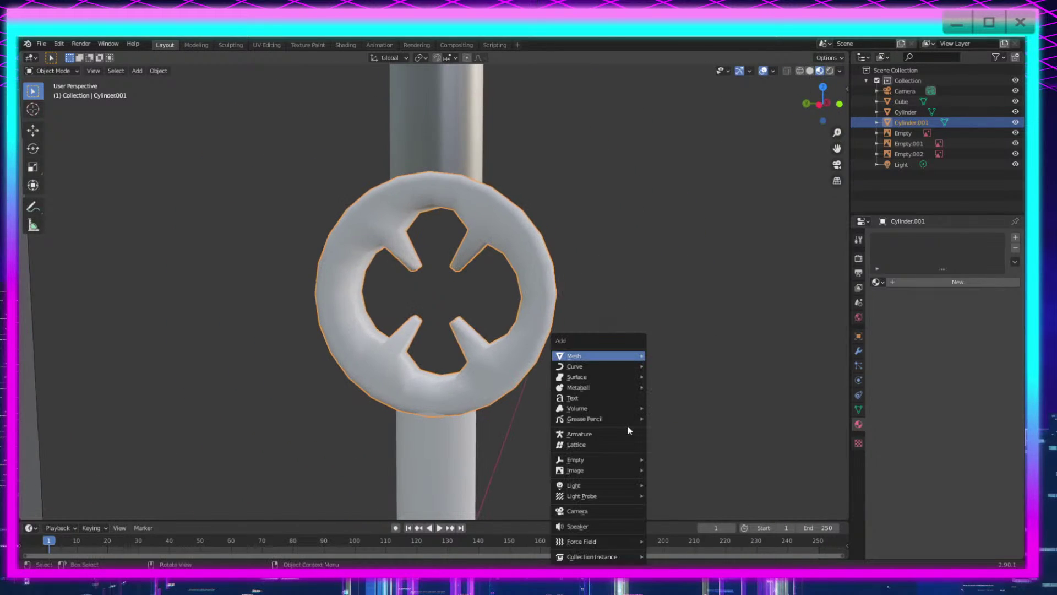
mouse_move(633, 361)
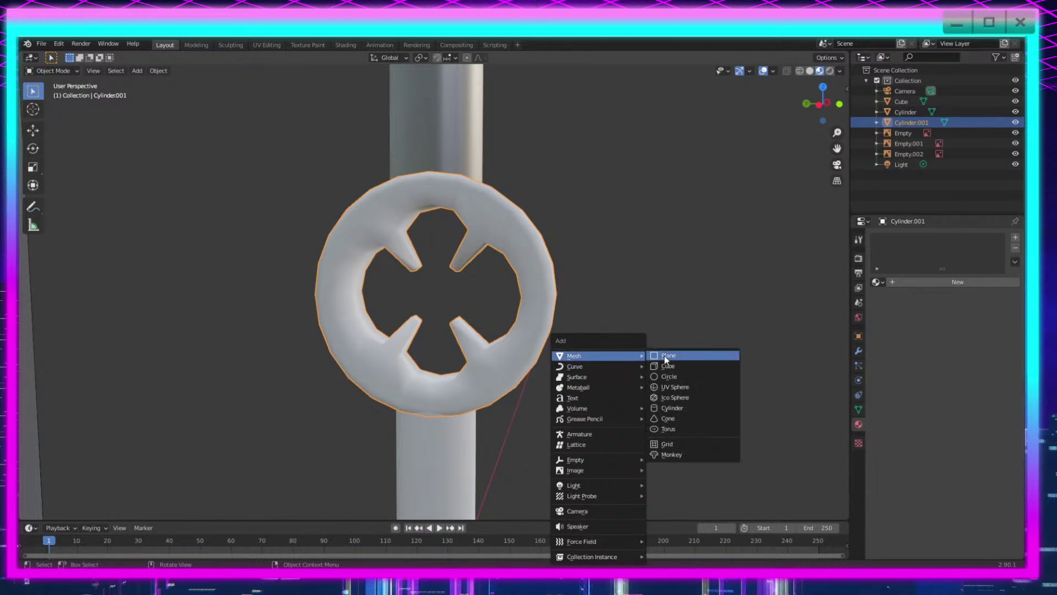
click(684, 408)
scroll(613, 409, down, 4)
middle_drag(613, 409, 597, 366)
scroll(566, 453, up, 2)
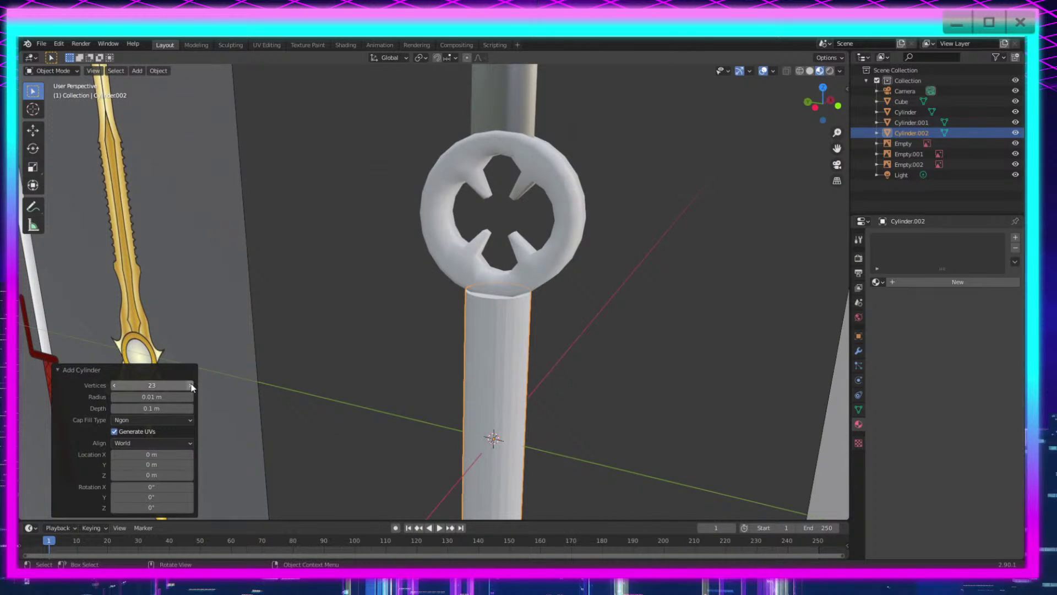
Step: Rotate the new cylinder's mesh 90° about the global Y axis in Edit Mode
middle_drag(688, 416, 635, 415)
key(Tab)
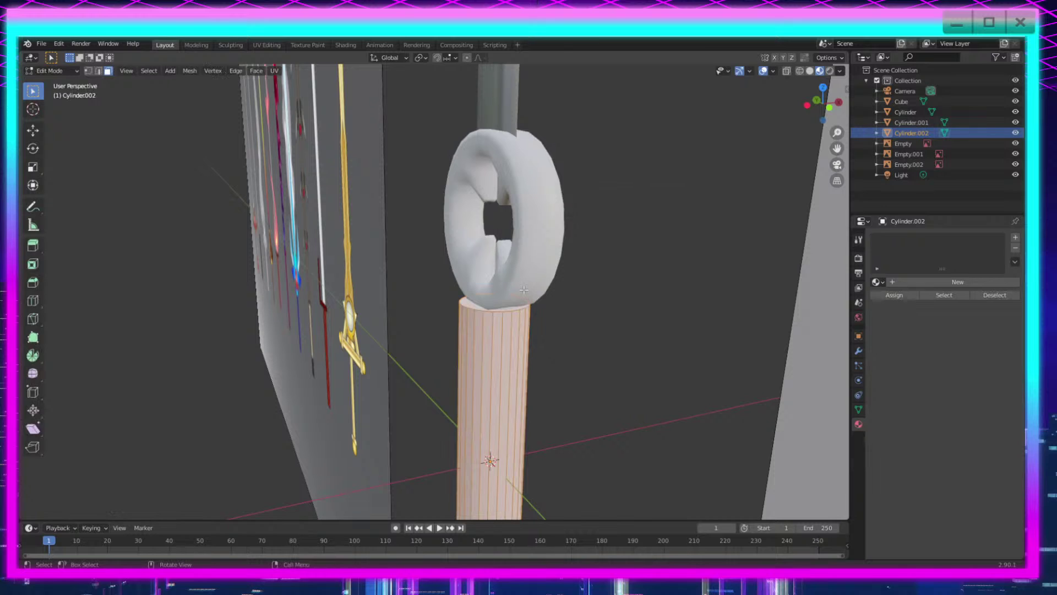
middle_drag(611, 311, 608, 297)
key(r)
key(x)
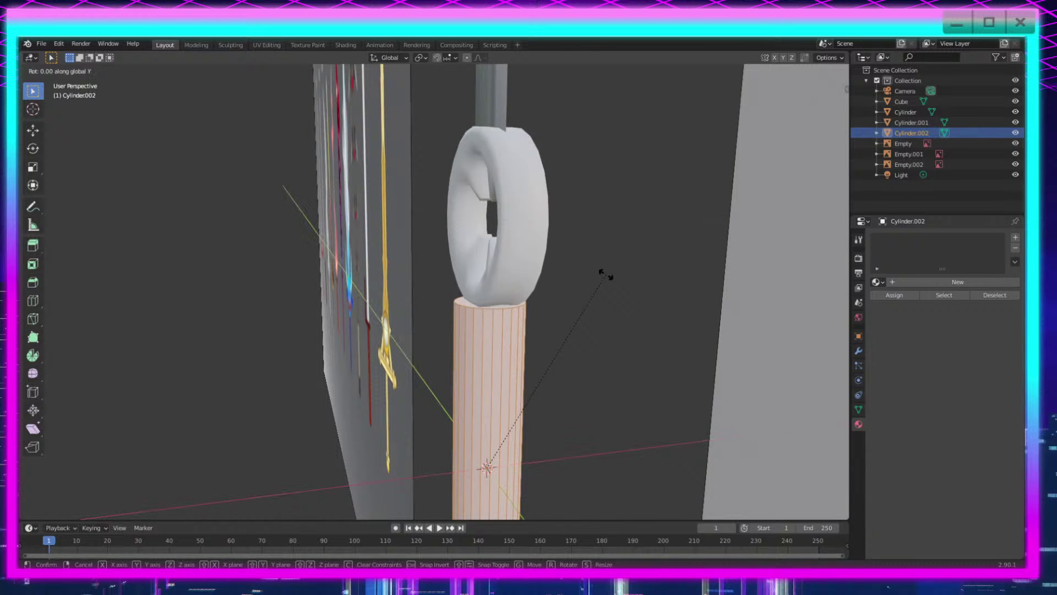
click(656, 120)
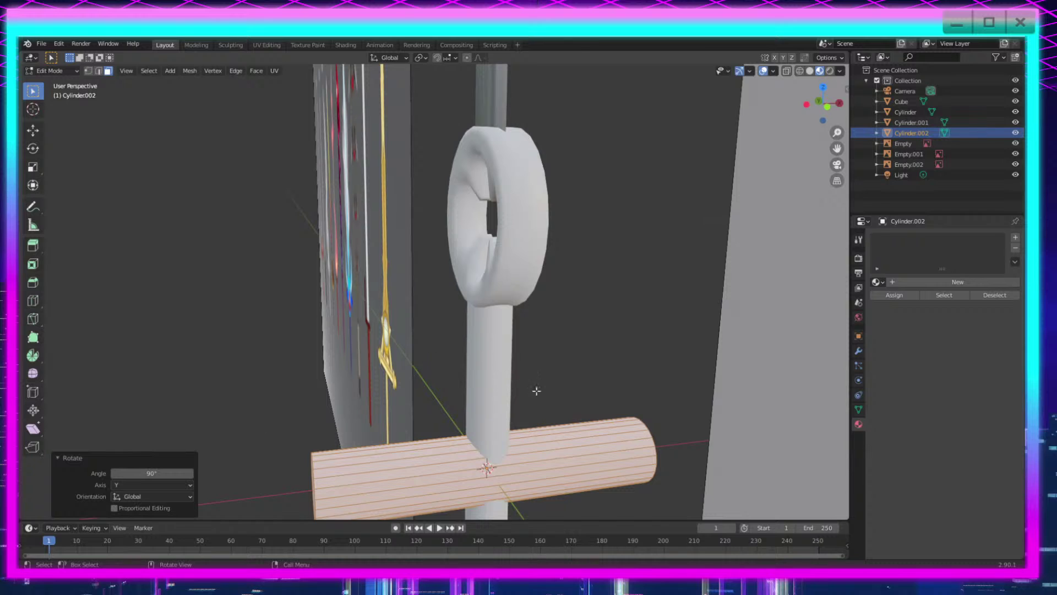
Step: Flatten the cylinder to about 0.107 along X and move it up 0.072102 m into the ring's centre
key(s)
key(x)
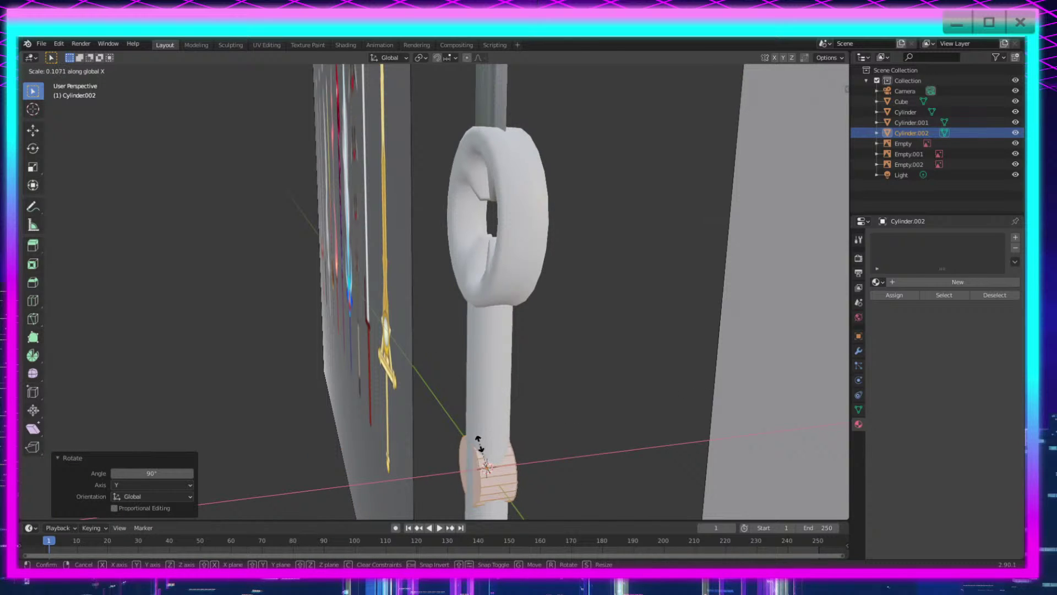
click(480, 443)
key(g)
key(z)
click(577, 278)
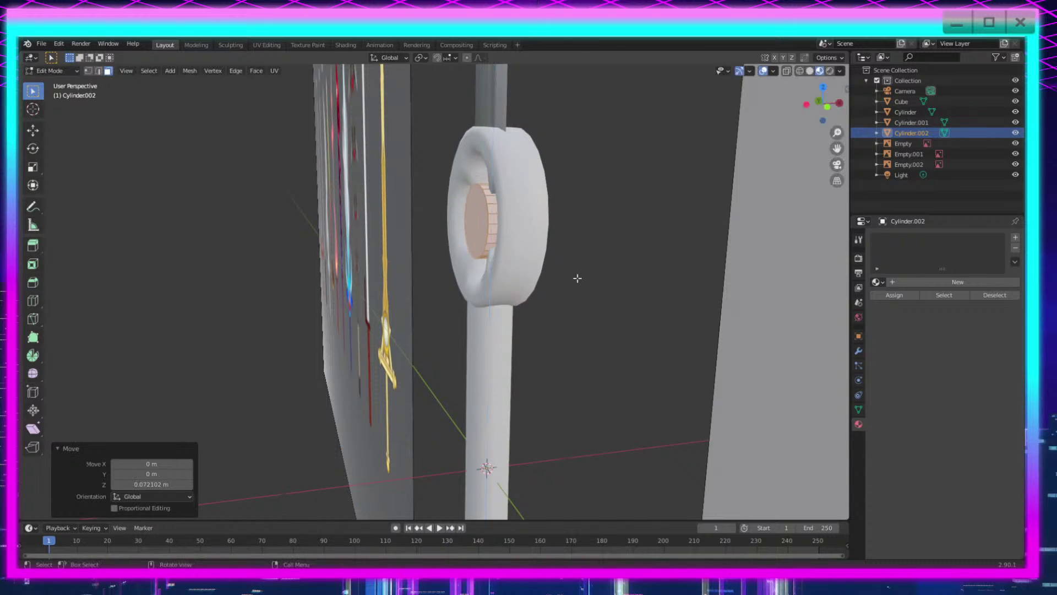
Step: Scale the disc to 0.447 so it fits in the gap between the four prong tips
scroll(594, 325, up, 5)
middle_drag(577, 278, 616, 319)
scroll(595, 326, down, 1)
shift+middle_drag(740, 240, 657, 366)
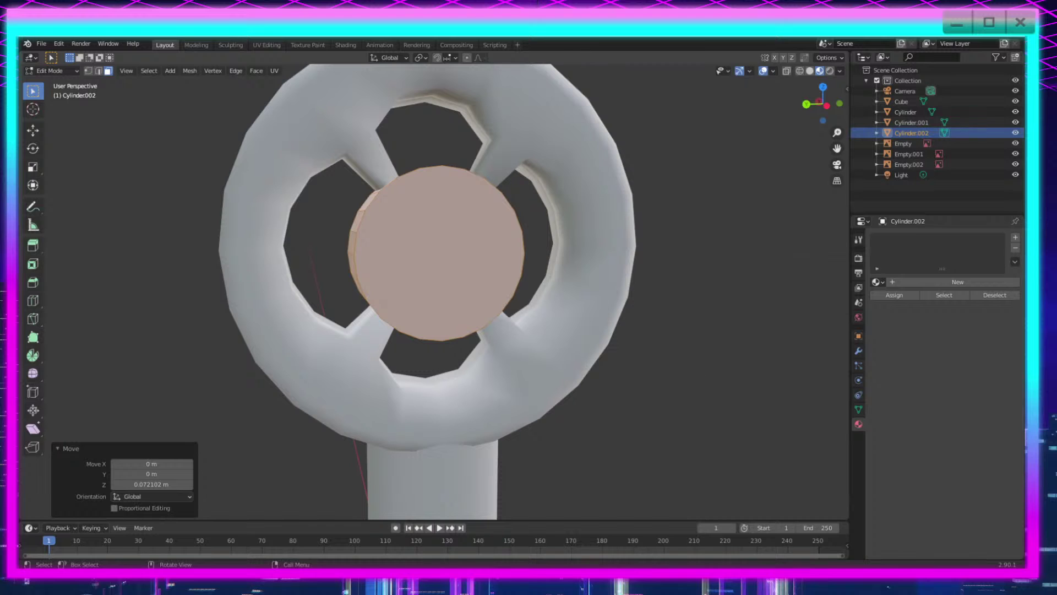
key(s)
click(590, 337)
scroll(592, 345, up, 4)
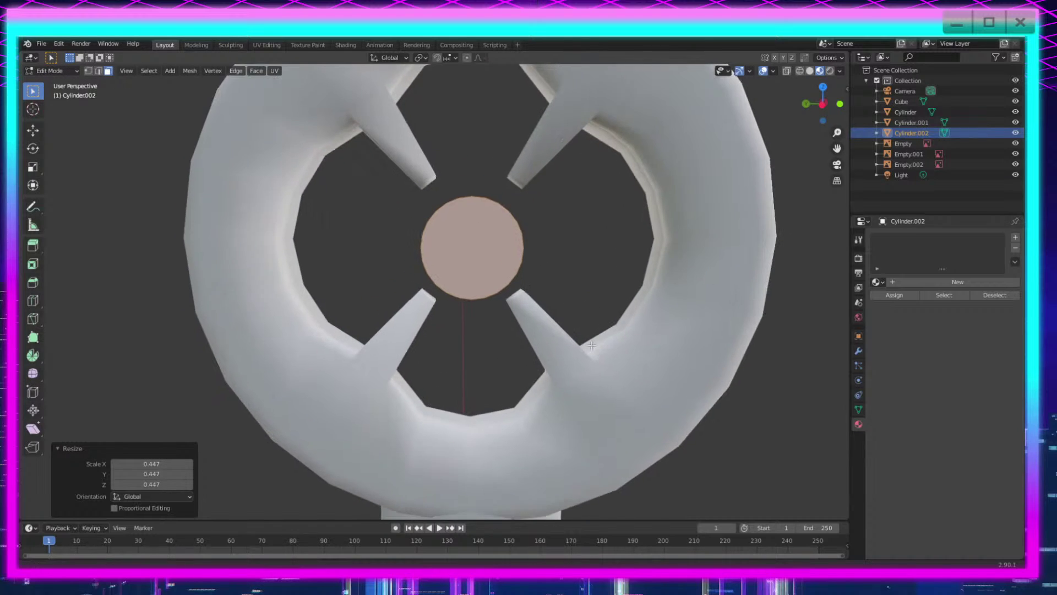
shift+middle_drag(663, 275, 659, 356)
shift+middle_drag(612, 410, 613, 313)
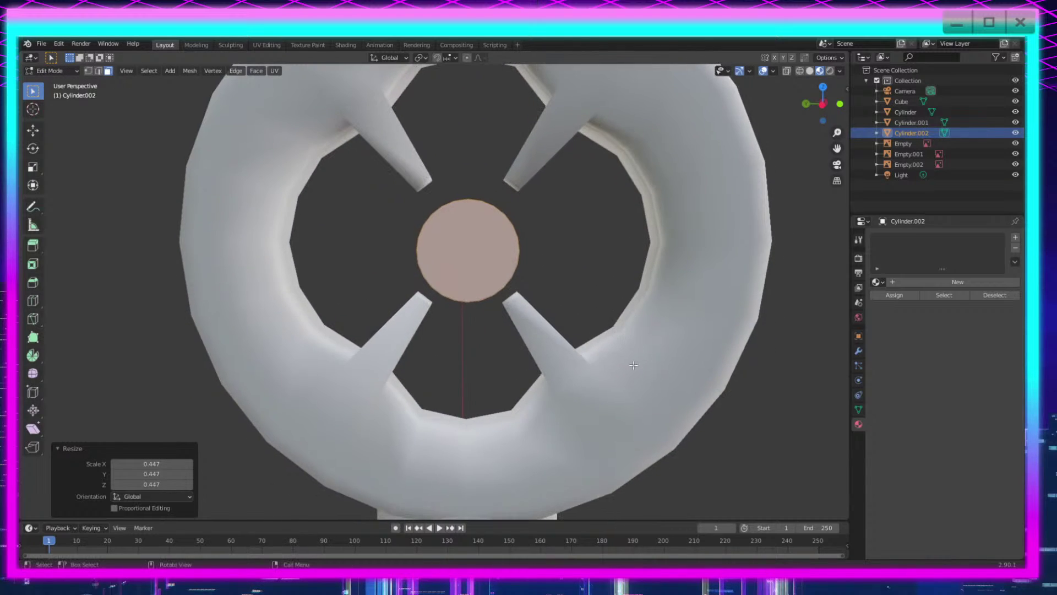
Step: Delete the disc's edges from the ring's centre, staying in Edit Mode
scroll(634, 365, down, 3)
key(x)
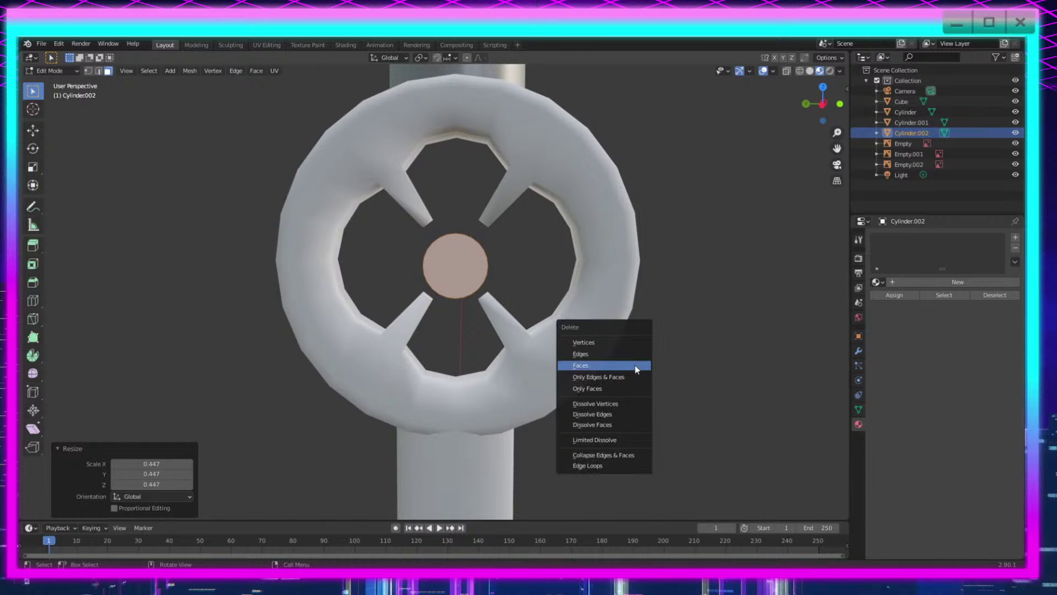
click(601, 353)
scroll(567, 349, down, 4)
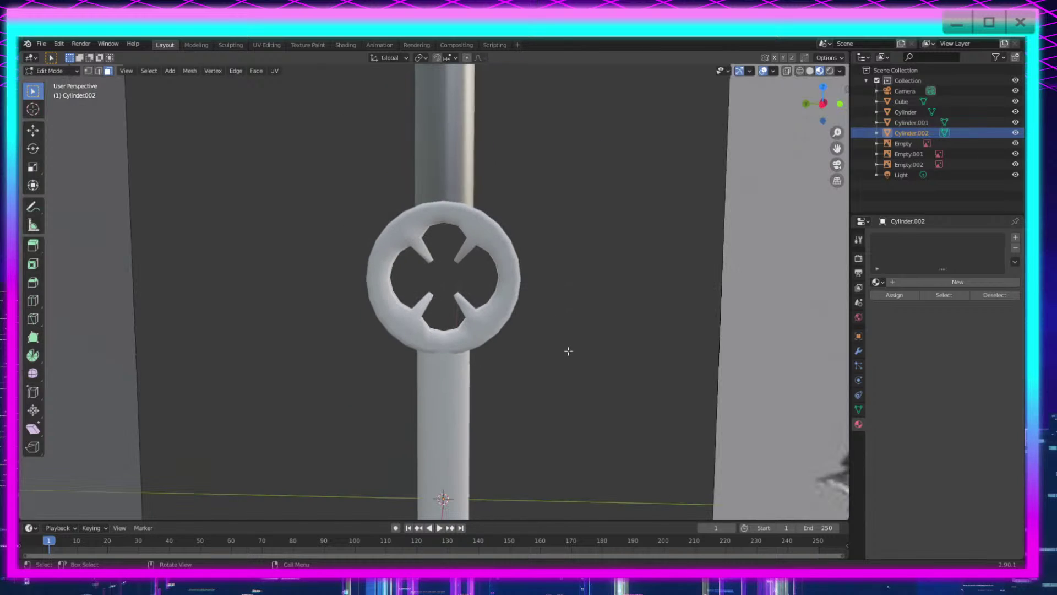
shift+middle_drag(578, 435, 581, 353)
key(shift+a)
click(598, 316)
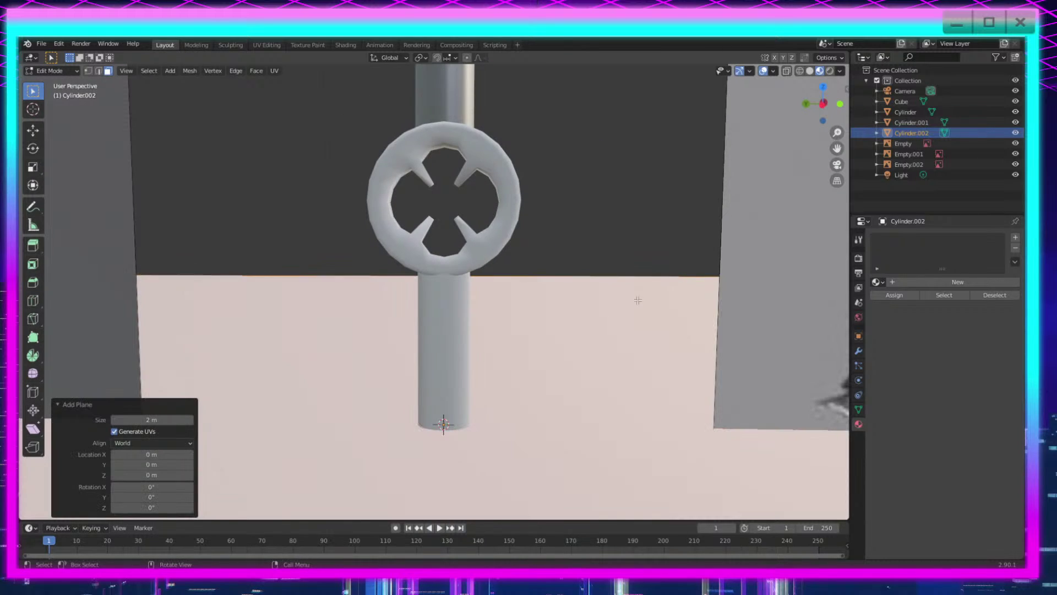
key(ctrl+z)
key(shift+a)
click(497, 420)
key(ctrl+z)
Step: Add a UV sphere with 8 segments and 6 rings in Edit Mode
key(shift+a)
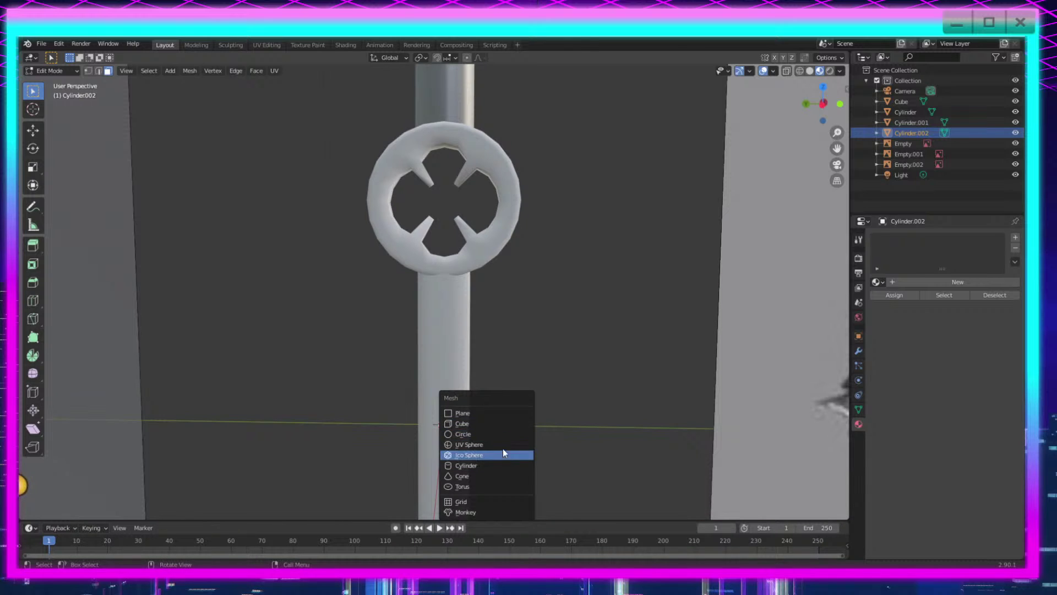
click(503, 444)
scroll(368, 422, down, 6)
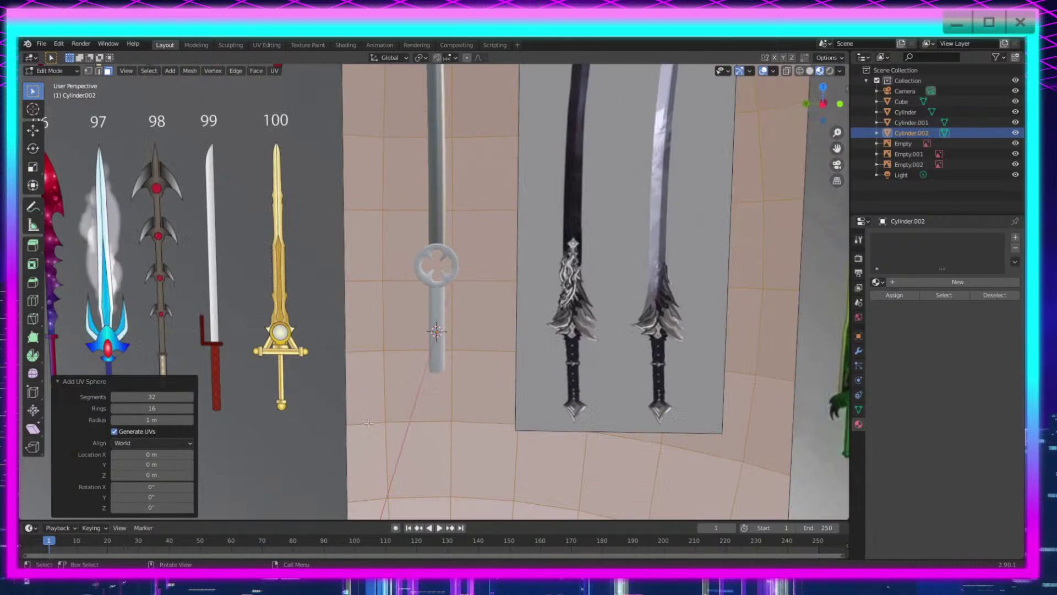
mouse_move(152, 396)
mouse_down()
mouse_move(161, 403)
mouse_move(144, 403)
mouse_up()
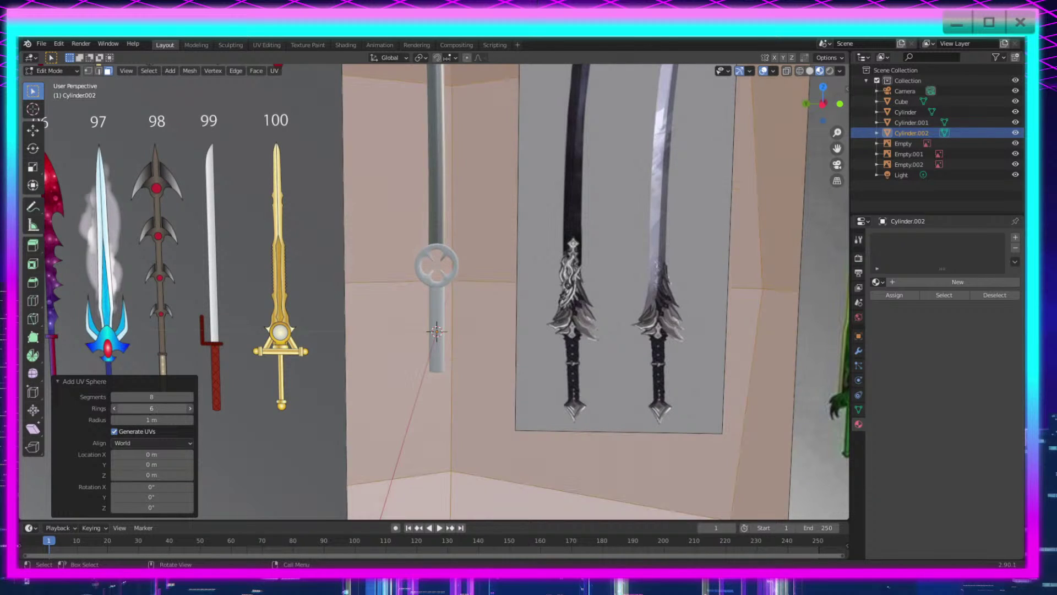
scroll(633, 398, down, 10)
middle_drag(802, 429, 758, 441)
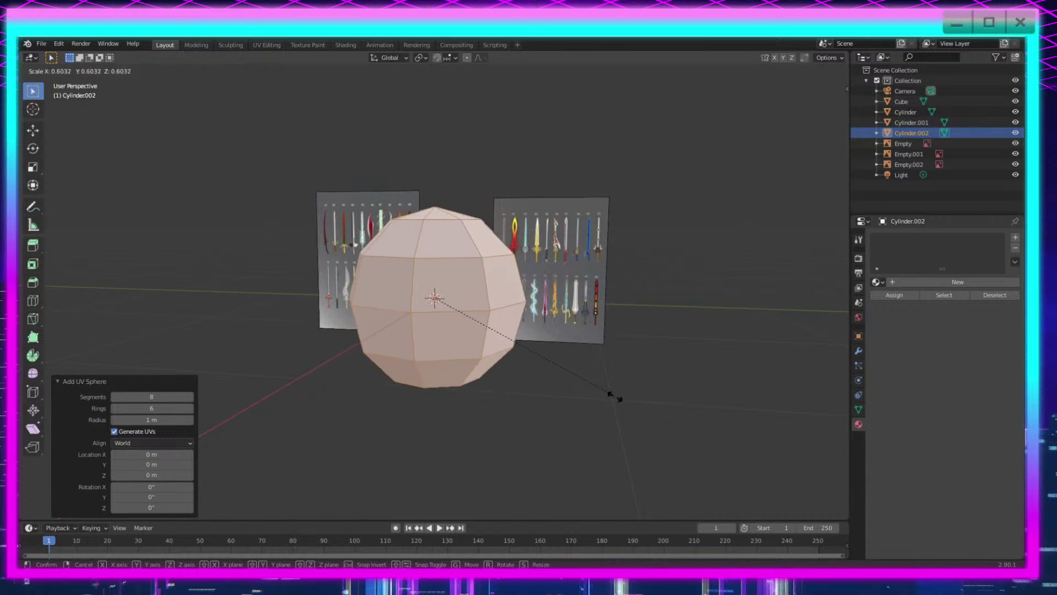
Step: Scale the new sphere down to 0.046 and again to 0.132
click(484, 333)
scroll(472, 336, up, 5)
scroll(472, 336, up, 4)
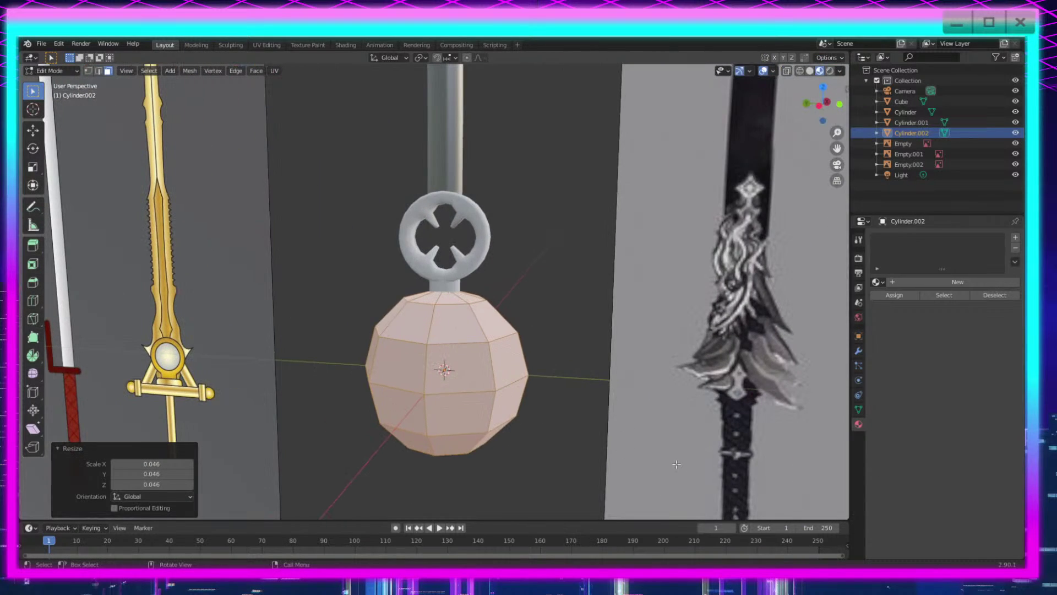
key(s)
click(472, 388)
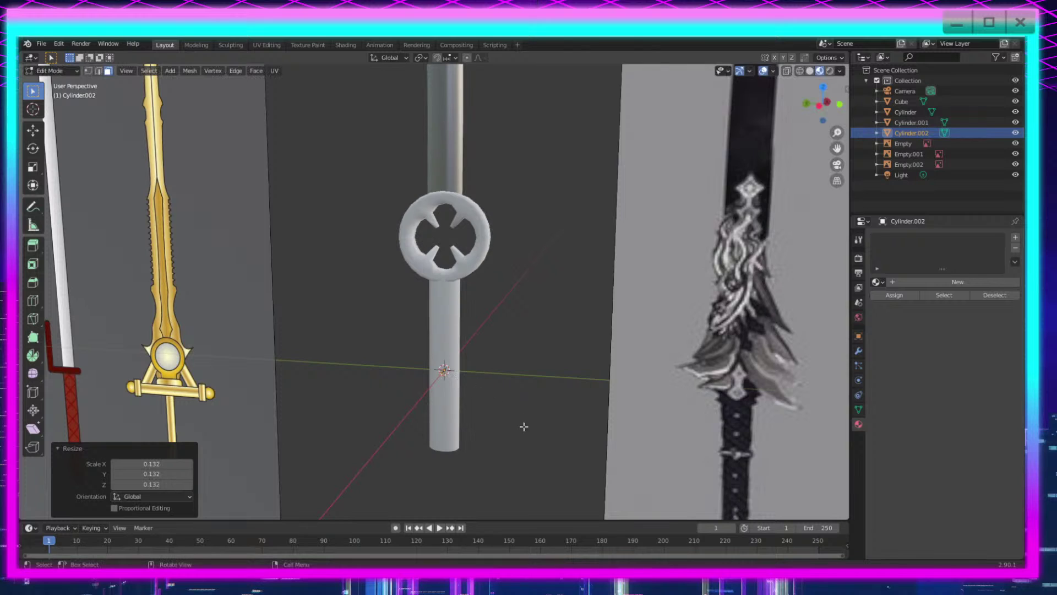
Step: Move the small sphere up 0.072492 m along Z to the centre of the ring guard
scroll(523, 427, up, 3)
key(g)
key(z)
click(569, 216)
scroll(569, 257, up, 4)
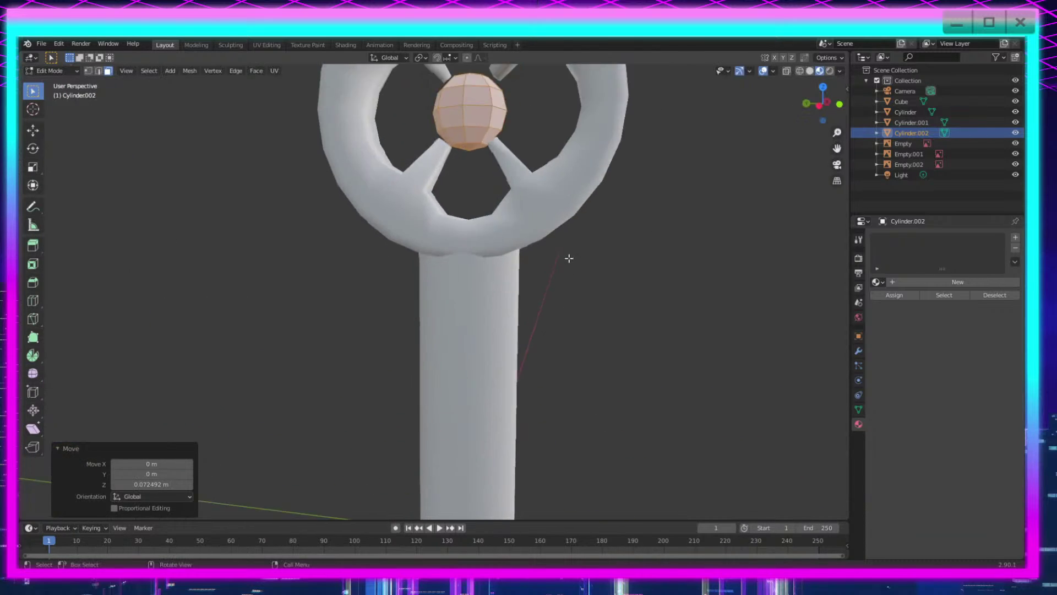
Step: Scale the sphere to 0.773 and fine-tune its size to fit between the four prong tips
key(s)
click(630, 350)
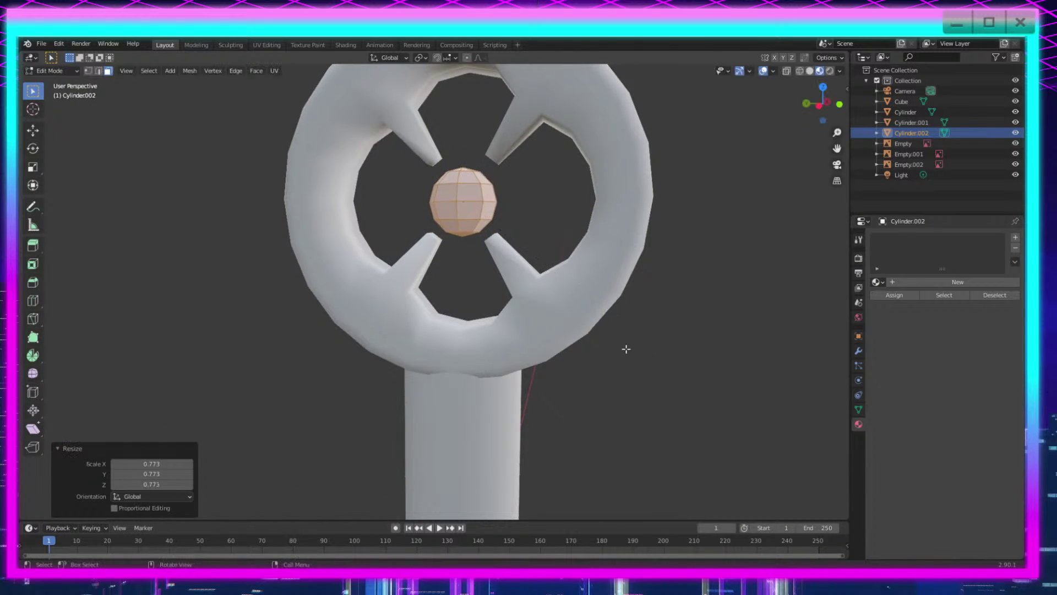
shift+middle_drag(625, 349, 630, 422)
scroll(696, 395, up, 1)
middle_drag(696, 394, 675, 441)
key(s)
click(702, 400)
Step: Return to Object Mode and apply smooth shading to the spherical centrepiece
key(Tab)
scroll(633, 405, down, 4)
right_click(461, 287)
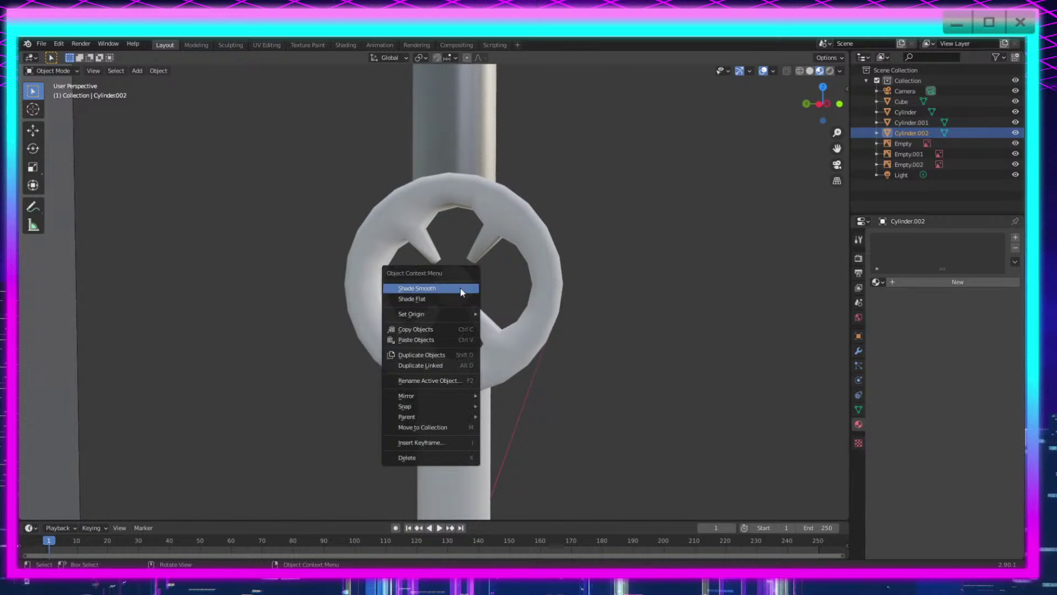
click(460, 287)
scroll(546, 424, up, 5)
middle_drag(557, 441, 583, 447)
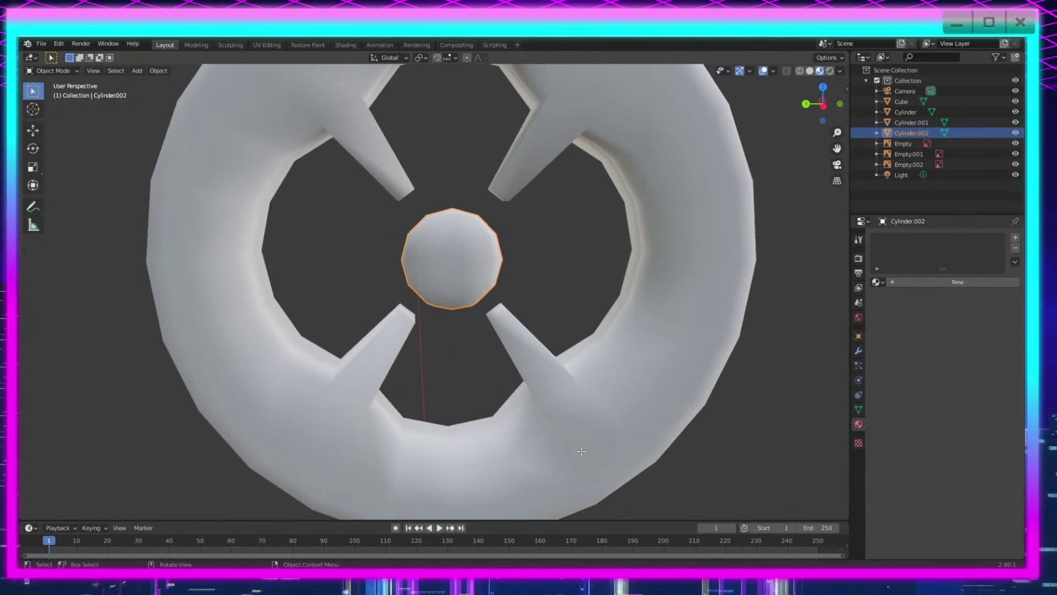
Step: Examine the smoothed centrepiece within the ring guard from several angles and distances
key(Tab)
scroll(580, 448, down, 3)
key(Tab)
click(690, 425)
scroll(681, 444, down, 3)
scroll(610, 362, down, 4)
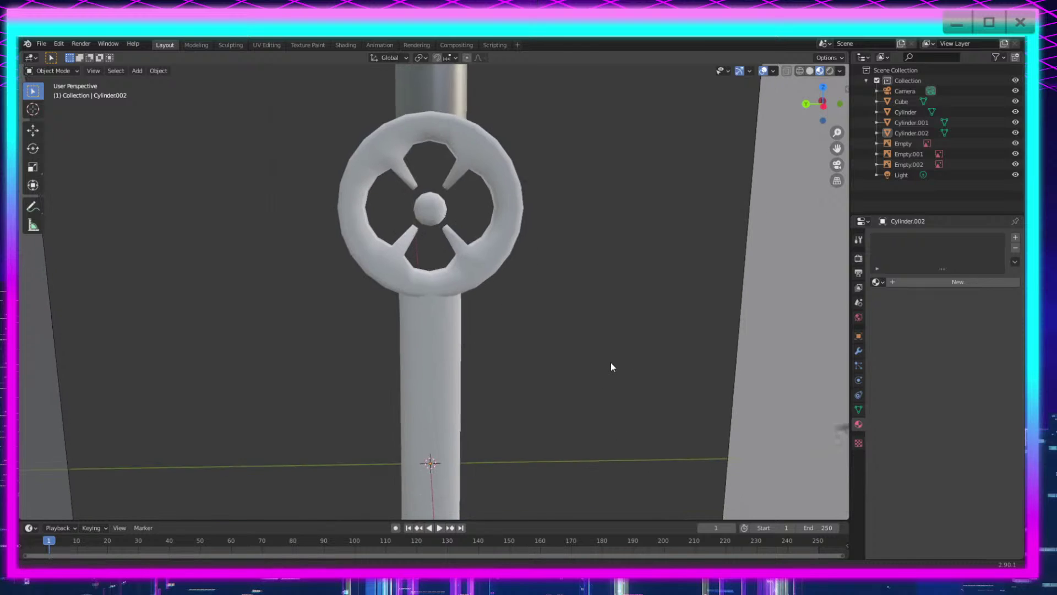
middle_drag(632, 440, 606, 443)
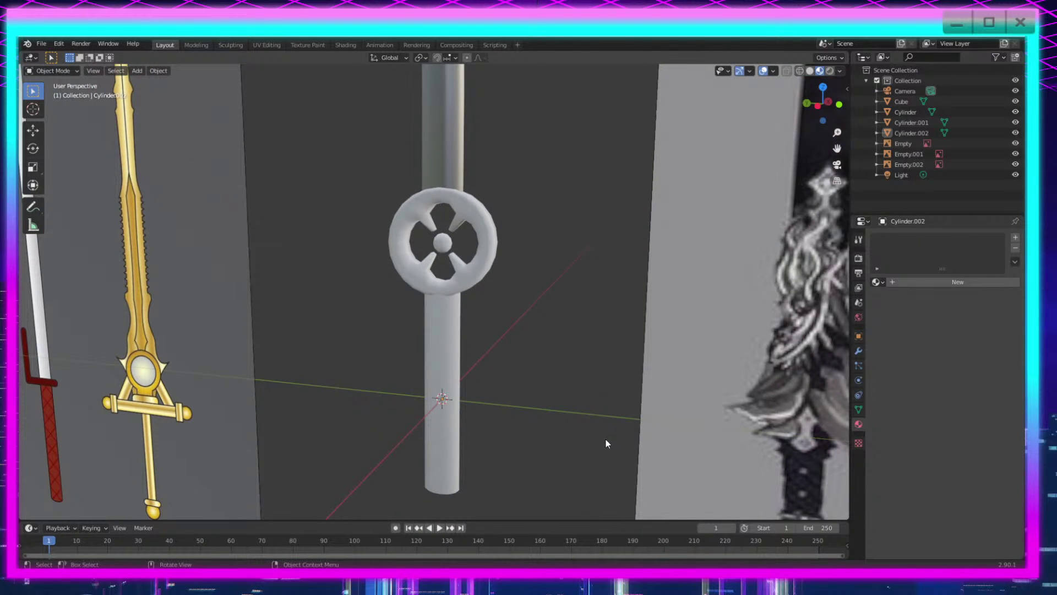
scroll(579, 456, up, 7)
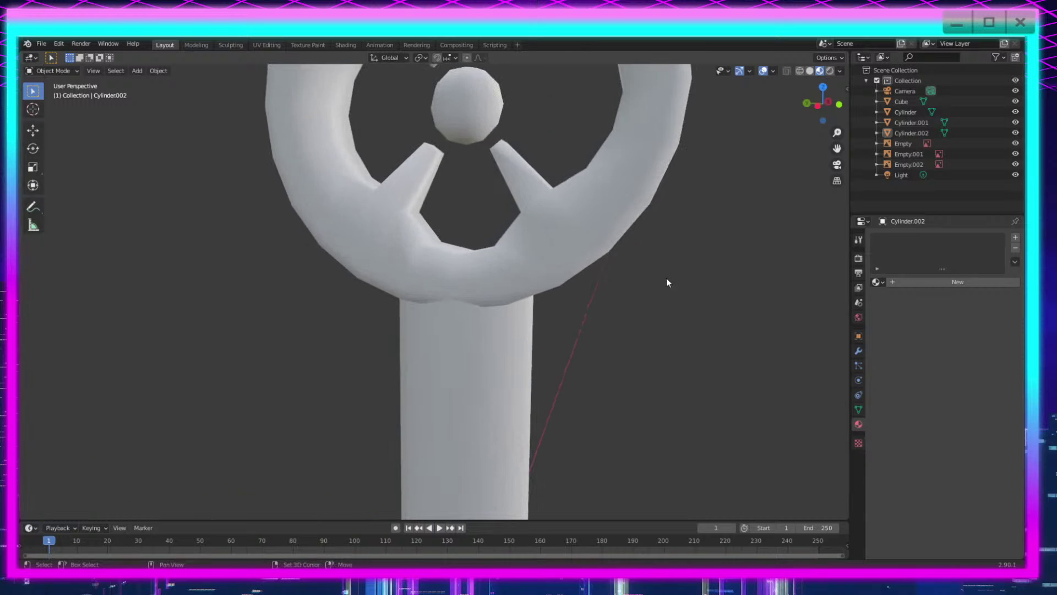
shift+middle_drag(666, 279, 625, 516)
middle_drag(530, 319, 507, 301)
key(Tab)
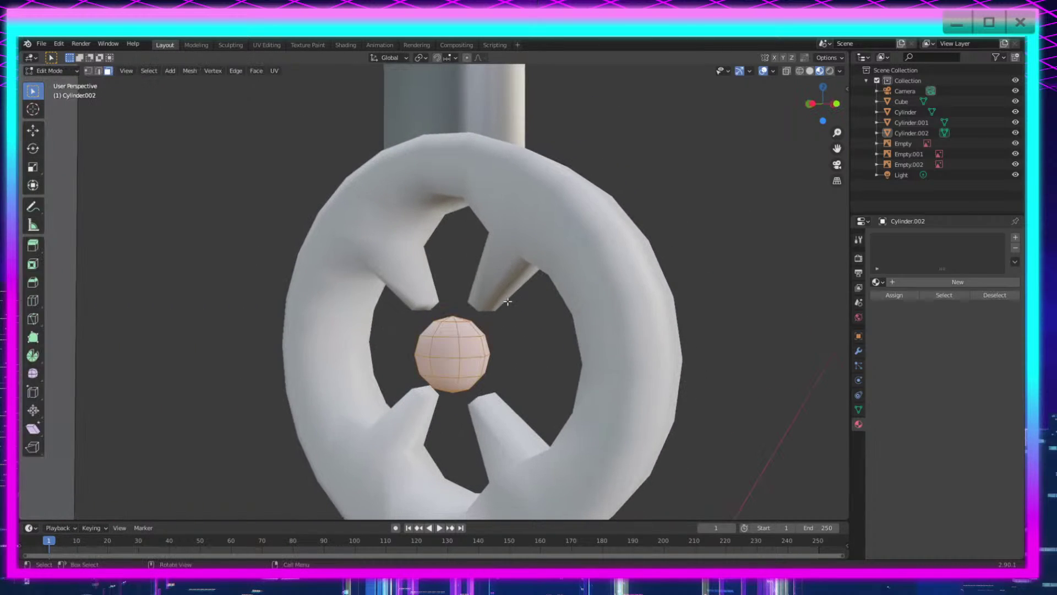
Step: Select the ring guard's four prong tips in Edit Mode and narrow them along the global X axis
key(Tab)
click(487, 298)
key(Tab)
middle_drag(518, 361, 582, 304)
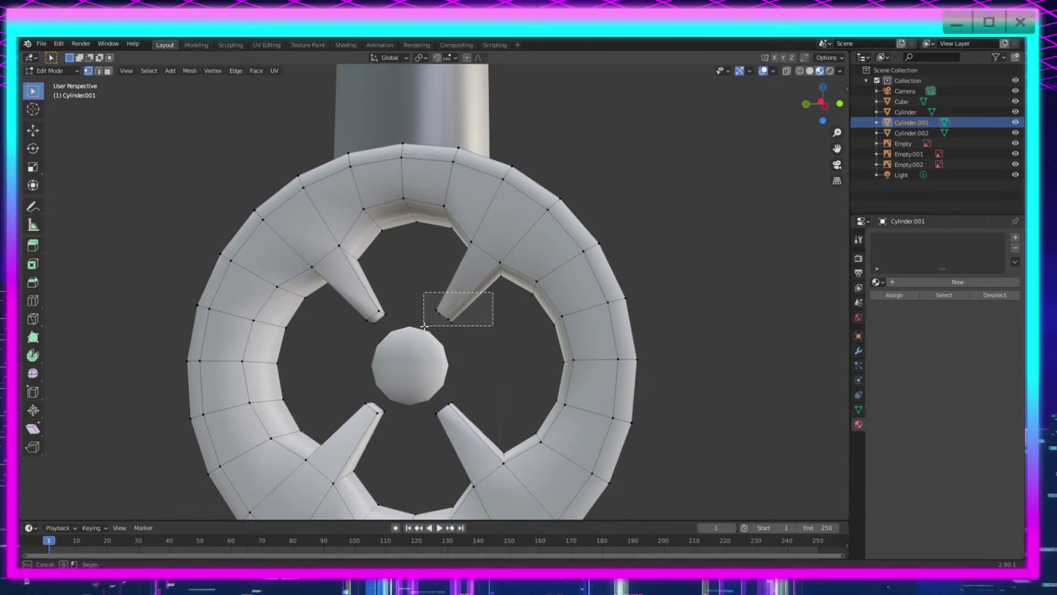
shift+drag(483, 385, 426, 433)
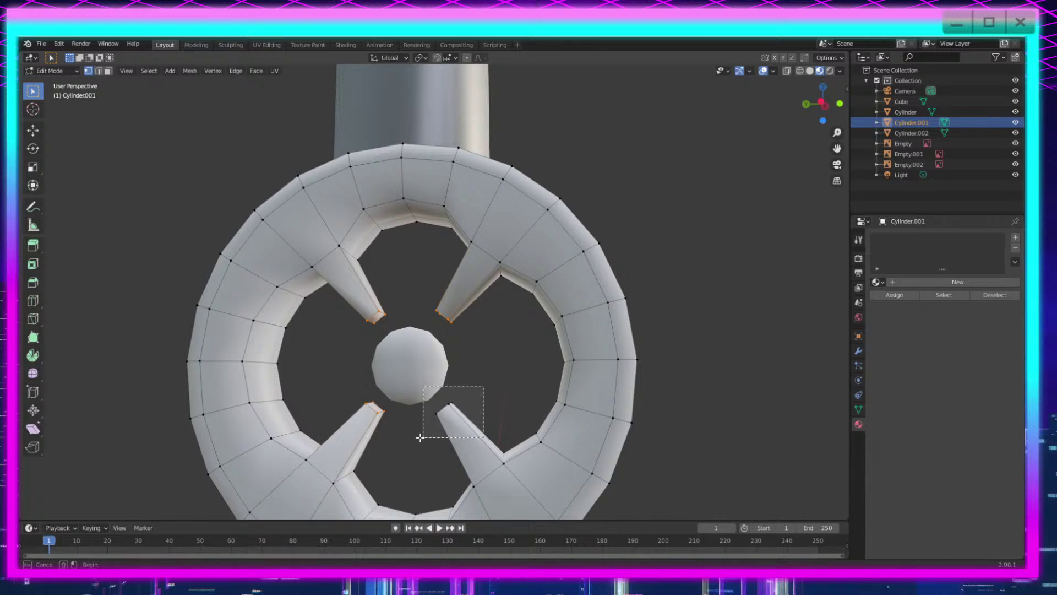
middle_drag(425, 433, 715, 363)
key(s)
key(x)
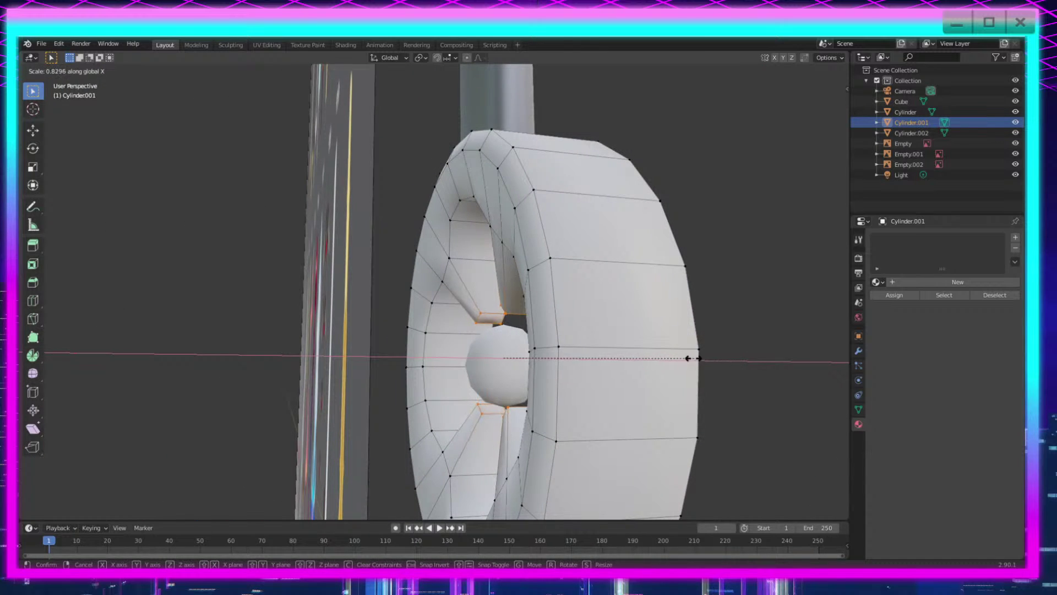
click(668, 358)
middle_drag(668, 358, 724, 378)
key(Tab)
Step: Examine the ring guard's prongs and the handle down to its lower end
scroll(724, 378, down, 4)
shift+middle_drag(538, 439, 633, 360)
middle_drag(633, 360, 626, 311)
scroll(625, 306, down, 2)
shift+middle_drag(591, 179, 551, 226)
scroll(484, 360, up, 4)
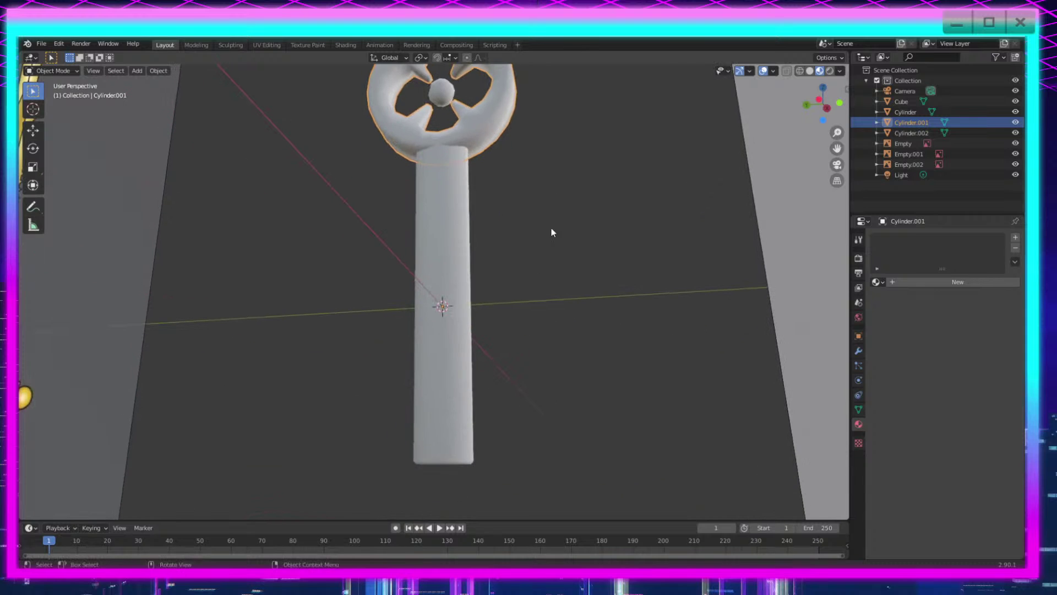
key(Tab)
shift+middle_drag(556, 473, 593, 331)
key(Tab)
shift+middle_drag(573, 128, 634, 353)
scroll(635, 352, down, 2)
shift+middle_drag(579, 302, 589, 370)
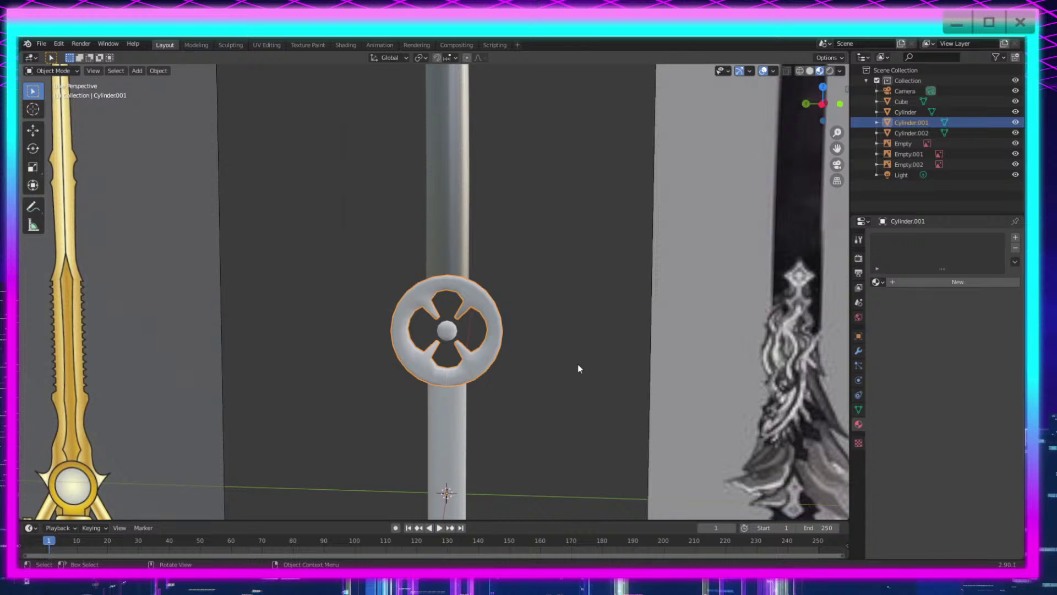
Step: Compare the whole sword, its ring guard and its handle with the reference sword images
scroll(579, 365, down, 4)
scroll(573, 253, down, 5)
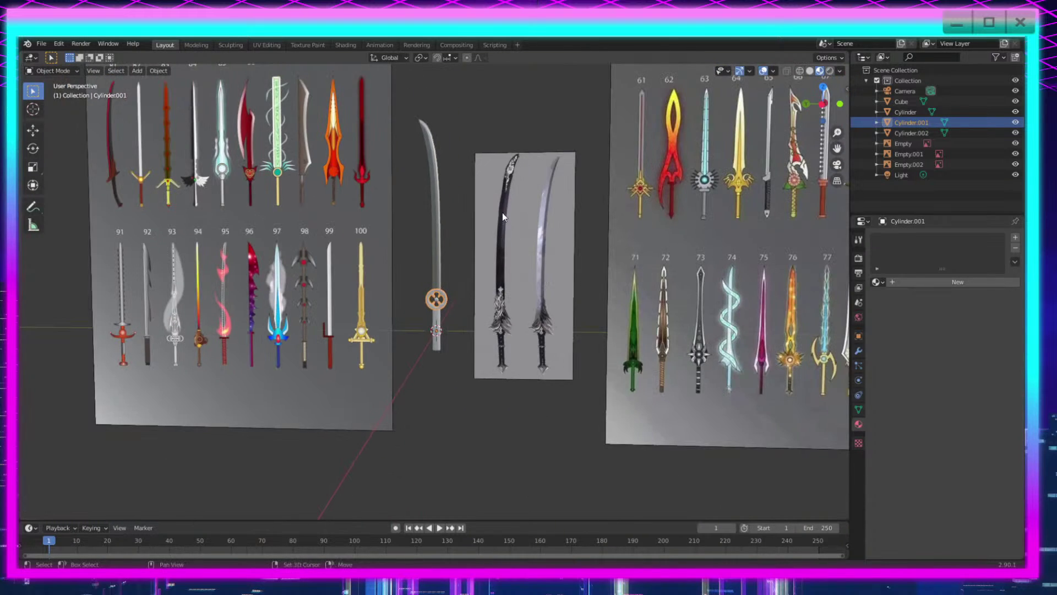
mouse_move(502, 214)
shift+middle_down()
mouse_move(511, 320)
mouse_move(513, 211)
shift+middle_up()
scroll(511, 260, up, 2)
shift+middle_drag(511, 260, 506, 324)
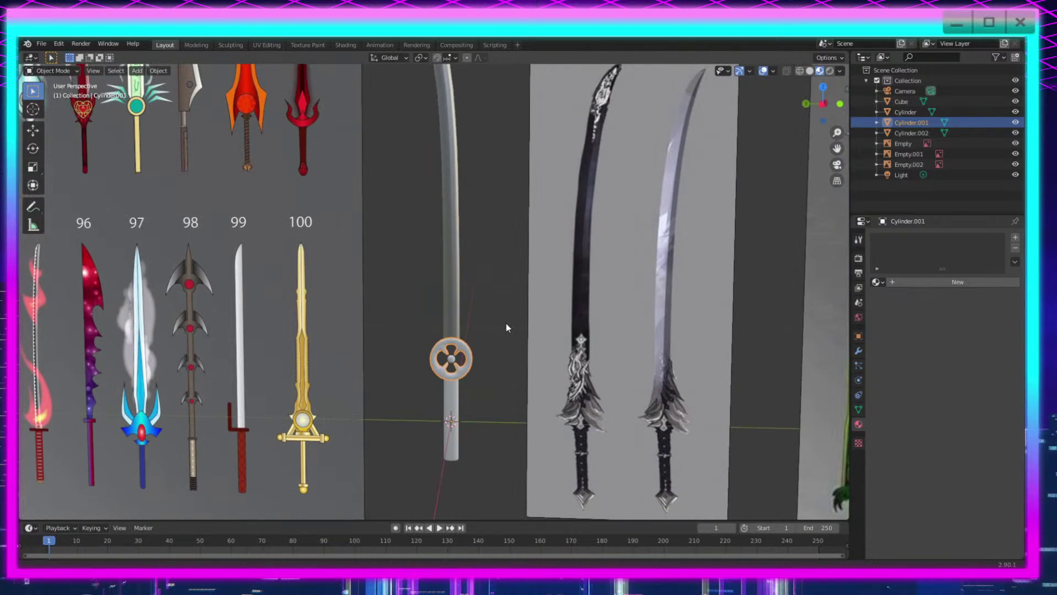
scroll(505, 304, down, 1)
shift+middle_drag(493, 226, 504, 306)
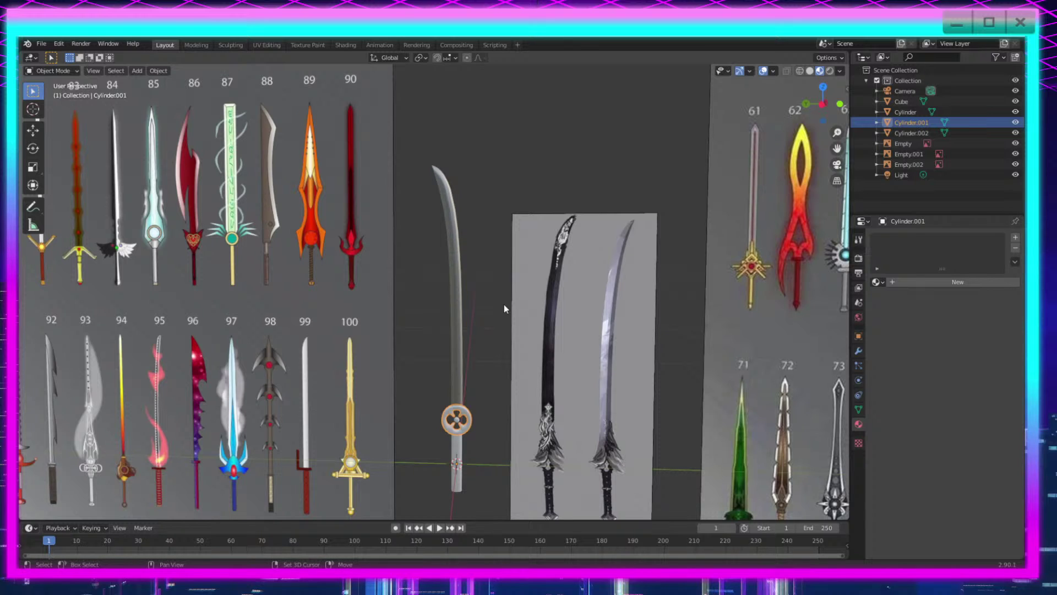
shift+middle_drag(498, 407, 484, 177)
scroll(501, 261, up, 6)
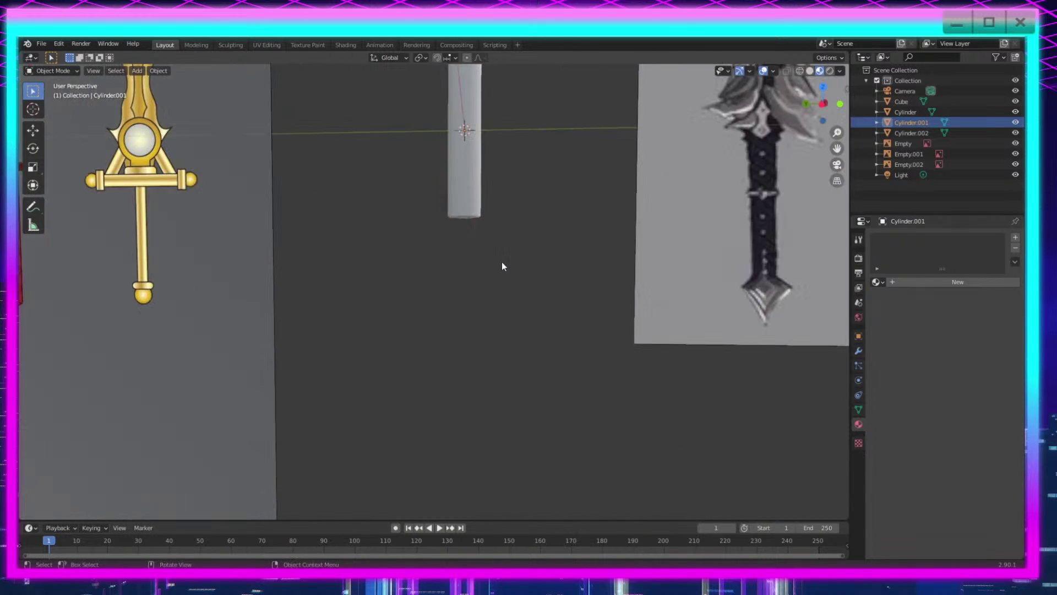
shift+middle_drag(540, 218, 541, 493)
scroll(549, 380, down, 2)
scroll(569, 331, up, 3)
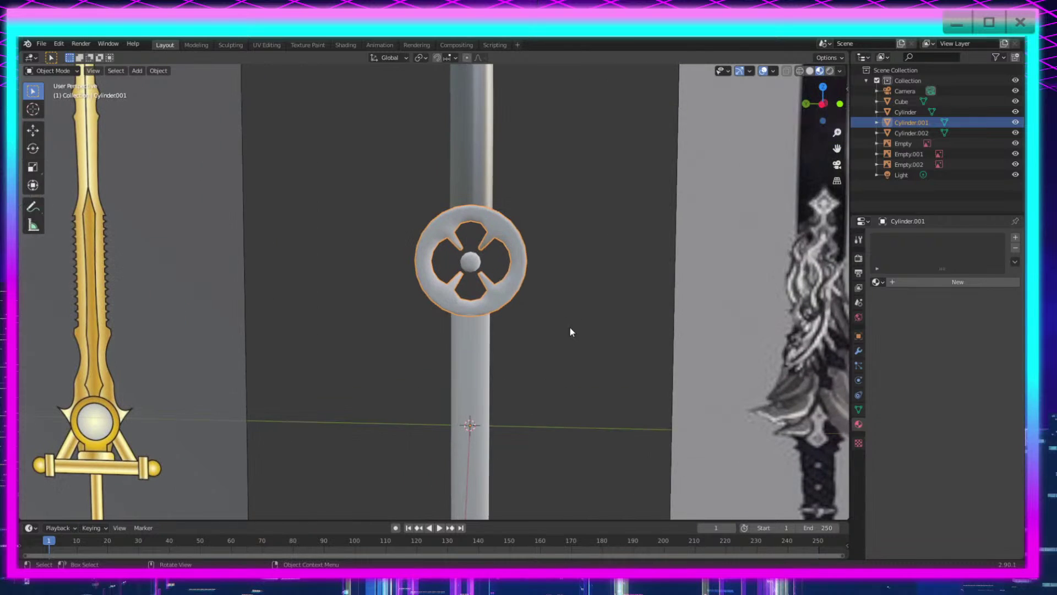
shift+middle_drag(567, 313, 558, 353)
scroll(580, 352, up, 2)
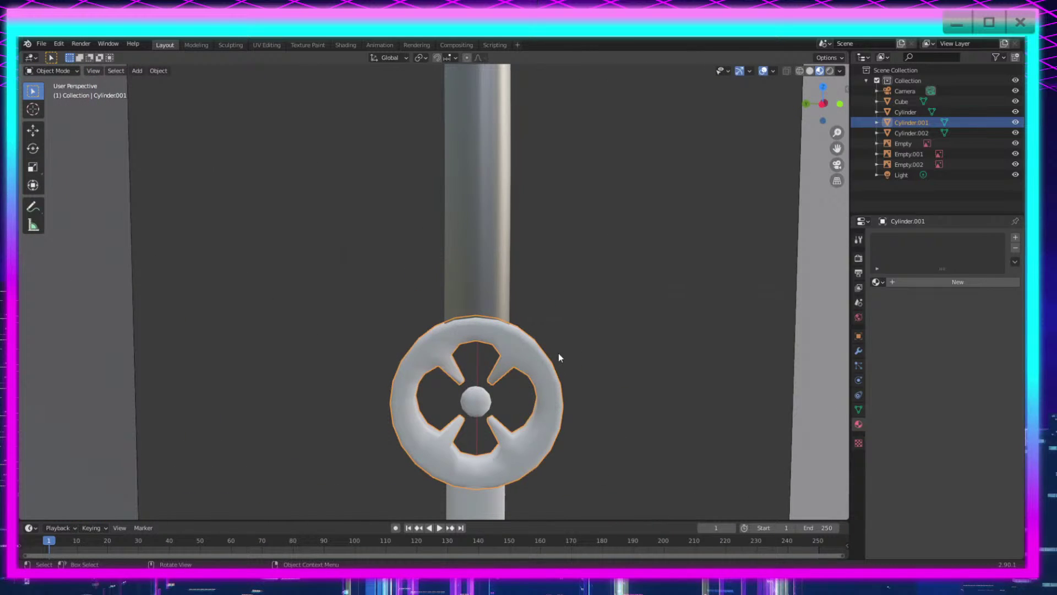
Step: Select the ring guard's outer faces beneath the blade and extrude them about 0.005 m upward along Z
click(558, 353)
click(500, 318)
click(530, 361)
key(Tab)
shift+middle_drag(615, 386, 554, 324)
scroll(573, 299, up, 5)
shift+middle_drag(573, 174, 573, 308)
middle_drag(532, 239, 524, 253)
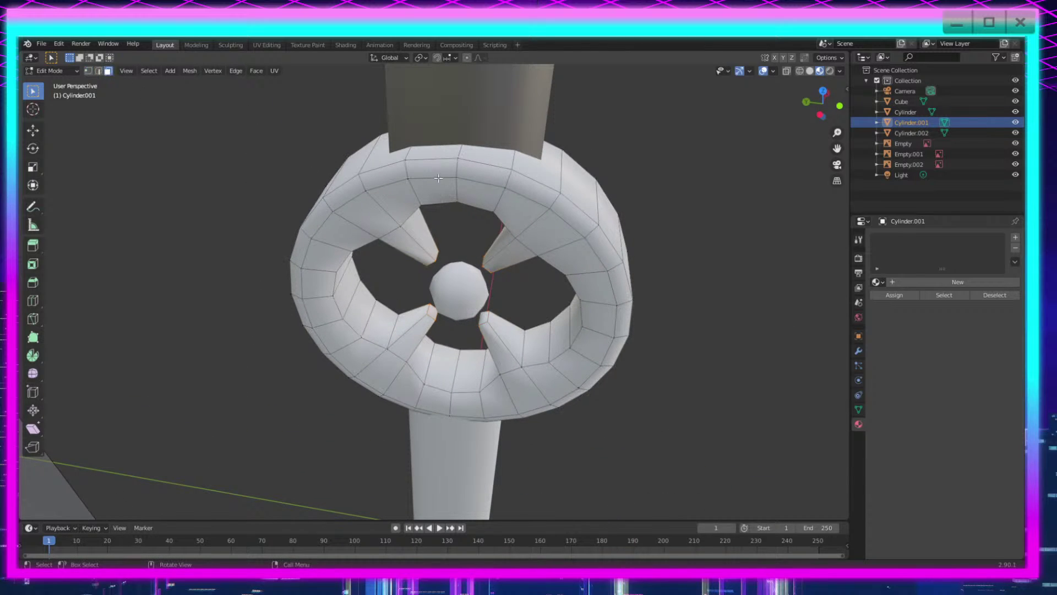
shift+click(555, 172)
middle_drag(612, 226, 552, 193)
key(e)
key(z)
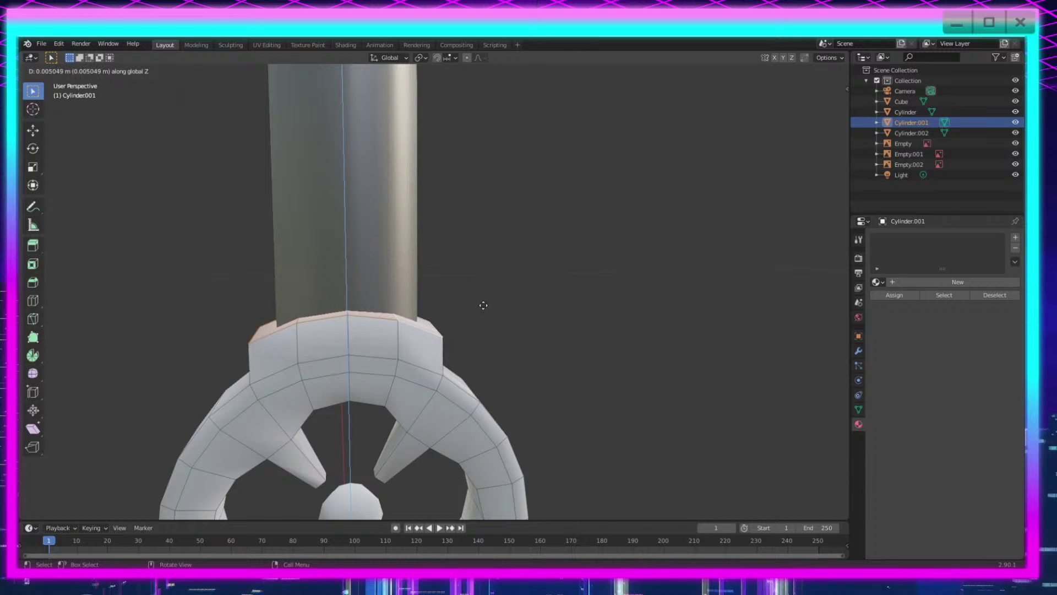
click(484, 304)
Step: Scale the extruded top faces to 0.866 to taper the collar and check its shape in Object Mode
key(s)
click(571, 300)
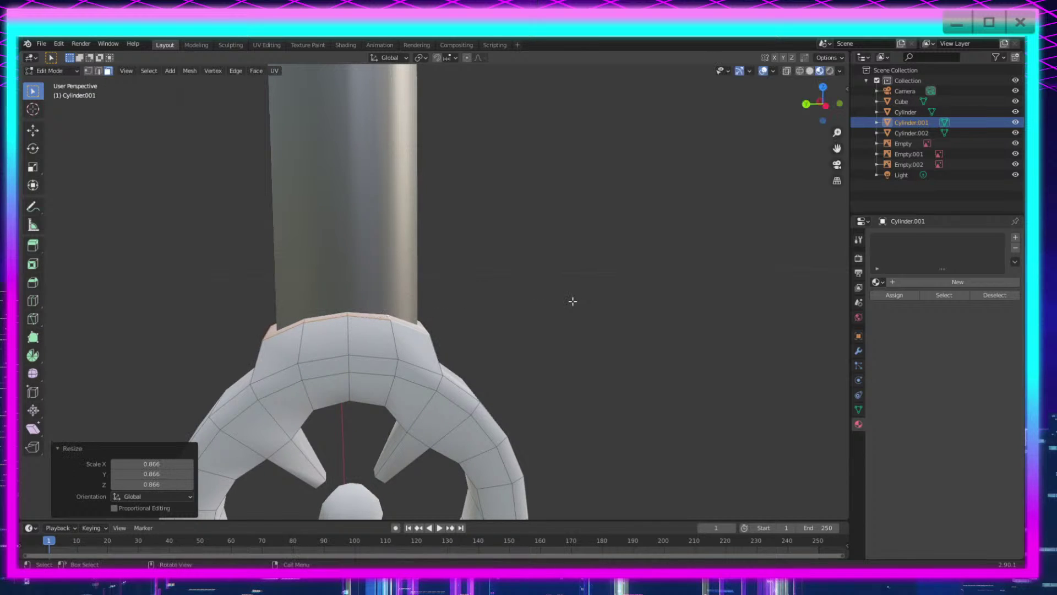
middle_drag(571, 300, 475, 308)
key(Tab)
scroll(493, 249, down, 4)
scroll(474, 308, up, 6)
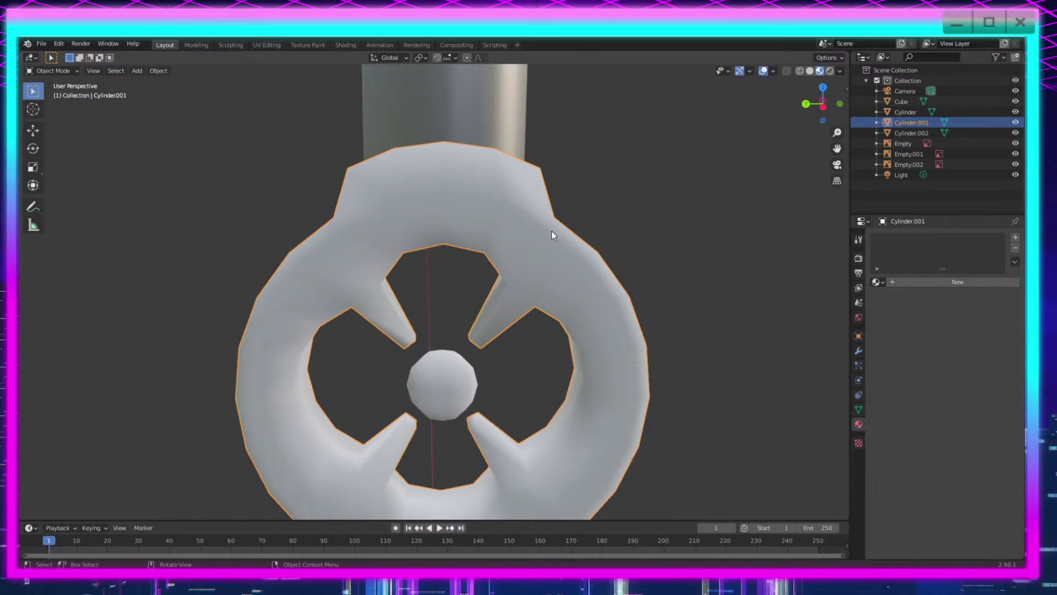
scroll(551, 230, down, 3)
scroll(546, 283, up, 3)
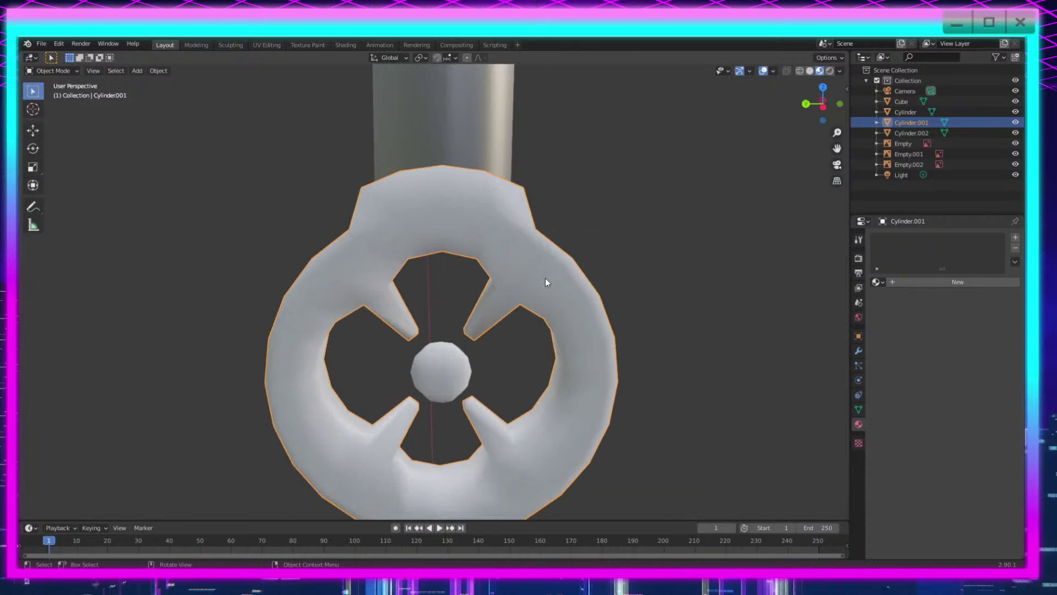
shift+middle_drag(576, 213, 126, 93)
Step: Adjust the collar's top faces in depth along X and scale them to 0.989 along Y
key(Tab)
key(s)
key(x)
click(596, 335)
key(s)
key(x)
click(652, 351)
key(s)
key(y)
click(621, 327)
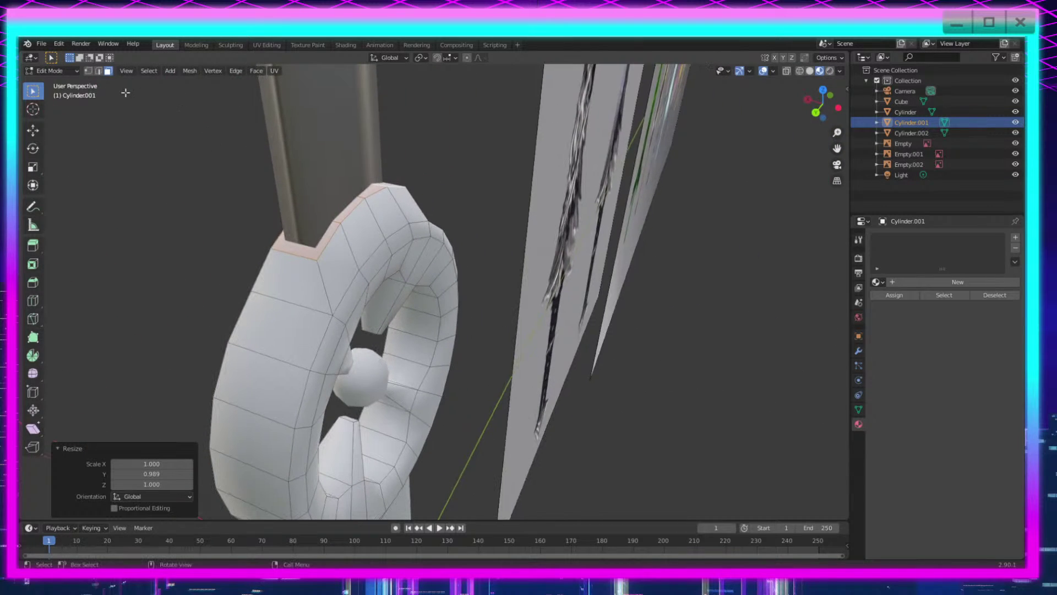
Step: Mark the outline edges of the collar's top surface as sharp in edge select mode
click(99, 75)
middle_drag(221, 210, 179, 253)
right_click(156, 325)
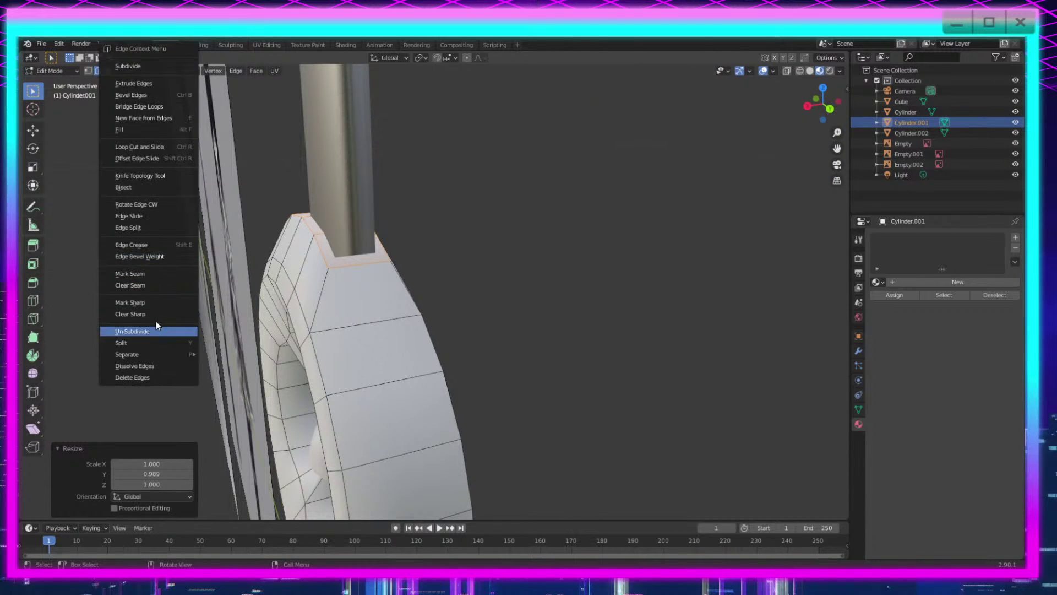
click(162, 302)
middle_drag(419, 303, 344, 262)
key(ctrl+z)
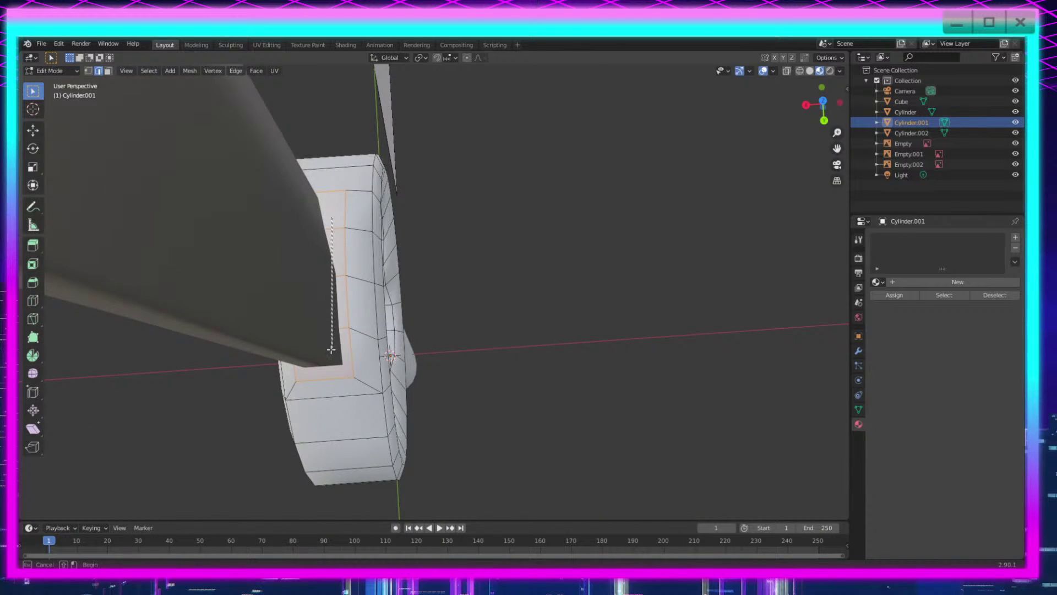
right_click(330, 349)
right_click(468, 302)
click(467, 301)
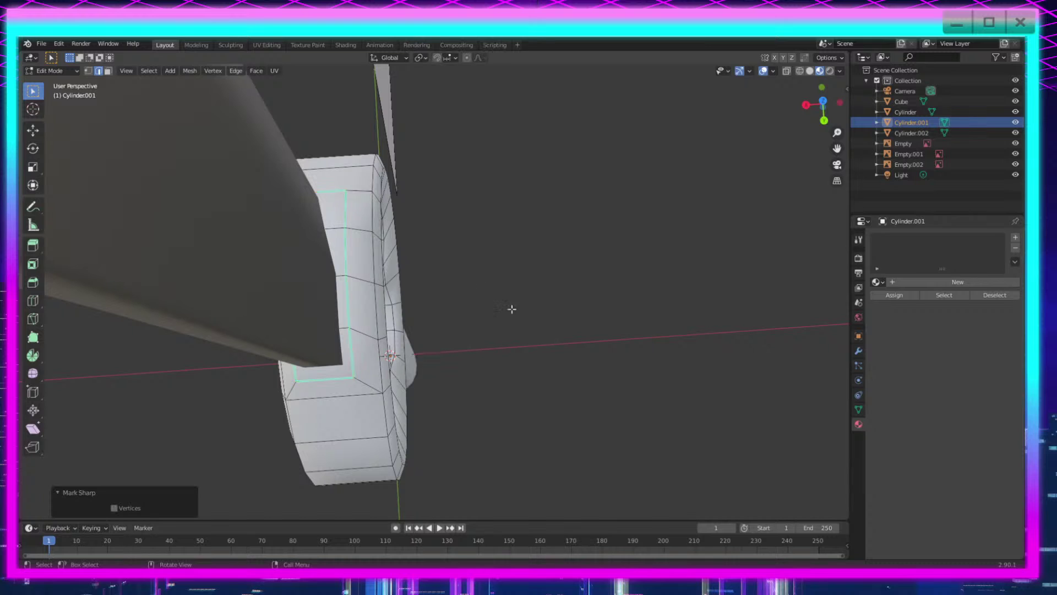
mouse_move(512, 309)
middle_down()
mouse_move(498, 335)
mouse_move(482, 300)
mouse_move(506, 351)
mouse_move(630, 345)
middle_up()
key(Tab)
Step: Shade the ring guard smooth in Object Mode and check its collar and prongs from the front
key(Tab)
middle_drag(377, 290, 590, 365)
right_click(442, 353)
click(446, 350)
key(Tab)
key(Tab)
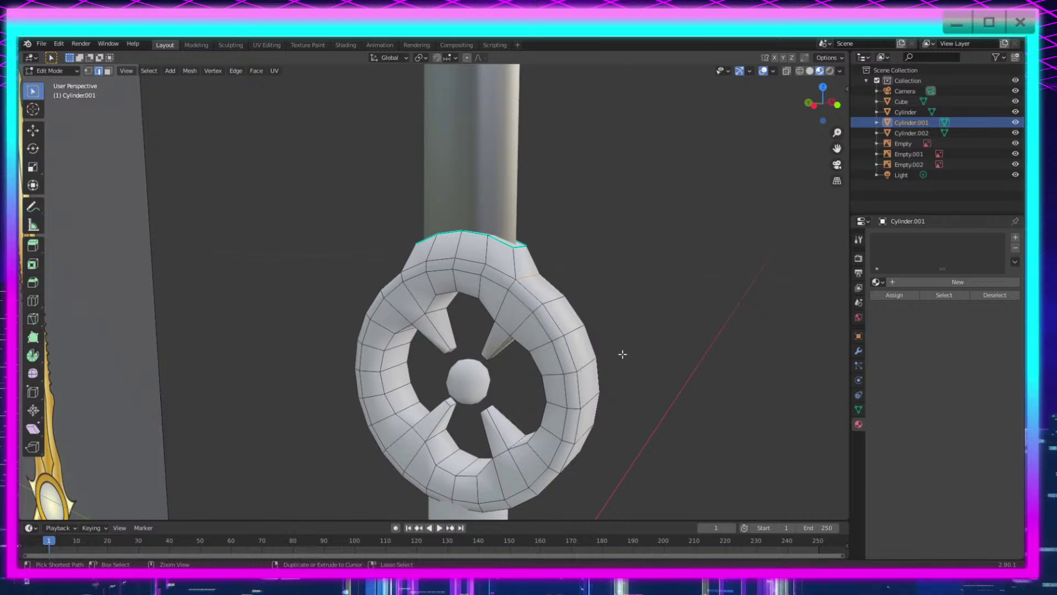
key(Tab)
middle_drag(521, 412, 570, 401)
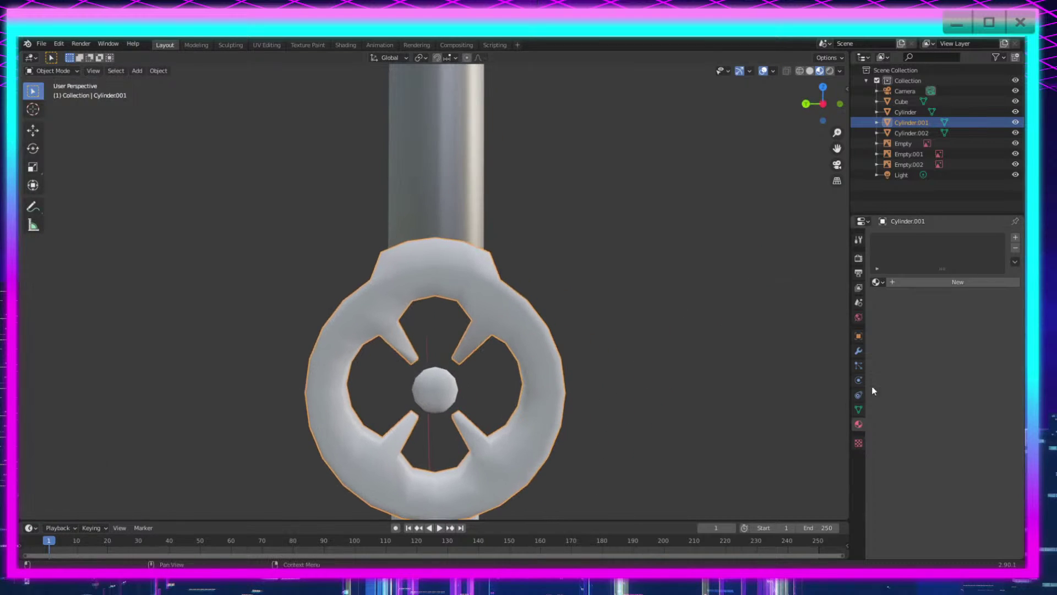
Step: Give the ring guard a new material with a slightly darkened yellow base colour, hue 0.136, saturation 1.000, value 0.773
click(928, 283)
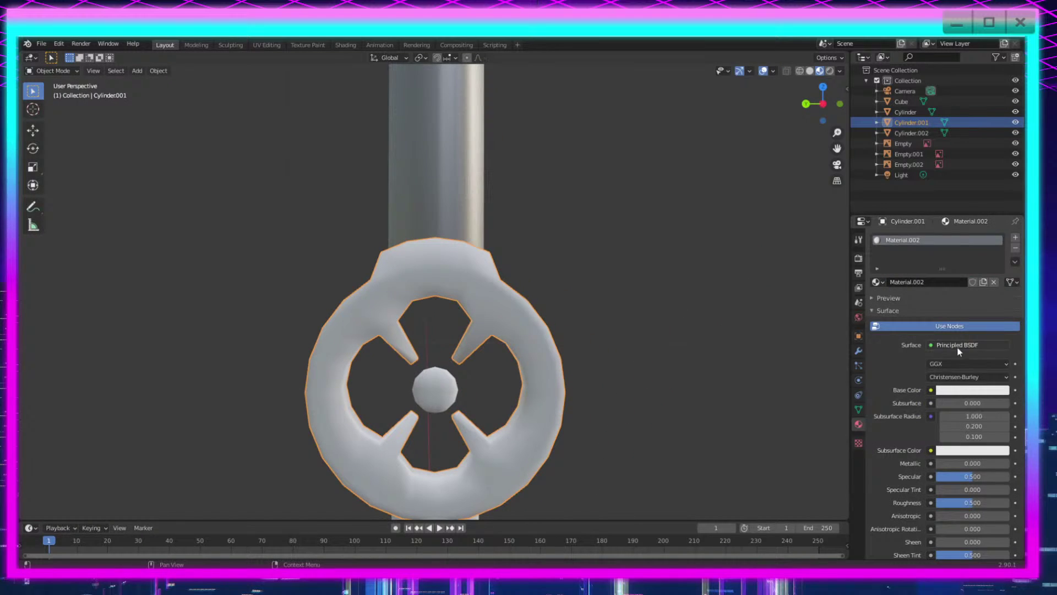
click(970, 390)
click(956, 239)
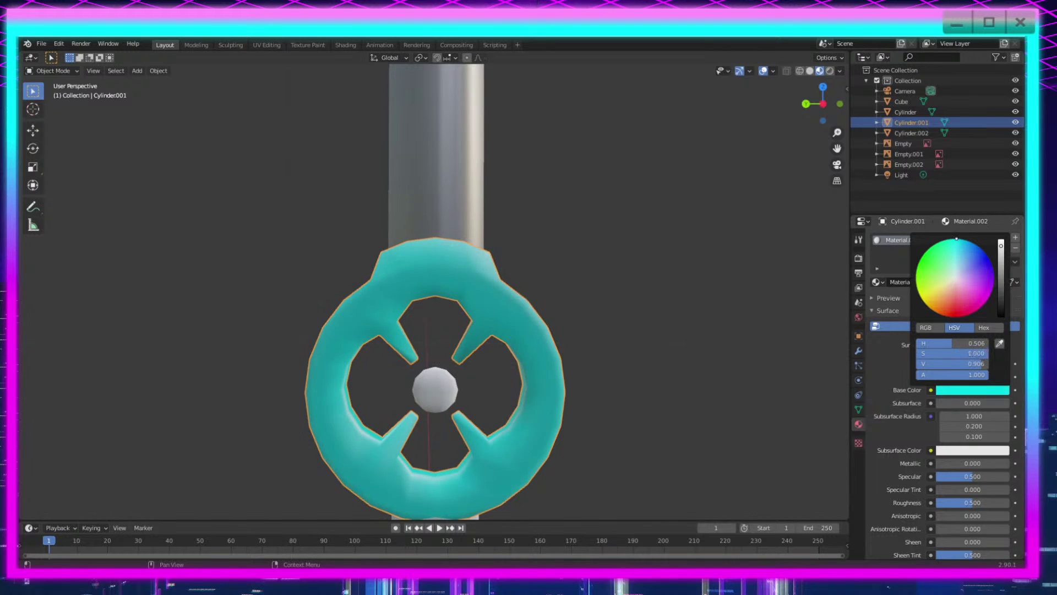
drag(924, 303, 924, 302)
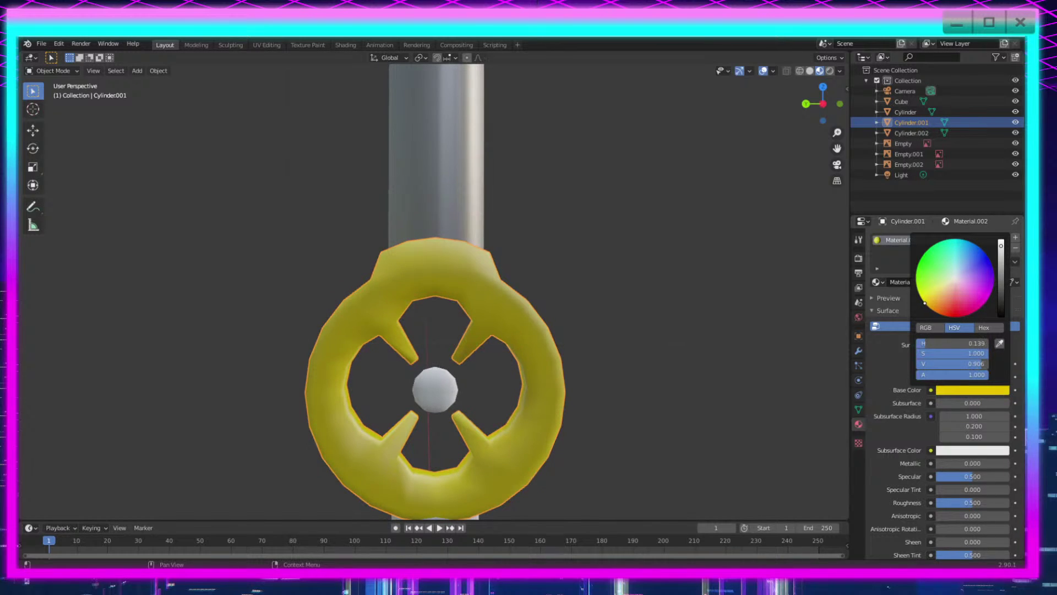
mouse_move(1001, 263)
mouse_down()
mouse_move(1001, 282)
mouse_move(1001, 246)
mouse_move(1001, 259)
mouse_up()
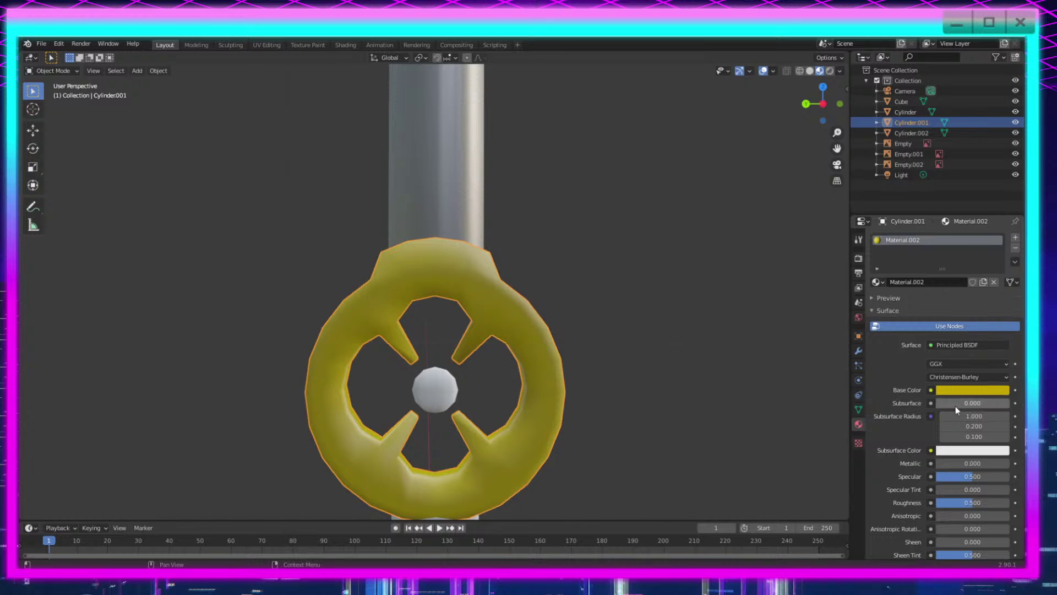
Step: Set the ring guard material's Metallic to 1.000 and brighten its yellow base colour to a value of about 0.89
click(955, 404)
drag(937, 463, 1008, 463)
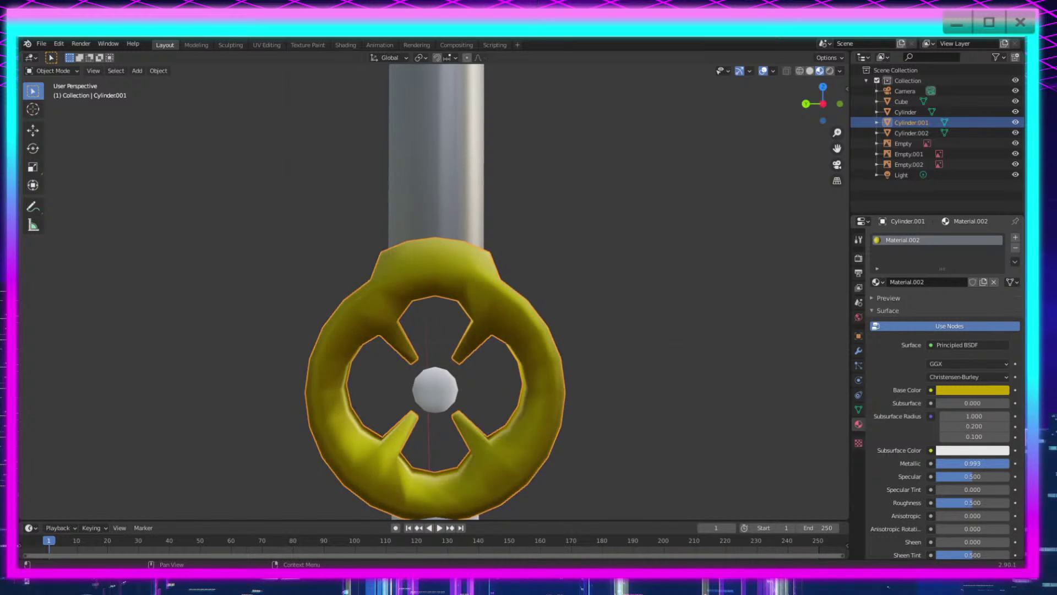
click(970, 391)
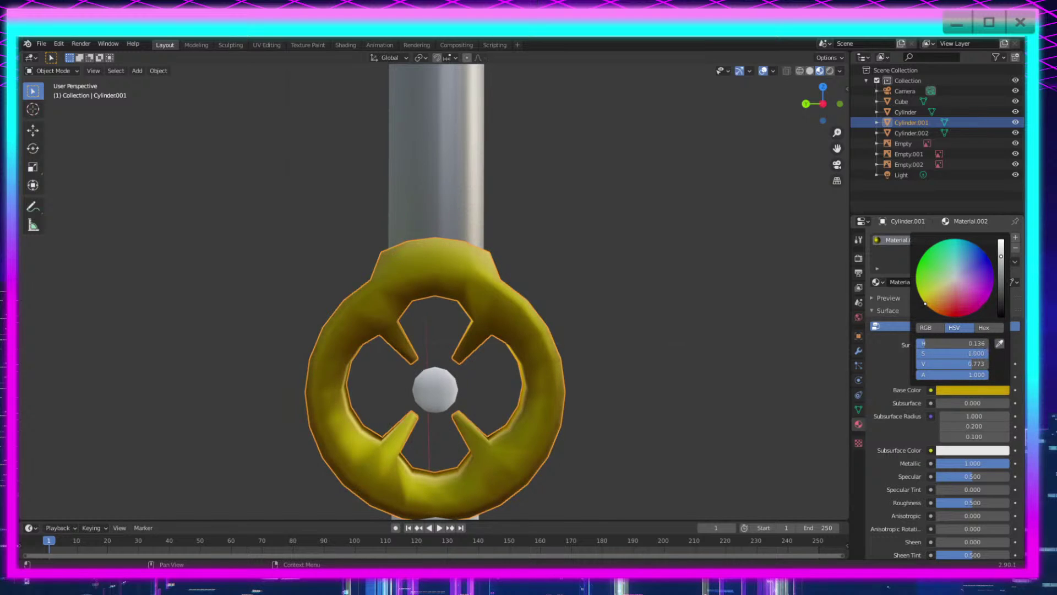
drag(1003, 260, 1001, 246)
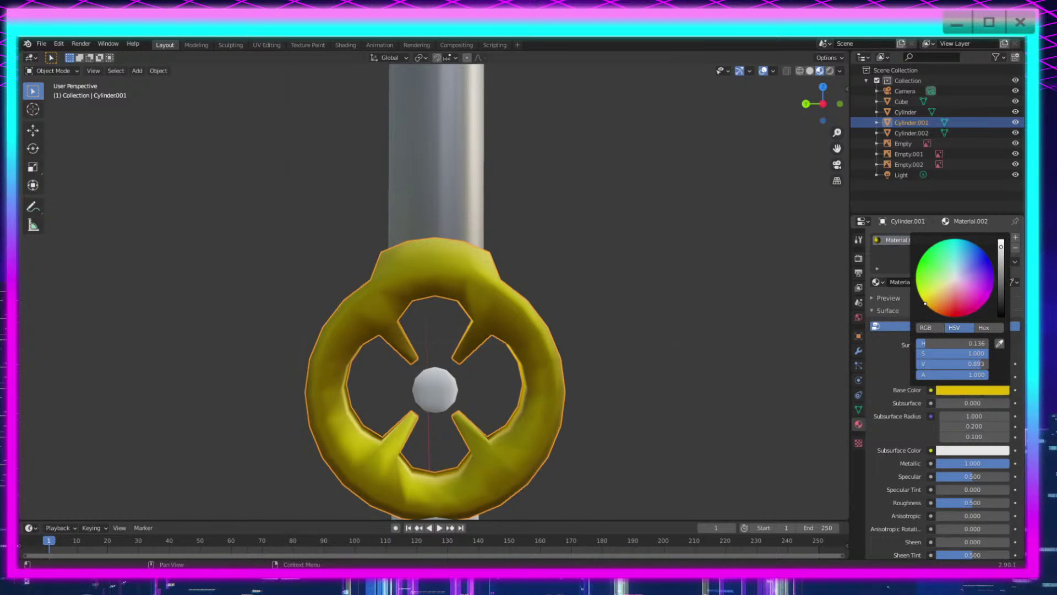
click(658, 405)
Step: Give the spherical centrepiece a new material with a blue base colour
click(454, 388)
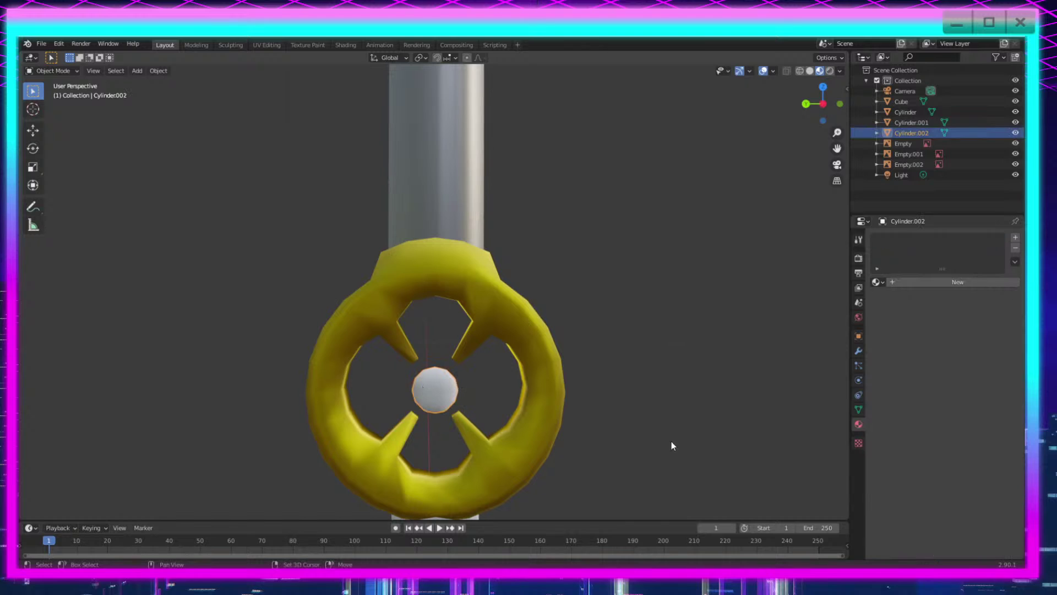
shift+middle_drag(752, 463, 766, 360)
click(927, 282)
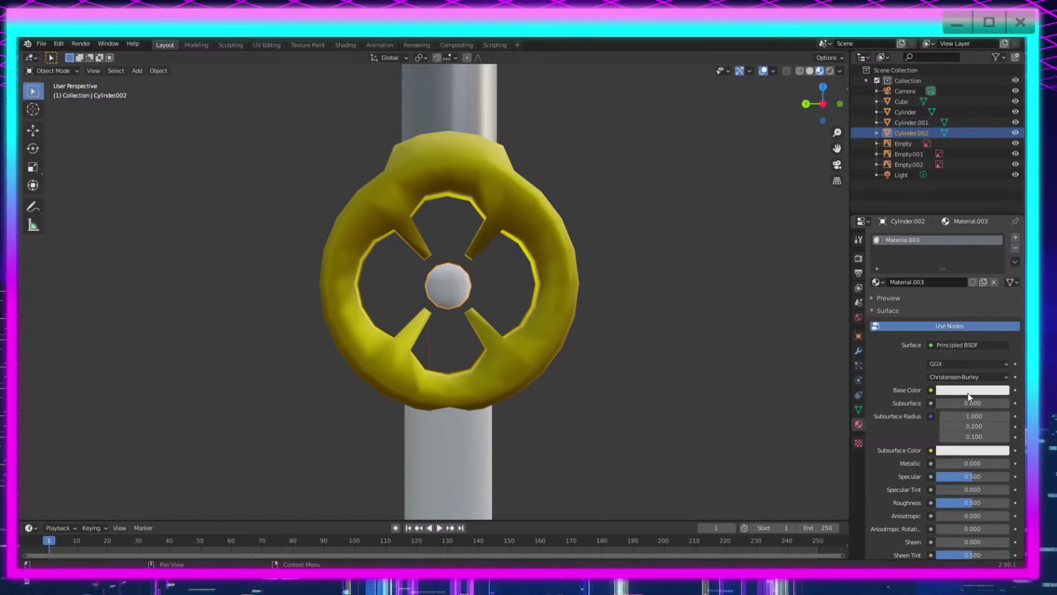
click(970, 391)
drag(965, 280, 970, 241)
click(554, 402)
Step: Give the handle cylinder a new material with a very dark brown base colour, hue 0.048, saturation 1.000, value 0.112
shift+middle_drag(598, 426, 595, 284)
click(464, 344)
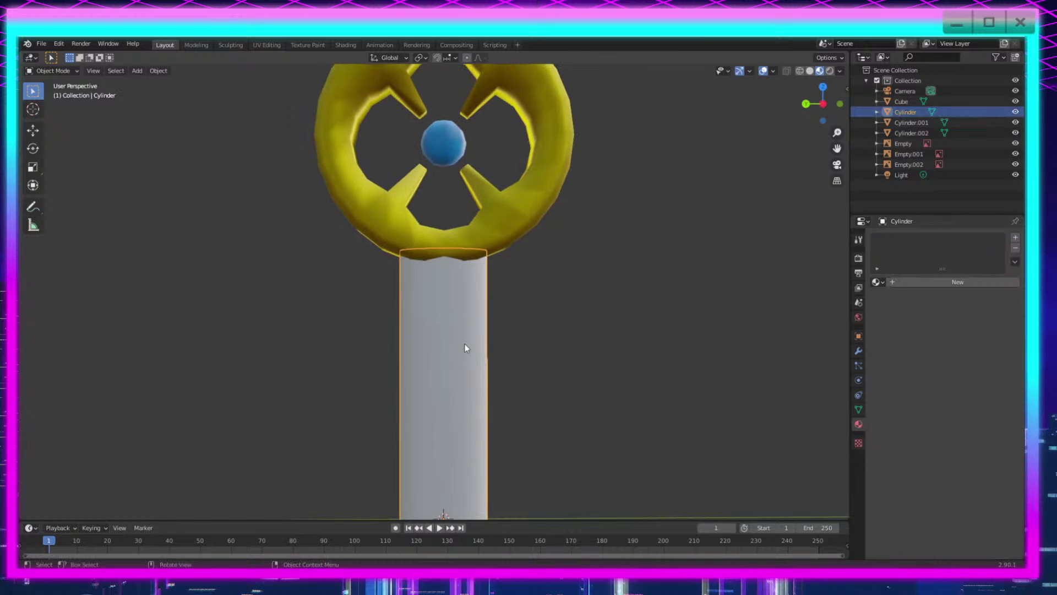
click(966, 283)
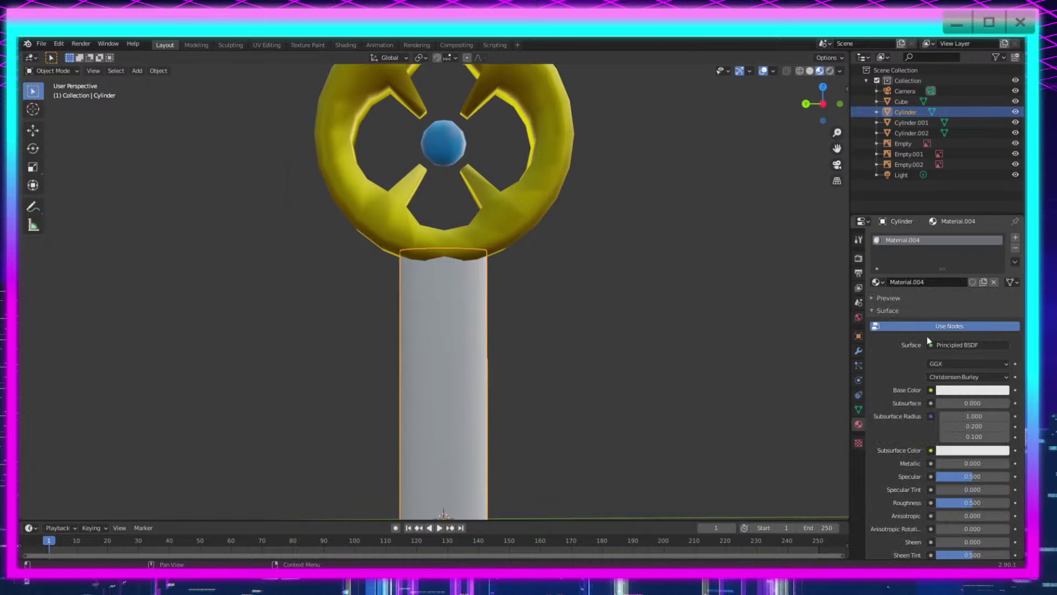
click(963, 390)
drag(995, 287, 1001, 310)
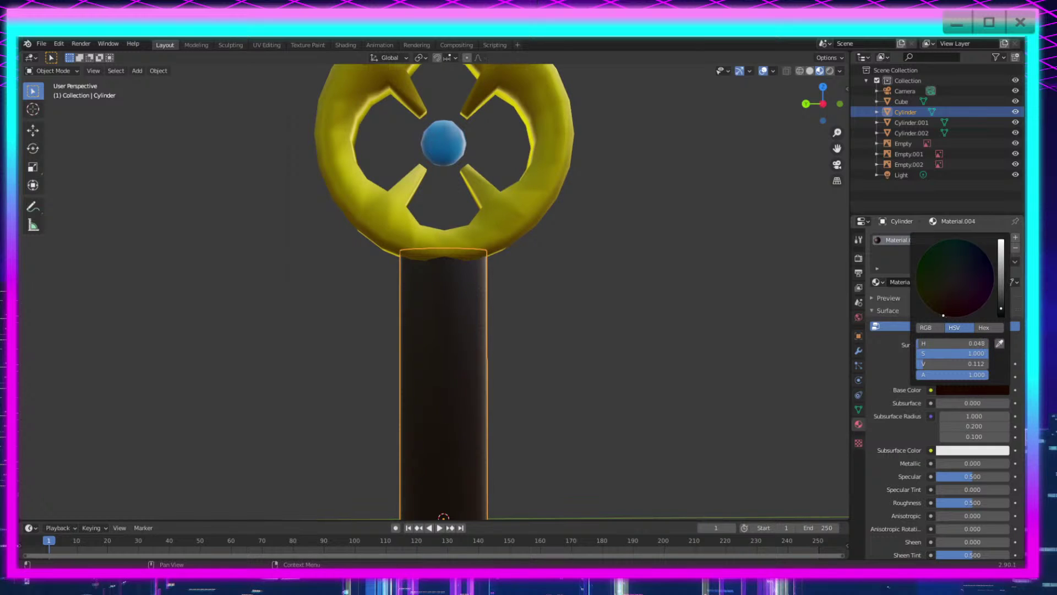
Step: Examine the coloured guard, centrepiece and handle from several angles and compare them with the reference images
scroll(596, 425, down, 5)
shift+middle_drag(596, 425, 609, 357)
click(534, 344)
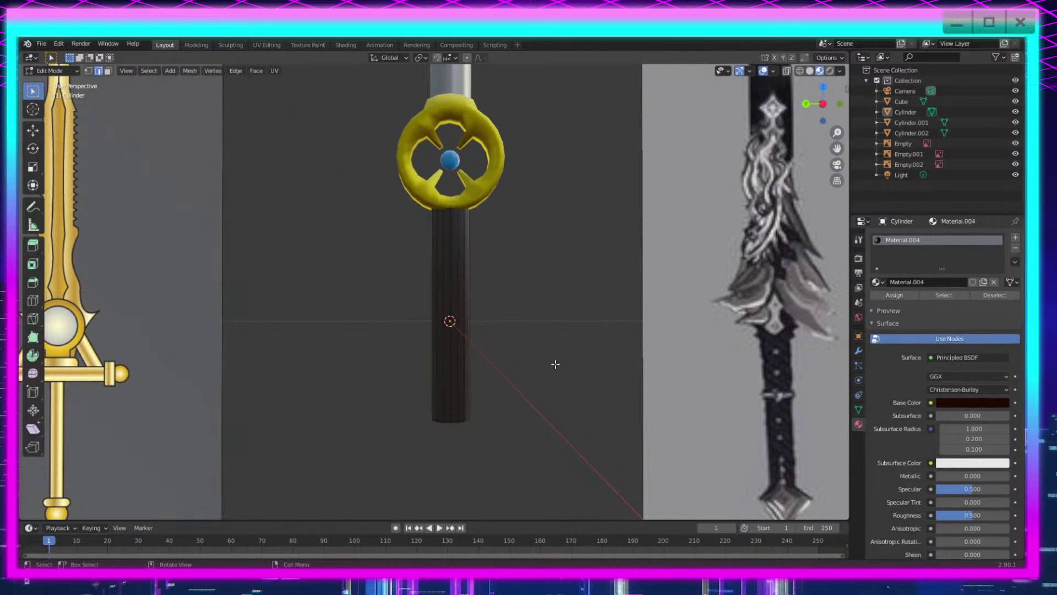
middle_drag(577, 288, 571, 272)
shift+middle_drag(569, 213, 579, 419)
scroll(578, 419, up, 3)
click(555, 369)
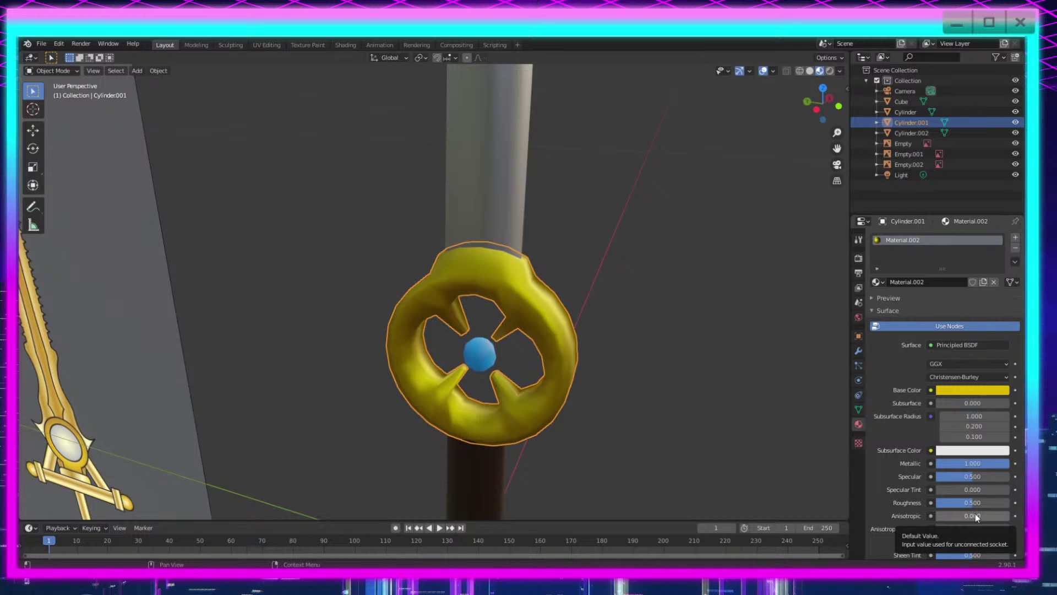
scroll(619, 296, up, 4)
shift+drag(747, 273, 709, 170)
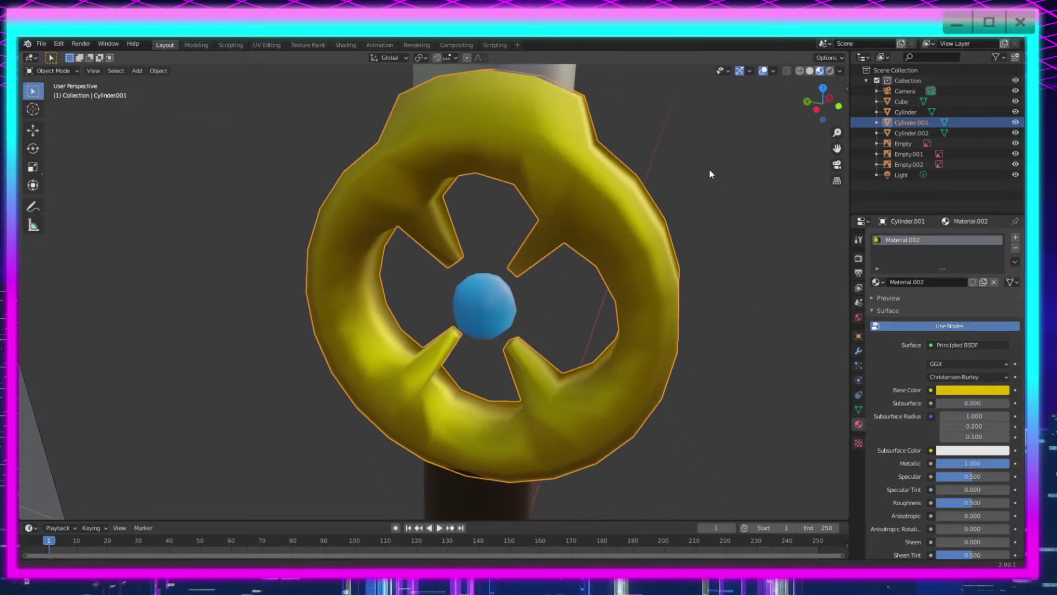
shift+middle_drag(709, 170, 701, 144)
scroll(552, 311, down, 4)
scroll(553, 315, up, 3)
click(610, 374)
middle_drag(698, 408, 725, 386)
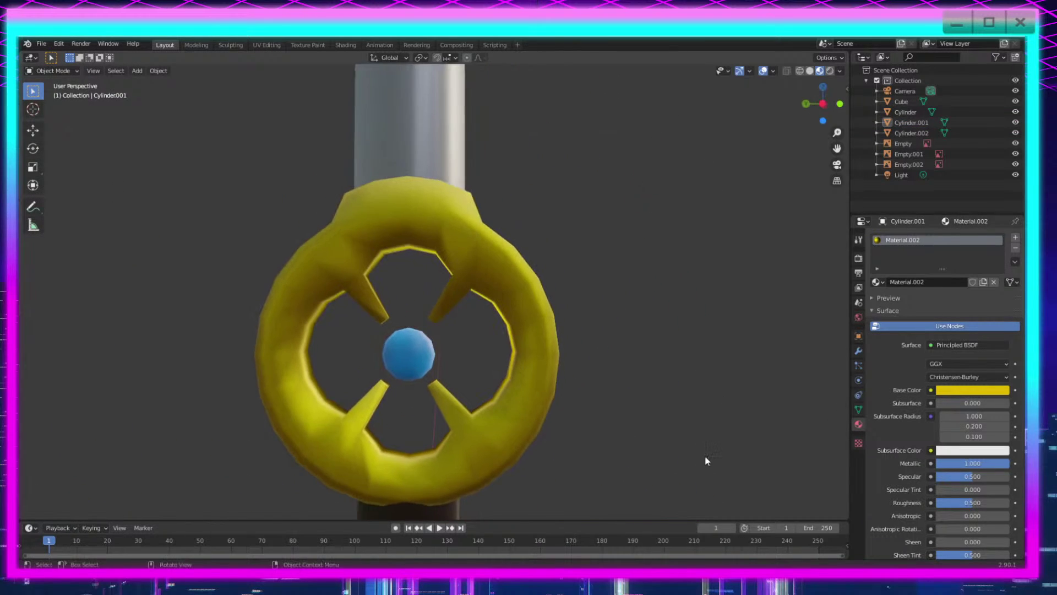
scroll(699, 455, up, 2)
scroll(585, 386, down, 3)
scroll(585, 385, down, 5)
key(shift+a)
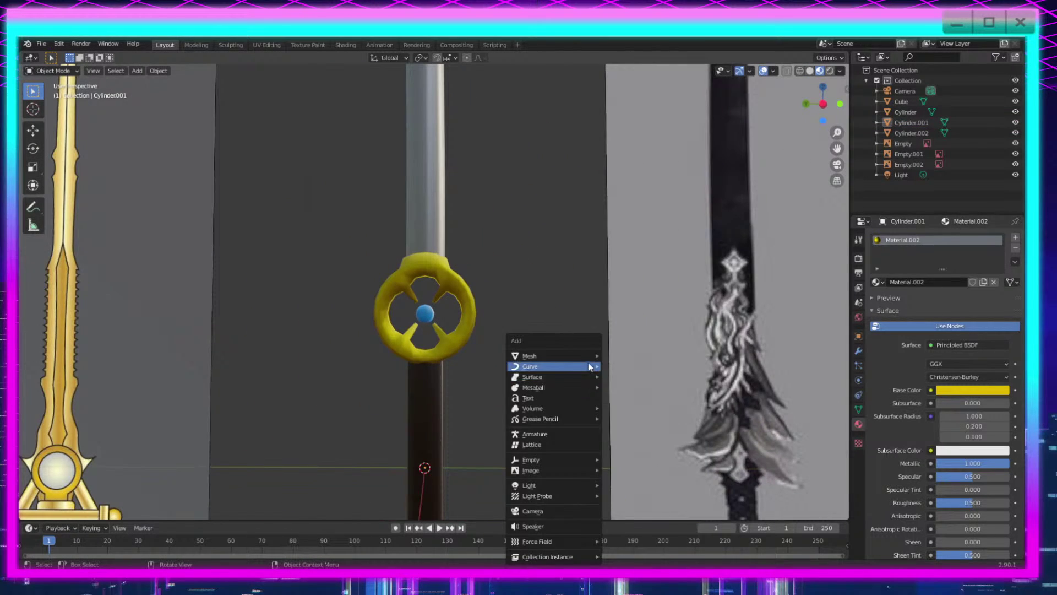
mouse_move(588, 358)
click(657, 398)
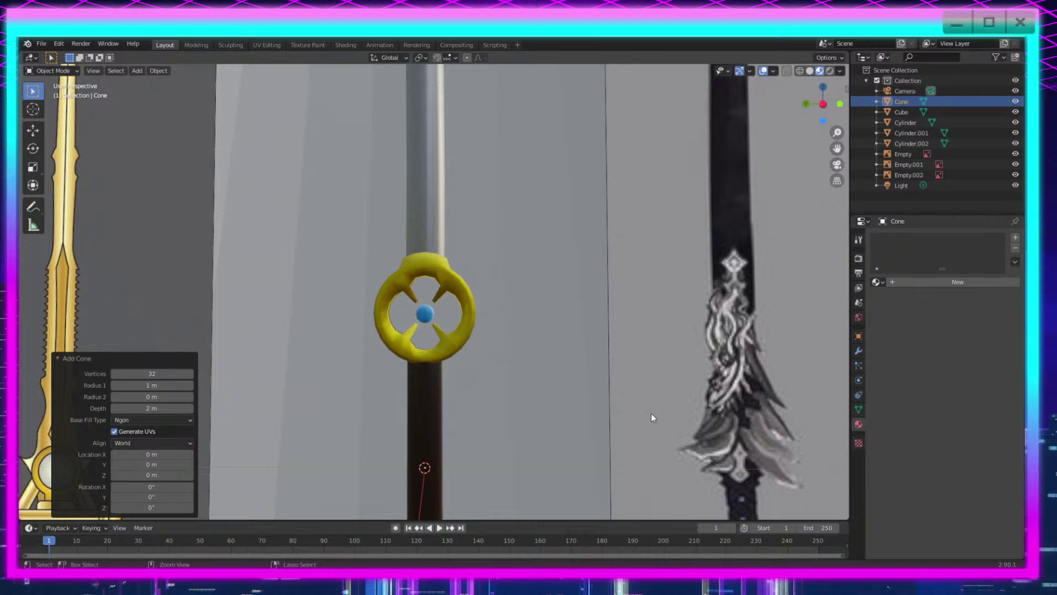
key(ctrl+z)
Step: Add a 24-vertex cylinder of radius 0.01 m and depth 0.1 m at the world origin
key(shift+a)
mouse_move(532, 354)
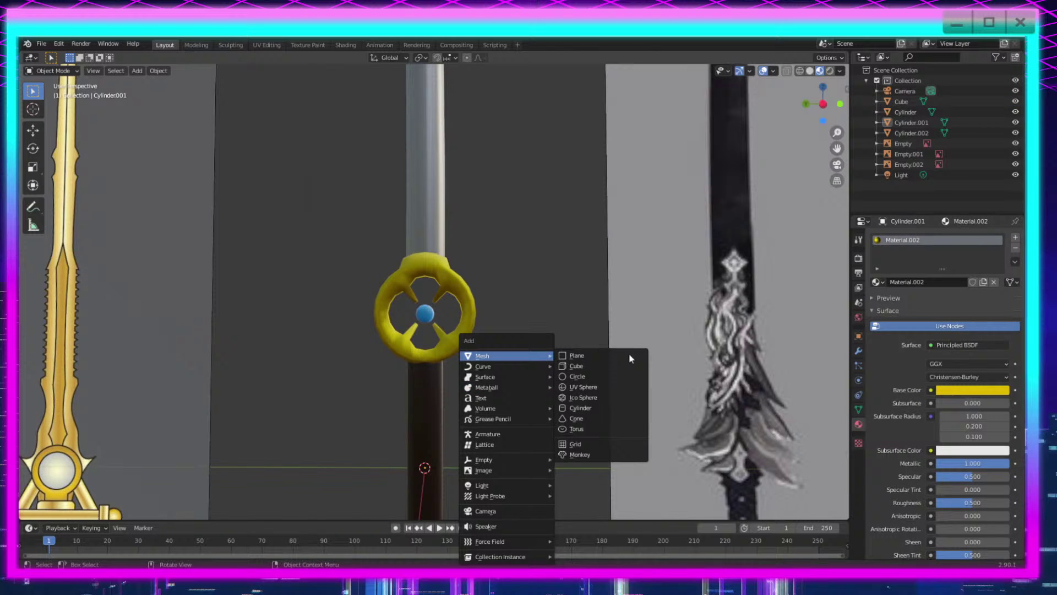
click(595, 410)
scroll(595, 411, down, 3)
scroll(574, 404, up, 8)
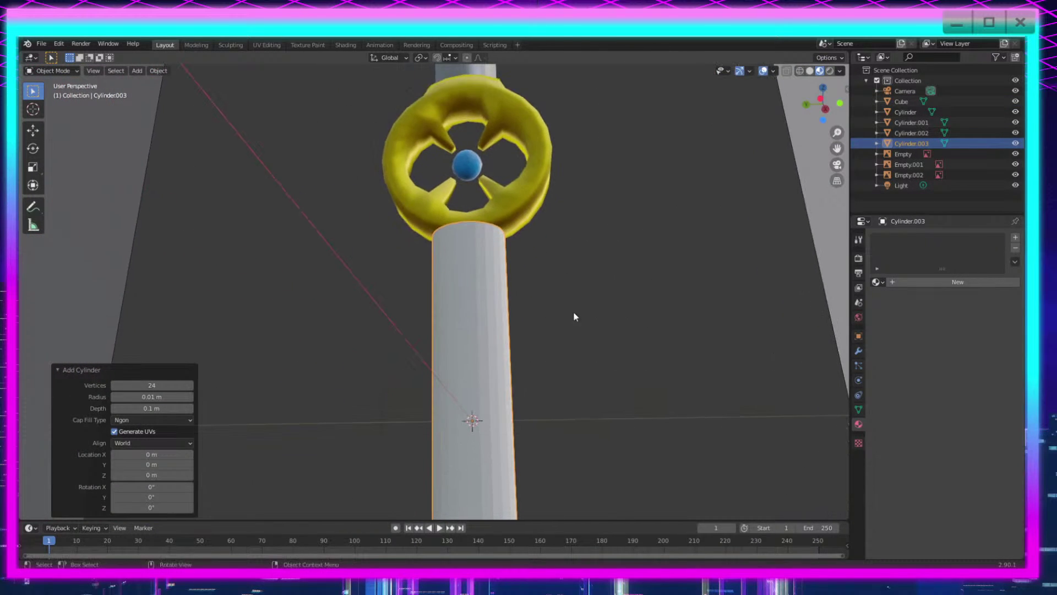
middle_drag(574, 316, 522, 466)
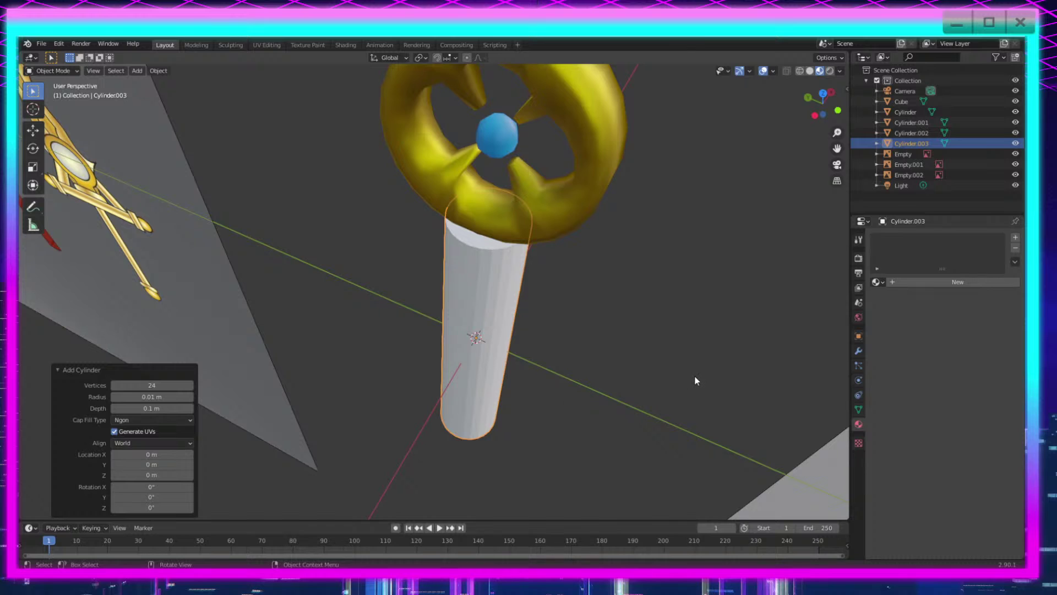
key(s)
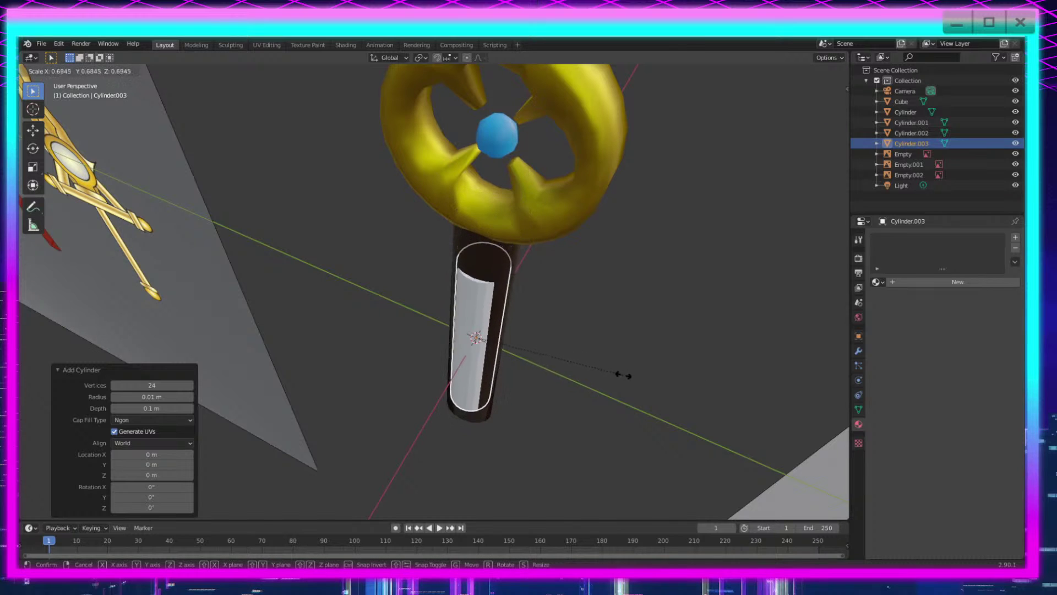
click(531, 373)
key(ctrl+z)
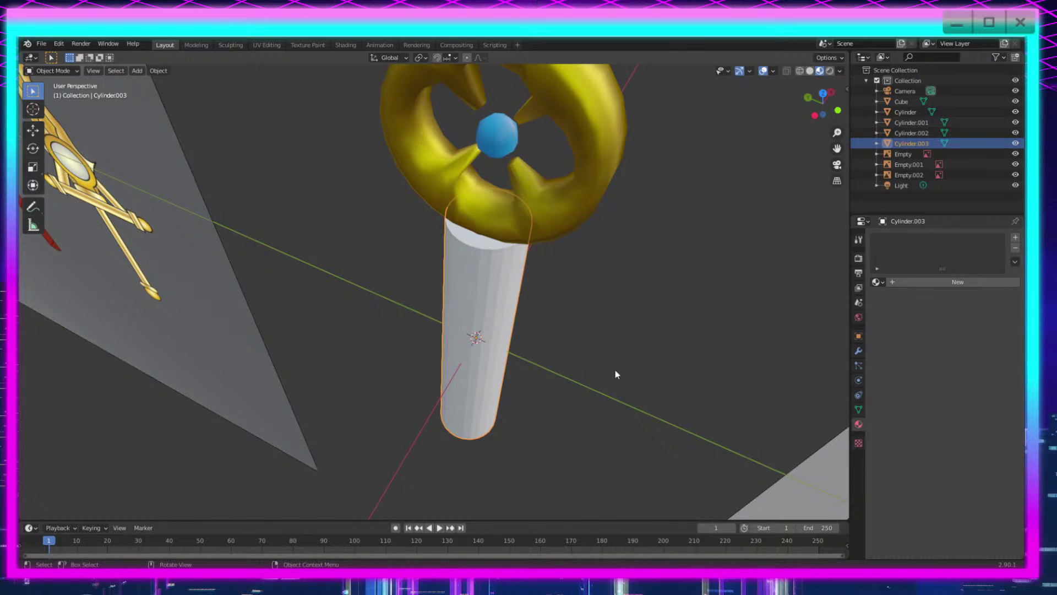
Step: Flatten the new cylinder into a thin disc in Edit Mode by scaling it to 0.032 along Z
key(Tab)
middle_drag(635, 358, 584, 315)
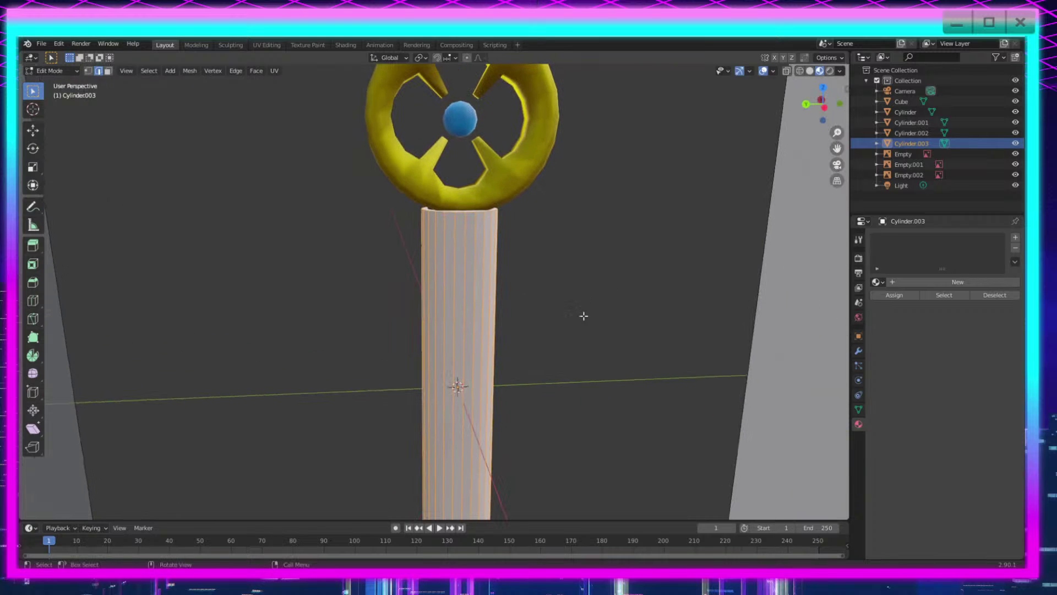
key(s)
key(z)
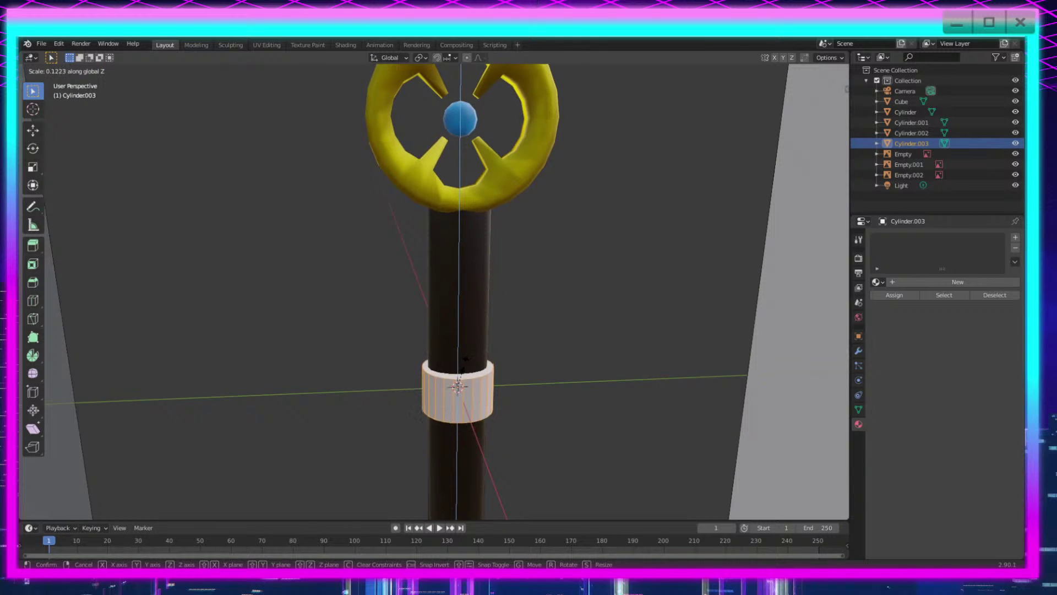
click(455, 374)
middle_drag(535, 363, 512, 399)
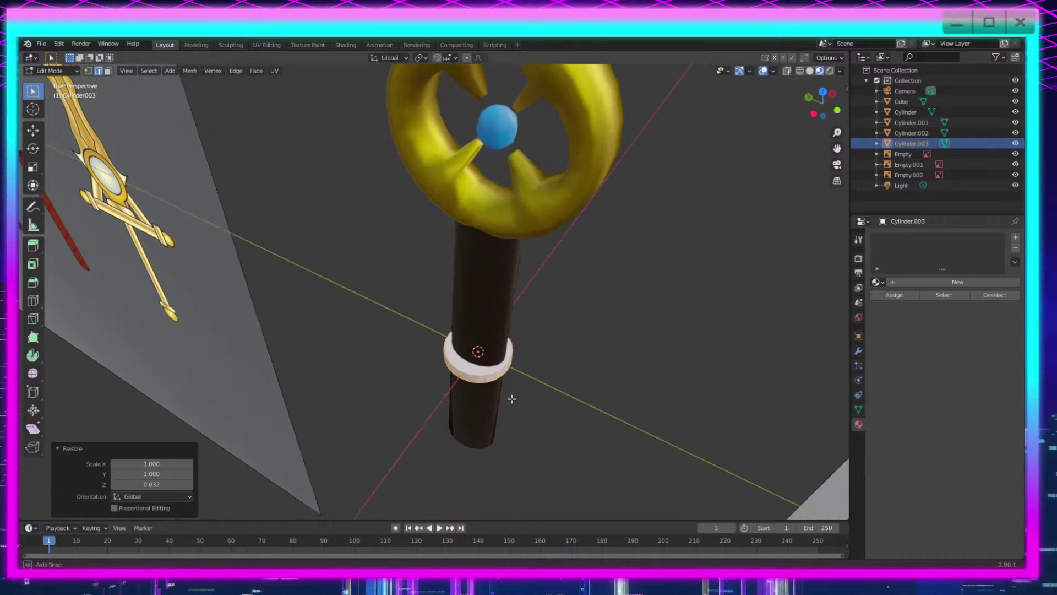
Step: Rotate the flattened disc 90° about the global Y axis so it stands upright
key(r)
key(x)
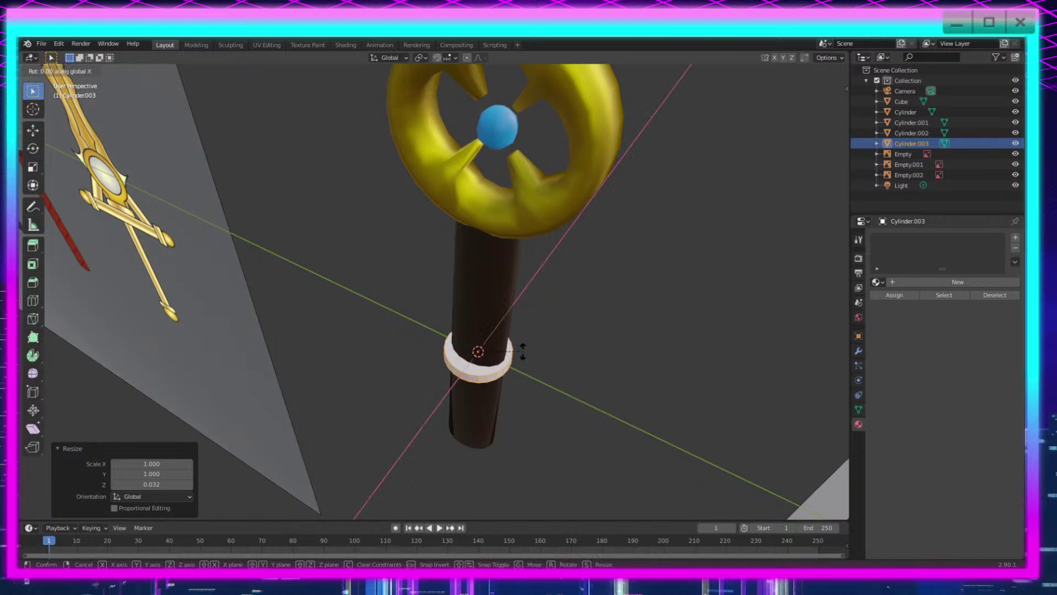
click(500, 301)
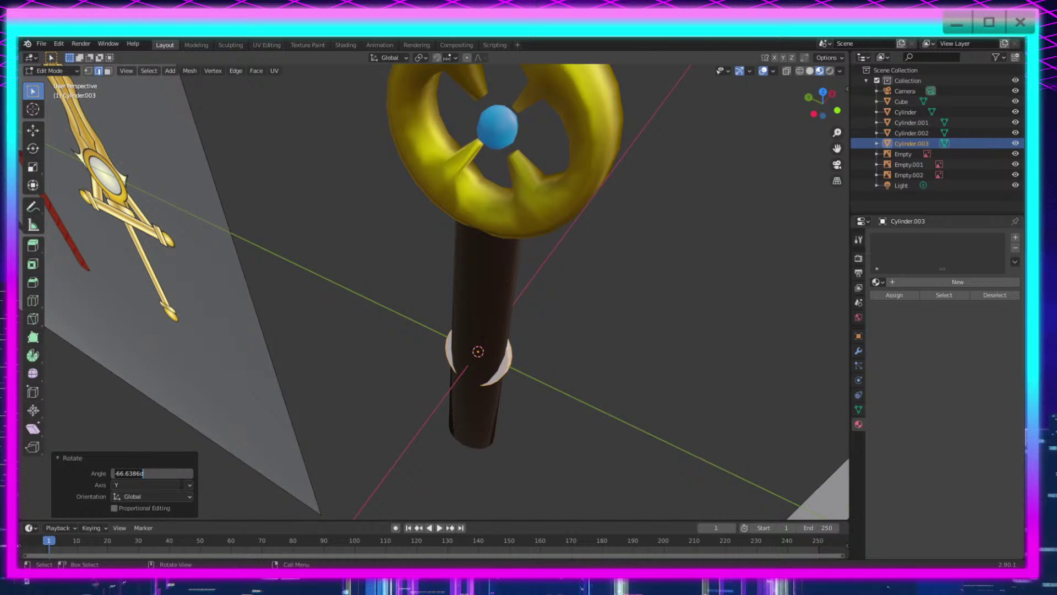
key(Return)
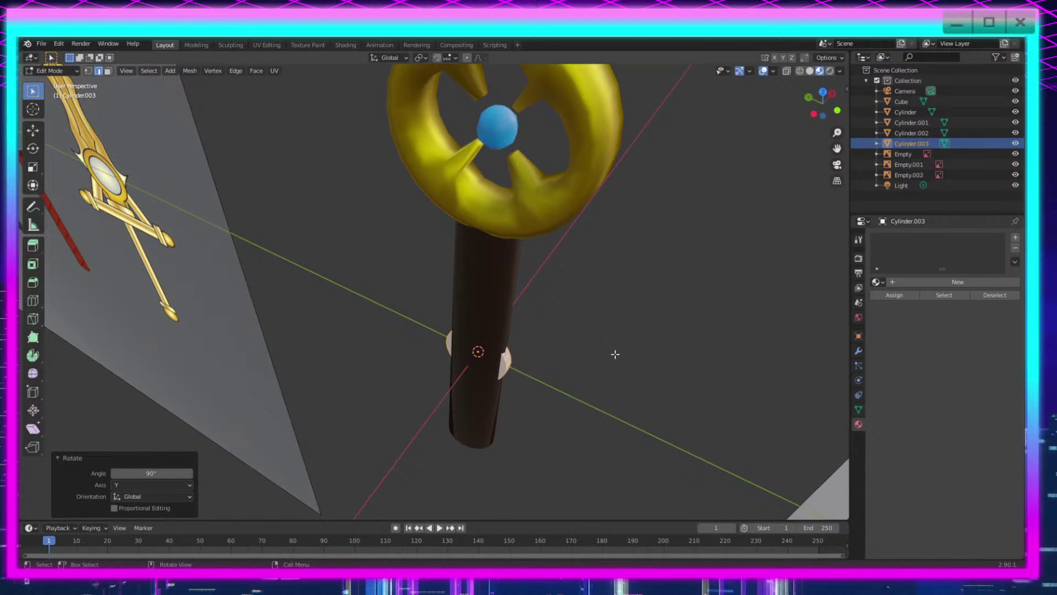
Step: Move the upright disc about 0.072 m upward along Z to surround the blue sphere inside the ring guard
key(g)
key(z)
click(604, 226)
scroll(535, 247, up, 5)
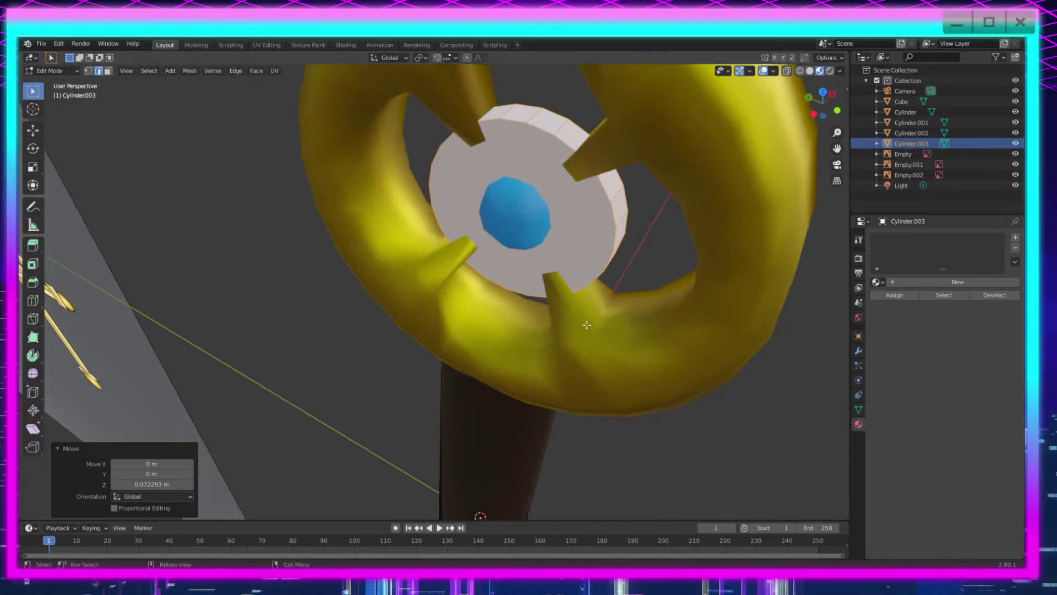
middle_drag(535, 247, 550, 231)
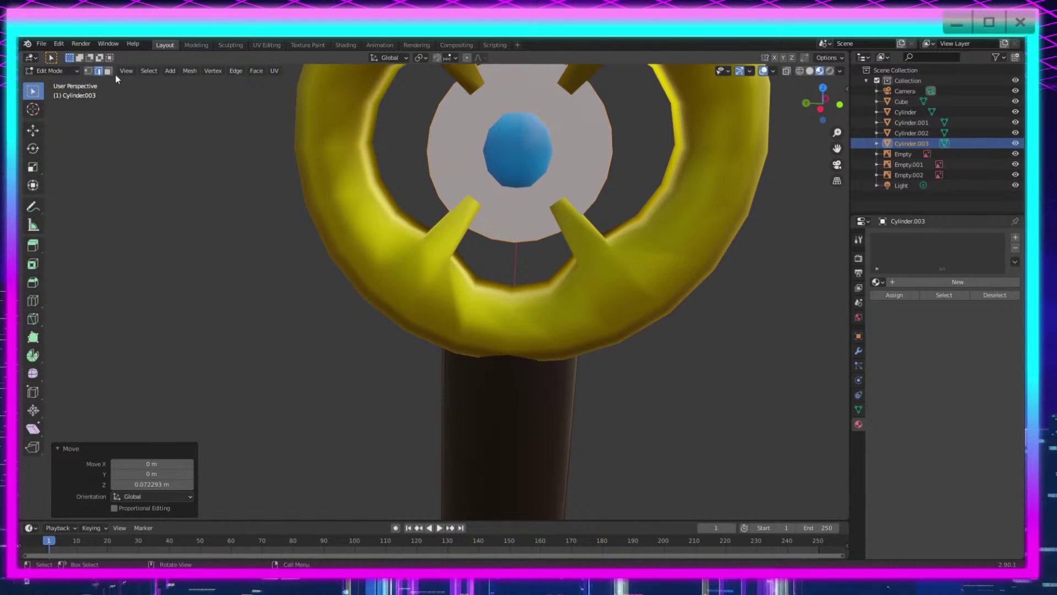
Step: Delete the disc's large front face around the blue sphere in face select mode
middle_drag(332, 147, 512, 177)
click(477, 263)
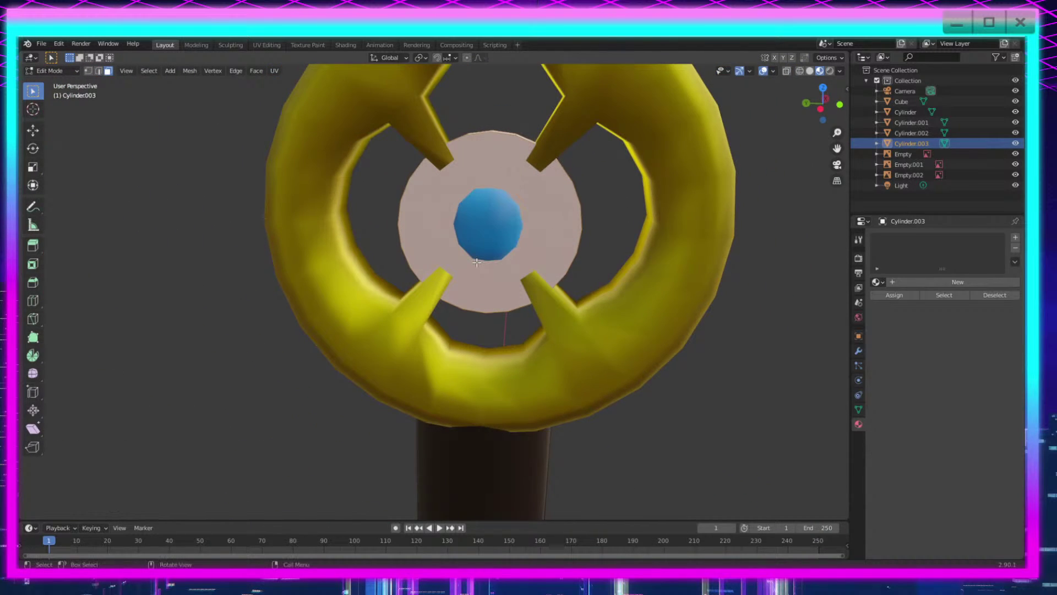
key(x)
click(454, 286)
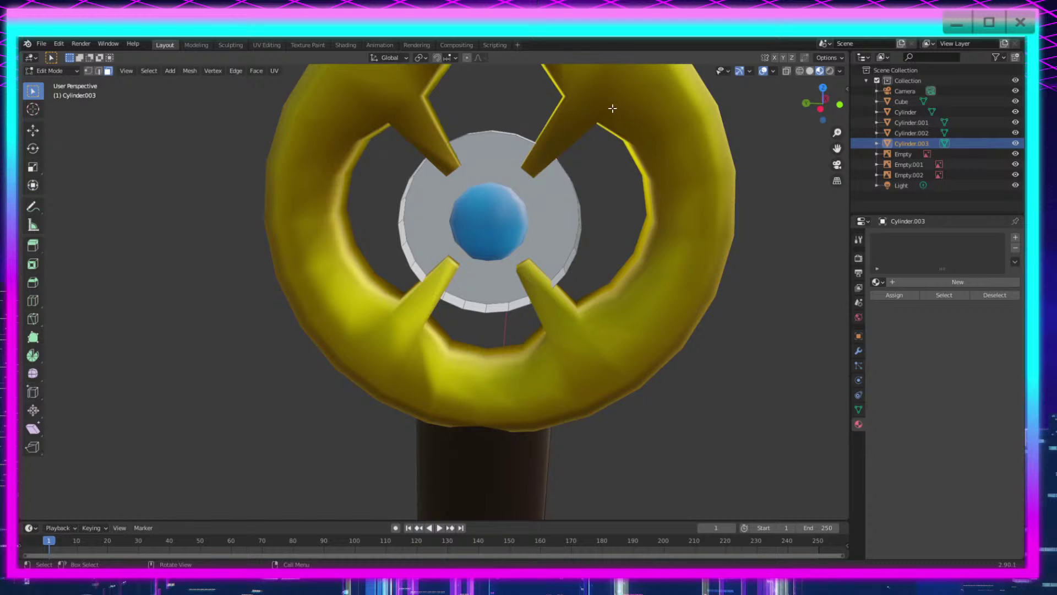
Step: Delete the disc's remaining large face around the blue sphere so only its thin rim is left
drag(541, 191, 524, 199)
key(x)
click(518, 230)
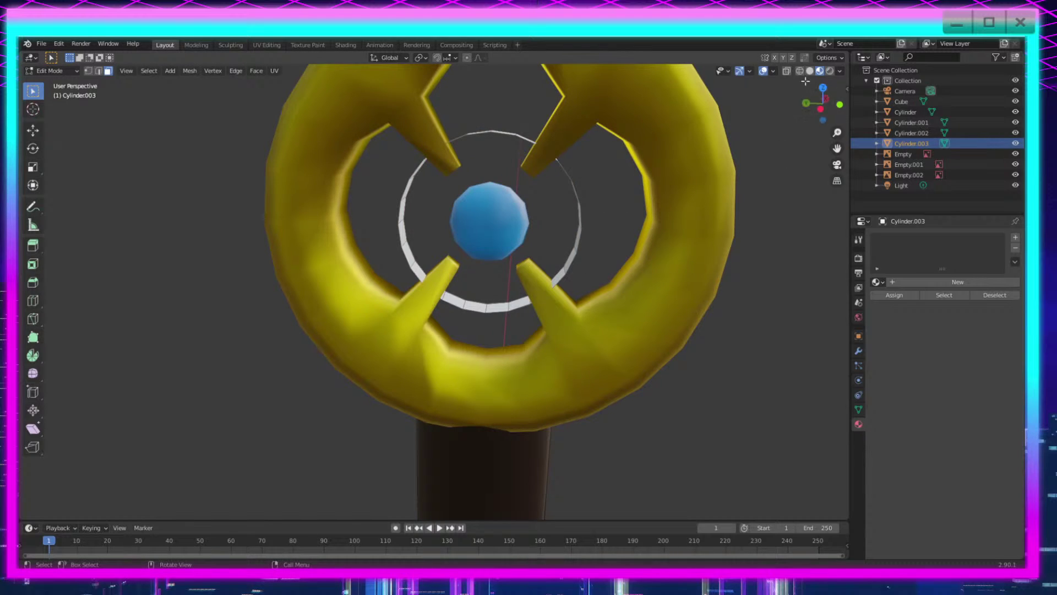
Step: Scale the whole rim down to 0.593 so it fits closely around the blue sphere
drag(647, 87, 255, 420)
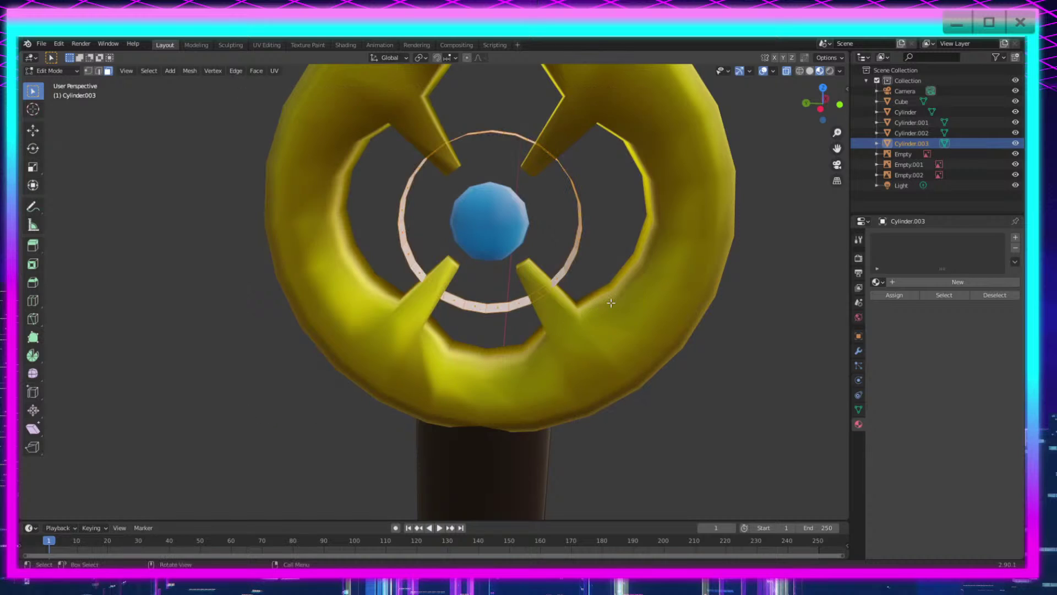
key(s)
click(704, 261)
key(s)
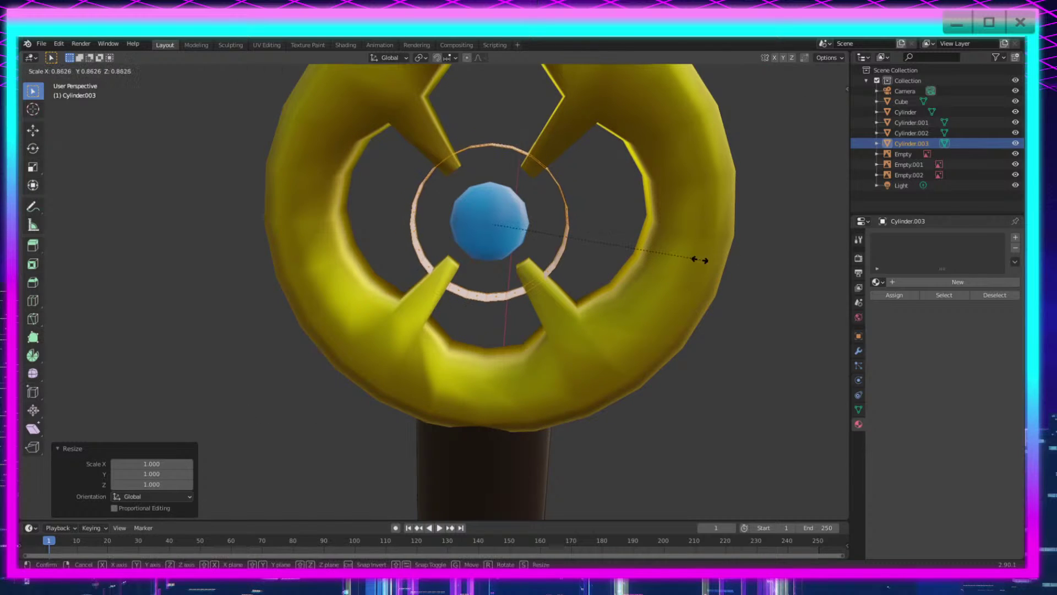
click(634, 258)
Step: Extrude the rim and scale the extrusion outward to about 1.11, giving the ring thickness, and return to Object Mode
key(e)
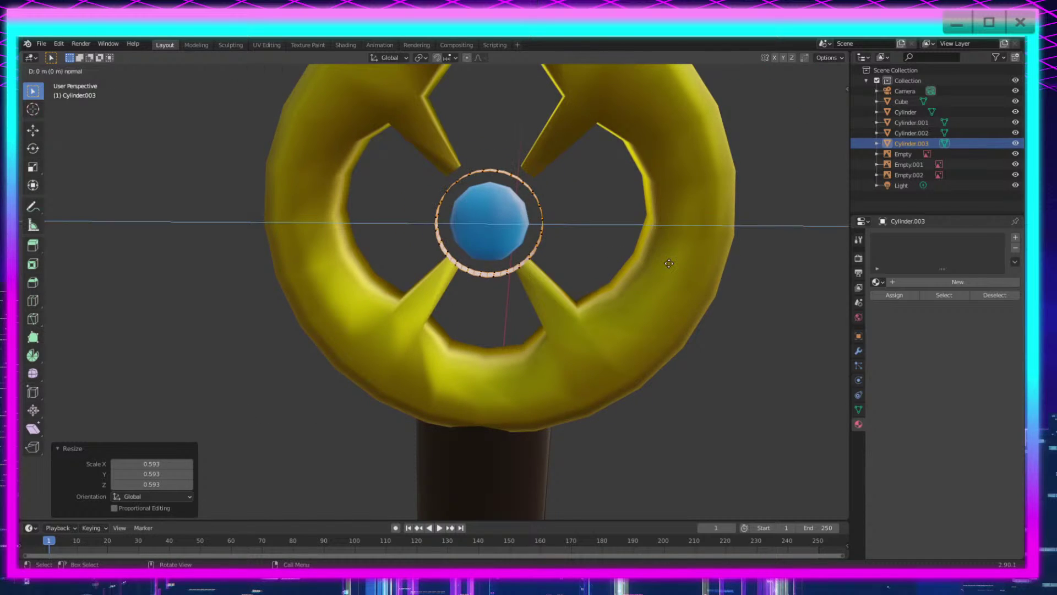
right_click(669, 264)
key(s)
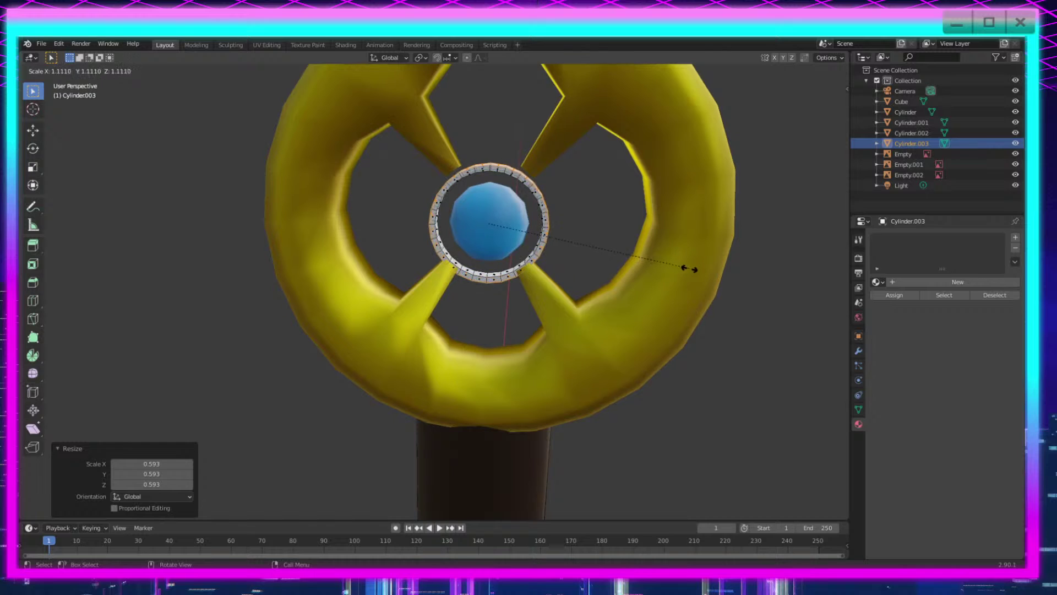
click(684, 272)
scroll(570, 315, up, 2)
key(Tab)
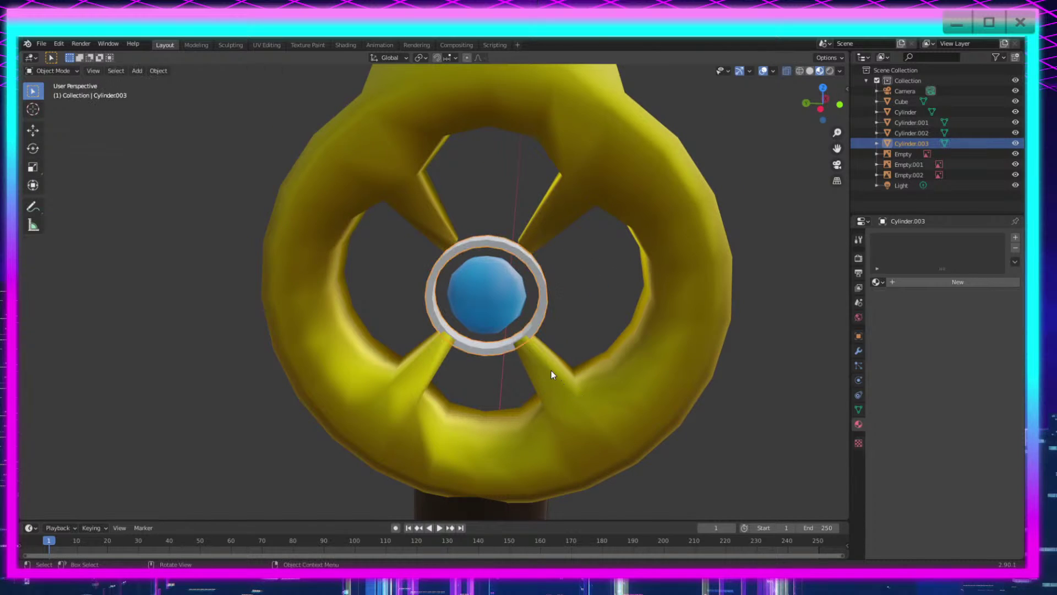
Step: Select the end faces of the ring guard's four prongs in Edit Mode and scale them towards the sphere
click(572, 379)
key(Tab)
drag(583, 307, 436, 165)
key(s)
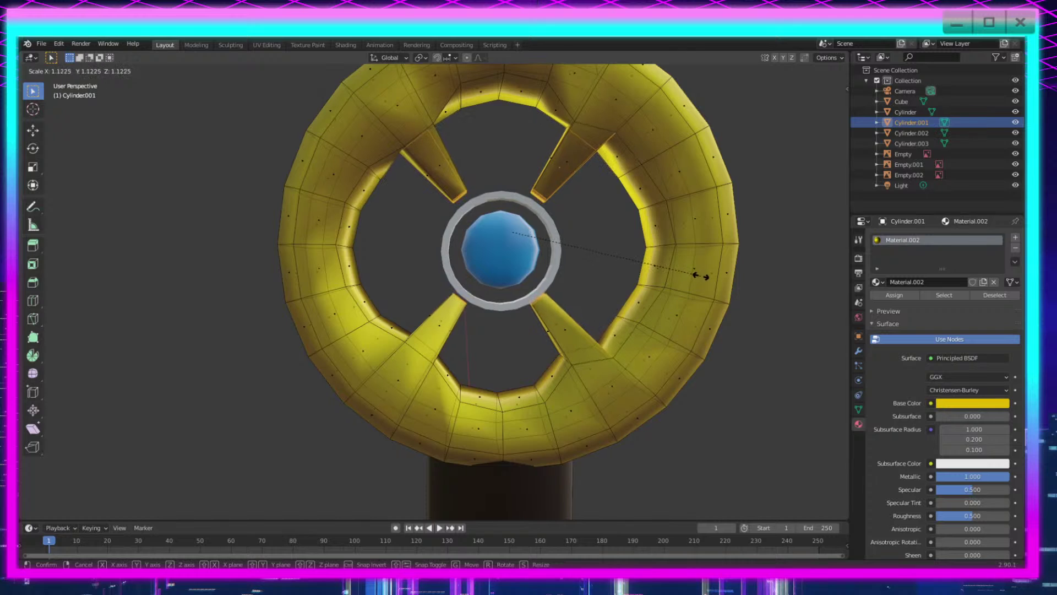
click(622, 263)
Step: Scale the guard's four prong tips outward to 1.252 in vertex select mode, clear of the thin ring
click(88, 71)
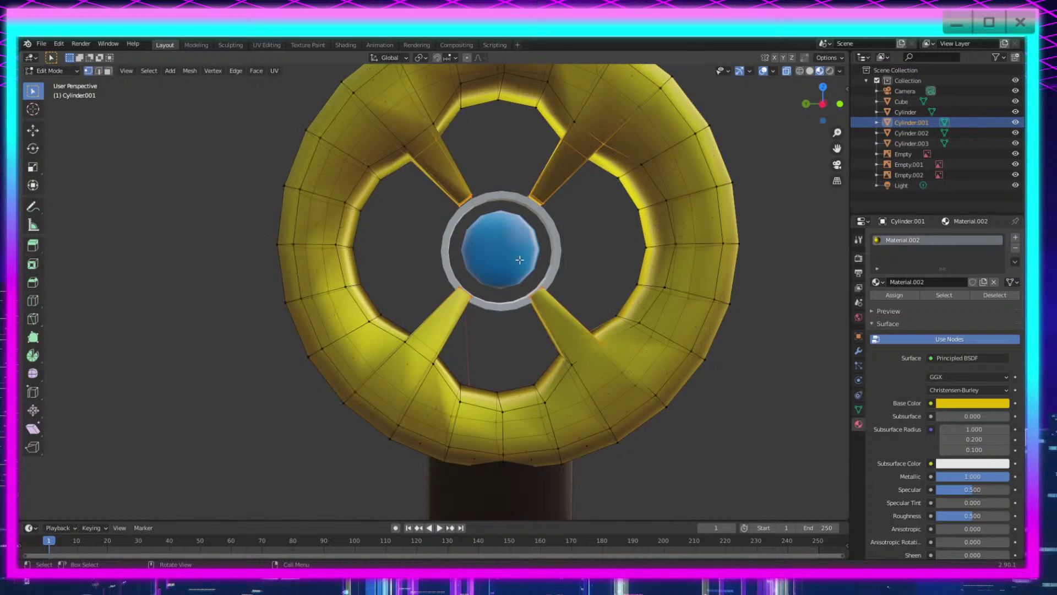
drag(581, 170, 437, 314)
key(s)
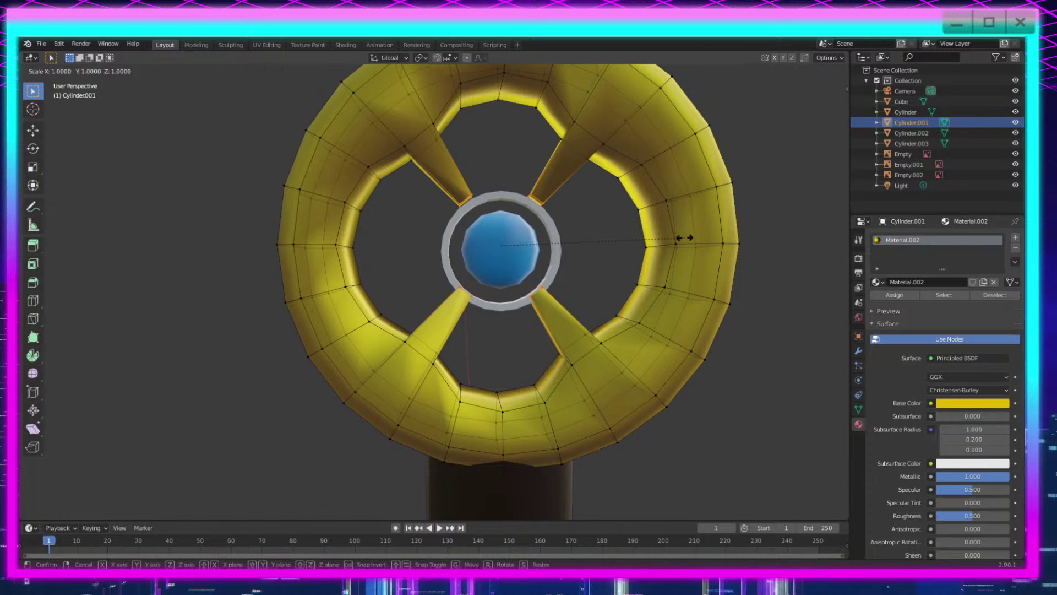
click(731, 241)
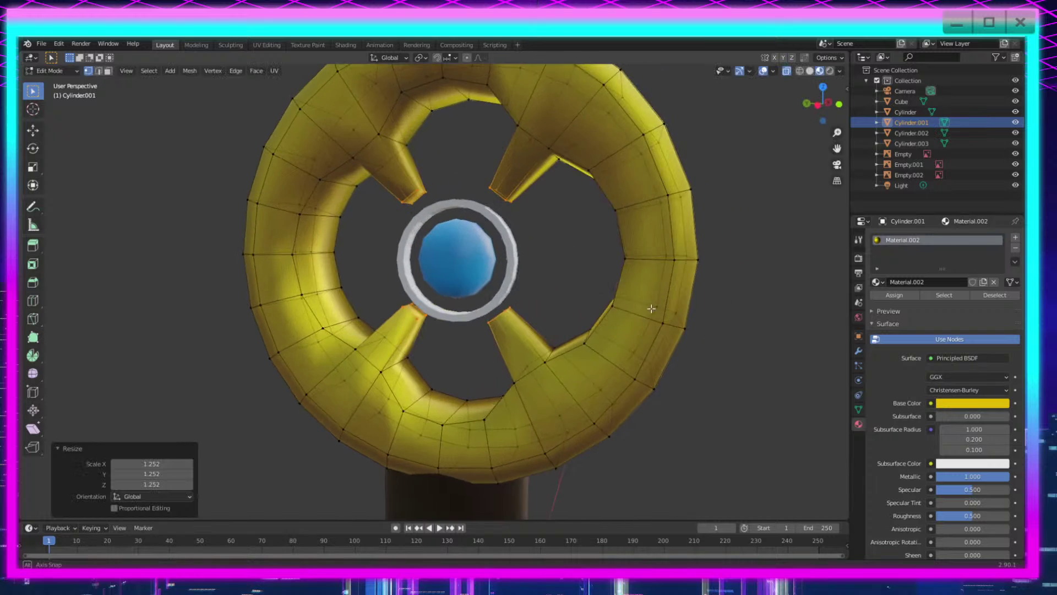
key(Tab)
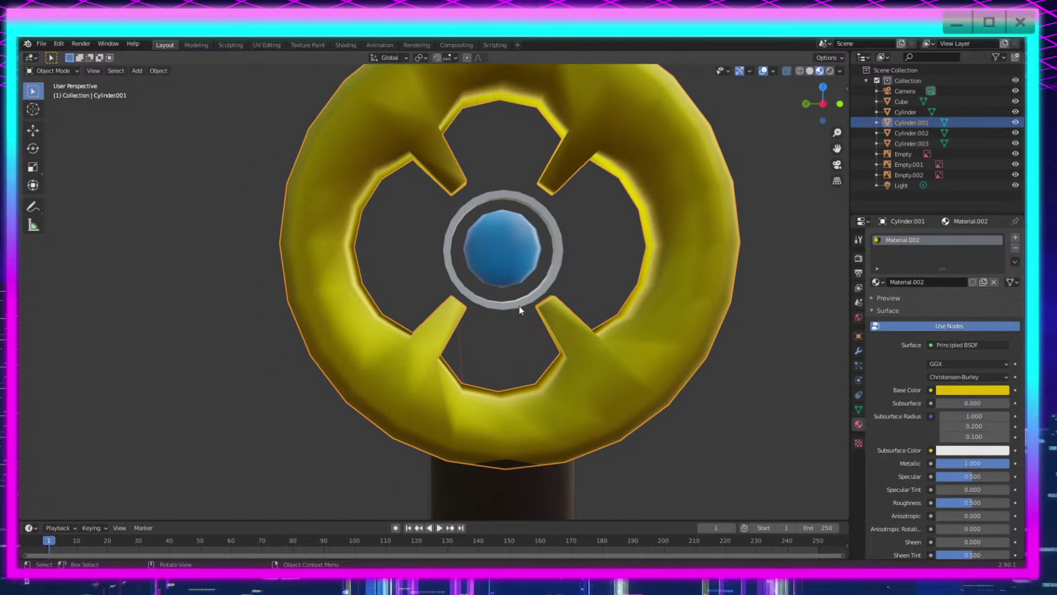
Step: Scale the thin ring around the sphere down slightly in Edit Mode
click(523, 302)
key(Tab)
drag(621, 169, 360, 367)
key(s)
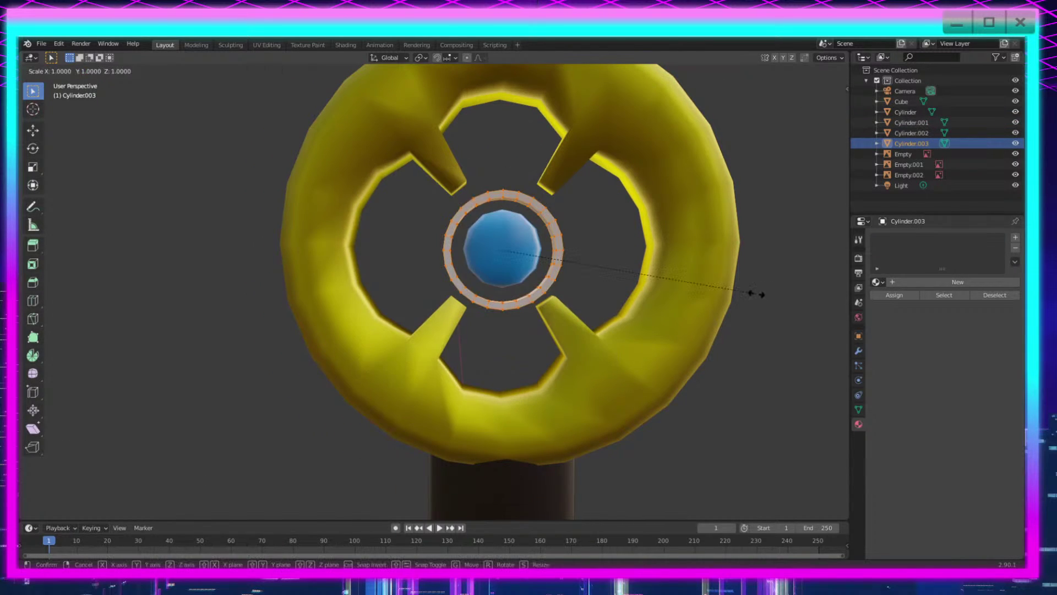
click(738, 292)
middle_drag(739, 292, 432, 430)
key(Tab)
Step: Apply smooth shading to the thin ring around the sphere
scroll(507, 288, up, 2)
right_click(507, 288)
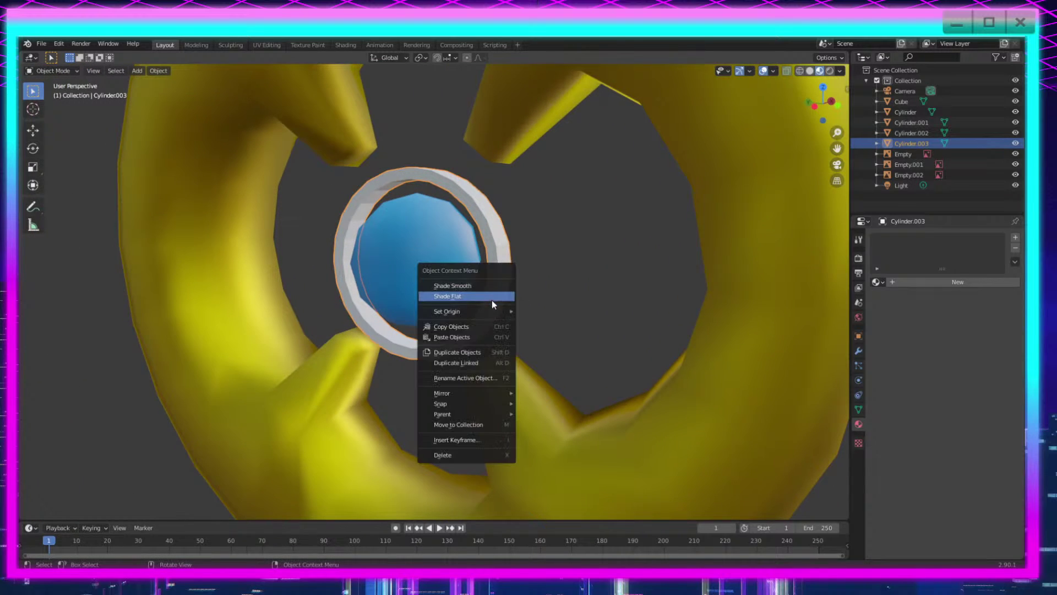
click(493, 287)
click(573, 335)
scroll(573, 336, down, 6)
key(Tab)
mouse_move(573, 335)
middle_down()
mouse_move(525, 372)
mouse_move(547, 367)
middle_up()
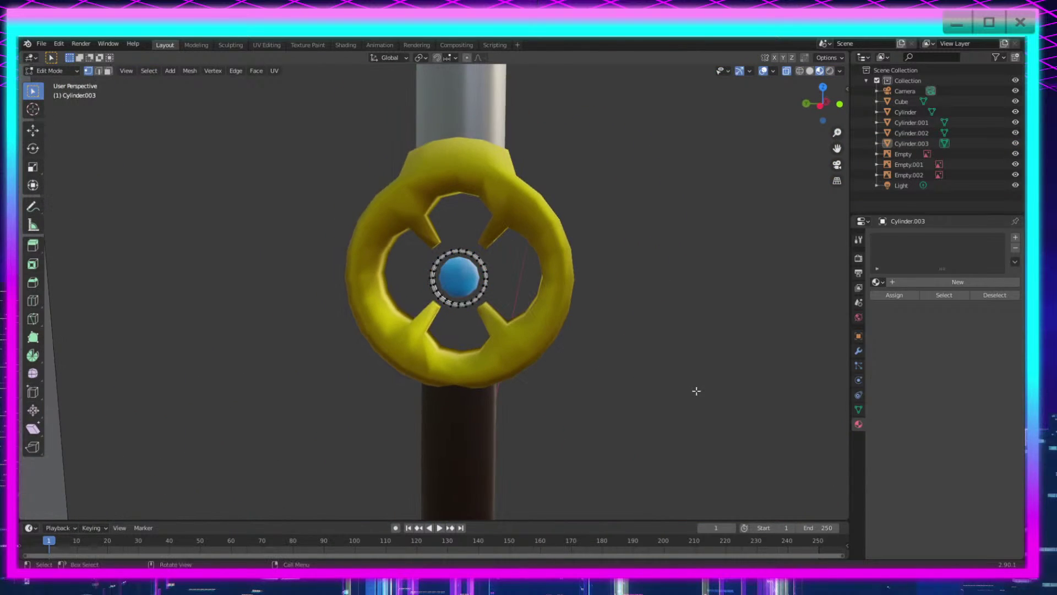
key(Tab)
scroll(573, 446, up, 5)
scroll(620, 380, down, 4)
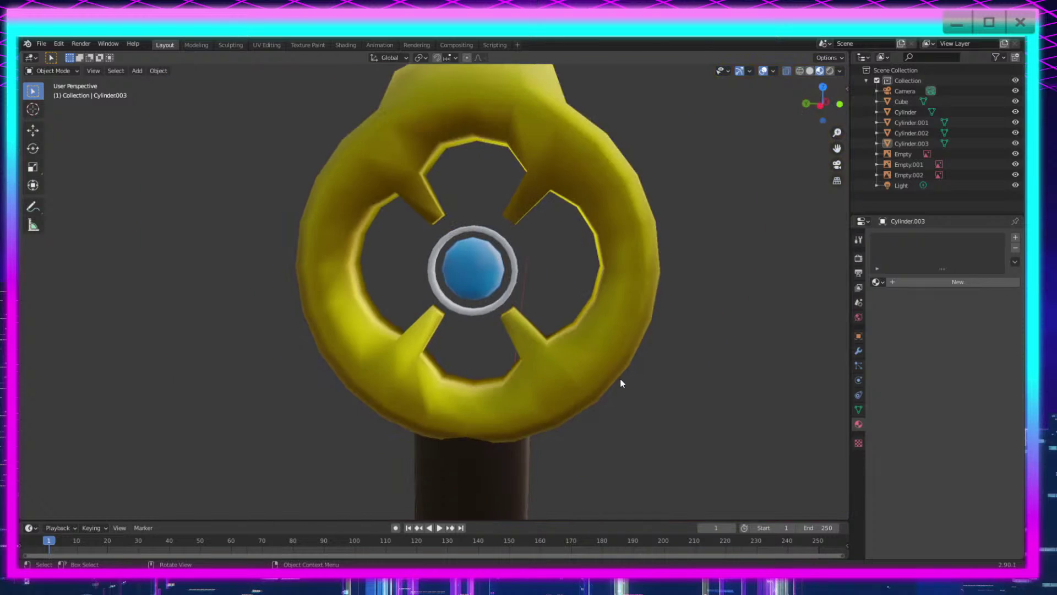
Step: Change the ring guard's base colour to bright blue
scroll(690, 407, up, 4)
click(689, 408)
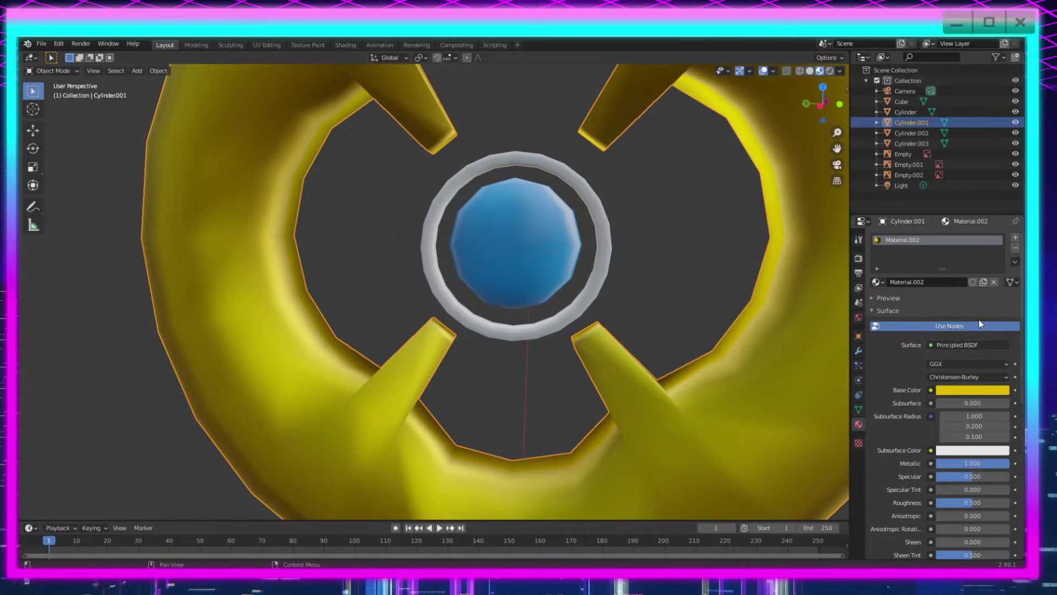
click(974, 390)
drag(969, 267, 972, 242)
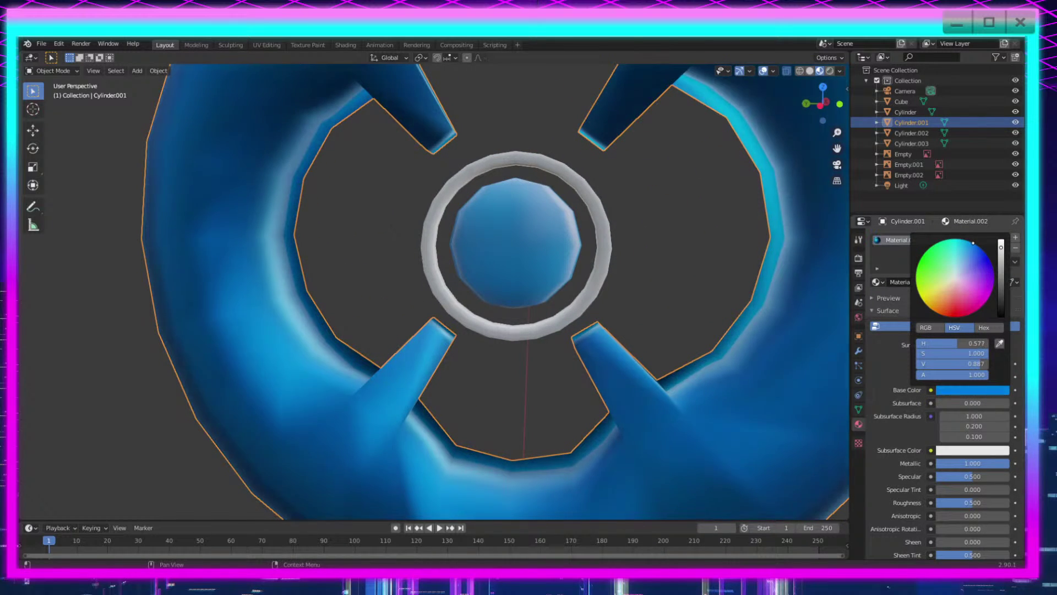
scroll(604, 420, down, 5)
key(Tab)
key(Tab)
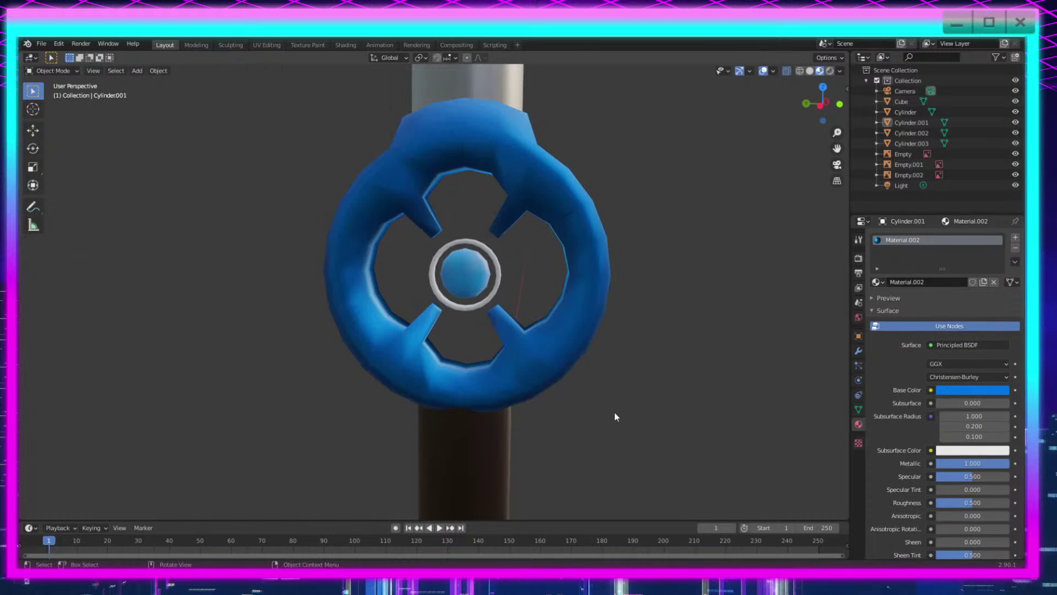
Step: Add a new material to the thin ring around the blue sphere
scroll(622, 429, up, 6)
click(549, 311)
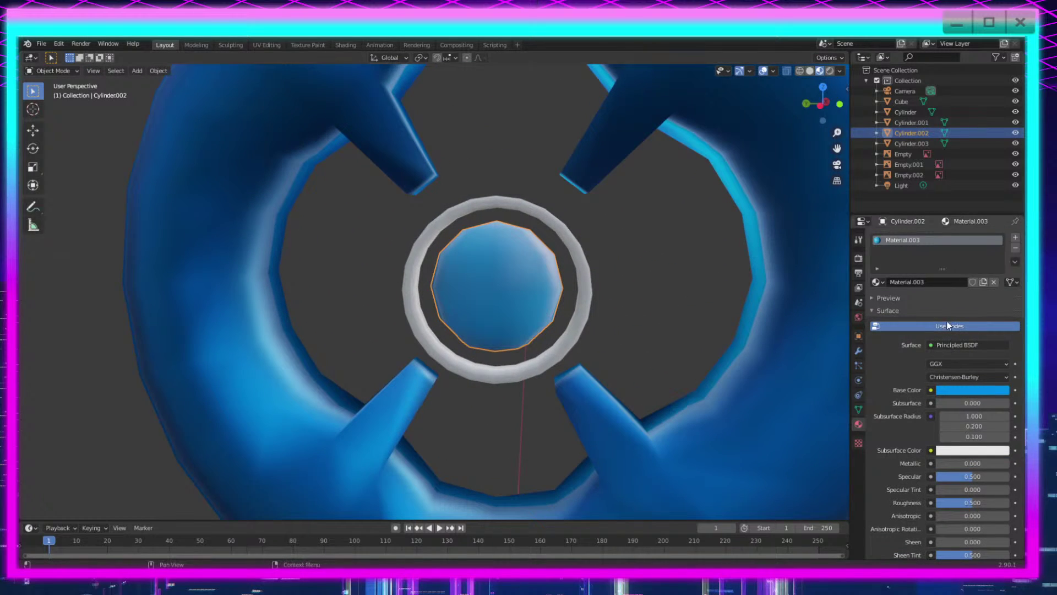
click(590, 312)
click(934, 282)
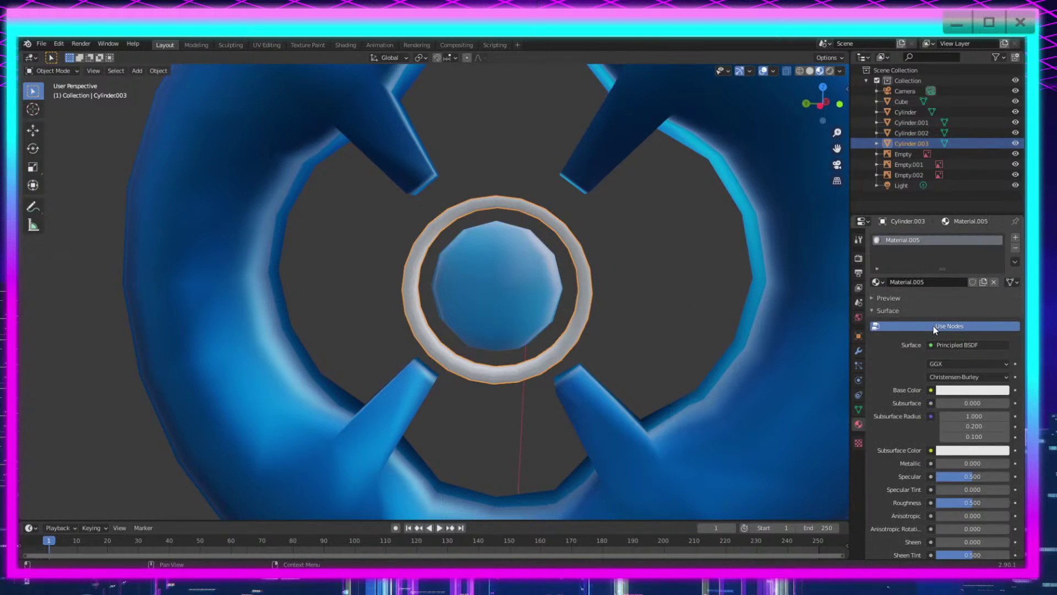
click(973, 389)
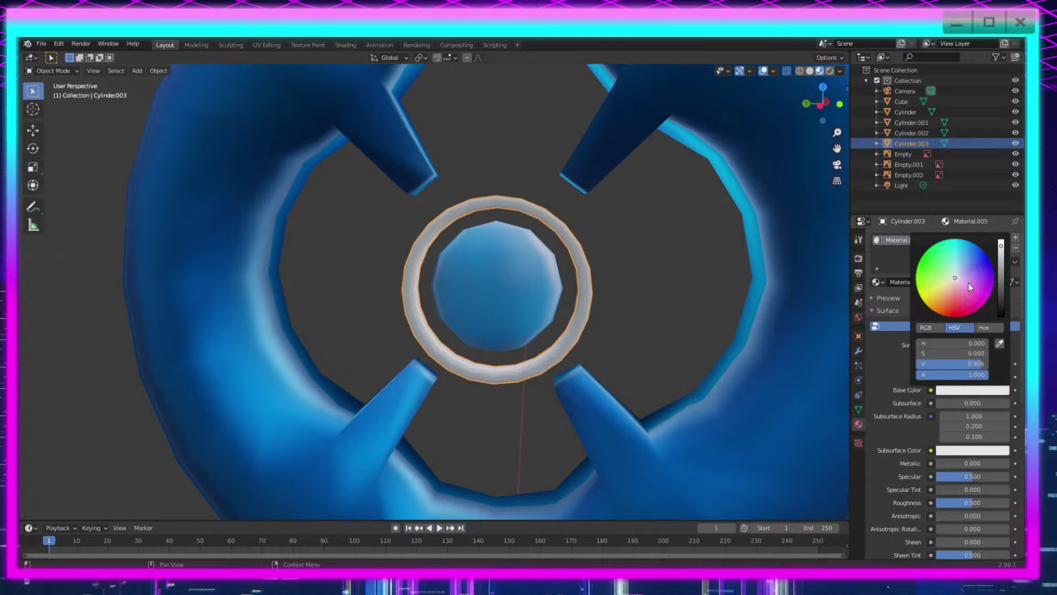
click(881, 282)
click(909, 282)
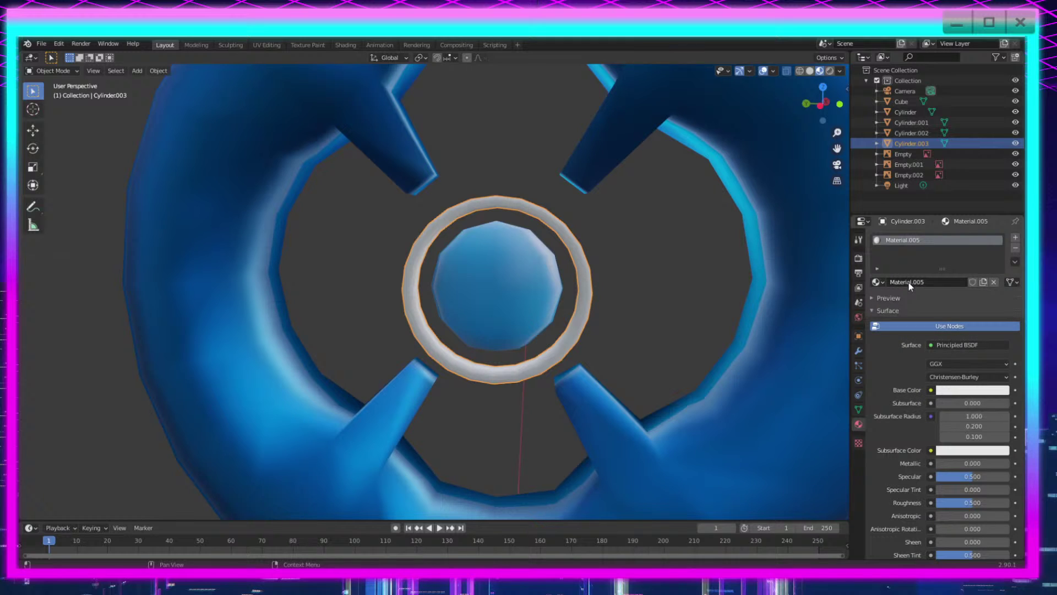
Step: Set the thin ring's base colour to golden orange and its metallic value to 1.000
click(942, 390)
drag(941, 294, 936, 312)
drag(952, 464, 1016, 463)
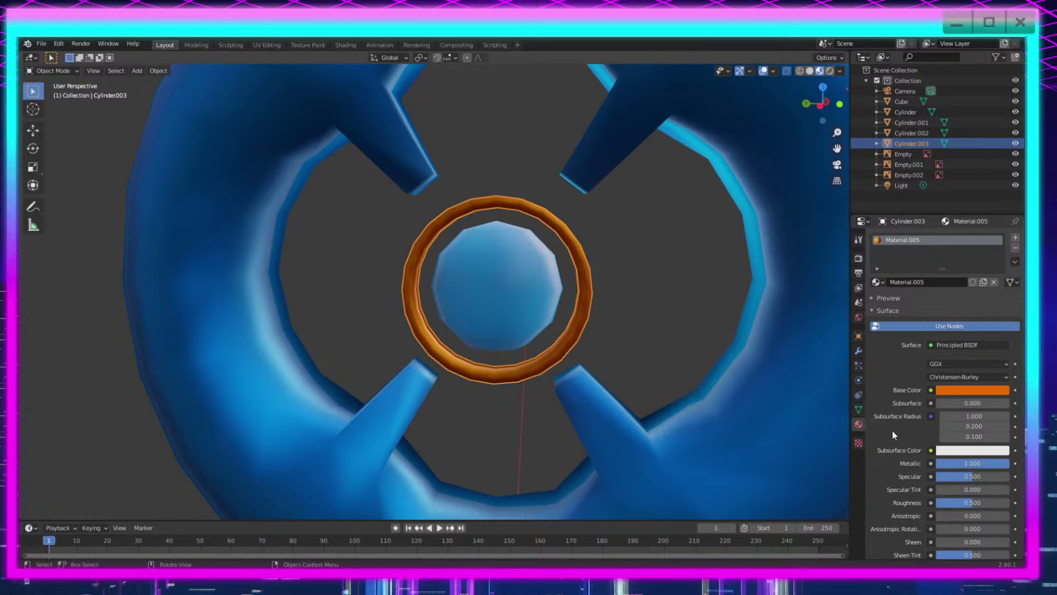
click(943, 390)
drag(937, 312, 937, 306)
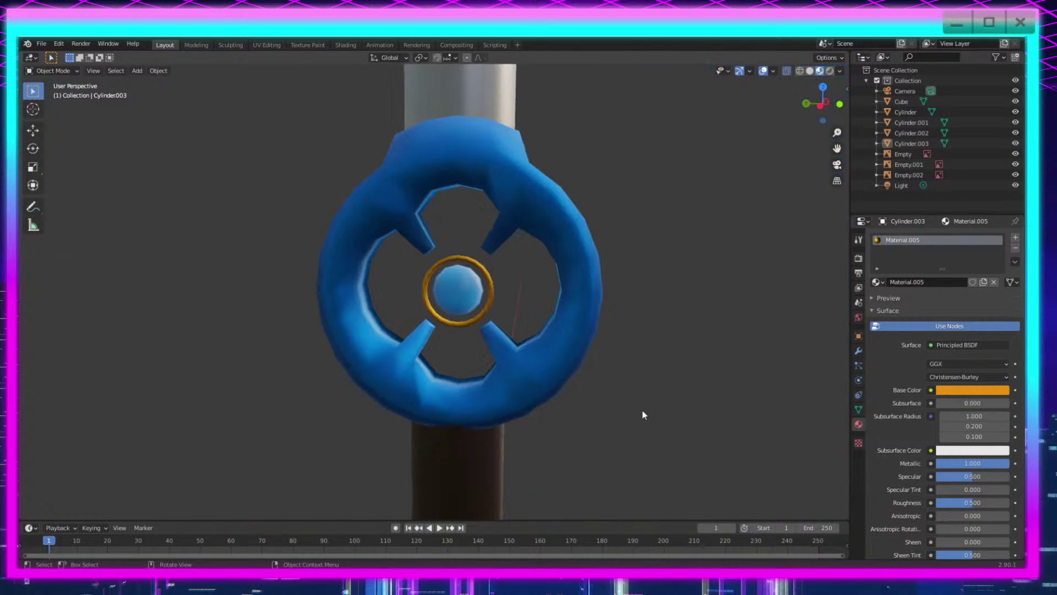
Step: Set the roughness of the blue sphere's material to 0.000
middle_drag(643, 415, 630, 428)
click(428, 306)
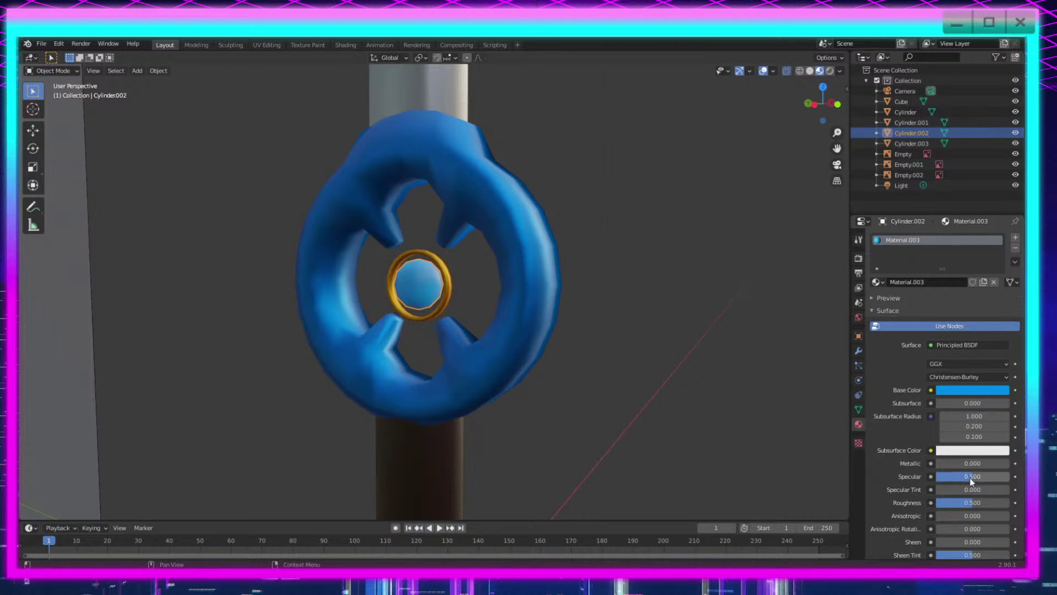
drag(972, 503, 936, 503)
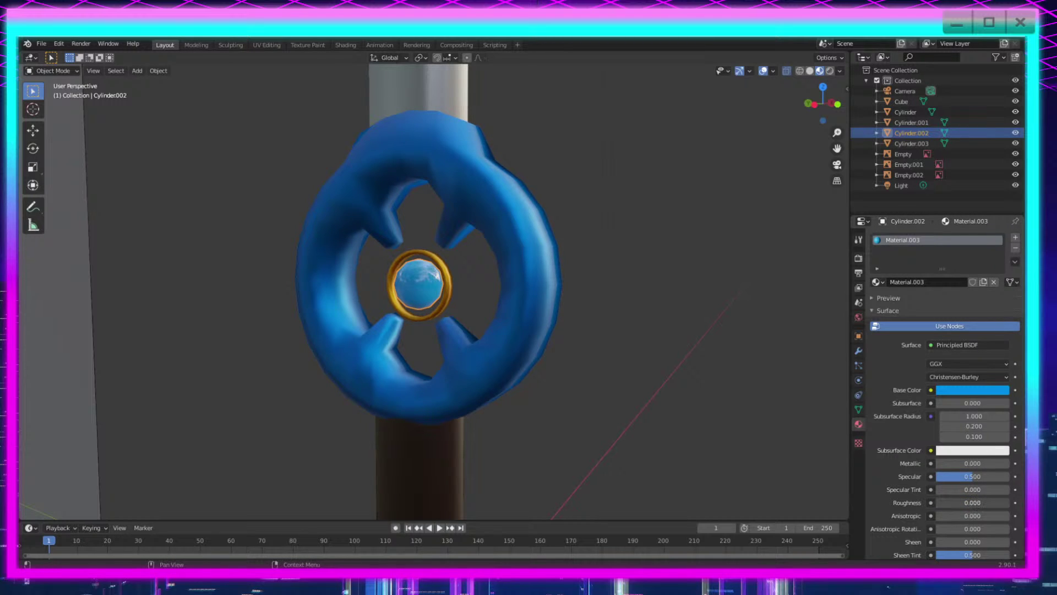
Step: Make the blue guard's material glossier, and set the golden ring's specular to 0.000 and roughness to 0.280
middle_drag(627, 430, 662, 444)
scroll(662, 447, up, 4)
click(669, 406)
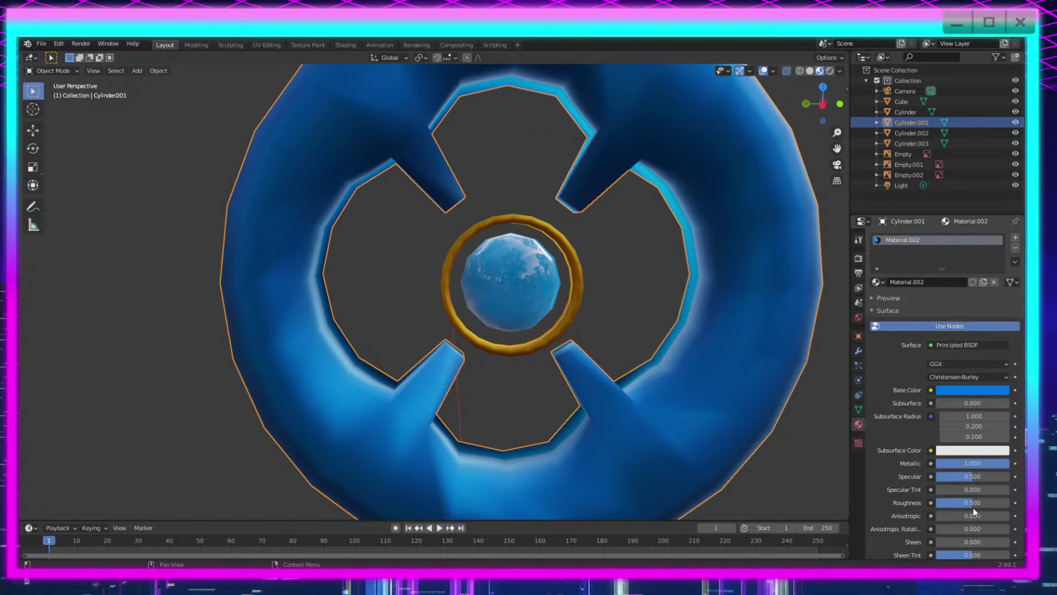
drag(973, 504, 938, 476)
click(564, 330)
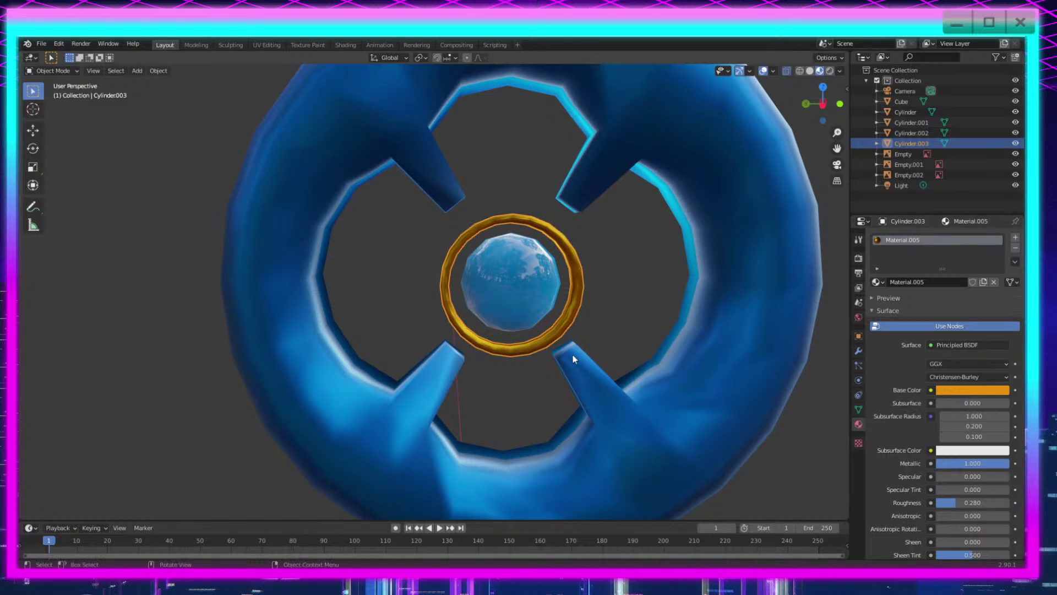
scroll(574, 357, down, 4)
click(680, 422)
Step: Examine the recoloured guard and the whole sword from several angles against the reference images
mouse_move(680, 423)
middle_down()
mouse_move(622, 429)
mouse_move(699, 421)
middle_up()
scroll(658, 429, up, 1)
scroll(688, 422, down, 4)
scroll(678, 423, up, 3)
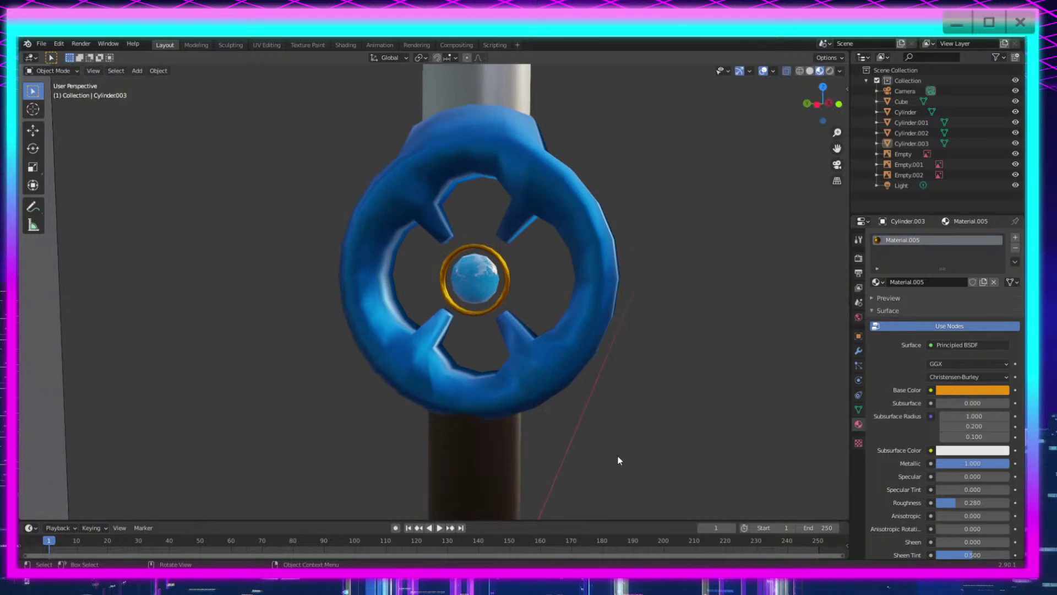
scroll(751, 464, up, 1)
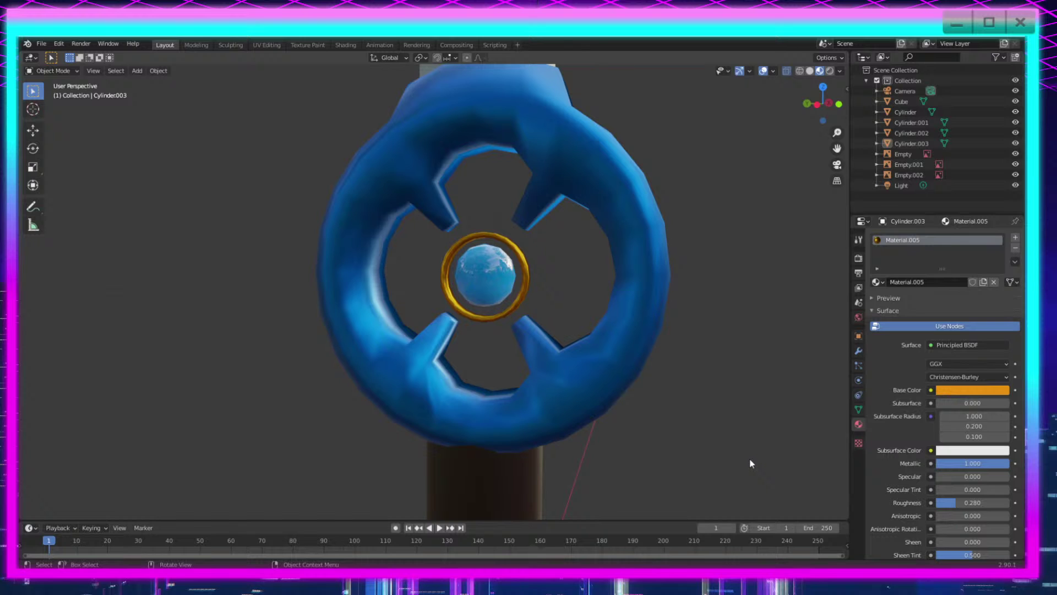
middle_drag(672, 365, 683, 406)
scroll(682, 406, down, 10)
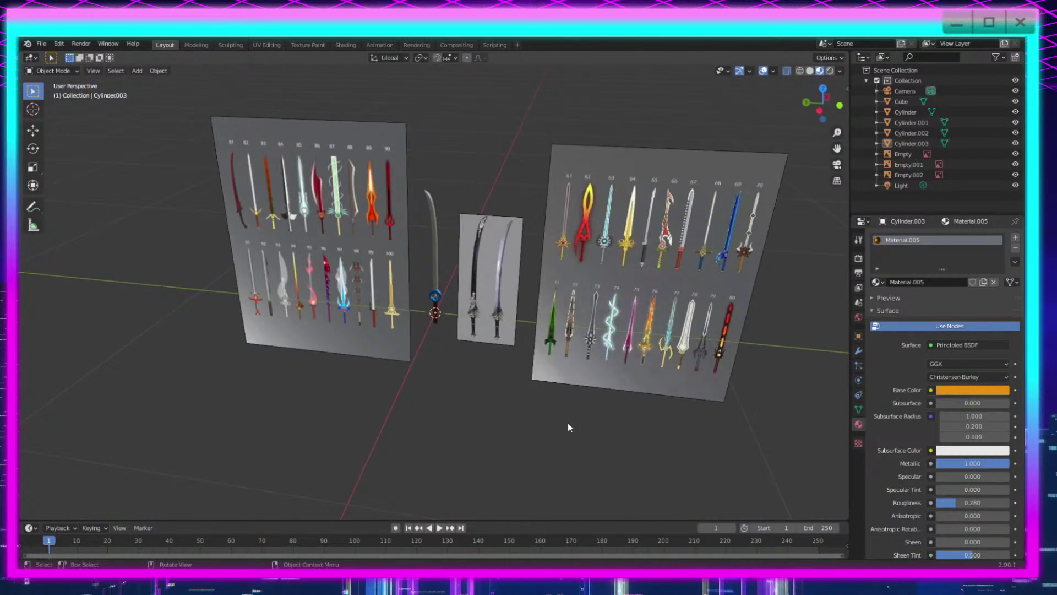
scroll(567, 422, up, 10)
middle_drag(562, 434, 605, 407)
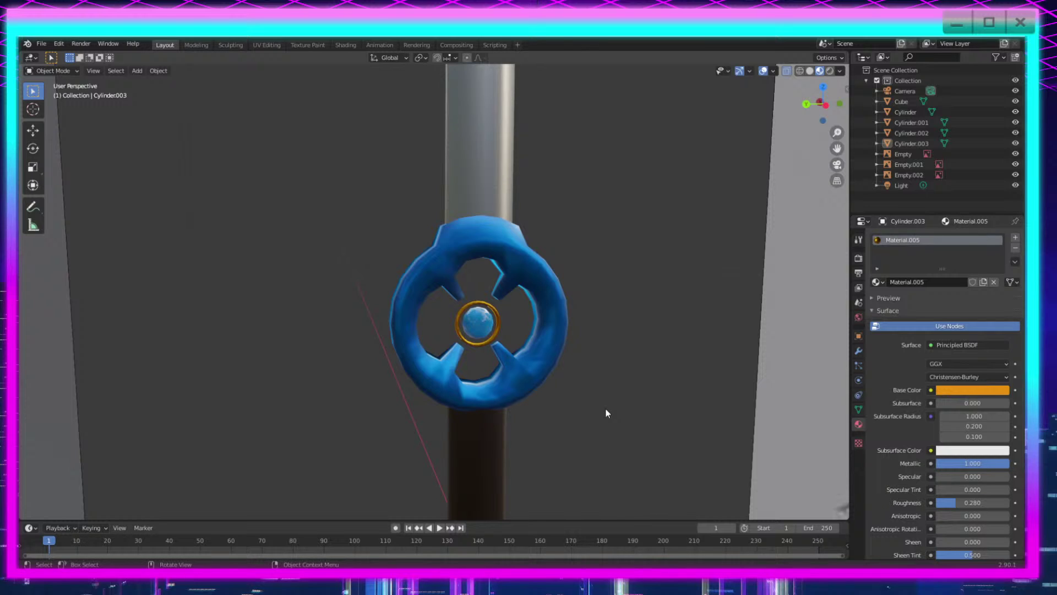
middle_drag(649, 301, 627, 333)
scroll(627, 333, down, 4)
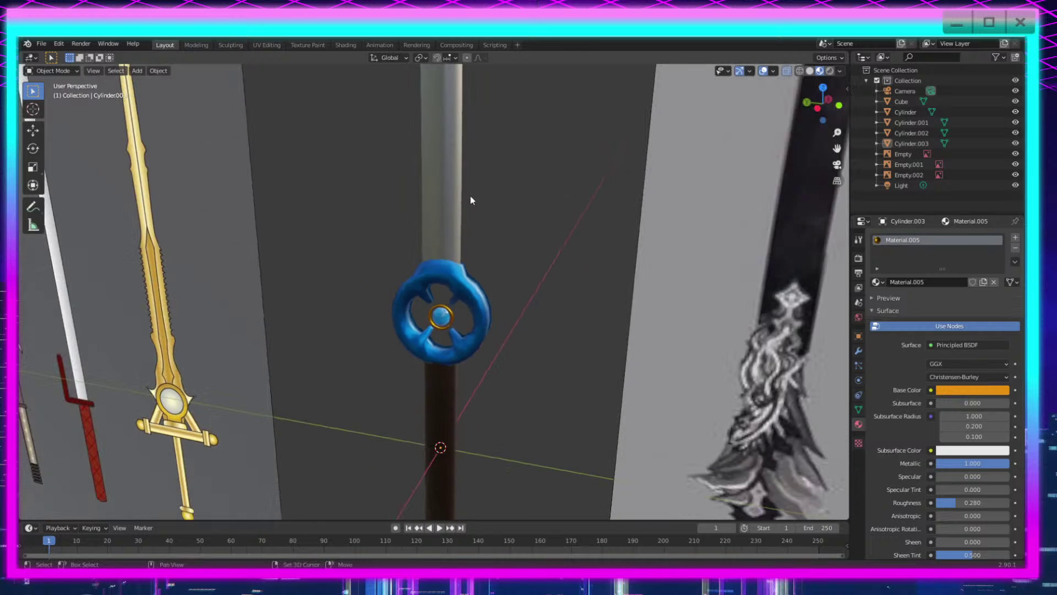
scroll(471, 307, down, 4)
click(427, 223)
scroll(477, 298, down, 3)
scroll(488, 358, up, 3)
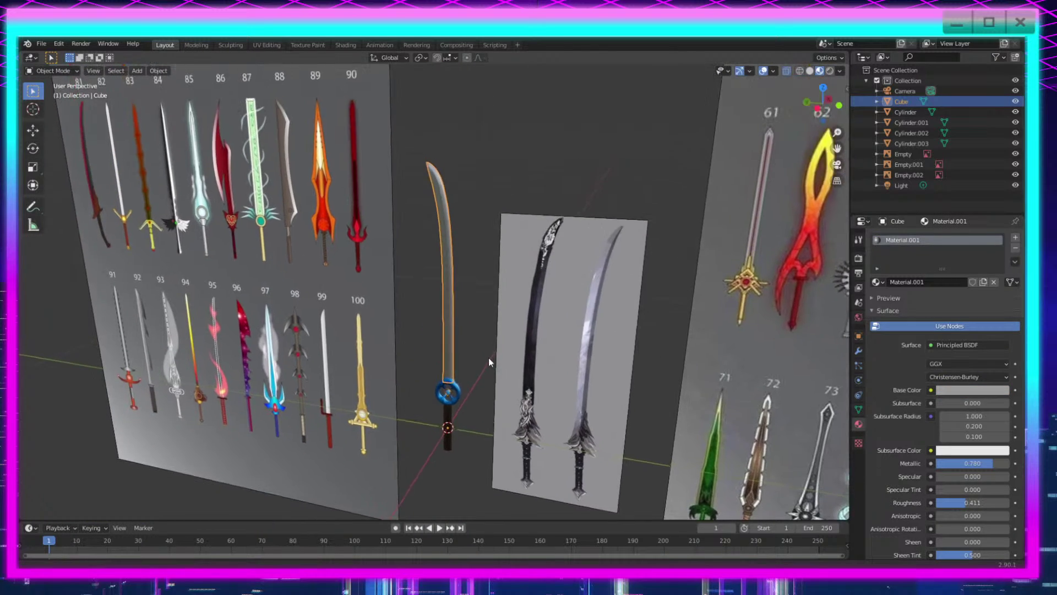
scroll(488, 358, up, 3)
scroll(538, 425, down, 3)
scroll(474, 367, up, 8)
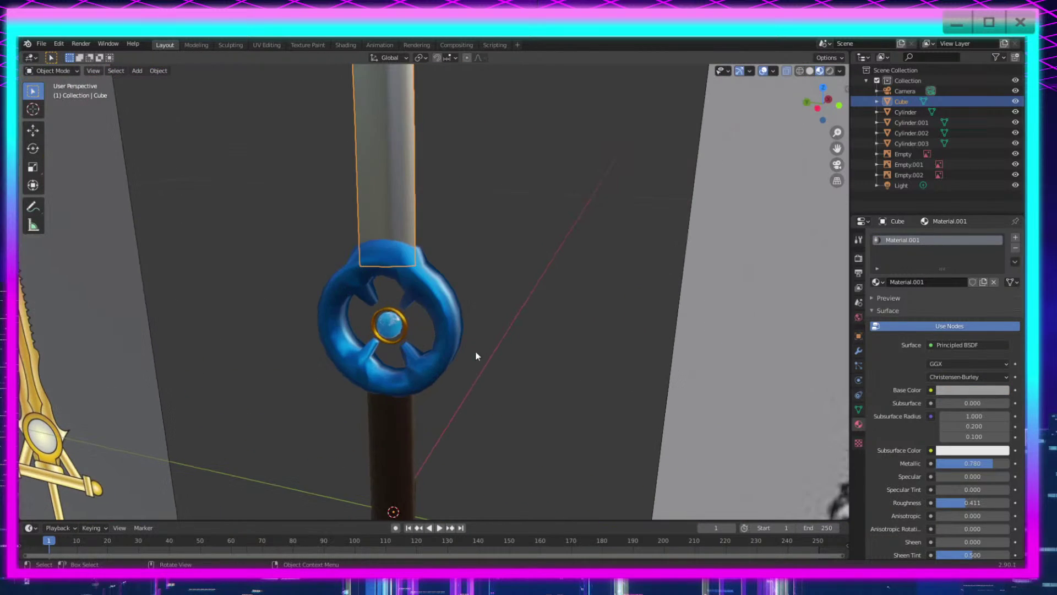
Step: Examine the sword's handle, guard and blade from several angles against the reference images
middle_drag(477, 356, 546, 297)
scroll(528, 388, up, 4)
middle_drag(527, 388, 500, 340)
click(487, 316)
scroll(521, 323, down, 3)
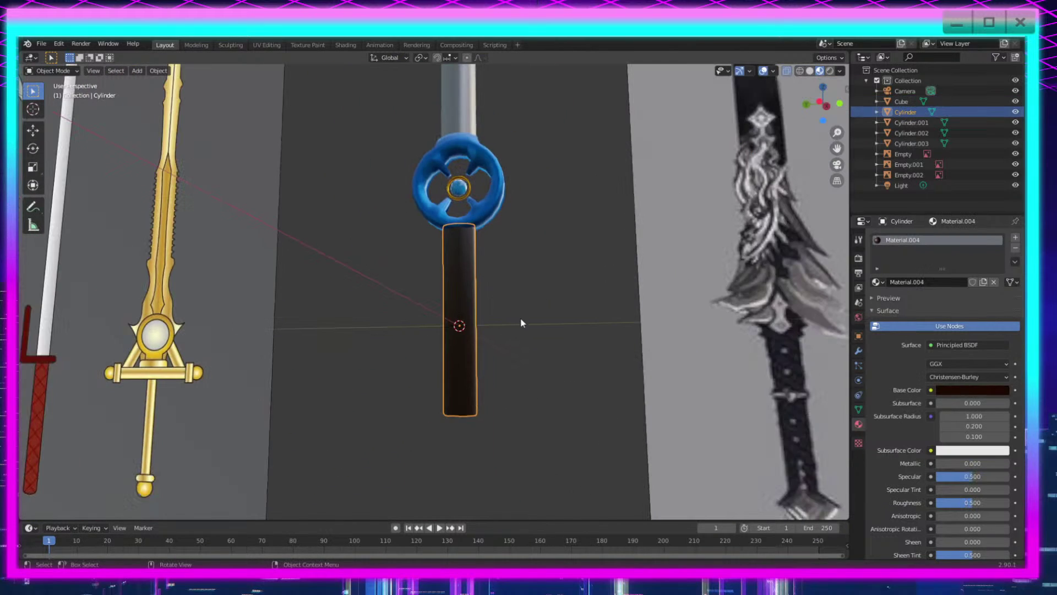
click(563, 236)
middle_drag(564, 234, 564, 265)
shift+middle_drag(558, 190, 549, 326)
scroll(522, 410, down, 3)
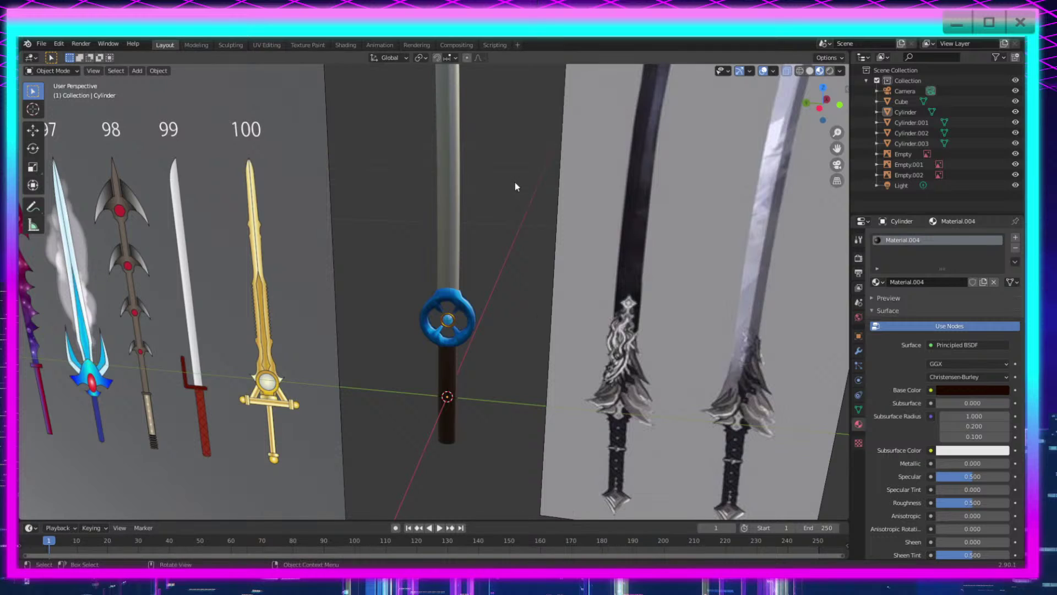
Step: Switch to the Unity project and view the avatar in the scene from several angles
key(super+e)
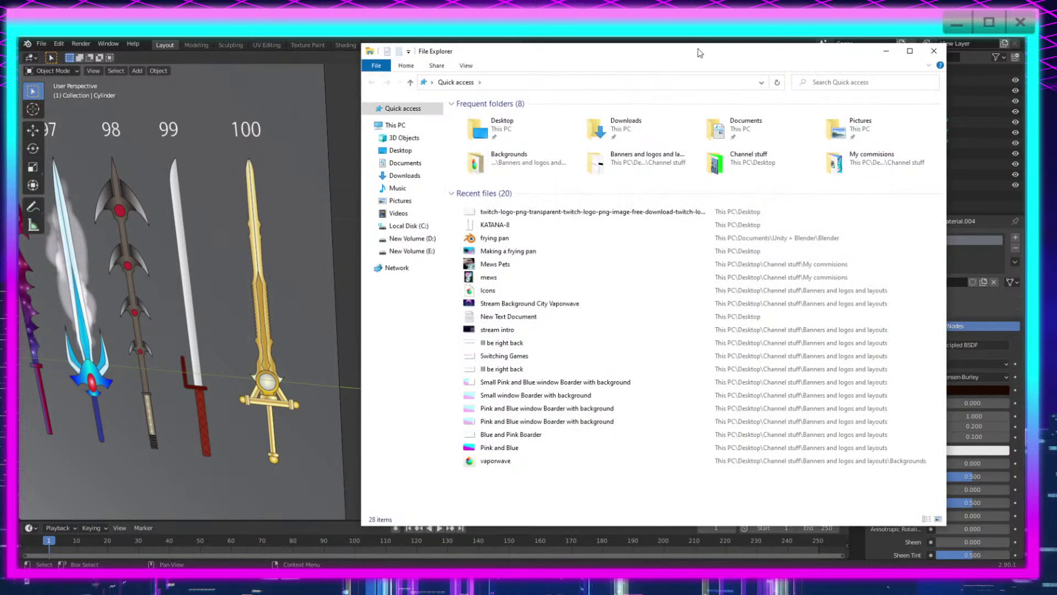
drag(698, 50, 1024, 55)
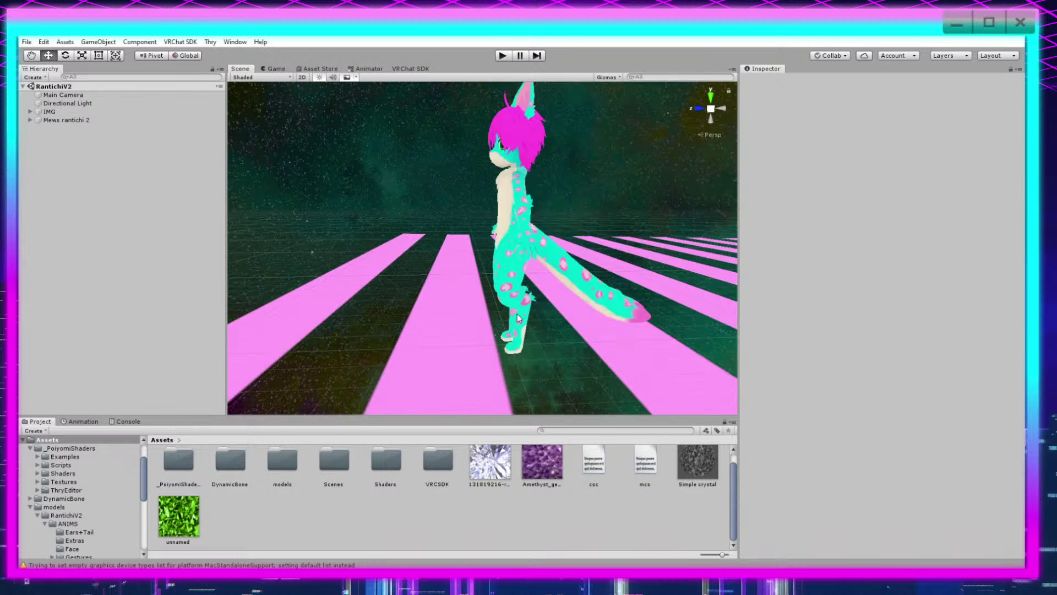
alt+drag(607, 298, 495, 313)
middle_drag(571, 349, 550, 349)
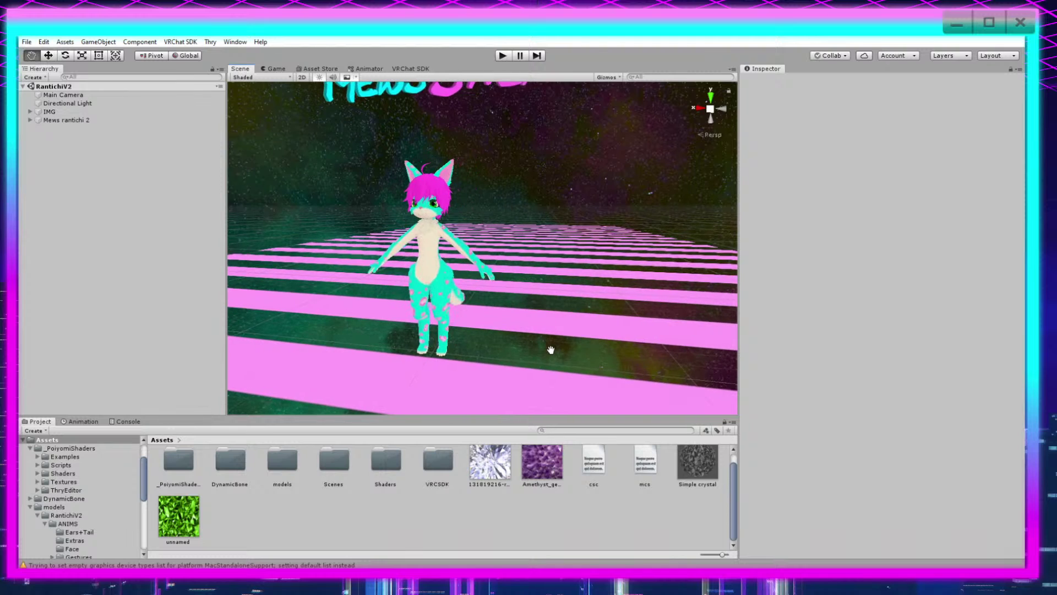
alt+drag(550, 349, 554, 301)
middle_drag(555, 300, 530, 290)
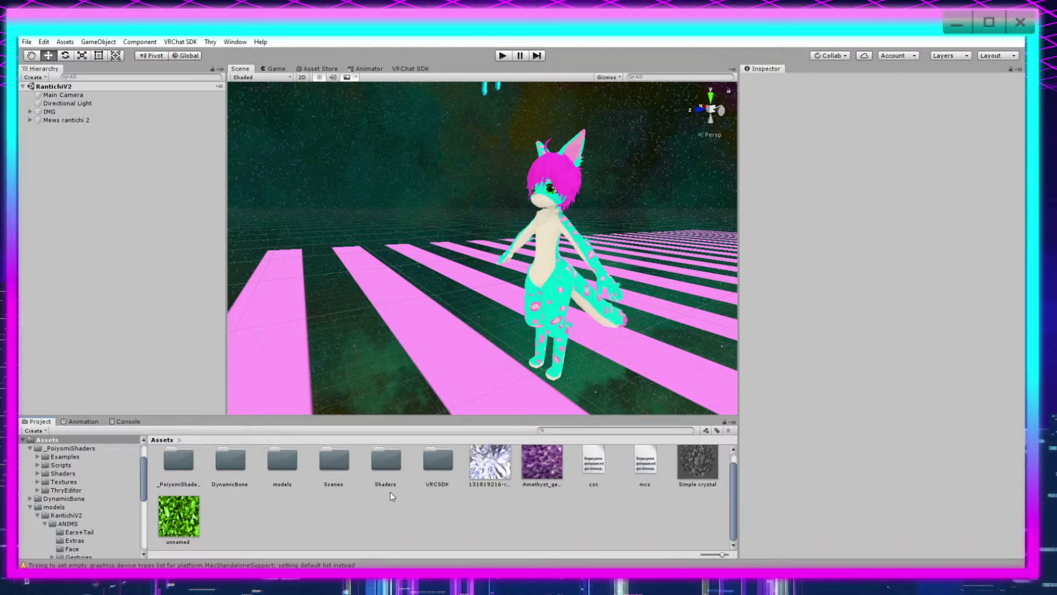
right_click(245, 526)
click(404, 529)
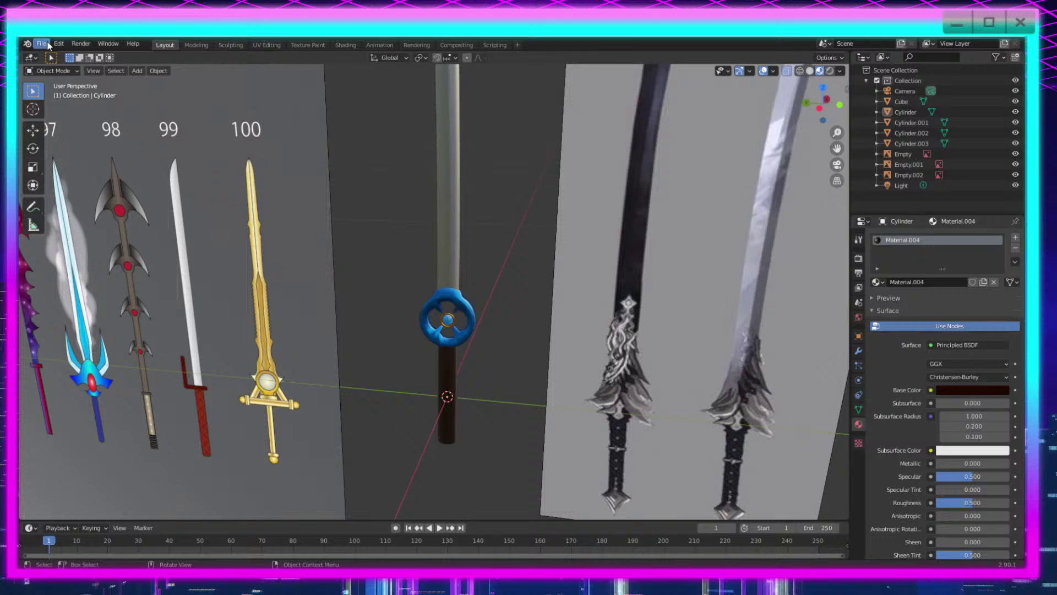
Step: Switch back to Blender and export the sword as Sword.fbx into the Unity project's Assets folder
click(58, 43)
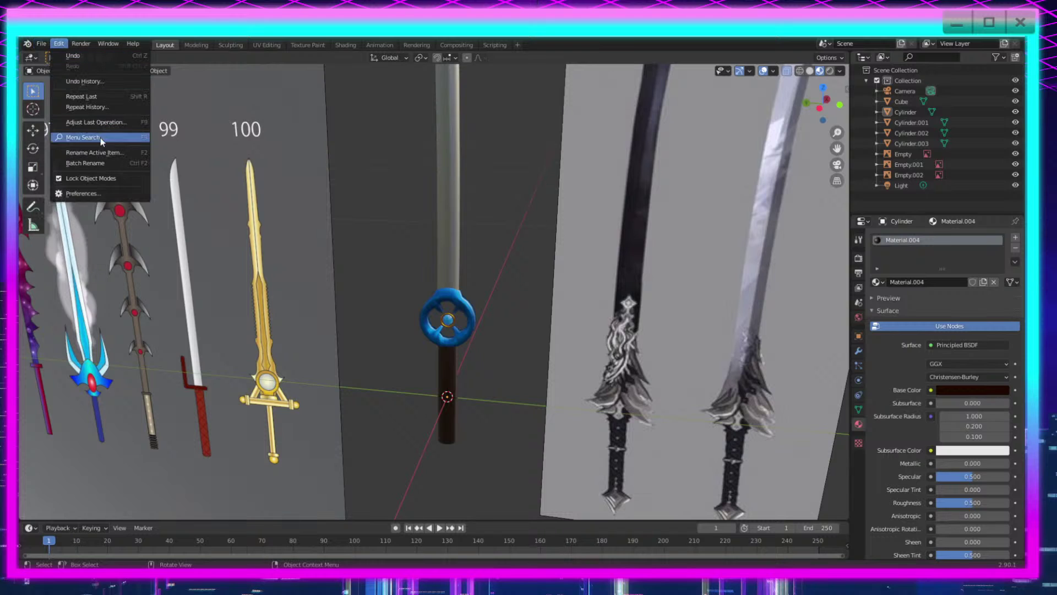
mouse_move(38, 45)
mouse_move(107, 200)
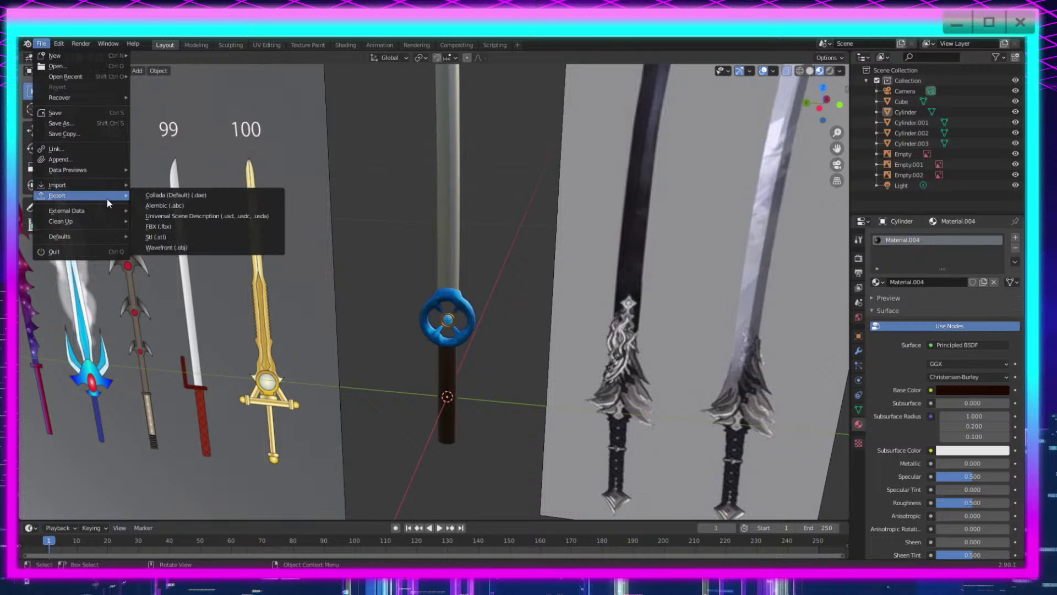
click(177, 216)
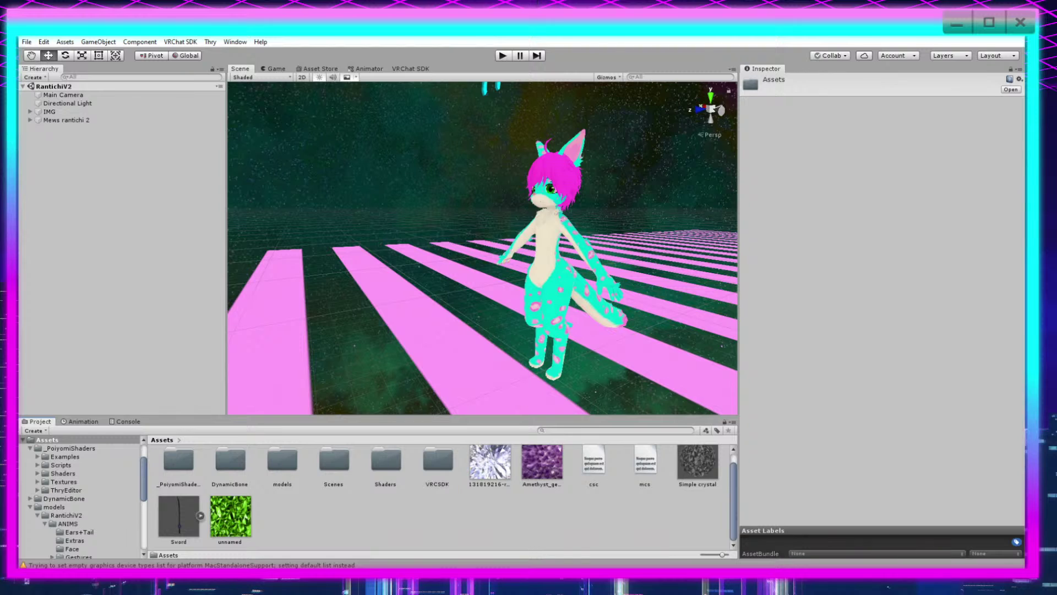
Step: In Unity, turn off Import Cameras in the Sword asset's model import settings and apply the change
click(201, 516)
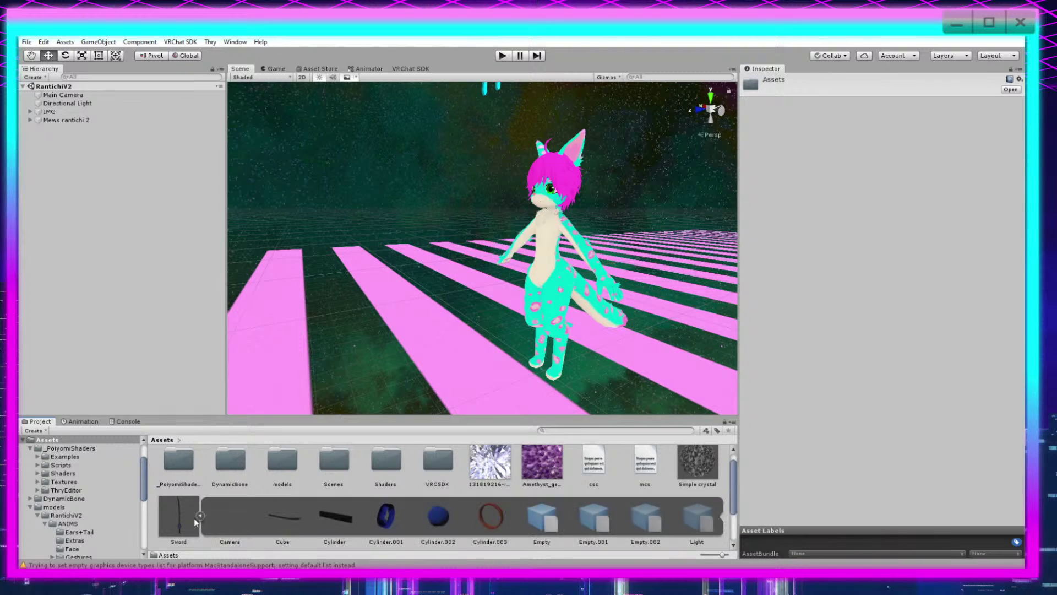
click(172, 516)
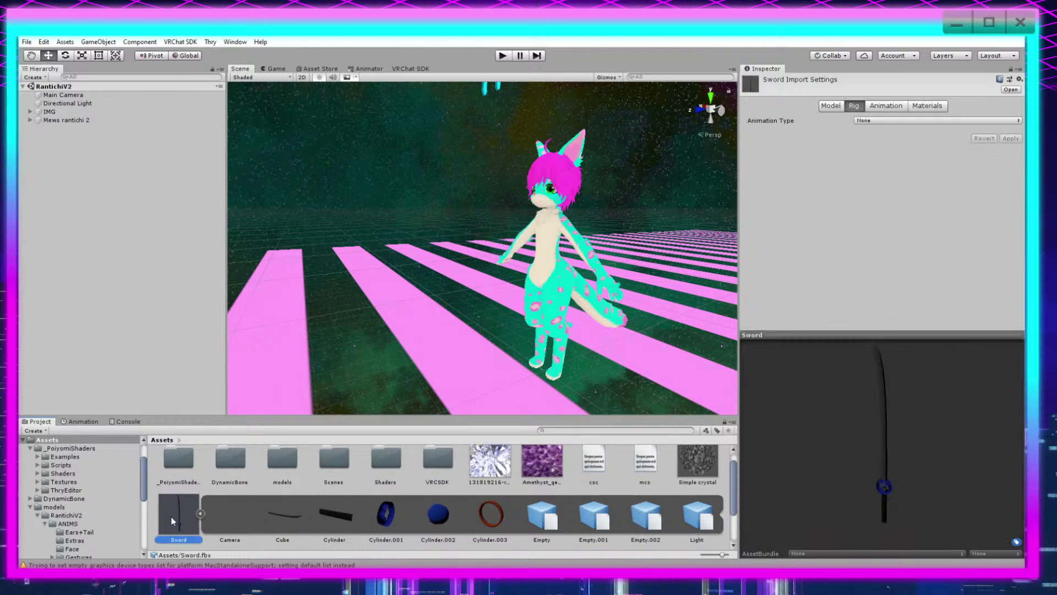
click(832, 107)
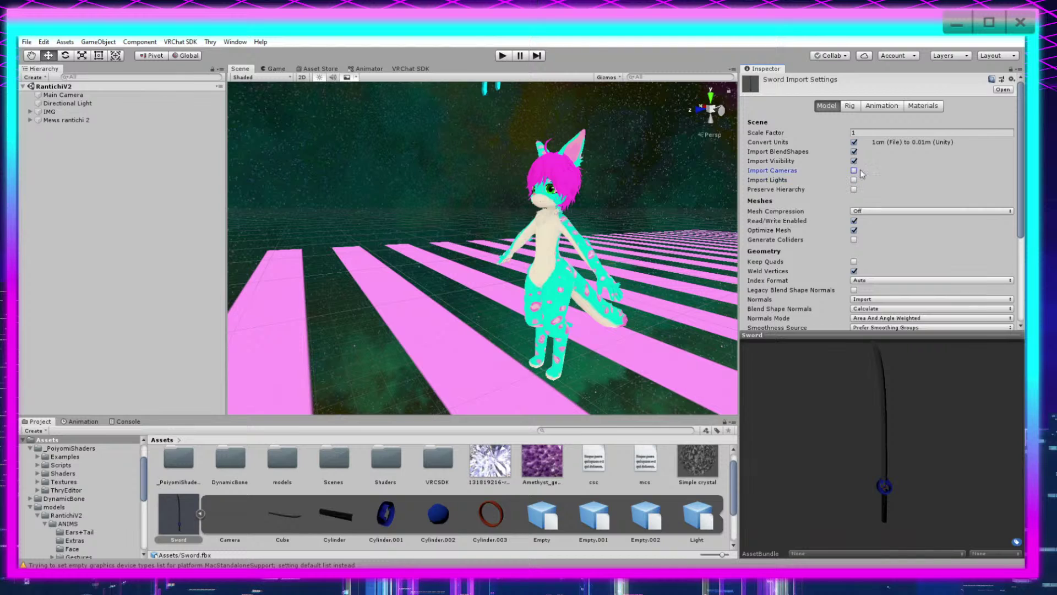
scroll(936, 276, down, 5)
click(1002, 237)
scroll(881, 270, up, 5)
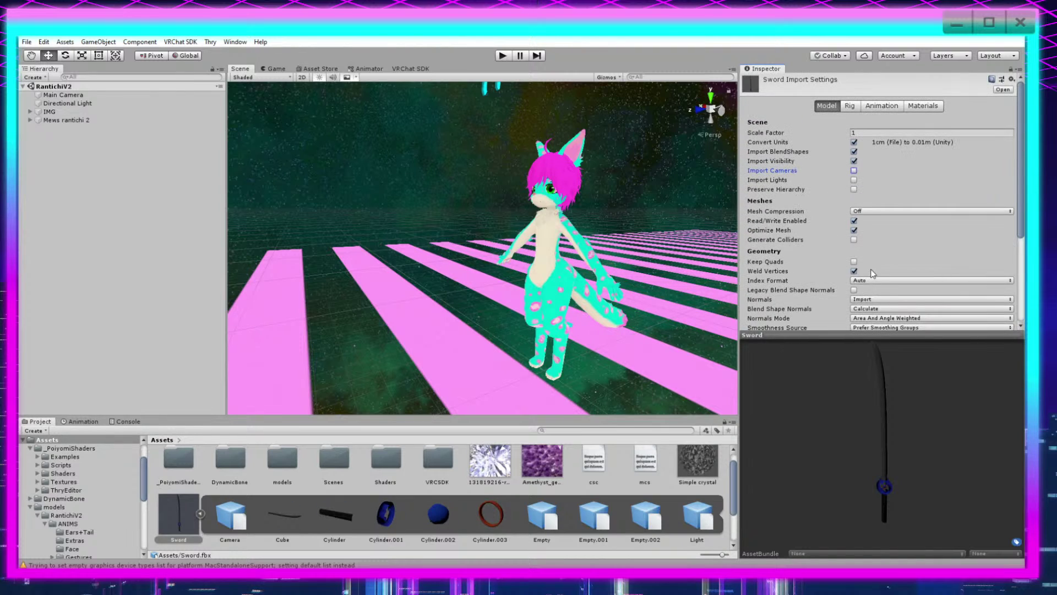
Step: Try to delete the Empty, Empty.001, Empty.002 and Light objects from the imported Sword asset
scroll(476, 544, up, 1)
scroll(519, 532, down, 2)
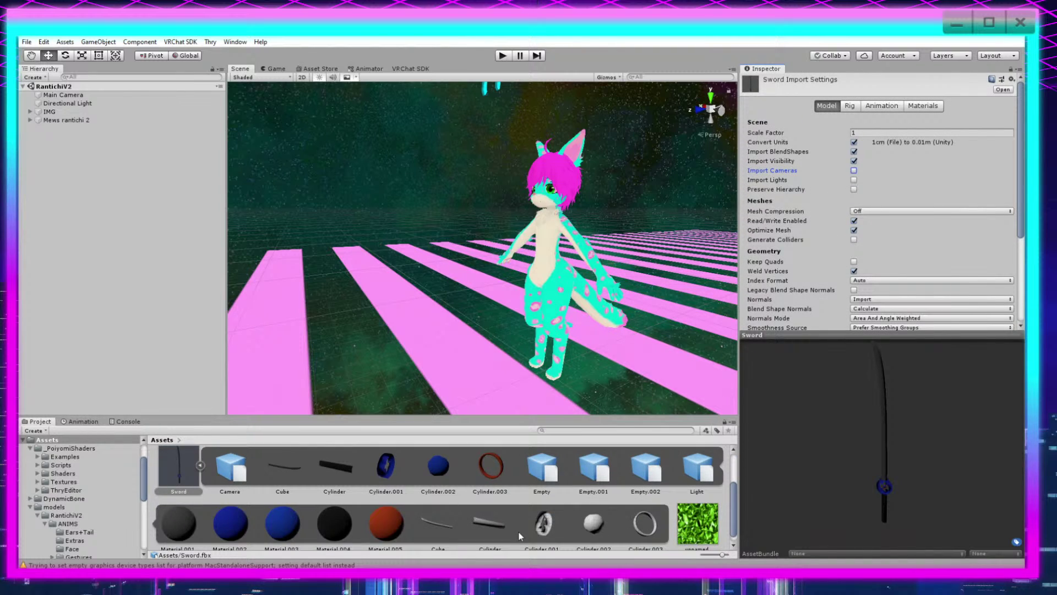
scroll(568, 520, up, 1)
click(542, 498)
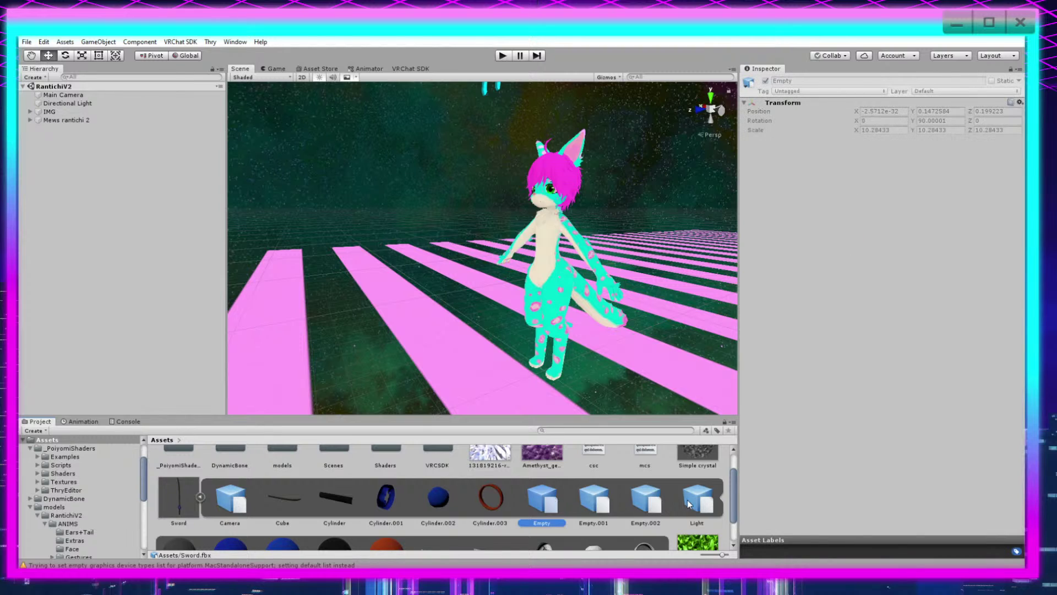
shift+click(689, 503)
key(Delete)
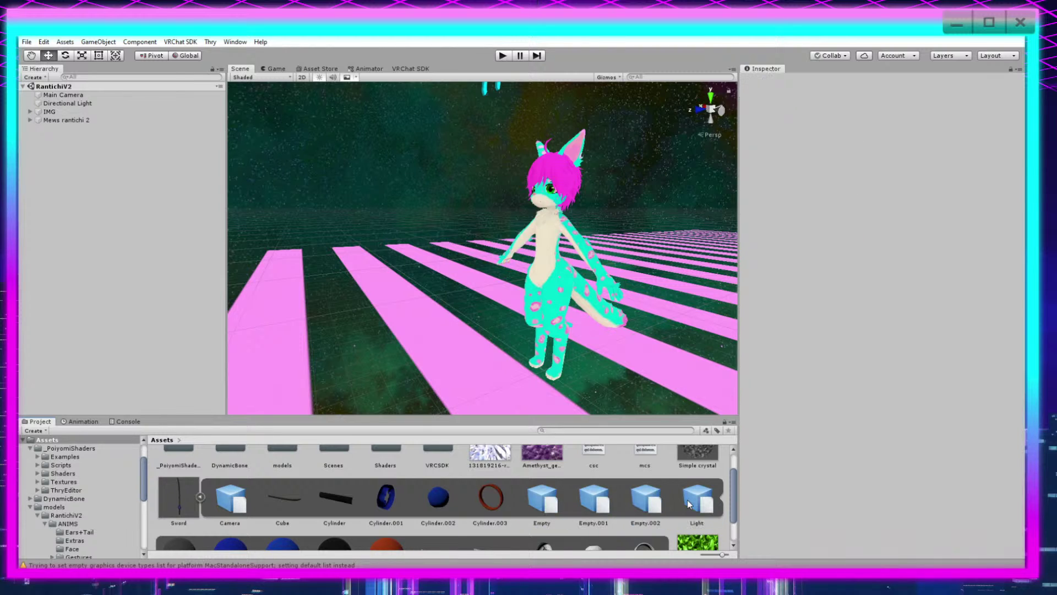
double_click(179, 493)
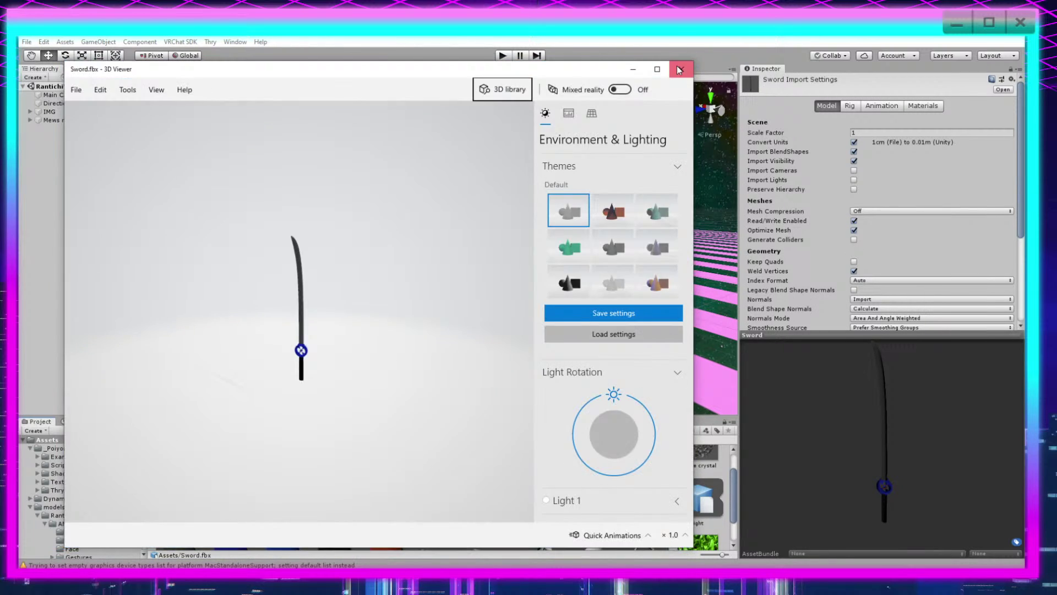
click(682, 68)
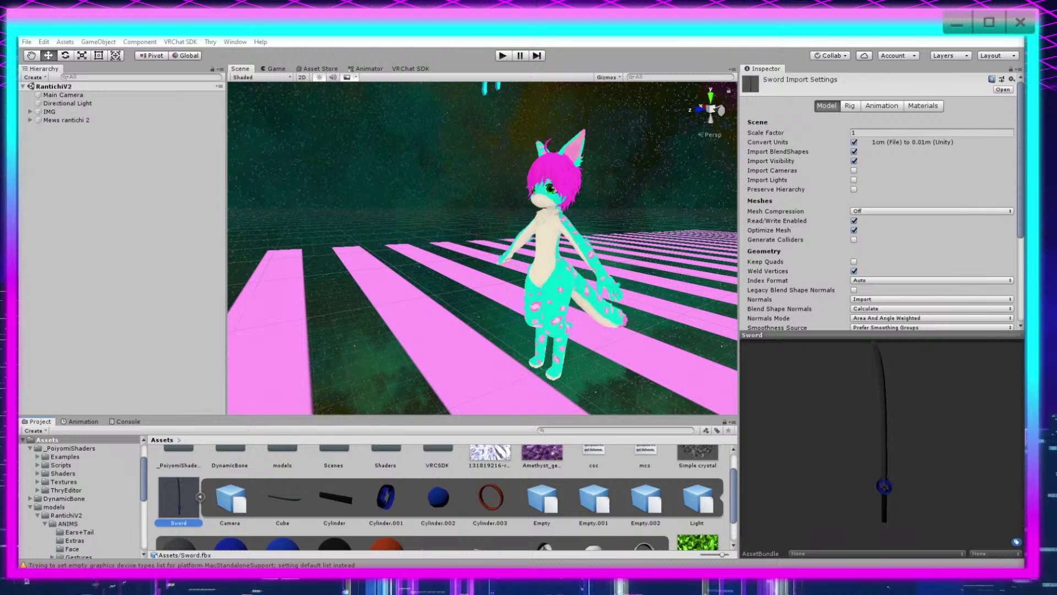
Step: Add the Sword model to the scene hierarchy and view it beside the avatar's feet
drag(179, 495, 117, 212)
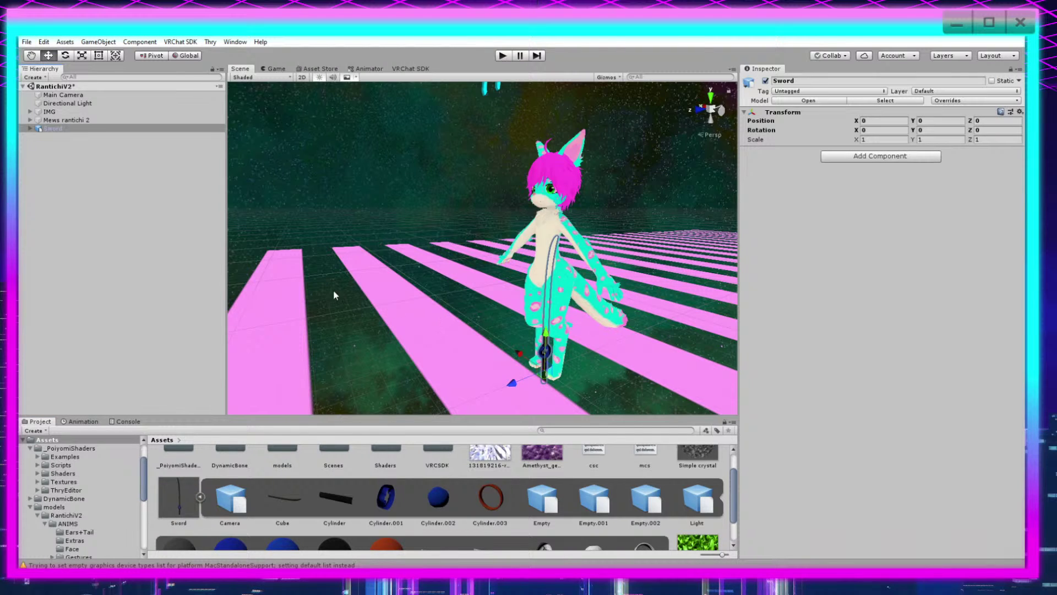
scroll(672, 362, up, 5)
scroll(587, 294, down, 5)
middle_drag(677, 352, 586, 304)
scroll(586, 303, up, 2)
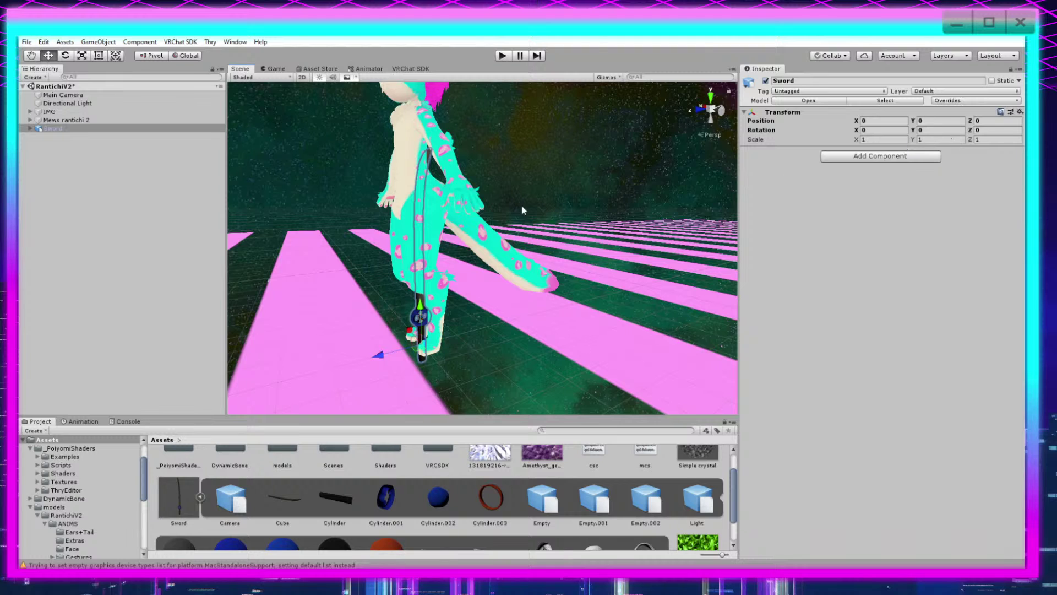
Step: Rotate the sword to about 86 degrees around its X axis so the blade lies nearly flat
key(r)
key(e)
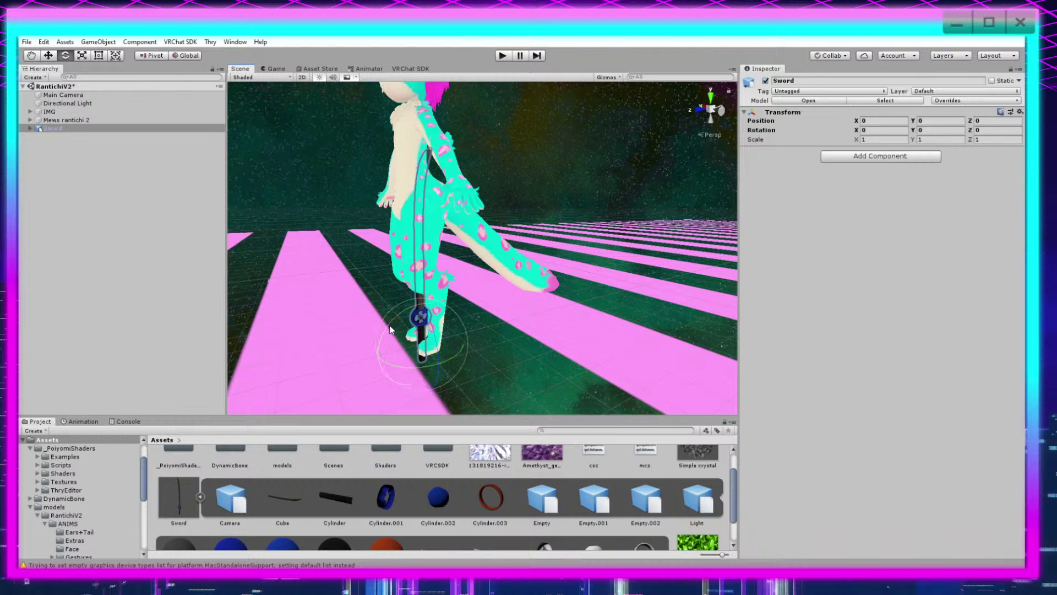
drag(389, 325, 361, 434)
middle_drag(352, 362, 495, 299)
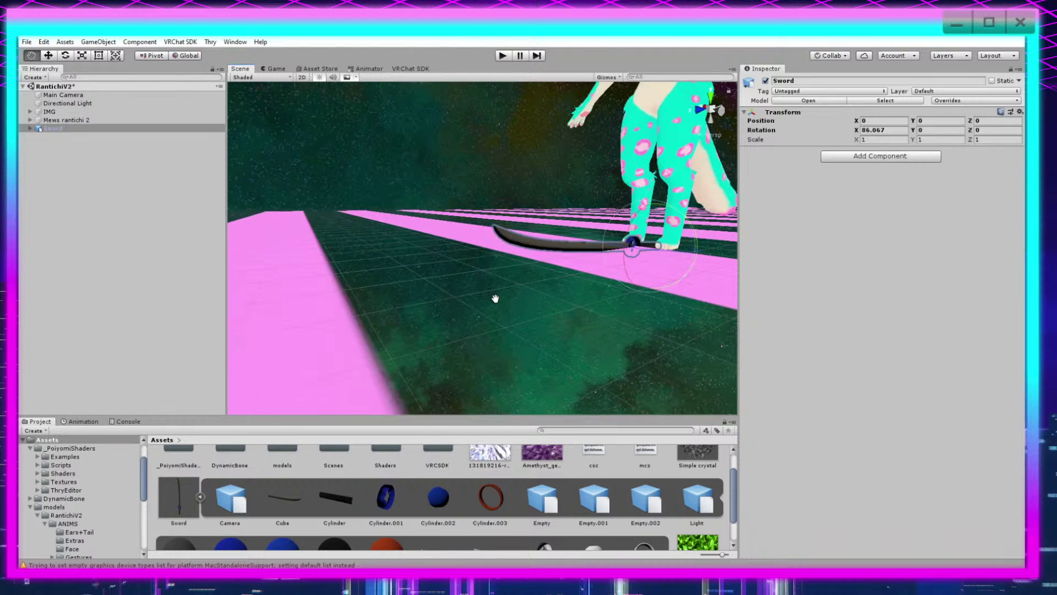
middle_drag(640, 250, 514, 312)
key(w)
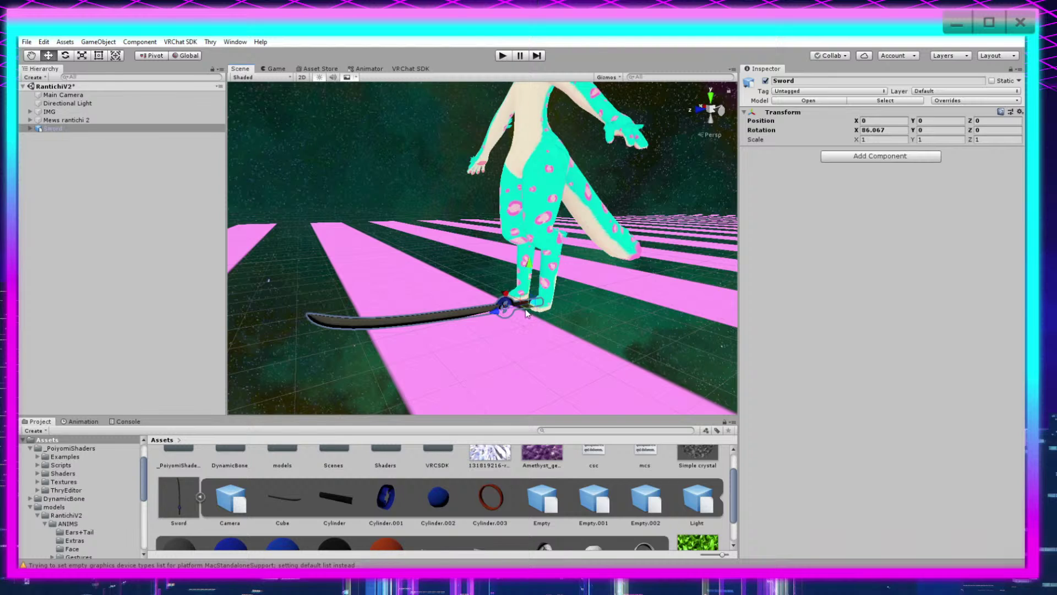
Step: Expand the avatar's hierarchy through Armature, Hips, Spine and Chest to the Left_shoulder bone
click(30, 120)
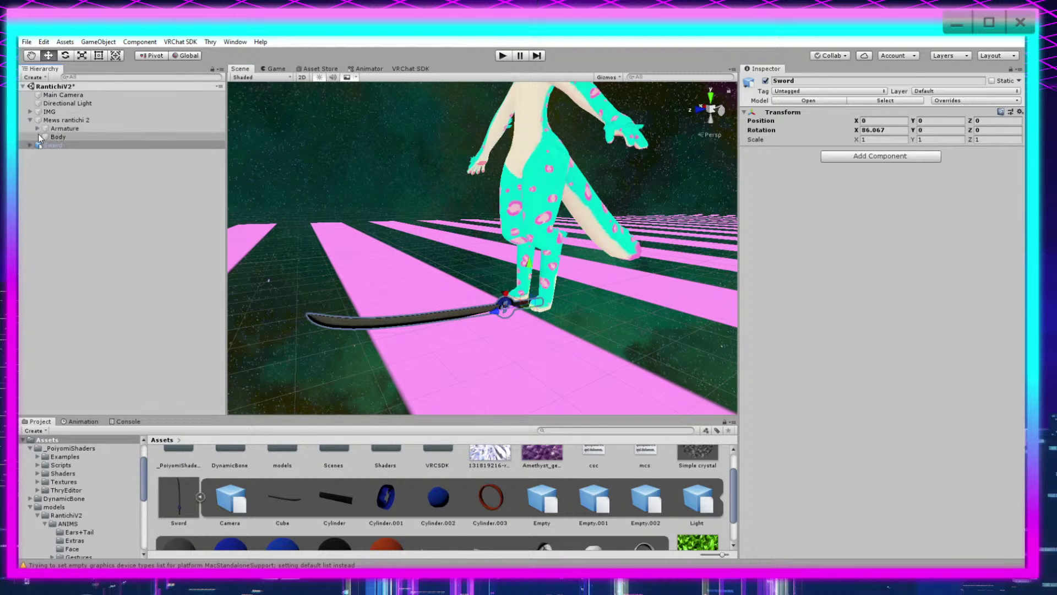
click(38, 130)
click(48, 137)
click(46, 137)
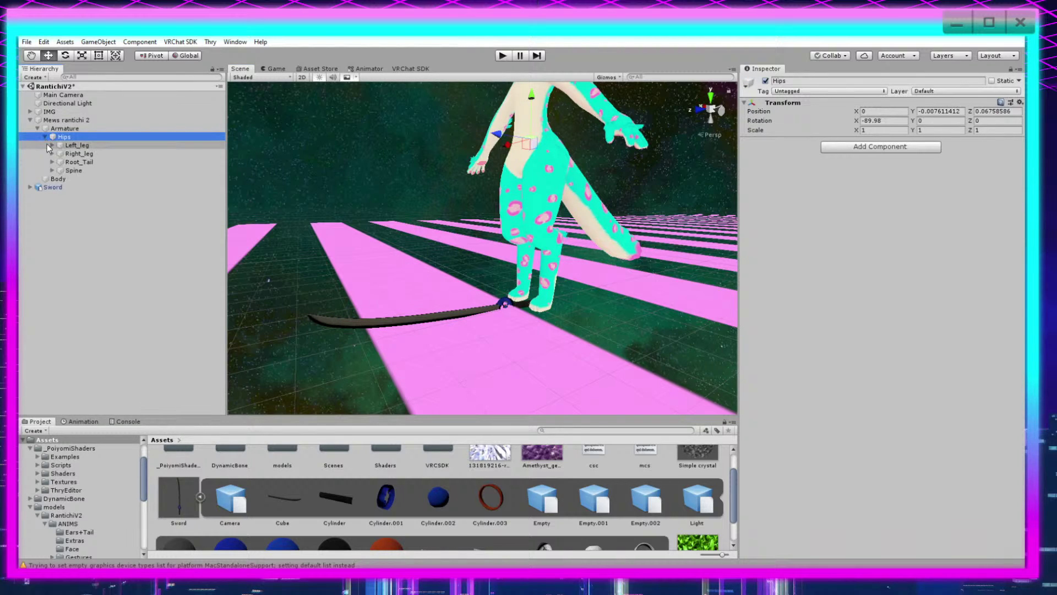
click(52, 170)
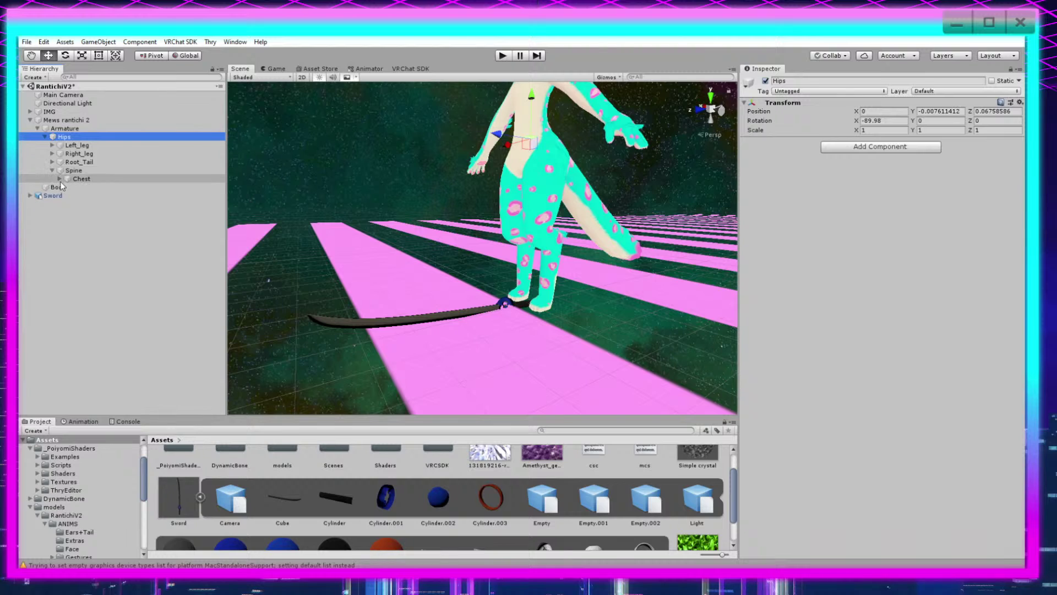
click(60, 179)
click(71, 188)
click(67, 188)
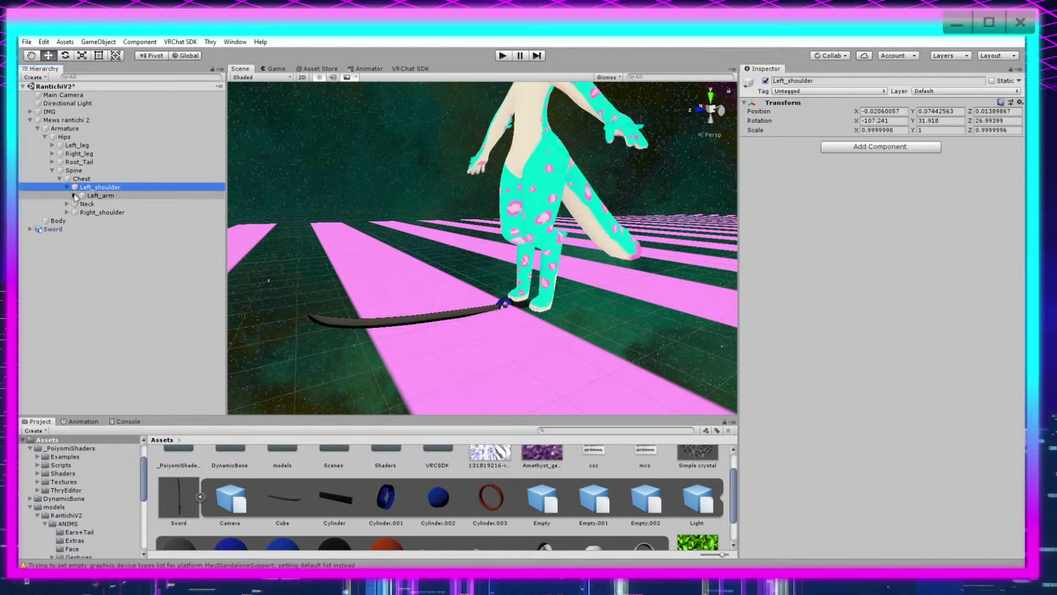
Step: Expand the left arm bones down to Left_wrist and make the sword a child of that bone
click(74, 195)
click(82, 204)
click(89, 213)
click(106, 214)
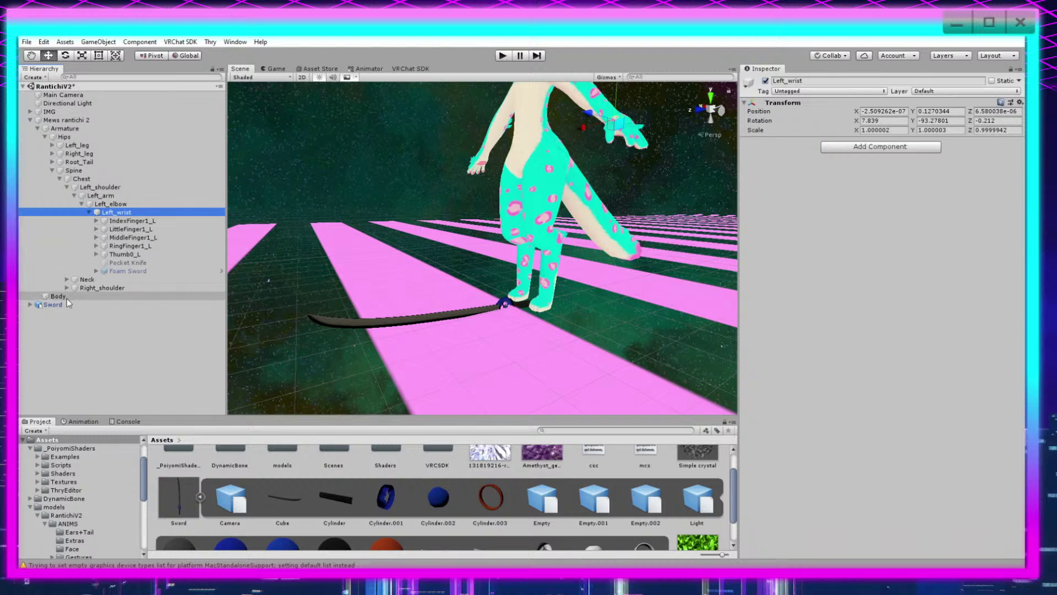
drag(63, 304, 126, 215)
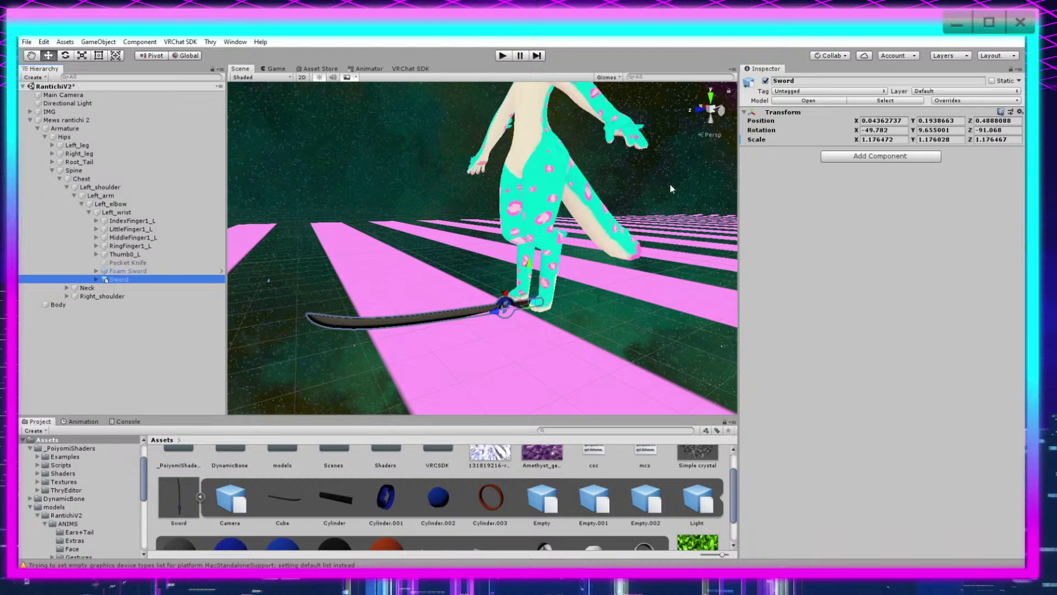
Step: Set the sword's local position to 0 on the X, Y and Z axes
click(879, 121)
text(0)
key(Tab)
text(0)
key(Tab)
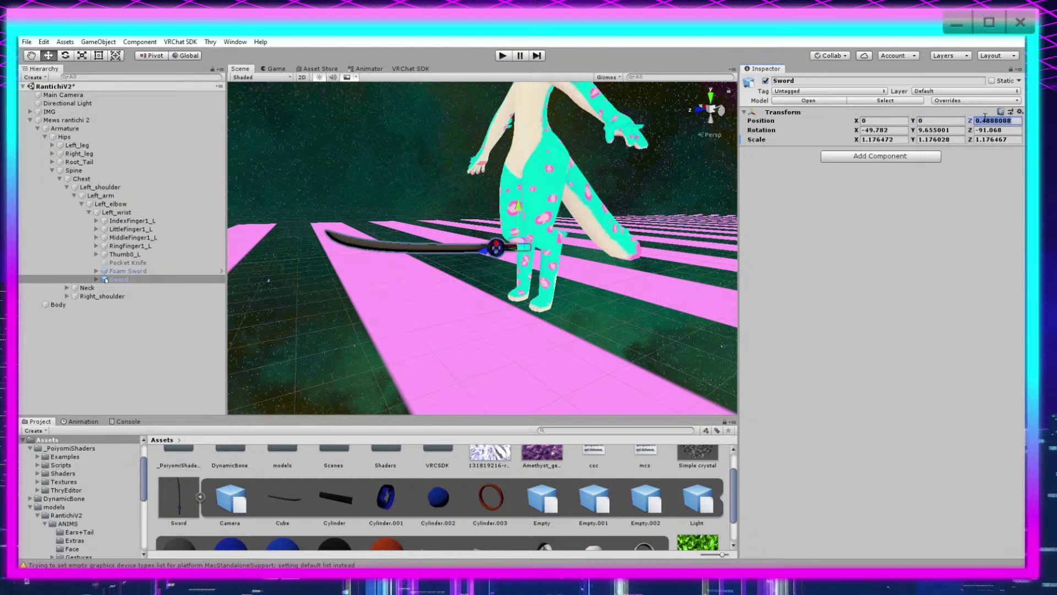
text(0)
Step: Move the sword's handle down into the avatar's left hand, to a position of about X -0.0018, Y 0.0555, Z 0.0041
middle_drag(629, 183, 572, 231)
scroll(573, 308, up, 5)
middle_drag(554, 332, 563, 317)
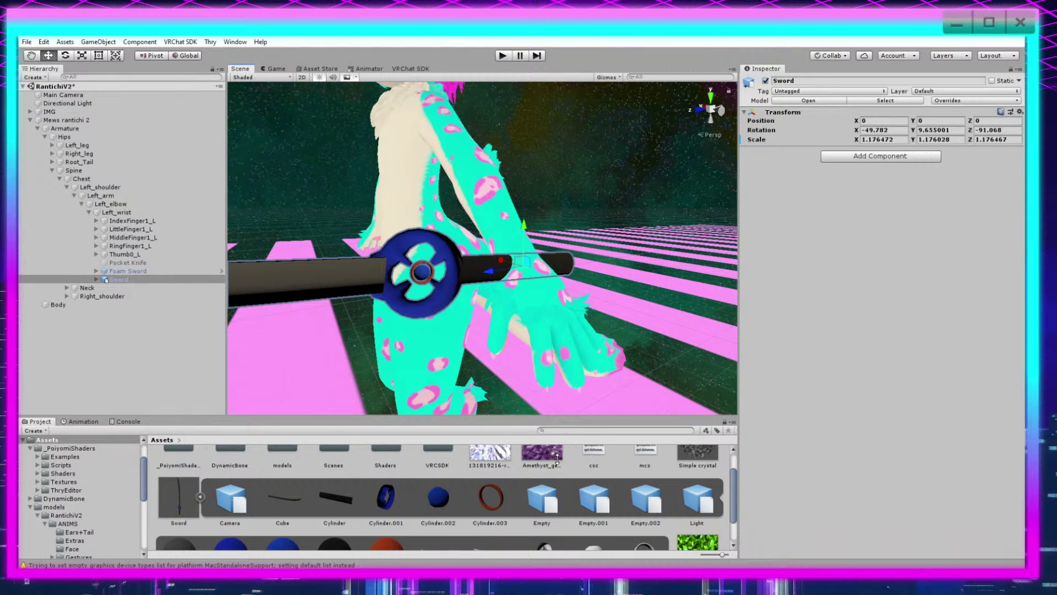
drag(739, 386, 829, 397)
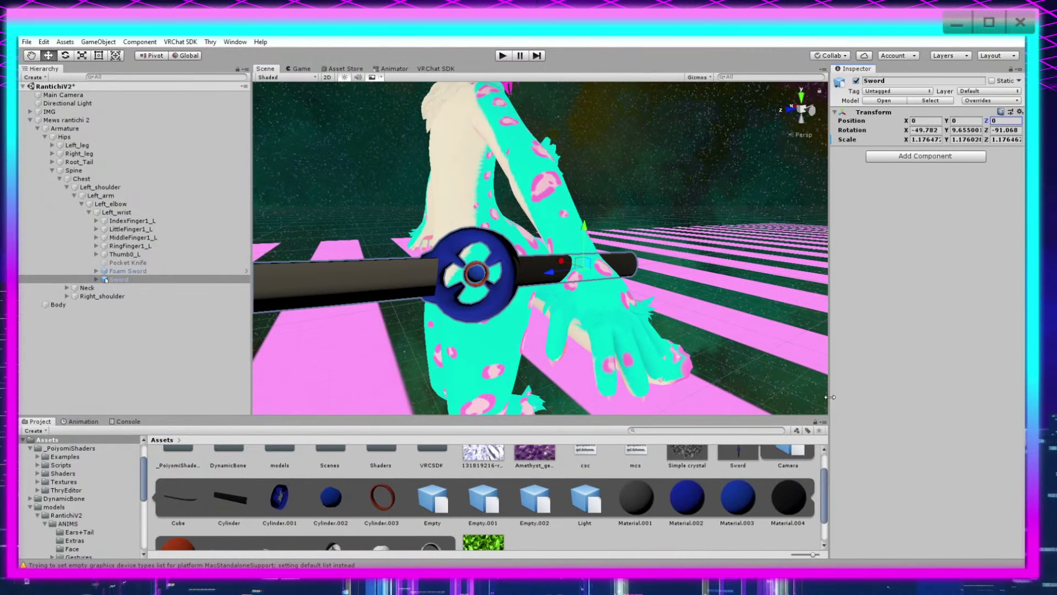
drag(831, 316, 793, 317)
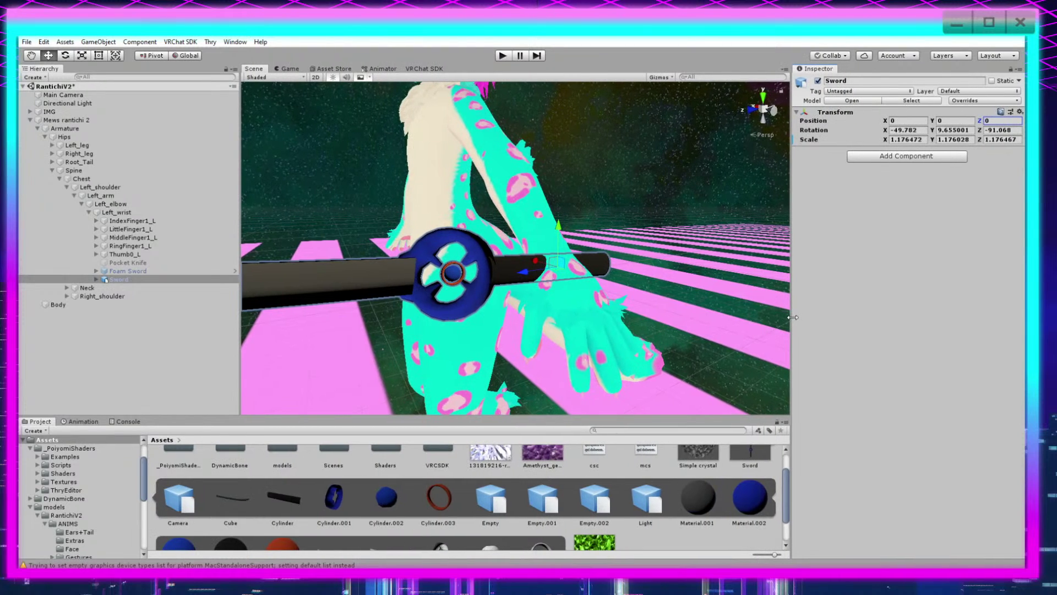
middle_drag(675, 352, 673, 320)
key(w)
drag(553, 230, 543, 274)
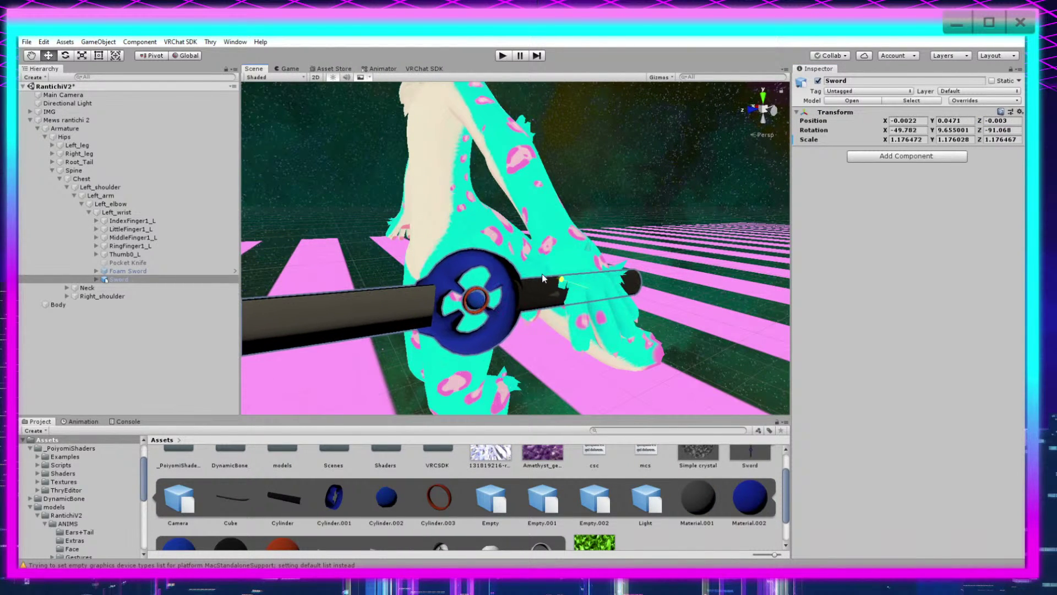
drag(584, 242, 584, 258)
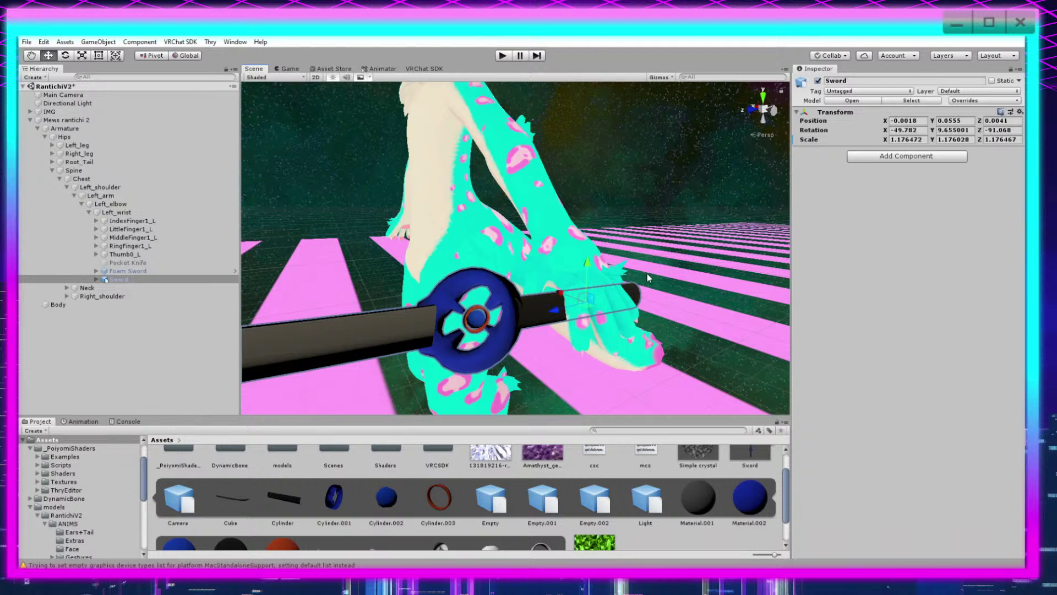
Step: Collapse the Sword model's contents in Assets and create a new material there with its default name
right_drag(649, 265, 551, 241)
scroll(563, 247, down, 5)
middle_drag(612, 283, 648, 276)
scroll(609, 285, up, 2)
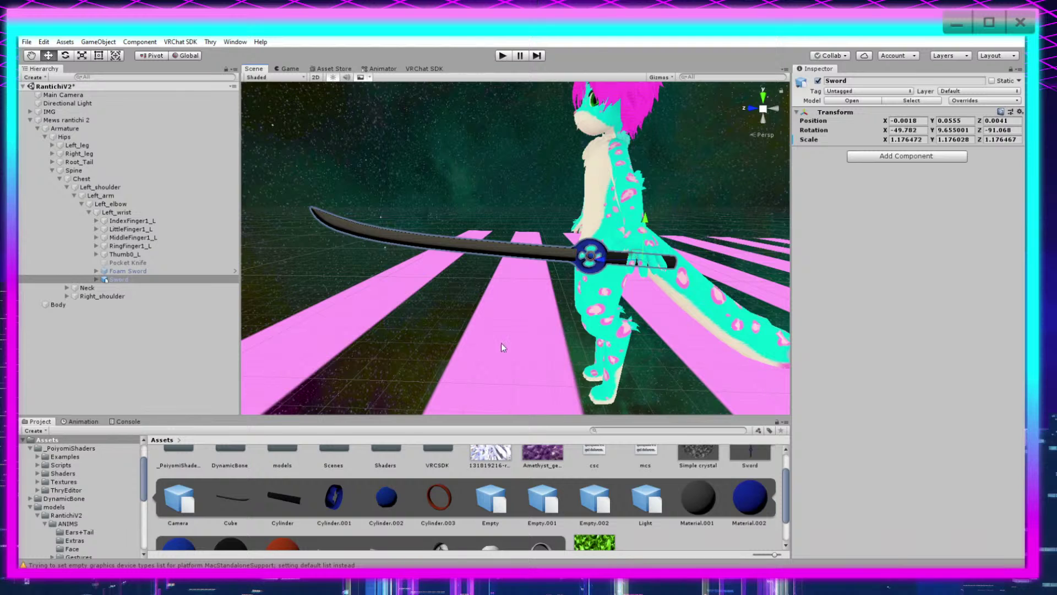
scroll(549, 214, up, 6)
middle_drag(615, 234, 562, 229)
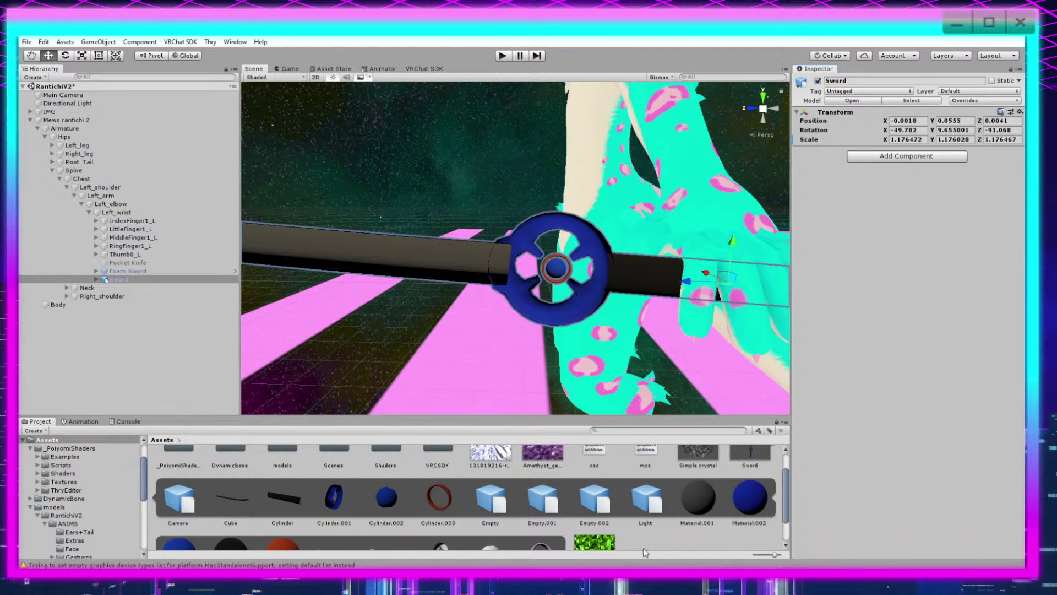
scroll(516, 505, down, 2)
scroll(516, 505, up, 3)
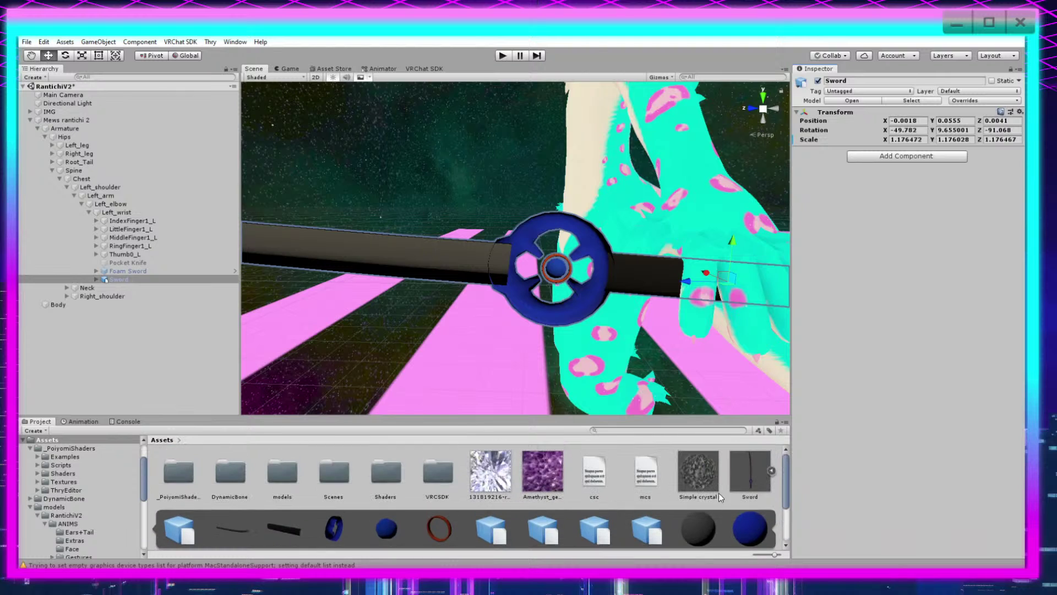
click(772, 472)
right_click(410, 551)
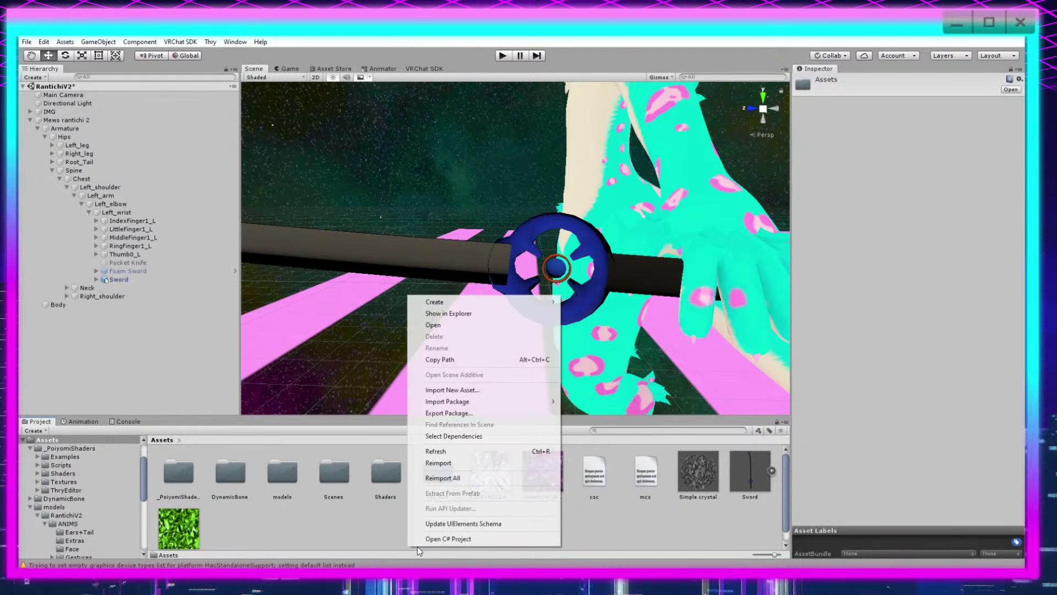
mouse_move(468, 301)
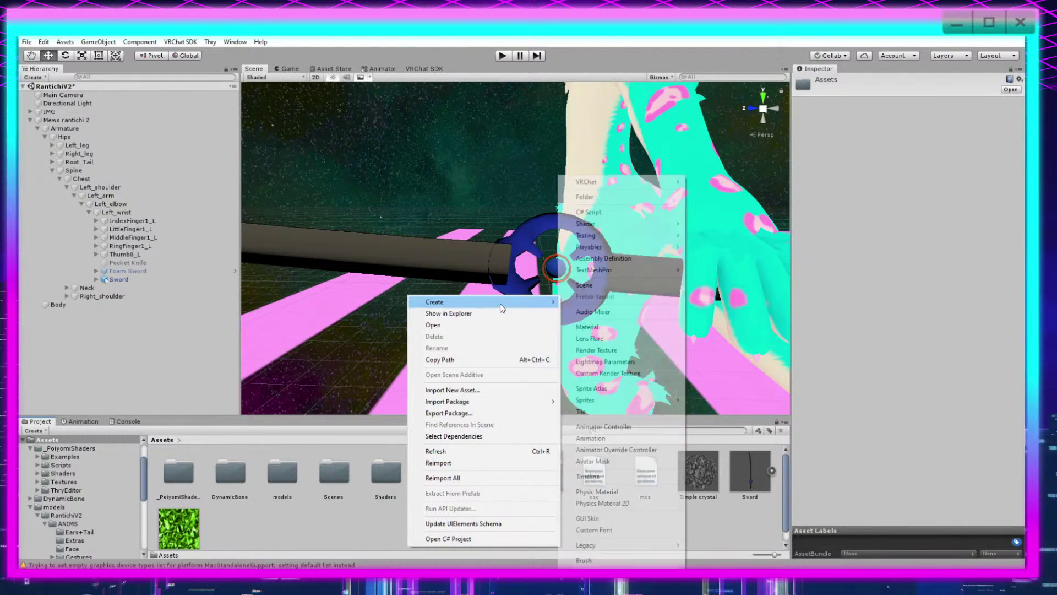
click(616, 338)
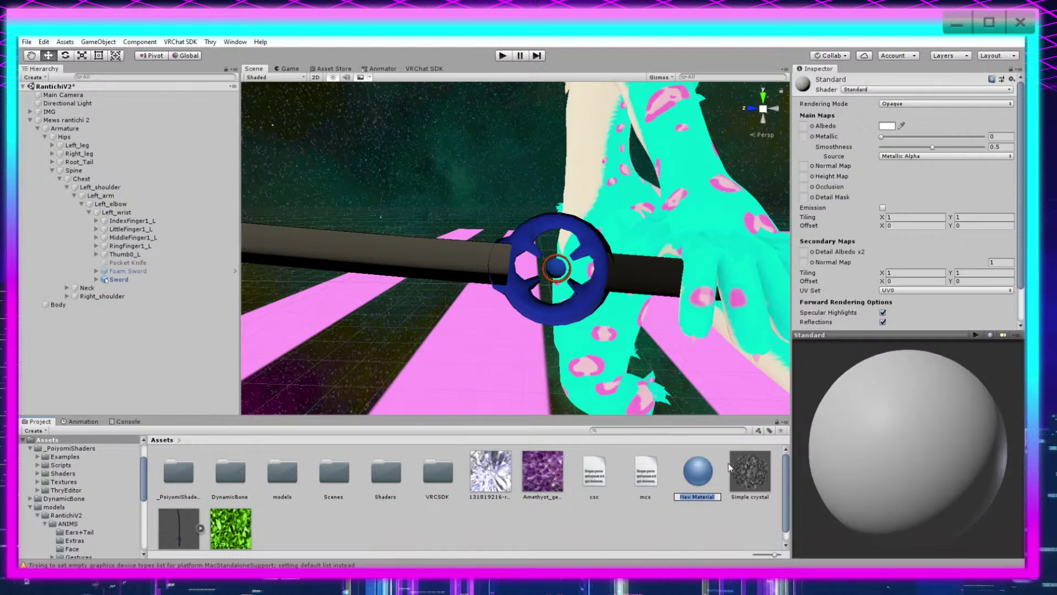
key(Return)
Step: Set the new material's shader to .poiyomi/Toon/Advanced/Opaque and apply the material to the sword's round guard
click(934, 90)
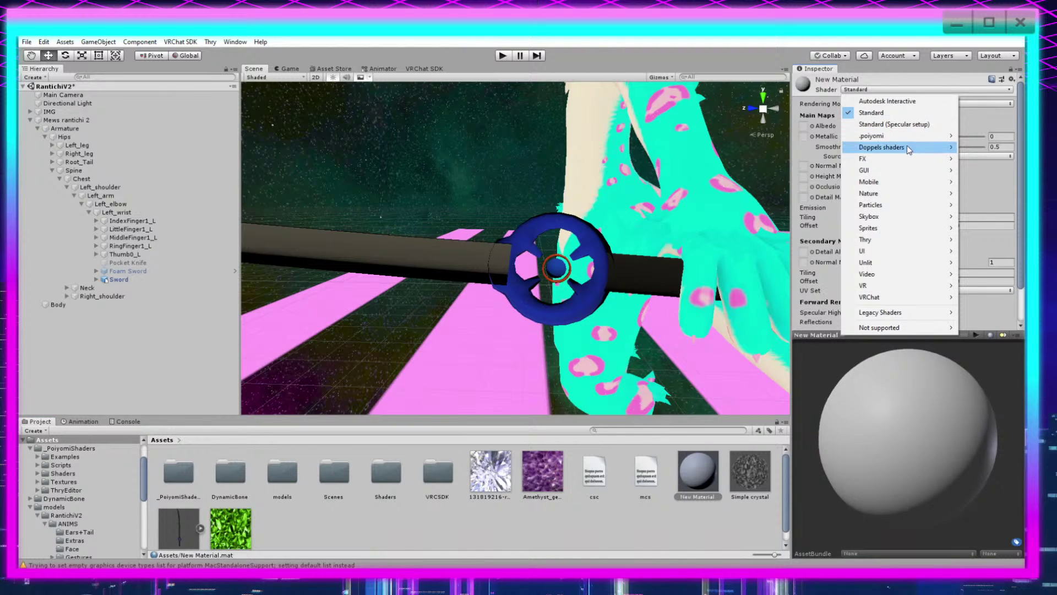
mouse_move(922, 150)
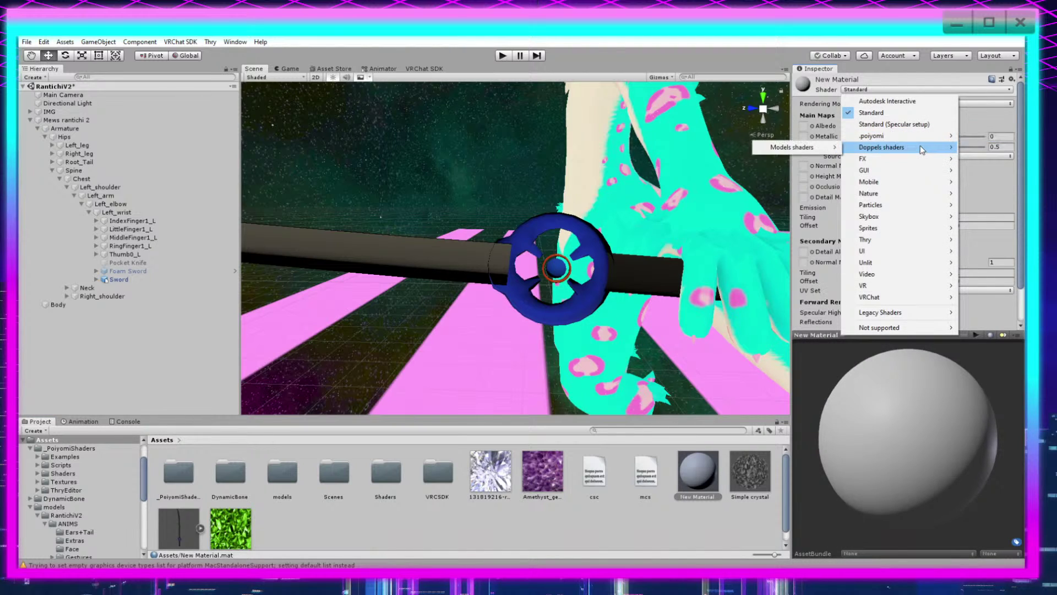
mouse_move(876, 136)
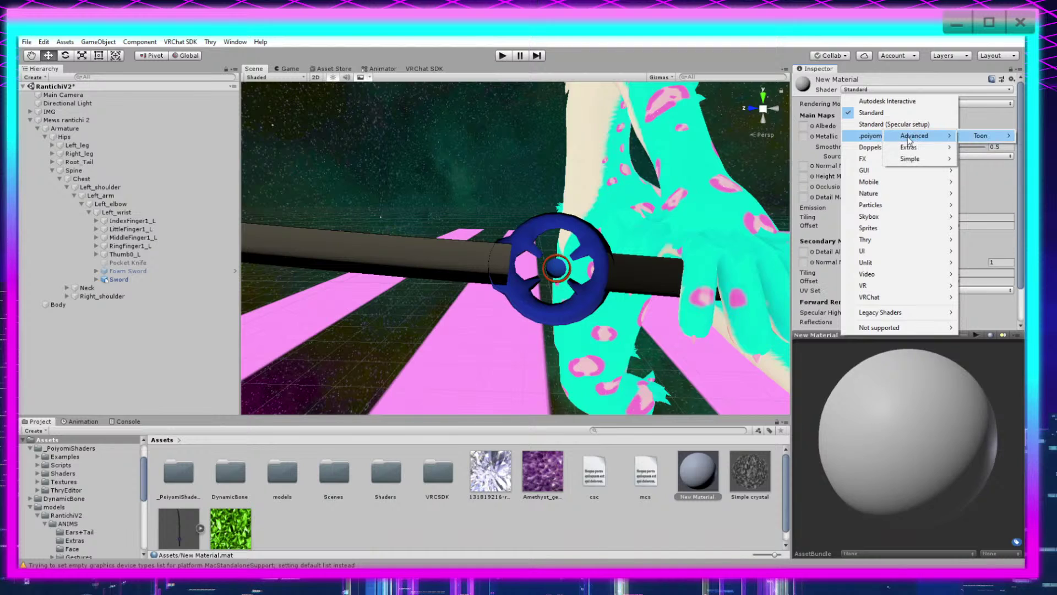
mouse_move(981, 135)
click(831, 147)
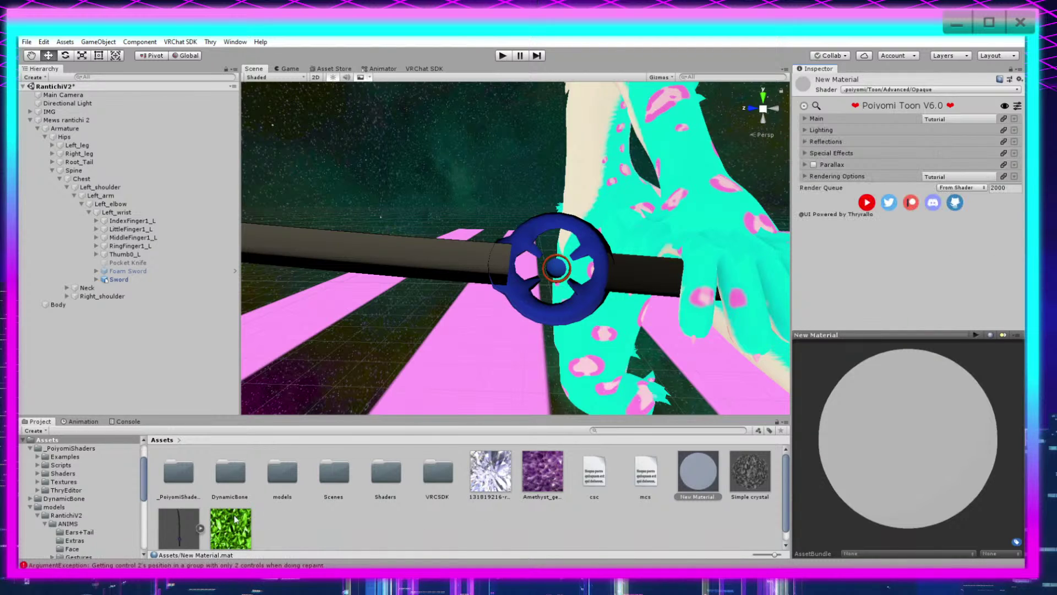
drag(698, 472, 604, 286)
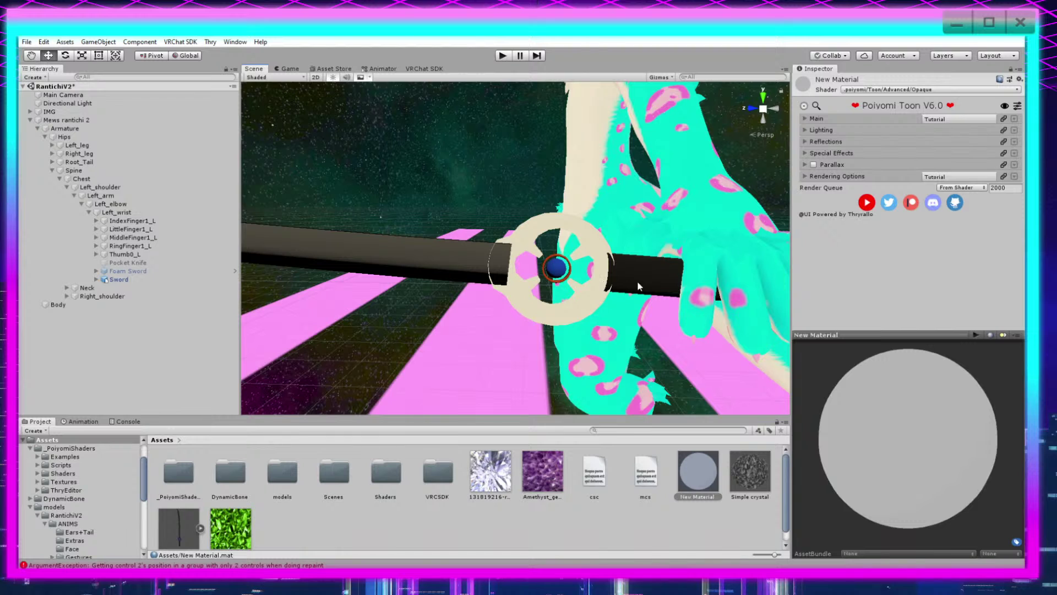
Step: Switch to the sword model in Blender and turn on the Face Orientation overlay around the guard
scroll(612, 284, up, 2)
scroll(667, 290, down, 2)
right_drag(716, 292, 580, 289)
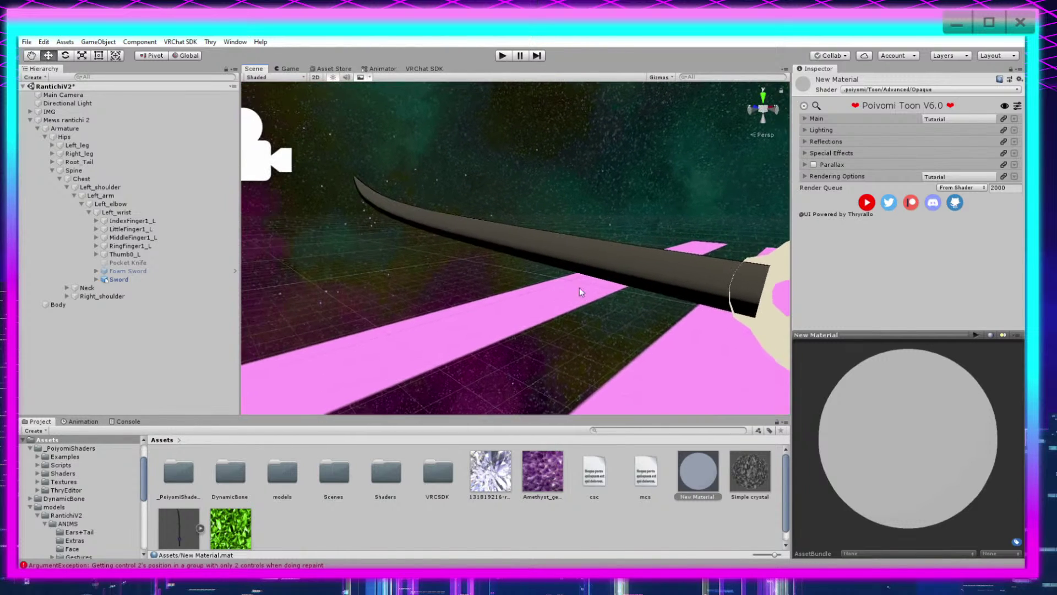
middle_drag(699, 310, 591, 290)
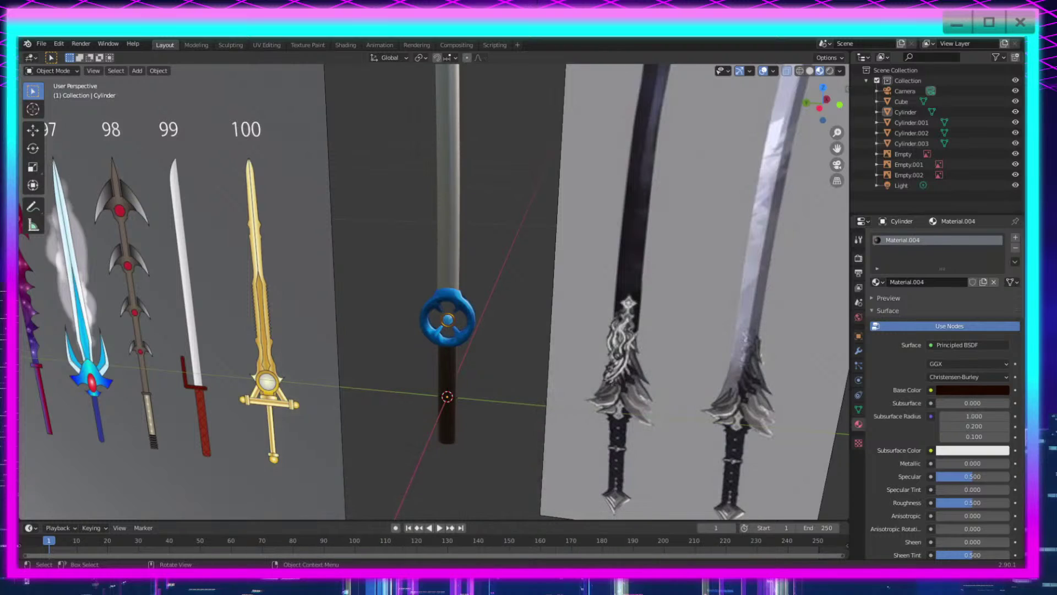
scroll(513, 353, up, 5)
shift+middle_drag(623, 448, 573, 347)
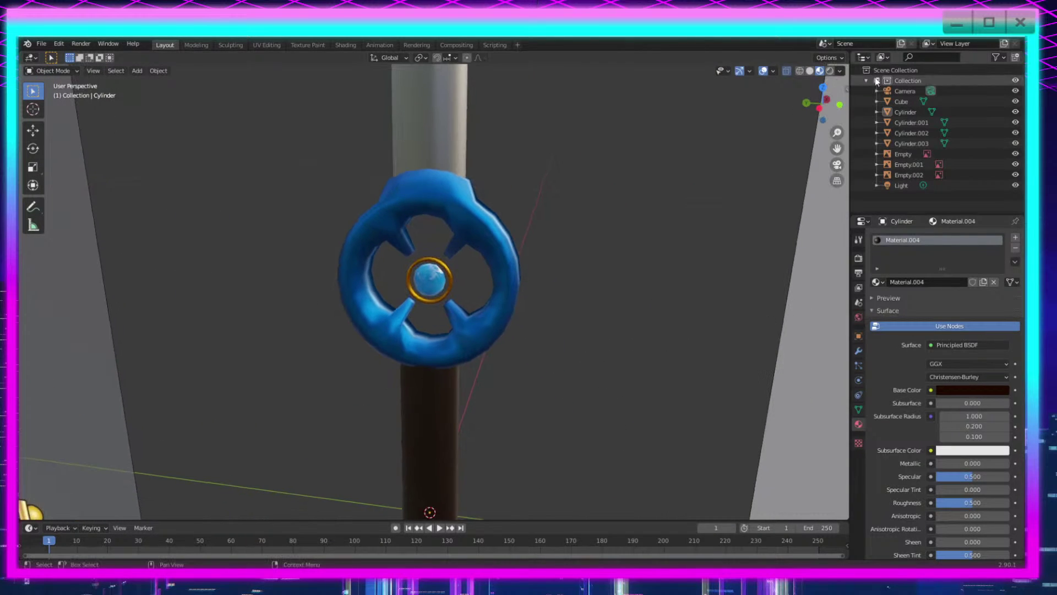
click(772, 71)
click(708, 271)
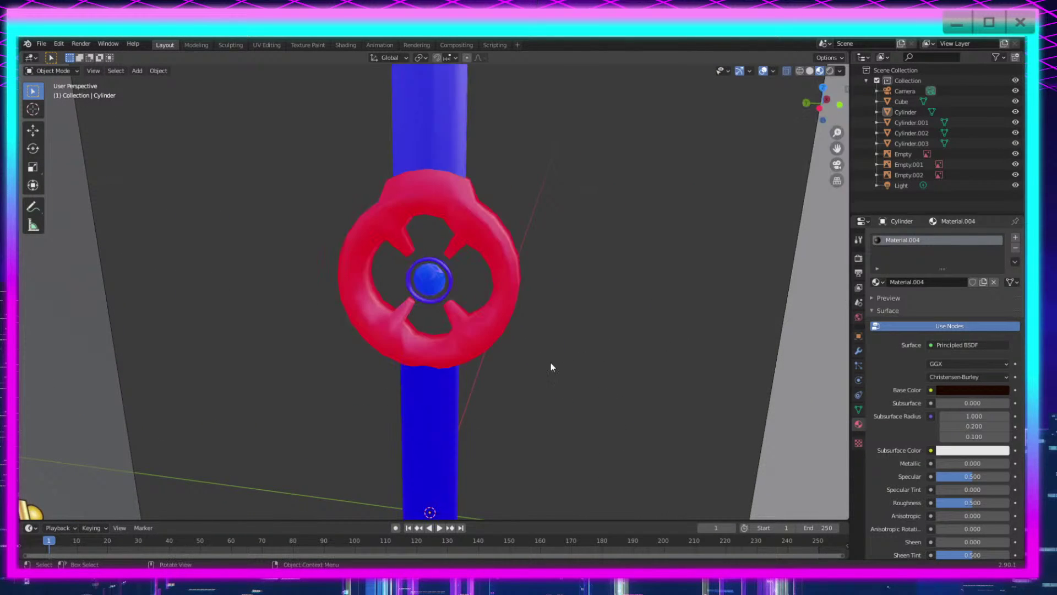
Step: Select all faces of the round guard in Edit Mode, flip their normals, and return to Object Mode
scroll(550, 361, up, 3)
click(547, 365)
key(Tab)
scroll(599, 401, down, 5)
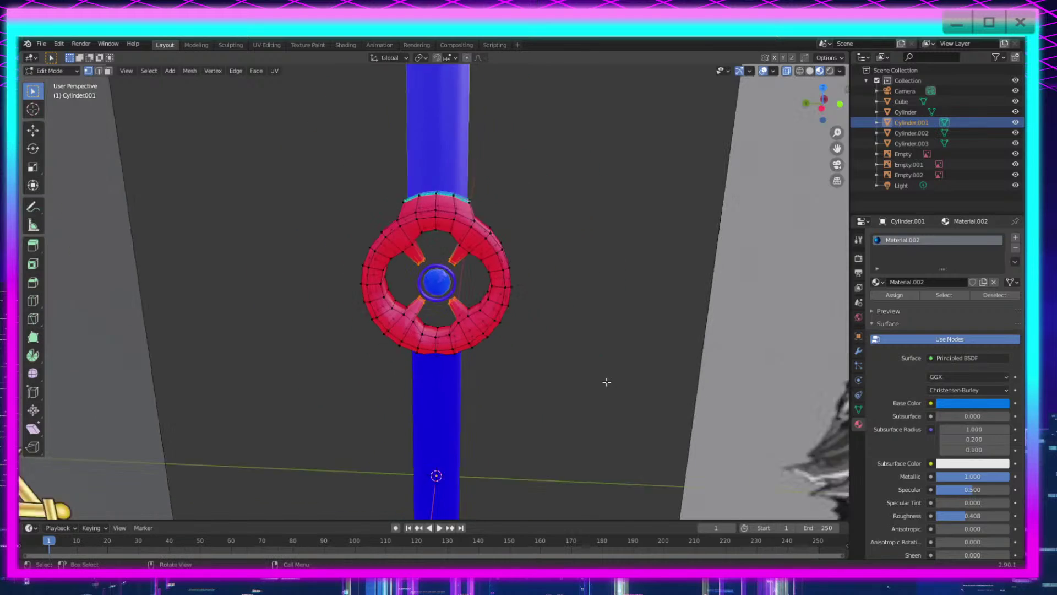
click(108, 71)
drag(261, 119, 570, 520)
click(41, 44)
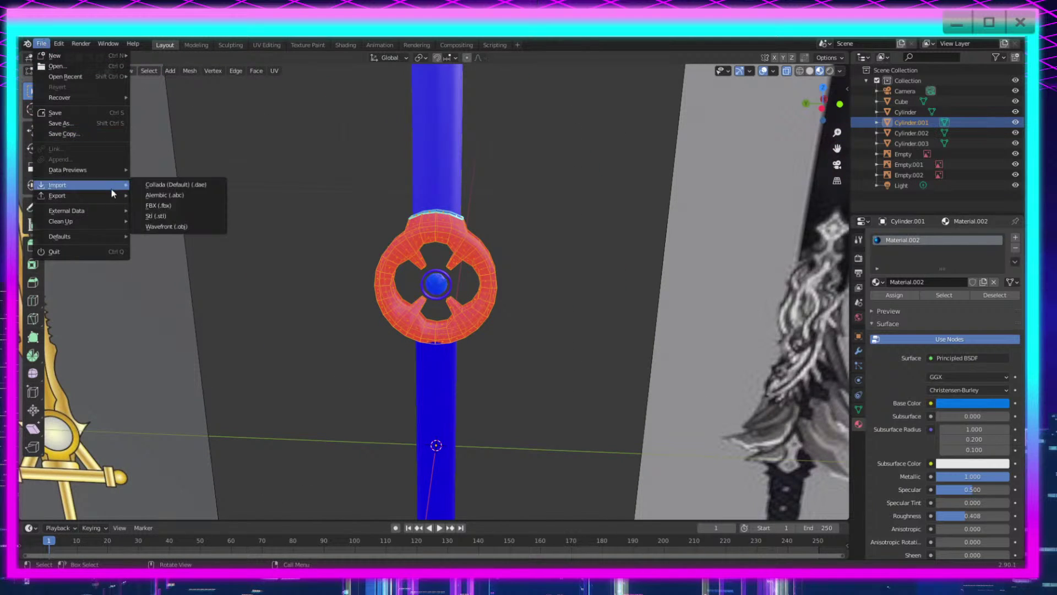
click(189, 71)
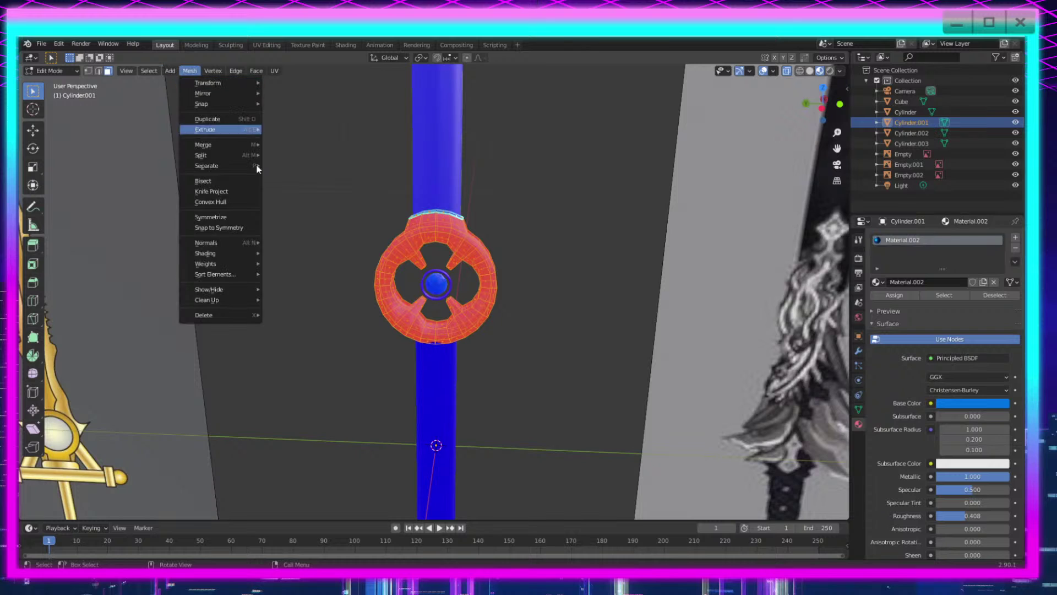
mouse_move(212, 245)
click(291, 243)
scroll(562, 335, down, 2)
click(562, 336)
scroll(563, 334, up, 5)
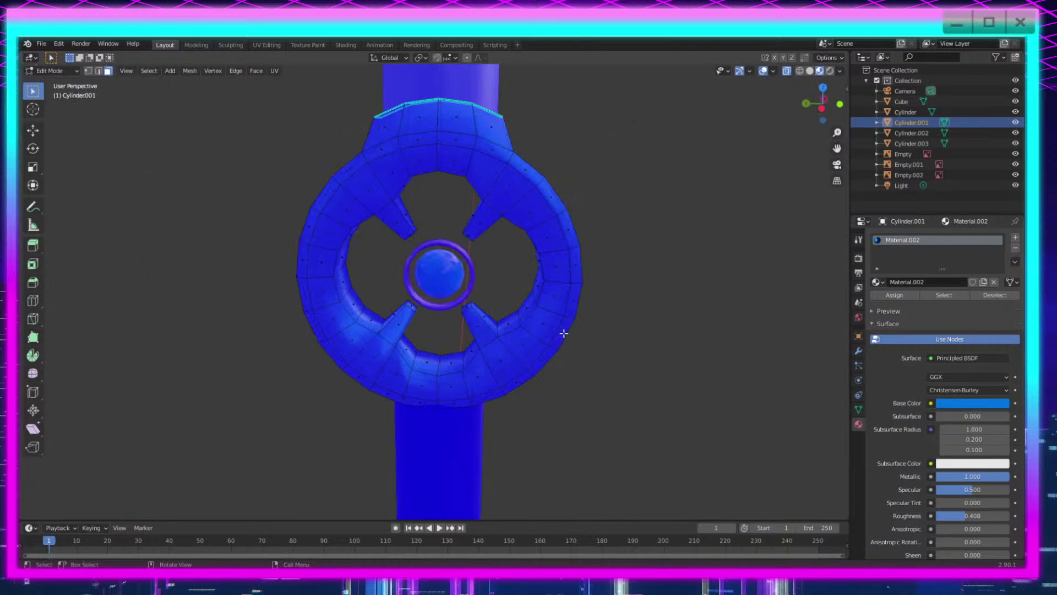
key(Tab)
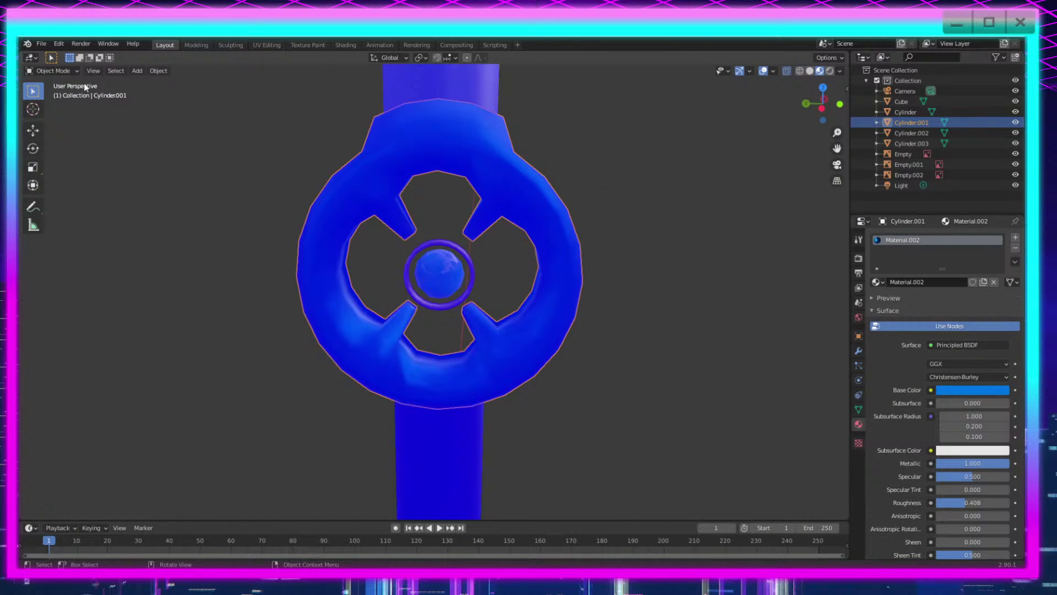
Step: Export the corrected sword as FBX to the Desktop, using the existing file name Sword.fbx
click(65, 71)
click(67, 82)
click(42, 44)
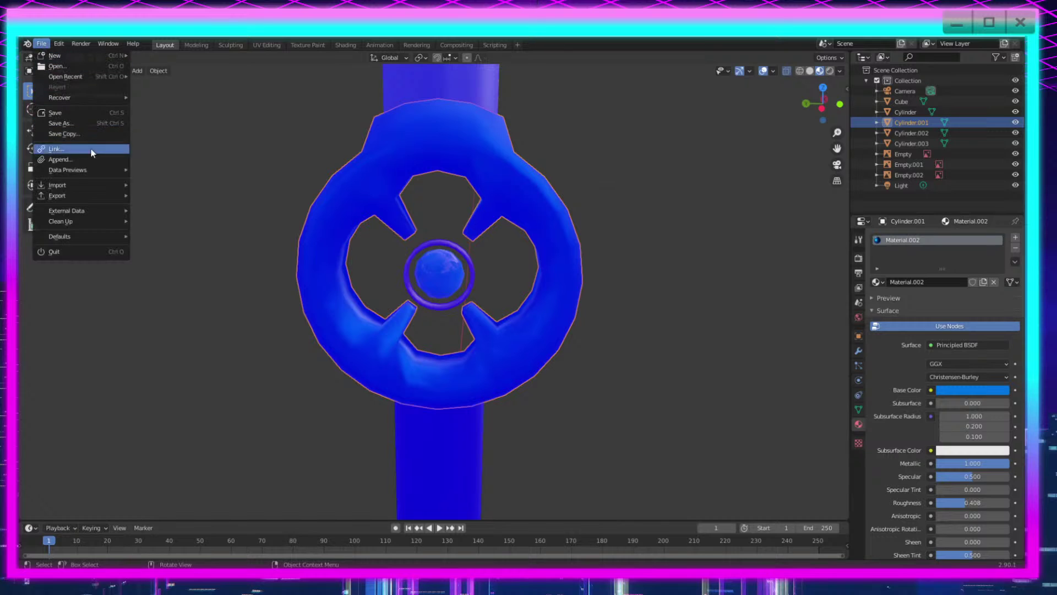
mouse_move(66, 188)
click(160, 227)
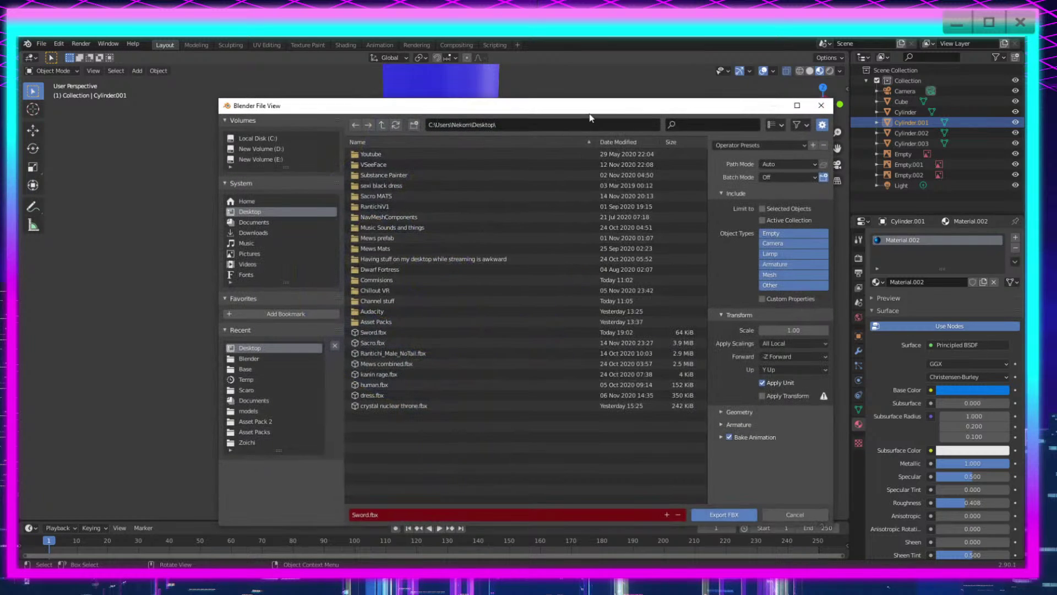
key(Escape)
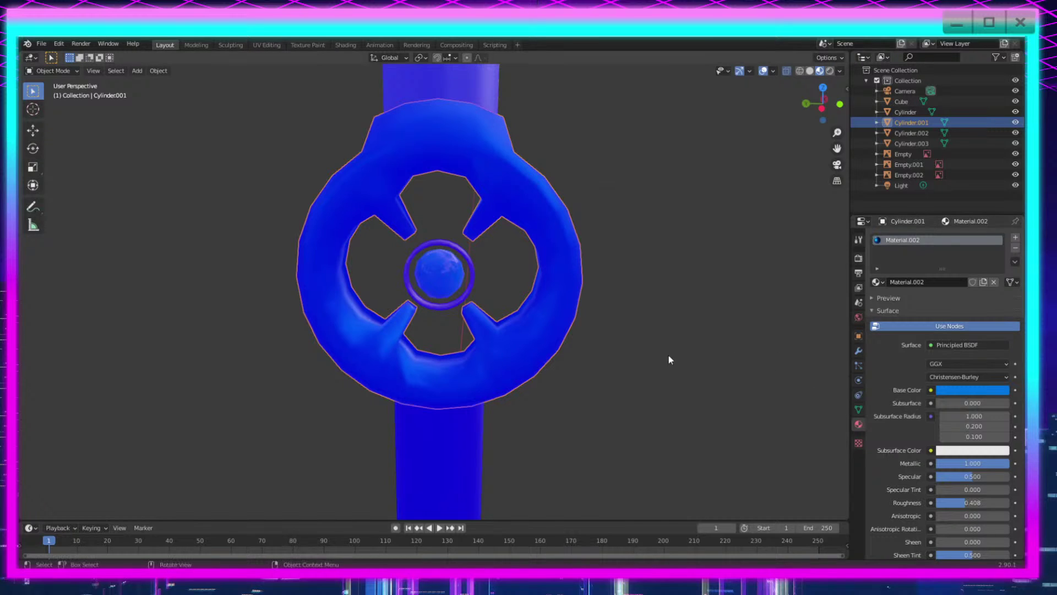
click(621, 359)
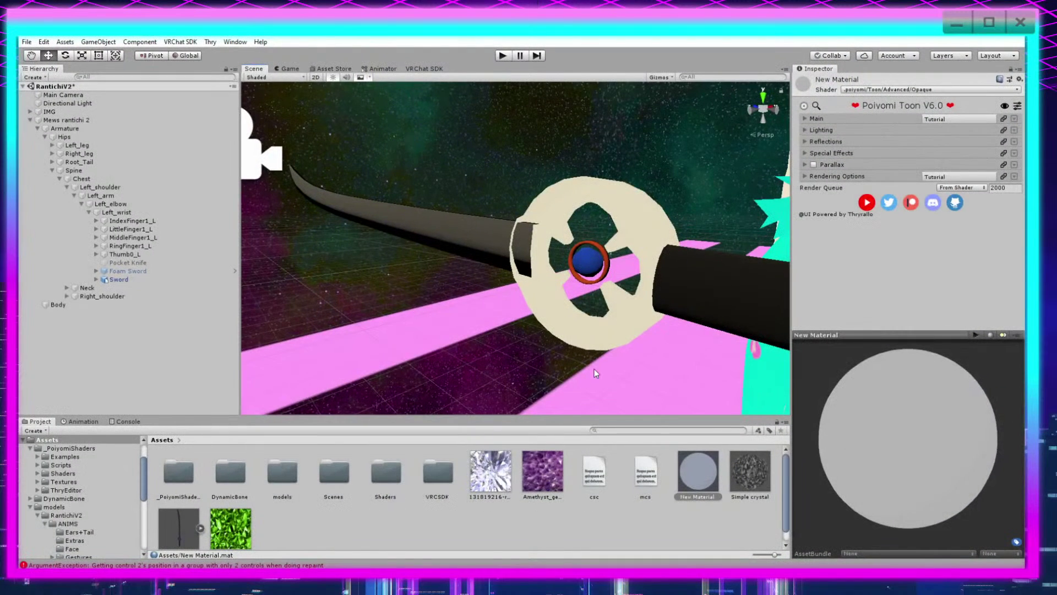
Step: Switch back to Unity, delete the Sword model from Assets, and bring in the re-exported Sword.fbx in its place
right_drag(539, 374, 617, 373)
middle_drag(556, 350, 593, 355)
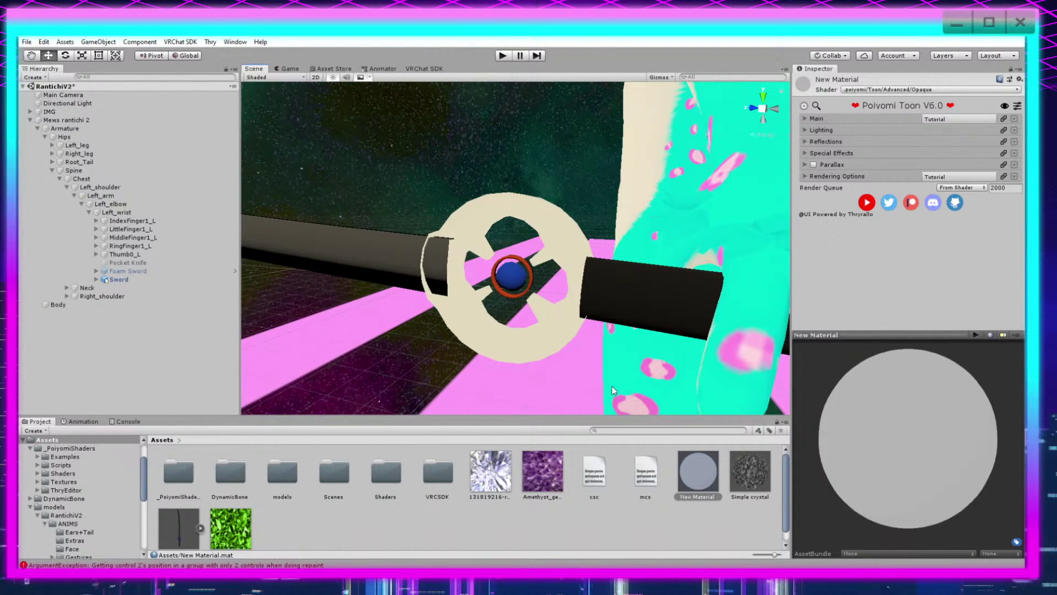
click(184, 518)
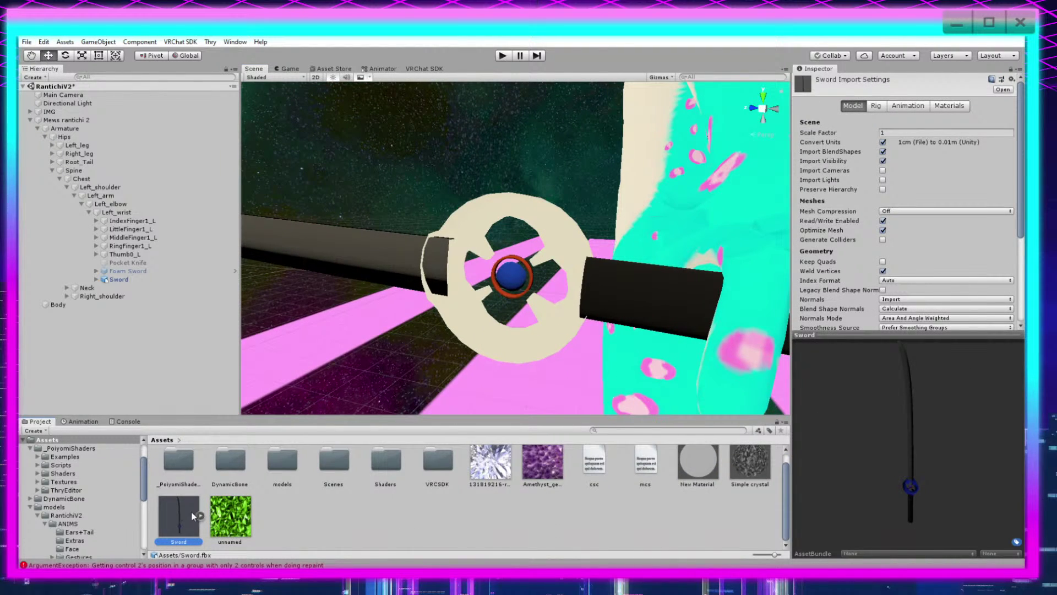
key(Delete)
click(551, 323)
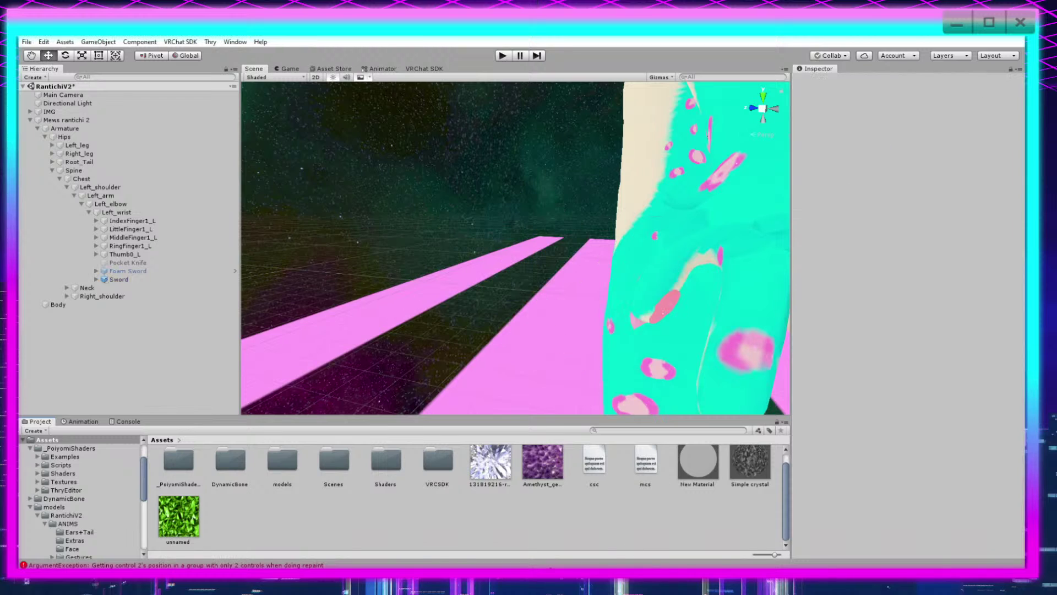
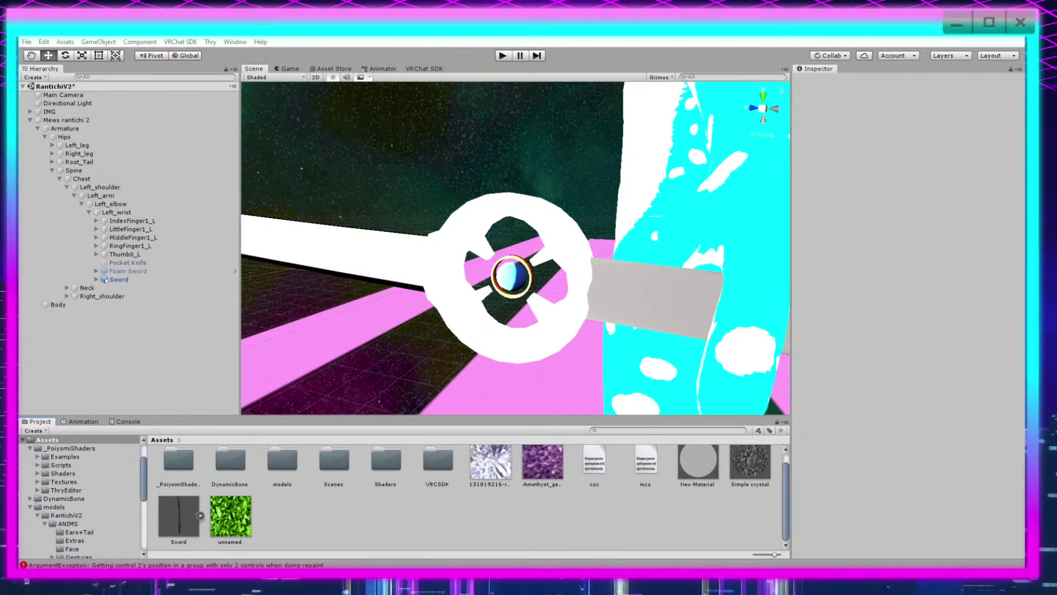
Step: Disable Import Cameras and Import Lights in the Sword model's import settings and apply the change
scroll(599, 297, down, 10)
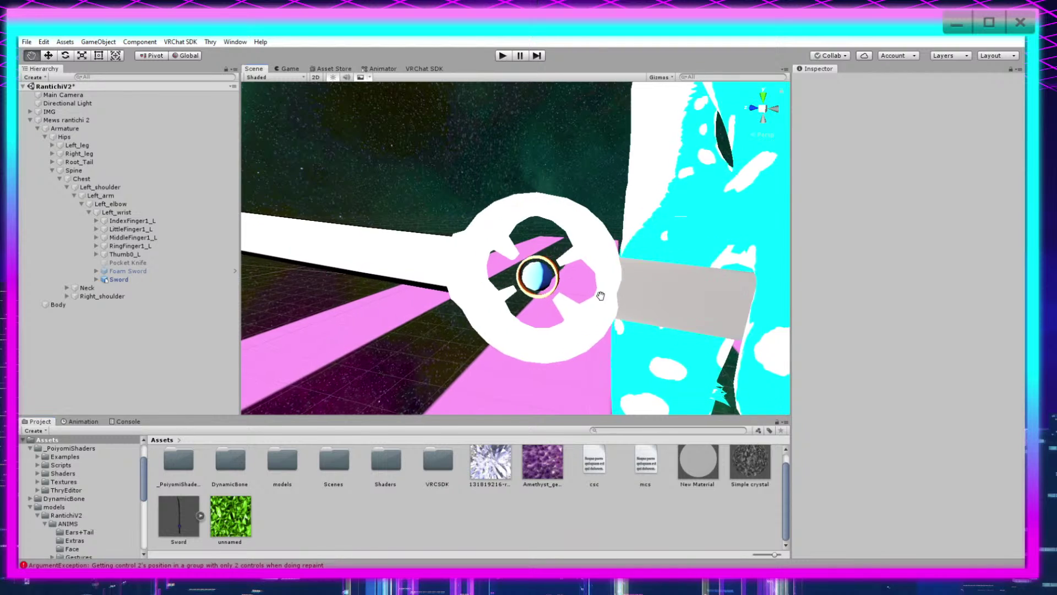
scroll(599, 301, up, 5)
middle_drag(545, 273, 548, 317)
scroll(534, 338, down, 4)
scroll(543, 304, up, 5)
scroll(542, 306, down, 3)
click(186, 527)
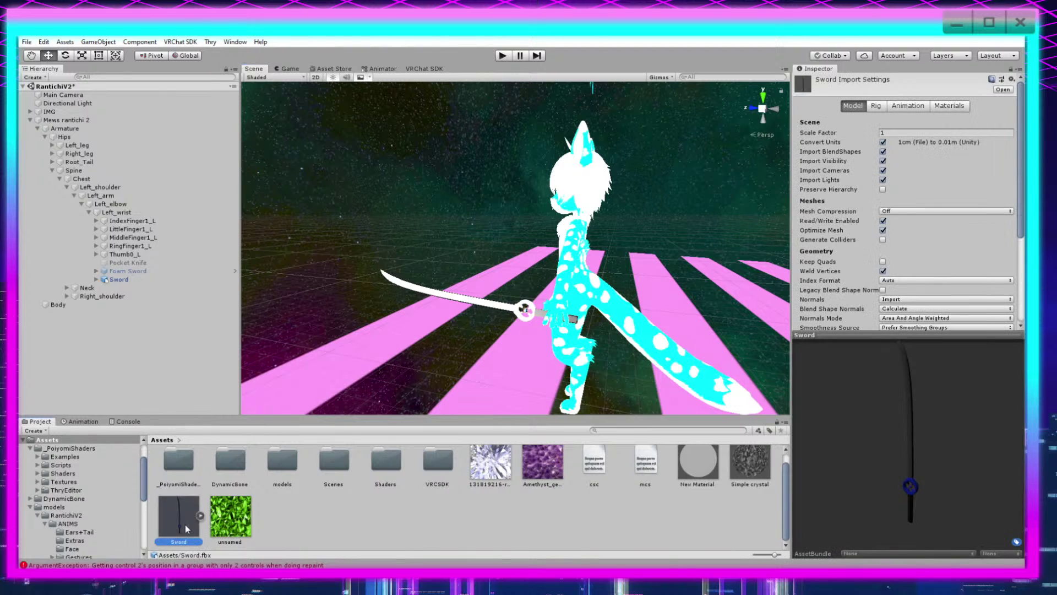
click(883, 181)
click(883, 171)
scroll(956, 211, down, 4)
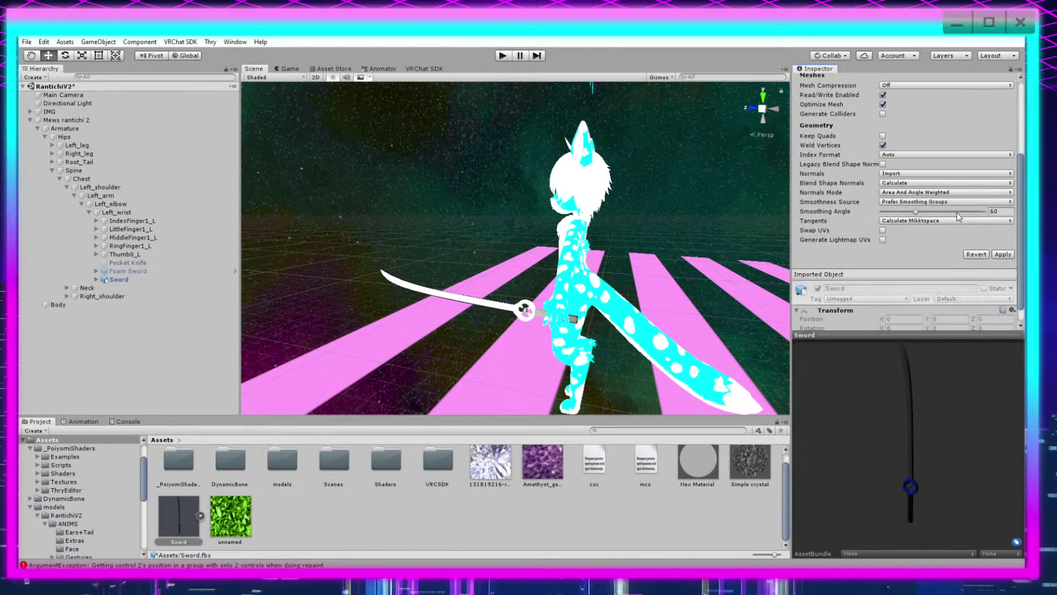
click(1002, 254)
Step: Examine the sword's round guard up close and select the Sword in the scene
scroll(649, 289, up, 6)
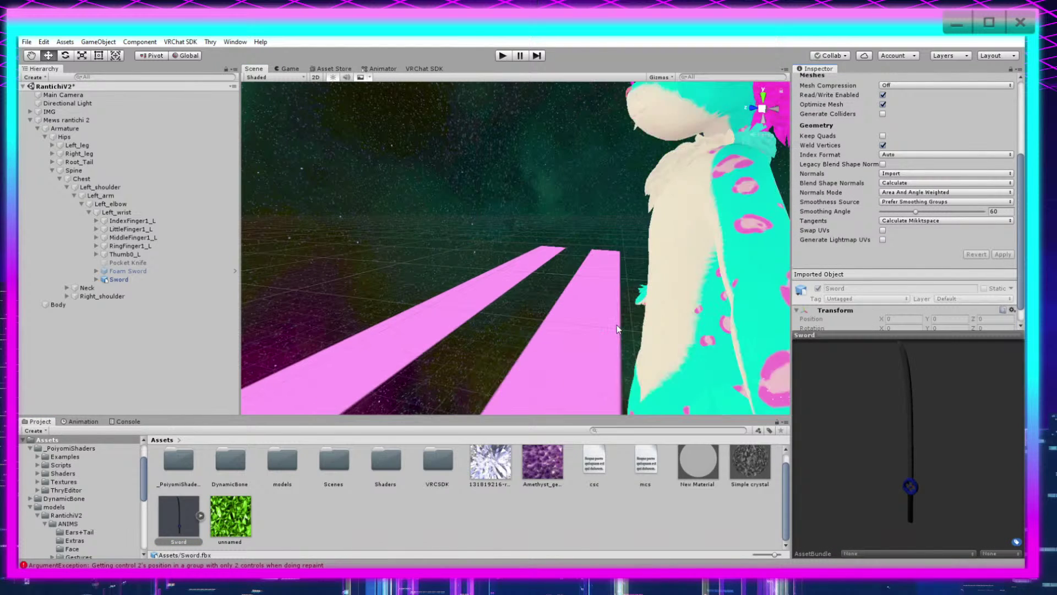
scroll(649, 289, up, 5)
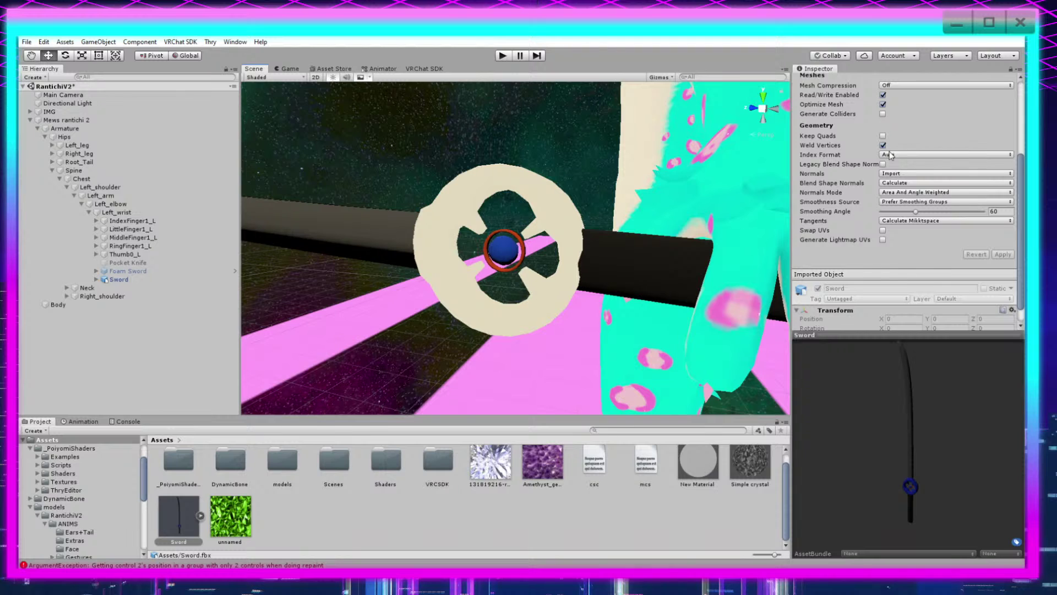
scroll(837, 219, up, 4)
scroll(815, 229, down, 4)
click(574, 250)
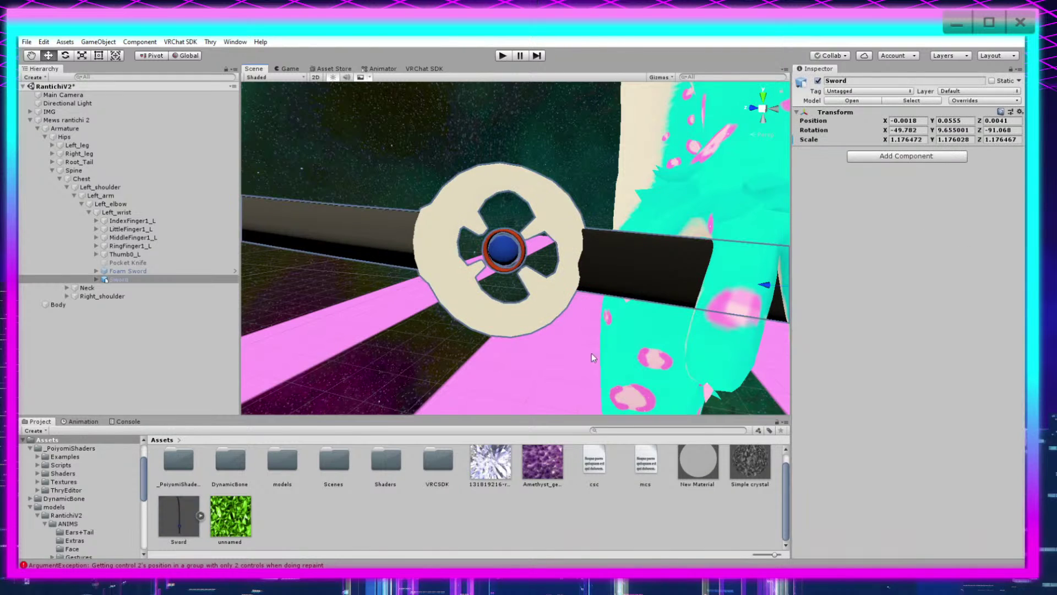
Step: Select New Material in Assets and expand its Emission settings under Special Effects
click(692, 456)
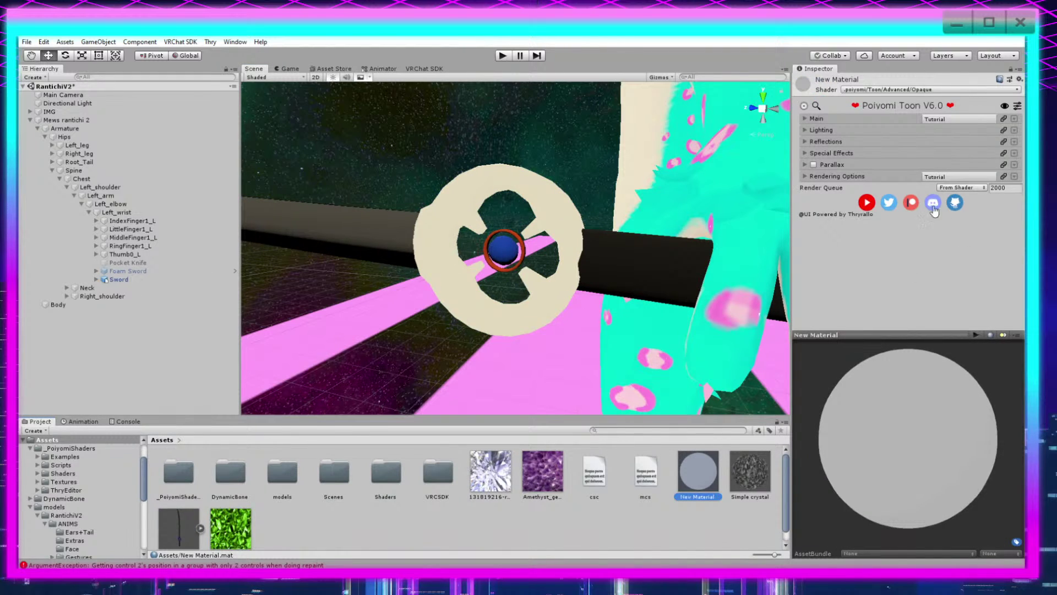
click(807, 120)
click(806, 120)
click(804, 164)
click(804, 164)
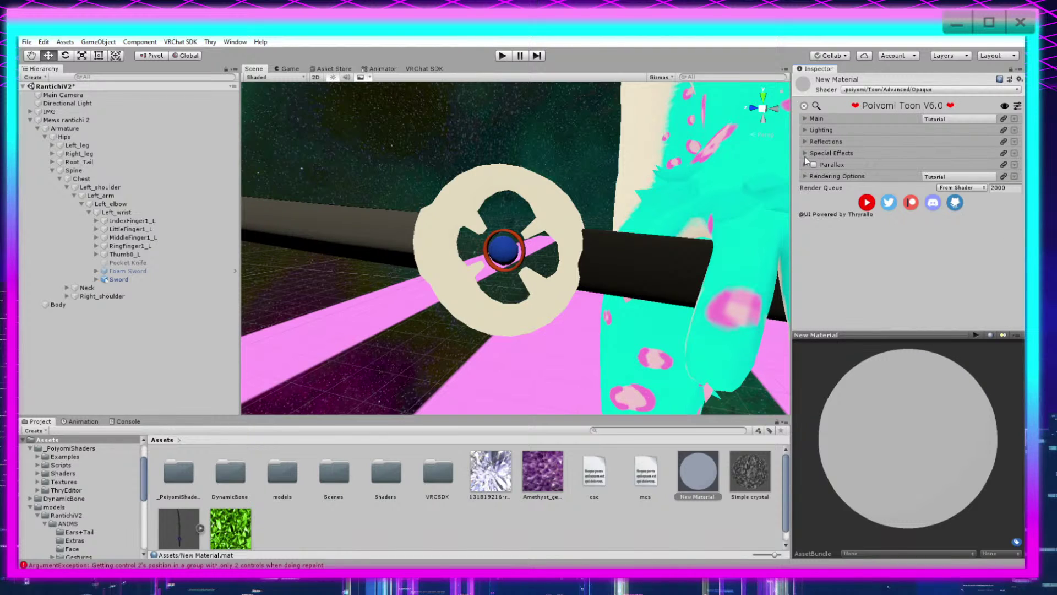
click(804, 154)
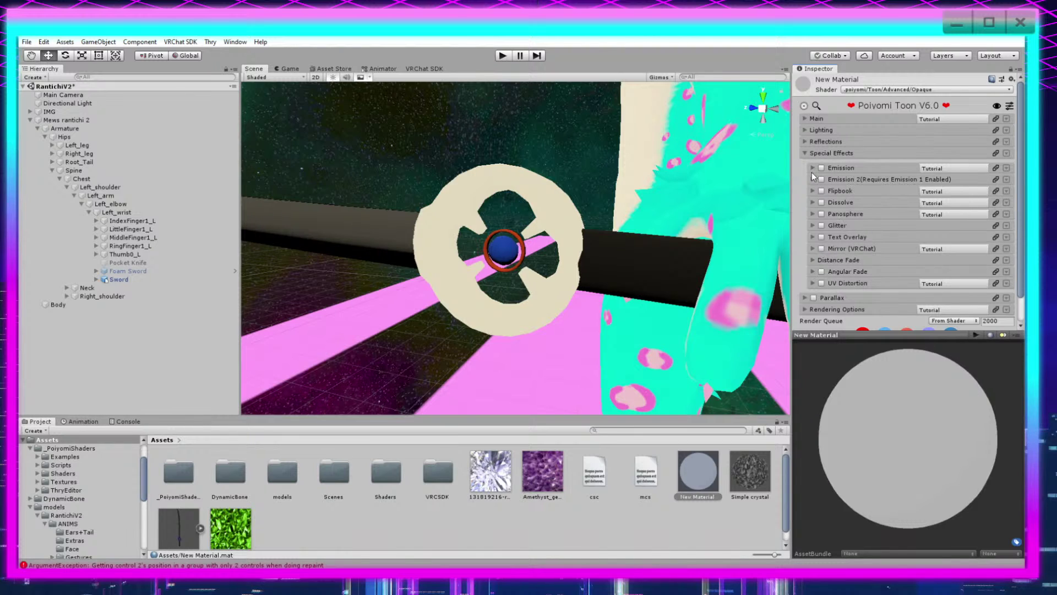
click(812, 167)
click(814, 167)
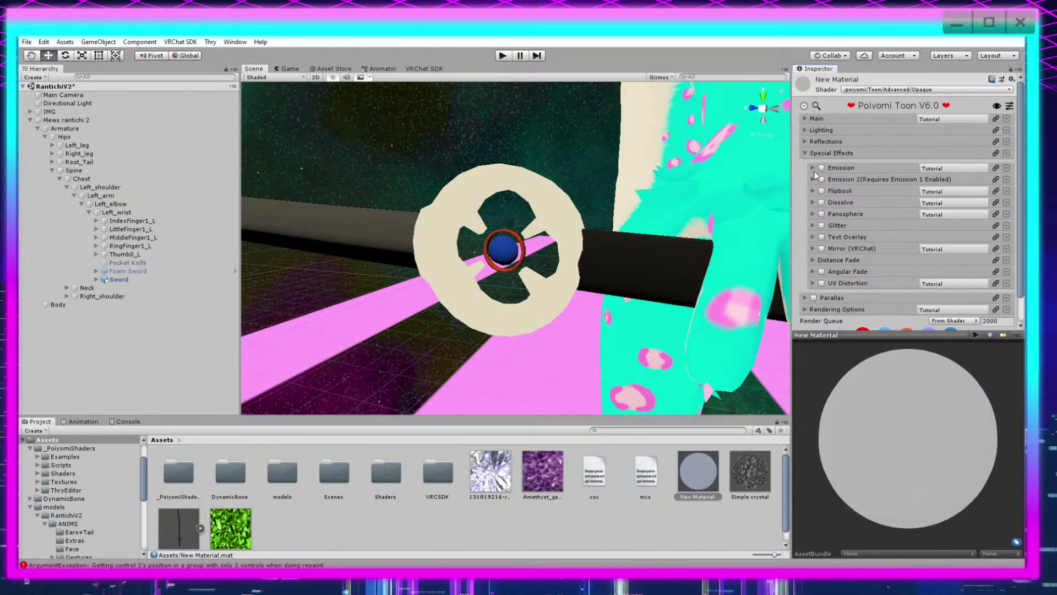
click(813, 168)
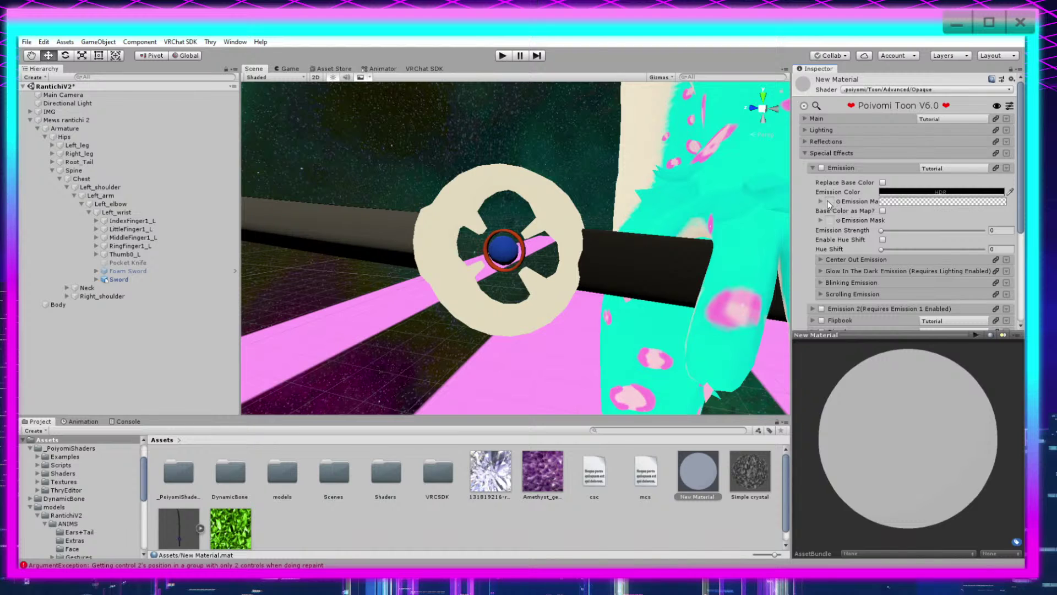
Step: Assign one of the T_Noise textures as New Material's emission map and enable Emission
click(820, 202)
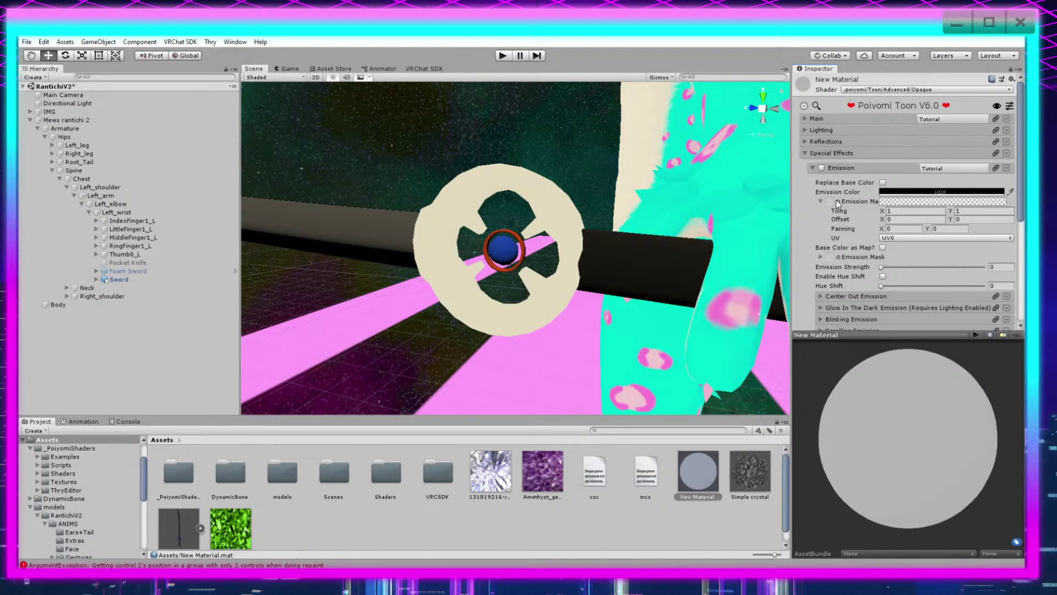
click(830, 201)
scroll(406, 372, down, 15)
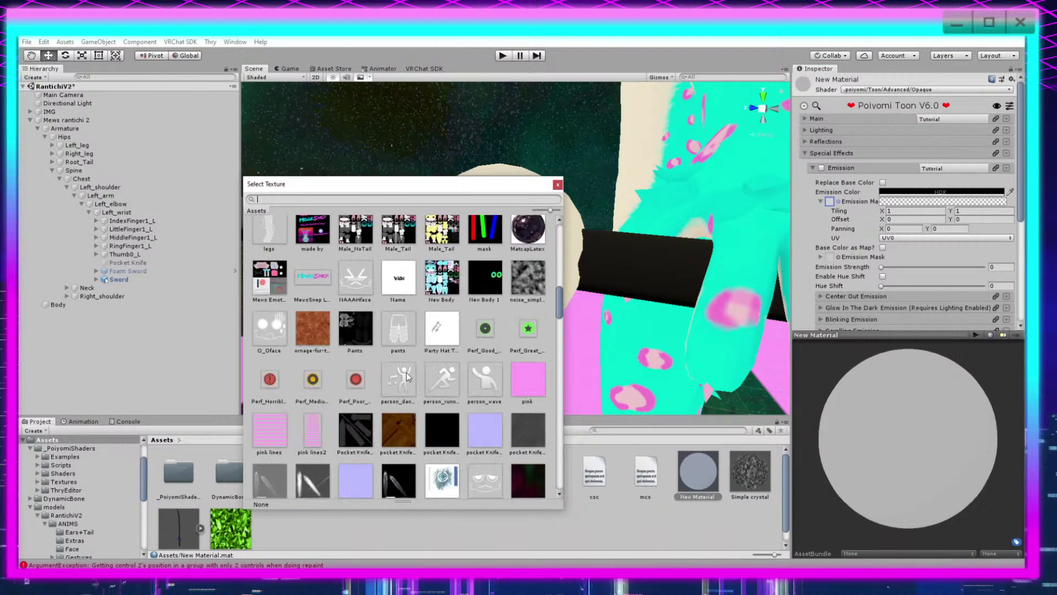
scroll(408, 379, down, 10)
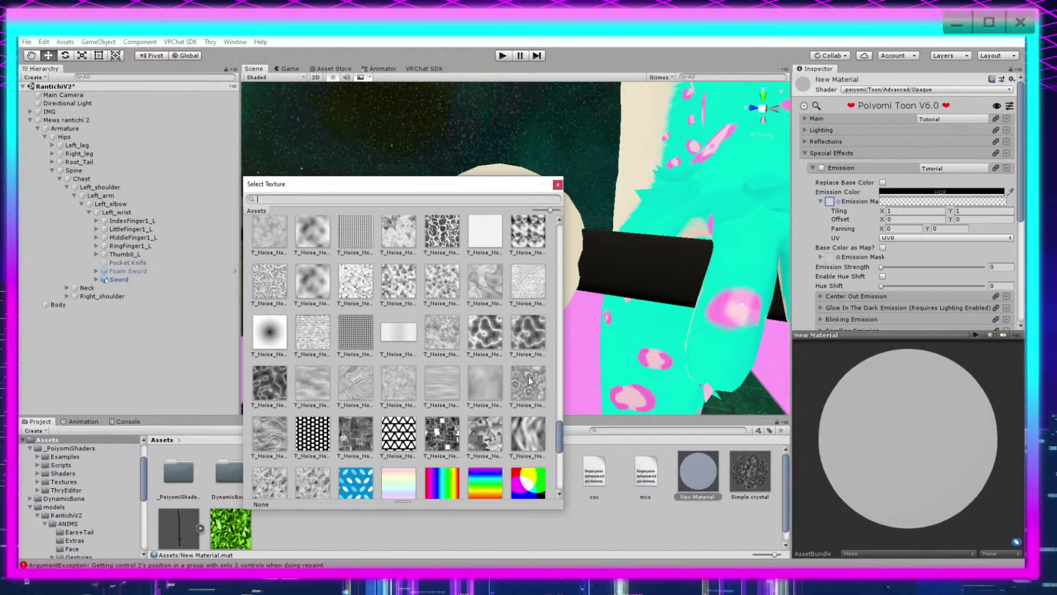
scroll(526, 379, down, 1)
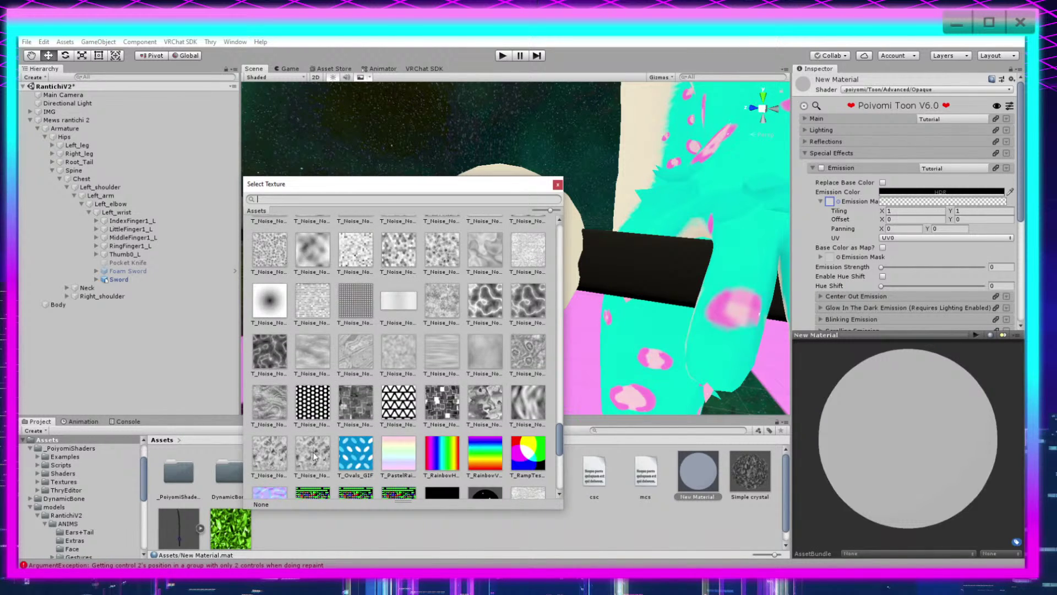
double_click(313, 455)
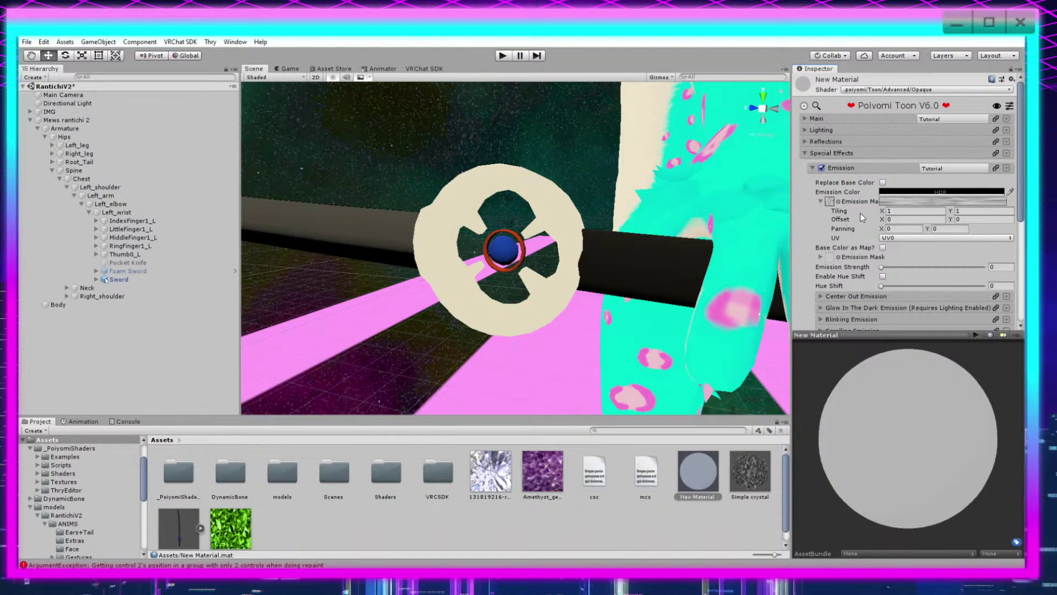
Step: Set New Material's emission colour to bright blue 009FFF
click(929, 194)
click(34, 144)
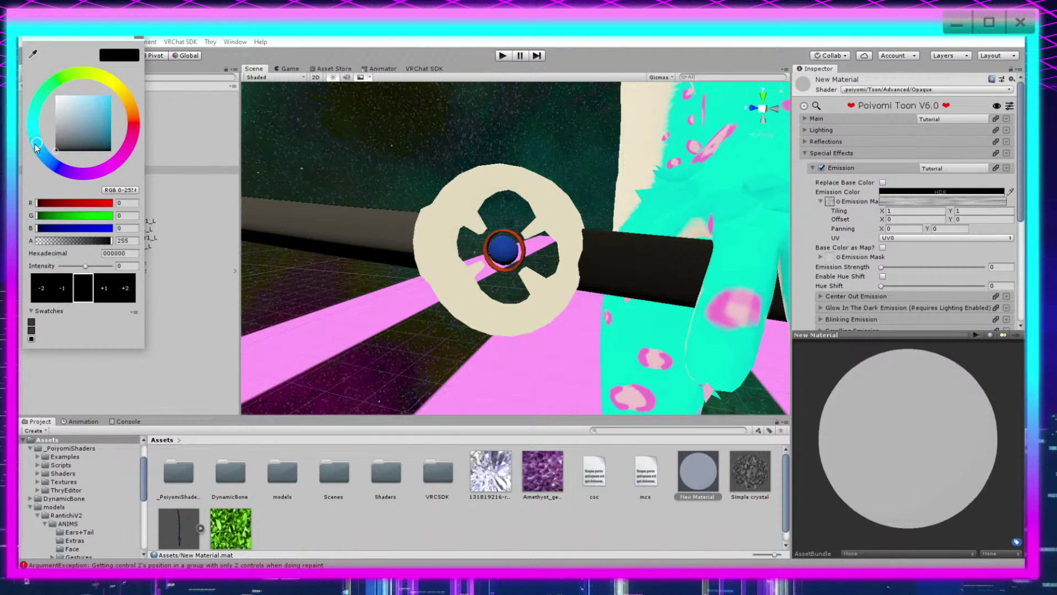
drag(93, 130, 173, 68)
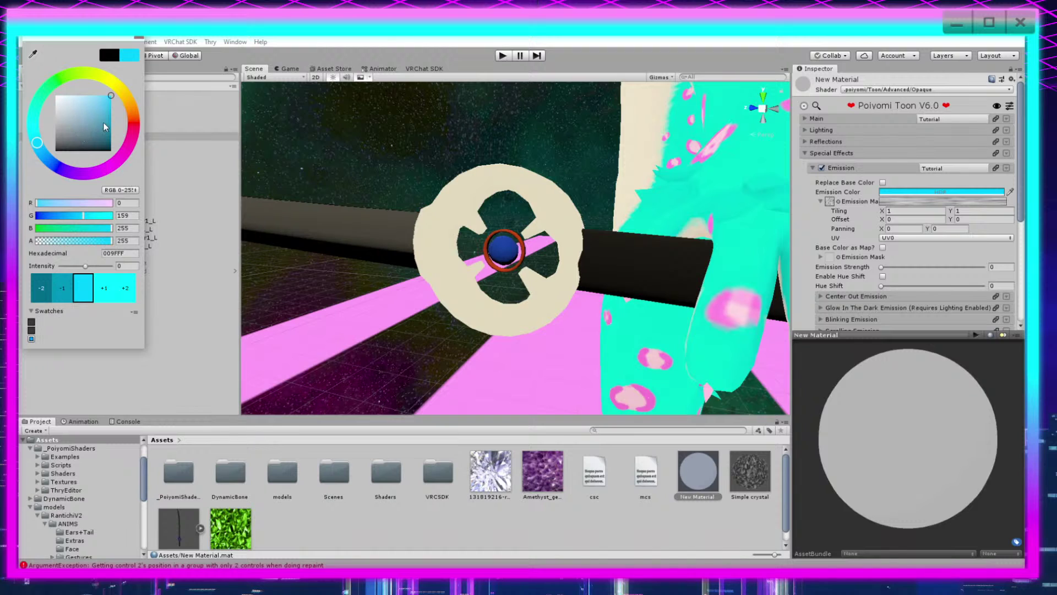
drag(103, 122, 158, 59)
click(140, 38)
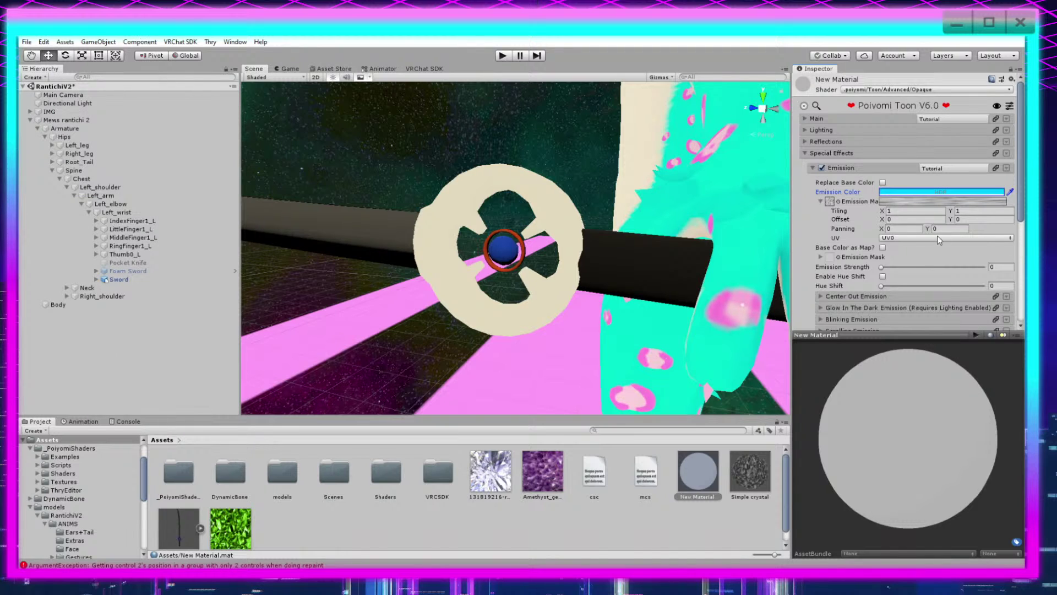
Step: Enable Metallics for New Material with Metallic at 0.818 and Smoothness at 0.179
click(804, 141)
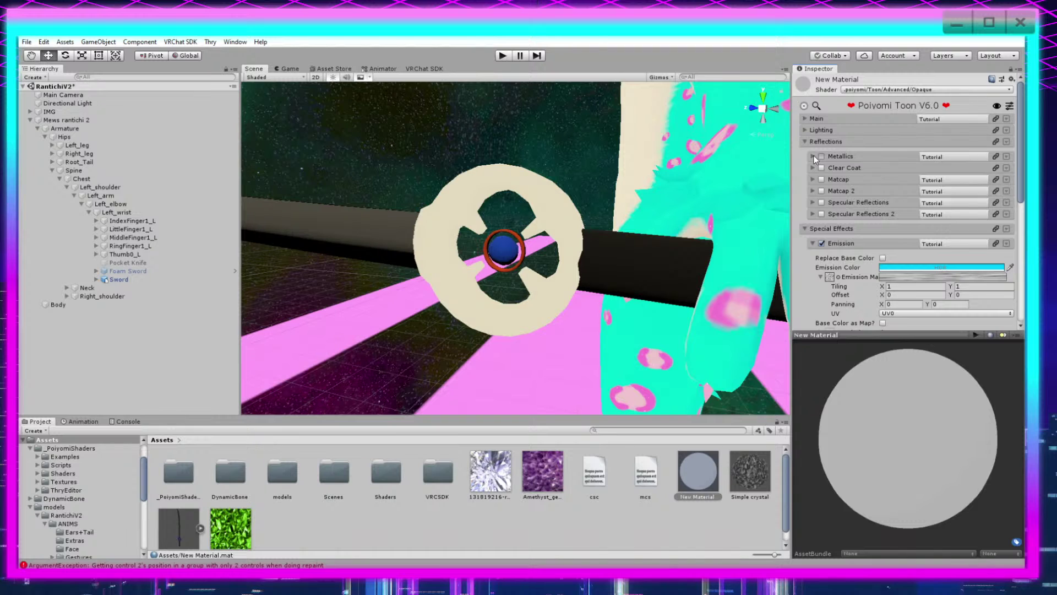
click(814, 156)
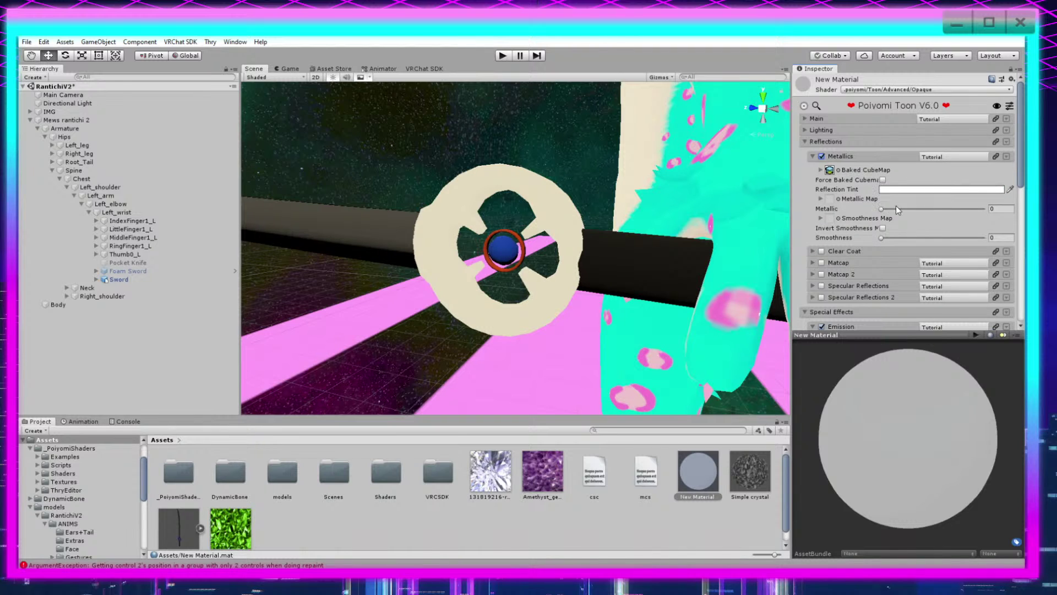
mouse_move(883, 209)
mouse_down()
mouse_move(978, 212)
mouse_move(963, 214)
mouse_up()
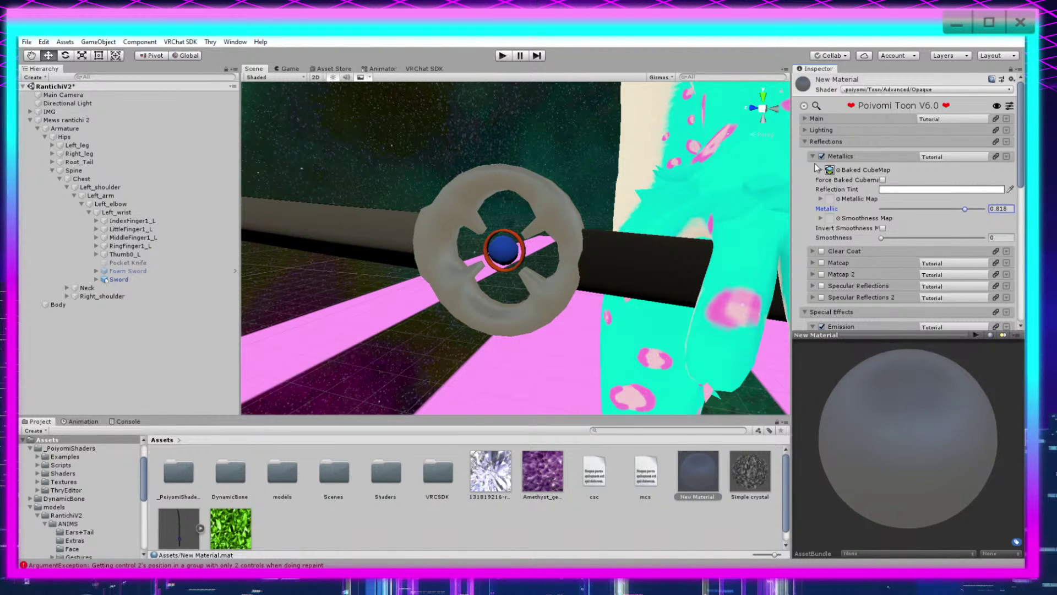
mouse_move(893, 238)
mouse_down()
mouse_move(937, 241)
mouse_move(906, 243)
mouse_up()
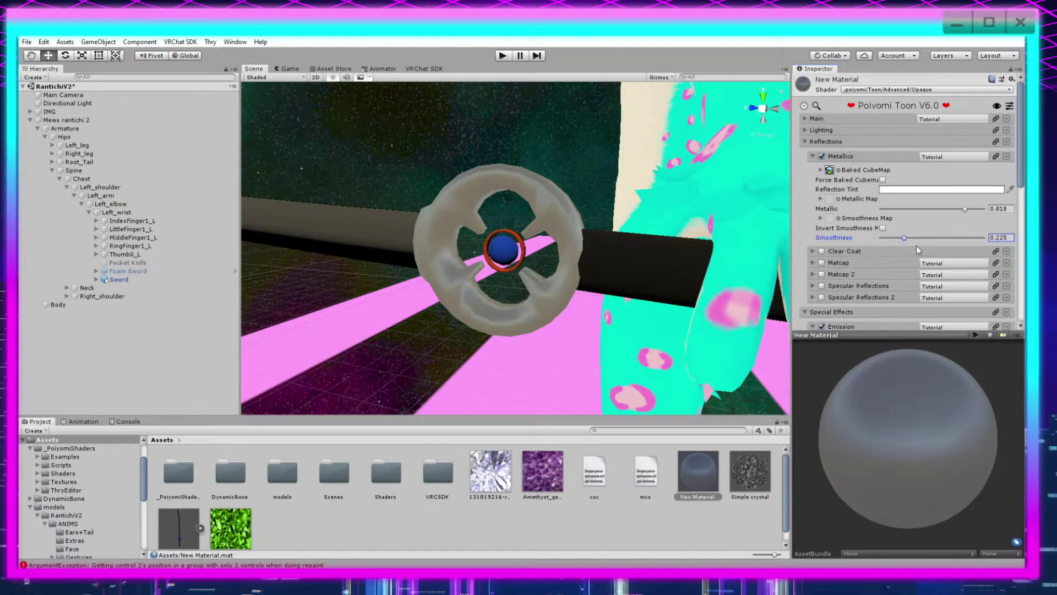
Step: Set New Material's main colour to cyan 00DFFF
click(810, 118)
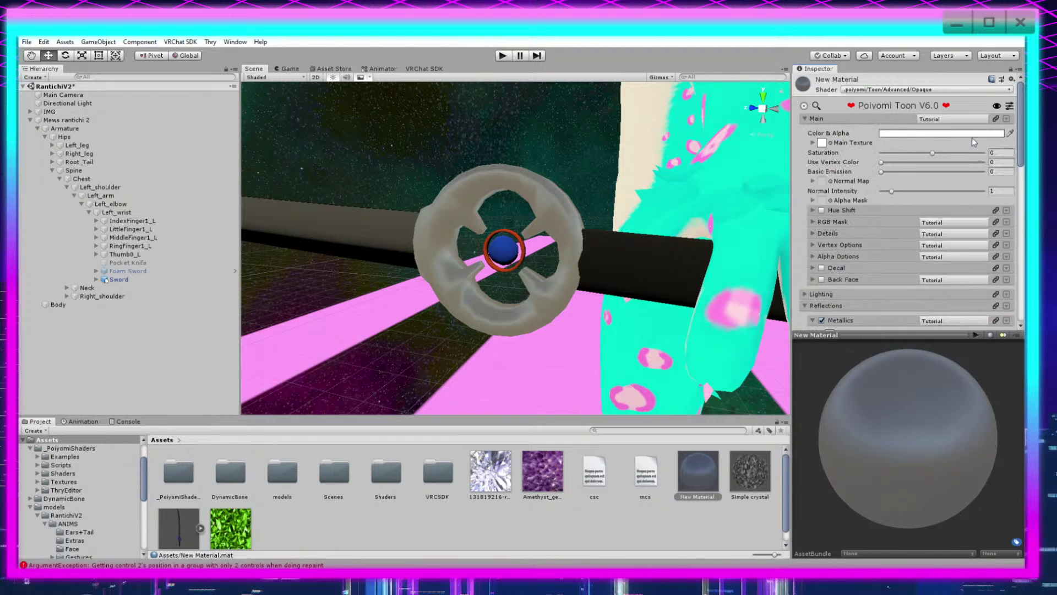
click(972, 134)
click(31, 130)
drag(64, 131, 180, 69)
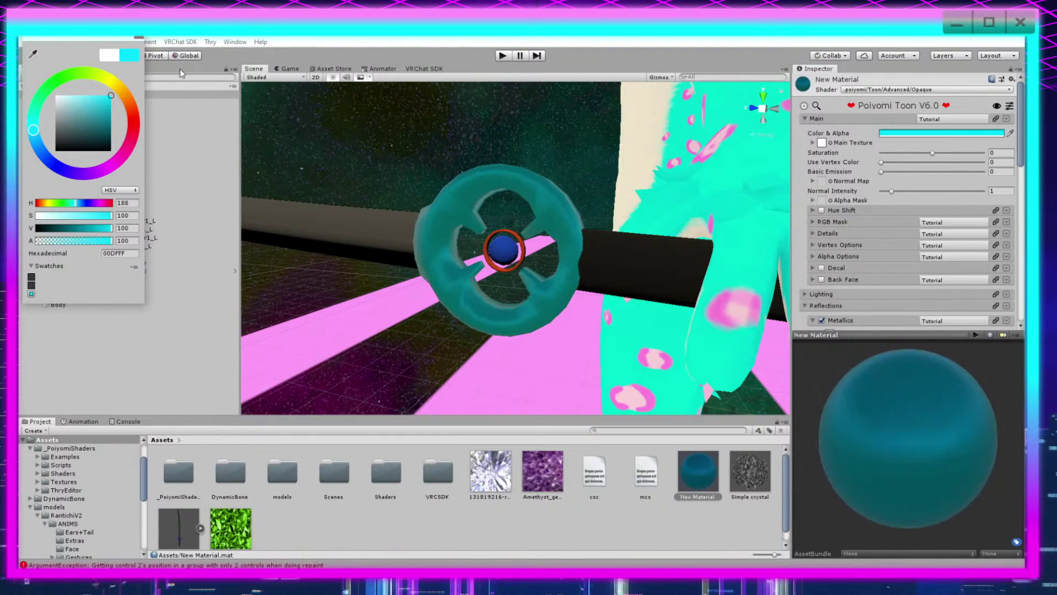
click(139, 40)
Step: Set the emission map's tiling to 5 and its panning to 1 on both X and Y
scroll(859, 223, down, 13)
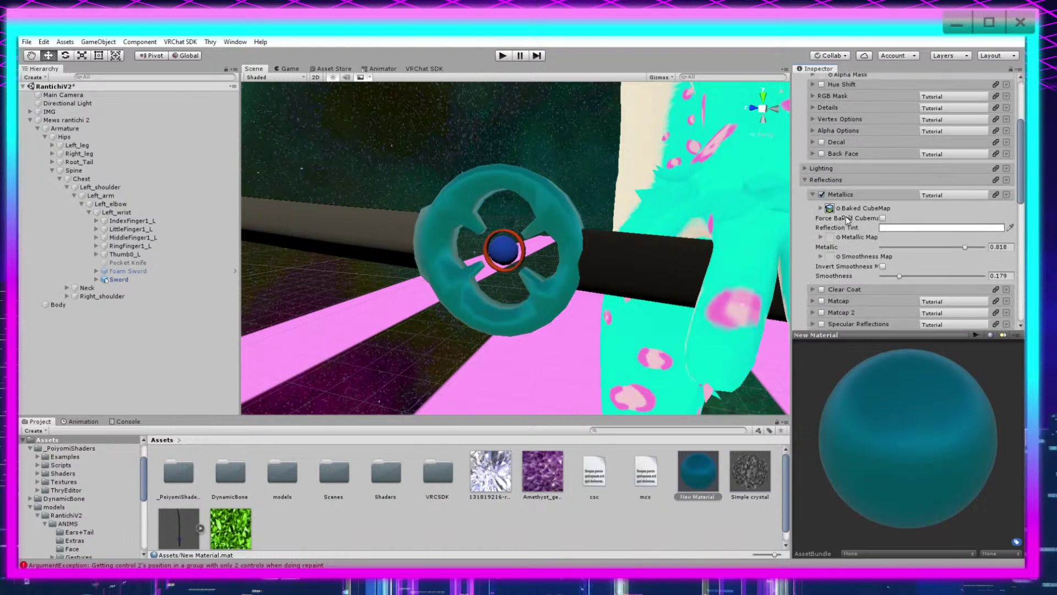
scroll(887, 165, up, 3)
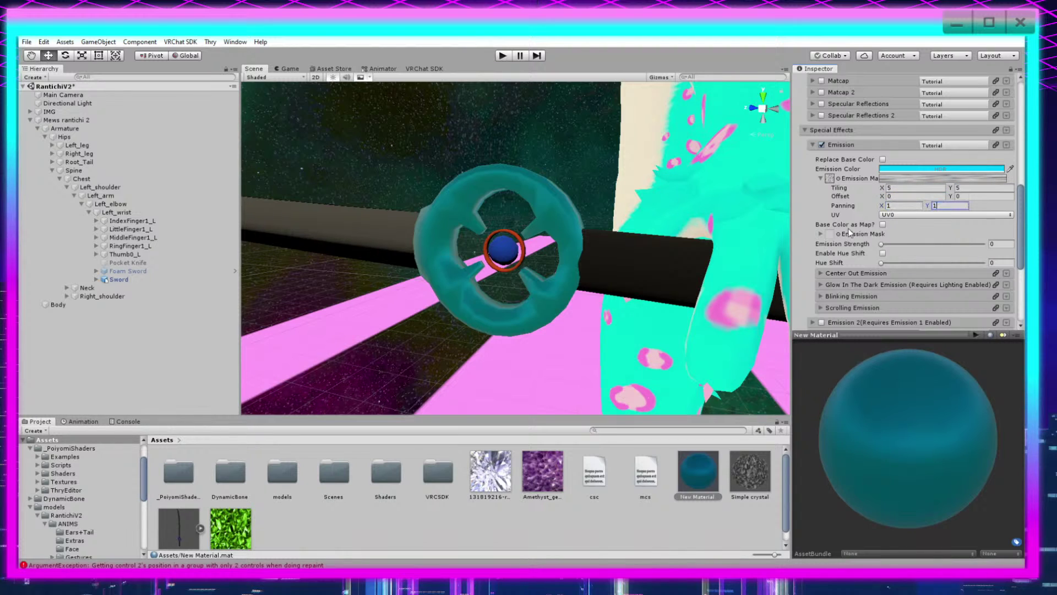
Step: Start Play mode and view the whole avatar with the sword in the Scene view
click(502, 55)
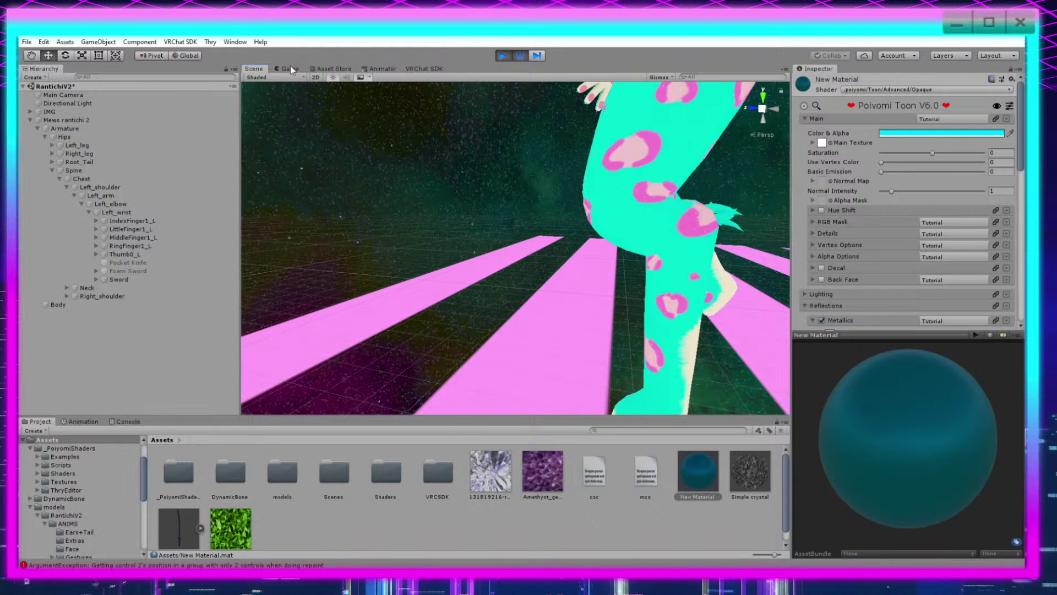
middle_drag(553, 194, 570, 327)
scroll(567, 328, down, 8)
scroll(554, 319, up, 5)
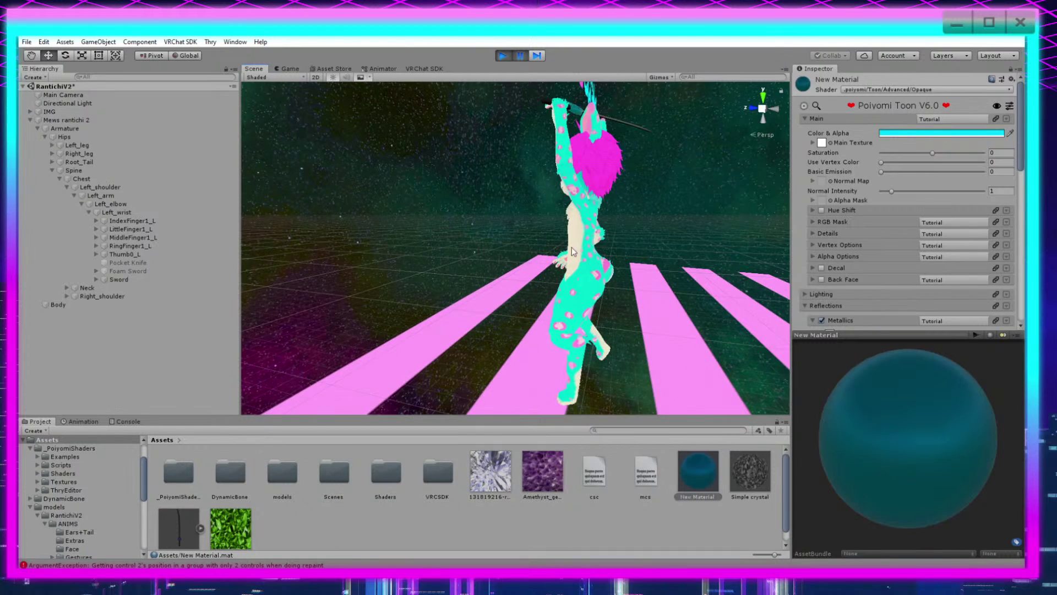
middle_drag(572, 237, 551, 325)
right_drag(650, 269, 571, 255)
middle_drag(571, 255, 503, 249)
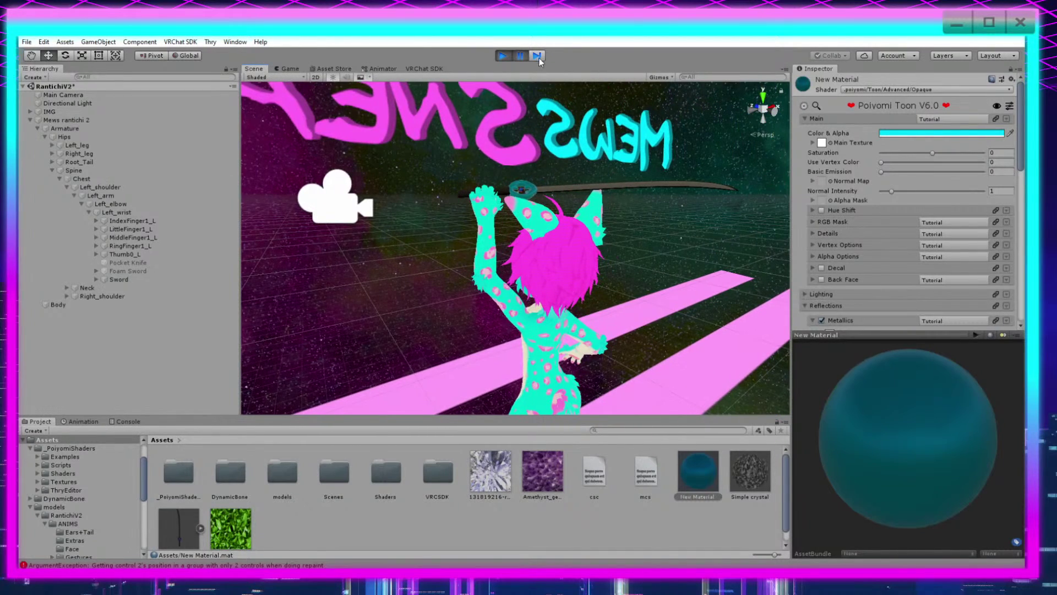
Step: Unpause playback and examine the sword's coloured guard up close in the Scene view
click(252, 69)
scroll(550, 208, up, 5)
scroll(550, 206, down, 2)
middle_drag(554, 175, 543, 203)
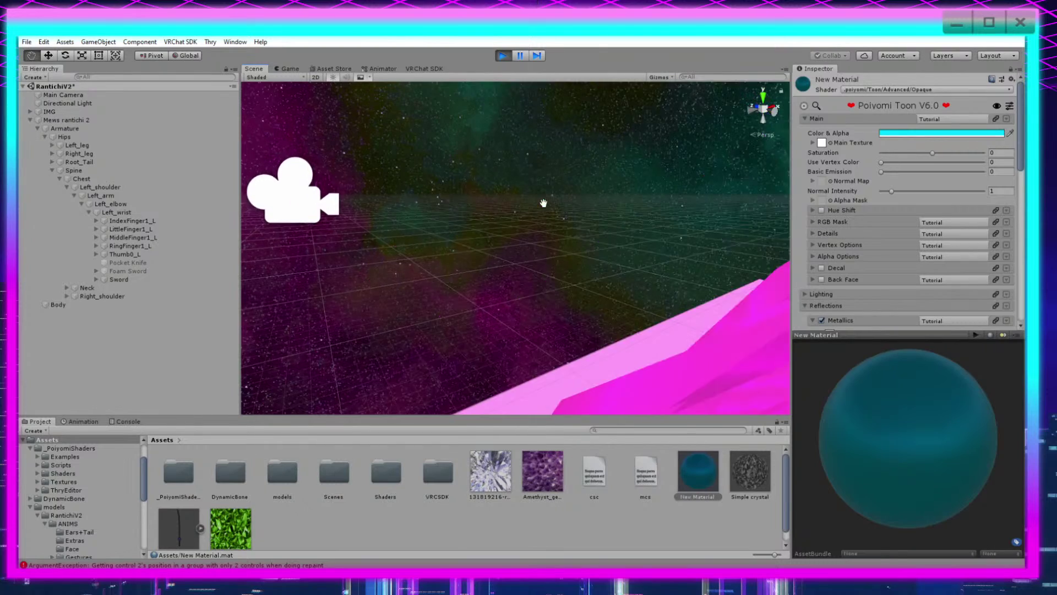
scroll(558, 204, down, 2)
scroll(559, 204, up, 2)
scroll(553, 203, down, 1)
right_drag(549, 214, 546, 264)
middle_drag(546, 265, 649, 287)
mouse_move(650, 287)
right_down()
mouse_move(633, 290)
mouse_move(647, 289)
right_up()
middle_drag(647, 289, 626, 281)
Step: Set New Material's emission strength to 0.5, keeping Emission enabled
scroll(845, 257, down, 5)
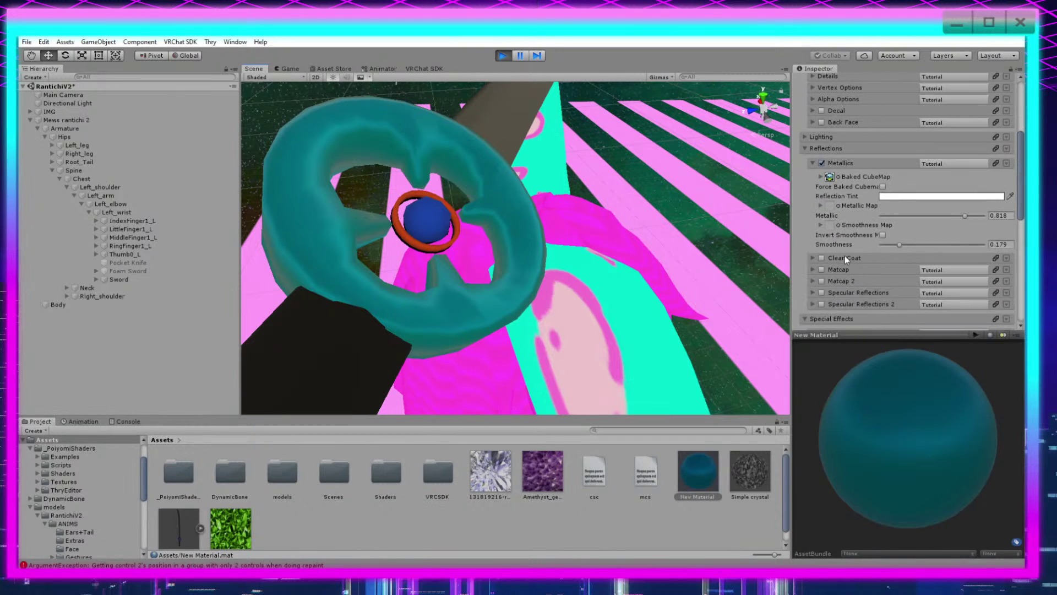
scroll(830, 226, down, 4)
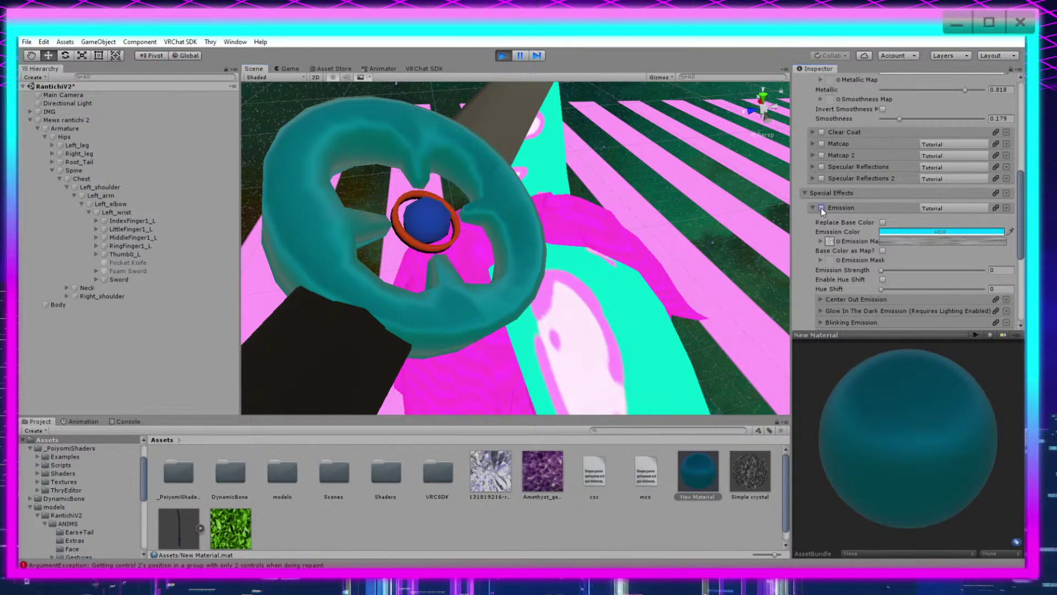
click(821, 207)
scroll(842, 210, down, 3)
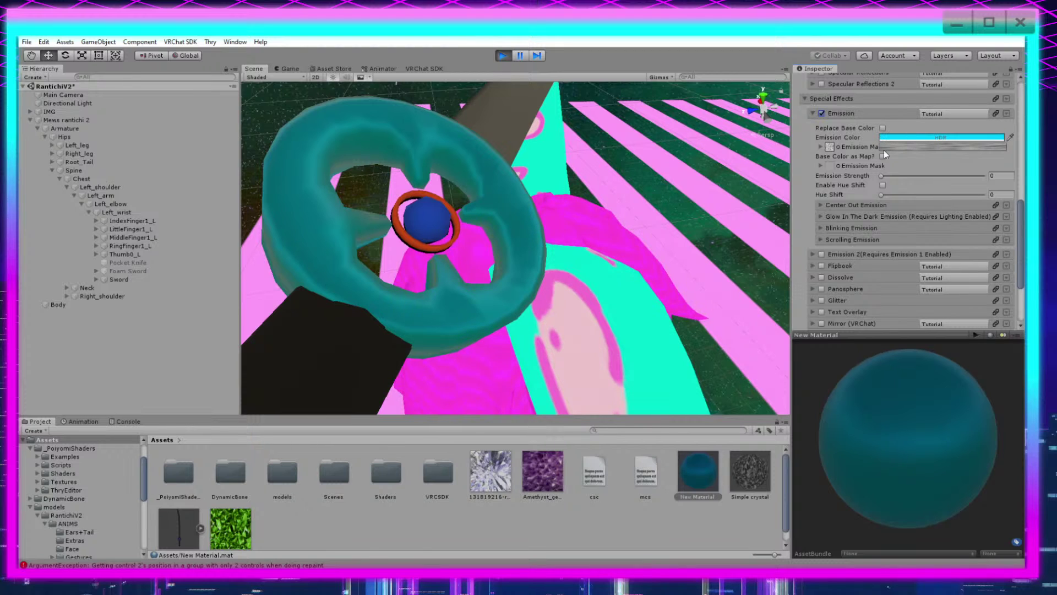
drag(881, 176, 884, 177)
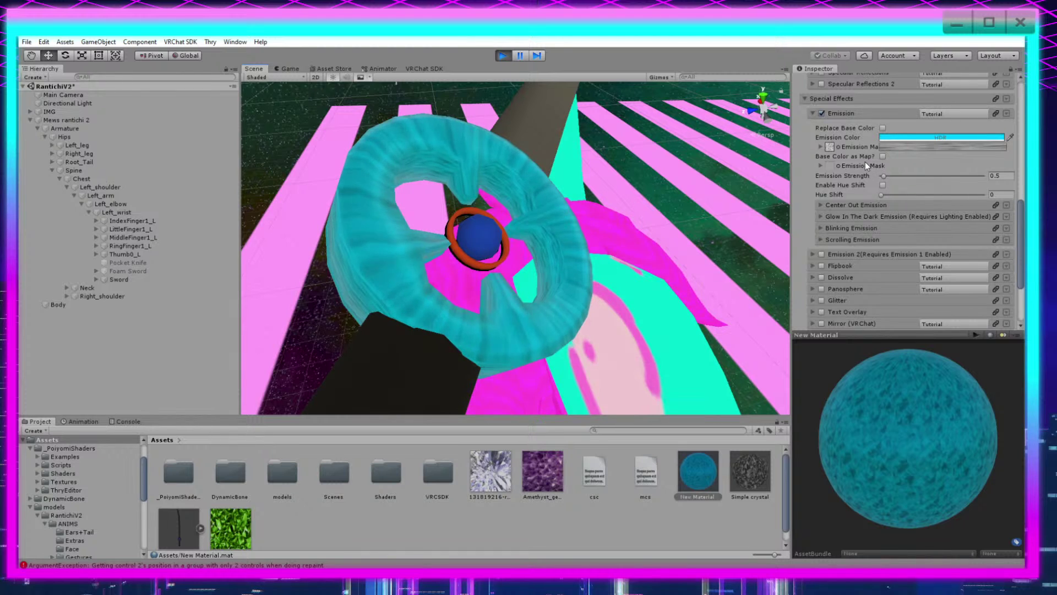
Step: Open the texture choices for New Material's emission map and try the noise textures T_Noise_No (10) through (14)
click(838, 146)
drag(388, 184, 813, 188)
click(774, 313)
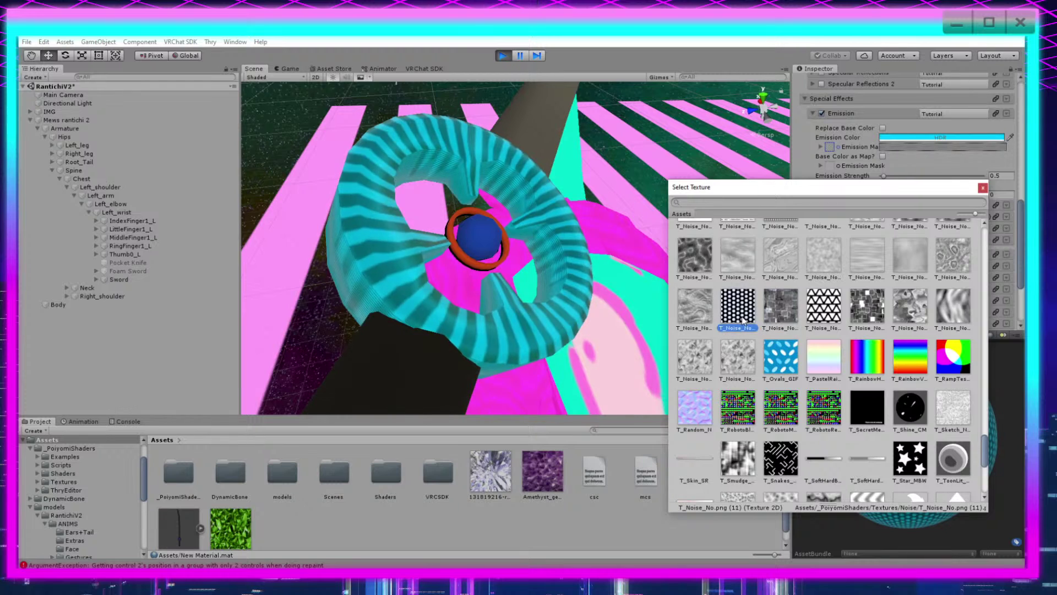
click(709, 310)
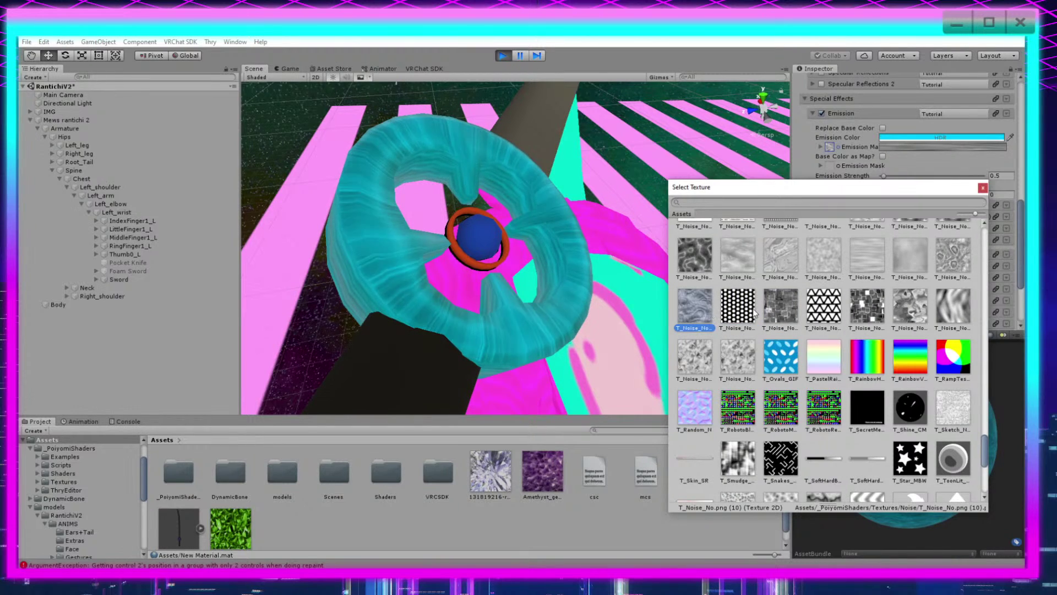
click(783, 309)
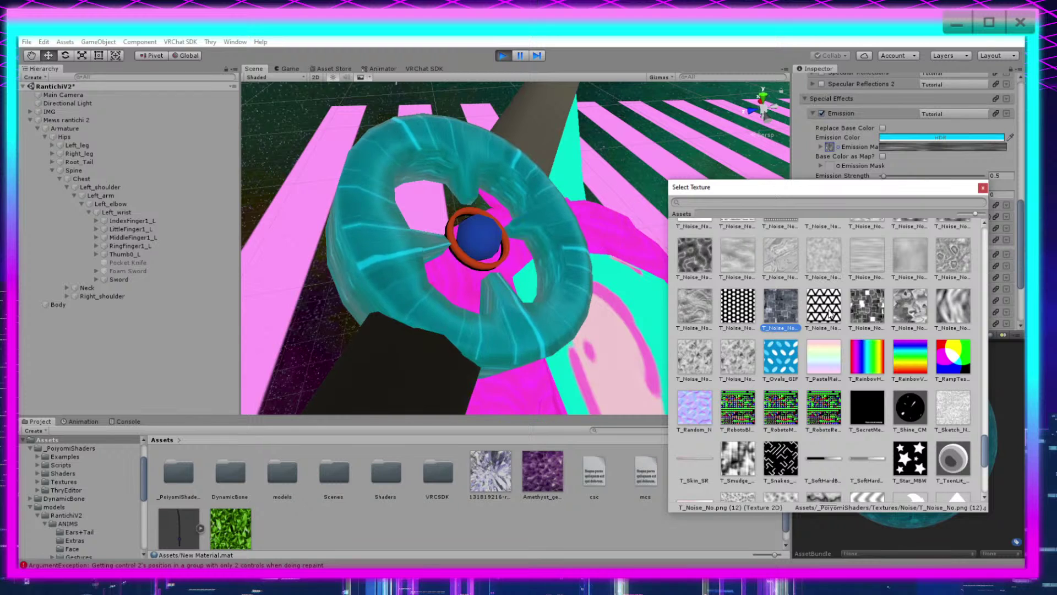
click(865, 310)
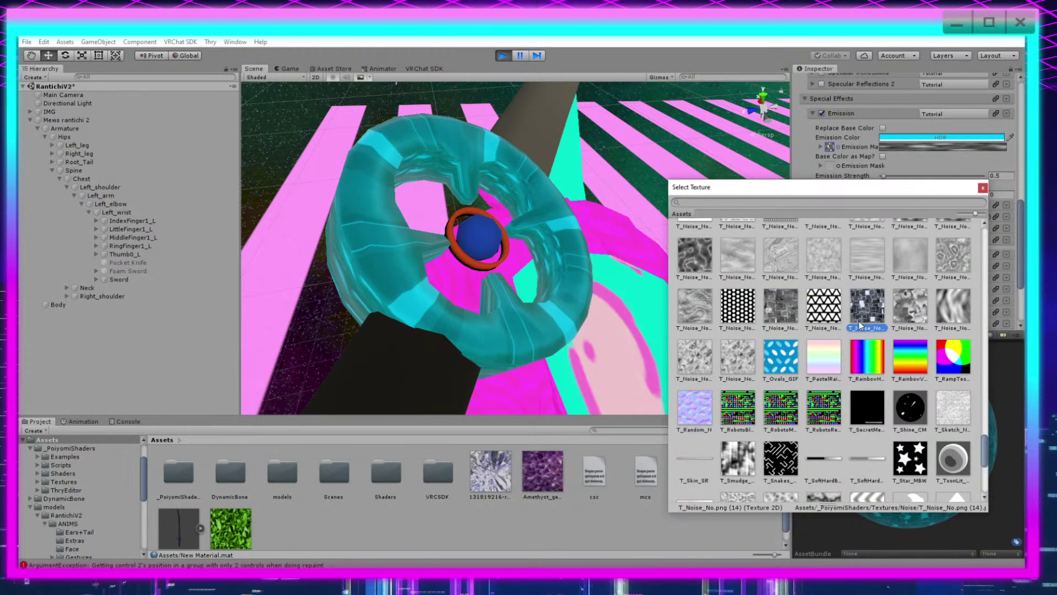
click(820, 309)
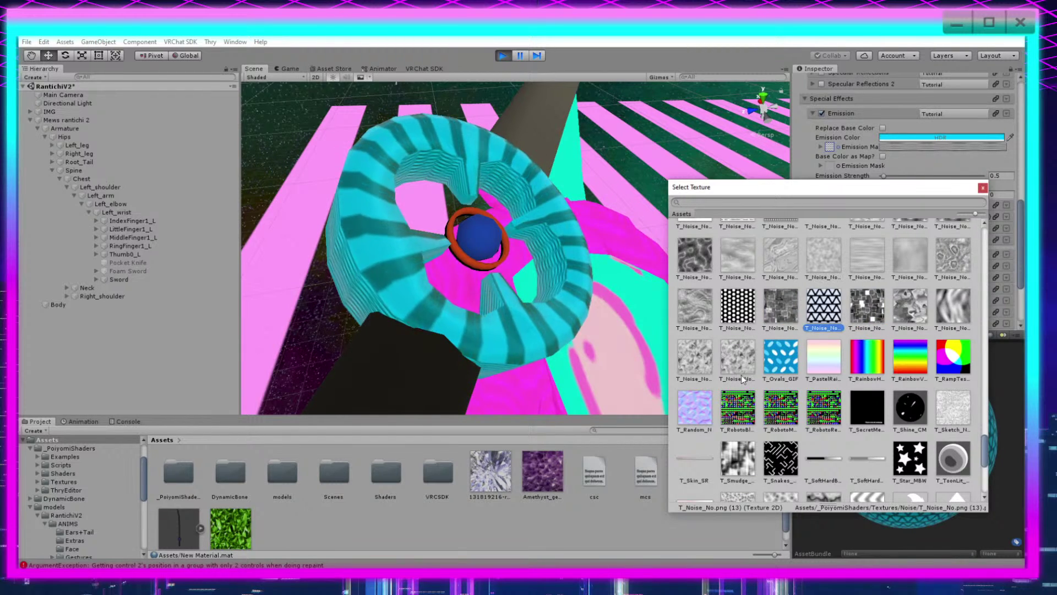
Step: Try T_Ovals_GIF, T_RobotoBlack_FONT, T_Random_N and T_Wiggly_Noise as the guard material's emission map
click(784, 362)
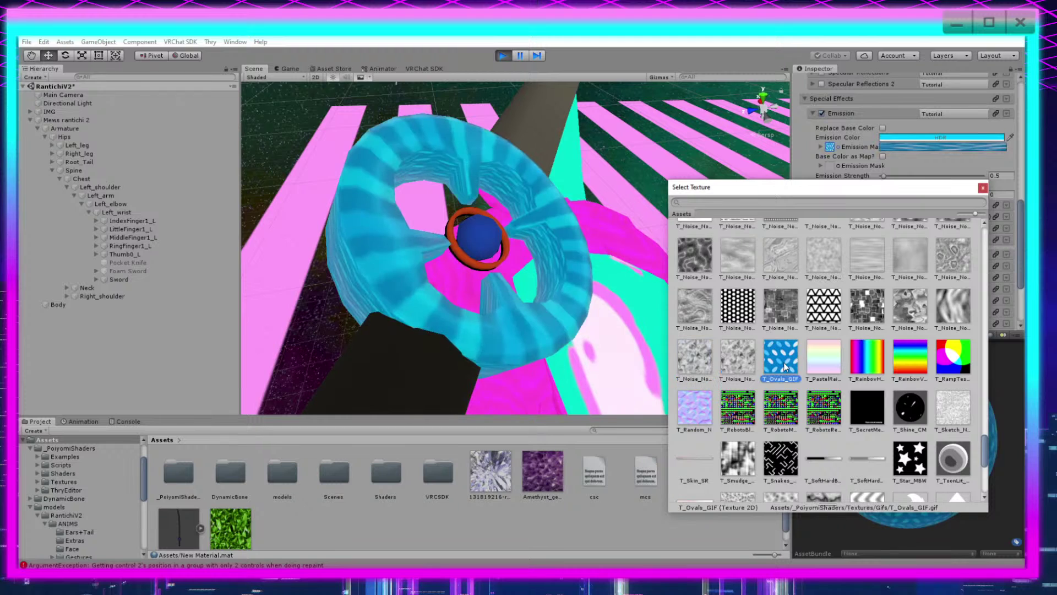
click(738, 407)
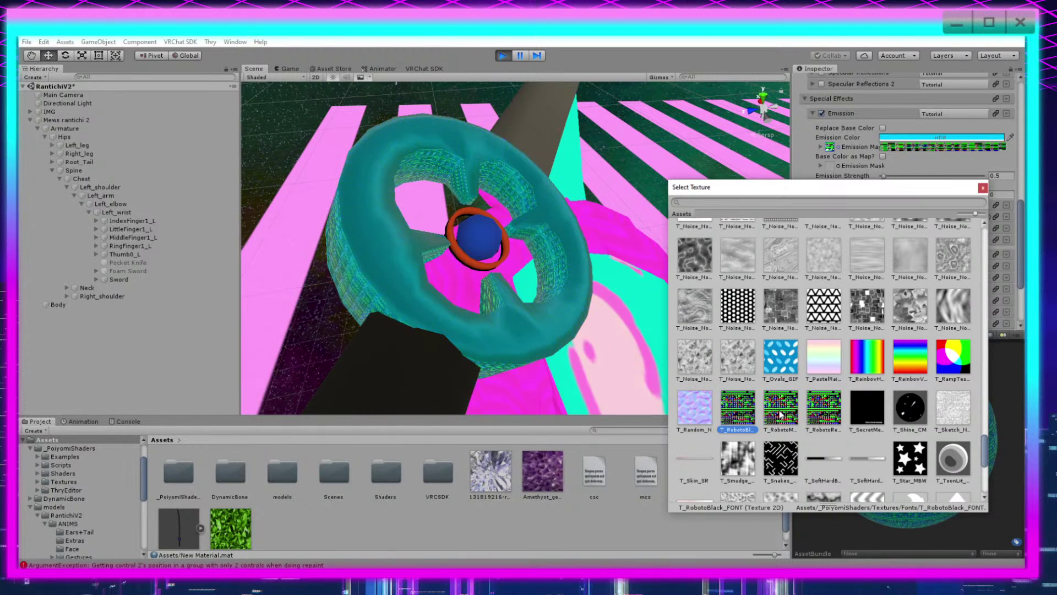
key(Left)
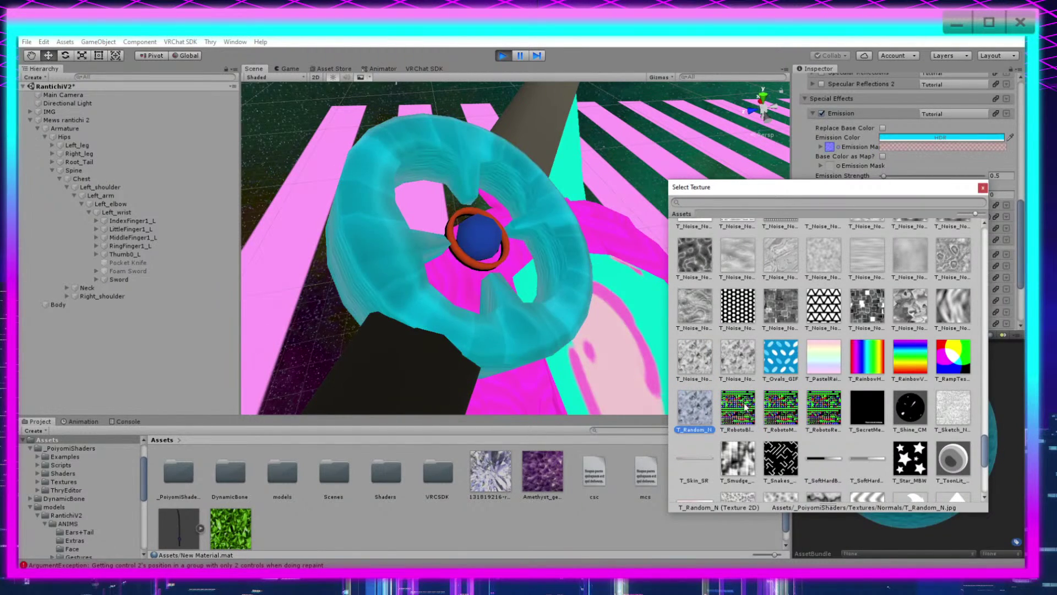
scroll(746, 408, down, 3)
click(831, 357)
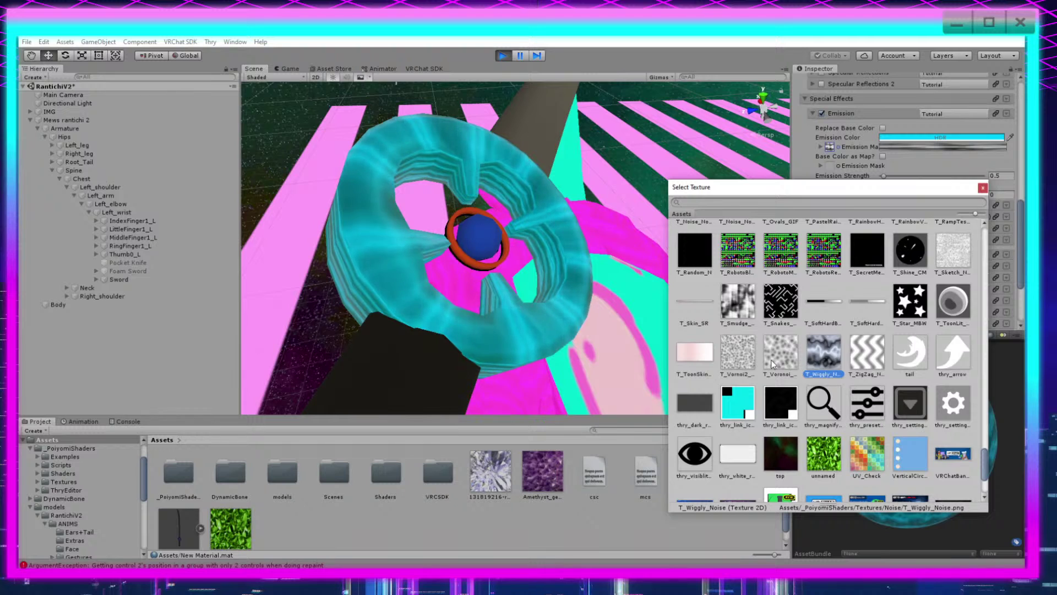
Step: Assign T_Noise_No (12) as New Material's emission map and close the texture selection
scroll(883, 362, up, 6)
scroll(932, 356, down, 1)
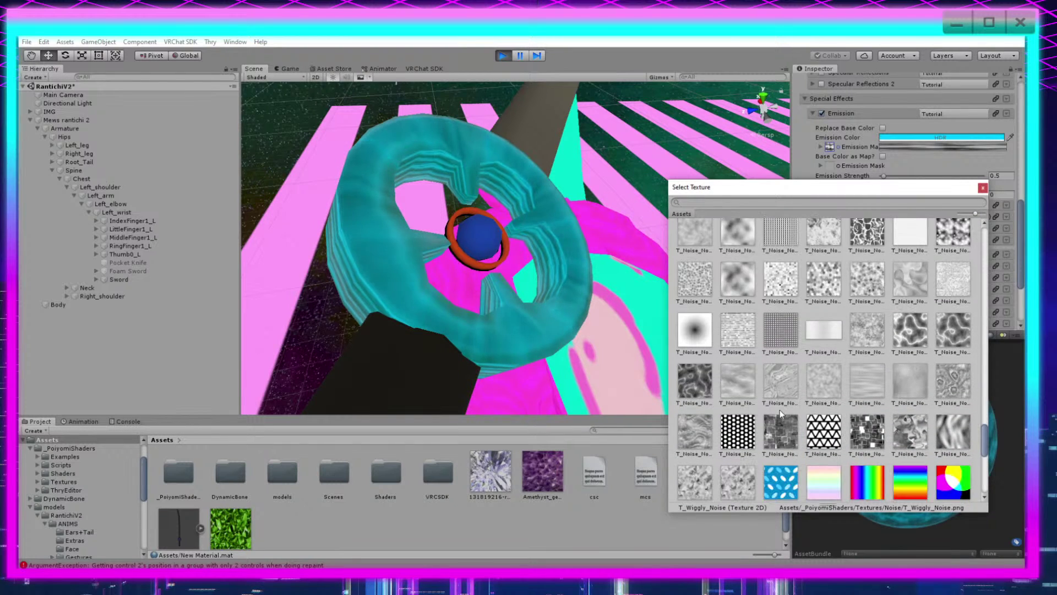
click(776, 422)
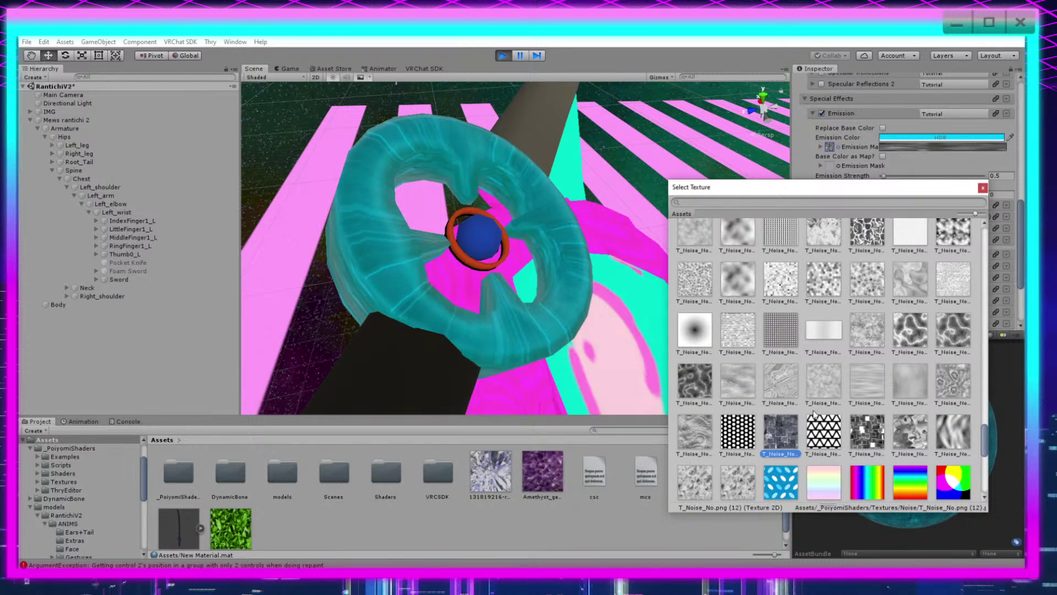
click(983, 190)
Step: Examine the guard's animated emission from closer and farther away, and exit Play mode
scroll(564, 218, down, 5)
scroll(565, 220, up, 5)
right_drag(630, 224, 567, 212)
middle_drag(568, 212, 524, 187)
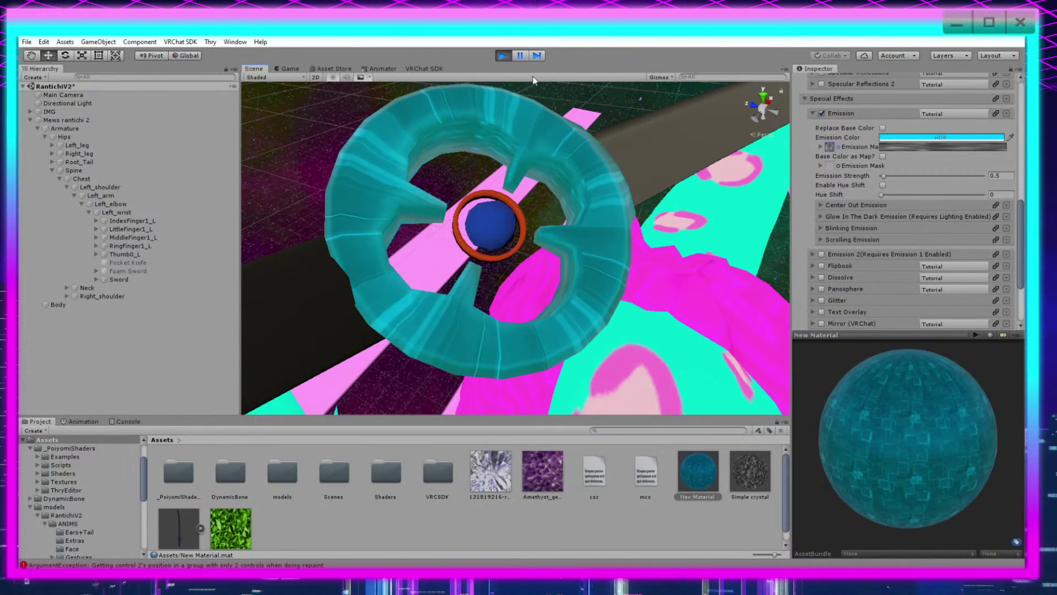
click(502, 55)
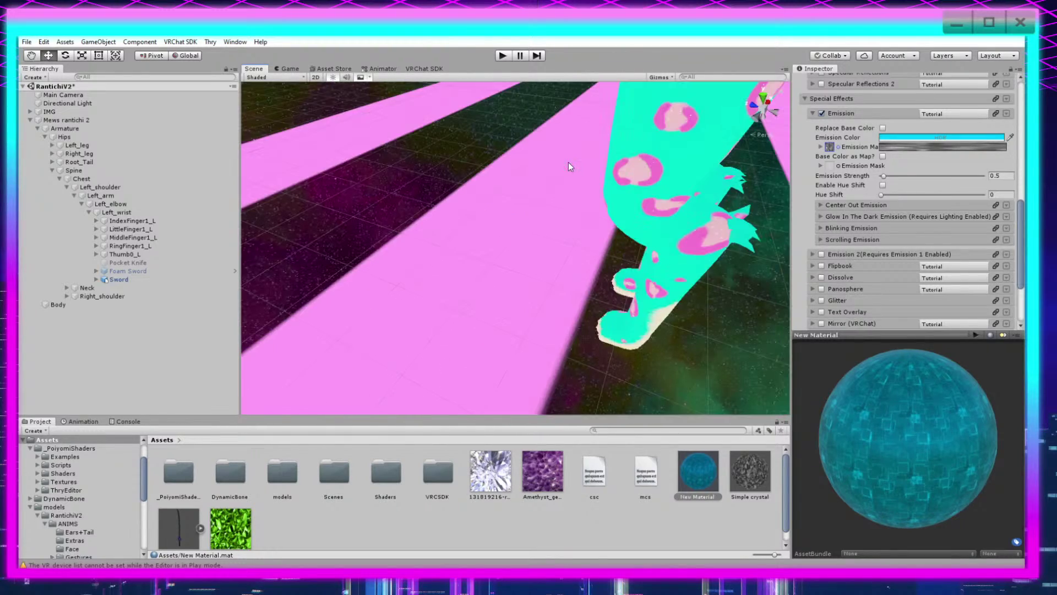
Step: Create a new material in the Assets folder and apply it to the sword's blade
scroll(568, 162, down, 4)
scroll(554, 207, down, 5)
middle_drag(554, 207, 542, 213)
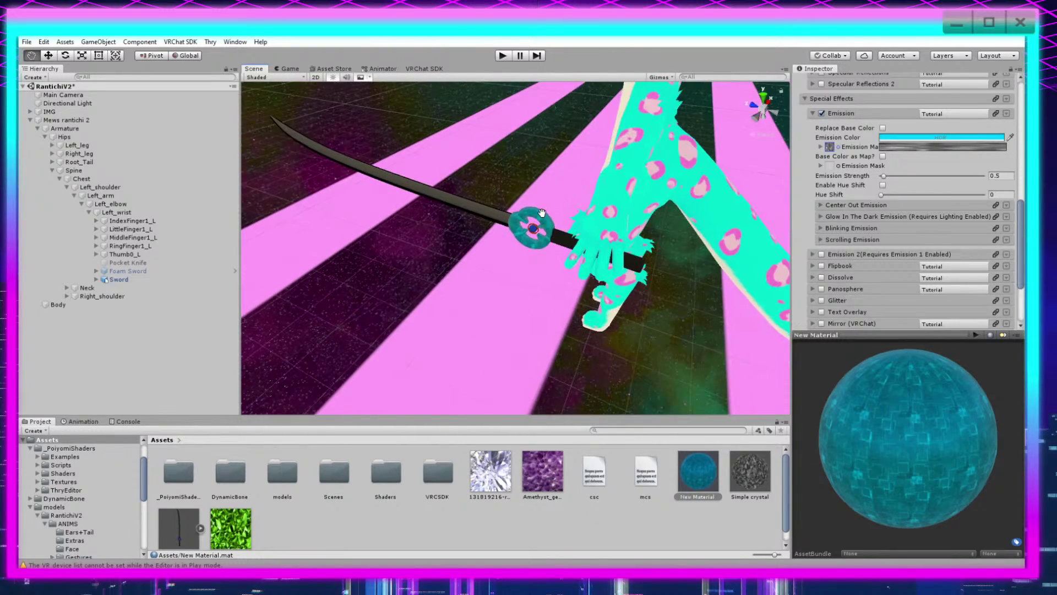
scroll(541, 213, up, 10)
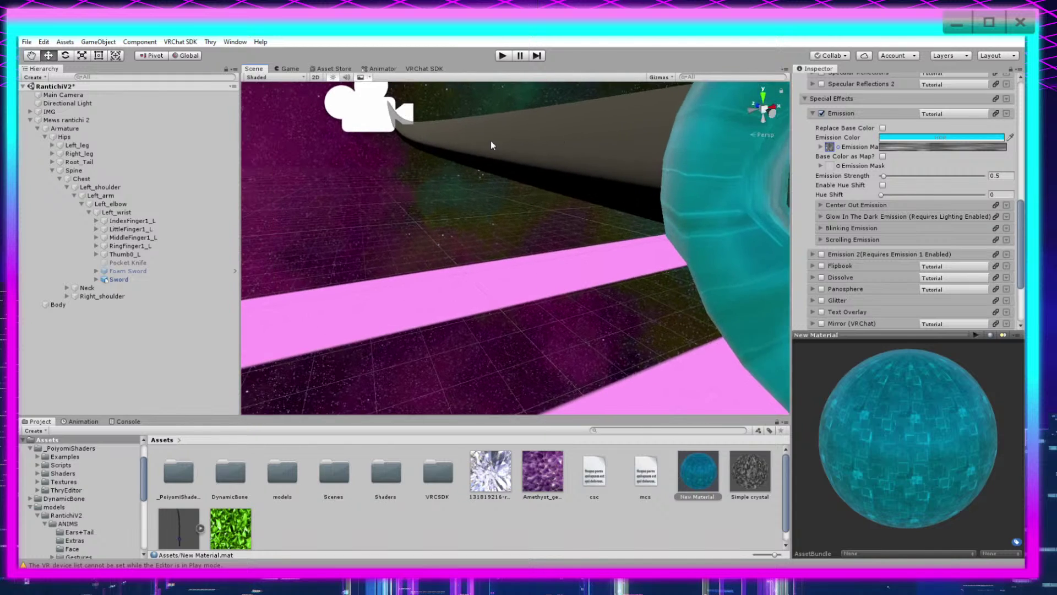
alt+drag(491, 145, 641, 109)
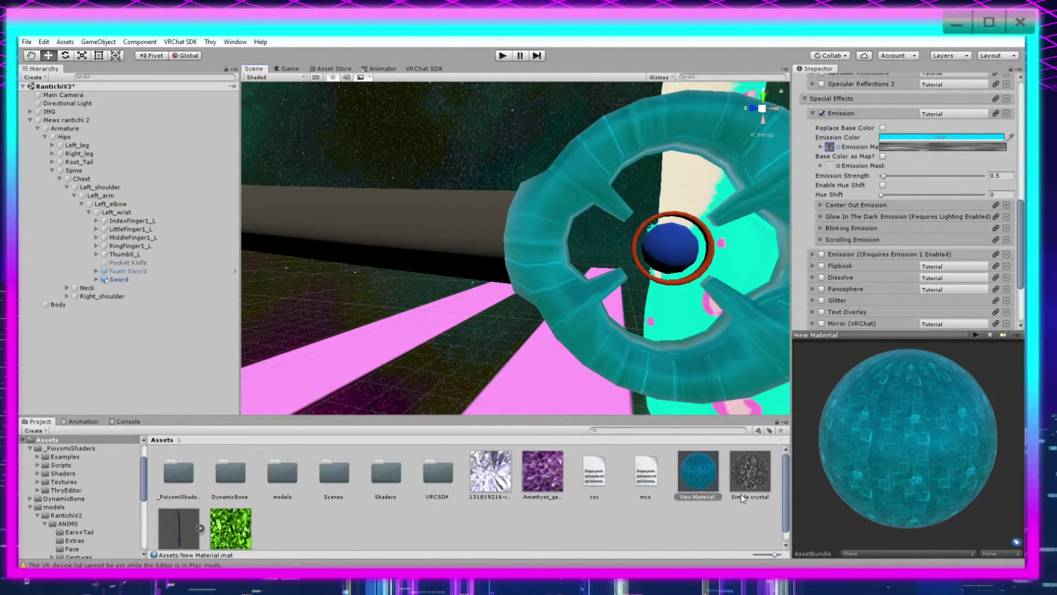
right_click(657, 524)
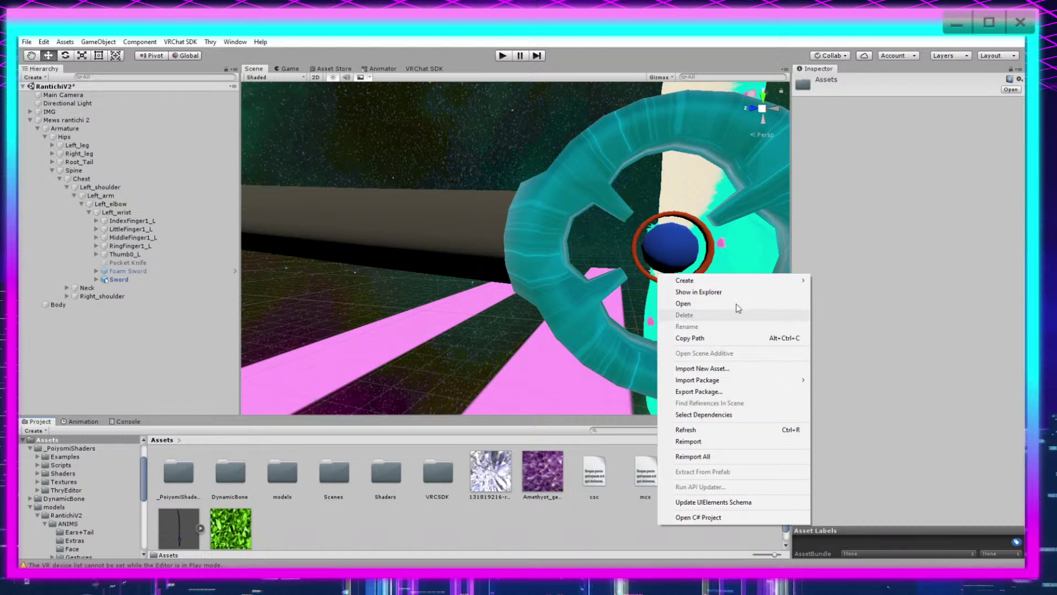
mouse_move(730, 282)
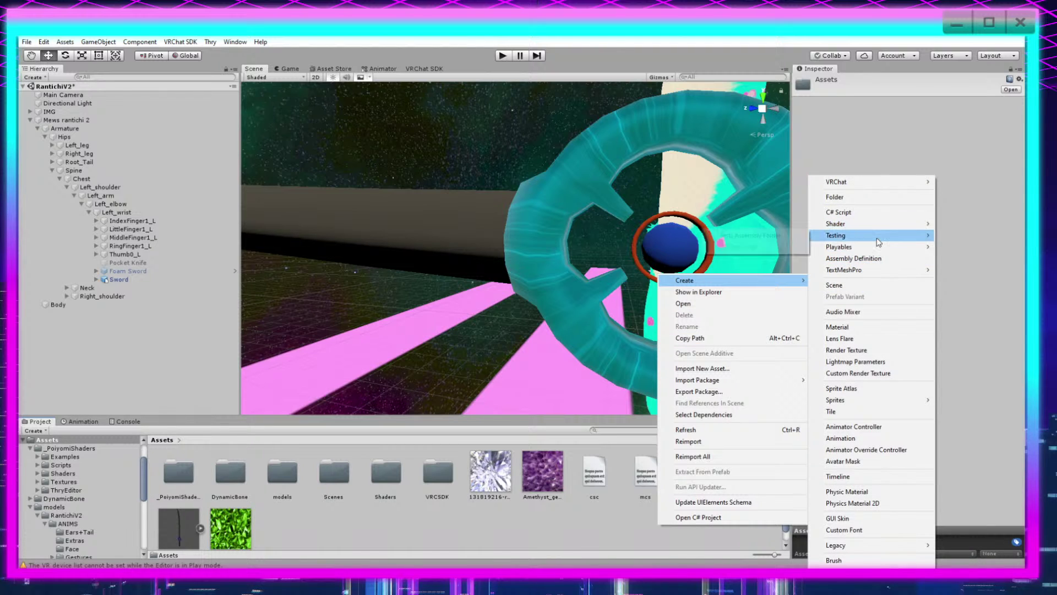
click(862, 330)
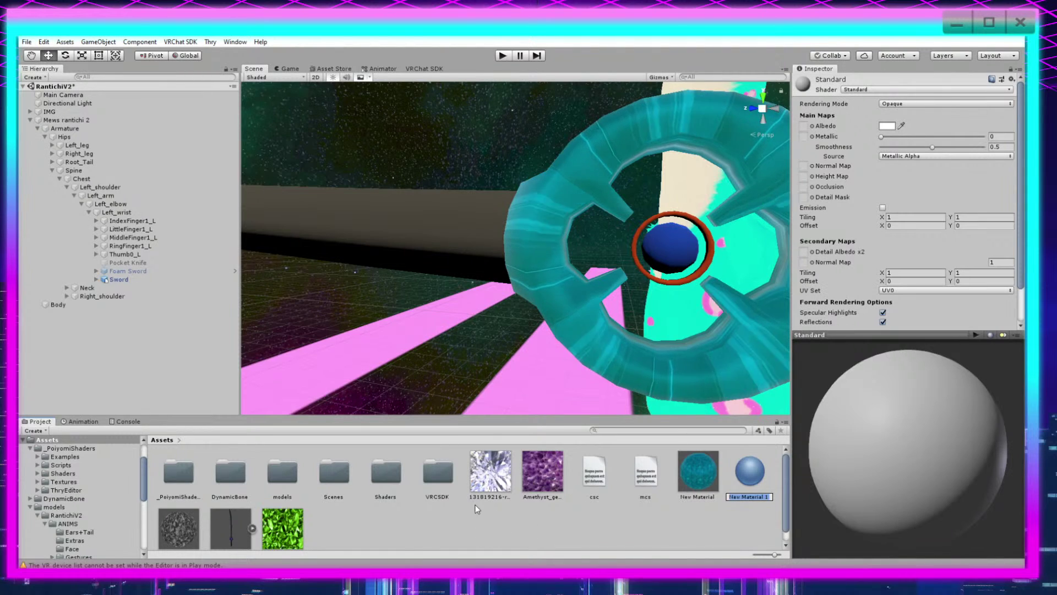
drag(750, 475, 367, 266)
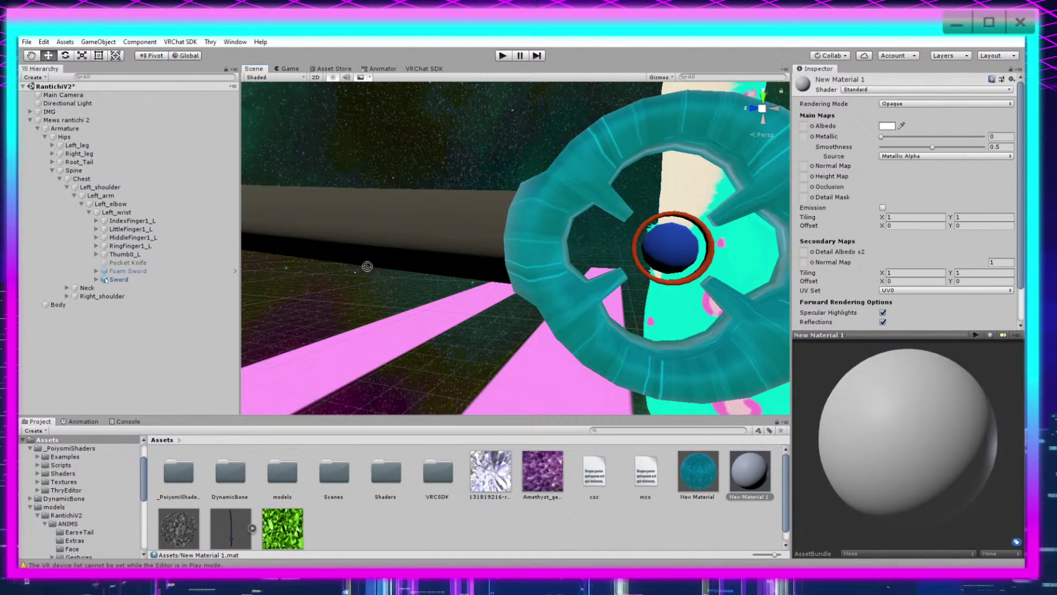
Step: Set the blade material's shader to Doppels shaders/Models shaders/Burning Glasses 1.11 and view the blade with the avatar
click(888, 90)
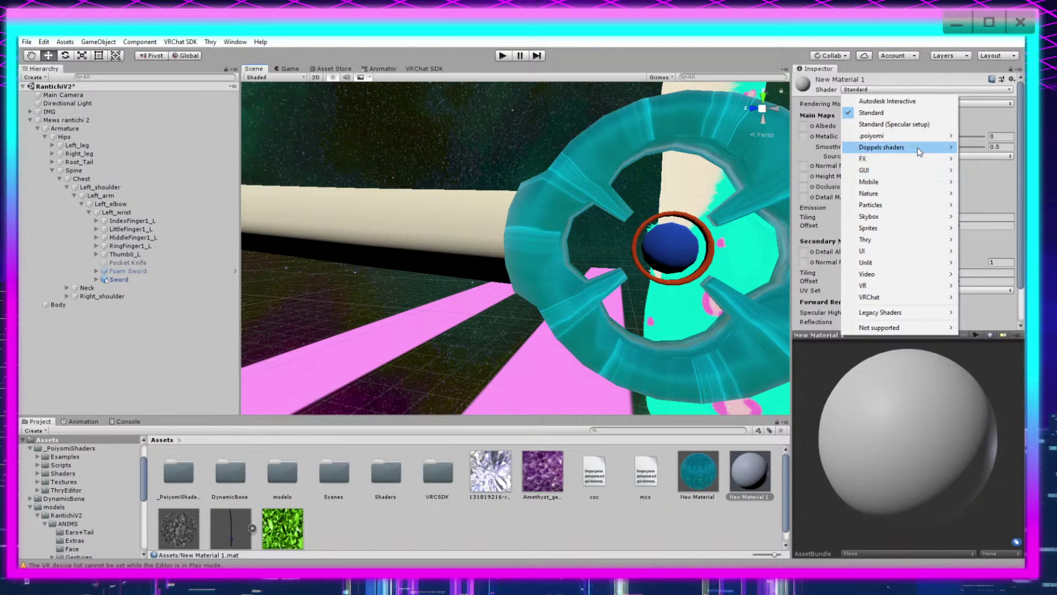
click(893, 146)
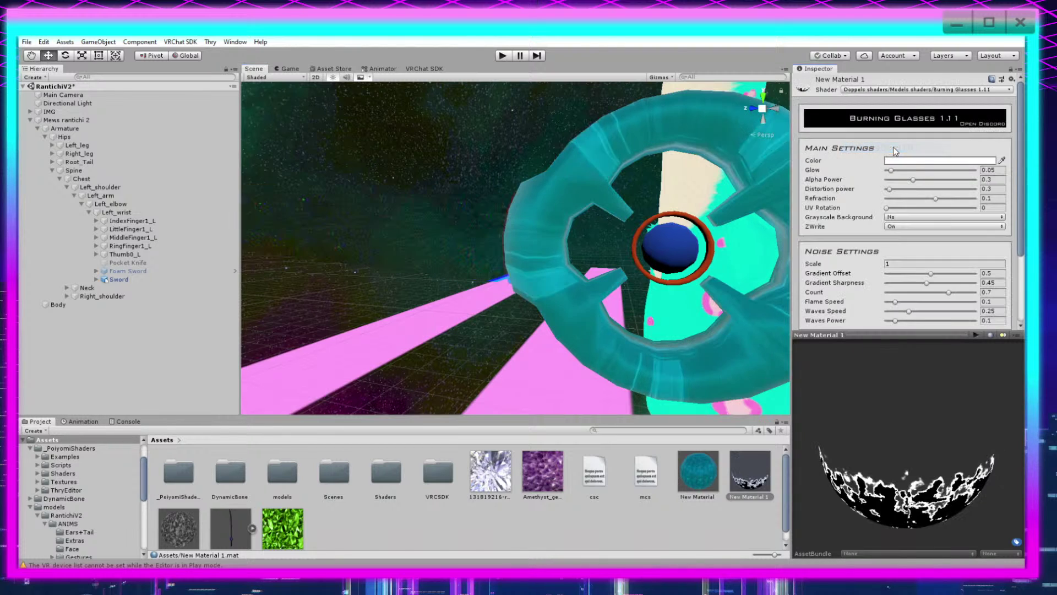
mouse_move(647, 236)
right_down()
mouse_move(604, 217)
mouse_move(663, 229)
mouse_move(564, 226)
mouse_move(644, 229)
right_up()
scroll(662, 229, up, 4)
middle_drag(644, 230, 738, 248)
right_drag(668, 257, 840, 236)
mouse_move(660, 234)
middle_down()
mouse_move(612, 238)
mouse_move(633, 237)
mouse_move(651, 273)
mouse_move(640, 241)
middle_up()
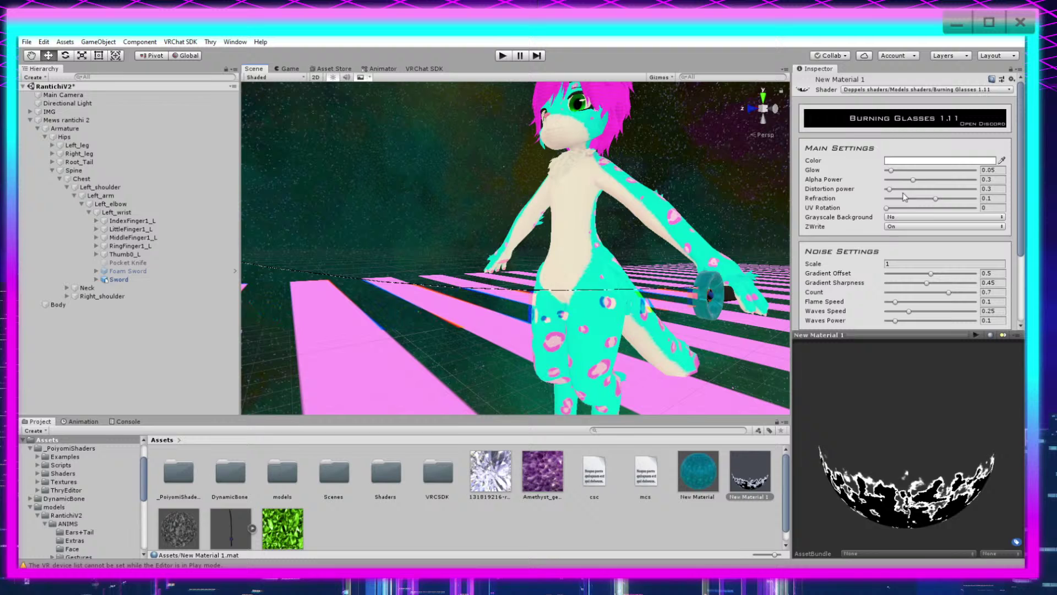
Step: Set the blade material's main colour to cyan, hex 00ECFF
click(893, 162)
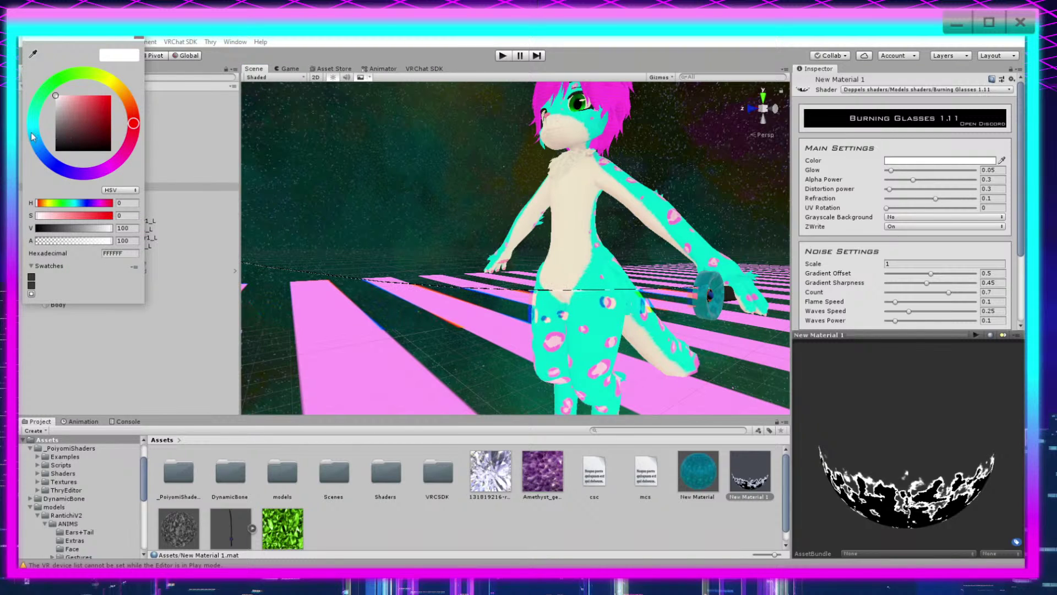
click(33, 133)
click(110, 95)
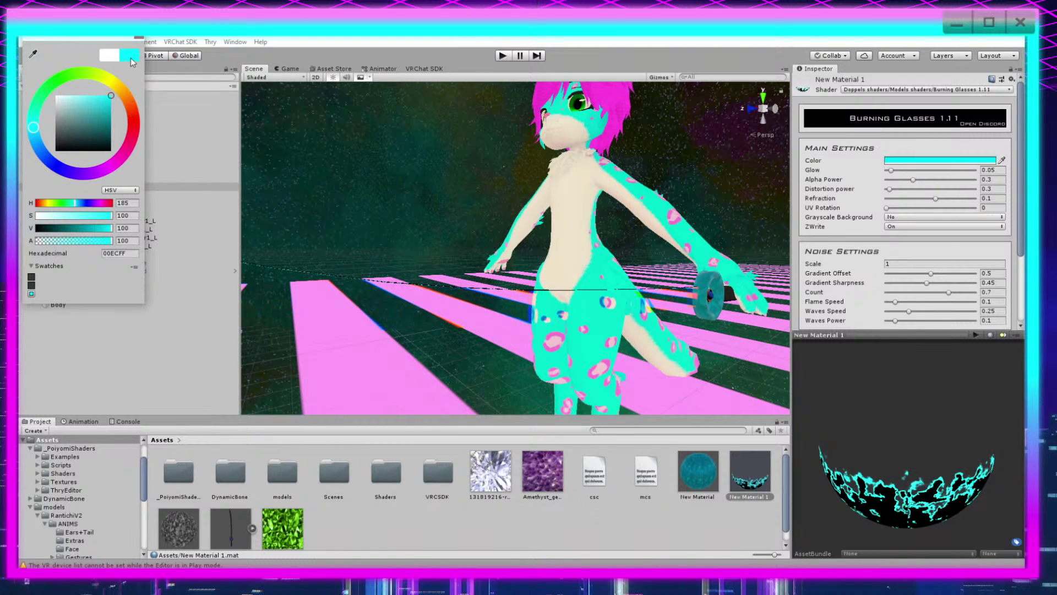
click(139, 39)
Step: Set the blade material's Gradient Offset to 0.358 in its noise settings and inspect the blade
middle_drag(562, 278, 571, 259)
right_drag(571, 260, 700, 212)
middle_drag(564, 235, 596, 237)
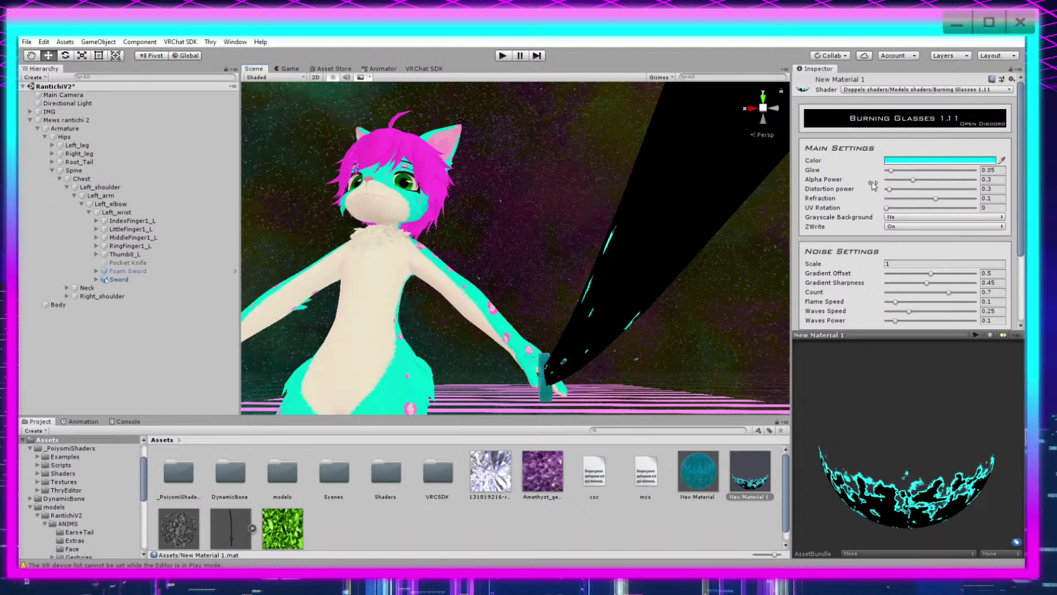
alt+drag(606, 242, 493, 287)
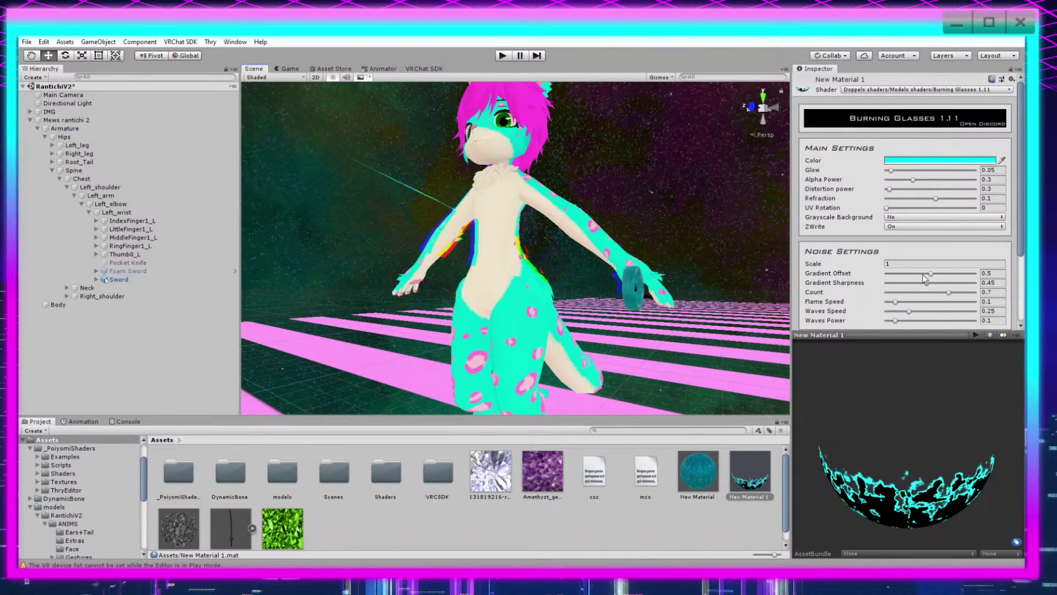
drag(930, 275, 918, 278)
alt+drag(652, 287, 573, 267)
scroll(573, 267, up, 3)
scroll(601, 295, down, 4)
scroll(615, 314, up, 3)
scroll(615, 314, down, 2)
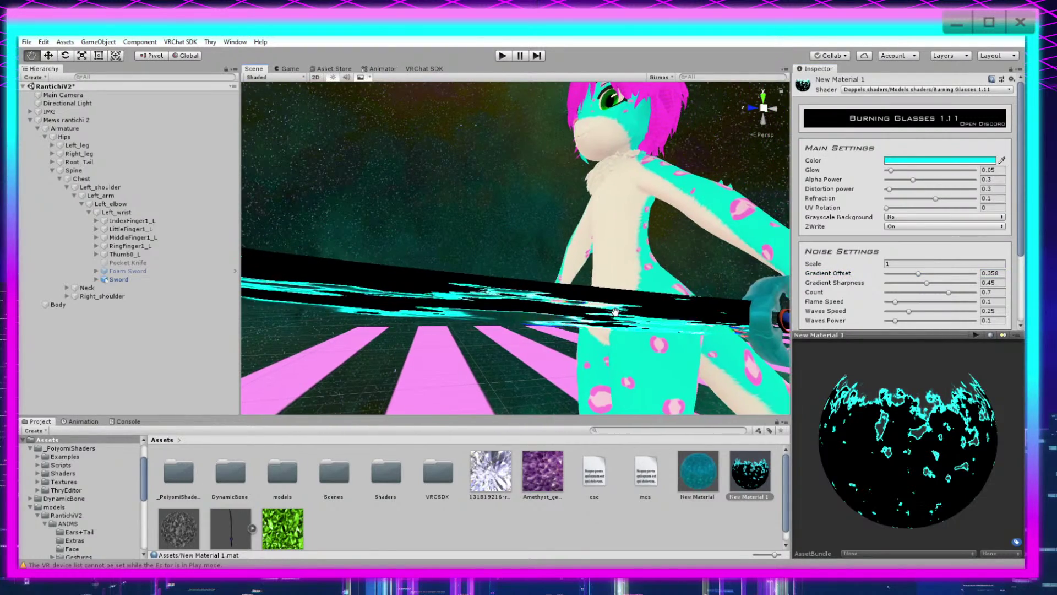
Step: Set the blade material's Gradient Sharpness to 0 and Count to 0.128
right_drag(615, 314, 440, 323)
middle_drag(441, 322, 482, 317)
right_drag(482, 317, 581, 328)
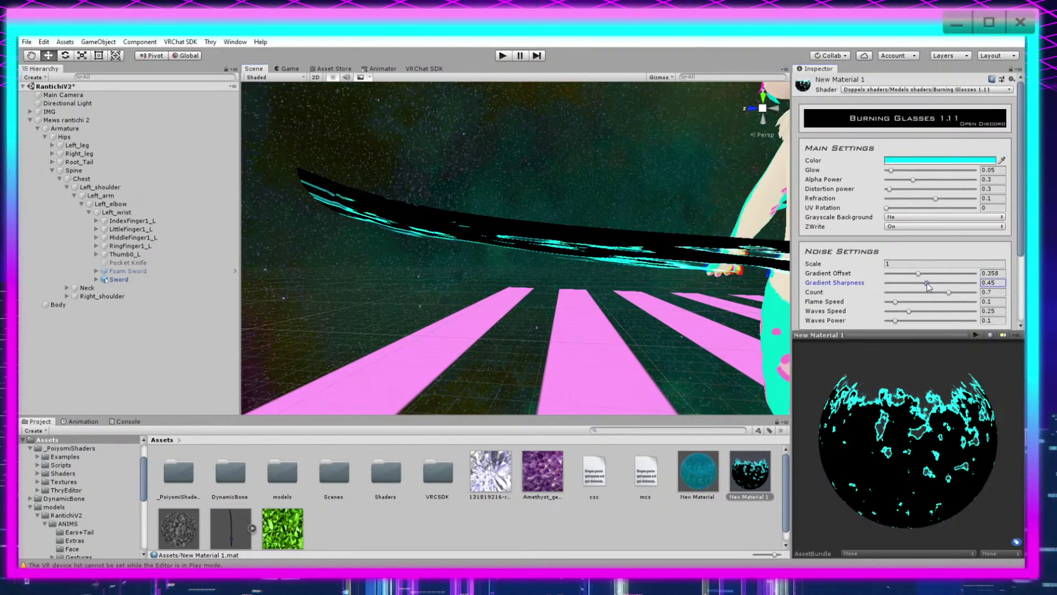
drag(926, 282, 874, 287)
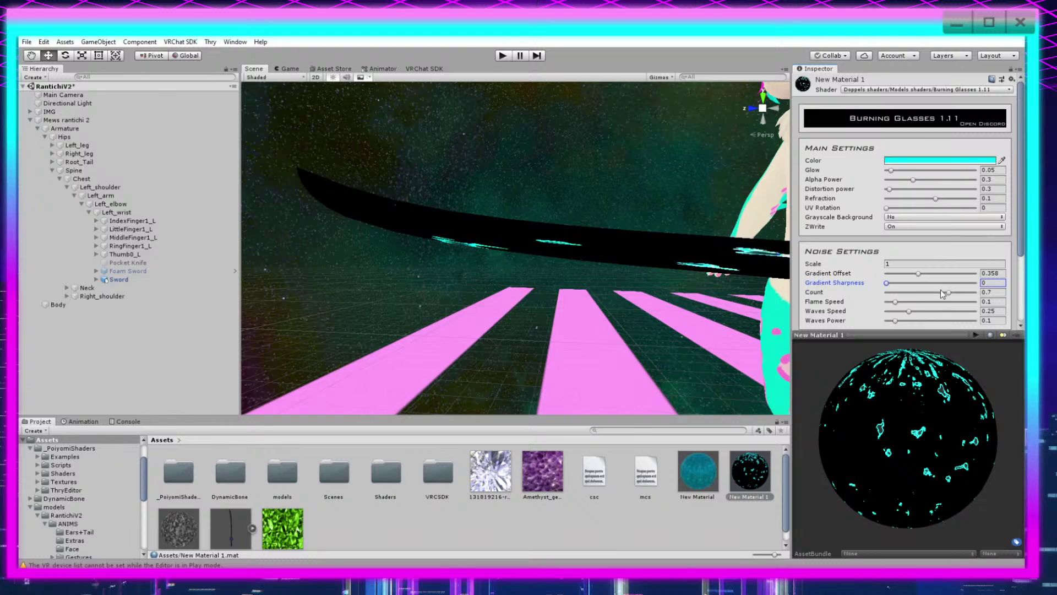
drag(945, 295, 898, 296)
Step: Set the blade material's Flame Speed to 0, Waves Speed 0.51, Glow 0.144, Alpha Power 0.141, Distortion power 0.36 and Refraction -0.91
right_drag(745, 300, 576, 312)
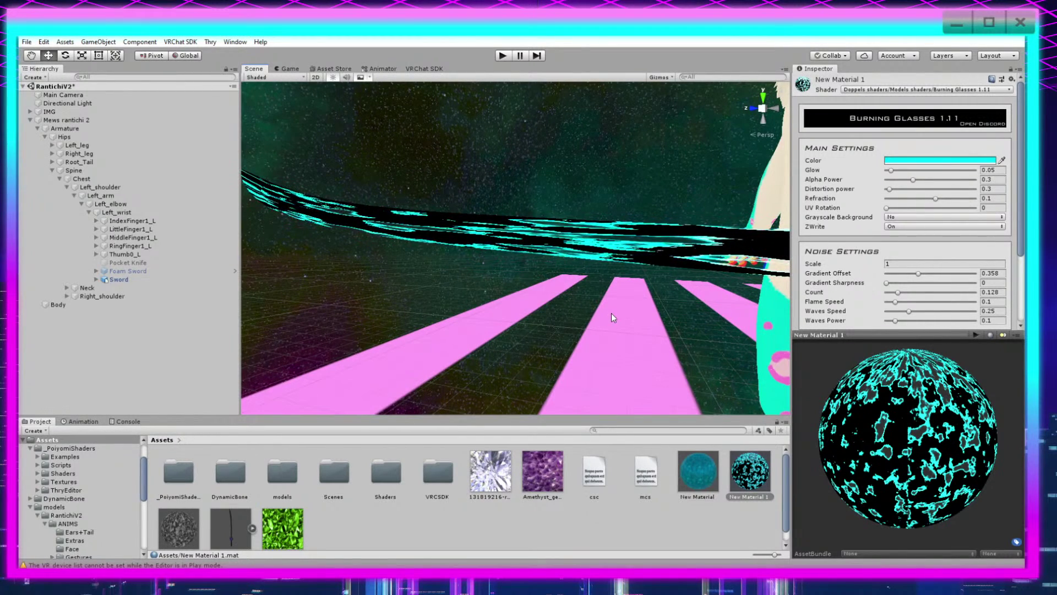
scroll(474, 309, up, 5)
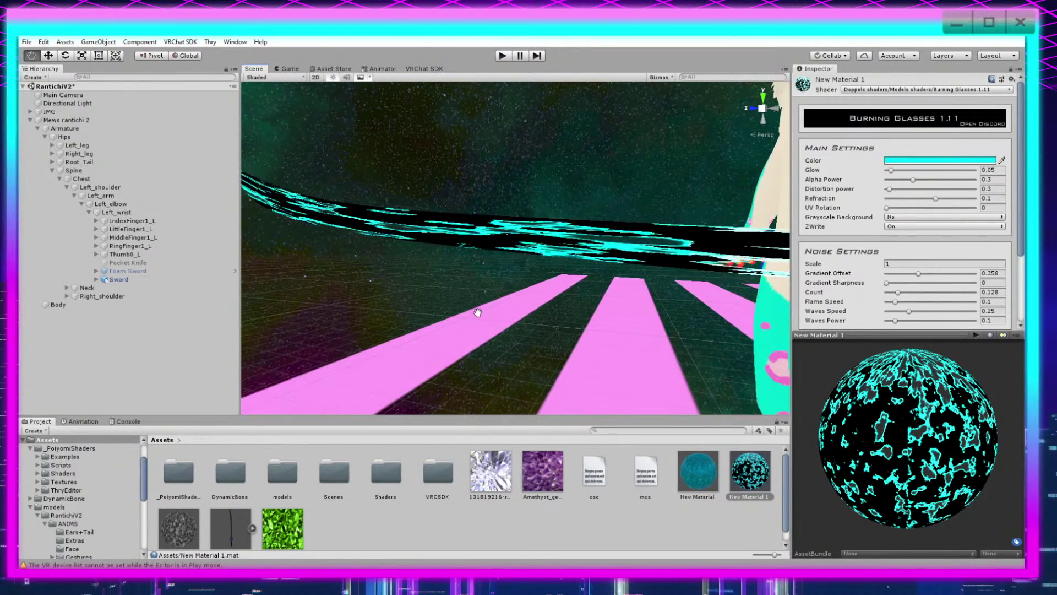
middle_drag(474, 309, 466, 312)
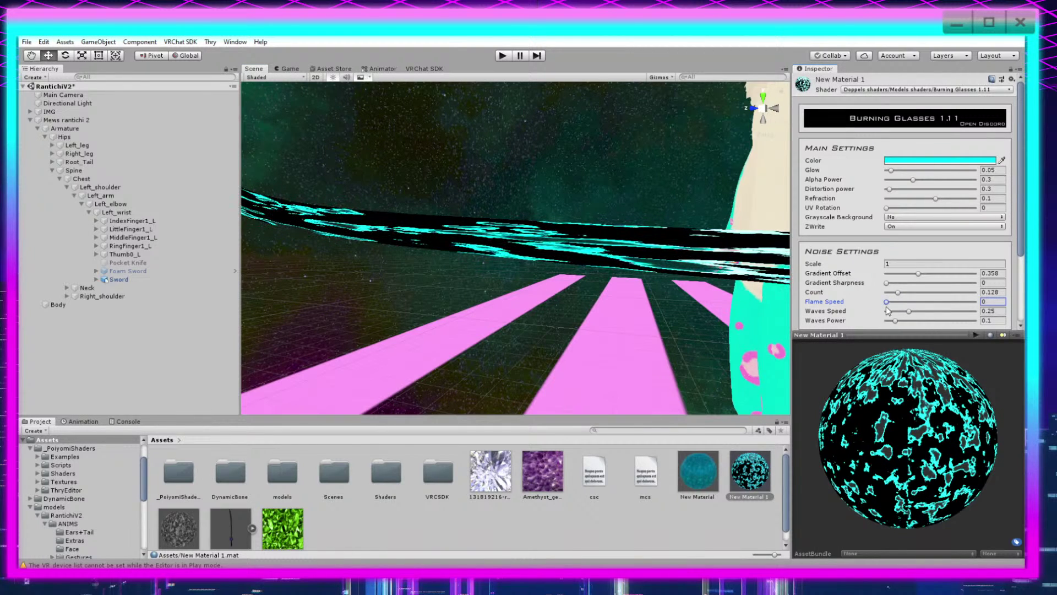
drag(907, 314, 931, 315)
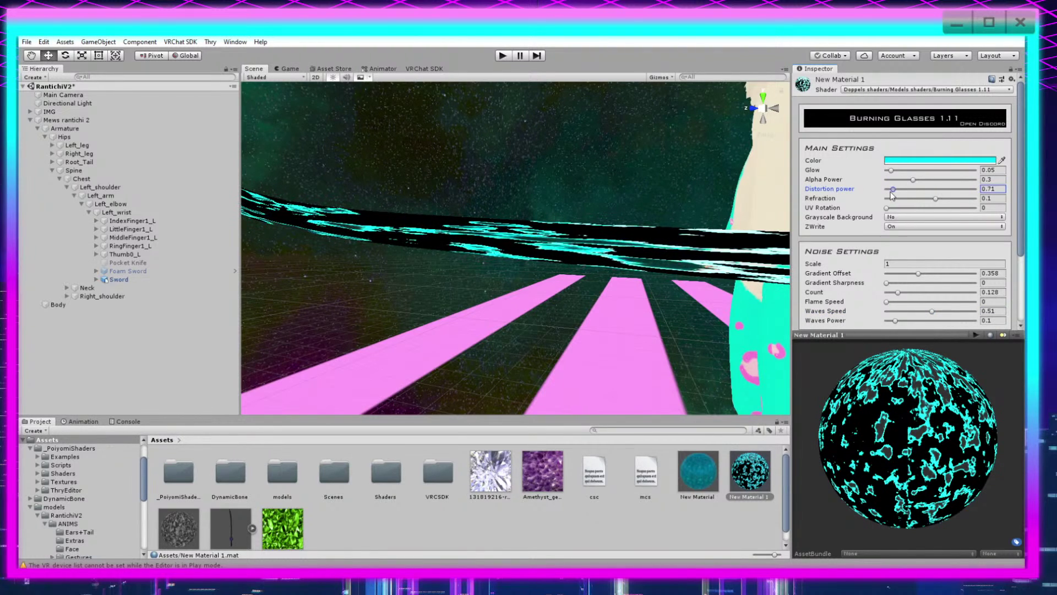
drag(913, 180, 902, 175)
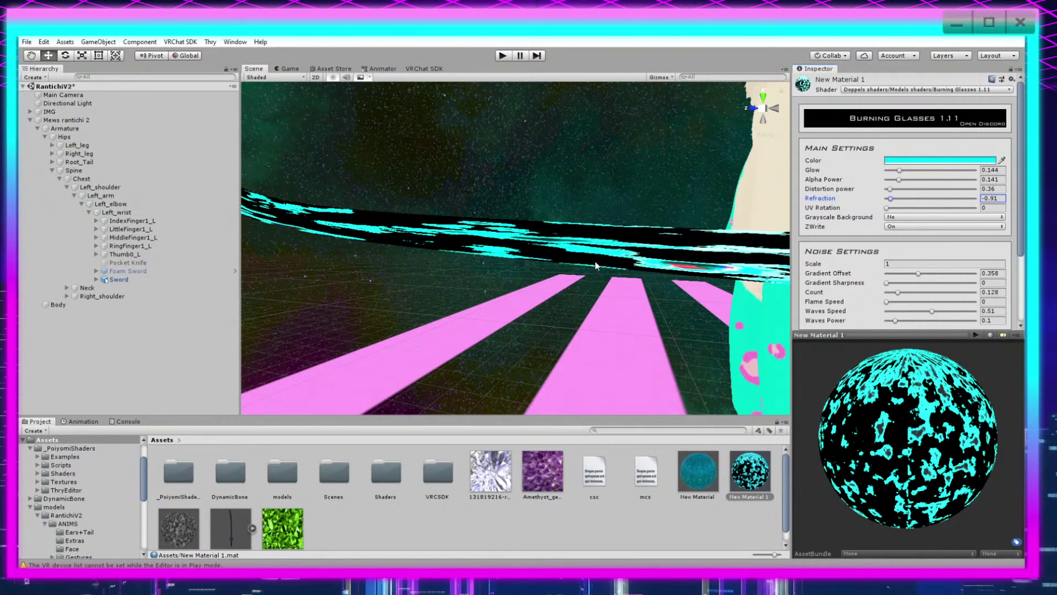
Step: Create a new material in the Assets folder and apply it to the blue gem sphere at the centre of the sword's guard
middle_drag(596, 266, 671, 226)
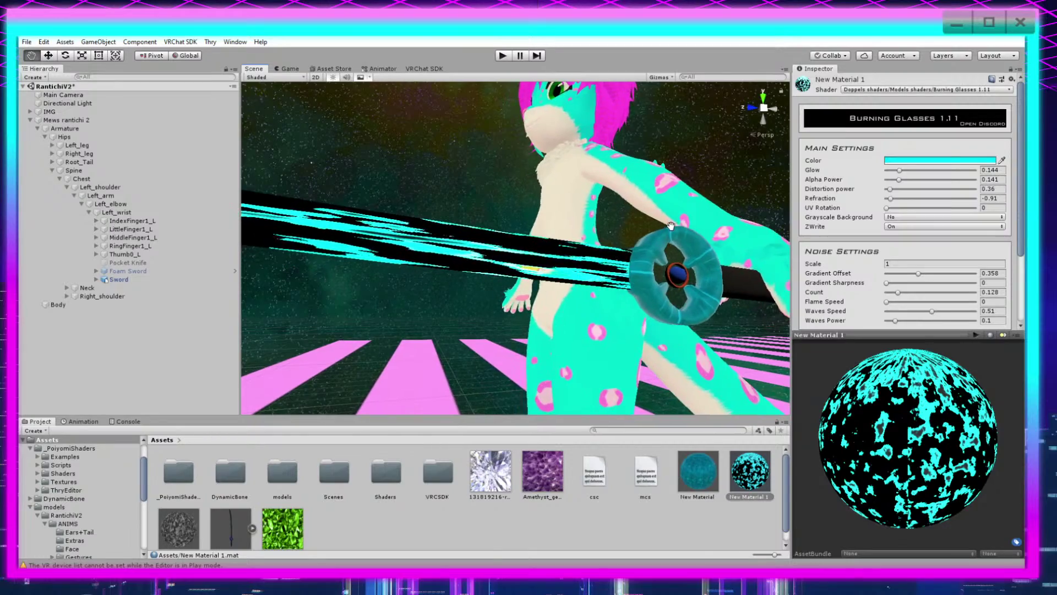
alt+drag(670, 226, 503, 307)
click(492, 524)
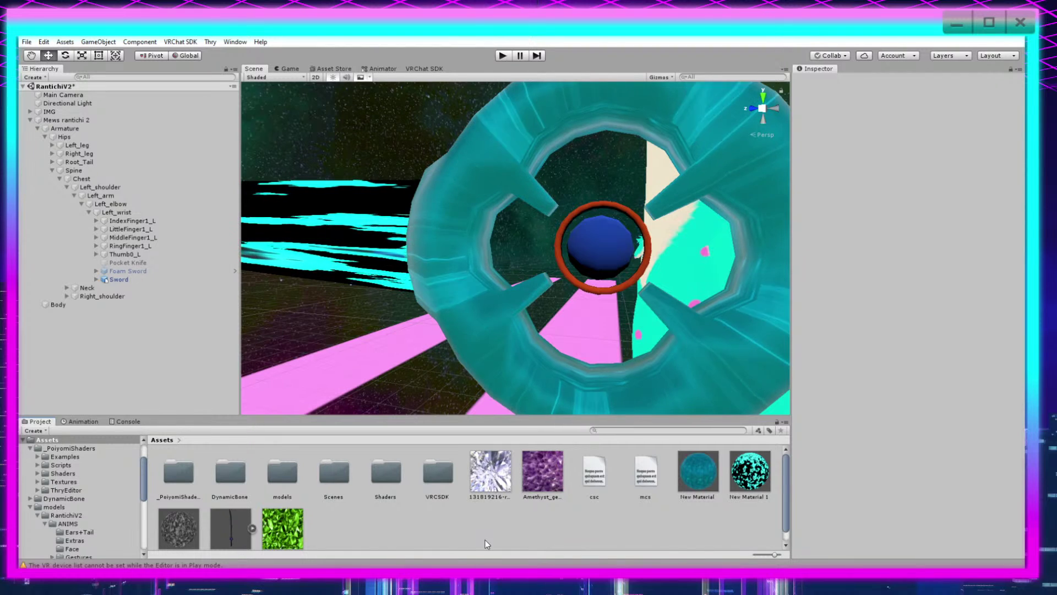
right_click(448, 540)
click(437, 540)
right_click(480, 542)
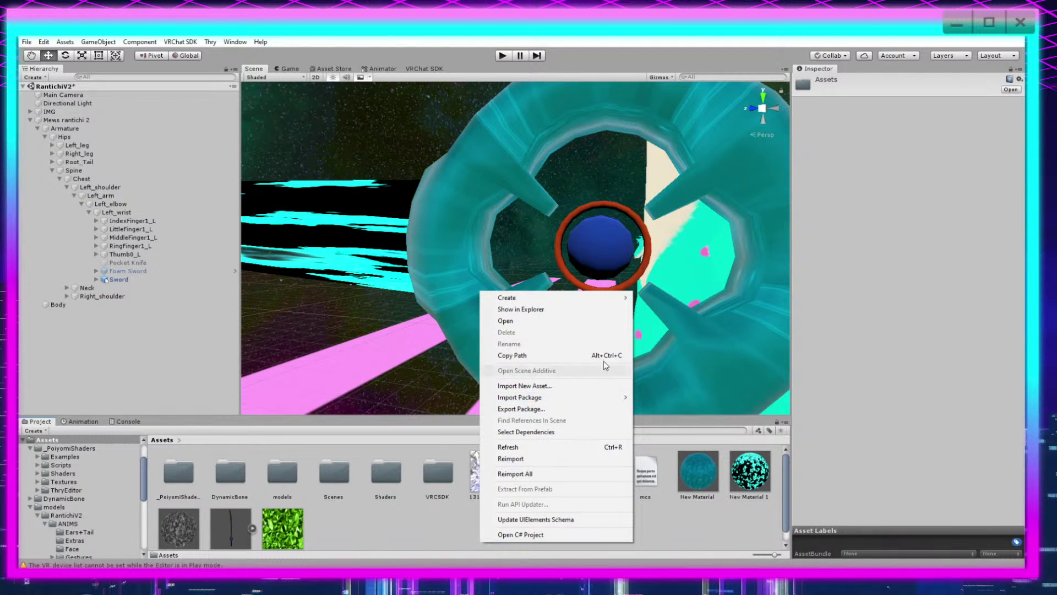
click(584, 301)
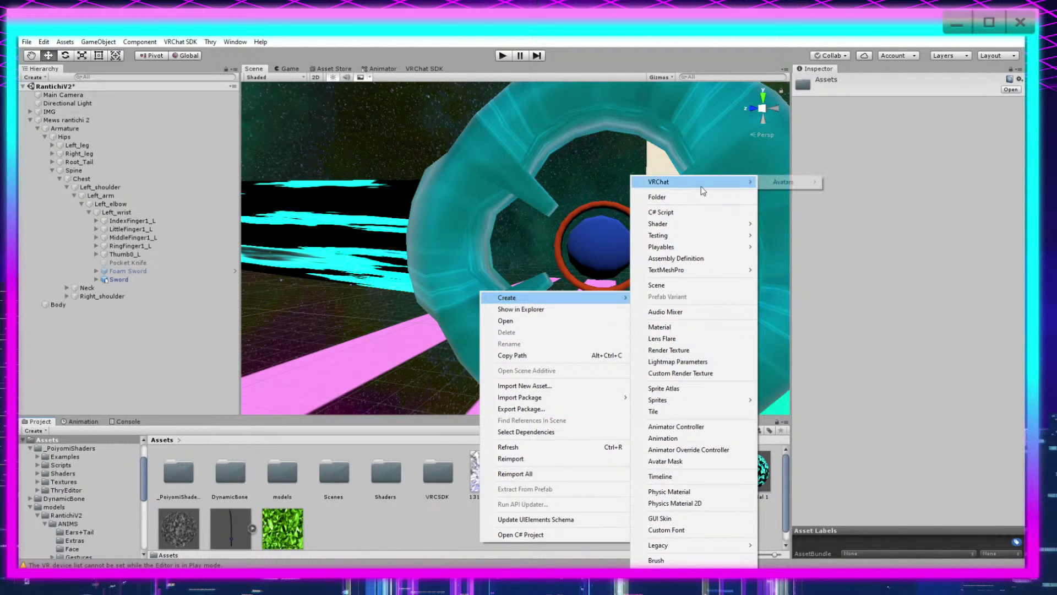
click(683, 329)
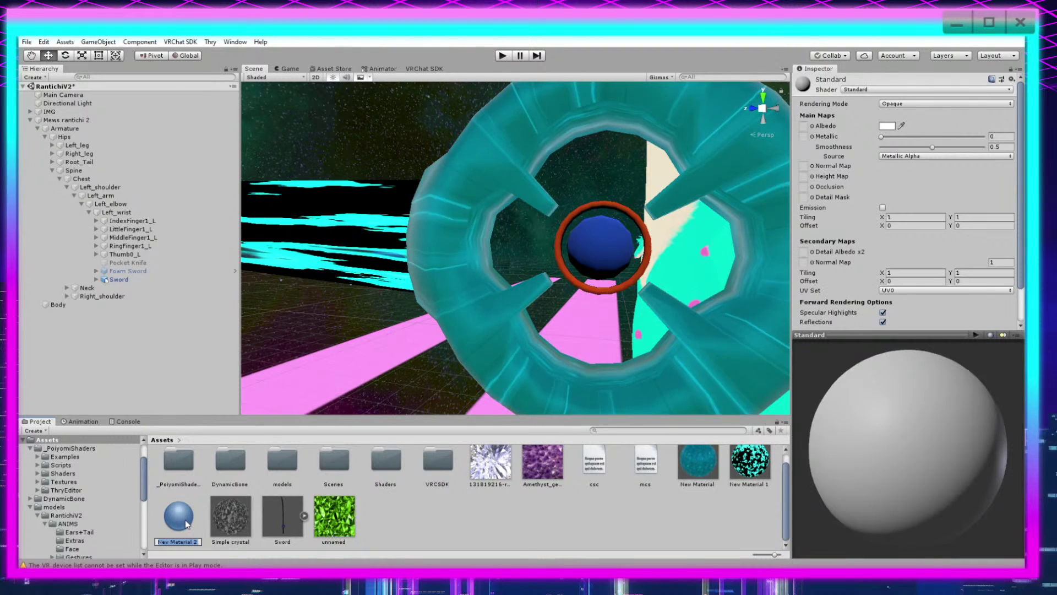
key(Return)
drag(199, 512, 602, 245)
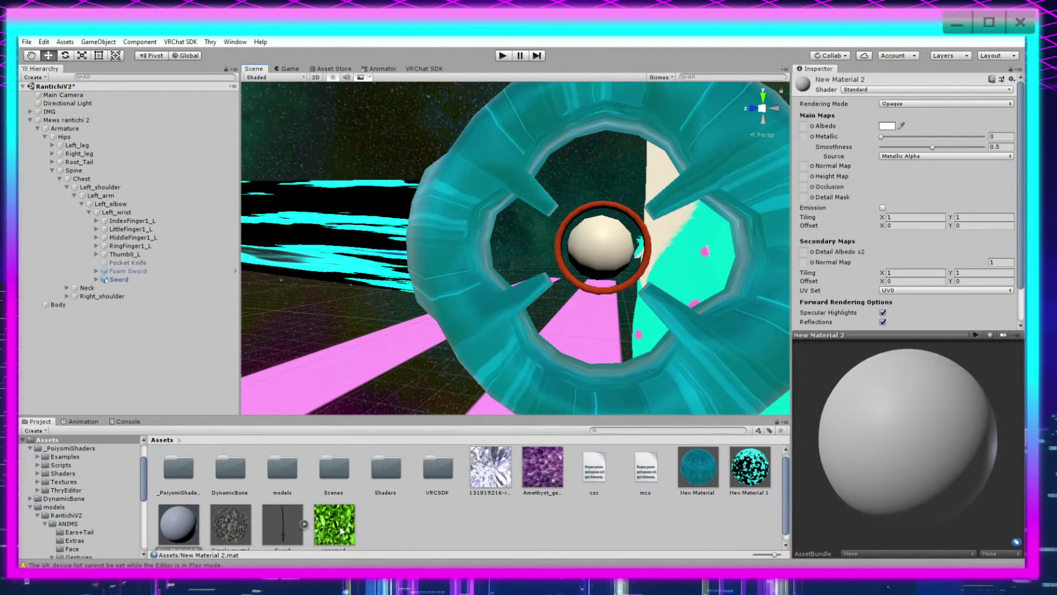
Step: Assign the green crystal texture "unnamed" as the gem material's albedo and switch its shader to .poiyomi/Toon/Advanced/Opaque
scroll(334, 515, down, 1)
drag(334, 516, 804, 128)
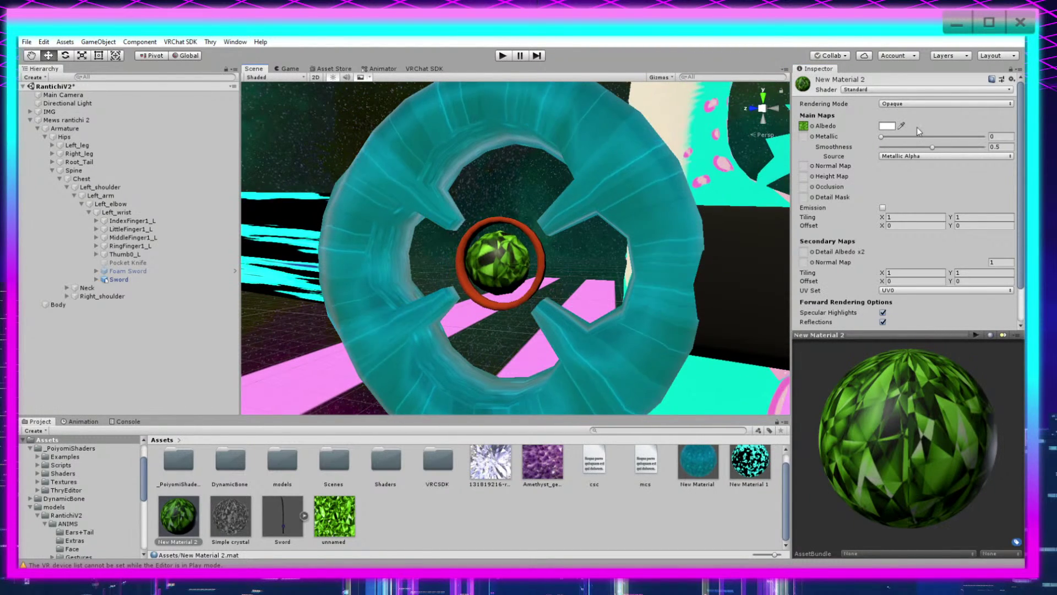
click(903, 104)
click(905, 105)
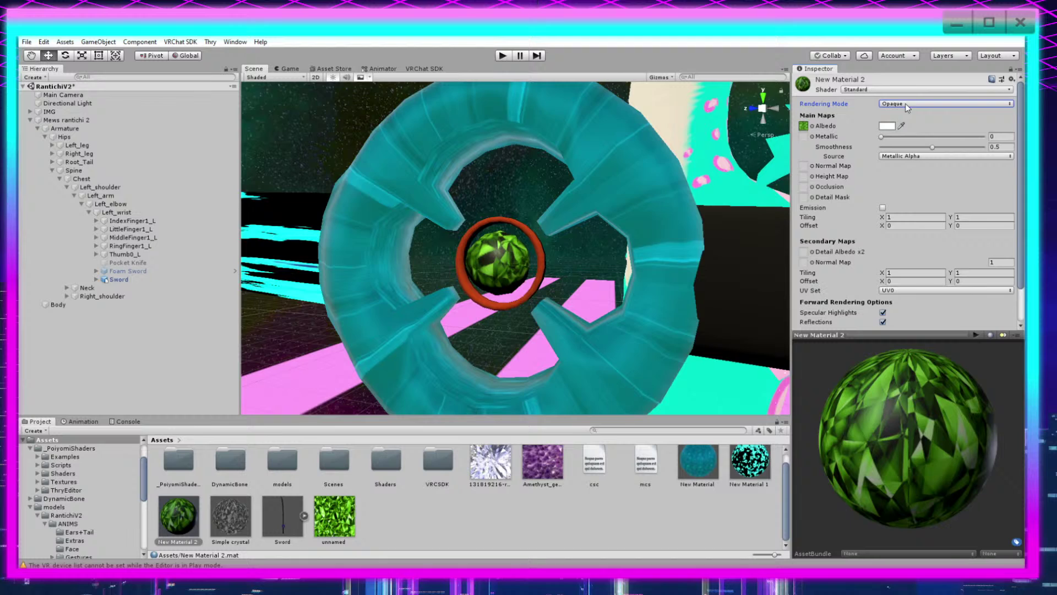
click(874, 90)
mouse_move(914, 136)
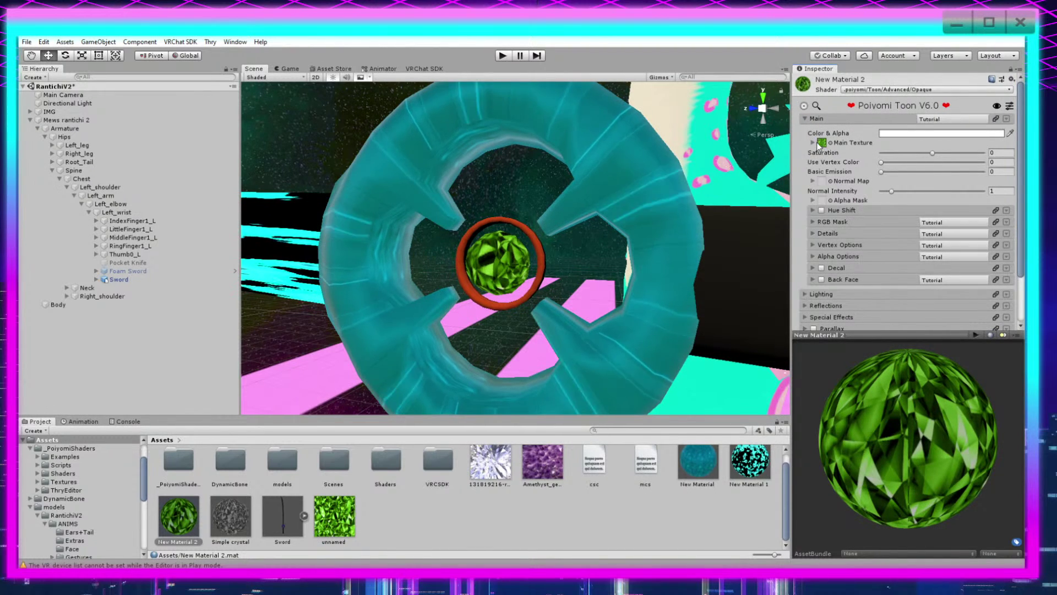
Step: Set the gem material's Main Texture Panning X to 1 and check the gem in the scene
click(814, 142)
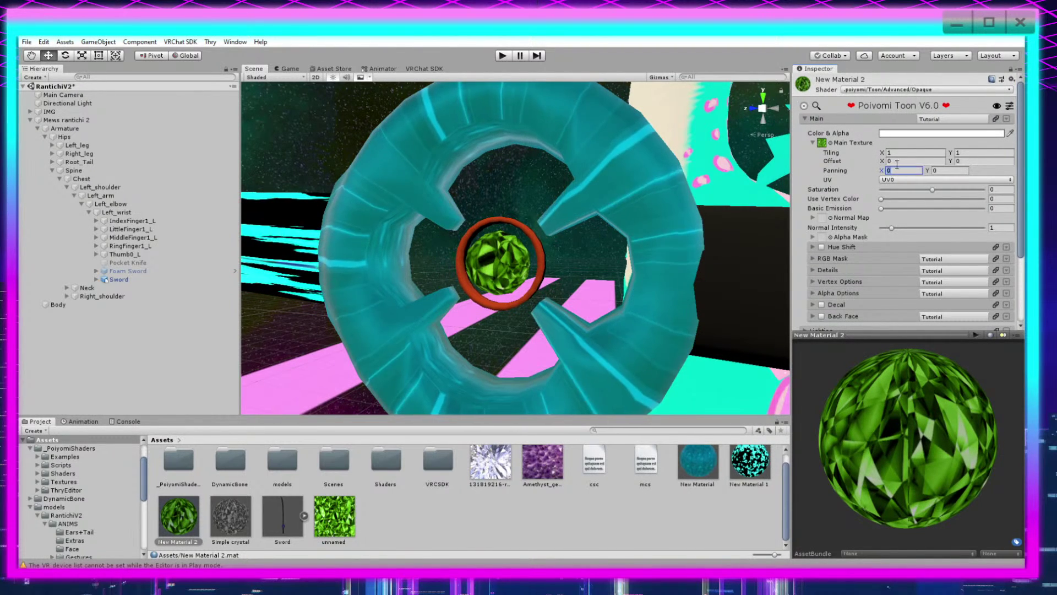
text(1)
middle_drag(599, 234, 632, 233)
middle_drag(728, 274, 721, 270)
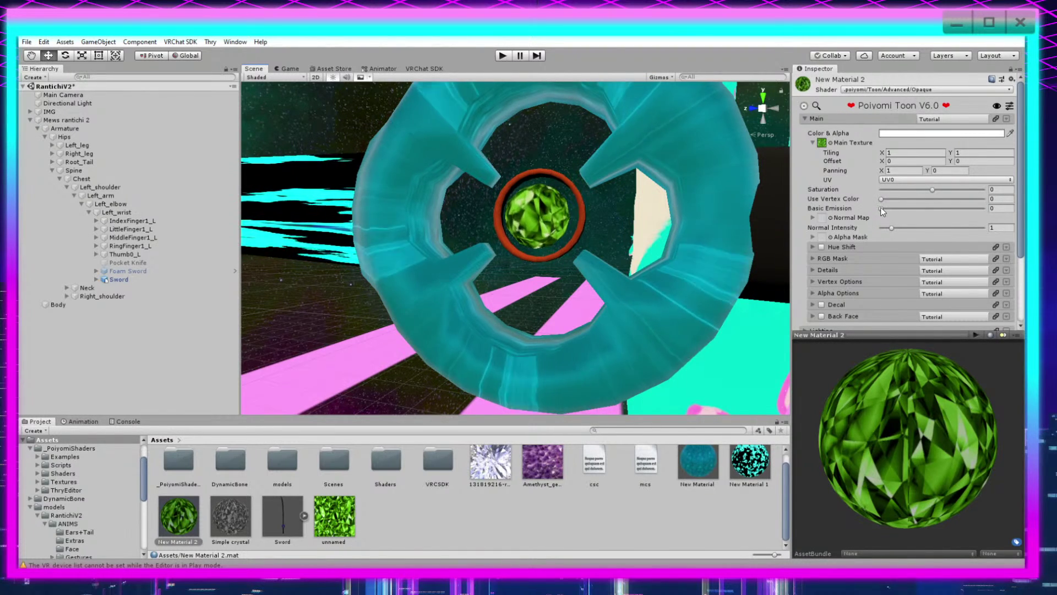
Step: Enable Hue Shift on the gem material and set it to 0.573 for a magenta tint
click(813, 246)
click(820, 247)
click(885, 272)
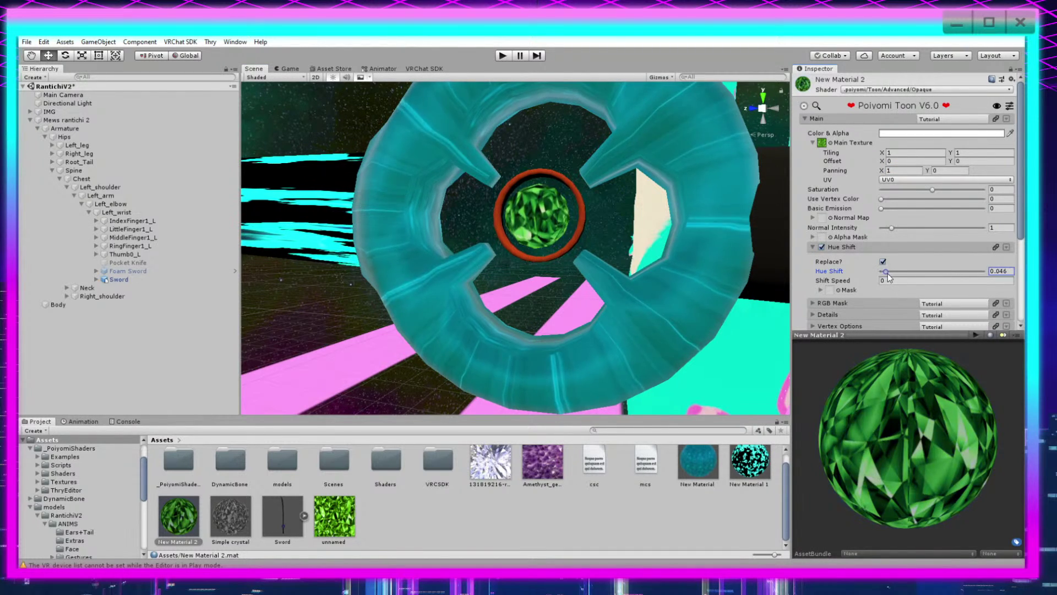
drag(888, 273, 940, 266)
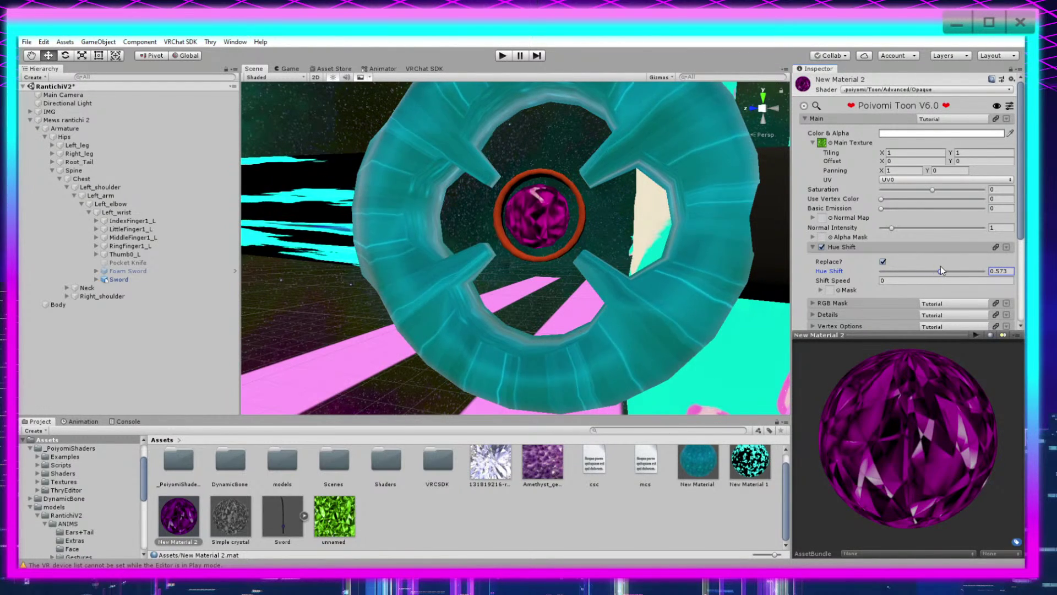
click(573, 248)
Step: Create another new material in the Assets folder and apply it to the thin ring around the gem
click(461, 520)
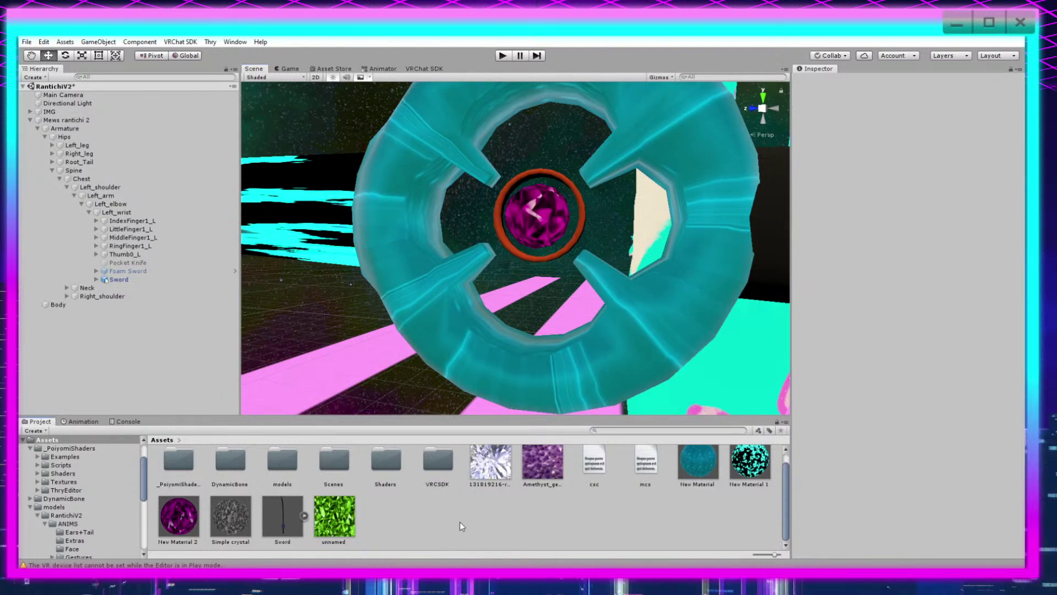
right_click(461, 521)
mouse_move(531, 277)
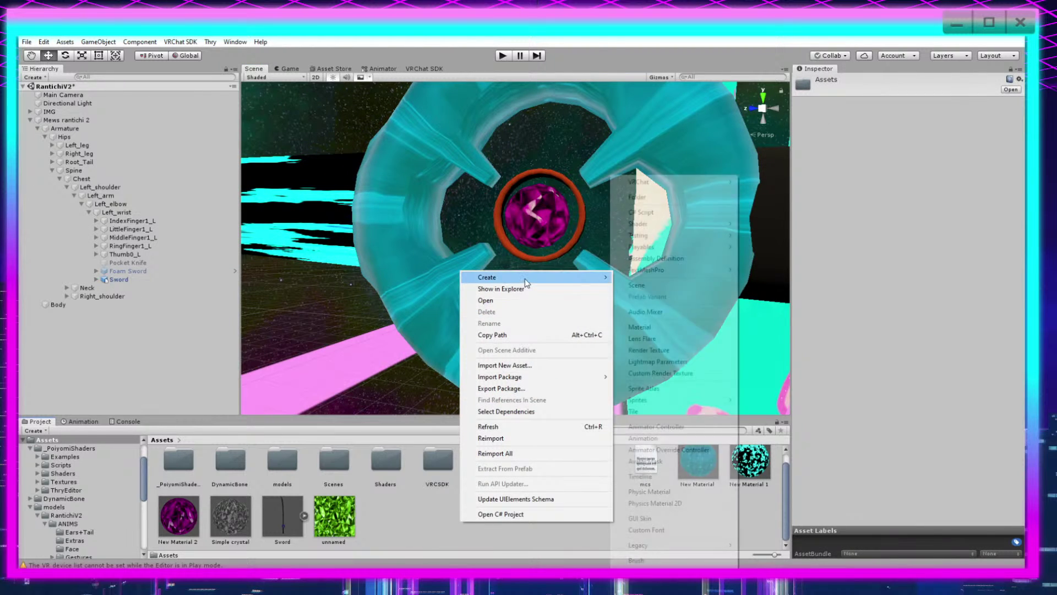
click(674, 328)
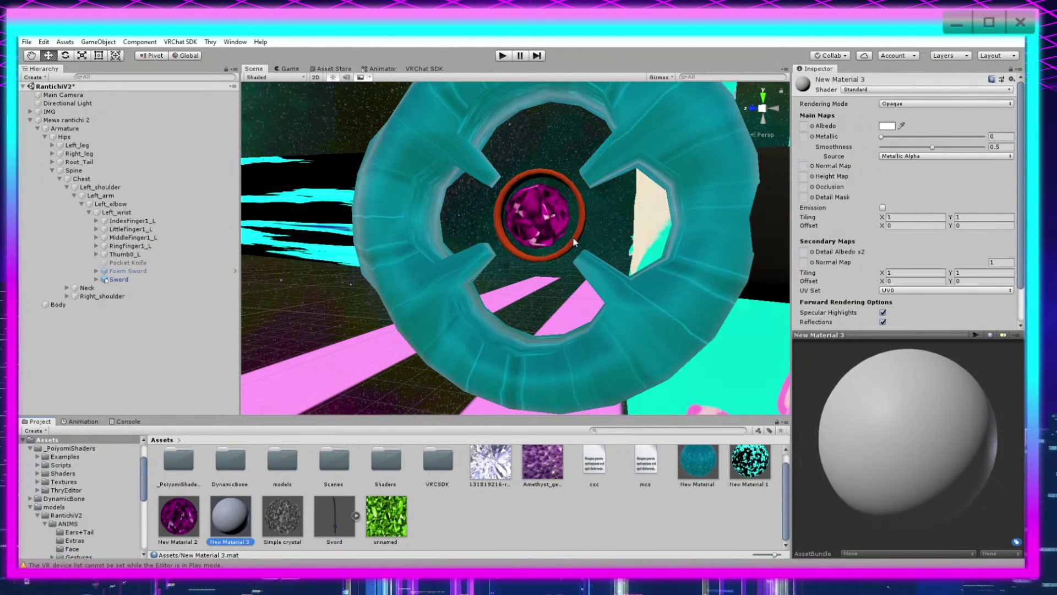
drag(247, 527, 509, 245)
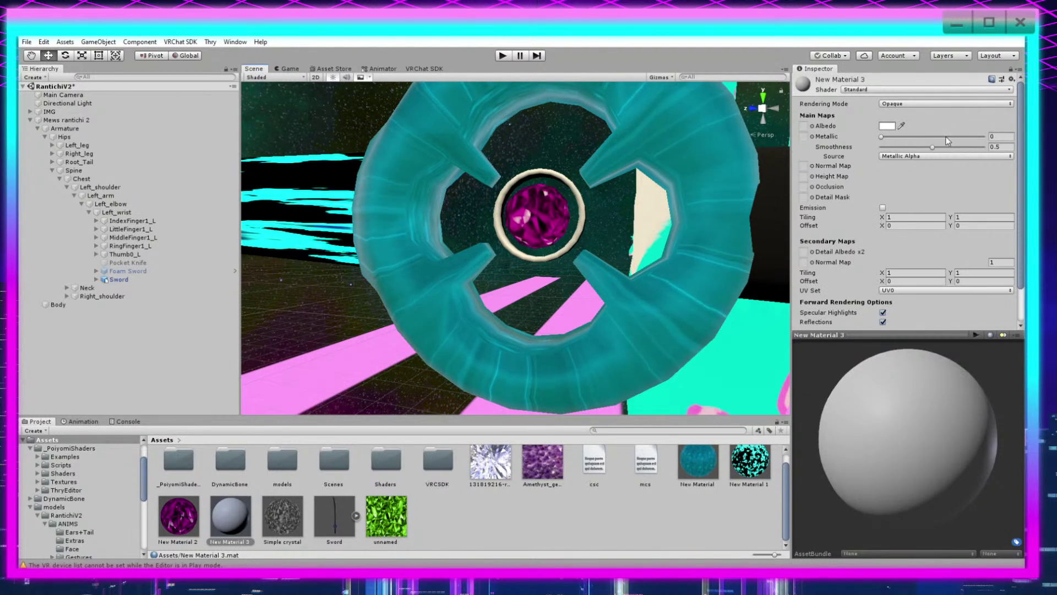
click(813, 127)
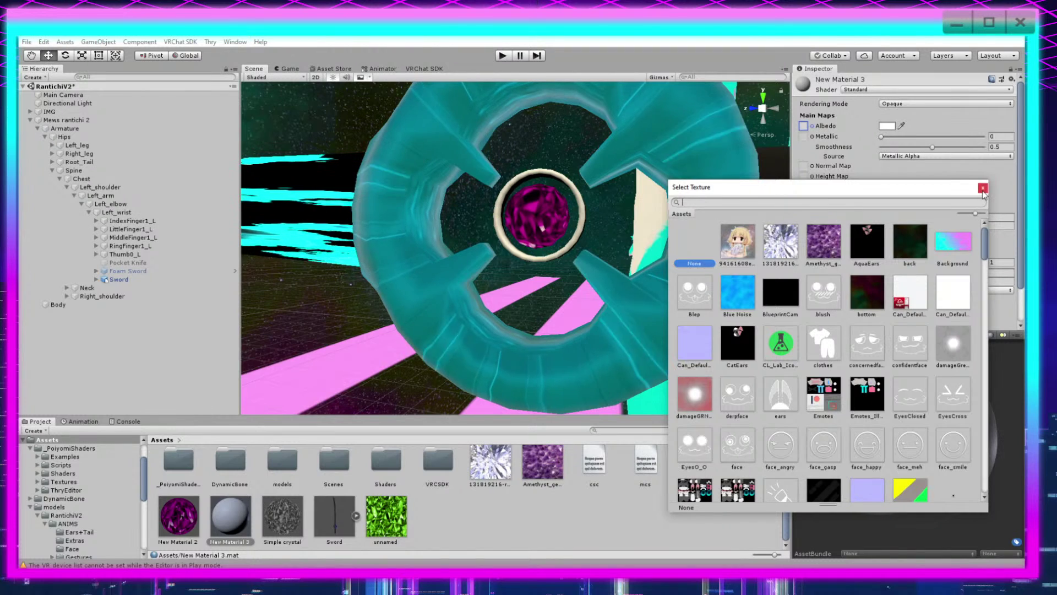
key(Escape)
scroll(551, 264, down, 10)
scroll(547, 283, up, 10)
Step: Inspect the ring around the gem and switch its material's shader to .poiyomi/Toon/Advanced/Opaque
middle_drag(548, 199, 564, 278)
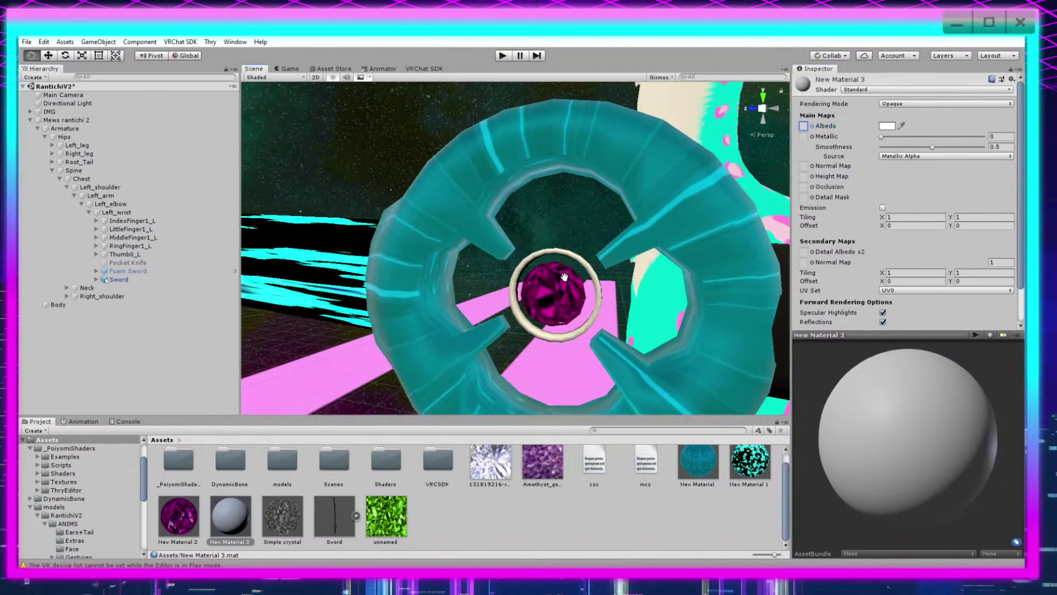
right_drag(543, 303, 633, 323)
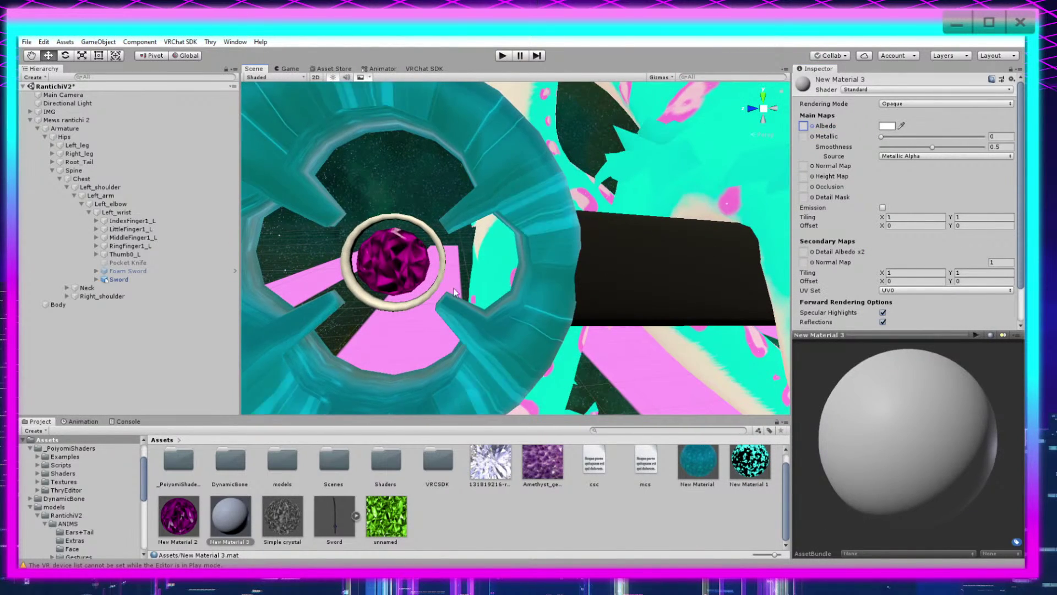
middle_drag(375, 258, 407, 261)
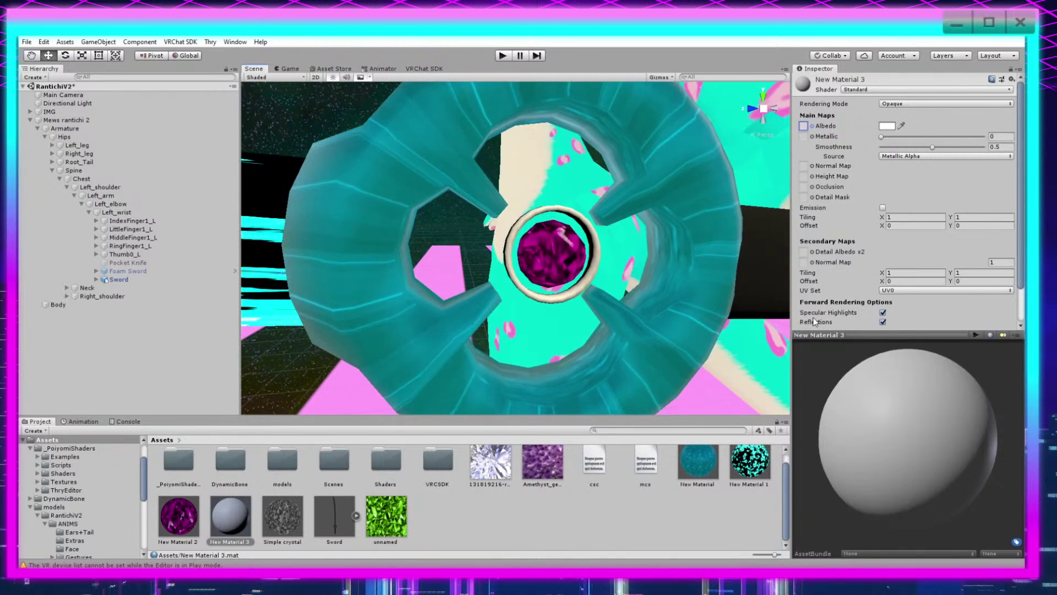
right_drag(701, 312, 607, 308)
middle_drag(607, 308, 443, 305)
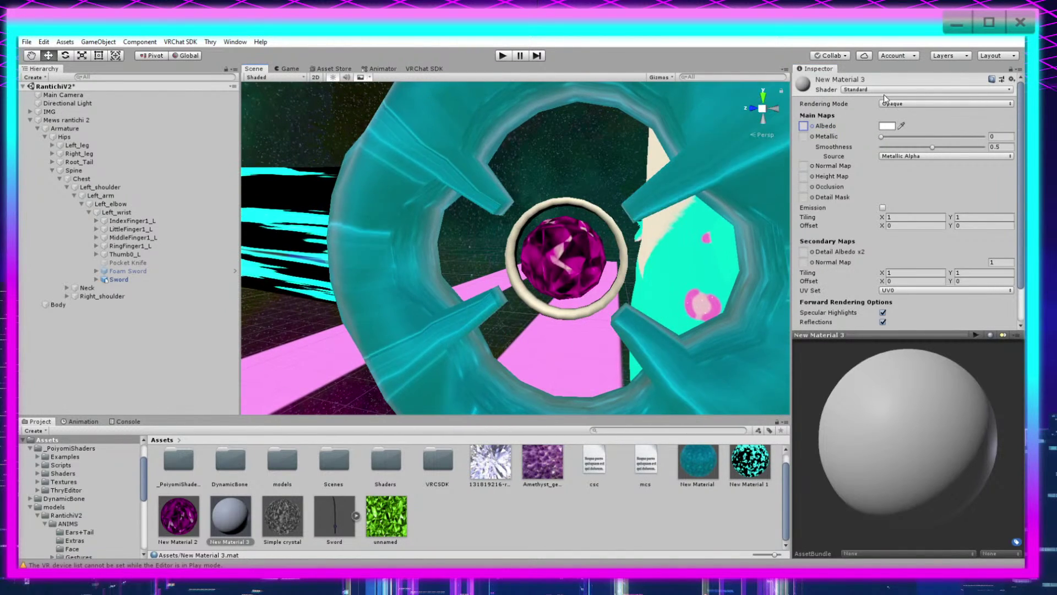
click(901, 90)
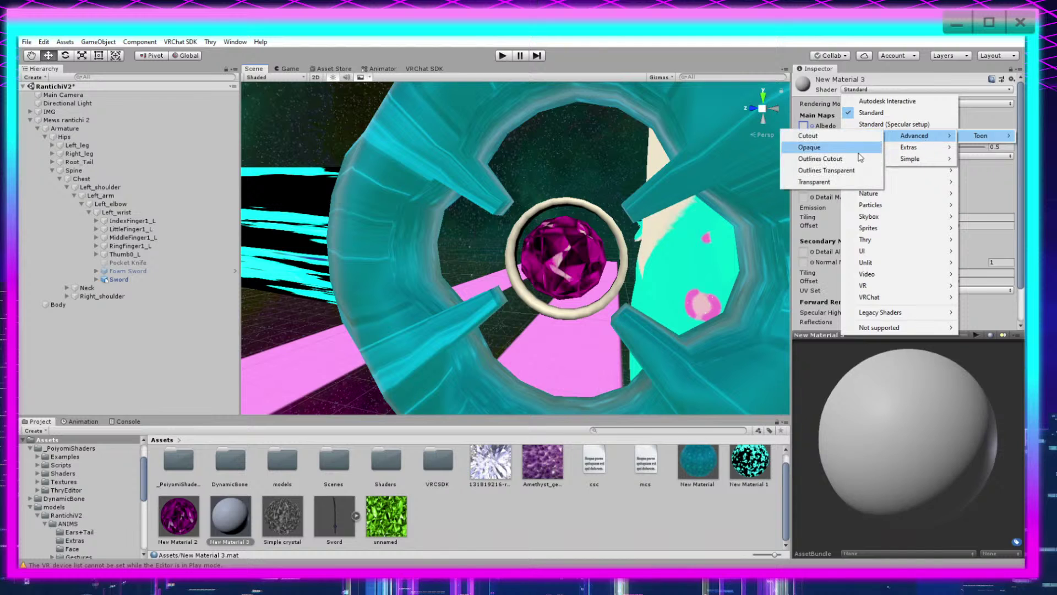
click(846, 149)
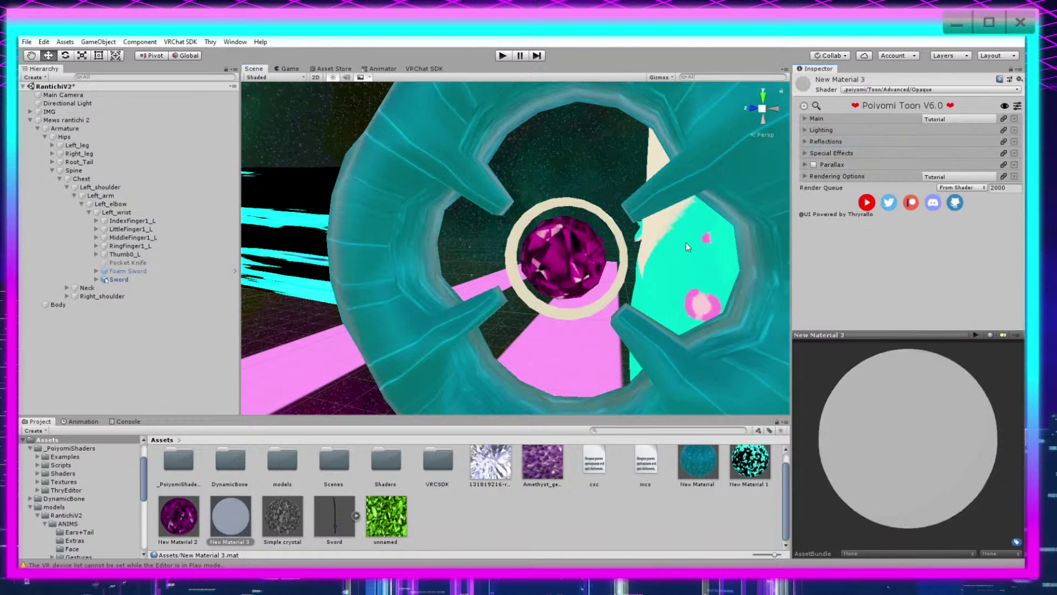
Step: Set the ring material's main colour to yellow, hex FFDF00
click(804, 118)
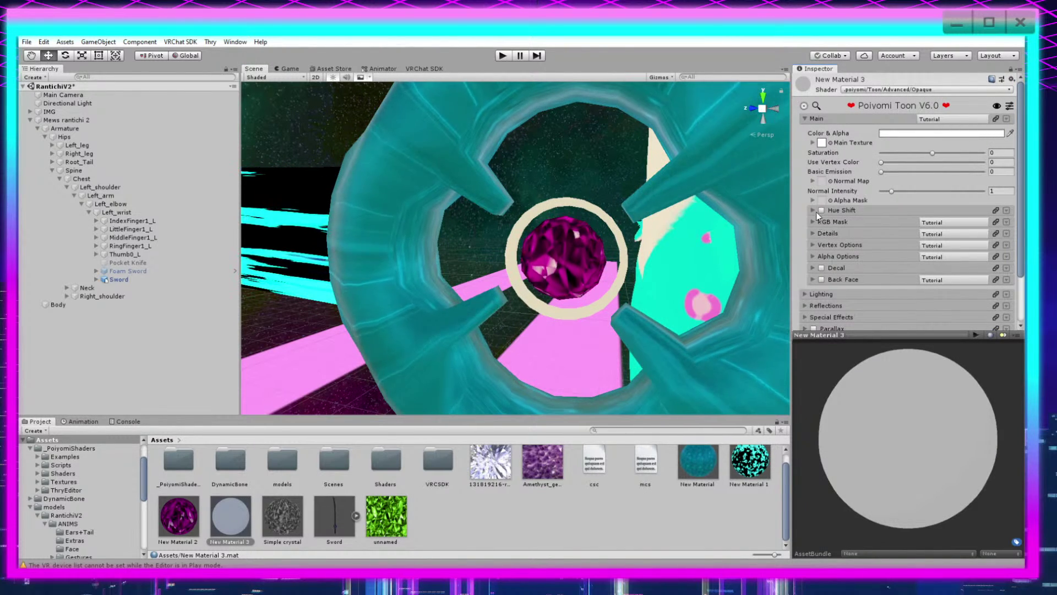
click(831, 143)
click(893, 134)
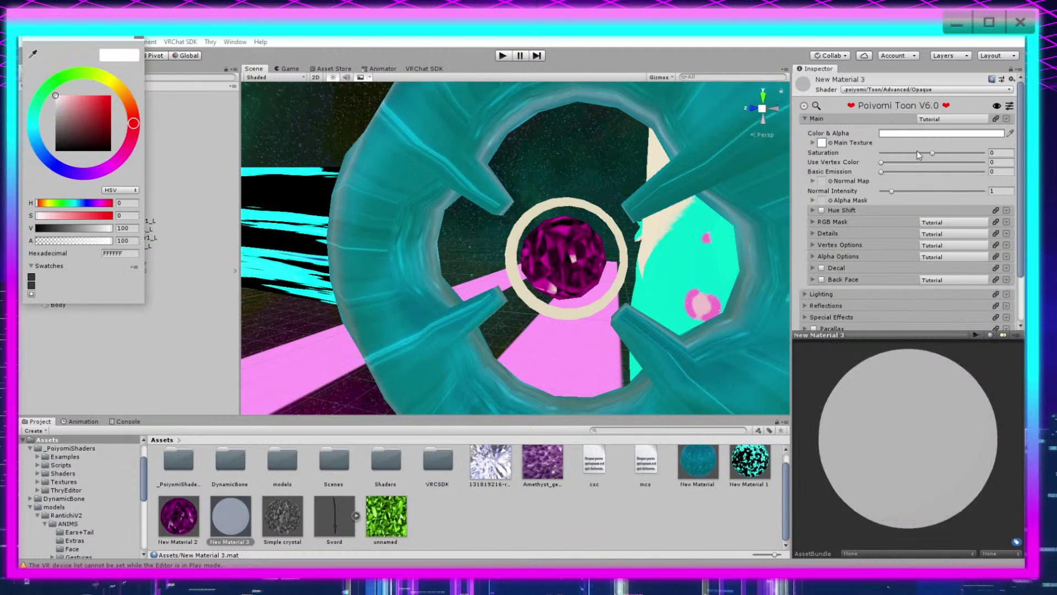
click(123, 95)
click(112, 97)
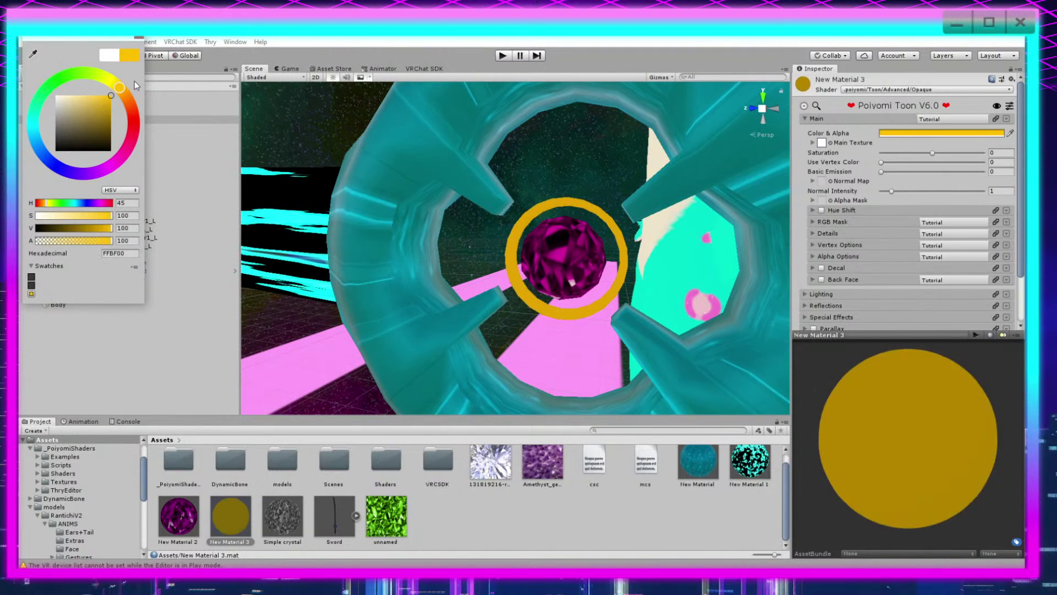
click(116, 87)
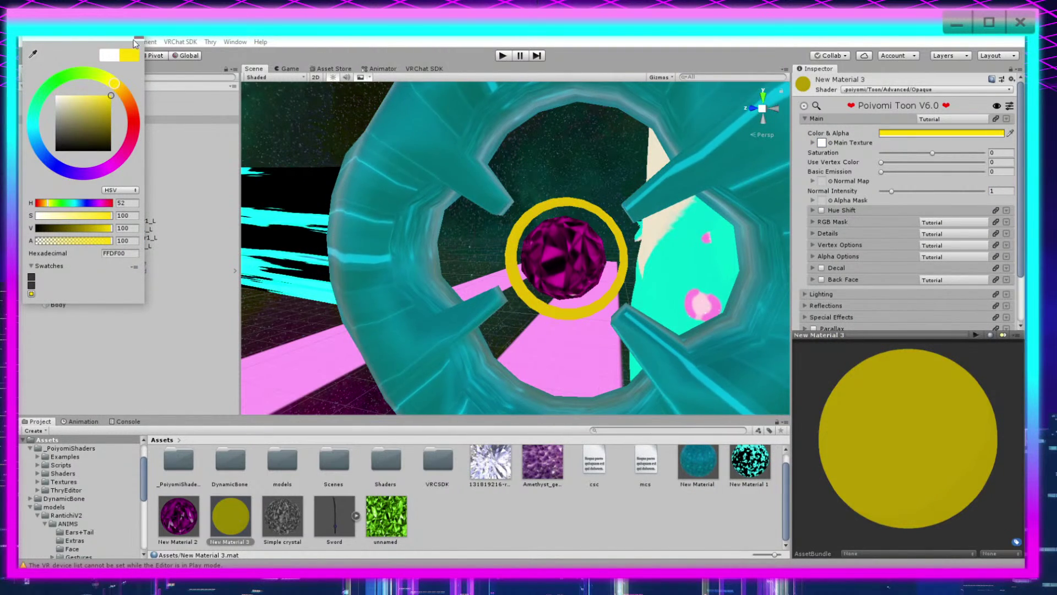